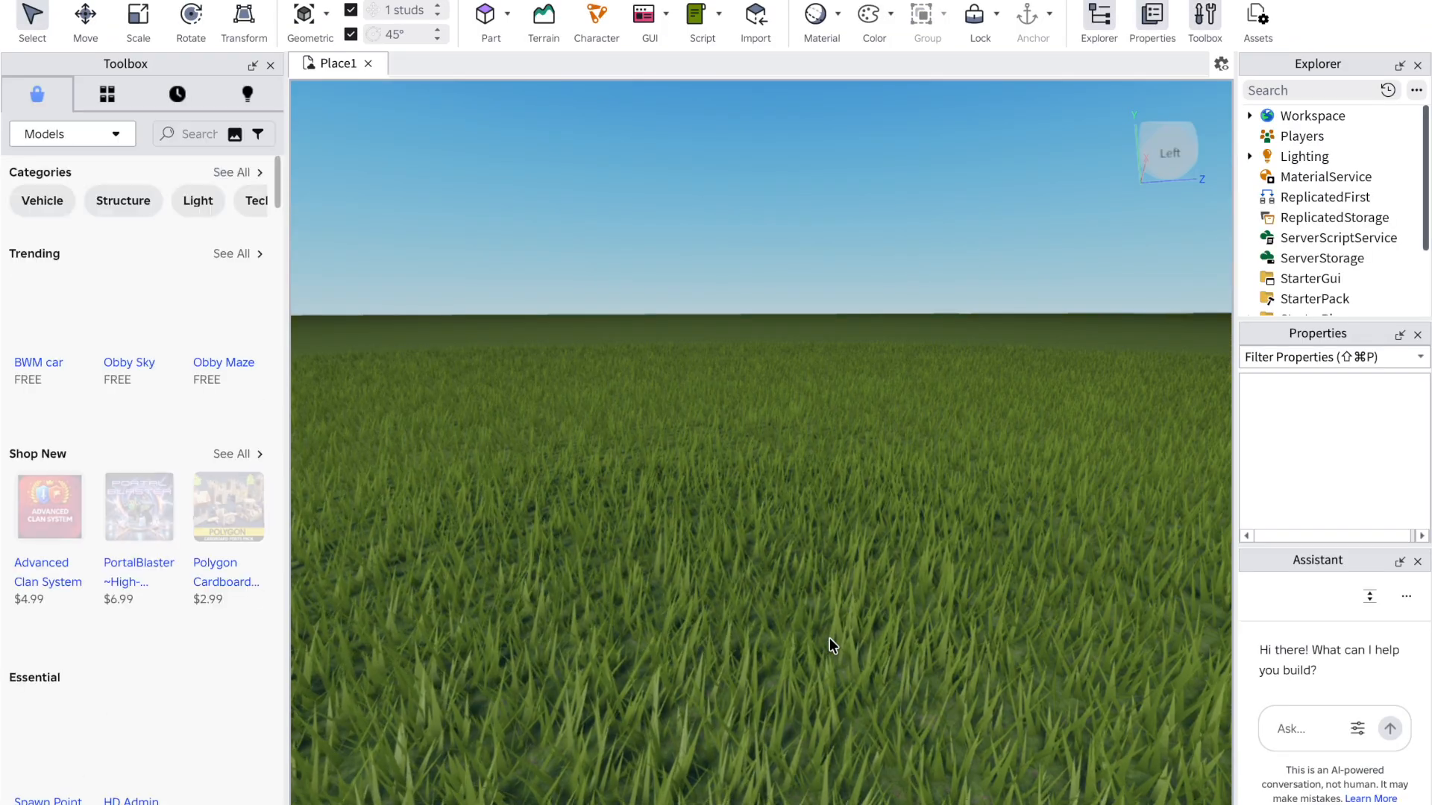
pyautogui.moveTo(831, 639); pyautogui.dragTo(830, 639, button='right')
pyautogui.click(179, 134)
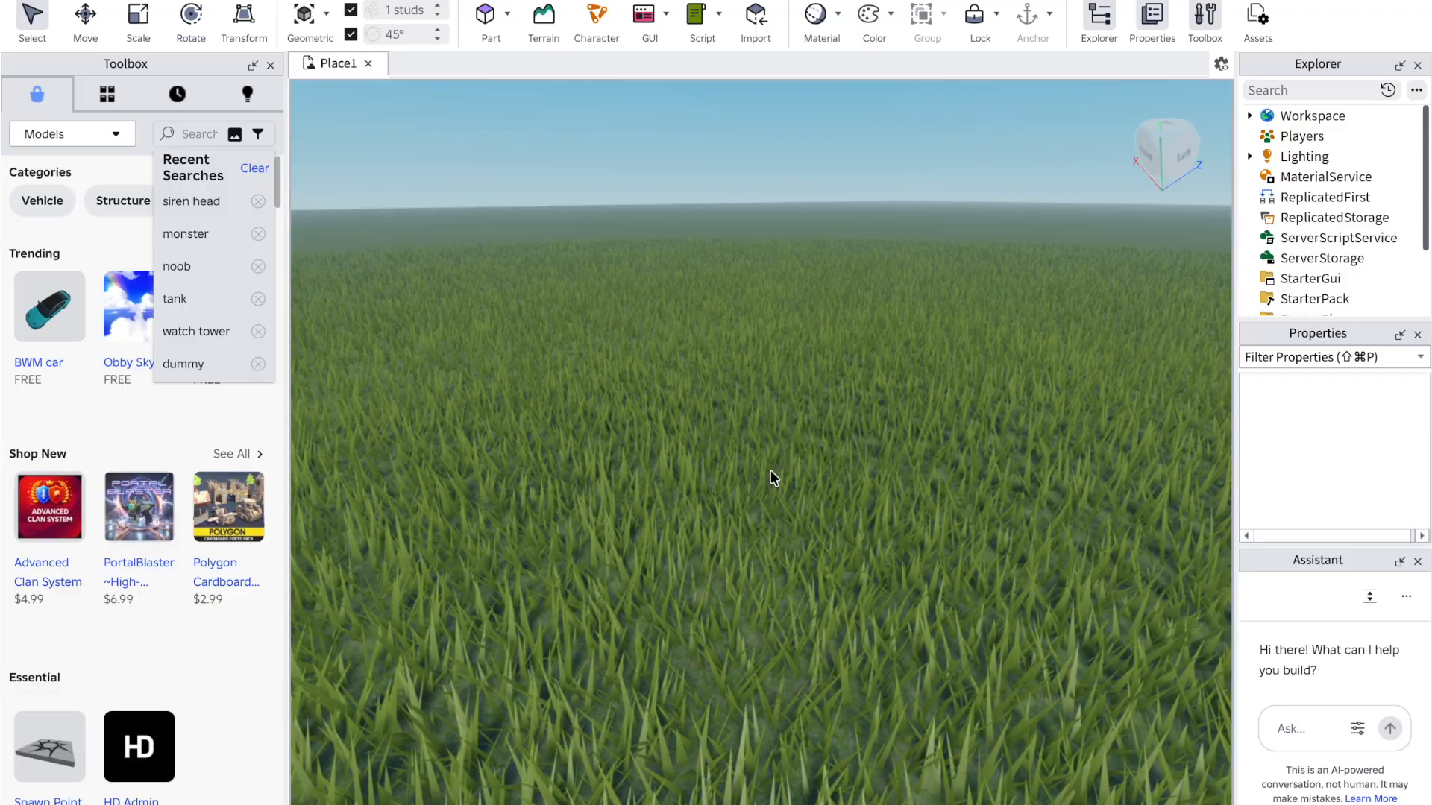
pyautogui.moveTo(771, 470); pyautogui.dragTo(771, 468, button='right')
pyautogui.click(677, 480)
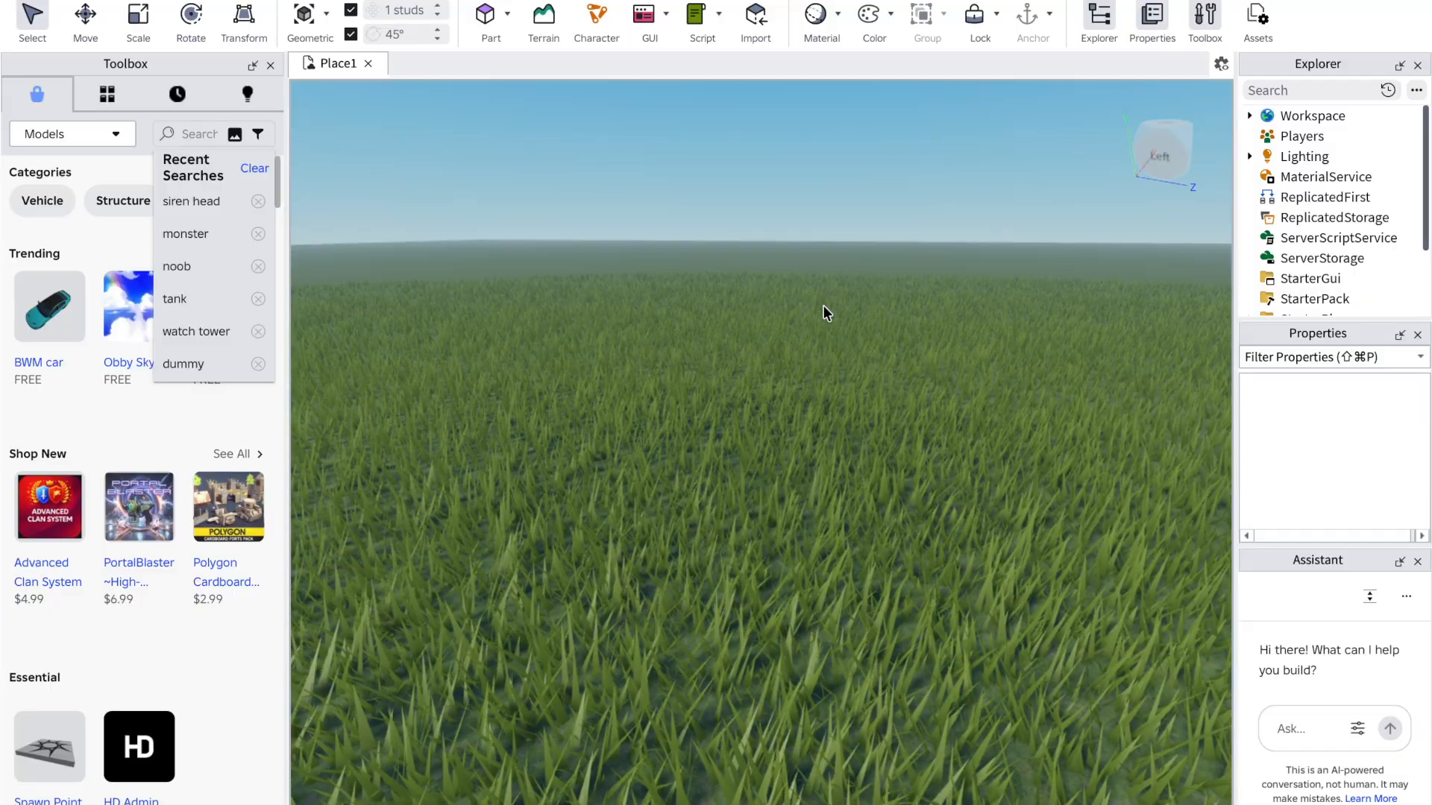
pyautogui.click(185, 134)
pyautogui.click(409, 197)
pyautogui.moveTo(586, 275); pyautogui.dragTo(588, 274, button='right')
pyautogui.click(197, 132)
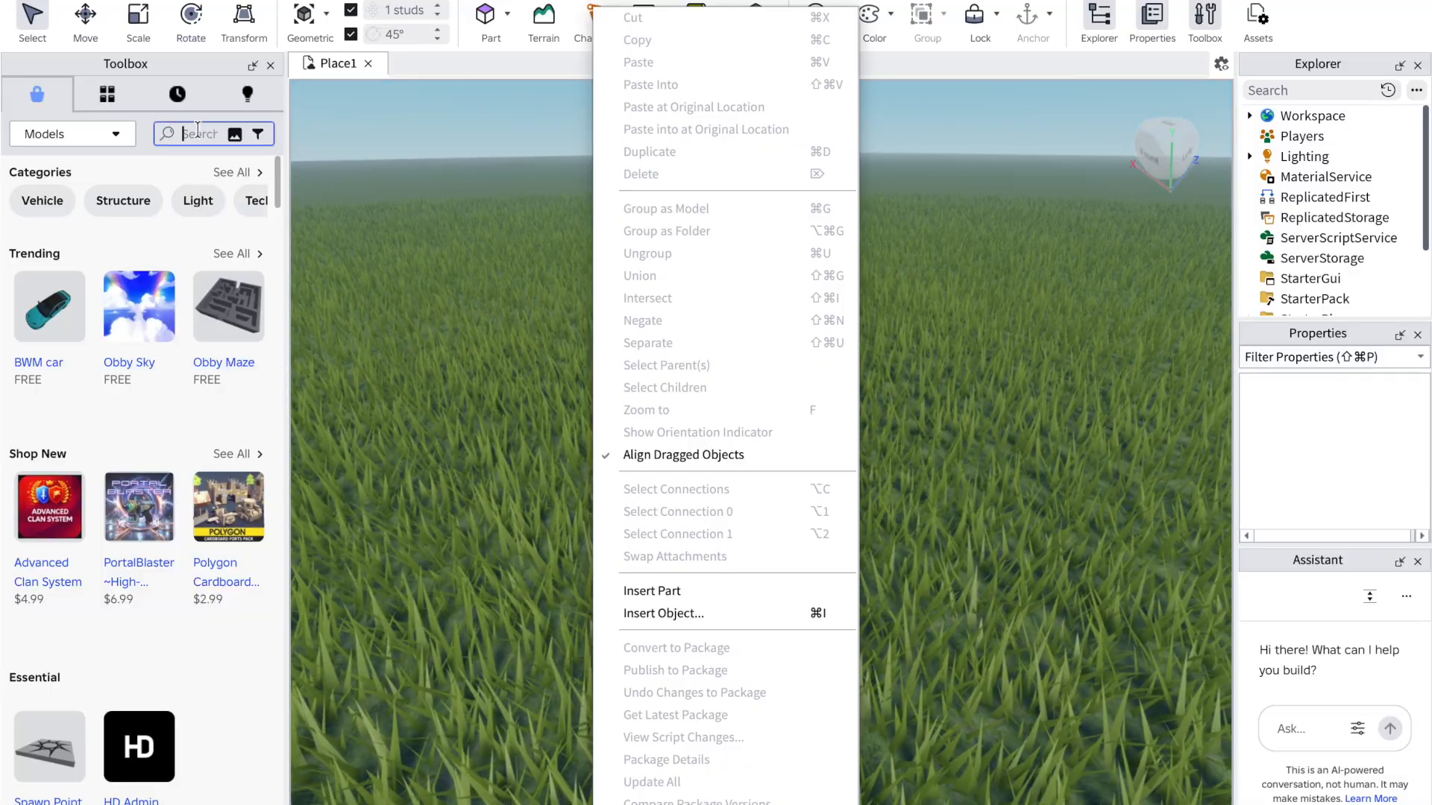
pyautogui.click(461, 197)
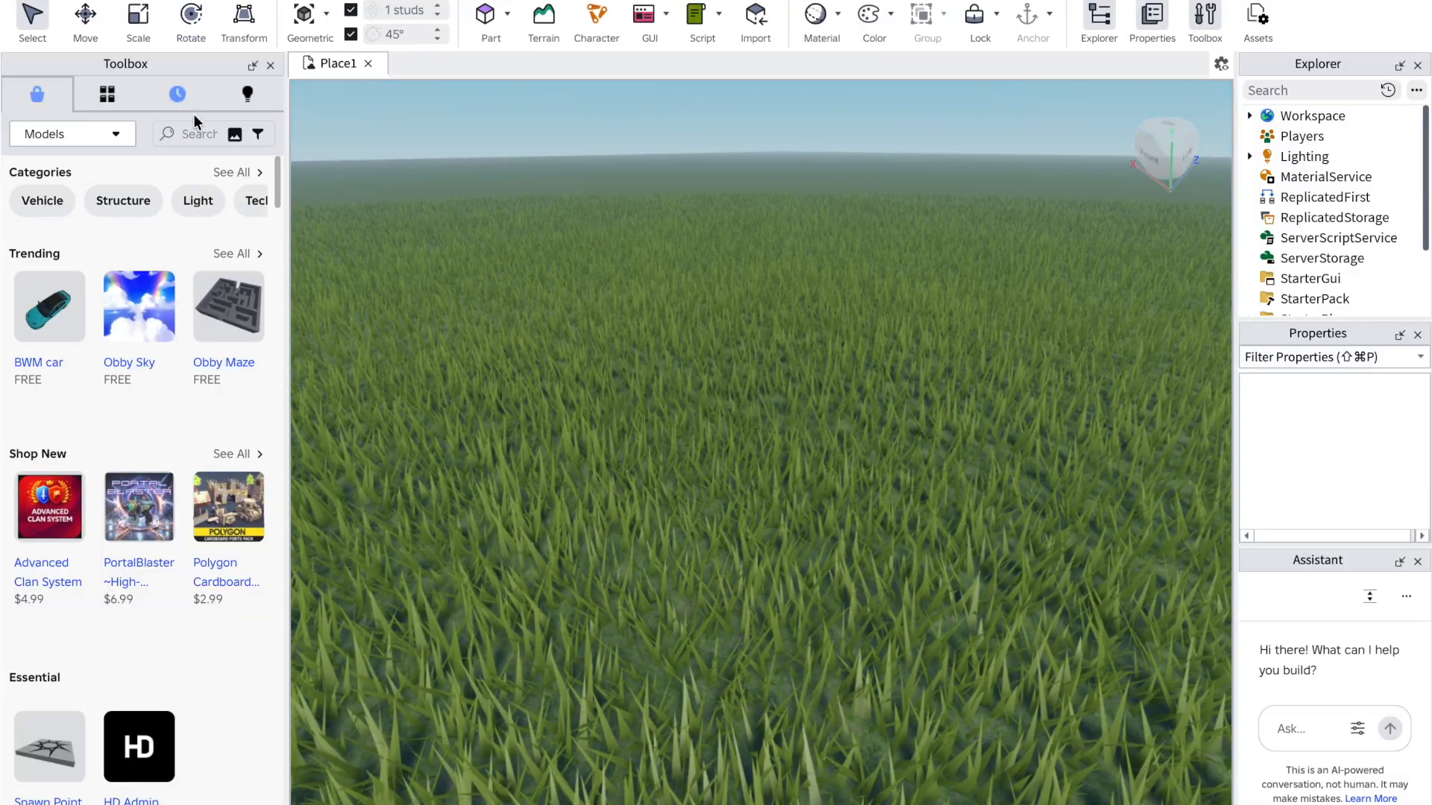
# Step: Search the Toolbox models for "siren head"
pyautogui.click(194, 131)
pyautogui.write('siren head')
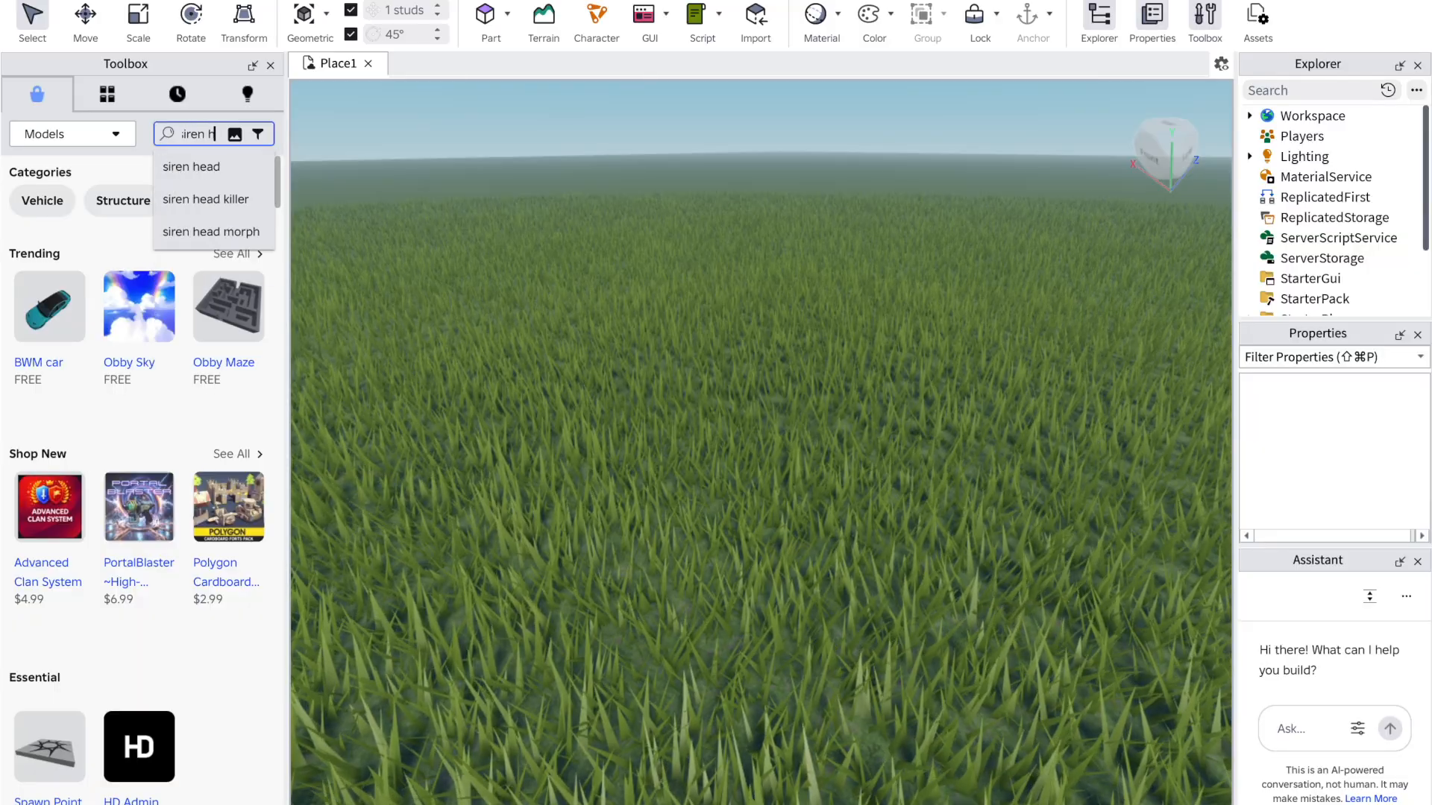
pyautogui.press('Return')
pyautogui.moveTo(172, 217)
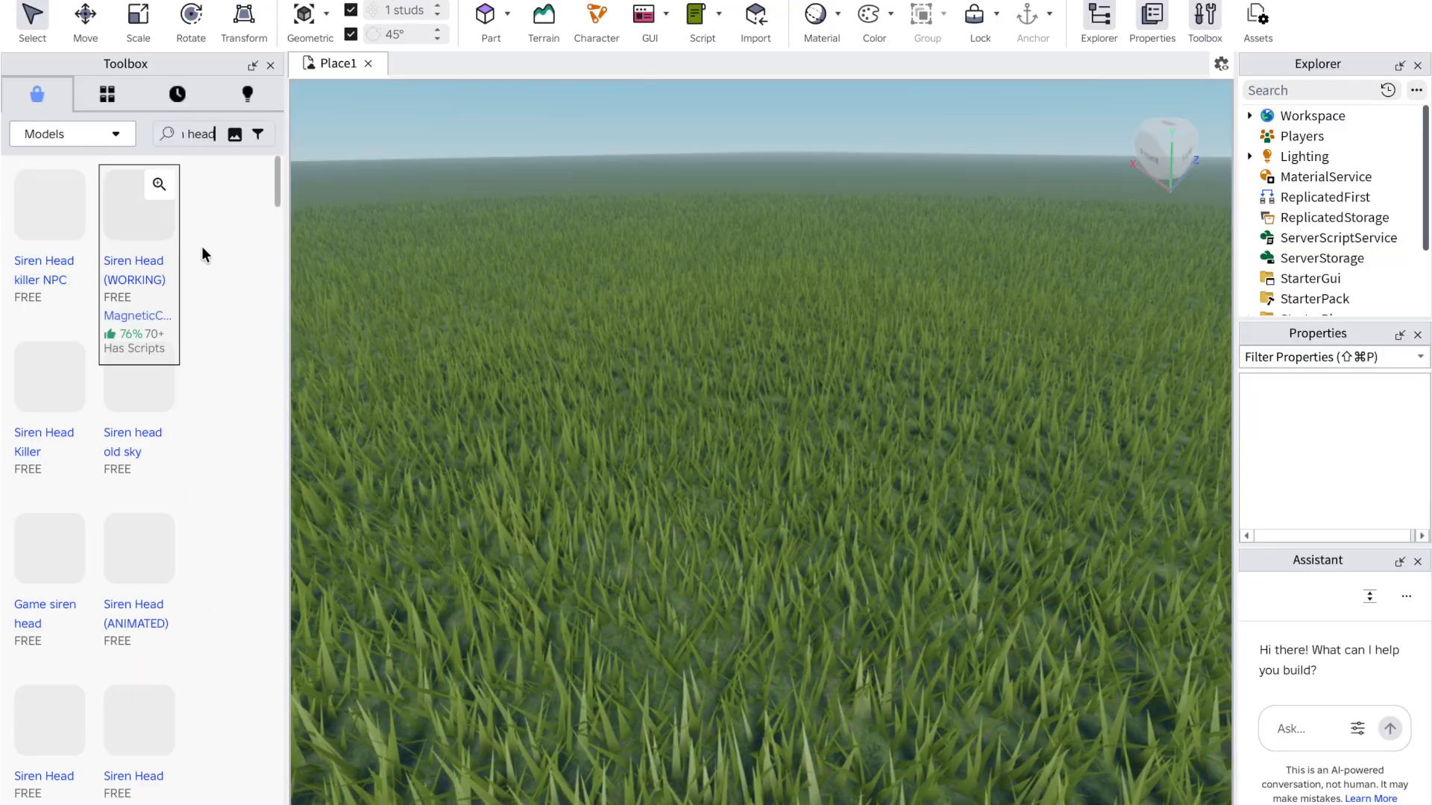
# Step: Insert the free scripted Siren Head model listed below "Game siren head" and accept its included scripts
pyautogui.moveTo(141, 546)
pyautogui.scroll(-1, 138, 526)
pyautogui.scroll(-2, 138, 526)
pyautogui.click(49, 615)
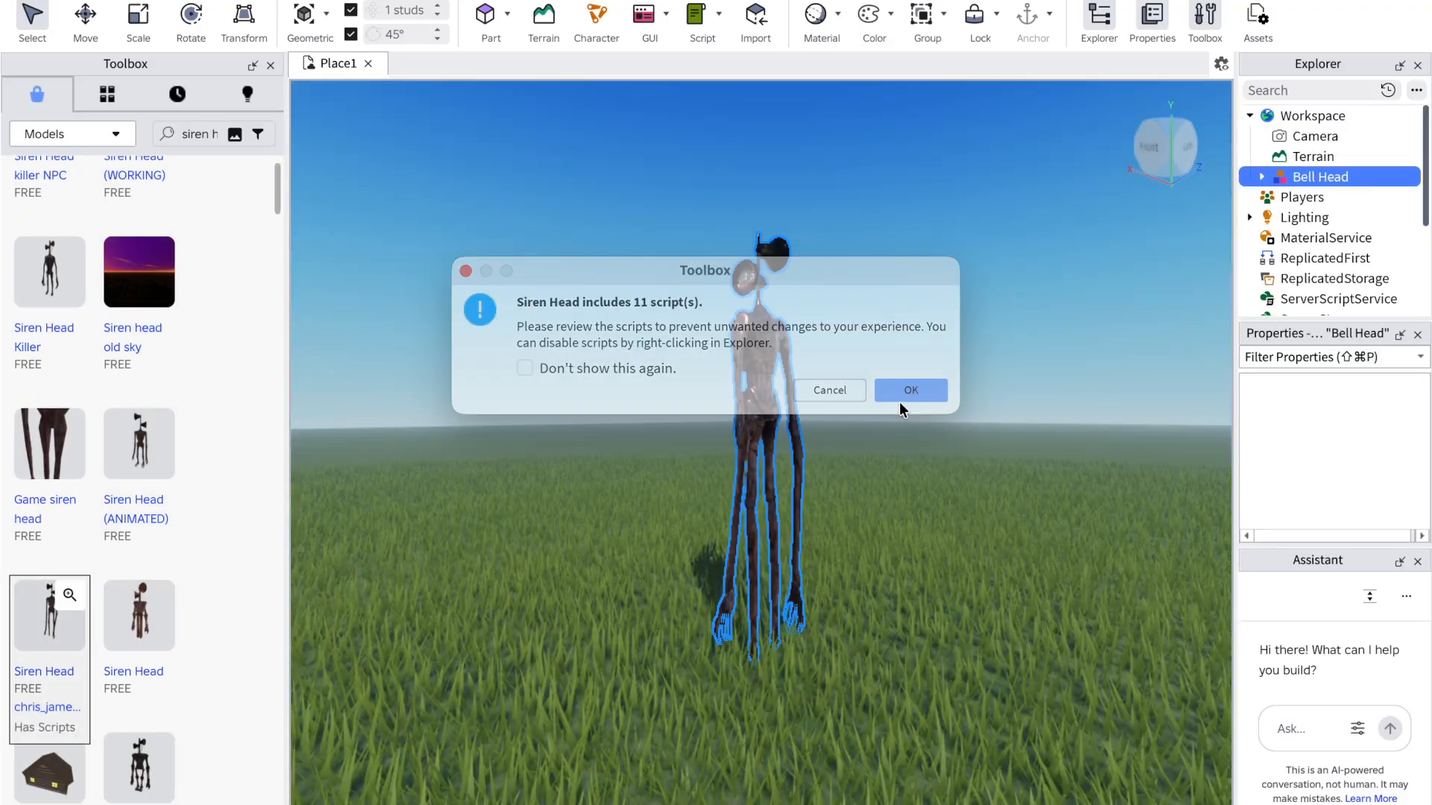
pyautogui.click(899, 399)
# Step: Select the inserted Siren Head model in the scene and open the animation Clip Editor
pyautogui.moveTo(655, 481); pyautogui.dragTo(655, 477, button='right')
pyautogui.rightClick(655, 476)
pyautogui.click(386, 448)
pyautogui.click(747, 344)
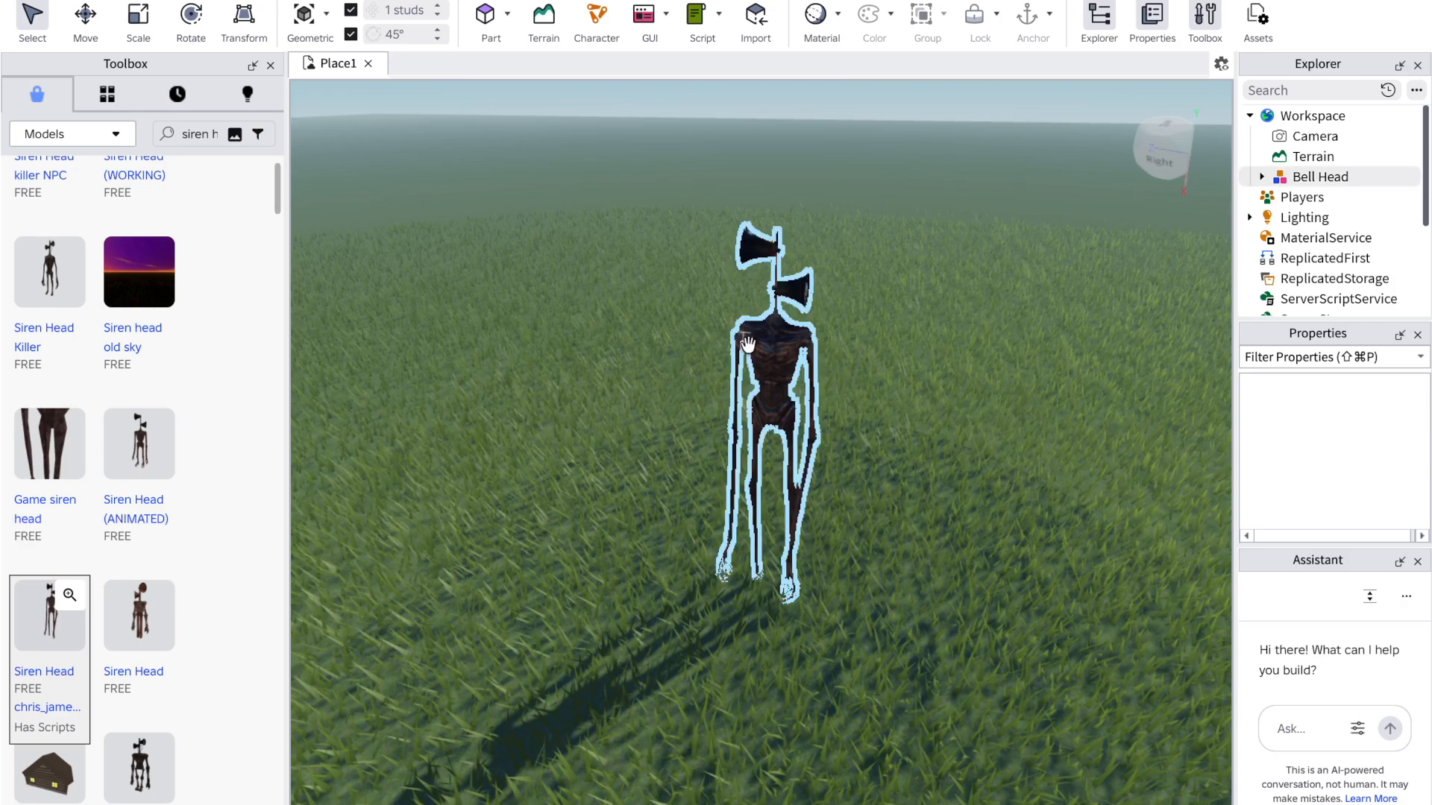
pyautogui.click(596, 18)
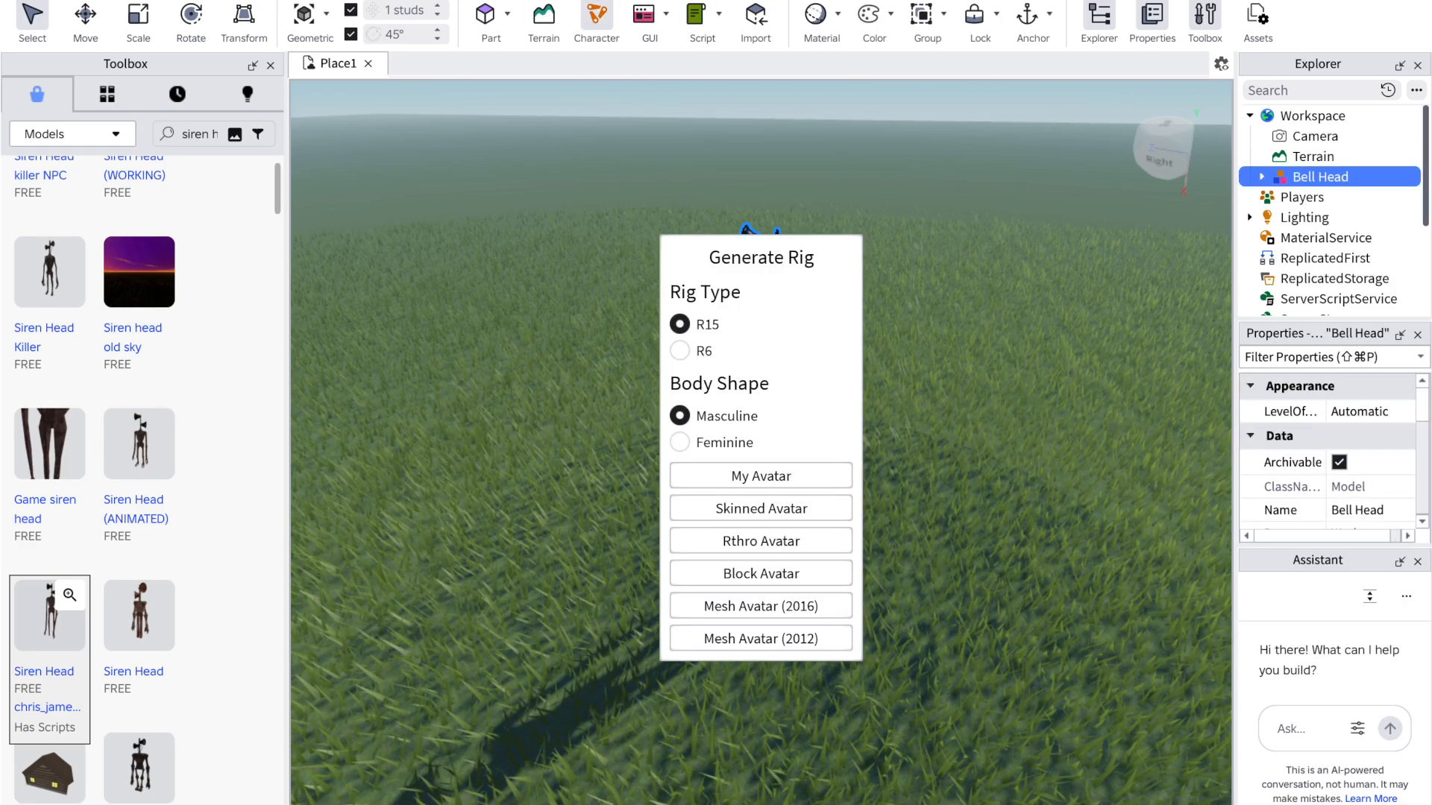
pyautogui.click(632, 1)
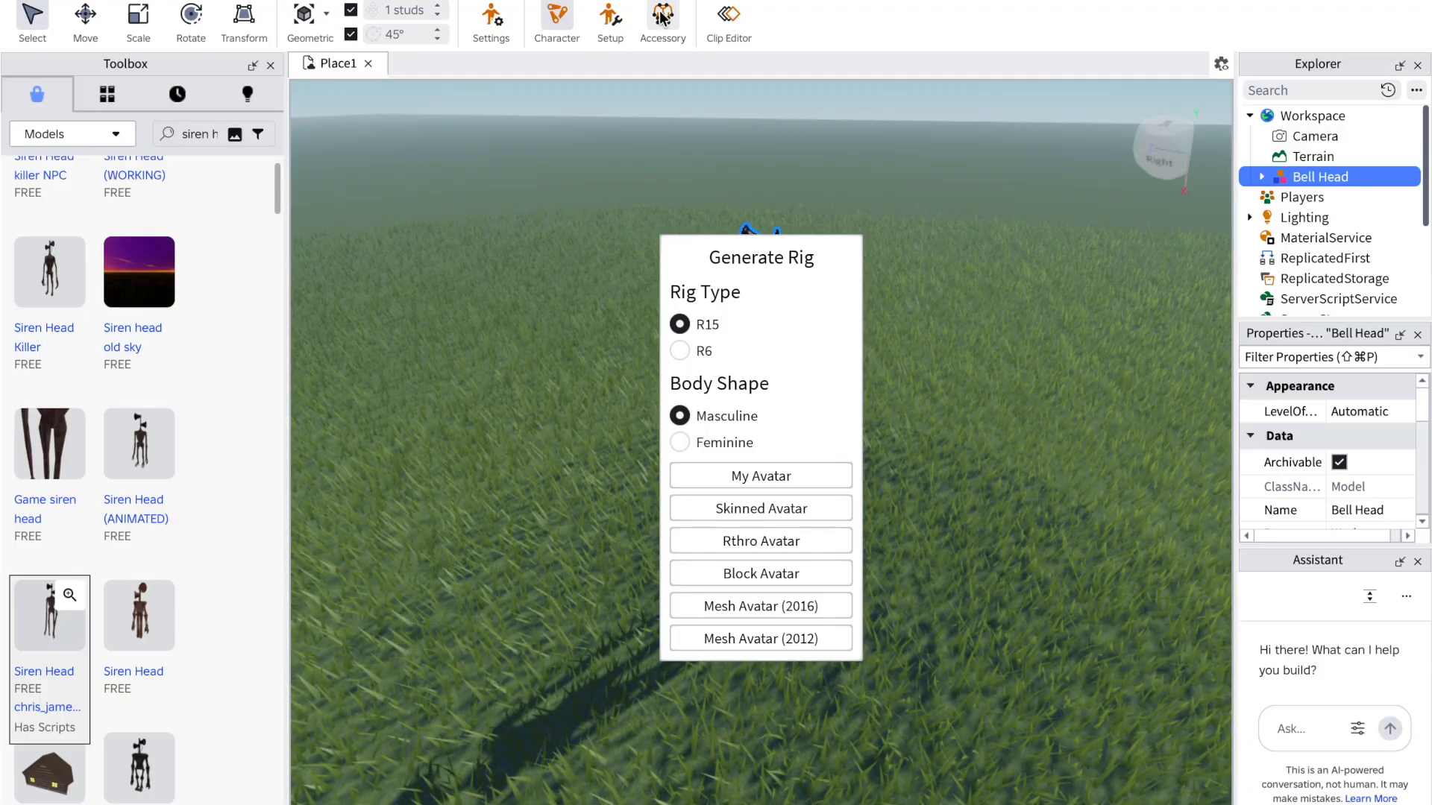
pyautogui.click(729, 17)
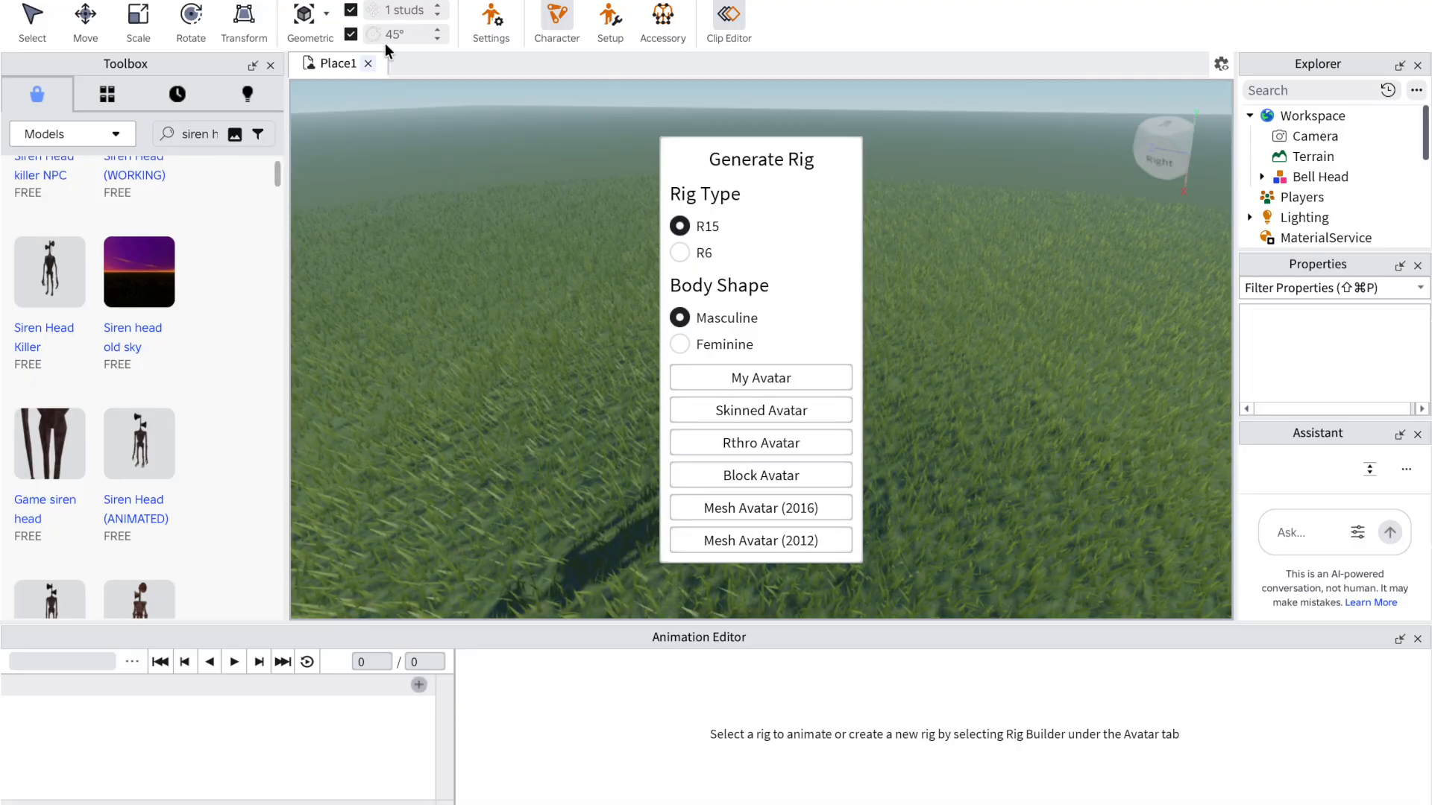
# Step: Close the Generate Rig dialog and return to the avatar tools
pyautogui.click(539, 1)
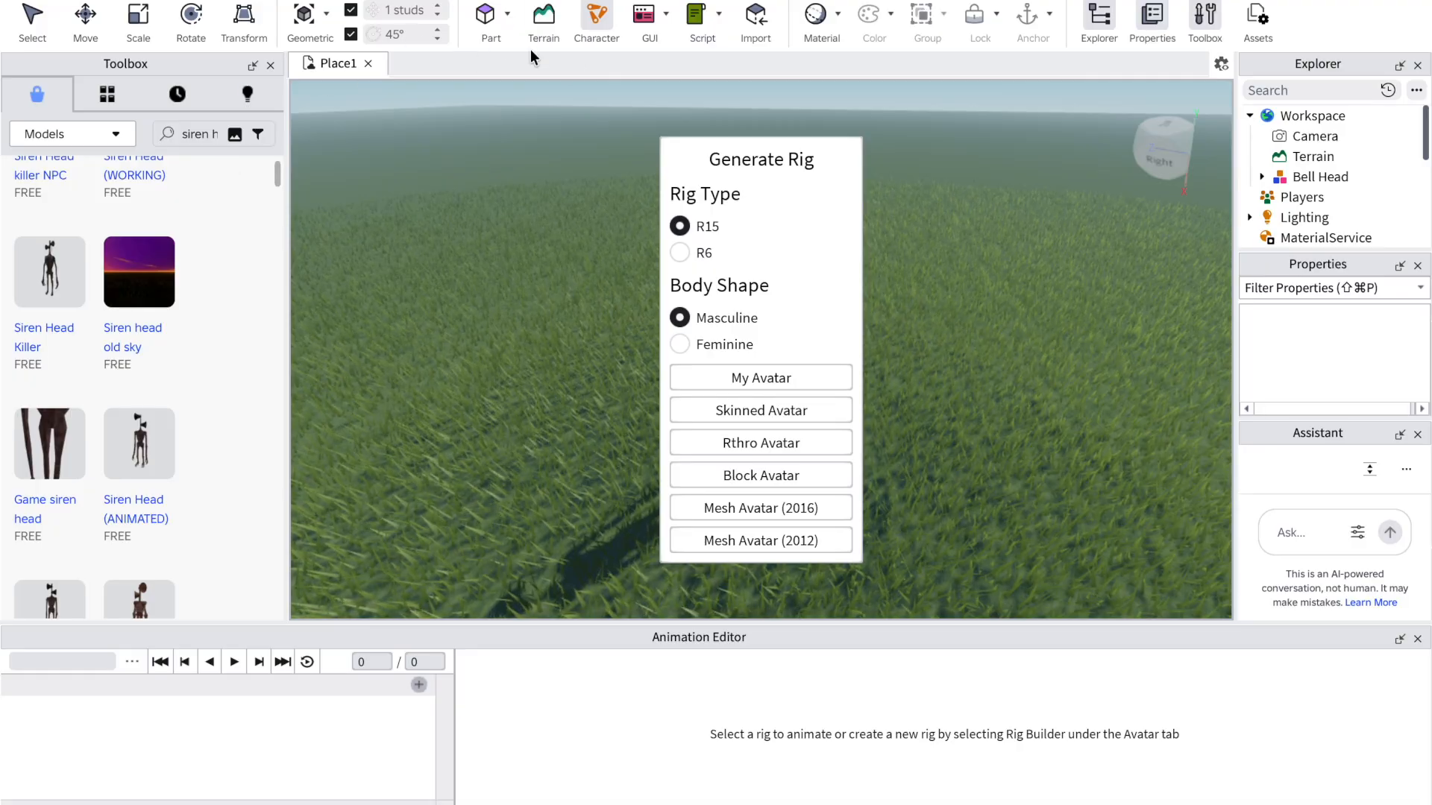
pyautogui.click(595, 24)
pyautogui.click(612, 1)
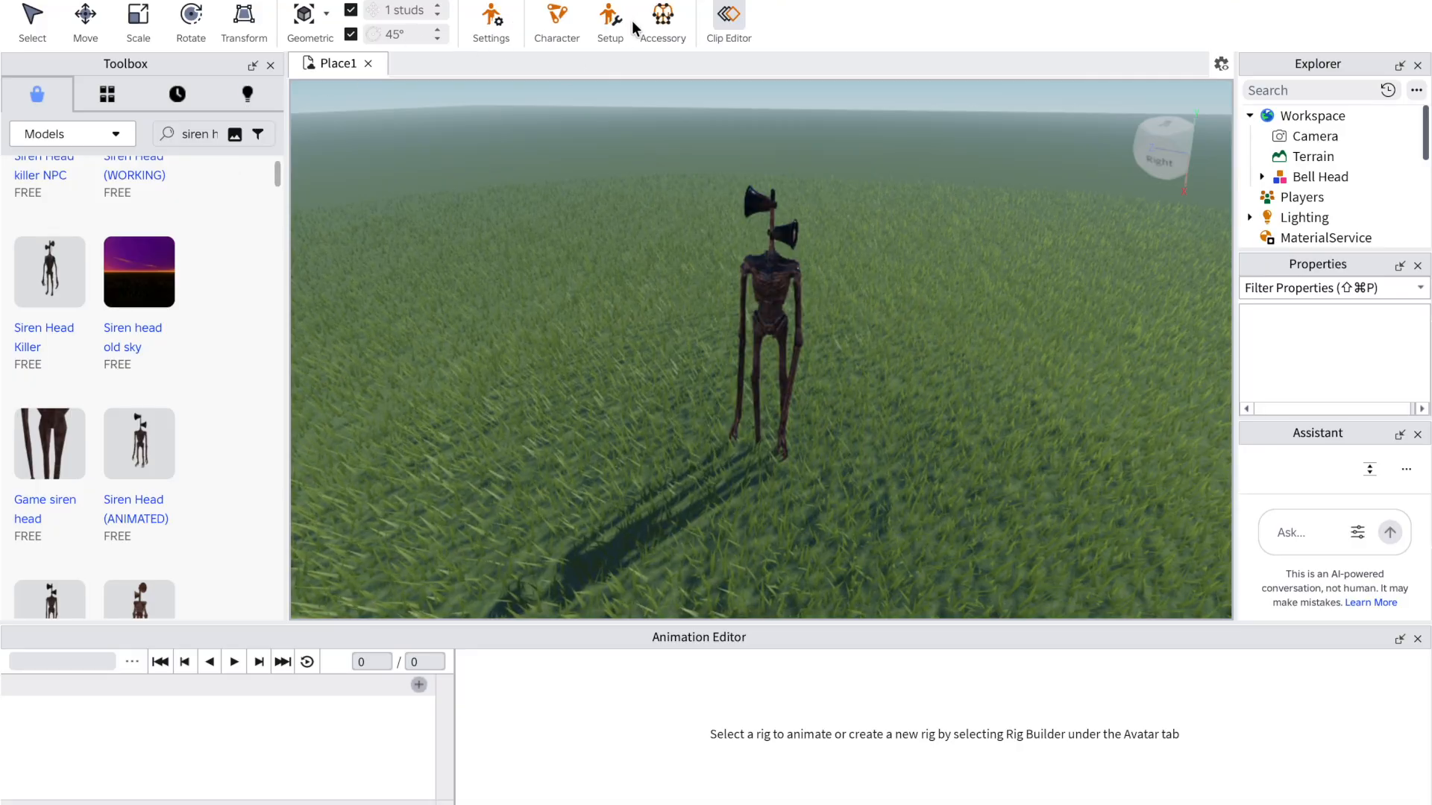
# Step: Choose the Siren Head model as the rig to animate and migrate all its existing animation clips
pyautogui.click(772, 300)
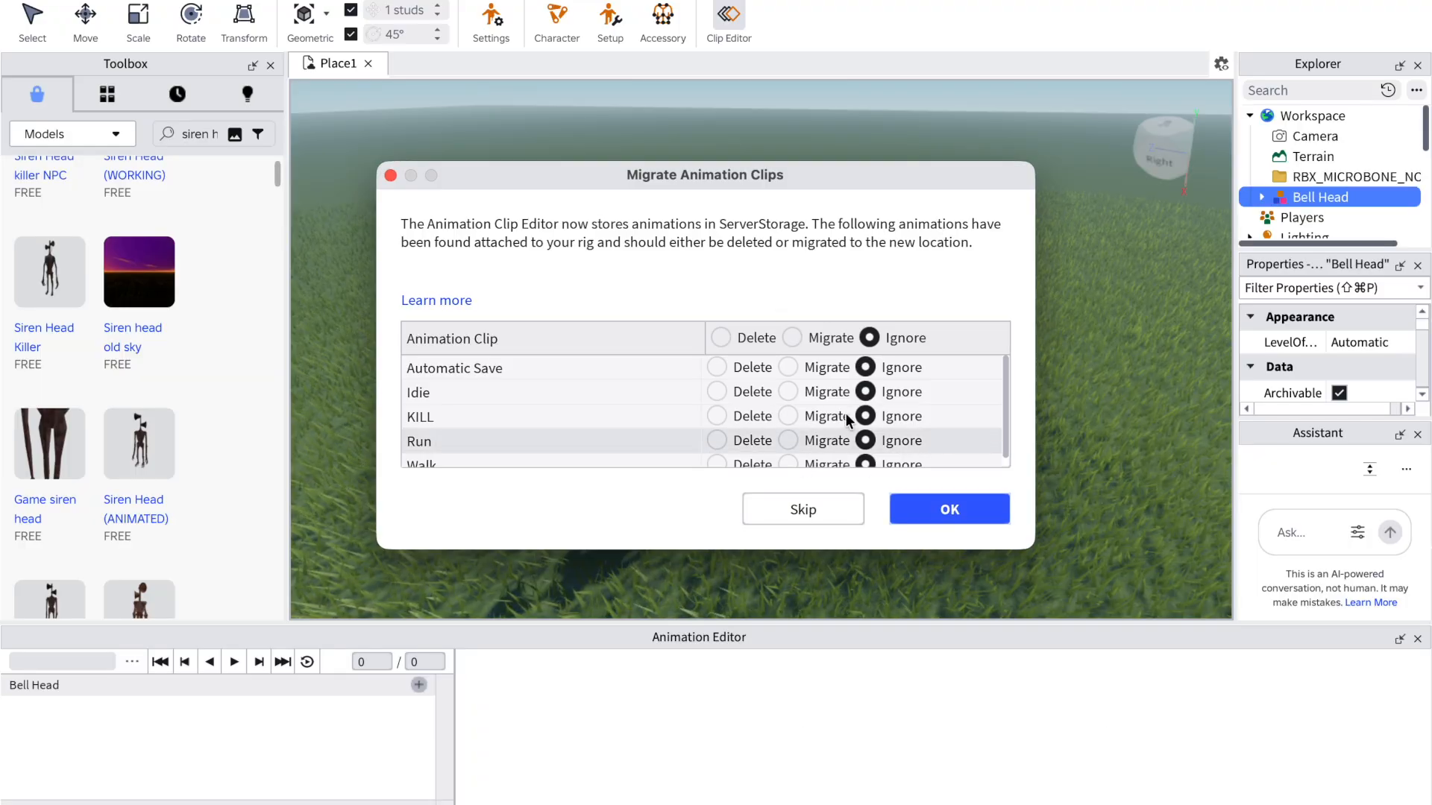
pyautogui.click(792, 338)
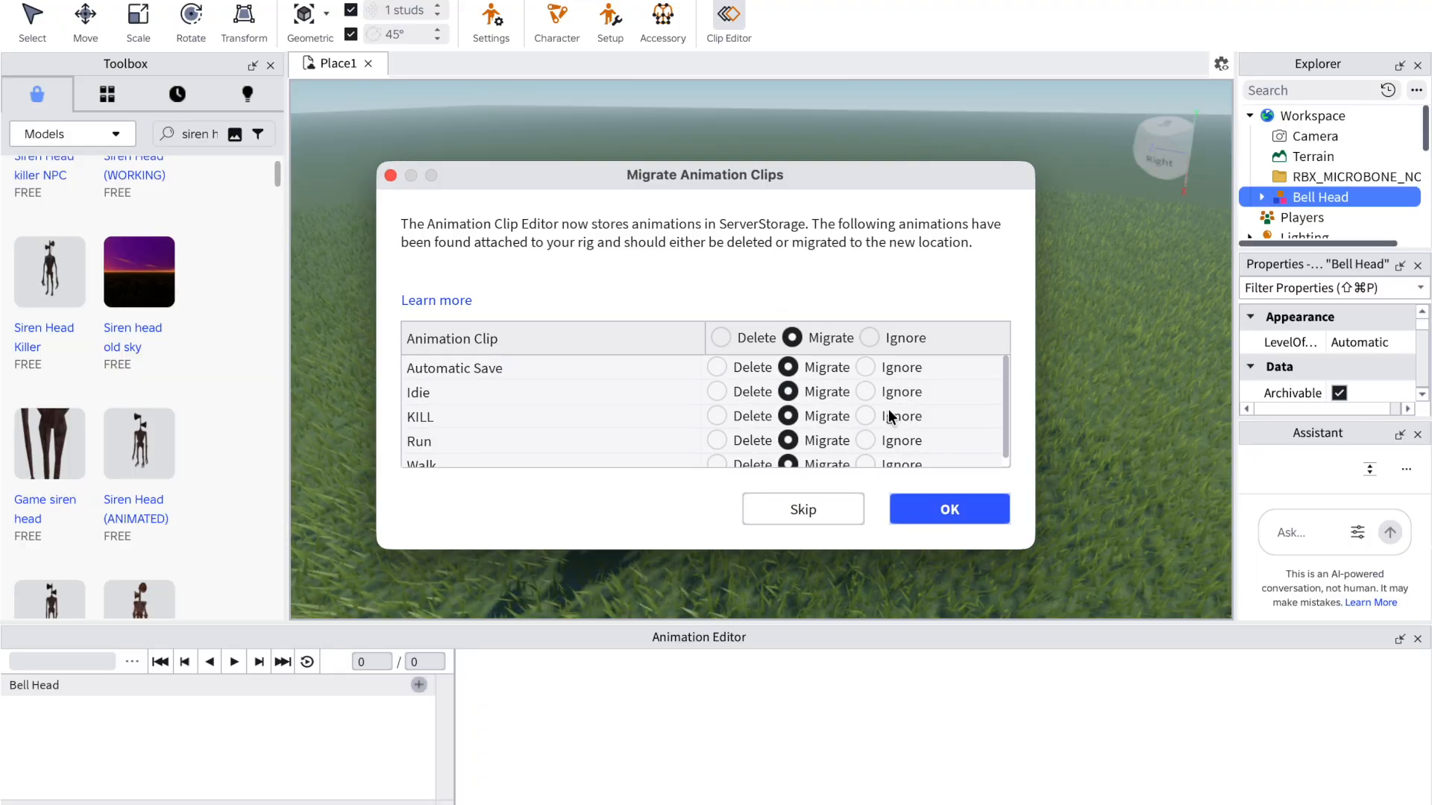
pyautogui.click(949, 508)
# Step: Preview the Automatic Save animation on the Siren Head rig, and pause it
pyautogui.moveTo(756, 489); pyautogui.dragTo(757, 490, button='right')
pyautogui.click(391, 521)
pyautogui.click(231, 666)
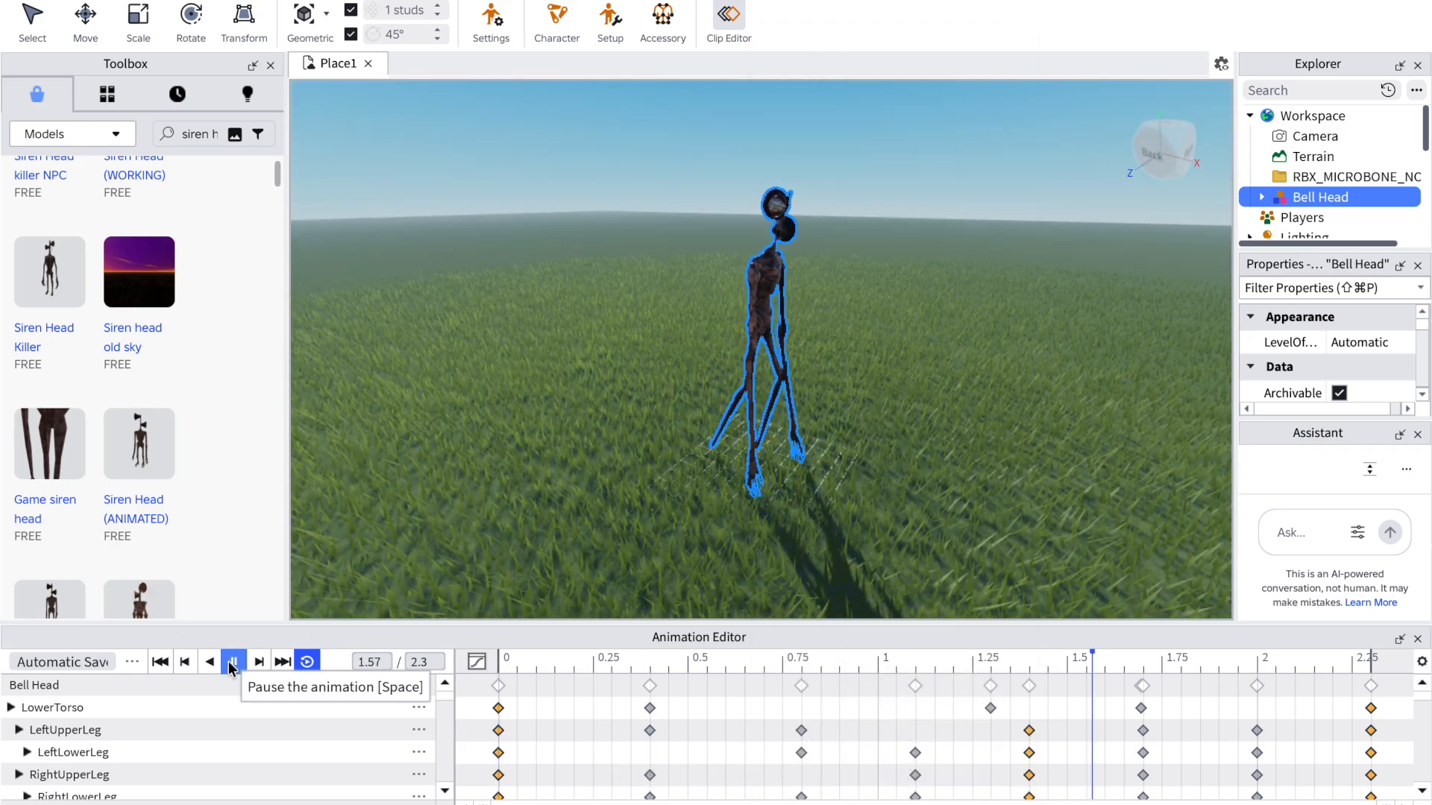
pyautogui.click(231, 666)
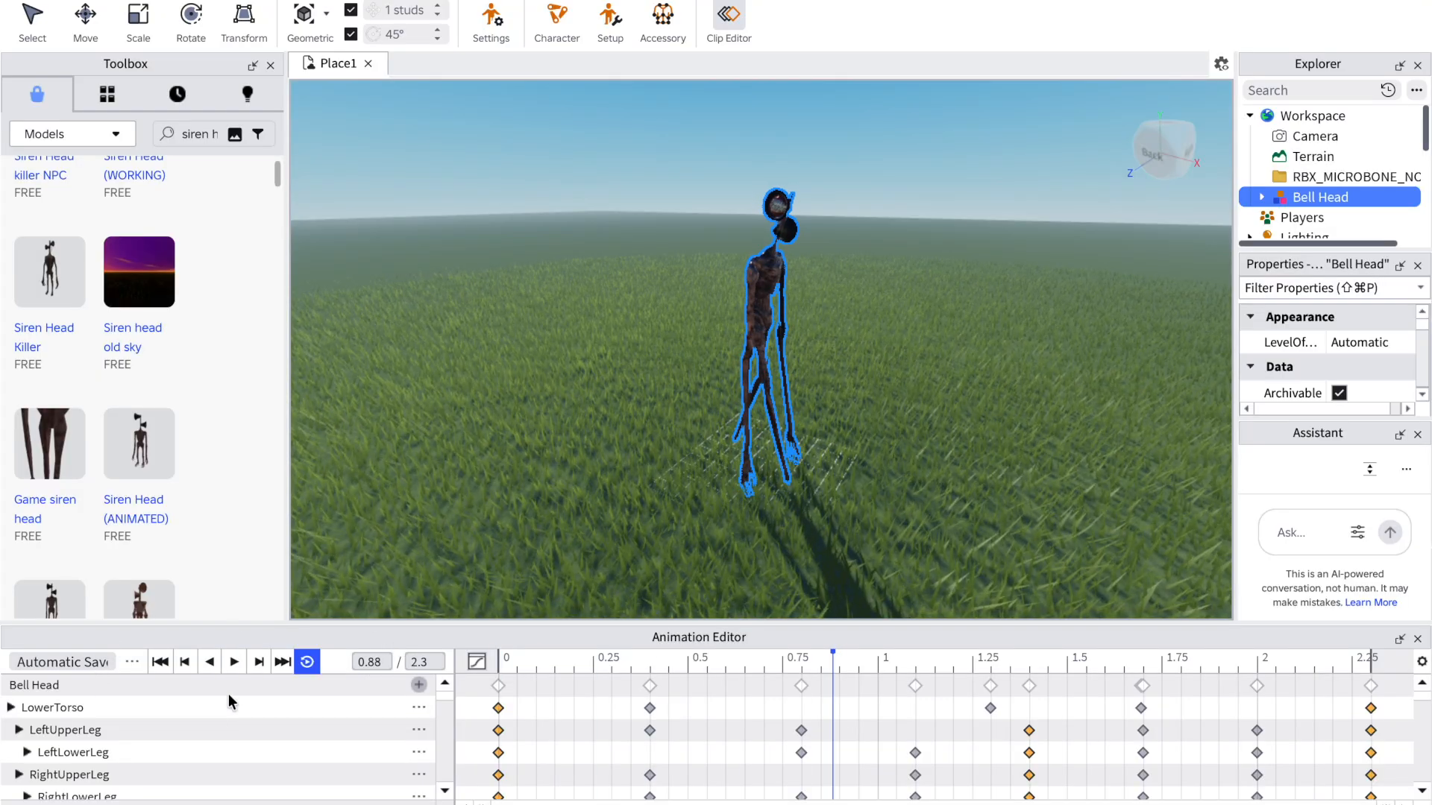
# Step: Load the Run animation clip, preview it on the rig, and pause it
pyautogui.click(132, 661)
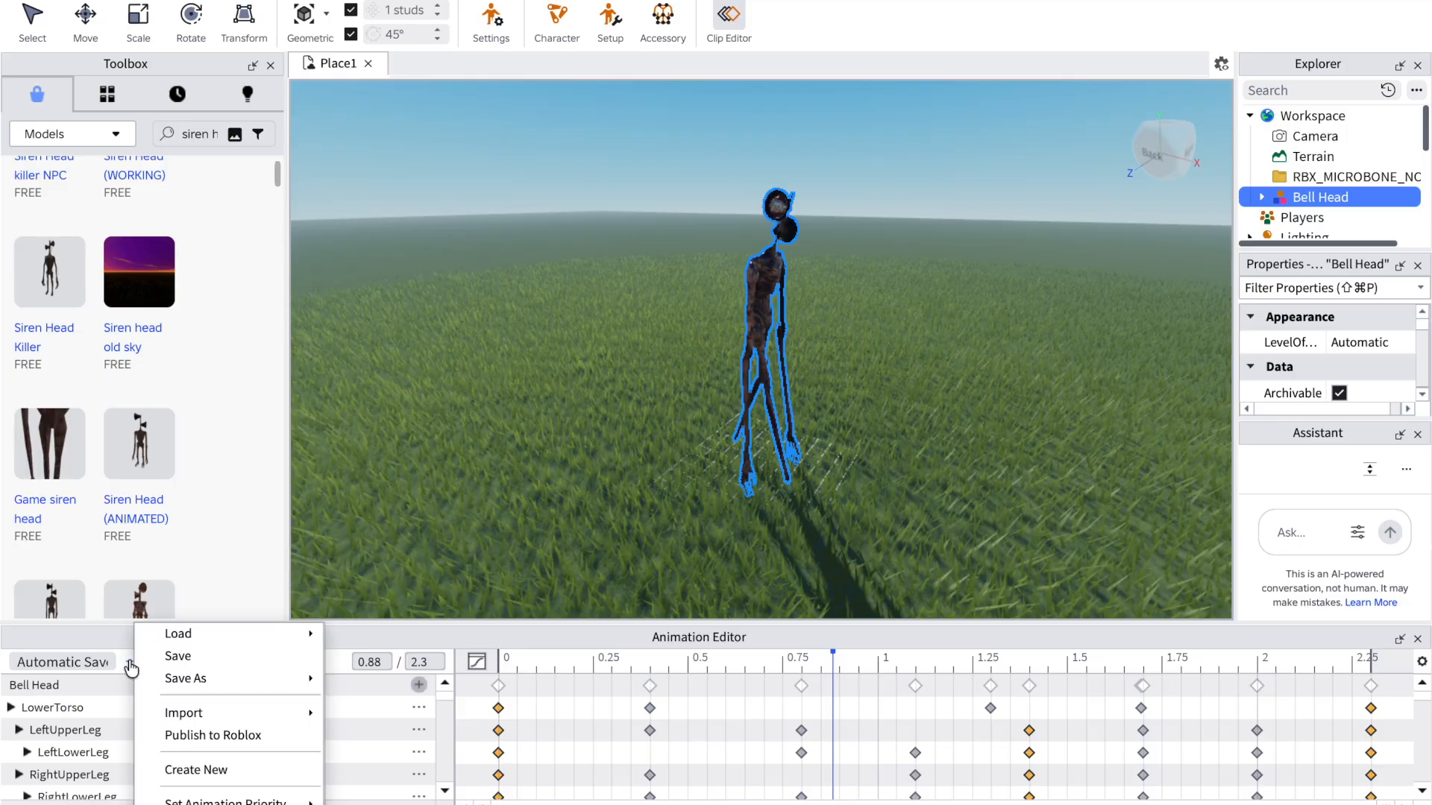
pyautogui.moveTo(287, 646)
pyautogui.click(365, 656)
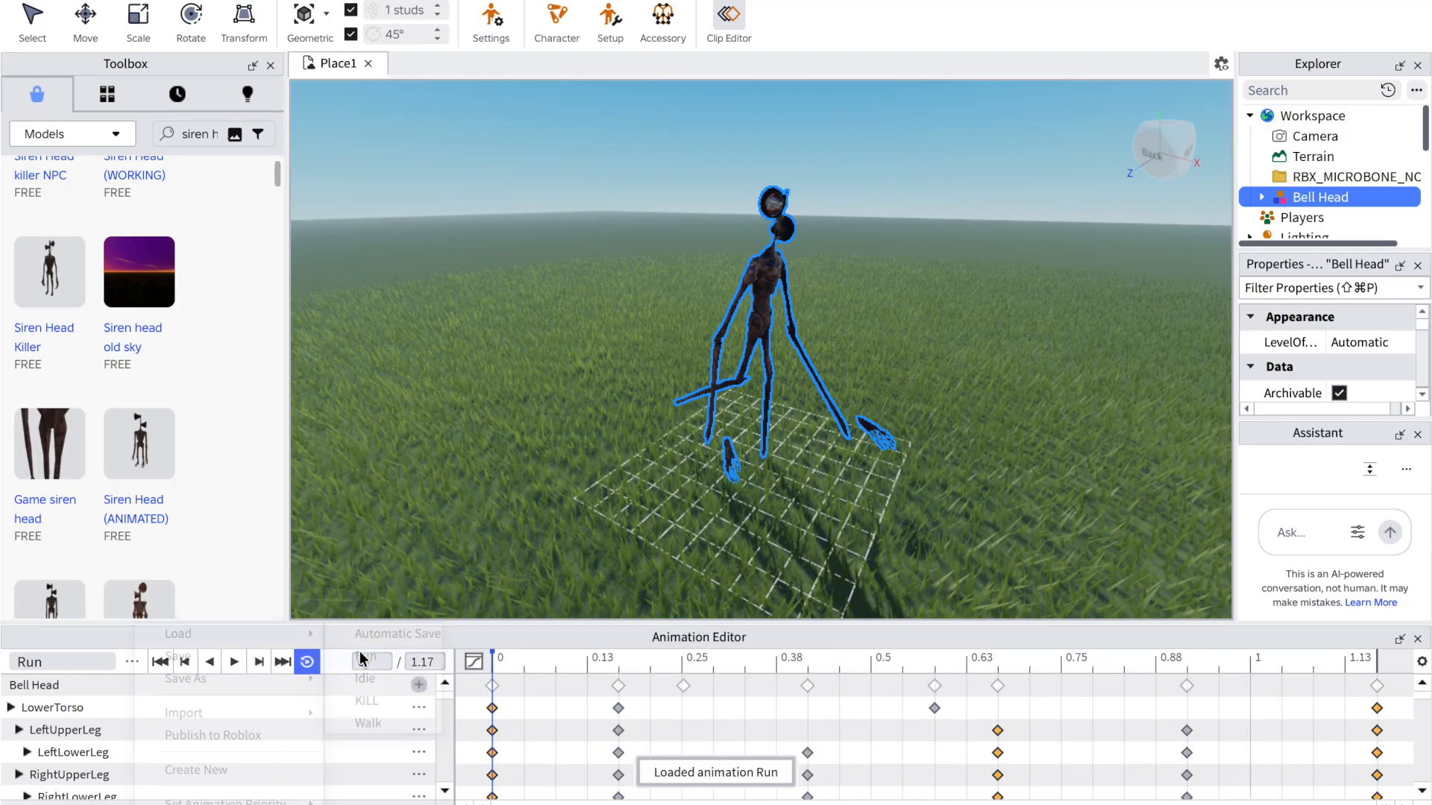
pyautogui.click(234, 661)
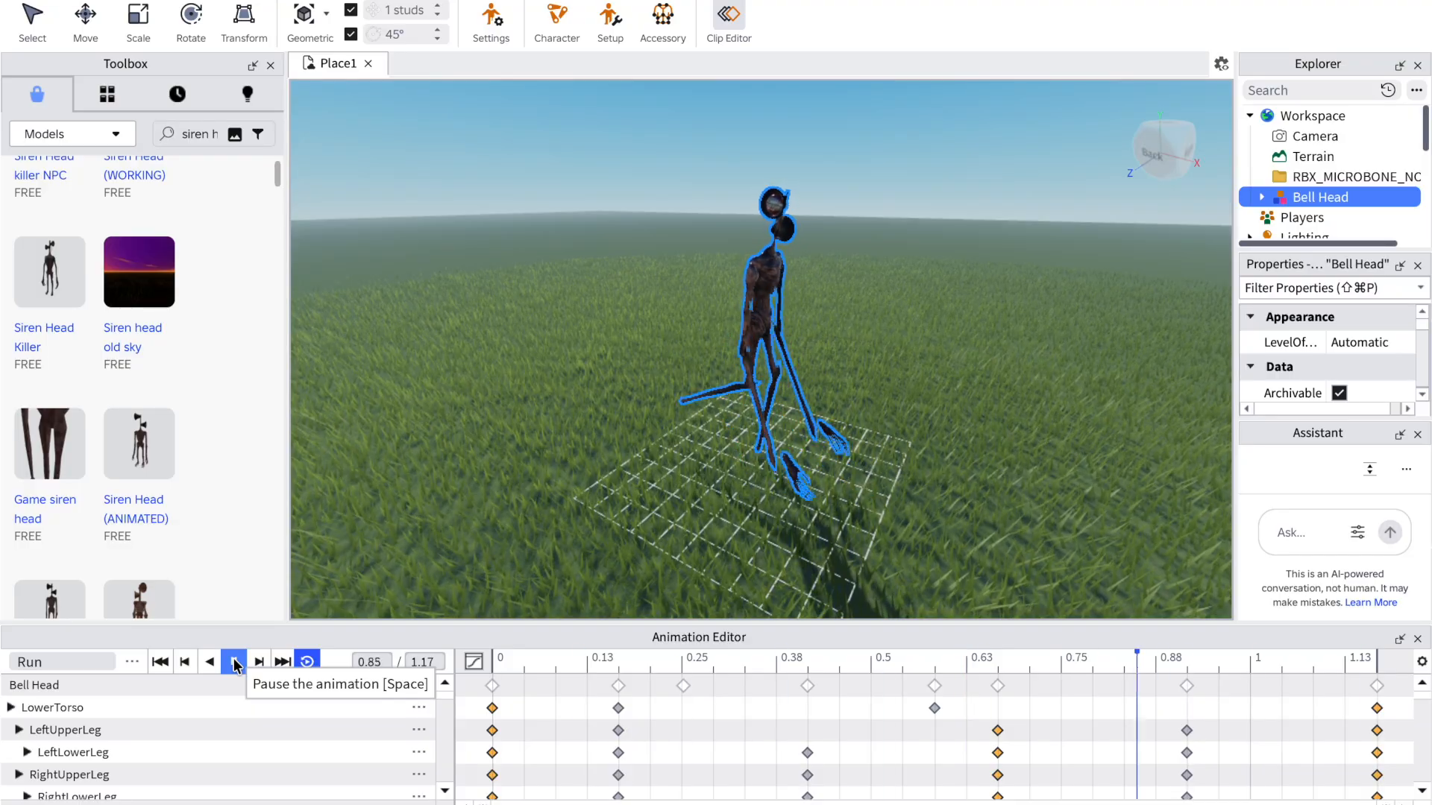
pyautogui.click(237, 664)
# Step: Load the Idie animation clip and preview it briefly on the rig
pyautogui.click(133, 662)
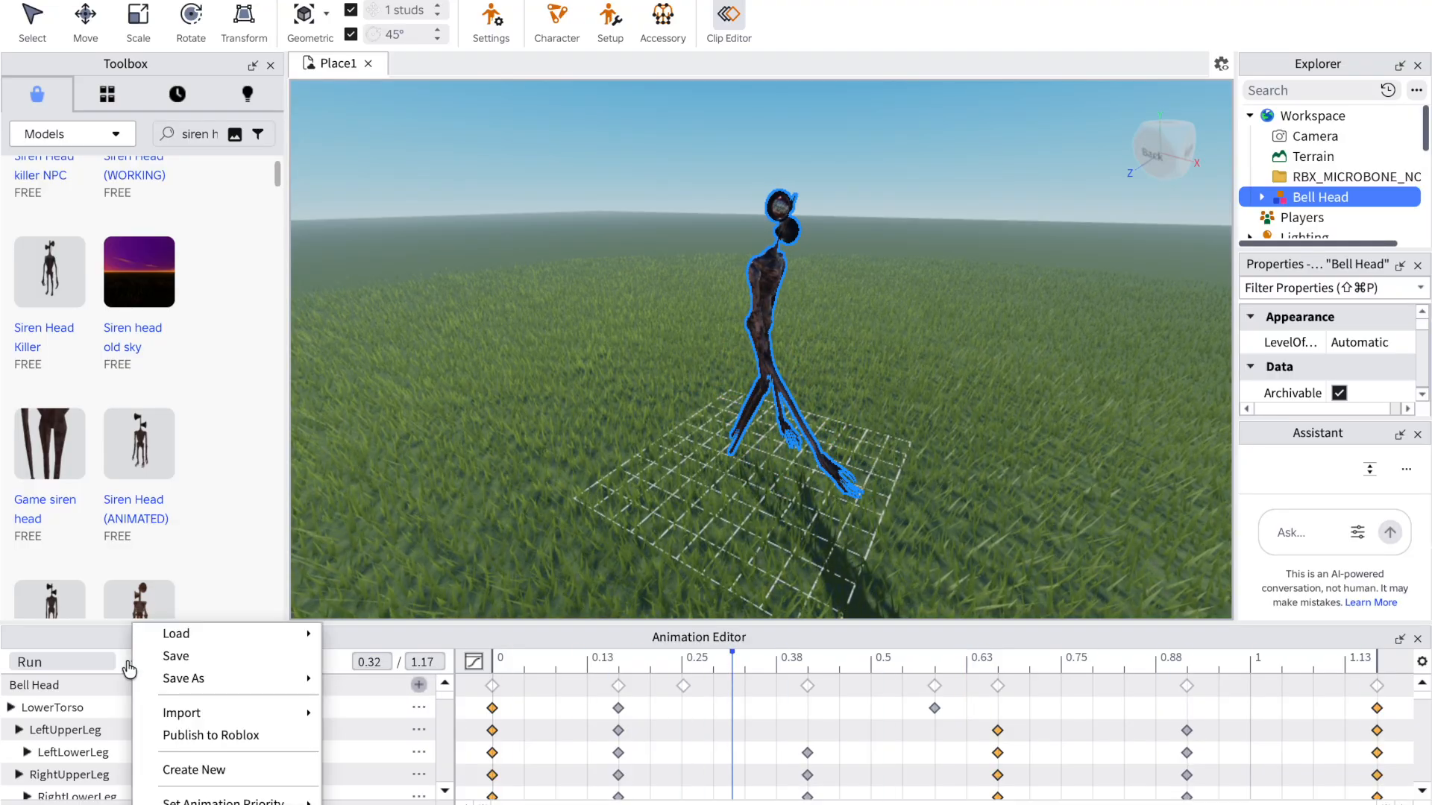
pyautogui.moveTo(206, 634)
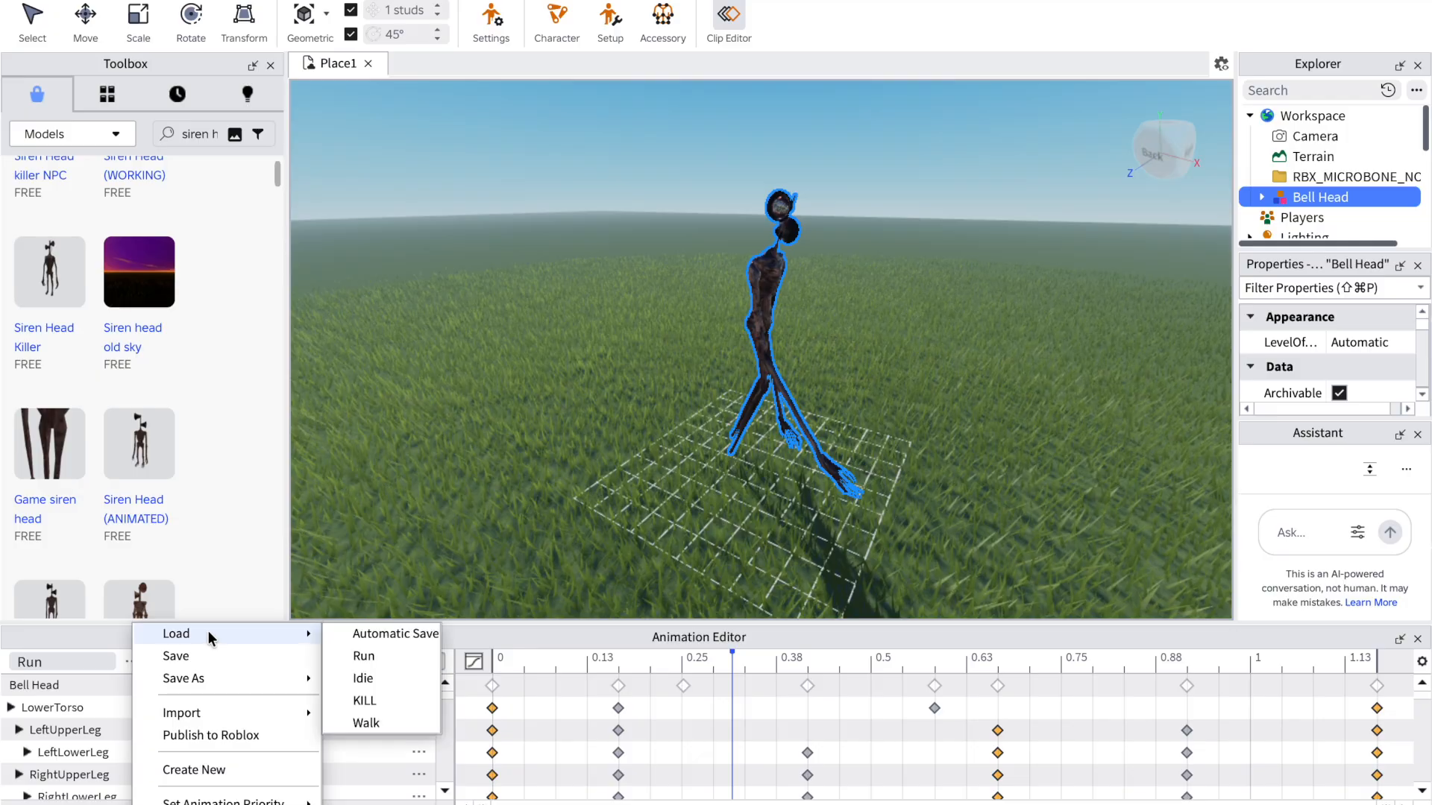
pyautogui.click(362, 678)
pyautogui.click(236, 663)
pyautogui.click(235, 662)
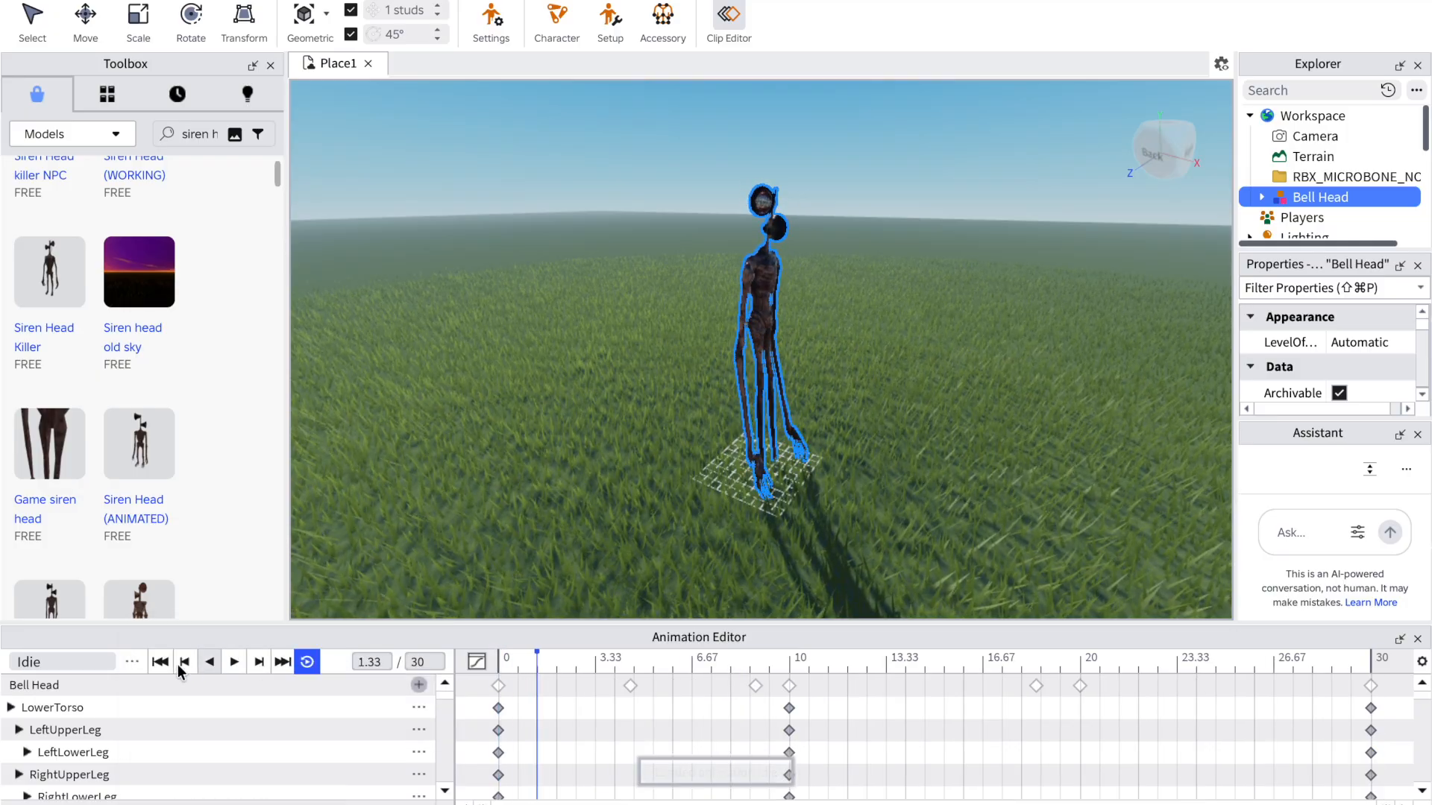
# Step: Load the Walk animation clip onto the rig to view its pose and keyframes
pyautogui.click(133, 662)
pyautogui.moveTo(182, 638)
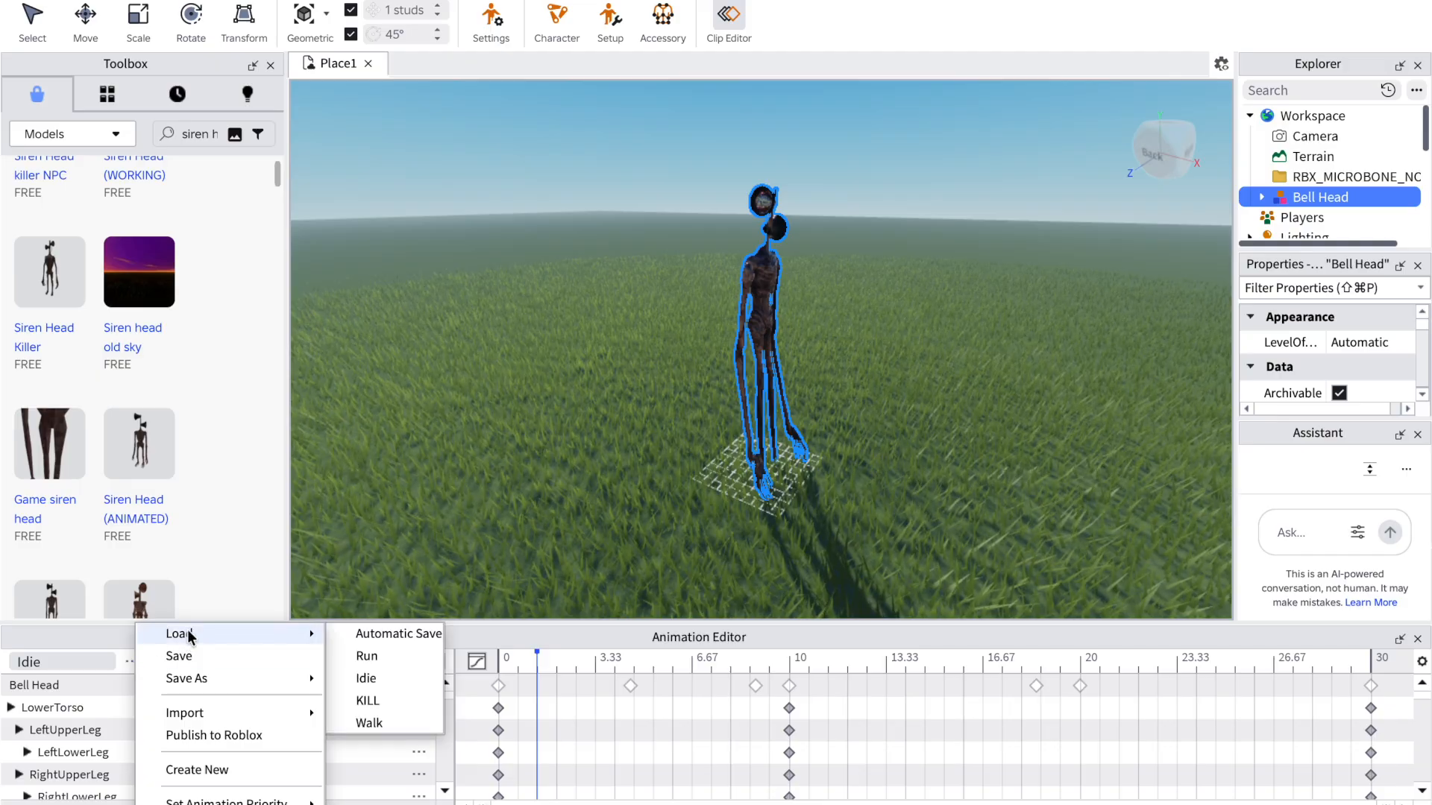
pyautogui.click(371, 722)
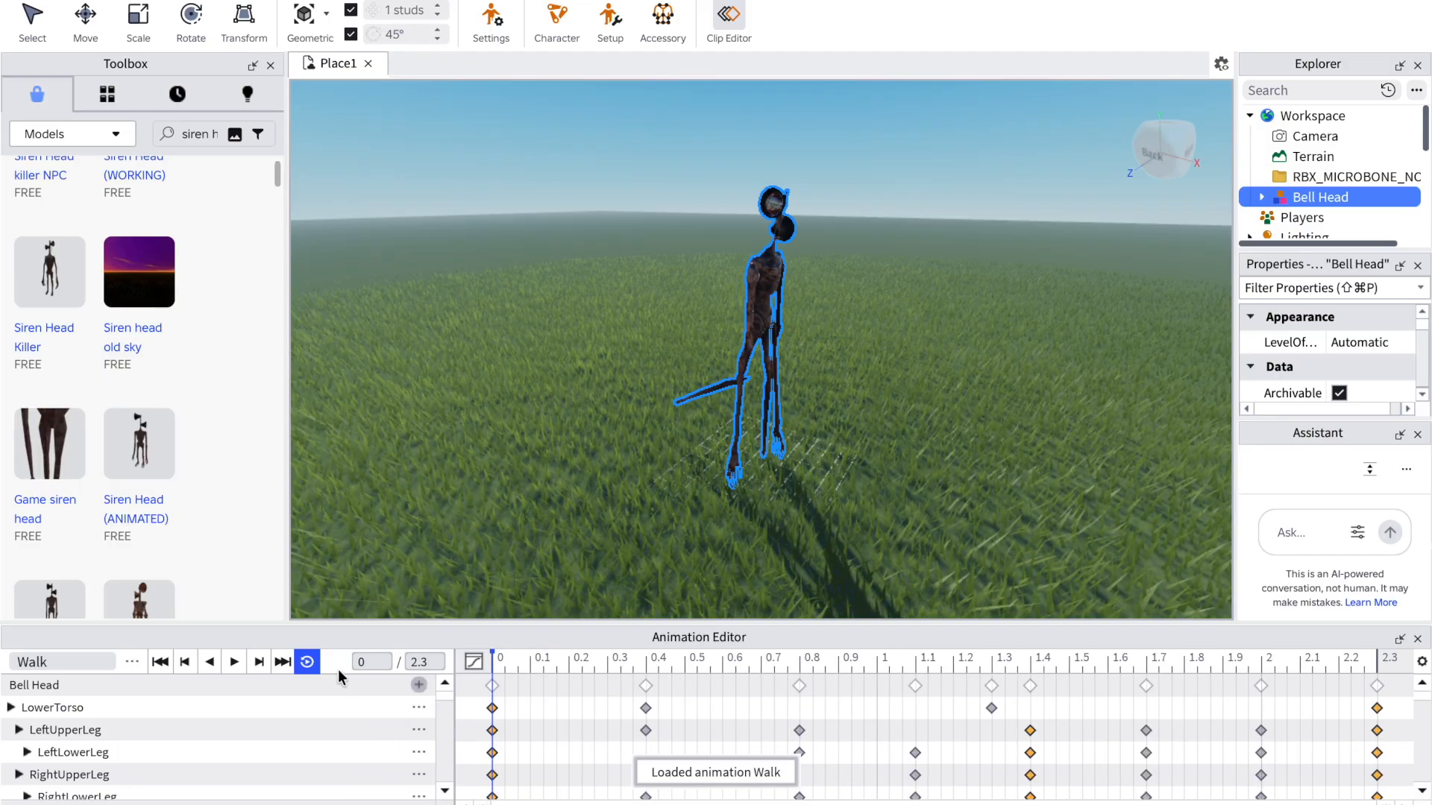
# Step: Load the KILL animation clip and preview it several times on the rig
pyautogui.click(132, 662)
pyautogui.moveTo(203, 633)
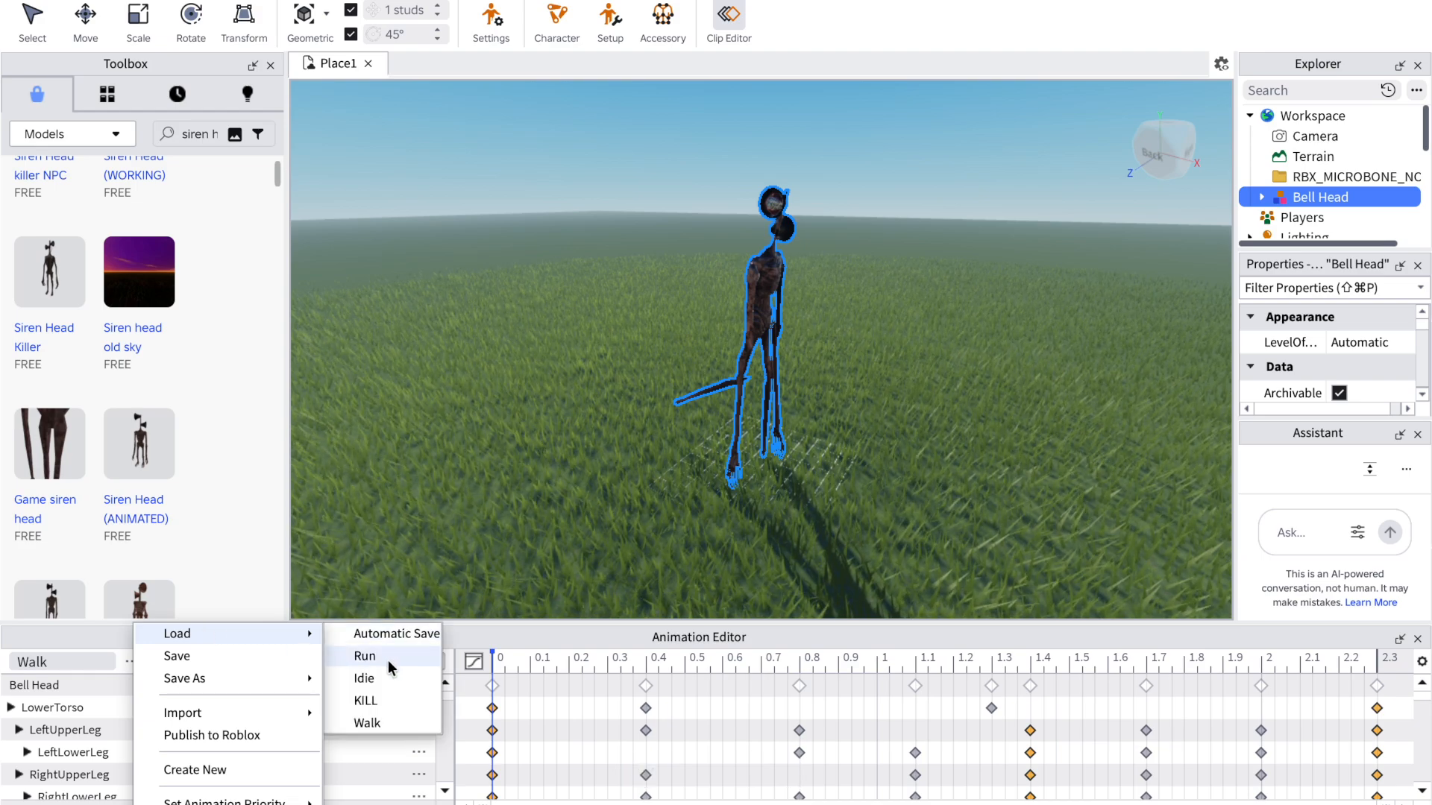
pyautogui.click(386, 703)
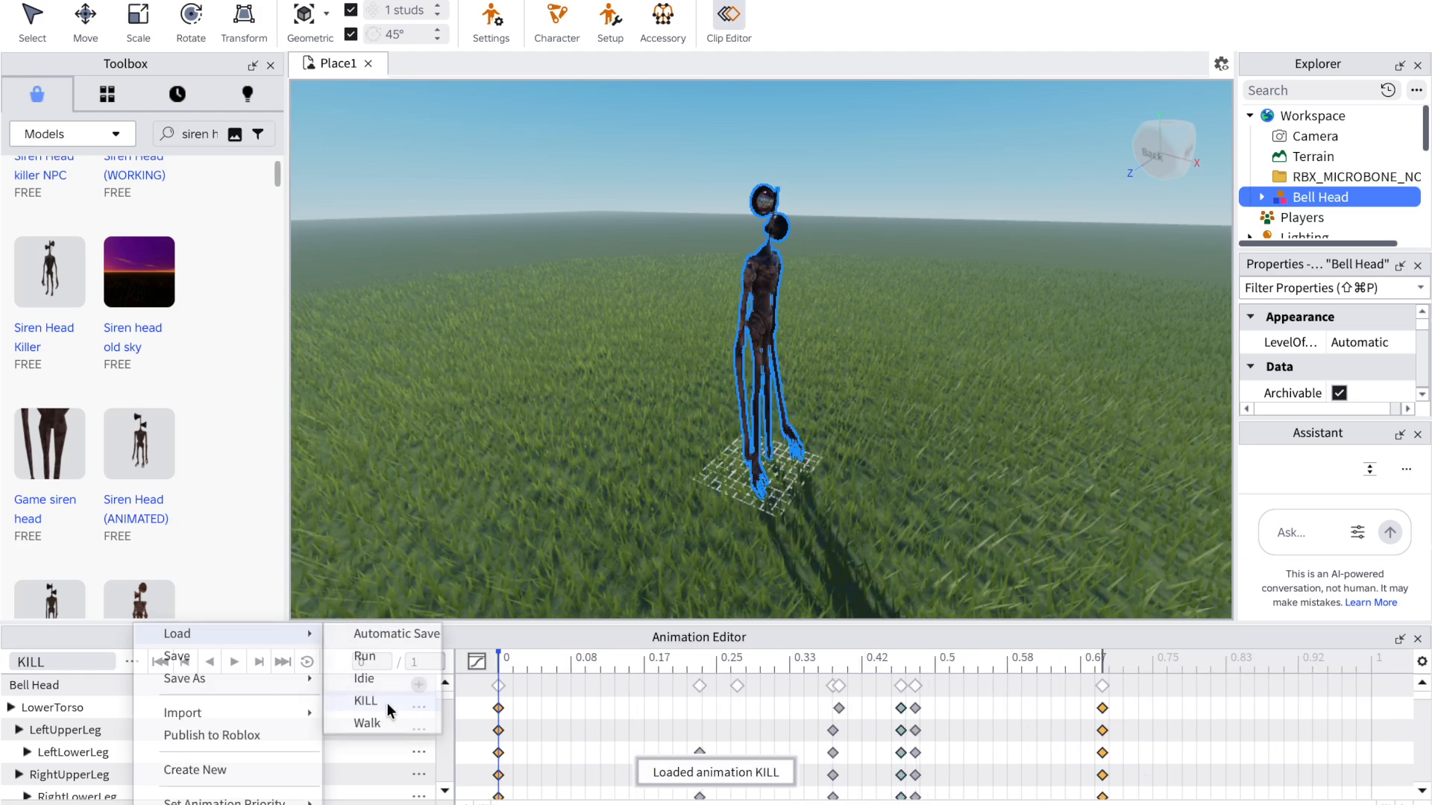
pyautogui.click(236, 661)
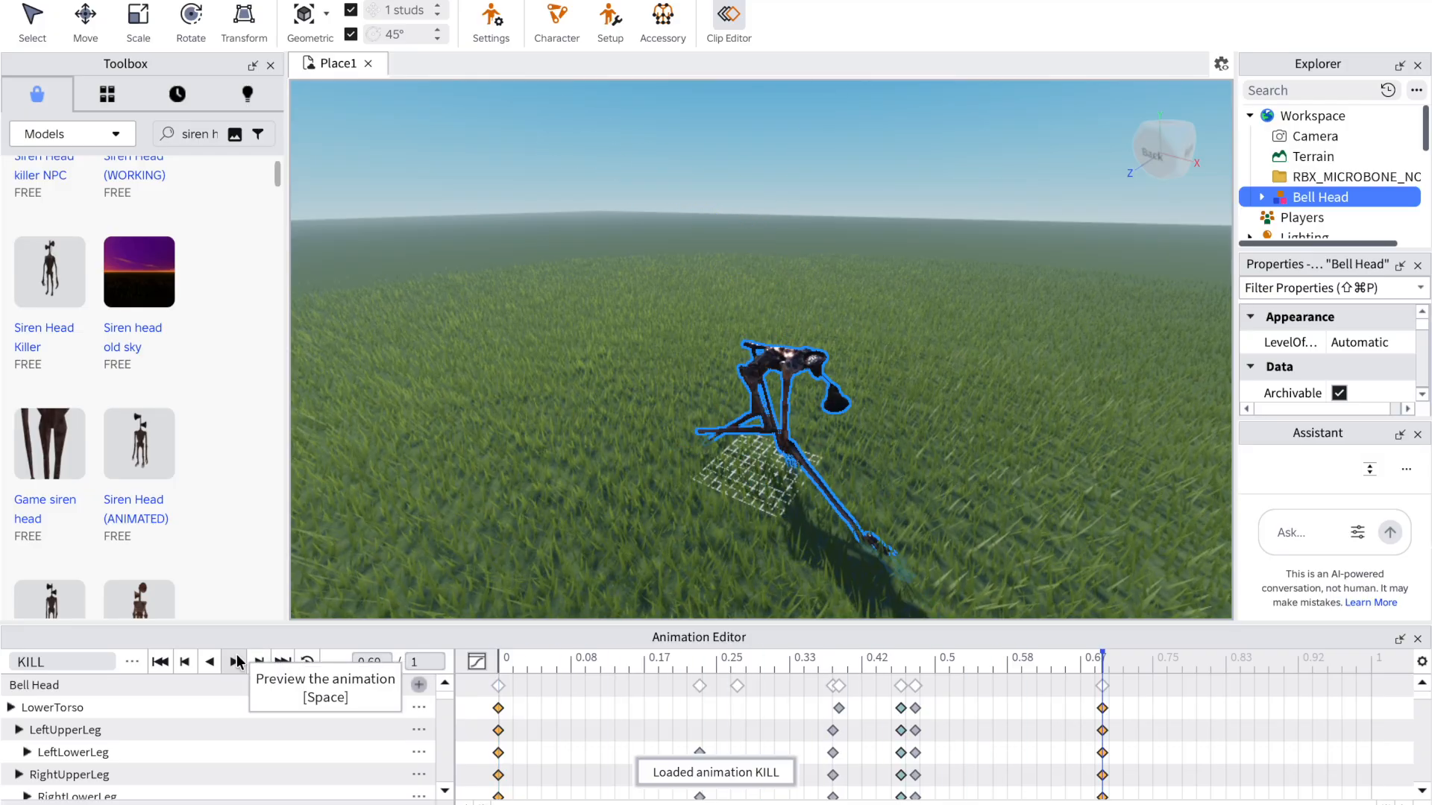
pyautogui.click(236, 662)
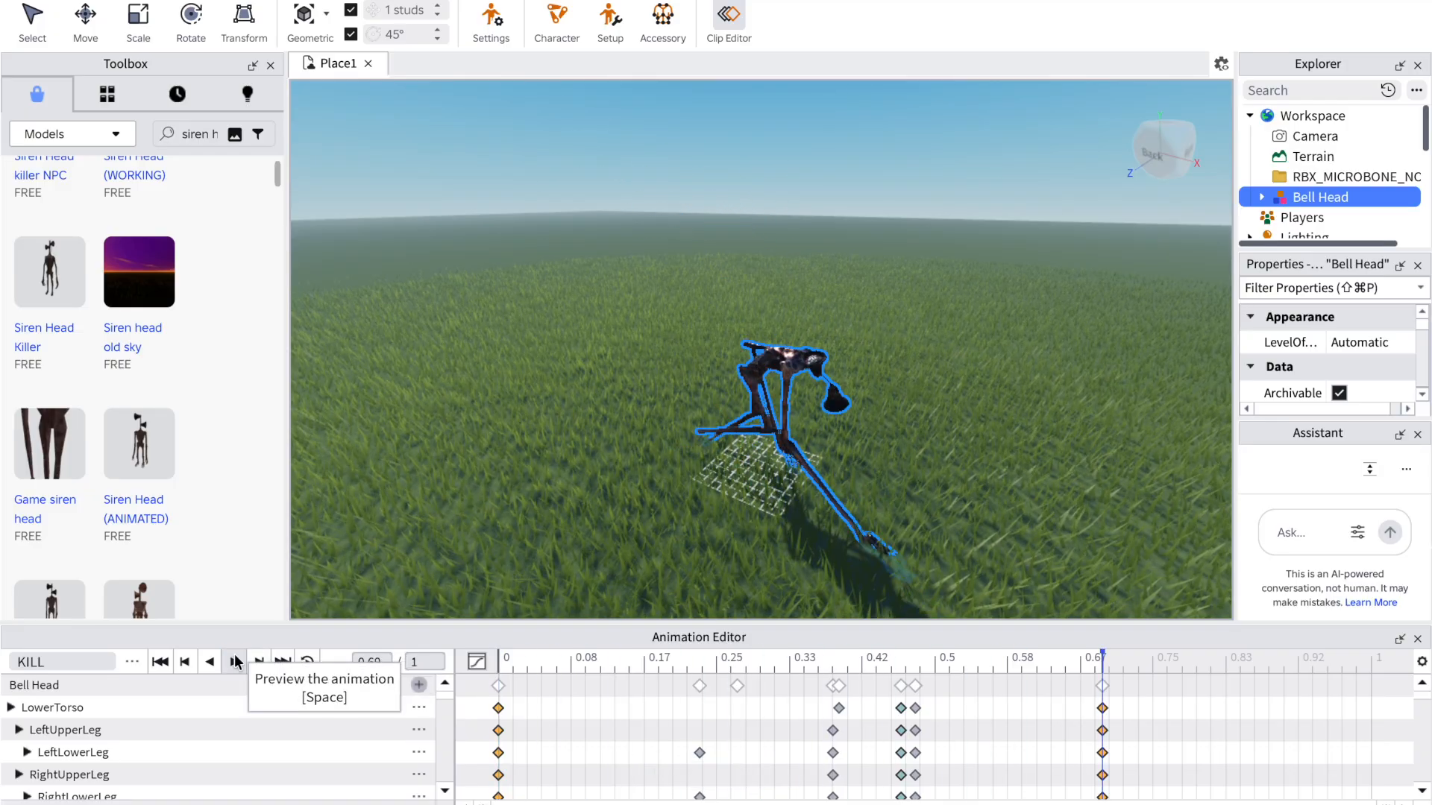
pyautogui.click(235, 660)
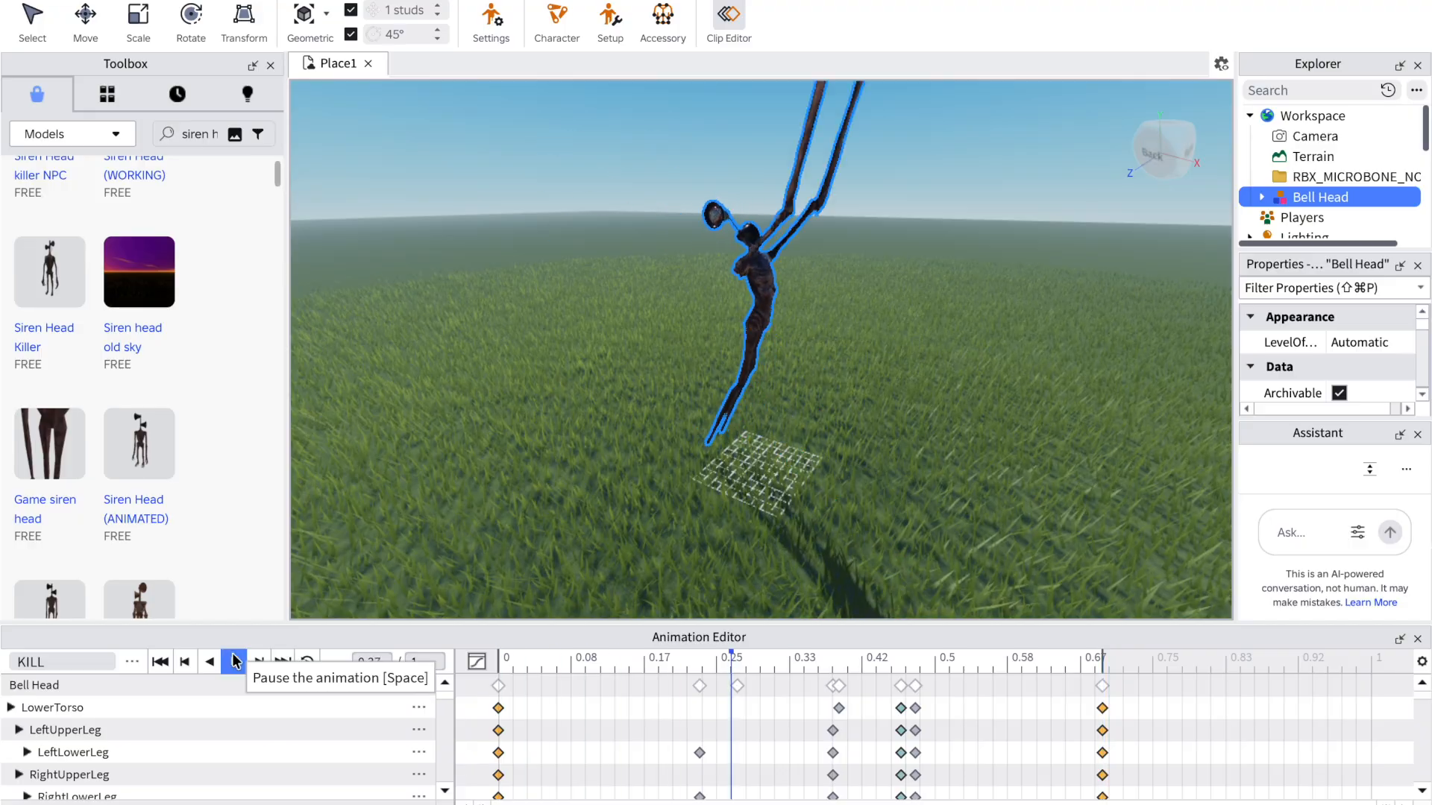
pyautogui.click(236, 661)
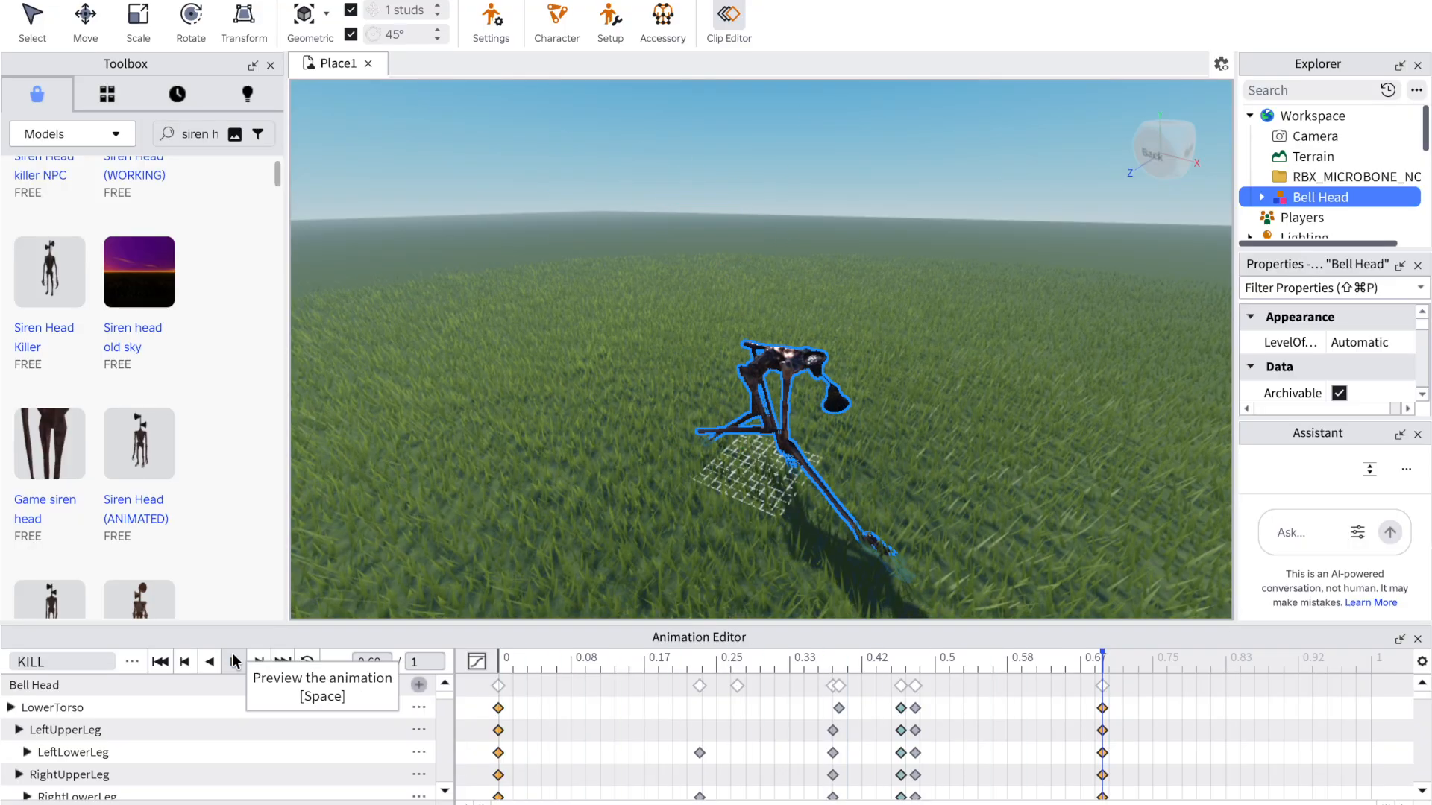
# Step: Switch the Animation Editor from the KILL clip back to the Walk clip
pyautogui.click(132, 662)
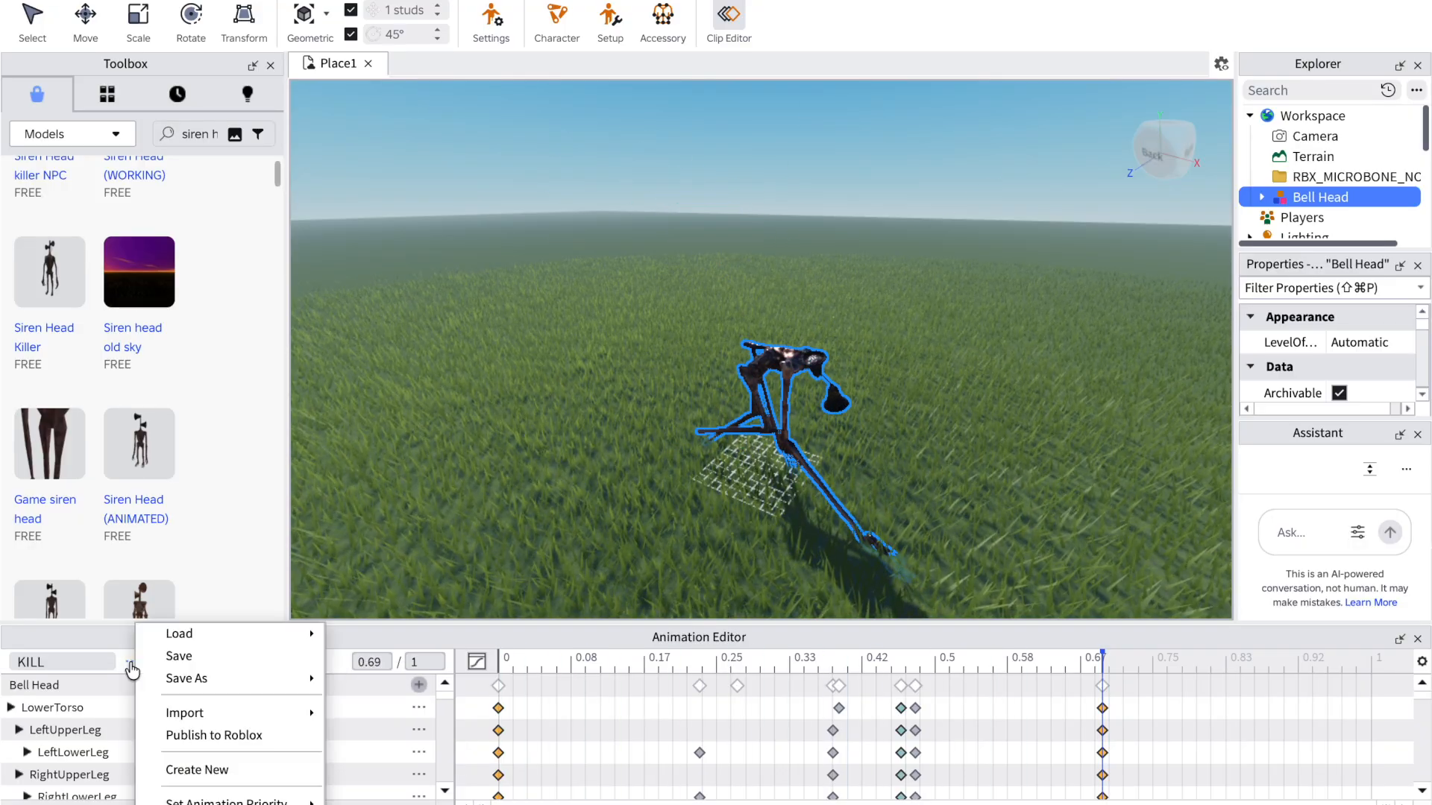
pyautogui.moveTo(182, 640)
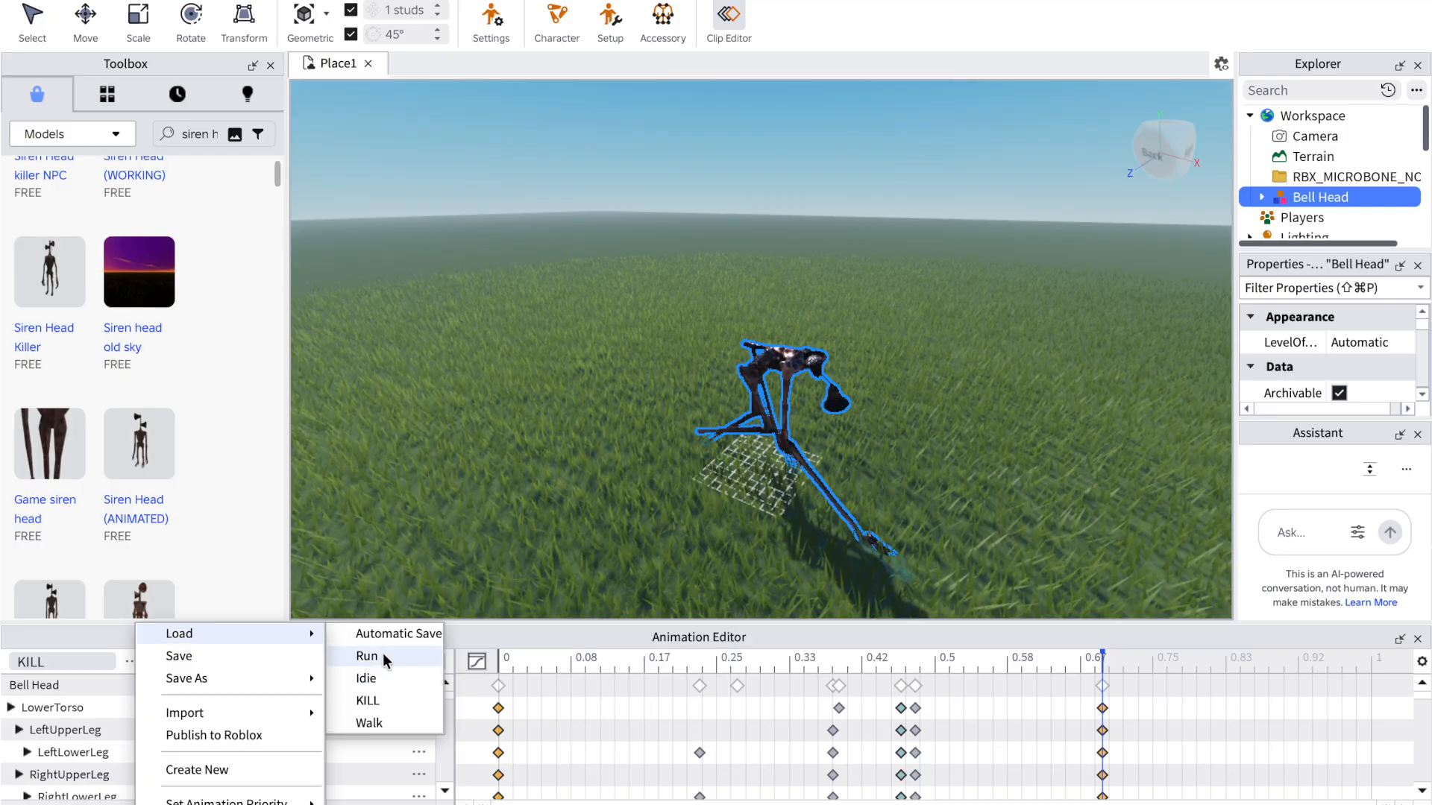
pyautogui.click(373, 722)
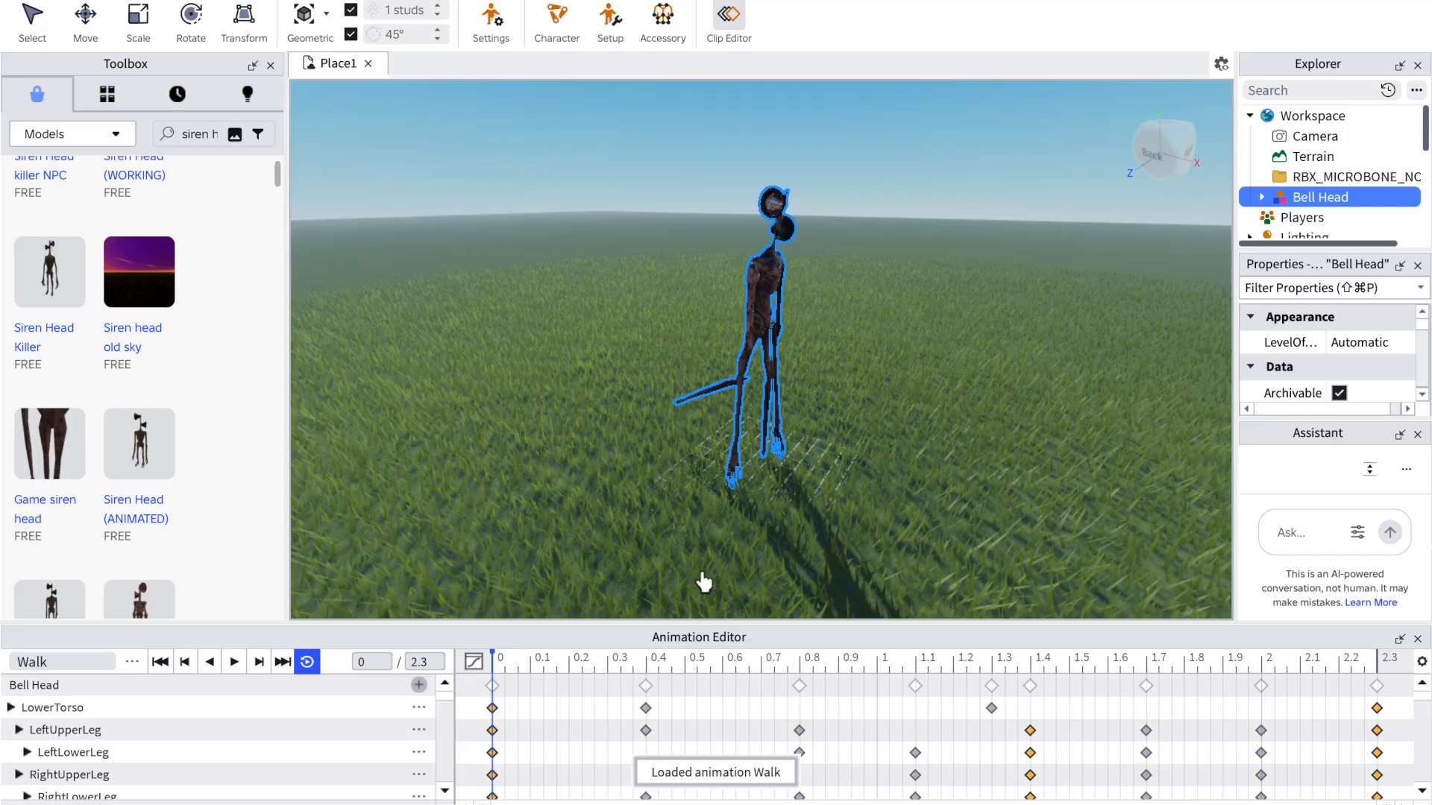
# Step: Publish the Walk animation to Roblox with the default asset settings and copy its new asset ID
pyautogui.click(132, 661)
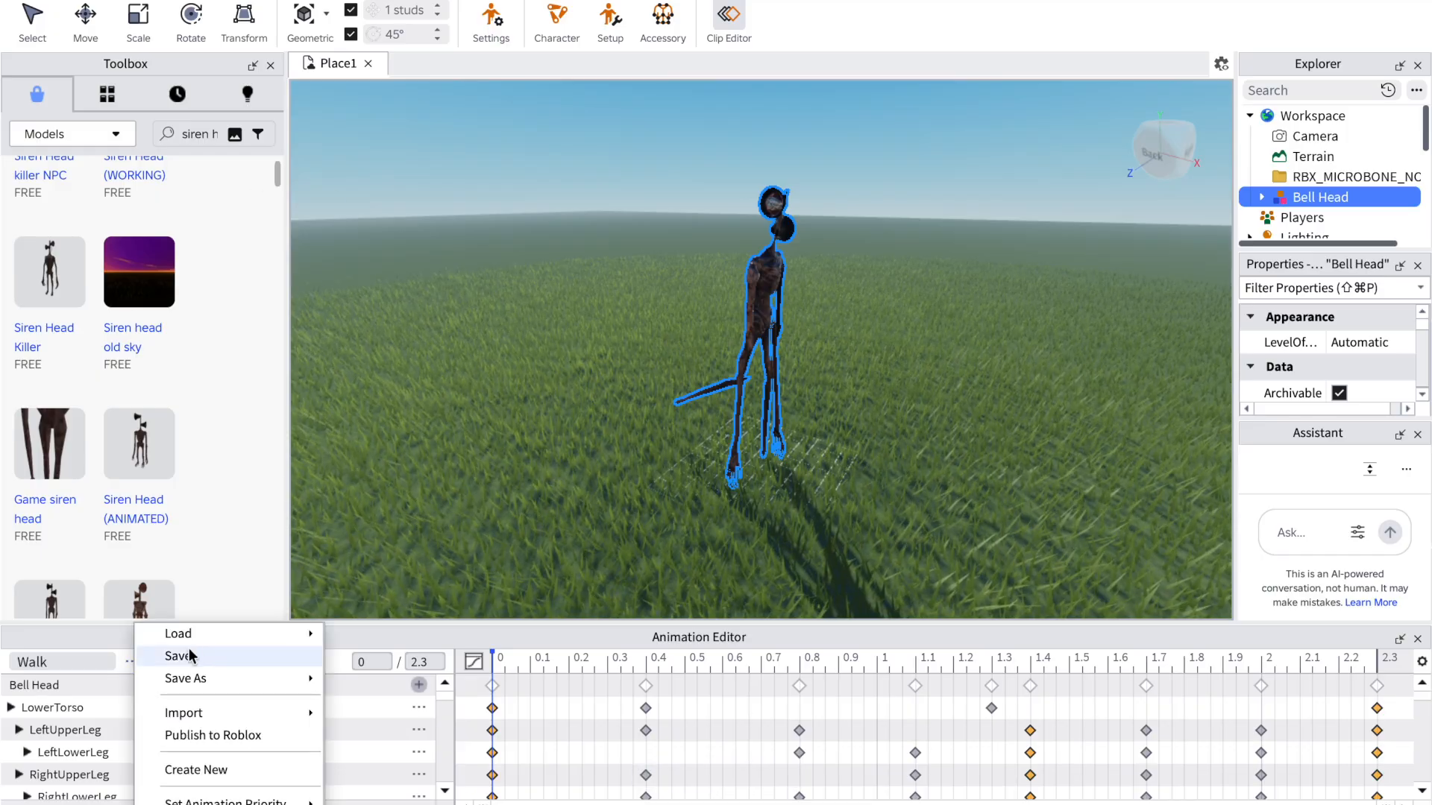
pyautogui.click(208, 735)
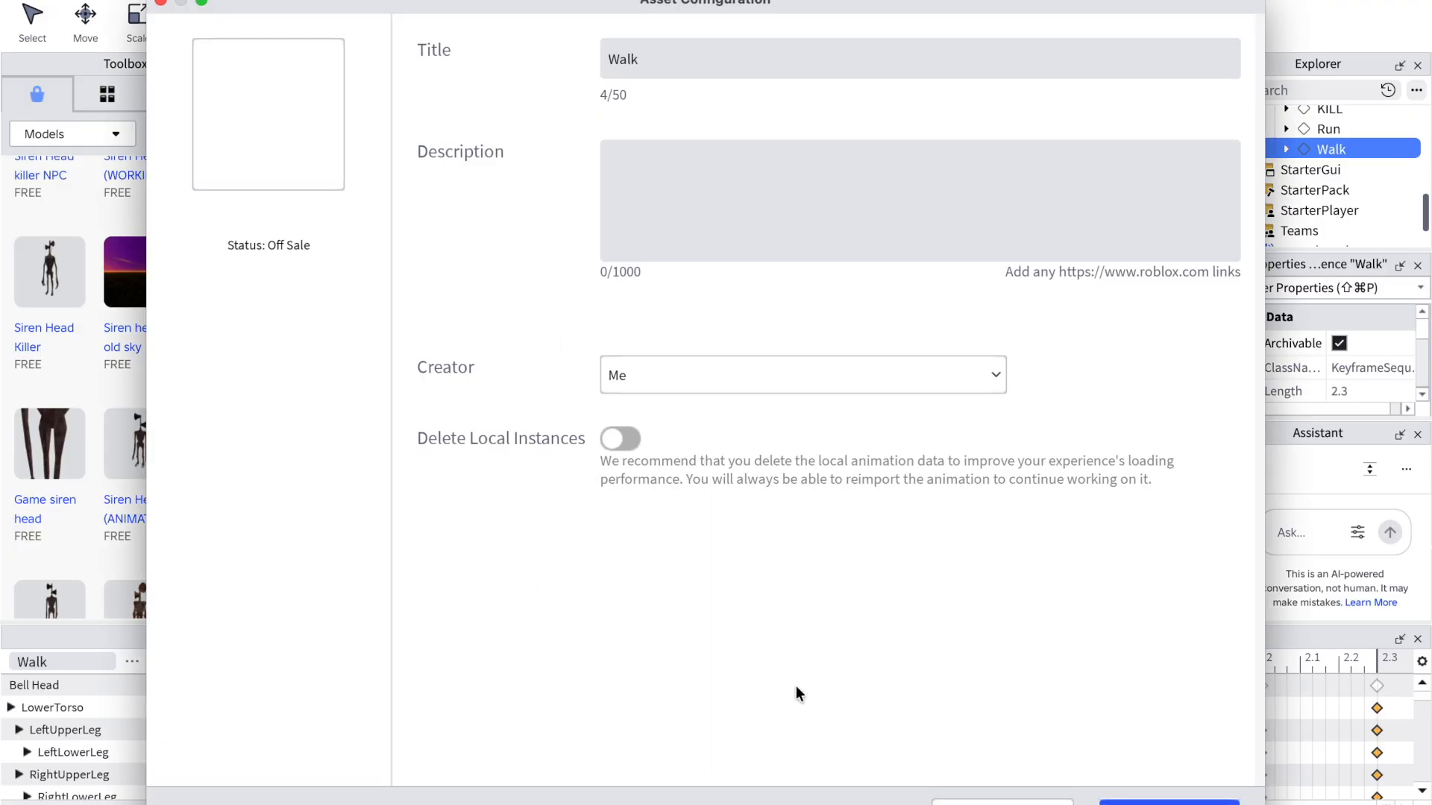
pyautogui.click(1169, 801)
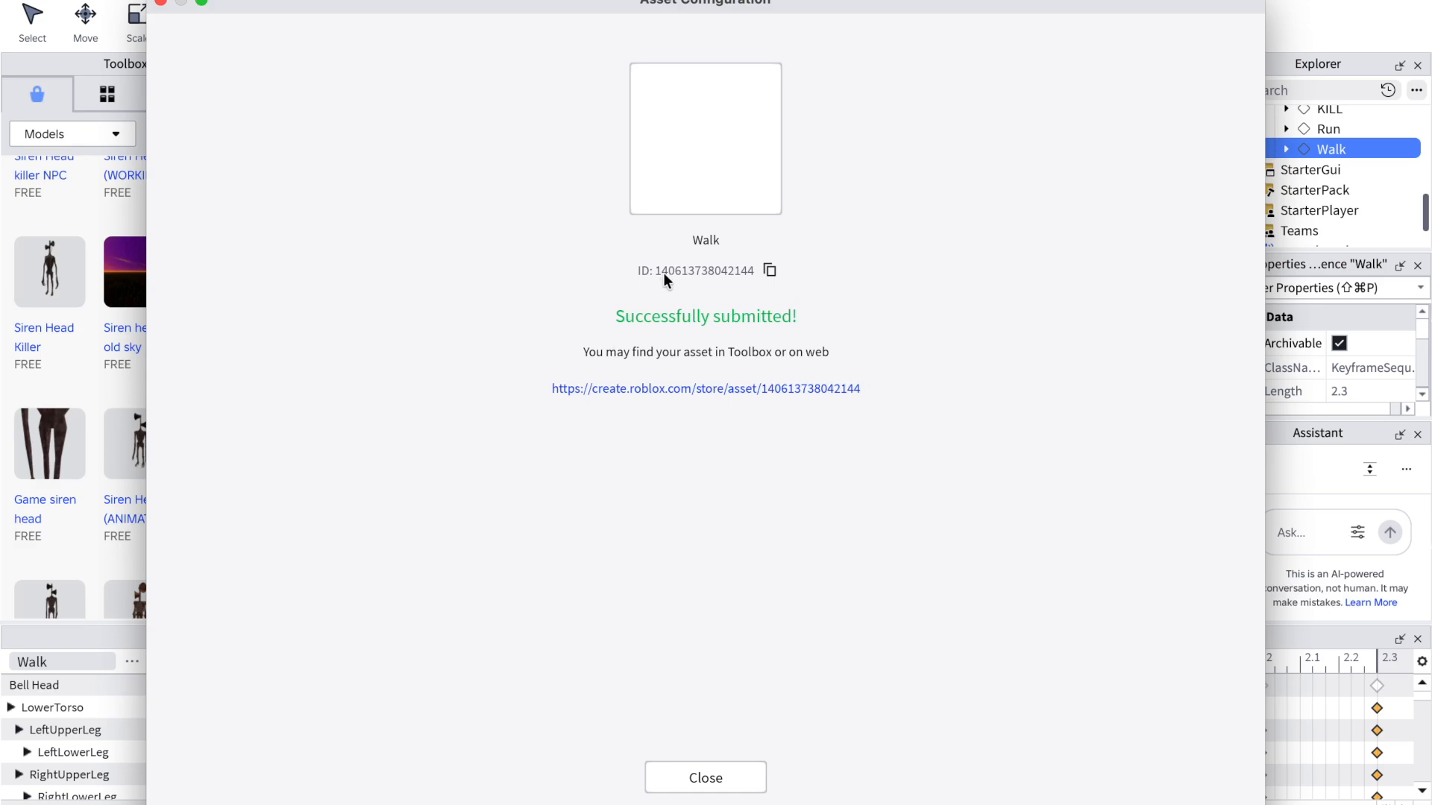
pyautogui.click(769, 270)
pyautogui.click(713, 777)
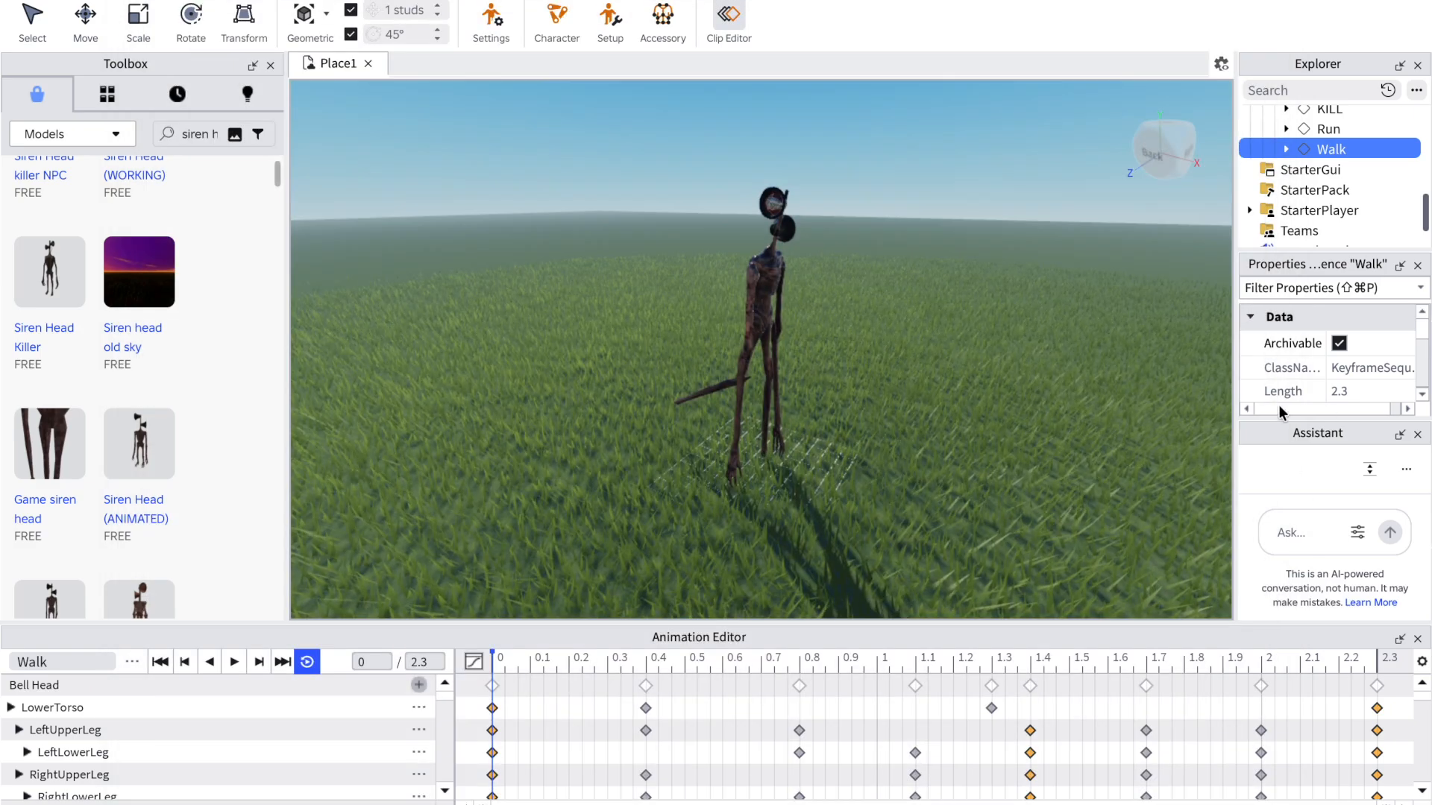
# Step: Rename the Bell Head model in the Workspace as siren head
pyautogui.scroll(4, 1296, 231)
pyautogui.scroll(5, 1296, 223)
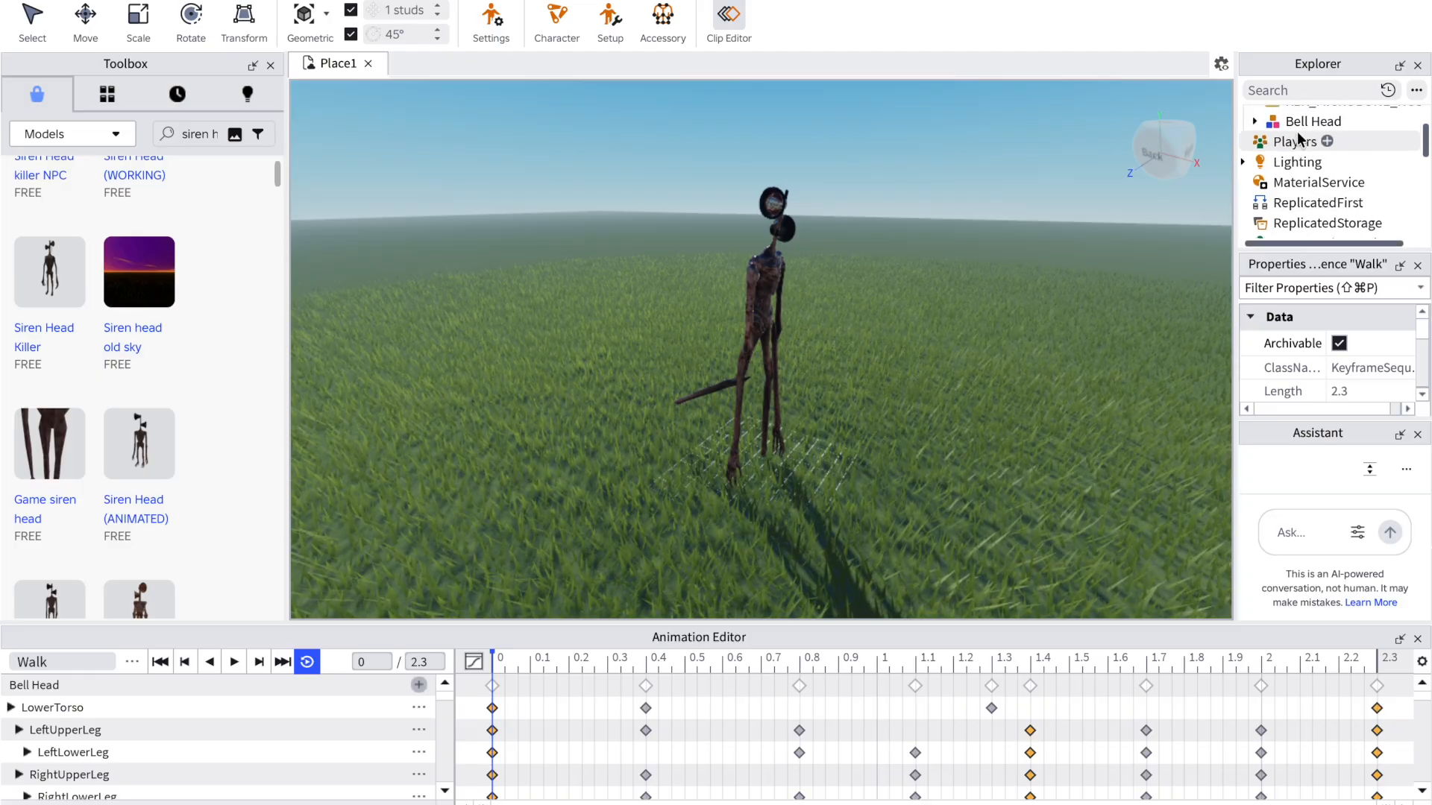
pyautogui.scroll(1, 1298, 137)
pyautogui.click(1320, 137)
pyautogui.rightClick(1322, 138)
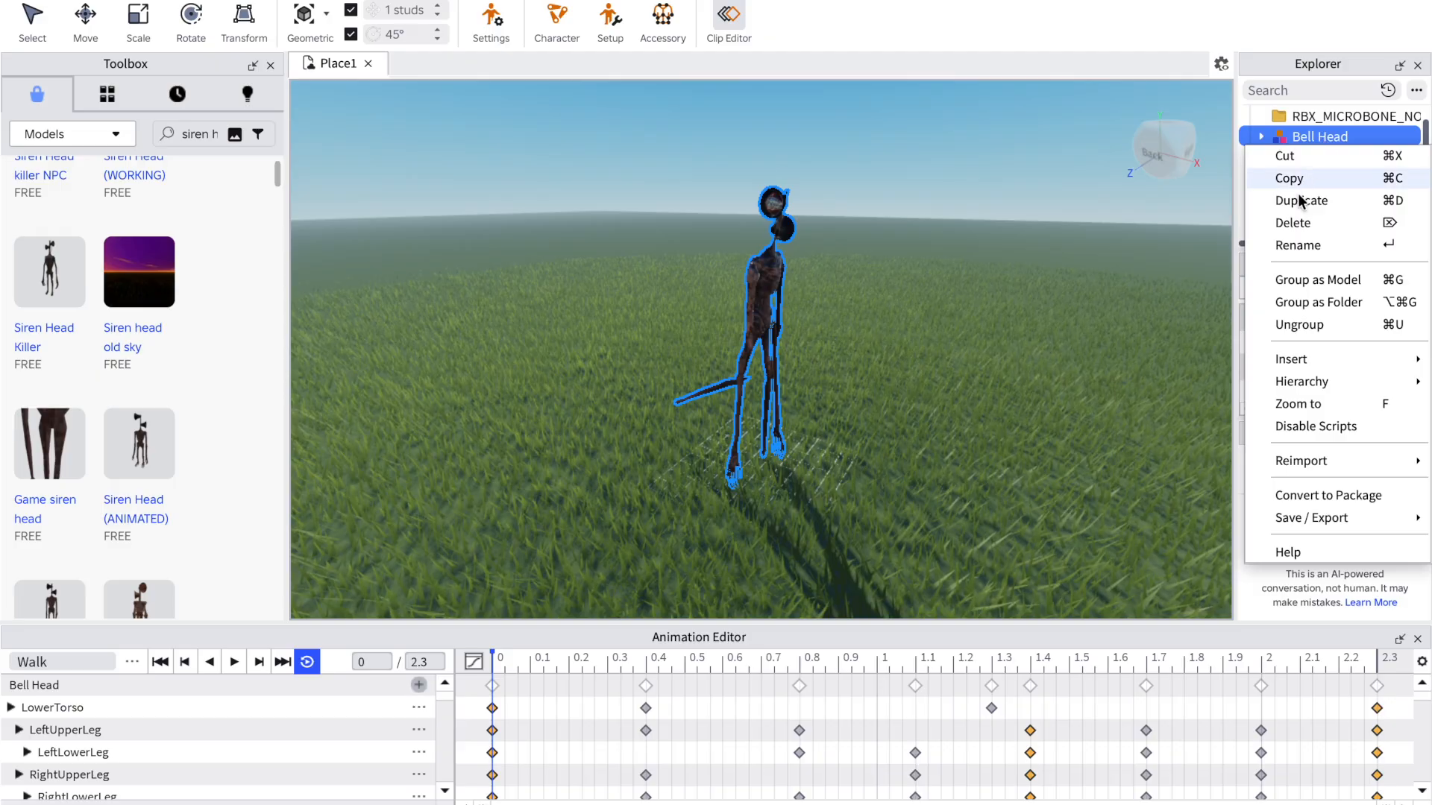
pyautogui.click(1298, 244)
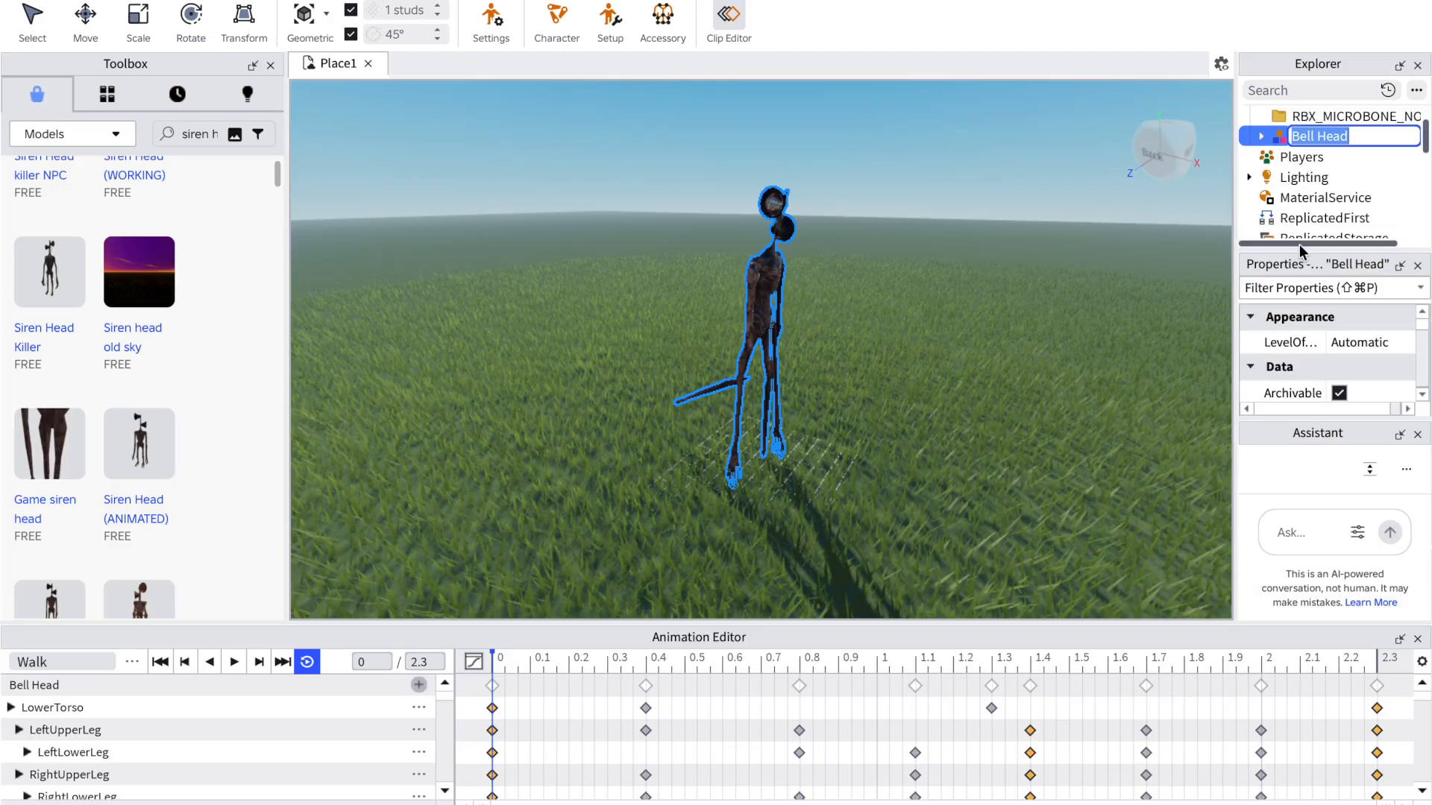
pyautogui.write('siren head')
pyautogui.press('Return')
# Step: Close the Animation Editor and ask the Assistant to "add in the animation for" the copied Walk asset ID and "play animation for siren head"
pyautogui.click(1315, 539)
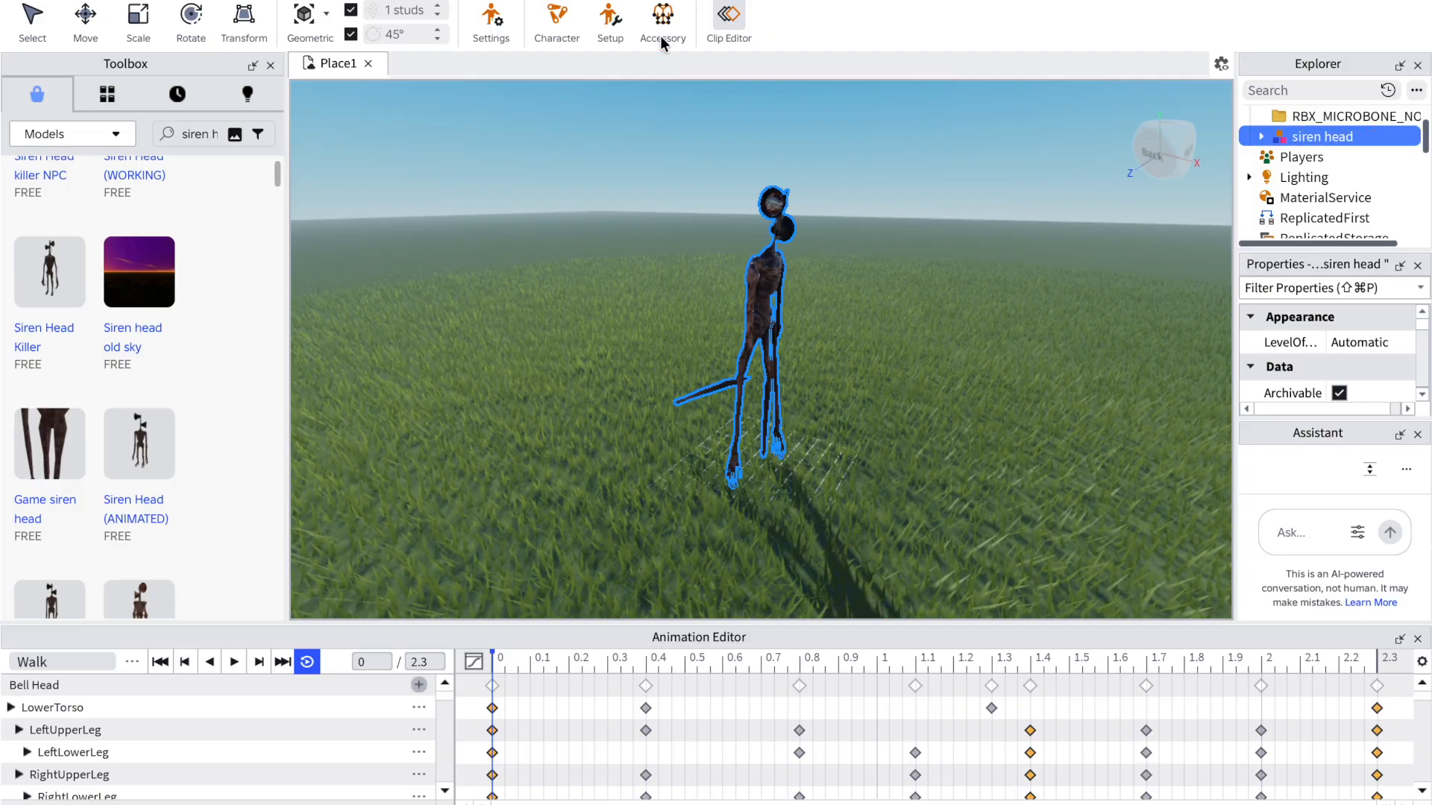
pyautogui.click(728, 17)
pyautogui.write('add in the animat')
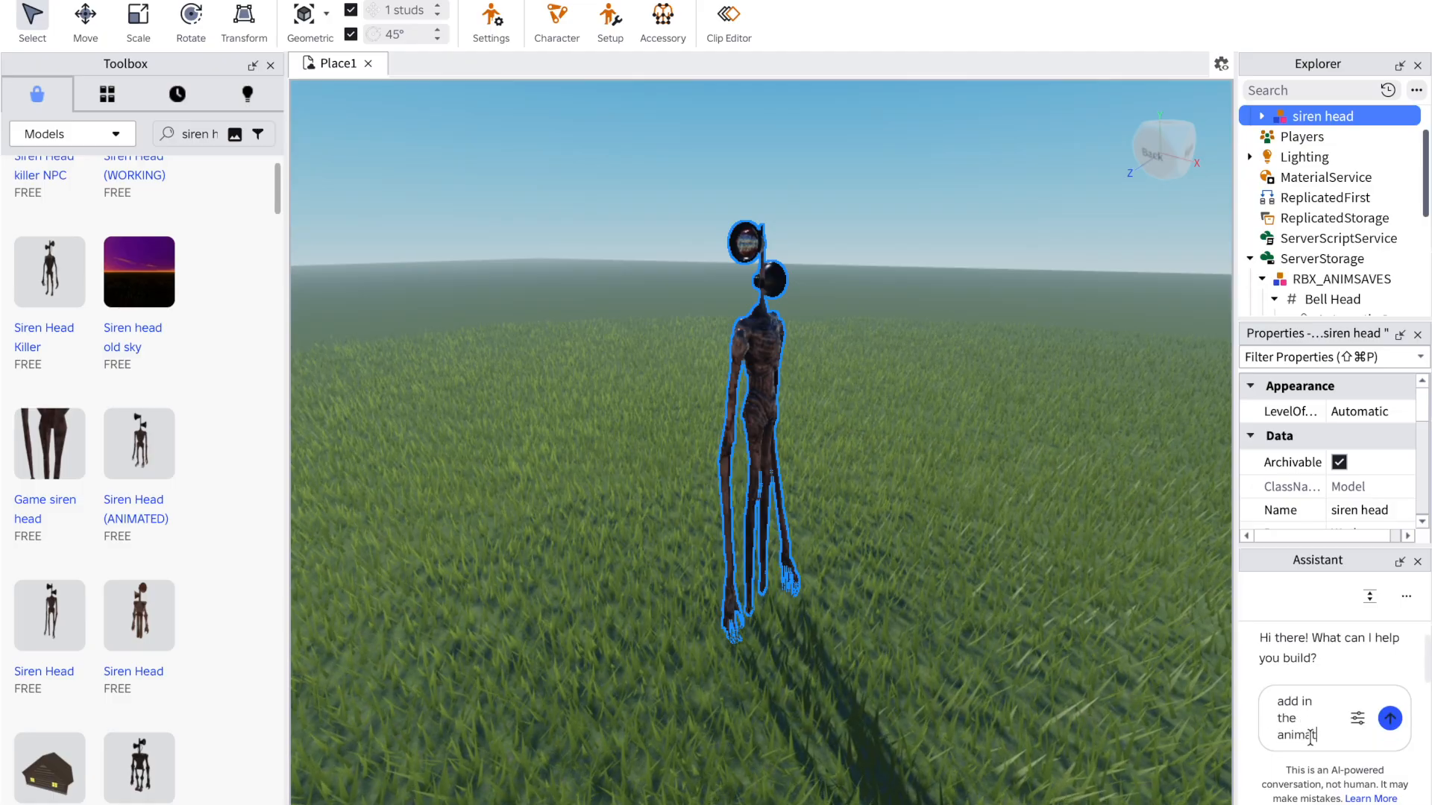
pyautogui.write('ion fo')
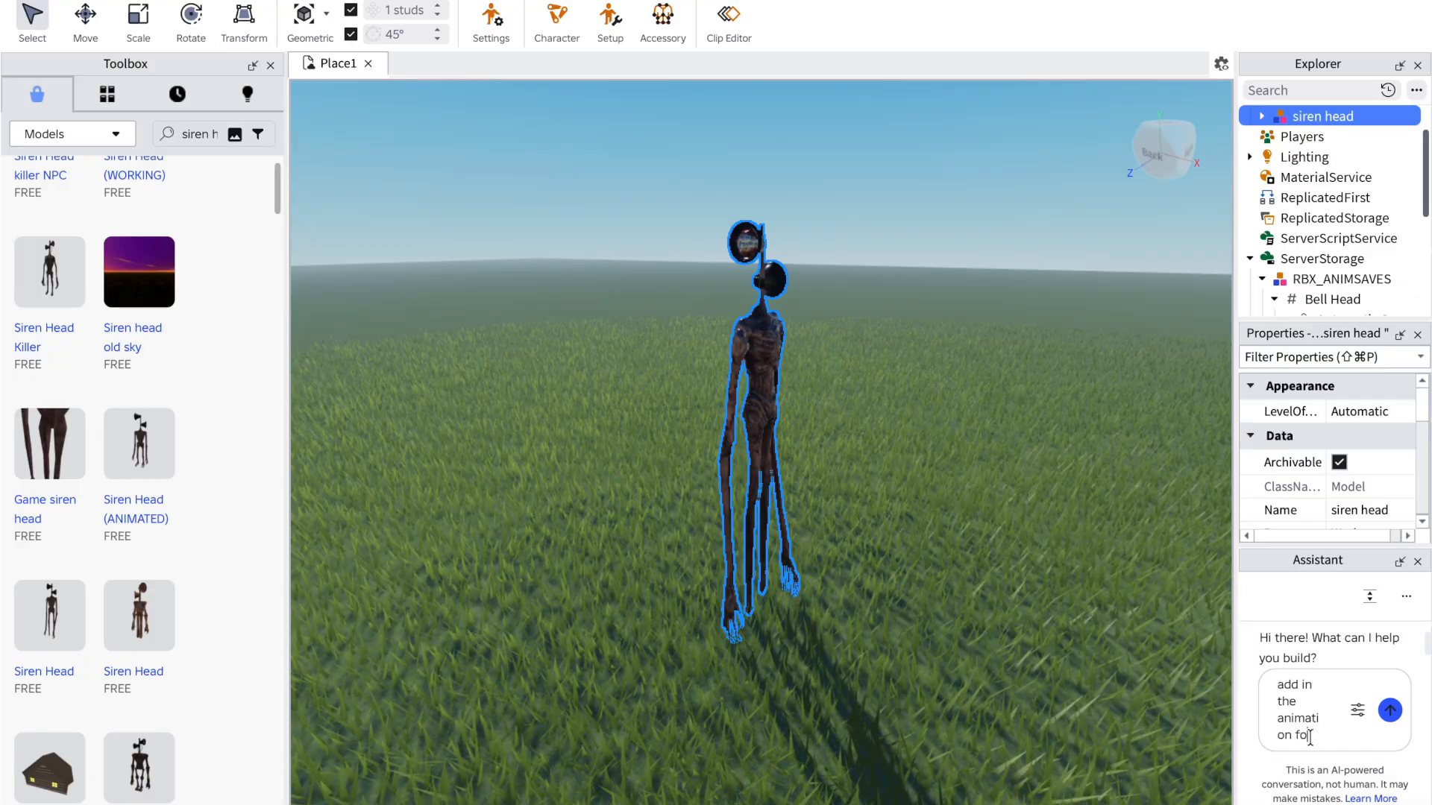
pyautogui.write('r V')
pyautogui.press('BackSpace')
pyautogui.press('super+v')
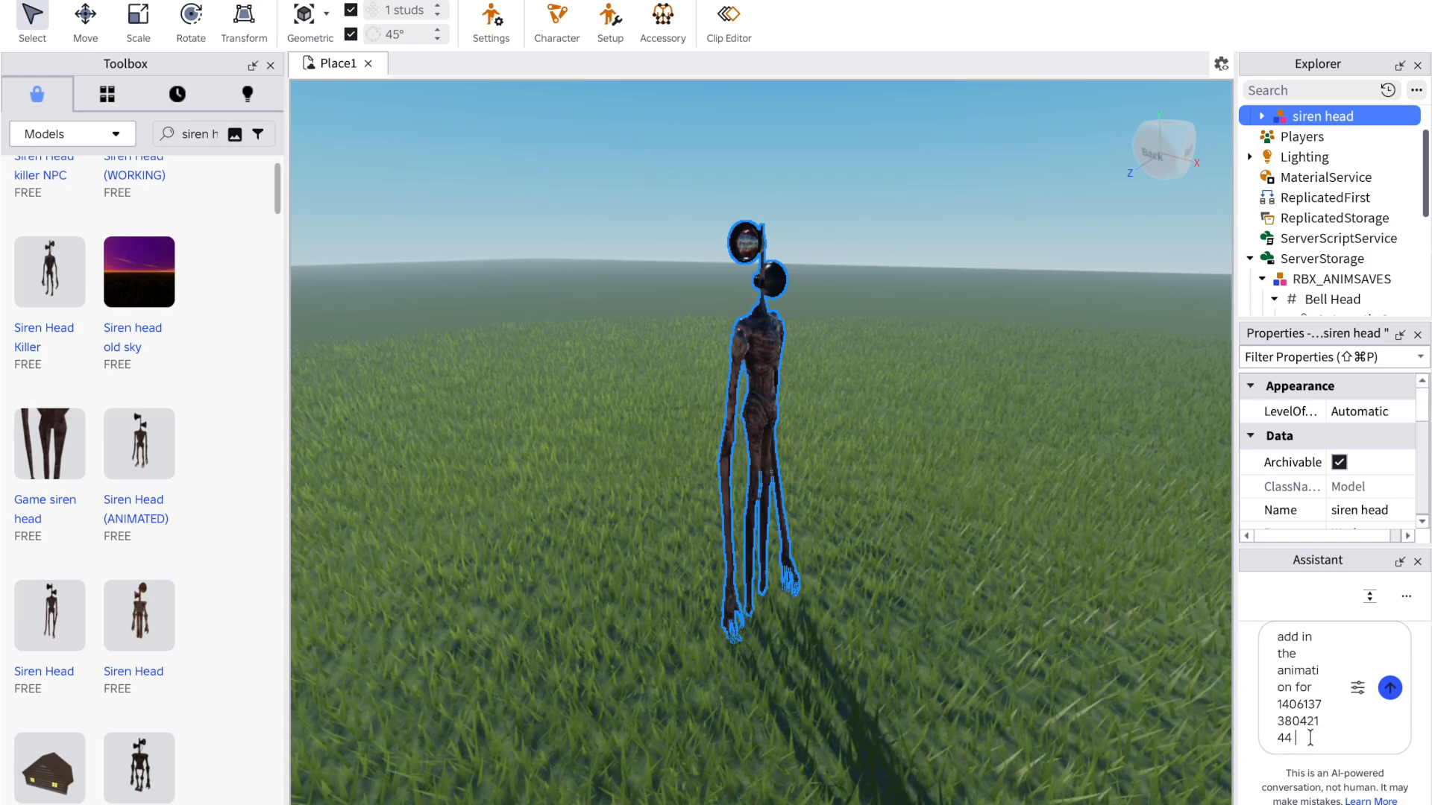
pyautogui.write('play ani')
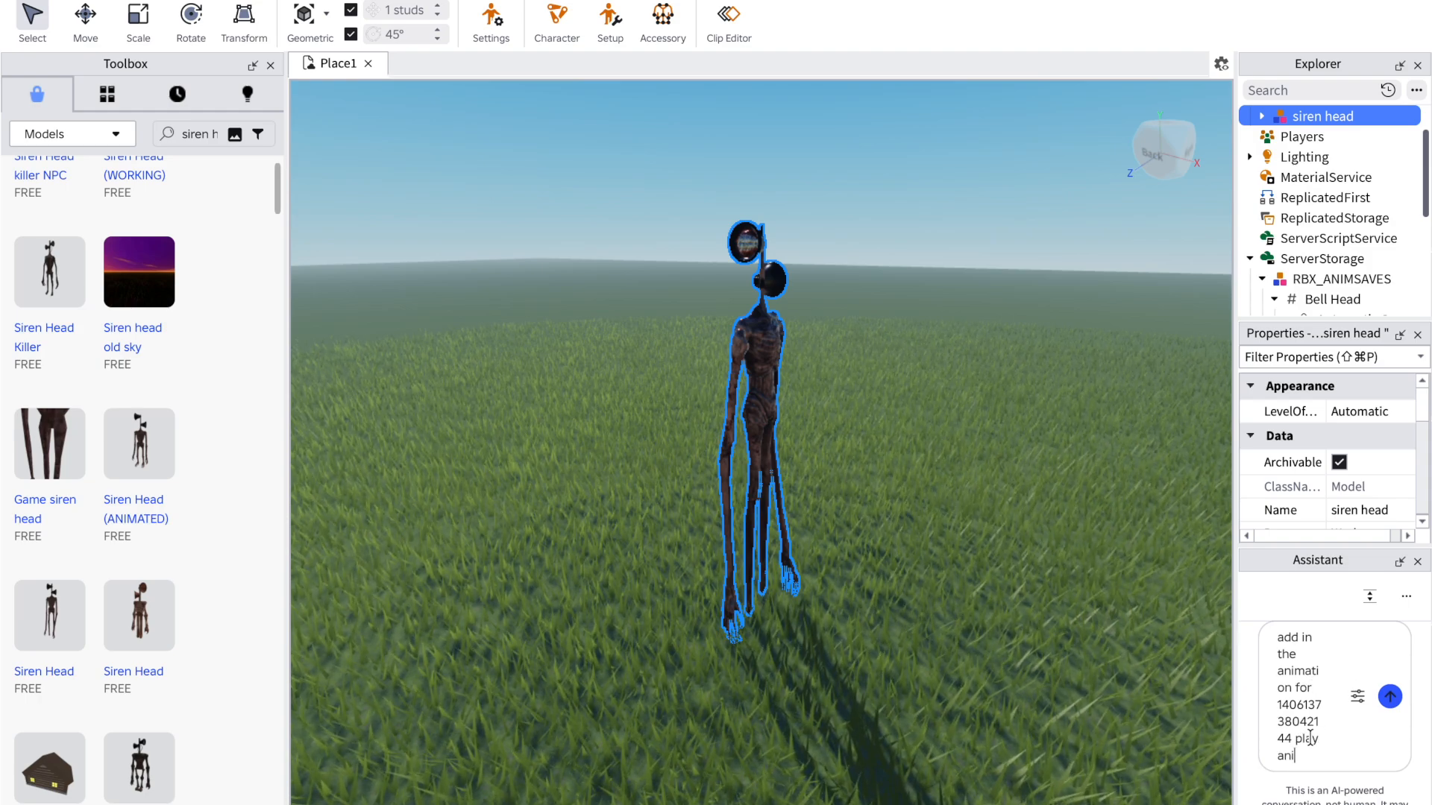
pyautogui.write('mation f')
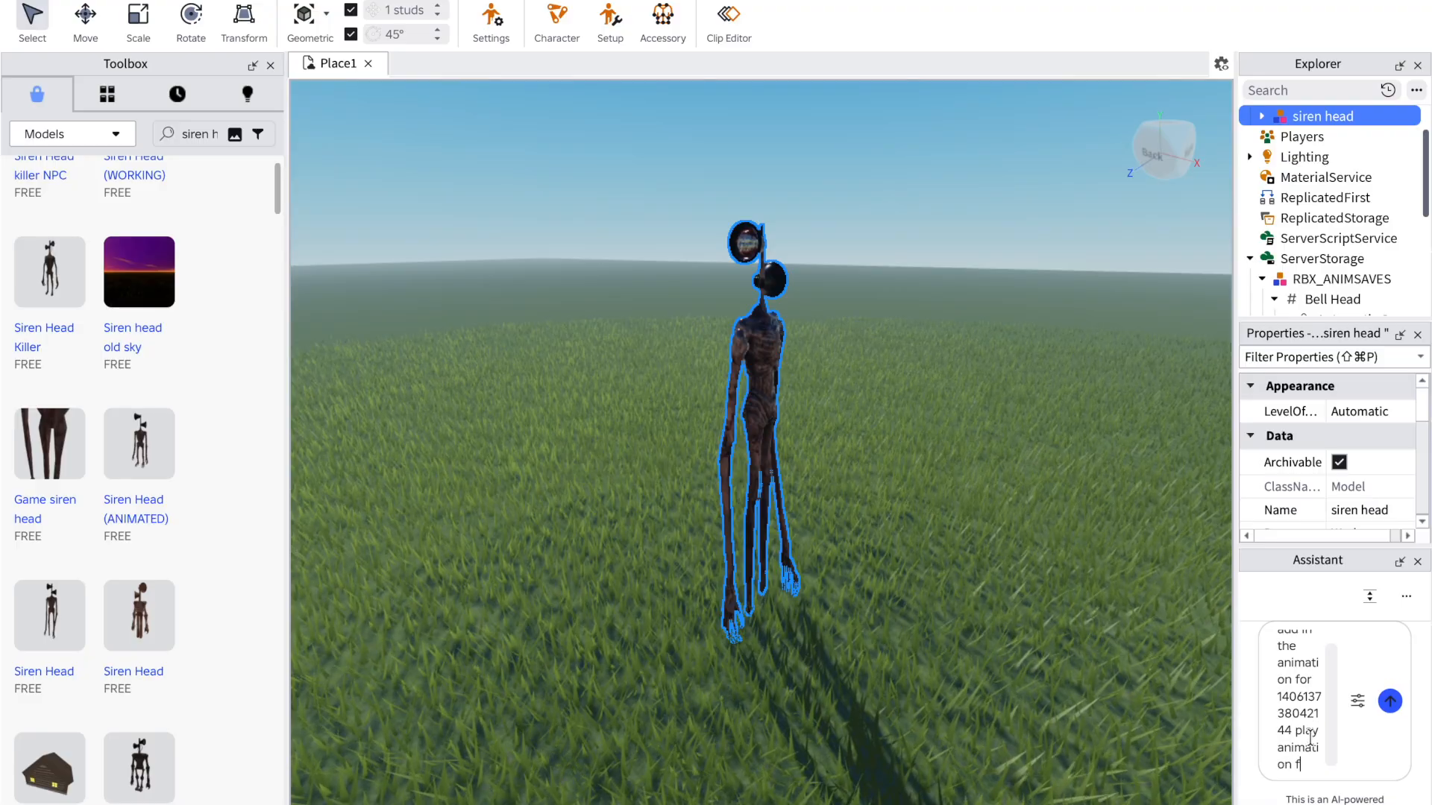
pyautogui.write('or siren head')
pyautogui.press('Return')
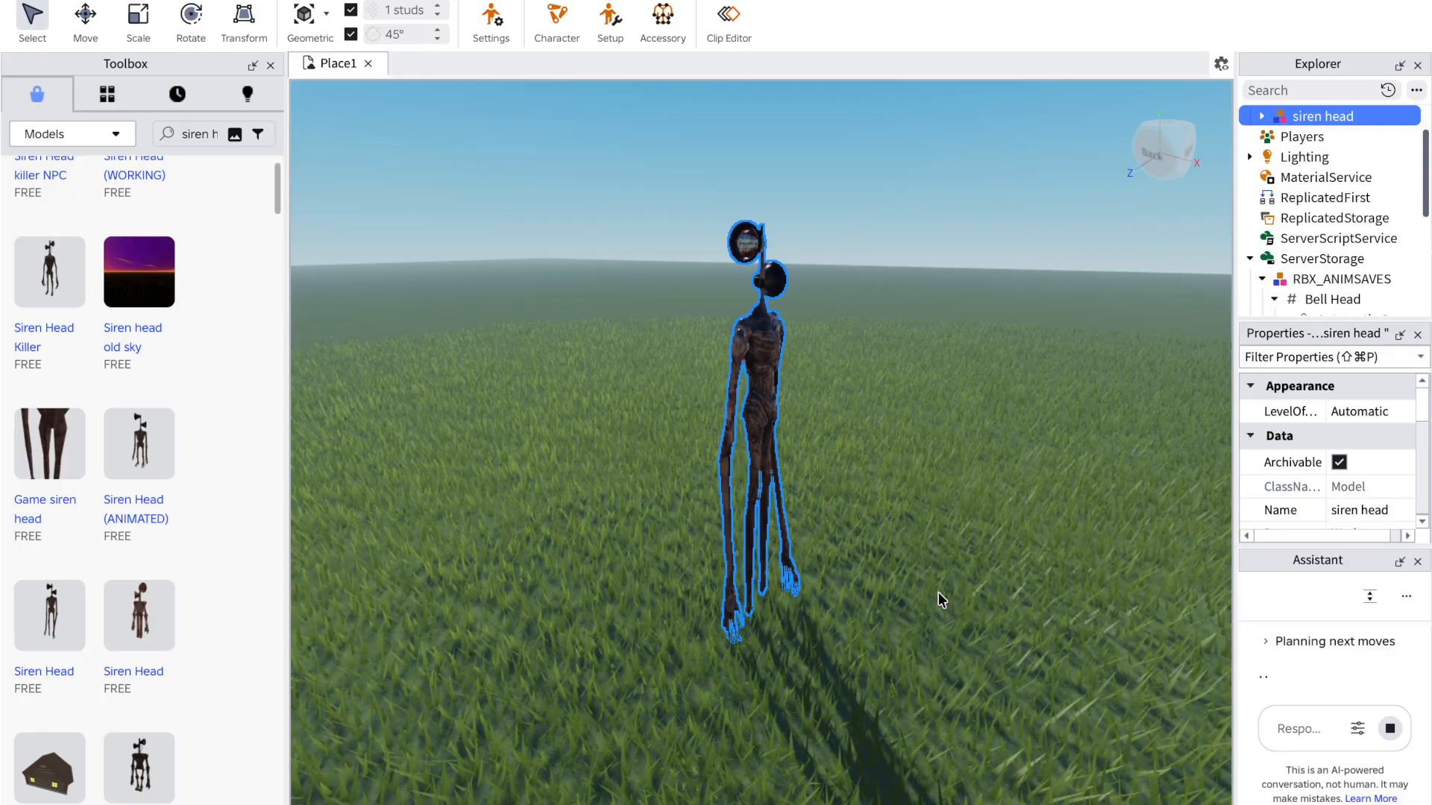
# Step: Examine the siren head model from several sides and distances while the Assistant handles the request
pyautogui.moveTo(960, 580); pyautogui.dragTo(960, 579, button='right')
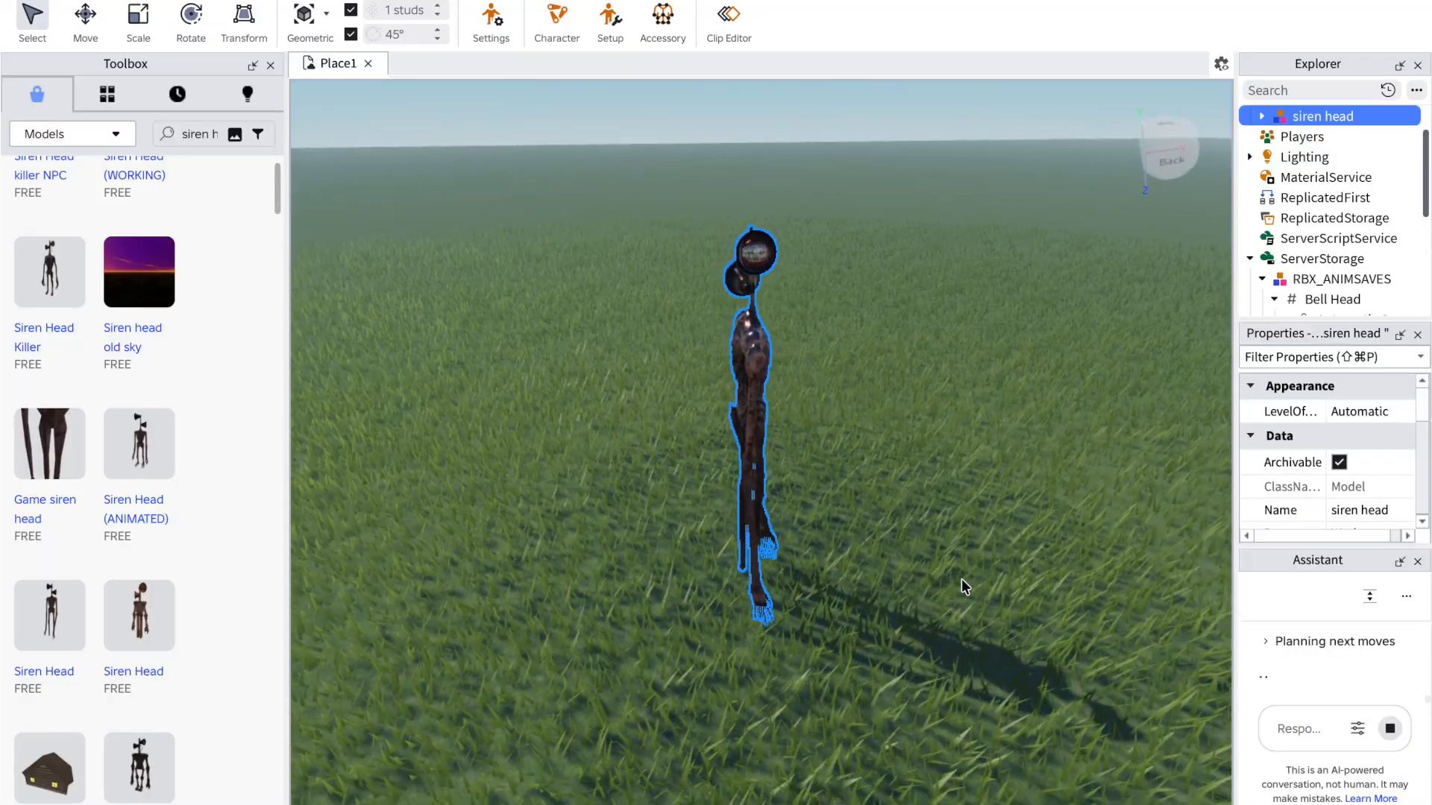
pyautogui.rightClick(960, 579)
pyautogui.click(808, 253)
pyautogui.scroll(2, 748, 249)
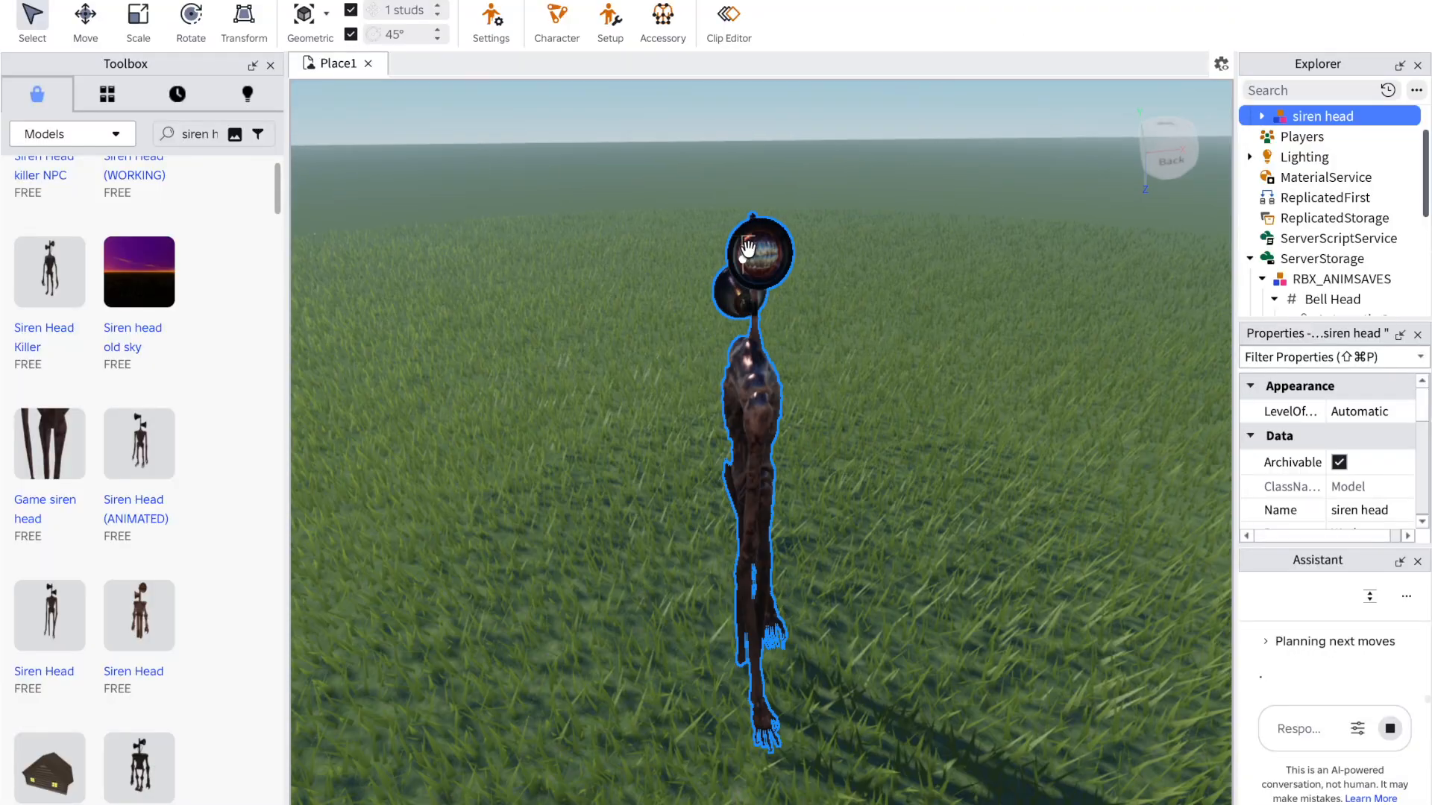
pyautogui.scroll(5, 748, 249)
pyautogui.scroll(-5, 745, 258)
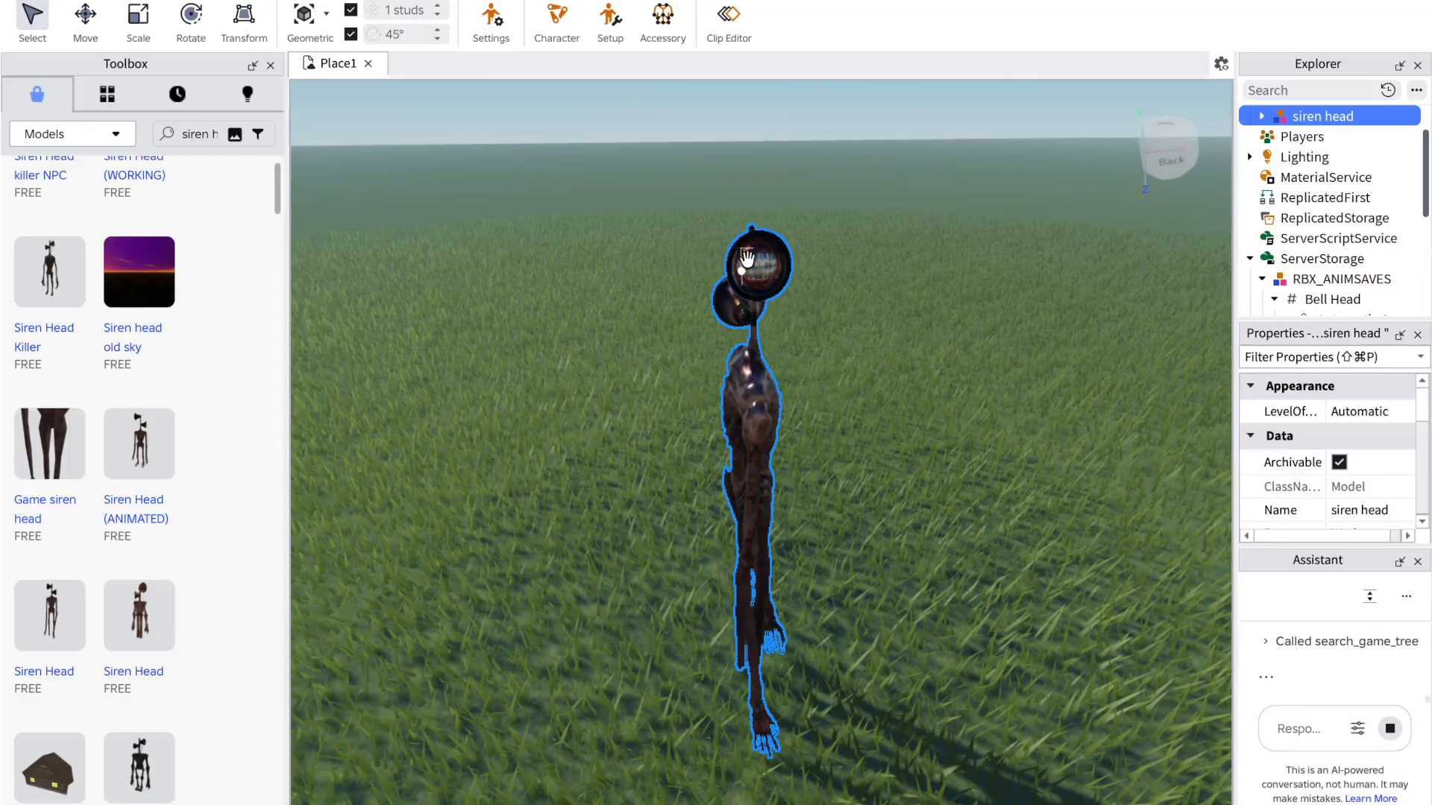
pyautogui.scroll(2, 747, 258)
pyautogui.press('d')
pyautogui.moveTo(951, 267); pyautogui.dragTo(950, 268, button='right')
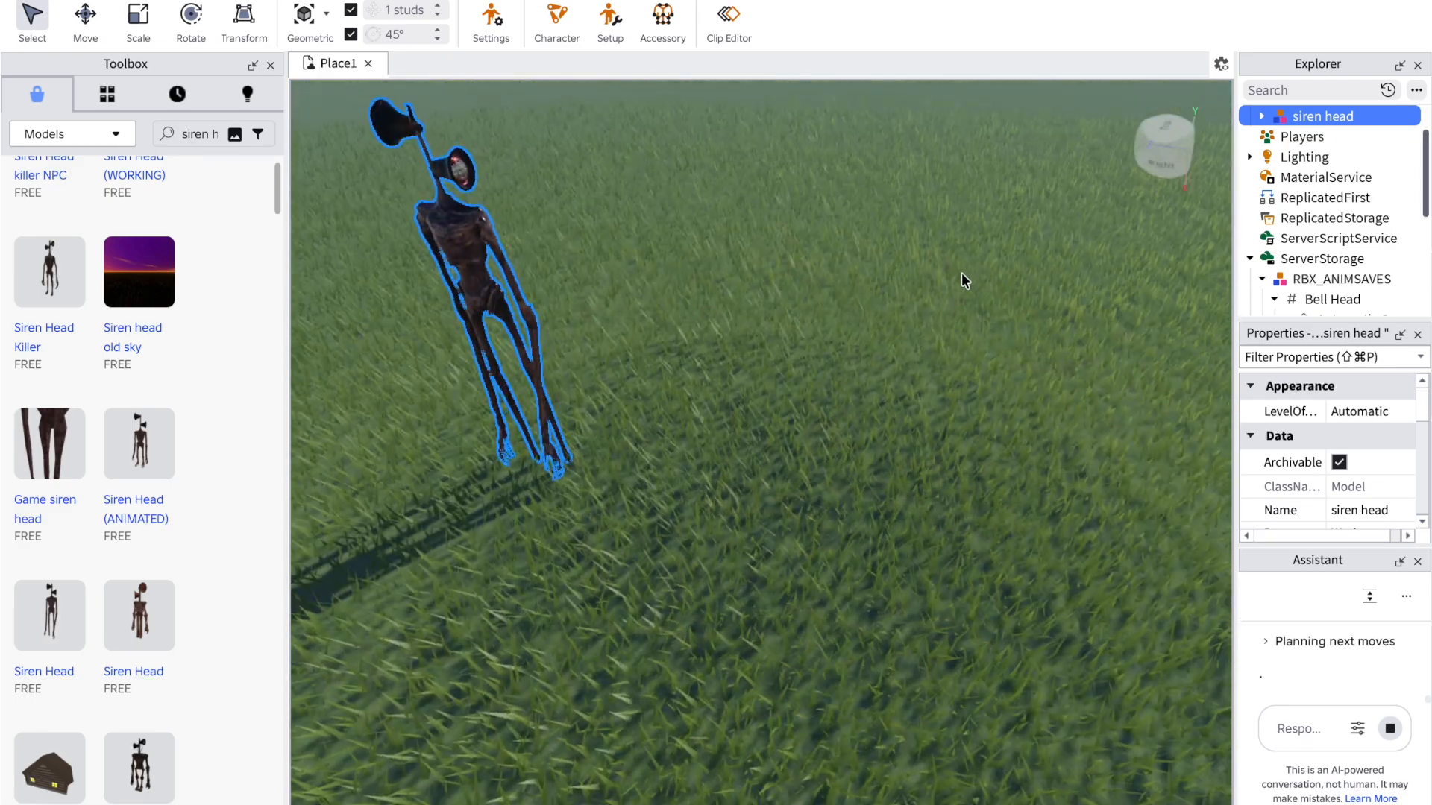
pyautogui.rightClick(961, 279)
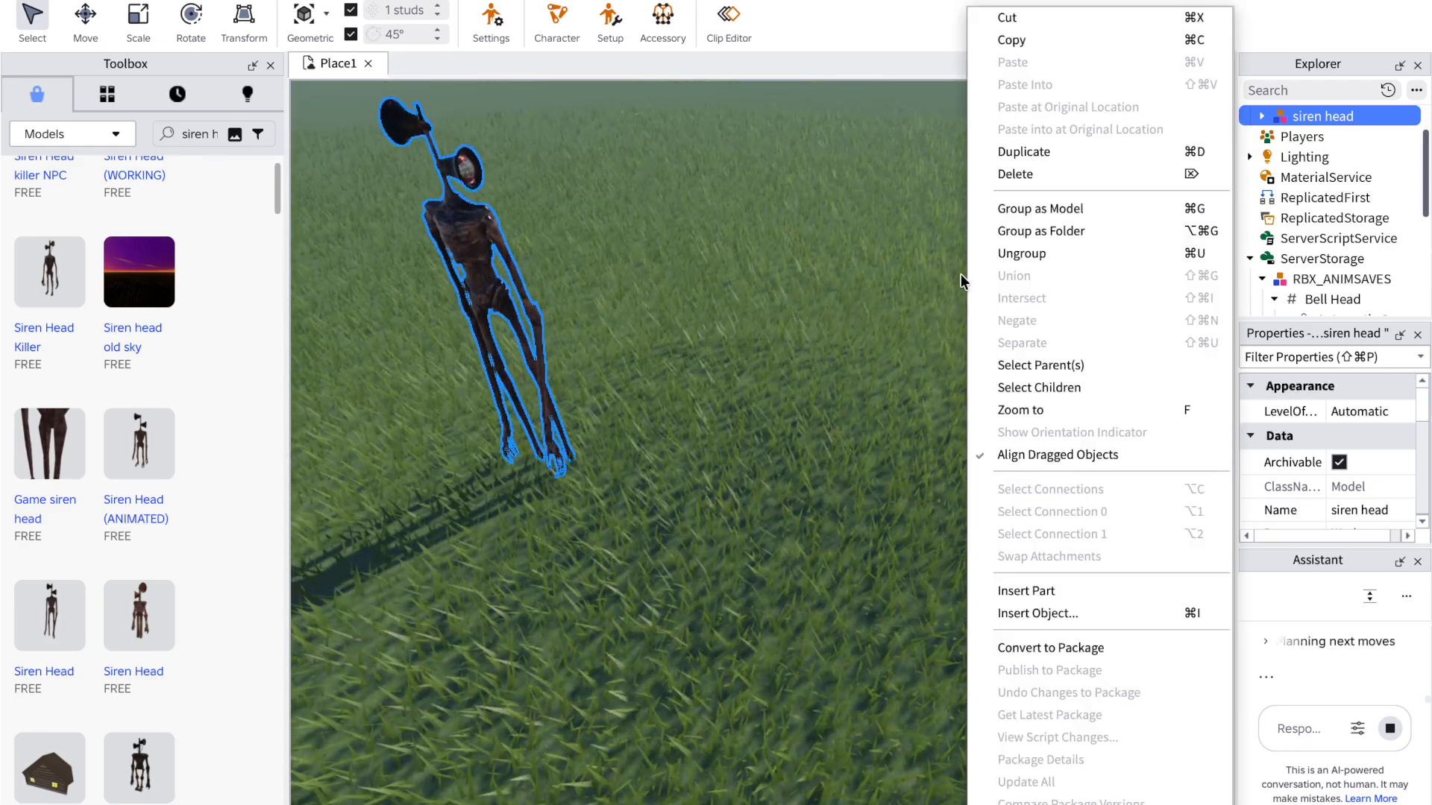
pyautogui.click(656, 422)
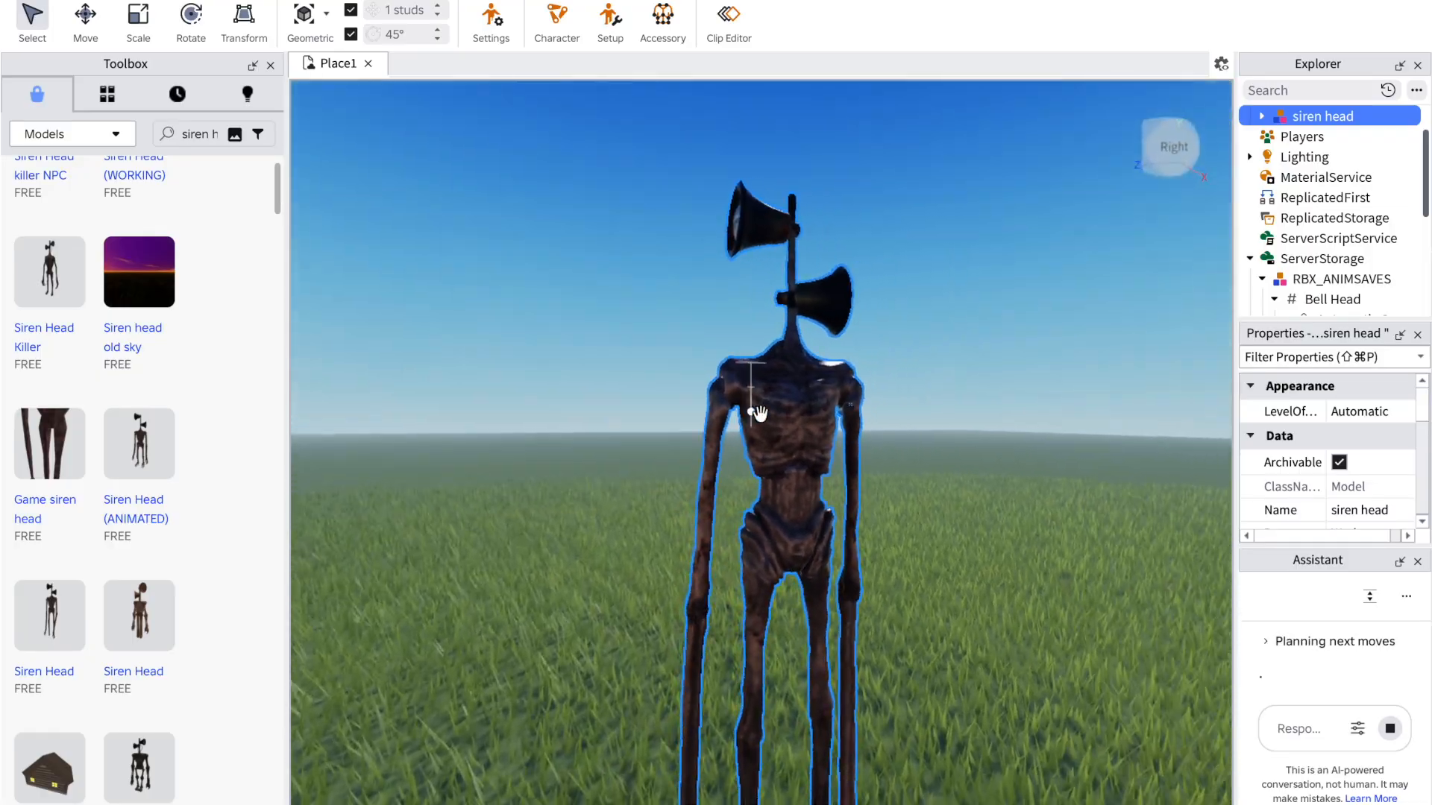
pyautogui.rightClick(762, 415)
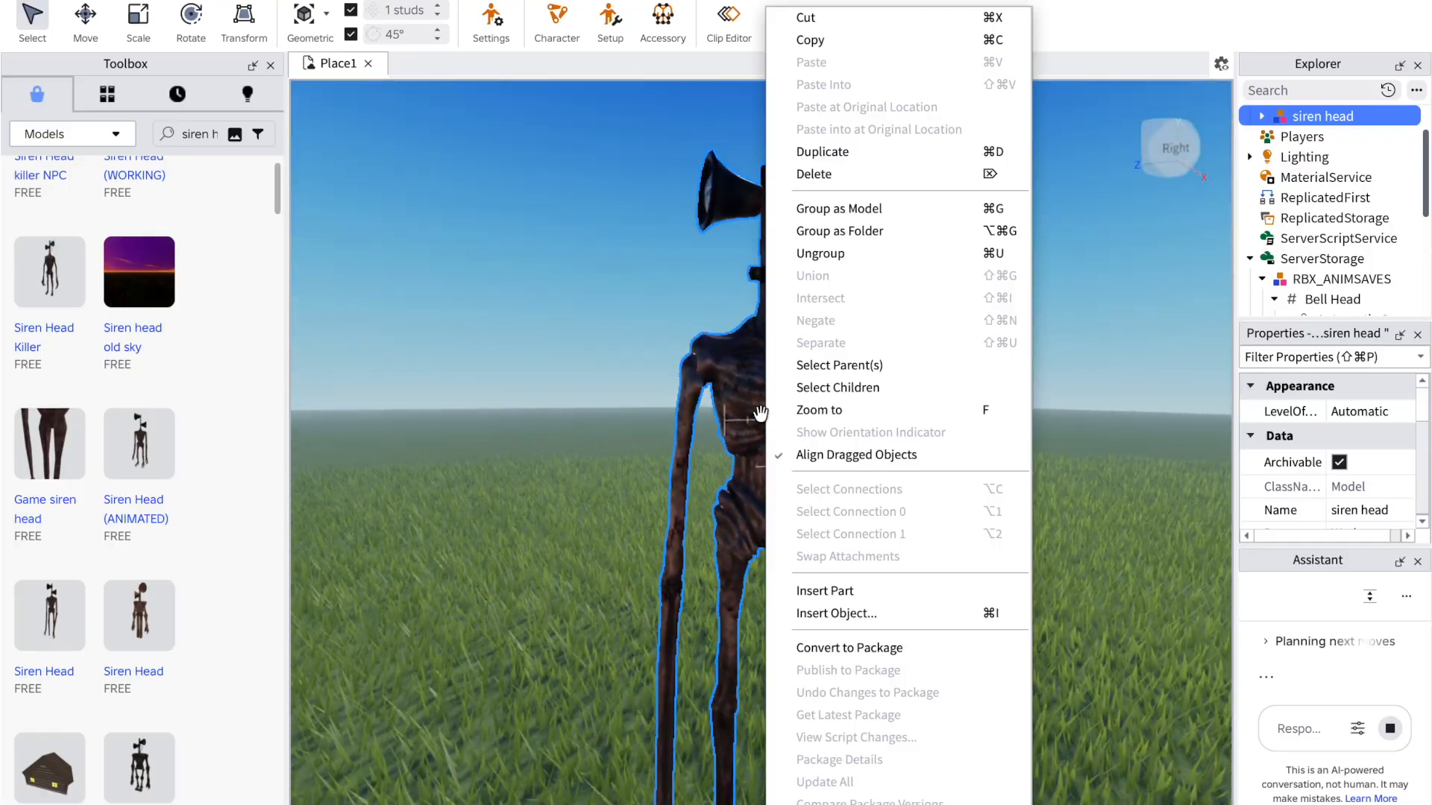
pyautogui.click(416, 532)
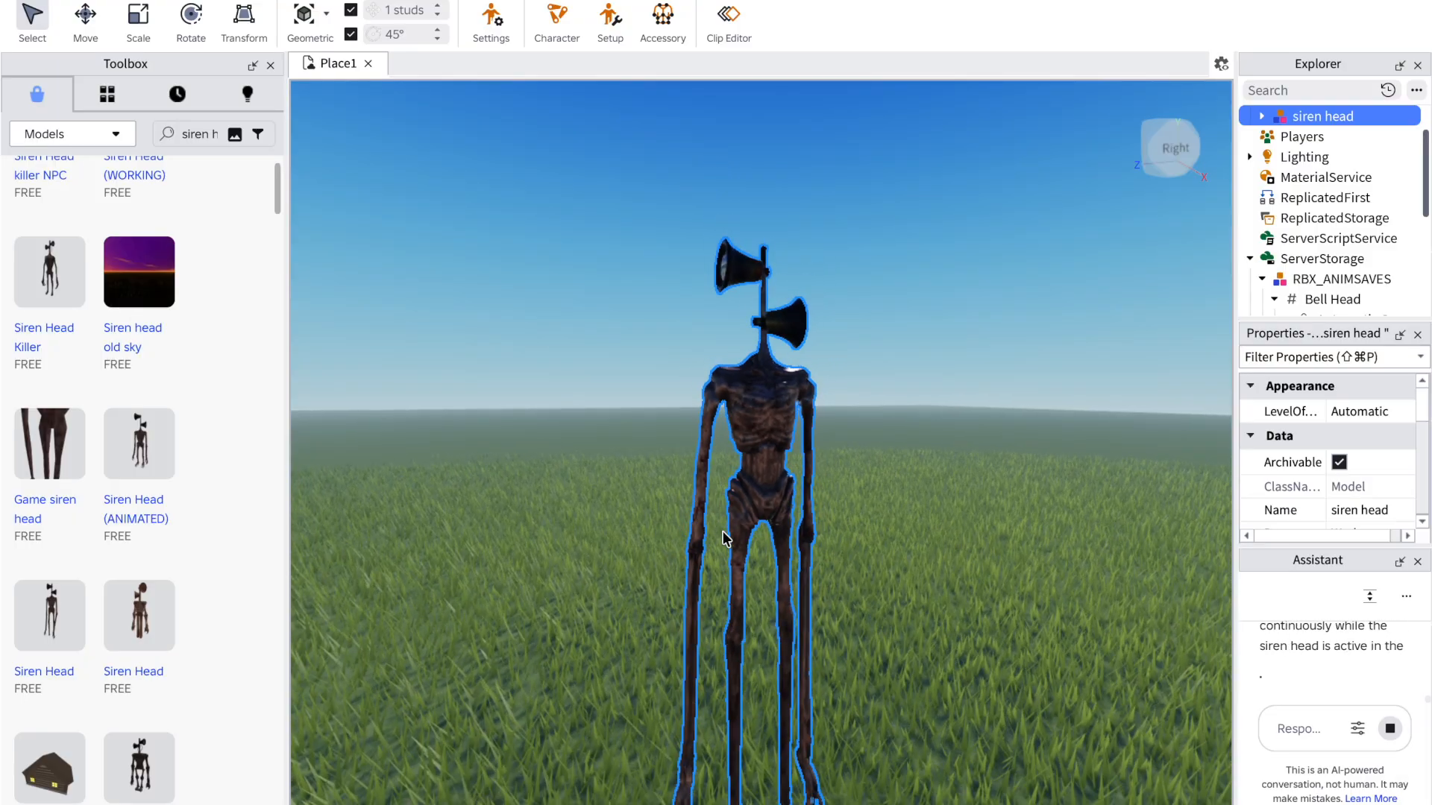
pyautogui.scroll(-2, 723, 538)
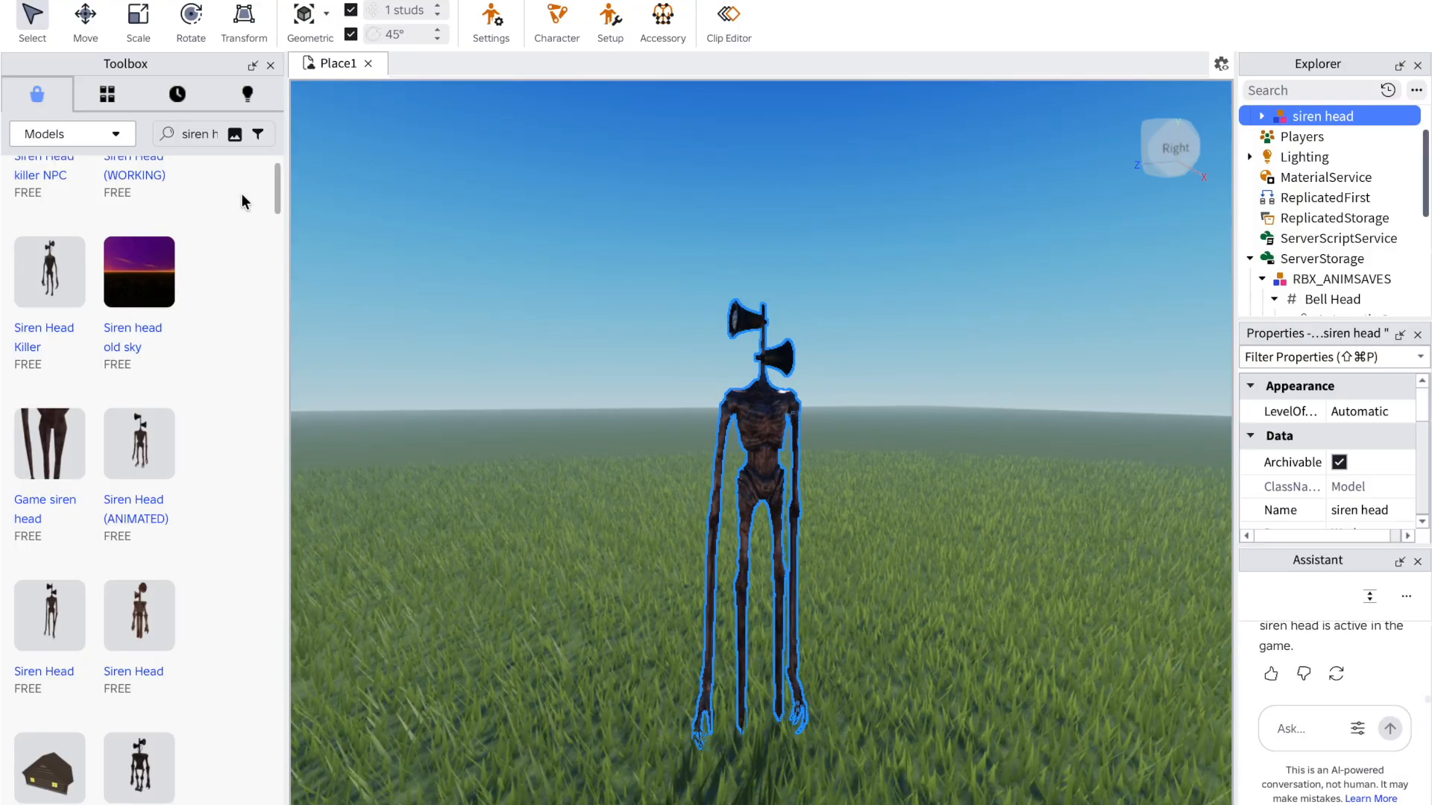
# Step: Playtest the place, move the character toward and away from the siren head to watch its animation, and stop the test
pyautogui.click(39, 0)
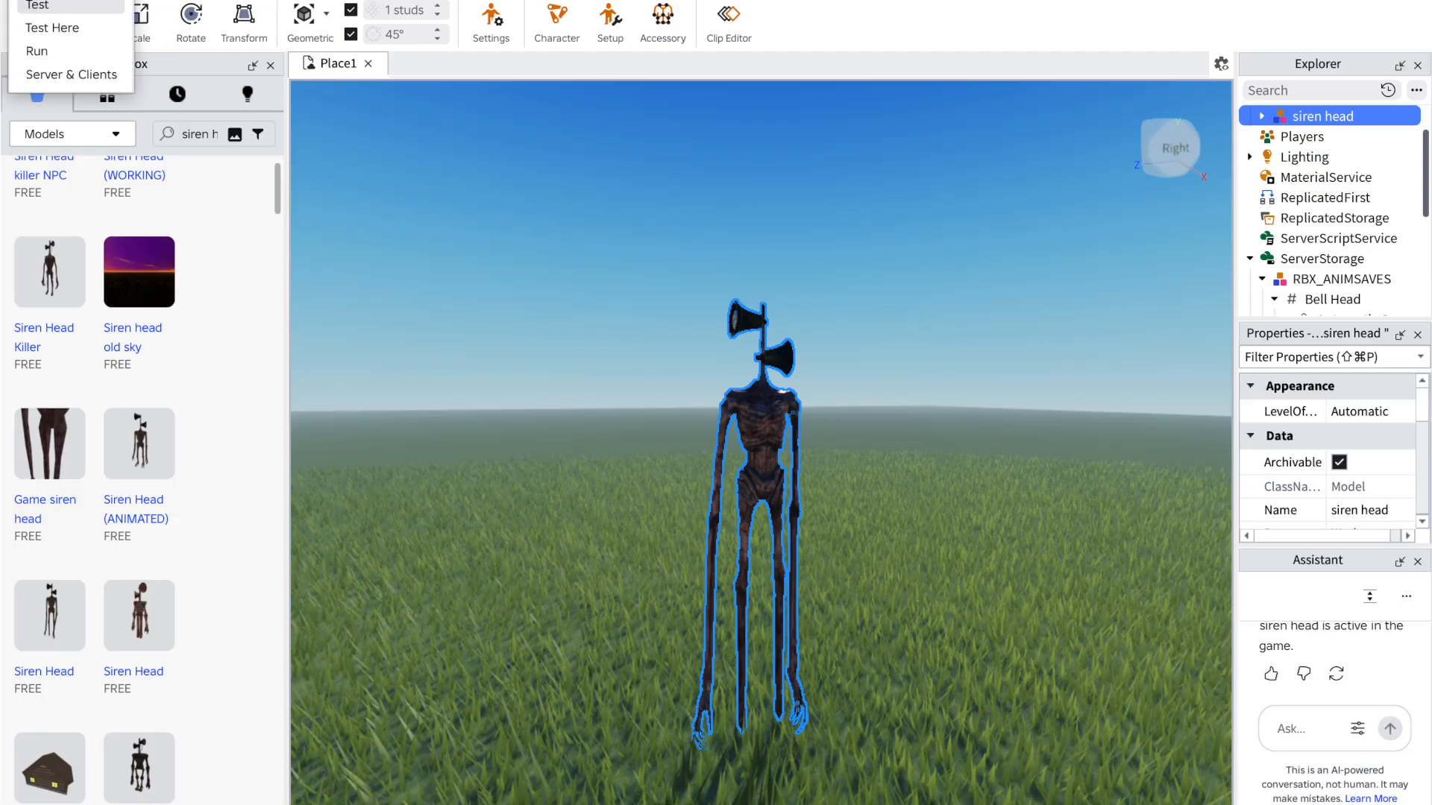
pyautogui.click(45, 5)
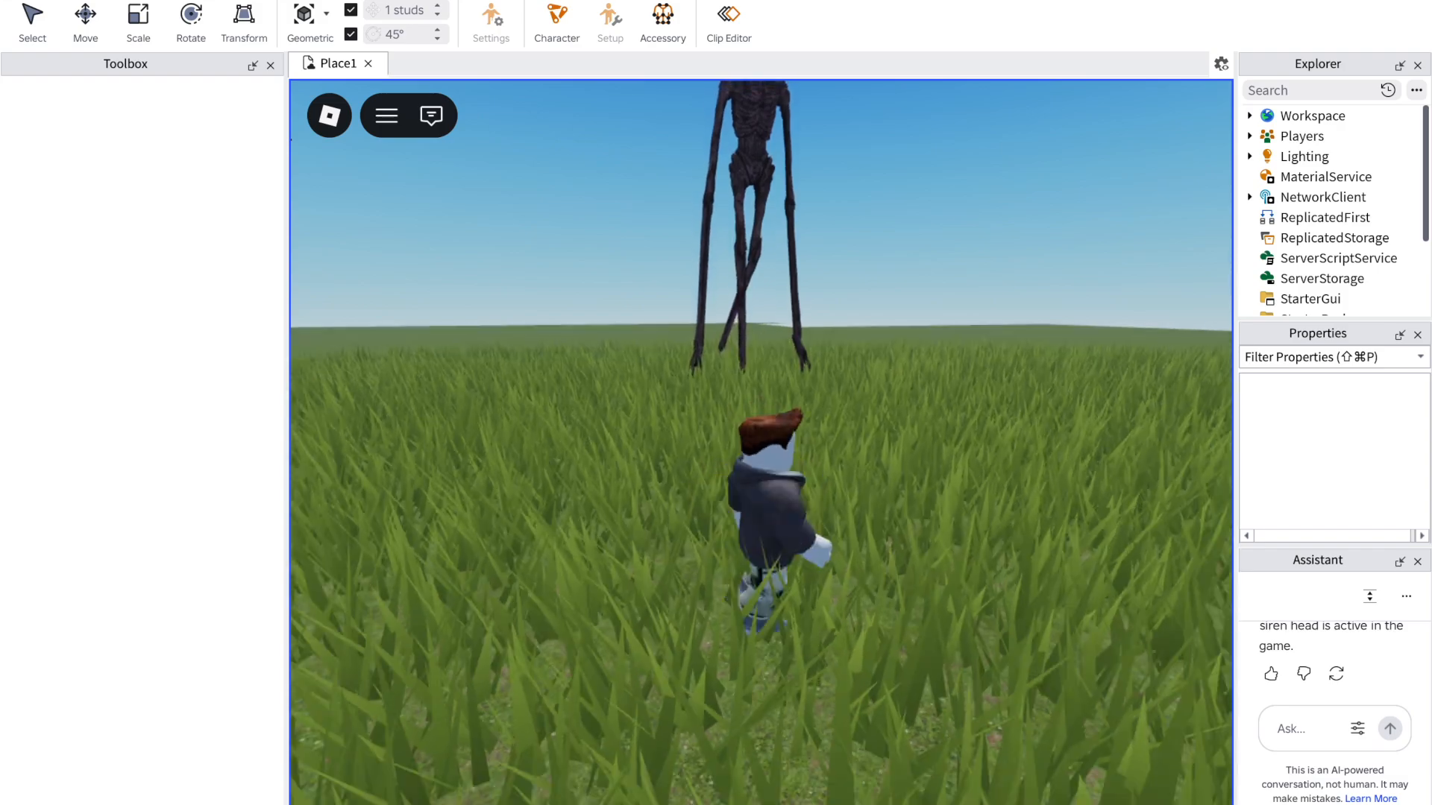
pyautogui.press('s')
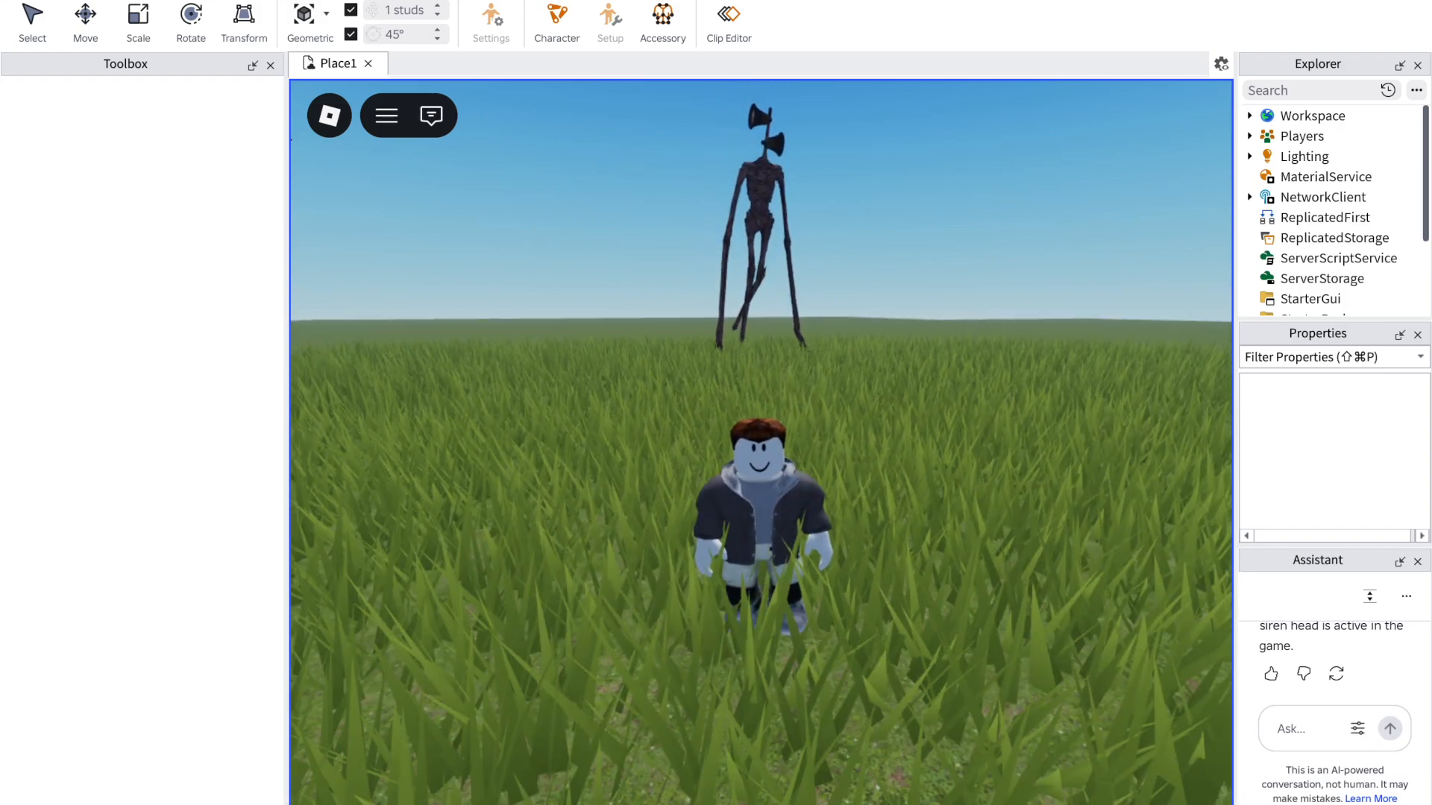
pyautogui.press('w')
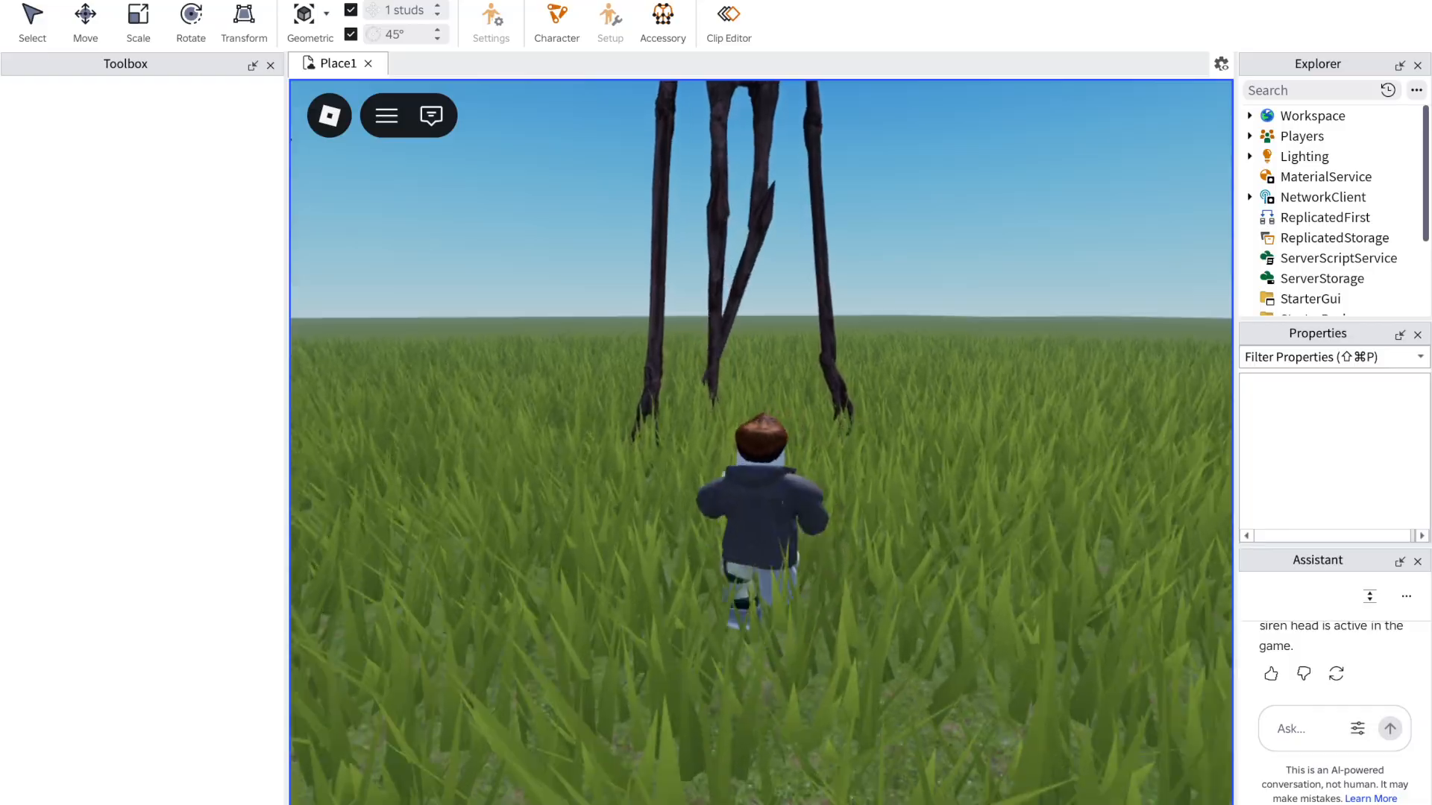
pyautogui.press('s')
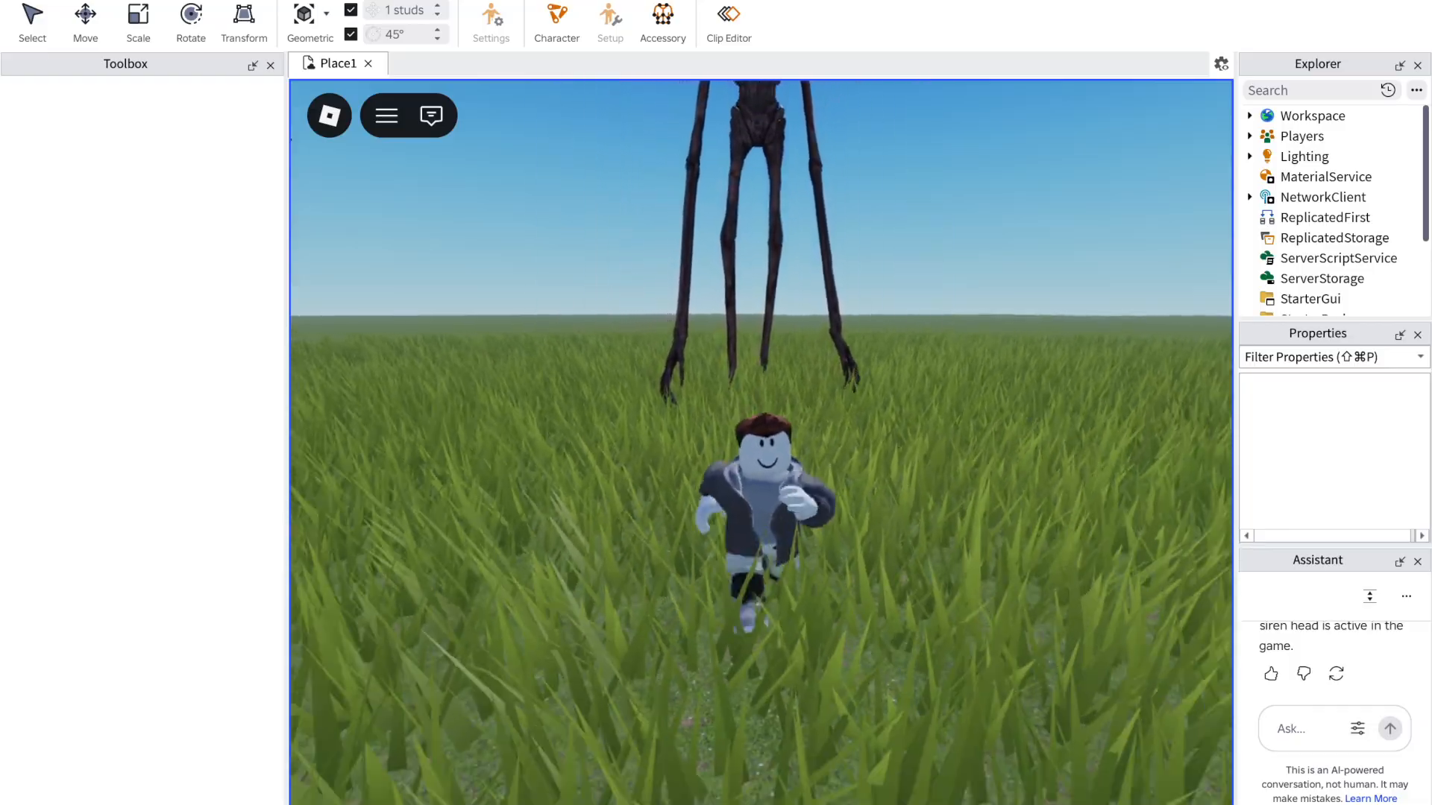
pyautogui.press('s')
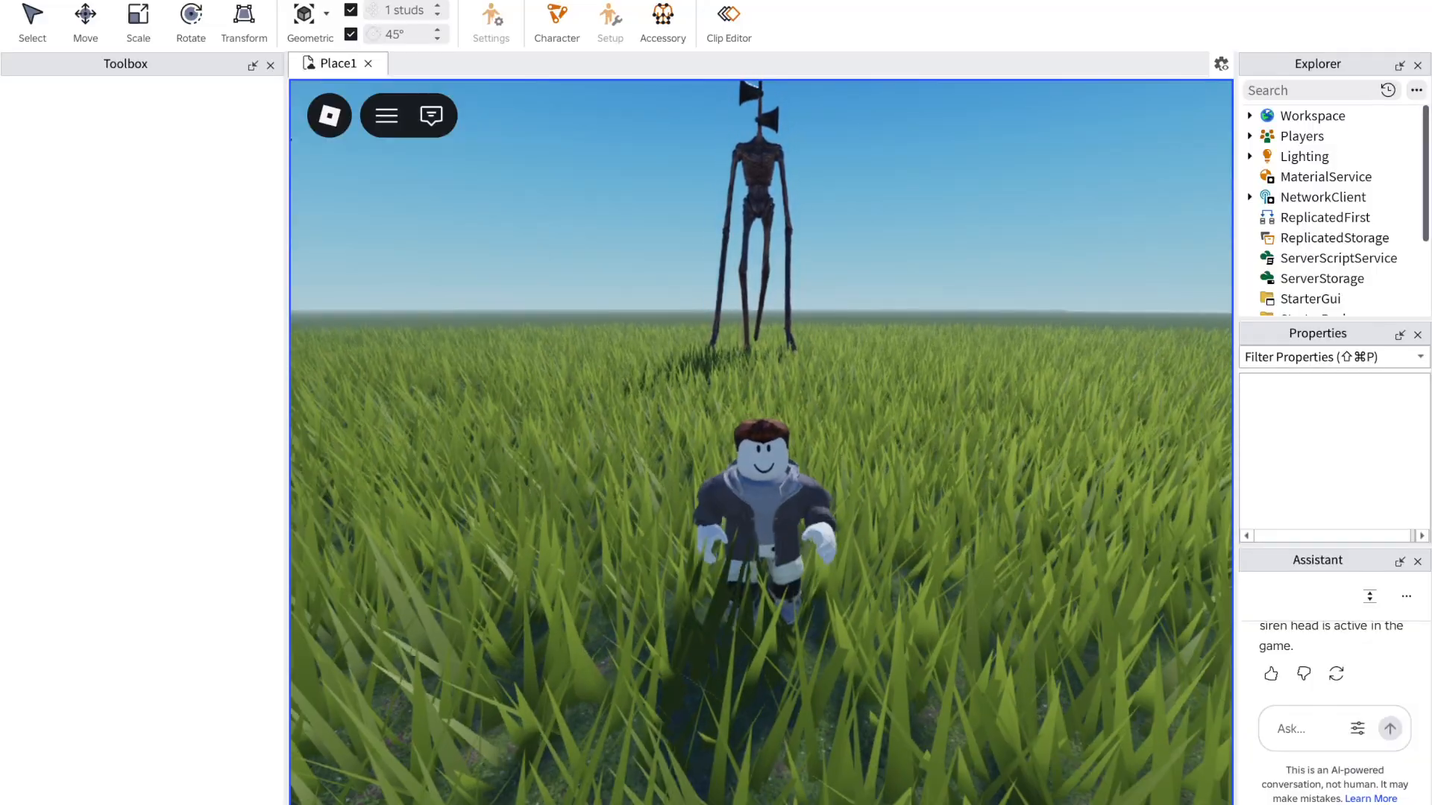
pyautogui.click(196, 1)
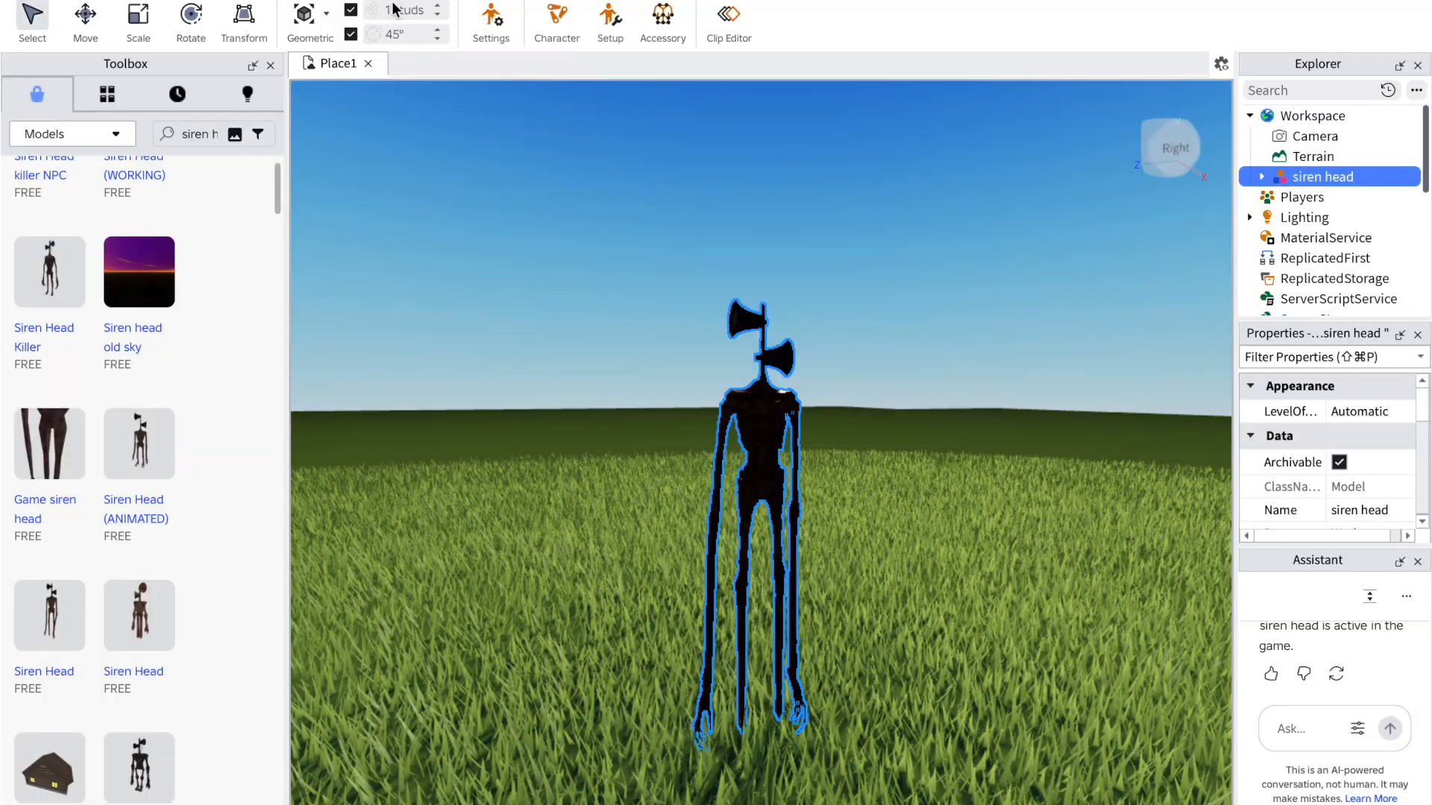
# Step: Clear the Assistant conversation
pyautogui.click(1406, 596)
pyautogui.click(1320, 720)
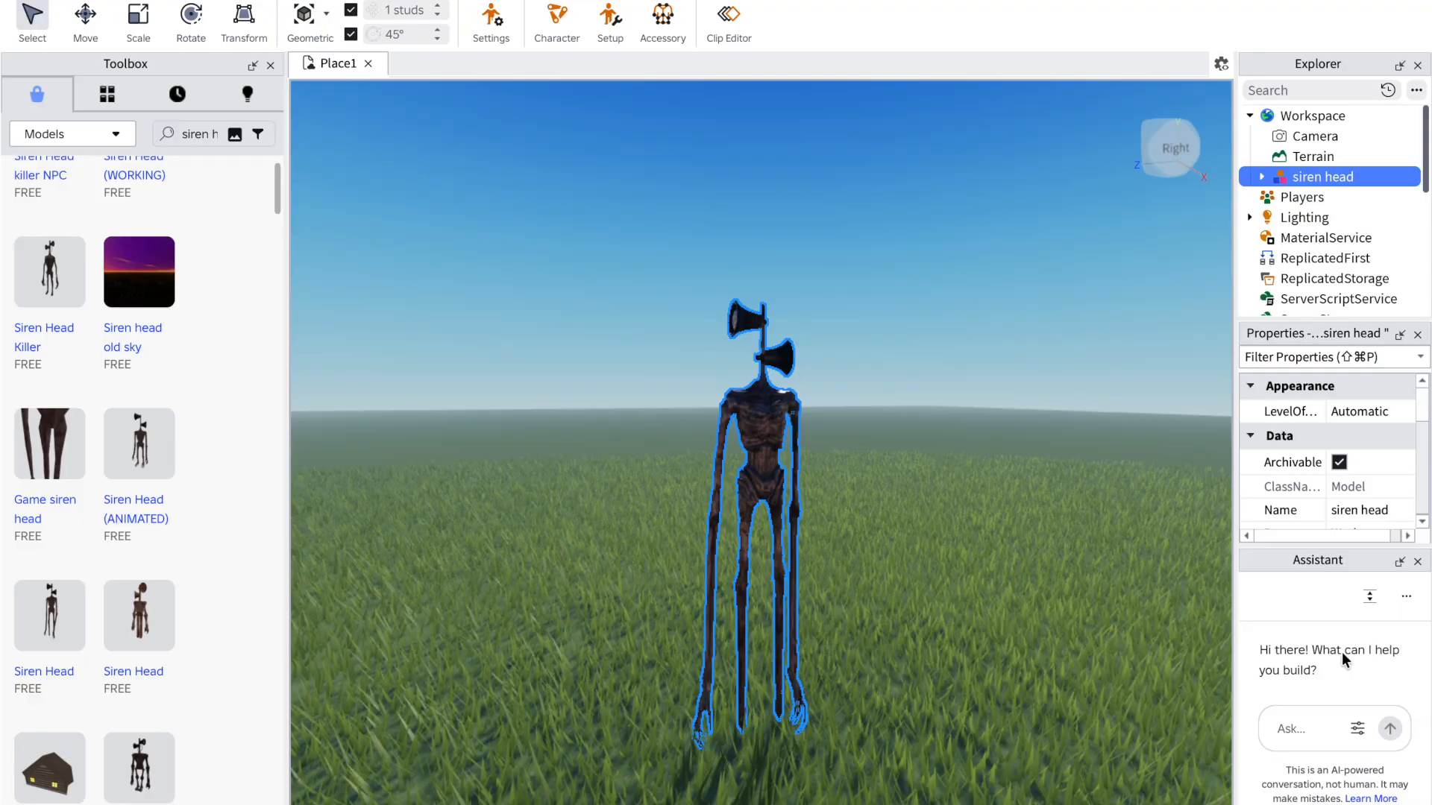
pyautogui.click(1406, 596)
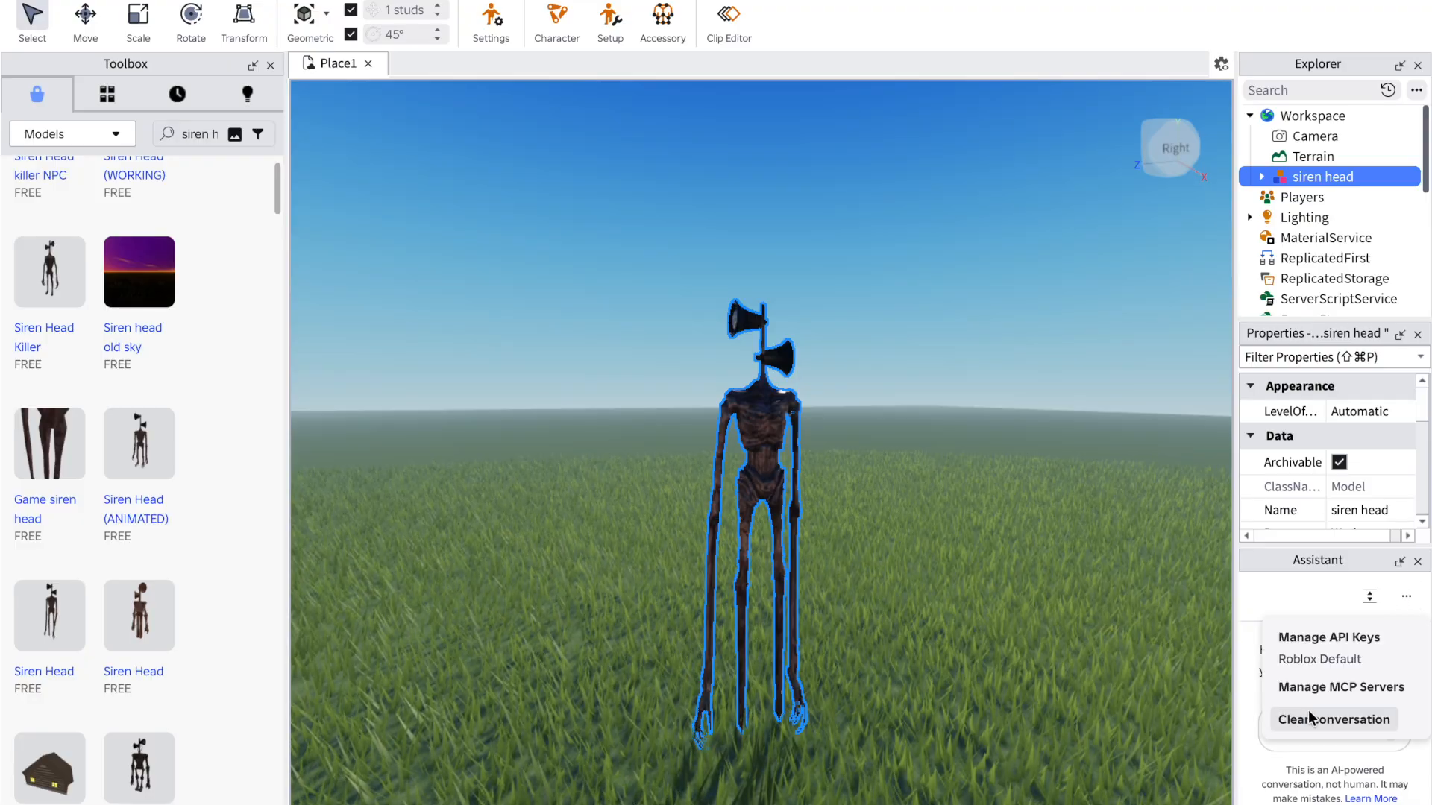
pyautogui.click(1405, 597)
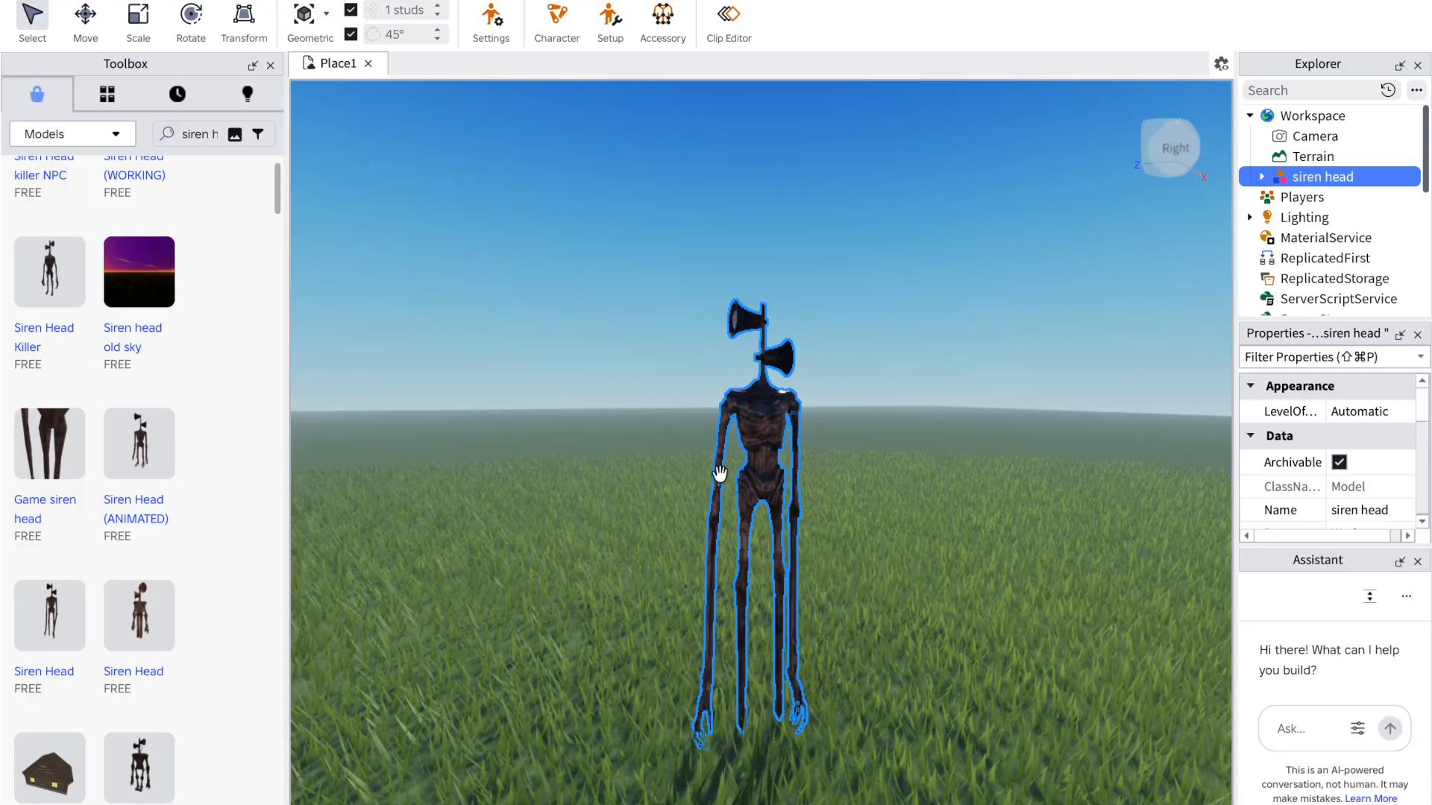
# Step: Search the Toolbox models for "trees" in place of siren head and look through the results
pyautogui.moveTo(720, 474); pyautogui.dragTo(720, 474, button='right')
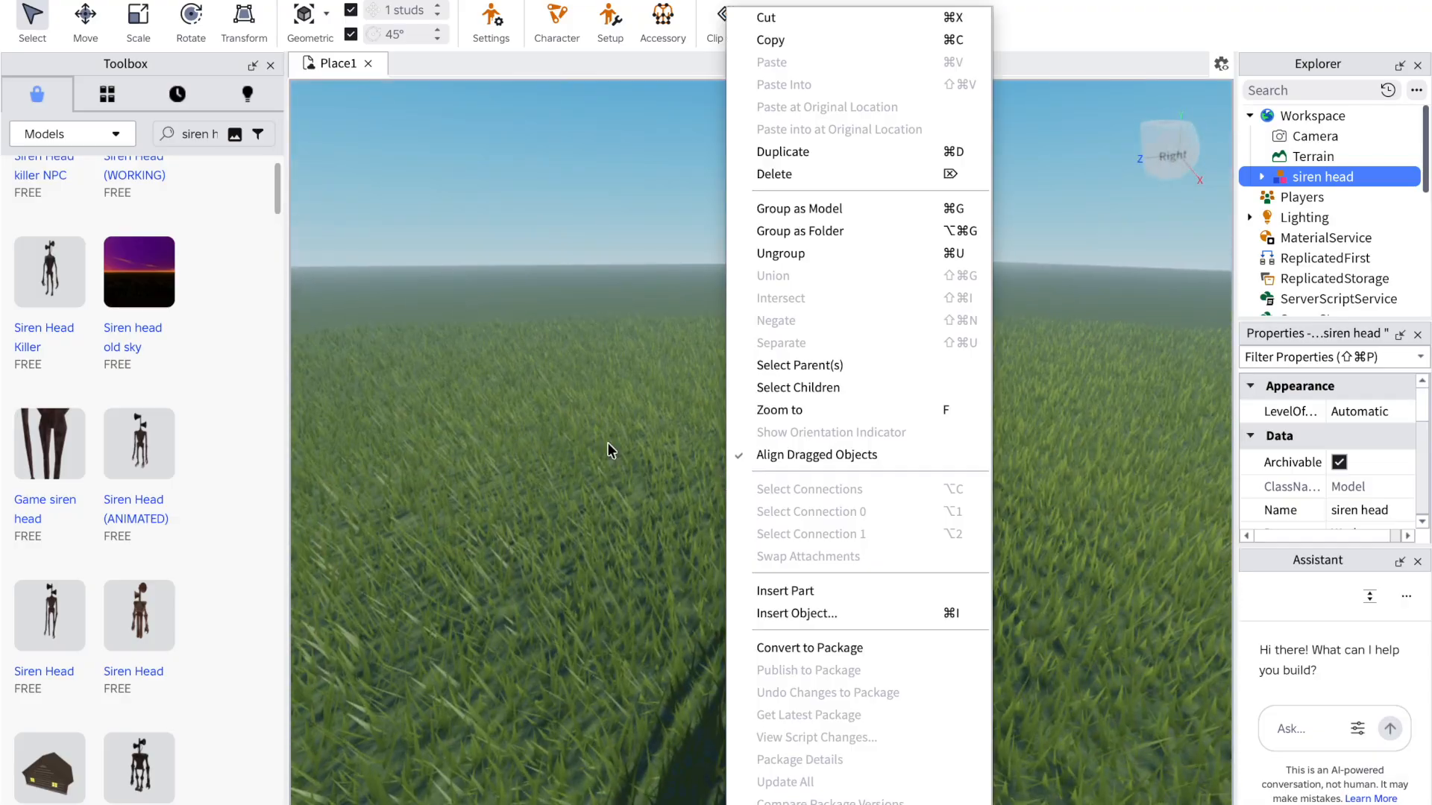
pyautogui.click(207, 130)
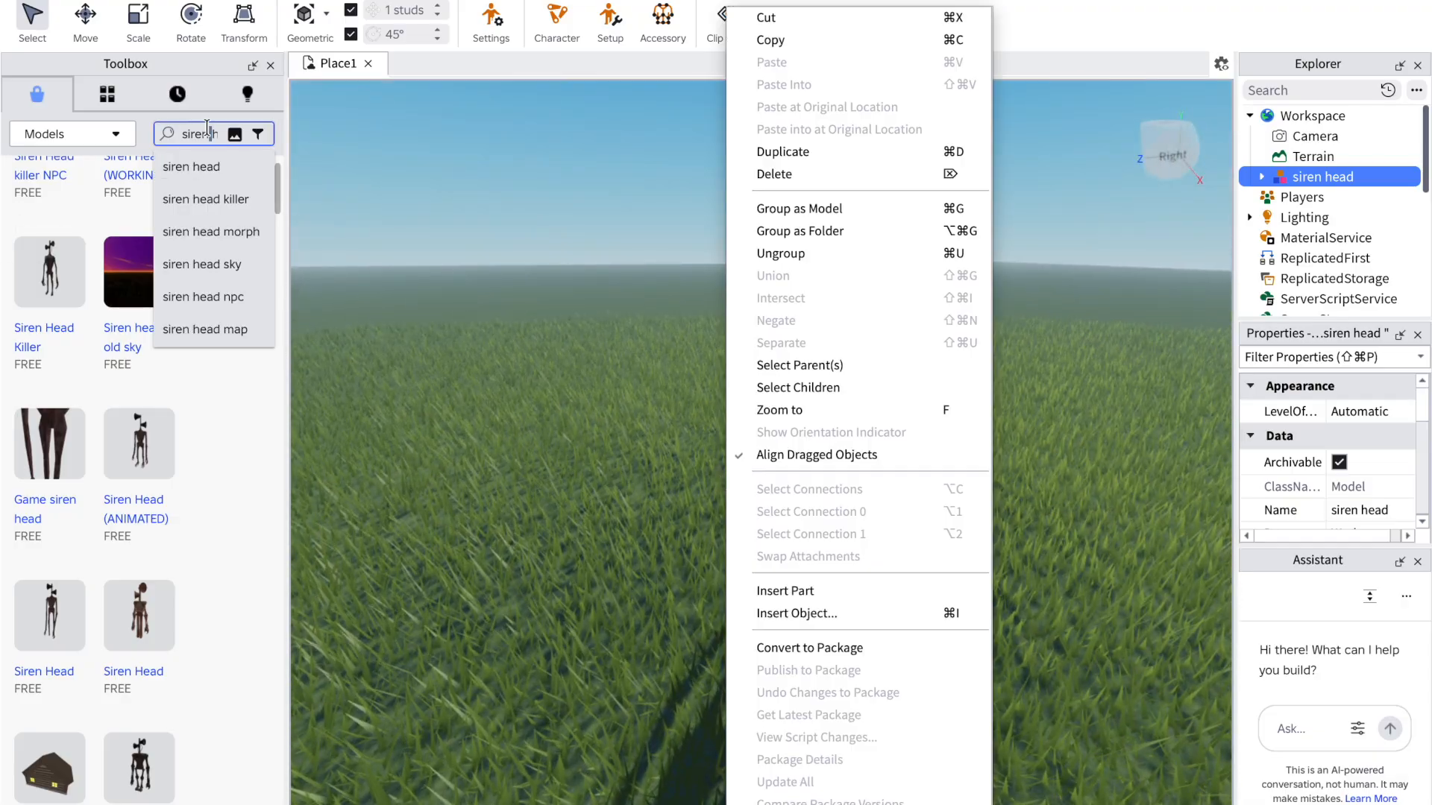
pyautogui.press('BackSpace')
pyautogui.press('BackSpace')
pyautogui.press('BackSpace')
pyautogui.press('BackSpace')
pyautogui.press('BackSpace')
pyautogui.press('BackSpace')
pyautogui.doubleClick(207, 129)
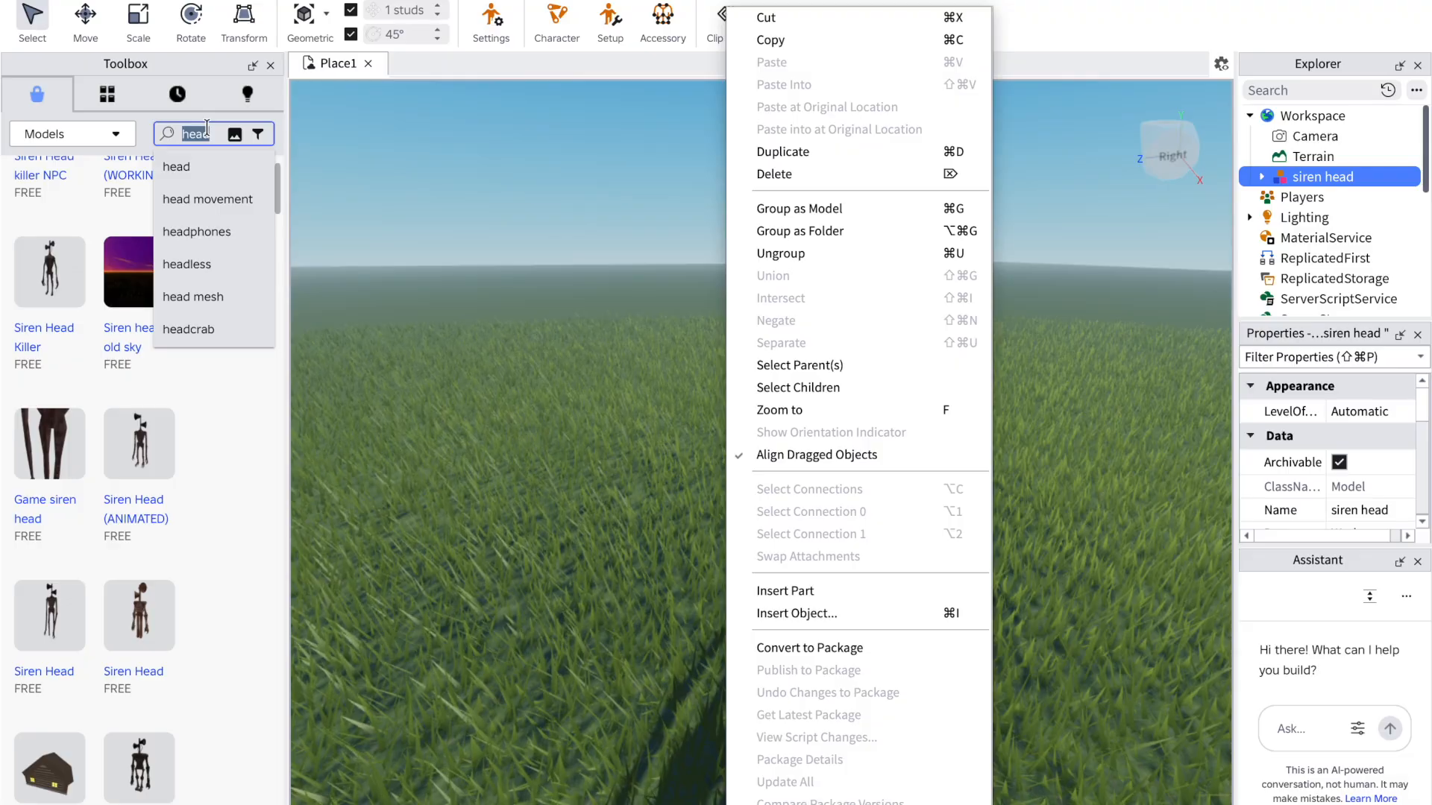
pyautogui.press('BackSpace')
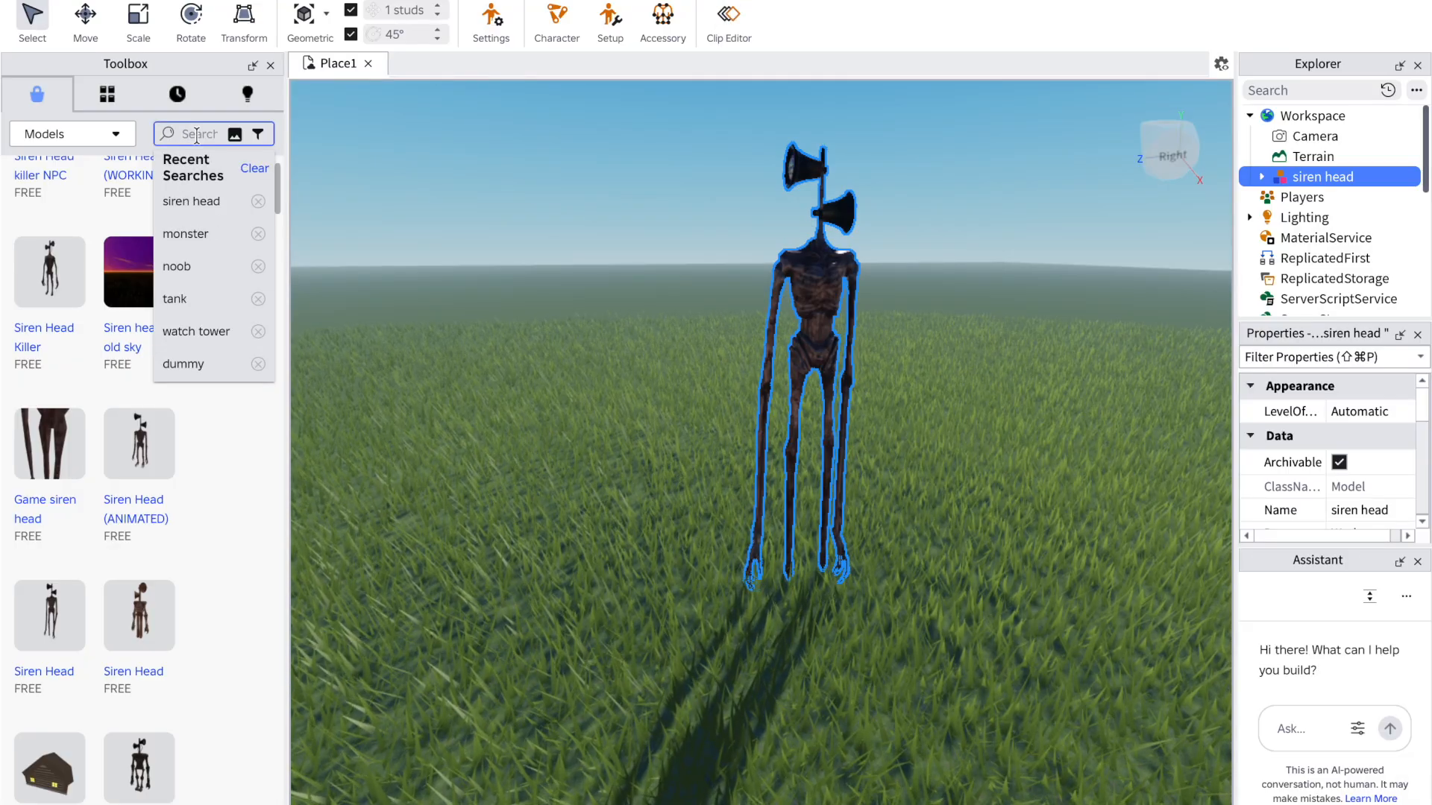
pyautogui.click(197, 136)
pyautogui.write('trees')
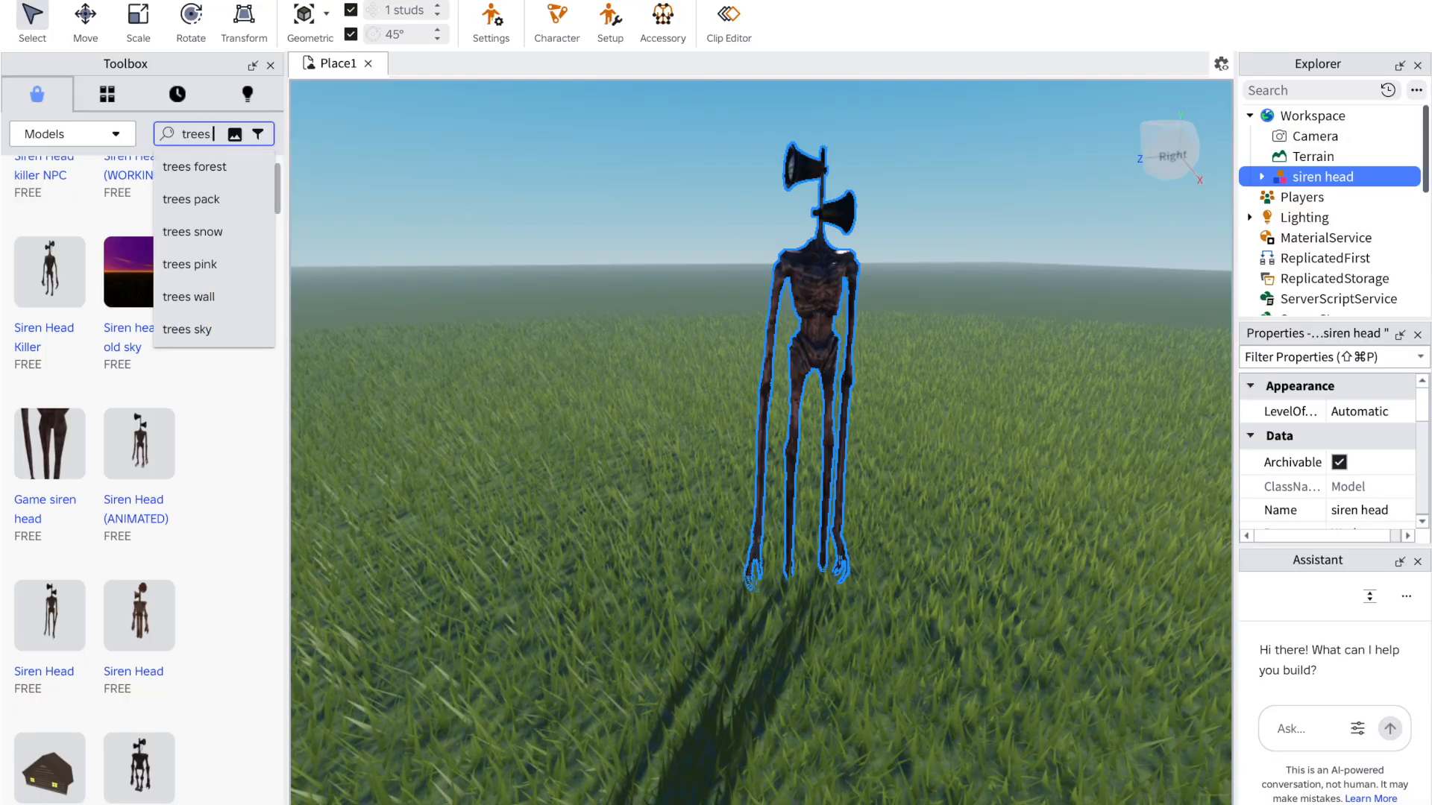
pyautogui.press('Return')
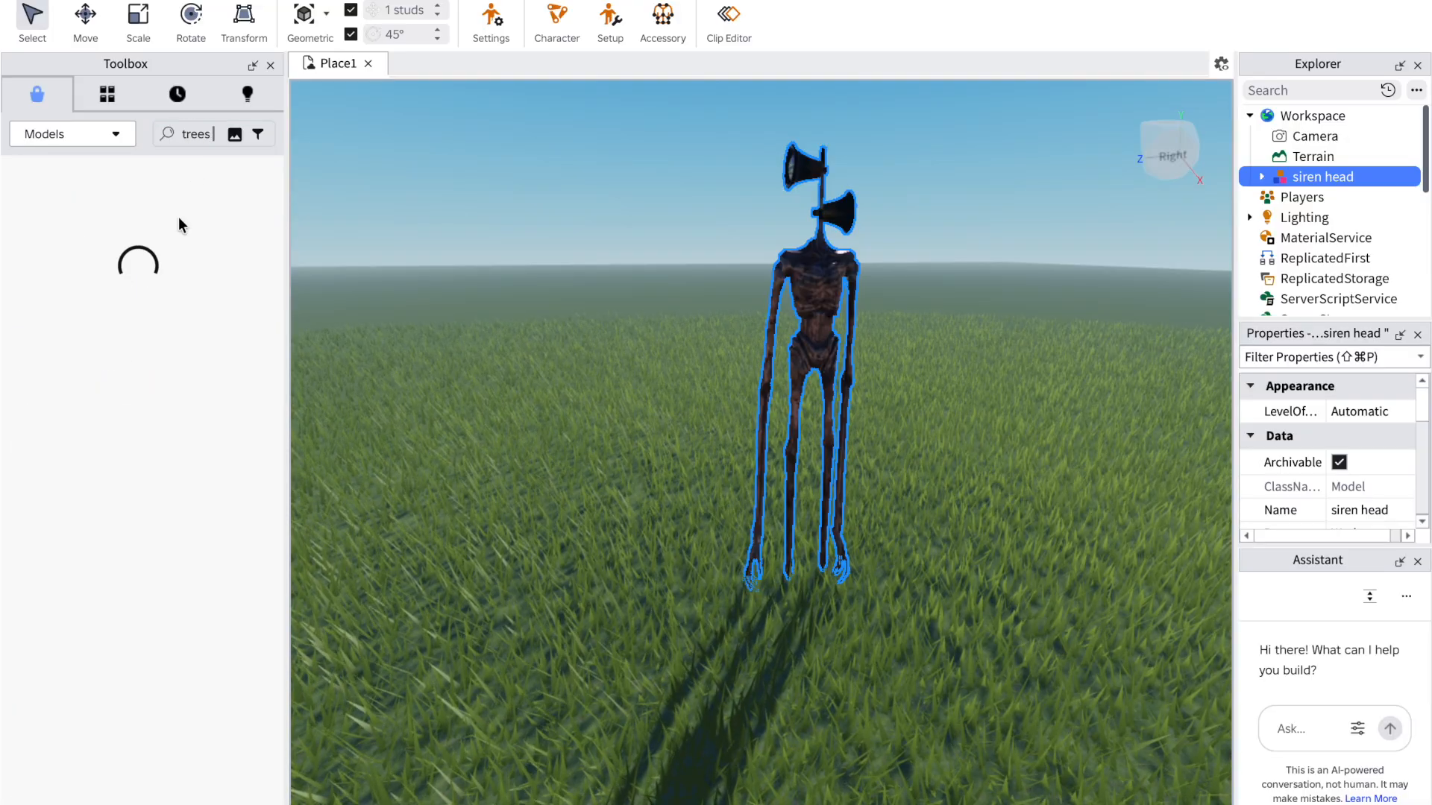
pyautogui.scroll(-2, 155, 317)
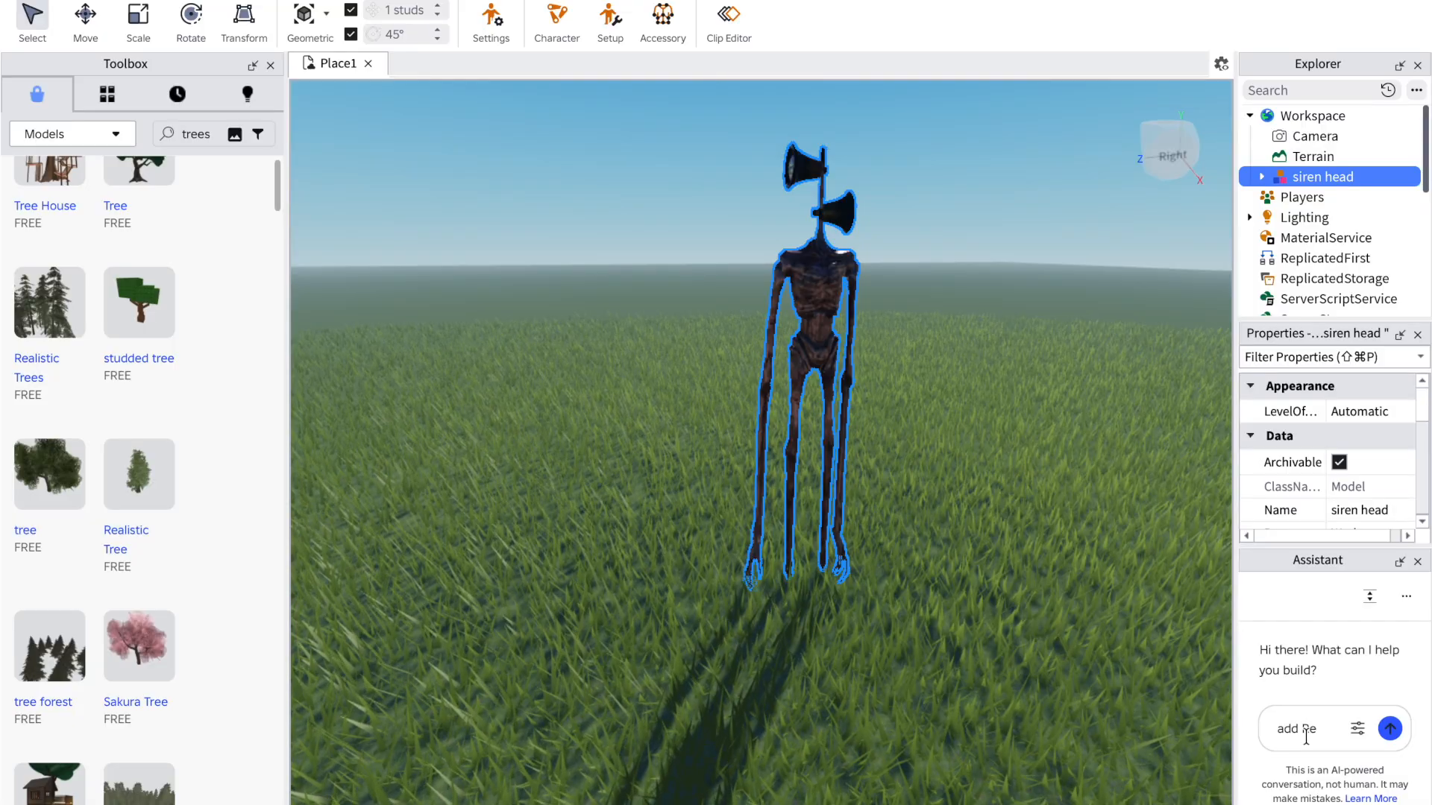
# Step: Ask the Assistant to "add Realistic trees all around the terrain"
pyautogui.write('listic trees all ar')
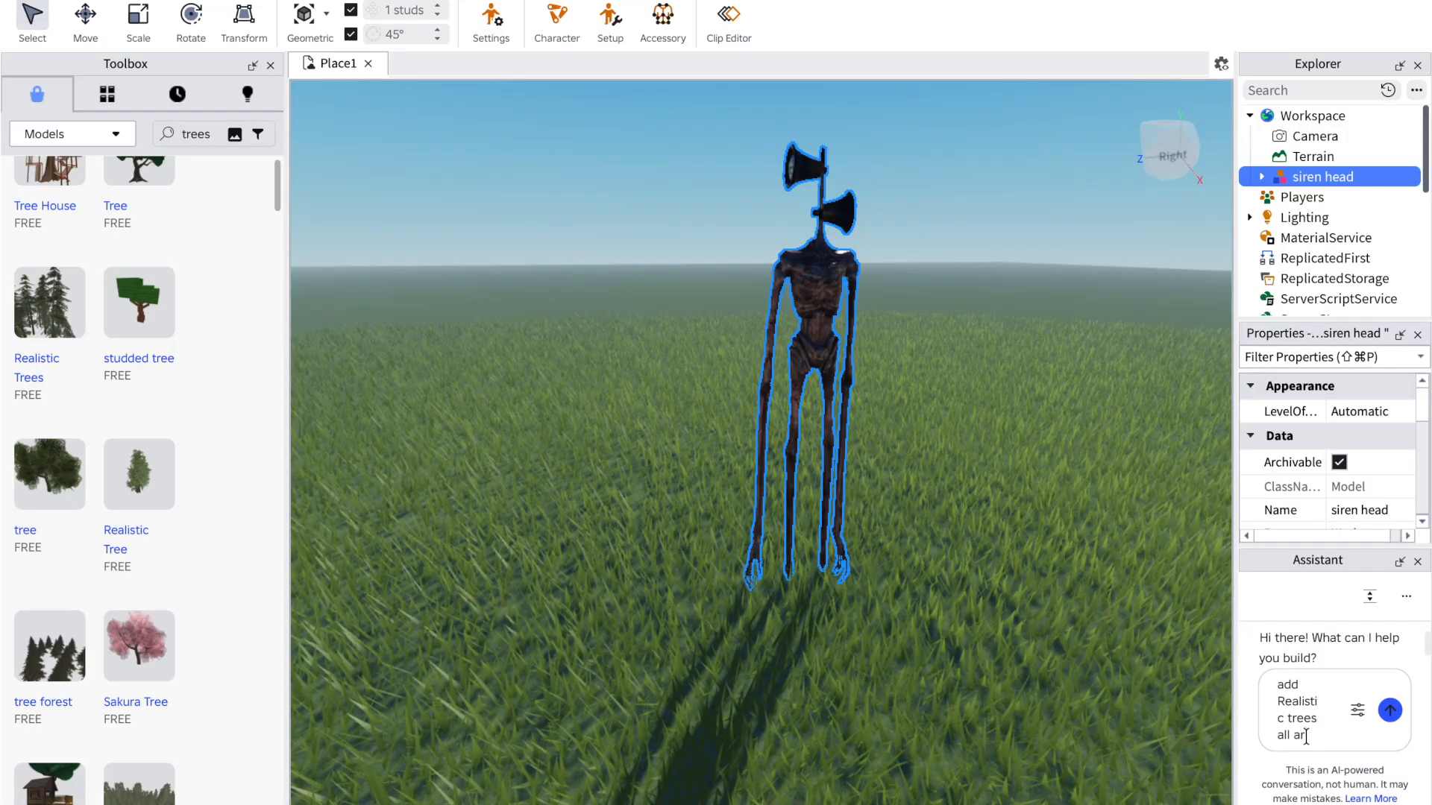
pyautogui.write('ound ')
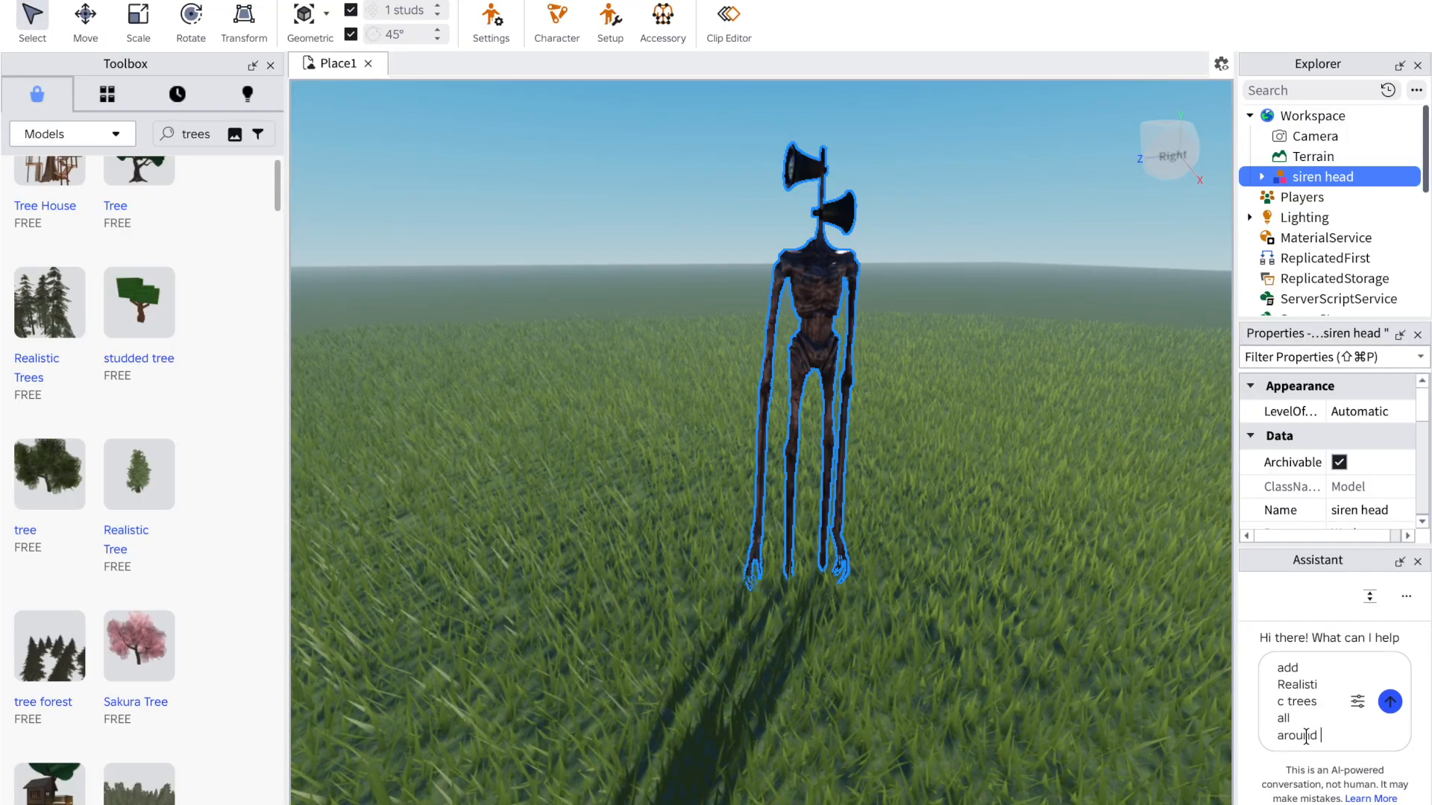
pyautogui.write('the t')
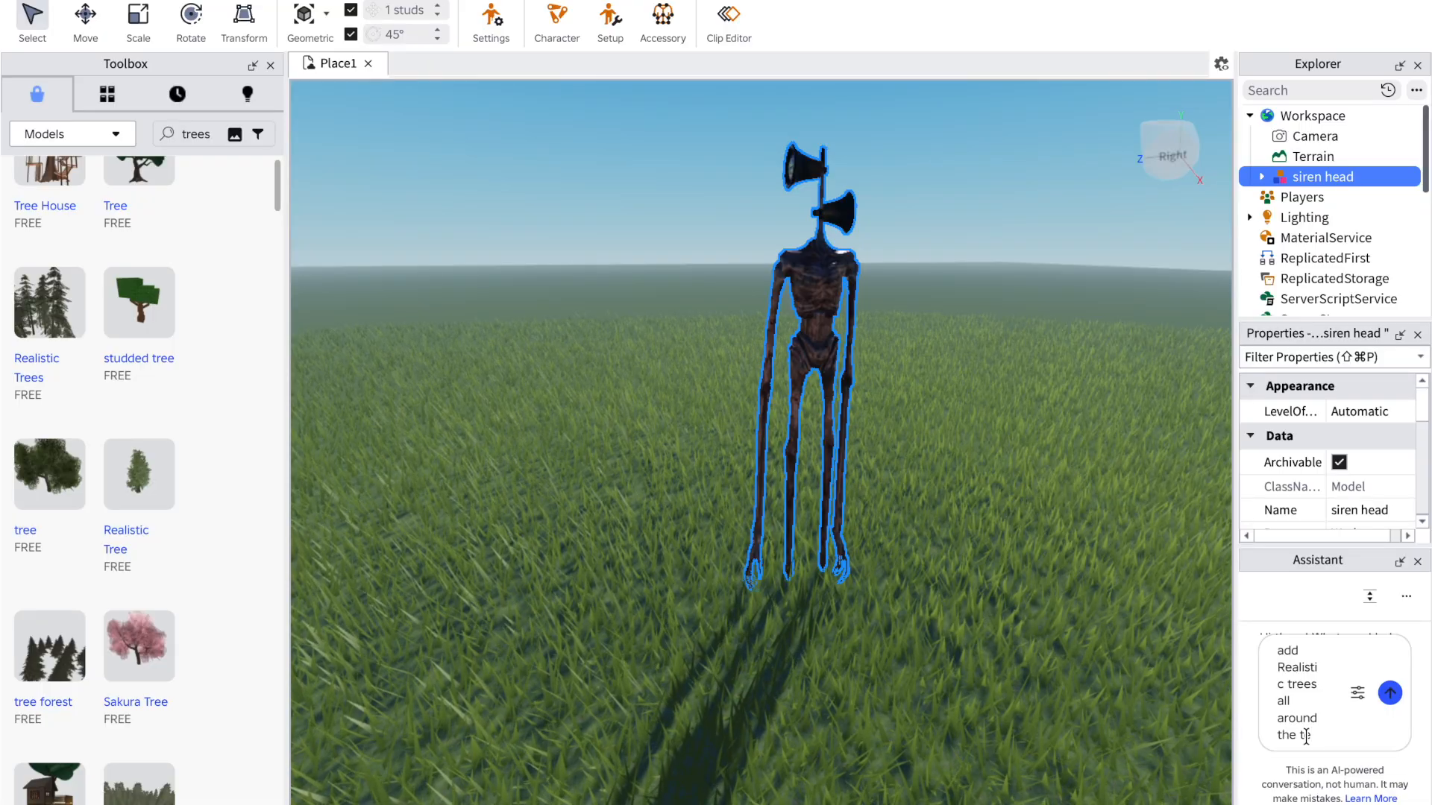
pyautogui.write('a')
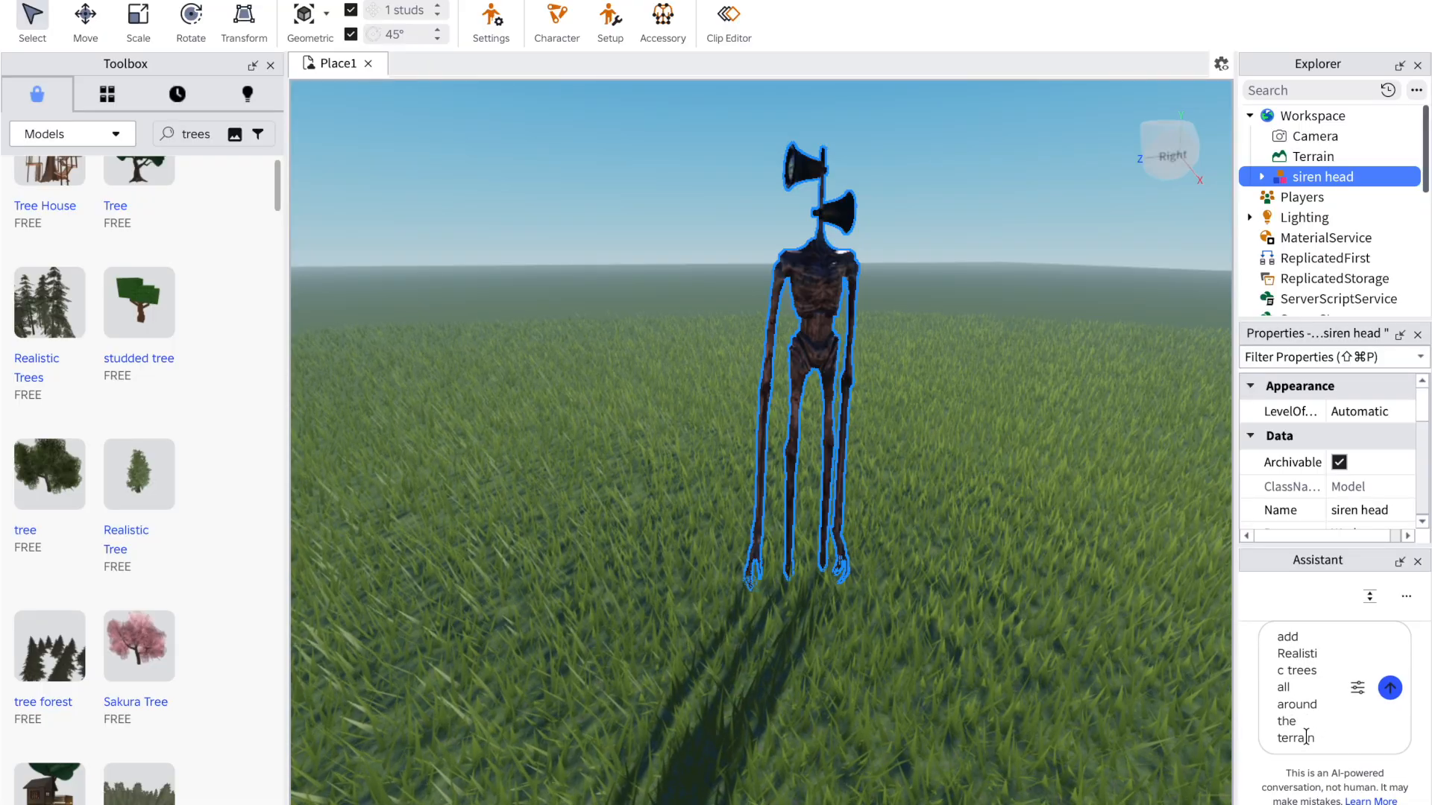
pyautogui.write('in')
pyautogui.press('Return')
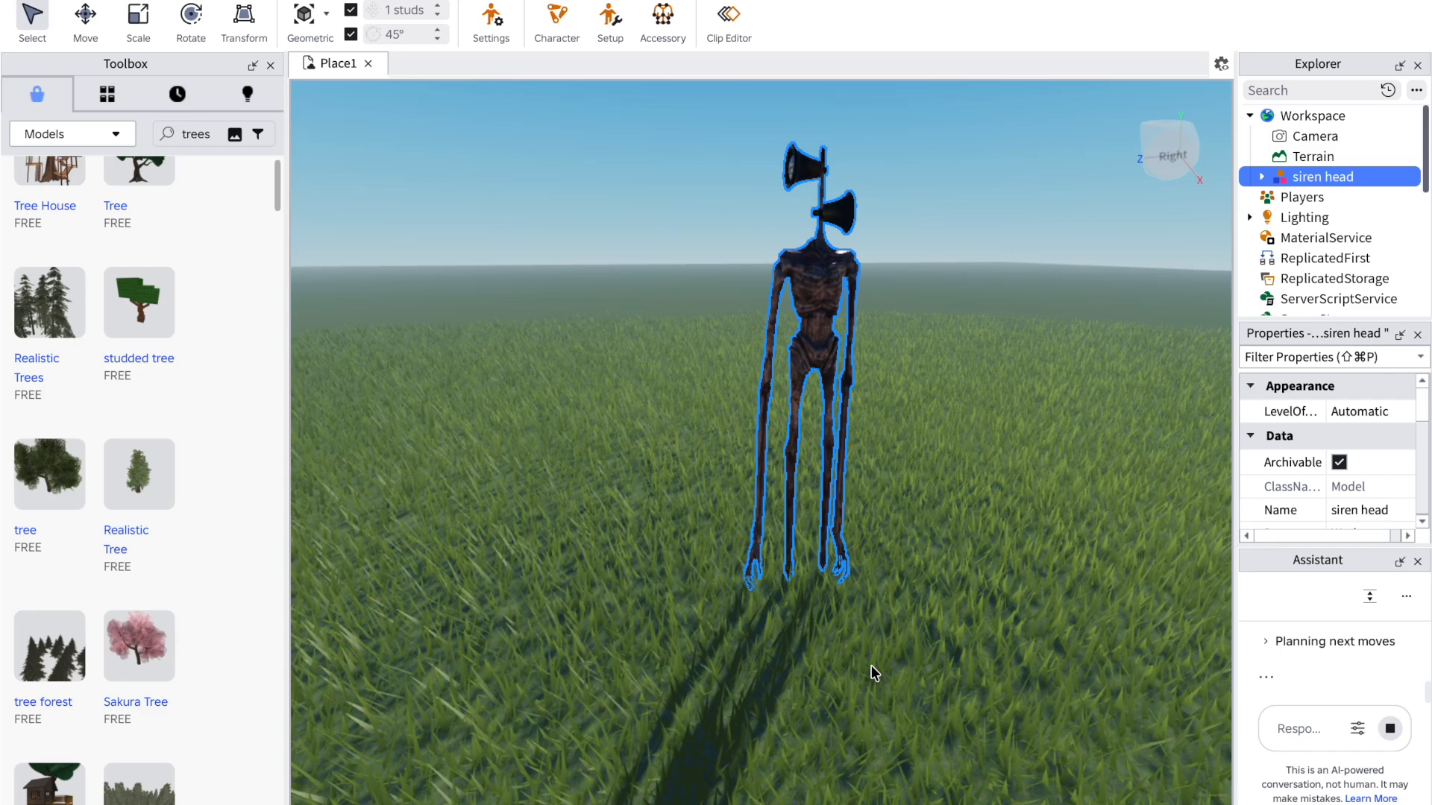
# Step: Examine the siren head and its surroundings from different positions while the Assistant works on the tree request
pyautogui.press('s')
pyautogui.press('d')
pyautogui.press('w')
pyautogui.press('a')
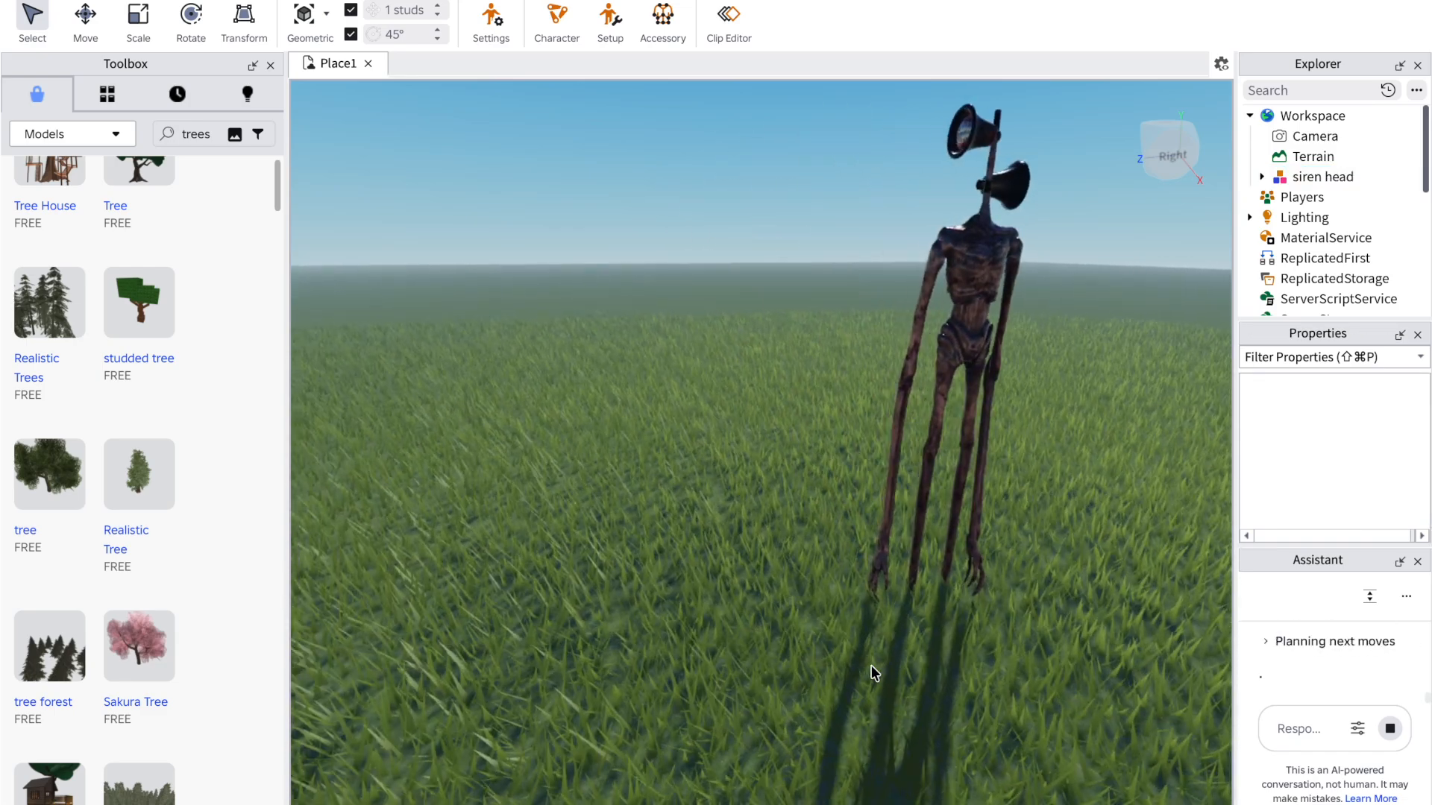
pyautogui.press('d')
pyautogui.press('d')
pyautogui.press('w')
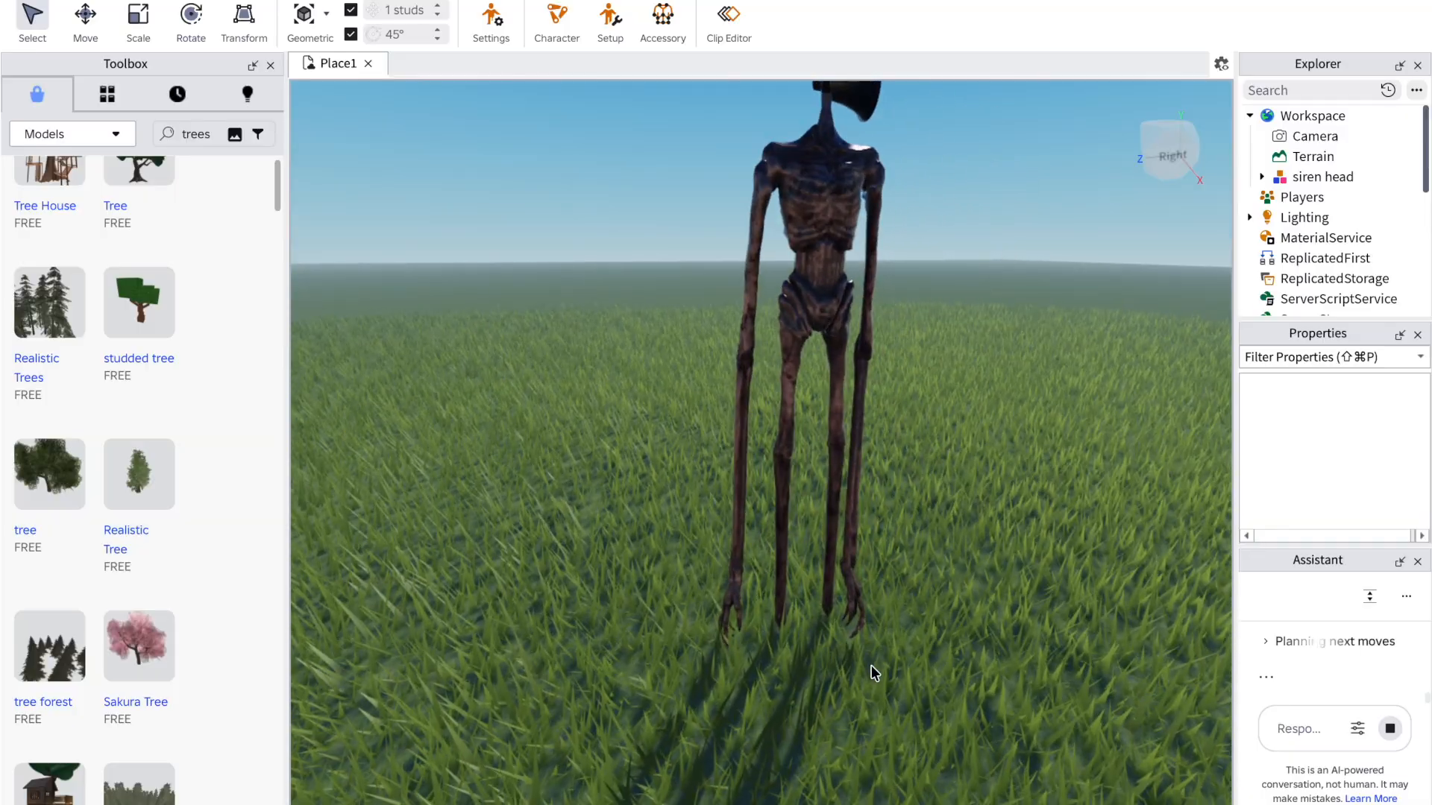
pyautogui.press('s')
pyautogui.press('d')
pyautogui.press('d')
pyautogui.press('a')
pyautogui.press('d')
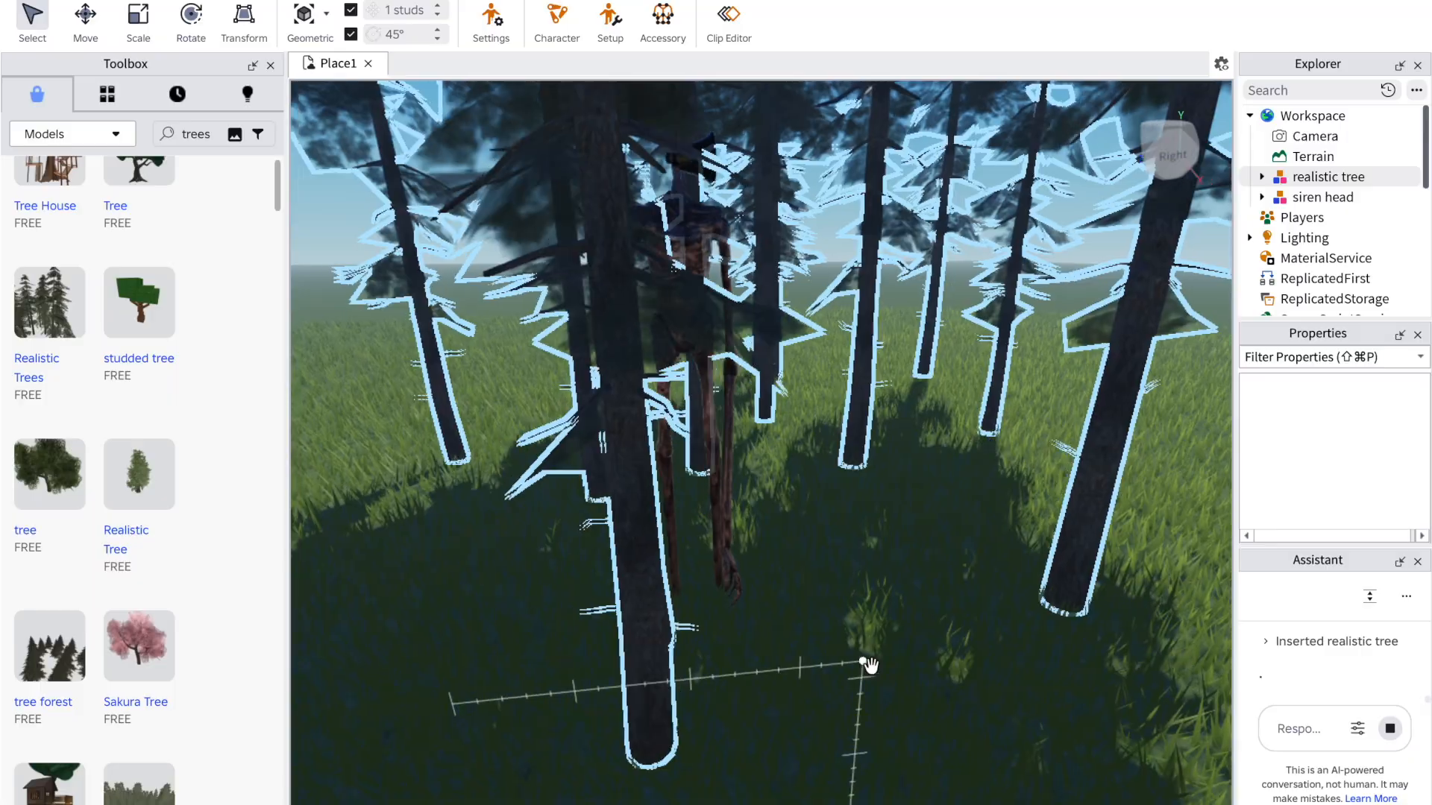
pyautogui.press('s')
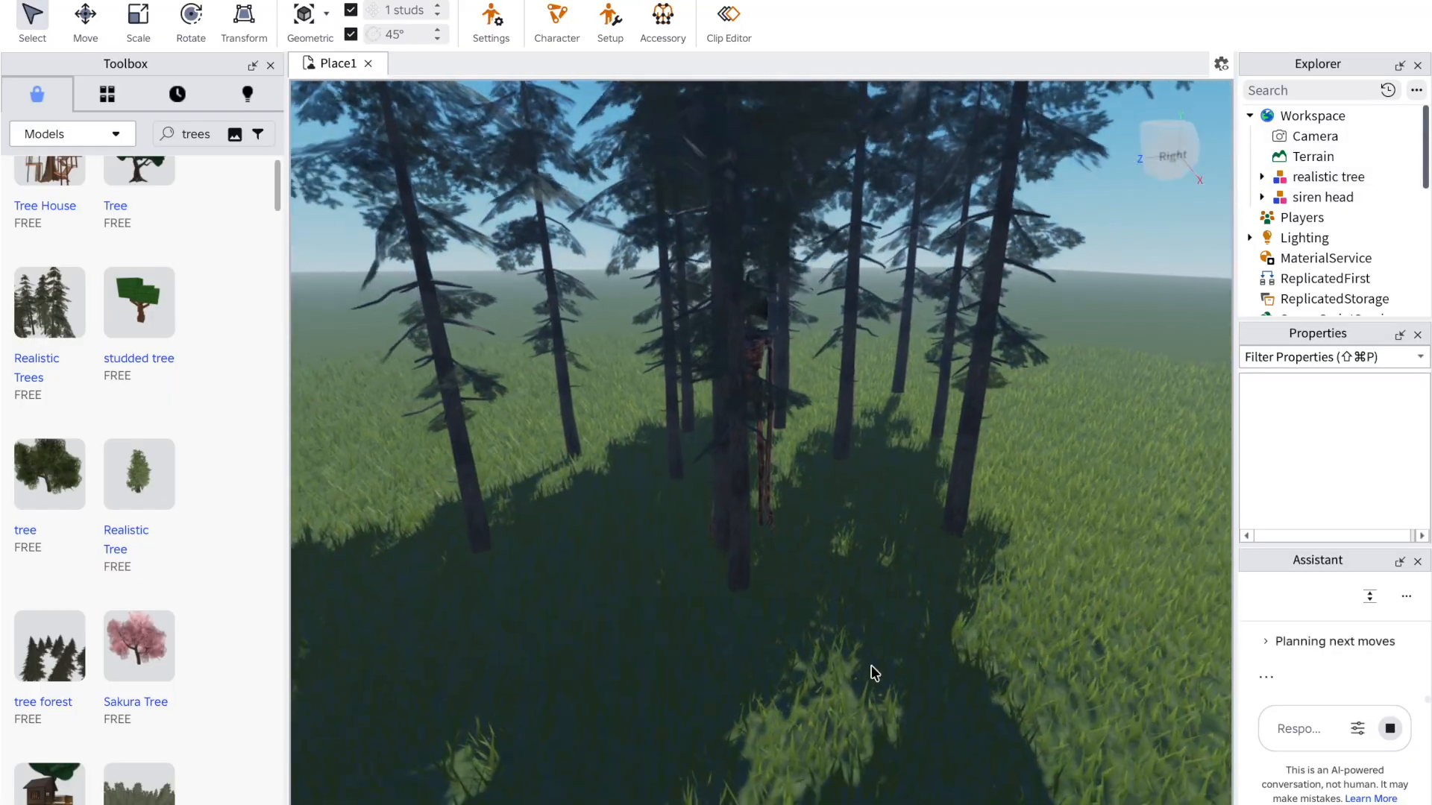
# Step: Move the realistic tree group across the grass so the siren head stands clear of the trunks
pyautogui.moveTo(871, 666); pyautogui.dragTo(877, 665, button='right')
pyautogui.click(422, 598)
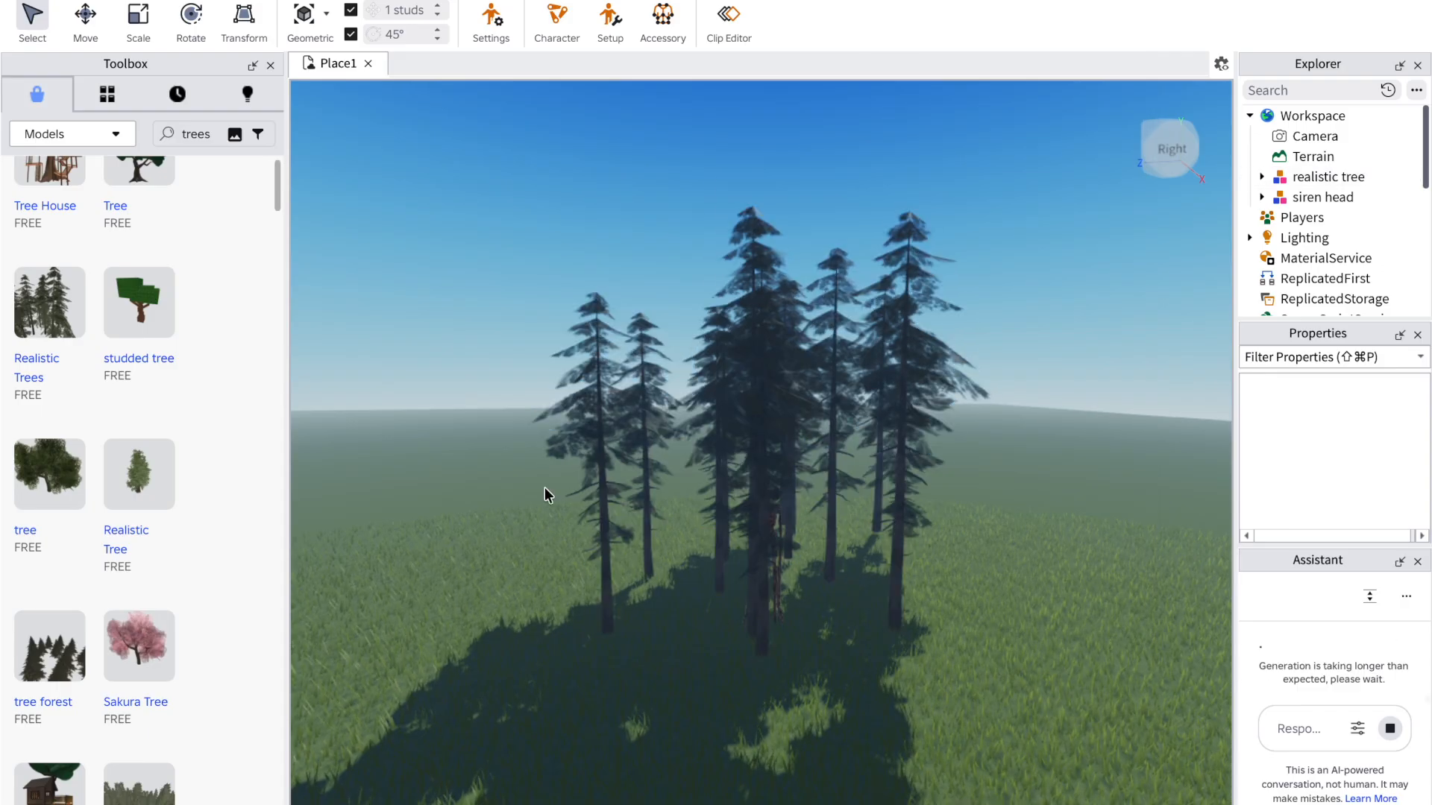
pyautogui.moveTo(544, 487); pyautogui.dragTo(544, 486, button='right')
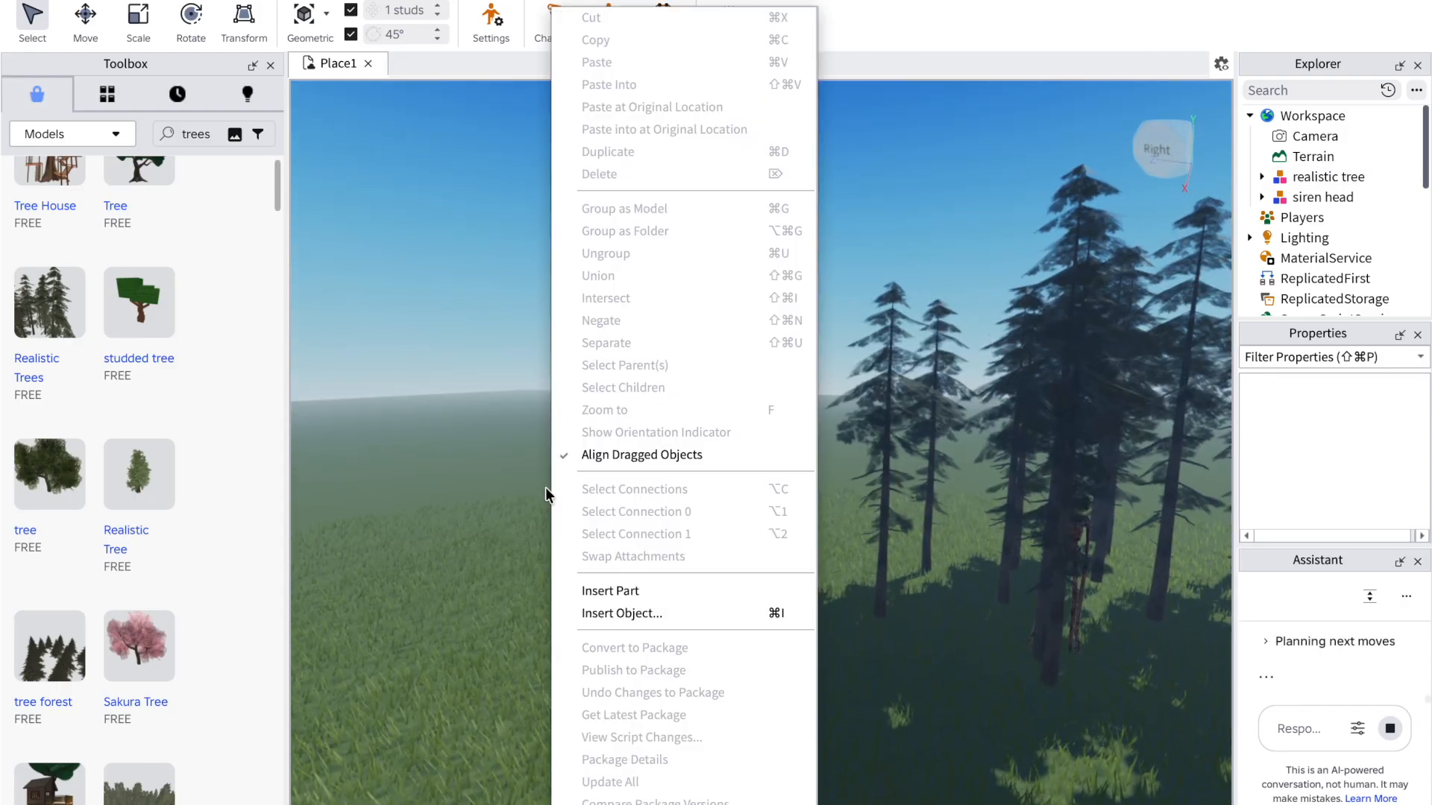
pyautogui.click(544, 486)
pyautogui.click(906, 466)
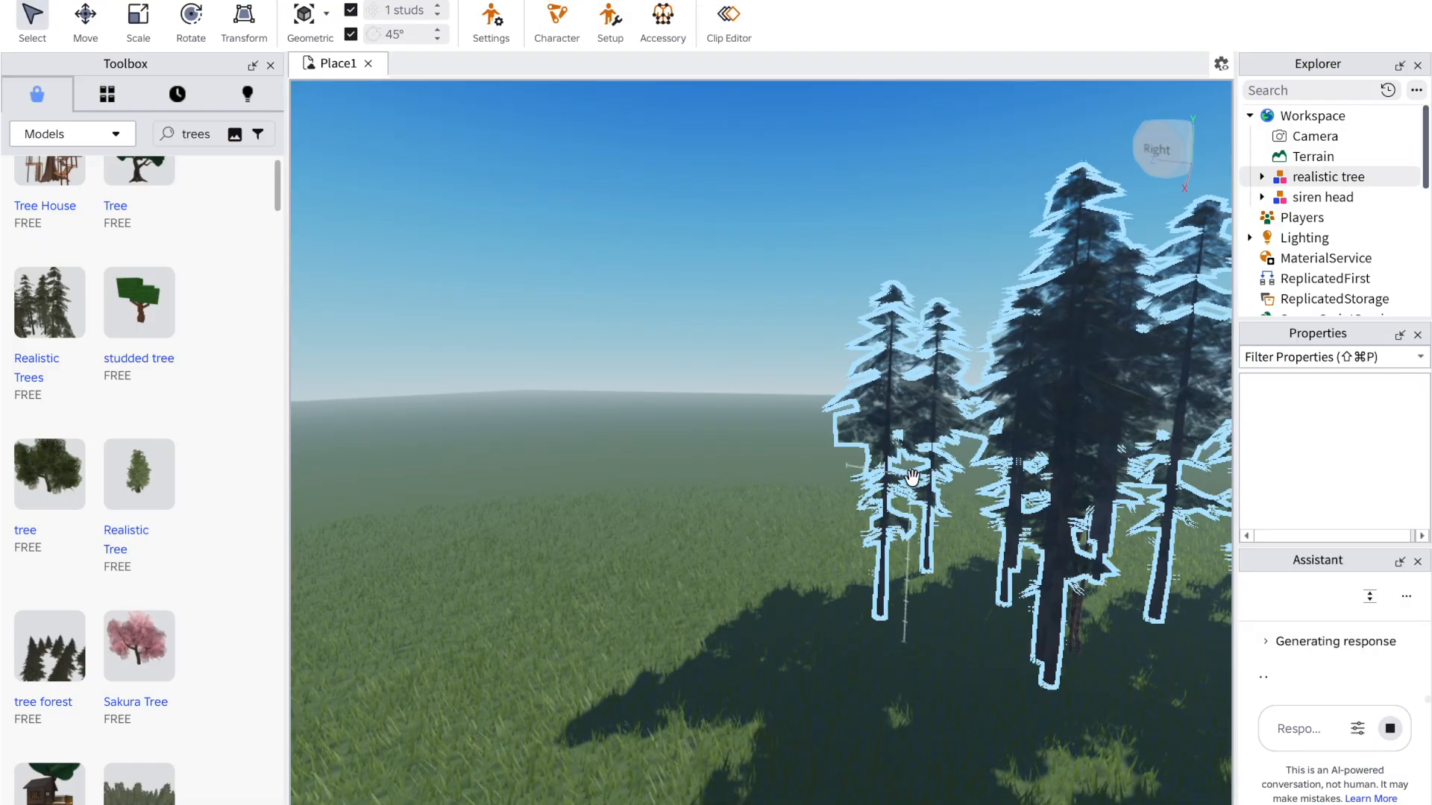
pyautogui.moveTo(911, 477); pyautogui.dragTo(958, 574)
pyautogui.click(851, 556)
# Step: Examine the realistic tree group from inside, from behind and from a distance, including its position relative to the siren head
pyautogui.moveTo(836, 493); pyautogui.dragTo(836, 495, button='right')
pyautogui.press('w')
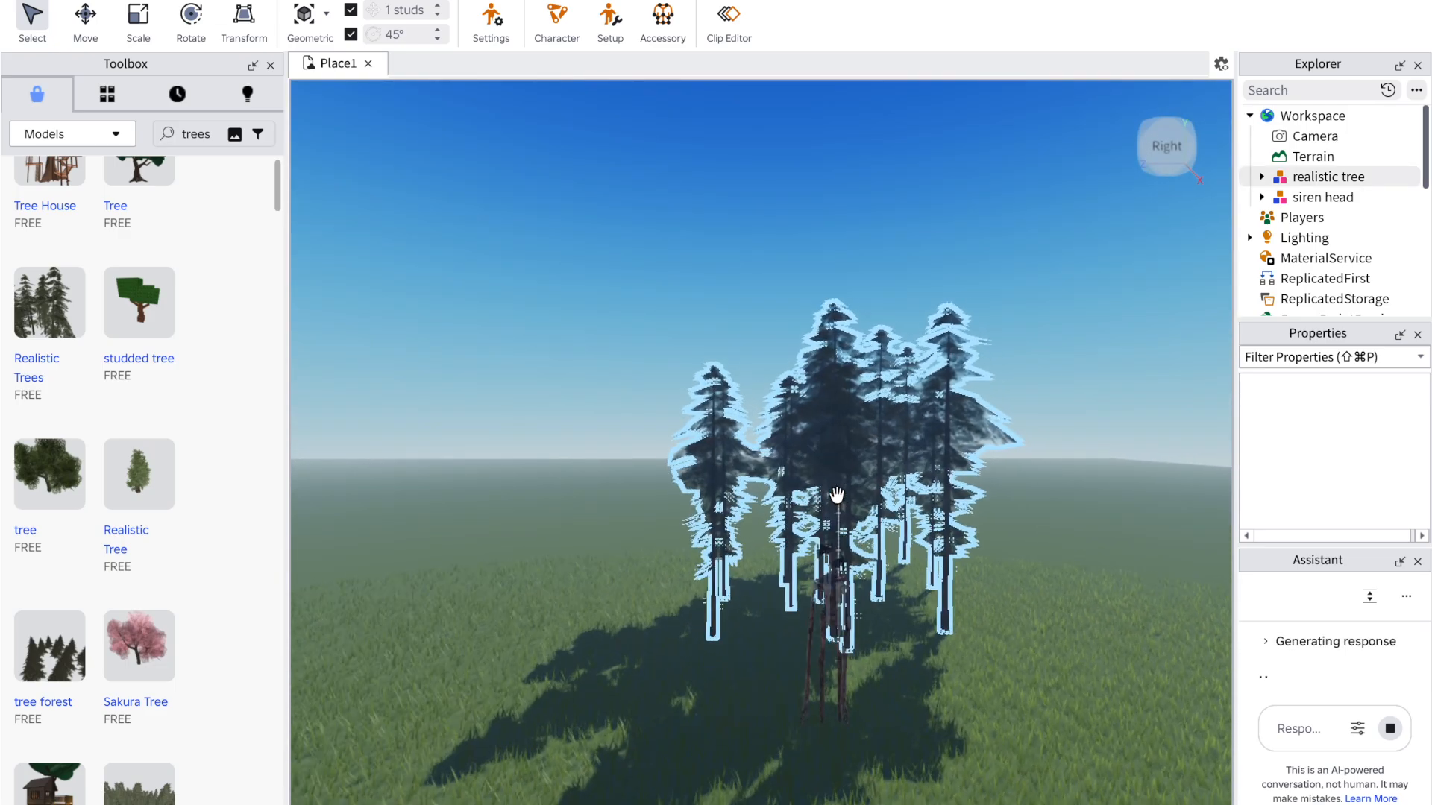
pyautogui.press('a')
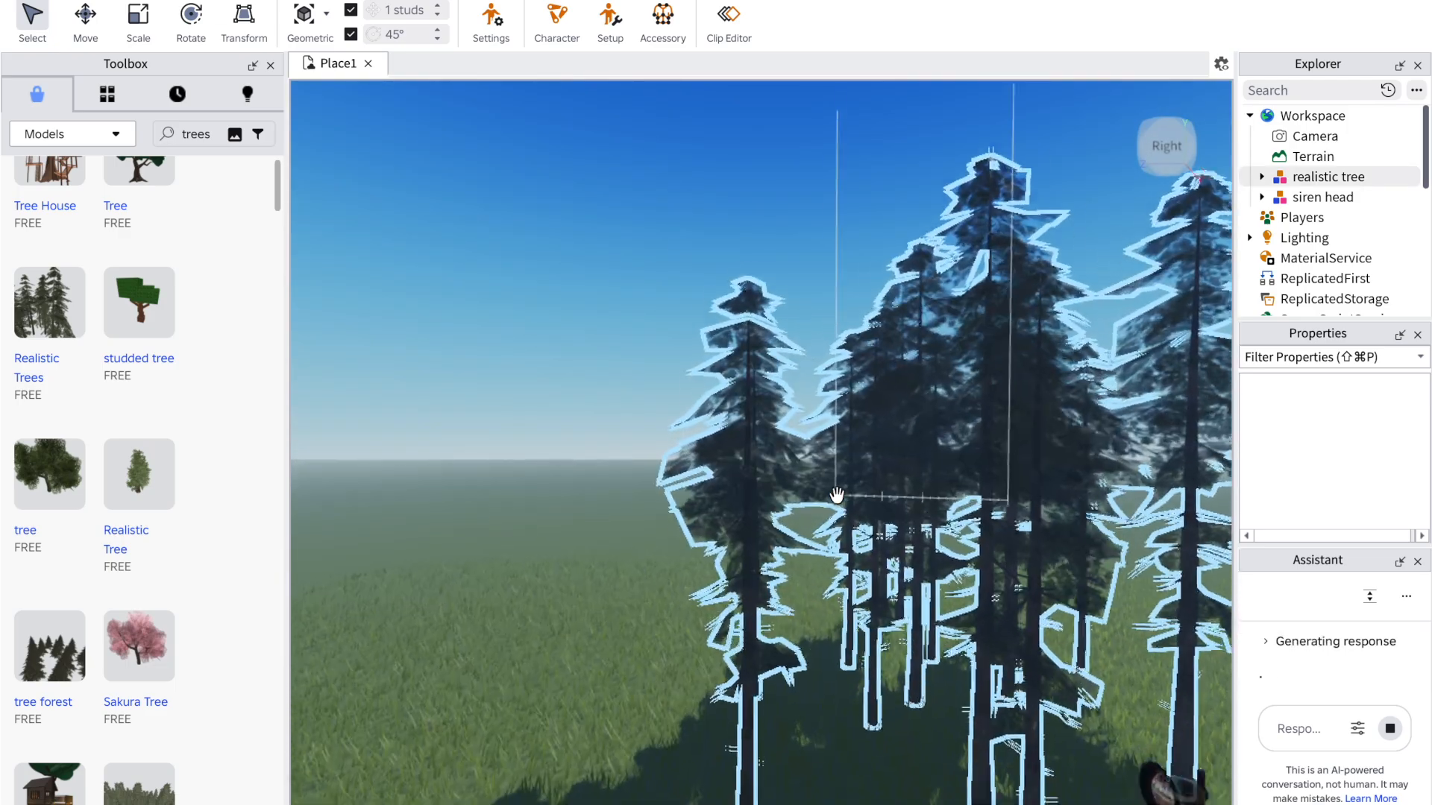
pyautogui.press('w')
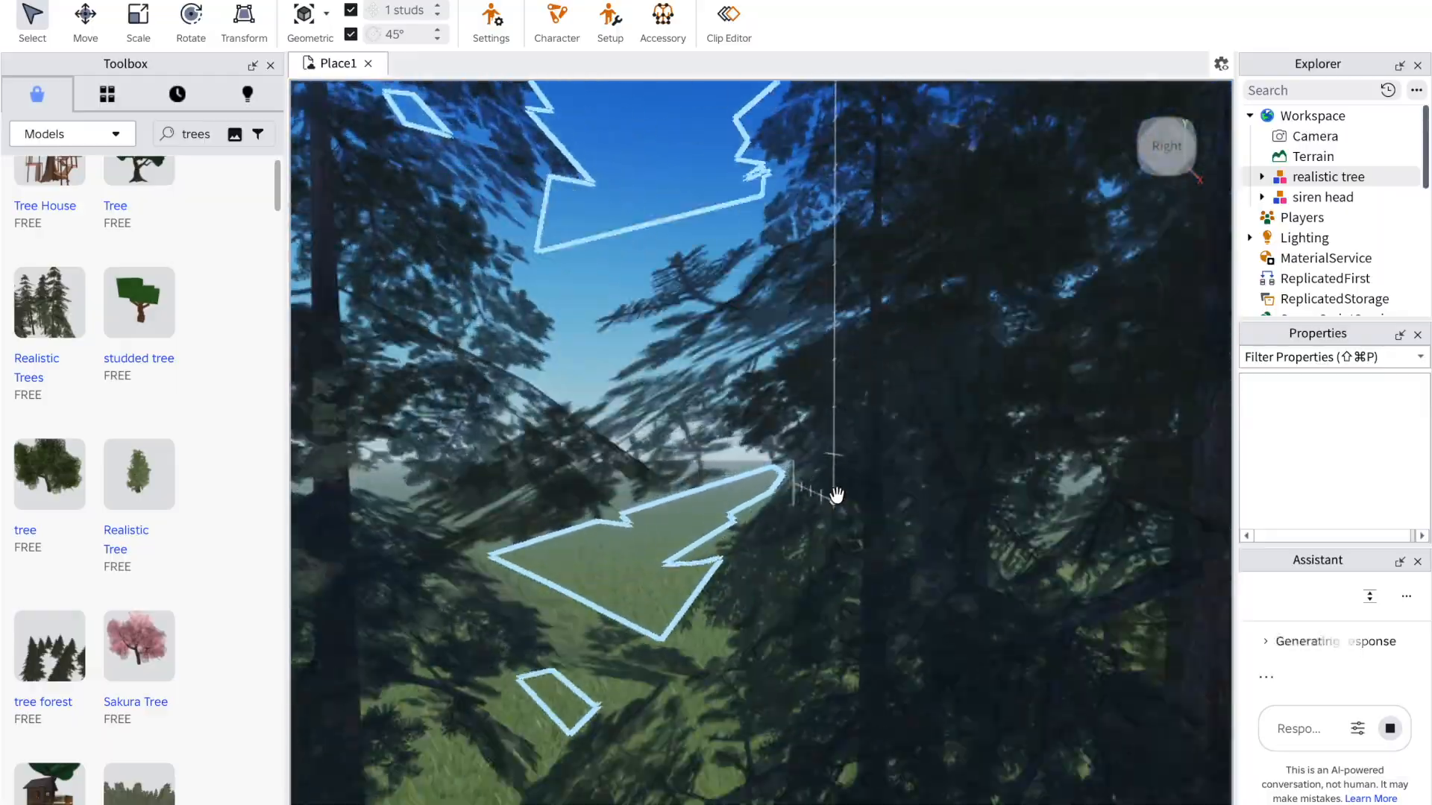
pyautogui.press('w')
pyautogui.moveTo(836, 496); pyautogui.dragTo(837, 496, button='right')
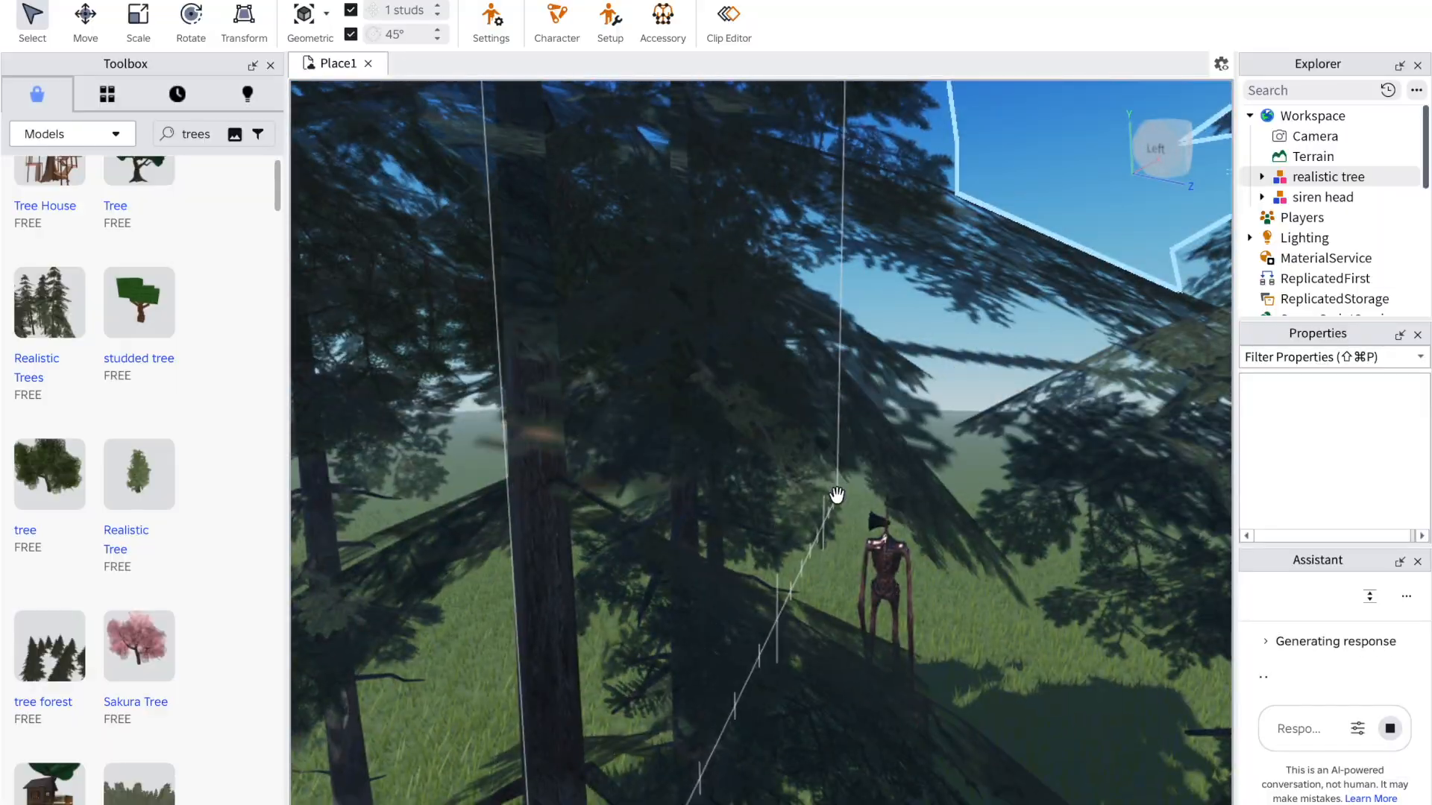
pyautogui.press('s')
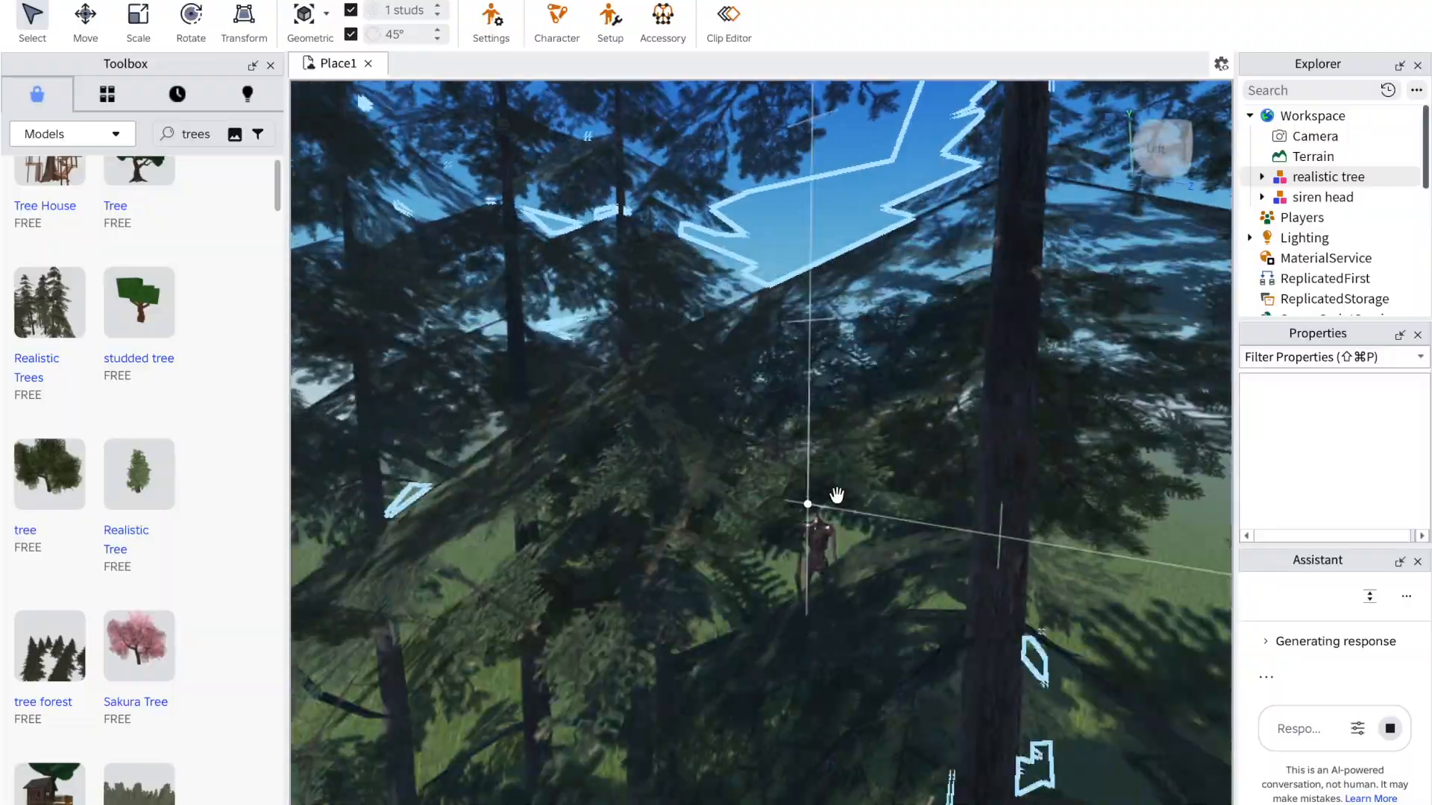
pyautogui.press('s')
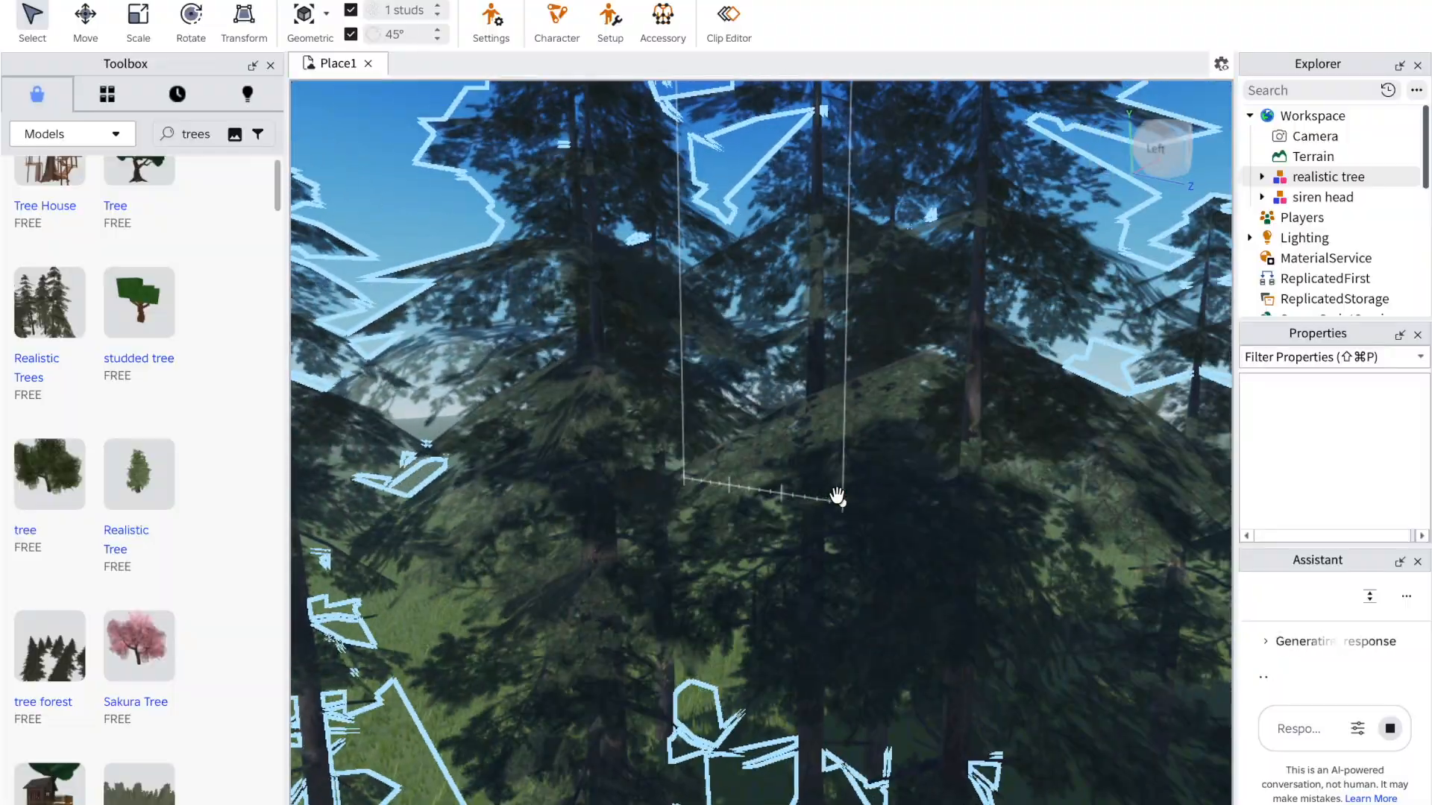
pyautogui.press('s')
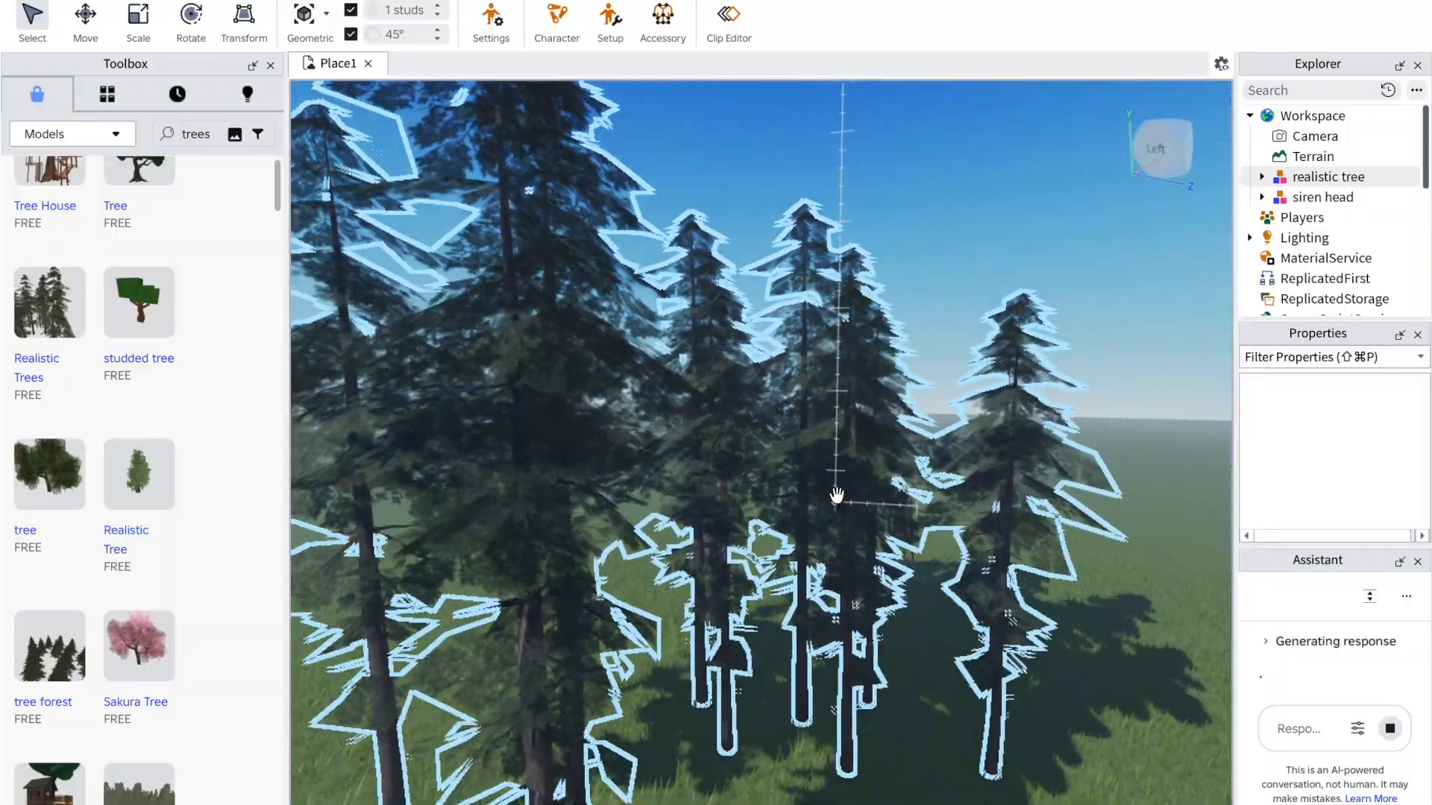
pyautogui.press('s')
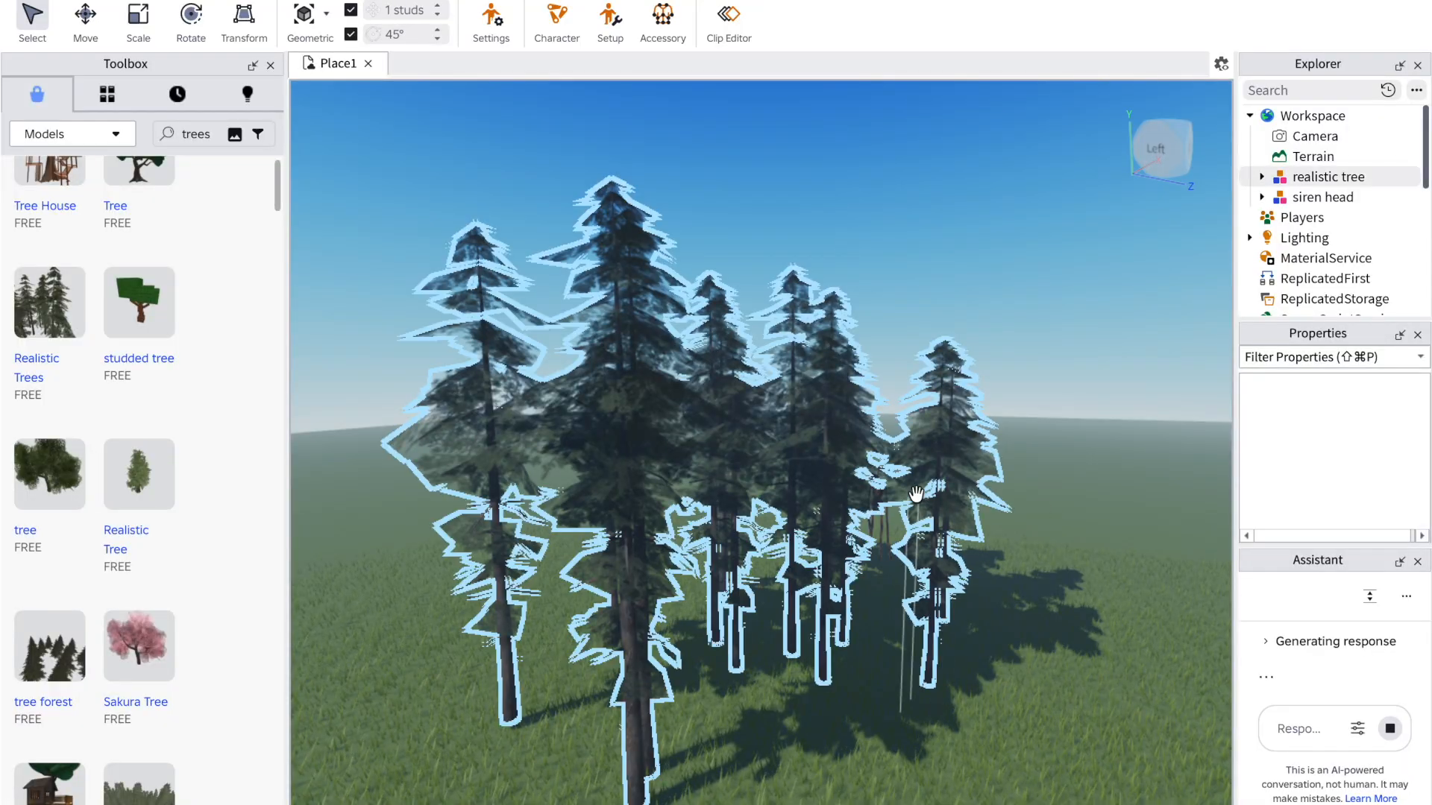
pyautogui.moveTo(942, 481); pyautogui.dragTo(941, 482, button='right')
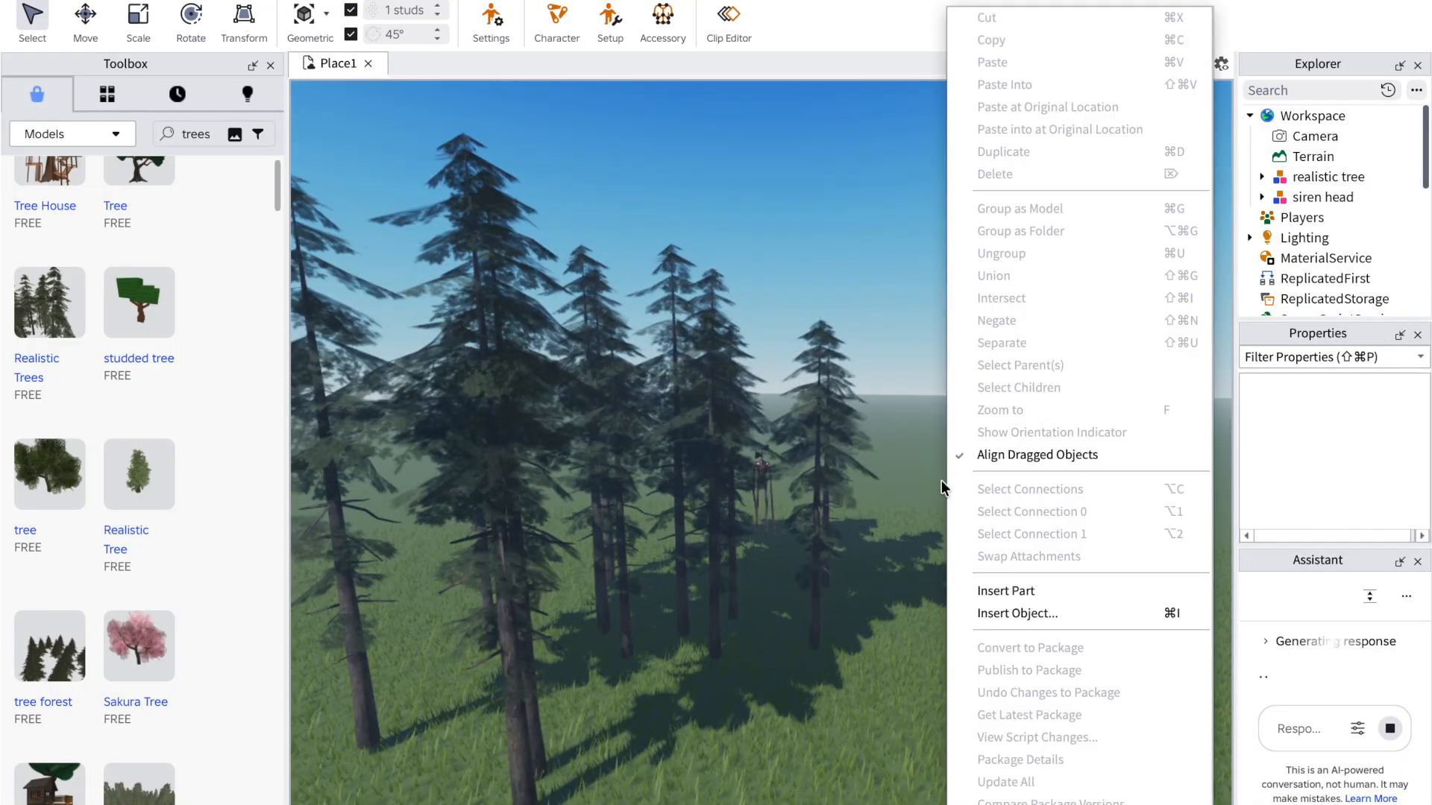
pyautogui.click(914, 481)
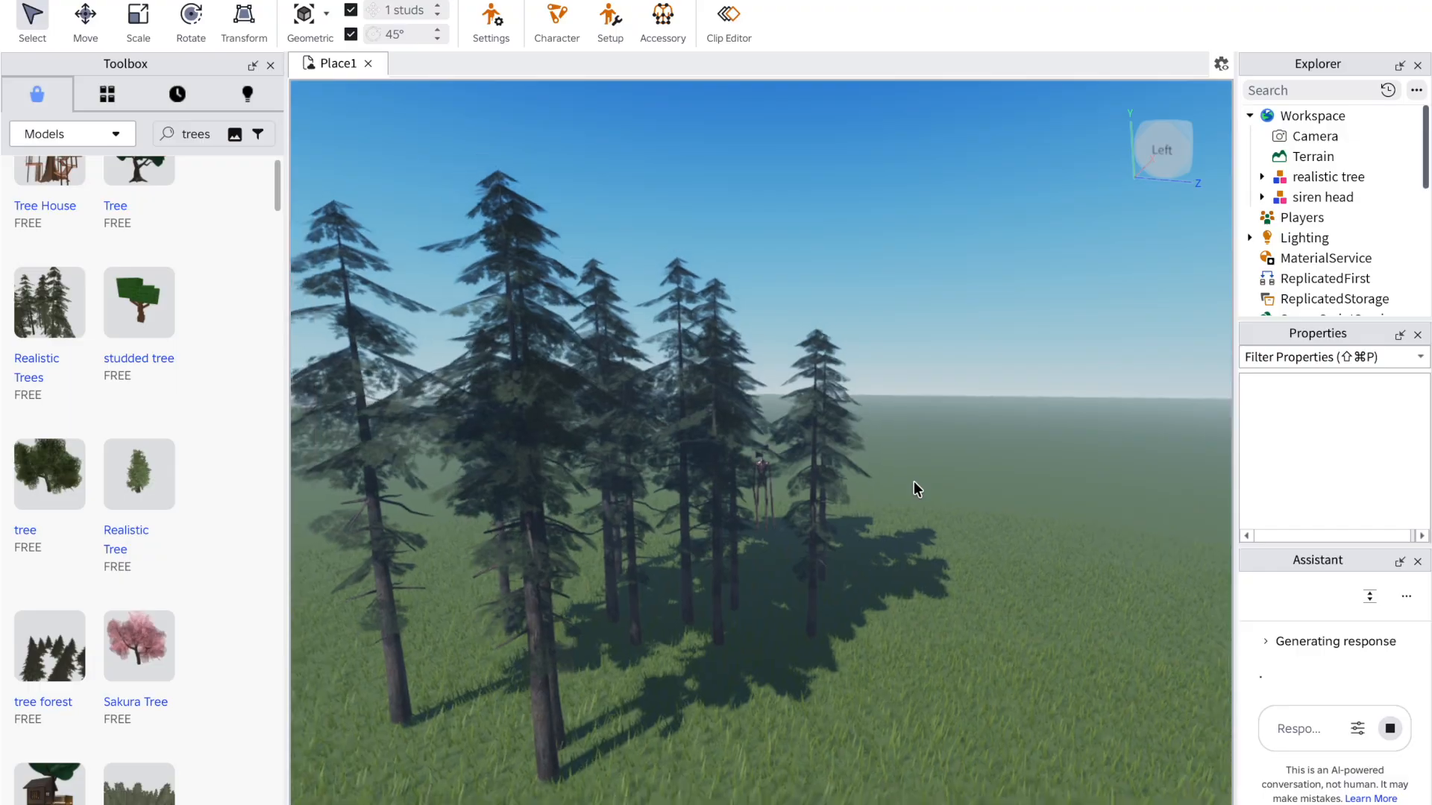
pyautogui.press('w')
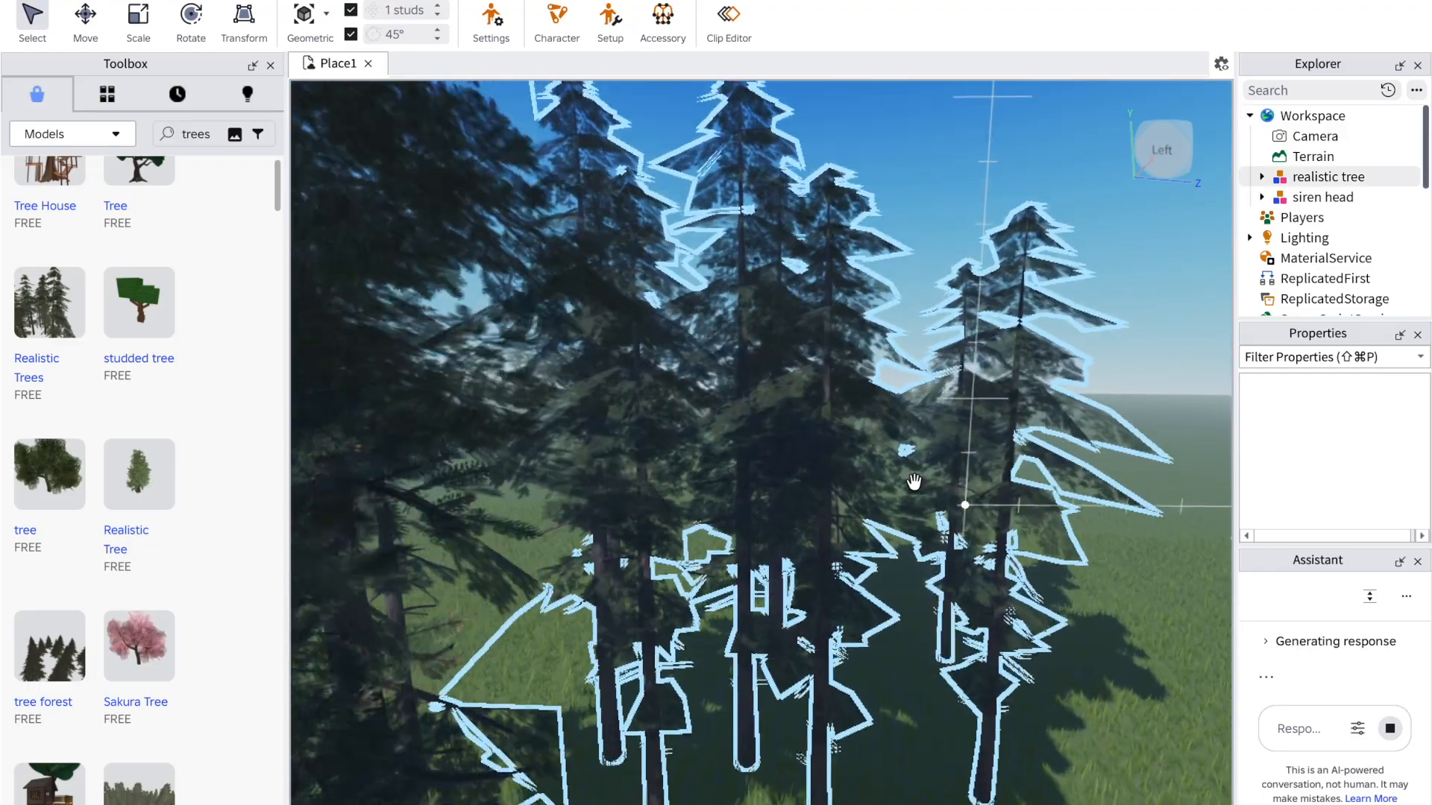
pyautogui.press('w')
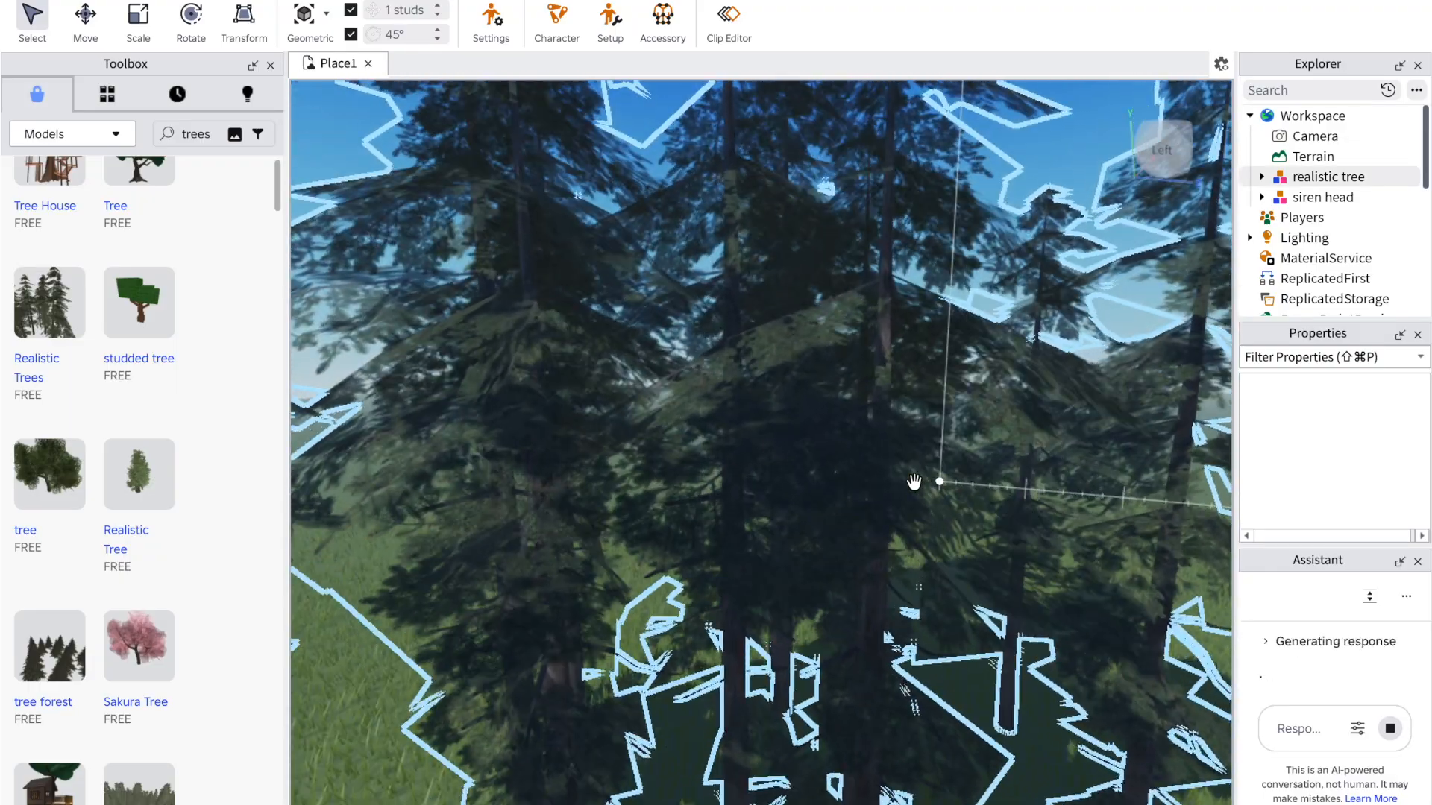
# Step: Select the realistic tree group and read through its data, transform, pivot, behavior and tag properties
pyautogui.click(914, 481)
pyautogui.press('s')
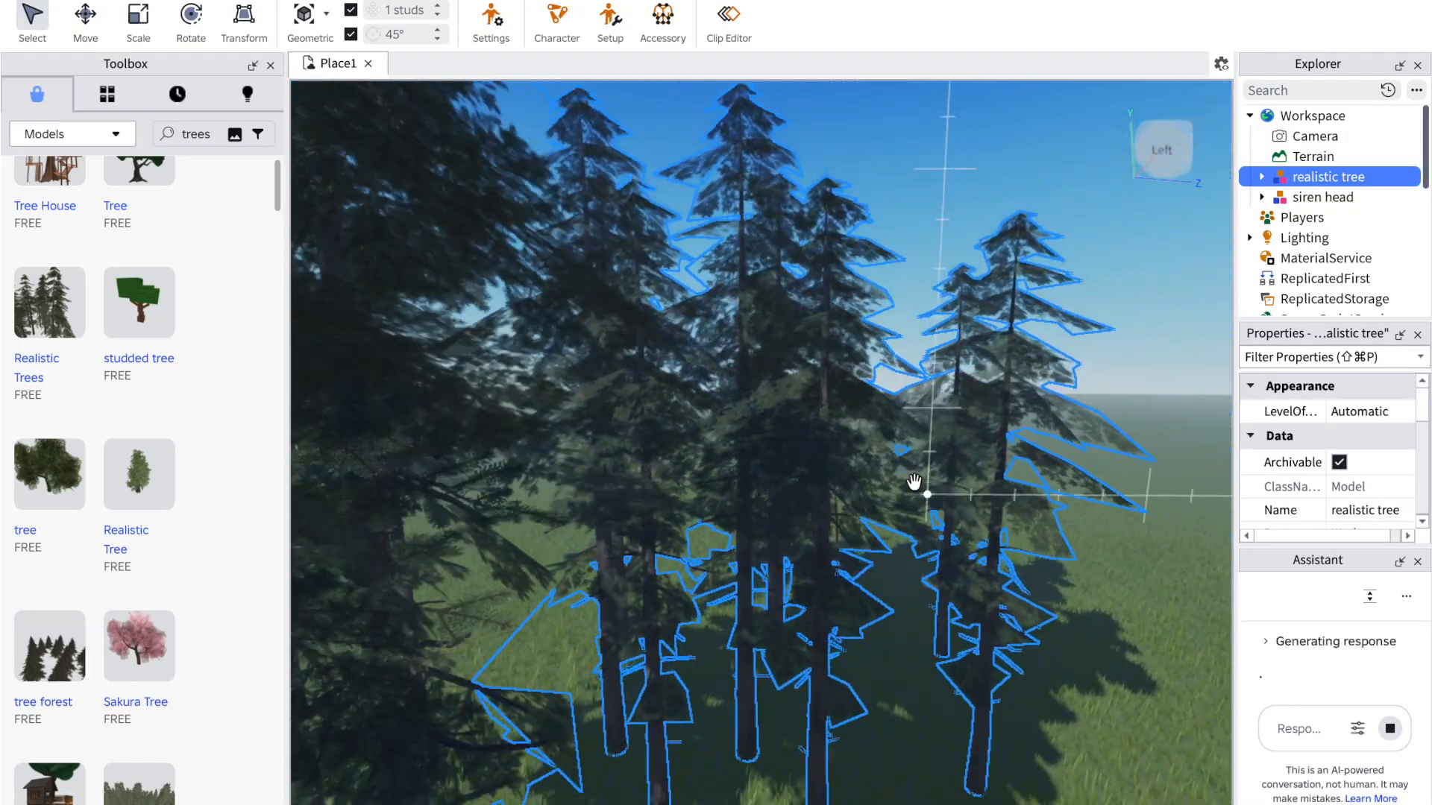
pyautogui.scroll(-6, 1312, 456)
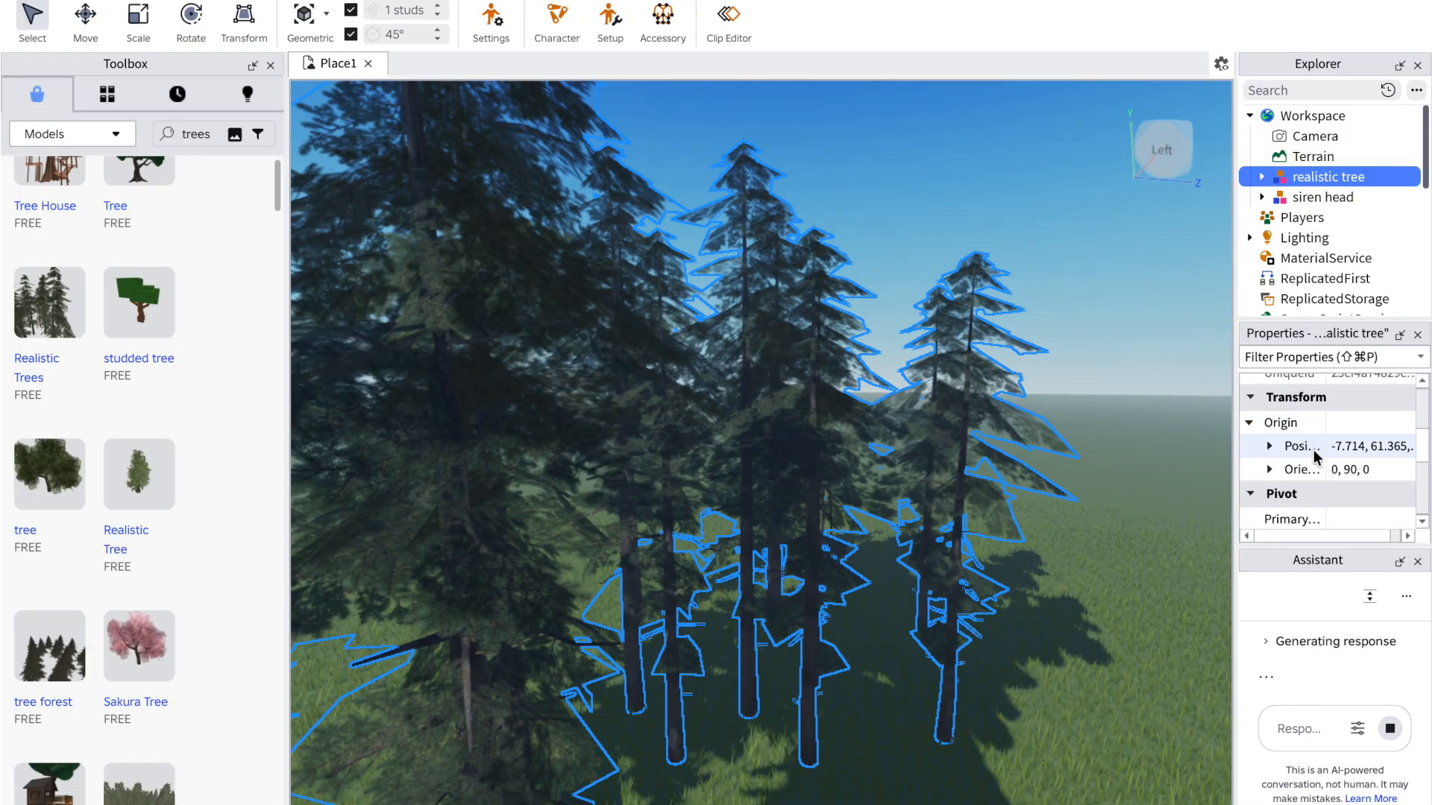
pyautogui.scroll(-4, 1314, 455)
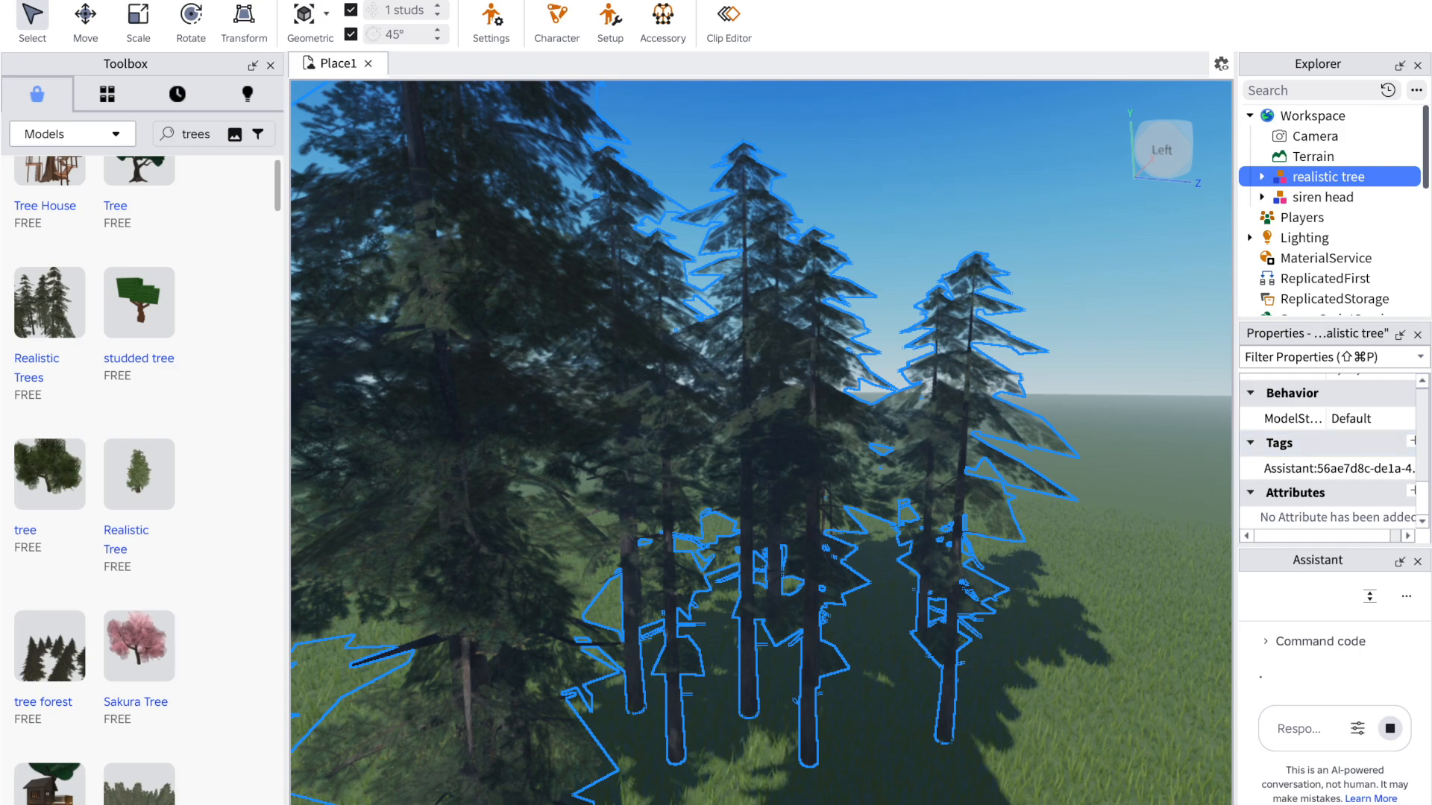
pyautogui.click(513, 0)
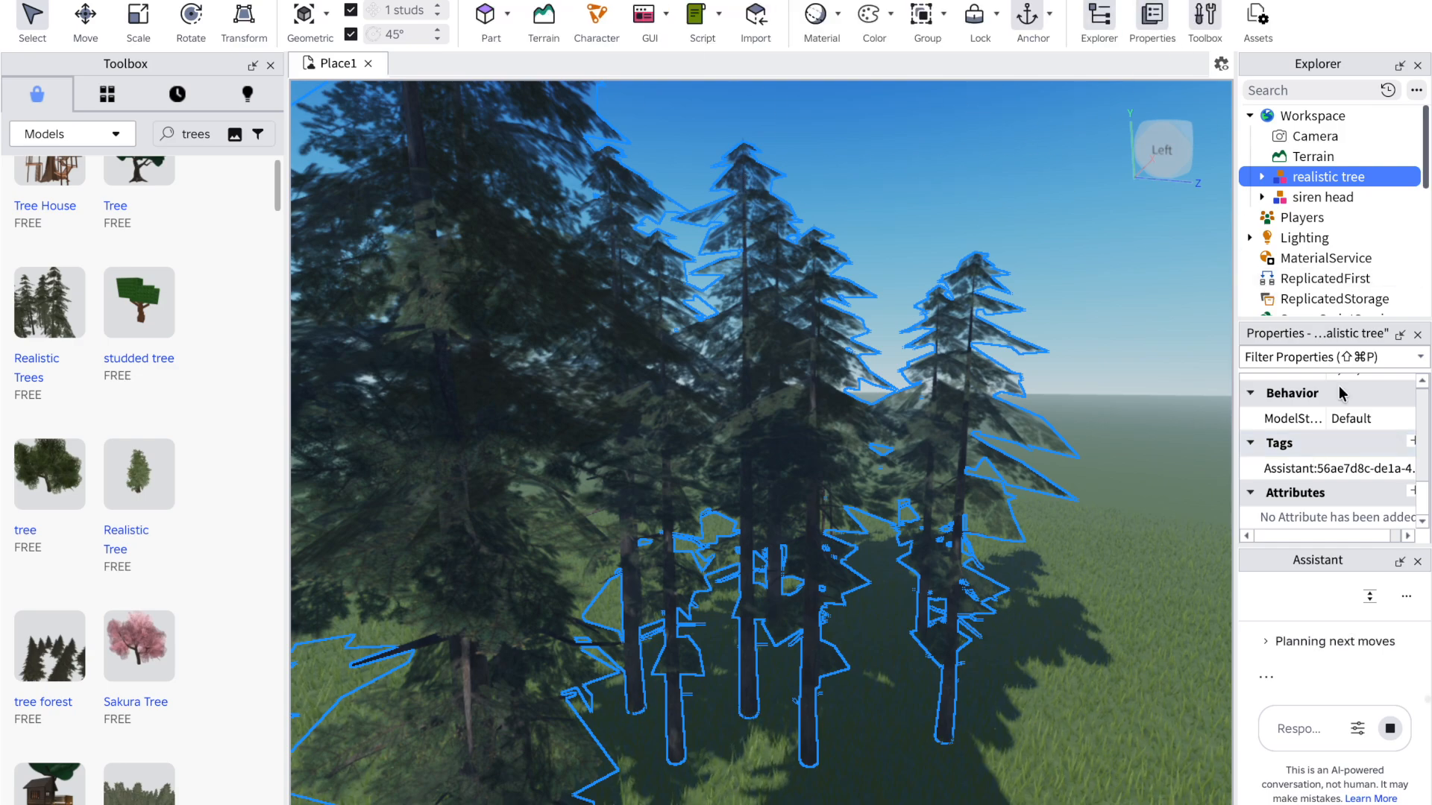
pyautogui.scroll(1, 1340, 464)
pyautogui.scroll(5, 1340, 463)
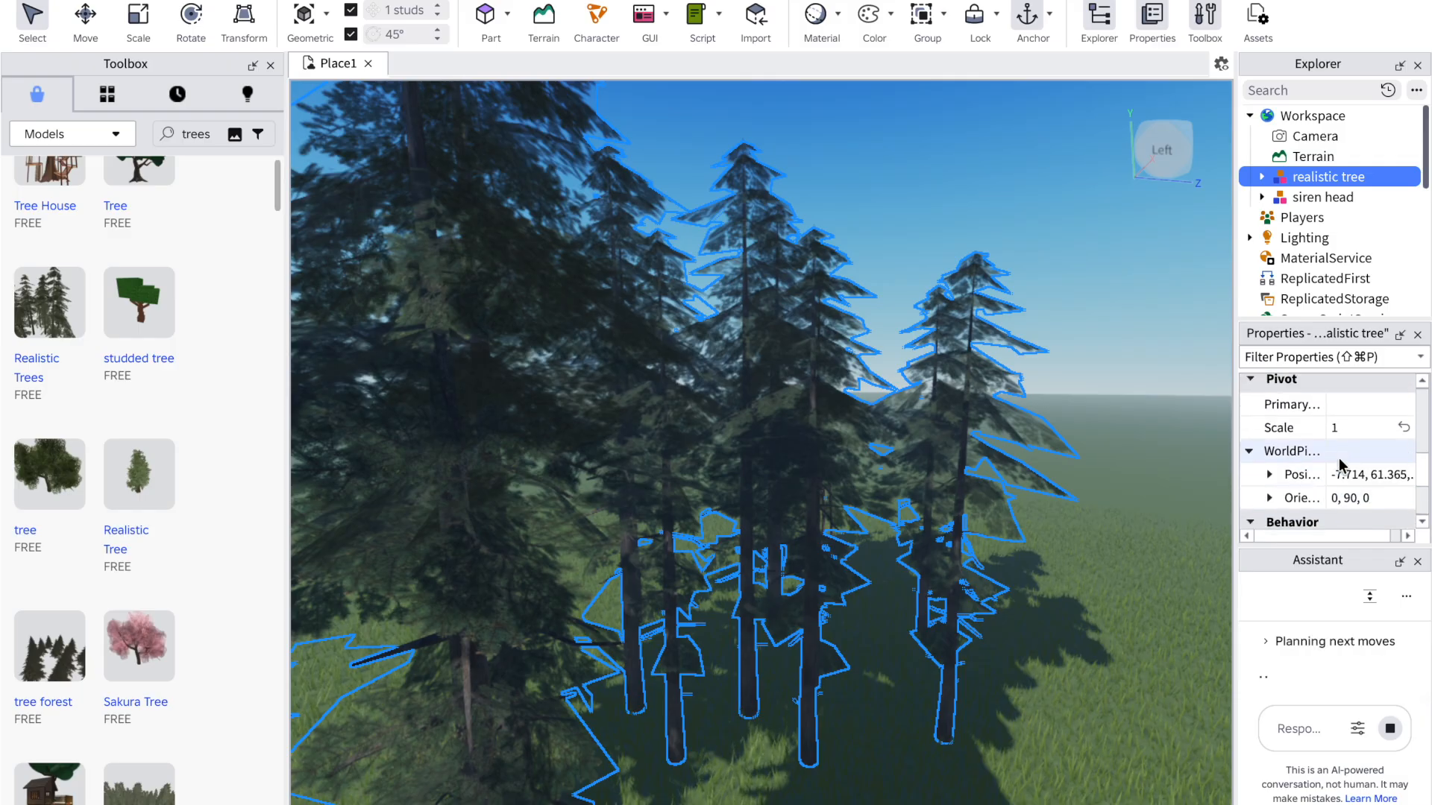
pyautogui.scroll(5, 1340, 463)
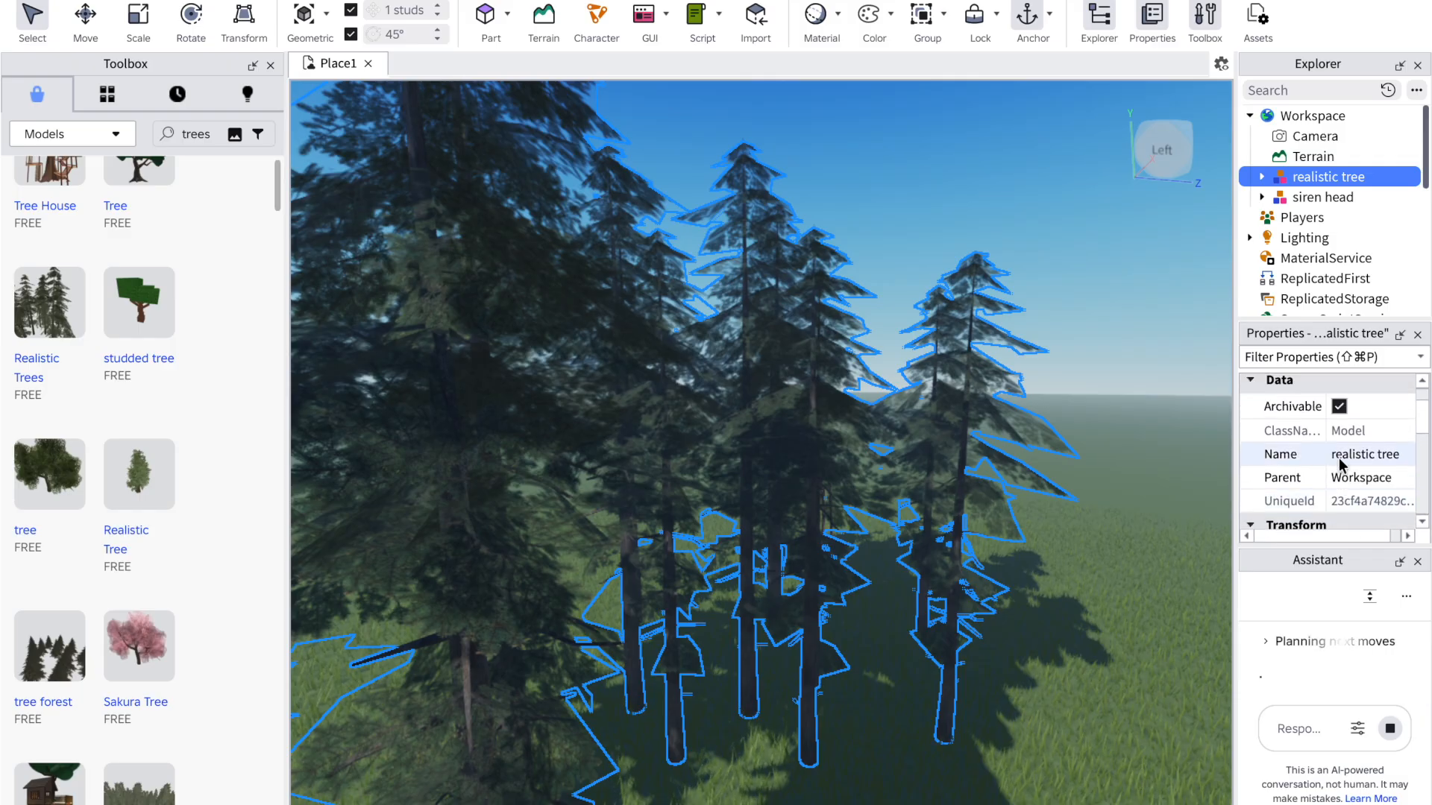
pyautogui.scroll(-8, 1340, 463)
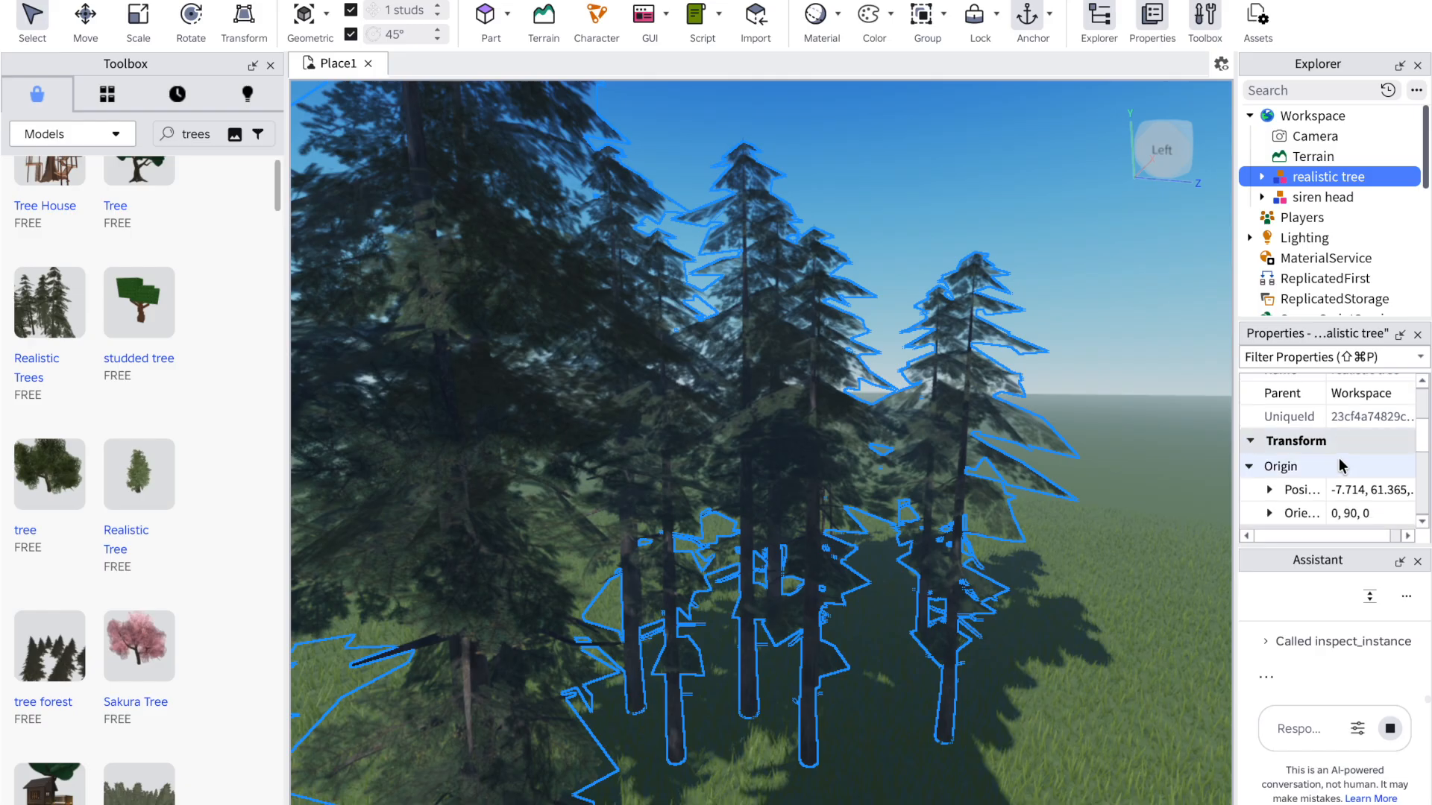
pyautogui.scroll(-4, 1340, 464)
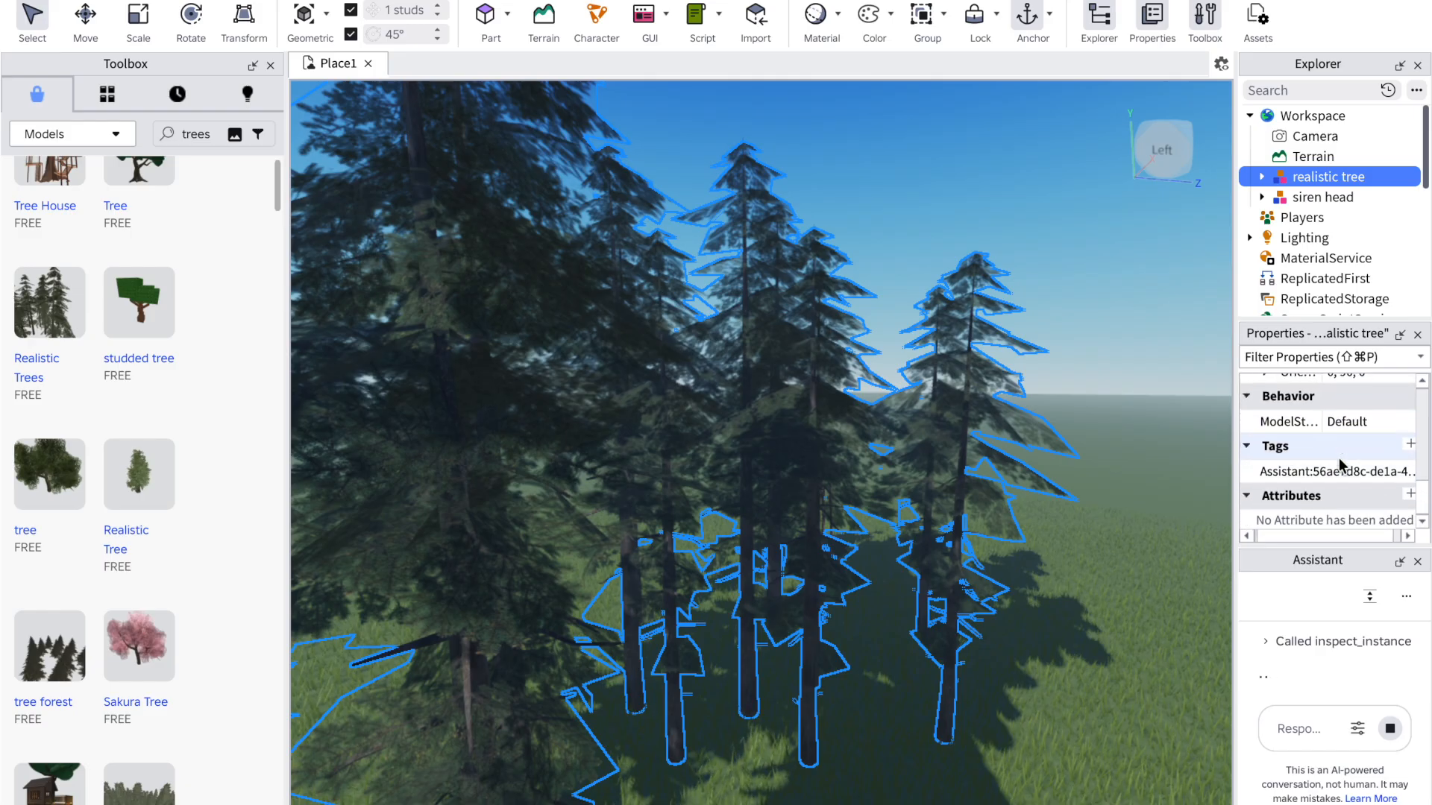
pyautogui.scroll(4, 1340, 464)
pyautogui.scroll(-1, 1339, 463)
pyautogui.scroll(5, 1339, 462)
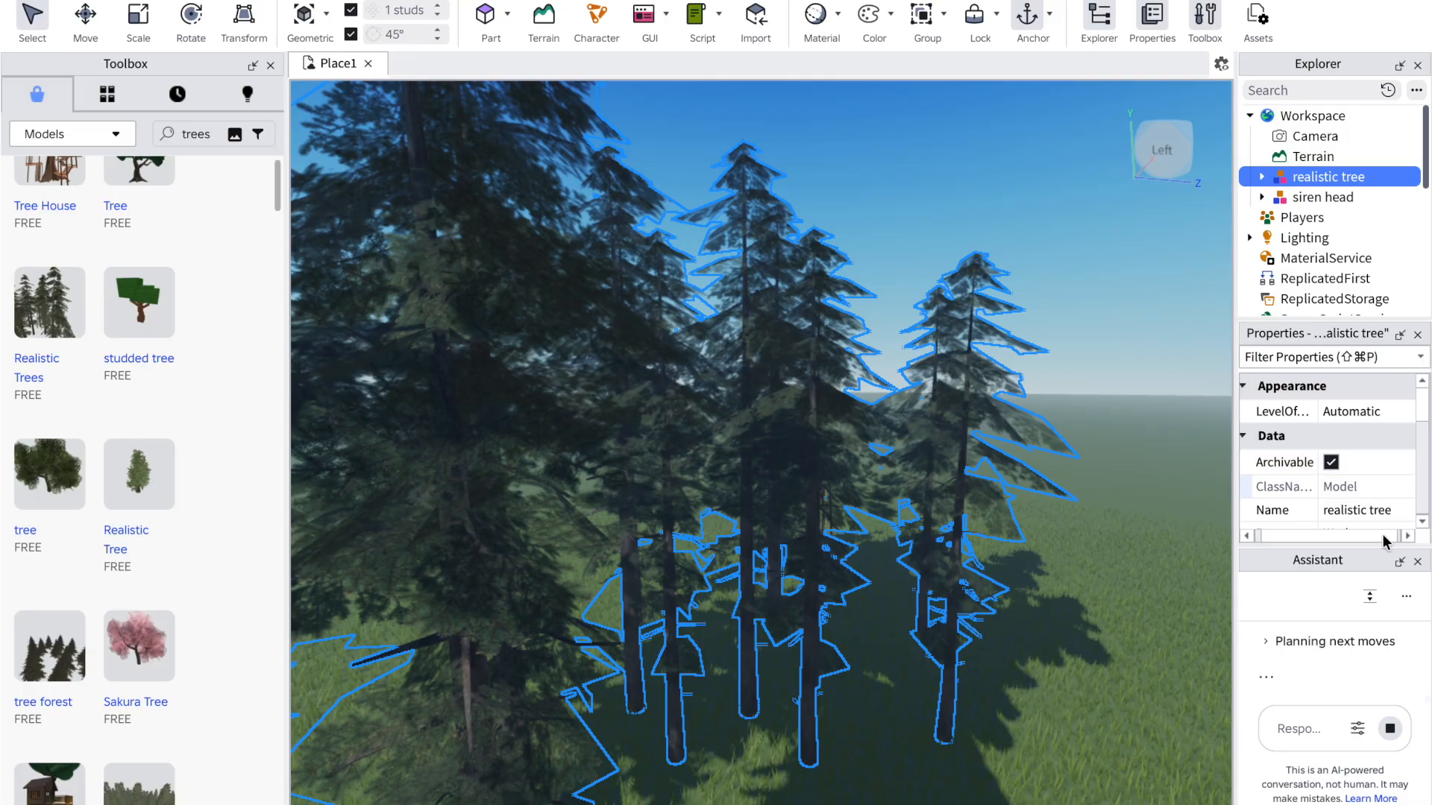
pyautogui.scroll(-3, 1327, 465)
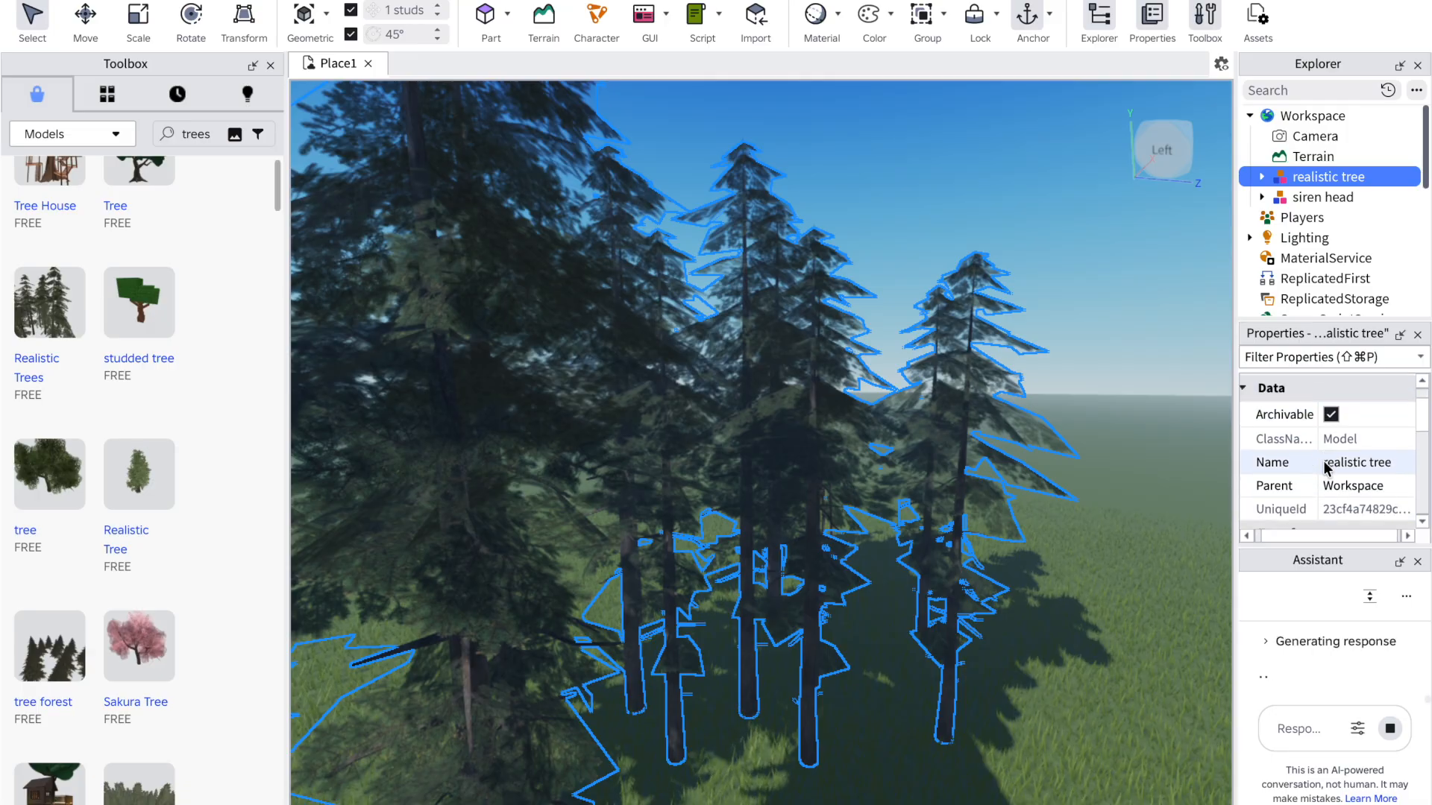
pyautogui.scroll(-3, 1326, 467)
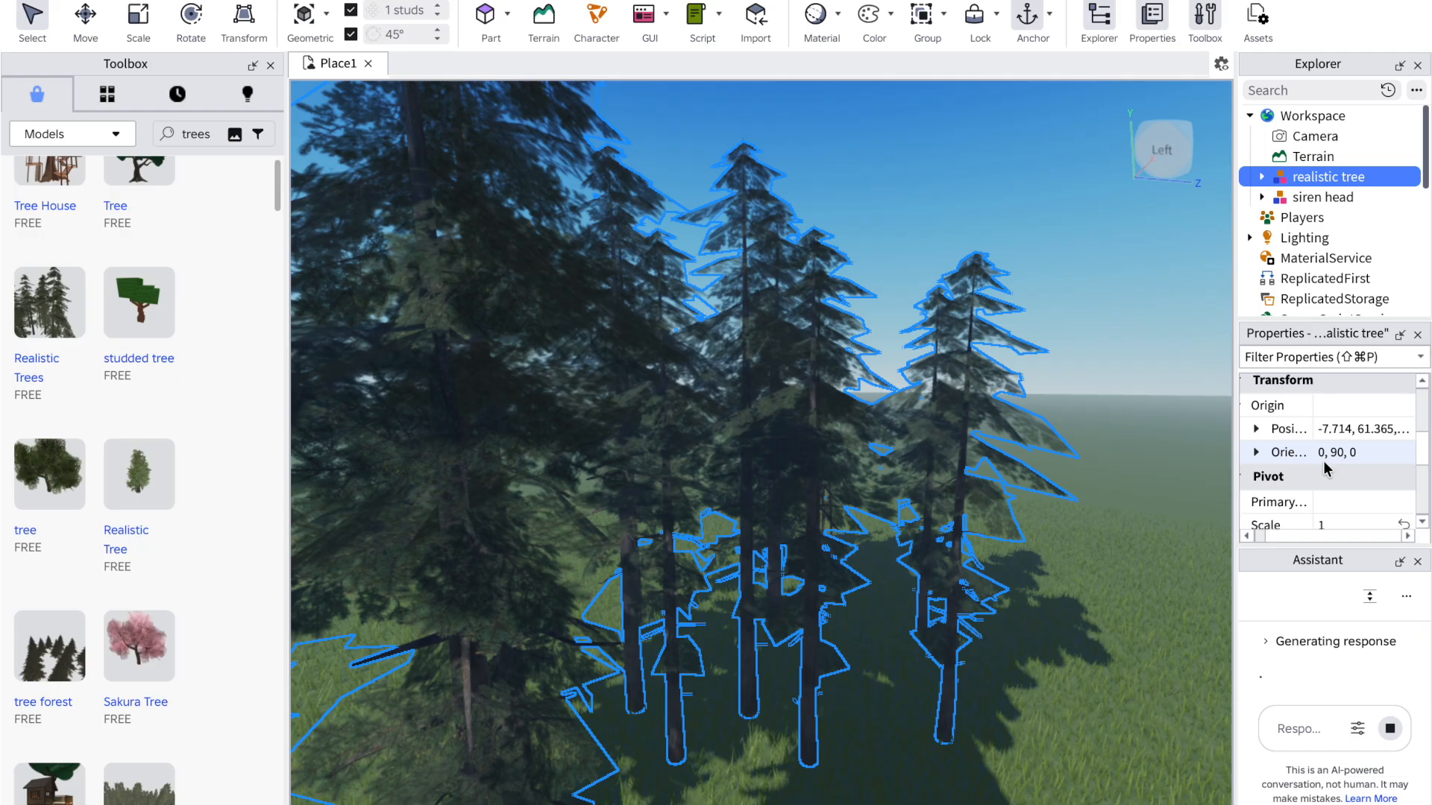
pyautogui.scroll(-2, 1326, 470)
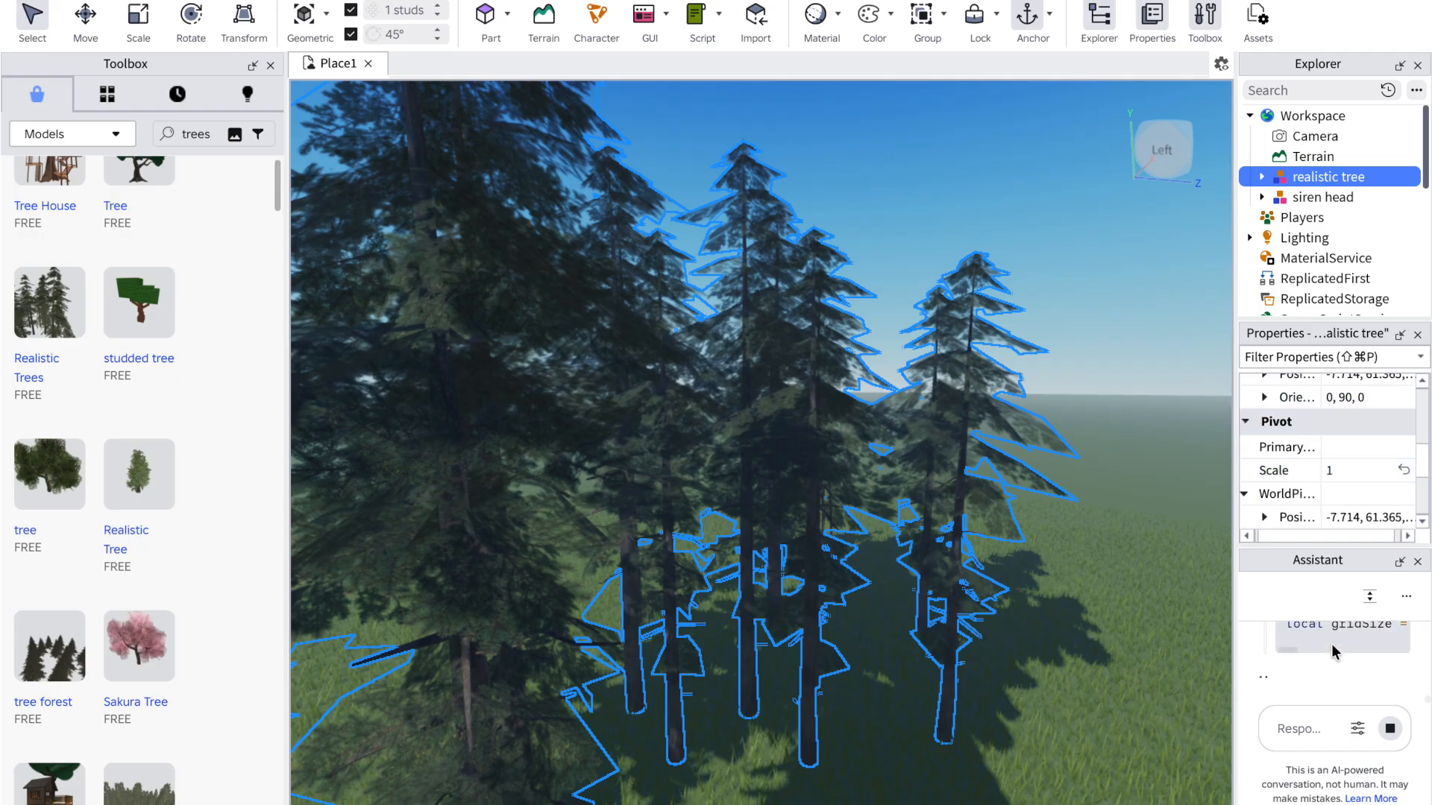
# Step: Examine the realistic tree group and the surrounding grass up close, from above and from farther away
pyautogui.moveTo(1054, 576); pyautogui.dragTo(1055, 575, button='right')
pyautogui.rightClick(1054, 575)
pyautogui.click(1054, 576)
pyautogui.rightClick(1186, 619)
pyautogui.click(908, 631)
pyautogui.moveTo(906, 624)
pyautogui.mouseDown(button='right')
pyautogui.moveTo(917, 628)
pyautogui.moveTo(906, 625)
pyautogui.mouseUp(button='right')
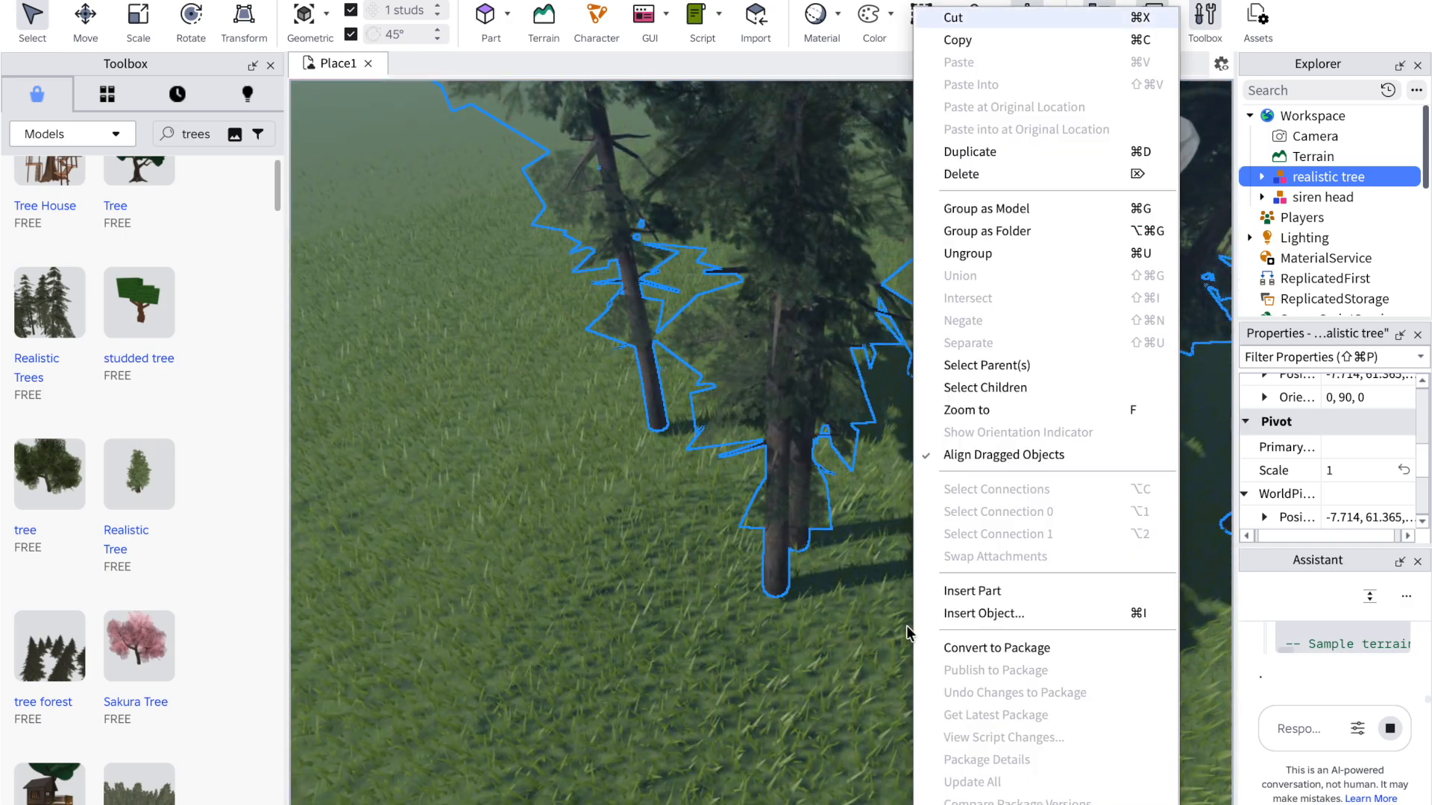
pyautogui.click(690, 653)
pyautogui.moveTo(690, 653); pyautogui.dragTo(690, 653, button='right')
pyautogui.press('s')
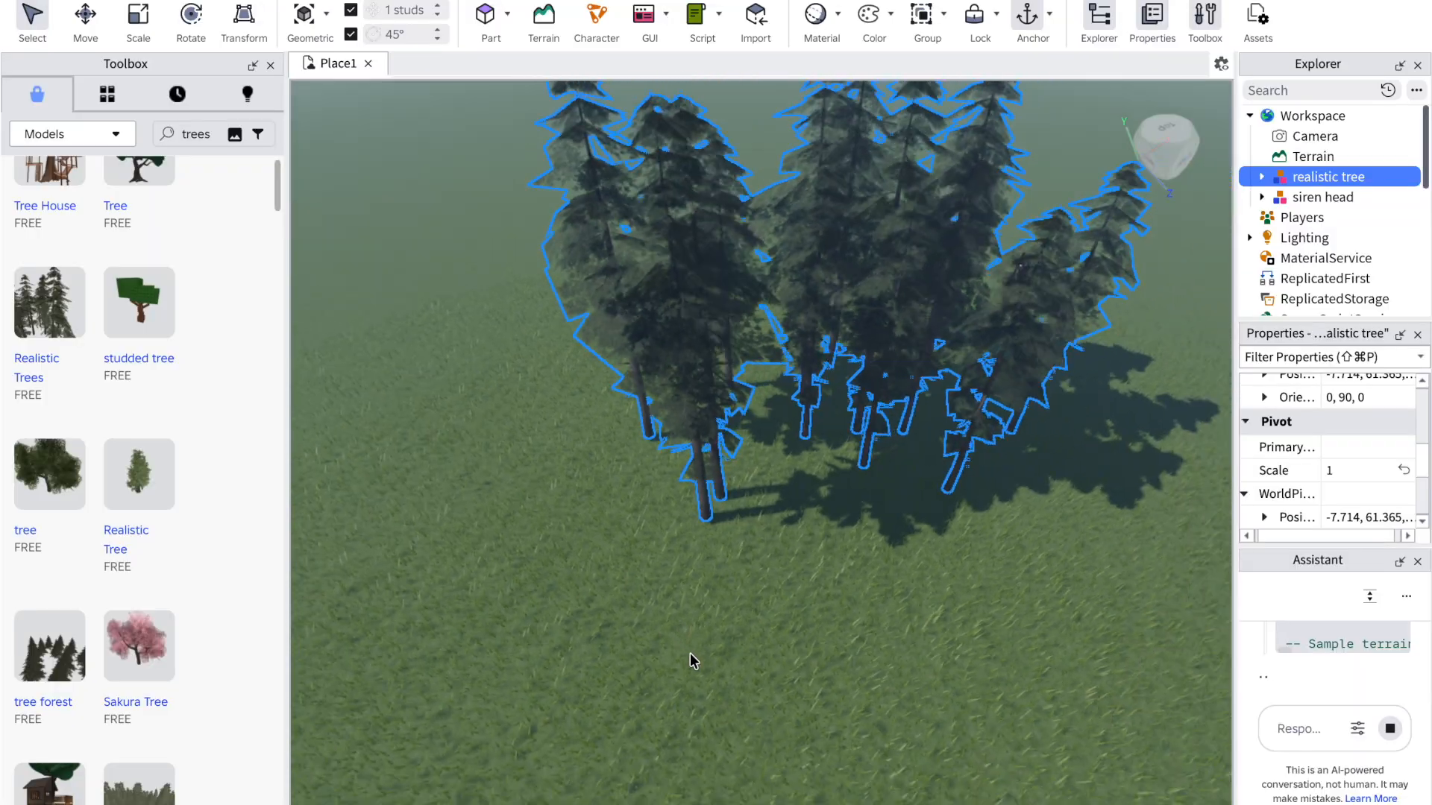
pyautogui.moveTo(690, 653); pyautogui.dragTo(690, 653, button='right')
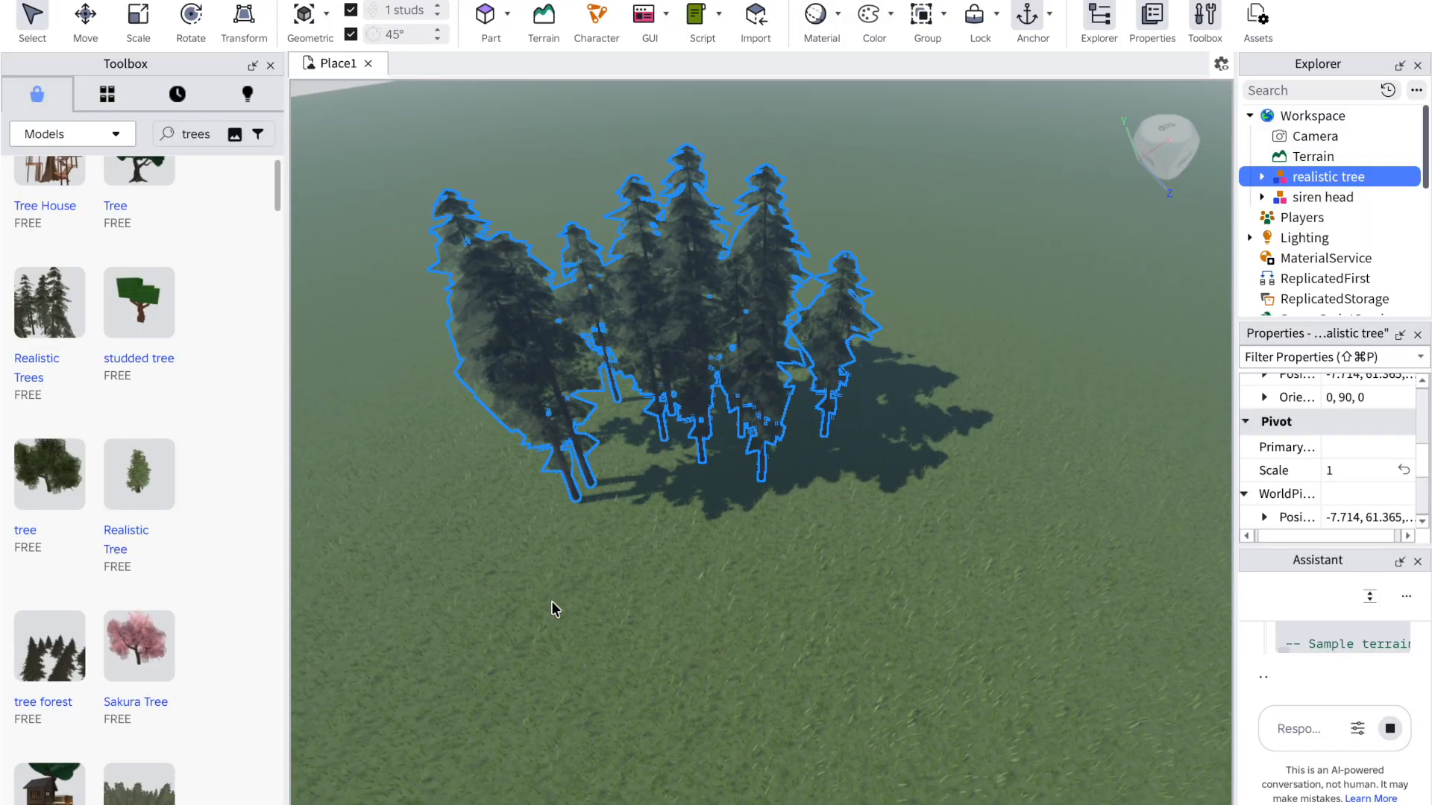
# Step: Insert the free Realistic Trees model from the trees search results onto the terrain beside the existing group
pyautogui.click(53, 312)
pyautogui.moveTo(509, 448); pyautogui.dragTo(585, 489)
pyautogui.moveTo(585, 481); pyautogui.dragTo(584, 471, button='right')
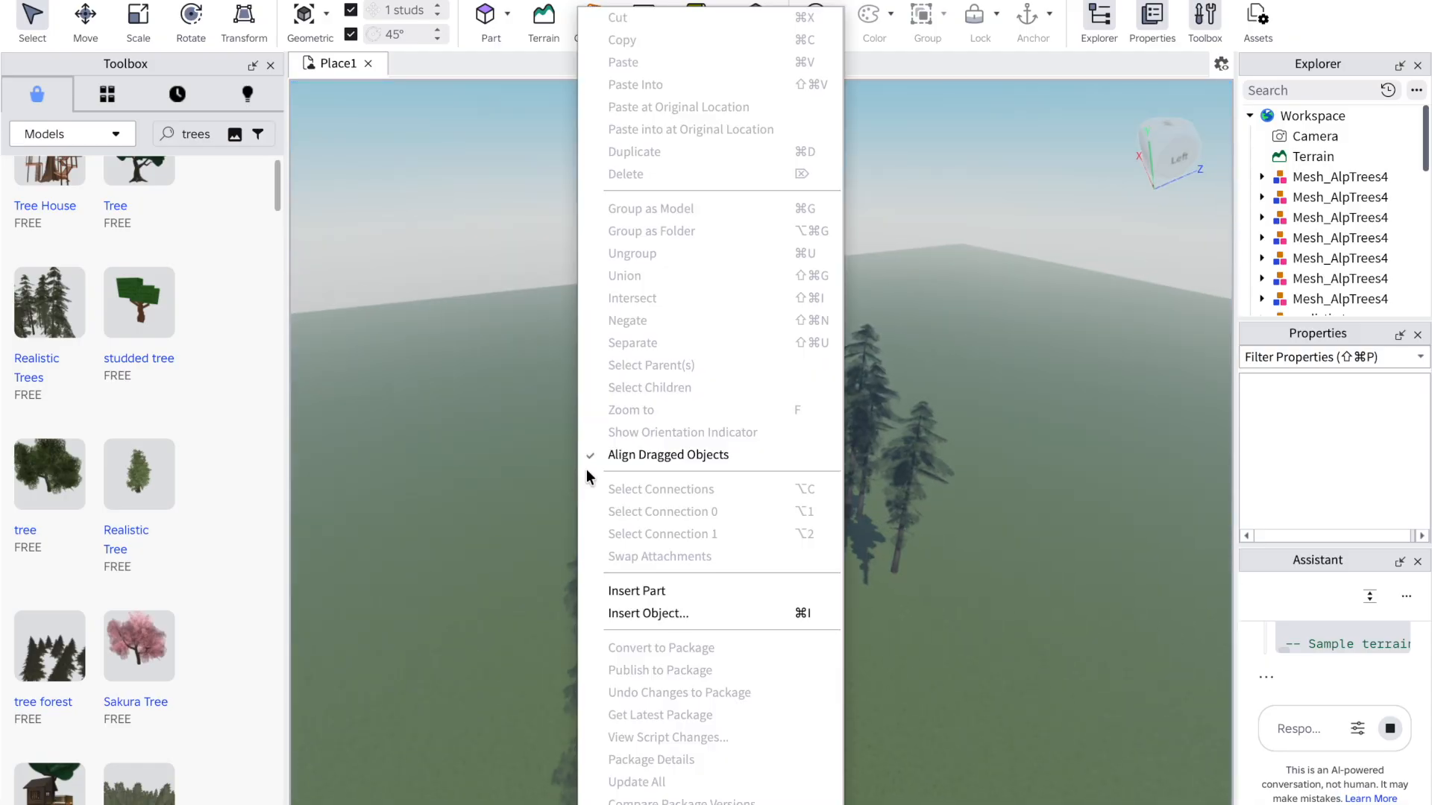
# Step: Spread several of the inserted Mesh_AlpTrees4 models over the grass on both sides of the realistic tree group
pyautogui.click(886, 500)
pyautogui.click(902, 474)
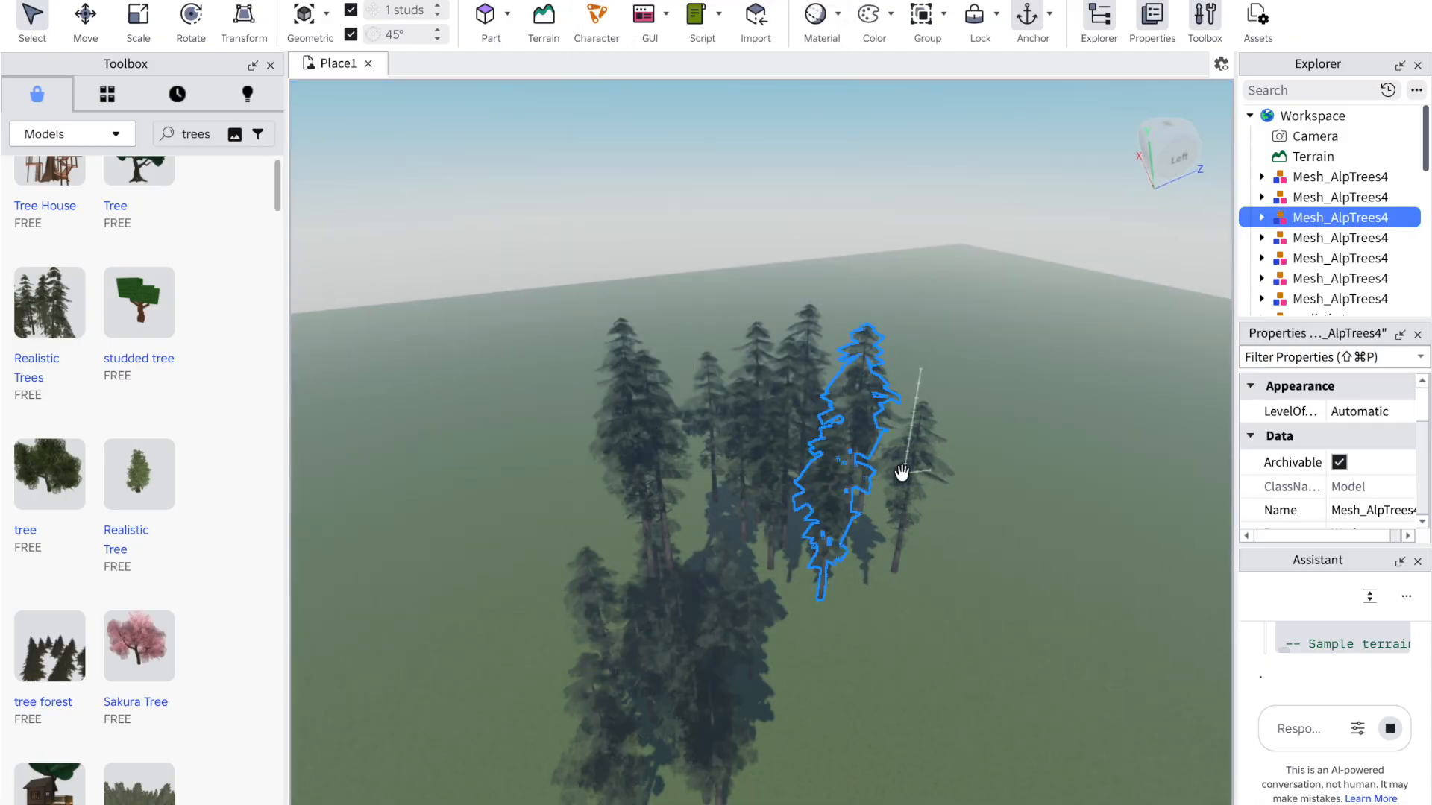
pyautogui.moveTo(877, 468); pyautogui.dragTo(449, 616)
pyautogui.moveTo(668, 431); pyautogui.dragTo(504, 681)
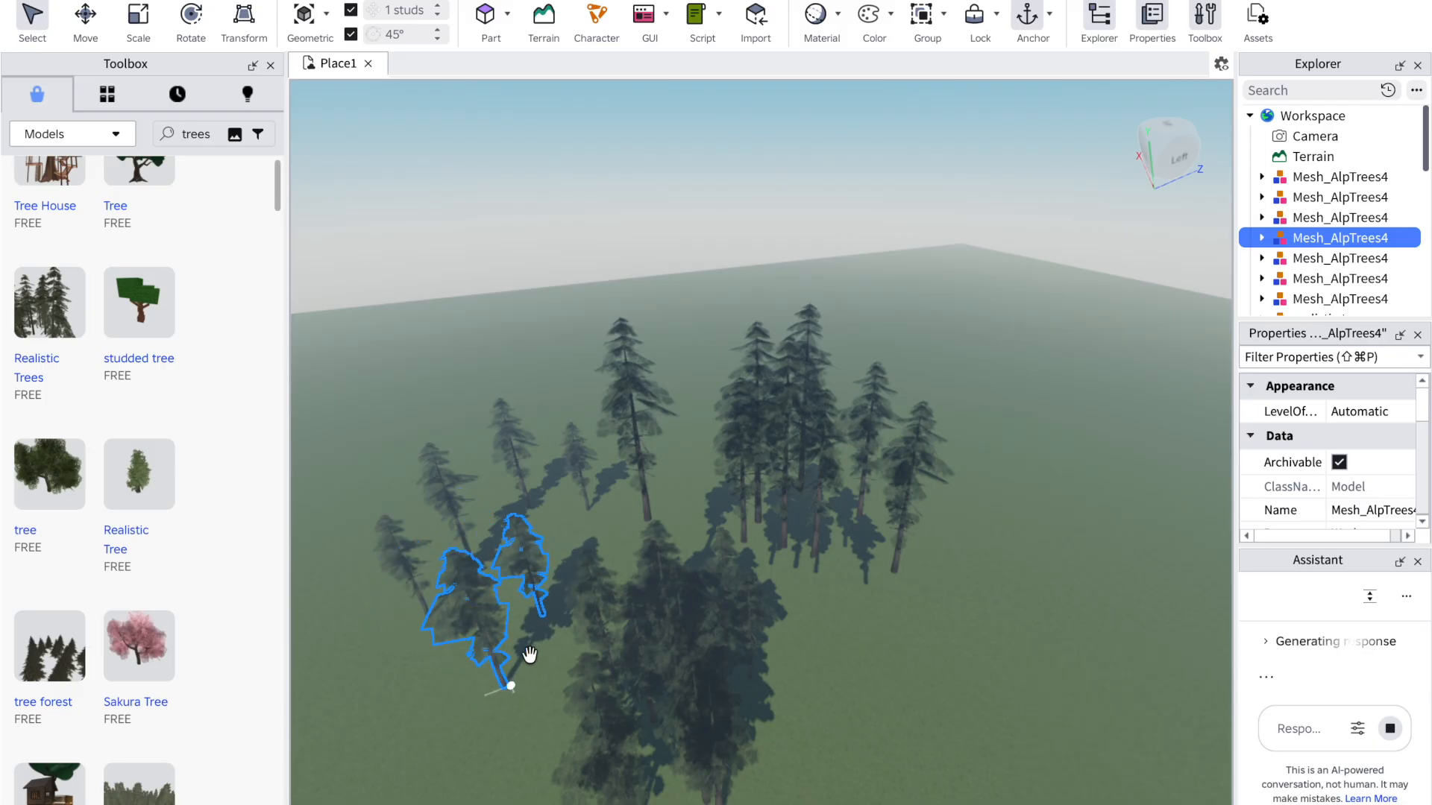
pyautogui.moveTo(677, 400); pyautogui.dragTo(1006, 649)
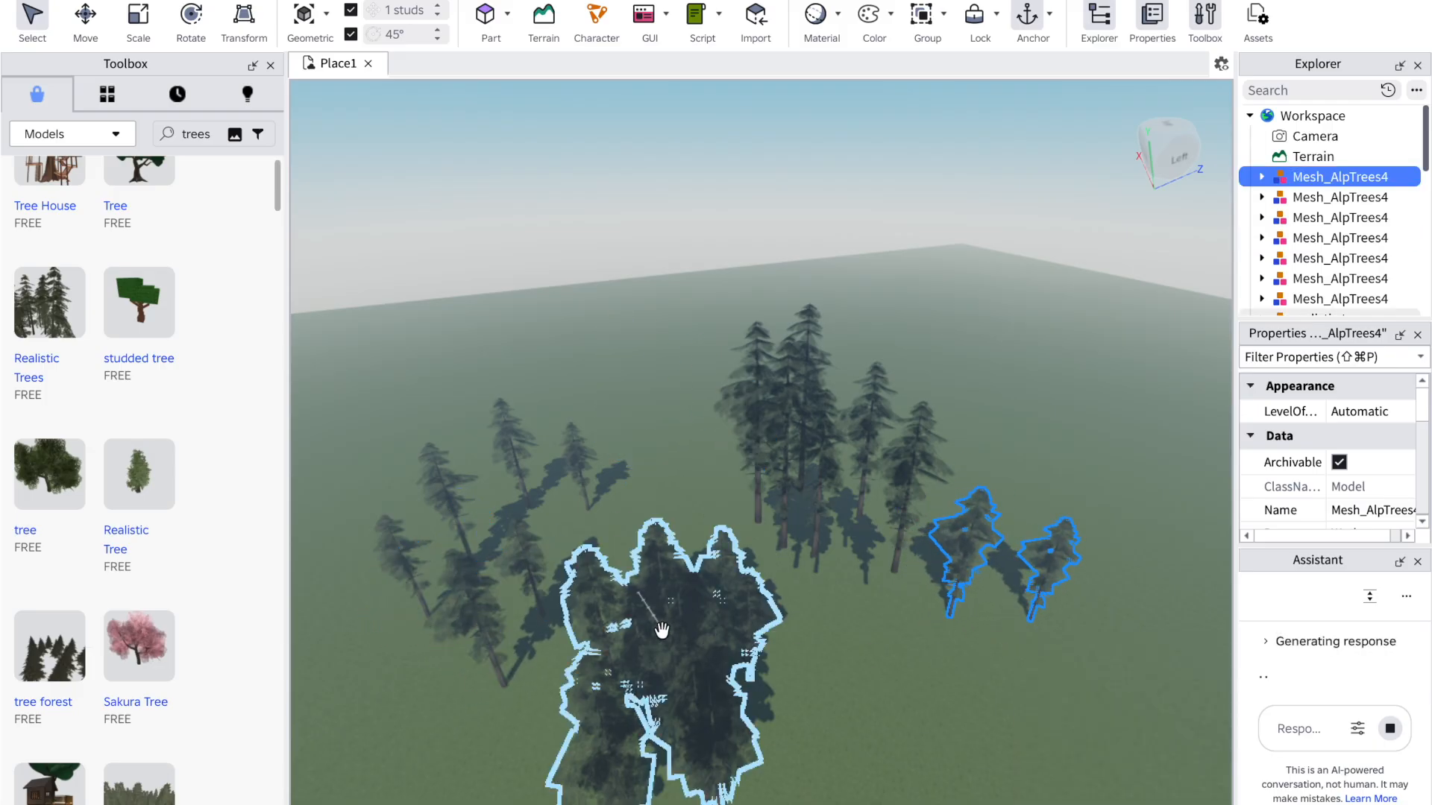
# Step: Shift the realistic tree group off the siren head and move the remaining Mesh_AlpTrees4 models toward the far grass
pyautogui.moveTo(751, 598); pyautogui.dragTo(660, 474)
pyautogui.moveTo(767, 447); pyautogui.dragTo(558, 375)
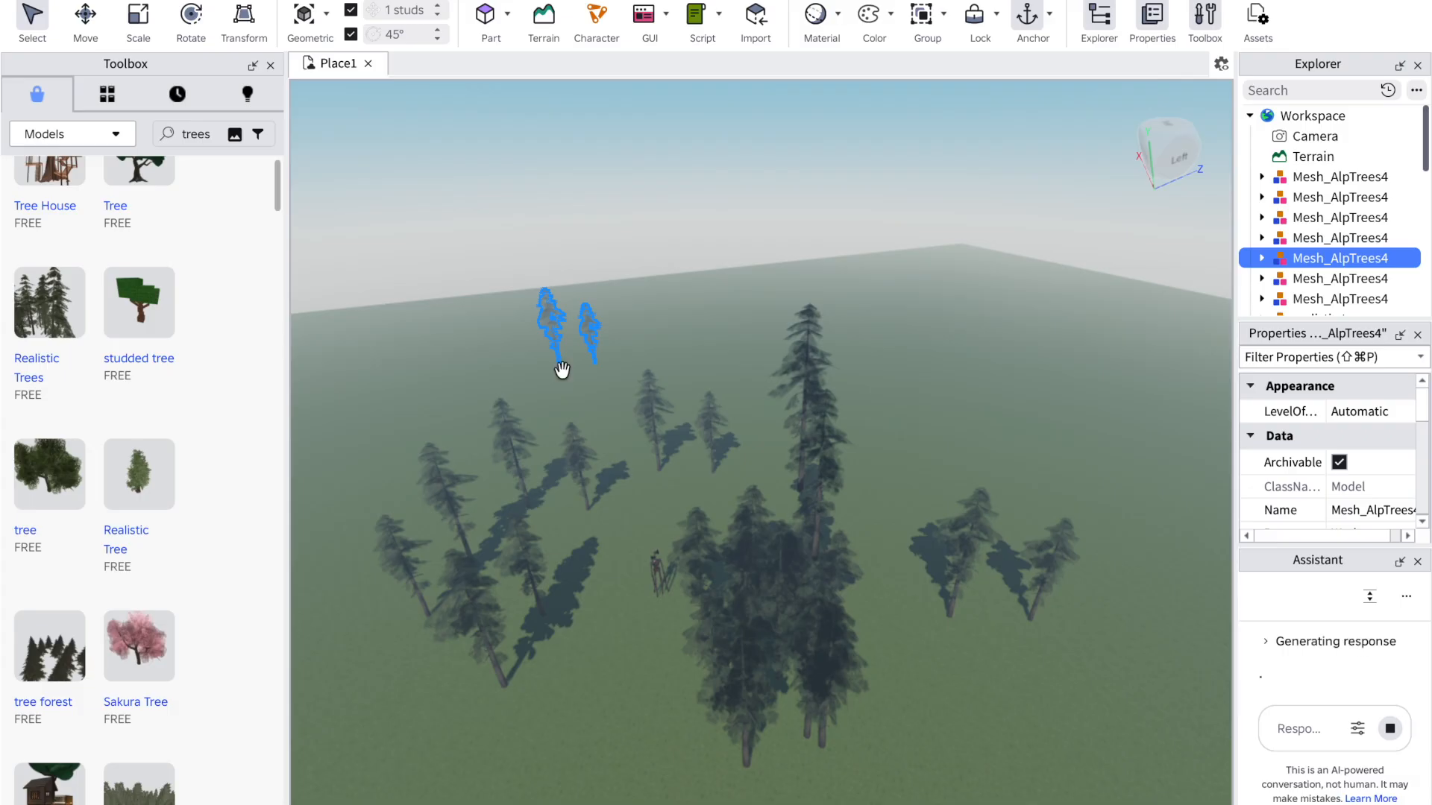
pyautogui.moveTo(568, 370); pyautogui.dragTo(561, 369, button='right')
pyautogui.rightClick(561, 370)
pyautogui.click(969, 437)
pyautogui.moveTo(847, 434); pyautogui.dragTo(569, 345)
pyautogui.moveTo(746, 395); pyautogui.dragTo(656, 451)
# Step: Stop the Assistant's running tree request and reset it to an empty conversation
pyautogui.moveTo(790, 383); pyautogui.dragTo(786, 375, button='right')
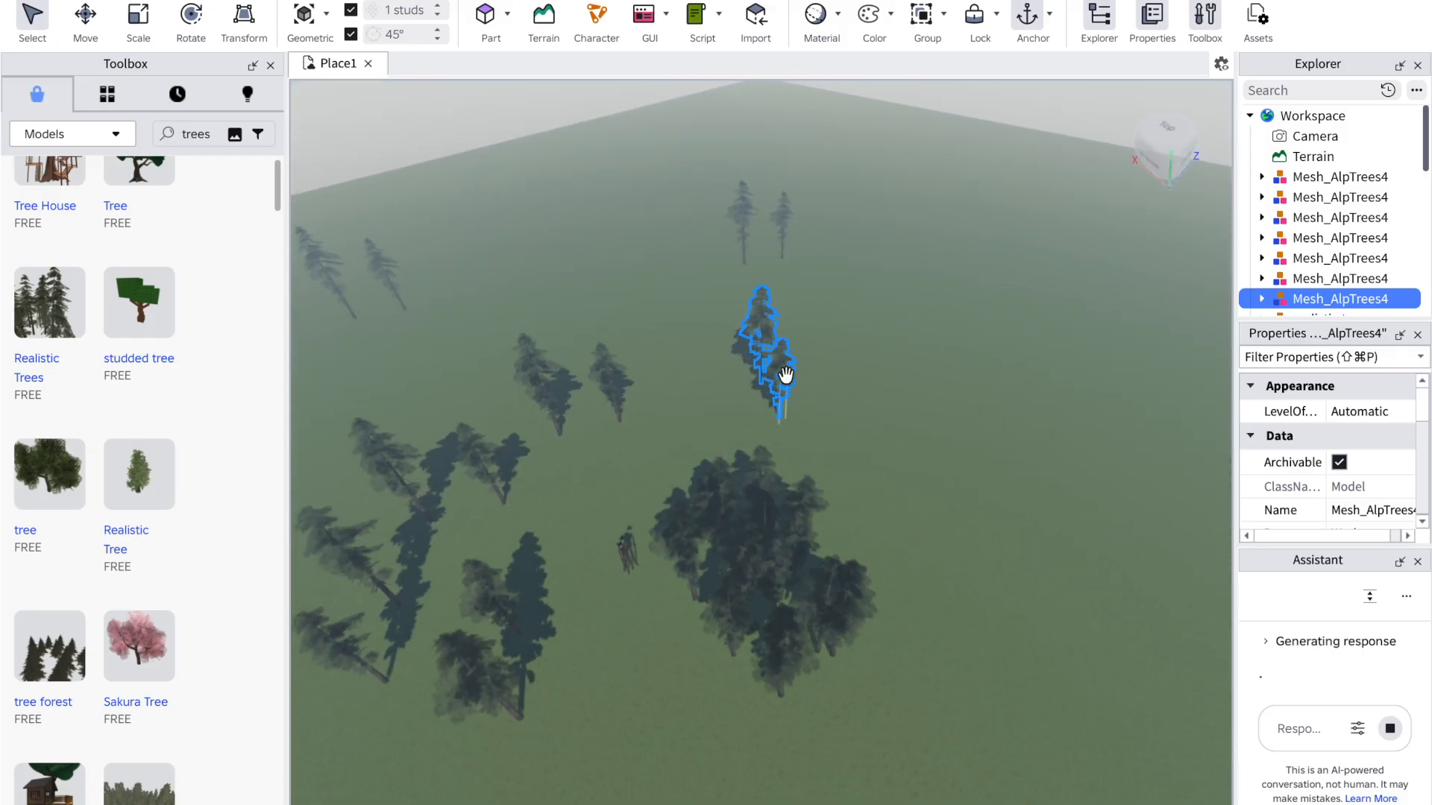
pyautogui.rightClick(786, 374)
pyautogui.click(1137, 536)
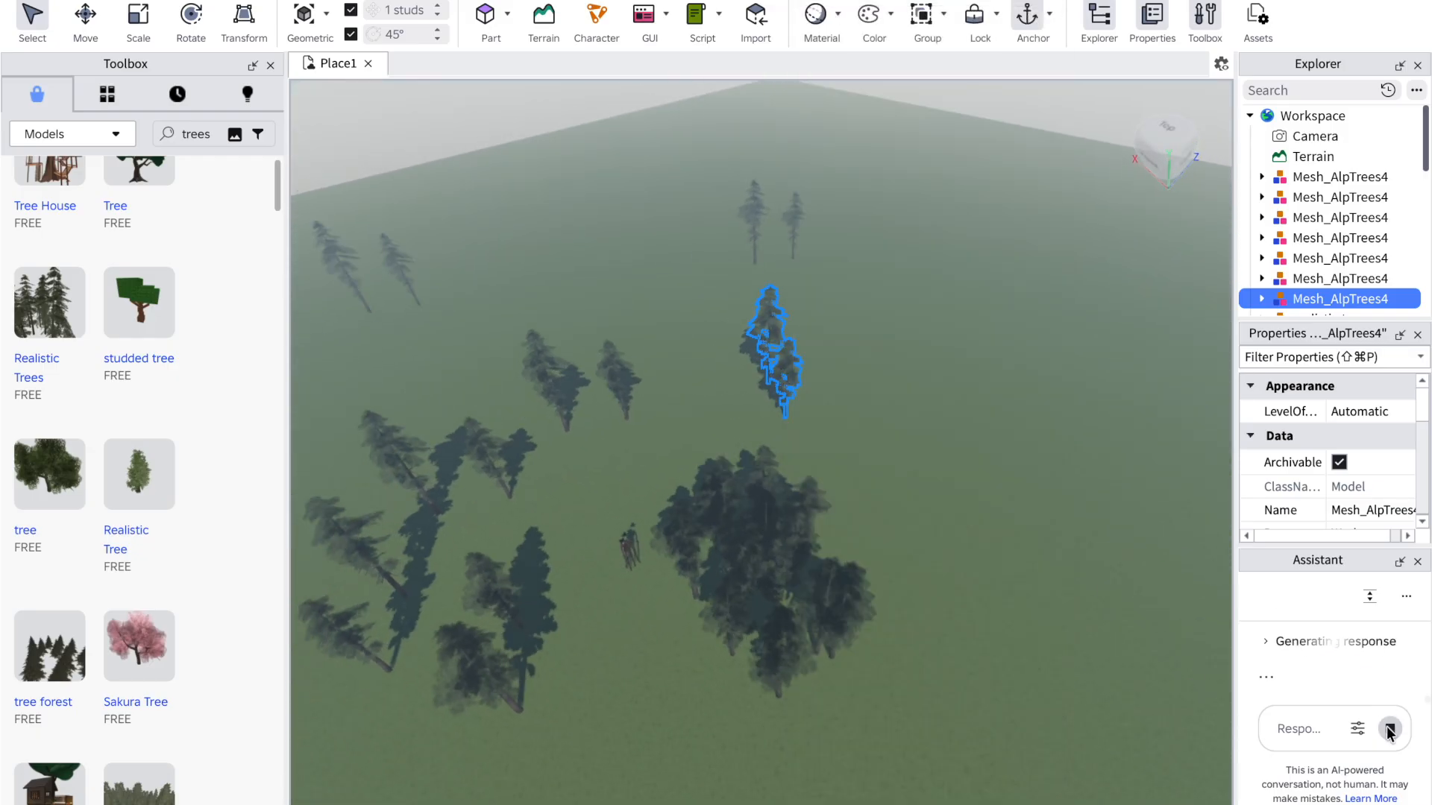
pyautogui.click(1406, 597)
pyautogui.click(1300, 723)
# Step: Delete the dense realistic tree group beside the siren head
pyautogui.click(747, 603)
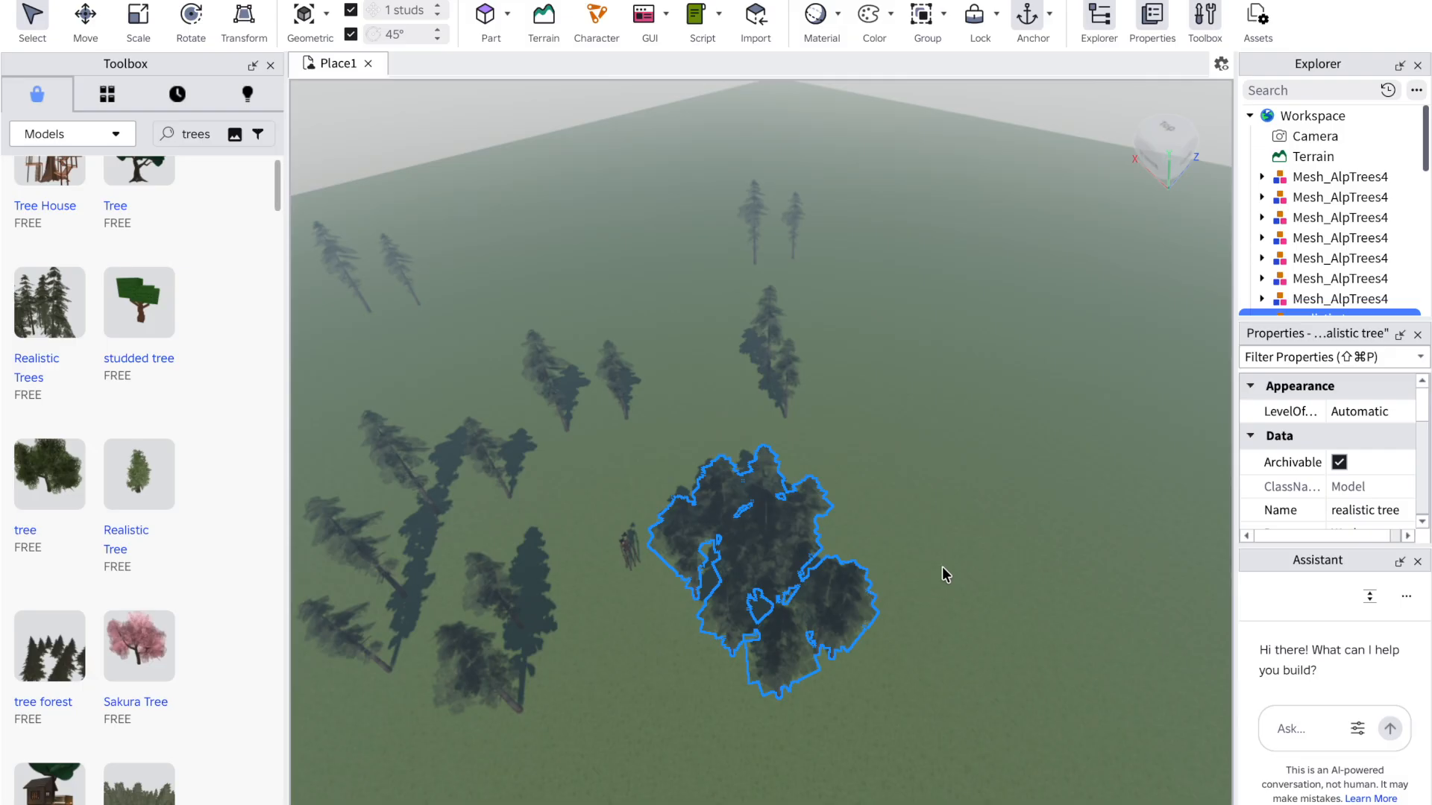
pyautogui.moveTo(816, 647); pyautogui.dragTo(943, 744)
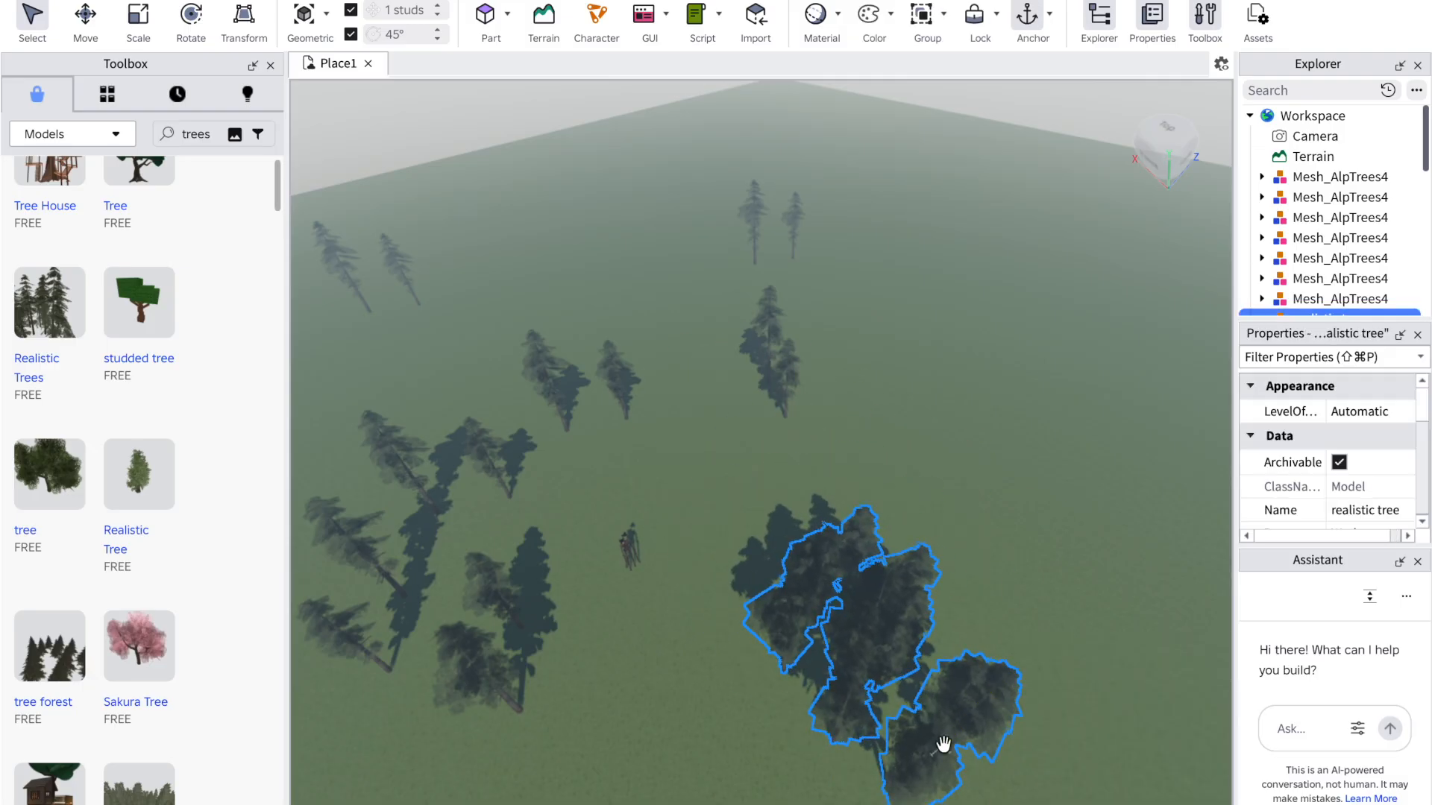
pyautogui.press('Delete')
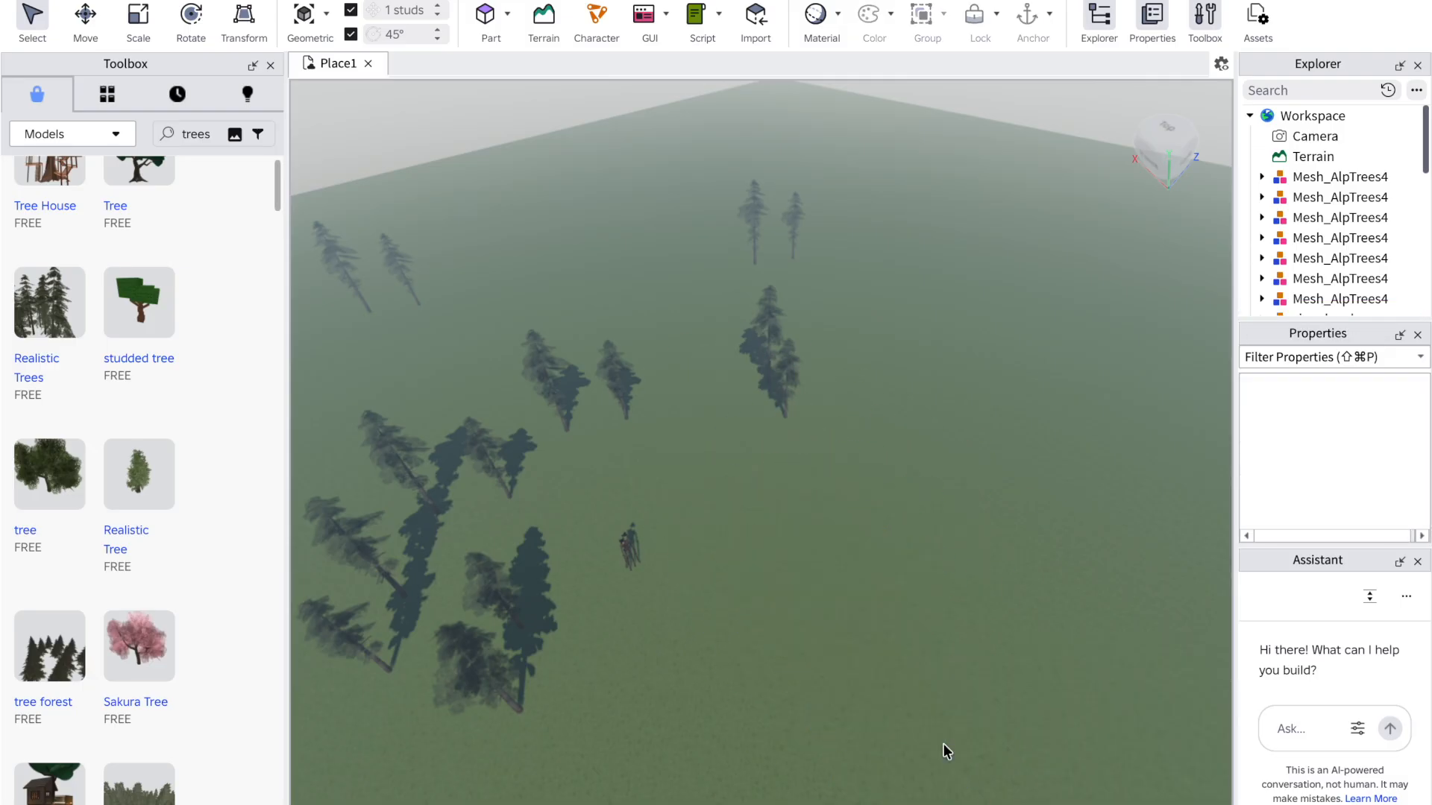
# Step: Move the siren head away from the scattered trees onto the open grass
pyautogui.moveTo(664, 629); pyautogui.dragTo(665, 629, button='right')
pyautogui.rightClick(664, 629)
pyautogui.click(533, 170)
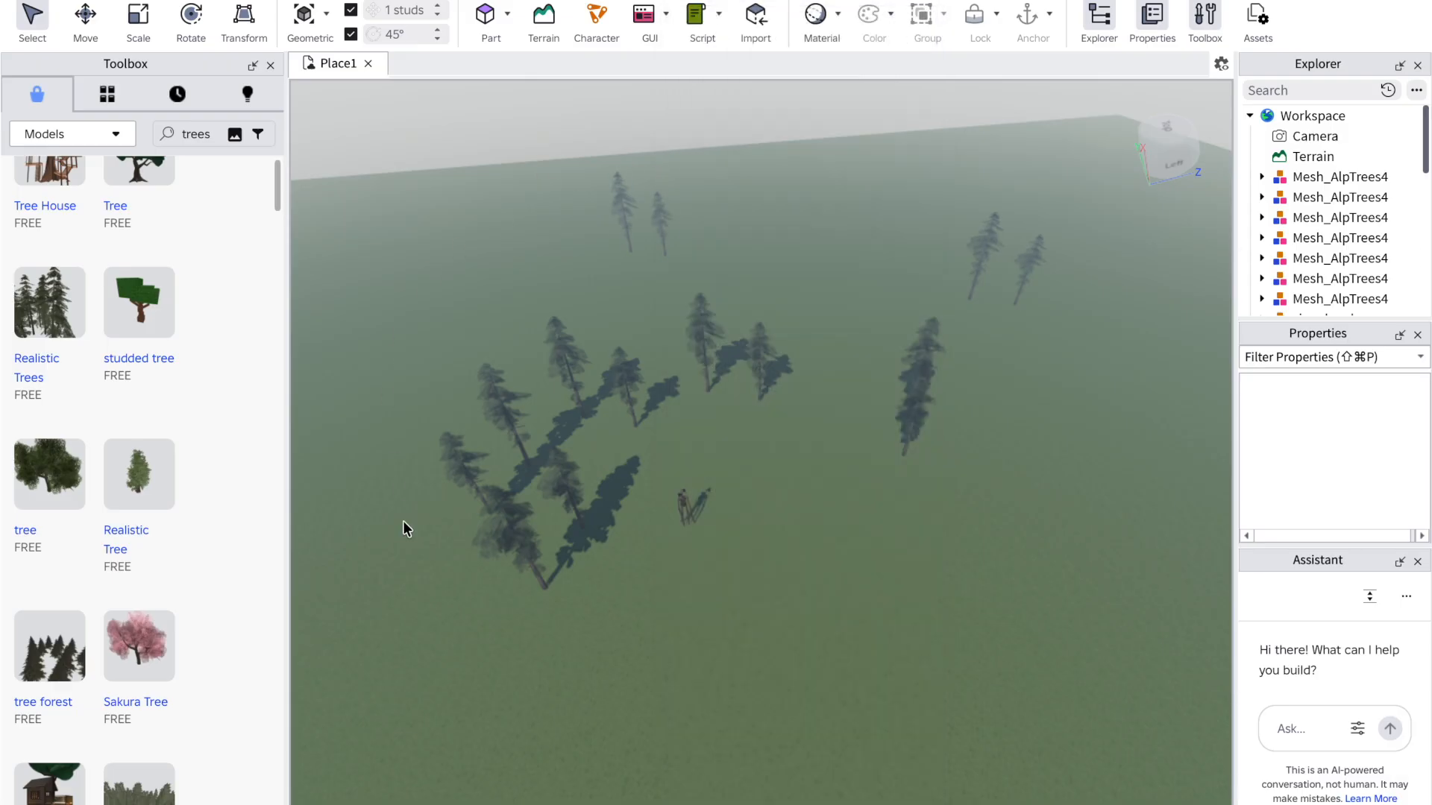
pyautogui.moveTo(411, 574); pyautogui.dragTo(449, 539)
pyautogui.moveTo(707, 513); pyautogui.dragTo(703, 512, button='right')
pyautogui.click(601, 539)
pyautogui.moveTo(613, 539); pyautogui.dragTo(1163, 522)
# Step: Select all the Mesh_AlpTrees4 models and read through their properties, including those of the first model alone
pyautogui.moveTo(739, 534); pyautogui.dragTo(744, 548, button='right')
pyautogui.click(486, 637)
pyautogui.moveTo(487, 635); pyautogui.dragTo(895, 114)
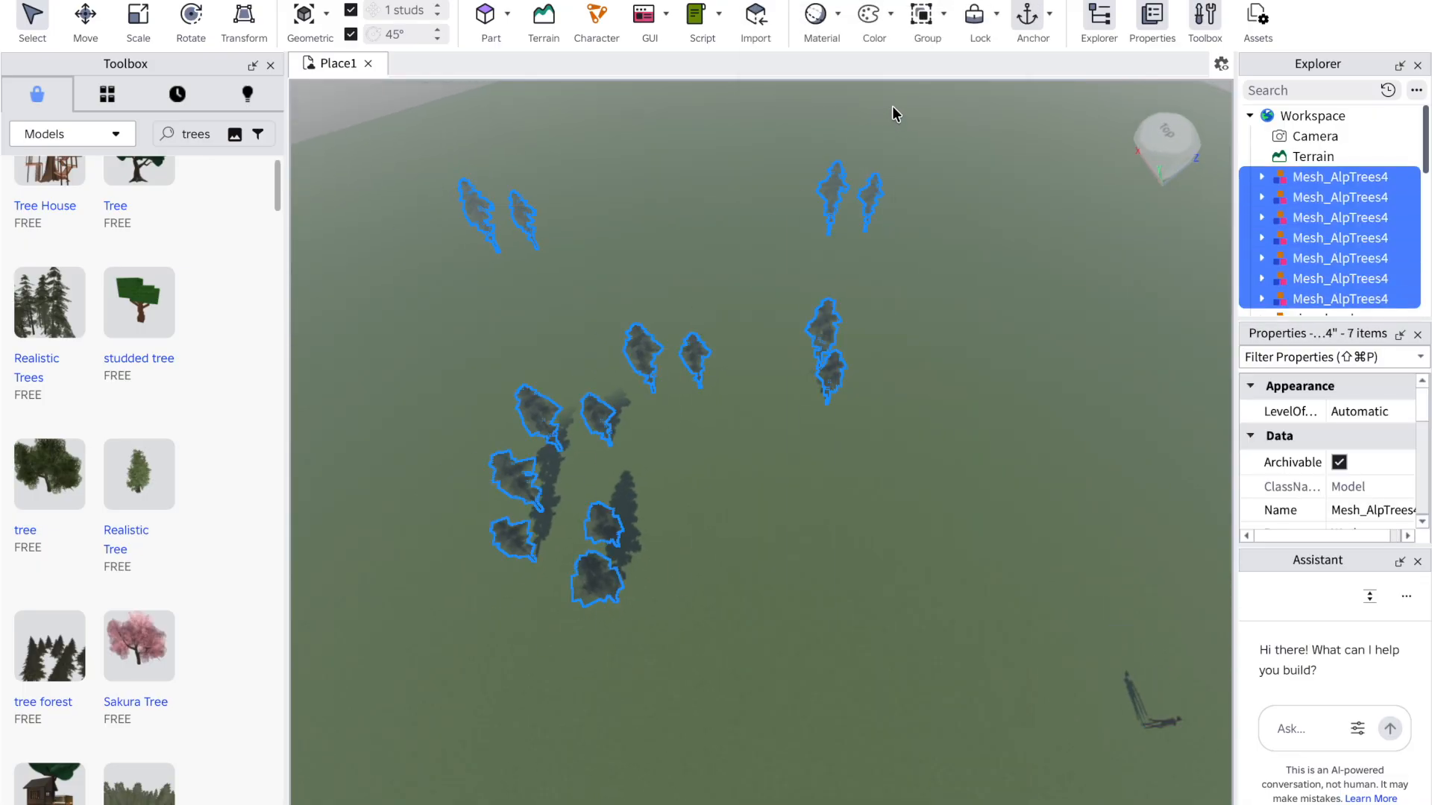
pyautogui.scroll(-5, 1306, 436)
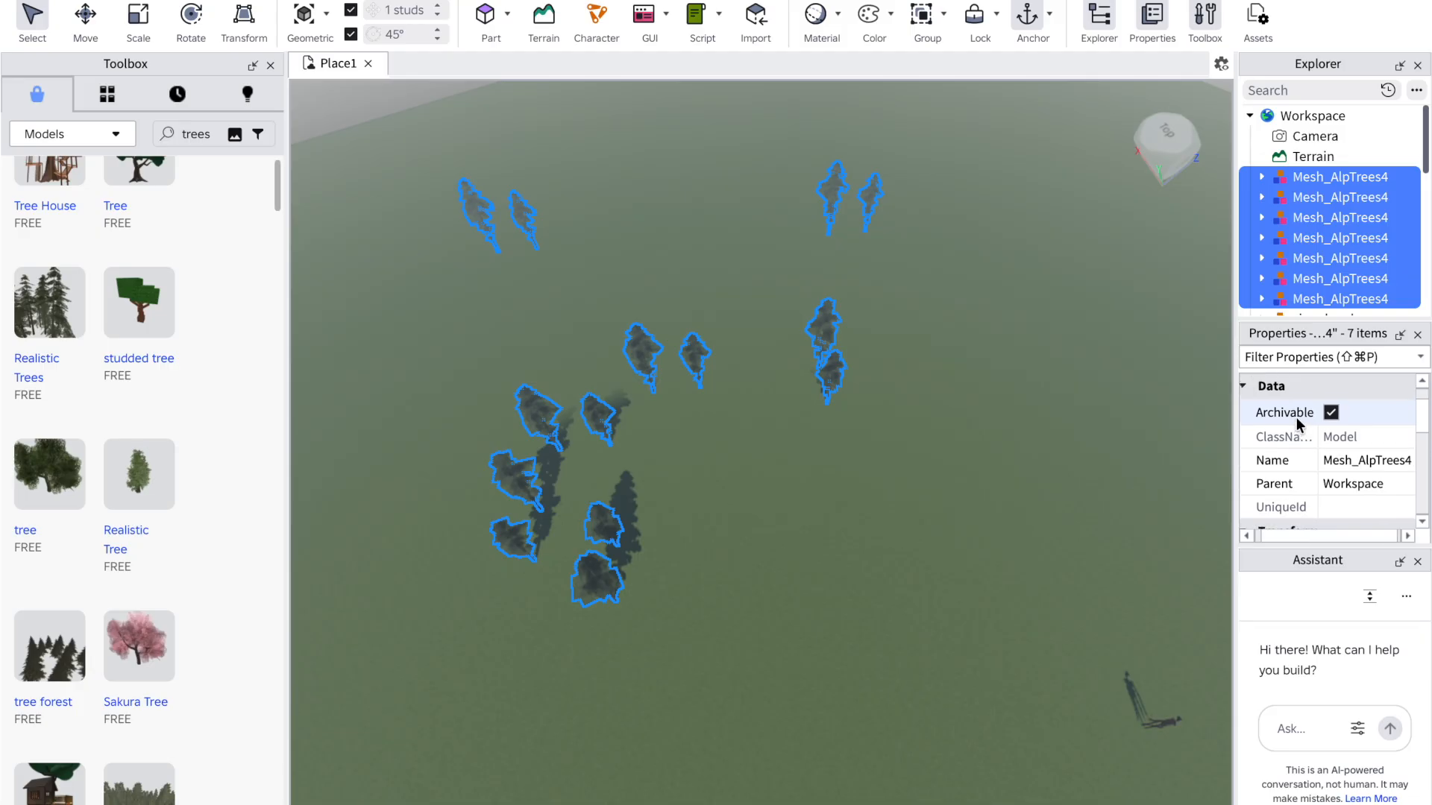
pyautogui.scroll(-5, 1297, 424)
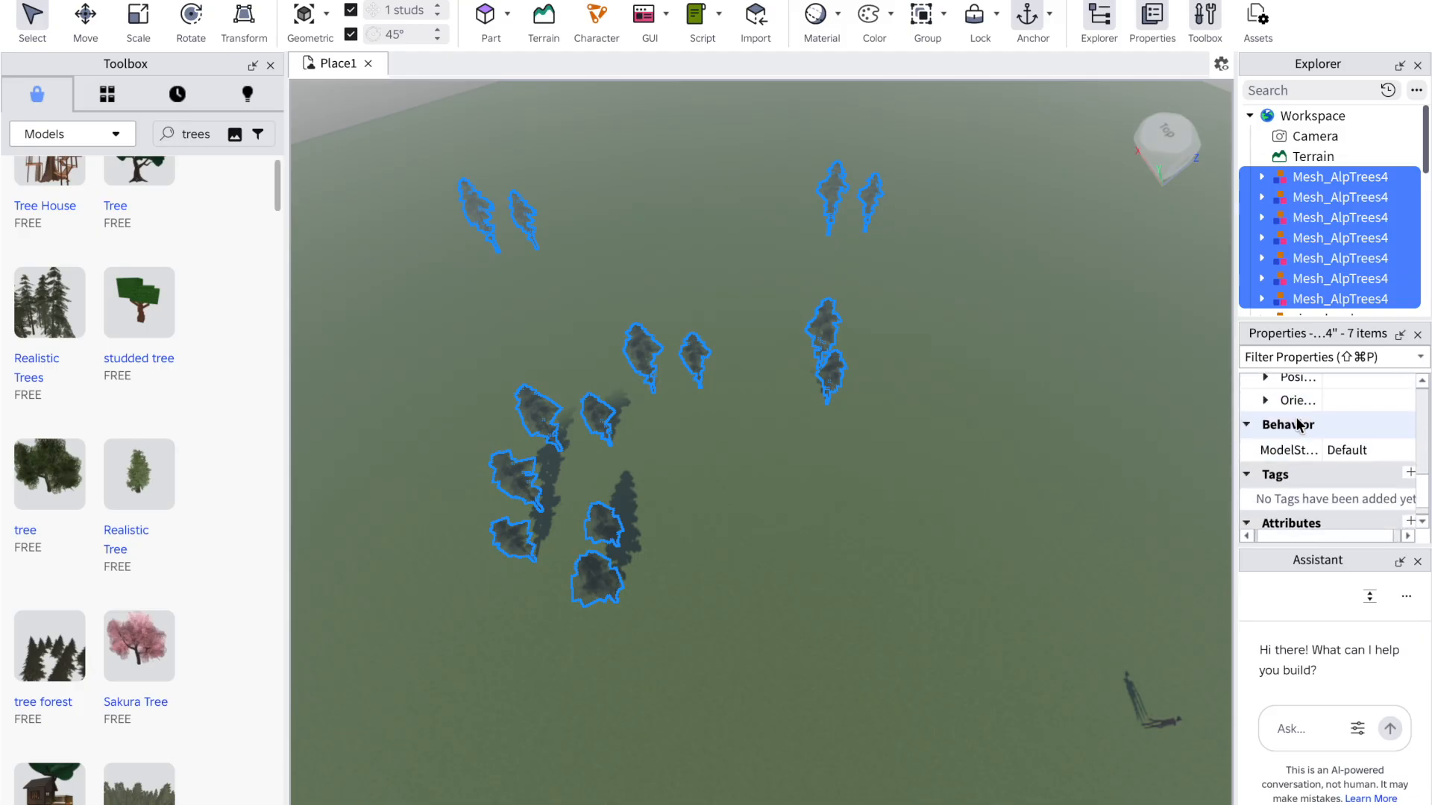
pyautogui.scroll(1, 1297, 424)
pyautogui.scroll(10, 1297, 424)
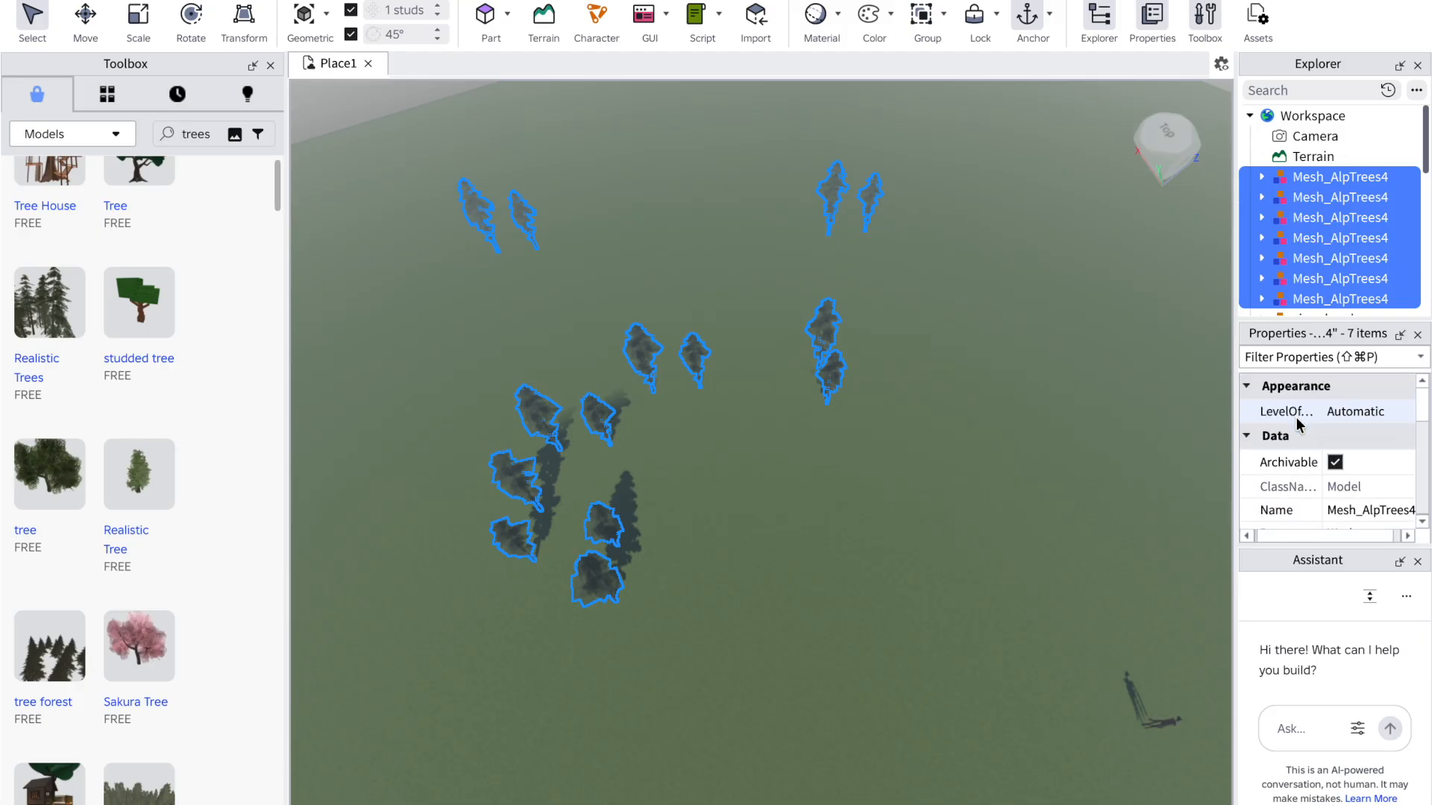
pyautogui.scroll(-5, 1297, 423)
pyautogui.scroll(-3, 1297, 424)
pyautogui.scroll(3, 1297, 423)
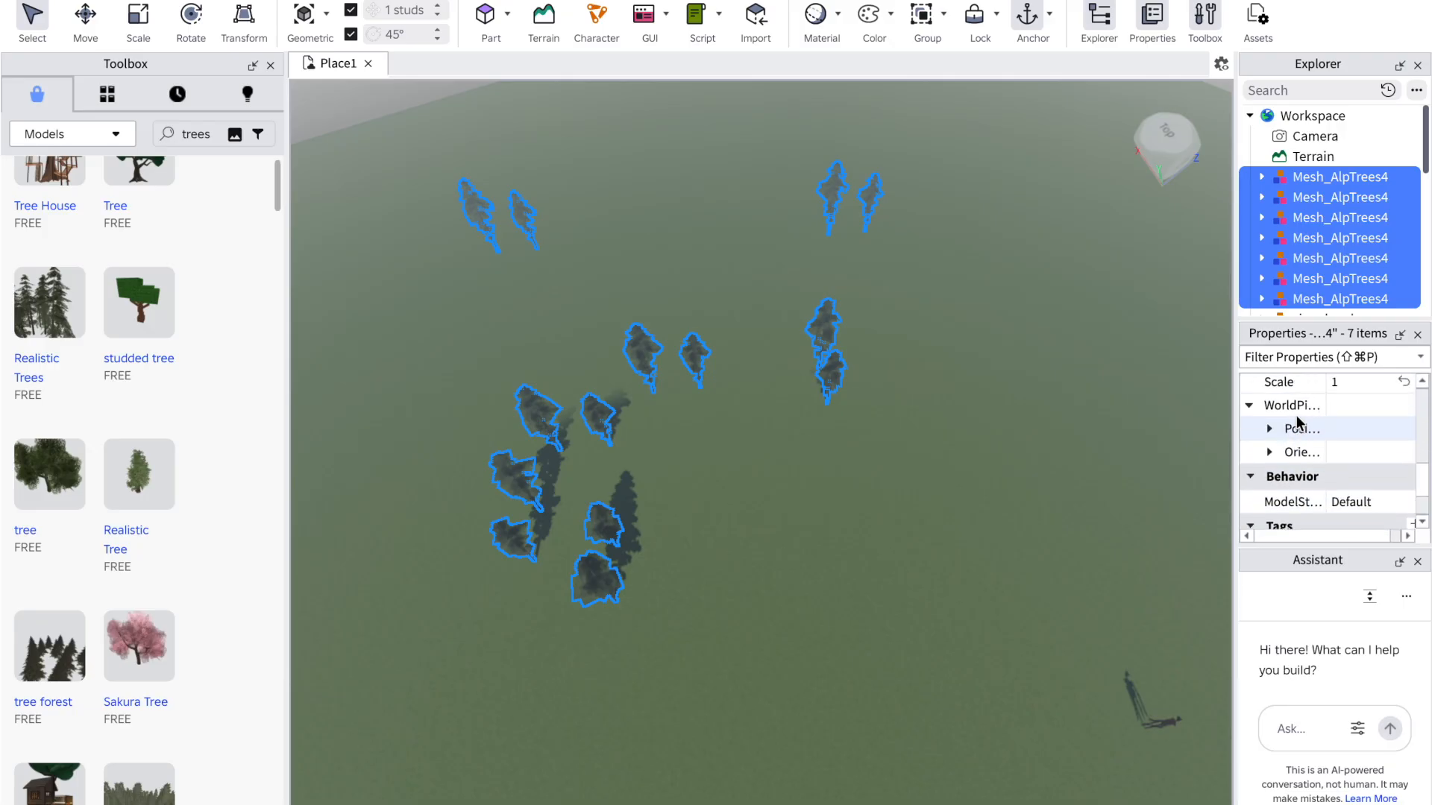
pyautogui.click(861, 433)
pyautogui.click(1353, 177)
pyautogui.scroll(-5, 1338, 434)
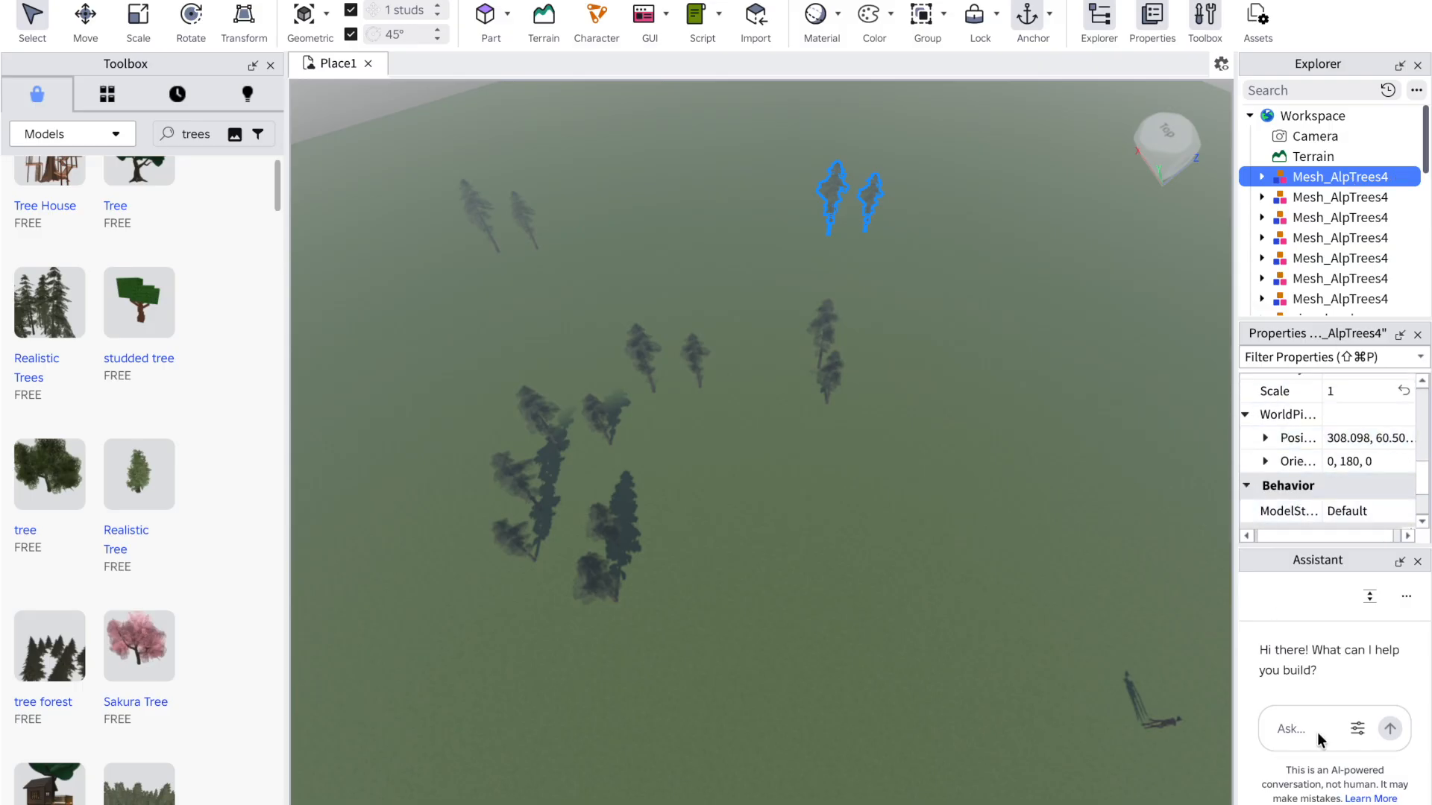
# Step: Select all seven Mesh_AlpTrees4 models on the terrain and duplicate them in place
pyautogui.moveTo(370, 168); pyautogui.dragTo(941, 643)
pyautogui.rightClick(1321, 211)
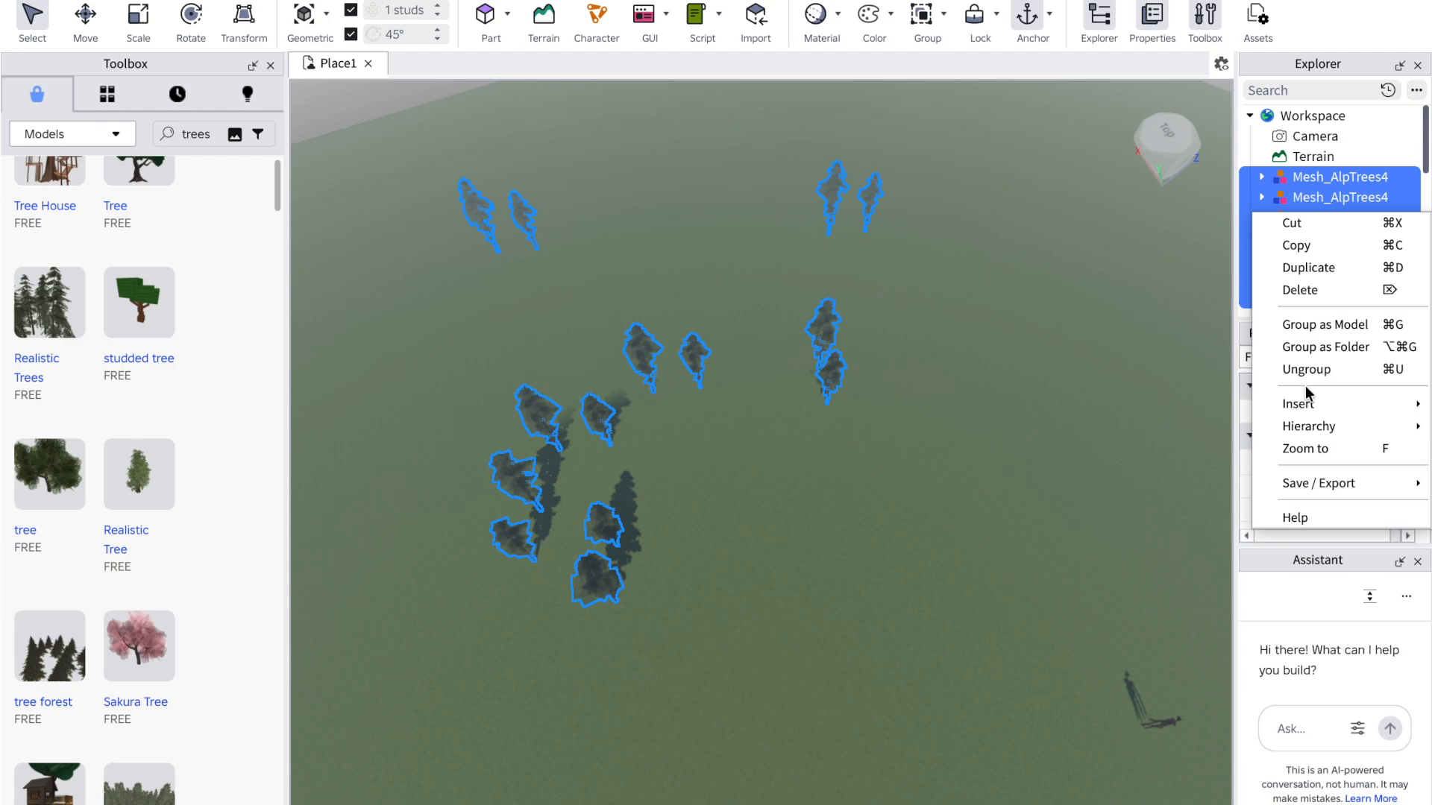
pyautogui.click(1308, 267)
pyautogui.click(732, 476)
# Step: Move duplicated tree pairs off their originals to the far middle of the terrain and to both outer sides
pyautogui.moveTo(826, 405); pyautogui.dragTo(730, 426)
pyautogui.moveTo(750, 366); pyautogui.dragTo(743, 363)
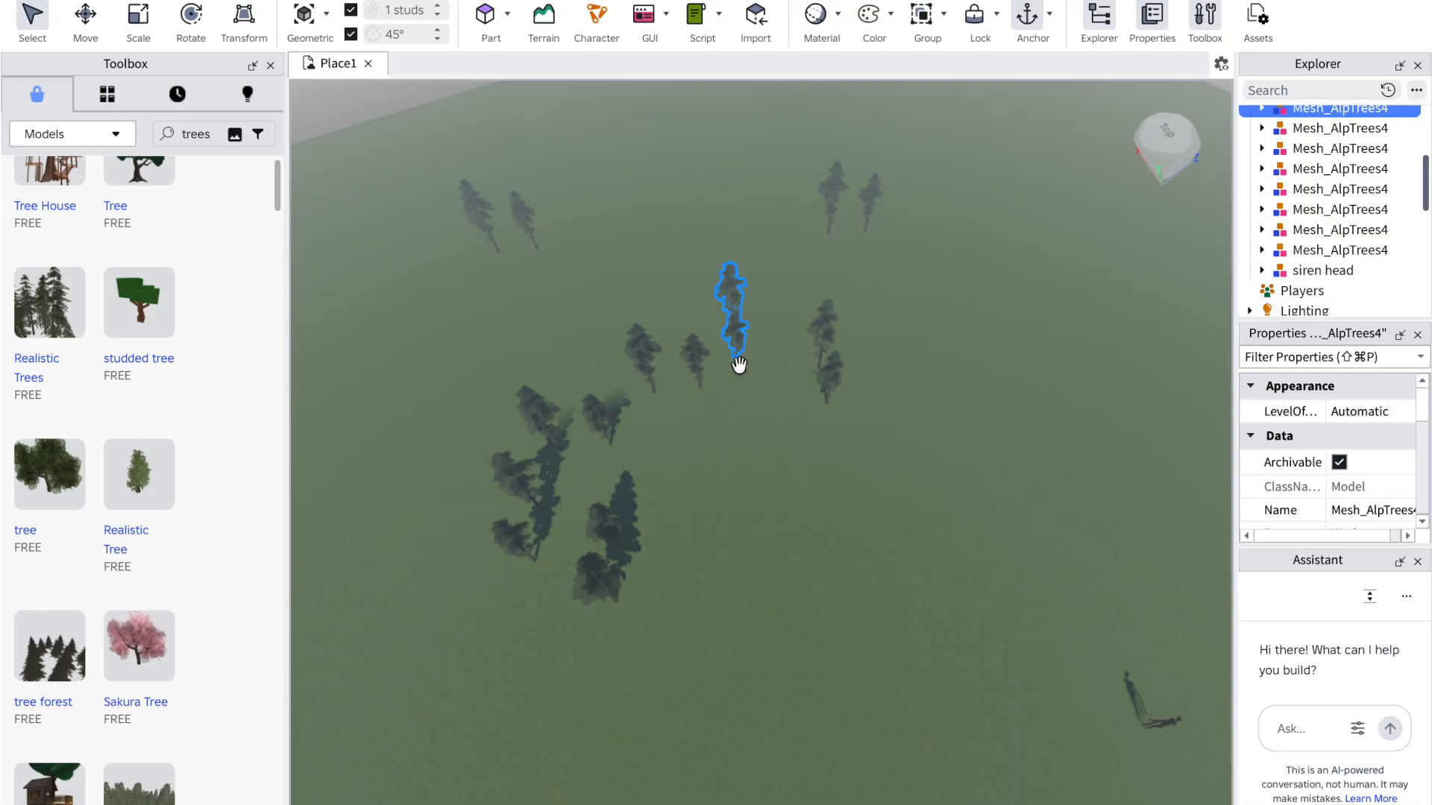
pyautogui.moveTo(723, 302); pyautogui.dragTo(678, 280)
pyautogui.moveTo(651, 352); pyautogui.dragTo(569, 336)
pyautogui.moveTo(607, 407); pyautogui.dragTo(1038, 430)
pyautogui.moveTo(574, 514); pyautogui.dragTo(910, 507)
pyautogui.click(514, 513)
pyautogui.moveTo(514, 513); pyautogui.dragTo(419, 513)
# Step: Spread more duplicated tree pairs away from their originals into the gaps across the far, middle and front parts of the terrain
pyautogui.moveTo(486, 233); pyautogui.dragTo(443, 328)
pyautogui.moveTo(649, 216); pyautogui.dragTo(703, 264)
pyautogui.click(811, 207)
pyautogui.moveTo(818, 211); pyautogui.dragTo(767, 306)
pyautogui.moveTo(933, 496); pyautogui.dragTo(932, 526)
pyautogui.moveTo(600, 556); pyautogui.dragTo(726, 577)
pyautogui.moveTo(496, 540); pyautogui.dragTo(512, 607)
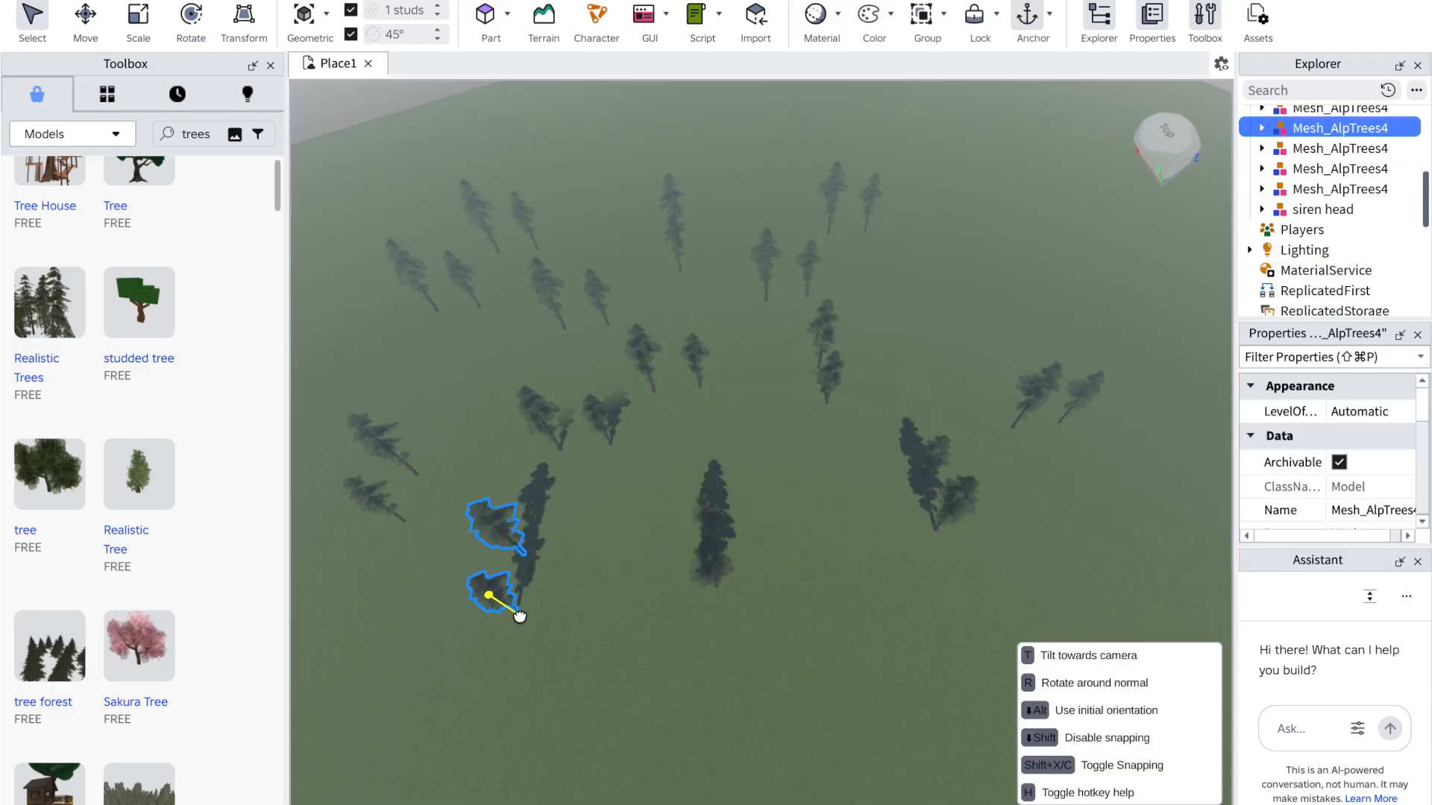
# Step: Move one more duplicated tree pair out to the far edge of the terrain, behind the other trees
pyautogui.click(543, 416)
pyautogui.moveTo(542, 416); pyautogui.dragTo(510, 395)
pyautogui.moveTo(463, 340); pyautogui.dragTo(550, 211)
pyautogui.moveTo(553, 212); pyautogui.dragTo(553, 215, button='right')
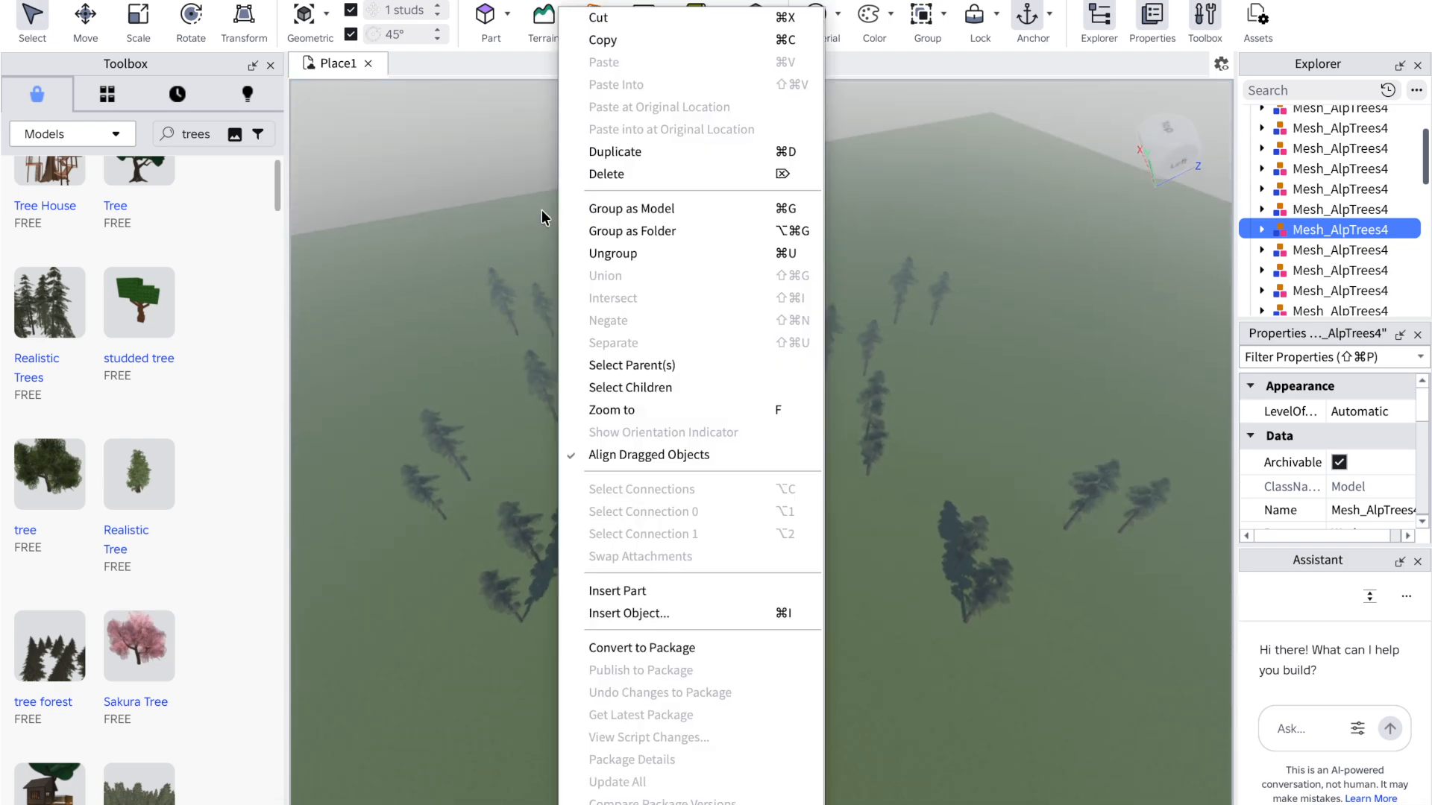
pyautogui.click(486, 227)
# Step: Rename the last Mesh_AlpTrees4 model, just above siren head in the hierarchy, as tree
pyautogui.scroll(3, 1309, 249)
pyautogui.scroll(-3, 1330, 243)
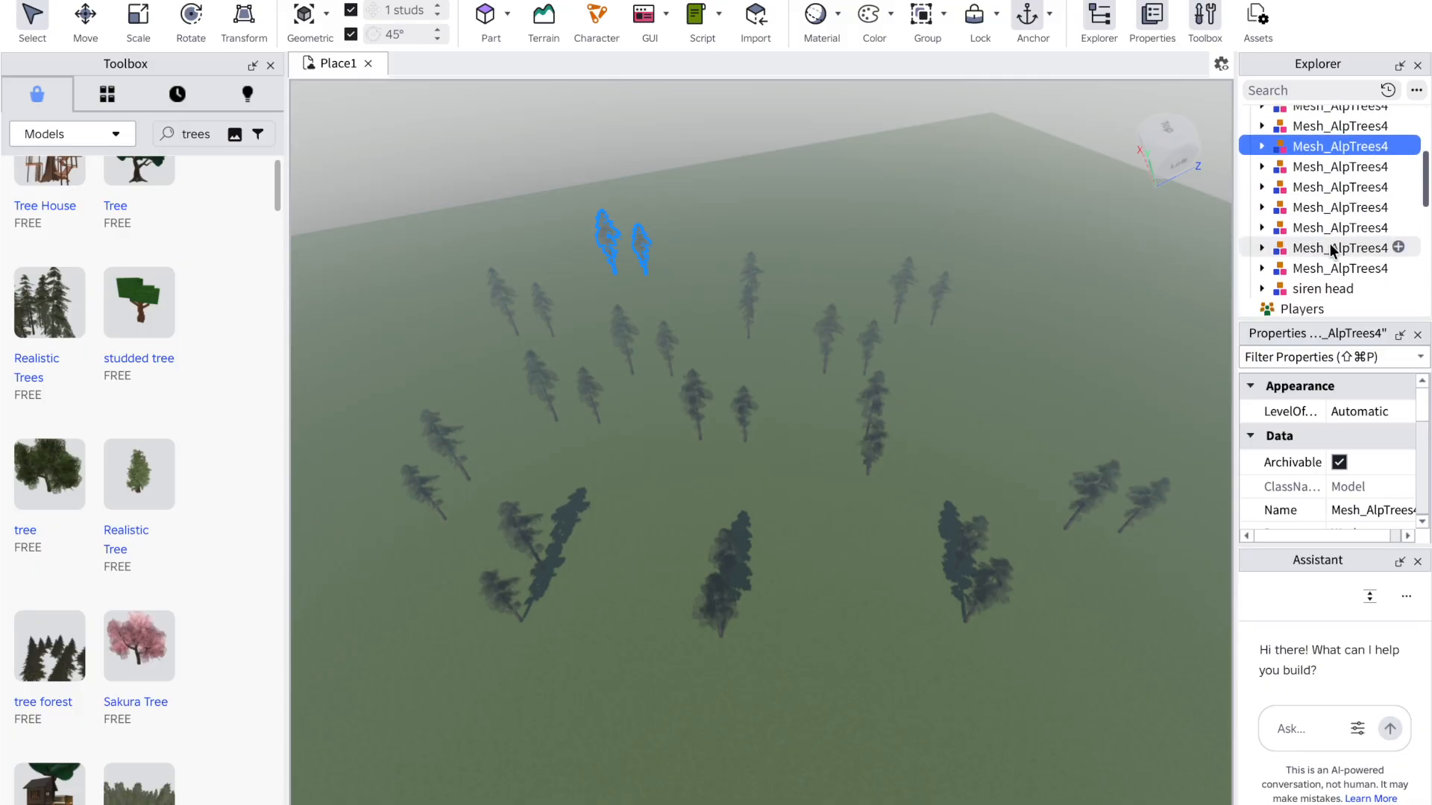
pyautogui.rightClick(1314, 231)
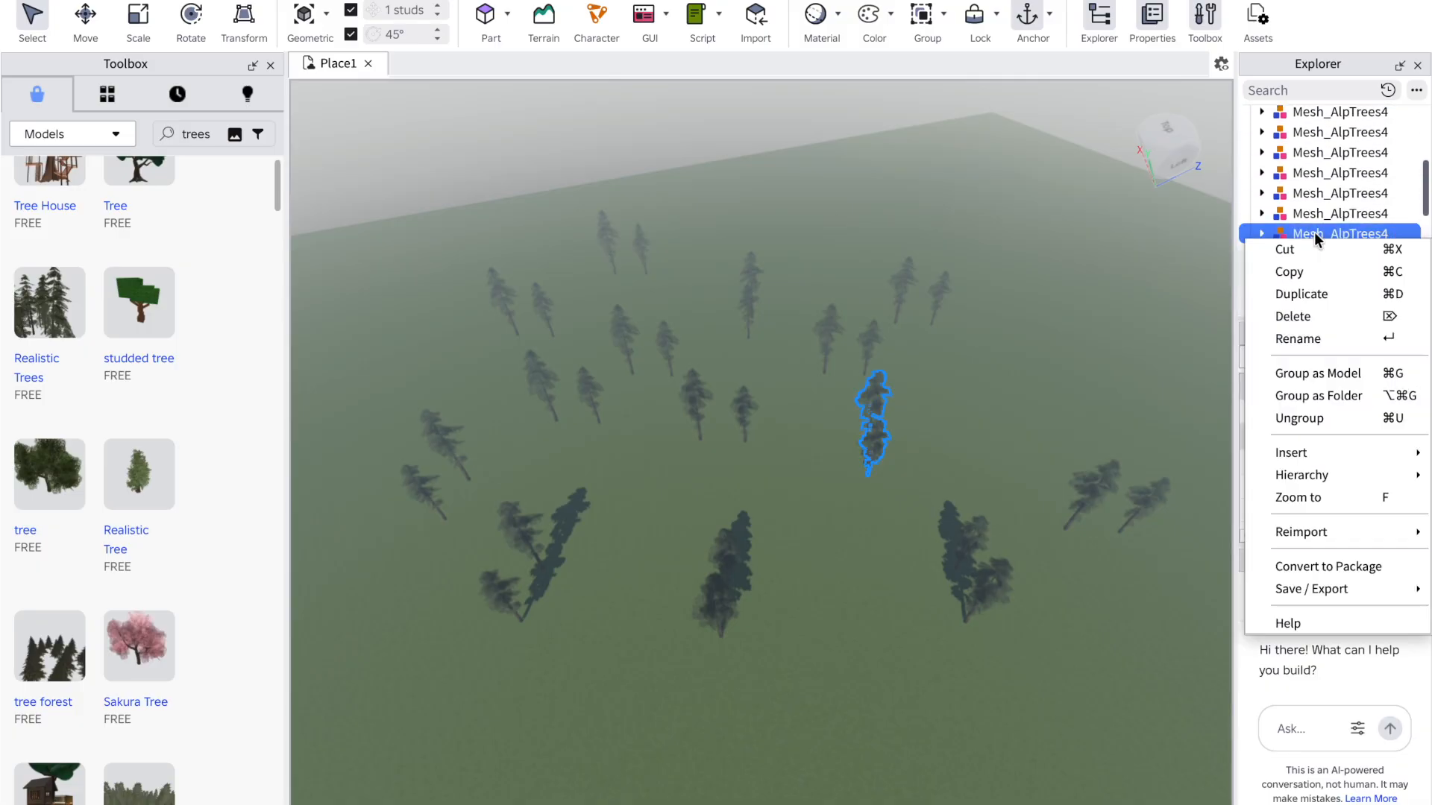
pyautogui.click(1296, 331)
pyautogui.press('BackSpace')
pyautogui.write('trre')
pyautogui.press('BackSpace')
pyautogui.press('BackSpace')
pyautogui.write('ee')
pyautogui.press('Return')
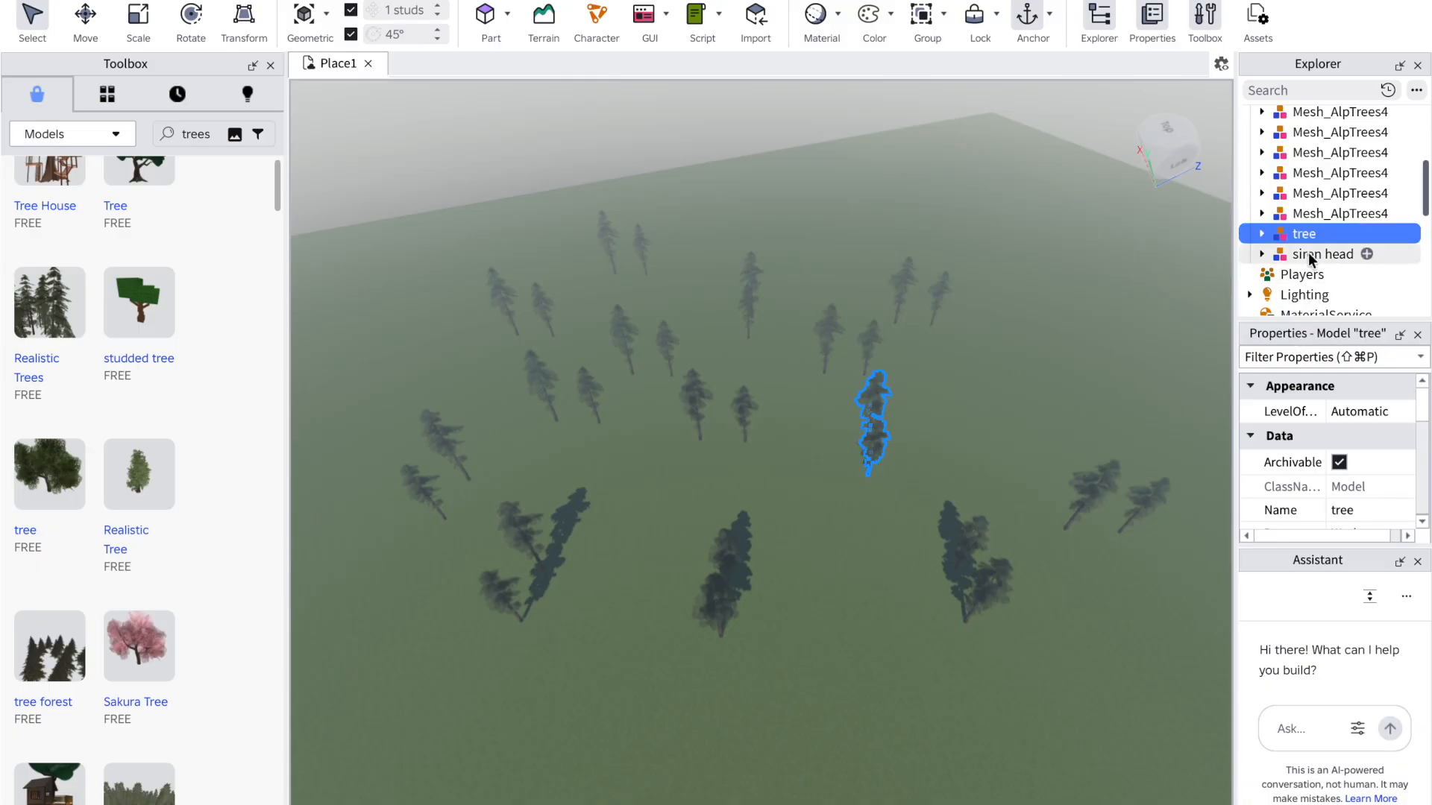
# Step: Rename the next two Mesh_AlpTrees4 models, the front middle pair and the far right pair, as tree
pyautogui.rightClick(1310, 212)
pyautogui.click(1298, 305)
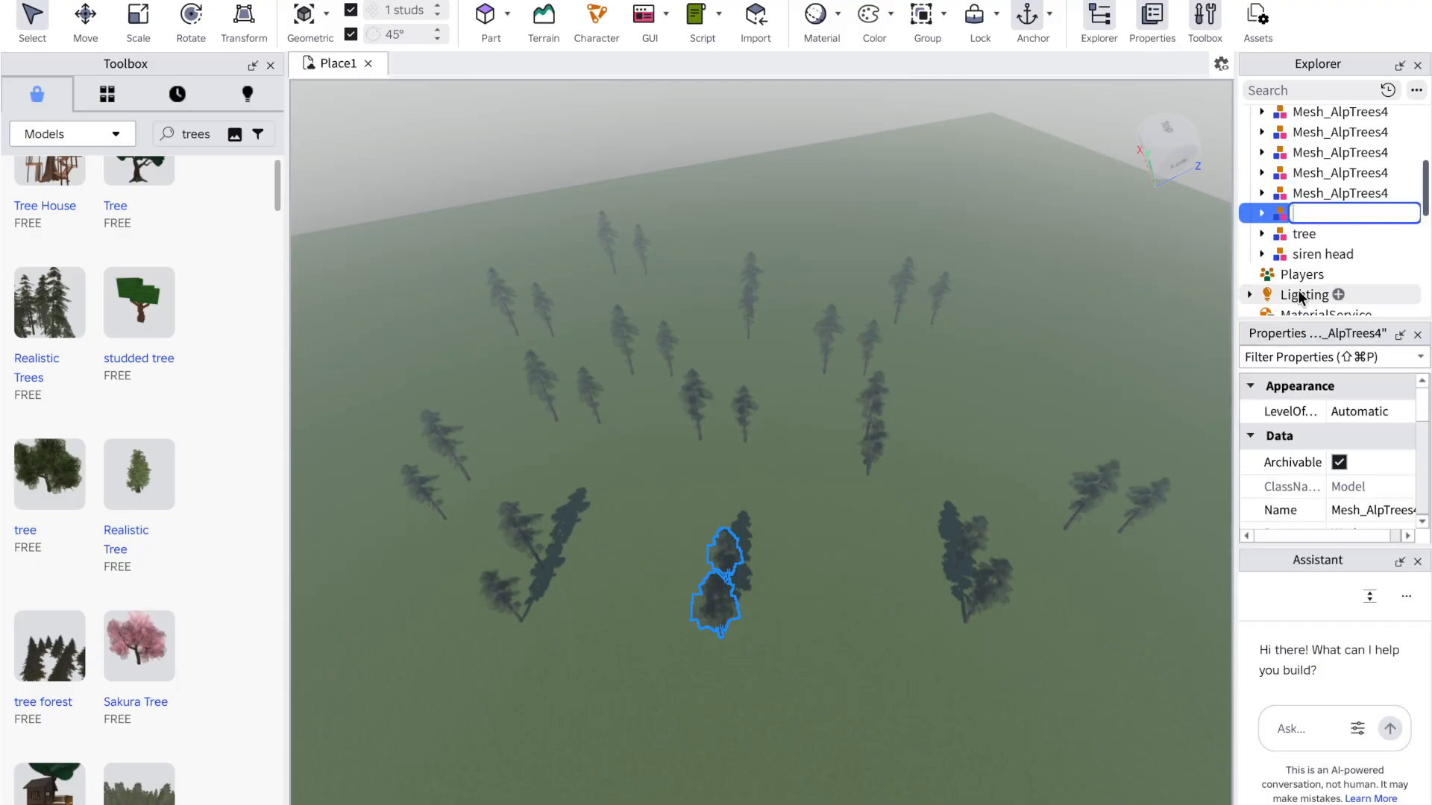
pyautogui.write('tree')
pyautogui.press('Return')
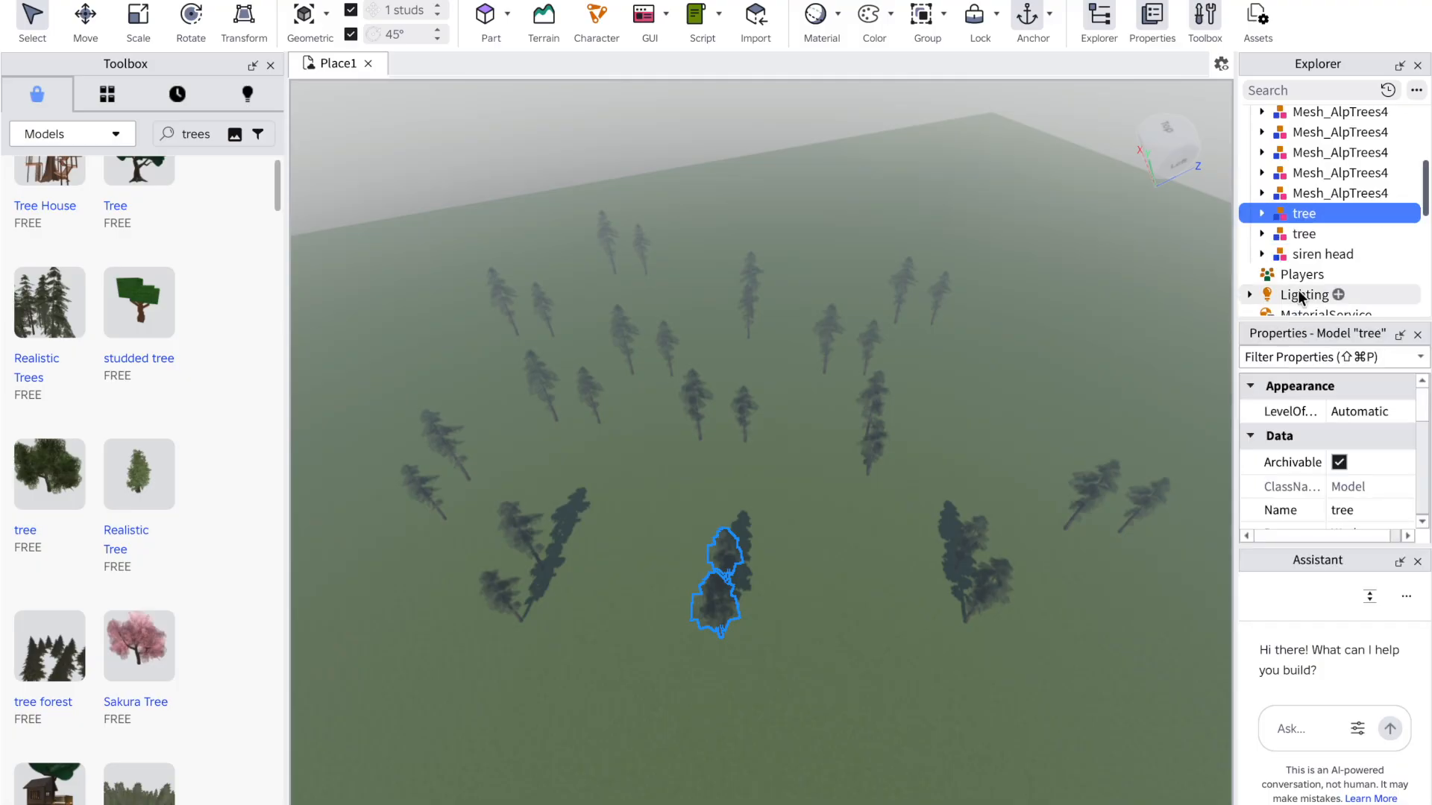
pyautogui.click(1326, 195)
pyautogui.rightClick(1325, 198)
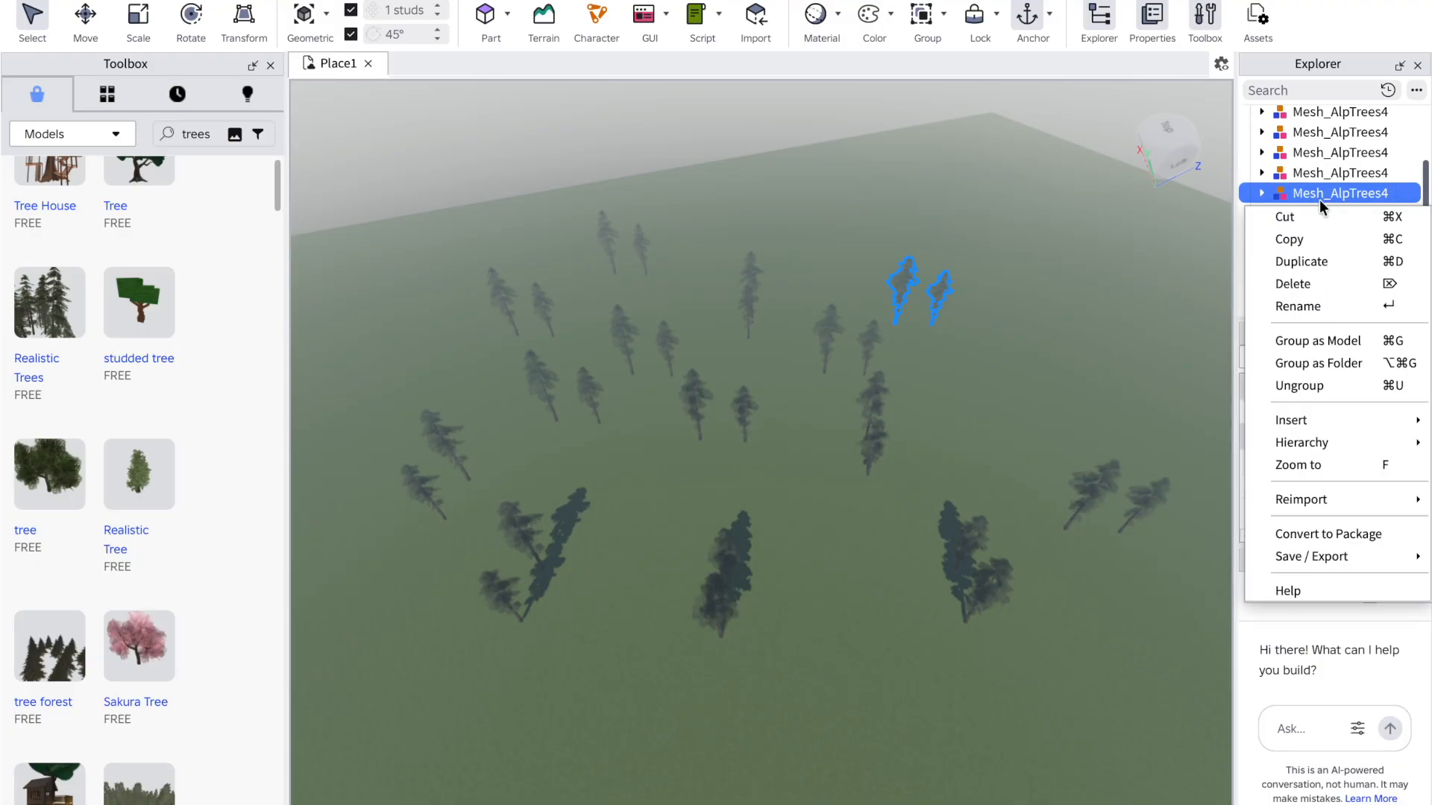
pyautogui.click(1288, 300)
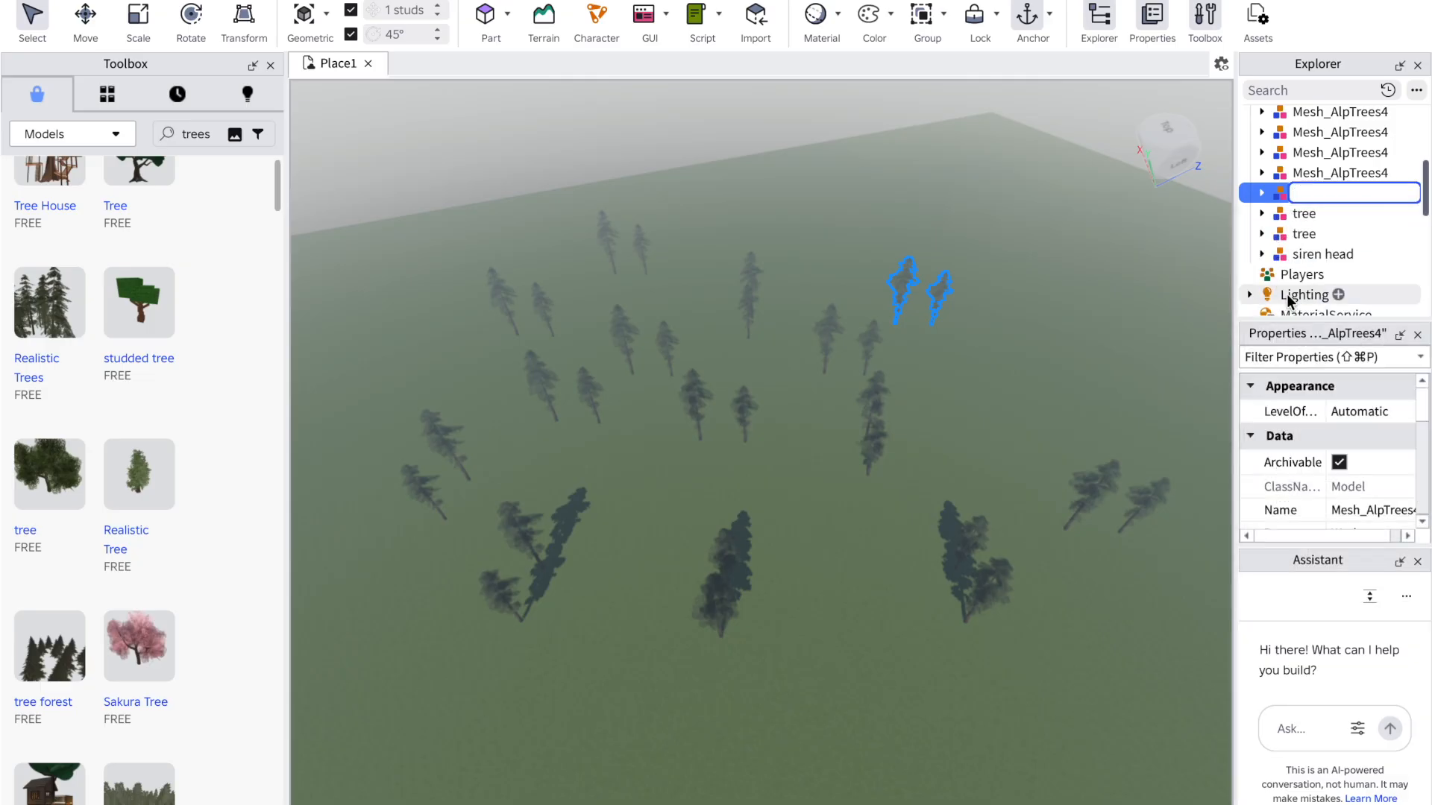
pyautogui.write('tree')
pyautogui.press('Return')
# Step: Rename the Mesh_AlpTrees4 model of the front left tree pair as tree
pyautogui.click(1316, 175)
pyautogui.rightClick(1318, 179)
pyautogui.click(1295, 283)
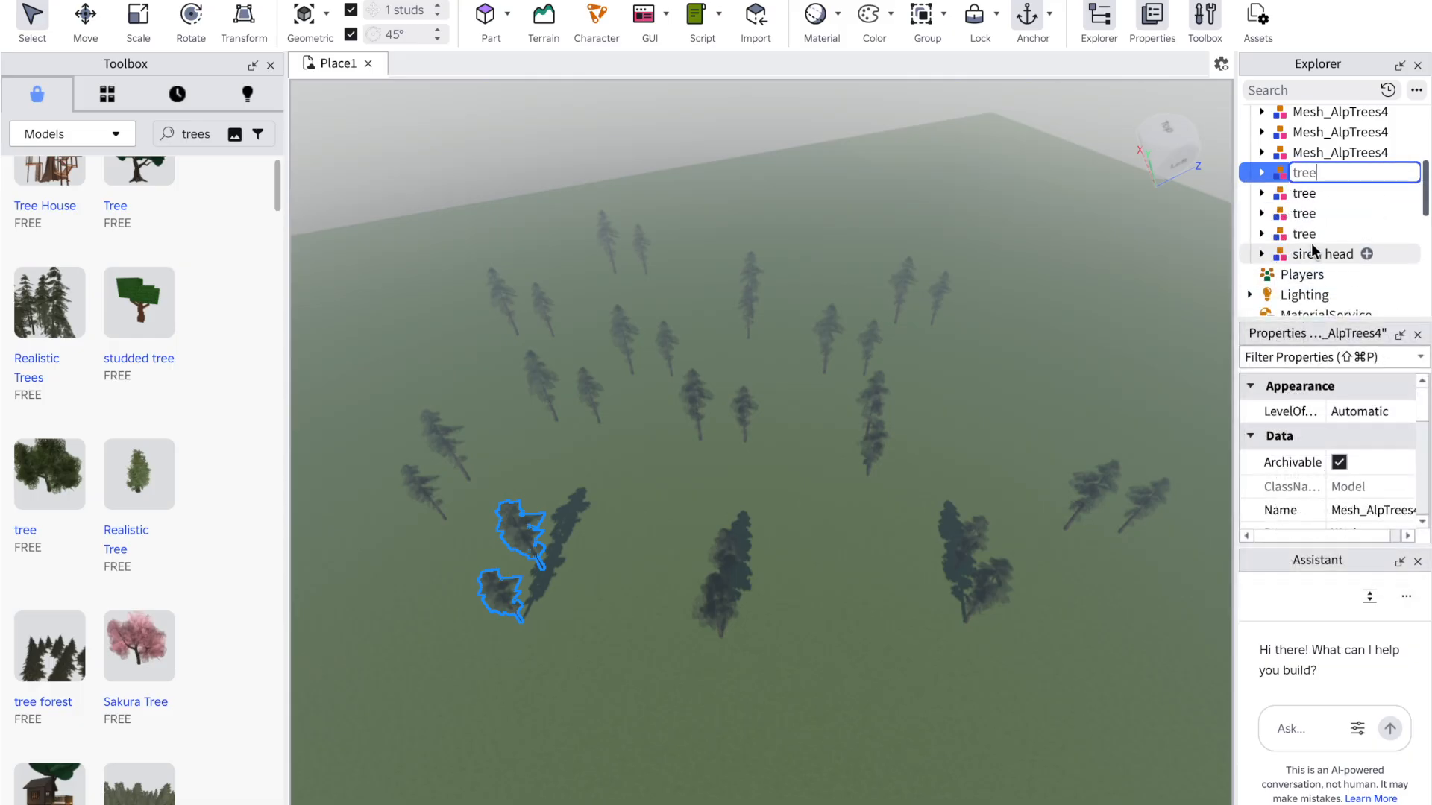
pyautogui.scroll(2, 1329, 216)
pyautogui.rightClick(1305, 193)
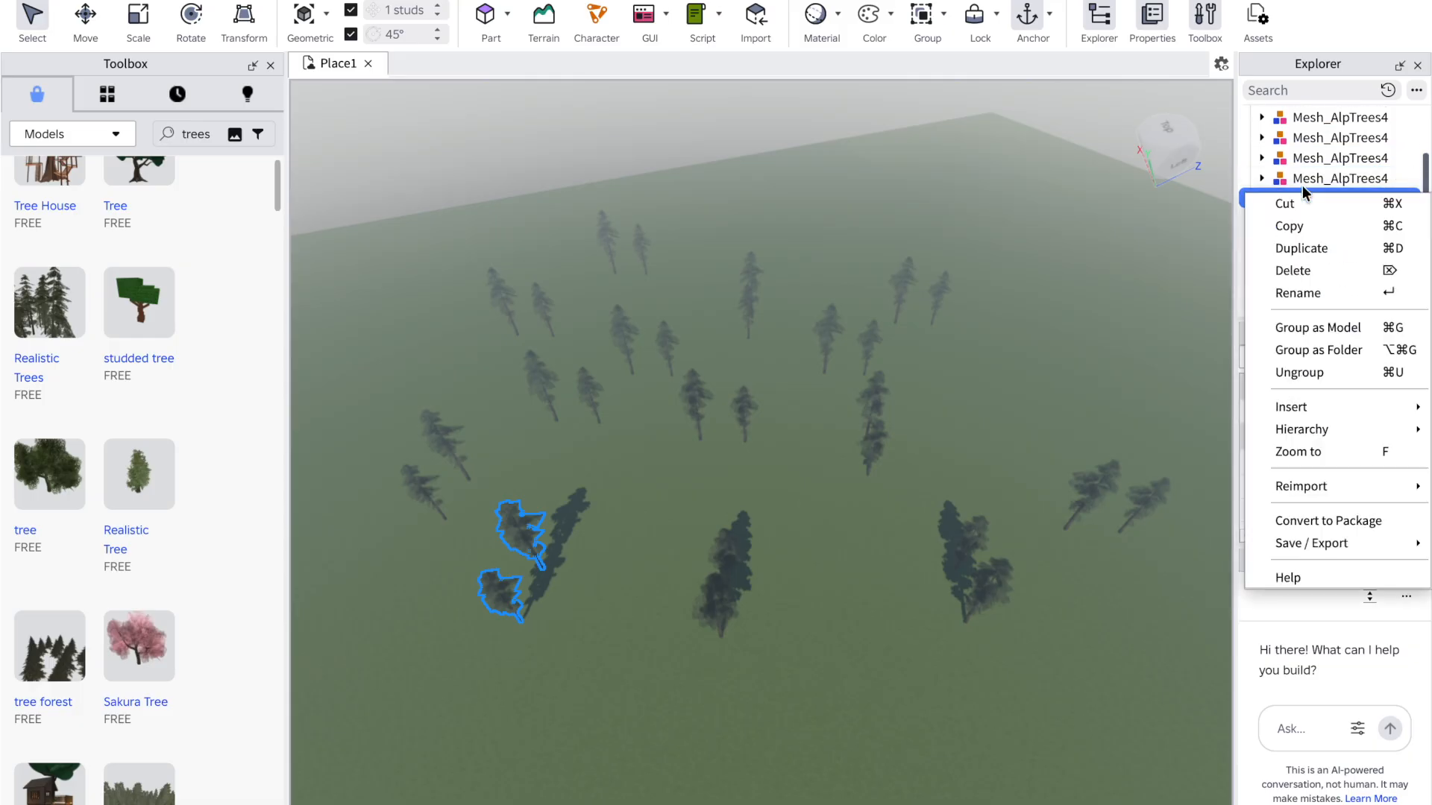
pyautogui.click(1297, 292)
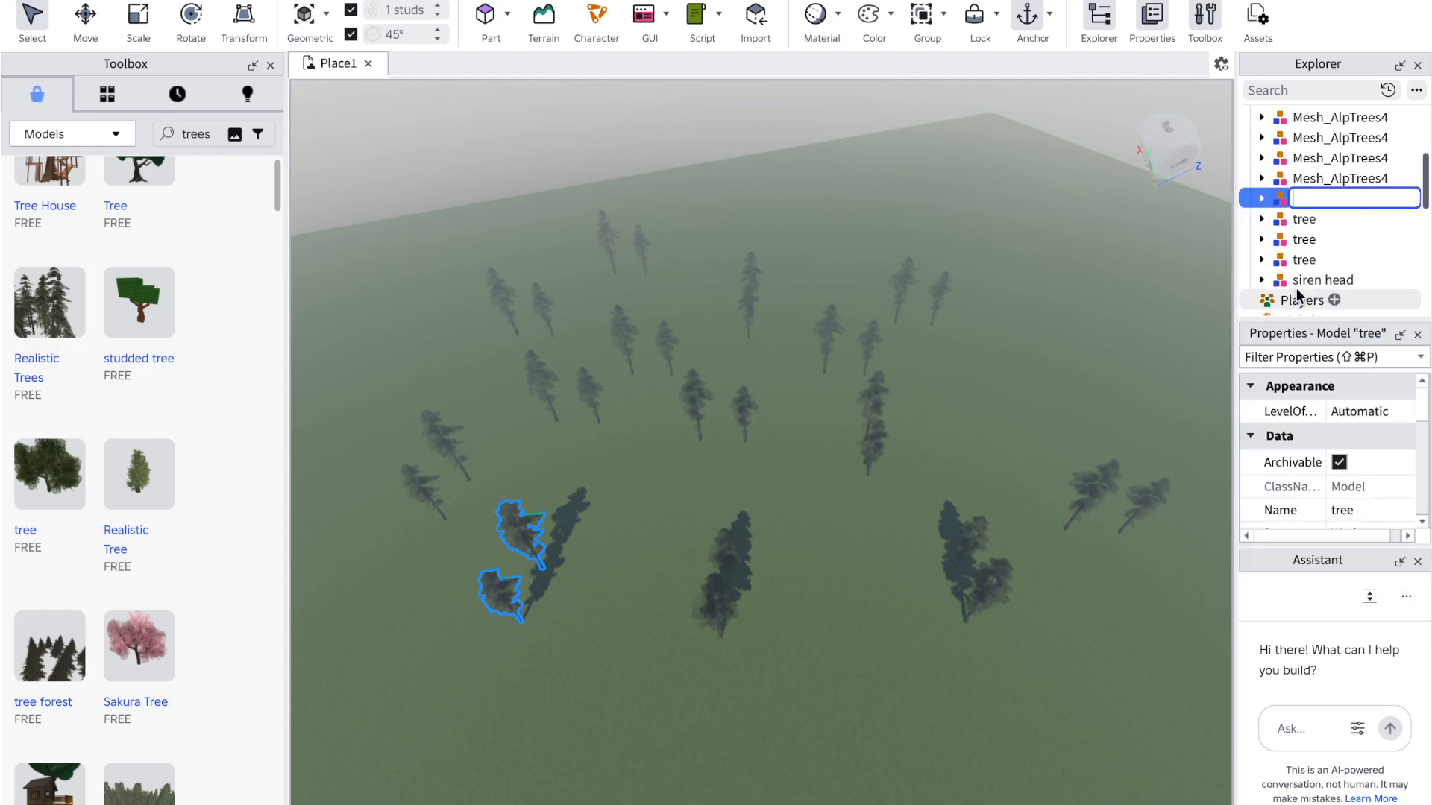
pyautogui.write('tree')
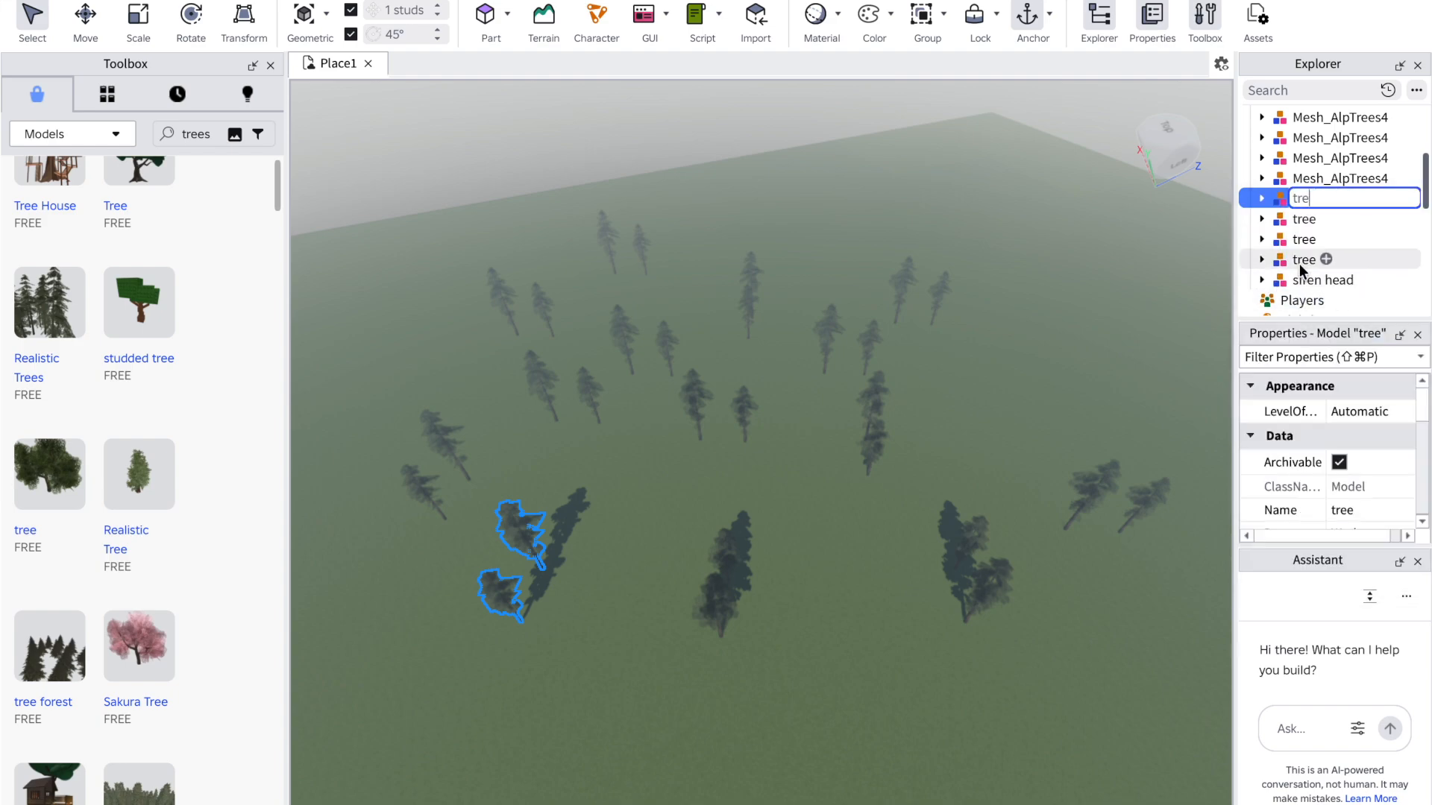
pyautogui.press('Return')
# Step: Rename the Mesh_AlpTrees4 model of the tree pair halfway back on the left side as tree
pyautogui.rightClick(1318, 179)
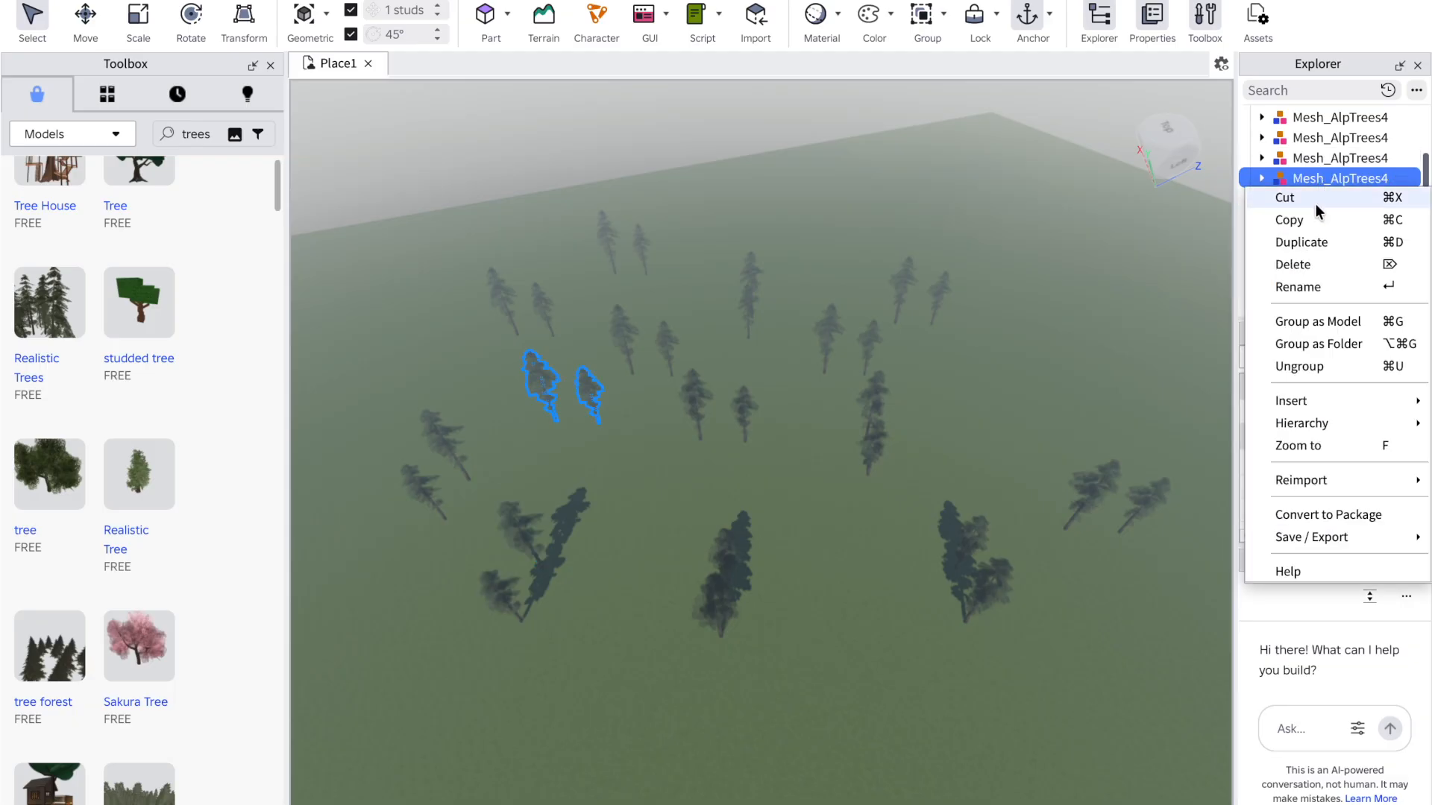
pyautogui.click(1287, 283)
pyautogui.write('t')
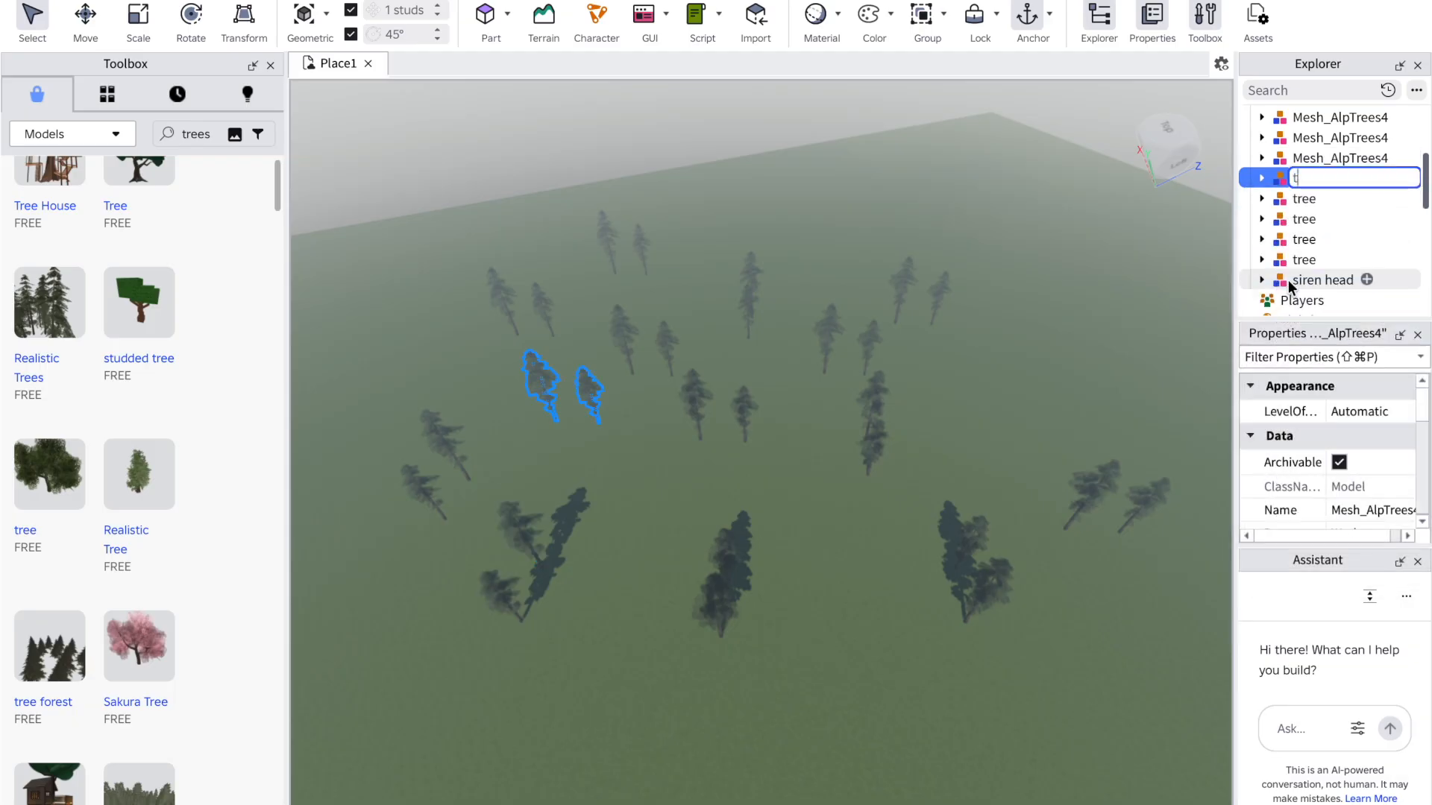
pyautogui.write('ree')
pyautogui.press('Return')
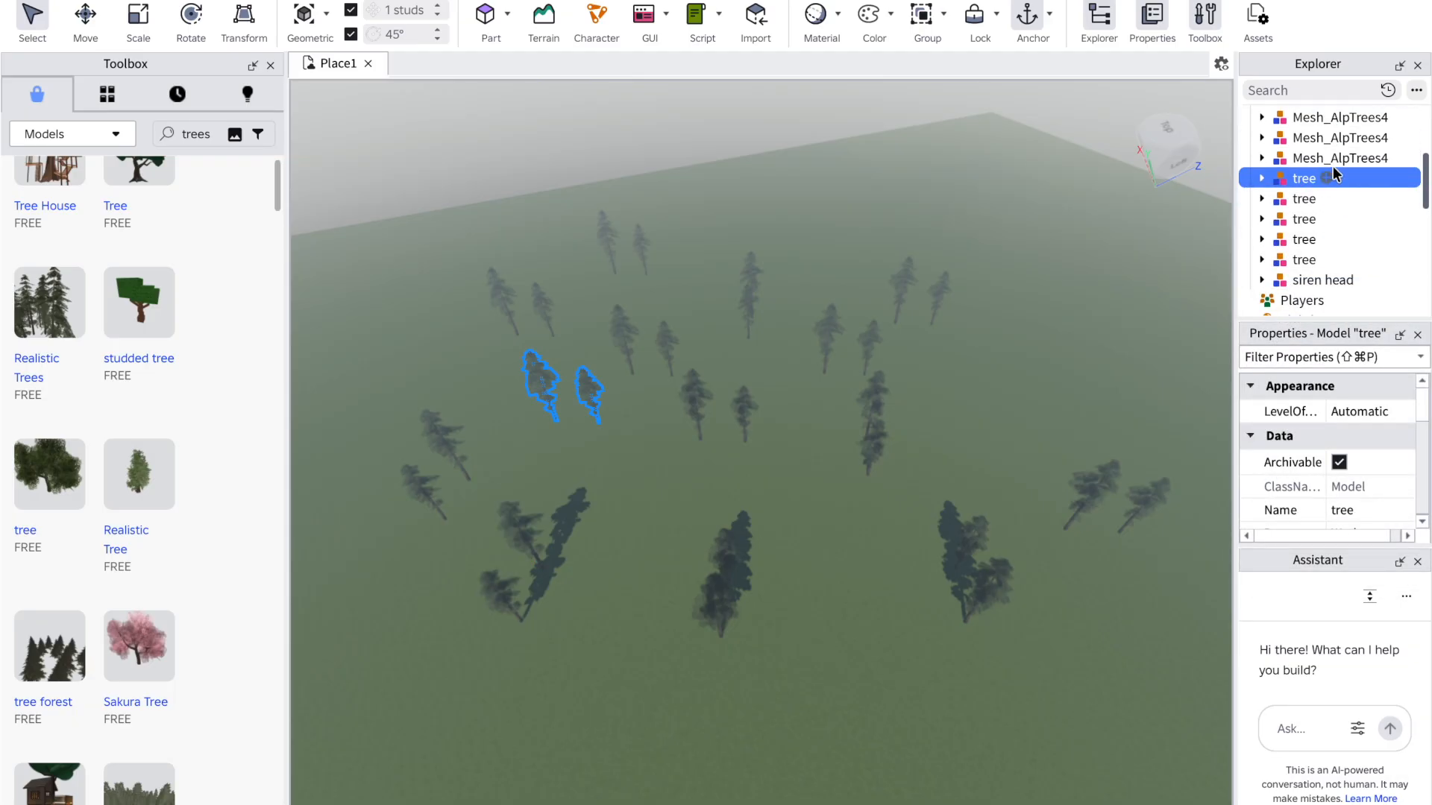
# Step: Rename the two lowest remaining Mesh_AlpTrees4 models, the central tree pair and the farthest pair, as tree
pyautogui.scroll(1, 1326, 159)
pyautogui.scroll(3, 1322, 205)
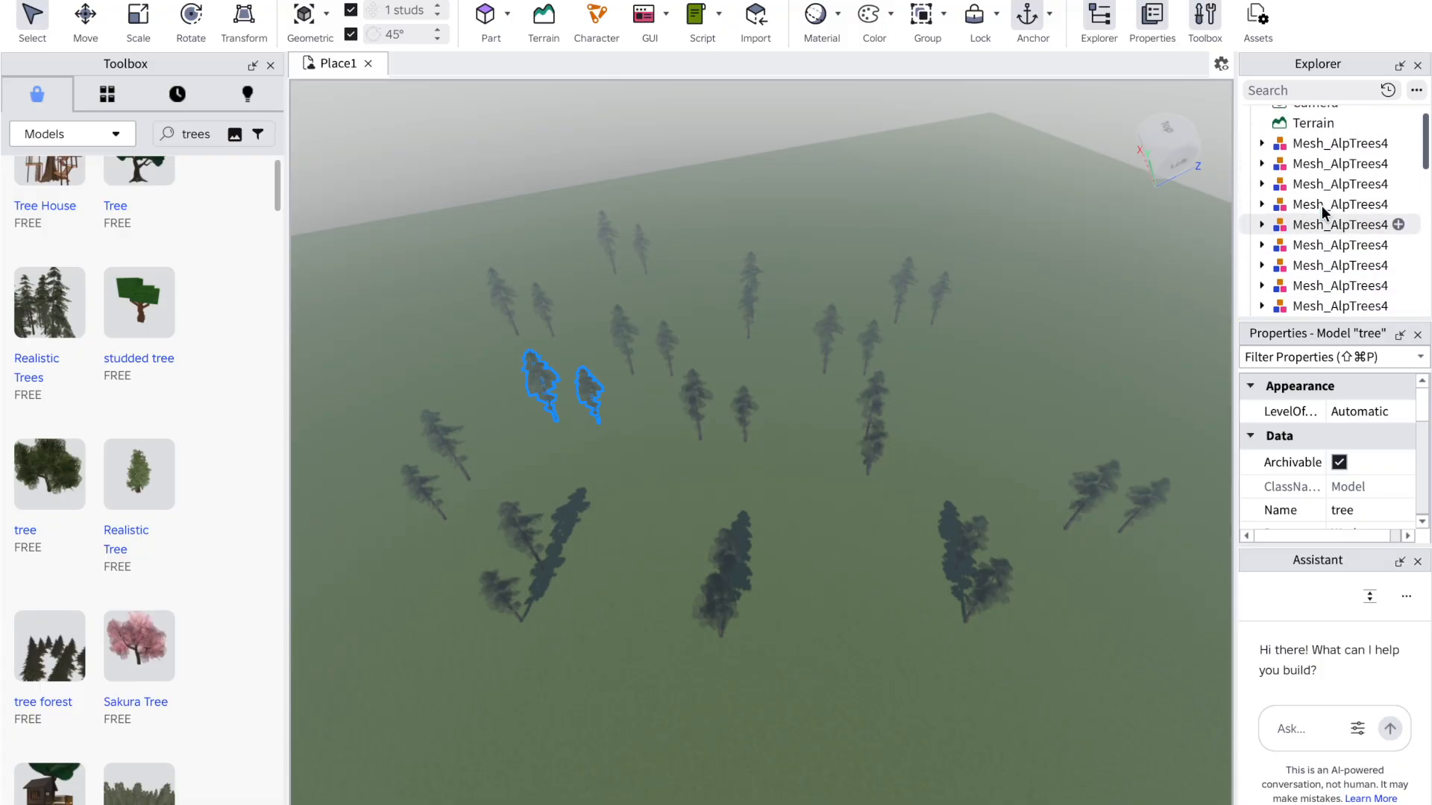
pyautogui.rightClick(1303, 278)
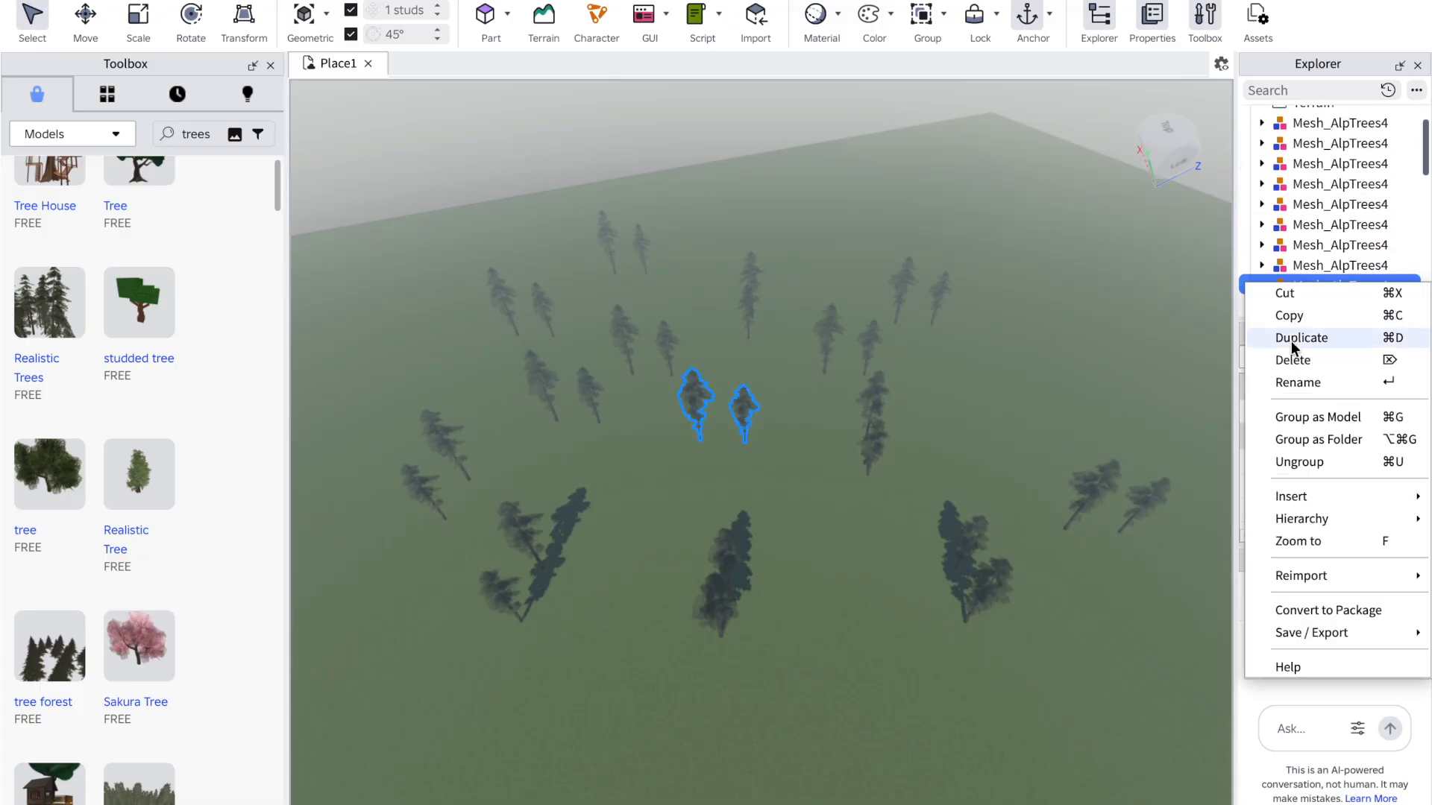
pyautogui.click(1278, 382)
pyautogui.write('tree')
pyautogui.press('Return')
pyautogui.click(1339, 269)
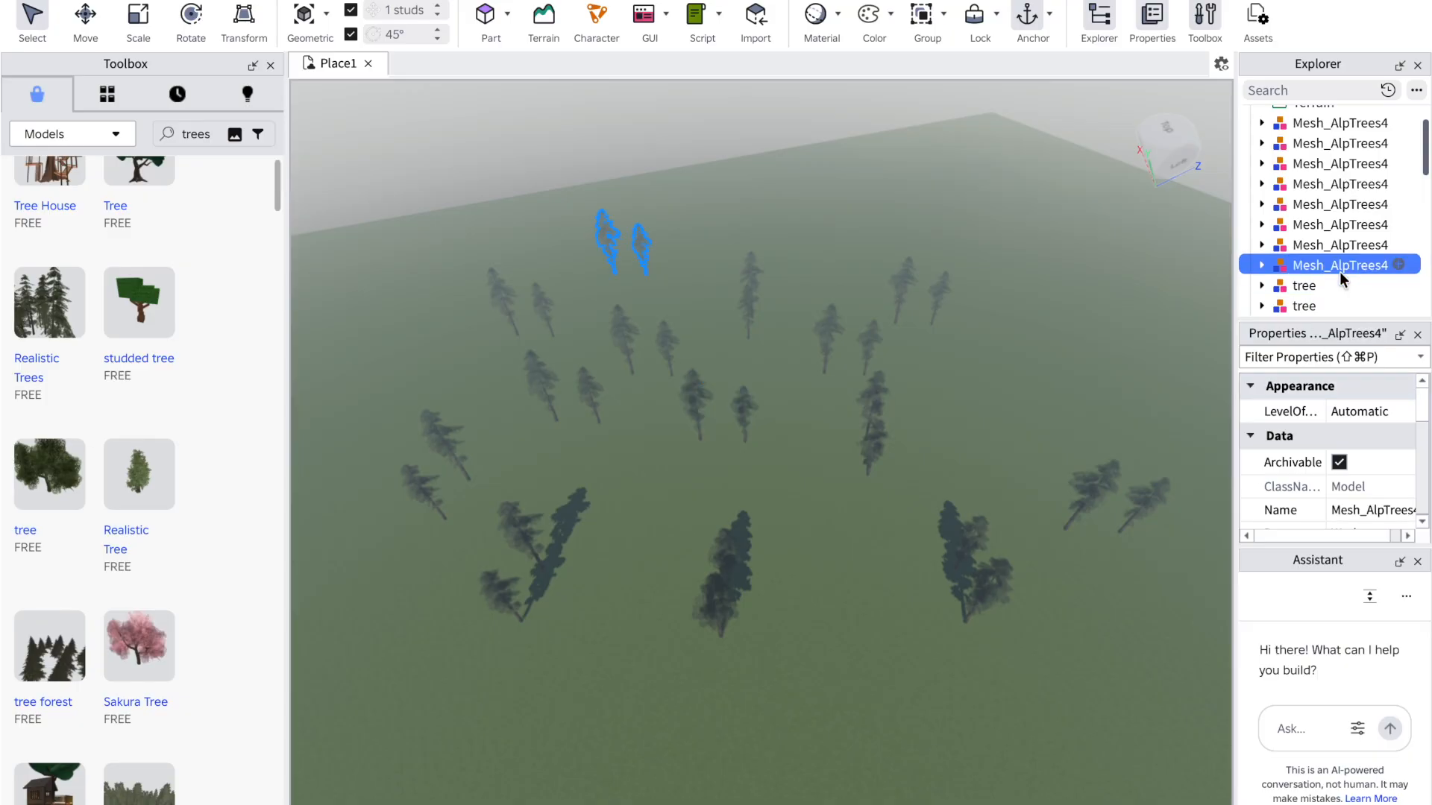
pyautogui.rightClick(1339, 271)
pyautogui.click(1299, 379)
pyautogui.write('tree')
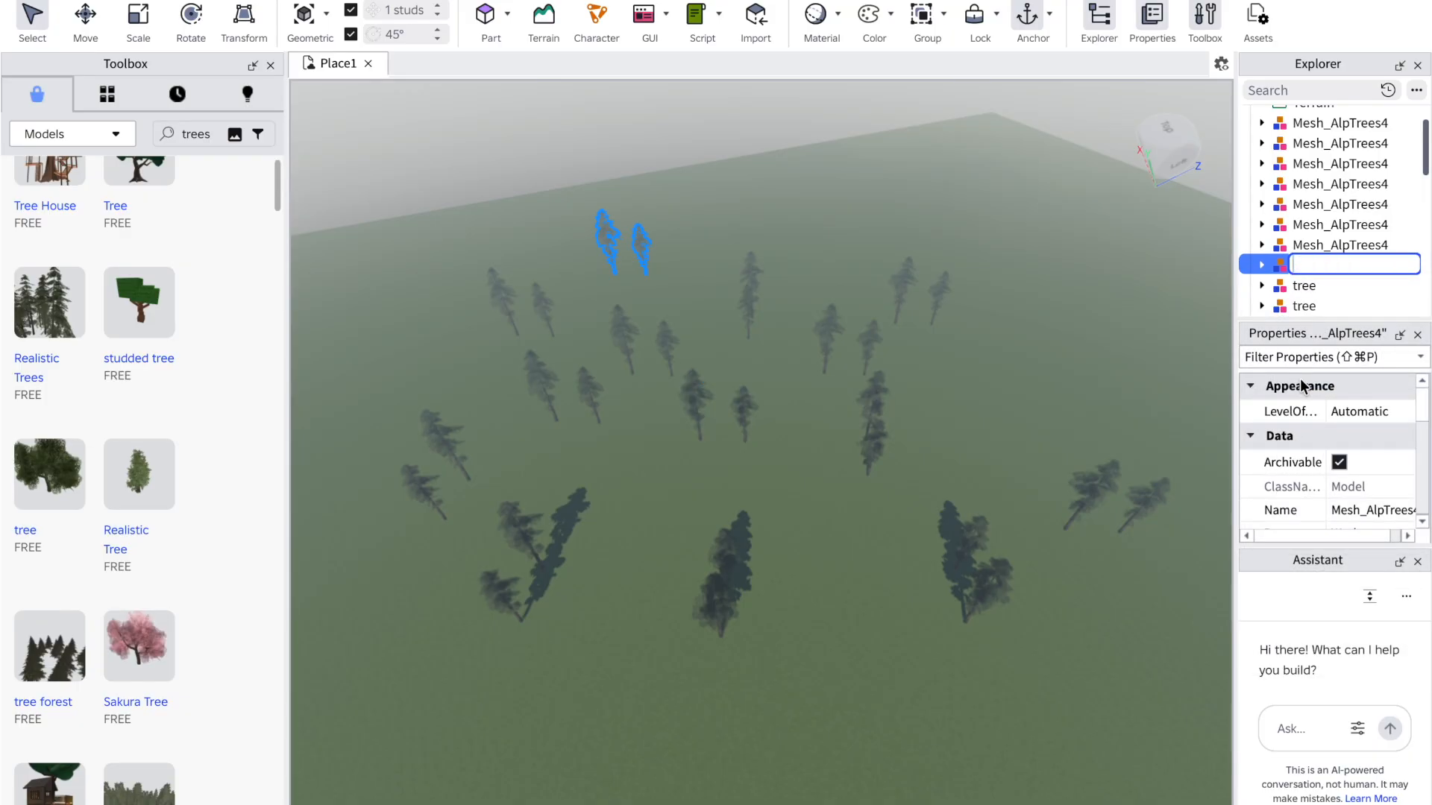
pyautogui.press('Return')
# Step: Rename the Mesh_AlpTrees4 models of the far middle pair and the outermost right pair as tree
pyautogui.click(1324, 239)
pyautogui.rightClick(1324, 238)
pyautogui.click(1291, 351)
pyautogui.write('tree')
pyautogui.press('Return')
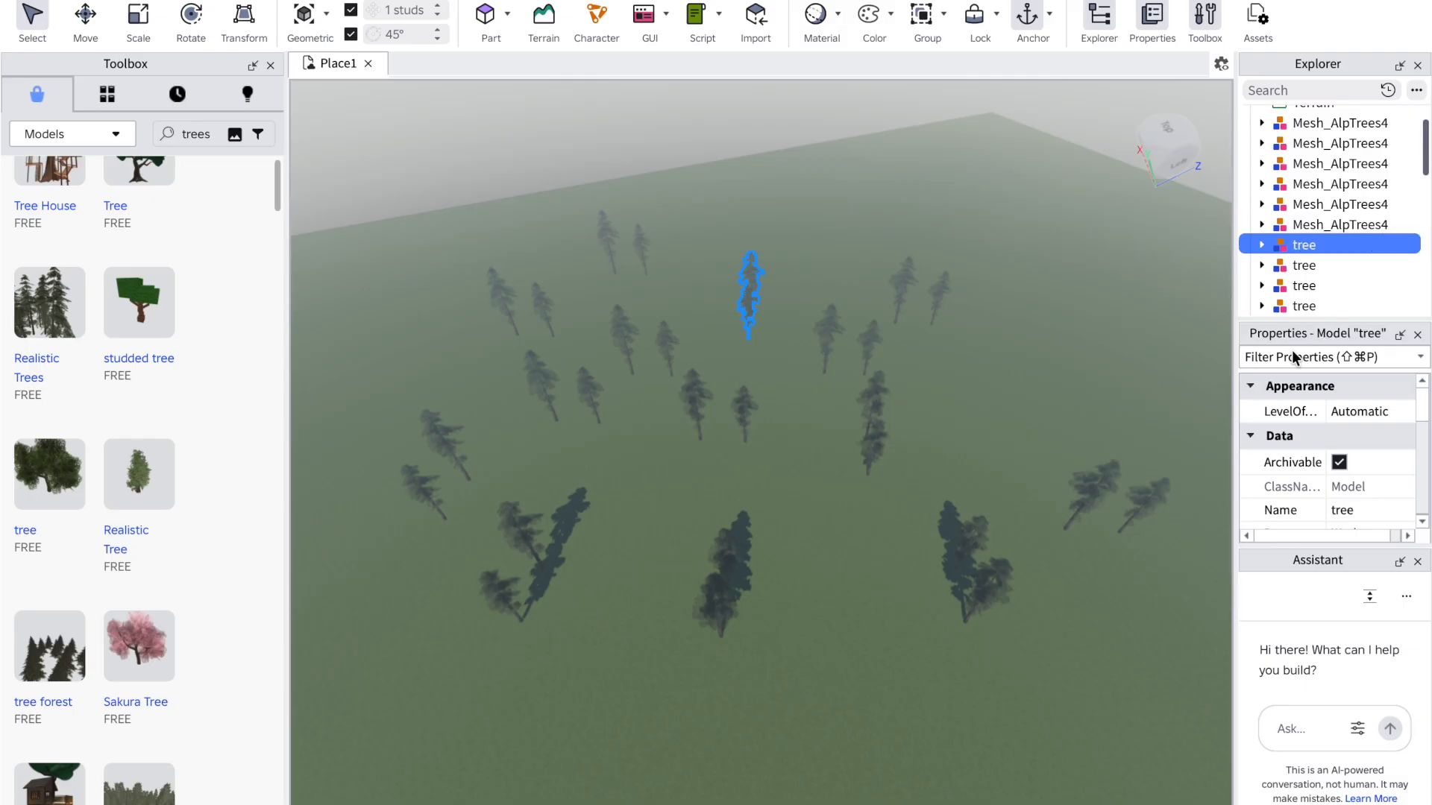
pyautogui.rightClick(1324, 224)
pyautogui.click(1294, 333)
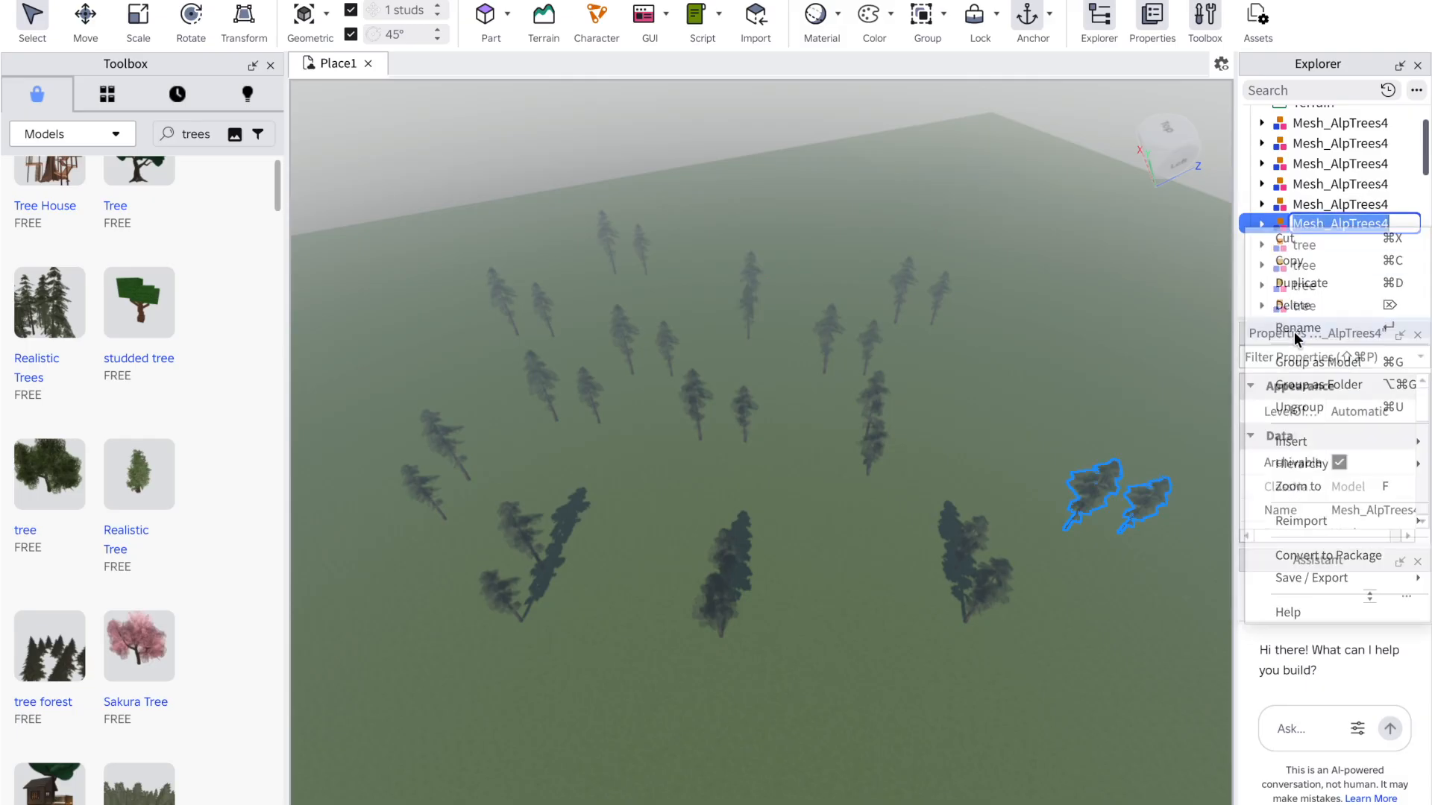
pyautogui.write('tree')
pyautogui.press('Return')
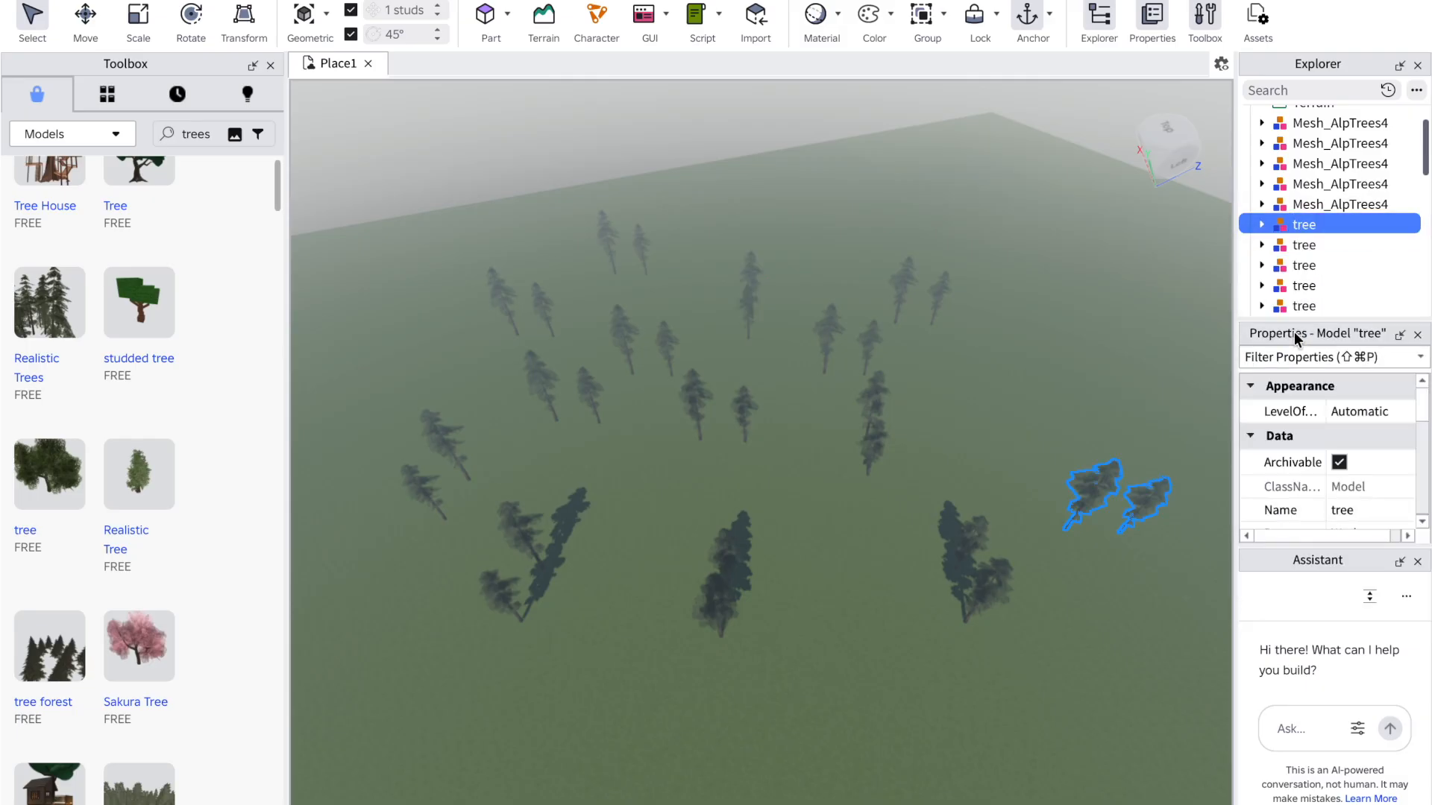
# Step: Rename the Mesh_AlpTrees4 models of the far left pair and the front right pair as tree
pyautogui.rightClick(1343, 207)
pyautogui.click(1298, 310)
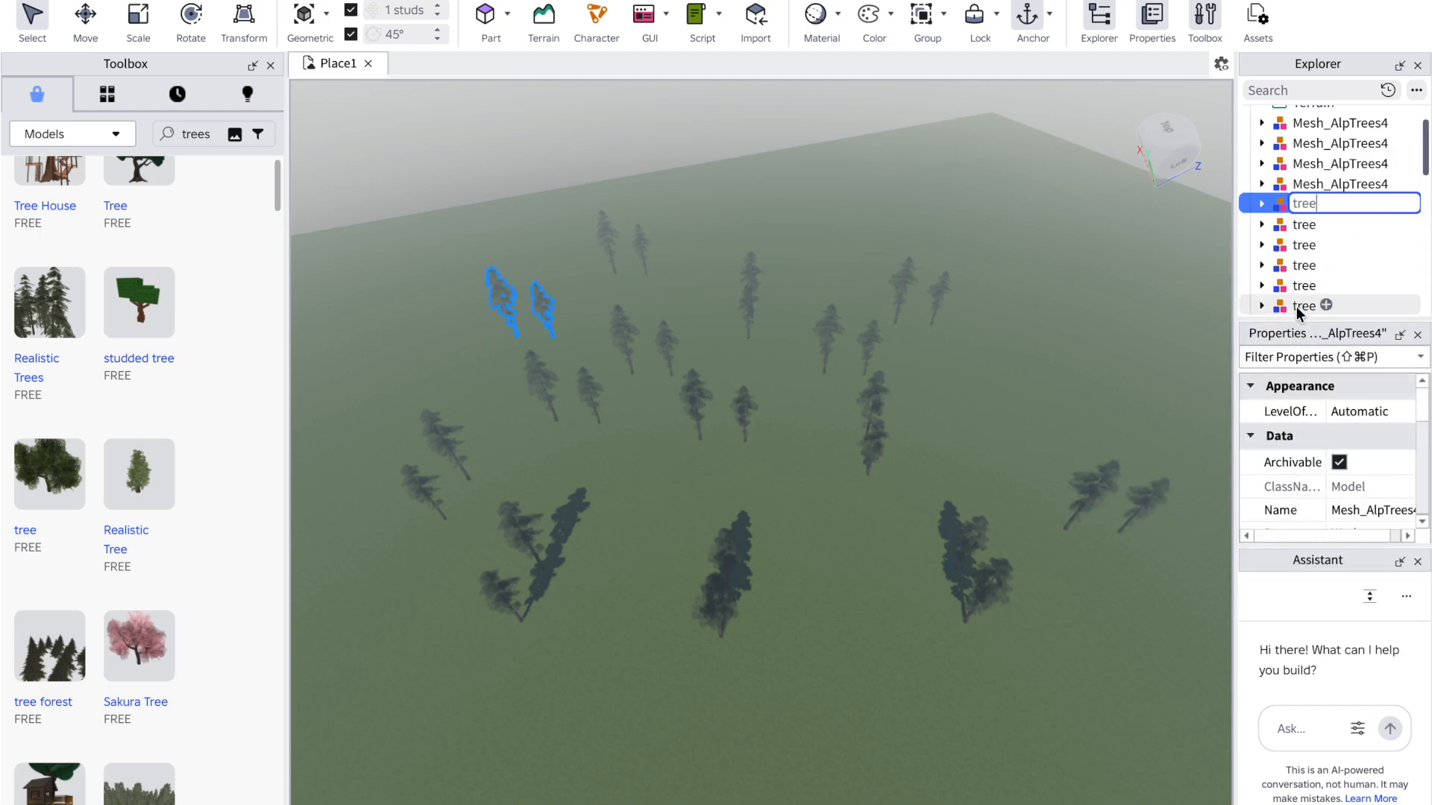
pyautogui.press('Return')
pyautogui.rightClick(1406, 184)
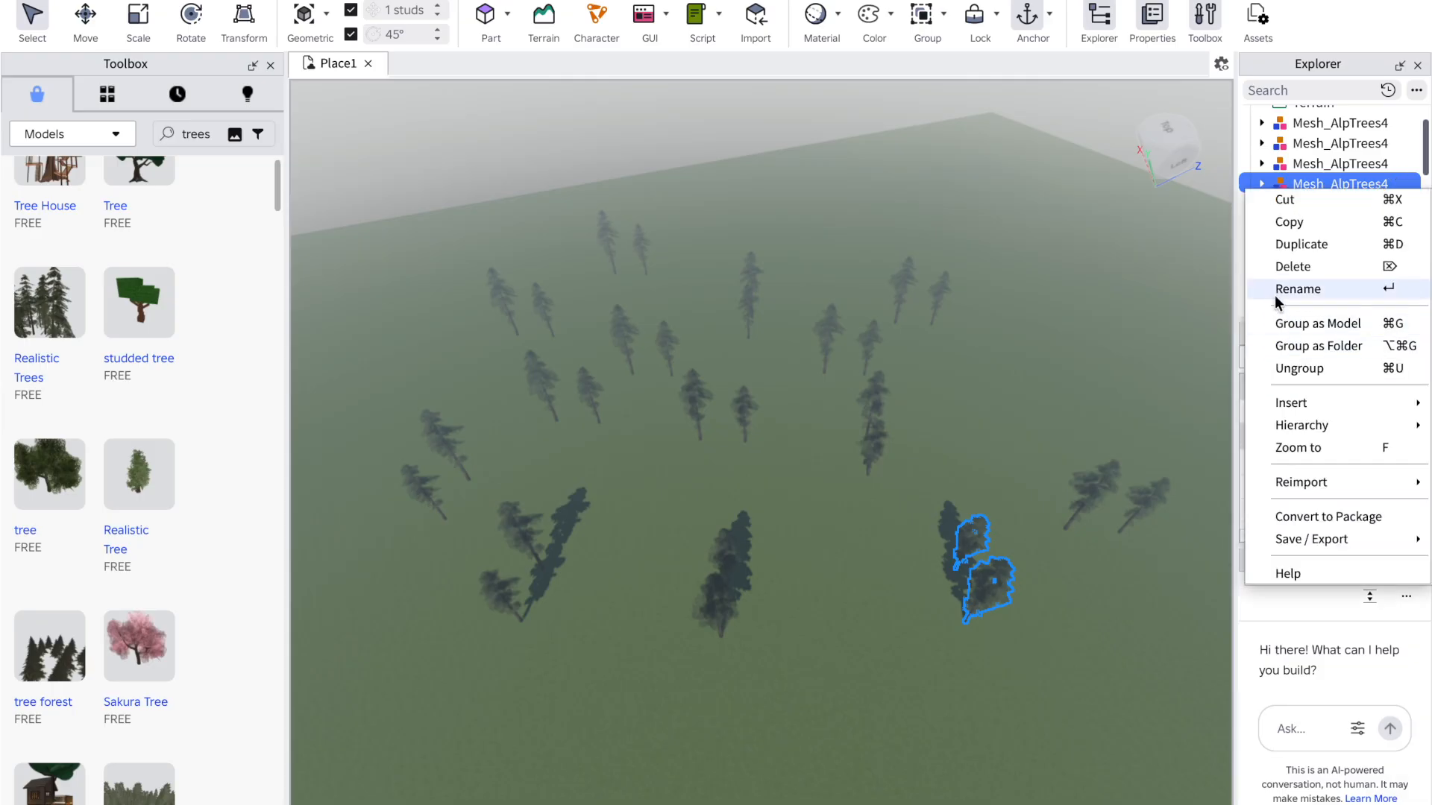
pyautogui.click(1298, 289)
pyautogui.write('tree')
pyautogui.press('Return')
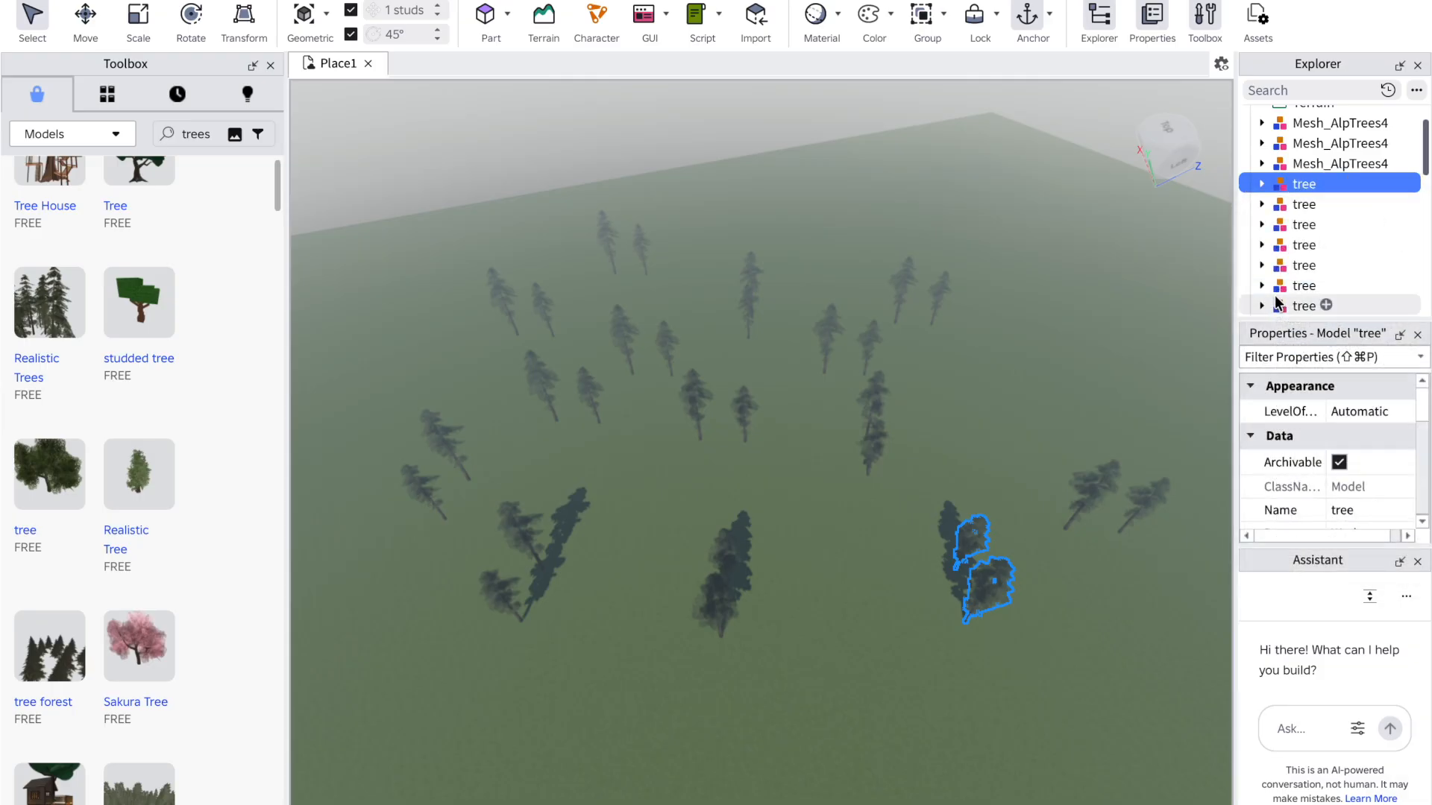
# Step: Rename the Mesh_AlpTrees4 models of the outermost left pair and the pair left of the far middle as tree
pyautogui.rightClick(1317, 162)
pyautogui.click(1306, 268)
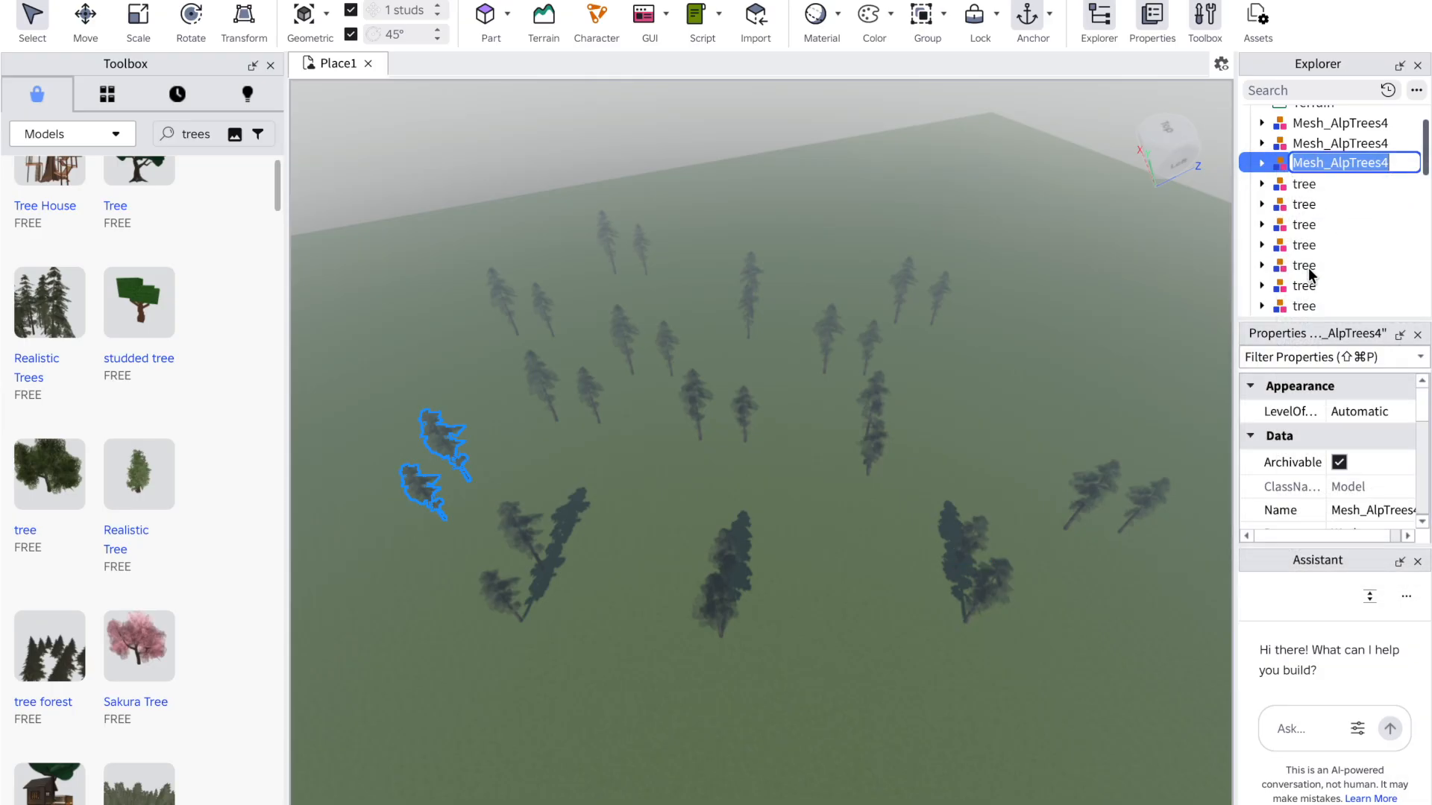
pyautogui.write('tree')
pyautogui.press('Return')
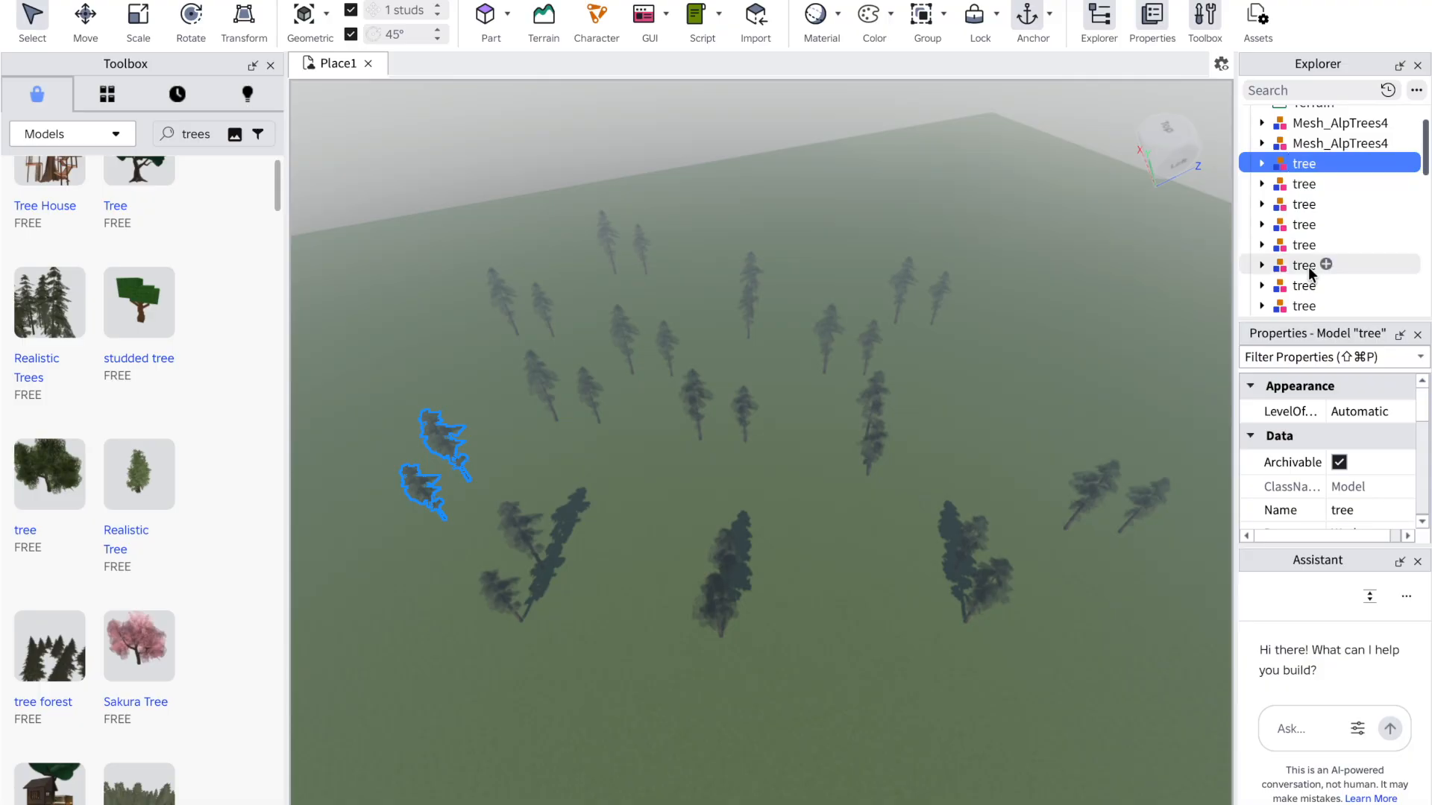
pyautogui.rightClick(1313, 134)
pyautogui.click(1287, 234)
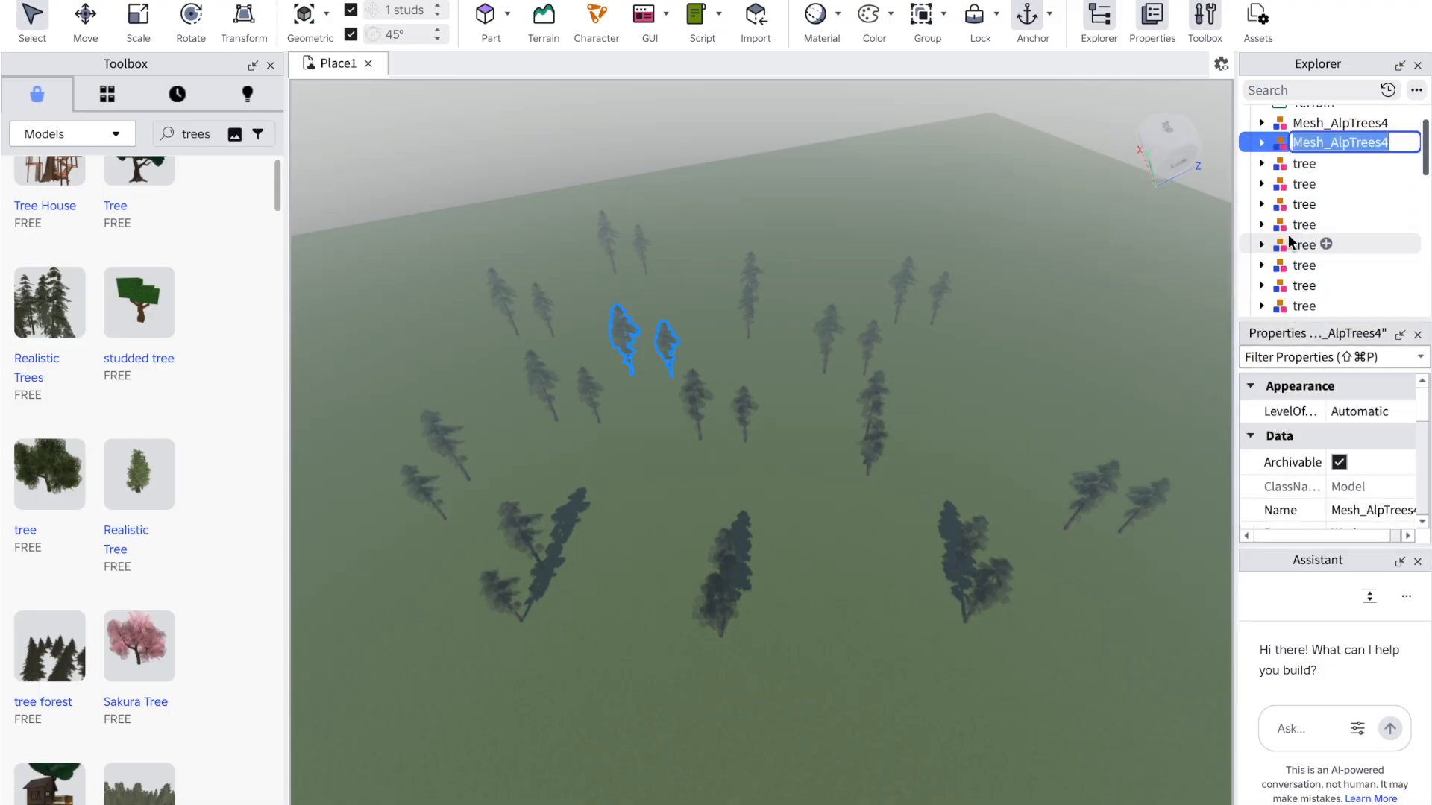
pyautogui.write('tree')
pyautogui.press('Return')
# Step: Rename the only remaining Mesh_AlpTrees4 model, directly below Terrain, as tree and check the whole list of models
pyautogui.scroll(2, 1286, 209)
pyautogui.click(1311, 153)
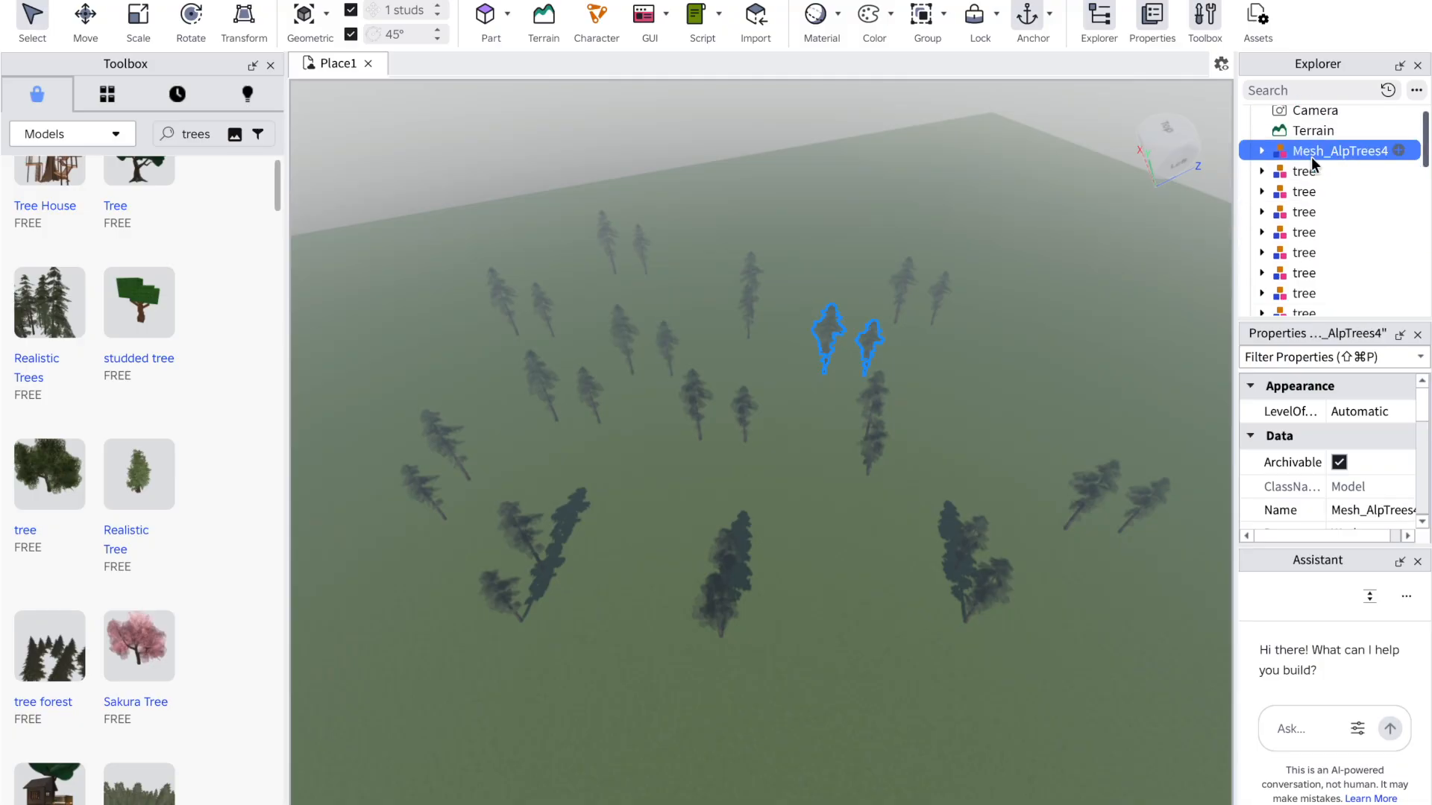
pyautogui.rightClick(1311, 157)
pyautogui.click(1313, 273)
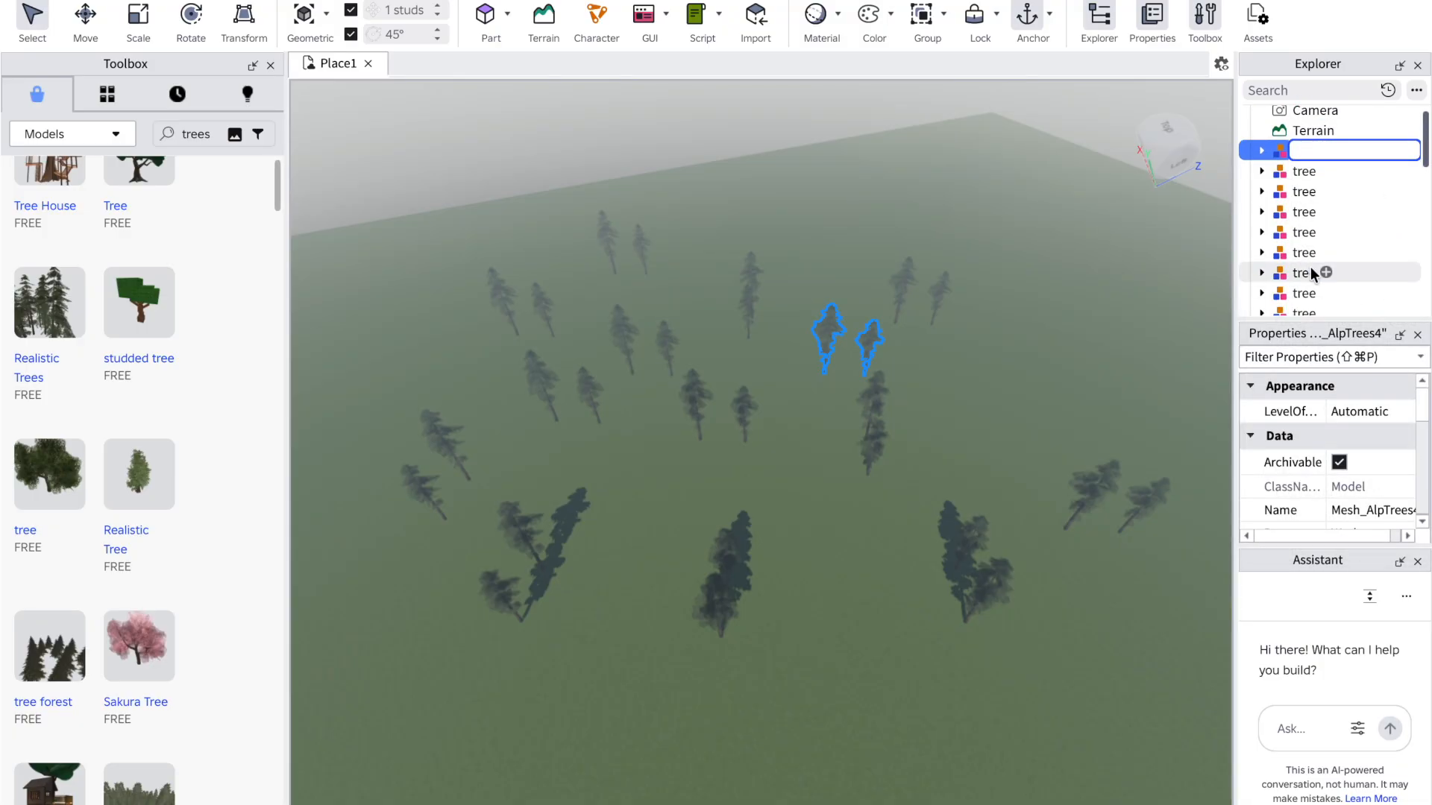
pyautogui.write('tree')
pyautogui.press('Return')
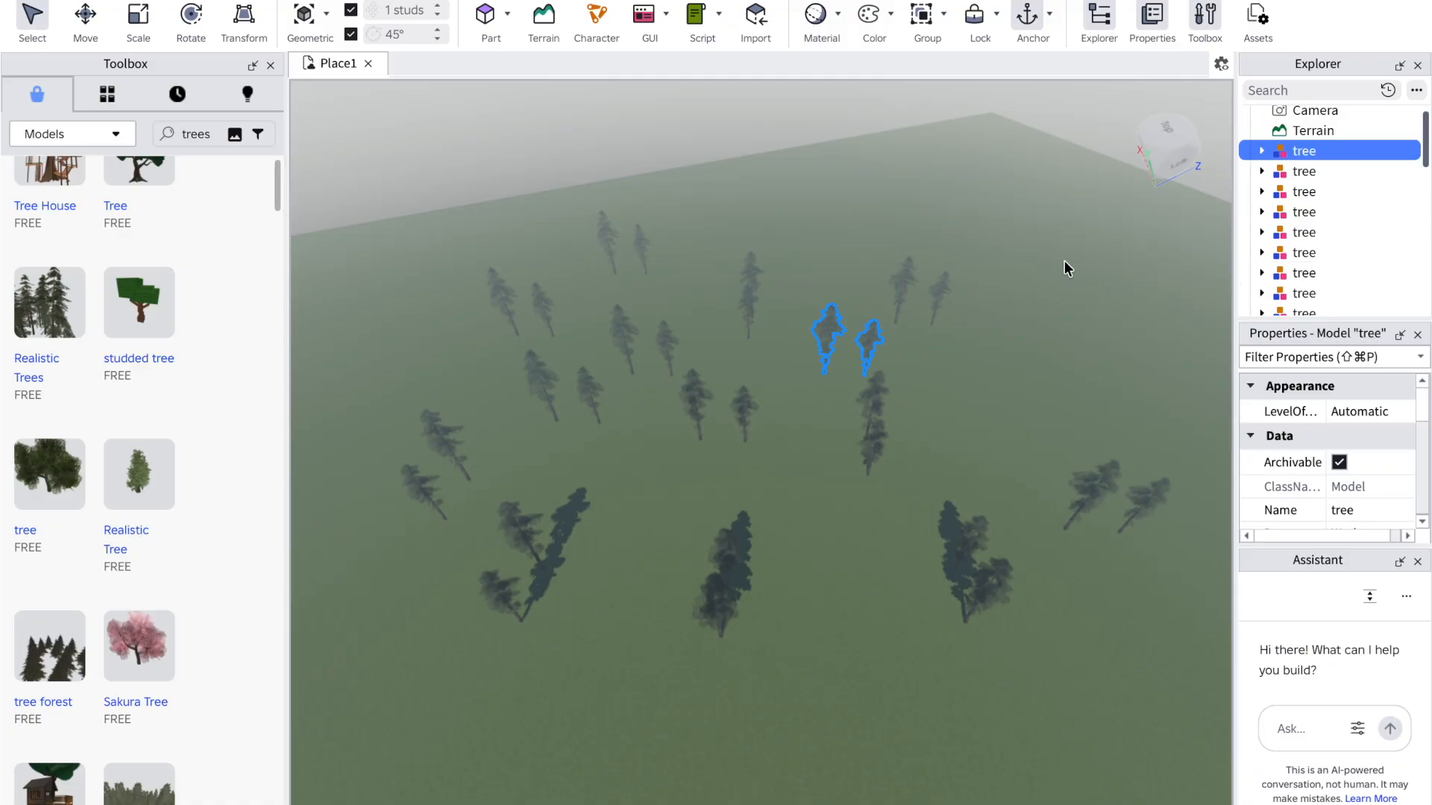
pyautogui.scroll(-5, 1342, 191)
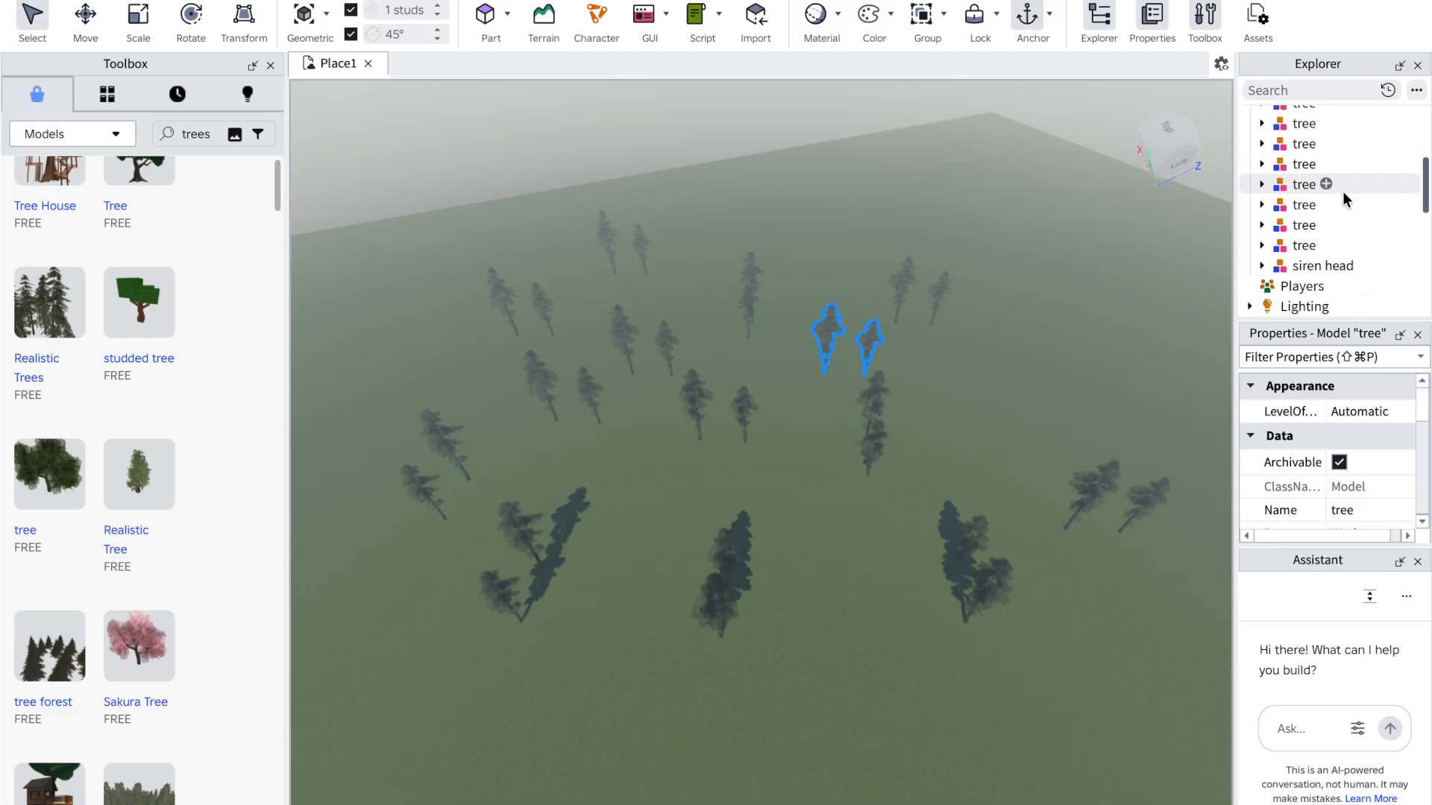
pyautogui.scroll(3, 1342, 191)
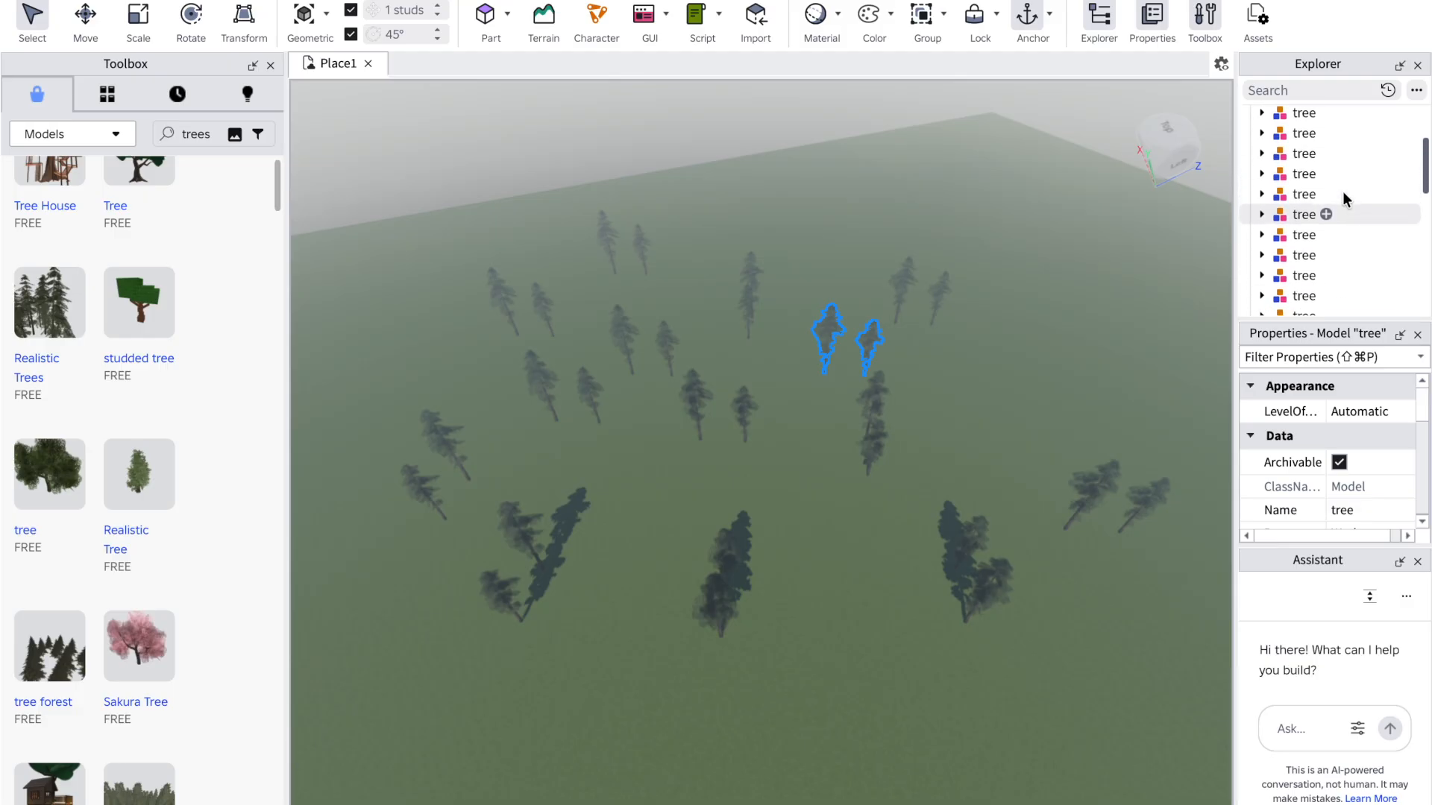
pyautogui.click(1148, 289)
pyautogui.moveTo(1148, 289); pyautogui.dragTo(1148, 288, button='right')
pyautogui.rightClick(1148, 289)
pyautogui.click(709, 320)
pyautogui.rightClick(715, 340)
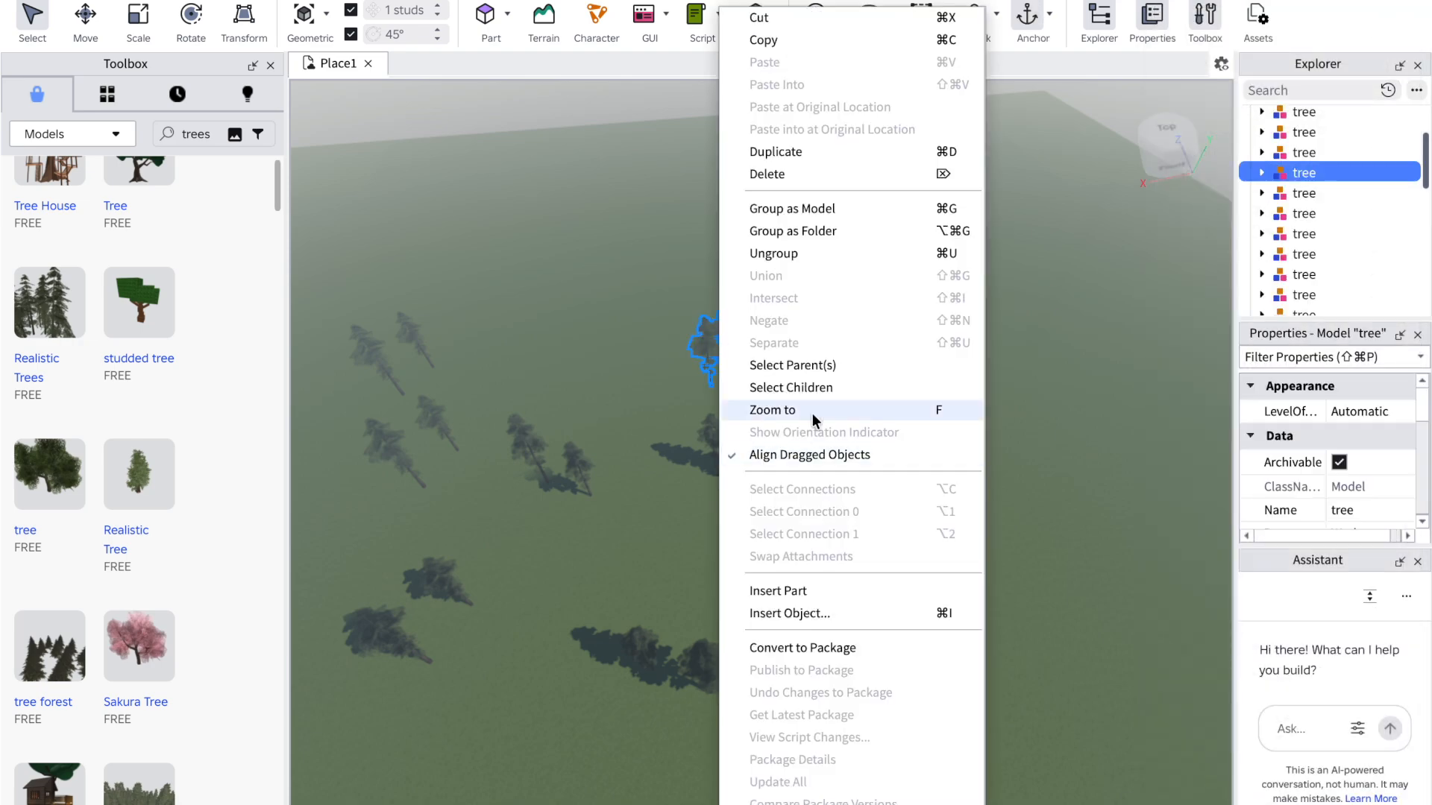
# Step: Duplicate the far middle tree pair twice, placing one copy by the far left trees and one on the open ground behind the Siren Head
pyautogui.click(782, 153)
pyautogui.rightClick(708, 351)
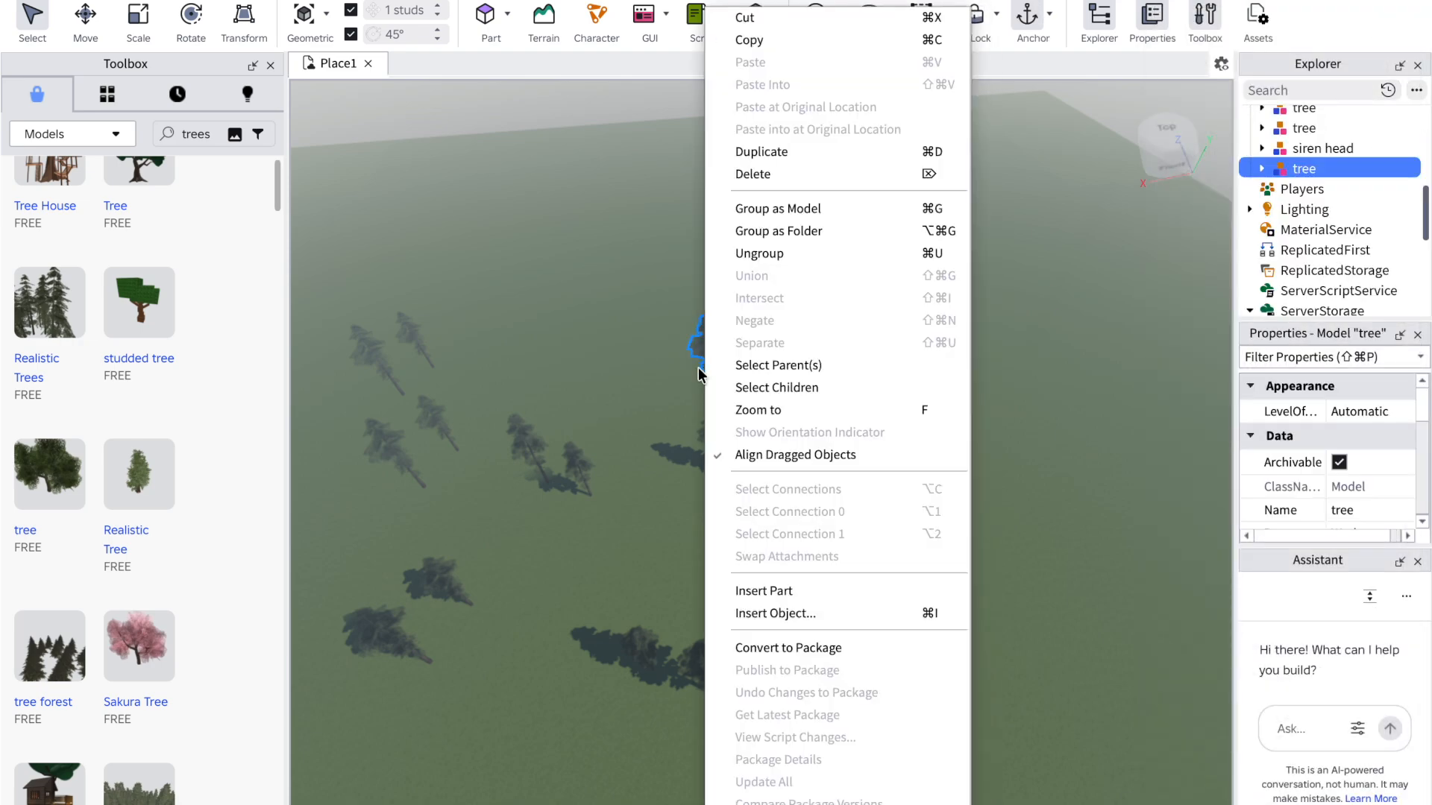
pyautogui.click(760, 151)
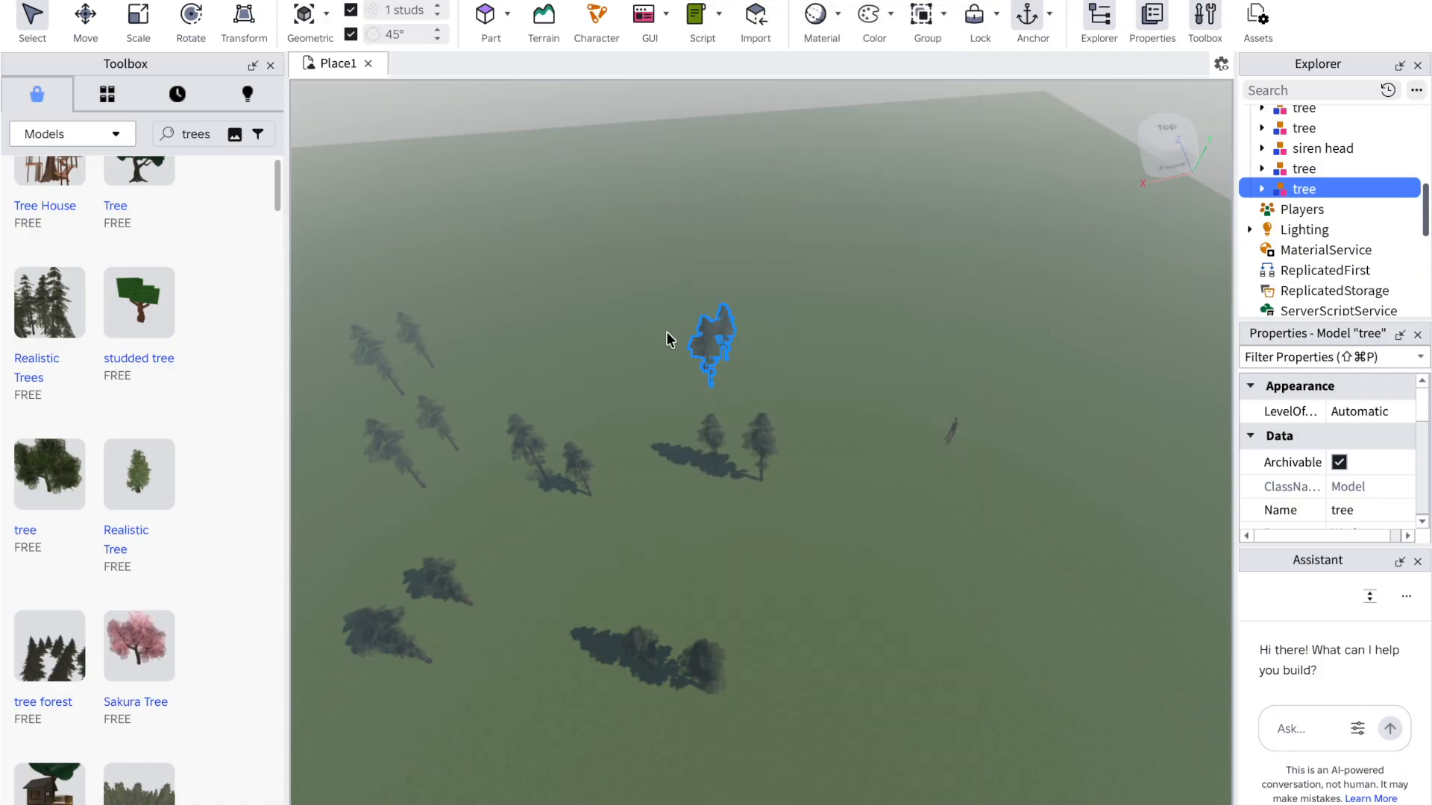
pyautogui.moveTo(710, 344); pyautogui.dragTo(574, 396)
pyautogui.moveTo(703, 347); pyautogui.dragTo(945, 287)
pyautogui.scroll(10, 1253, 211)
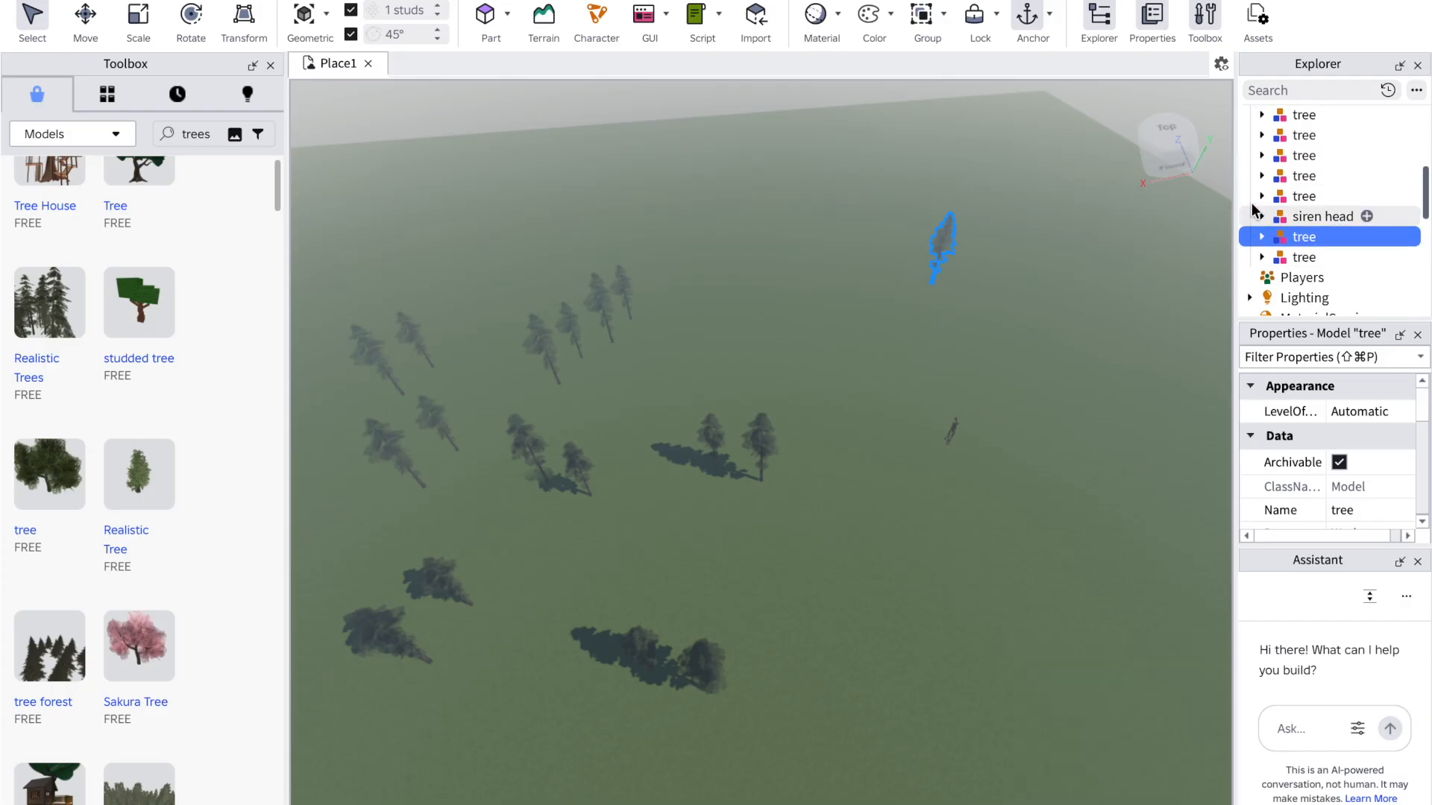
pyautogui.scroll(-5, 1257, 206)
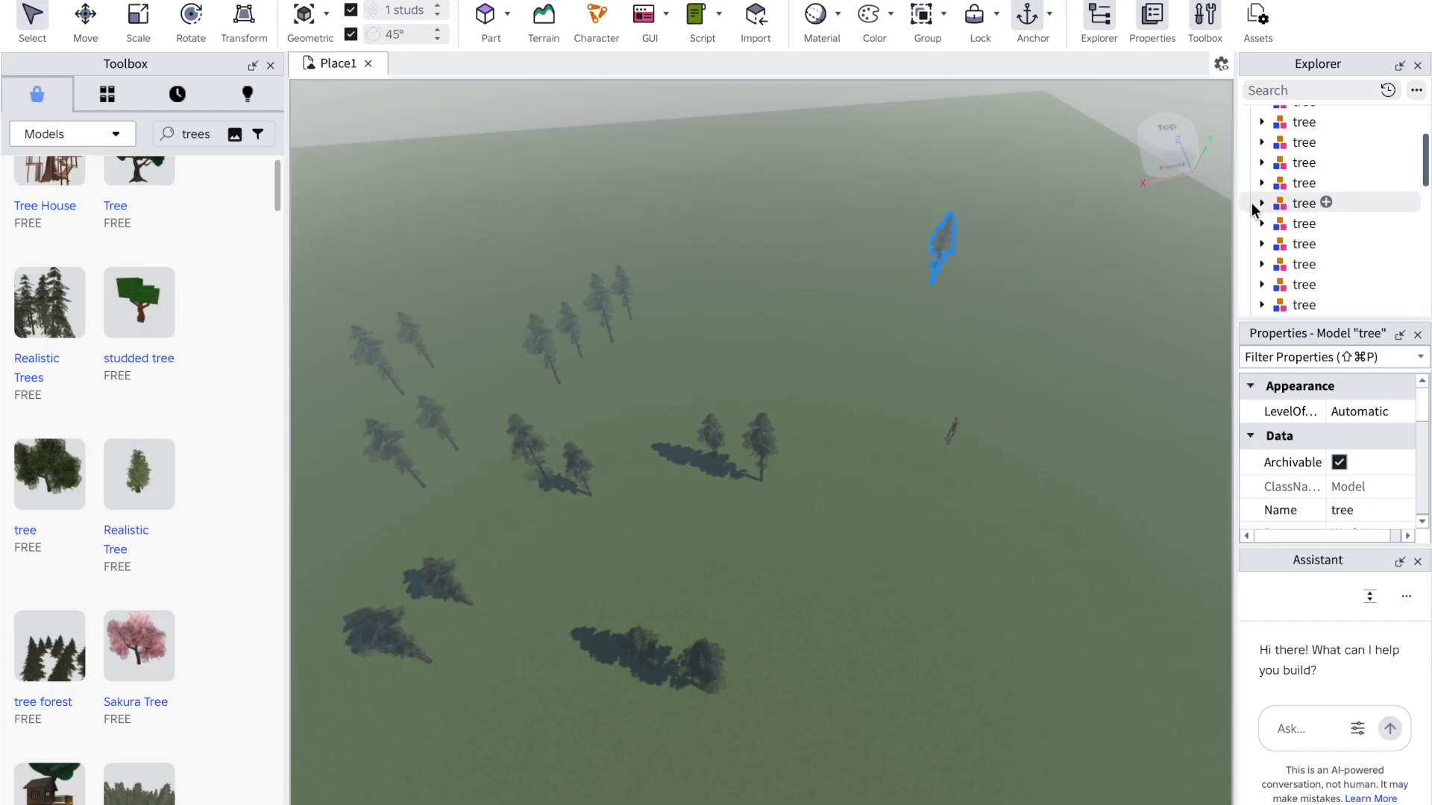
pyautogui.moveTo(932, 247); pyautogui.dragTo(820, 366)
# Step: Shift the middle tree pair slightly nearer, duplicate it twice and move one copy to the far edge of the trees
pyautogui.moveTo(735, 443); pyautogui.dragTo(707, 478)
pyautogui.rightClick(706, 477)
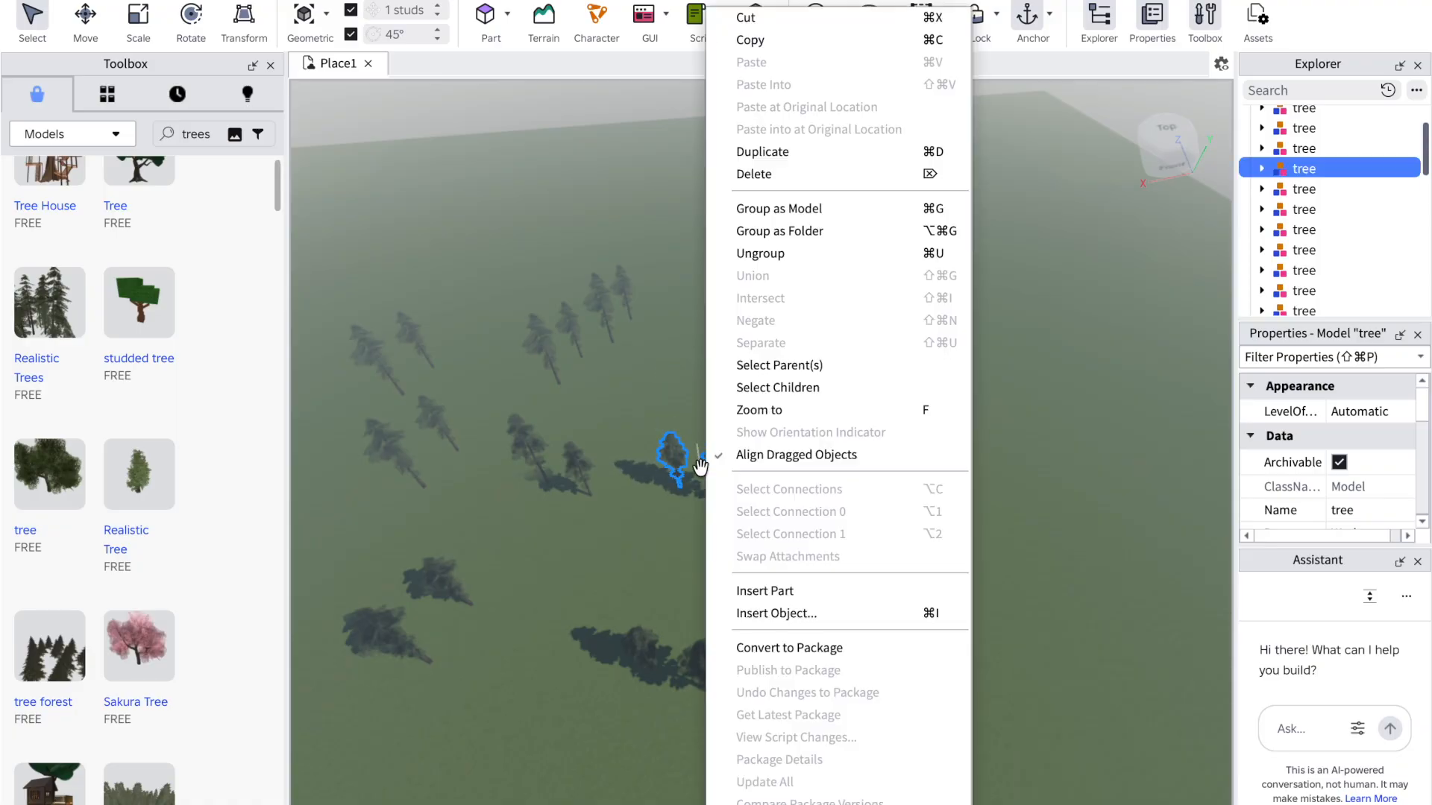
pyautogui.click(771, 154)
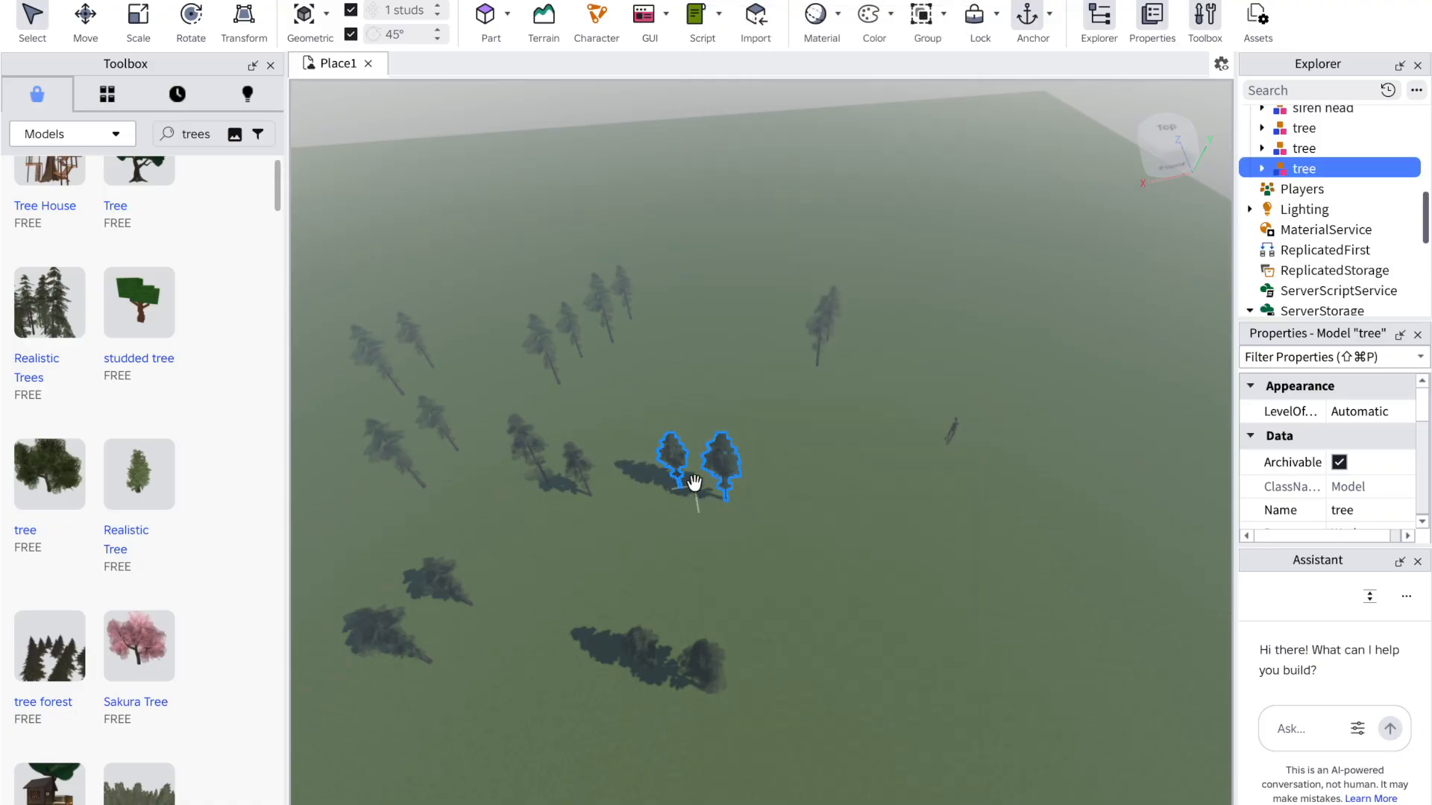
pyautogui.rightClick(732, 441)
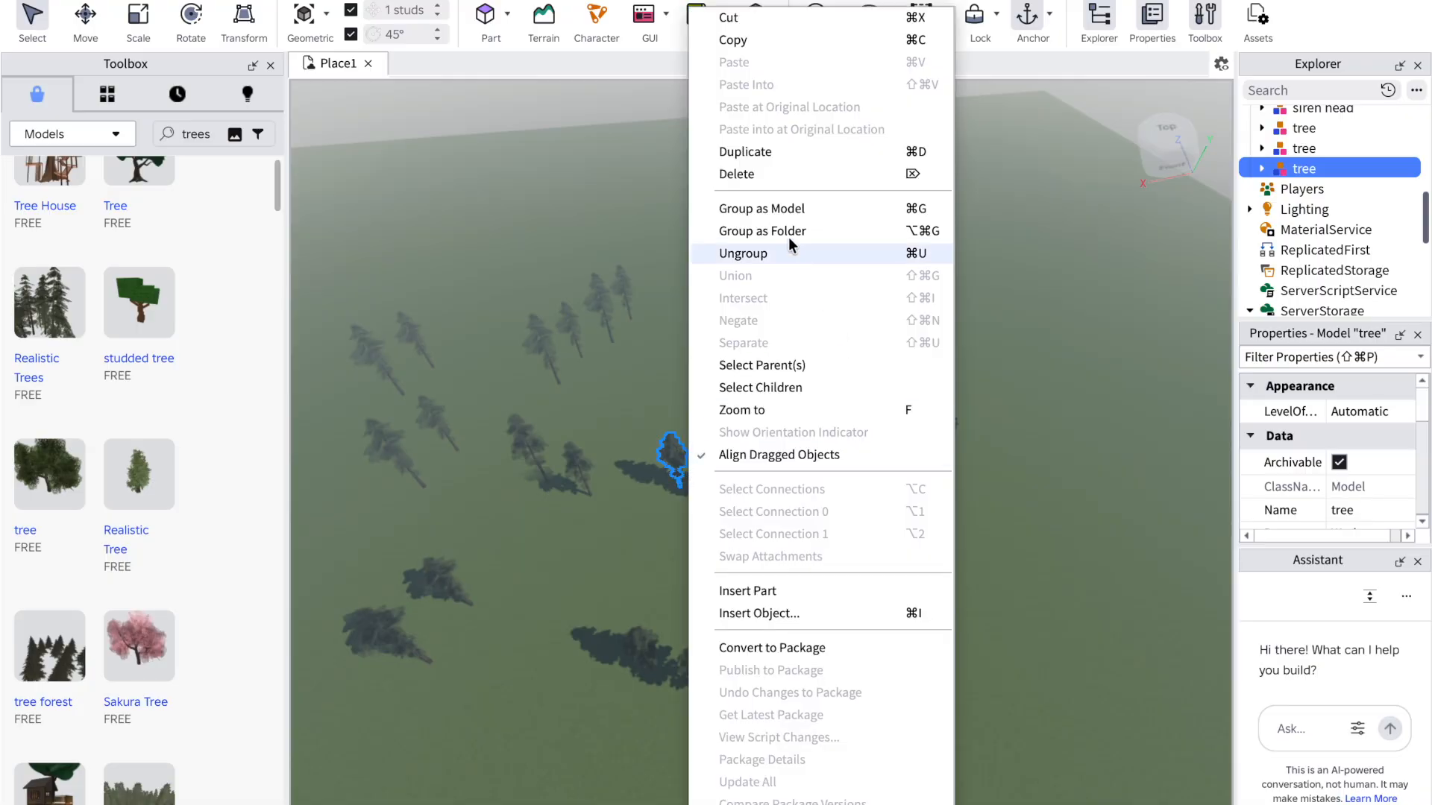
pyautogui.click(746, 153)
pyautogui.moveTo(706, 461); pyautogui.dragTo(738, 239)
# Step: Place another copy of the middle tree pair in front of the Siren Head and nudge the remaining middle pair nearer
pyautogui.click(735, 477)
pyautogui.hotkey('ctrl', 'd')
pyautogui.moveTo(735, 480); pyautogui.dragTo(958, 534)
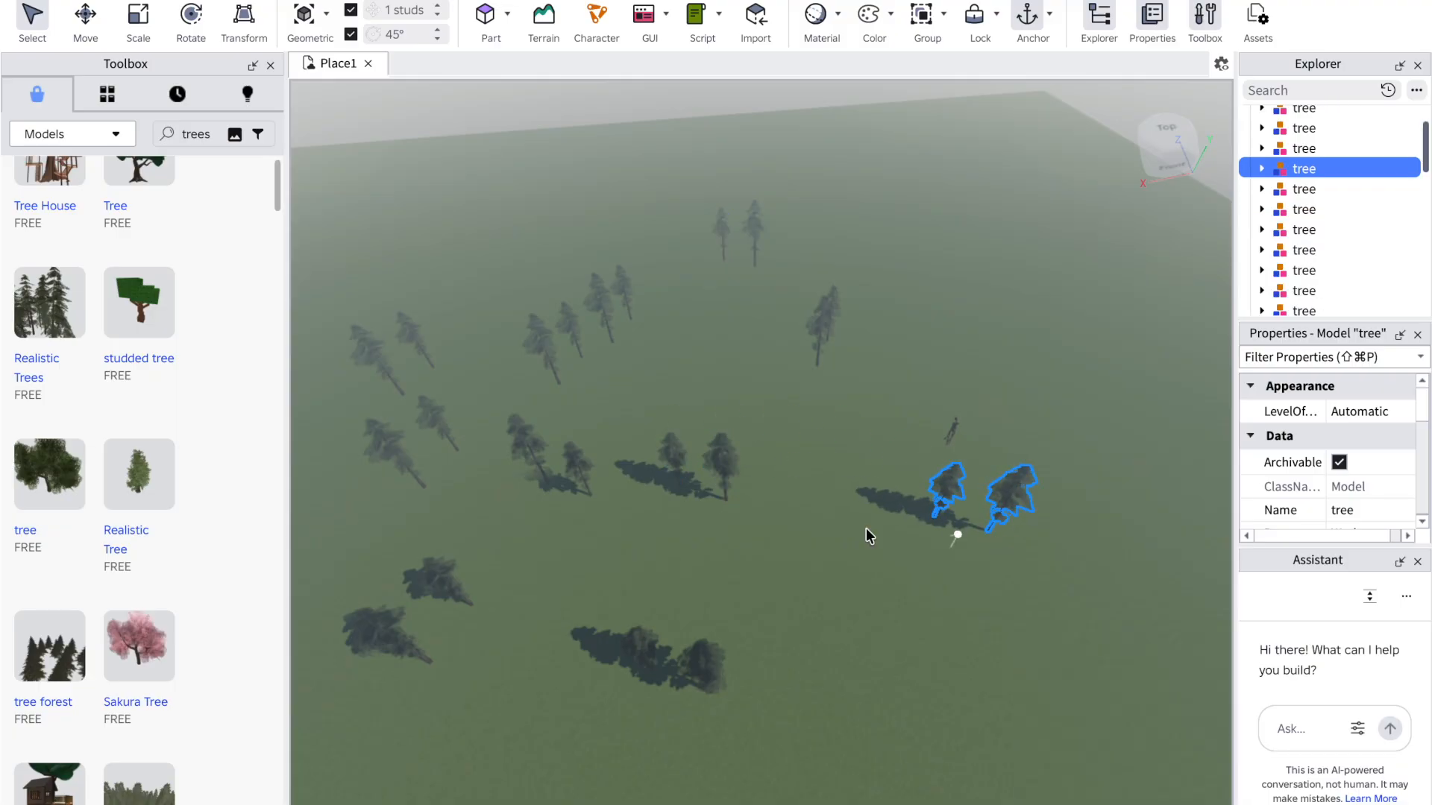
pyautogui.moveTo(692, 478); pyautogui.dragTo(746, 529)
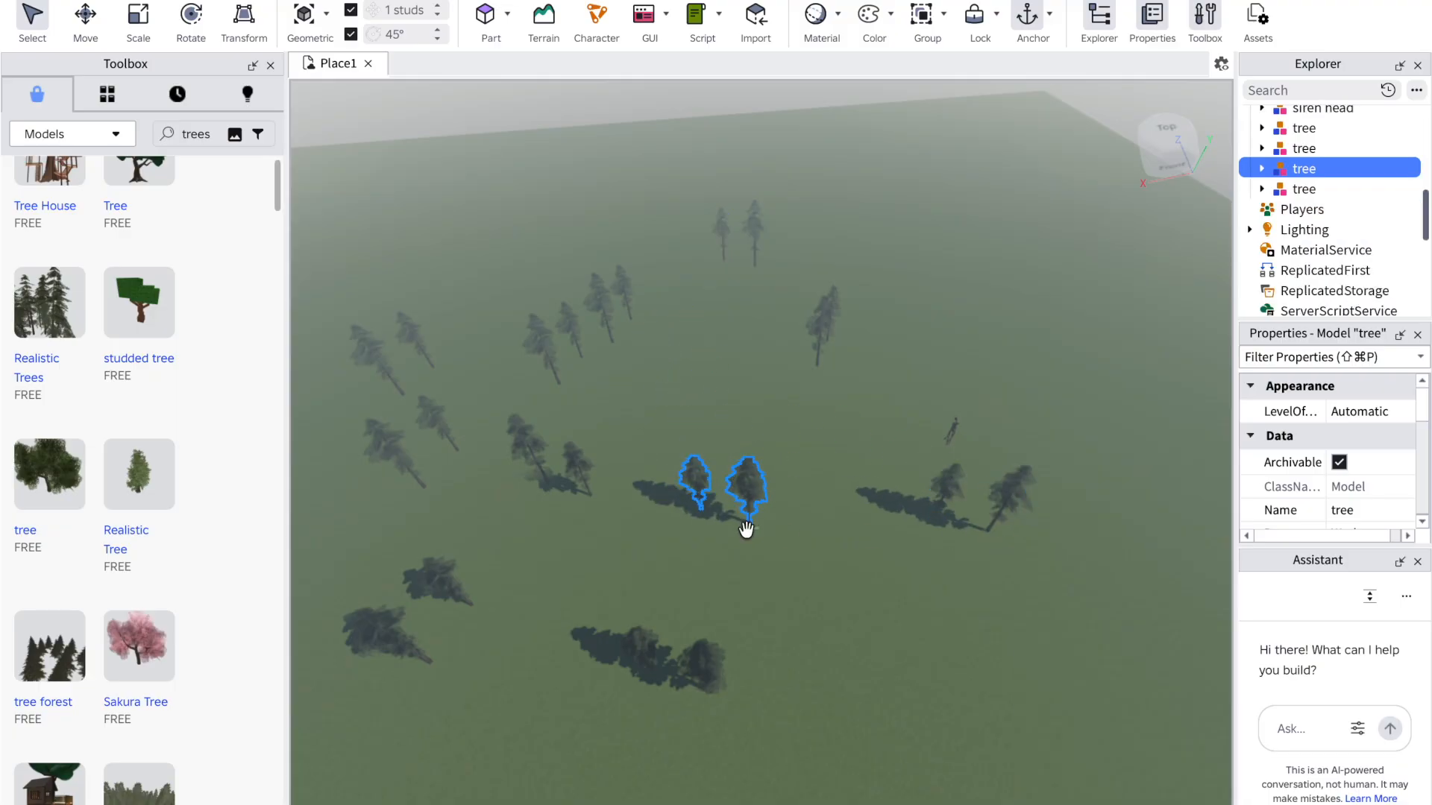
# Step: Duplicate the front middle tree pair twice, leaving the copies in place
pyautogui.moveTo(746, 529); pyautogui.dragTo(746, 530, button='right')
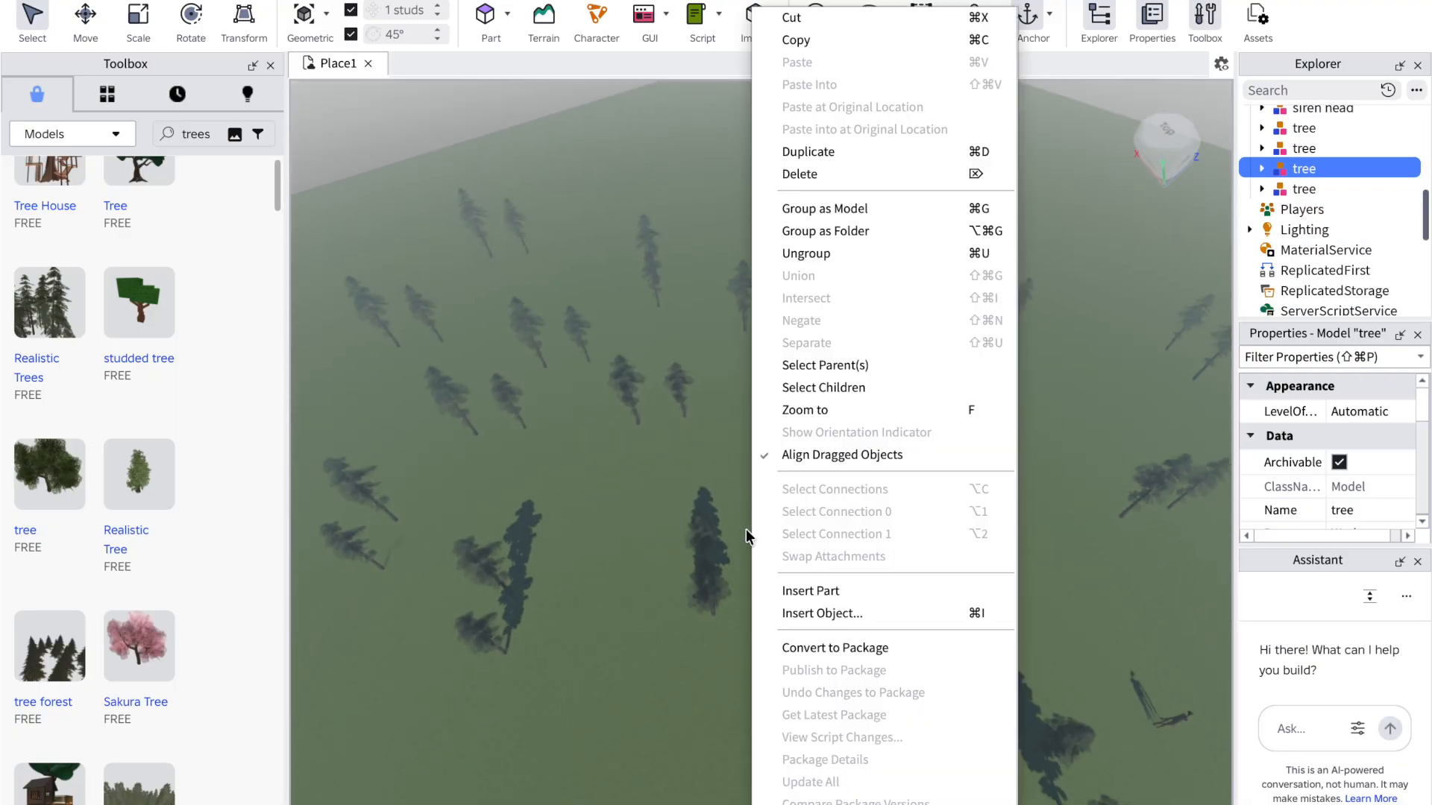
pyautogui.click(666, 573)
pyautogui.click(684, 573)
pyautogui.press('d')
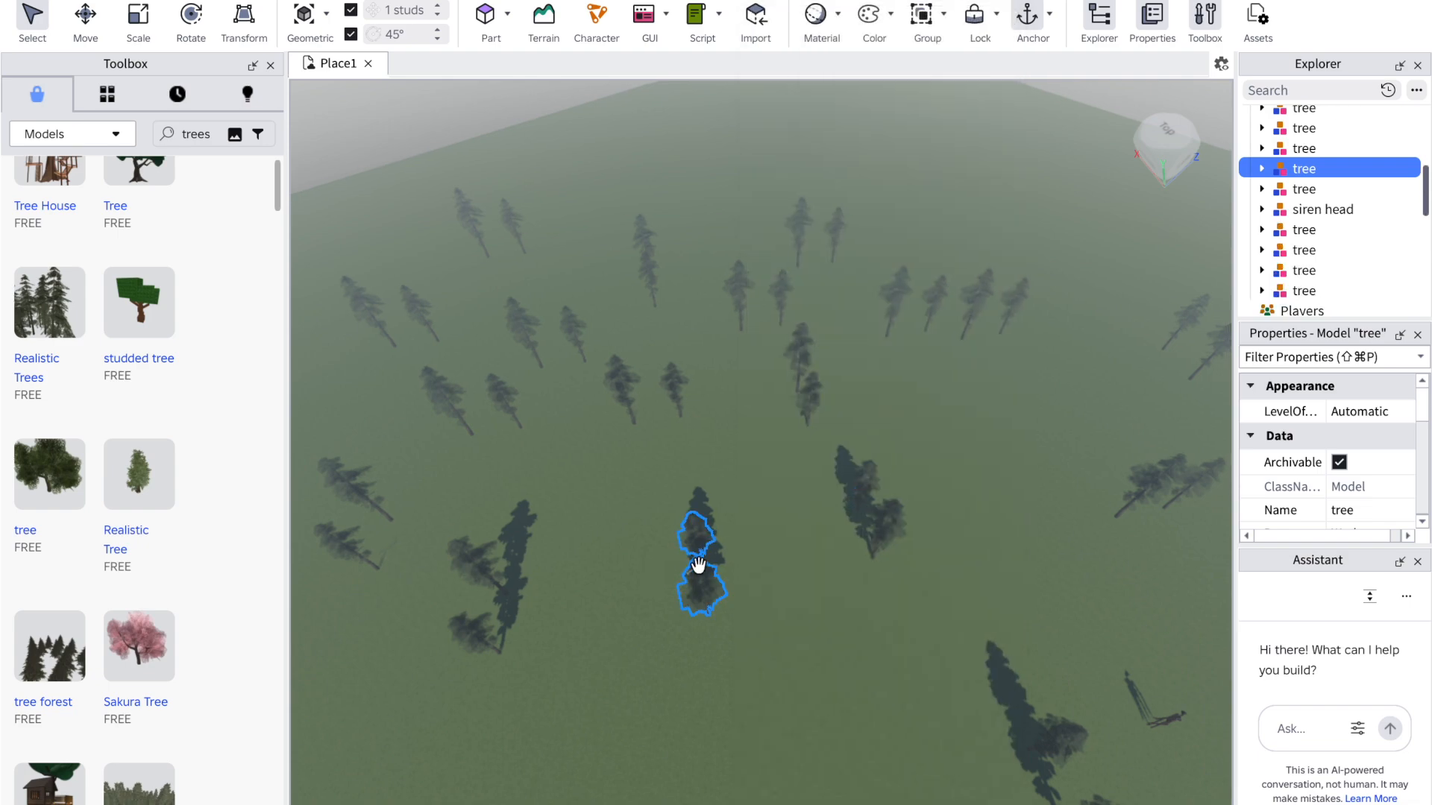
pyautogui.rightClick(699, 563)
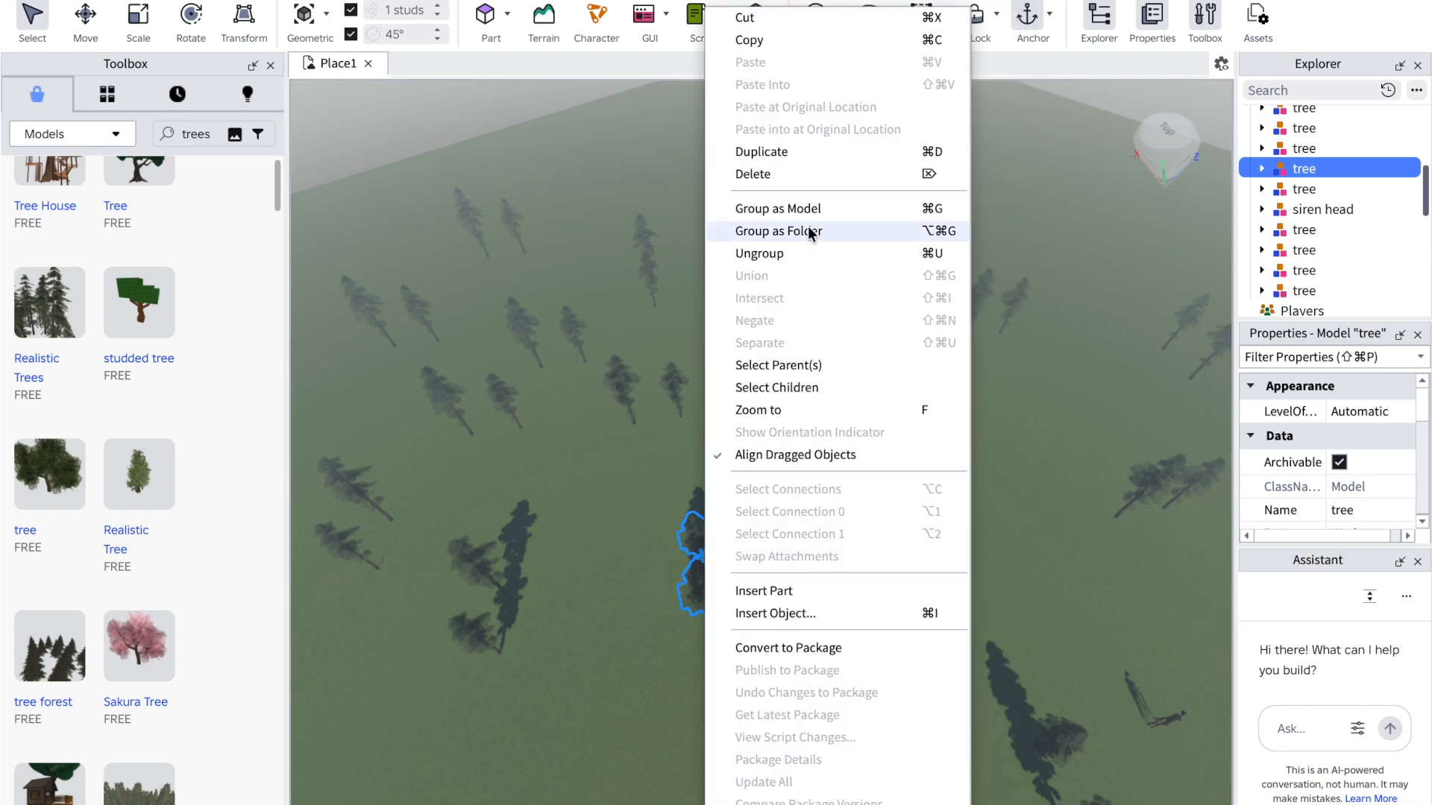
pyautogui.click(748, 153)
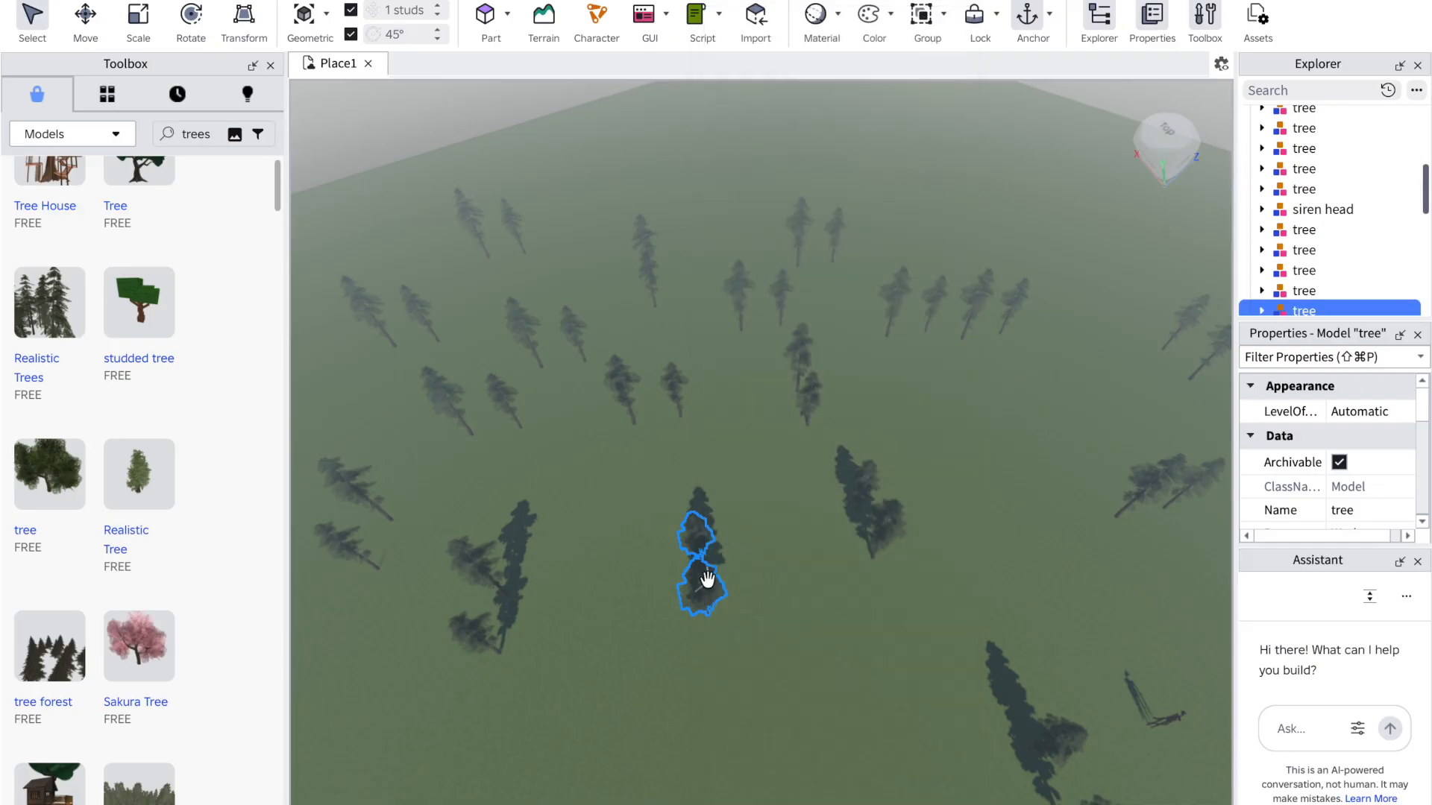
pyautogui.rightClick(684, 552)
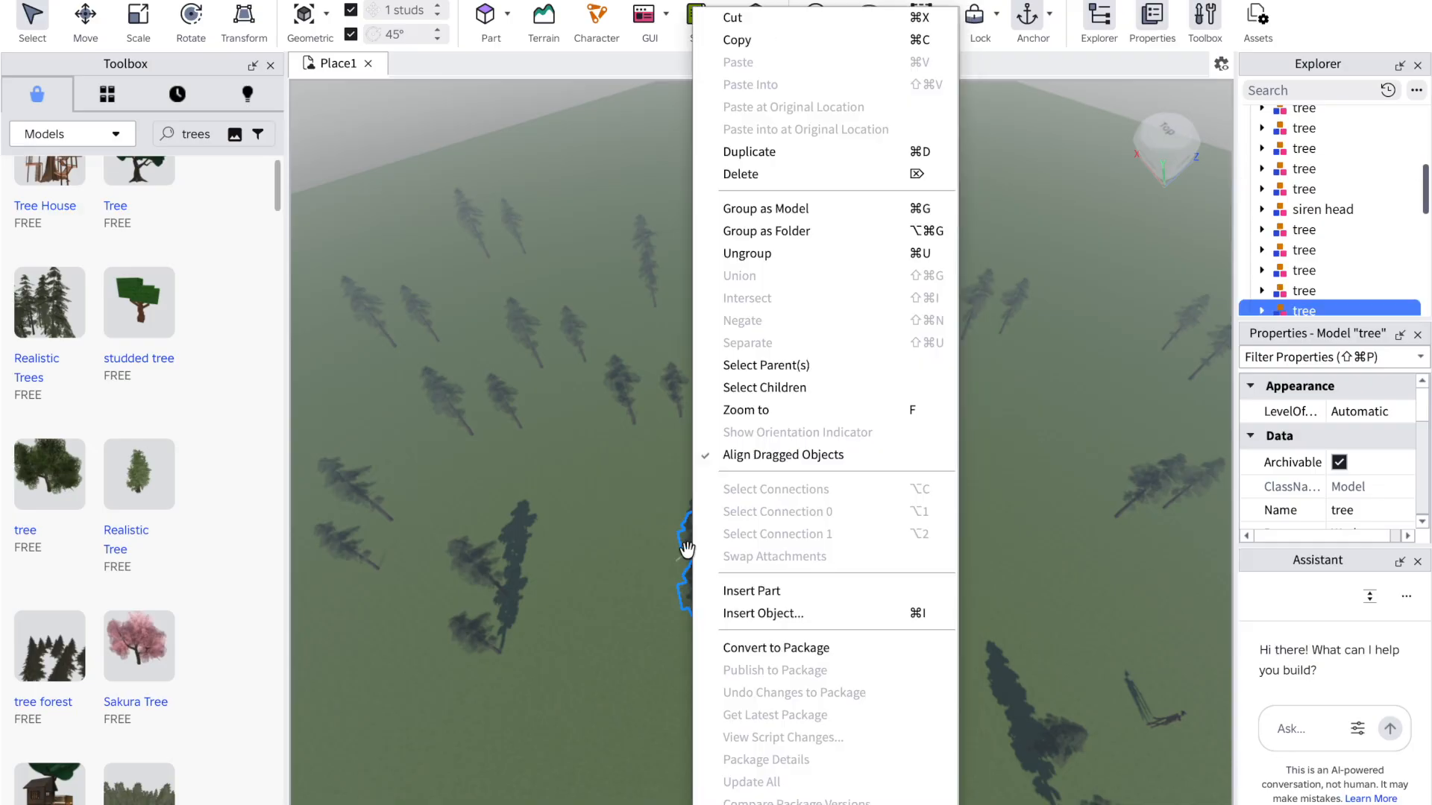
pyautogui.click(751, 152)
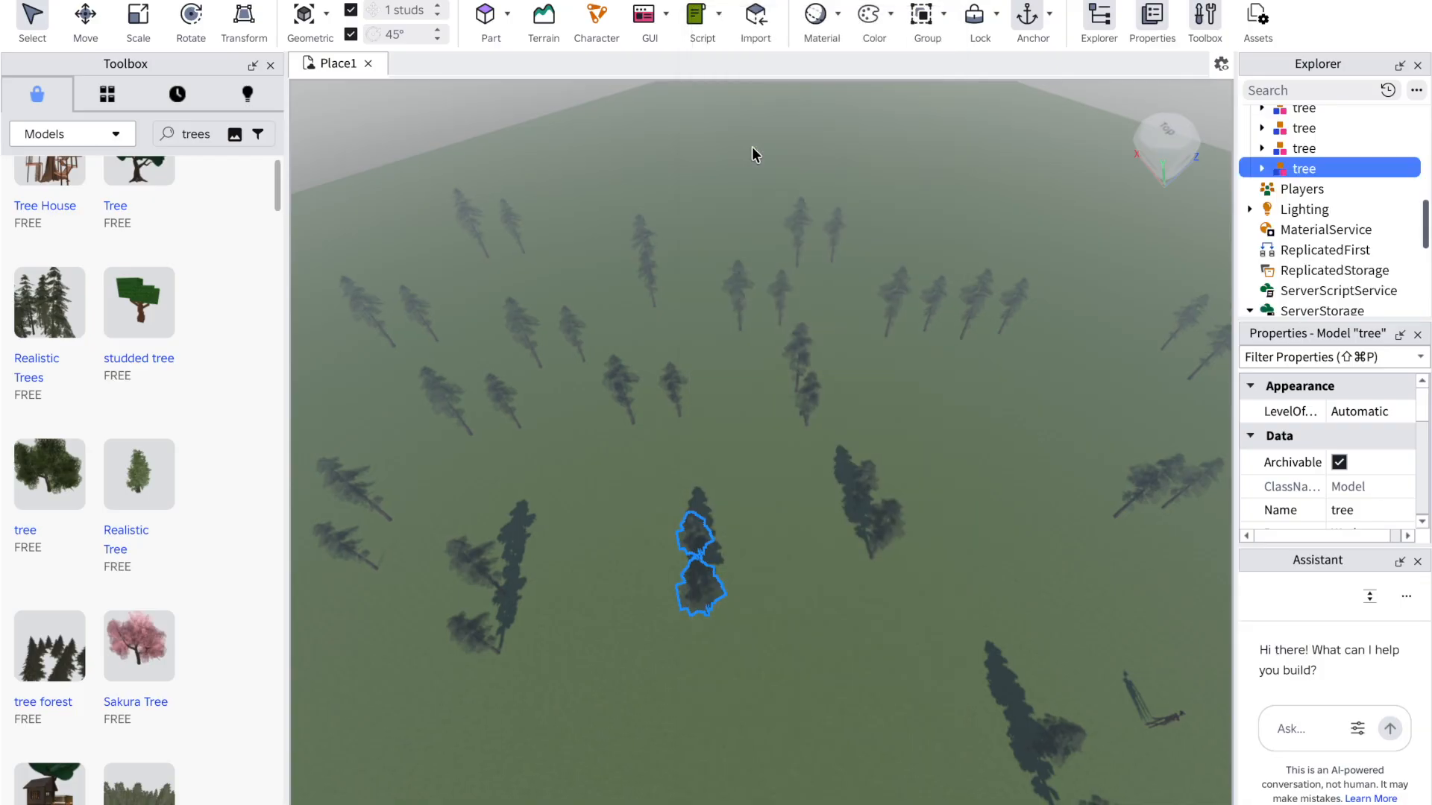
pyautogui.press('d')
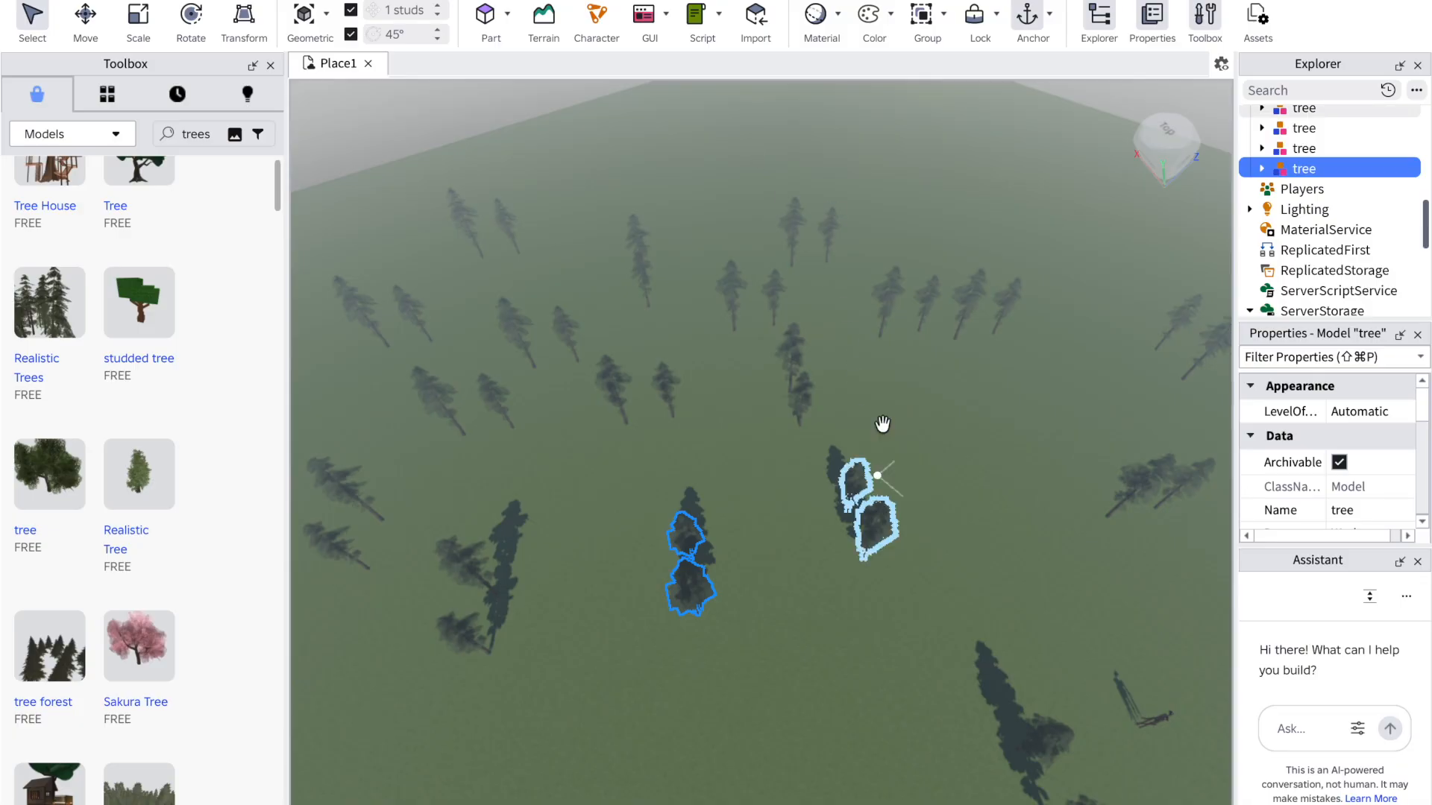
# Step: Duplicate the tree pair right of the far middle repeatedly and spread the copies over the far ground and into the central gap
pyautogui.click(895, 319)
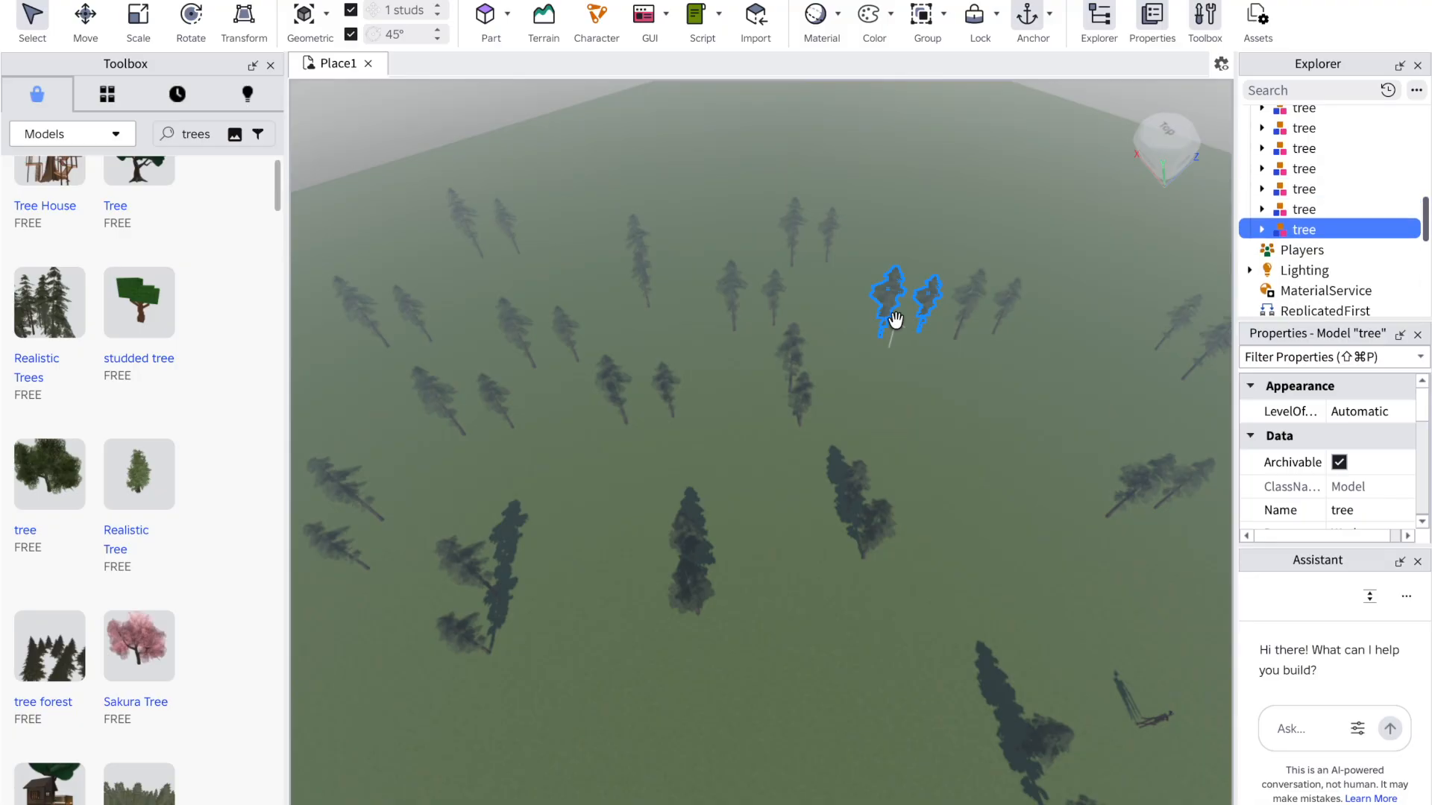
pyautogui.moveTo(898, 312); pyautogui.dragTo(904, 144)
pyautogui.moveTo(906, 302); pyautogui.dragTo(779, 217)
pyautogui.moveTo(920, 294); pyautogui.dragTo(762, 441)
pyautogui.moveTo(887, 319); pyautogui.dragTo(619, 175)
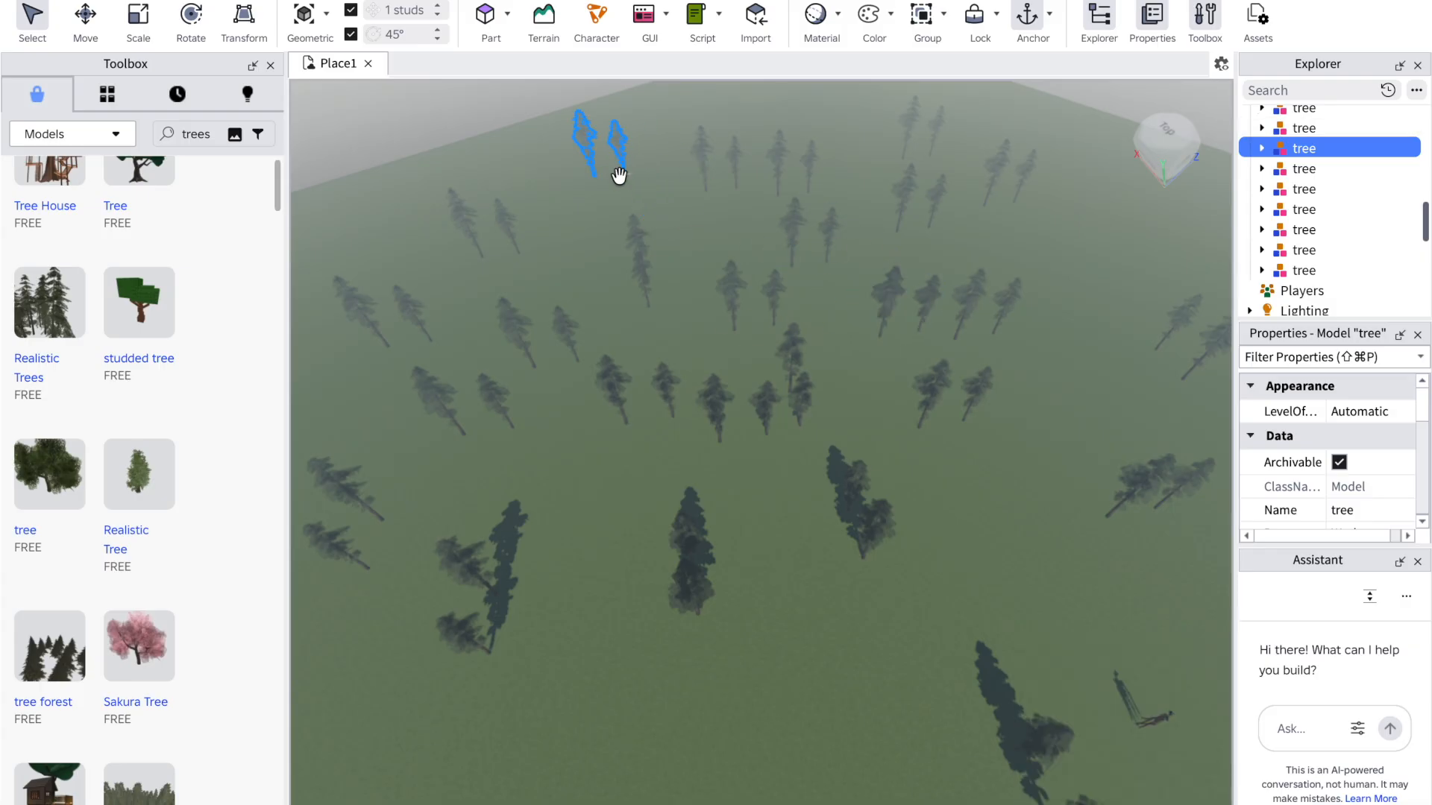
# Step: Place two more copies of the central tree pair in the gaps behind it and move the pair itself slightly nearer
pyautogui.moveTo(618, 175); pyautogui.dragTo(620, 272, button='right')
pyautogui.click(569, 297)
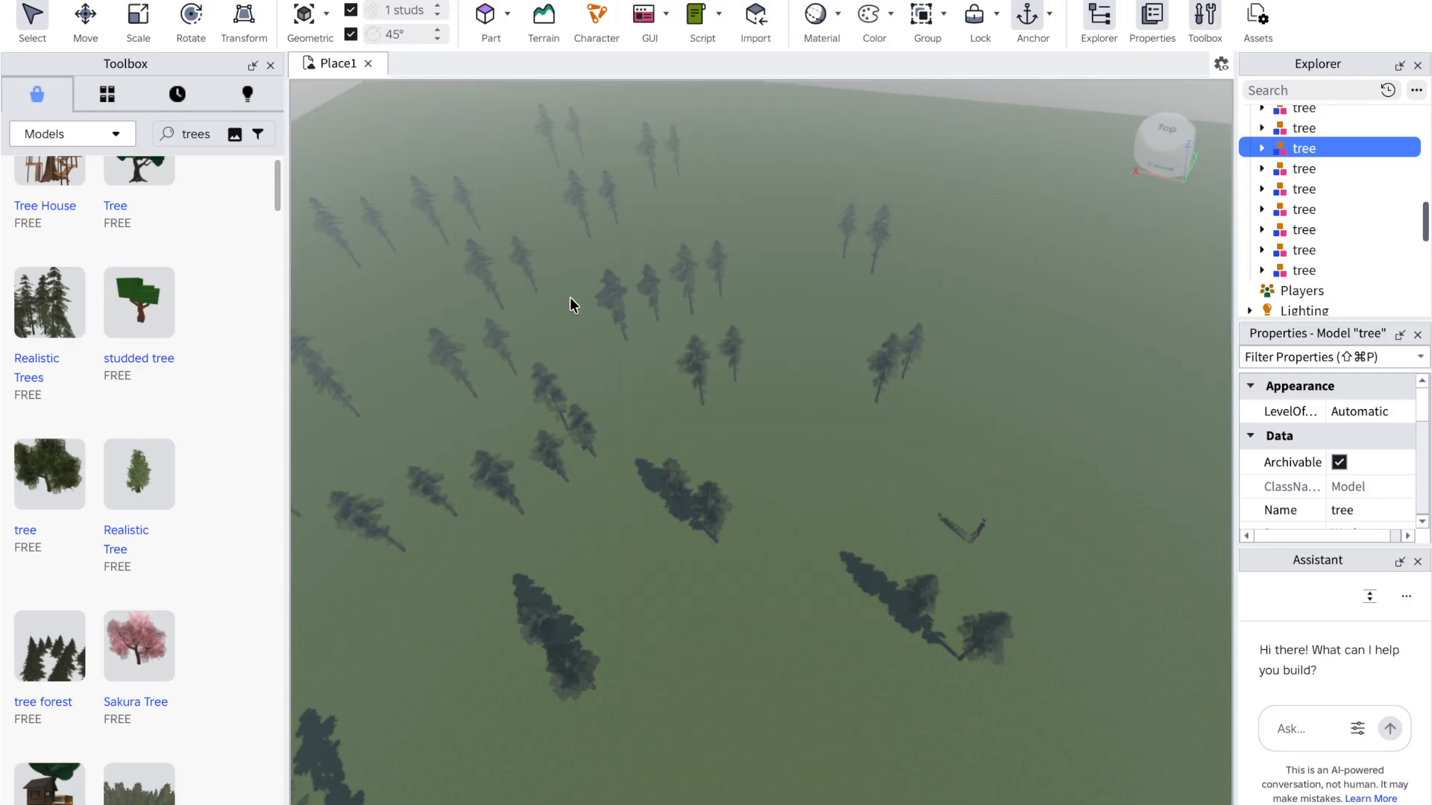
pyautogui.click(597, 297)
pyautogui.moveTo(614, 299); pyautogui.dragTo(789, 176)
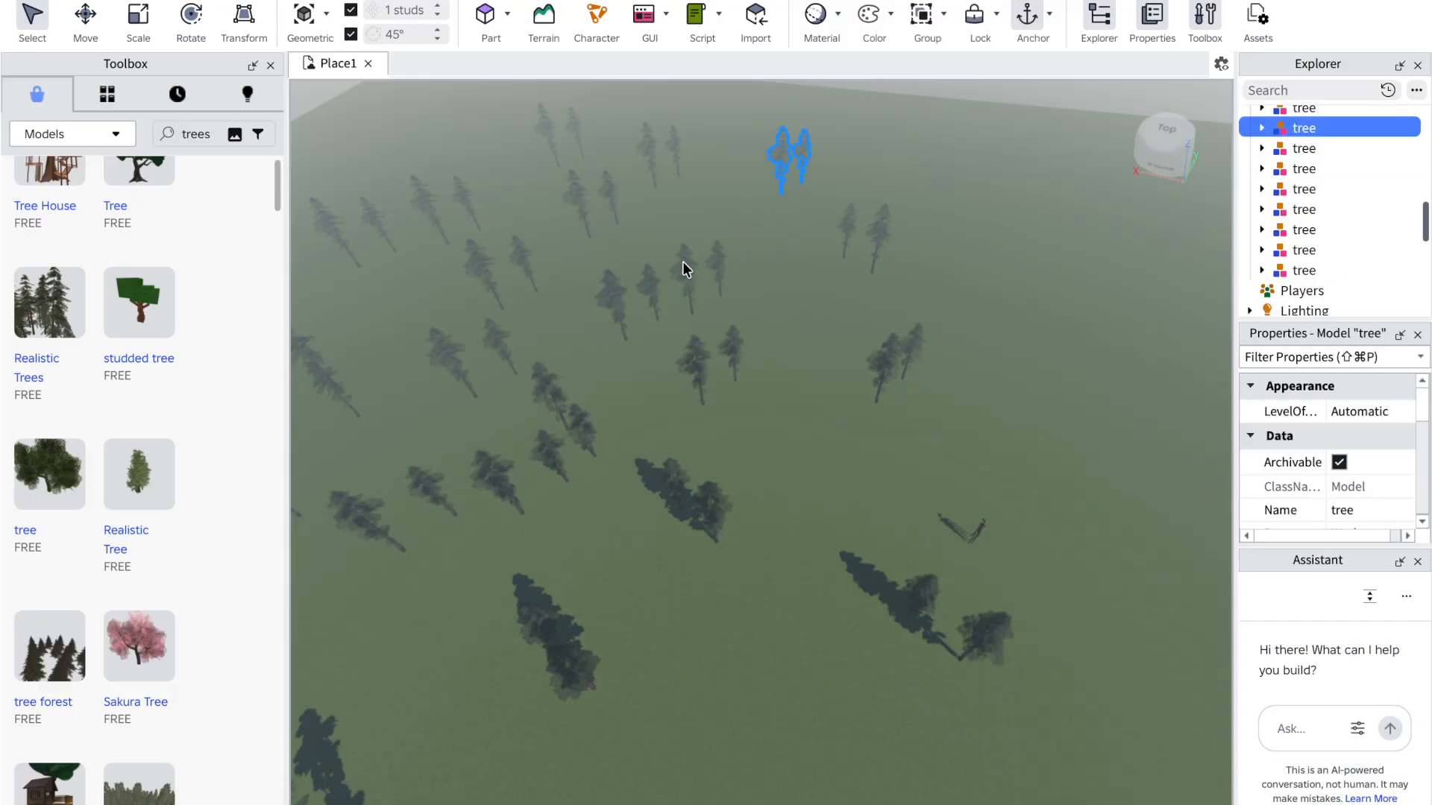
pyautogui.click(607, 314)
pyautogui.moveTo(607, 315); pyautogui.dragTo(760, 272)
pyautogui.moveTo(641, 284); pyautogui.dragTo(638, 326)
# Step: Duplicate the tree pair behind the Siren Head, placing one copy close to it and another on the far right ground
pyautogui.click(888, 352)
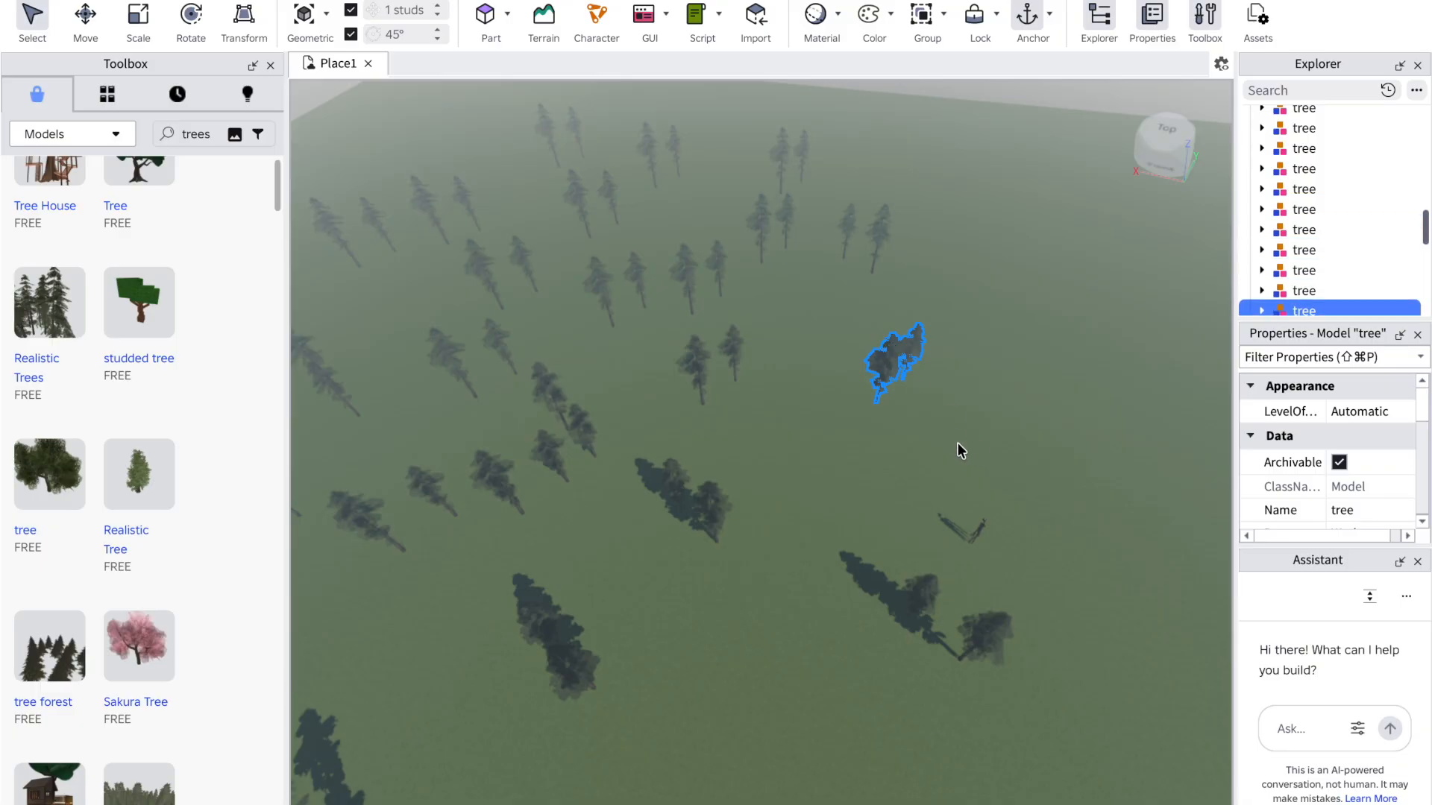
pyautogui.moveTo(892, 358); pyautogui.dragTo(918, 500)
pyautogui.moveTo(890, 371); pyautogui.dragTo(1074, 266)
# Step: Reposition the tree pair left of the Siren Head slightly nearer to even out the spacing
pyautogui.moveTo(1058, 251); pyautogui.dragTo(1061, 252, button='right')
pyautogui.click(656, 458)
pyautogui.moveTo(615, 465); pyautogui.dragTo(642, 422)
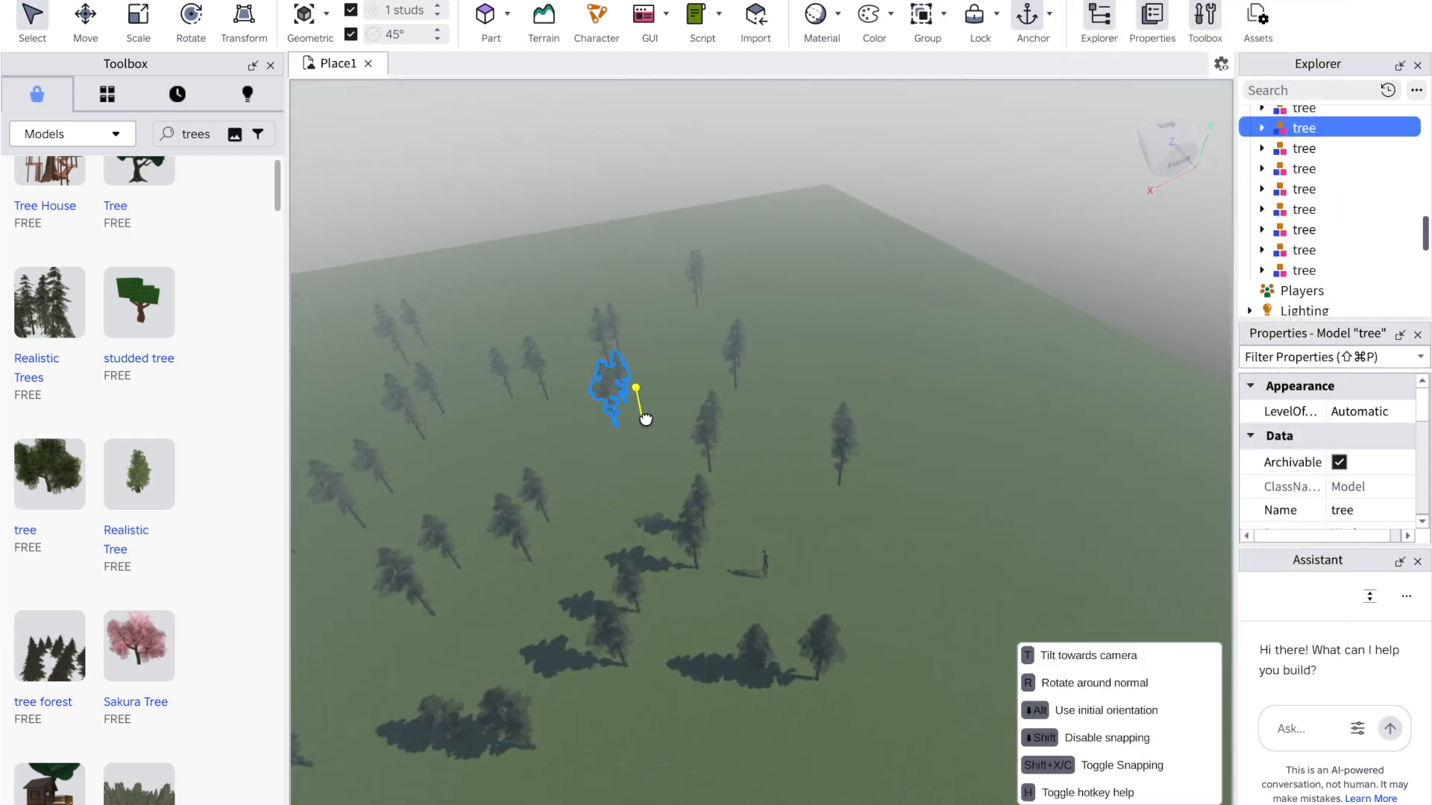
pyautogui.moveTo(639, 486); pyautogui.dragTo(649, 494)
# Step: Spread copies of the lone tree pair behind the Siren Head over the surrounding empty ground and adjust one neighbouring pair's position
pyautogui.click(854, 446)
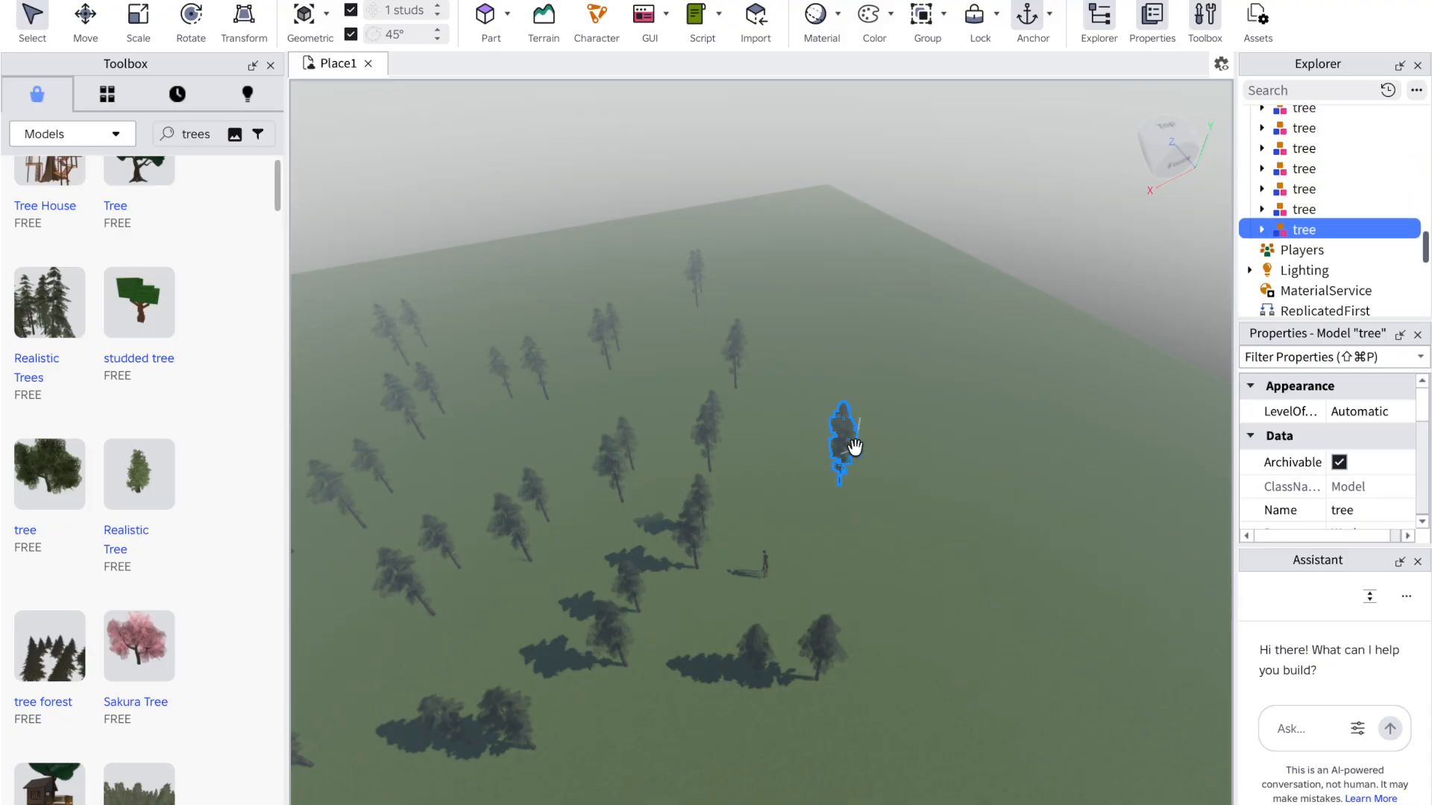
pyautogui.moveTo(848, 458); pyautogui.dragTo(798, 343)
pyautogui.moveTo(850, 436); pyautogui.dragTo(1017, 443)
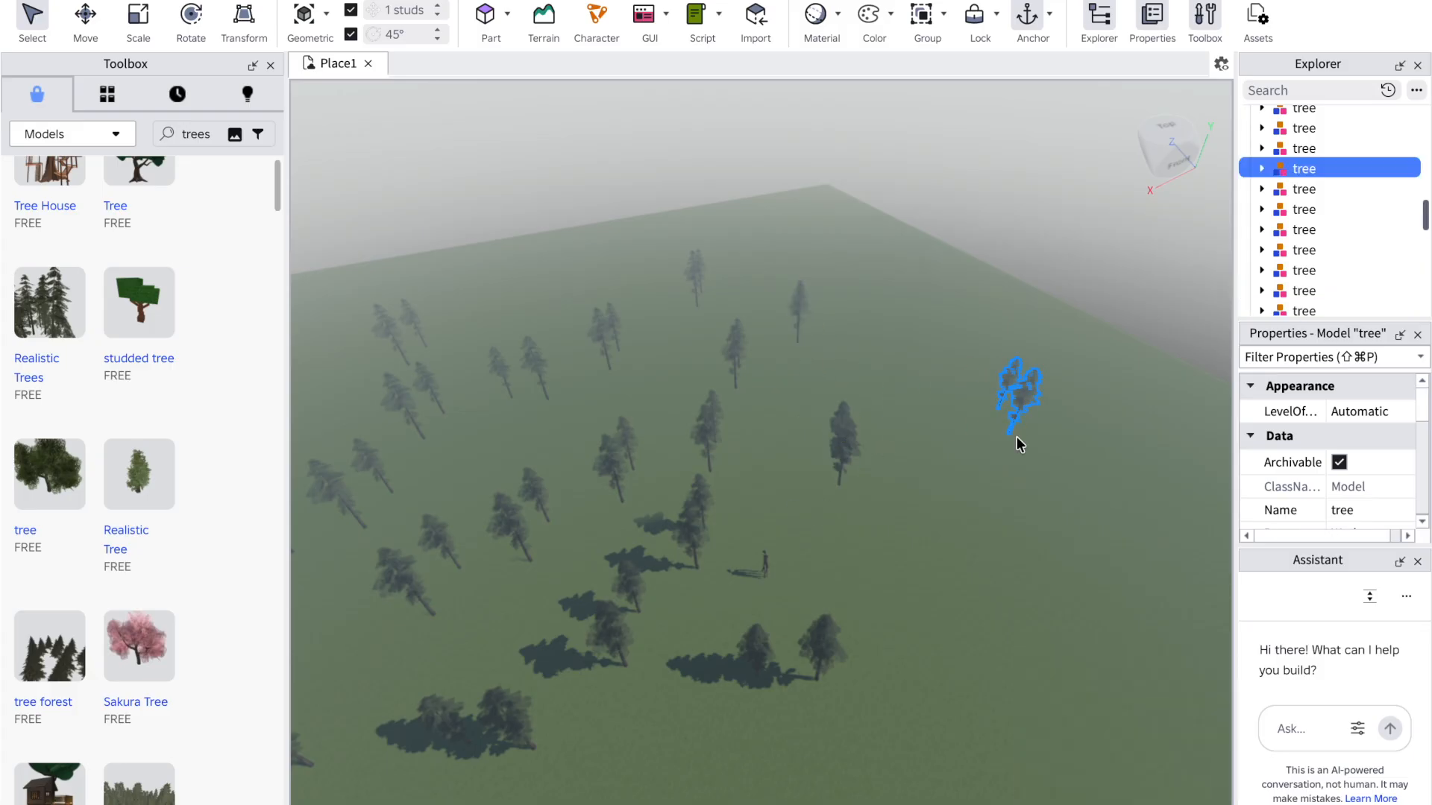
pyautogui.moveTo(834, 423); pyautogui.dragTo(895, 373)
pyautogui.moveTo(838, 451); pyautogui.dragTo(773, 537)
pyautogui.click(835, 443)
pyautogui.moveTo(840, 466); pyautogui.dragTo(842, 469, button='right')
pyautogui.moveTo(402, 432); pyautogui.dragTo(399, 470)
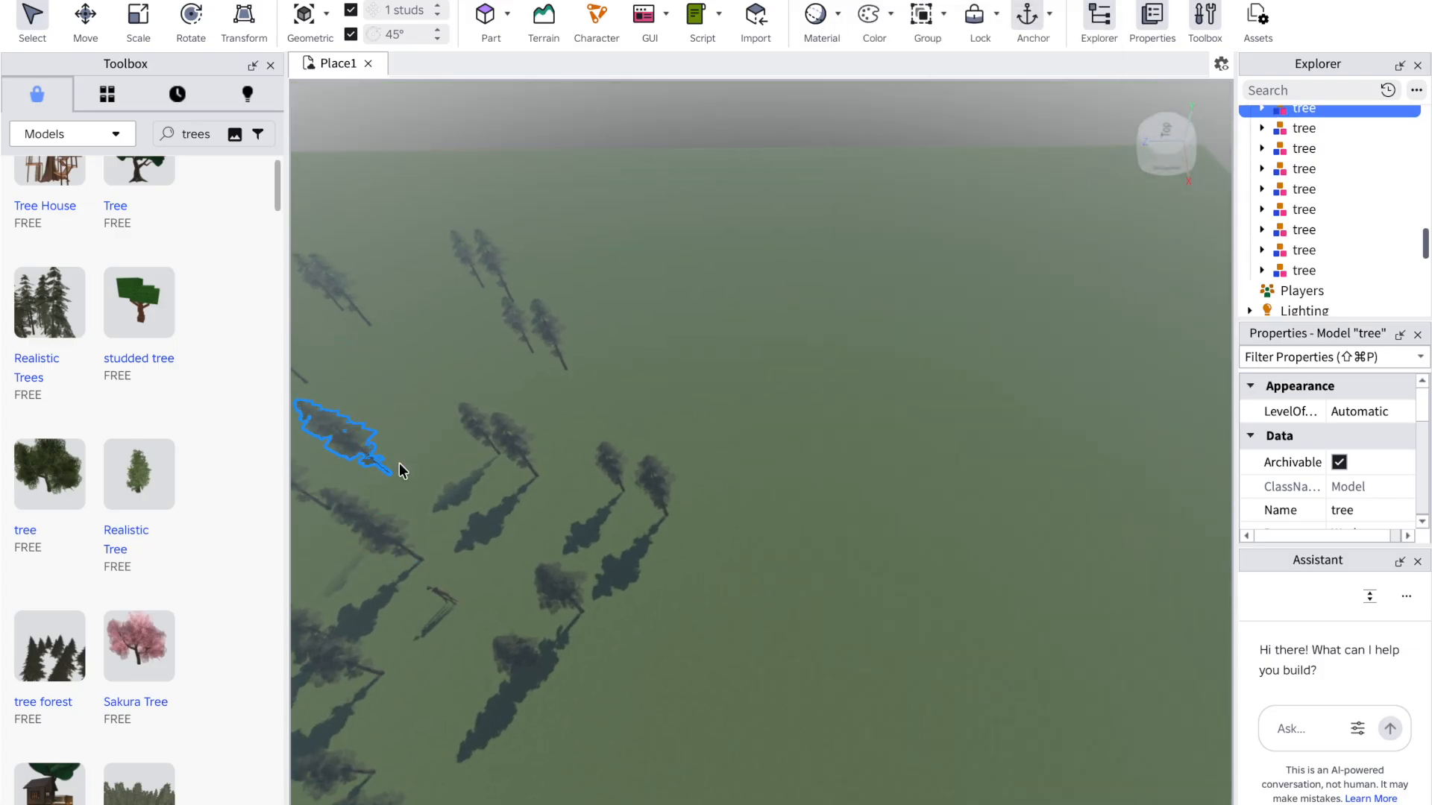
# Step: Duplicate the tree pair in front of the Siren Head repeatedly and spread the copies across the empty right side of the field
pyautogui.moveTo(399, 470); pyautogui.dragTo(400, 463, button='right')
pyautogui.click(396, 446)
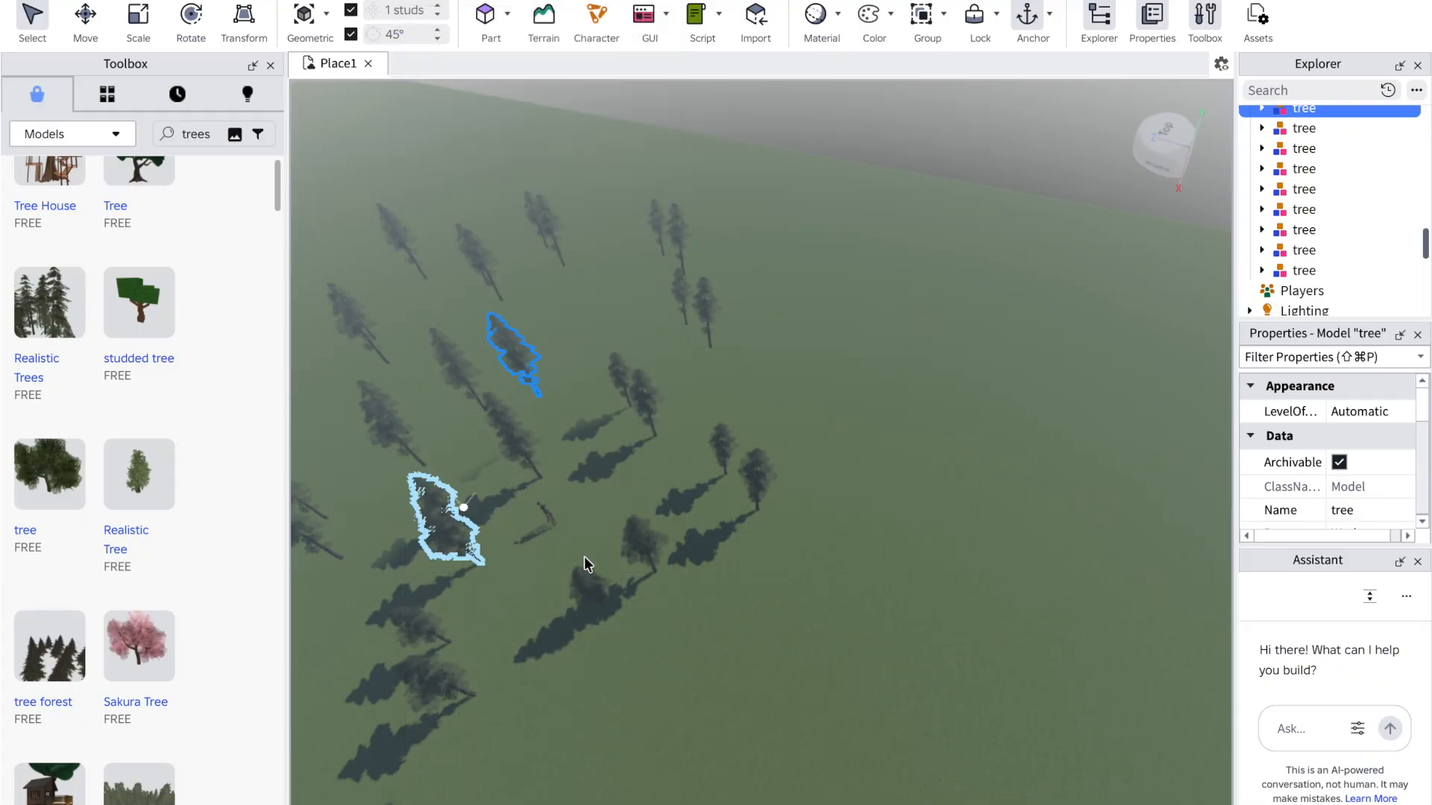
pyautogui.click(643, 538)
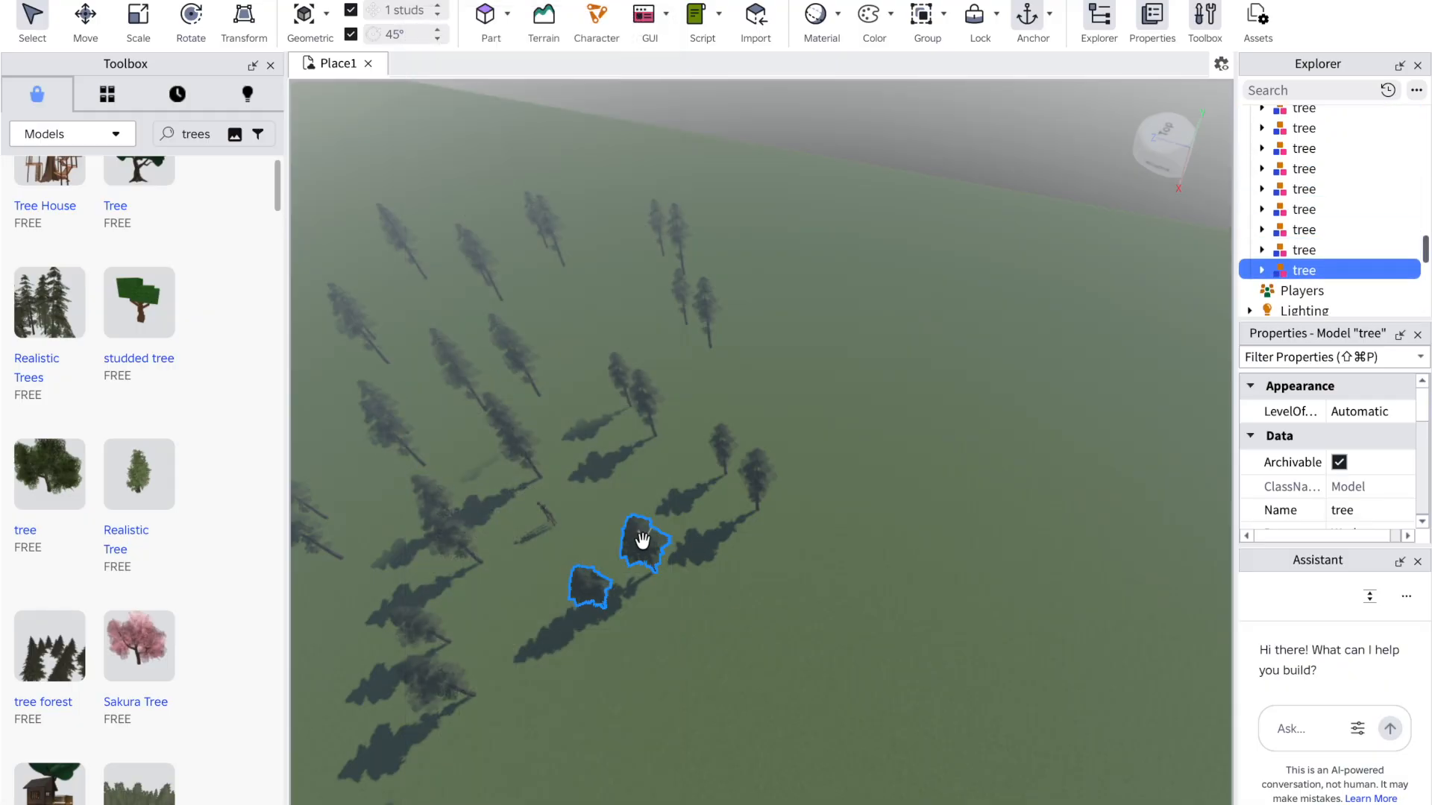
pyautogui.moveTo(641, 546); pyautogui.dragTo(805, 294)
pyautogui.moveTo(608, 579); pyautogui.dragTo(867, 664)
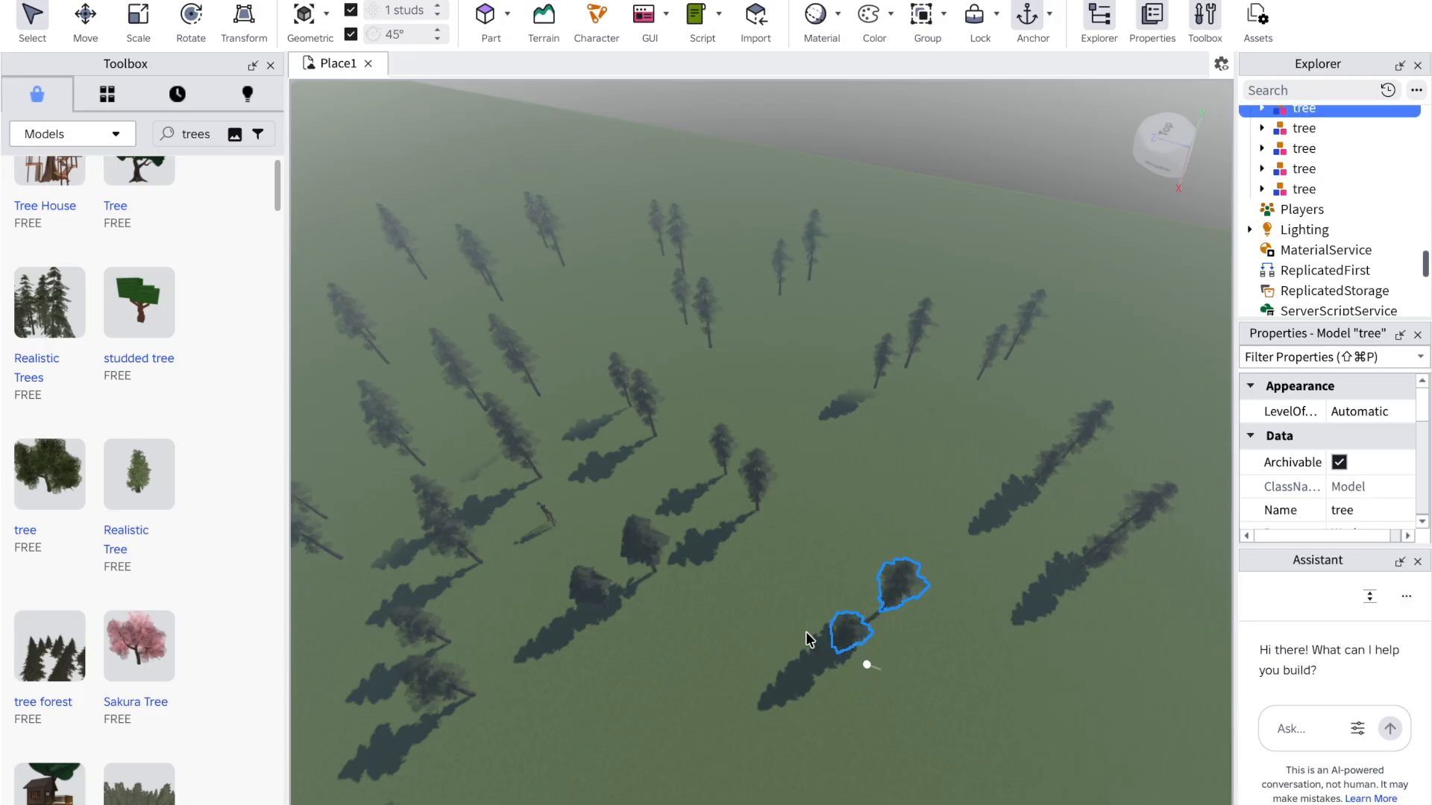
pyautogui.moveTo(640, 557); pyautogui.dragTo(643, 753)
# Step: Distribute further copies of the front tree pair from the near ground out to the far right
pyautogui.moveTo(643, 753); pyautogui.dragTo(643, 753, button='right')
pyautogui.rightClick(642, 753)
pyautogui.click(589, 737)
pyautogui.moveTo(573, 641); pyautogui.dragTo(792, 329)
pyautogui.moveTo(553, 665); pyautogui.dragTo(853, 539)
pyautogui.moveTo(583, 646); pyautogui.dragTo(982, 284)
pyautogui.moveTo(541, 673); pyautogui.dragTo(601, 754)
# Step: Duplicate the tree pair bordering the bare area and place copies at its near left, centre and near middle
pyautogui.click(697, 598)
pyautogui.moveTo(696, 597); pyautogui.dragTo(697, 598, button='right')
pyautogui.rightClick(697, 598)
pyautogui.click(1067, 551)
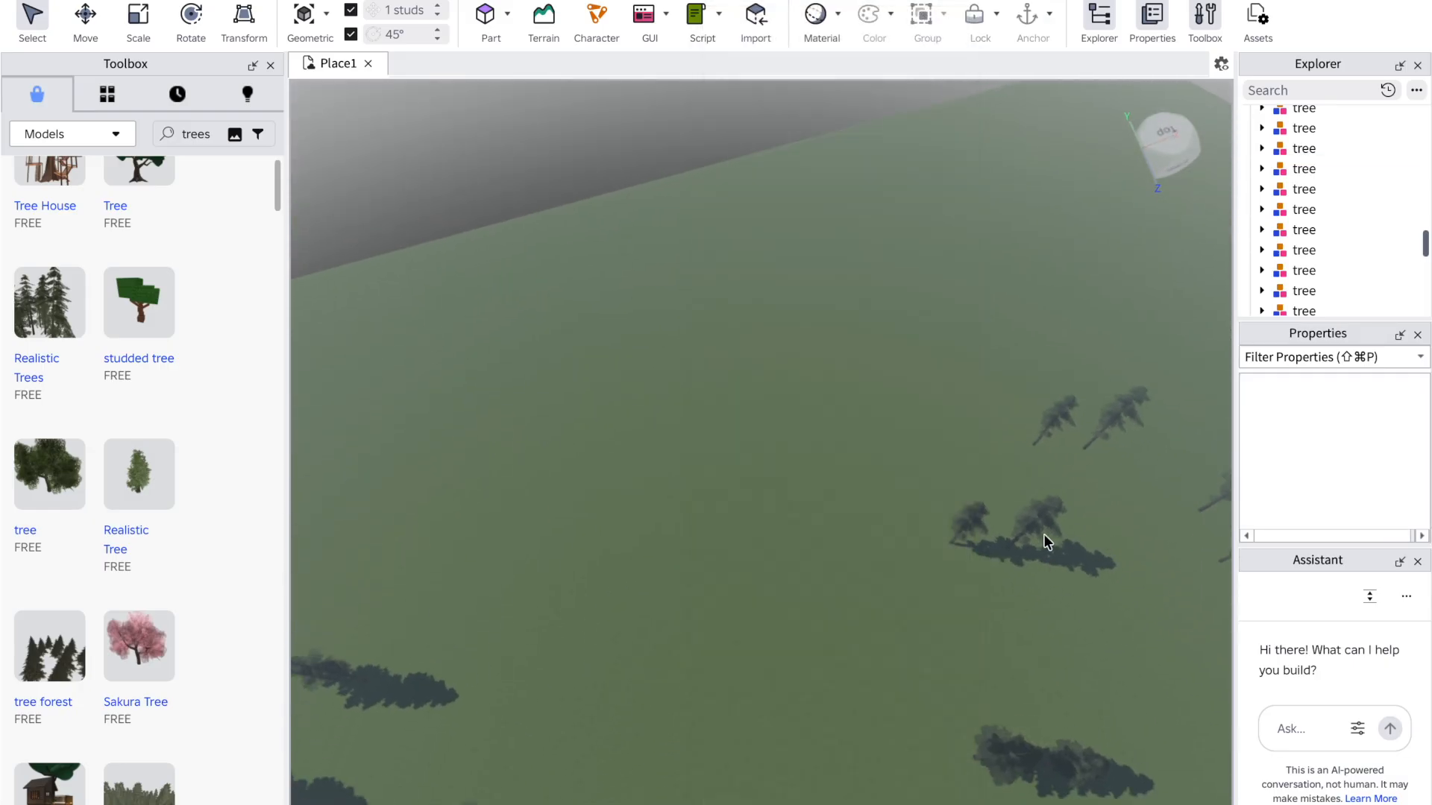
pyautogui.click(1015, 526)
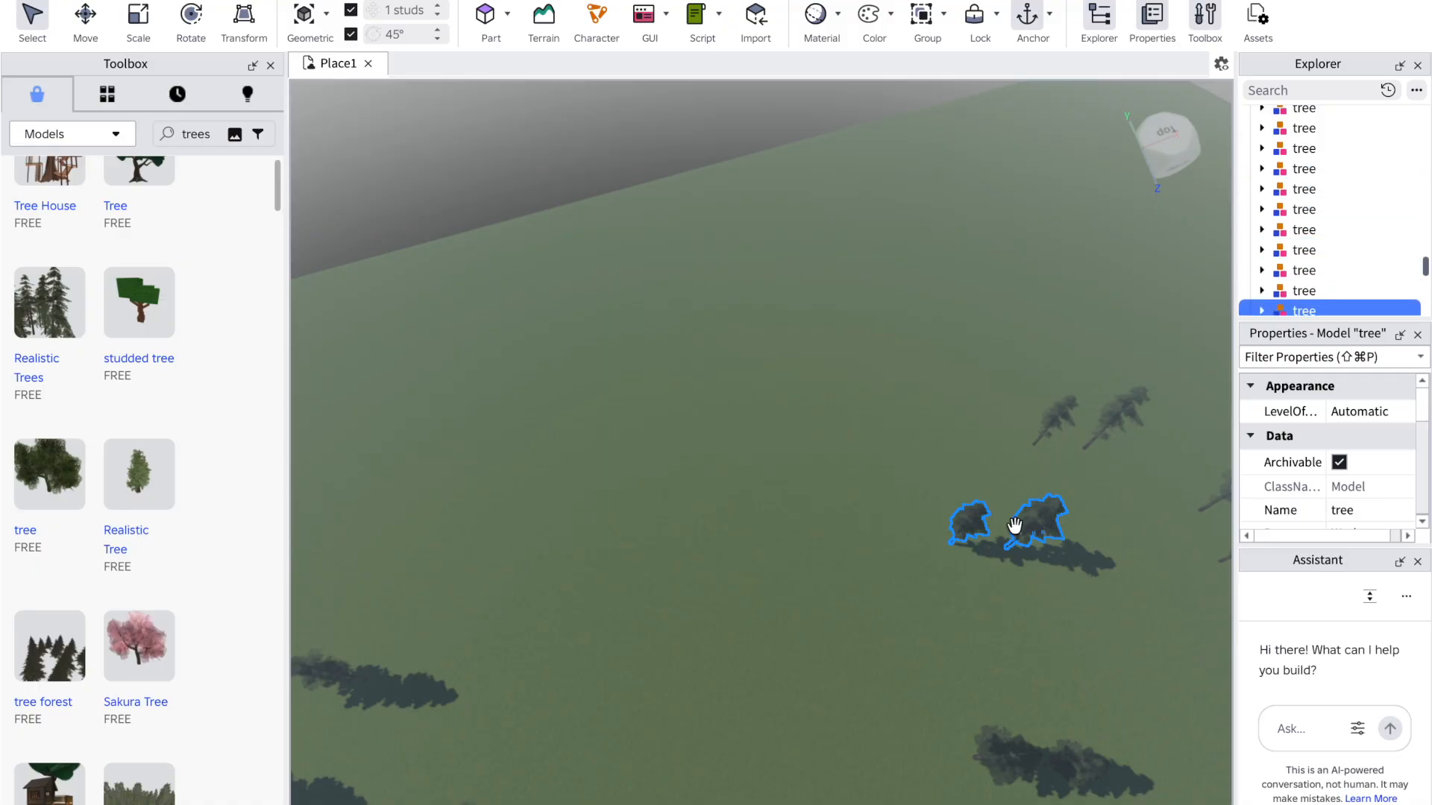
pyautogui.moveTo(1023, 546); pyautogui.dragTo(498, 625)
pyautogui.moveTo(969, 538); pyautogui.dragTo(663, 459)
pyautogui.moveTo(992, 507); pyautogui.dragTo(847, 613)
# Step: Fill the left and far left of the bare area with more copies of the same bordering tree pair
pyautogui.moveTo(1055, 520); pyautogui.dragTo(699, 365)
pyautogui.moveTo(962, 522); pyautogui.dragTo(562, 378)
pyautogui.moveTo(991, 531); pyautogui.dragTo(343, 446)
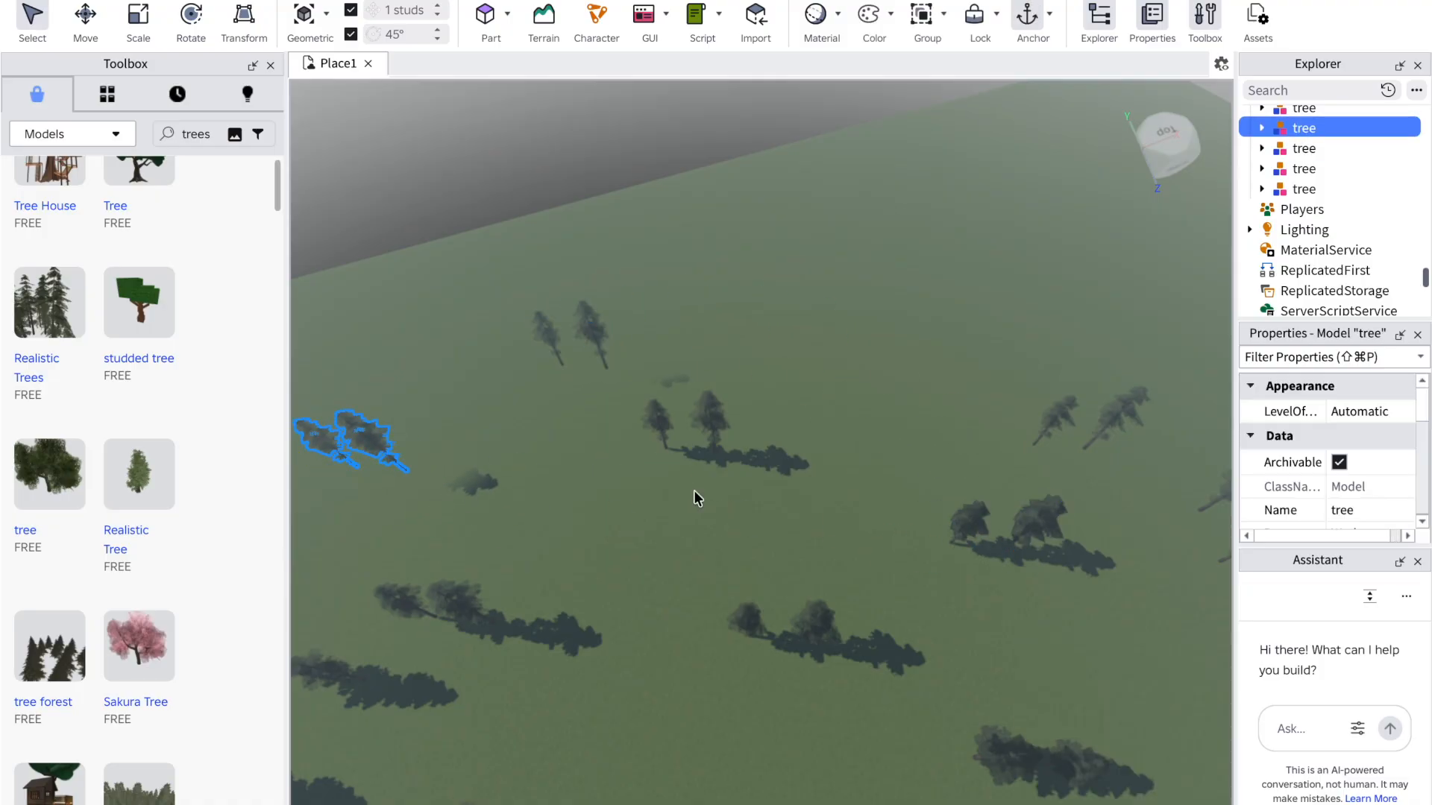
pyautogui.click(1066, 524)
pyautogui.moveTo(970, 519); pyautogui.dragTo(645, 322)
pyautogui.click(1047, 531)
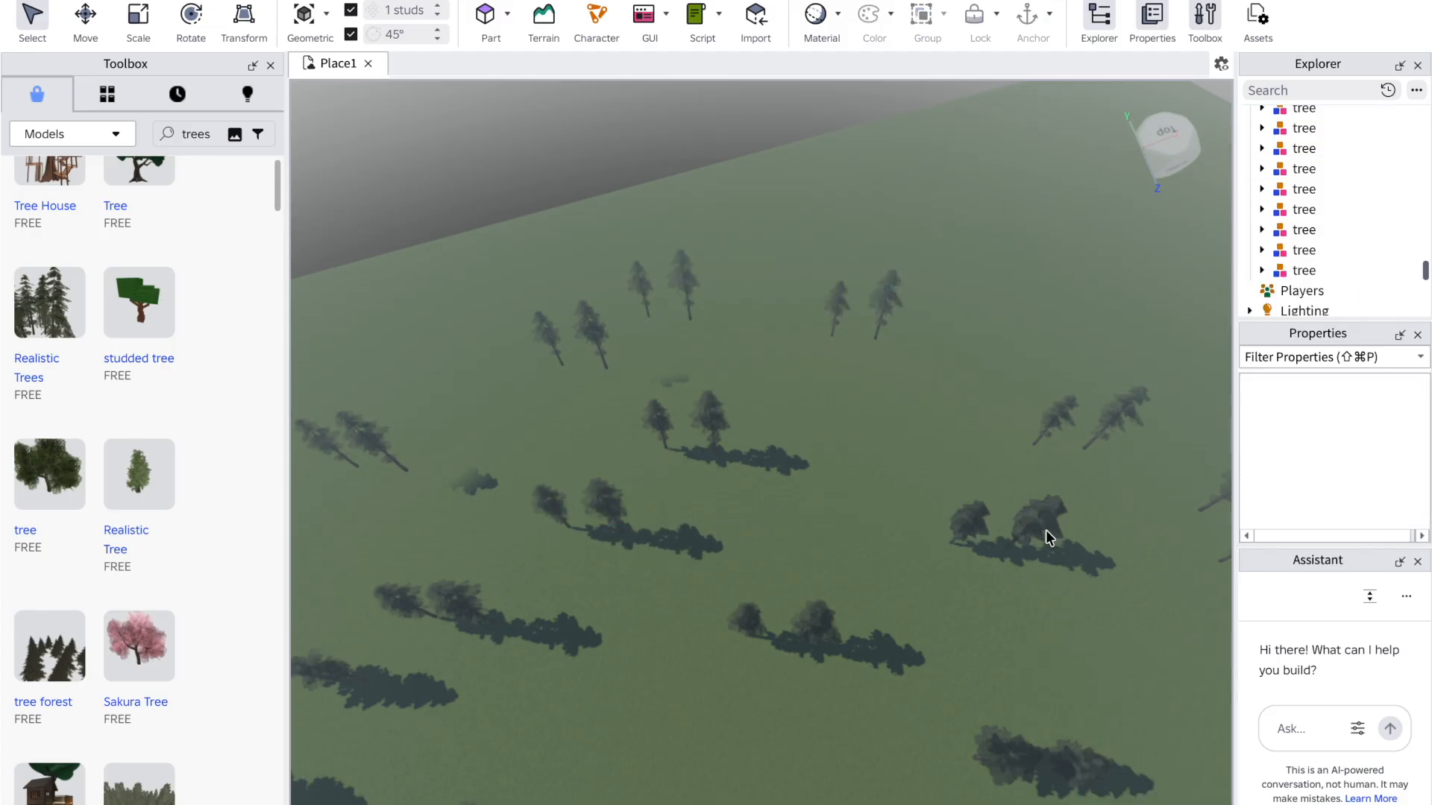
# Step: Place more copies of the bordering tree pair along the far right edge and directly behind it, nudging the nearest copy into position
pyautogui.moveTo(1008, 520); pyautogui.dragTo(981, 202)
pyautogui.moveTo(999, 522); pyautogui.dragTo(834, 261)
pyautogui.moveTo(987, 510); pyautogui.dragTo(850, 425)
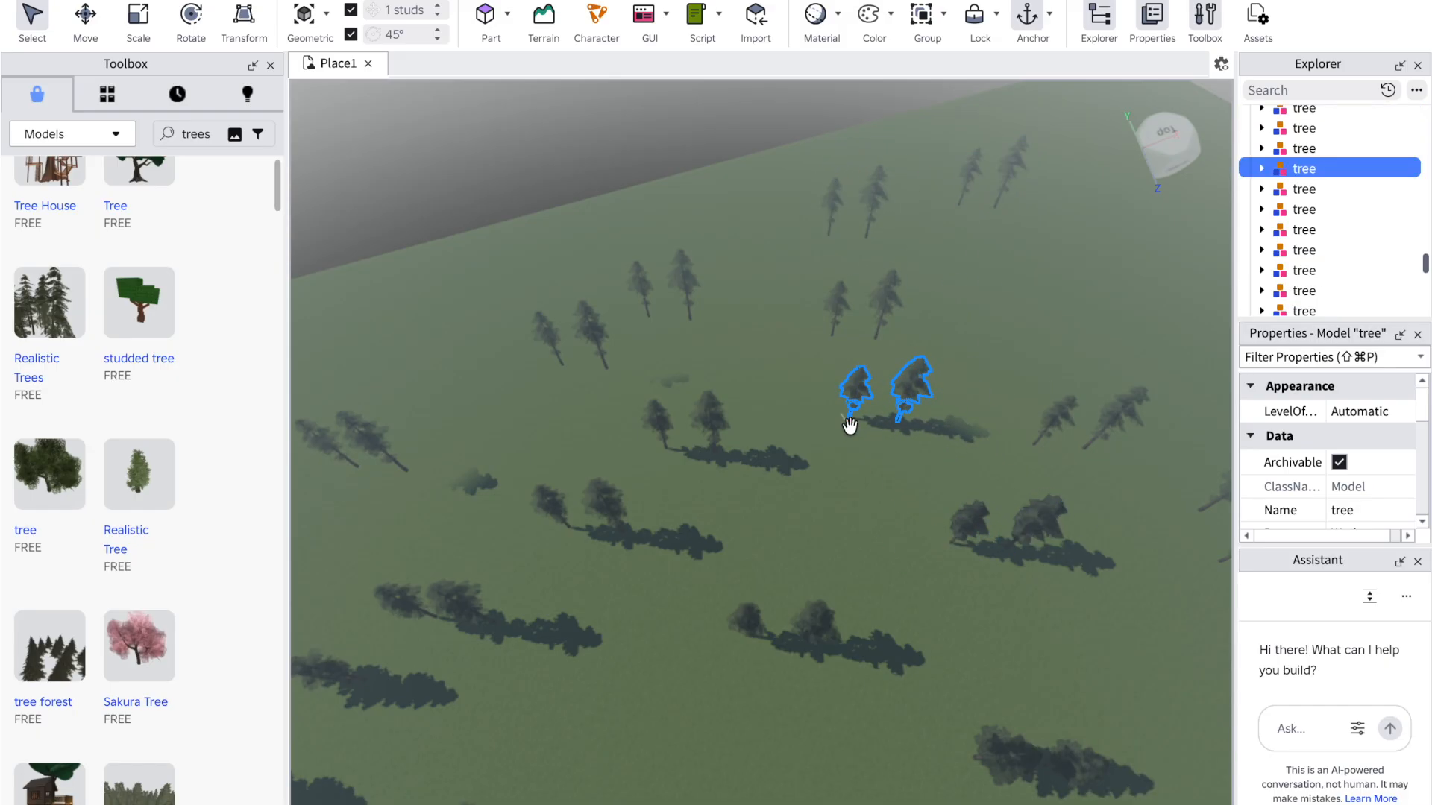
pyautogui.moveTo(869, 412); pyautogui.dragTo(869, 455)
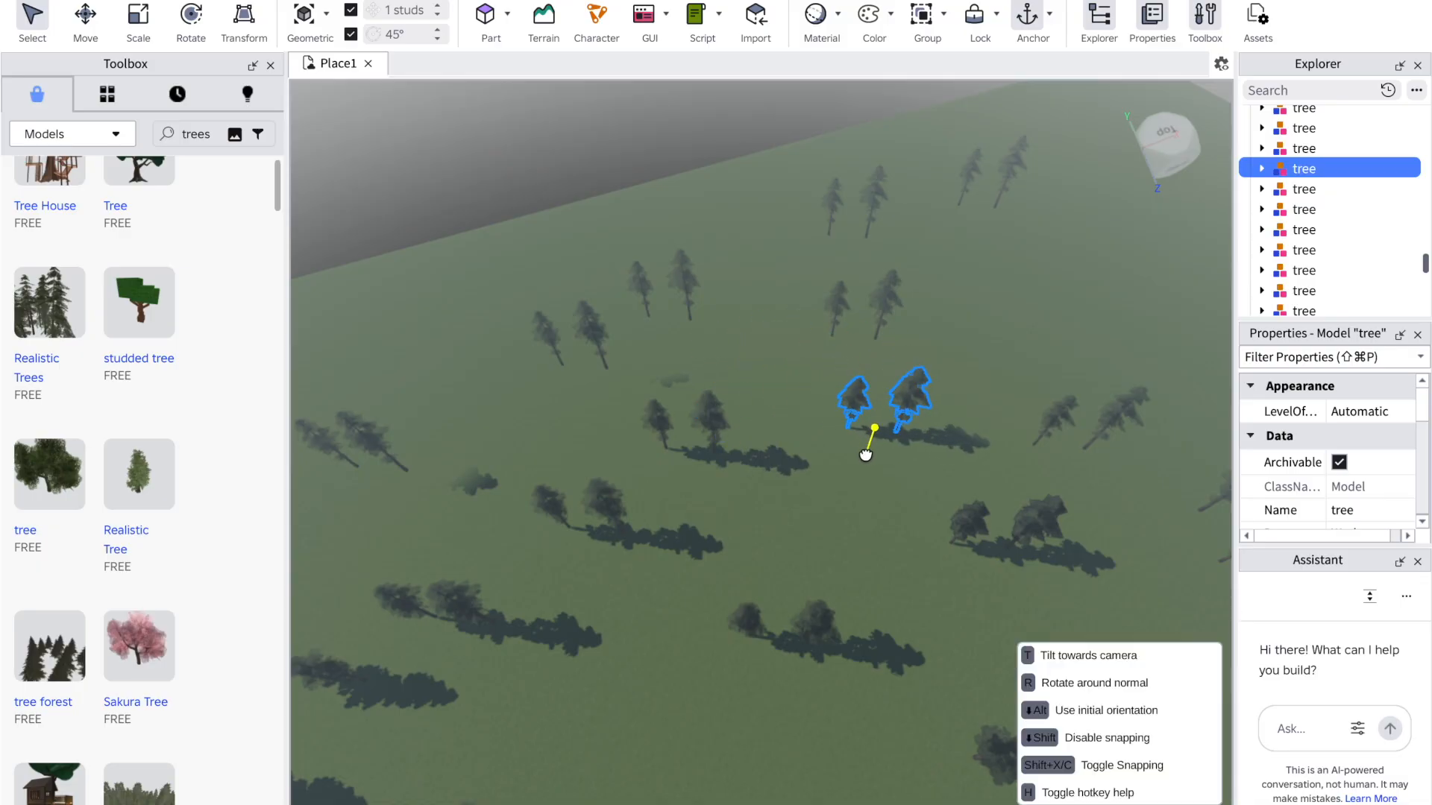
pyautogui.moveTo(862, 454); pyautogui.dragTo(865, 460)
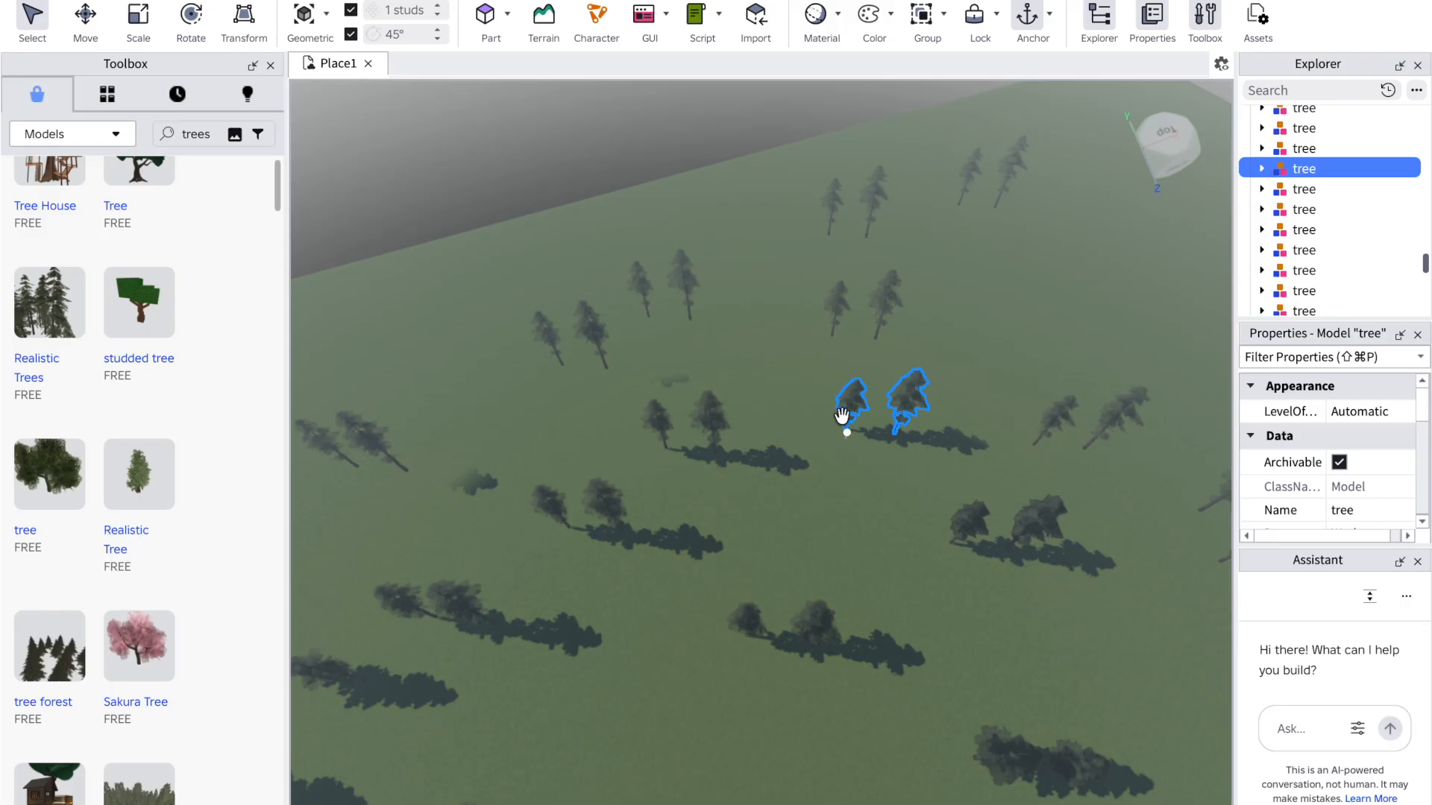
# Step: Shift the tree pair at the centre, its neighbouring pair and the pair behind them to vary their spacing
pyautogui.moveTo(895, 425); pyautogui.dragTo(876, 469)
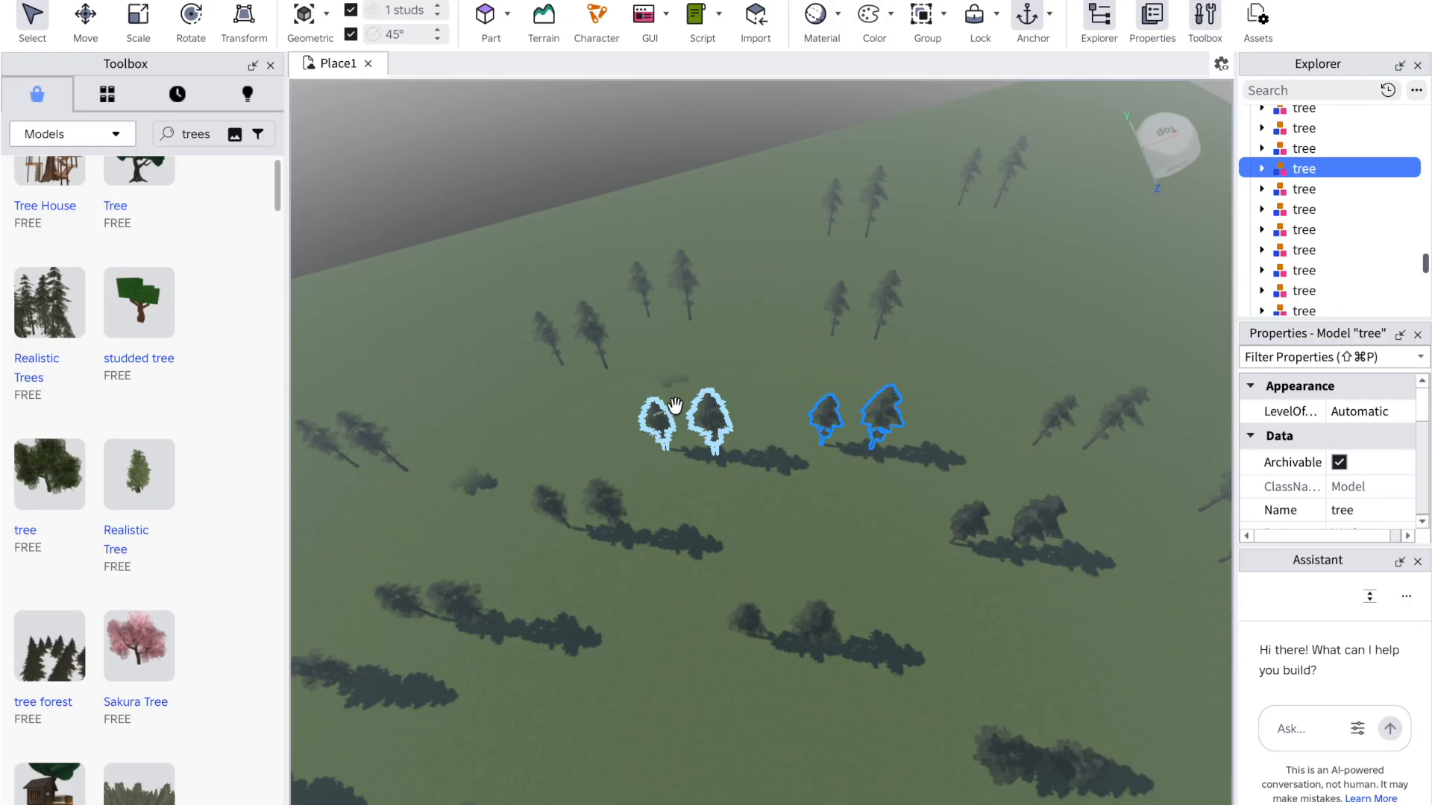
pyautogui.moveTo(707, 420)
pyautogui.mouseDown()
pyautogui.moveTo(687, 454)
pyautogui.moveTo(697, 414)
pyautogui.mouseUp()
pyautogui.moveTo(660, 312); pyautogui.dragTo(727, 312)
# Step: Duplicate the central tree pair and spread copies behind it, among the left trees and toward the far corner
pyautogui.click(843, 415)
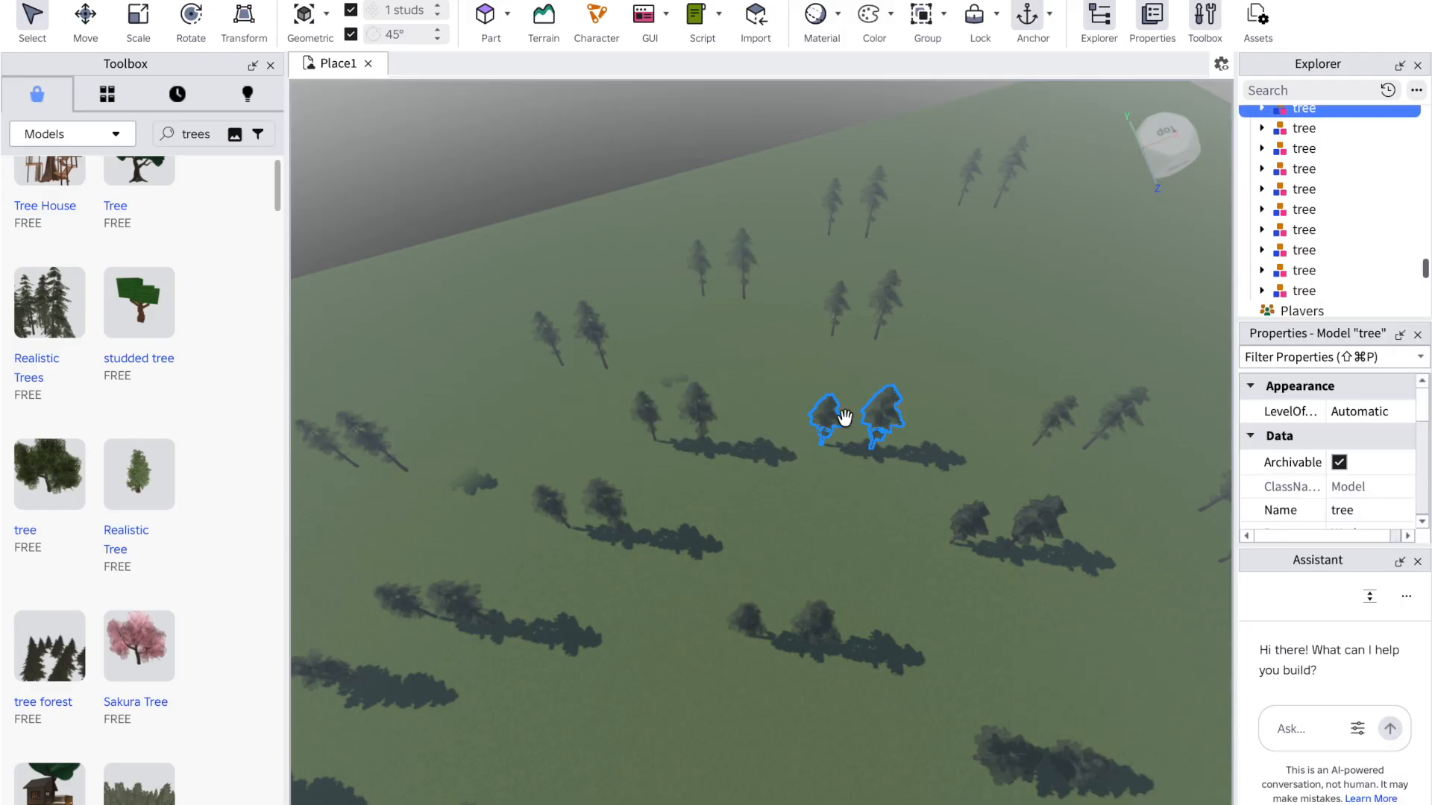
pyautogui.click(740, 379)
pyautogui.moveTo(740, 379); pyautogui.dragTo(741, 379, button='right')
pyautogui.click(646, 515)
pyautogui.click(629, 520)
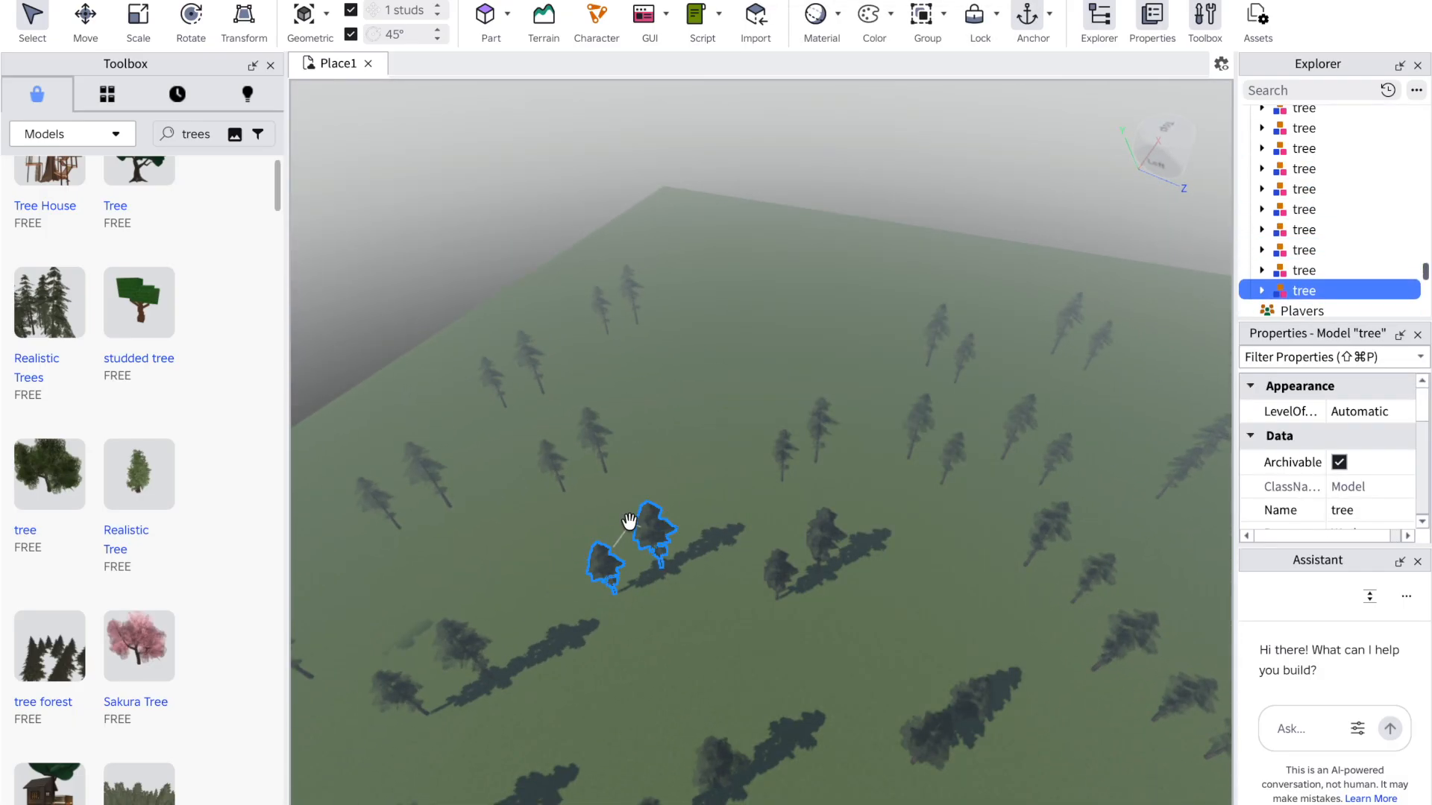
pyautogui.moveTo(648, 531); pyautogui.dragTo(707, 363)
pyautogui.moveTo(631, 562); pyautogui.dragTo(694, 440)
pyautogui.moveTo(636, 537); pyautogui.dragTo(499, 576)
pyautogui.moveTo(601, 560); pyautogui.dragTo(815, 382)
pyautogui.moveTo(668, 527); pyautogui.dragTo(630, 623)
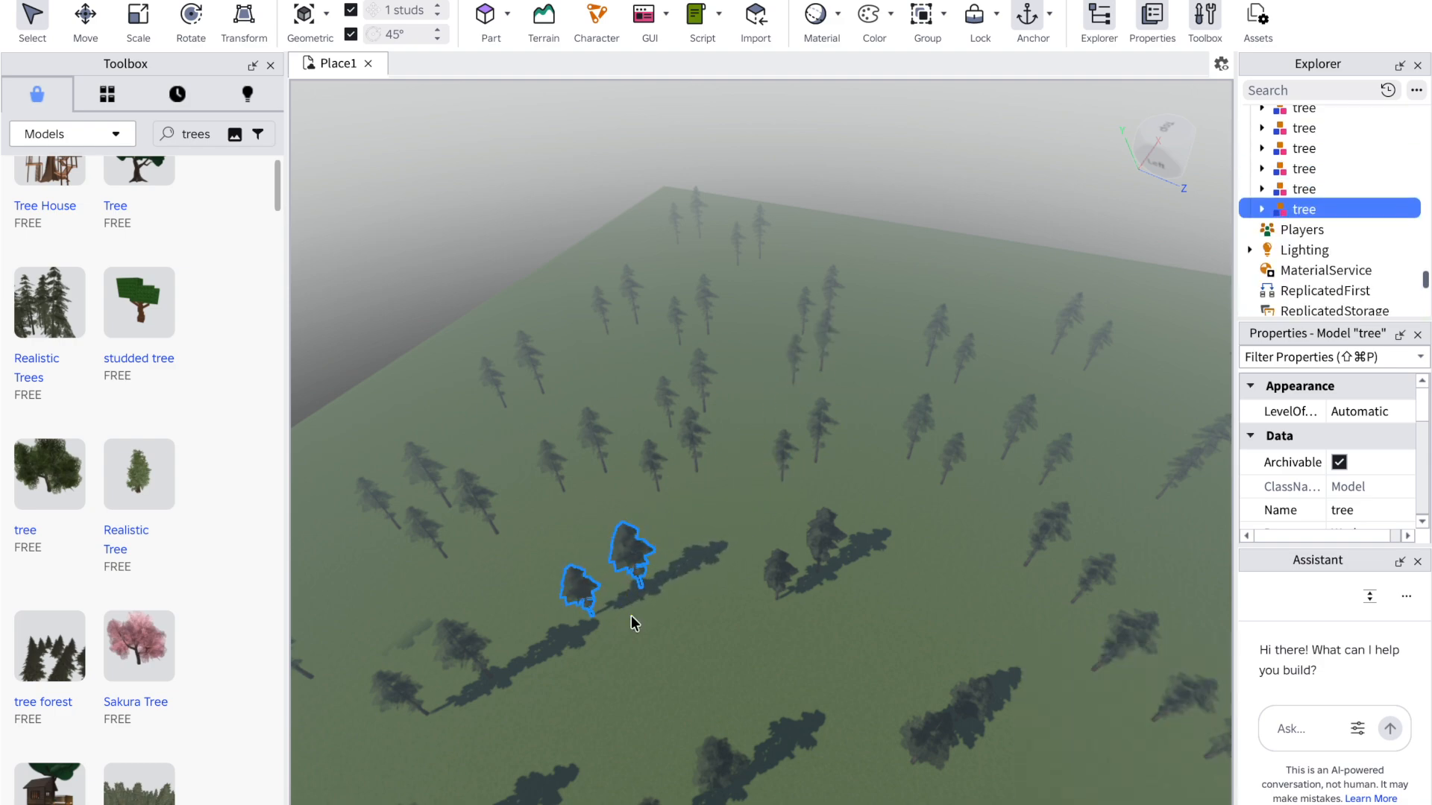
# Step: Place more copies of the central tree pair in the far rows, on the near ground and beside the leftmost trees
pyautogui.moveTo(595, 576); pyautogui.dragTo(680, 533)
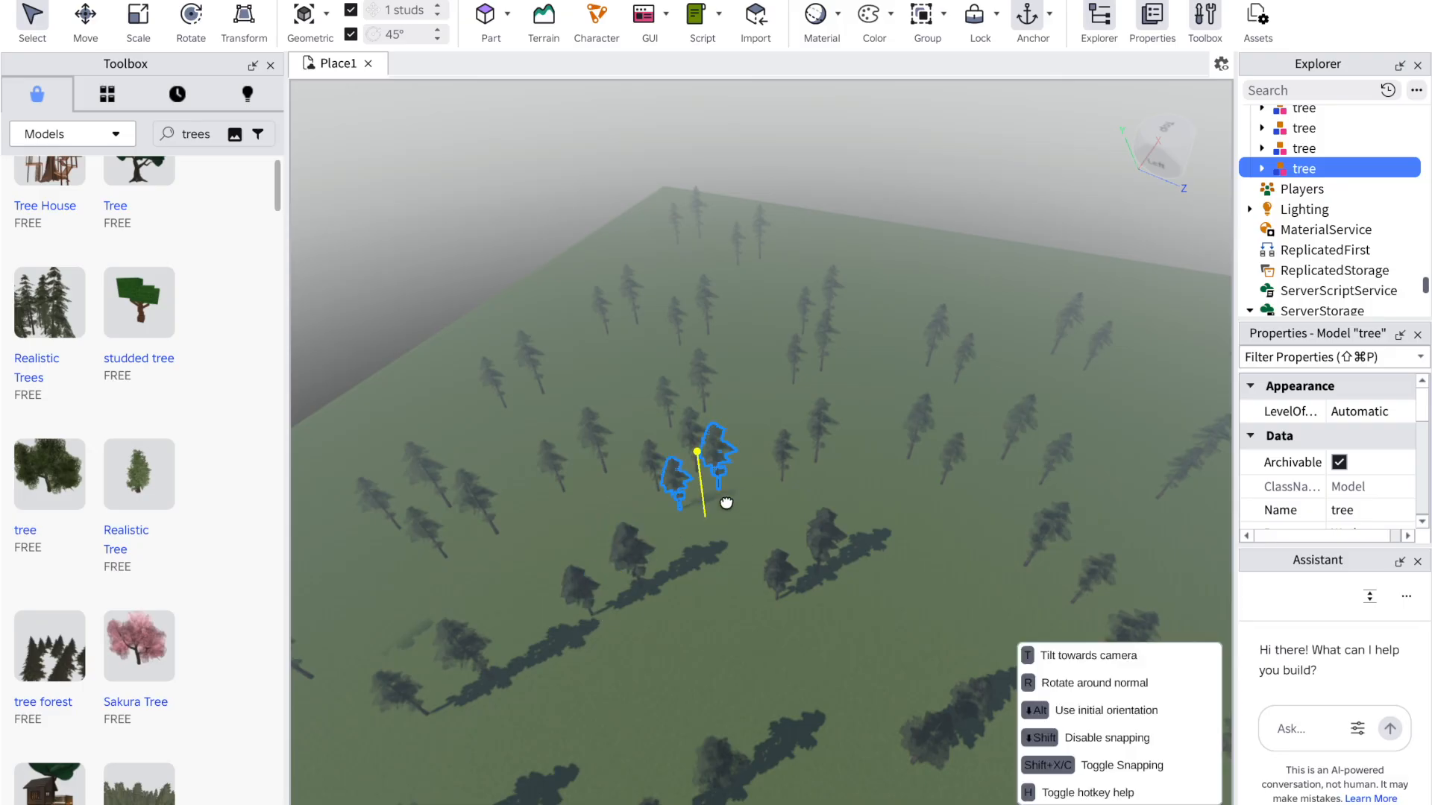
pyautogui.moveTo(908, 314); pyautogui.dragTo(908, 313)
pyautogui.moveTo(588, 568); pyautogui.dragTo(892, 671)
pyautogui.moveTo(633, 569); pyautogui.dragTo(668, 674)
pyautogui.moveTo(669, 674); pyautogui.dragTo(674, 680, button='right')
pyautogui.click(589, 595)
pyautogui.rightClick(593, 594)
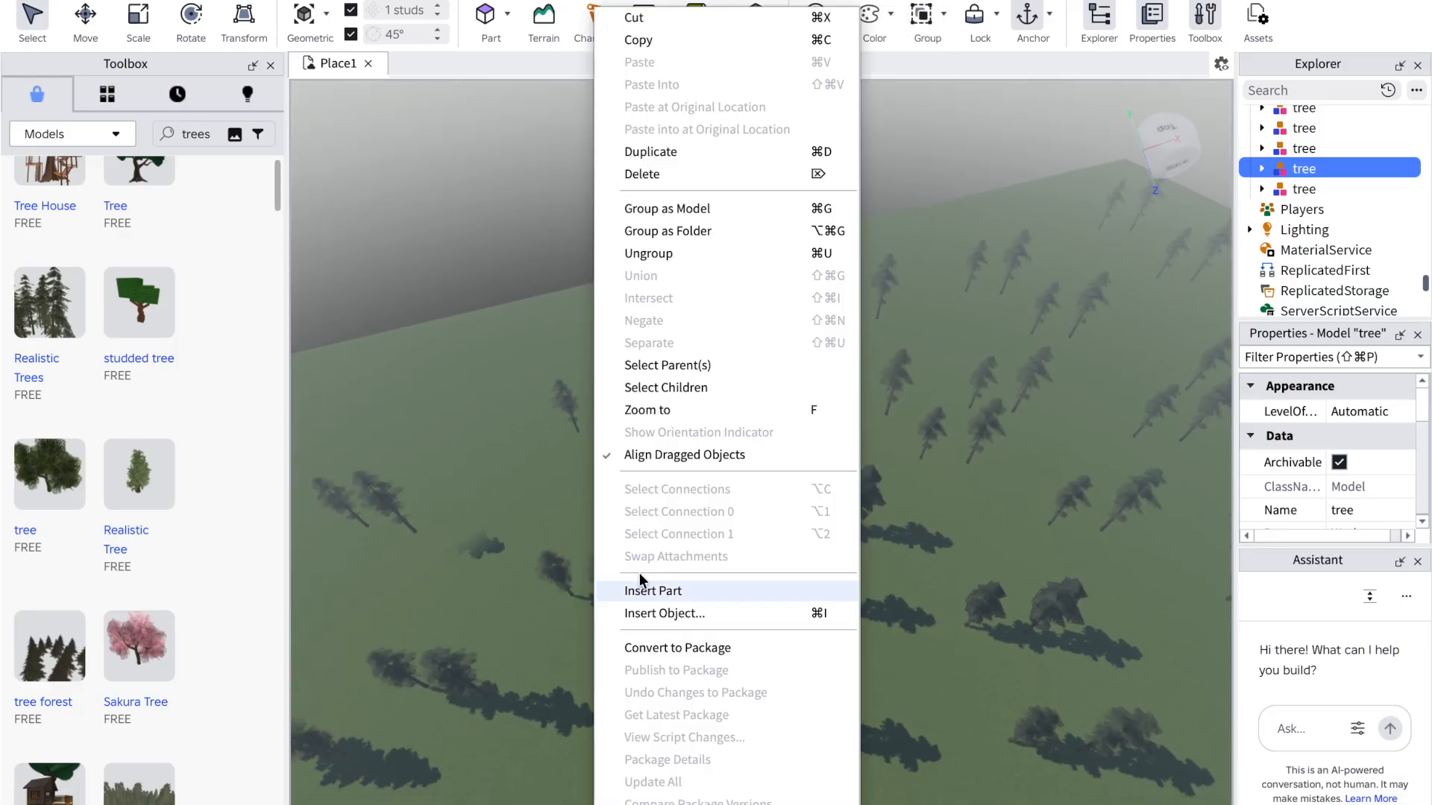
pyautogui.click(955, 606)
pyautogui.moveTo(833, 570); pyautogui.dragTo(507, 471)
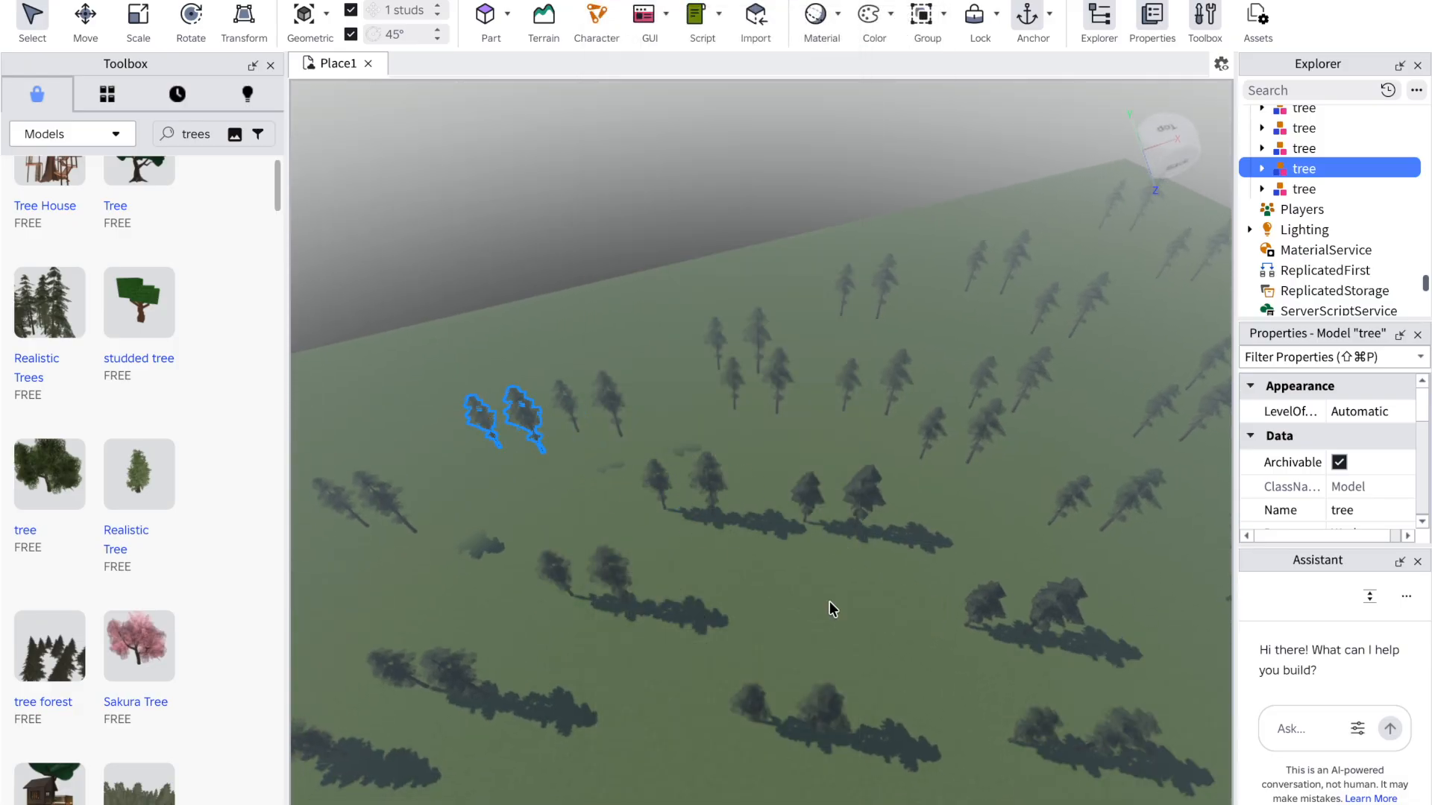
# Step: Duplicate the dark central tree pair and place copies at the near right, middle left, centre back and far corner
pyautogui.moveTo(752, 565); pyautogui.dragTo(753, 565, button='right')
pyautogui.click(684, 475)
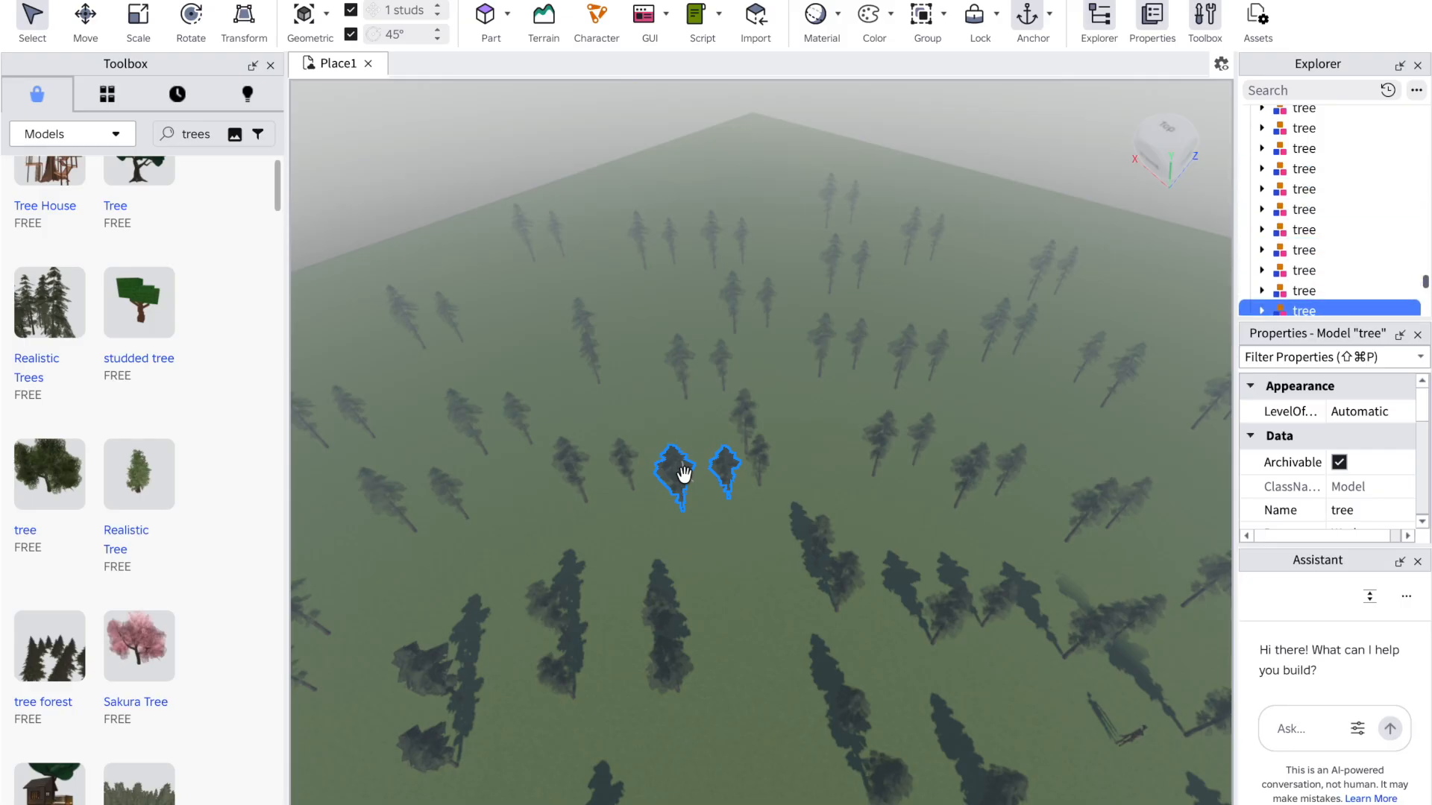
pyautogui.moveTo(685, 475); pyautogui.dragTo(911, 514)
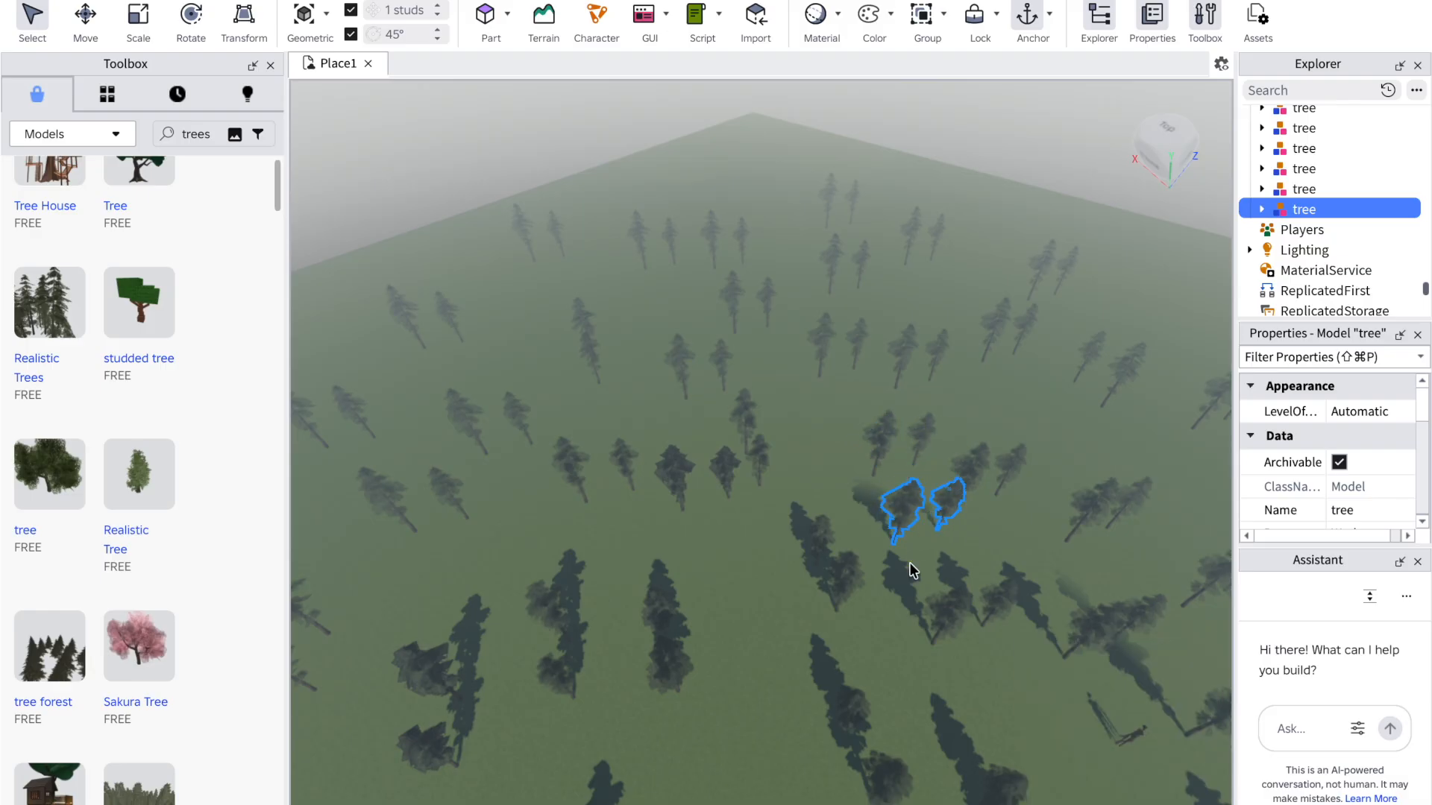
pyautogui.moveTo(682, 488); pyautogui.dragTo(515, 356)
pyautogui.moveTo(680, 469); pyautogui.dragTo(661, 319)
pyautogui.moveTo(745, 432); pyautogui.dragTo(714, 304)
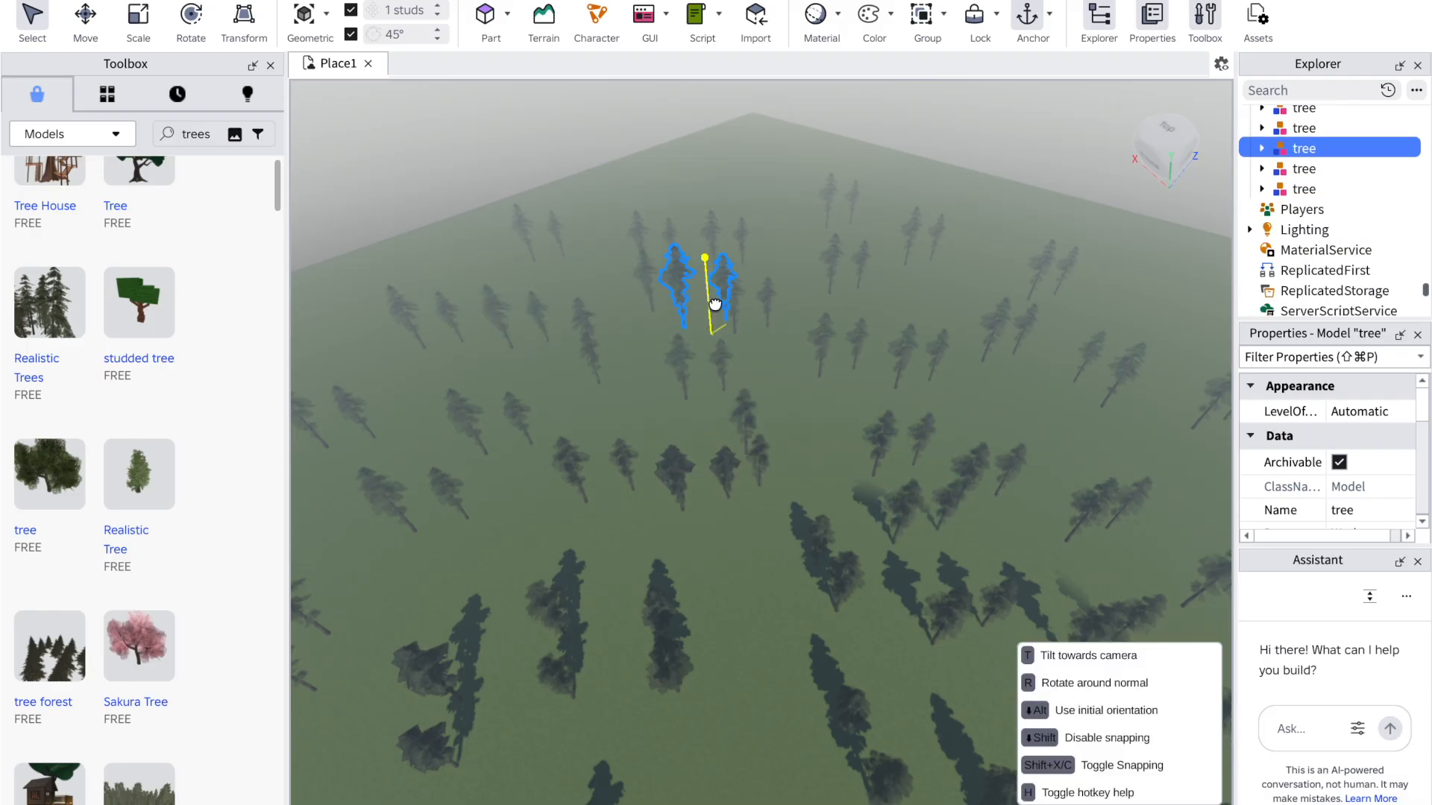
pyautogui.moveTo(713, 170); pyautogui.dragTo(713, 170)
# Step: Distribute further copies of the central pair near the far corner, along both far edges and in the right middle
pyautogui.moveTo(711, 492); pyautogui.dragTo(753, 406)
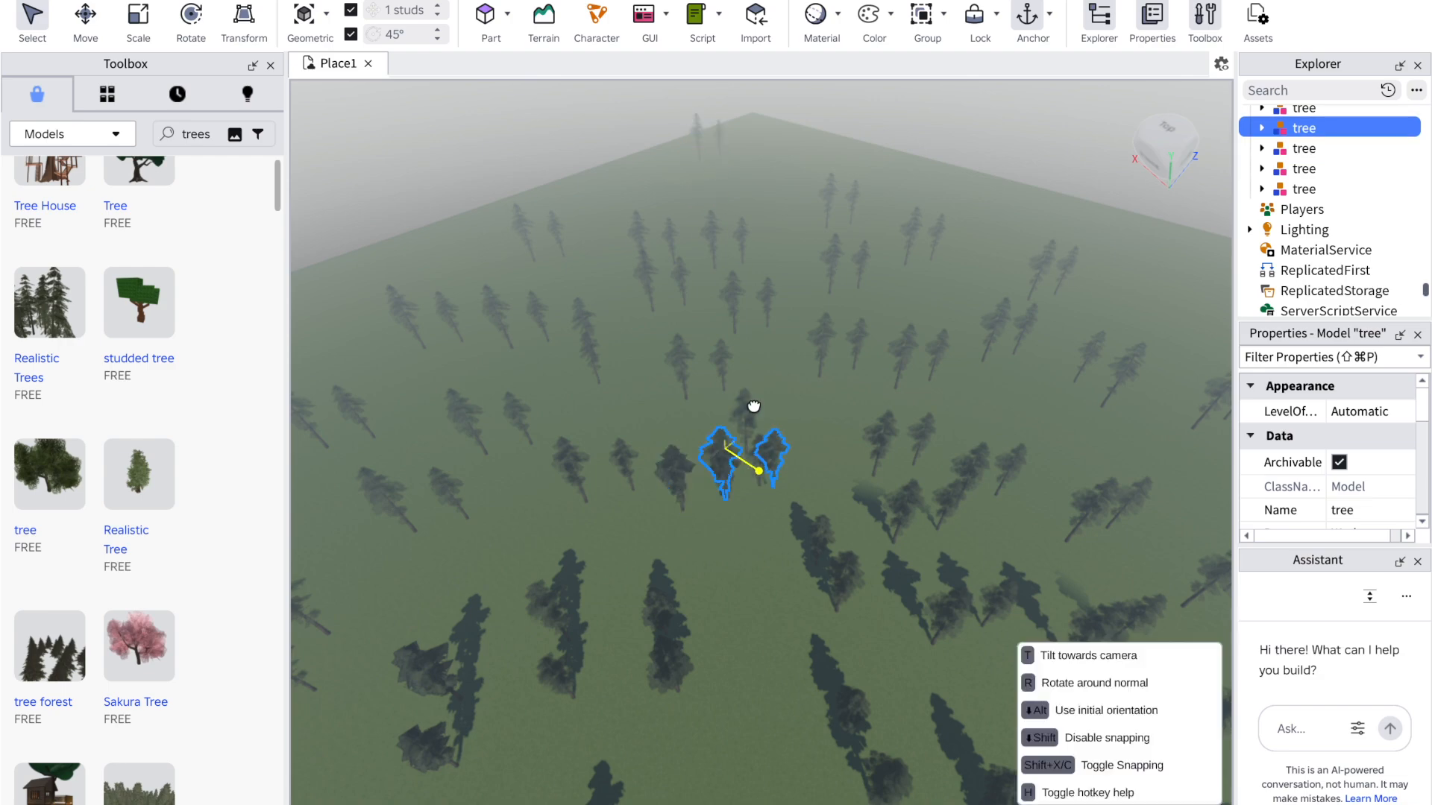
pyautogui.moveTo(796, 175); pyautogui.dragTo(771, 187)
pyautogui.moveTo(688, 481); pyautogui.dragTo(1007, 209)
pyautogui.moveTo(682, 472); pyautogui.dragTo(785, 232)
pyautogui.moveTo(682, 504); pyautogui.dragTo(645, 371)
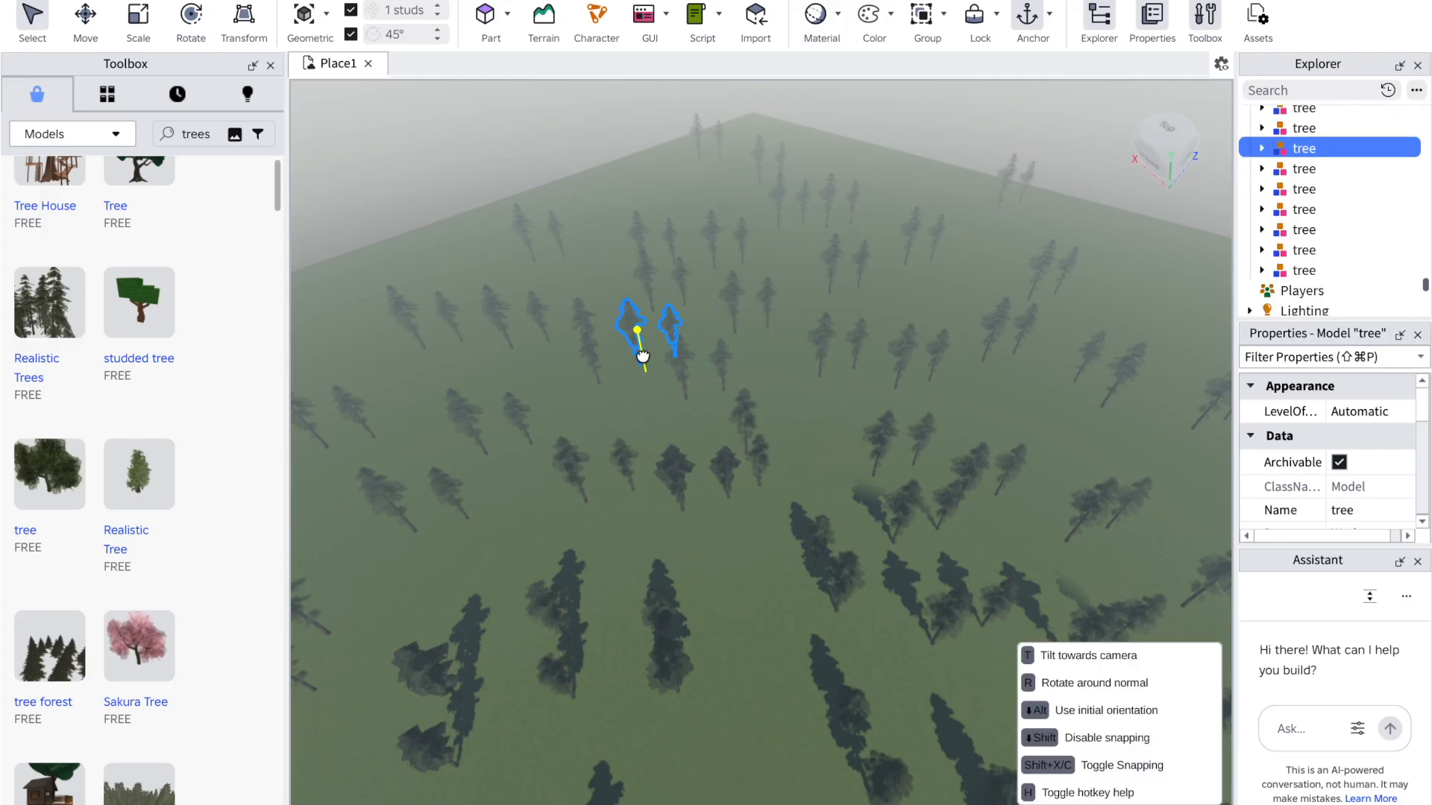
pyautogui.moveTo(581, 315); pyautogui.dragTo(652, 185)
pyautogui.moveTo(676, 600); pyautogui.dragTo(455, 275)
pyautogui.moveTo(673, 501); pyautogui.dragTo(1020, 420)
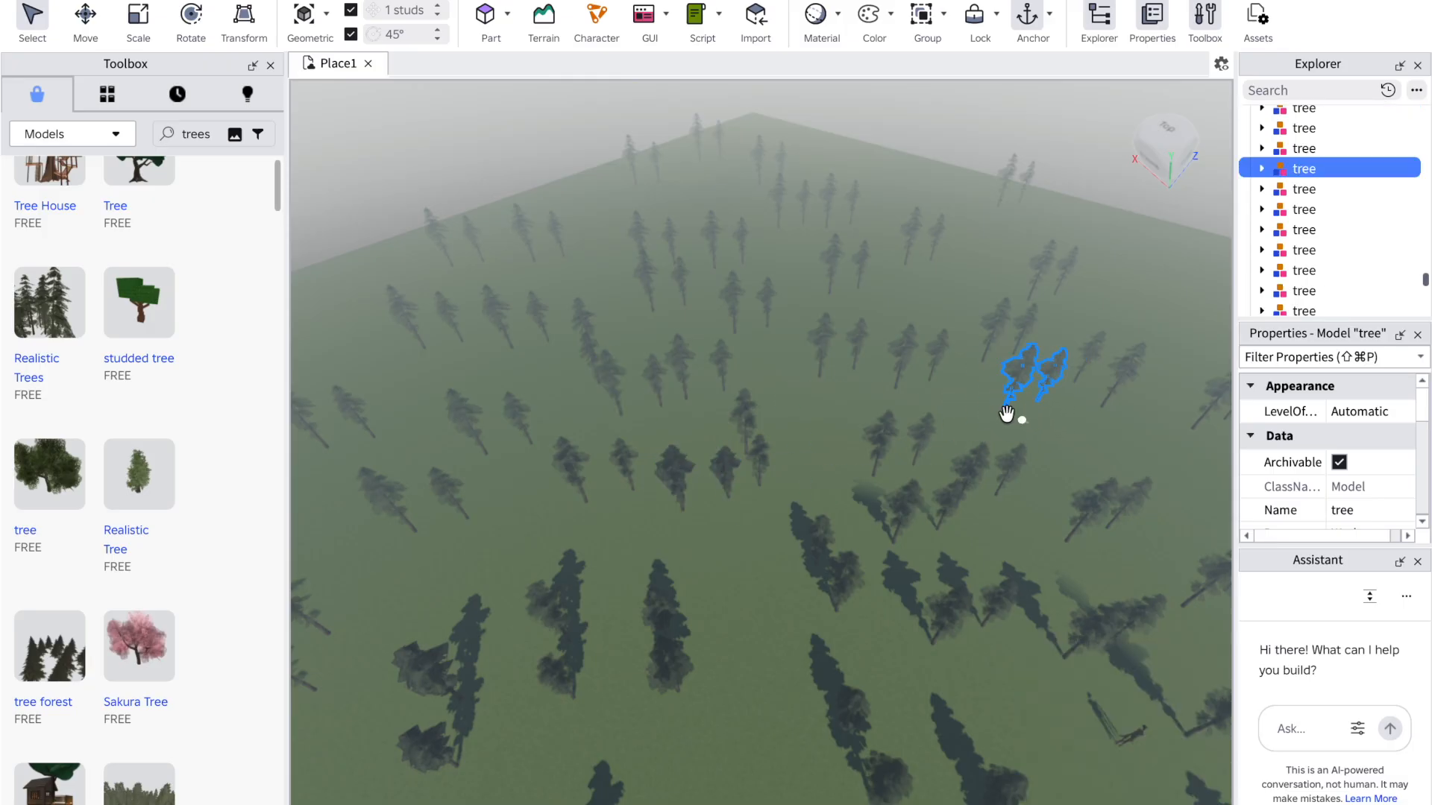
# Step: Duplicate the front-left tree pair and place three copies in a loose row along the far right edge
pyautogui.moveTo(589, 488); pyautogui.dragTo(588, 487, button='right')
pyautogui.click(512, 524)
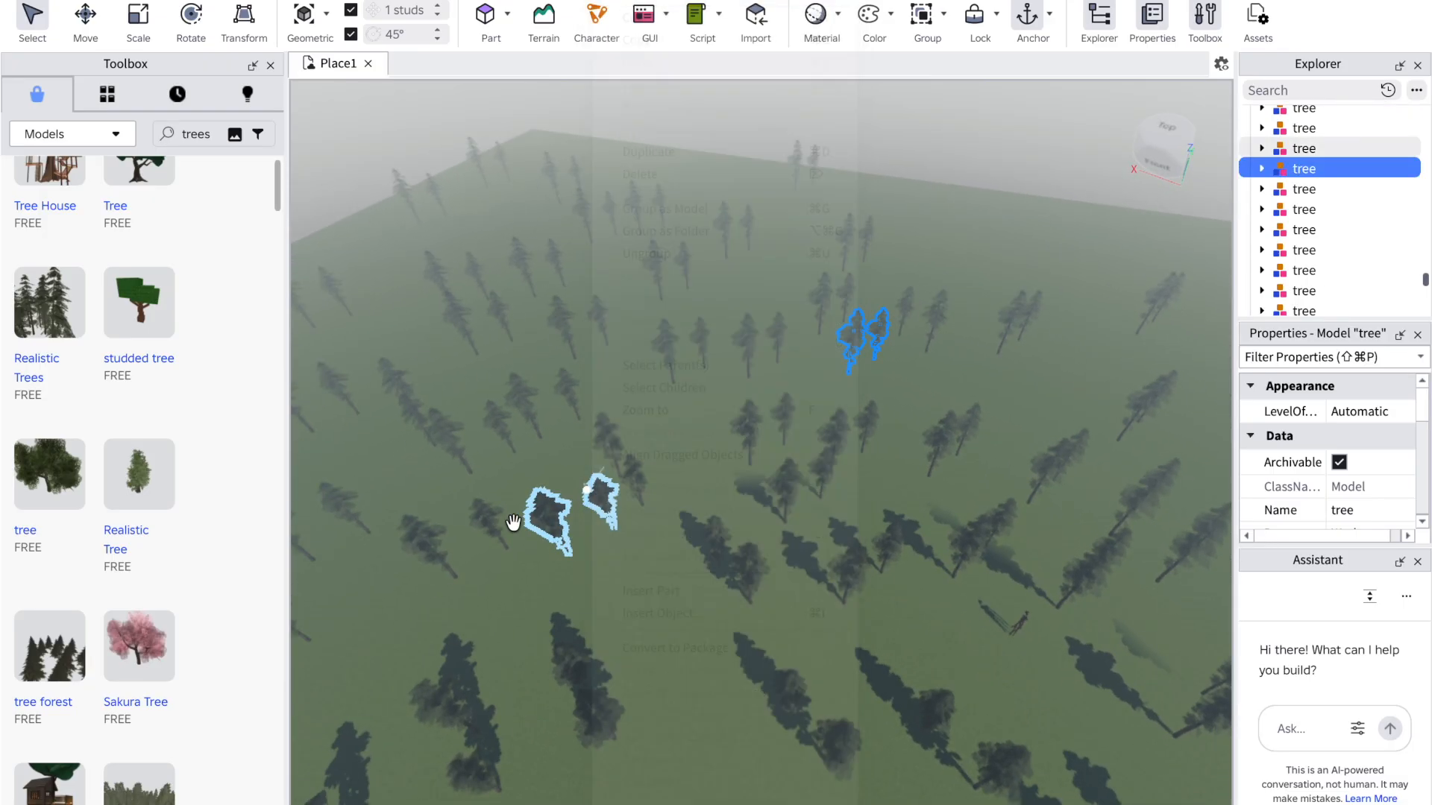
pyautogui.click(513, 523)
pyautogui.moveTo(535, 522); pyautogui.dragTo(909, 387)
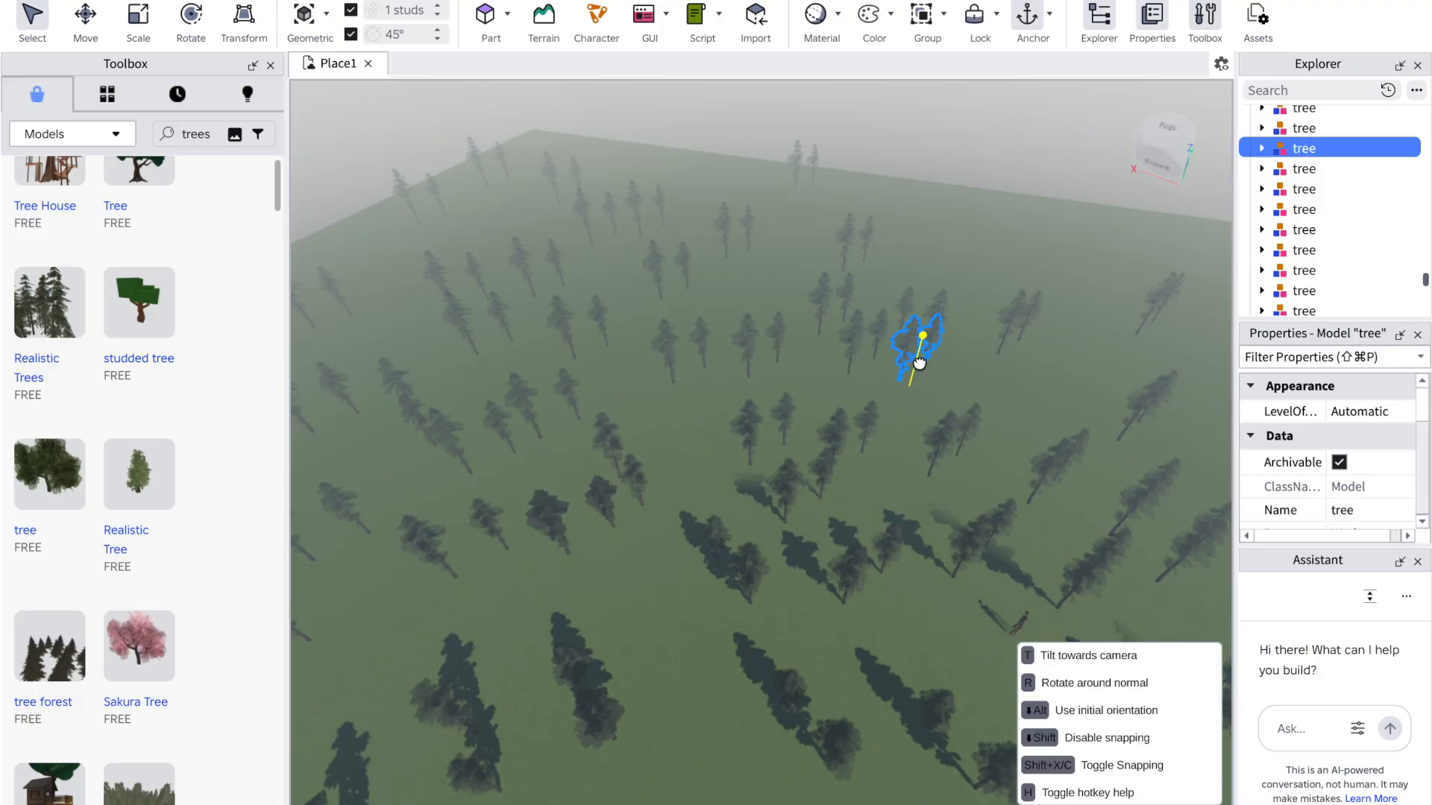
pyautogui.moveTo(1003, 235); pyautogui.dragTo(1004, 235)
pyautogui.moveTo(593, 496); pyautogui.dragTo(955, 233)
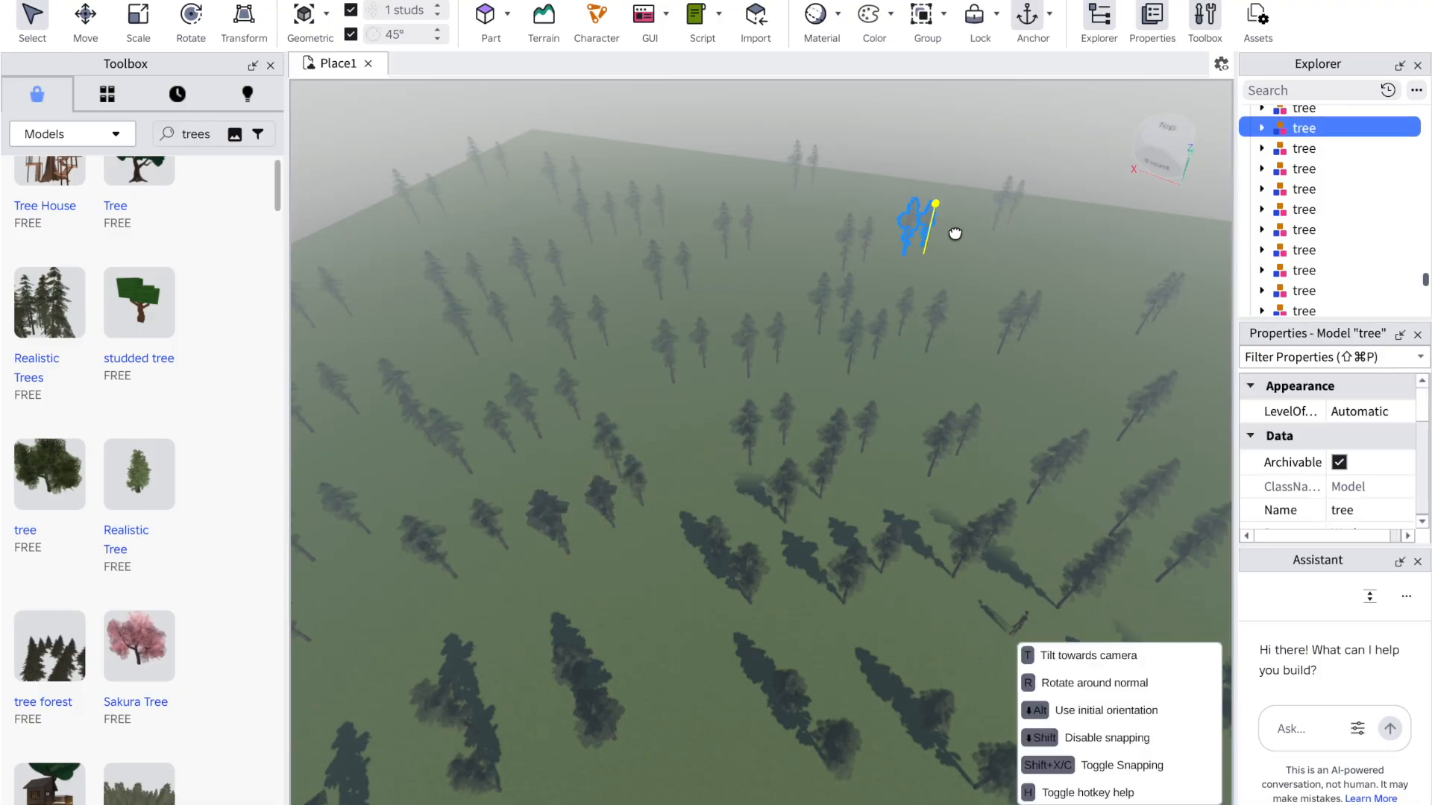
pyautogui.moveTo(1055, 246); pyautogui.dragTo(1055, 246)
pyautogui.moveTo(623, 470); pyautogui.dragTo(630, 476)
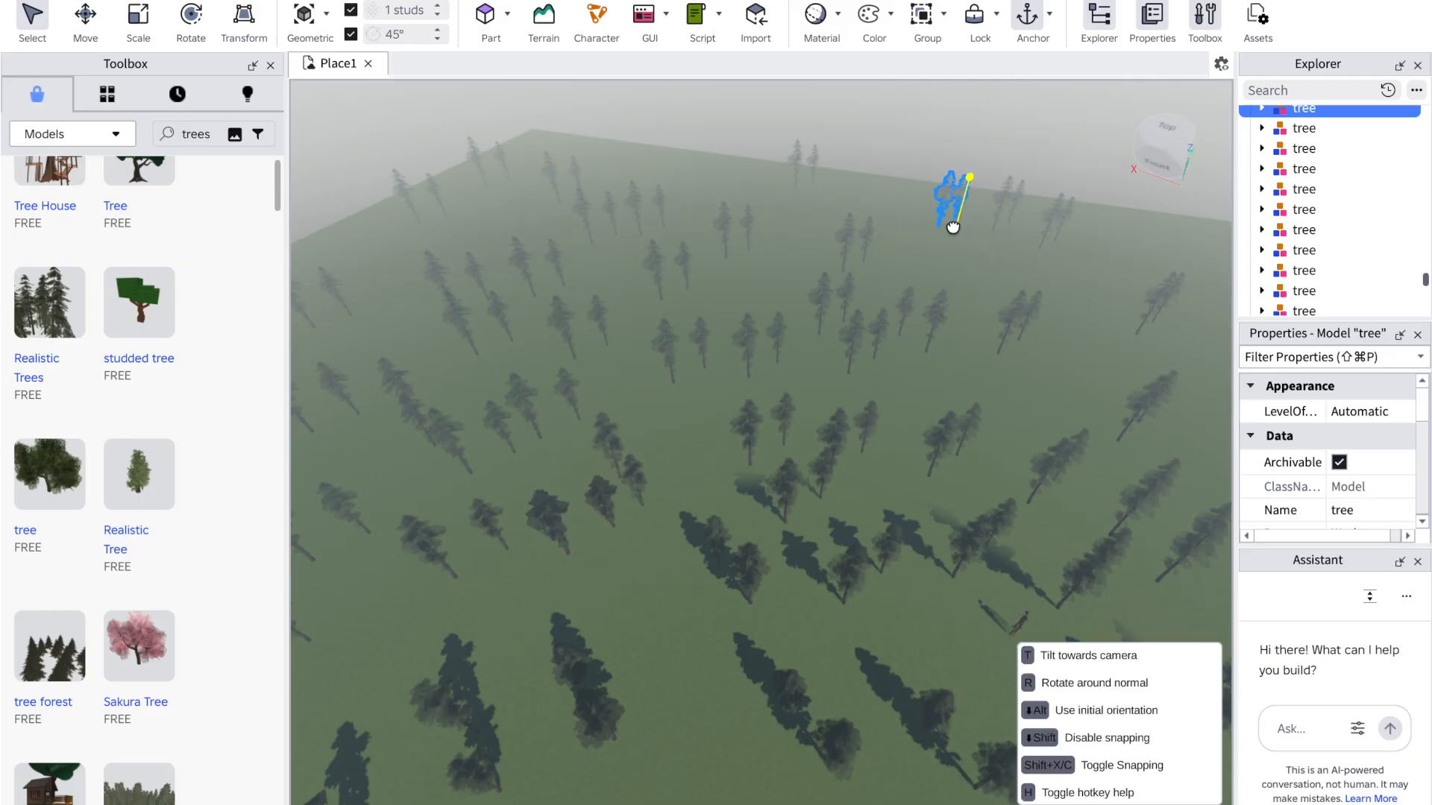
pyautogui.moveTo(953, 227); pyautogui.dragTo(927, 228)
# Step: Fill the right side, the middle gaps and the near ground with more copies of the front-left tree pair
pyautogui.moveTo(545, 528); pyautogui.dragTo(987, 317)
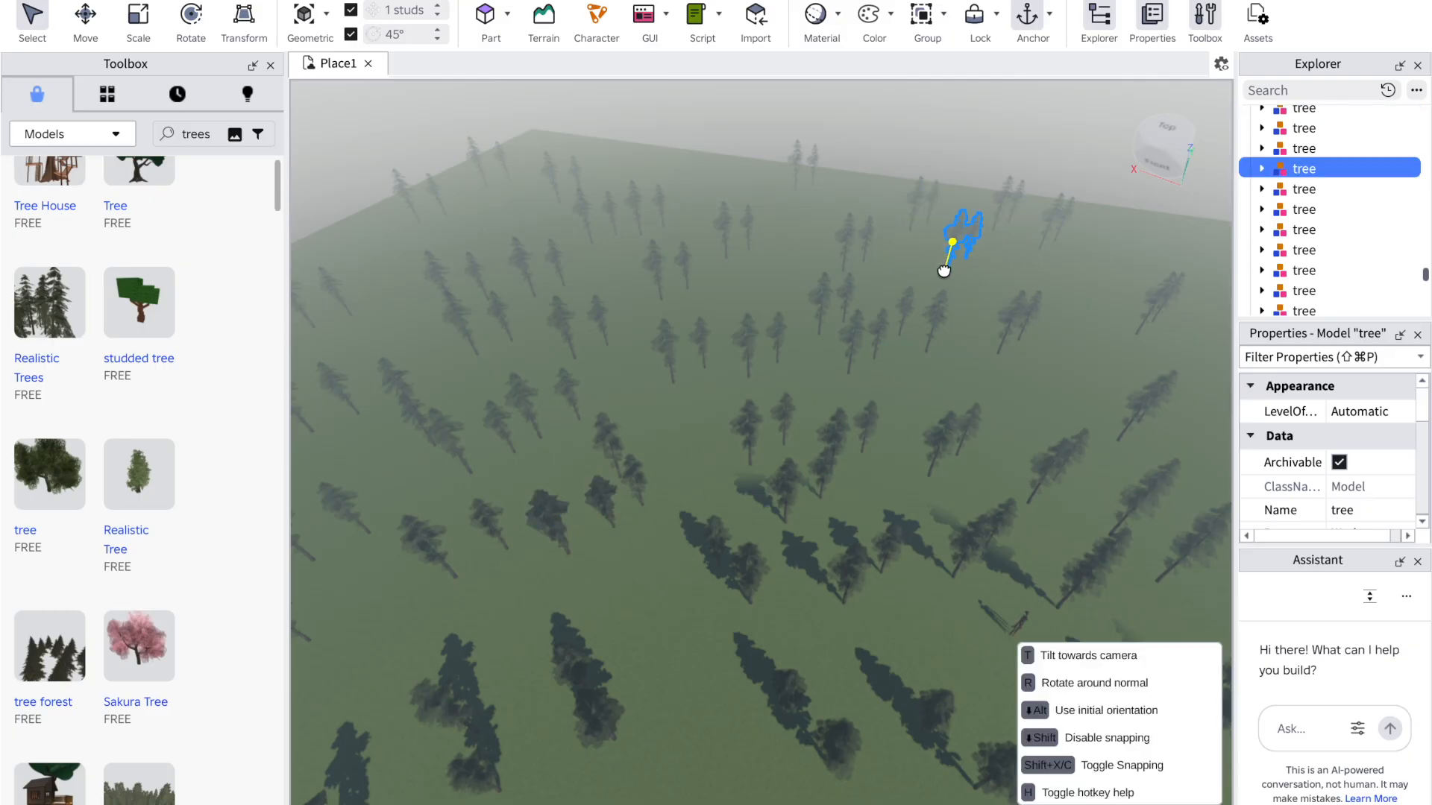
pyautogui.moveTo(943, 270); pyautogui.dragTo(943, 270)
pyautogui.moveTo(575, 505); pyautogui.dragTo(1014, 384)
pyautogui.moveTo(597, 533); pyautogui.dragTo(749, 480)
pyautogui.moveTo(674, 438); pyautogui.dragTo(676, 433)
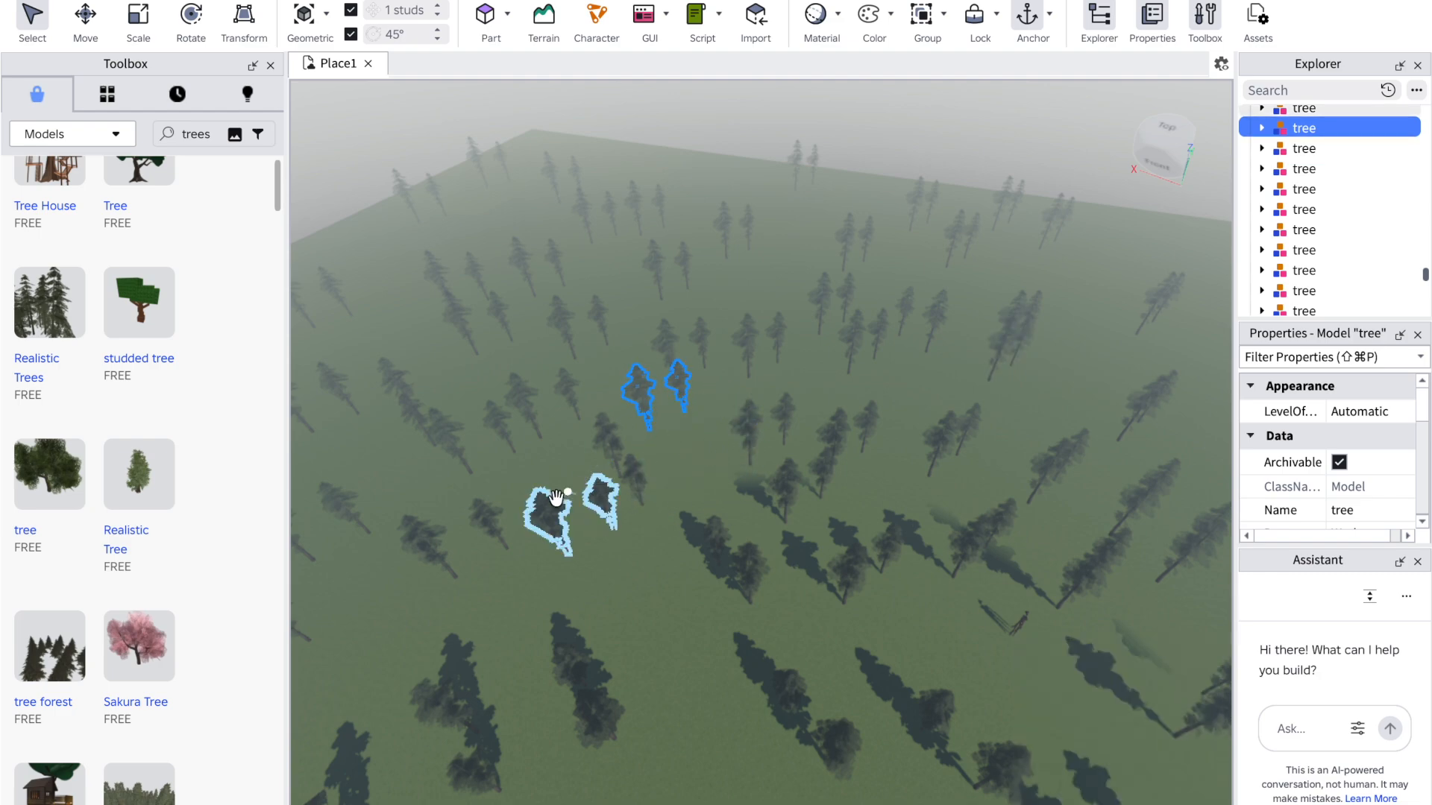
pyautogui.moveTo(564, 507); pyautogui.dragTo(651, 507)
pyautogui.moveTo(934, 396); pyautogui.dragTo(934, 396)
pyautogui.moveTo(607, 504); pyautogui.dragTo(1077, 405)
pyautogui.moveTo(731, 514); pyautogui.dragTo(703, 700)
# Step: Place copies of the central tree pair at the far left edge and close to the far corner
pyautogui.moveTo(585, 553); pyautogui.dragTo(587, 553, button='right')
pyautogui.rightClick(587, 553)
pyautogui.click(938, 528)
pyautogui.moveTo(697, 442); pyautogui.dragTo(492, 381)
pyautogui.moveTo(401, 335); pyautogui.dragTo(400, 334)
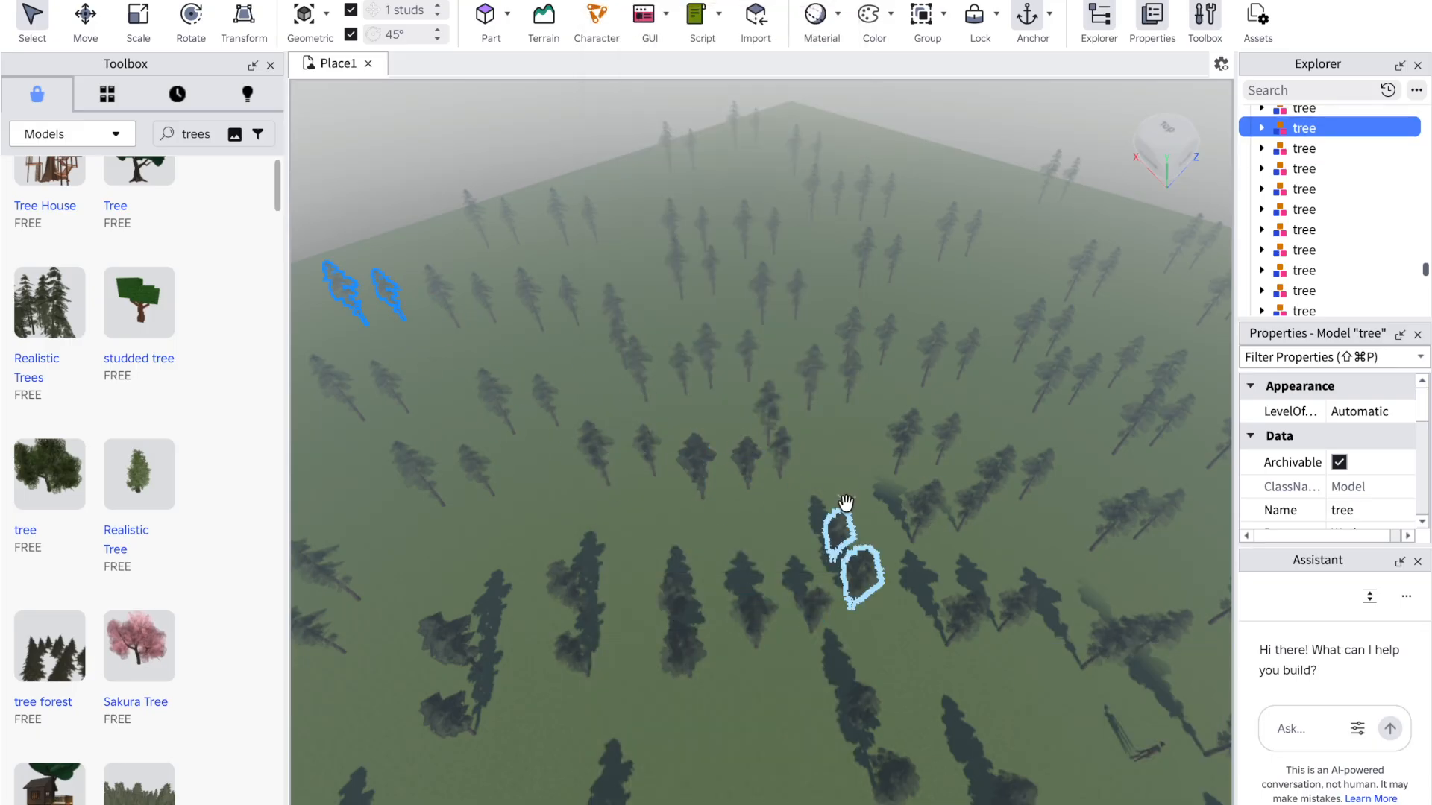
pyautogui.moveTo(731, 463); pyautogui.dragTo(737, 198)
# Step: Add copies of the central tree pair to the left middle, the left back rows and the near ground
pyautogui.rightClick(835, 310)
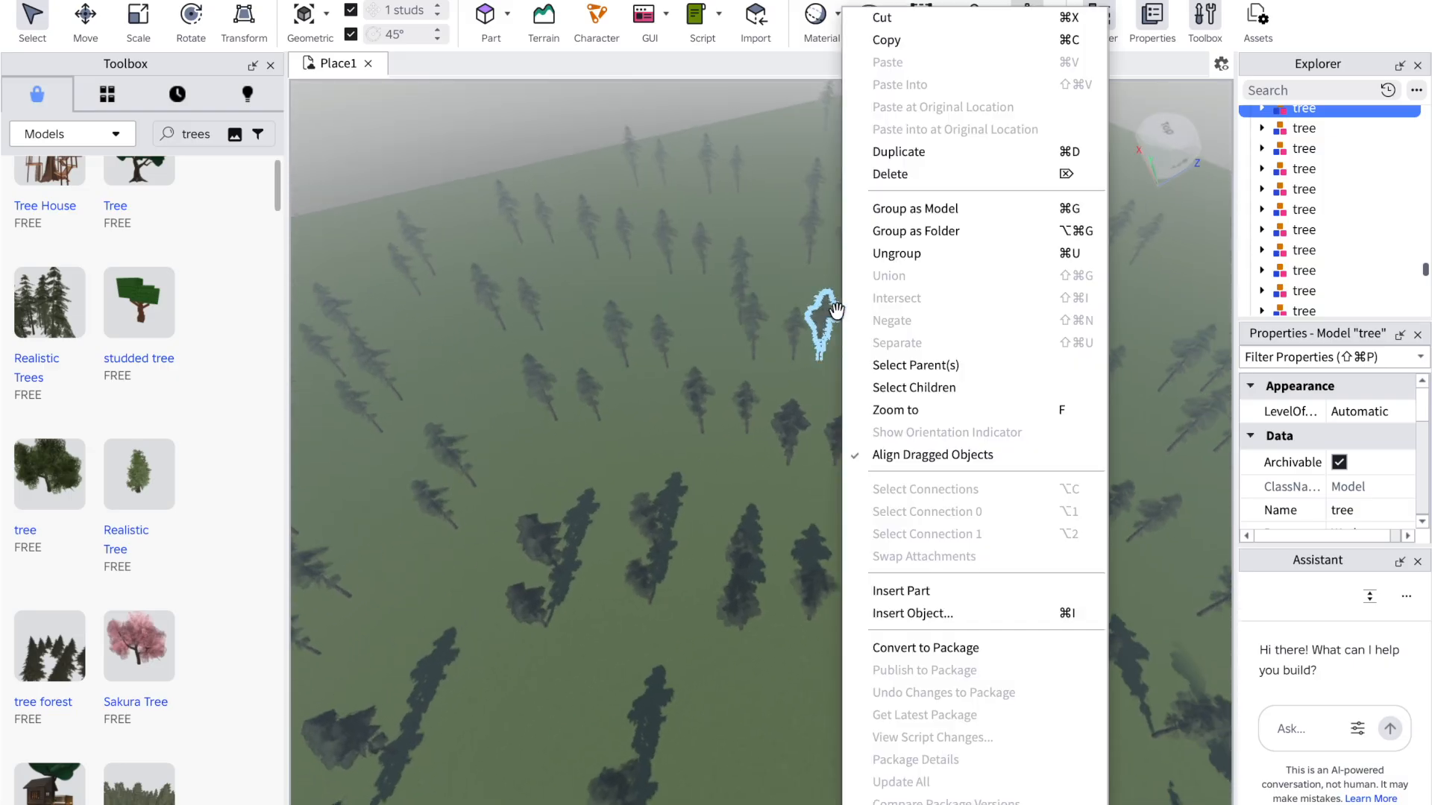
pyautogui.click(671, 239)
pyautogui.press('d')
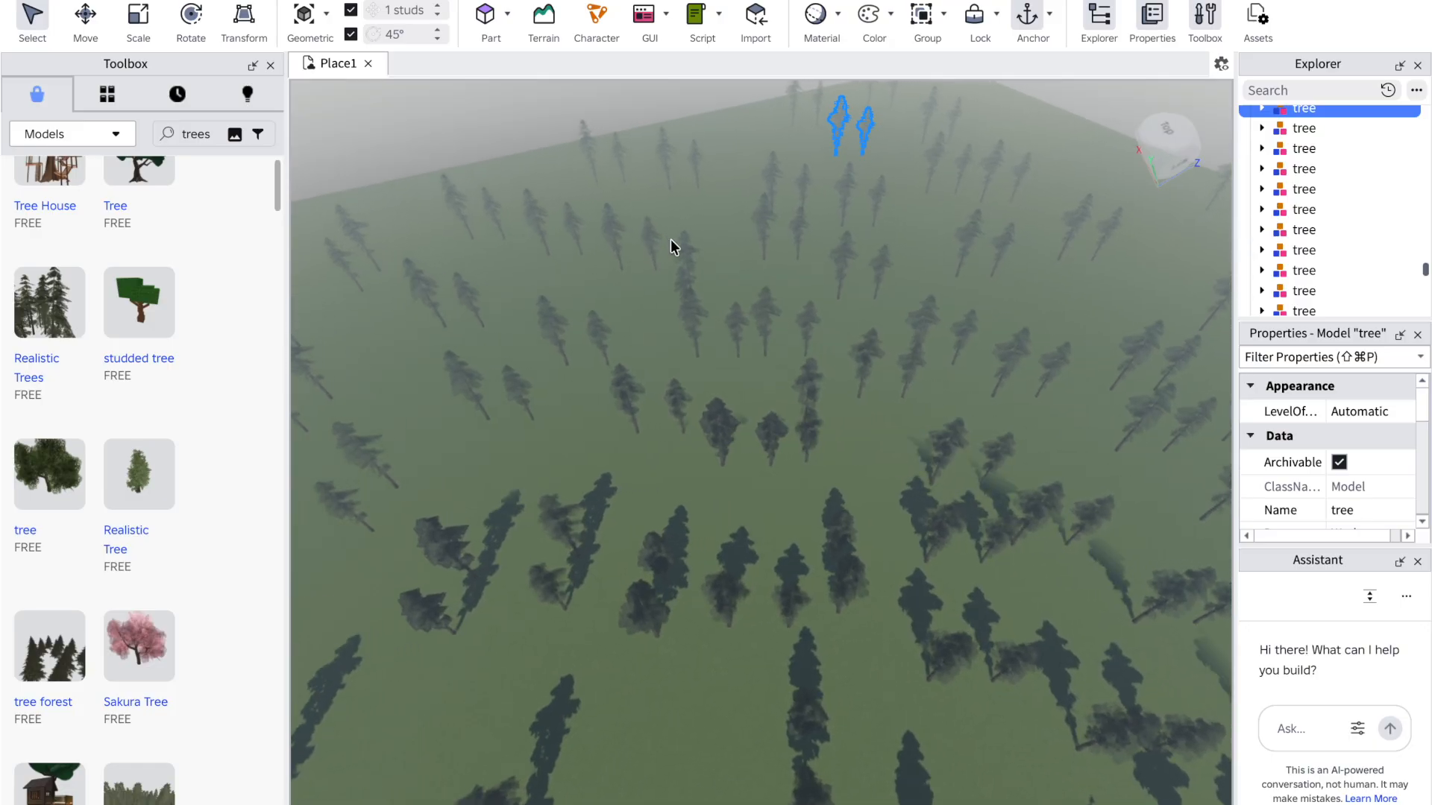
pyautogui.moveTo(722, 412); pyautogui.dragTo(577, 478)
pyautogui.moveTo(699, 435); pyautogui.dragTo(517, 287)
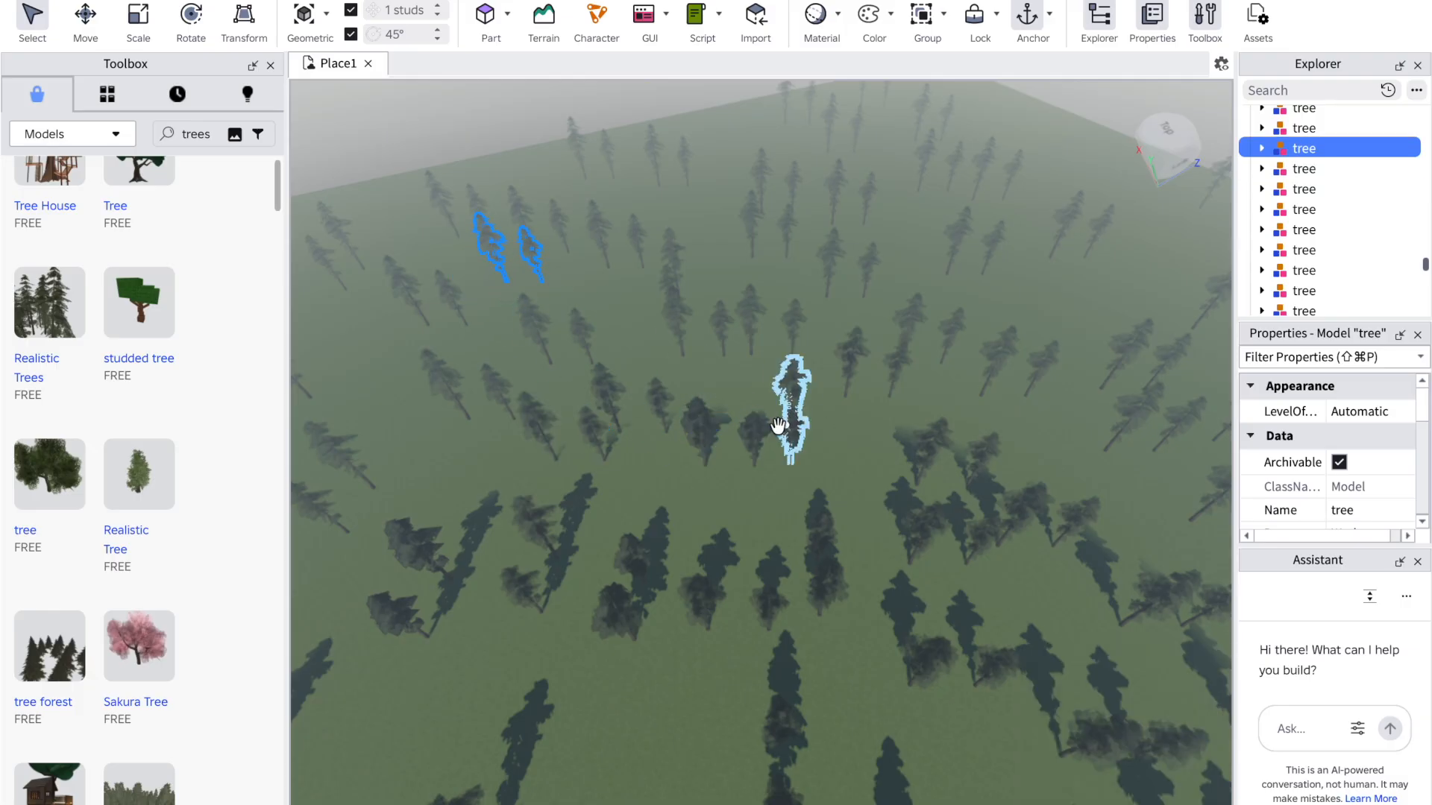
pyautogui.moveTo(754, 425); pyautogui.dragTo(647, 620)
pyautogui.moveTo(674, 666); pyautogui.dragTo(680, 791)
# Step: Duplicate a tree pair in the middle of the forest and place copies in the gaps just in front of it
pyautogui.moveTo(812, 688); pyautogui.dragTo(815, 689, button='right')
pyautogui.click(725, 609)
pyautogui.moveTo(746, 597); pyautogui.dragTo(606, 623)
pyautogui.moveTo(762, 583); pyautogui.dragTo(756, 479)
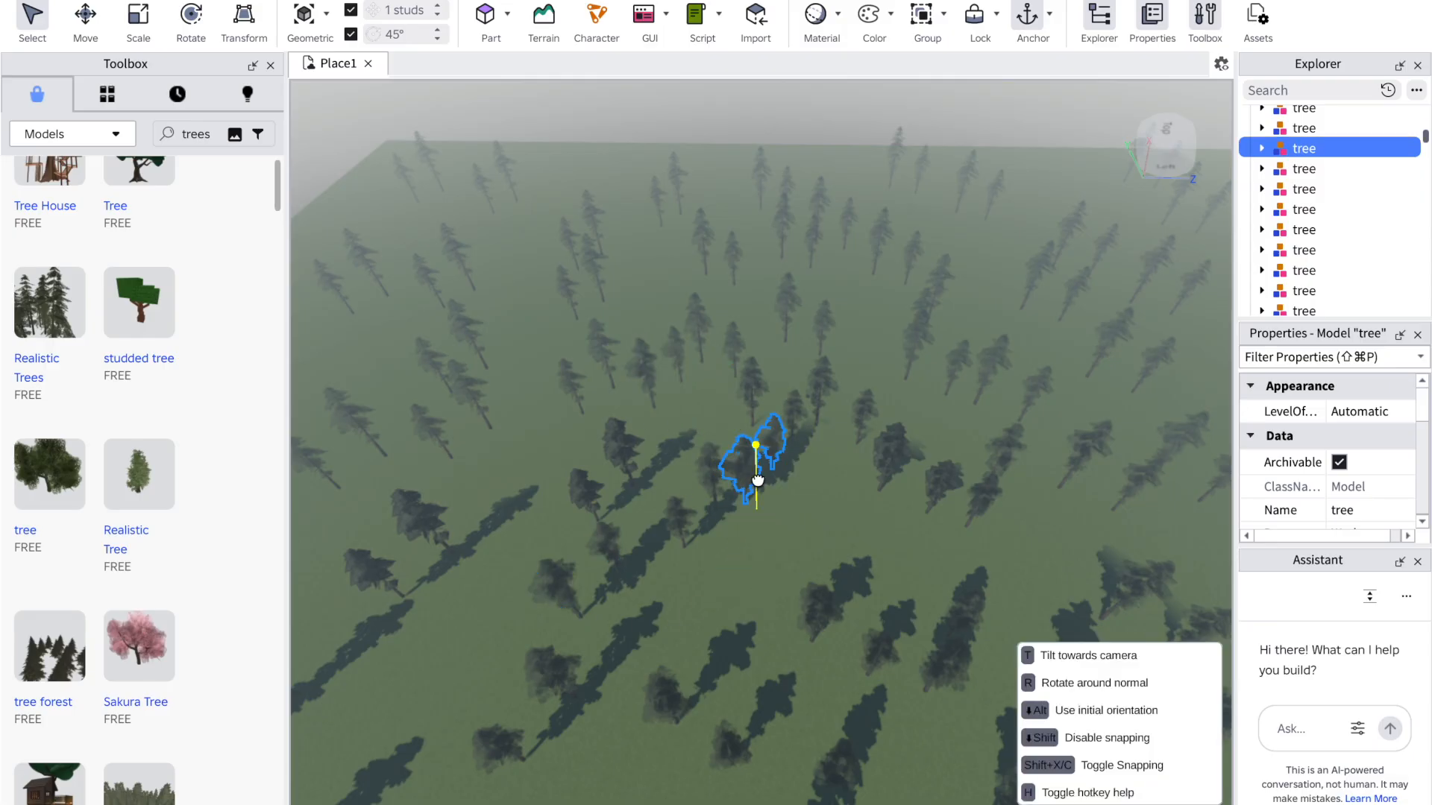
pyautogui.moveTo(797, 550); pyautogui.dragTo(780, 573)
# Step: Duplicate the tree pair bordering the sparse corner and spread copies through the rows behind it and toward the far edge
pyautogui.moveTo(780, 573); pyautogui.dragTo(783, 574, button='right')
pyautogui.click(676, 422)
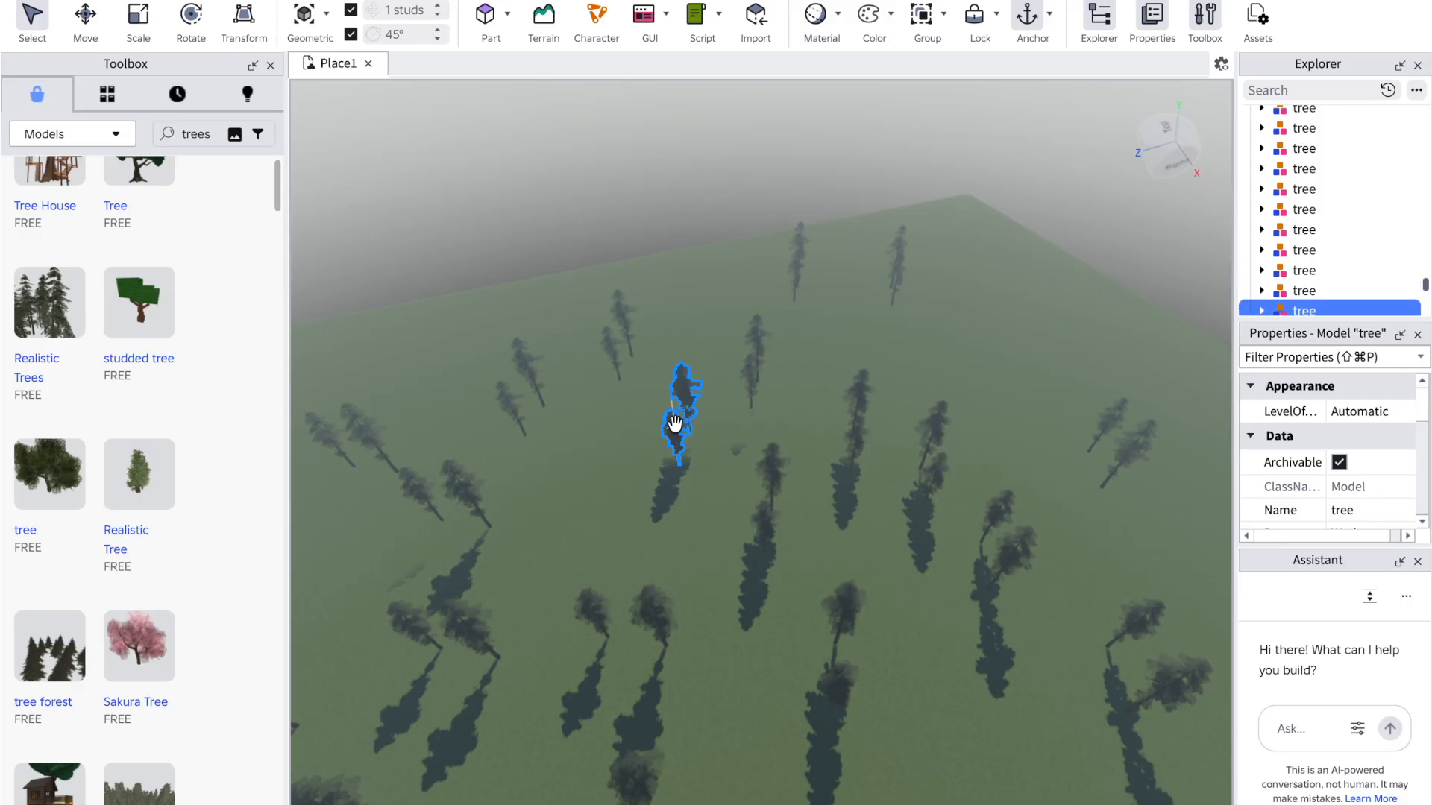
pyautogui.moveTo(680, 432); pyautogui.dragTo(962, 350)
pyautogui.moveTo(691, 403); pyautogui.dragTo(825, 359)
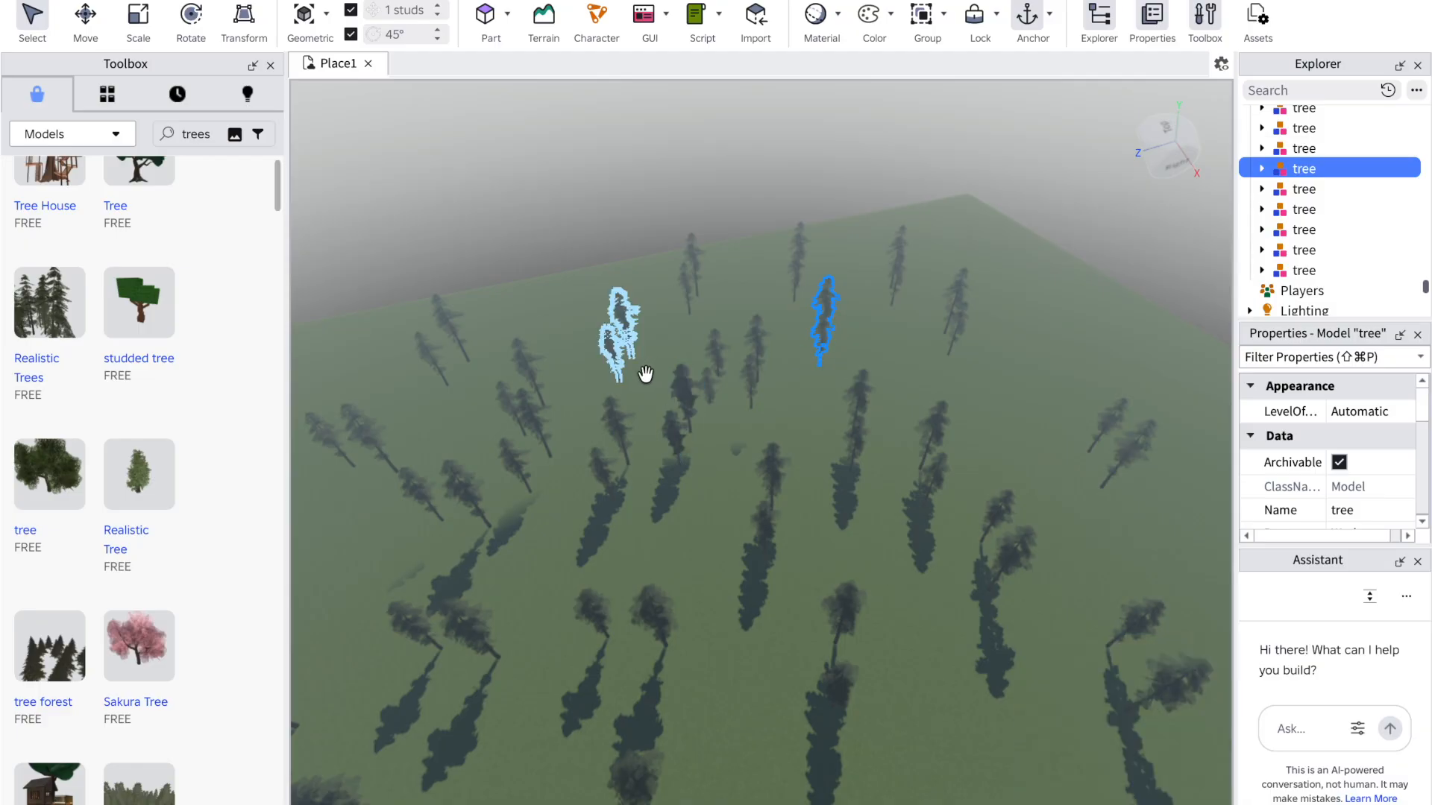
pyautogui.moveTo(719, 370); pyautogui.dragTo(721, 297)
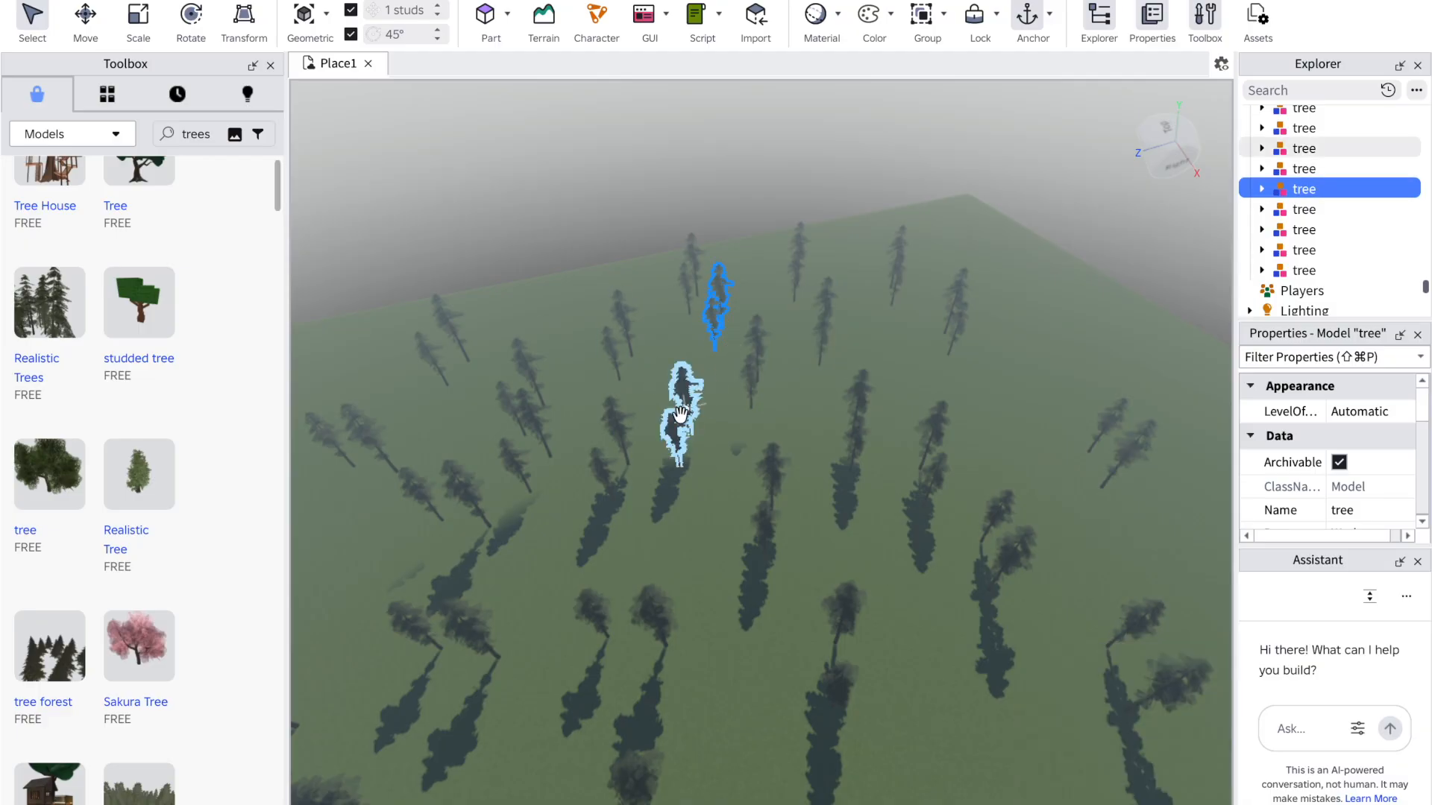
# Step: Place more copies of that tree pair at the far left edge, the far right side and the outermost corner
pyautogui.moveTo(678, 395); pyautogui.dragTo(673, 403)
pyautogui.moveTo(568, 327); pyautogui.dragTo(568, 326)
pyautogui.moveTo(671, 415); pyautogui.dragTo(1019, 422)
pyautogui.moveTo(682, 425); pyautogui.dragTo(826, 446)
pyautogui.moveTo(963, 251); pyautogui.dragTo(961, 250)
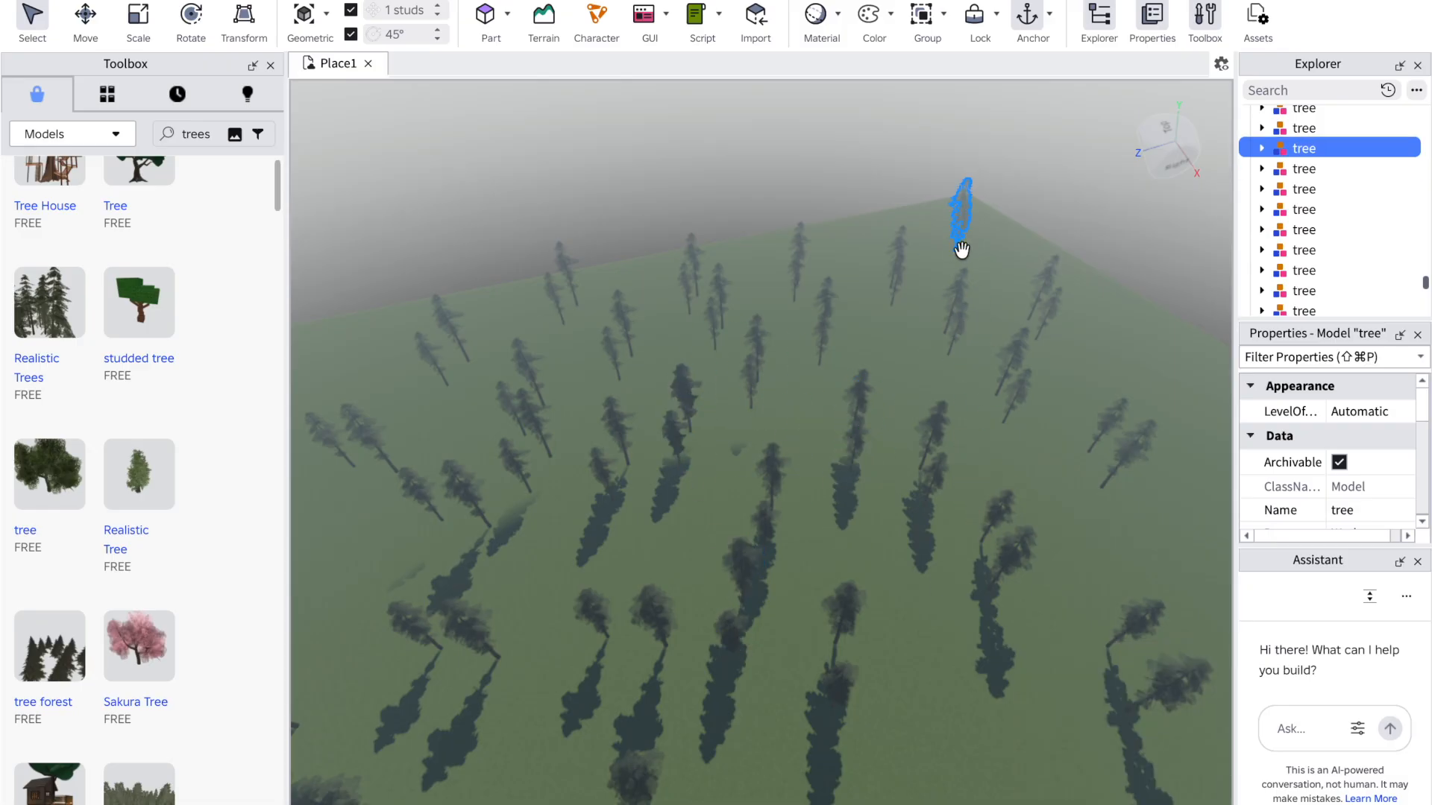
# Step: Add two copies of the same tree pair to the near ground, one to its left and one directly in front
pyautogui.press('a')
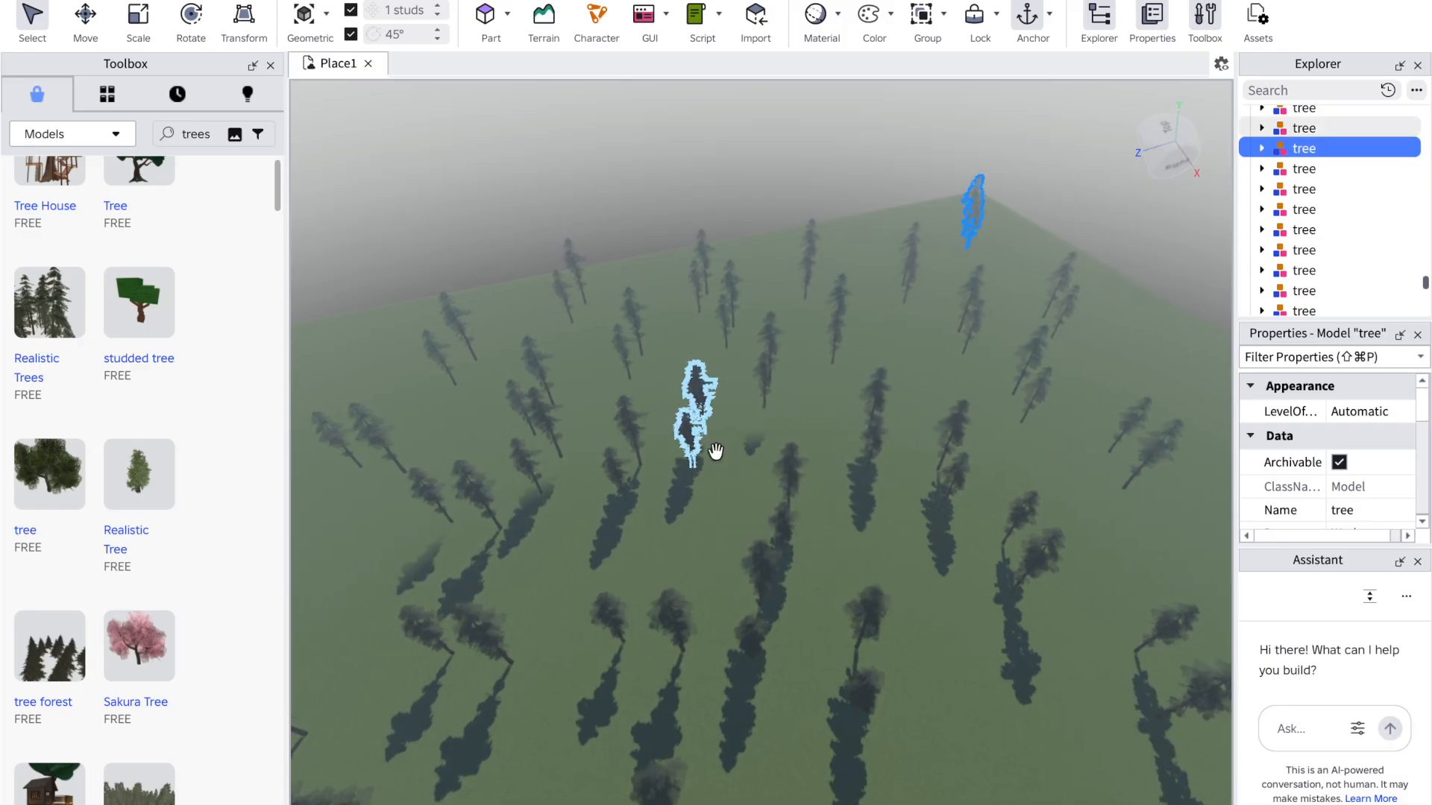
pyautogui.press('w')
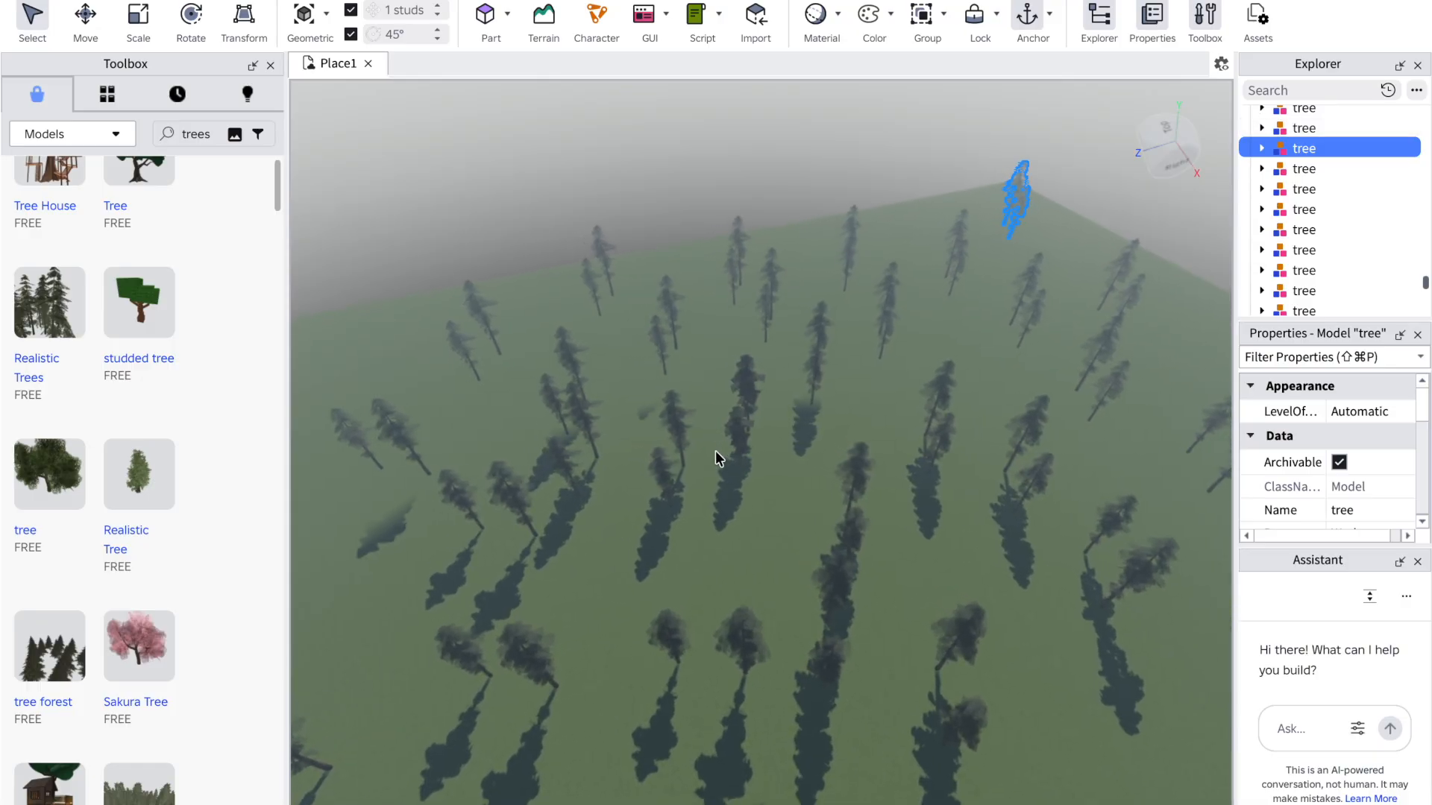
pyautogui.moveTo(741, 428); pyautogui.dragTo(595, 618)
pyautogui.moveTo(723, 407); pyautogui.dragTo(750, 565)
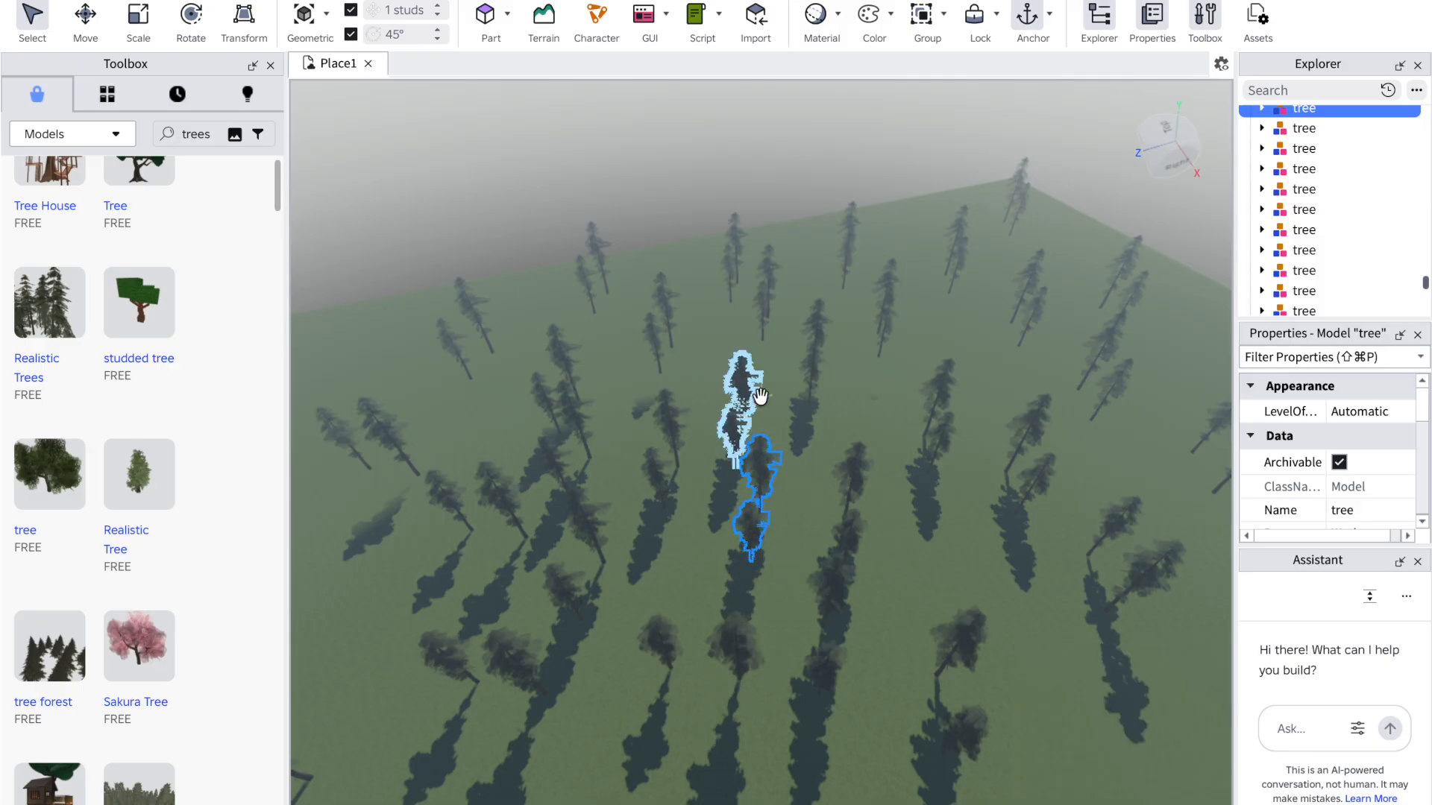
# Step: Place copies of the left-hand dark tree pair along the far right edge, at the near right and in the right middle
pyautogui.moveTo(733, 396); pyautogui.dragTo(733, 397, button='right')
pyautogui.rightClick(733, 398)
pyautogui.click(531, 484)
pyautogui.moveTo(531, 484); pyautogui.dragTo(1045, 321)
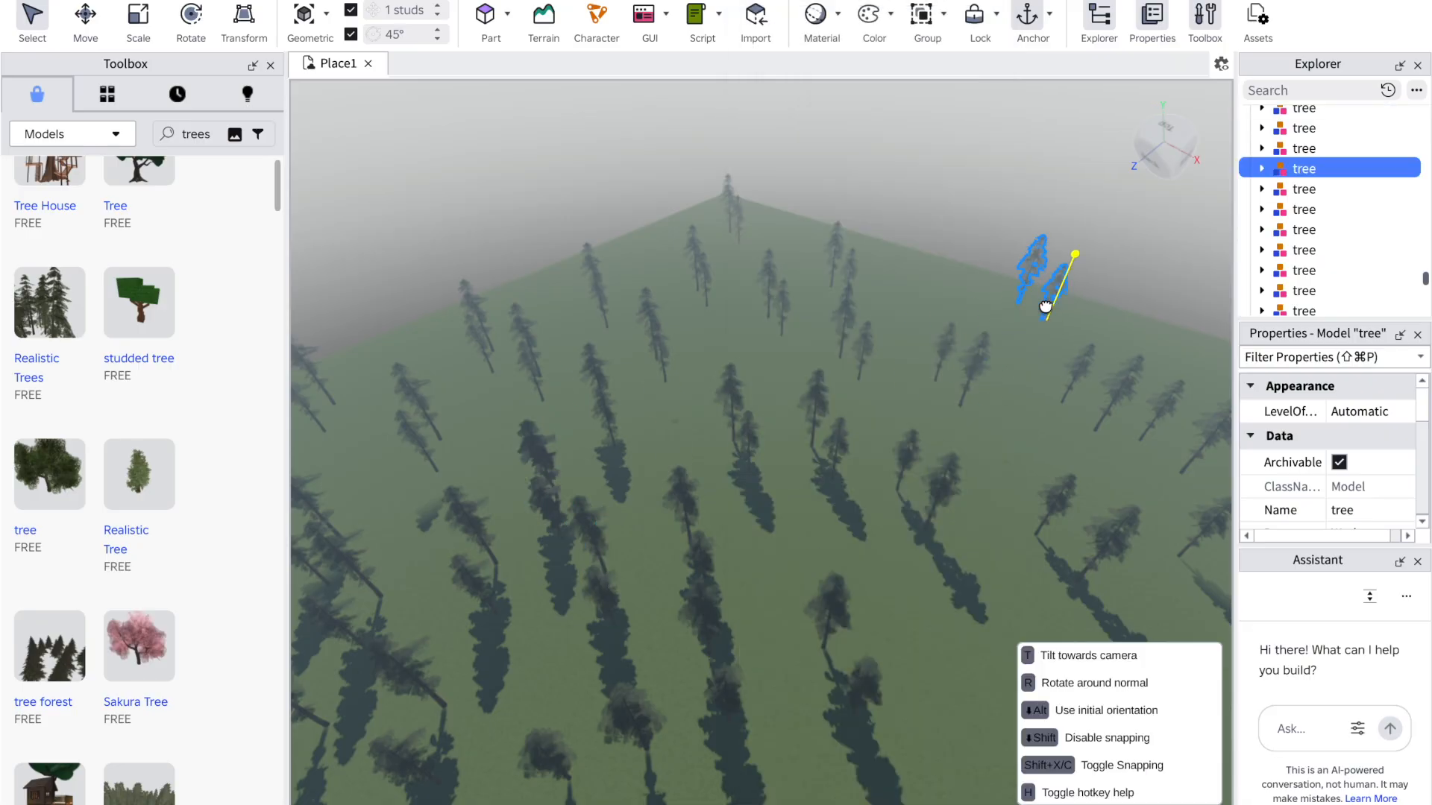
pyautogui.moveTo(921, 295); pyautogui.dragTo(922, 295)
pyautogui.moveTo(534, 462); pyautogui.dragTo(1026, 721)
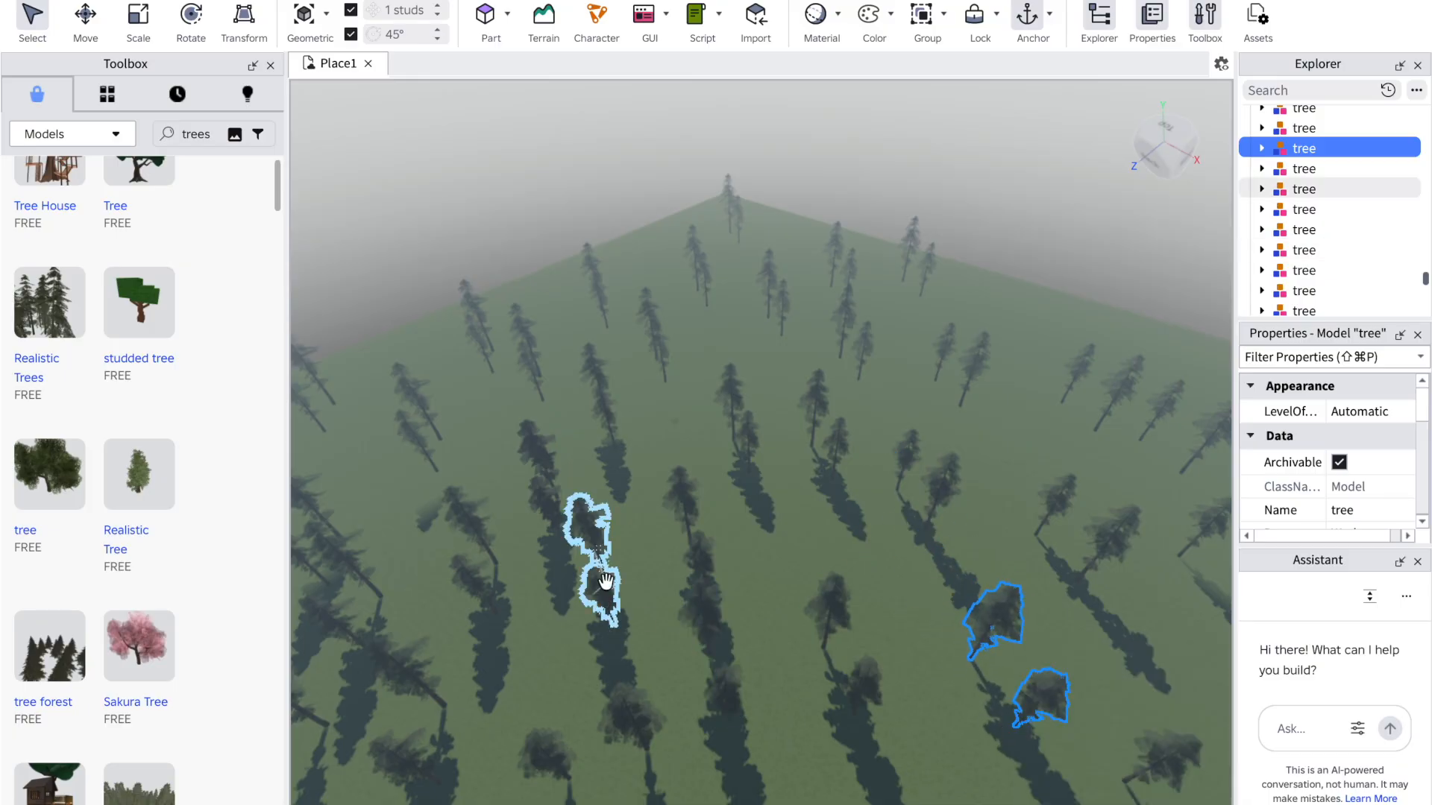
pyautogui.moveTo(615, 557); pyautogui.dragTo(1055, 335)
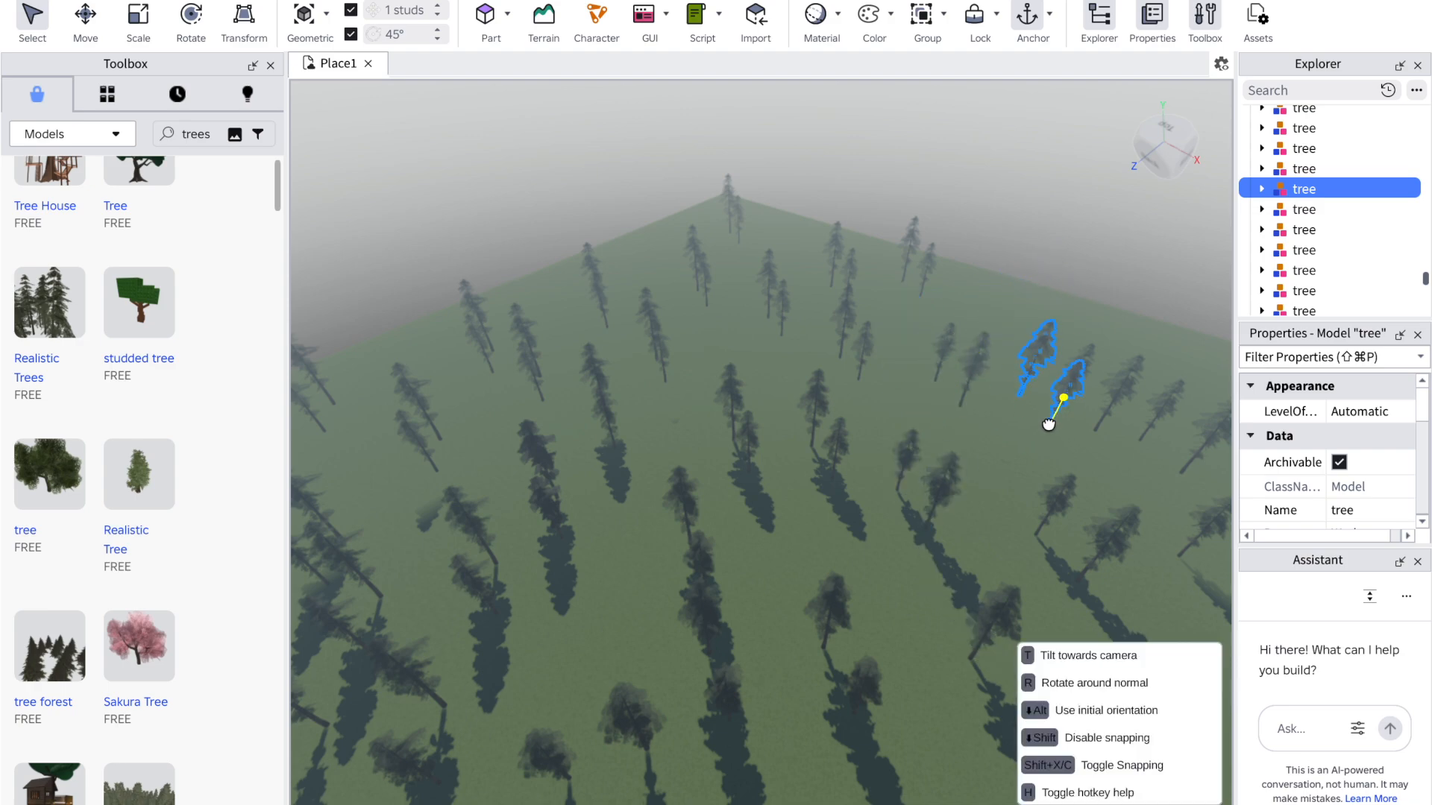
pyautogui.moveTo(1048, 424); pyautogui.dragTo(1031, 419)
pyautogui.moveTo(1032, 418); pyautogui.dragTo(1031, 419, button='right')
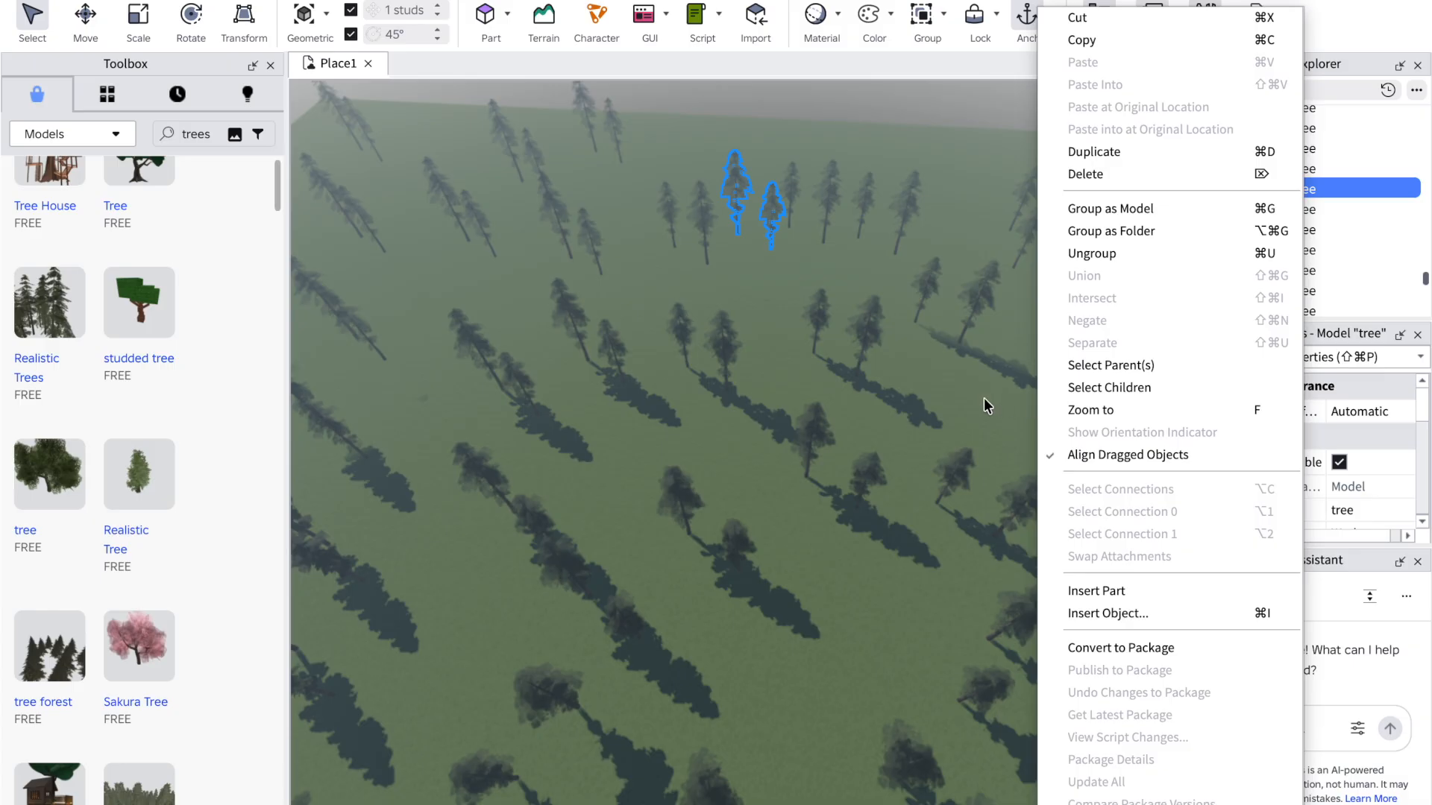
# Step: Select the tree pair in front of the sparse far corner and duplicate it repeatedly in place
pyautogui.moveTo(862, 425); pyautogui.dragTo(863, 426, button='right')
pyautogui.moveTo(717, 325)
pyautogui.mouseDown(button='right')
pyautogui.moveTo(695, 328)
pyautogui.moveTo(710, 334)
pyautogui.mouseUp(button='right')
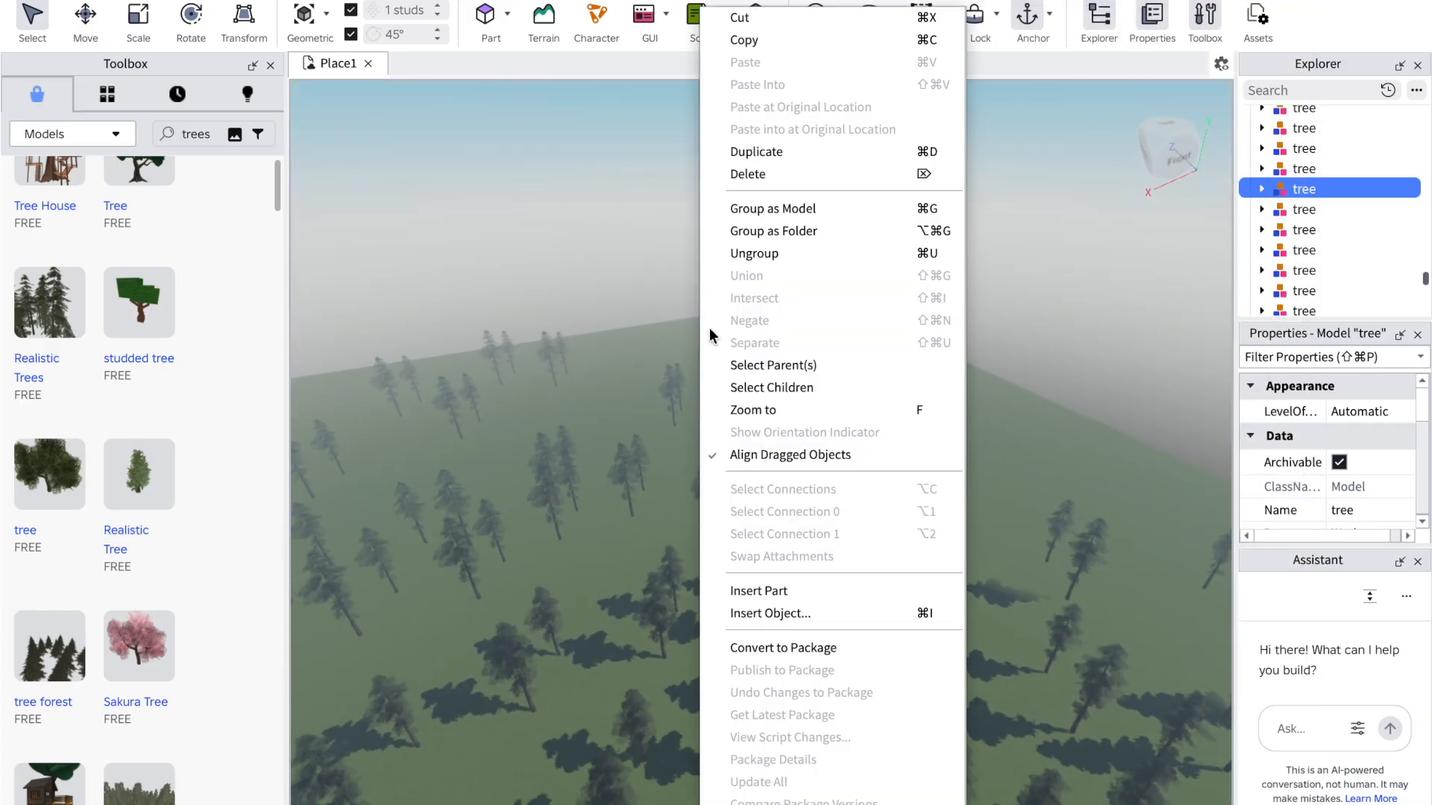
pyautogui.click(597, 416)
pyautogui.click(636, 451)
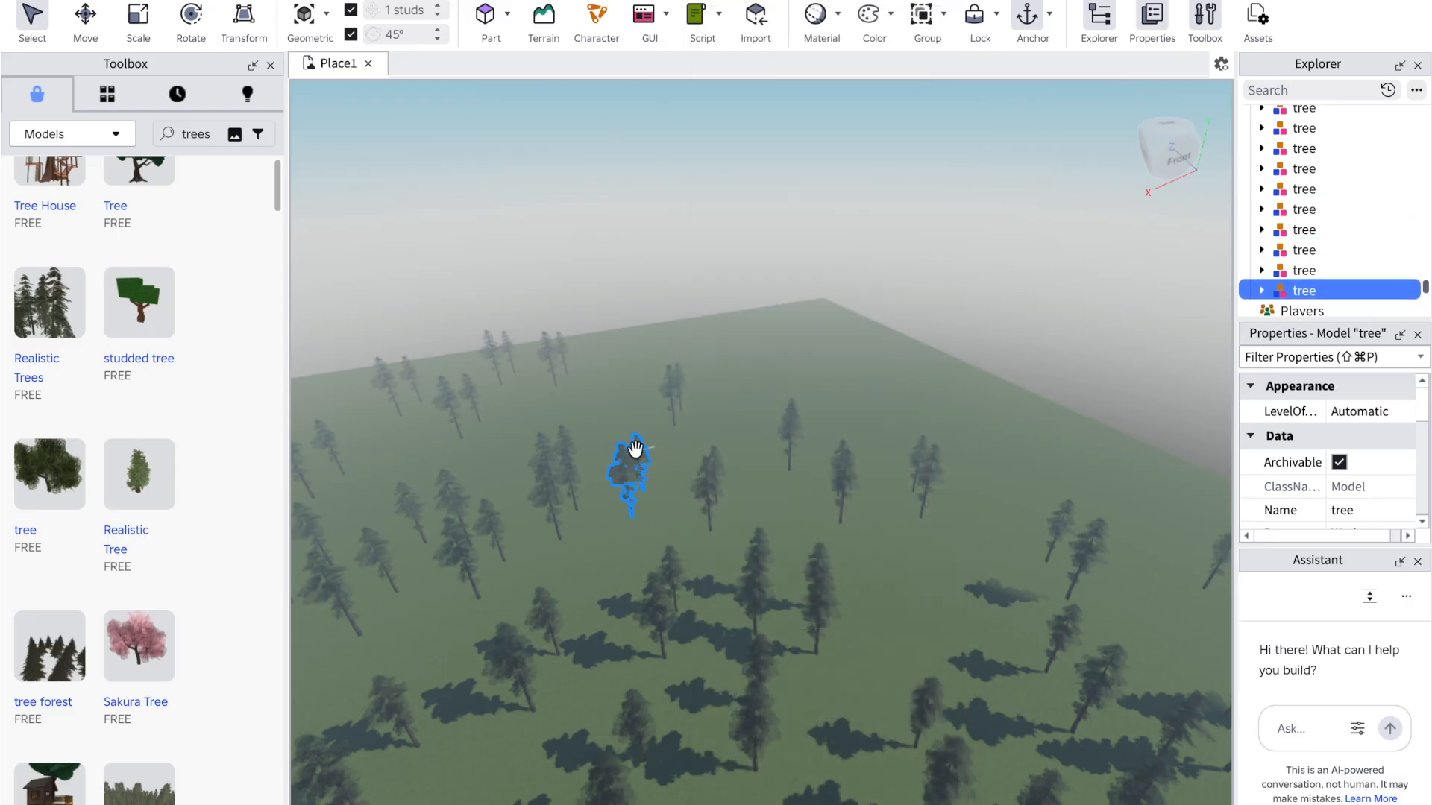
pyautogui.press('super+d')
pyautogui.press('super+d')
pyautogui.press('super+d')
pyautogui.press('super+d')
pyautogui.press('super+d')
pyautogui.press('super+d')
pyautogui.press('super+d')
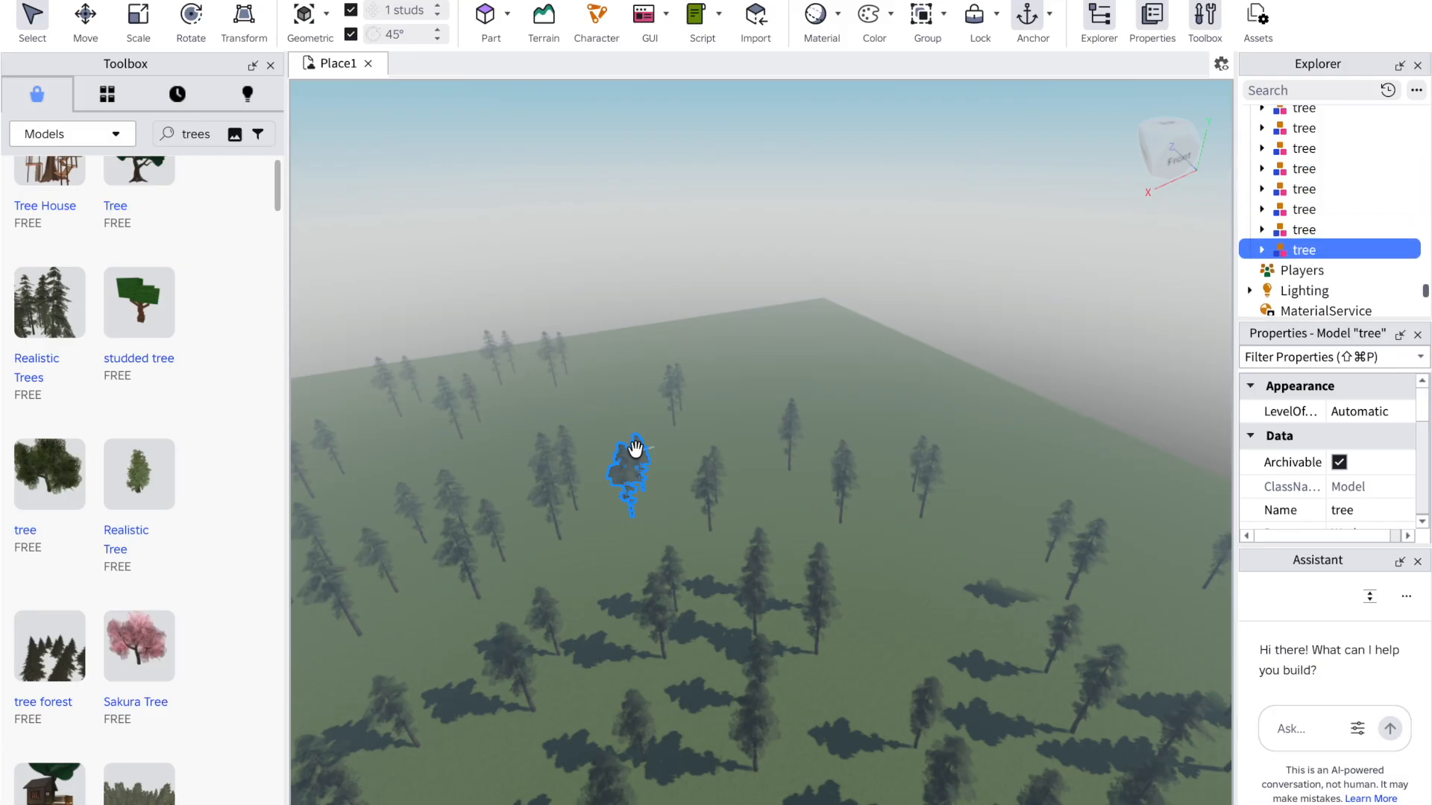
pyautogui.press('d')
# Step: Spread copies of that tree across the sparse far corner and set one in the near right ground
pyautogui.moveTo(627, 487); pyautogui.dragTo(760, 392)
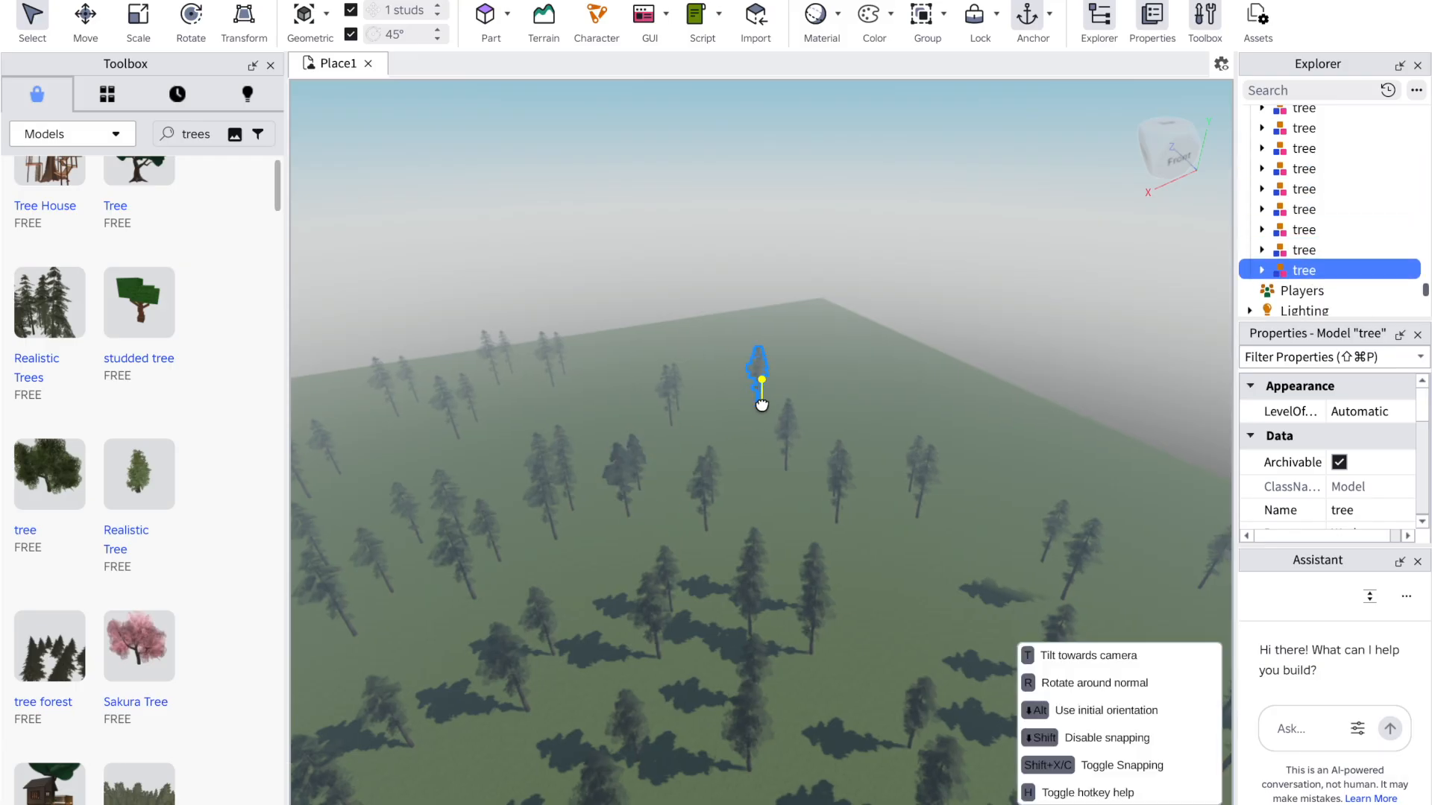
pyautogui.moveTo(626, 479); pyautogui.dragTo(694, 370)
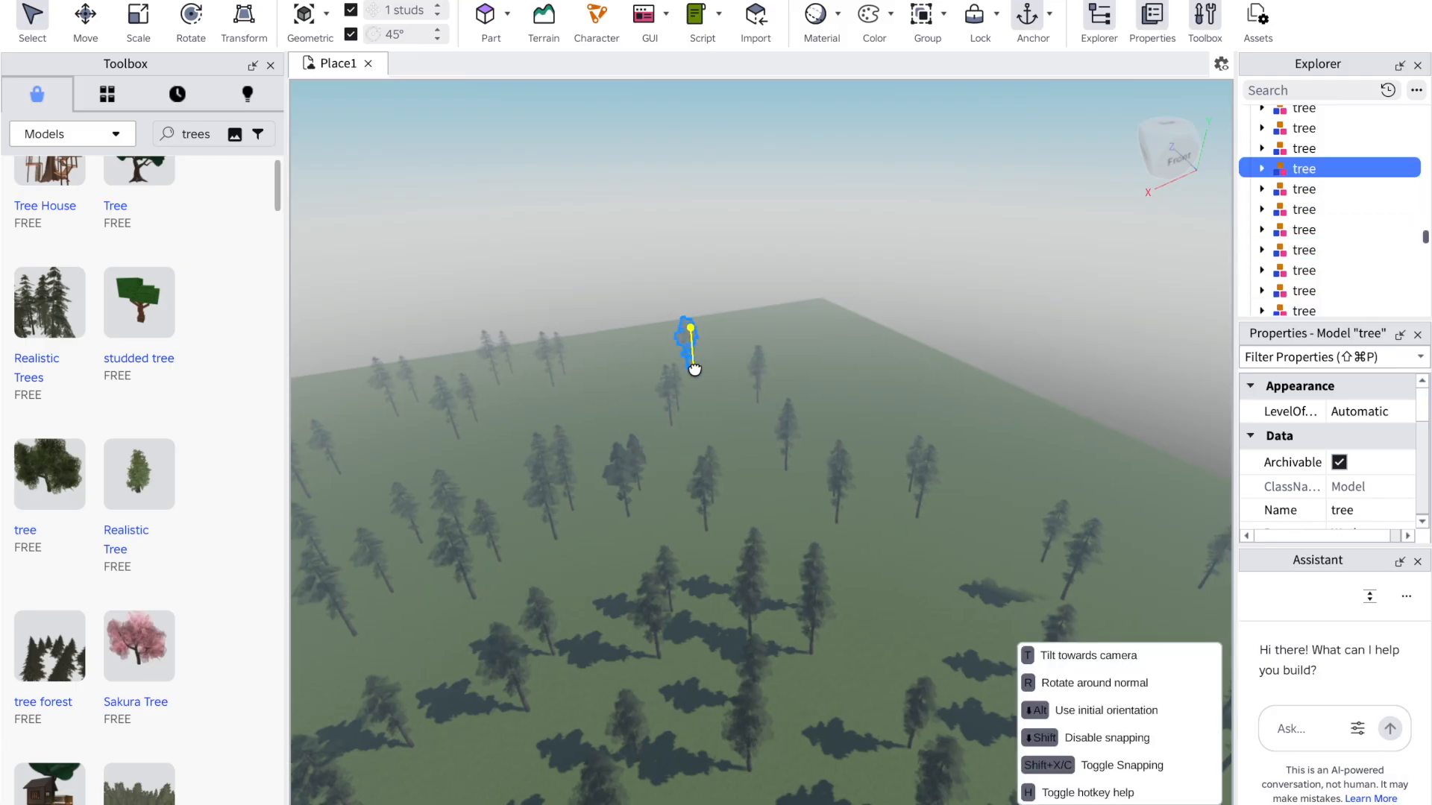
pyautogui.moveTo(617, 461); pyautogui.dragTo(859, 425)
pyautogui.click(616, 462)
pyautogui.moveTo(624, 477); pyautogui.dragTo(691, 428)
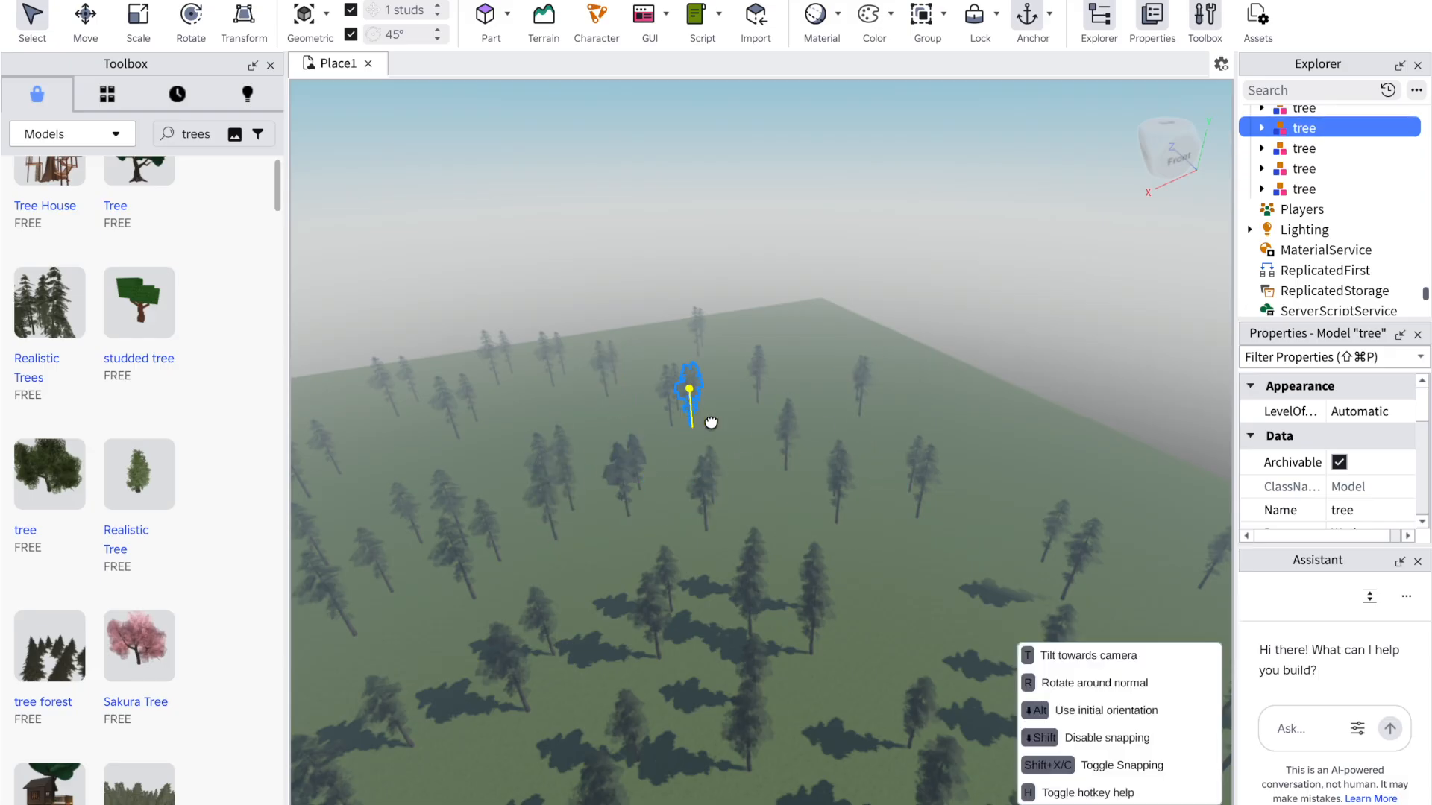
pyautogui.moveTo(790, 358); pyautogui.dragTo(791, 357)
pyautogui.moveTo(617, 480); pyautogui.dragTo(865, 547)
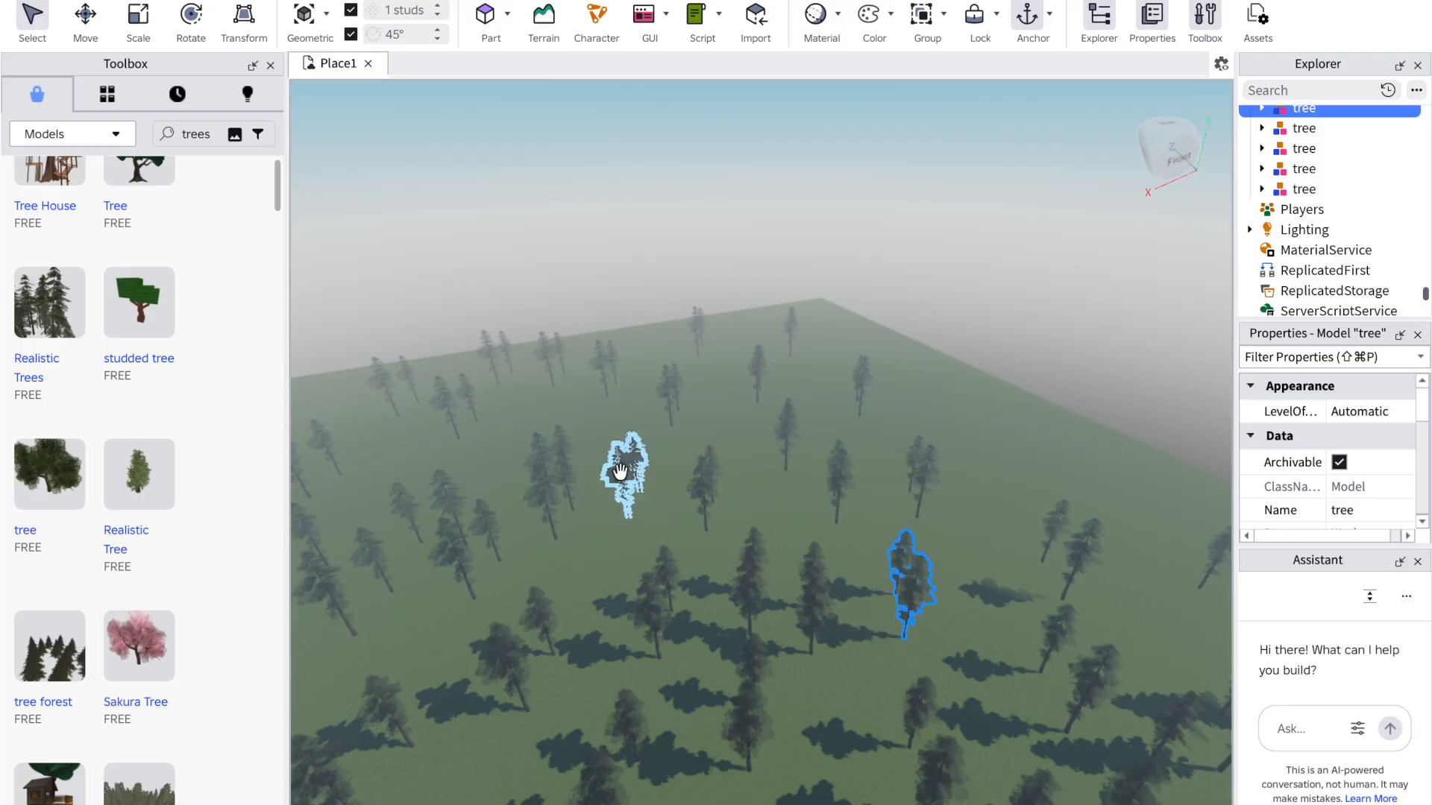
# Step: Place more copies along the right edge, at the outermost corner, in the far middle and by the far left edge
pyautogui.moveTo(620, 471); pyautogui.dragTo(728, 469)
pyautogui.moveTo(921, 399); pyautogui.dragTo(913, 406)
pyautogui.moveTo(624, 468); pyautogui.dragTo(710, 463)
pyautogui.moveTo(1029, 462); pyautogui.dragTo(1029, 461)
pyautogui.moveTo(646, 483); pyautogui.dragTo(838, 341)
pyautogui.moveTo(619, 458); pyautogui.dragTo(721, 422)
pyautogui.moveTo(623, 467); pyautogui.dragTo(595, 416)
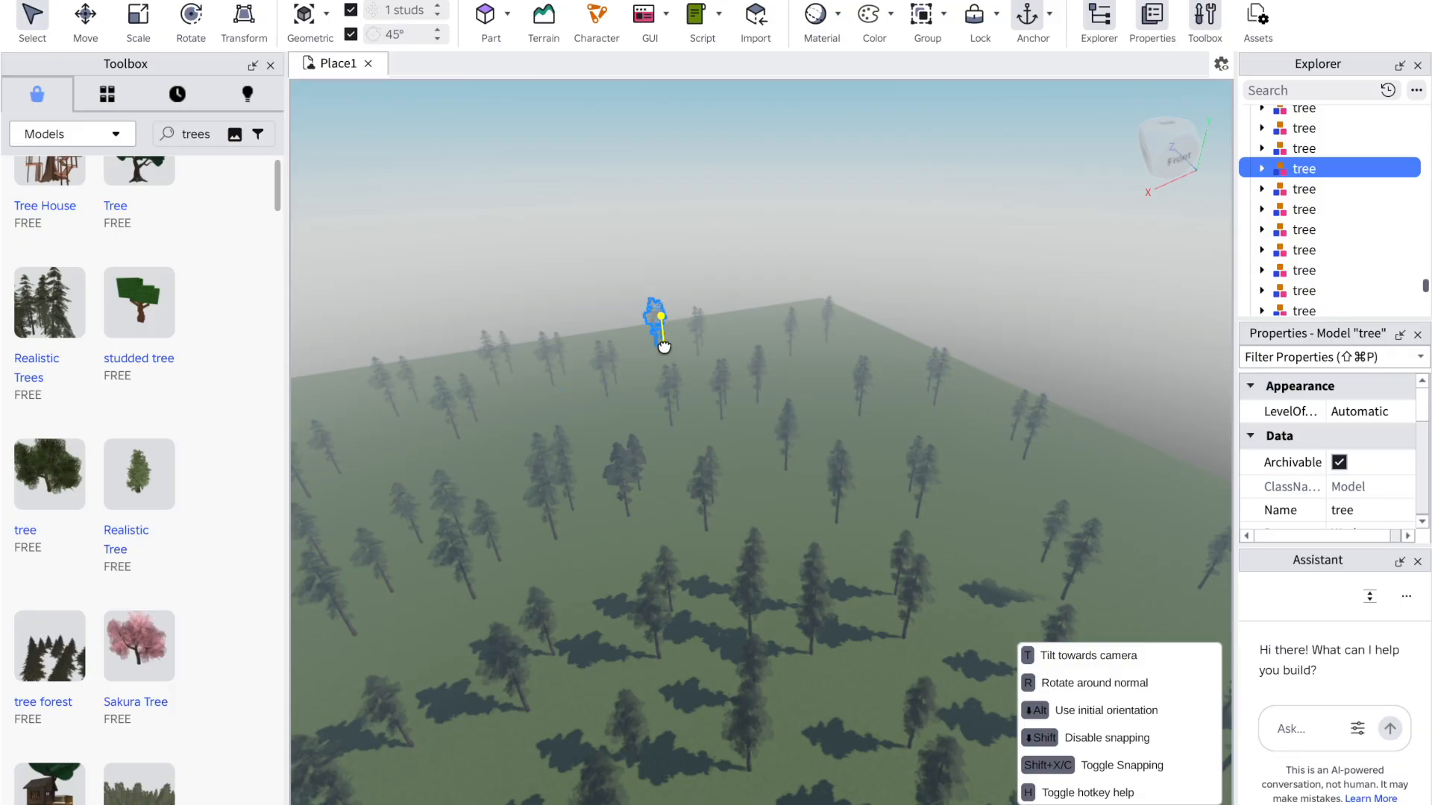
pyautogui.moveTo(664, 347); pyautogui.dragTo(663, 347)
# Step: Fill the gaps in the middle and near rows with further copies of the tree, including the near right ground
pyautogui.moveTo(614, 477); pyautogui.dragTo(809, 389)
pyautogui.moveTo(625, 513); pyautogui.dragTo(812, 742)
pyautogui.moveTo(620, 485); pyautogui.dragTo(596, 605)
pyautogui.moveTo(610, 465); pyautogui.dragTo(487, 464)
pyautogui.moveTo(625, 477); pyautogui.dragTo(760, 495)
pyautogui.moveTo(624, 470); pyautogui.dragTo(997, 604)
# Step: Add copies in the right middle, at the far corner and in the near left, and shift the single central tree
pyautogui.moveTo(613, 484); pyautogui.dragTo(784, 462)
pyautogui.moveTo(874, 520); pyautogui.dragTo(871, 445)
pyautogui.moveTo(623, 481); pyautogui.dragTo(755, 322)
pyautogui.moveTo(623, 470); pyautogui.dragTo(425, 675)
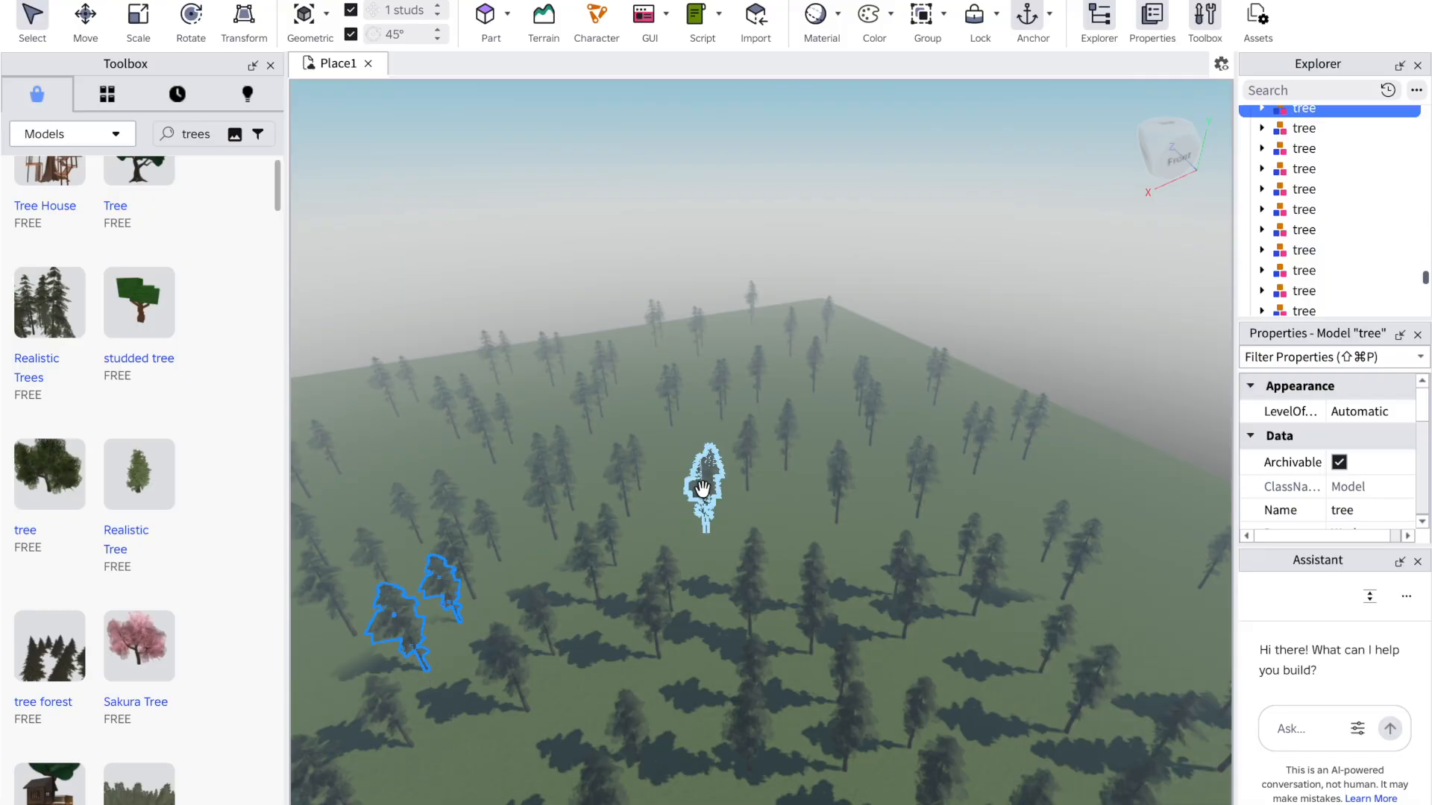
pyautogui.moveTo(702, 488); pyautogui.dragTo(796, 490)
pyautogui.moveTo(701, 538); pyautogui.dragTo(702, 537)
# Step: Inspect the forest's coverage from several angles, including the clearing around the Siren Head figure
pyautogui.moveTo(703, 537); pyautogui.dragTo(704, 535, button='right')
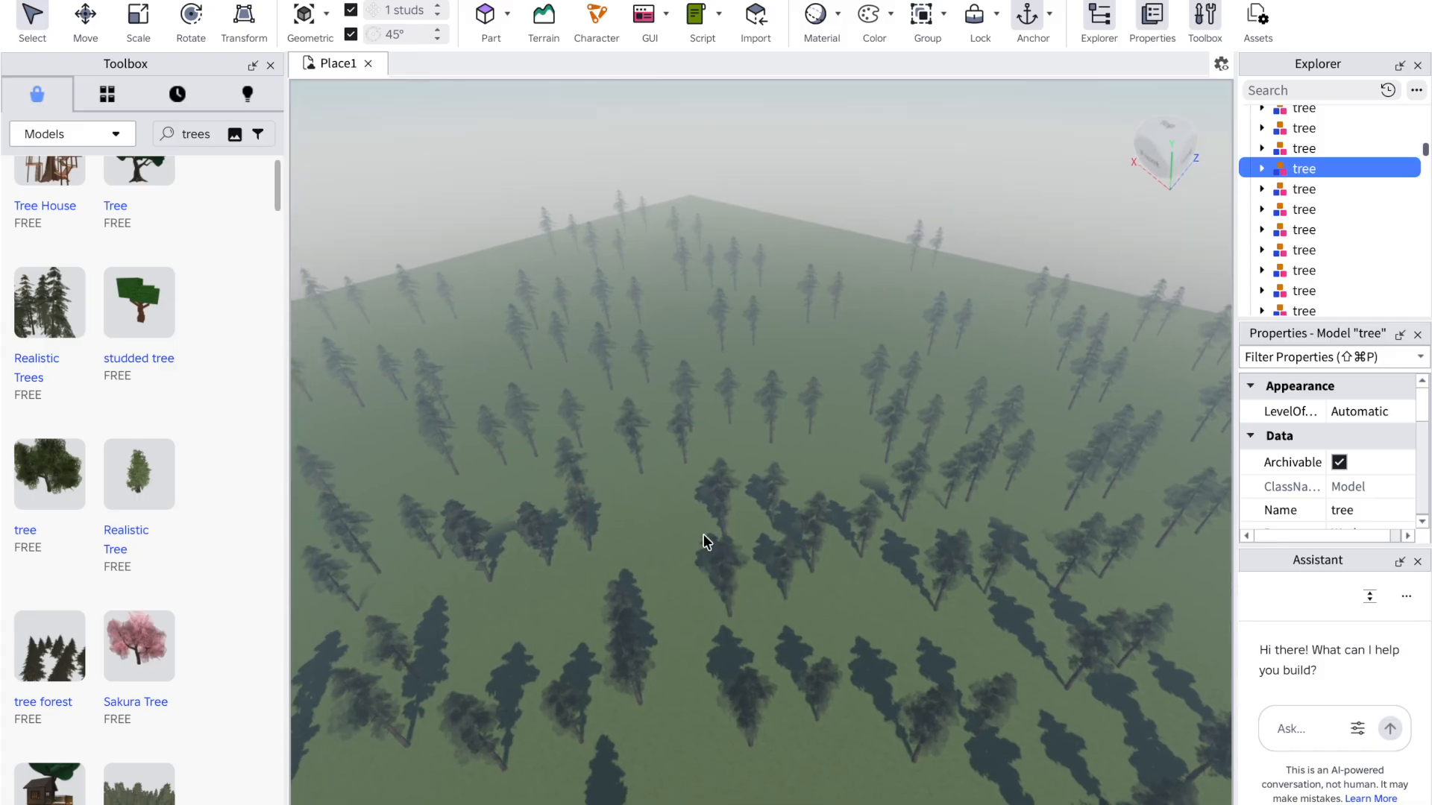
pyautogui.press('w')
pyautogui.press('a')
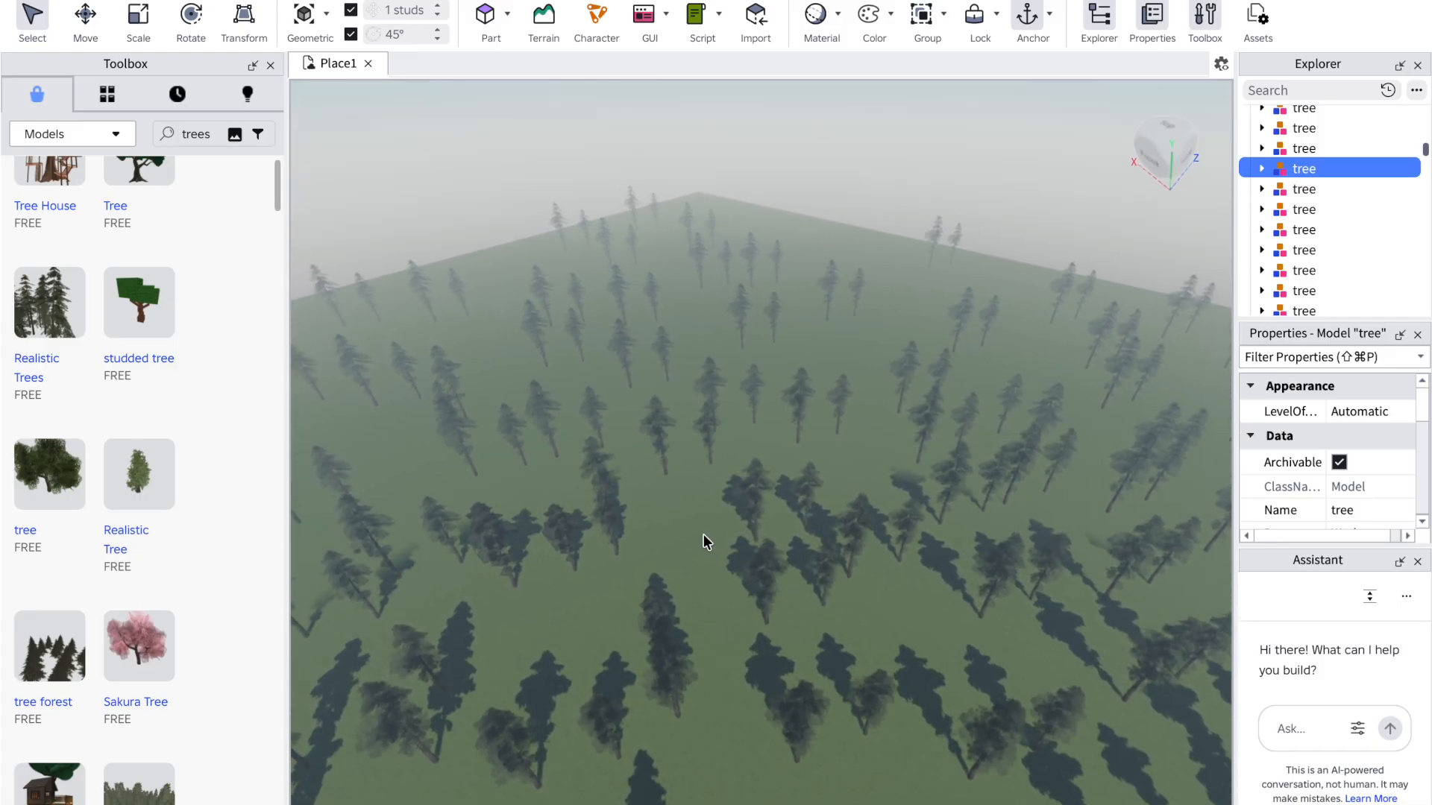
pyautogui.press('a')
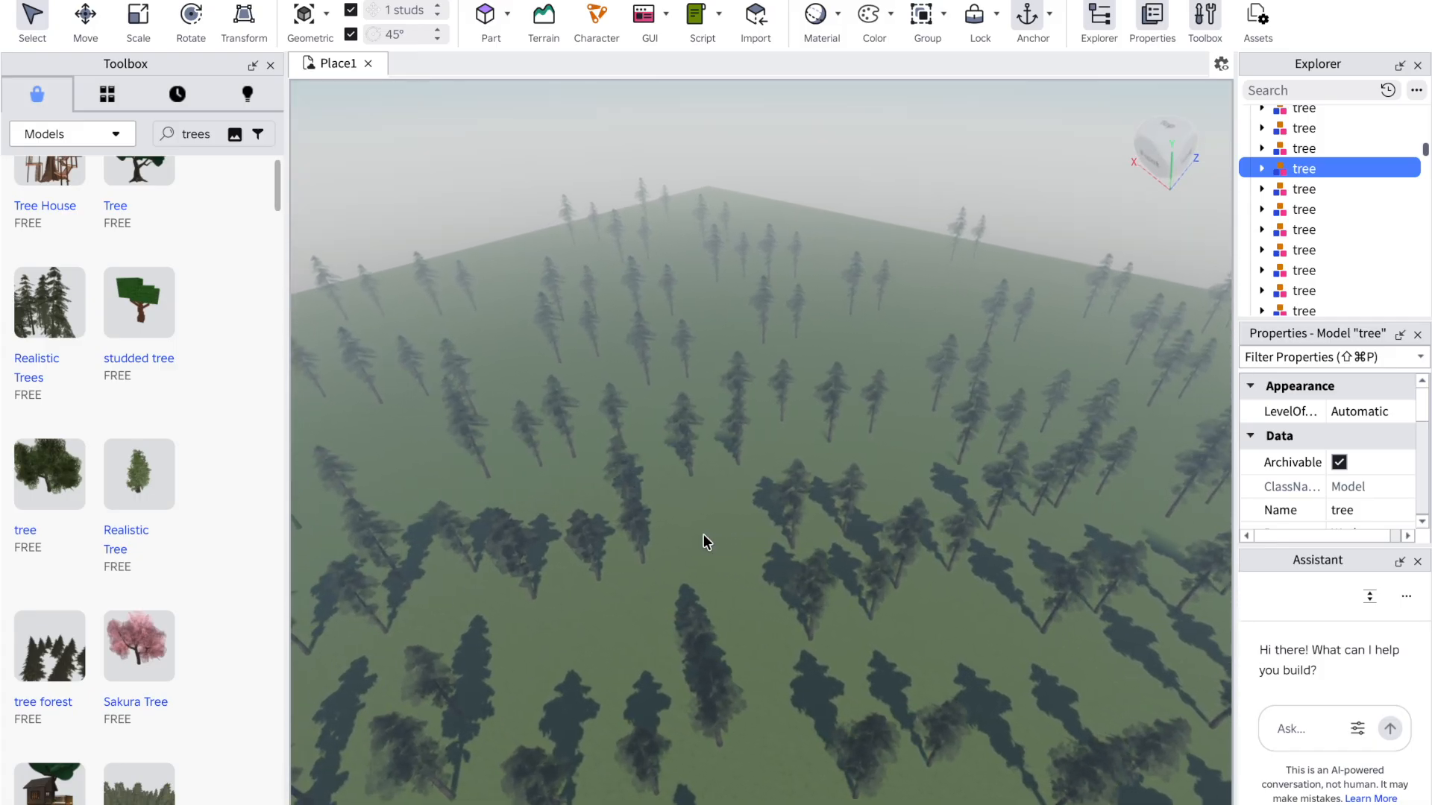
pyautogui.press('a')
pyautogui.press('w')
pyautogui.moveTo(704, 534); pyautogui.dragTo(703, 540, button='right')
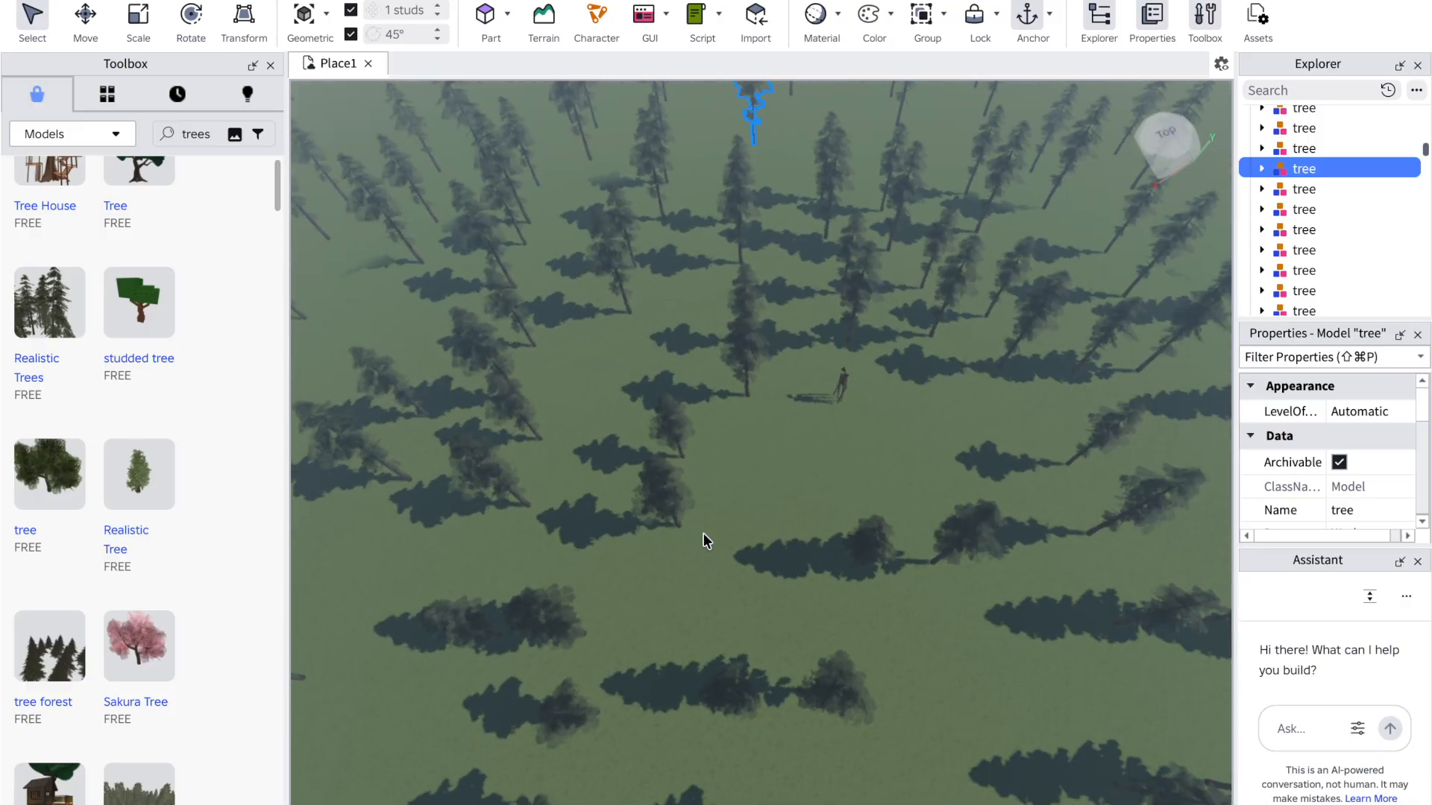
pyautogui.rightClick(703, 539)
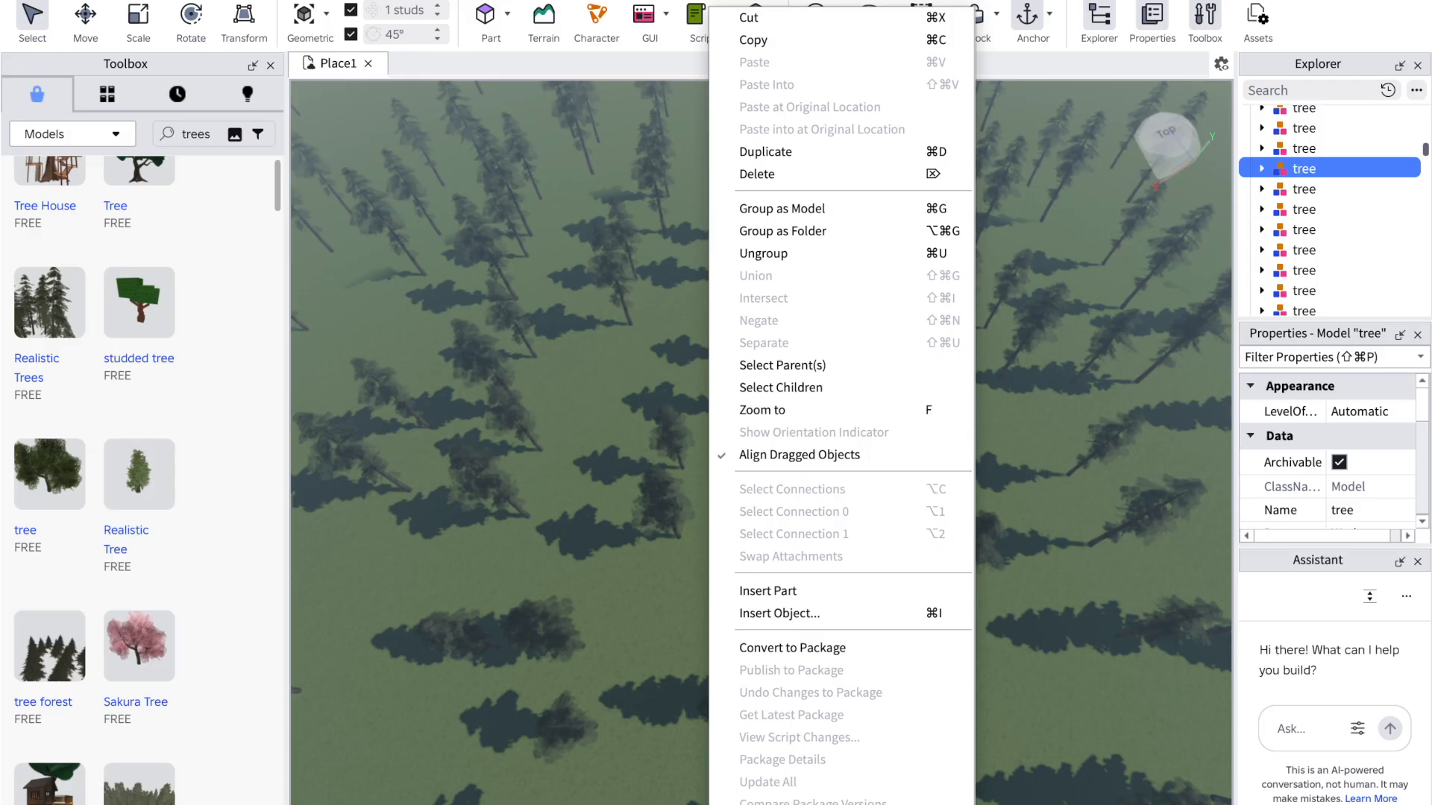
# Step: Playtest the place and run the character through the forest up against a tree trunk
pyautogui.click(70, 2)
pyautogui.click(70, 1)
pyautogui.click(82, 3)
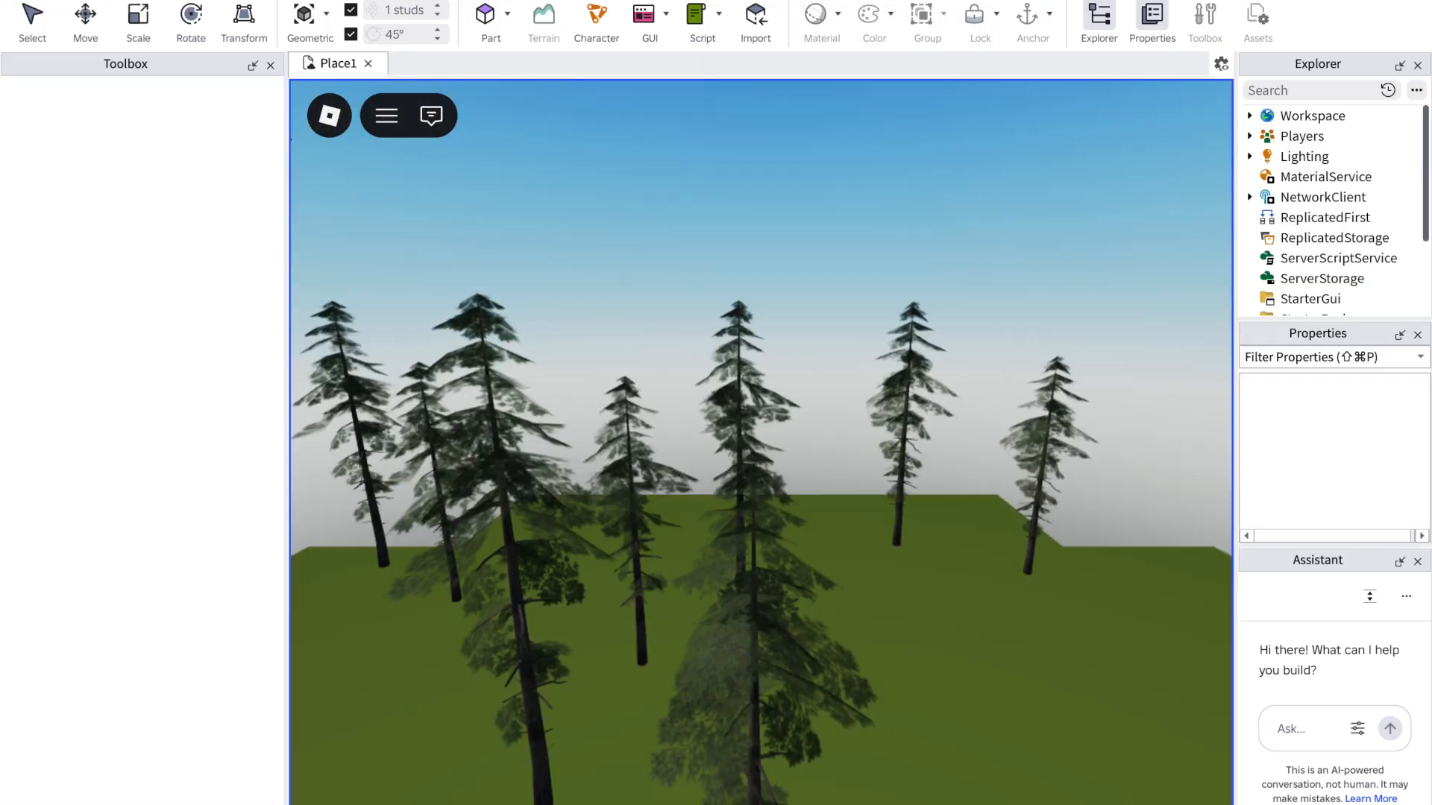
pyautogui.press('w')
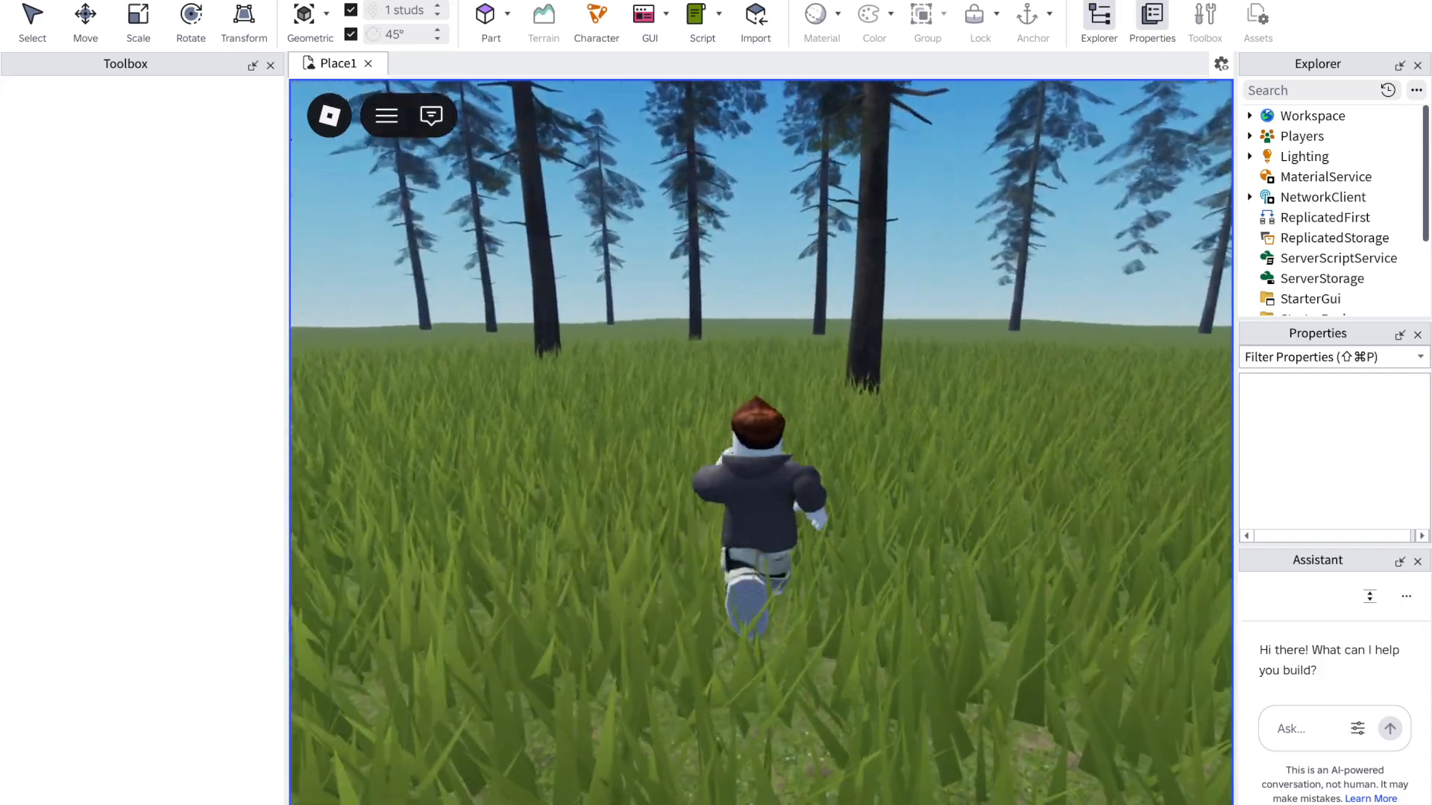
pyautogui.press('w')
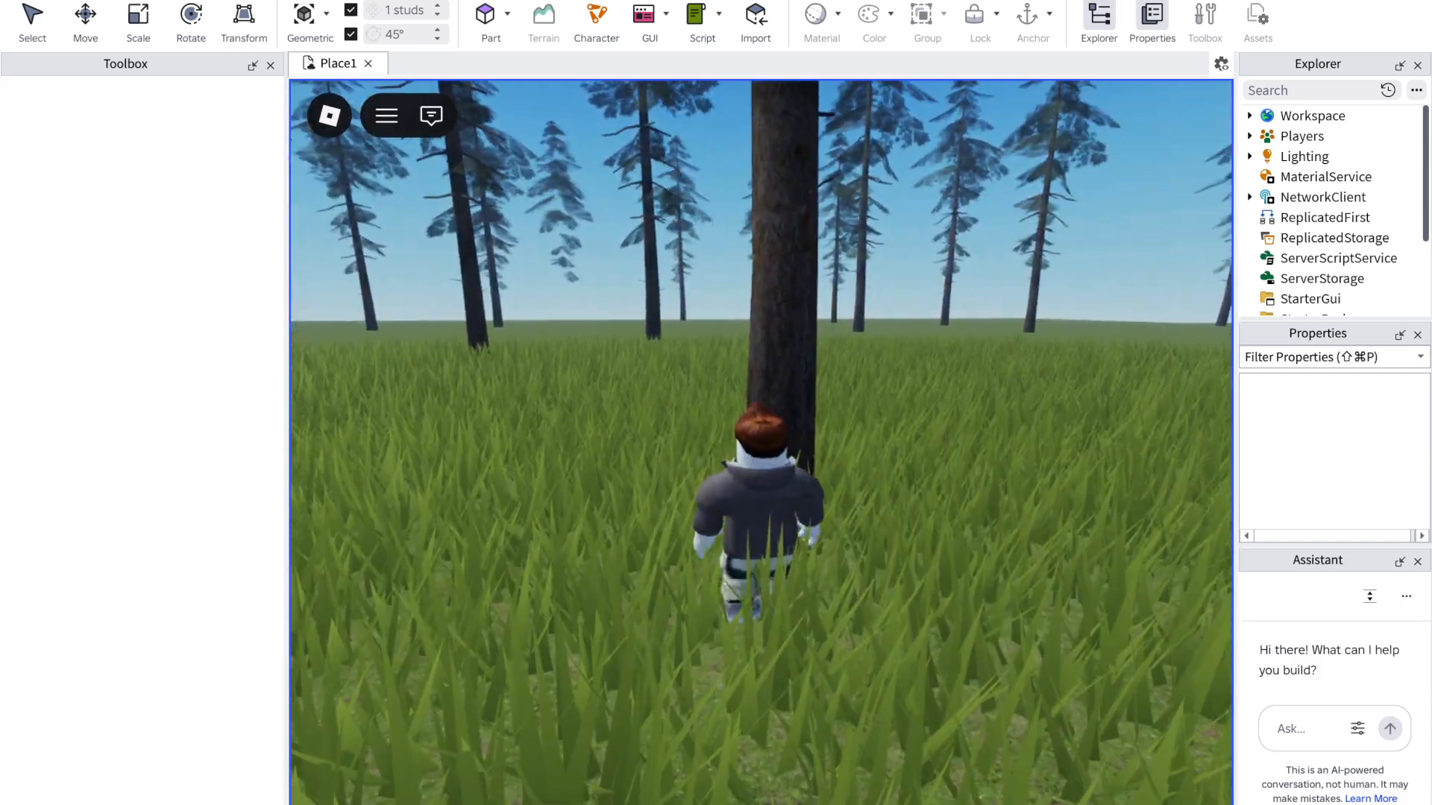
pyautogui.press('d')
pyautogui.press('w')
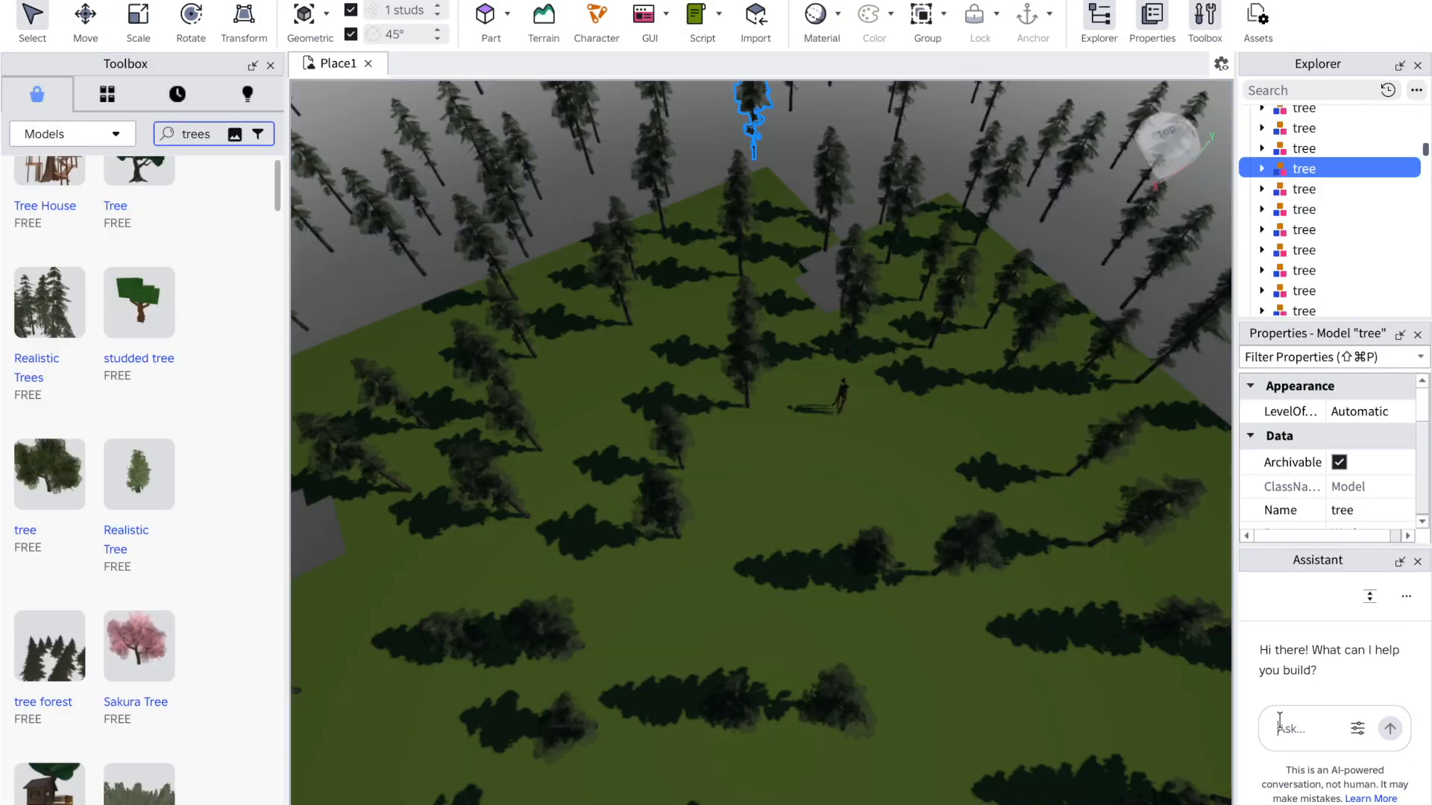
pyautogui.click(1280, 721)
pyautogui.write(',a')
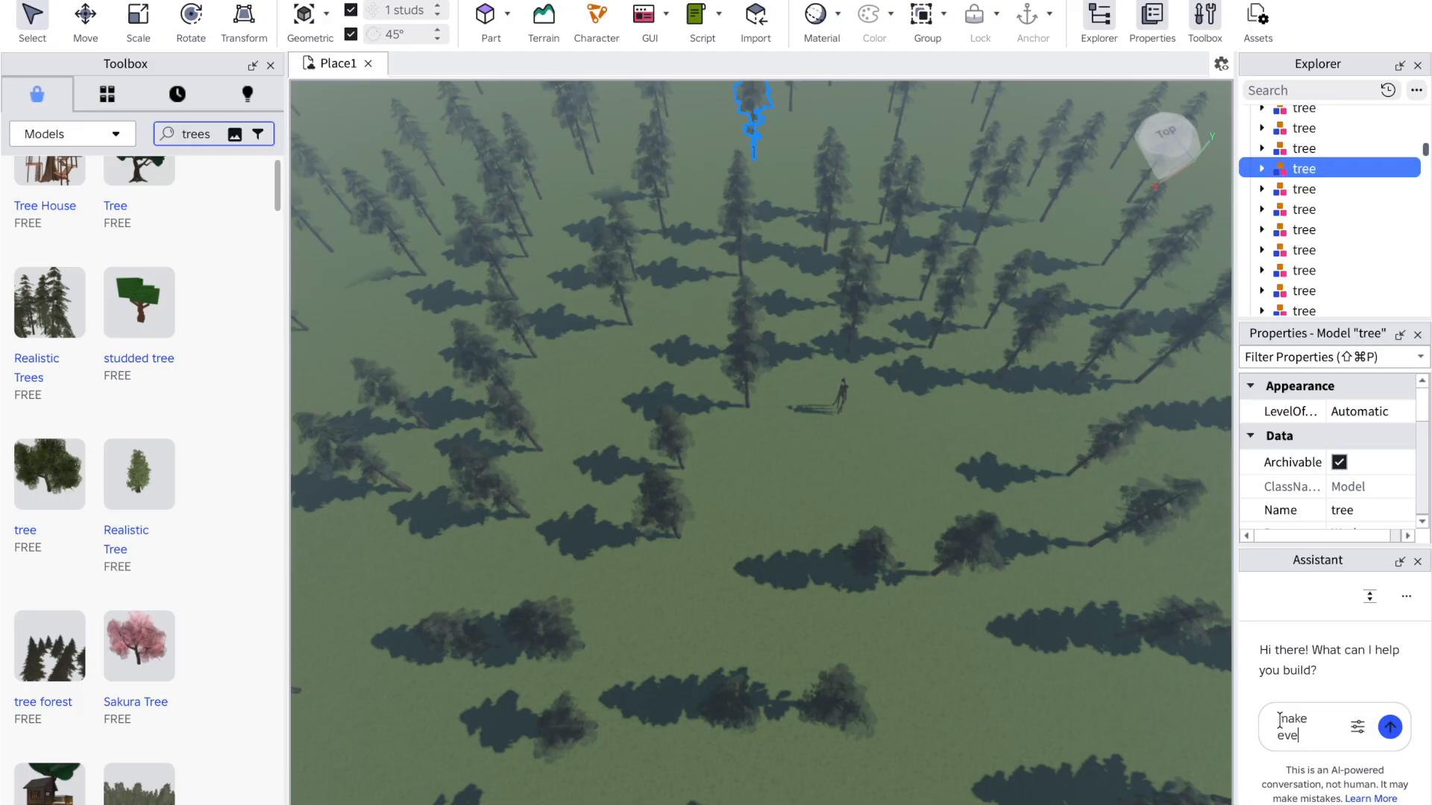
pyautogui.write('ke every tree')
pyautogui.press('Return')
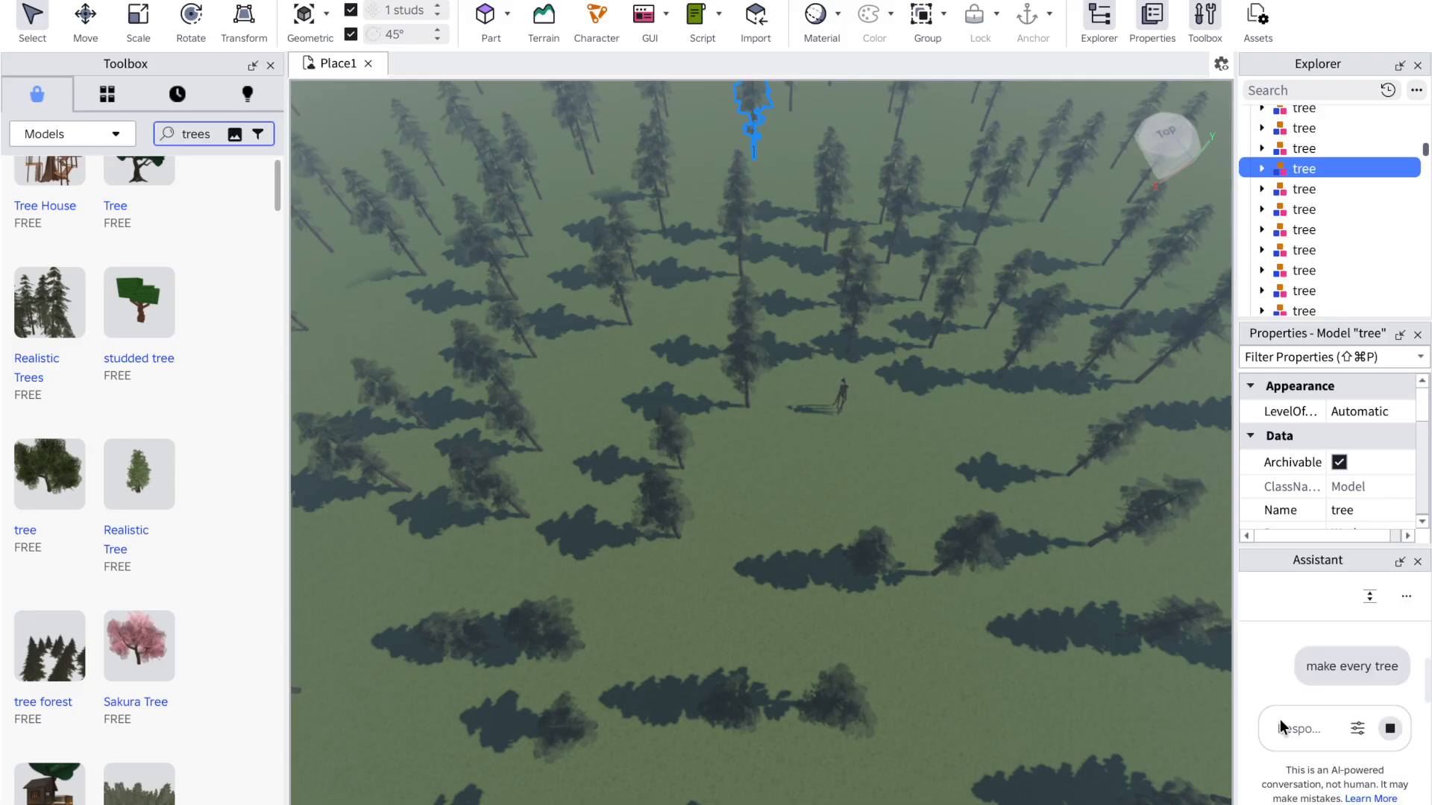
pyautogui.click(1407, 596)
pyautogui.click(1407, 600)
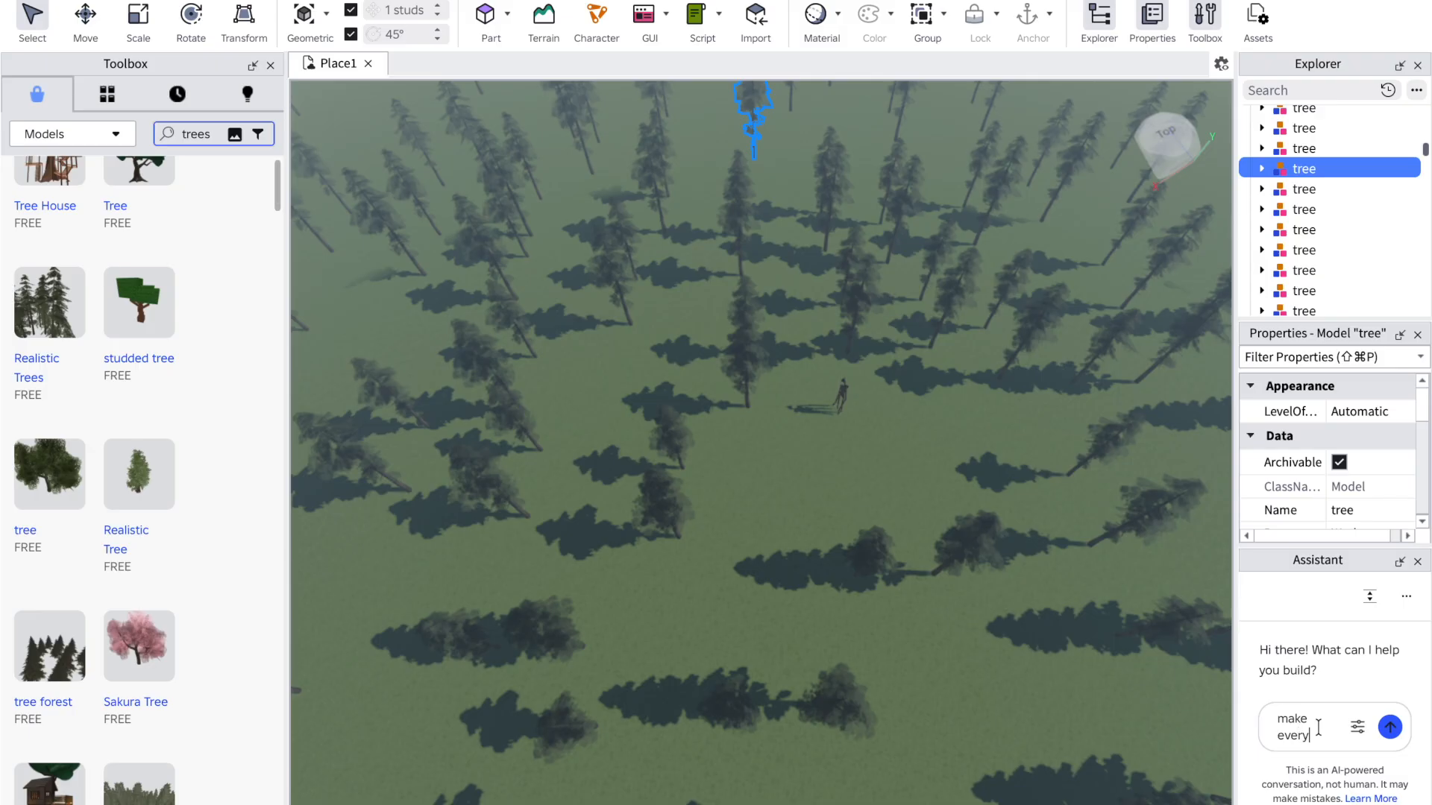
# Step: Ask the Assistant to make every tree non-collidable
pyautogui.write('ree non co')
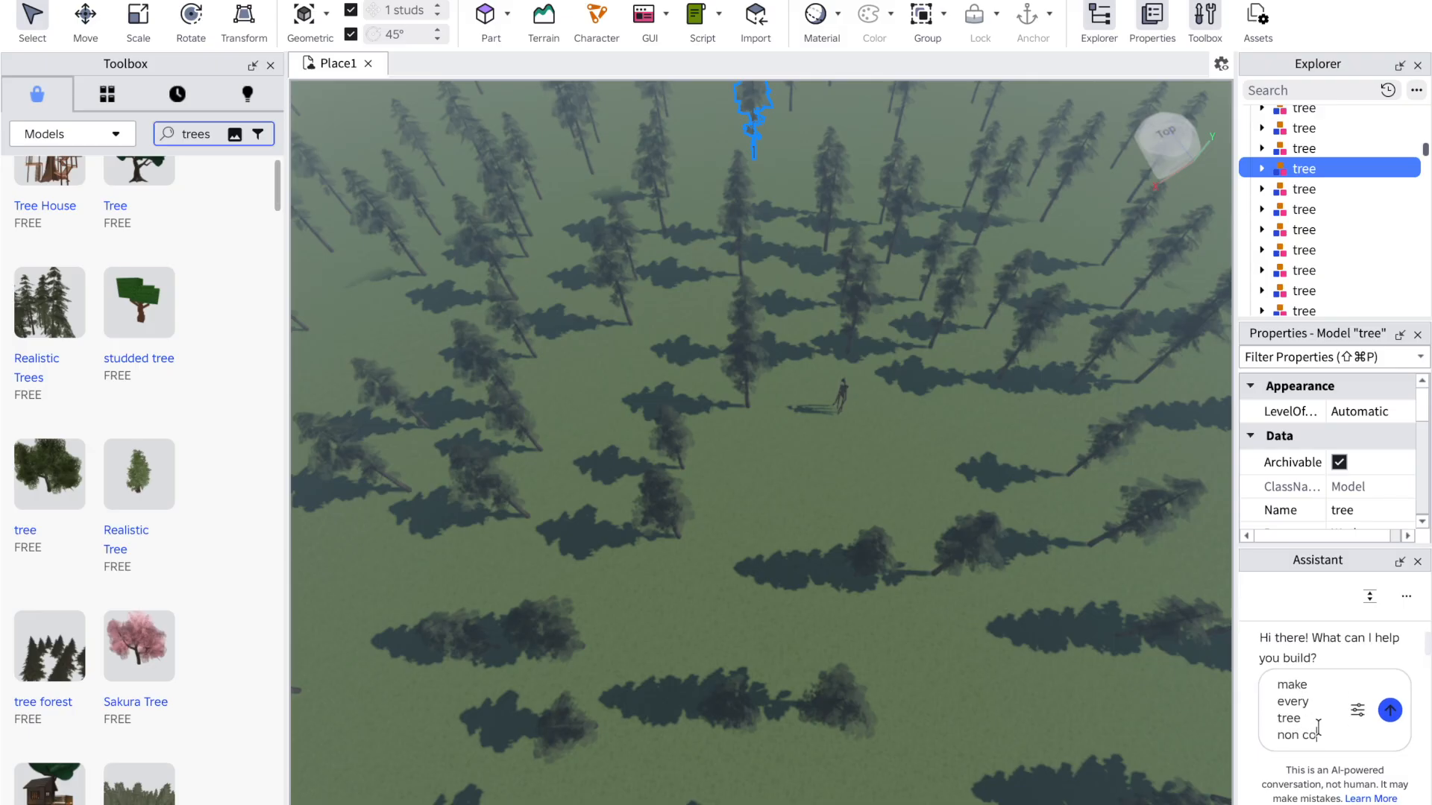
pyautogui.write('lidable')
pyautogui.press('Return')
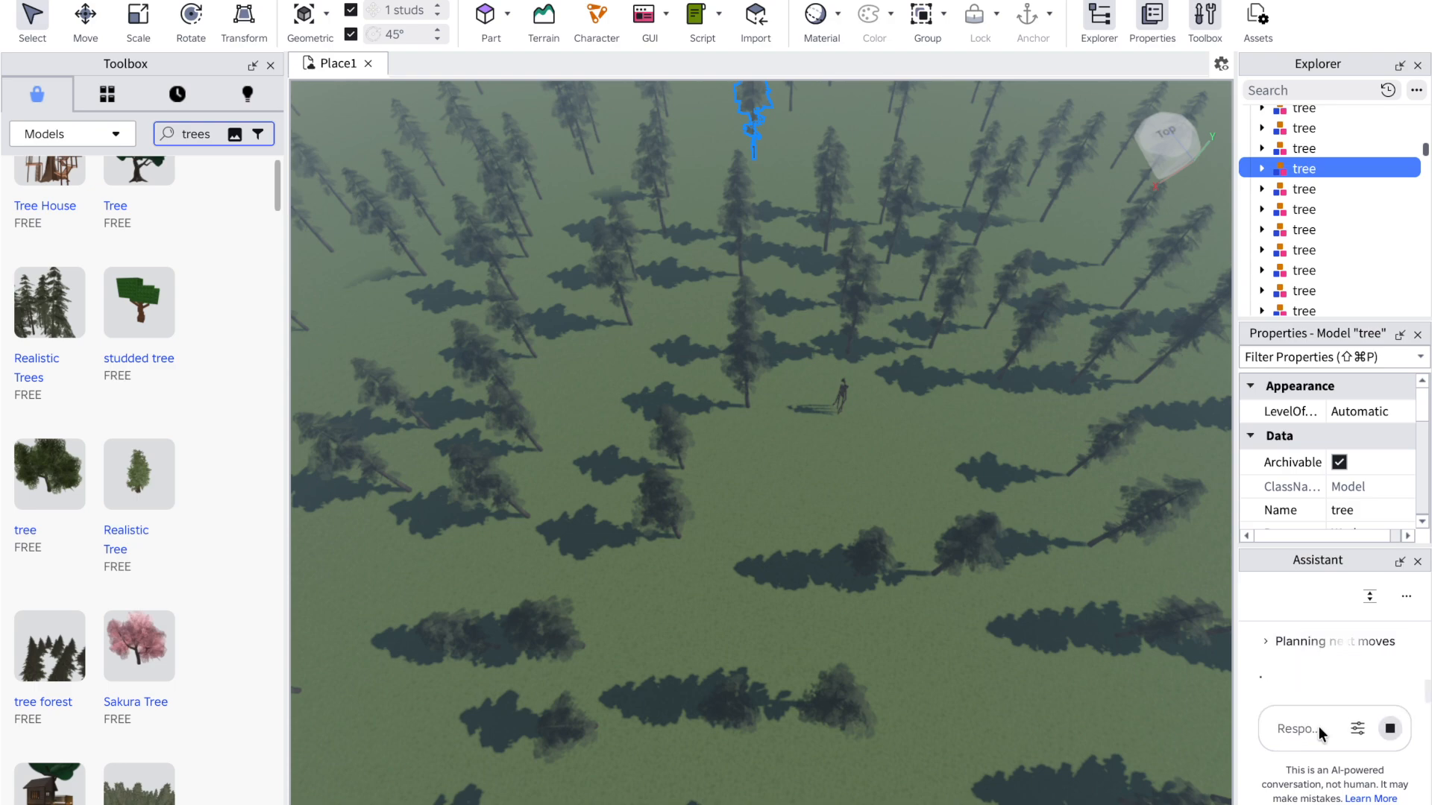
pyautogui.click(880, 462)
pyautogui.moveTo(861, 449); pyautogui.dragTo(863, 449, button='right')
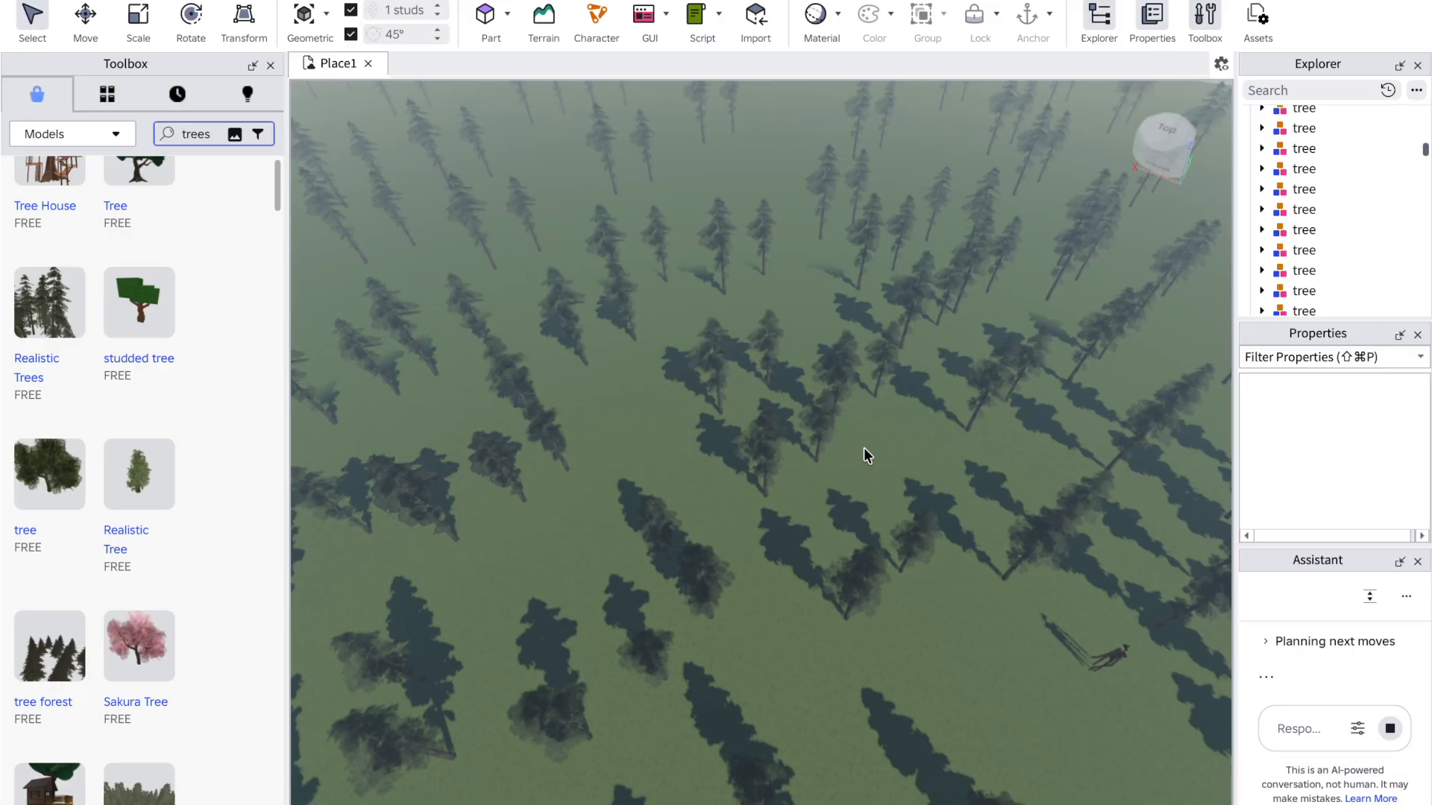
pyautogui.rightClick(863, 449)
pyautogui.click(641, 522)
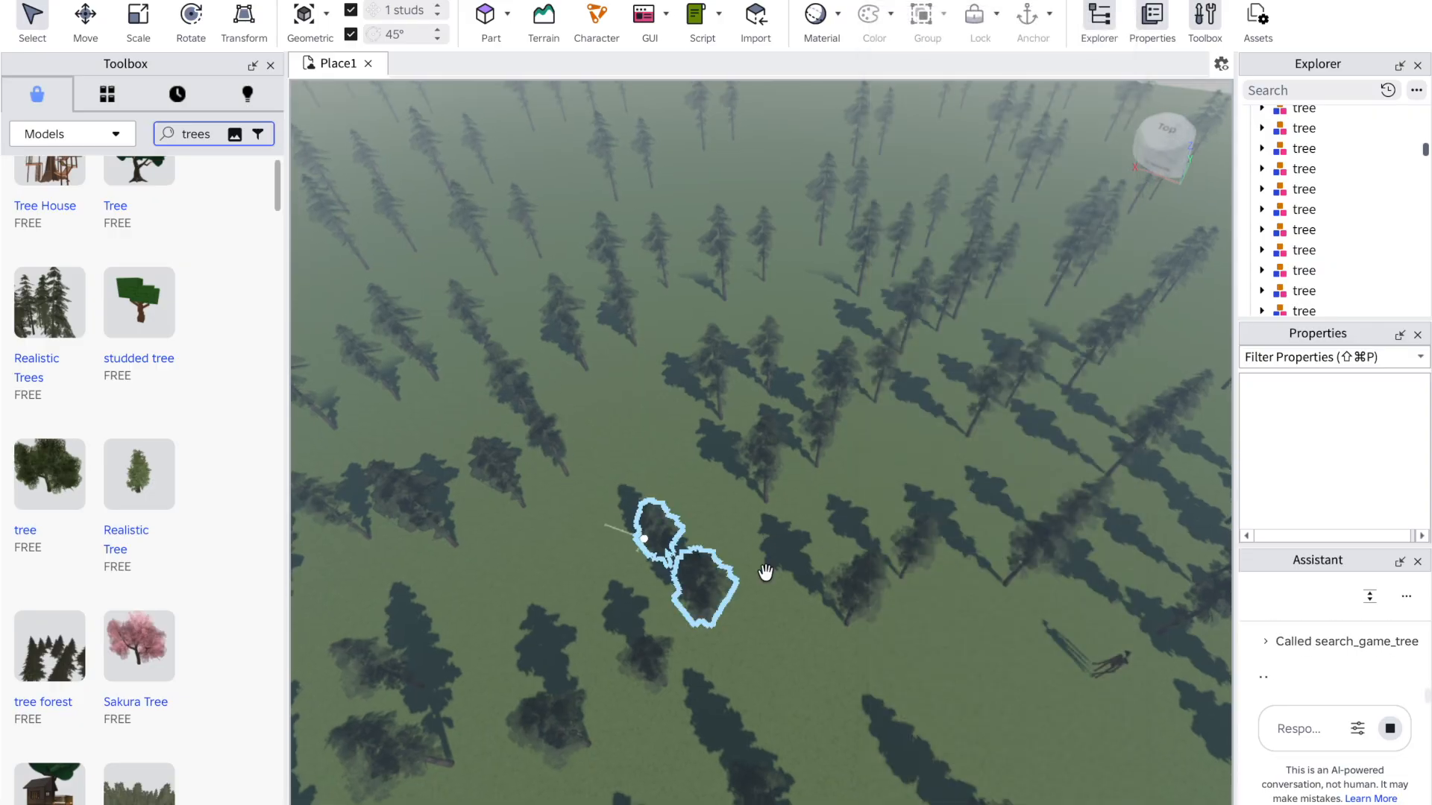
pyautogui.moveTo(893, 459); pyautogui.dragTo(893, 464, button='right')
pyautogui.rightClick(893, 464)
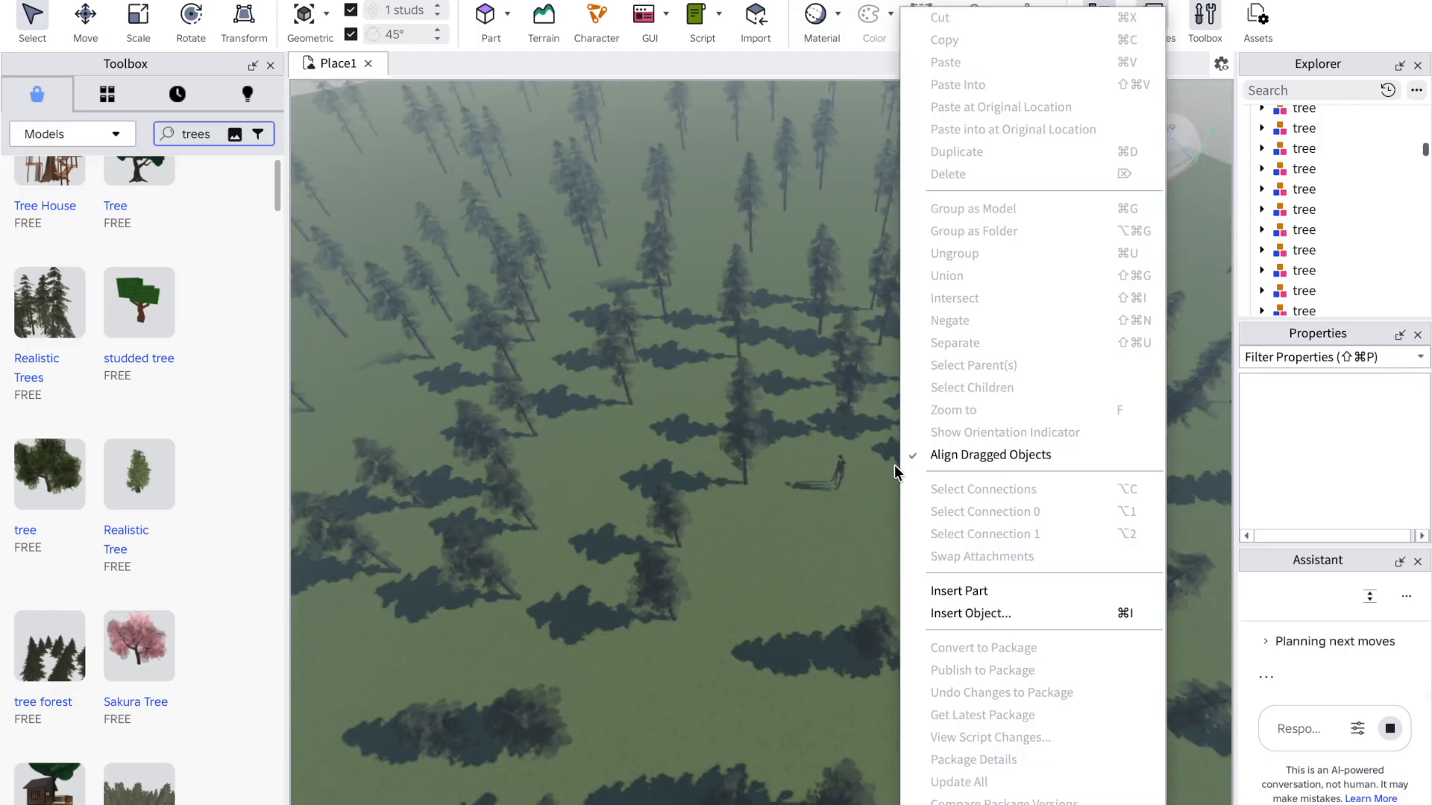
pyautogui.click(628, 417)
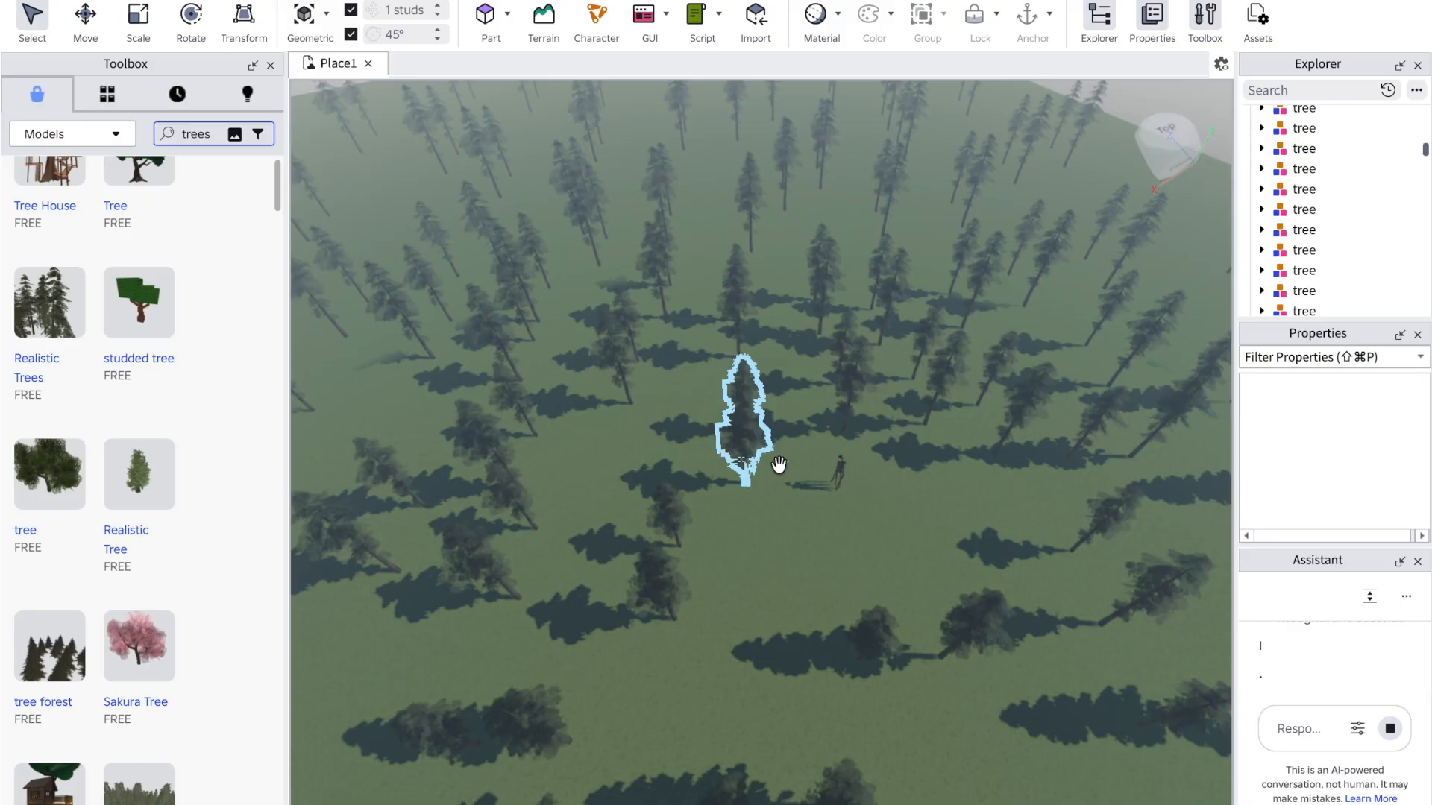
pyautogui.moveTo(745, 470); pyautogui.dragTo(745, 469, button='right')
pyautogui.rightClick(746, 469)
pyautogui.click(602, 431)
pyautogui.press('a')
pyautogui.press('w')
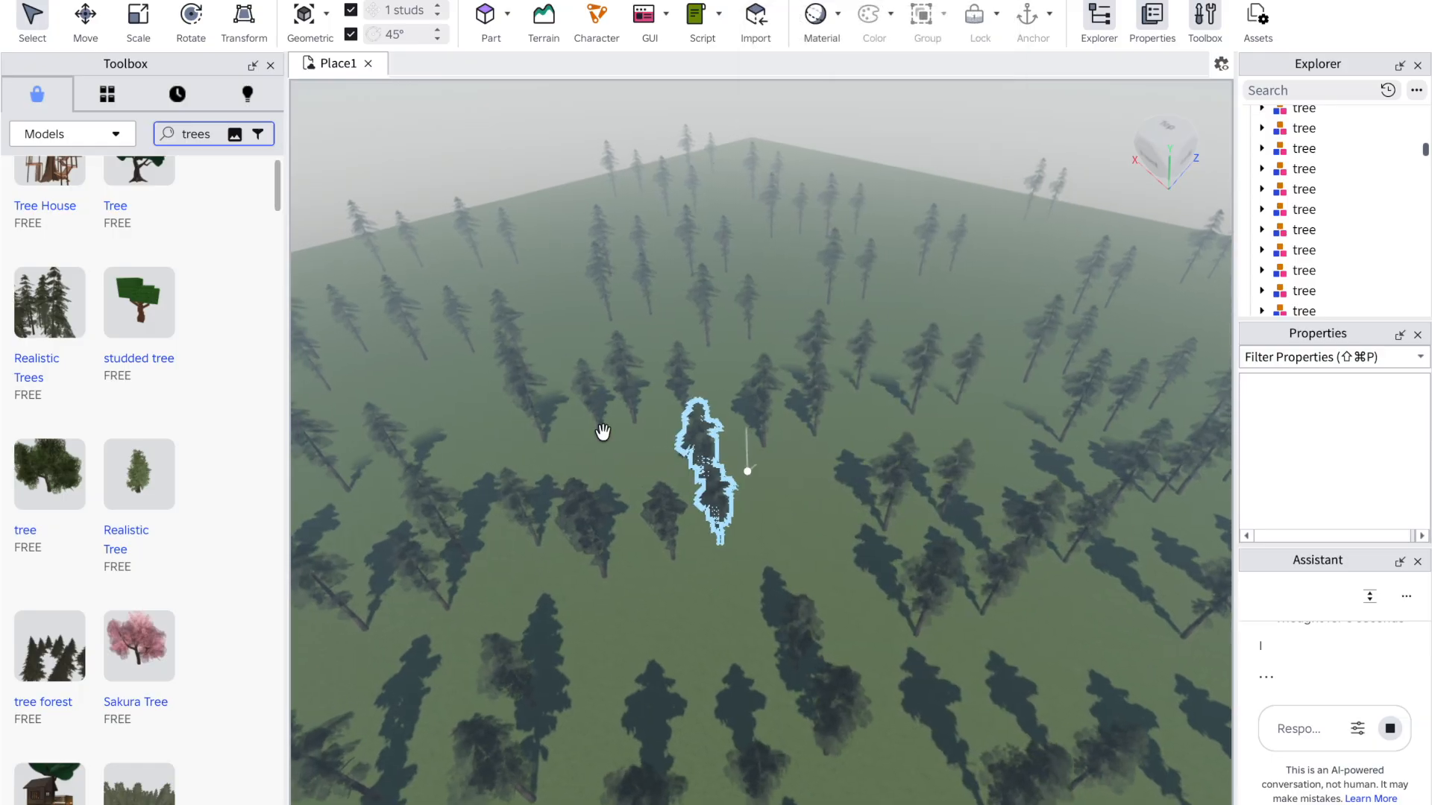
pyautogui.press('a')
pyautogui.press('w')
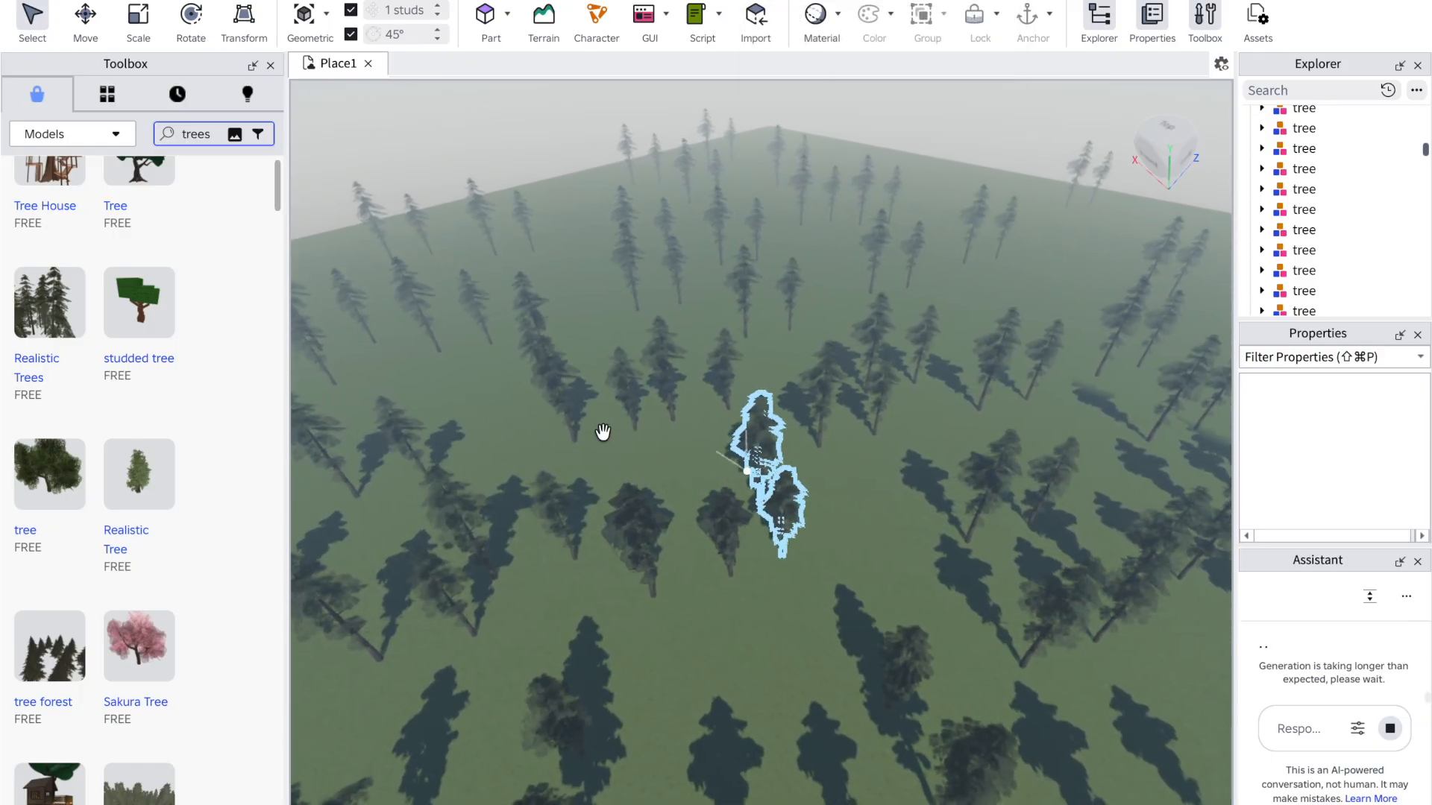
pyautogui.press('a')
pyautogui.press('w')
pyautogui.press('d')
pyautogui.press('d')
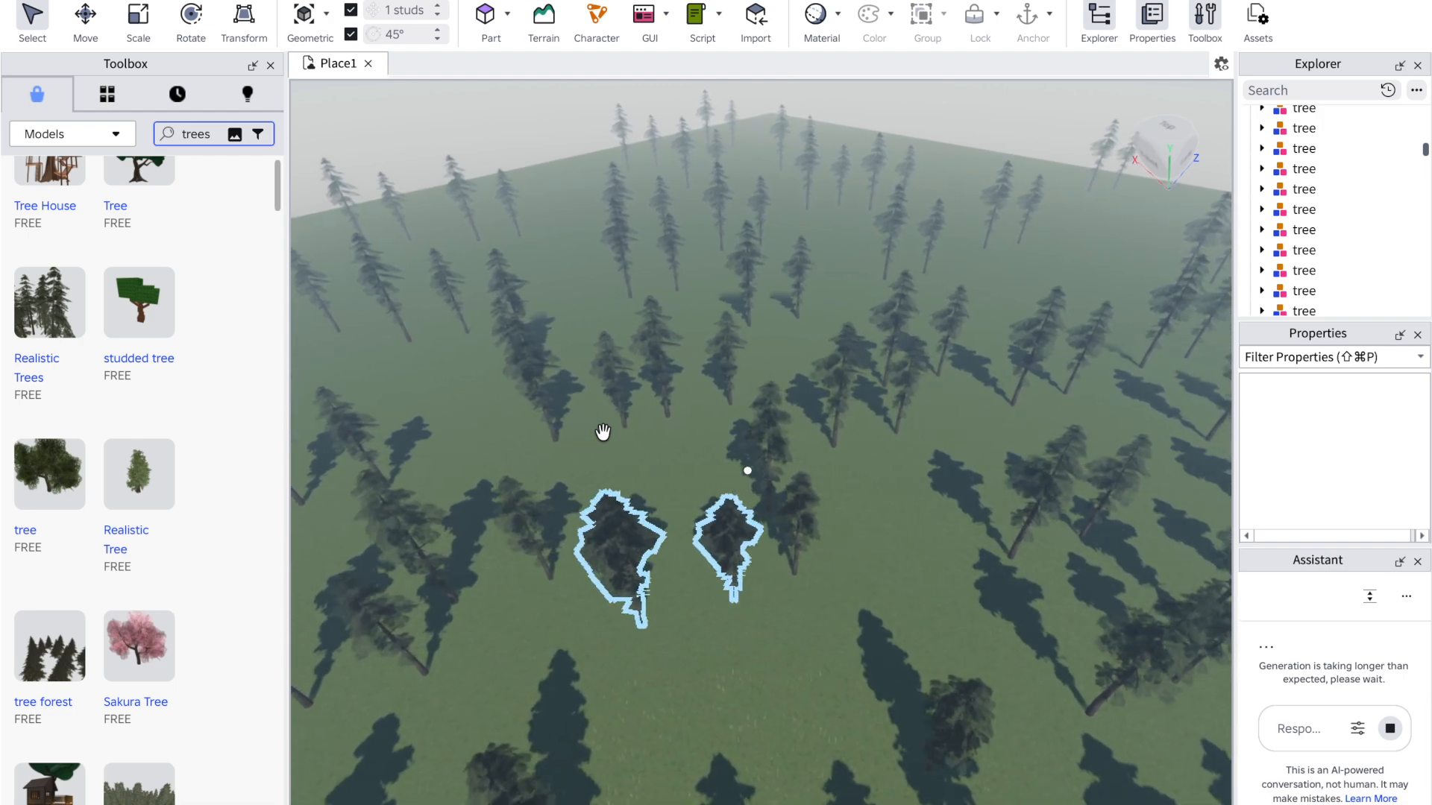
pyautogui.press('a')
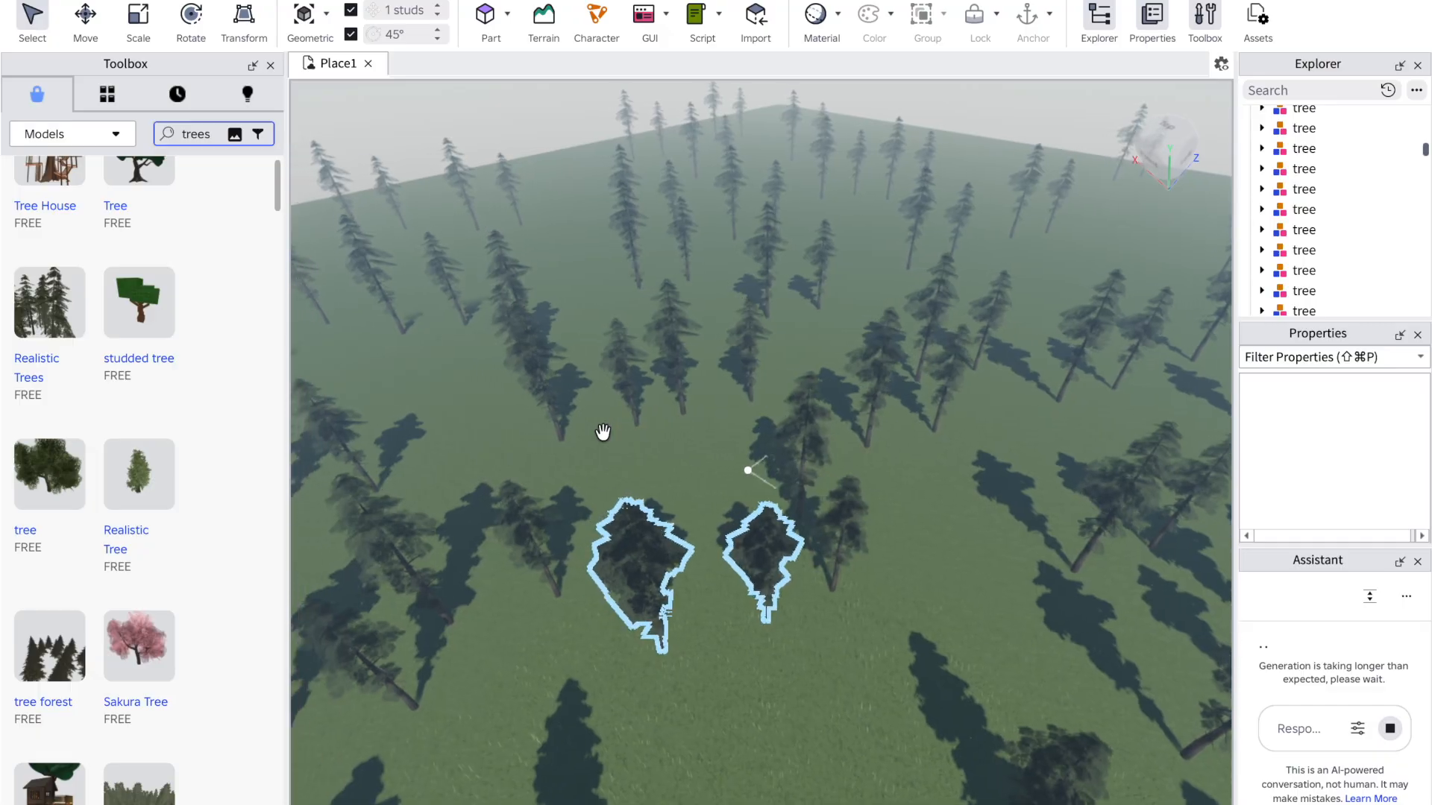
pyautogui.press('w')
pyautogui.press('d')
pyautogui.press('w')
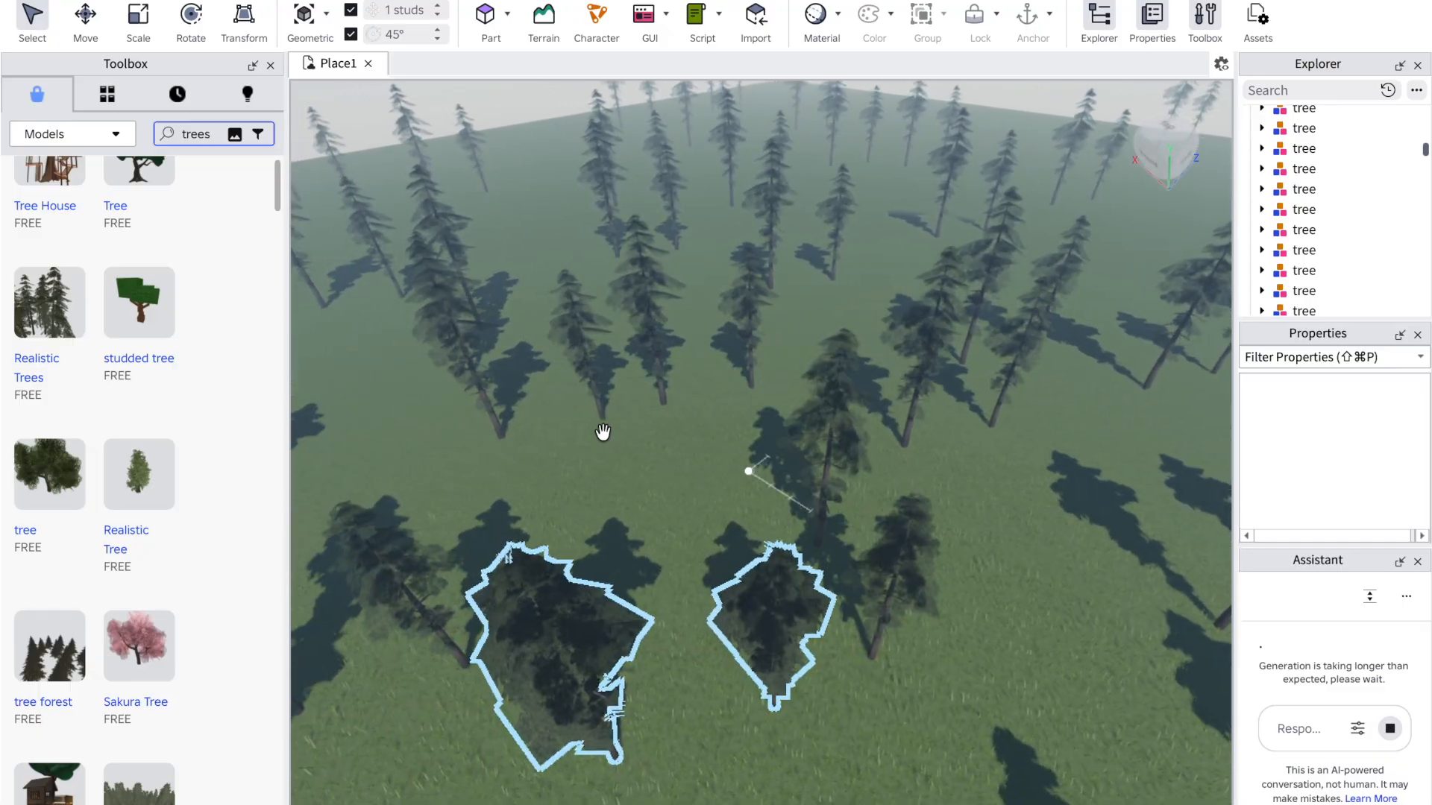
pyautogui.press('w')
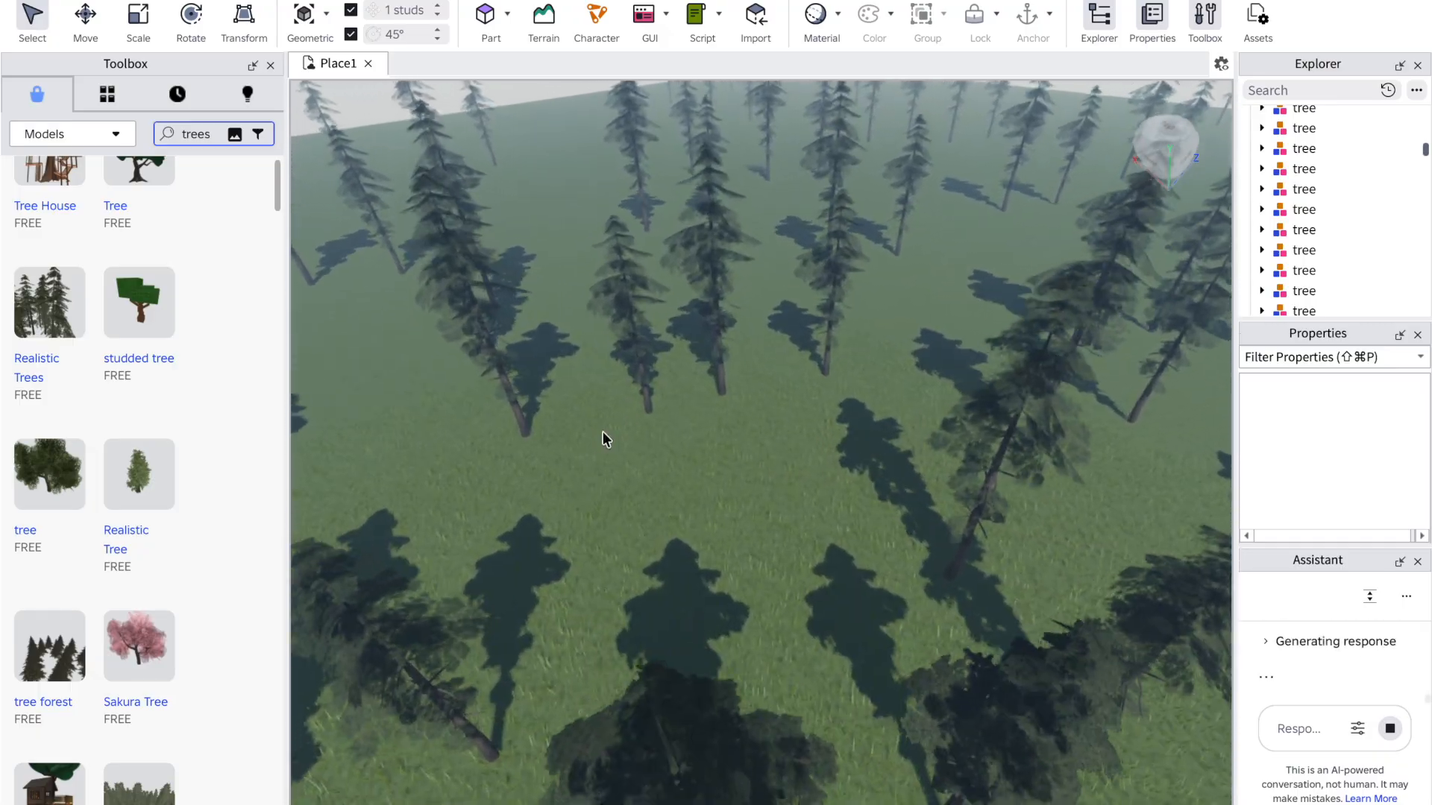
pyautogui.press('d')
pyautogui.press('w')
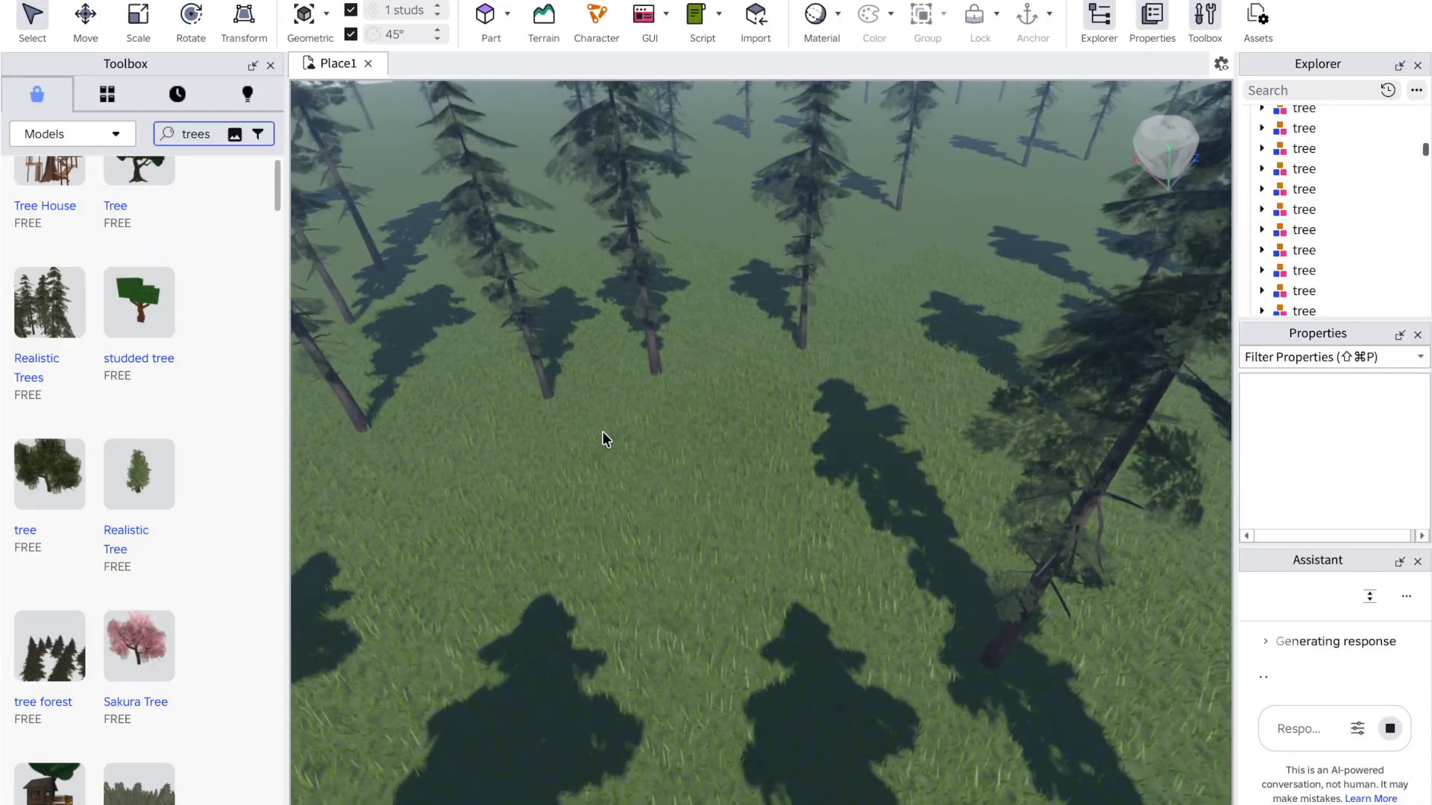
pyautogui.press('s')
pyautogui.press('w')
pyautogui.press('s')
pyautogui.press('s')
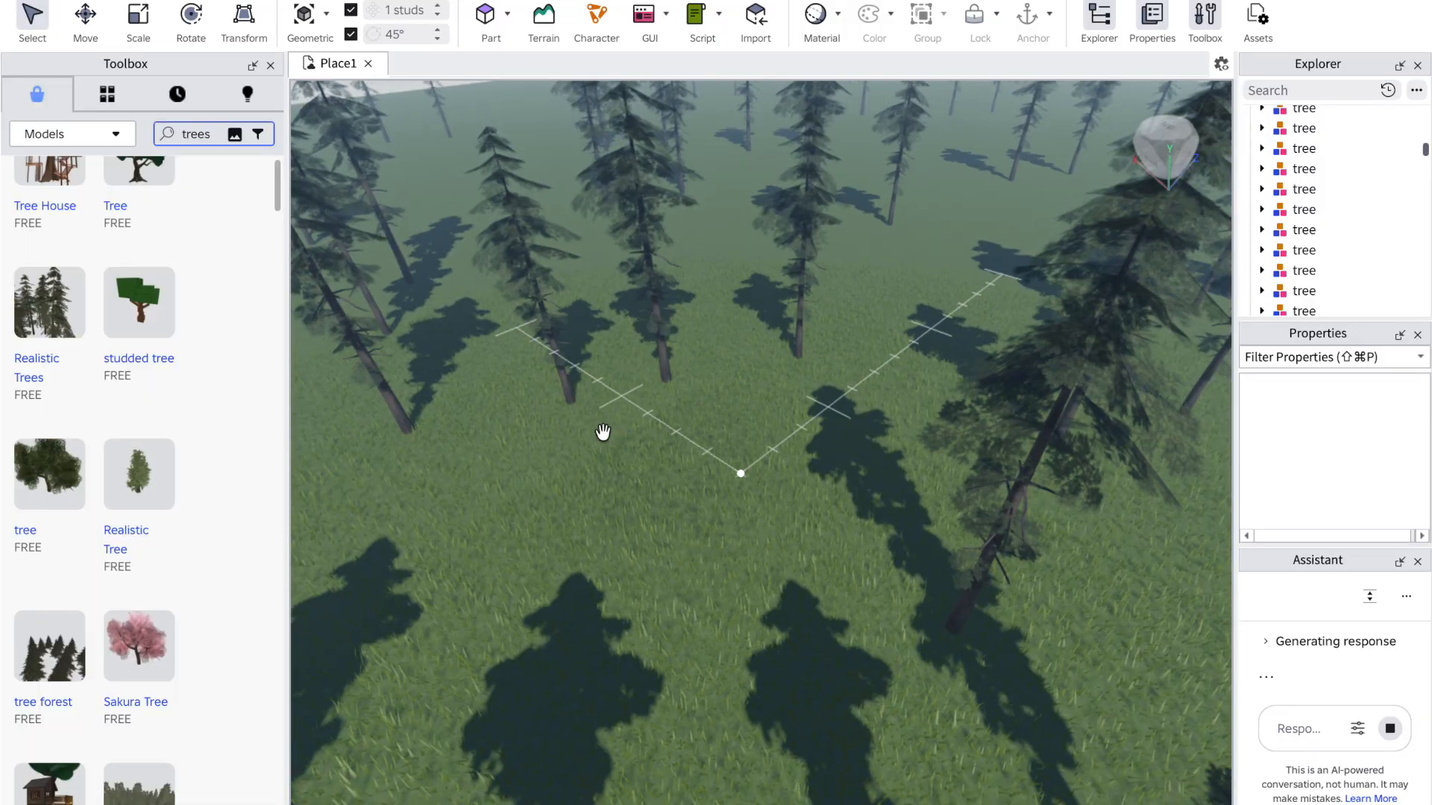
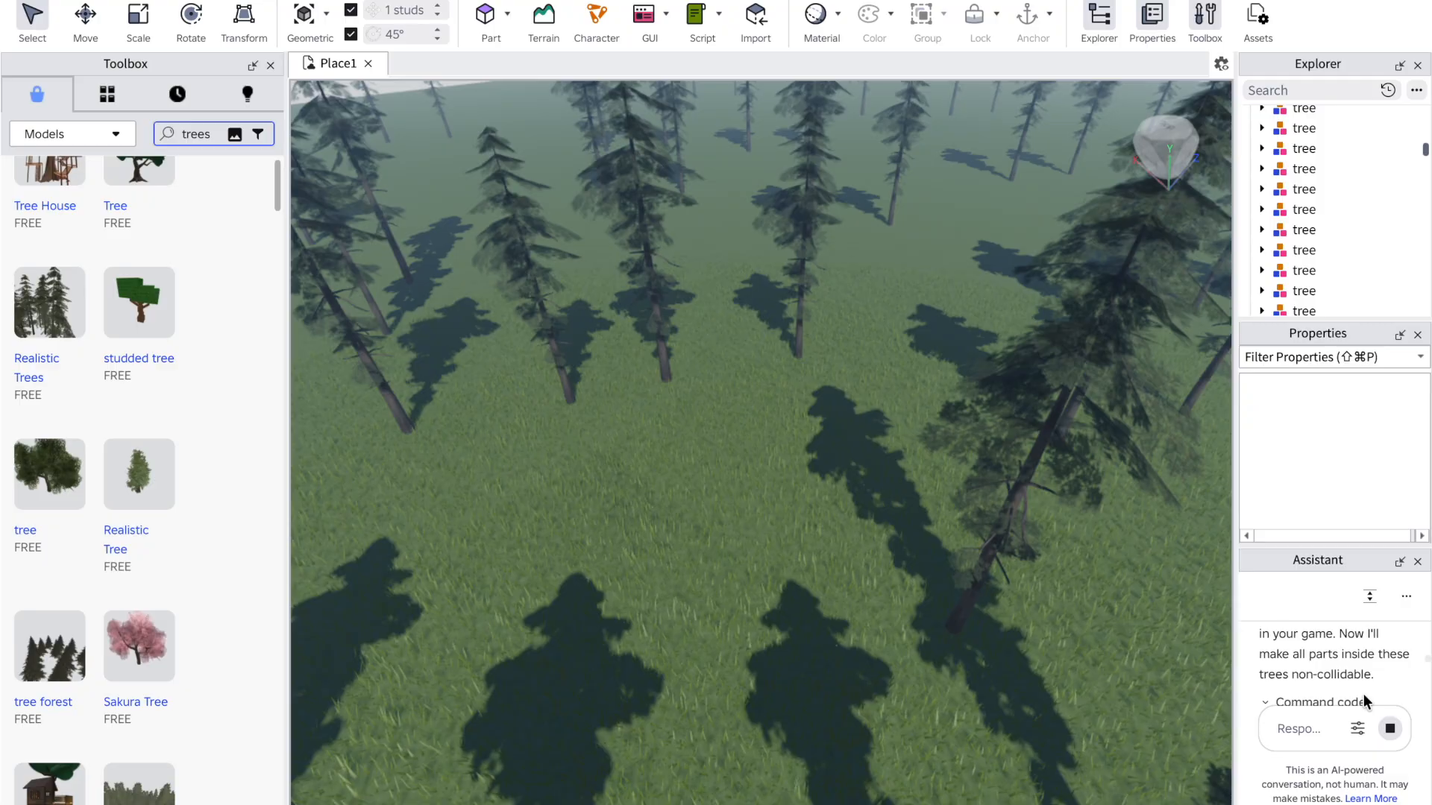
# Step: Read through the Assistant's reasoning and its reply about making the trees non-collidable
pyautogui.scroll(1, 1360, 670)
pyautogui.scroll(-1, 1360, 669)
pyautogui.scroll(1, 1360, 669)
pyautogui.click(1357, 653)
pyautogui.scroll(-1, 1348, 672)
pyautogui.scroll(-2, 1348, 672)
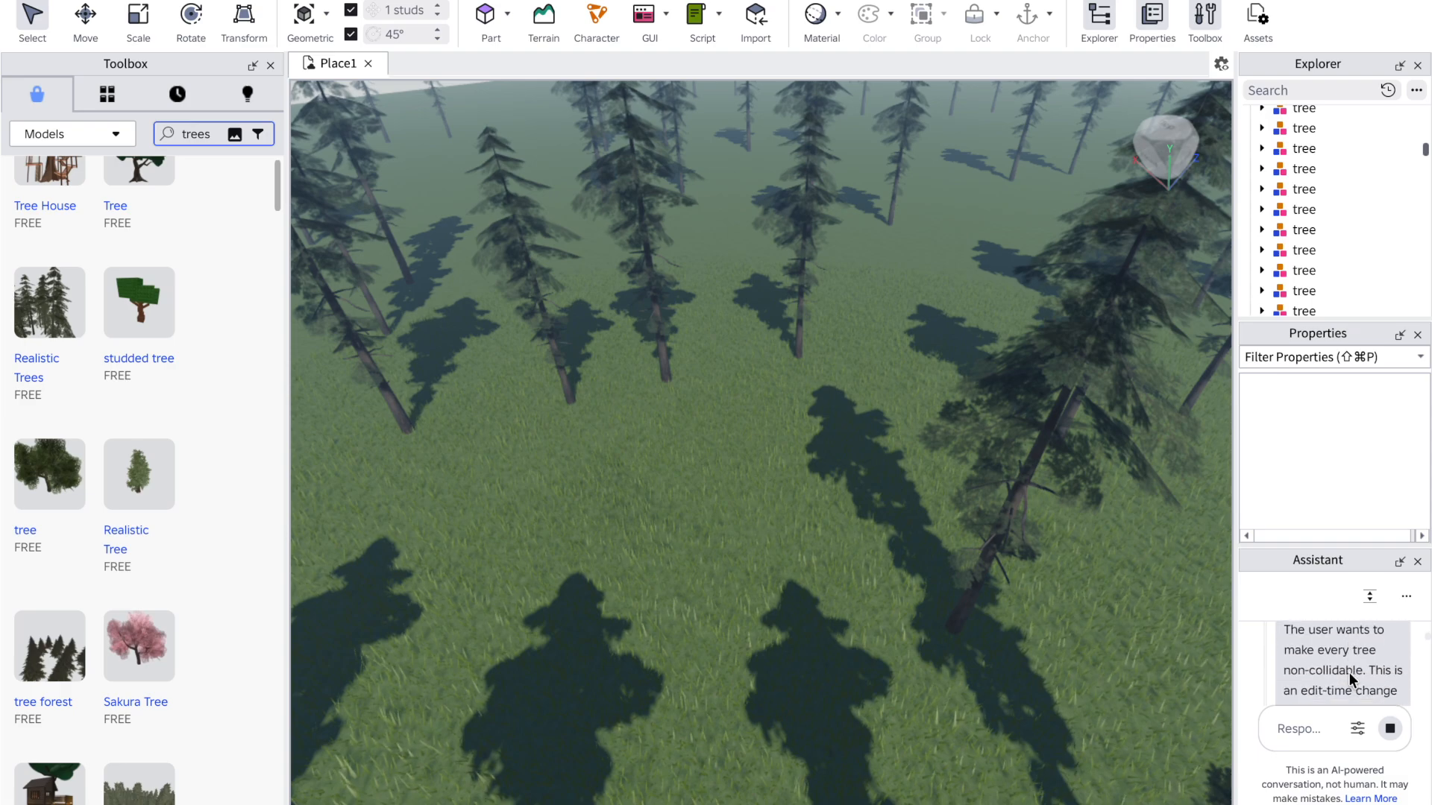
pyautogui.scroll(1, 1349, 673)
pyautogui.scroll(-2, 1348, 672)
pyautogui.scroll(-5, 1348, 673)
pyautogui.scroll(-3, 1348, 672)
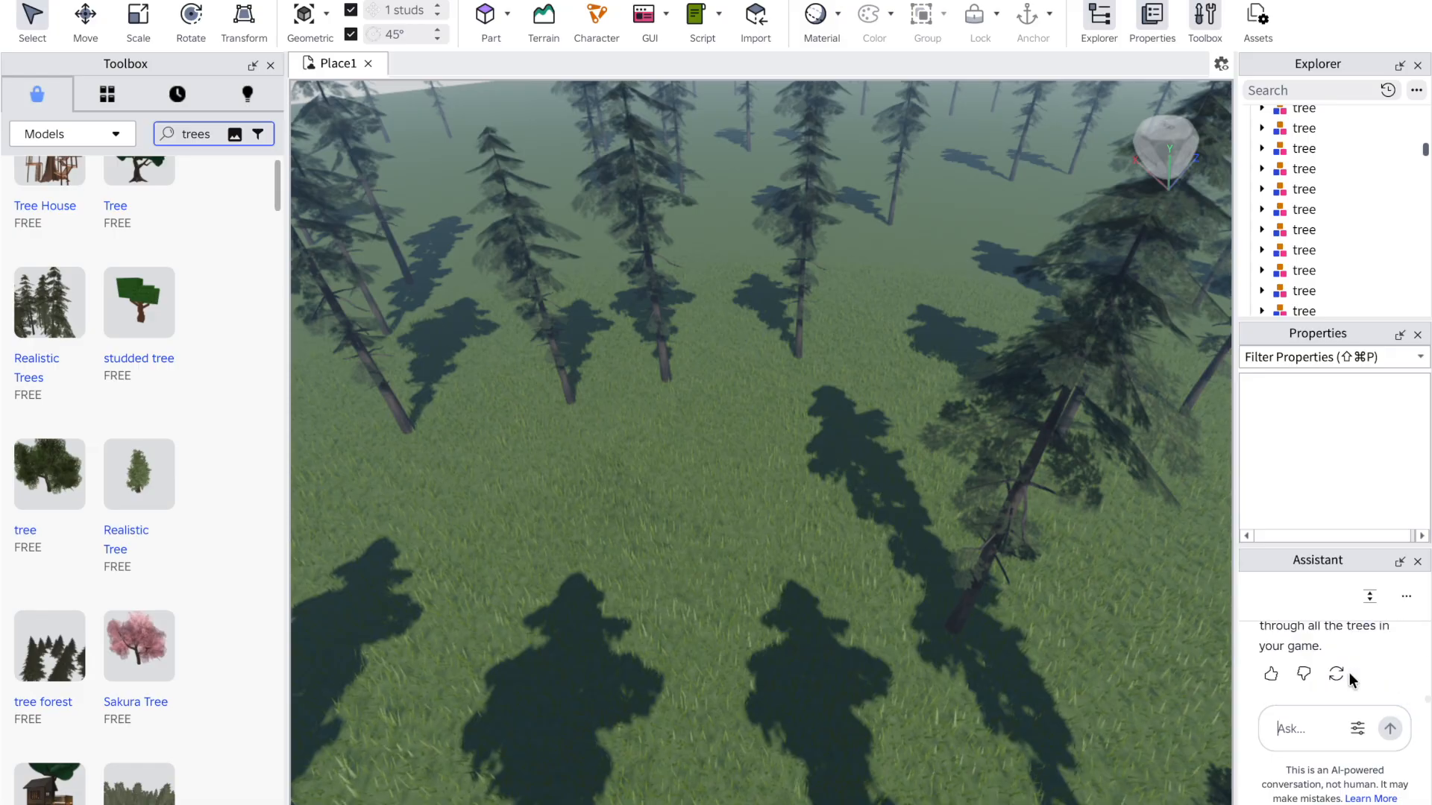
# Step: Playtest the place by running the character into several tree trunks to check their collision, and stop the test
pyautogui.press('F5')
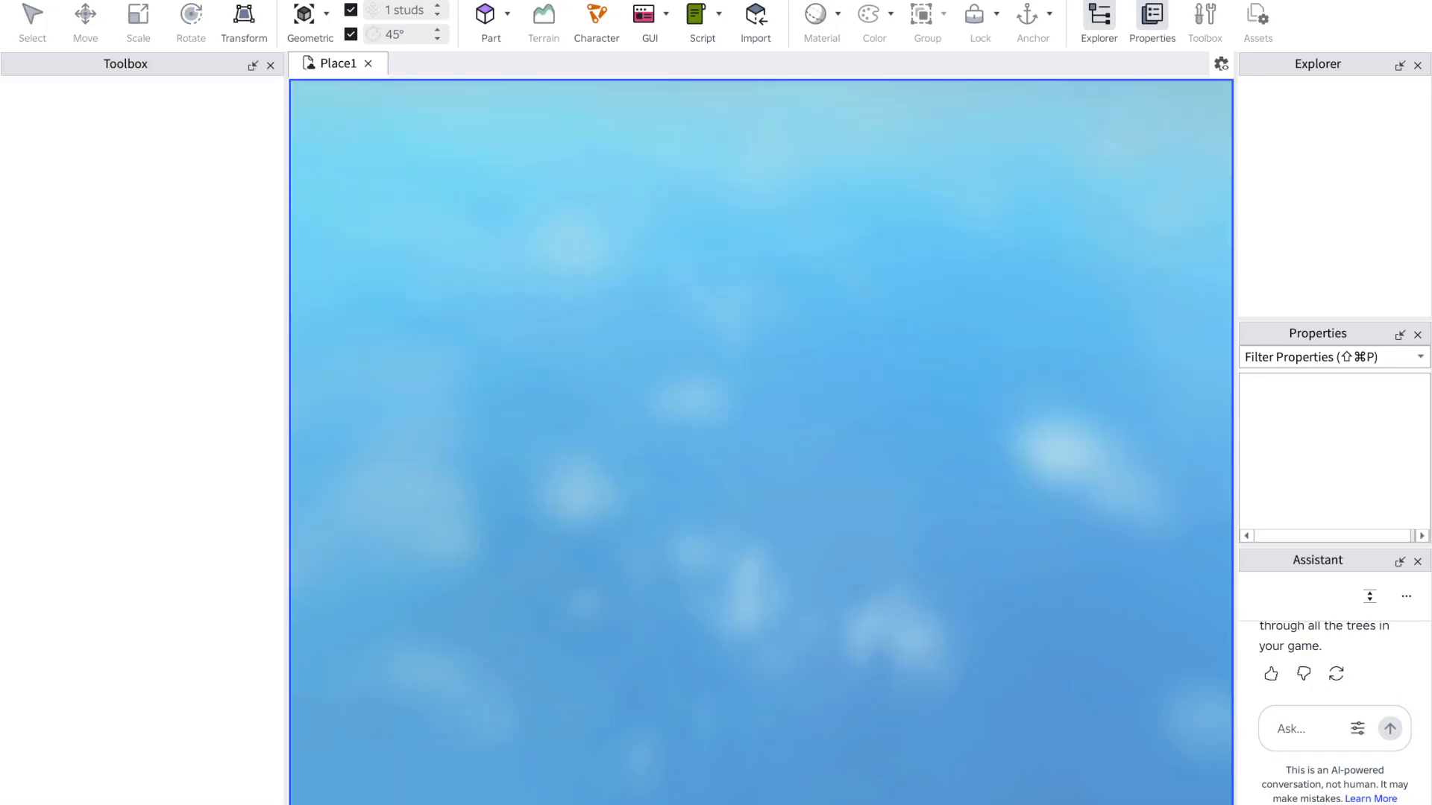
pyautogui.press('w')
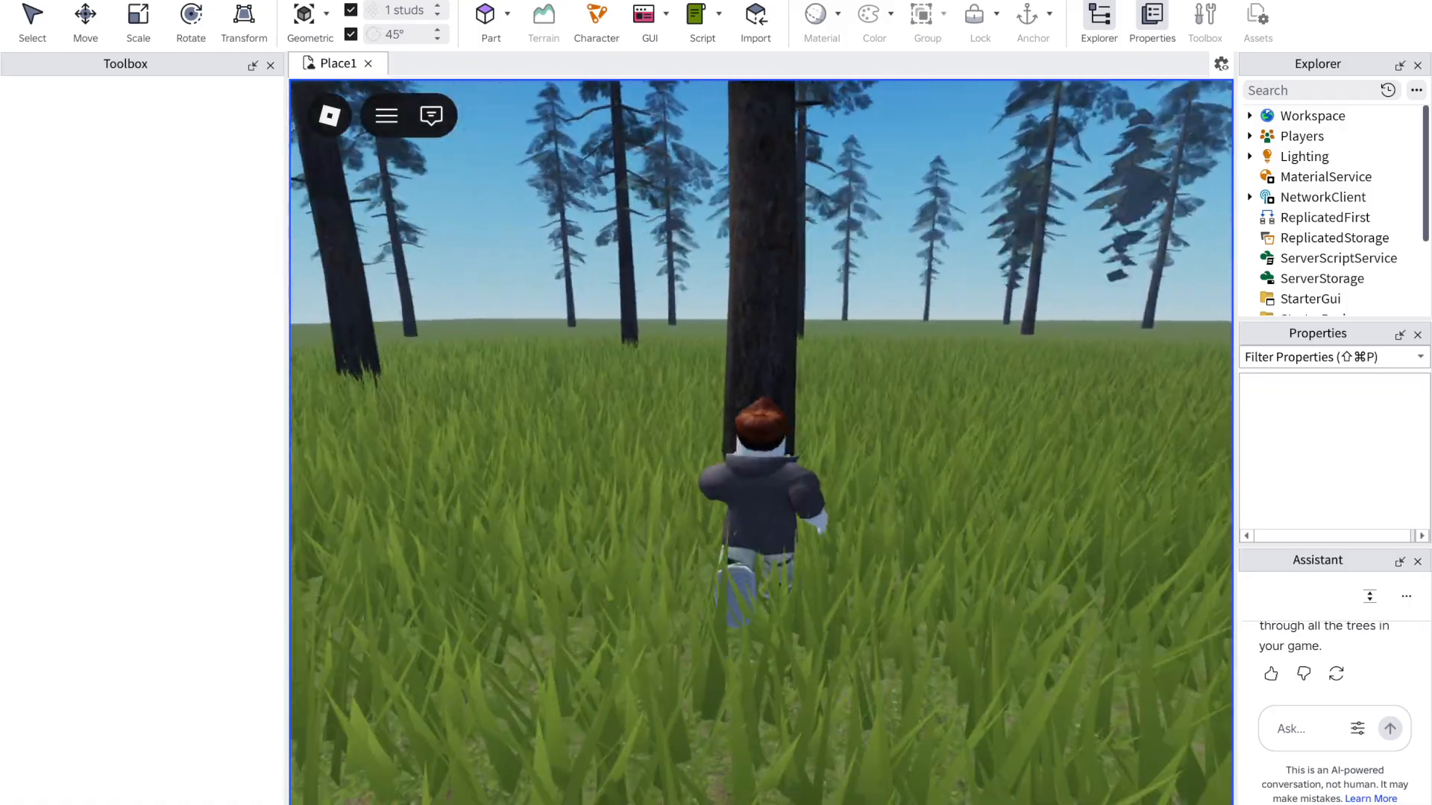
pyautogui.press('s')
pyautogui.press('w')
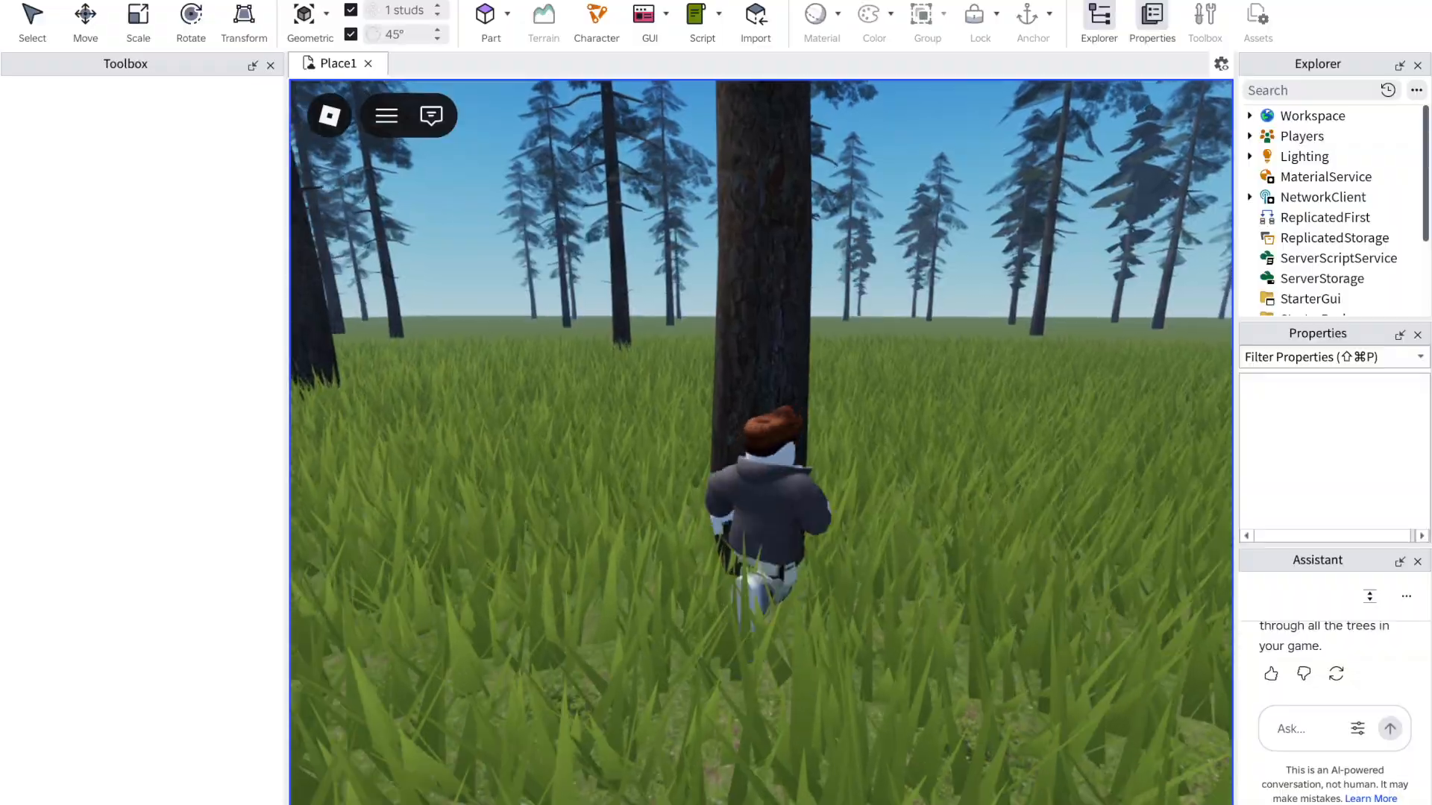
pyautogui.press('w')
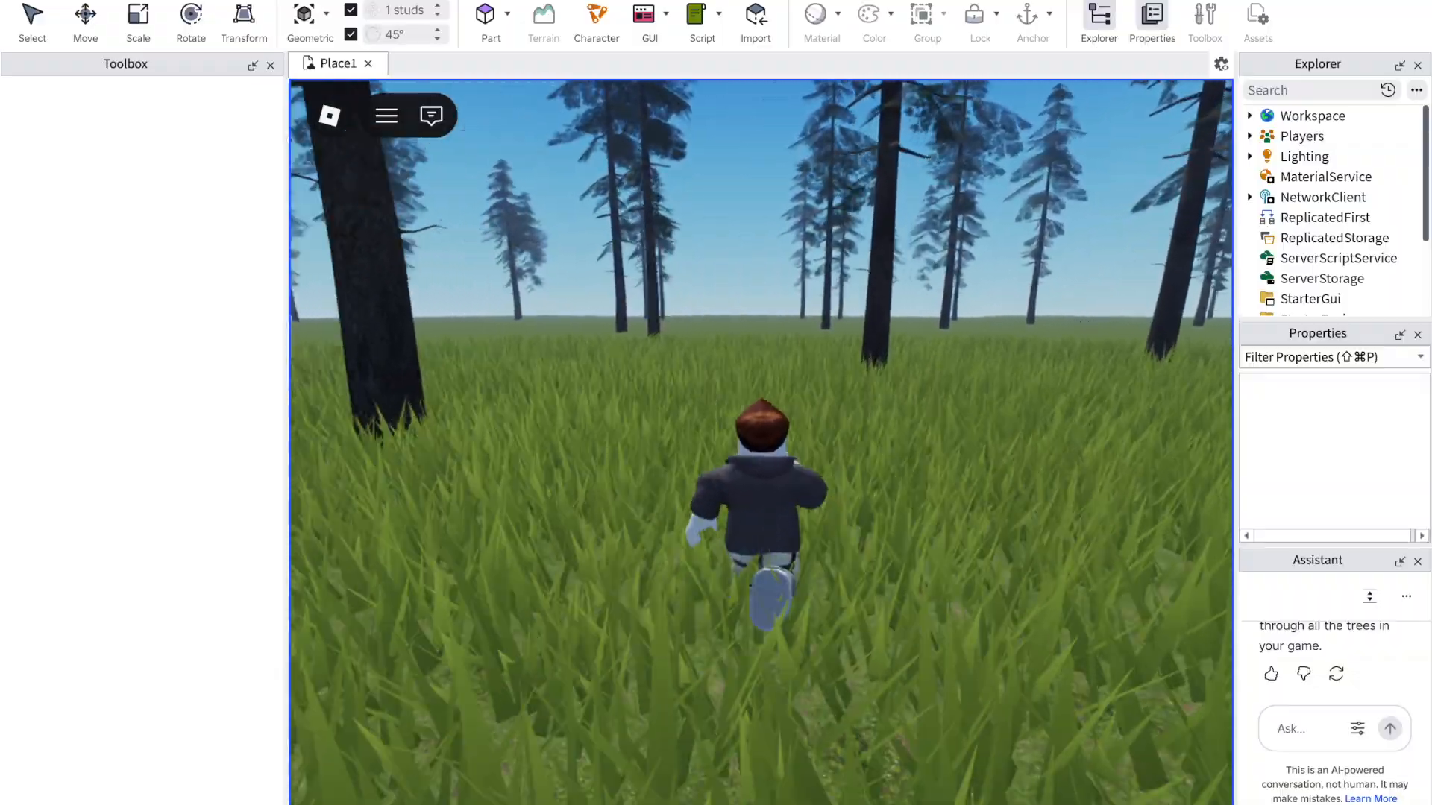
pyautogui.press('w')
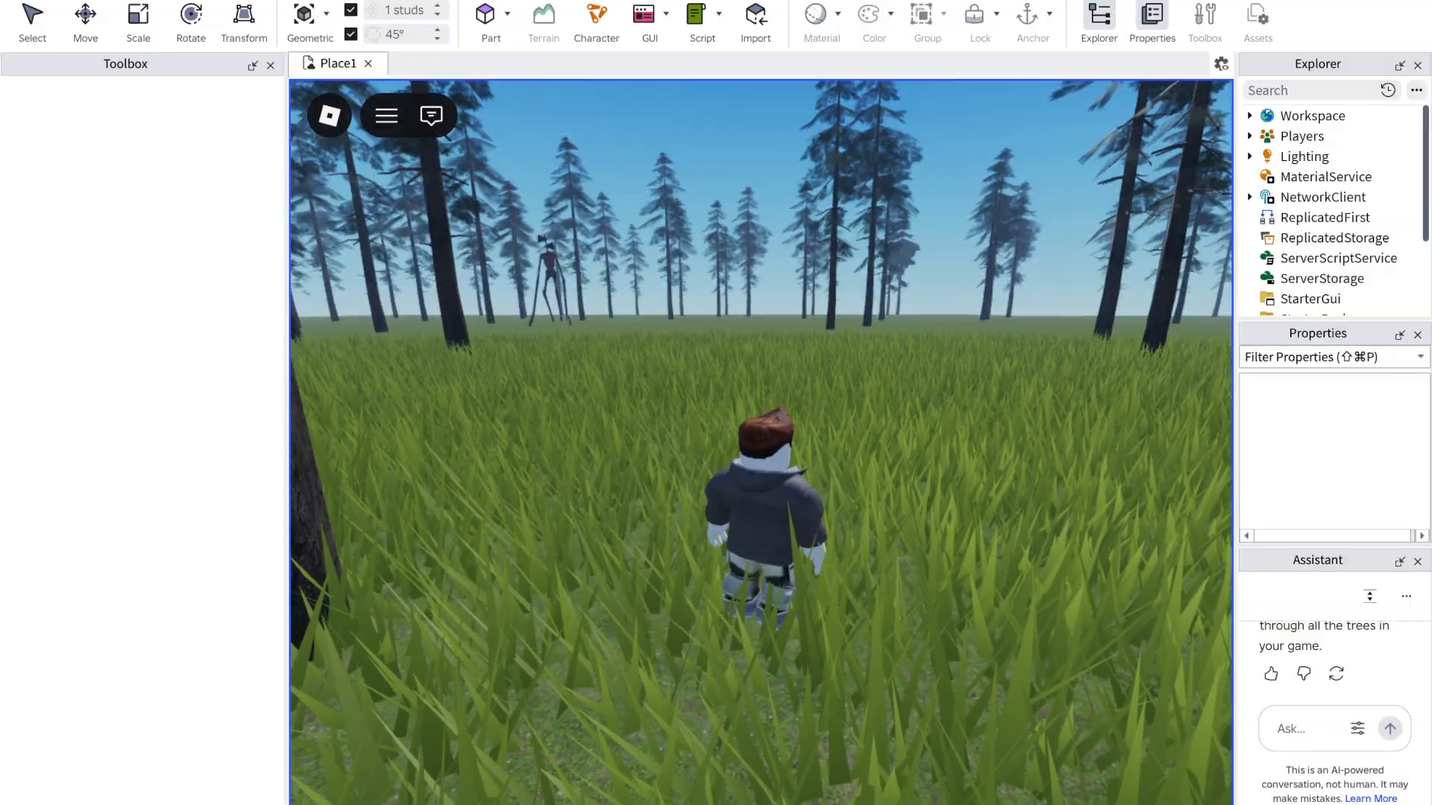
pyautogui.press('w')
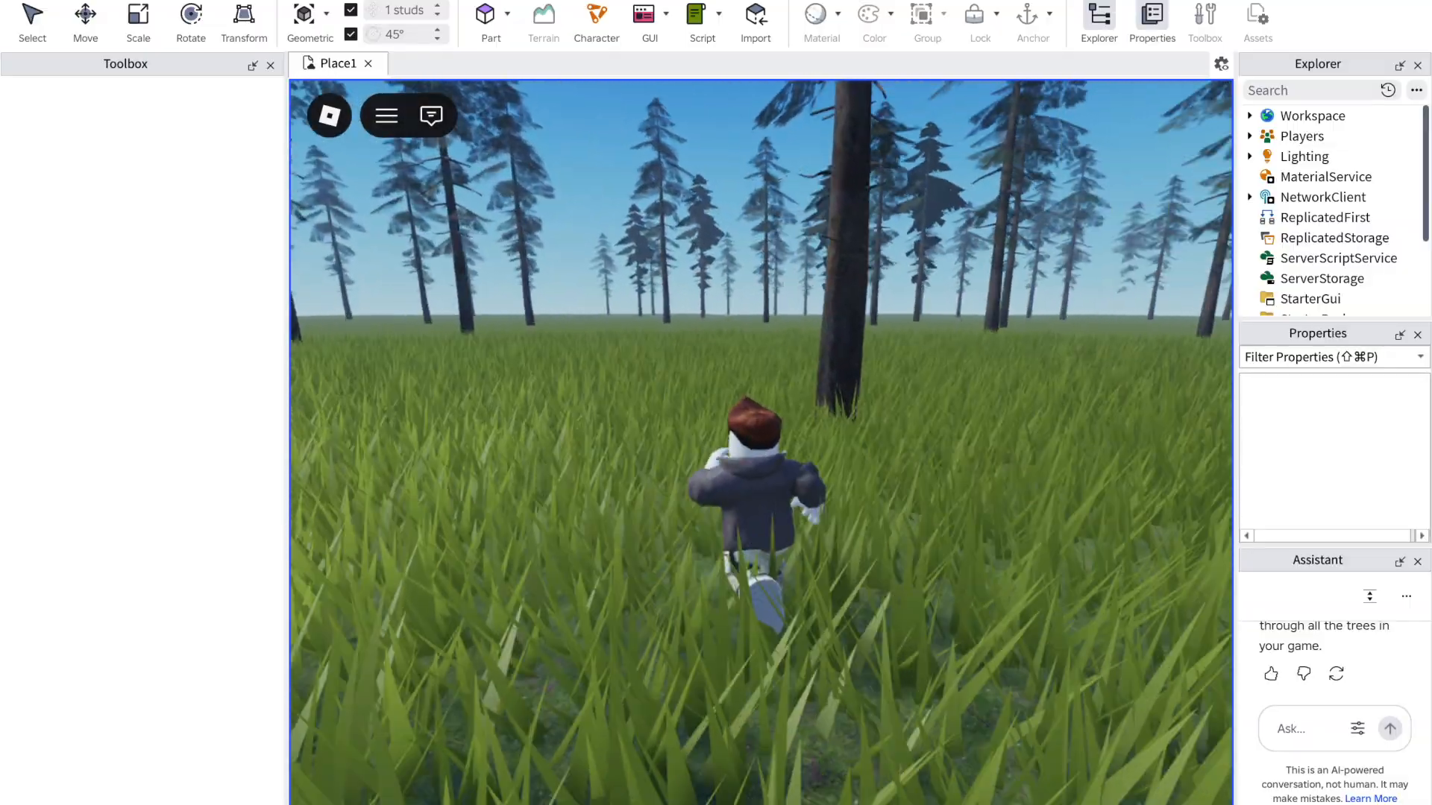
pyautogui.press('w')
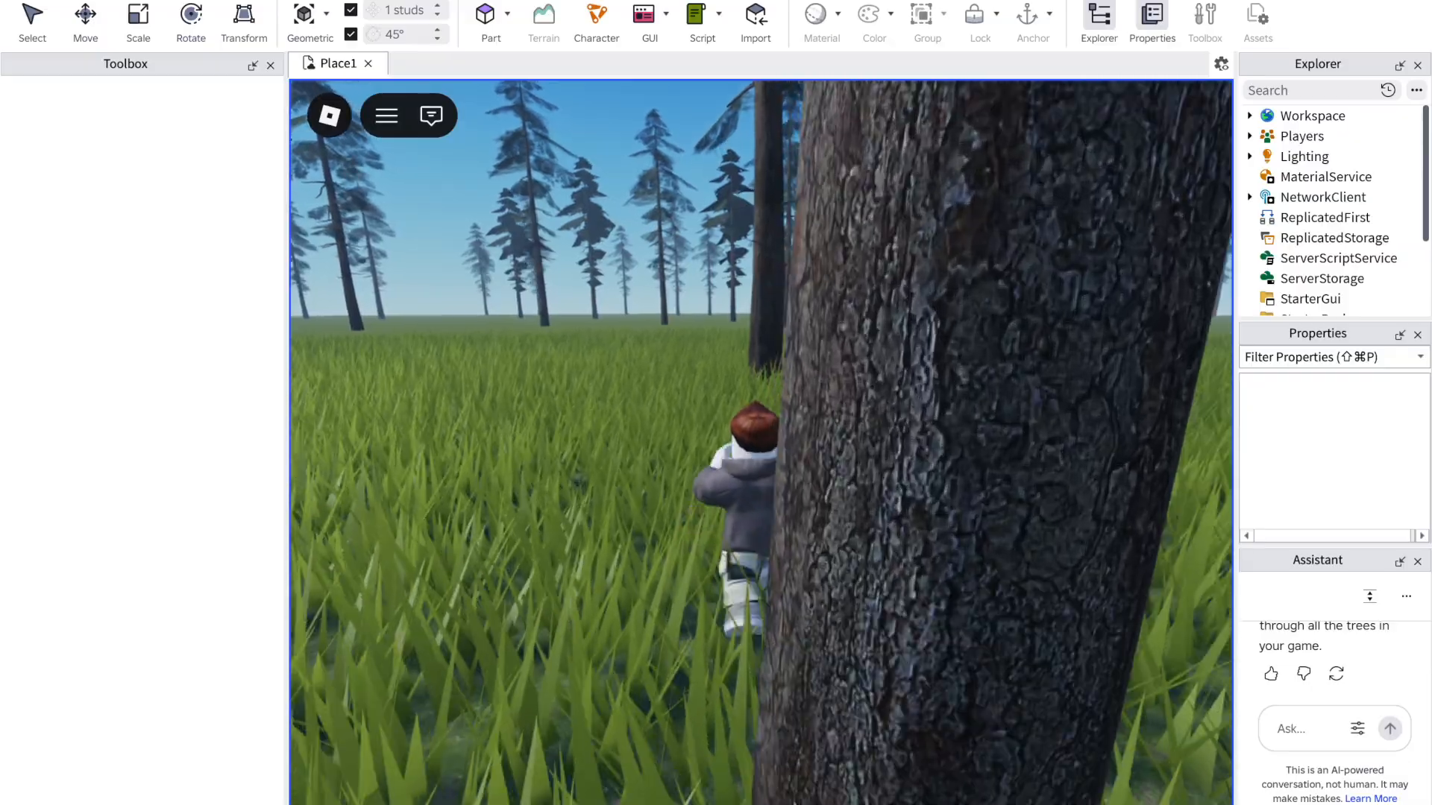
pyautogui.press('w')
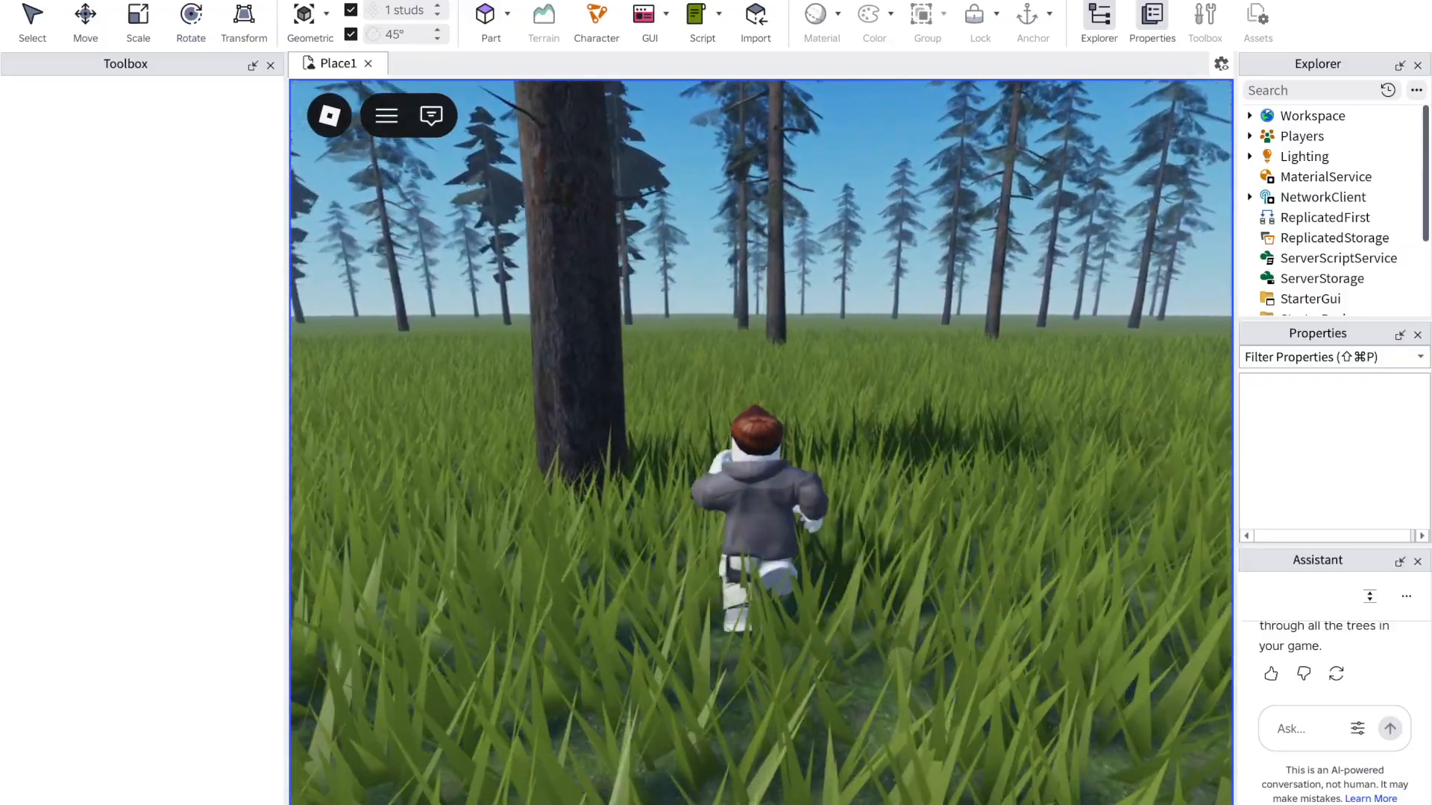
pyautogui.hotkey('shift', 'F5')
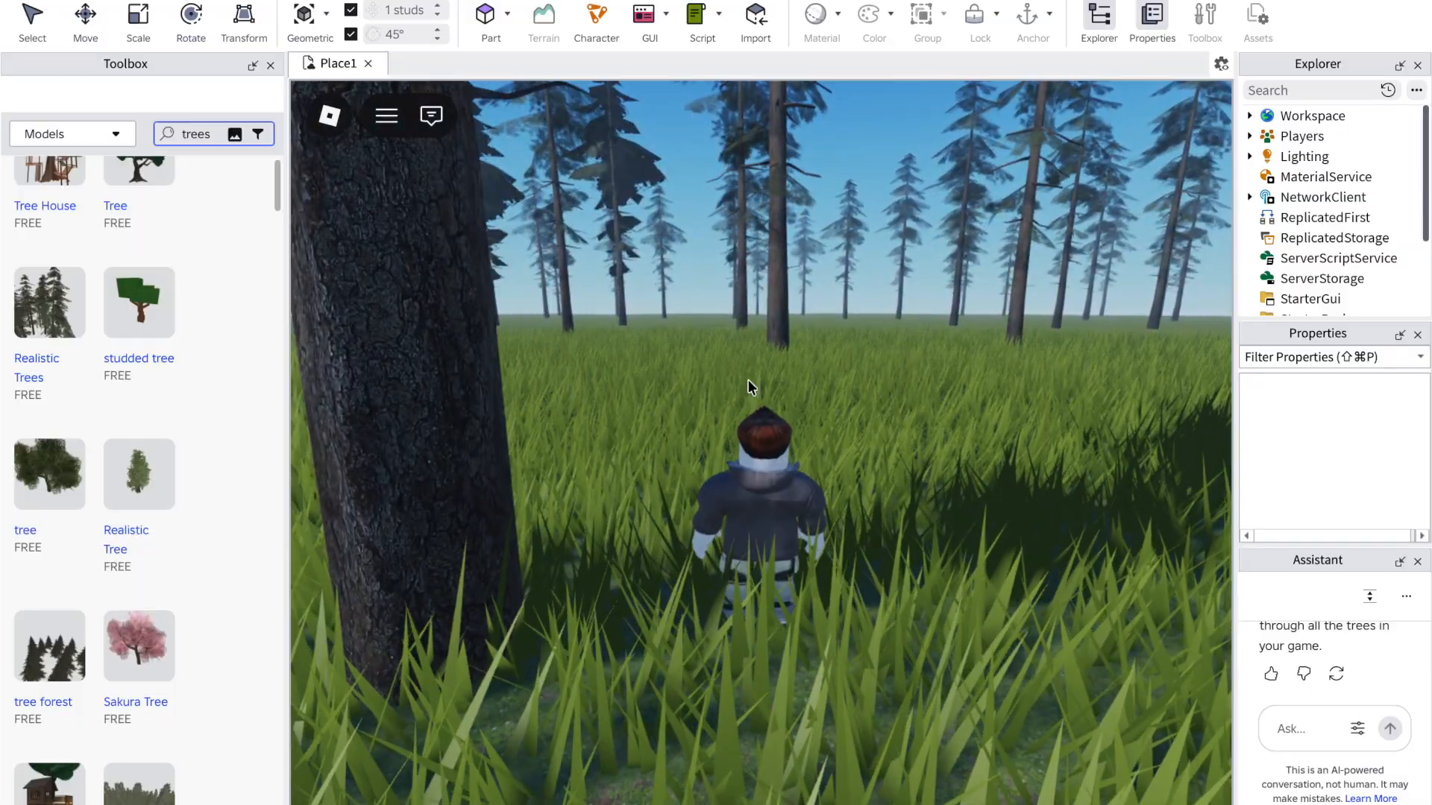
# Step: Clear the Assistant conversation and ask it to make the terrain foggy and hard to see
pyautogui.click(1404, 598)
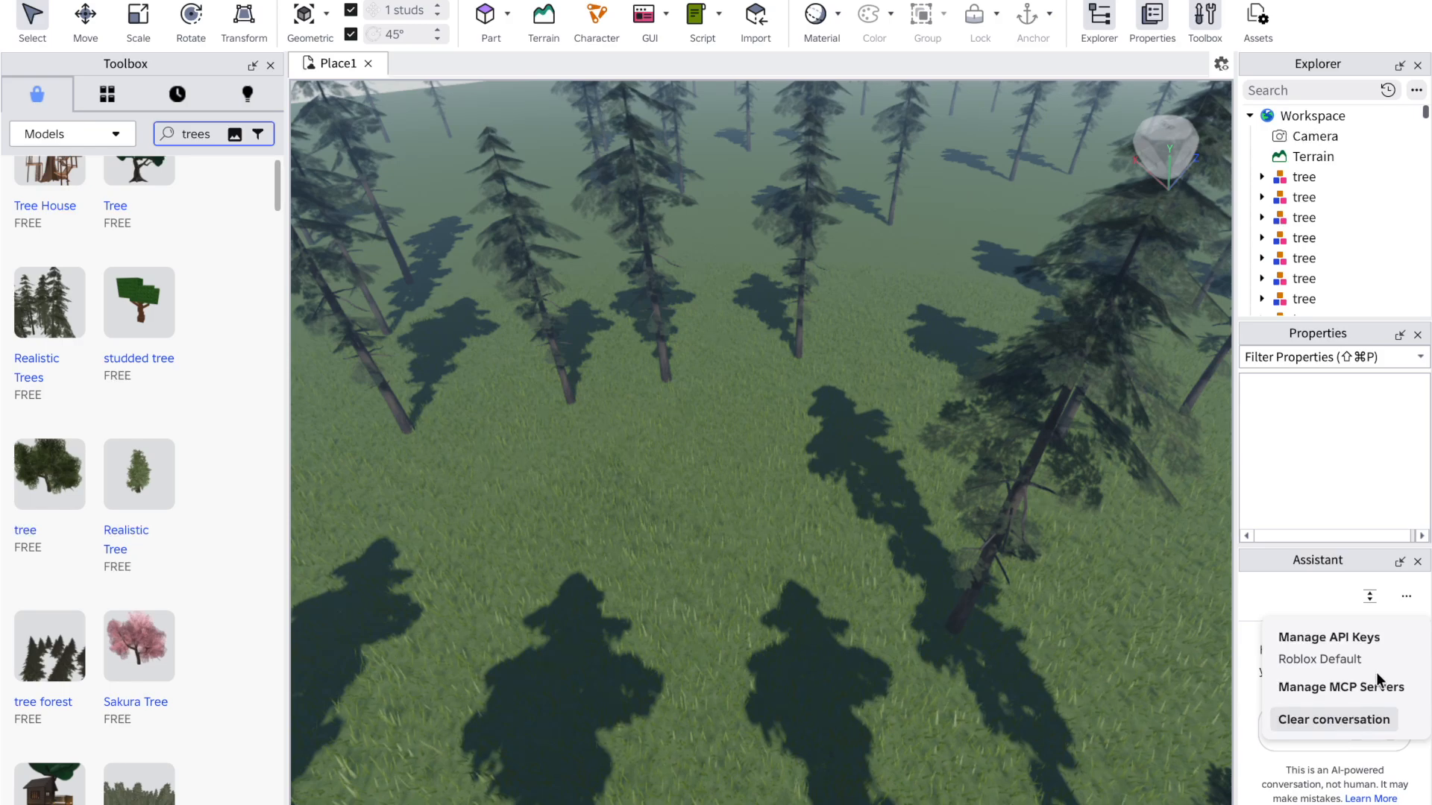
pyautogui.click(1312, 718)
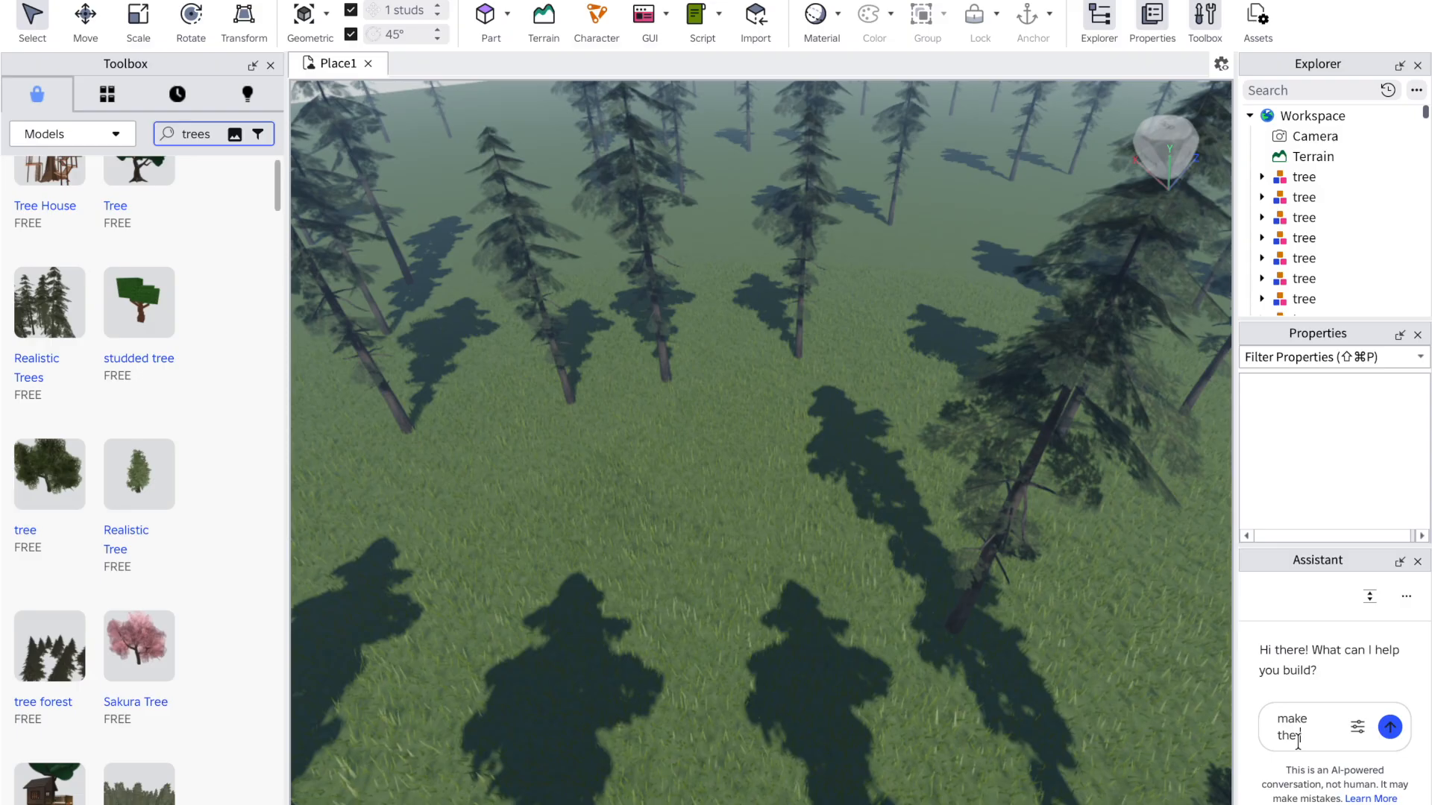
pyautogui.write('rain foggy and')
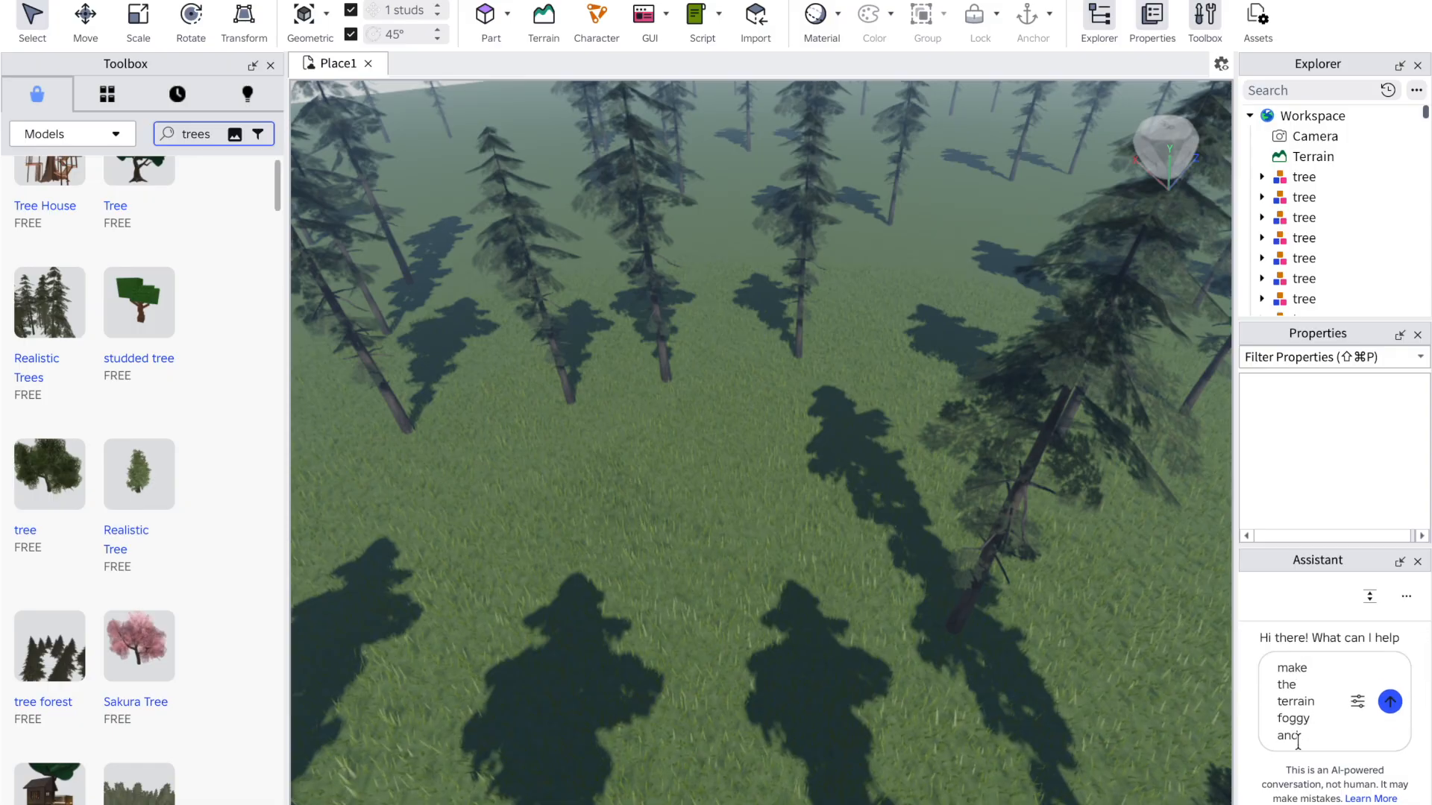
pyautogui.write('rd to see')
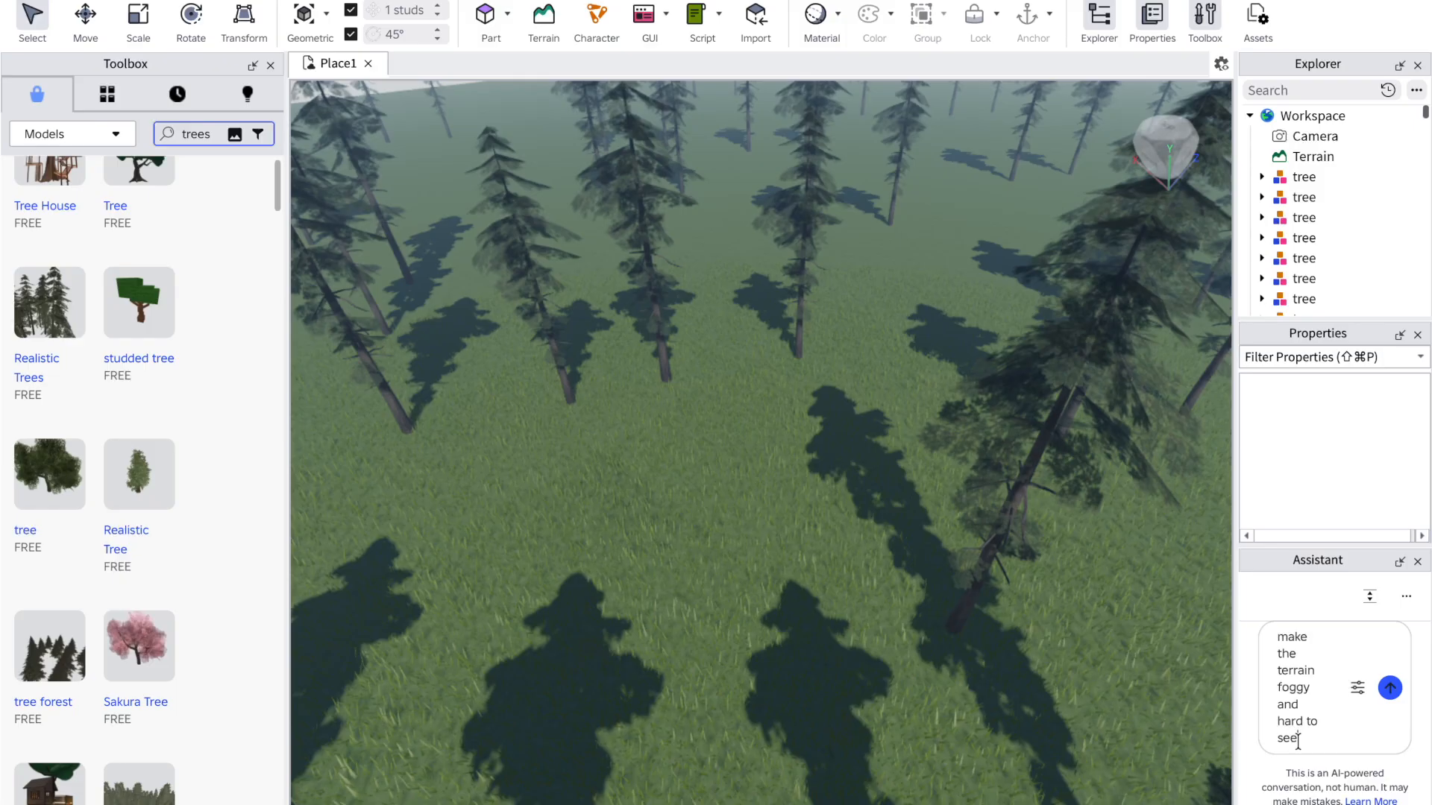
pyautogui.press('Return')
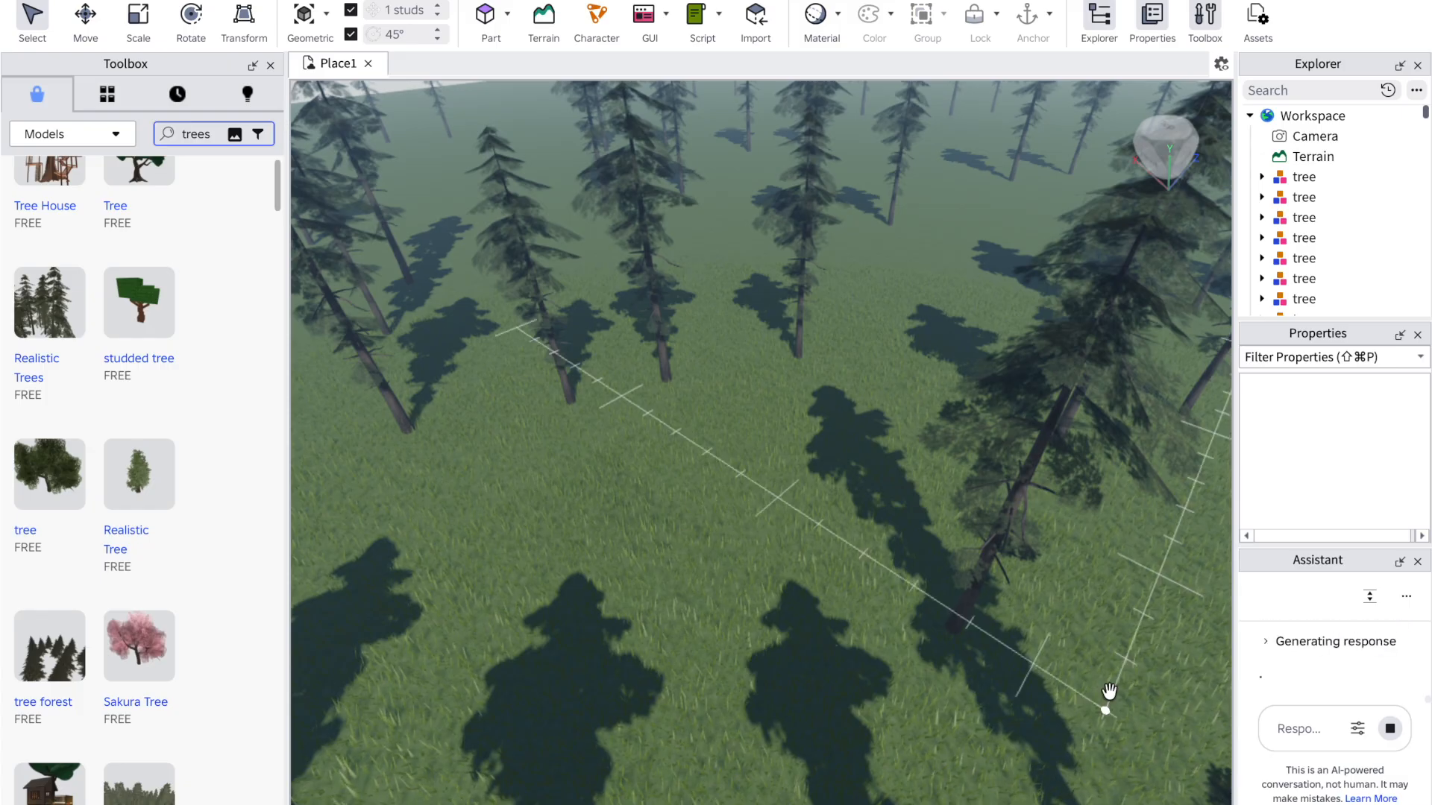
# Step: Search the Toolbox models for "shop" and browse the offered models
pyautogui.moveTo(1107, 708); pyautogui.dragTo(524, 412)
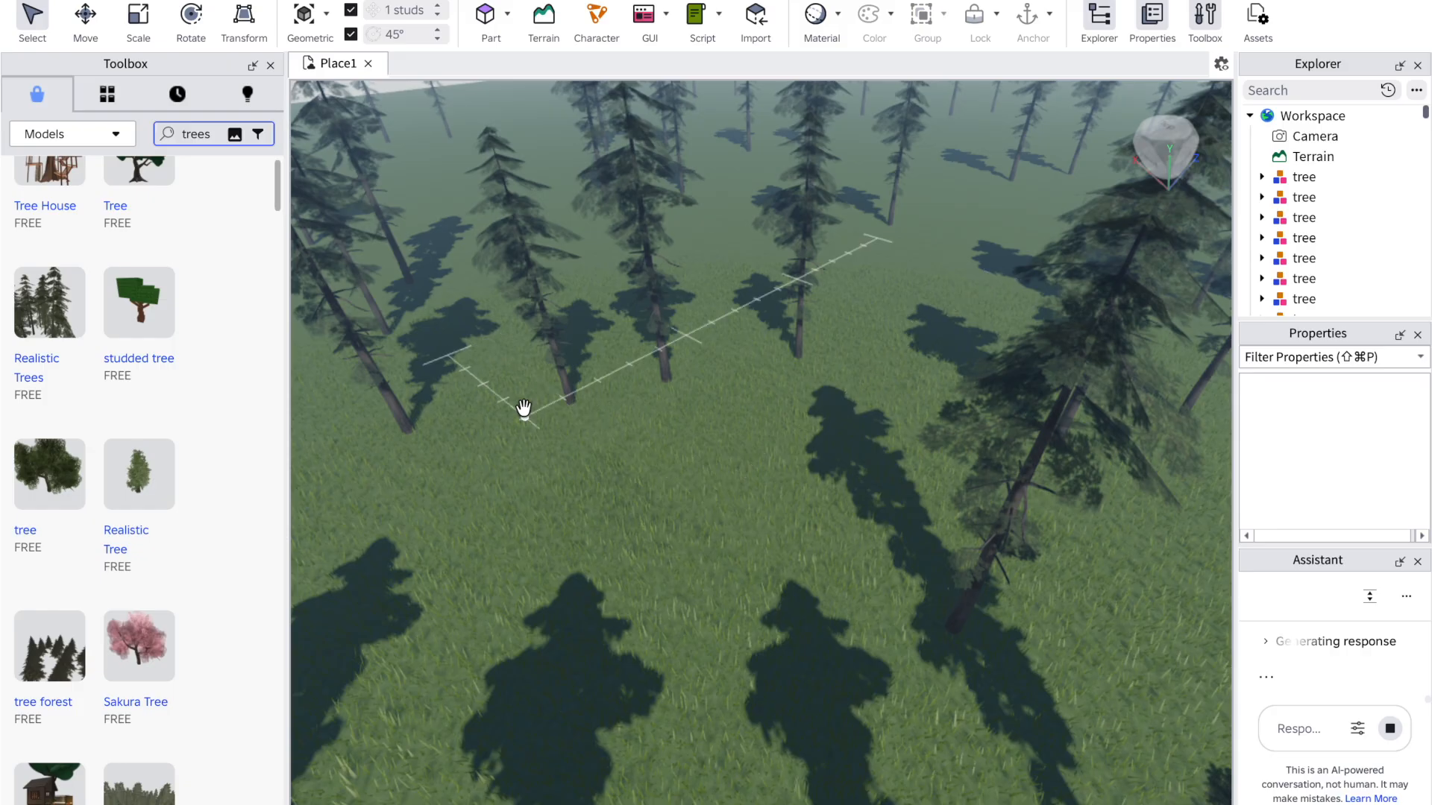
pyautogui.click(215, 134)
pyautogui.press('BackSpace')
pyautogui.write('shop')
pyautogui.press('Return')
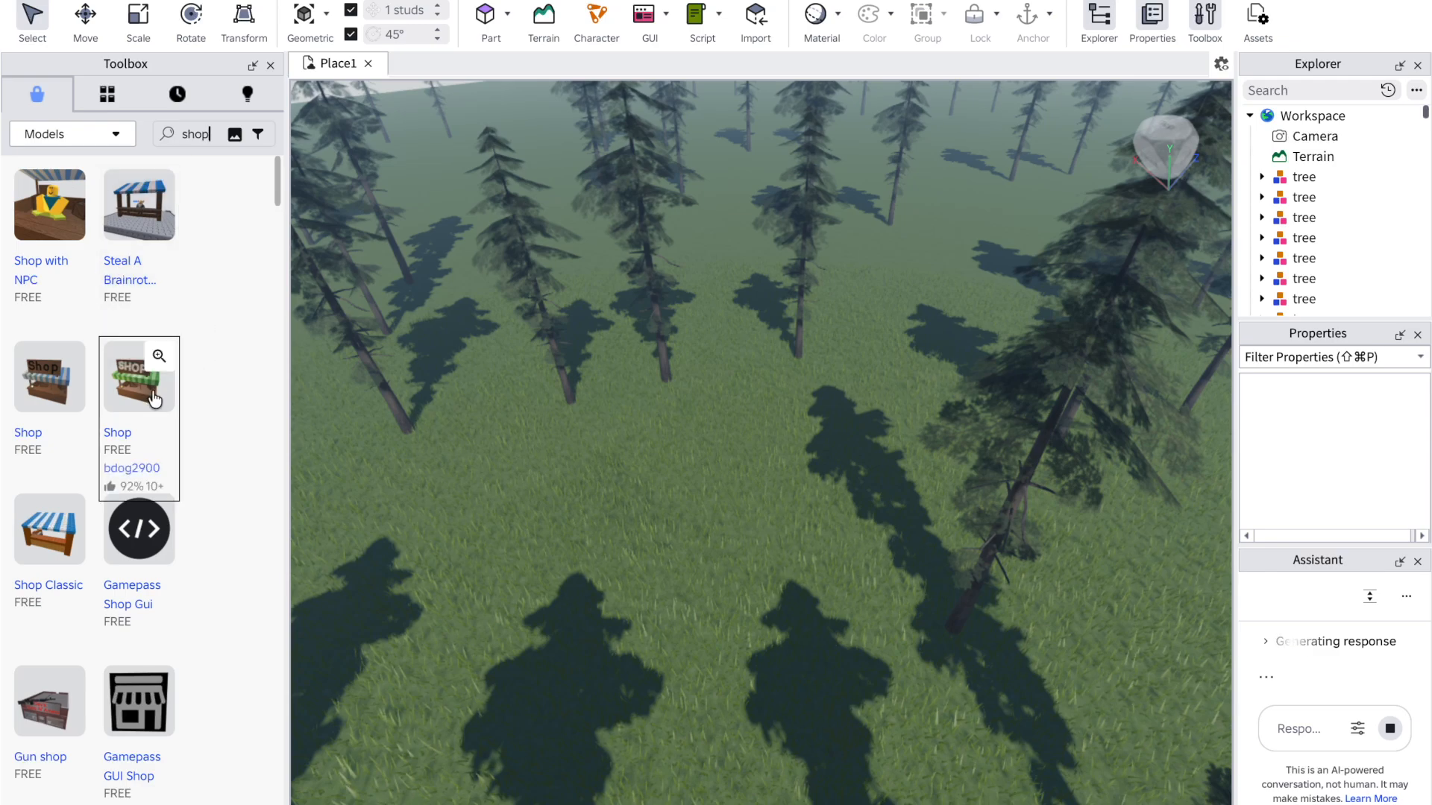
pyautogui.scroll(-2, 138, 298)
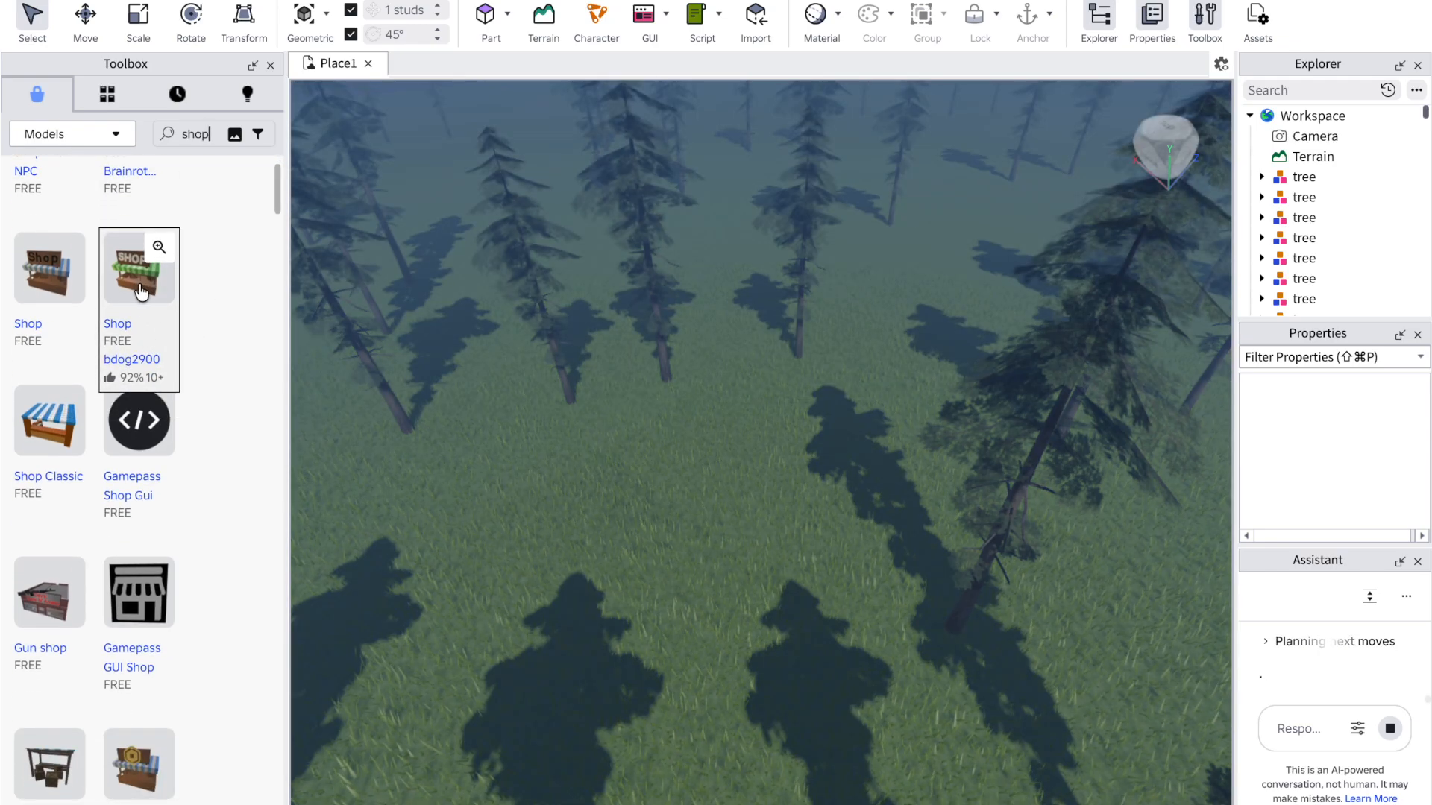
# Step: Examine the foggy forest from several viewpoints while flying between the trees
pyautogui.moveTo(450, 477)
pyautogui.mouseDown(button='right')
pyautogui.moveTo(463, 473)
pyautogui.moveTo(448, 473)
pyautogui.mouseUp(button='right')
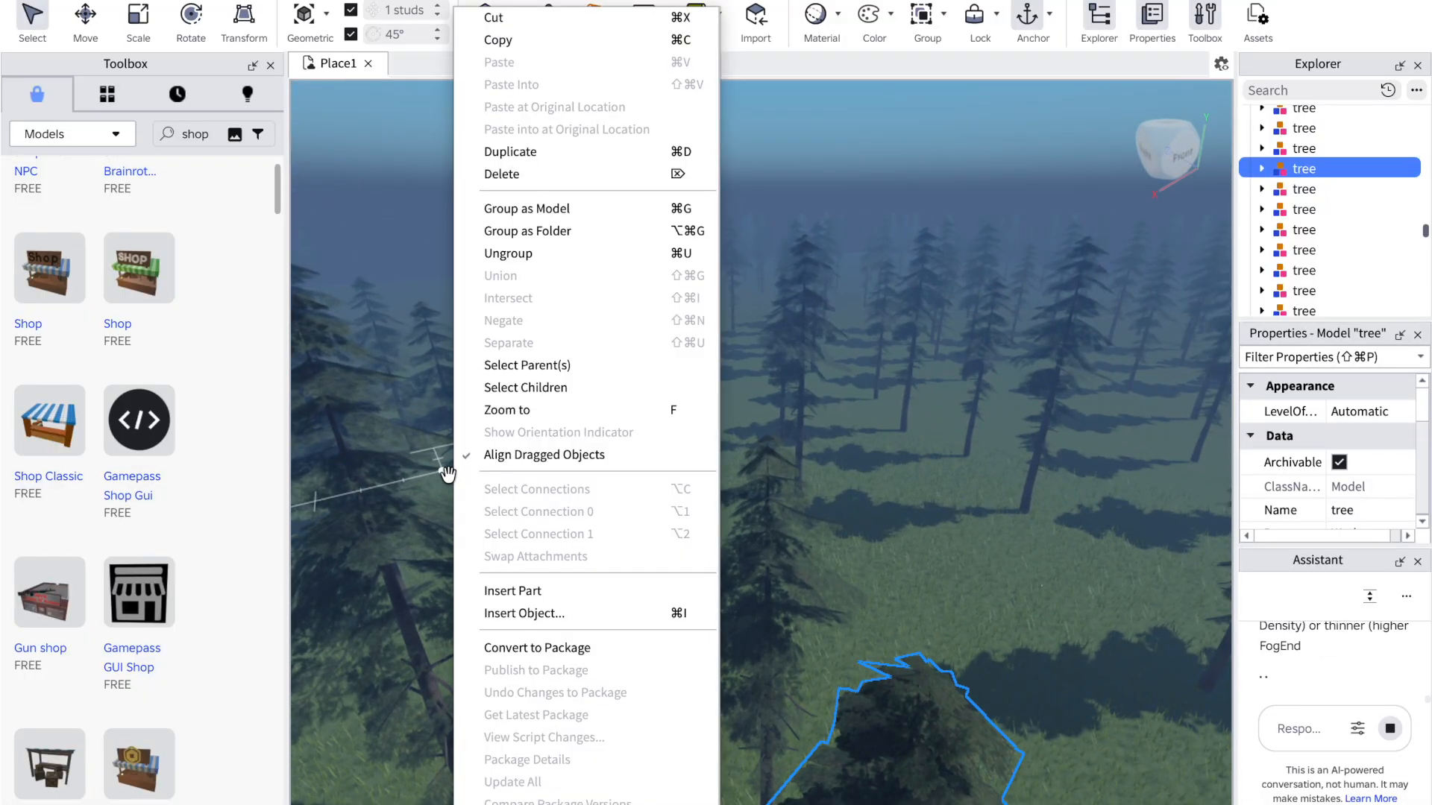
pyautogui.click(952, 534)
pyautogui.moveTo(952, 534); pyautogui.dragTo(960, 529, button='right')
pyautogui.rightClick(961, 529)
pyautogui.click(827, 562)
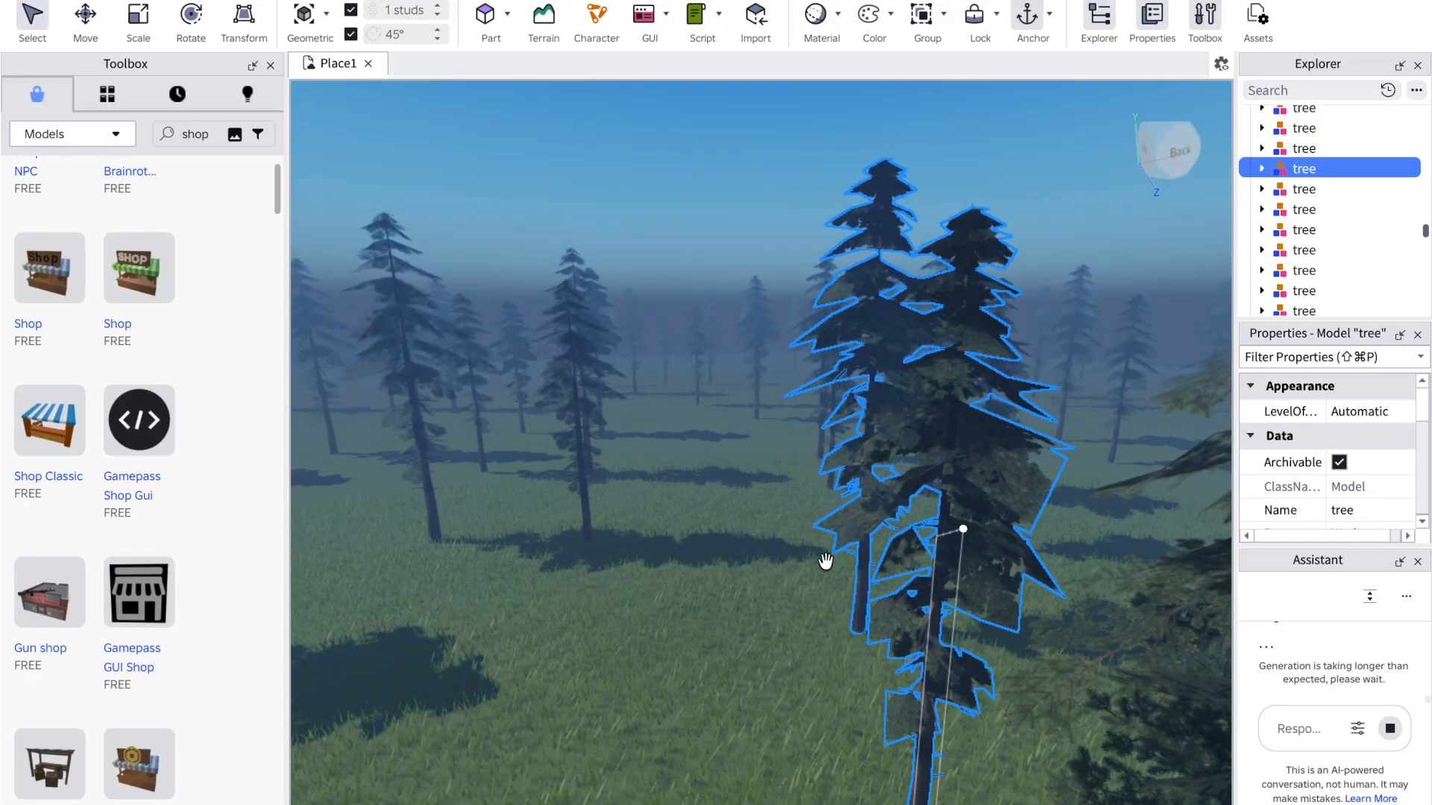
pyautogui.press('d')
pyautogui.press('w')
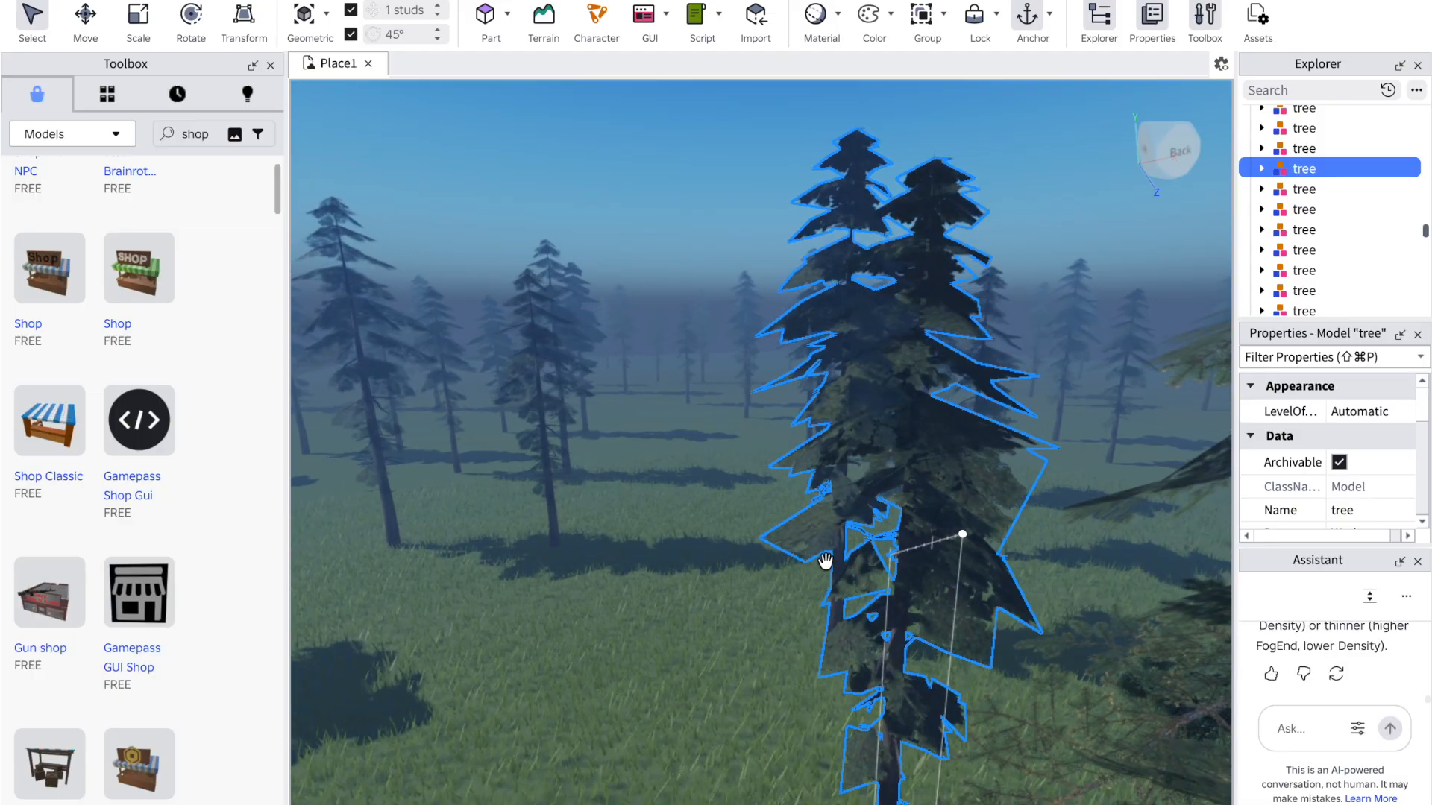
pyautogui.press('a')
pyautogui.press('s')
pyautogui.press('a')
pyautogui.press('s')
pyautogui.press('w')
pyautogui.press('d')
pyautogui.press('w')
pyautogui.press('a')
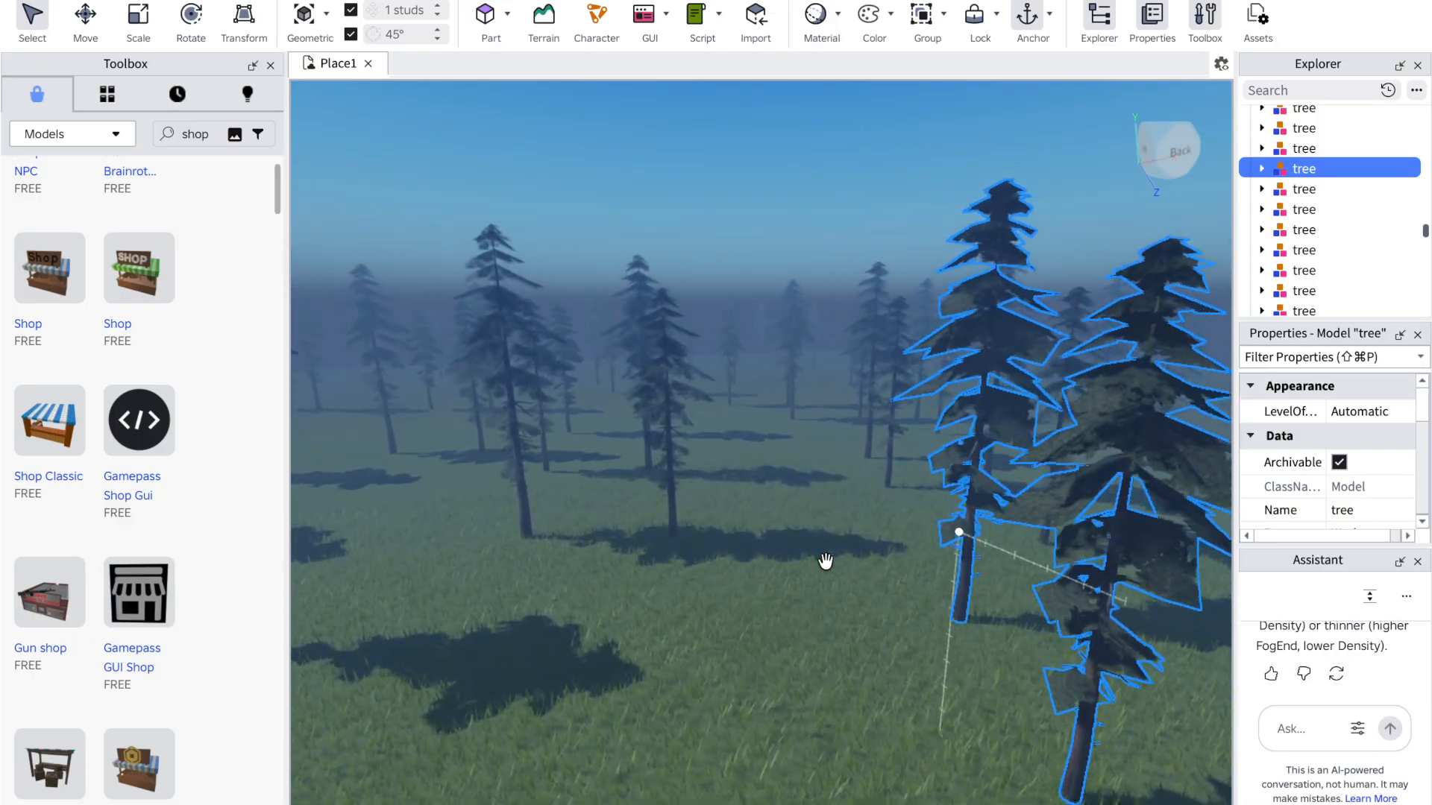
pyautogui.press('a')
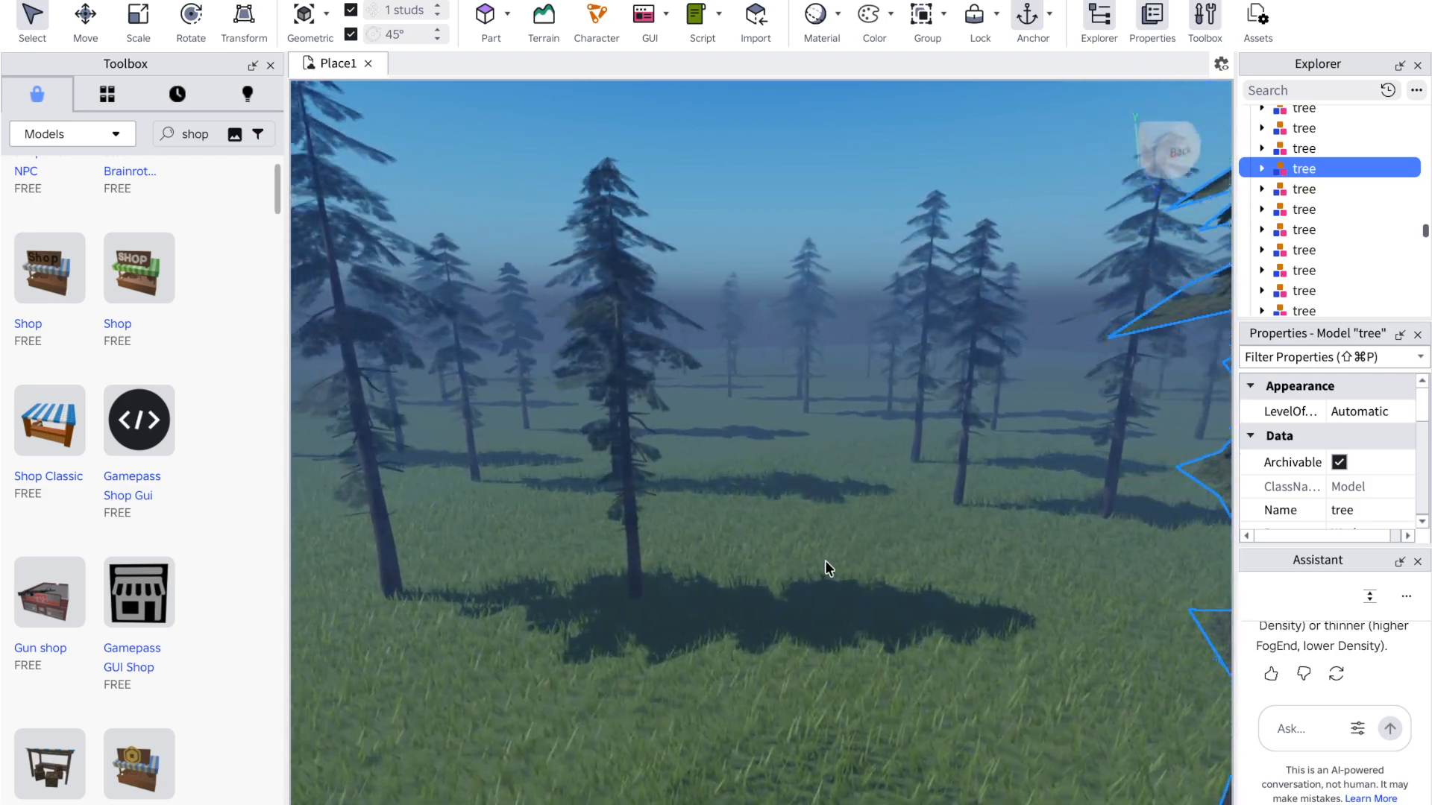
pyautogui.press('w')
pyautogui.press('d')
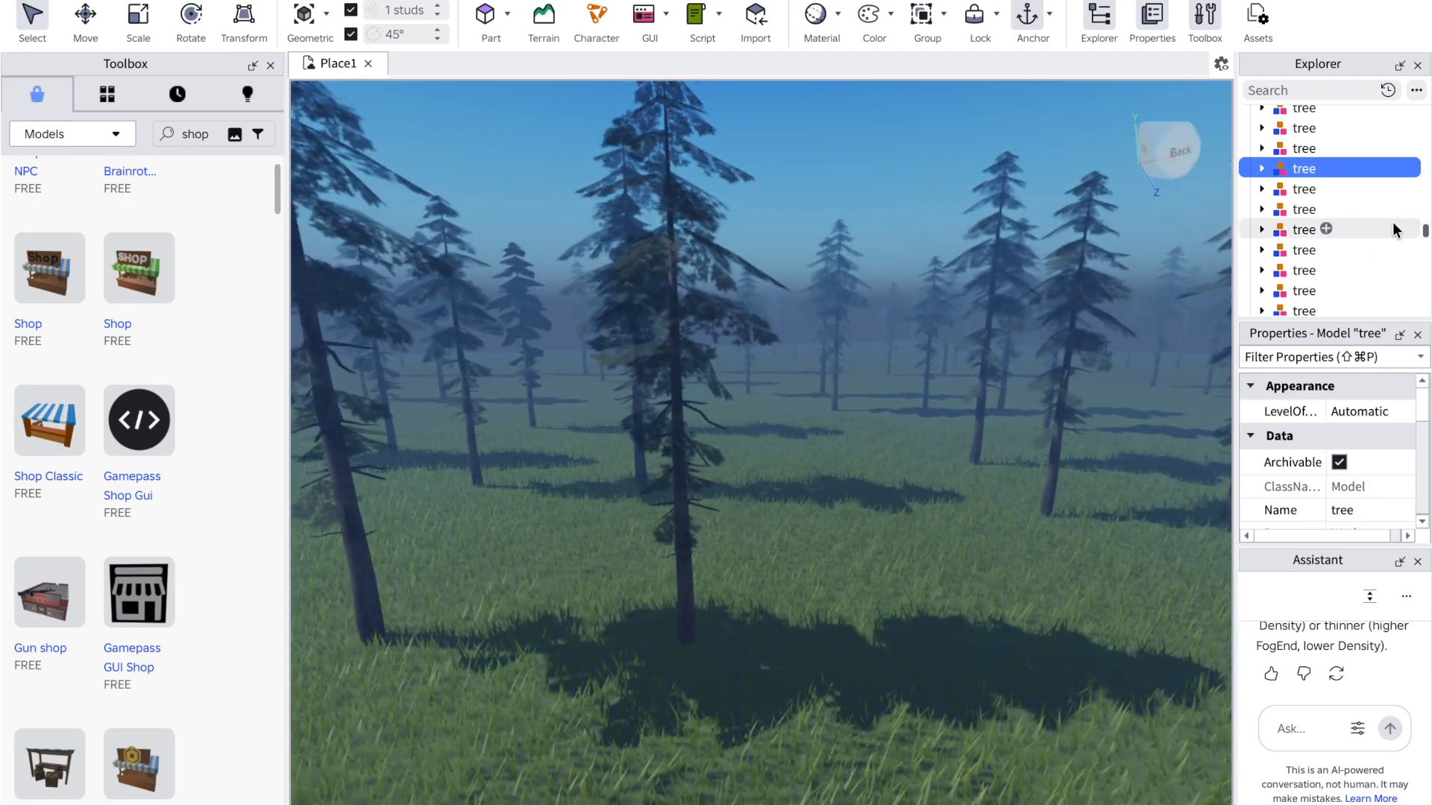
# Step: Locate the siren head model among the trees in the Workspace hierarchy and select it
pyautogui.scroll(-5, 1392, 229)
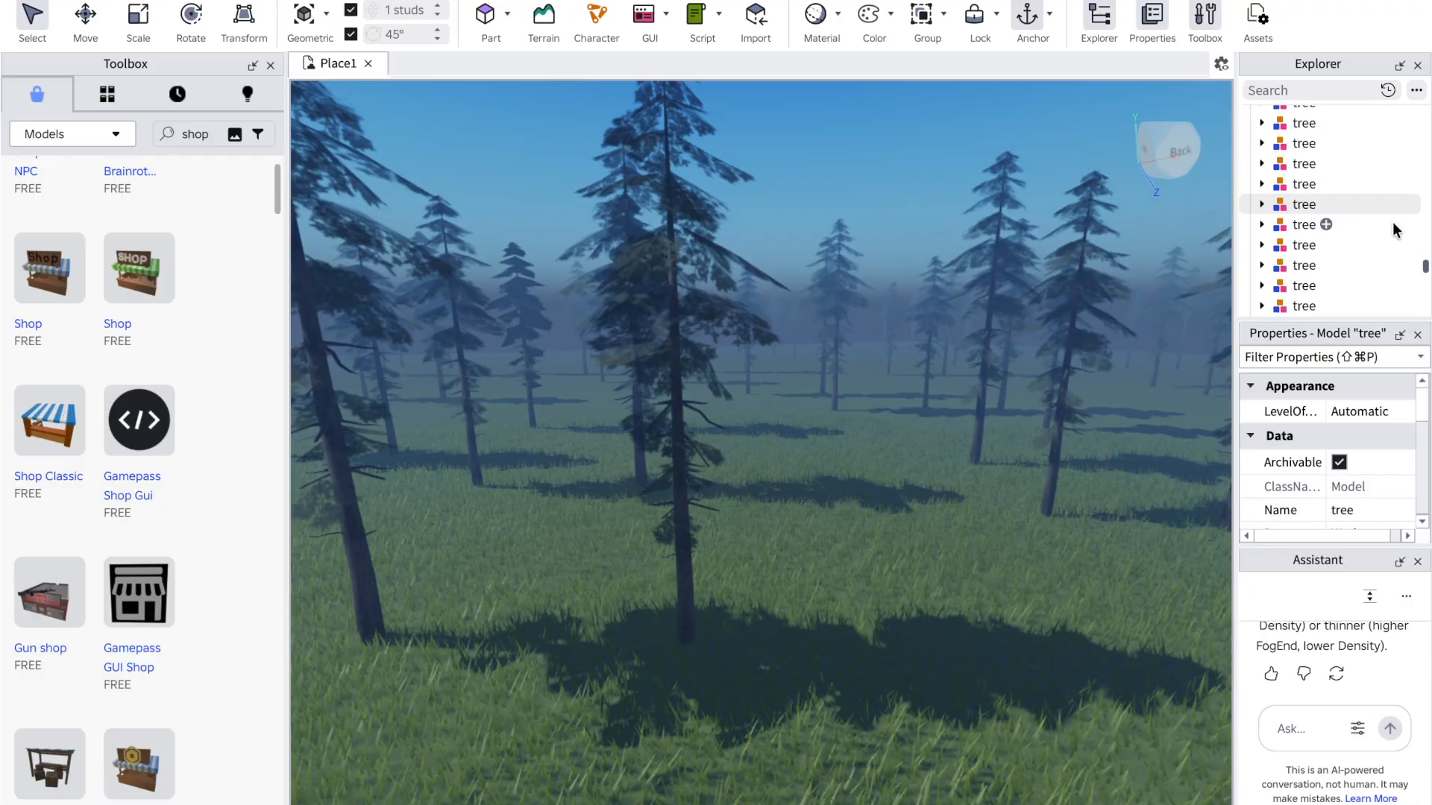
pyautogui.scroll(-5, 1392, 224)
pyautogui.scroll(5, 1393, 224)
pyautogui.scroll(5, 1393, 229)
pyautogui.scroll(5, 1392, 228)
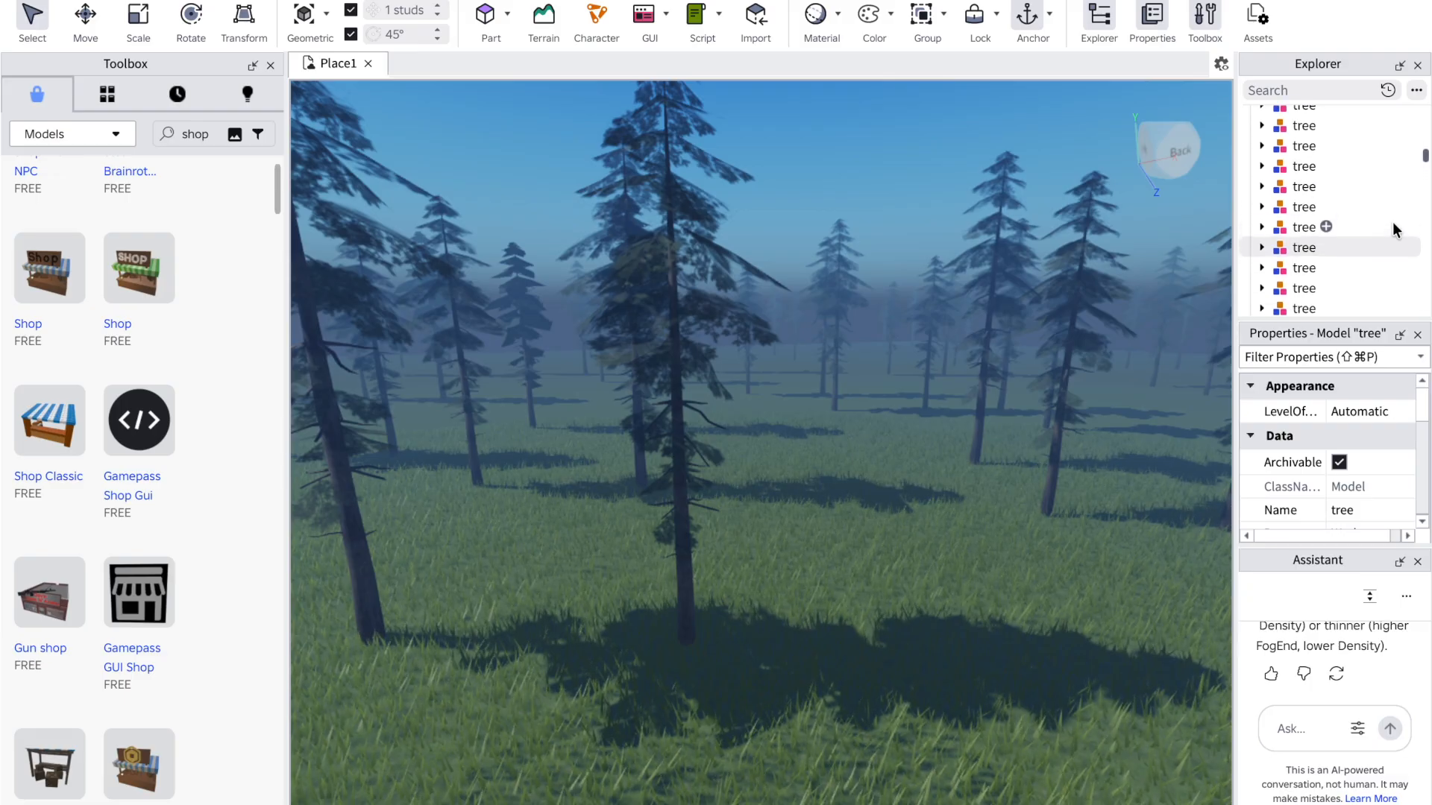
pyautogui.scroll(5, 1393, 221)
pyautogui.scroll(-5, 1392, 221)
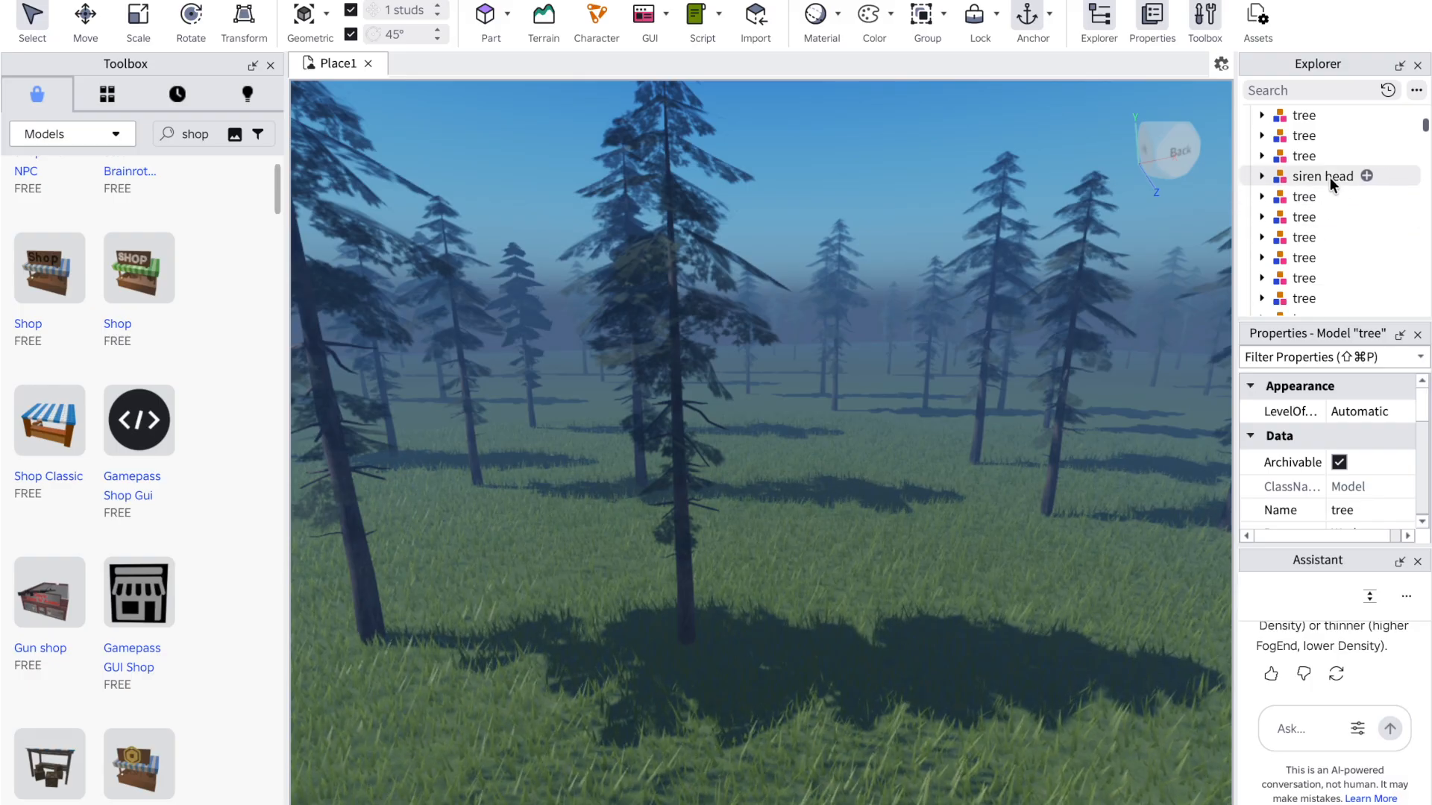
pyautogui.scroll(-2, 1319, 224)
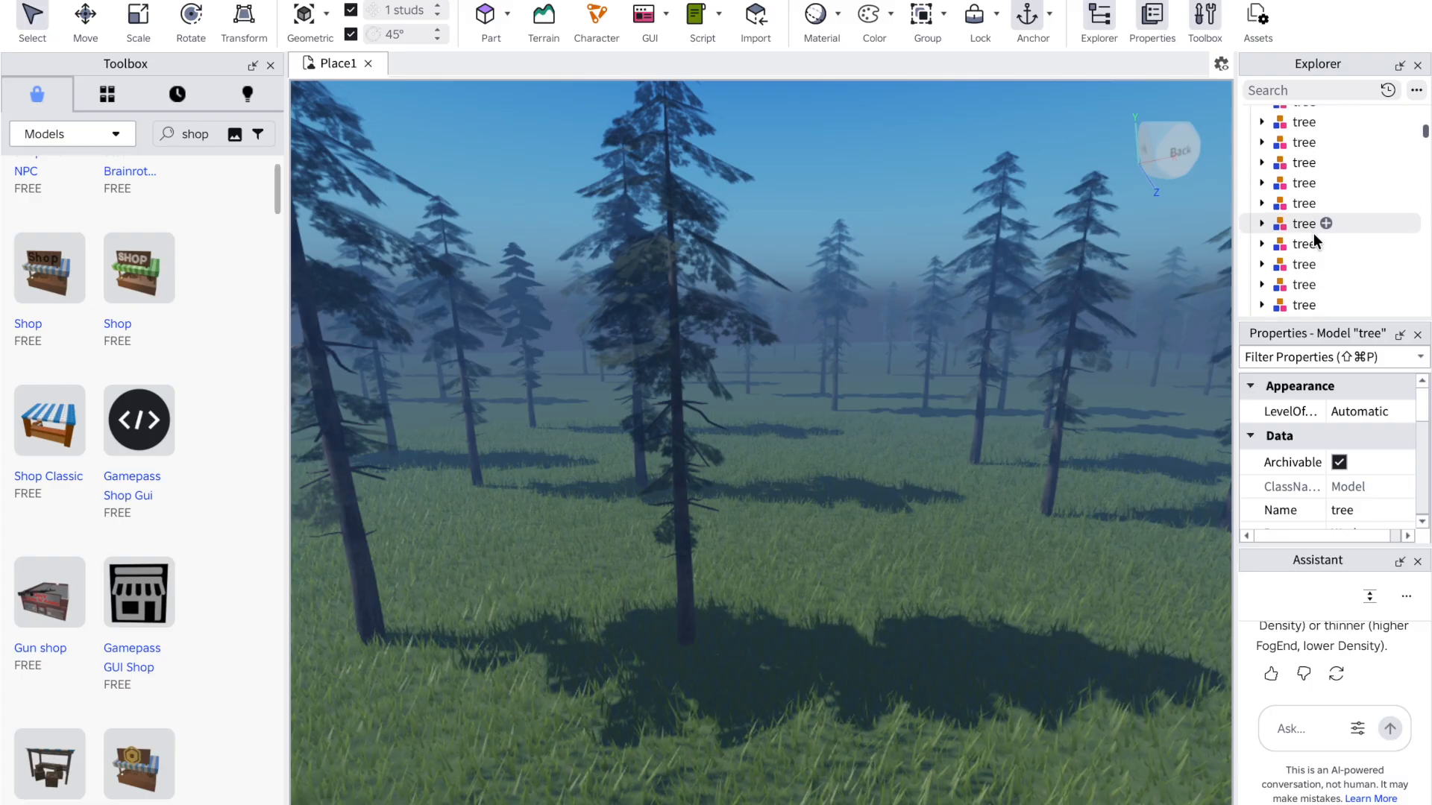
pyautogui.scroll(3, 1313, 239)
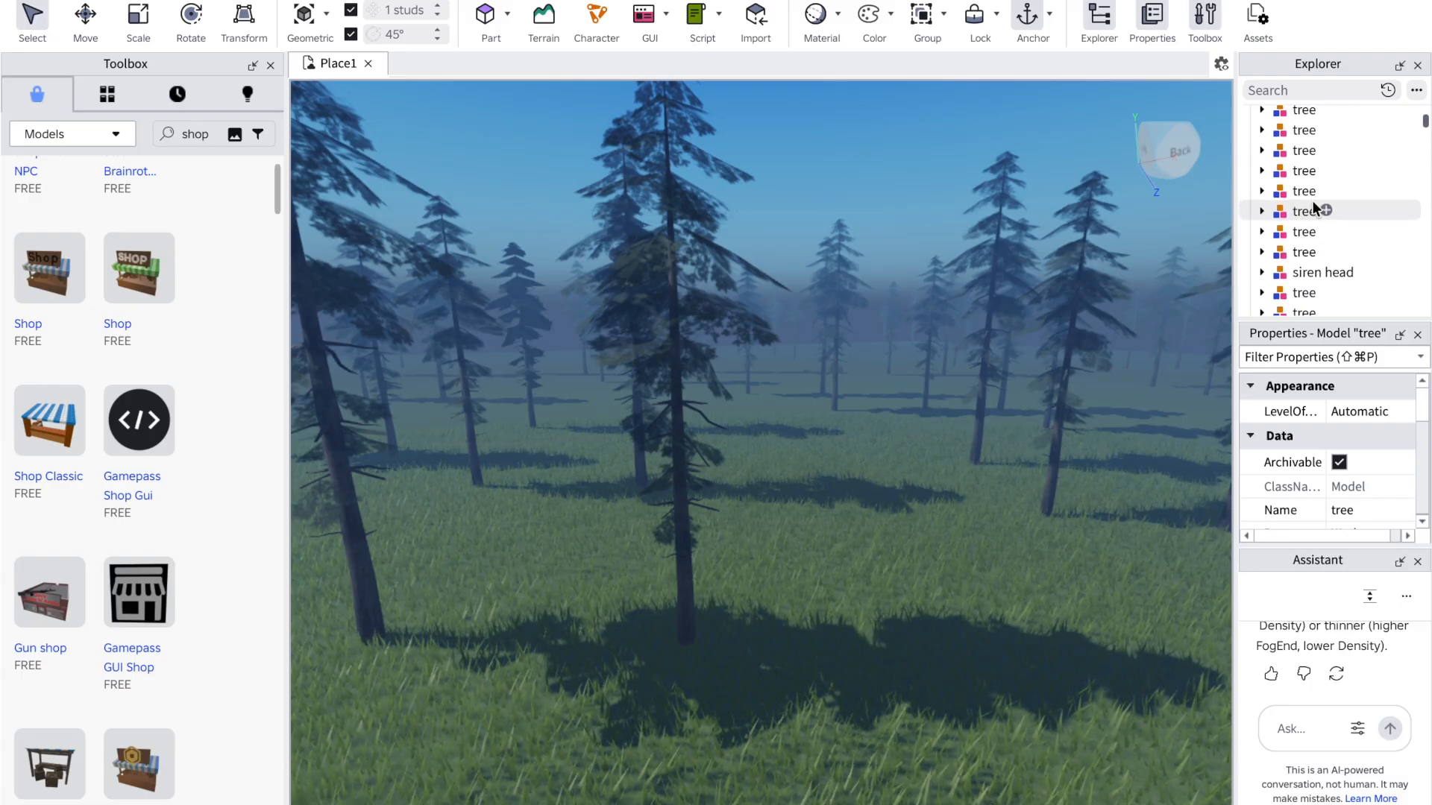
pyautogui.moveTo(1316, 272); pyautogui.dragTo(1307, 172)
pyautogui.scroll(-5, 1413, 268)
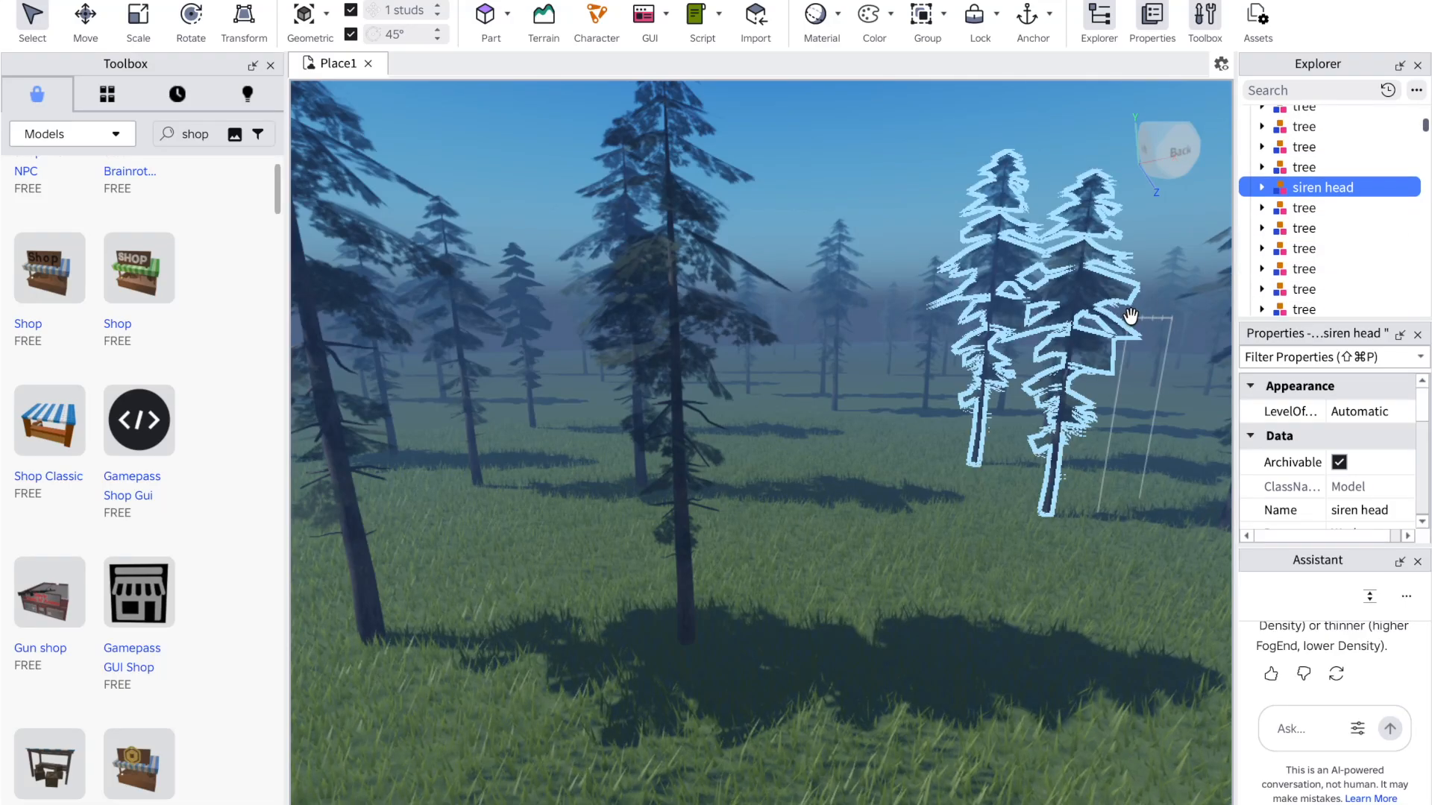
pyautogui.scroll(-5, 1309, 205)
pyautogui.scroll(-10, 1308, 202)
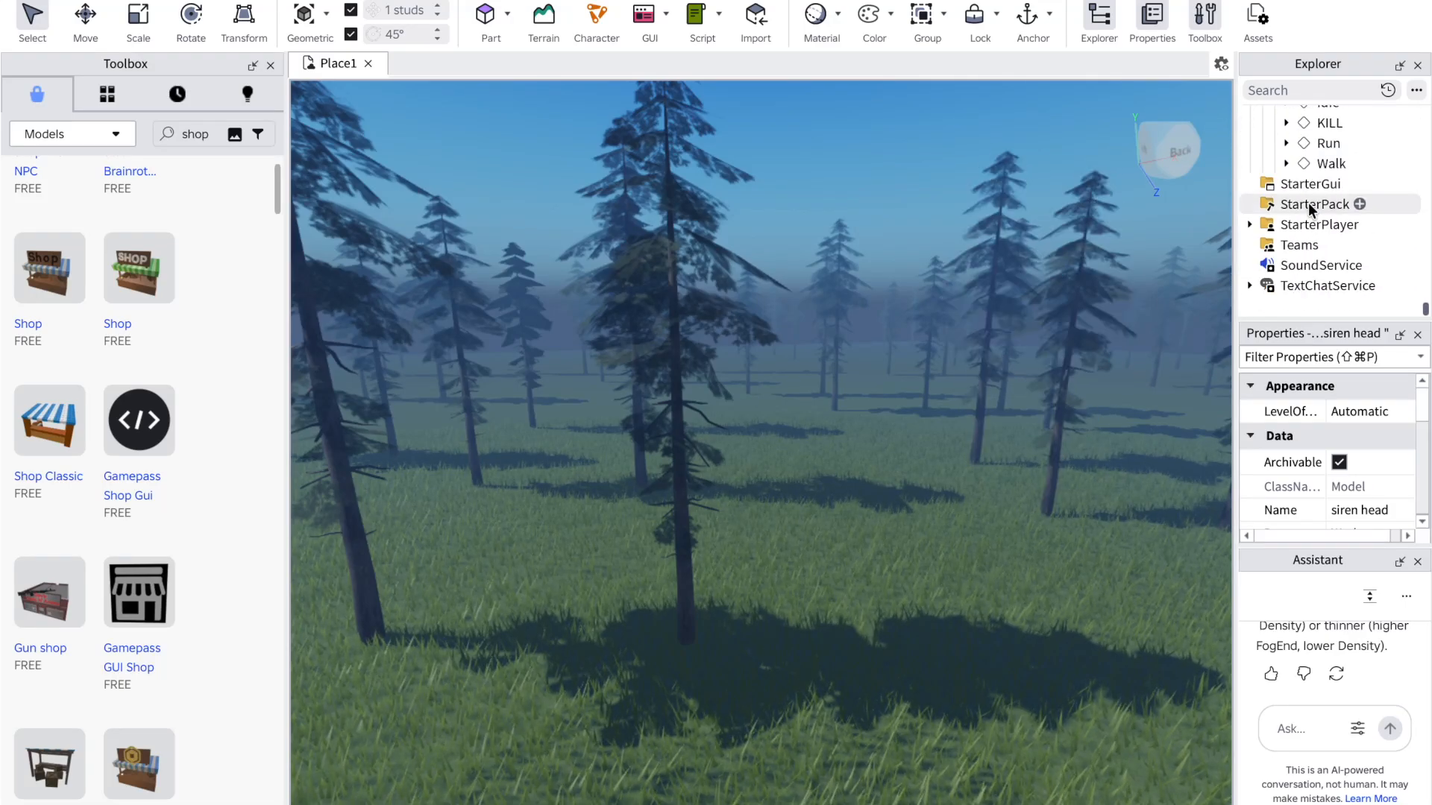
pyautogui.moveTo(1016, 389); pyautogui.dragTo(1015, 388, button='right')
pyautogui.press('d')
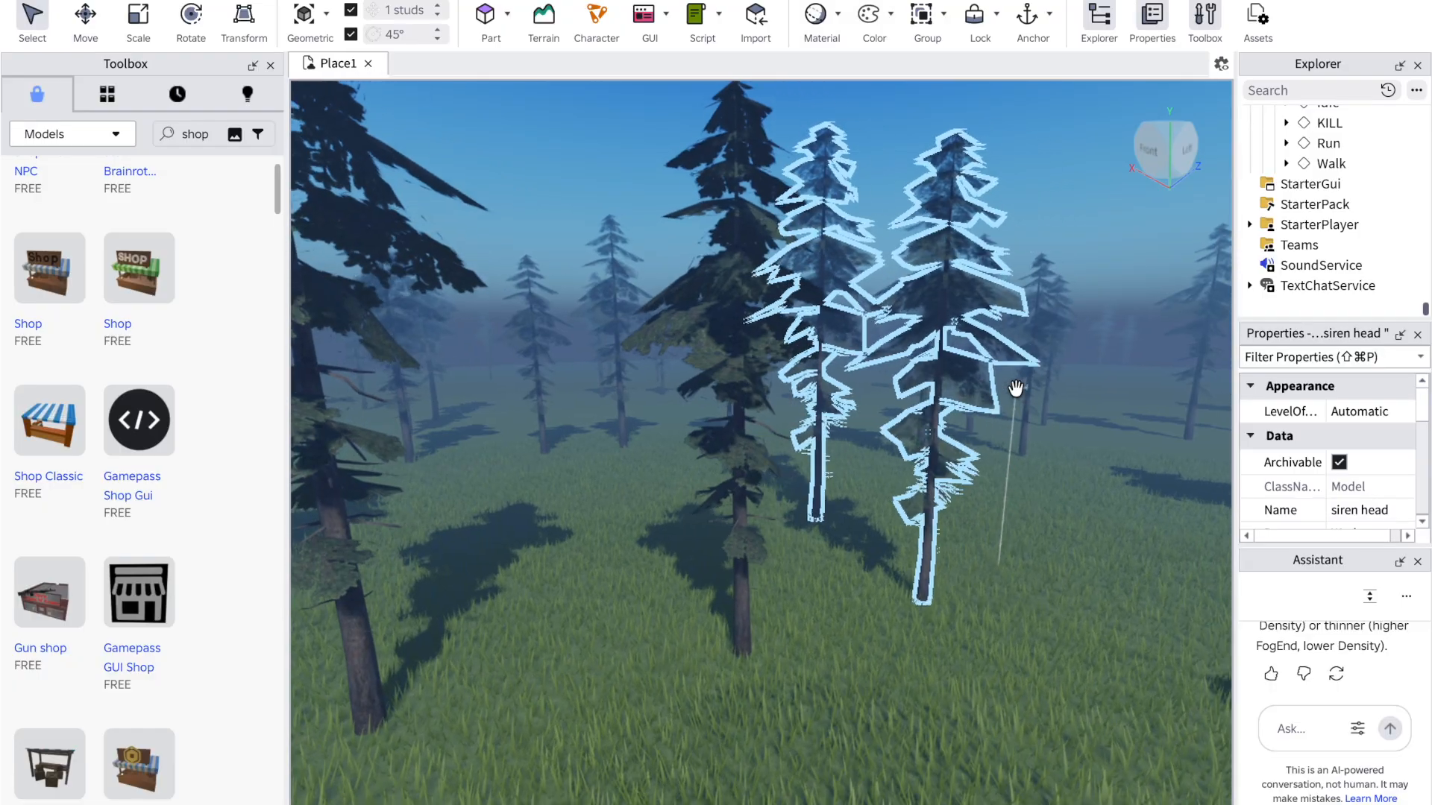
pyautogui.press('w')
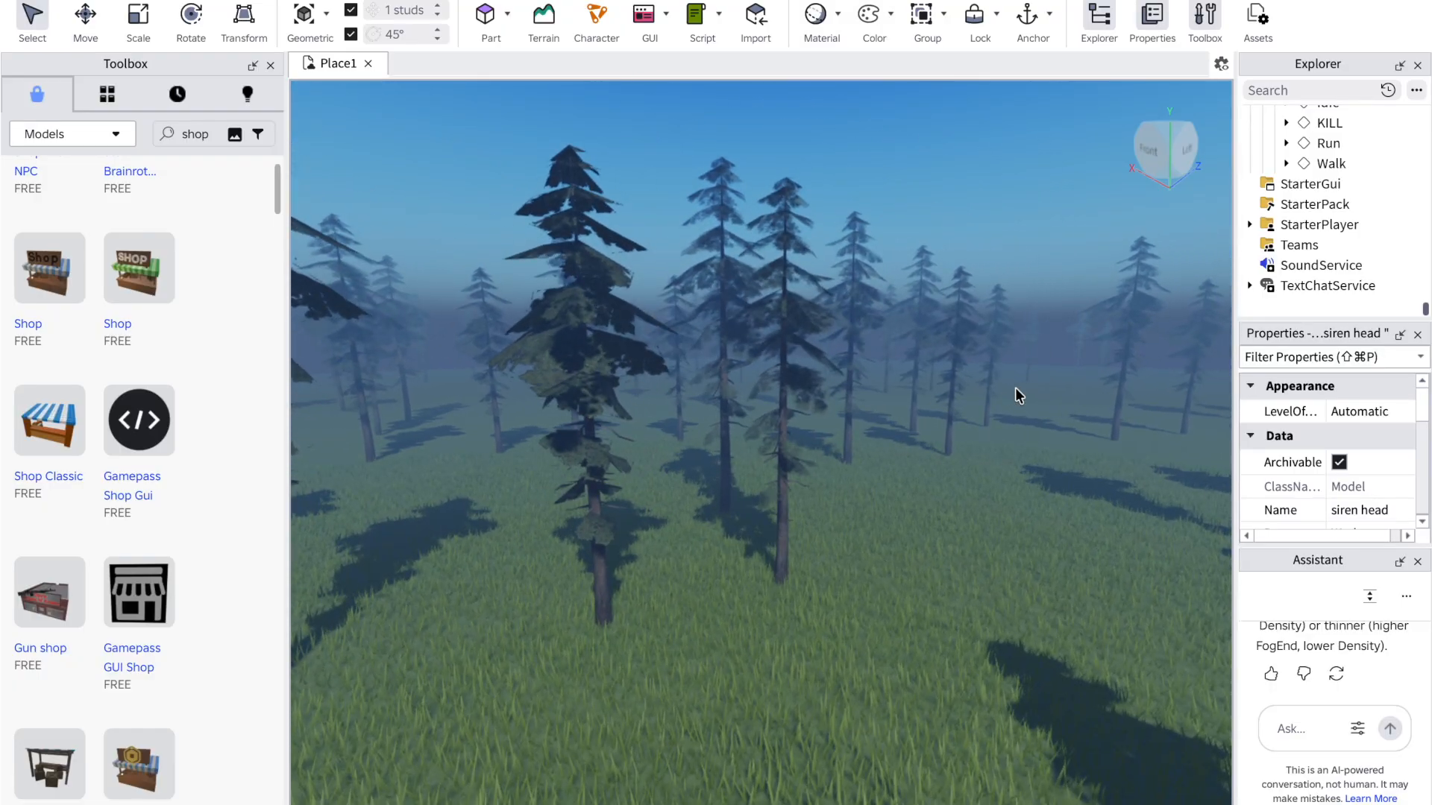
# Step: Clear the Assistant conversation and ask it to add a day and night cycle
pyautogui.click(1404, 597)
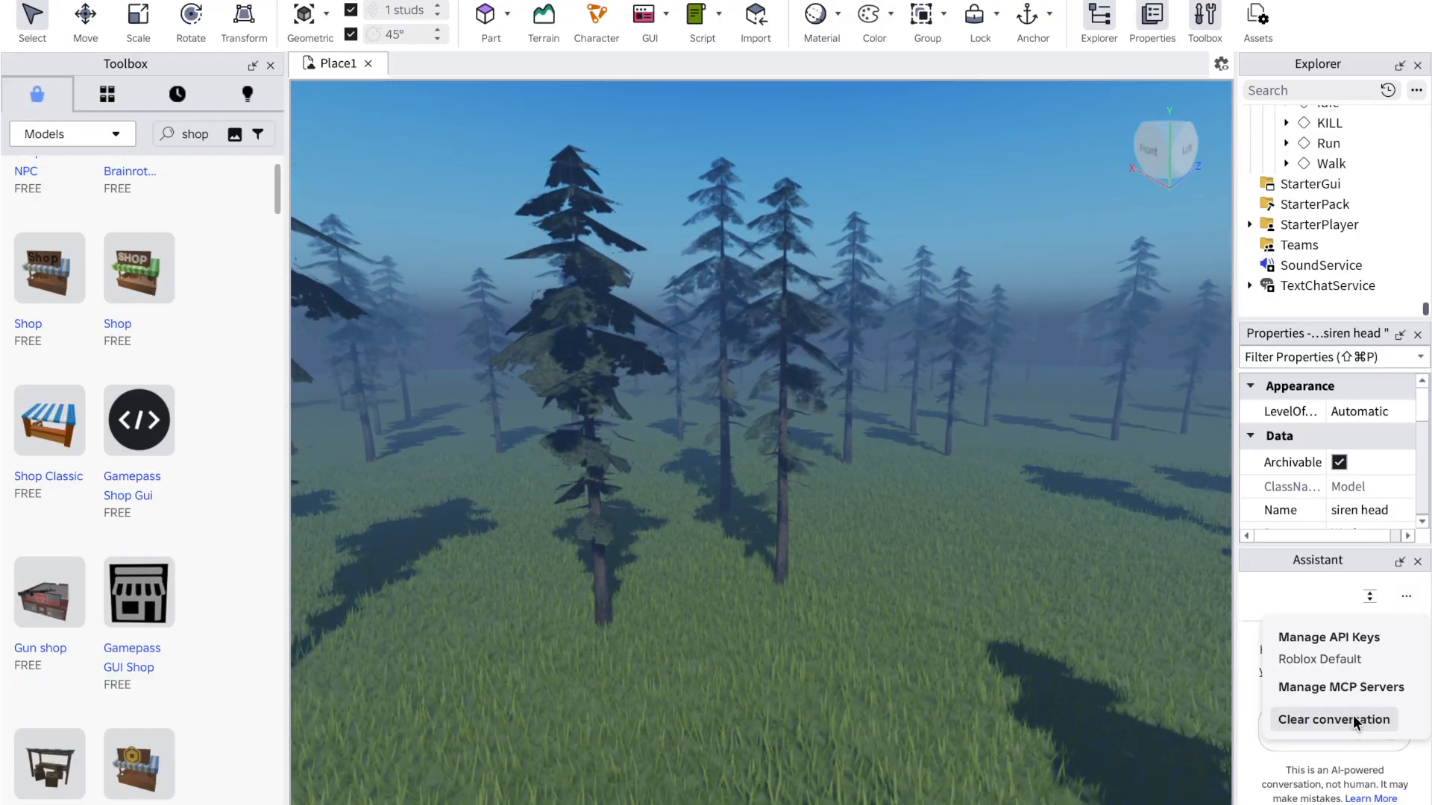
pyautogui.click(1342, 721)
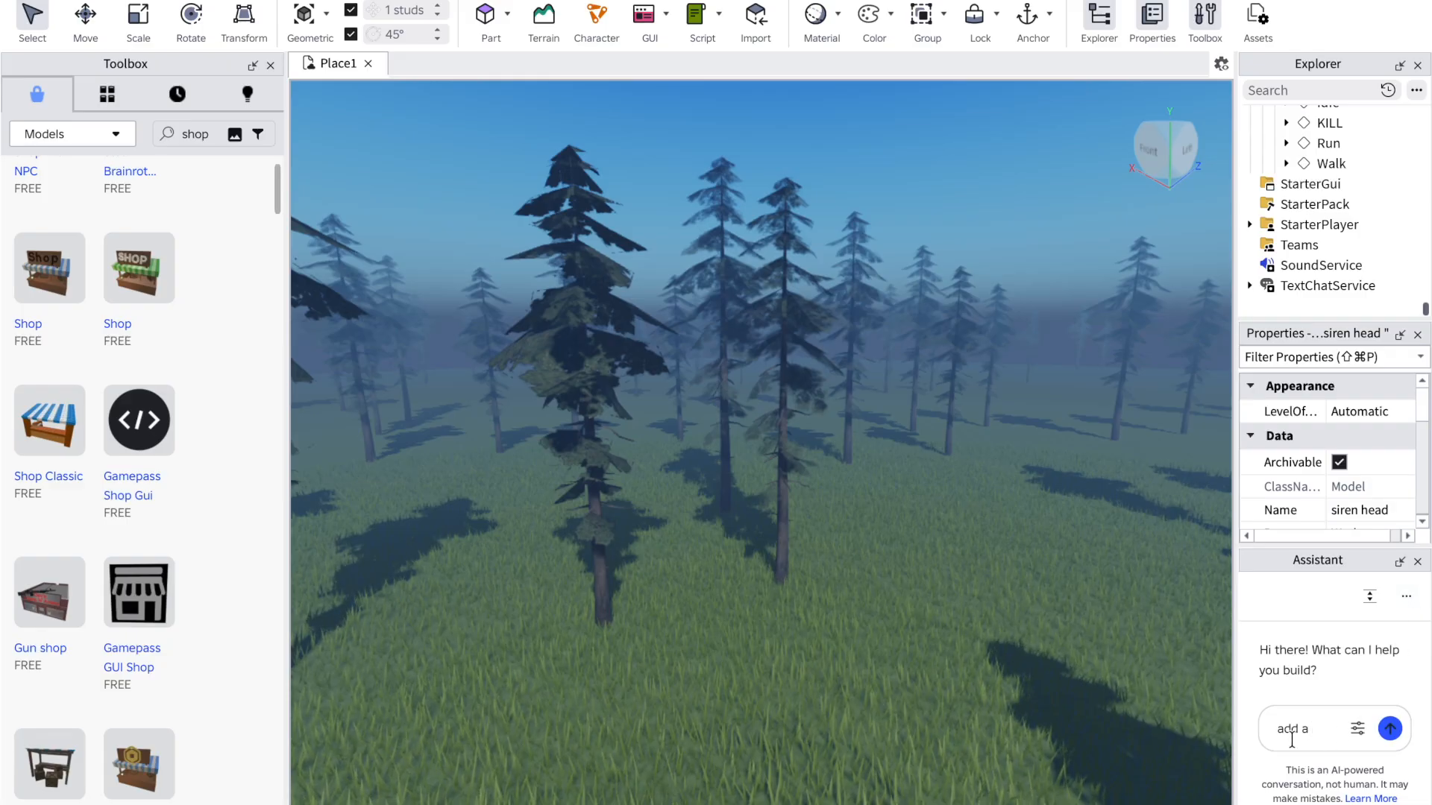
pyautogui.write('d night cycle')
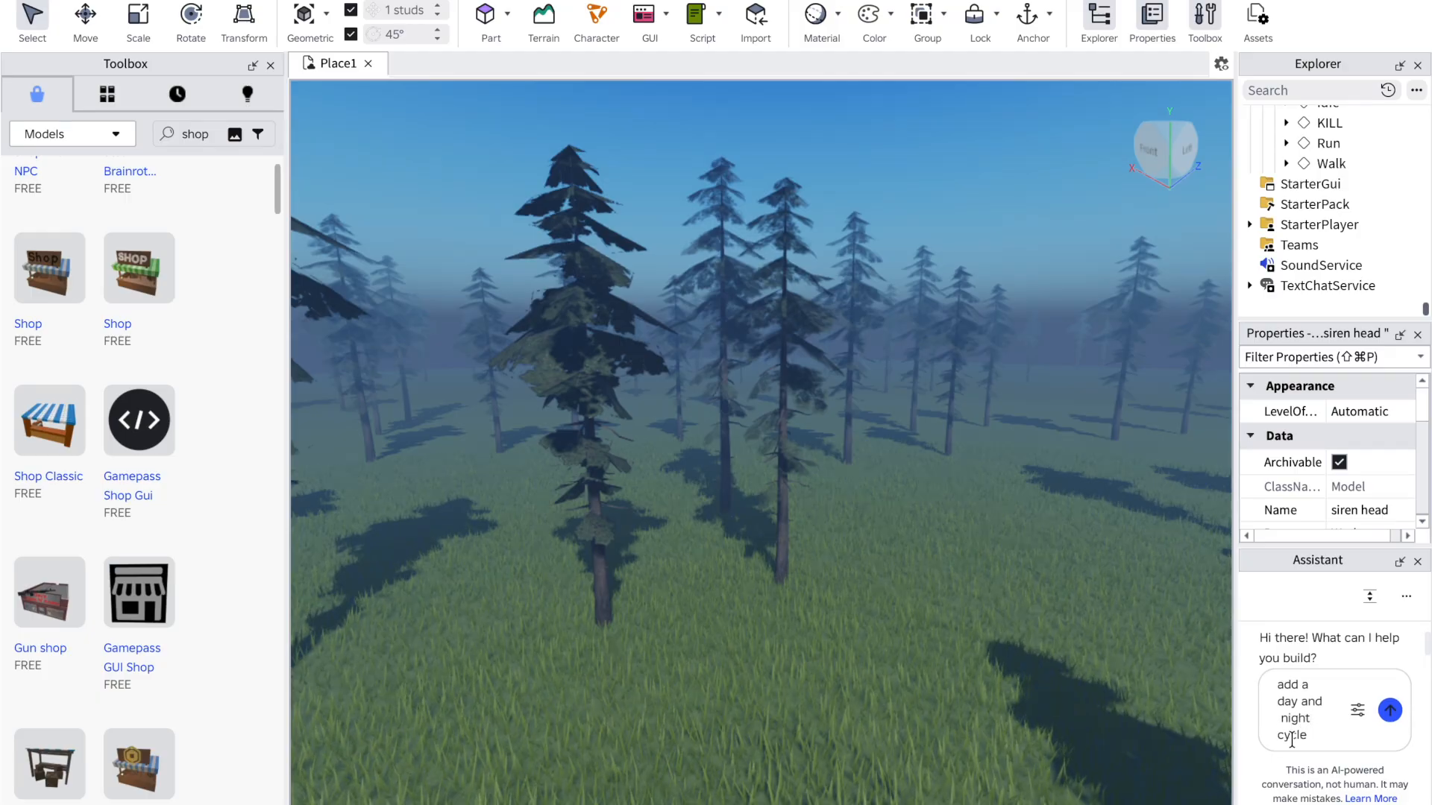
pyautogui.press('Return')
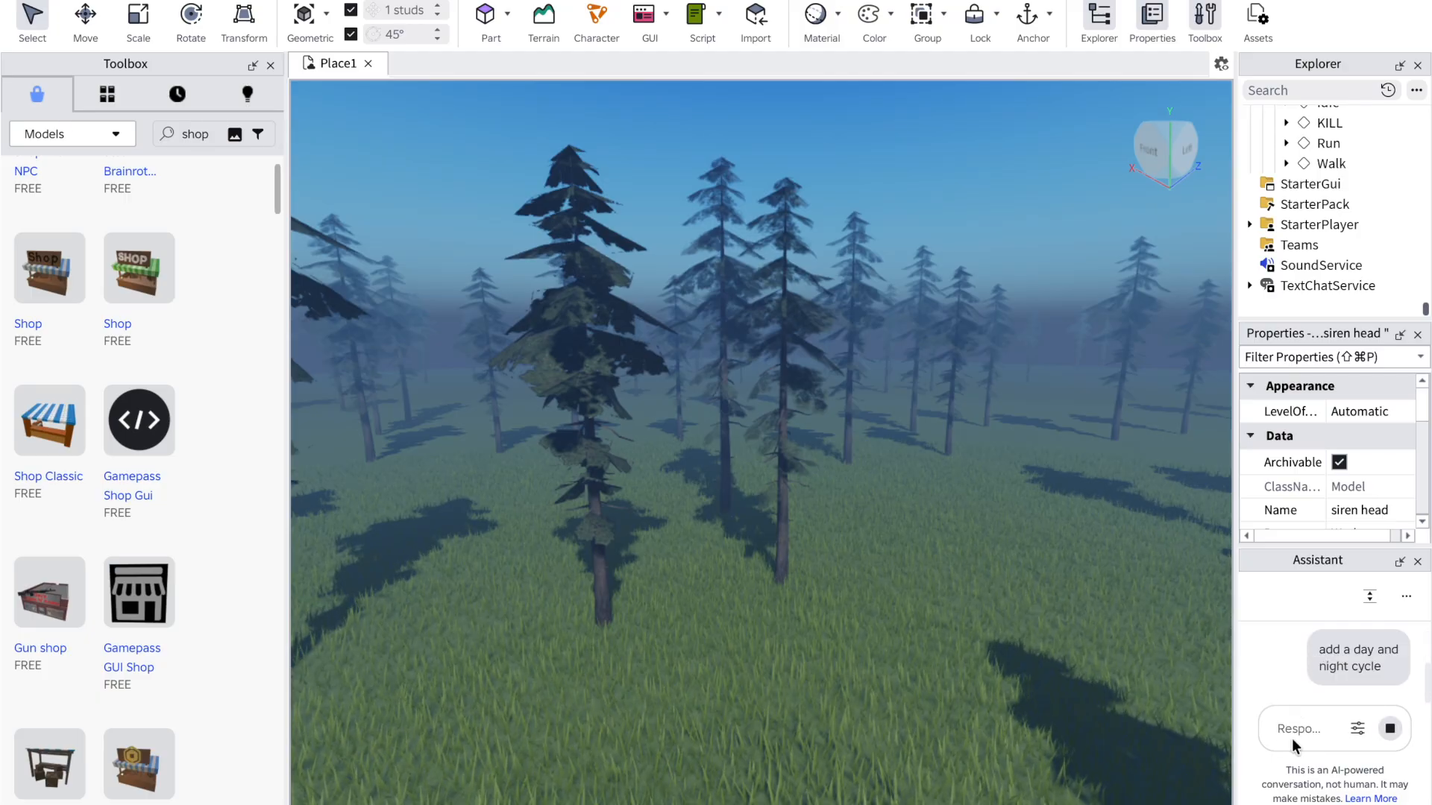
# Step: Clear the viewport selection and accept all of the Assistant's script changes for the day and night cycle
pyautogui.moveTo(1124, 637); pyautogui.dragTo(1125, 637, button='right')
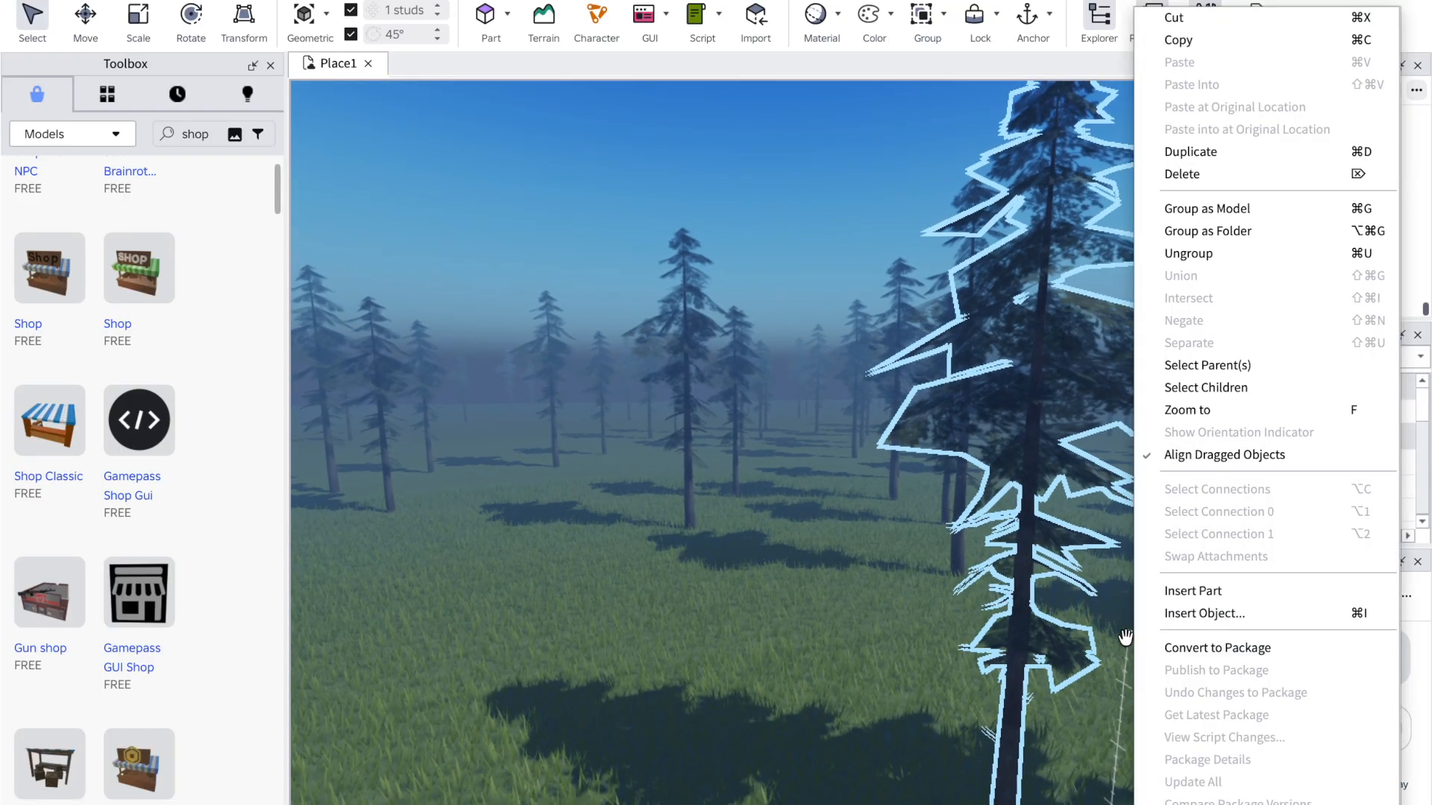
pyautogui.click(822, 652)
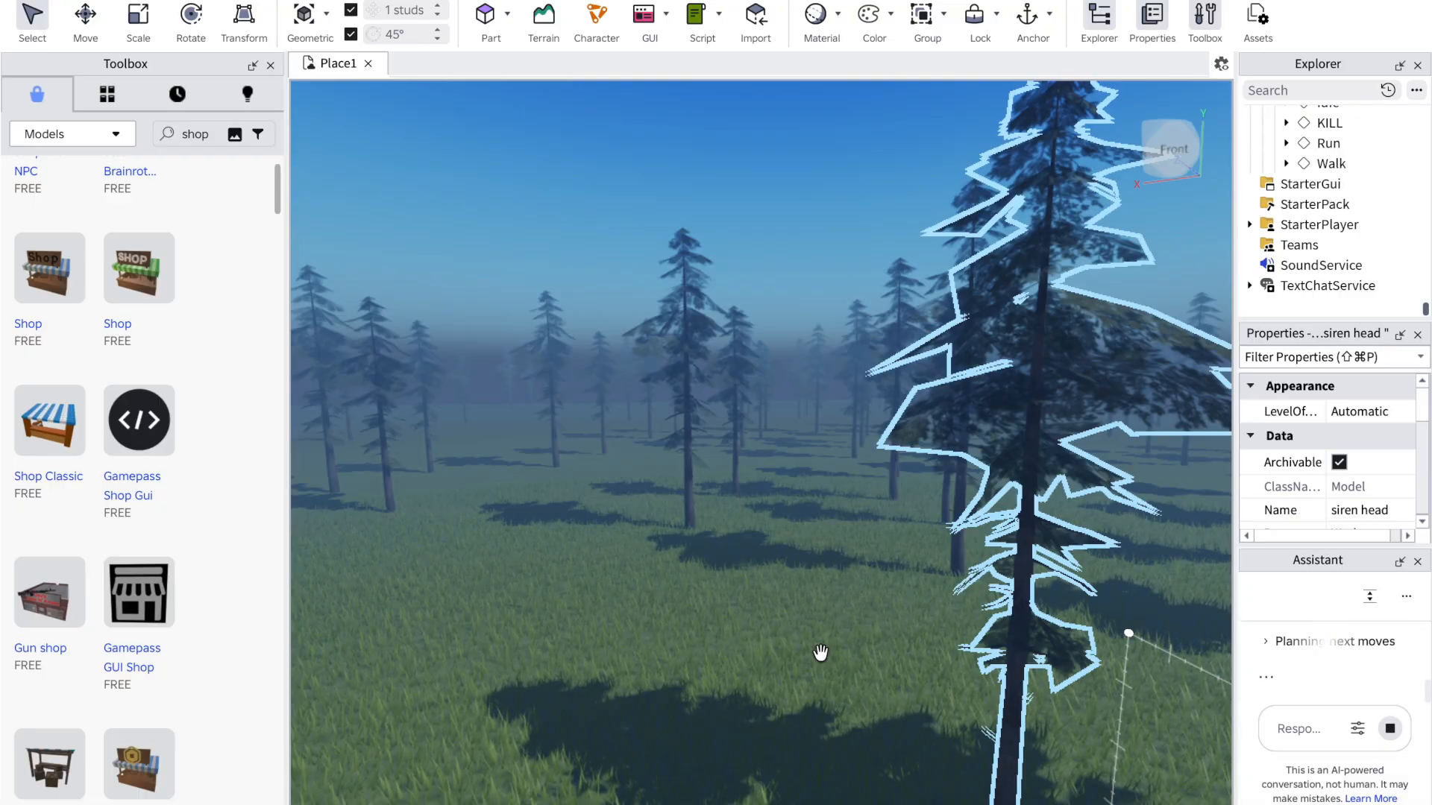
pyautogui.click(687, 663)
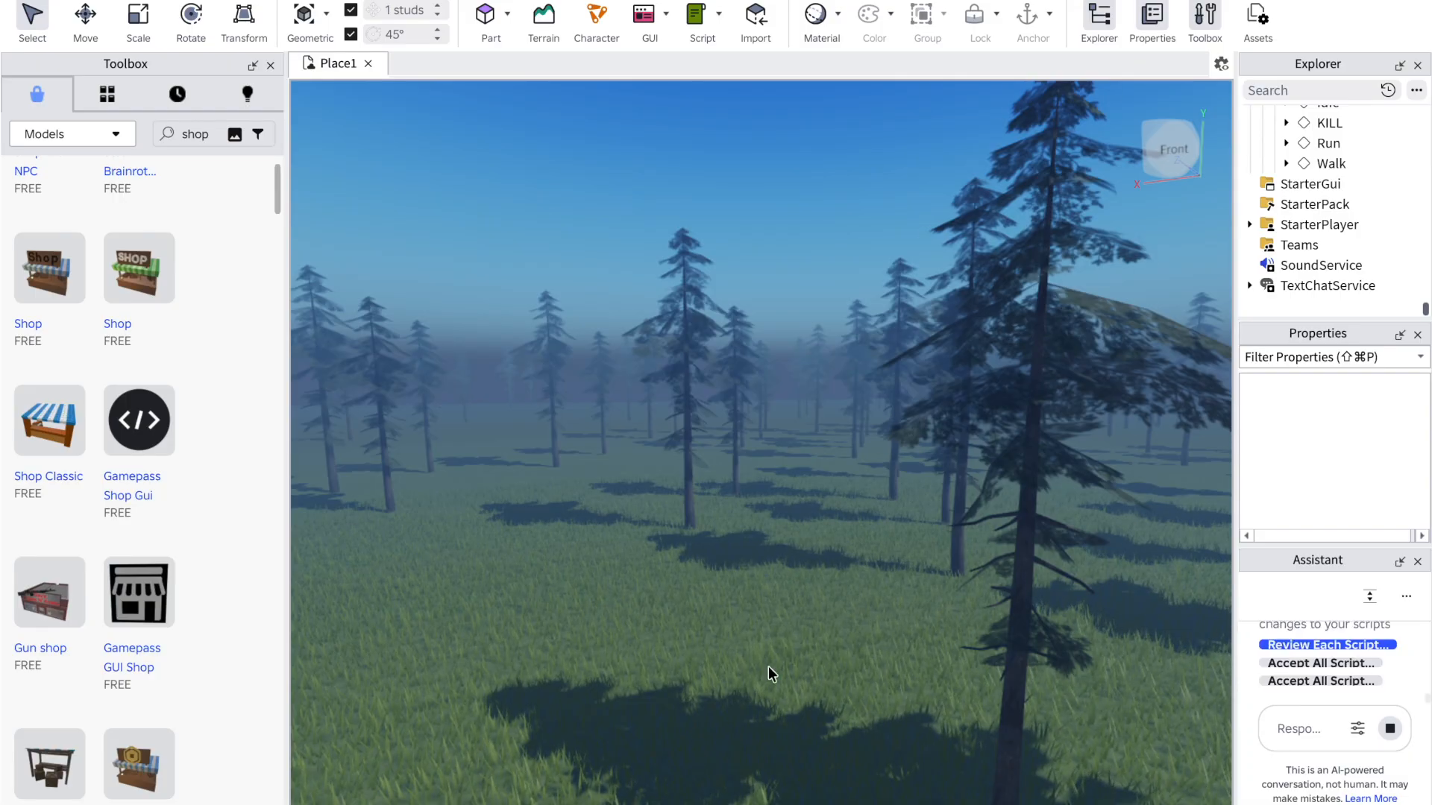
pyautogui.click(1271, 663)
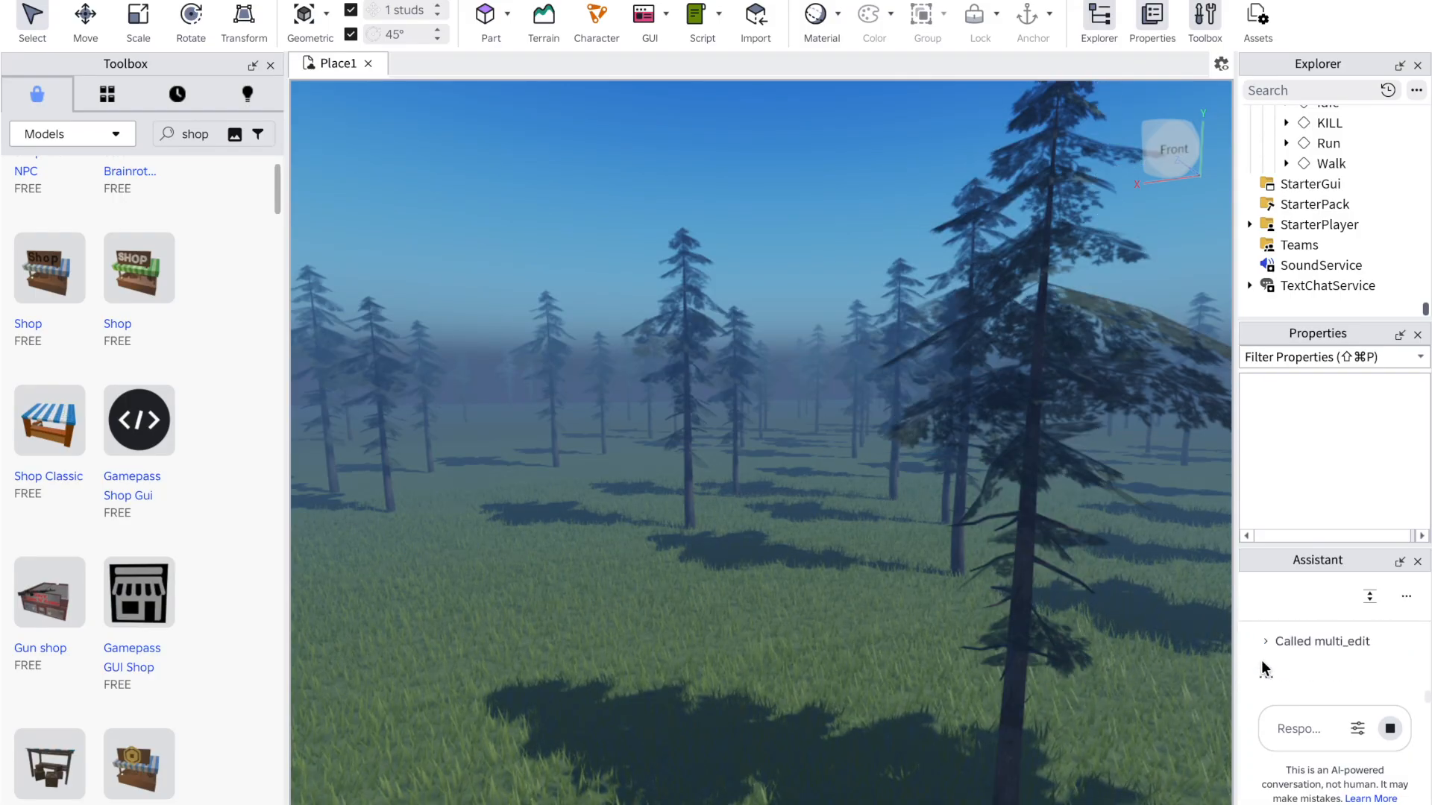
# Step: Fly through the foggy forest between the trees until the siren head stands close in view
pyautogui.click(709, 650)
pyautogui.rightClick(710, 648)
pyautogui.click(625, 654)
pyautogui.press('d')
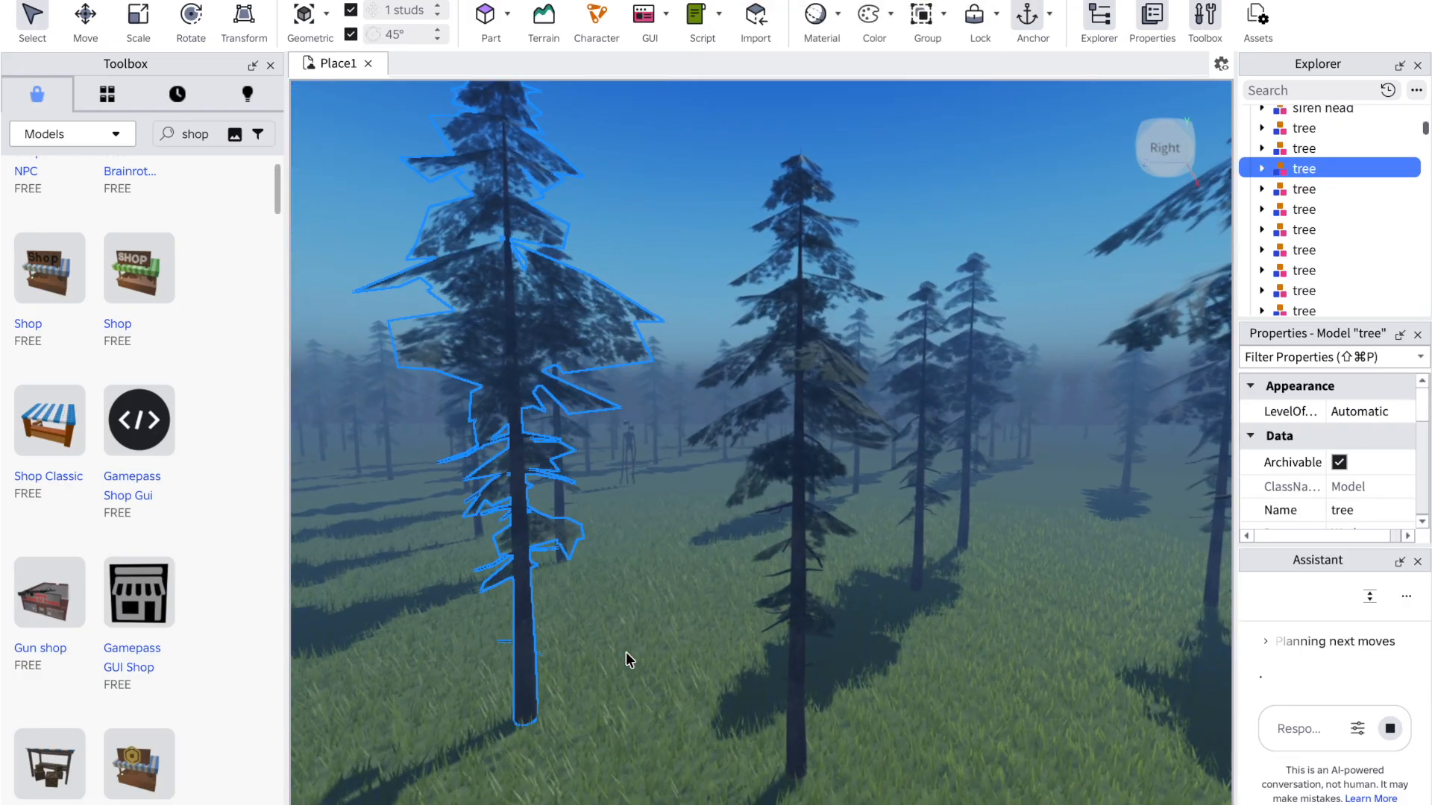
pyautogui.press('d')
pyautogui.press('w')
pyautogui.press('w')
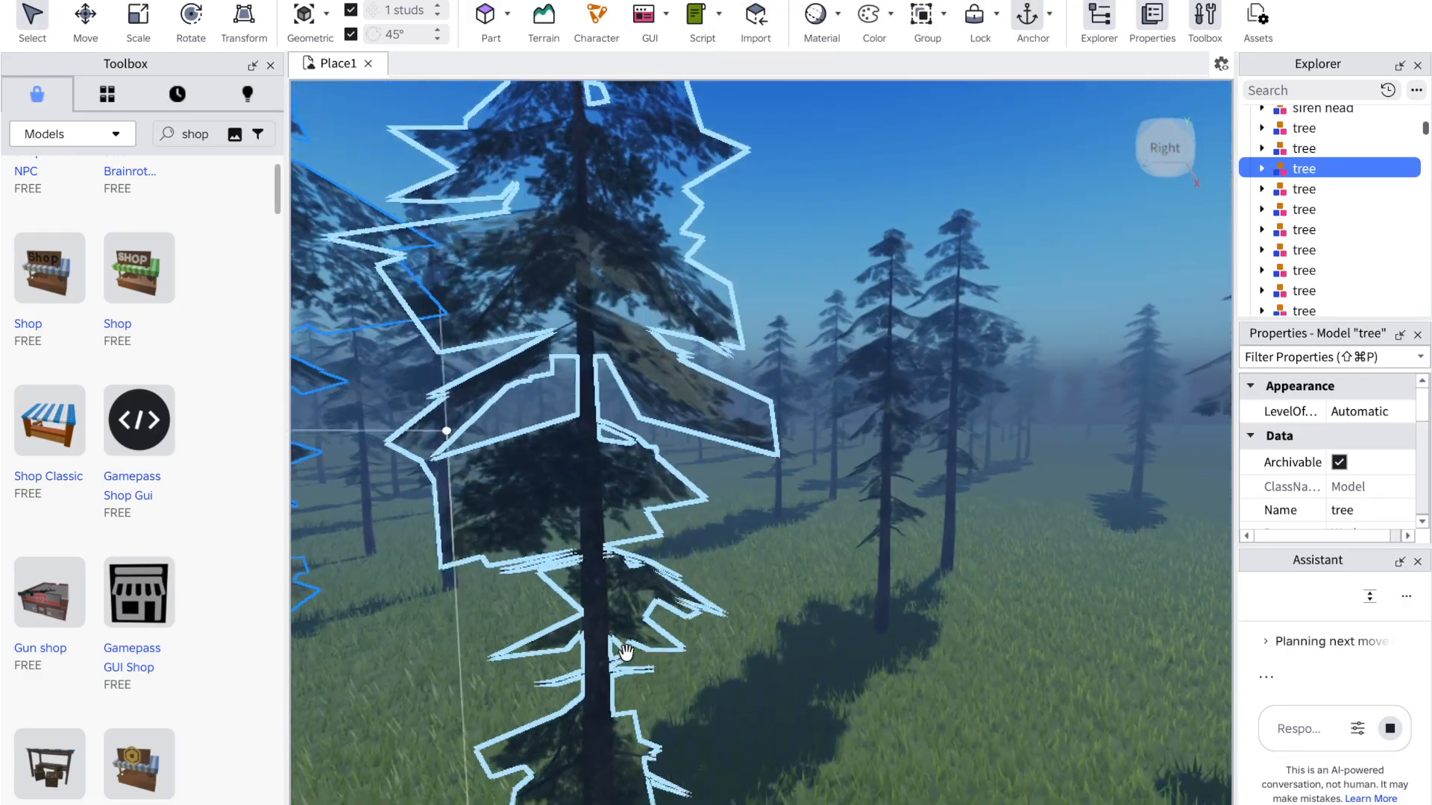
pyautogui.press('s')
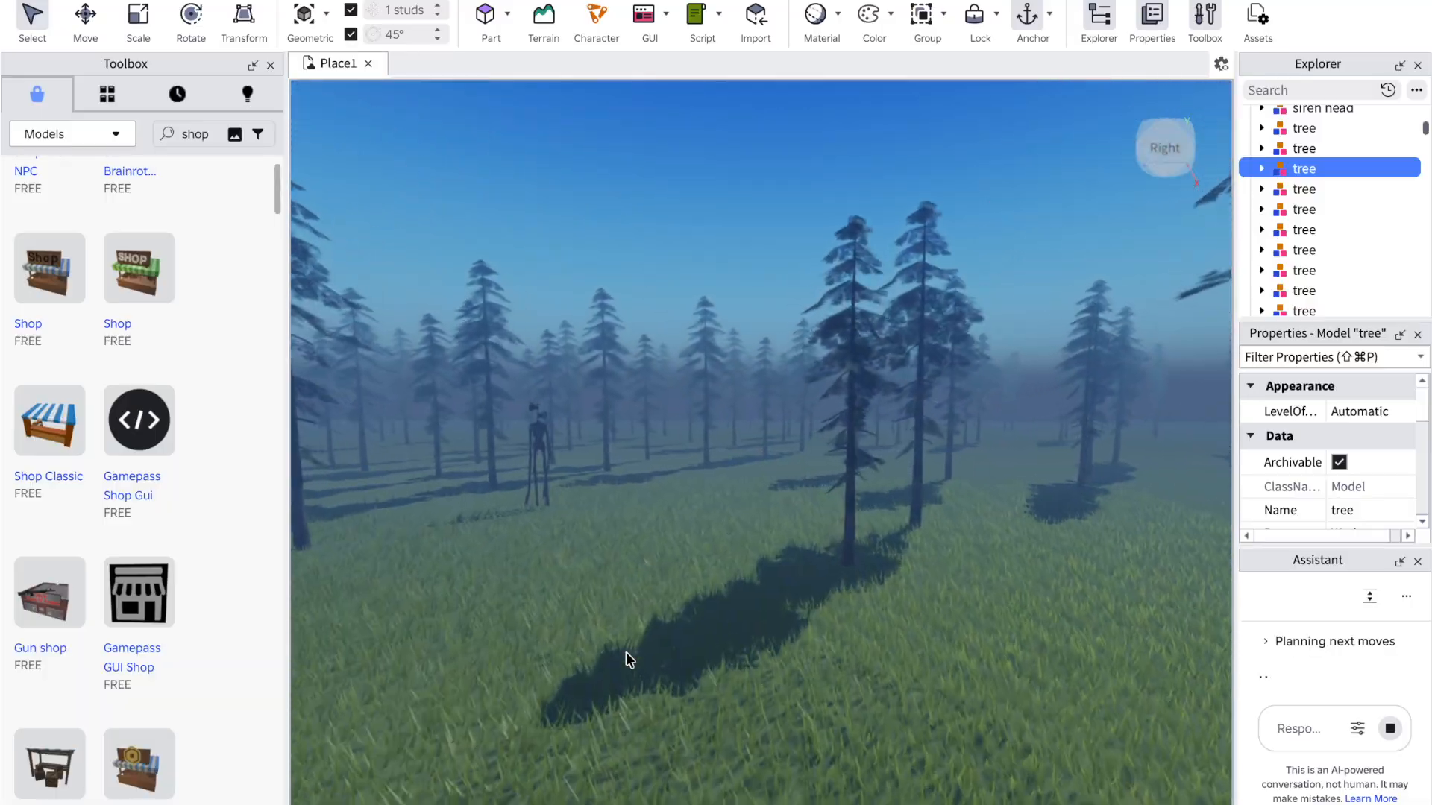
pyautogui.press('a')
pyautogui.press('w')
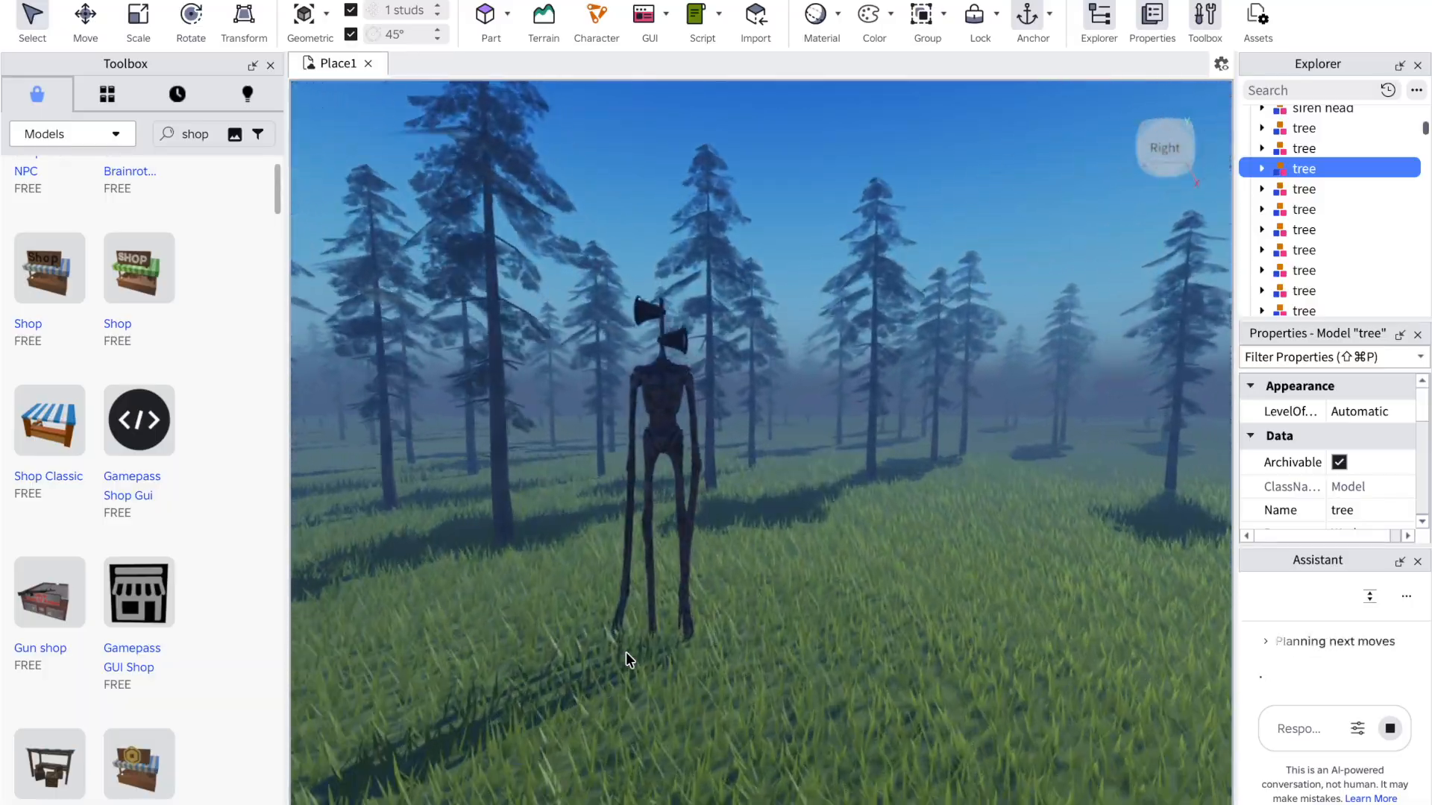
# Step: Examine the siren head from nearer and farther viewpoints to judge how it looks in the fog
pyautogui.press('w')
pyautogui.press('a')
pyautogui.press('s')
pyautogui.press('d')
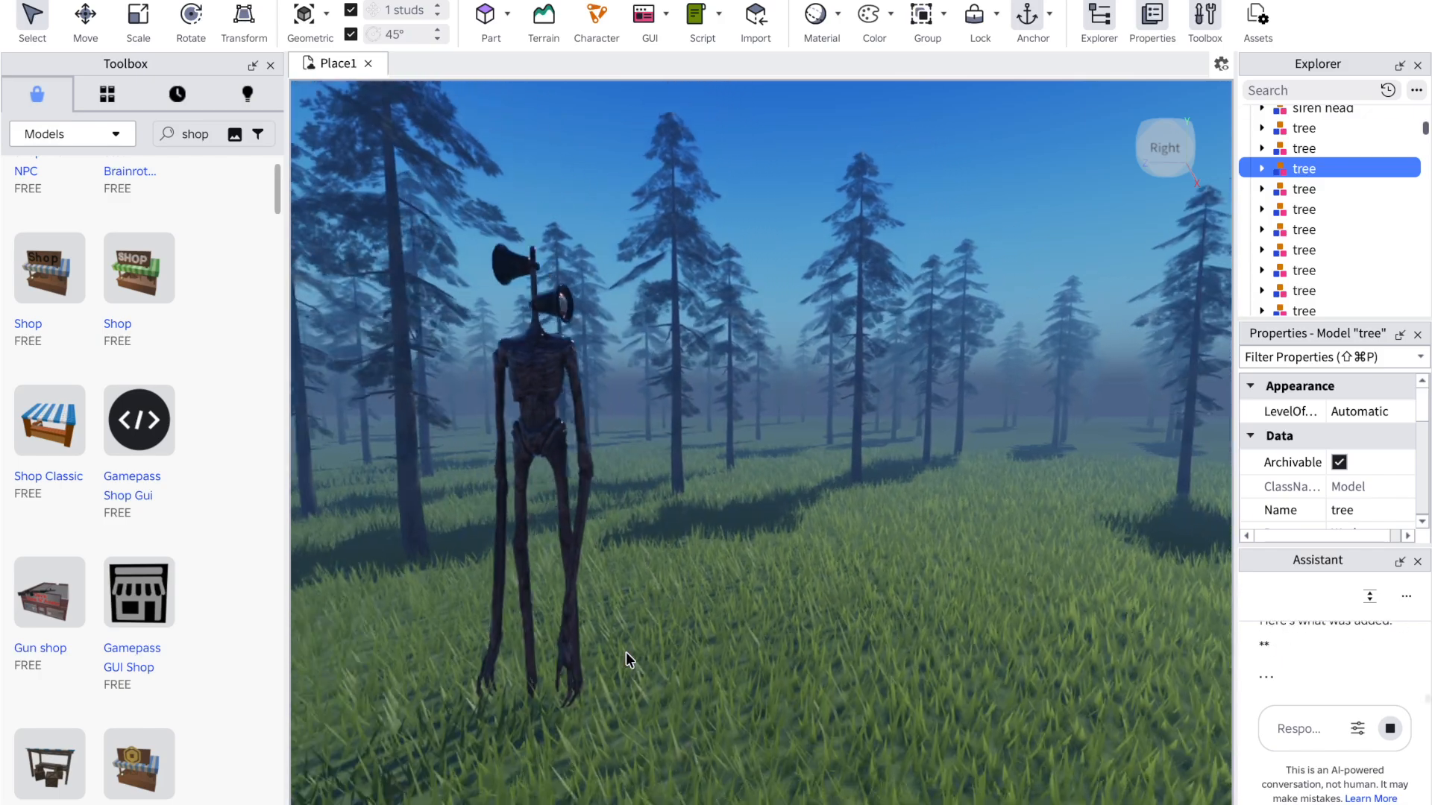
pyautogui.press('s')
pyautogui.press('a')
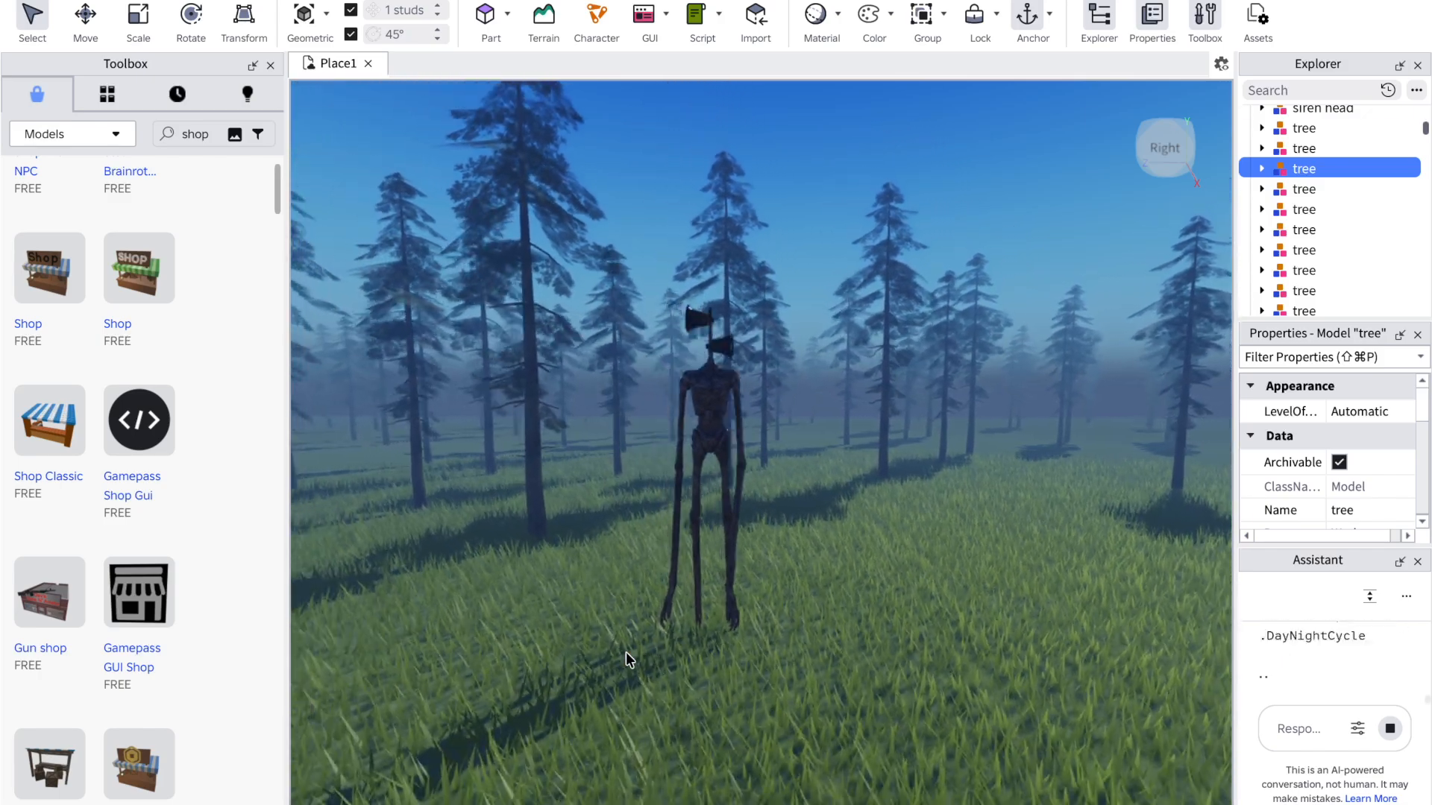
pyautogui.press('s')
pyautogui.press('a')
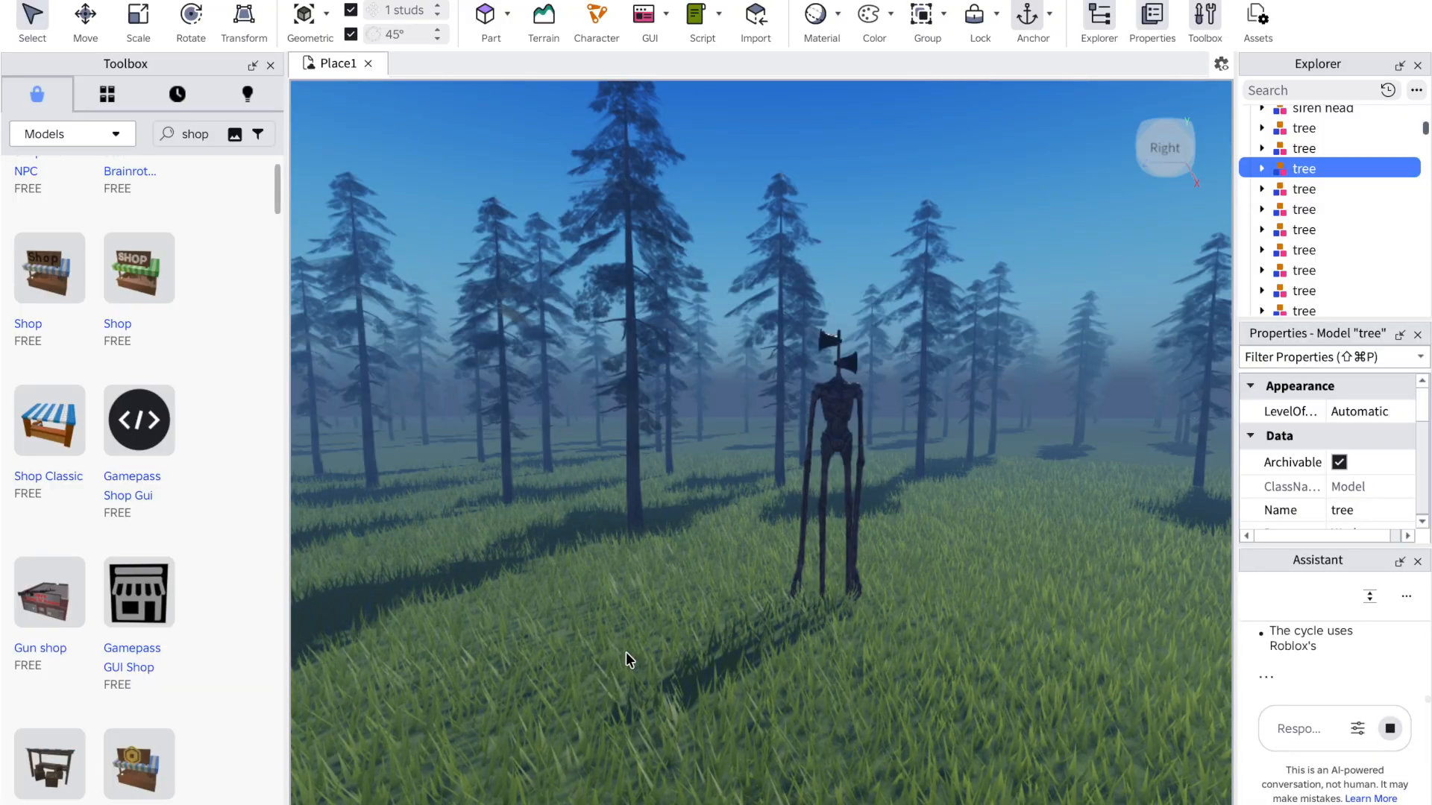
pyautogui.press('w')
pyautogui.press('d')
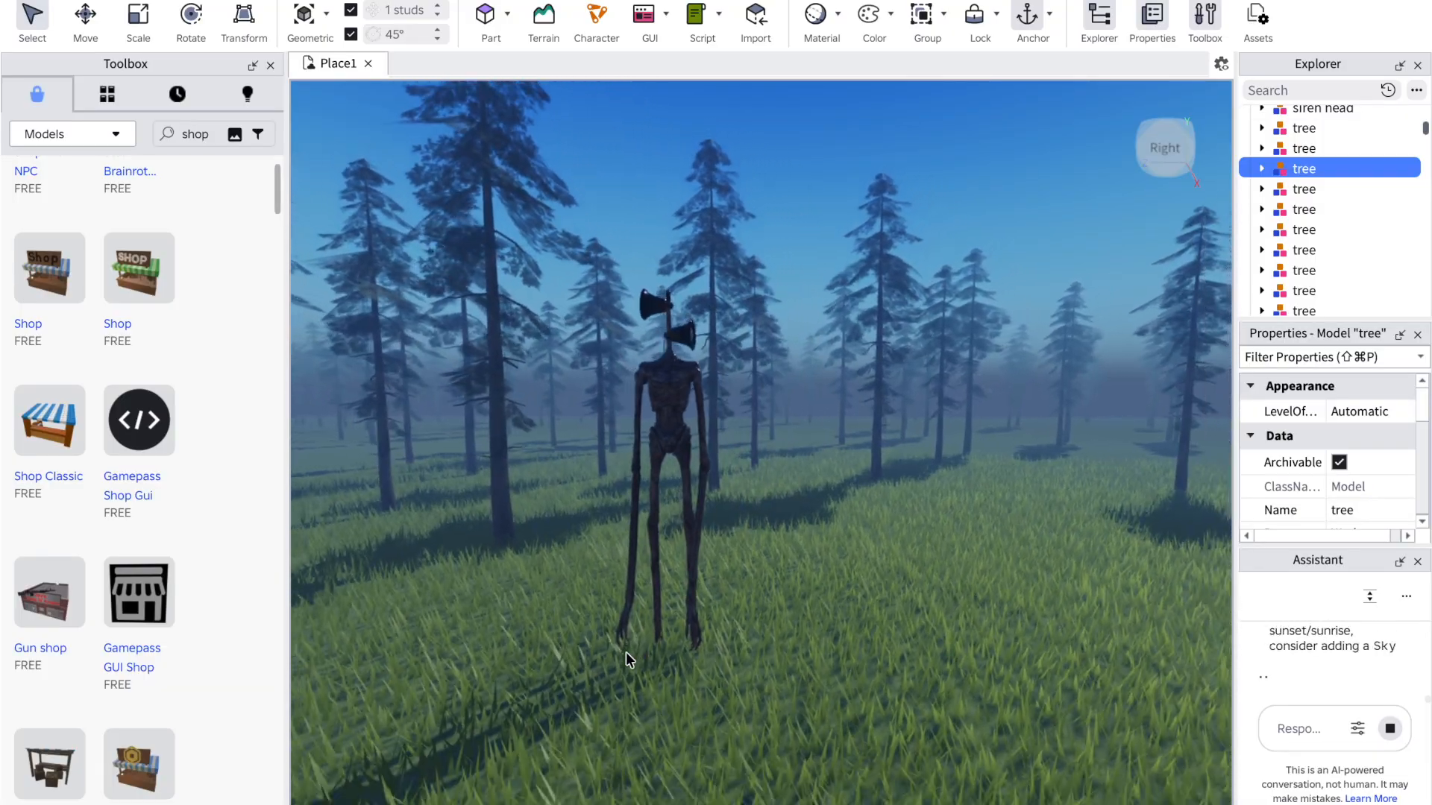
pyautogui.press('d')
pyautogui.press('a')
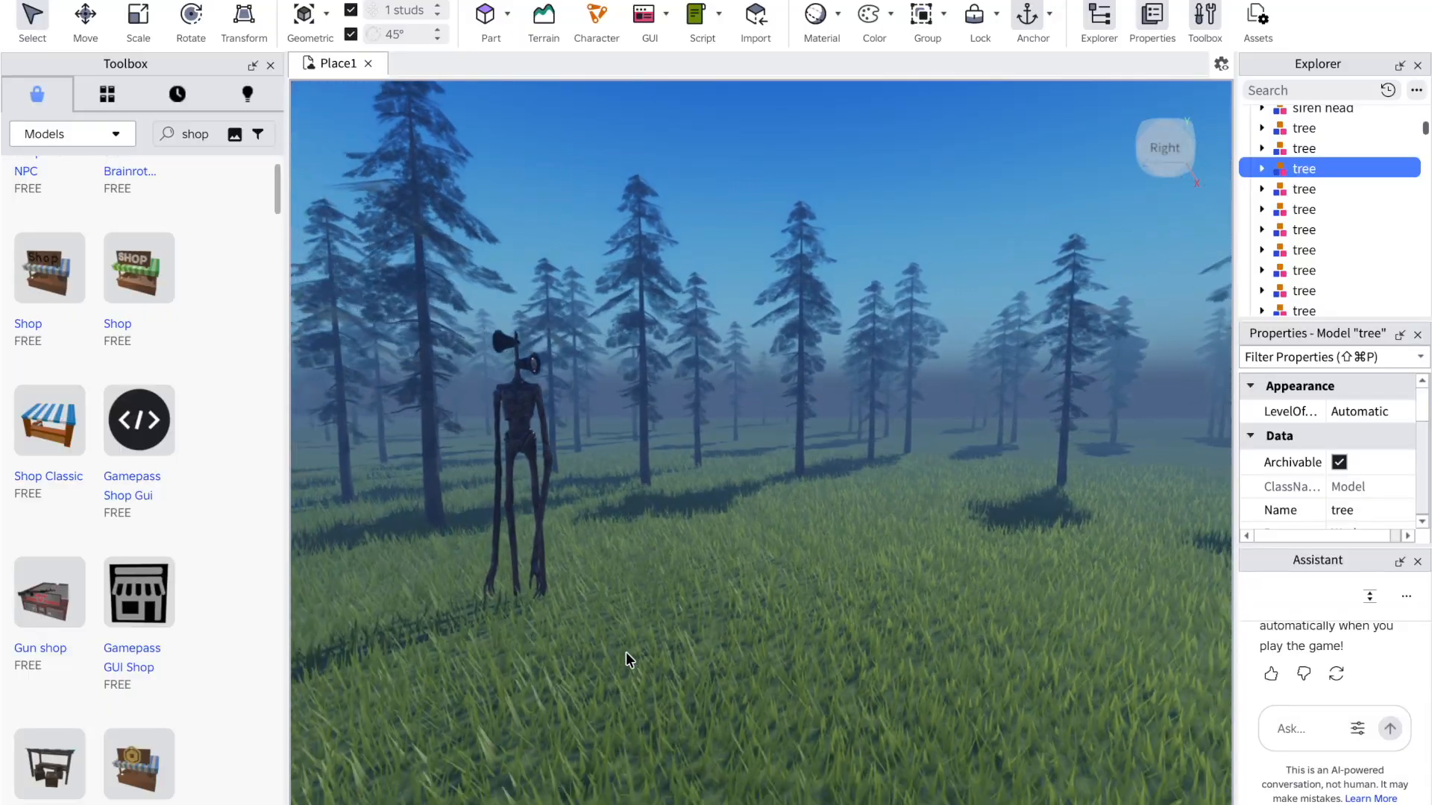
pyautogui.press('a')
pyautogui.press('s')
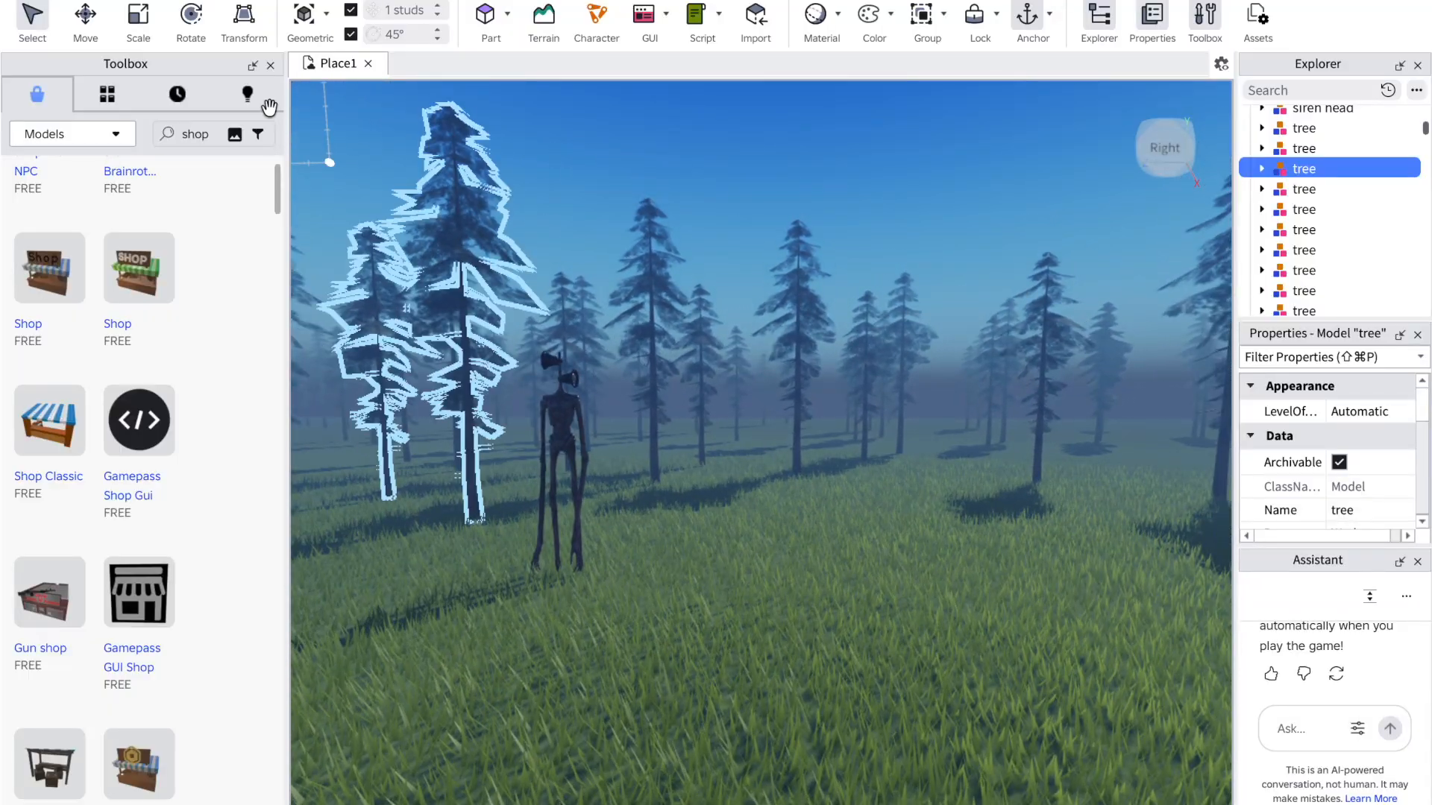
# Step: Insert the free Shop model with the green striped roof from the Toolbox and focus the view on it
pyautogui.moveTo(136, 297)
pyautogui.moveTo(343, 322); pyautogui.dragTo(328, 317, button='right')
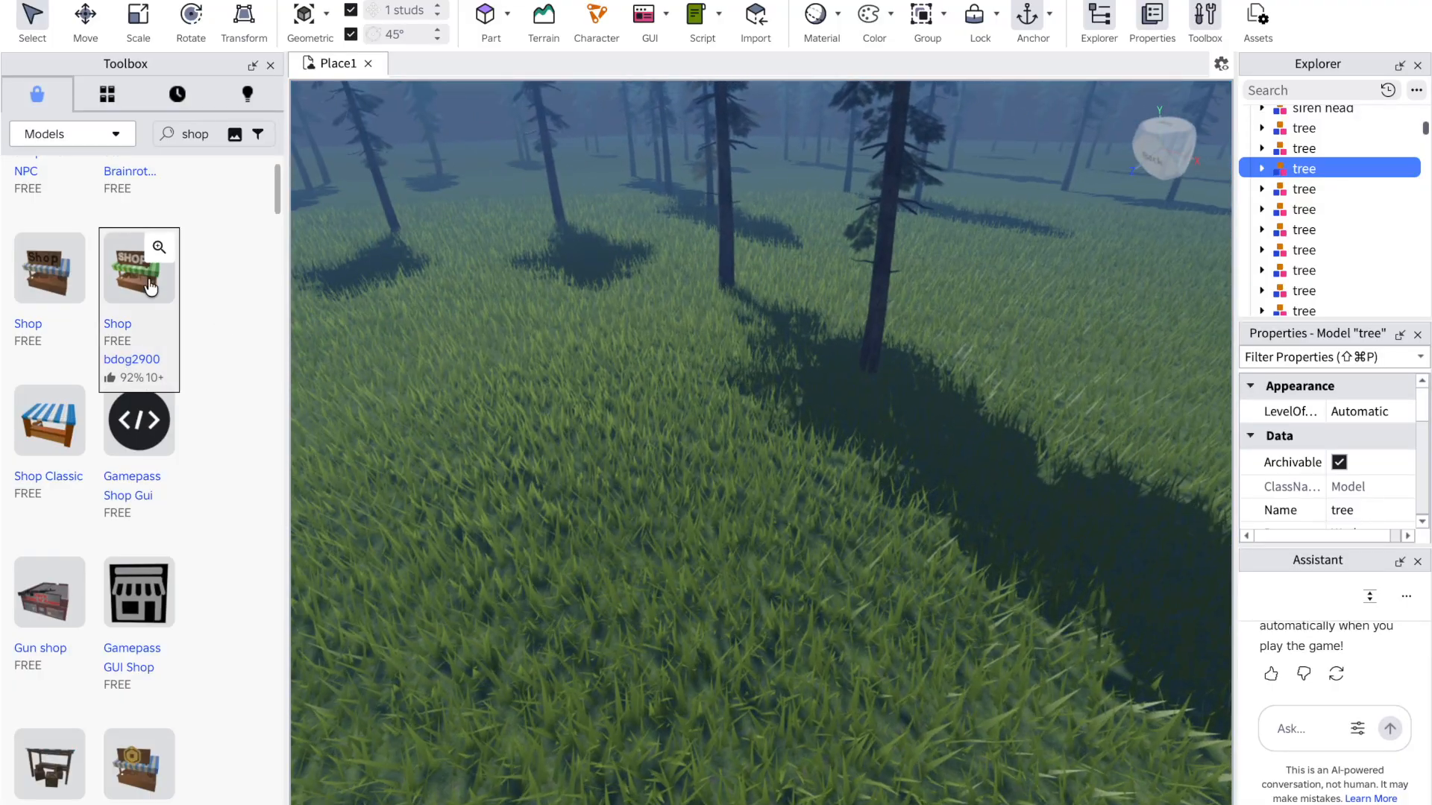
pyautogui.click(149, 285)
pyautogui.press('f')
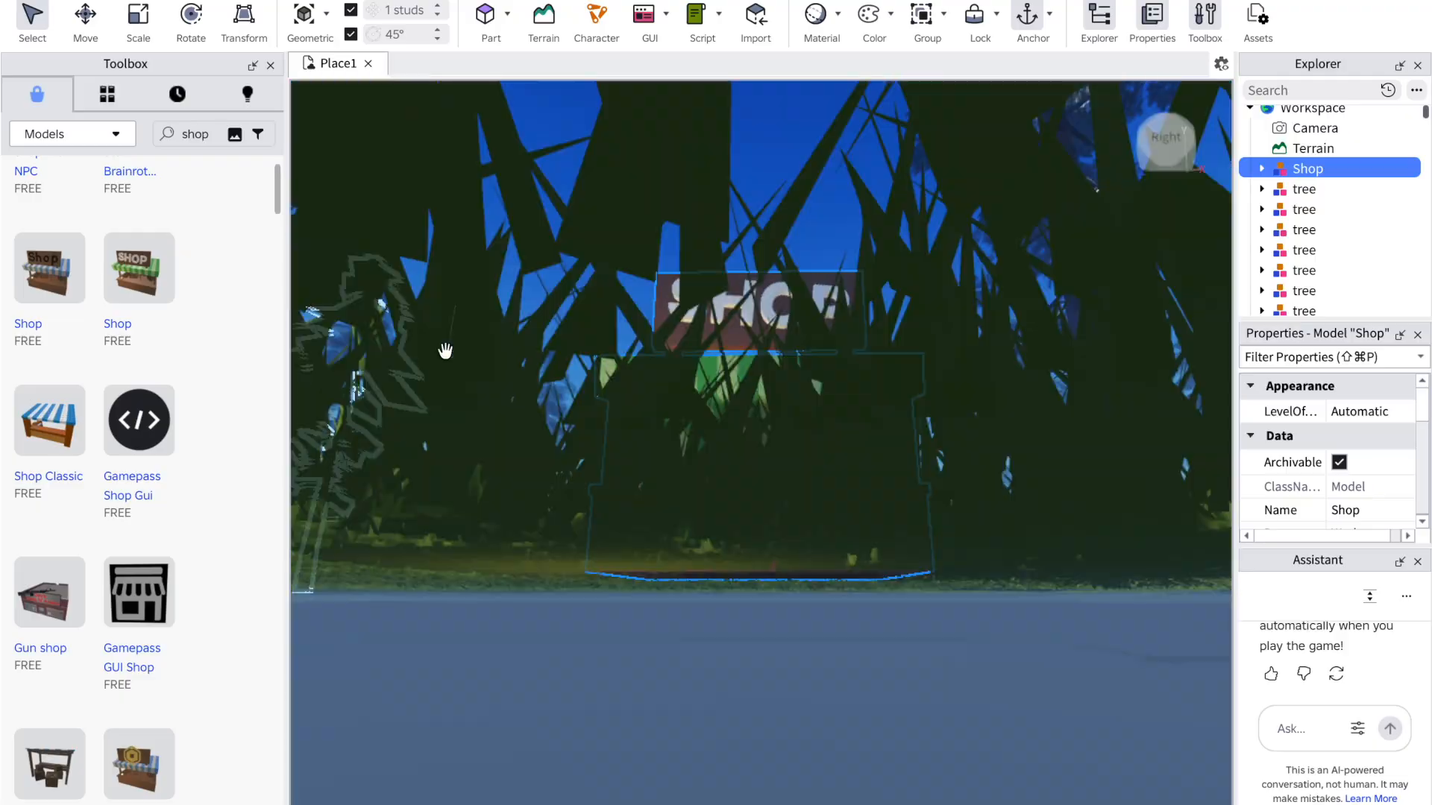
# Step: Move the shop onto the open grass in the clearing near the siren head
pyautogui.moveTo(447, 351); pyautogui.dragTo(451, 351, button='right')
pyautogui.rightClick(451, 351)
pyautogui.click(444, 352)
pyautogui.moveTo(488, 283); pyautogui.dragTo(666, 265)
pyautogui.moveTo(557, 247); pyautogui.dragTo(946, 284)
pyautogui.click(977, 375)
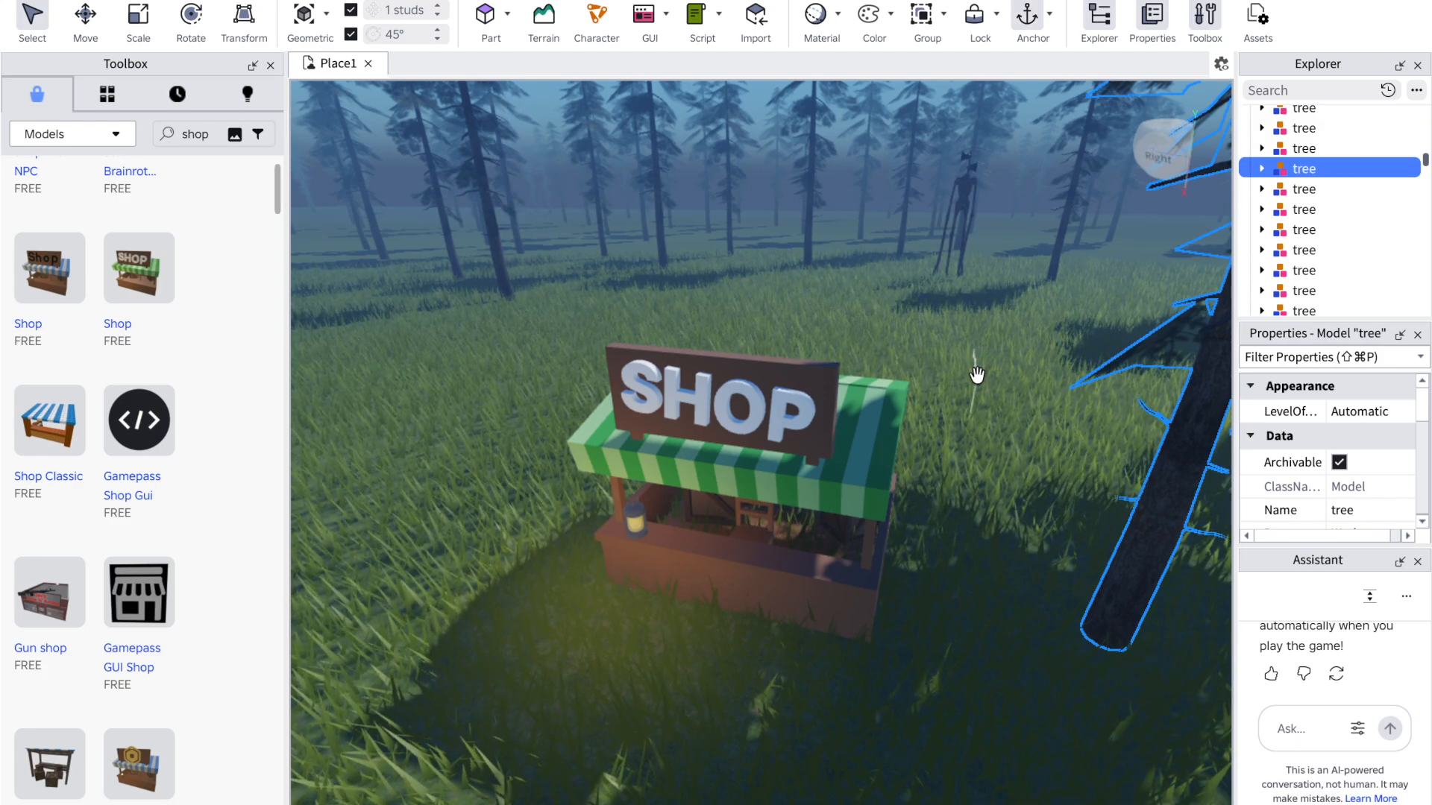
# Step: Look over the ground around the shop and scan the selected tree's properties and the Workspace hierarchy
pyautogui.moveTo(977, 374); pyautogui.dragTo(977, 376, button='right')
pyautogui.rightClick(977, 376)
pyautogui.click(655, 338)
pyautogui.press('a')
pyautogui.press('s')
pyautogui.moveTo(654, 339); pyautogui.dragTo(655, 346, button='right')
pyautogui.rightClick(654, 338)
pyautogui.click(619, 369)
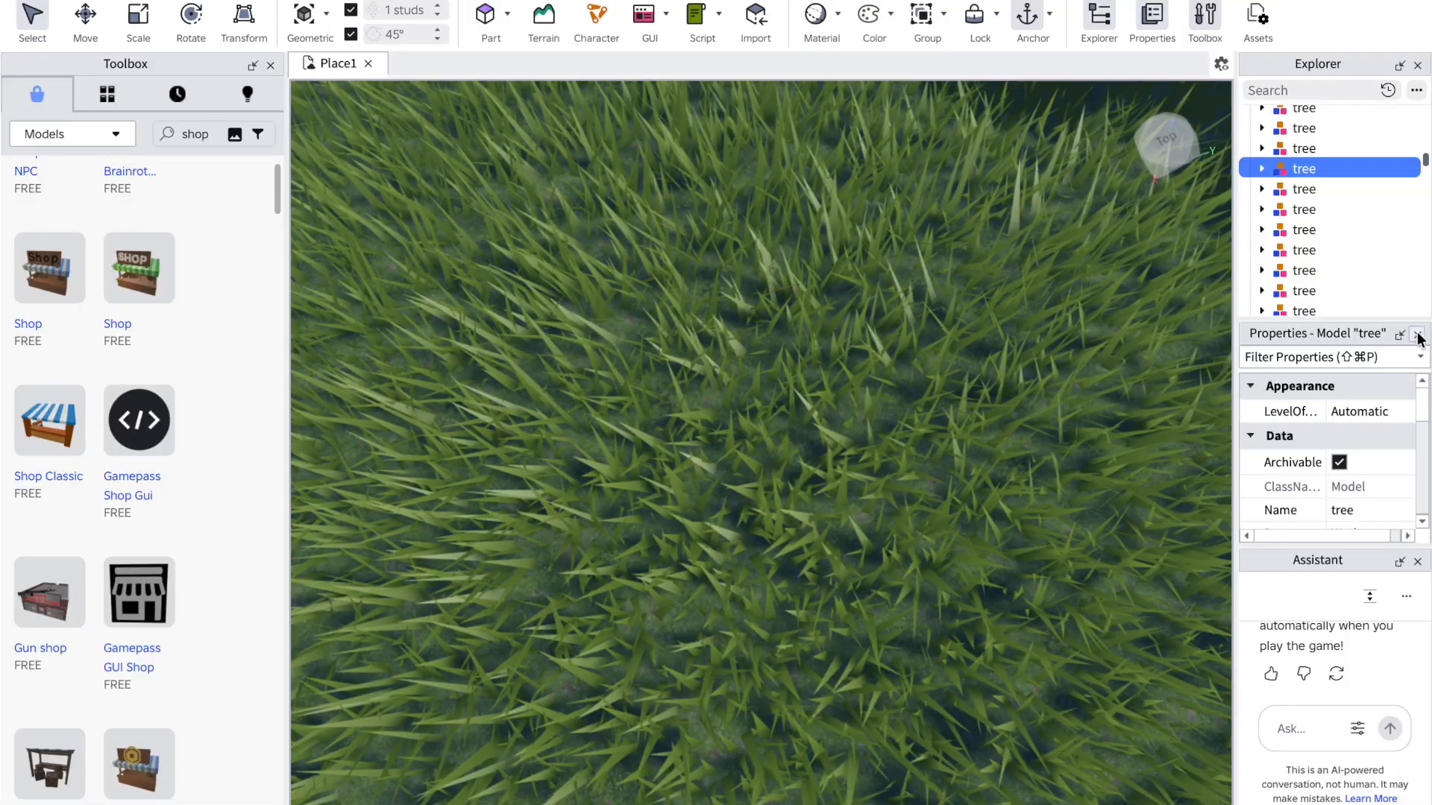
pyautogui.scroll(-10, 1356, 389)
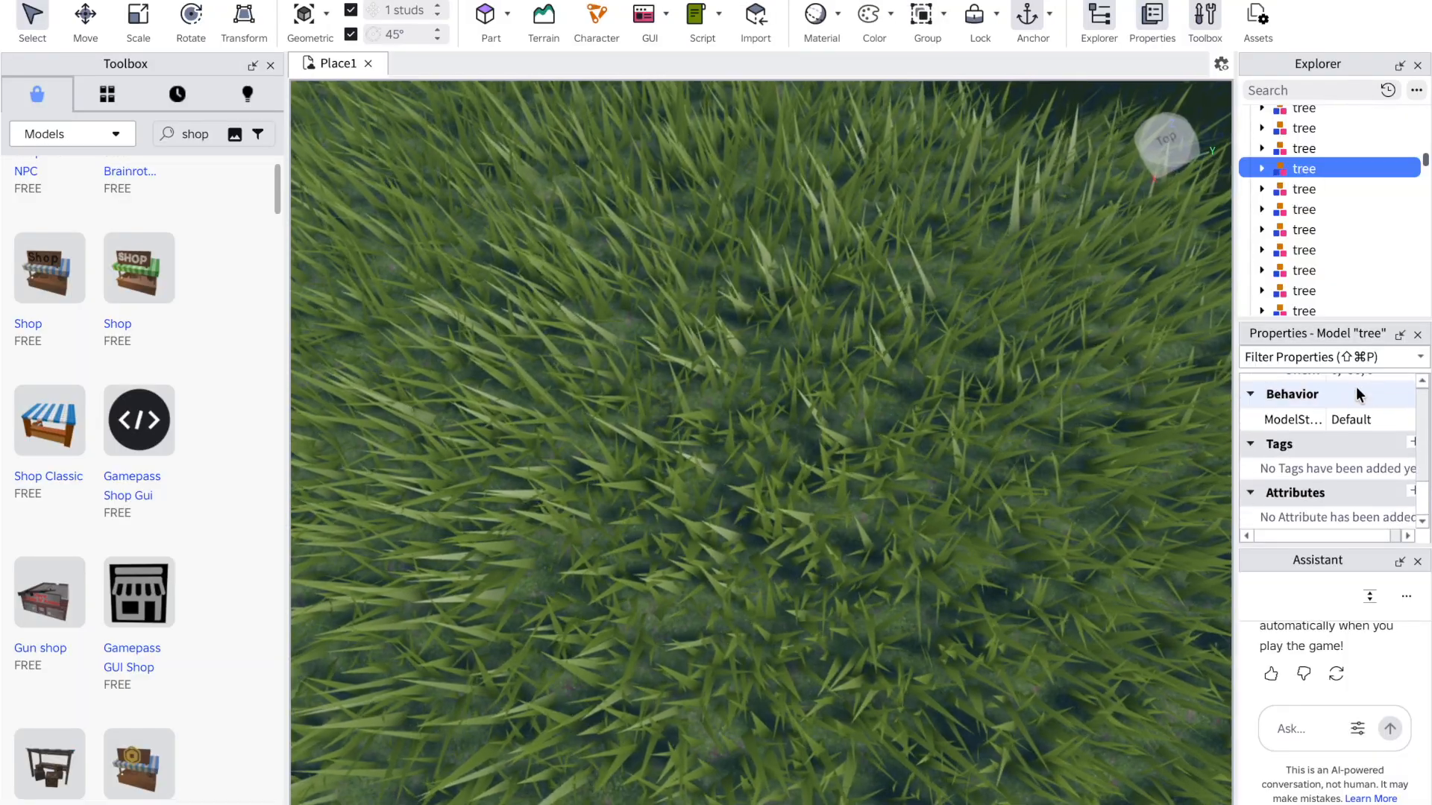
pyautogui.scroll(8, 1355, 389)
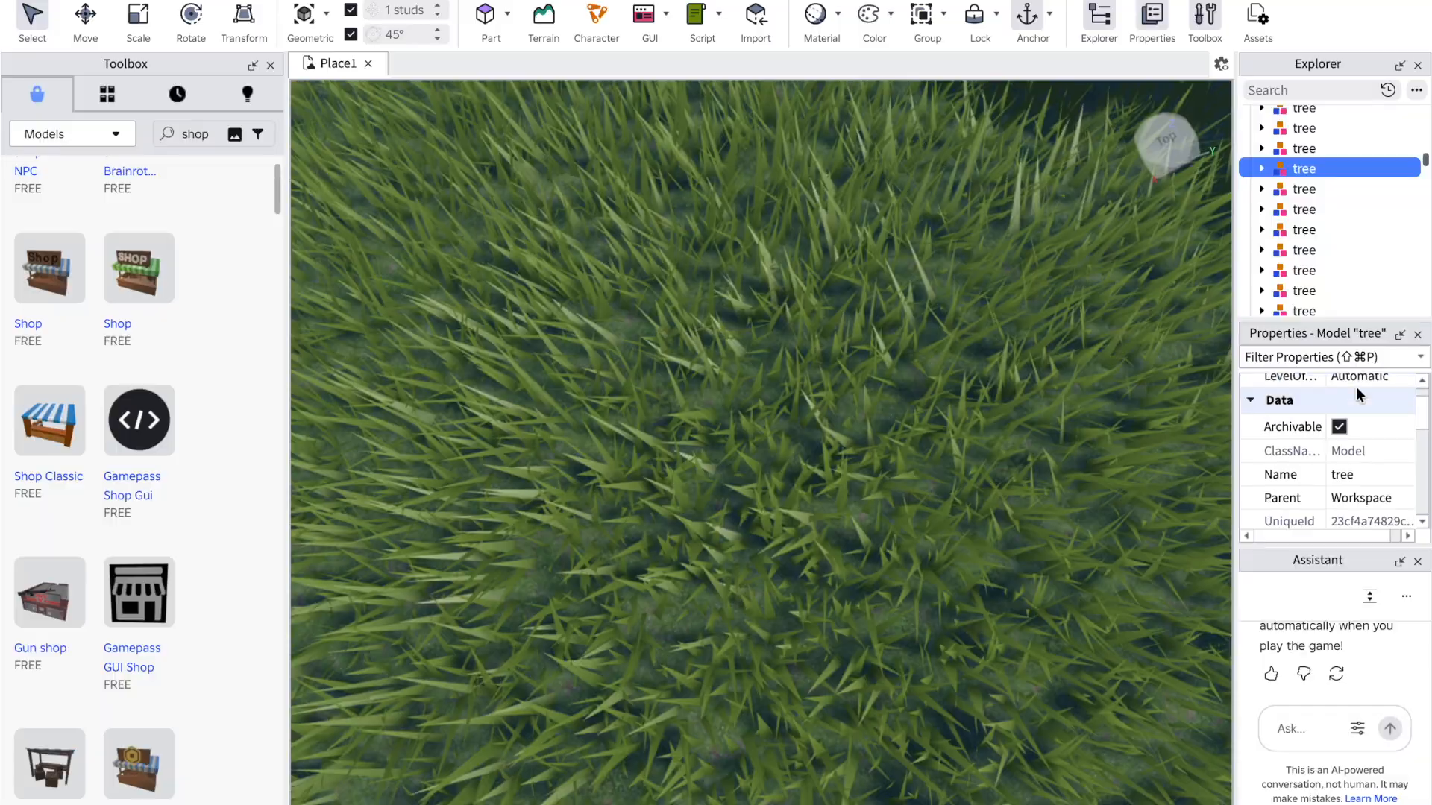
pyautogui.scroll(-1, 1356, 386)
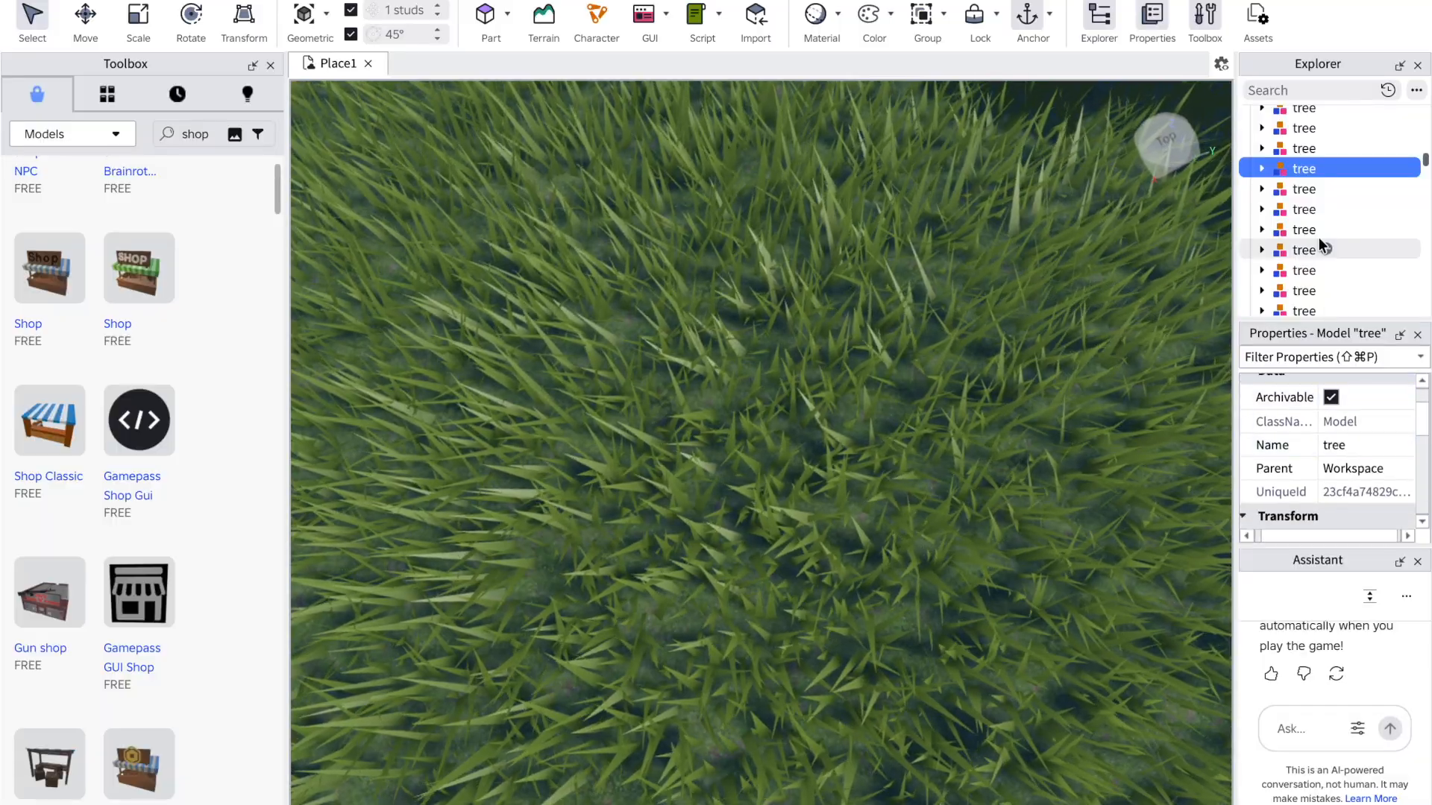
pyautogui.scroll(-5, 1319, 237)
pyautogui.scroll(-10, 970, 256)
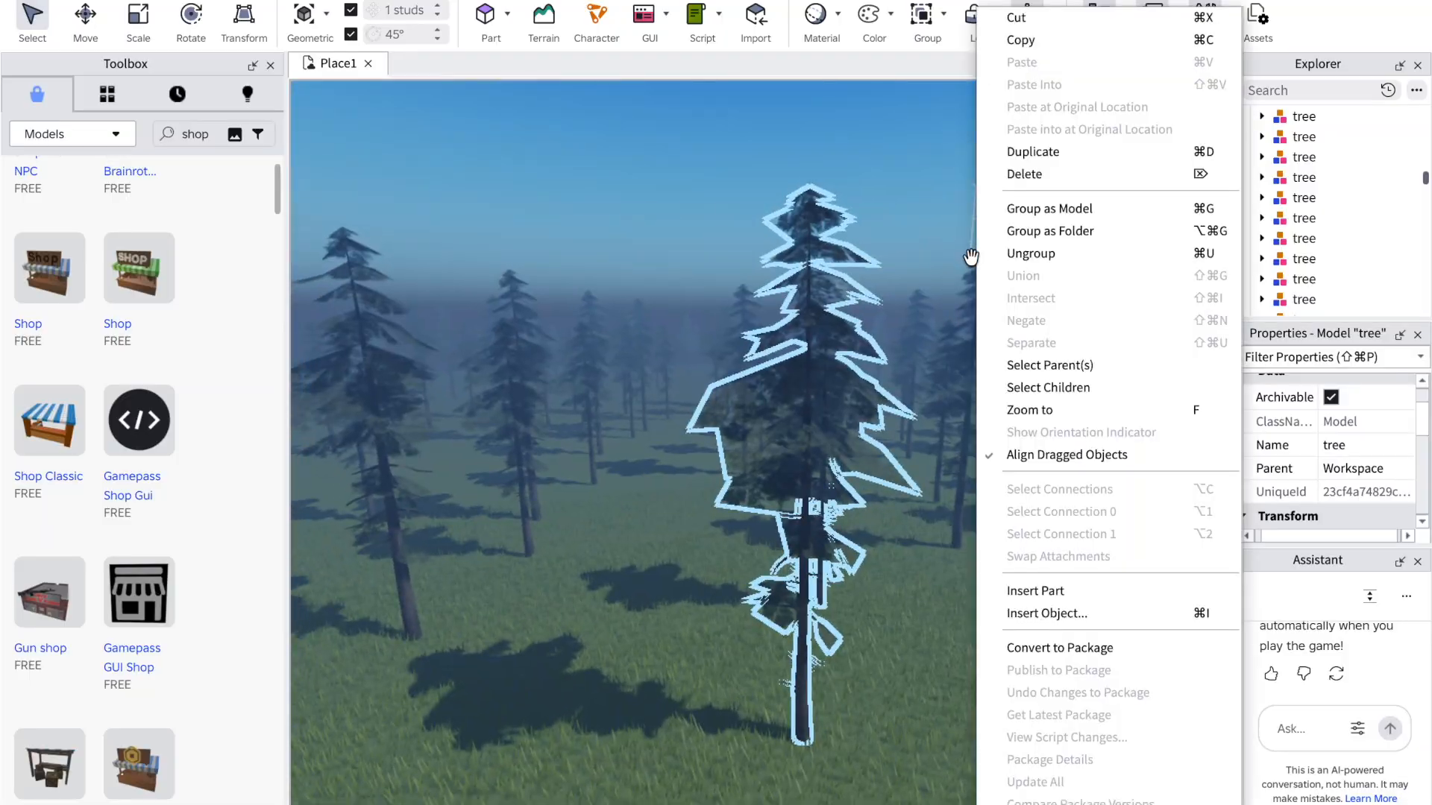
# Step: Select the siren head and move it farther away from the shop, back among the trees
pyautogui.moveTo(644, 380); pyautogui.dragTo(1042, 490)
pyautogui.scroll(-2, 1042, 491)
pyautogui.scroll(3, 1042, 490)
pyautogui.rightClick(1042, 491)
pyautogui.click(991, 444)
pyautogui.moveTo(985, 410); pyautogui.dragTo(738, 578)
pyautogui.moveTo(974, 477); pyautogui.dragTo(923, 403)
pyautogui.scroll(3, 886, 567)
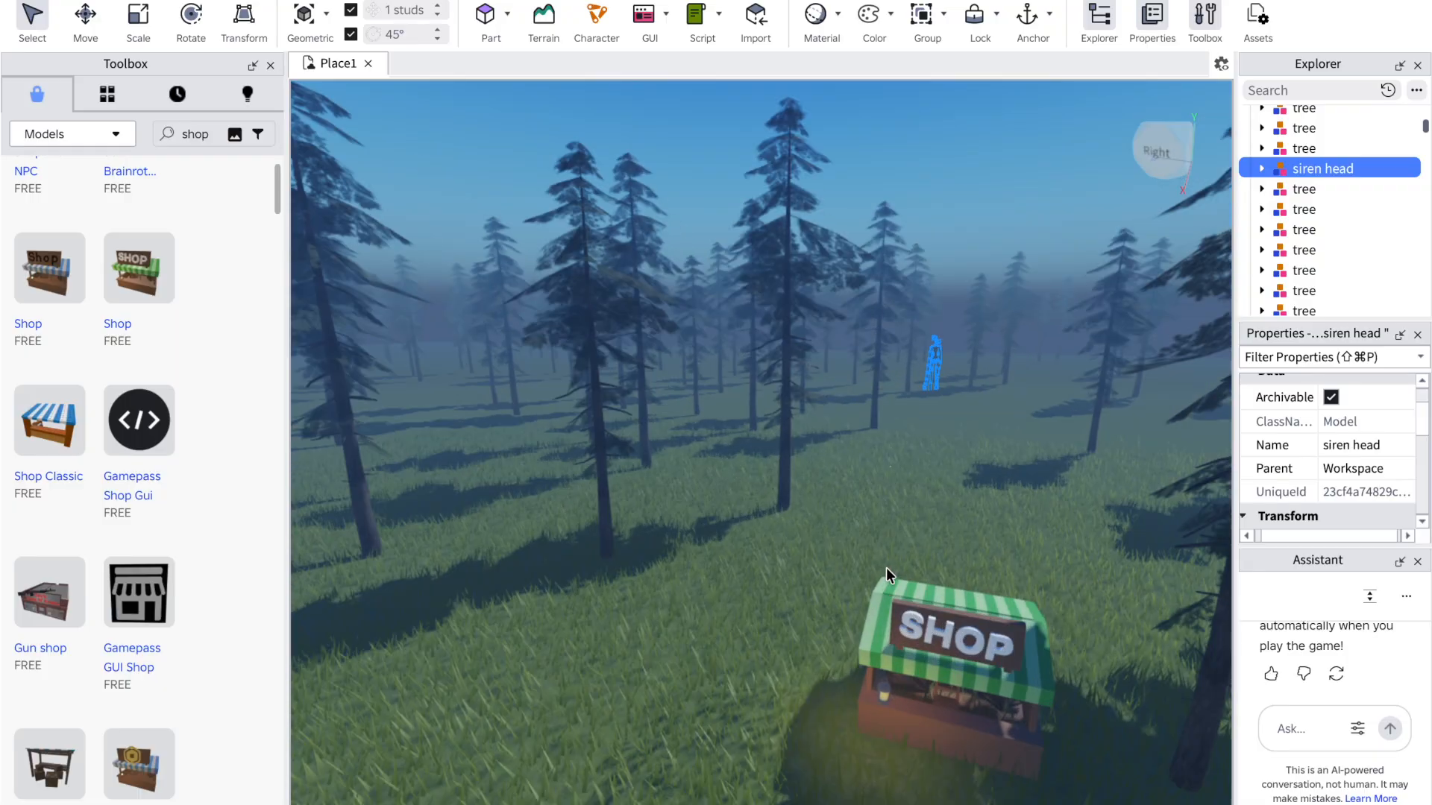
pyautogui.scroll(2, 886, 567)
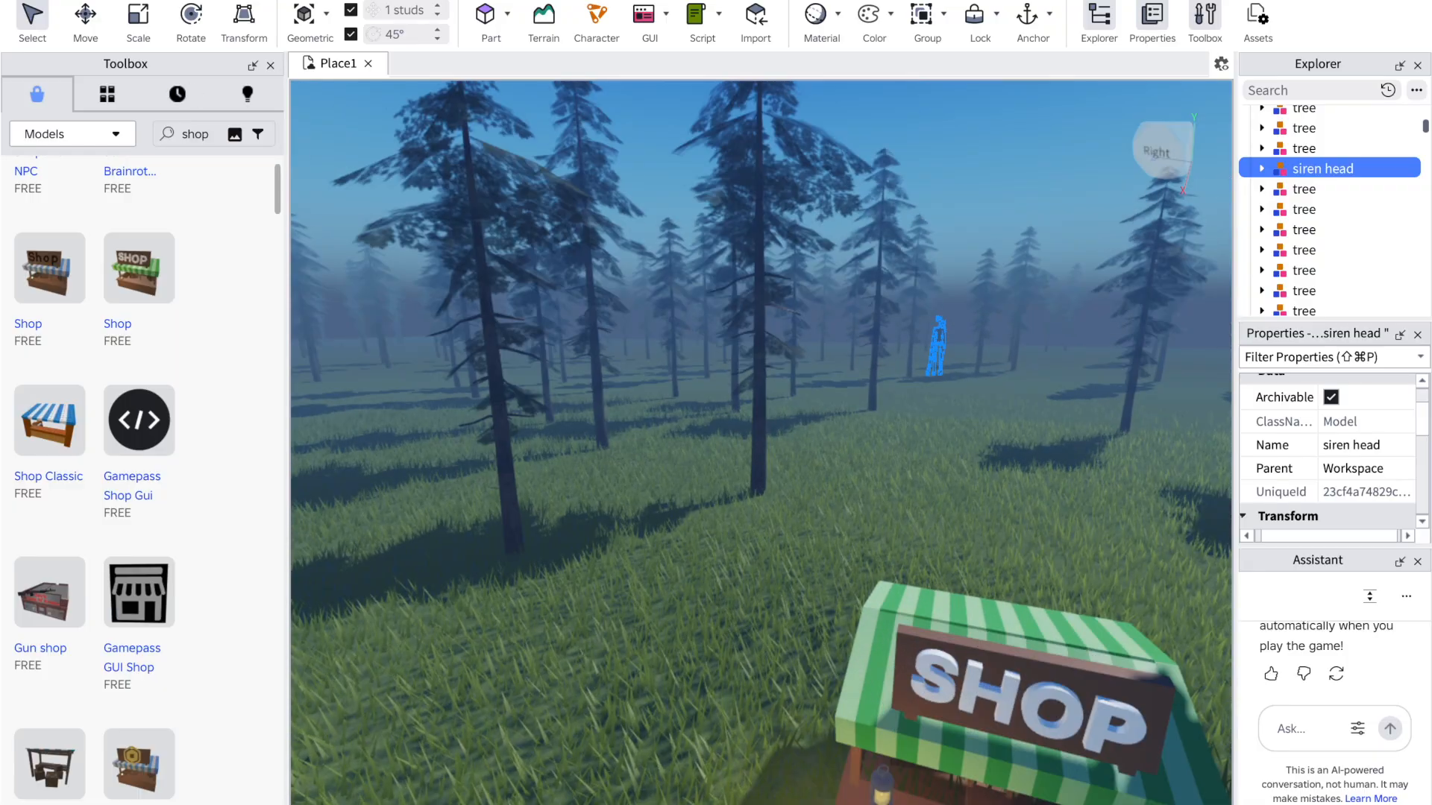
# Step: Start a playtest of the scene in Test Here mode
pyautogui.click(78, 11)
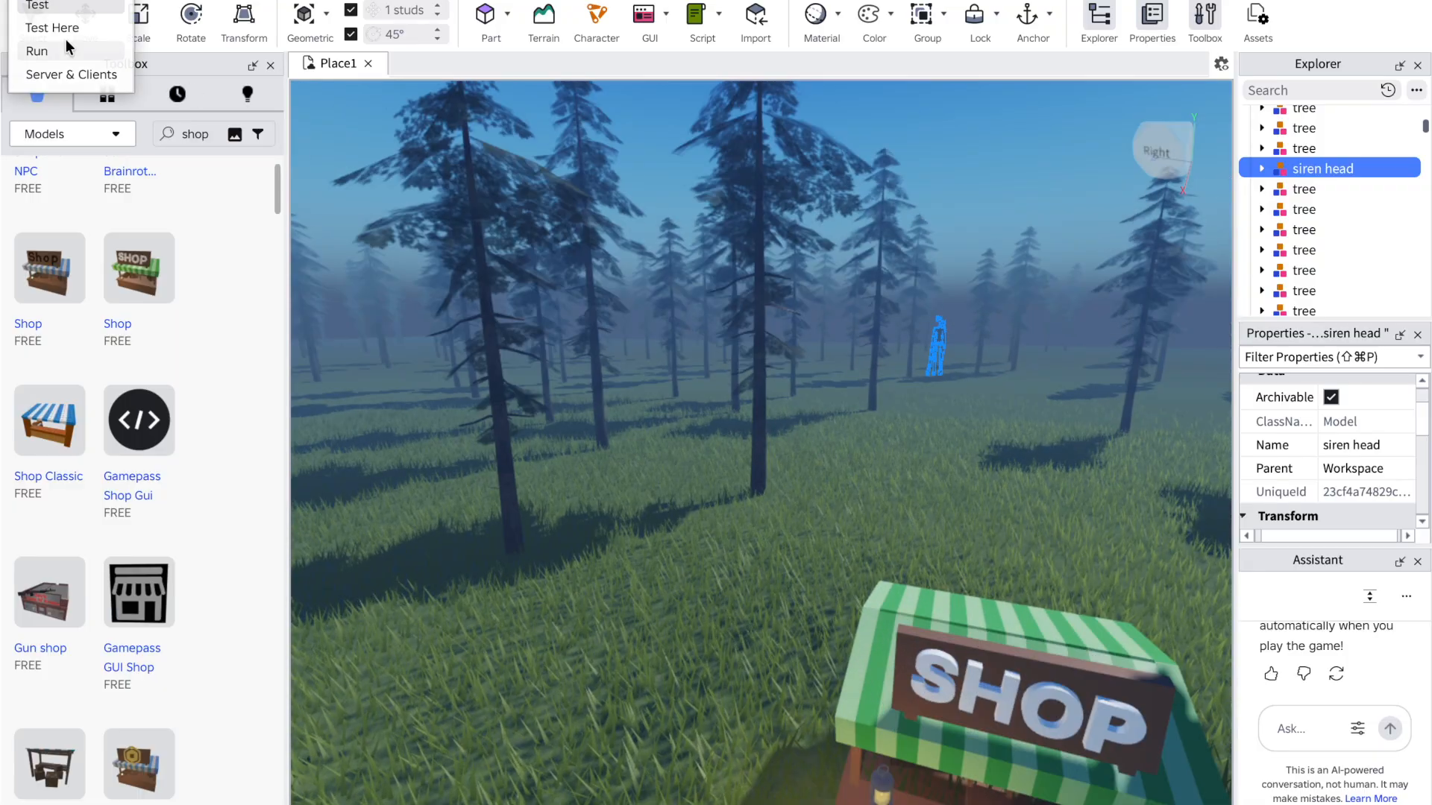
pyautogui.click(66, 41)
pyautogui.click(74, 2)
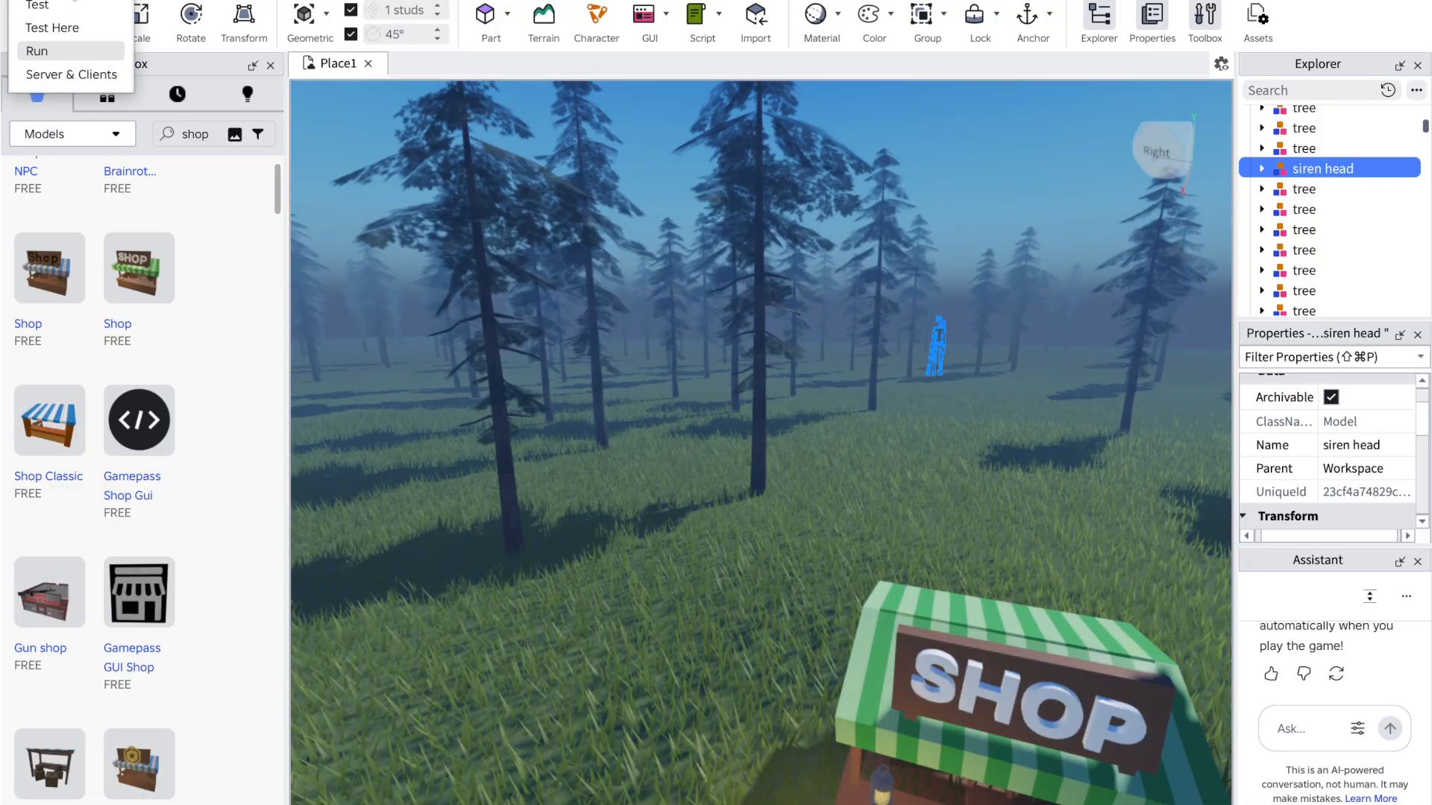
pyautogui.click(39, 27)
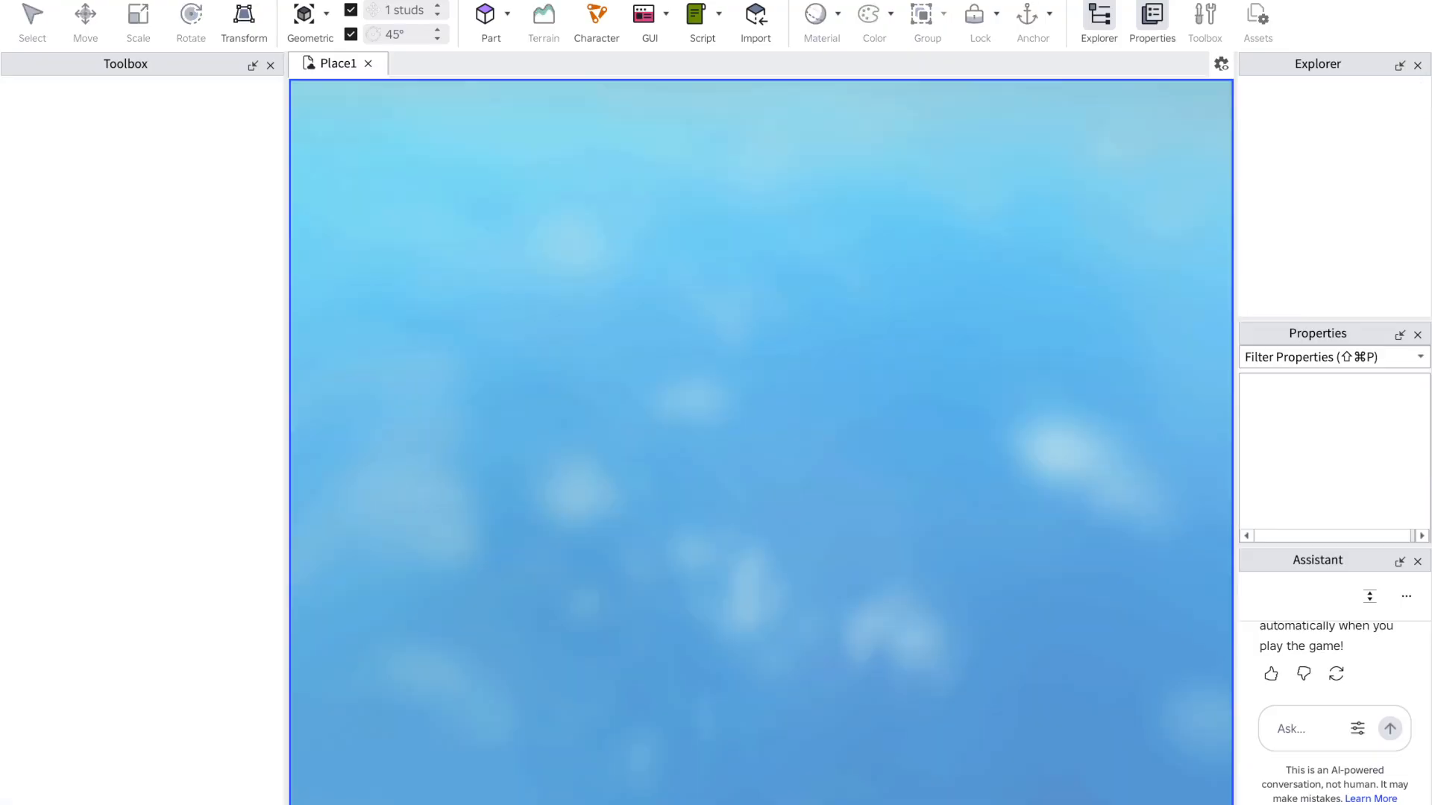
# Step: Walk the character up to and around the shop stall in the playtest, and stop the playtest
pyautogui.press('w')
pyautogui.press('w')
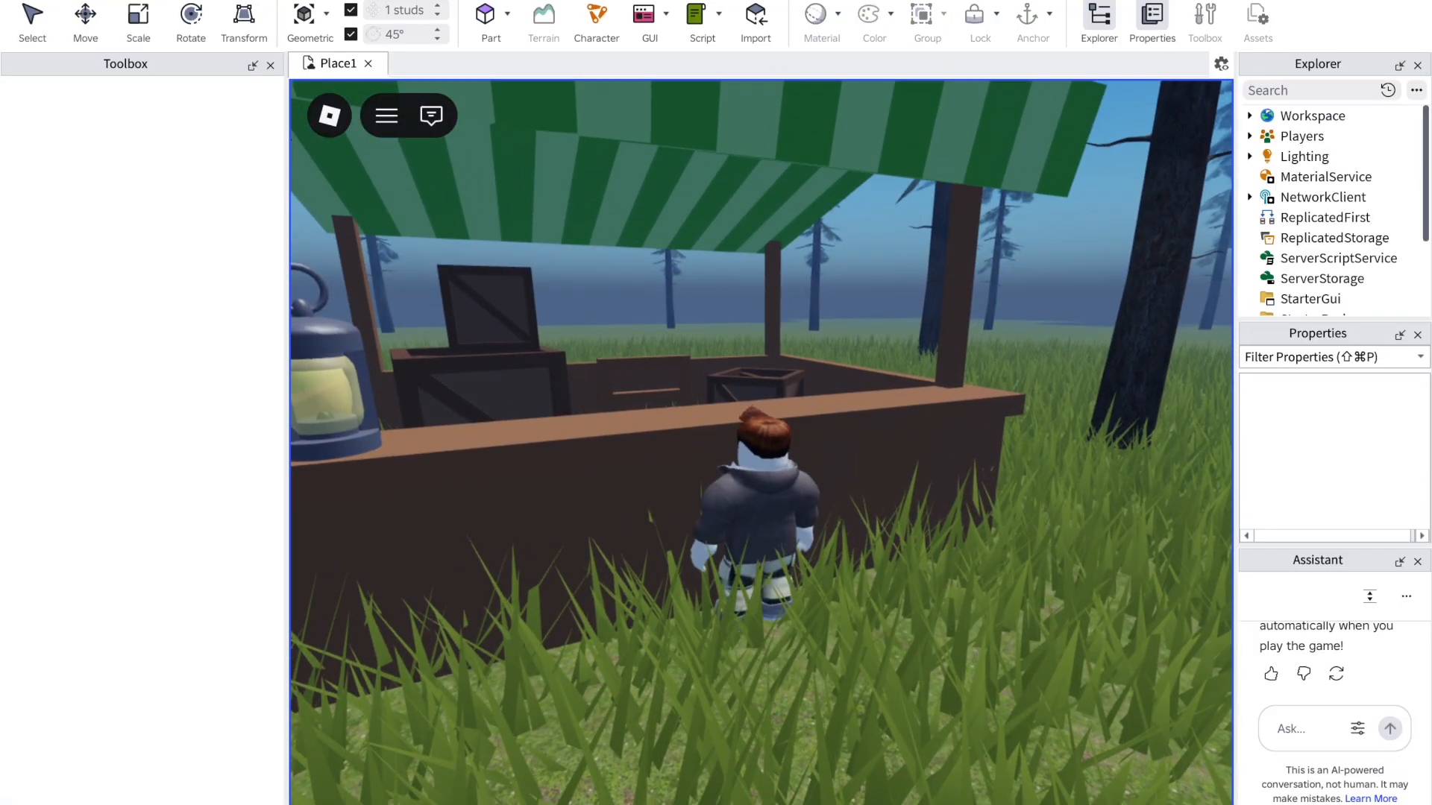
pyautogui.press('w')
pyautogui.press('s')
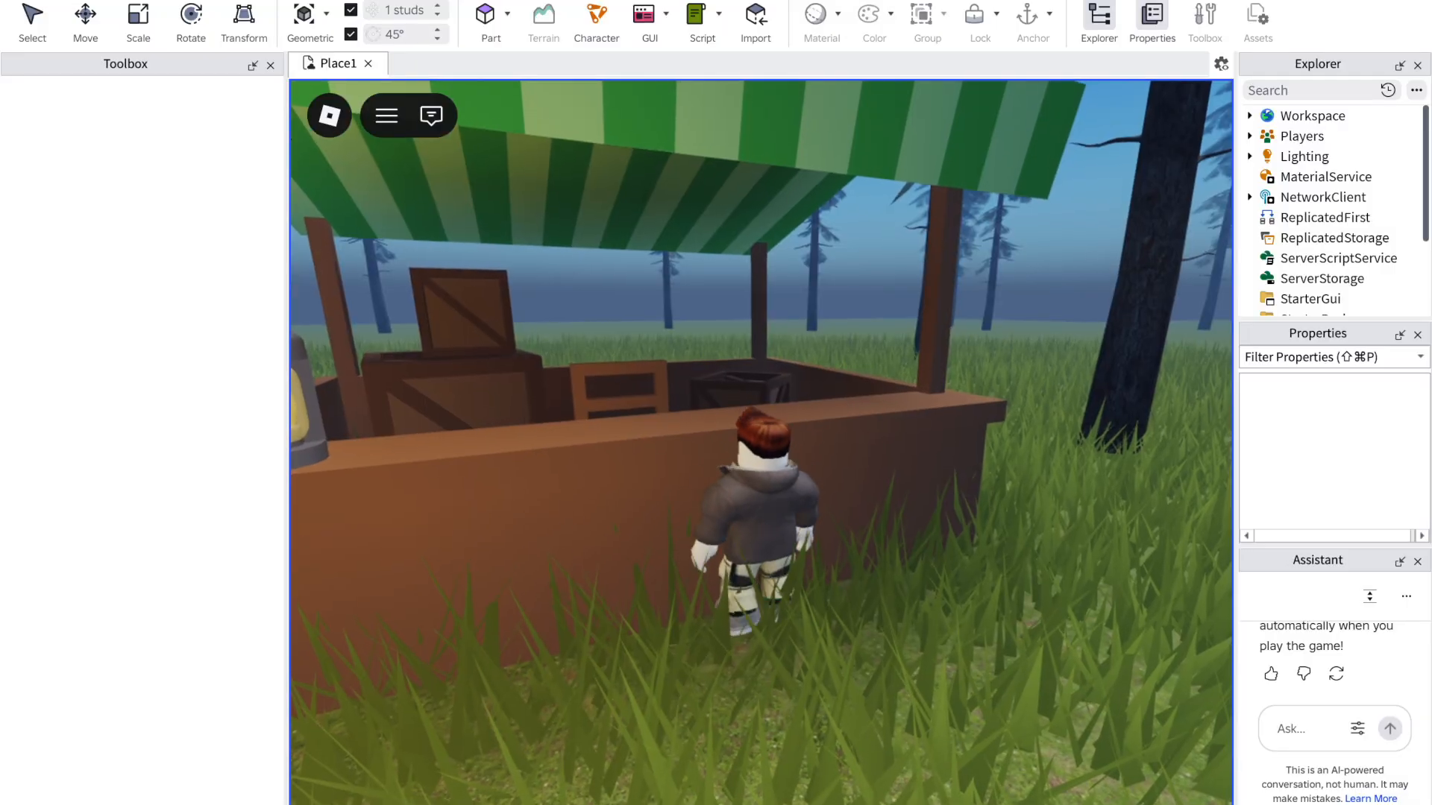
pyautogui.press('w')
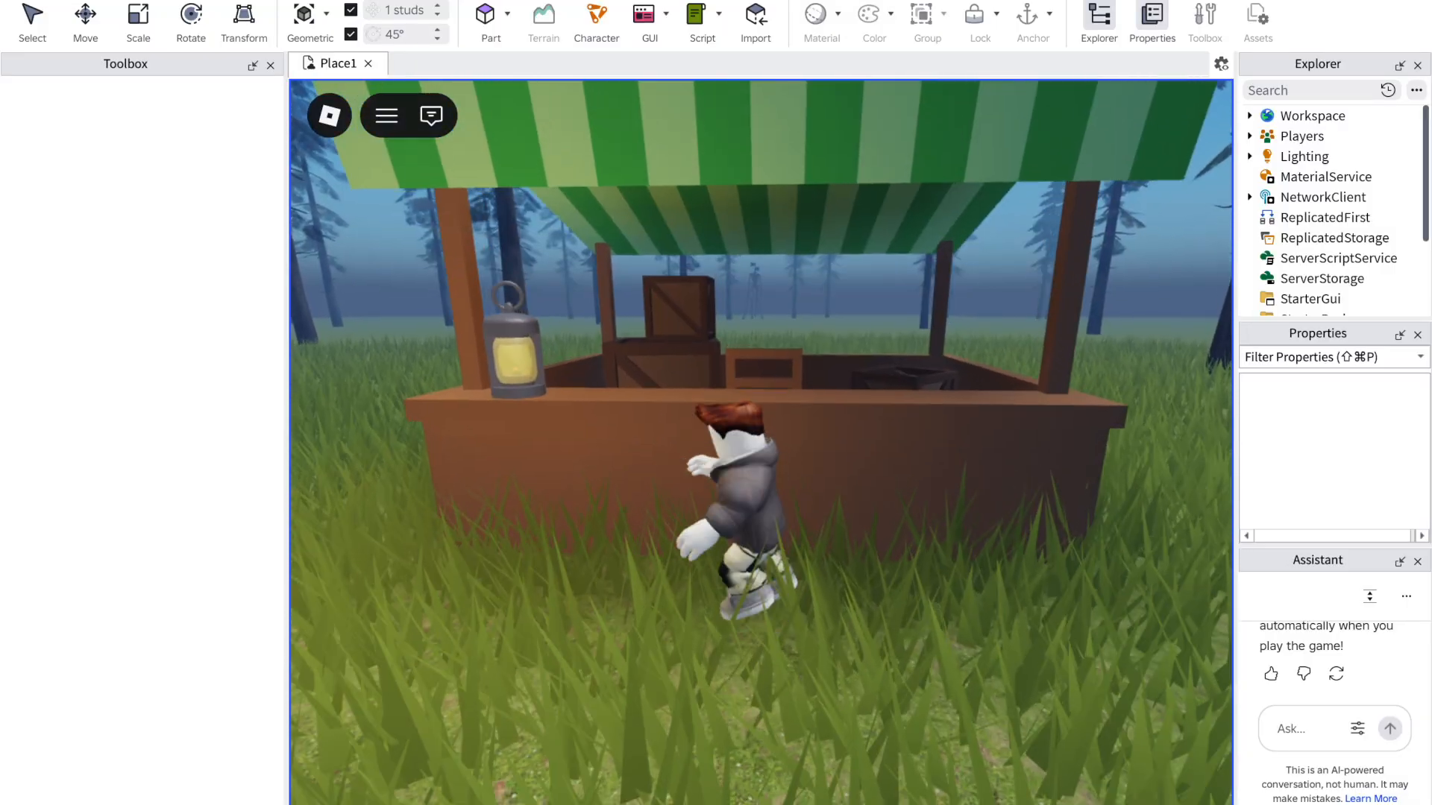
pyautogui.press('s')
pyautogui.press('space')
pyautogui.press('s')
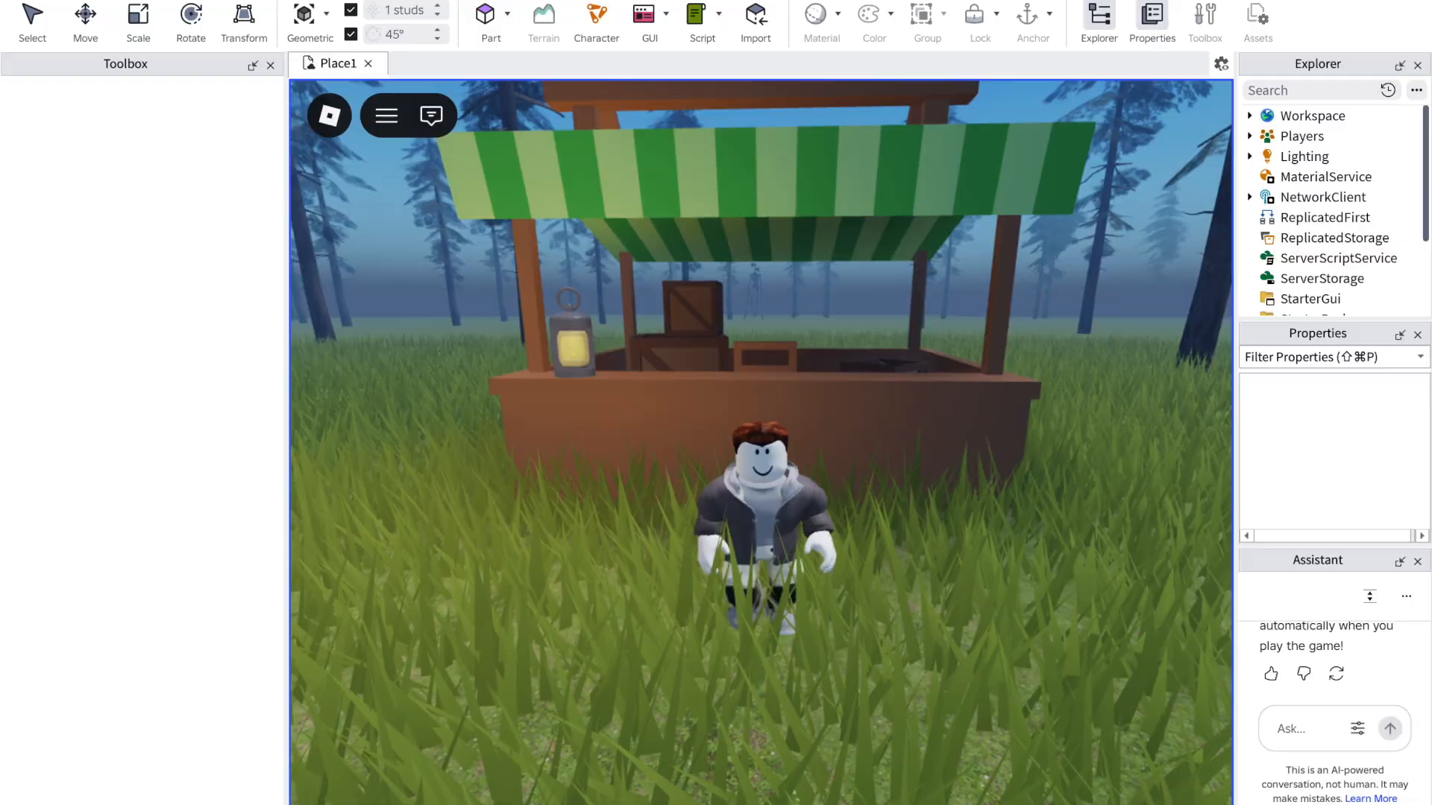
pyautogui.hotkey('shift', 'F5')
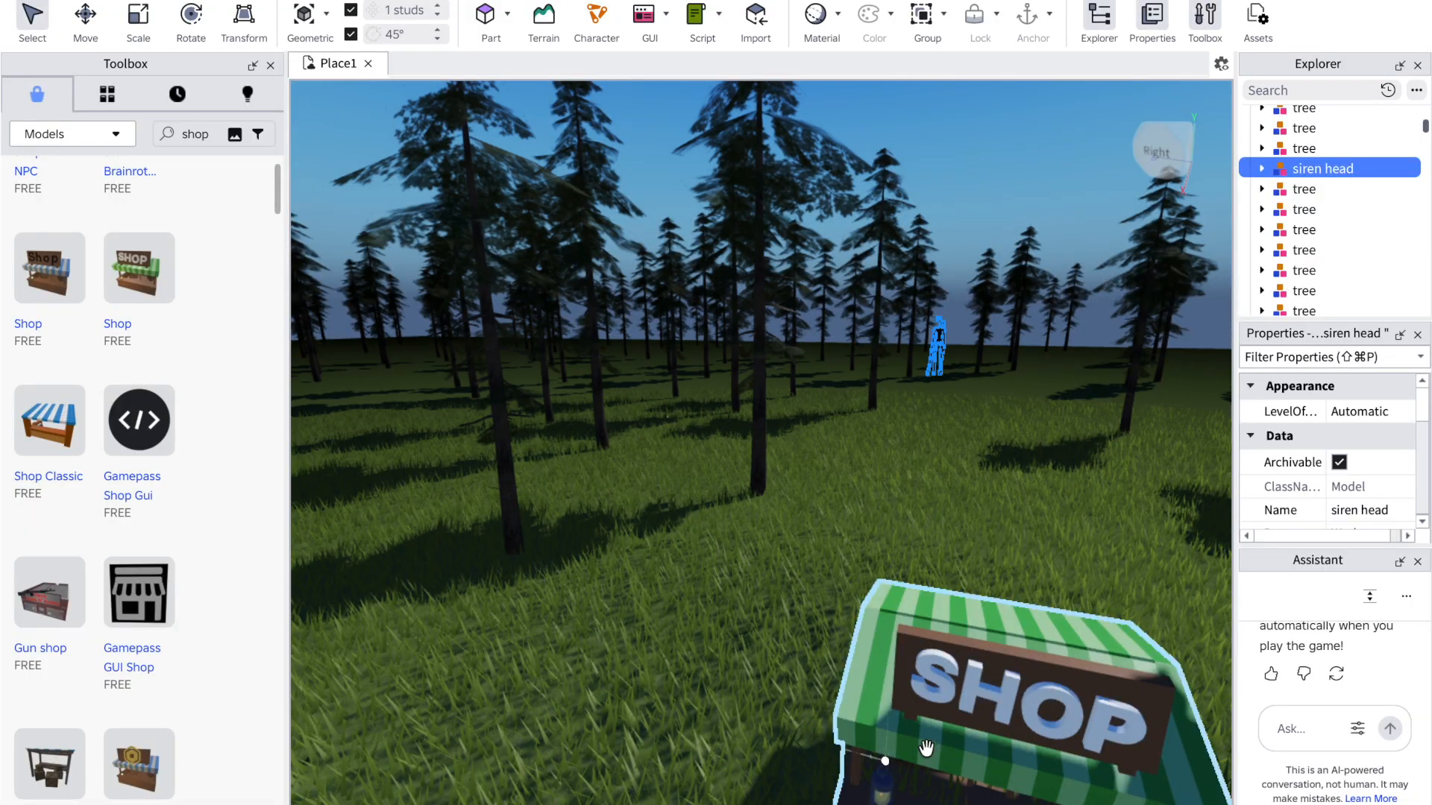
# Step: Delete the shop stall from the clearing and browse the other shop models in the Toolbox
pyautogui.click(951, 727)
pyautogui.press('Delete')
pyautogui.scroll(-3, 130, 604)
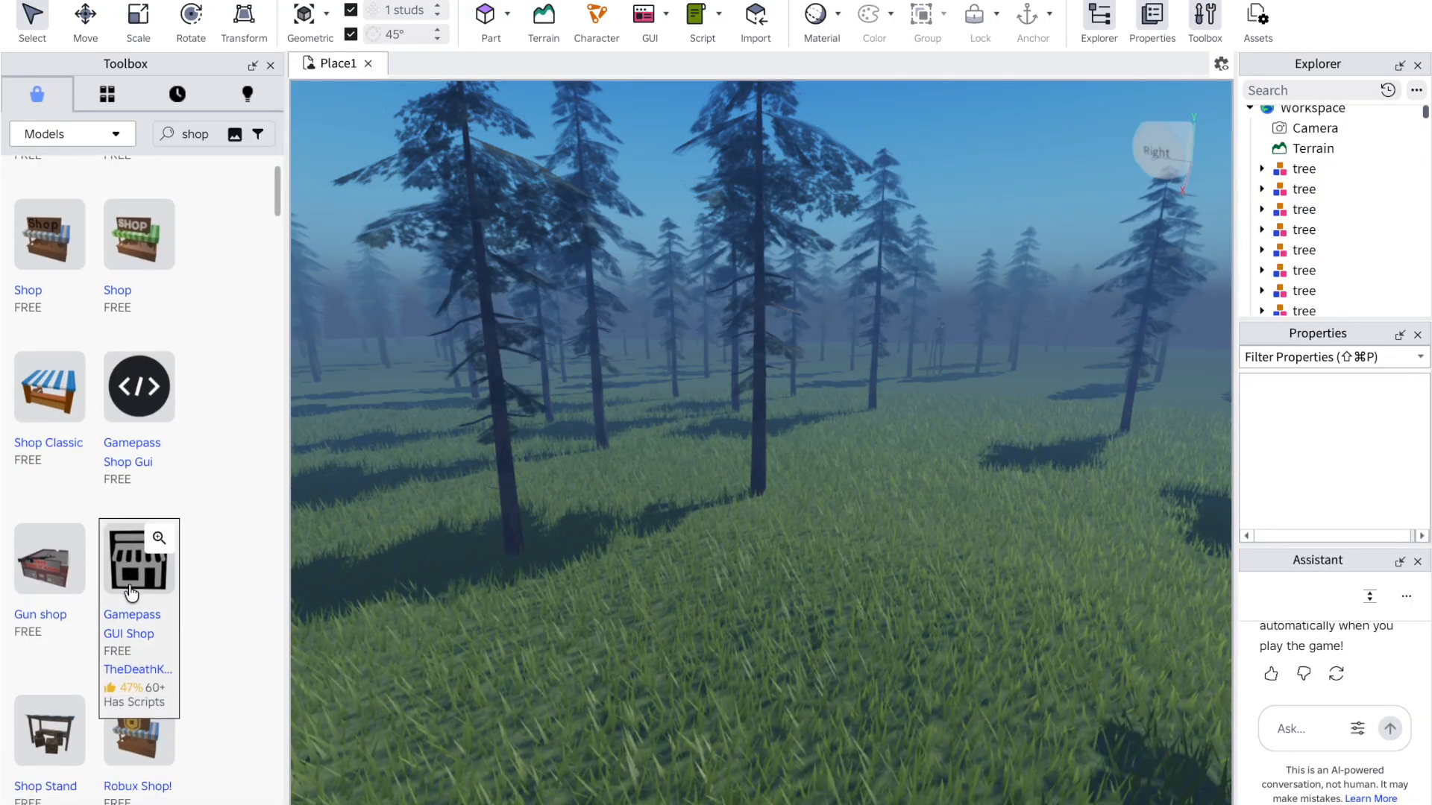
pyautogui.scroll(6, 128, 584)
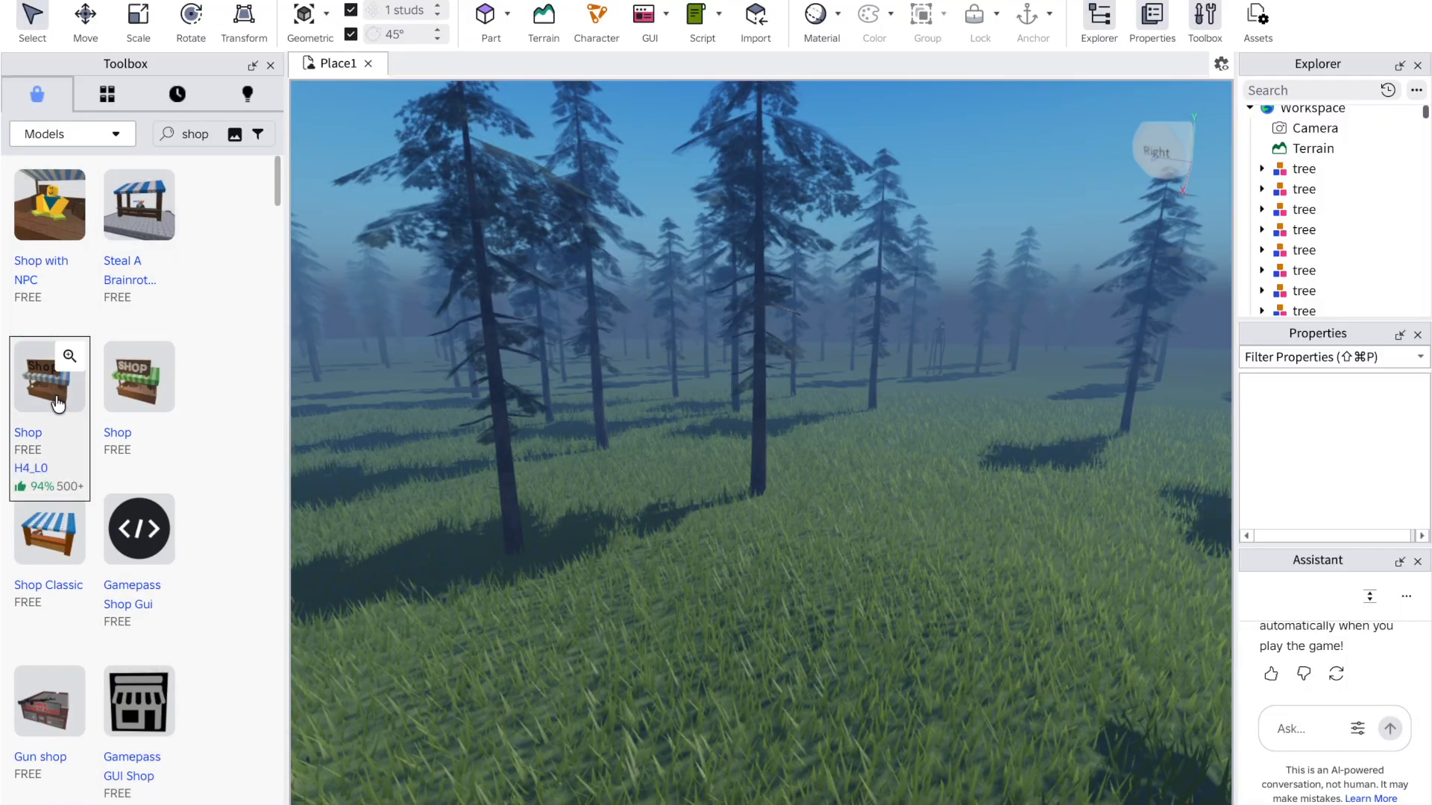
pyautogui.scroll(-12, 131, 446)
pyautogui.scroll(-2, 131, 446)
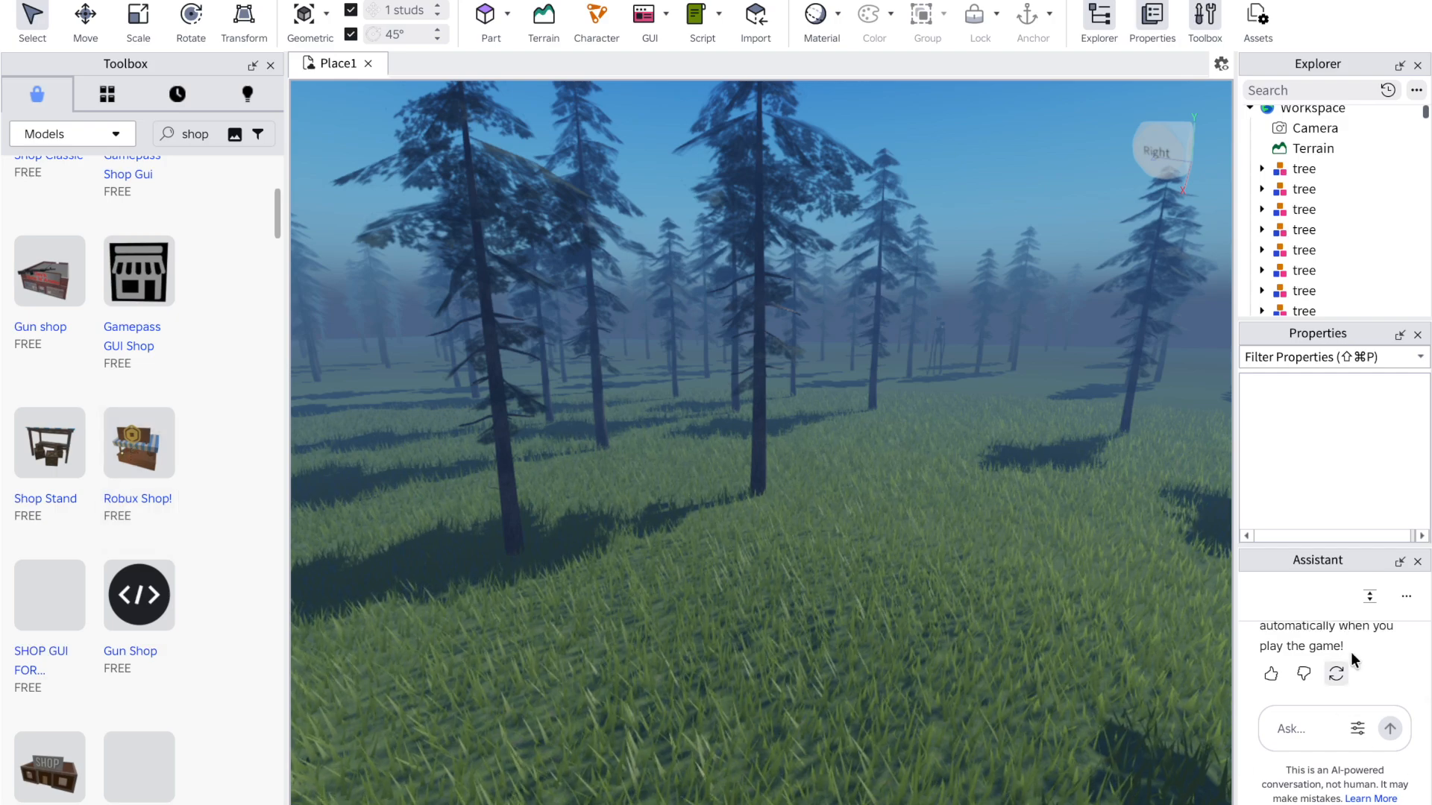
# Step: Clear the Assistant conversation and request: "add a shop to the center of the terrain and add iteams like night vision goggles and flashlights and even a tracker"
pyautogui.click(1408, 599)
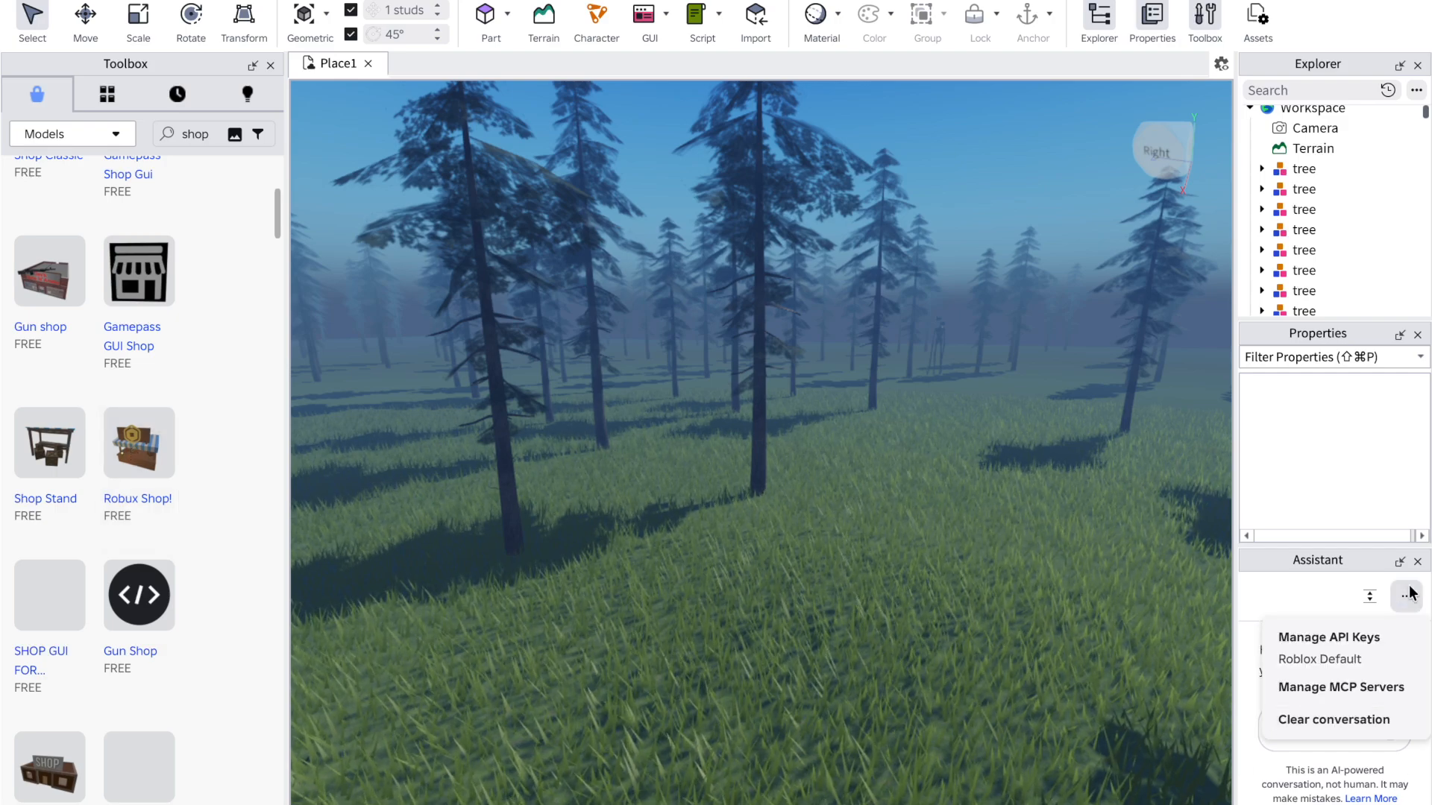
pyautogui.click(1334, 719)
pyautogui.write('add a sh')
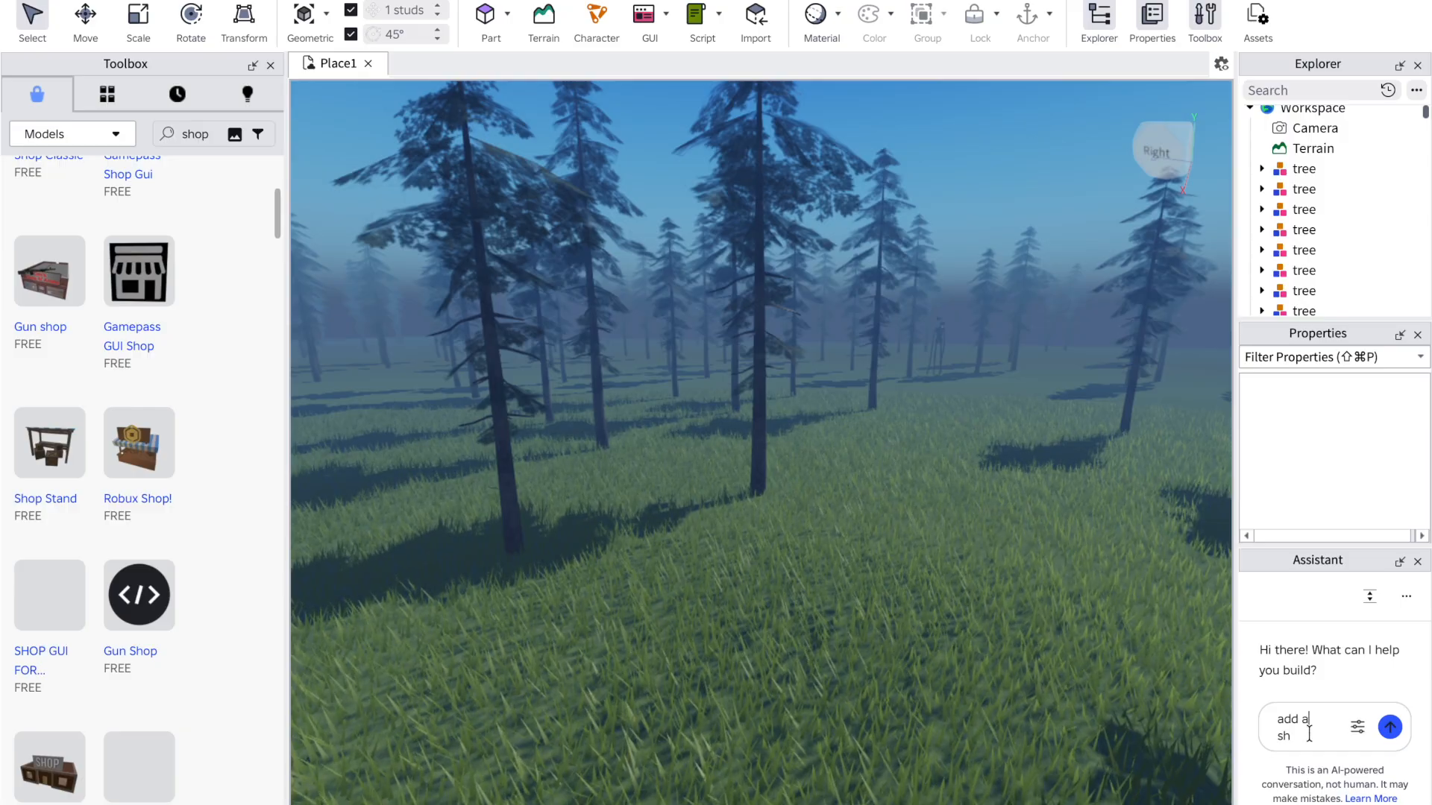
pyautogui.write('op to the center of the')
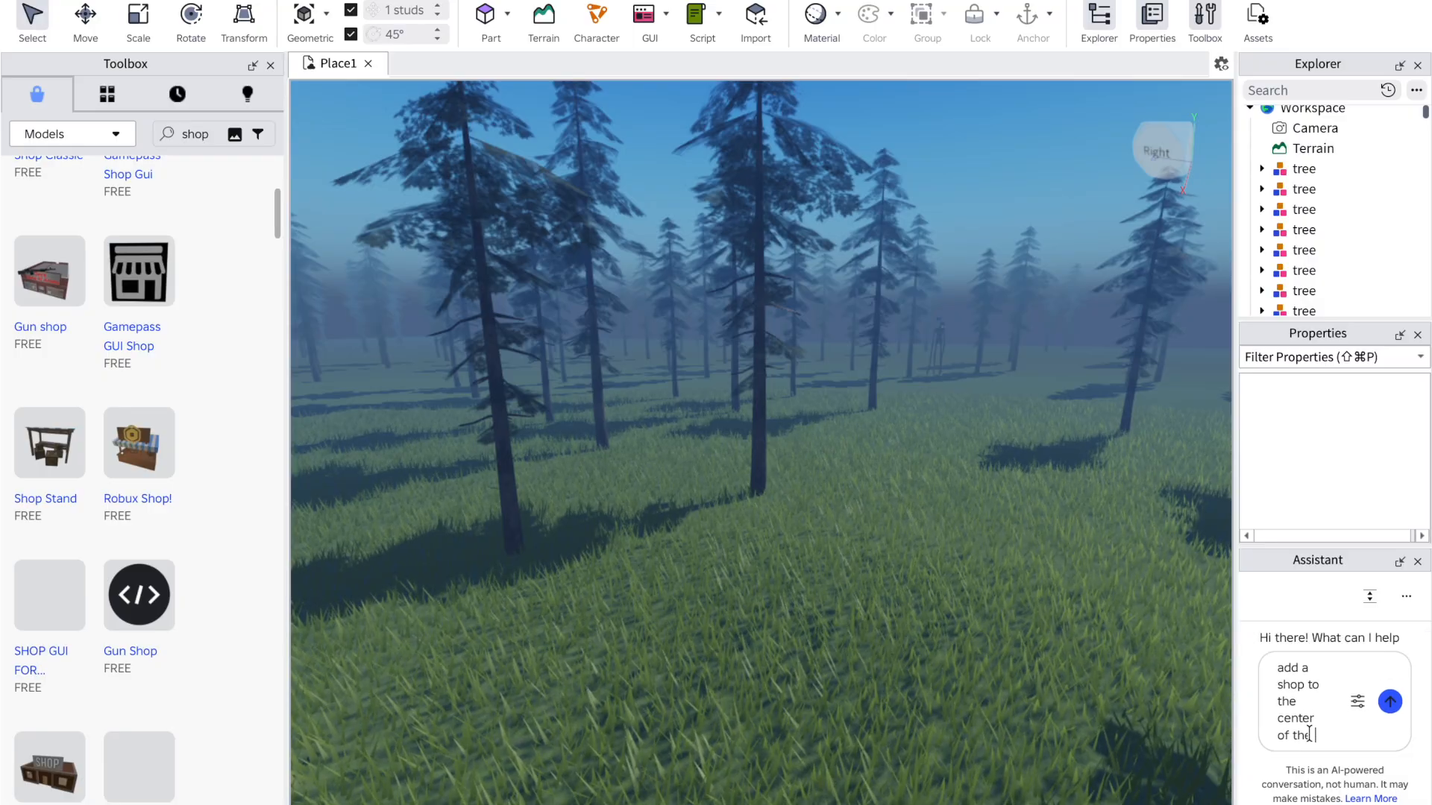
pyautogui.write(' terrain and')
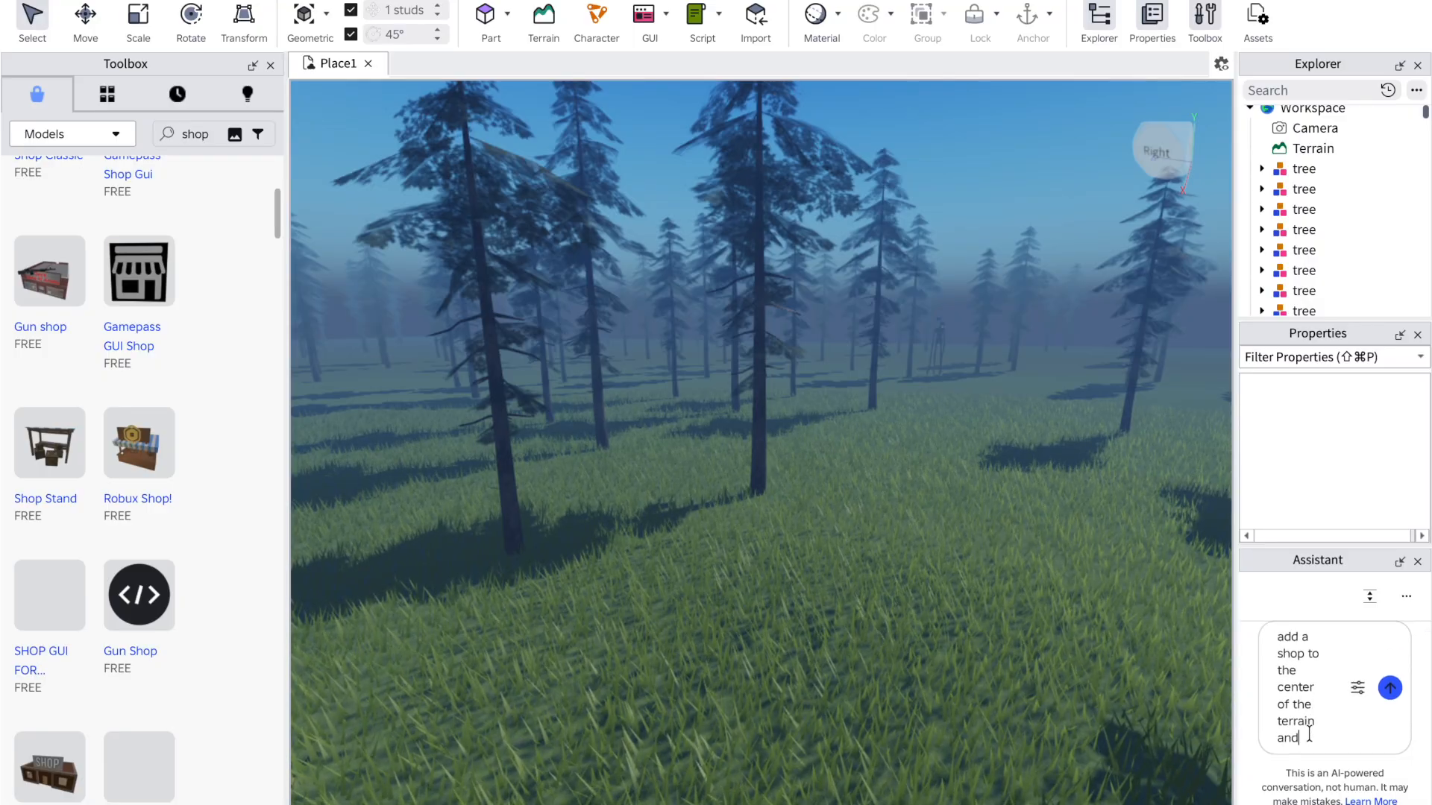
pyautogui.write(' add')
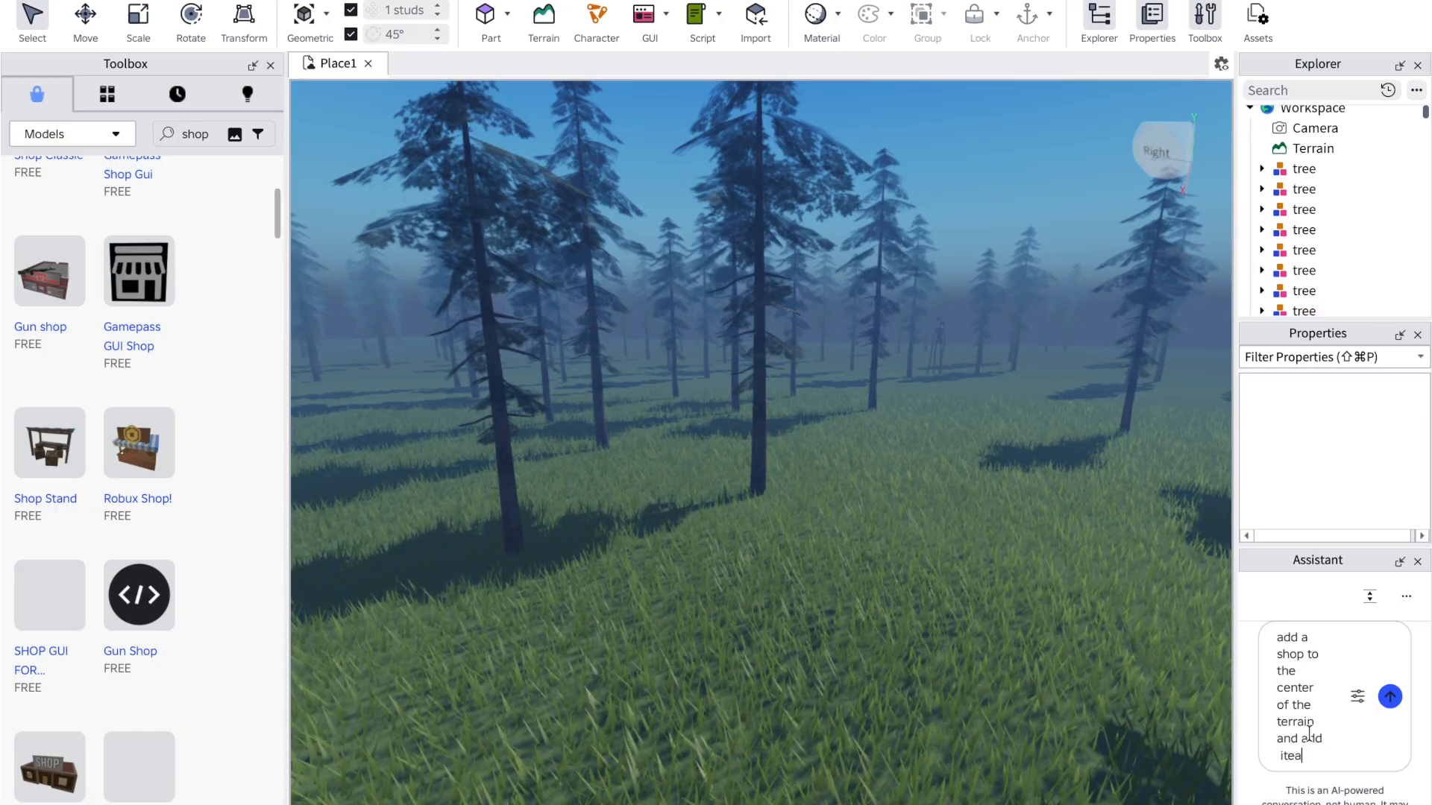
pyautogui.write('iteams like')
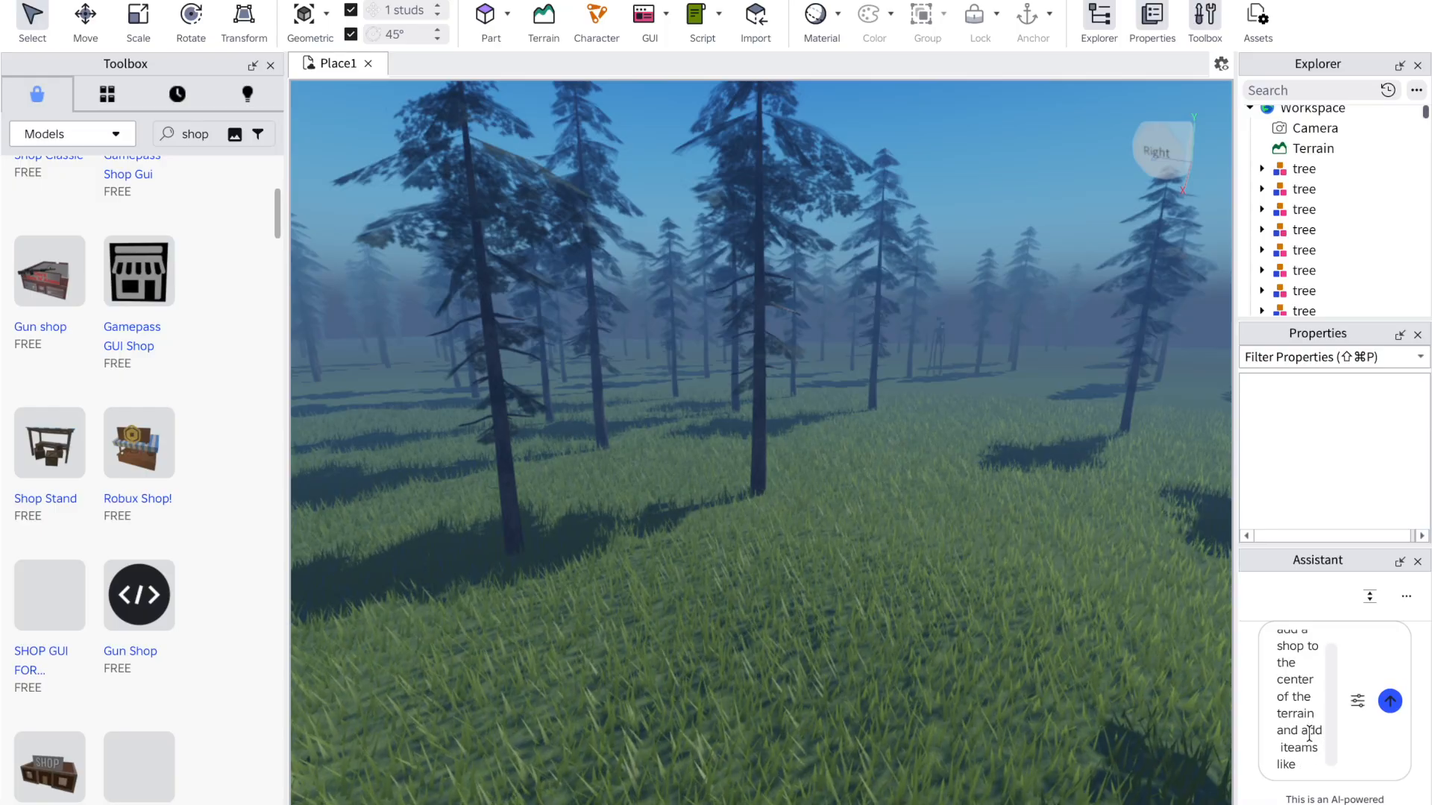
pyautogui.write(' night')
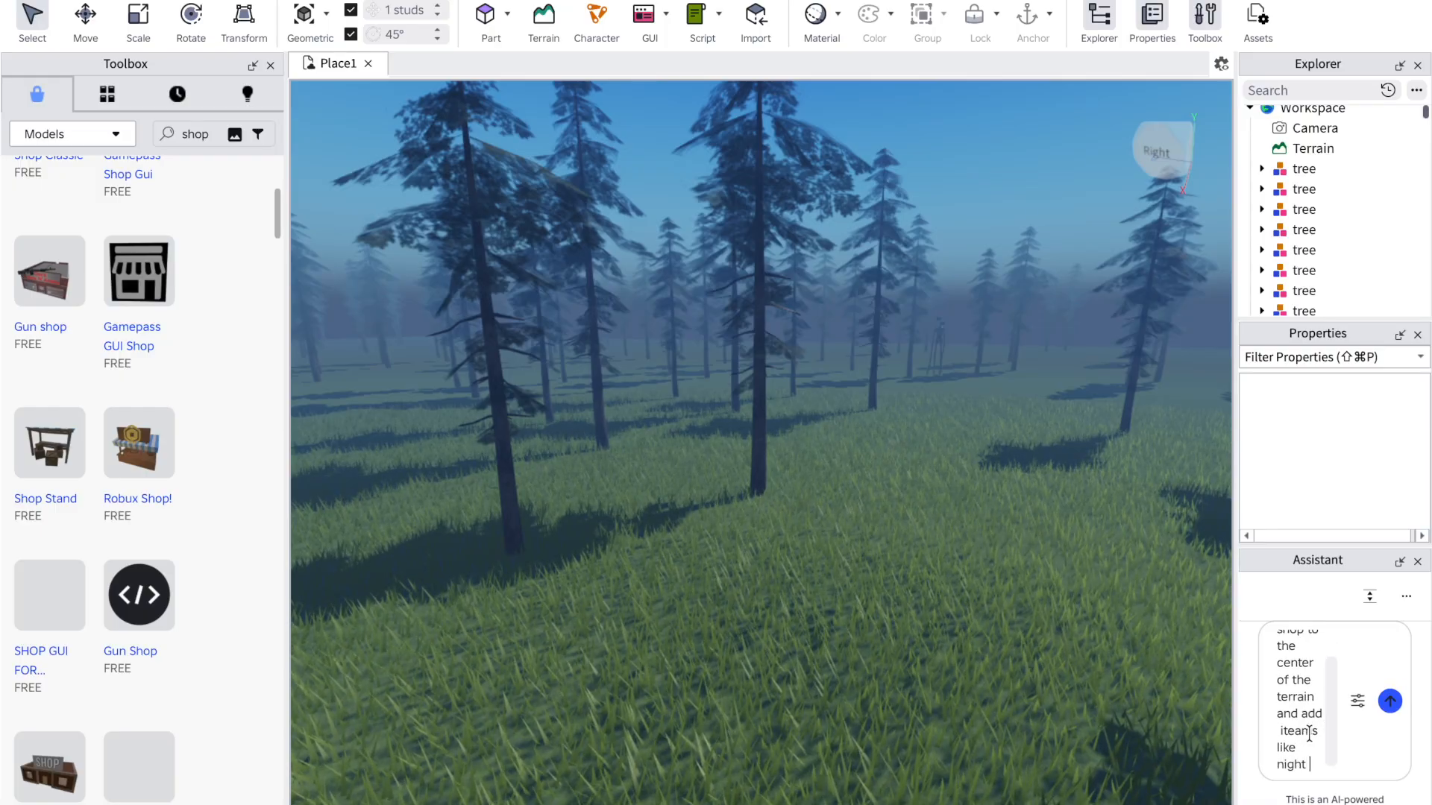
pyautogui.write(' vis')
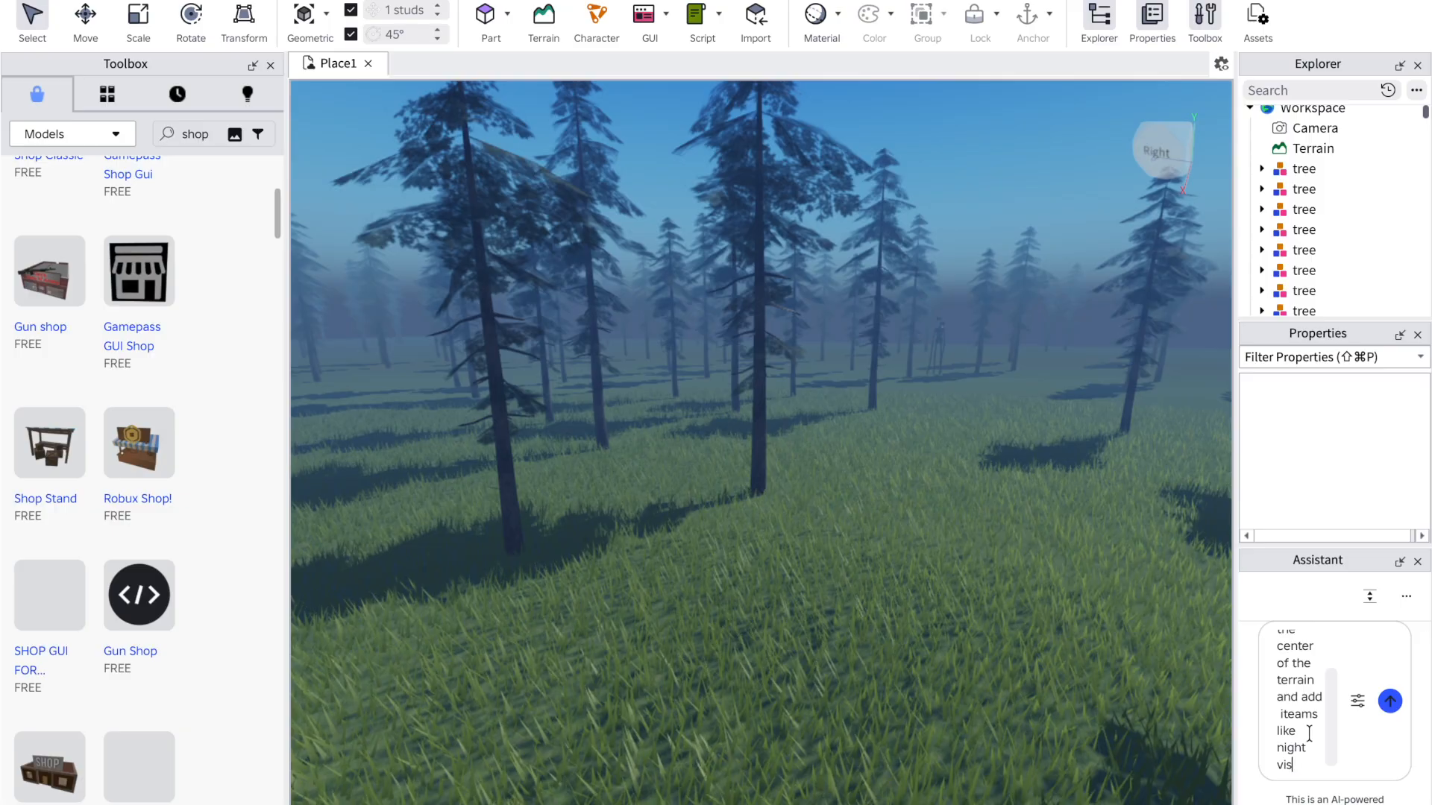
pyautogui.write('son goggles a')
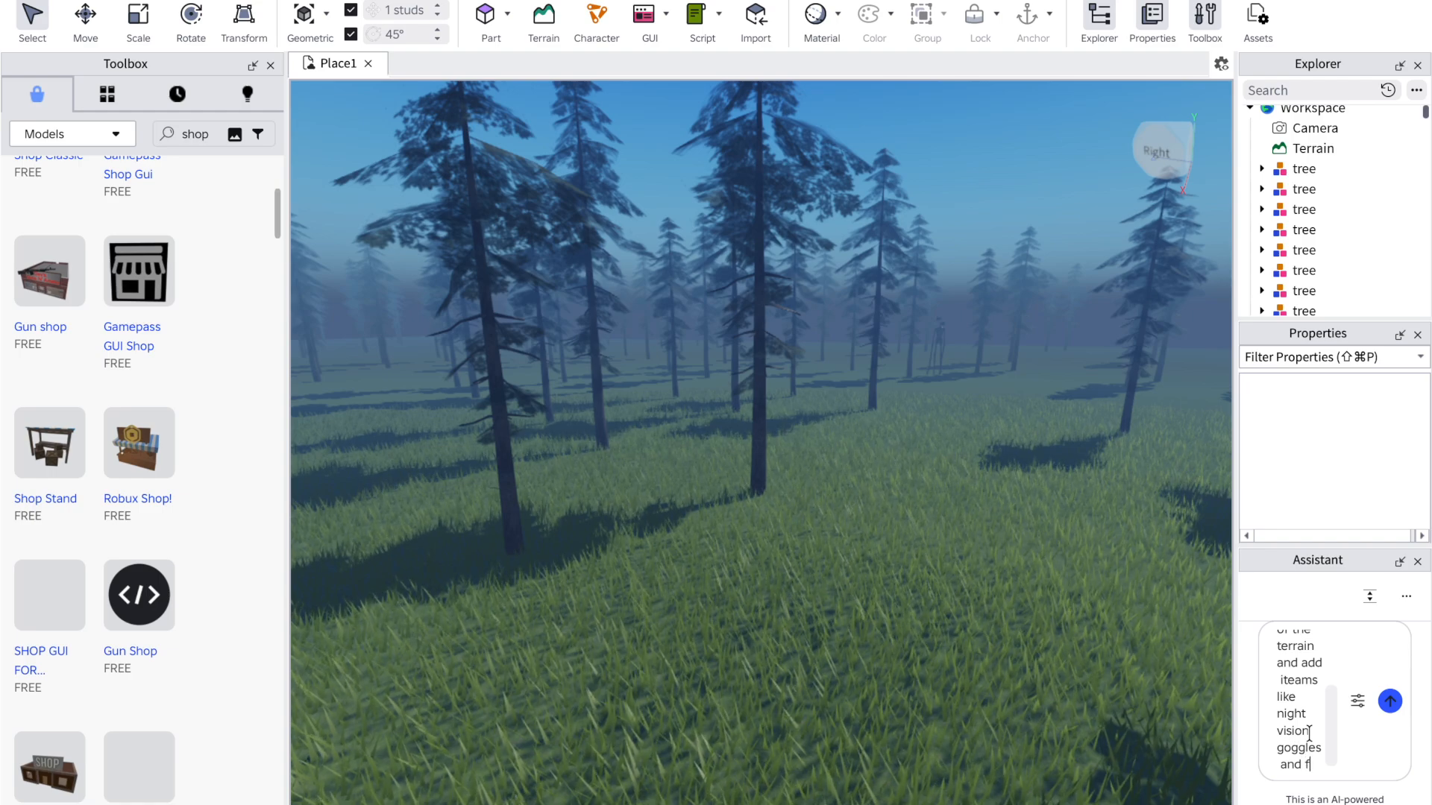
pyautogui.write('nd flashlights and even a bear t')
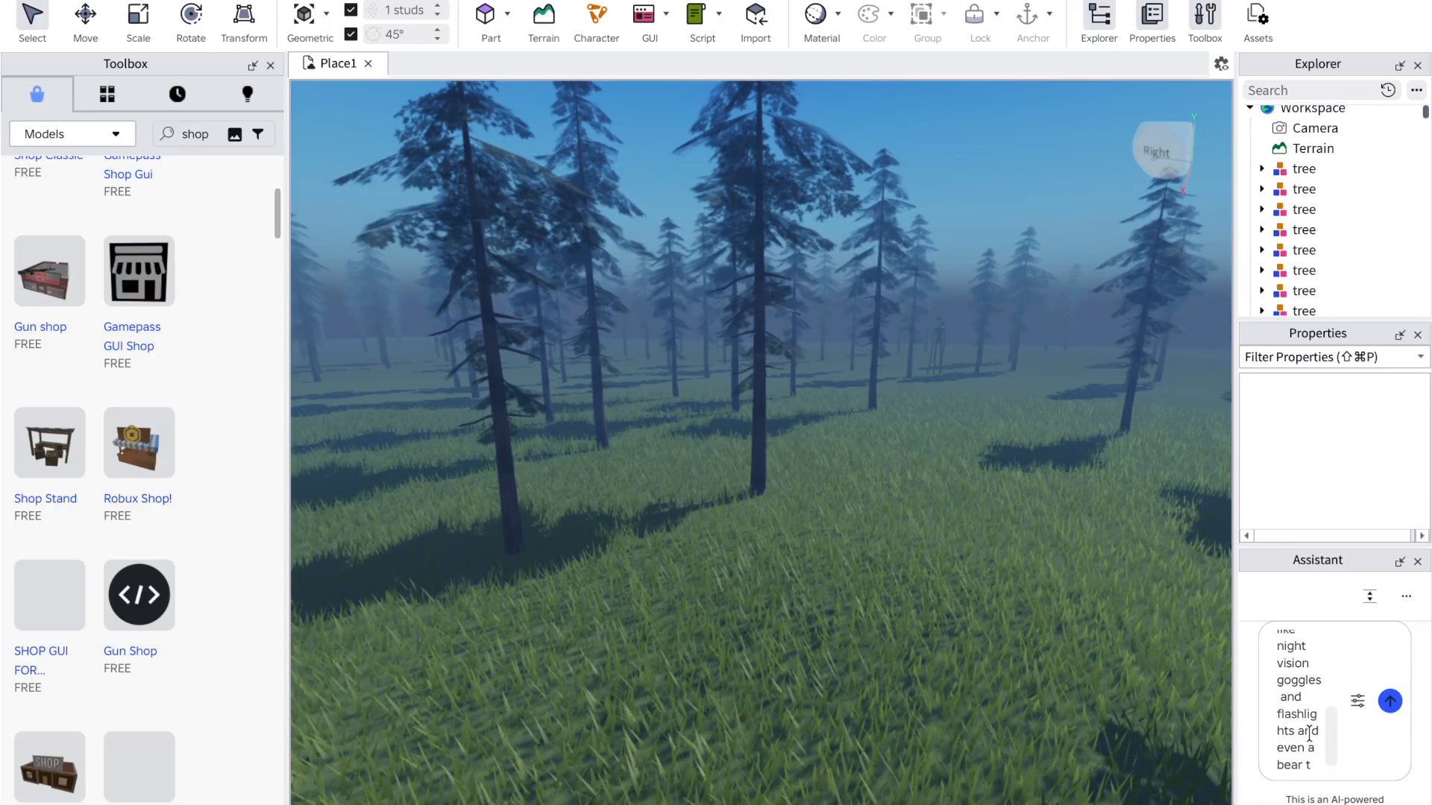
pyautogui.press('BackSpace')
pyautogui.press('BackSpace')
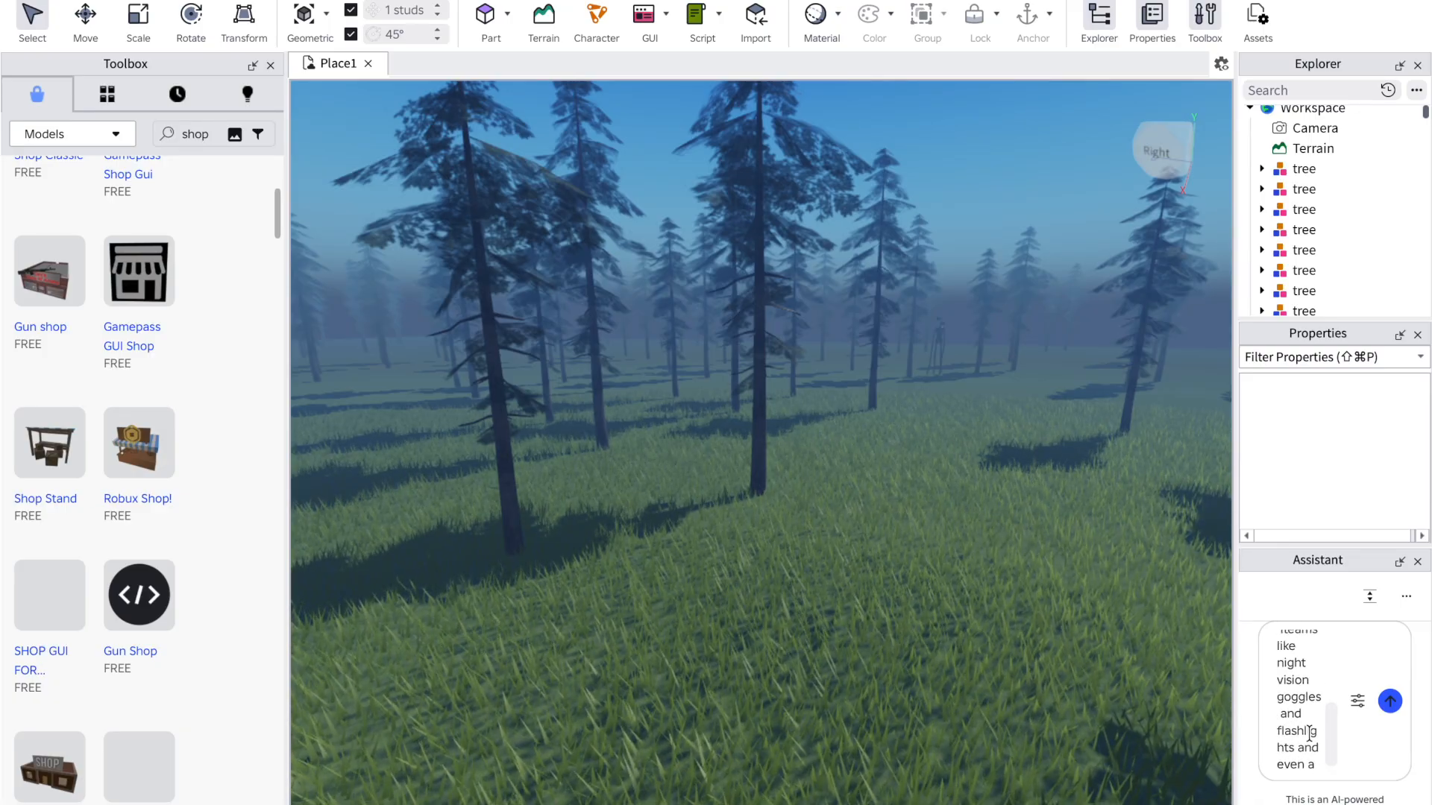
pyautogui.write('trac')
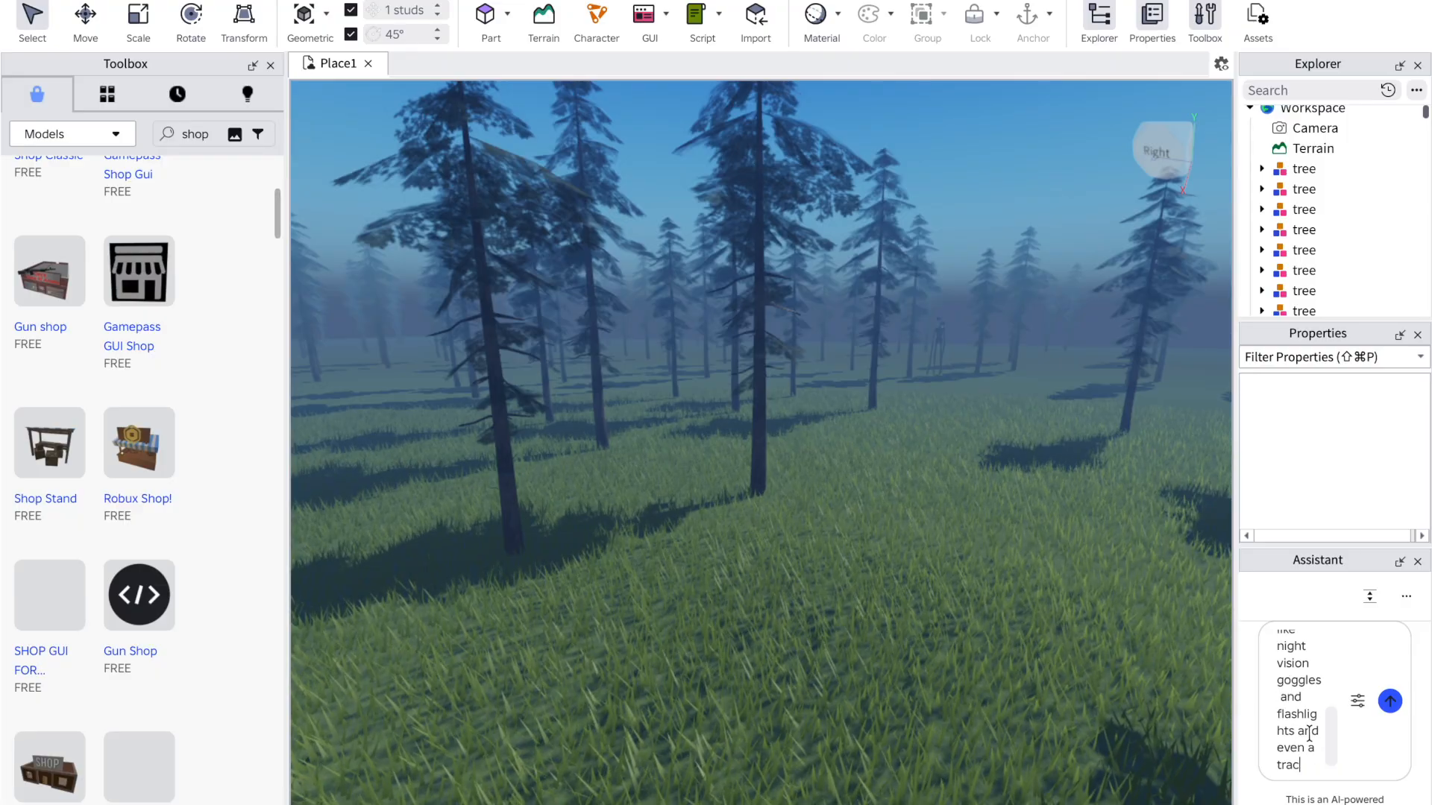
pyautogui.write('ker')
pyautogui.press('Return')
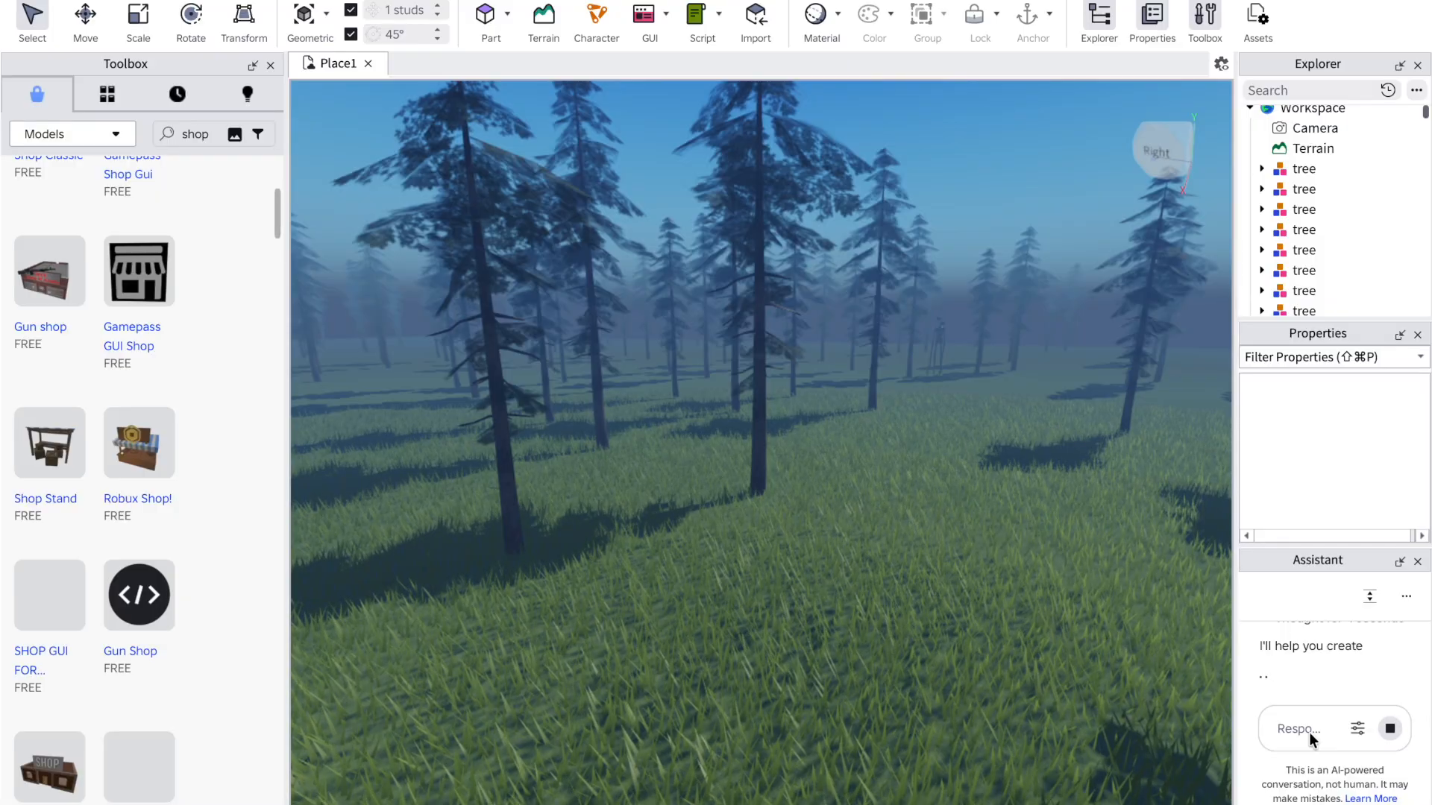
pyautogui.moveTo(1048, 734); pyautogui.dragTo(1047, 734, button='right')
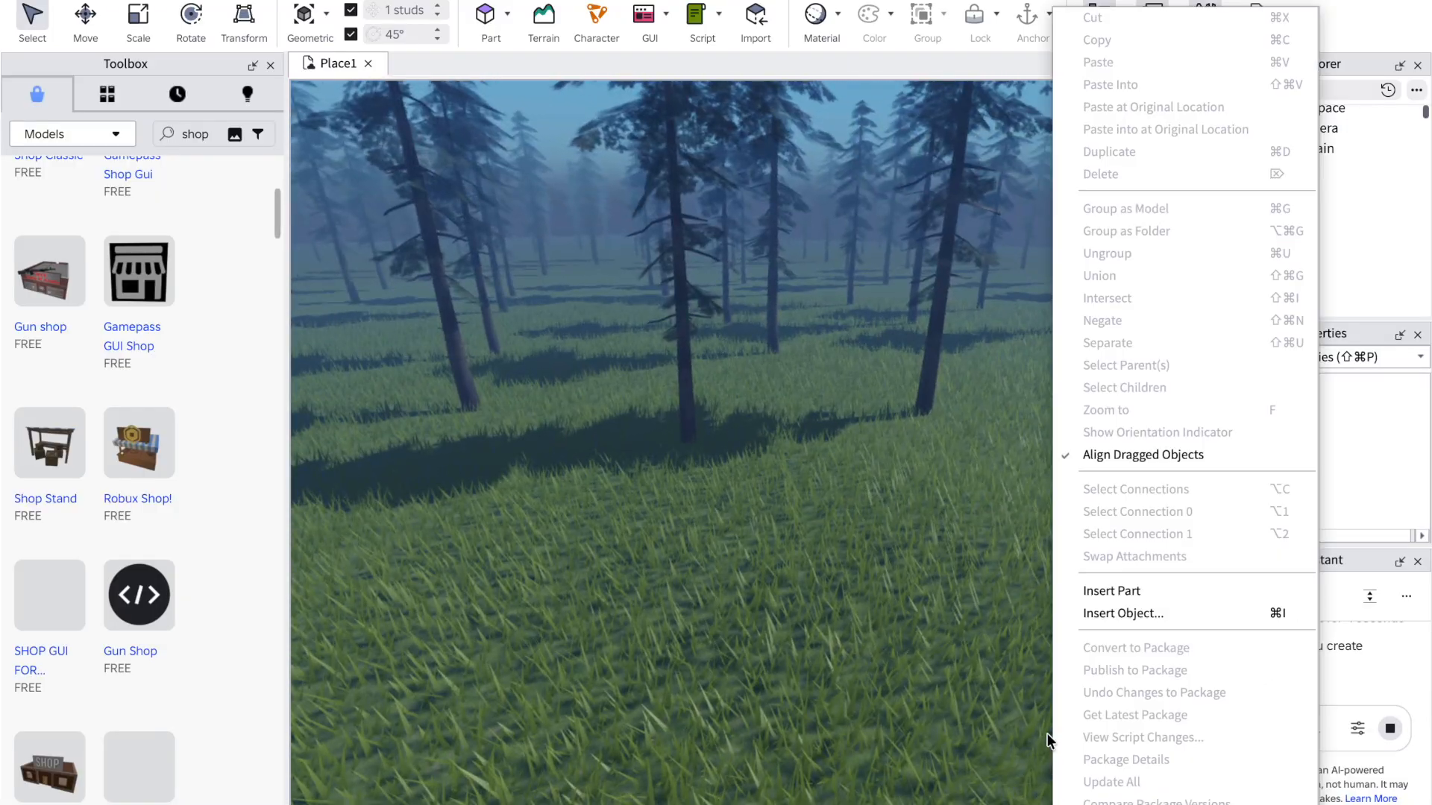
pyautogui.click(853, 632)
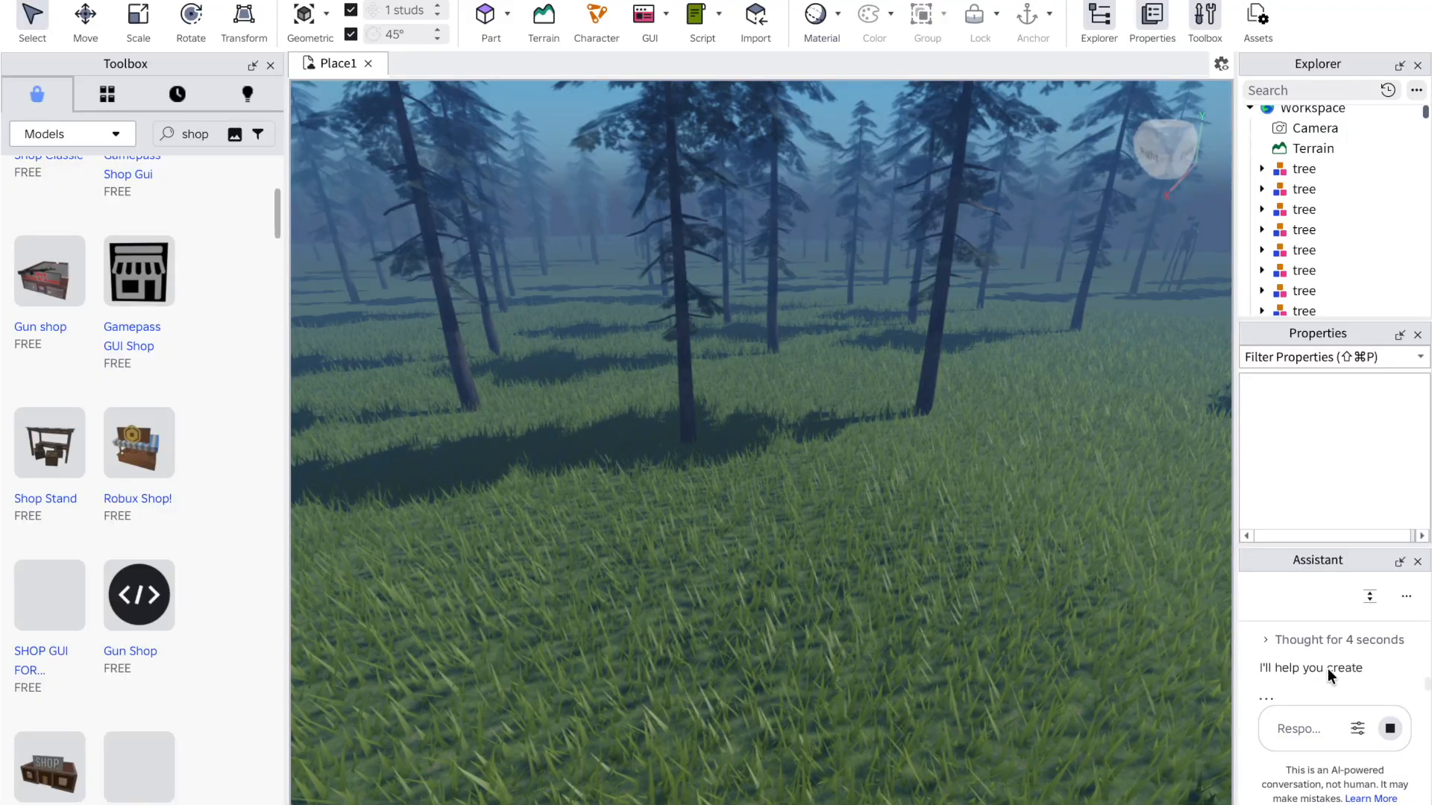
pyautogui.click(1326, 636)
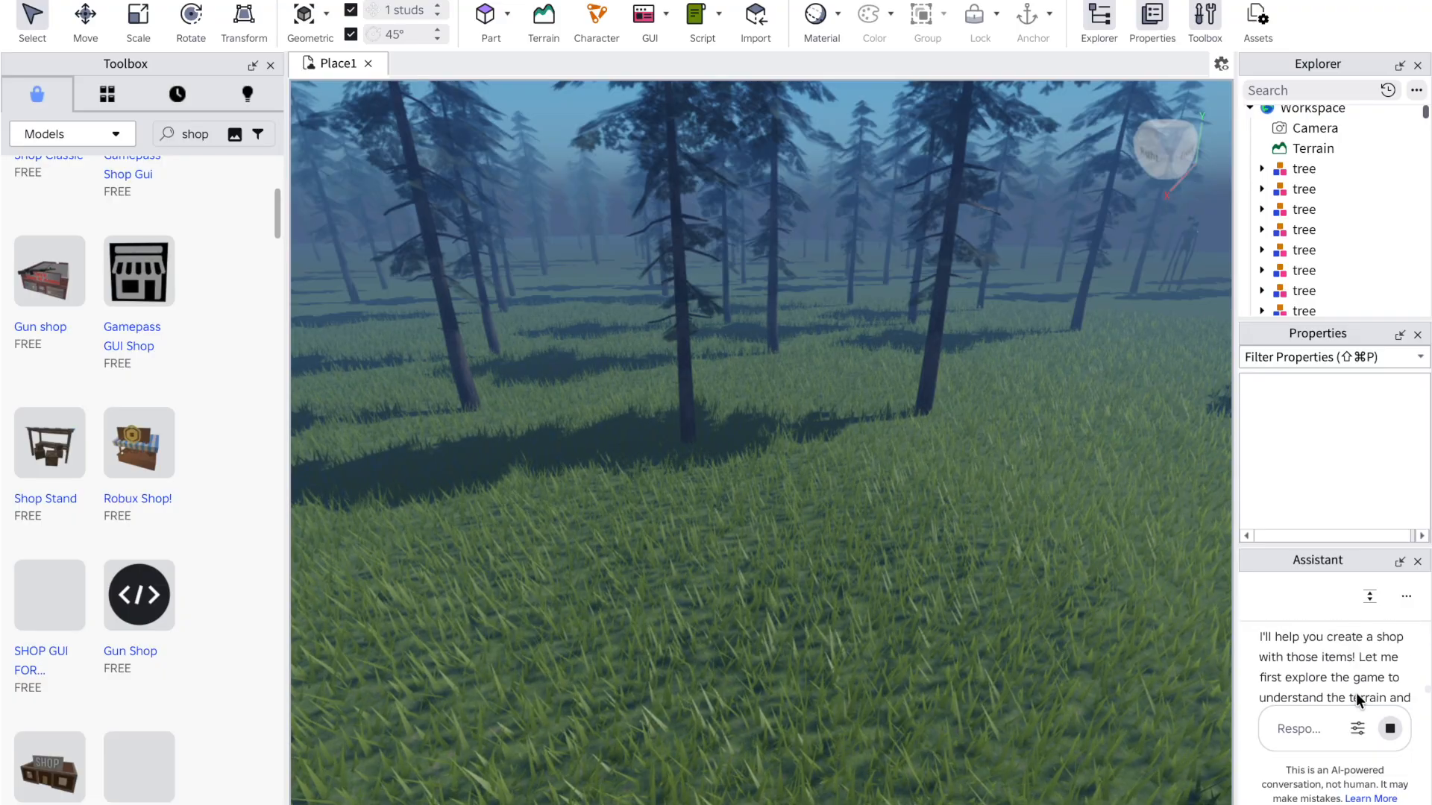
pyautogui.click(1327, 644)
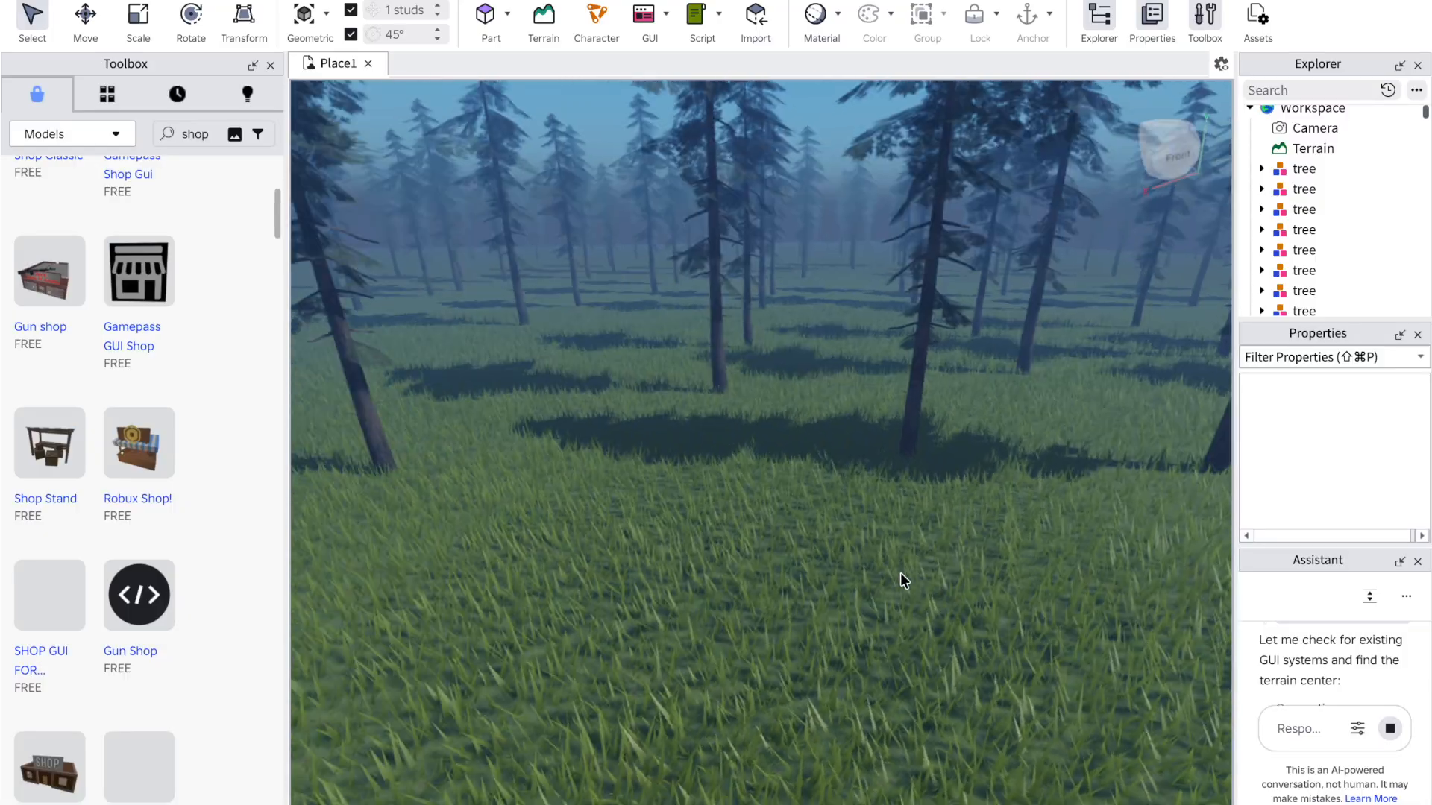
pyautogui.rightClick(901, 575)
pyautogui.click(795, 583)
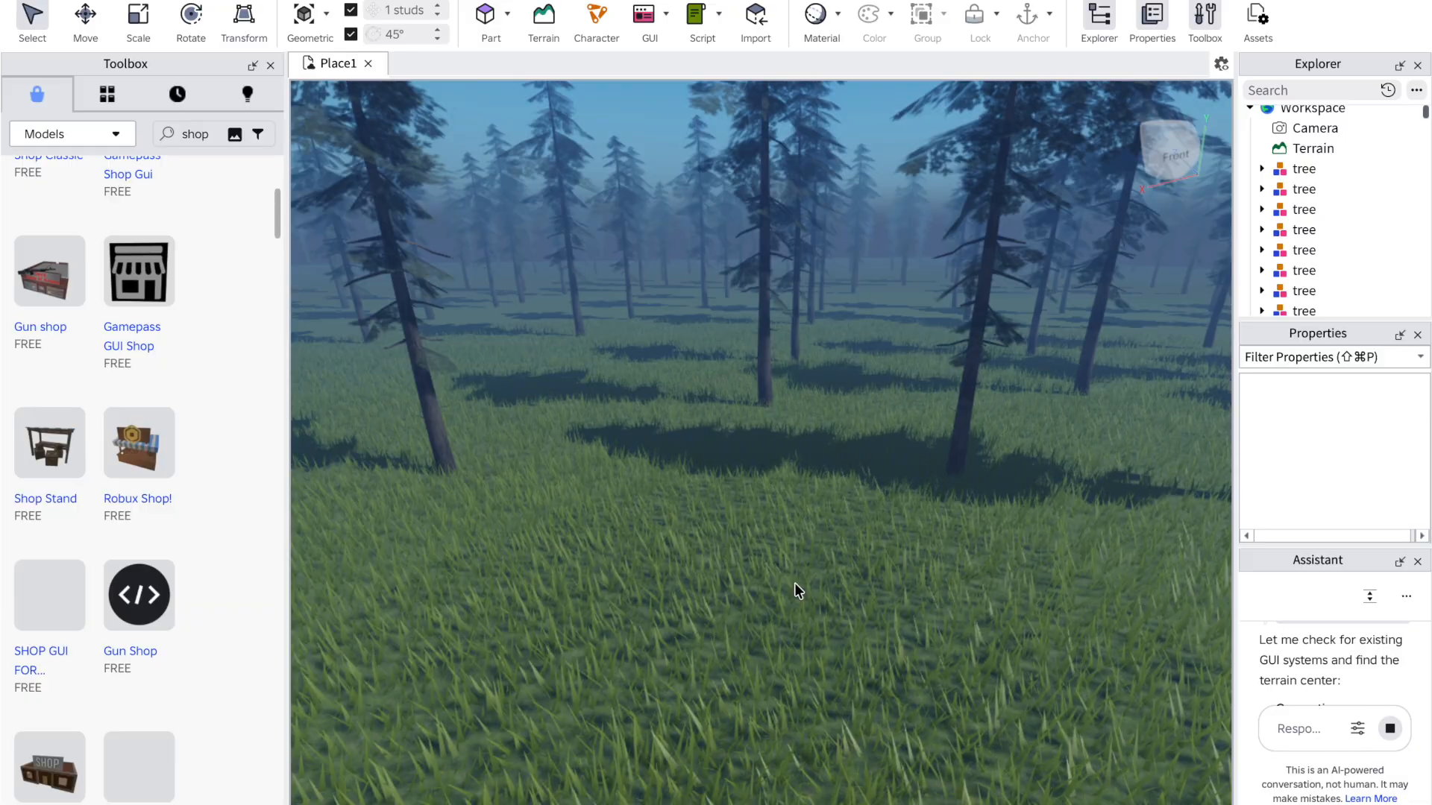
pyautogui.press('a')
pyautogui.press('a')
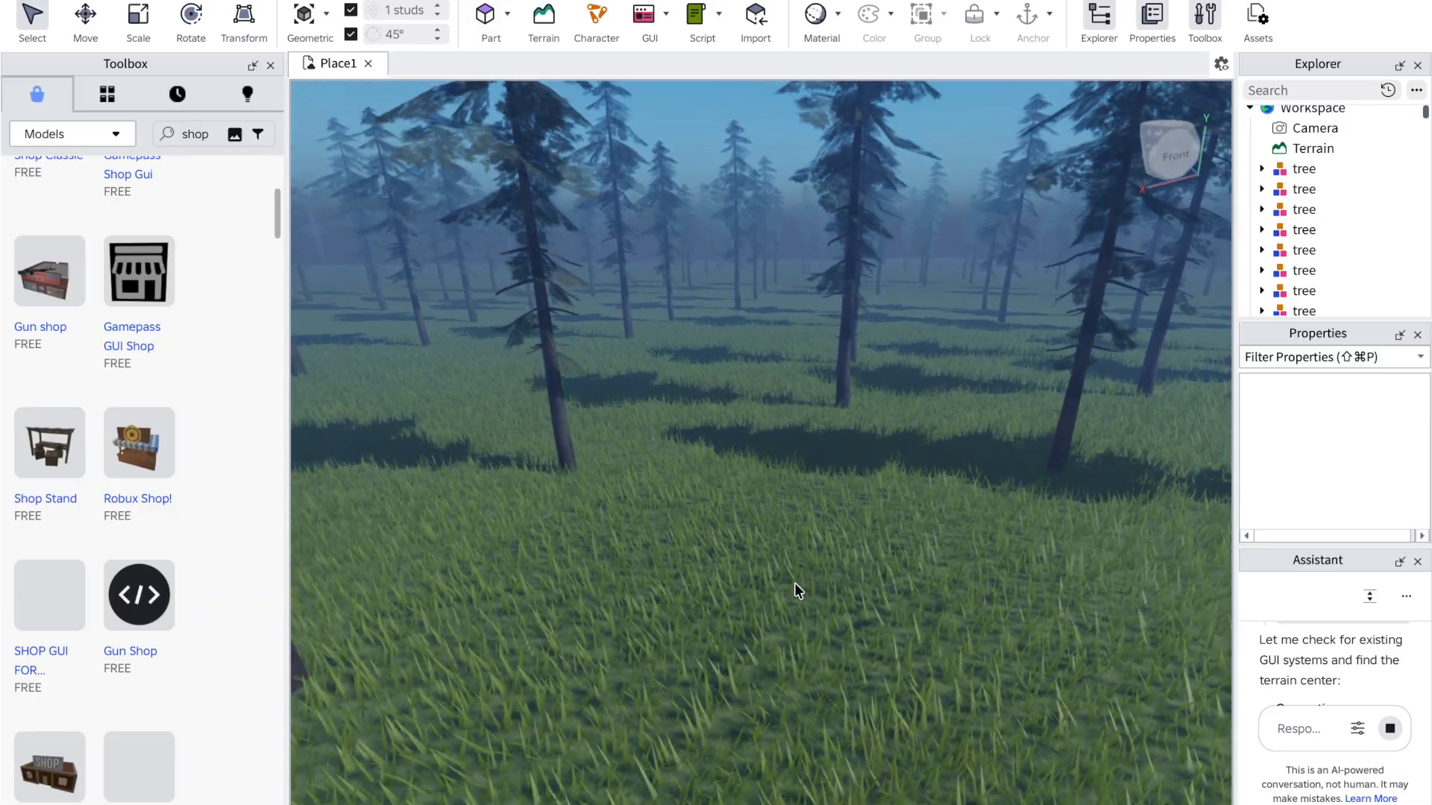
pyautogui.press('a')
pyautogui.press('w')
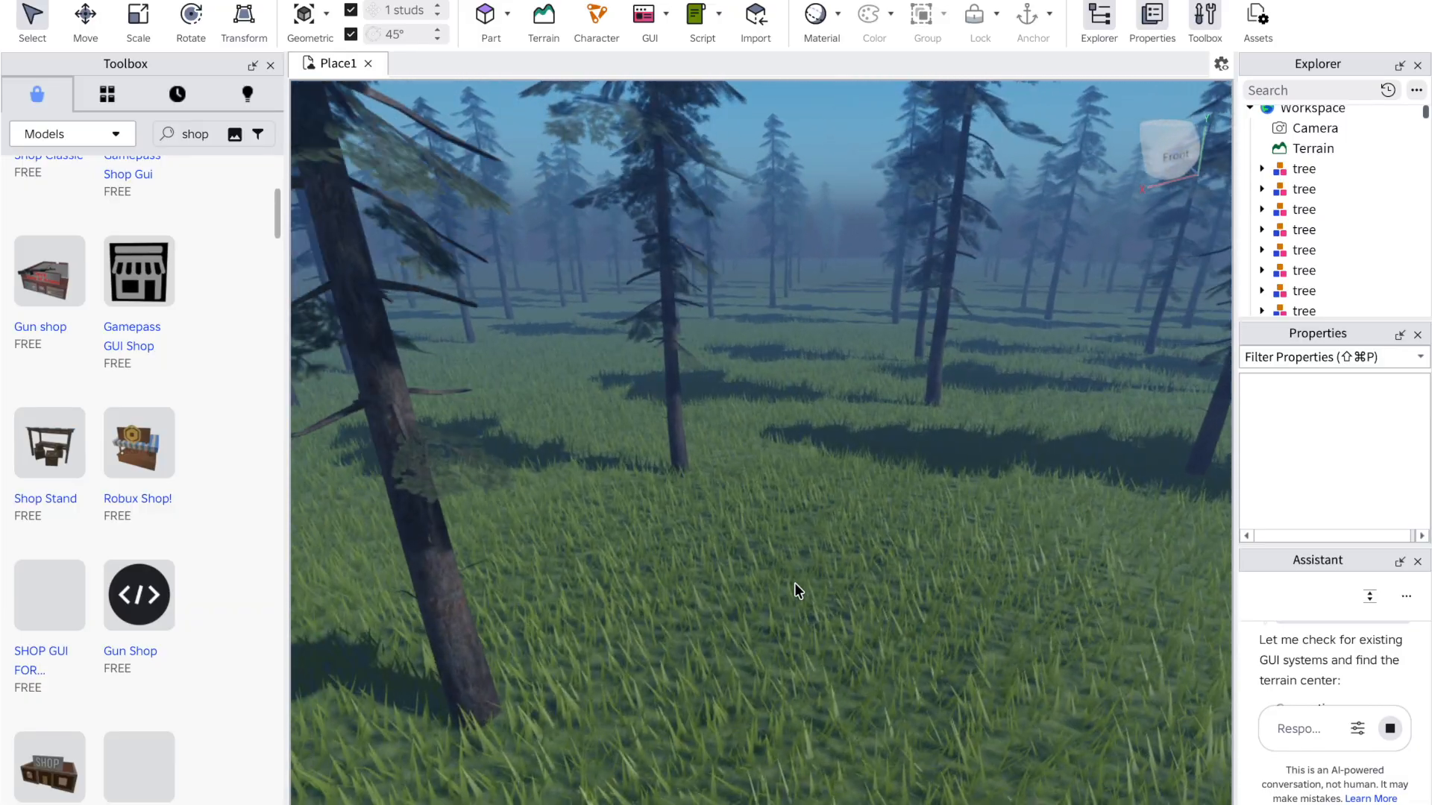
pyautogui.press('d')
pyautogui.press('s')
pyautogui.press('s')
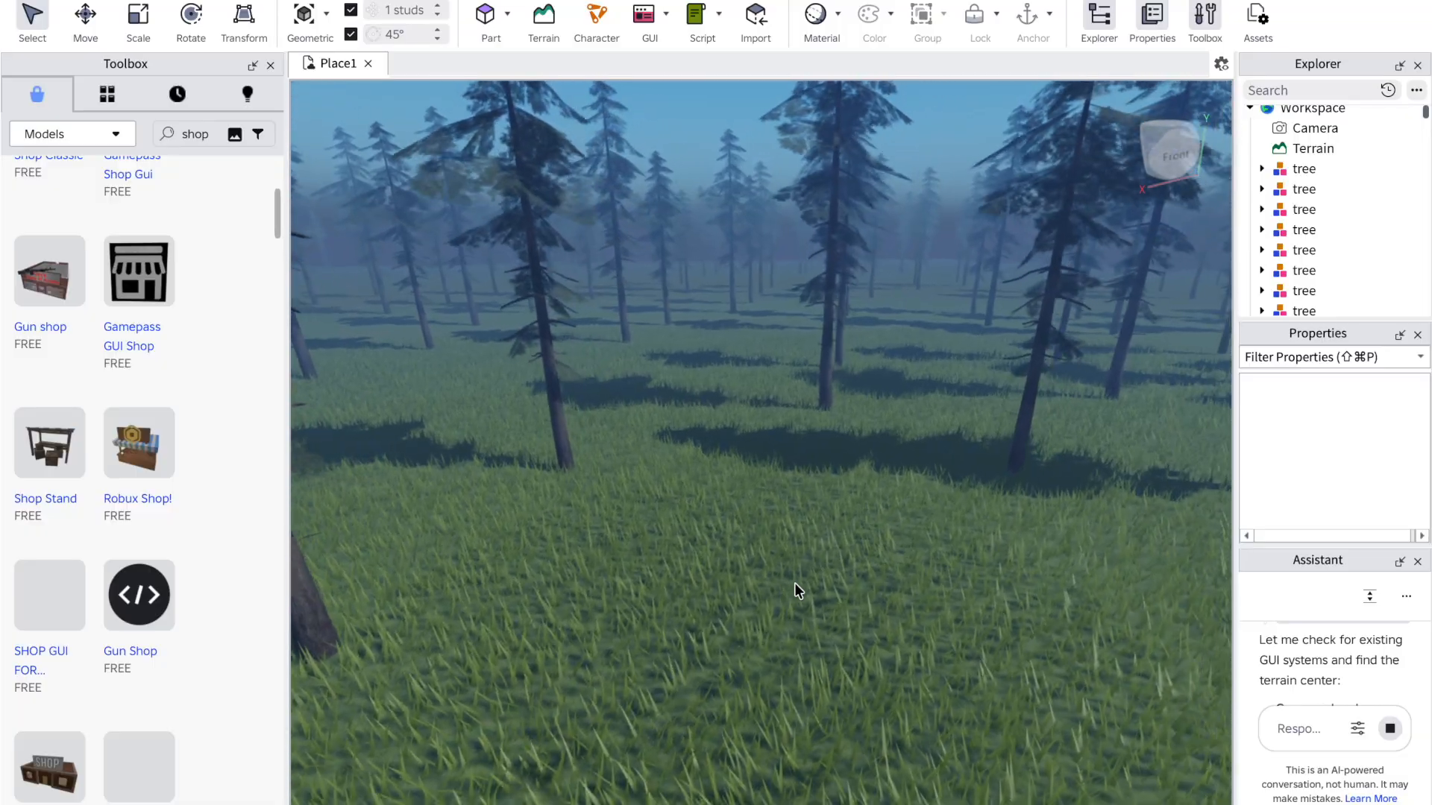
pyautogui.press('w')
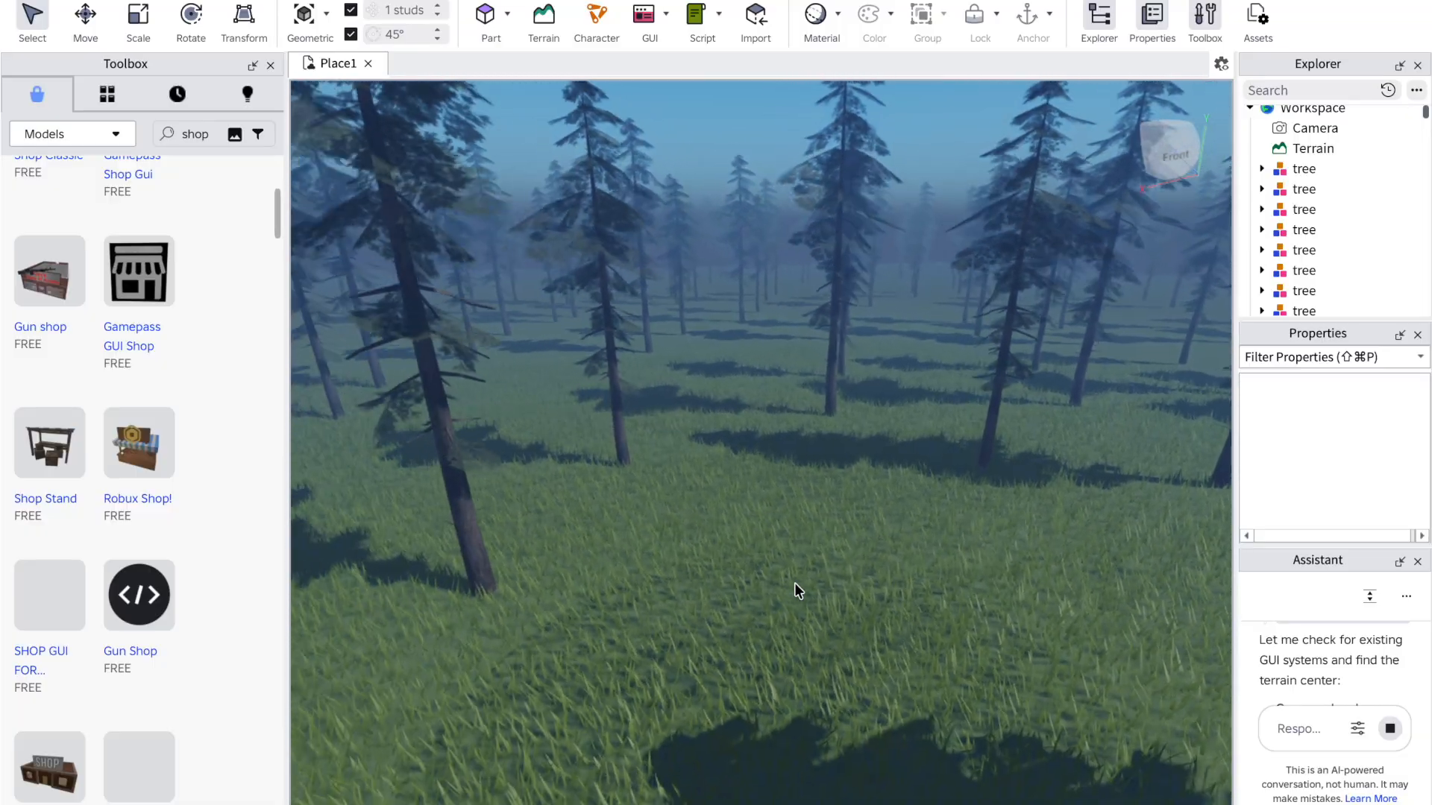
pyautogui.press('d')
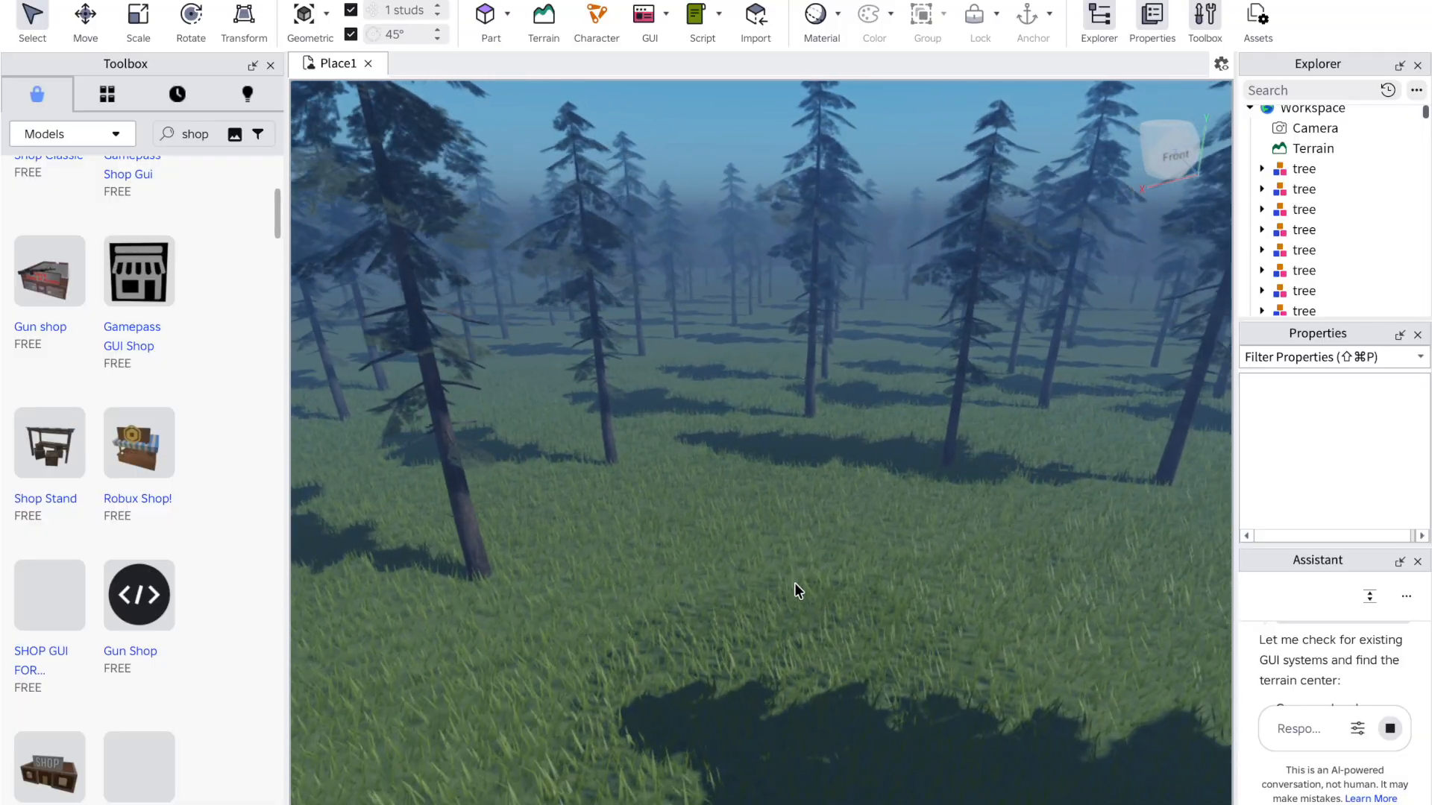
pyautogui.press('w')
pyautogui.press('d')
pyautogui.press('d')
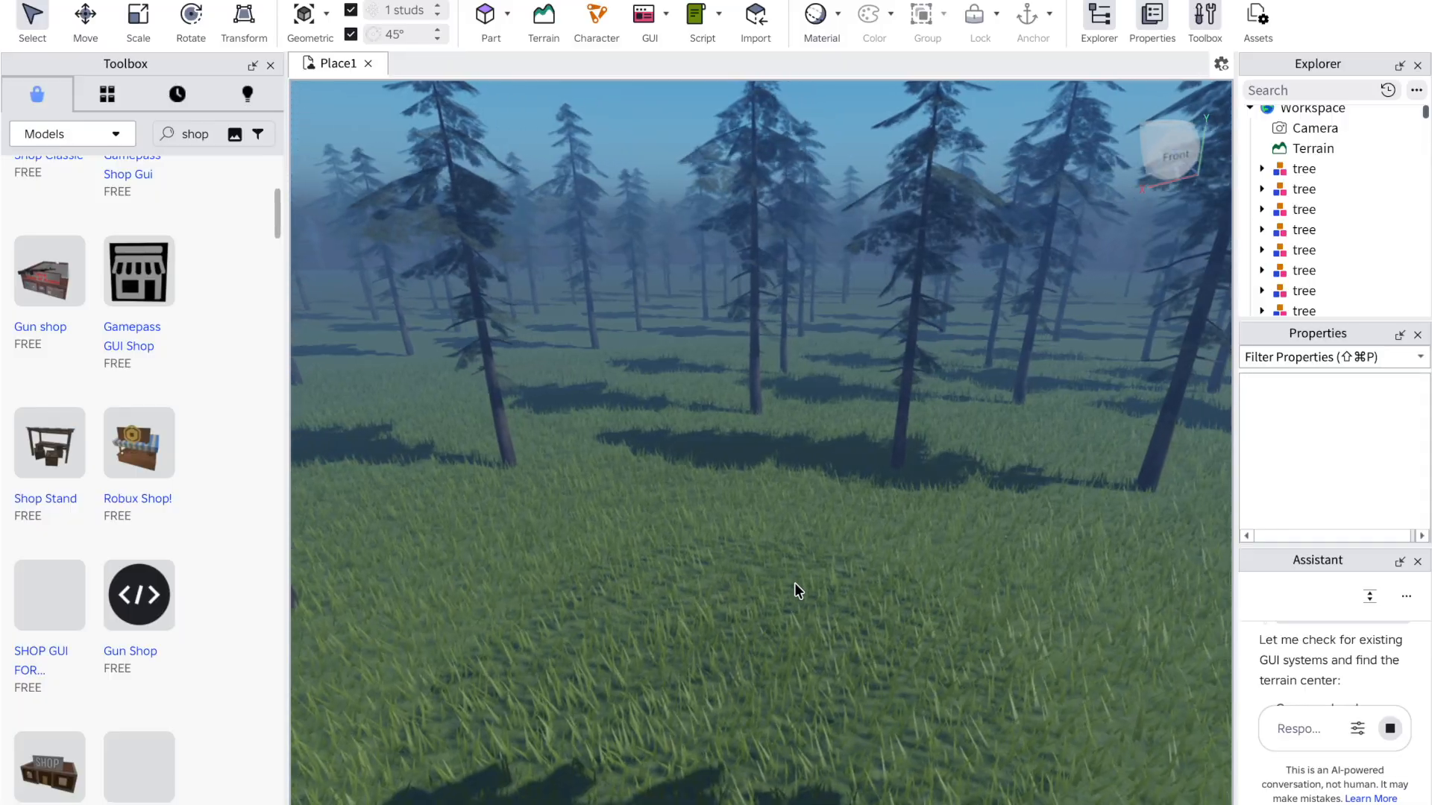
pyautogui.press('w')
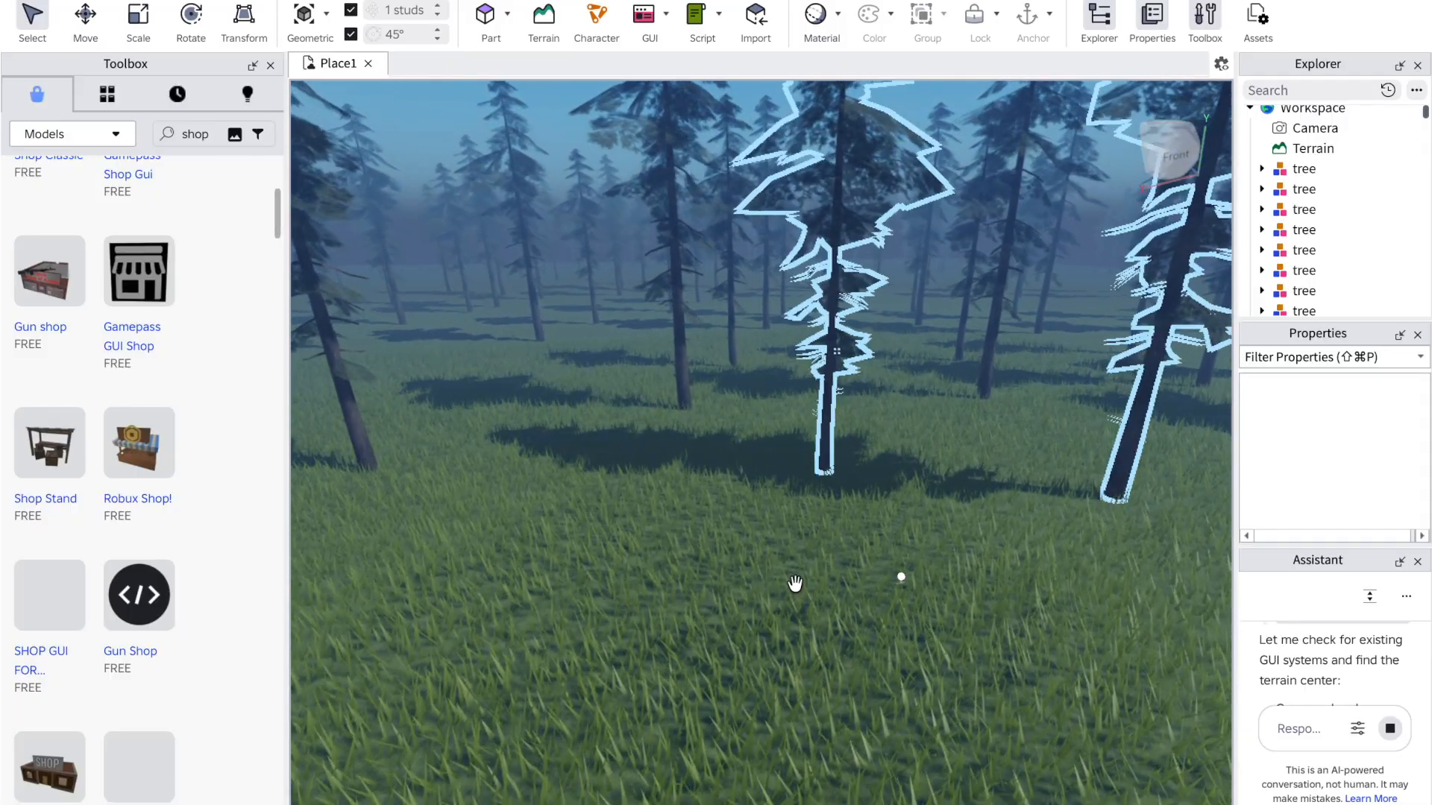
pyautogui.press('d')
pyautogui.press('d')
pyautogui.press('w')
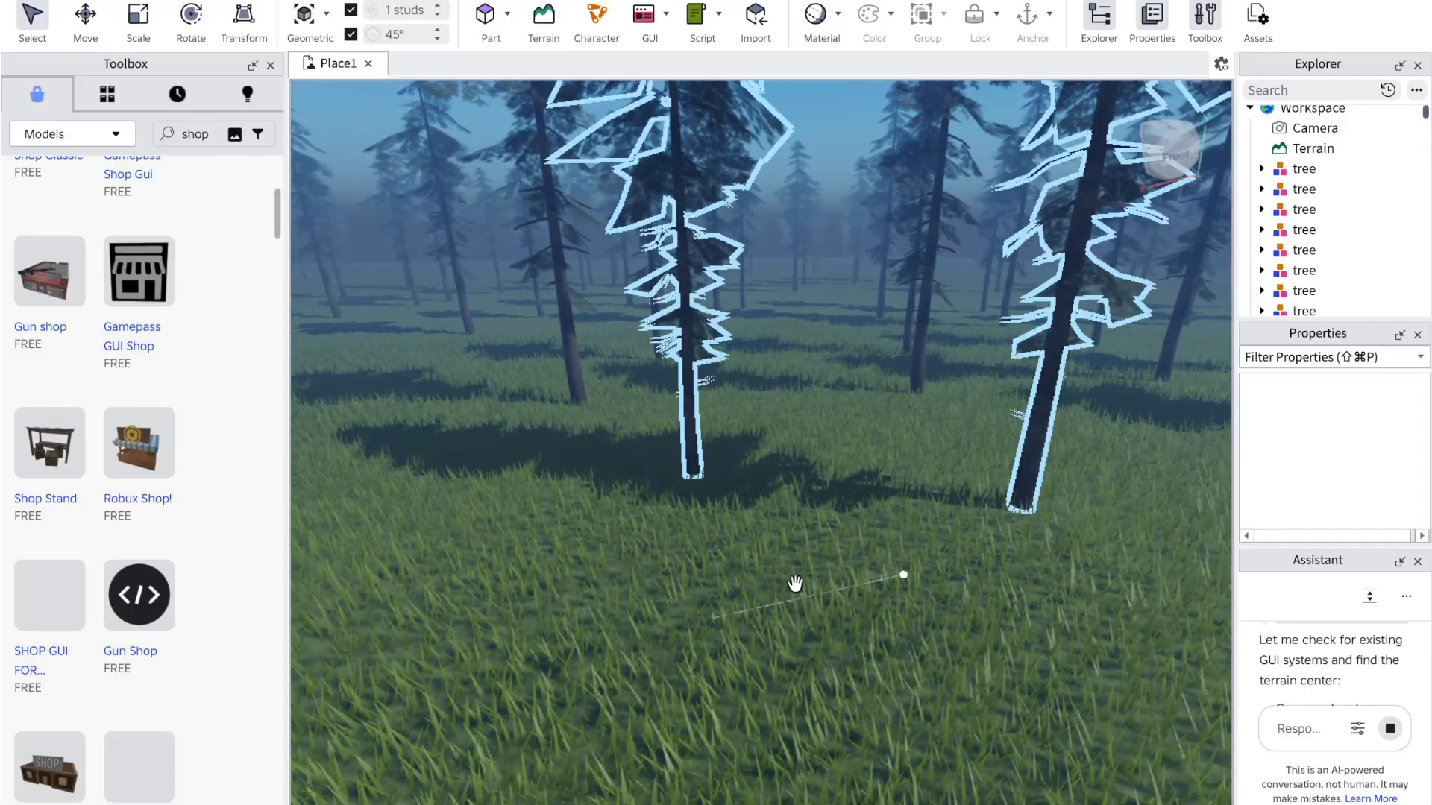
pyautogui.press('a')
pyautogui.press('a')
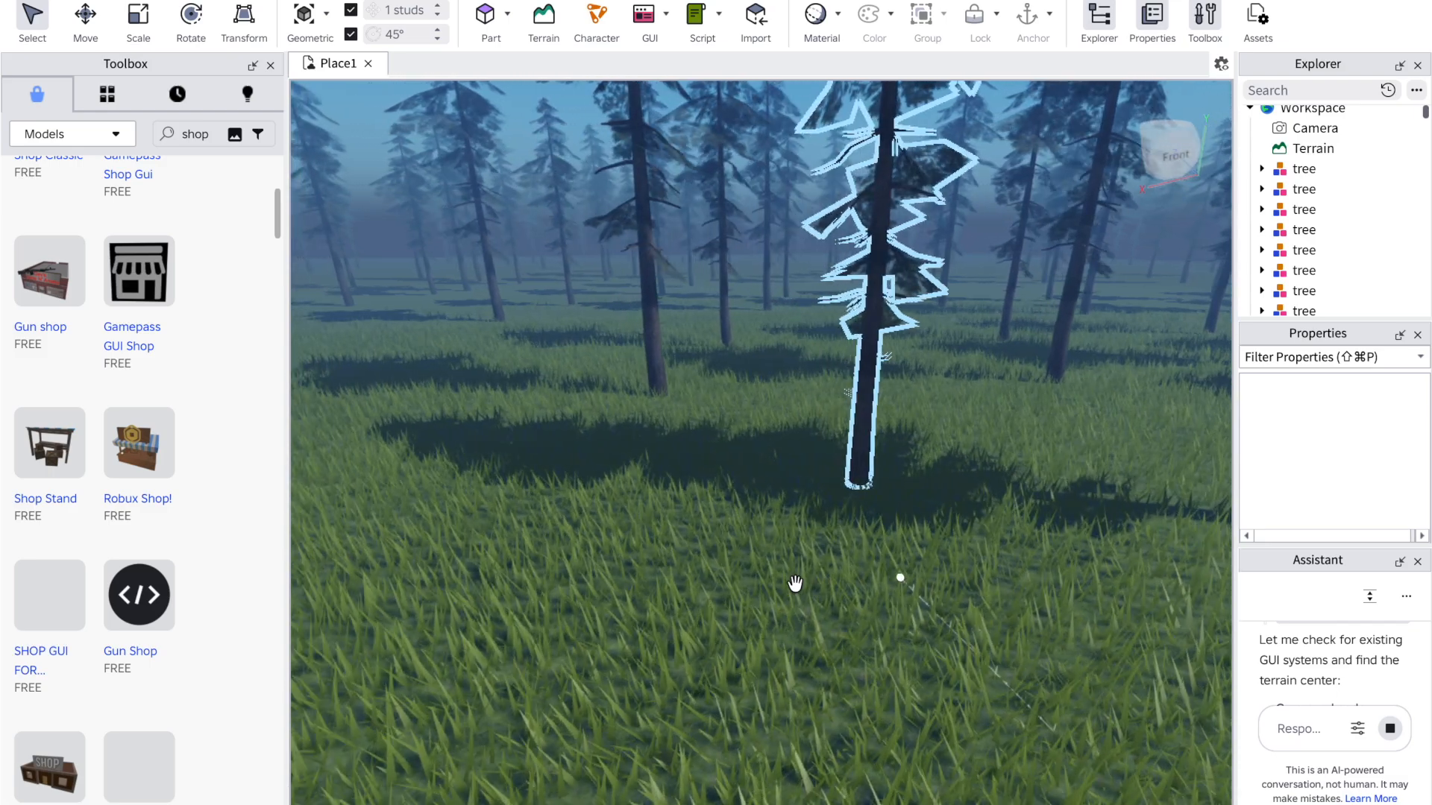
pyautogui.press('s')
pyautogui.press('s')
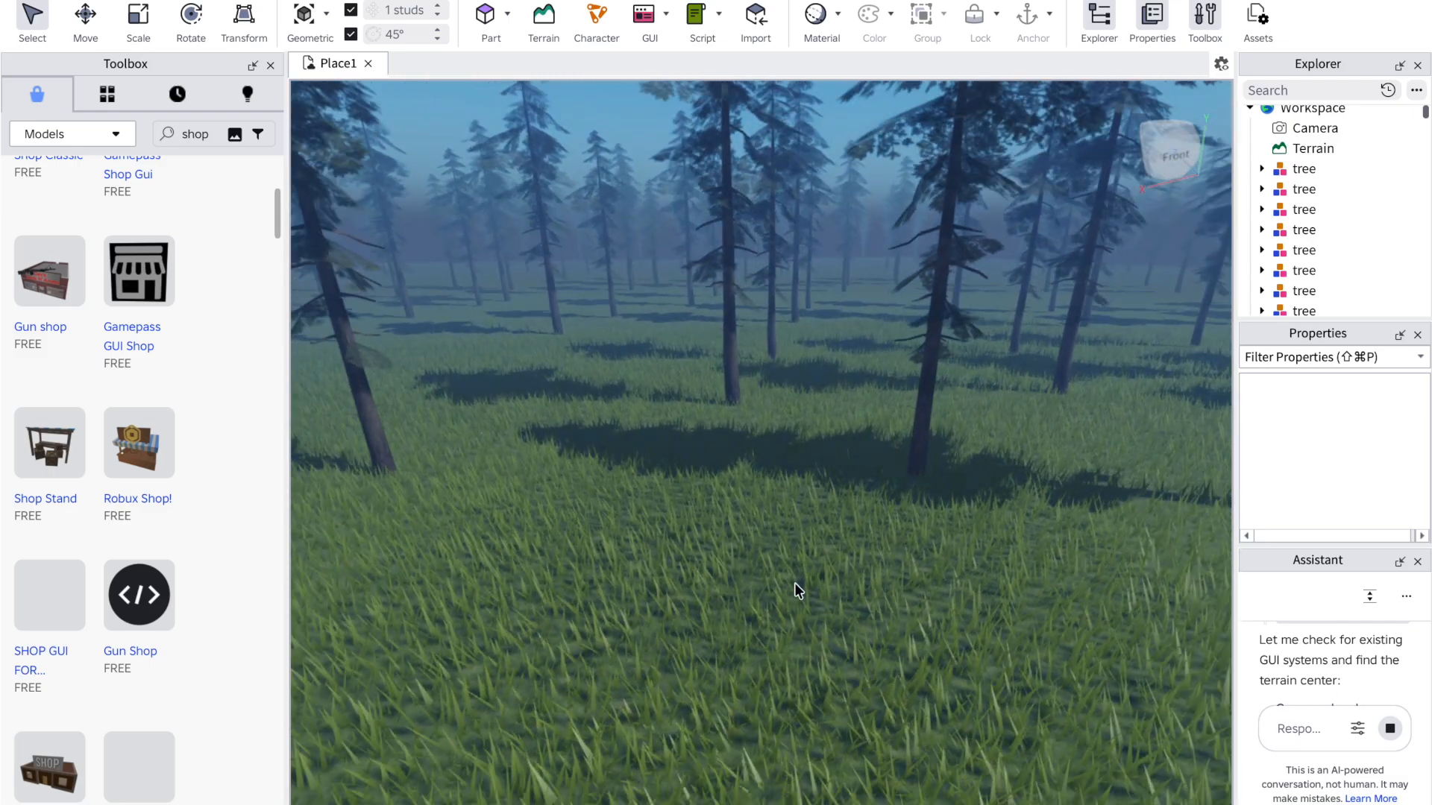
pyautogui.press('w')
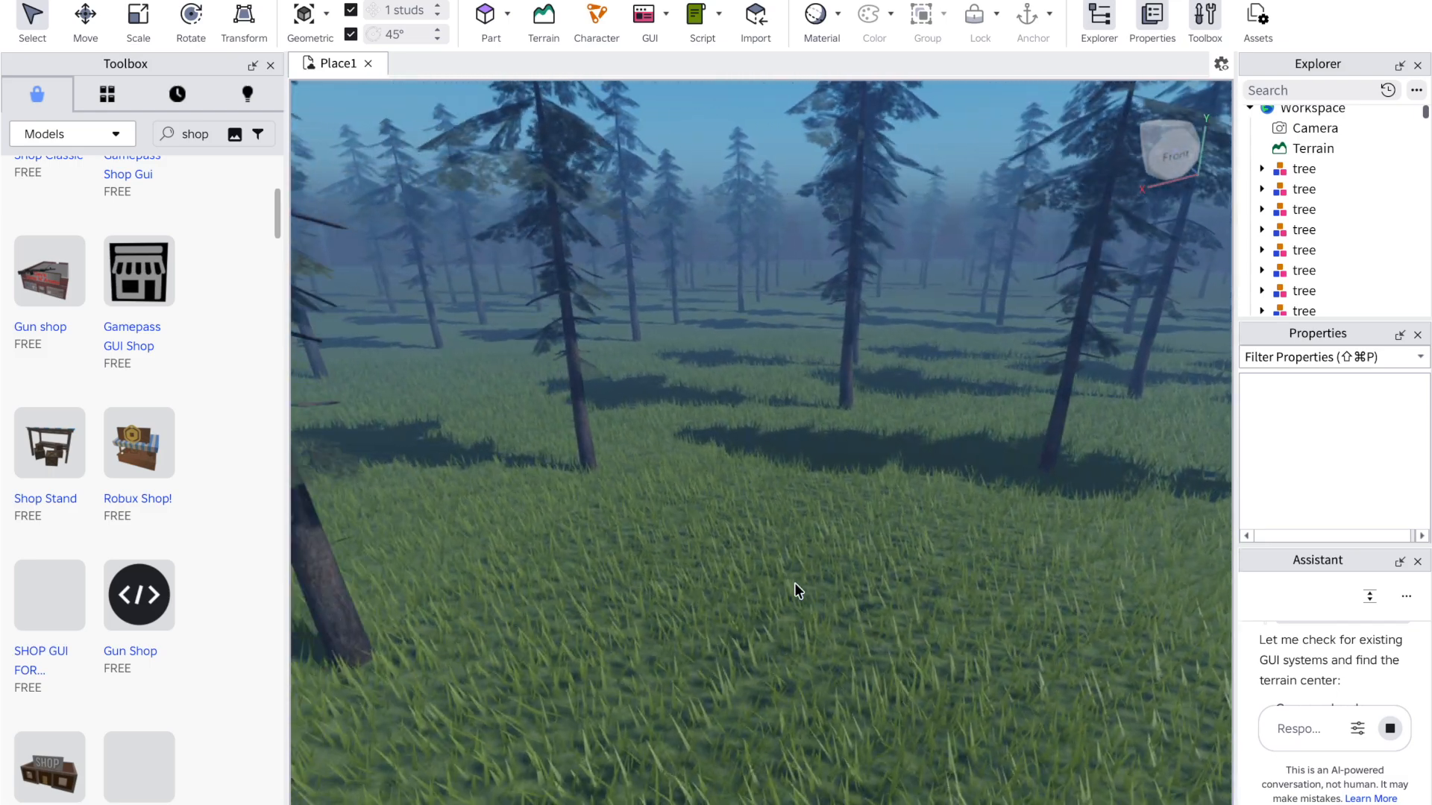
pyautogui.press('w')
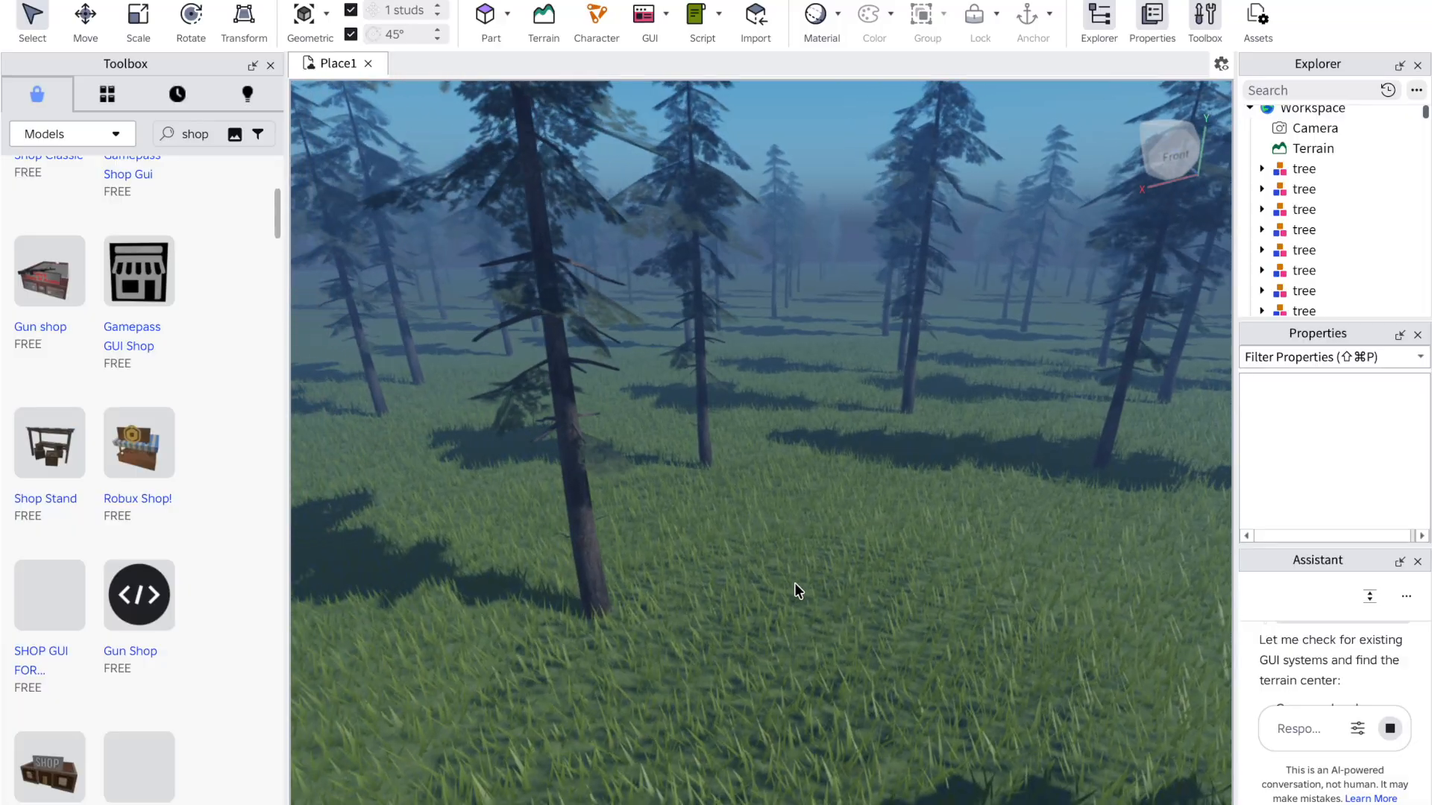
pyautogui.press('s')
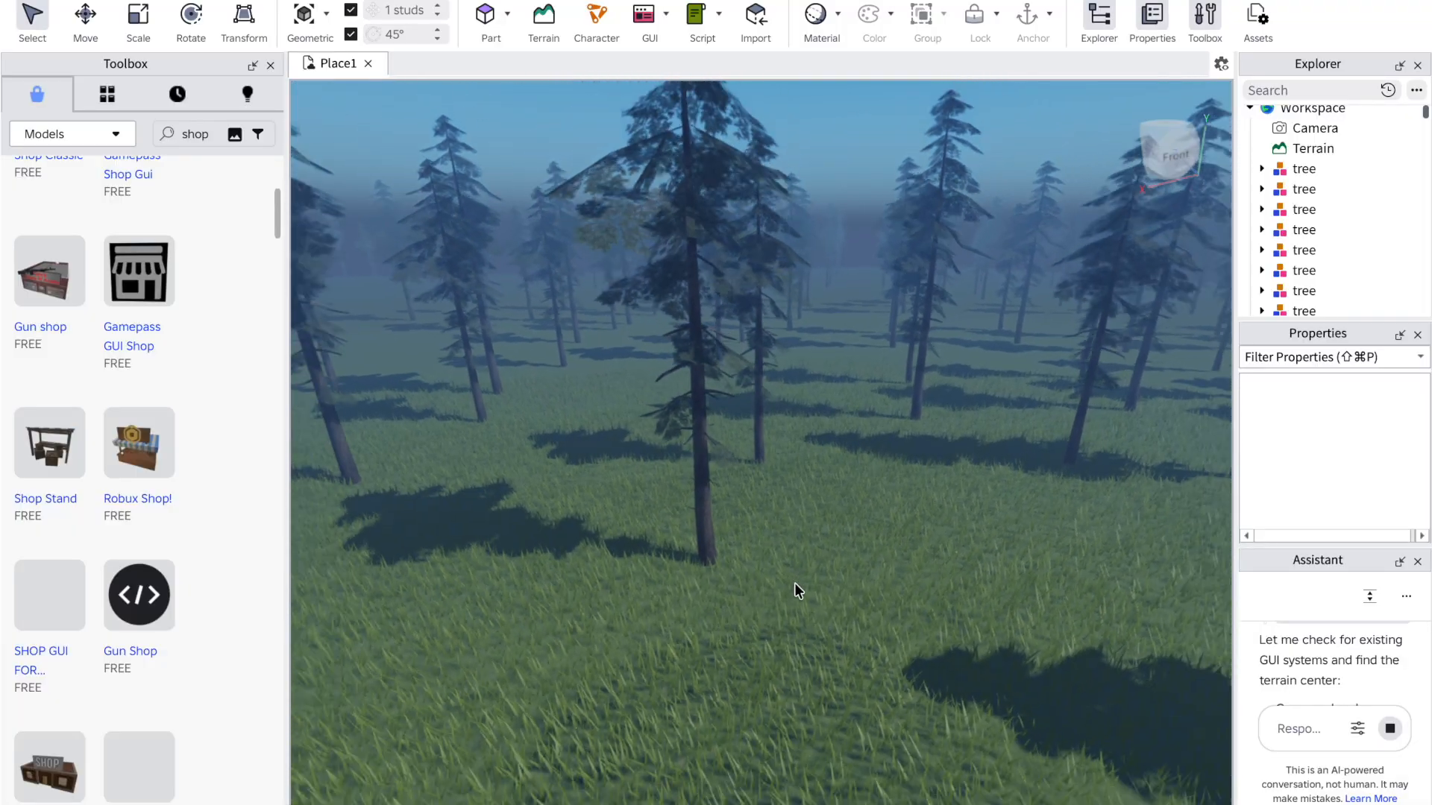
pyautogui.press('a')
pyautogui.press('a')
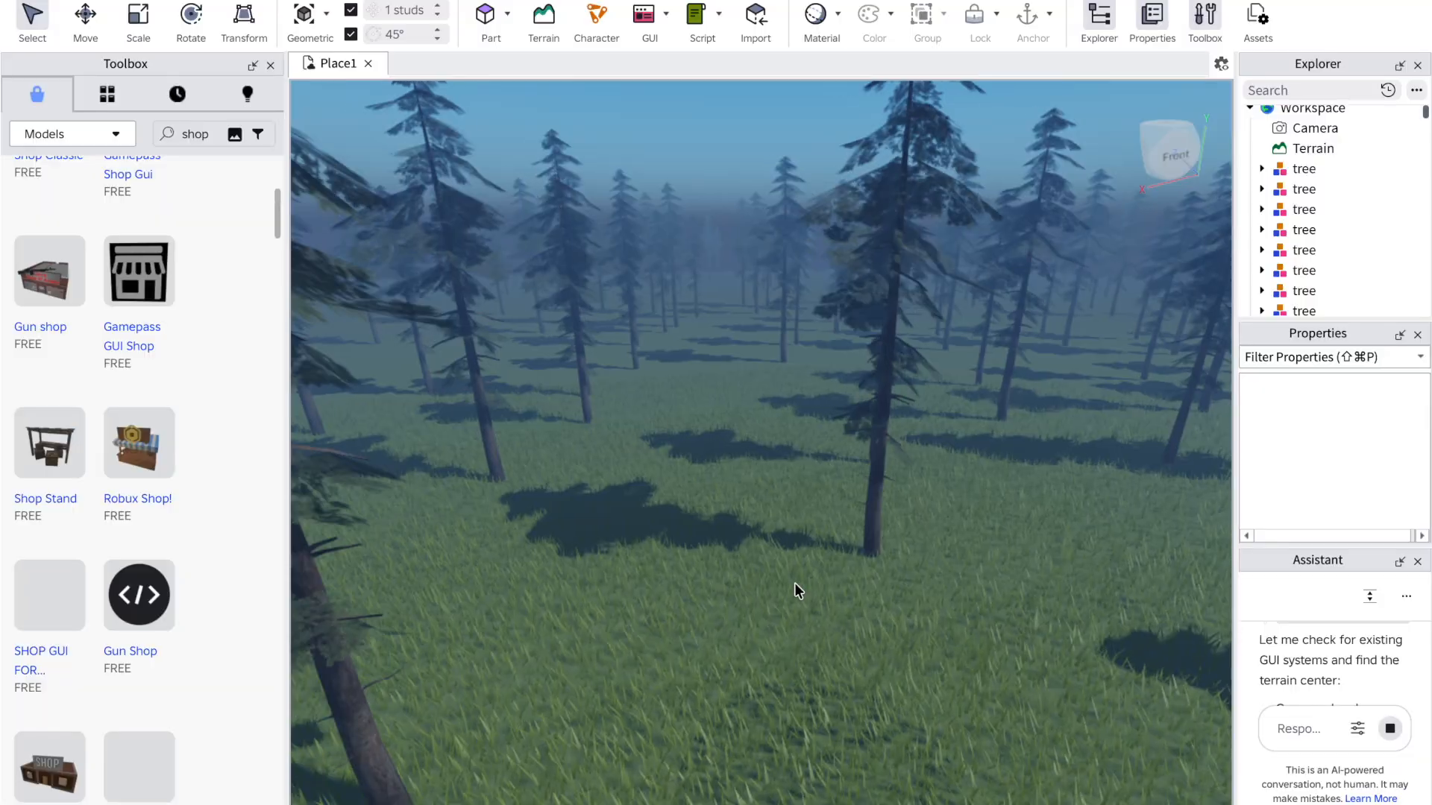
pyautogui.press('a')
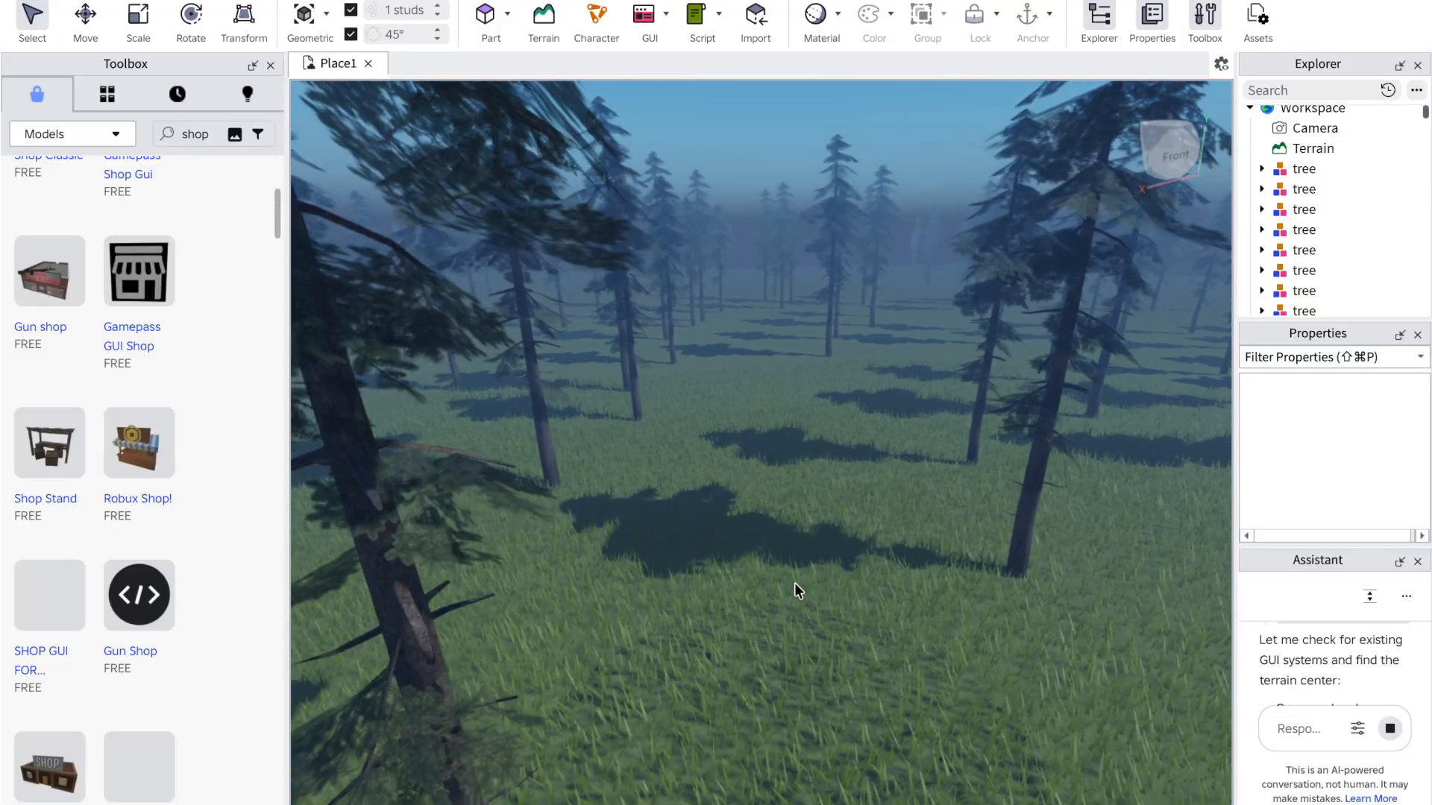
pyautogui.press('d')
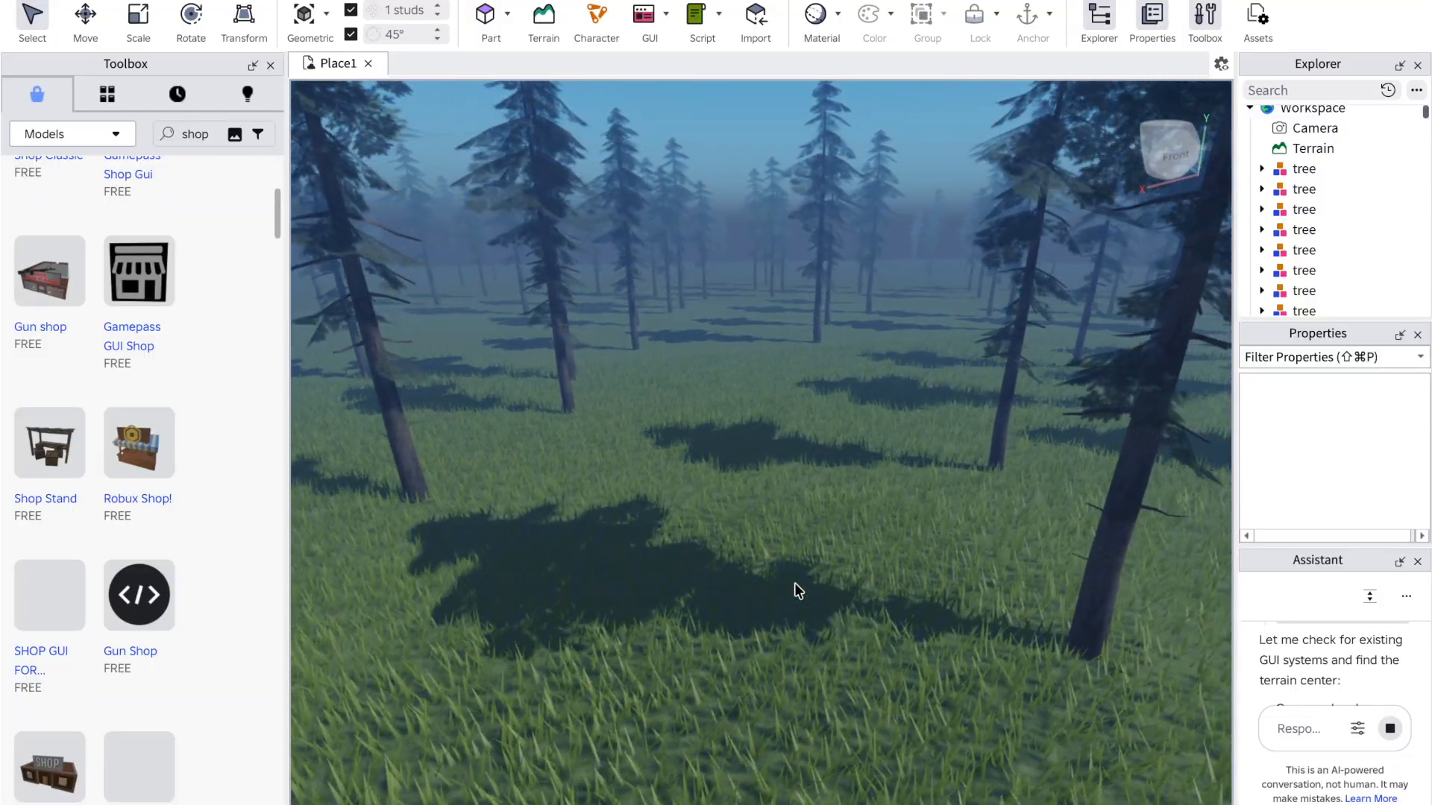
pyautogui.press('d')
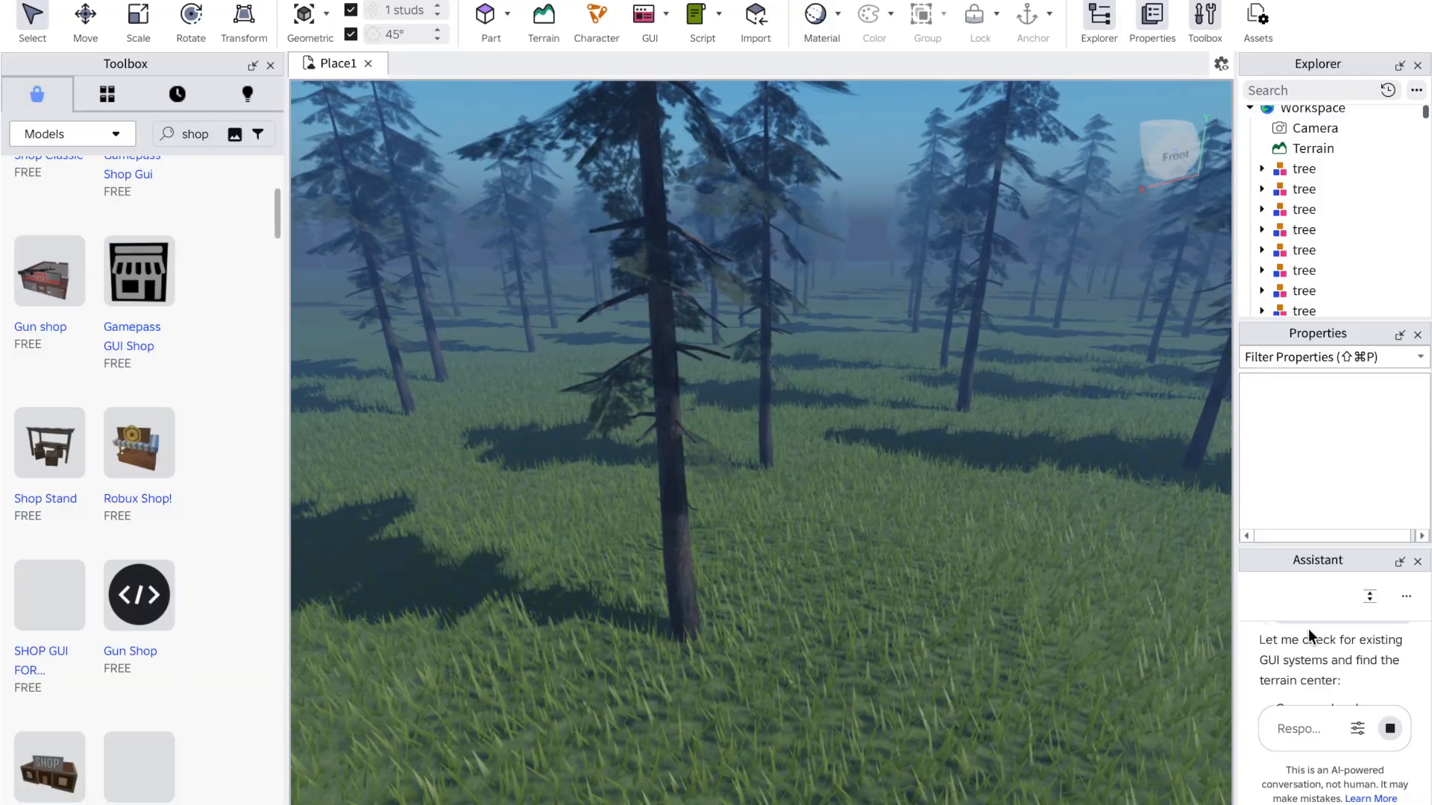
# Step: Review the request given to the Assistant for the terrain center, the shop GUI and the items such as night vision goggles
pyautogui.click(1312, 643)
pyautogui.scroll(2, 1313, 644)
pyautogui.scroll(5, 1312, 641)
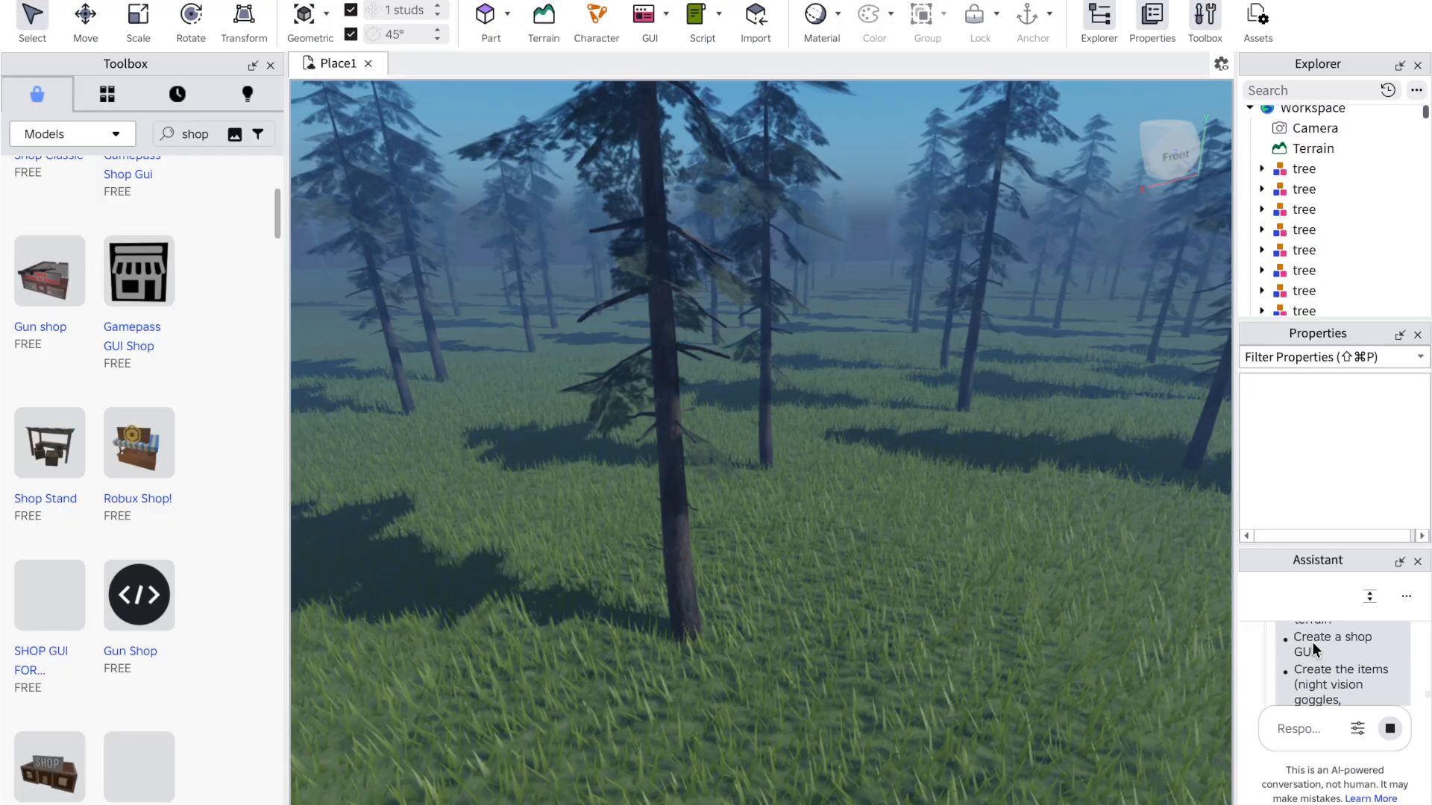
pyautogui.scroll(3, 1312, 642)
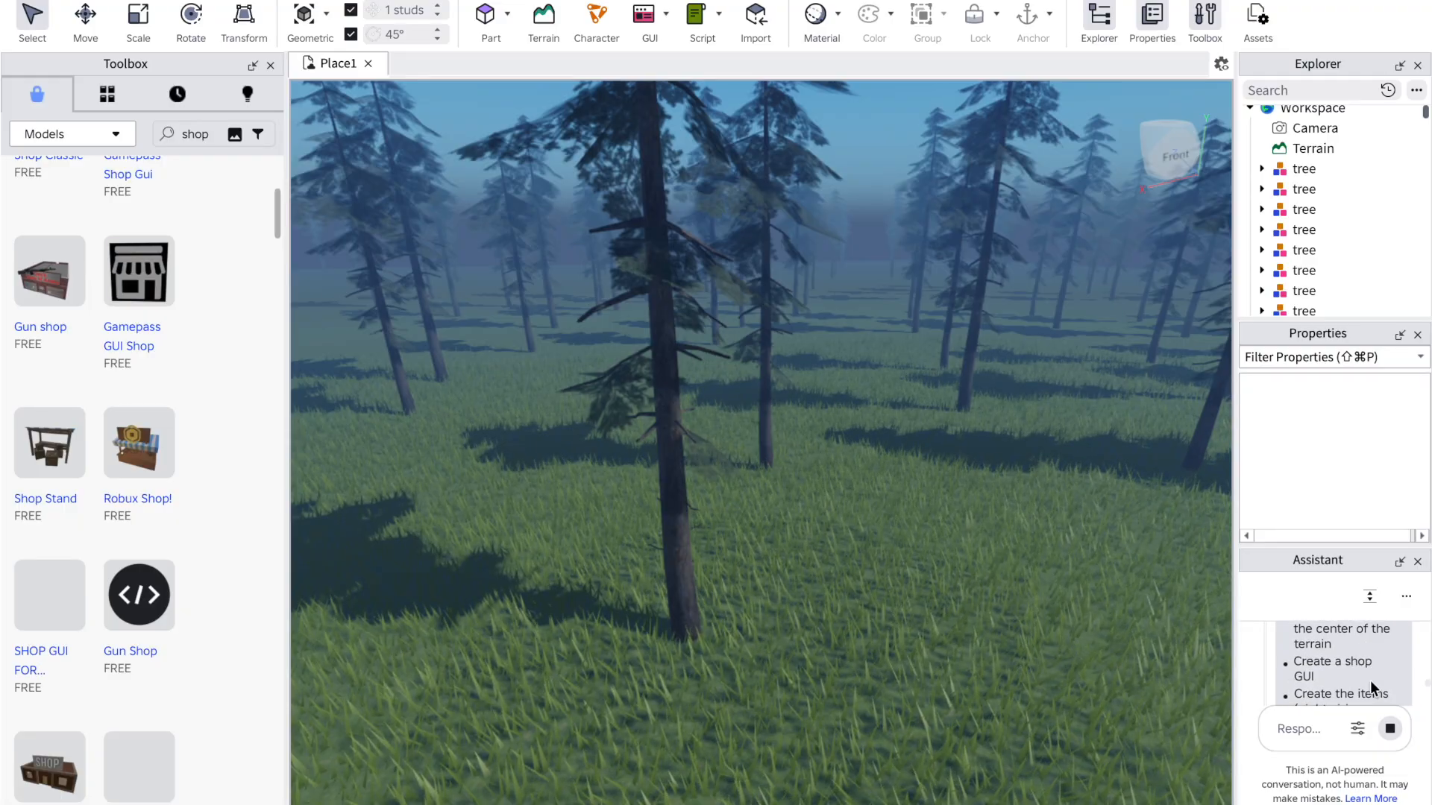
pyautogui.moveTo(1055, 641); pyautogui.dragTo(1062, 641, button='right')
pyautogui.rightClick(1063, 641)
pyautogui.click(1040, 641)
pyautogui.rightClick(898, 625)
pyautogui.click(756, 625)
pyautogui.rightClick(748, 625)
pyautogui.click(738, 626)
pyautogui.moveTo(700, 609); pyautogui.dragTo(701, 608, button='right')
pyautogui.press('w')
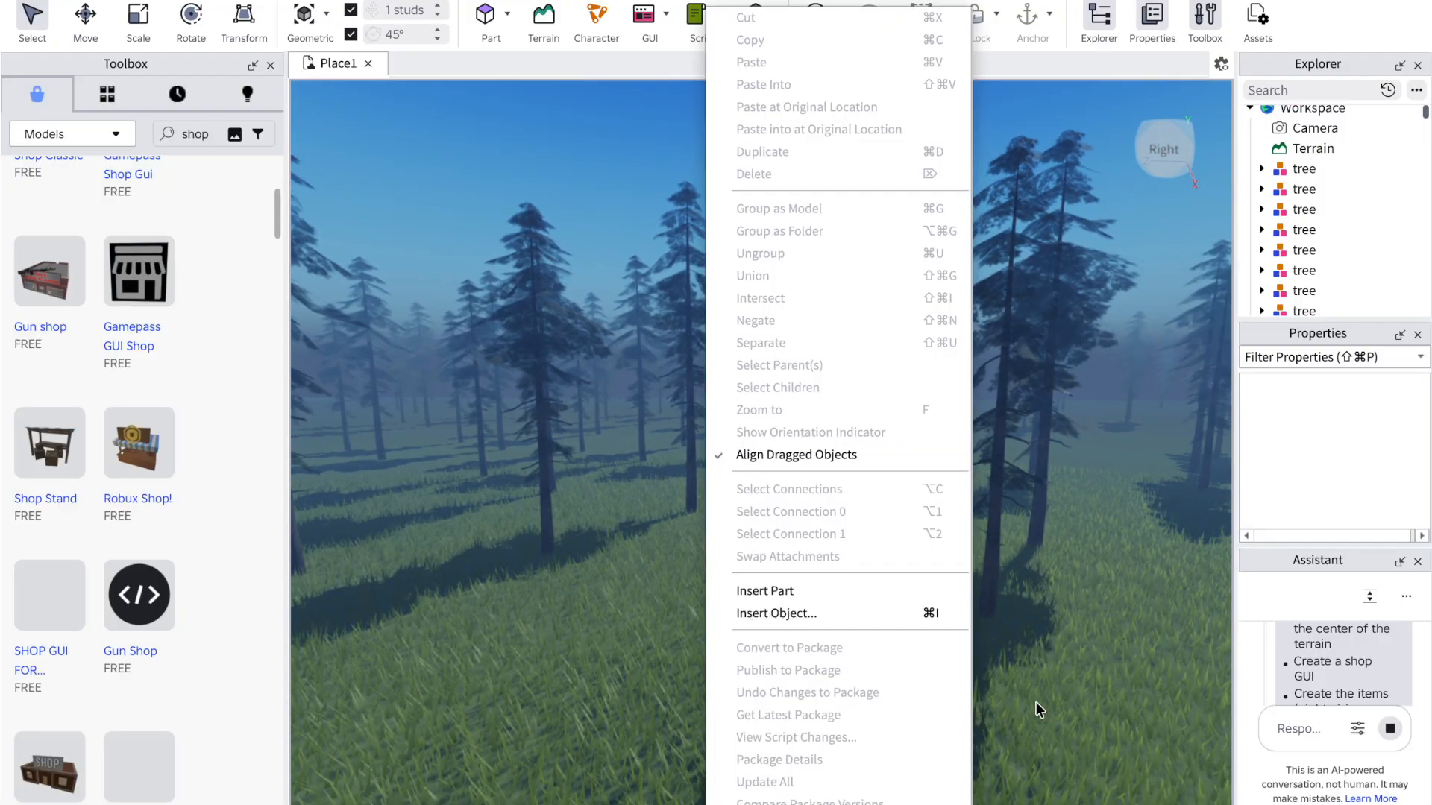
pyautogui.click(1050, 653)
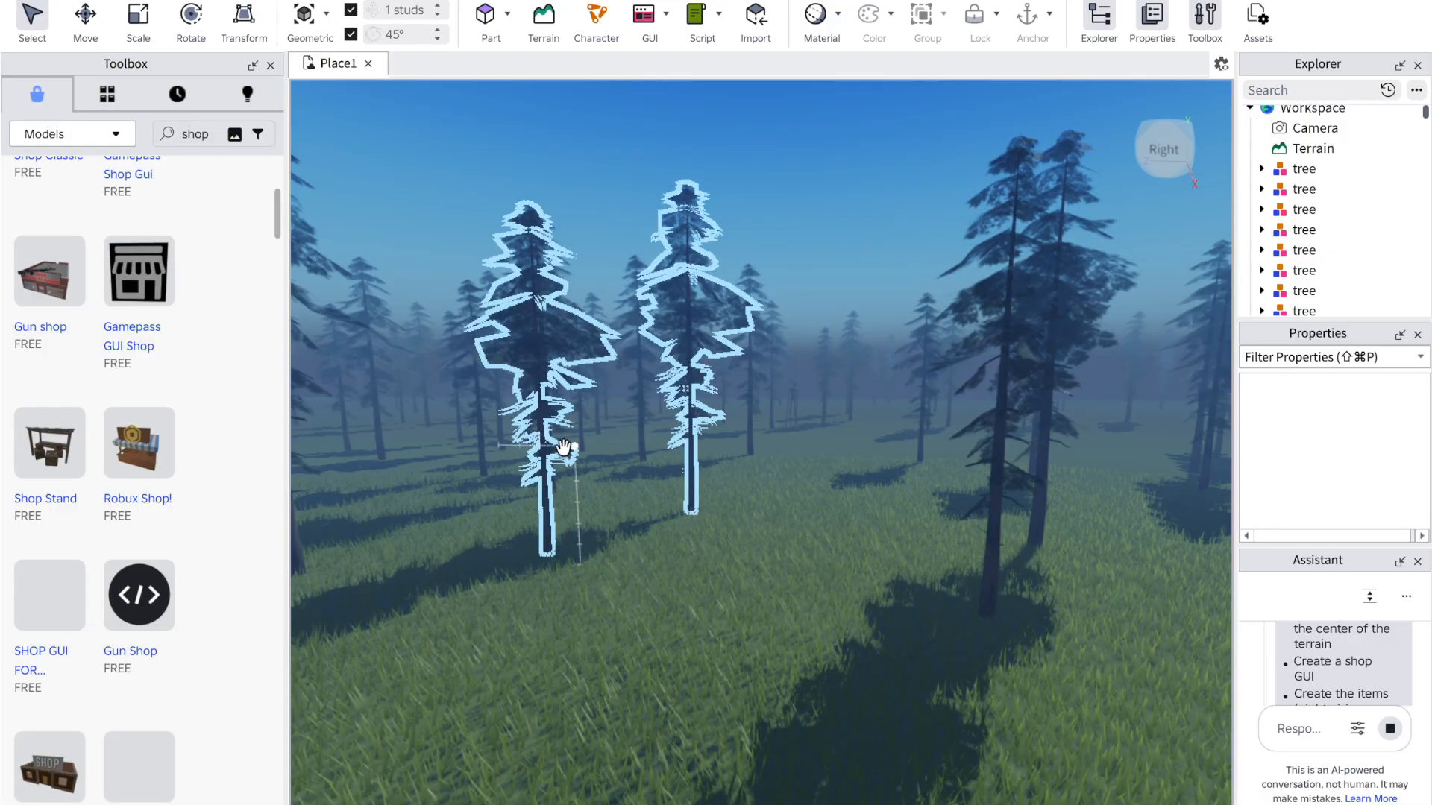
pyautogui.moveTo(563, 446)
pyautogui.mouseDown()
pyautogui.moveTo(466, 461)
pyautogui.moveTo(573, 454)
pyautogui.mouseUp()
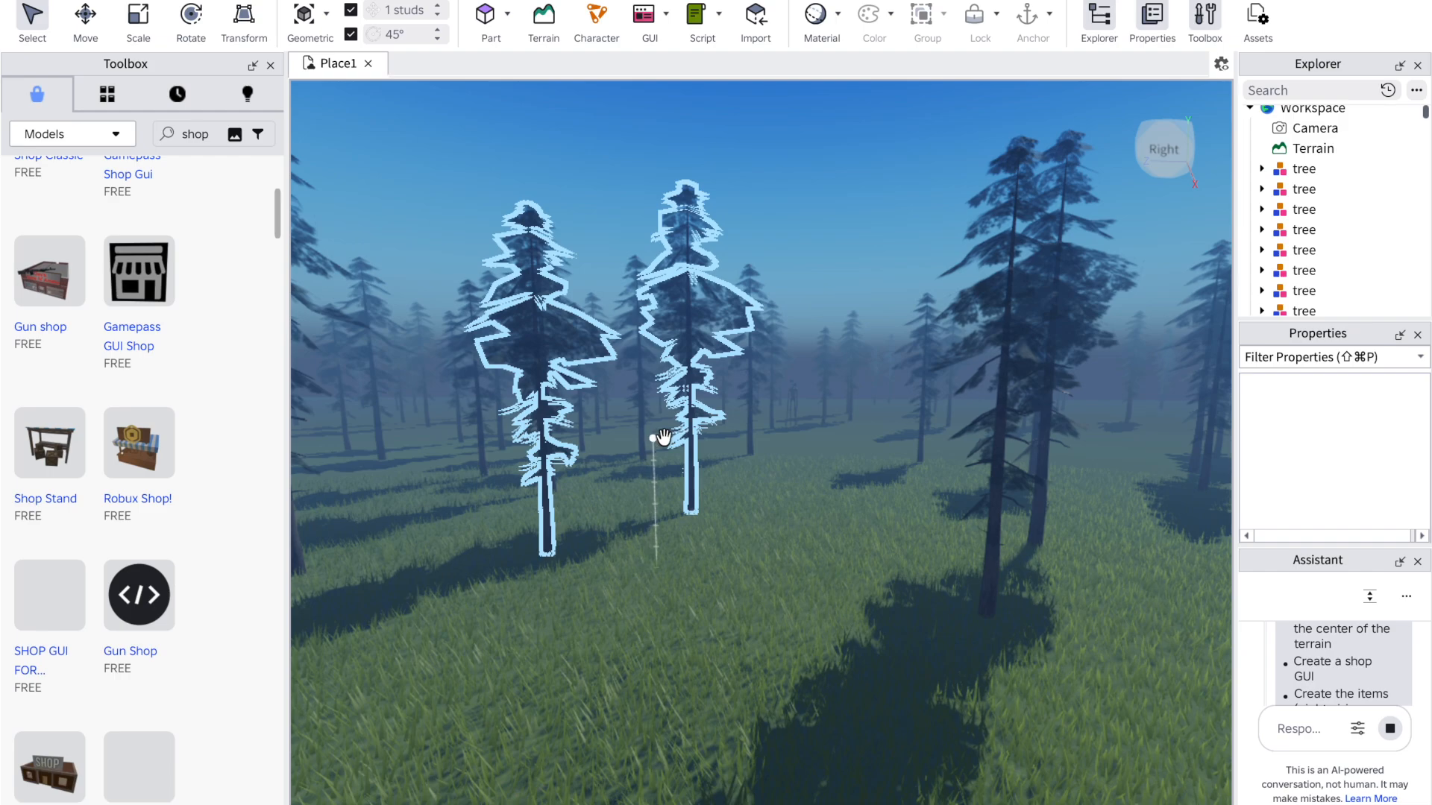
pyautogui.click(693, 435)
pyautogui.rightClick(690, 437)
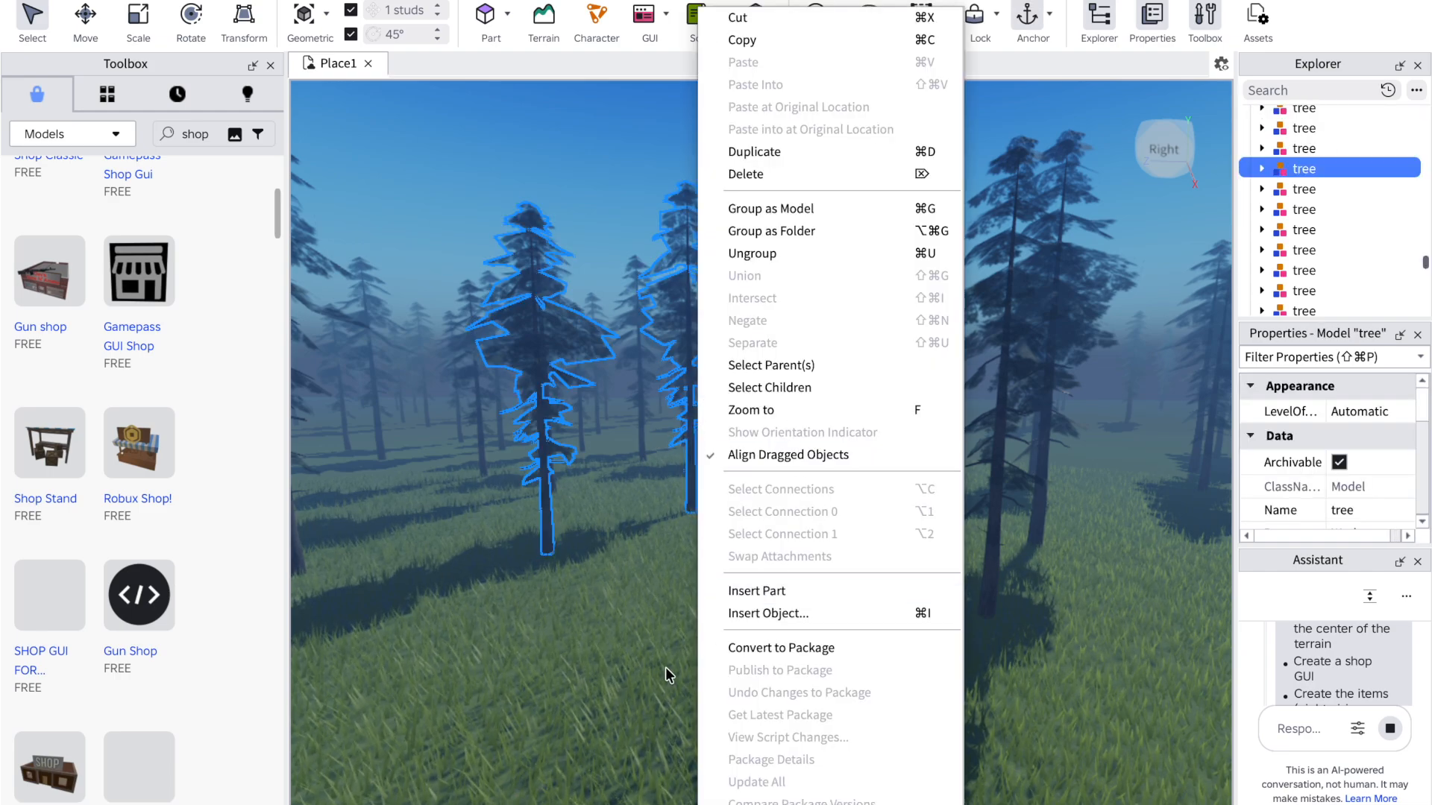
pyautogui.click(632, 678)
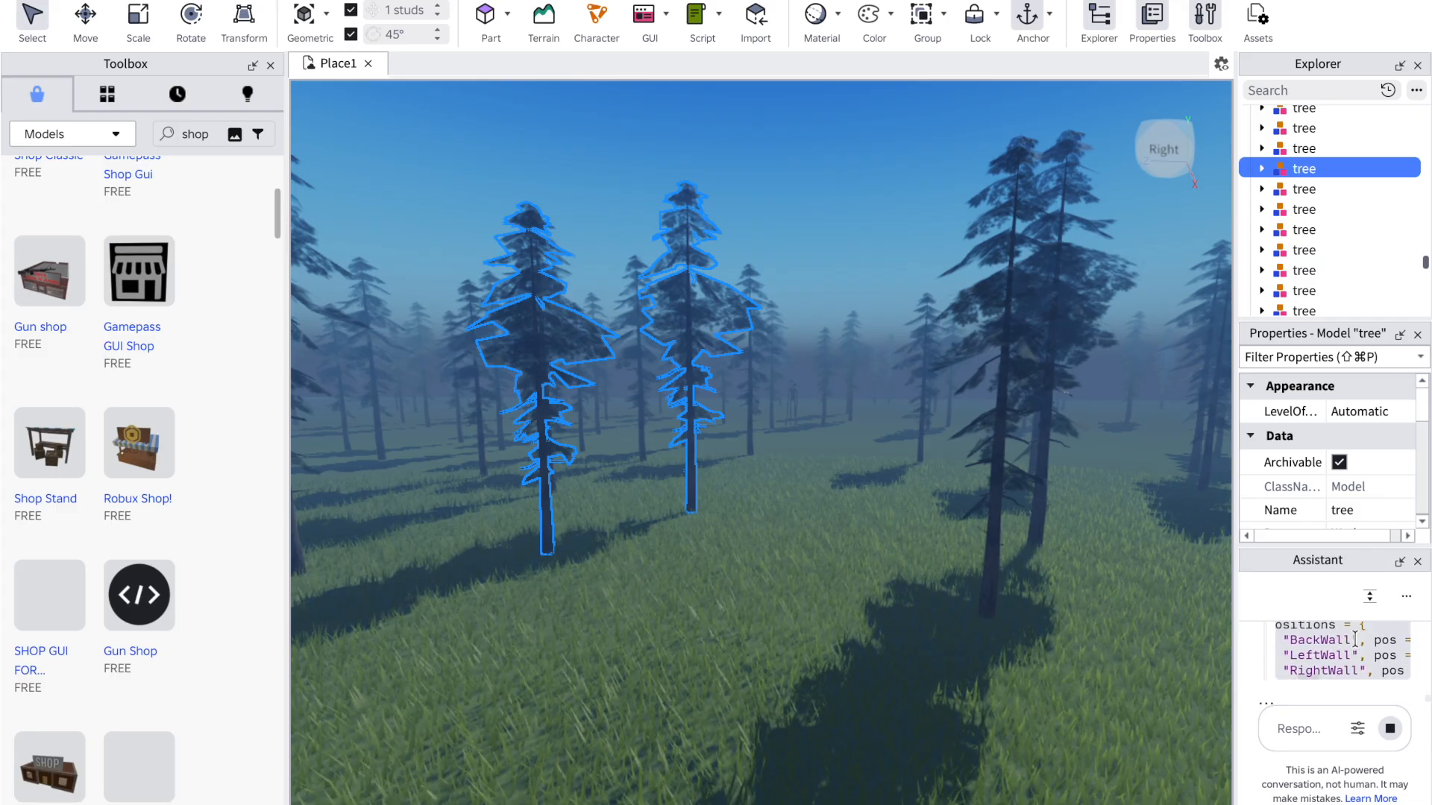
pyautogui.moveTo(926, 614); pyautogui.dragTo(926, 616, button='right')
pyautogui.rightClick(926, 614)
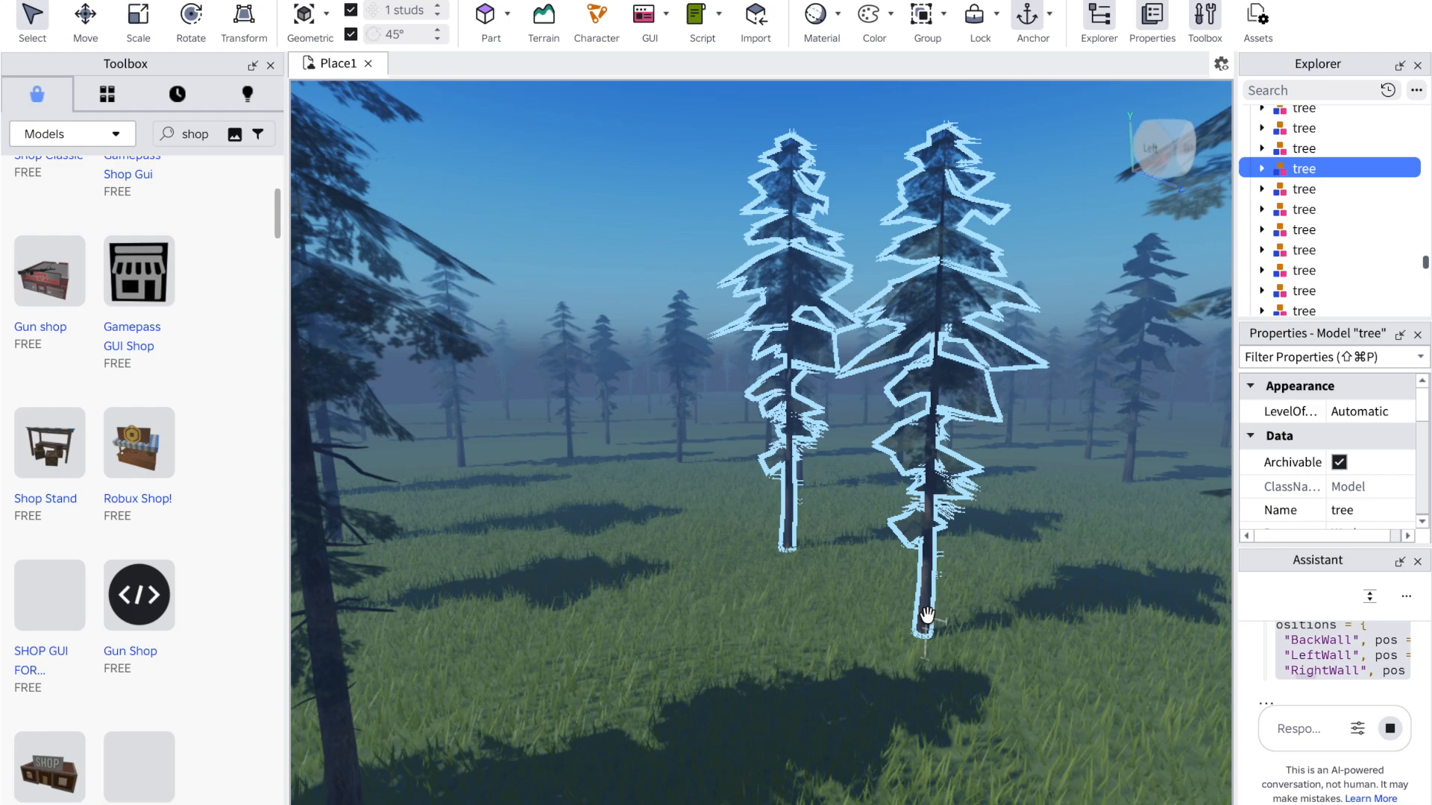
pyautogui.moveTo(821, 625); pyautogui.dragTo(785, 624, button='right')
pyautogui.rightClick(821, 625)
pyautogui.click(785, 624)
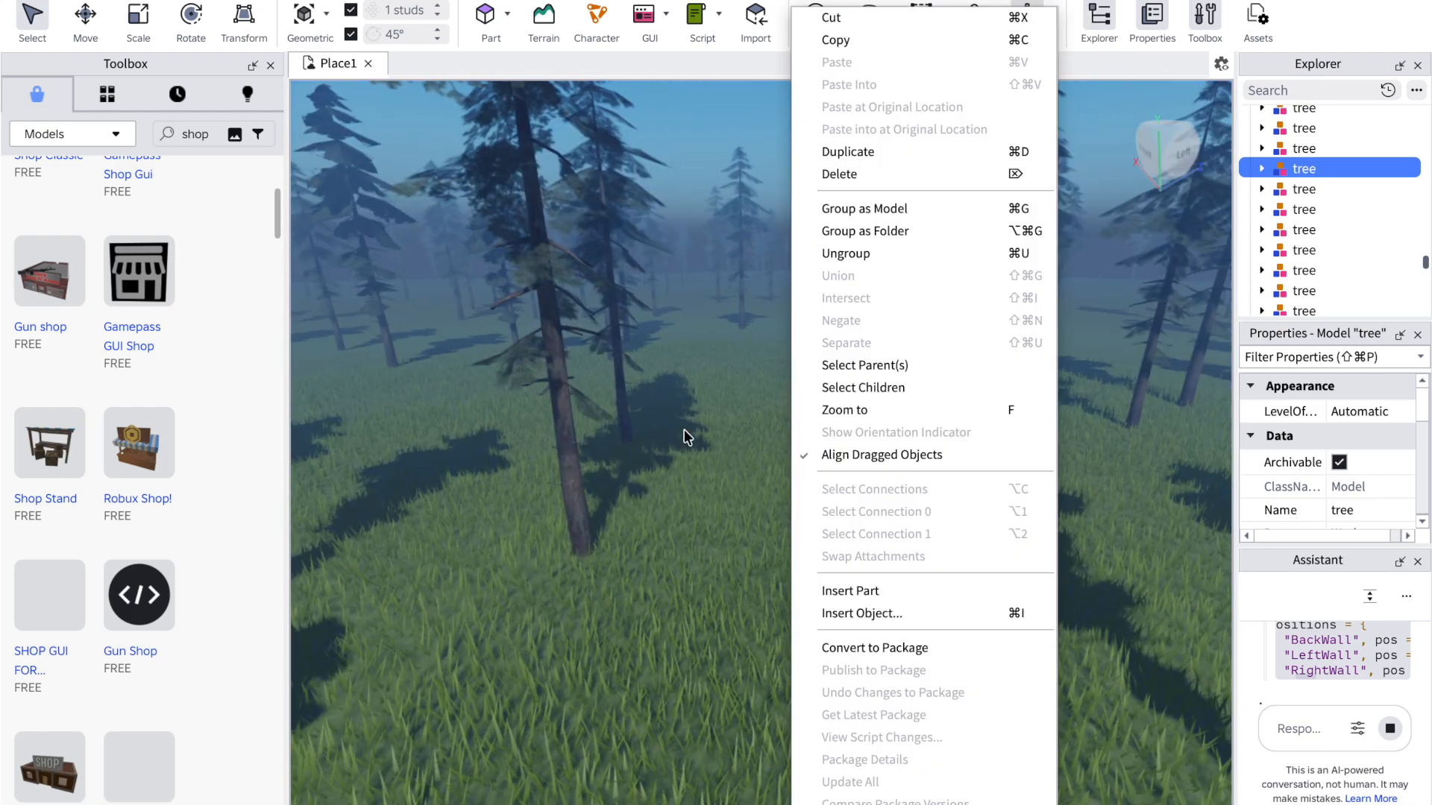
pyautogui.moveTo(696, 529); pyautogui.dragTo(696, 529, button='right')
pyautogui.rightClick(696, 530)
pyautogui.click(602, 500)
pyautogui.moveTo(602, 499); pyautogui.dragTo(604, 499, button='right')
pyautogui.moveTo(505, 485); pyautogui.dragTo(453, 470, button='right')
pyautogui.rightClick(502, 485)
pyautogui.click(456, 471)
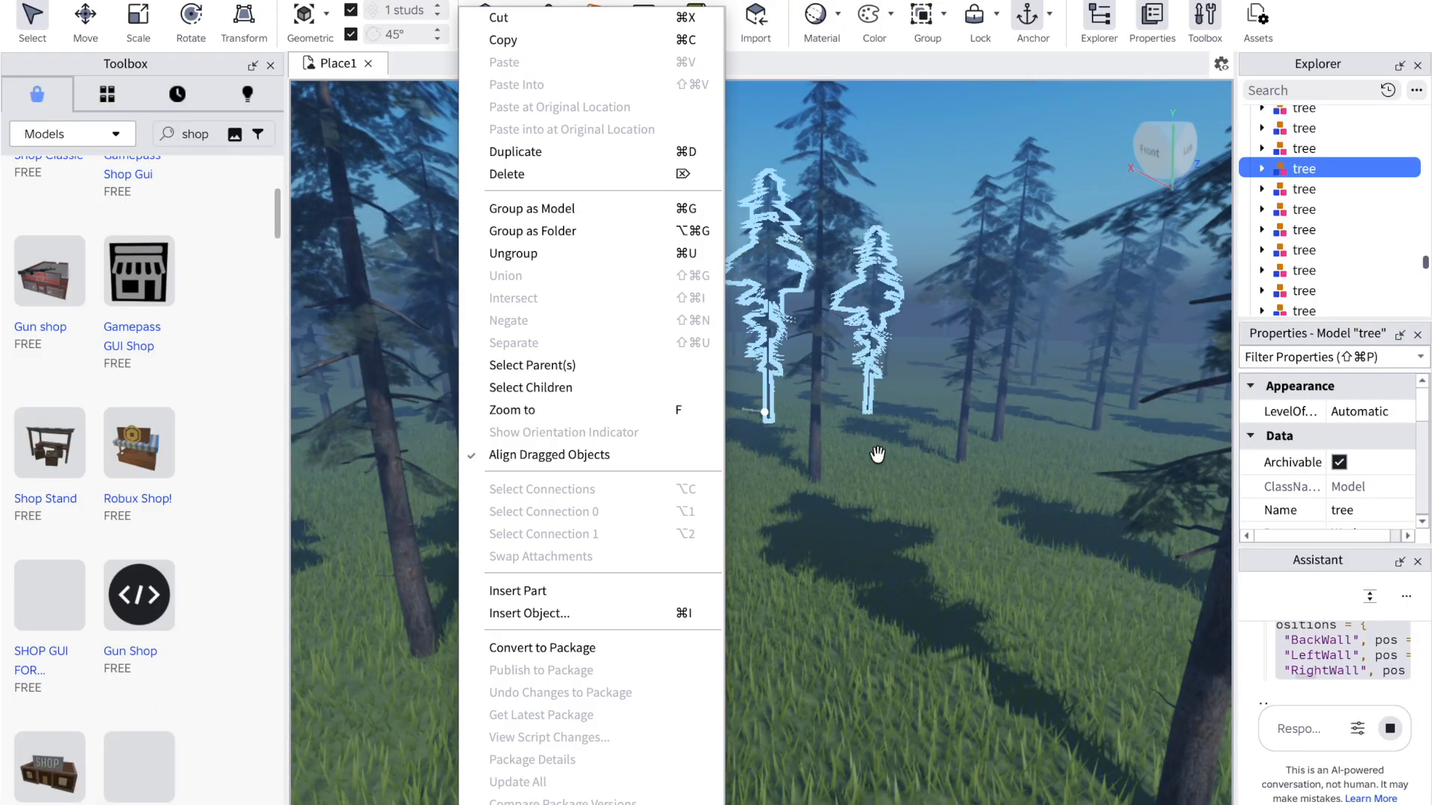
pyautogui.click(1062, 743)
pyautogui.click(772, 552)
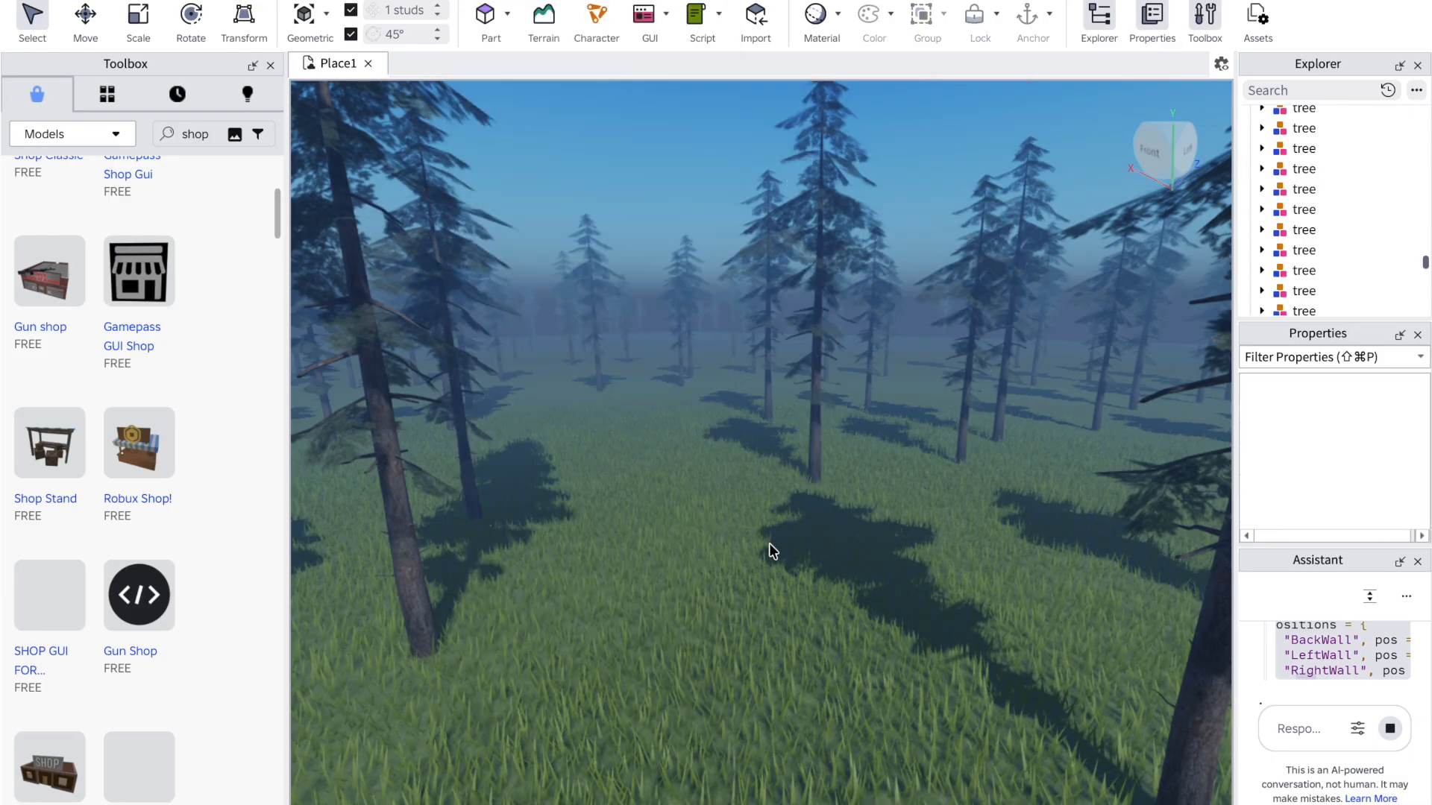
pyautogui.click(610, 547)
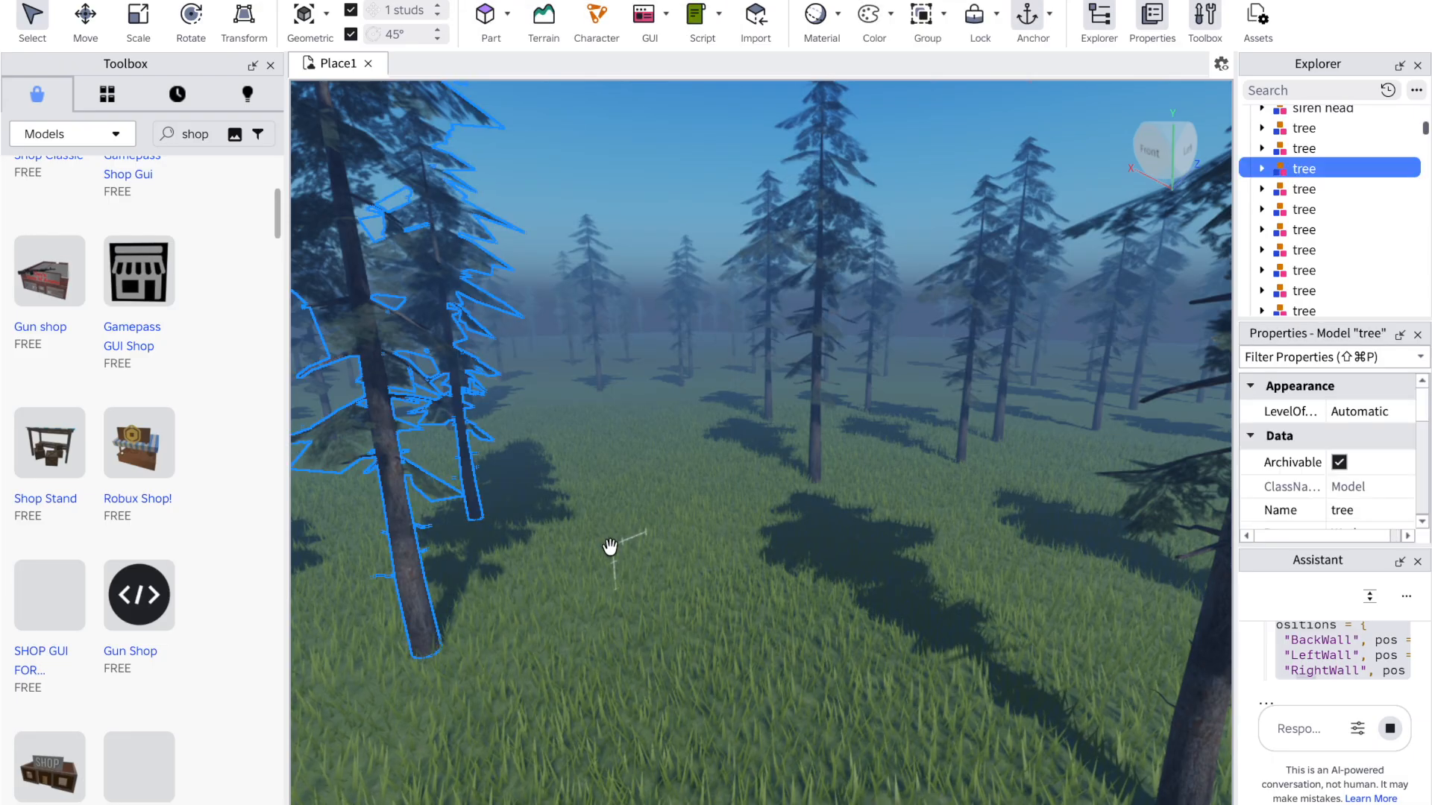
pyautogui.moveTo(684, 546); pyautogui.dragTo(686, 549, button='right')
pyautogui.rightClick(686, 542)
pyautogui.rightClick(620, 540)
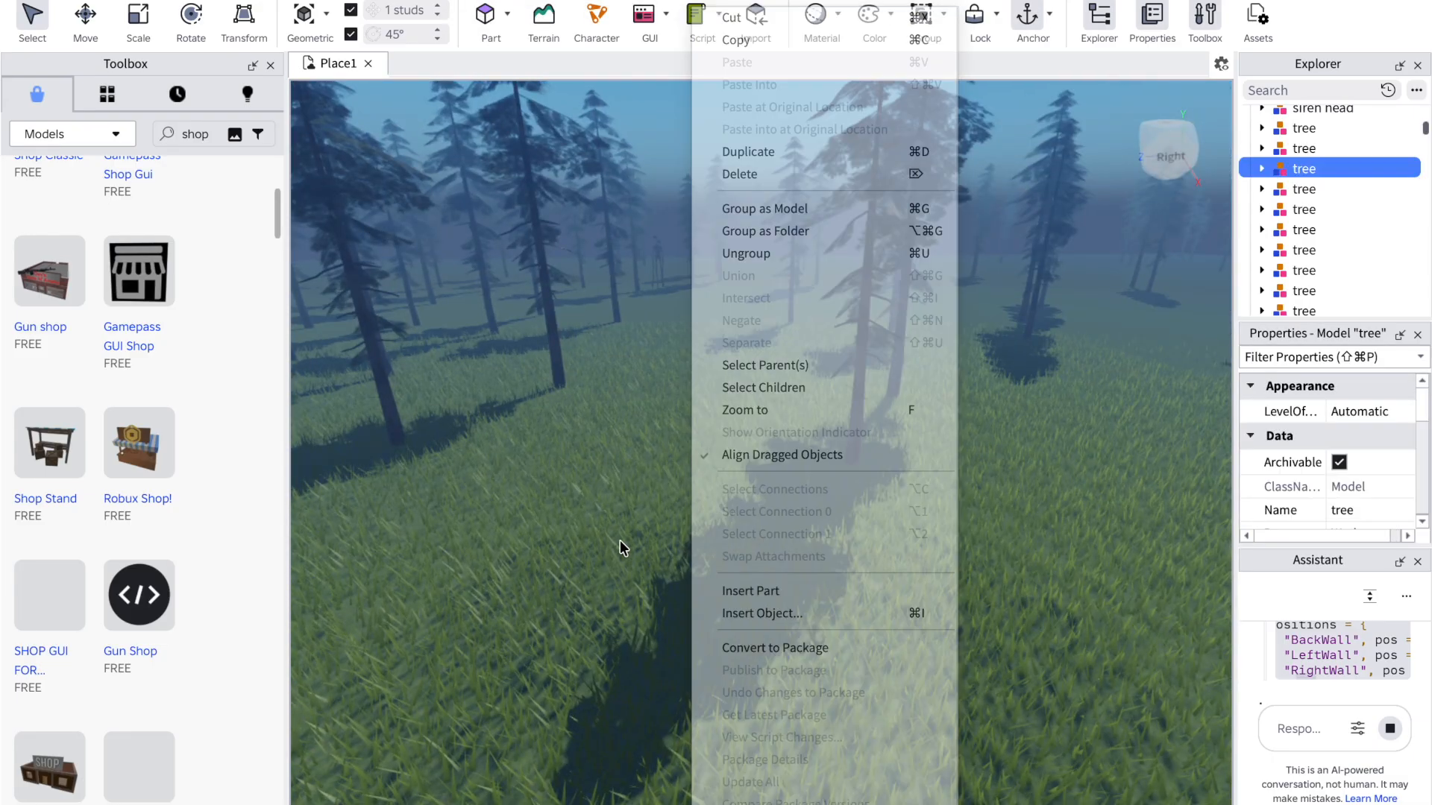
pyautogui.click(537, 552)
pyautogui.moveTo(537, 551)
pyautogui.mouseDown(button='right')
pyautogui.moveTo(559, 550)
pyautogui.moveTo(537, 553)
pyautogui.mouseUp(button='right')
pyautogui.moveTo(426, 556)
pyautogui.mouseDown(button='right')
pyautogui.moveTo(406, 563)
pyautogui.moveTo(418, 557)
pyautogui.mouseUp(button='right')
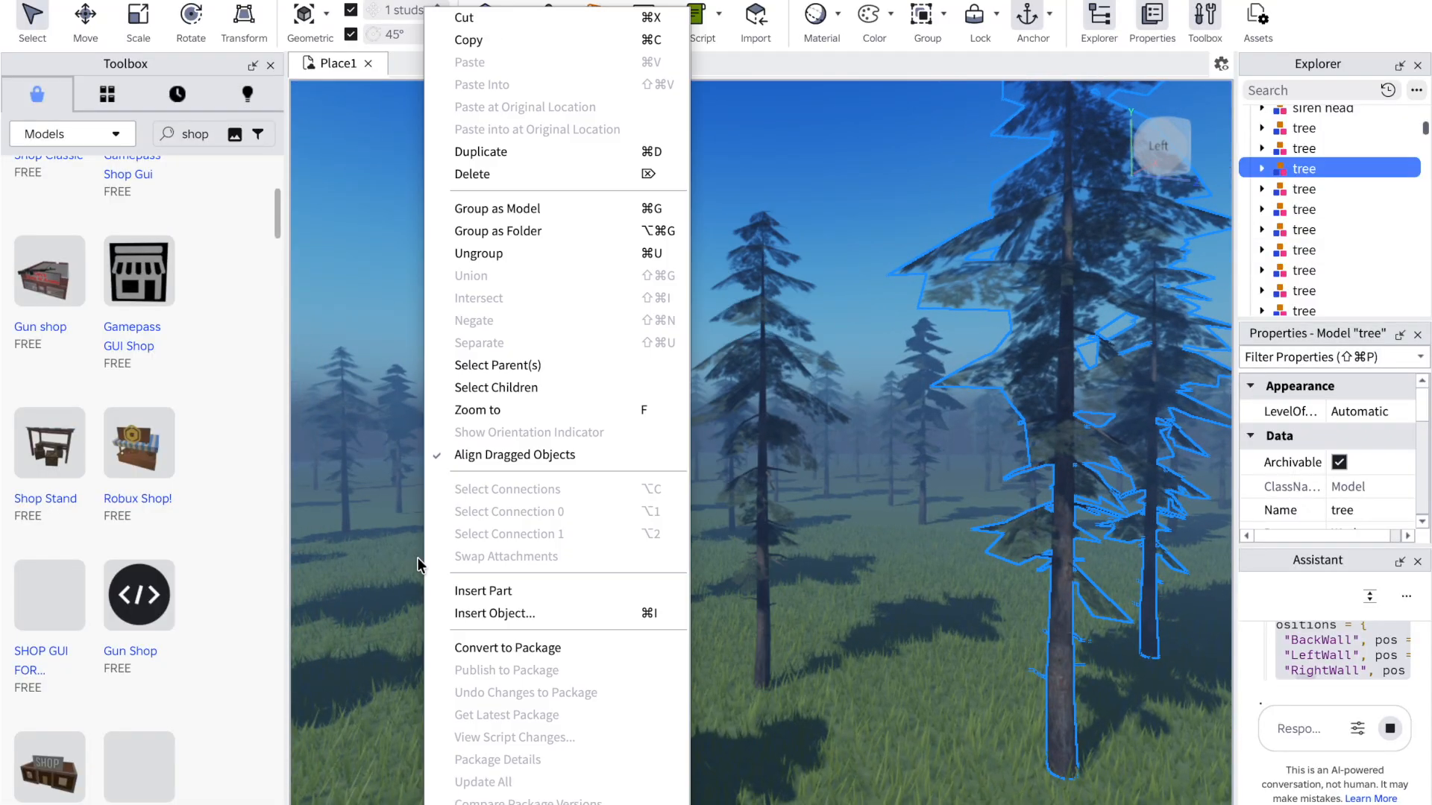
pyautogui.click(950, 641)
pyautogui.scroll(2, 950, 641)
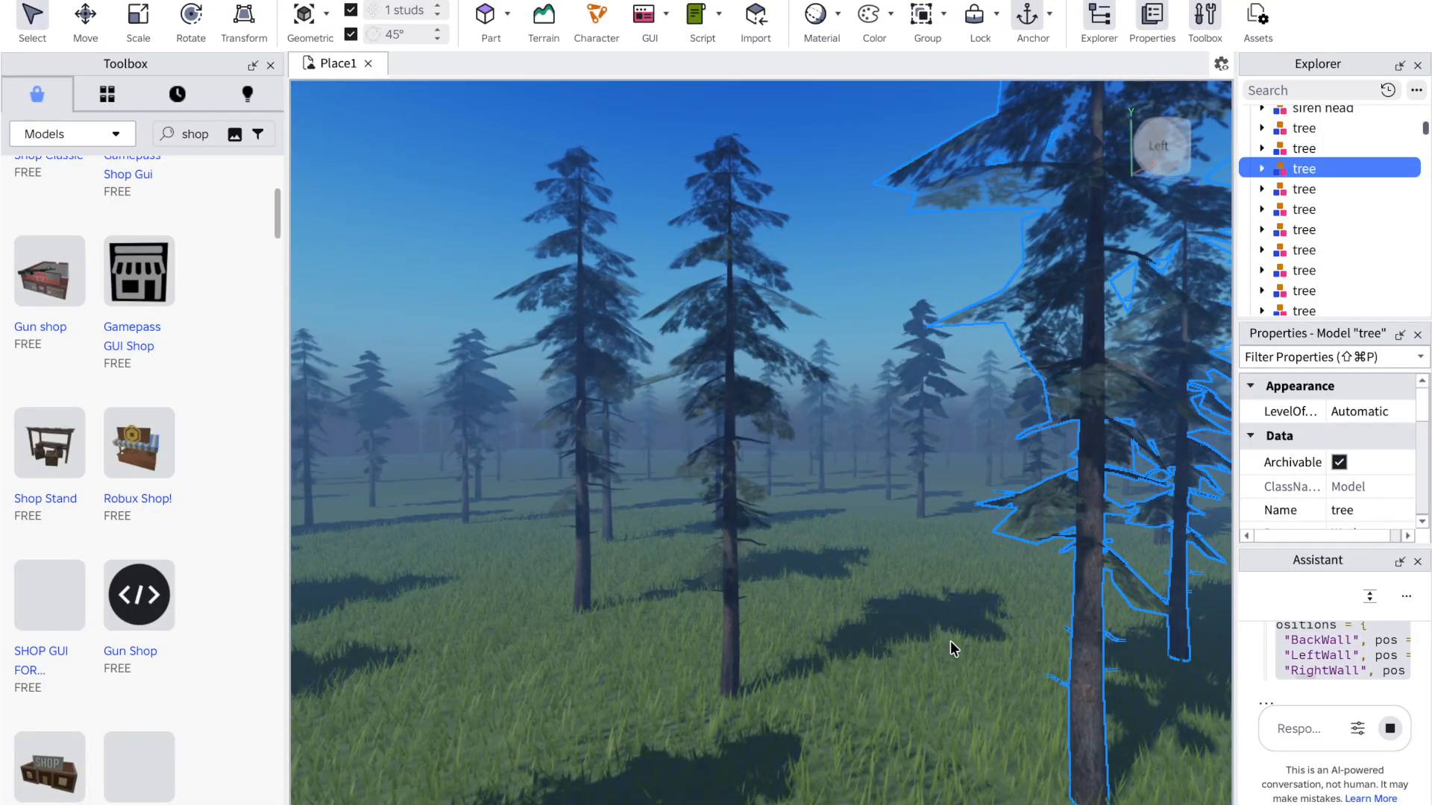
pyautogui.press('a')
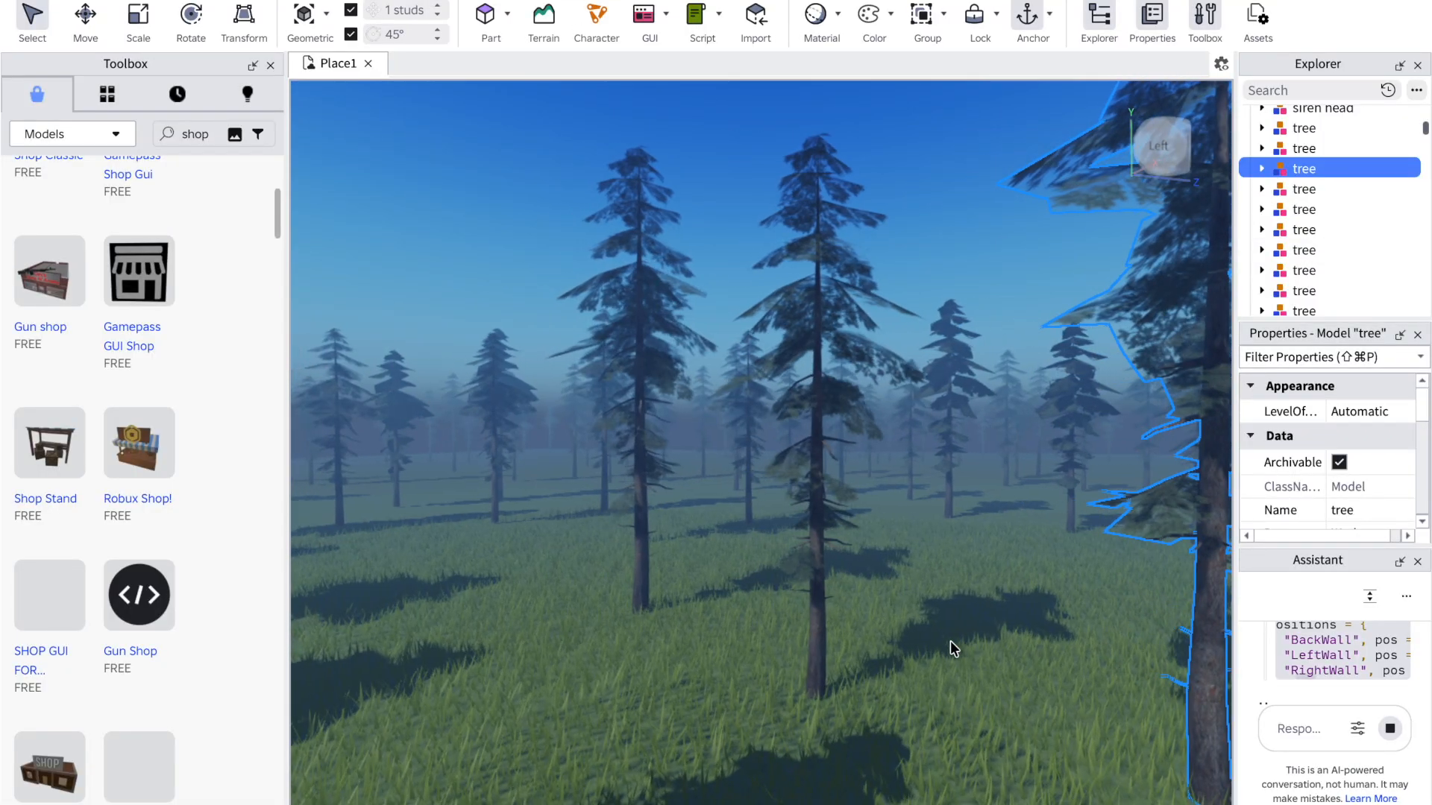
pyautogui.moveTo(950, 641); pyautogui.dragTo(949, 642, button='right')
pyautogui.click(931, 642)
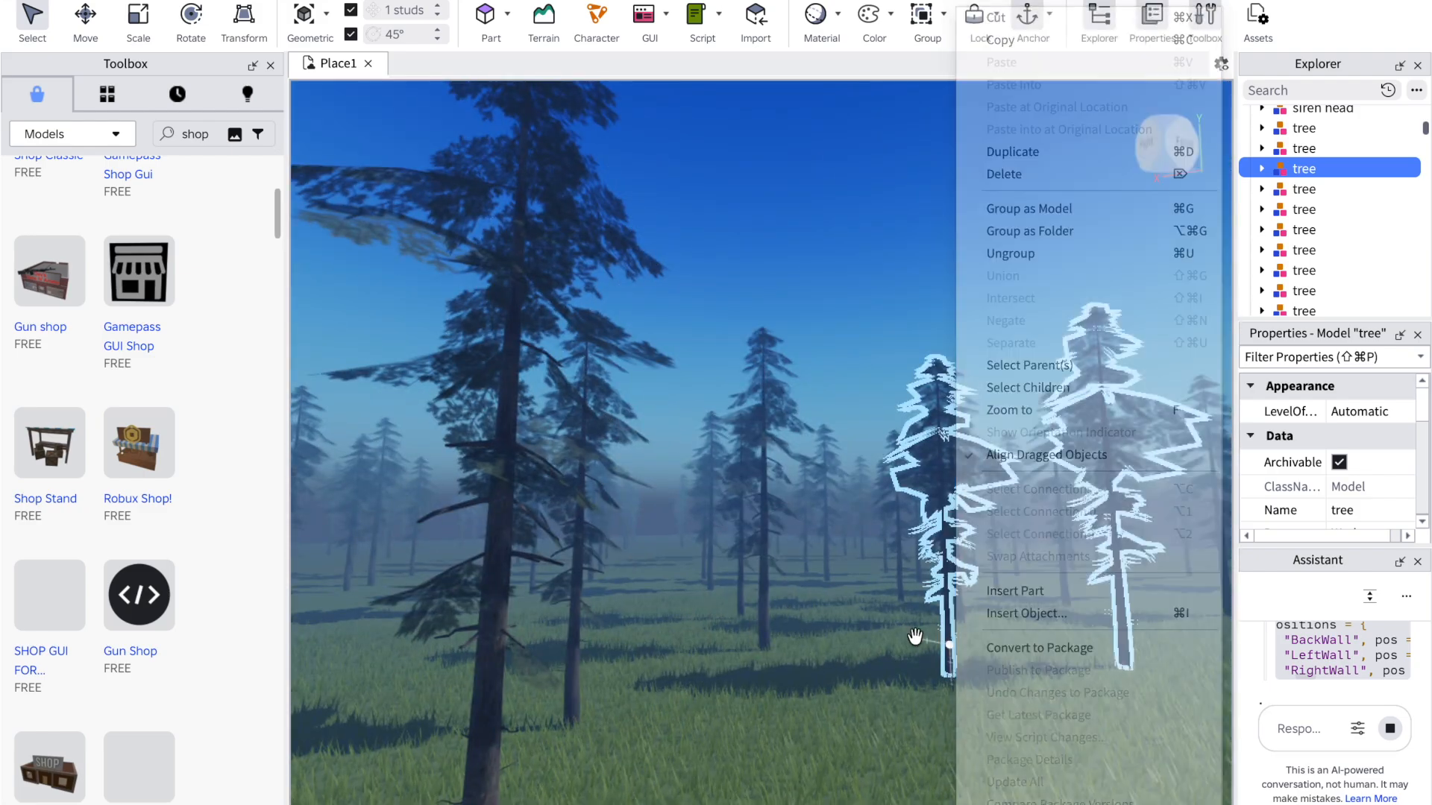
pyautogui.press('w')
pyautogui.moveTo(782, 643)
pyautogui.mouseDown(button='right')
pyautogui.moveTo(797, 635)
pyautogui.moveTo(784, 642)
pyautogui.mouseUp(button='right')
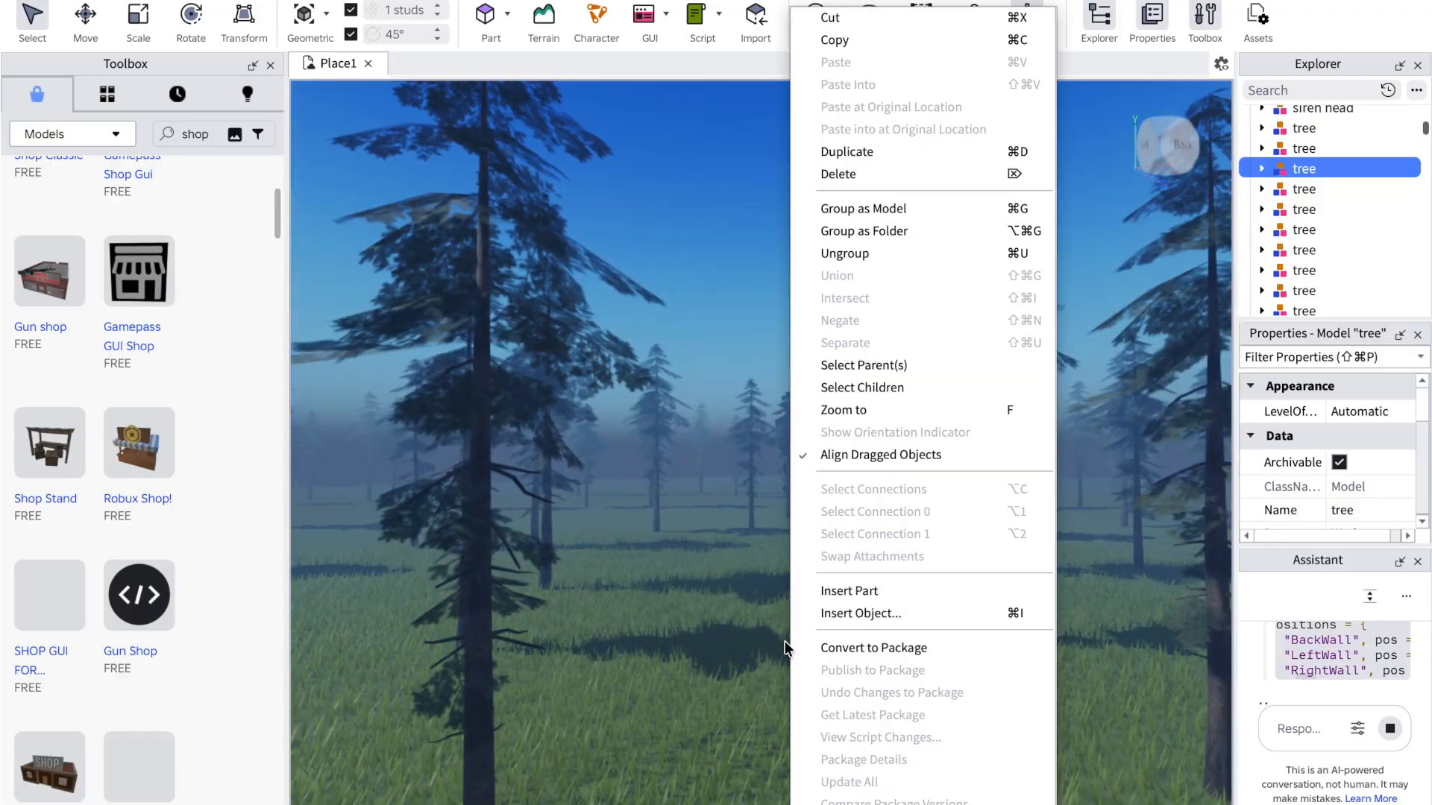
pyautogui.click(709, 656)
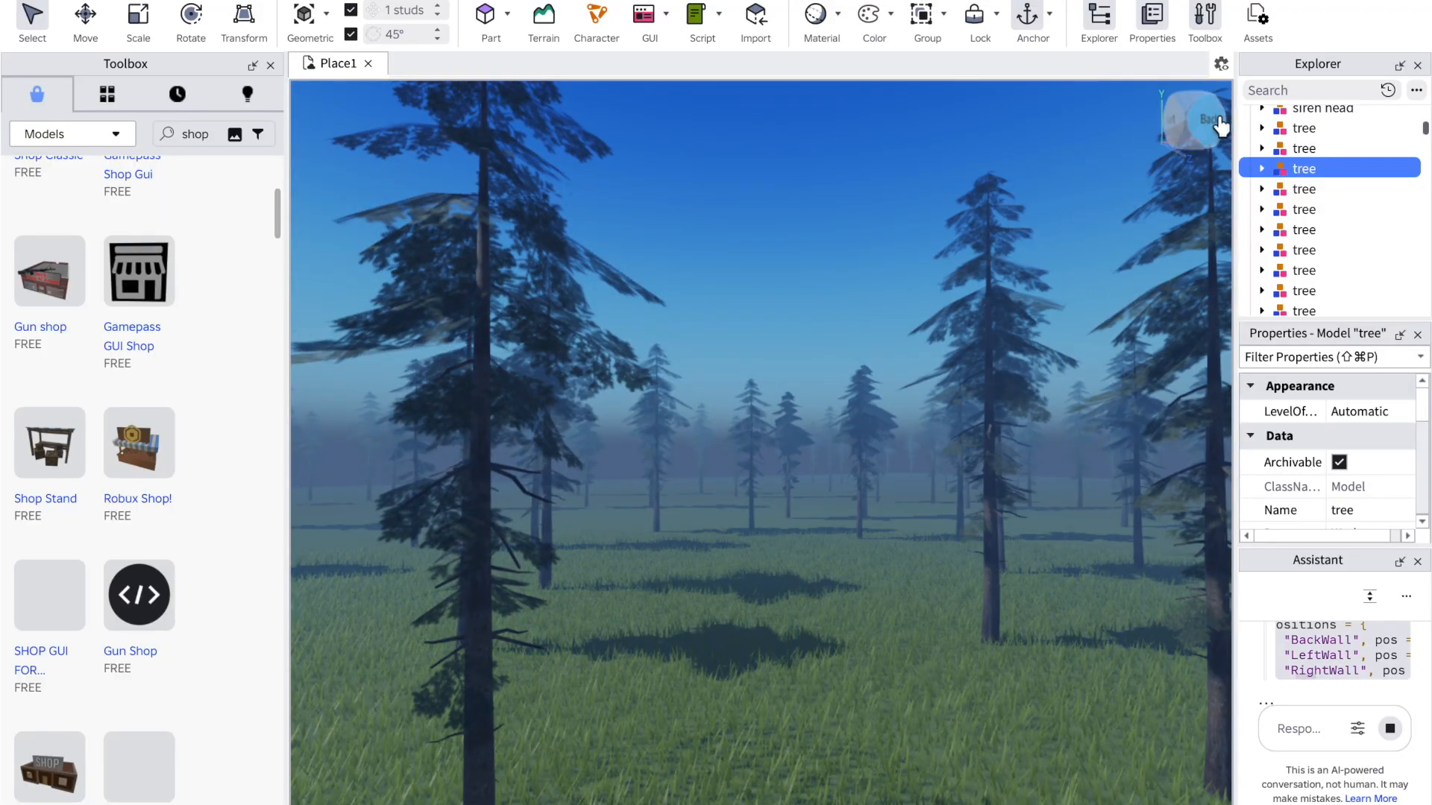
pyautogui.moveTo(838, 301)
pyautogui.mouseDown(button='right')
pyautogui.moveTo(854, 301)
pyautogui.moveTo(840, 302)
pyautogui.mouseUp(button='right')
pyautogui.moveTo(495, 254); pyautogui.dragTo(495, 253, button='right')
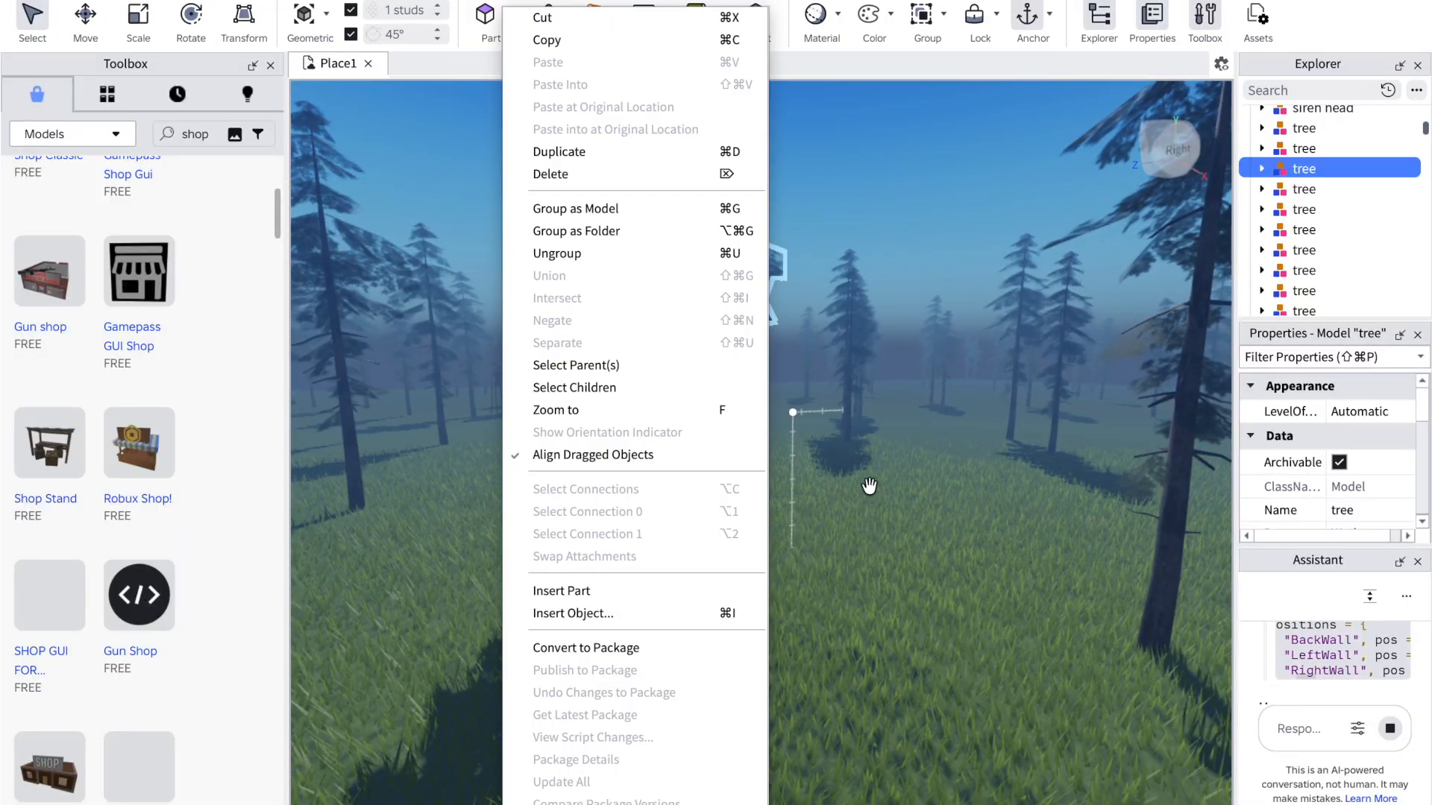
pyautogui.click(904, 529)
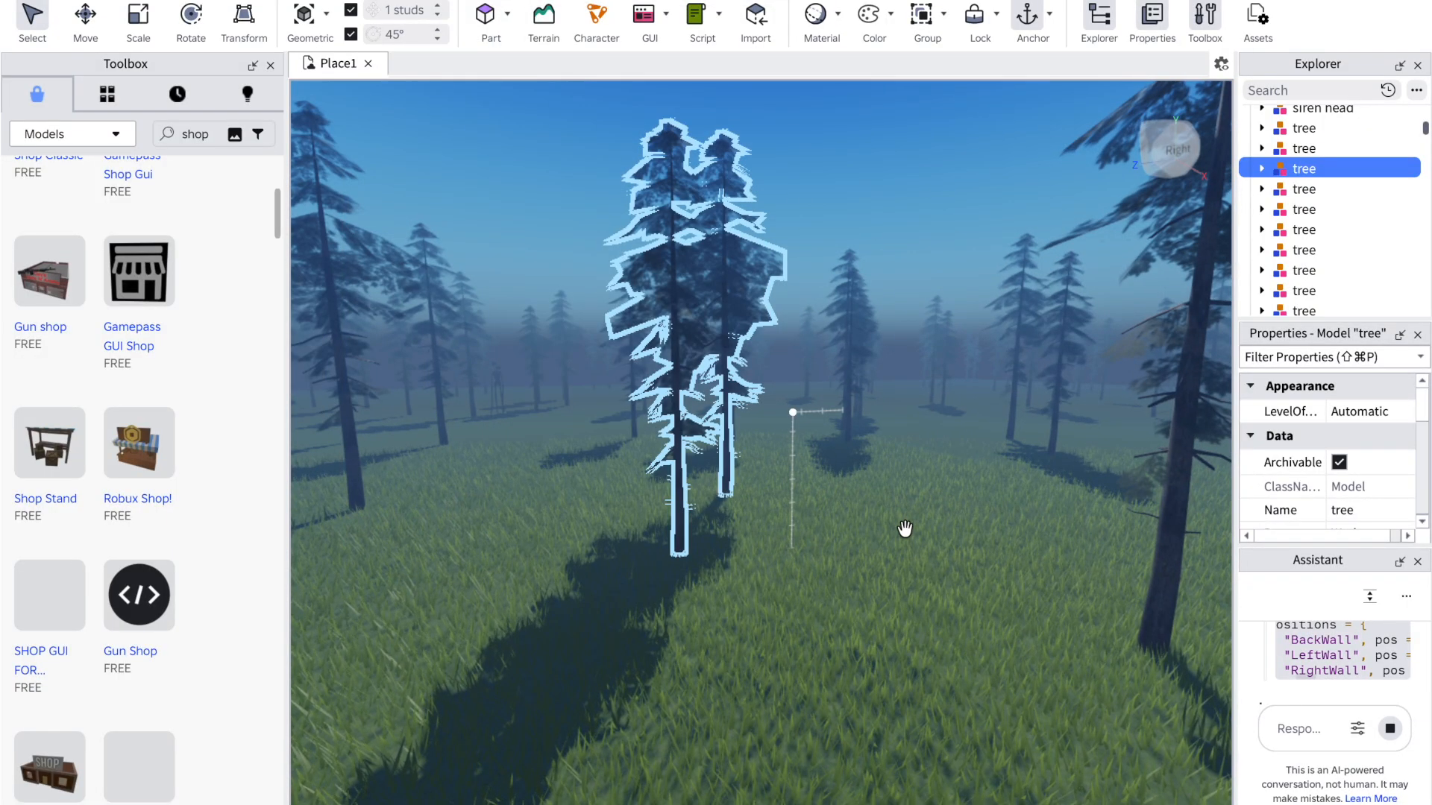
pyautogui.moveTo(905, 529); pyautogui.dragTo(905, 529, button='right')
pyautogui.click(812, 522)
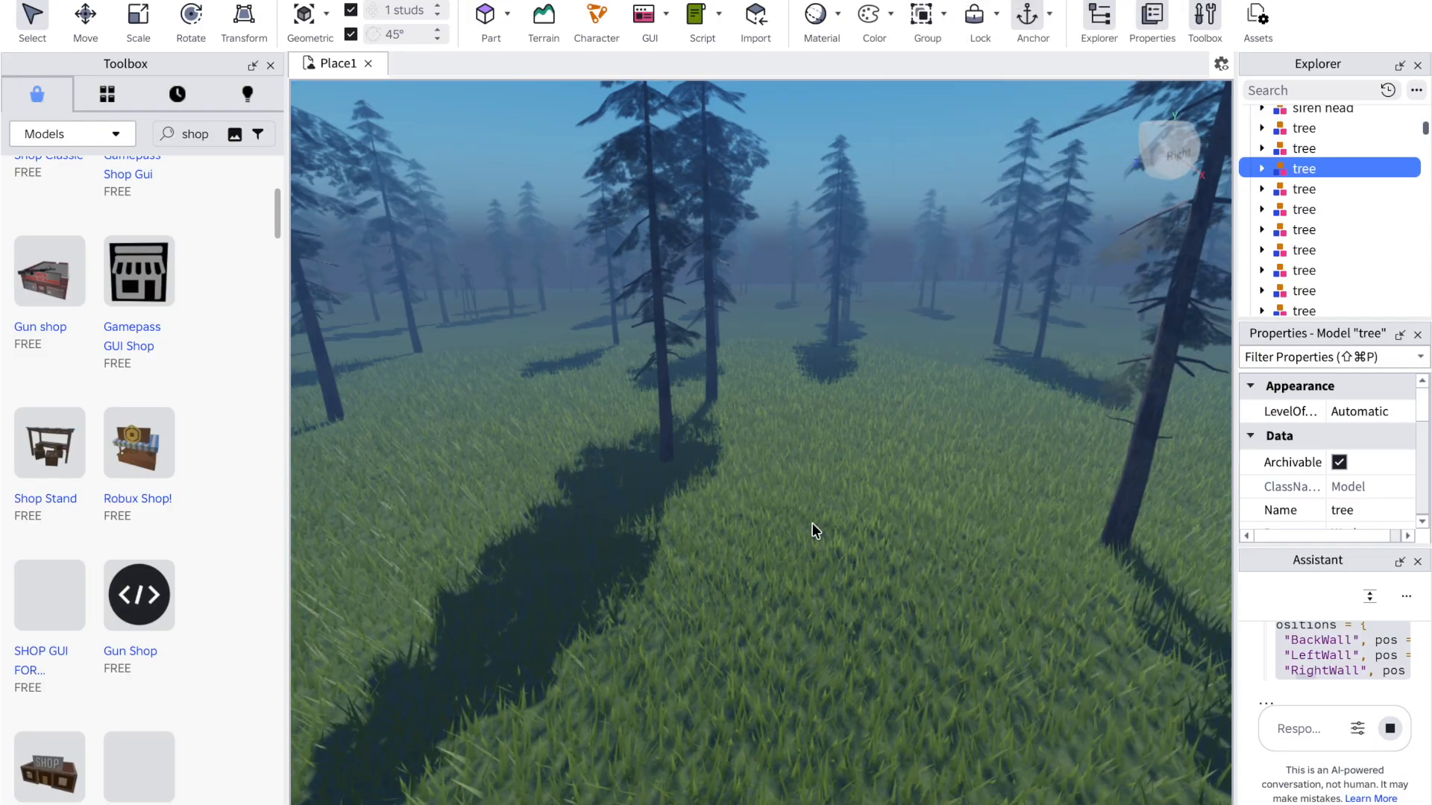
pyautogui.moveTo(865, 404); pyautogui.dragTo(866, 404, button='right')
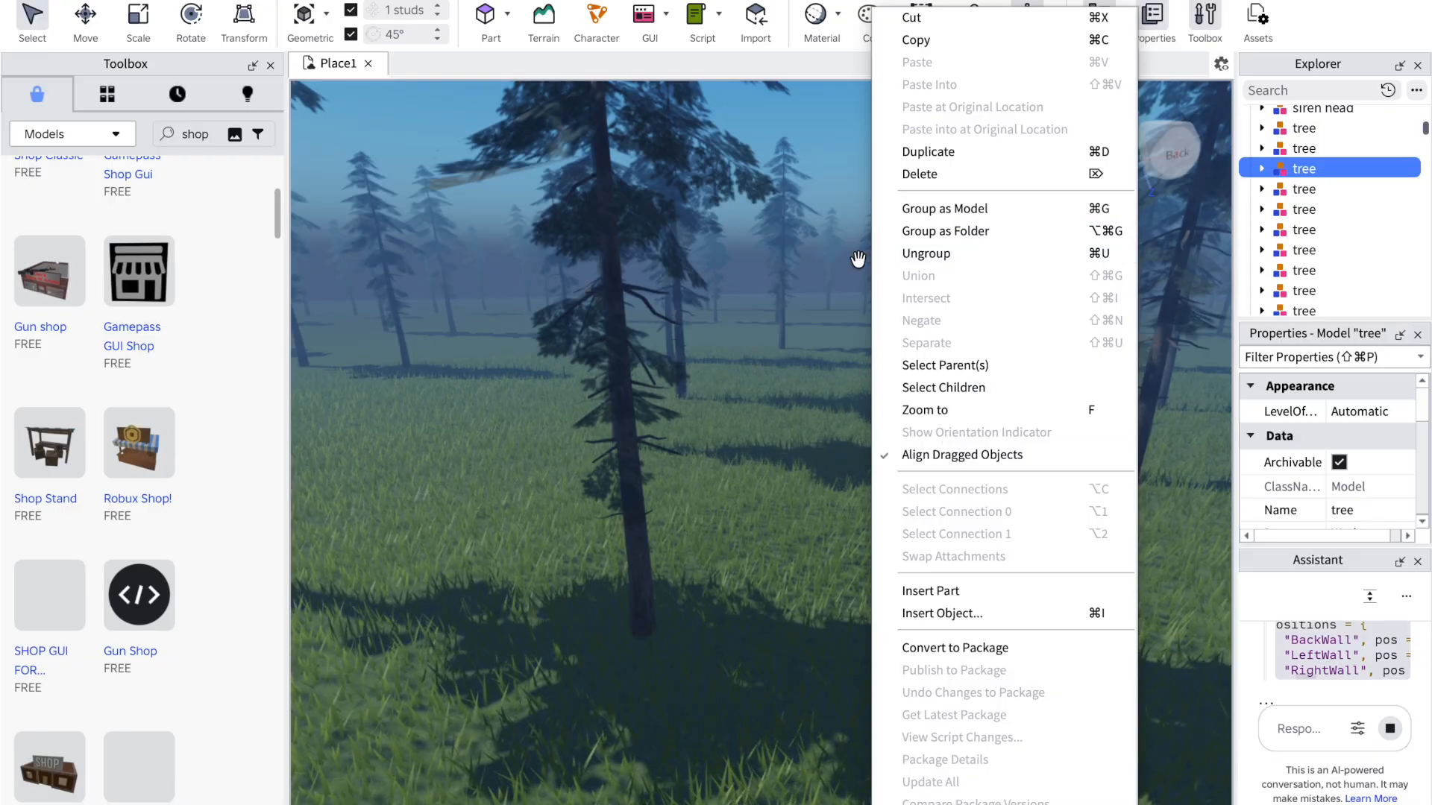
pyautogui.click(837, 279)
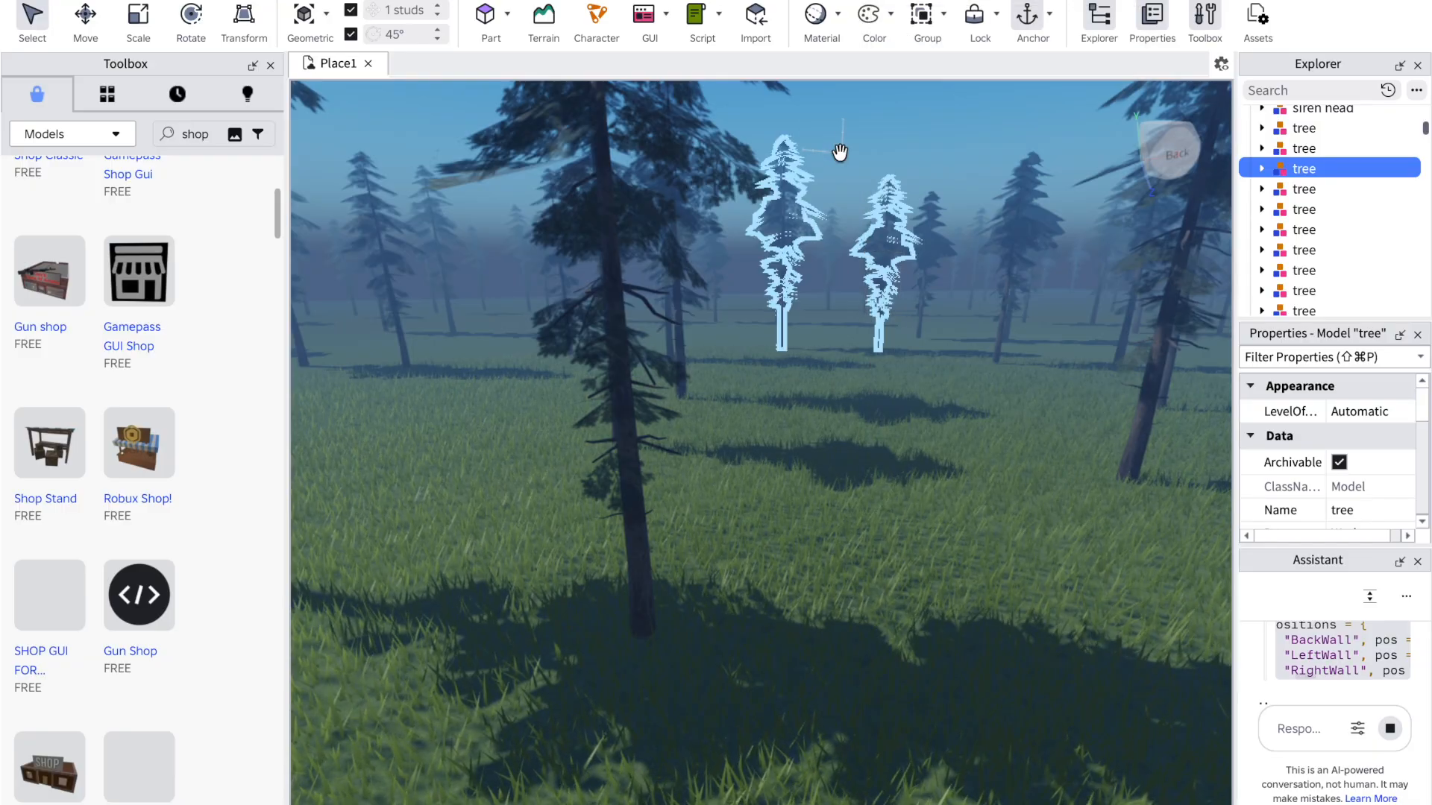
pyautogui.scroll(-2, 841, 148)
pyautogui.moveTo(959, 441); pyautogui.dragTo(959, 444, button='right')
pyautogui.rightClick(959, 444)
pyautogui.click(885, 449)
pyautogui.rightClick(884, 447)
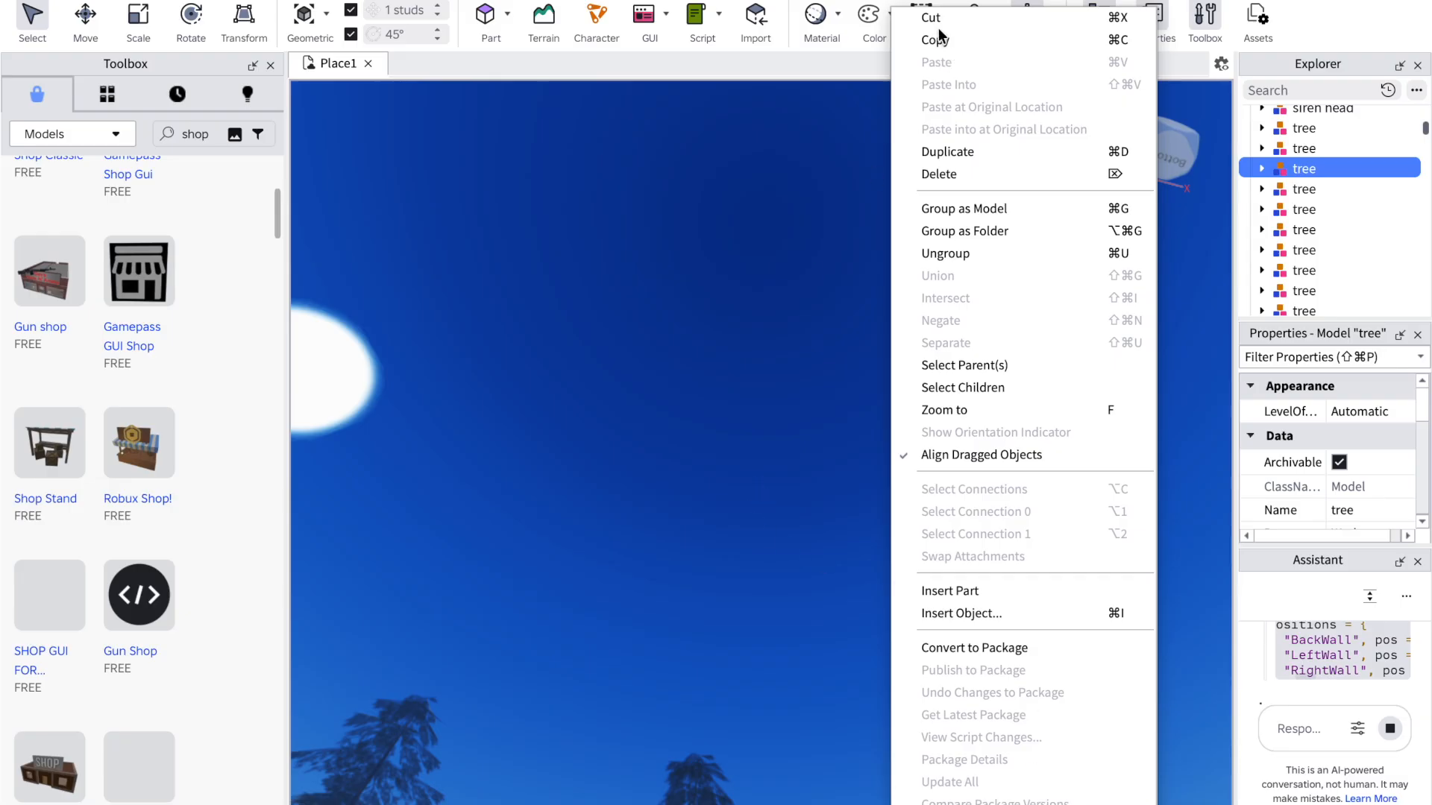
pyautogui.click(757, 287)
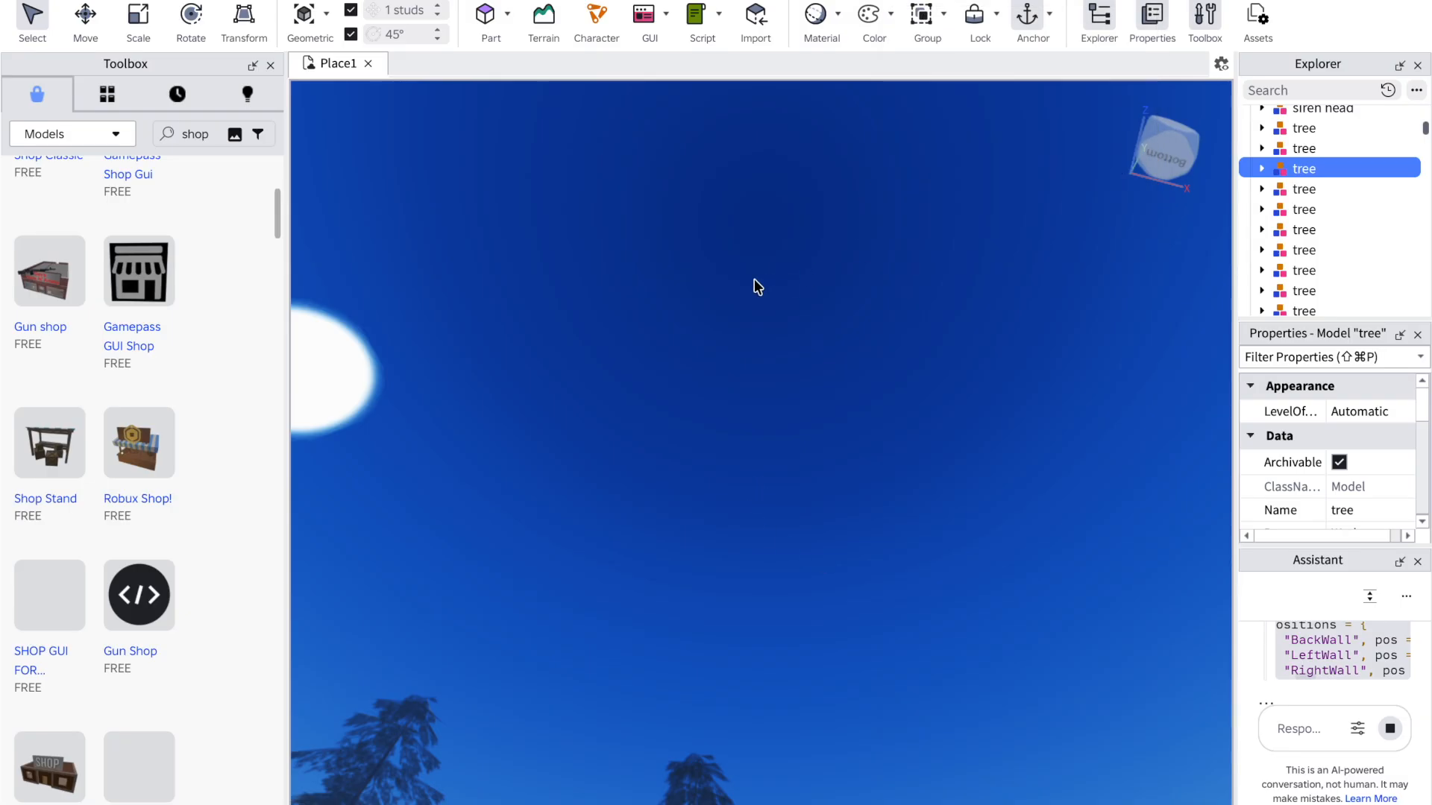
pyautogui.moveTo(754, 279); pyautogui.dragTo(683, 274, button='right')
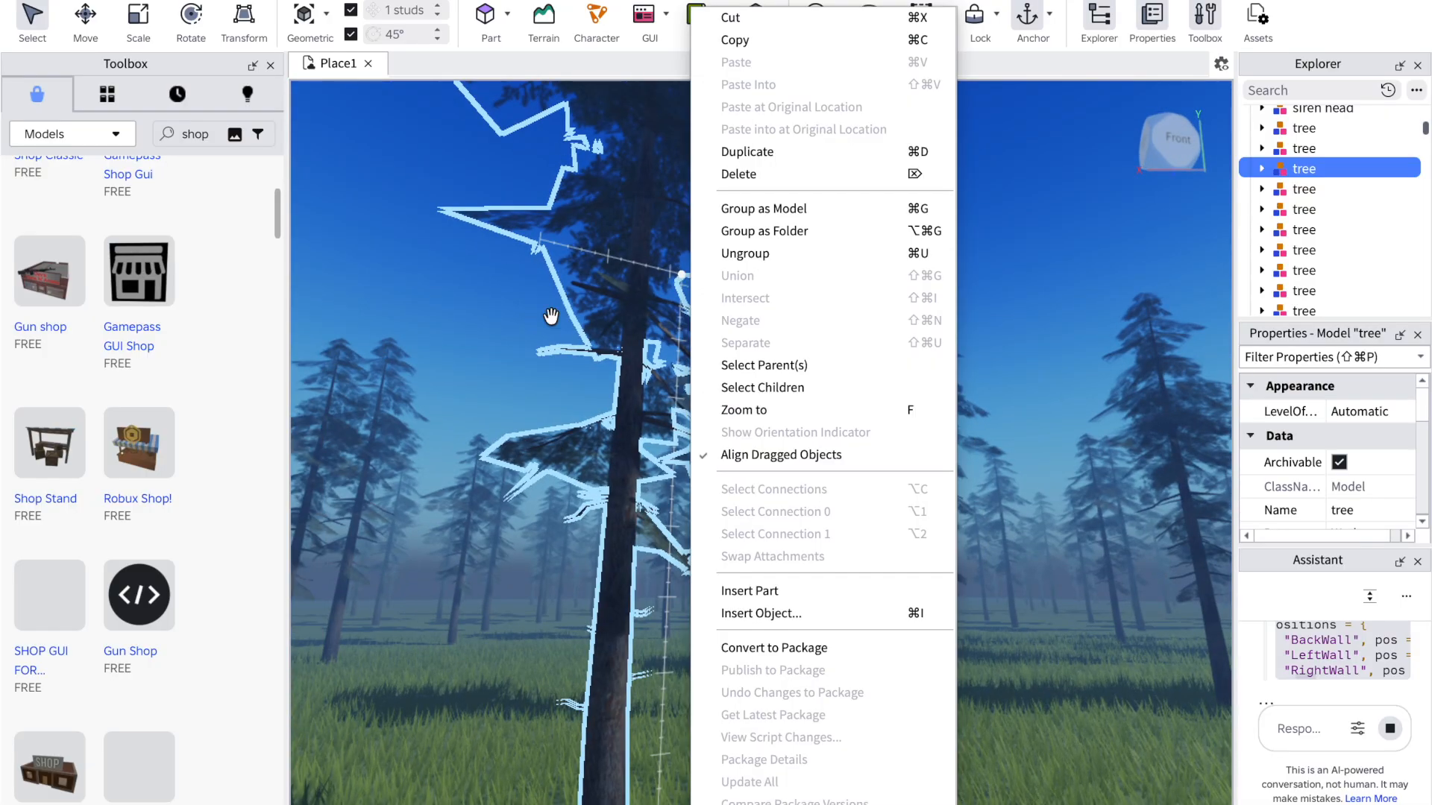
# Step: Look through the forest for the shop the Assistant is building at the terrain's center
pyautogui.click(509, 336)
pyautogui.moveTo(512, 337); pyautogui.dragTo(547, 342)
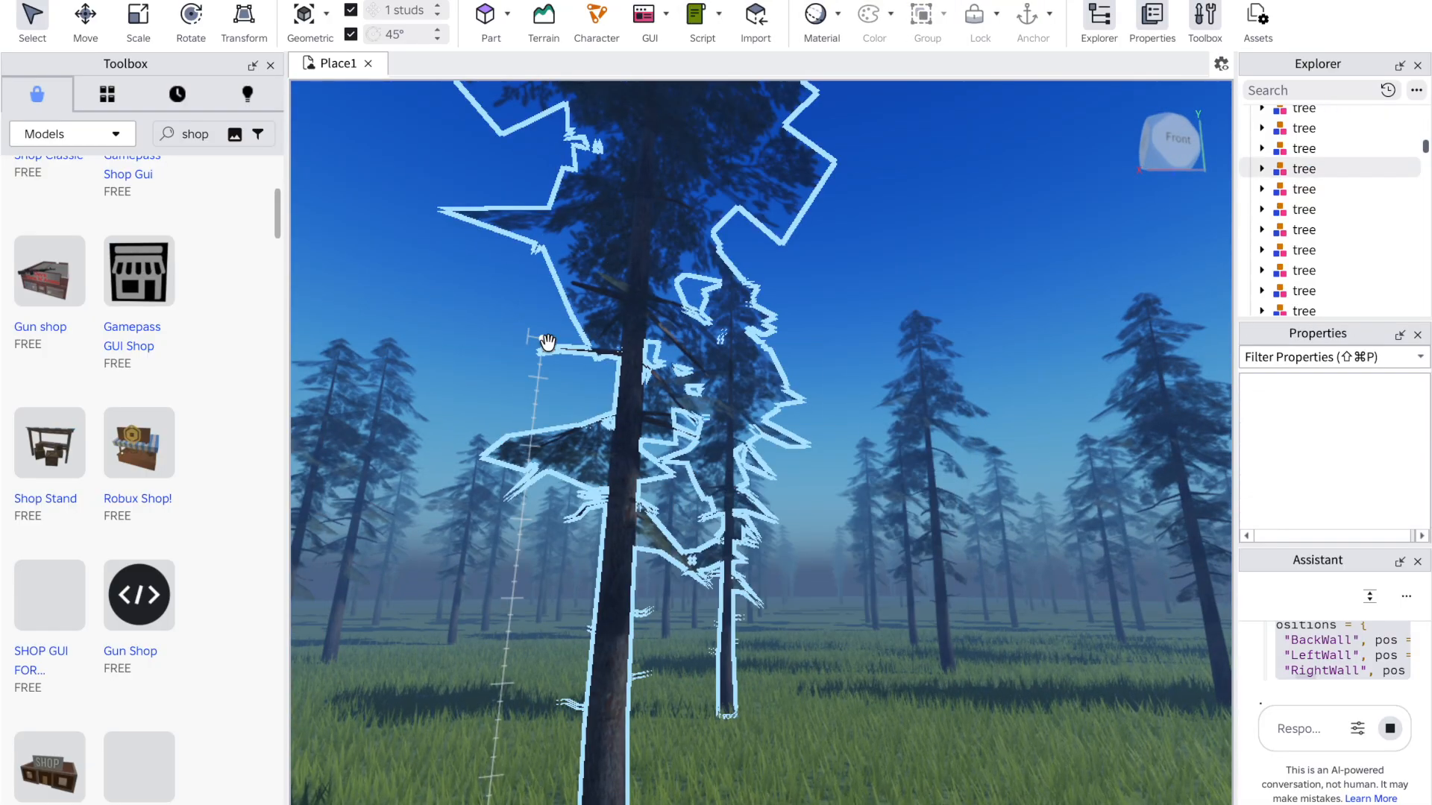
pyautogui.moveTo(546, 341); pyautogui.dragTo(548, 343, button='right')
pyautogui.rightClick(548, 343)
pyautogui.press('Escape')
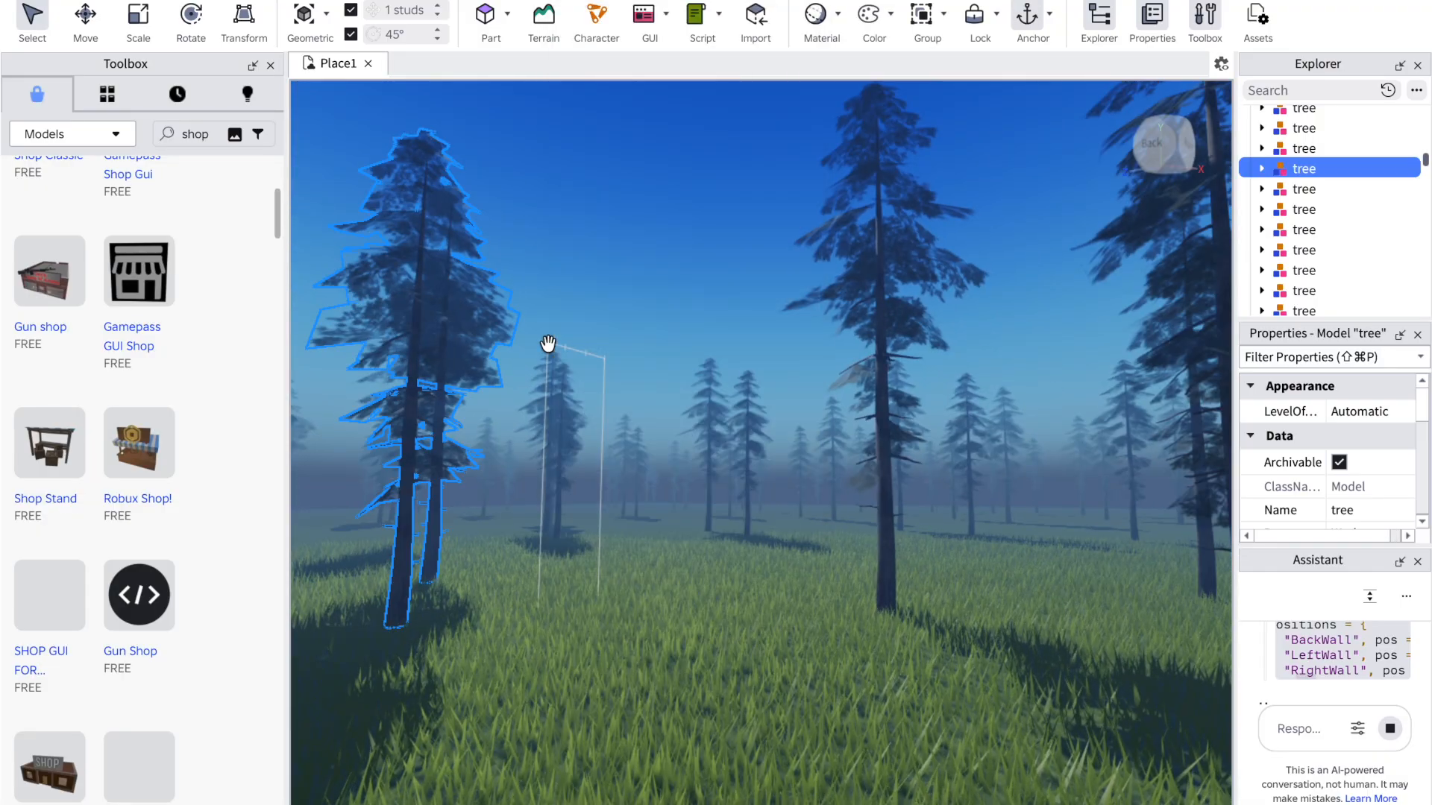
pyautogui.press('d')
pyautogui.press('w')
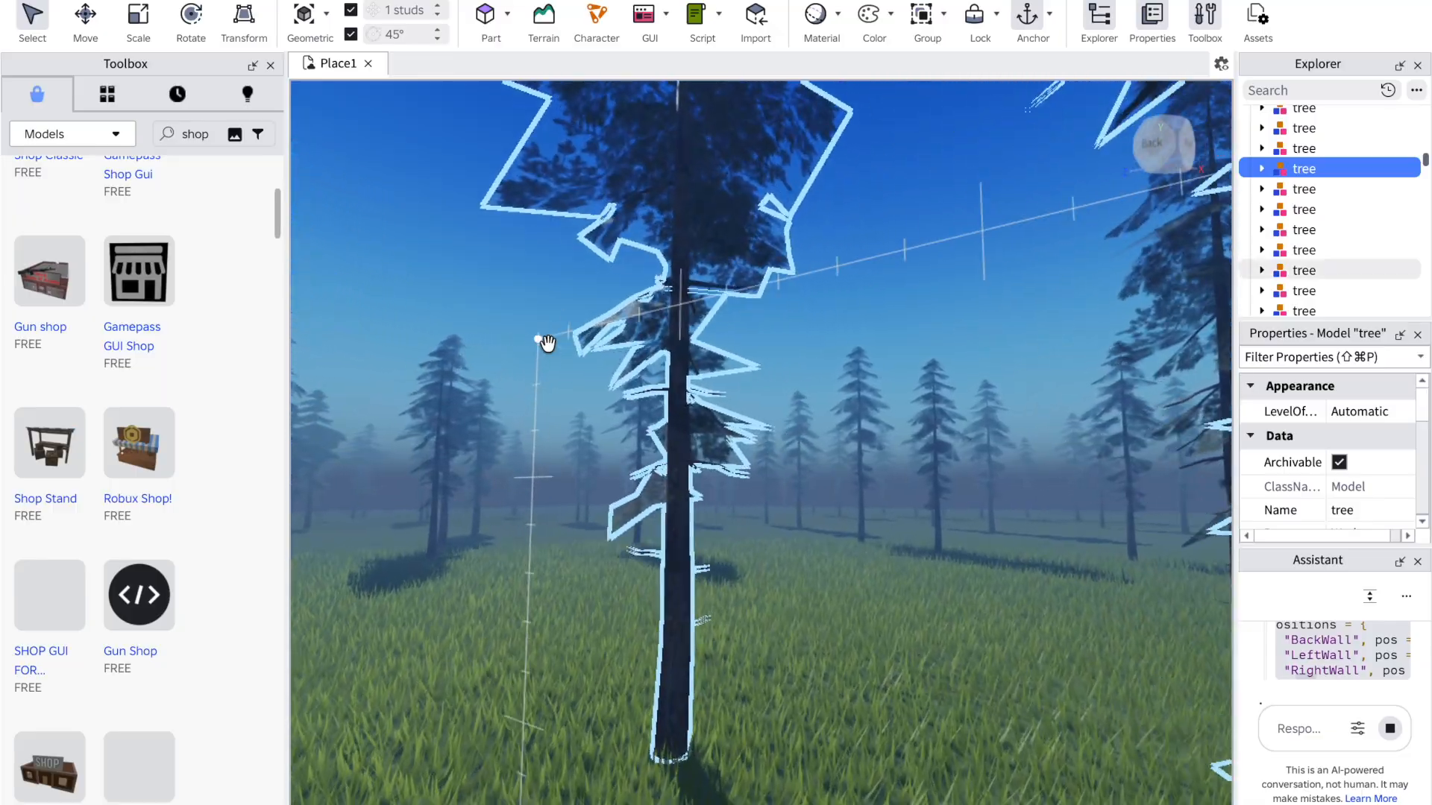
pyautogui.press('s')
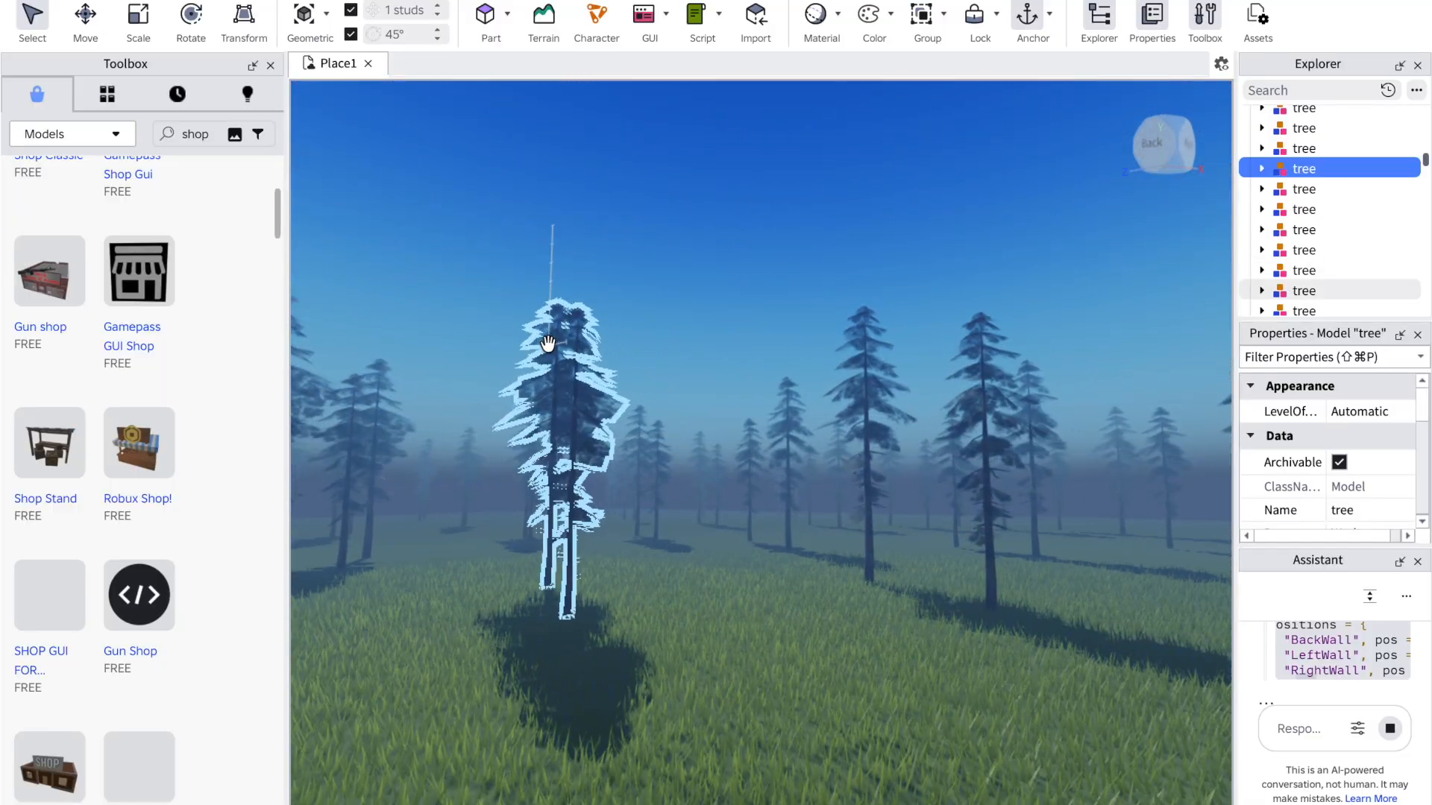
pyautogui.moveTo(548, 343); pyautogui.dragTo(548, 343, button='right')
pyautogui.rightClick(548, 343)
pyautogui.click(455, 604)
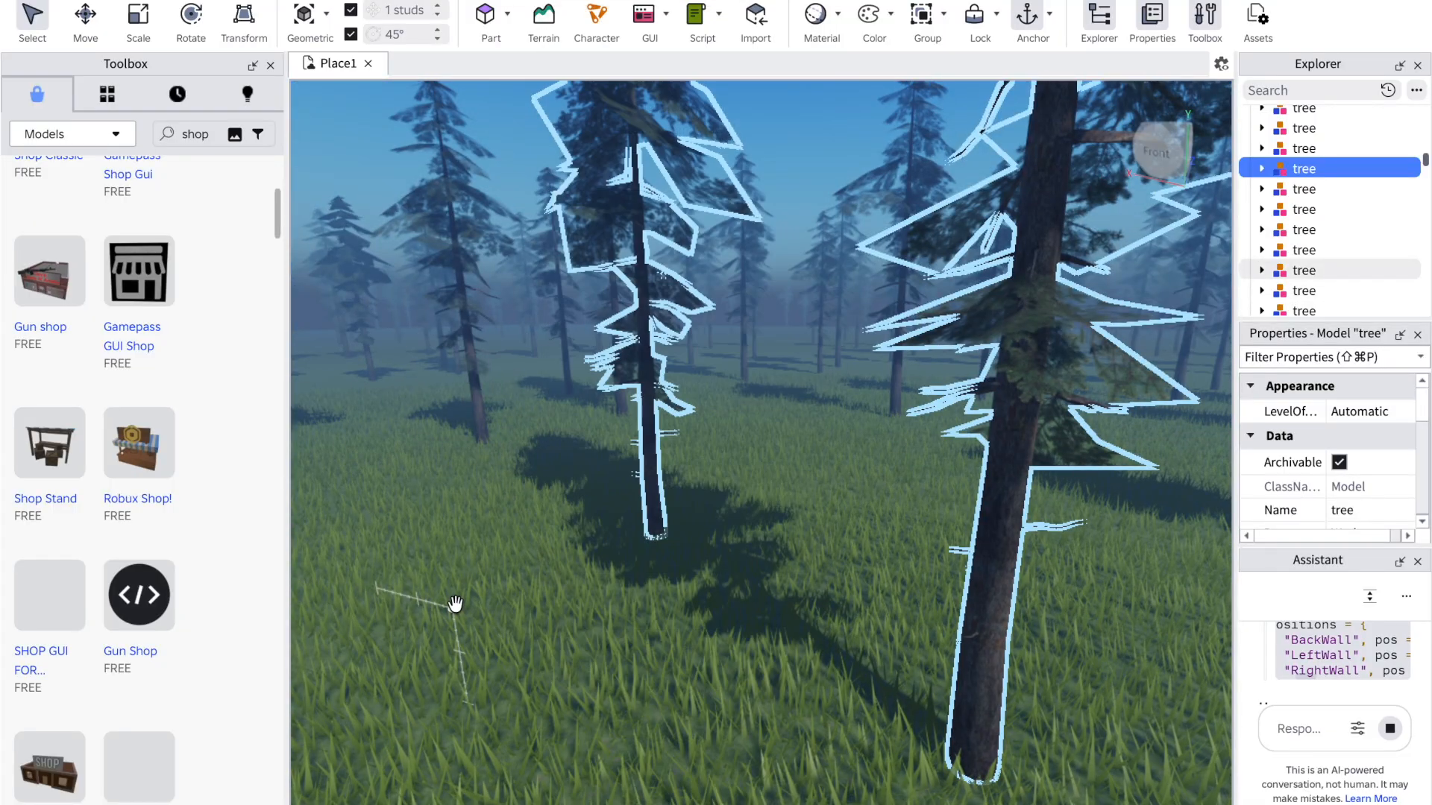
pyautogui.click(703, 502)
pyautogui.press('s')
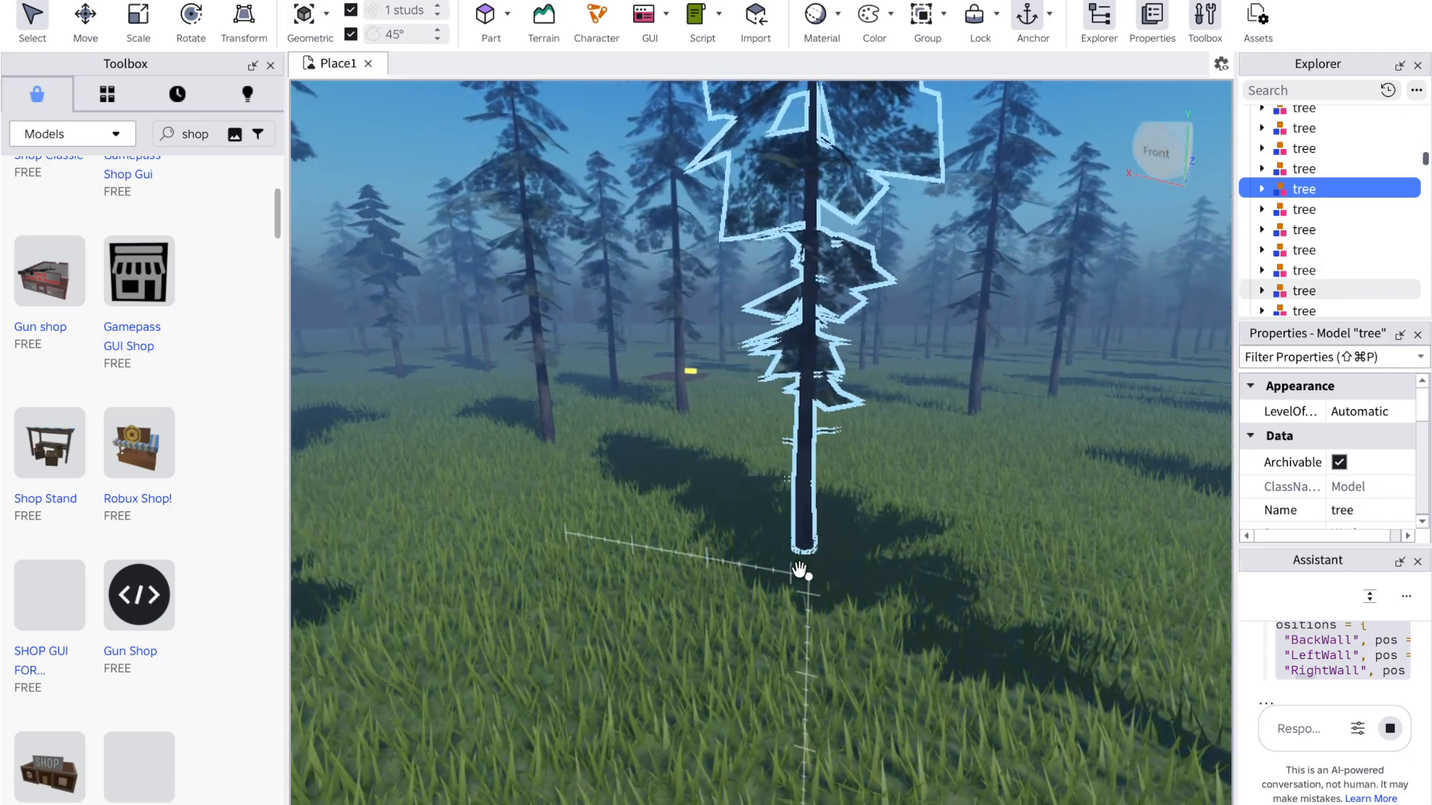
pyautogui.press('s')
pyautogui.press('a')
pyautogui.press('w')
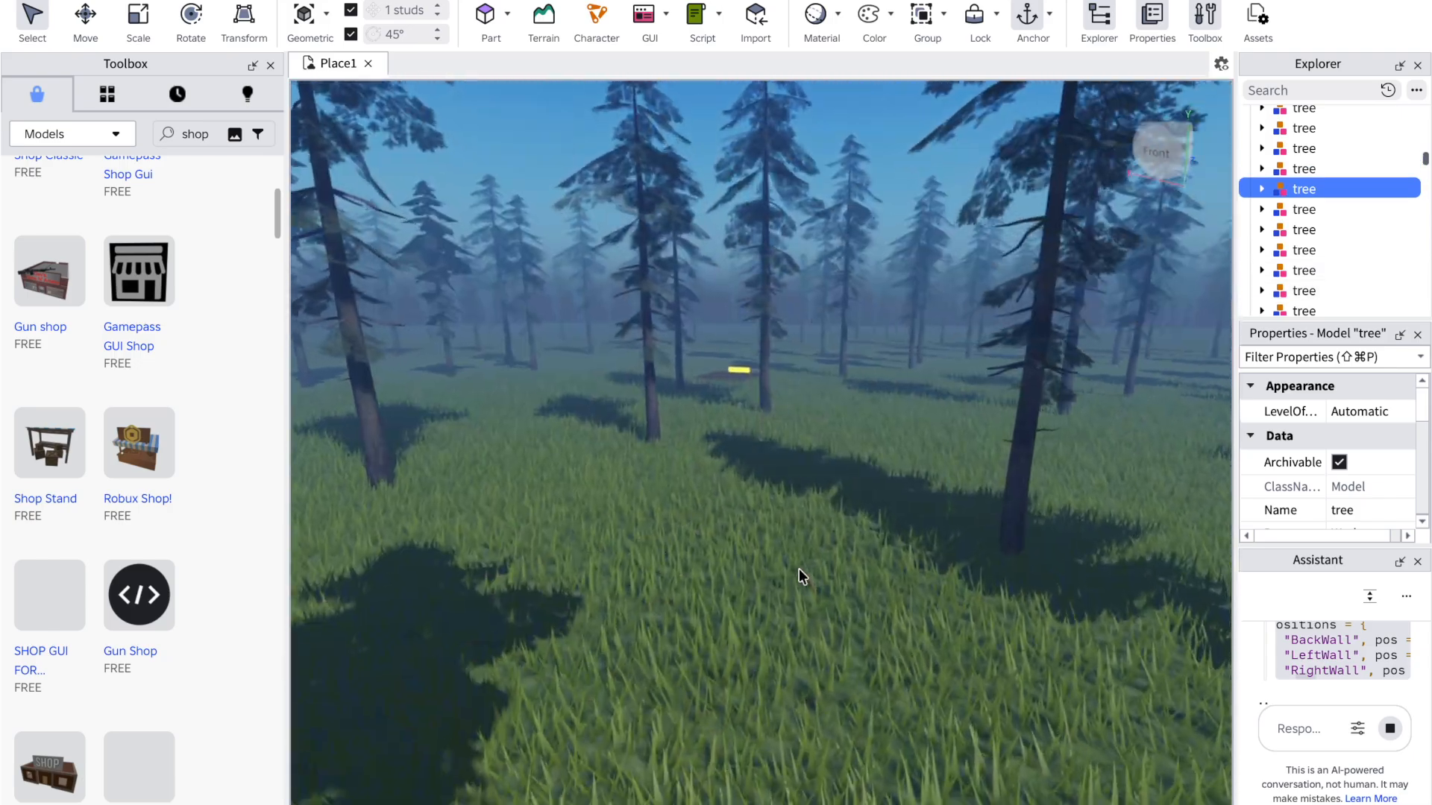
pyautogui.moveTo(799, 568); pyautogui.dragTo(792, 522, button='right')
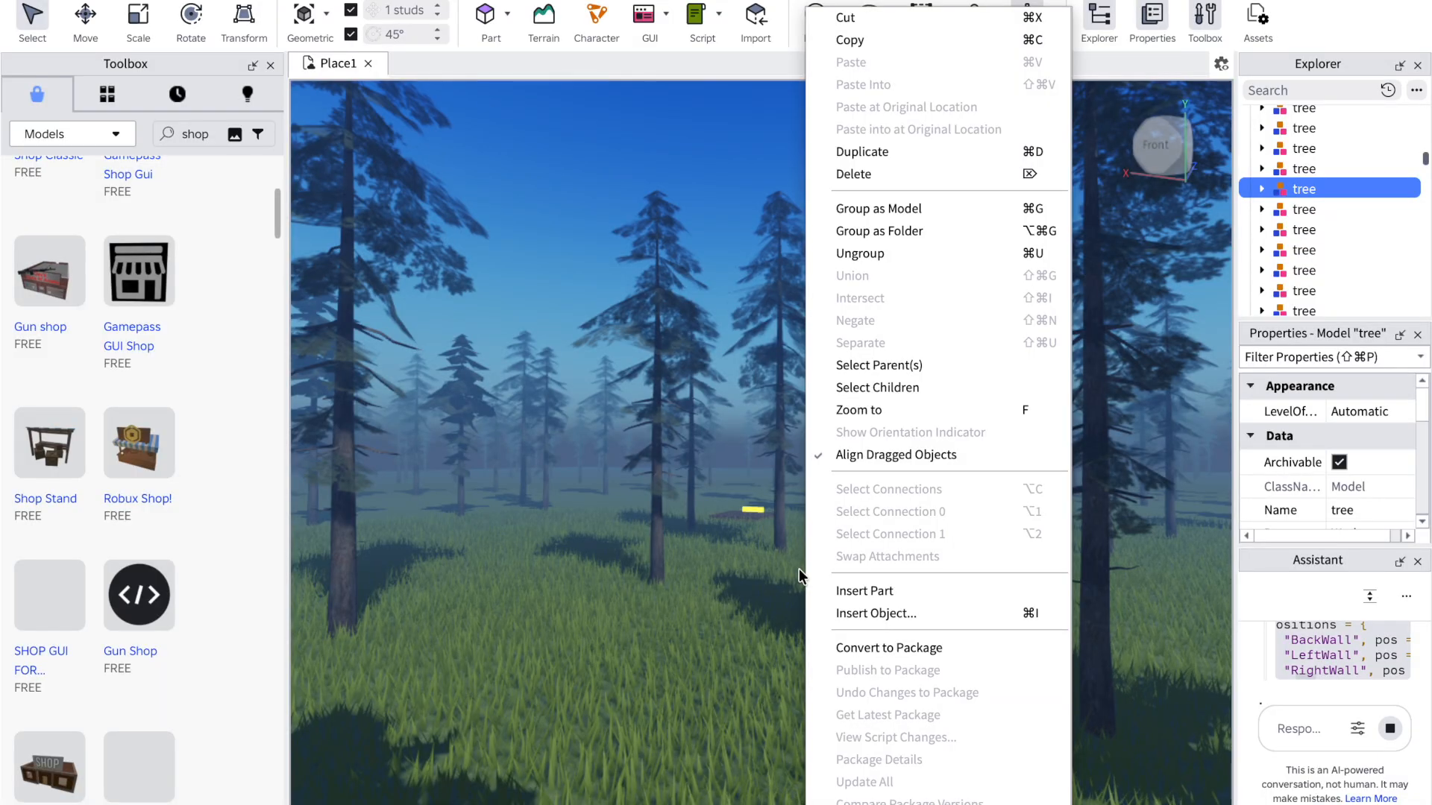
pyautogui.click(705, 571)
pyautogui.click(706, 572)
pyautogui.press('w')
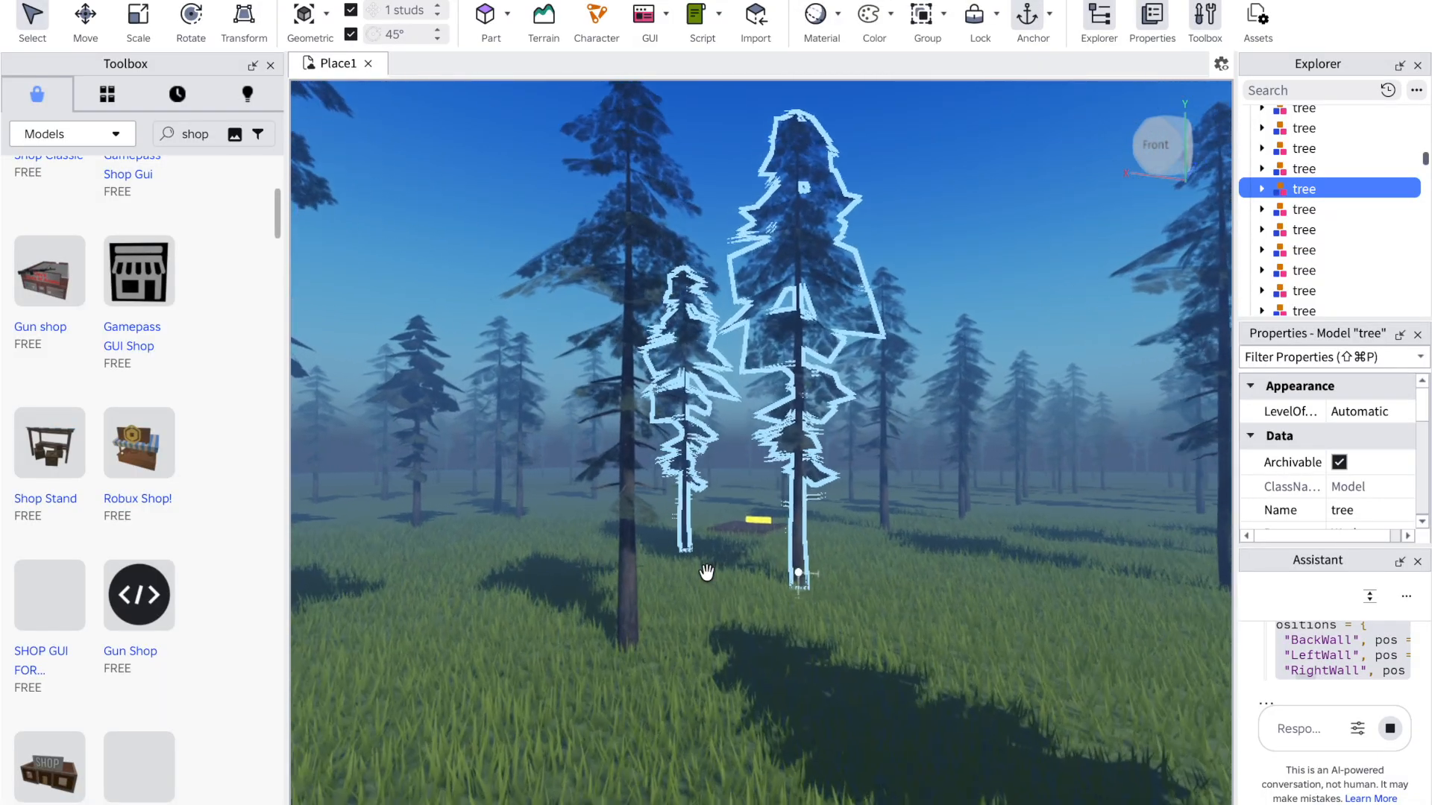
pyautogui.press('w')
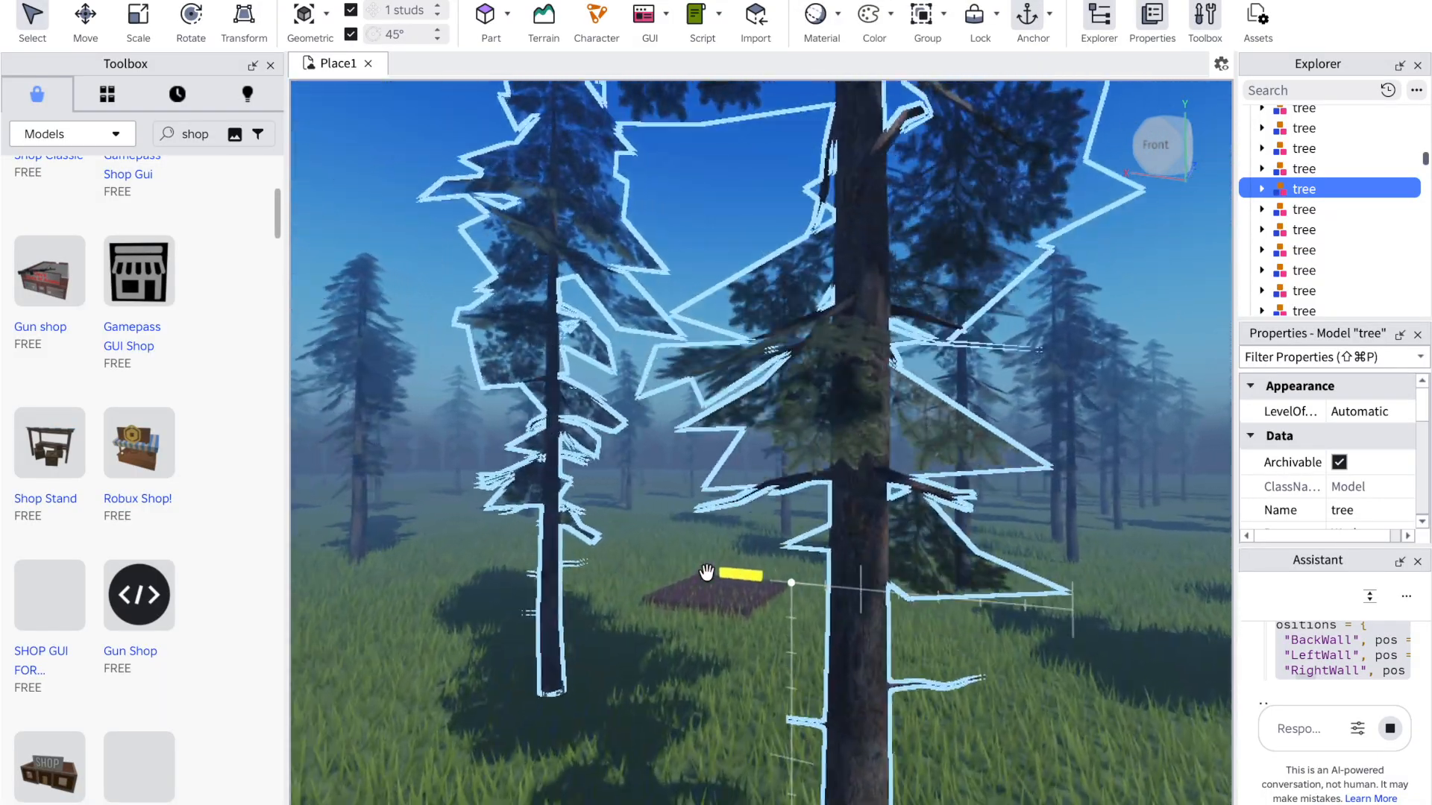
pyautogui.press('w')
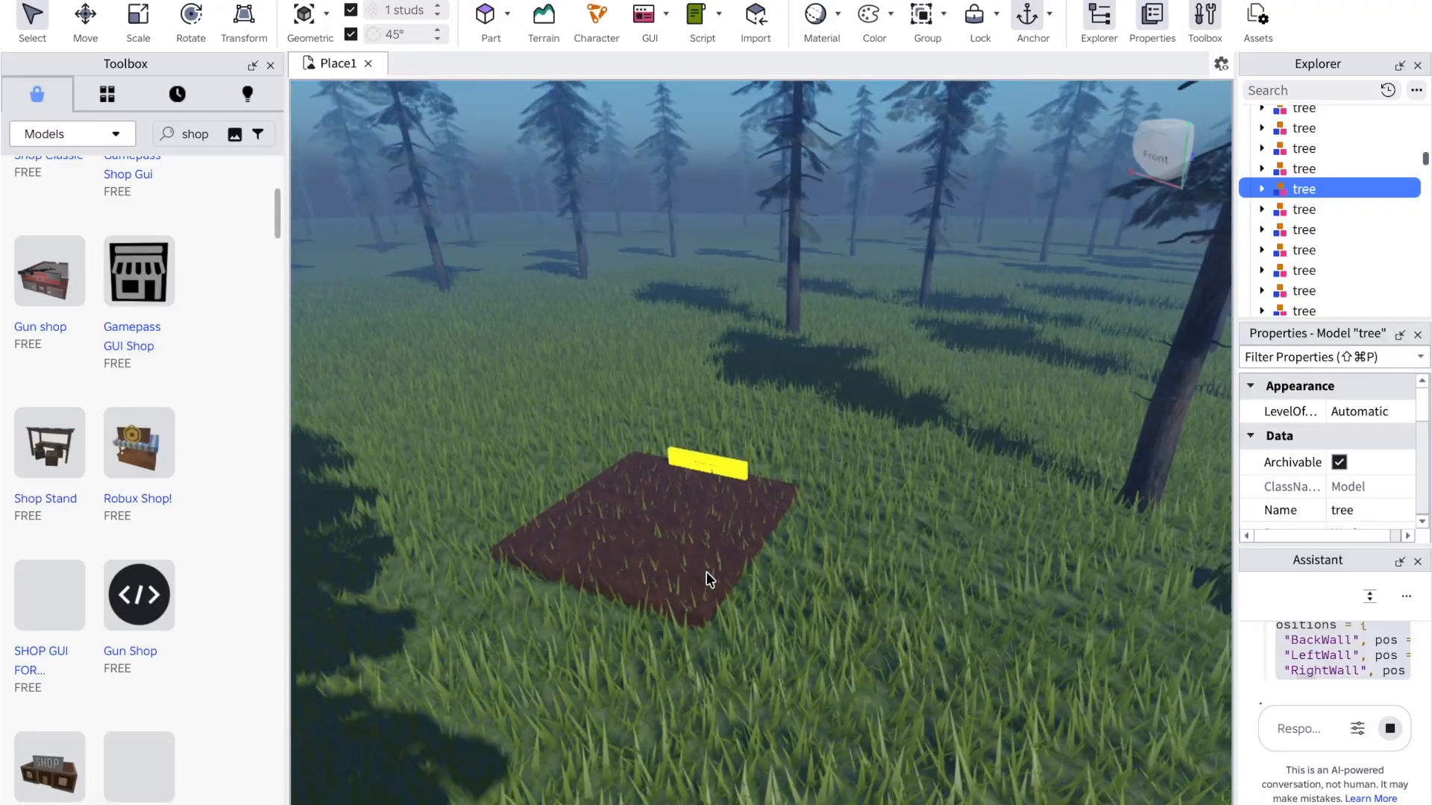
# Step: Select the sunken Shop model and move it up about 7.5 studs out of the ground
pyautogui.rightClick(705, 572)
pyautogui.click(666, 571)
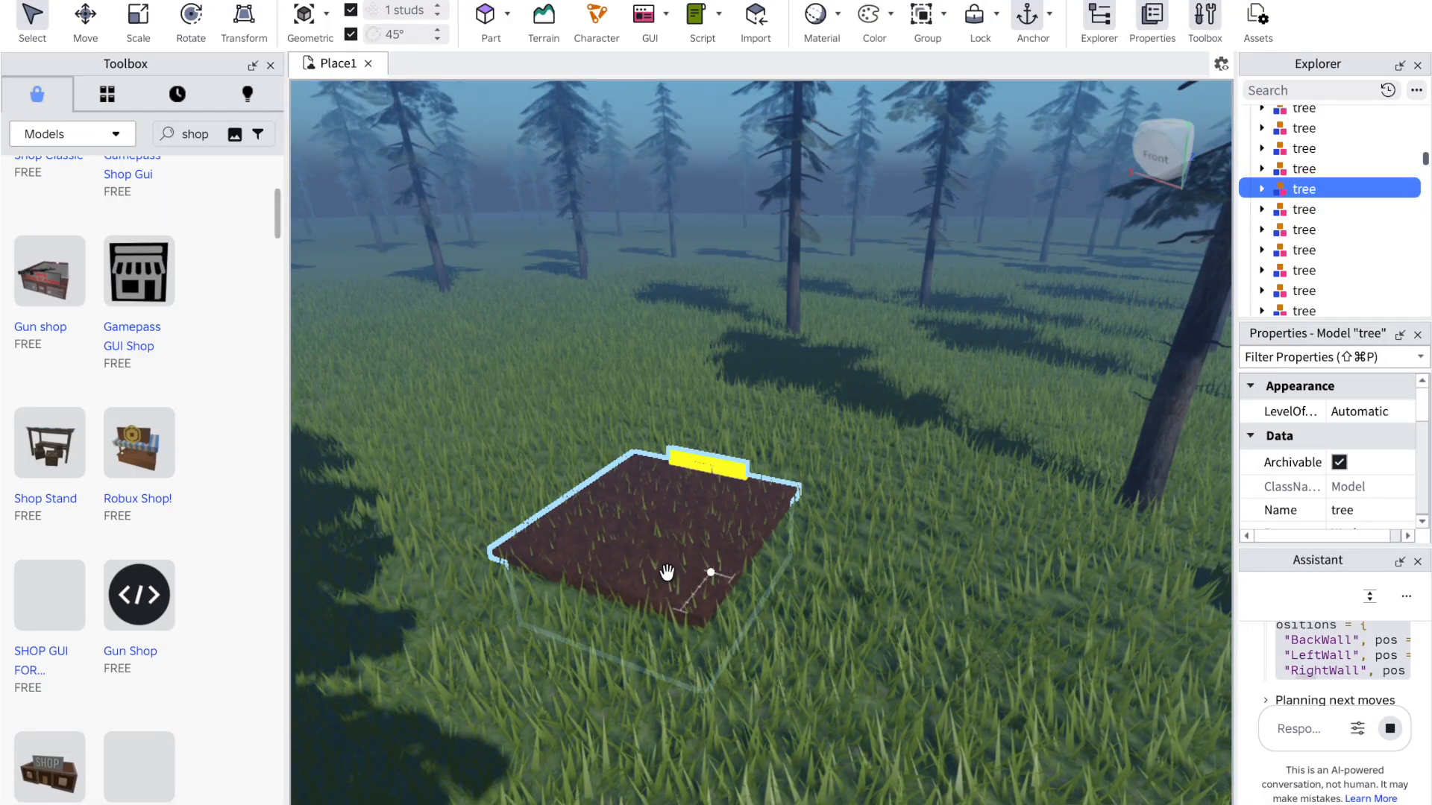
pyautogui.press('w')
pyautogui.click(665, 571)
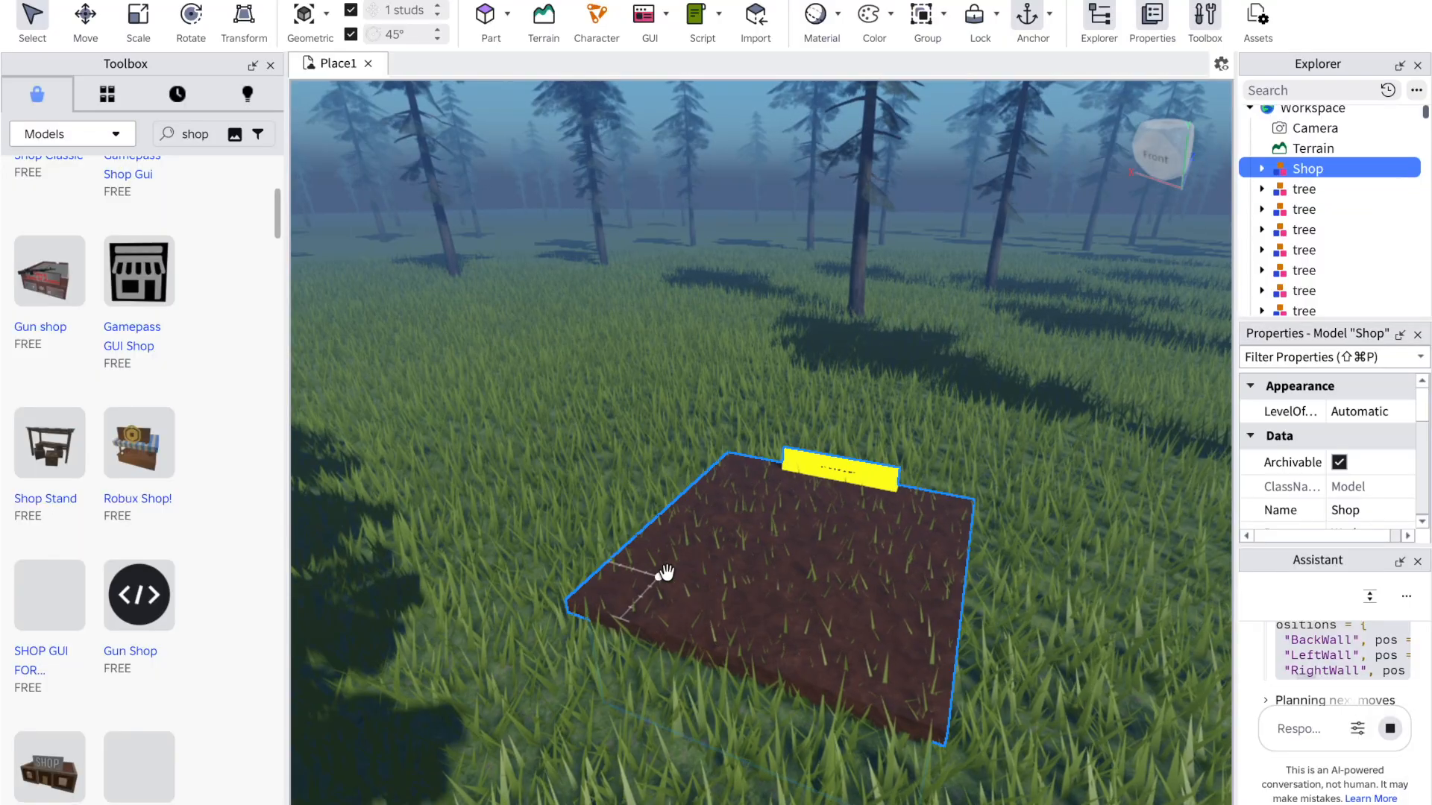
pyautogui.click(79, 14)
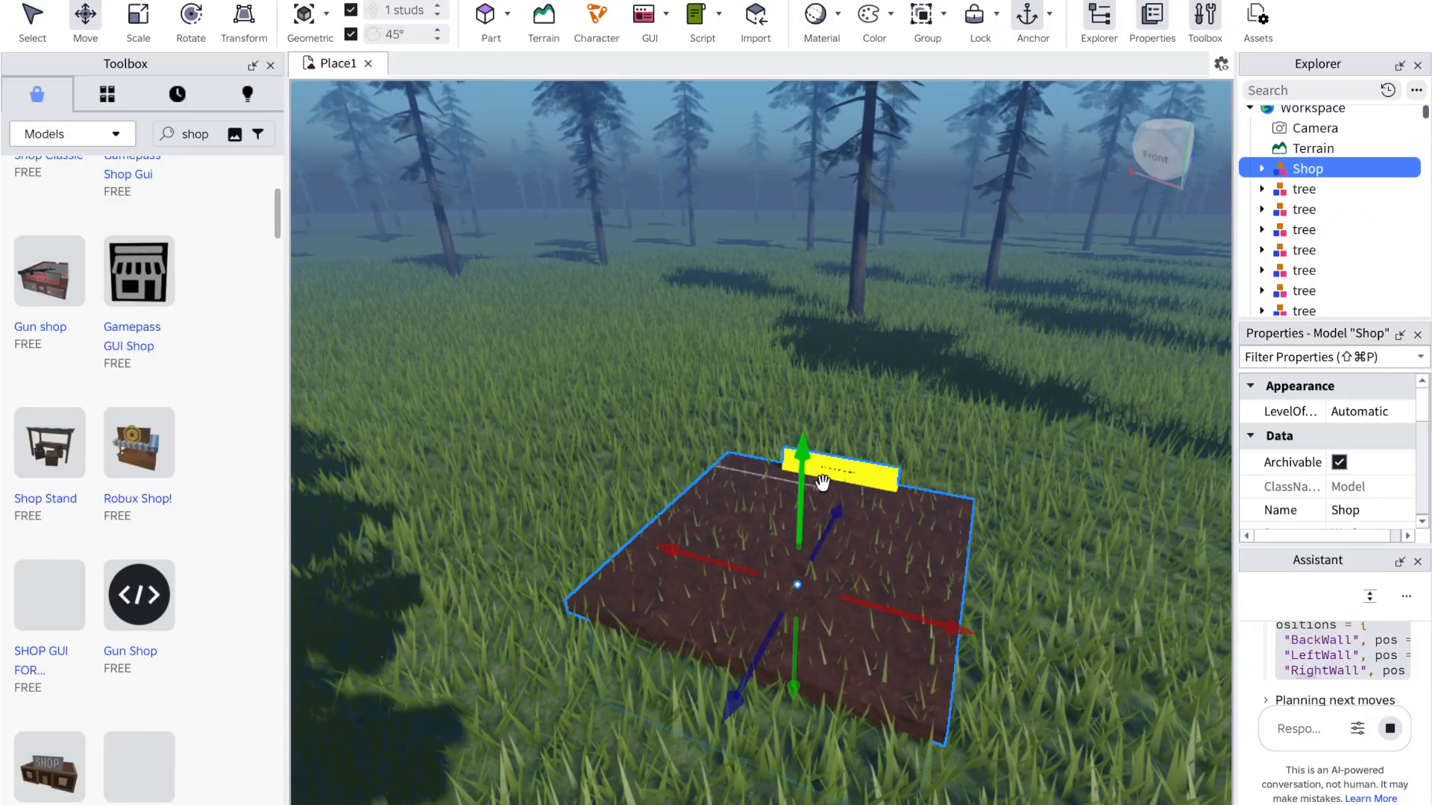
pyautogui.moveTo(802, 461); pyautogui.dragTo(802, 370)
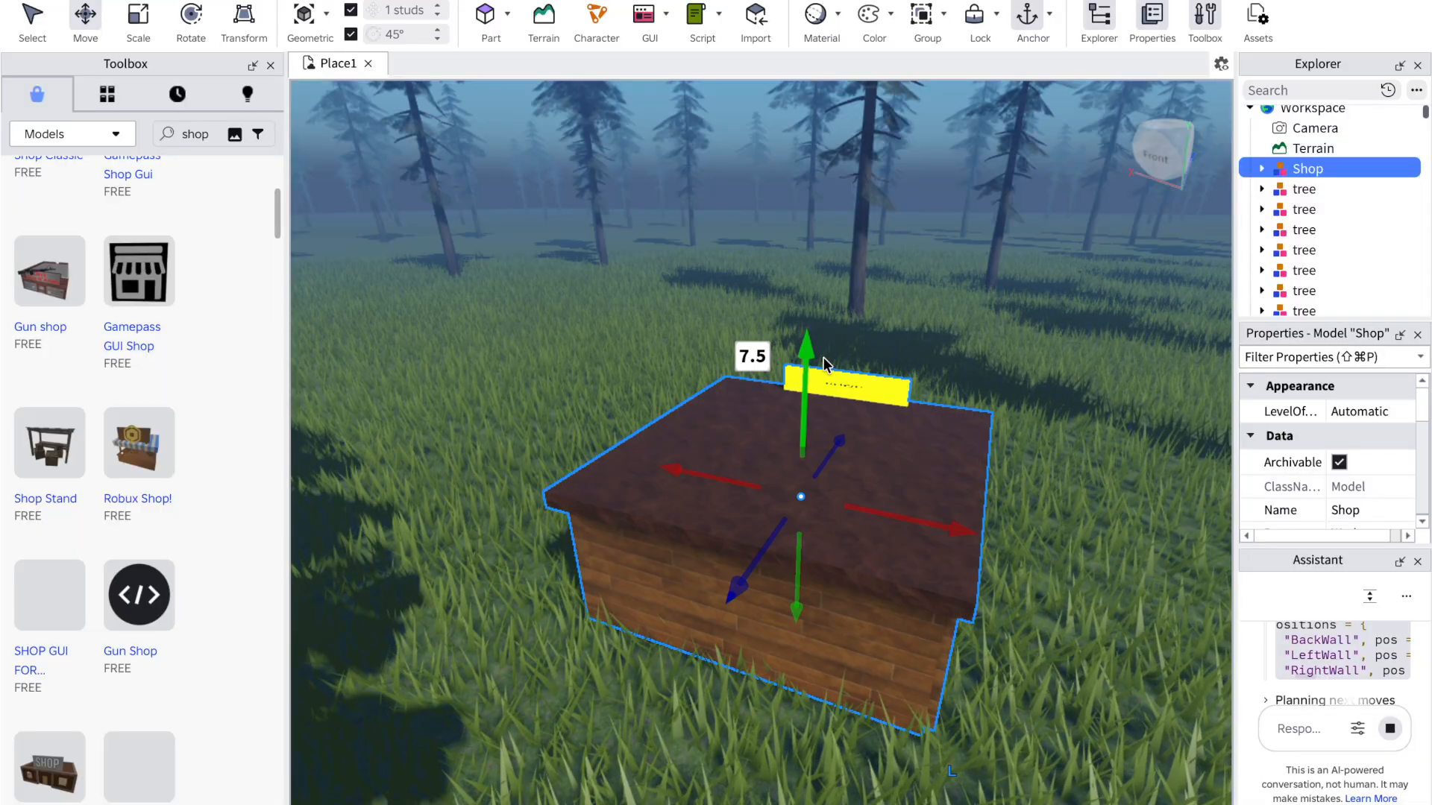
# Step: Examine the raised shop's walls, doorway, interior counter and front with the yellow sign
pyautogui.moveTo(823, 357); pyautogui.dragTo(826, 365, button='right')
pyautogui.click(824, 357)
pyautogui.press('w')
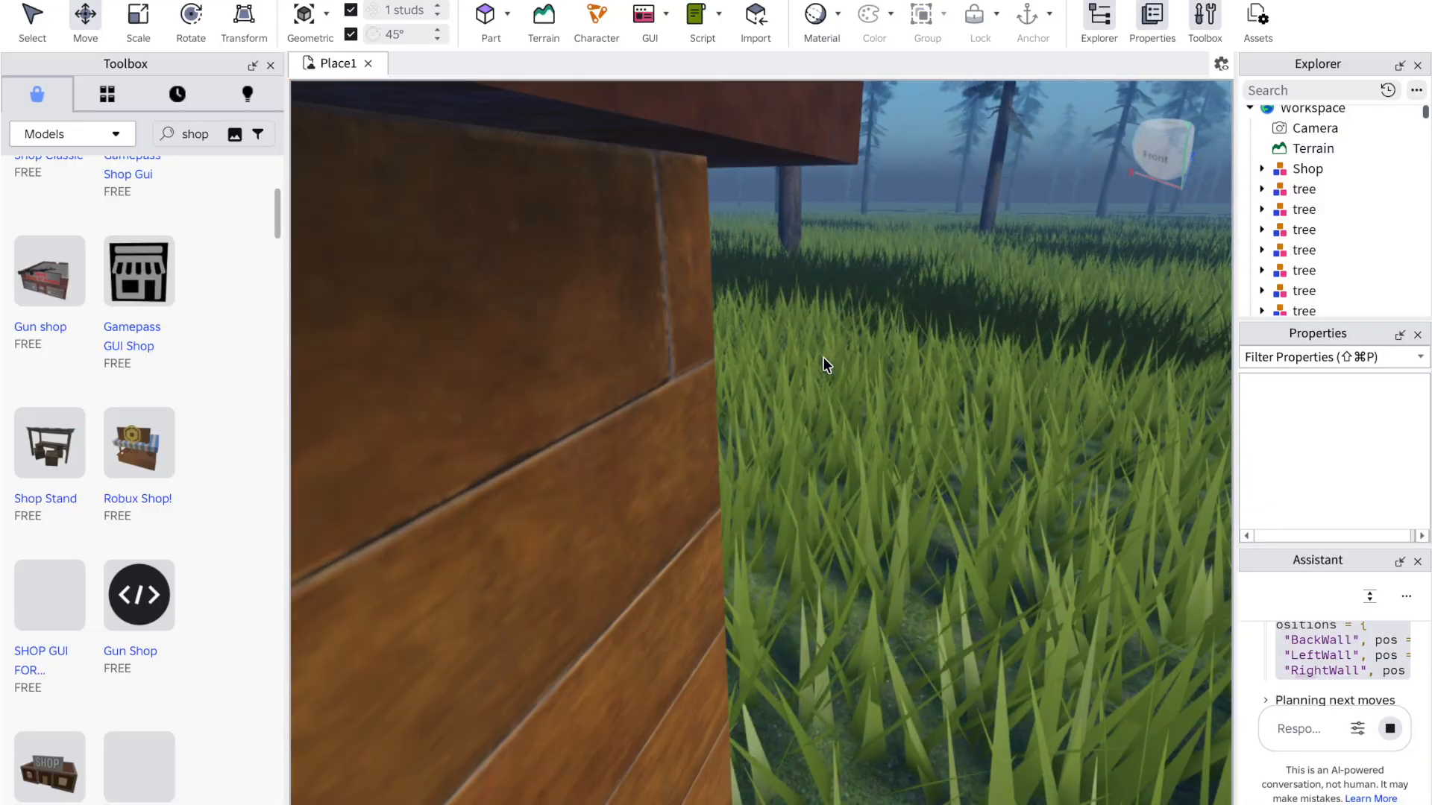
pyautogui.press('a')
pyautogui.moveTo(824, 356); pyautogui.dragTo(823, 358)
pyautogui.press('w')
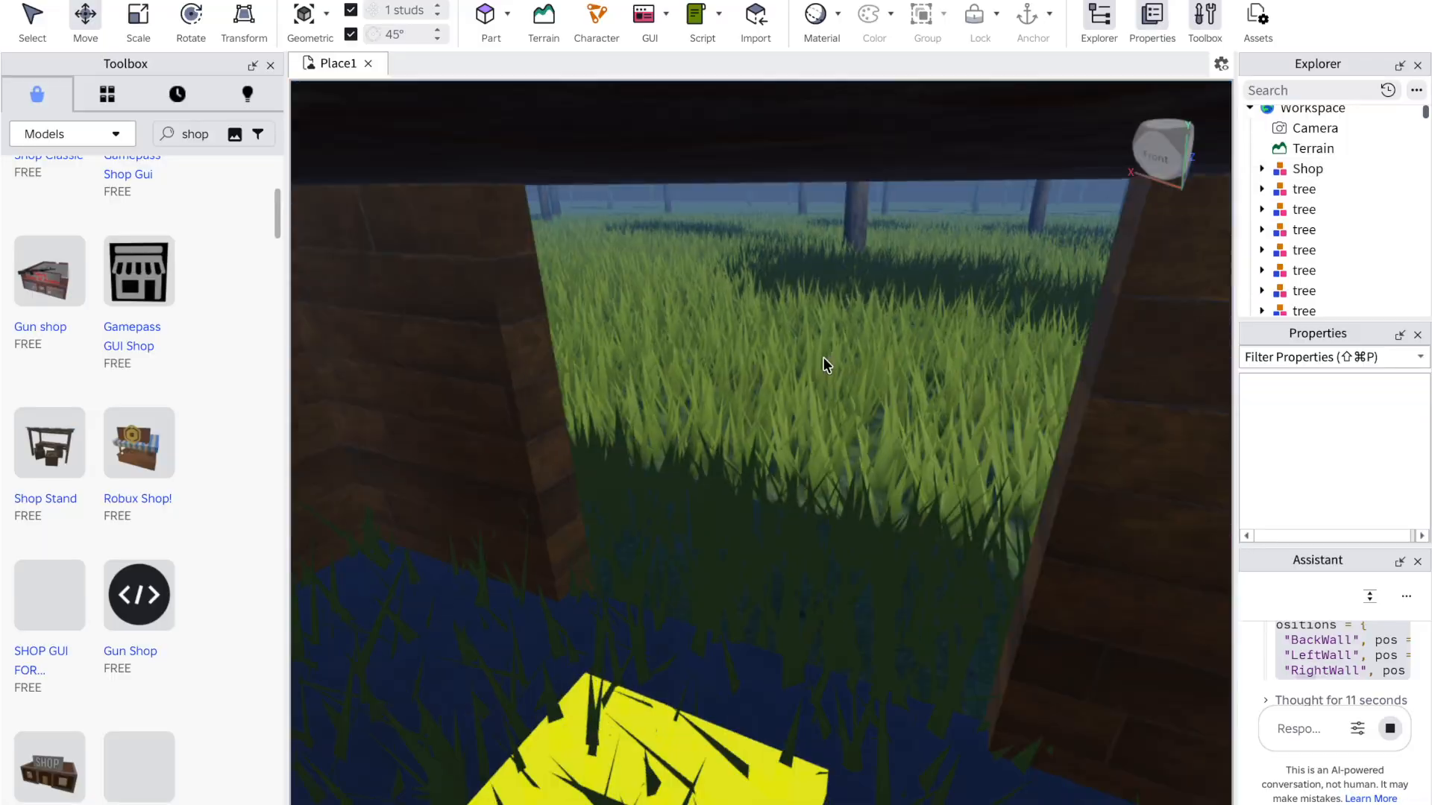
pyautogui.moveTo(823, 358); pyautogui.dragTo(822, 358, button='right')
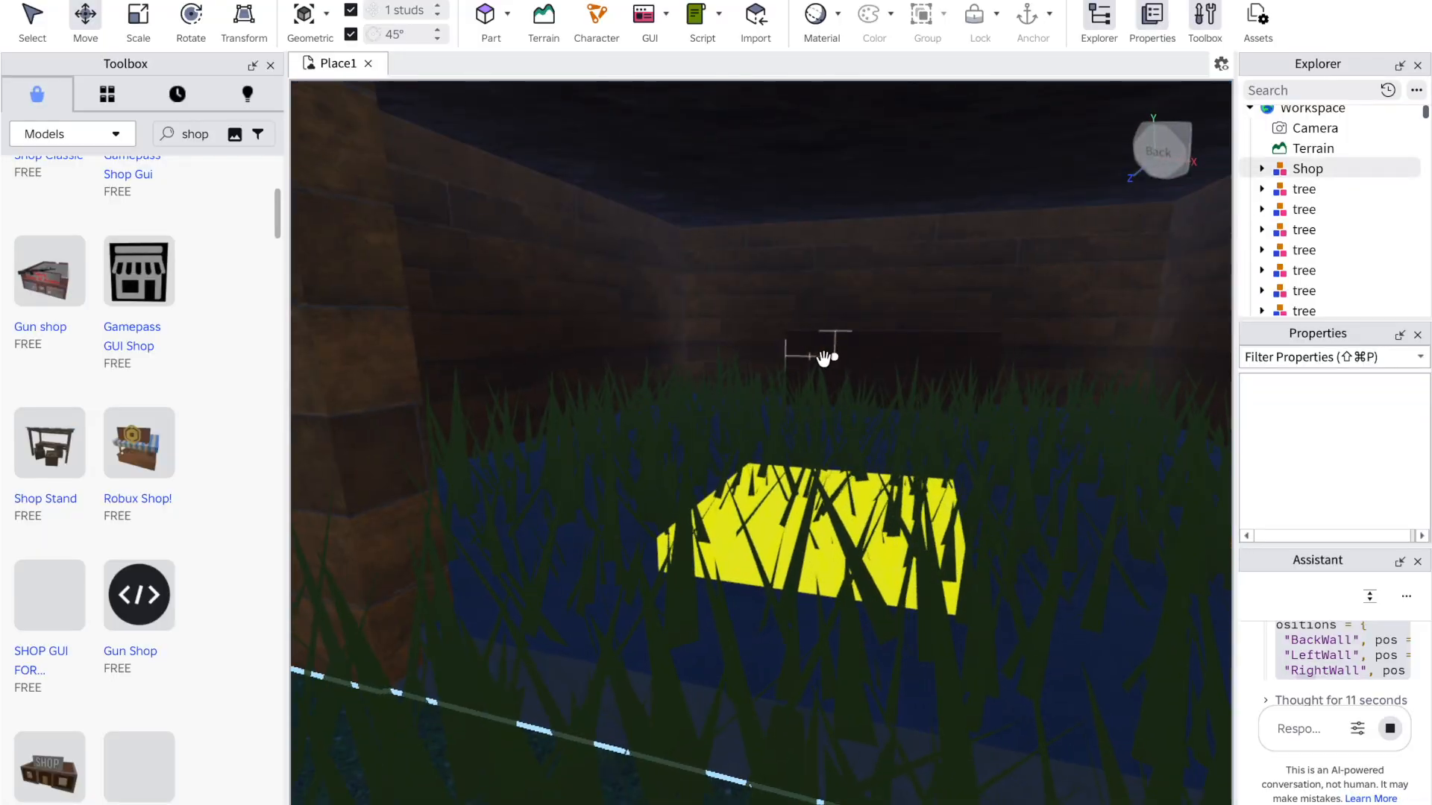
pyautogui.press('s')
pyautogui.press('w')
pyautogui.press('s')
pyautogui.press('w')
pyautogui.press('s')
pyautogui.press('s')
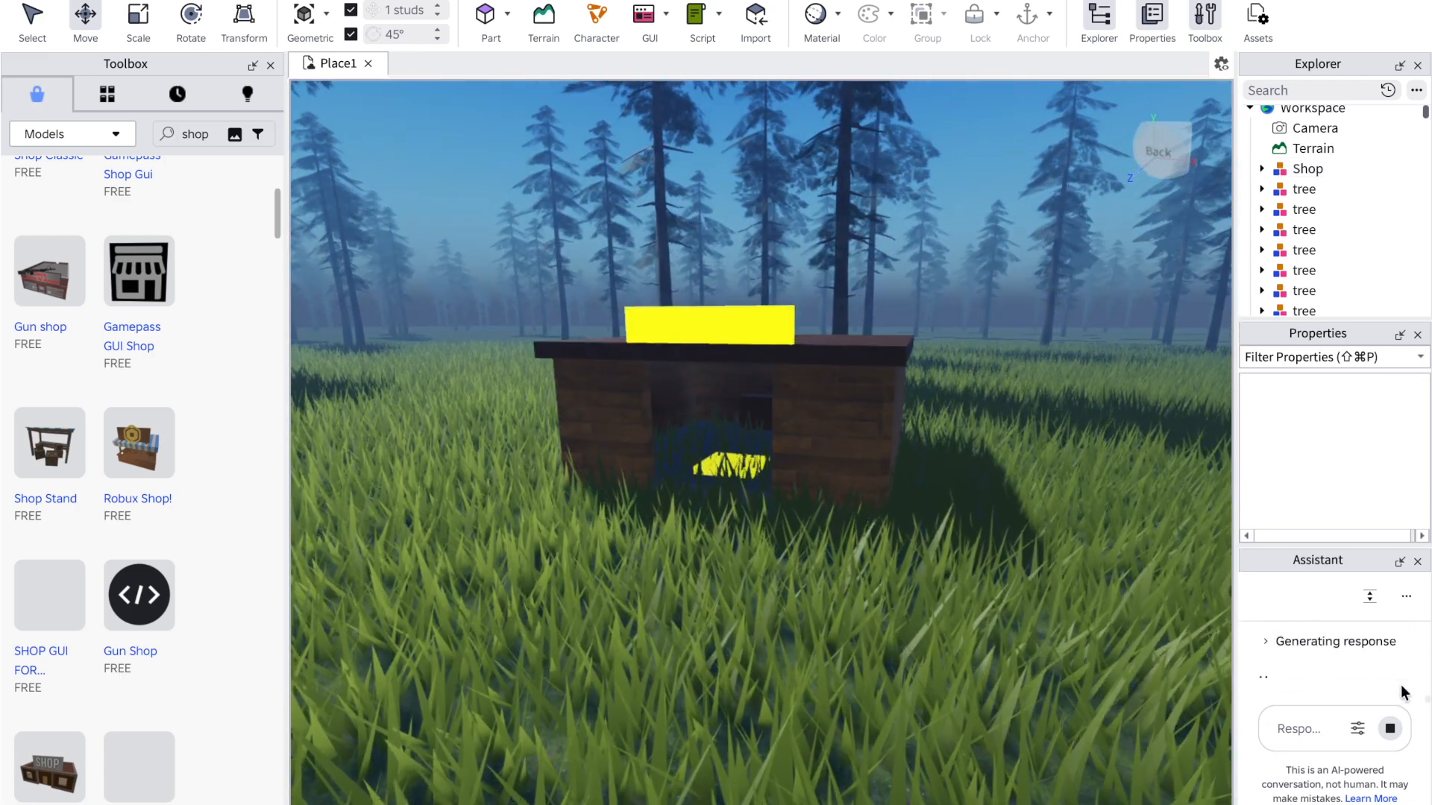
pyautogui.click(877, 451)
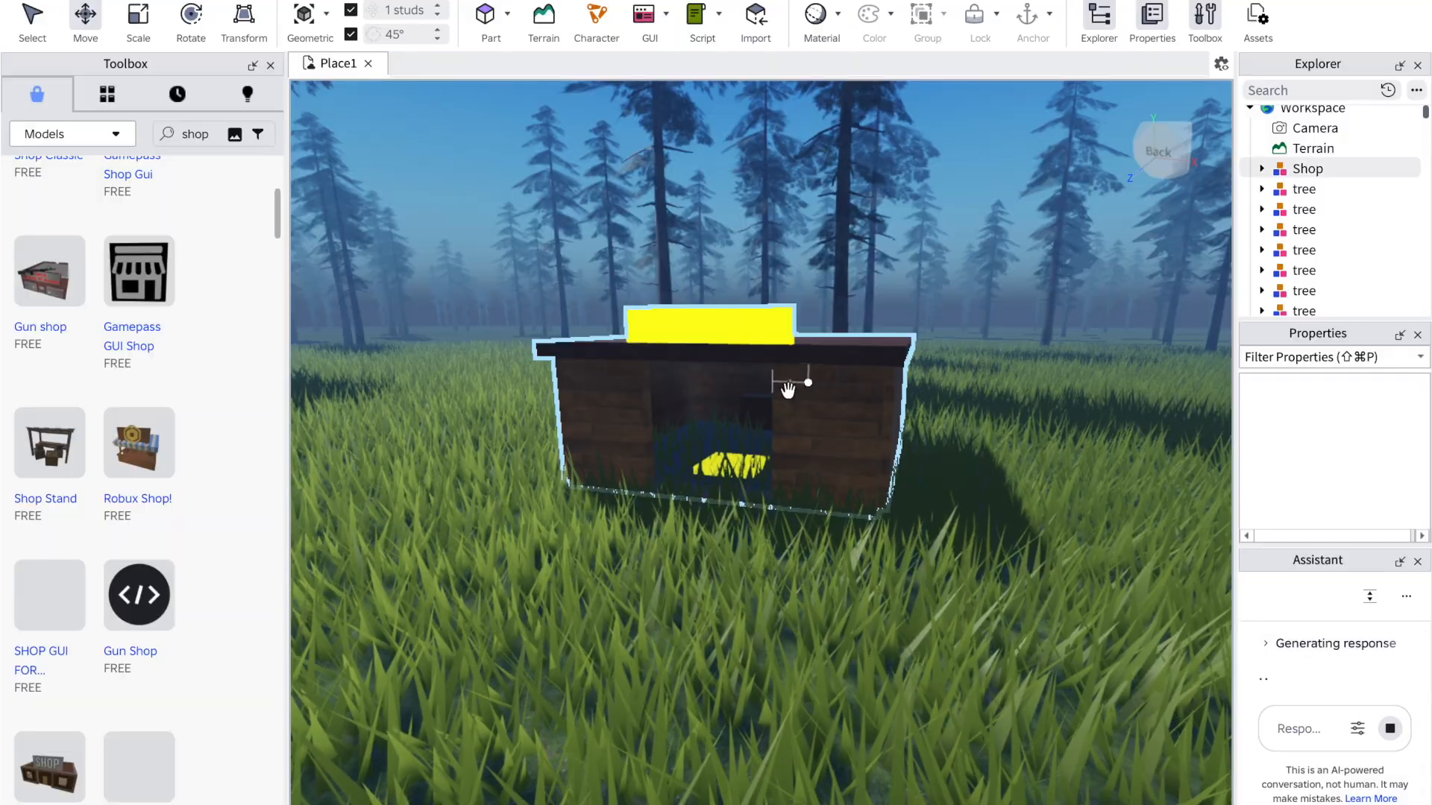
pyautogui.press('s')
pyautogui.press('a')
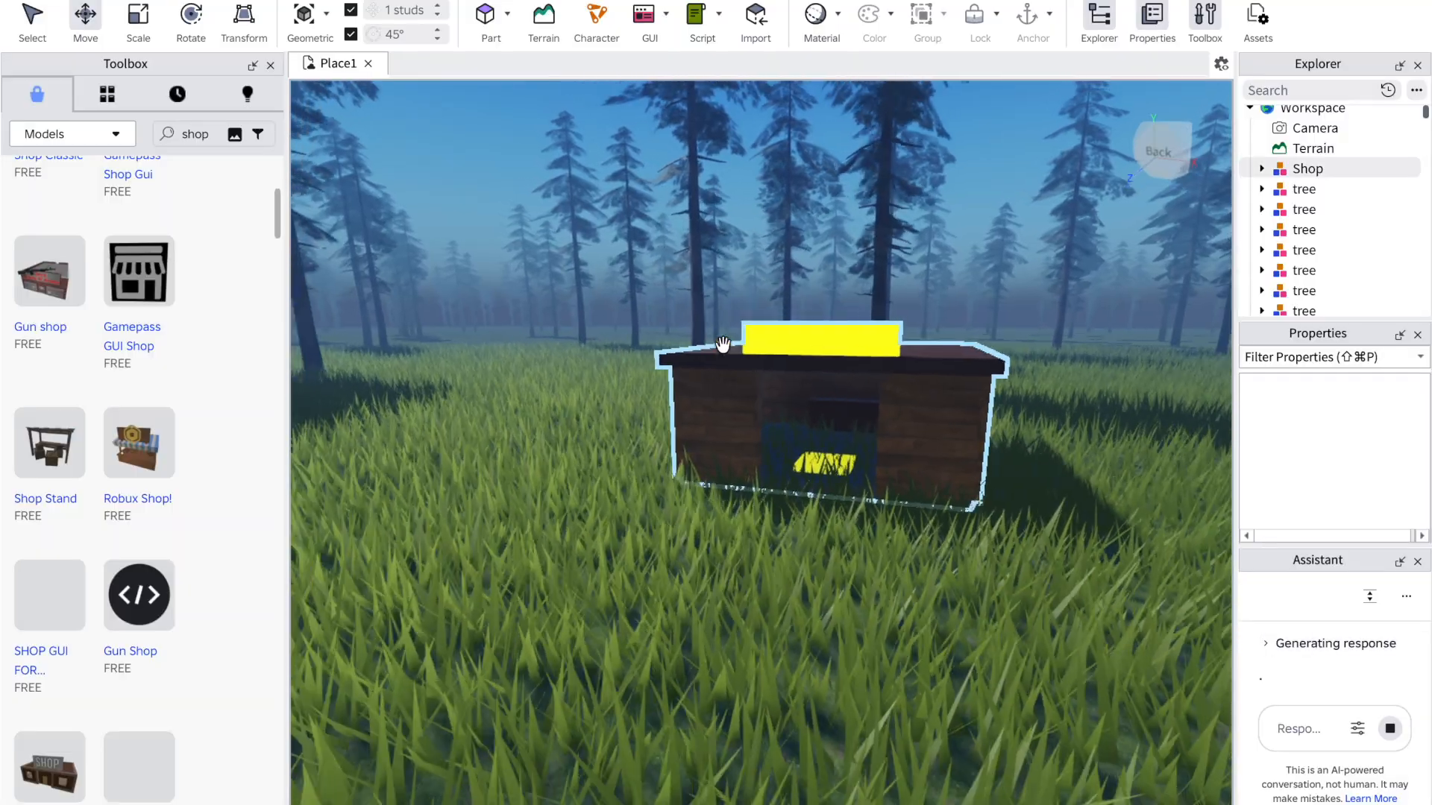
pyautogui.press('d')
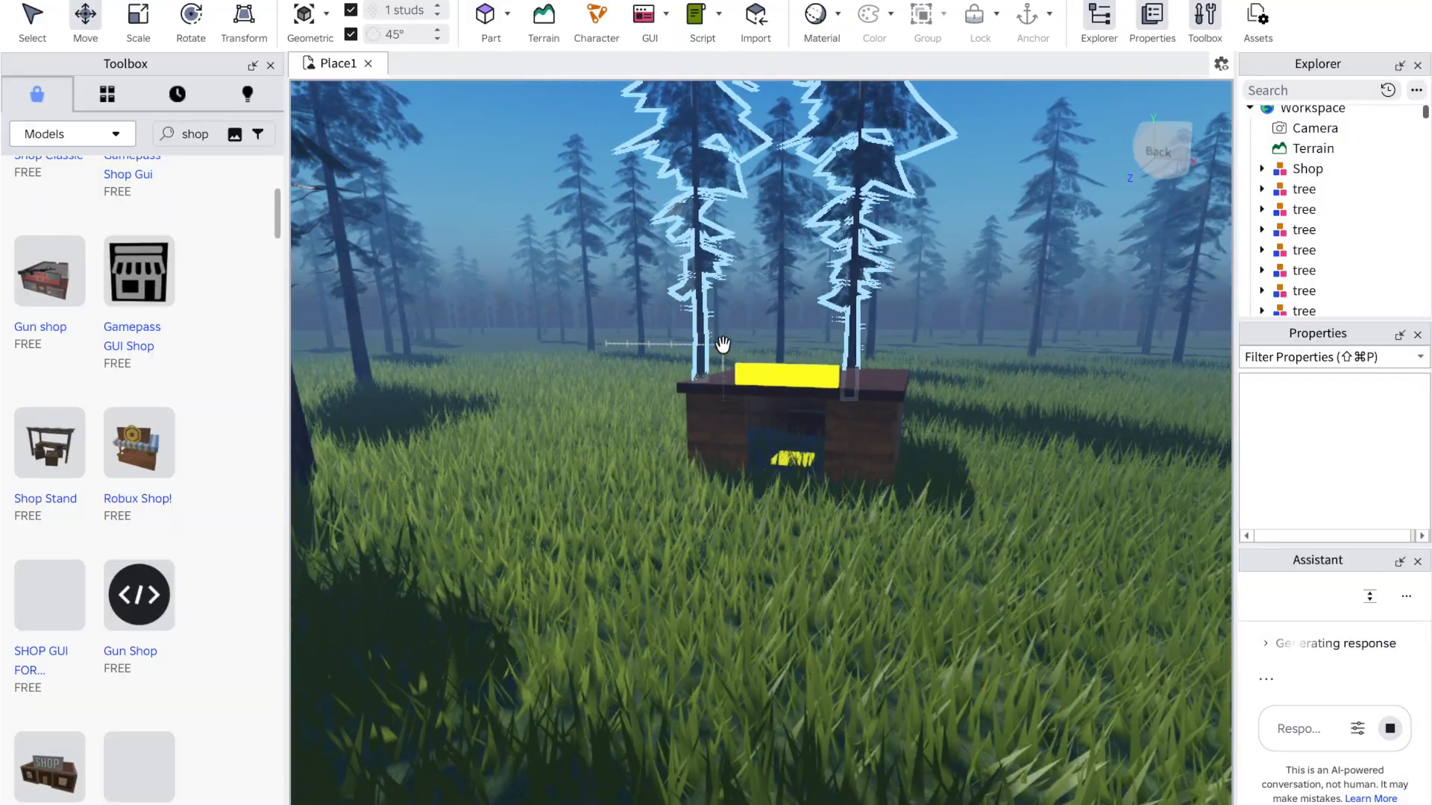
pyautogui.press('w')
pyautogui.press('a')
pyautogui.press('s')
pyautogui.press('a')
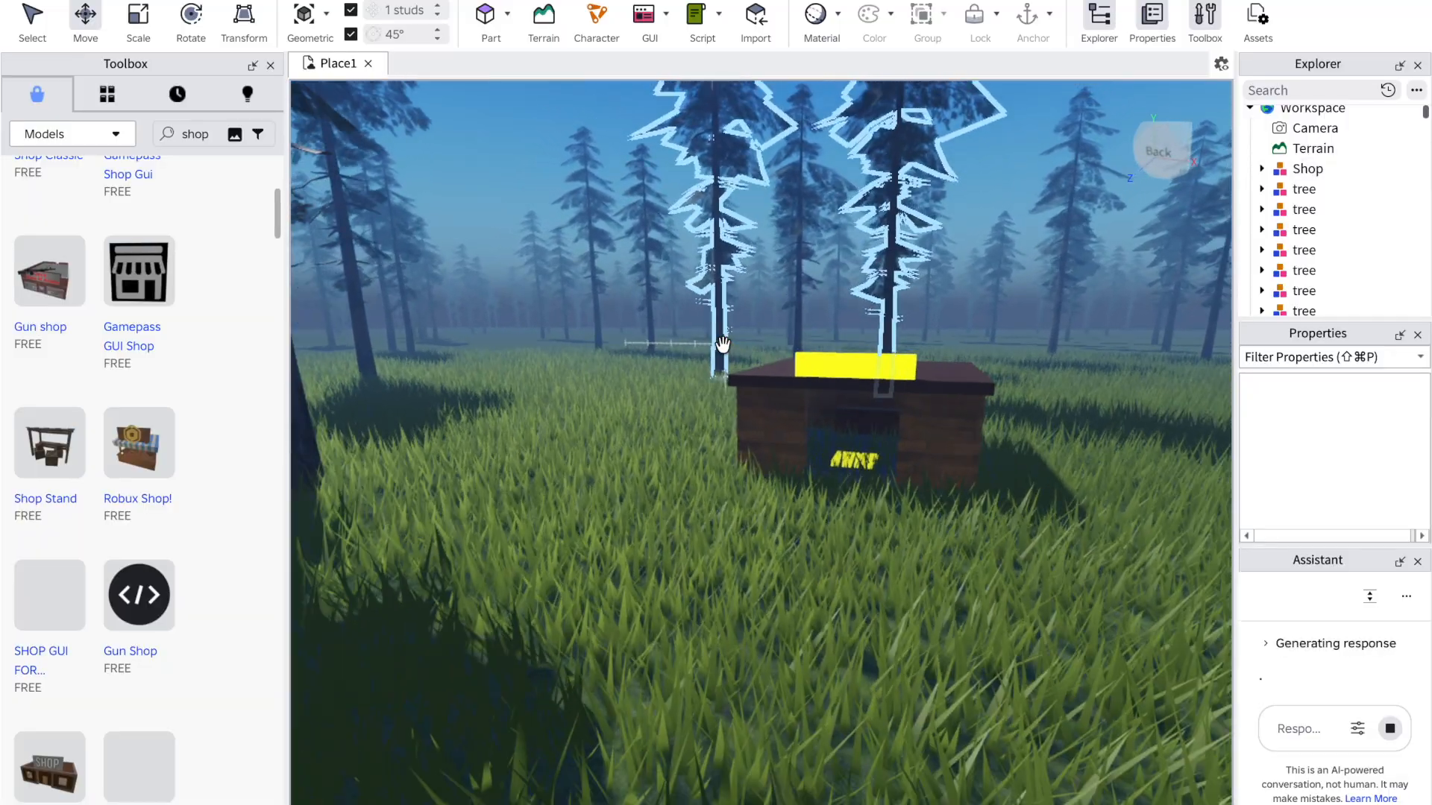
pyautogui.press('w')
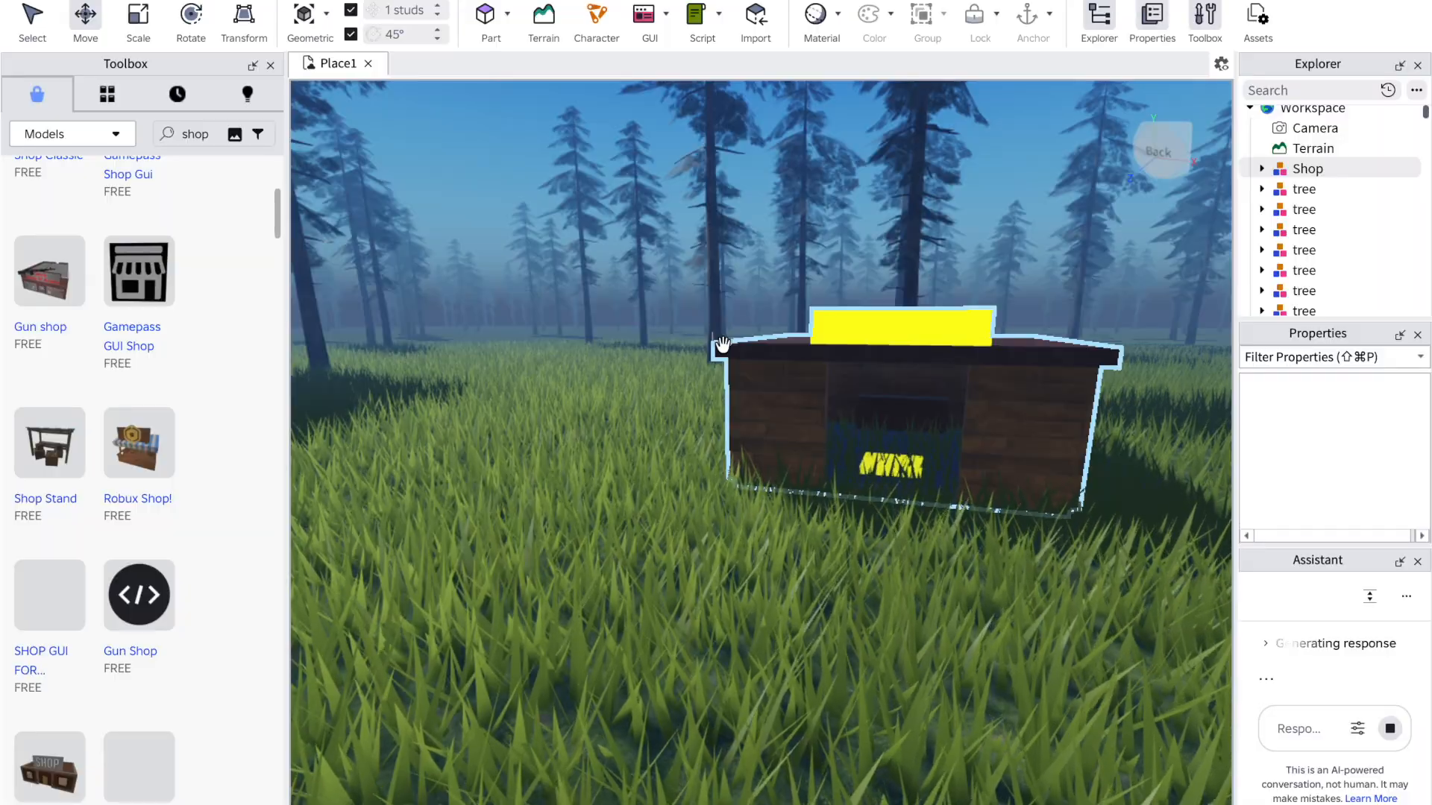
pyautogui.press('s')
pyautogui.press('w')
pyautogui.press('s')
pyautogui.press('w')
pyautogui.press('w')
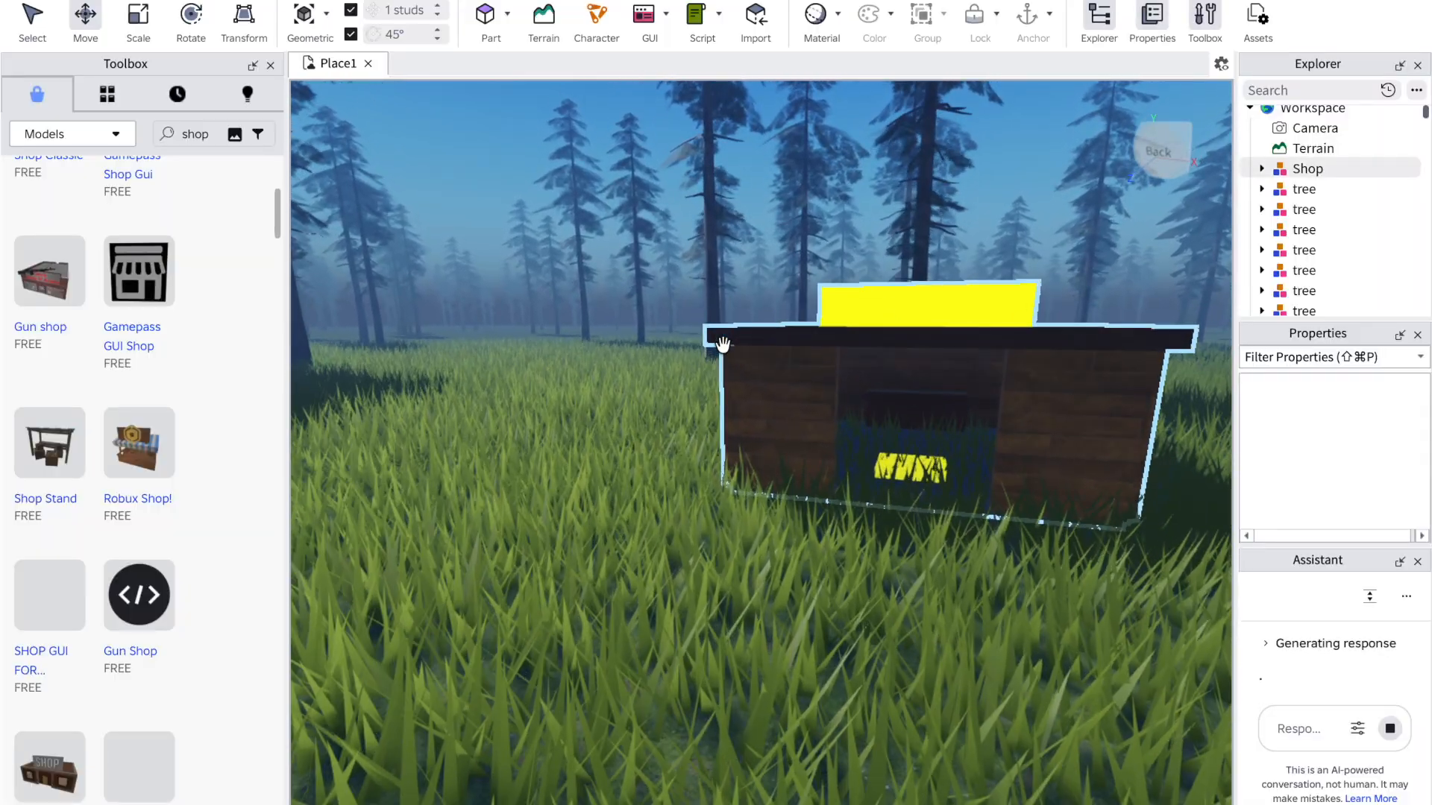
pyautogui.press('s')
pyautogui.press('w')
pyautogui.press('s')
pyautogui.press('w')
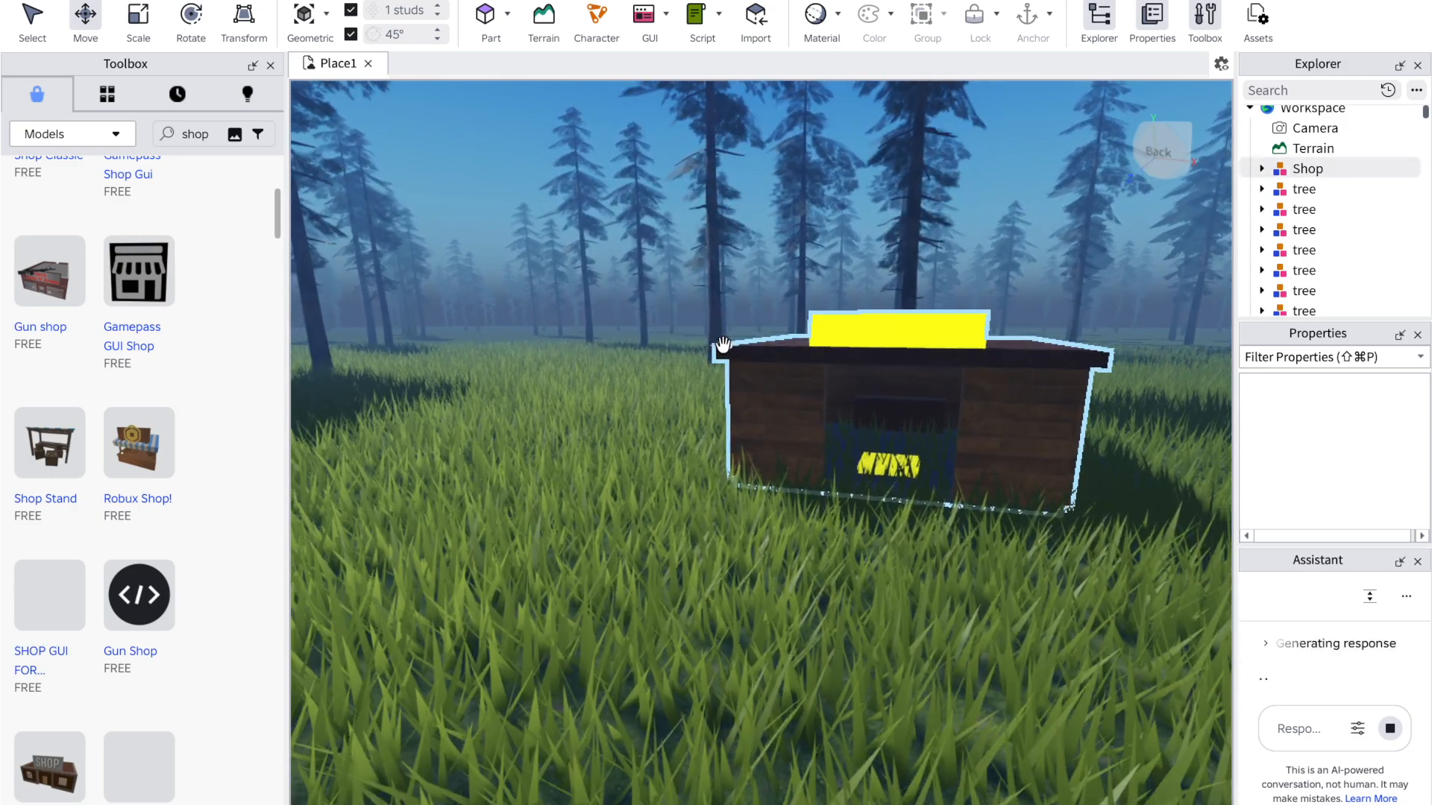
pyautogui.press('s')
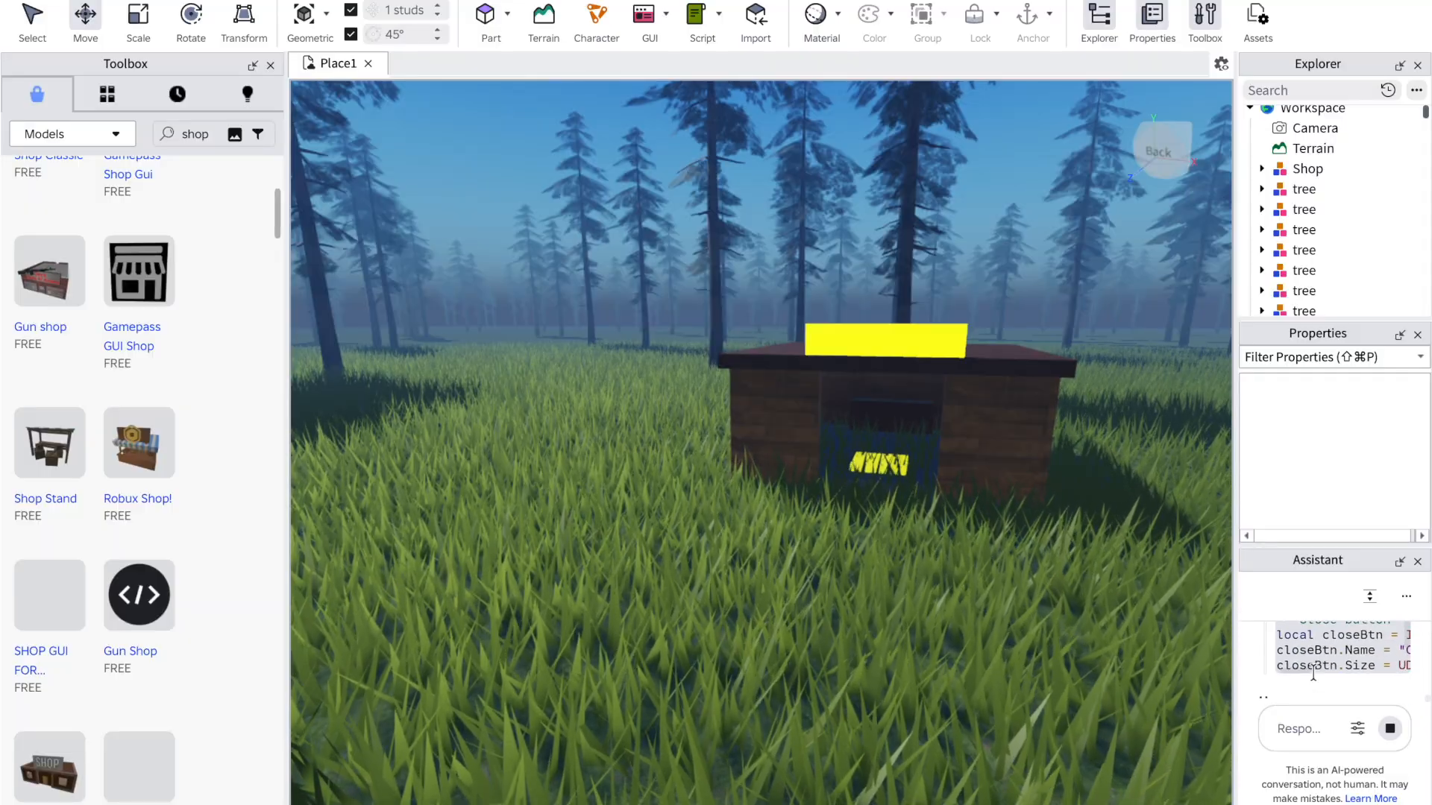
pyautogui.moveTo(983, 572); pyautogui.dragTo(983, 573, button='right')
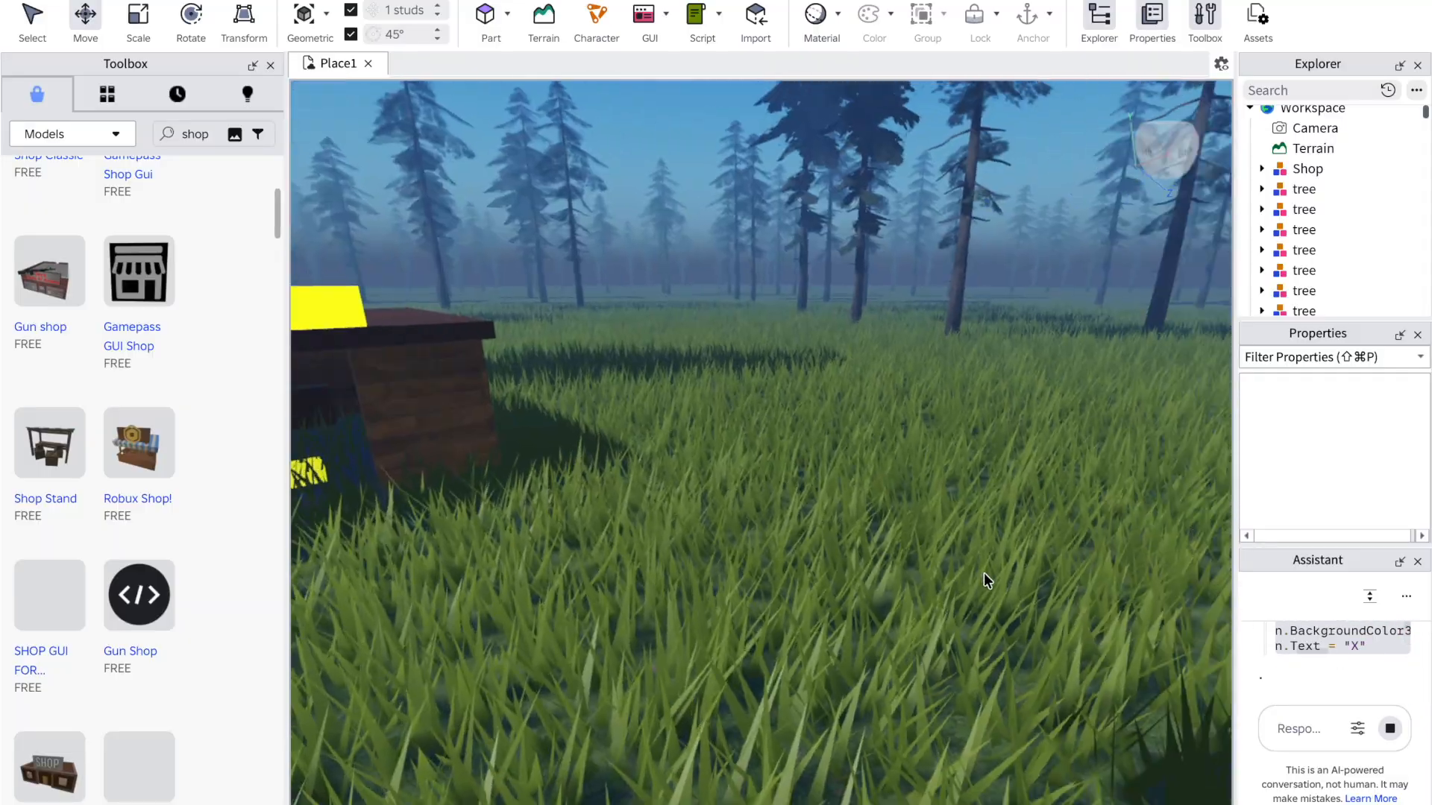
pyautogui.rightClick(983, 573)
pyautogui.click(656, 549)
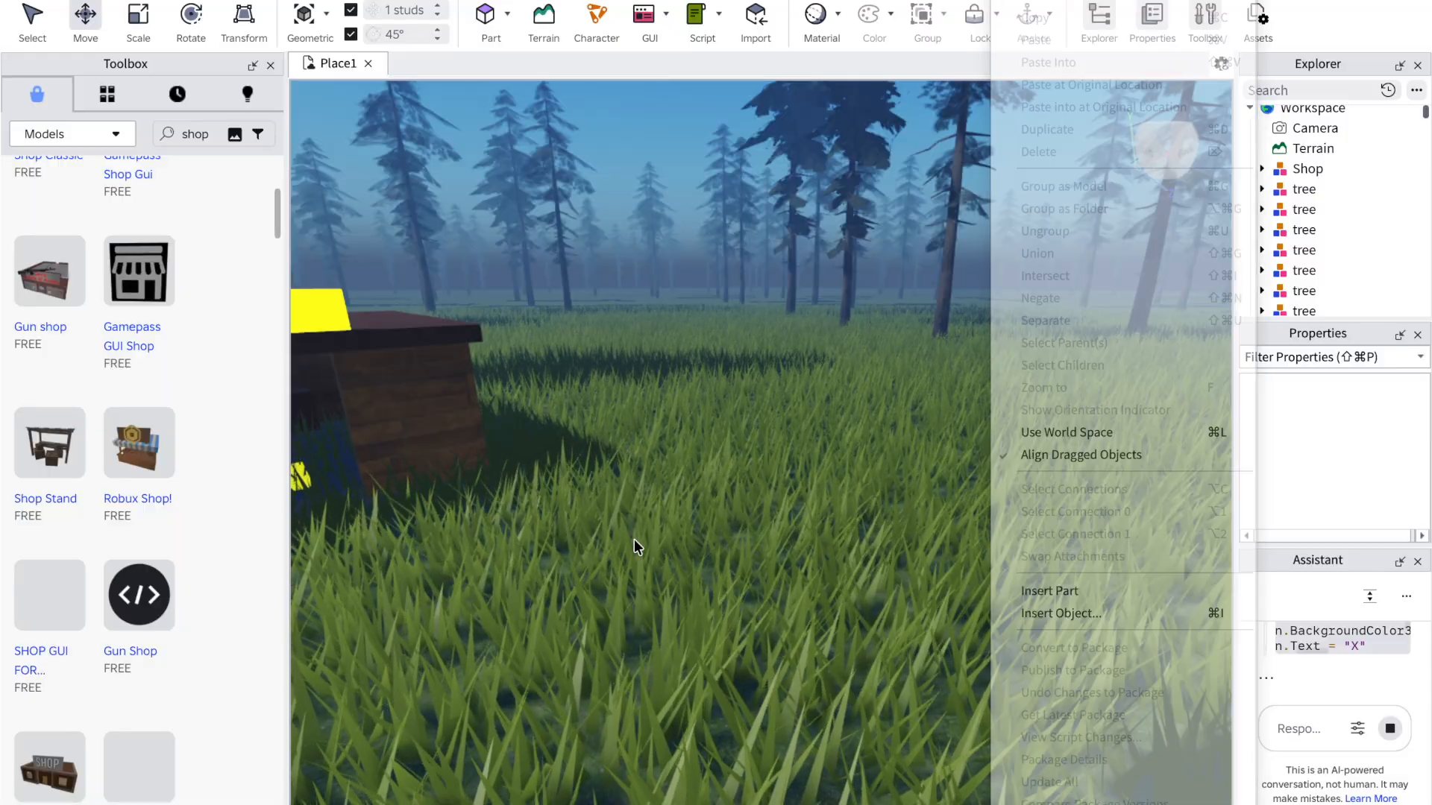
pyautogui.scroll(5, 522, 419)
pyautogui.scroll(-5, 524, 423)
pyautogui.rightClick(521, 419)
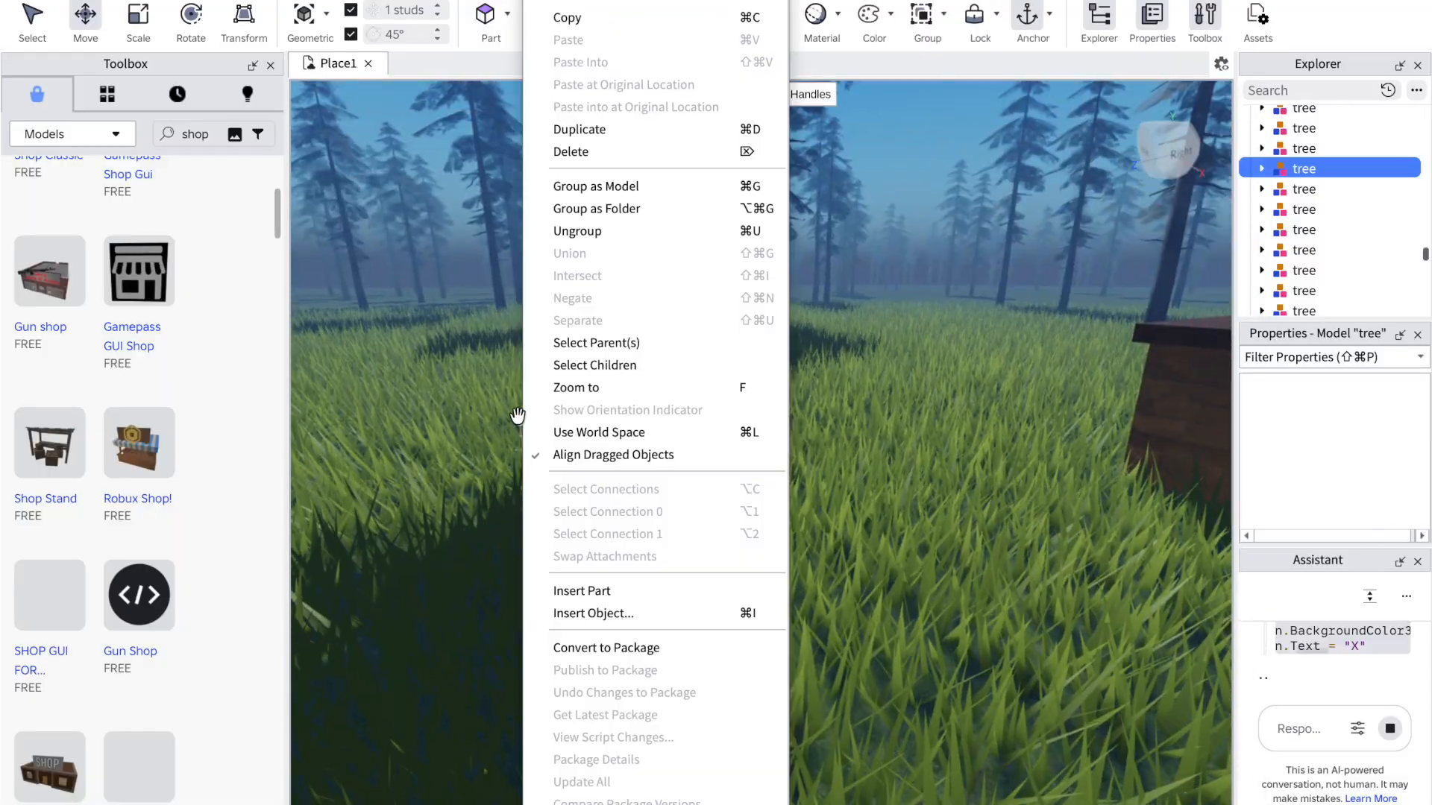
pyautogui.click(420, 445)
pyautogui.moveTo(420, 445)
pyautogui.mouseDown(button='right')
pyautogui.moveTo(405, 446)
pyautogui.moveTo(421, 444)
pyautogui.mouseUp(button='right')
pyautogui.rightClick(420, 445)
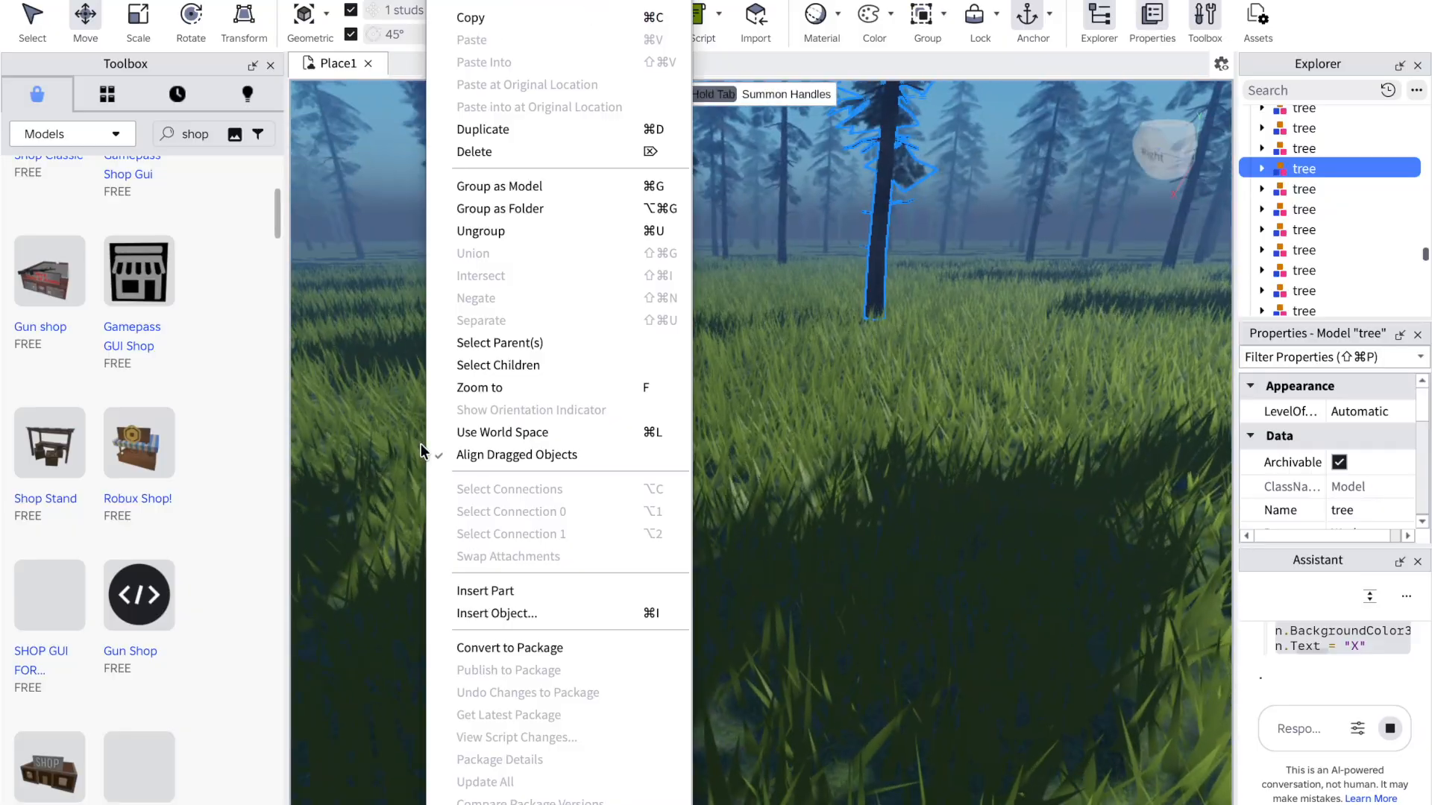
pyautogui.moveTo(946, 517); pyautogui.dragTo(946, 519, button='right')
pyautogui.rightClick(945, 519)
pyautogui.click(756, 443)
pyautogui.moveTo(756, 443); pyautogui.dragTo(759, 442, button='right')
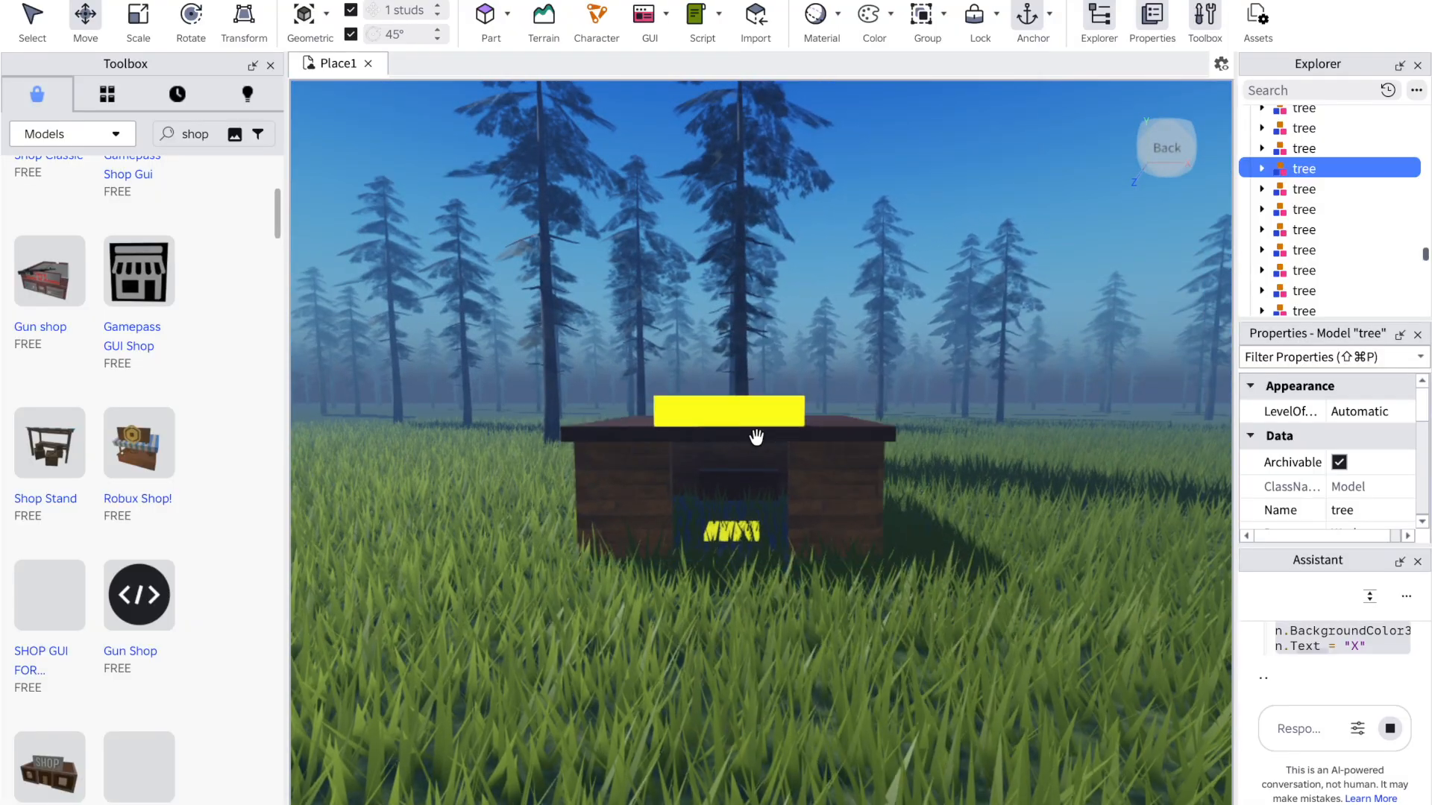
pyautogui.rightClick(759, 442)
pyautogui.click(666, 559)
pyautogui.moveTo(468, 497); pyautogui.dragTo(407, 493, button='right')
pyautogui.rightClick(541, 495)
pyautogui.rightClick(467, 514)
pyautogui.click(461, 515)
pyautogui.click(459, 515)
pyautogui.rightClick(461, 514)
pyautogui.click(407, 493)
pyautogui.click(408, 494)
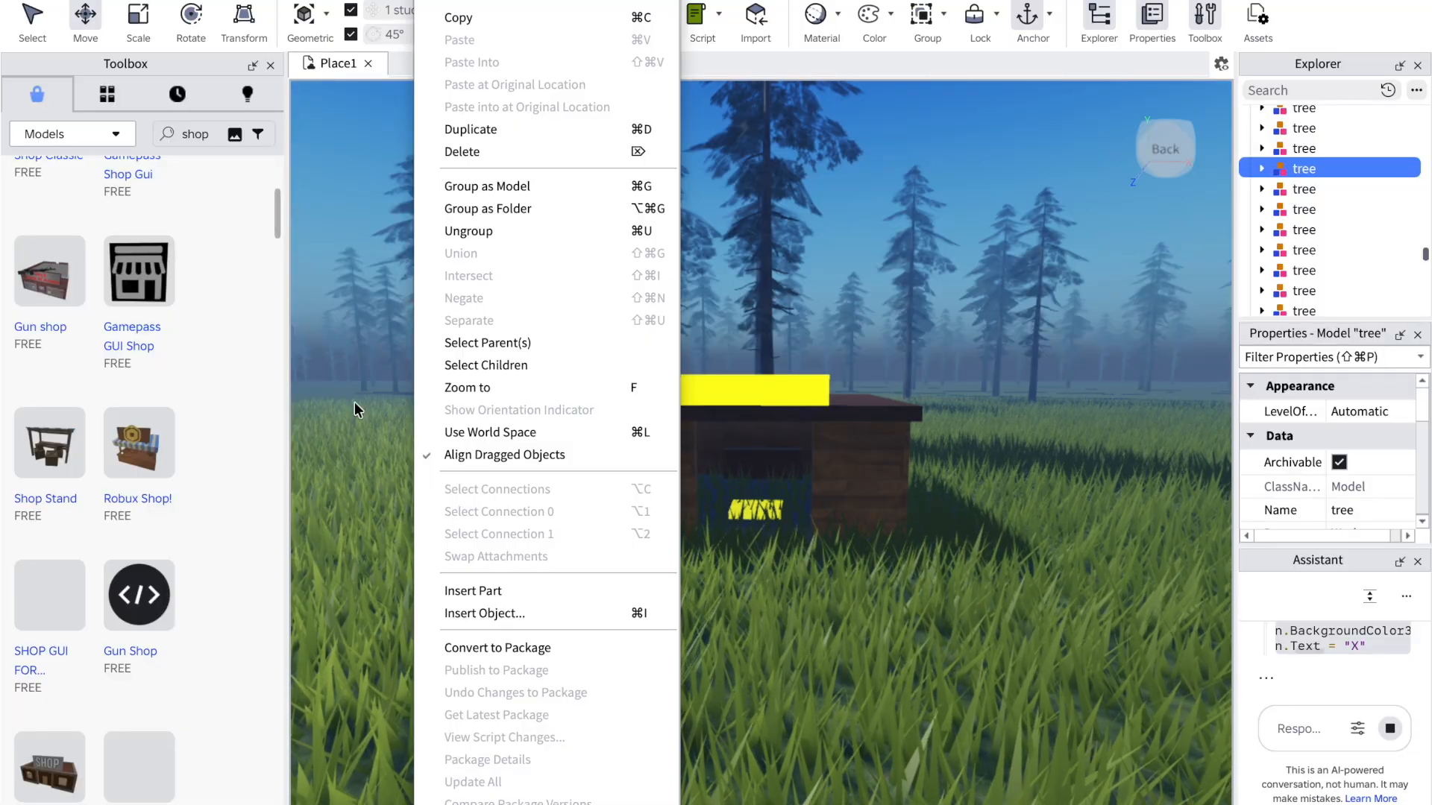
pyautogui.click(898, 618)
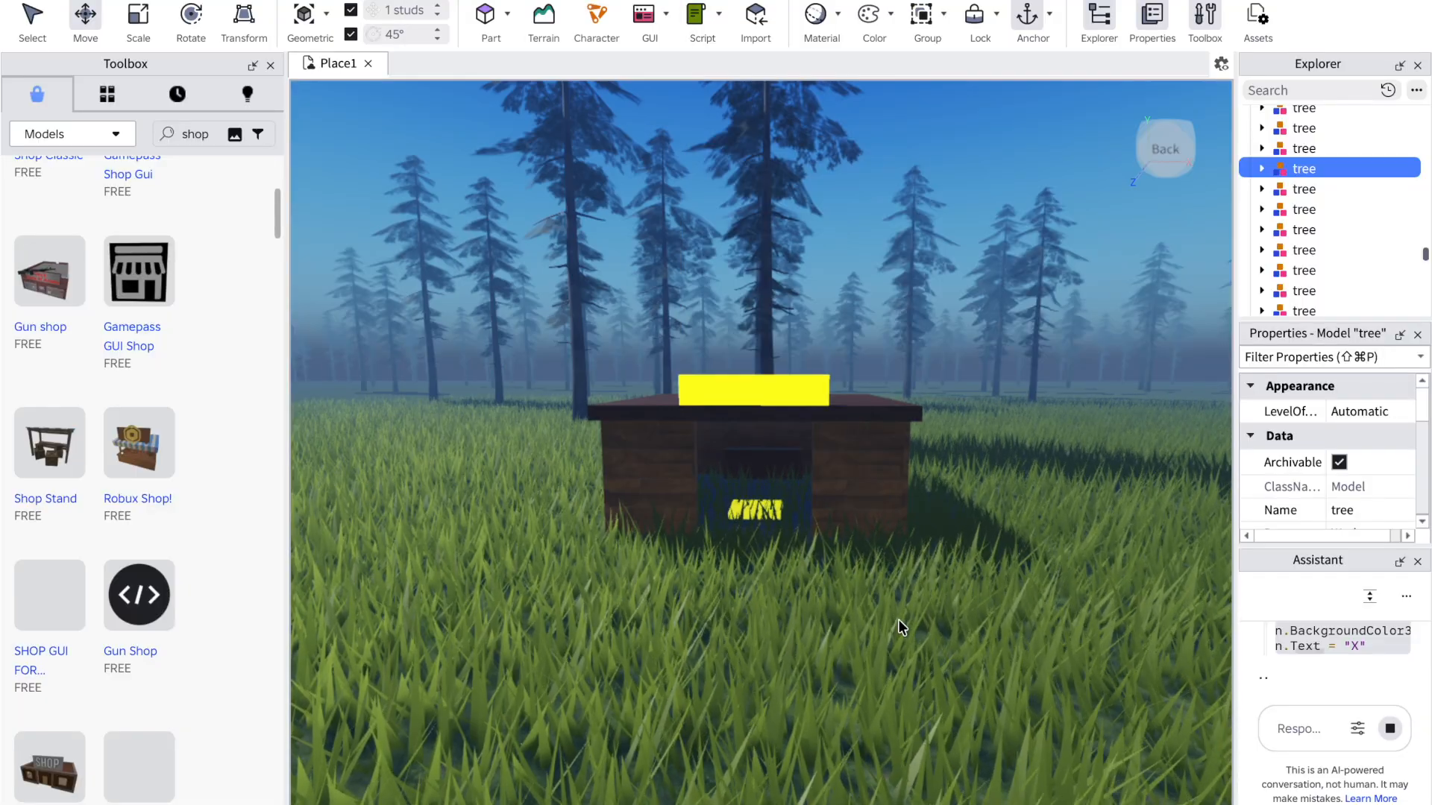
pyautogui.rightClick(897, 618)
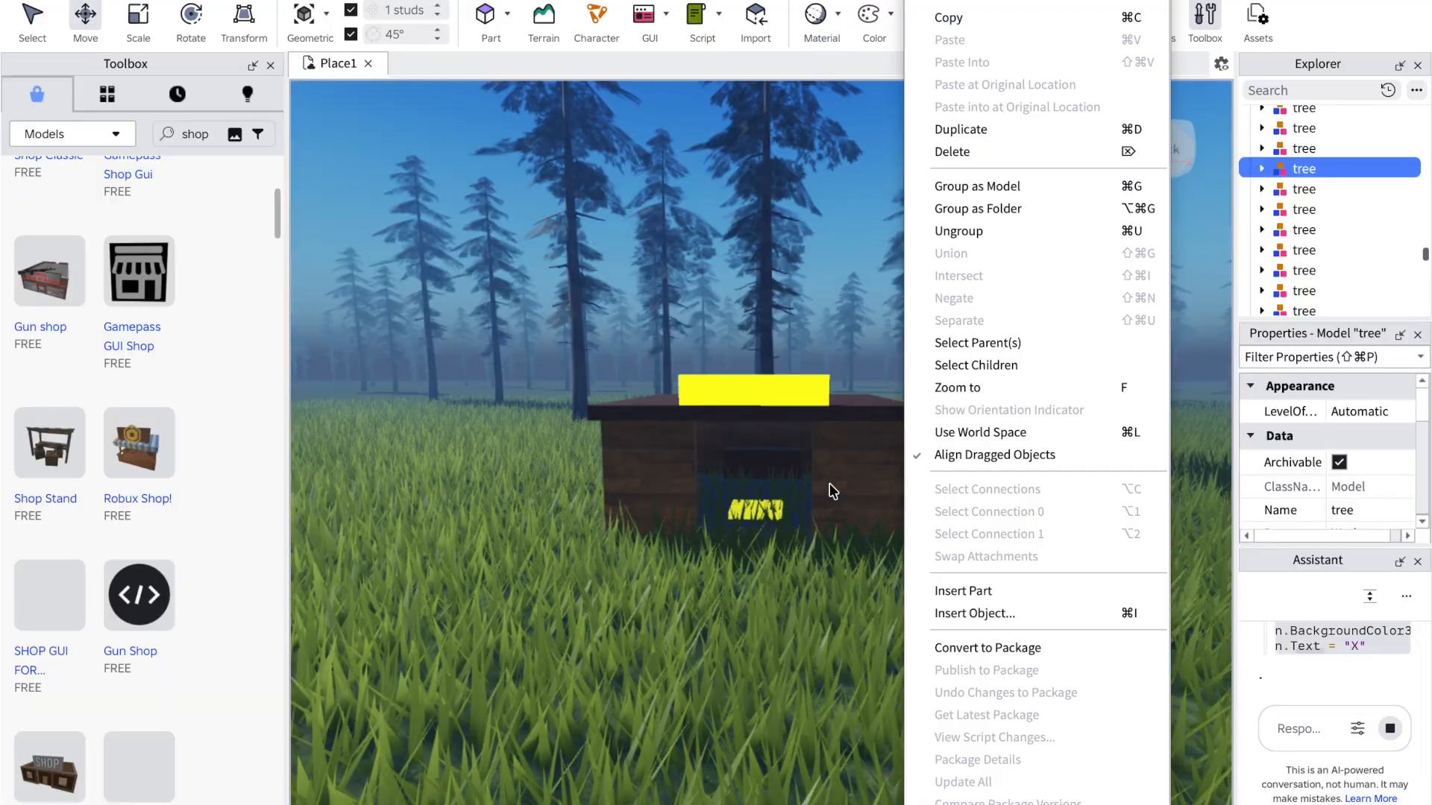
pyautogui.click(757, 555)
pyautogui.rightClick(781, 157)
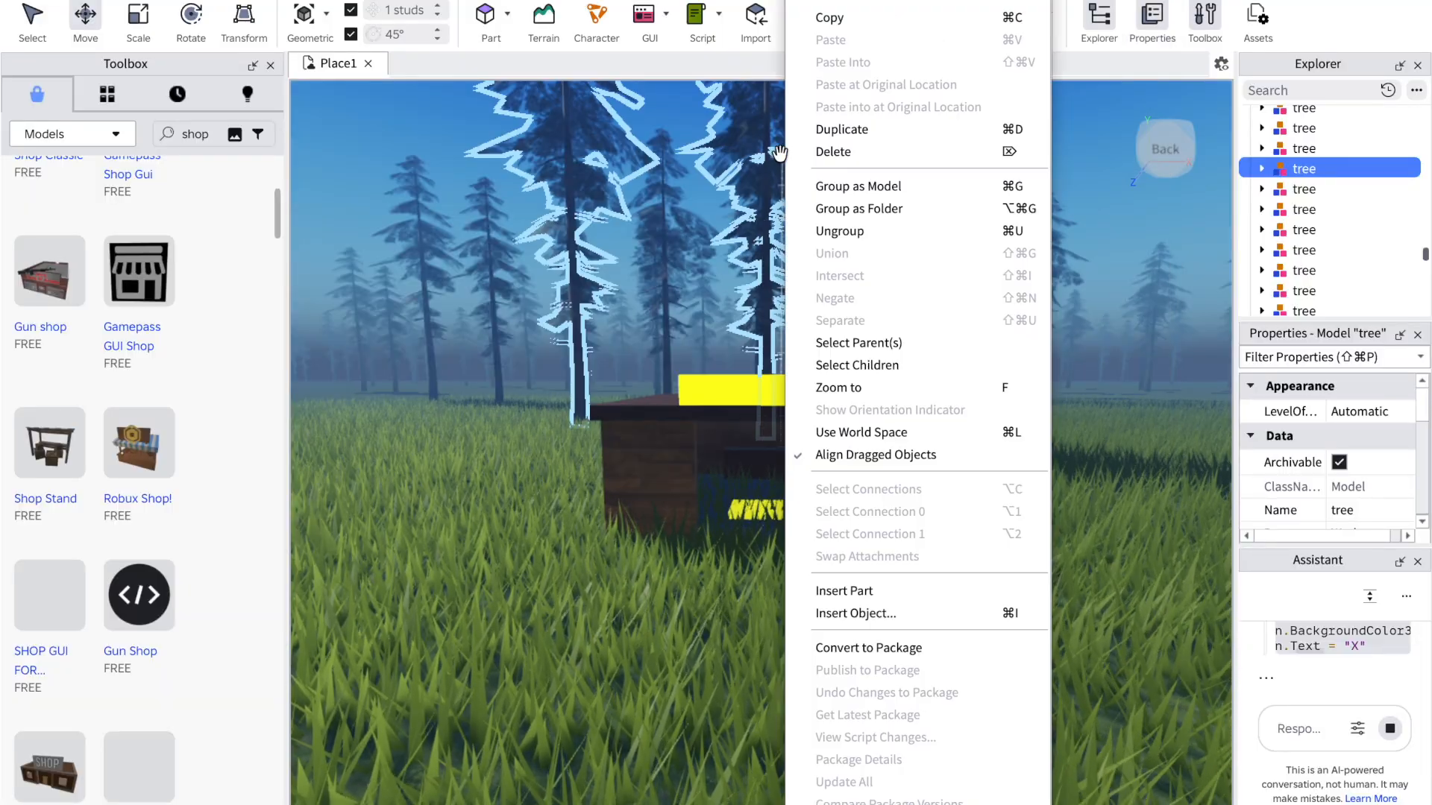
pyautogui.click(632, 484)
pyautogui.moveTo(632, 484); pyautogui.dragTo(632, 484, button='right')
pyautogui.click(526, 483)
pyautogui.moveTo(525, 485); pyautogui.dragTo(526, 483, button='right')
pyautogui.click(496, 486)
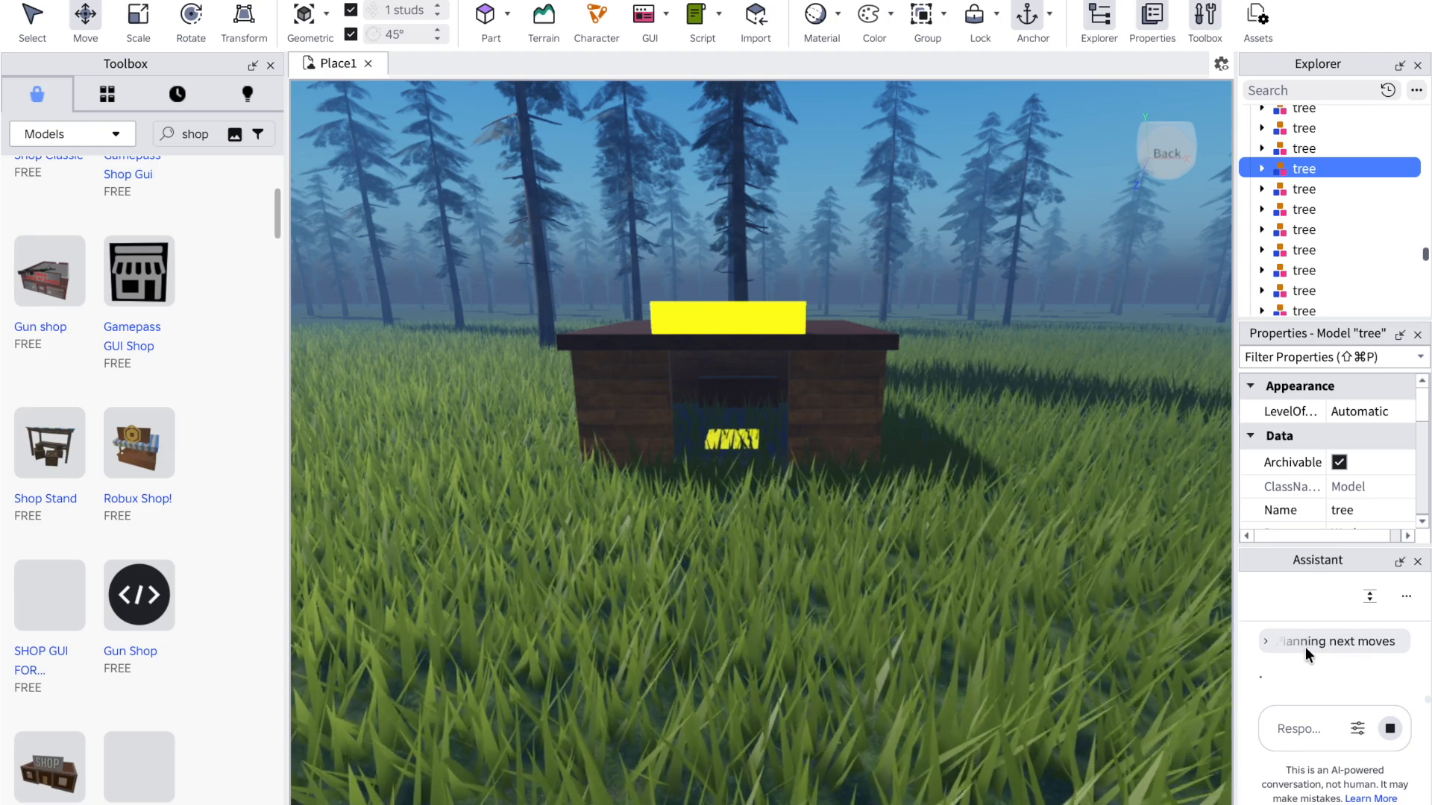
pyautogui.click(1284, 646)
pyautogui.moveTo(1081, 600); pyautogui.dragTo(1080, 601, button='right')
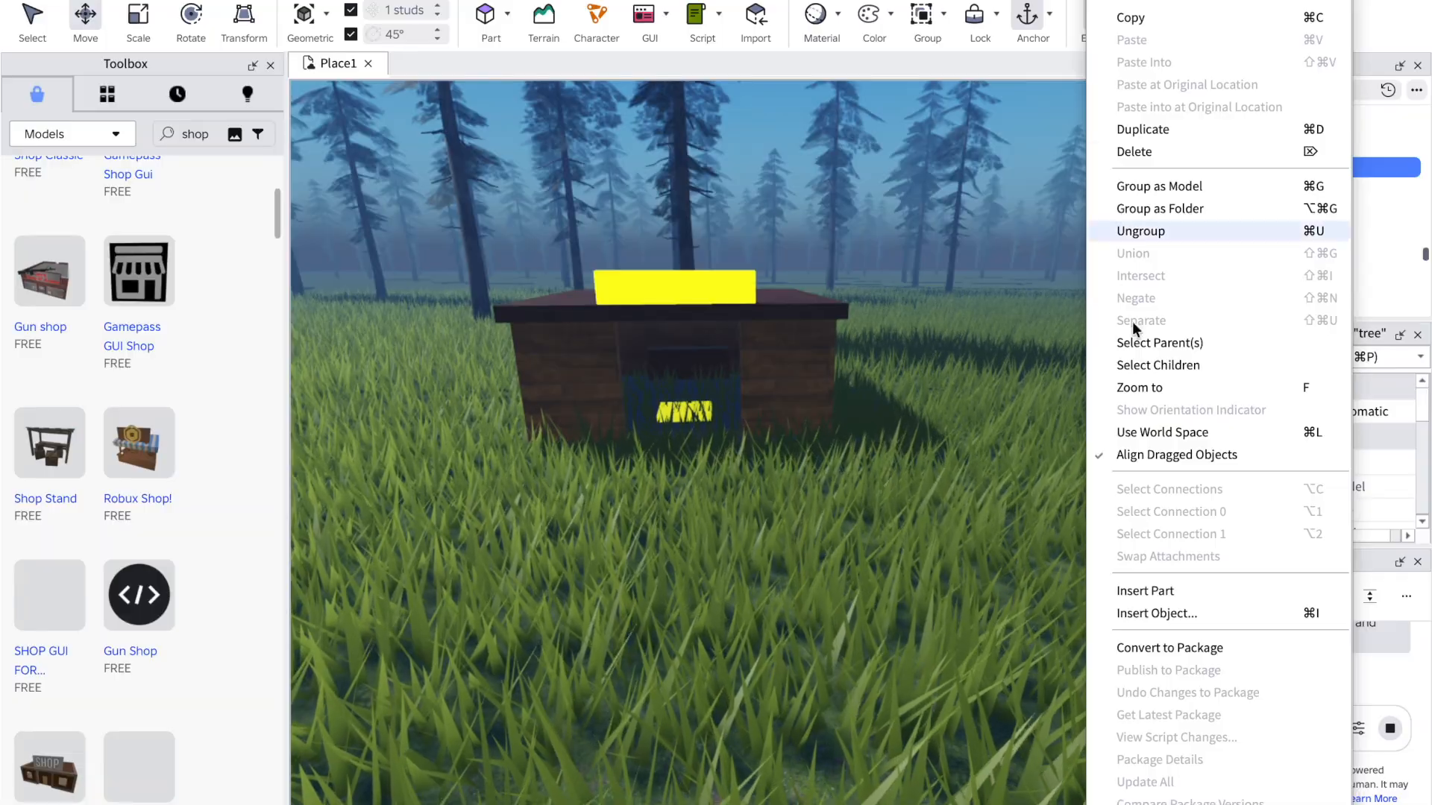
pyautogui.click(967, 387)
pyautogui.moveTo(967, 388); pyautogui.dragTo(887, 387, button='right')
pyautogui.rightClick(965, 386)
pyautogui.click(888, 389)
pyautogui.rightClick(889, 389)
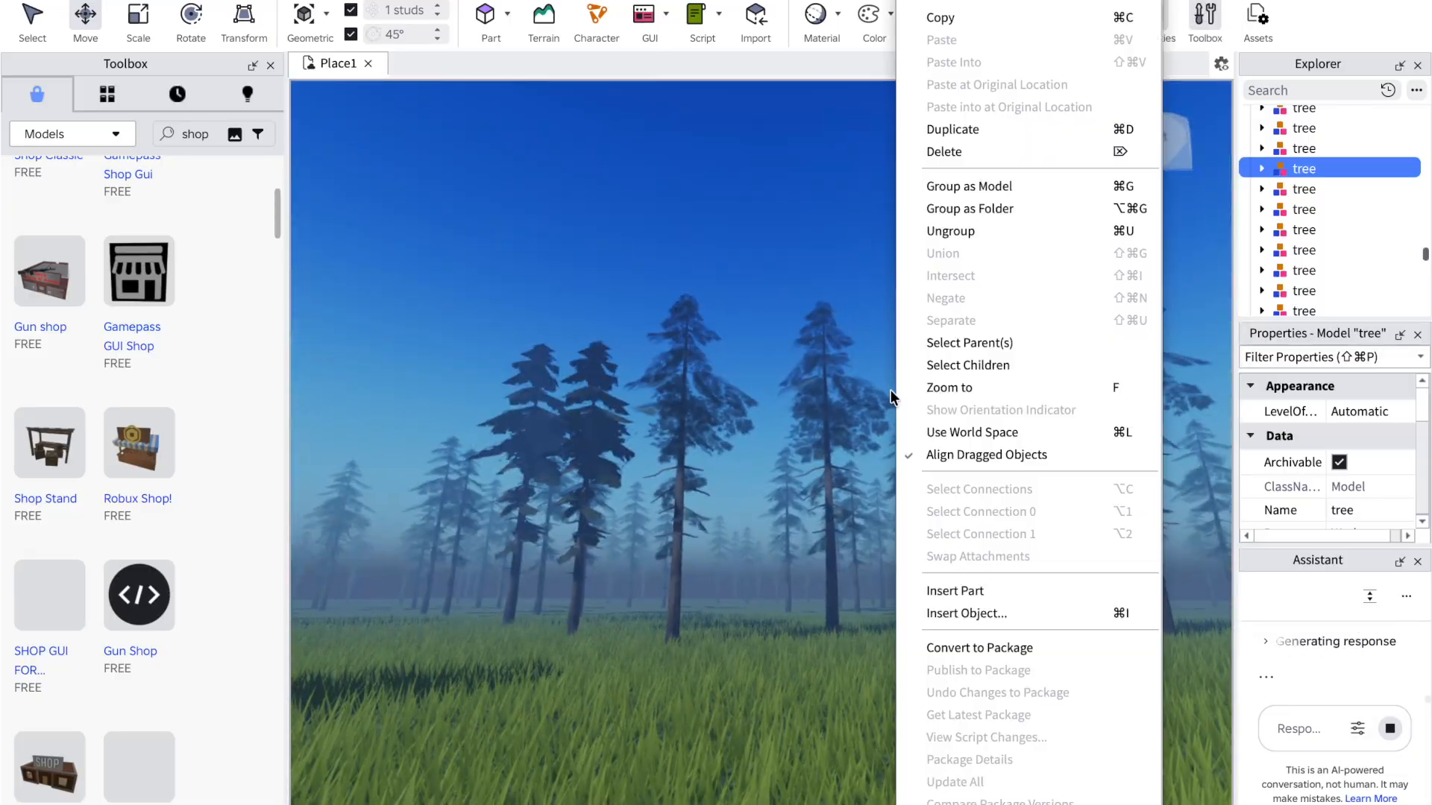
pyautogui.click(889, 389)
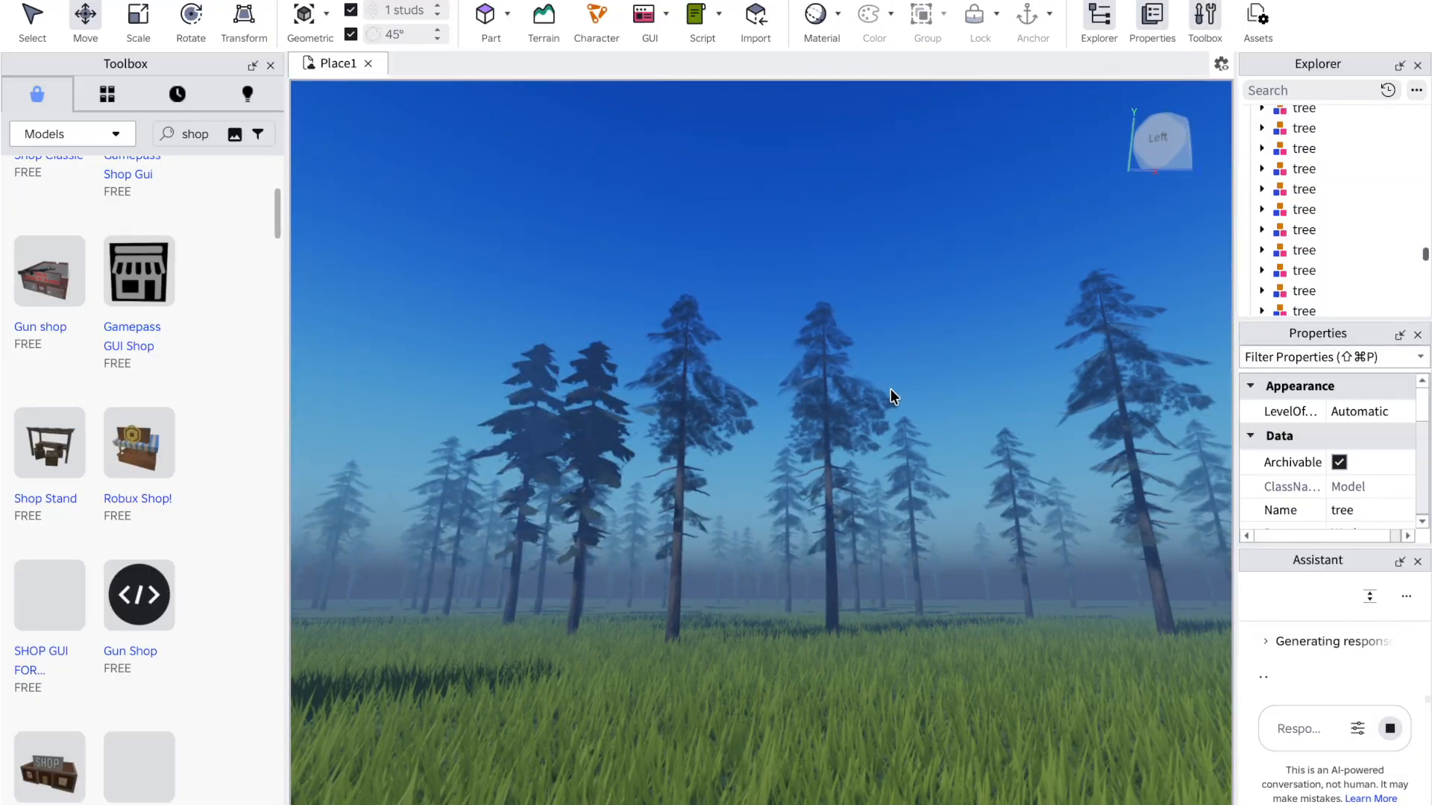
pyautogui.moveTo(915, 366); pyautogui.dragTo(916, 366, button='right')
pyautogui.rightClick(917, 365)
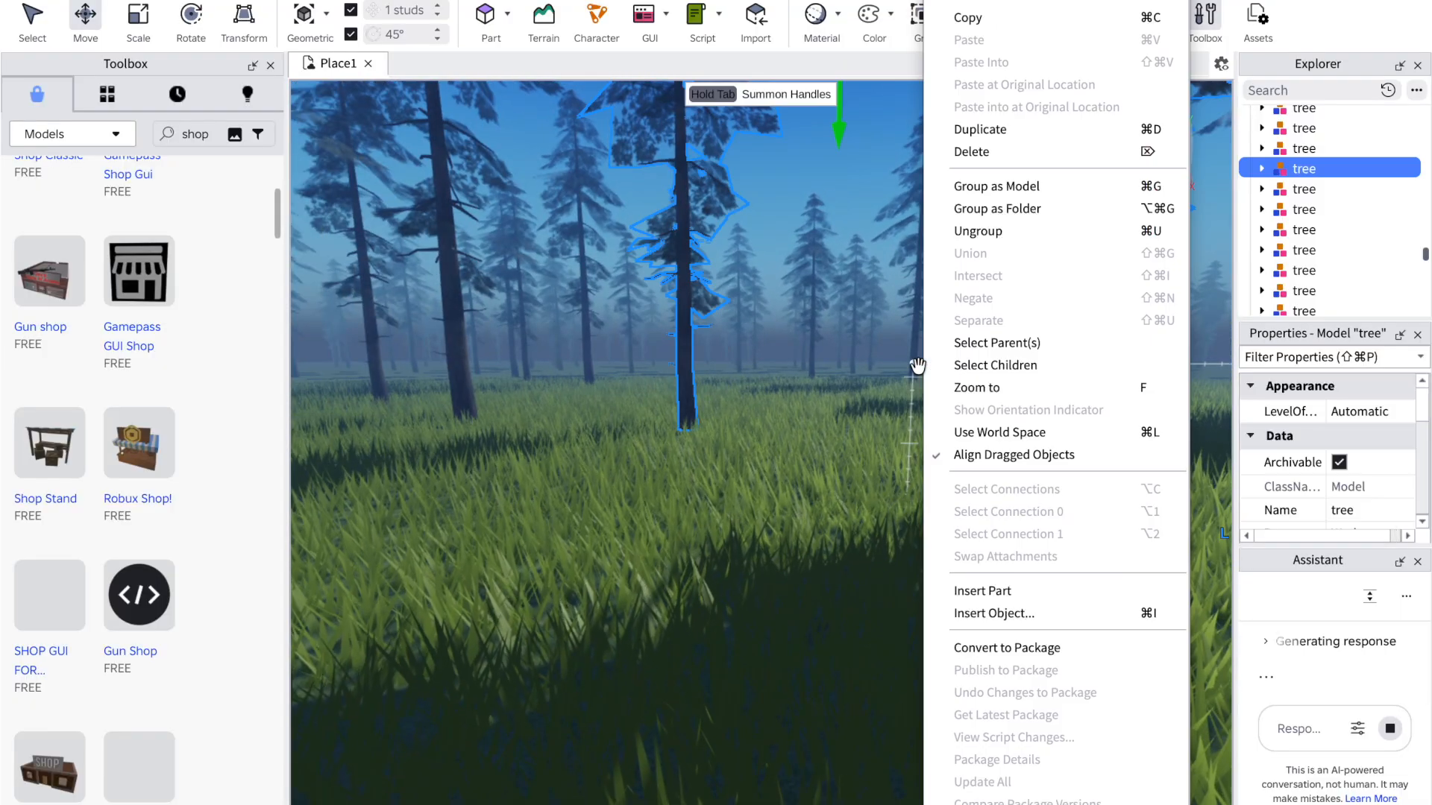
pyautogui.click(750, 311)
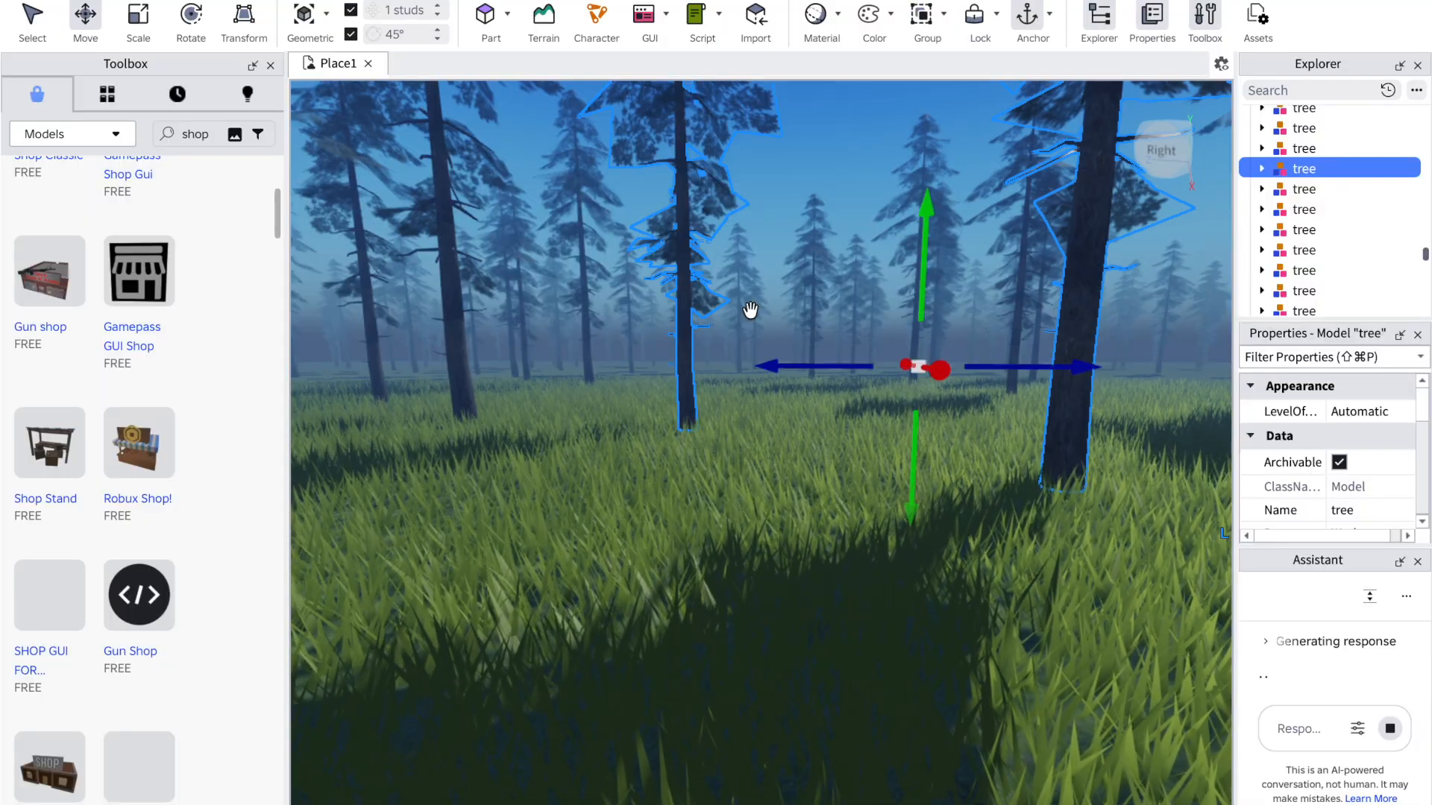
pyautogui.press('Tab')
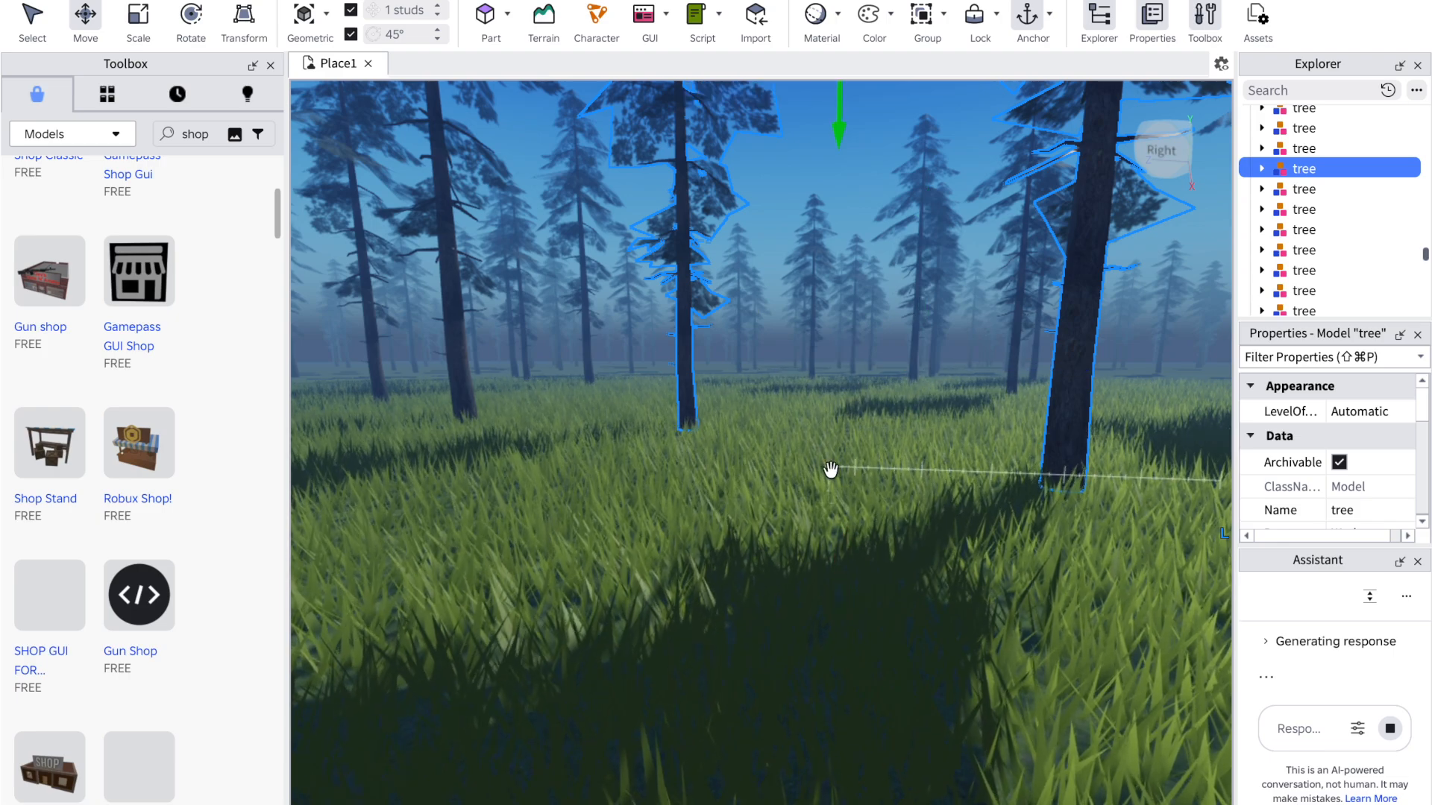
pyautogui.scroll(-3, 831, 469)
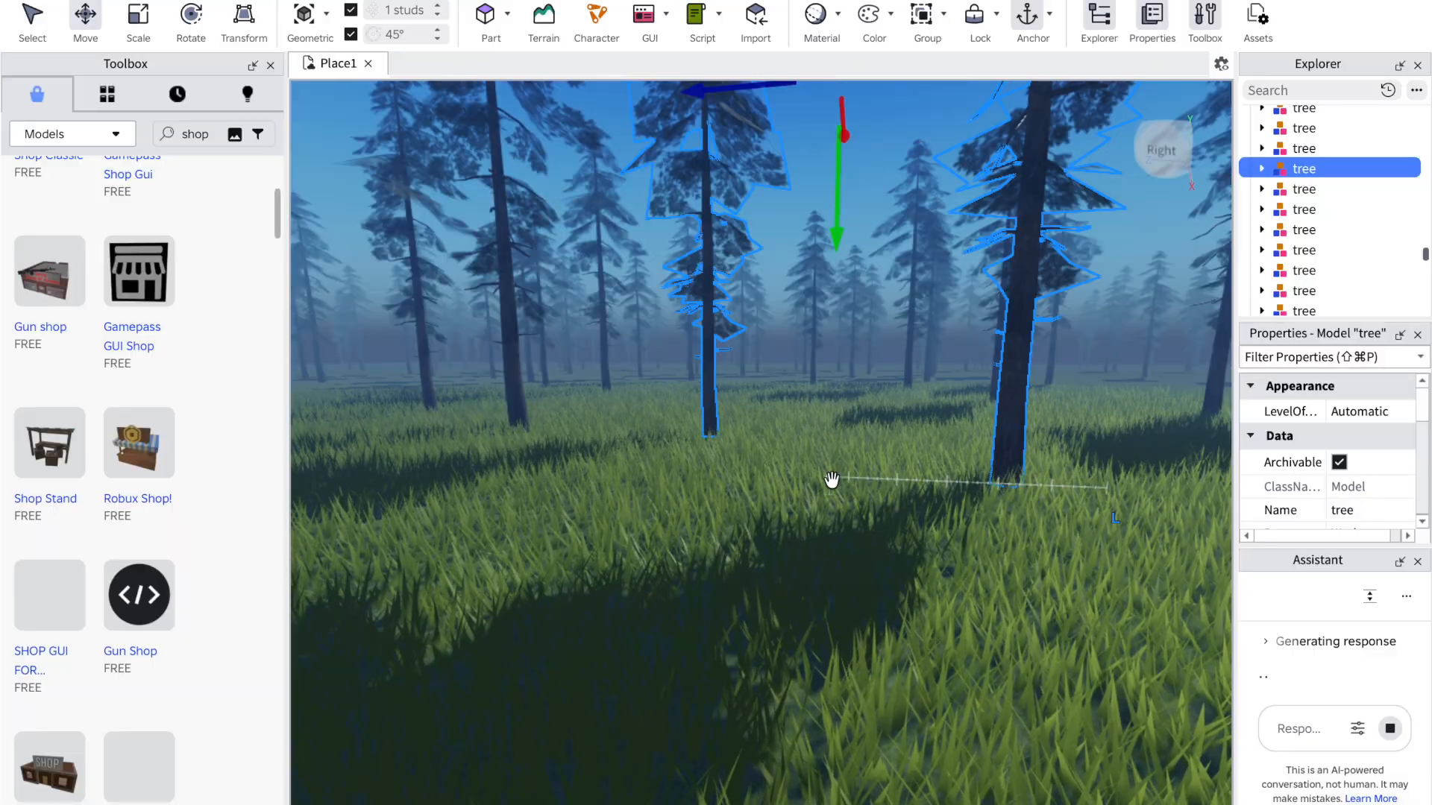
pyautogui.moveTo(831, 480); pyautogui.dragTo(831, 477, button='right')
pyautogui.rightClick(831, 478)
pyautogui.click(768, 487)
pyautogui.press('Tab')
pyautogui.press('Tab')
pyautogui.press('Tab')
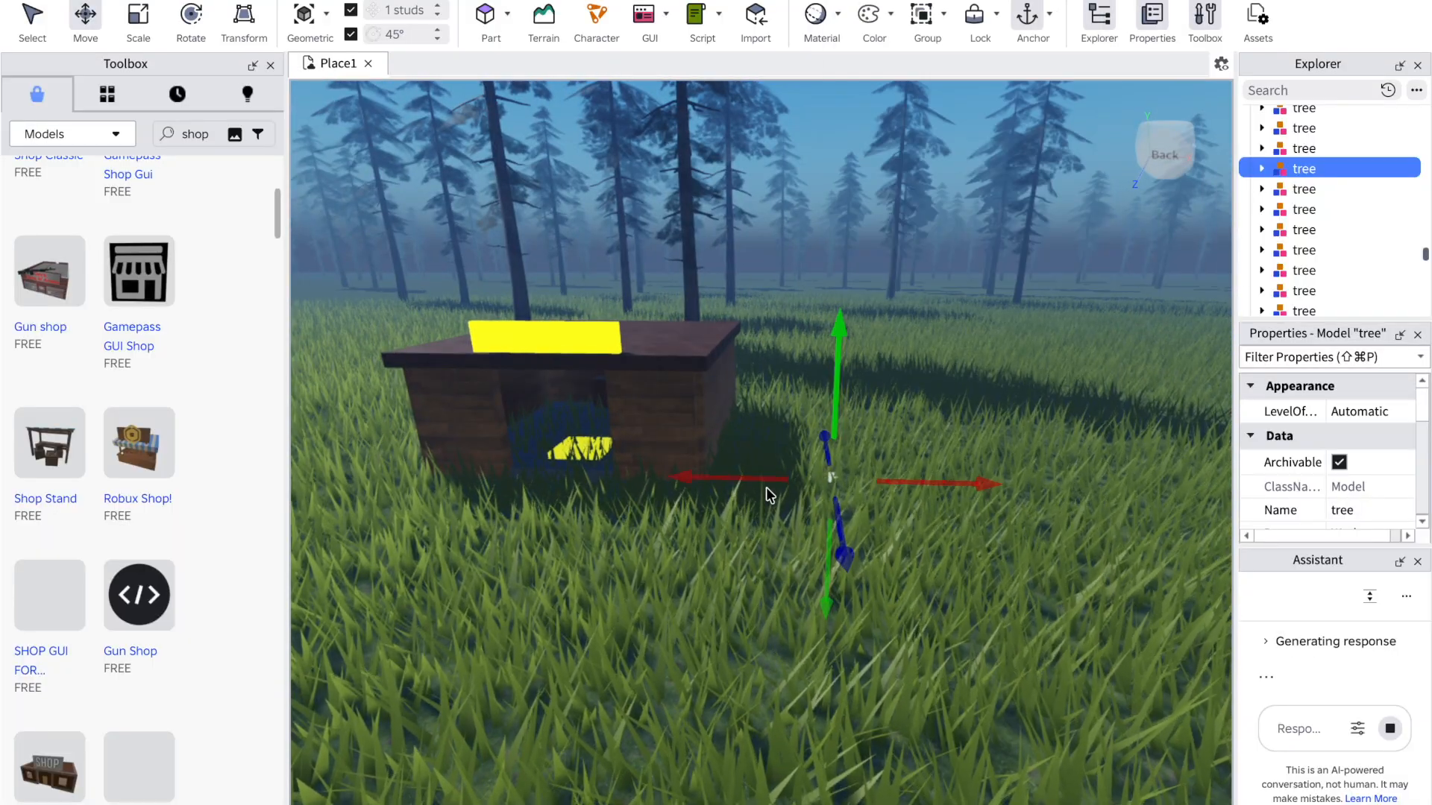
pyautogui.moveTo(933, 378); pyautogui.dragTo(897, 790)
pyautogui.click(795, 671)
pyautogui.moveTo(713, 553); pyautogui.dragTo(714, 555, button='right')
pyautogui.click(675, 539)
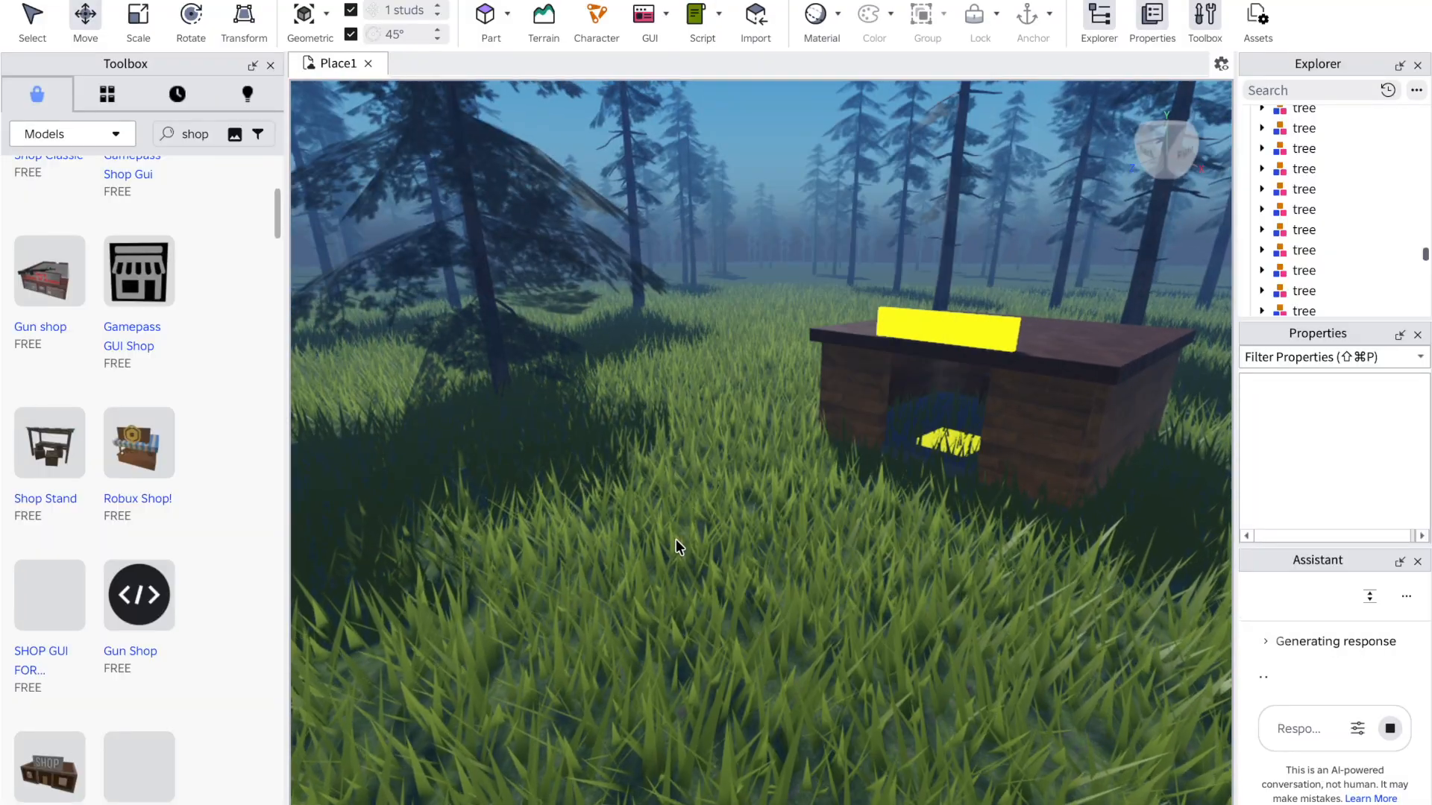
# Step: Read the code the Assistant is generating for the shop's item frames
pyautogui.click(1302, 646)
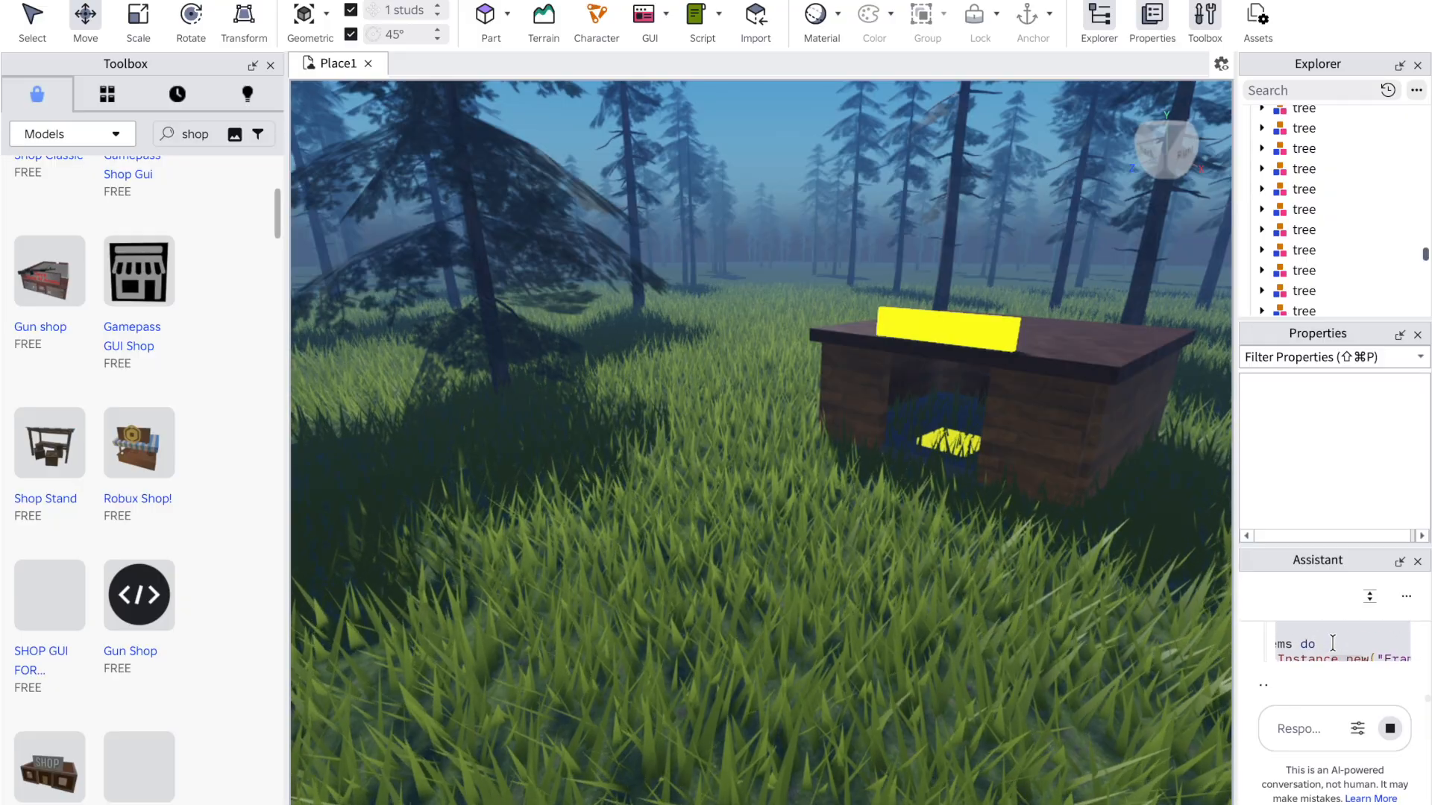
pyautogui.scroll(-1, 941, 559)
pyautogui.scroll(1, 941, 559)
pyautogui.scroll(-1, 941, 559)
pyautogui.scroll(1, 940, 559)
pyautogui.scroll(-3, 941, 559)
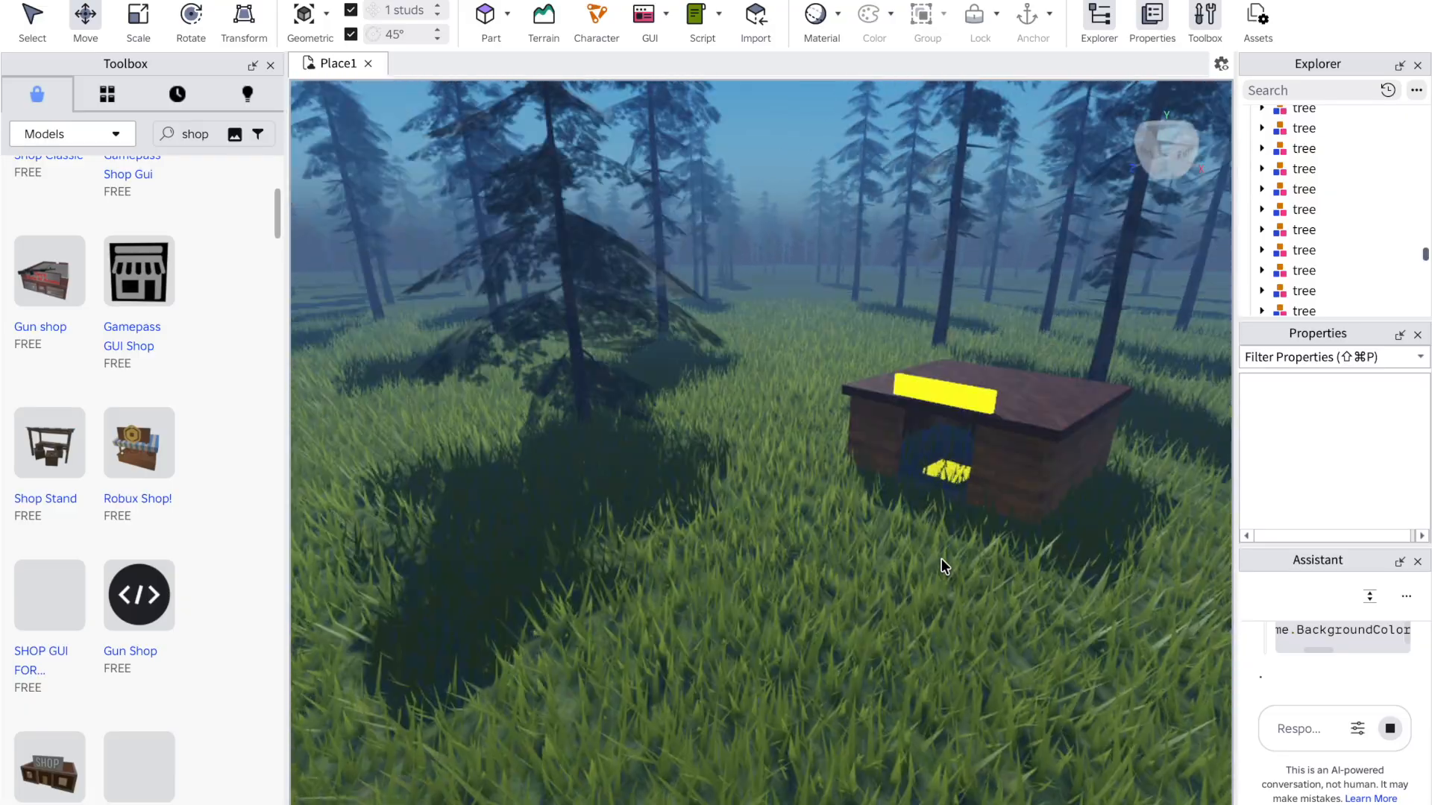
pyautogui.moveTo(941, 560)
pyautogui.mouseDown(button='right')
pyautogui.moveTo(928, 559)
pyautogui.moveTo(941, 559)
pyautogui.mouseUp(button='right')
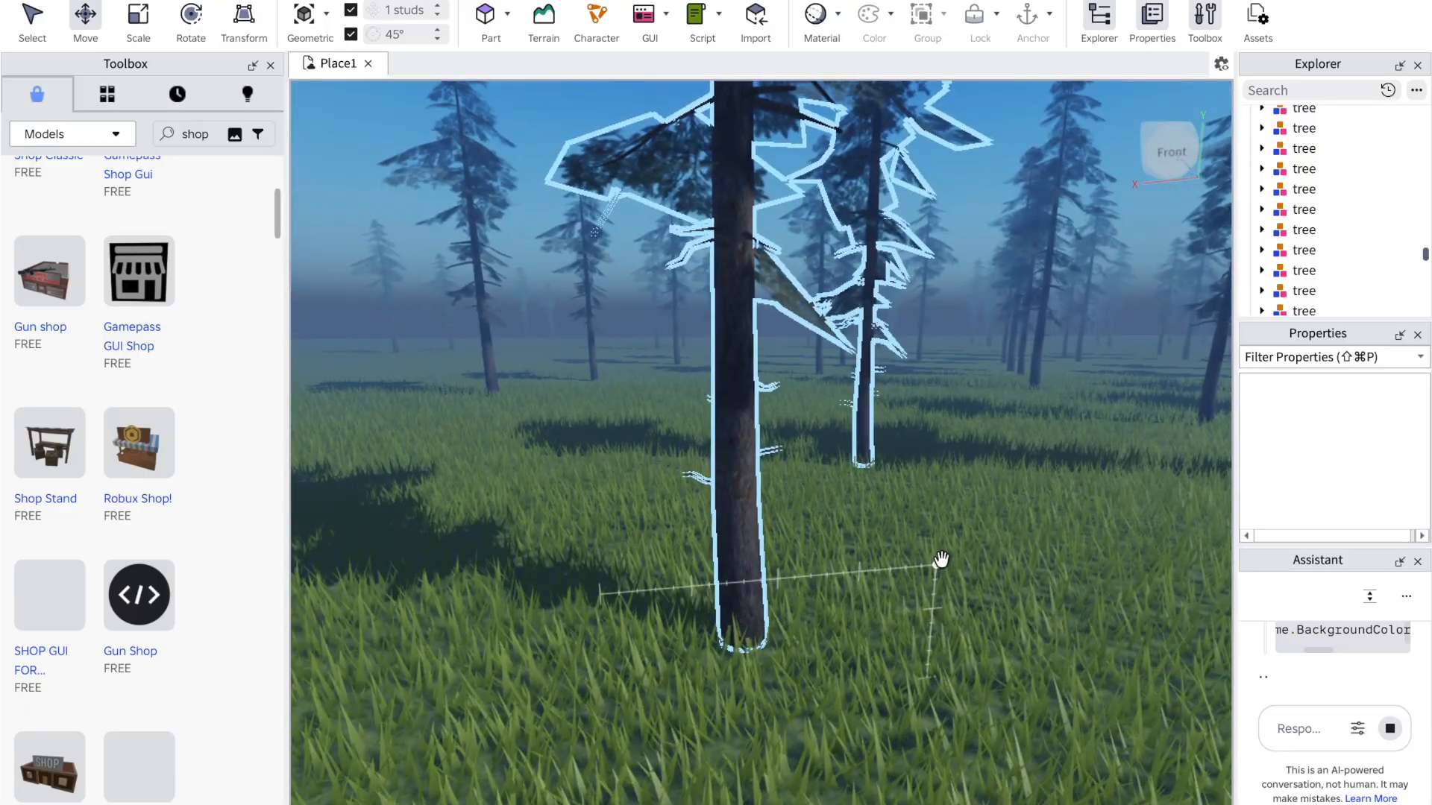
pyautogui.rightClick(941, 560)
pyautogui.click(940, 559)
pyautogui.moveTo(922, 476); pyautogui.dragTo(920, 475, button='right')
pyautogui.rightClick(920, 476)
pyautogui.click(768, 408)
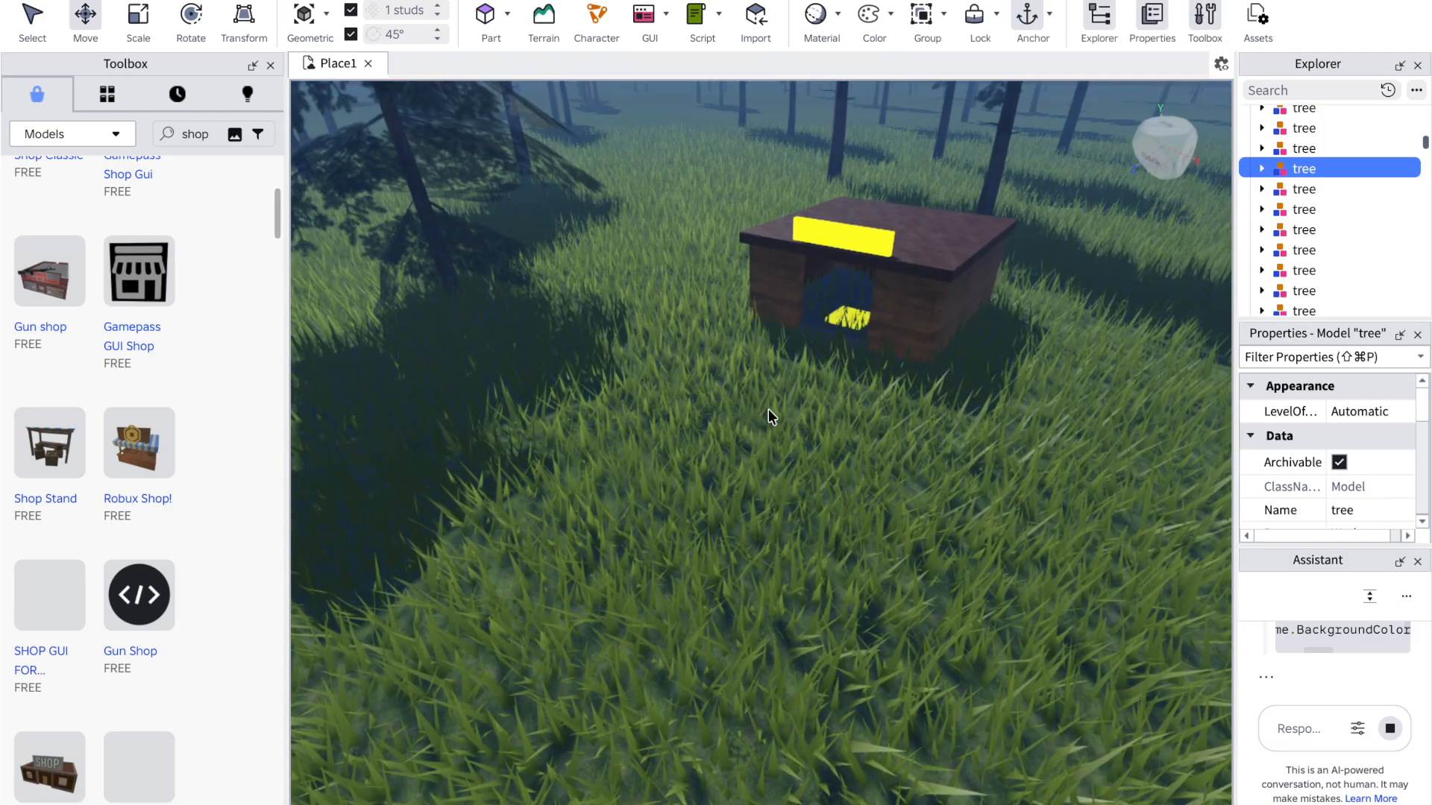
pyautogui.press('d')
pyautogui.press('w')
pyautogui.press('w')
pyautogui.press('a')
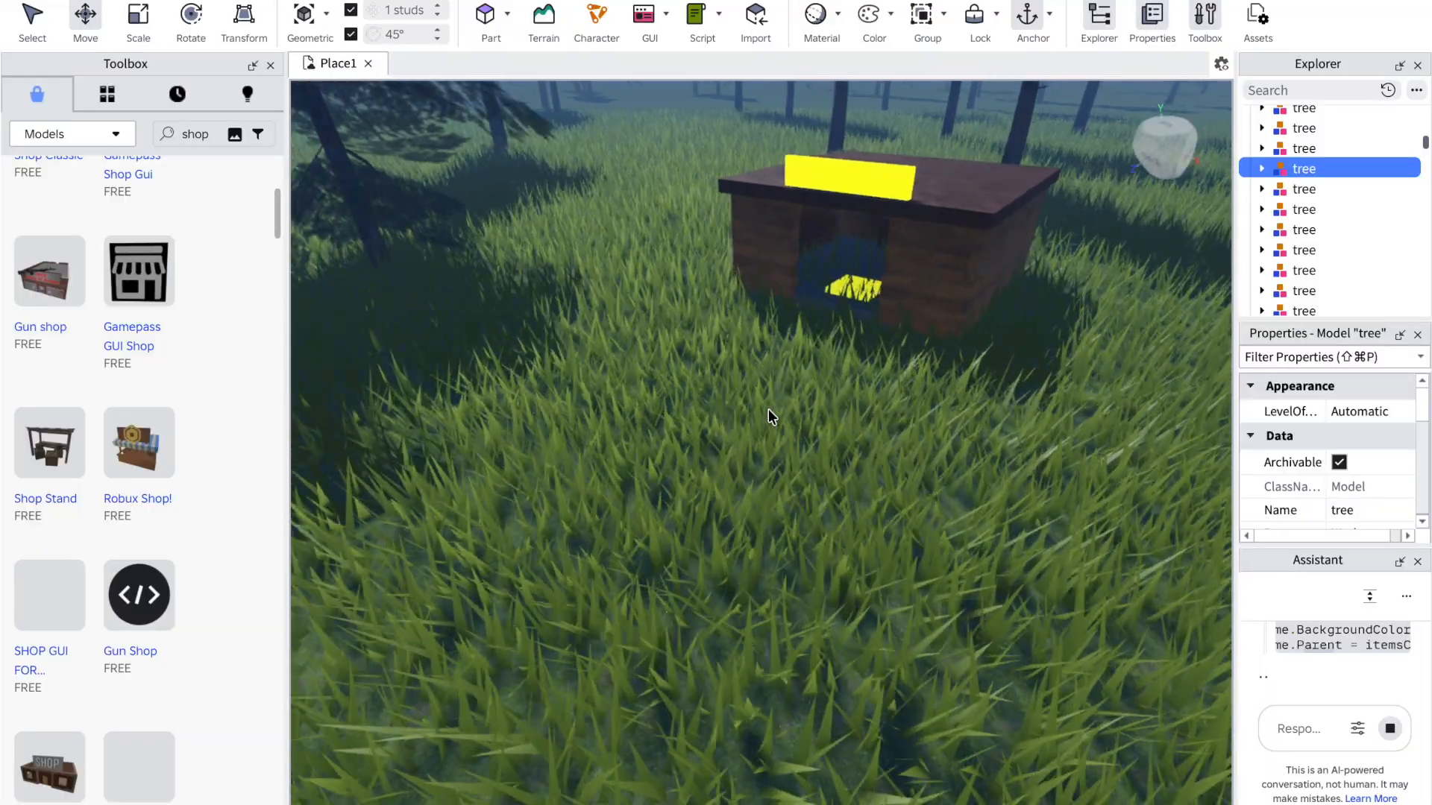
pyautogui.press('d')
pyautogui.press('d')
pyautogui.press('a')
pyautogui.press('d')
pyautogui.press('a')
pyautogui.press('d')
pyautogui.press('a')
pyautogui.press('d')
pyautogui.press('a')
pyautogui.press('d')
pyautogui.press('a')
pyautogui.press('d')
pyautogui.press('a')
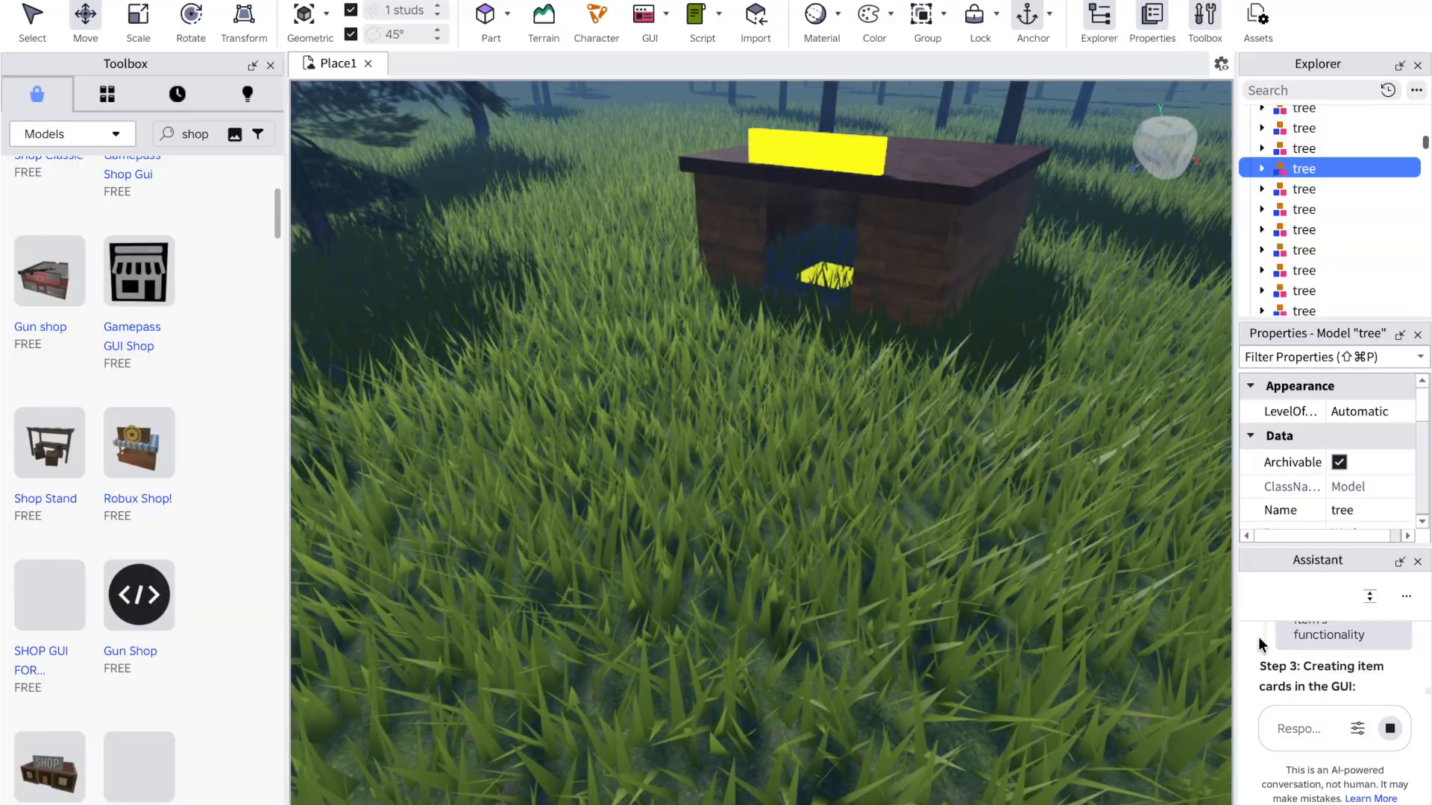
# Step: Review the Assistant's Step 3 code for creating the item cards in the shop GUI, including item prices and descriptions
pyautogui.click(1315, 660)
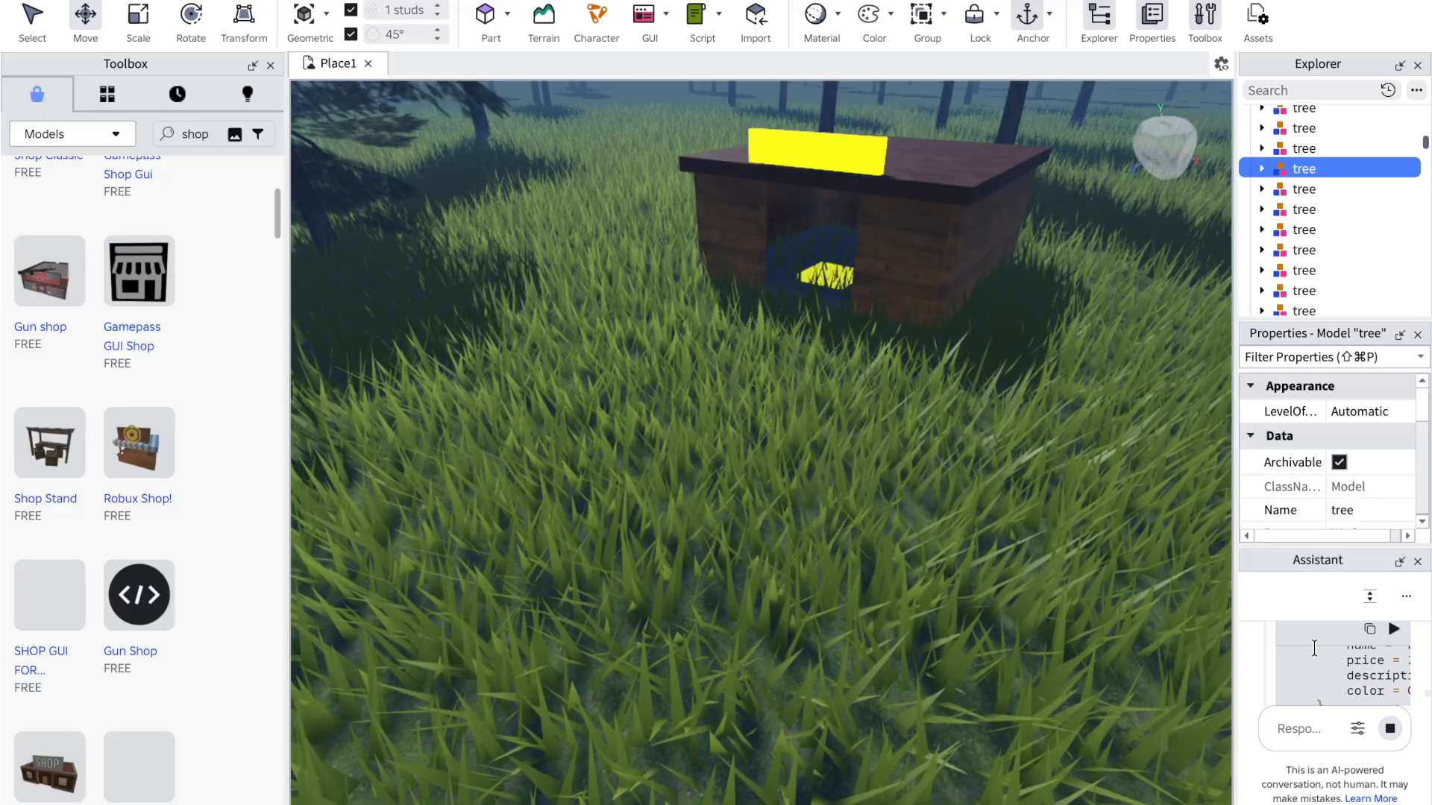
pyautogui.scroll(2, 1313, 647)
pyautogui.scroll(-2, 1314, 647)
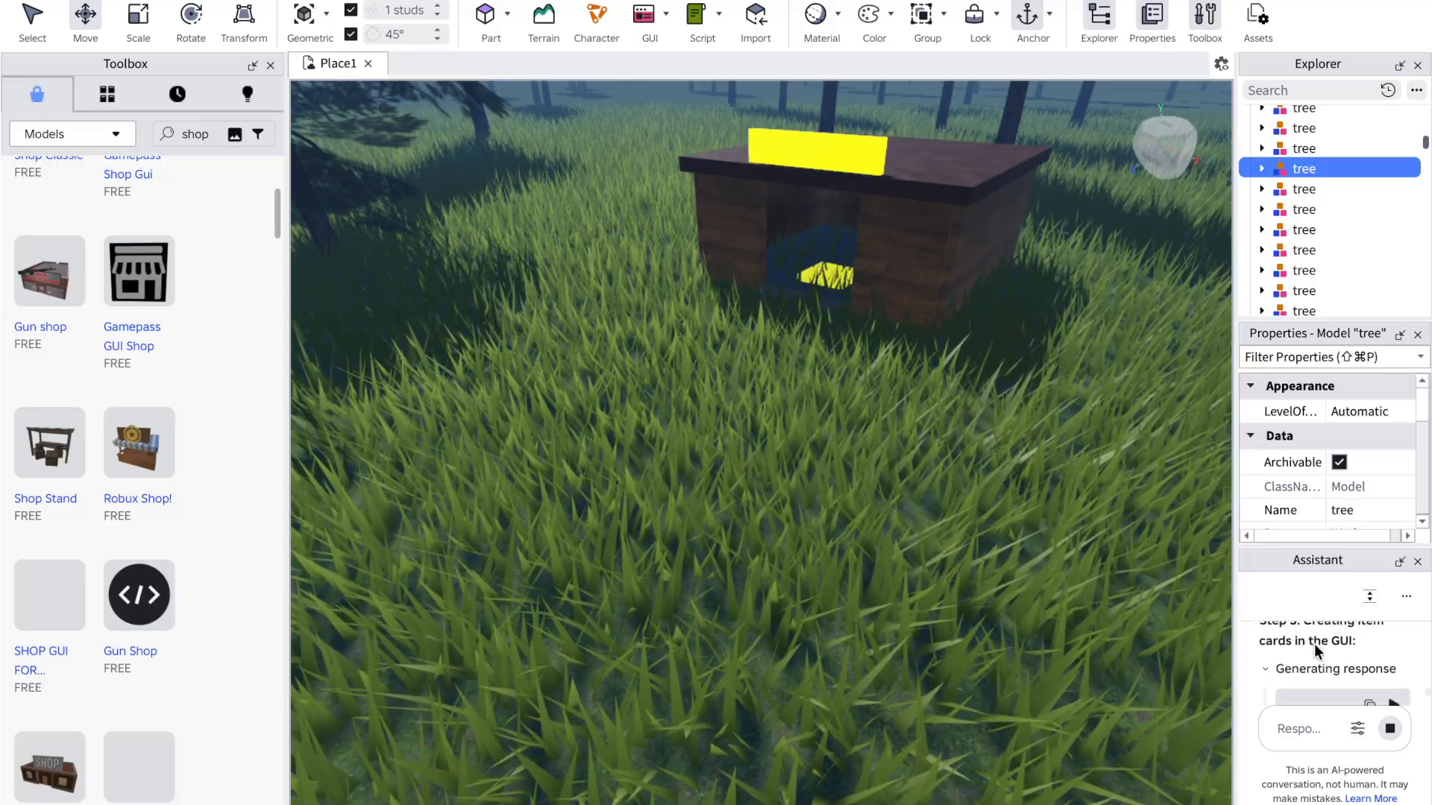
pyautogui.click(1300, 664)
pyautogui.click(1299, 663)
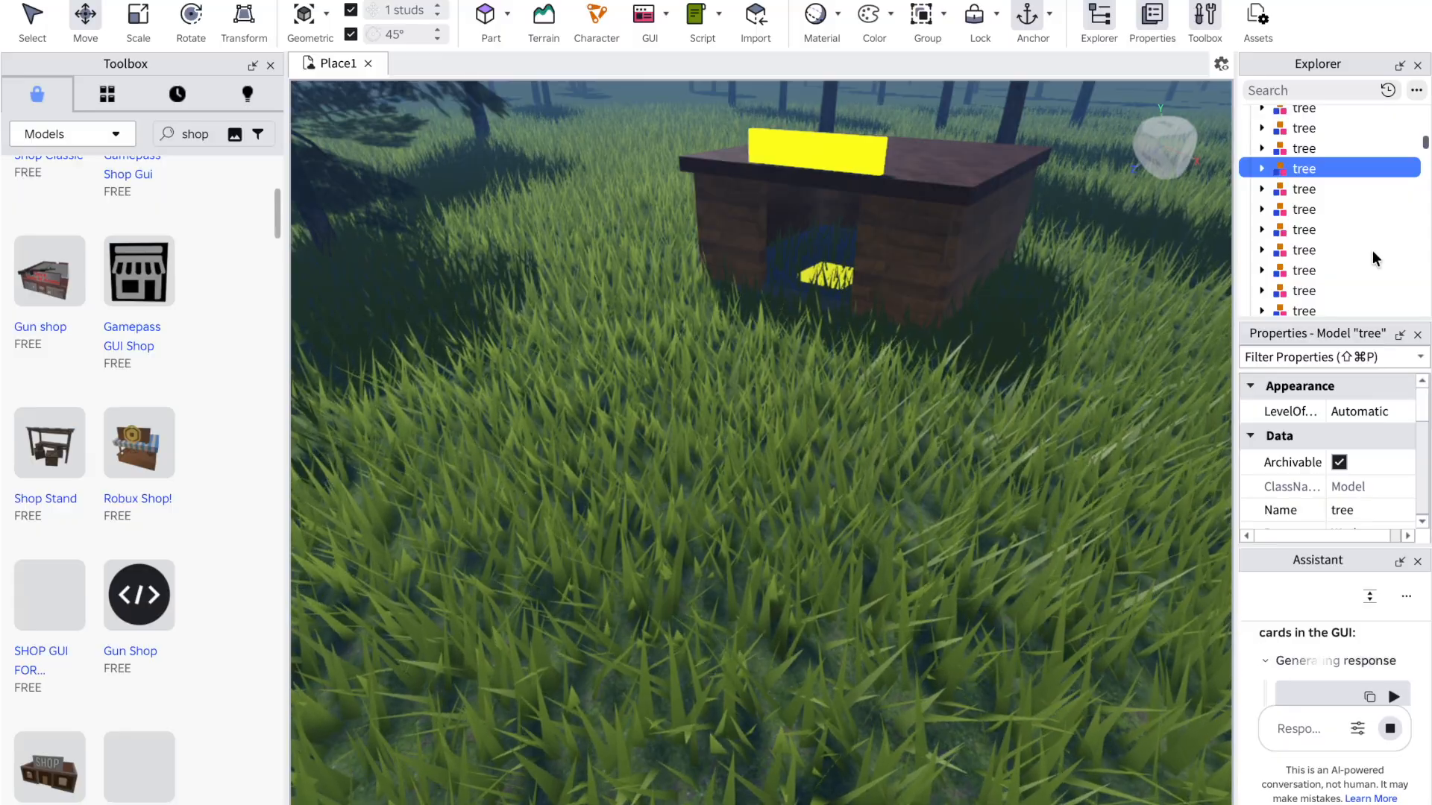
pyautogui.click(866, 151)
pyautogui.moveTo(865, 151); pyautogui.dragTo(796, 325)
pyautogui.click(683, 412)
pyautogui.moveTo(676, 415); pyautogui.dragTo(676, 414, button='right')
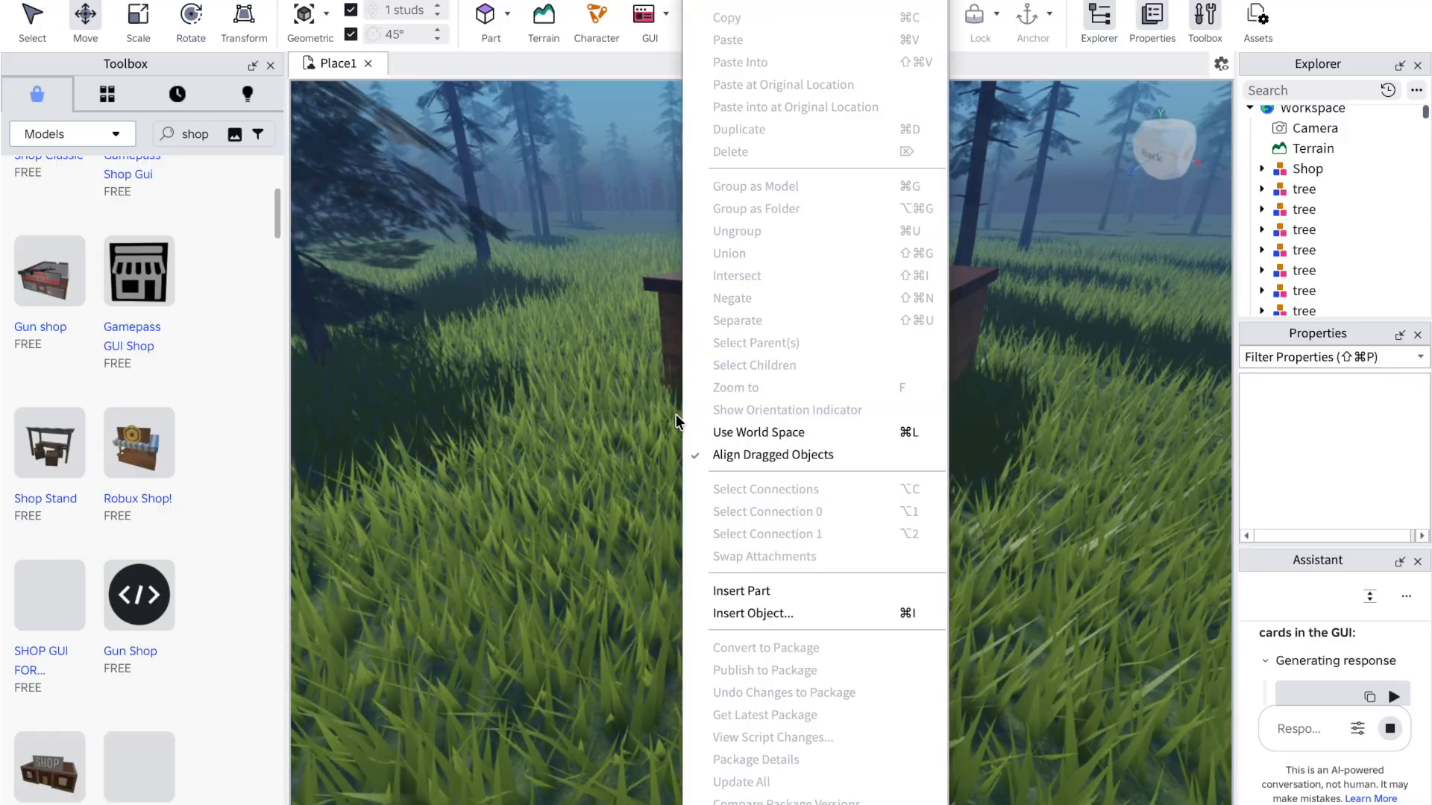
pyautogui.click(410, 475)
pyautogui.press('d')
pyautogui.press('w')
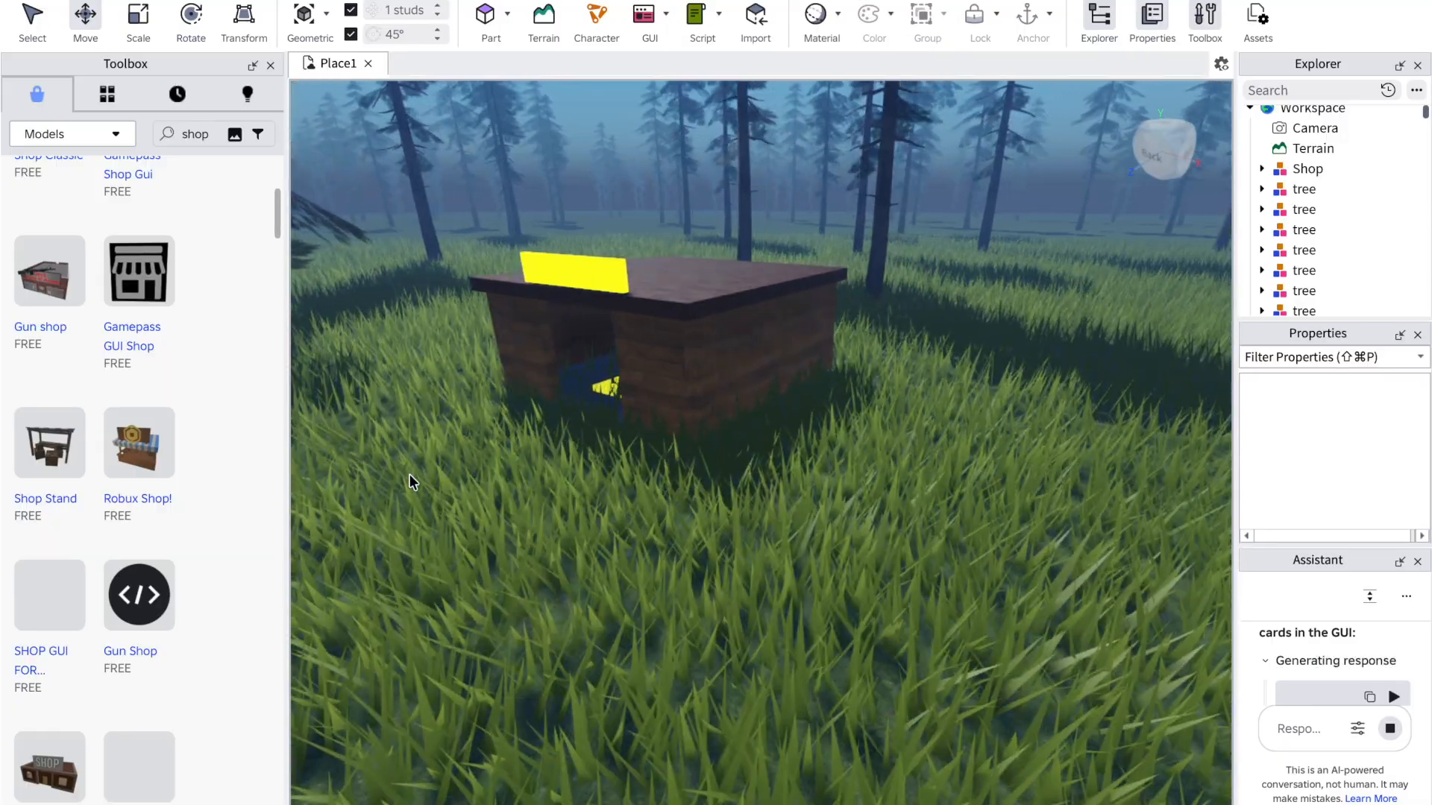
pyautogui.press('s')
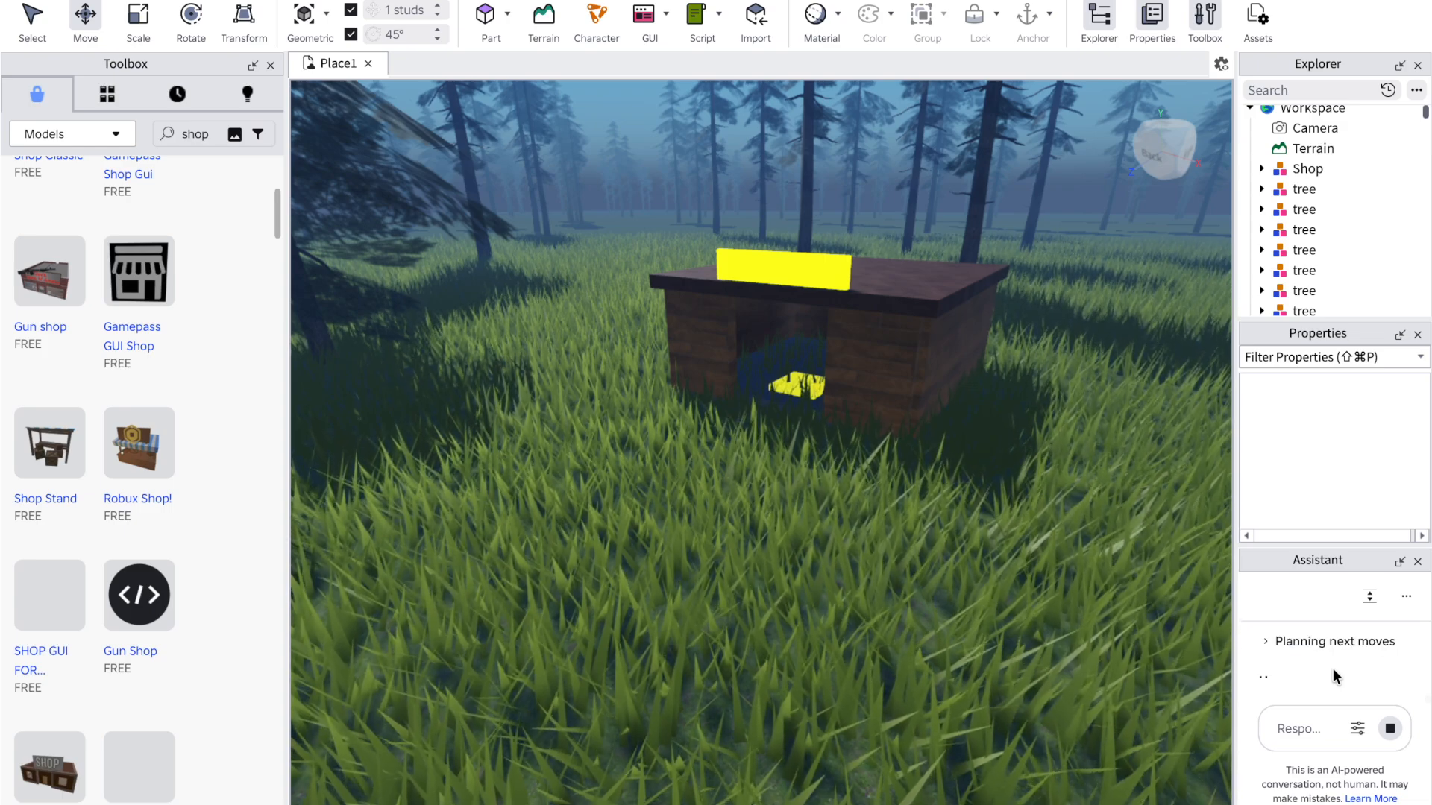
# Step: Check the Assistant's progress on the client-side shop script and accept all of its proposed script changes
pyautogui.click(1323, 647)
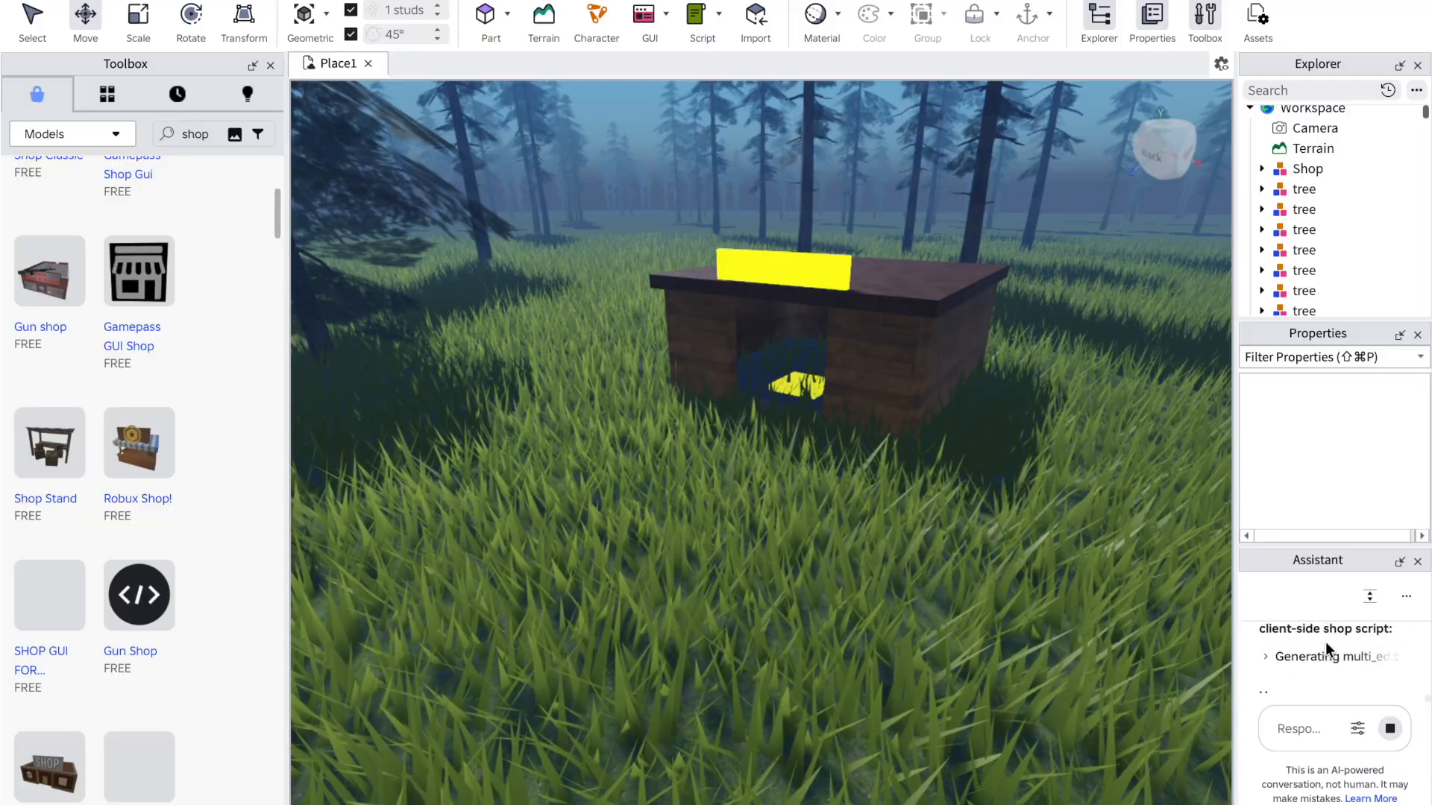
pyautogui.click(1345, 658)
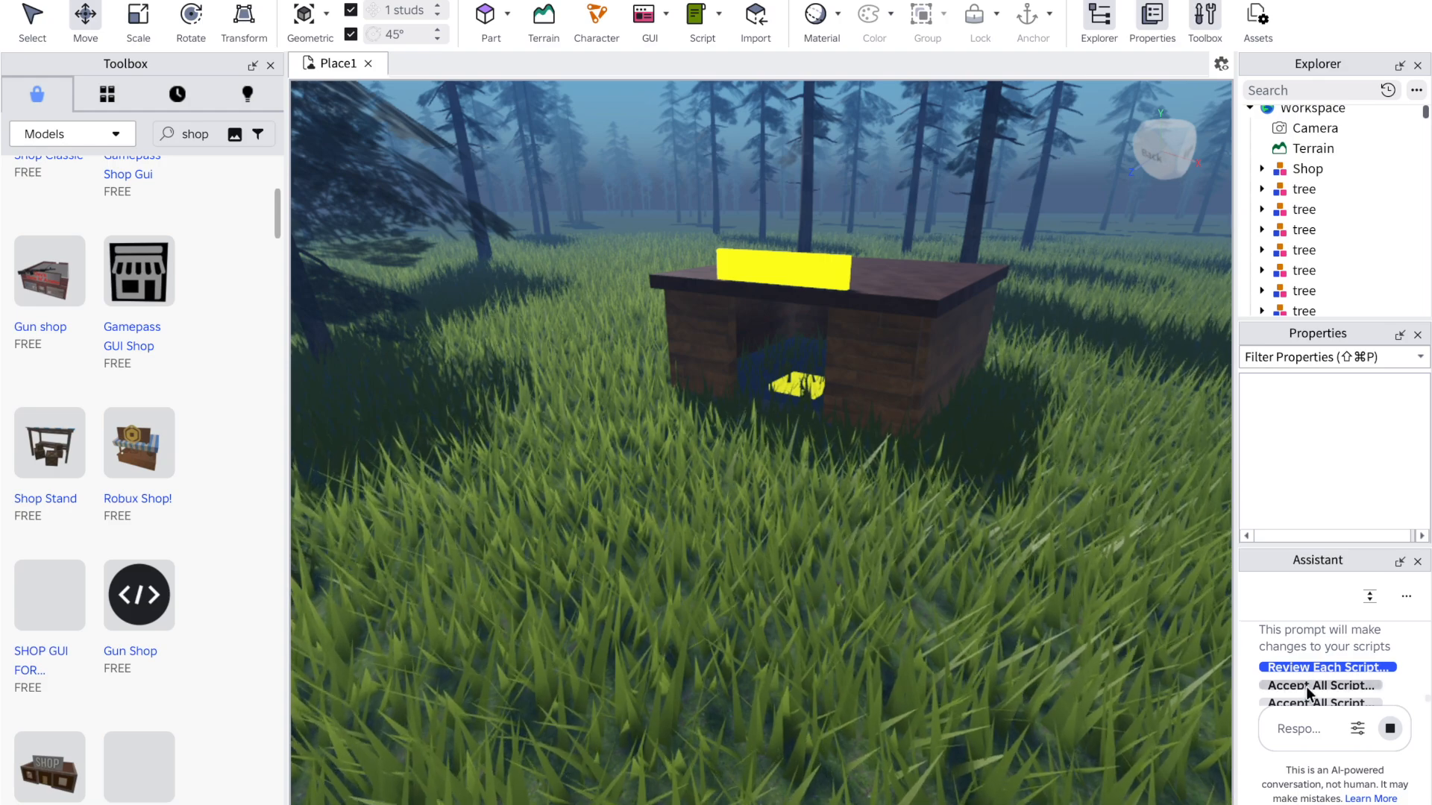
pyautogui.click(1310, 685)
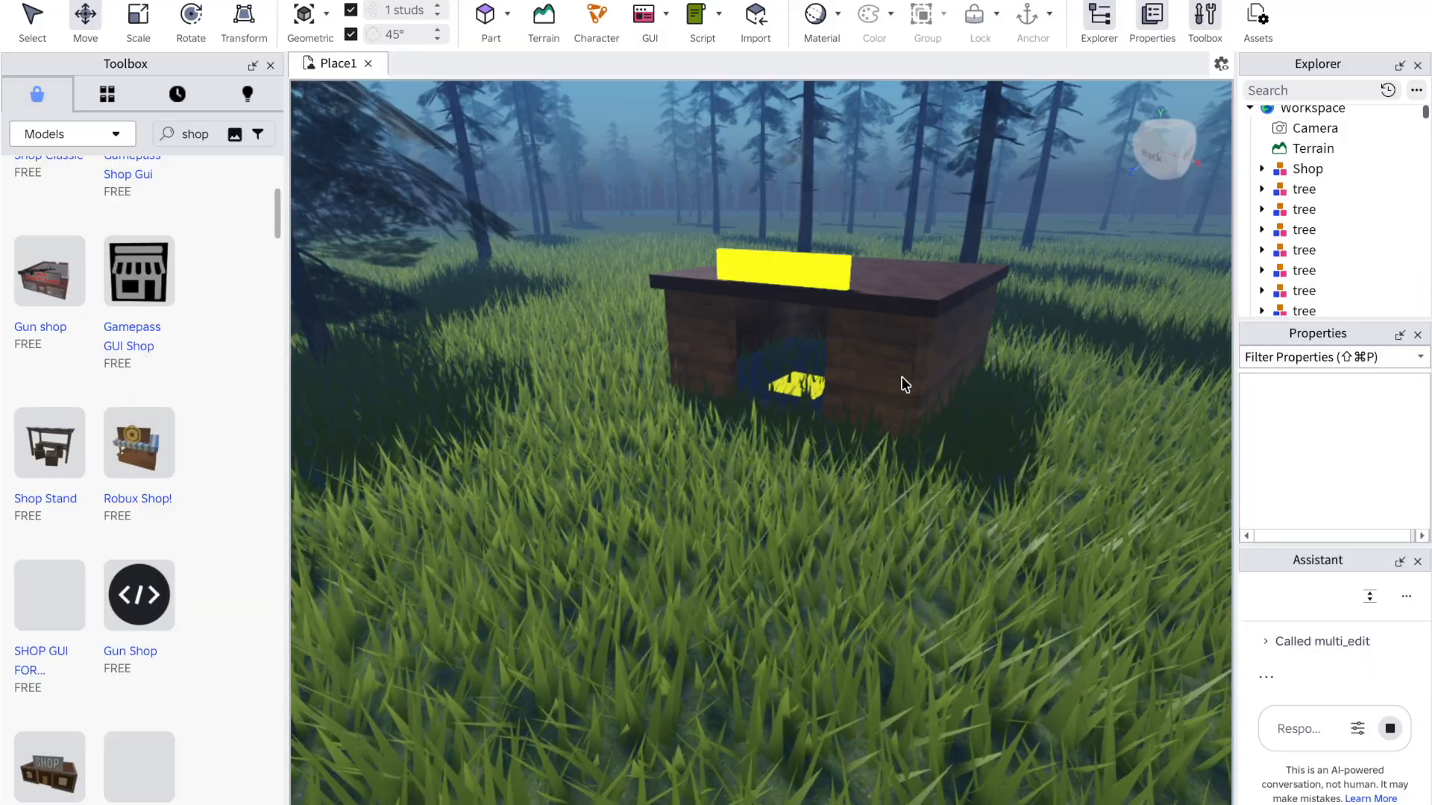
pyautogui.moveTo(744, 493); pyautogui.dragTo(744, 491, button='right')
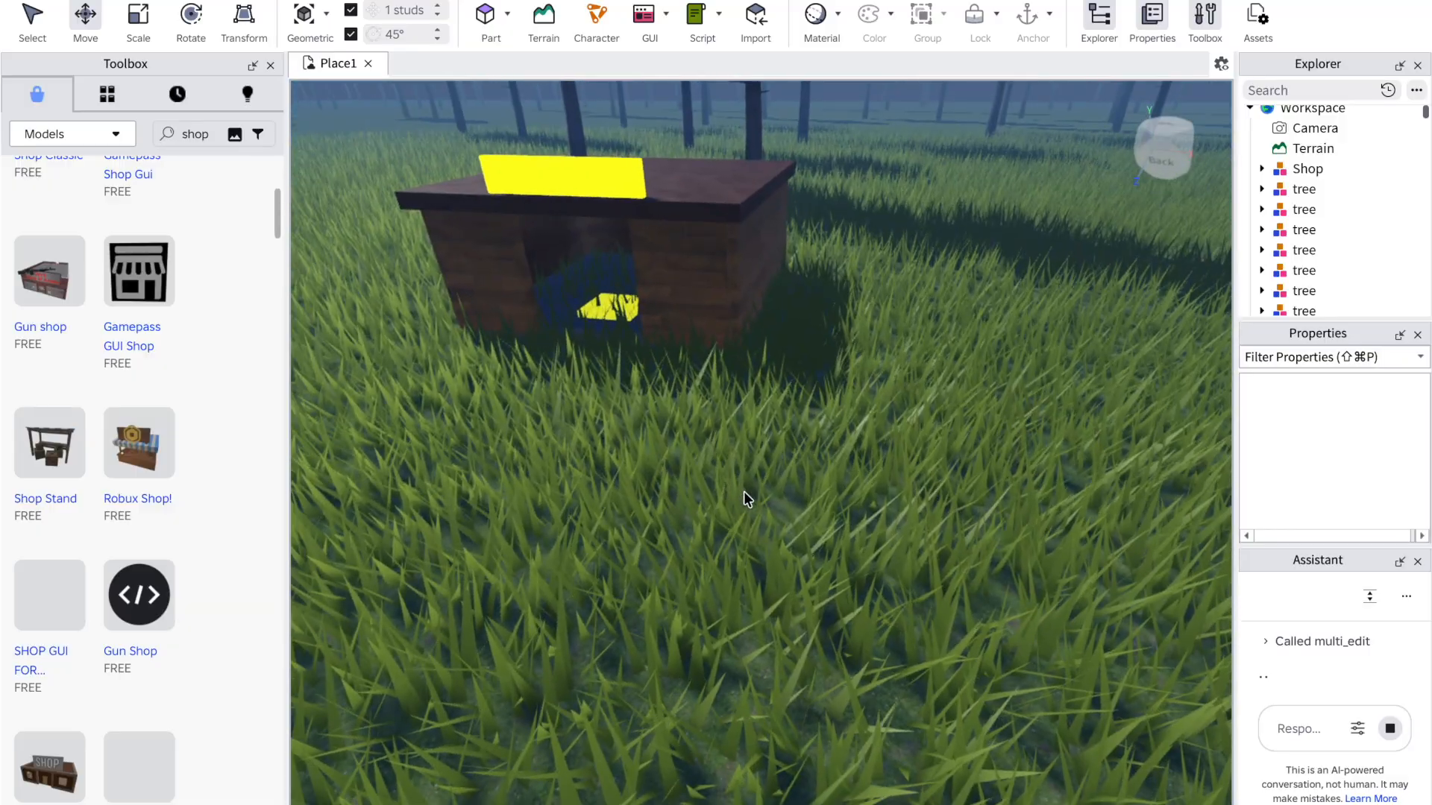
pyautogui.rightClick(744, 490)
pyautogui.click(519, 508)
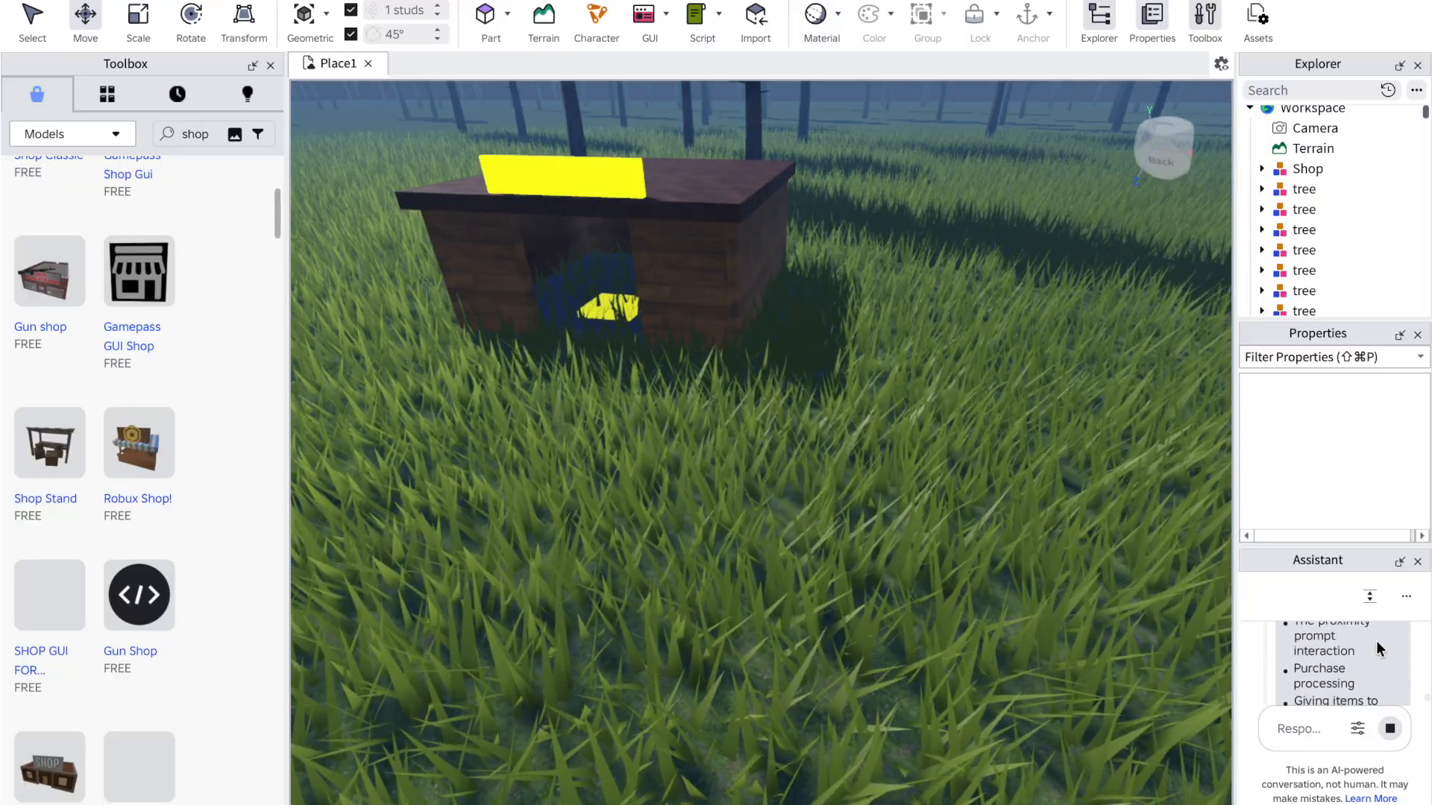
pyautogui.click(1359, 643)
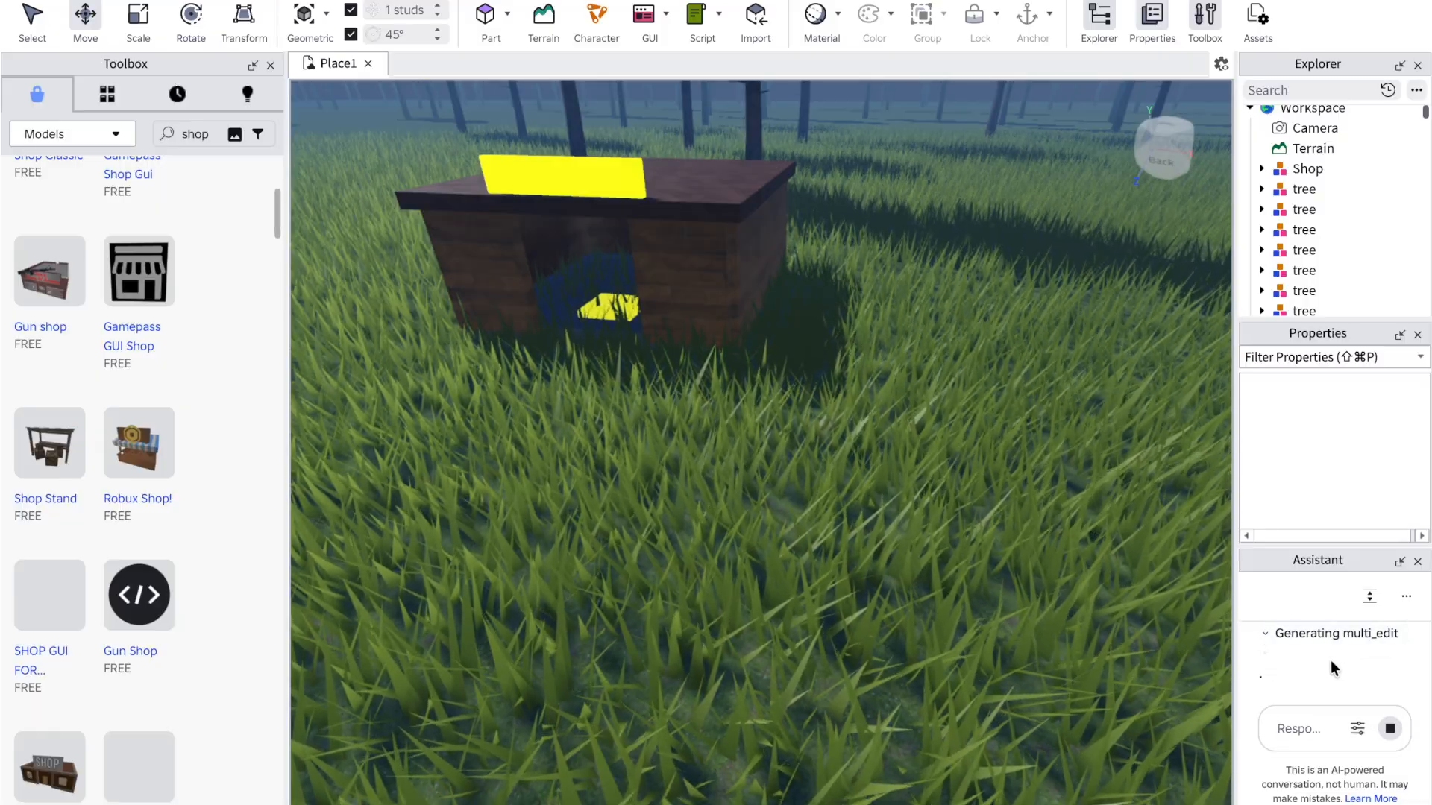
pyautogui.moveTo(110, 321)
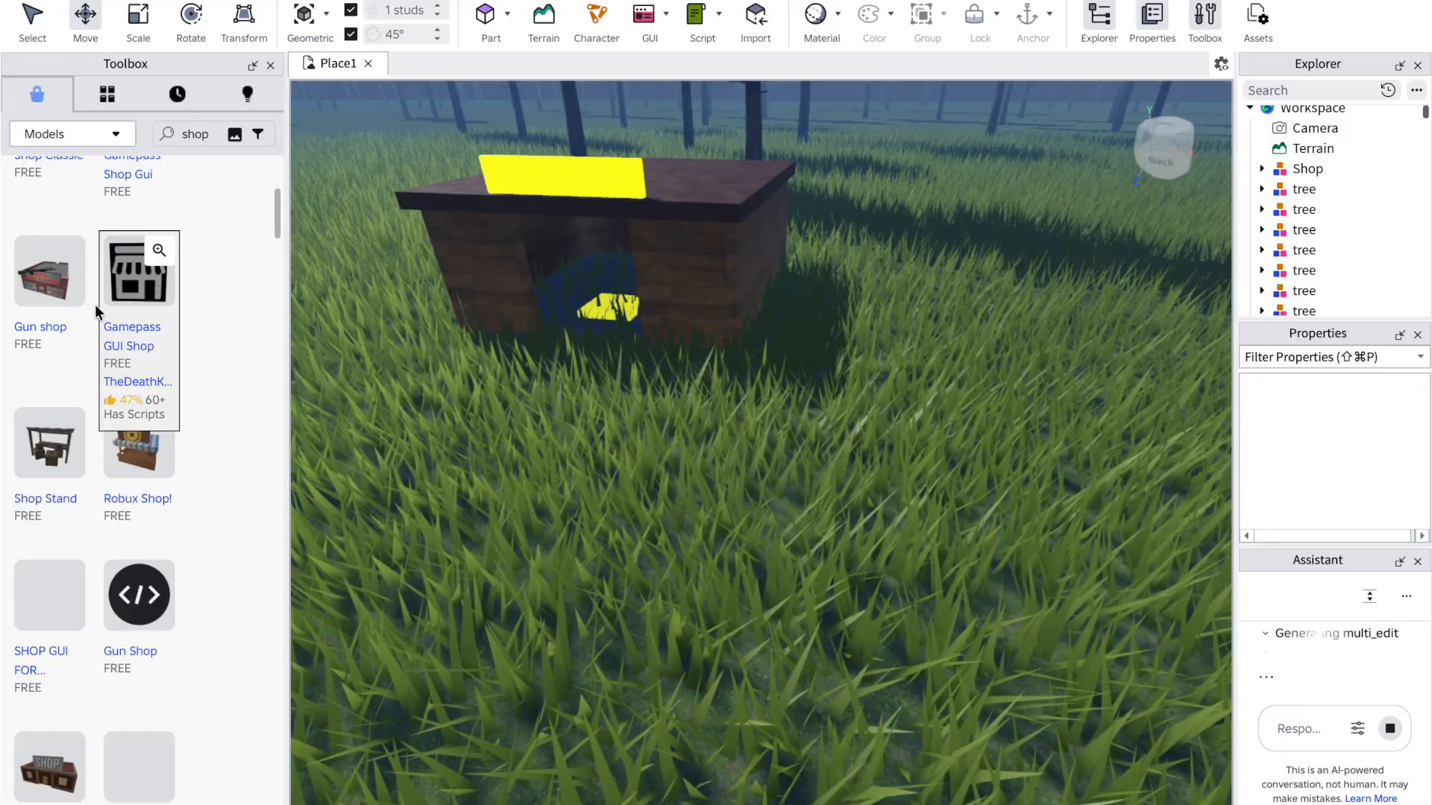
pyautogui.moveTo(34, 457)
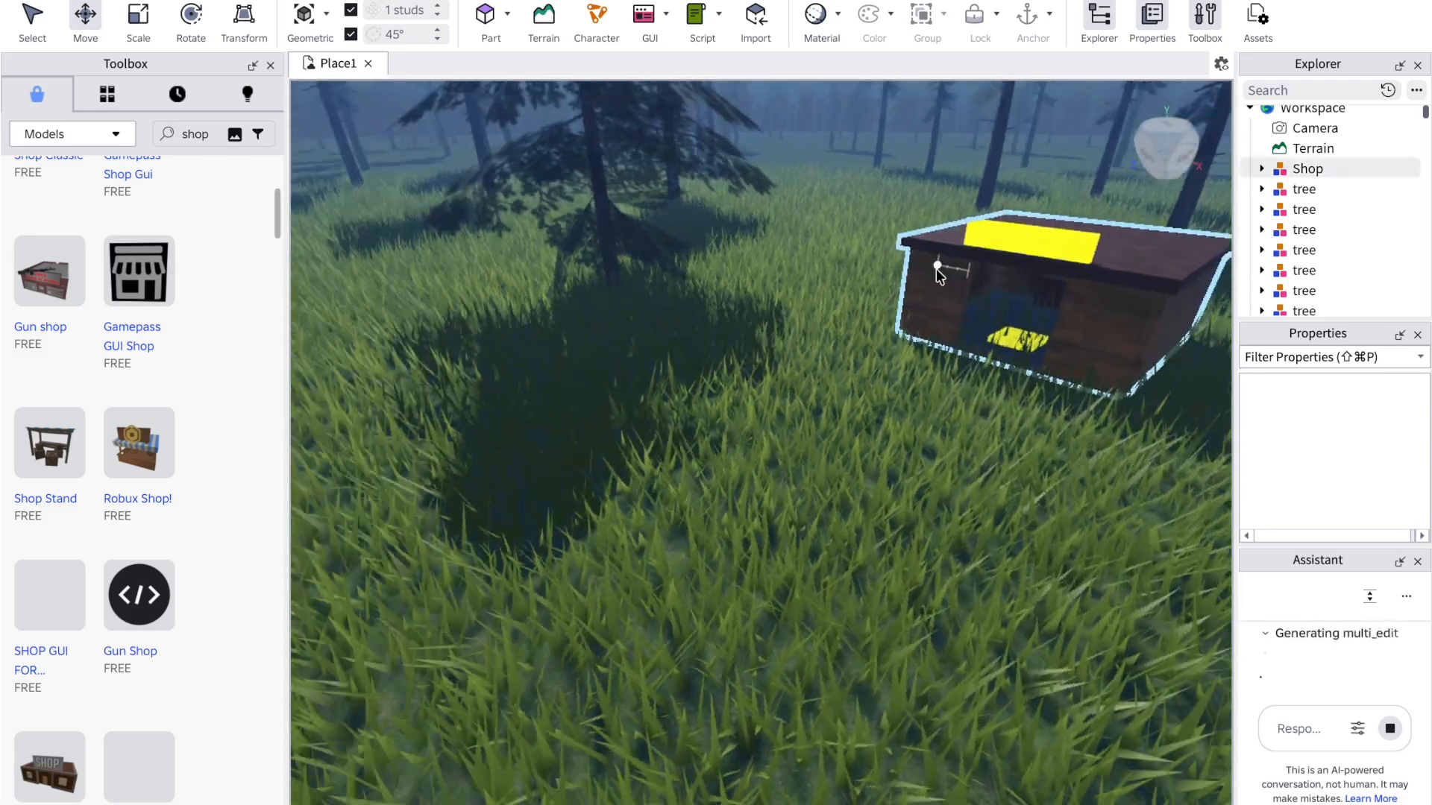
pyautogui.rightClick(937, 269)
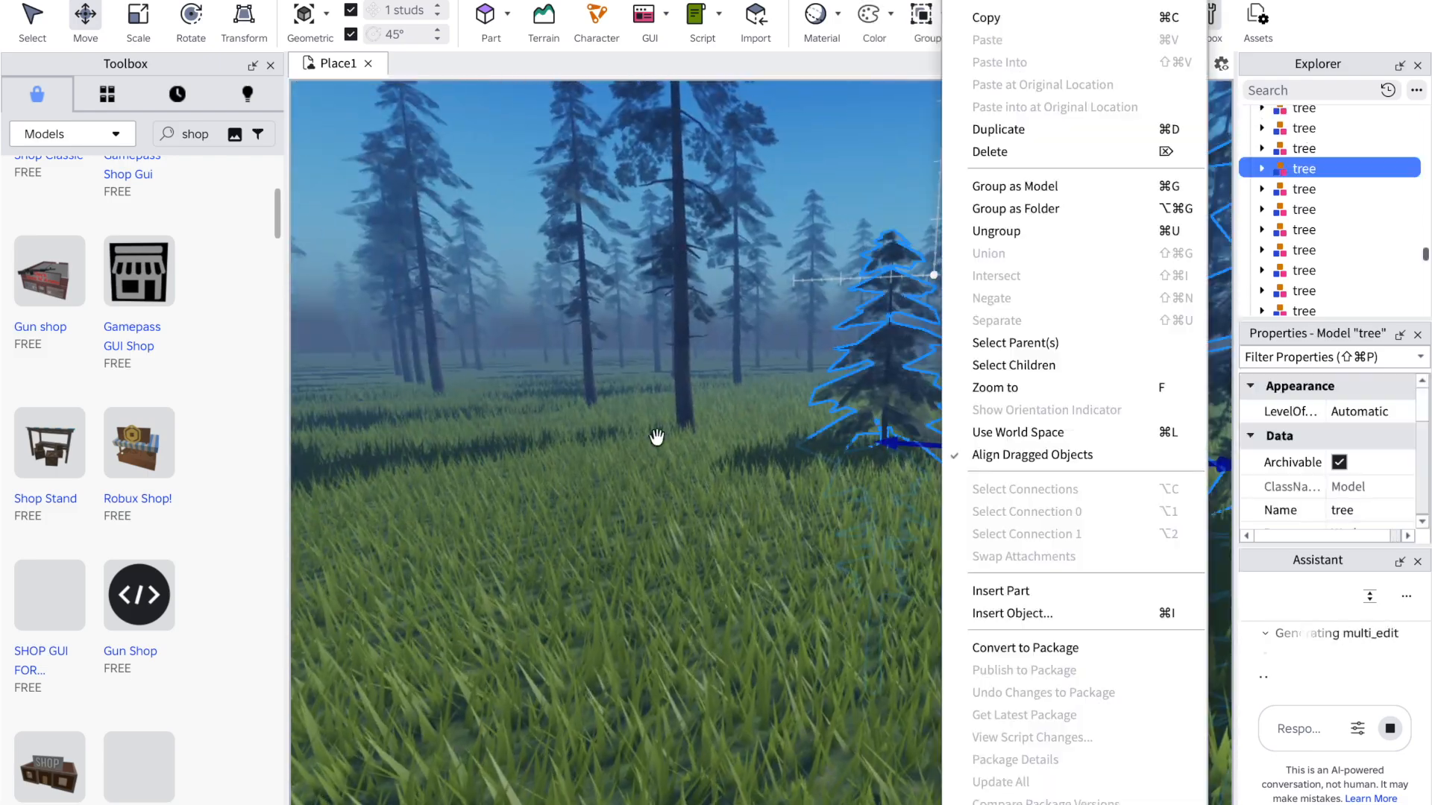
pyautogui.click(649, 432)
pyautogui.moveTo(617, 434)
pyautogui.mouseDown(button='right')
pyautogui.moveTo(589, 433)
pyautogui.moveTo(618, 436)
pyautogui.mouseUp(button='right')
pyautogui.moveTo(522, 354); pyautogui.dragTo(524, 354, button='right')
pyautogui.moveTo(679, 435); pyautogui.dragTo(653, 437, button='right')
pyautogui.click(681, 434)
pyautogui.click(653, 436)
pyautogui.click(614, 462)
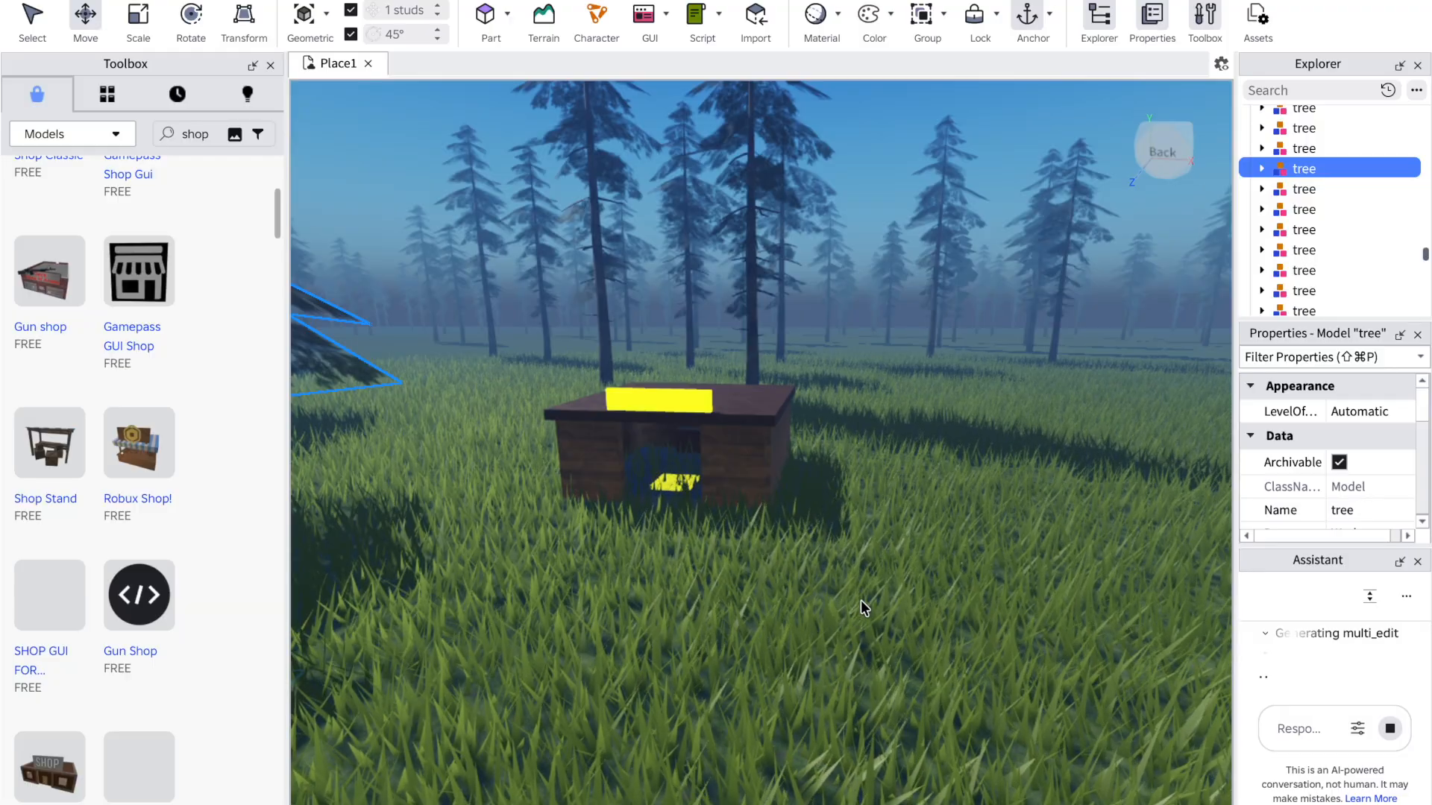
pyautogui.scroll(3, 700, 501)
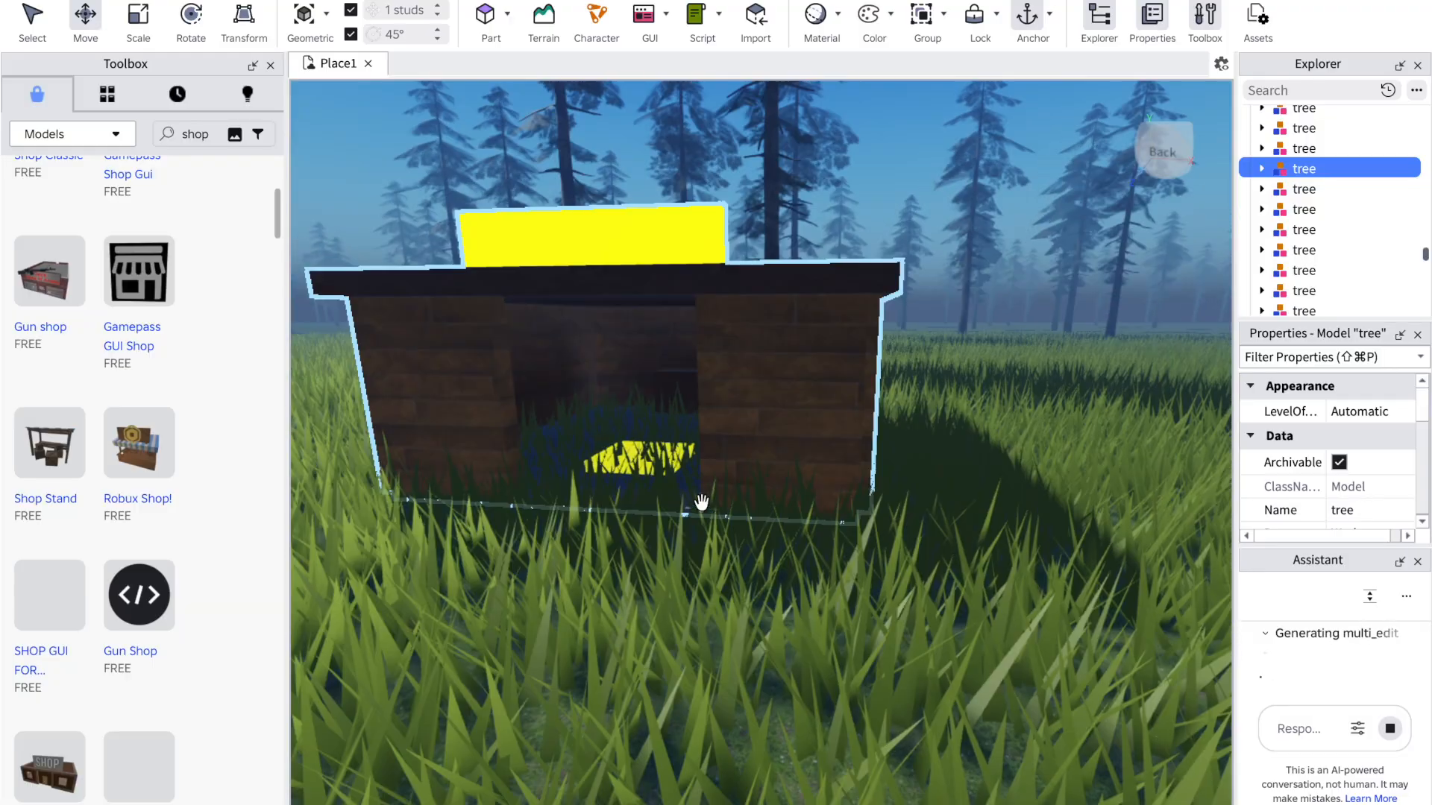
pyautogui.scroll(-1, 701, 501)
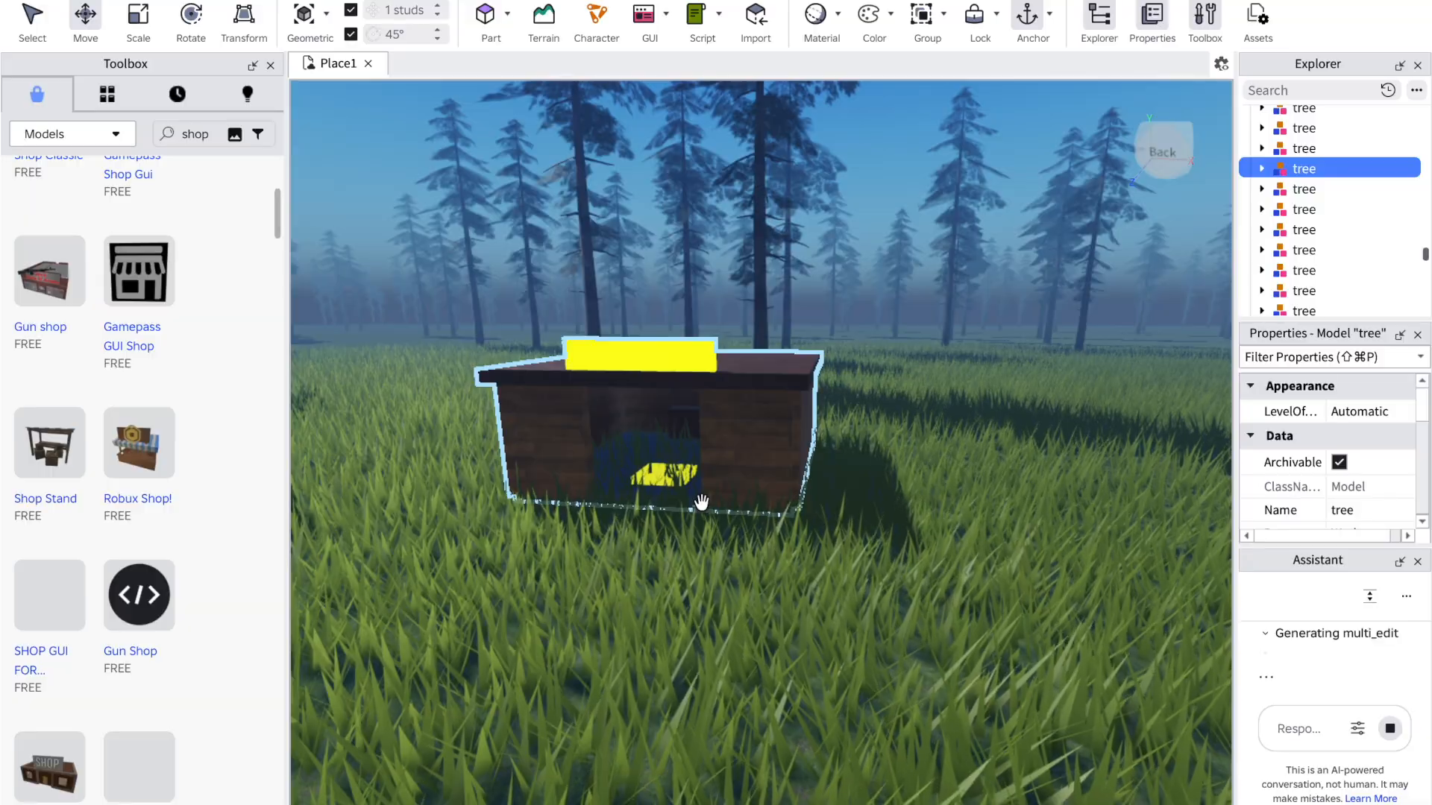
# Step: Examine the shop's roof, side wall, doorway and yellow-signed front from several angles in the clearing
pyautogui.moveTo(786, 509); pyautogui.dragTo(907, 510, button='right')
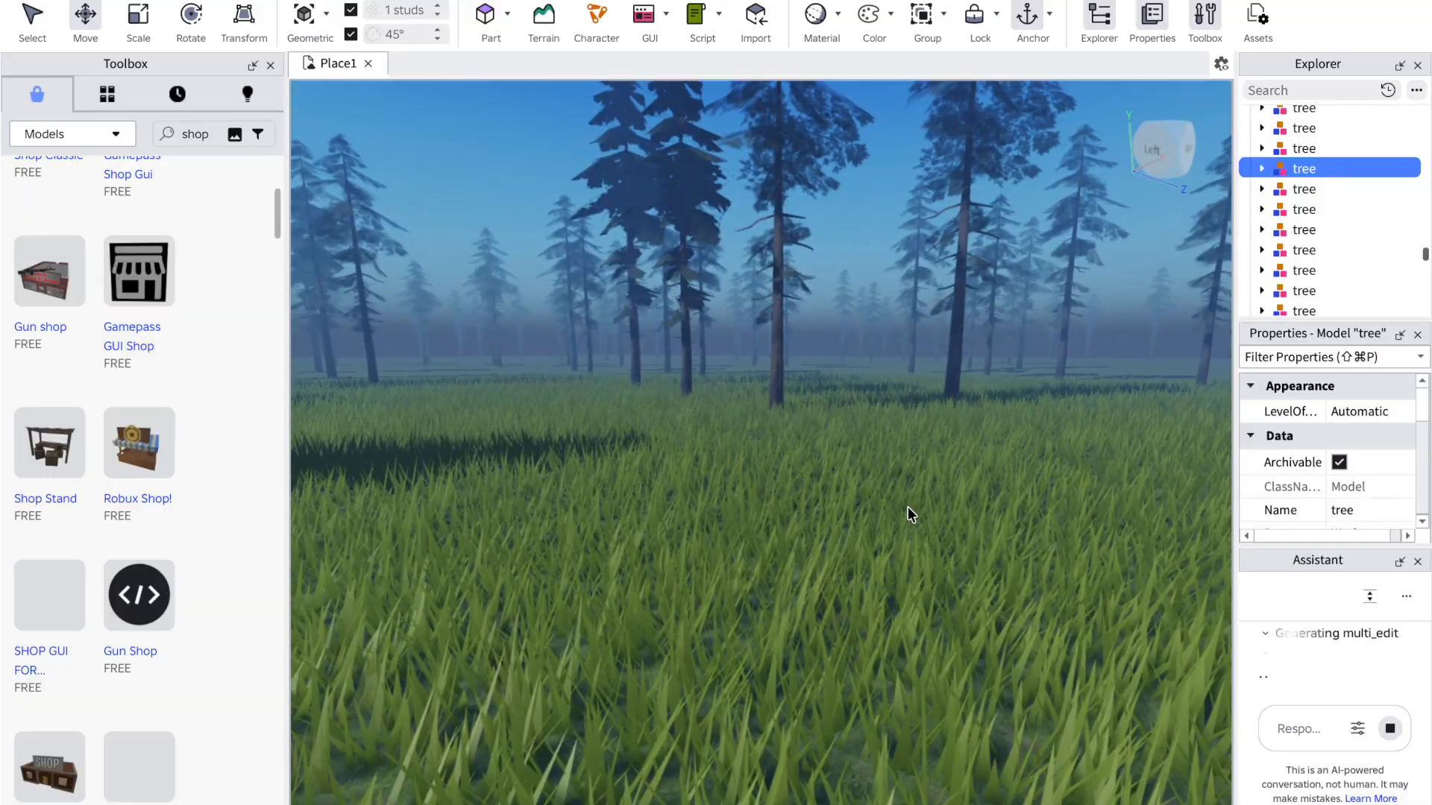
pyautogui.press('a')
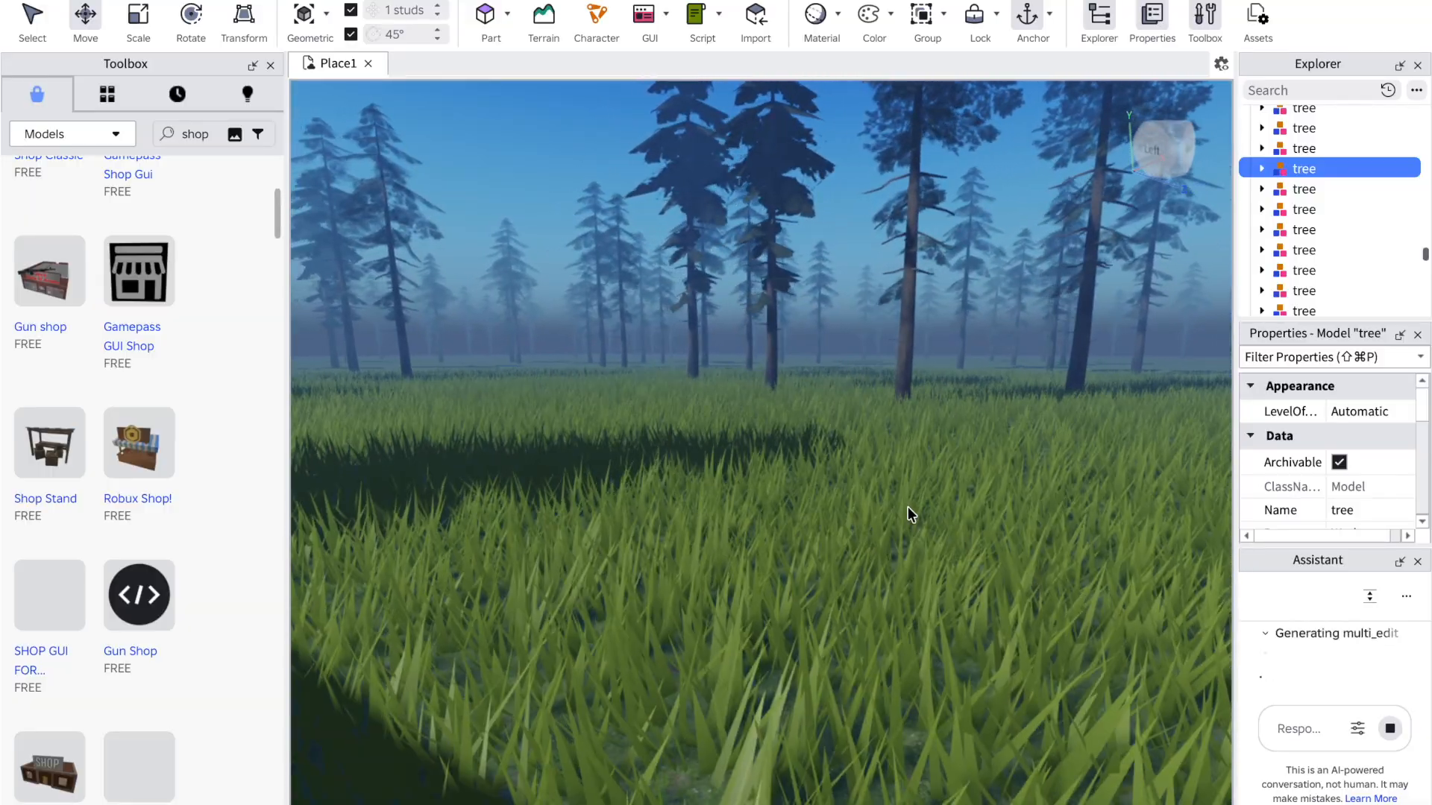
pyautogui.press('s')
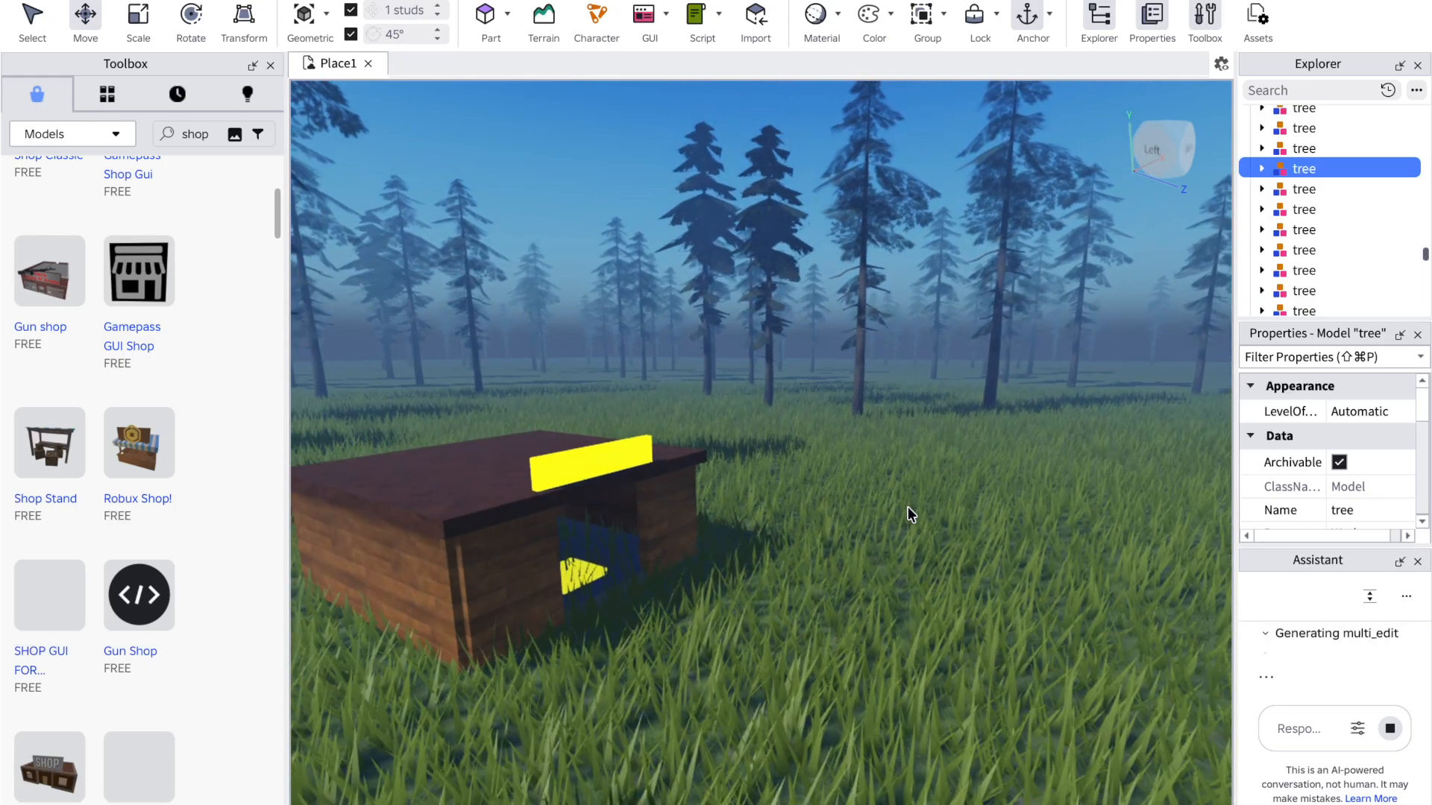
pyautogui.press('s')
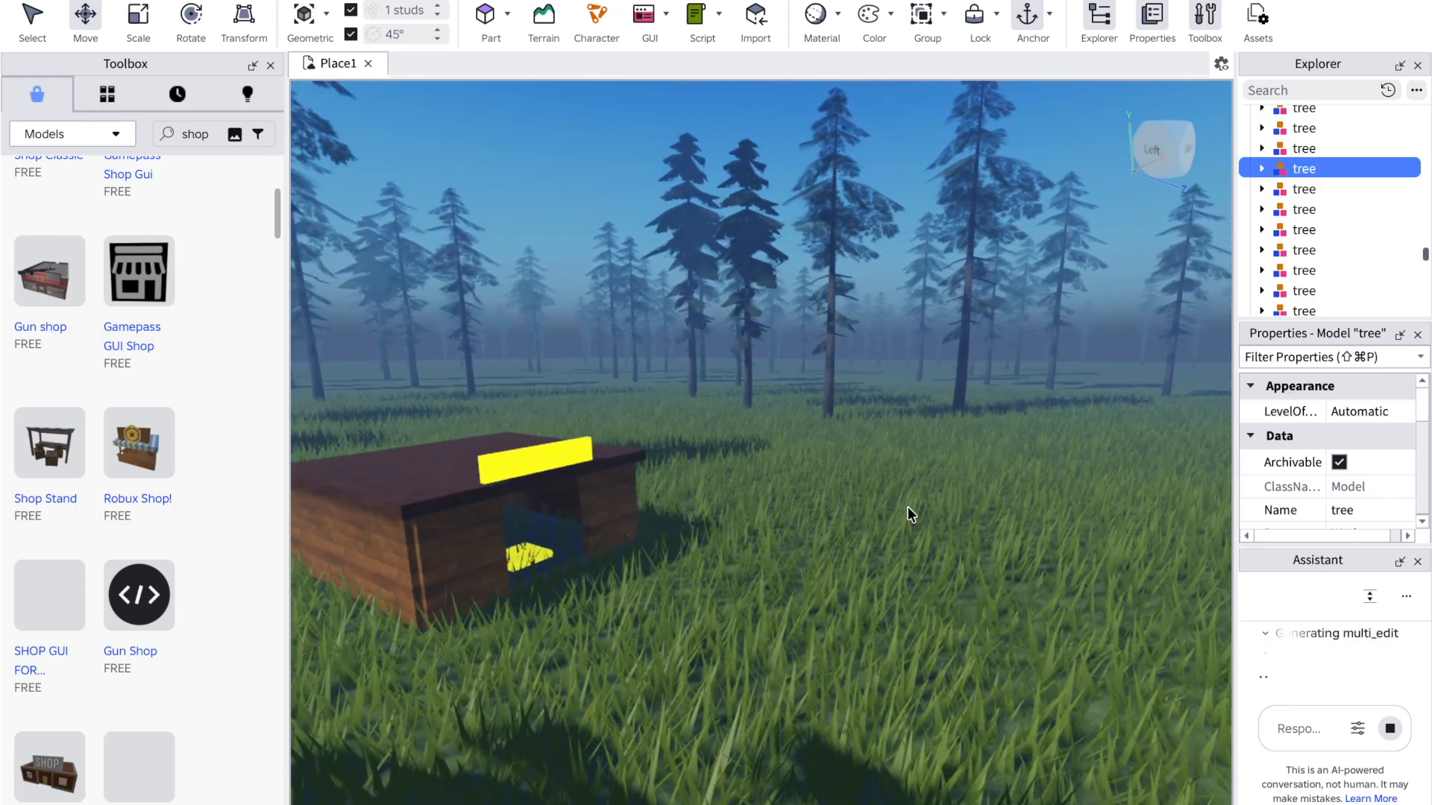
pyautogui.press('a')
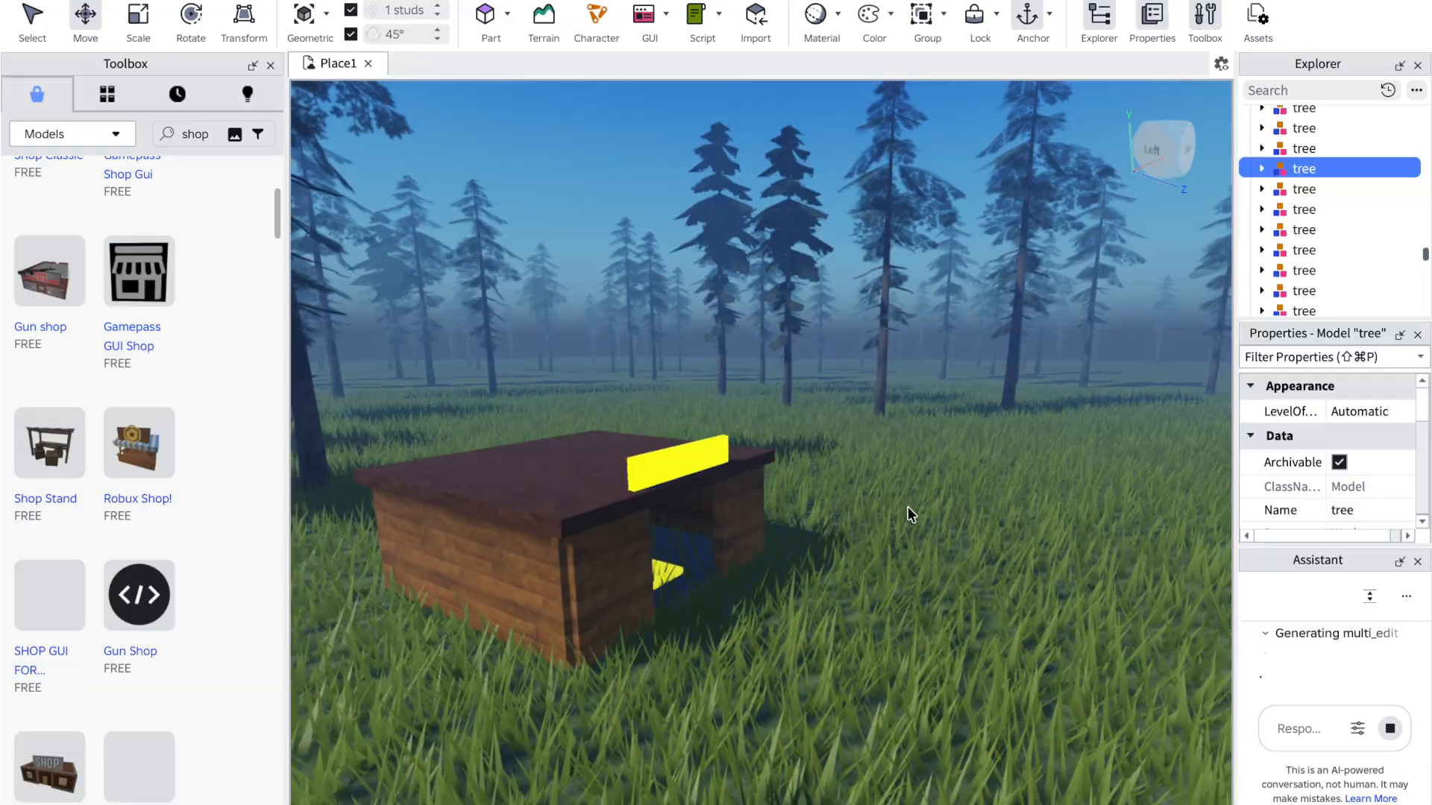
pyautogui.press('a')
pyautogui.press('d')
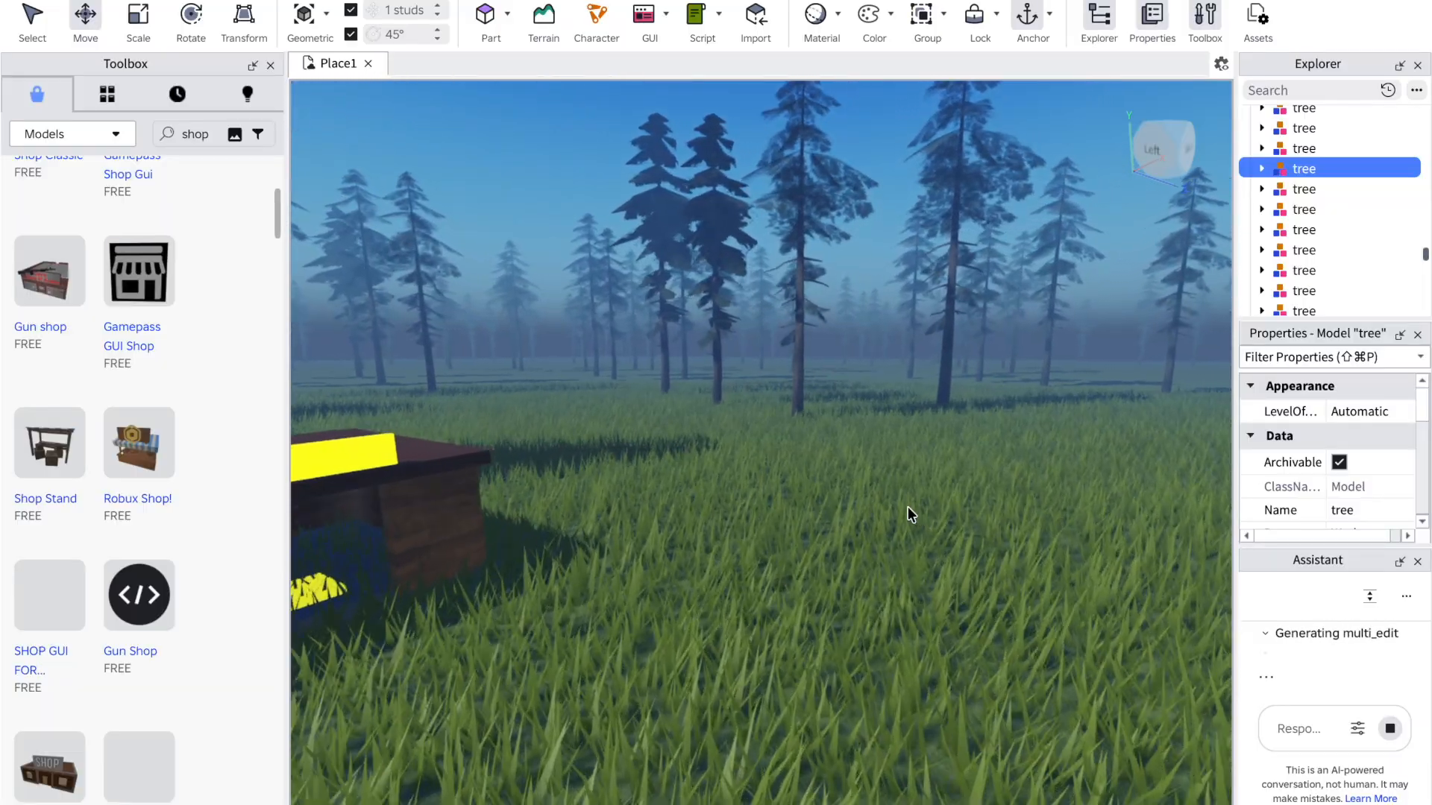
pyautogui.moveTo(771, 558); pyautogui.dragTo(696, 551, button='right')
pyautogui.click(696, 551)
pyautogui.rightClick(695, 552)
pyautogui.click(607, 572)
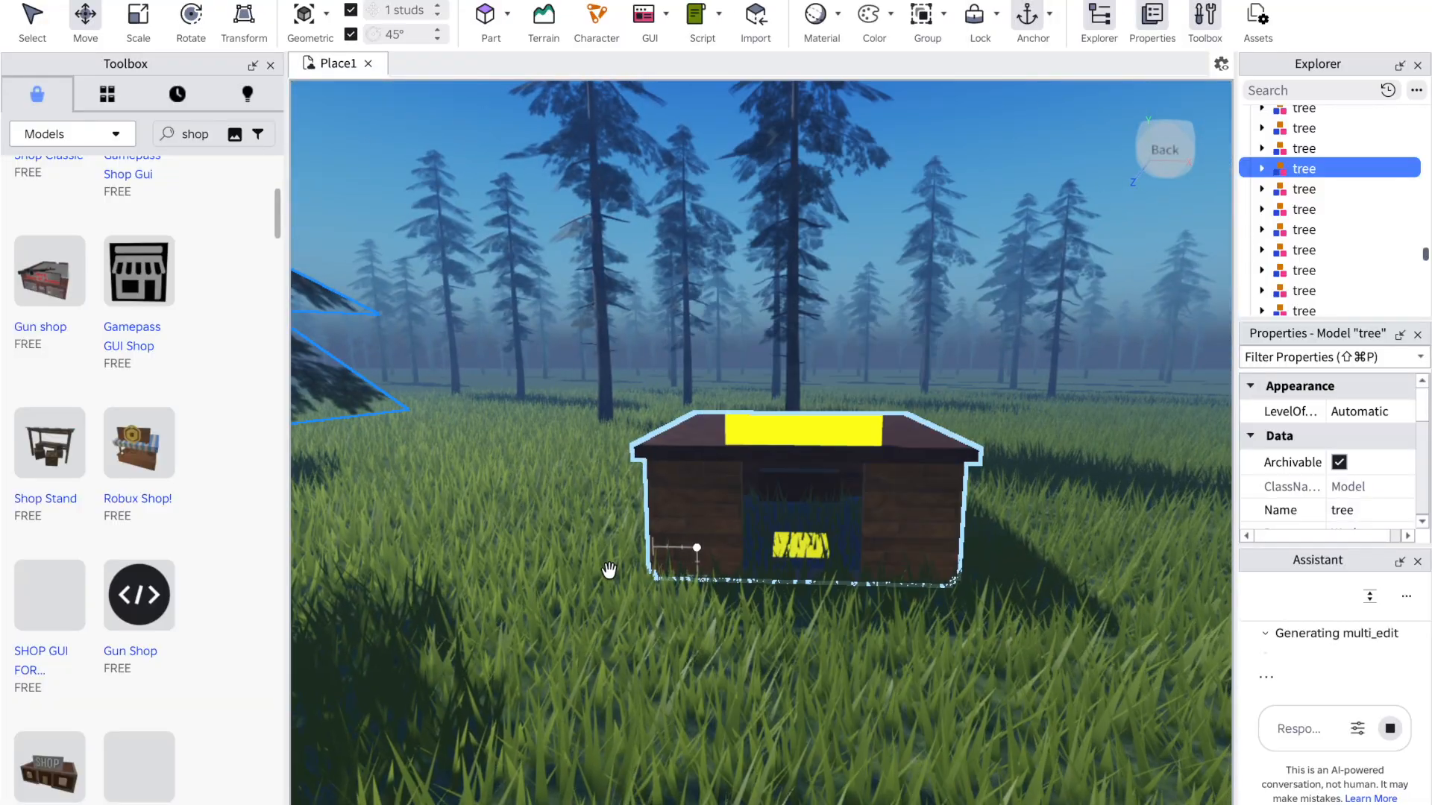
pyautogui.click(965, 589)
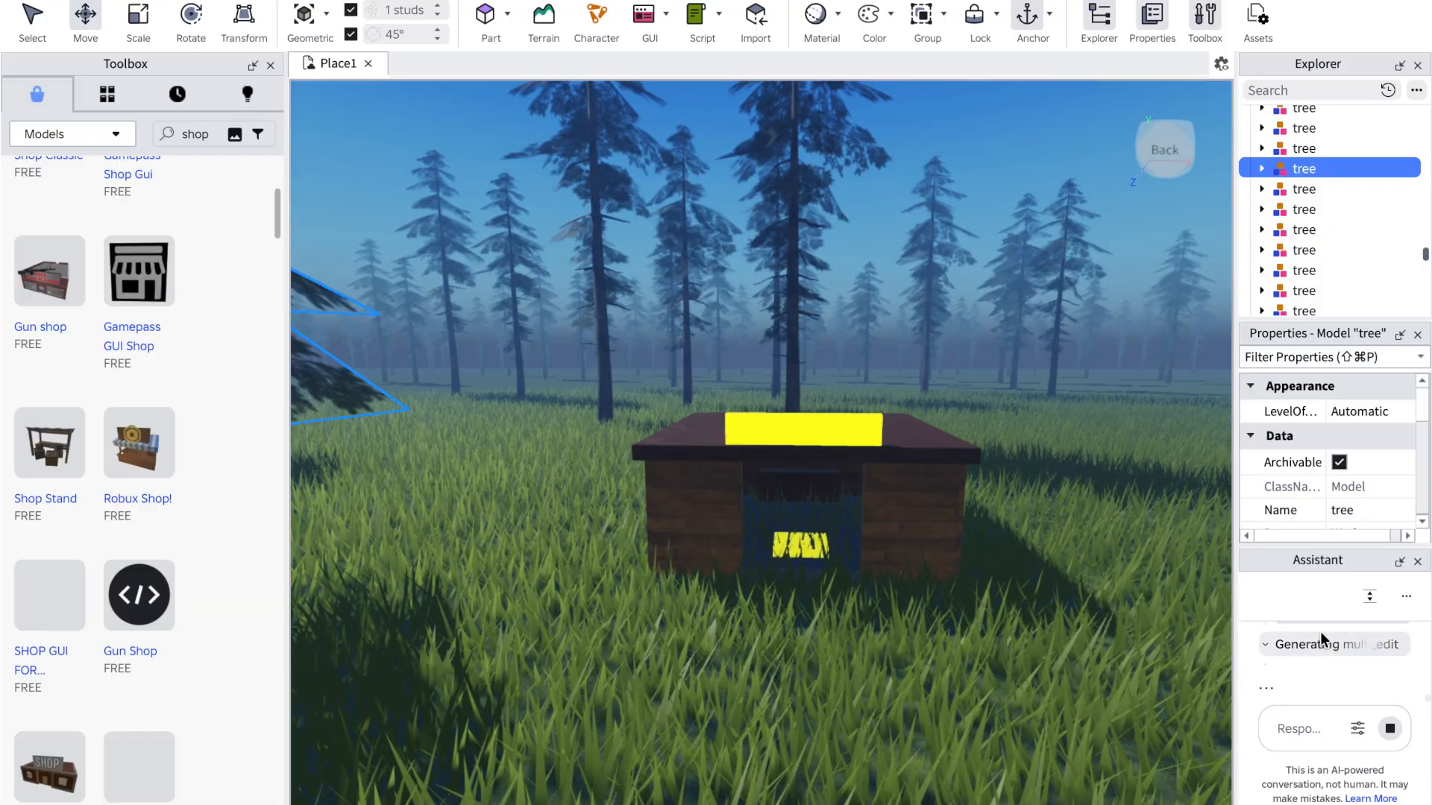
pyautogui.click(914, 659)
pyautogui.press('a')
pyautogui.moveTo(916, 659); pyautogui.dragTo(916, 659, button='right')
pyautogui.rightClick(915, 659)
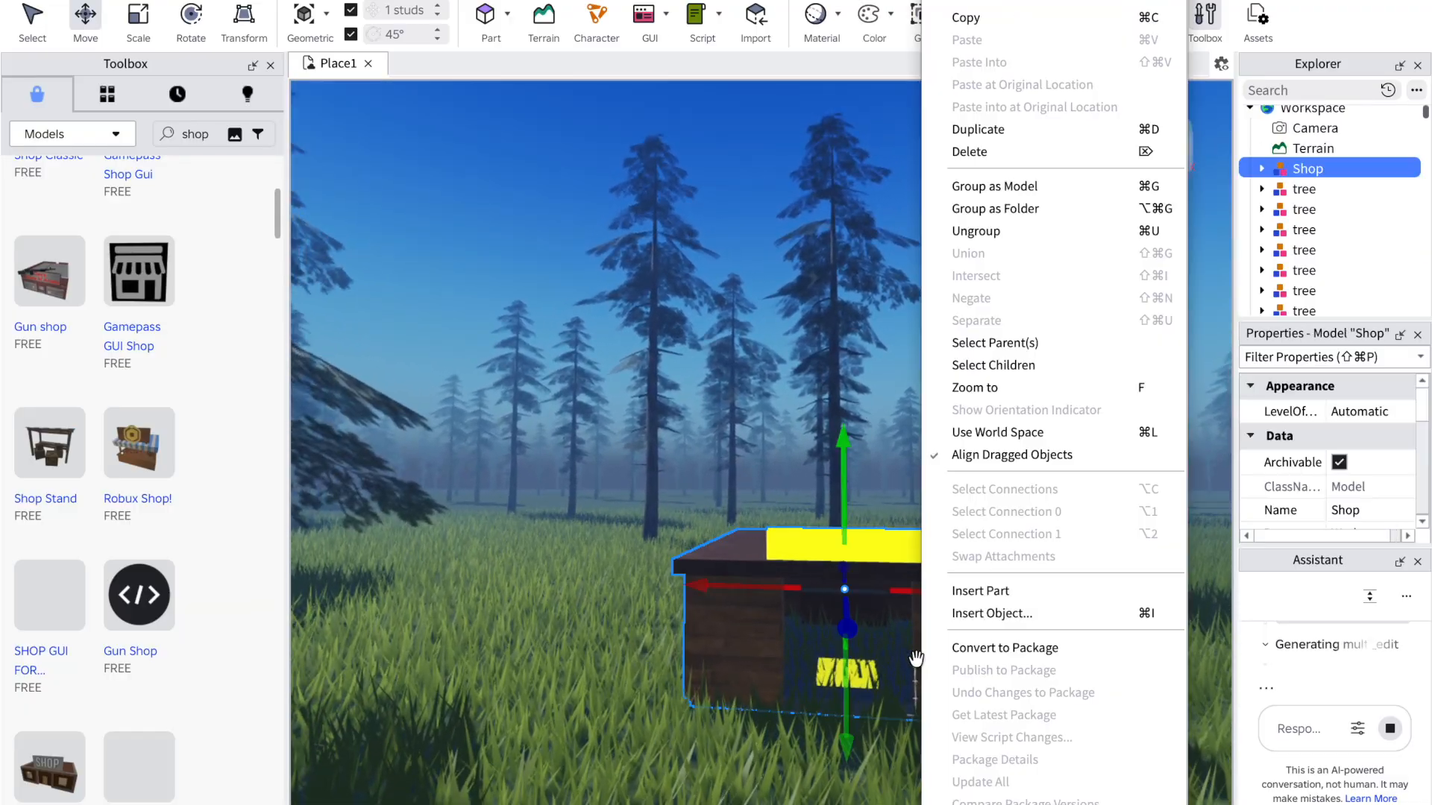
pyautogui.click(462, 684)
pyautogui.press('a')
pyautogui.press('d')
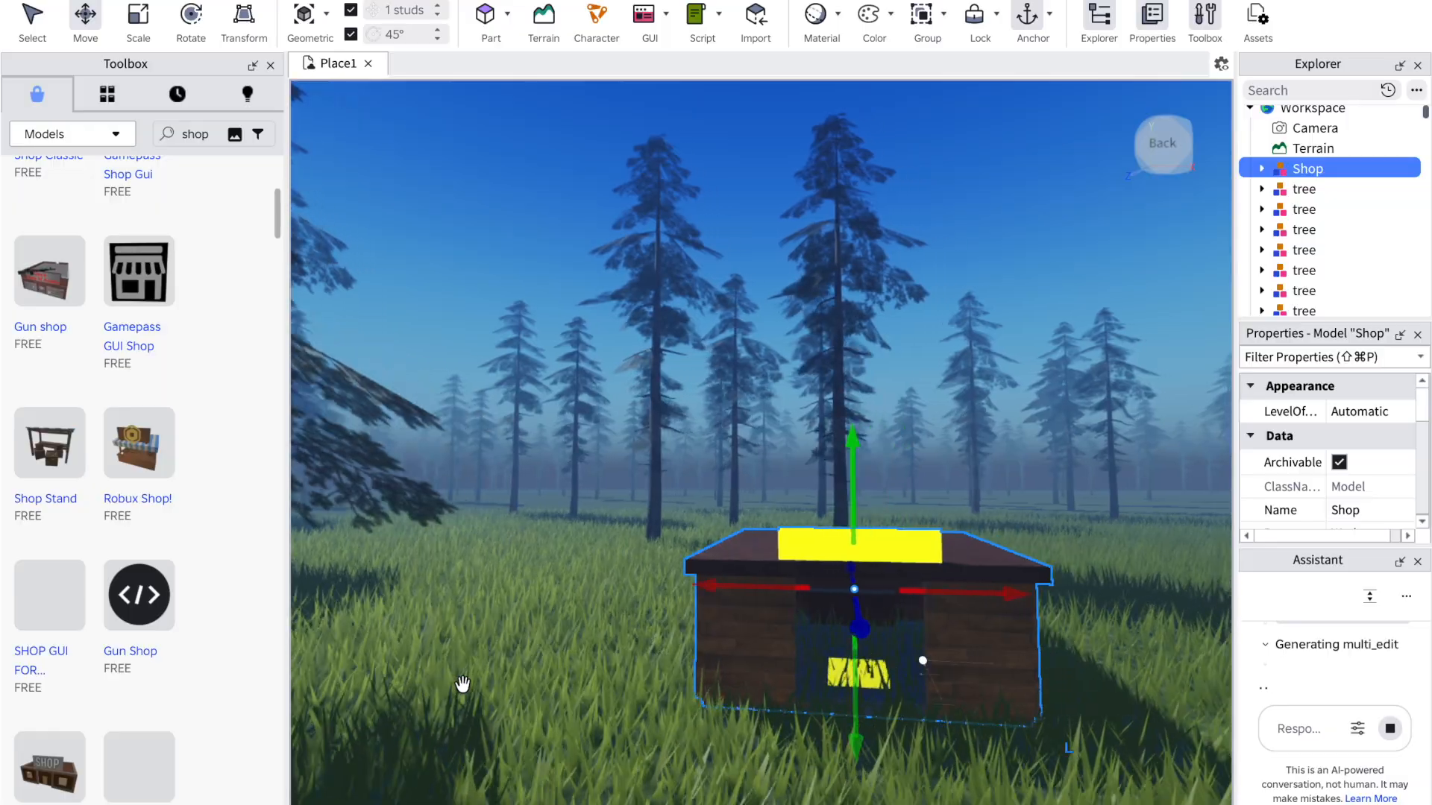
pyautogui.press('d')
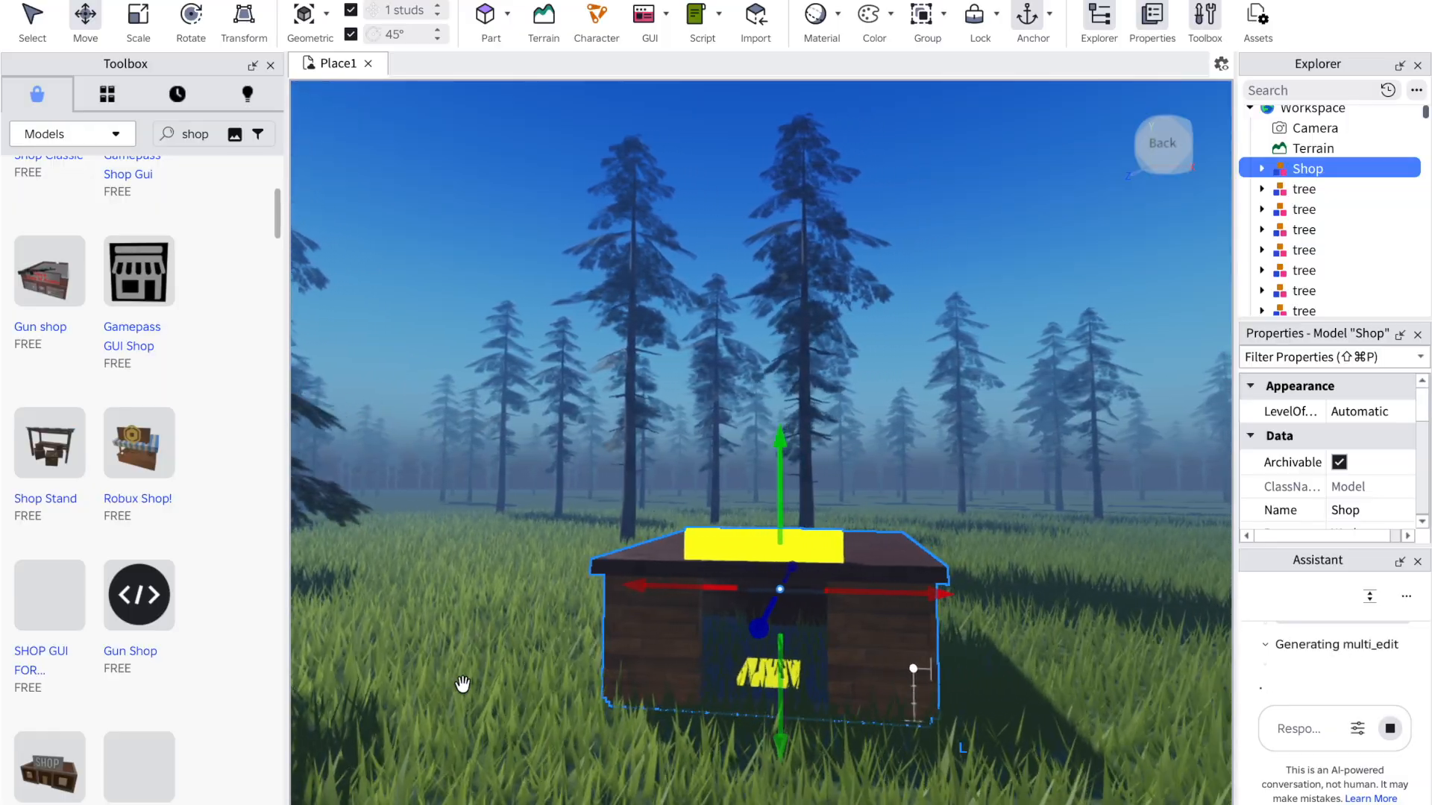
pyautogui.press('d')
pyautogui.press('a')
pyautogui.press('d')
pyautogui.press('a')
pyautogui.press('d')
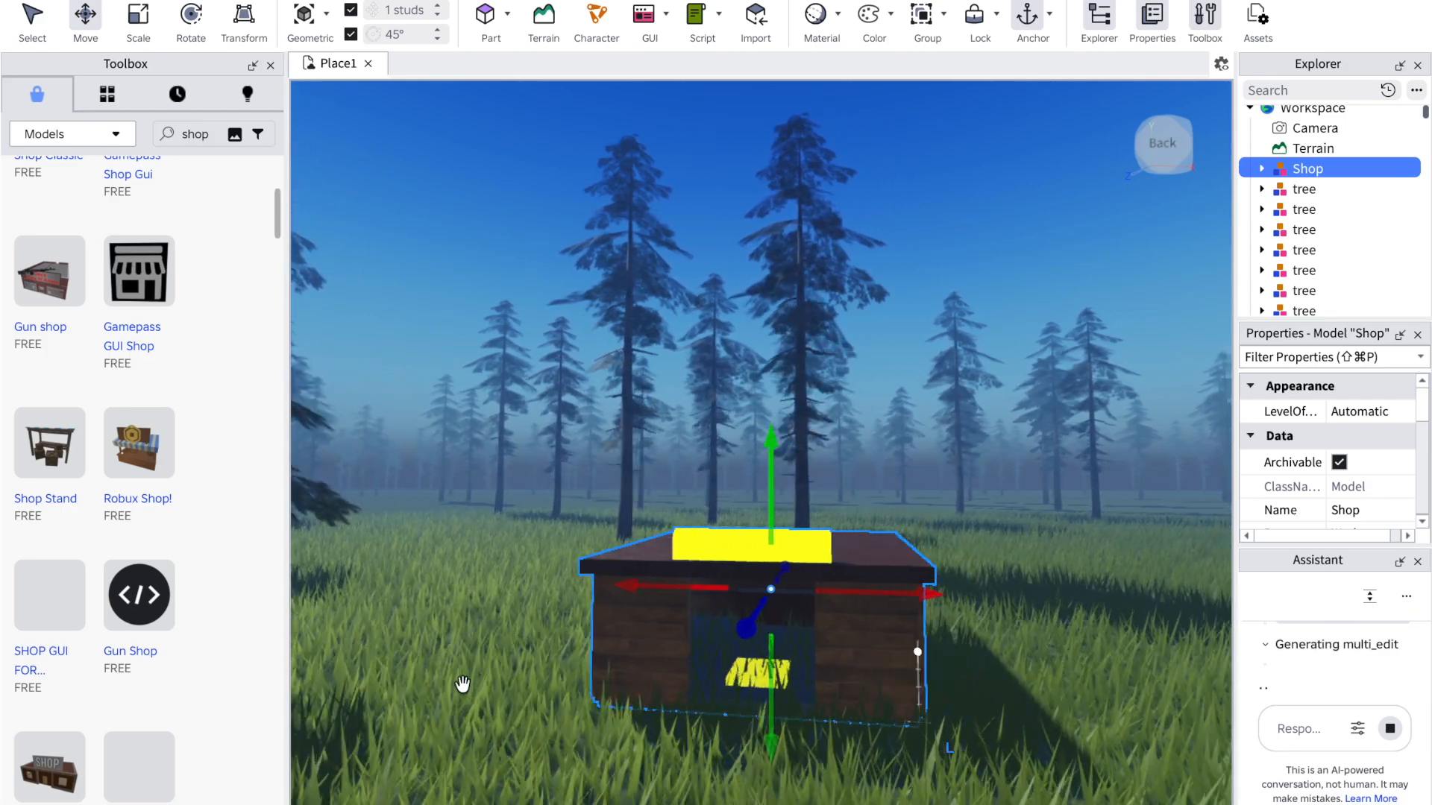
pyautogui.press('a')
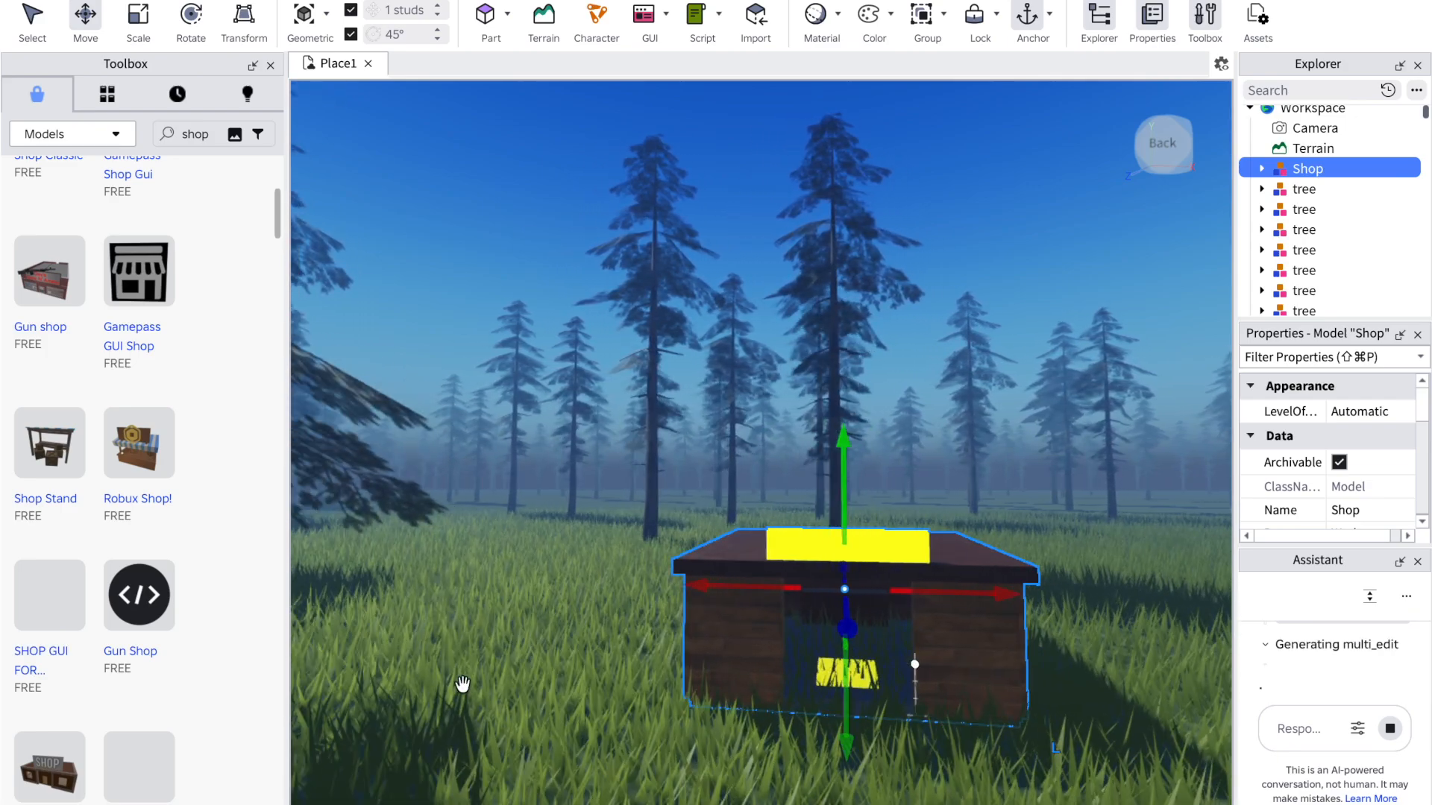
pyautogui.press('d')
pyautogui.press('a')
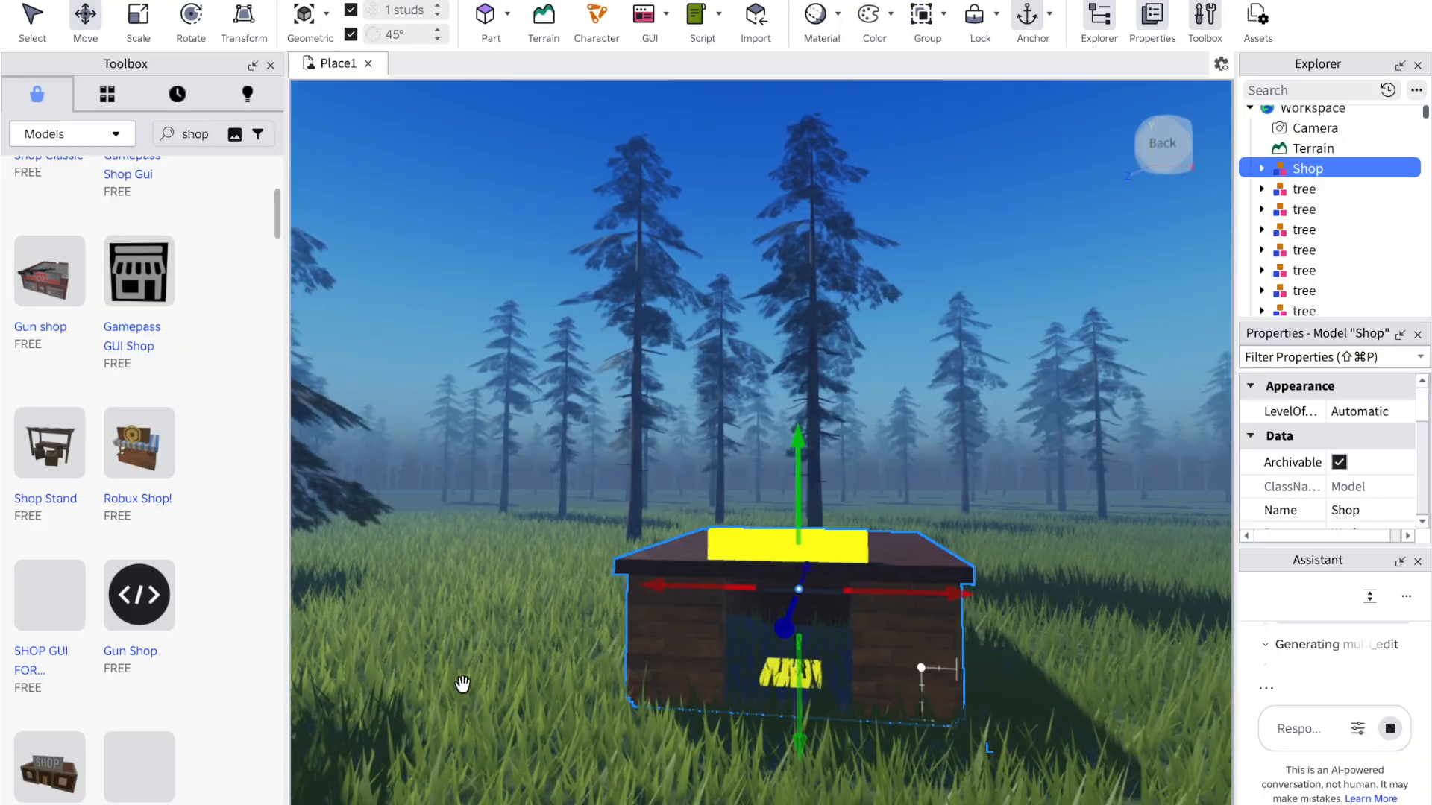
pyautogui.press('d')
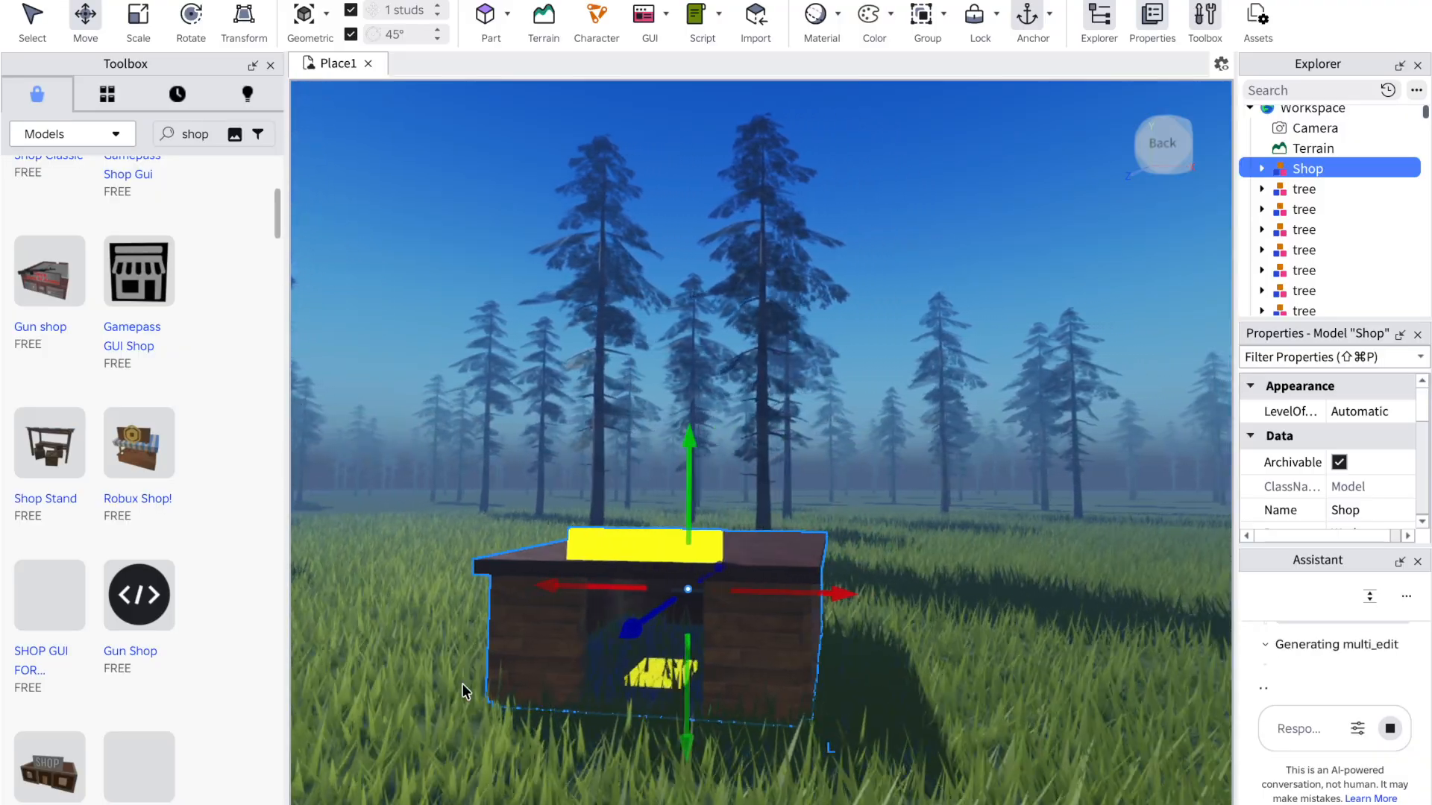
pyautogui.press('a')
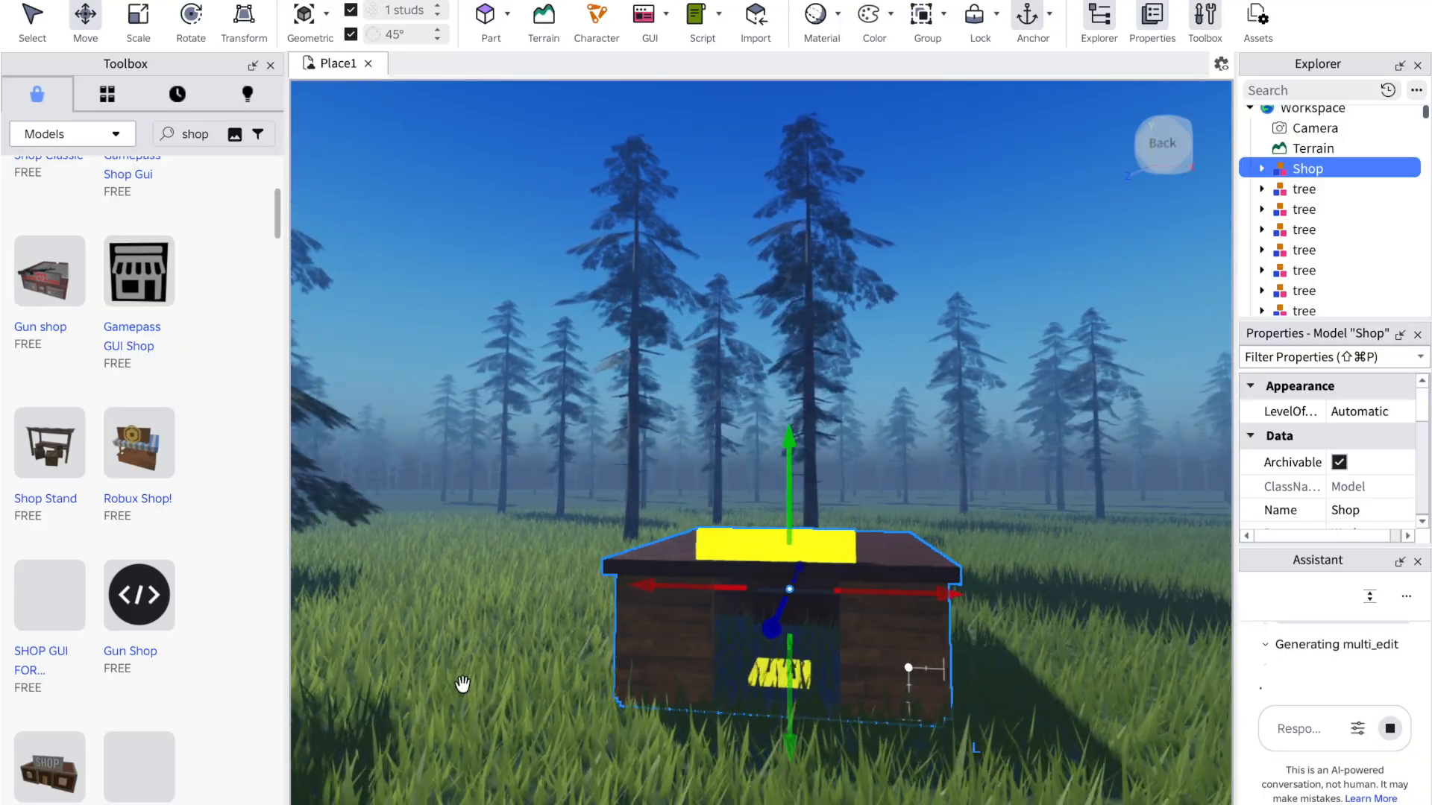
pyautogui.press('d')
pyautogui.press('a')
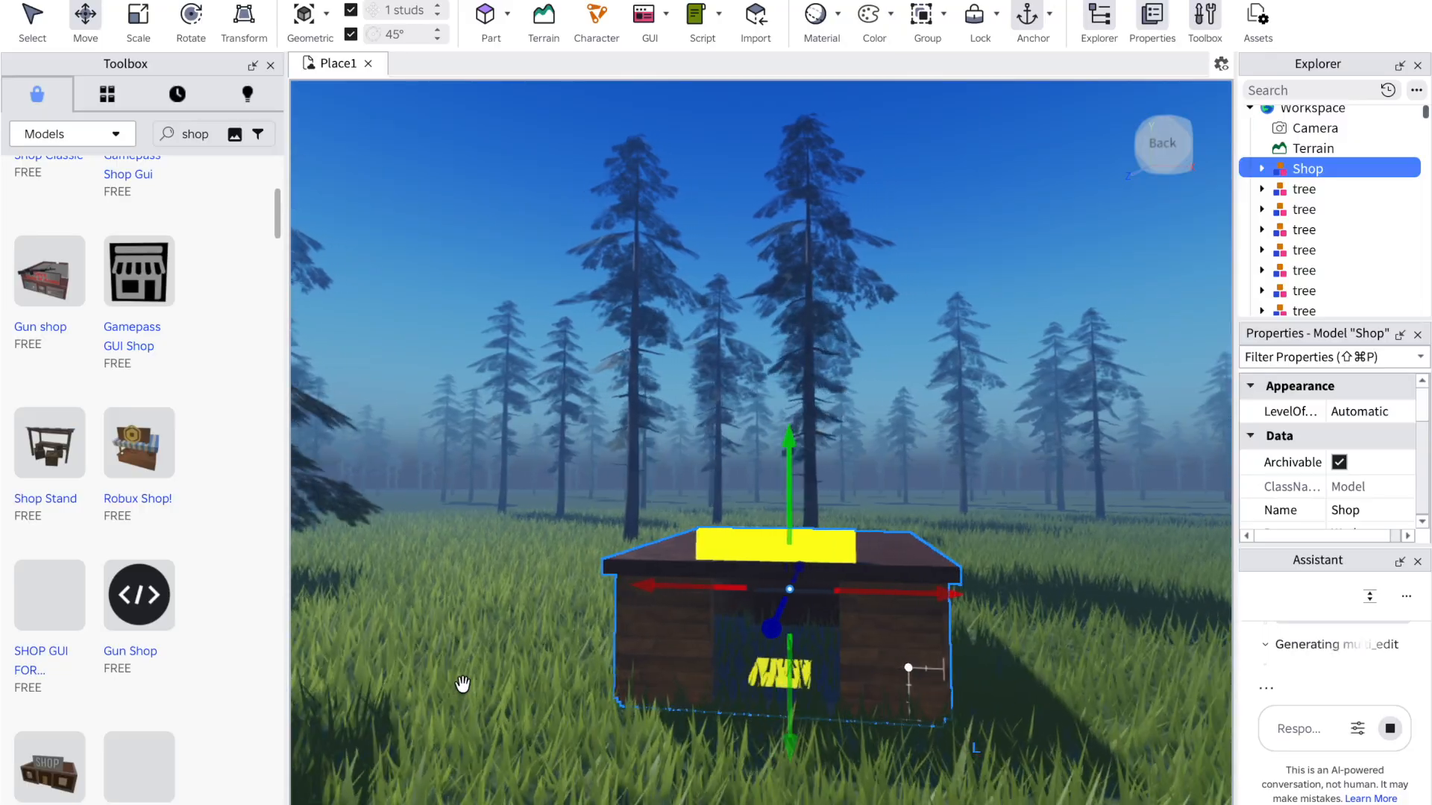
pyautogui.press('d')
pyautogui.press('a')
pyautogui.press('a')
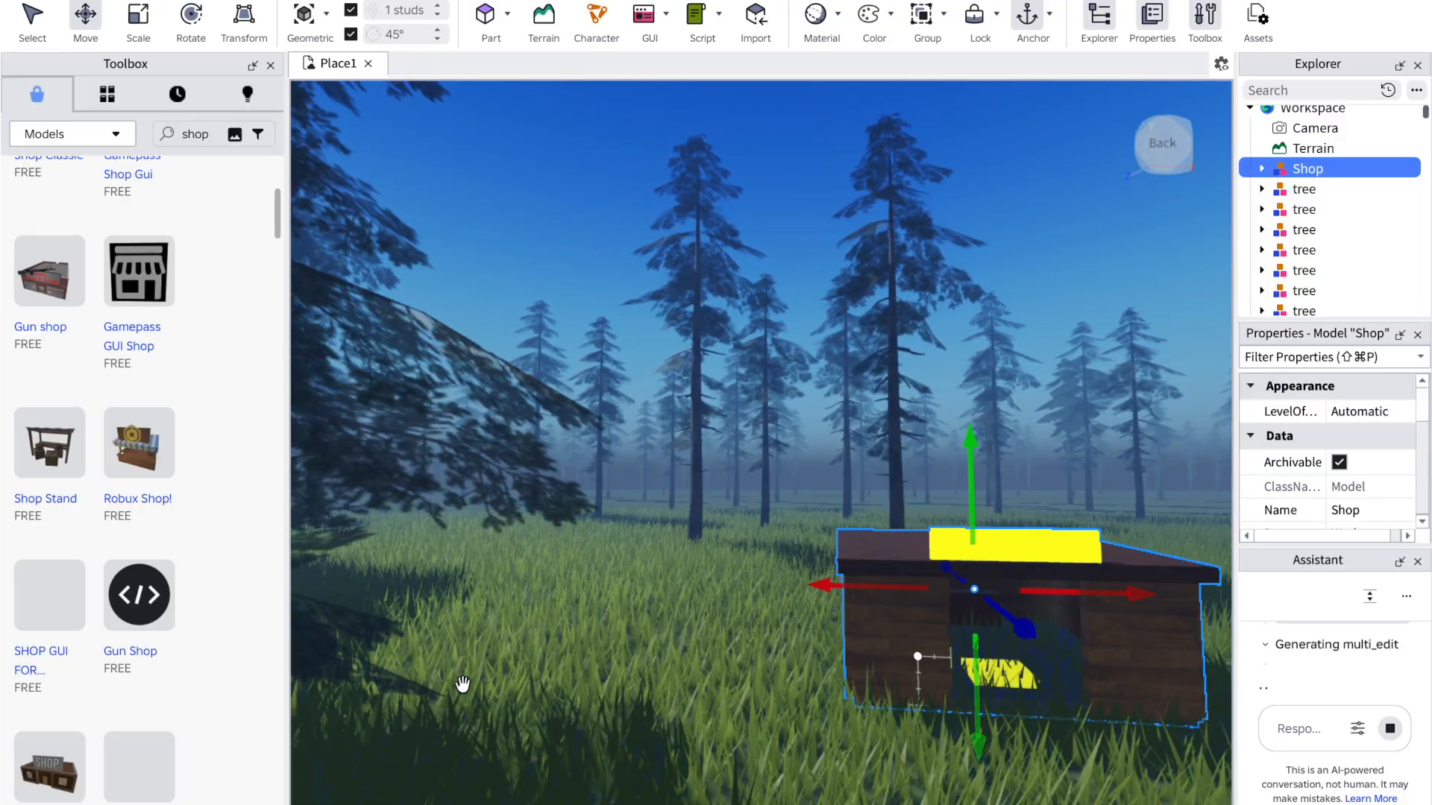
pyautogui.press('d')
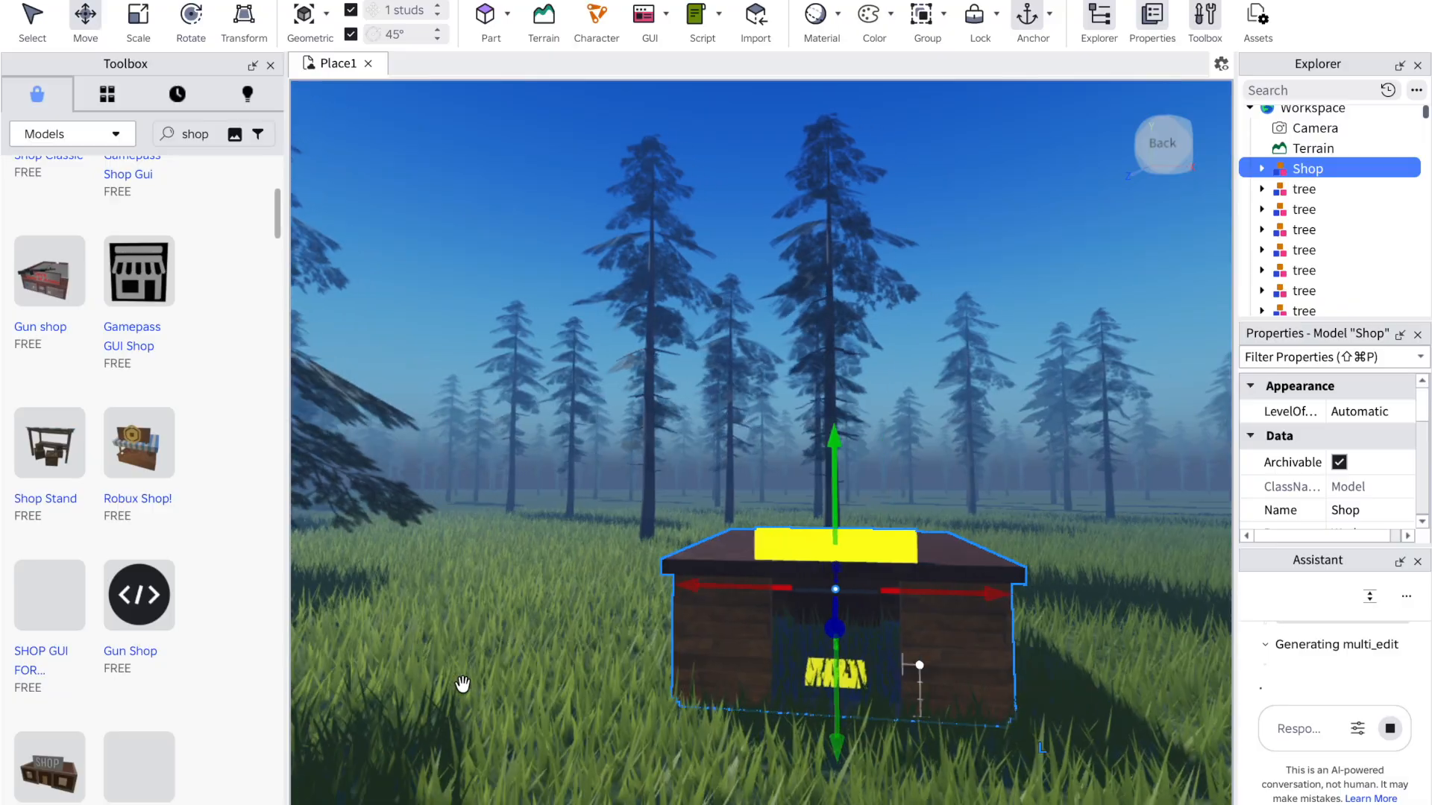
pyautogui.press('a')
pyautogui.press('d')
pyautogui.press('a')
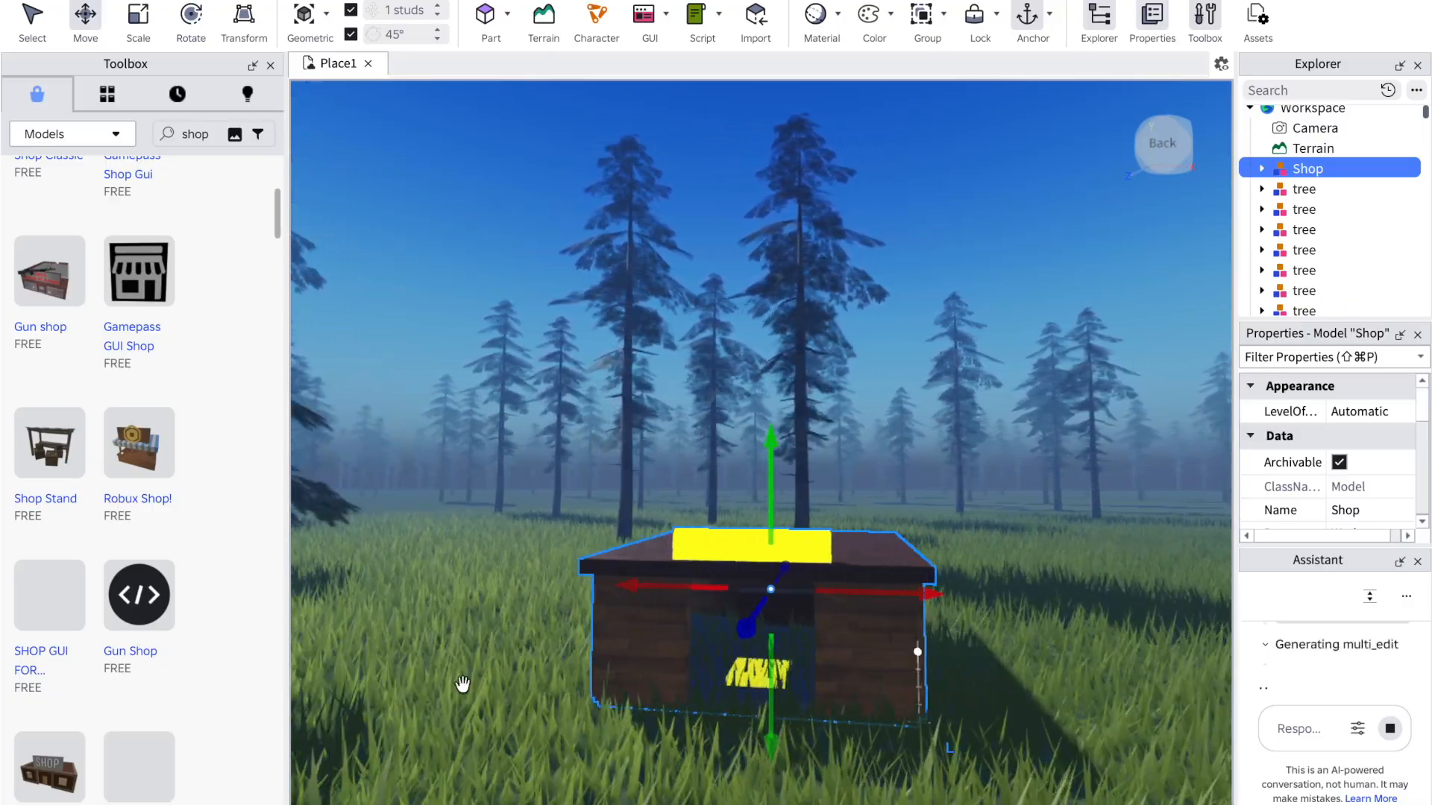
pyautogui.press('a')
pyautogui.press('d')
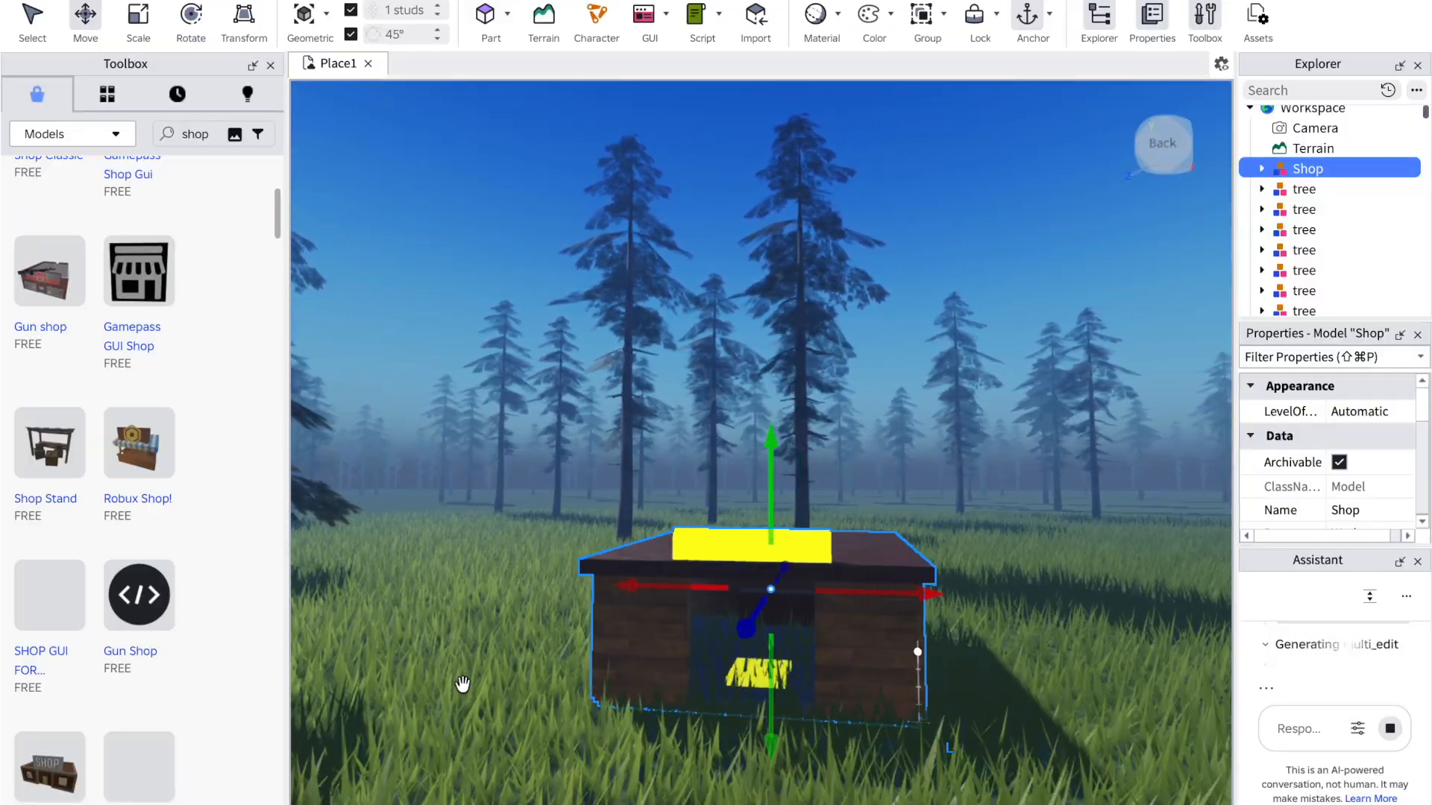
pyautogui.press('a')
pyautogui.press('d')
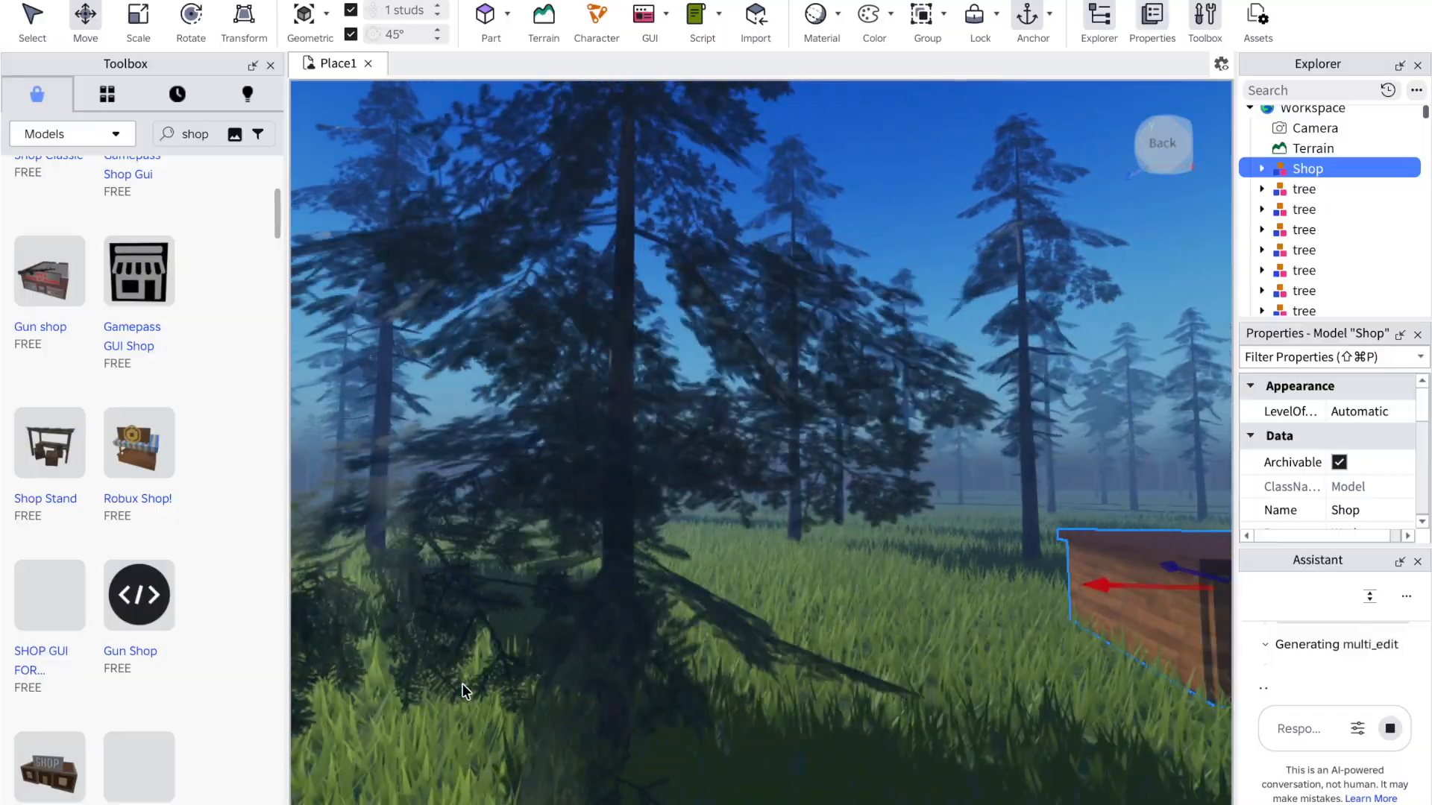
pyautogui.press('a')
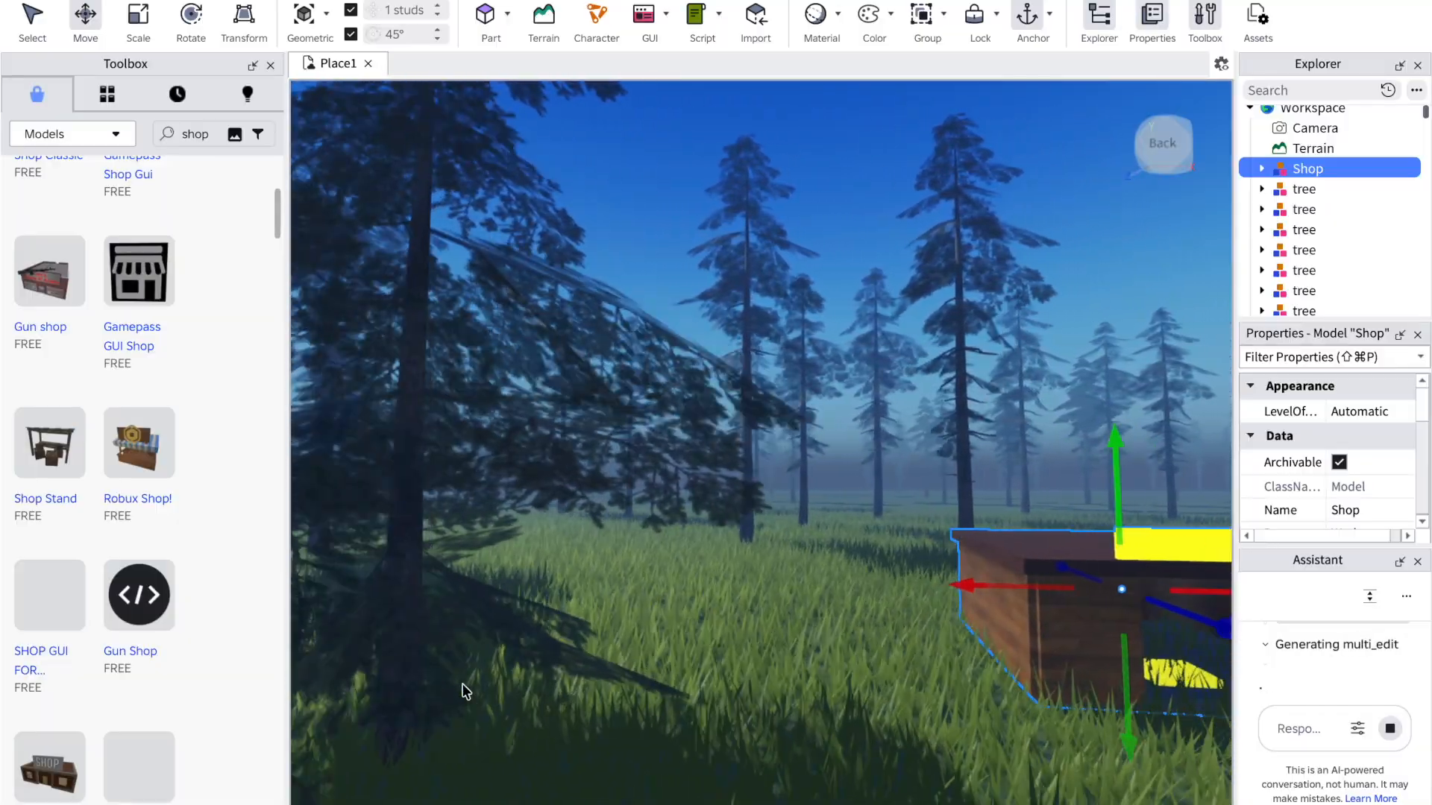
pyautogui.press('d')
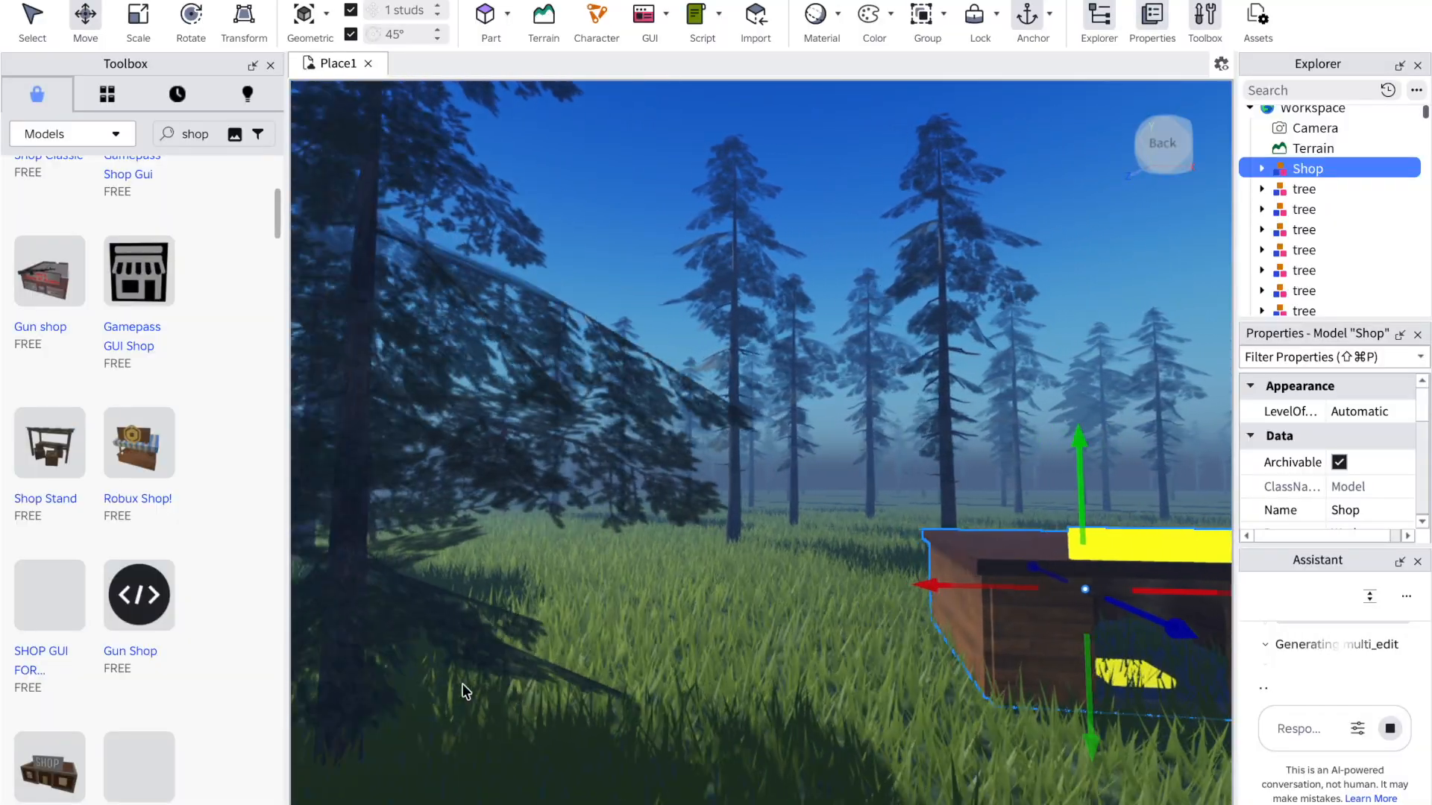
pyautogui.press('d')
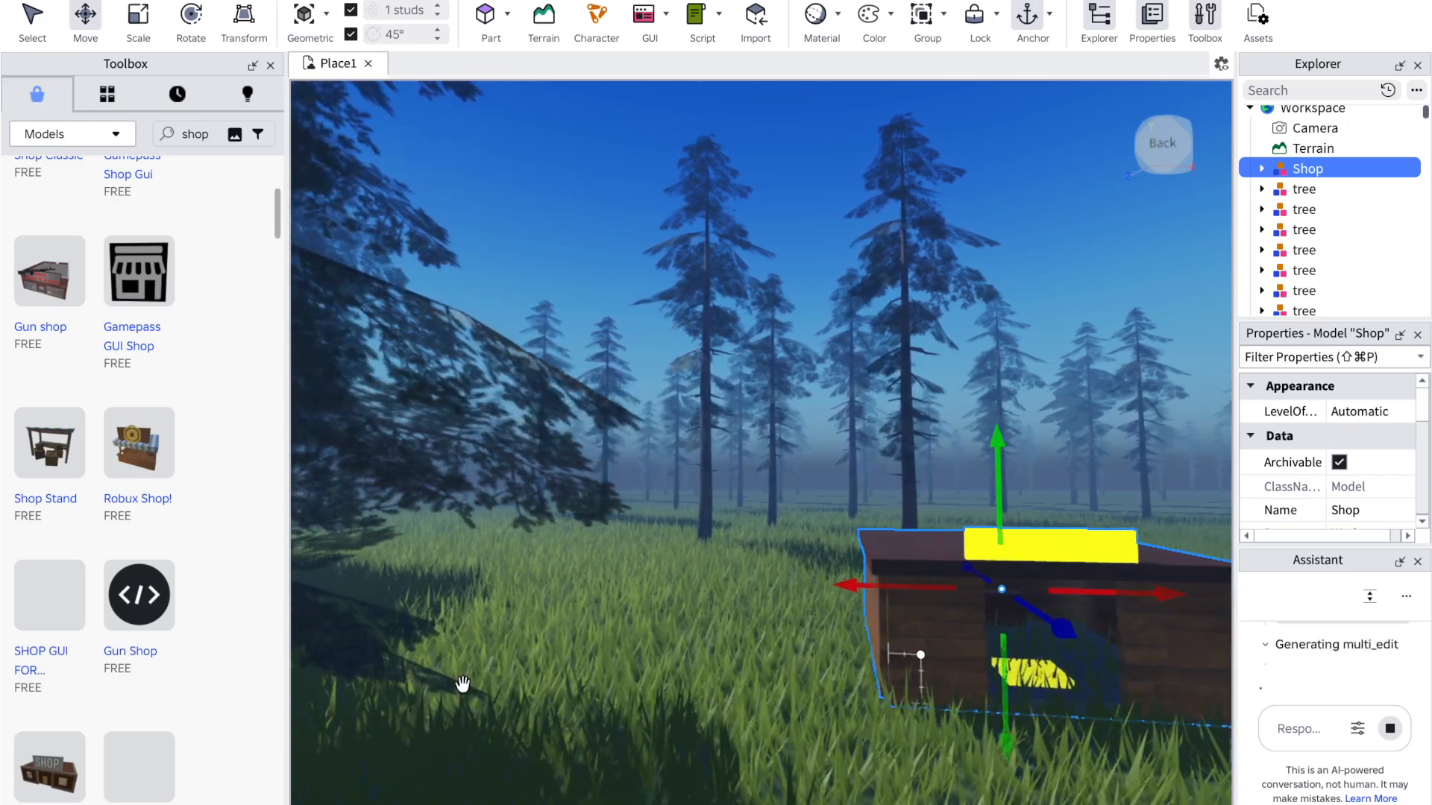
pyautogui.press('d')
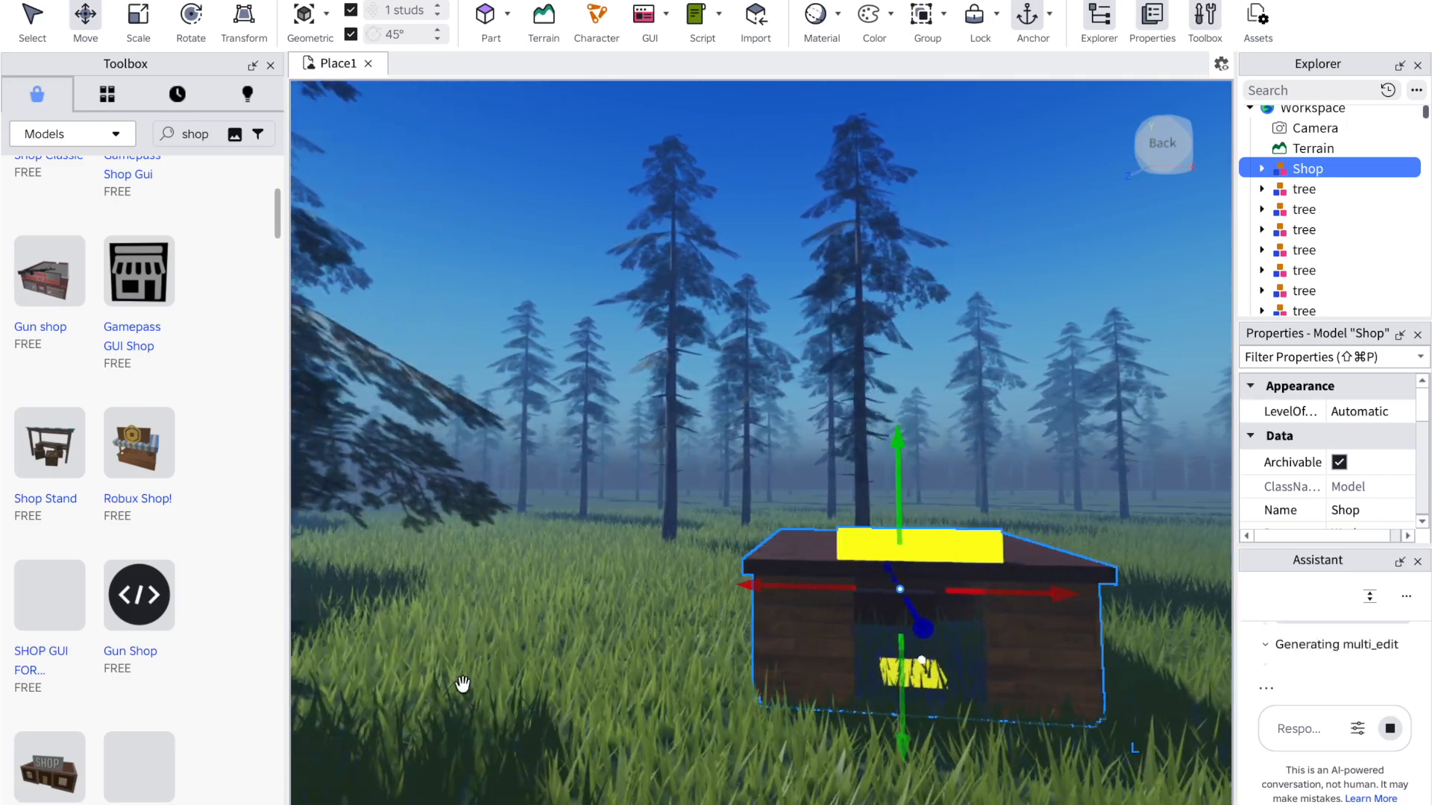
pyautogui.press('a')
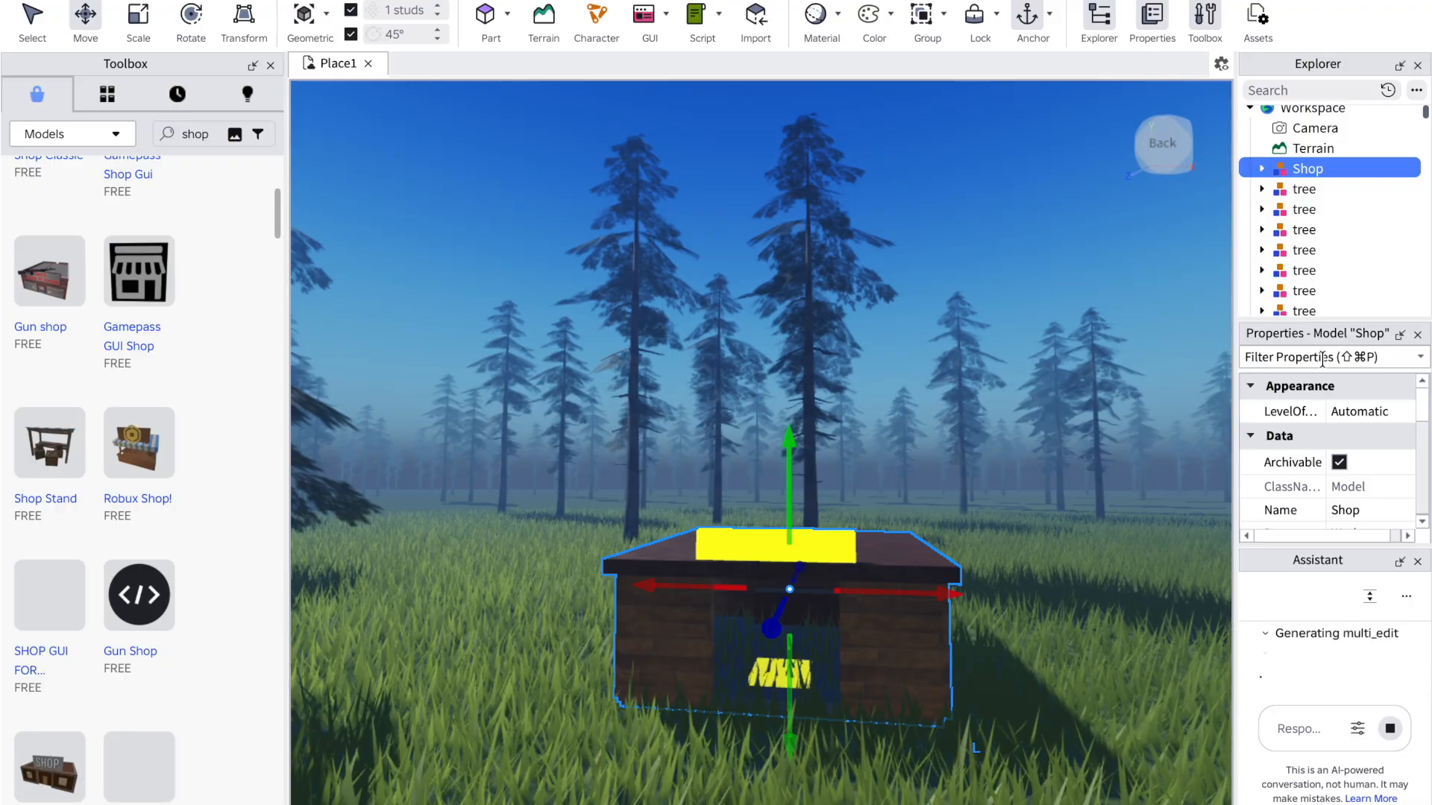
# Step: Look through the place's object hierarchy and expand ServerScriptService to check which scripts it contains
pyautogui.scroll(-5, 1318, 208)
pyautogui.scroll(-8, 1318, 207)
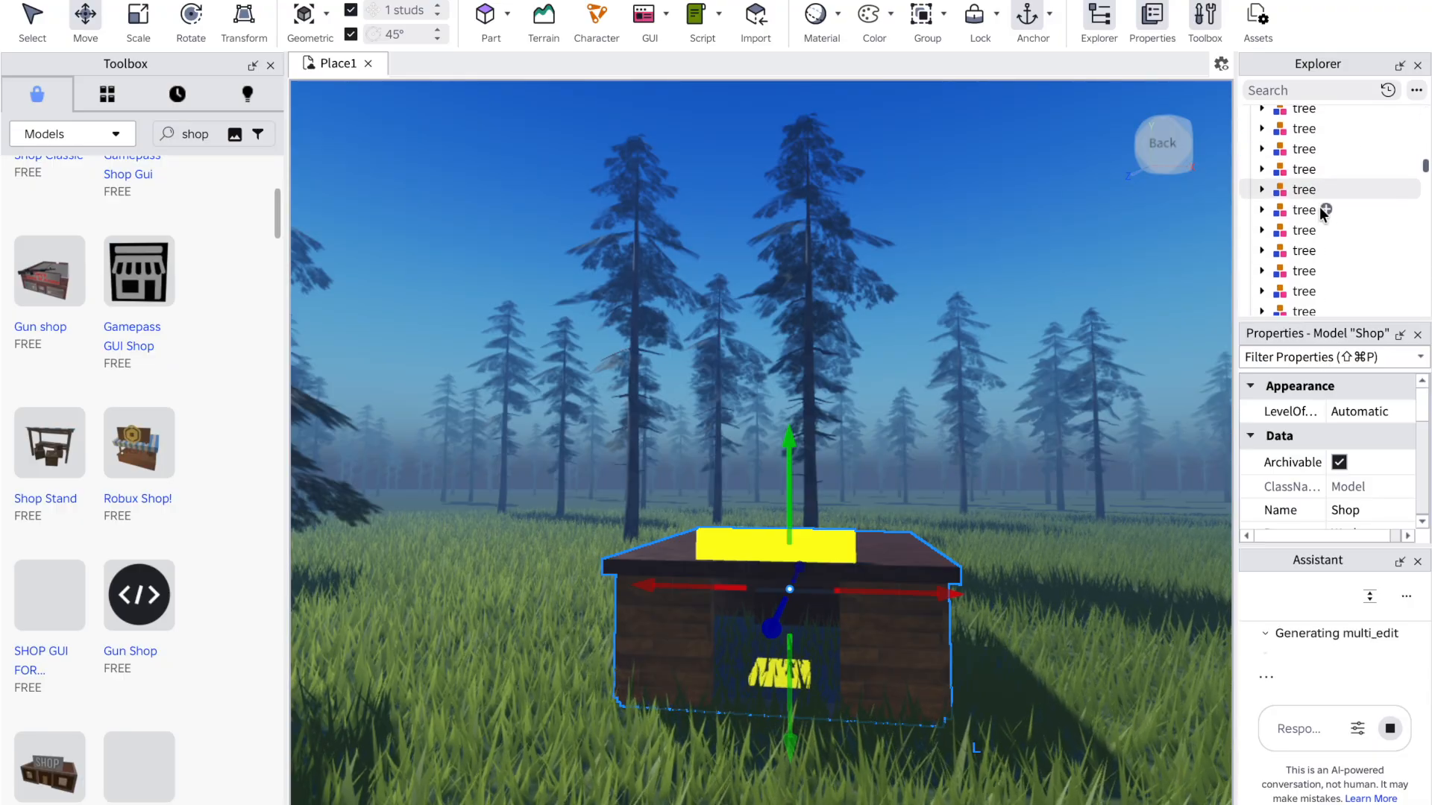
pyautogui.scroll(-6, 1319, 204)
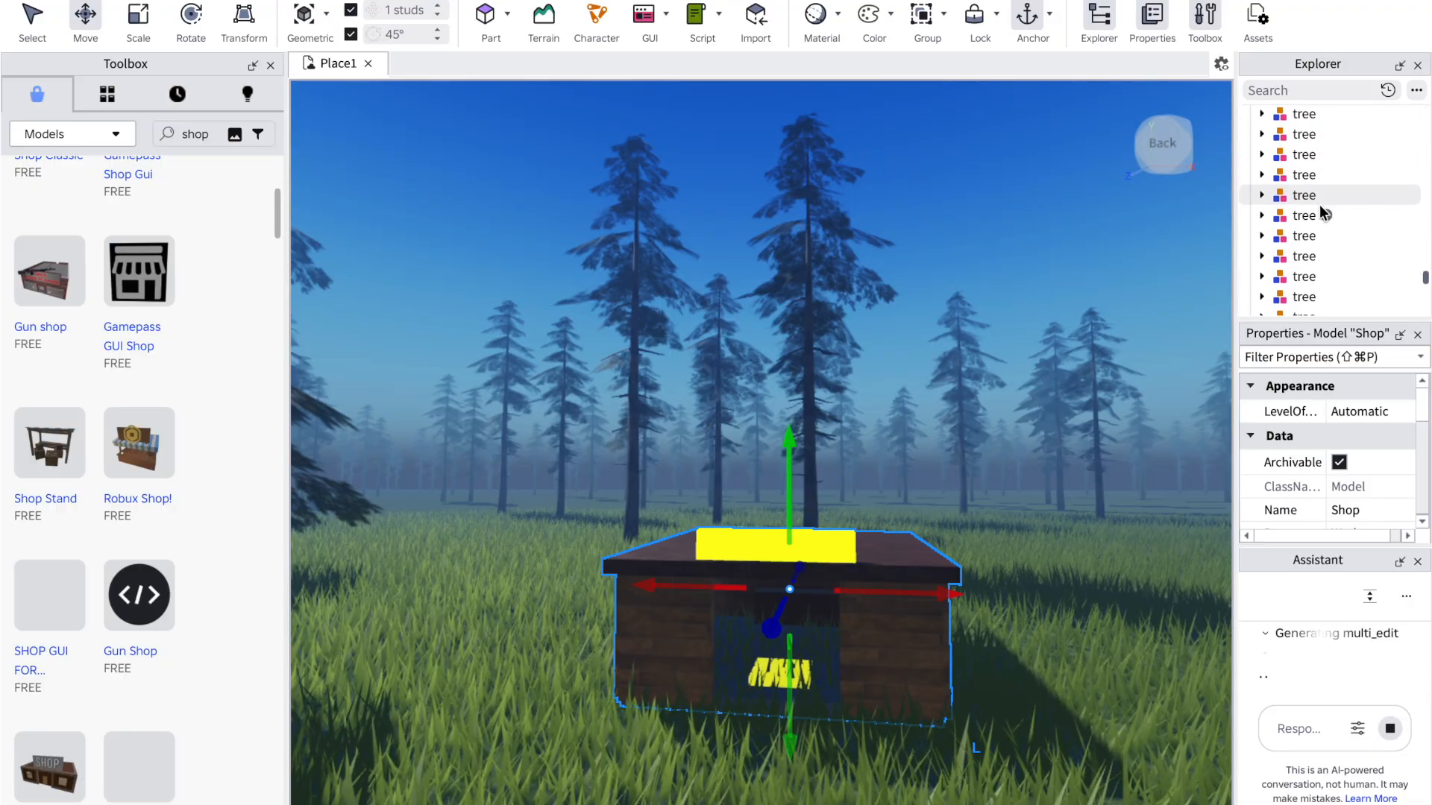
pyautogui.scroll(8, 1369, 202)
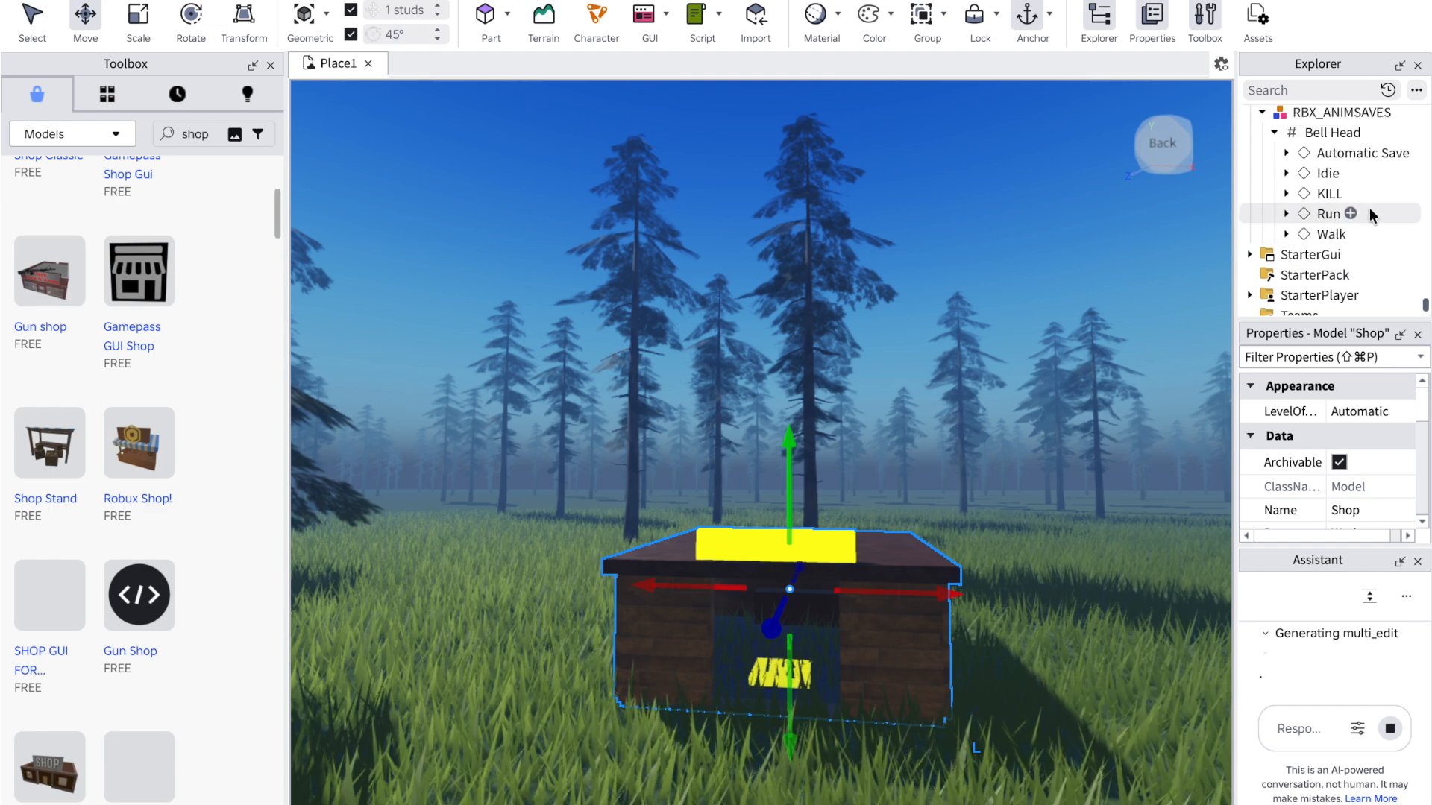
pyautogui.click(1353, 198)
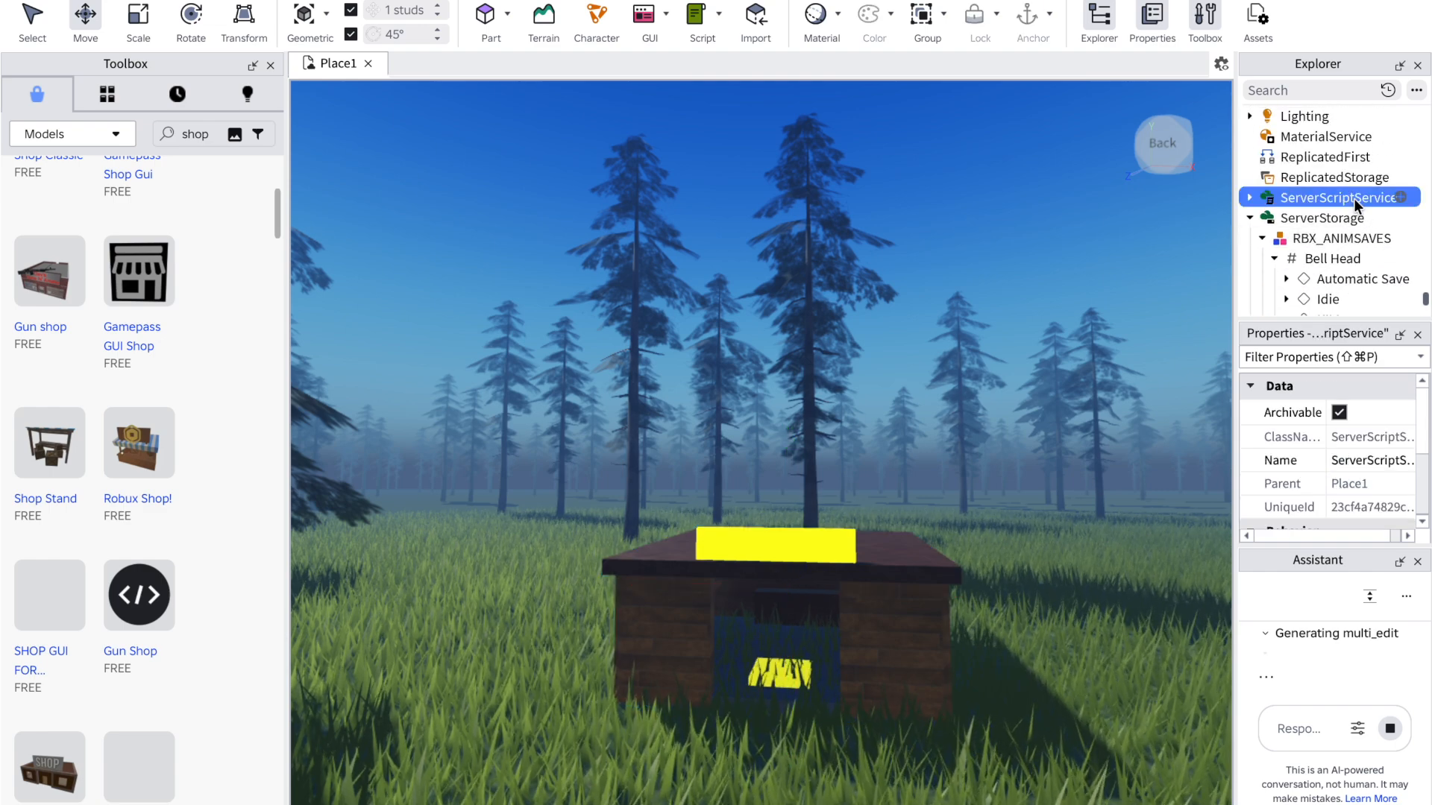
pyautogui.click(1331, 217)
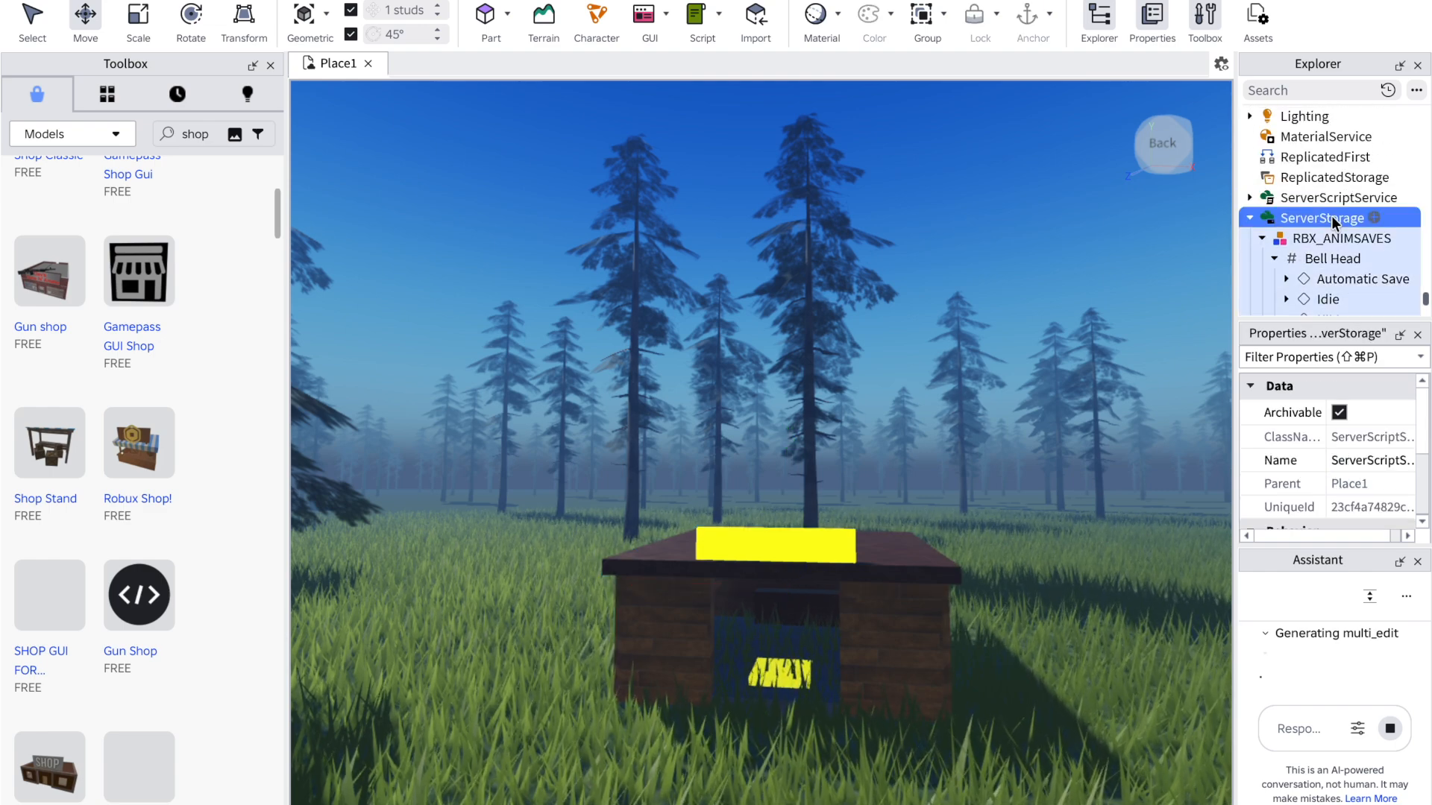
pyautogui.click(1276, 199)
pyautogui.click(1249, 198)
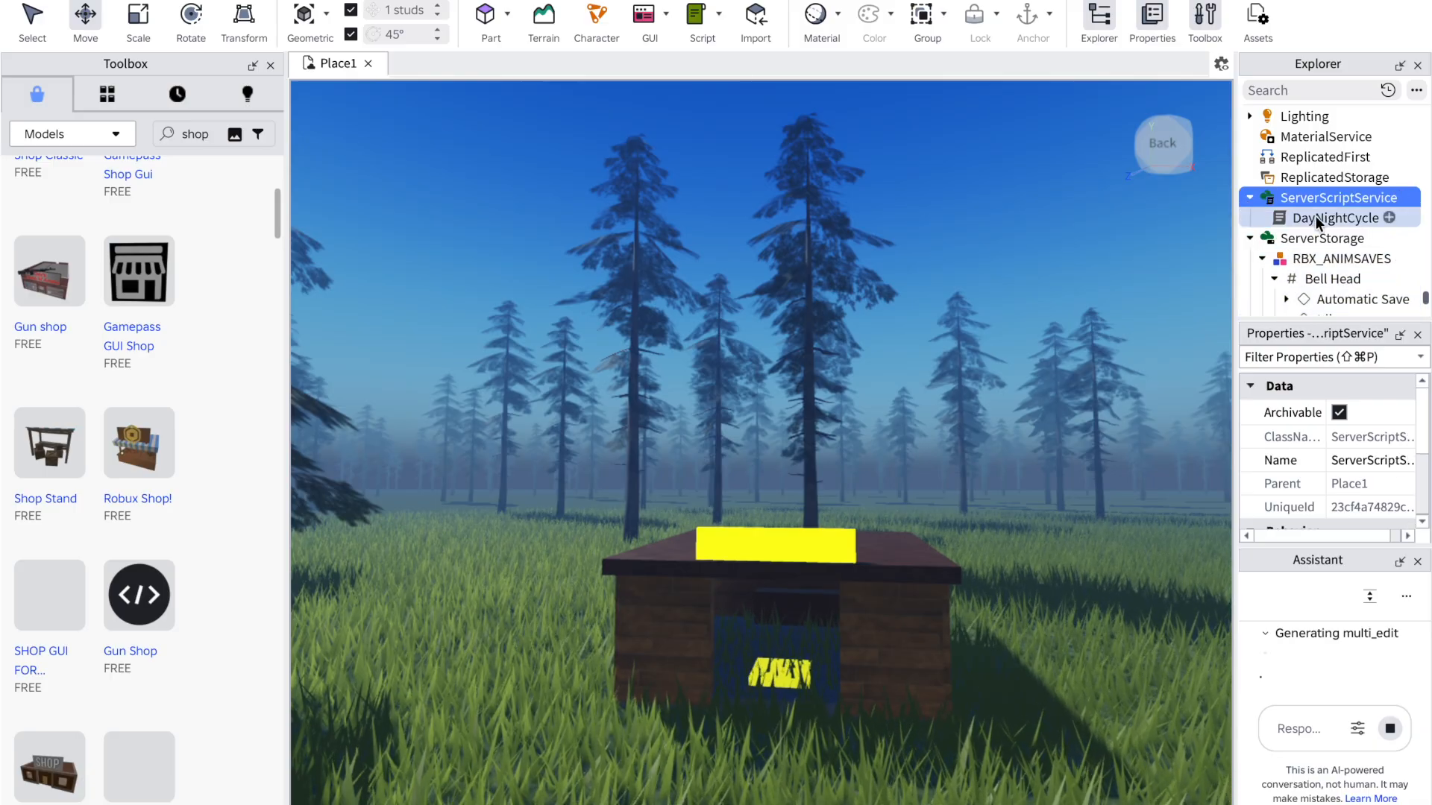
pyautogui.click(1045, 242)
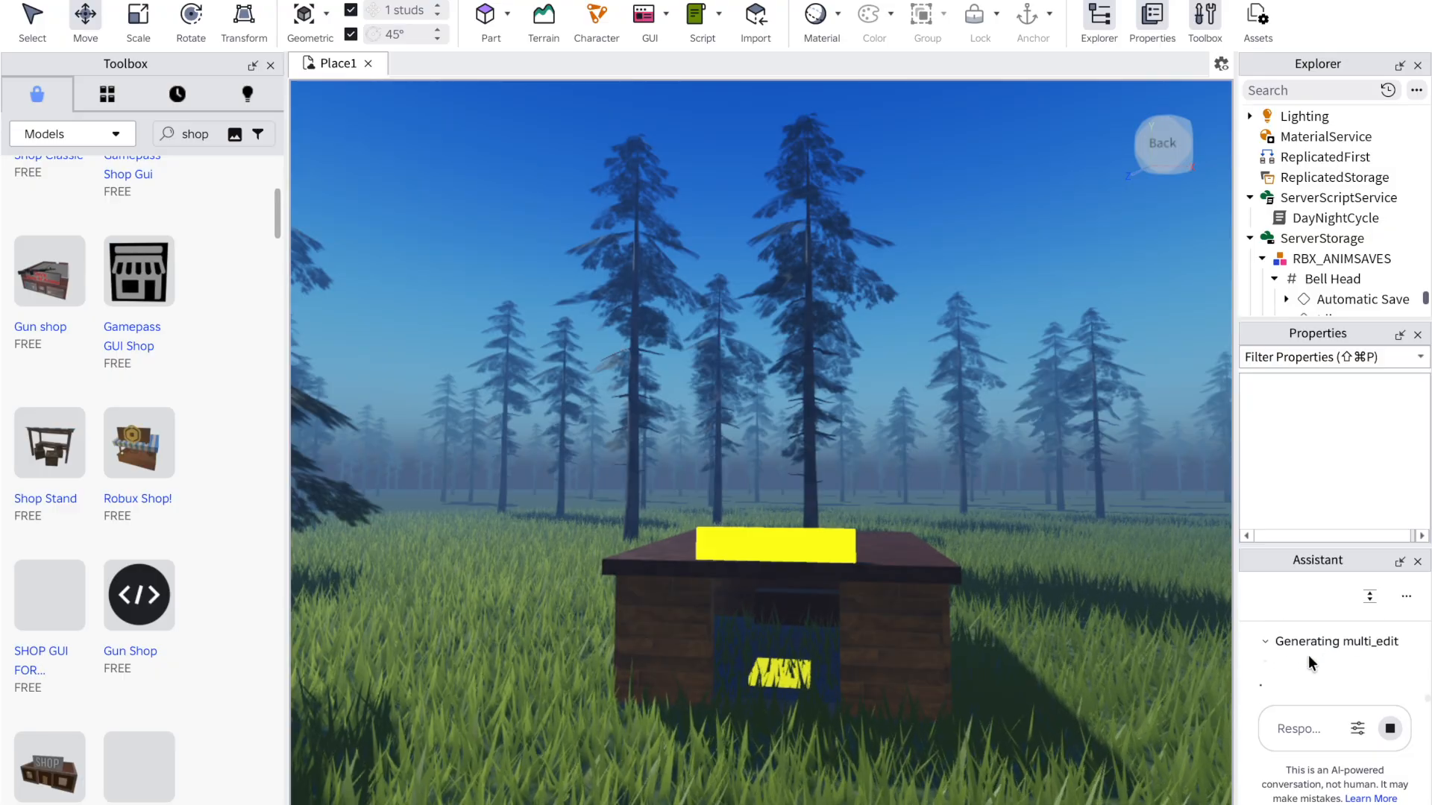
pyautogui.moveTo(923, 230); pyautogui.dragTo(662, 276, button='right')
pyautogui.rightClick(662, 276)
pyautogui.click(559, 409)
pyautogui.moveTo(560, 408); pyautogui.dragTo(560, 409, button='right')
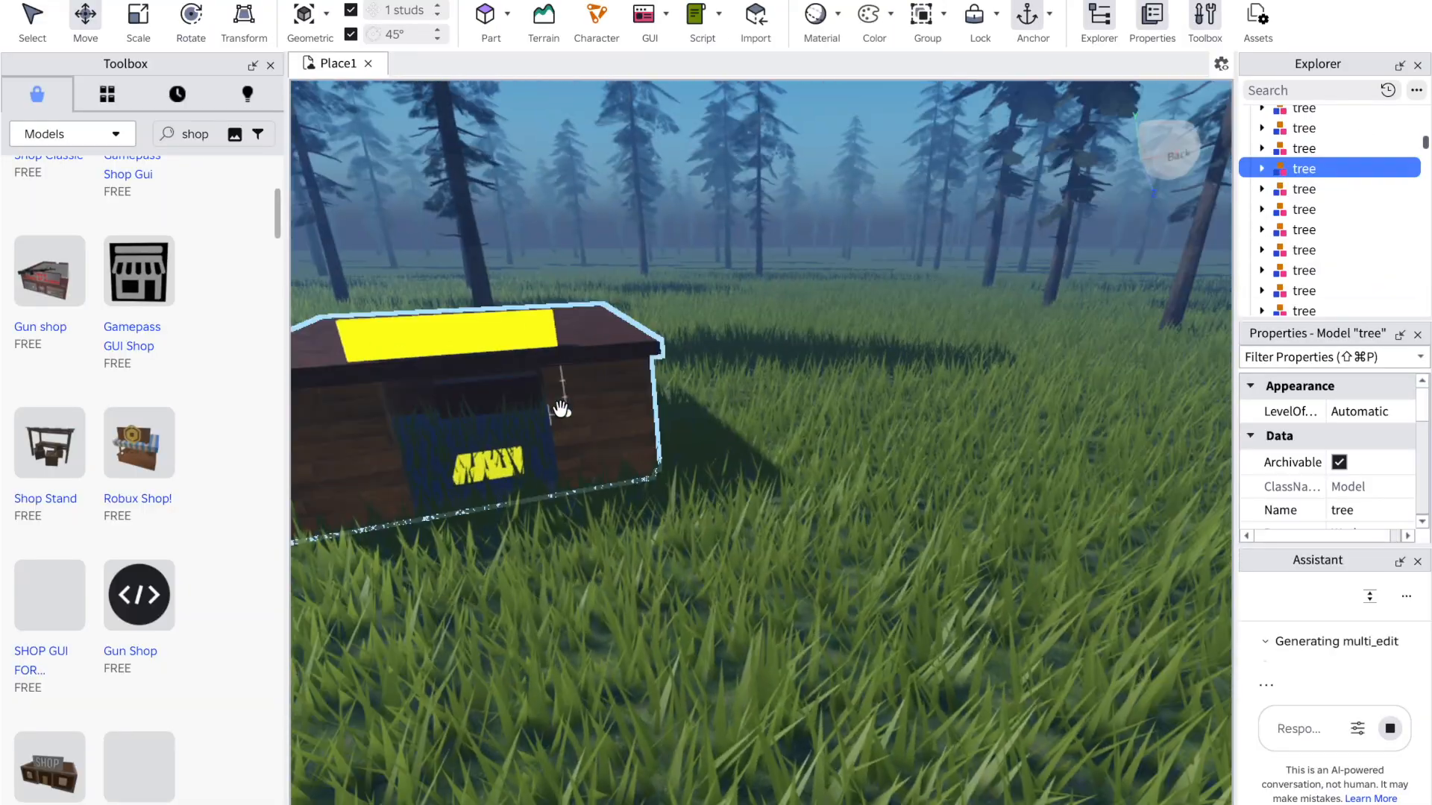
pyautogui.moveTo(457, 329); pyautogui.dragTo(435, 323, button='right')
pyautogui.rightClick(432, 312)
pyautogui.moveTo(379, 369); pyautogui.dragTo(382, 370, button='right')
pyautogui.rightClick(383, 371)
pyautogui.click(764, 430)
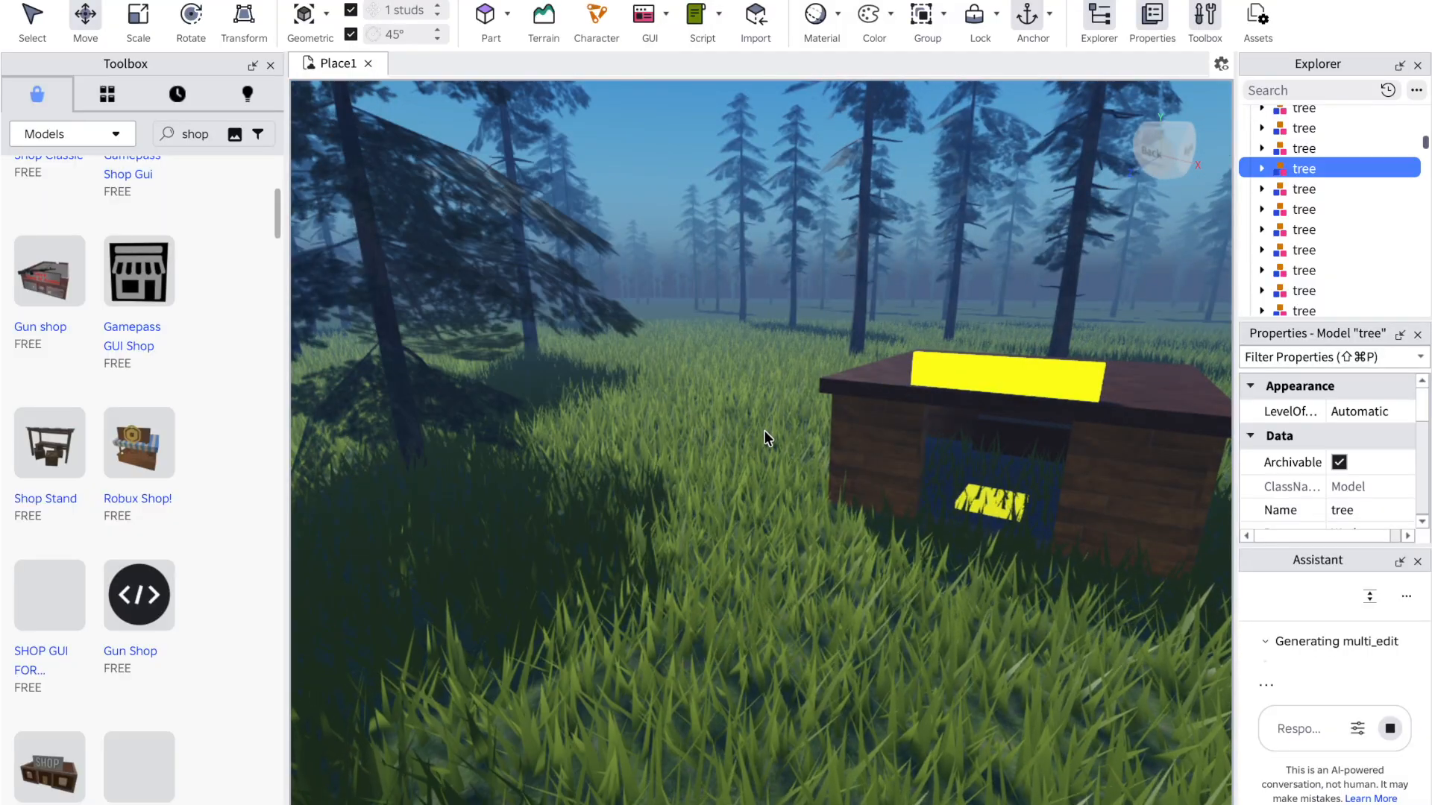
pyautogui.moveTo(764, 432); pyautogui.dragTo(766, 431, button='right')
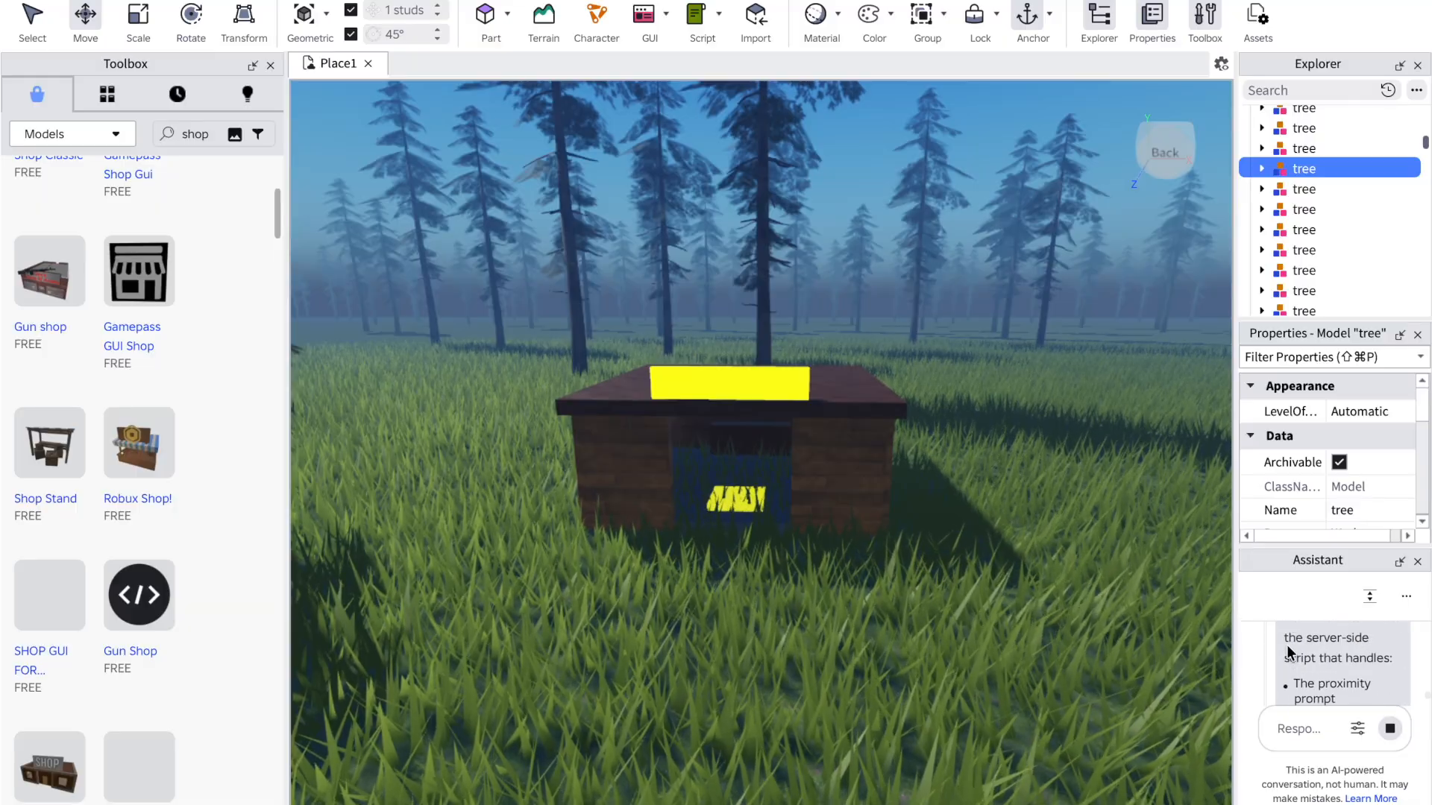
# Step: Replace the model library search with "spawn" to find spawn point models
pyautogui.click(190, 134)
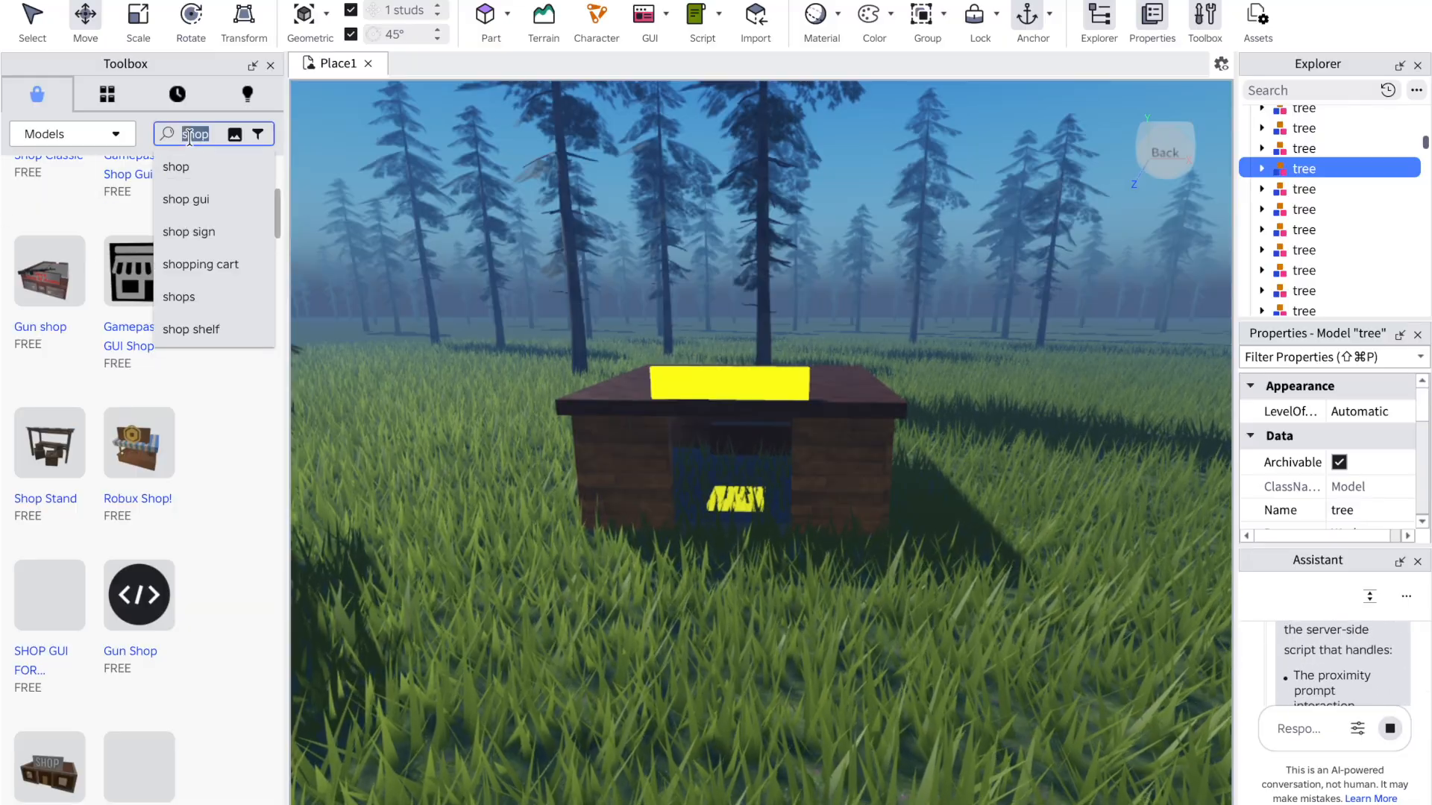
pyautogui.press('BackSpace')
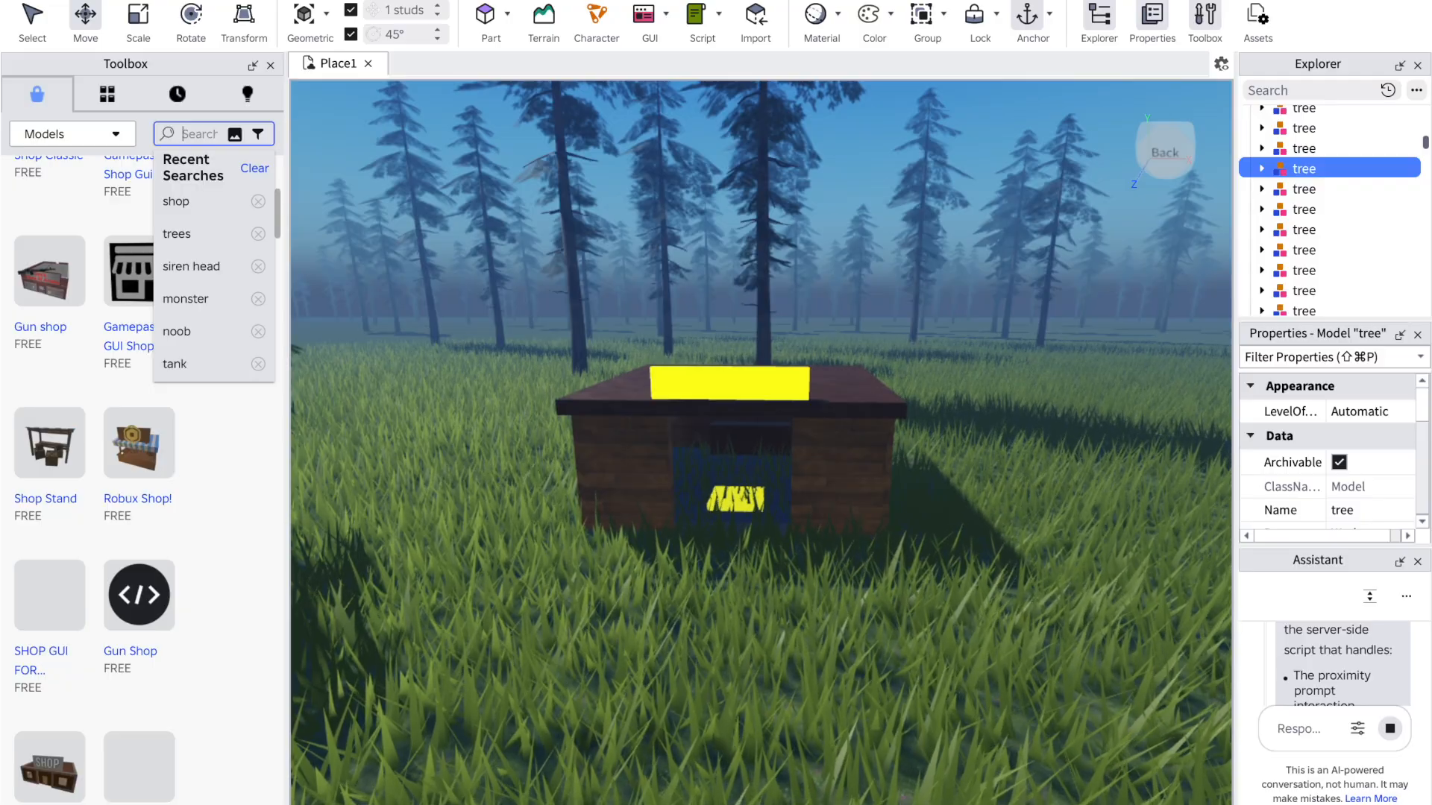
pyautogui.write('spawn')
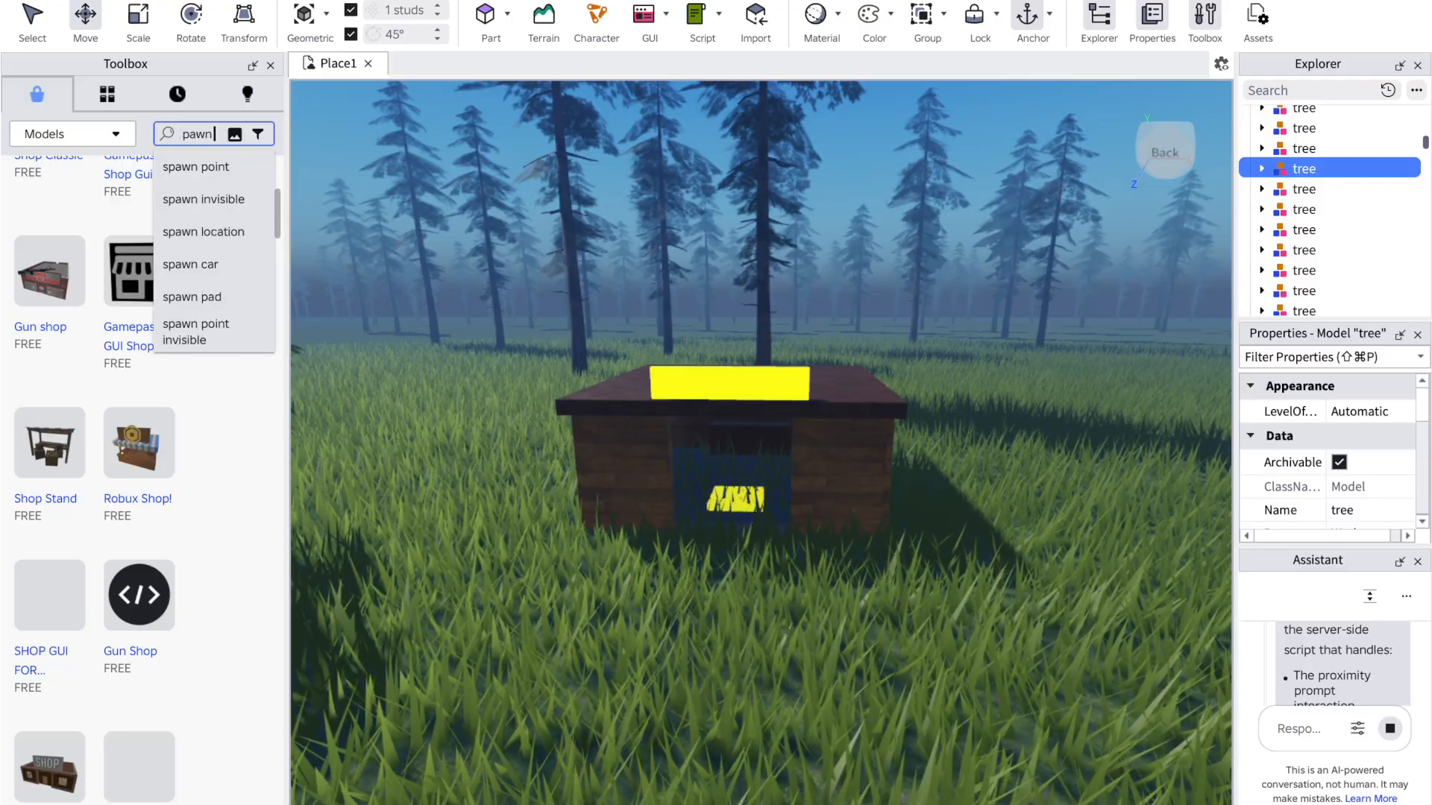
pyautogui.press('Return')
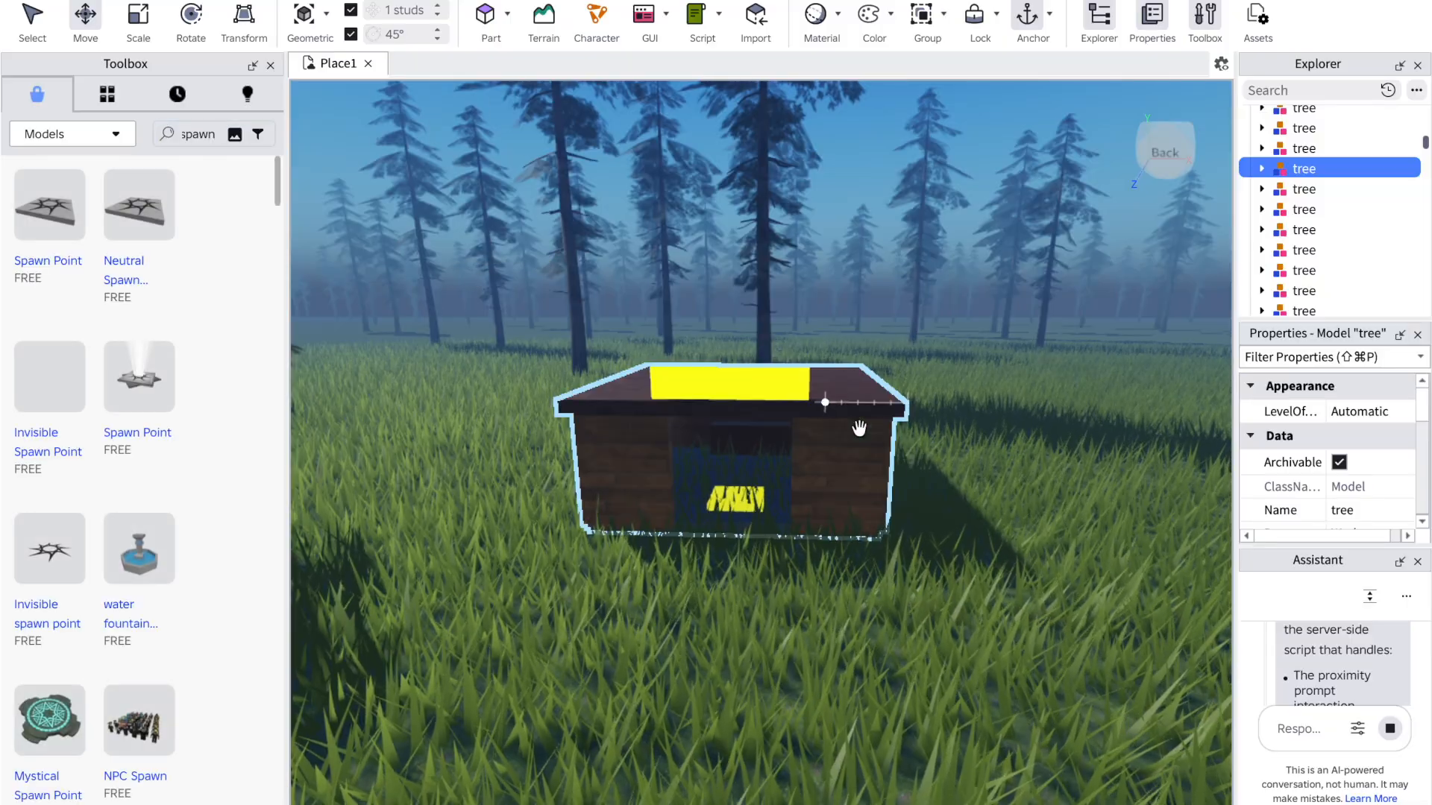
# Step: Insert the Neutral Spawn model in front of the shop and lower it 2 studs into the ground
pyautogui.scroll(5, 1185, 674)
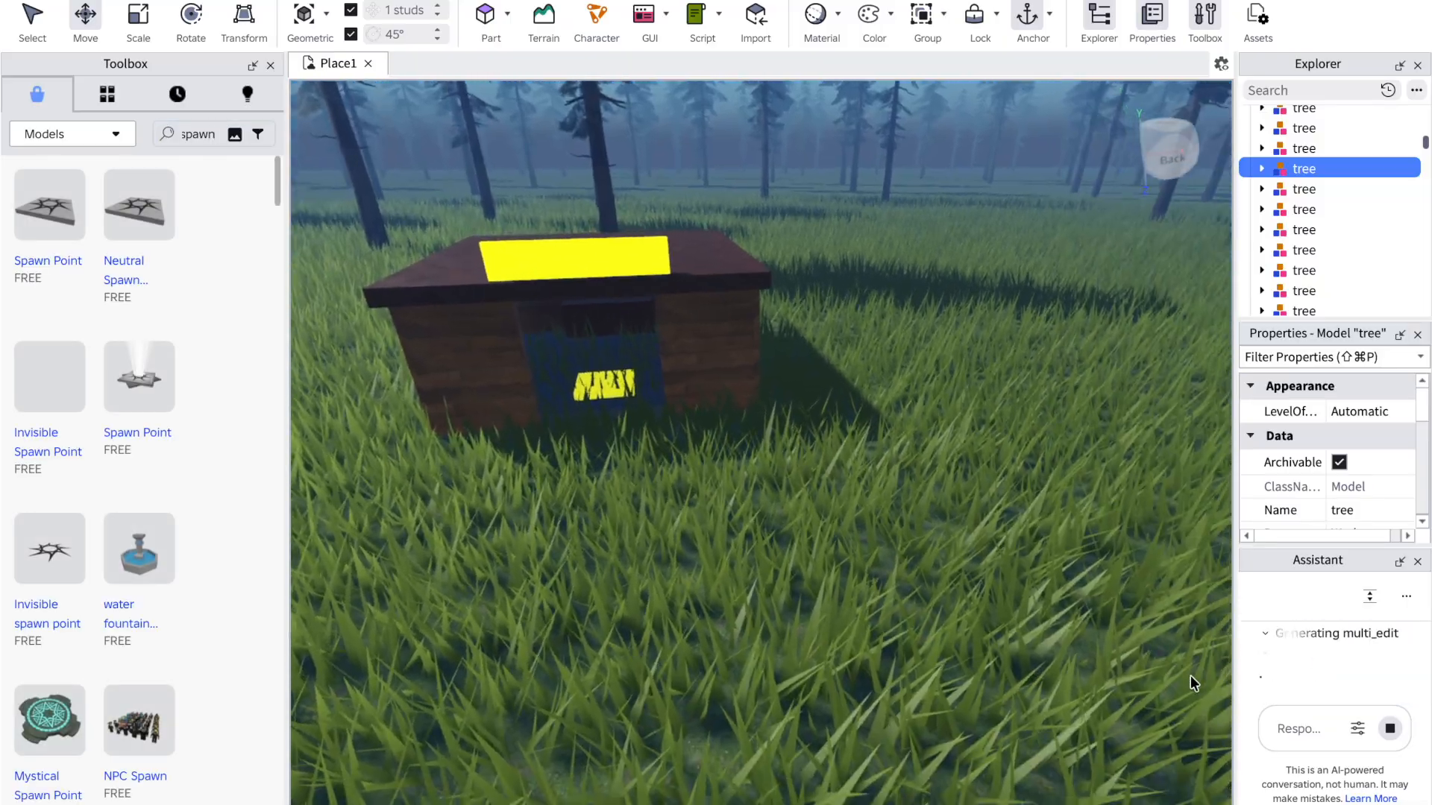
pyautogui.rightClick(1188, 674)
pyautogui.click(135, 207)
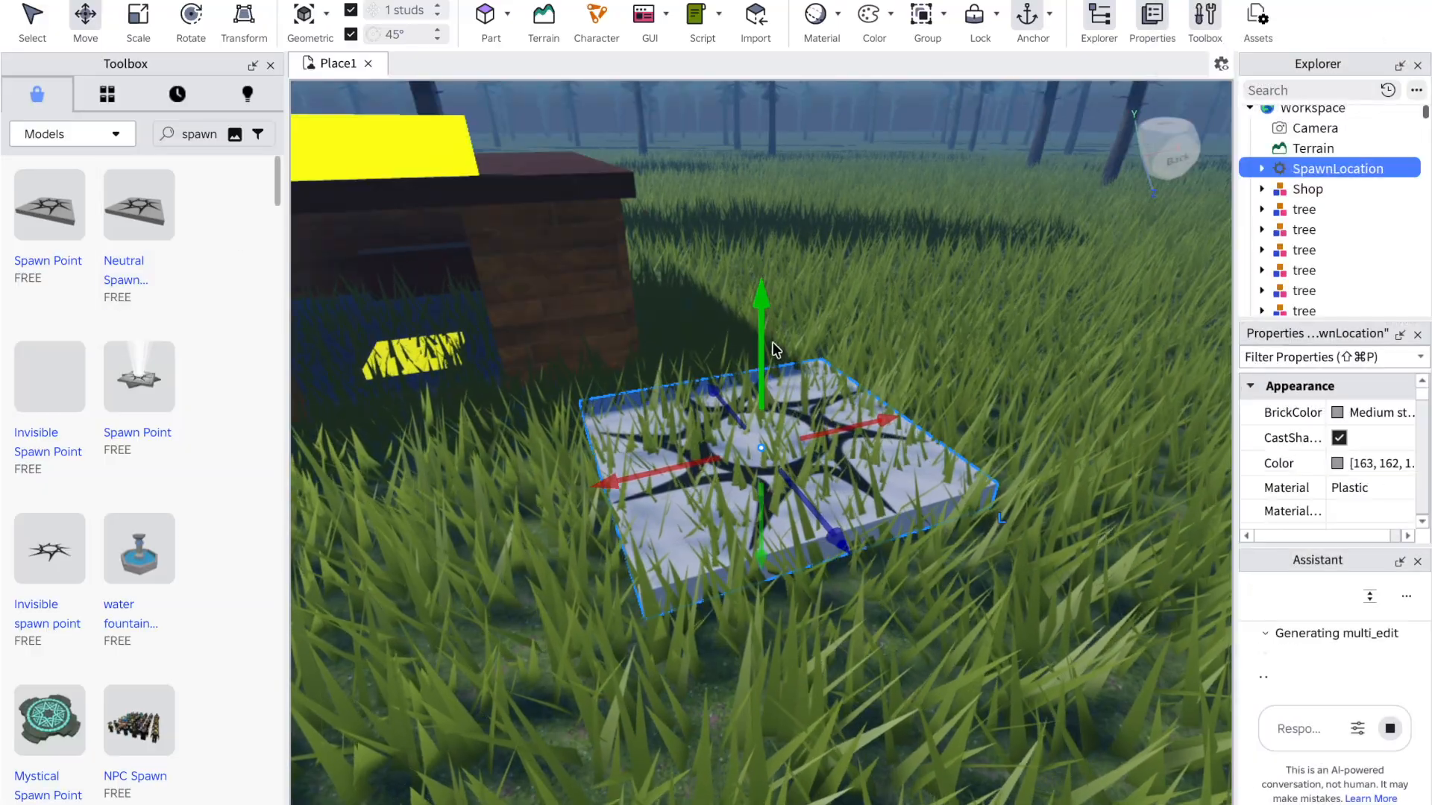
pyautogui.moveTo(762, 307); pyautogui.dragTo(765, 360)
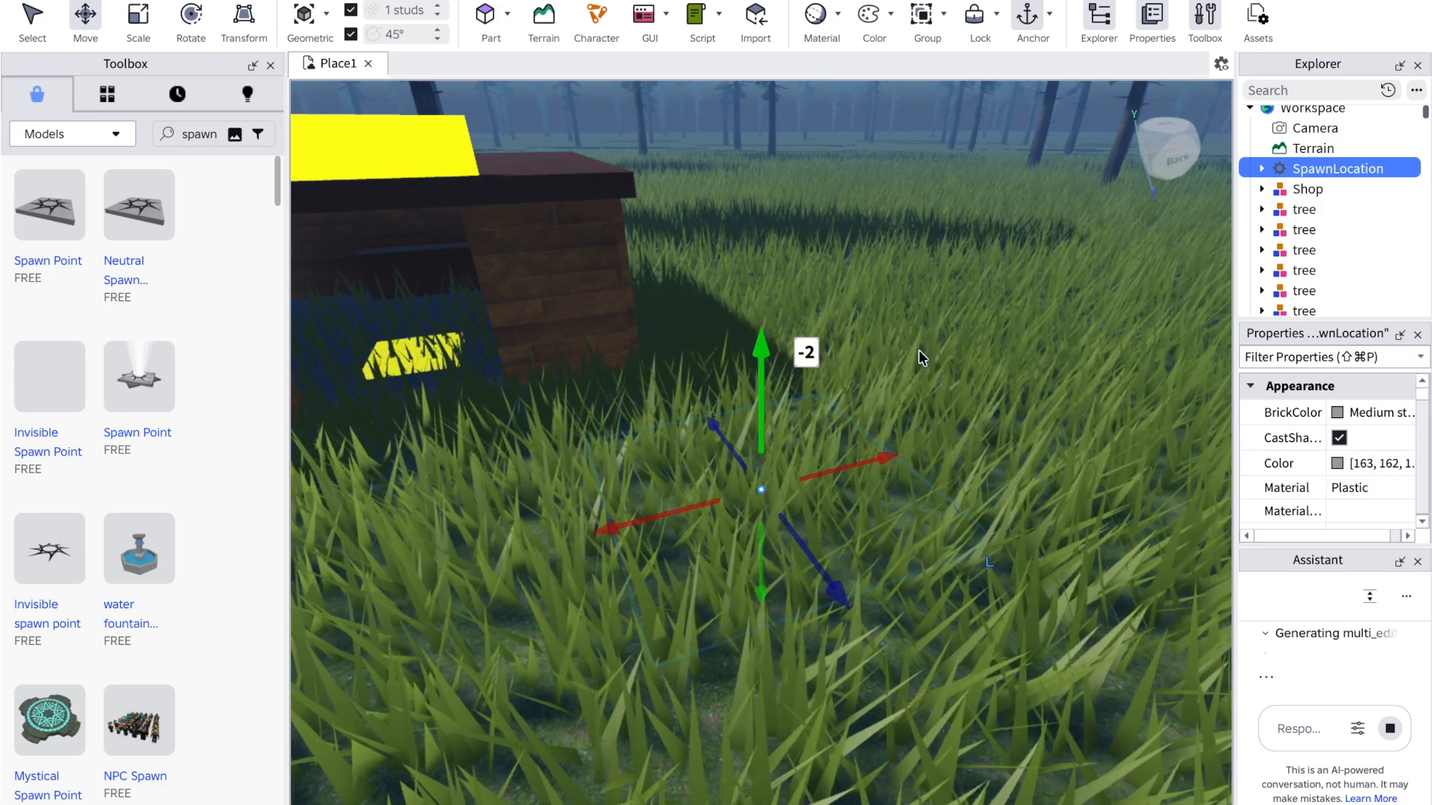
pyautogui.click(937, 346)
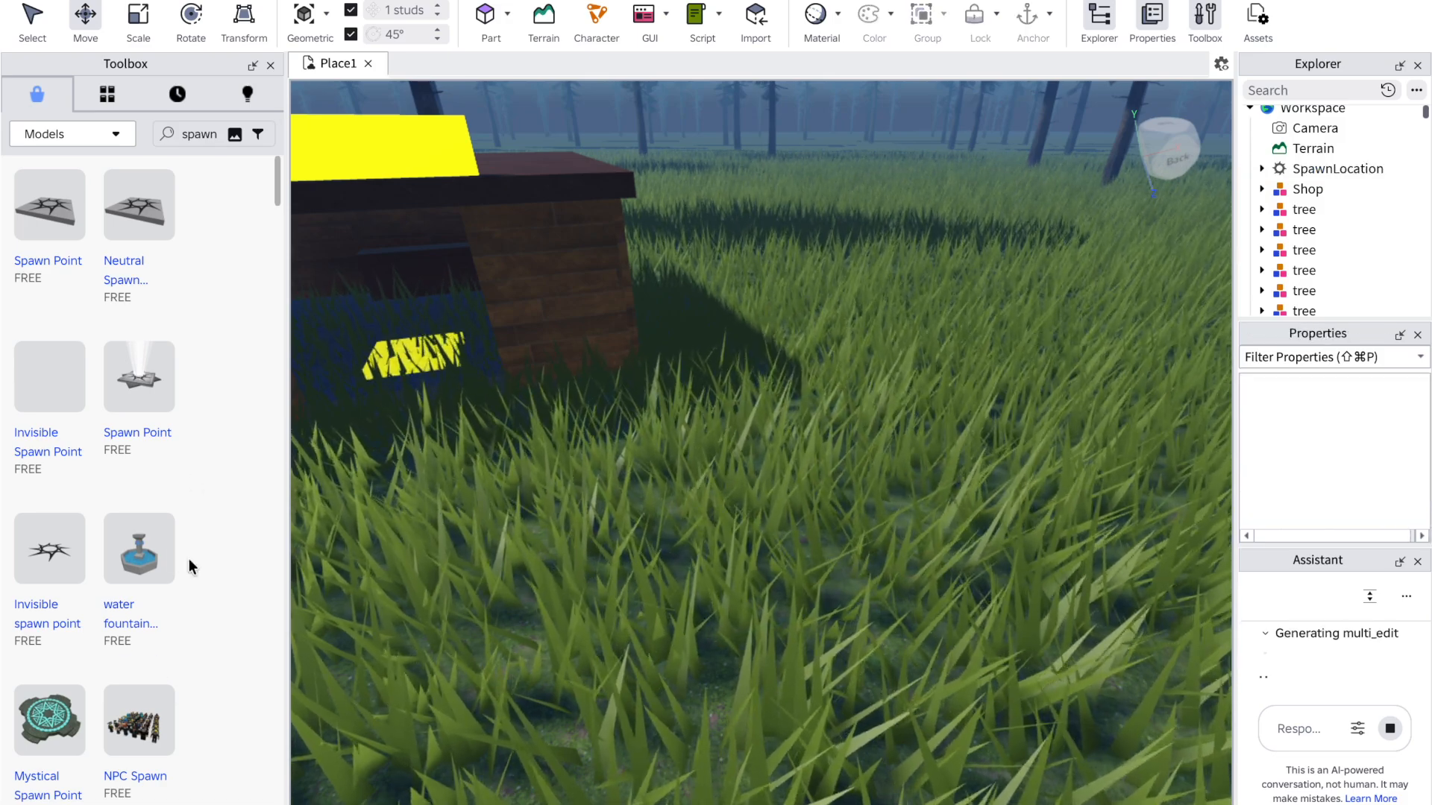
# Step: Search the model library for waterfall models
pyautogui.press('d')
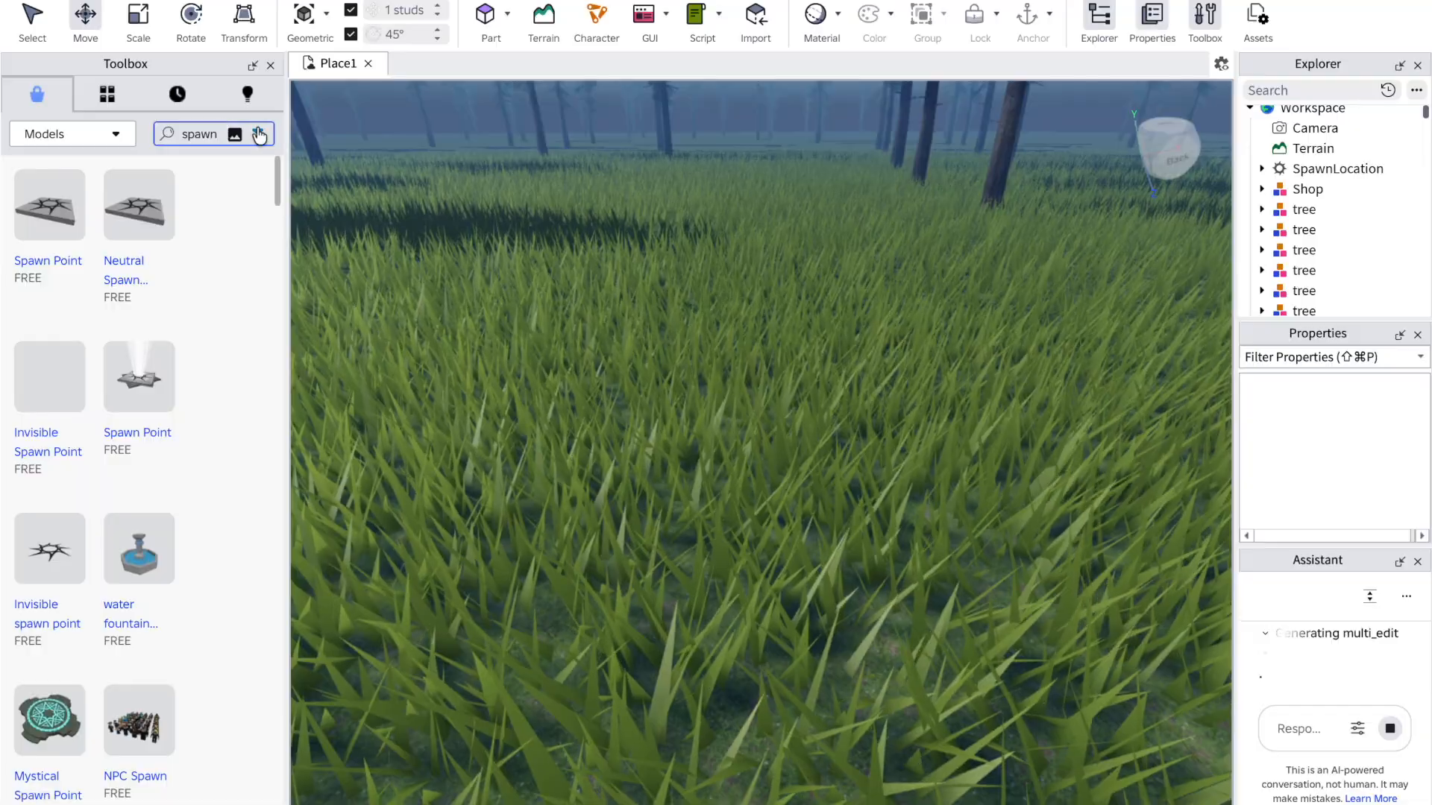
pyautogui.click(186, 134)
pyautogui.press('super+a')
pyautogui.press('BackSpace')
pyautogui.write('watt')
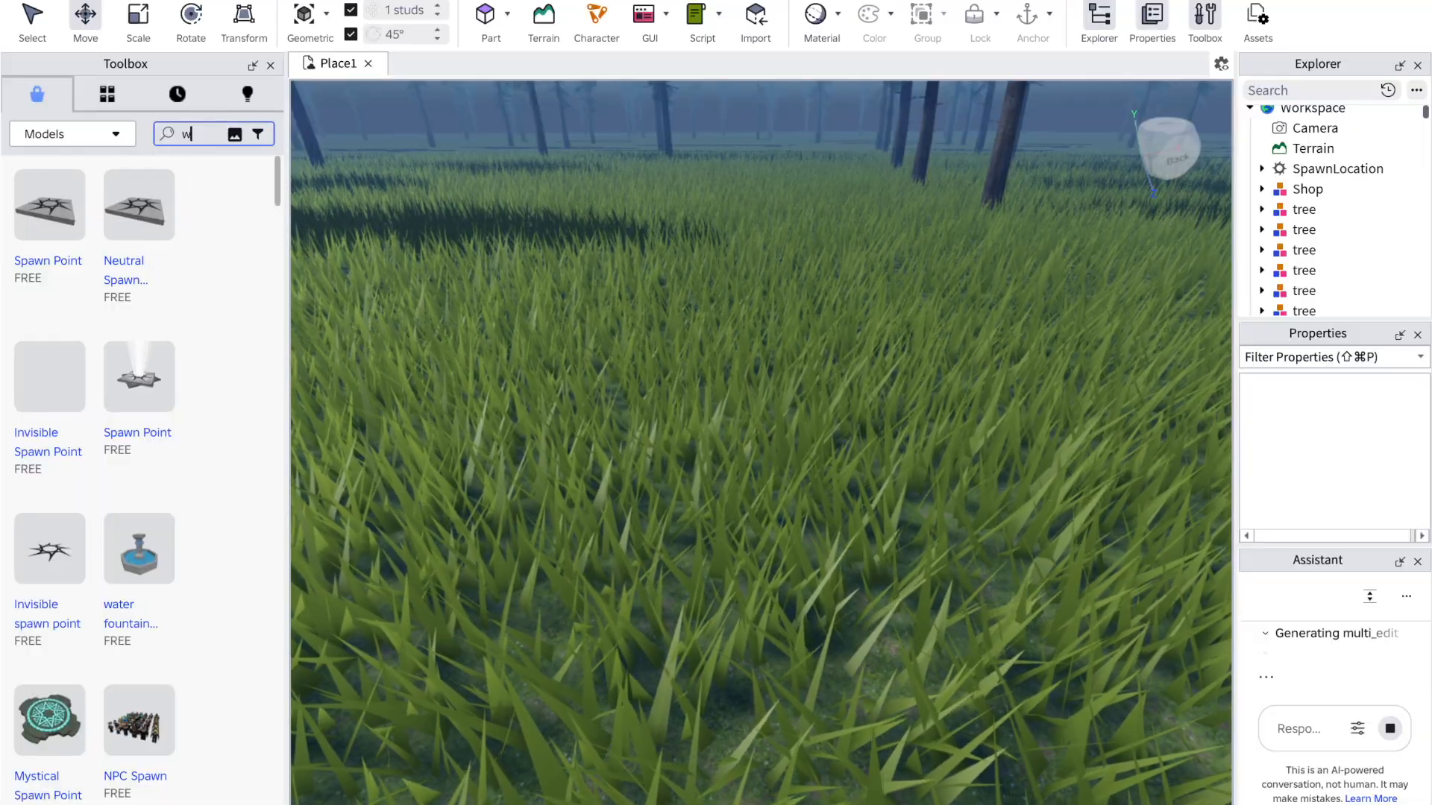
pyautogui.press('BackSpace')
pyautogui.press('BackSpace')
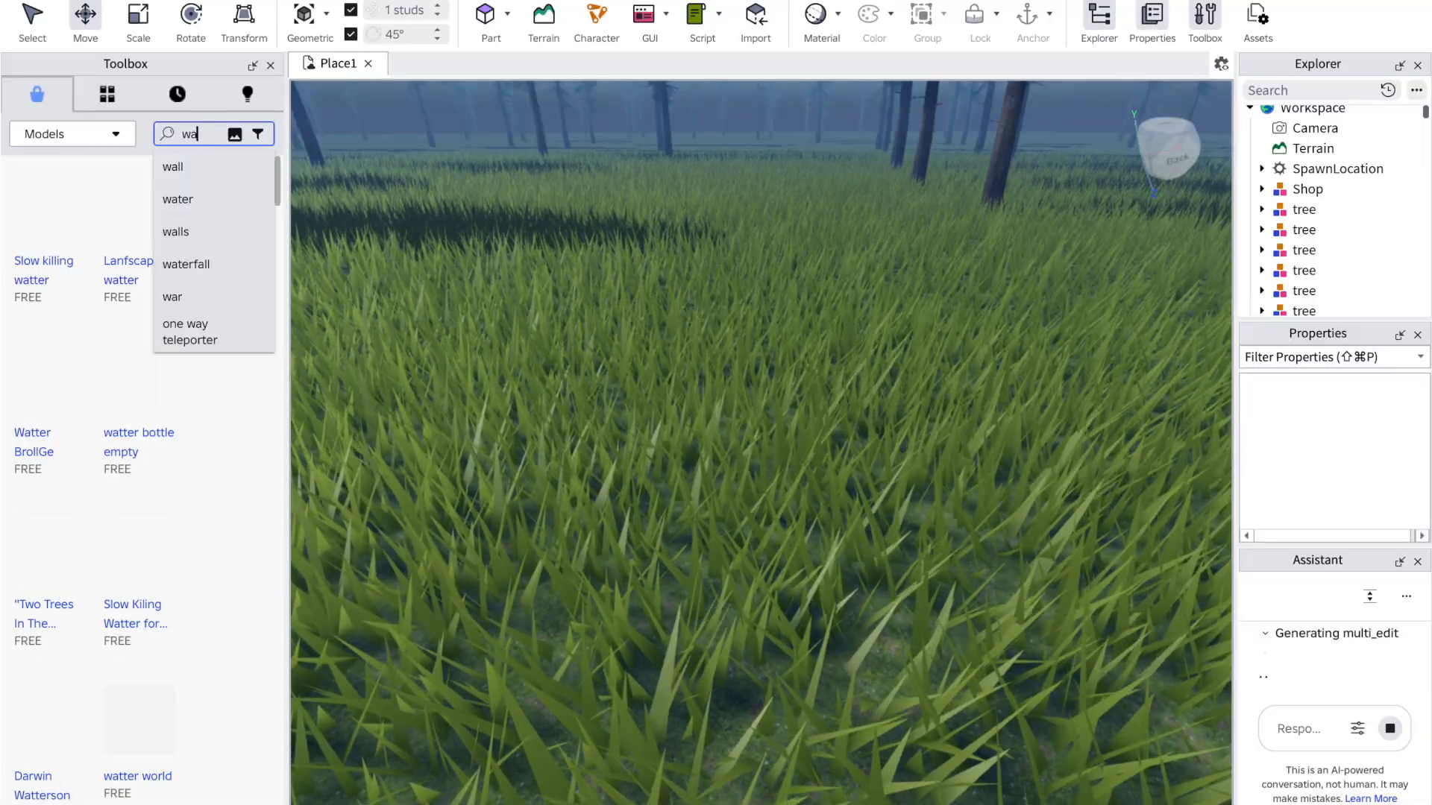
pyautogui.write('ter d')
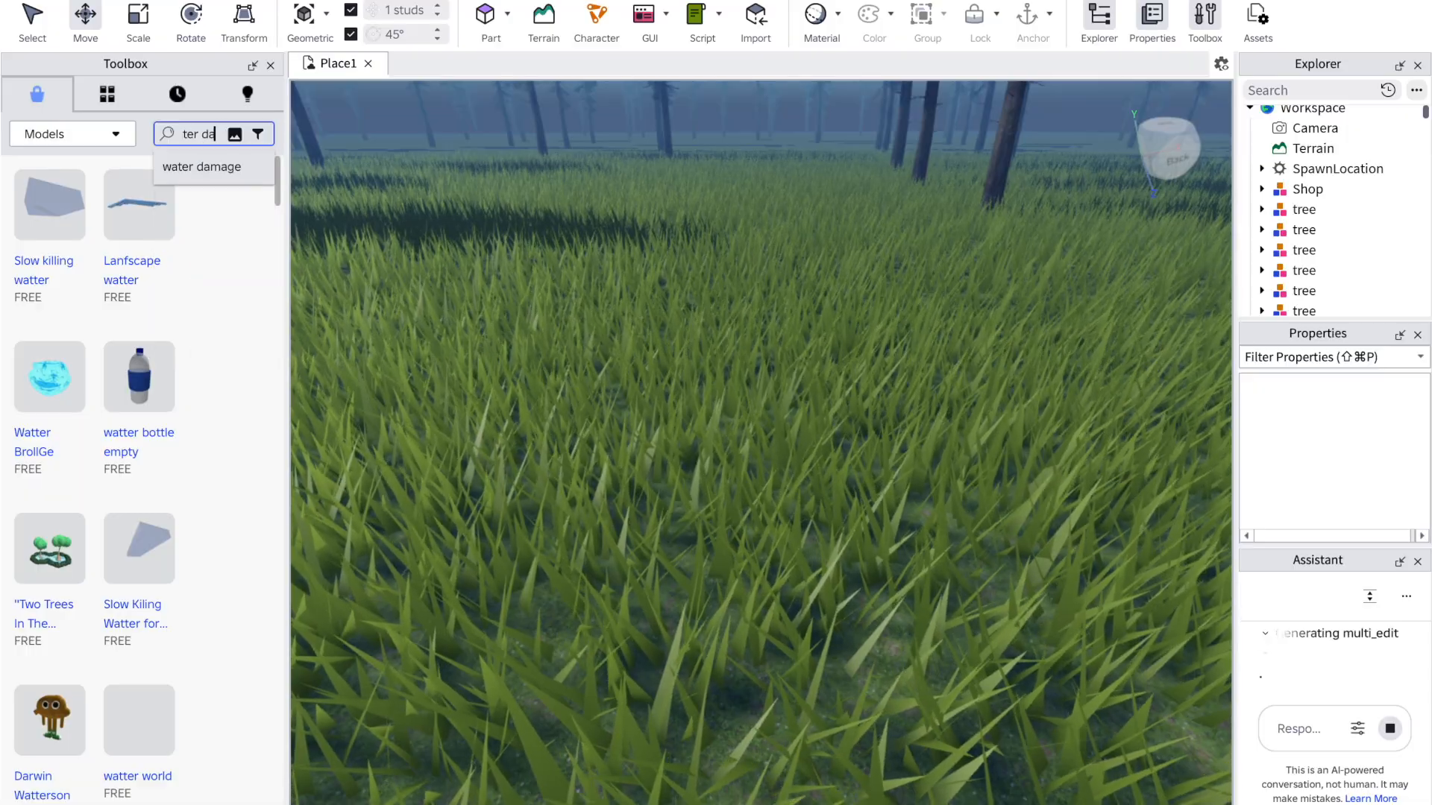
pyautogui.write('l')
pyautogui.press('Return')
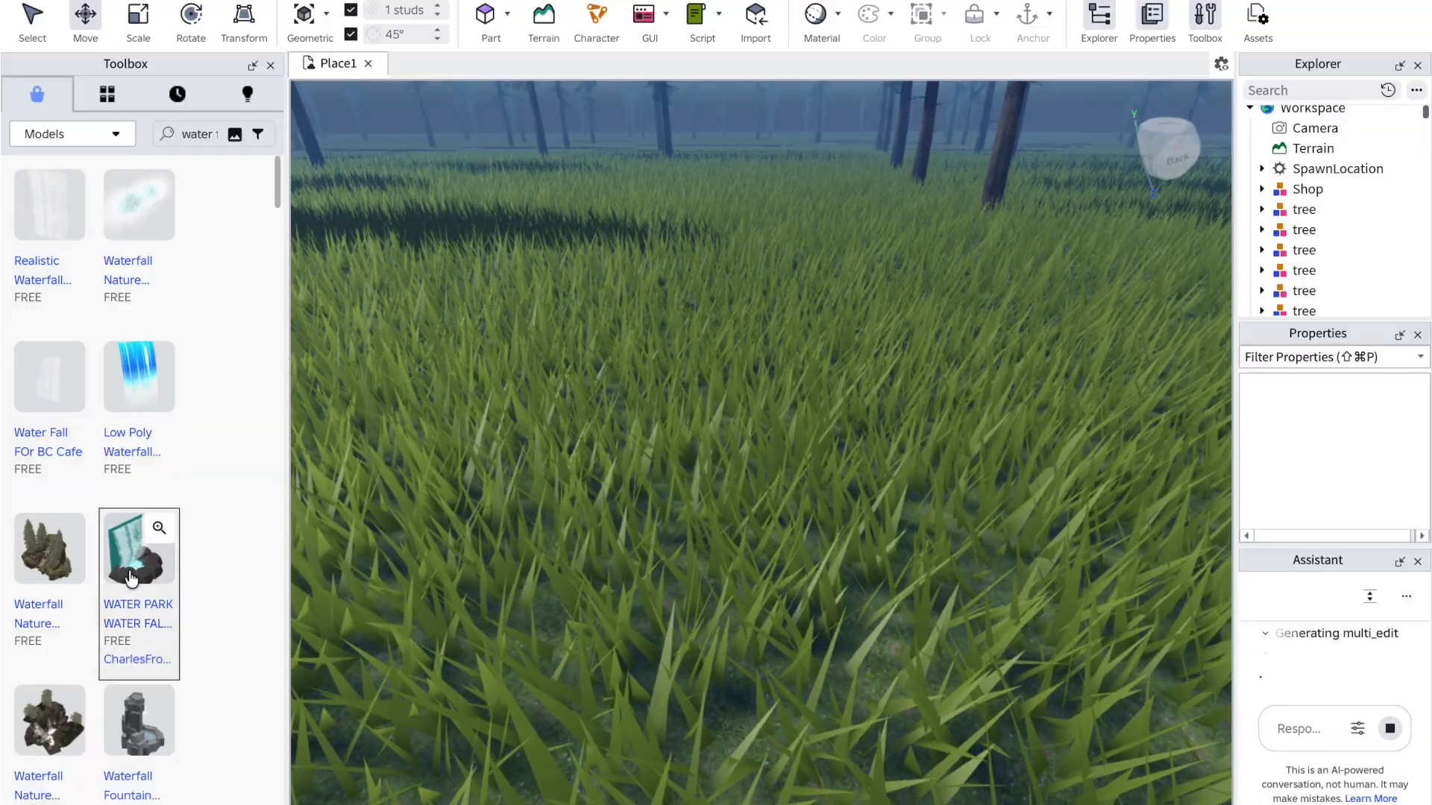
# Step: Try out the WATER PARK WATER FALL model in the clearing, inspect its rock basin, and delete it
pyautogui.moveTo(131, 578); pyautogui.dragTo(600, 583)
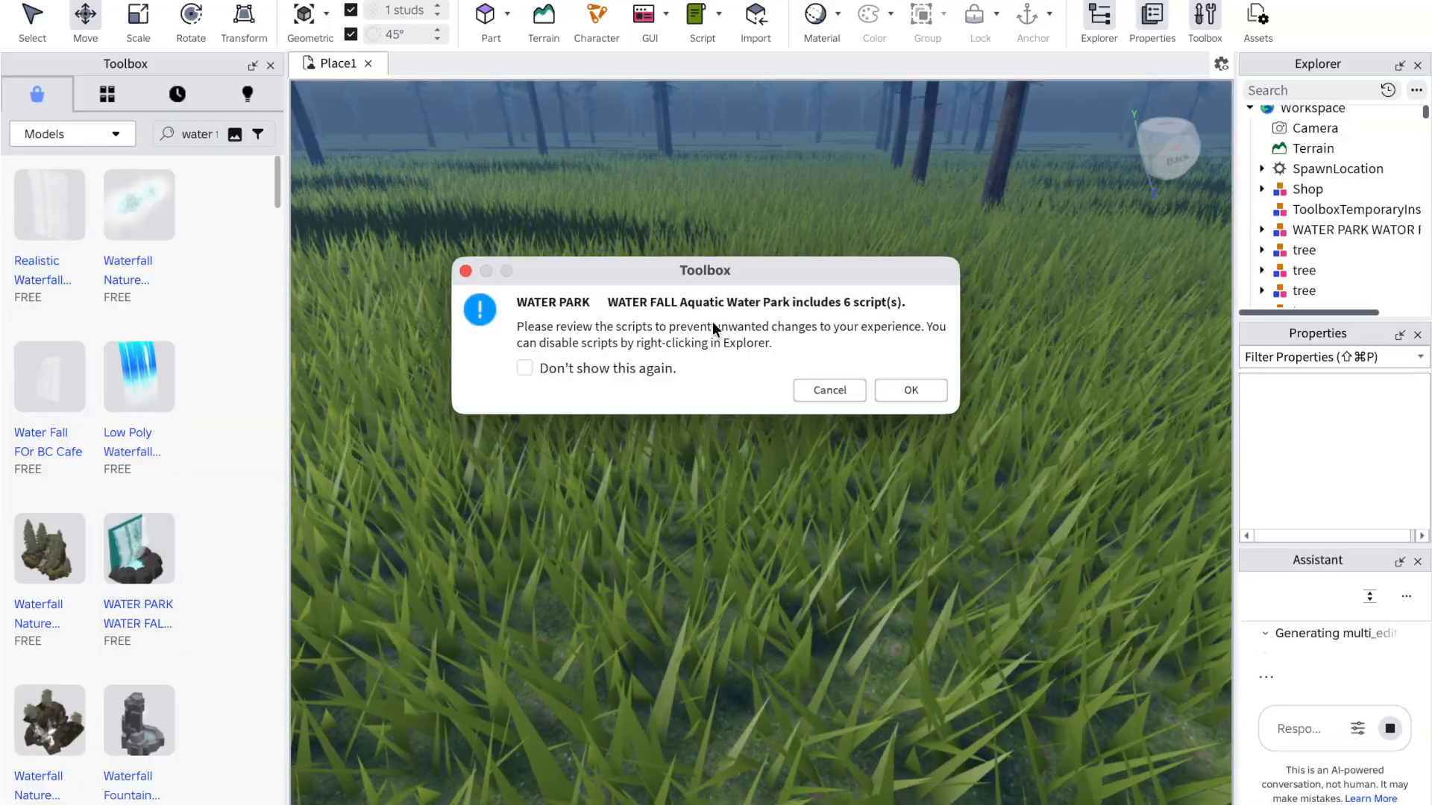
pyautogui.click(910, 390)
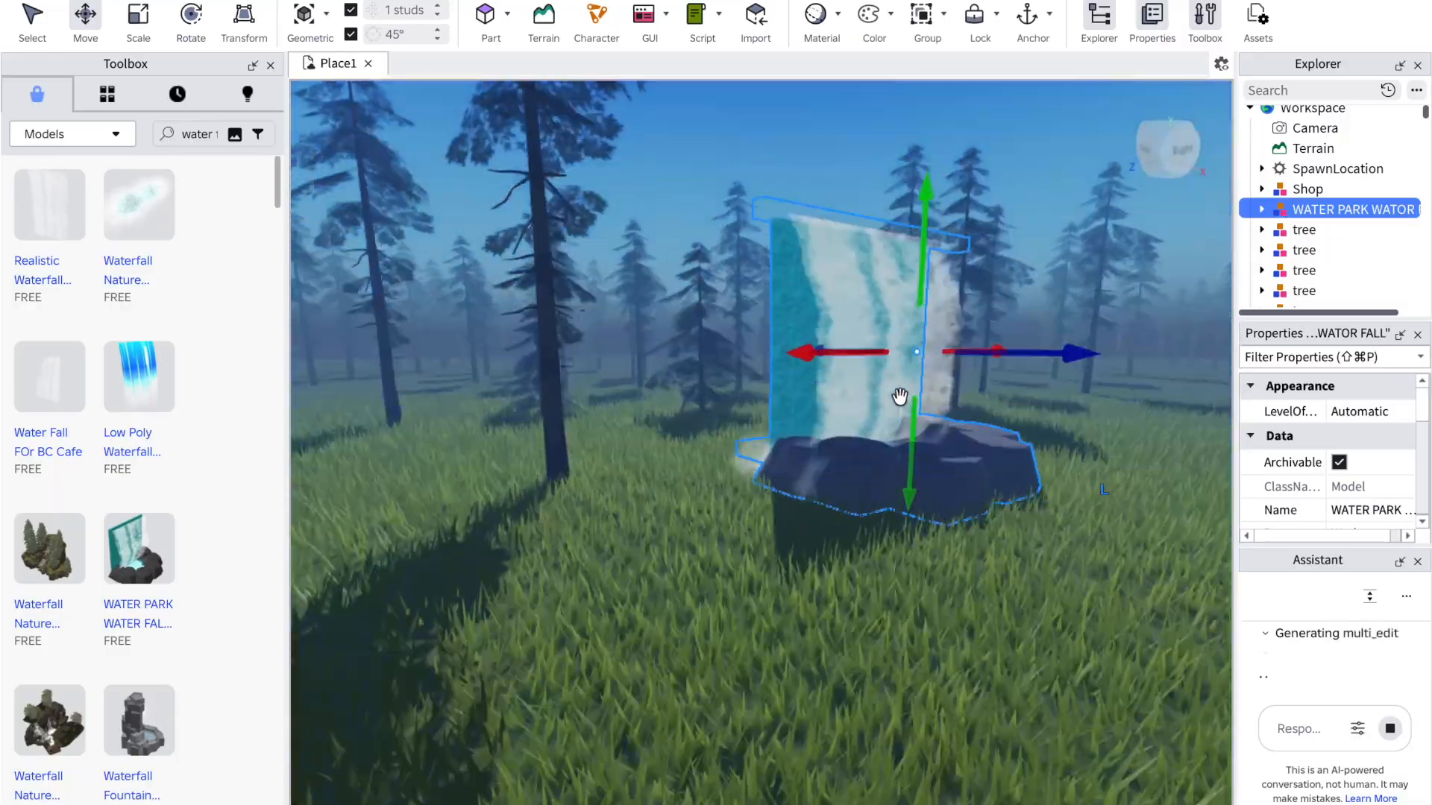
pyautogui.moveTo(899, 396); pyautogui.dragTo(902, 396, button='right')
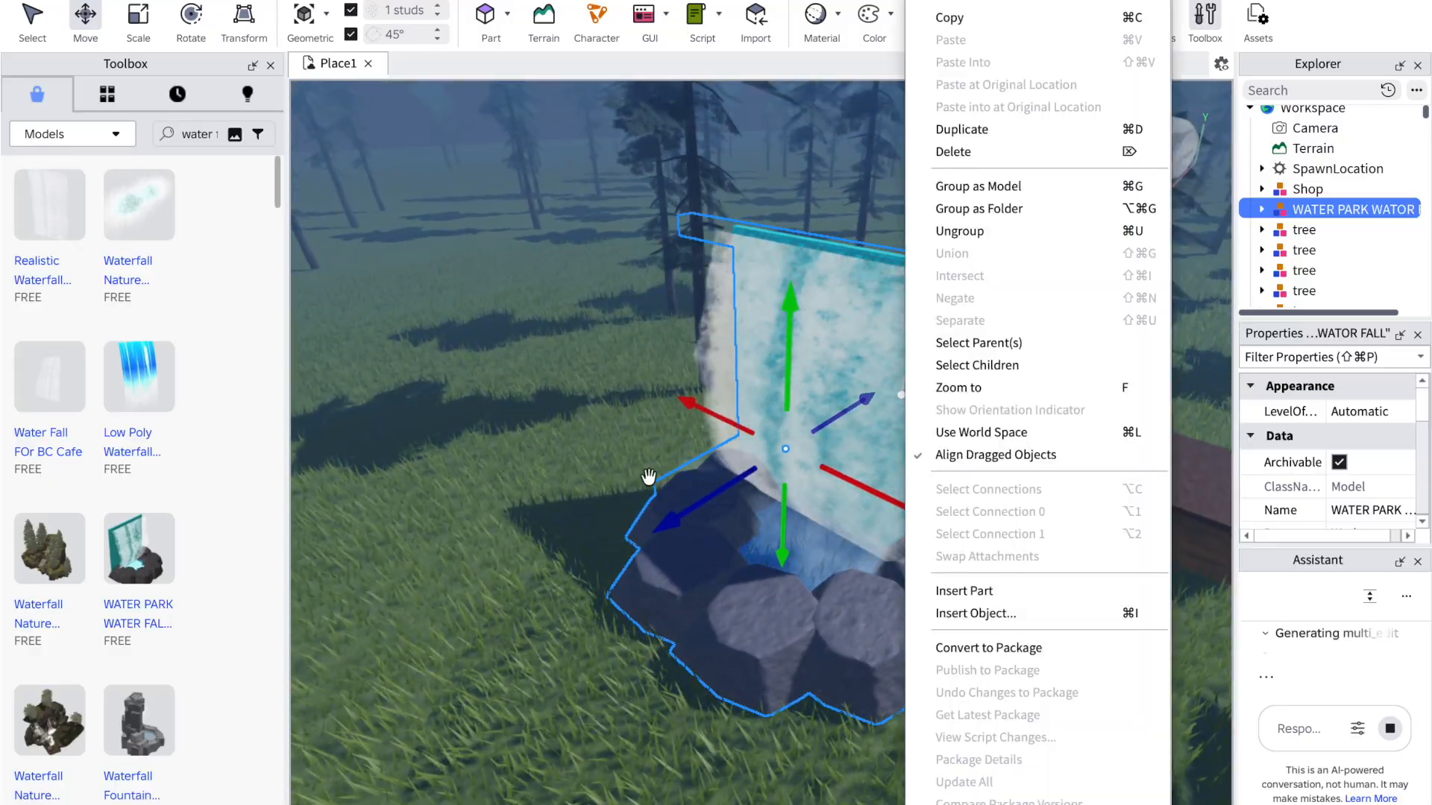
pyautogui.click(705, 559)
pyautogui.press('Delete')
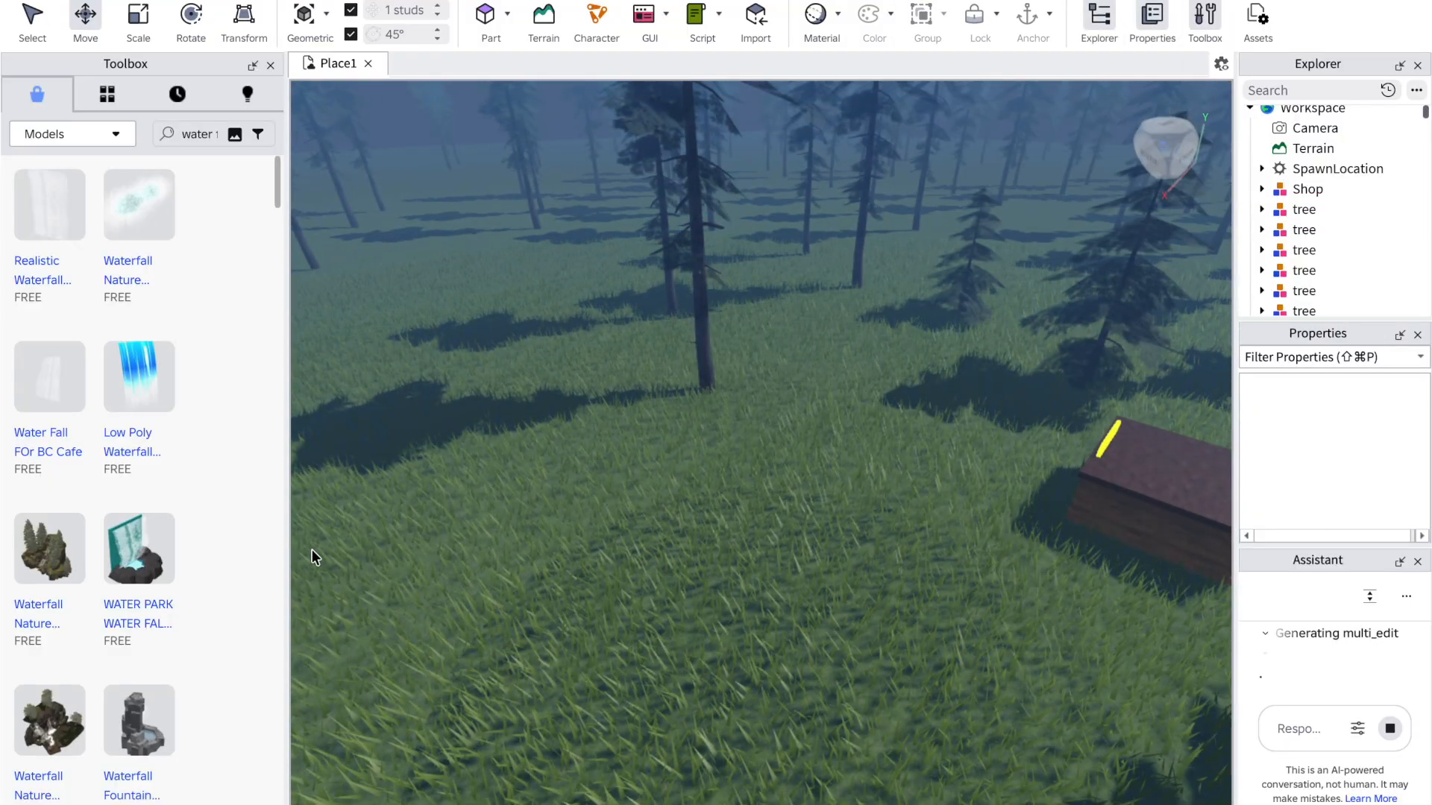
# Step: Try out the Waterfall Nature model with rocks and trees, inspect it from several sides, and delete it
pyautogui.click(51, 549)
pyautogui.click(908, 390)
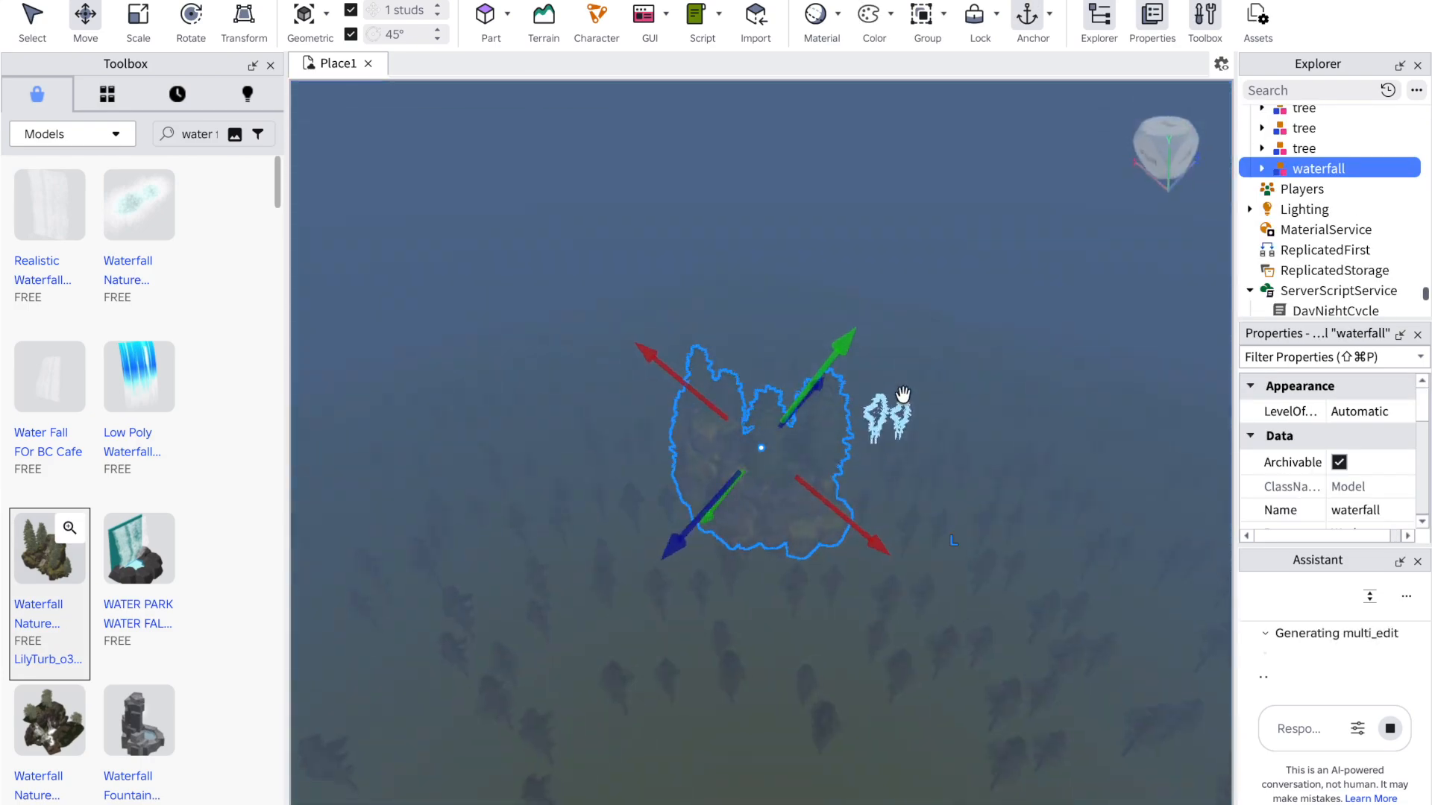
pyautogui.moveTo(902, 394); pyautogui.dragTo(902, 396, button='right')
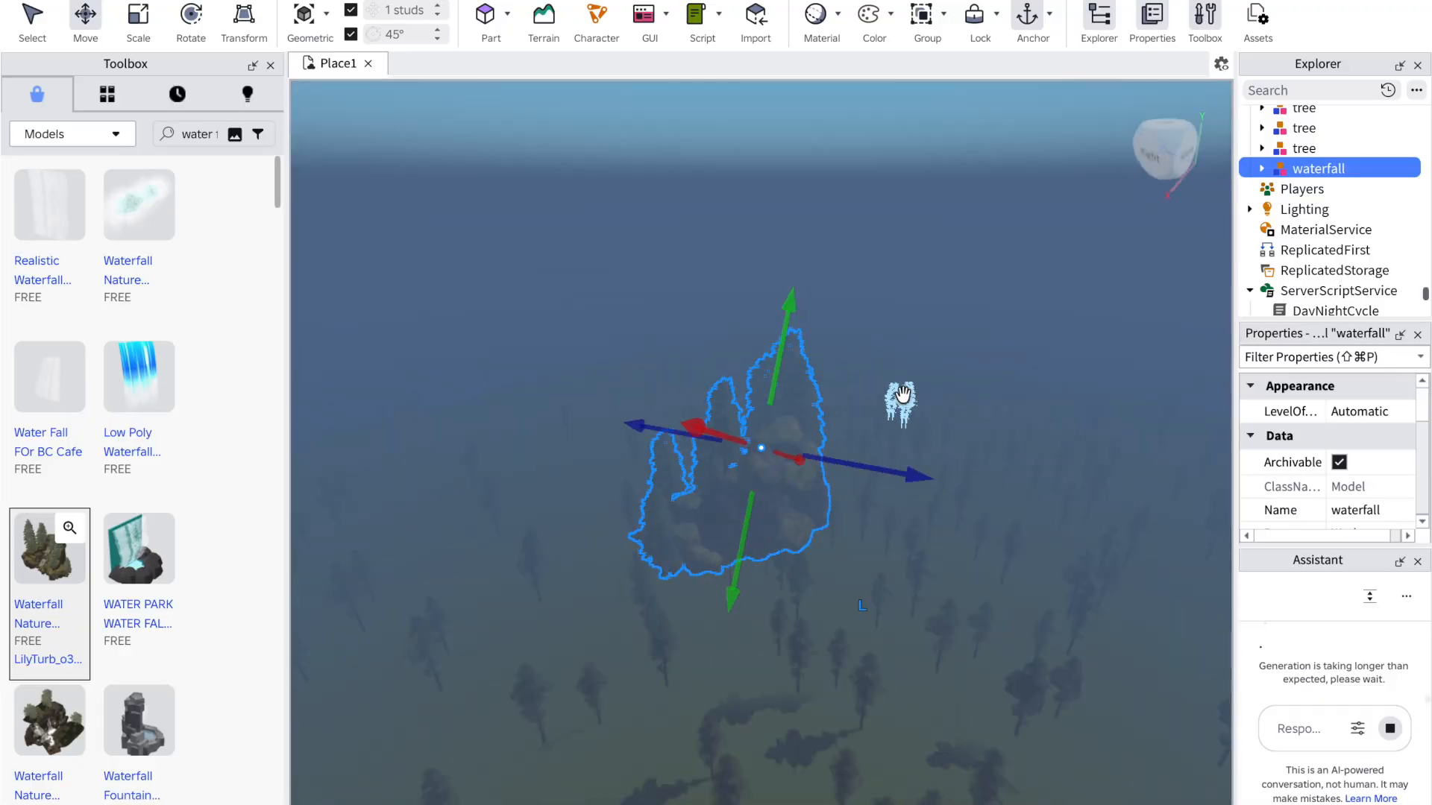
pyautogui.rightClick(925, 399)
pyautogui.press('Escape')
pyautogui.rightClick(1003, 403)
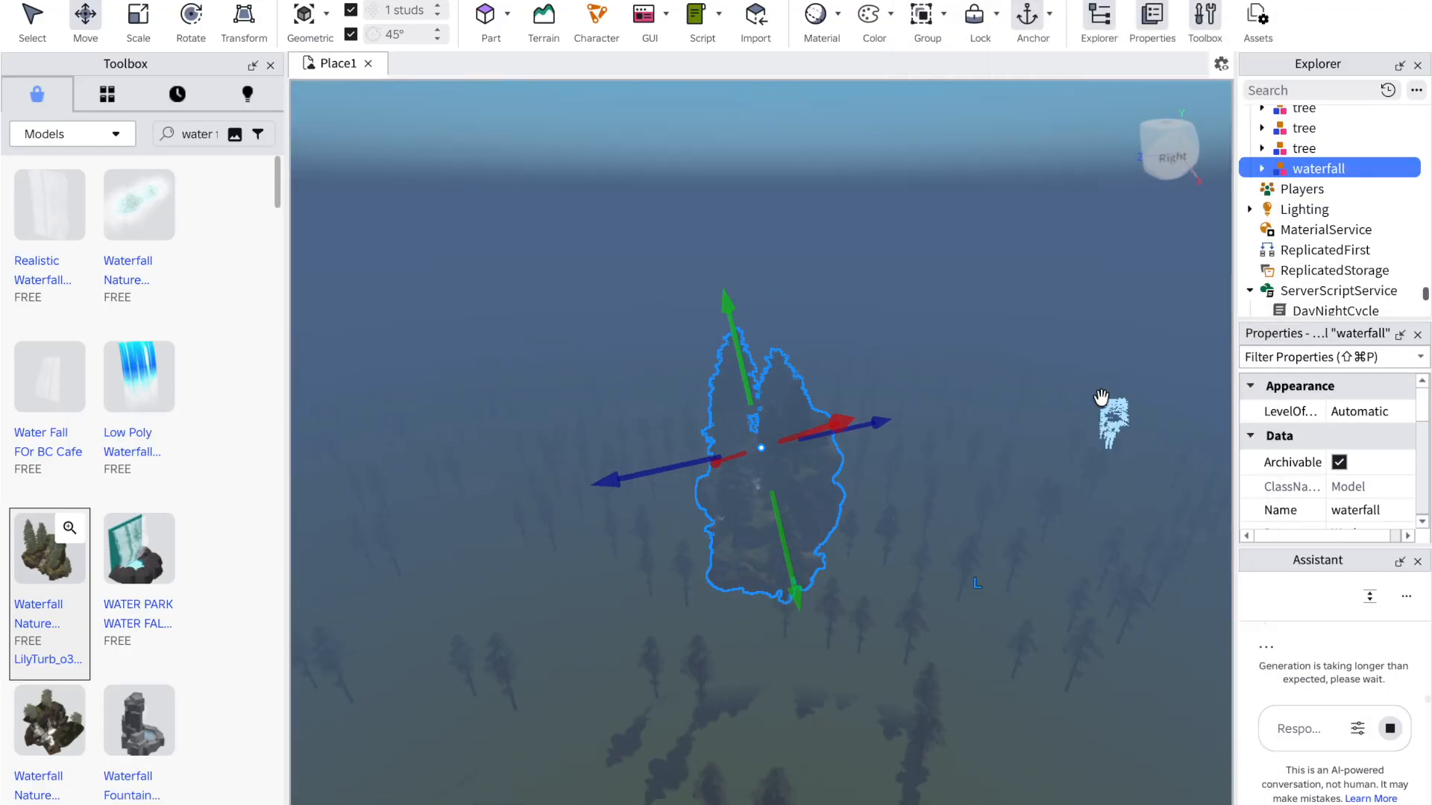
pyautogui.moveTo(895, 320); pyautogui.dragTo(895, 320, button='right')
pyautogui.rightClick(893, 313)
pyautogui.press('Escape')
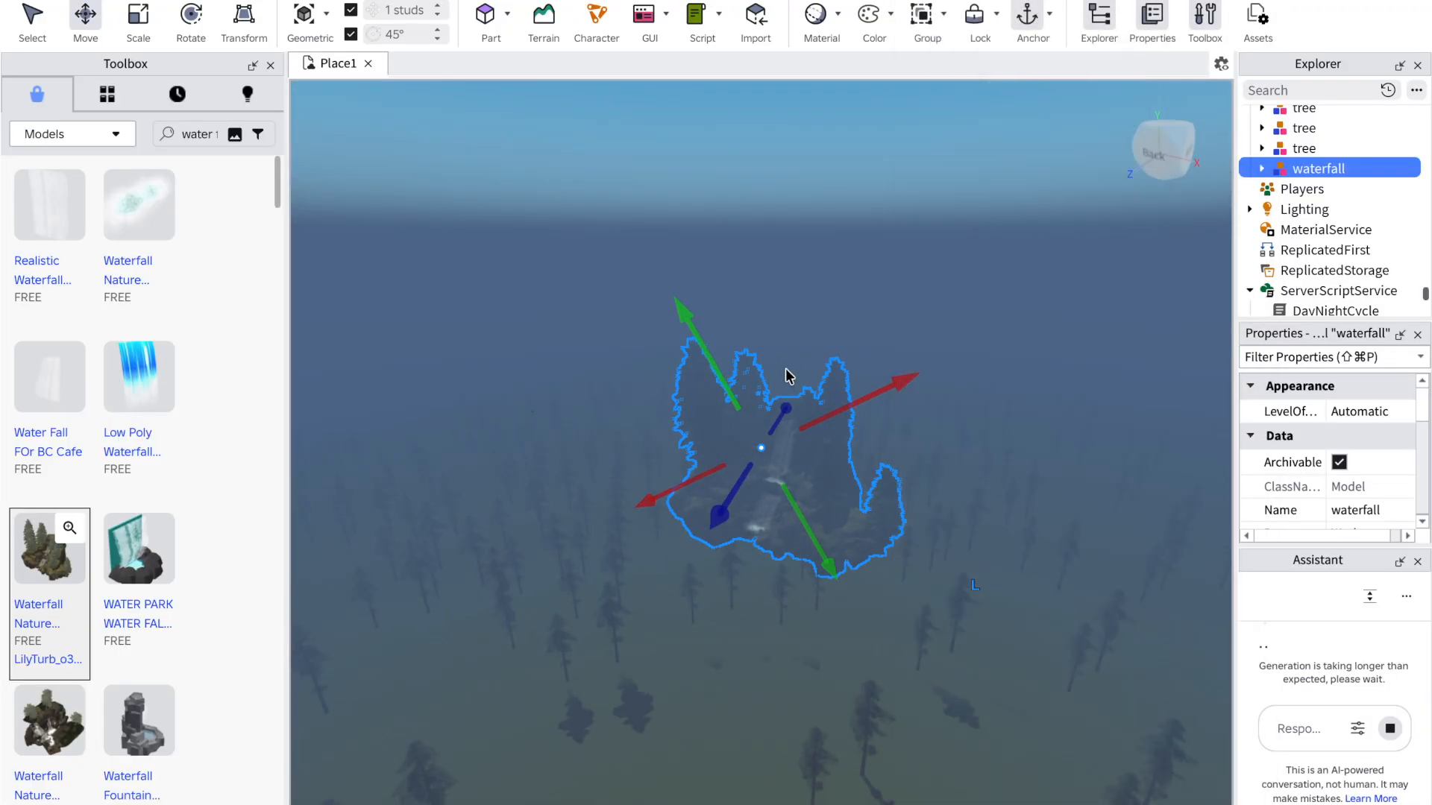
pyautogui.press('Delete')
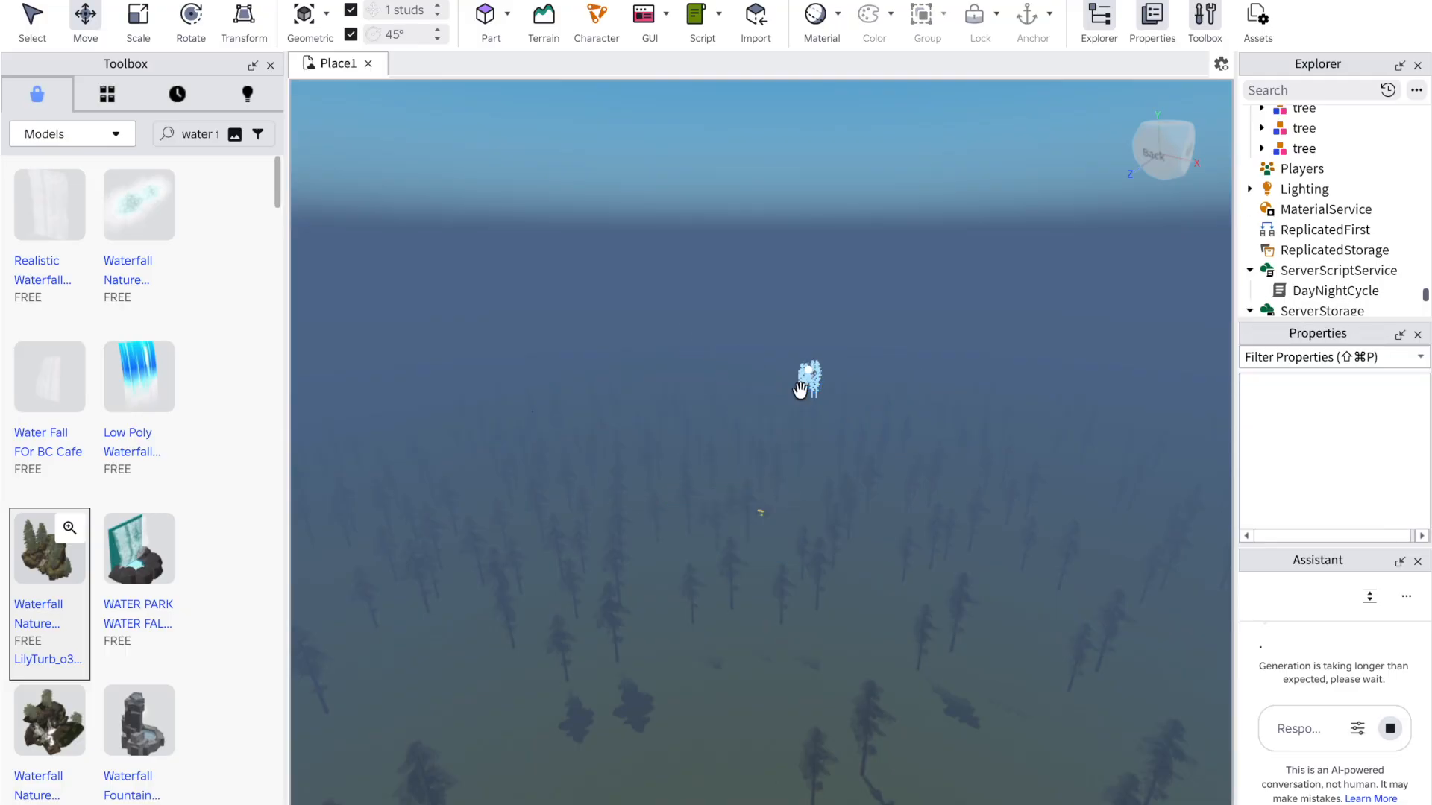
# Step: Try out the Low Poly Waterfall model near the shop and delete it
pyautogui.scroll(3, 764, 530)
pyautogui.scroll(5, 764, 531)
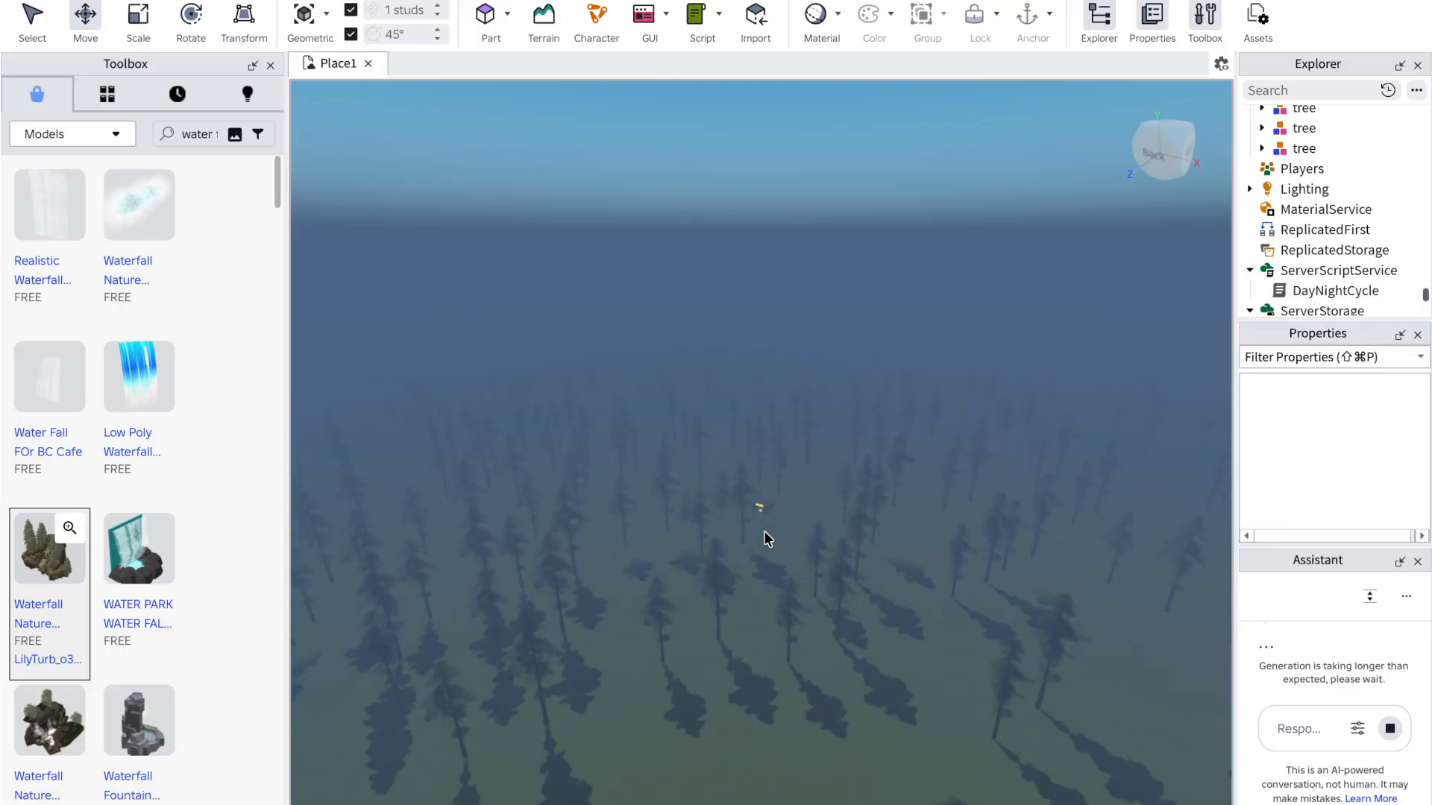
pyautogui.scroll(6, 764, 532)
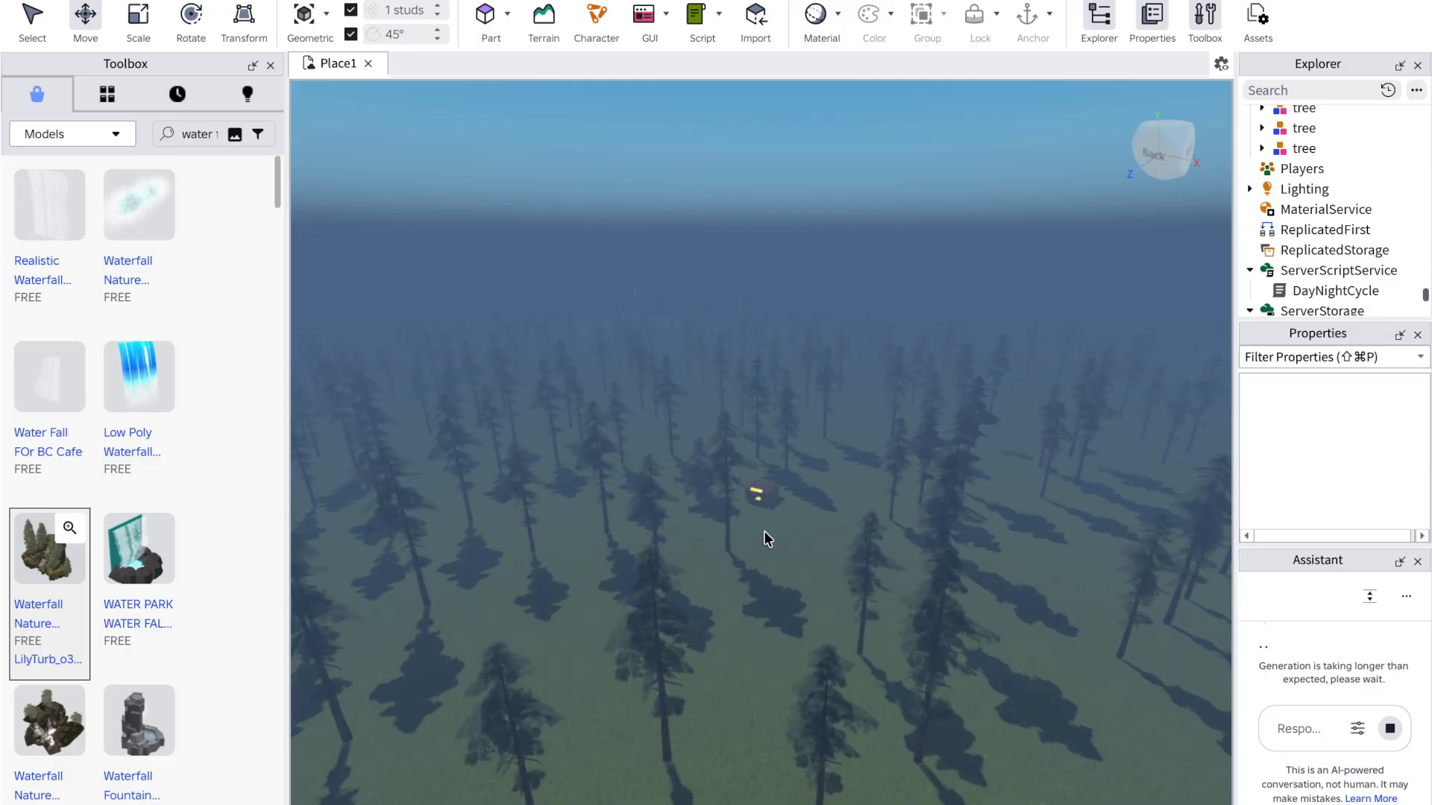
pyautogui.scroll(5, 763, 530)
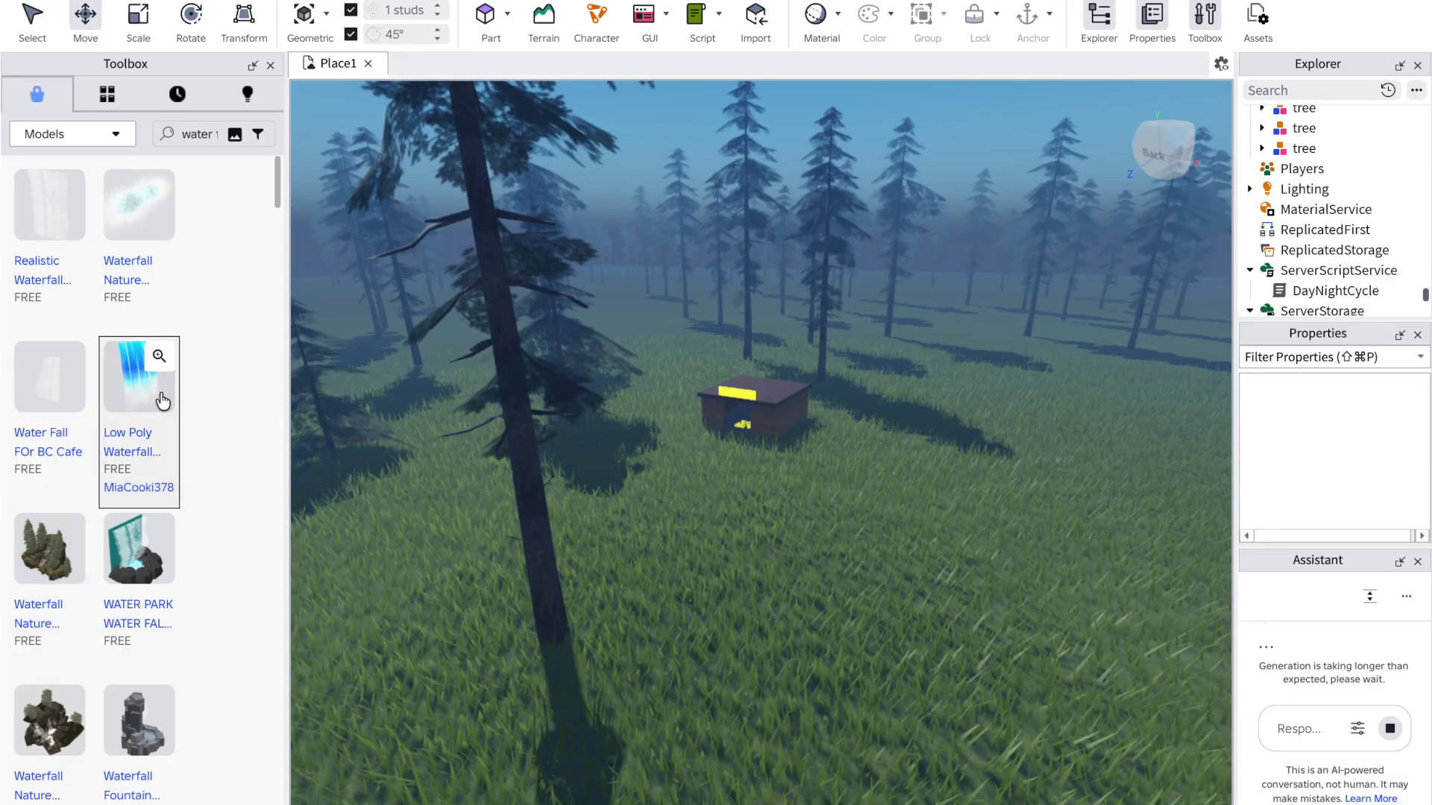
pyautogui.click(162, 396)
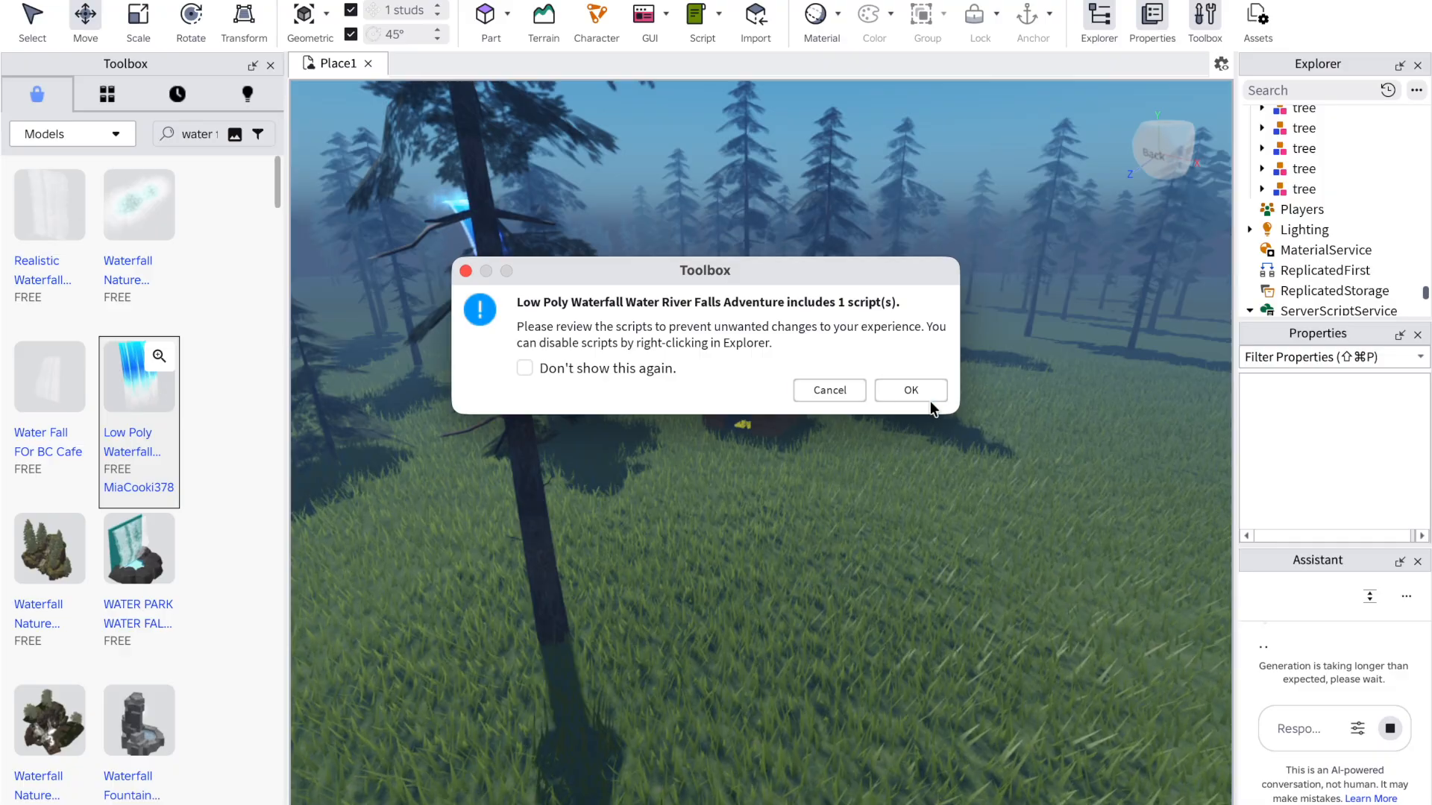
pyautogui.click(924, 392)
pyautogui.scroll(5, 913, 387)
pyautogui.rightClick(913, 387)
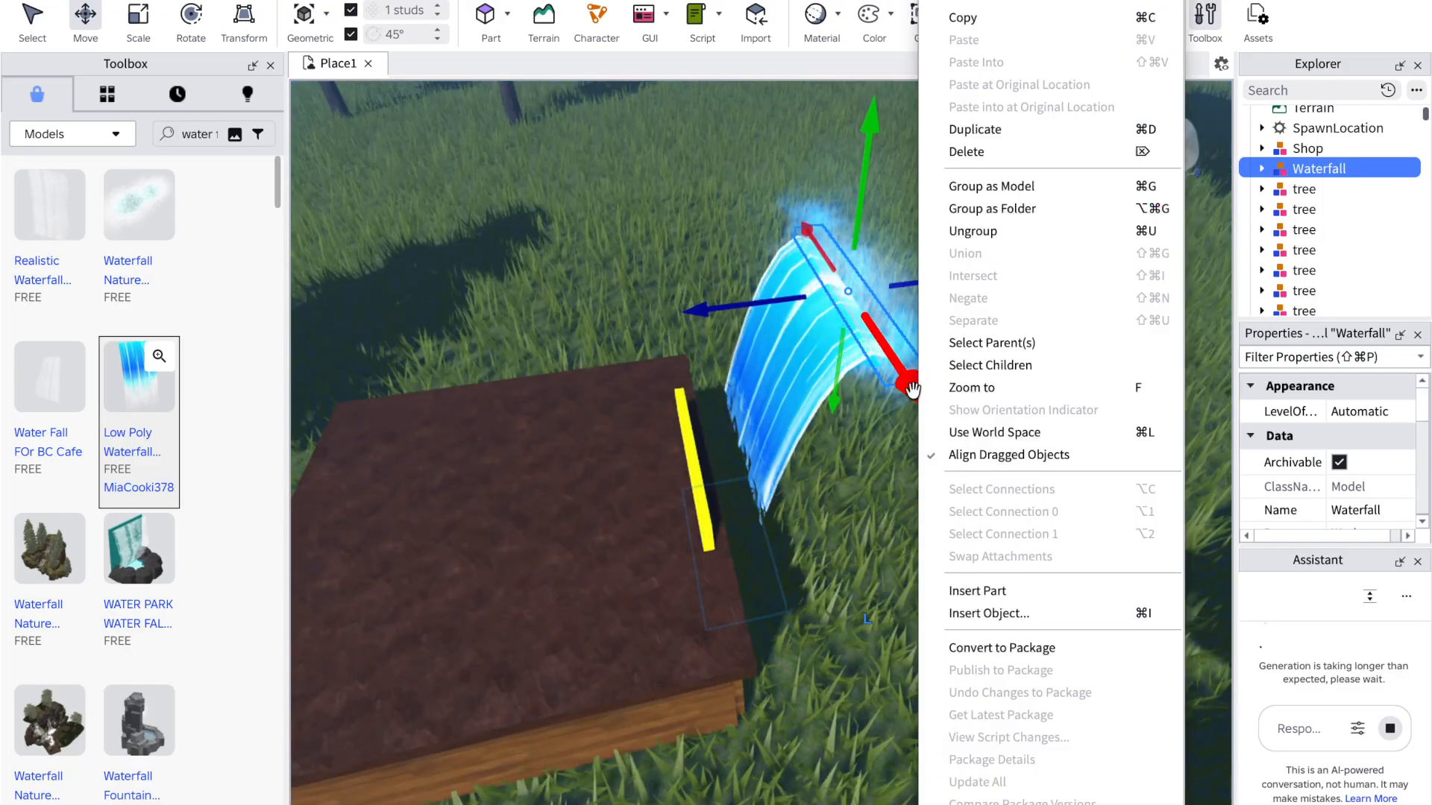
pyautogui.click(654, 238)
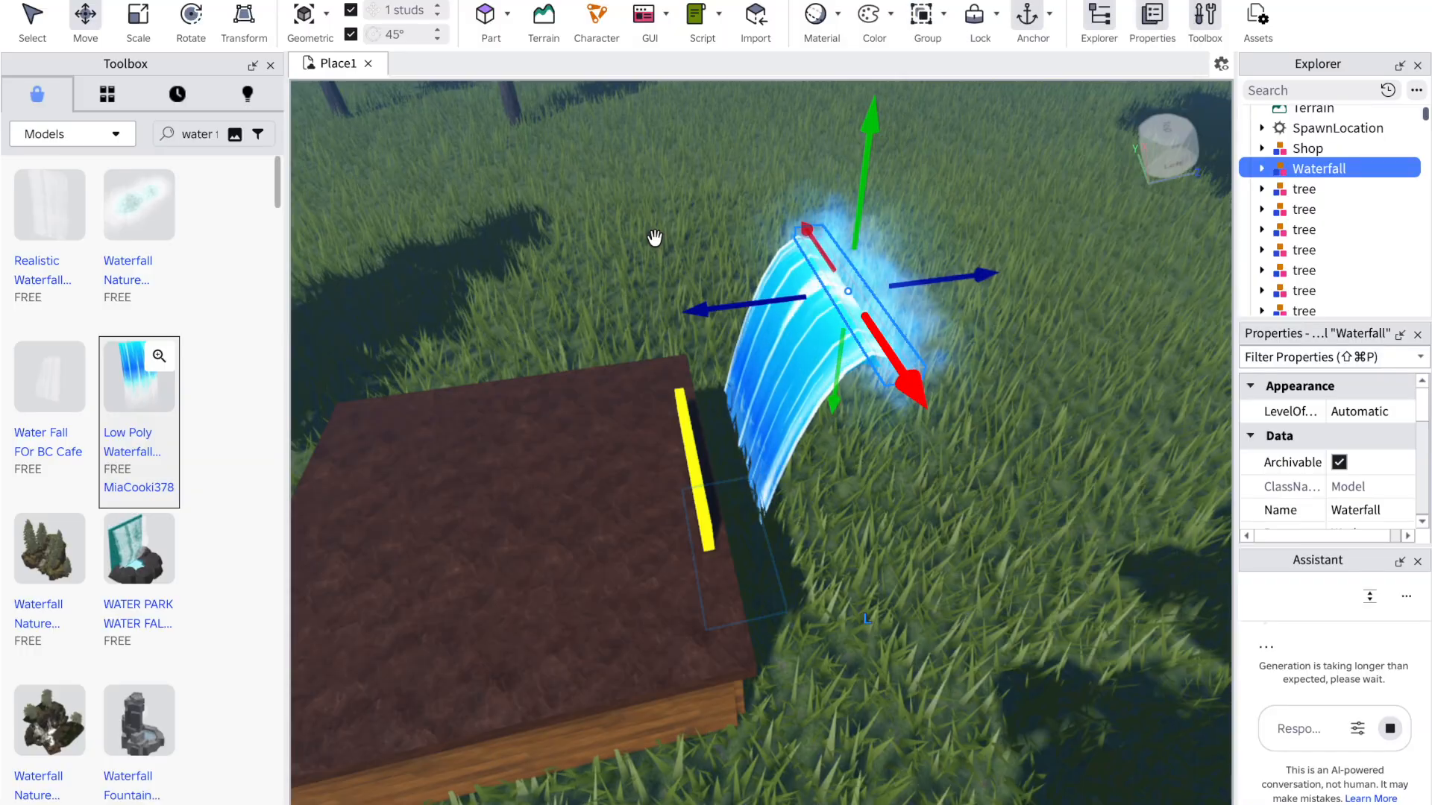
pyautogui.press('Delete')
# Step: Try out the Realistic Waterfall Nature model over the shop area and delete it
pyautogui.moveTo(137, 233)
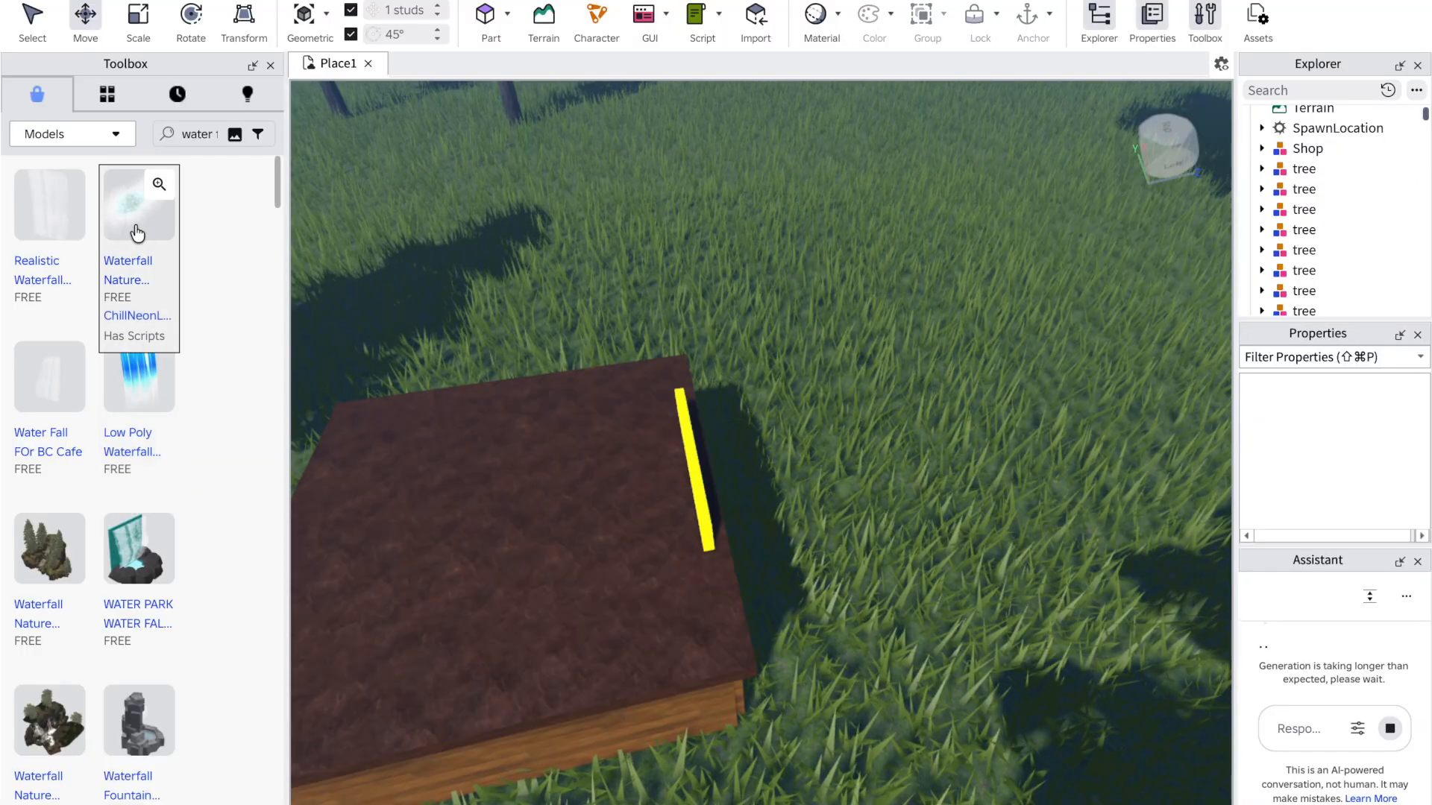
pyautogui.click(62, 225)
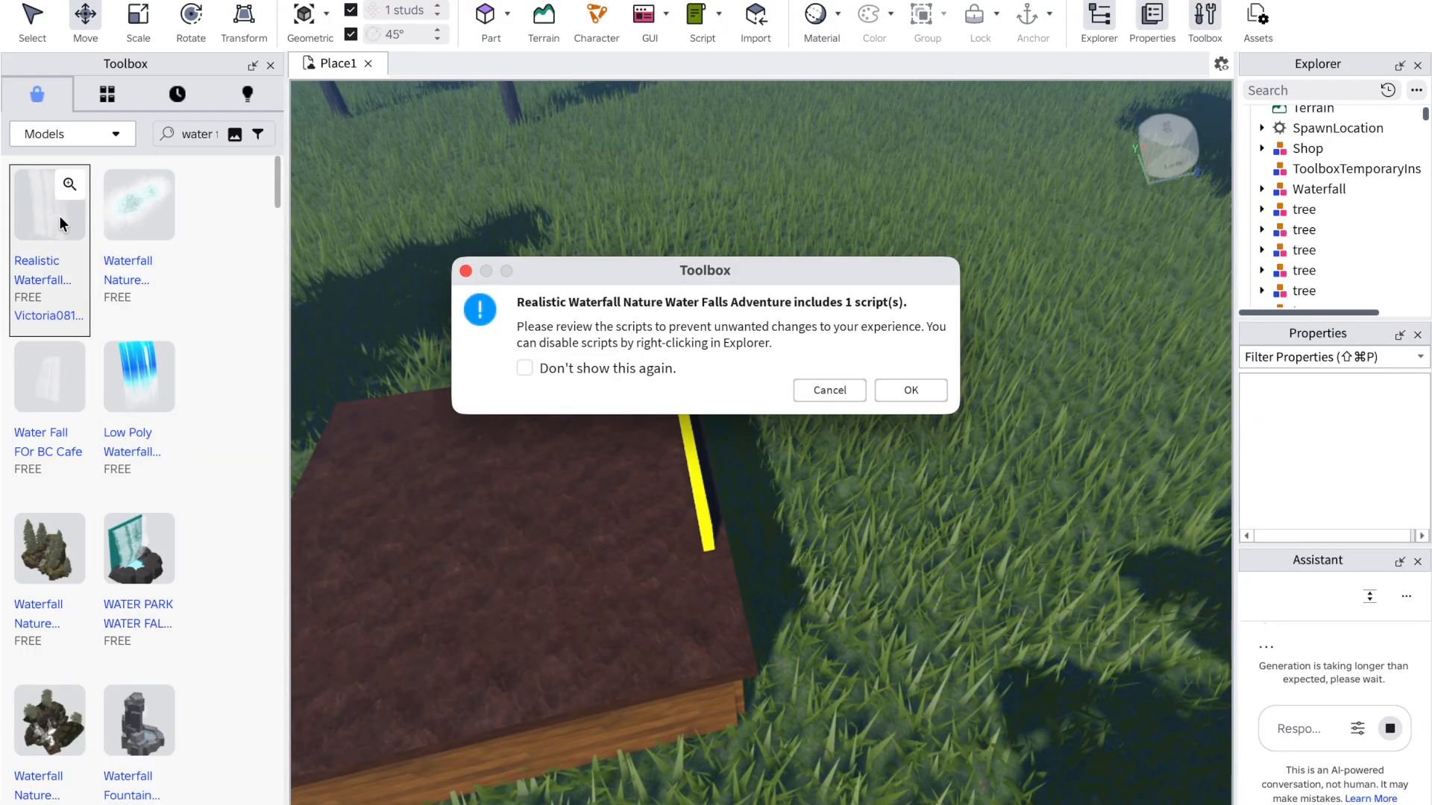
pyautogui.click(897, 390)
pyautogui.moveTo(906, 390); pyautogui.dragTo(906, 389, button='right')
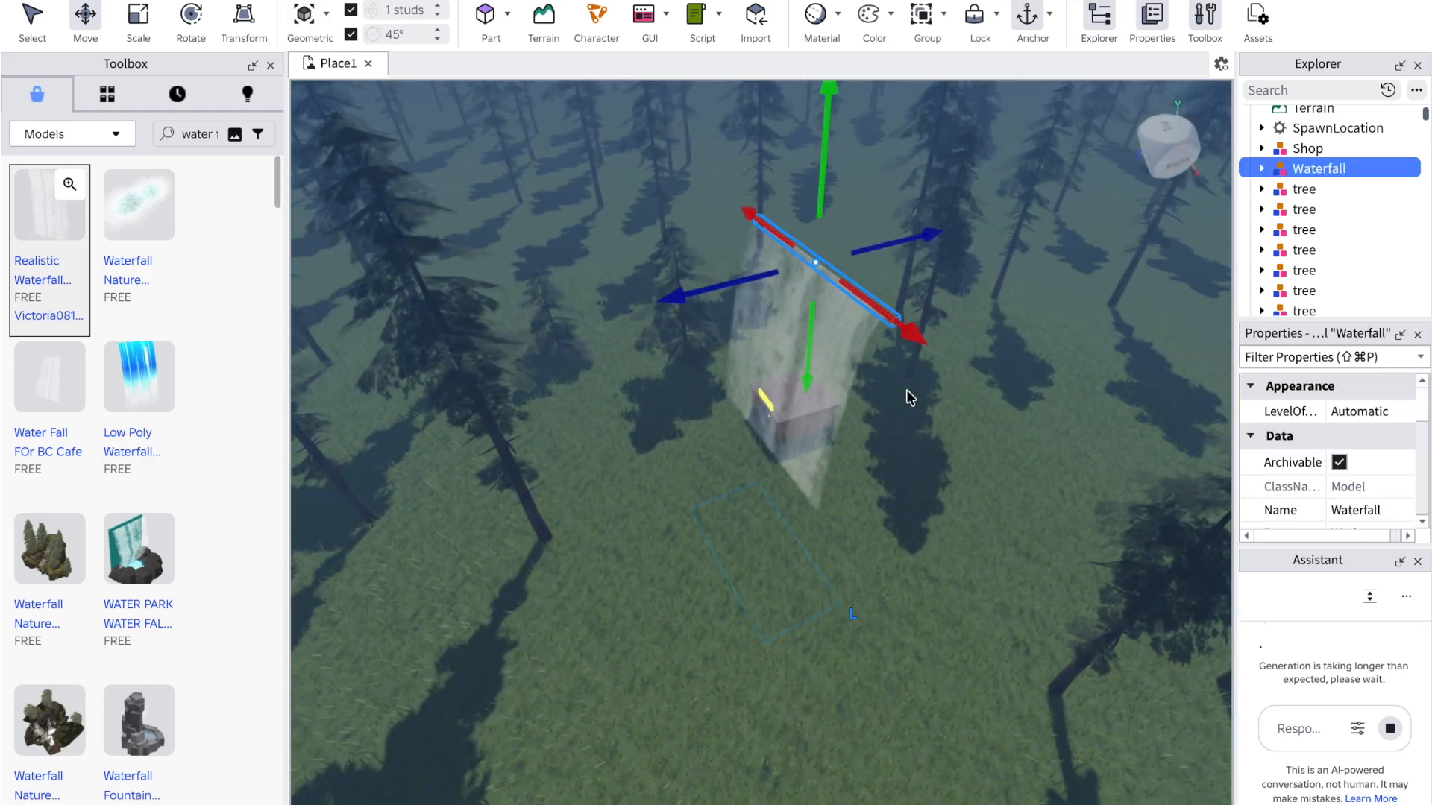
pyautogui.press('Delete')
# Step: Try out the scripted Waterfall 2 fo EluAye Nature Water Falls Adventure model in the forest and delete it
pyautogui.scroll(-6, 169, 559)
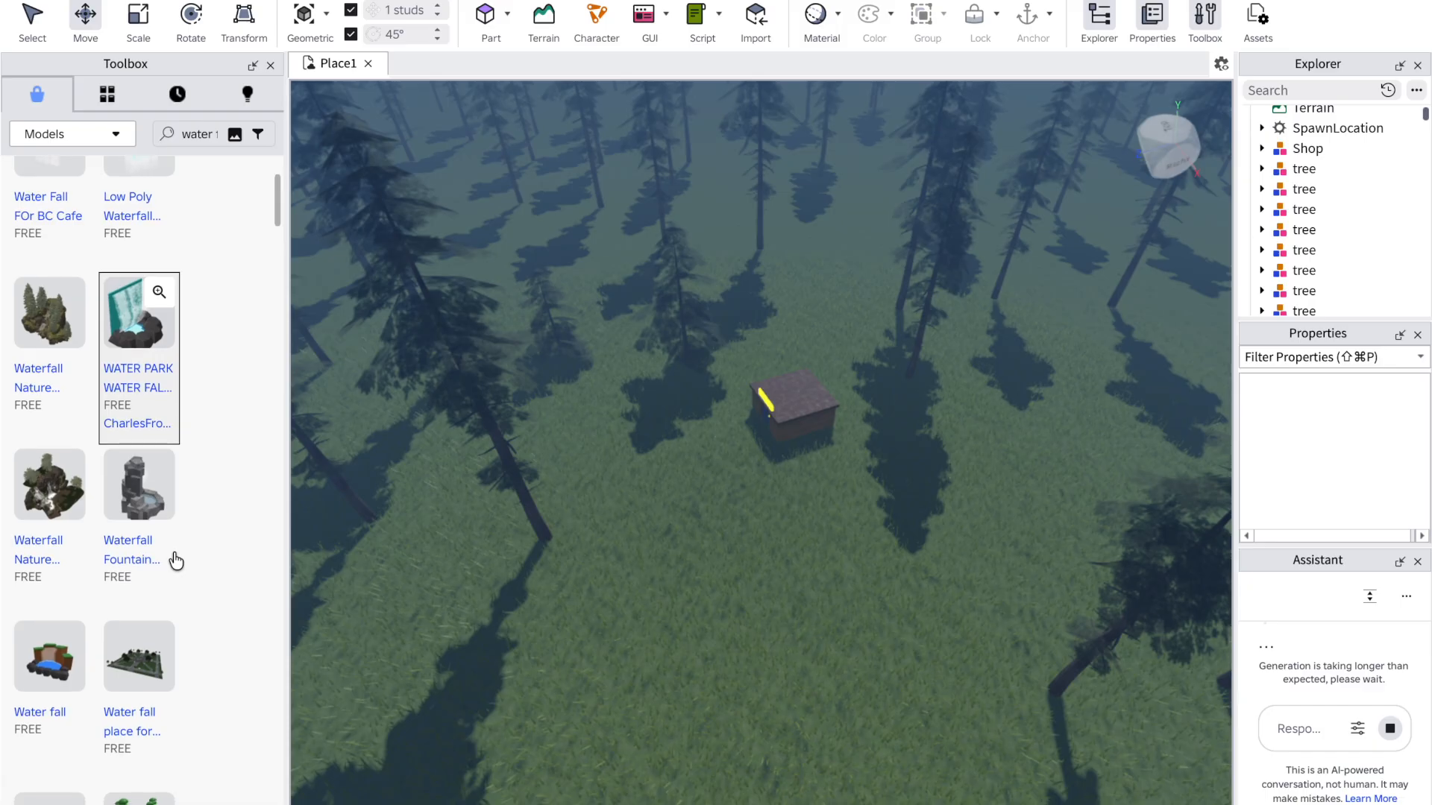
pyautogui.scroll(-5, 172, 563)
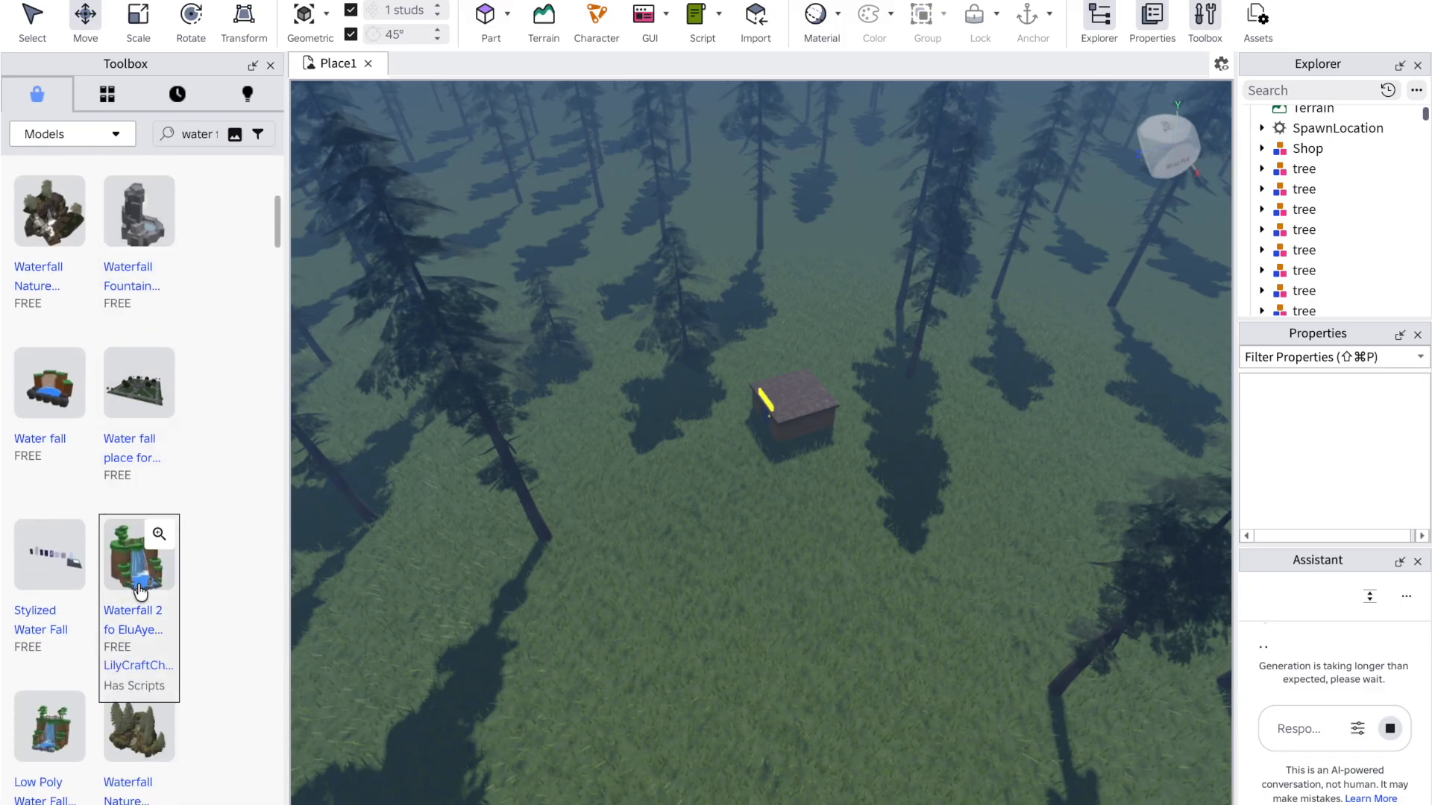
pyautogui.click(123, 584)
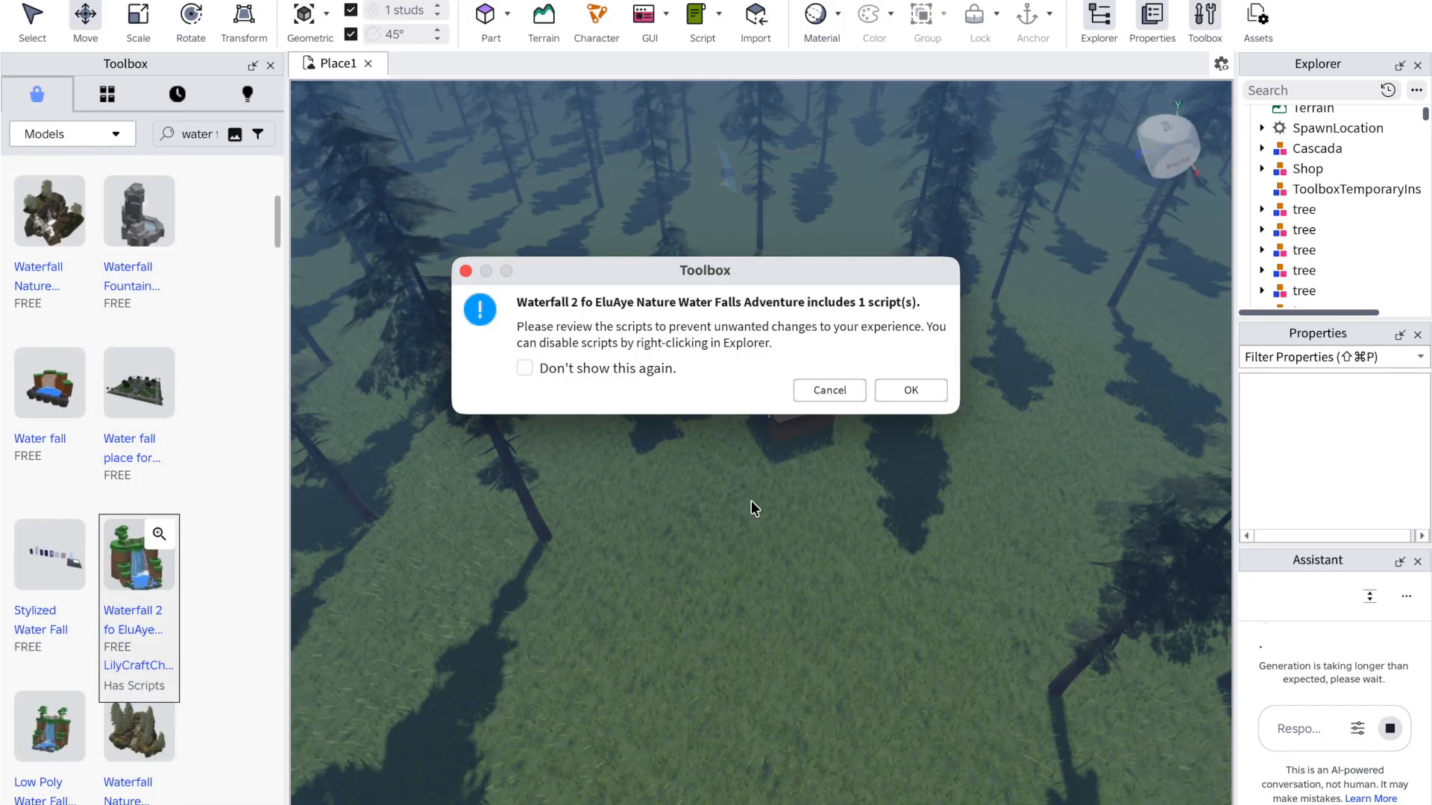
pyautogui.click(914, 387)
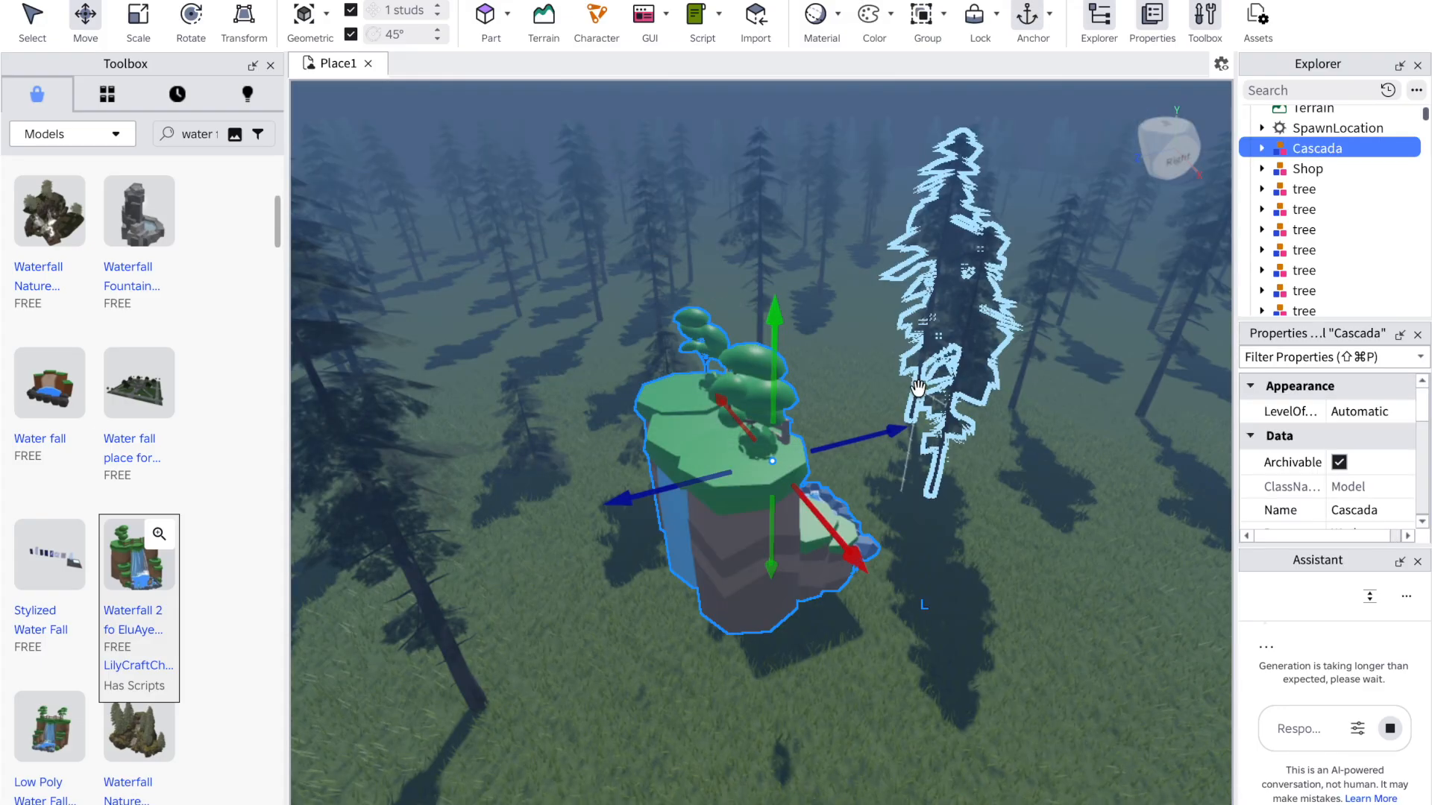
pyautogui.moveTo(999, 543); pyautogui.dragTo(998, 543, button='right')
pyautogui.press('Delete')
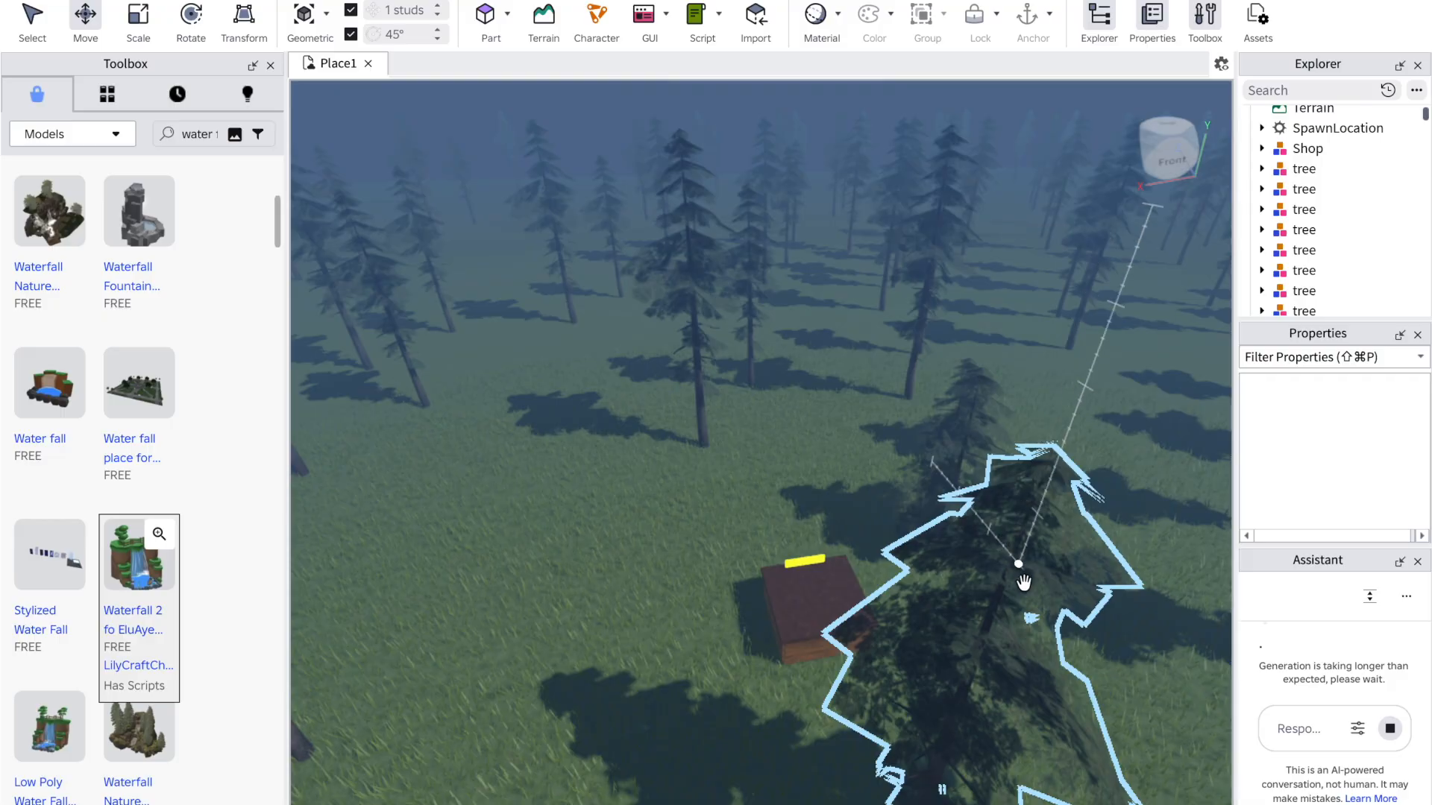
# Step: Inspect the shop building in the clearing from above, from the front and from close by
pyautogui.click(794, 574)
pyautogui.scroll(4, 796, 565)
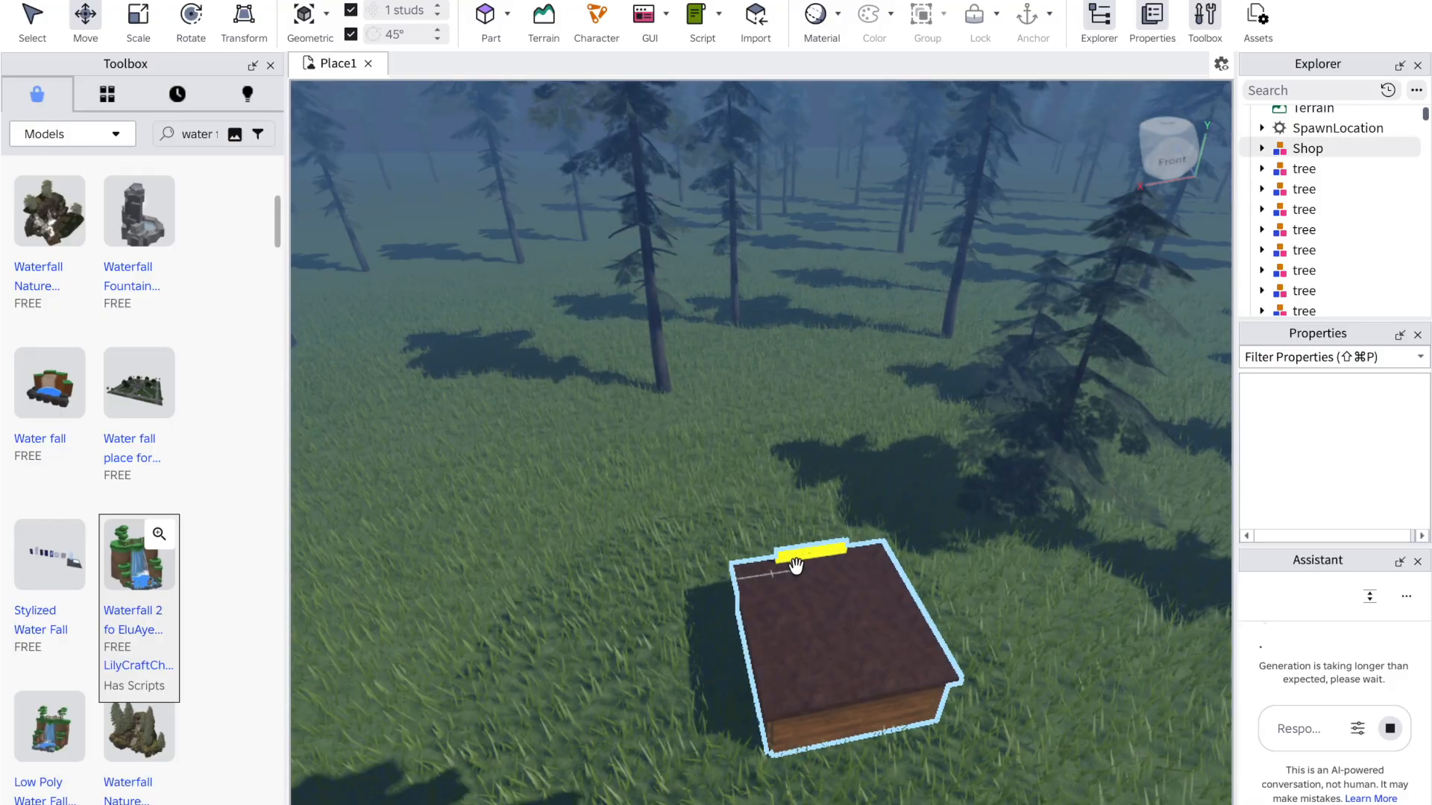
pyautogui.moveTo(674, 446); pyautogui.dragTo(675, 447, button='right')
pyautogui.click(625, 442)
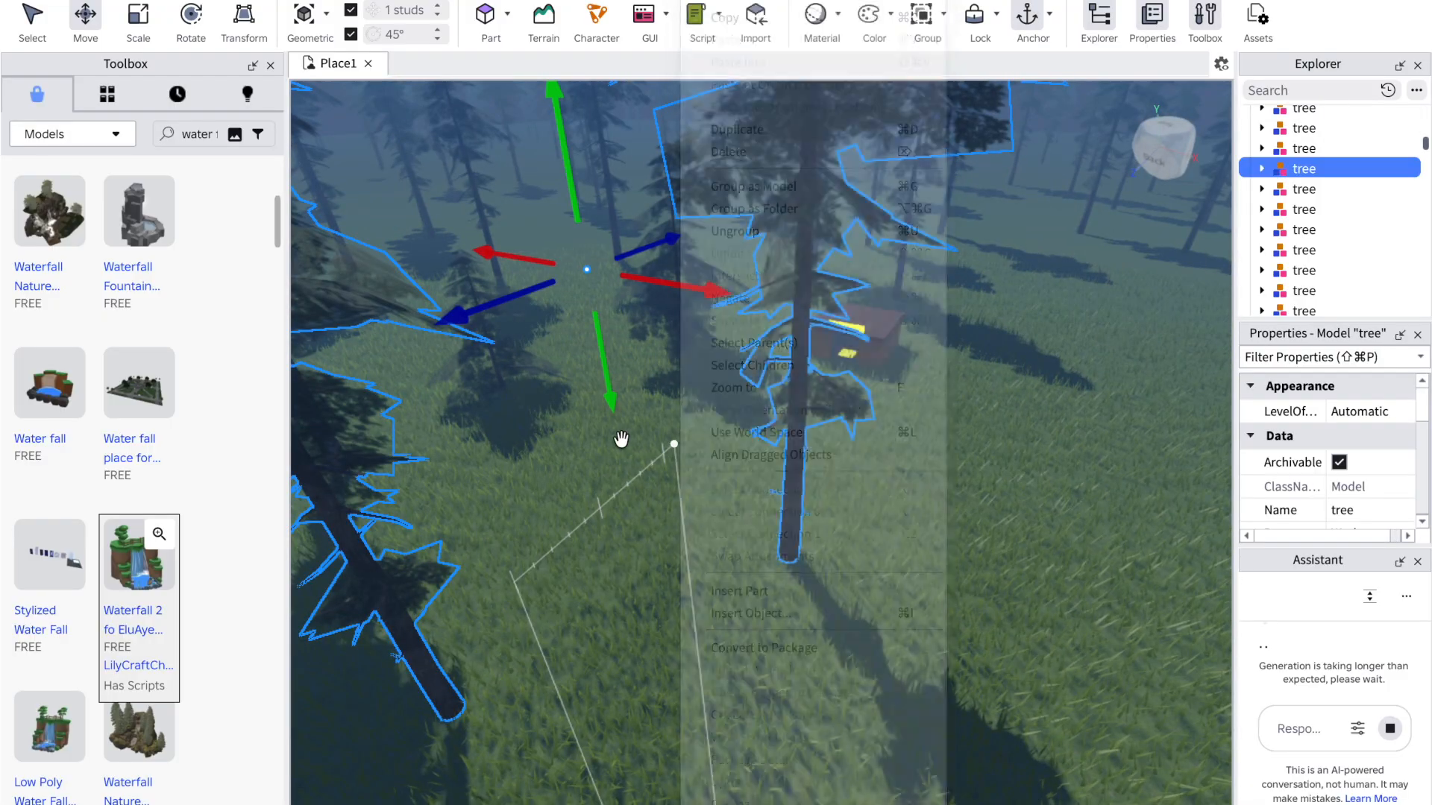
pyautogui.scroll(5, 748, 298)
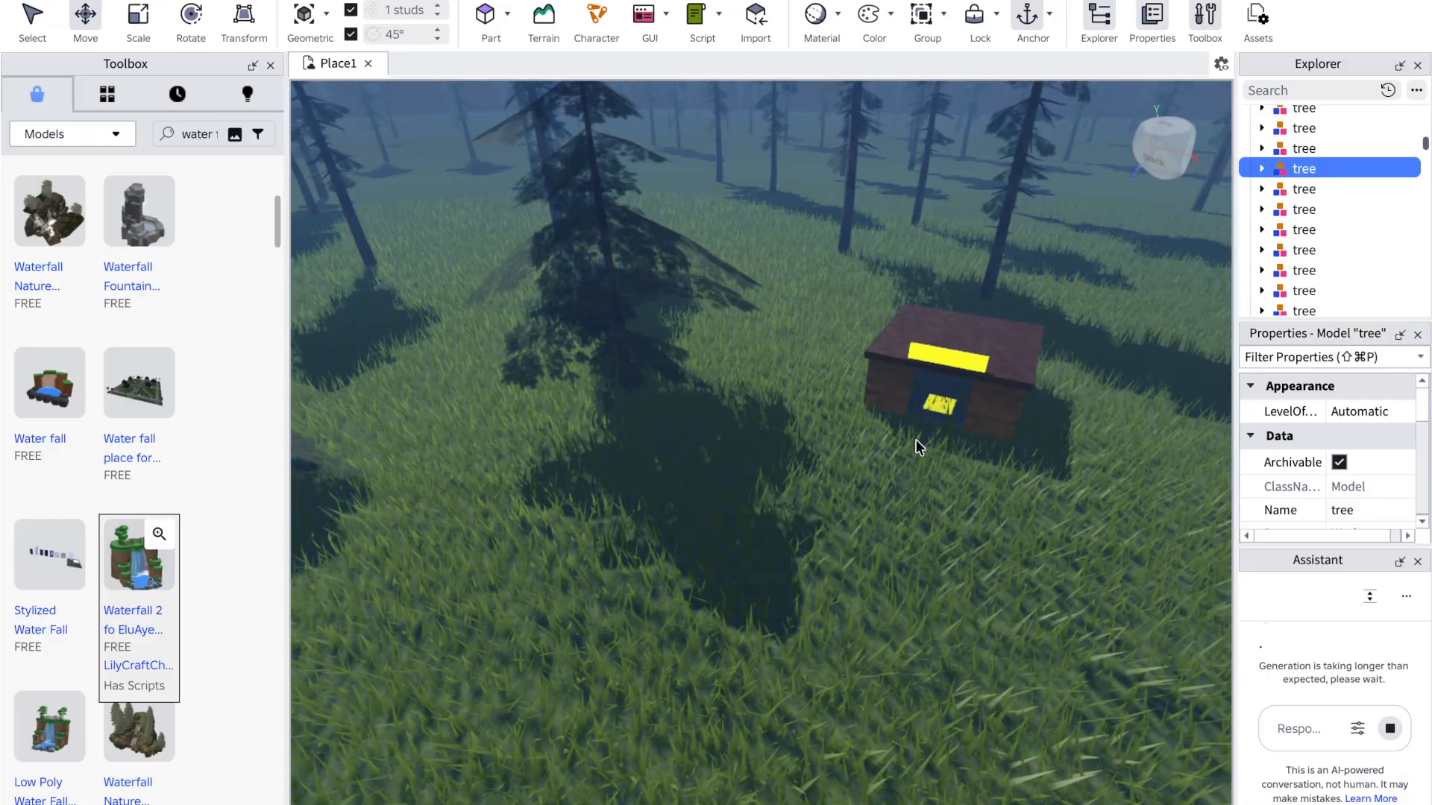
pyautogui.moveTo(916, 441); pyautogui.dragTo(917, 439, button='right')
pyautogui.click(795, 505)
pyautogui.press('d')
pyautogui.press('w')
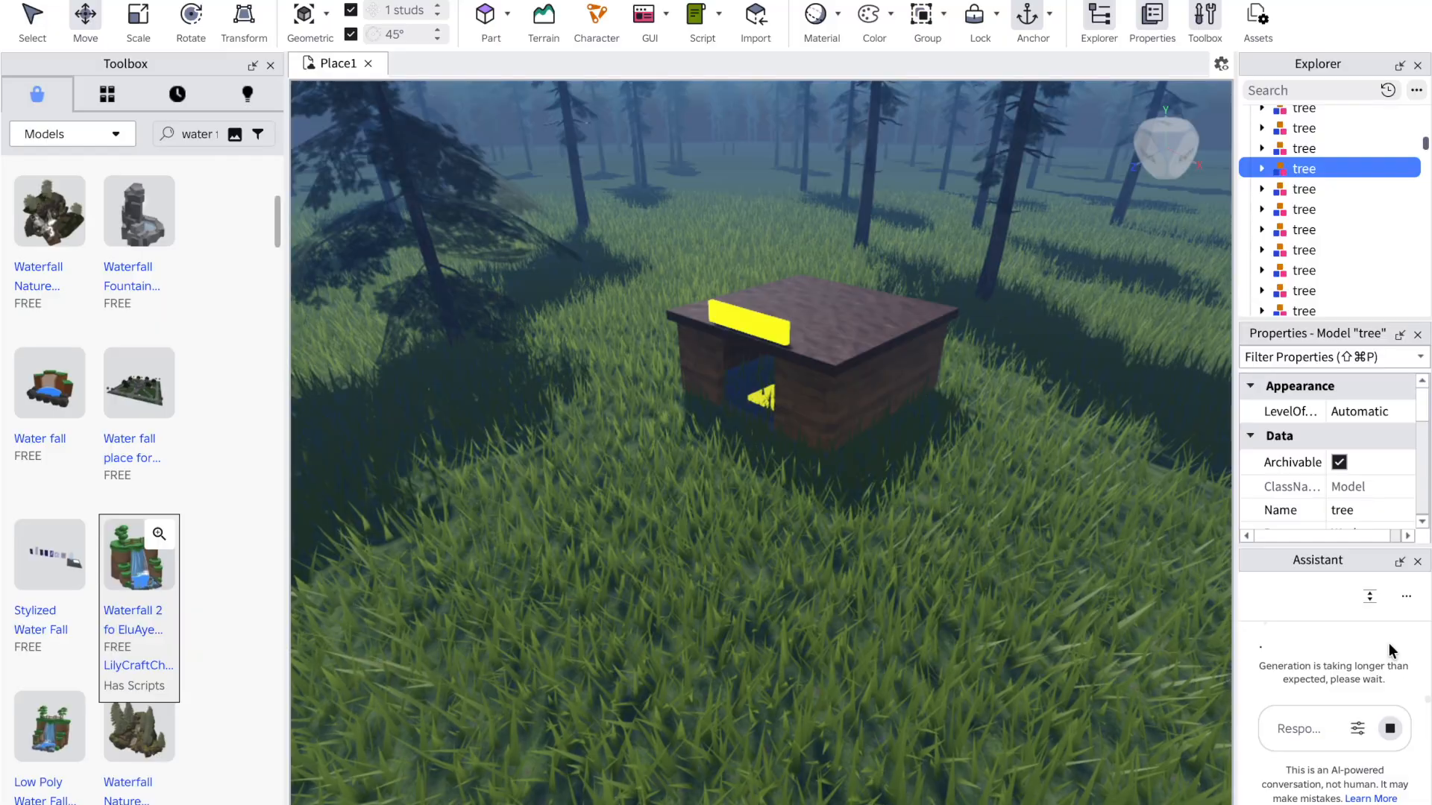
# Step: Stop and regenerate the Assistant's response to the shop request, and delete the existing shop from the clearing
pyautogui.click(1392, 732)
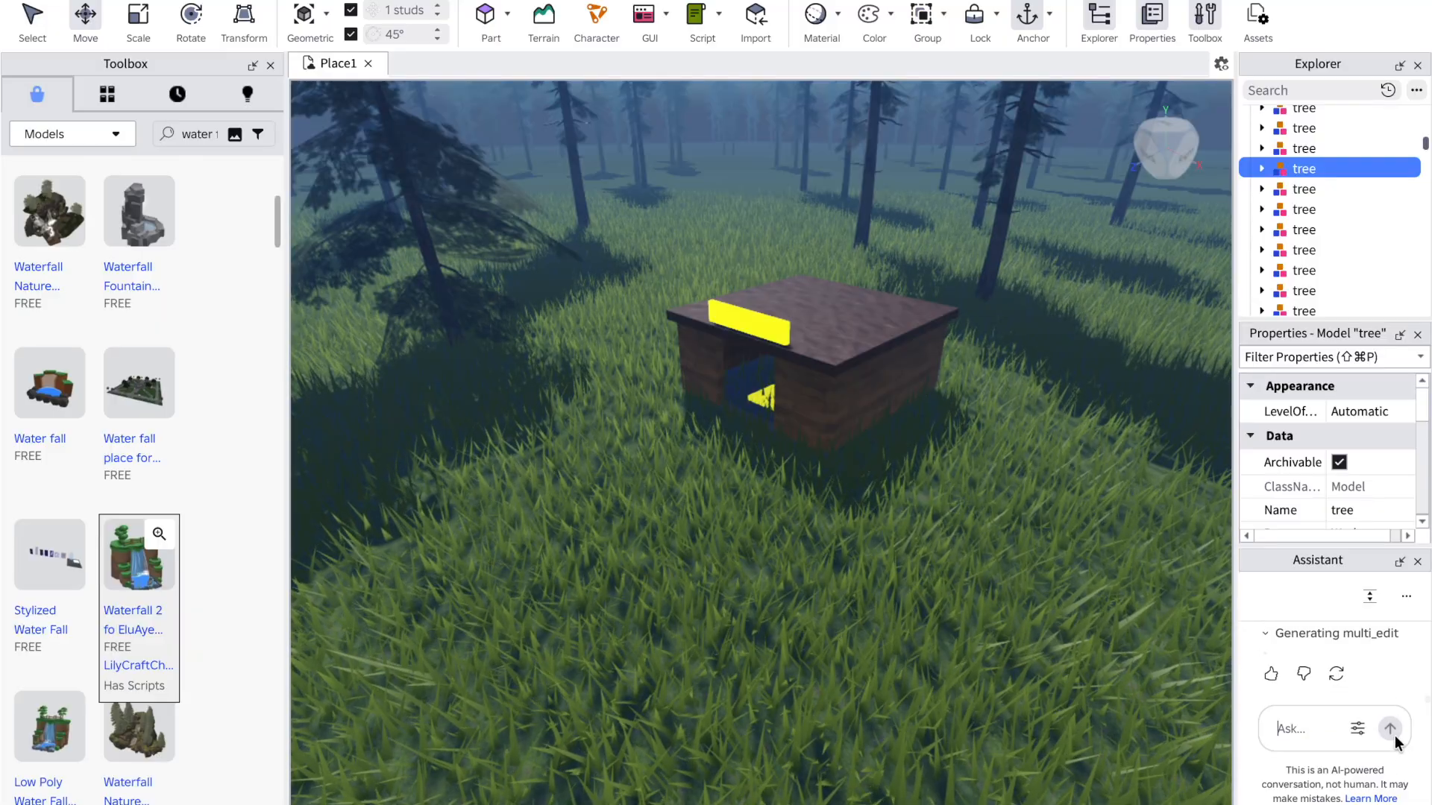
pyautogui.click(1334, 674)
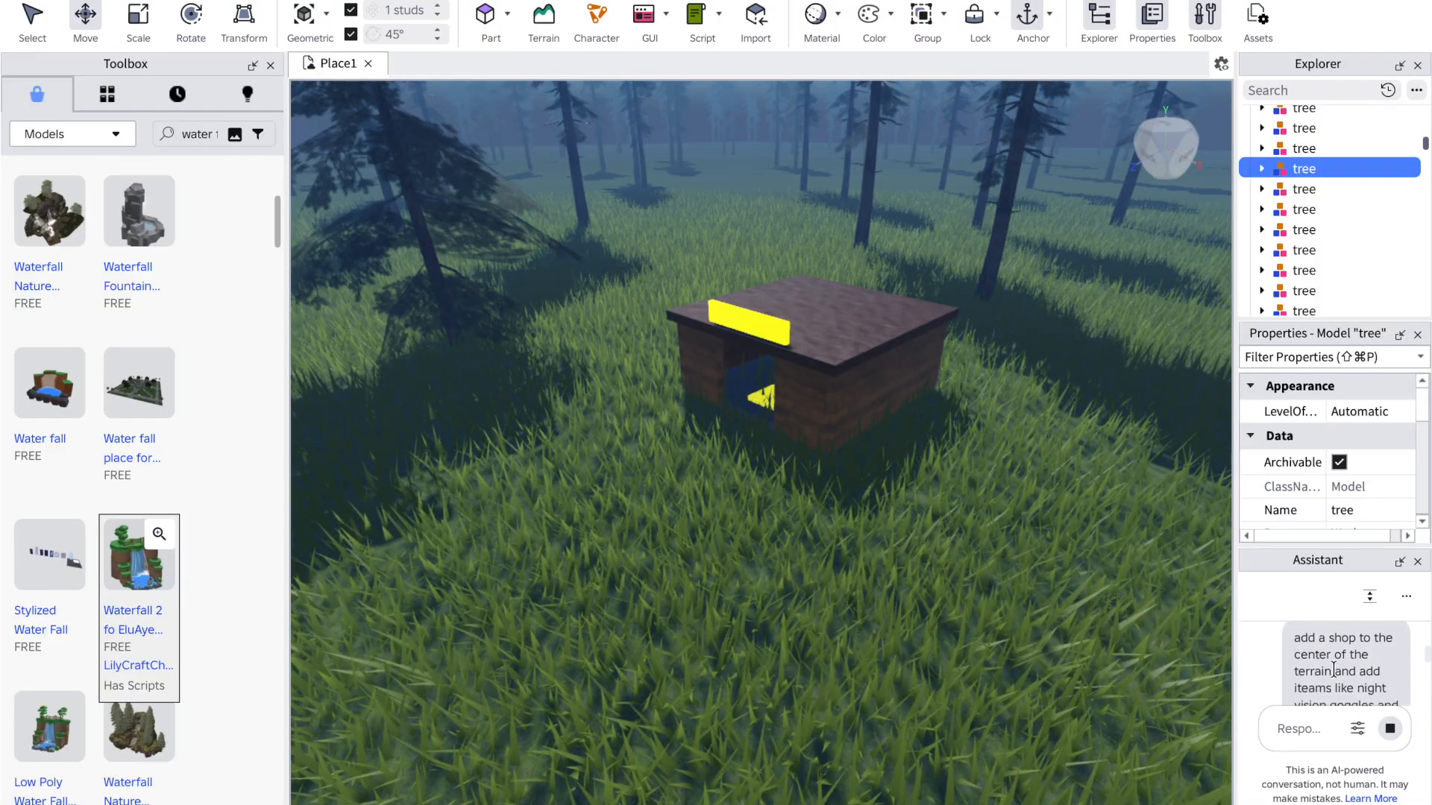
pyautogui.click(865, 365)
pyautogui.press('Delete')
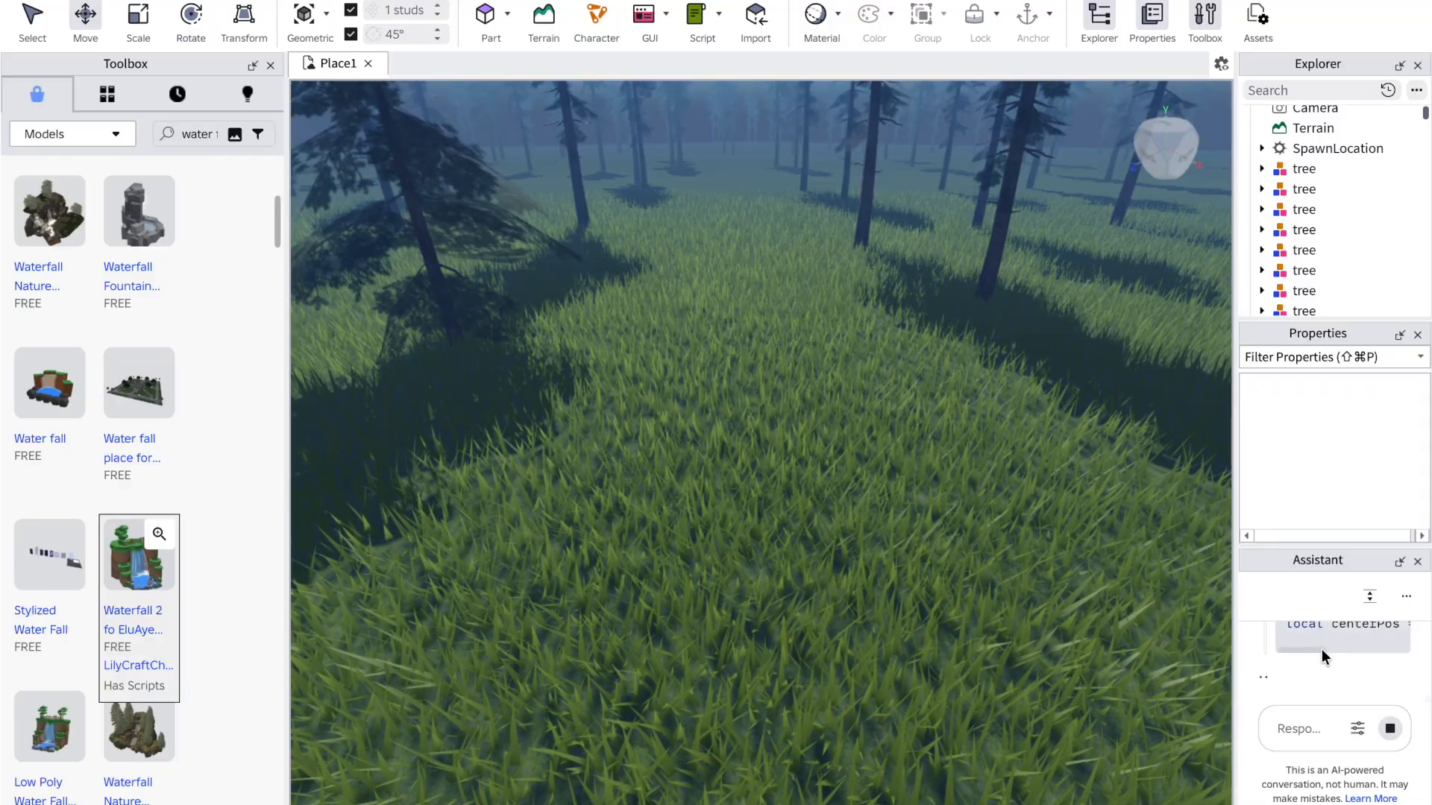
pyautogui.moveTo(146, 394)
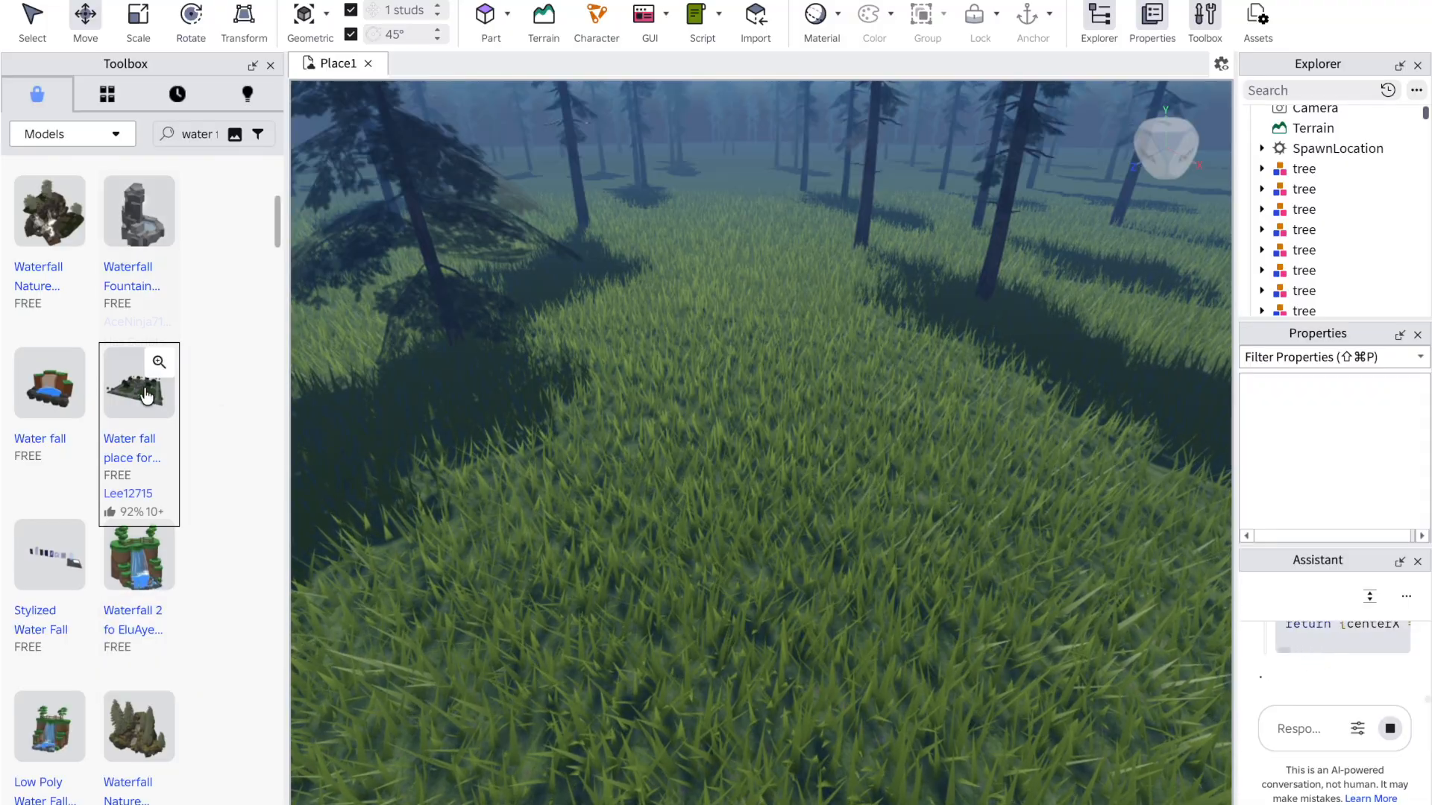
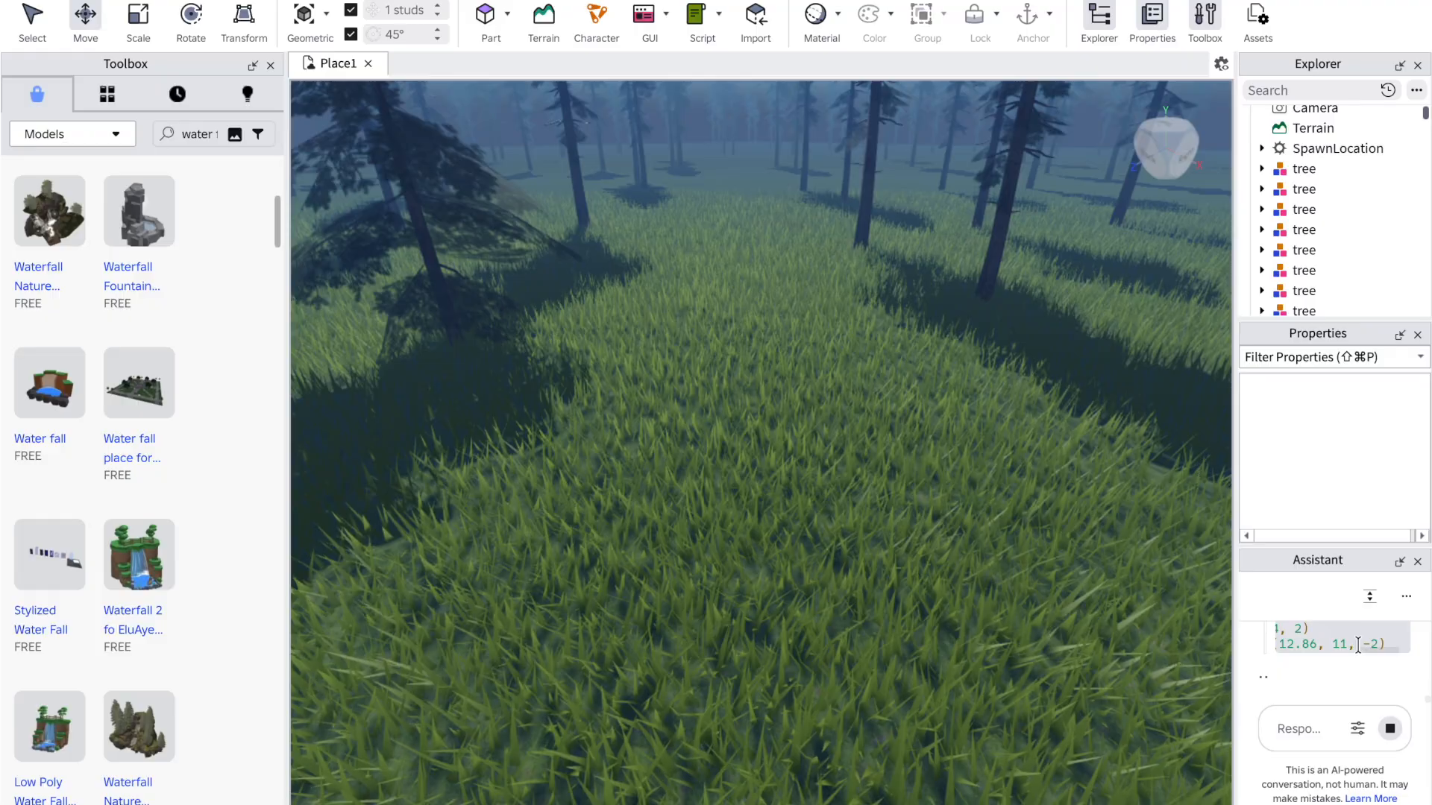
pyautogui.moveTo(906, 565)
pyautogui.mouseDown(button='right')
pyautogui.moveTo(922, 560)
pyautogui.moveTo(906, 567)
pyautogui.mouseUp(button='right')
pyautogui.rightClick(907, 567)
pyautogui.click(790, 568)
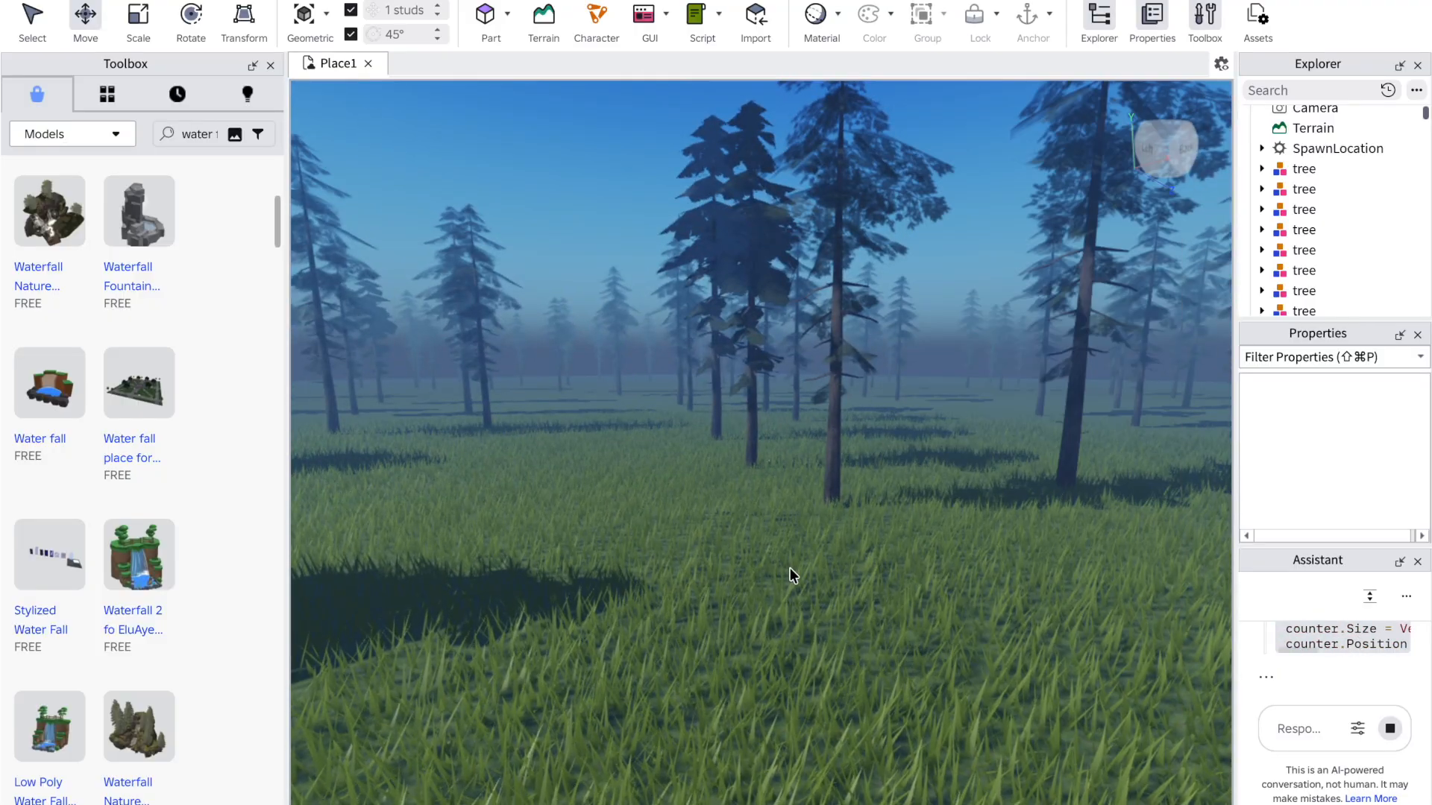
pyautogui.moveTo(790, 568); pyautogui.dragTo(789, 567, button='right')
pyautogui.rightClick(789, 567)
pyautogui.moveTo(655, 621)
pyautogui.mouseDown(button='right')
pyautogui.moveTo(643, 621)
pyautogui.moveTo(656, 621)
pyautogui.mouseUp(button='right')
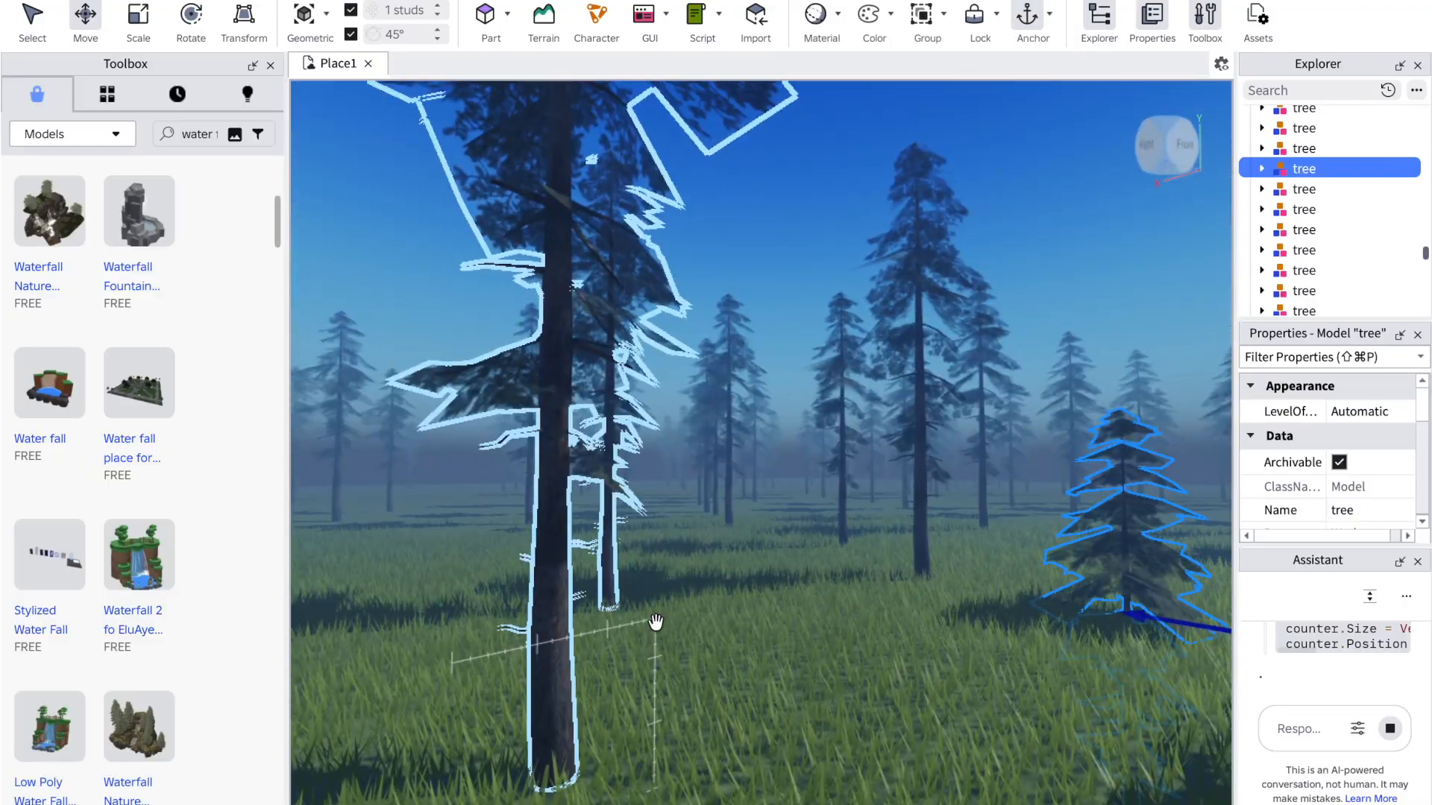
pyautogui.press('f')
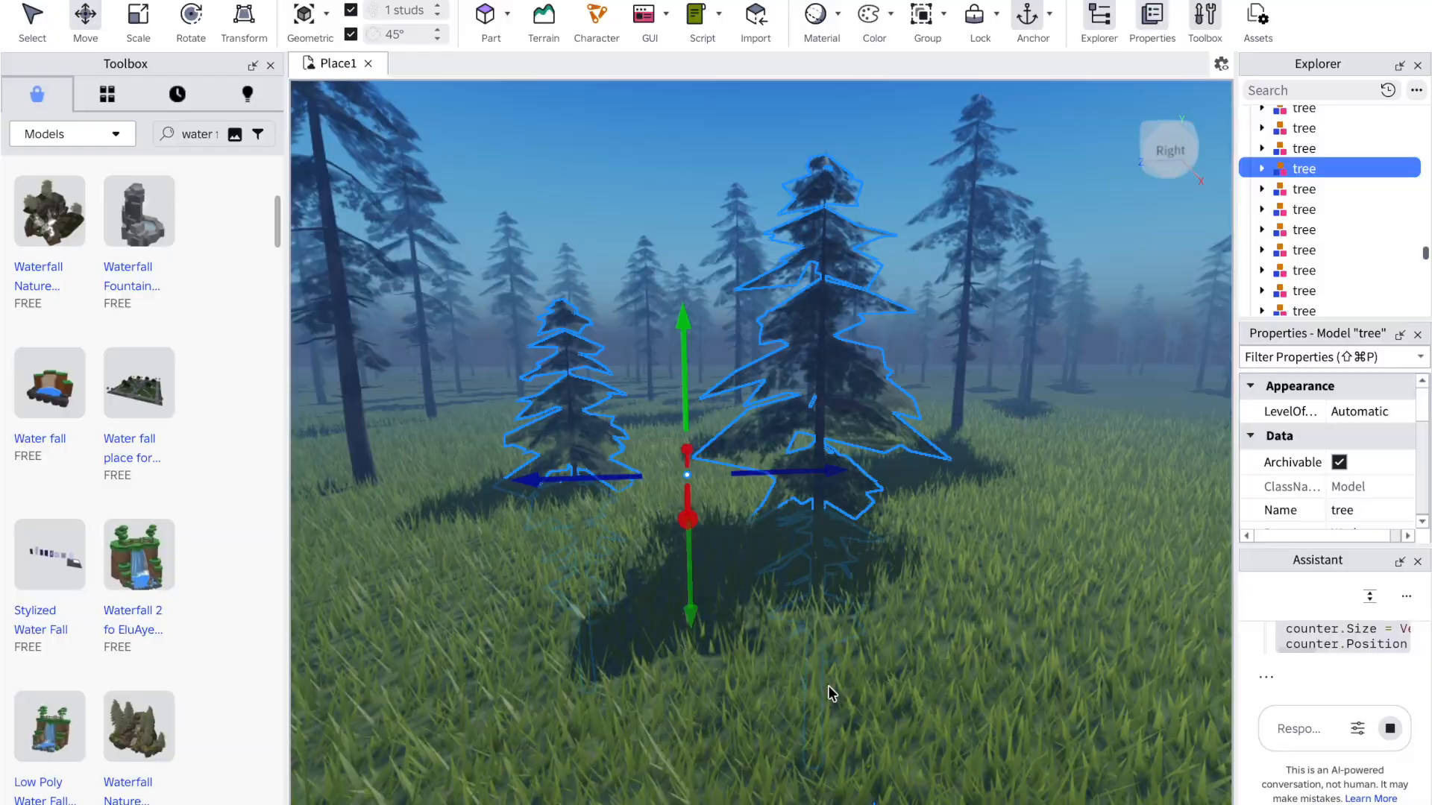
pyautogui.moveTo(829, 686); pyautogui.dragTo(828, 686, button='right')
pyautogui.moveTo(818, 611); pyautogui.dragTo(818, 612, button='right')
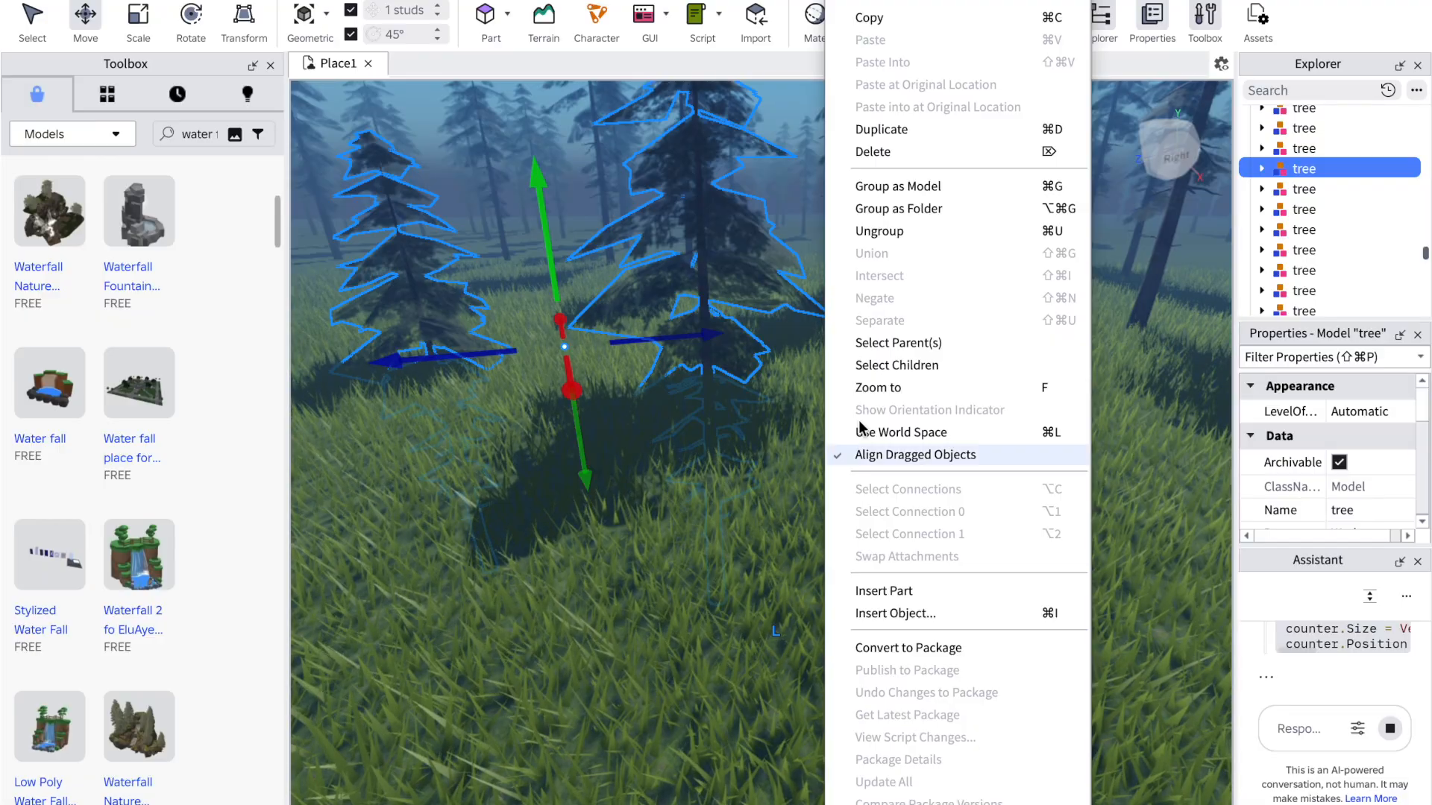
pyautogui.click(703, 463)
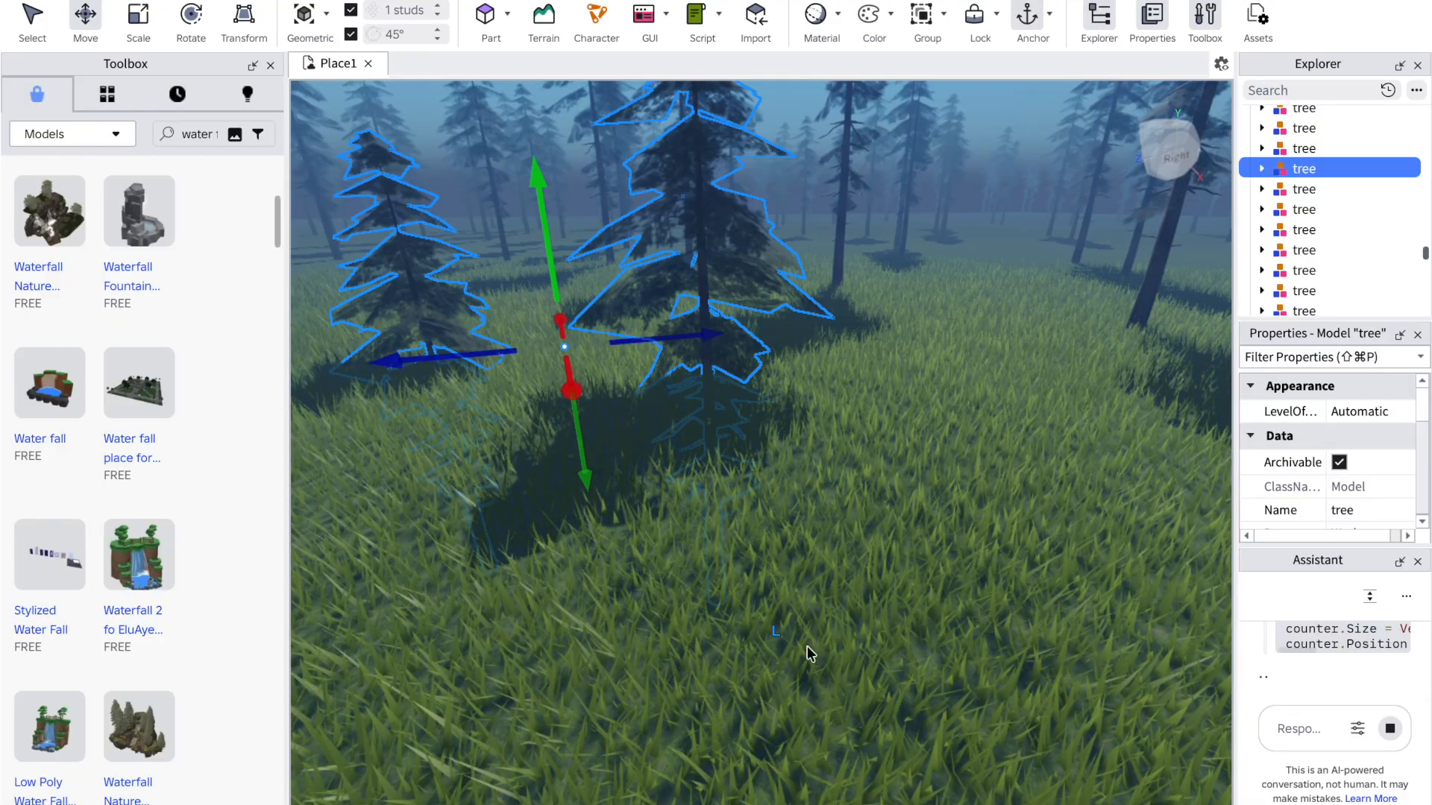
pyautogui.moveTo(620, 571); pyautogui.dragTo(874, 460)
pyautogui.moveTo(874, 459); pyautogui.dragTo(875, 460, button='right')
pyautogui.moveTo(706, 539); pyautogui.dragTo(701, 538, button='right')
pyautogui.rightClick(701, 539)
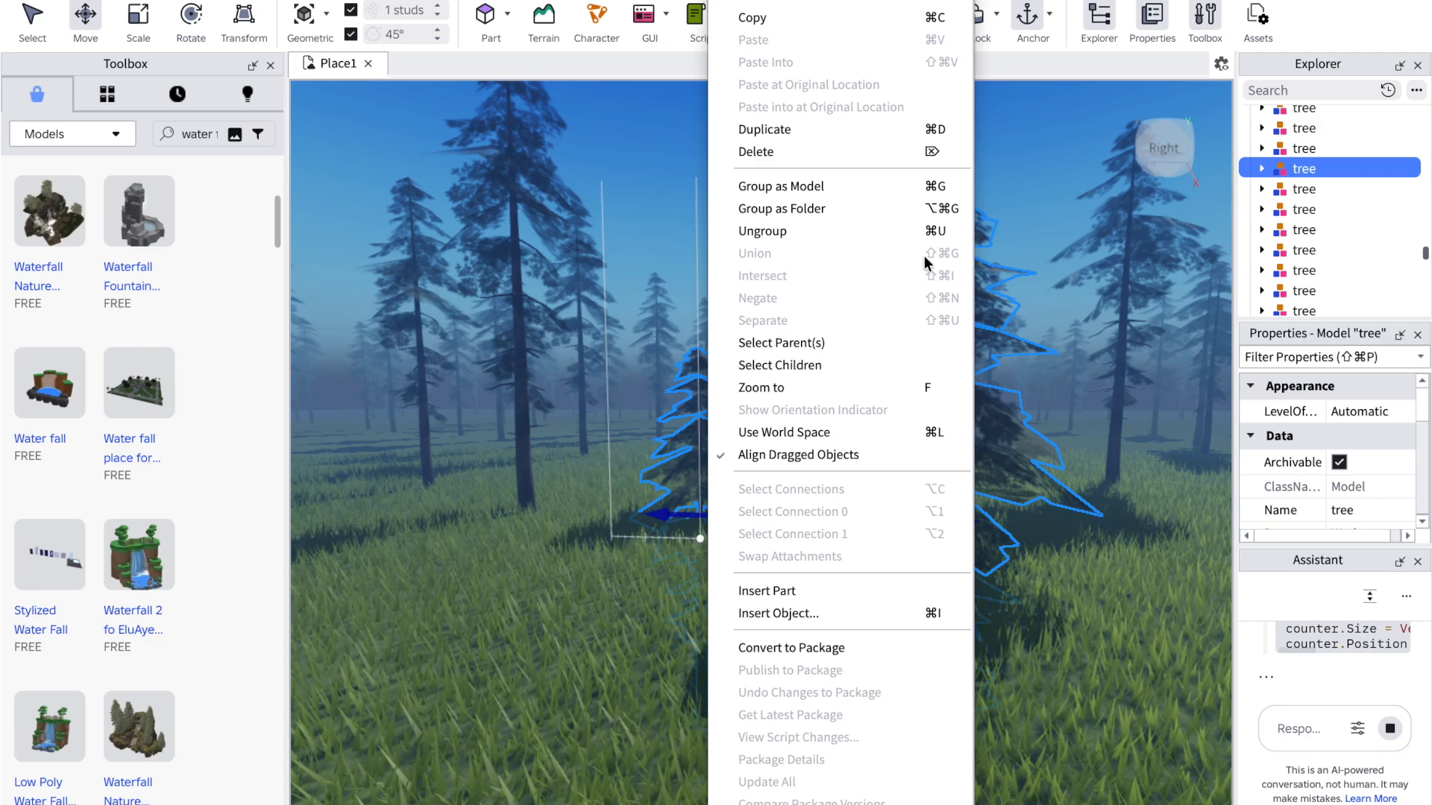
pyautogui.click(405, 690)
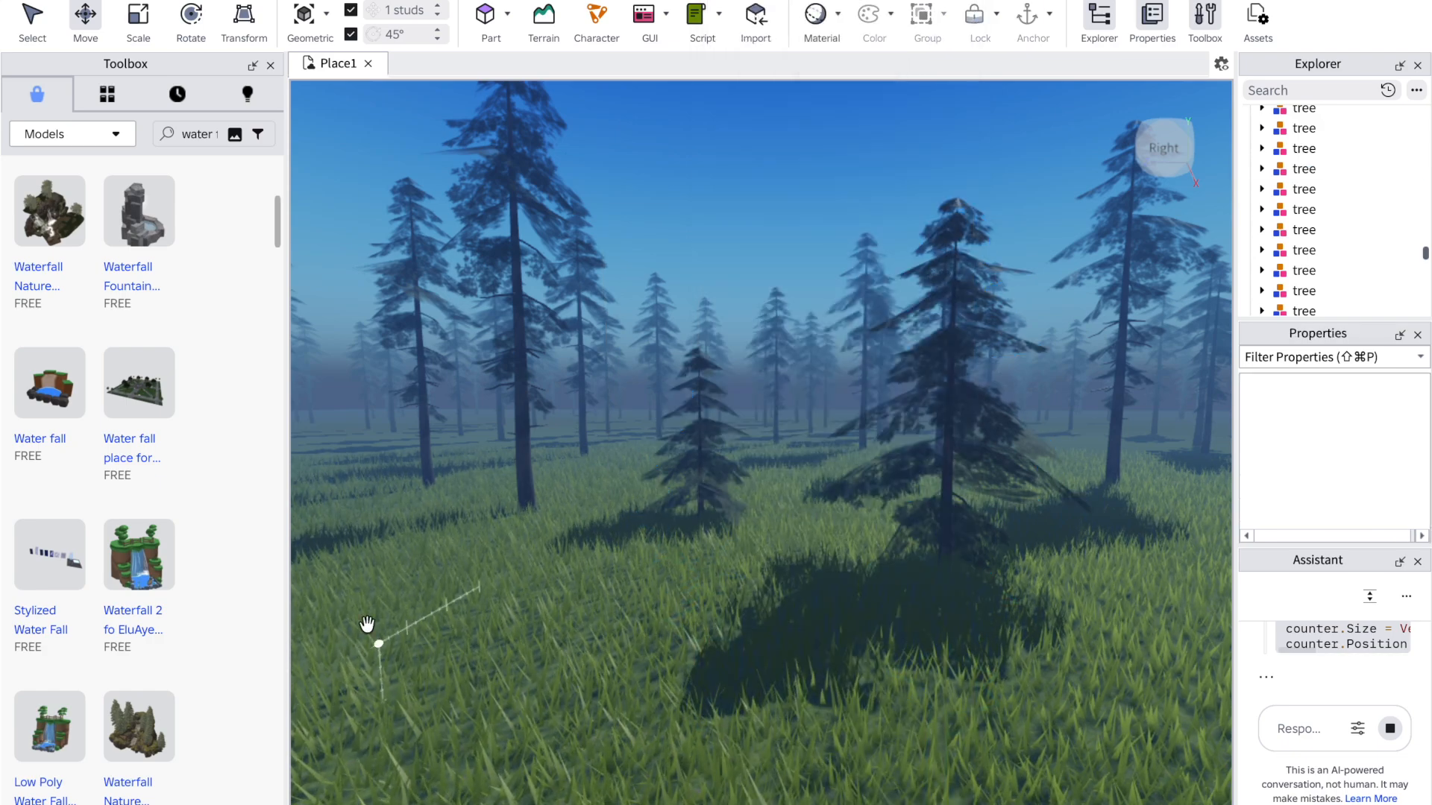
pyautogui.moveTo(361, 613); pyautogui.dragTo(362, 614, button='right')
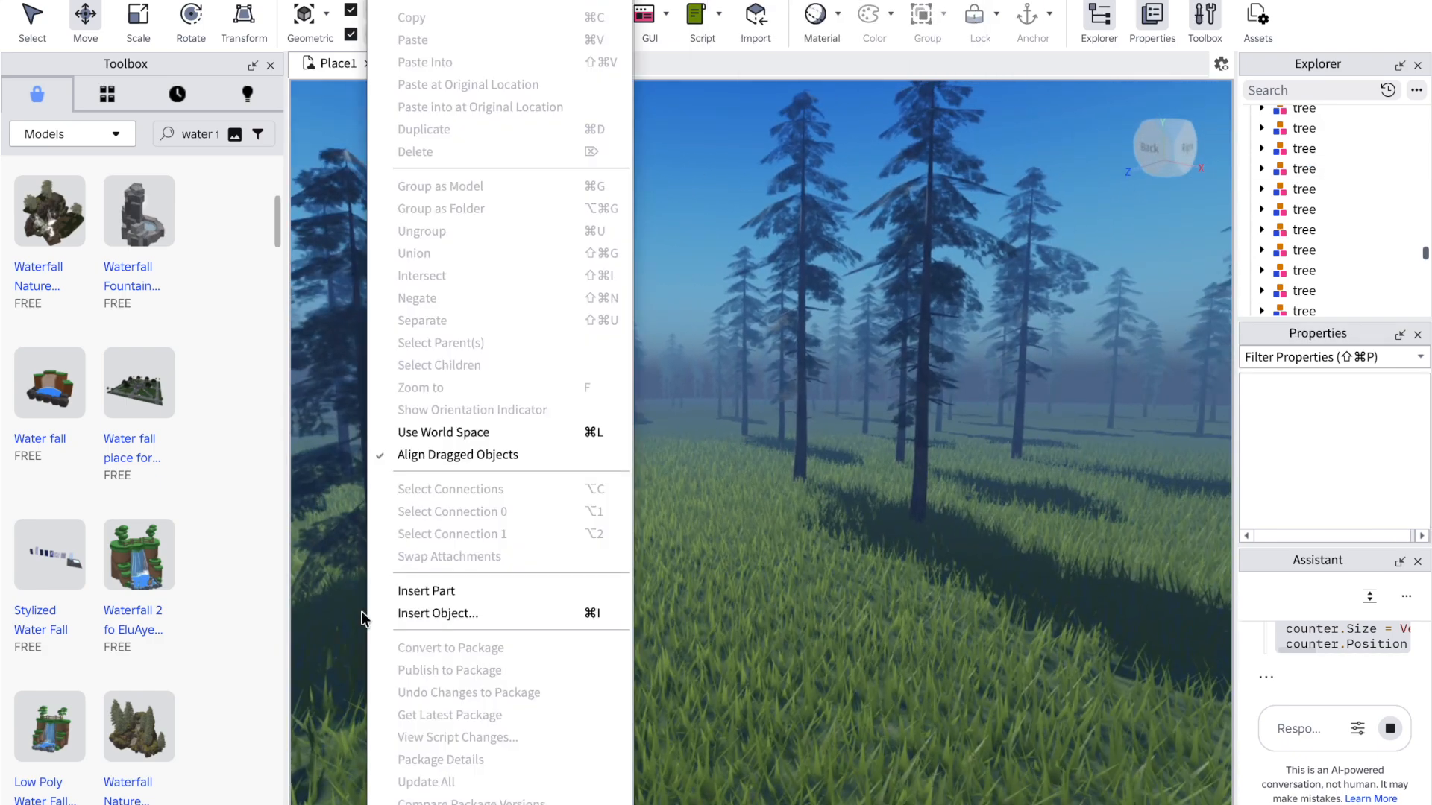
pyautogui.click(735, 580)
pyautogui.moveTo(736, 580); pyautogui.dragTo(736, 580, button='right')
pyautogui.click(666, 589)
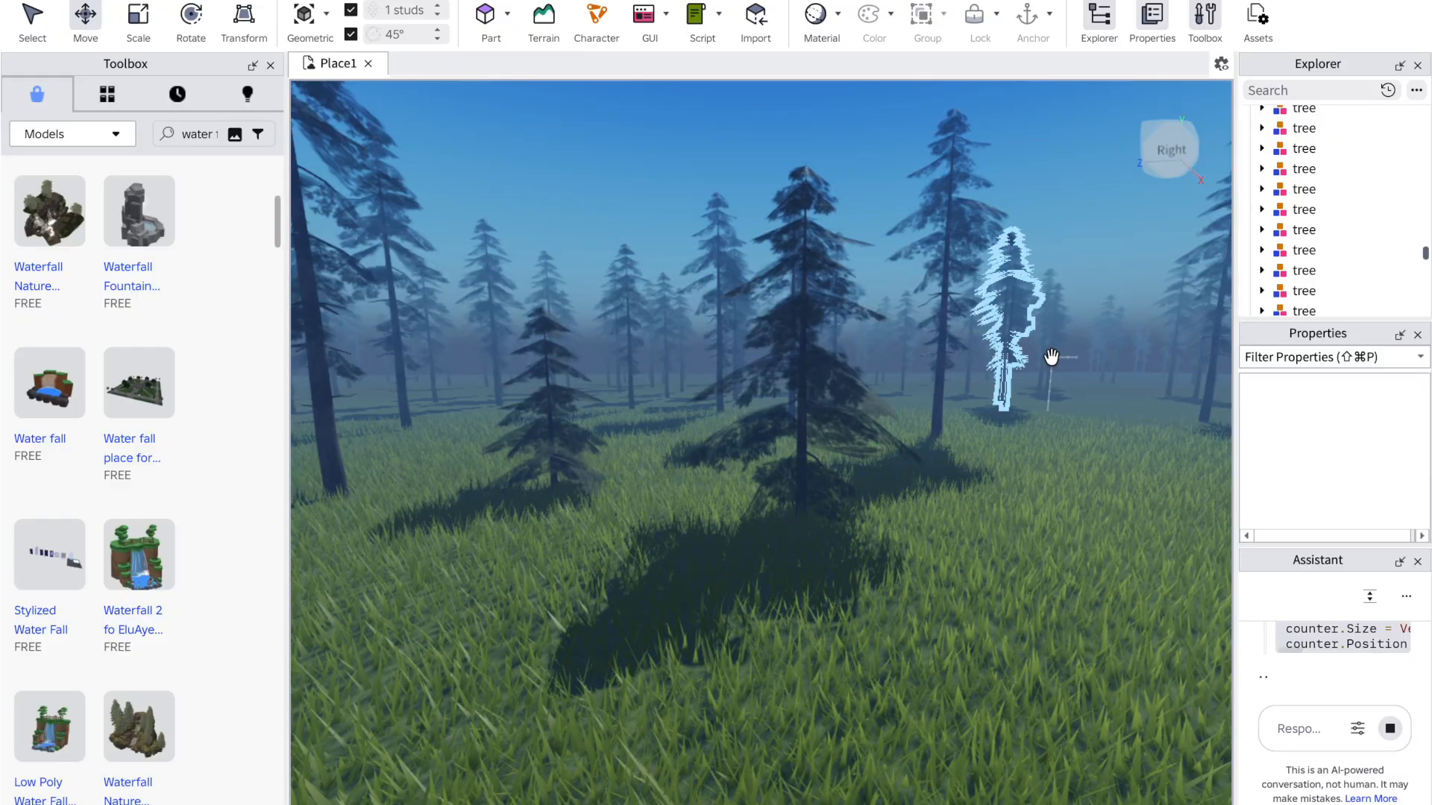
pyautogui.scroll(2, 1320, 643)
pyautogui.hscroll(1, 1320, 643)
pyautogui.scroll(-2, 1319, 643)
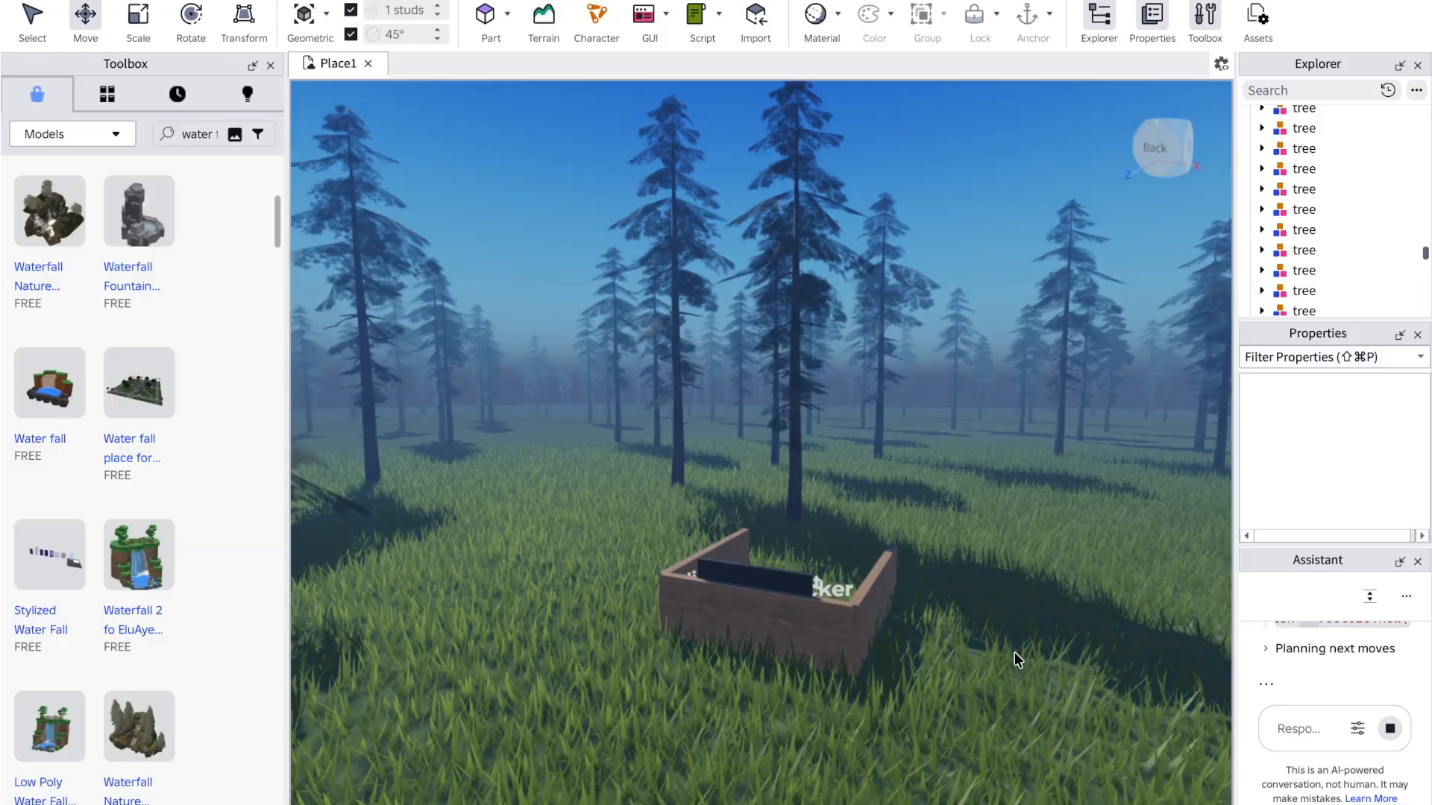
# Step: Examine the rebuilt shop's walls, SHOP sign and counter with the Tracker, Flashlight and Night Vision items
pyautogui.rightClick(1014, 652)
pyautogui.click(947, 664)
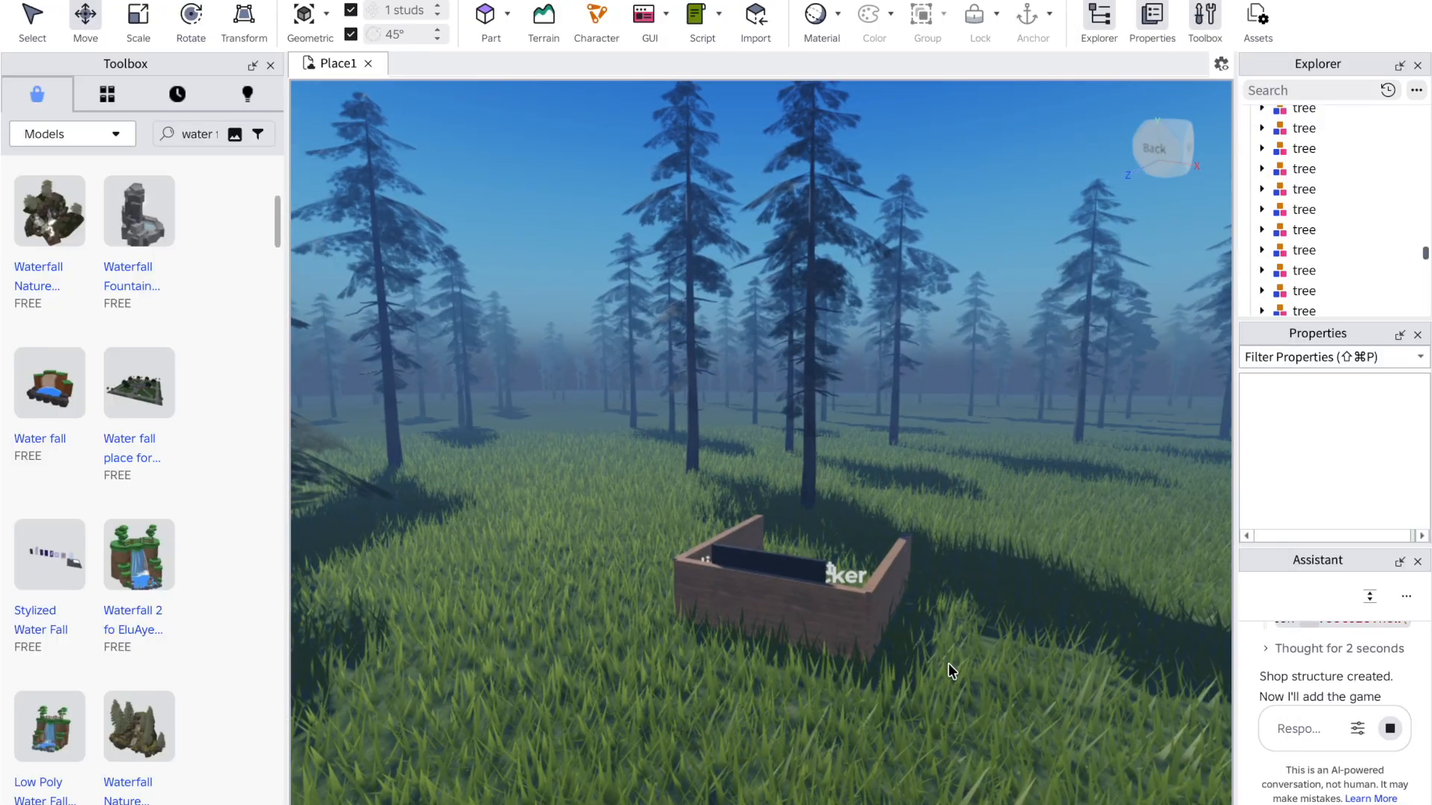
pyautogui.press('w')
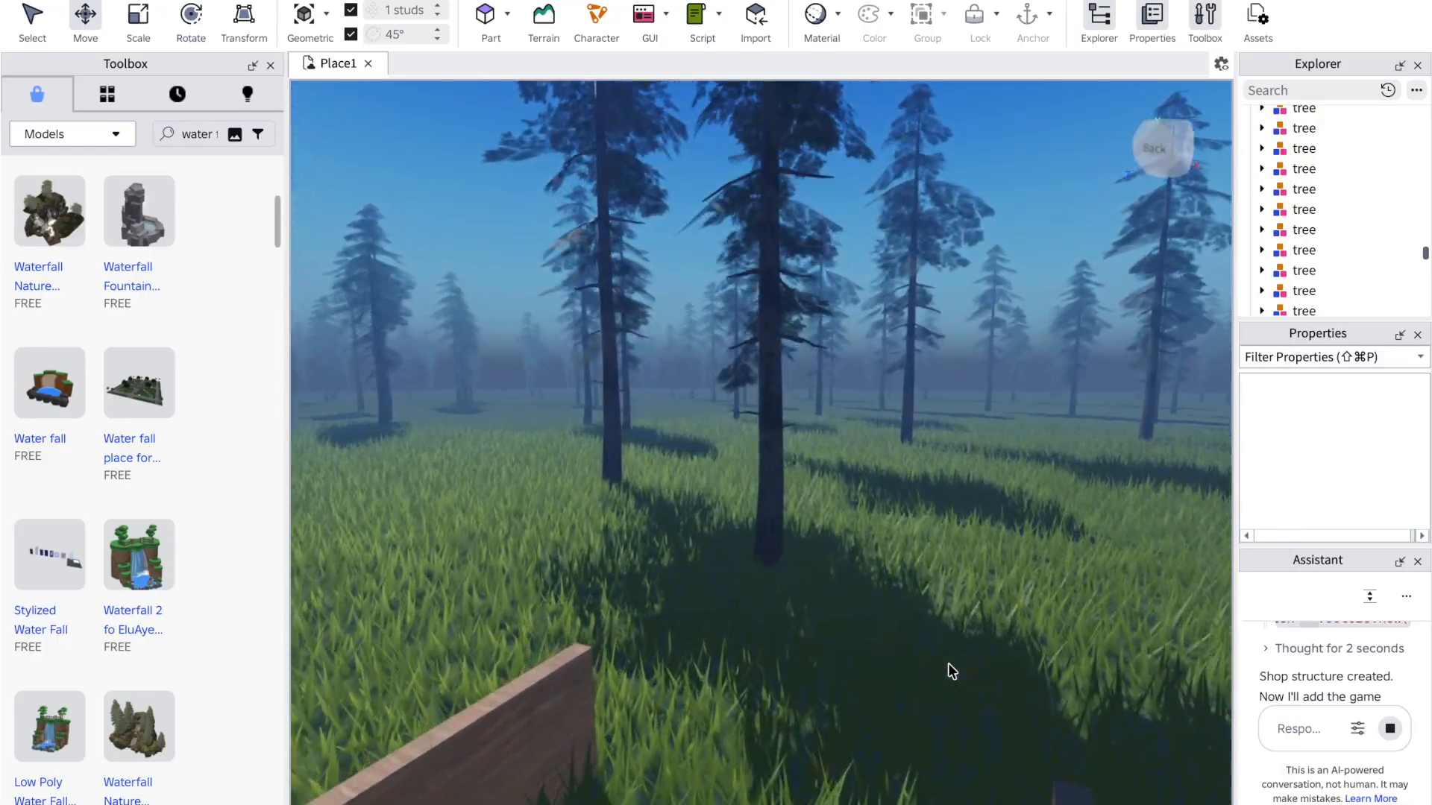
pyautogui.moveTo(947, 664); pyautogui.dragTo(947, 663, button='right')
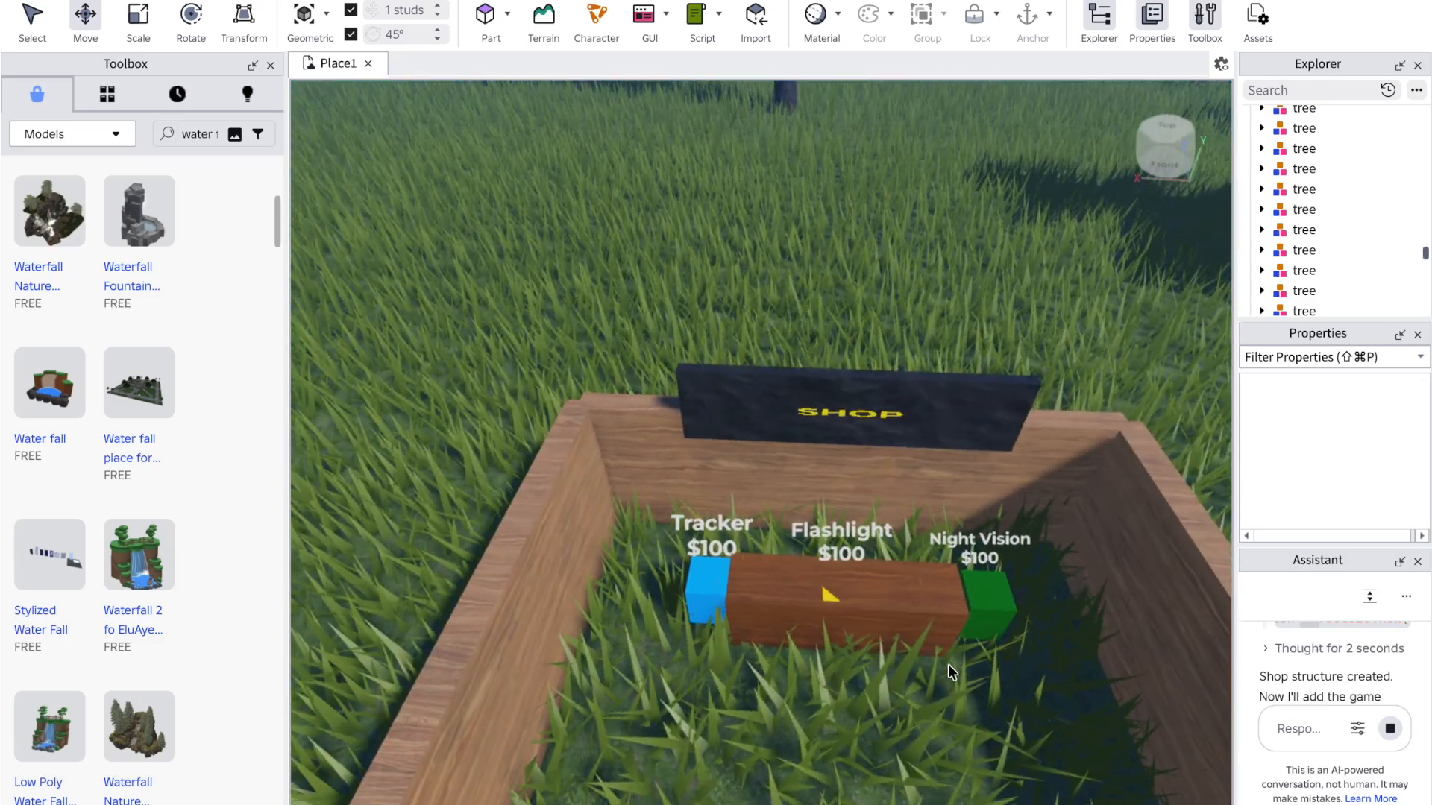
pyautogui.rightClick(947, 663)
pyautogui.click(396, 348)
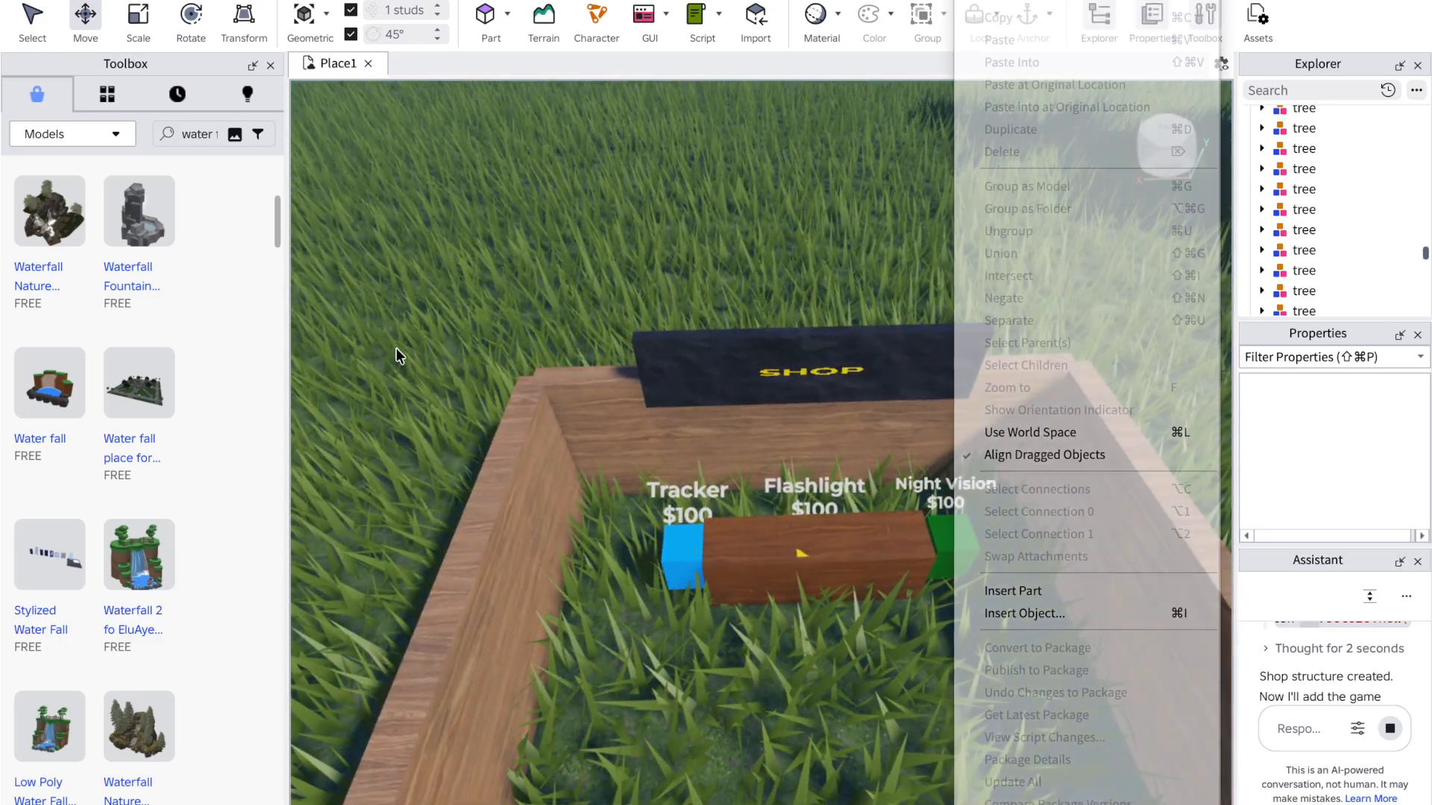
pyautogui.press('w')
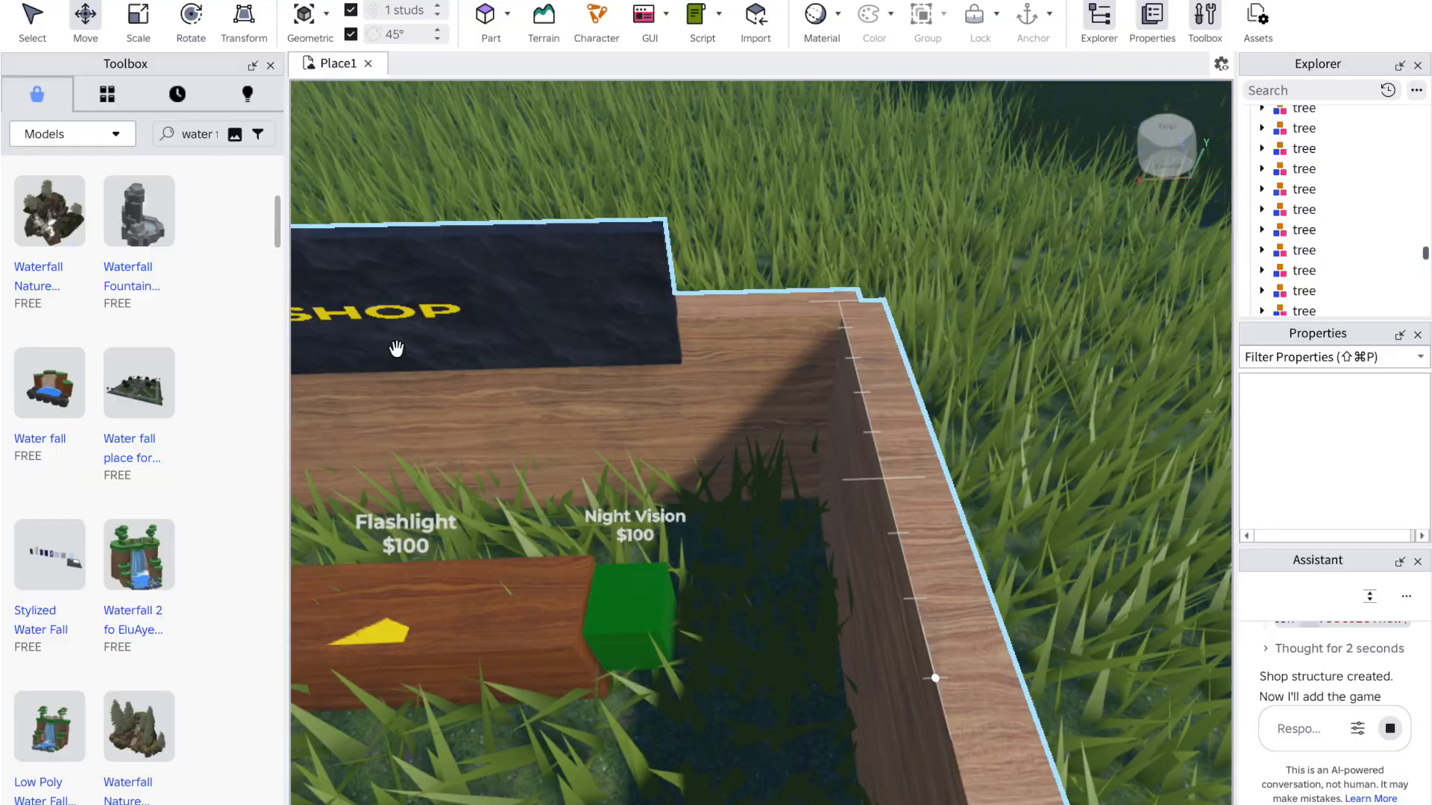
pyautogui.press('s')
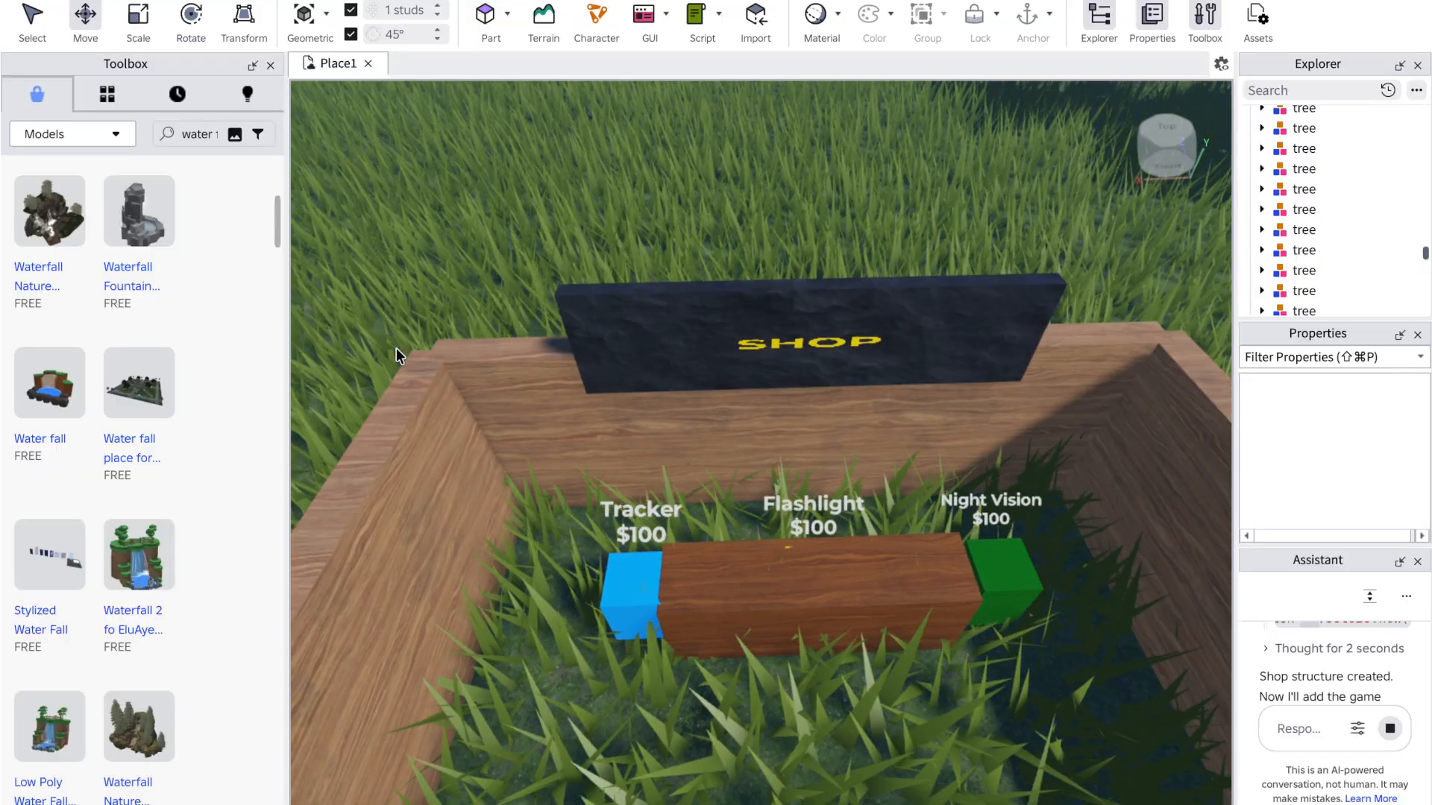
pyautogui.press('s')
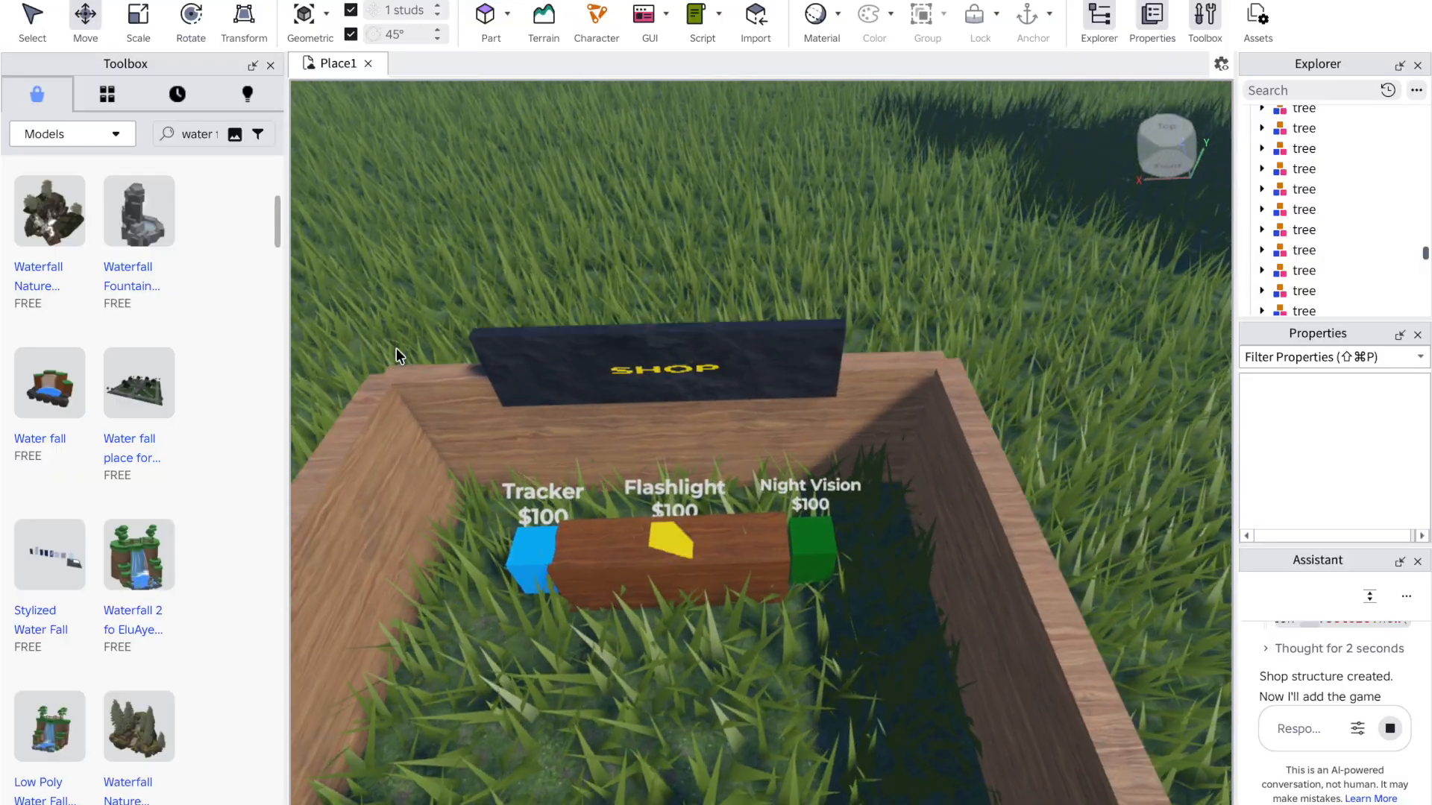
pyautogui.press('w')
pyautogui.press('d')
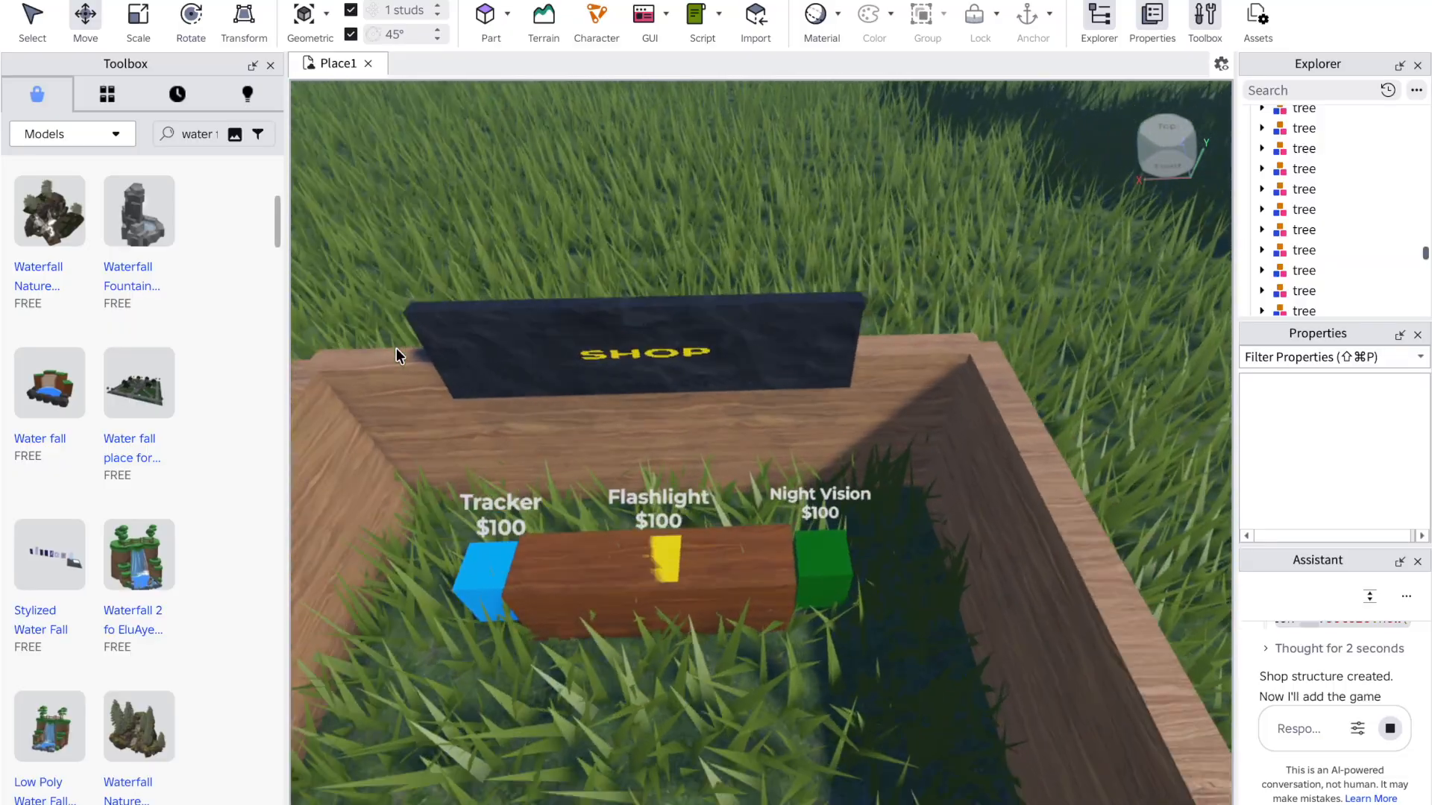
pyautogui.press('s')
pyautogui.press('a')
pyautogui.press('w')
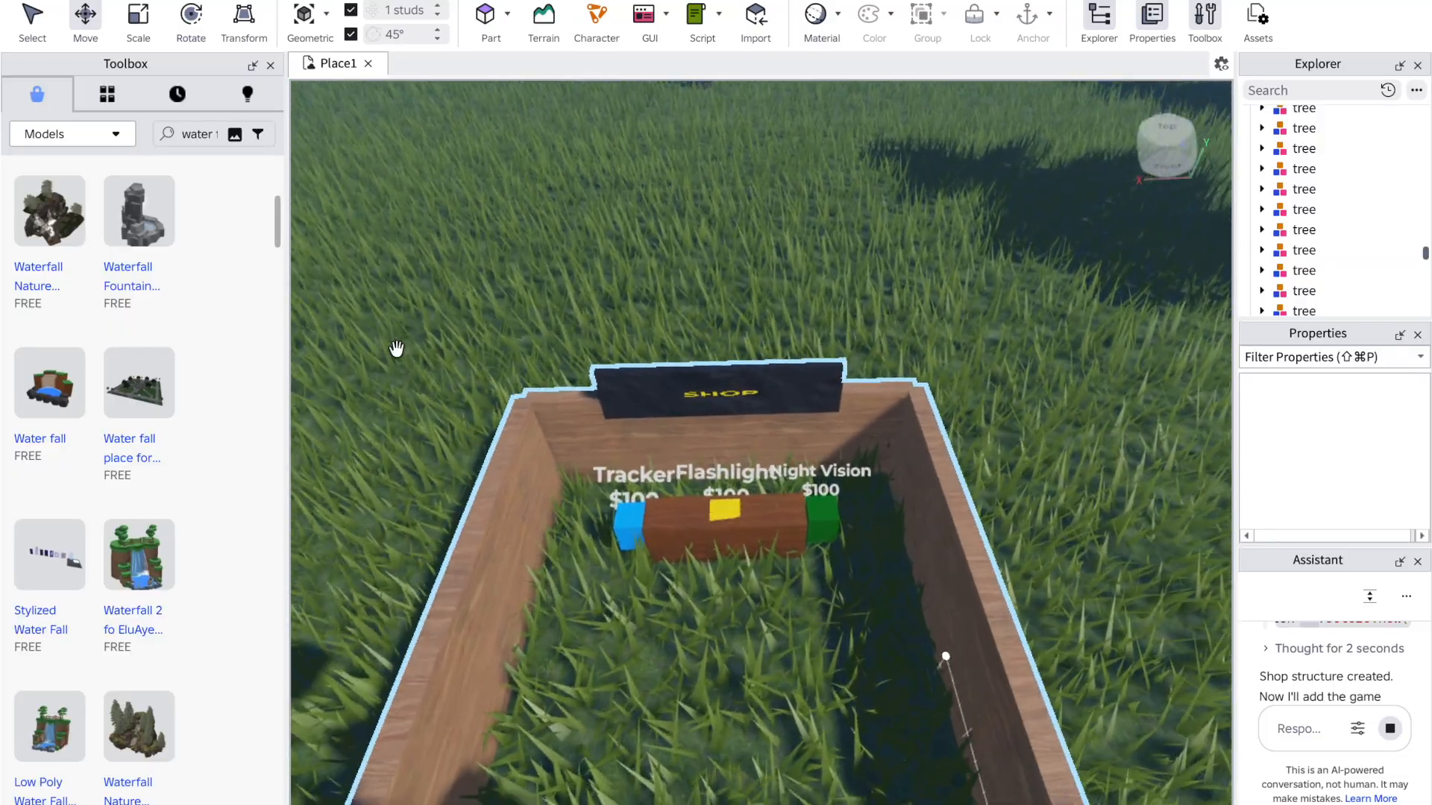
pyautogui.press('w')
pyautogui.press('d')
pyautogui.press('s')
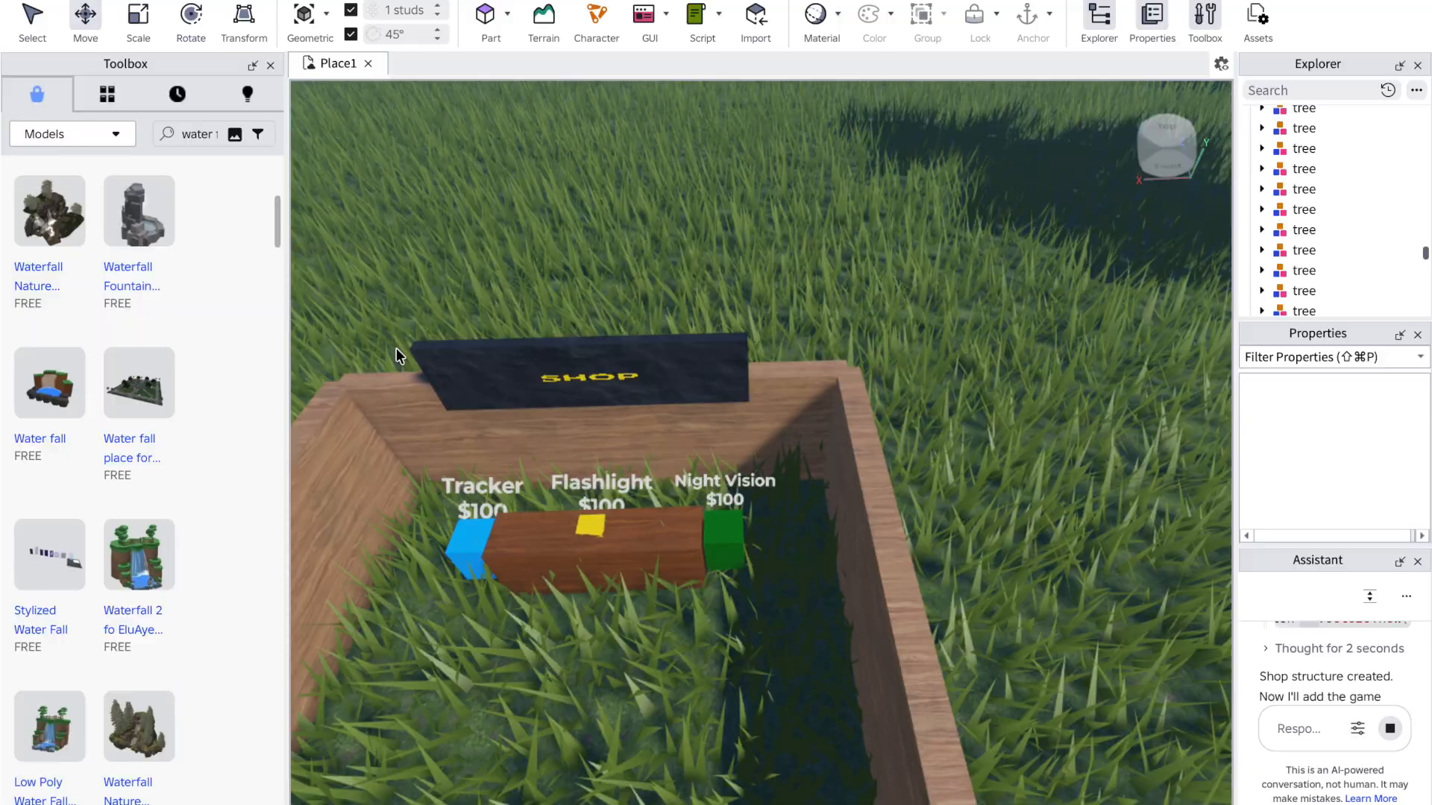
pyautogui.press('a')
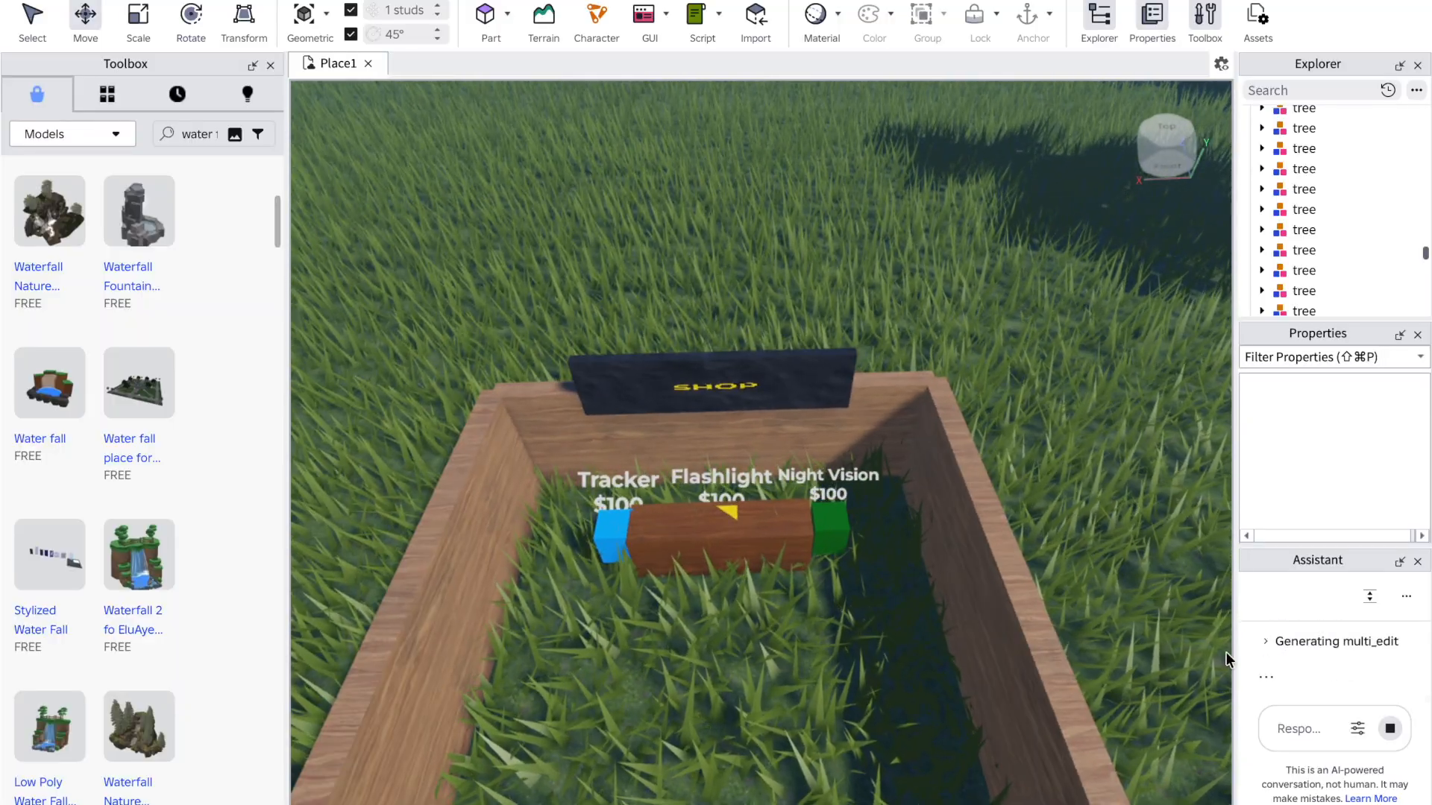
# Step: Accept all of the Assistant's proposed script changes and look through the code it is generating for the shop
pyautogui.click(1308, 641)
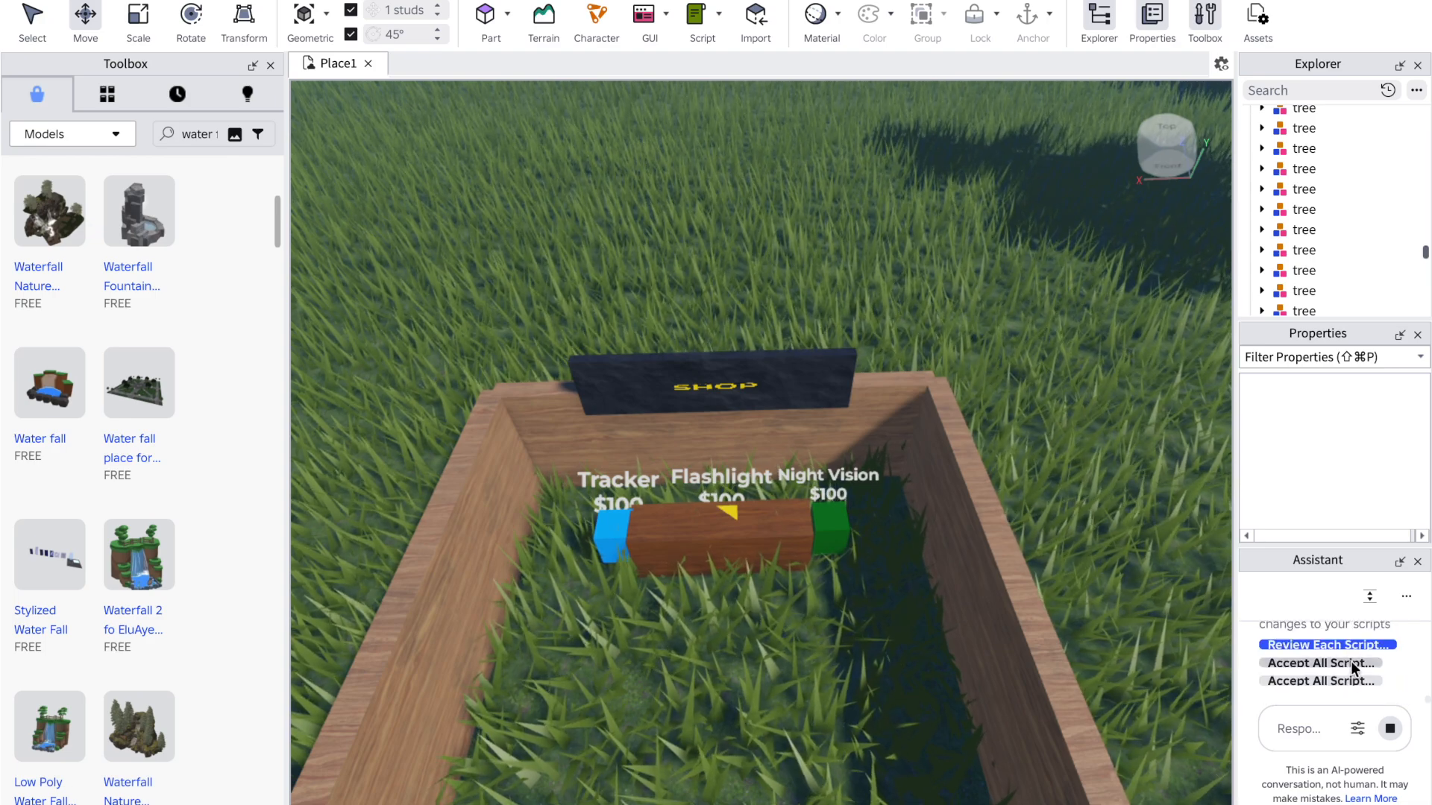
pyautogui.click(1351, 662)
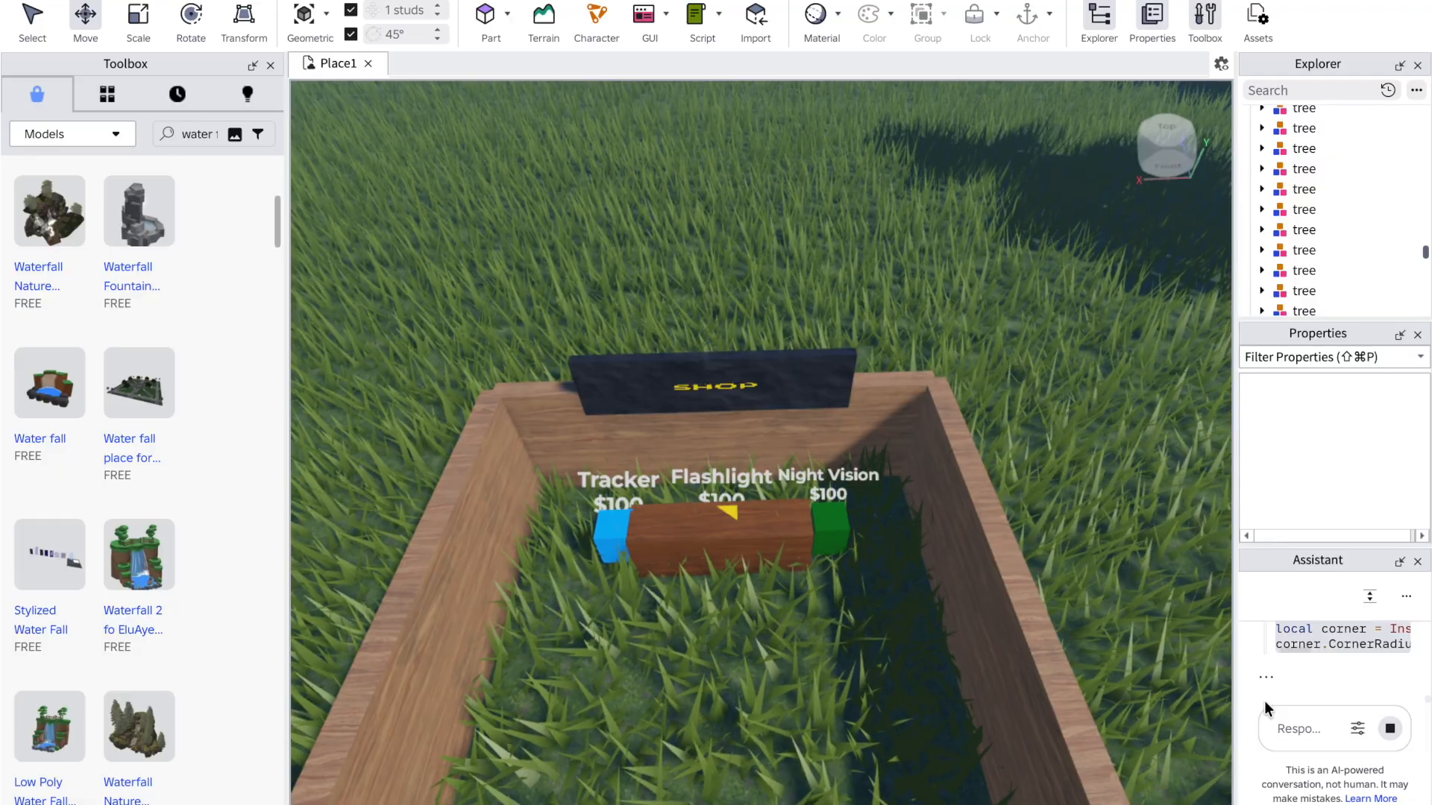
pyautogui.hscroll(4, 1346, 649)
pyautogui.hscroll(-4, 1346, 648)
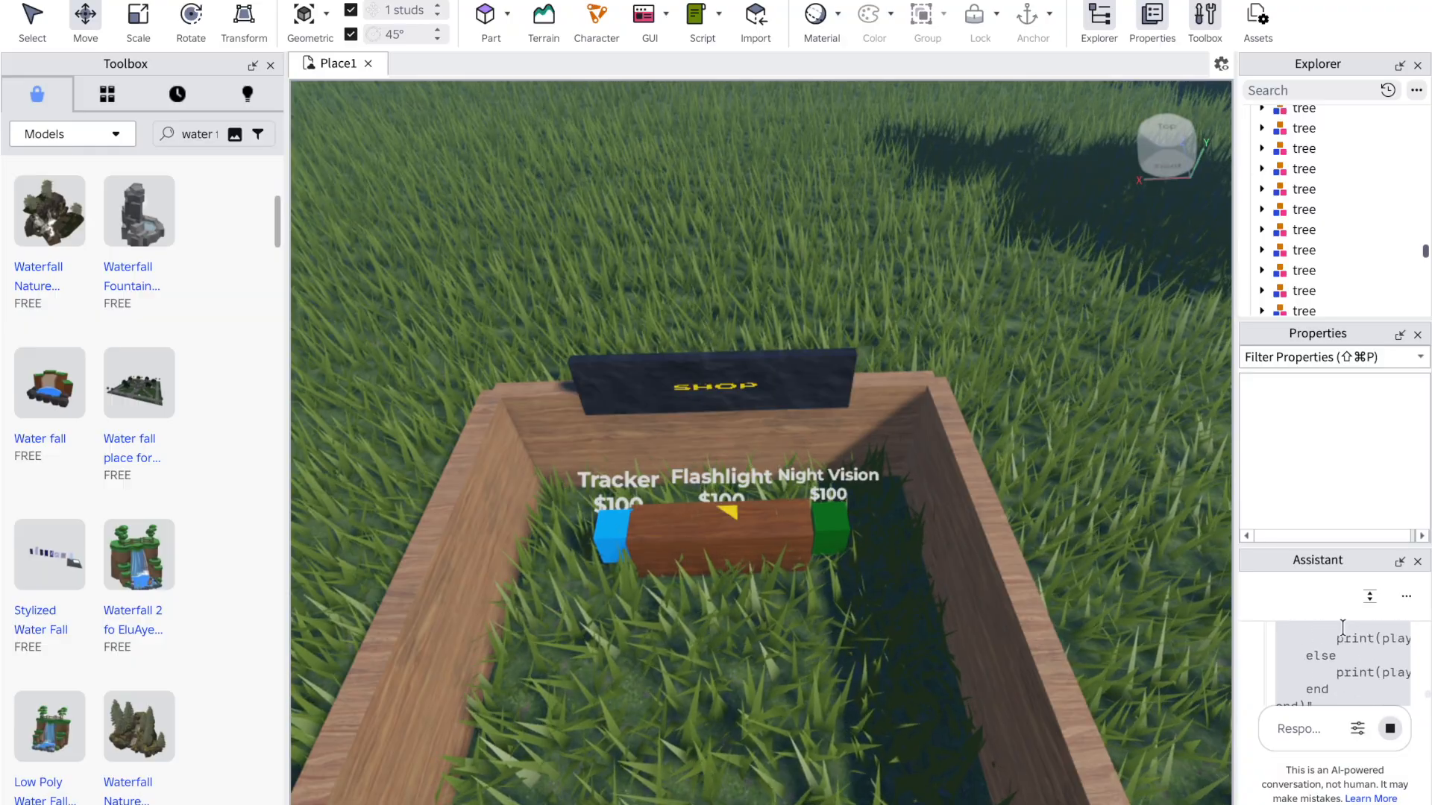
pyautogui.click(1342, 641)
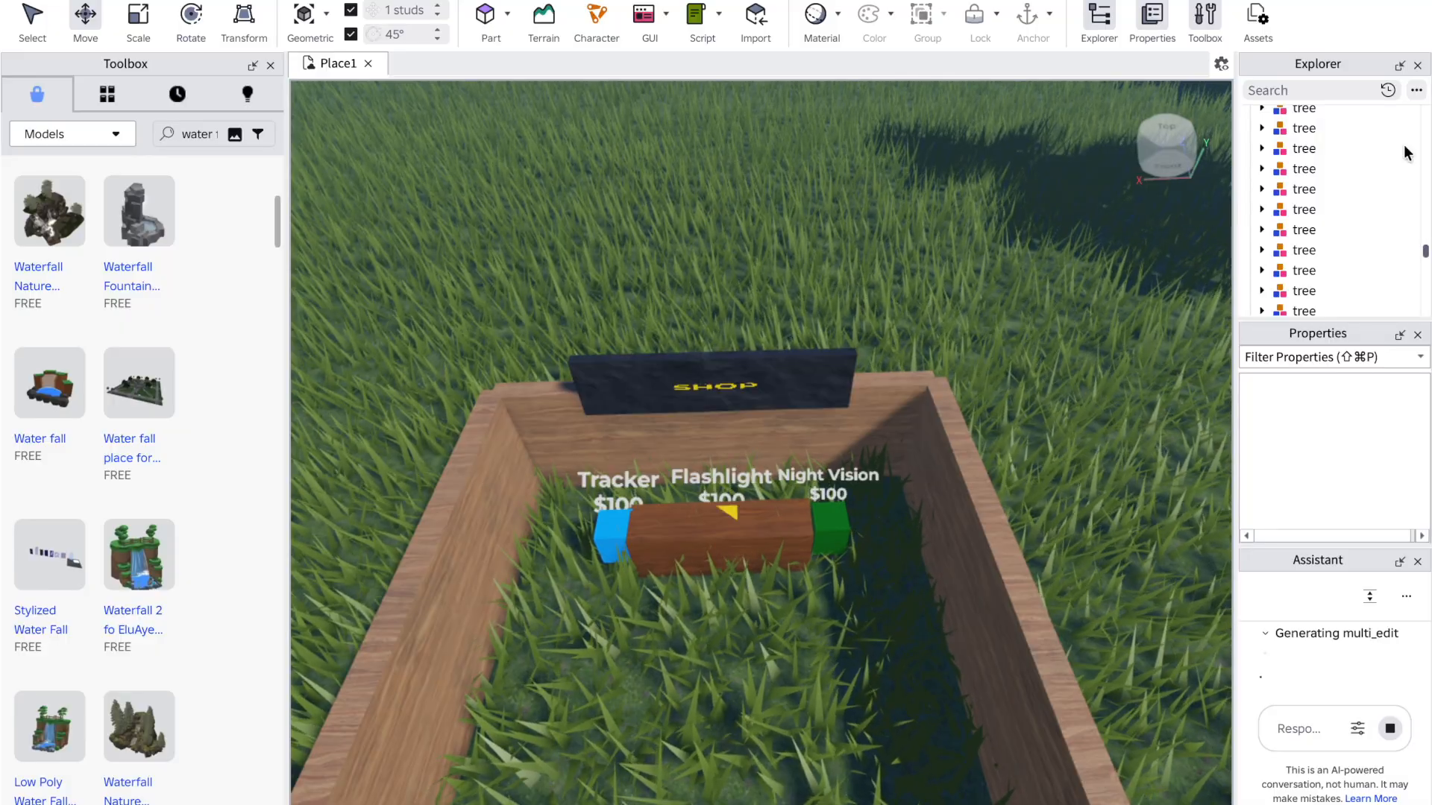
# Step: Examine the Shop model from the back, the side and the front, along with the trees surrounding the clearing
pyautogui.moveTo(857, 291); pyautogui.dragTo(796, 288, button='right')
pyautogui.rightClick(857, 283)
pyautogui.press('a')
pyautogui.rightClick(796, 288)
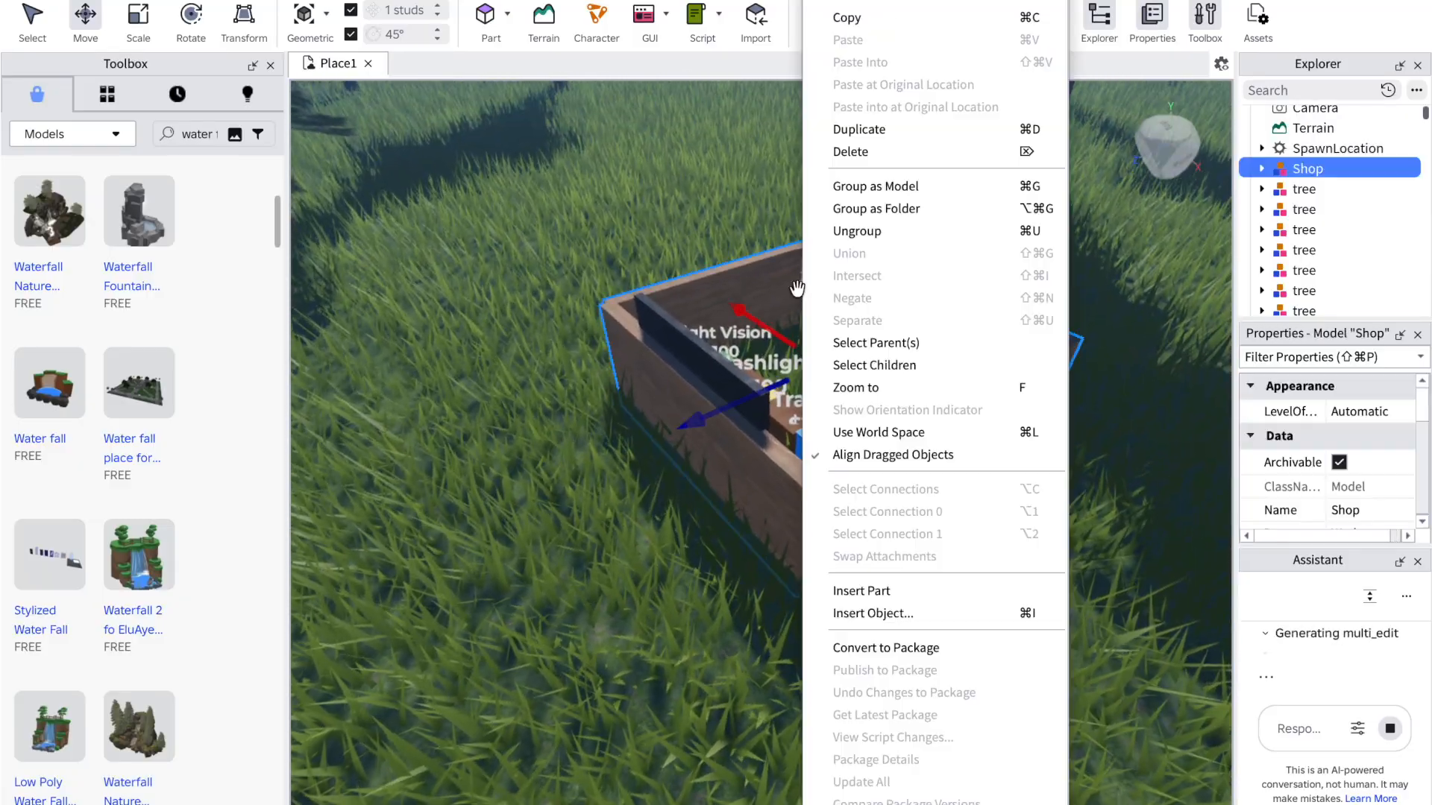
pyautogui.click(478, 334)
pyautogui.scroll(5, 477, 333)
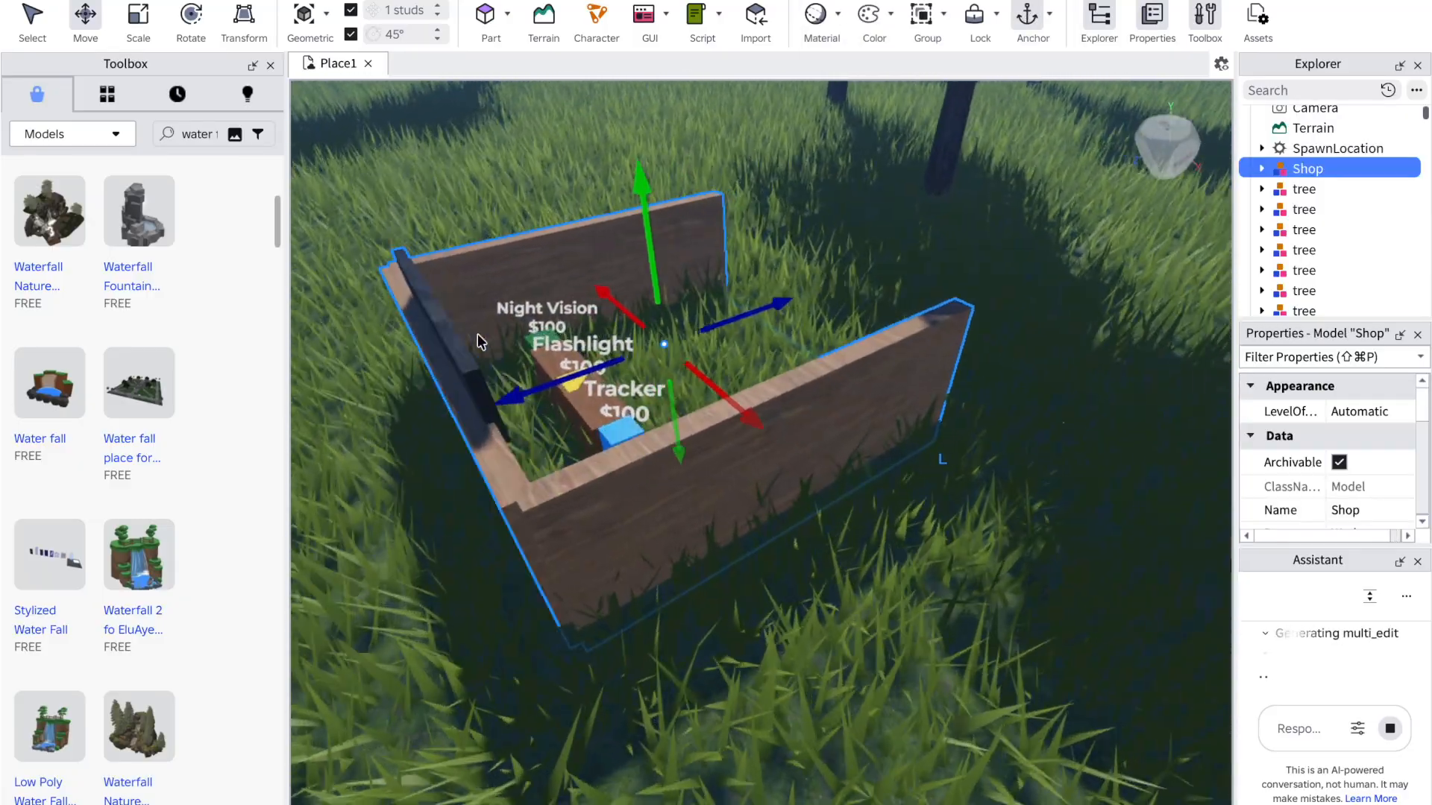
pyautogui.moveTo(477, 333); pyautogui.dragTo(478, 334, button='right')
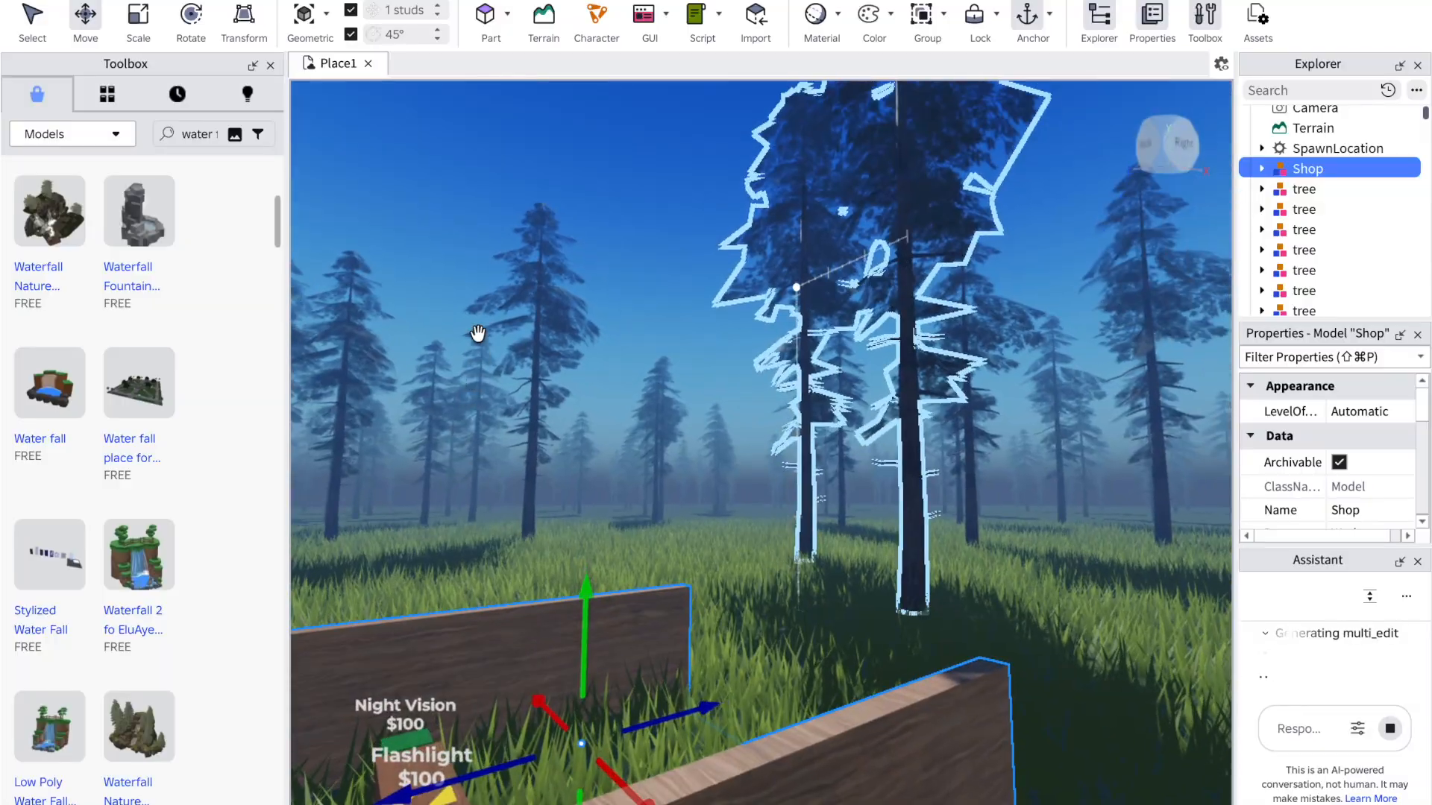
pyautogui.rightClick(478, 334)
pyautogui.press('w')
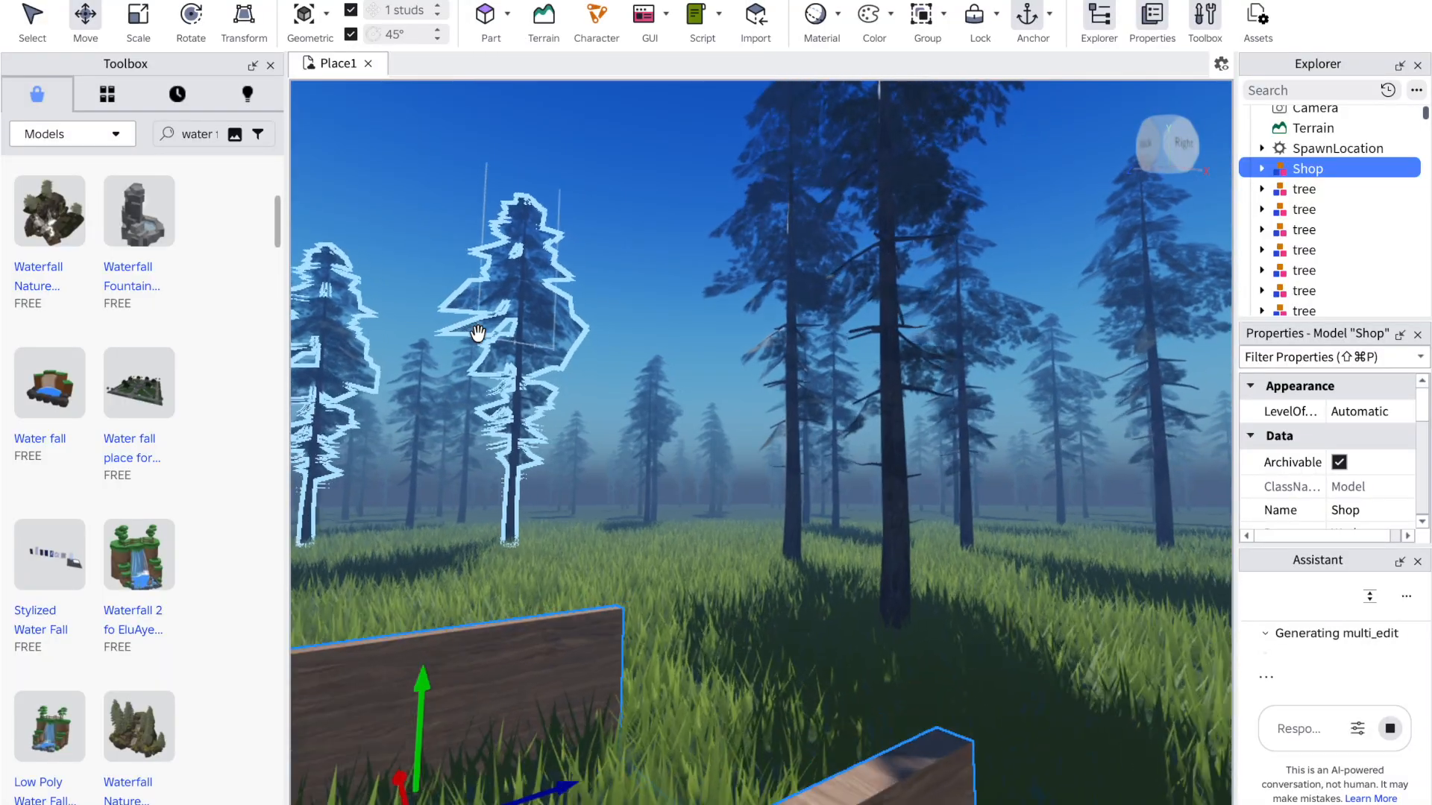
pyautogui.press('a')
pyautogui.press('s')
pyautogui.press('d')
pyautogui.press('w')
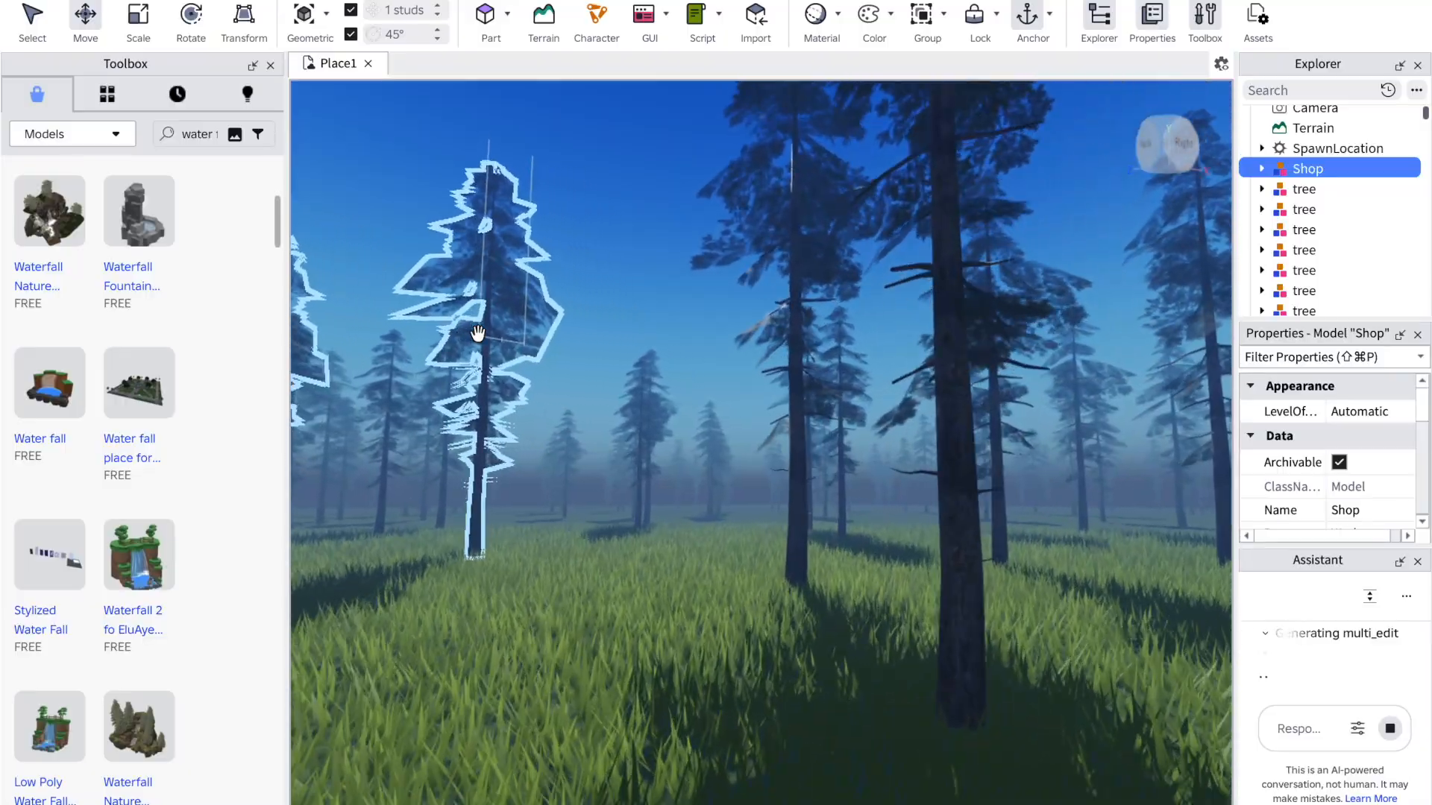
pyautogui.moveTo(650, 460); pyautogui.dragTo(648, 459, button='right')
pyautogui.click(569, 387)
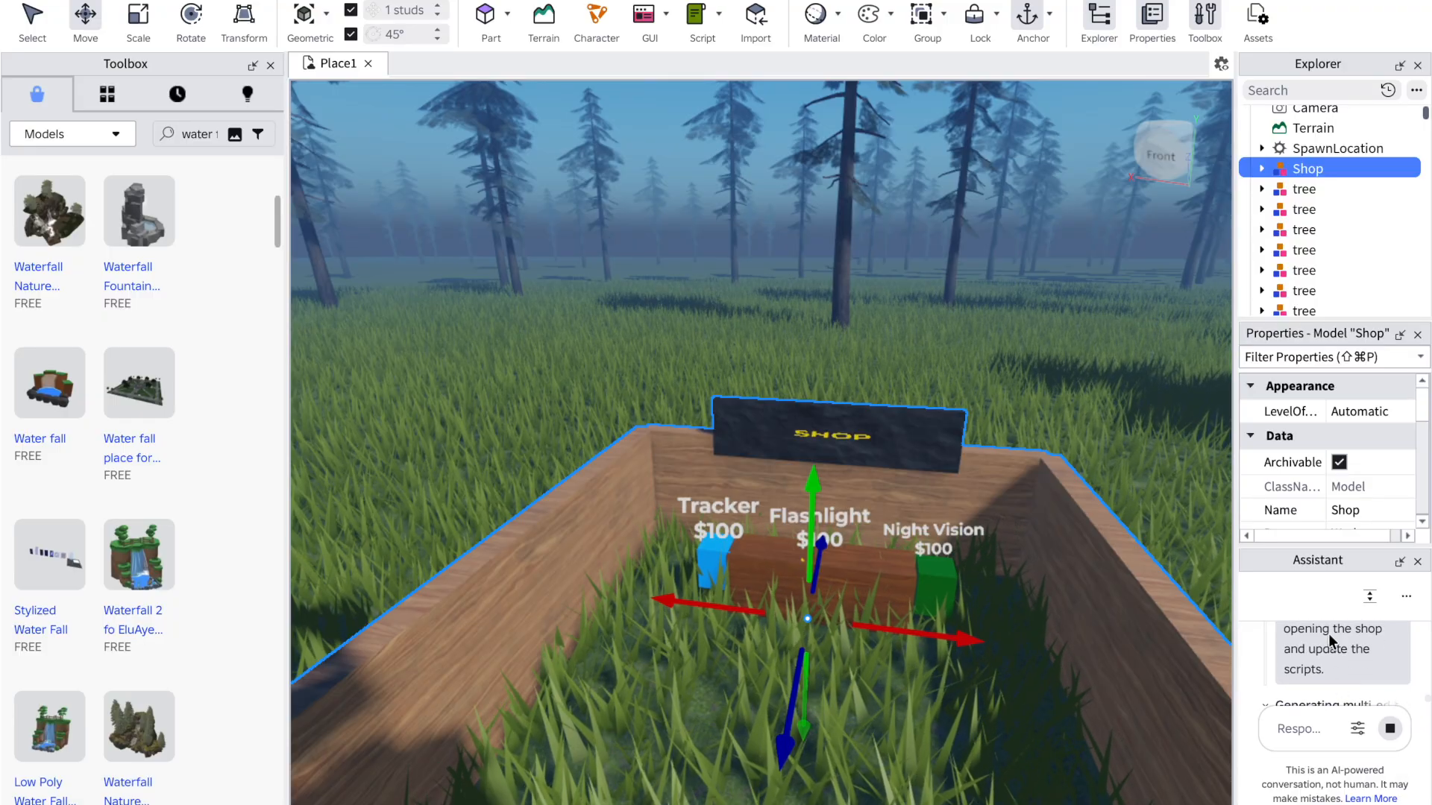
# Step: Search the game's object tree for "shop" and review the matching shop model, prompt, event, script and GUI entries
pyautogui.click(1277, 90)
pyautogui.write('shop')
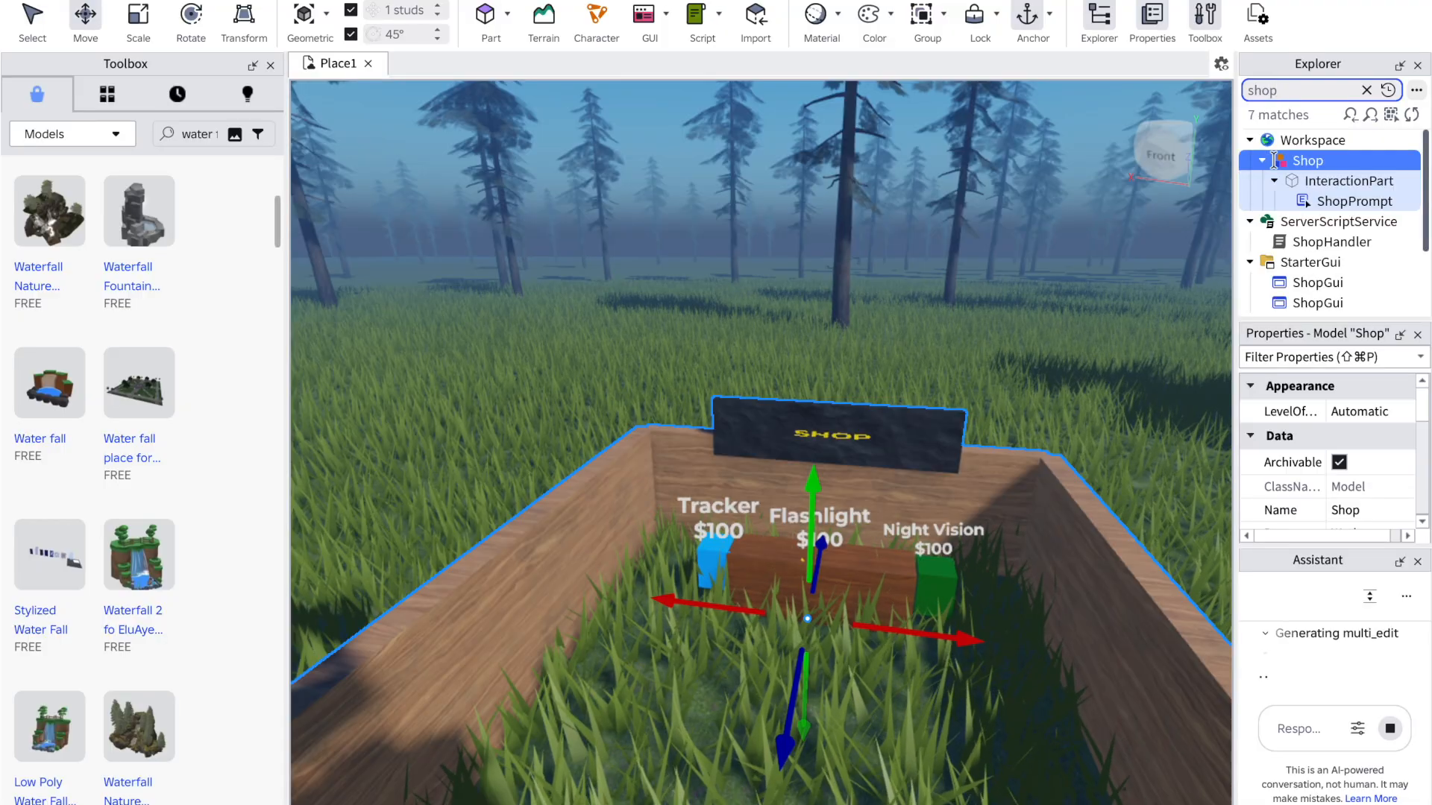
pyautogui.scroll(-5, 1291, 231)
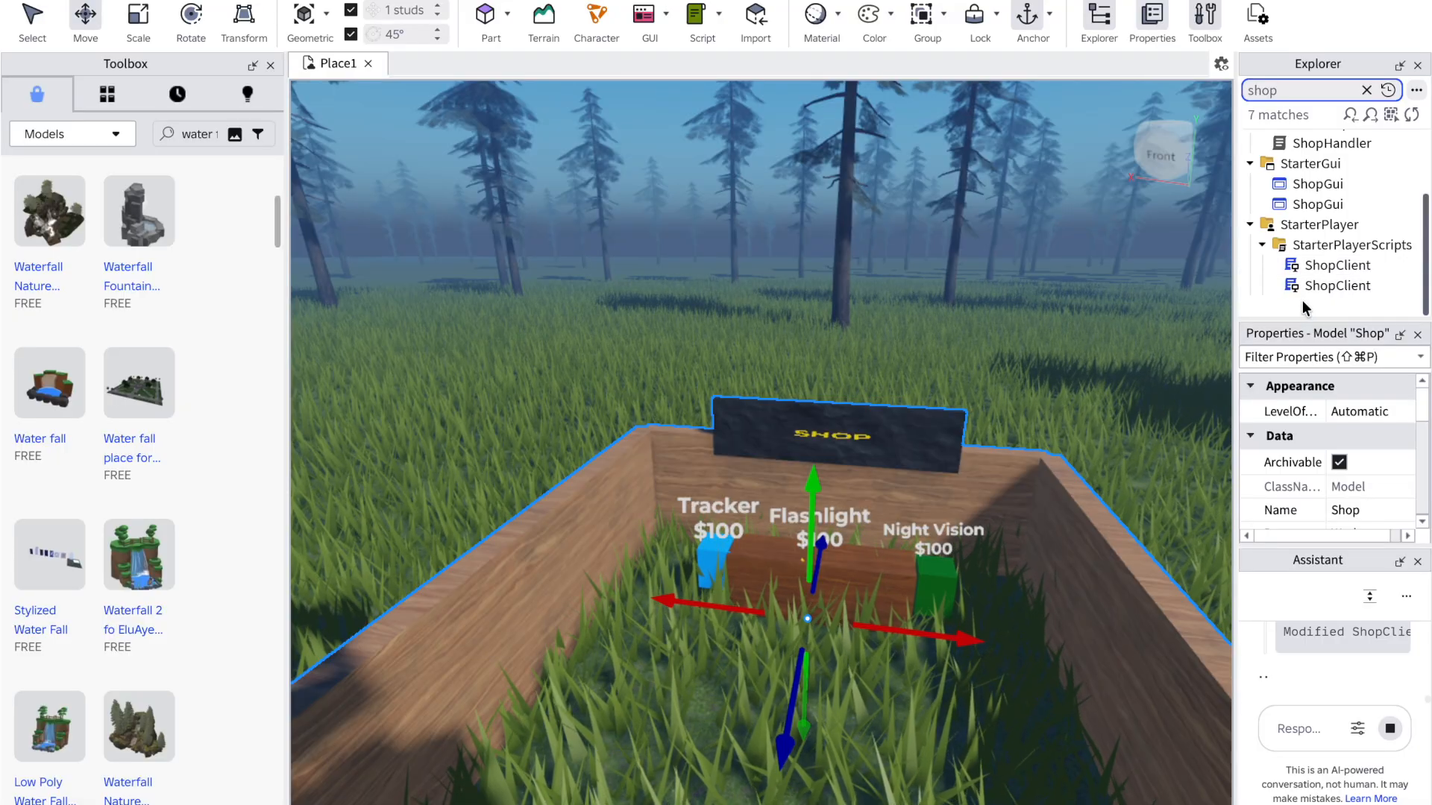
pyautogui.scroll(2, 1296, 291)
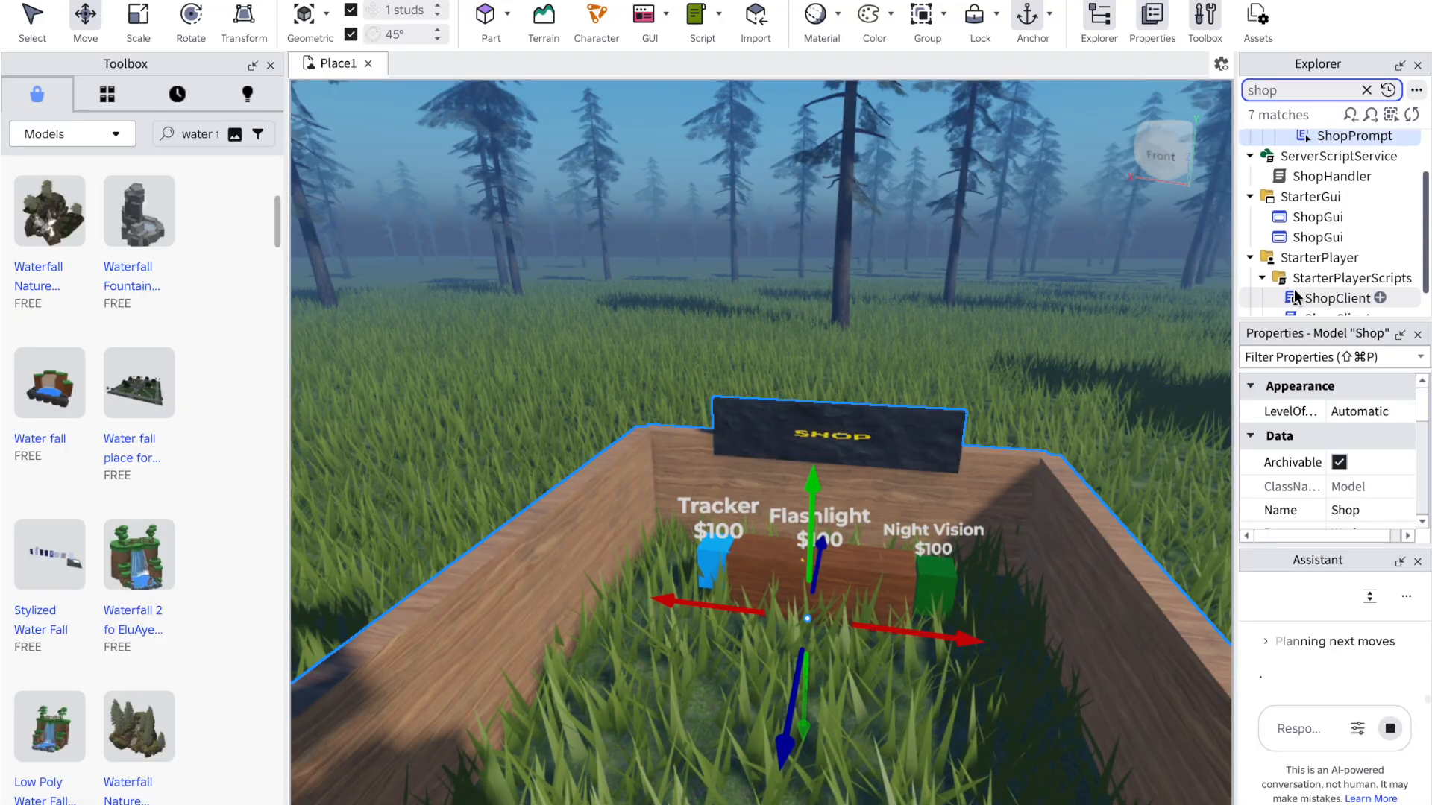
pyautogui.scroll(1, 1296, 297)
pyautogui.scroll(1, 1296, 296)
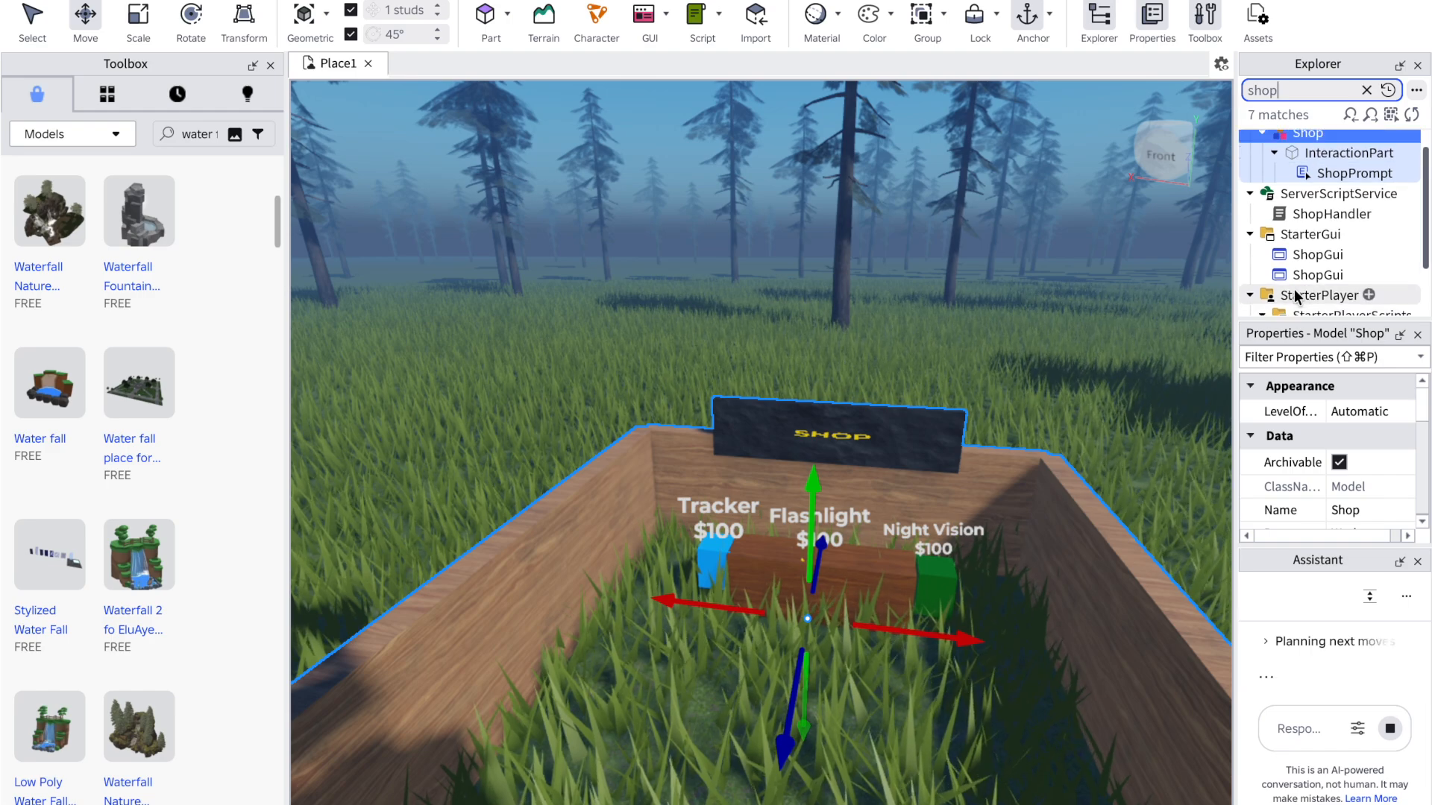
pyautogui.scroll(1, 1296, 297)
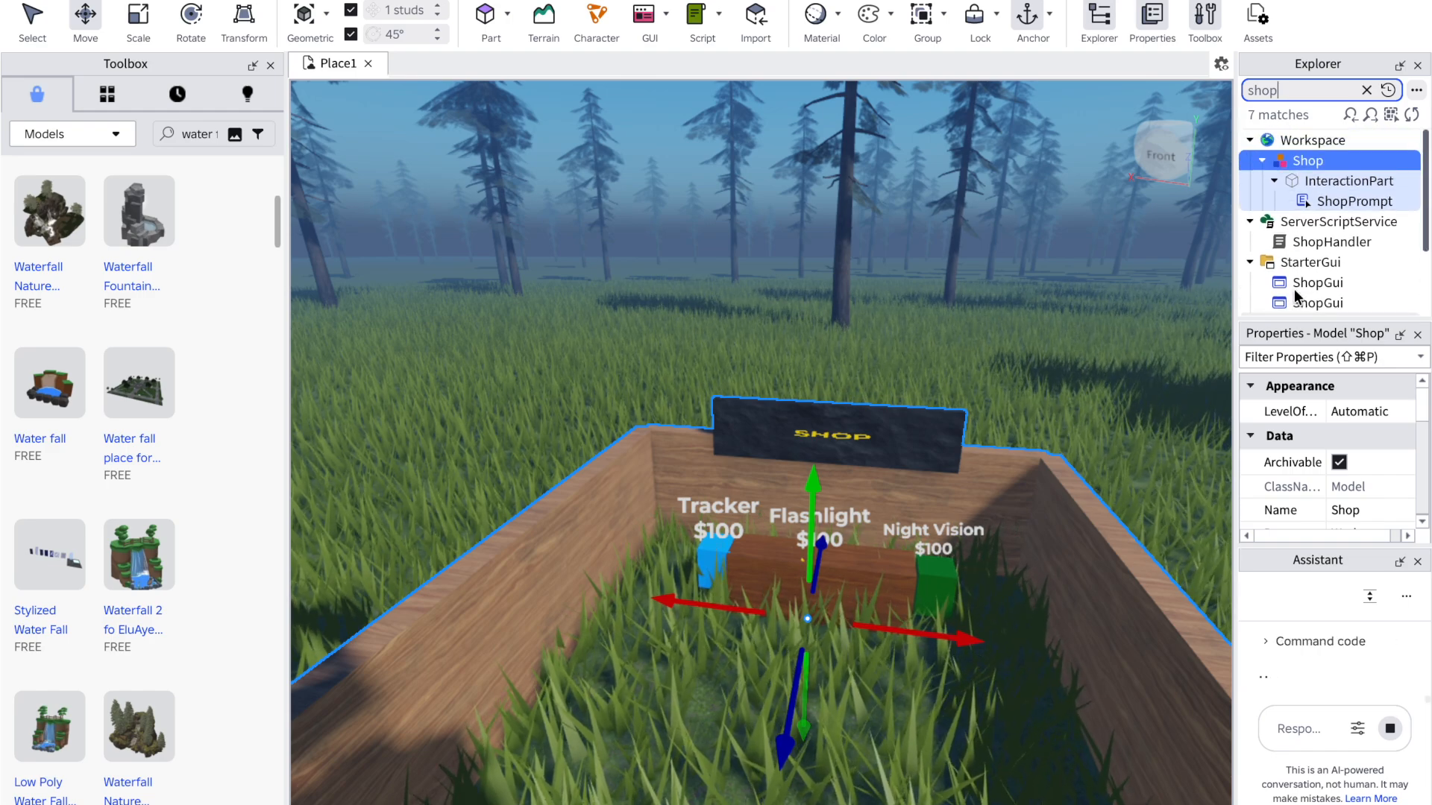
pyautogui.scroll(-2, 1294, 288)
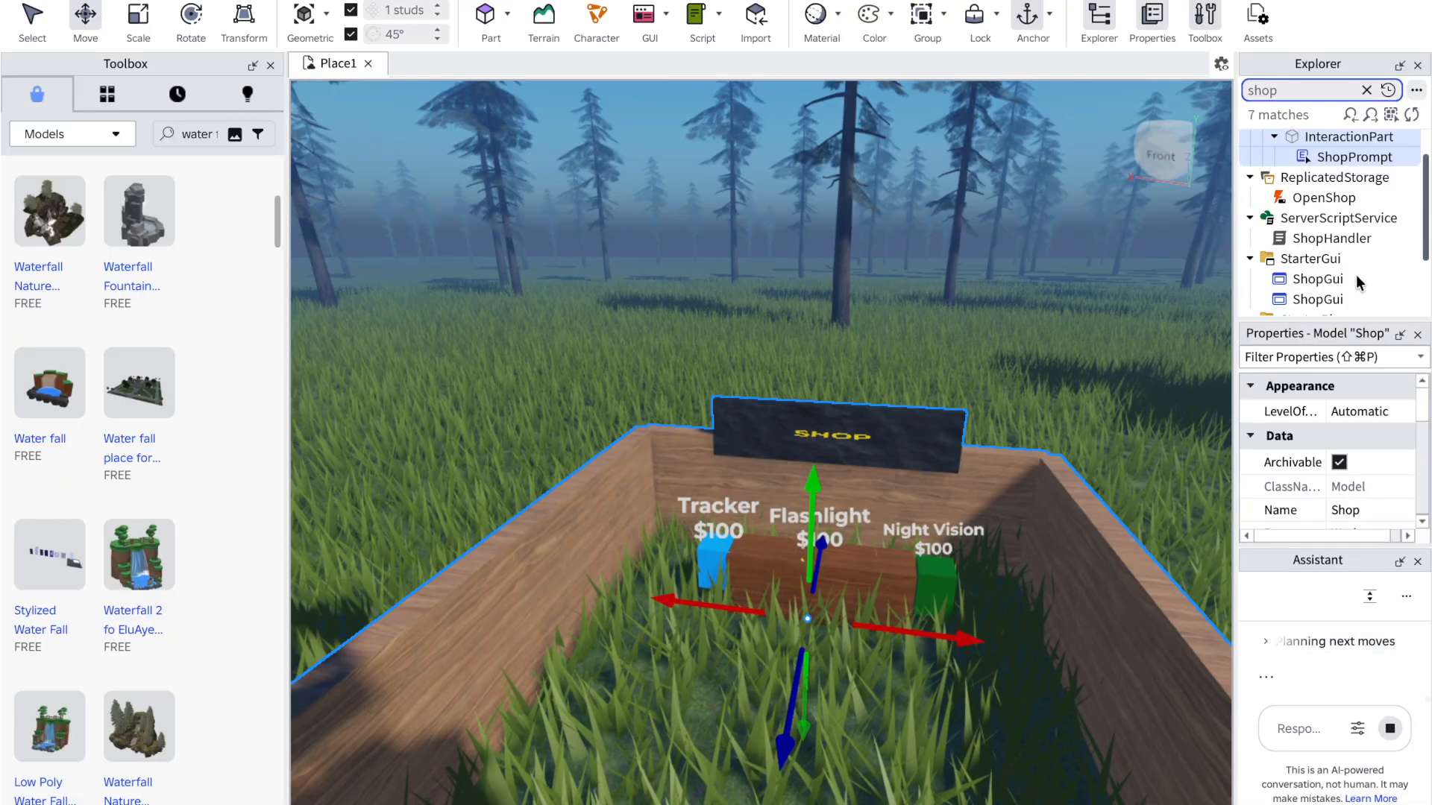
pyautogui.click(1342, 646)
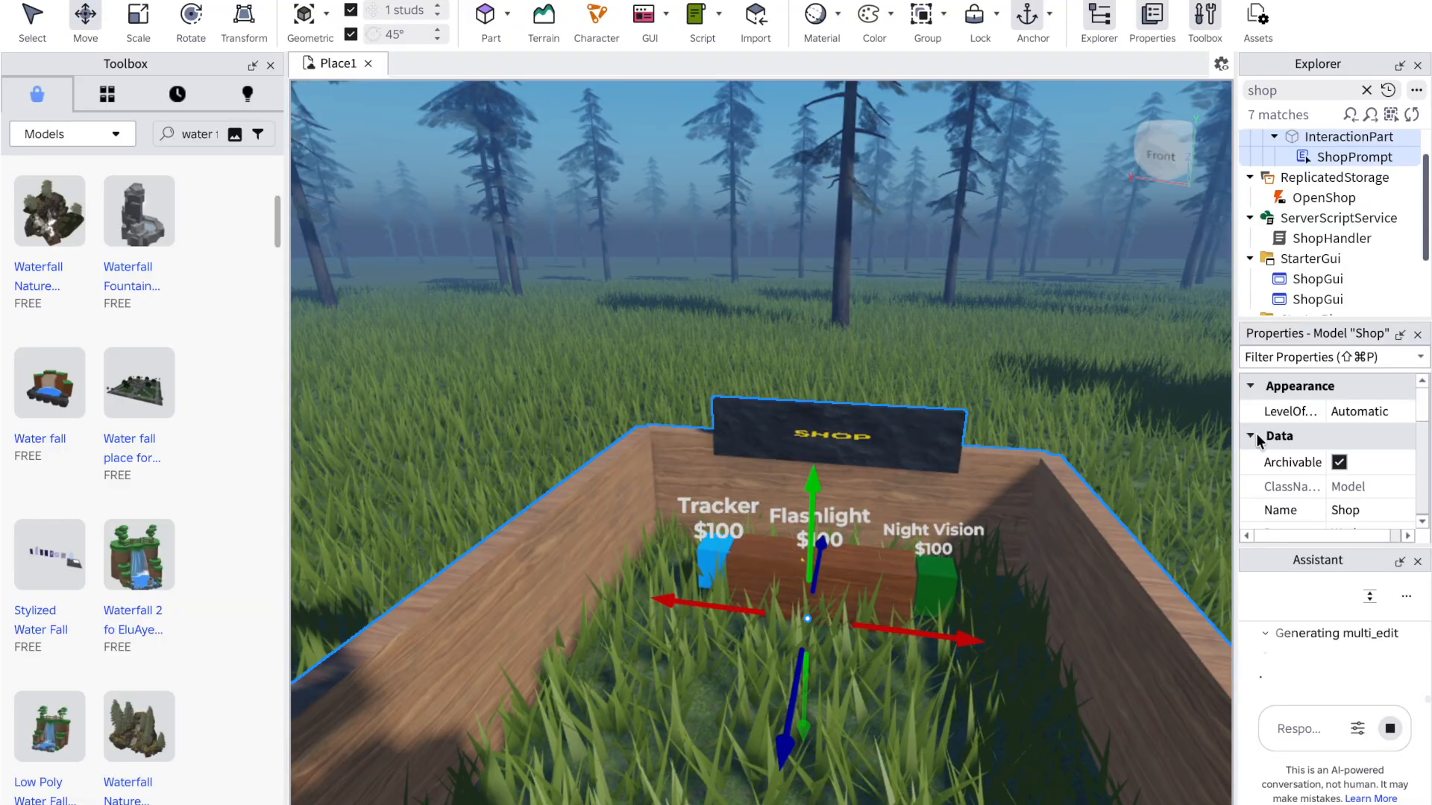
pyautogui.scroll(-3, 1318, 288)
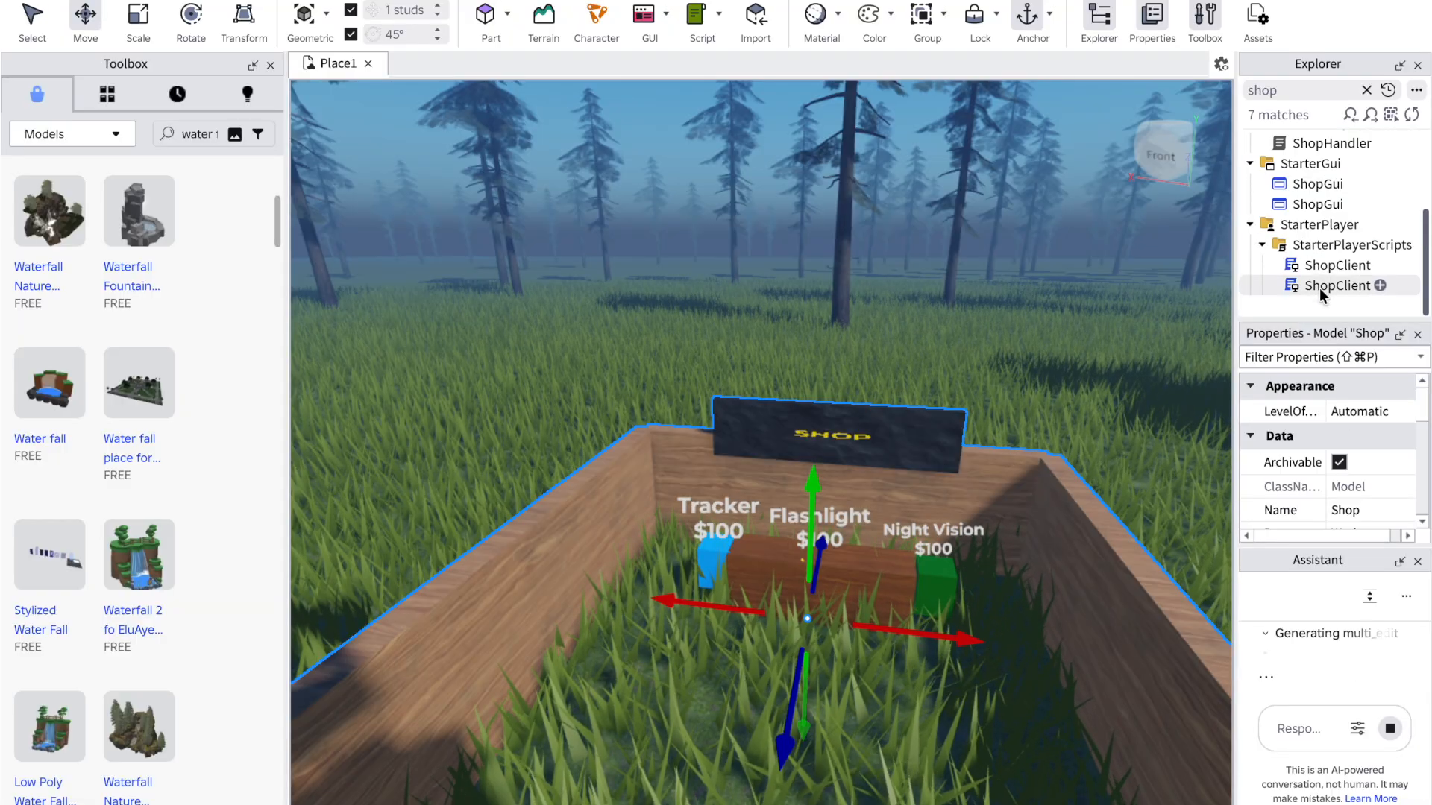
pyautogui.scroll(4, 1319, 288)
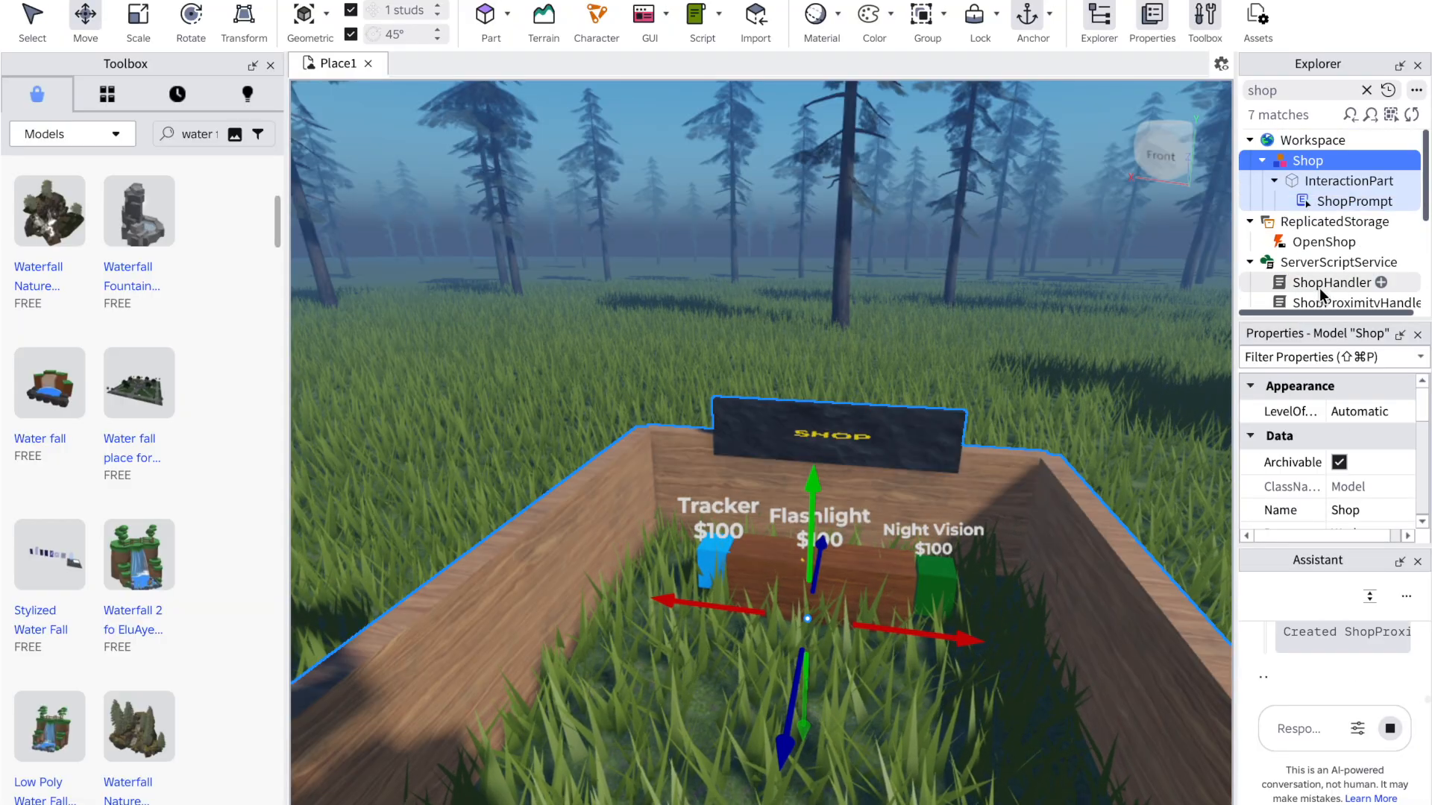
pyautogui.scroll(-2, 1318, 287)
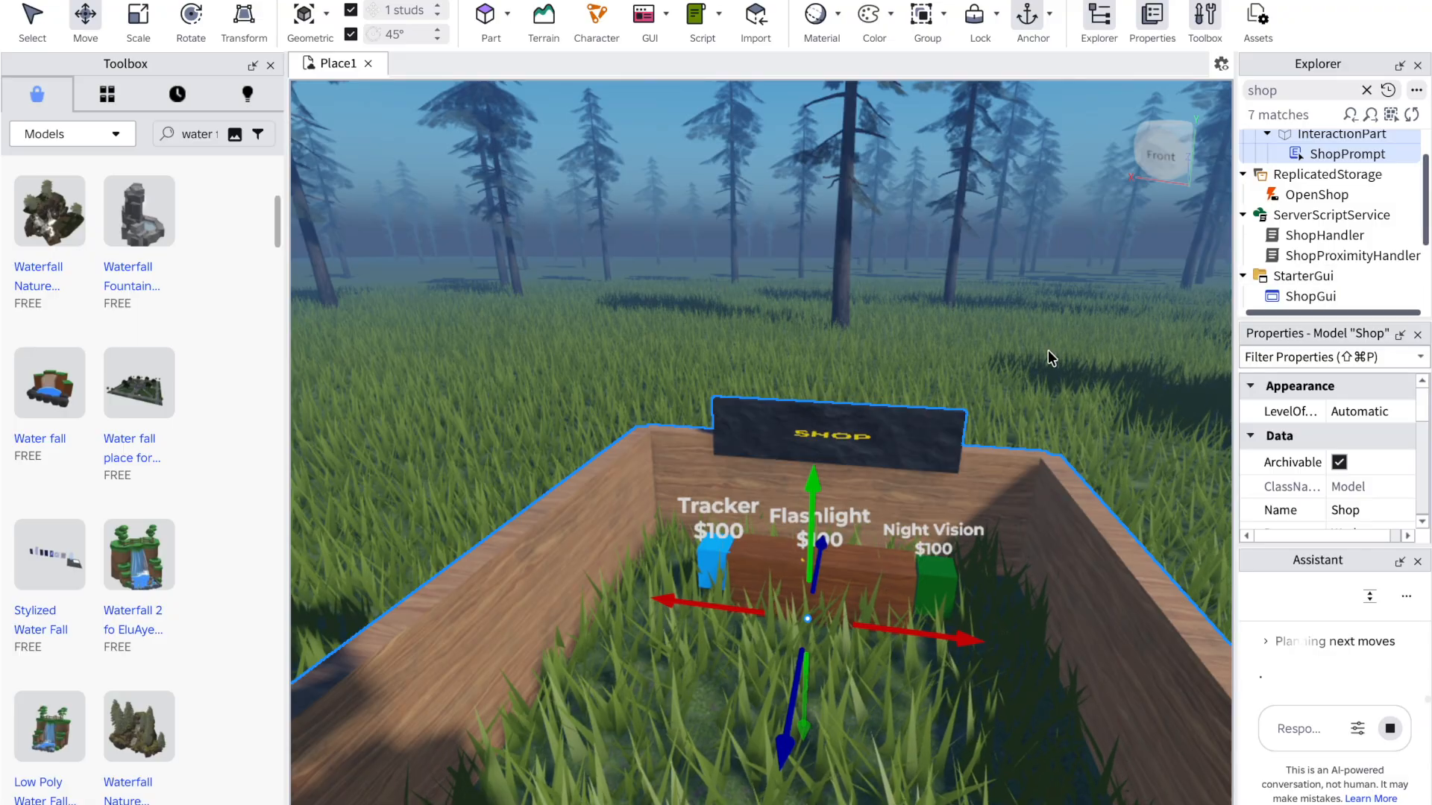
# Step: Inspect the shop's side wall by the Night Vision item up close, and frame the whole Shop model in view
pyautogui.moveTo(862, 520)
pyautogui.mouseDown(button='right')
pyautogui.moveTo(878, 514)
pyautogui.moveTo(865, 522)
pyautogui.mouseUp(button='right')
pyautogui.rightClick(866, 522)
pyautogui.click(749, 478)
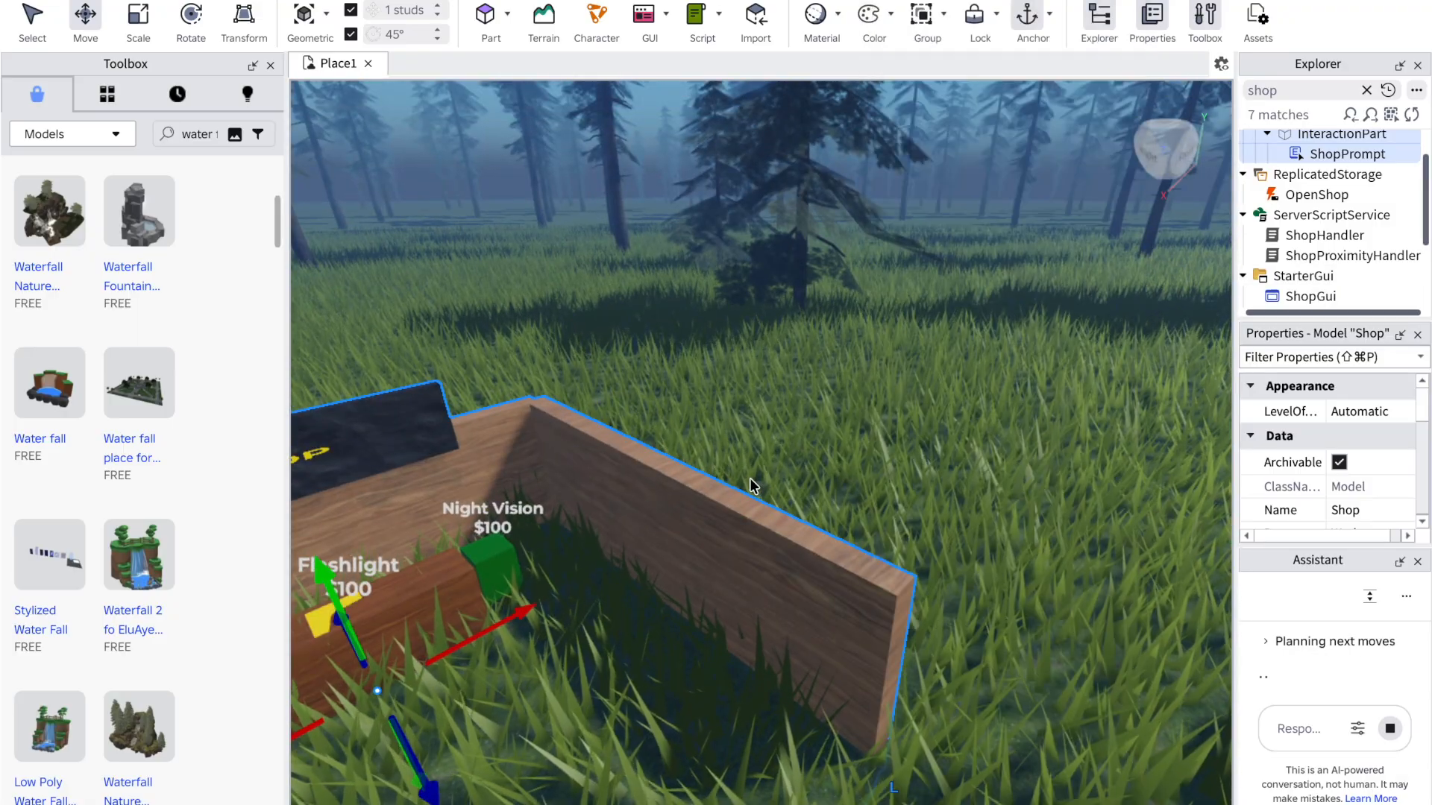
pyautogui.scroll(3, 750, 477)
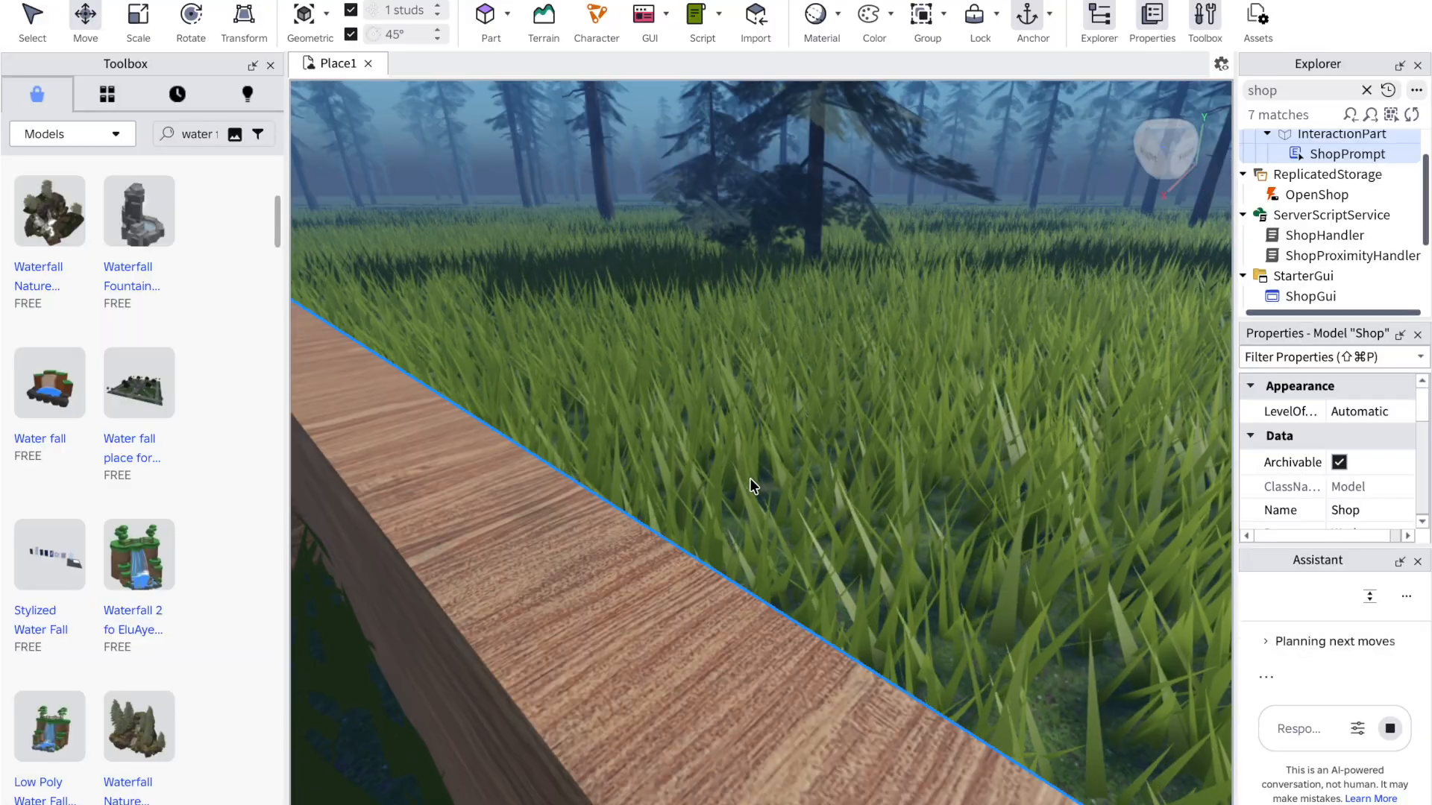
pyautogui.moveTo(749, 478)
pyautogui.mouseDown(button='right')
pyautogui.moveTo(732, 480)
pyautogui.moveTo(748, 477)
pyautogui.mouseUp(button='right')
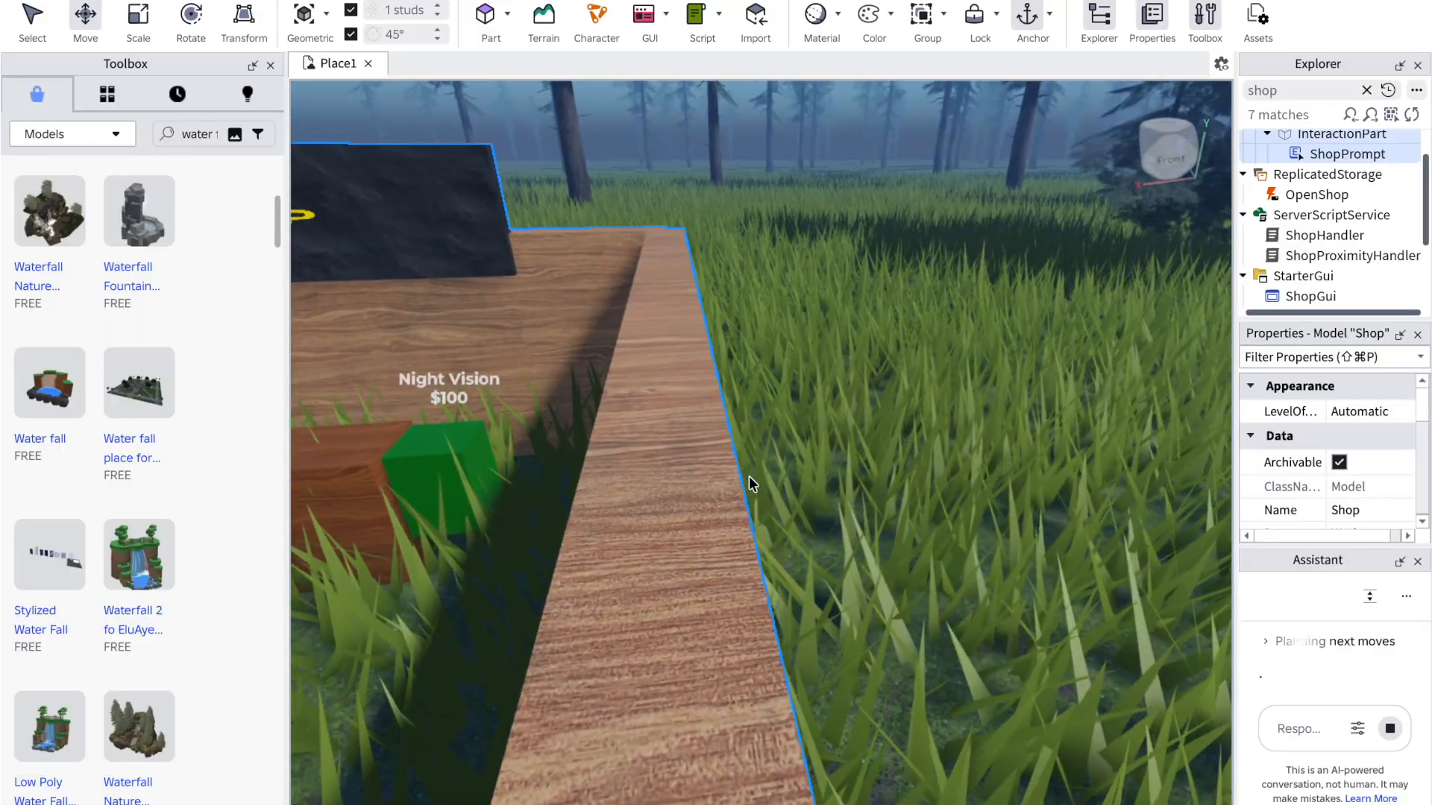
pyautogui.press('f')
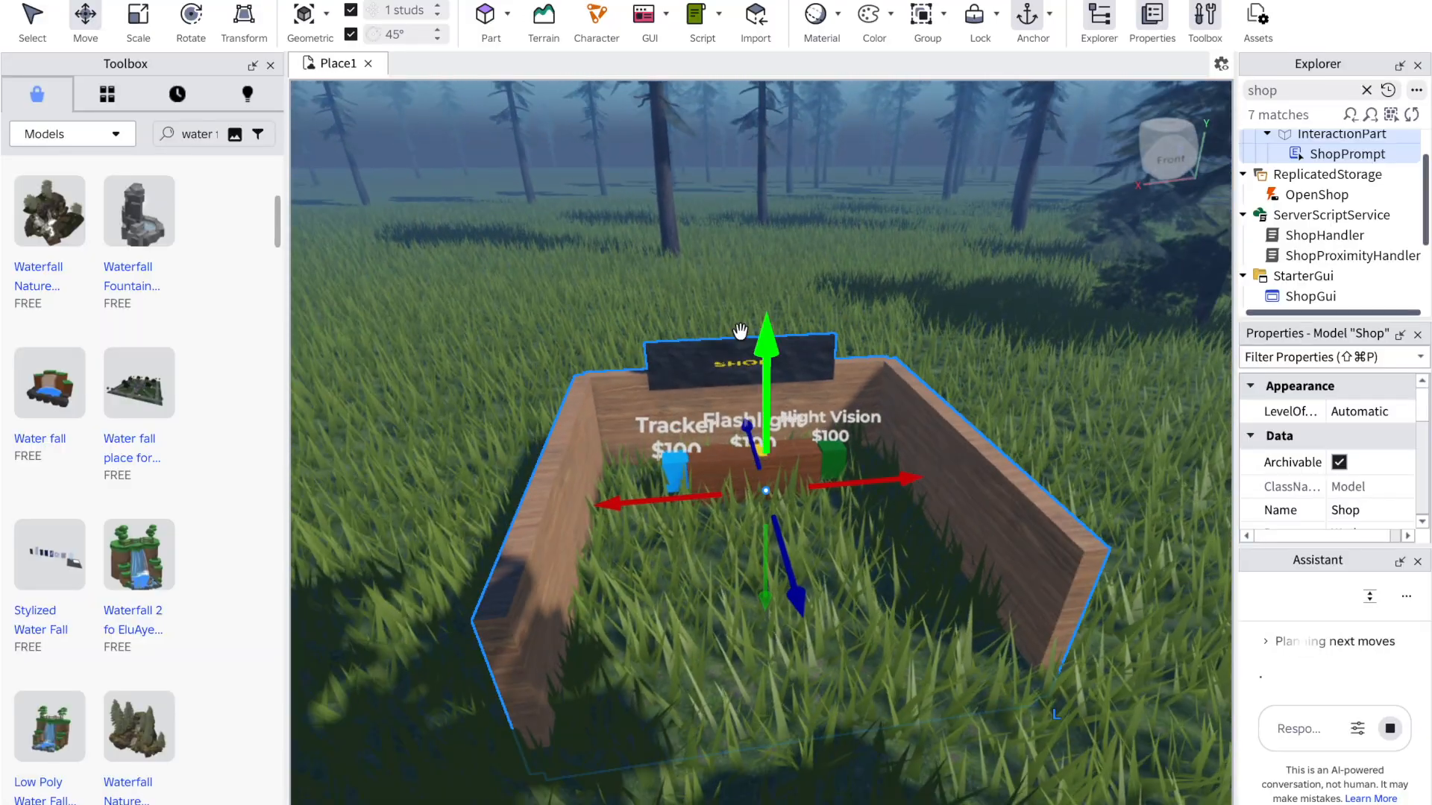
pyautogui.click(703, 292)
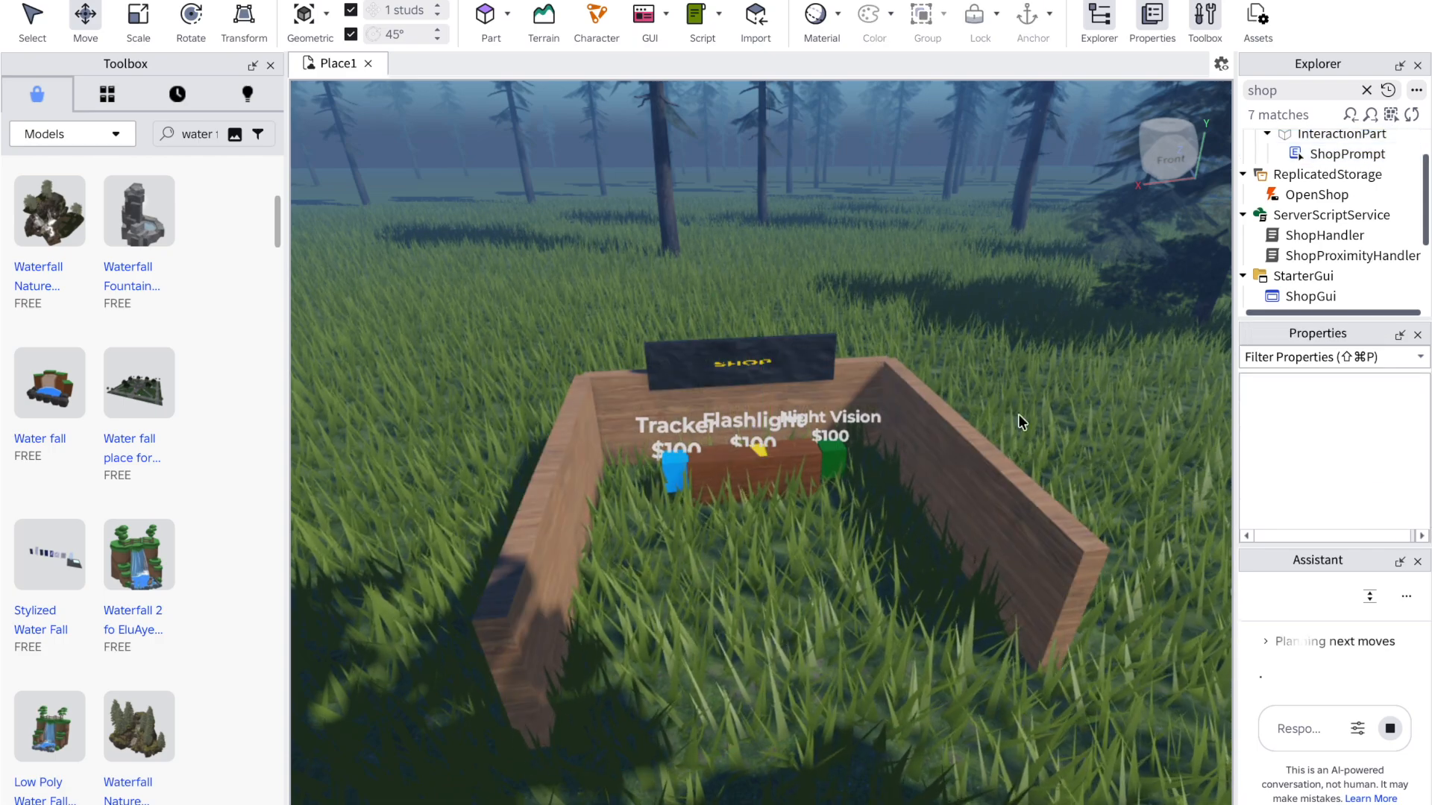
# Step: Look around the forest behind the clearing and check how the shop sits in the grass from near and far
pyautogui.moveTo(680, 222); pyautogui.dragTo(682, 218, button='right')
pyautogui.rightClick(682, 218)
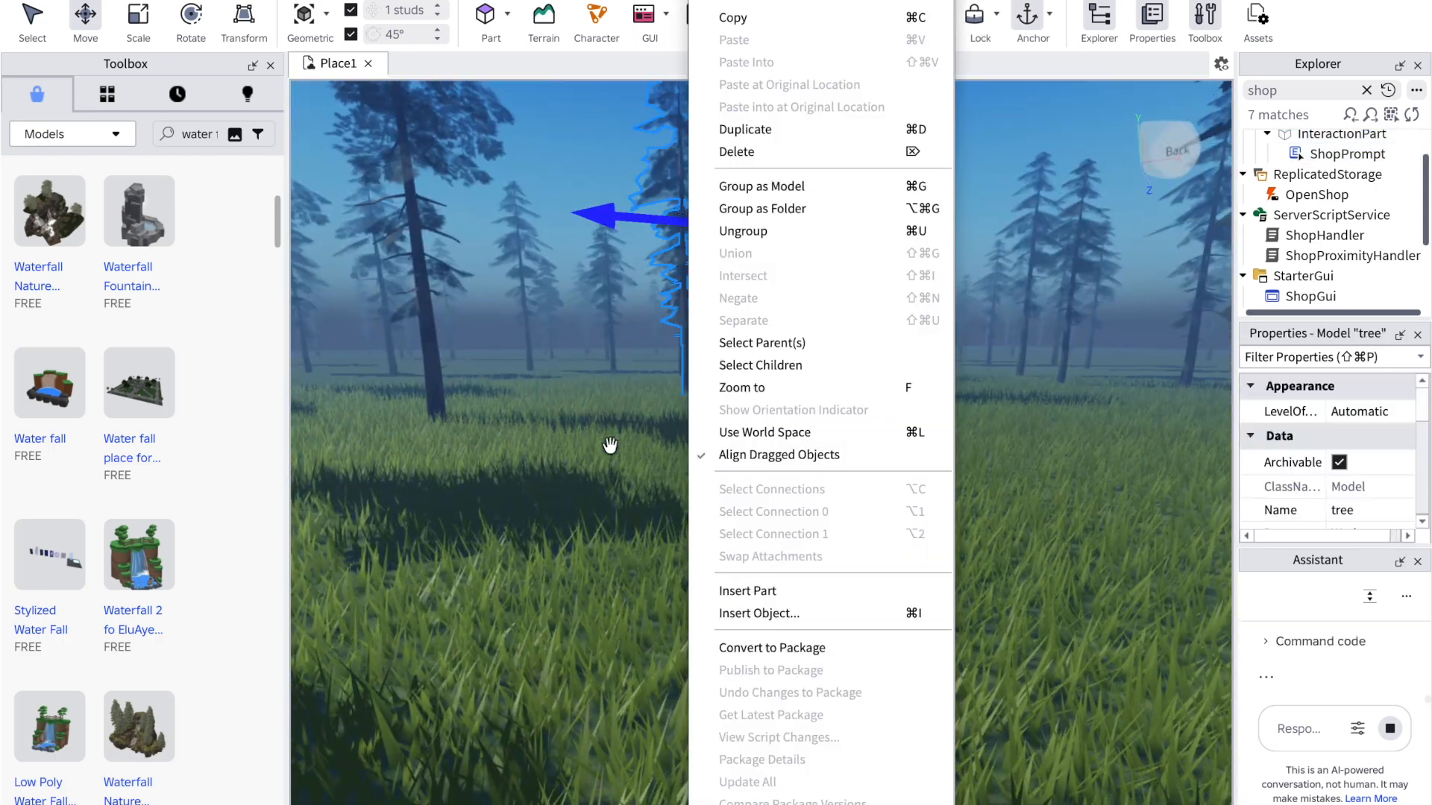
pyautogui.click(598, 477)
pyautogui.press('w')
pyautogui.moveTo(599, 478); pyautogui.dragTo(522, 495, button='right')
pyautogui.click(523, 493)
pyautogui.press('s')
pyautogui.rightClick(522, 494)
pyautogui.click(452, 495)
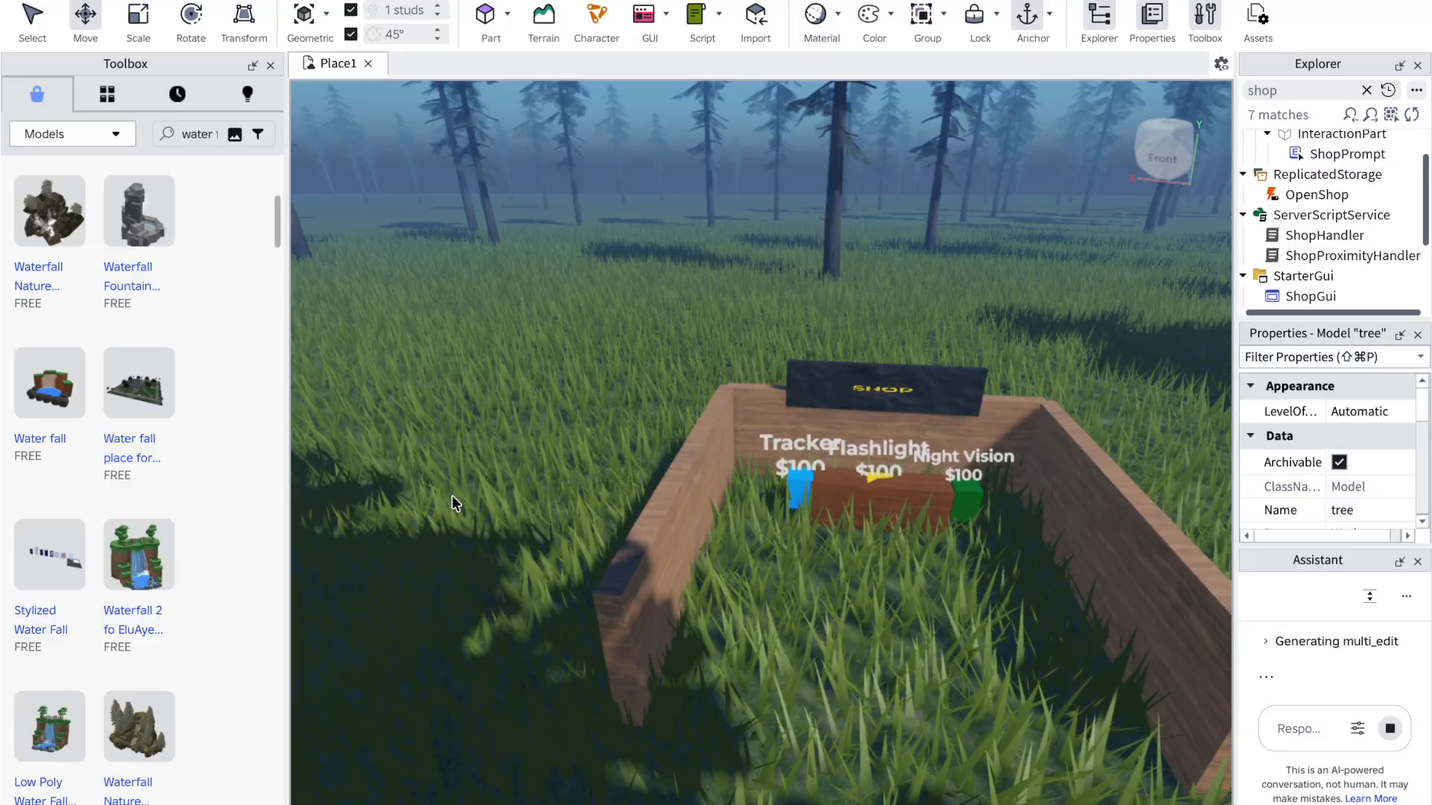
pyautogui.scroll(3, 452, 496)
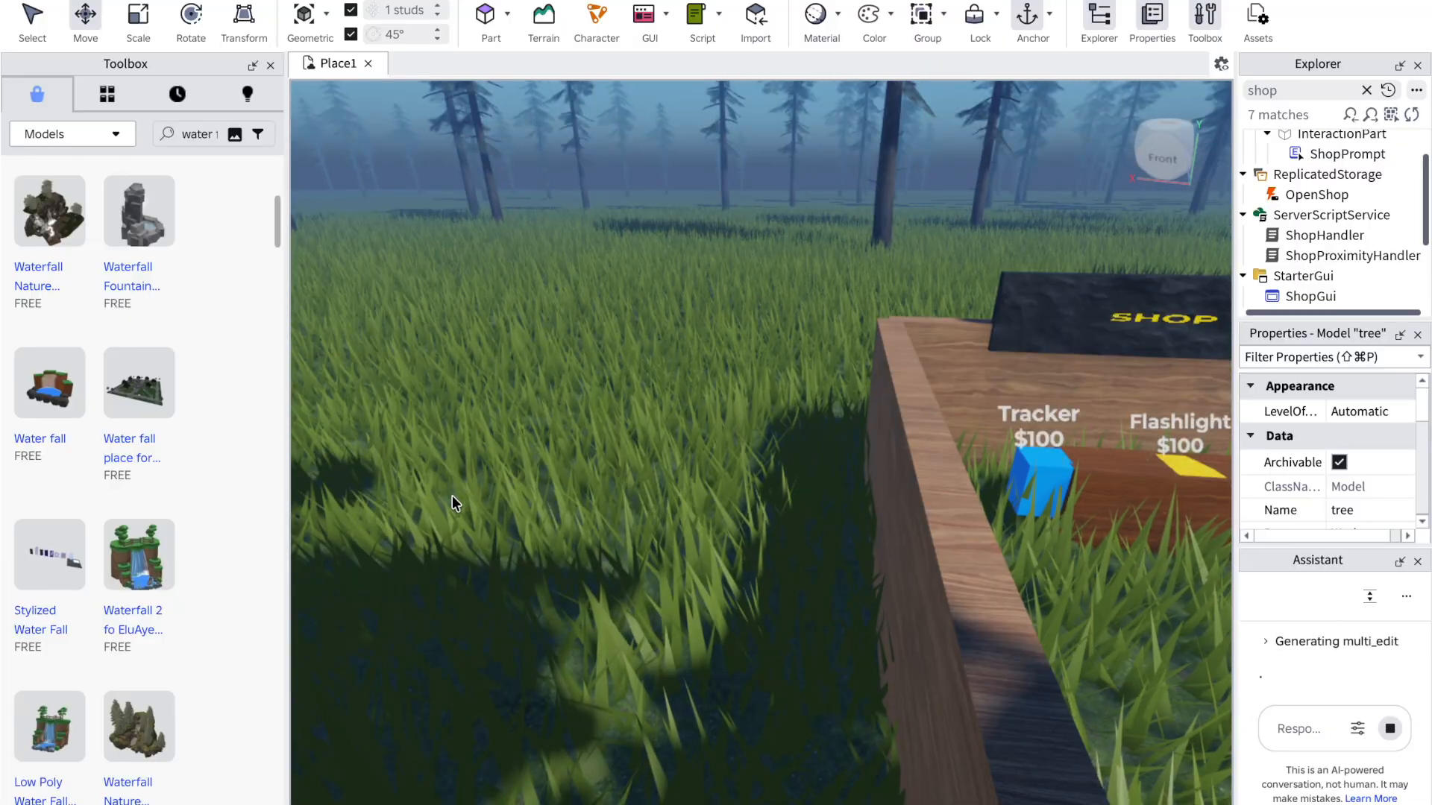
pyautogui.scroll(3, 452, 495)
pyautogui.click(623, 451)
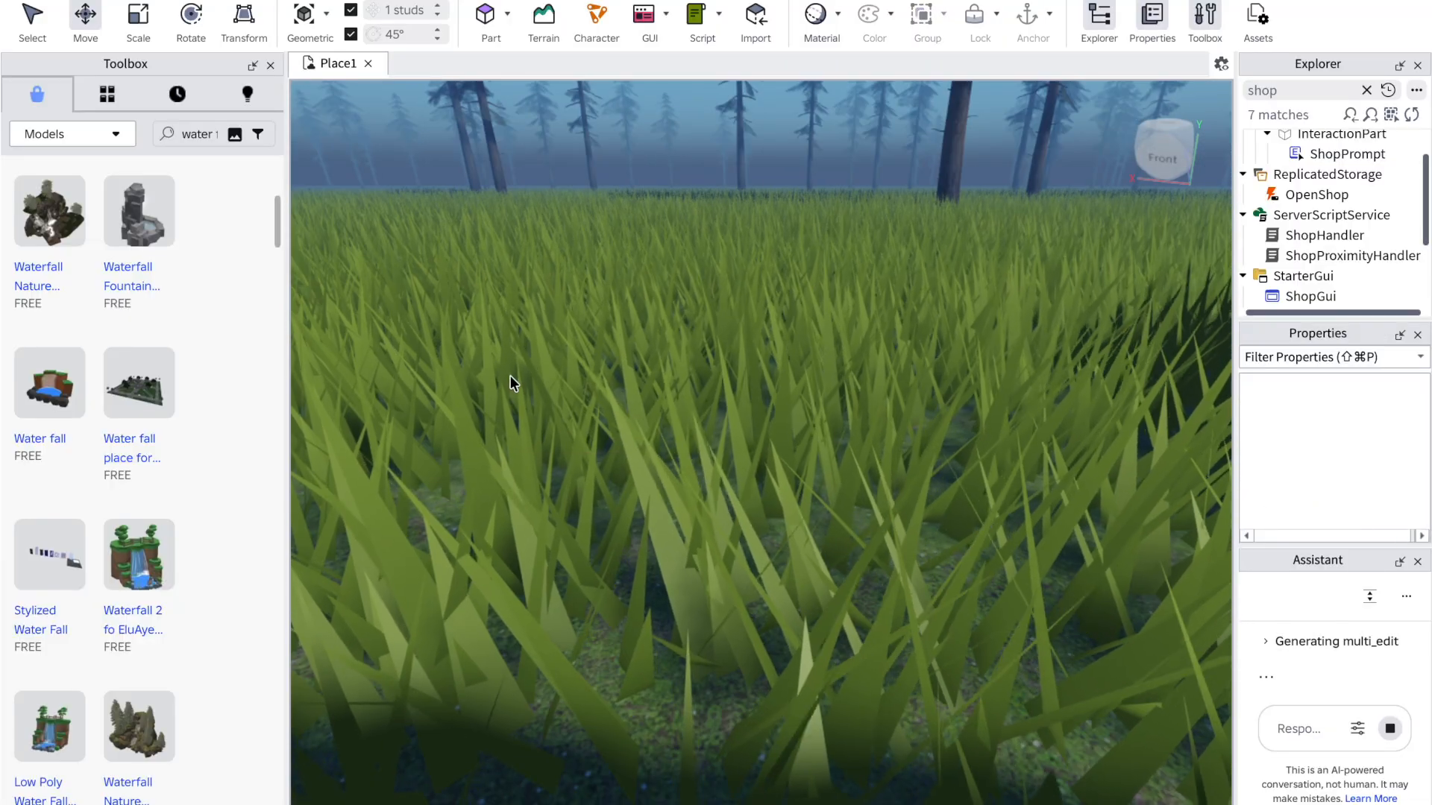
pyautogui.scroll(-6, 509, 377)
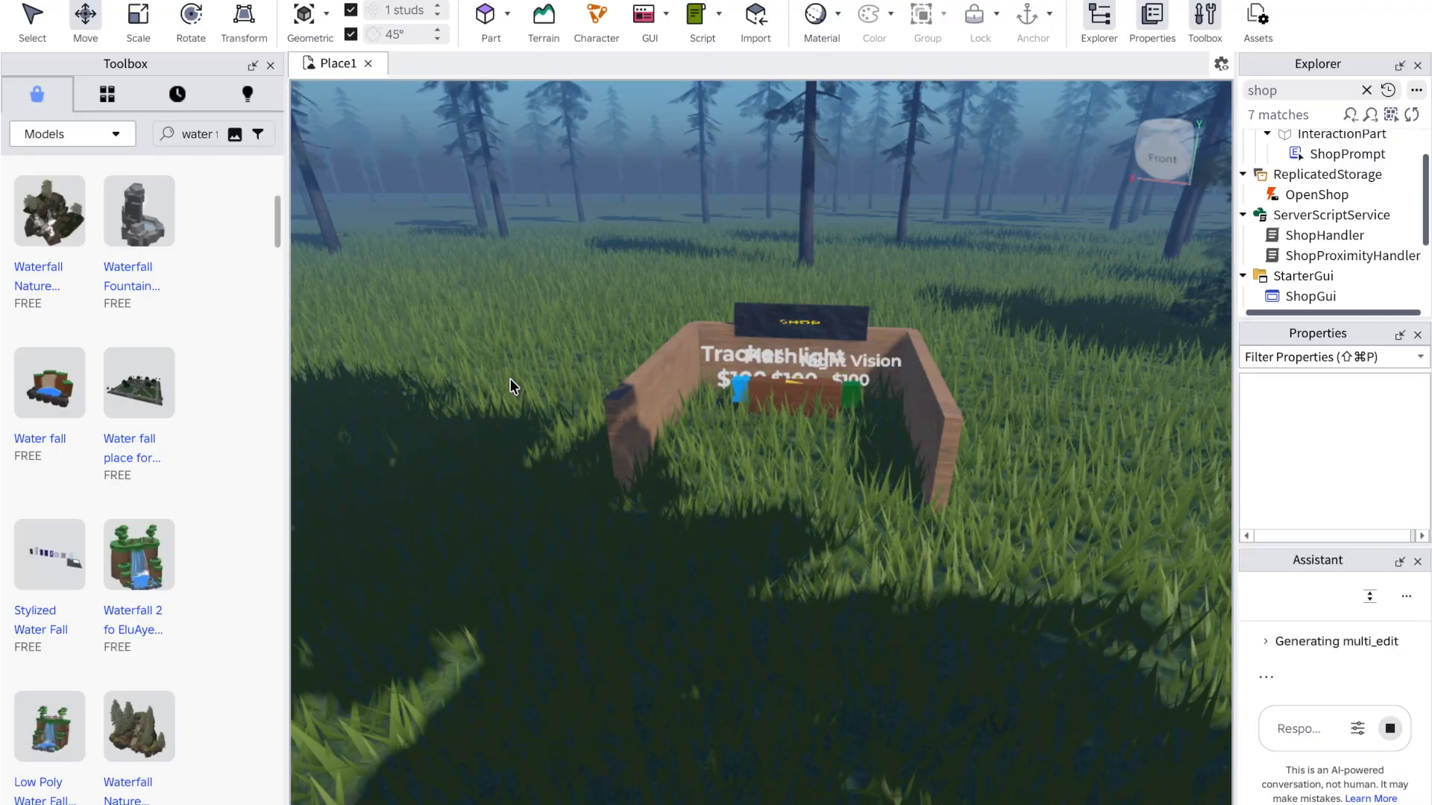
pyautogui.scroll(3, 508, 378)
pyautogui.moveTo(997, 449); pyautogui.dragTo(1034, 440)
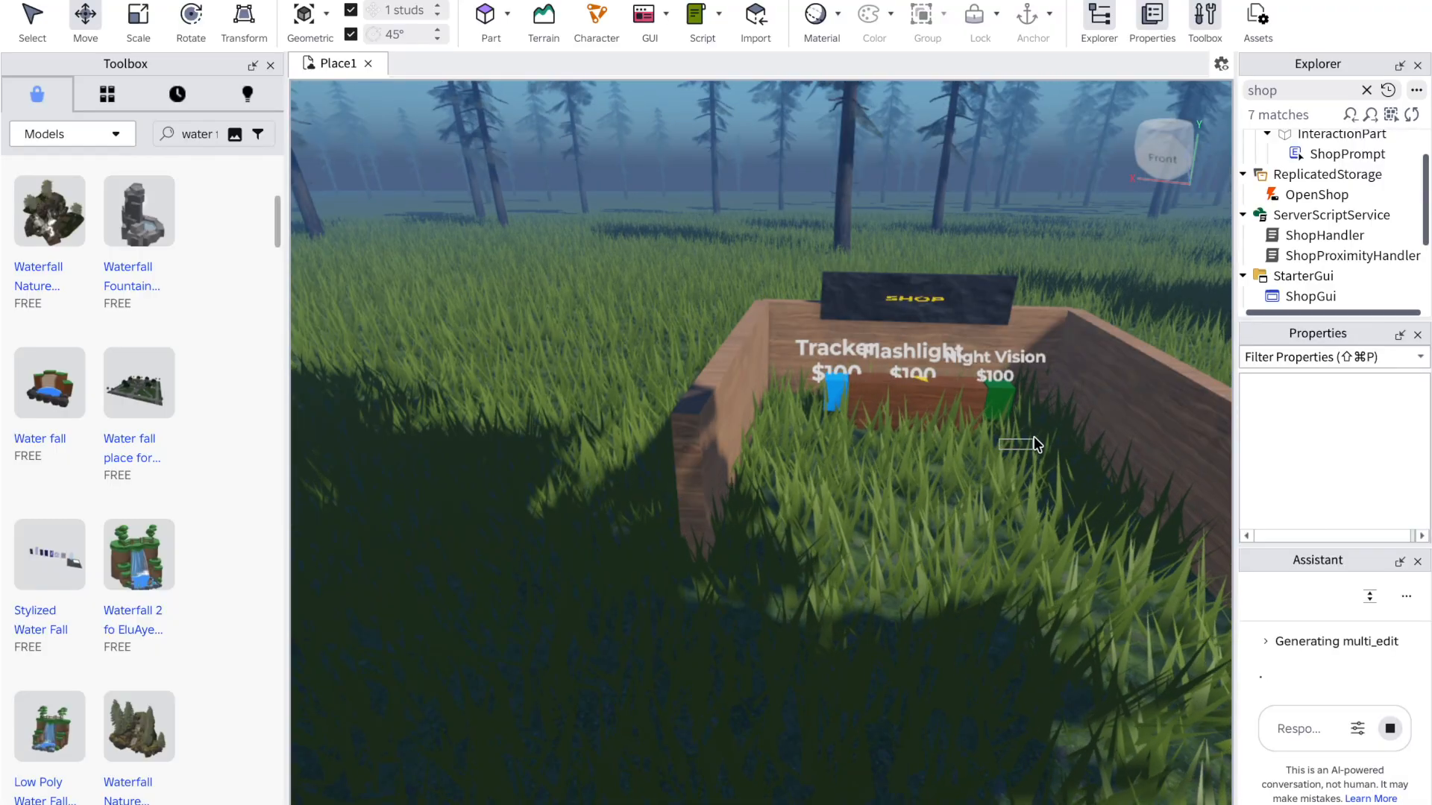
# Step: Raise the Shop model 2 studs so its floor clears the ground, and expand the Assistant's current multi_edit entry
pyautogui.click(732, 425)
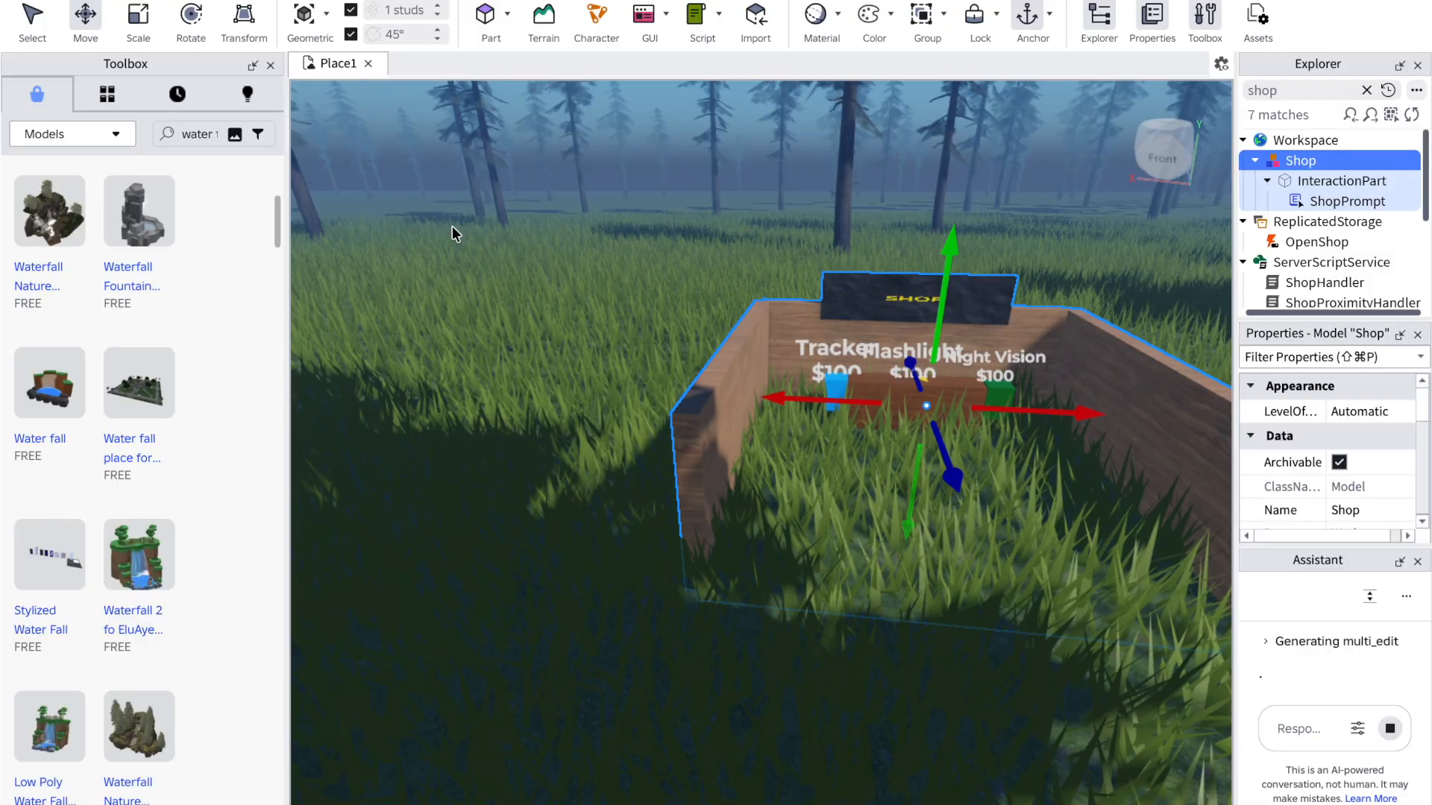
pyautogui.moveTo(944, 299); pyautogui.dragTo(945, 254)
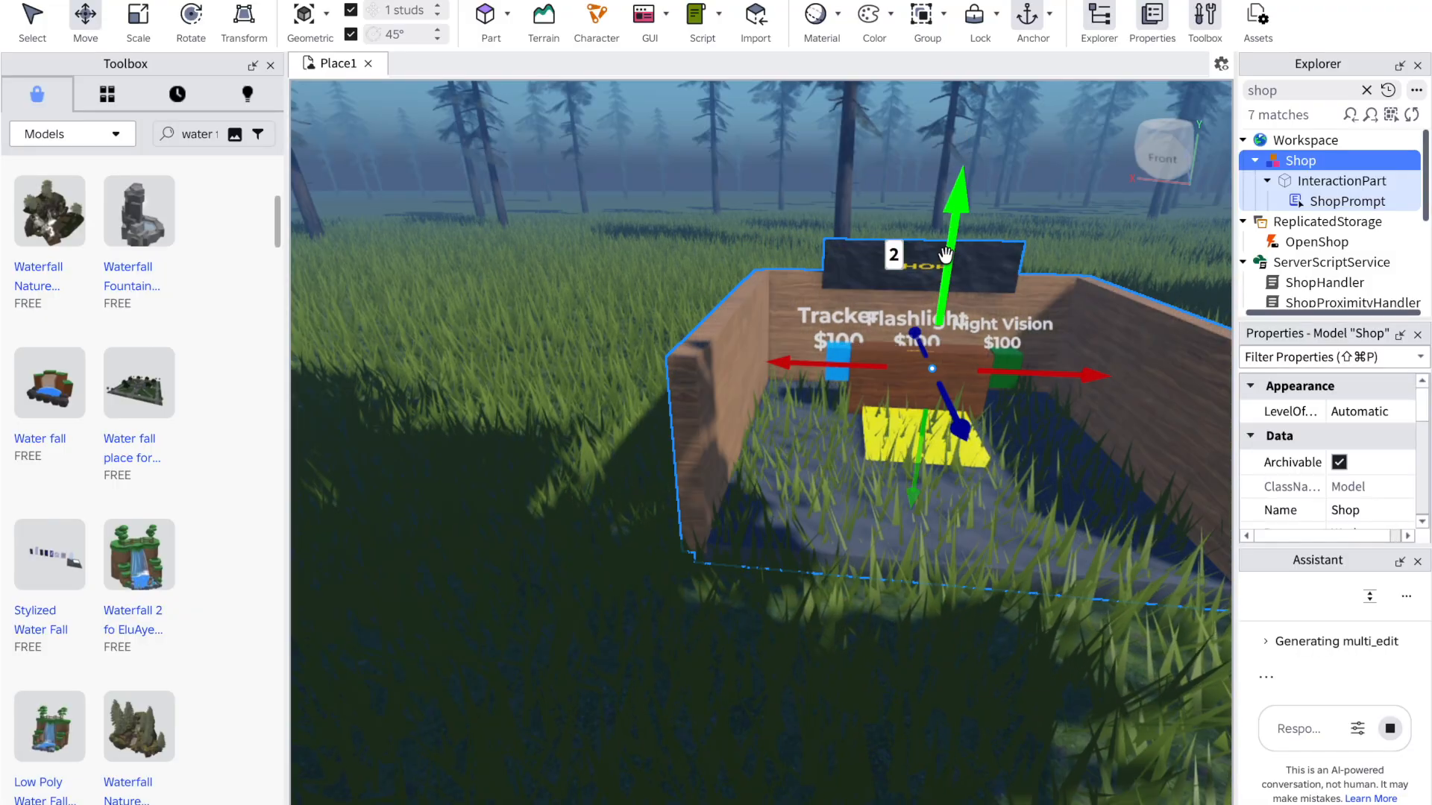
pyautogui.click(556, 484)
pyautogui.moveTo(917, 599); pyautogui.dragTo(917, 599, button='right')
pyautogui.rightClick(917, 600)
pyautogui.click(803, 686)
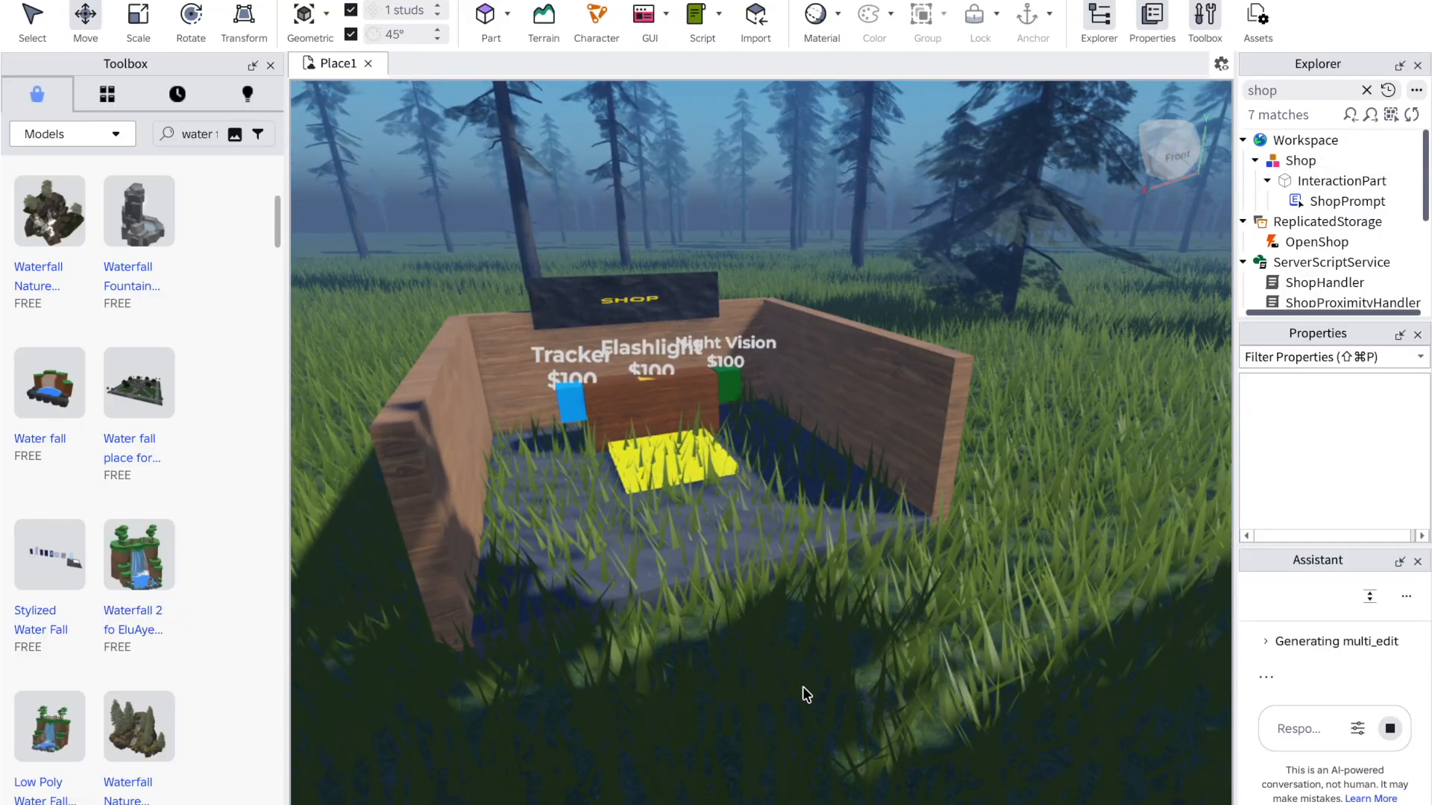
pyautogui.click(1337, 642)
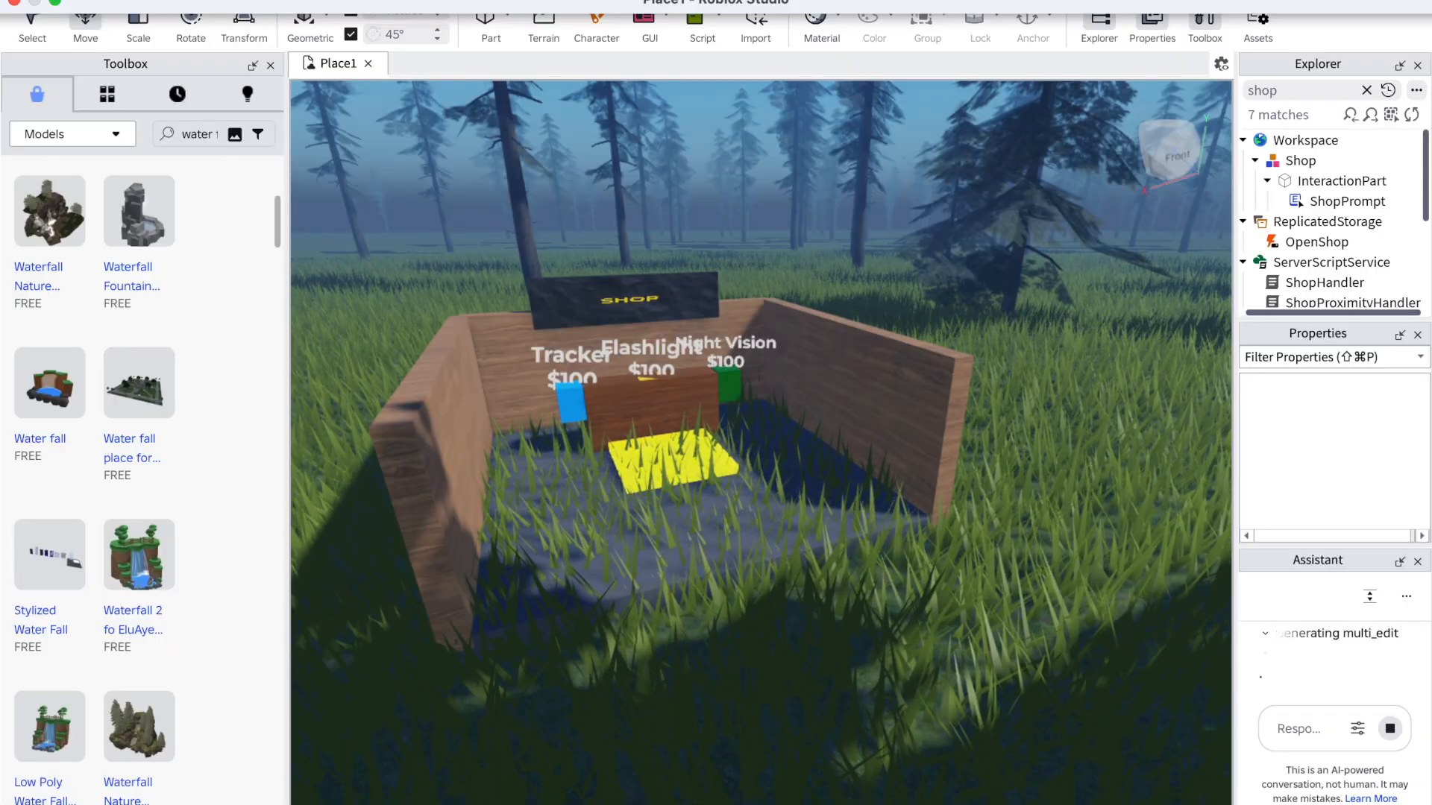
pyautogui.click(925, 0)
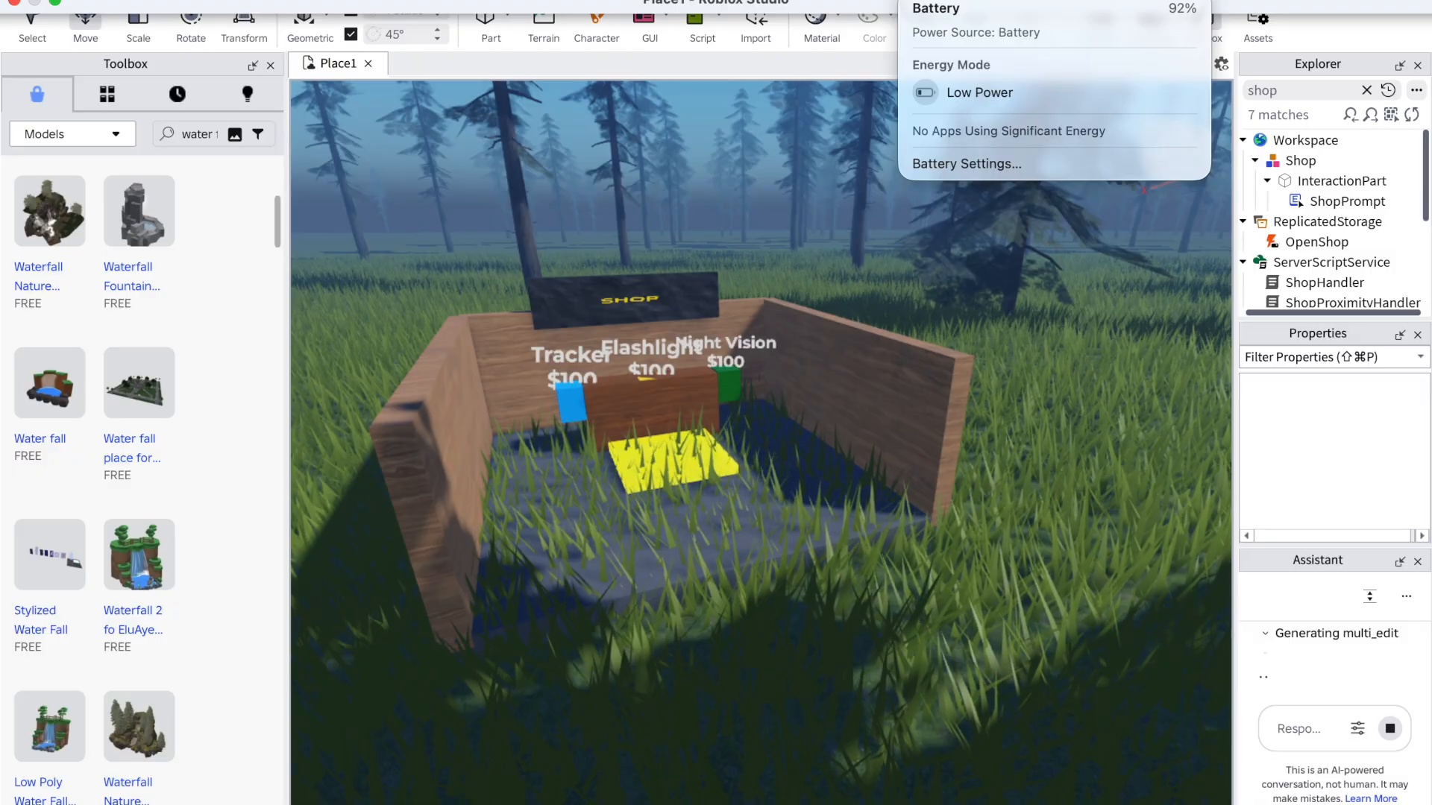
pyautogui.click(925, 0)
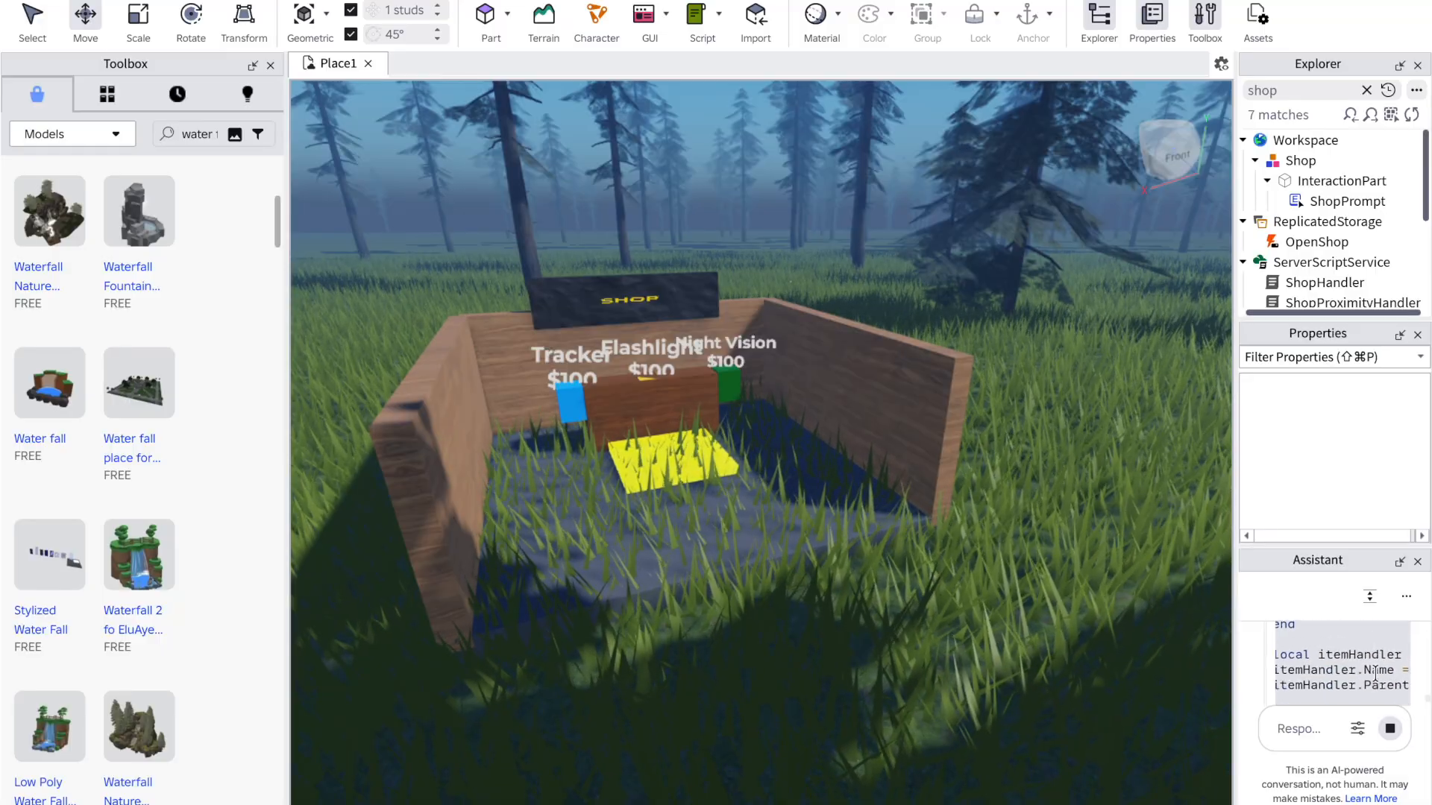
# Step: Playtest the game by walking the character up to the shop's counter, and stop the test
pyautogui.click(744, 388)
pyautogui.click(183, 2)
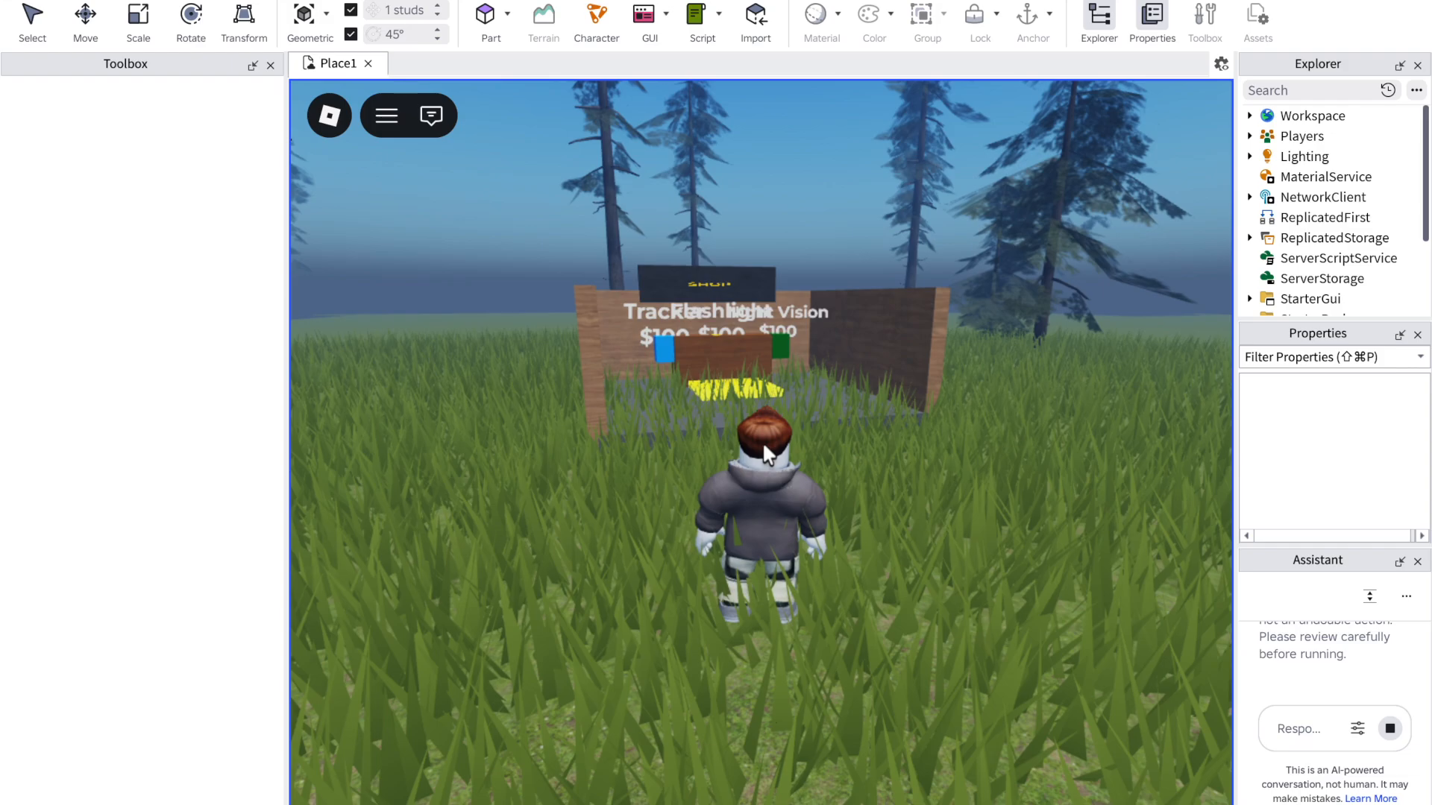
pyautogui.press('w')
pyautogui.press('w')
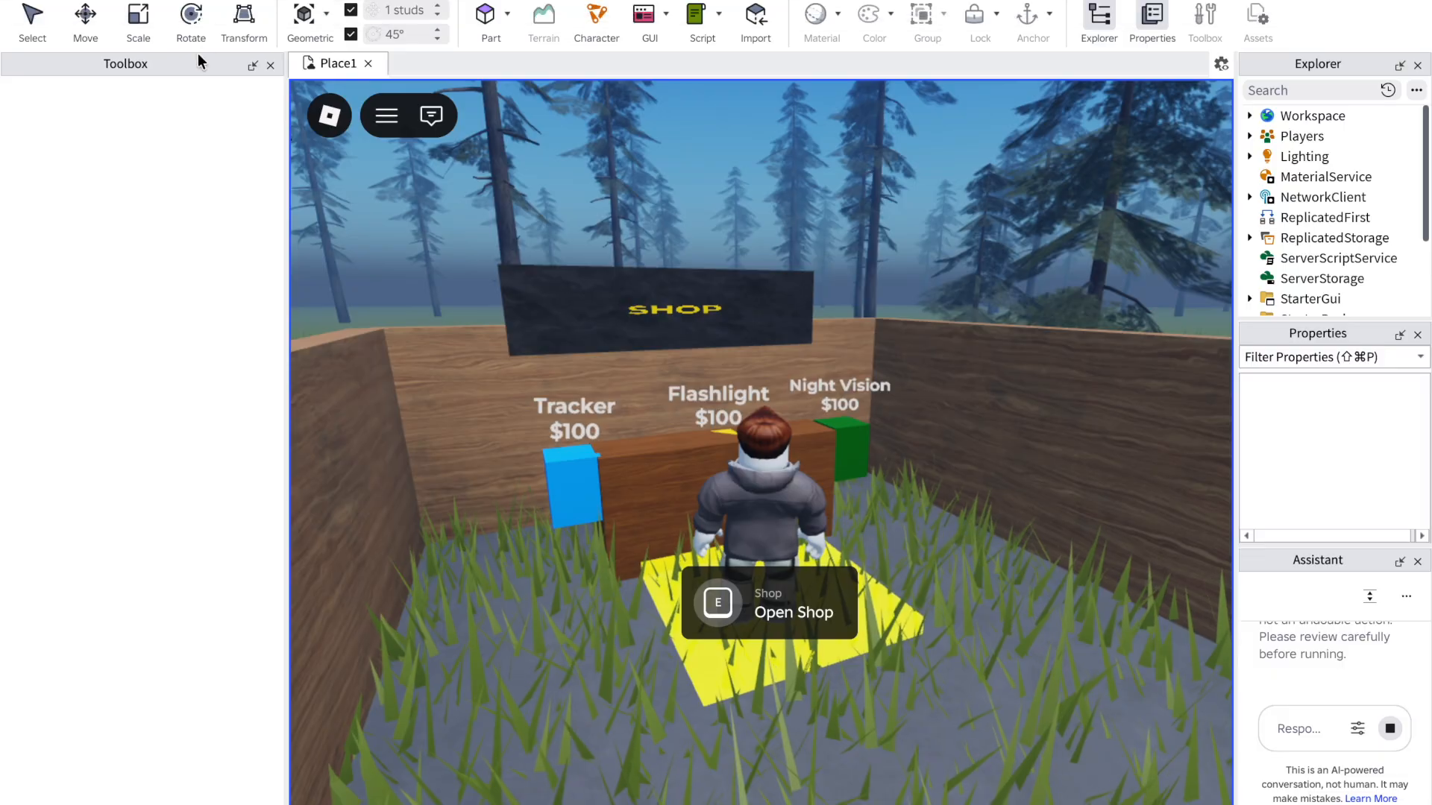
pyautogui.hotkey('shift', 'F5')
# Step: Check the end of the Assistant's current response and look over its list of first party tools
pyautogui.scroll(2, 1291, 662)
pyautogui.scroll(-1, 1290, 662)
pyautogui.scroll(2, 1290, 661)
pyautogui.scroll(-2, 1290, 660)
pyautogui.scroll(-1, 1290, 660)
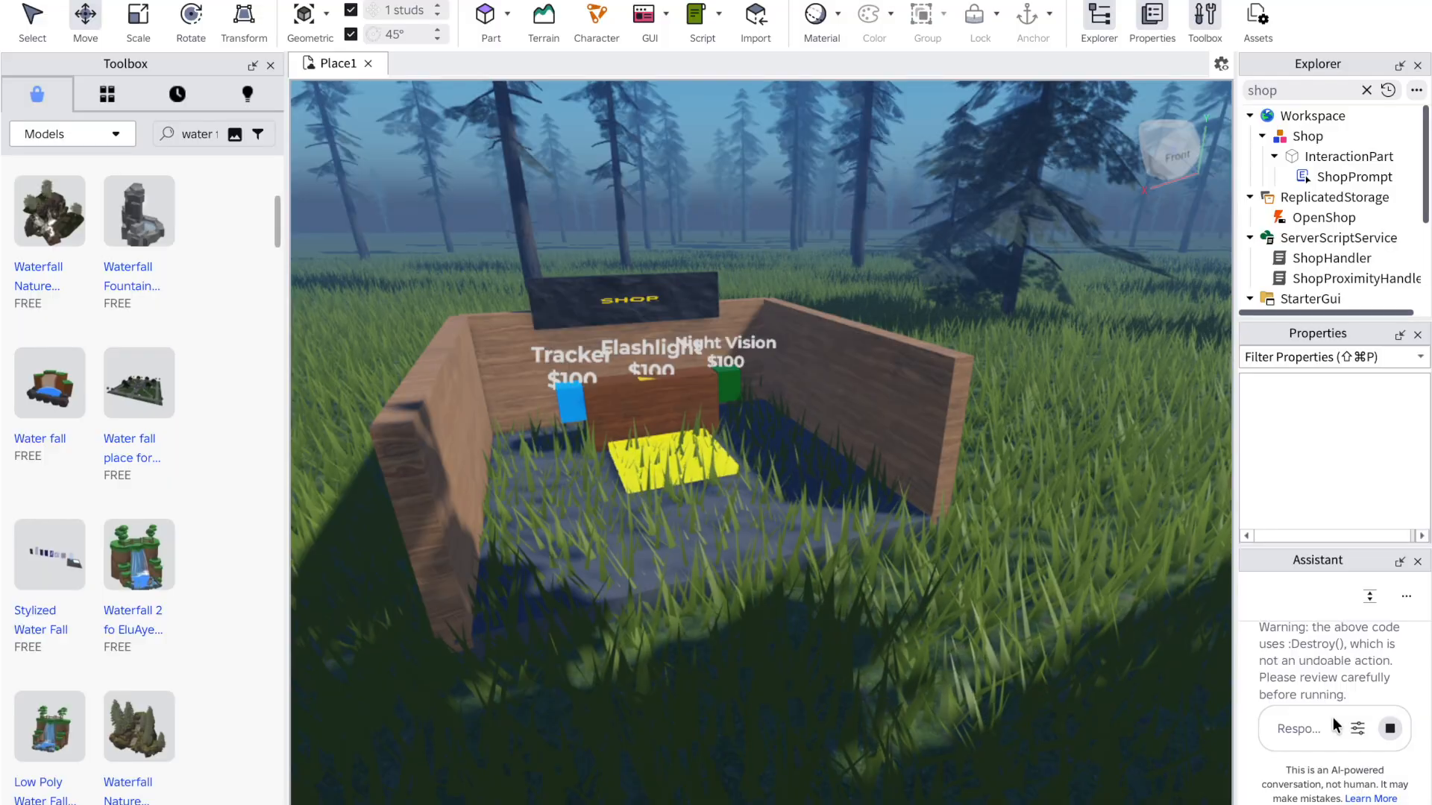
pyautogui.scroll(-1, 1336, 674)
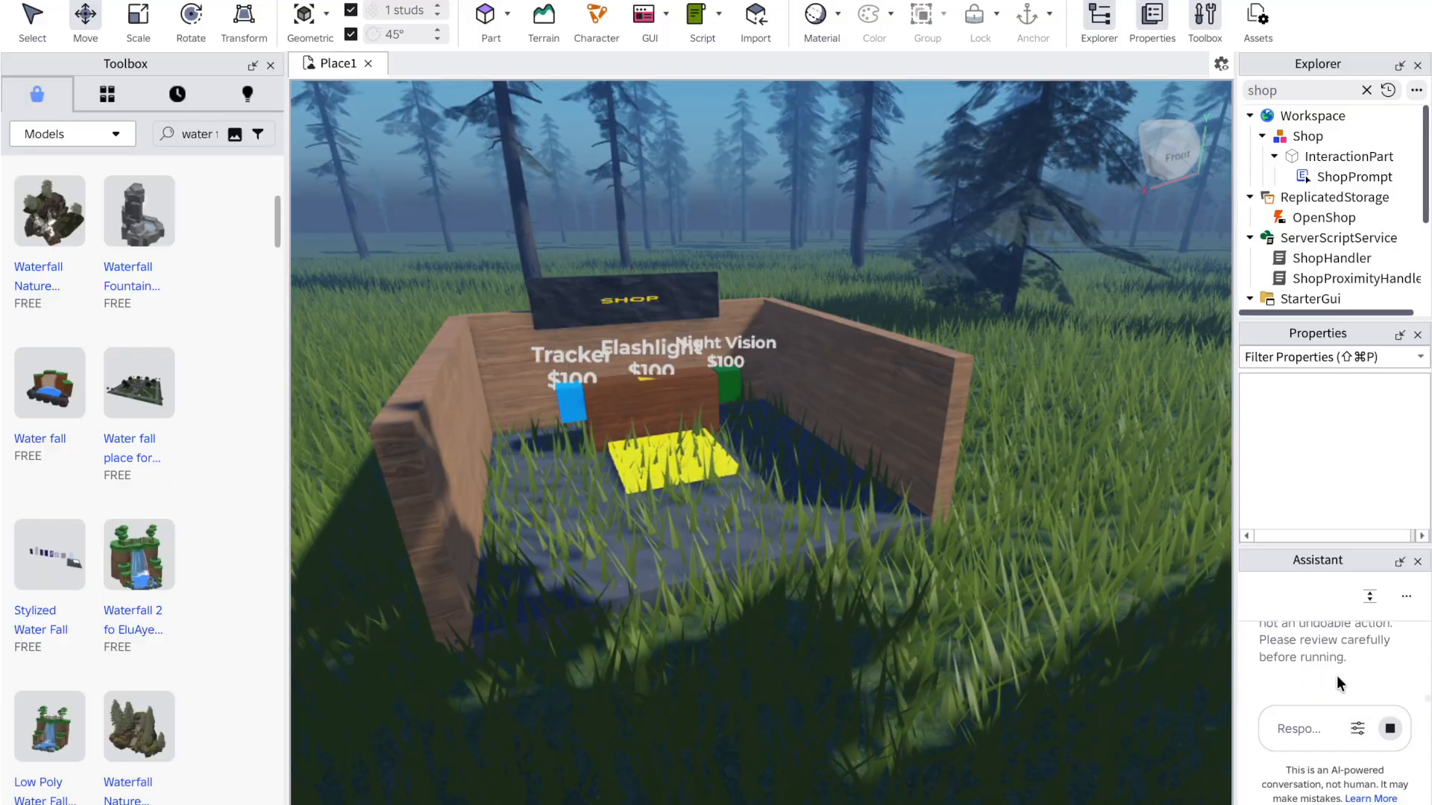
pyautogui.click(1405, 598)
pyautogui.click(1404, 601)
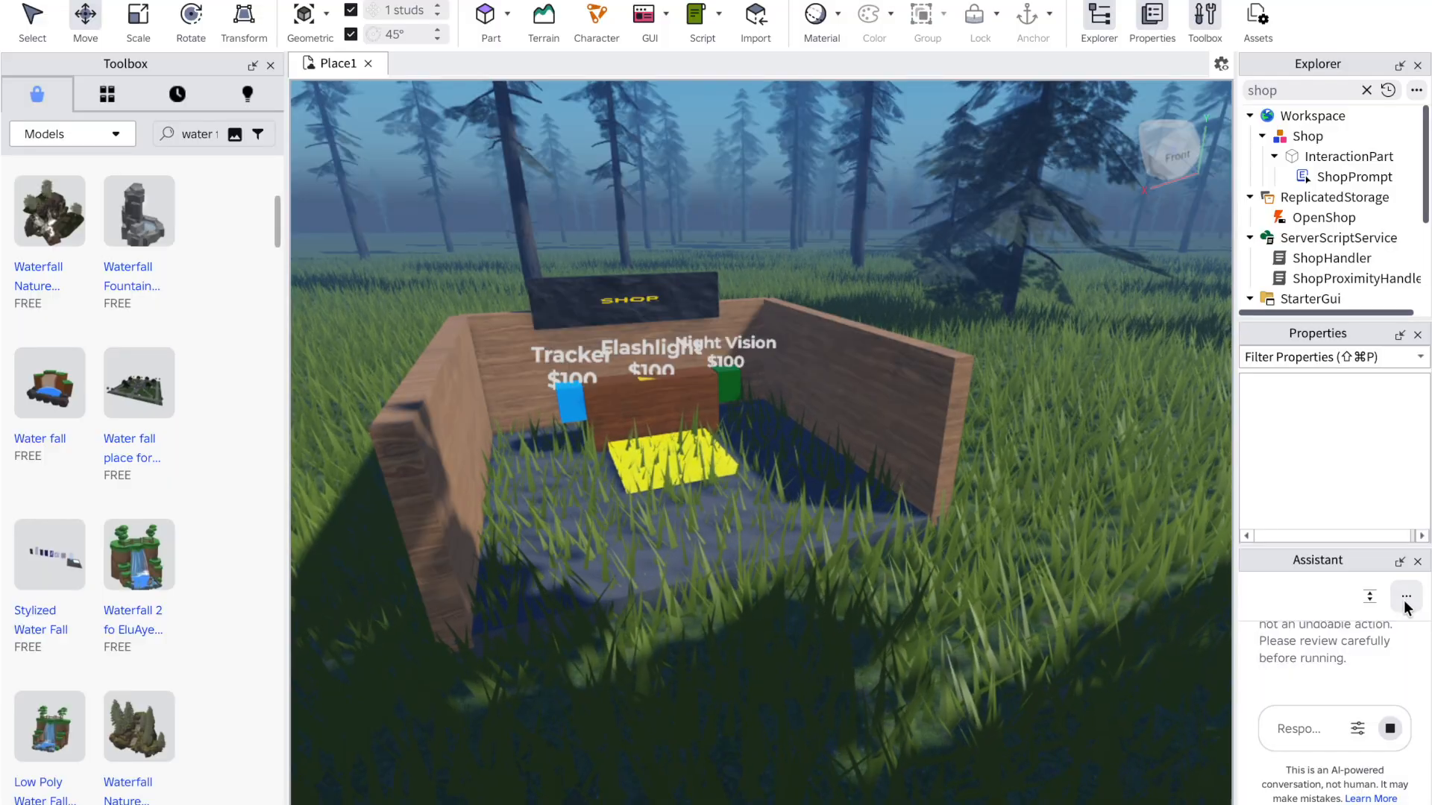
pyautogui.click(1358, 727)
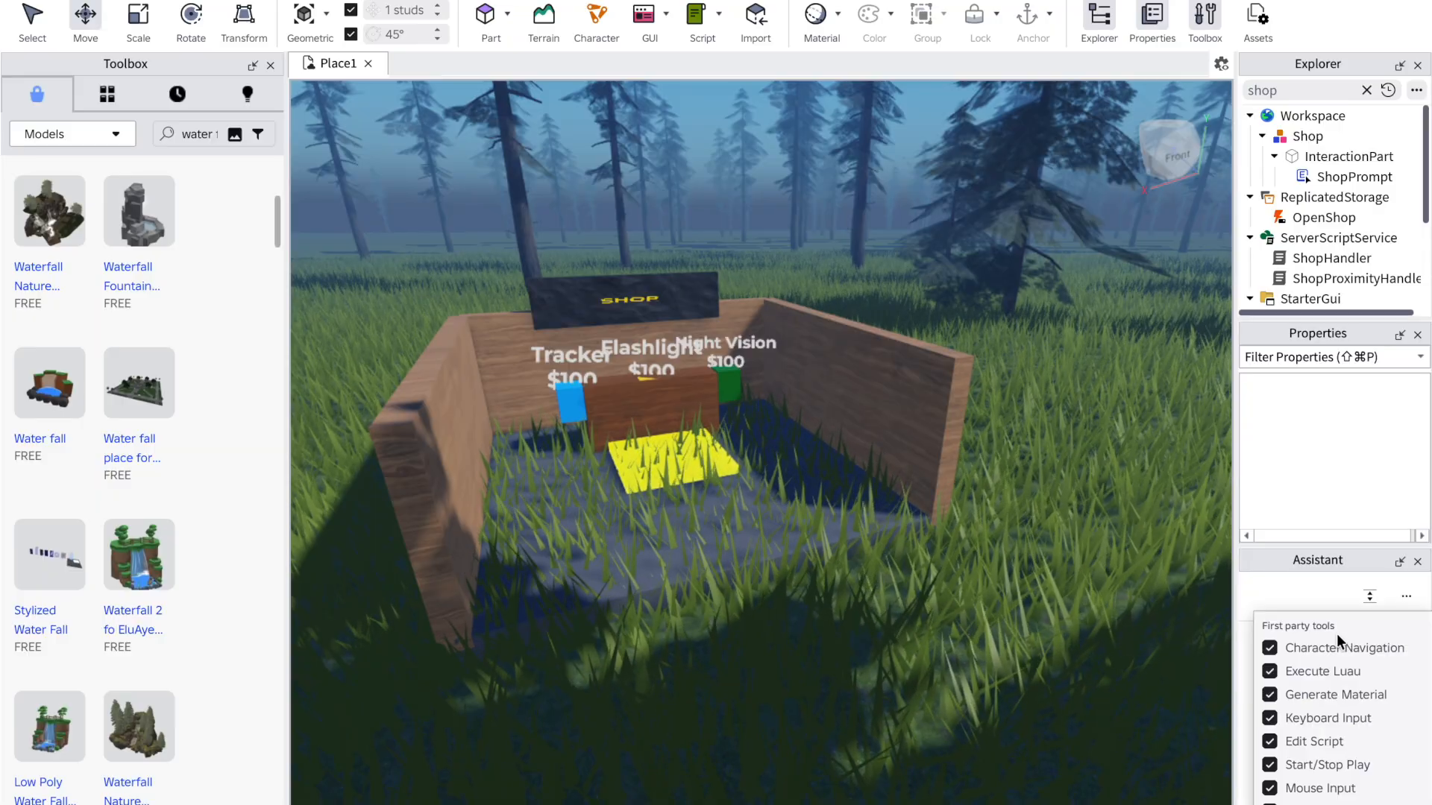
pyautogui.click(1238, 656)
# Step: Examine the Assistant's generated code that removes the old script and creates ItemHandler, down to the closing warning
pyautogui.scroll(4, 1273, 675)
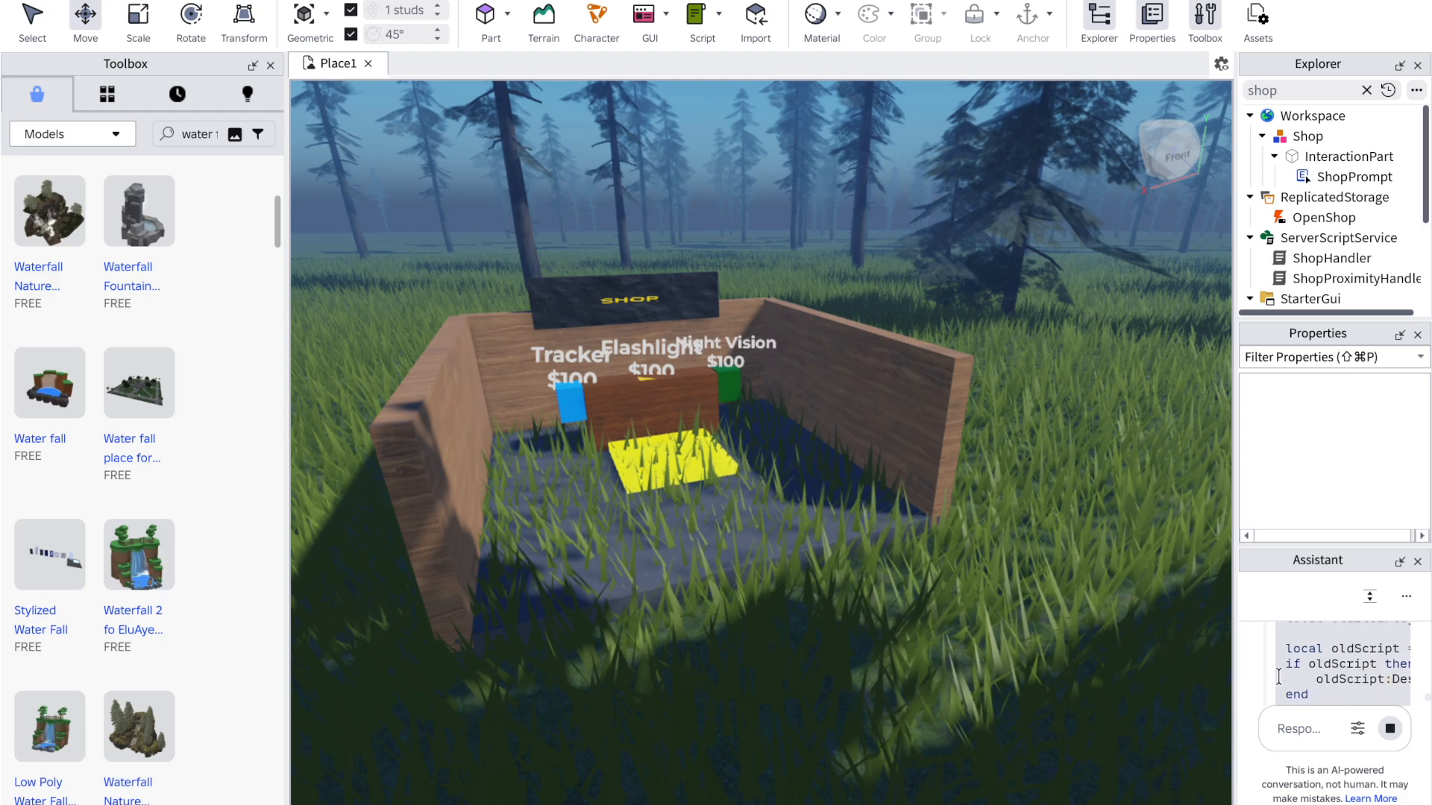
pyautogui.hscroll(3, 1321, 659)
pyautogui.scroll(-1, 1321, 659)
pyautogui.scroll(1, 1321, 659)
pyautogui.hscroll(-1, 1321, 659)
pyautogui.hscroll(2, 1321, 659)
pyautogui.scroll(1, 1321, 659)
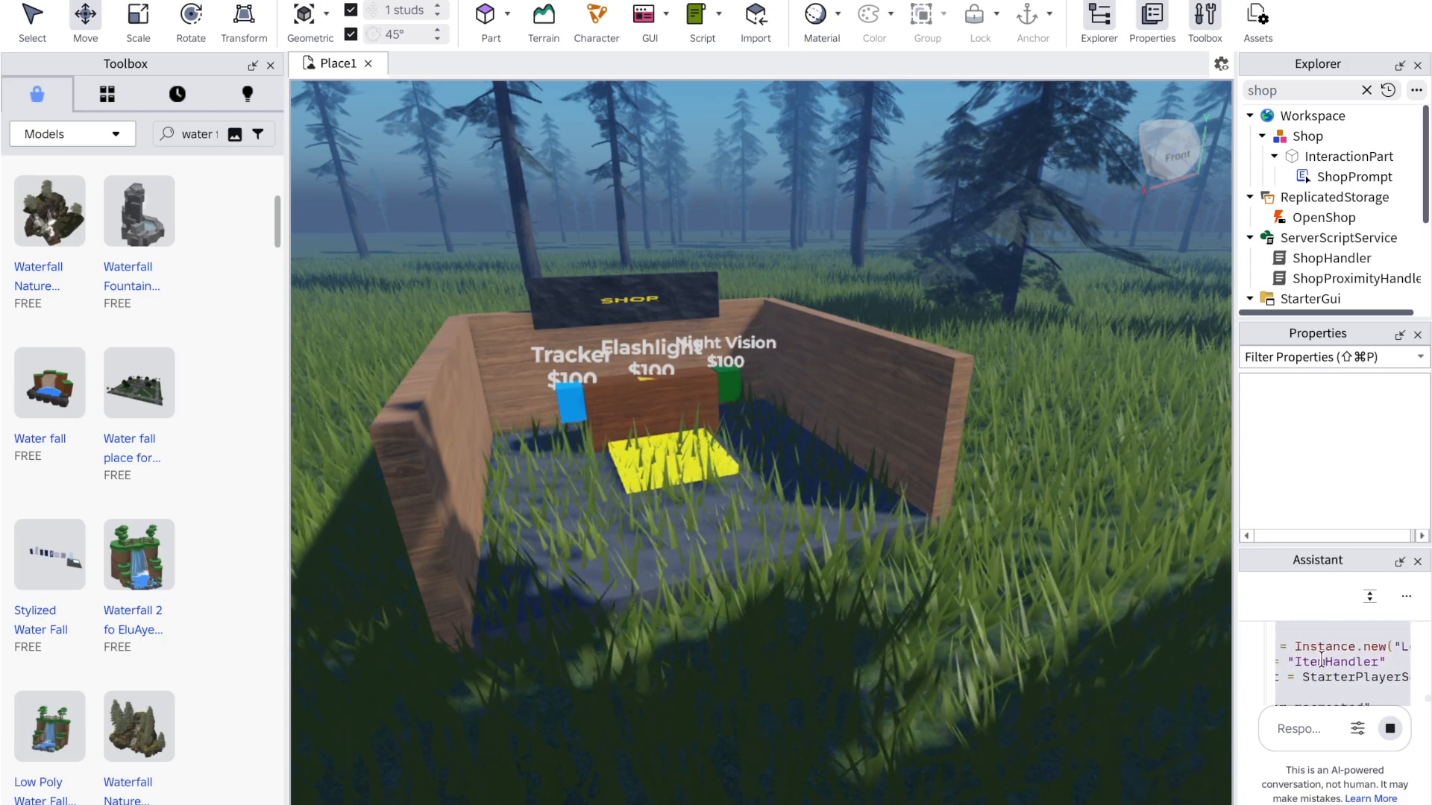
pyautogui.scroll(-2, 1321, 659)
pyautogui.scroll(-1, 1321, 660)
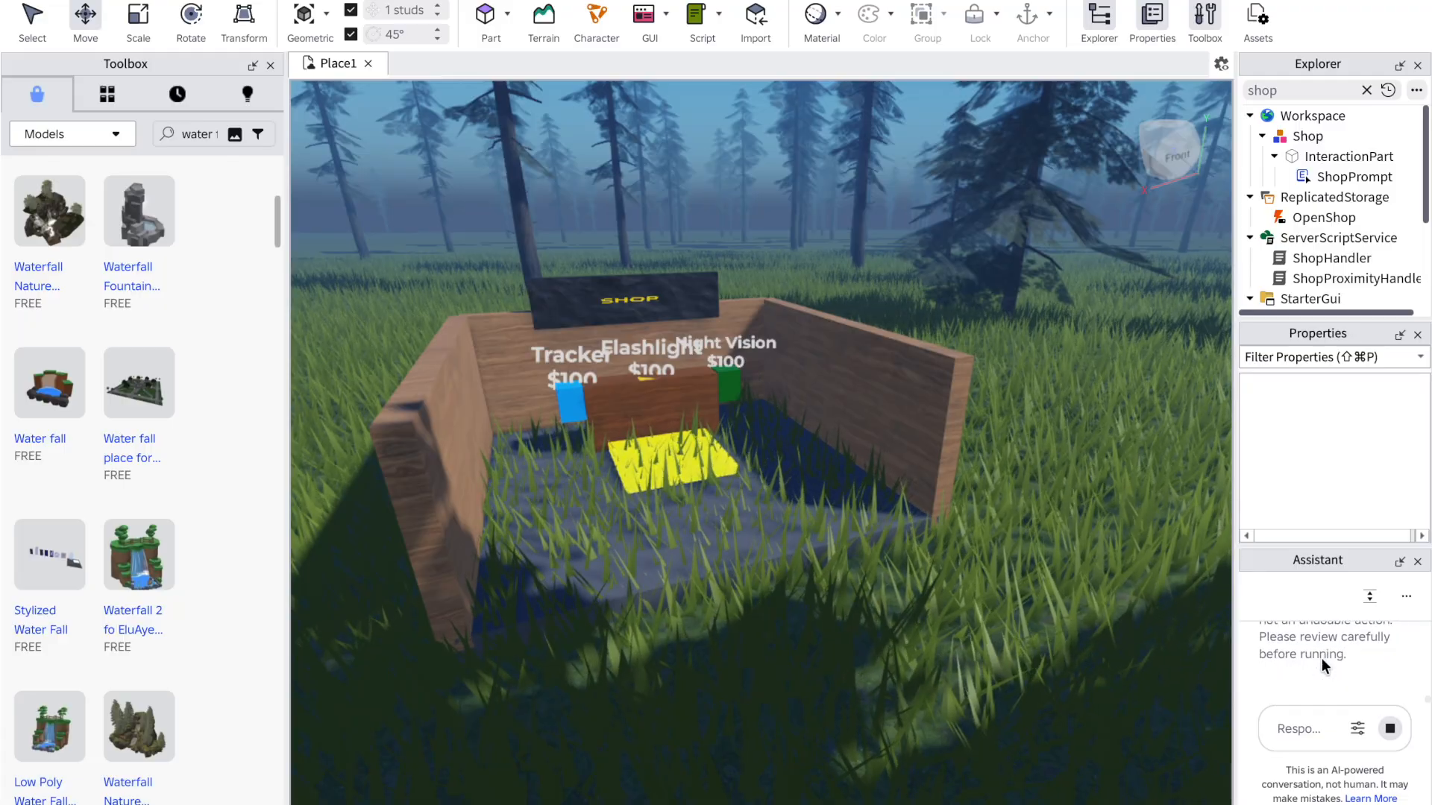
# Step: Stop the Assistant's running response and clear the conversation
pyautogui.click(1392, 728)
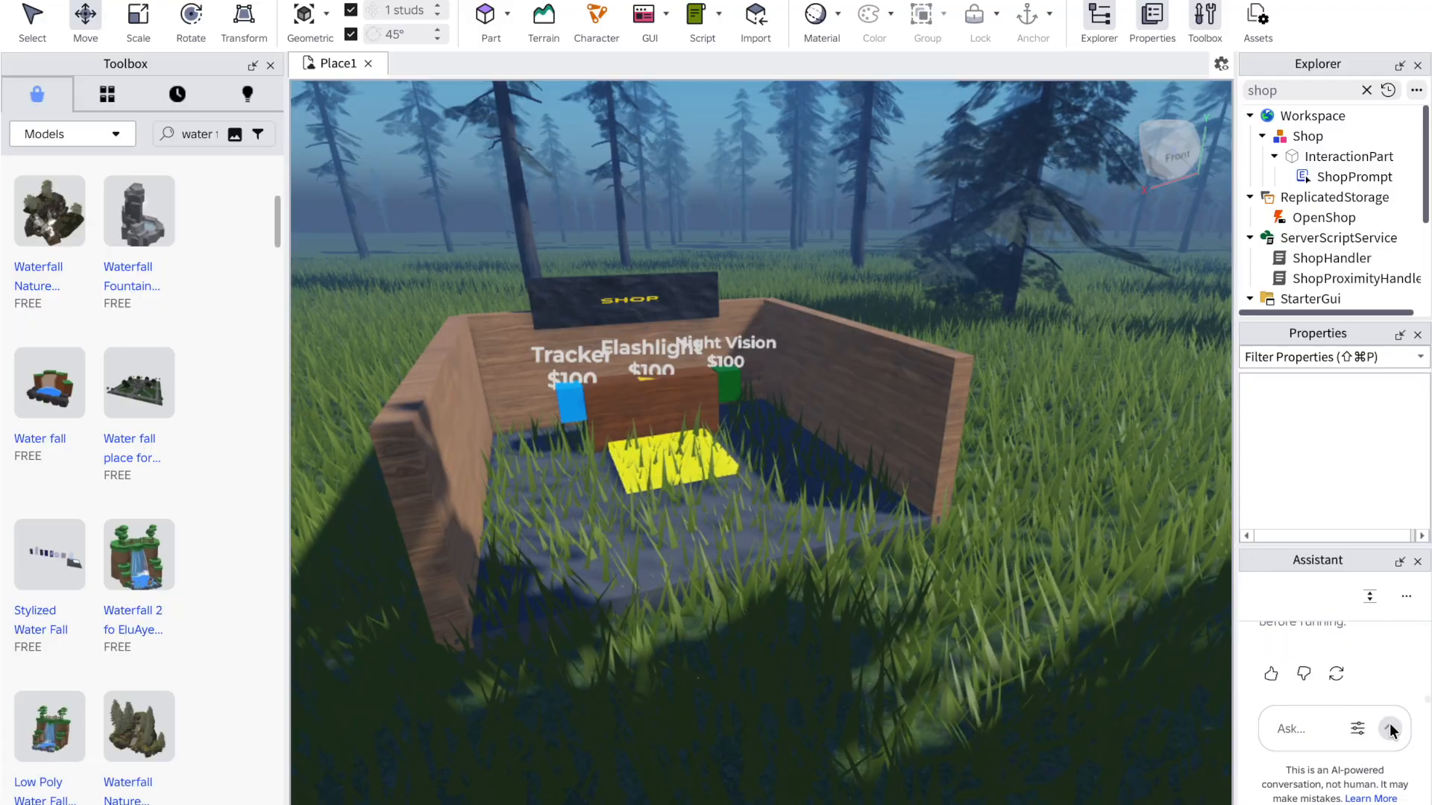
pyautogui.scroll(2, 1372, 664)
pyautogui.scroll(-1, 1372, 663)
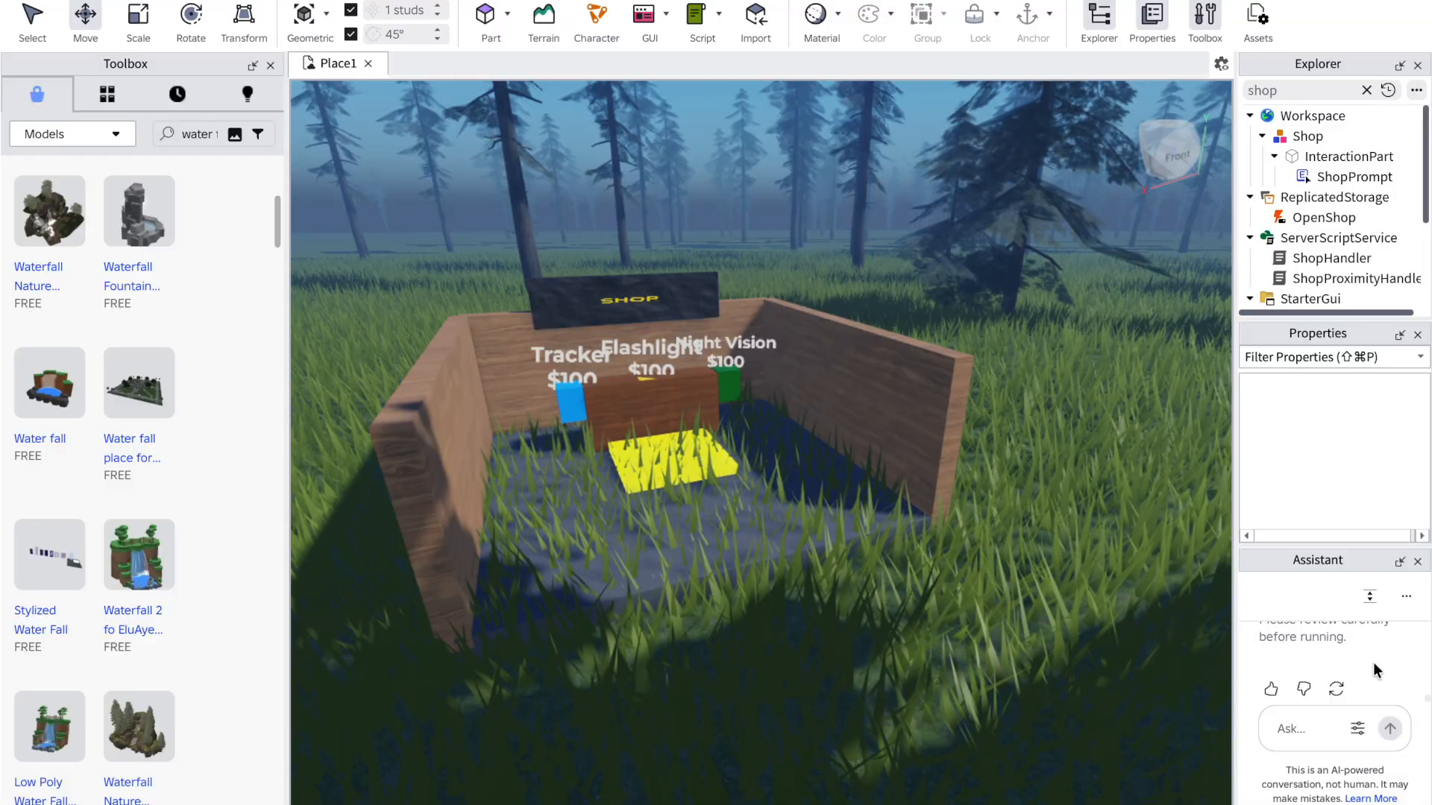
pyautogui.click(1406, 596)
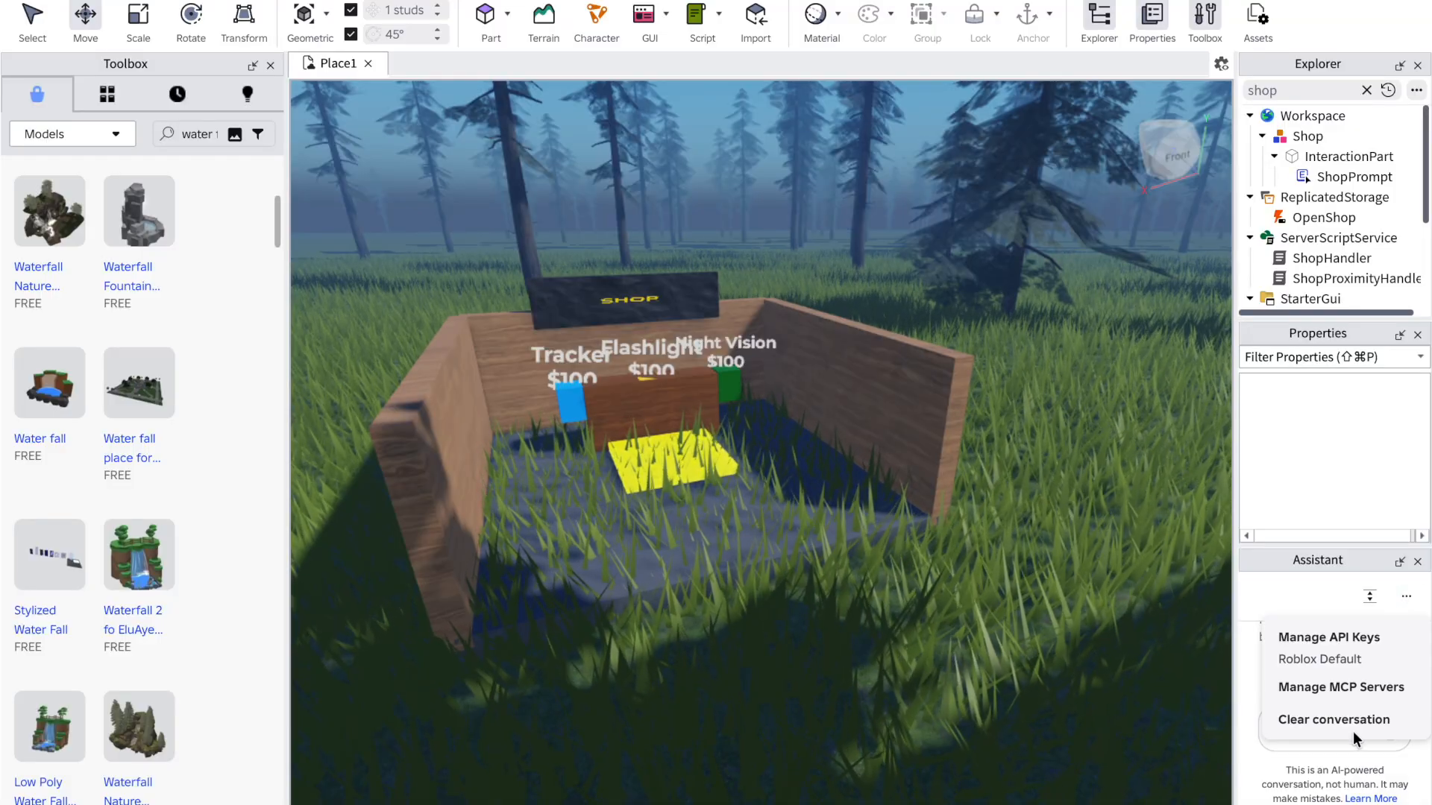
pyautogui.click(1414, 608)
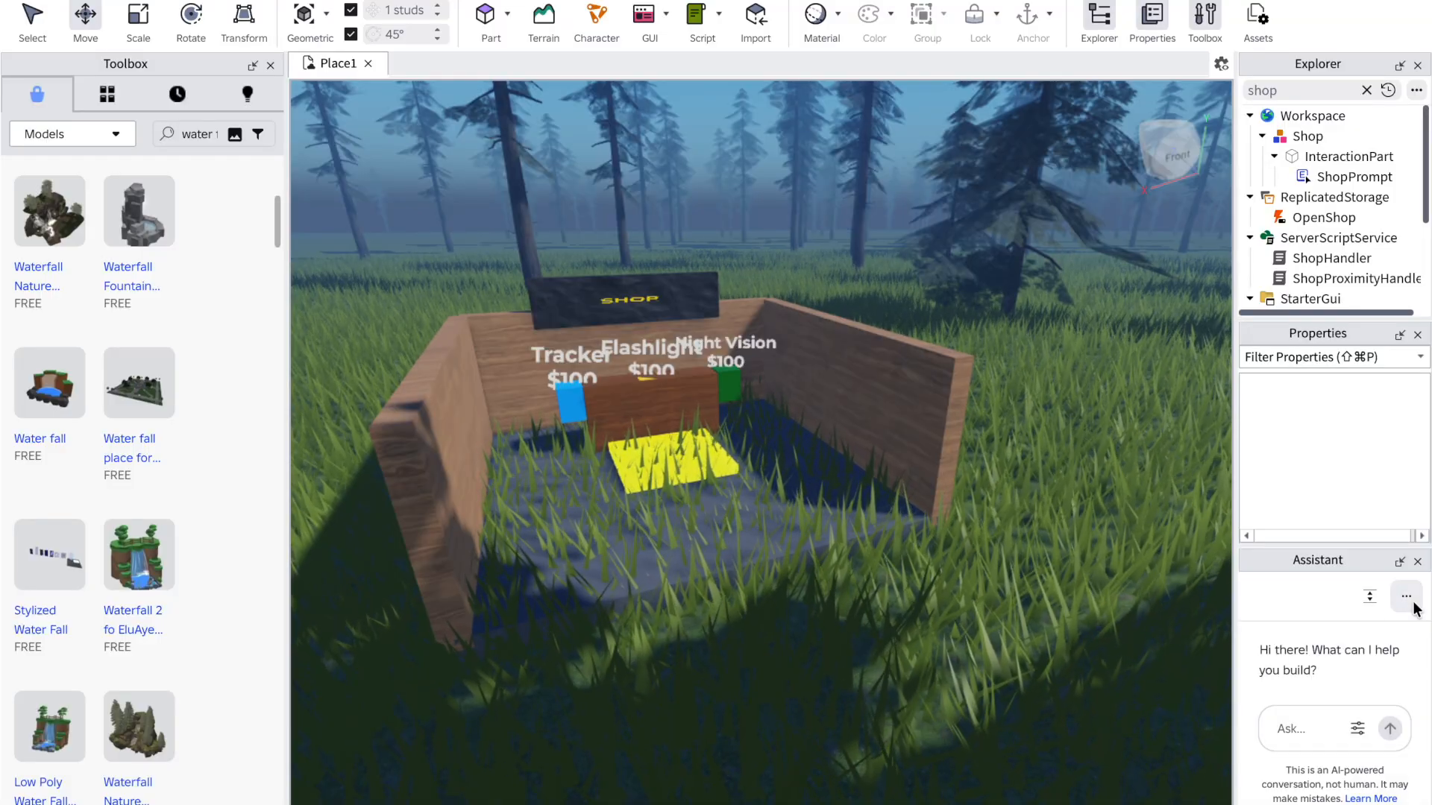
# Step: Delete the Shop model from the clearing and search the Toolbox models for "shop" as a replacement
pyautogui.click(768, 380)
pyautogui.press('Delete')
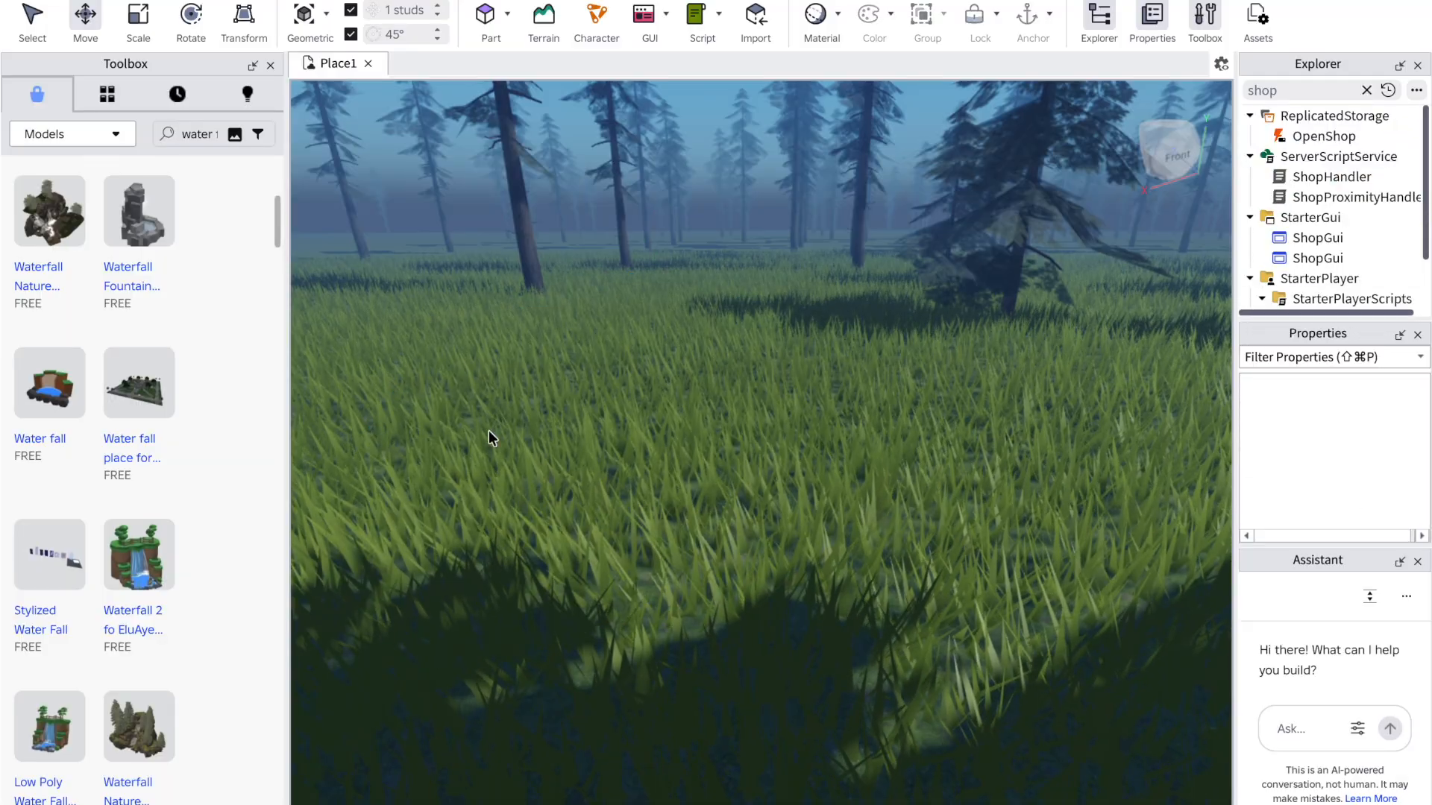
pyautogui.tripleClick(204, 133)
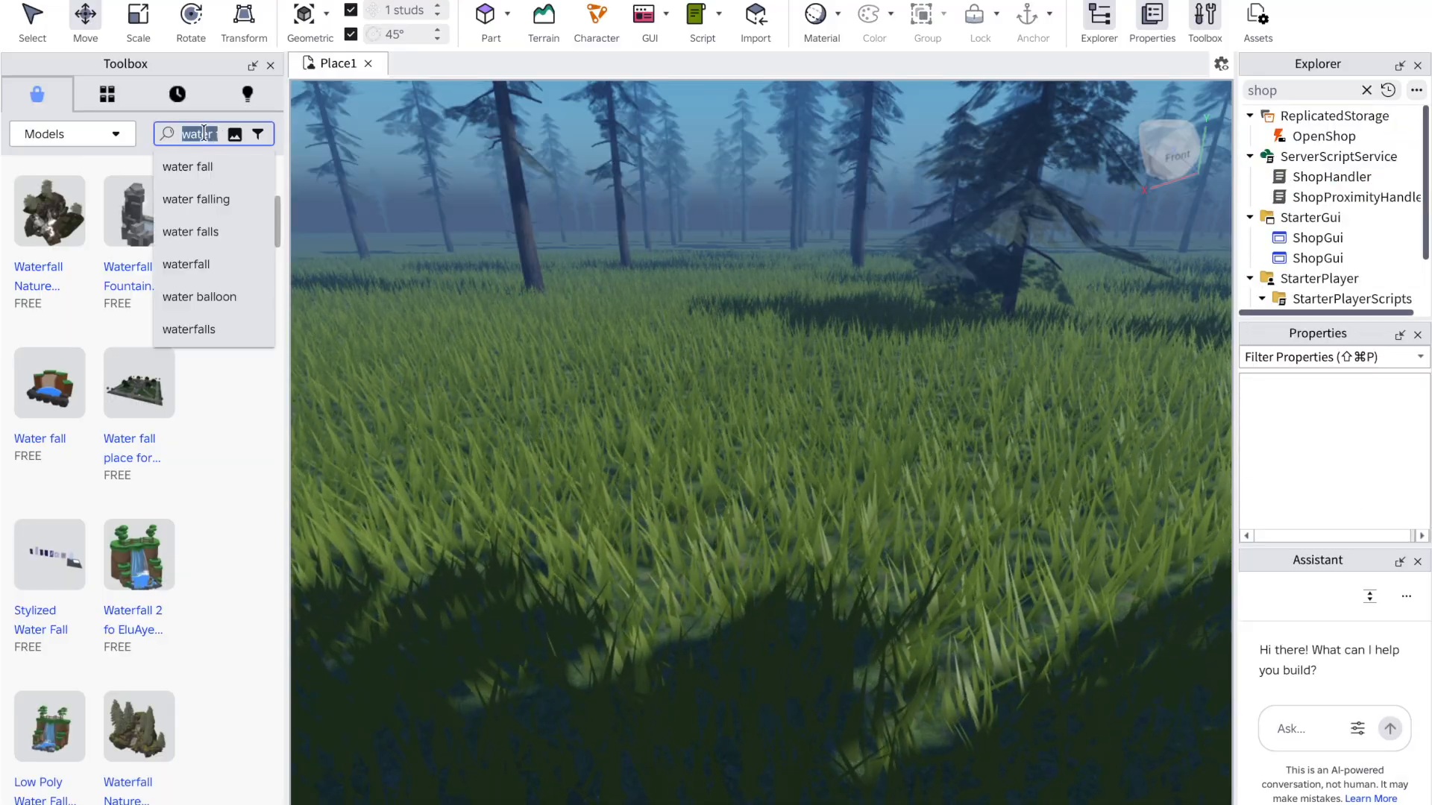
pyautogui.press('BackSpace')
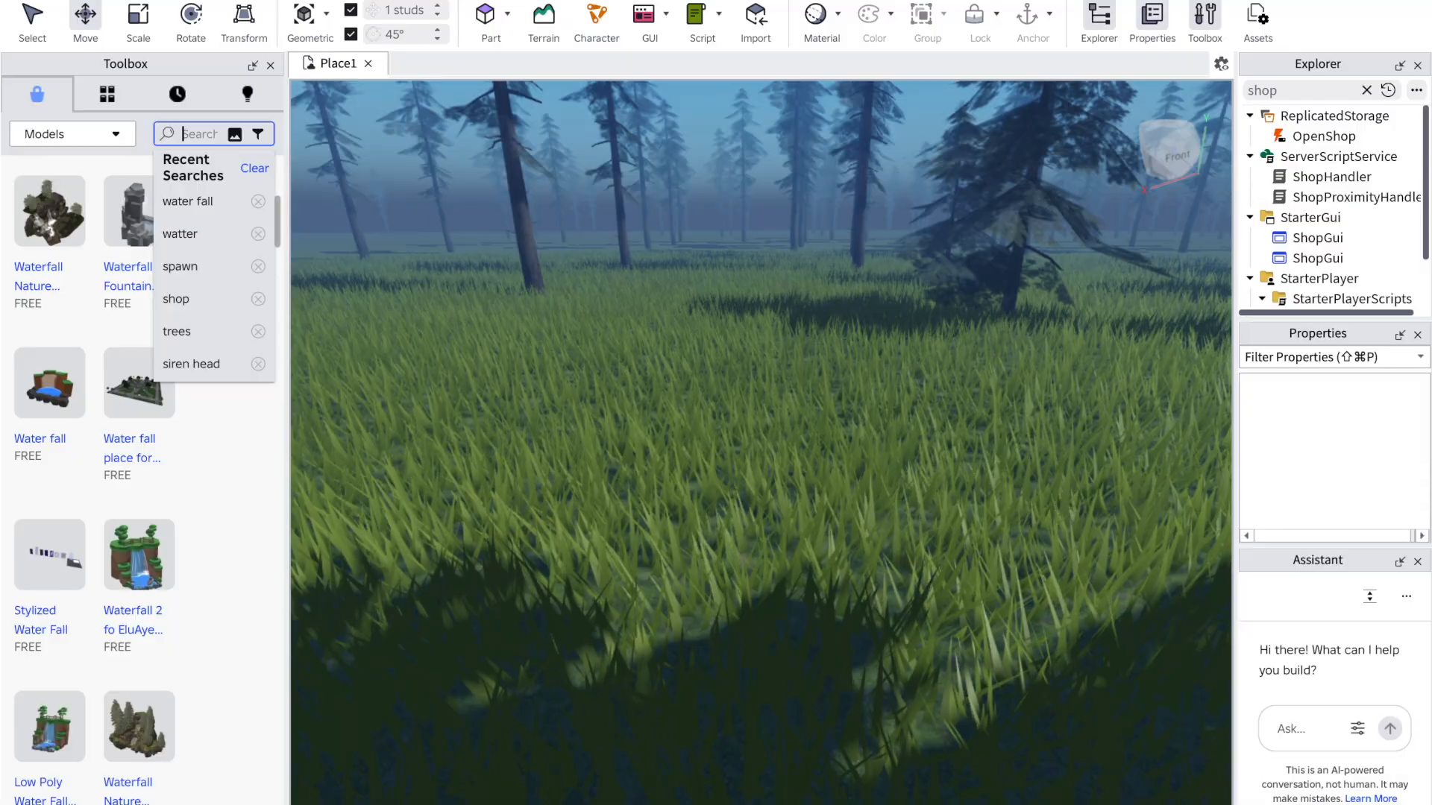
pyautogui.write('shop')
pyautogui.press('Return')
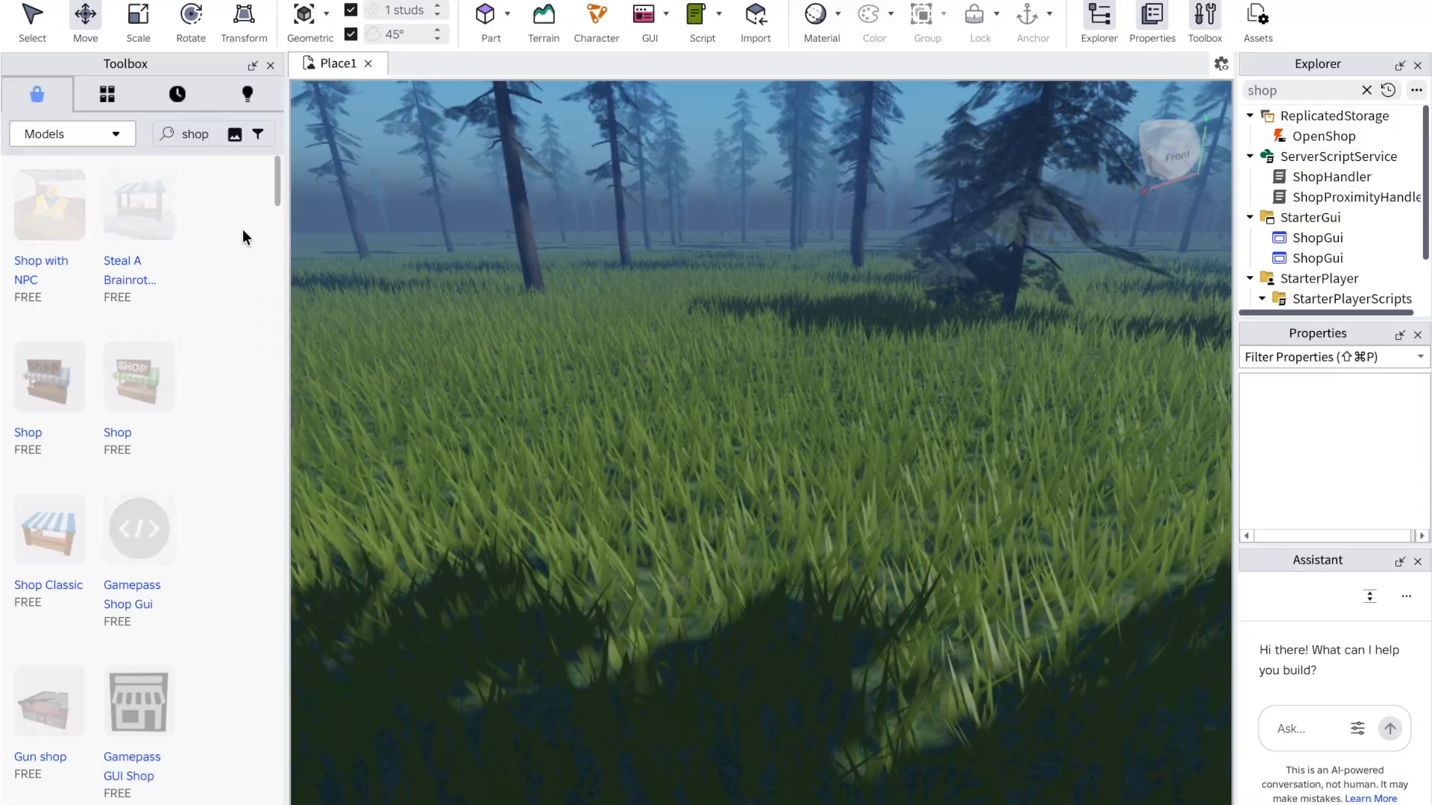
# Step: Insert the free "Noob shop" model from the search results into the clearing and view its front
pyautogui.scroll(-3, 126, 390)
pyautogui.scroll(-10, 123, 390)
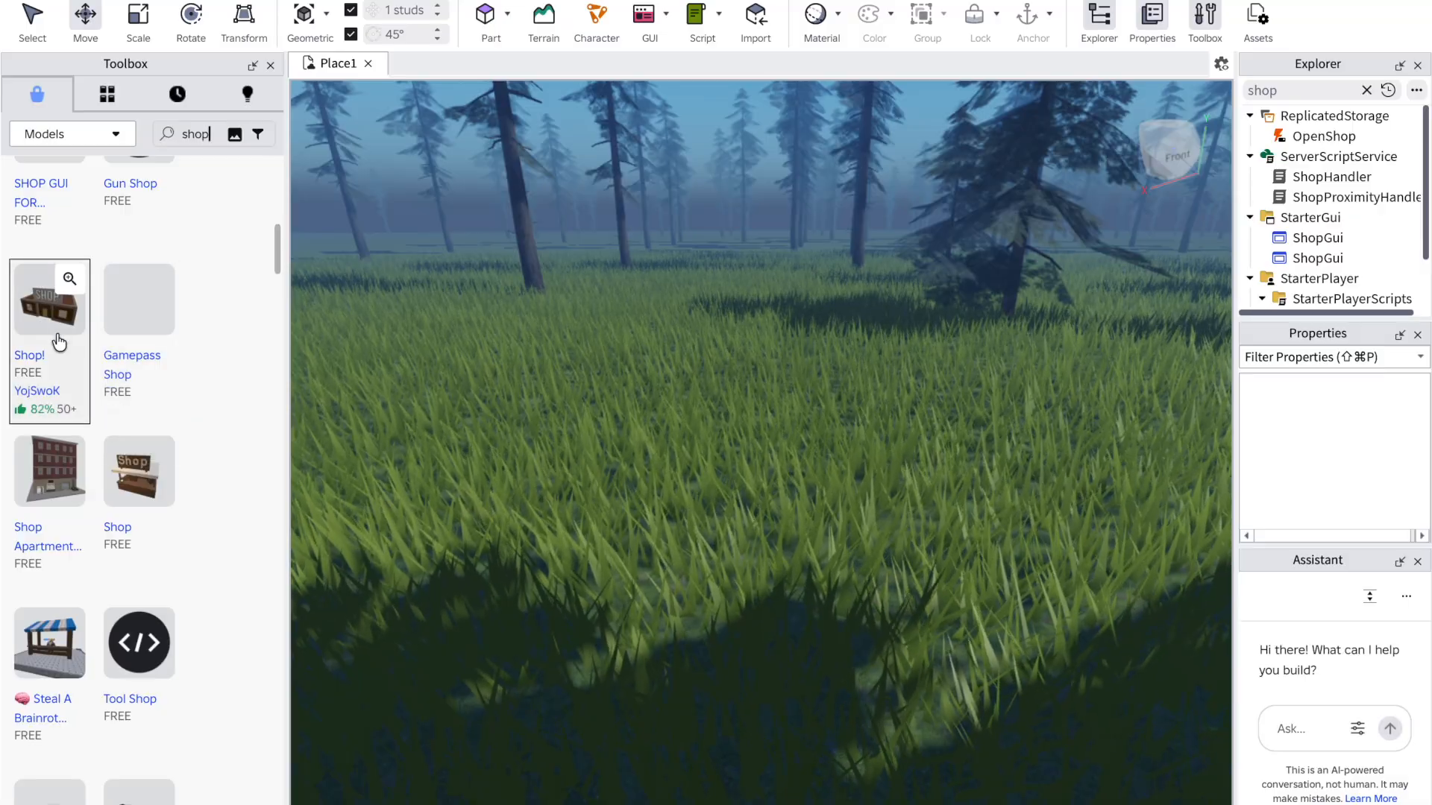
pyautogui.scroll(-5, 63, 448)
pyautogui.scroll(-10, 63, 450)
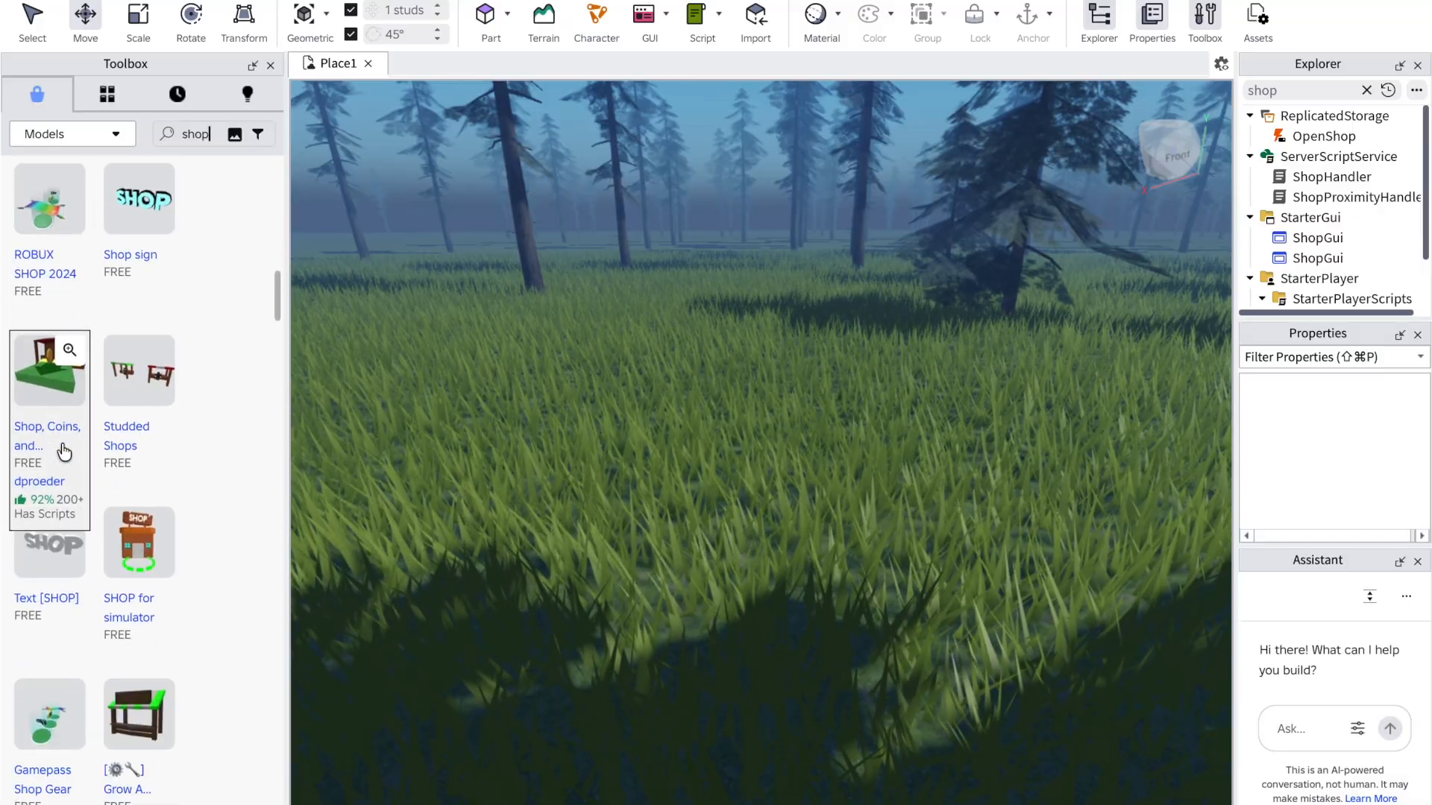
pyautogui.scroll(-2, 63, 447)
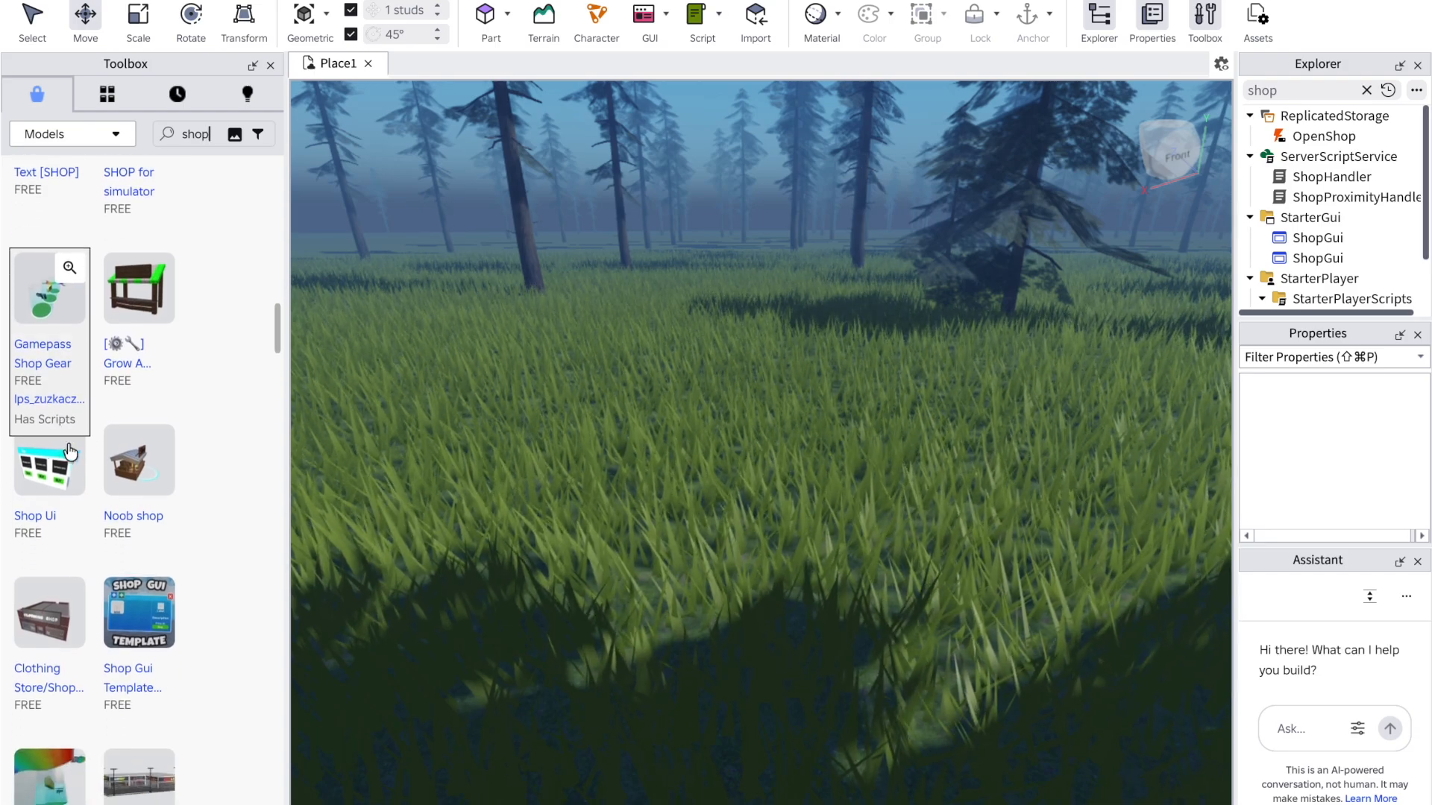
pyautogui.click(140, 460)
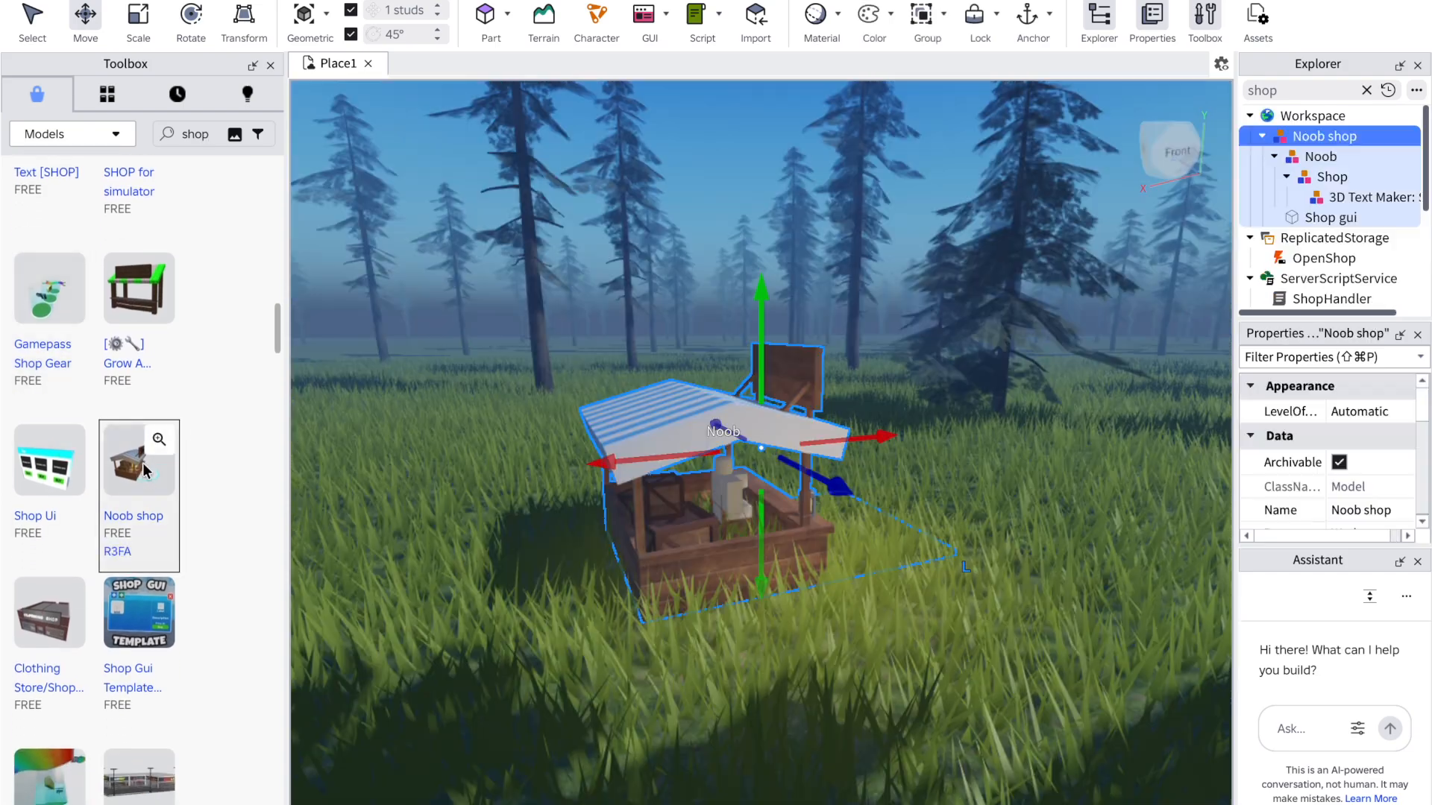
pyautogui.click(993, 631)
pyautogui.moveTo(993, 630); pyautogui.dragTo(993, 630, button='right')
pyautogui.rightClick(993, 631)
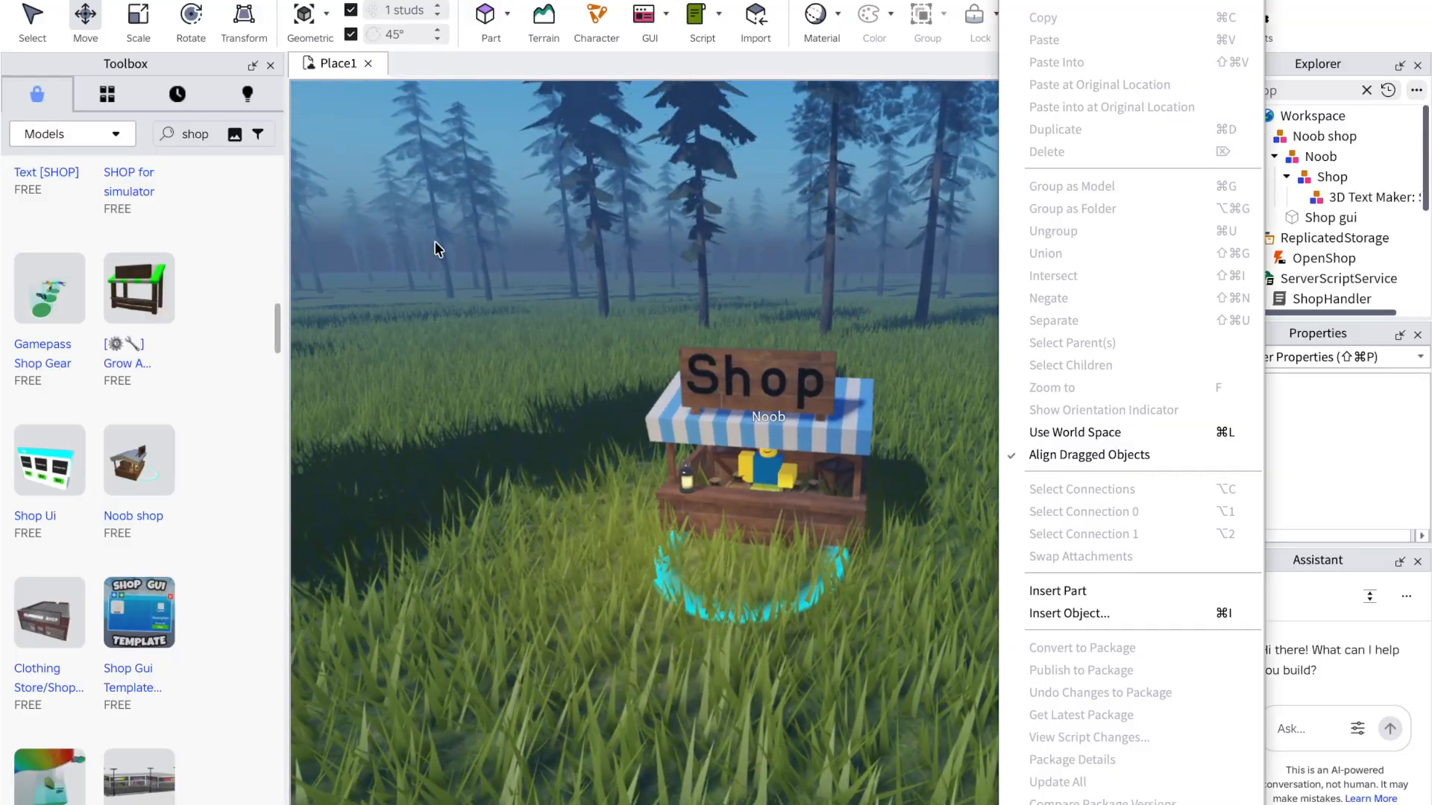
pyautogui.press('Escape')
# Step: Playtest the new Noob shop by walking the character into its cyan ring at the counter, and stop the test
pyautogui.press('F5')
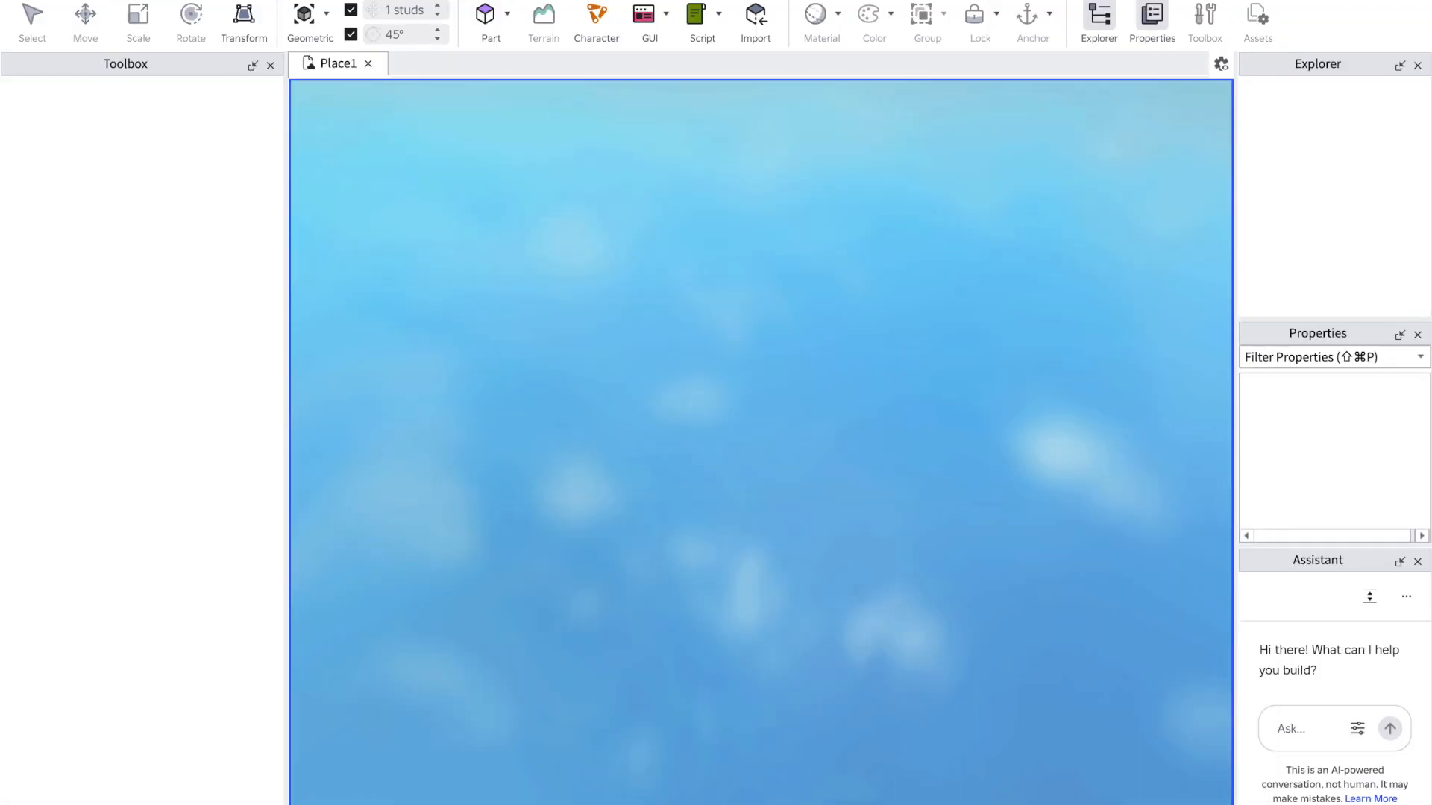
pyautogui.press('w')
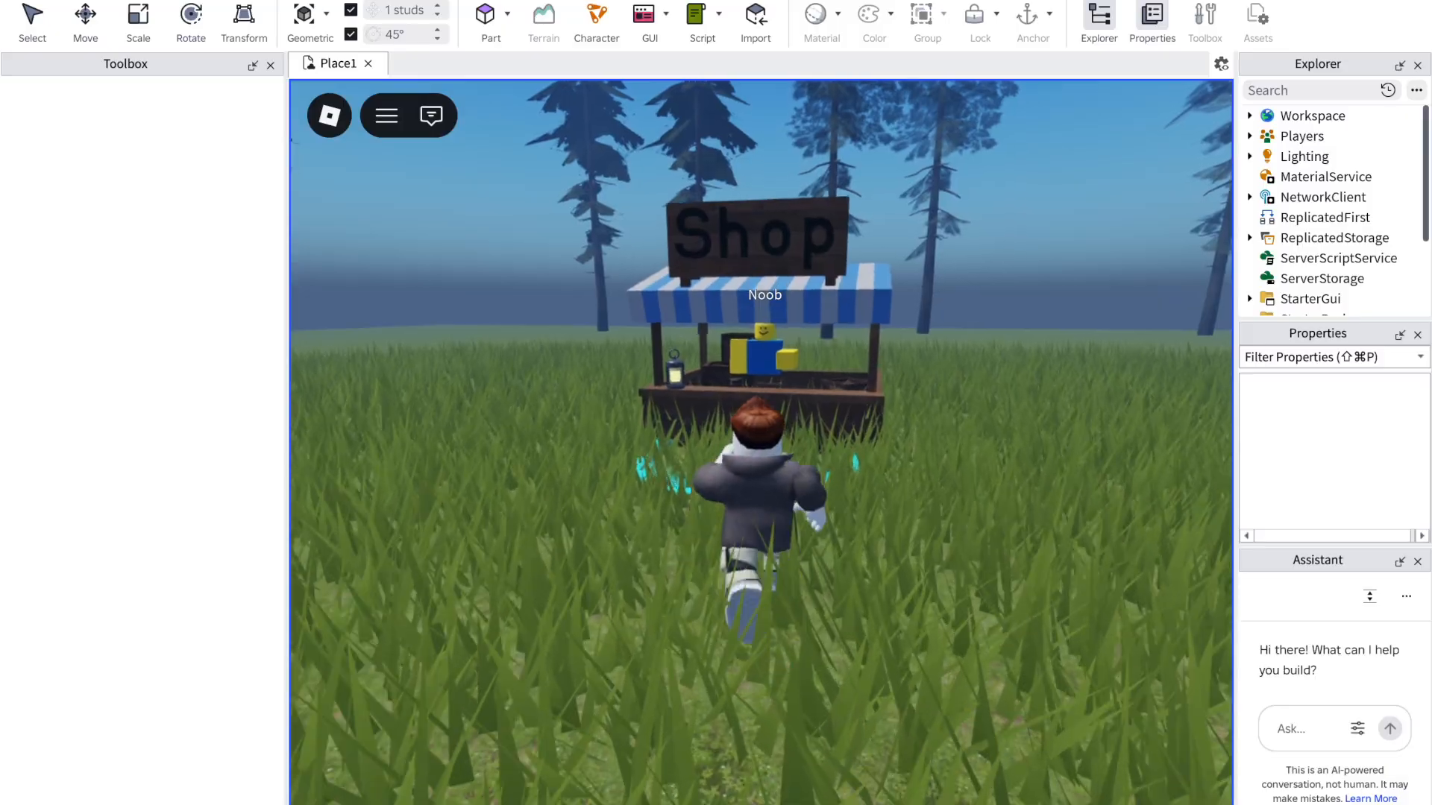
pyautogui.press('s')
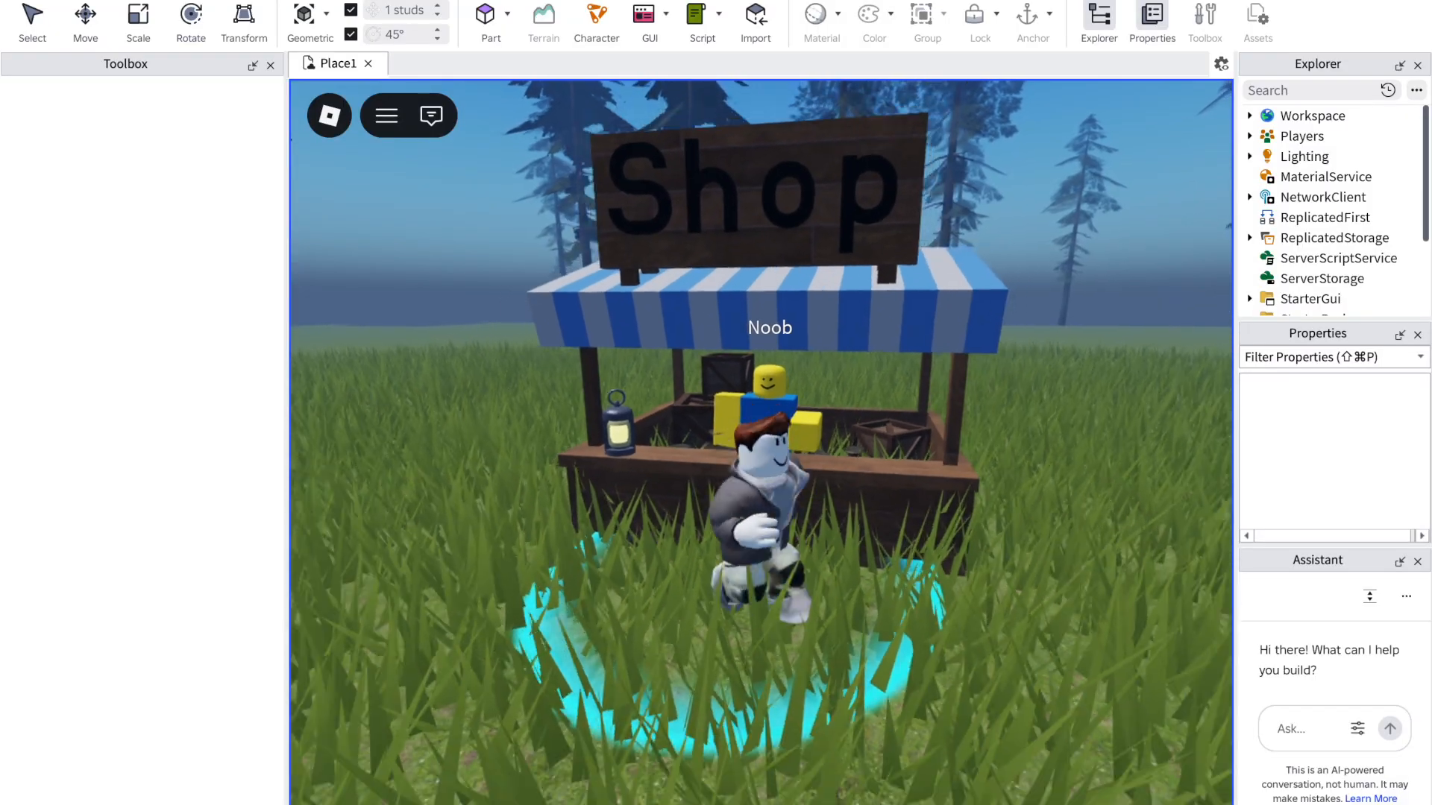
pyautogui.press('w')
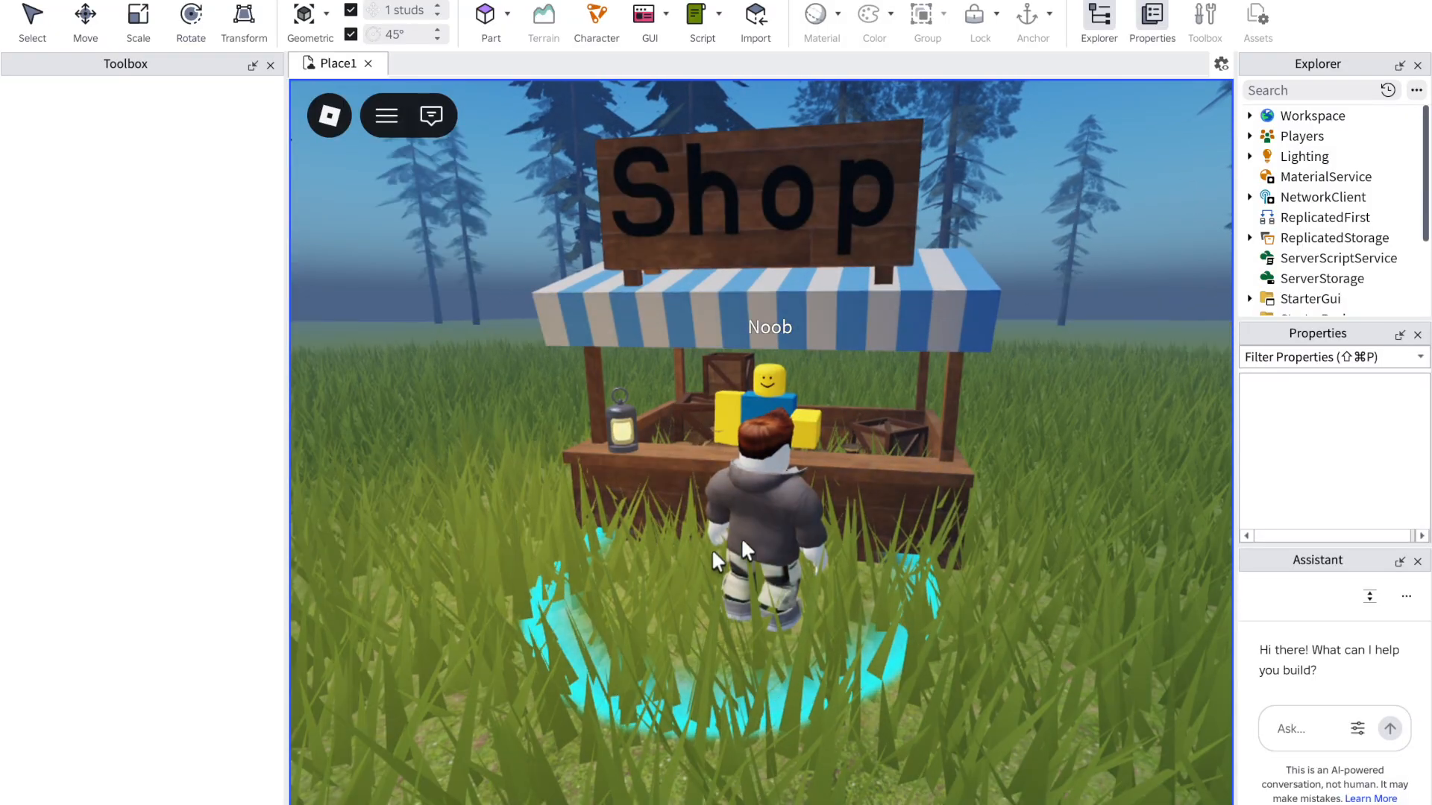
pyautogui.moveTo(740, 398); pyautogui.dragTo(740, 397, button='right')
pyautogui.press('w')
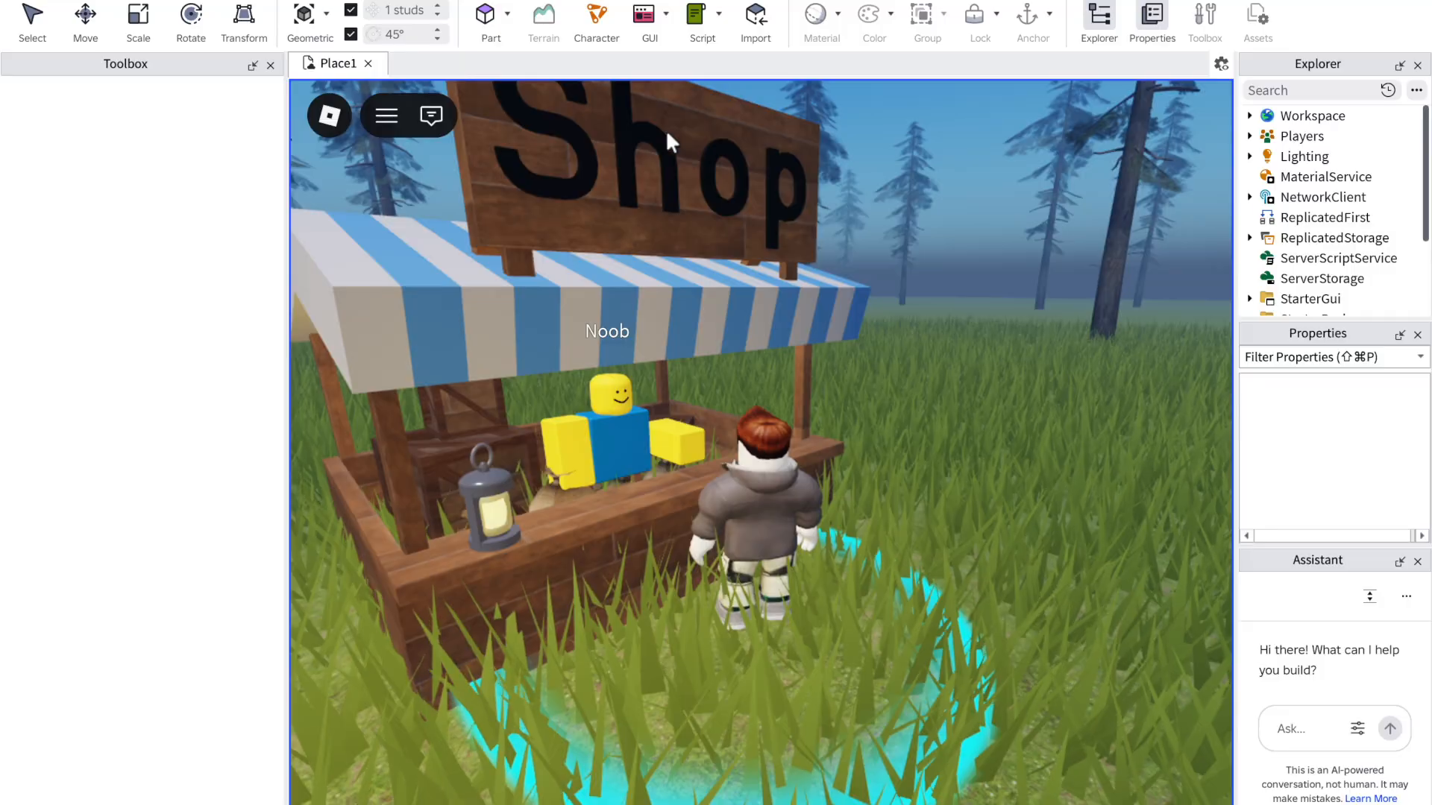
pyautogui.hotkey('shift', 'F5')
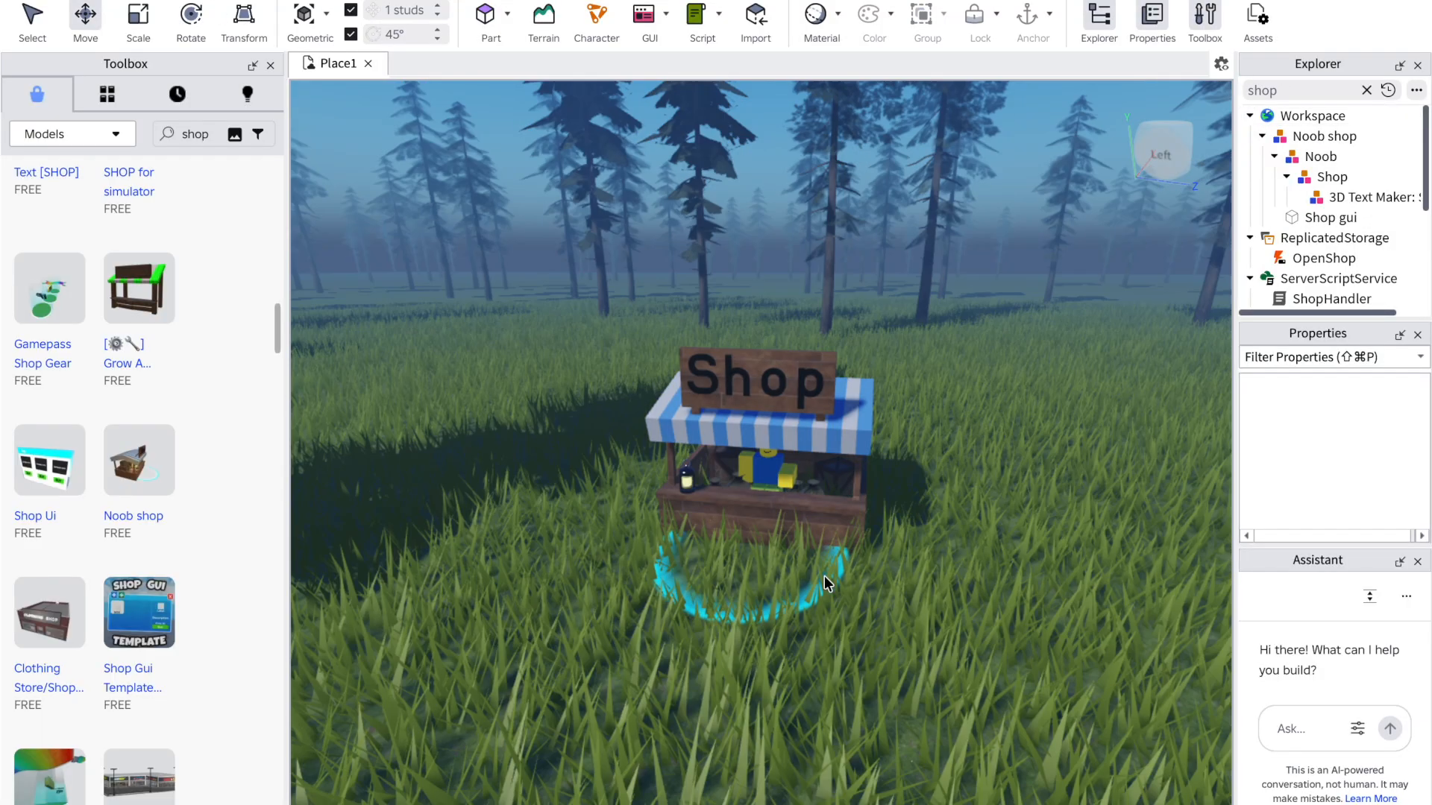
# Step: Select the Noob shop model and begin an Assistant request with "for noob"
pyautogui.click(790, 518)
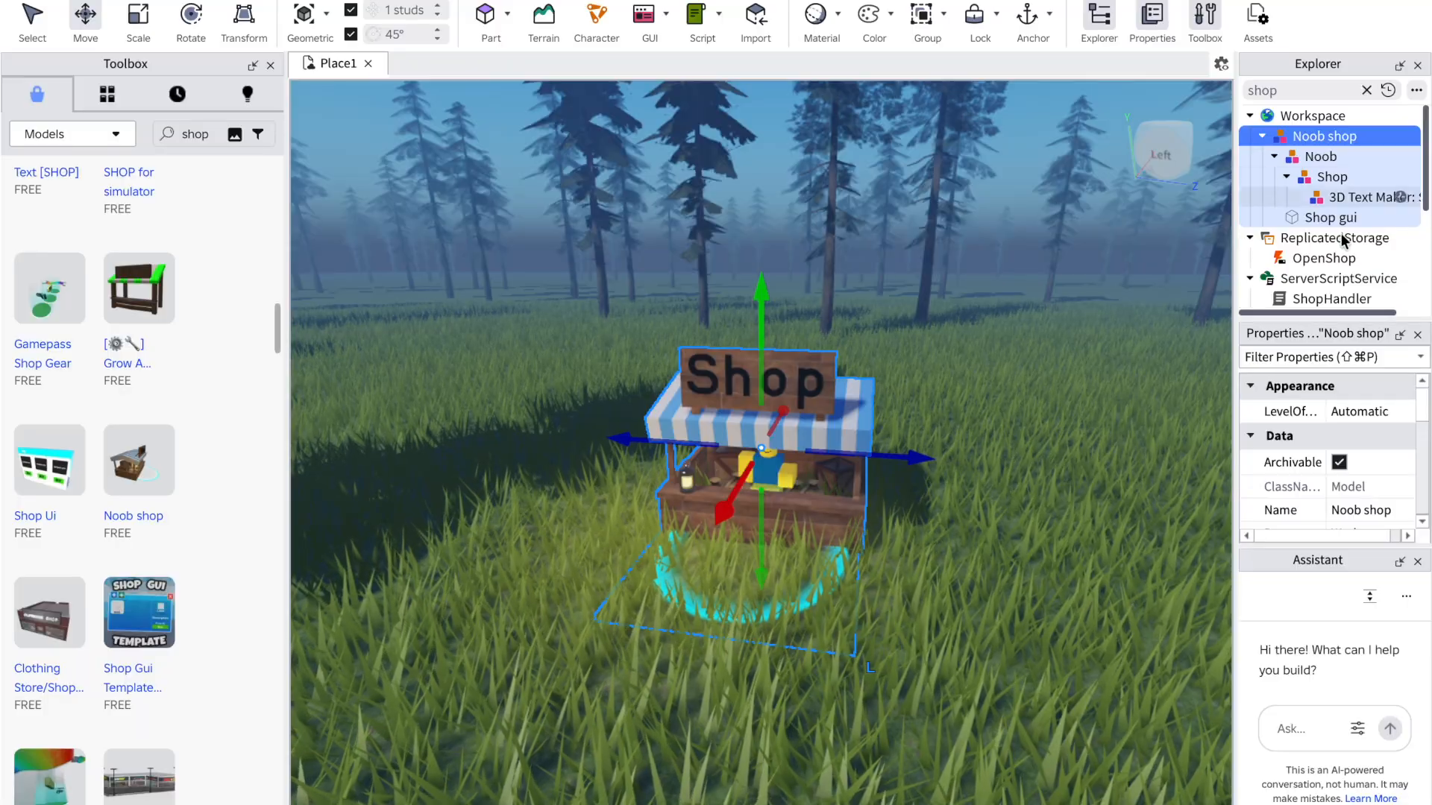
pyautogui.click(1294, 720)
pyautogui.write('for noob')
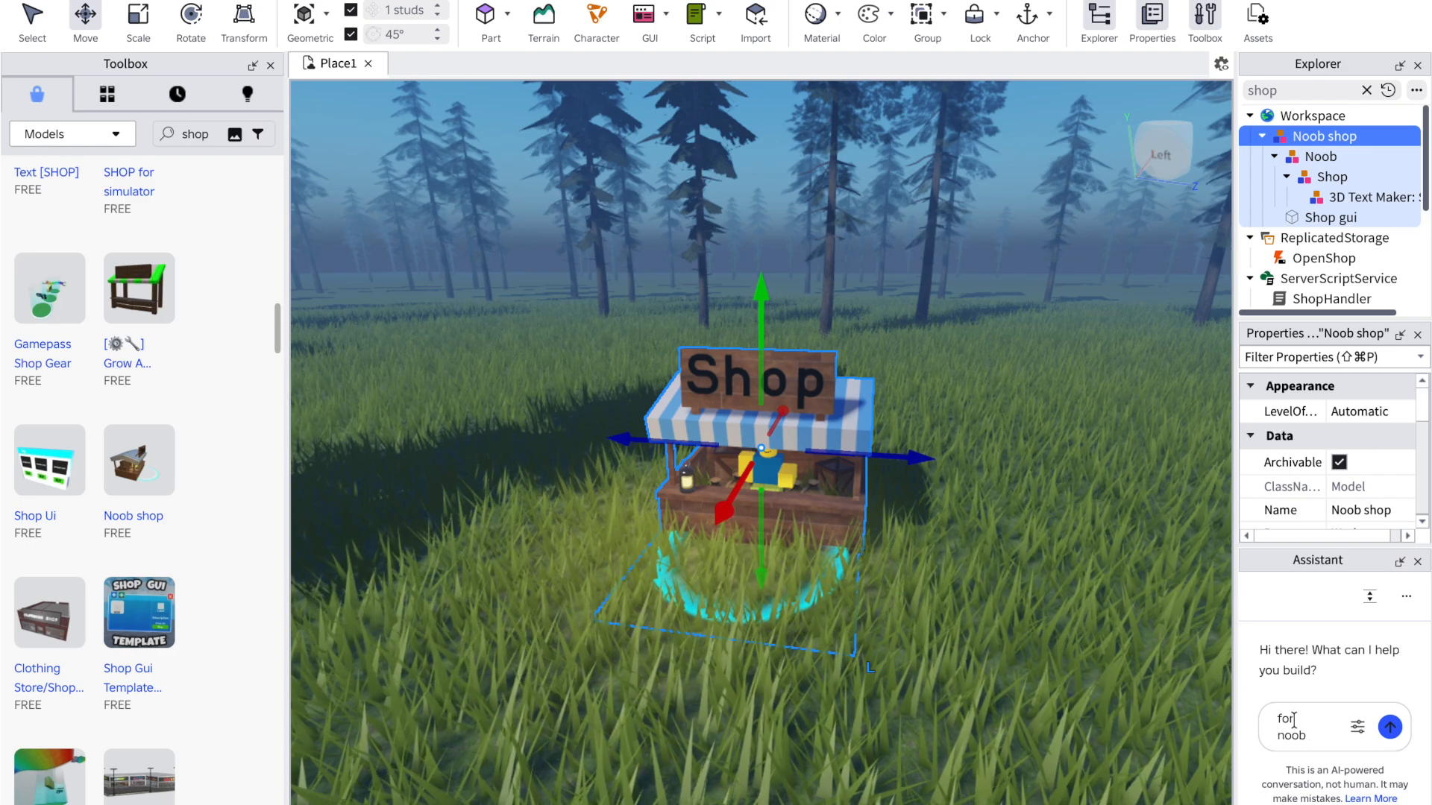
# Step: Rename the Noob shop model as "shop"
pyautogui.rightClick(1301, 136)
pyautogui.click(1299, 240)
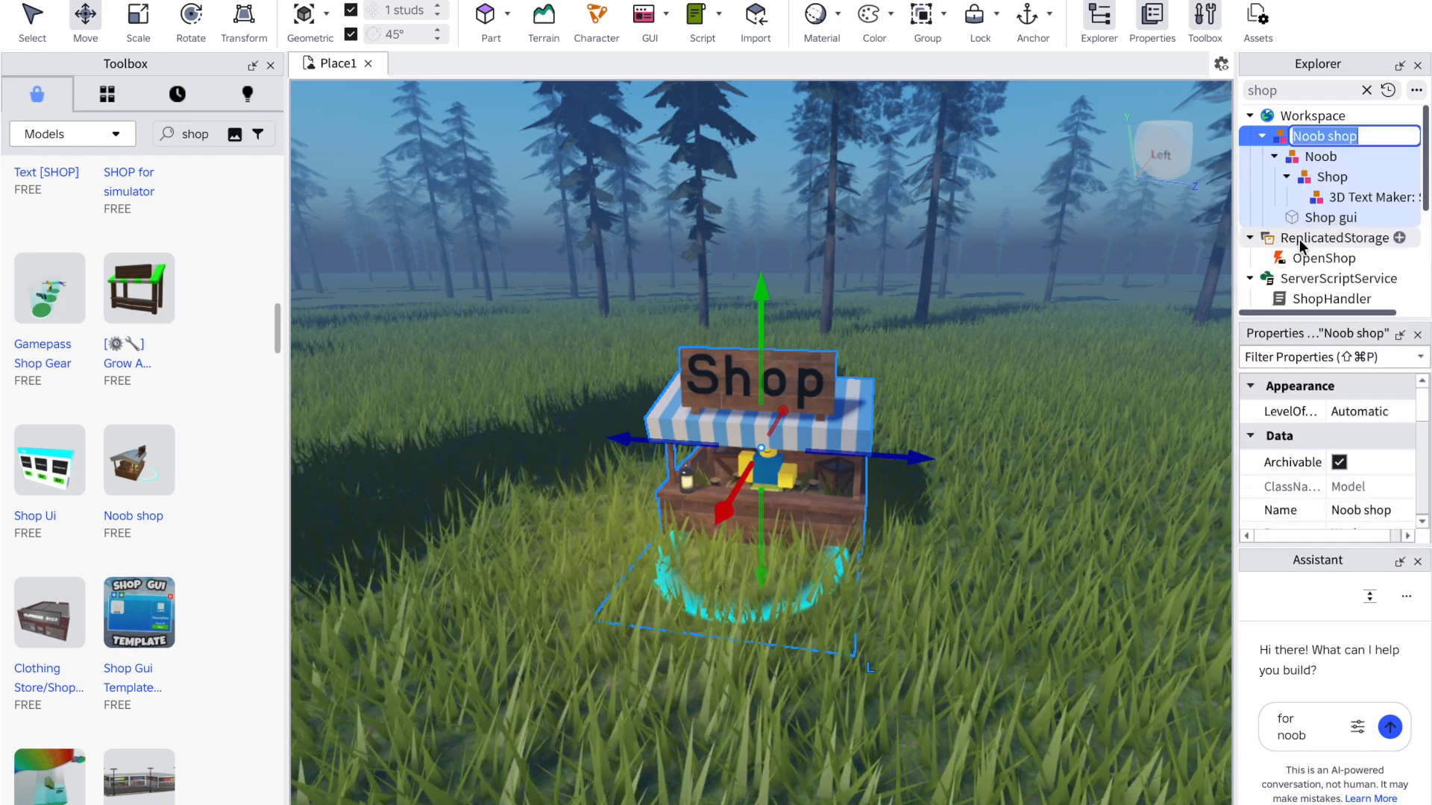
pyautogui.write('sho')
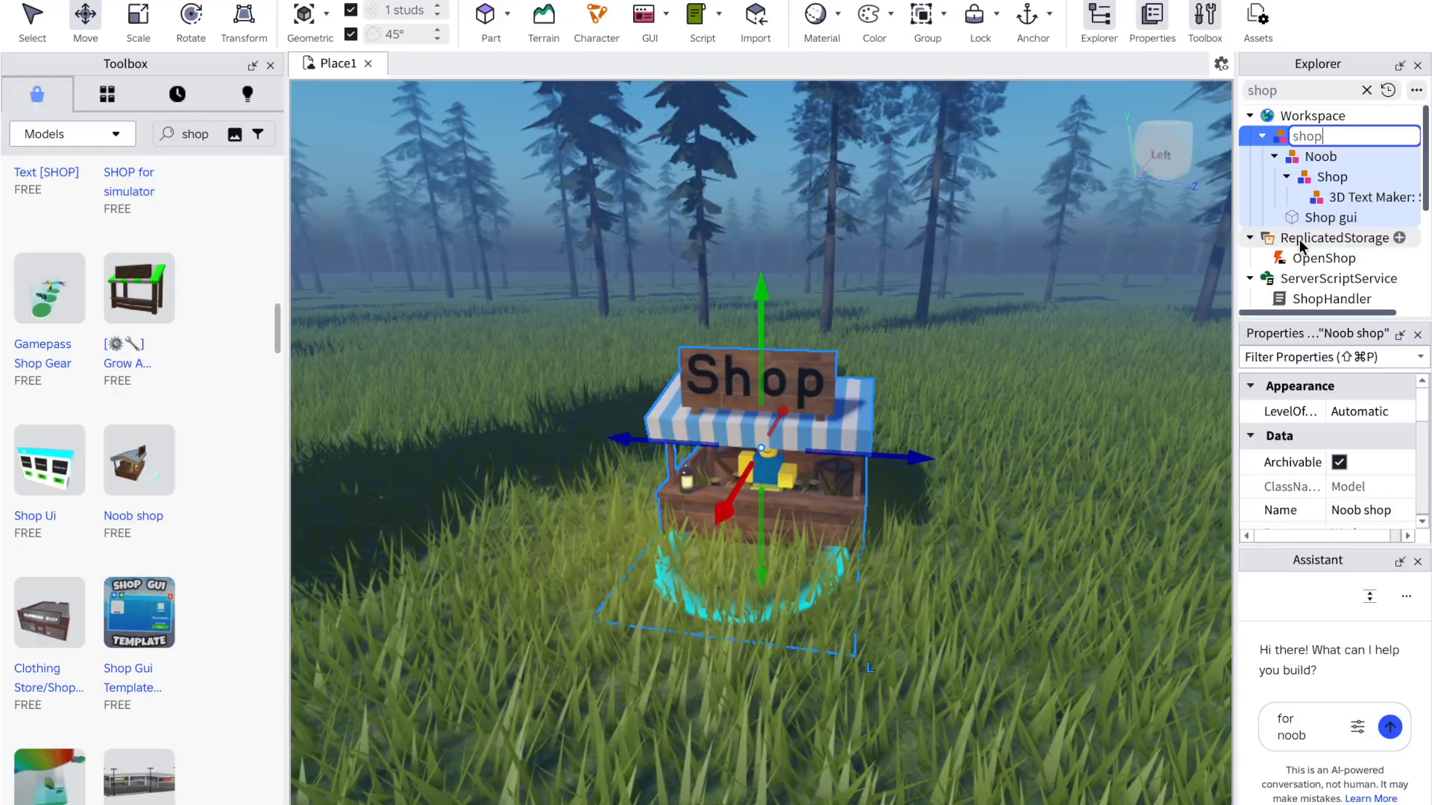
pyautogui.write('p')
pyautogui.press('Return')
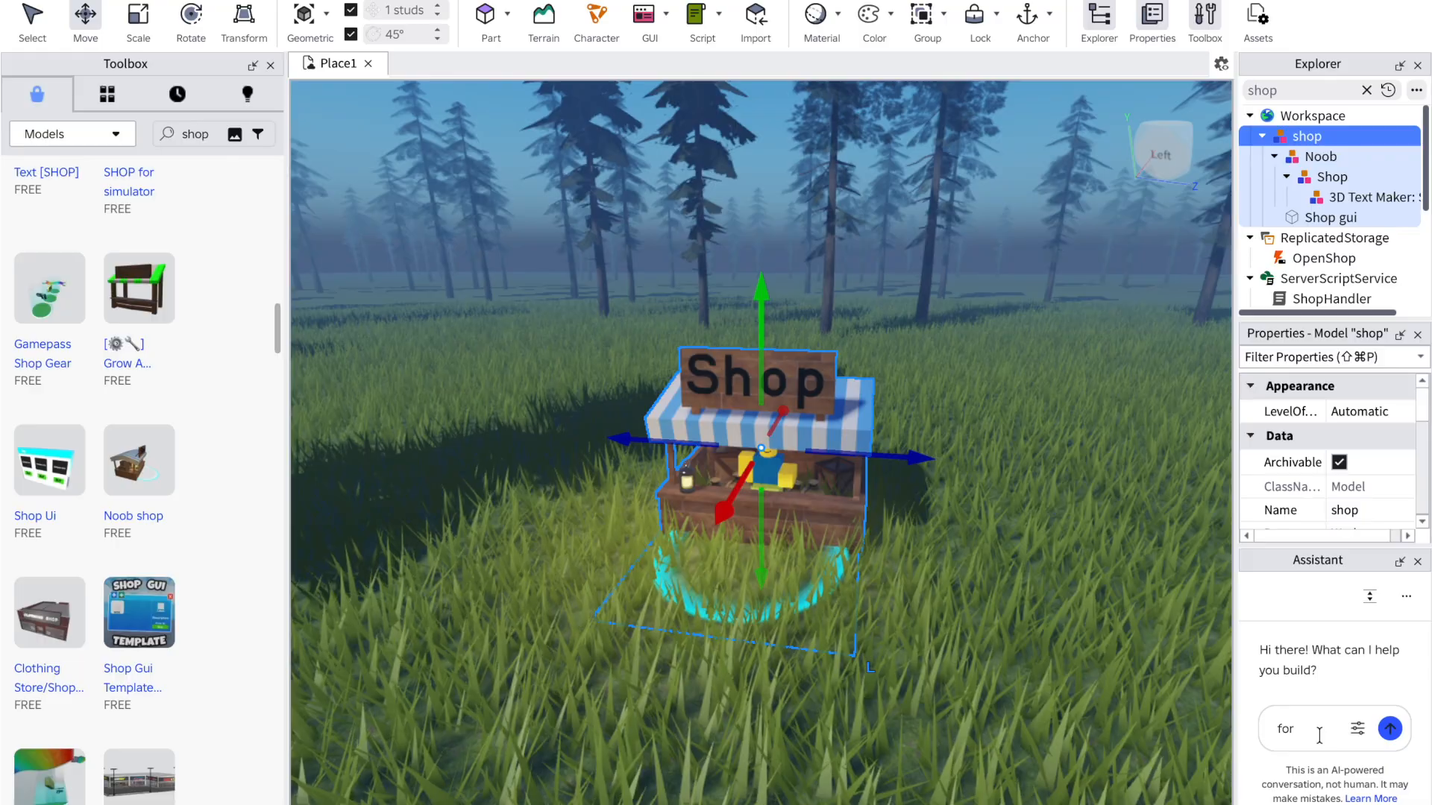
# Step: Send the Assistant the request "for shop add a flashligt and nightvison goggles and a tracker for siren head"
pyautogui.write('dd ')
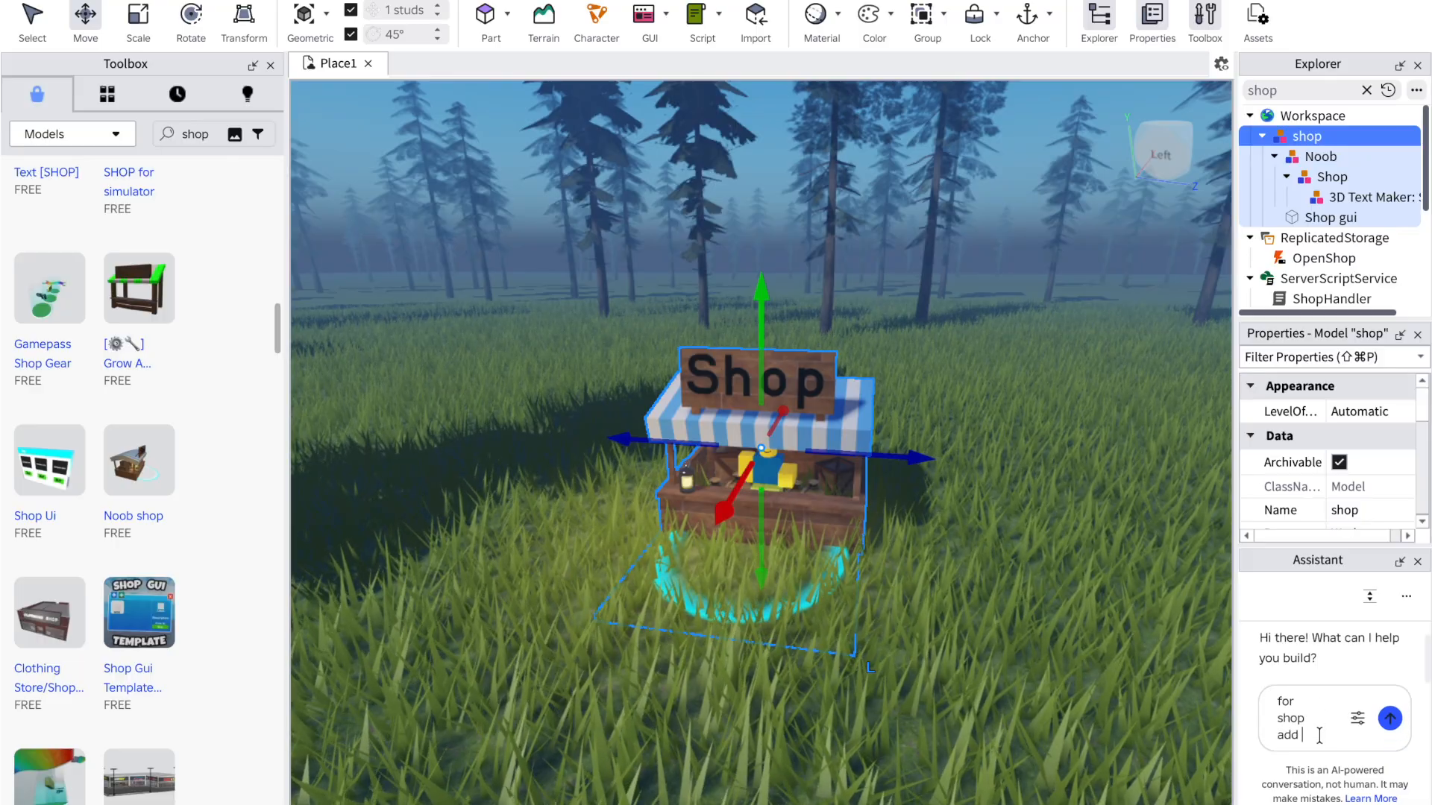
pyautogui.write('a flash')
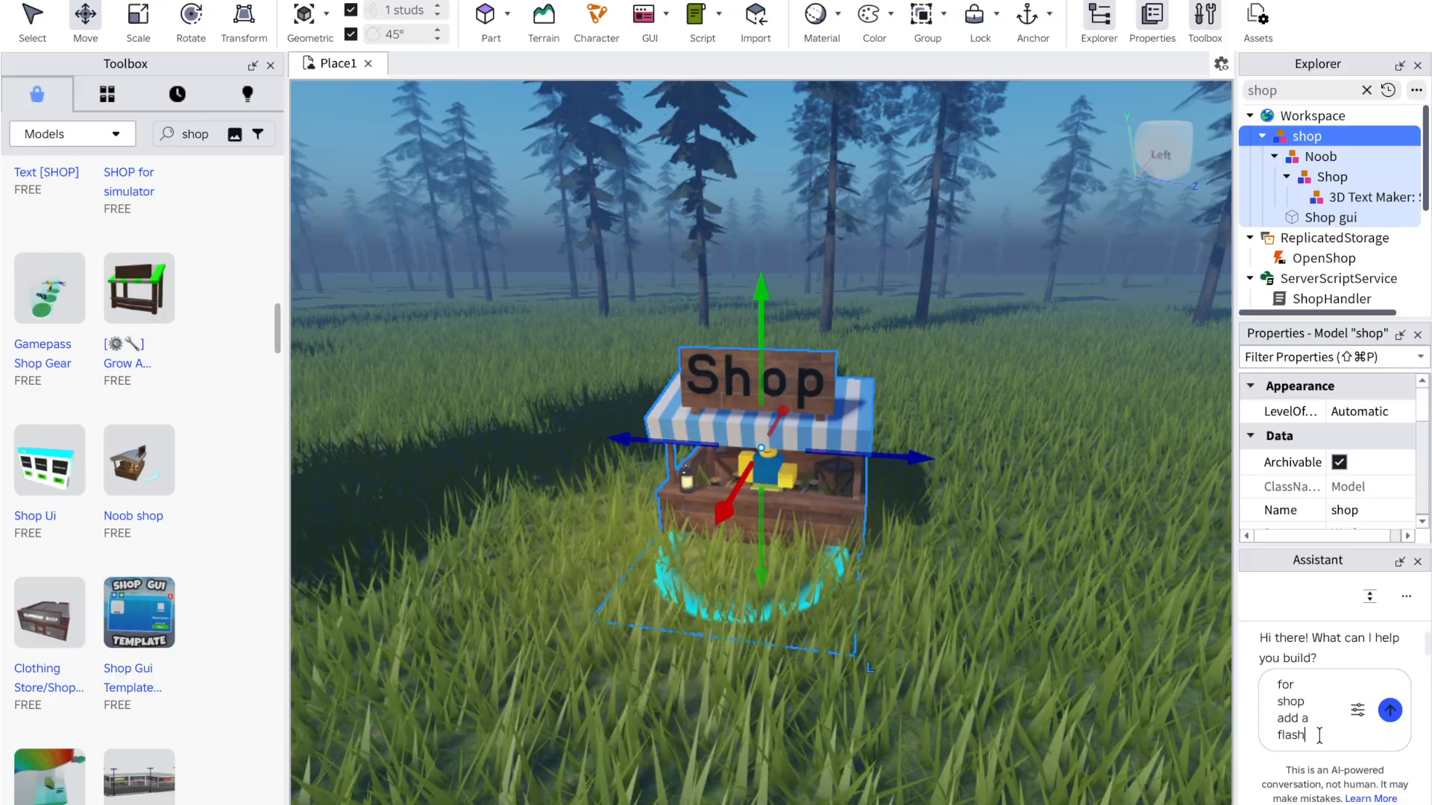
pyautogui.write('light')
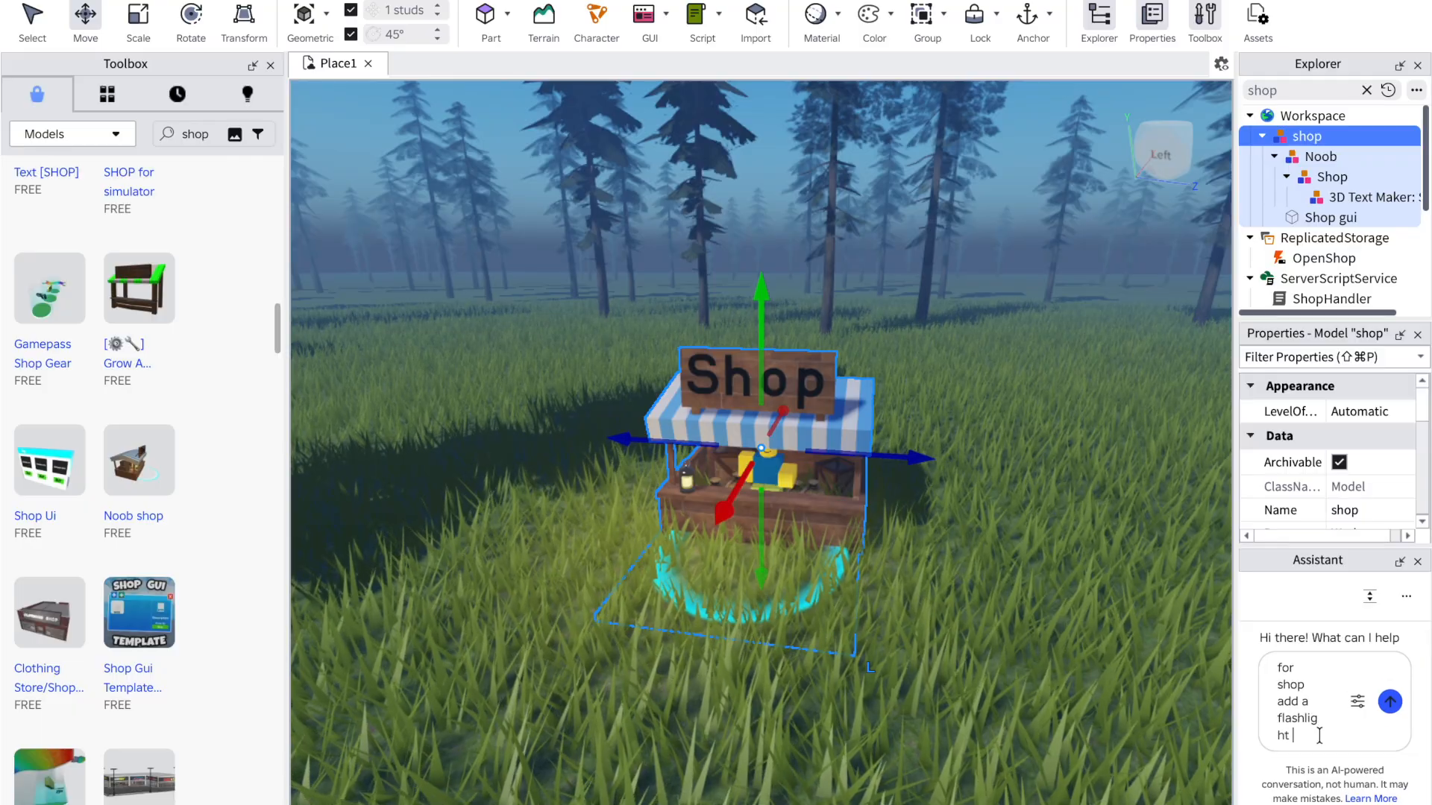
pyautogui.press('BackSpace')
pyautogui.press('BackSpace')
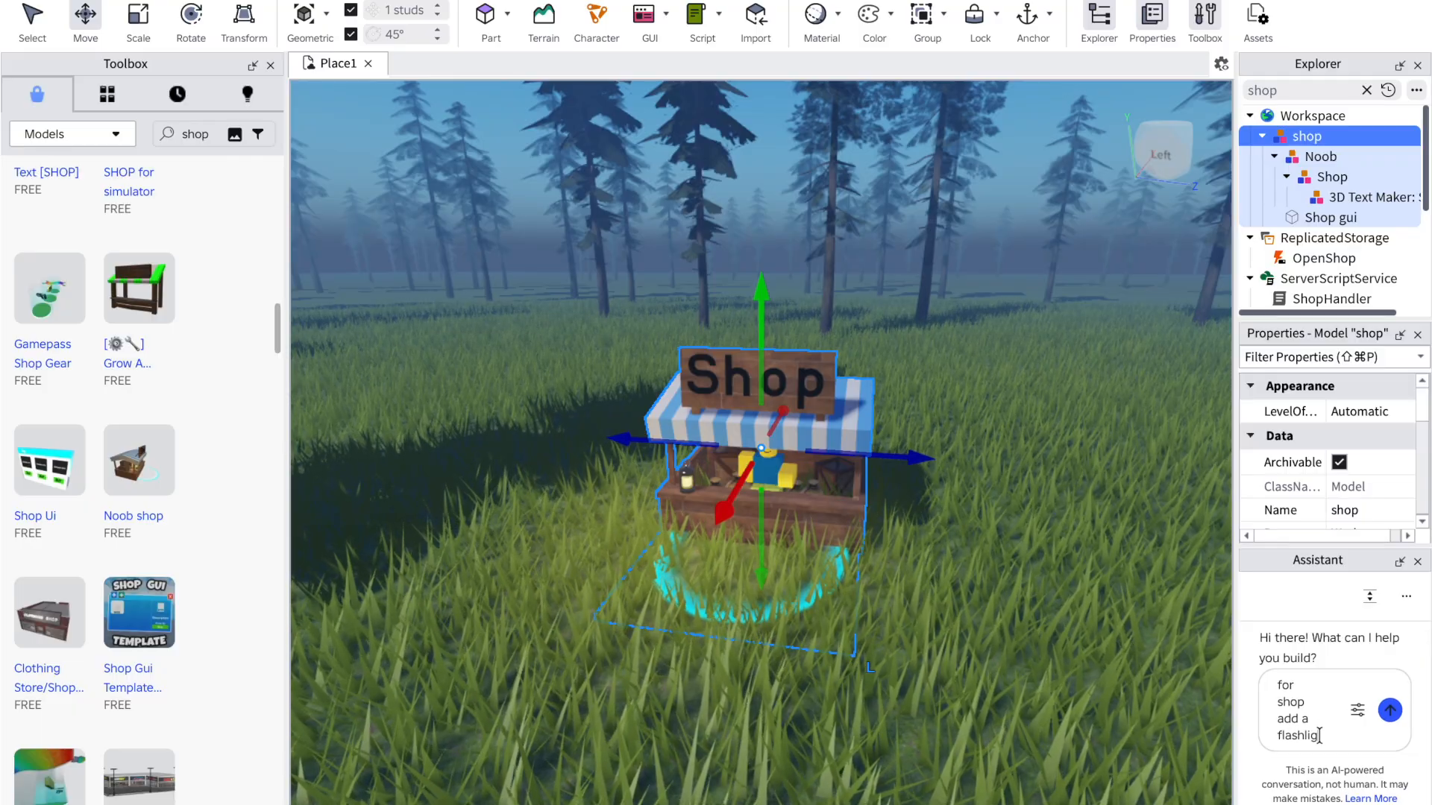
pyautogui.write('t and')
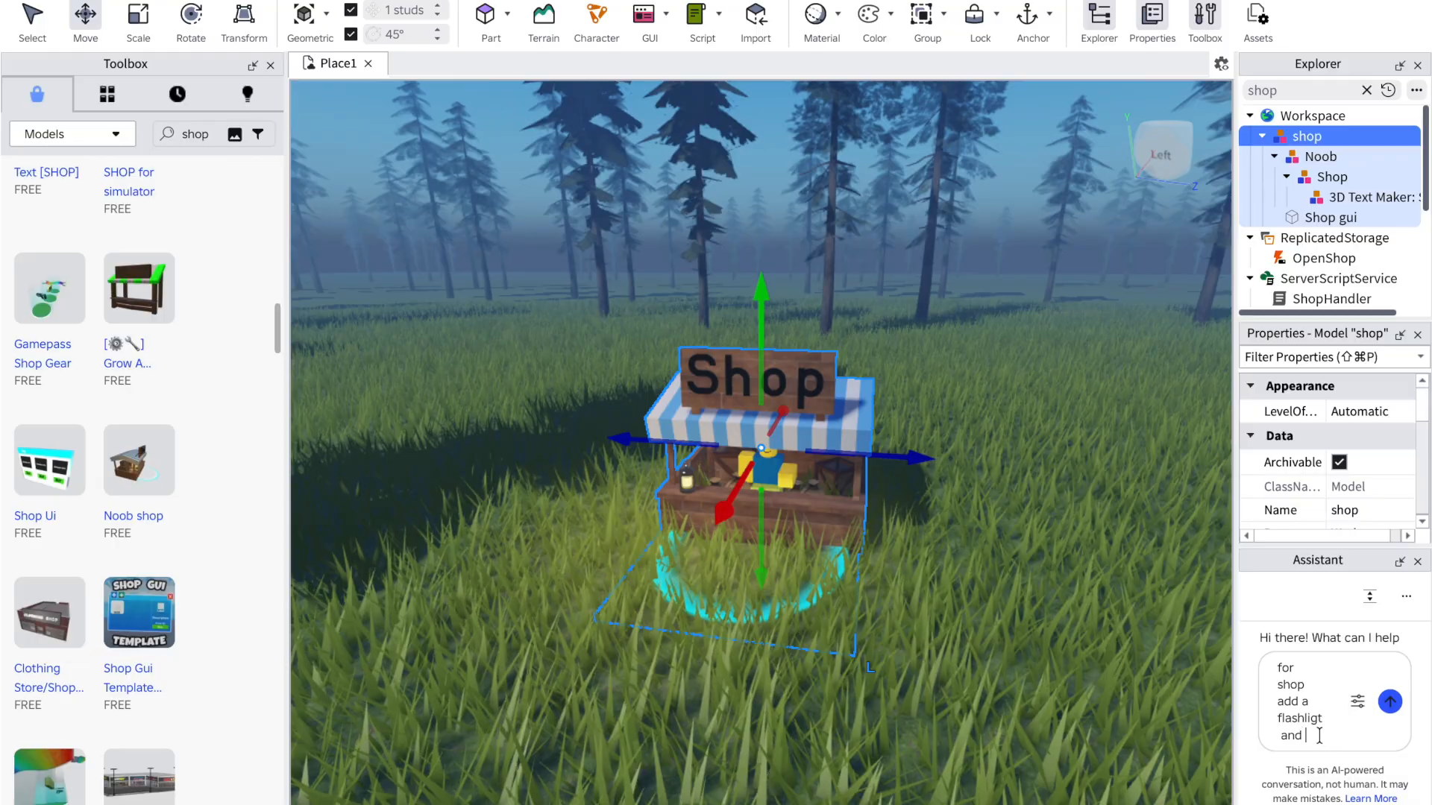
pyautogui.write(' nigh')
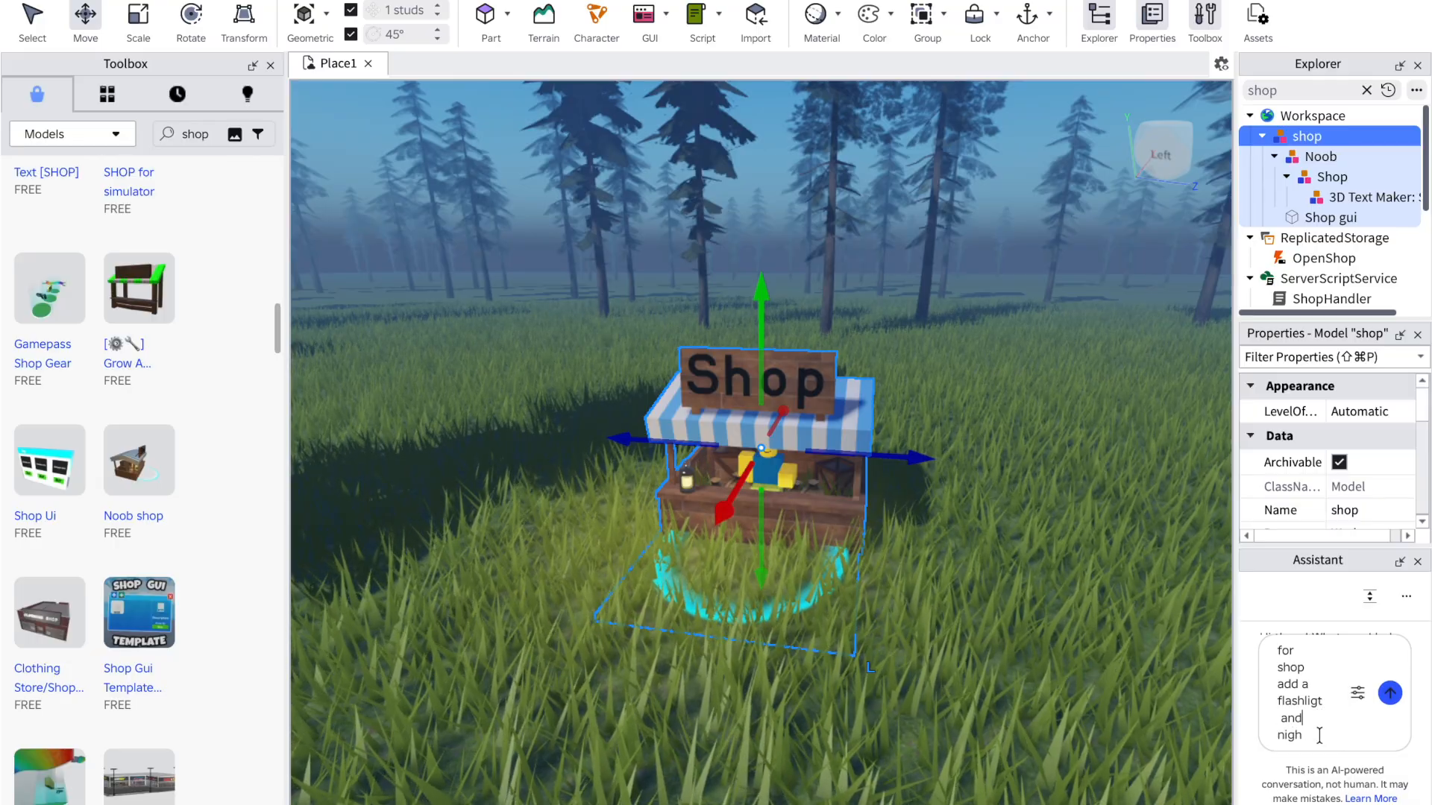
pyautogui.write('tvison ')
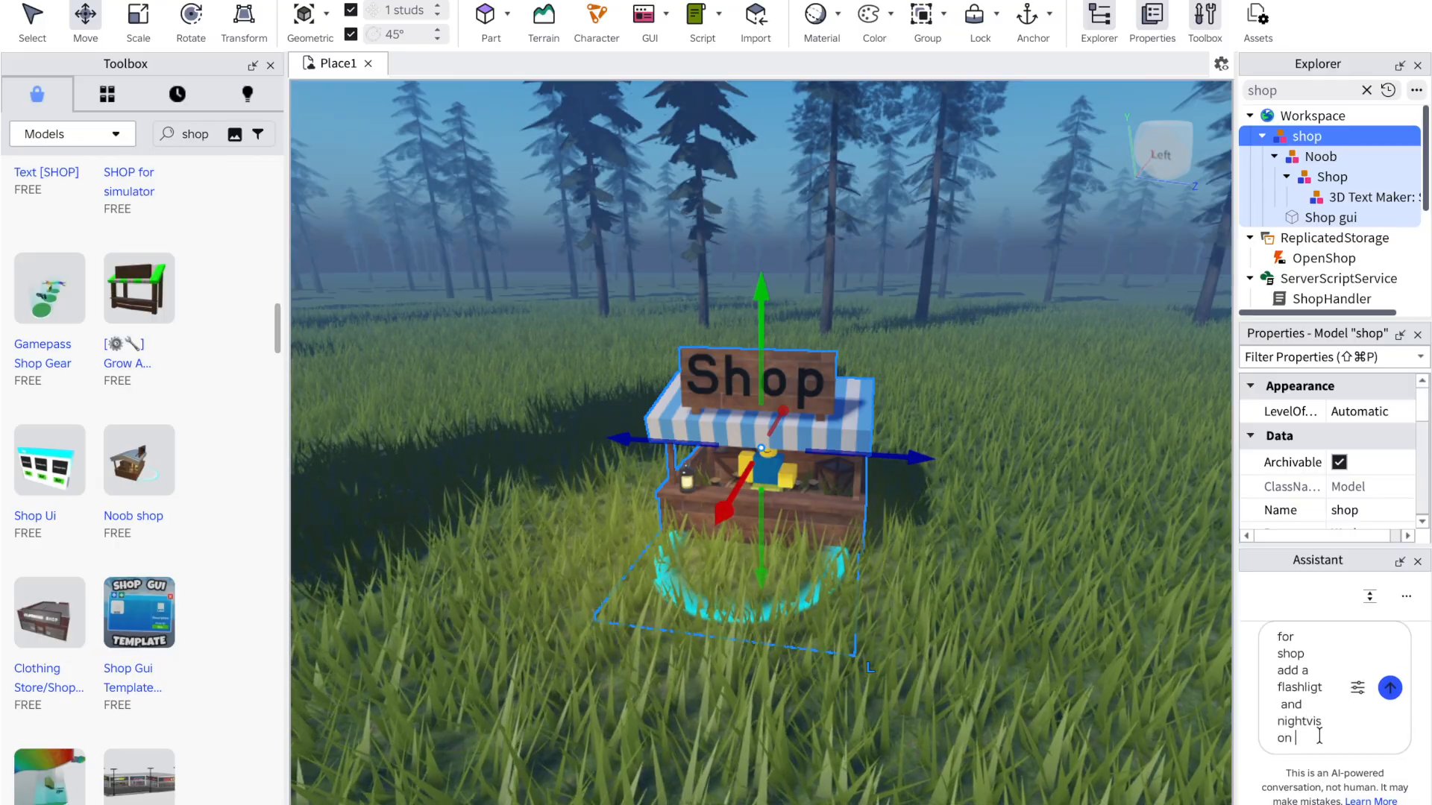
pyautogui.write('goggle')
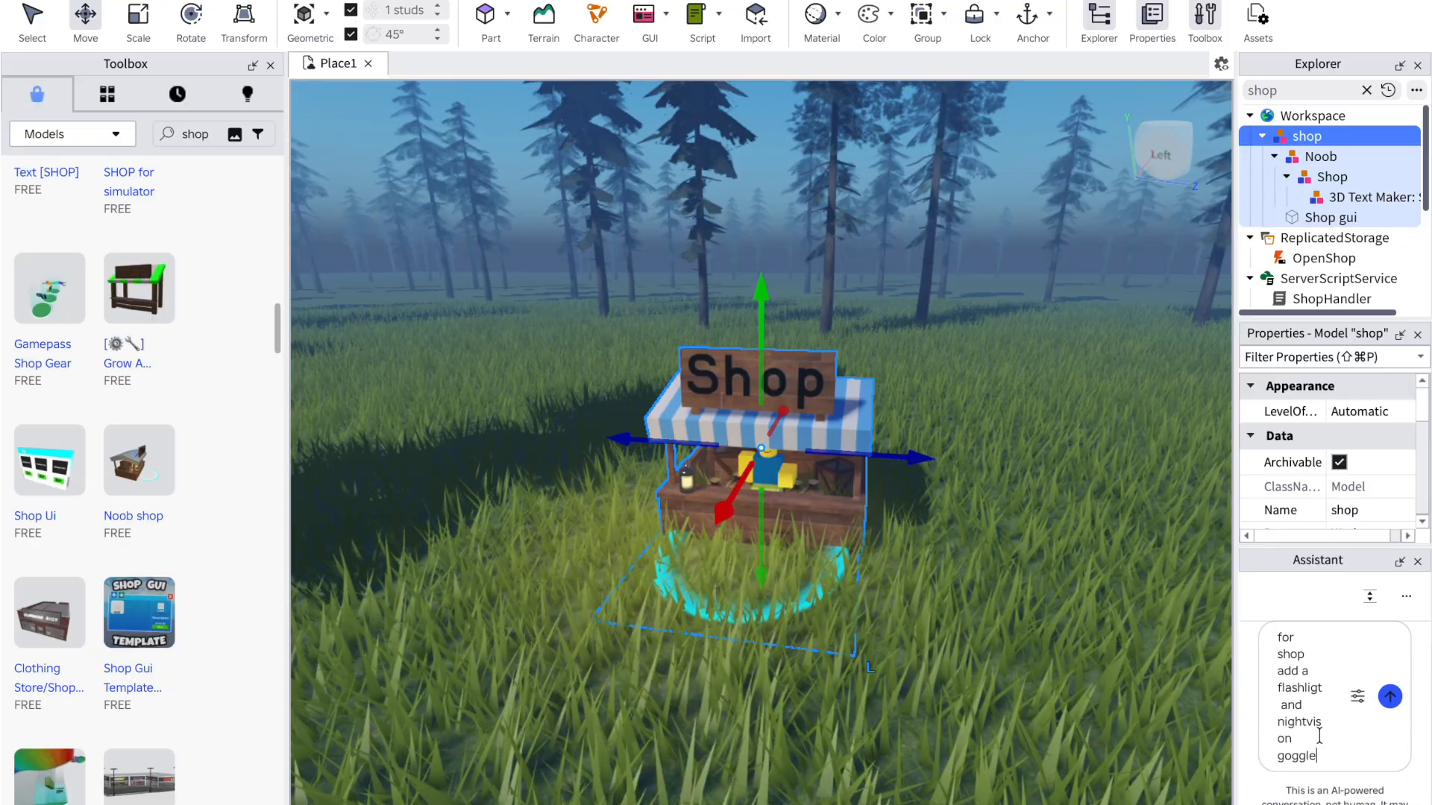
pyautogui.write('s and a tracker for')
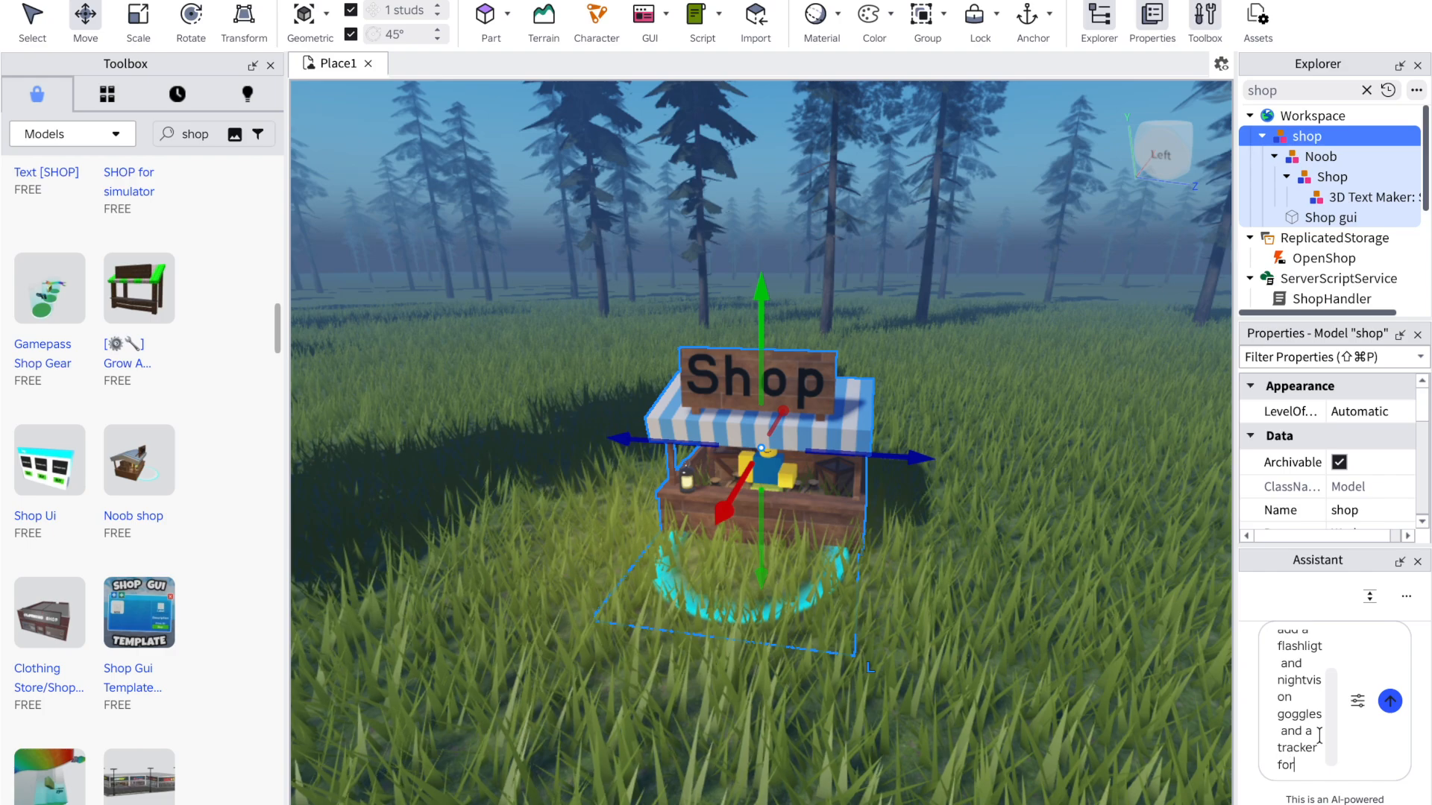
pyautogui.write(' siren head')
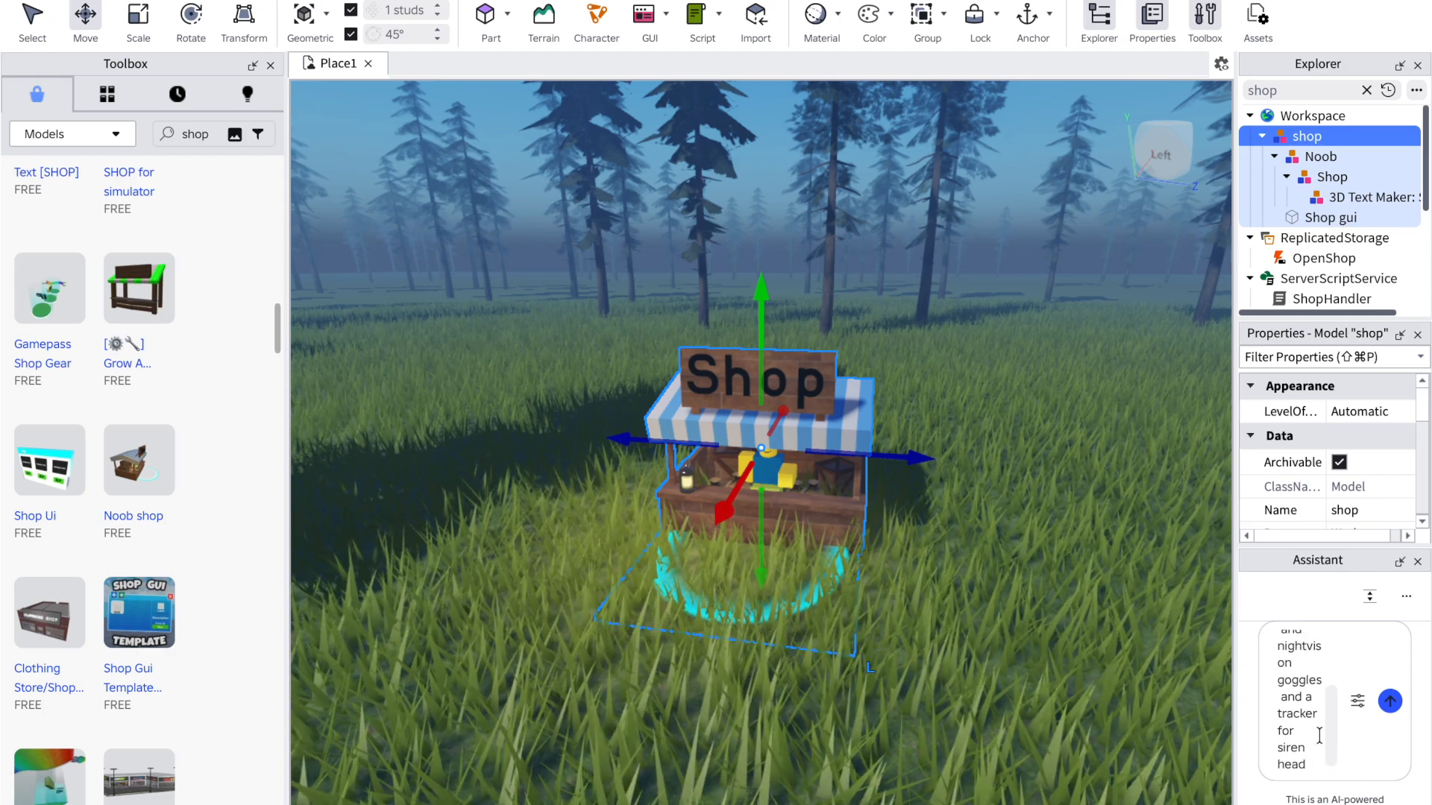
pyautogui.press('Return')
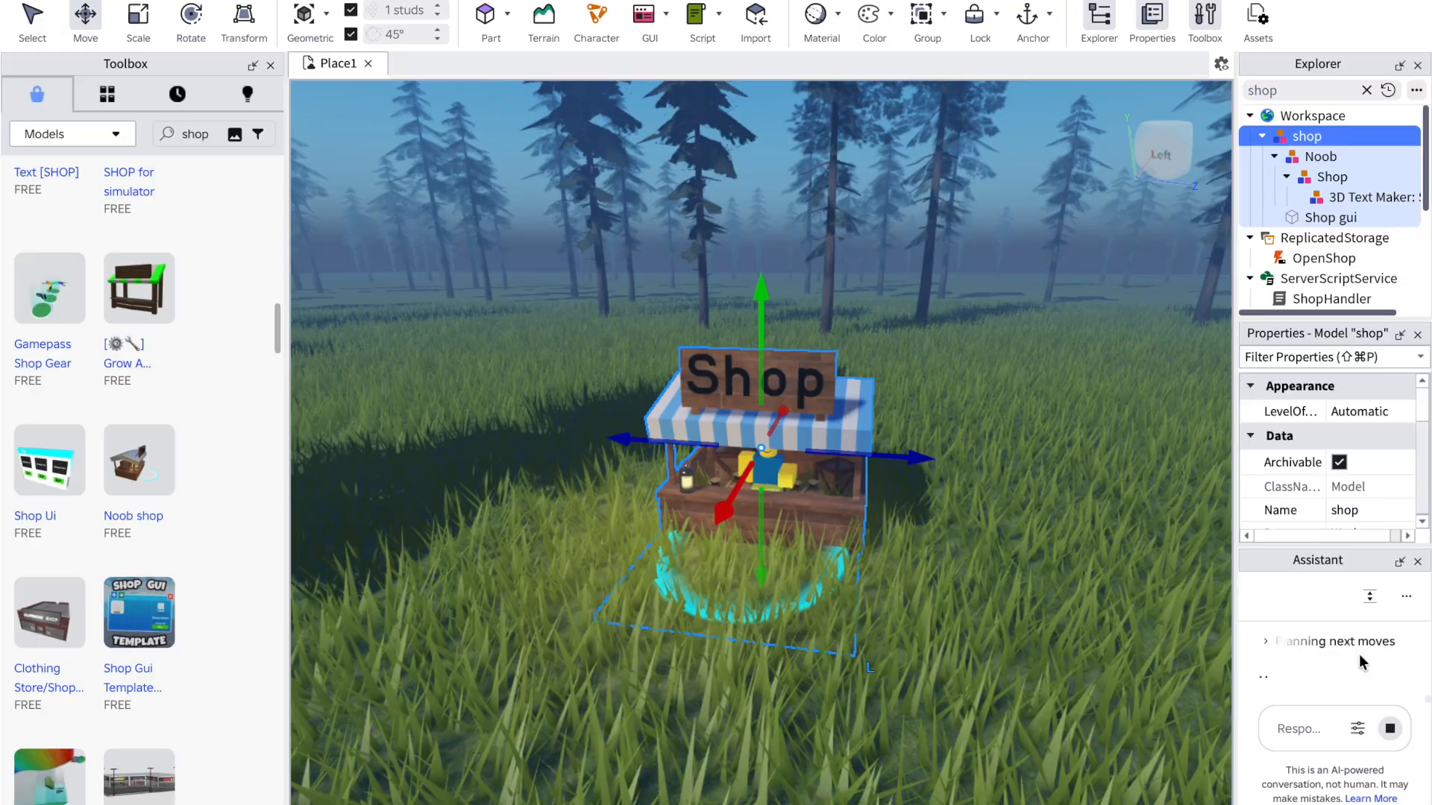
# Step: Search the Toolbox models for "camp fire" in place of the shop search
pyautogui.click(643, 314)
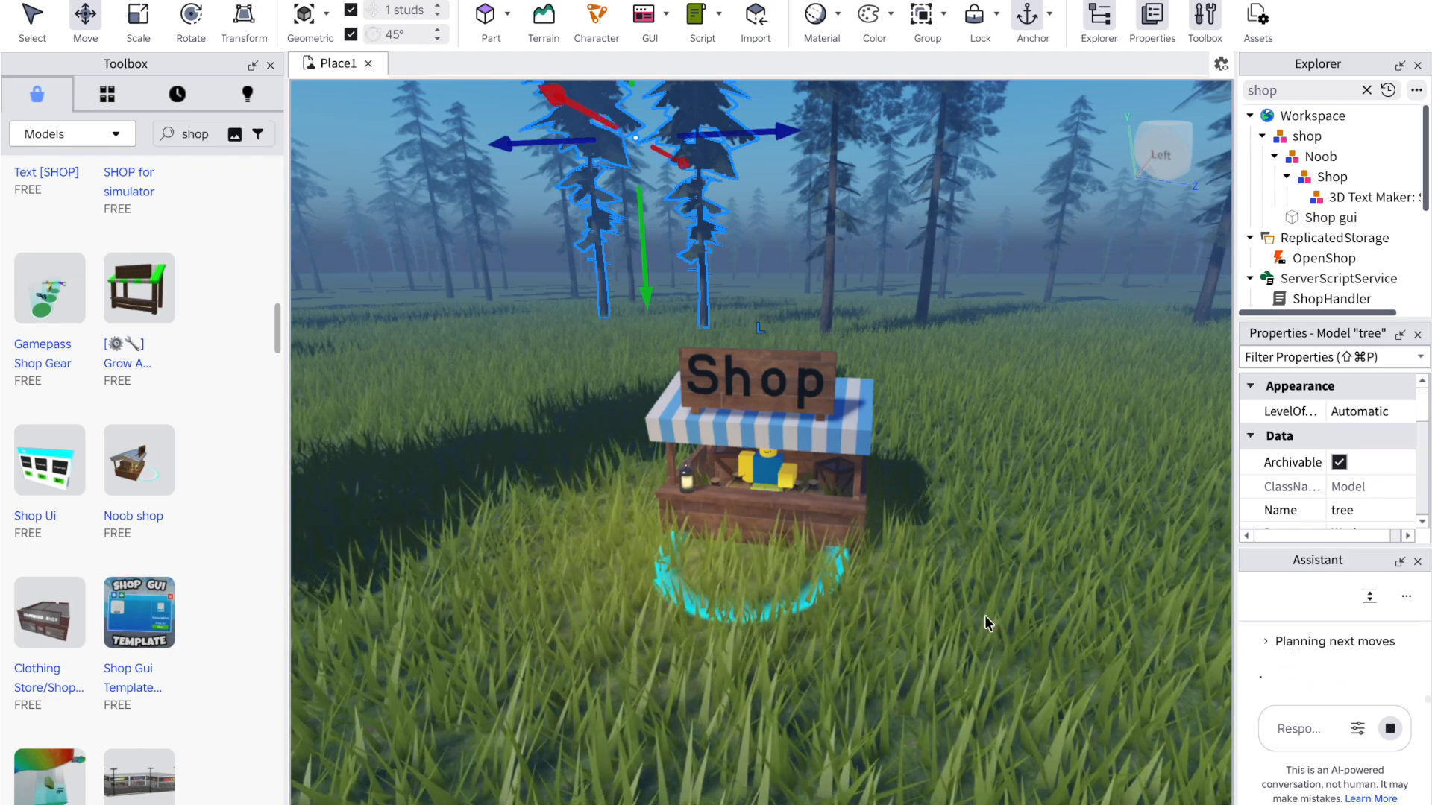
pyautogui.click(205, 141)
pyautogui.press('BackSpace')
pyautogui.press('BackSpace')
pyautogui.press('BackSpace')
pyautogui.press('BackSpace')
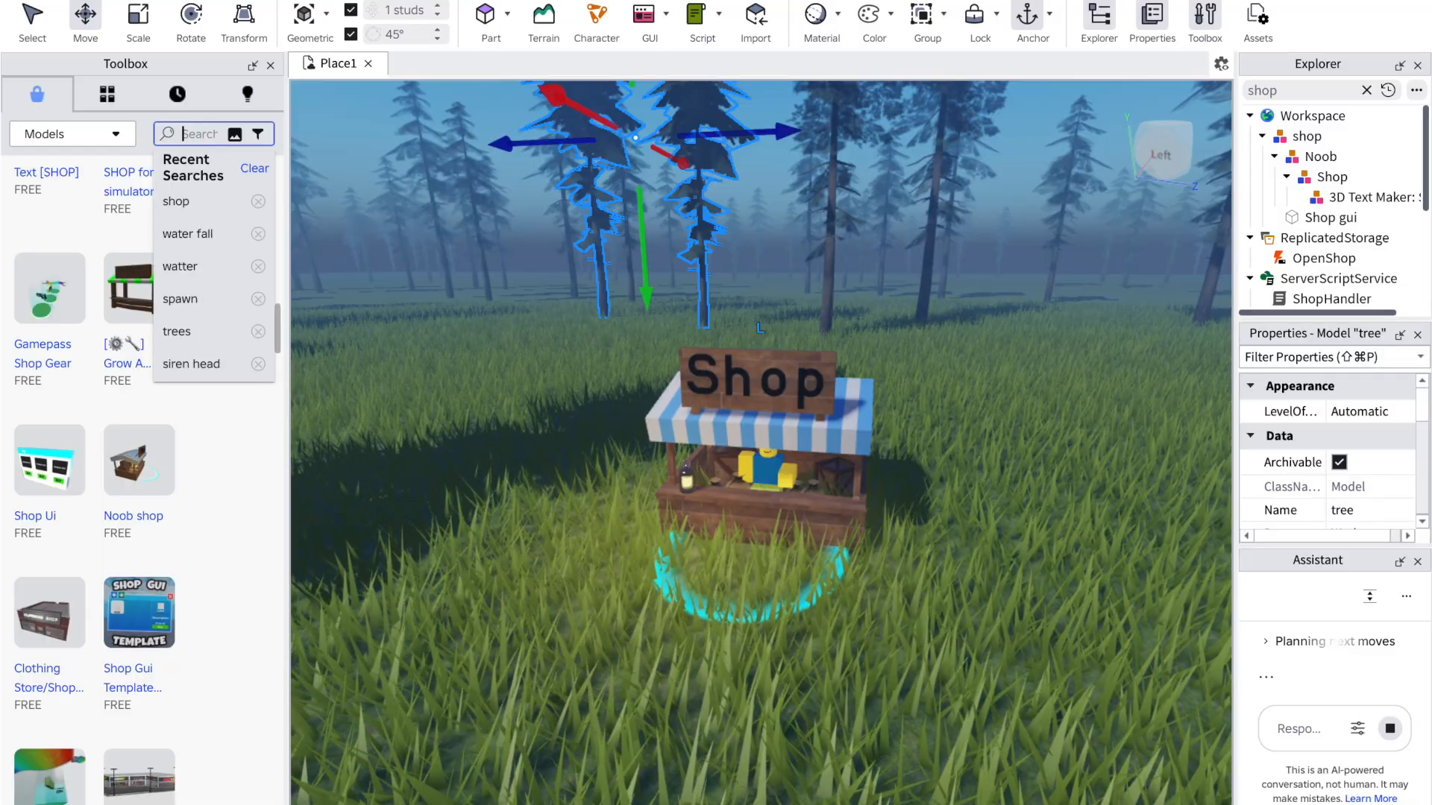
pyautogui.write('camp')
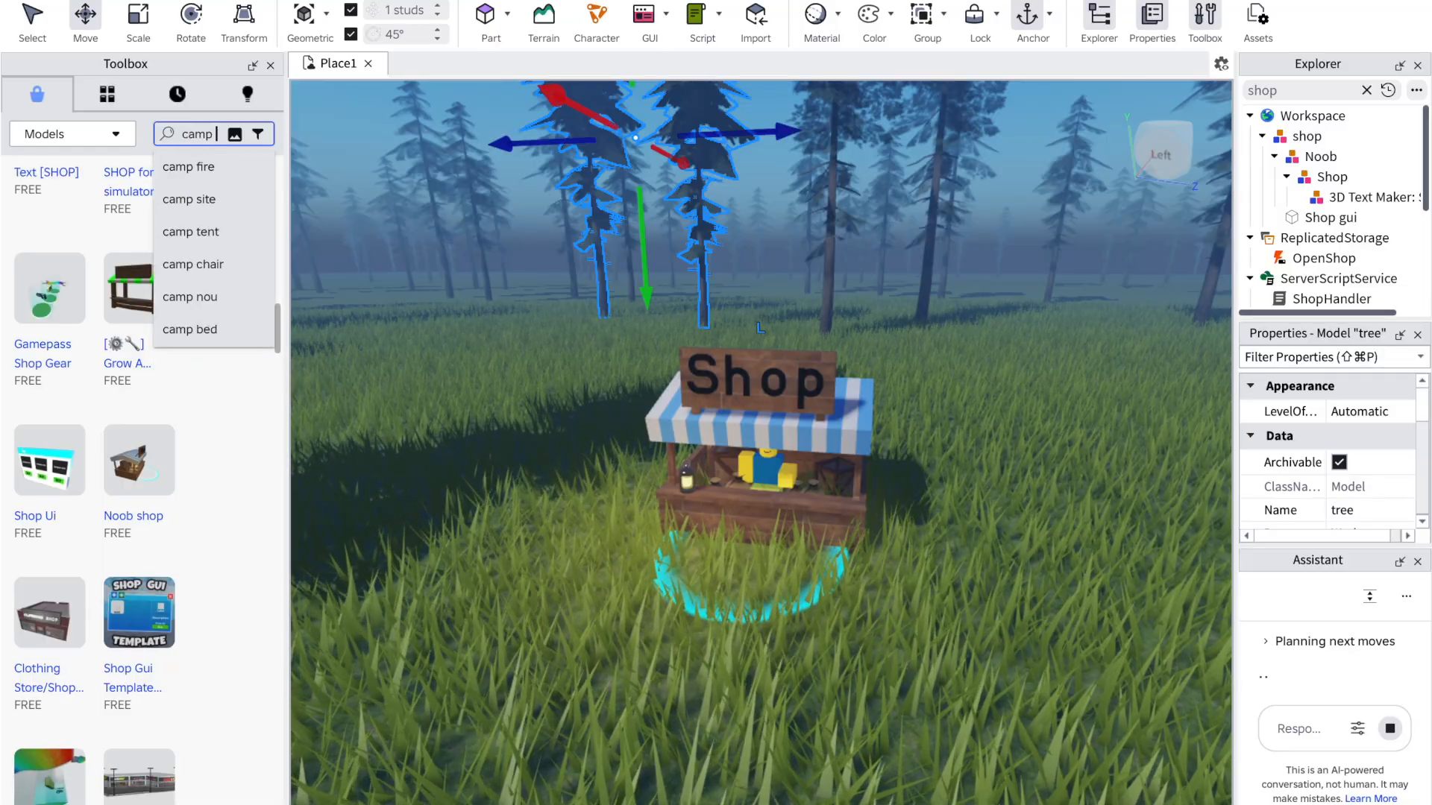
pyautogui.write(' fire')
pyautogui.press('Return')
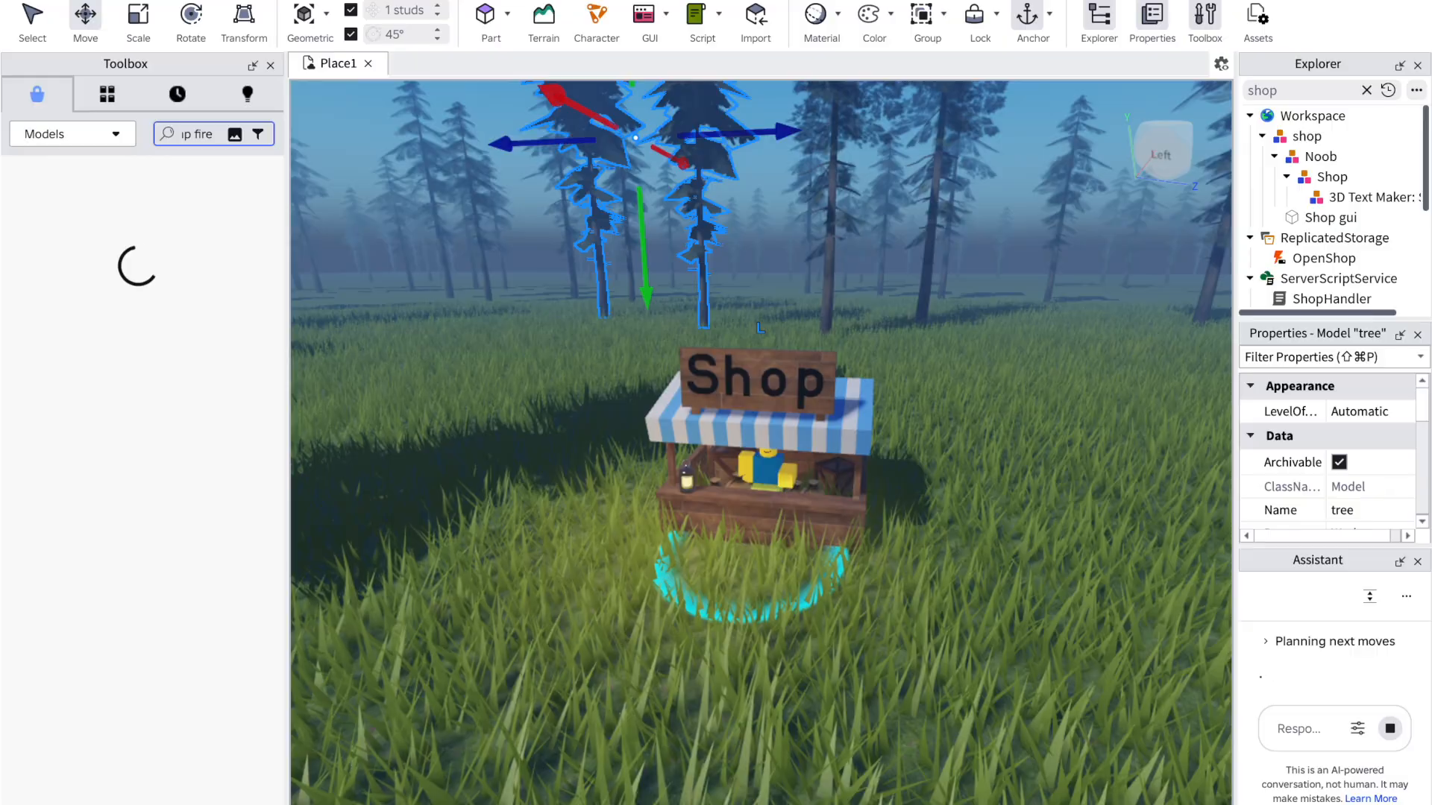
# Step: Examine the forest clearing around and behind the shop stall
pyautogui.moveTo(692, 404); pyautogui.dragTo(691, 402, button='right')
pyautogui.rightClick(692, 403)
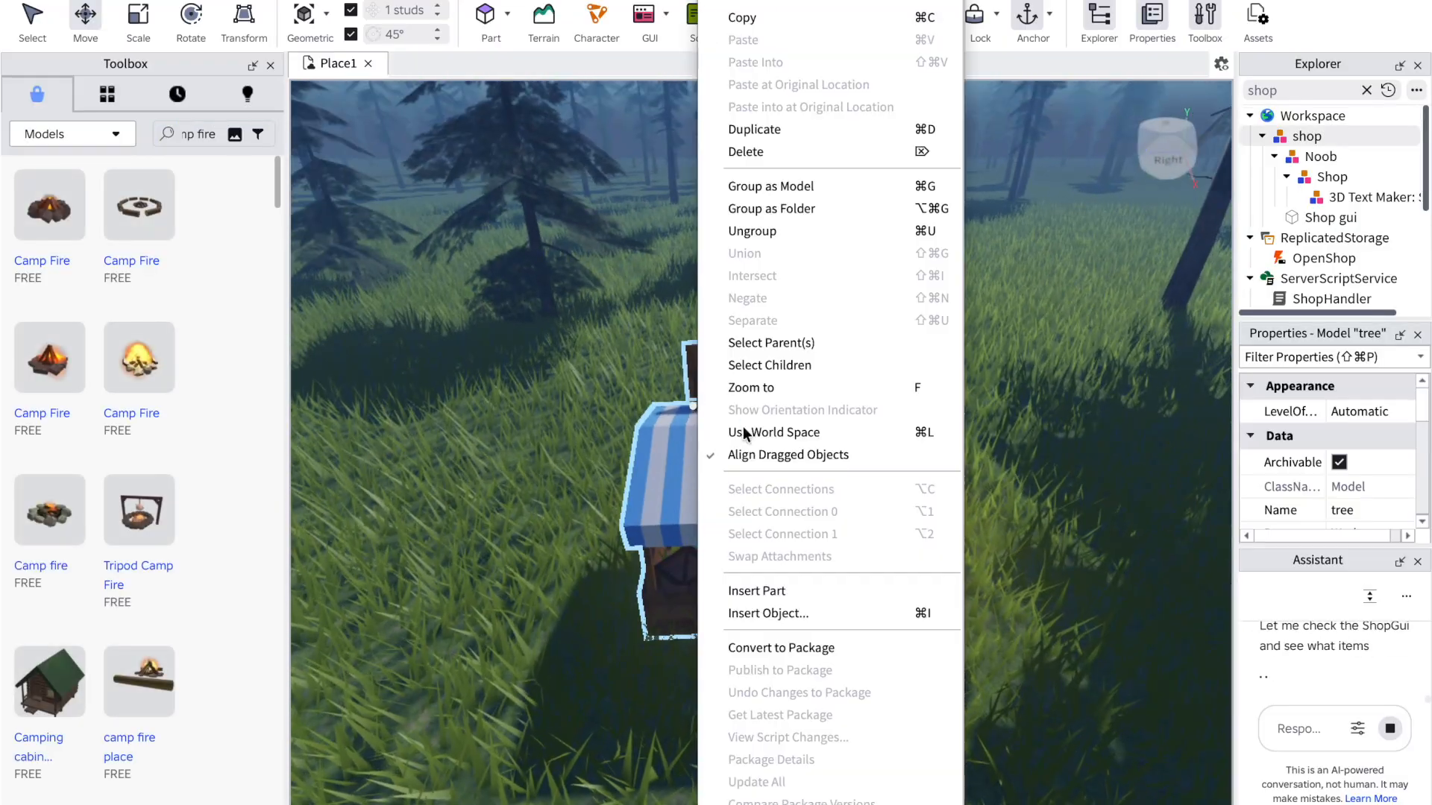
pyautogui.click(556, 416)
pyautogui.moveTo(556, 416); pyautogui.dragTo(556, 416, button='right')
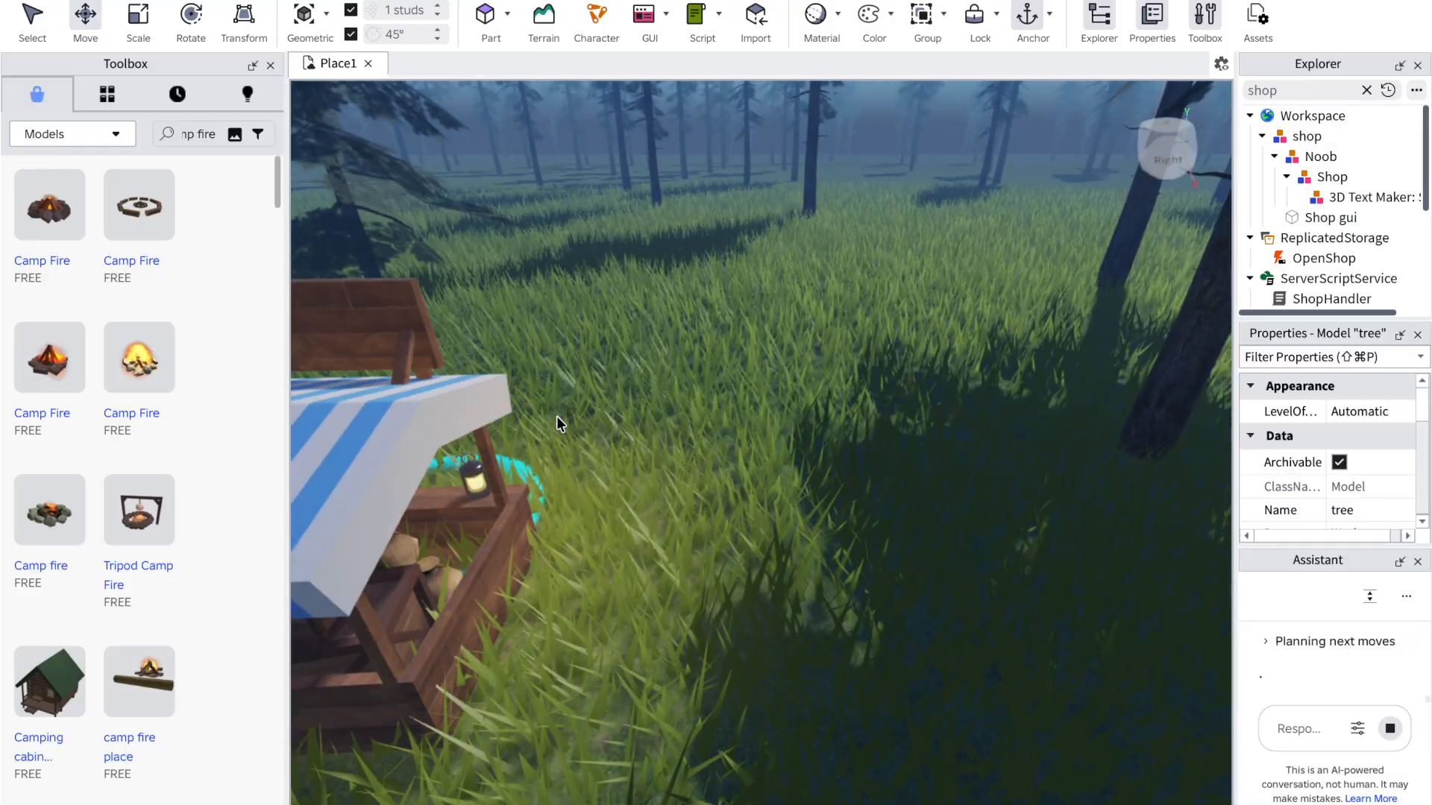
pyautogui.press('w')
pyautogui.moveTo(714, 431); pyautogui.dragTo(715, 431, button='right')
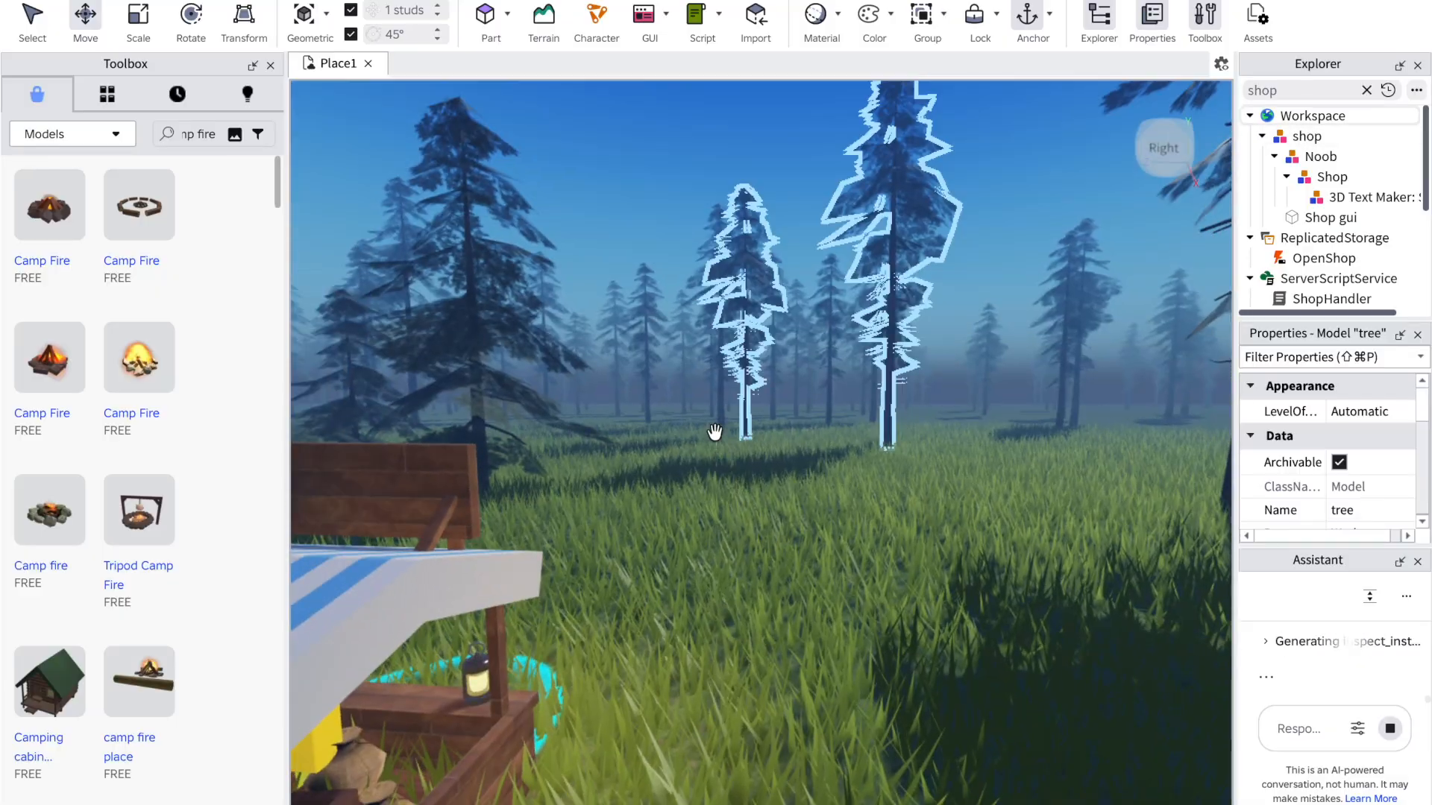
pyautogui.rightClick(714, 431)
pyautogui.click(645, 473)
pyautogui.press('w')
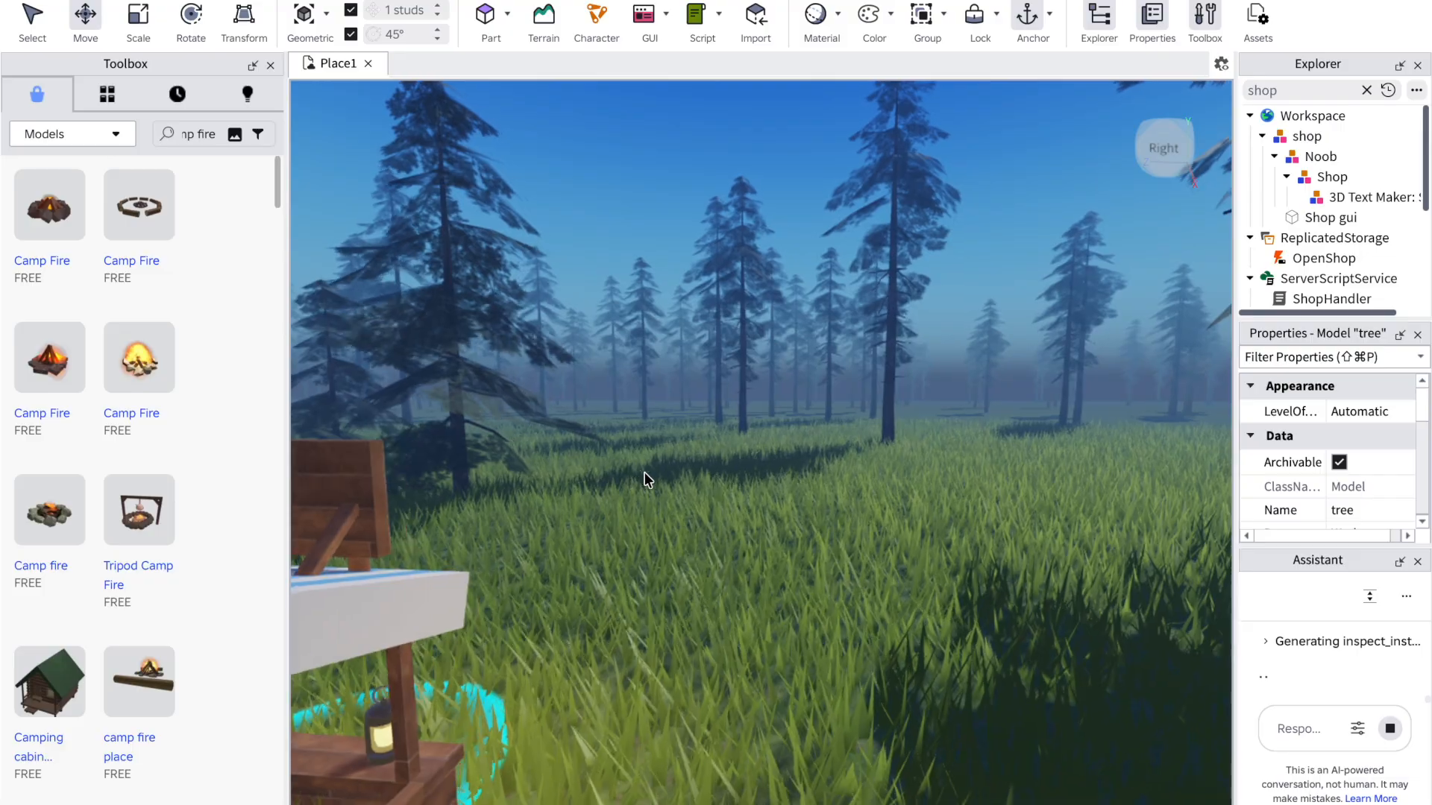
# Step: Filter the Explorer by "spaw" and select the SpawnLocation
pyautogui.click(1308, 89)
pyautogui.press('BackSpace')
pyautogui.press('BackSpace')
pyautogui.press('BackSpace')
pyautogui.write('p')
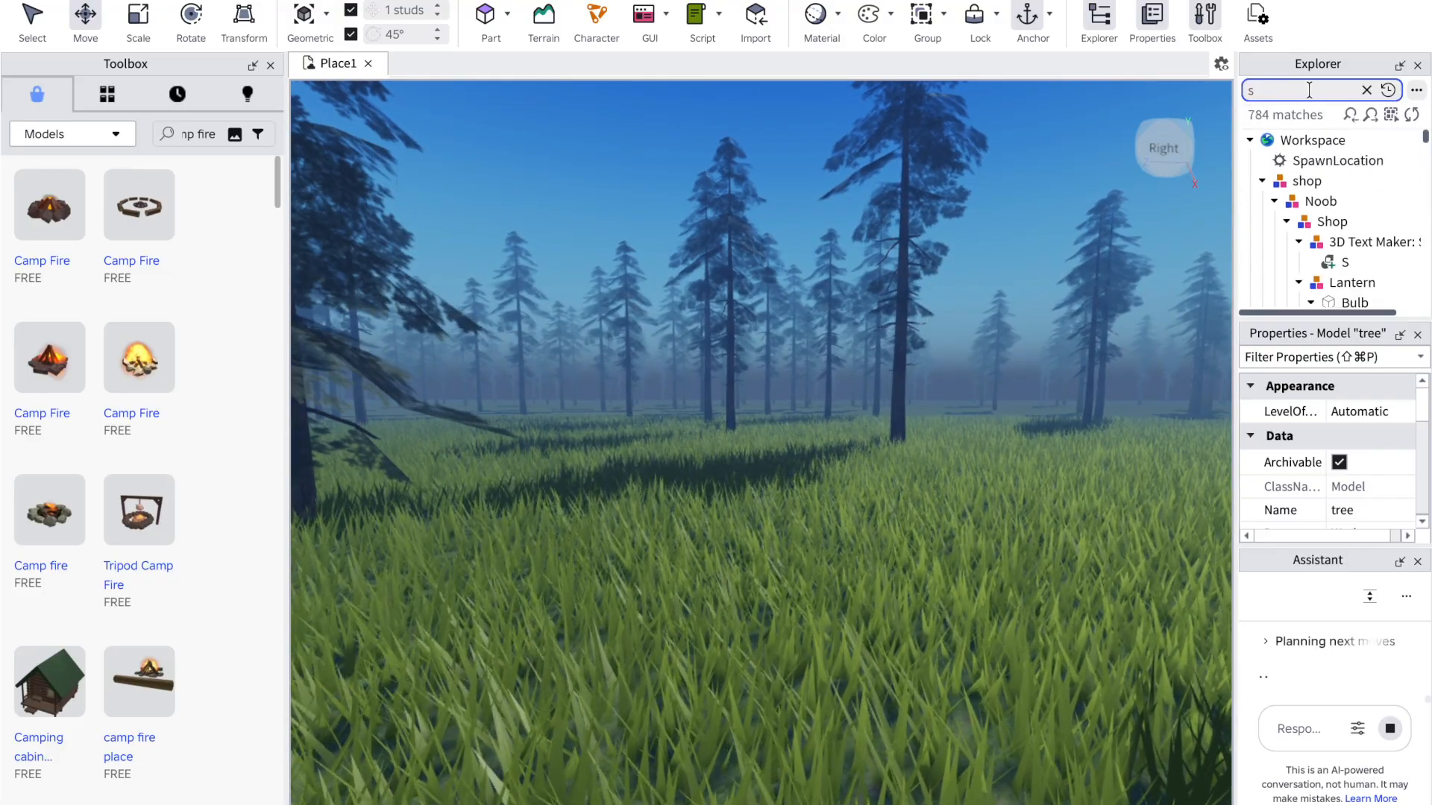
pyautogui.write('aw')
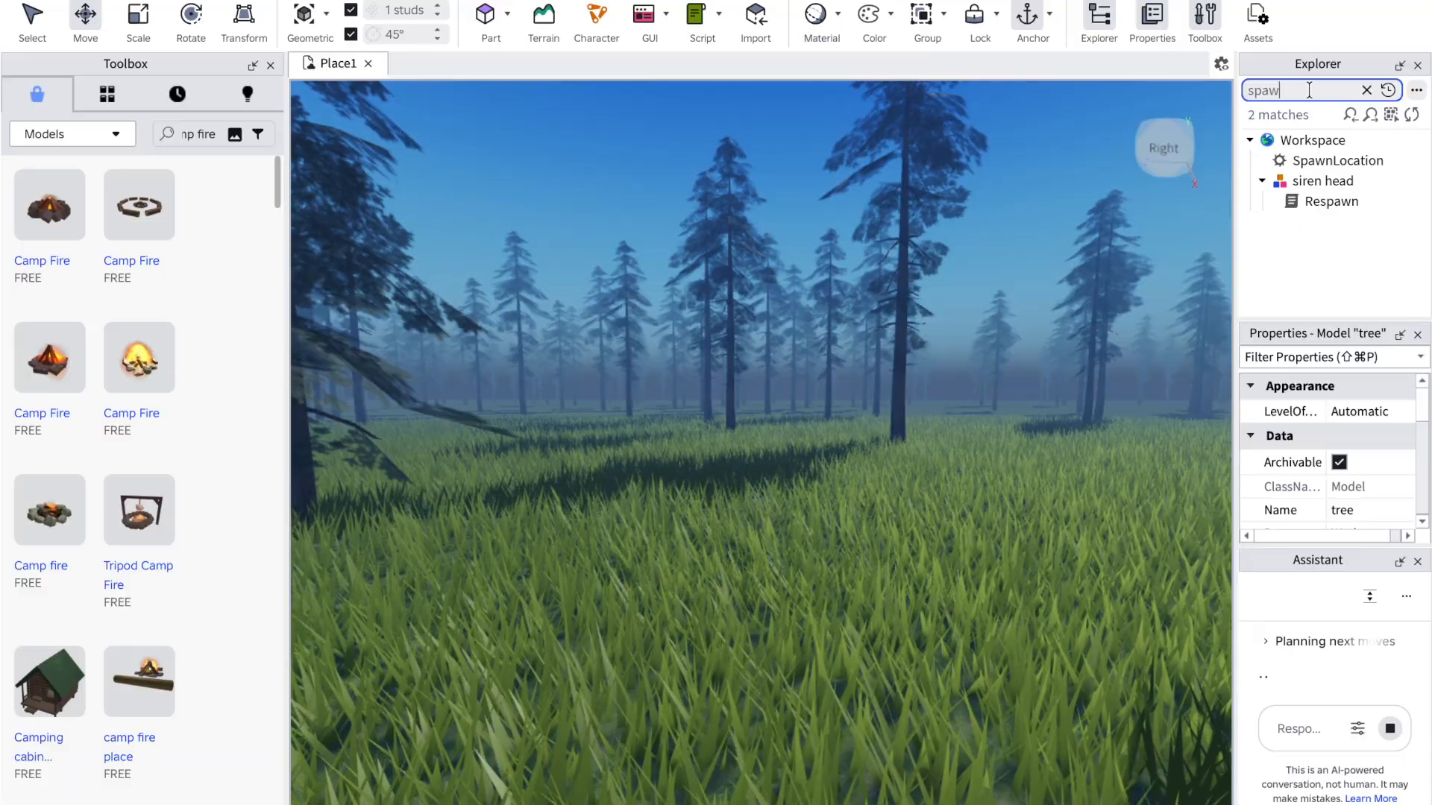
pyautogui.click(1290, 161)
# Step: Move the SpawnLocation 13 studs along the red axis, away from the shop
pyautogui.moveTo(1040, 314); pyautogui.dragTo(1044, 310, button='right')
pyautogui.scroll(5, 1044, 310)
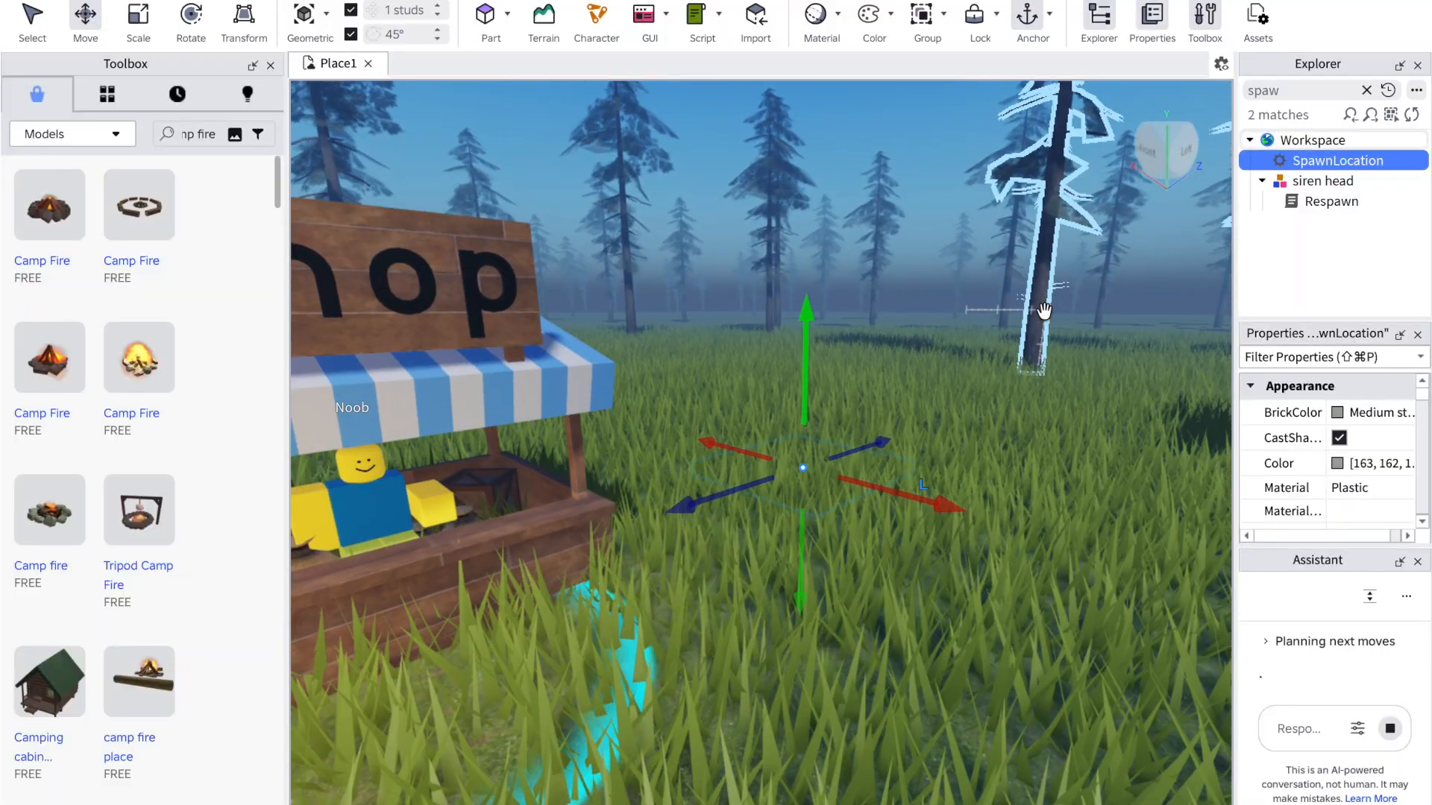
pyautogui.moveTo(929, 497); pyautogui.dragTo(1126, 559)
pyautogui.moveTo(981, 694); pyautogui.dragTo(905, 697, button='right')
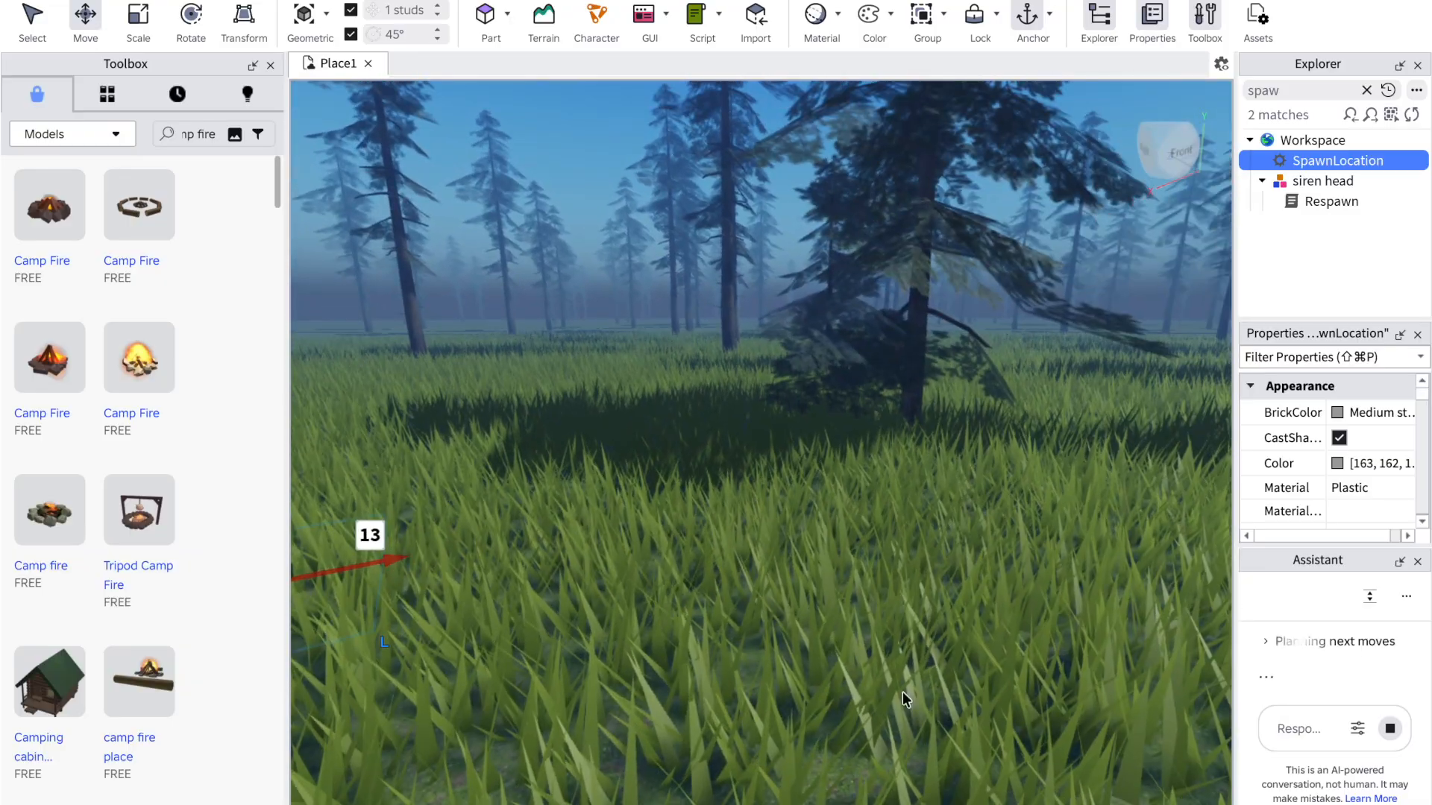
# Step: Insert the free Camp Fire model with bright flames and stones, and place it on the open grass near the shop
pyautogui.click(131, 374)
pyautogui.click(482, 530)
pyautogui.moveTo(482, 530); pyautogui.dragTo(482, 531, button='right')
pyautogui.scroll(-10, 482, 531)
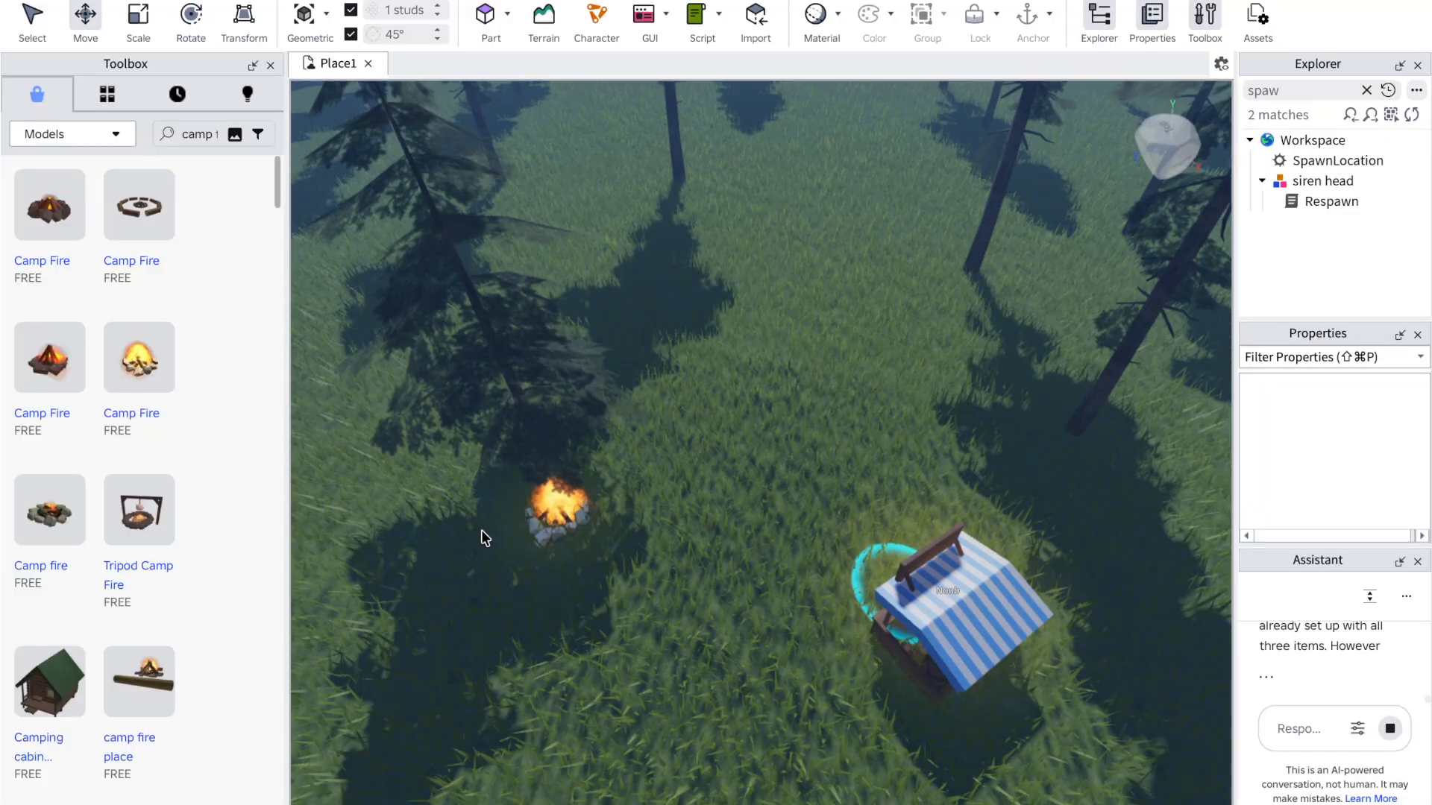
pyautogui.scroll(2, 489, 452)
pyautogui.moveTo(548, 522); pyautogui.dragTo(751, 445)
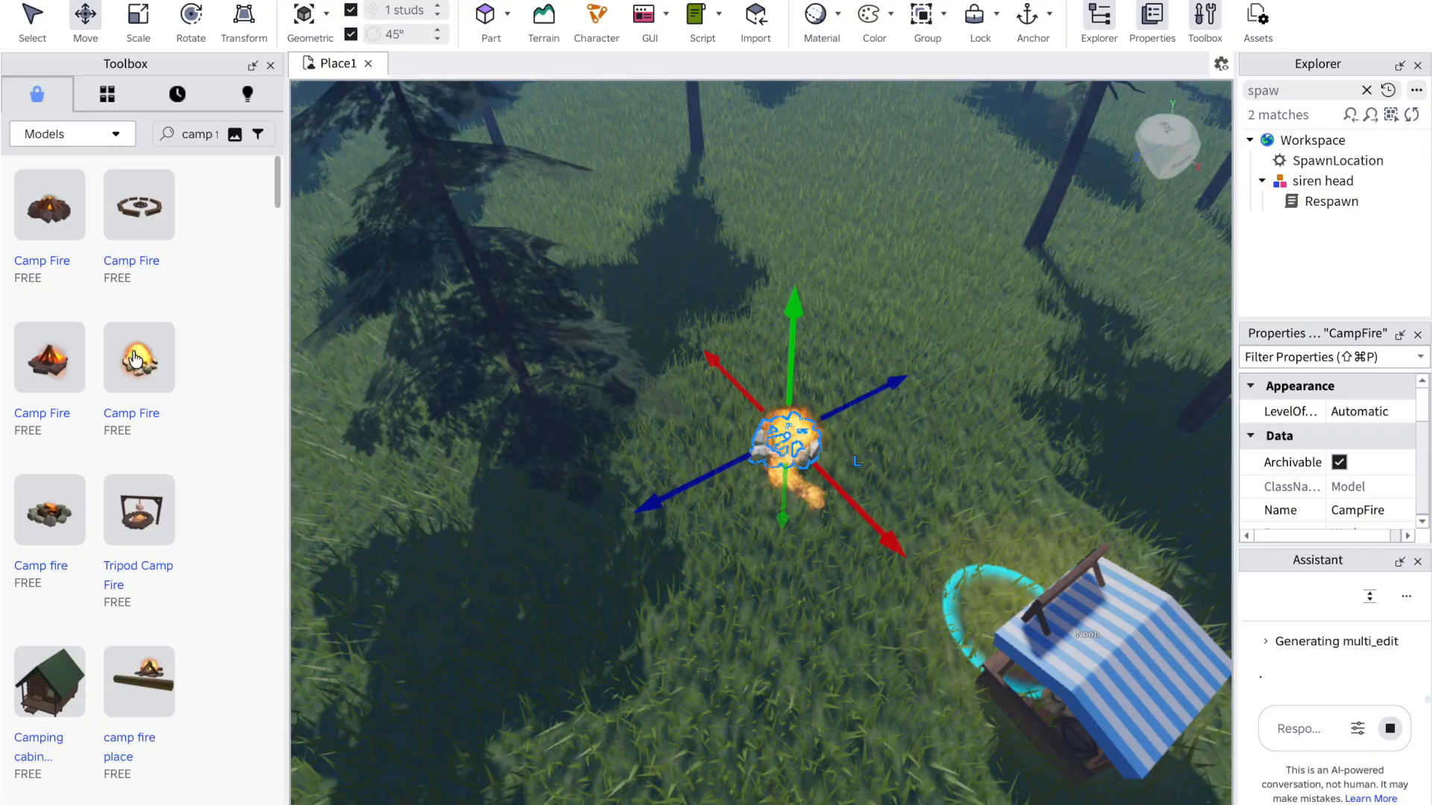
# Step: Insert the free "Camping cabin Camping Tent Fire Forest" model and accept its script notice
pyautogui.moveTo(50, 679)
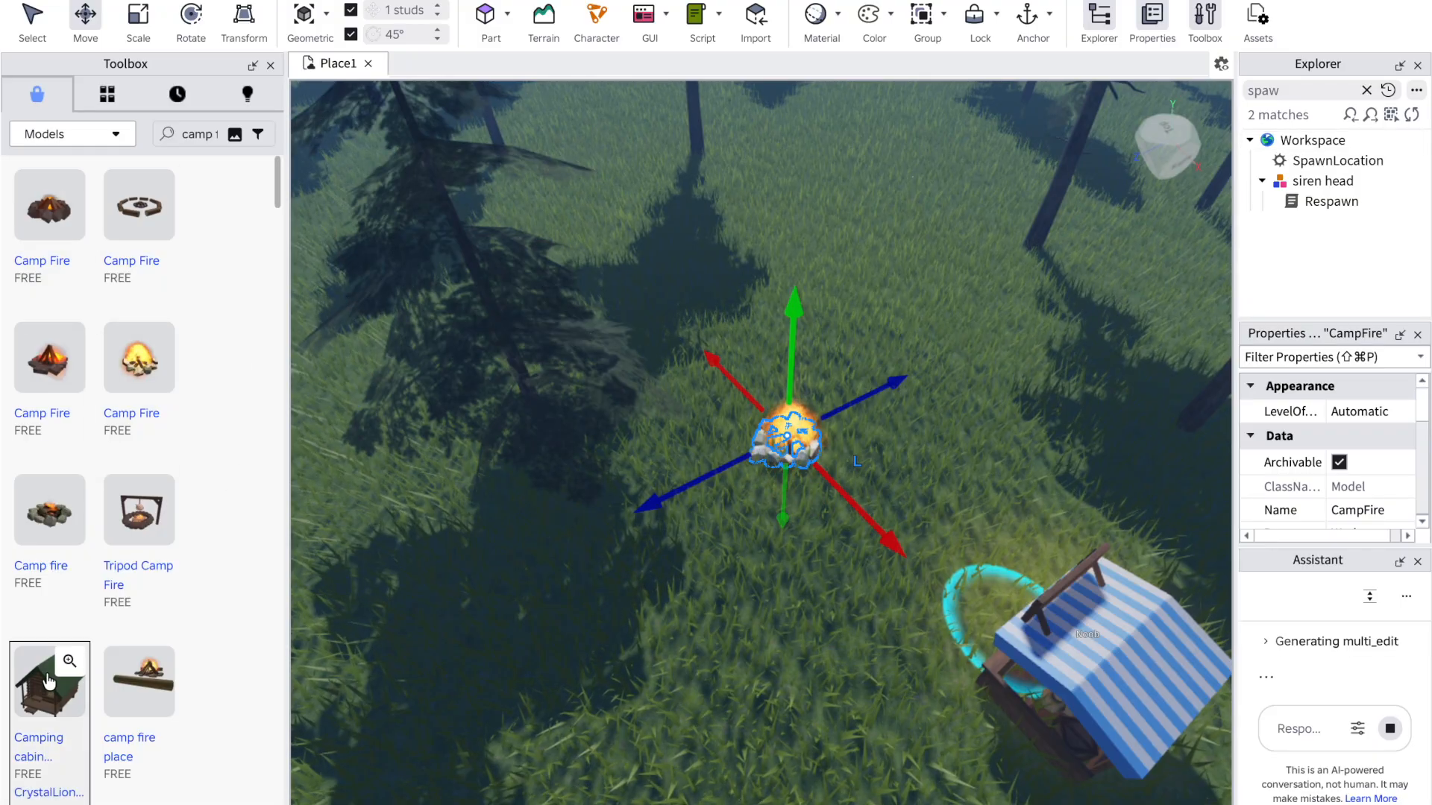
pyautogui.click(47, 684)
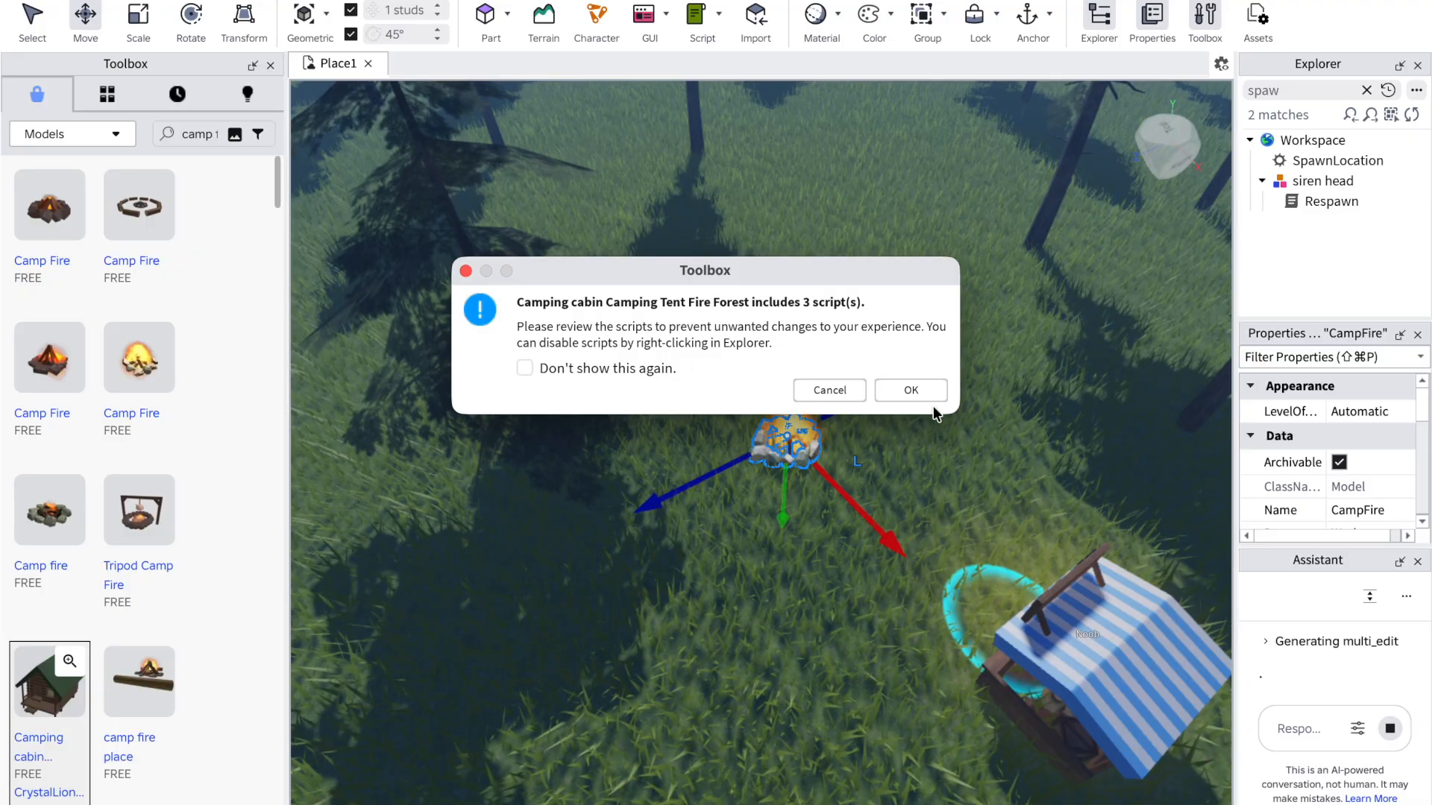
pyautogui.click(911, 390)
# Step: Examine the inserted camping cabin's interior, including the bunk bed, dresser, window and fireplace
pyautogui.moveTo(716, 558); pyautogui.dragTo(677, 546, button='right')
pyautogui.rightClick(709, 570)
pyautogui.rightClick(709, 571)
pyautogui.scroll(10, 768, 434)
pyautogui.scroll(-3, 769, 438)
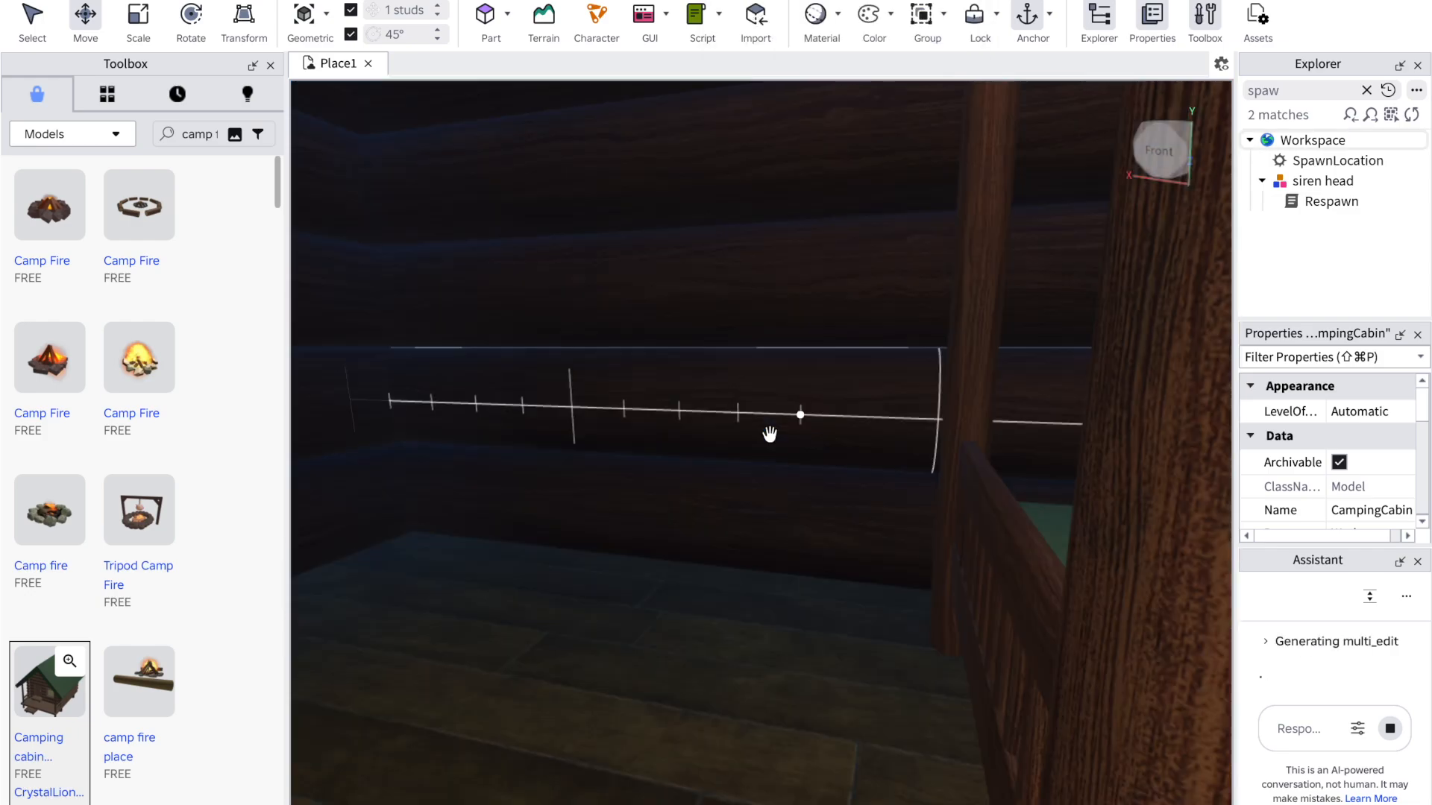
pyautogui.scroll(-3, 769, 439)
pyautogui.scroll(4, 767, 436)
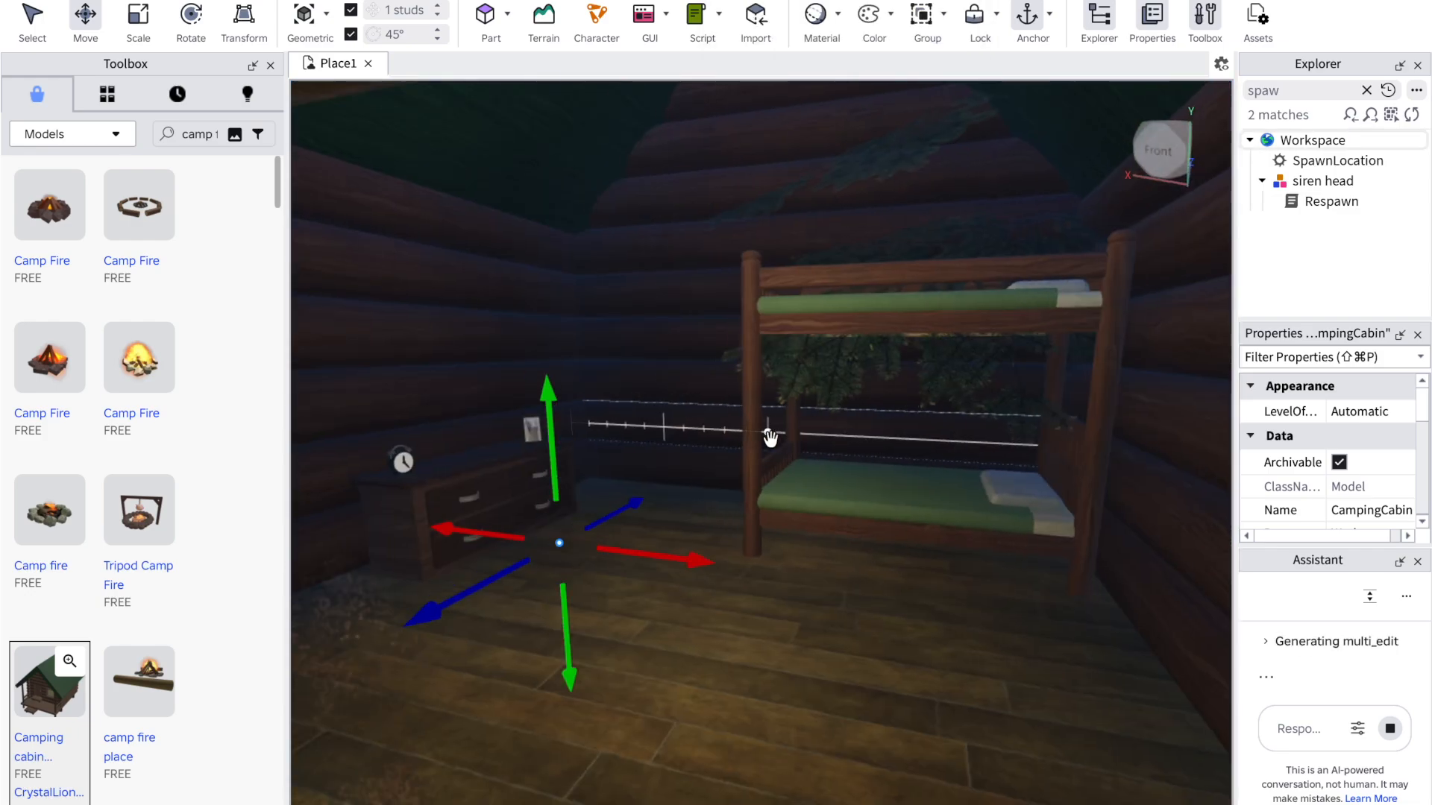
pyautogui.rightClick(769, 436)
pyautogui.click(671, 479)
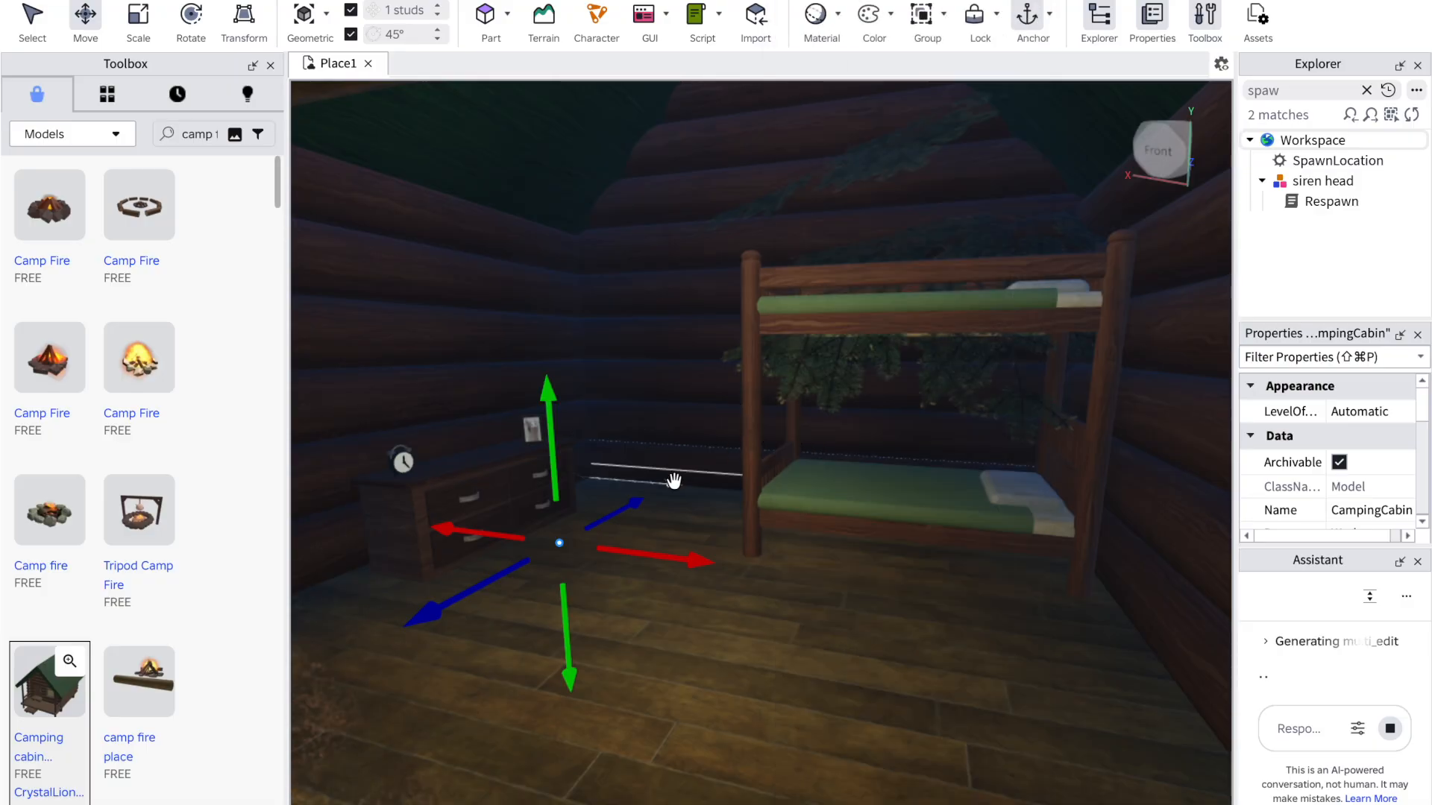
pyautogui.scroll(4, 677, 480)
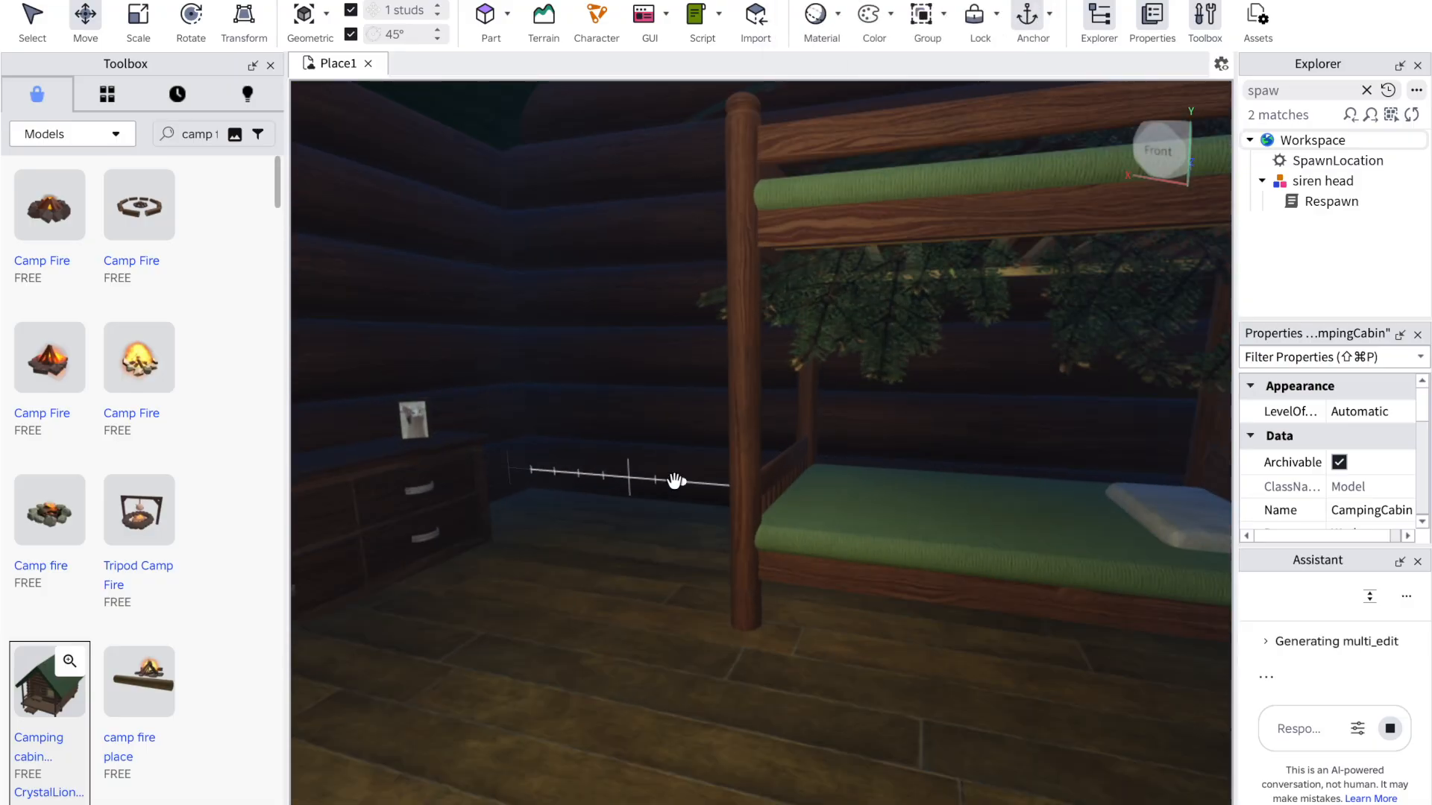
pyautogui.moveTo(675, 481); pyautogui.dragTo(674, 481, button='right')
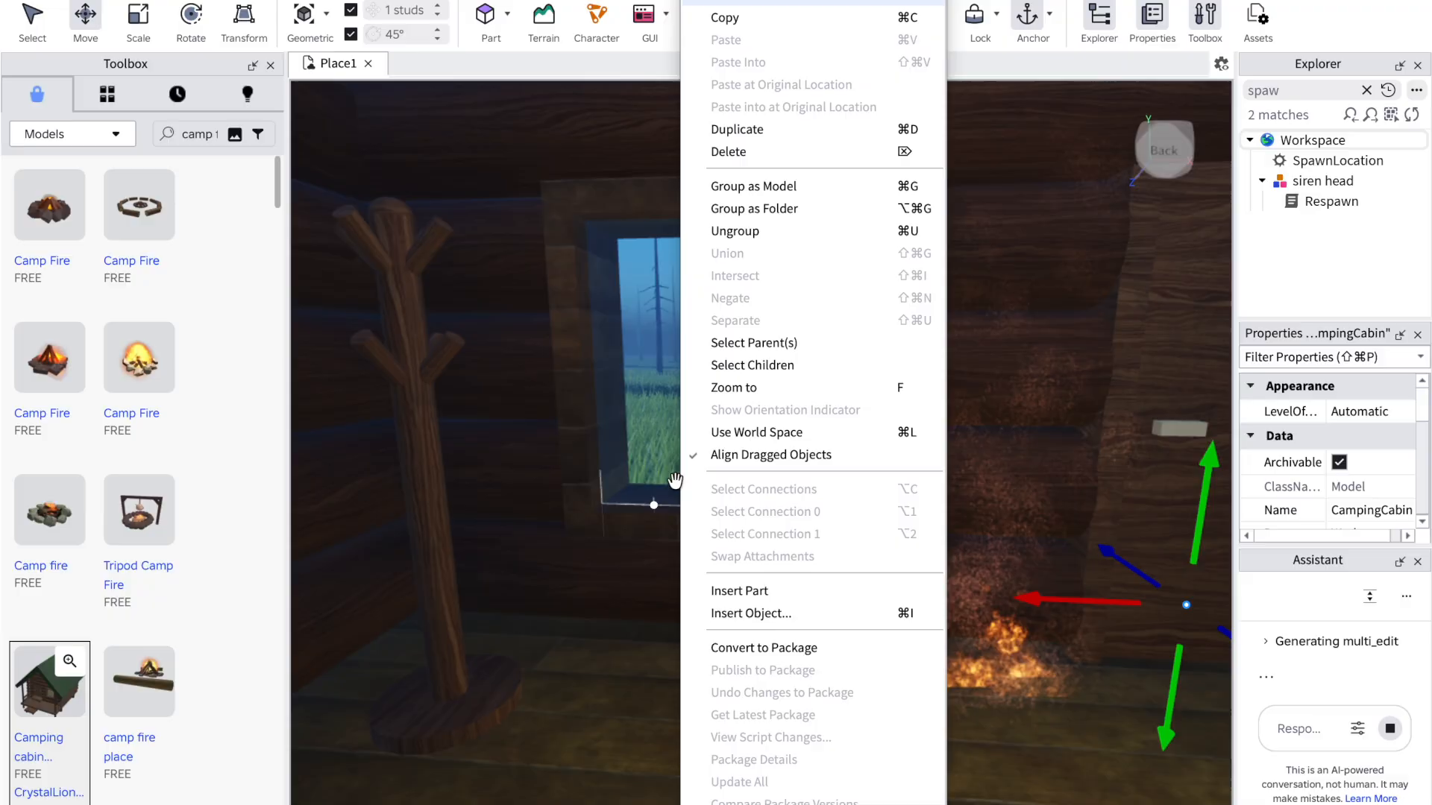
pyautogui.click(675, 479)
pyautogui.scroll(10, 676, 481)
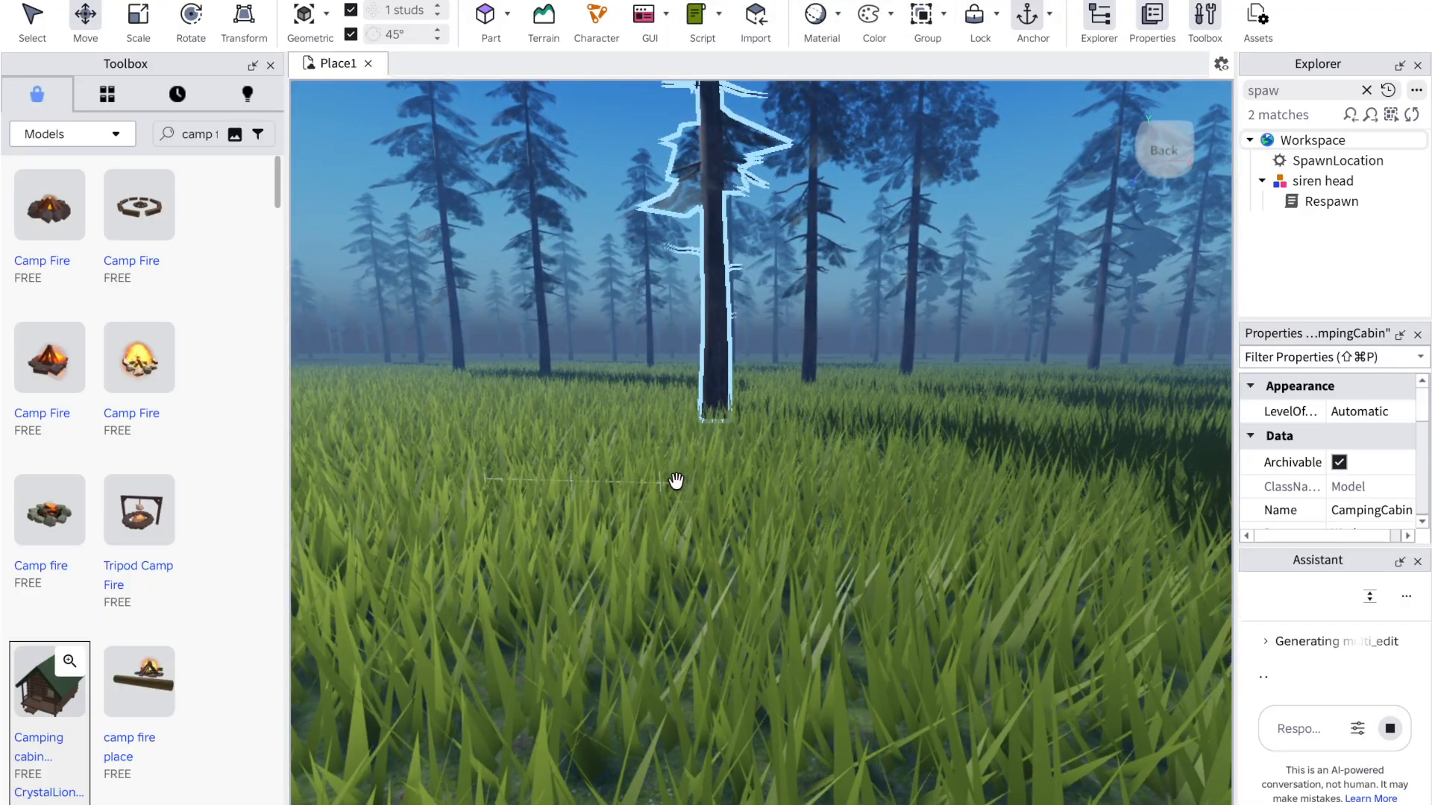
# Step: Move the camping cabin along the red axis to the far side of the campfire, away from the shop, and deselect it
pyautogui.moveTo(675, 480); pyautogui.dragTo(674, 481, button='right')
pyautogui.click(671, 482)
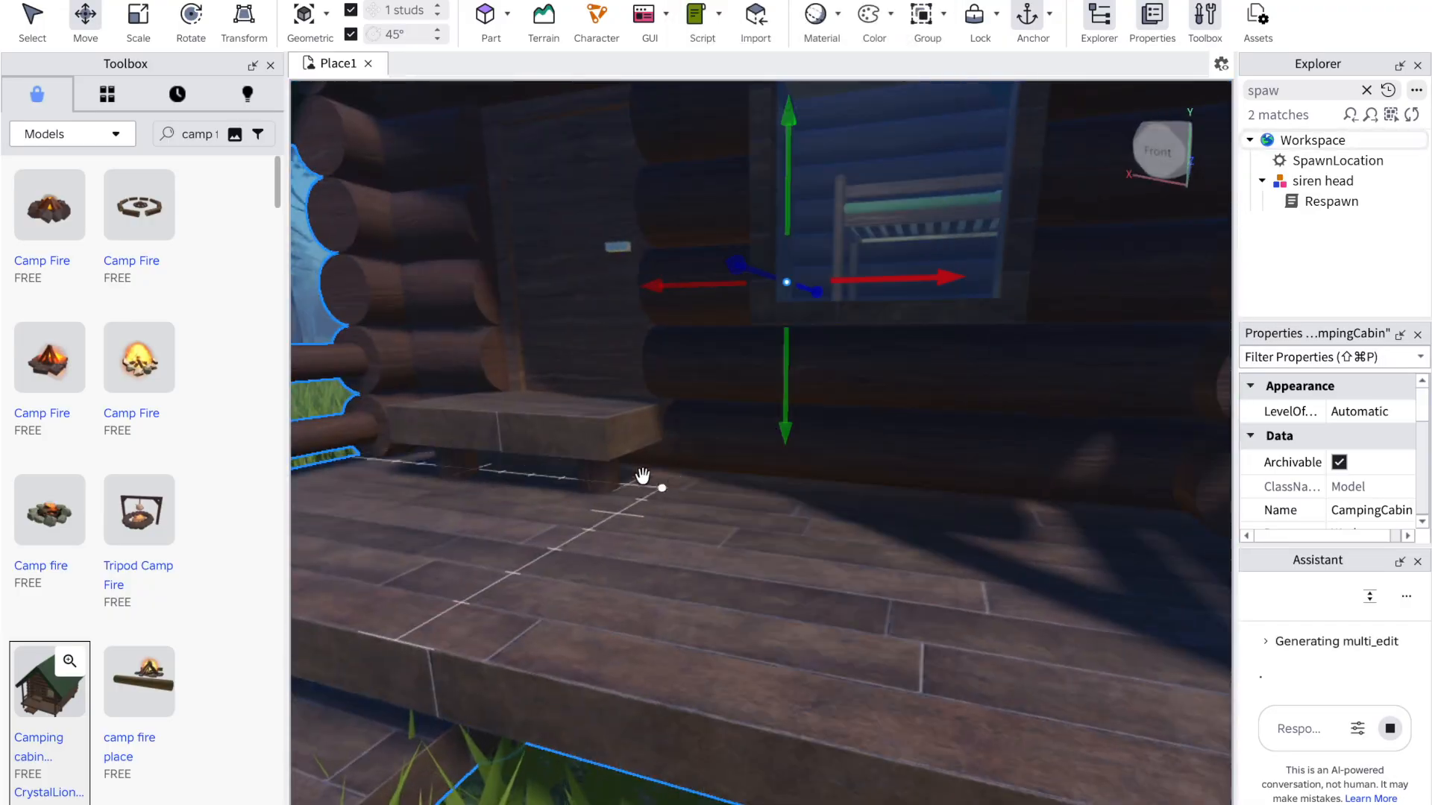
pyautogui.scroll(-10, 648, 421)
pyautogui.moveTo(678, 400); pyautogui.dragTo(1016, 413)
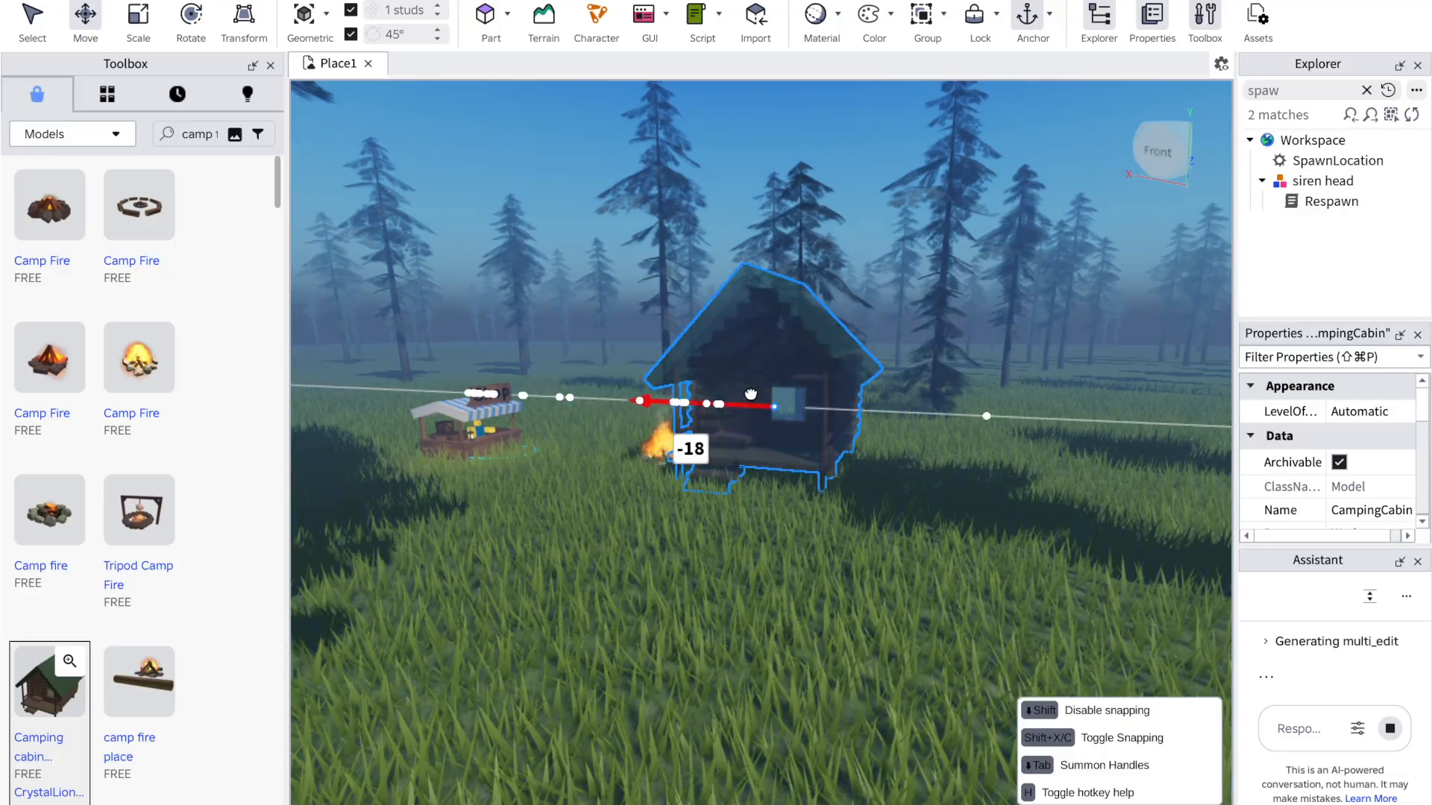
pyautogui.moveTo(1115, 439); pyautogui.dragTo(1004, 407)
pyautogui.click(830, 517)
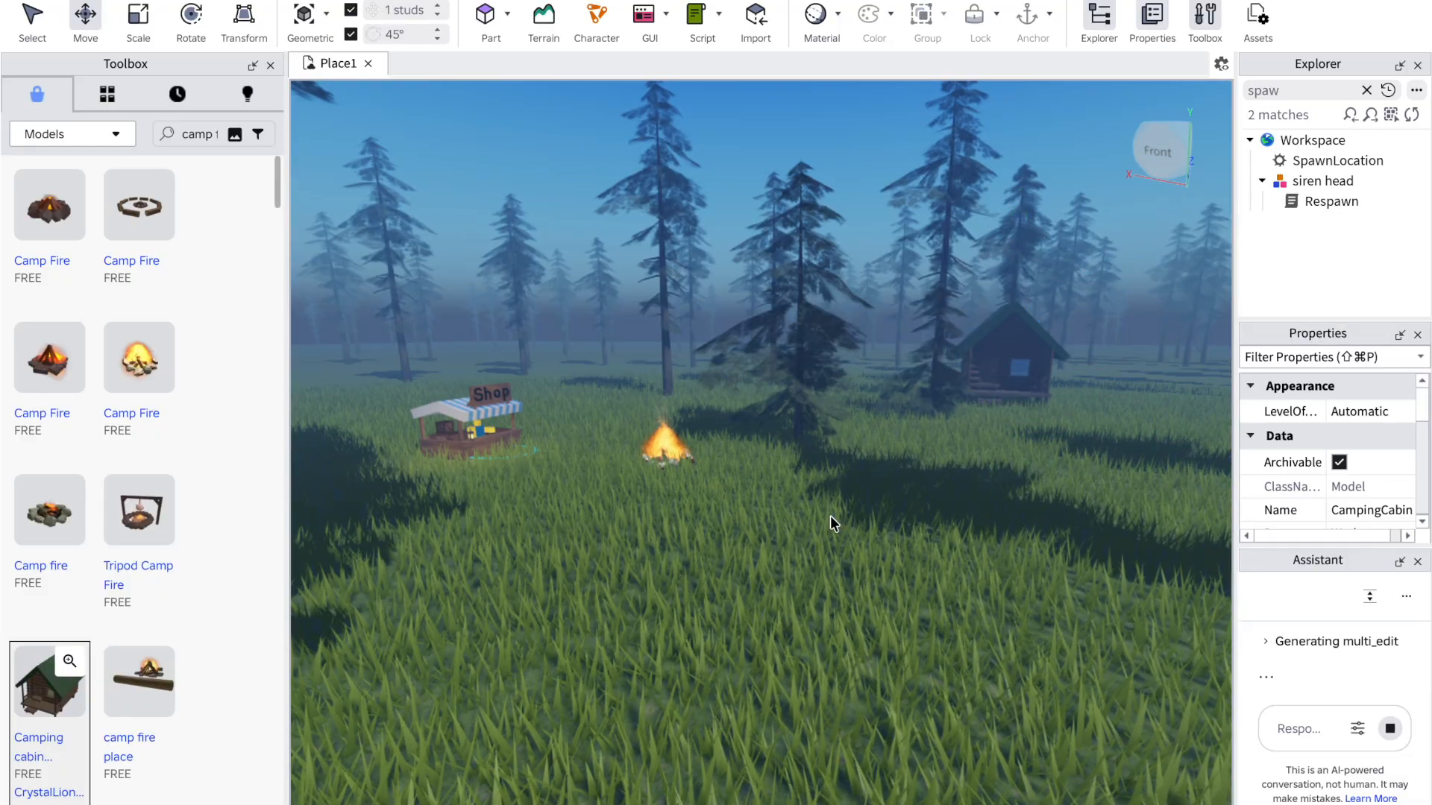
# Step: Search the free model library for "cabin"
pyautogui.press('s')
pyautogui.press('a')
pyautogui.press('w')
pyautogui.press('a')
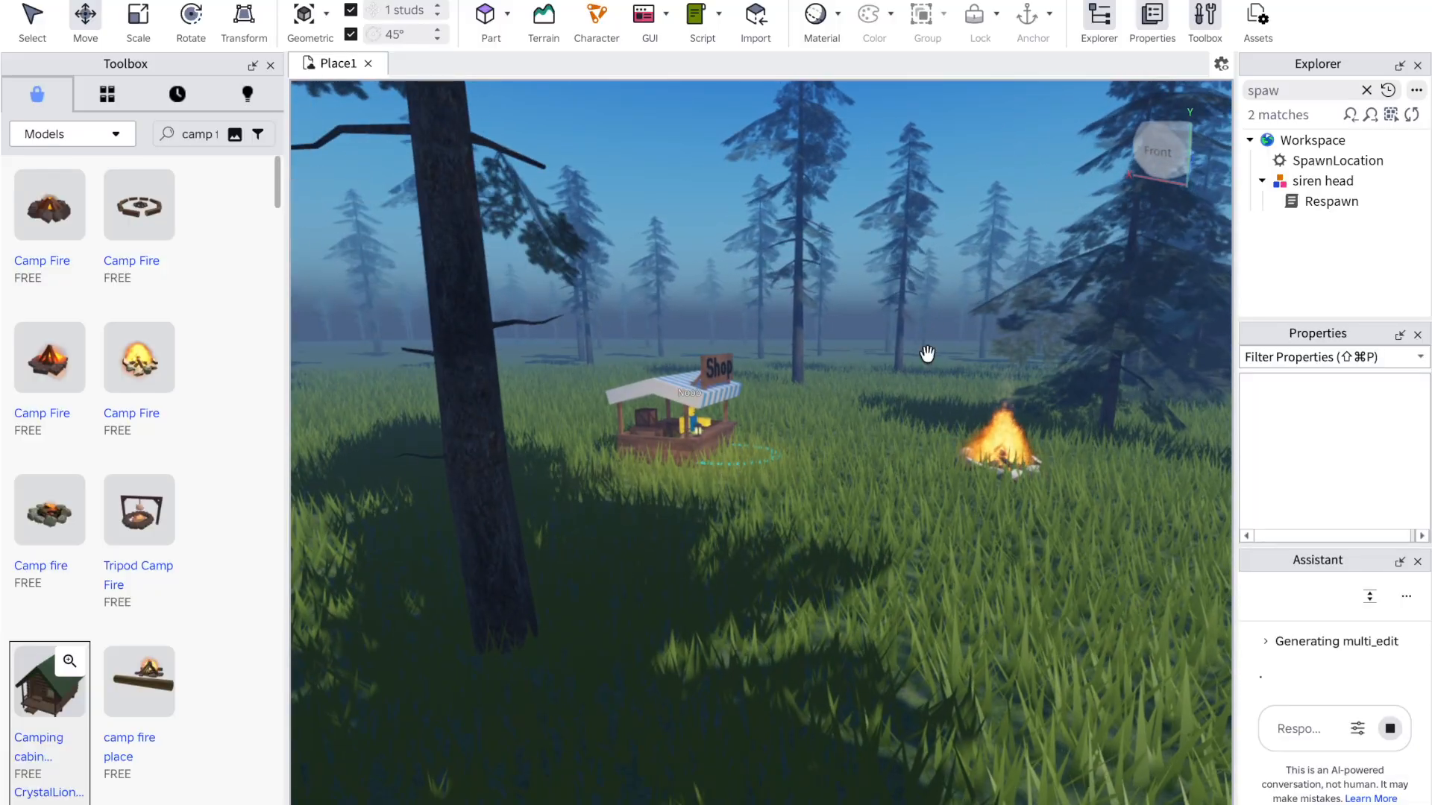
pyautogui.click(203, 135)
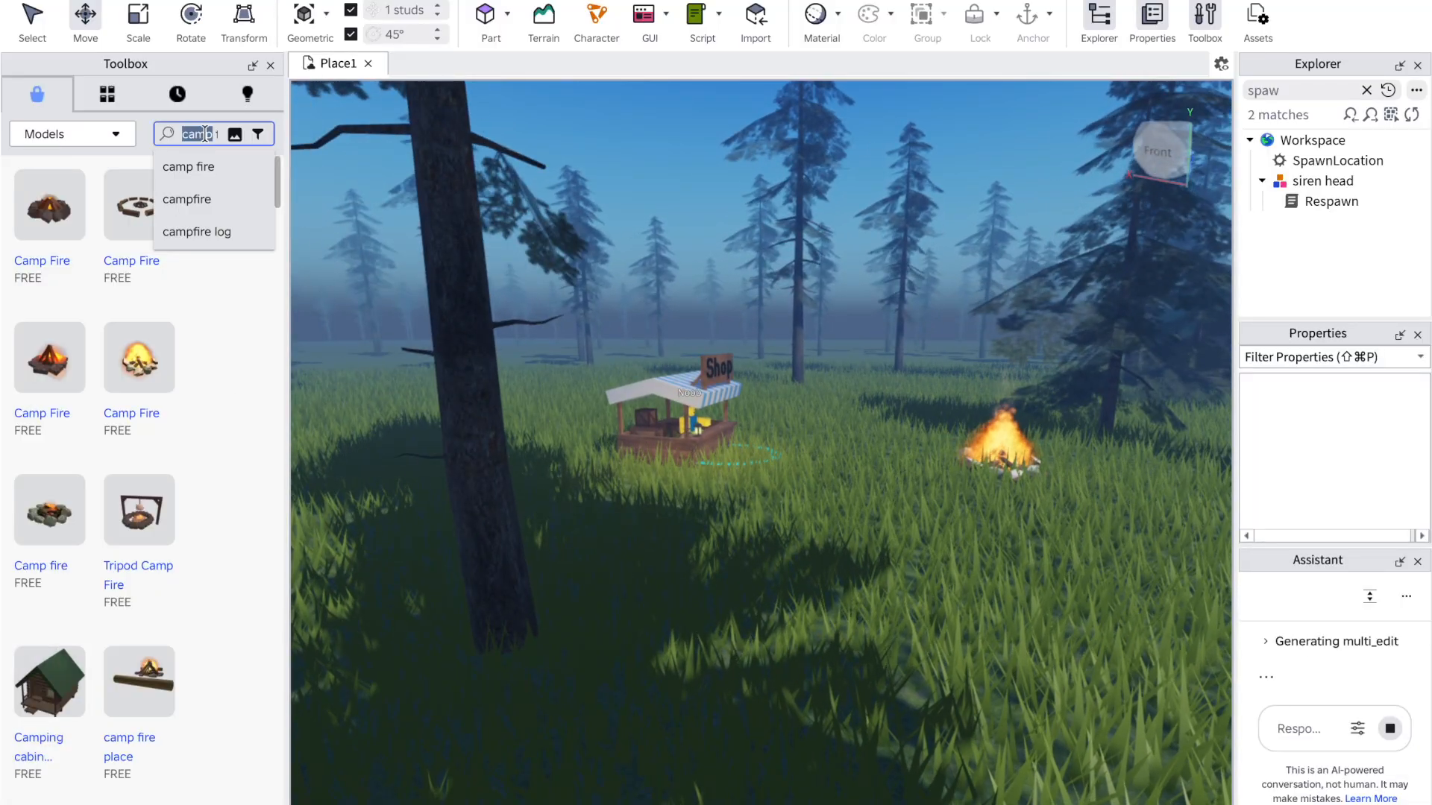
pyautogui.press('BackSpace')
pyautogui.press('BackSpace')
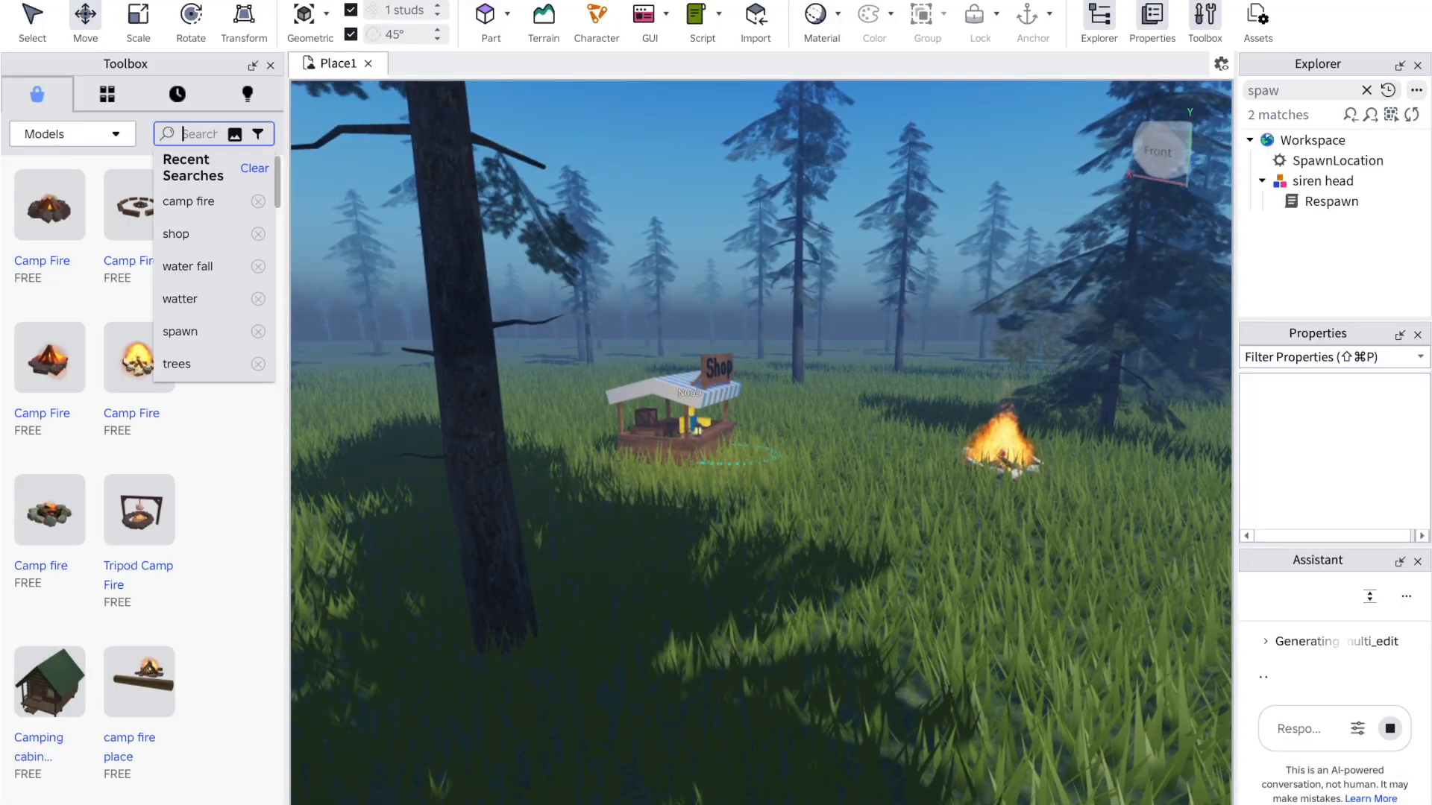
pyautogui.write('cabin')
pyautogui.press('Return')
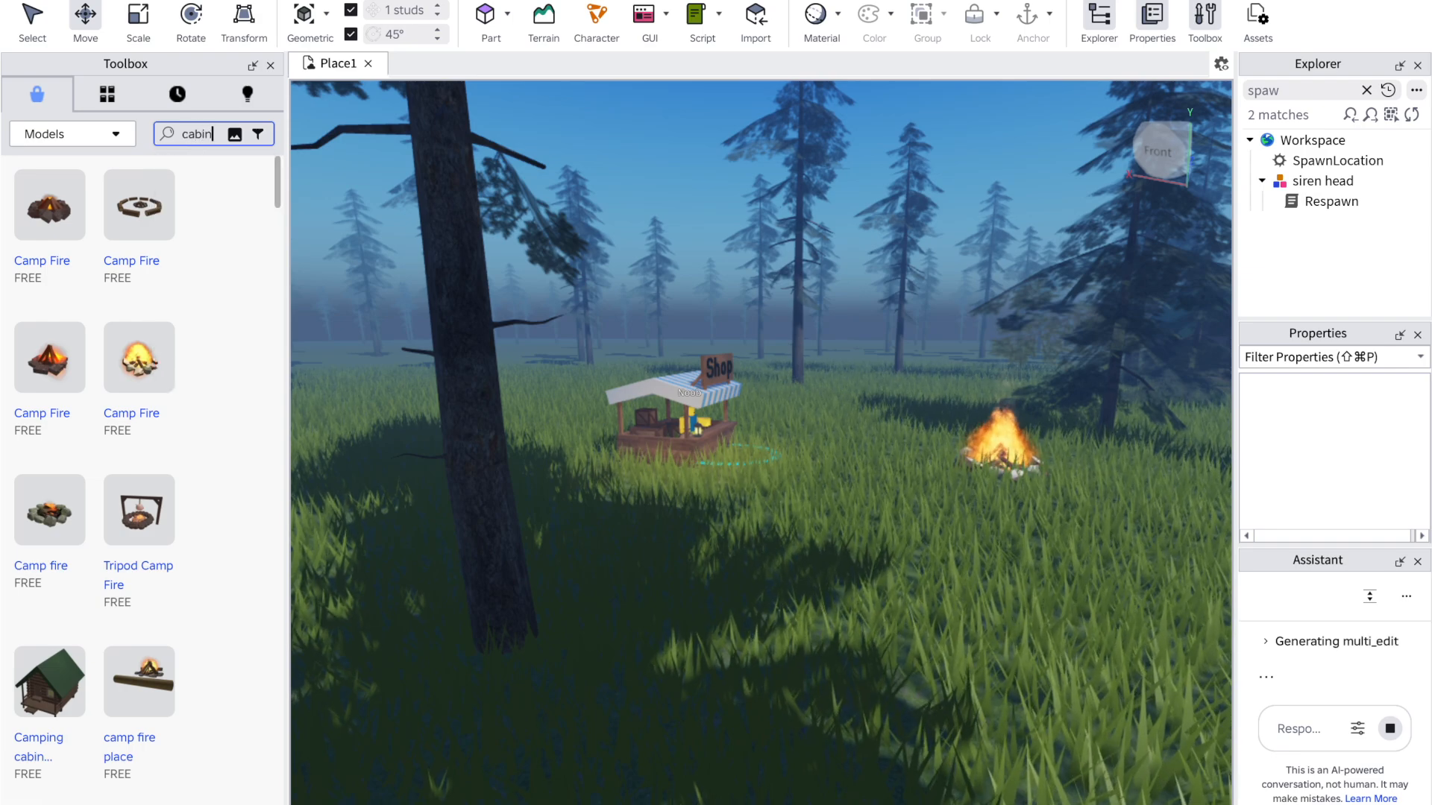
# Step: Insert two copies of the free weathered "Log cabin" model on the open grass and accept its script notice
pyautogui.moveTo(699, 574); pyautogui.dragTo(700, 574, button='right')
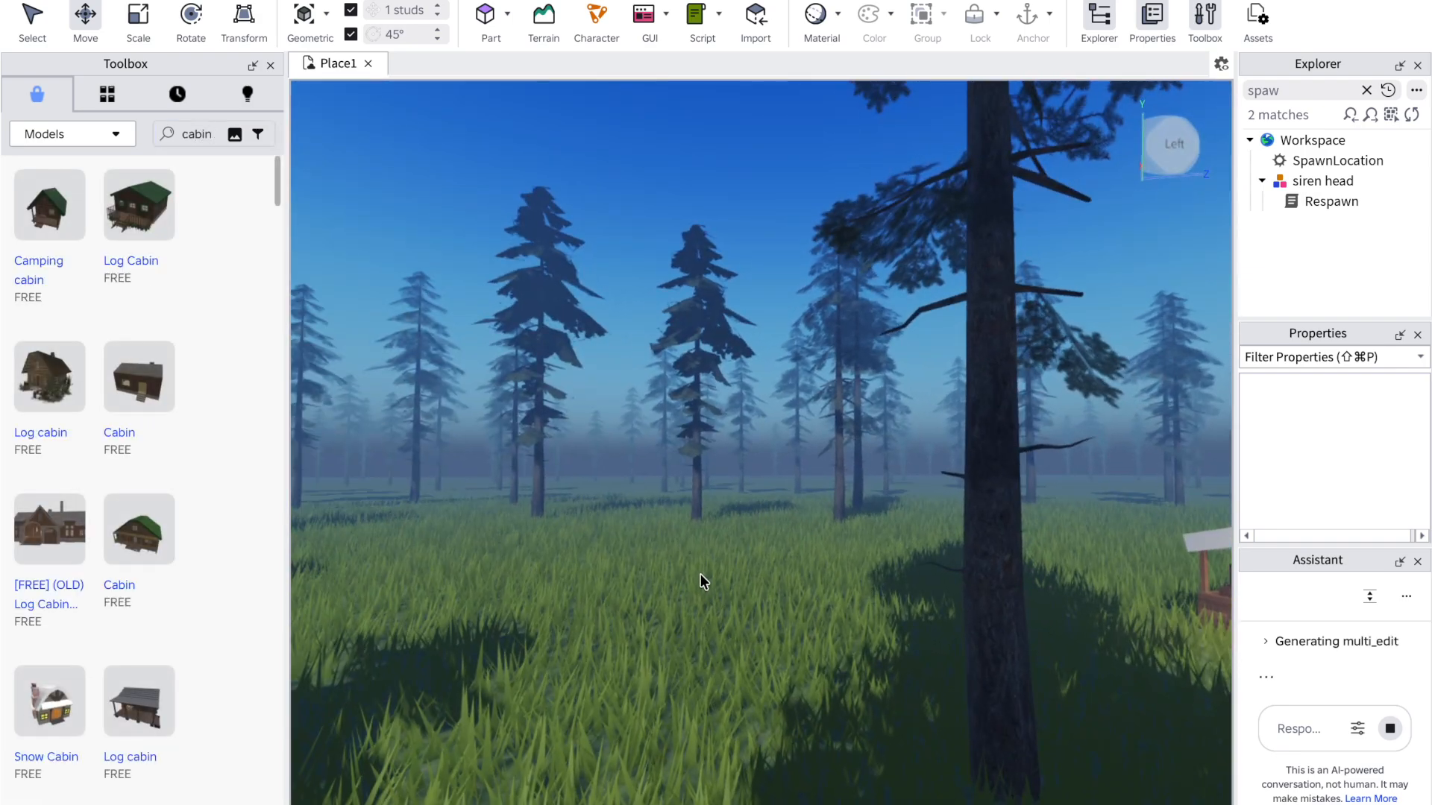
pyautogui.press('a')
pyautogui.press('w')
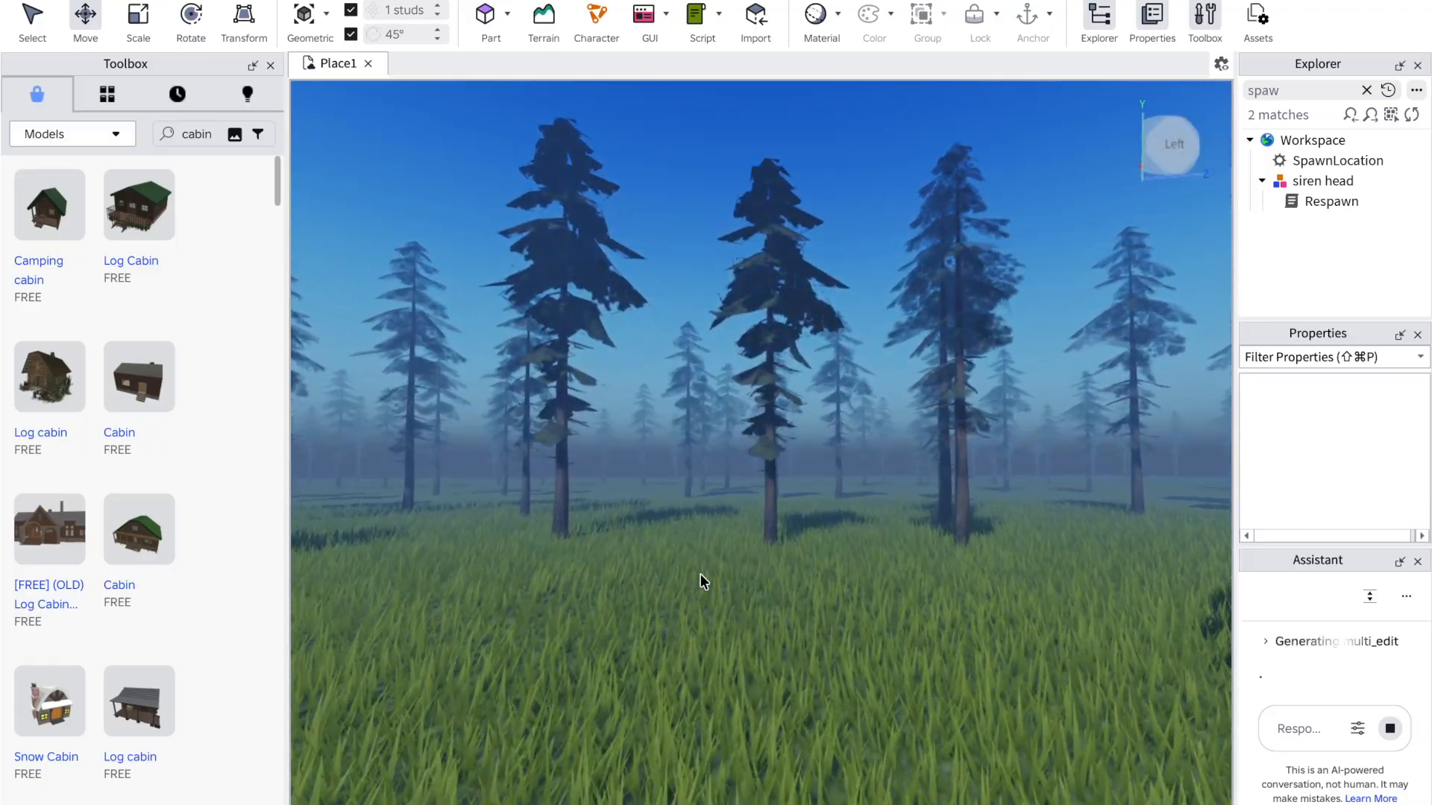
pyautogui.moveTo(699, 574); pyautogui.dragTo(703, 584, button='right')
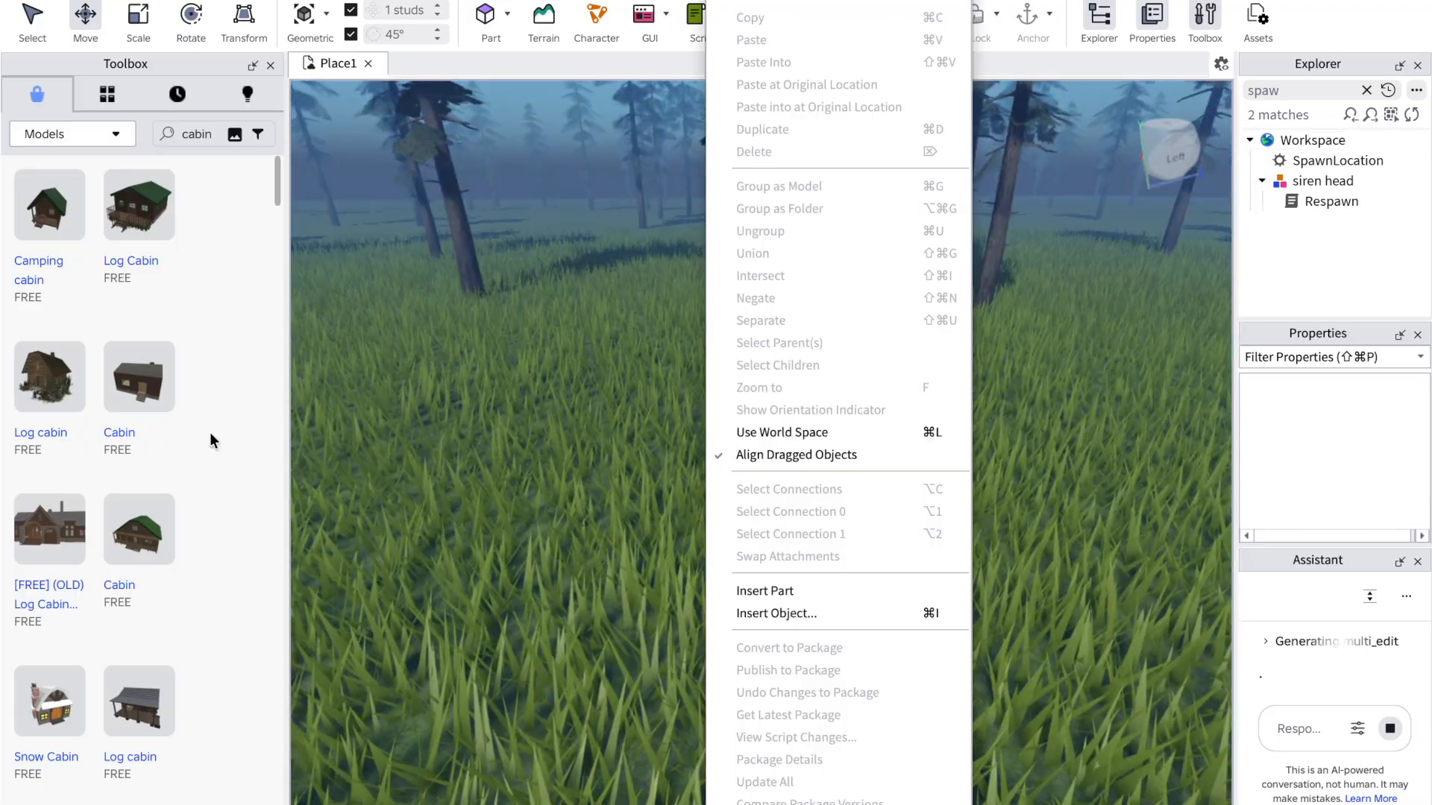
pyautogui.click(53, 395)
pyautogui.click(500, 451)
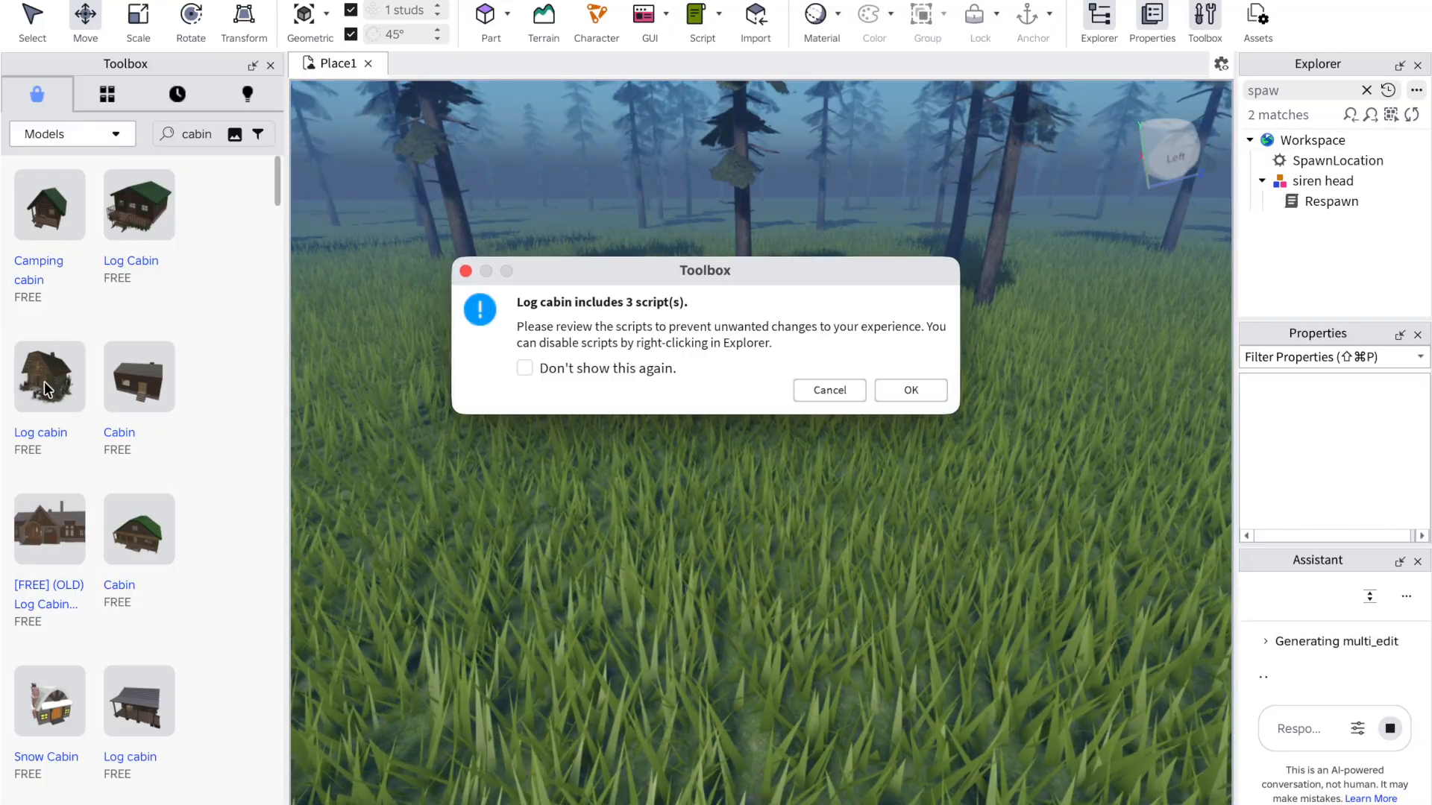
pyautogui.click(907, 398)
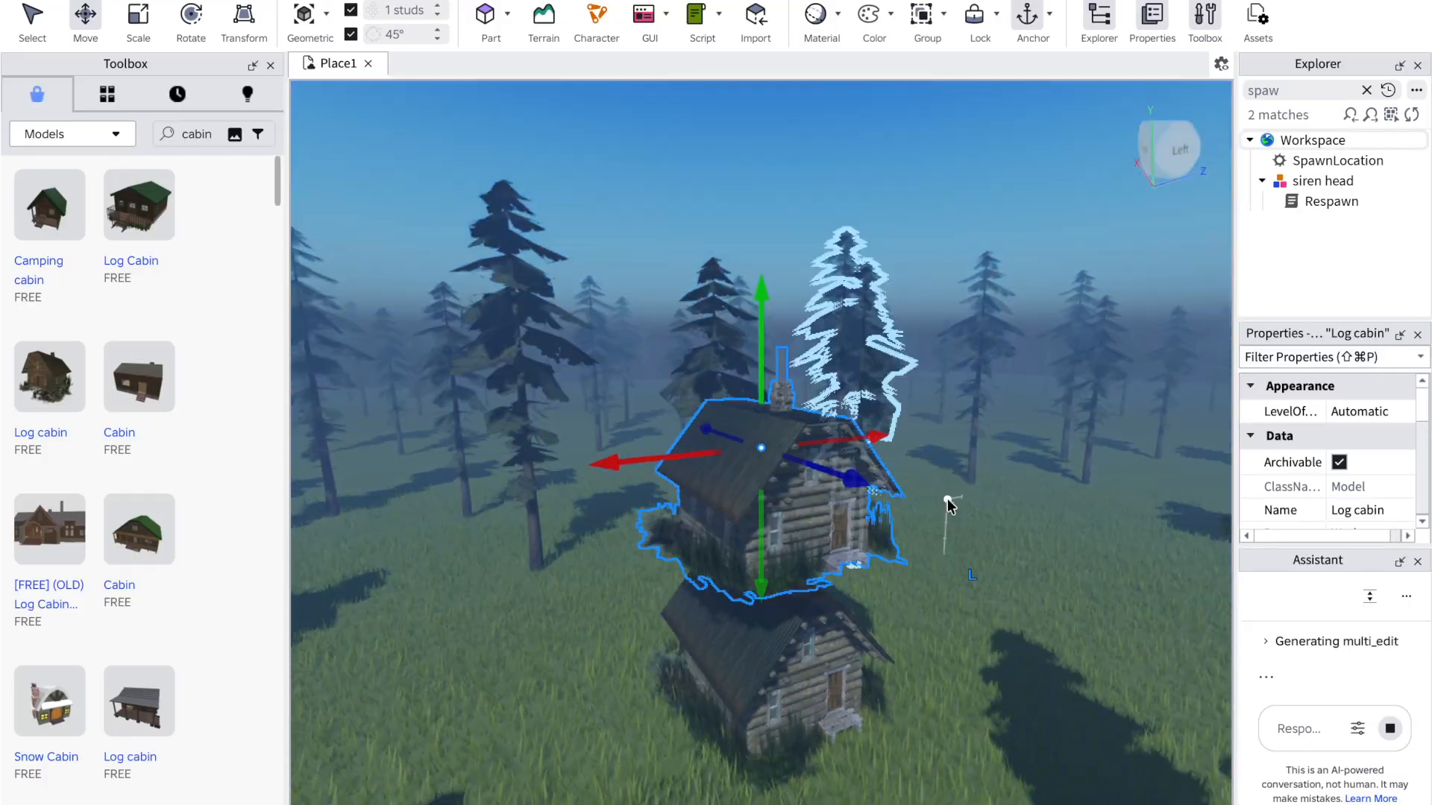
# Step: Separate the two stacked log cabins, placing one on the grass behind the shop and the other farther off in the forest
pyautogui.moveTo(947, 498); pyautogui.dragTo(946, 498, button='right')
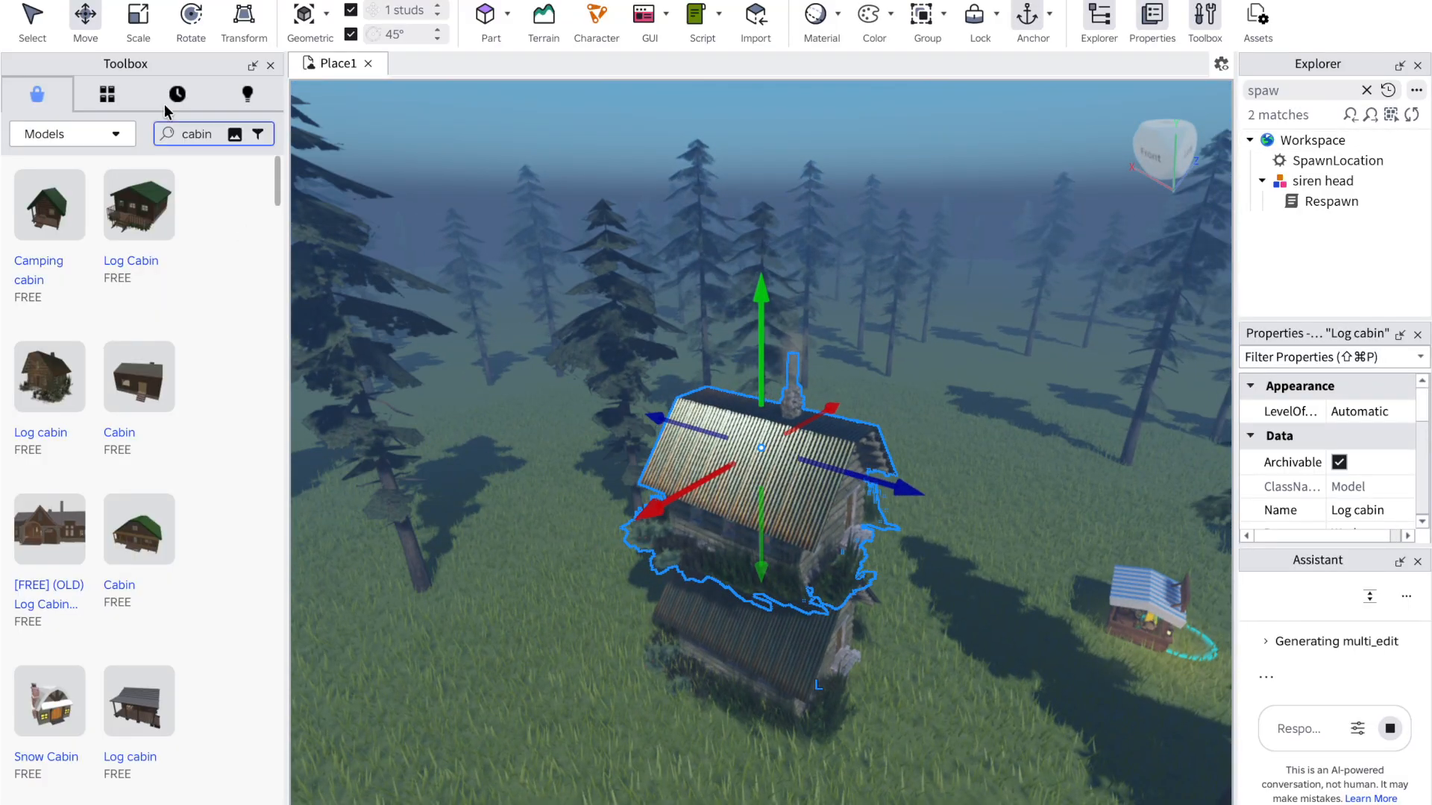
pyautogui.click(39, 21)
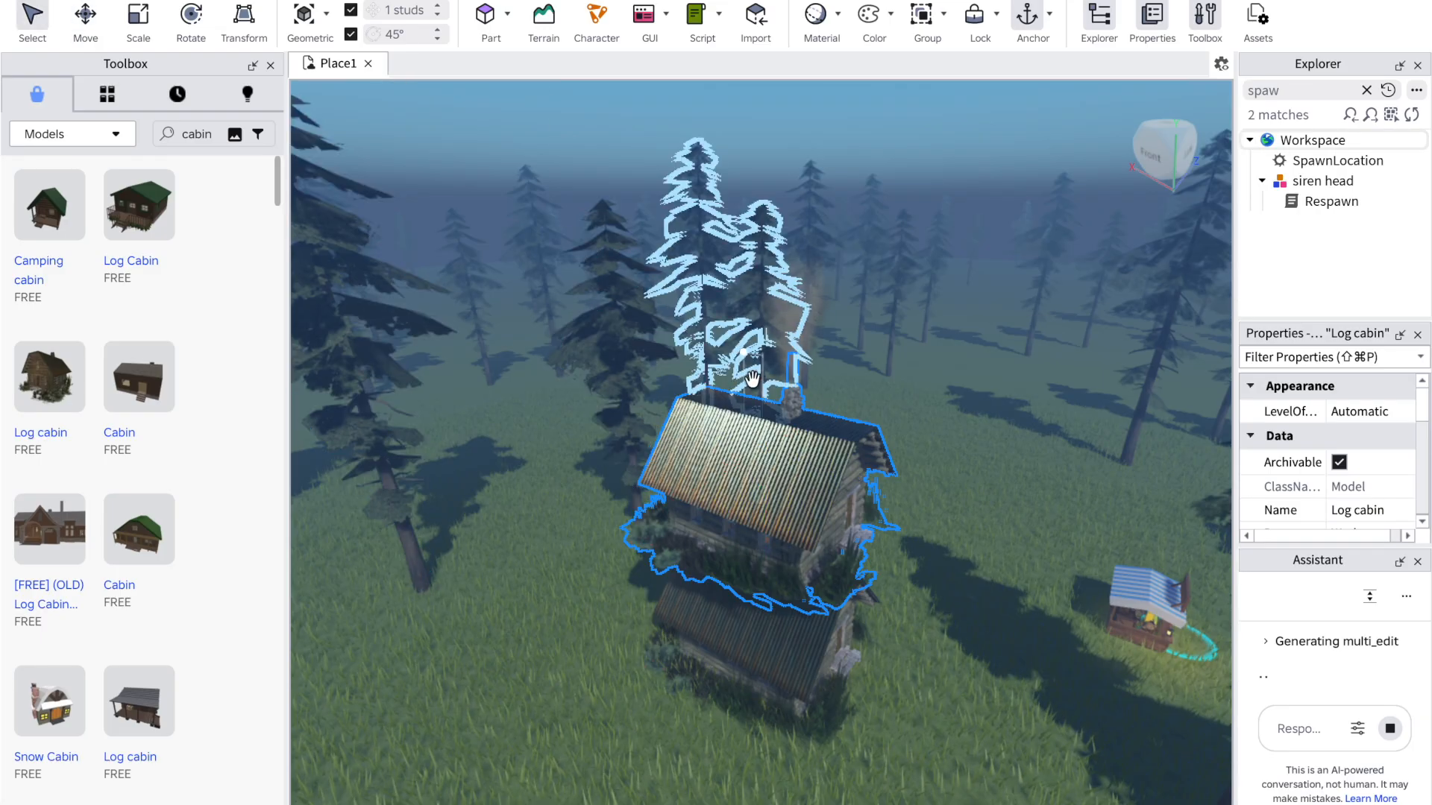
pyautogui.moveTo(757, 473); pyautogui.dragTo(998, 430)
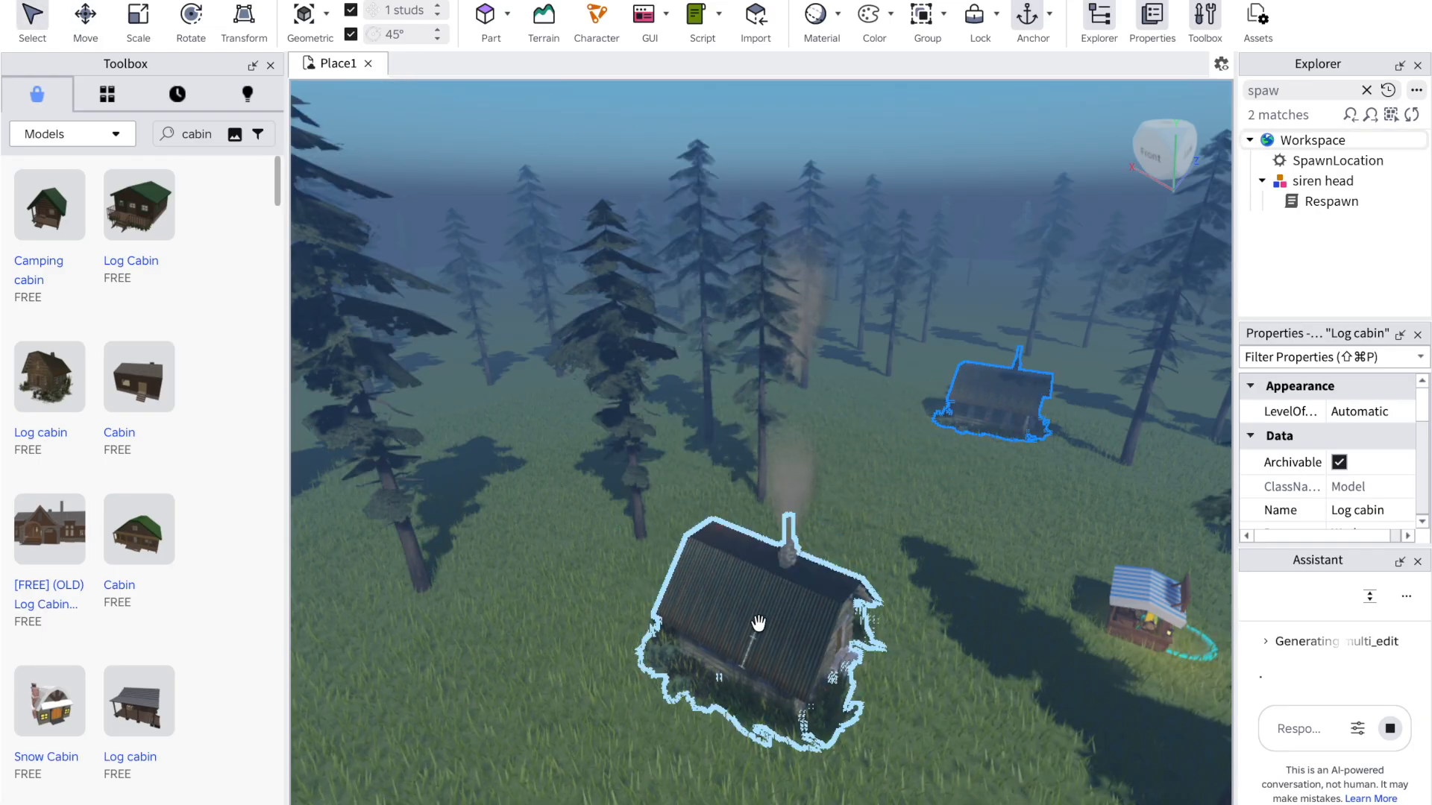
pyautogui.moveTo(765, 620); pyautogui.dragTo(334, 721)
pyautogui.moveTo(677, 687); pyautogui.dragTo(677, 687, button='right')
pyautogui.click(513, 519)
pyautogui.moveTo(527, 506); pyautogui.dragTo(364, 538)
pyautogui.moveTo(537, 577); pyautogui.dragTo(537, 578, button='right')
pyautogui.click(506, 583)
# Step: Examine the spawn area's layout from above and up close, including the shop, campfire, log cabin and camping cabin
pyautogui.press('d')
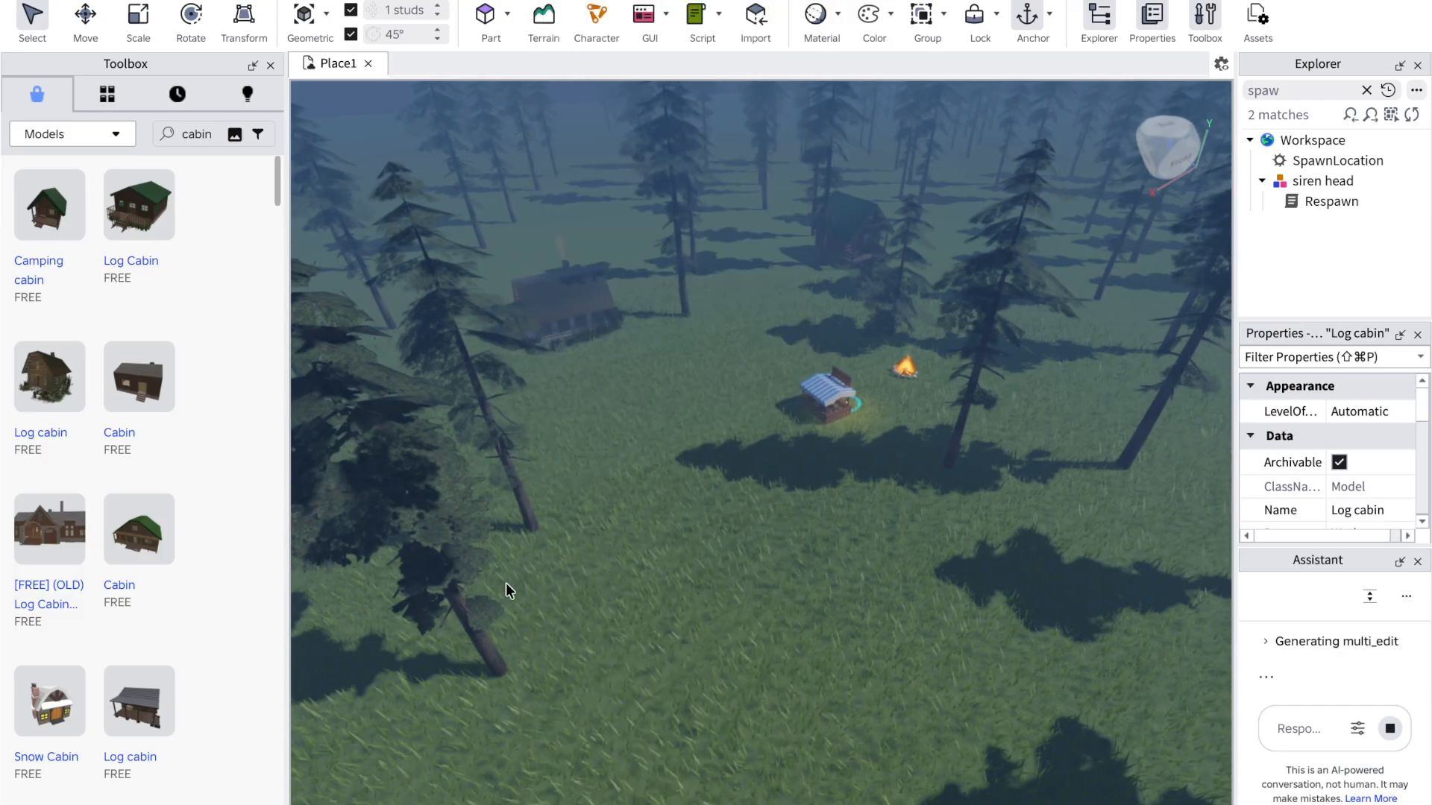
pyautogui.press('w')
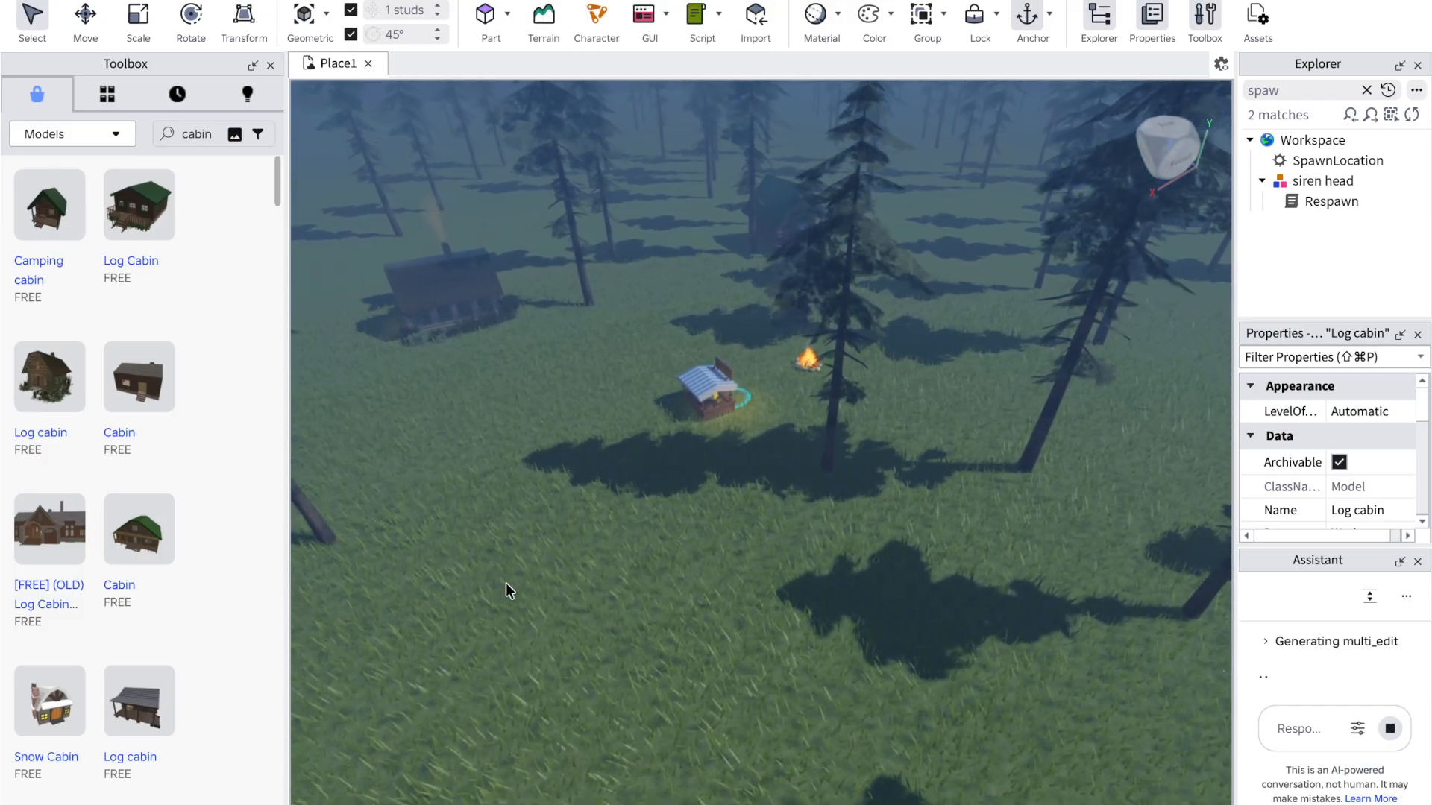
pyautogui.press('d')
pyautogui.press('a')
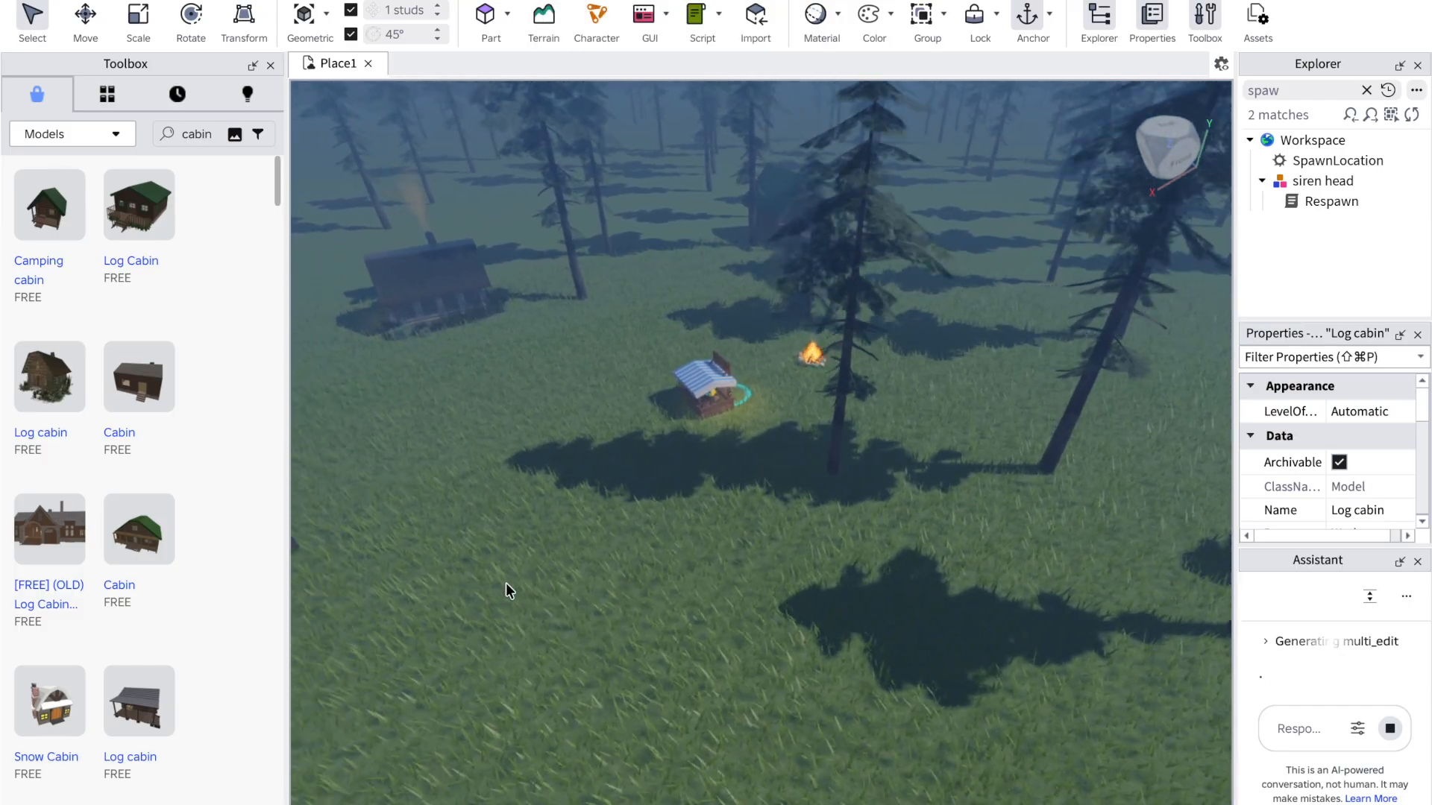
pyautogui.press('a')
pyautogui.press('a')
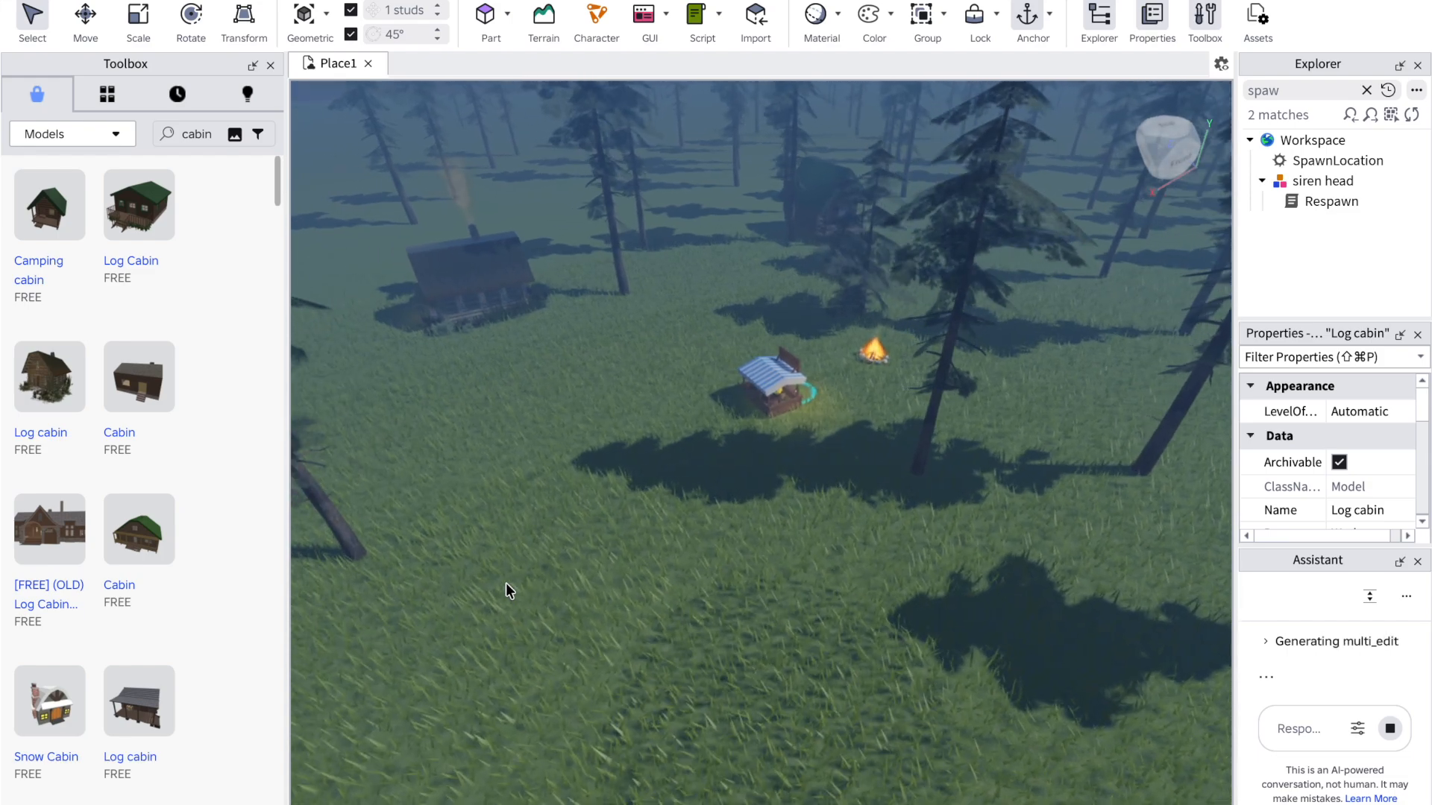
pyautogui.press('d')
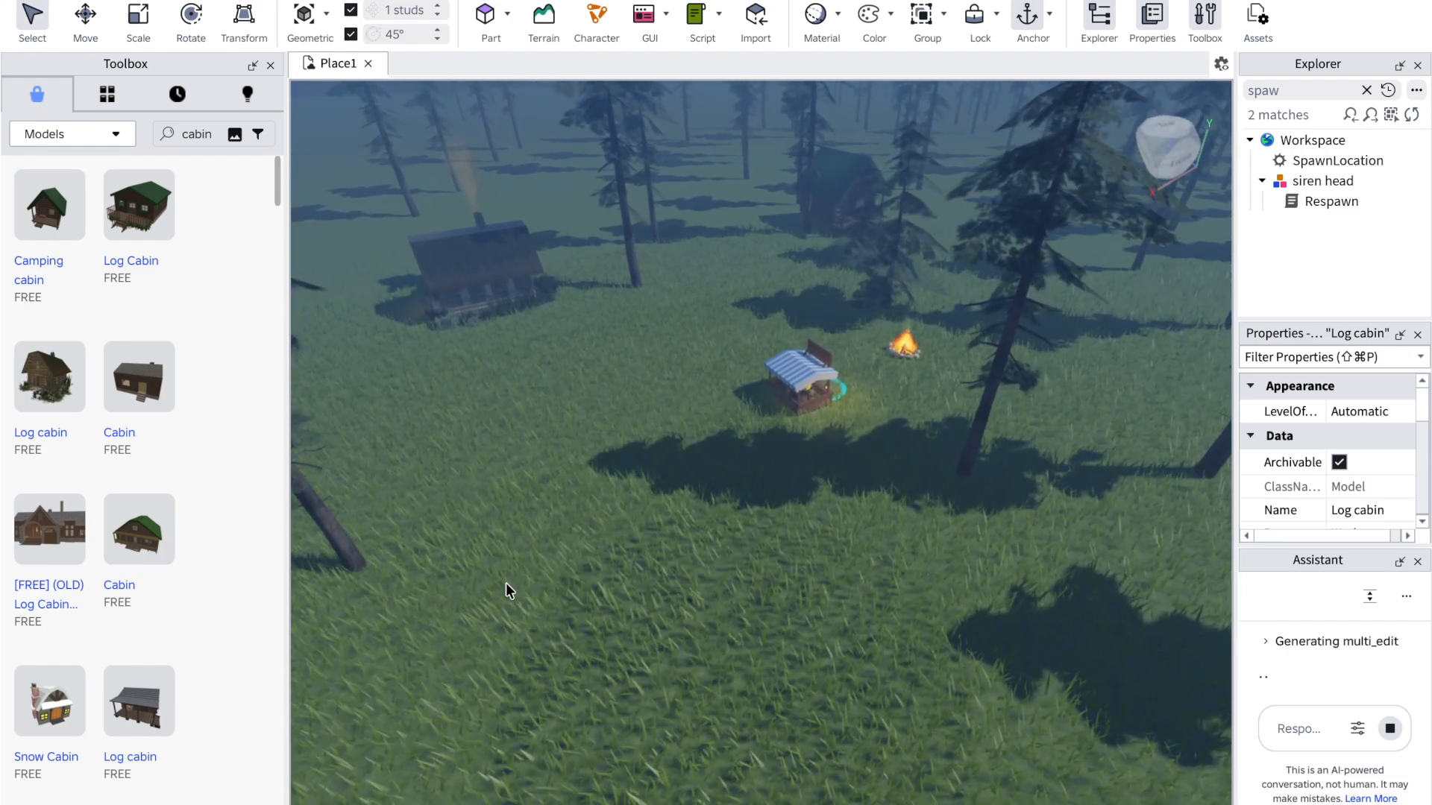
pyautogui.press('w')
pyautogui.press('a')
pyautogui.press('a')
pyautogui.press('w')
pyautogui.press('d')
pyautogui.press('d')
pyautogui.press('w')
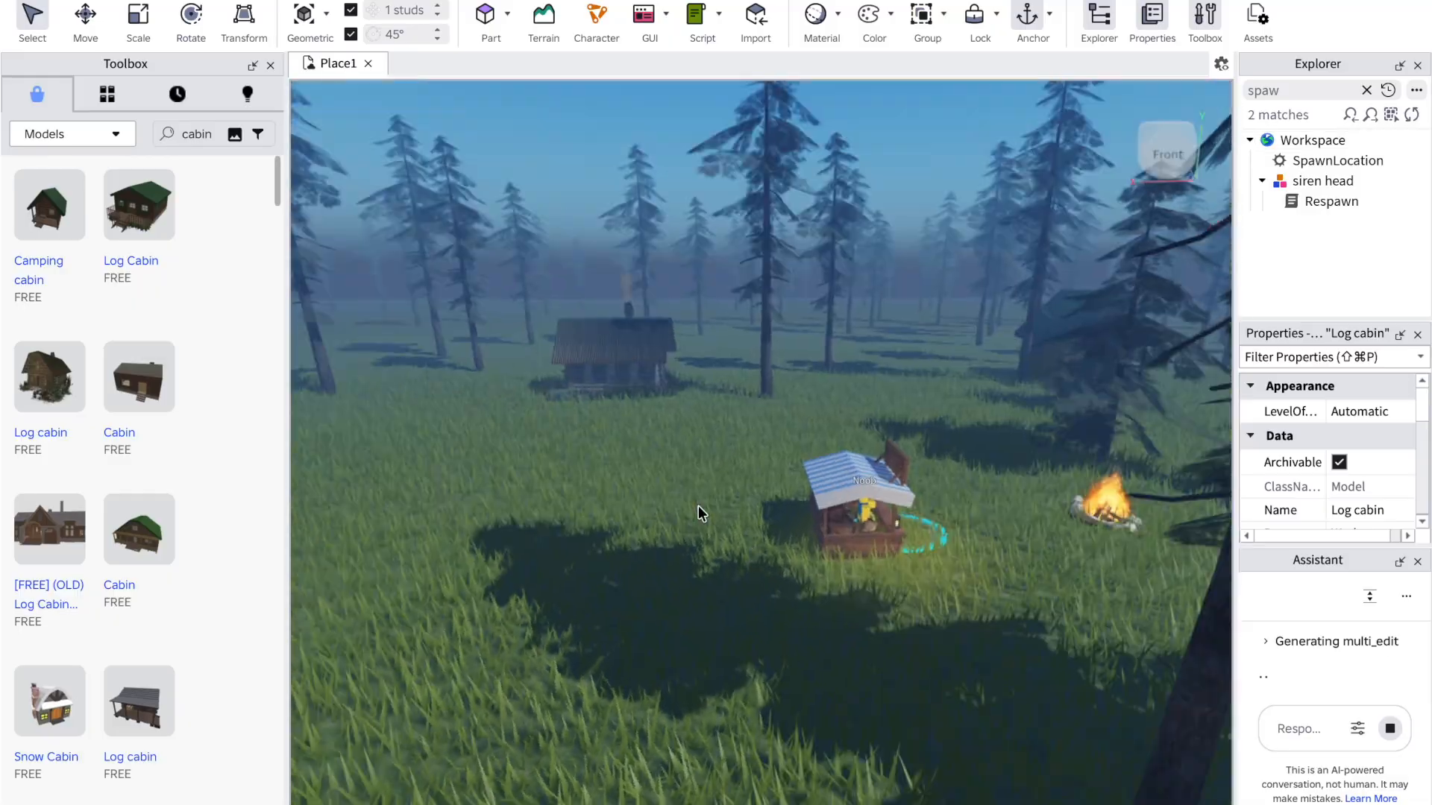
pyautogui.press('d')
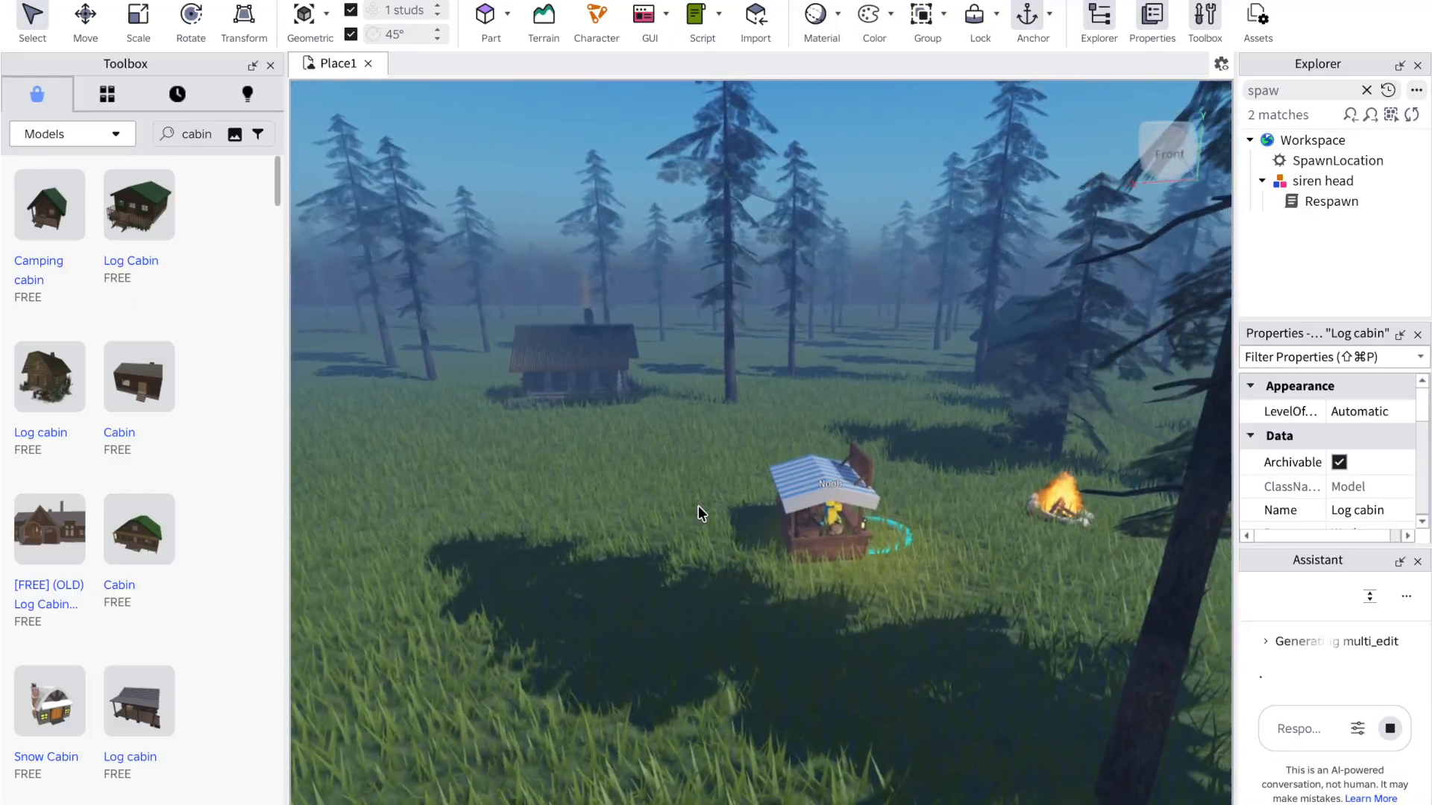
pyautogui.press('w')
pyautogui.press('d')
pyautogui.press('w')
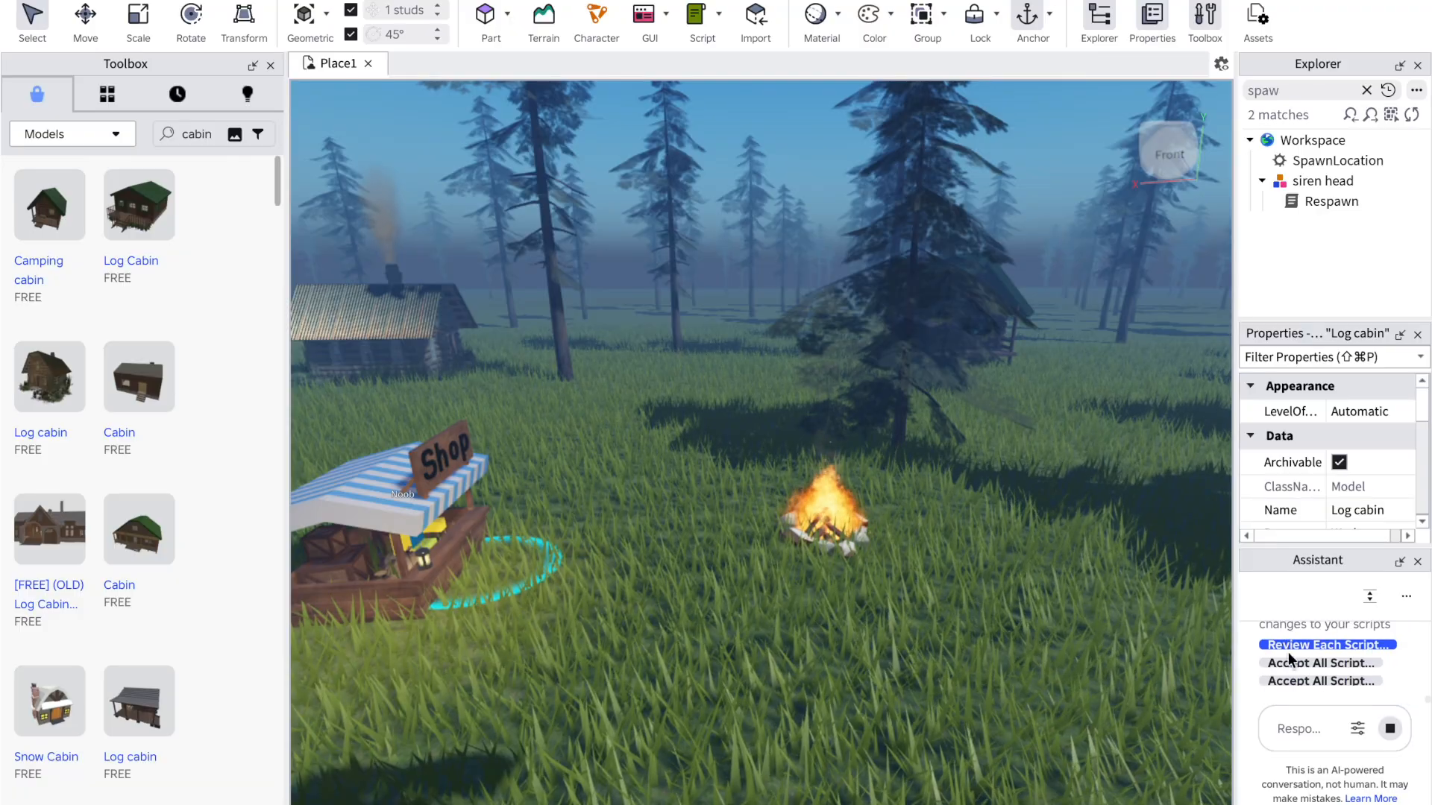
# Step: Accept all of the Assistant's script changes and clear the Explorer's search filter
pyautogui.click(1292, 664)
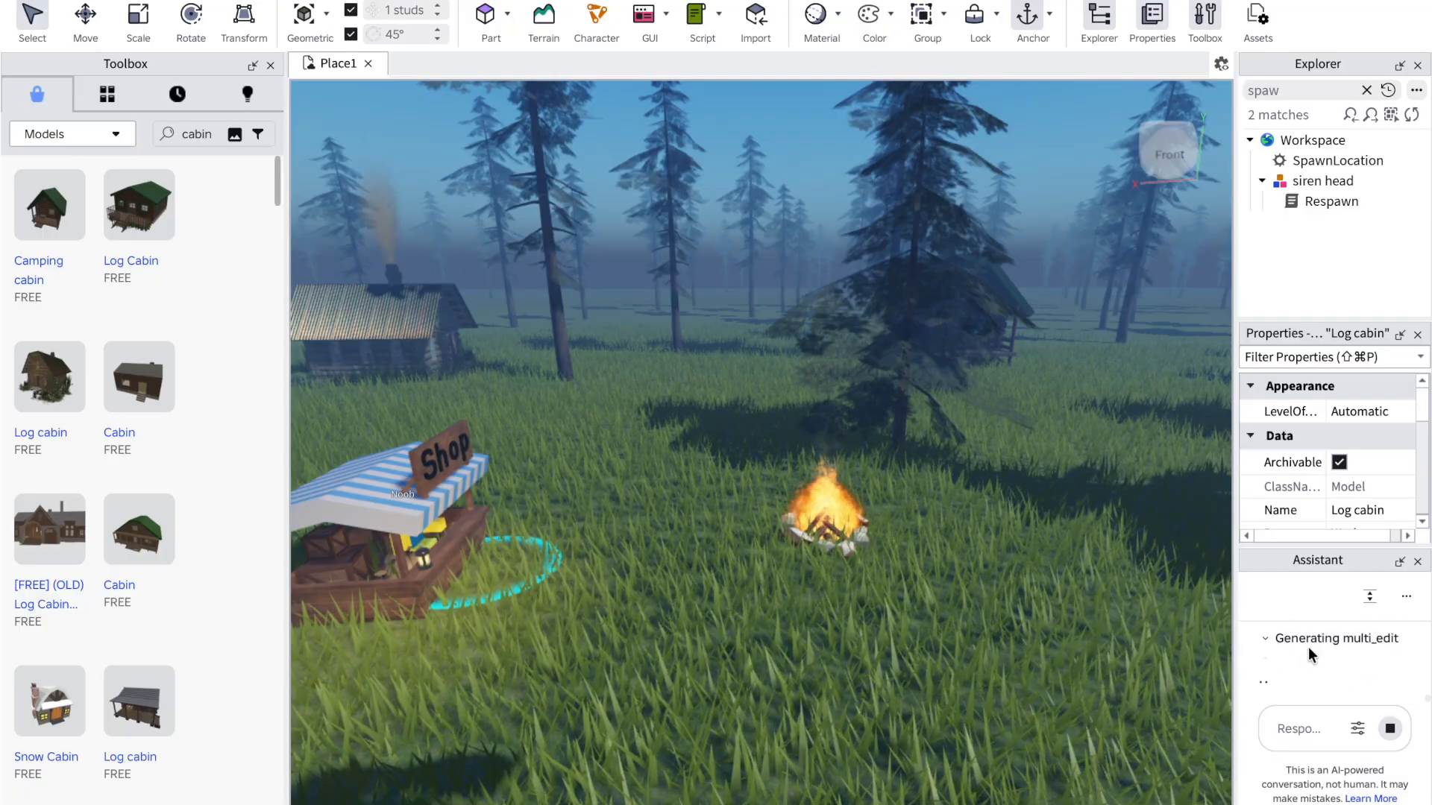
pyautogui.click(1308, 647)
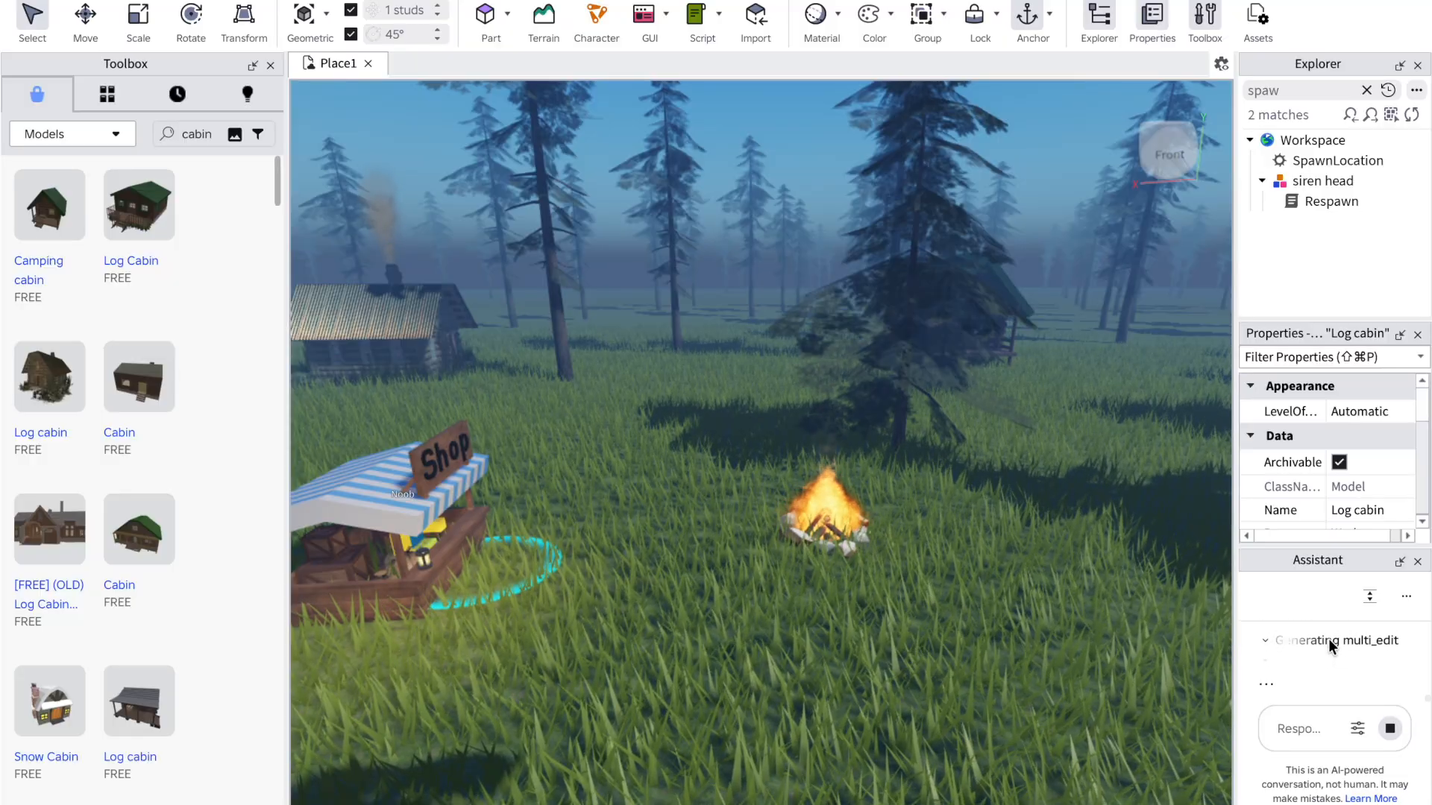
pyautogui.click(1365, 90)
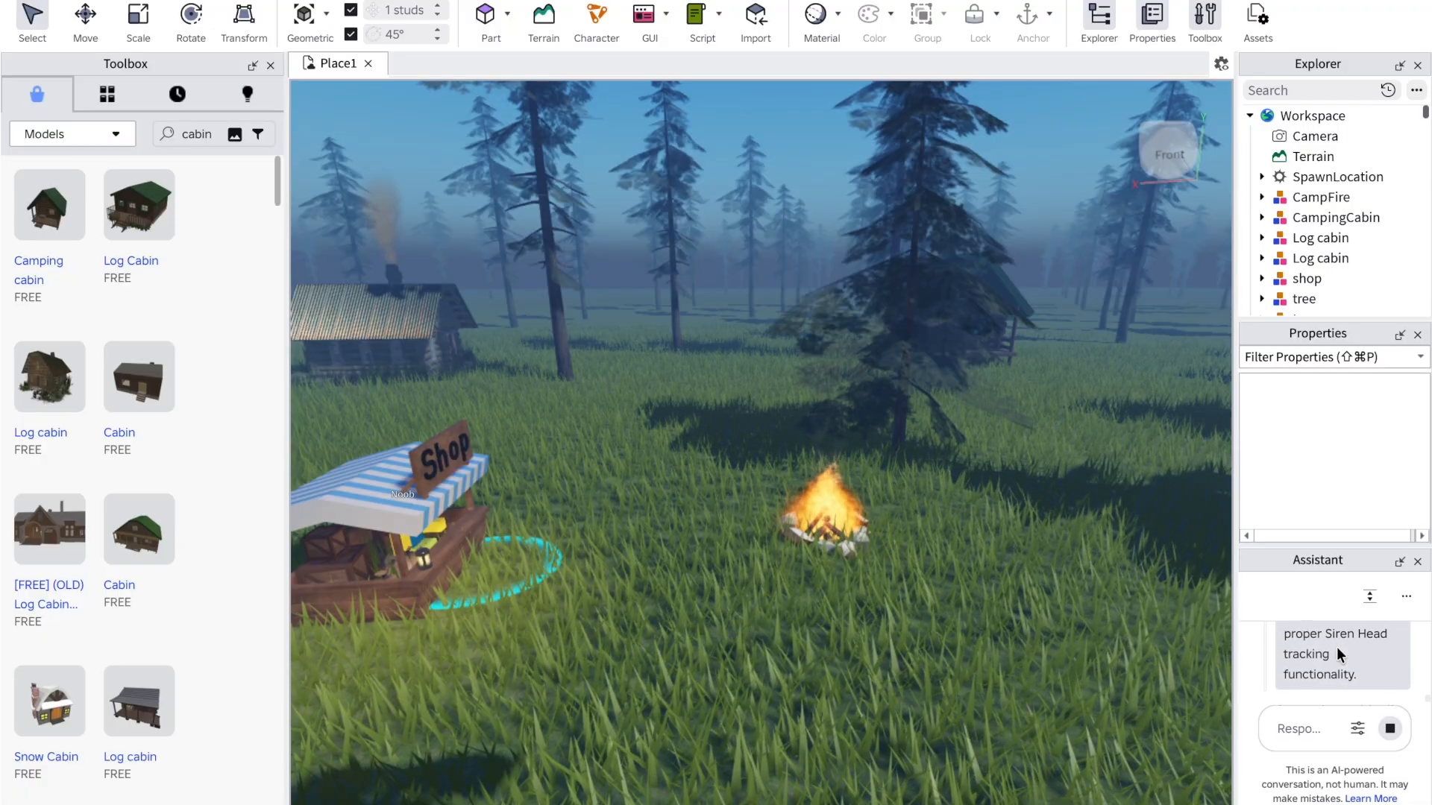
pyautogui.scroll(2, 1327, 659)
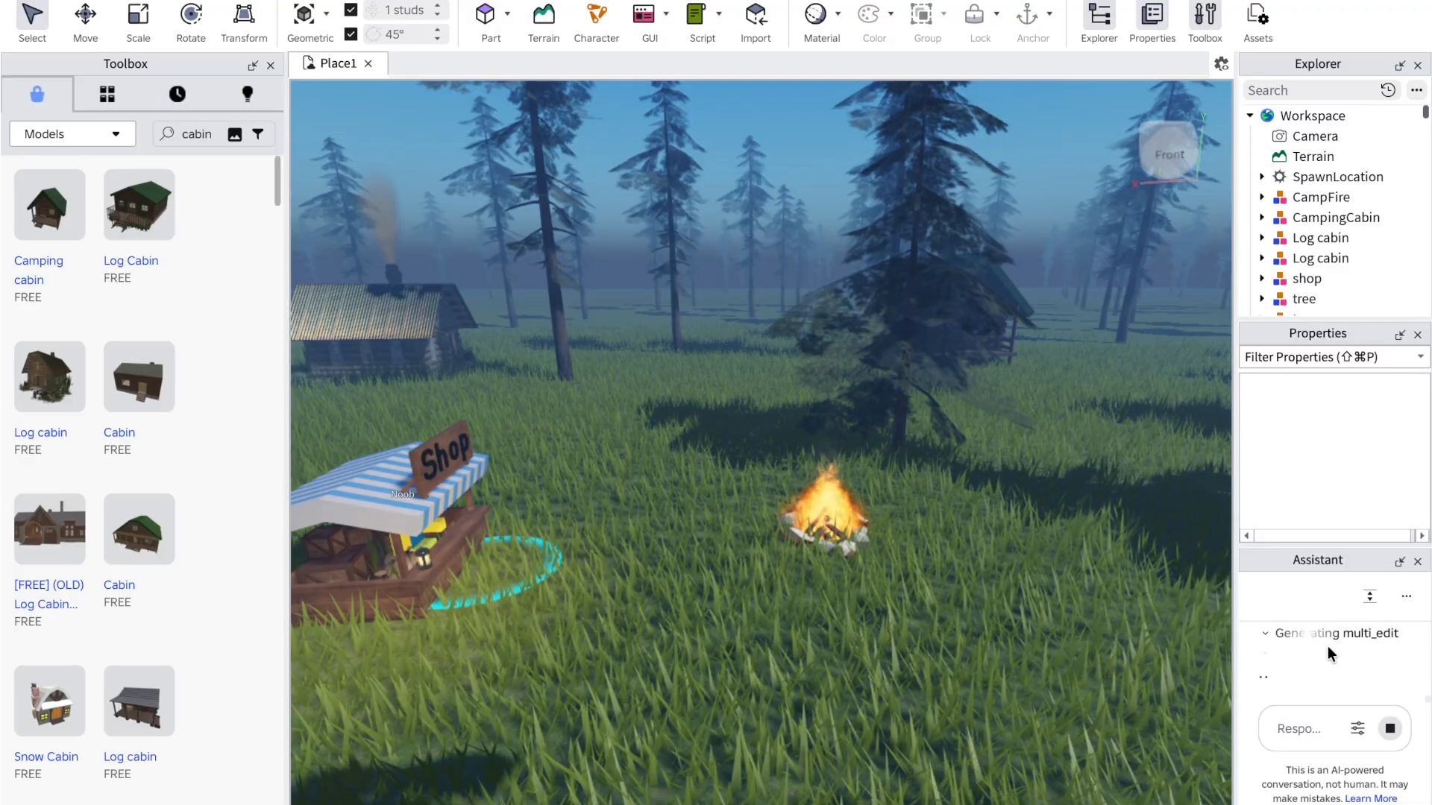
pyautogui.click(914, 0)
pyautogui.click(914, 0)
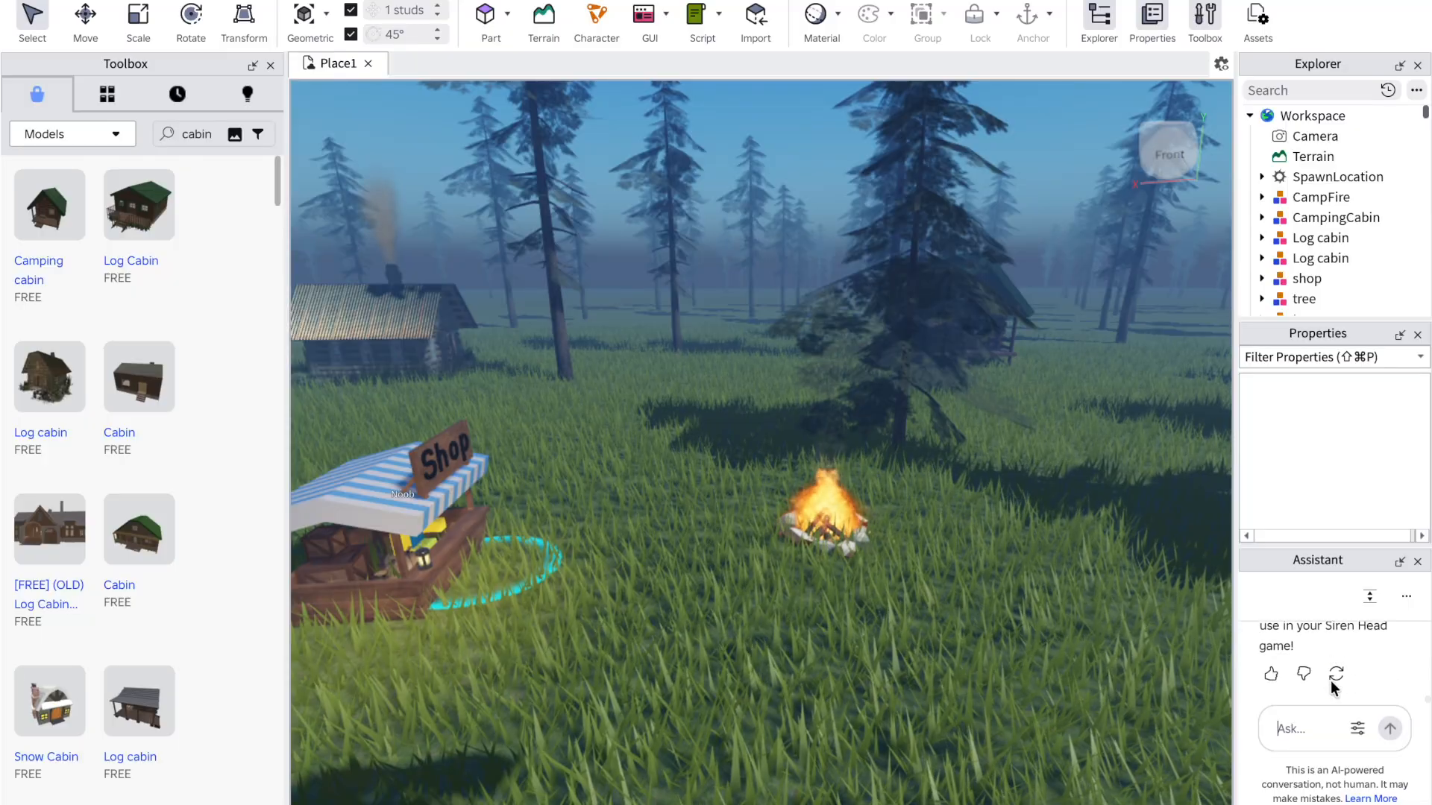
# Step: Playtest the game and walk the character to the shop counter and its glowing ring to check the vendor
pyautogui.press('F5')
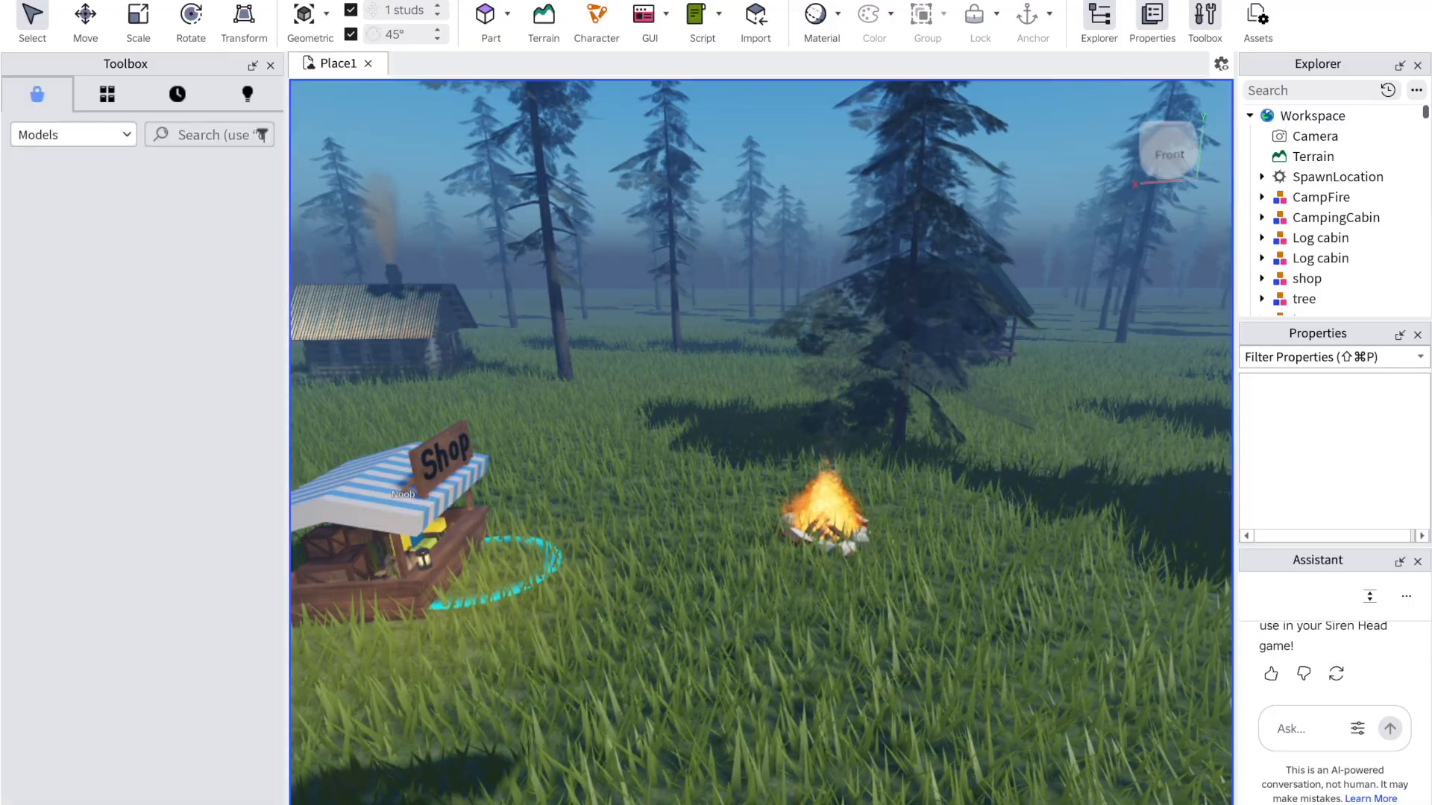
pyautogui.press('w')
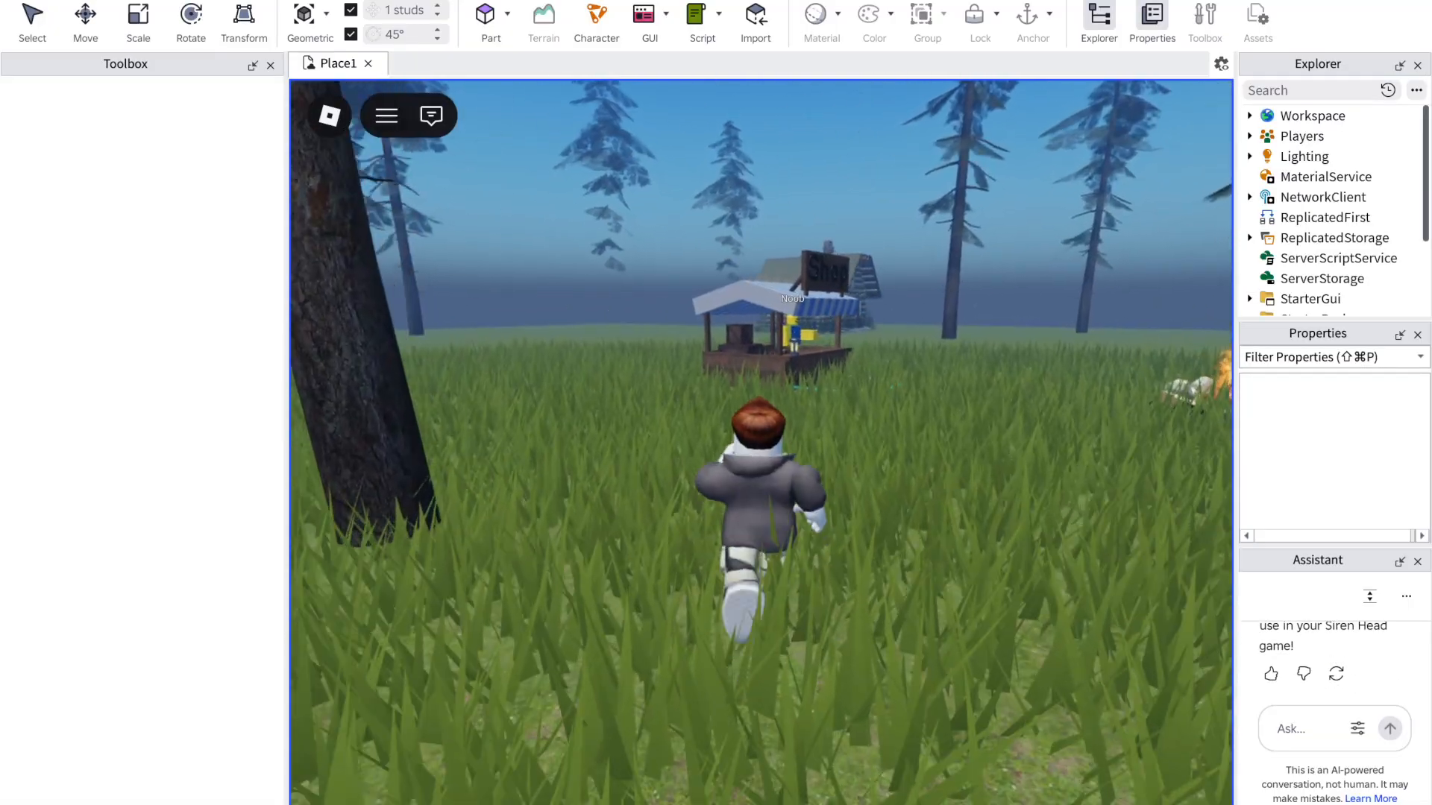
pyautogui.press('w')
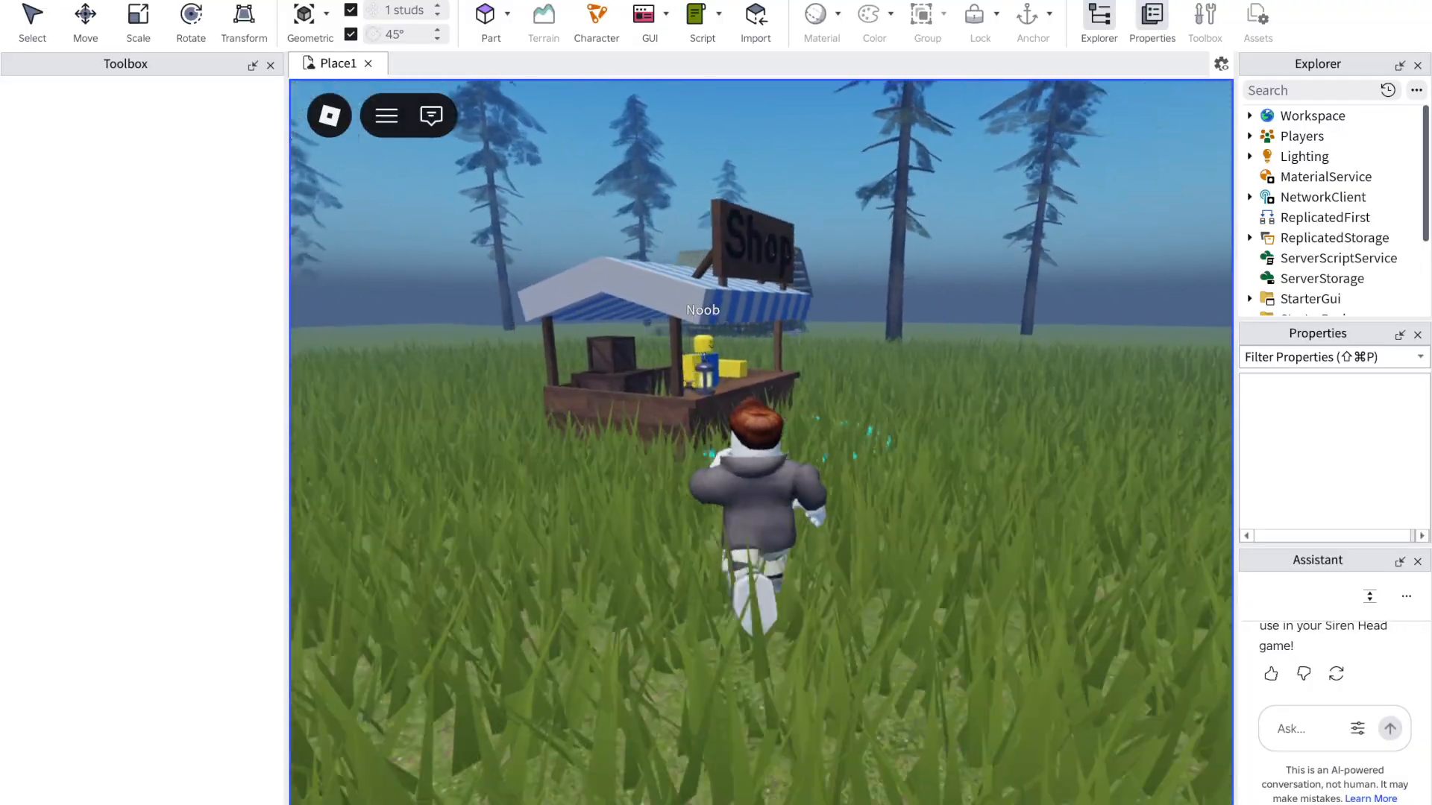
pyautogui.press('s')
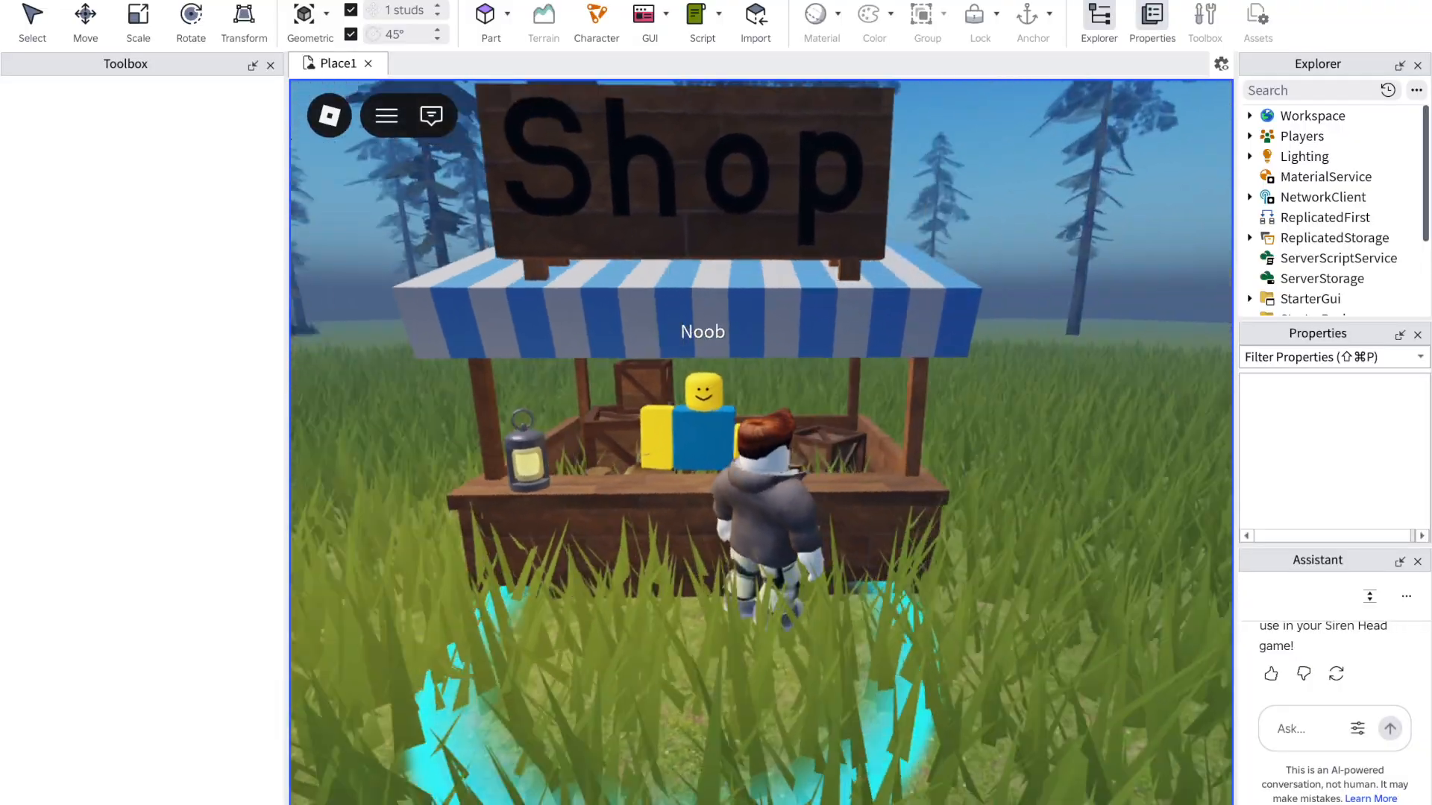
pyautogui.press('a')
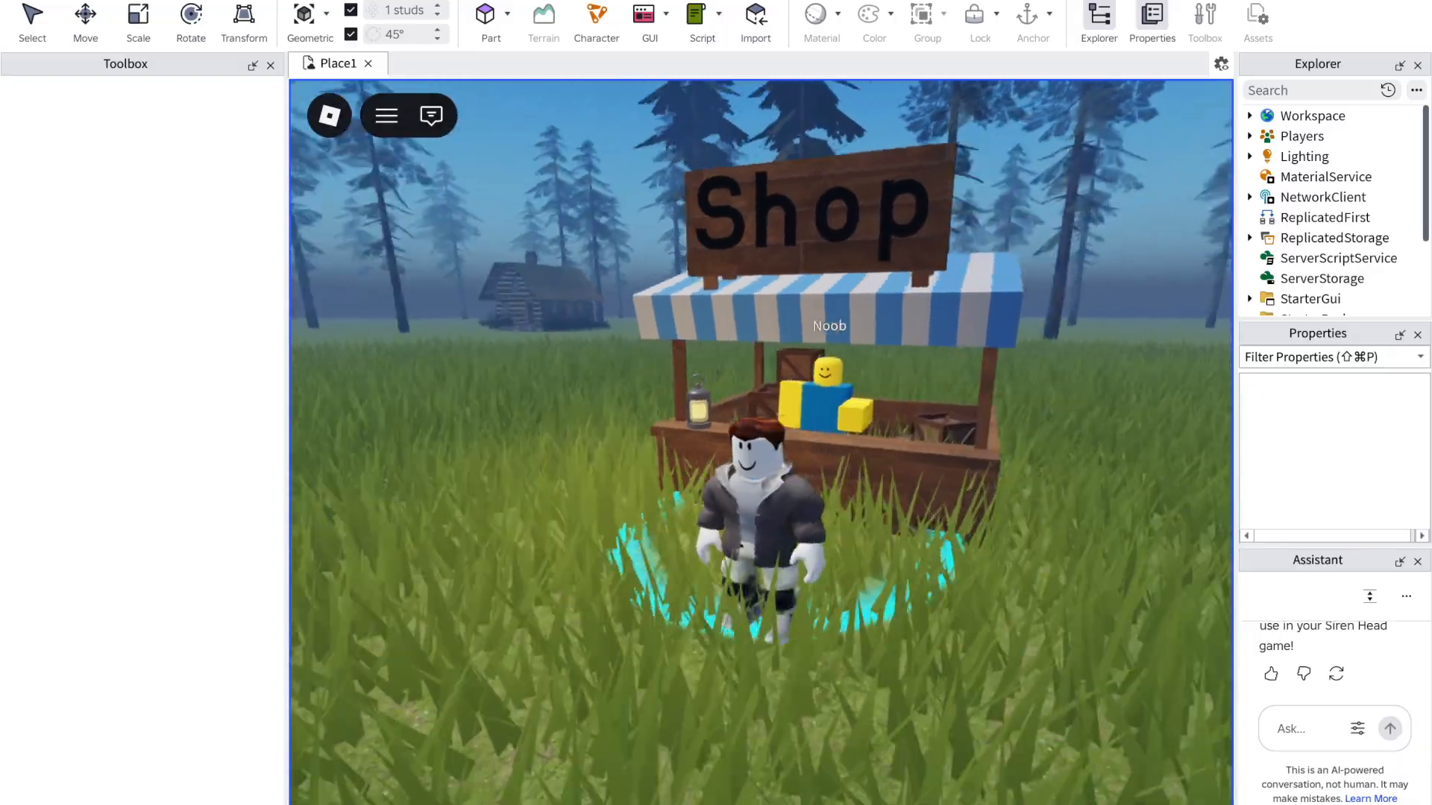
pyautogui.press('w')
pyautogui.press('Left')
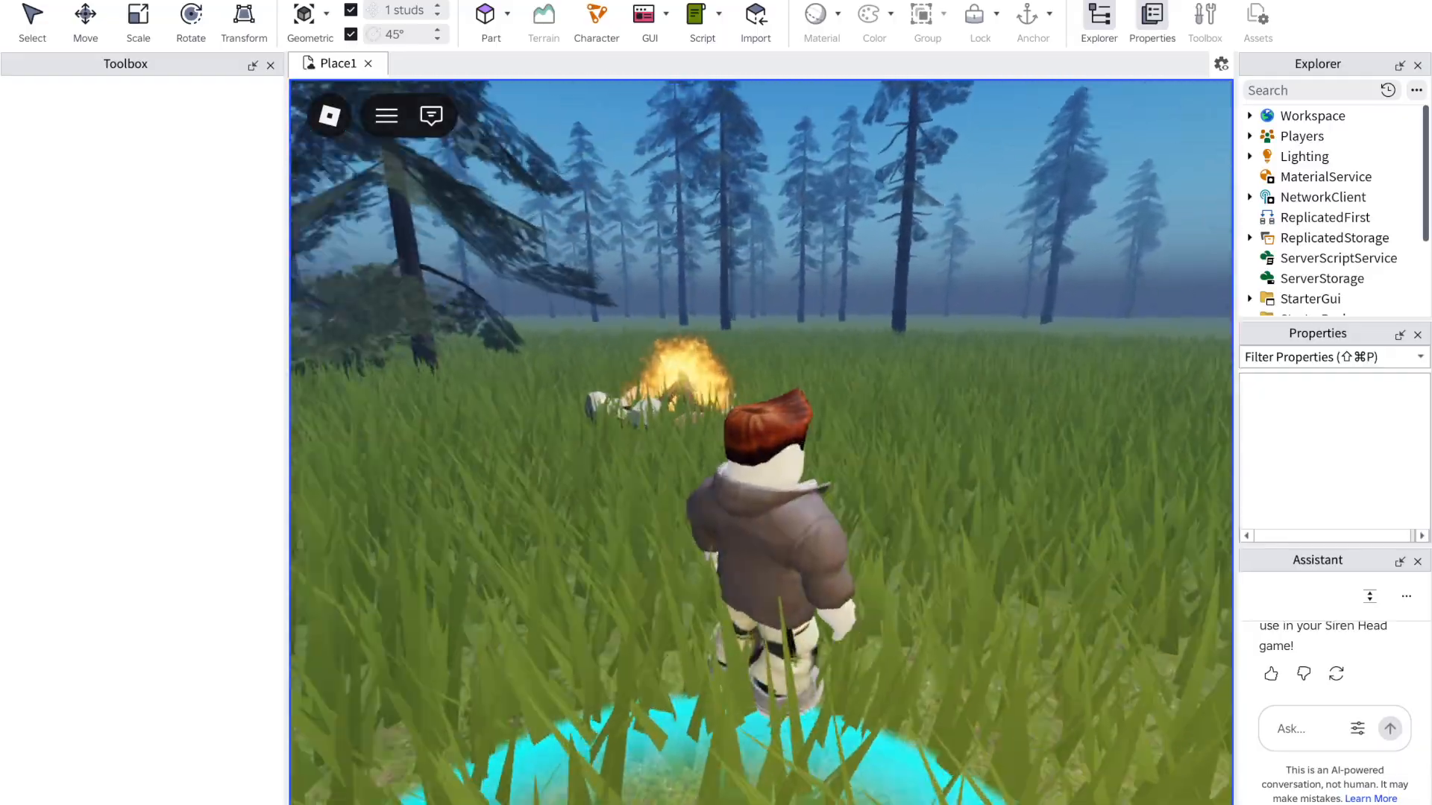
pyautogui.press('w')
pyautogui.press('w')
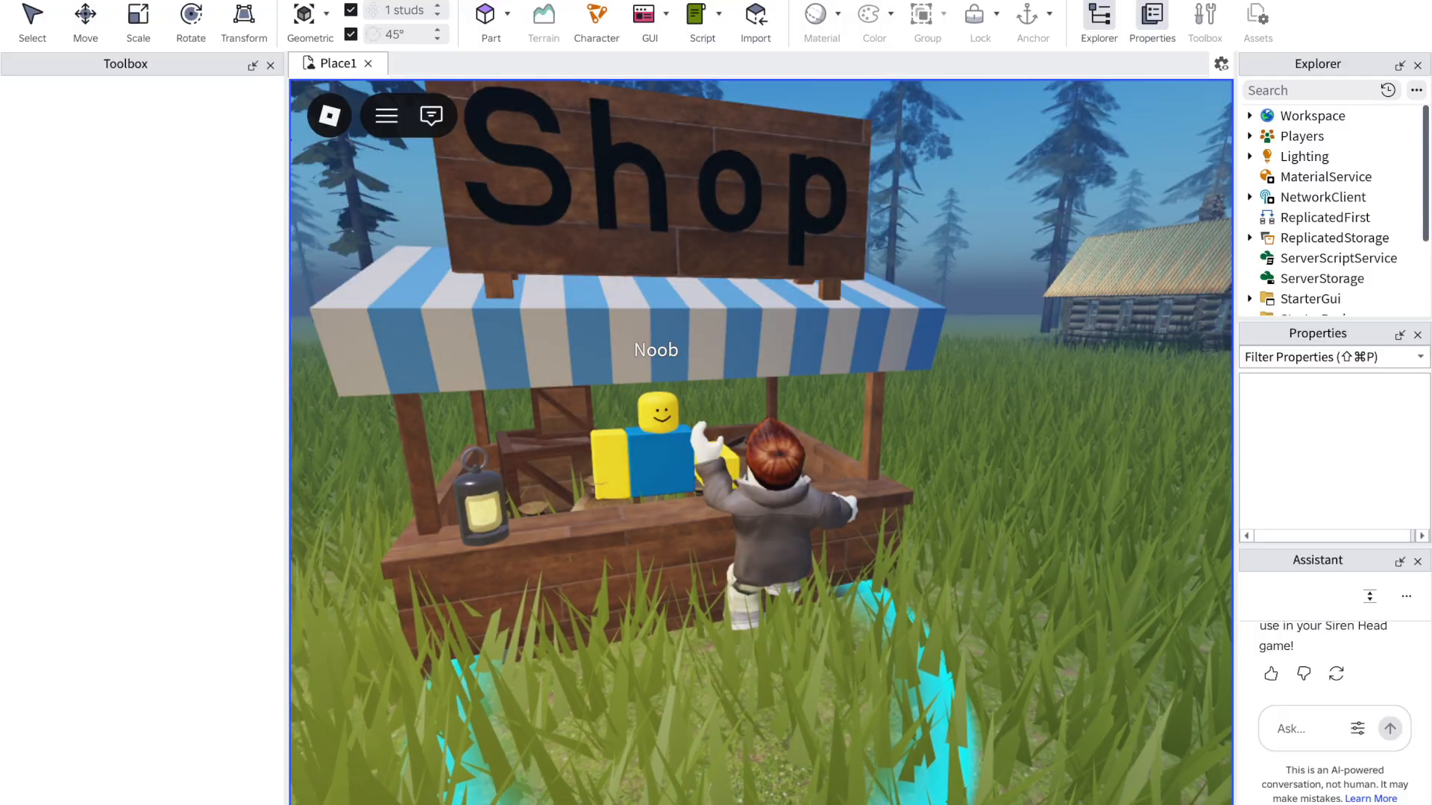
# Step: Stop the playtest and ask the Assistant to let a player near the shop hit E to open it
pyautogui.hotkey('shift', 'F5')
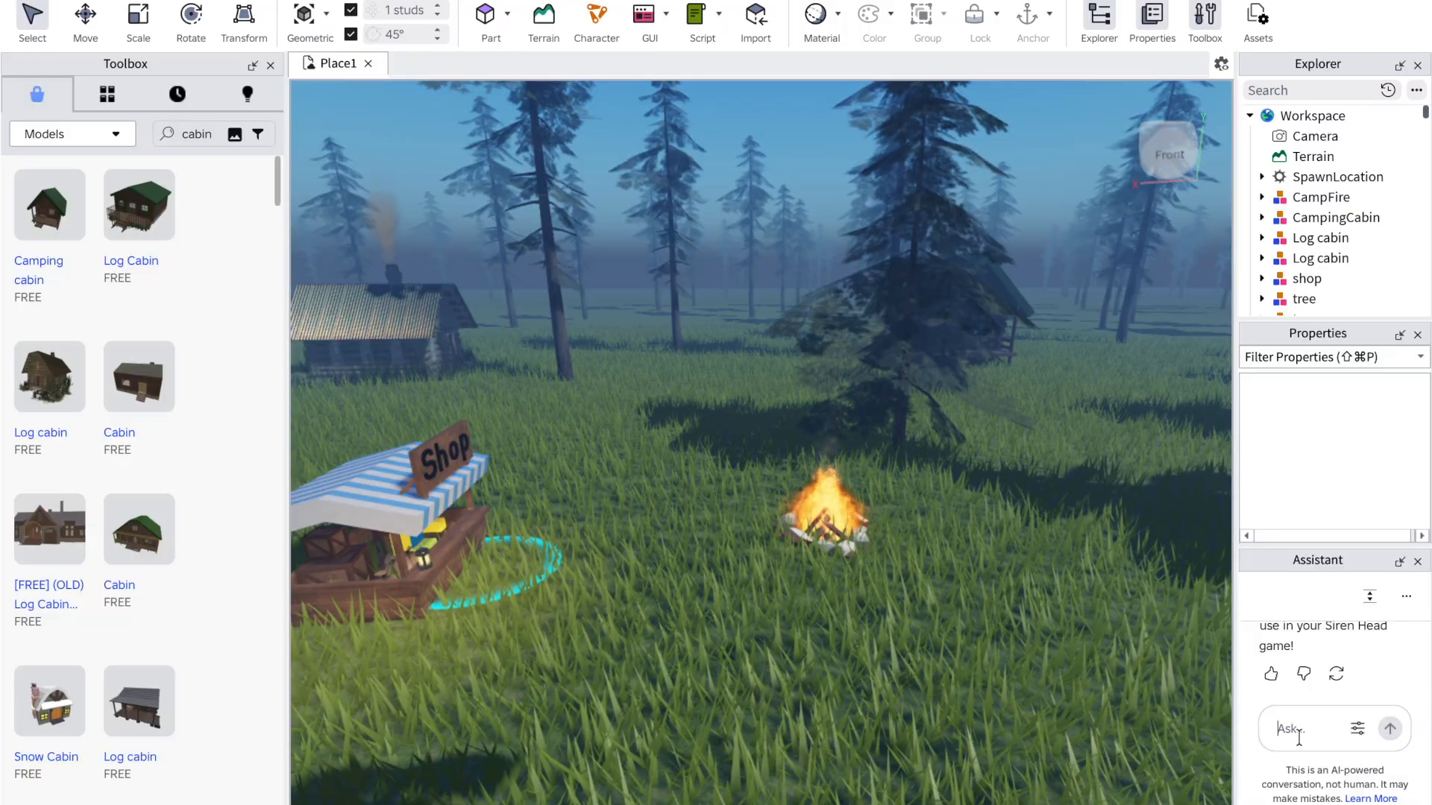
pyautogui.write('whwn player is near shop')
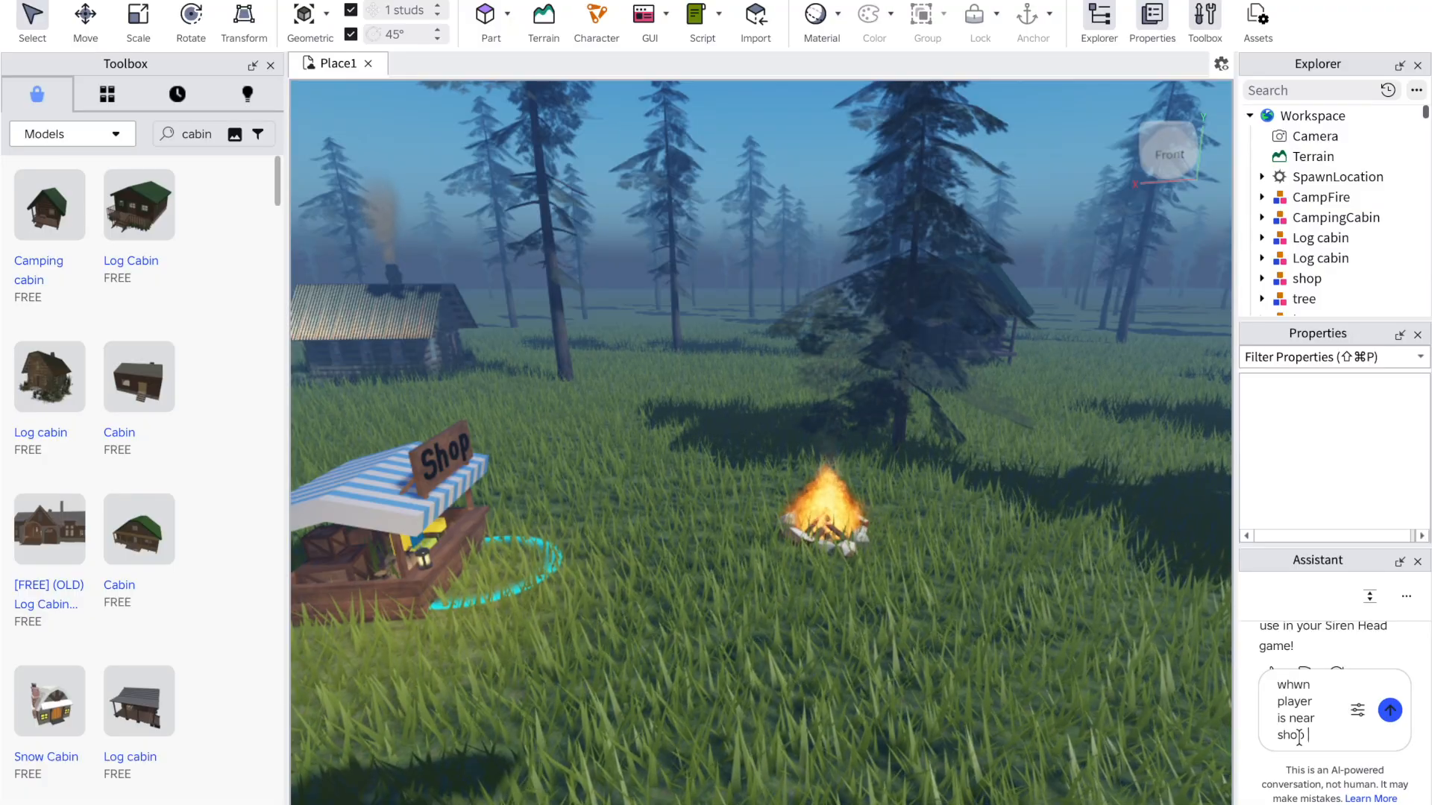
pyautogui.write('hiy')
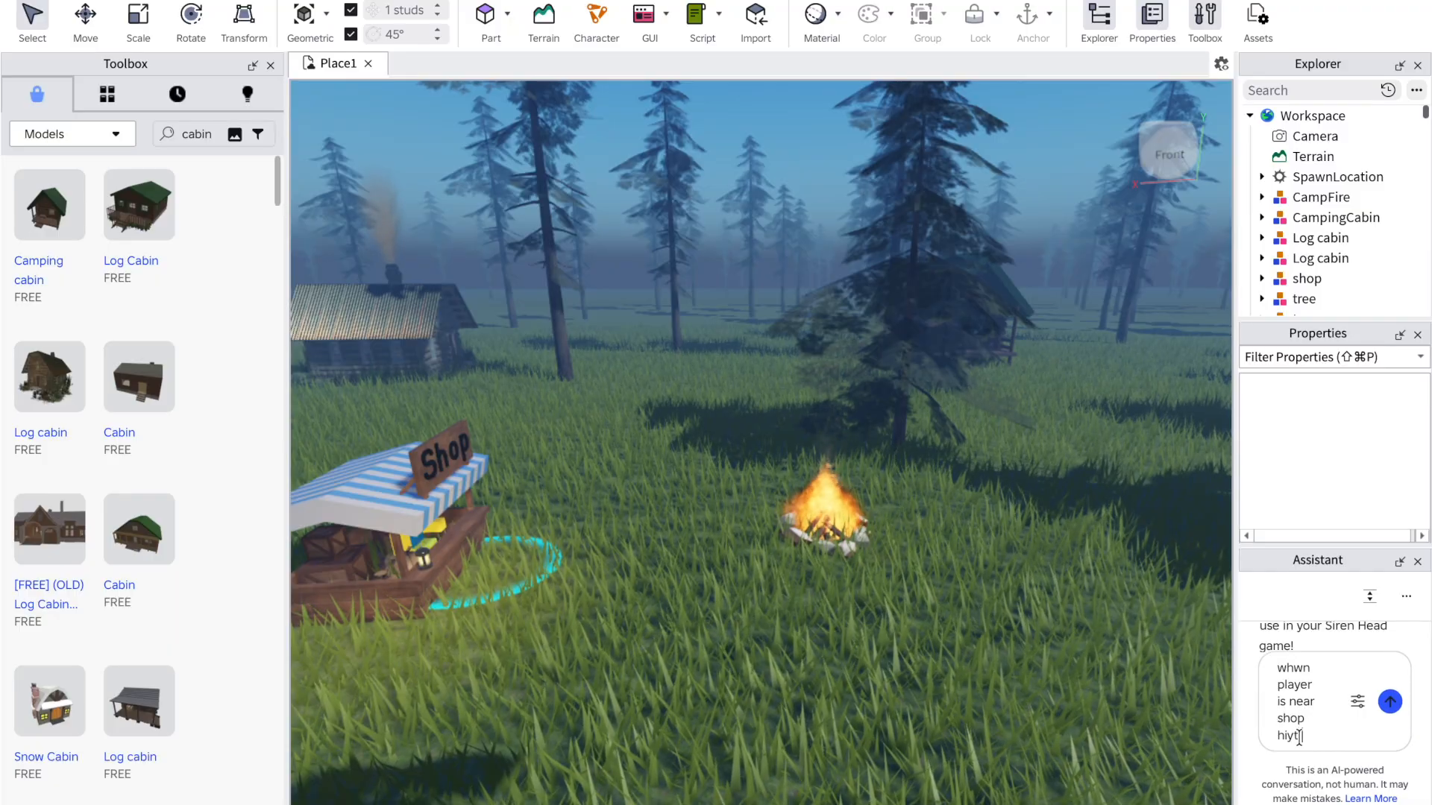
pyautogui.press('BackSpace')
pyautogui.write('t ')
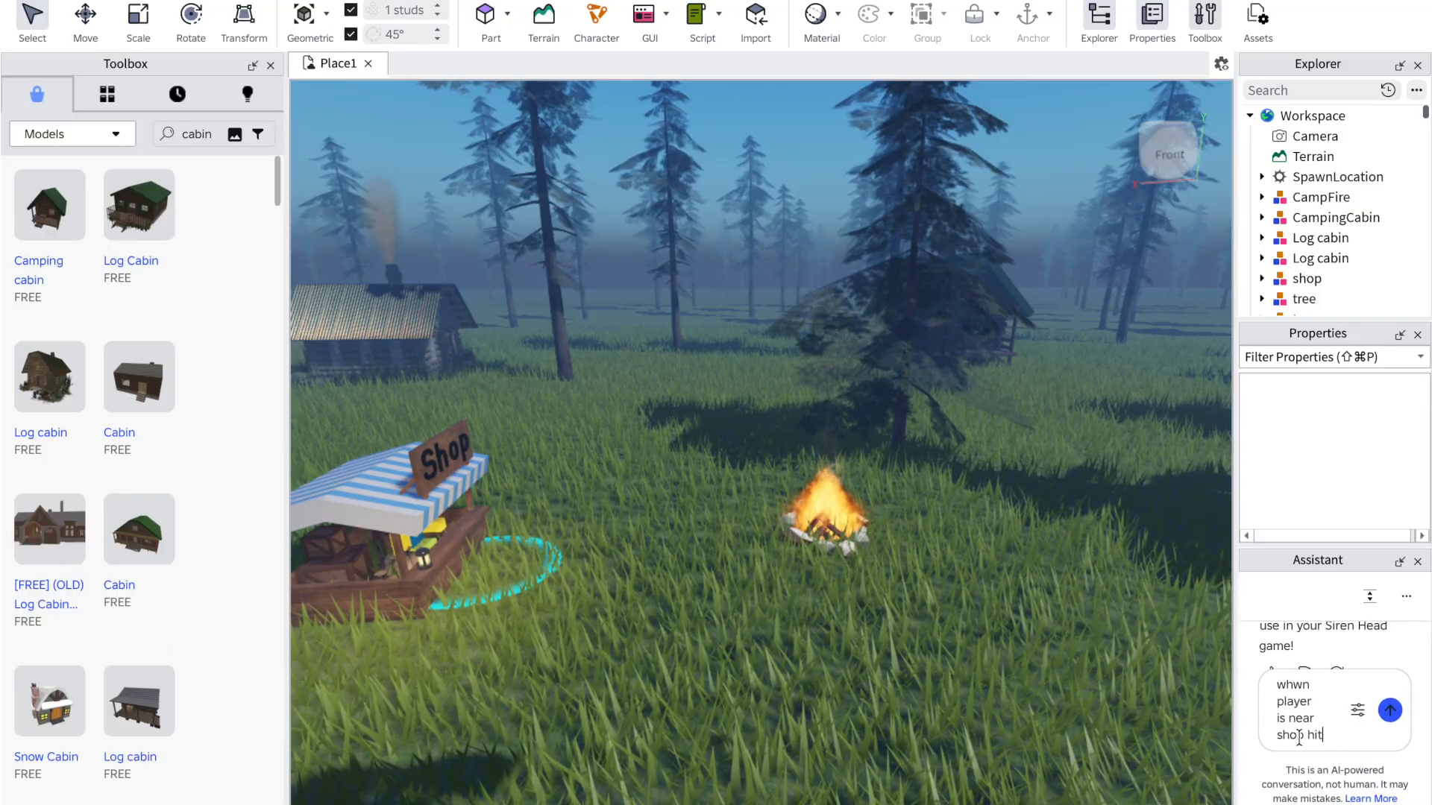
pyautogui.write('e t')
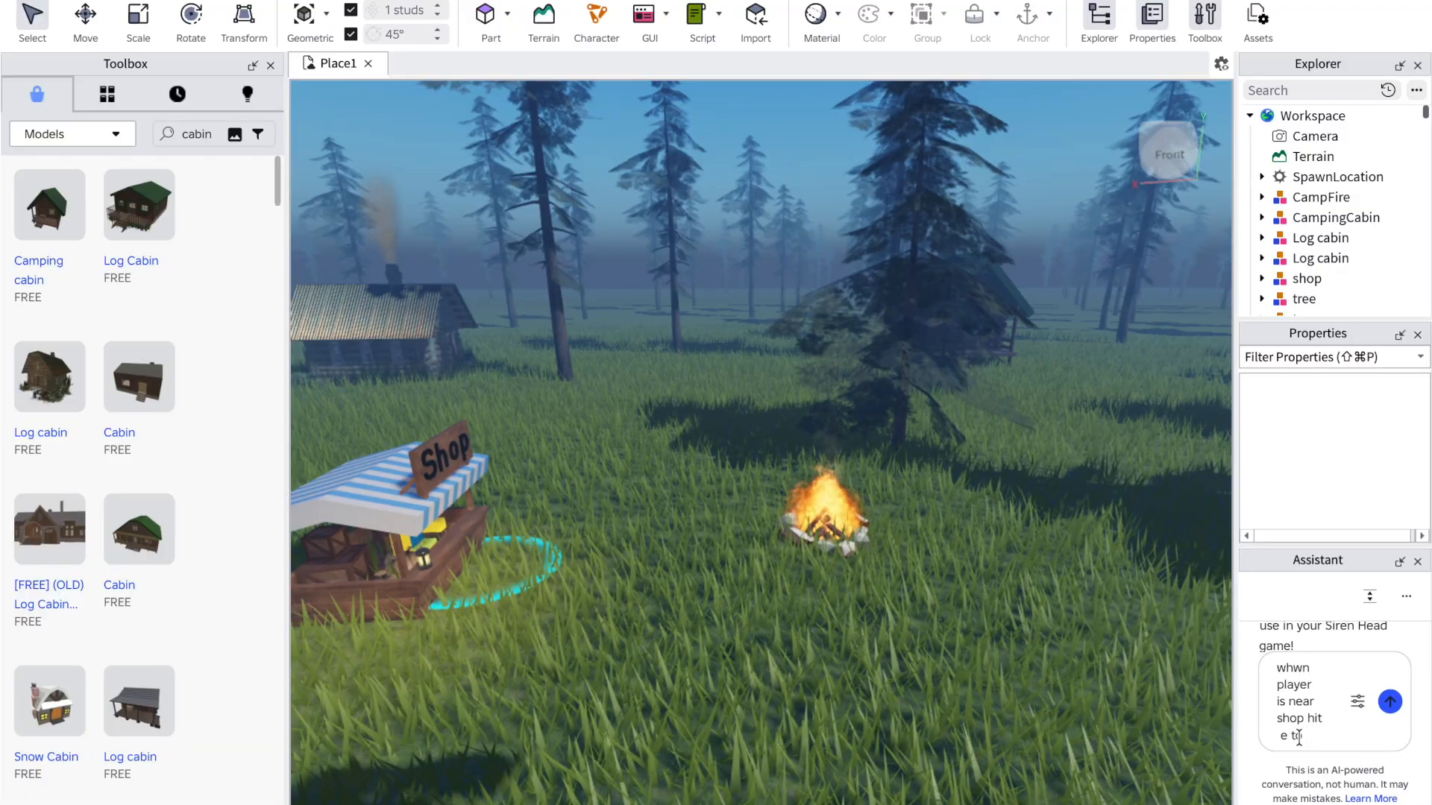
pyautogui.write('o open ')
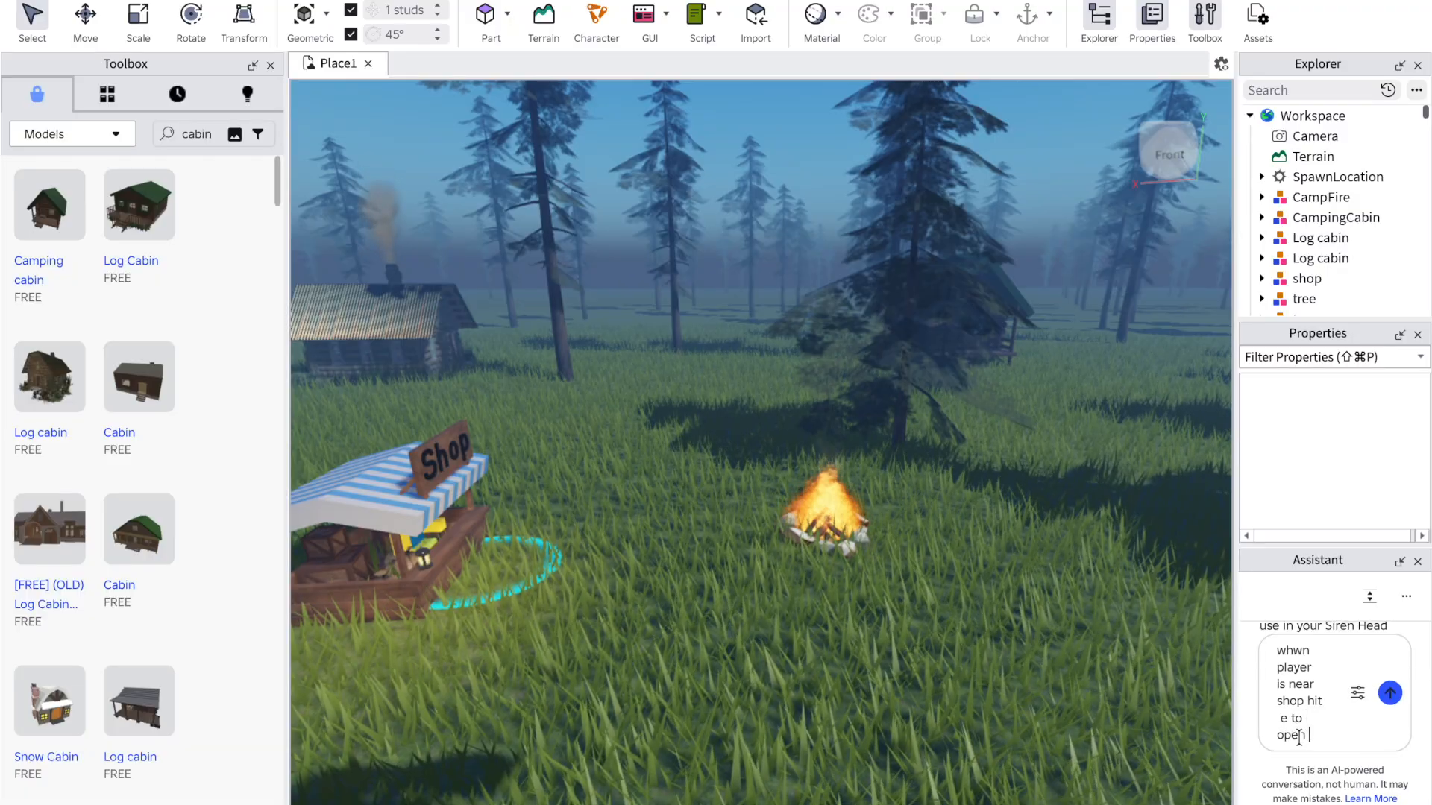
pyautogui.write('shop')
pyautogui.press('Return')
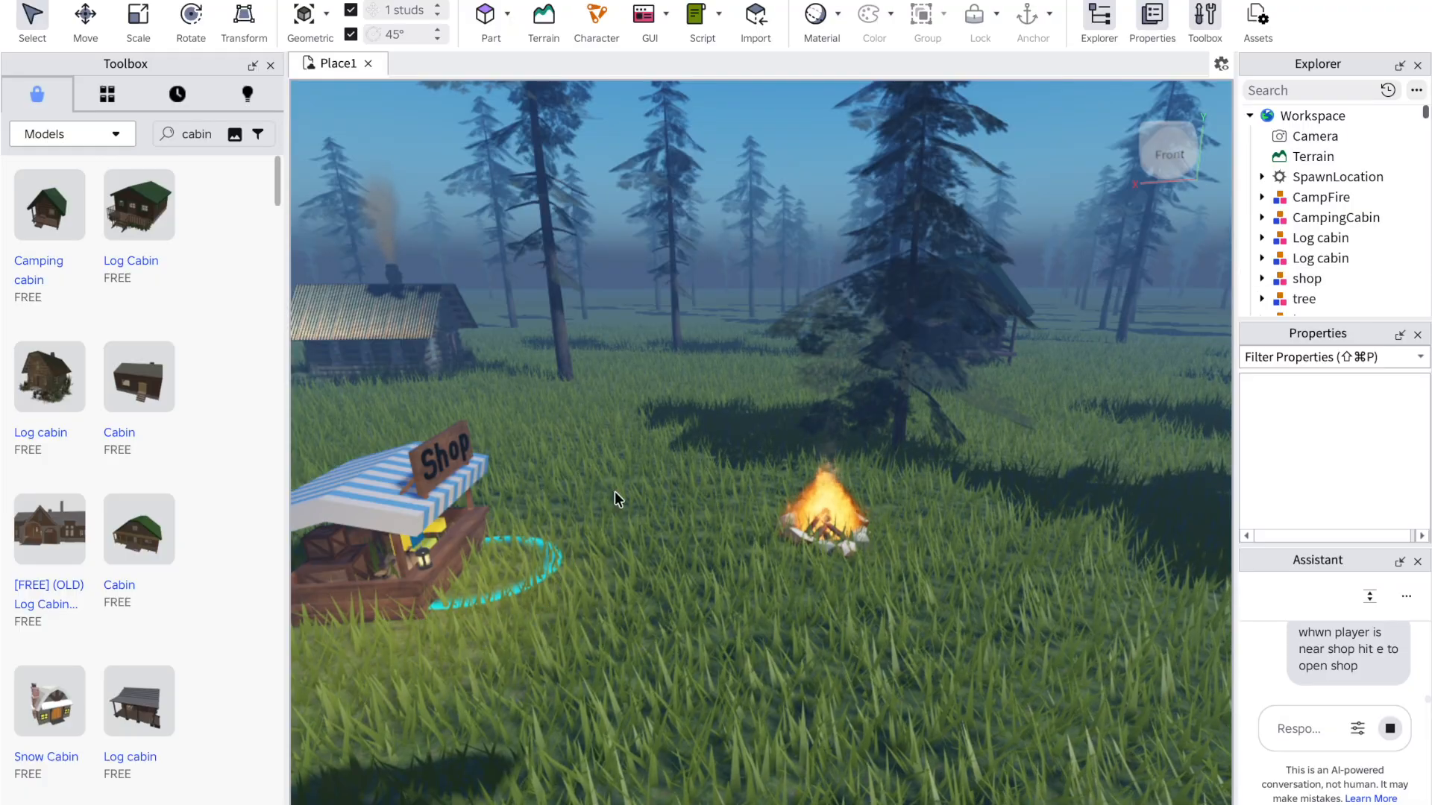
# Step: Search the Explorer for "shop", select the shop model, and review the matching objects and scripts
pyautogui.click(1300, 91)
pyautogui.write('shop')
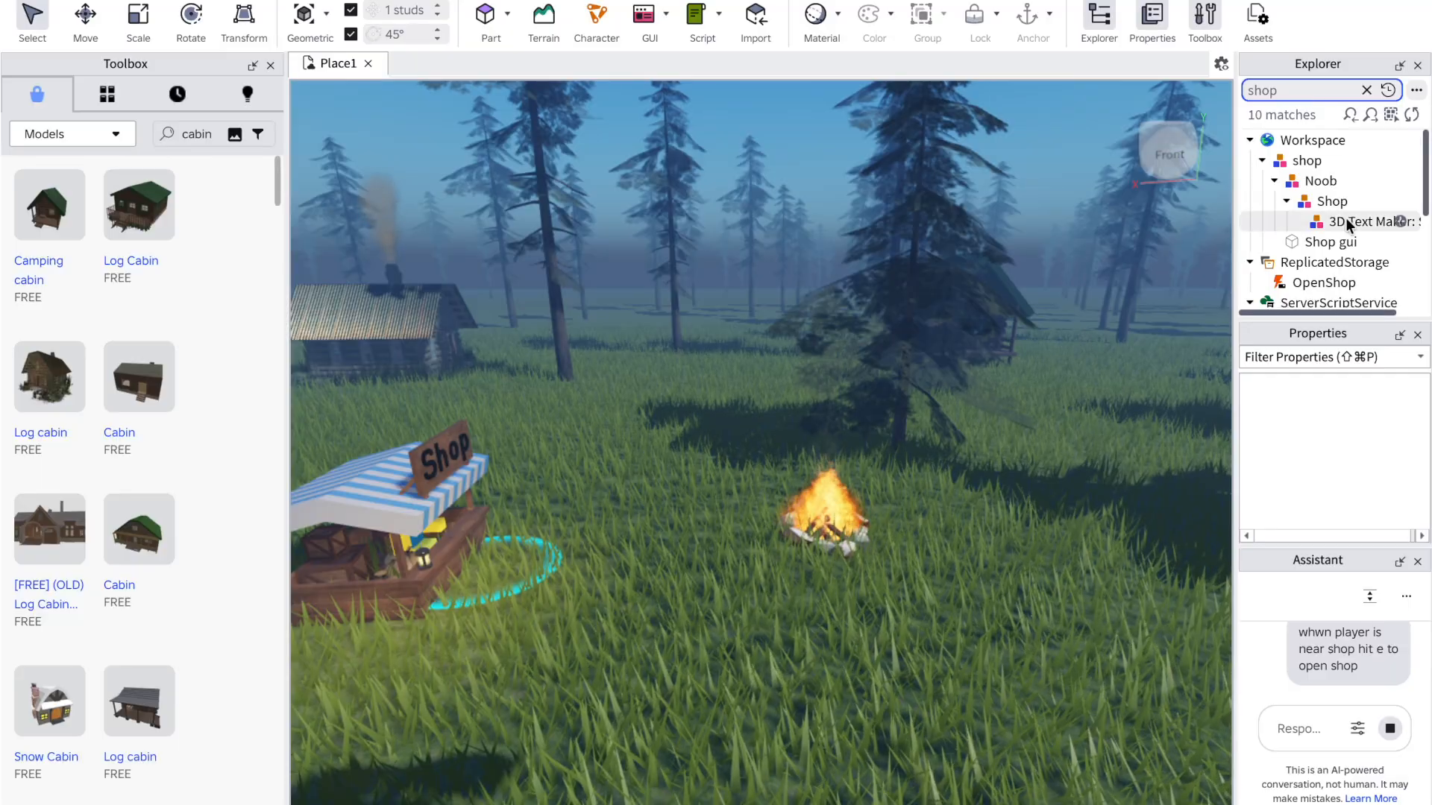
pyautogui.click(1312, 160)
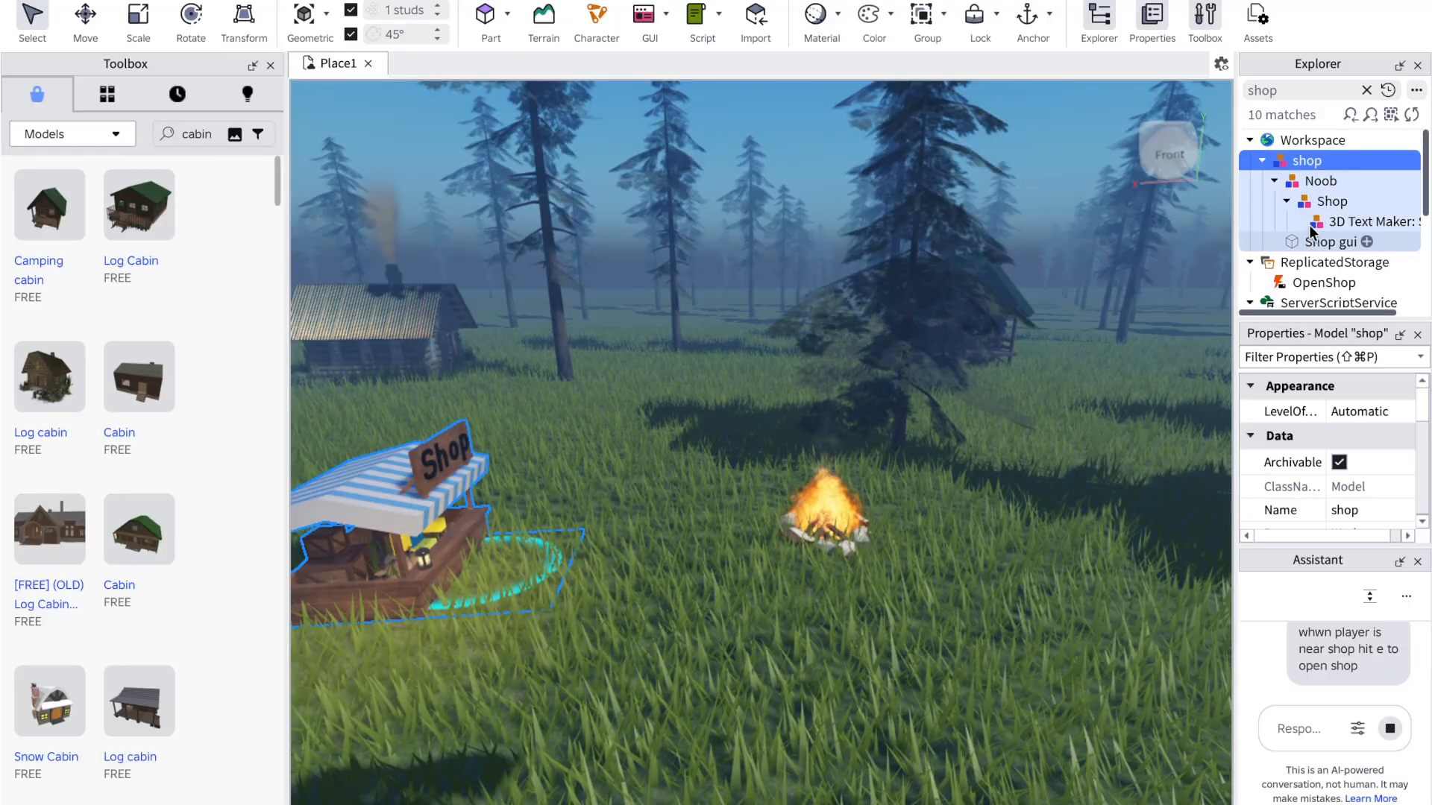
pyautogui.scroll(-3, 1301, 279)
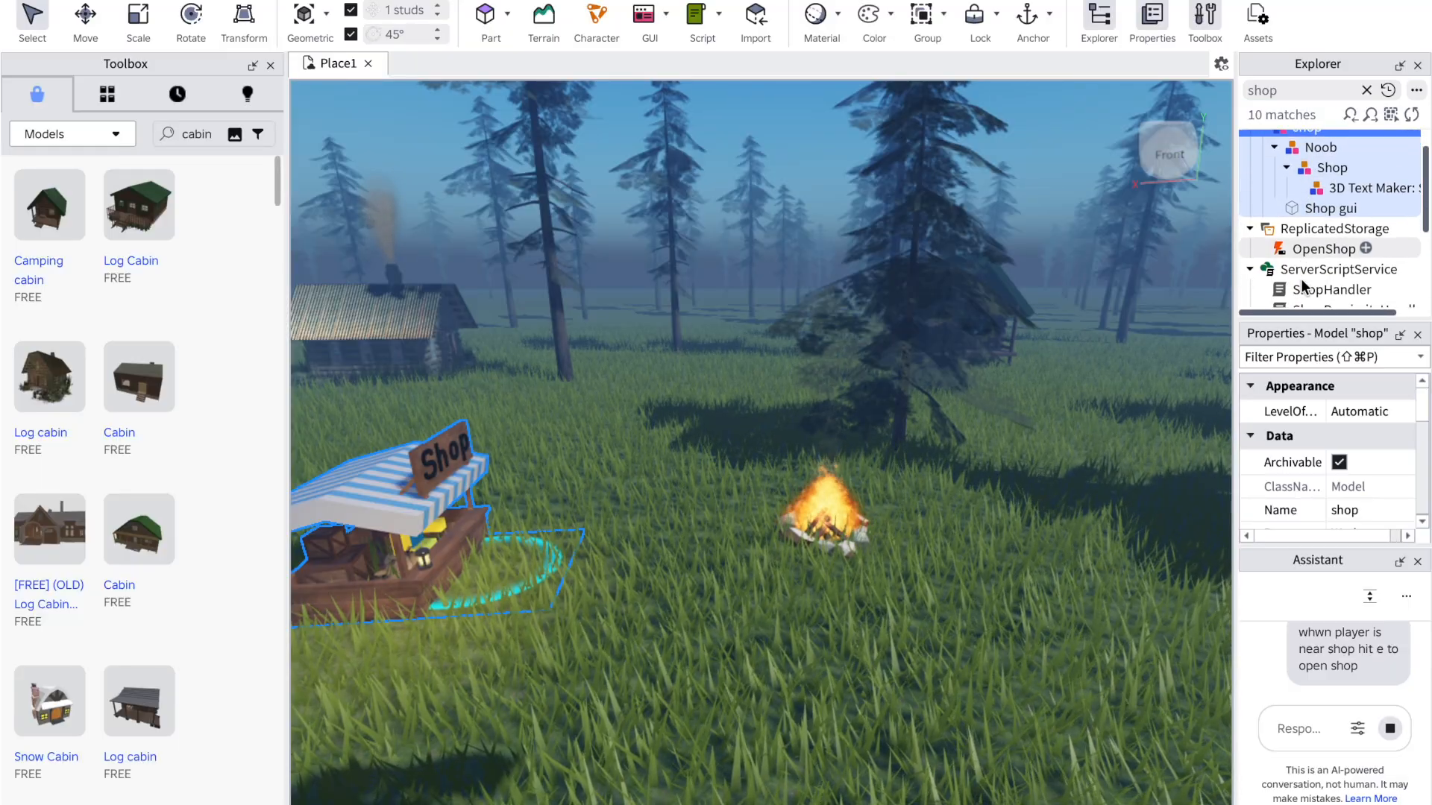
pyautogui.scroll(-3, 1301, 283)
# Step: Move the tree behind the campfire aside so it no longer blocks the green-roofed cabin, and deselect it
pyautogui.click(1106, 393)
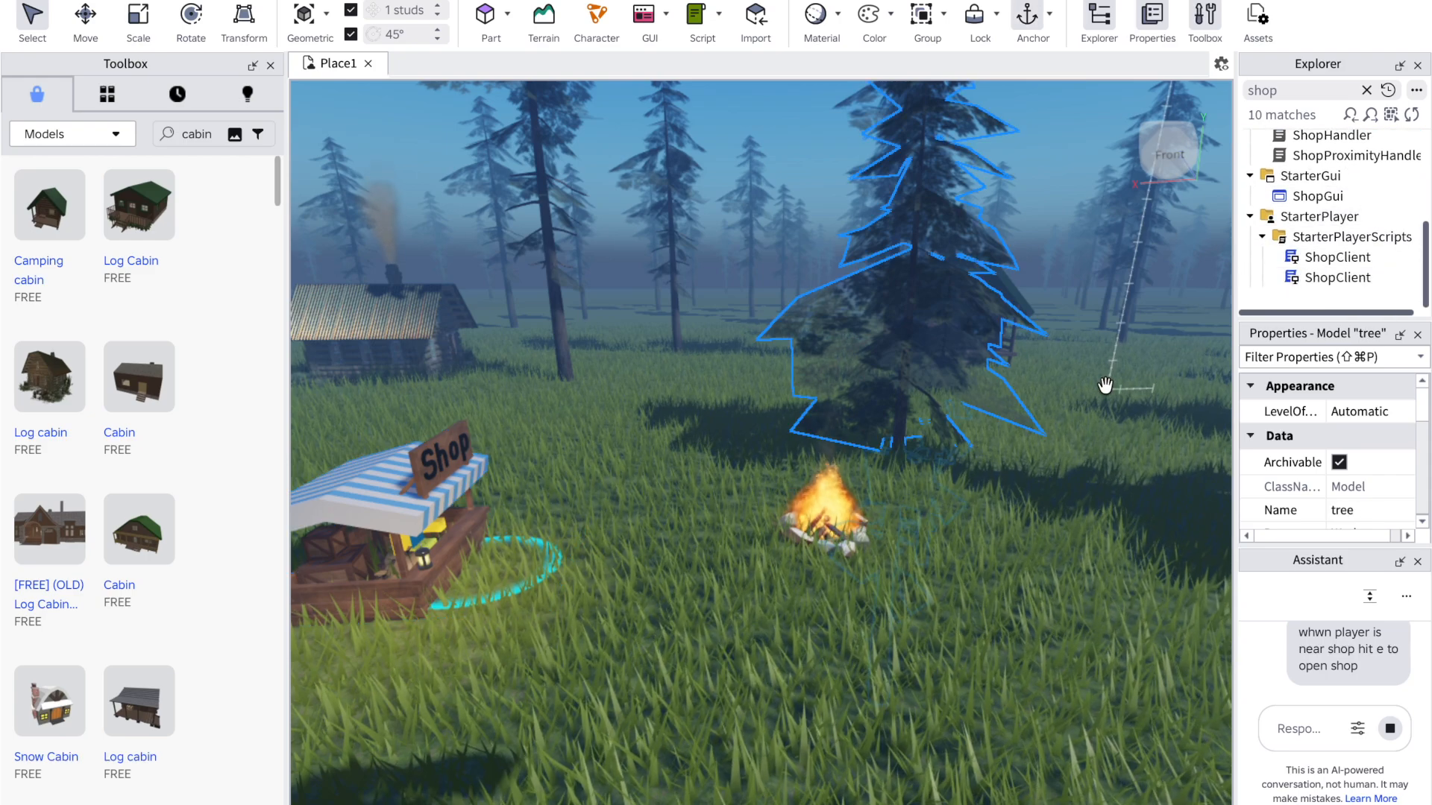
pyautogui.moveTo(1106, 392); pyautogui.dragTo(756, 424)
pyautogui.click(1100, 630)
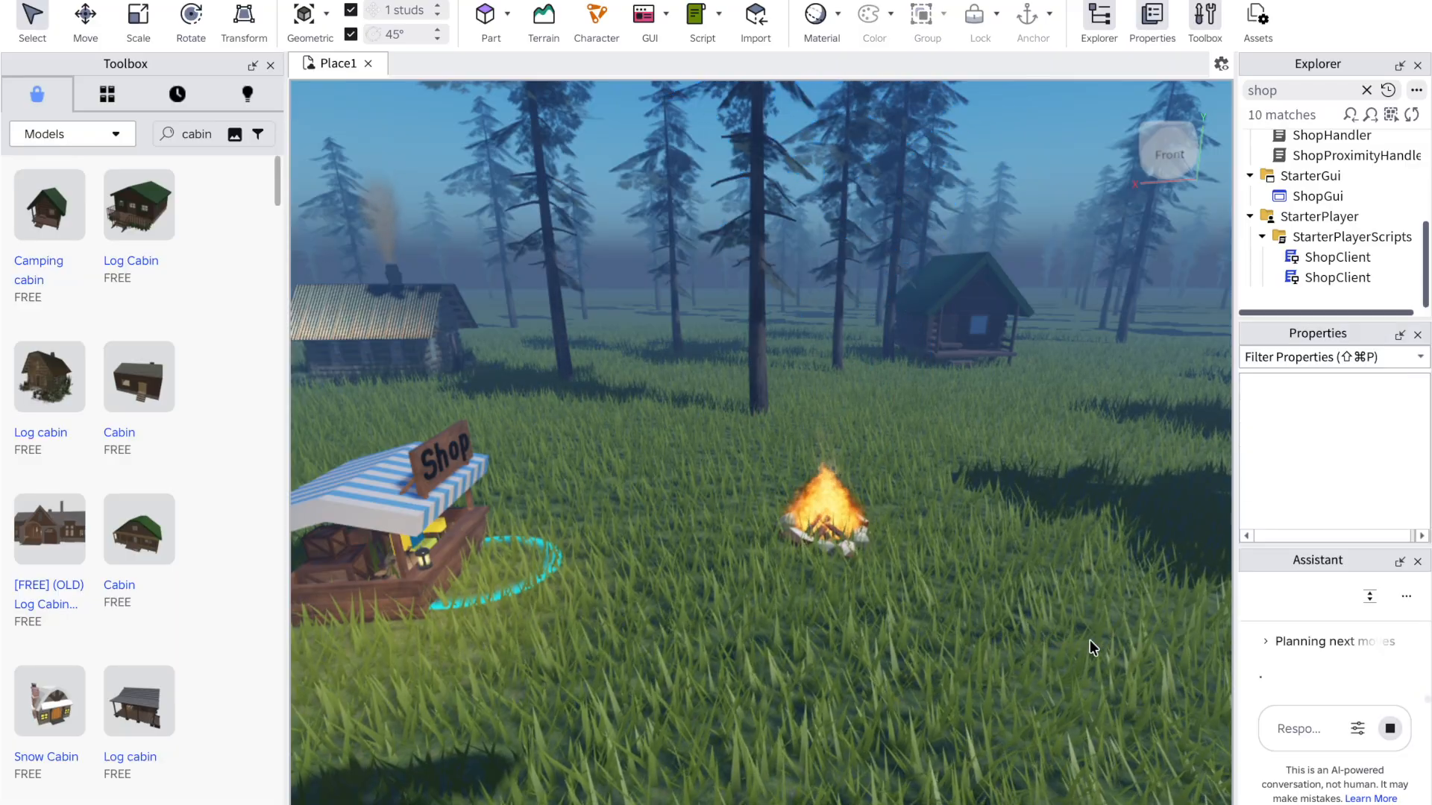
pyautogui.scroll(-5, 1036, 659)
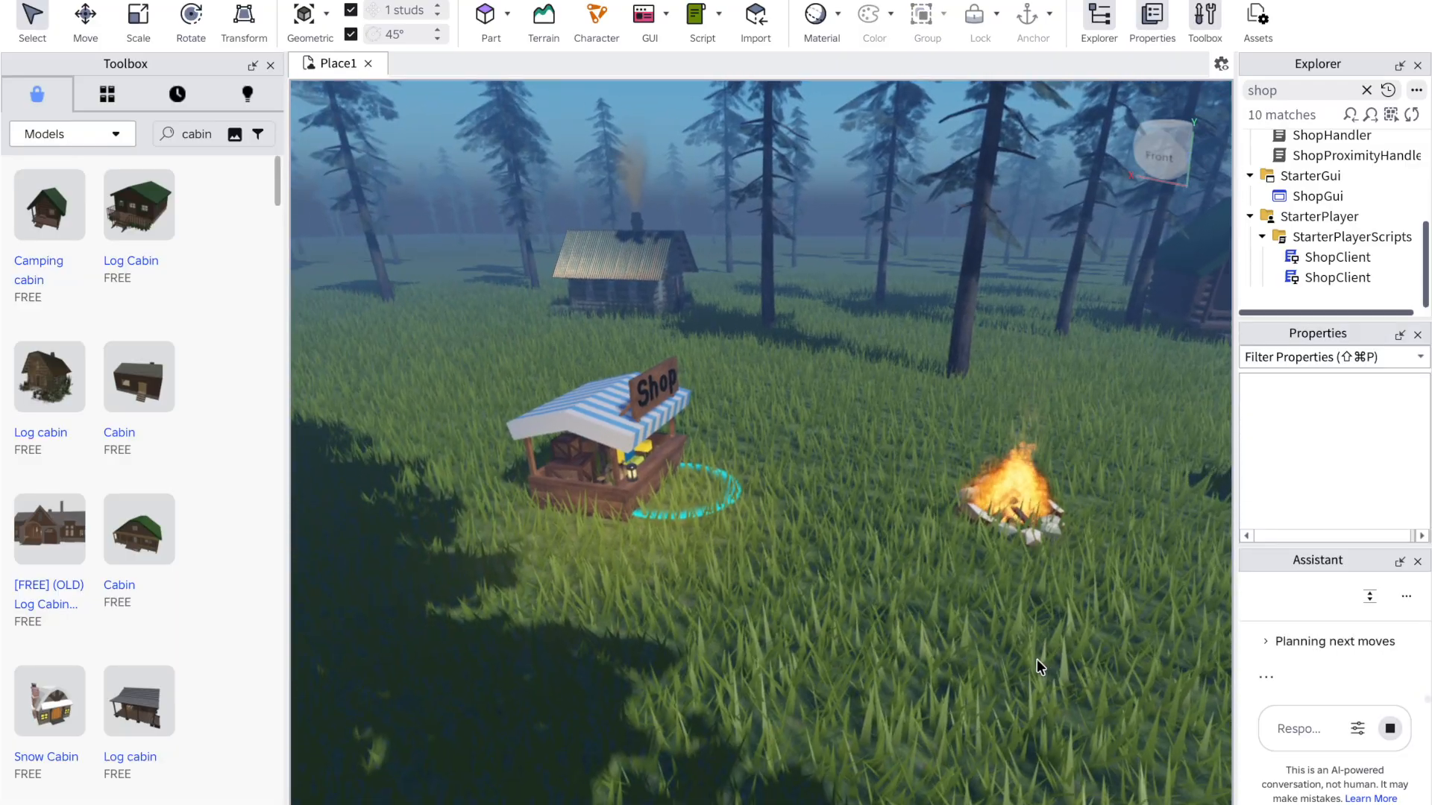
pyautogui.rightClick(1037, 659)
pyautogui.click(970, 628)
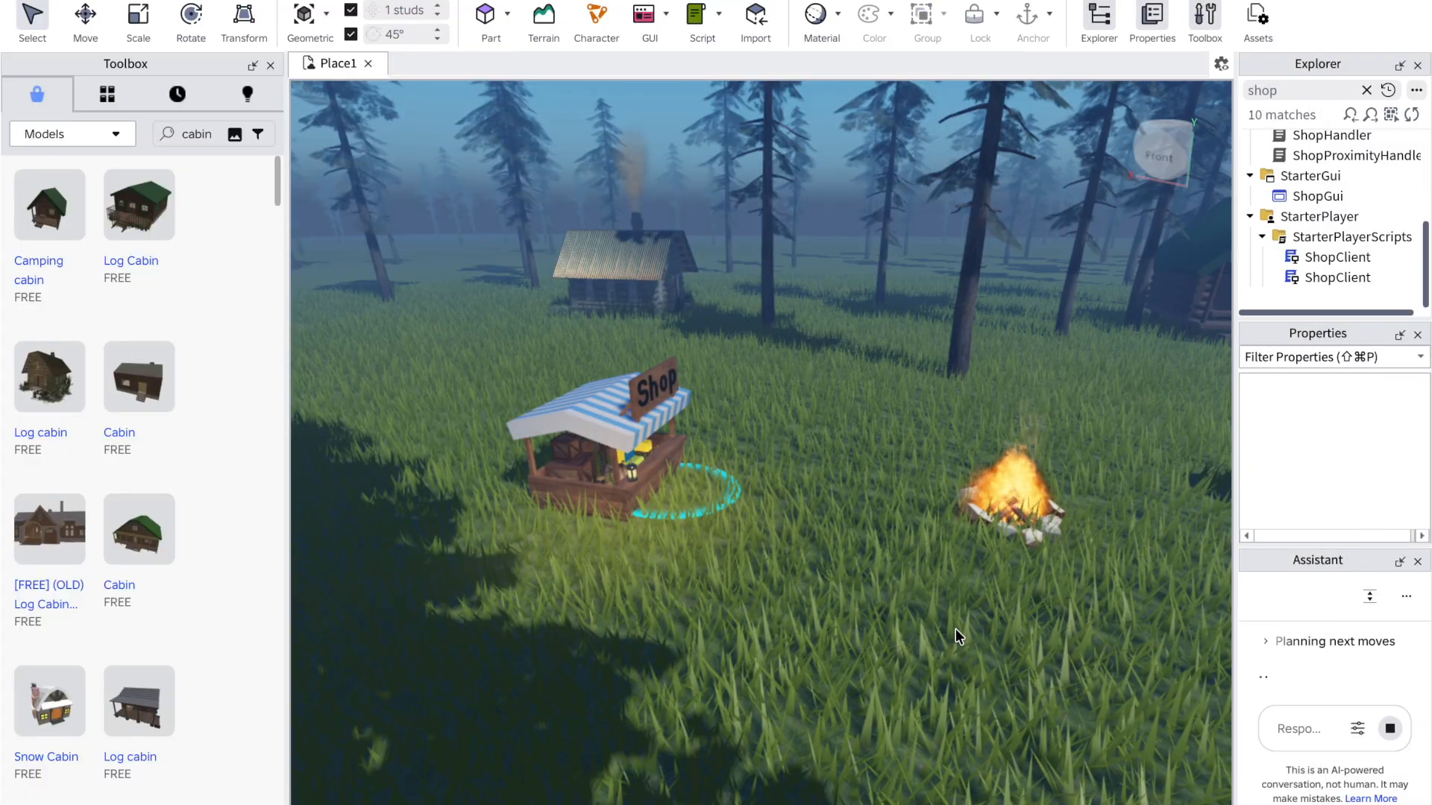
pyautogui.press('a')
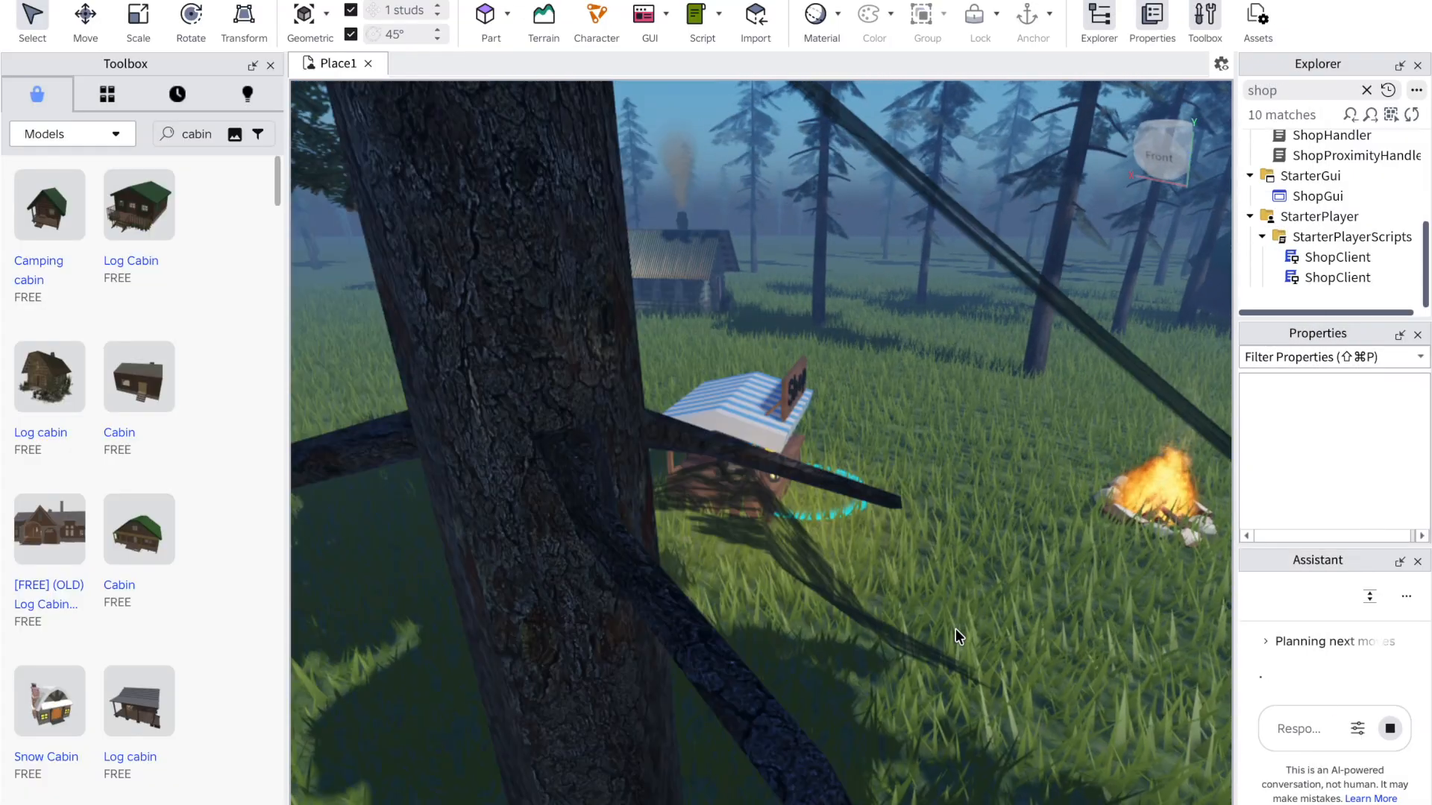
pyautogui.press('w')
pyautogui.press('a')
pyautogui.press('w')
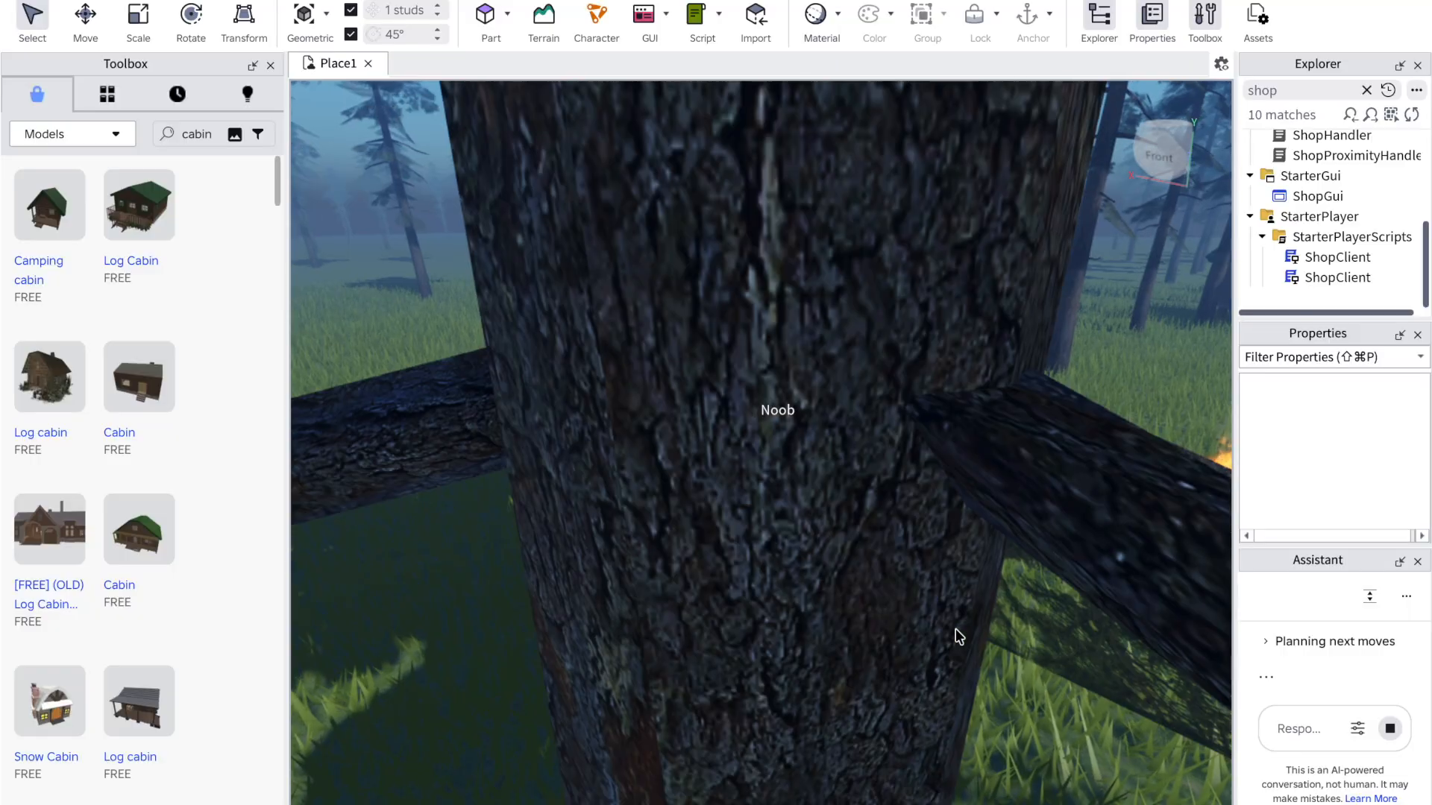
pyautogui.press('w')
pyautogui.press('a')
pyautogui.press('s')
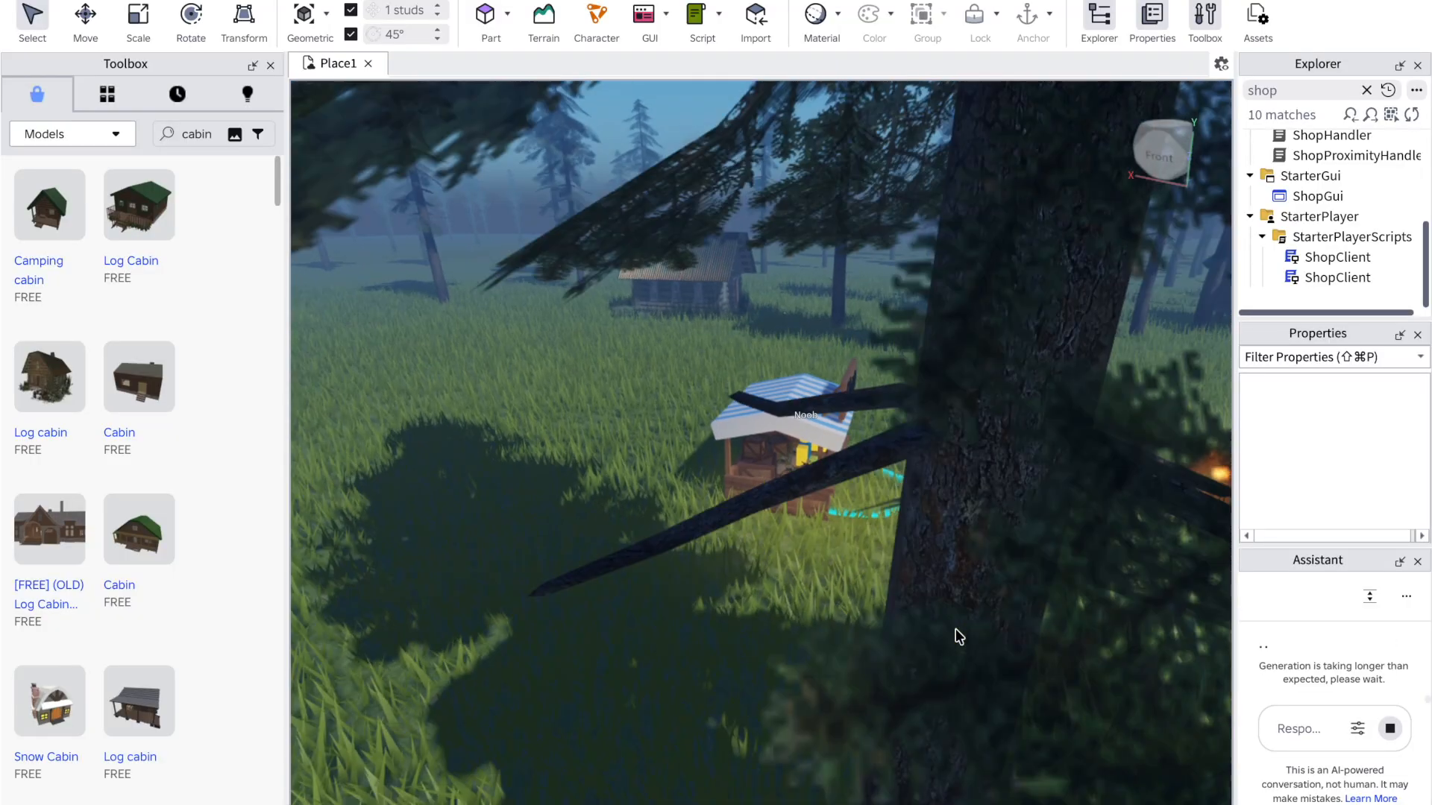
pyautogui.press('d')
pyautogui.press('s')
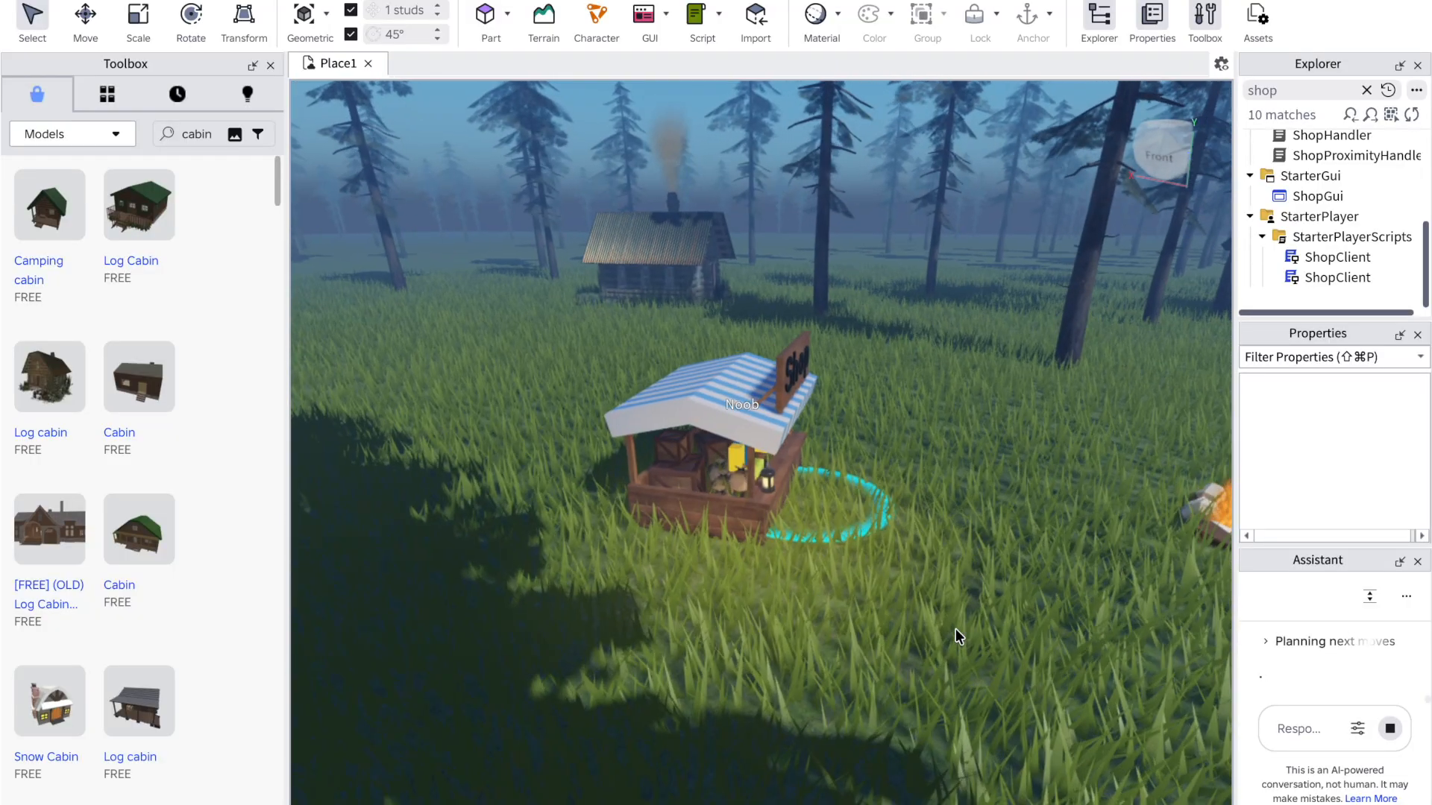
pyautogui.press('s')
pyautogui.press('d')
pyautogui.press('w')
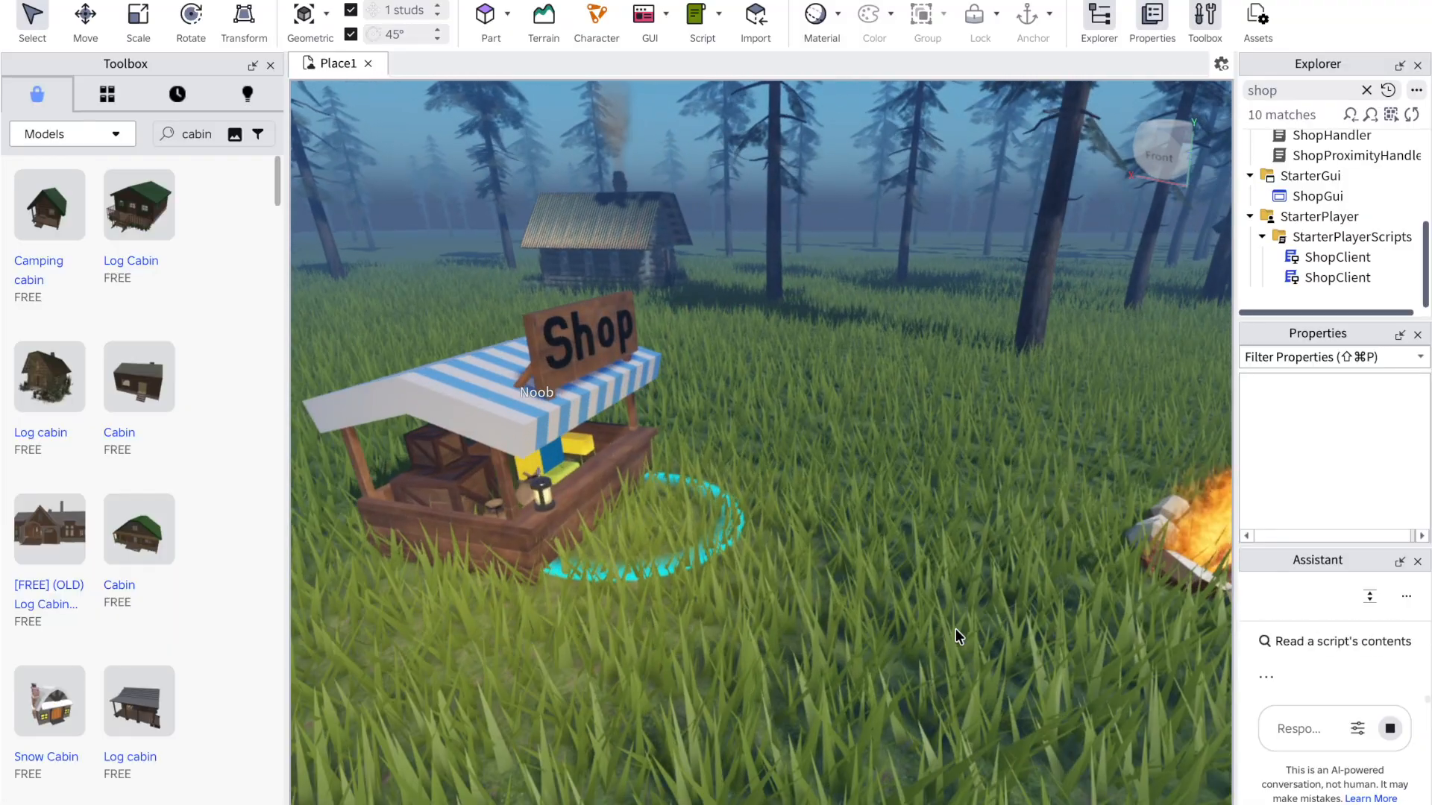
pyautogui.press('w')
pyautogui.press('s')
pyautogui.press('a')
pyautogui.press('w')
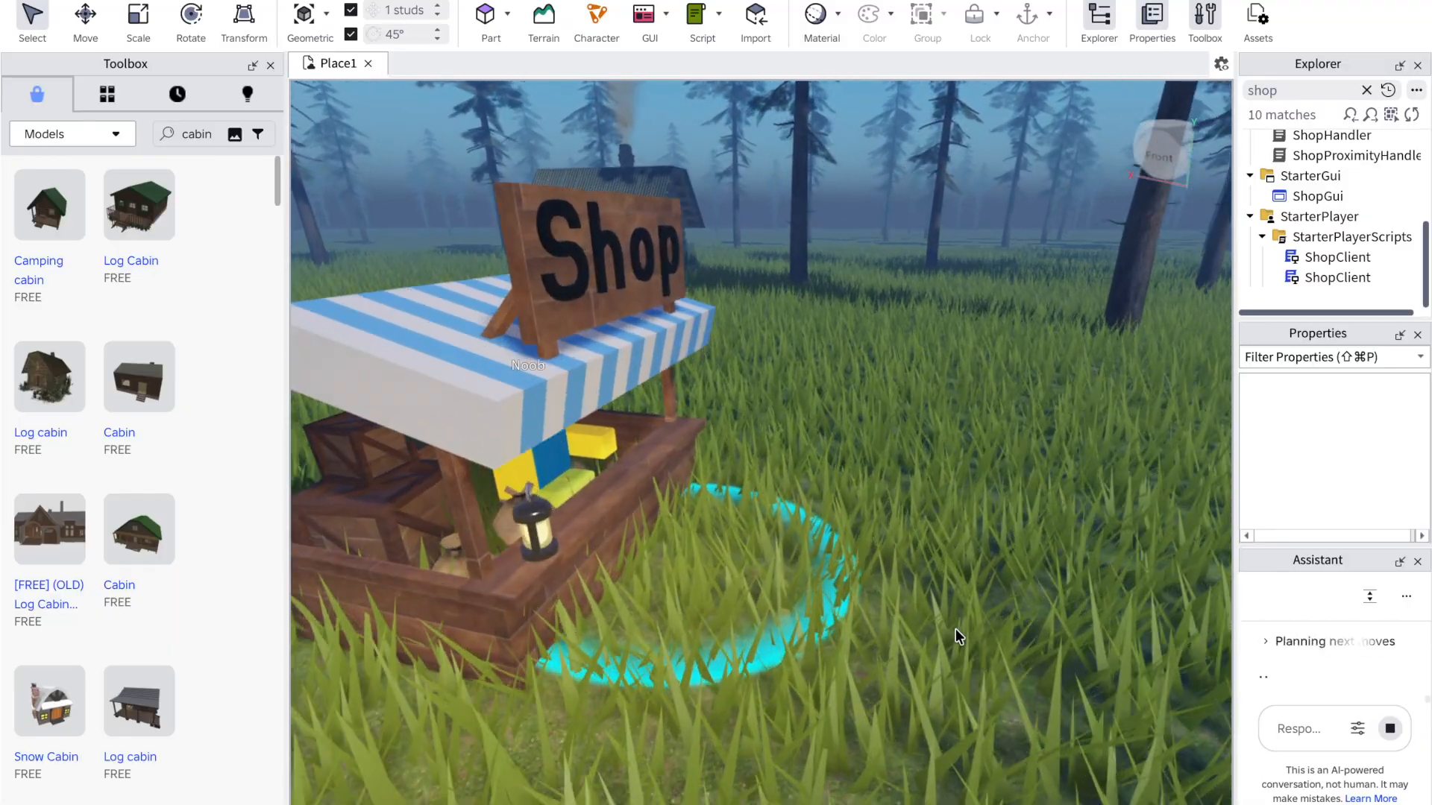
pyautogui.press('a')
pyautogui.press('s')
pyautogui.press('a')
pyautogui.press('w')
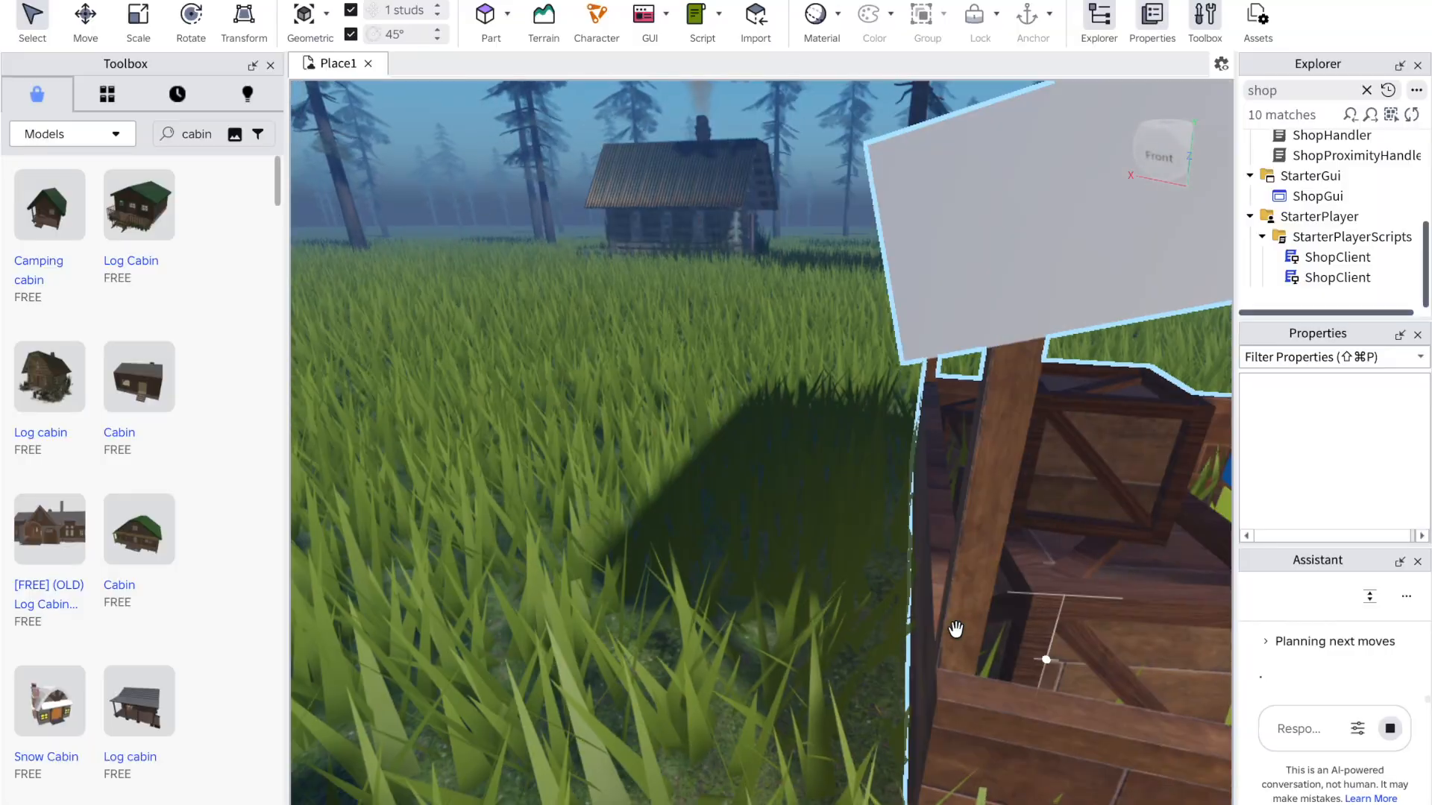
pyautogui.press('d')
pyautogui.press('w')
pyautogui.press('s')
pyautogui.press('d')
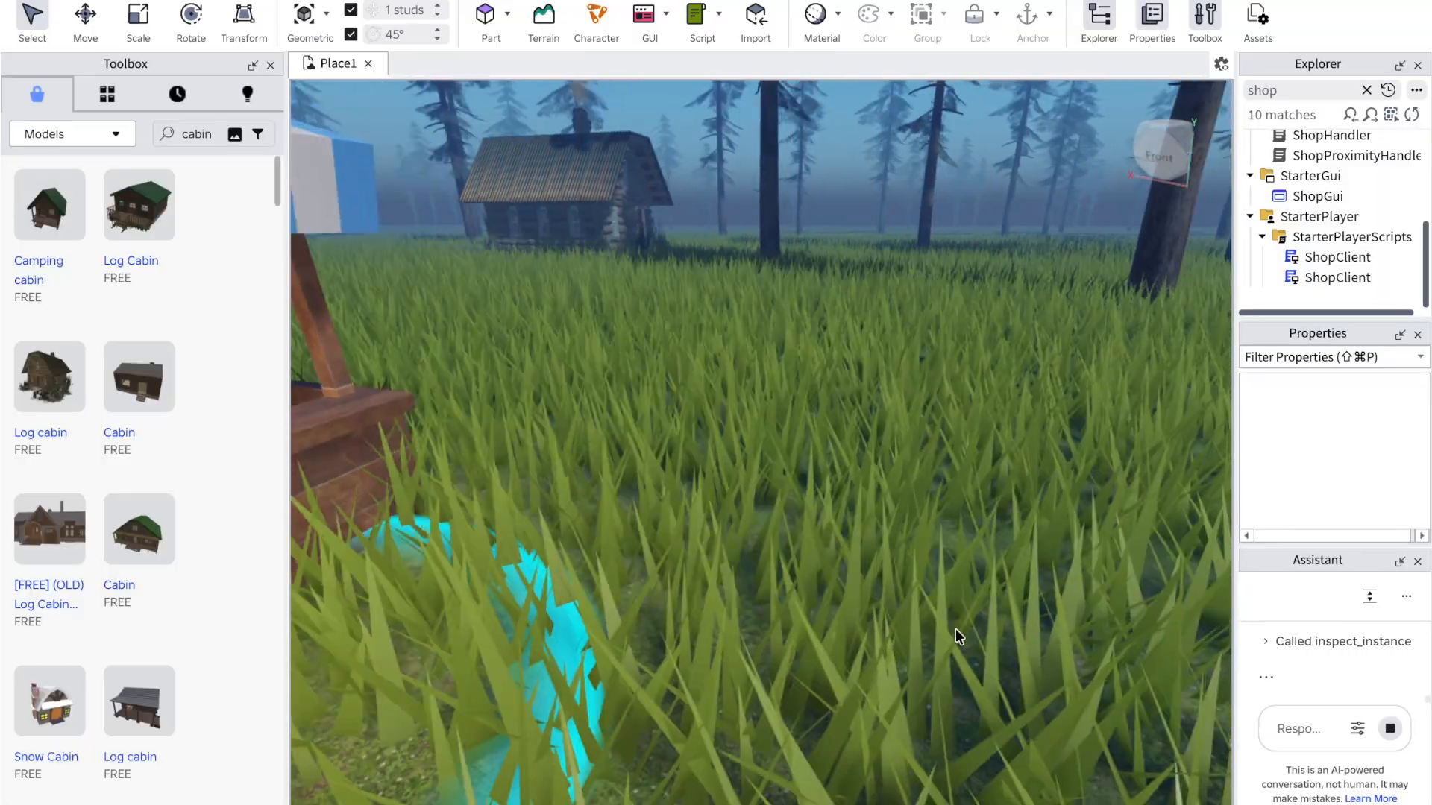
pyautogui.press('s')
pyautogui.press('s')
pyautogui.press('a')
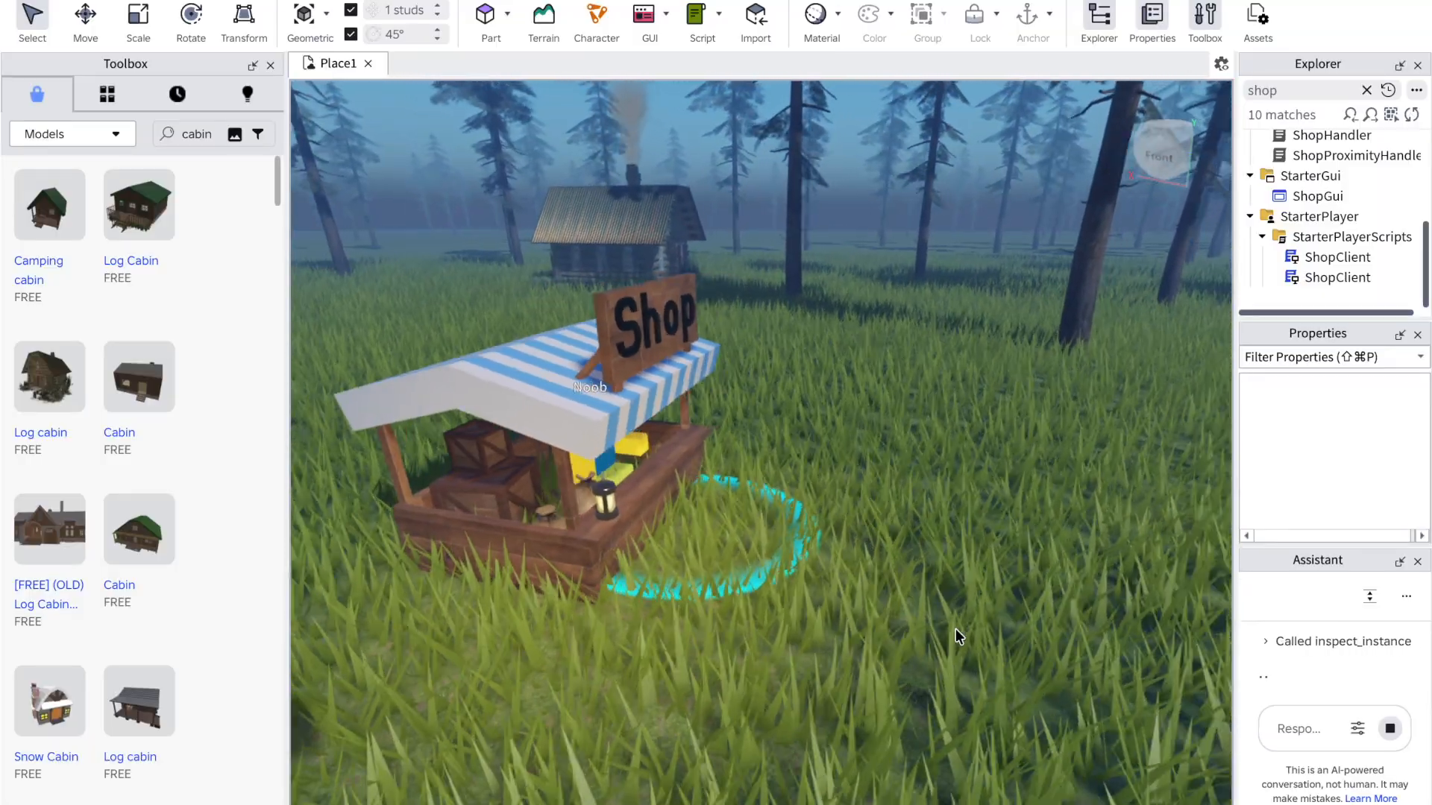
pyautogui.press('d')
pyautogui.press('s')
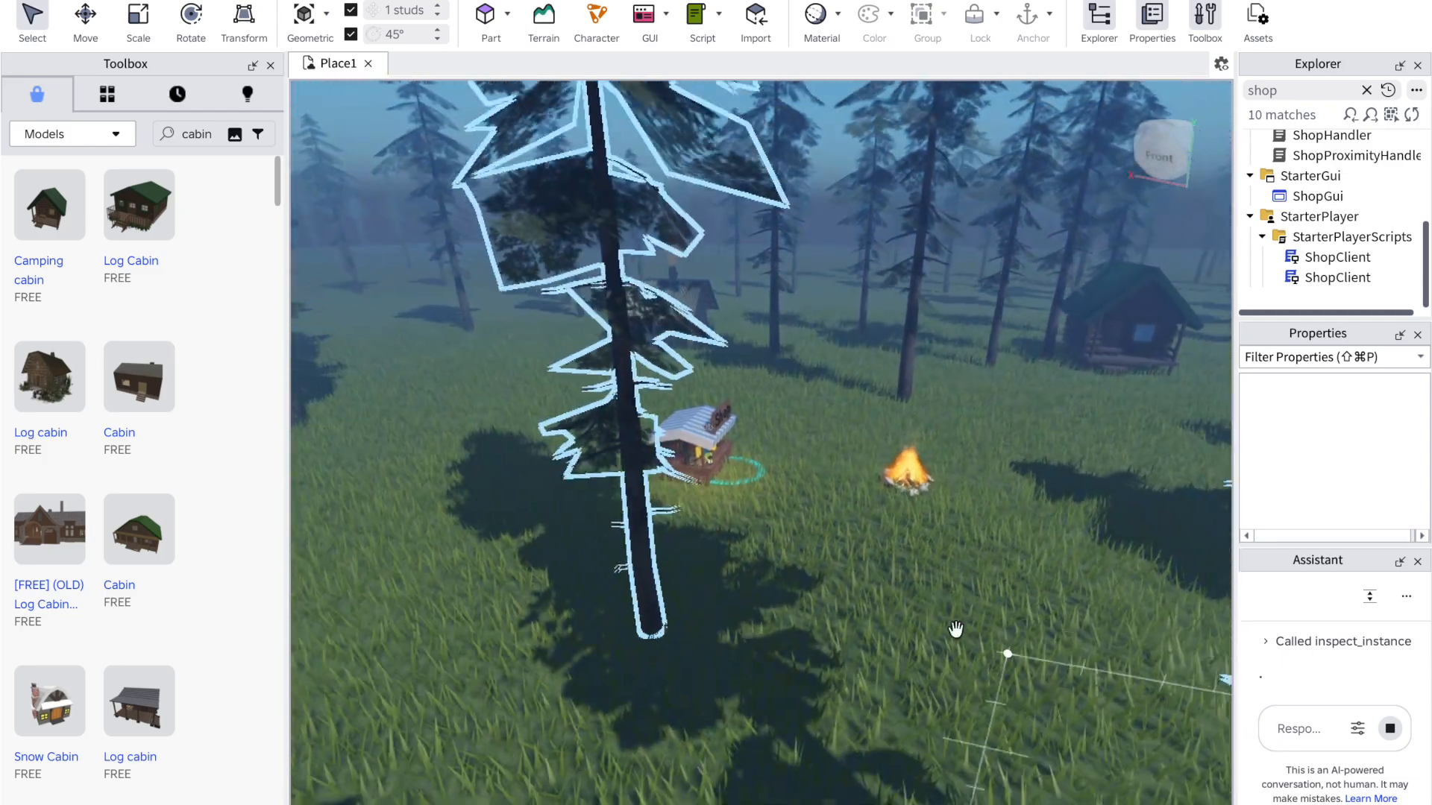
pyautogui.press('w')
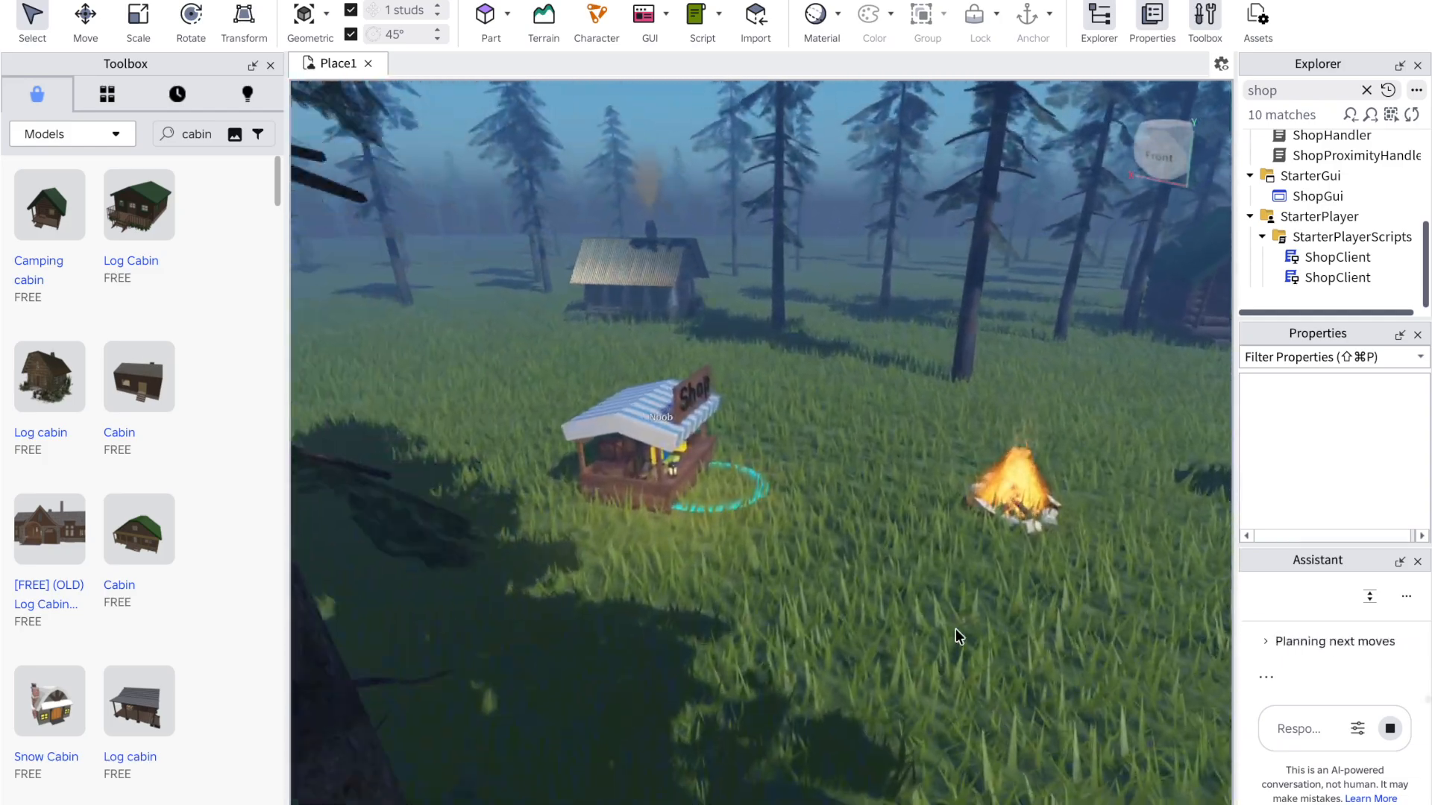
pyautogui.press('w')
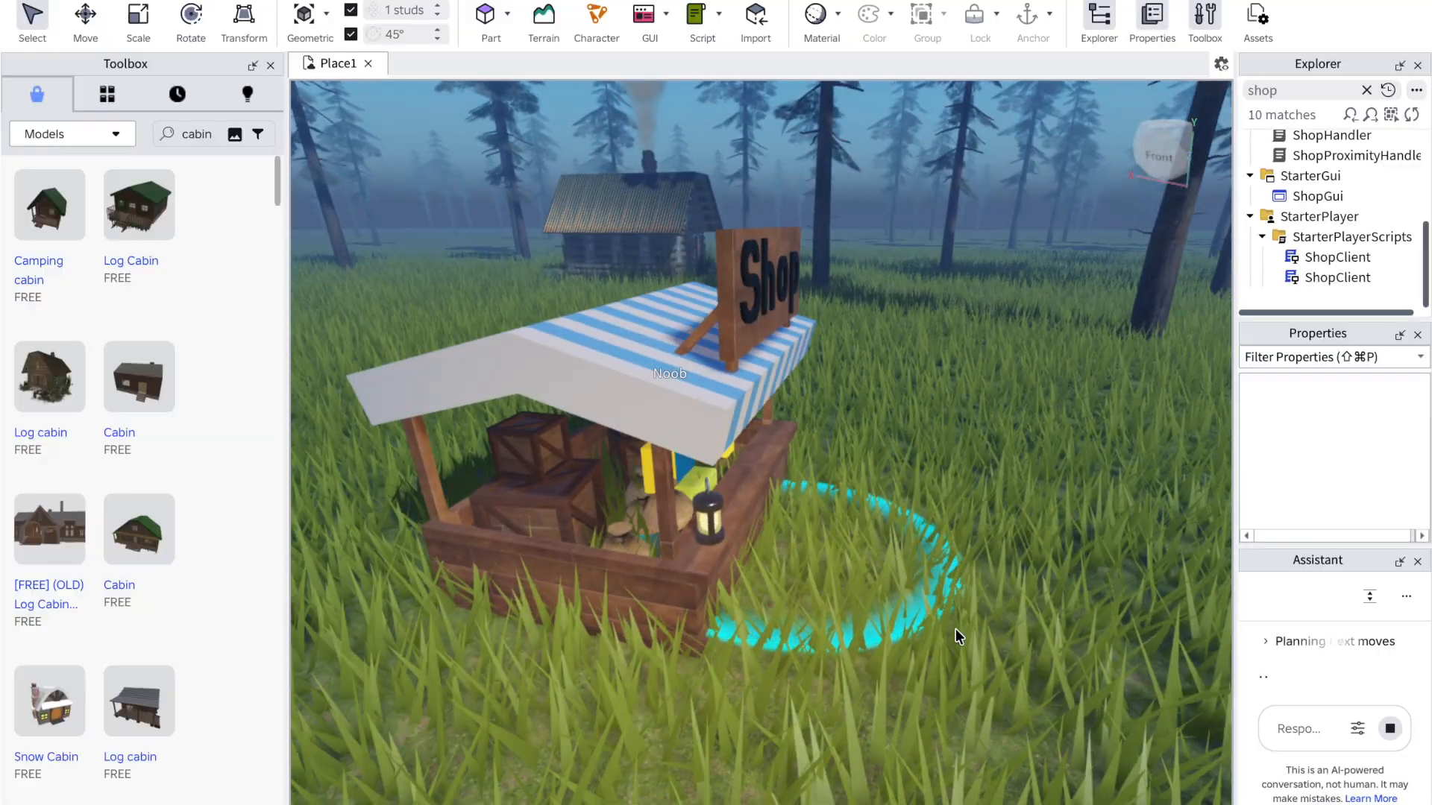
pyautogui.press('s')
pyautogui.press('w')
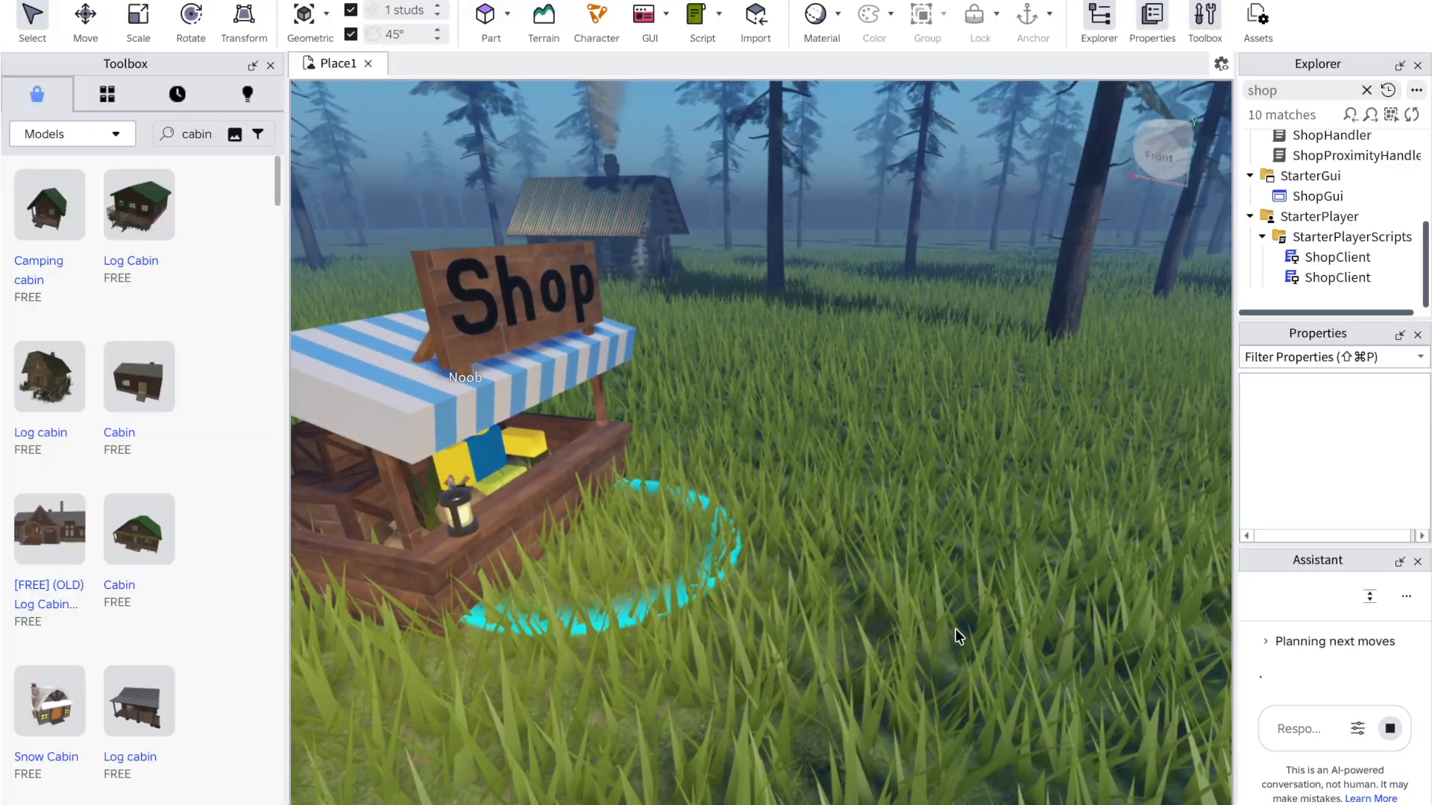
pyautogui.press('s')
pyautogui.press('w')
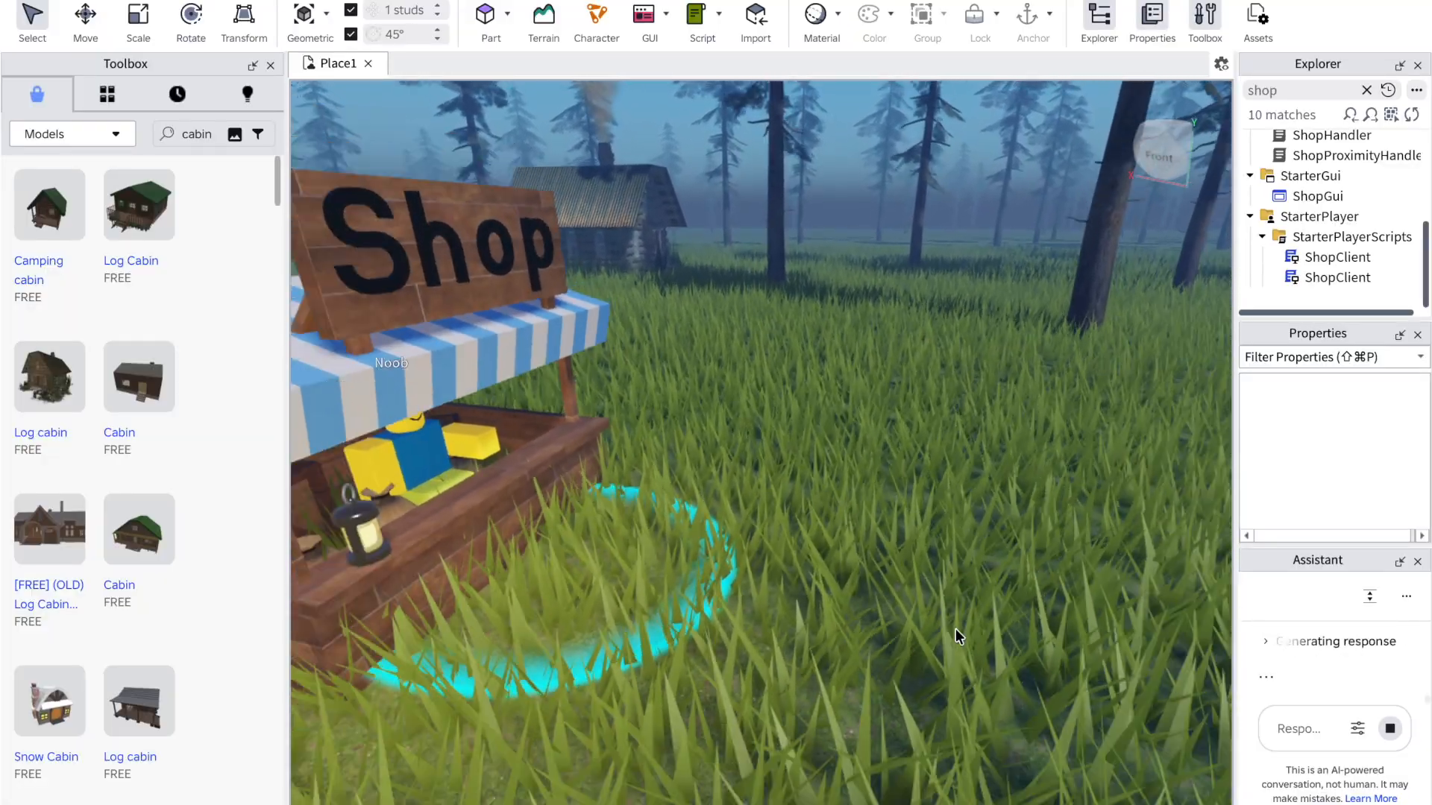
pyautogui.press('s')
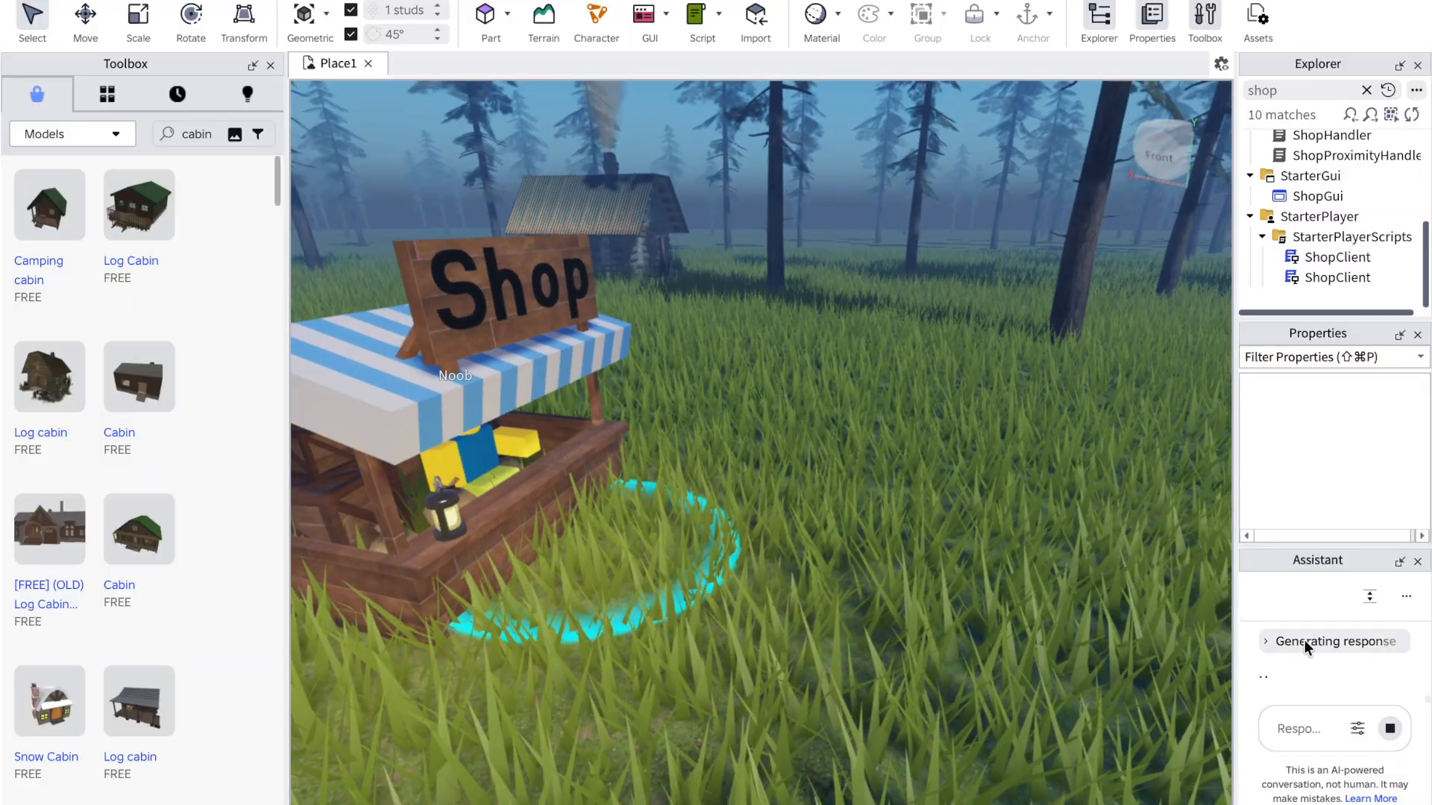
pyautogui.press('d')
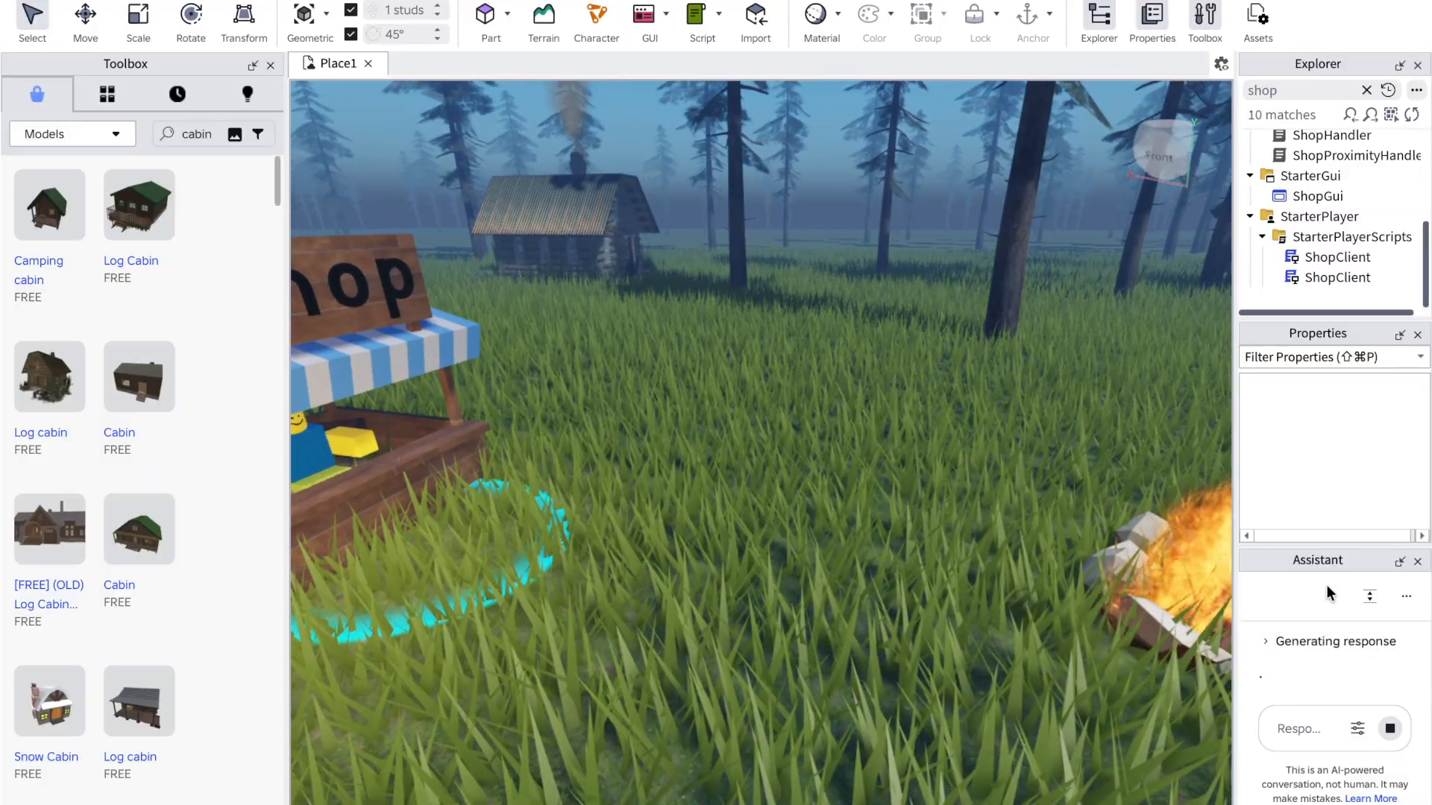
pyautogui.press('a')
pyautogui.press('a')
pyautogui.press('s')
pyautogui.press('w')
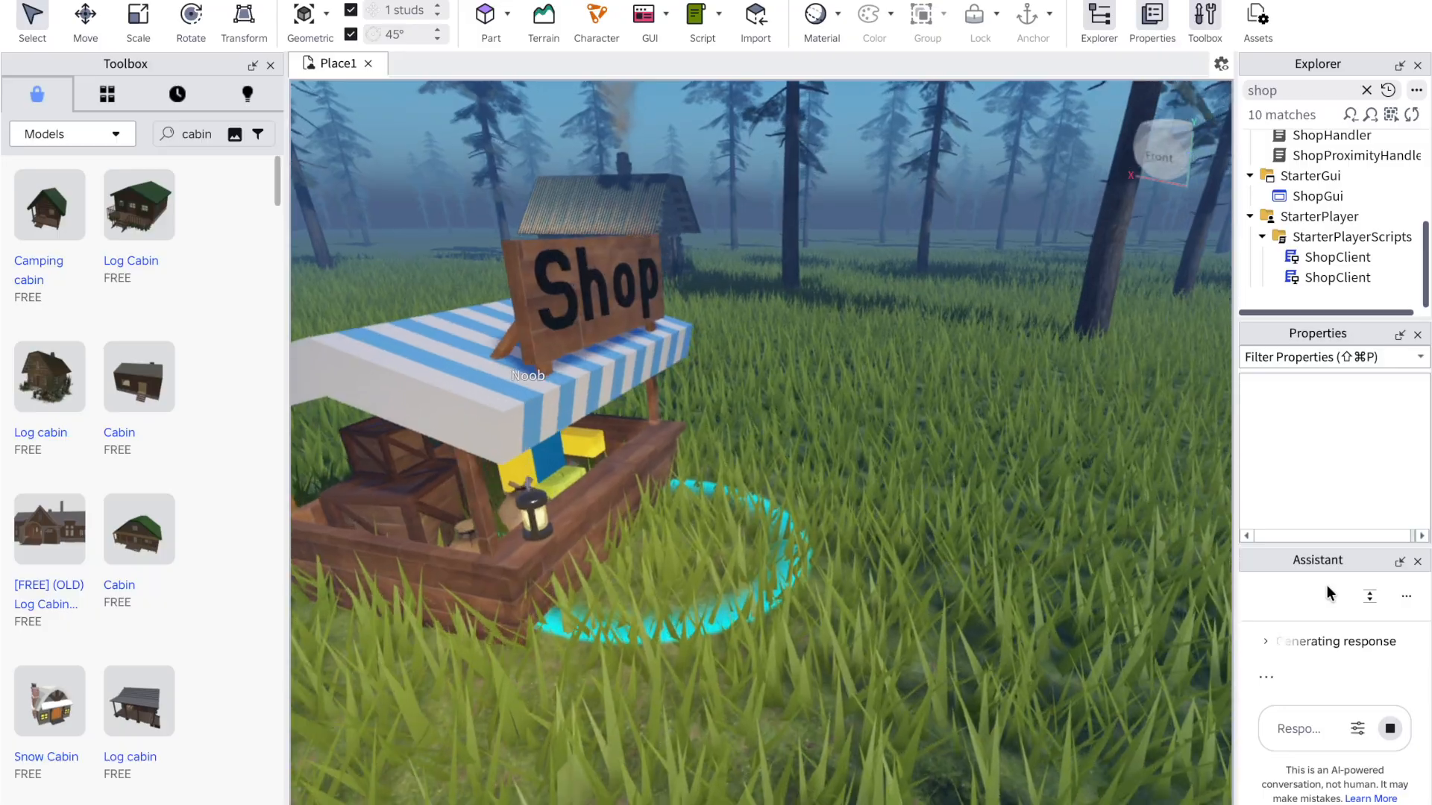
pyautogui.press('w')
pyautogui.press('w')
pyautogui.press('w')
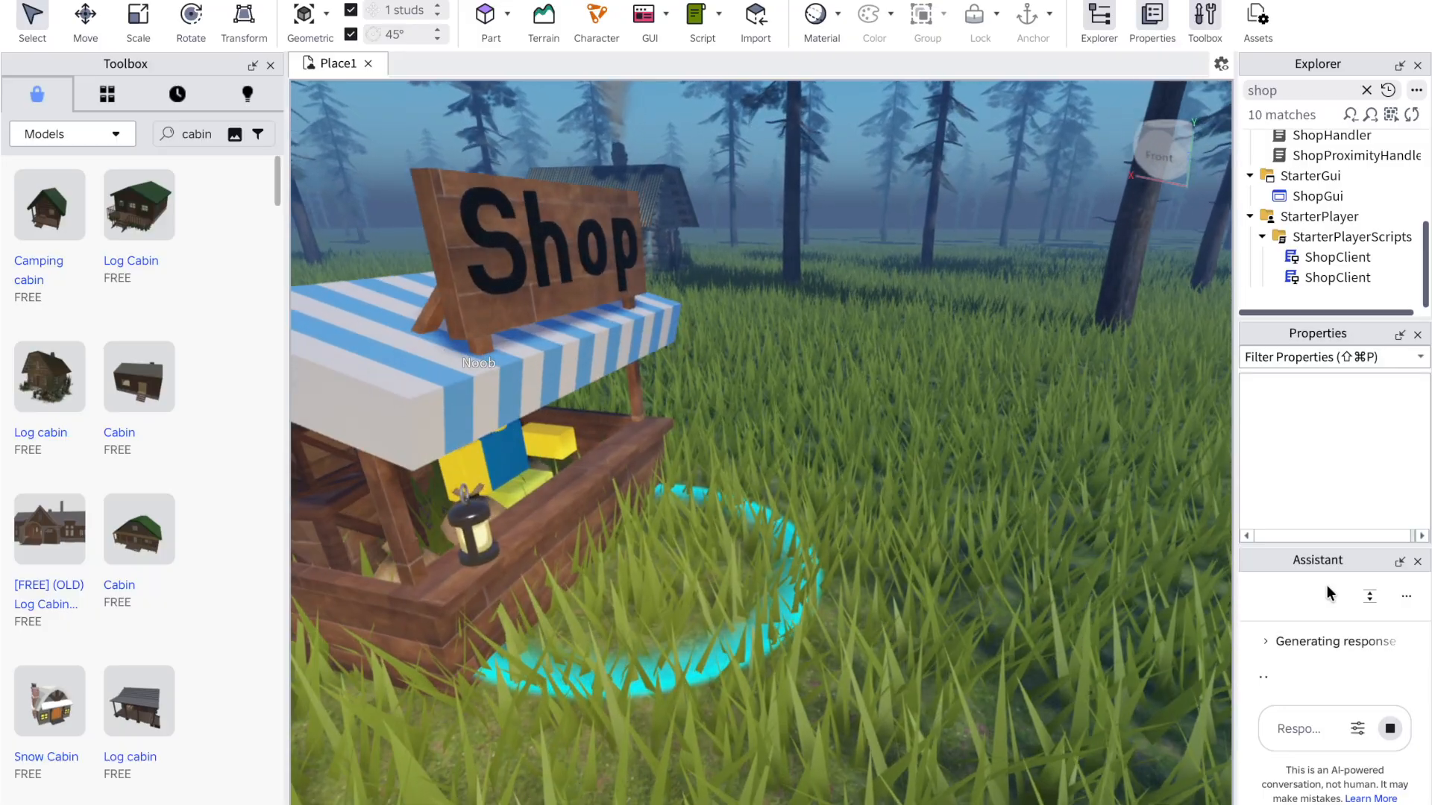
pyautogui.press('s')
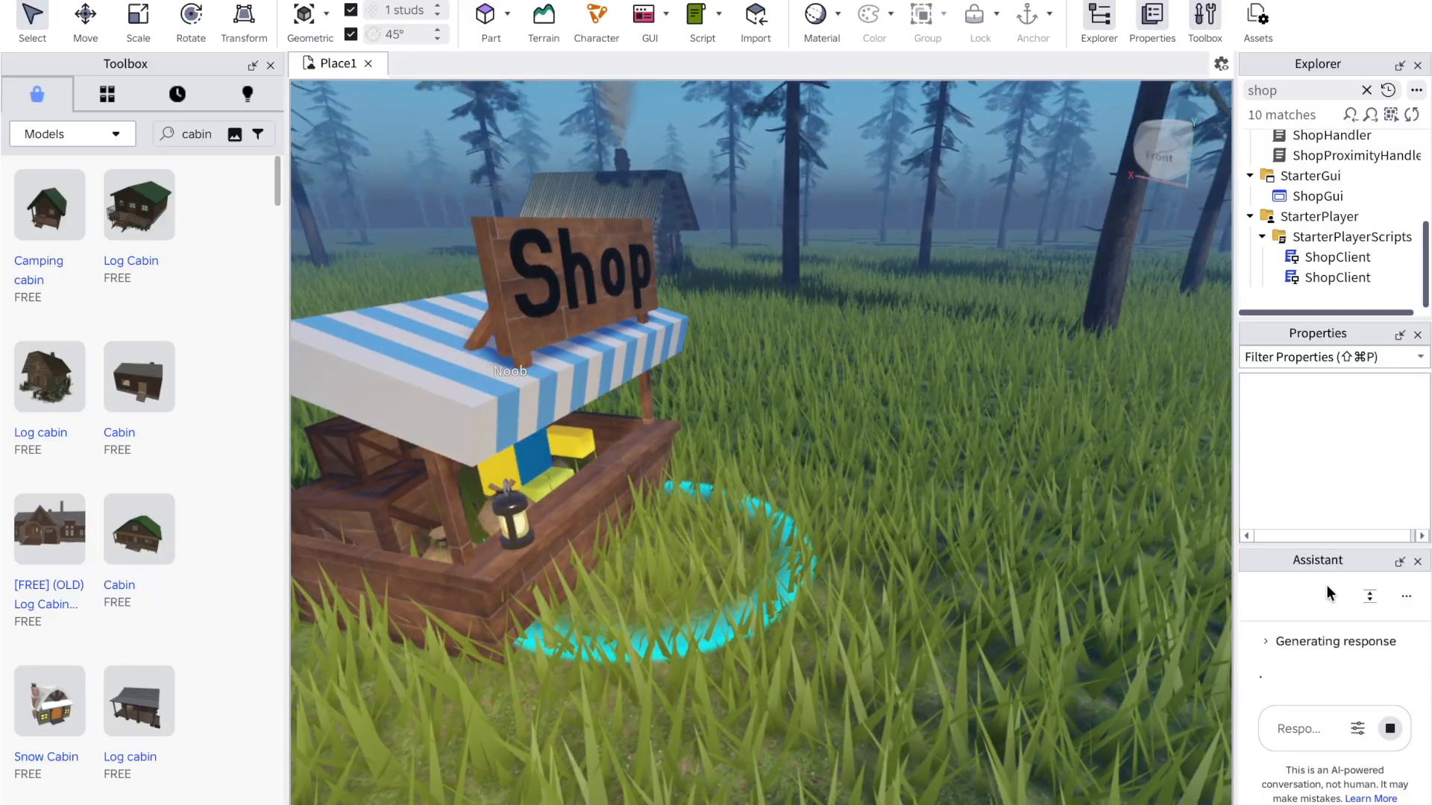
pyautogui.click(1305, 642)
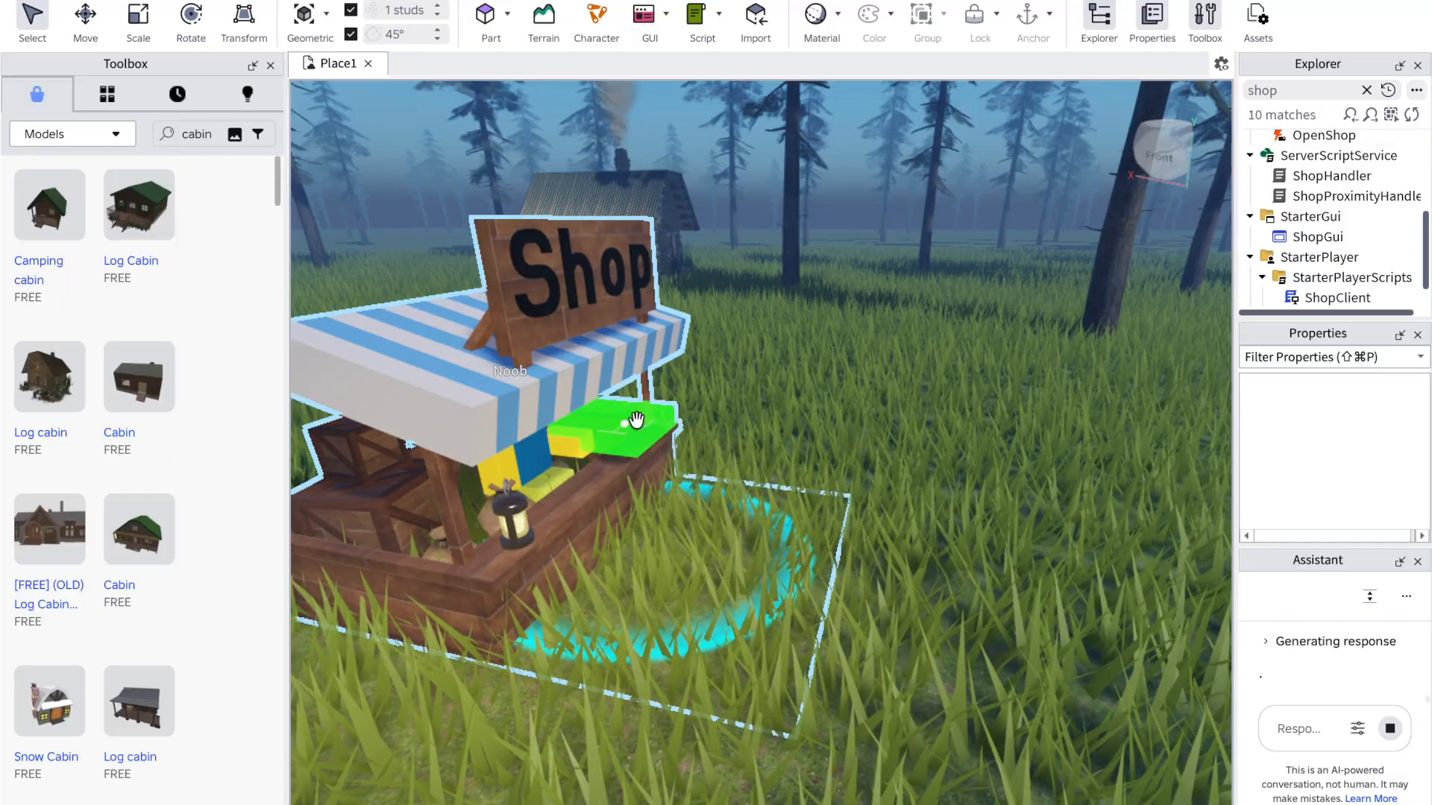
# Step: Set the Transparency of the shop model's InteractionPart to 1
pyautogui.scroll(-2, 1272, 290)
pyautogui.scroll(5, 1270, 282)
pyautogui.scroll(3, 1269, 279)
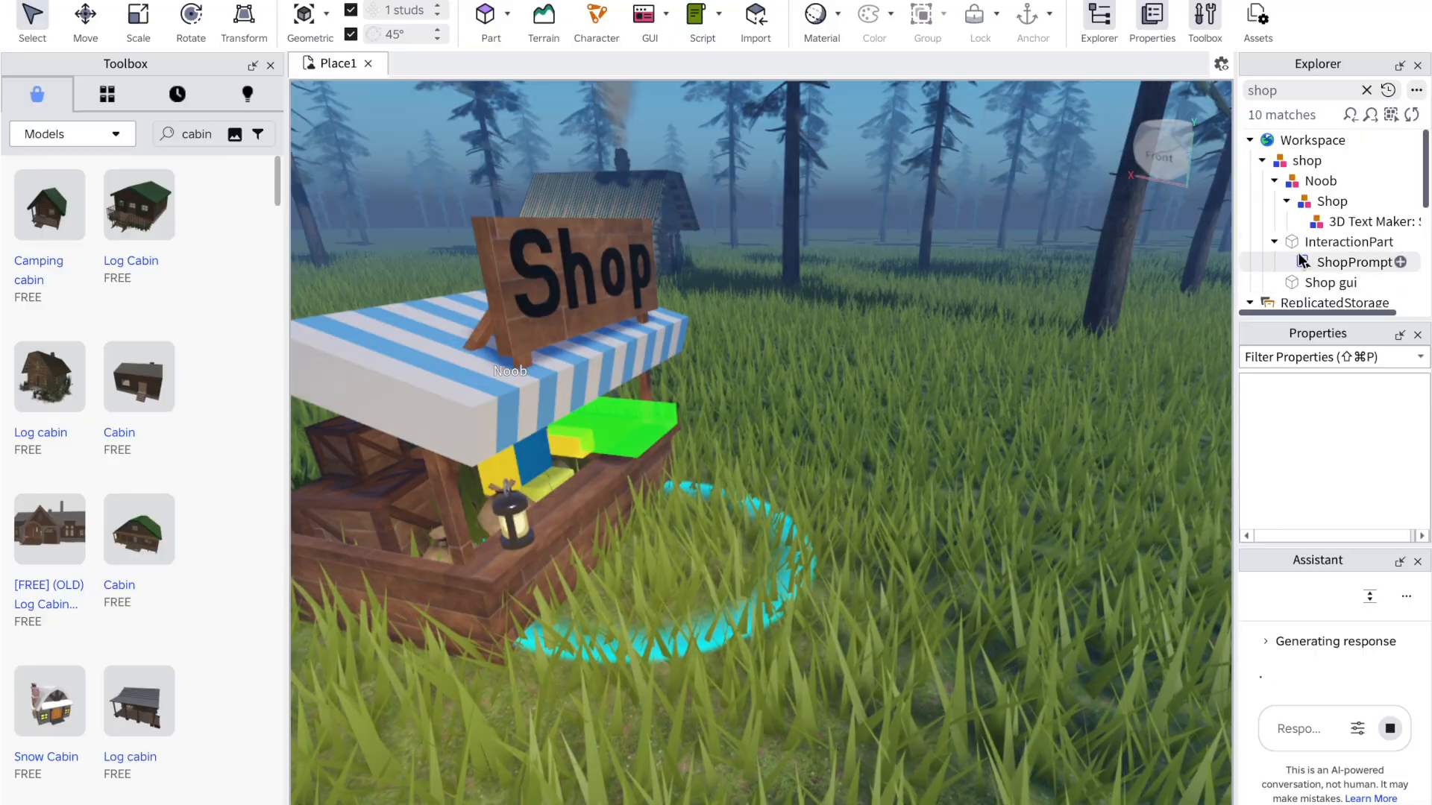
pyautogui.moveTo(1022, 450); pyautogui.dragTo(1023, 453, button='right')
pyautogui.rightClick(1022, 453)
pyautogui.click(973, 480)
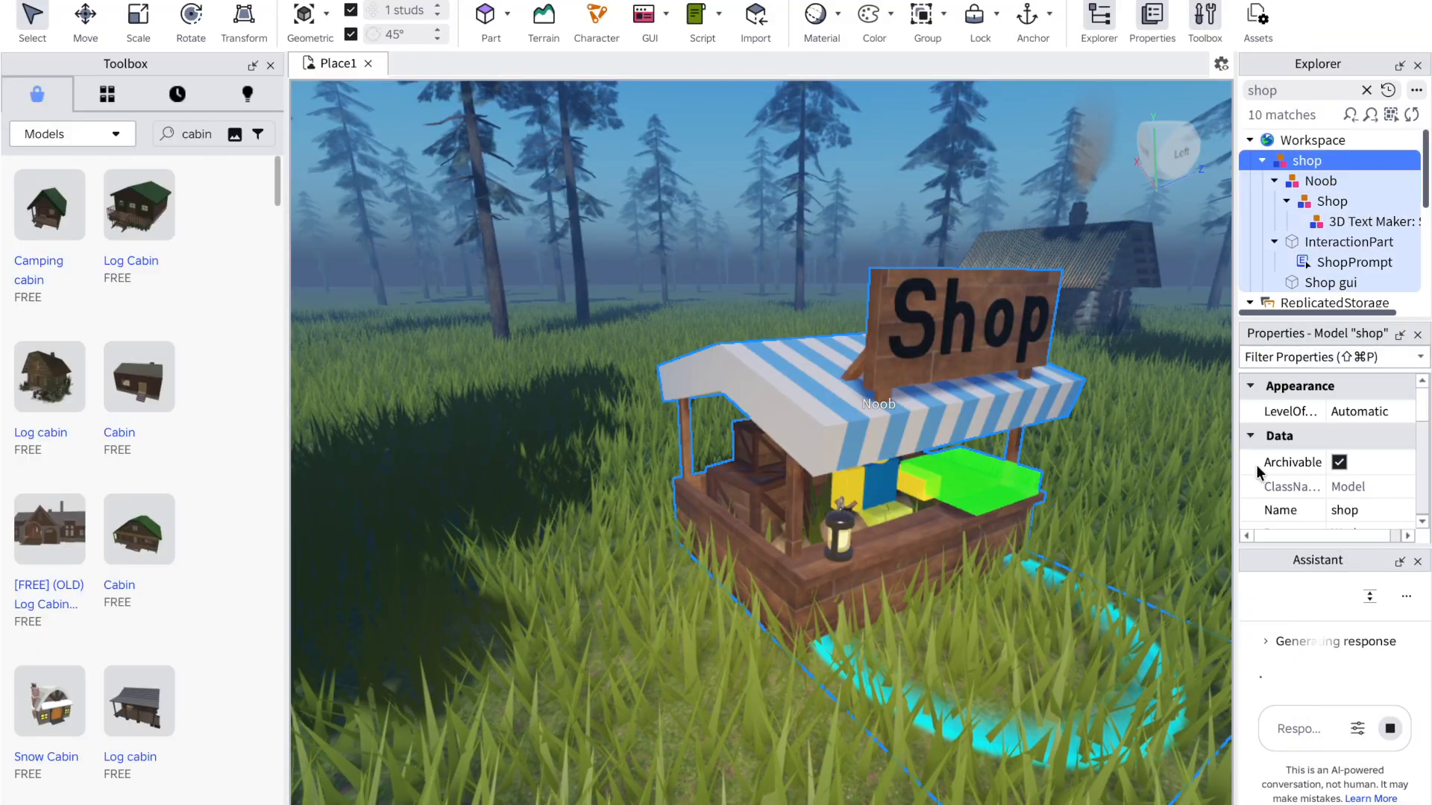
pyautogui.click(1312, 243)
pyautogui.scroll(-3, 1306, 446)
pyautogui.click(1354, 418)
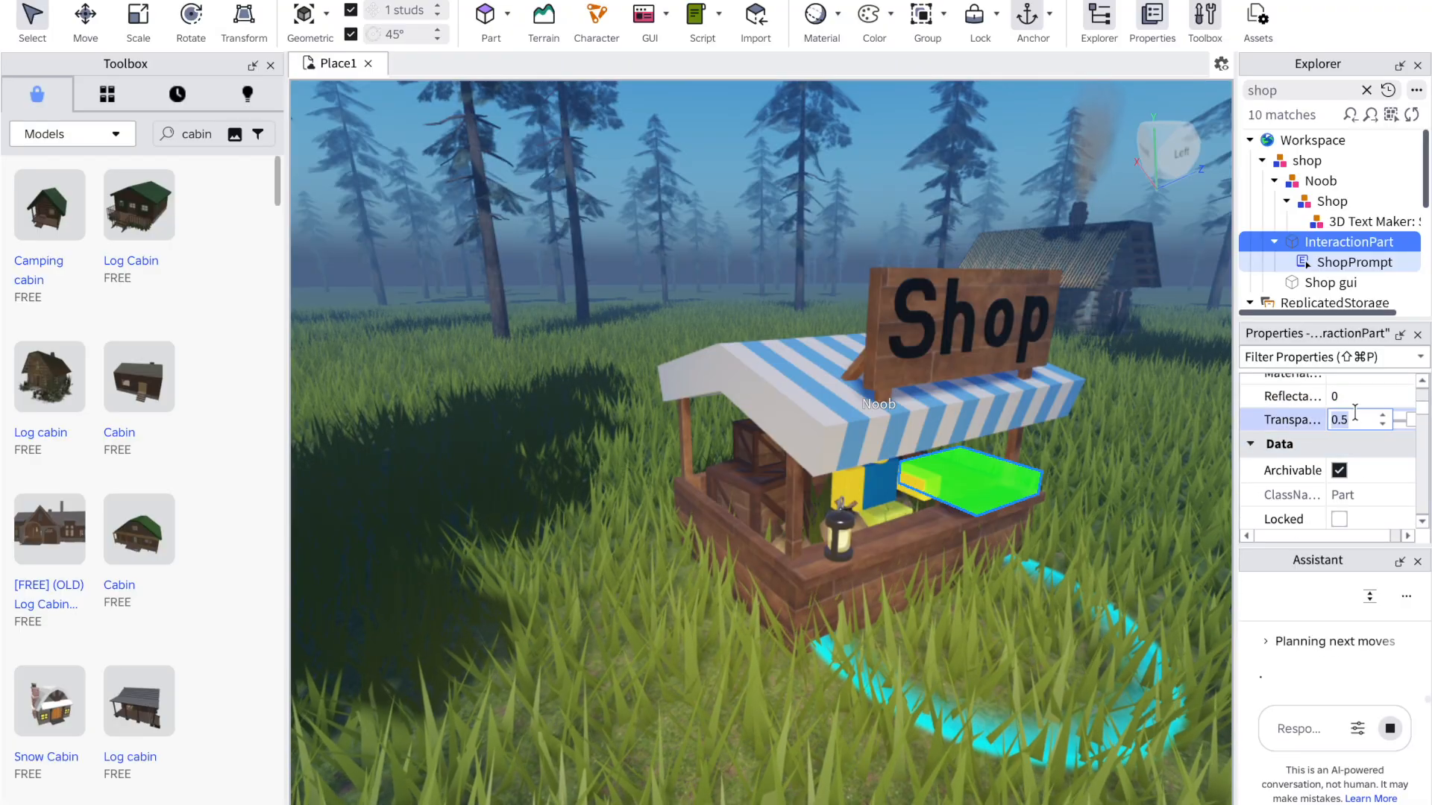
pyautogui.write('1')
pyautogui.press('Return')
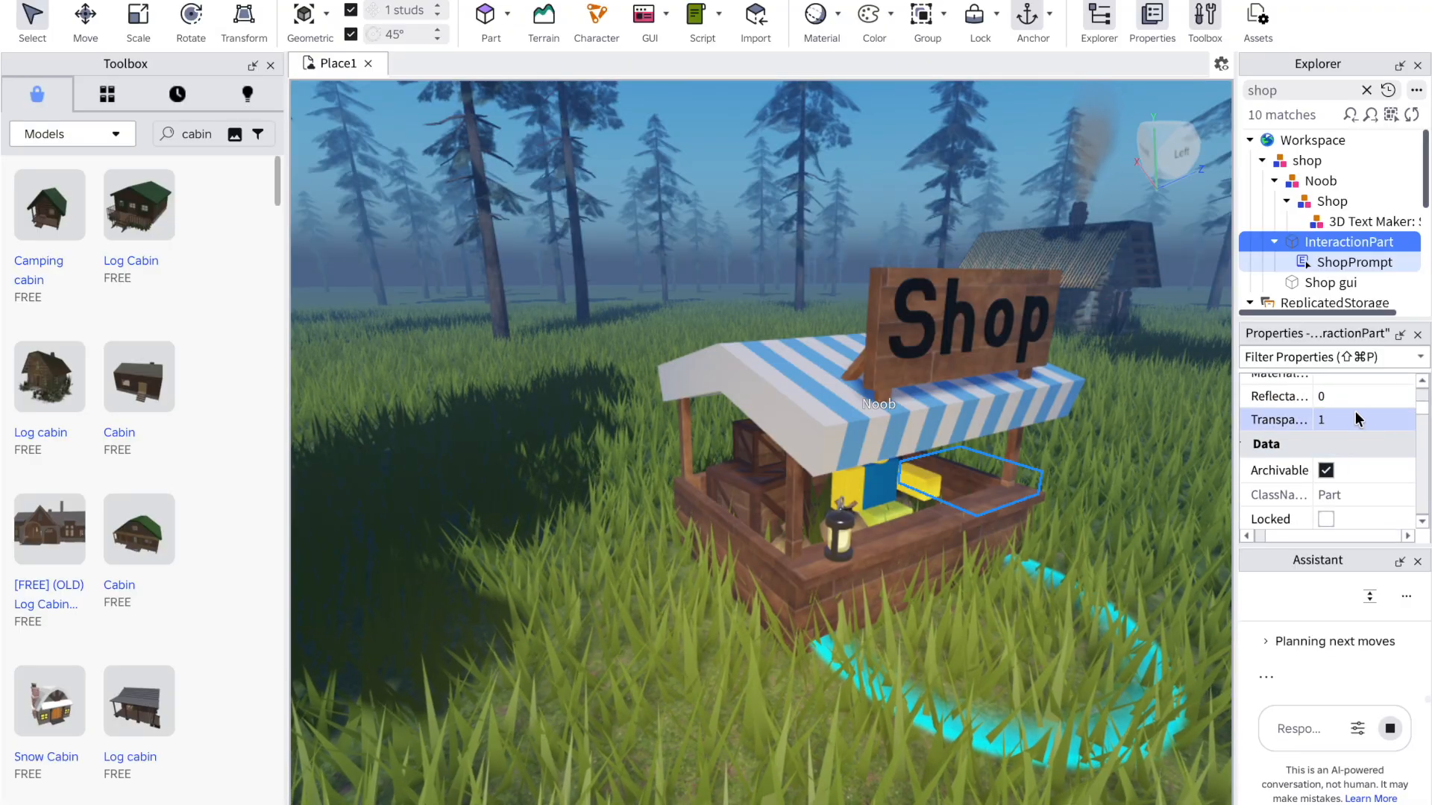
pyautogui.click(1127, 499)
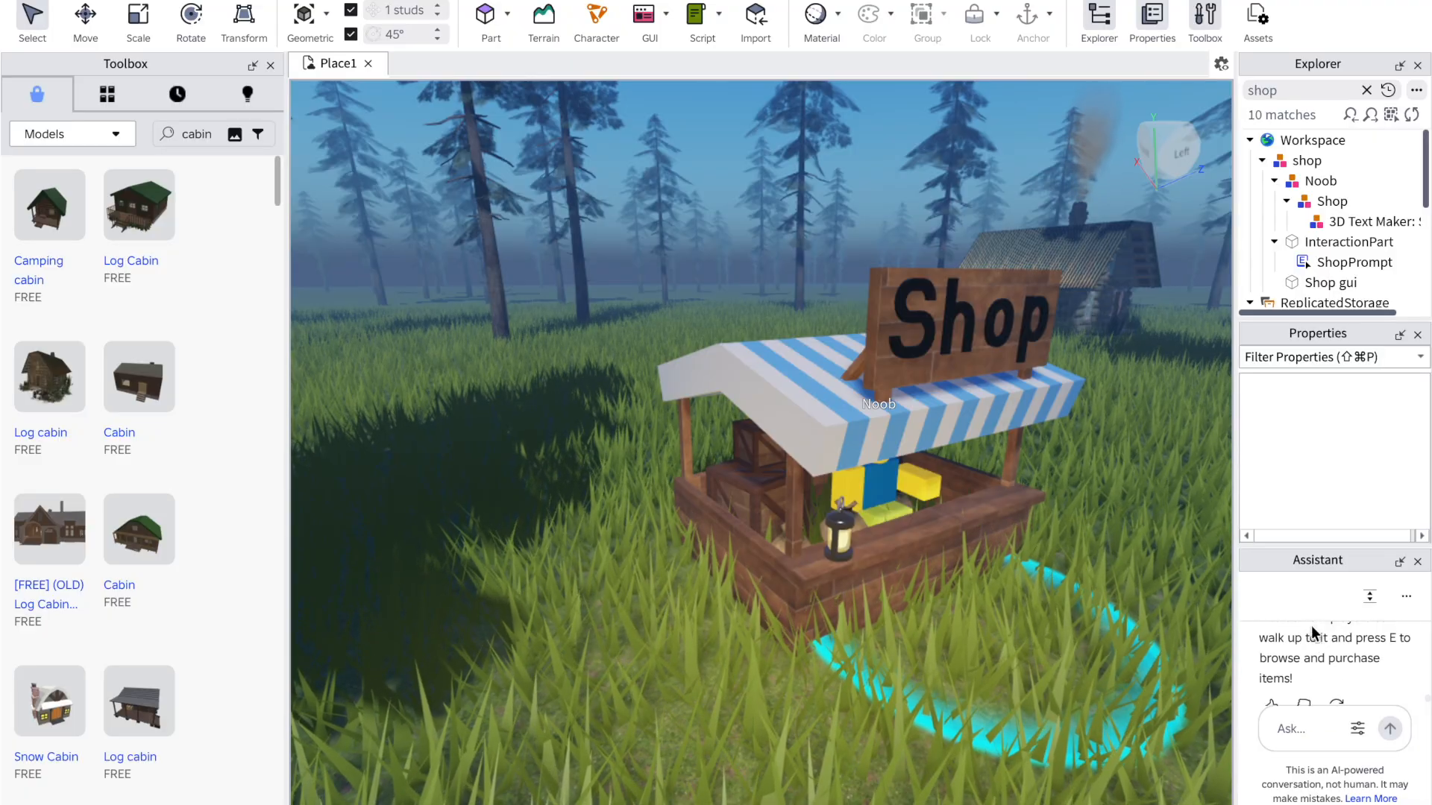
# Step: Play-test the place, walk up to the shop stall and try to open the shop through its prompt
pyautogui.press('F5')
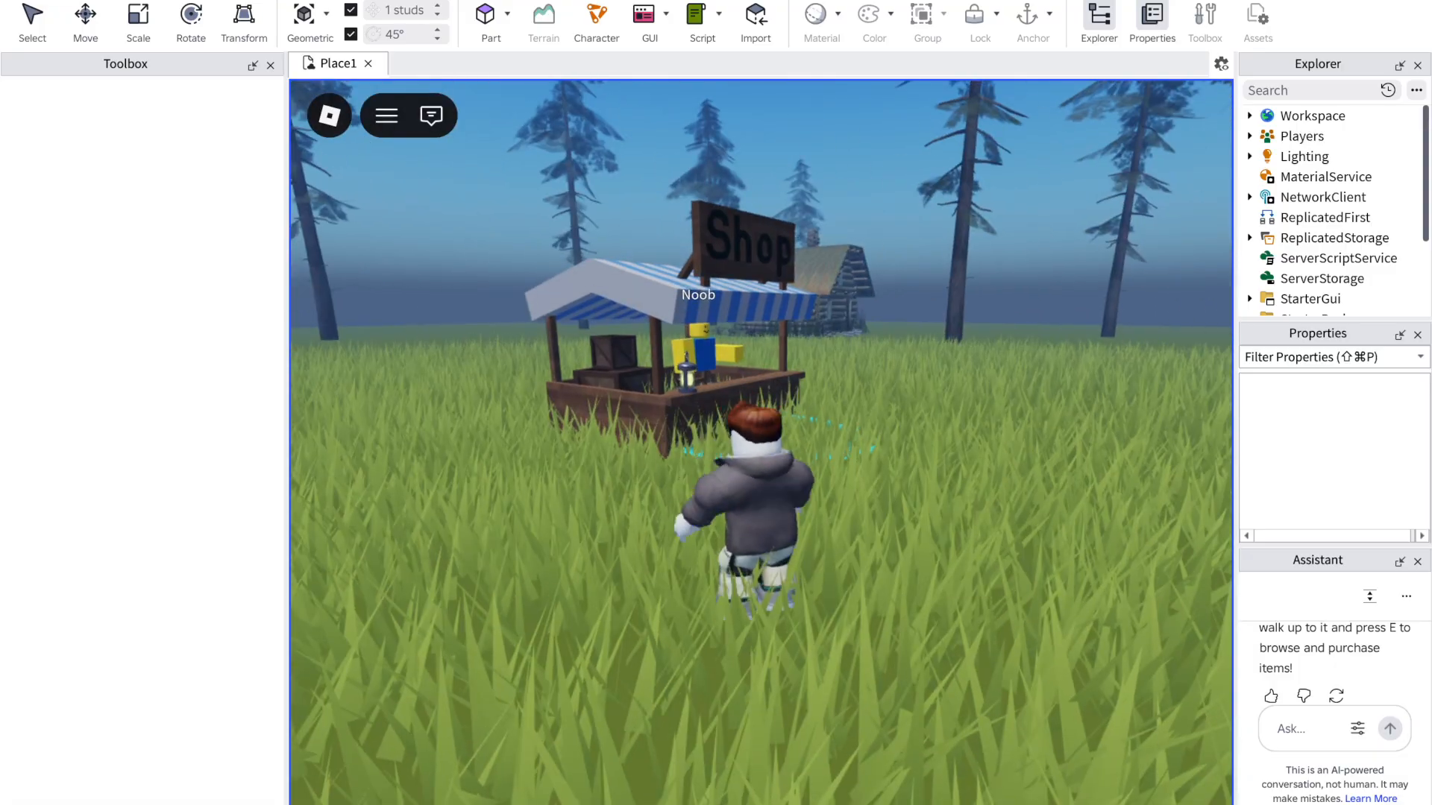
pyautogui.press('w')
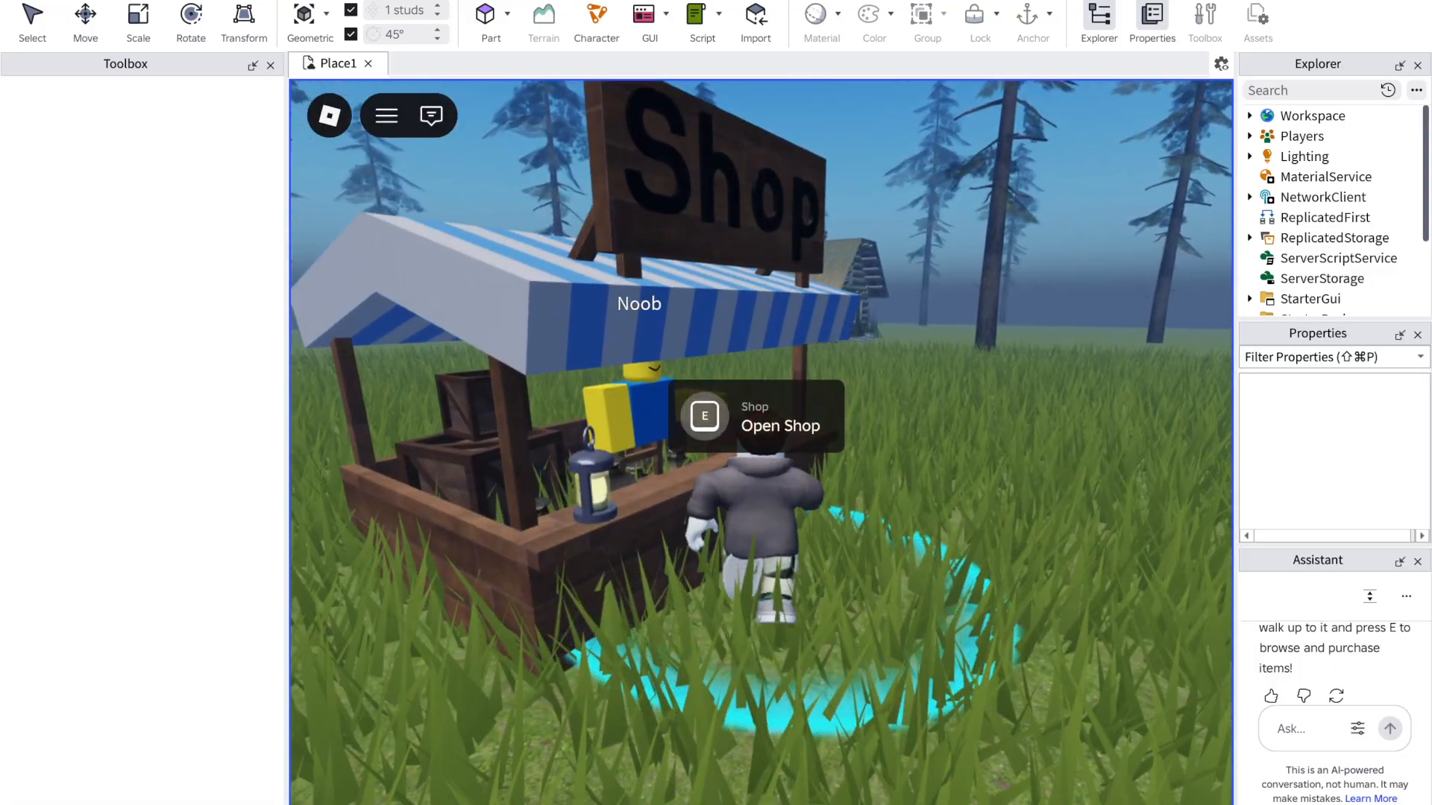
pyautogui.press('e')
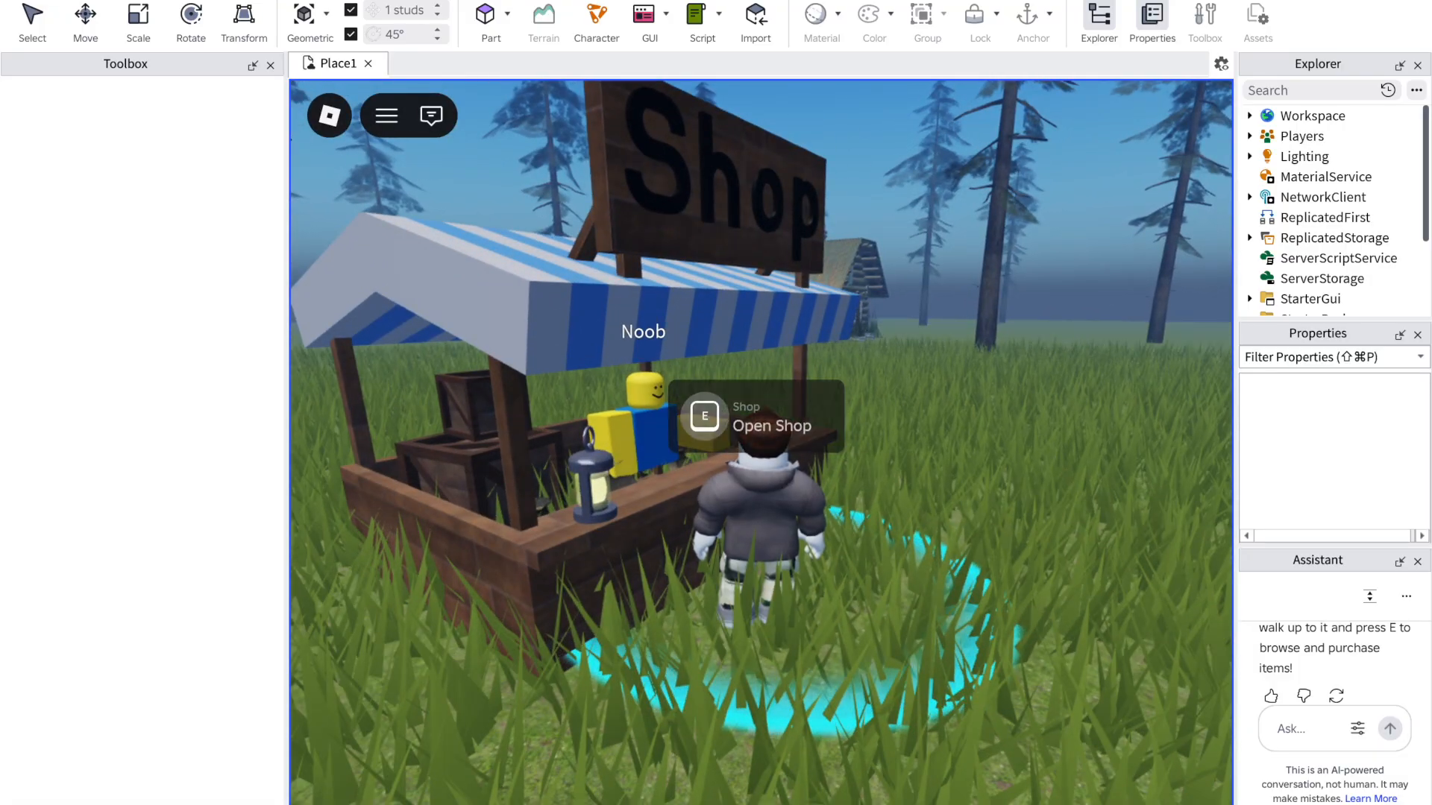
pyautogui.moveTo(603, 299); pyautogui.dragTo(604, 299, button='right')
pyautogui.press('e')
pyautogui.press('e')
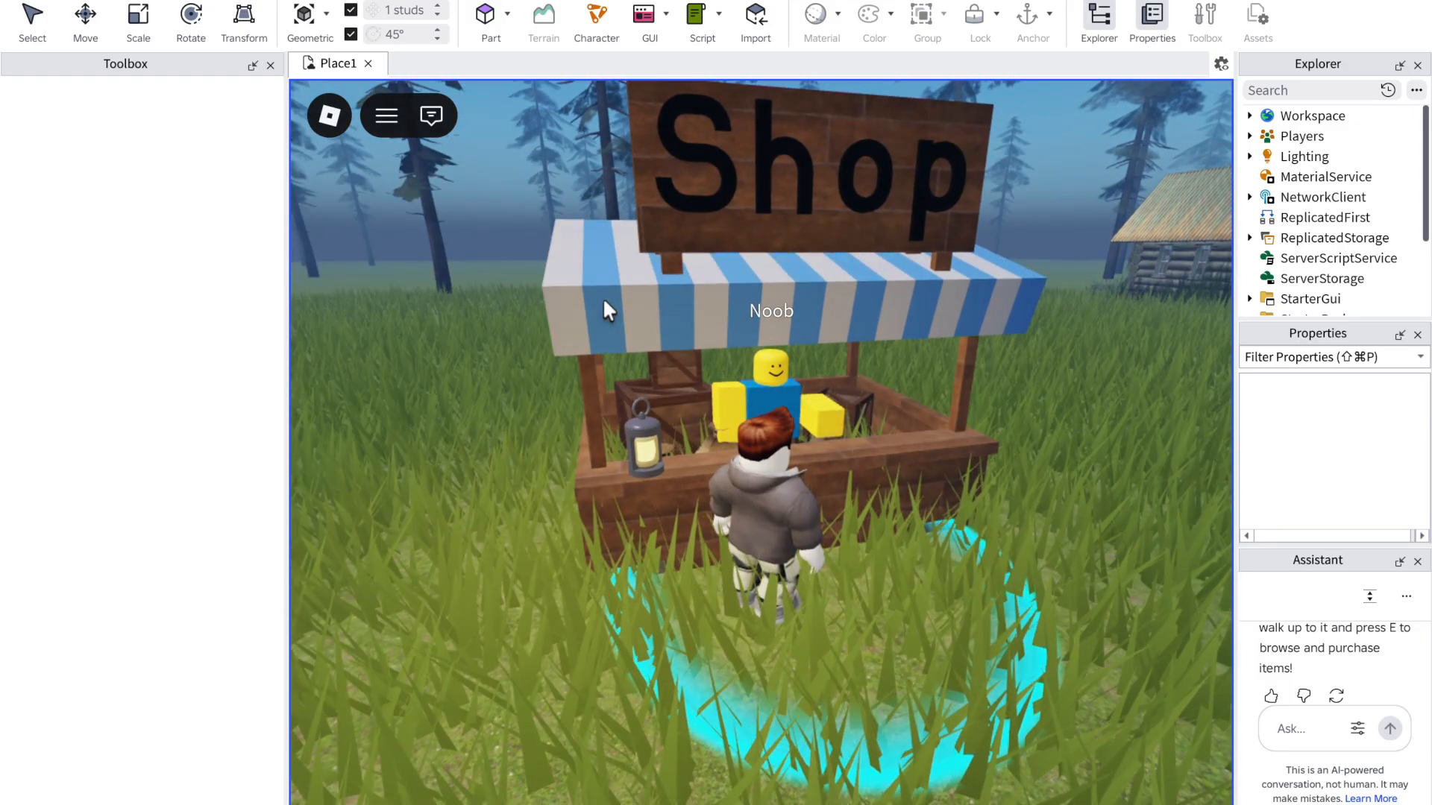
pyautogui.press('e')
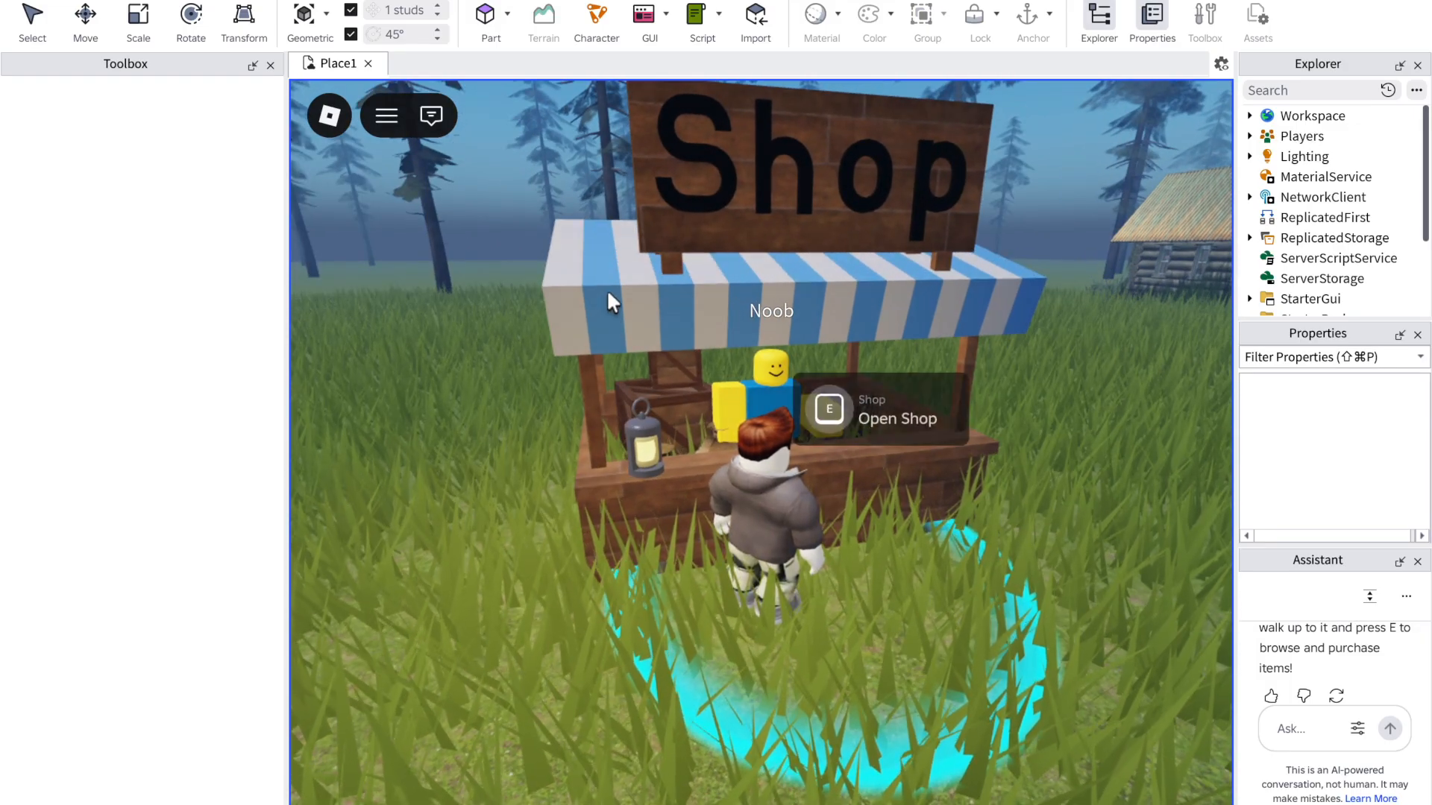
pyautogui.press('e')
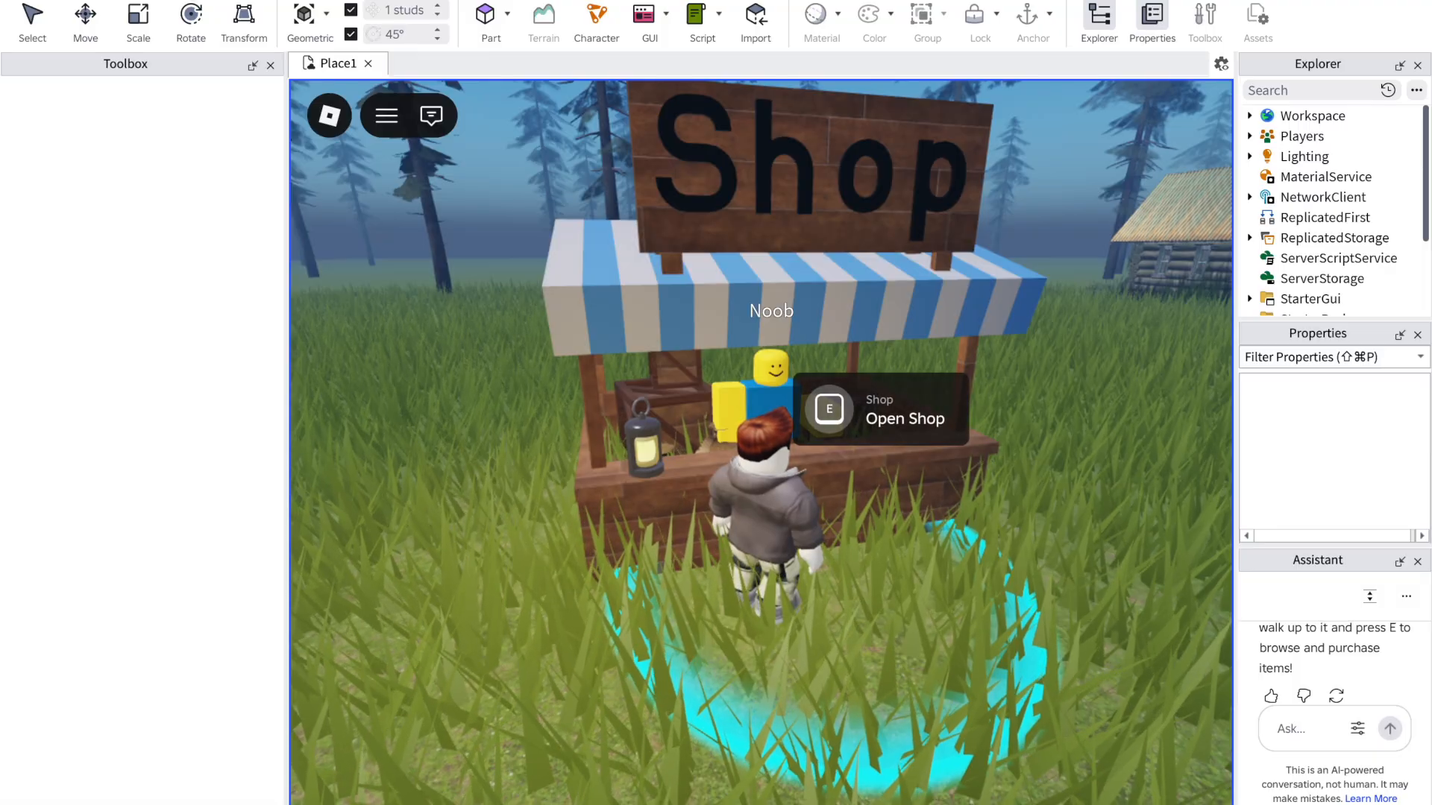
pyautogui.click(188, 2)
# Step: Delete the shop stall model and try to delete StarterPlayerScripts
pyautogui.click(821, 430)
pyautogui.press('Delete')
pyautogui.moveTo(1324, 136); pyautogui.dragTo(1323, 218)
pyautogui.click(1319, 238)
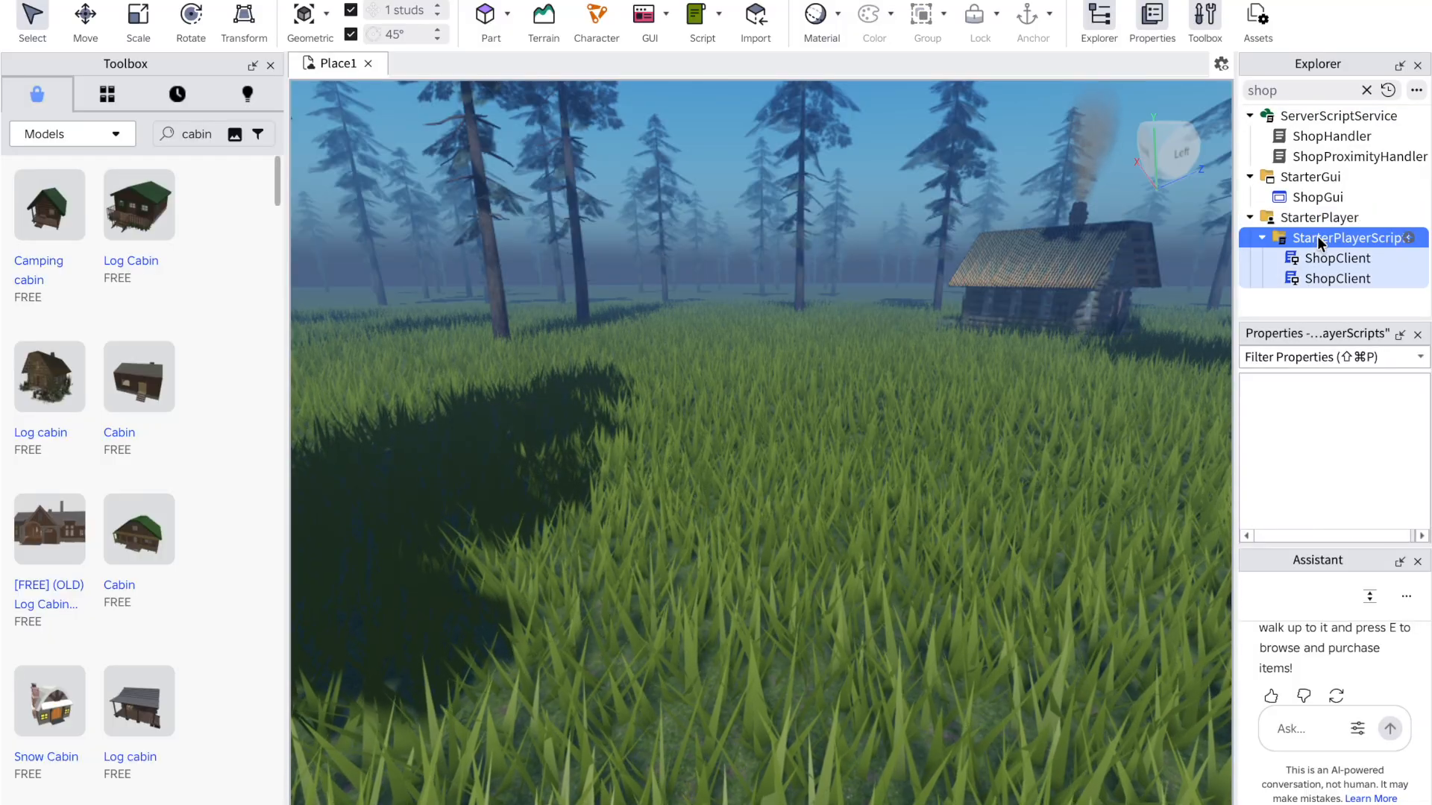
pyautogui.press('Delete')
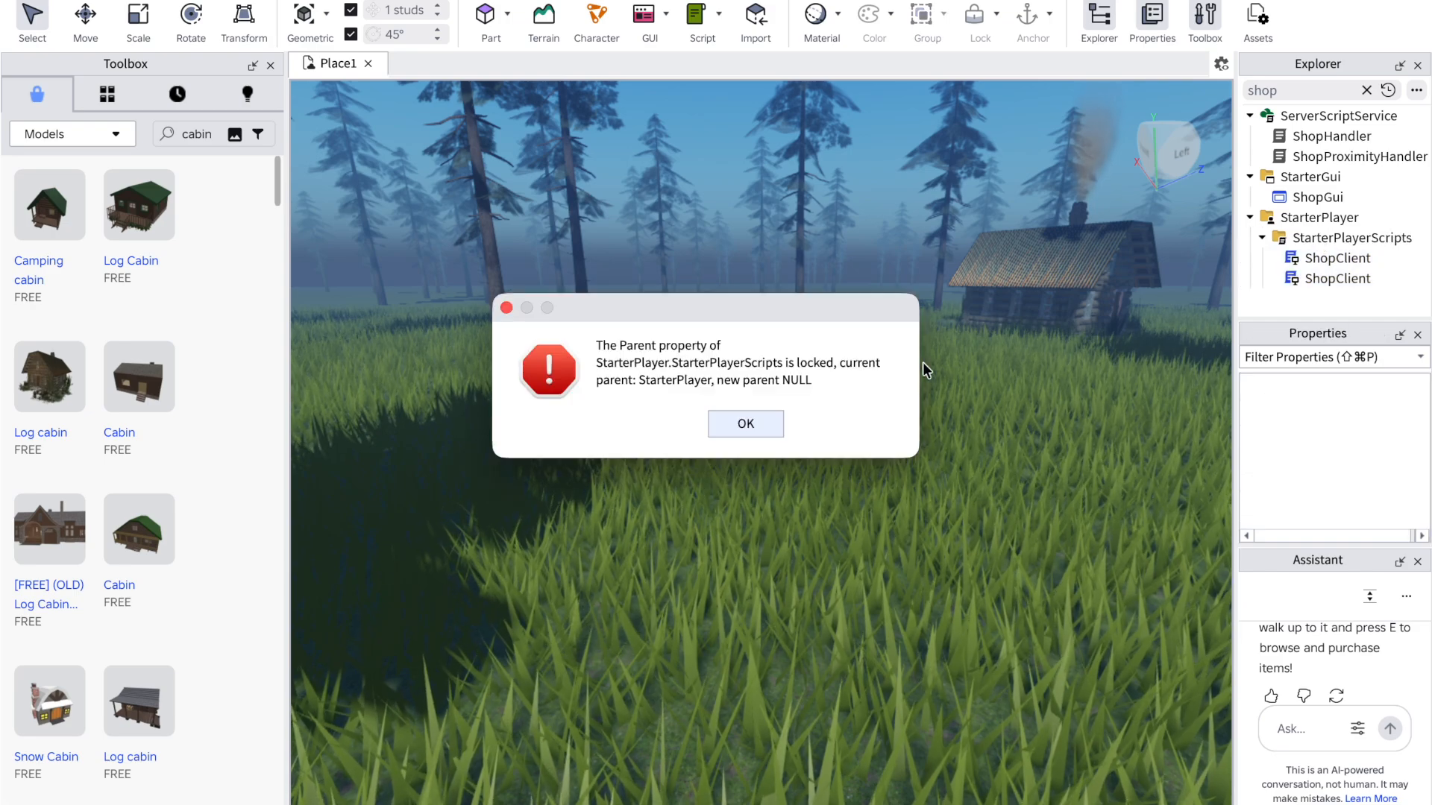
pyautogui.click(771, 432)
# Step: Delete both ShopClient scripts, the ShopGui, the ShopProximityHandler and the ShopHandler
pyautogui.click(1301, 279)
pyautogui.press('Delete')
pyautogui.click(1280, 257)
pyautogui.press('Delete')
pyautogui.click(1284, 196)
pyautogui.press('Delete')
pyautogui.click(1282, 155)
pyautogui.press('Delete')
pyautogui.click(1285, 136)
pyautogui.press('Delete')
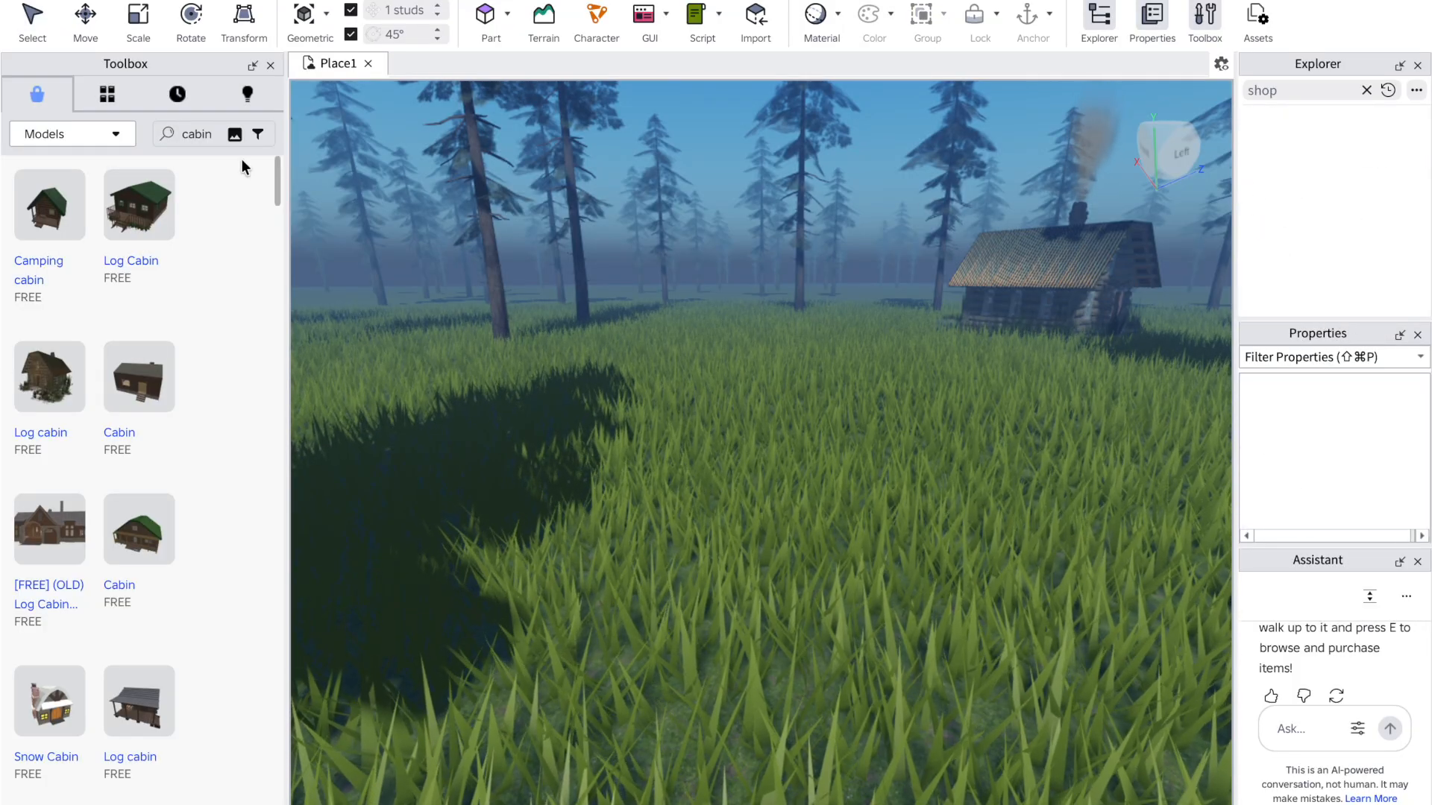
# Step: Search the Toolbox models for "point shop" and browse the results
pyautogui.doubleClick(212, 134)
pyautogui.press('BackSpace')
pyautogui.write('p')
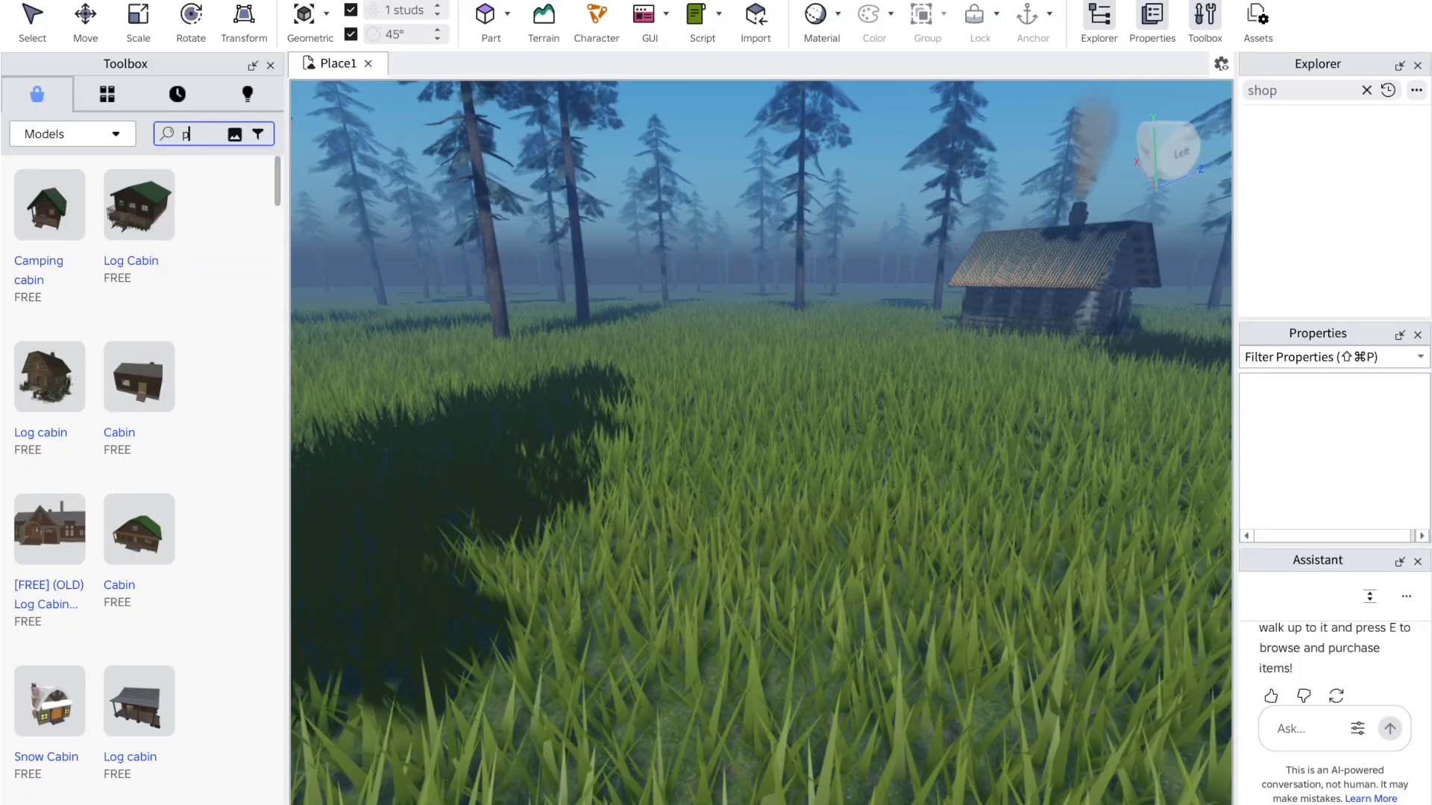
pyautogui.write('oint shop')
pyautogui.press('Return')
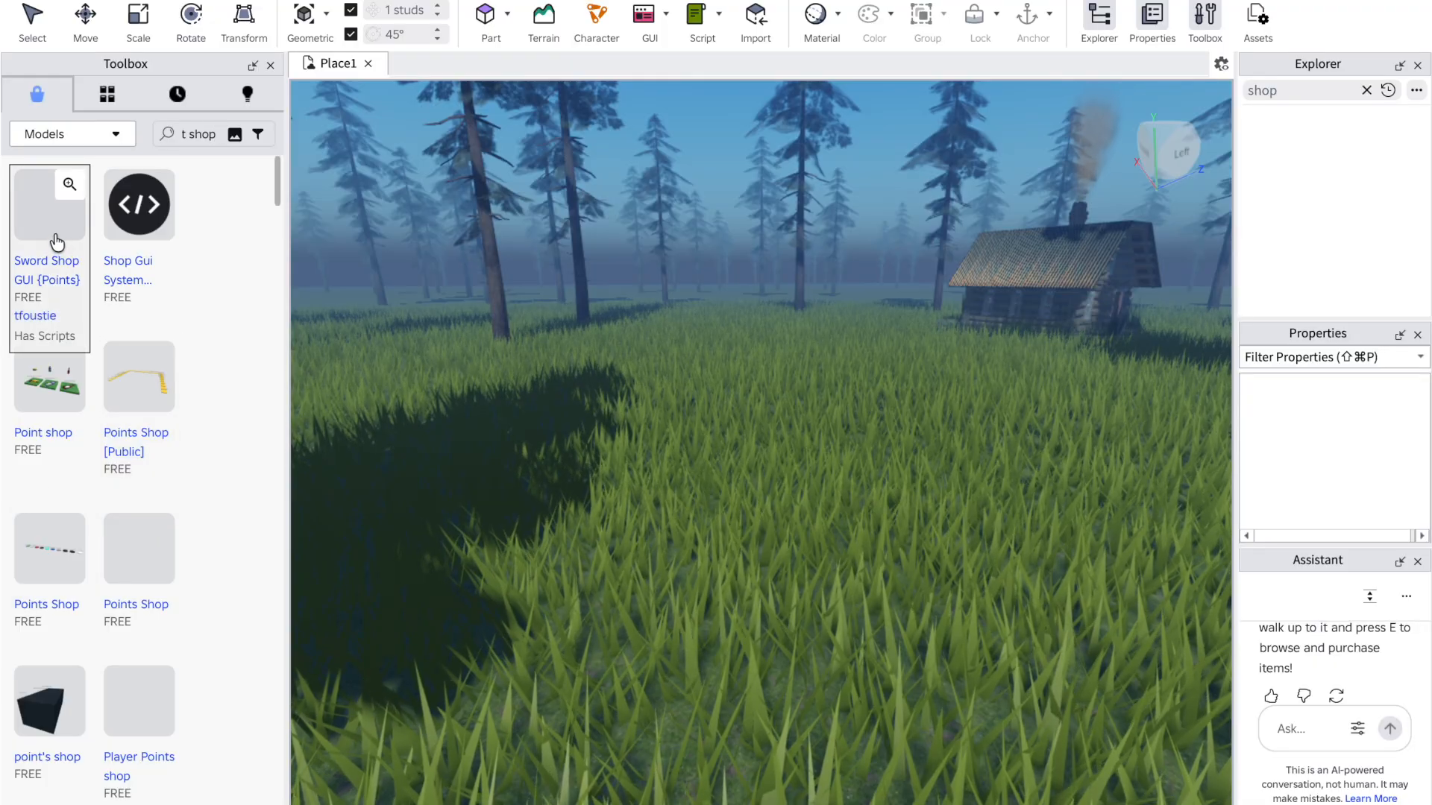
pyautogui.scroll(-7, 122, 298)
pyautogui.scroll(-5, 122, 297)
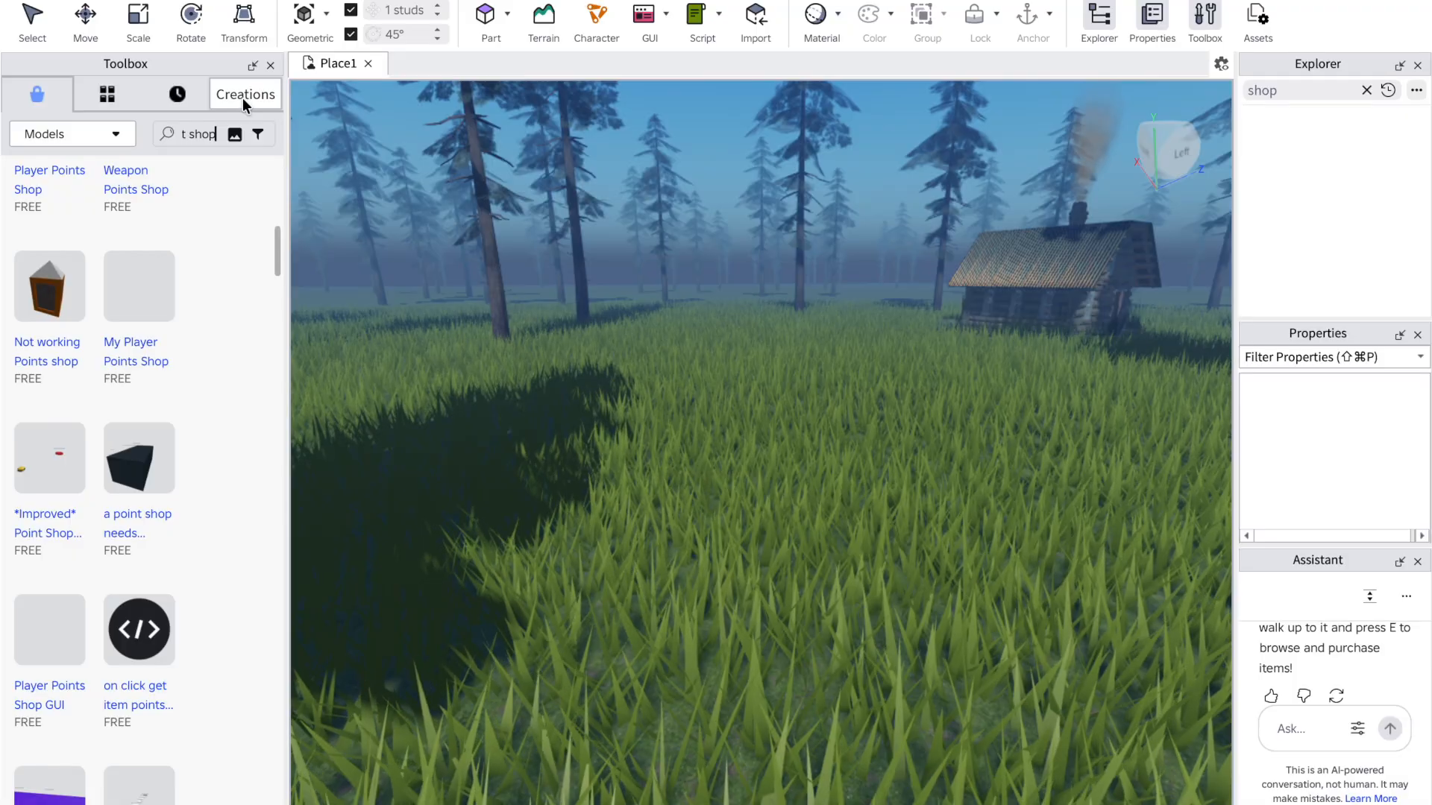
# Step: Change the Toolbox model search to "points shop"
pyautogui.press('BackSpace')
pyautogui.press('BackSpace')
pyautogui.press('BackSpace')
pyautogui.press('BackSpace')
pyautogui.press('BackSpace')
pyautogui.write('s s')
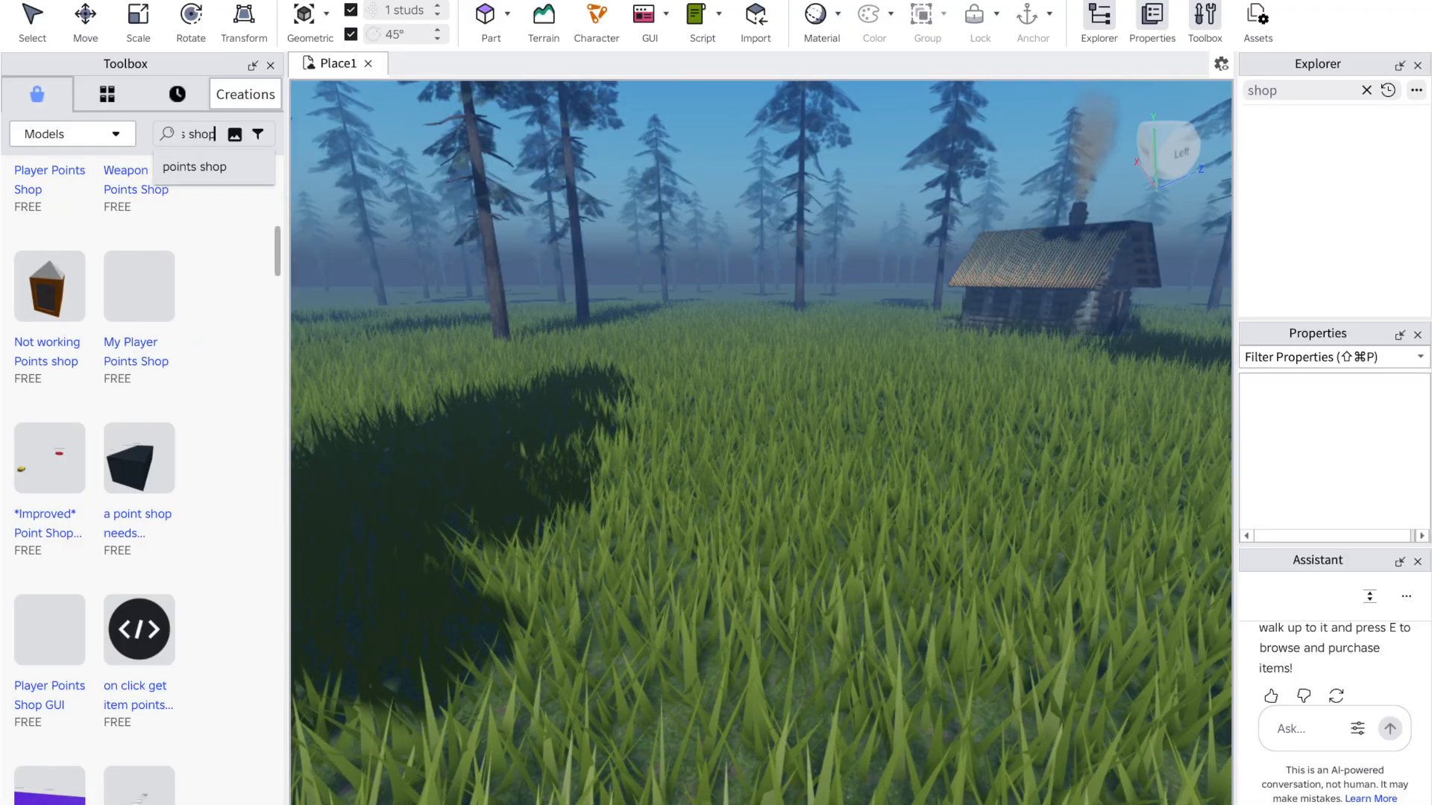
pyautogui.press('Return')
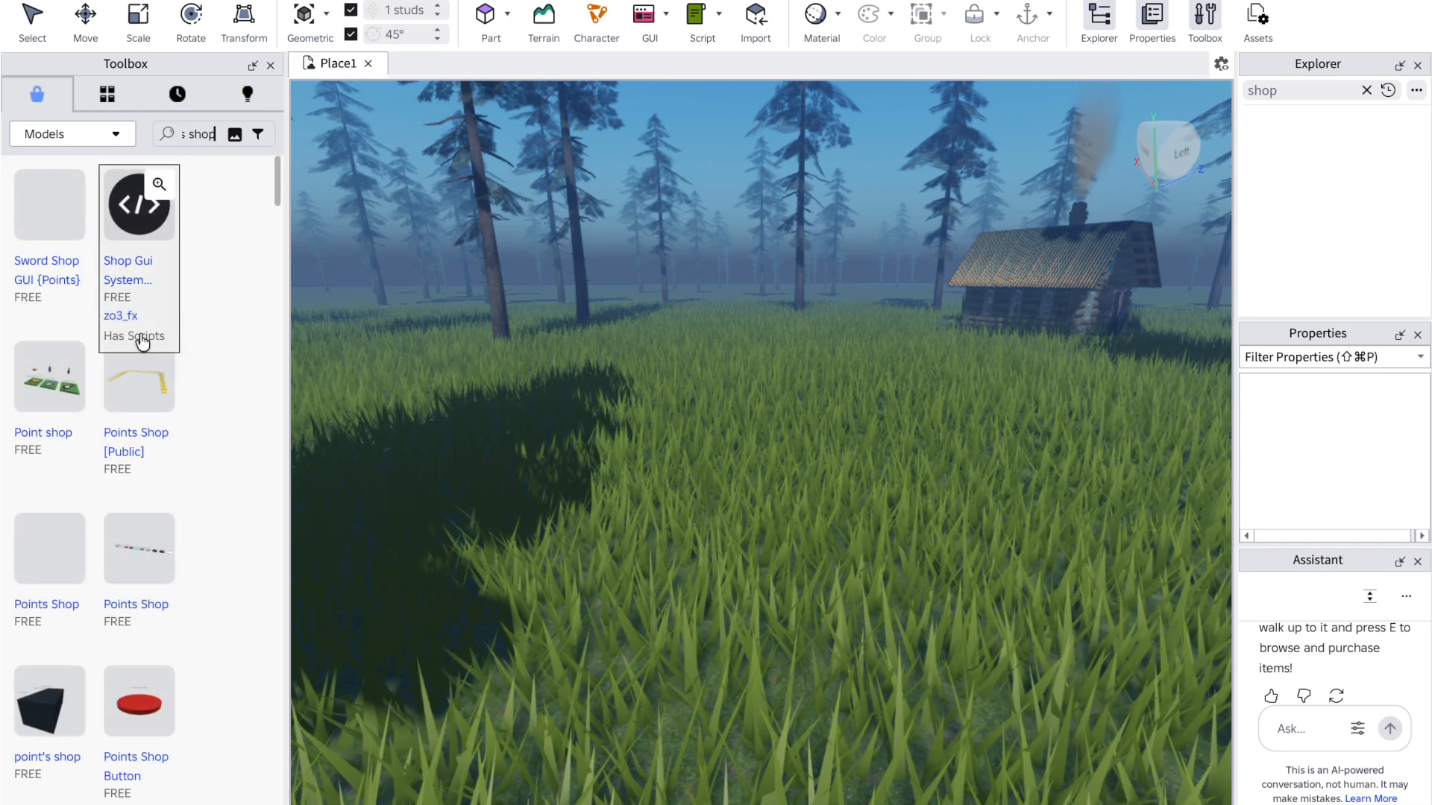
# Step: Insert the Points Shop [Public] model into the place and accept its script notice
pyautogui.click(146, 389)
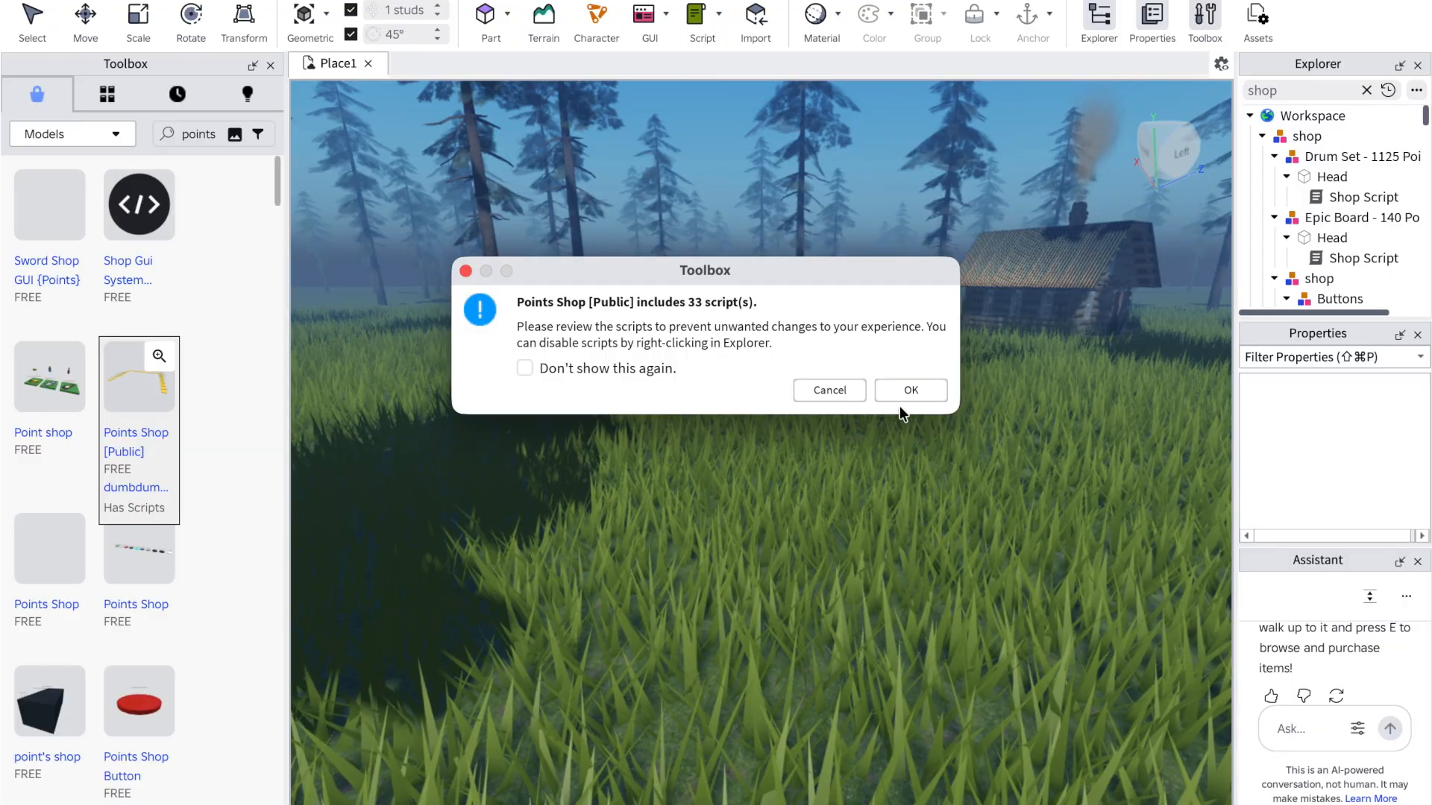
pyautogui.click(900, 391)
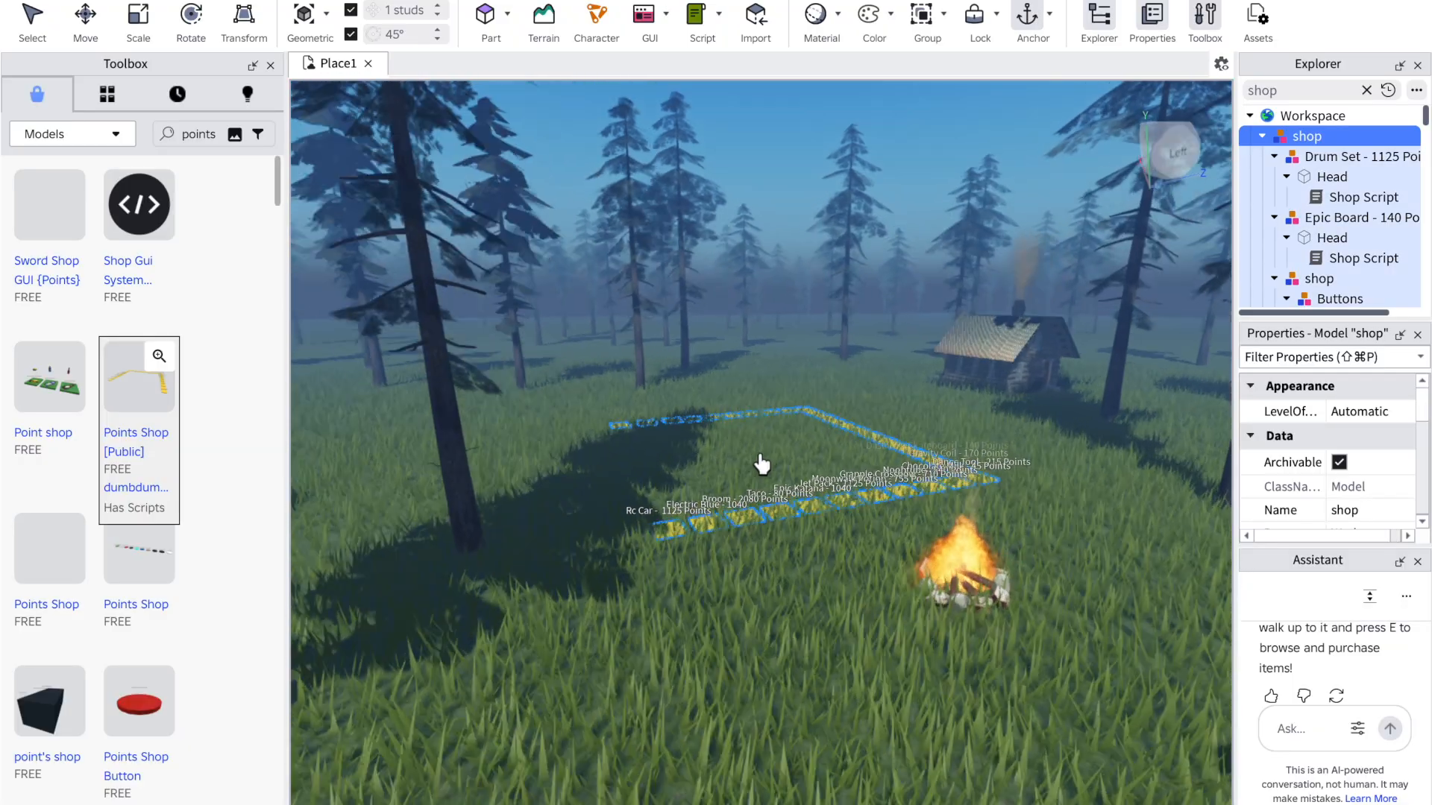
pyautogui.rightClick(761, 465)
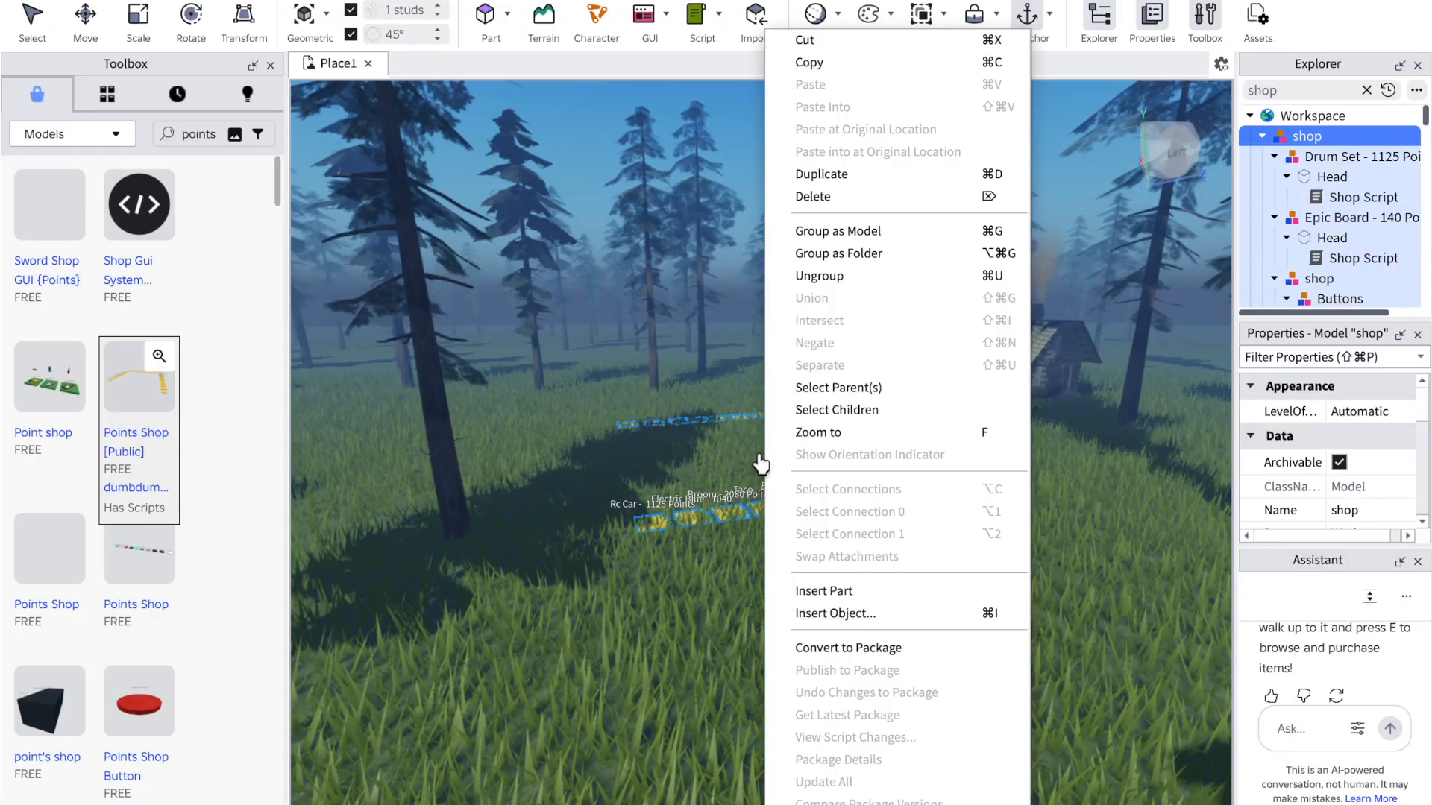
pyautogui.click(643, 480)
# Step: Inspect the item pads of the inserted Points Shop [Public] model up close and delete the model
pyautogui.scroll(10, 642, 479)
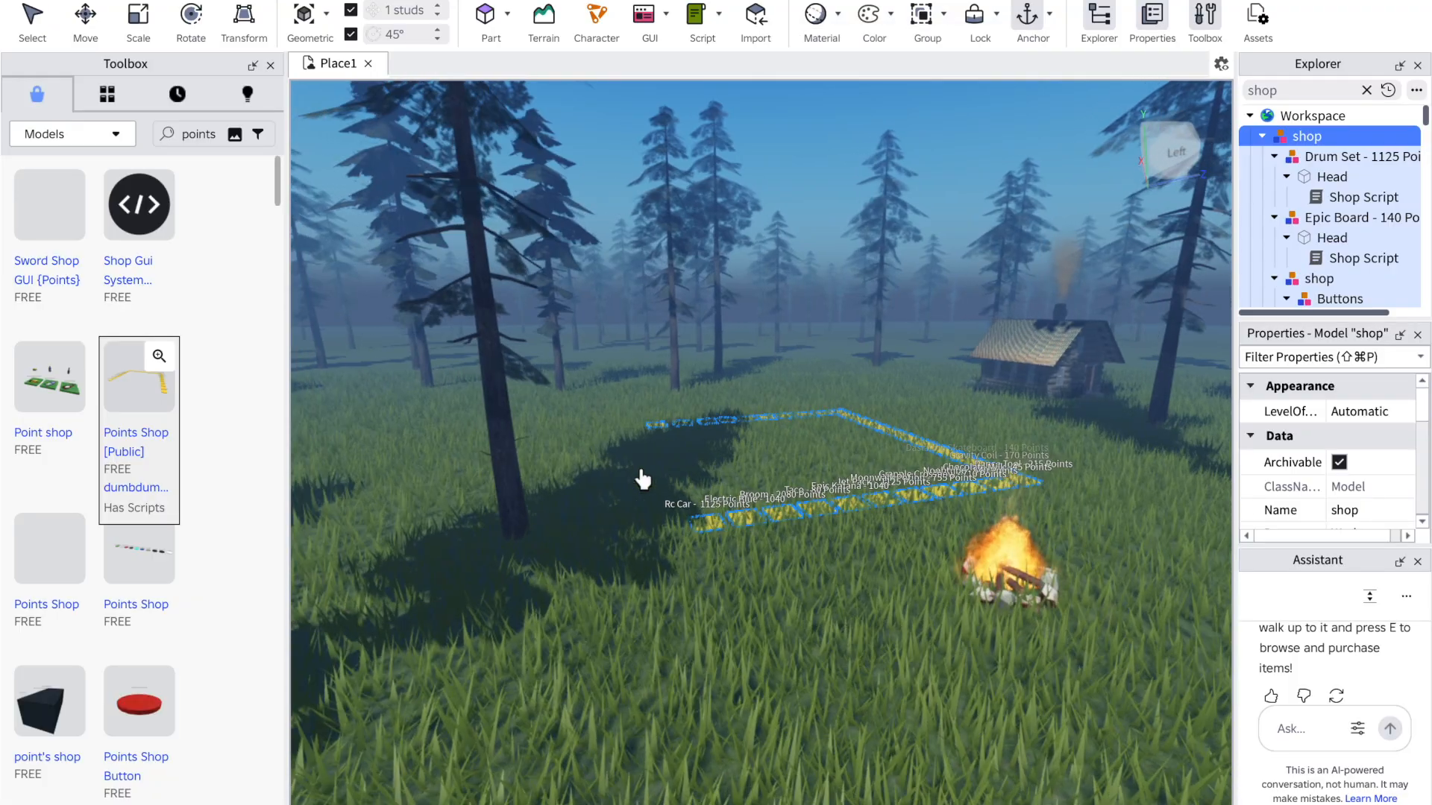
pyautogui.scroll(8, 643, 479)
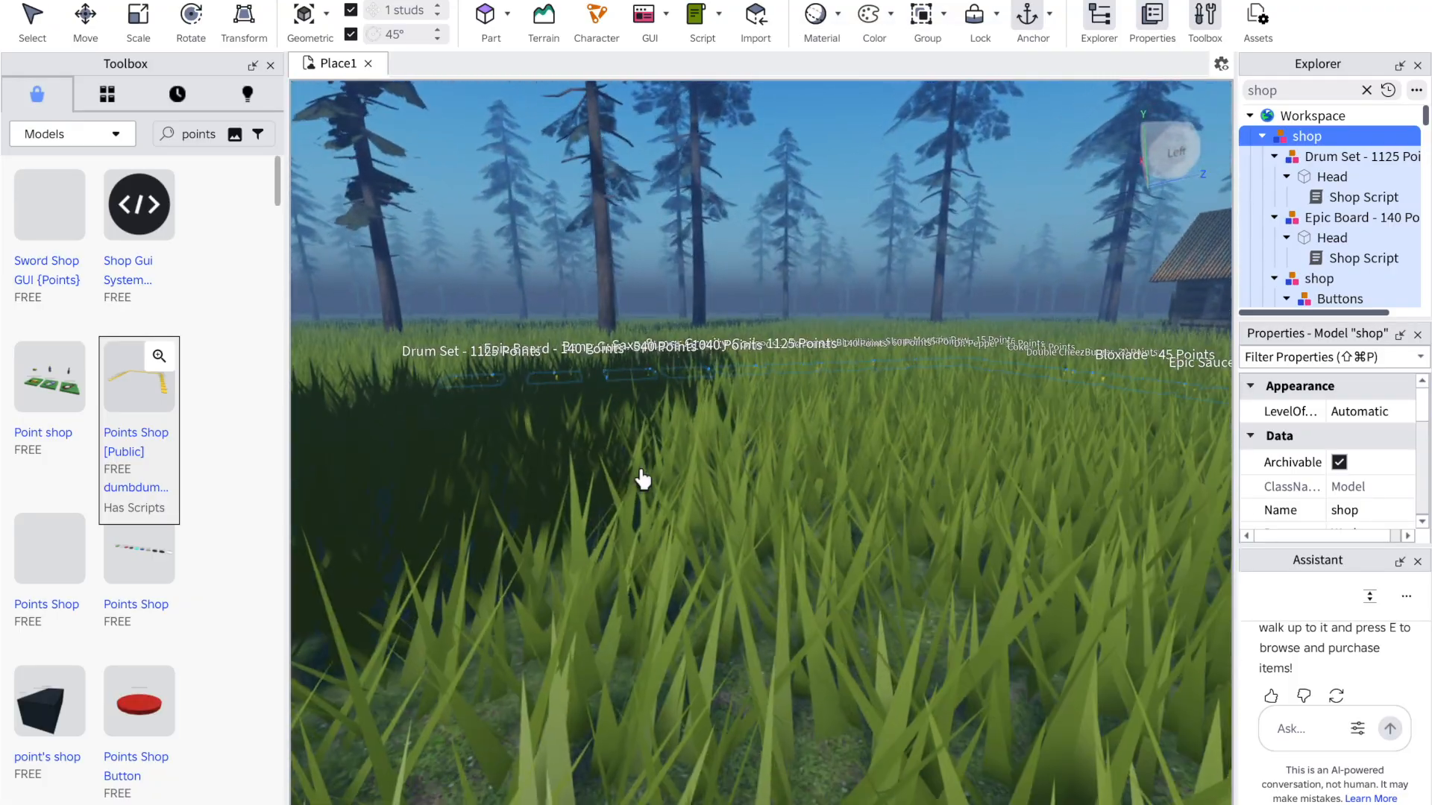
pyautogui.moveTo(643, 479); pyautogui.dragTo(640, 451, button='right')
pyautogui.scroll(5, 643, 480)
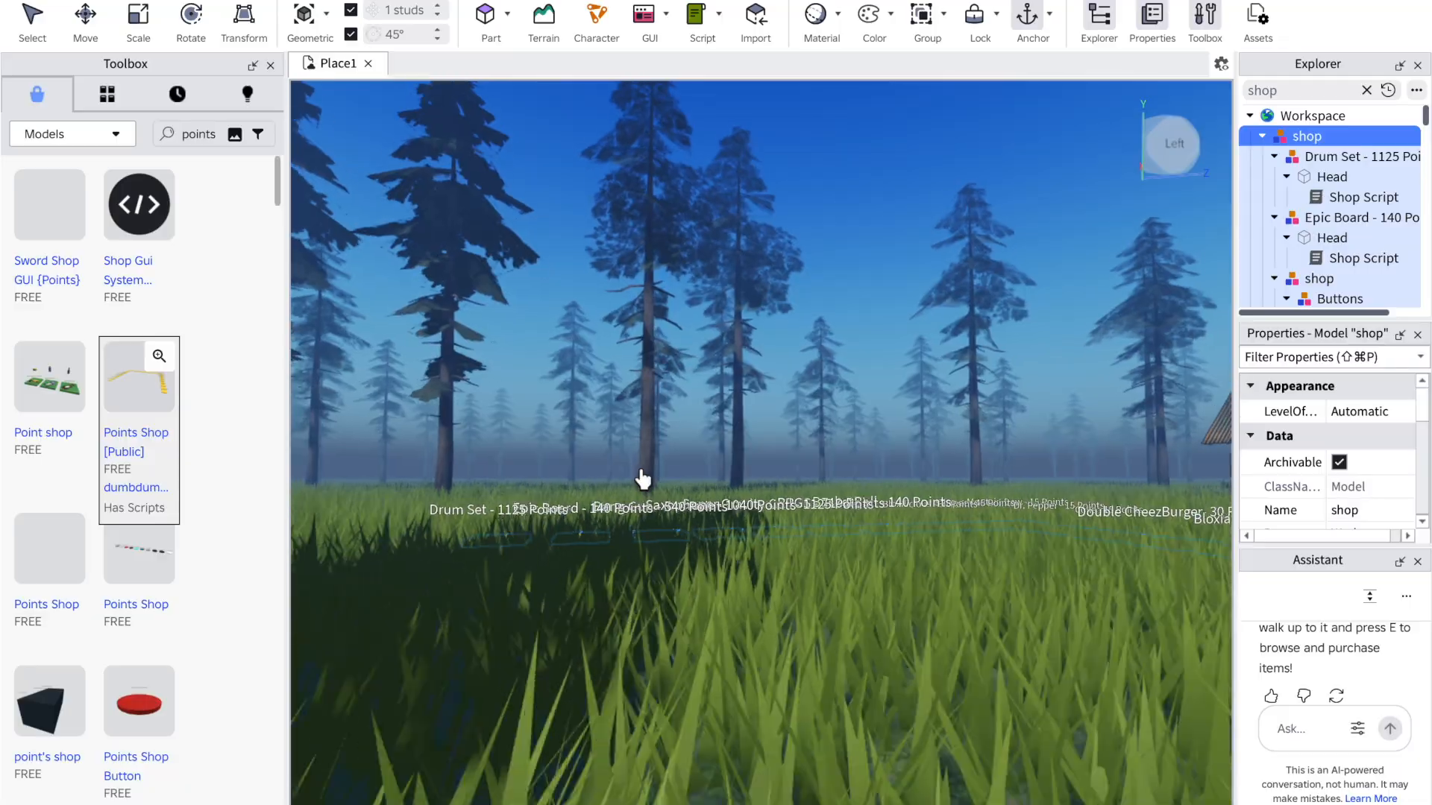
pyautogui.scroll(5, 642, 479)
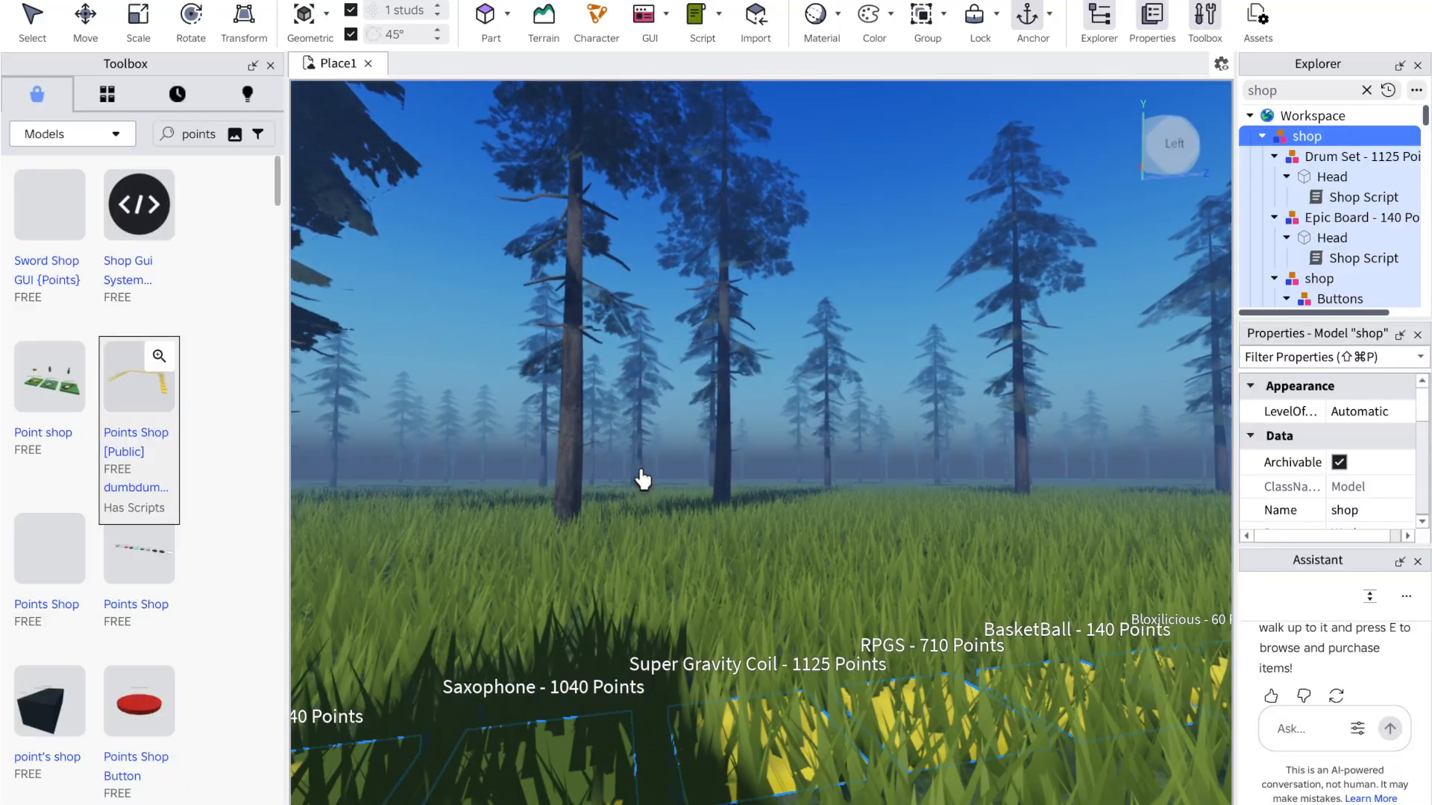
pyautogui.press('Delete')
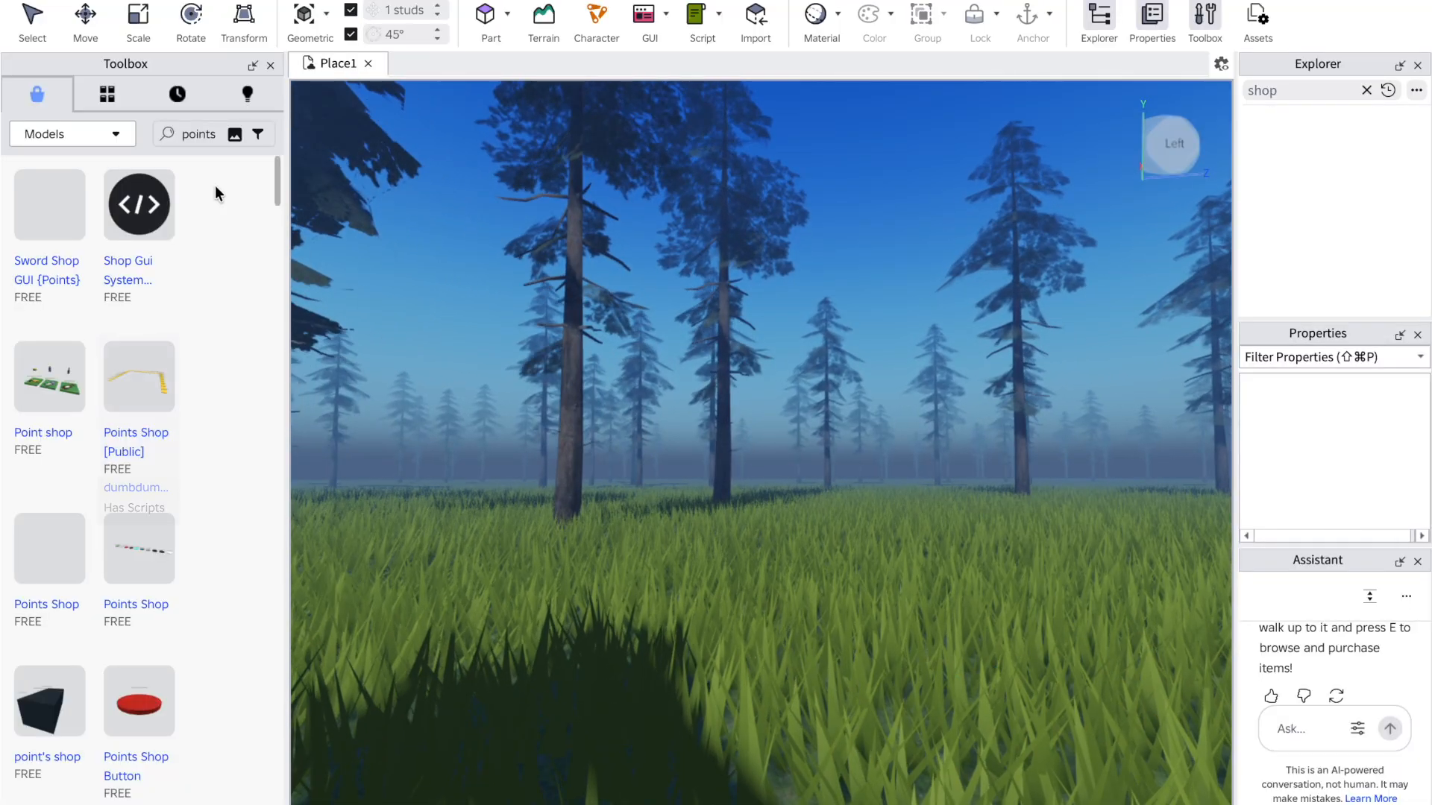
# Step: Insert the Points Shop model with the row of item pads from the Toolbox results and accept its script notice
pyautogui.scroll(-4, 150, 479)
pyautogui.scroll(3, 552, 418)
pyautogui.rightClick(554, 422)
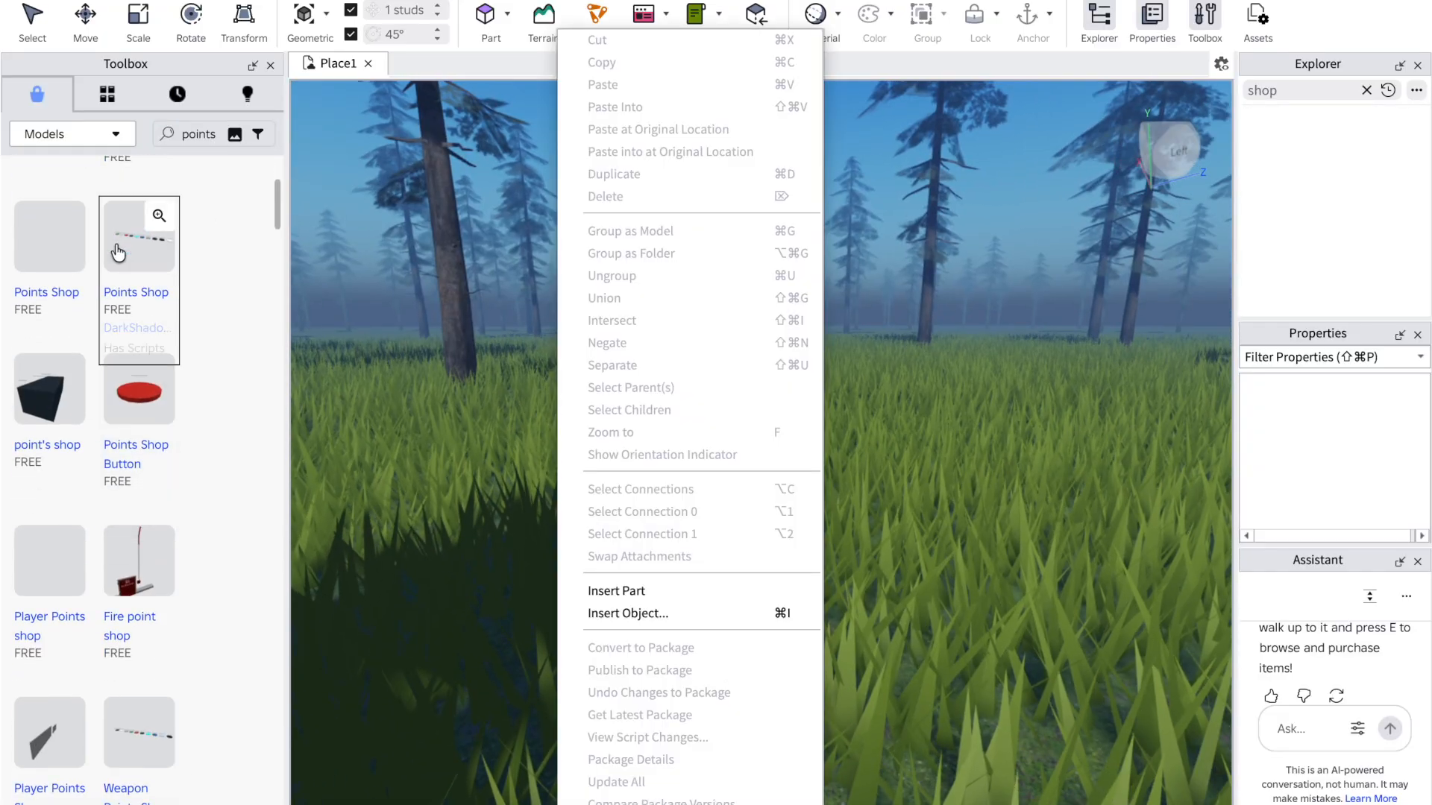
pyautogui.click(128, 239)
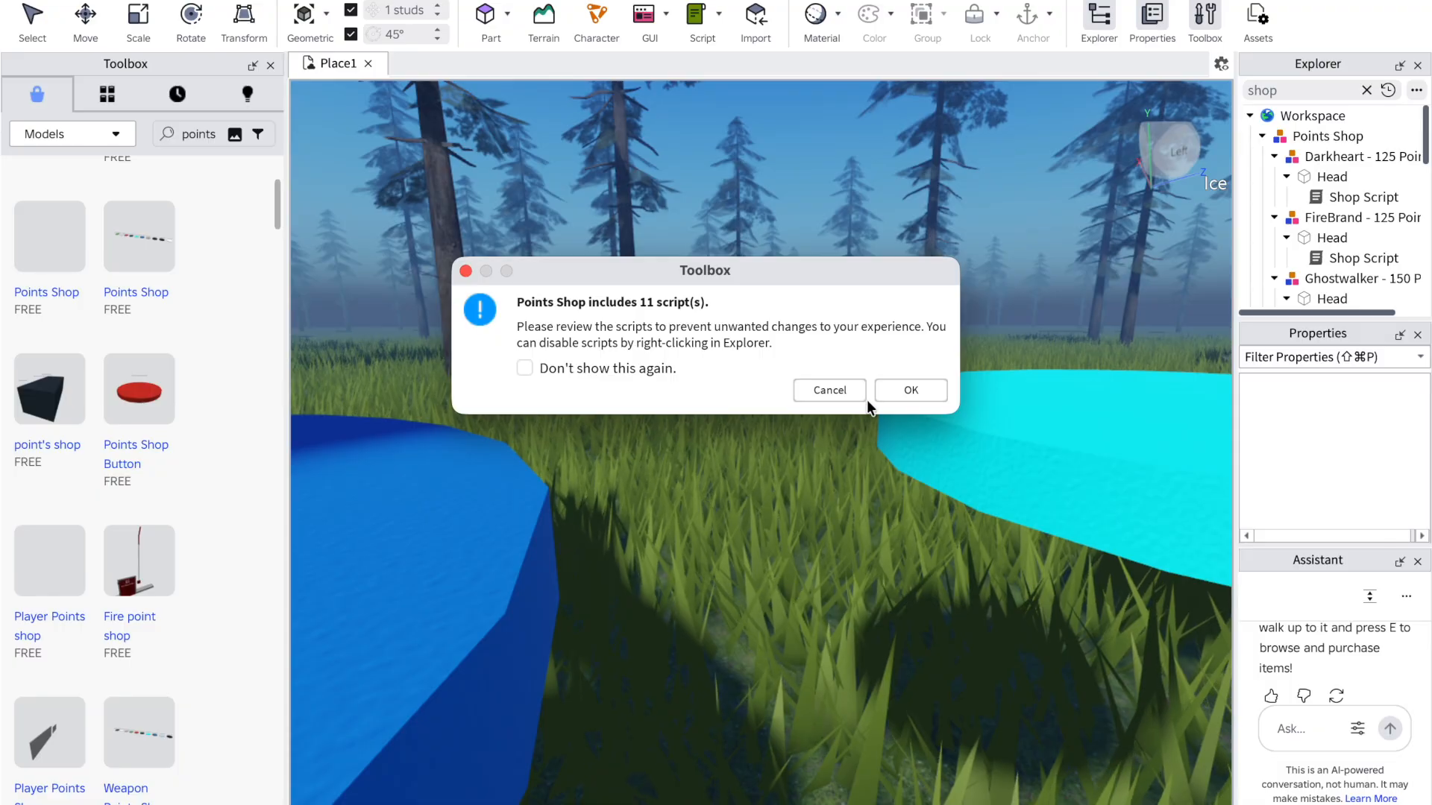
pyautogui.click(892, 389)
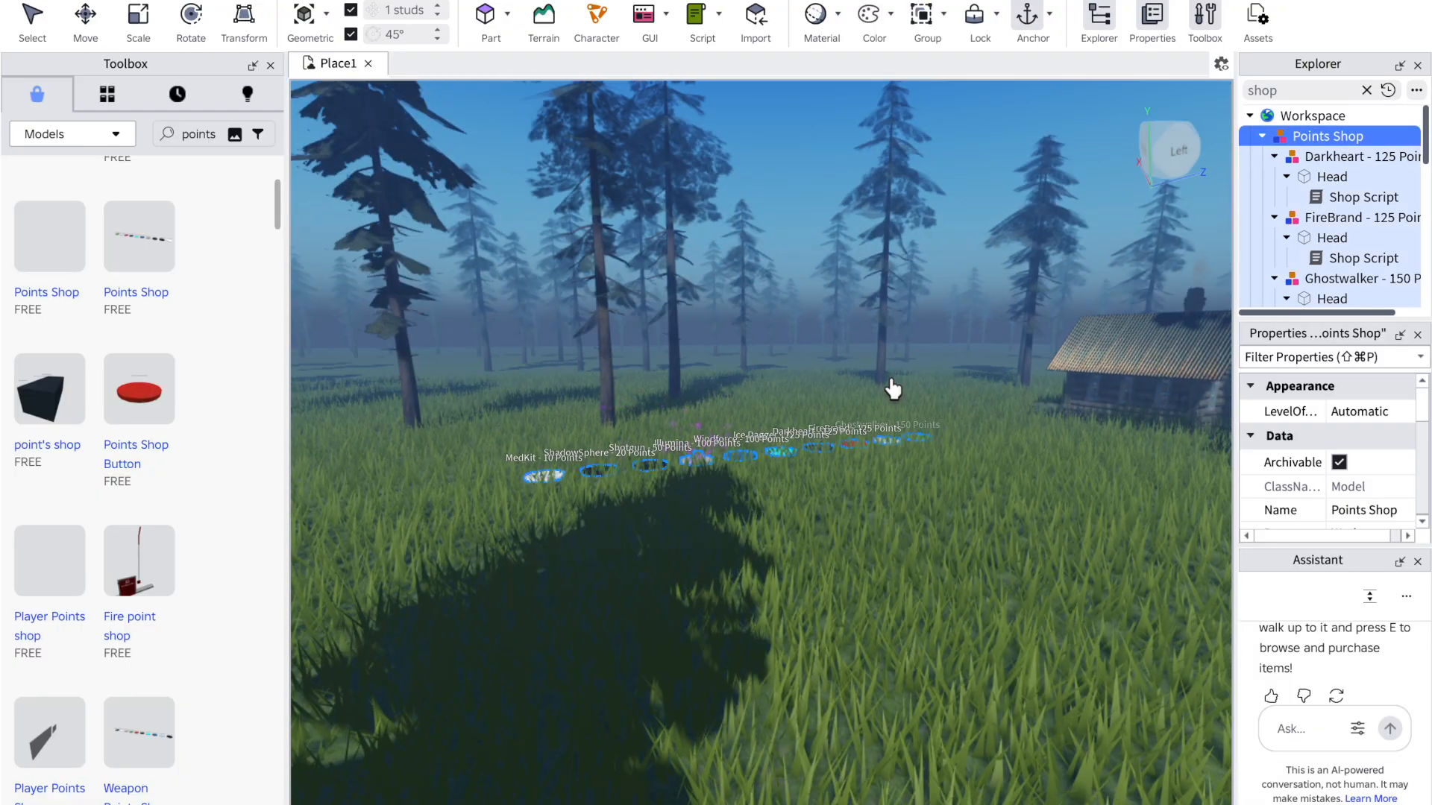
# Step: Examine the item pads of the inserted Points Shop up close, from MedKit to Venomshank, including their point prices
pyautogui.scroll(2, 892, 386)
pyautogui.scroll(4, 891, 386)
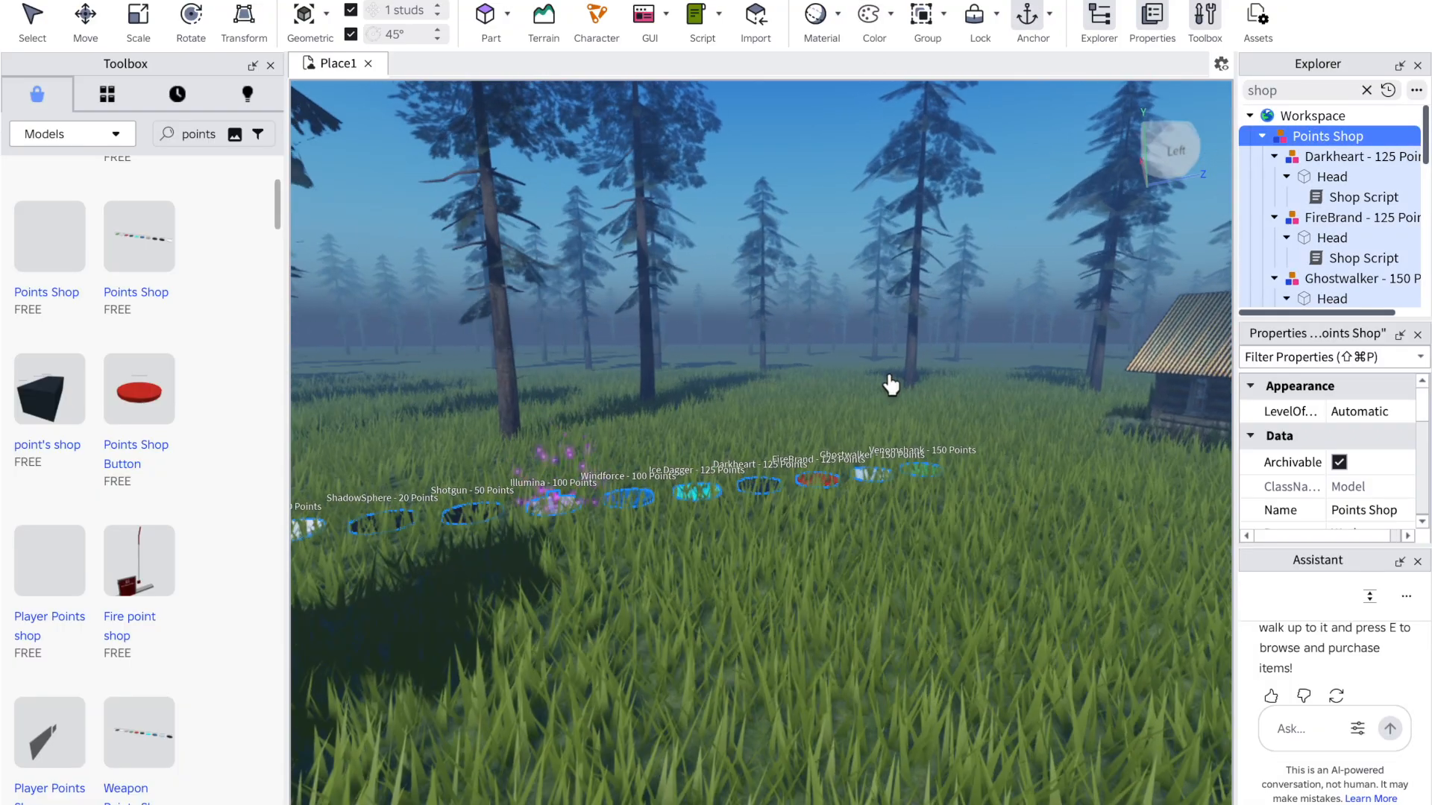
pyautogui.rightClick(891, 385)
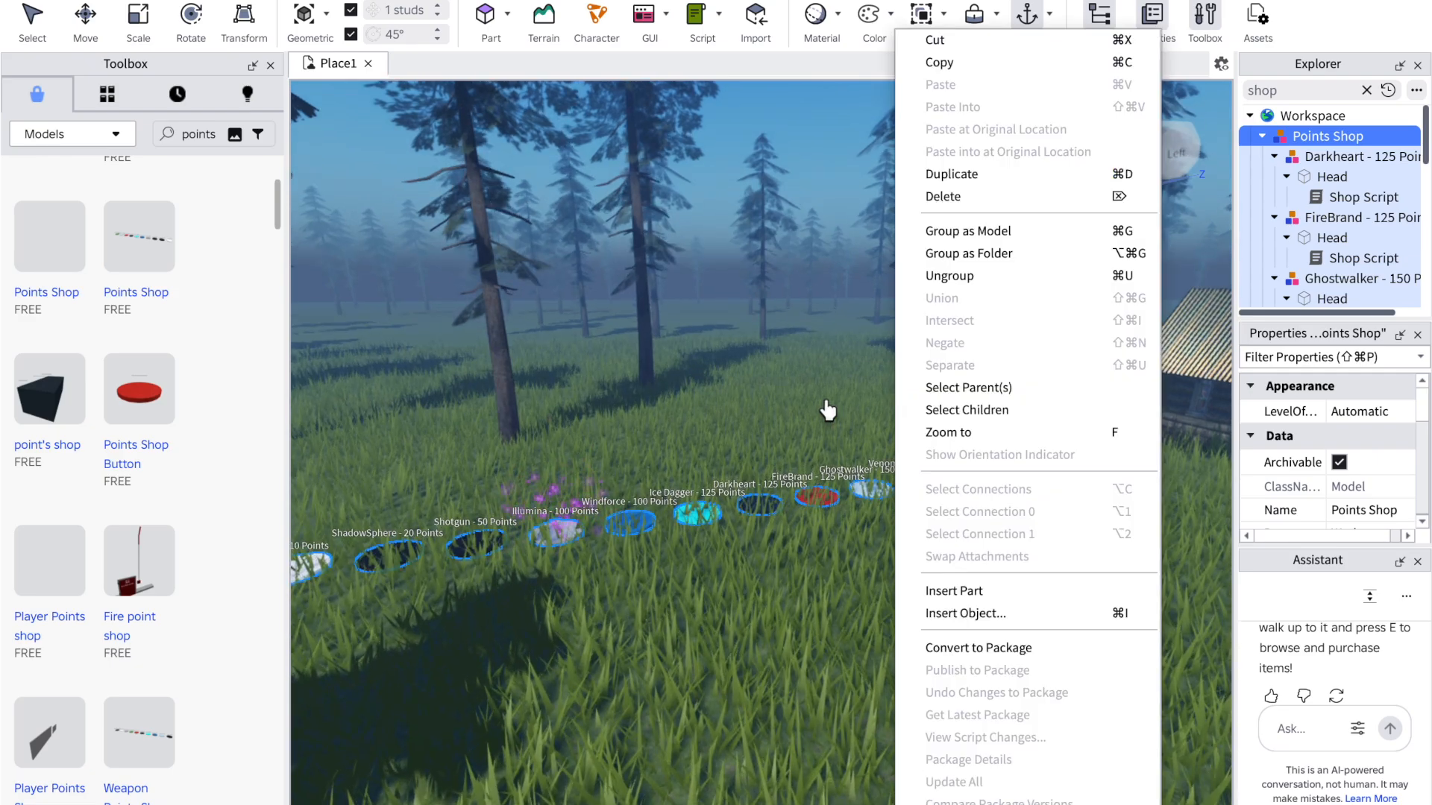
pyautogui.click(737, 398)
pyautogui.press('w')
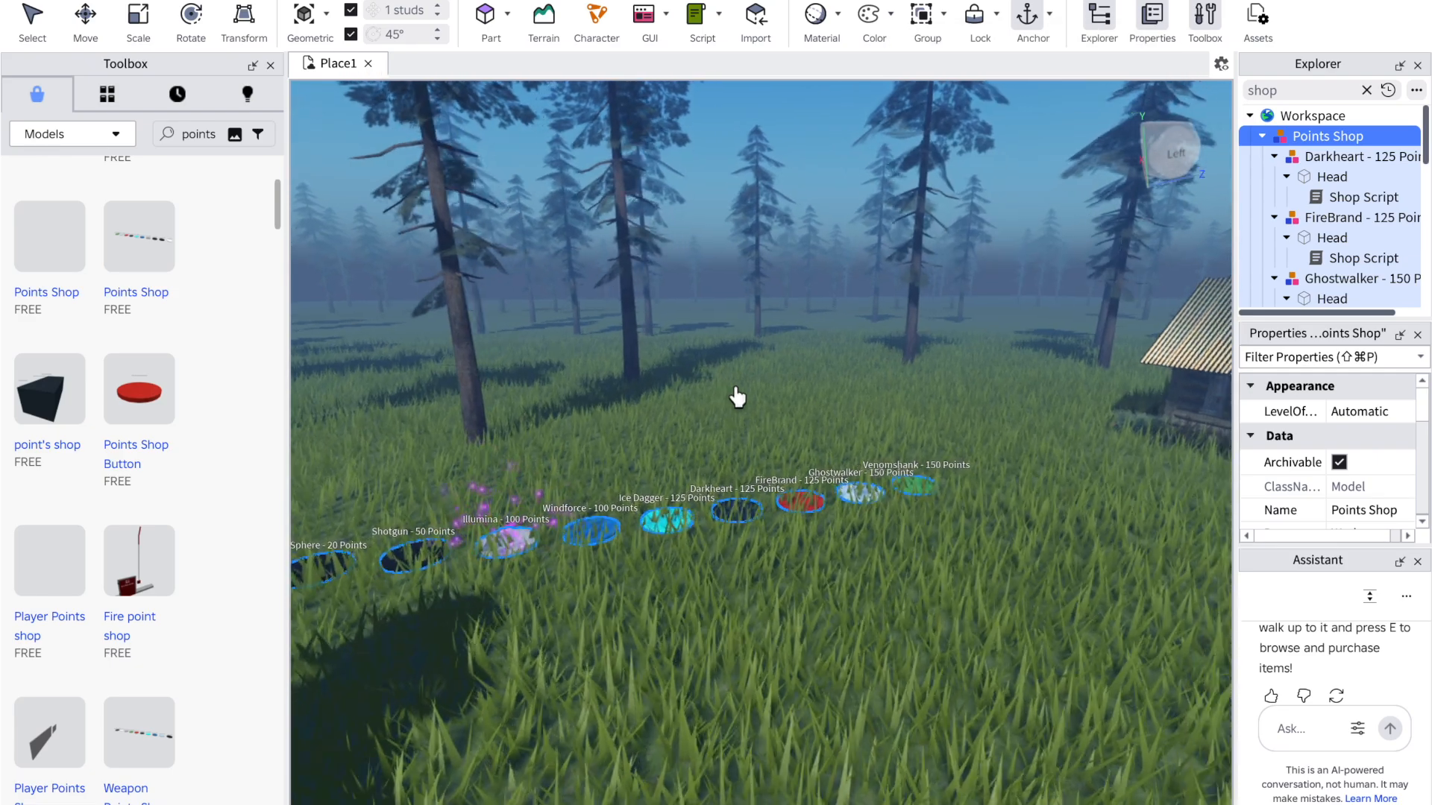
pyautogui.press('d')
pyautogui.press('w')
pyautogui.press('d')
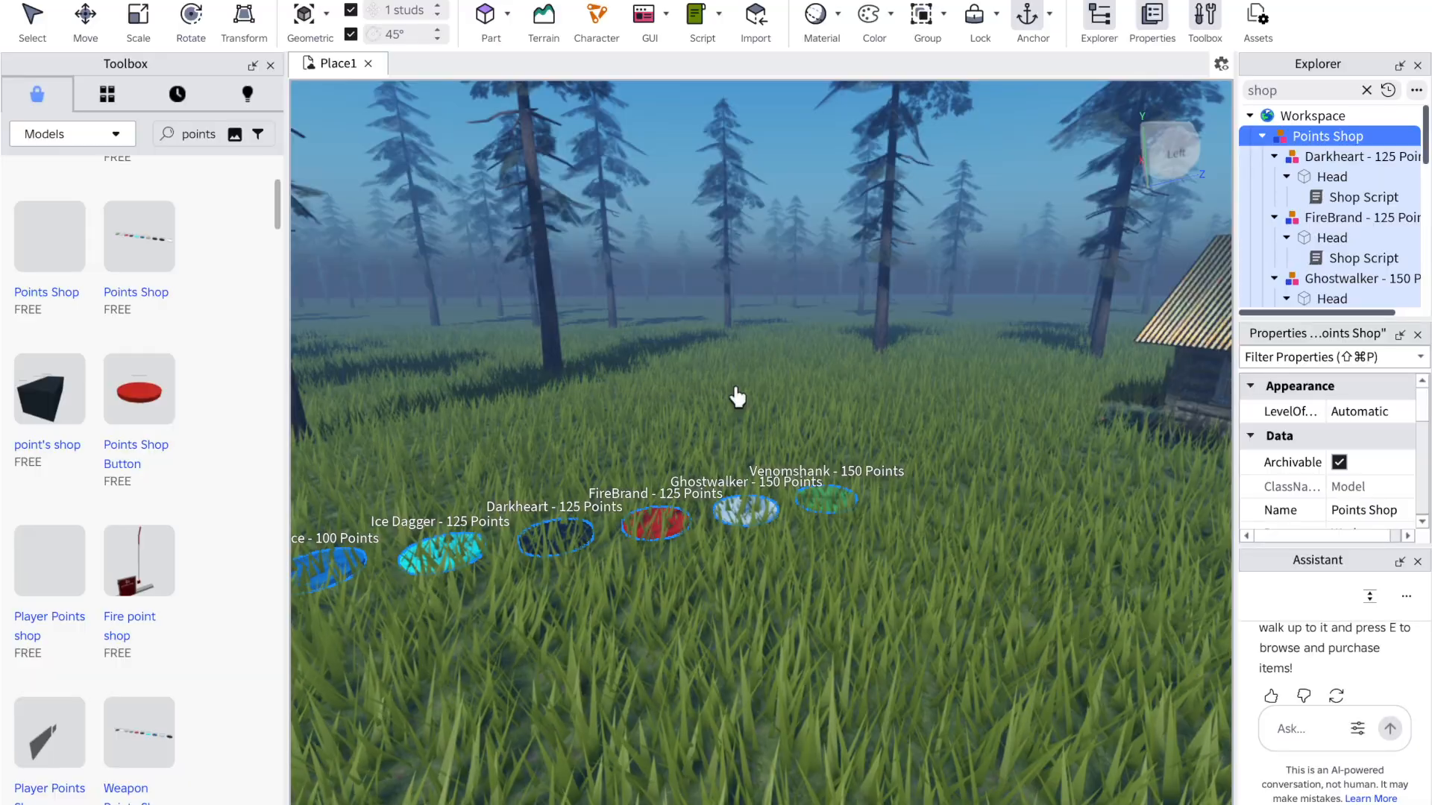
pyautogui.press('a')
pyautogui.press('w')
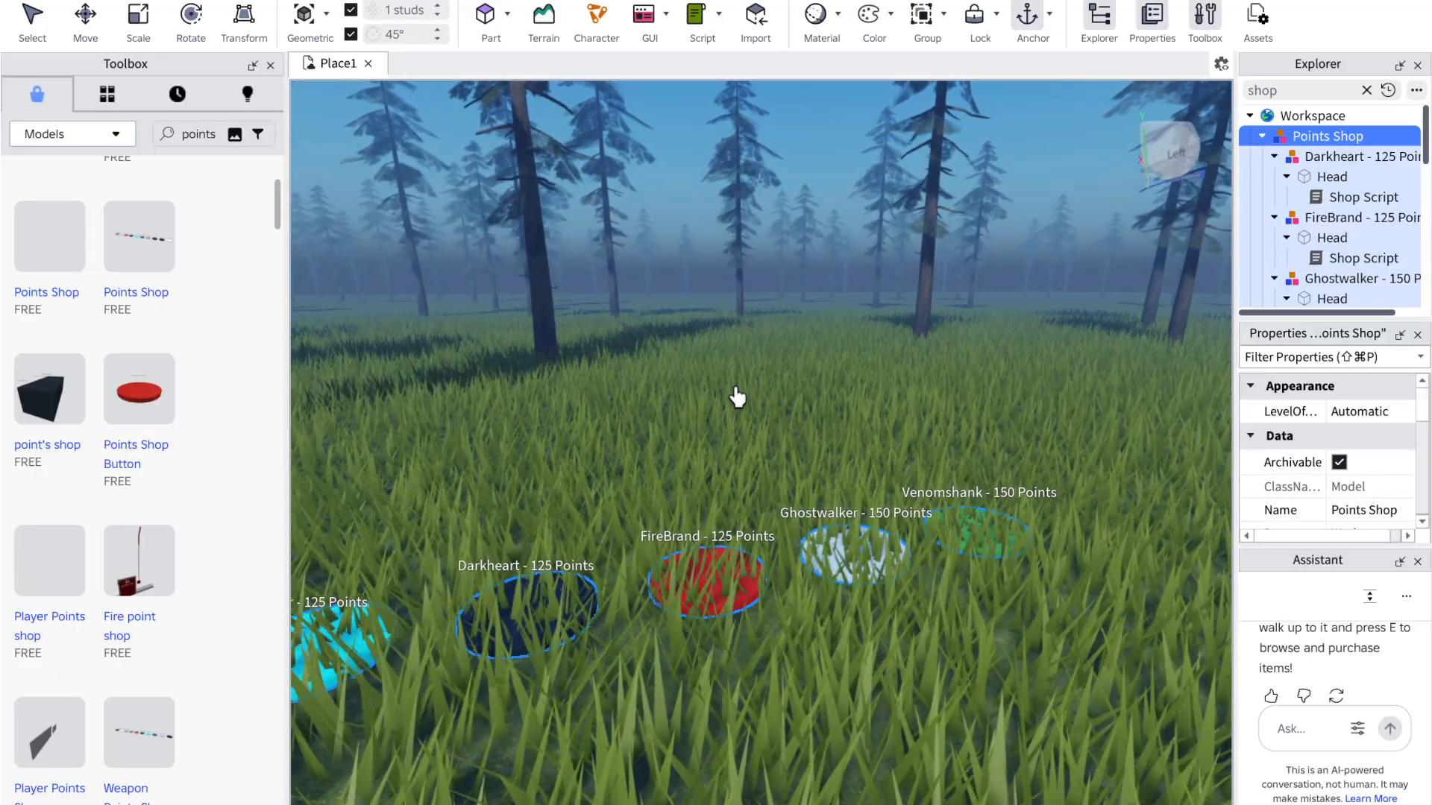
pyautogui.press('a')
pyautogui.press('s')
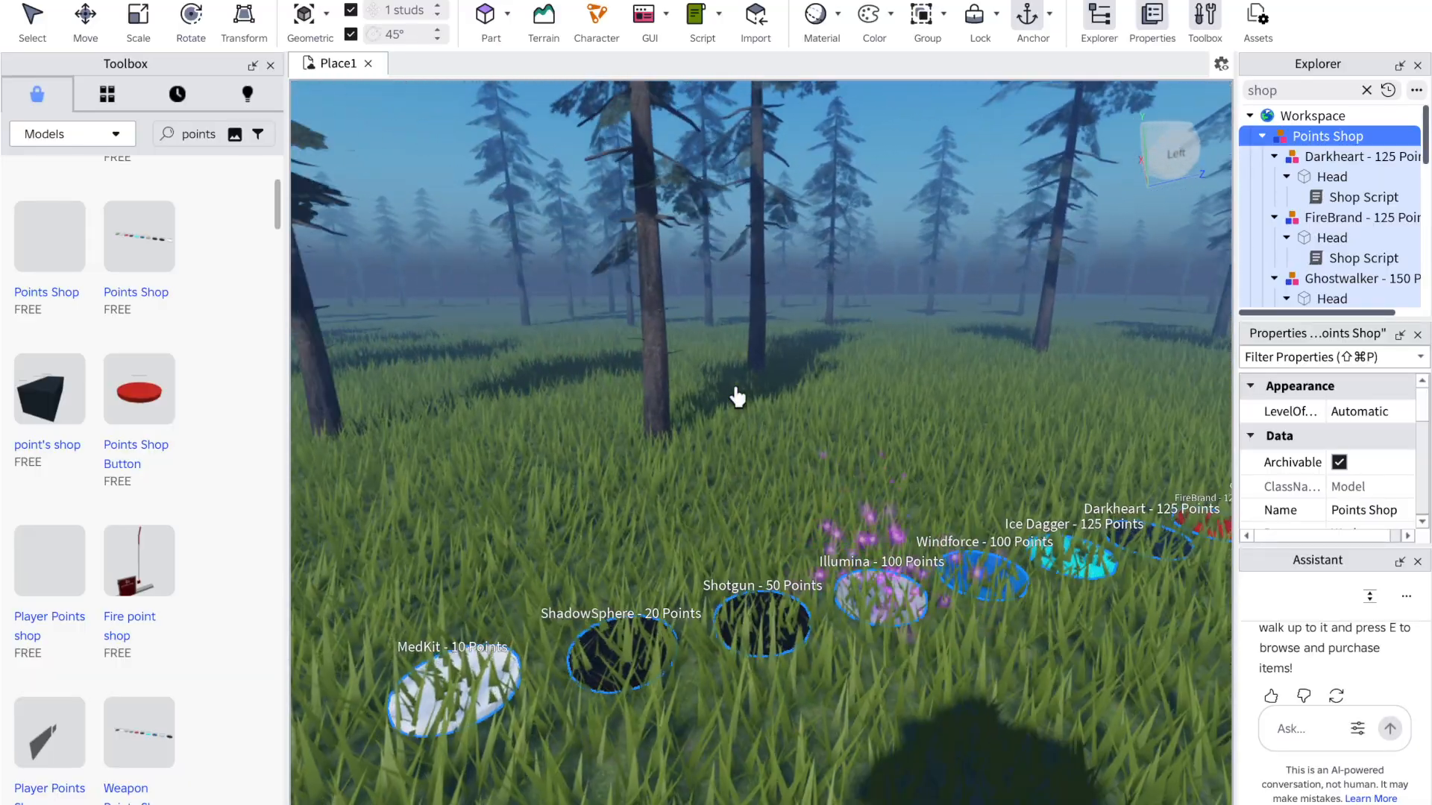
pyautogui.press('s')
pyautogui.press('w')
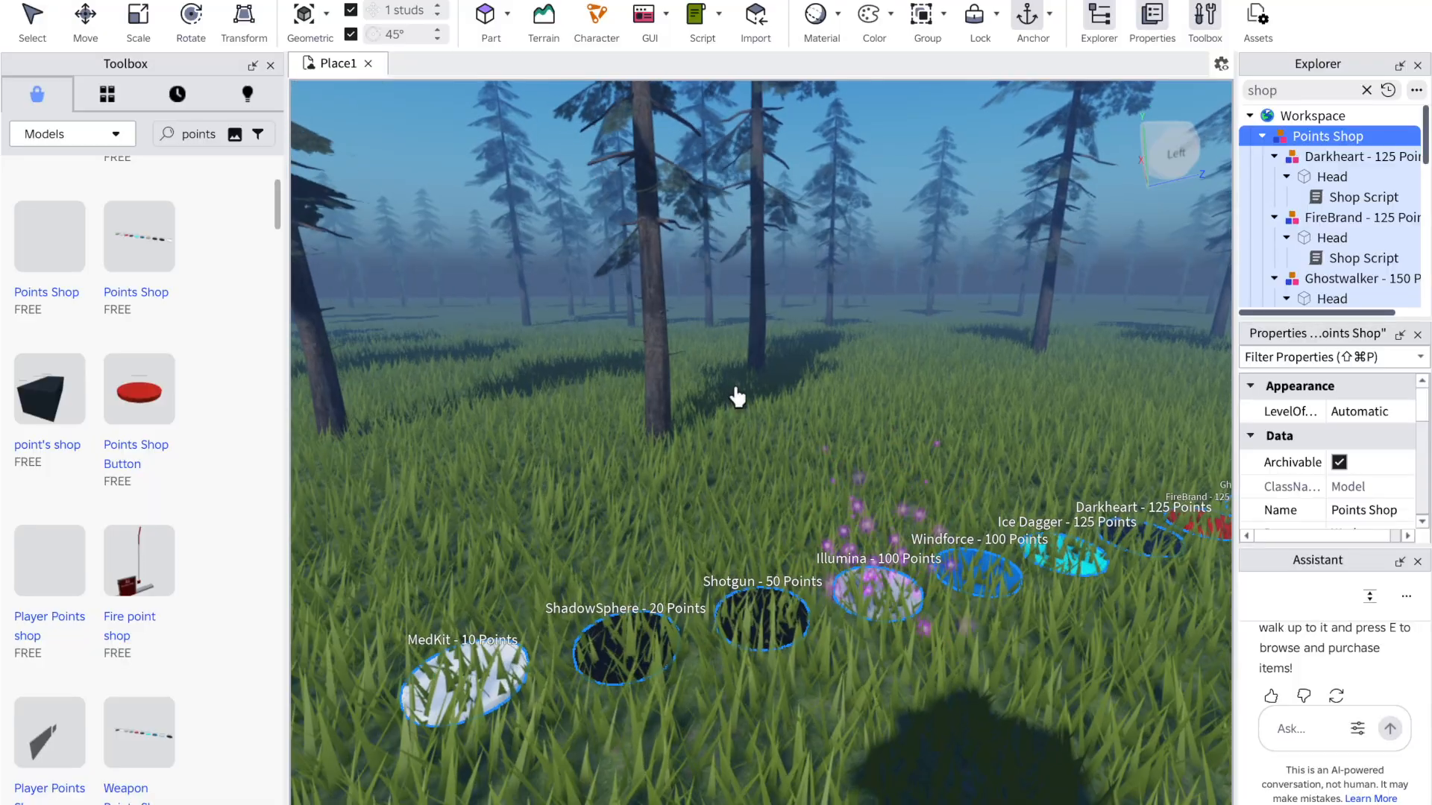
pyautogui.press('w')
pyautogui.press('s')
pyautogui.press('s')
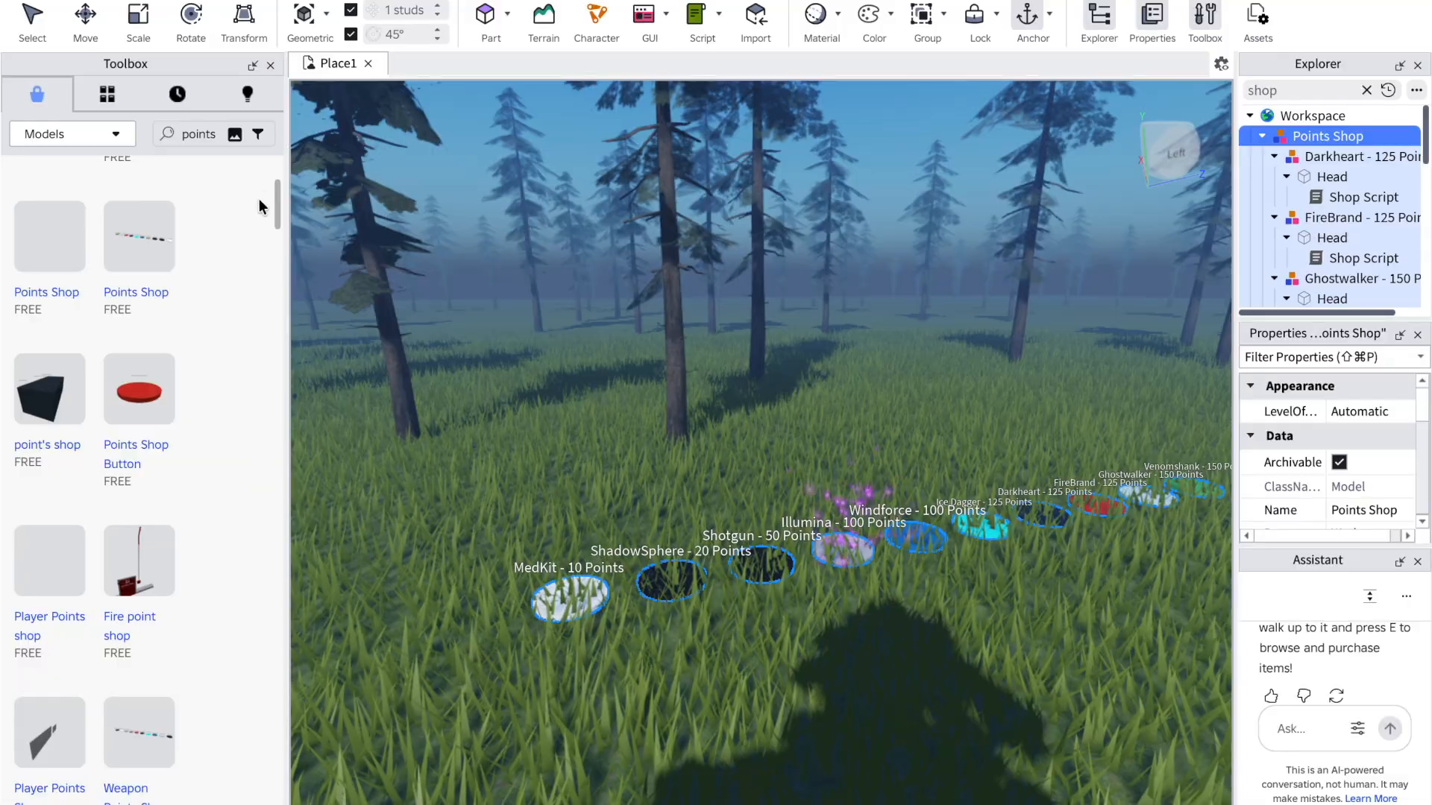
# Step: Search the Toolbox models for "cabbin"
pyautogui.click(205, 136)
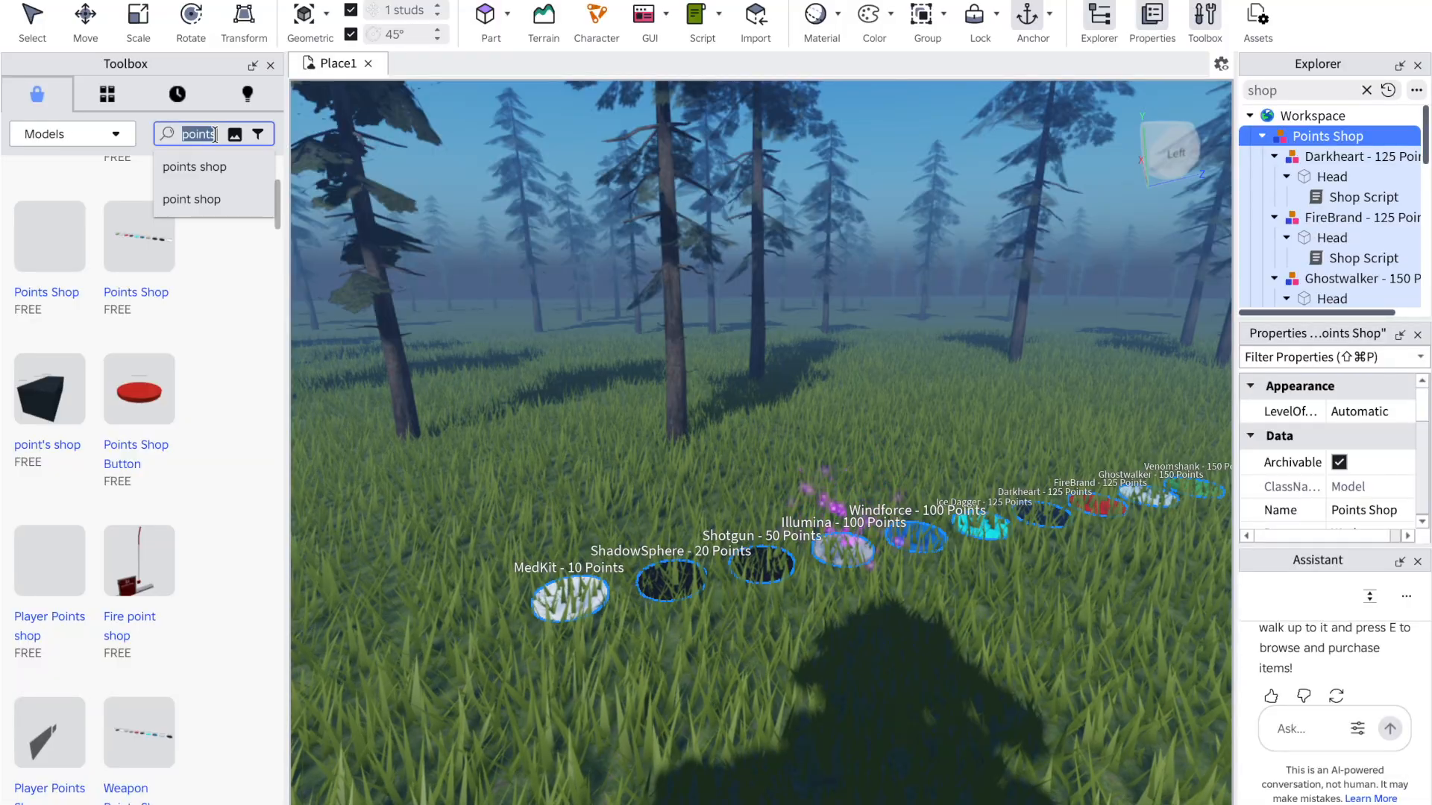
pyautogui.press('BackSpace')
pyautogui.write('ca')
pyautogui.press('BackSpace')
pyautogui.press('BackSpace')
pyautogui.write('bbinb')
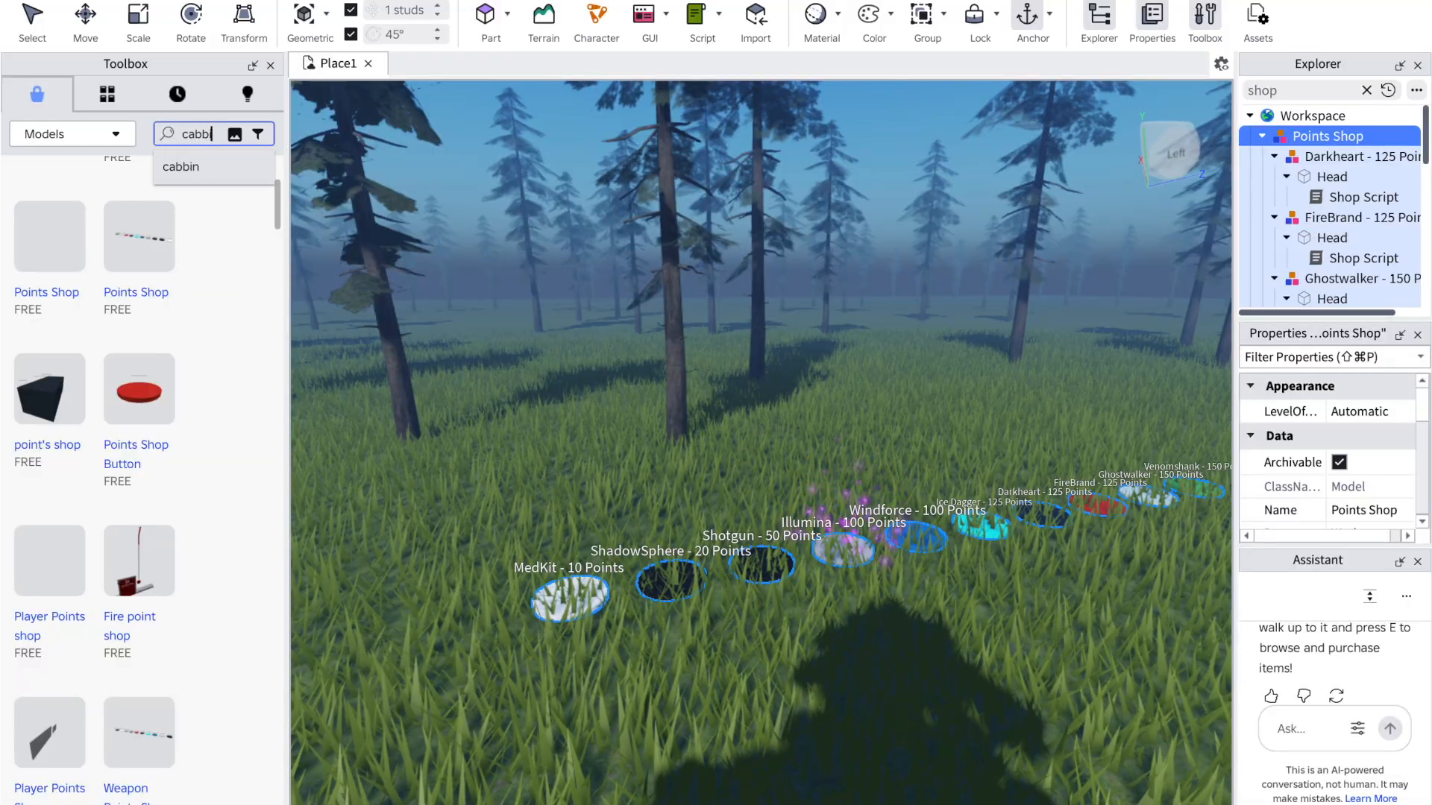
pyautogui.press('Return')
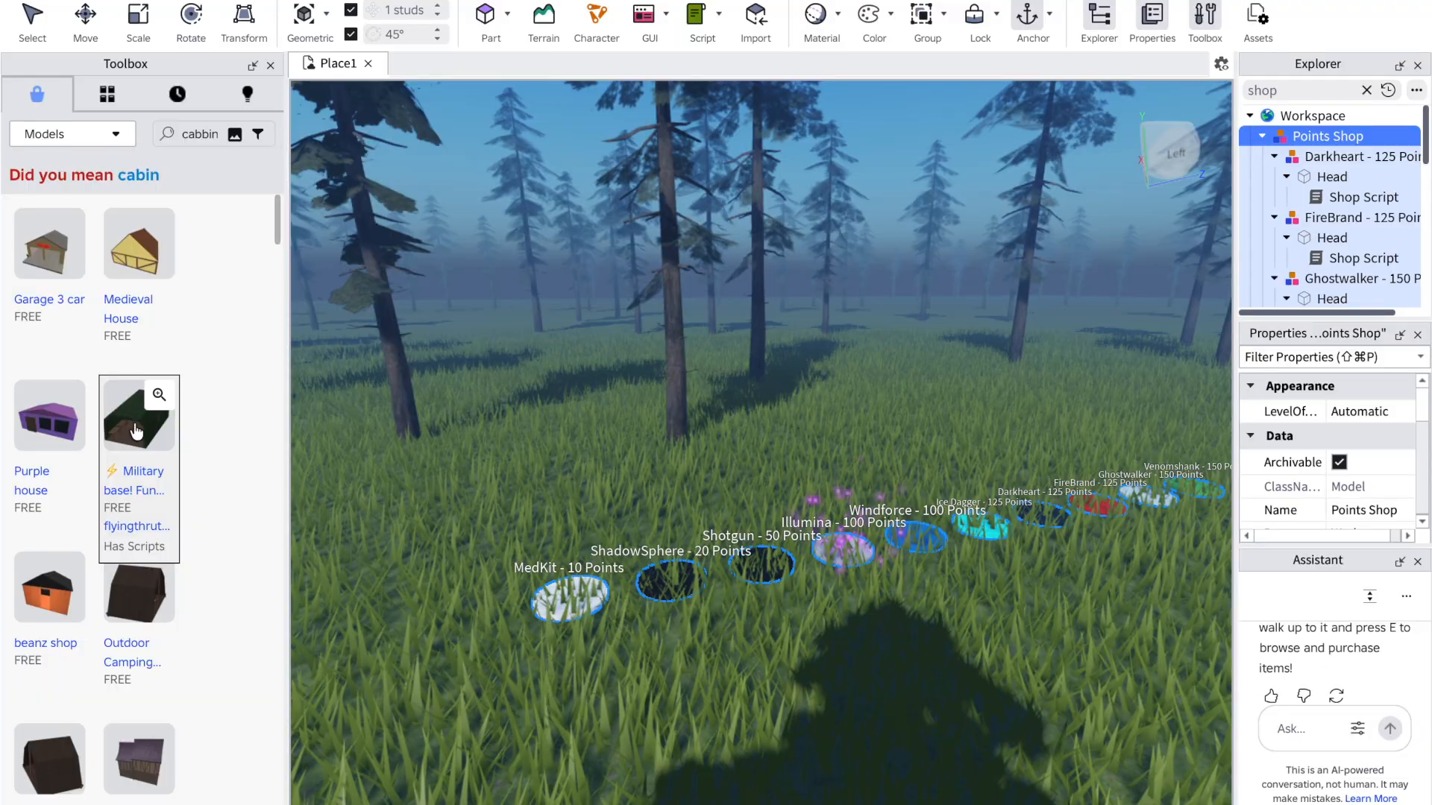
# Step: Insert the Military base model from the Toolbox results and place it beside the row of item pads
pyautogui.click(135, 431)
pyautogui.click(914, 387)
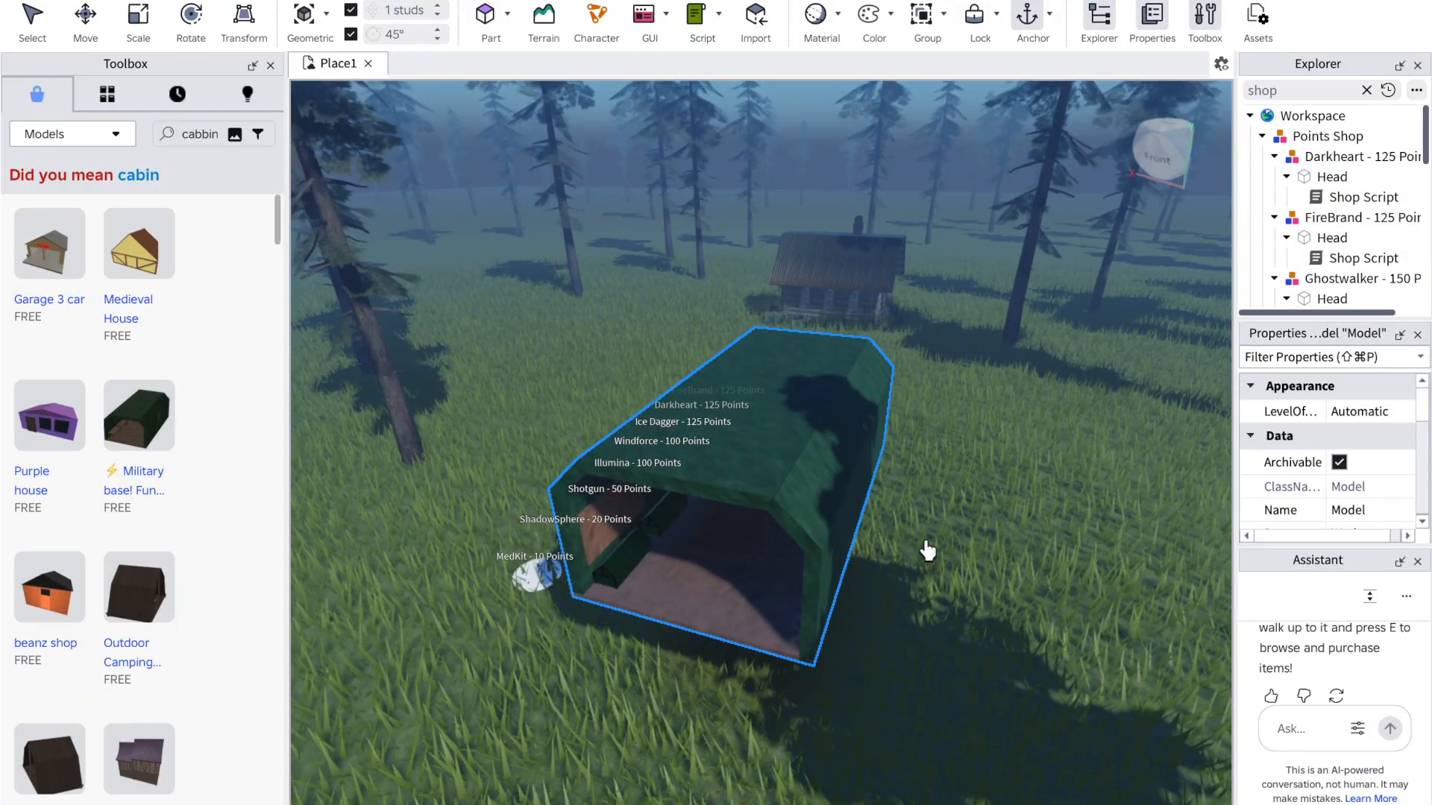
pyautogui.moveTo(927, 551); pyautogui.dragTo(861, 544, button='right')
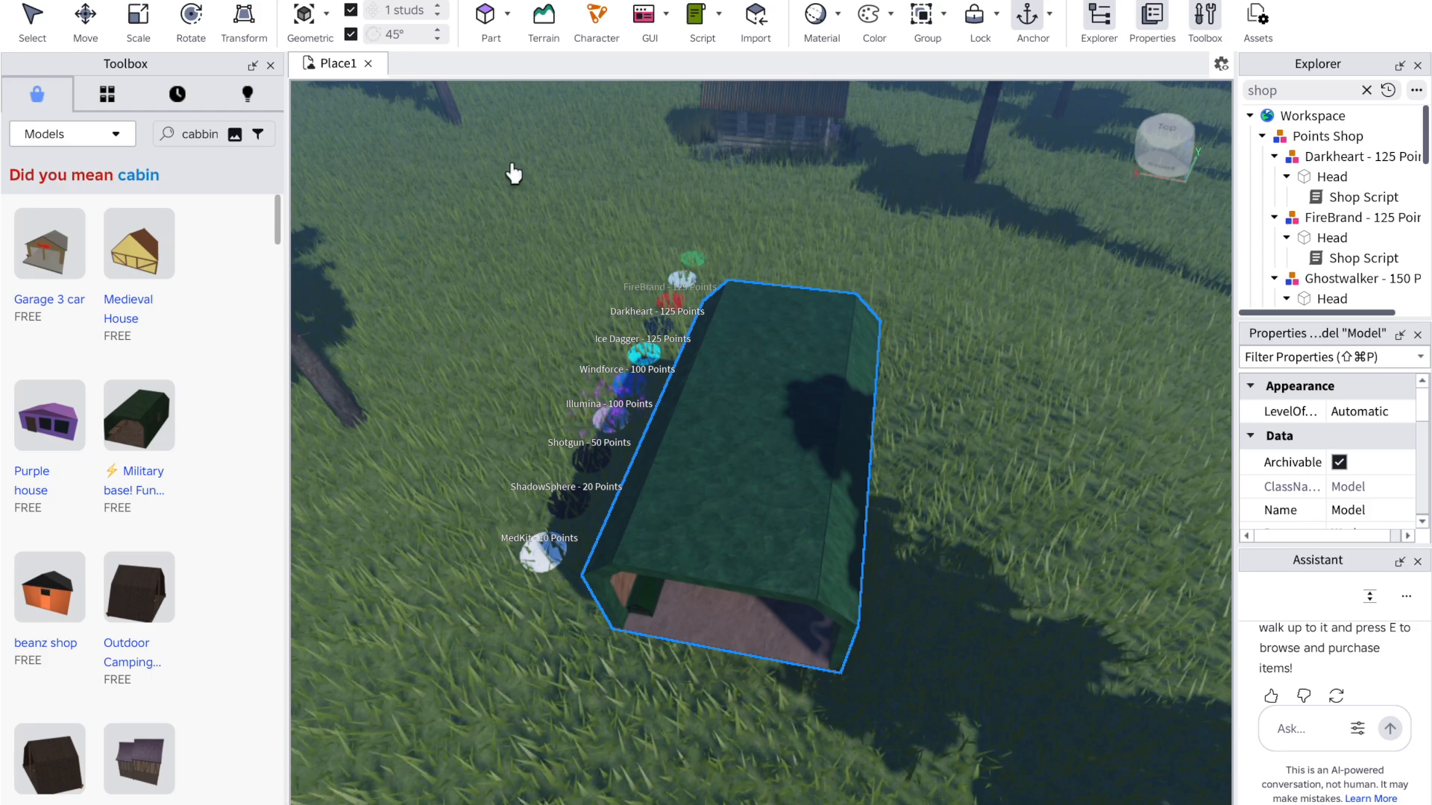
pyautogui.click(41, 26)
pyautogui.moveTo(760, 465); pyautogui.dragTo(466, 474)
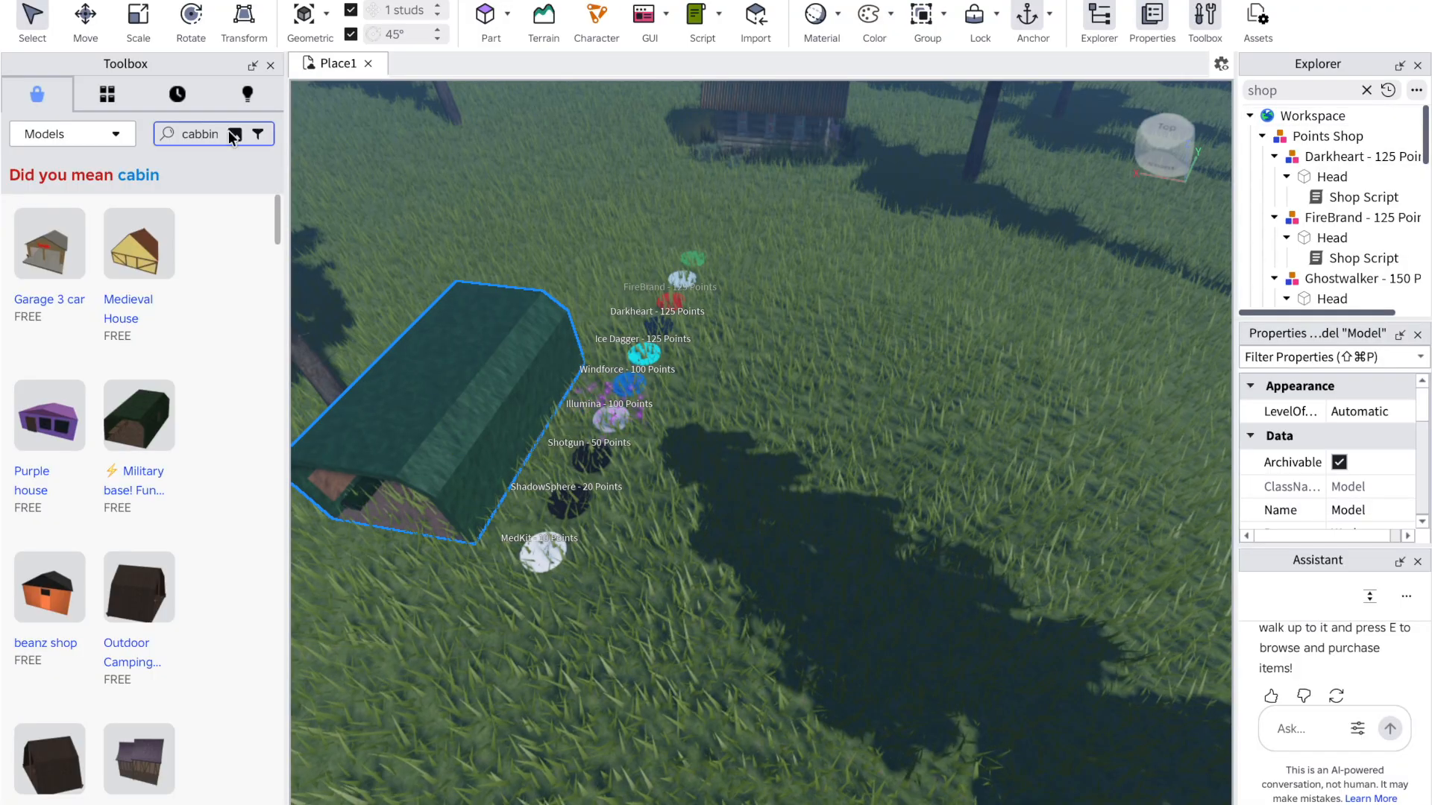
# Step: Scale up the military base building and move it over the row of item pads
pyautogui.click(137, 23)
pyautogui.moveTo(536, 298); pyautogui.dragTo(660, 224)
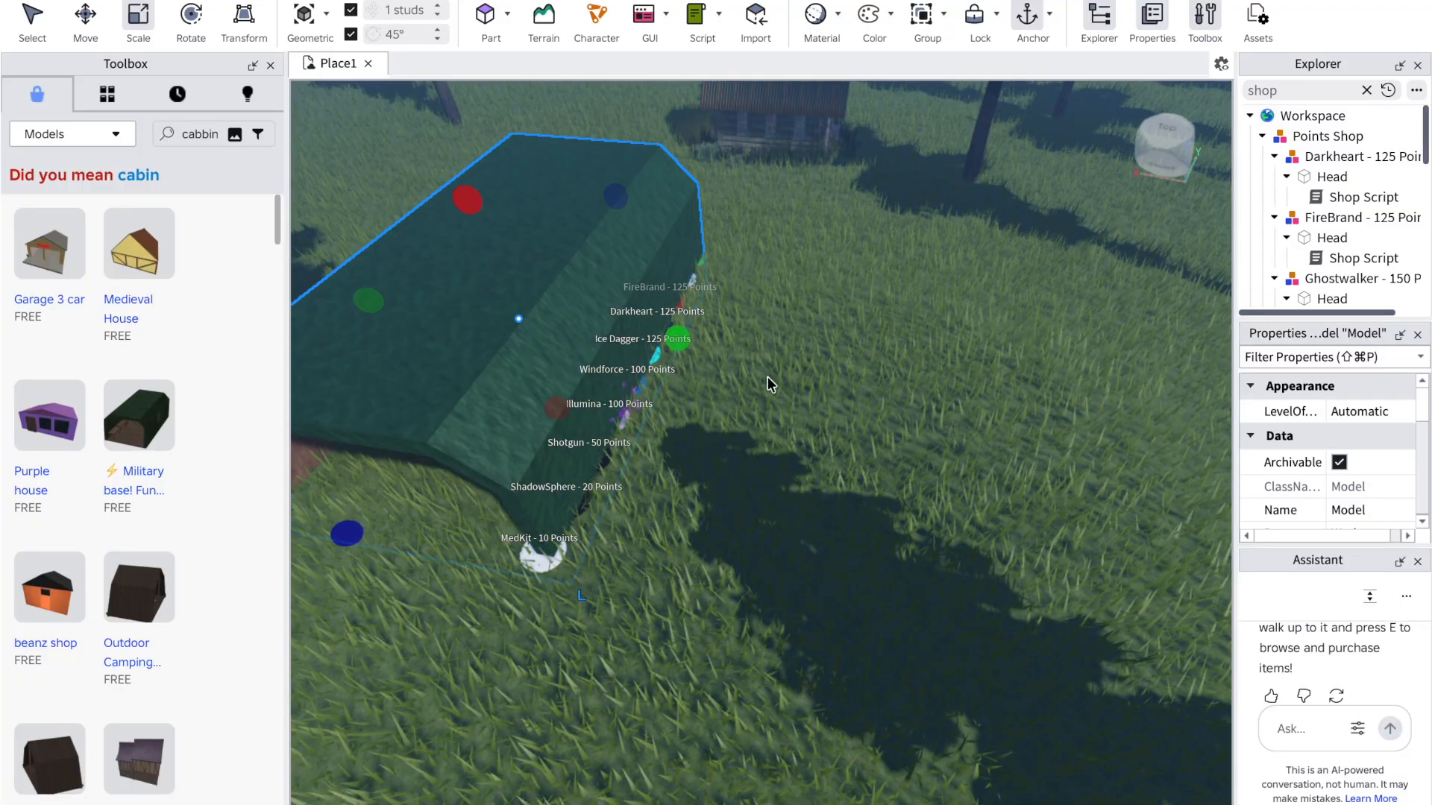
pyautogui.moveTo(522, 403); pyautogui.dragTo(709, 542)
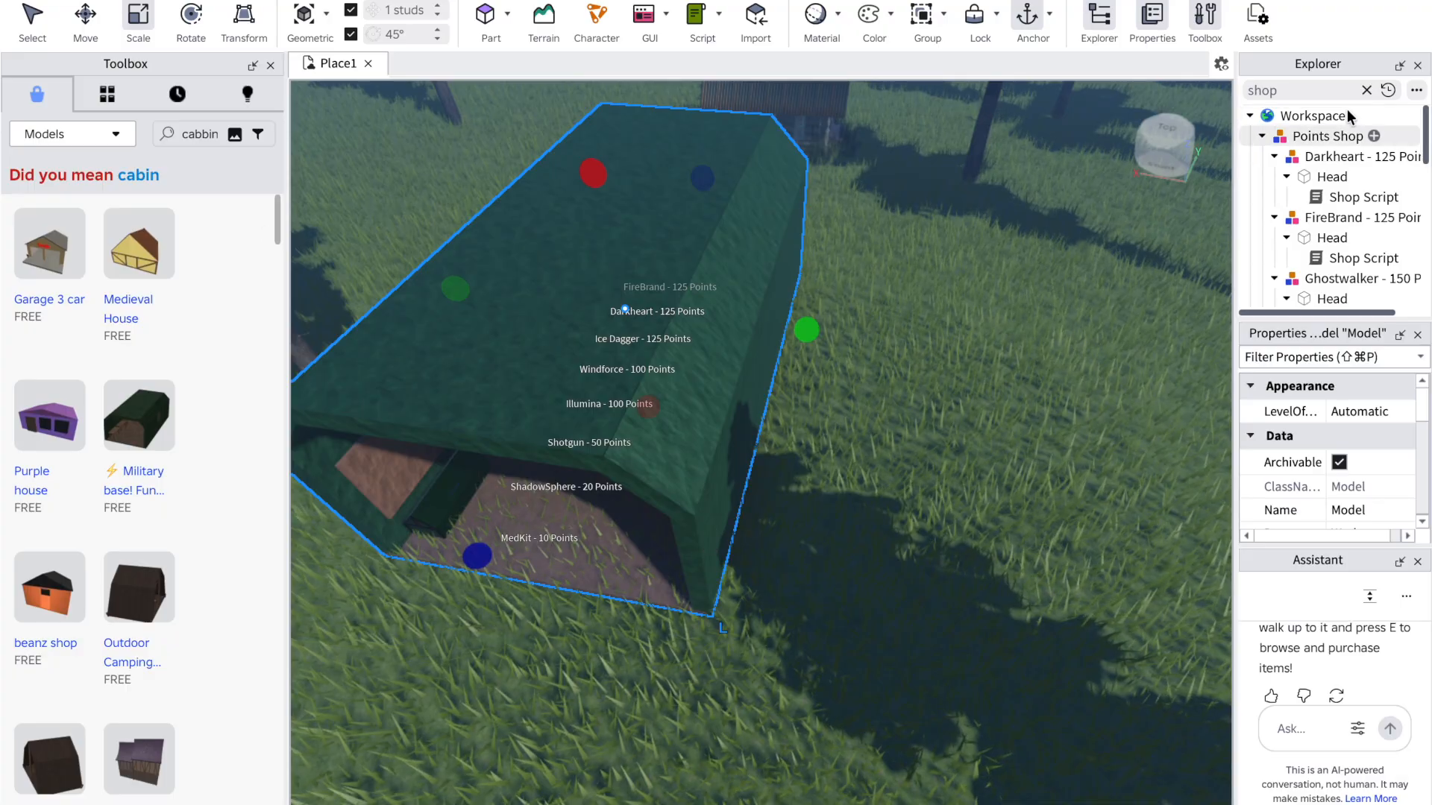
# Step: Raise the Points Shop model by 3 studs so its pads sit above the building's floor
pyautogui.click(1336, 135)
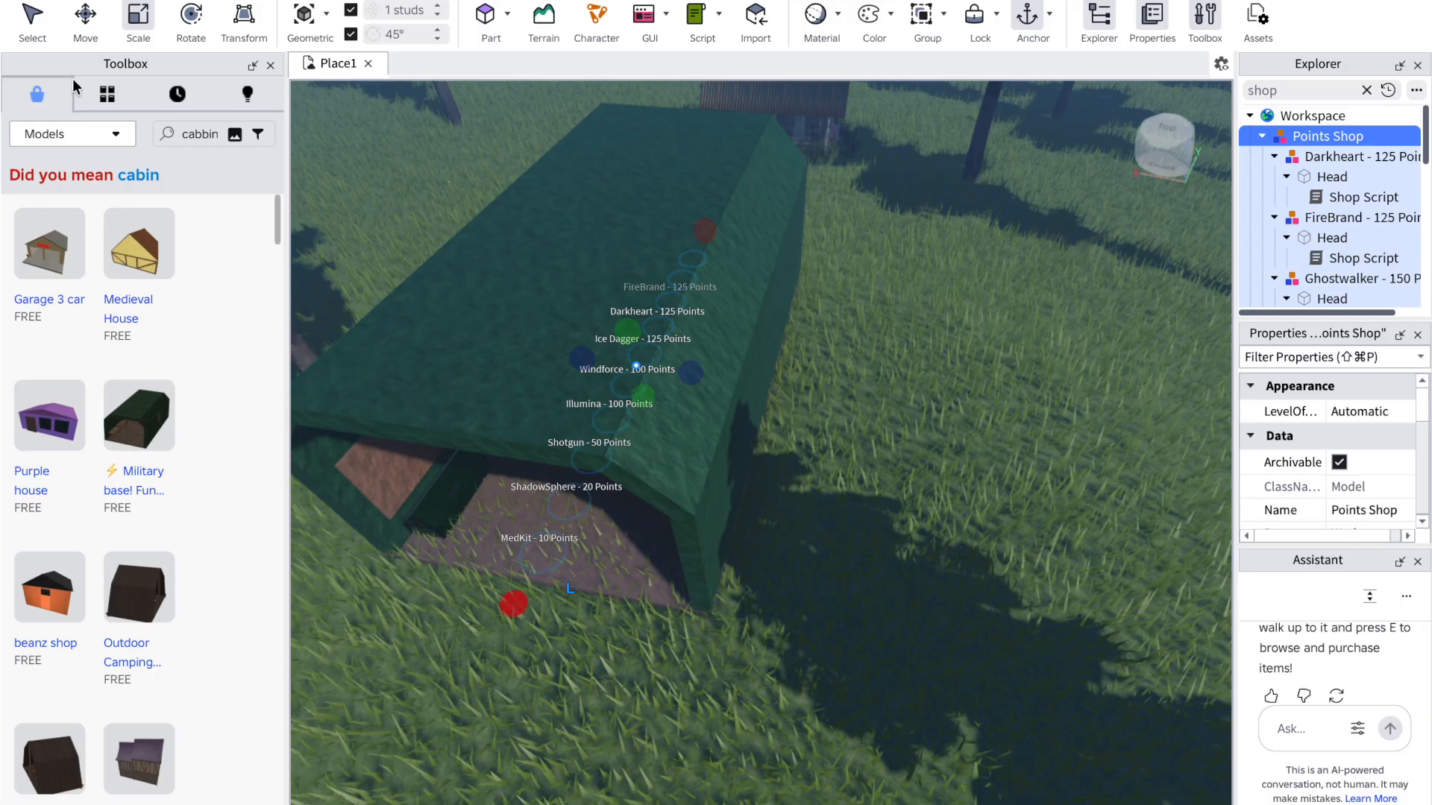
pyautogui.click(86, 18)
pyautogui.moveTo(606, 239); pyautogui.dragTo(602, 208)
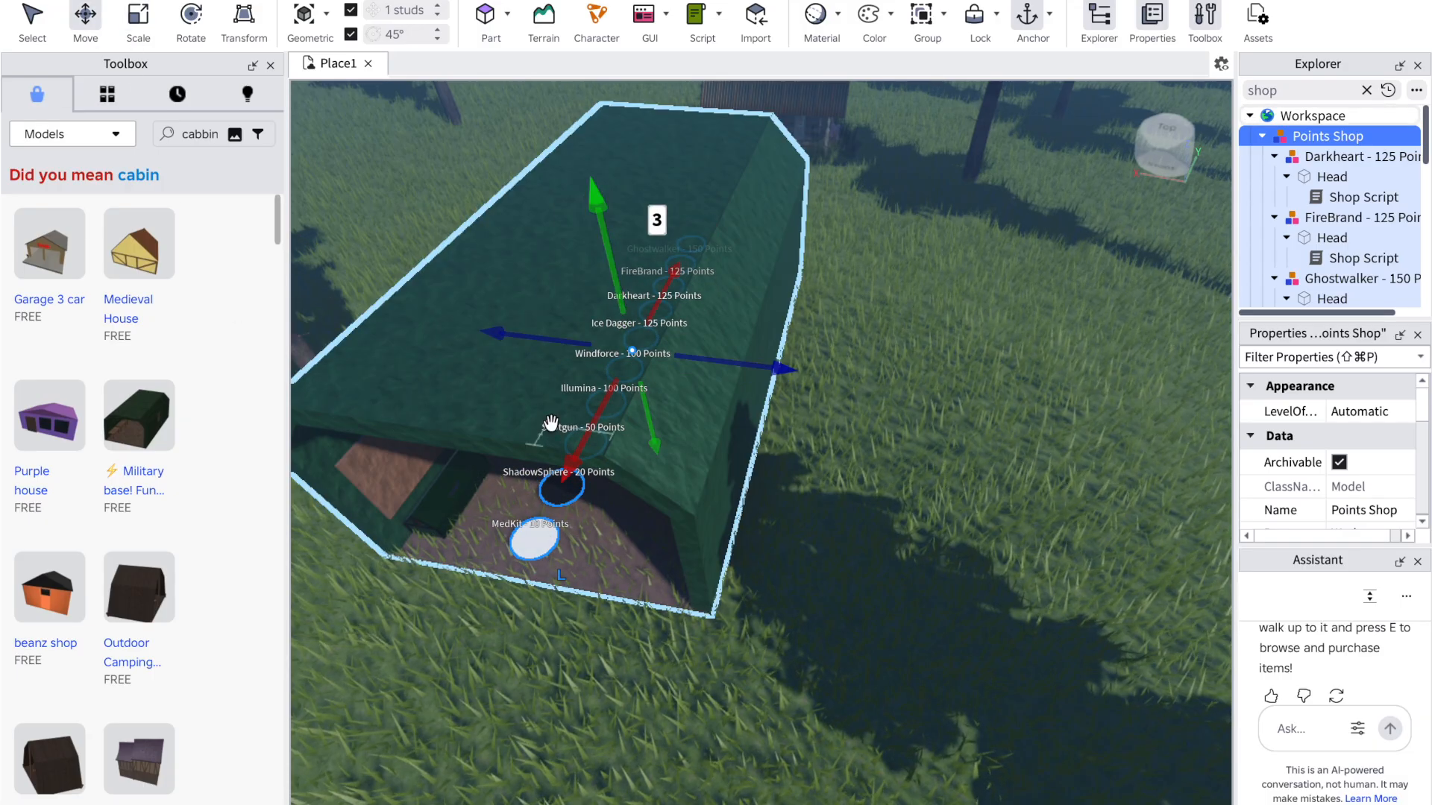
# Step: Shift the row of Points Shop item pads sideways inside the building, toward the wall with the green crates
pyautogui.press('a')
pyautogui.press('w')
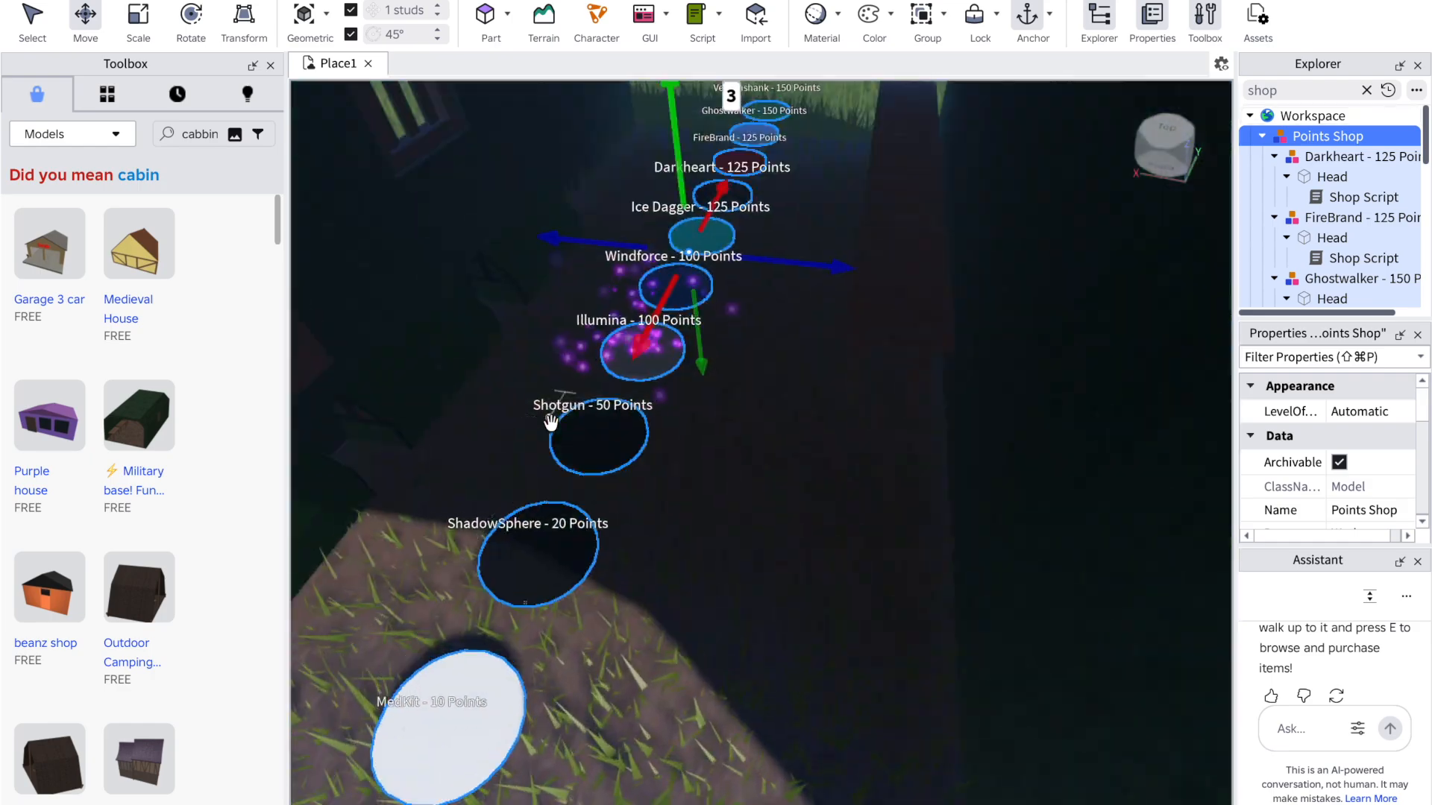
pyautogui.moveTo(551, 418); pyautogui.dragTo(550, 420, button='right')
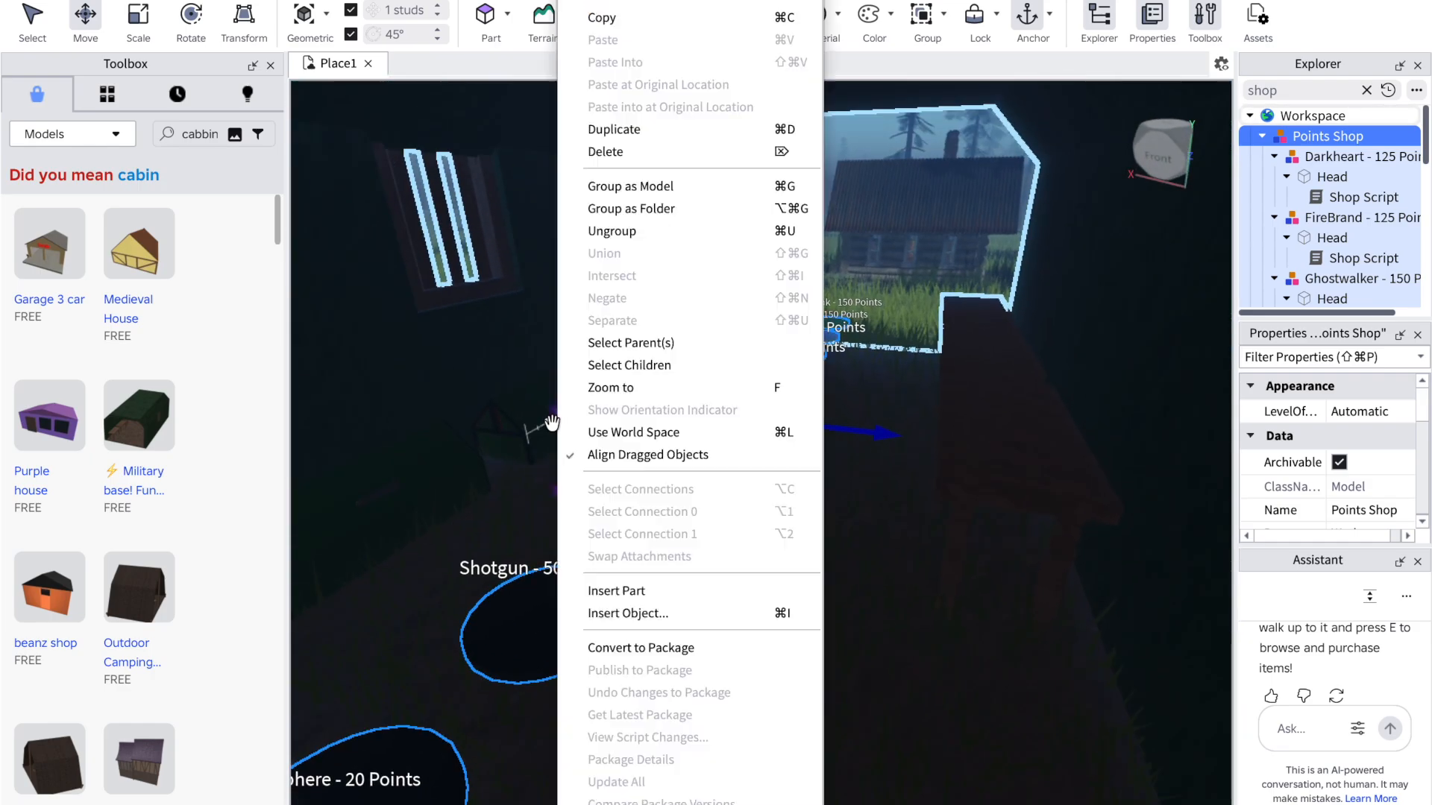
pyautogui.click(943, 307)
pyautogui.click(776, 244)
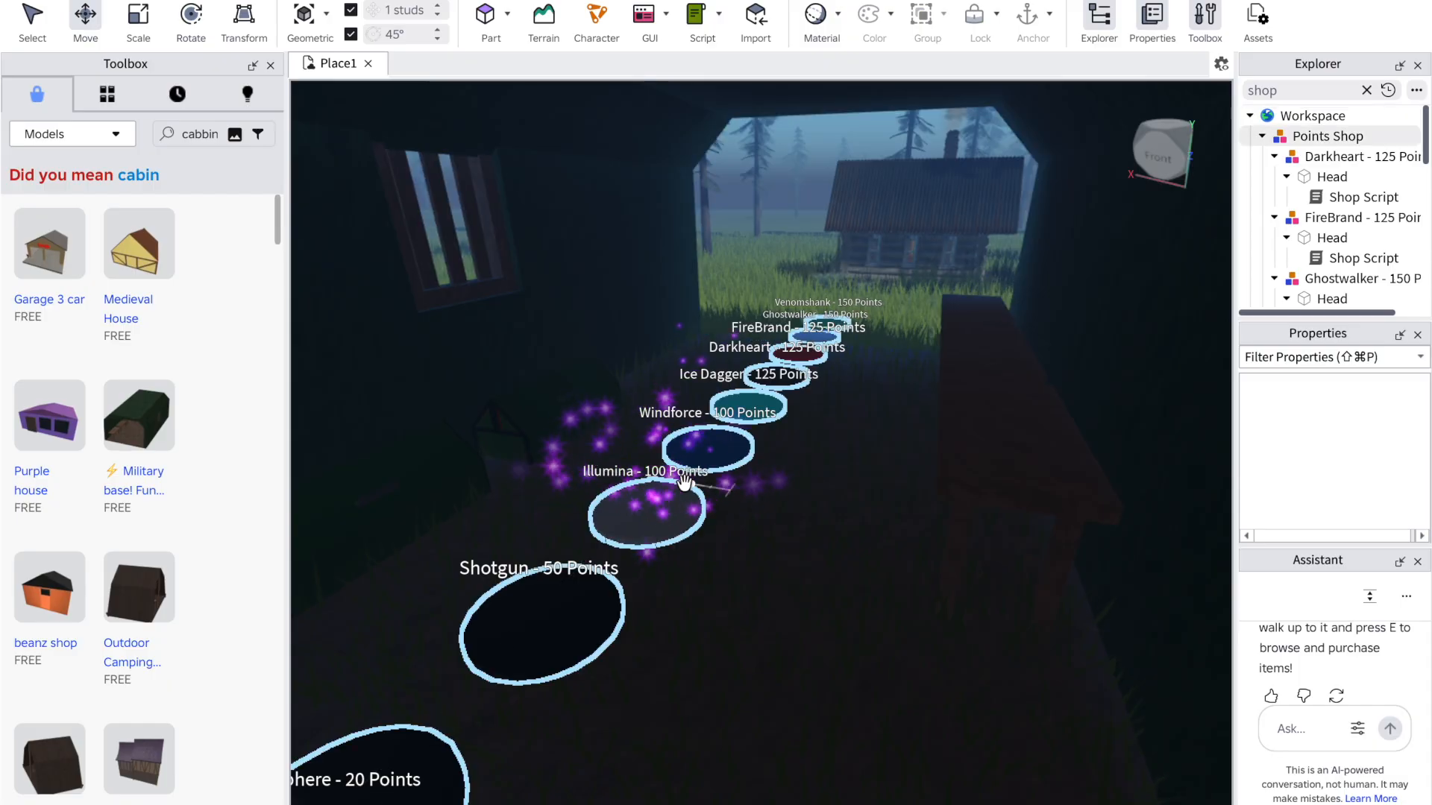
pyautogui.click(659, 505)
pyautogui.moveTo(659, 505); pyautogui.dragTo(479, 562)
pyautogui.moveTo(478, 563); pyautogui.dragTo(478, 561, button='right')
pyautogui.rightClick(479, 562)
pyautogui.click(379, 692)
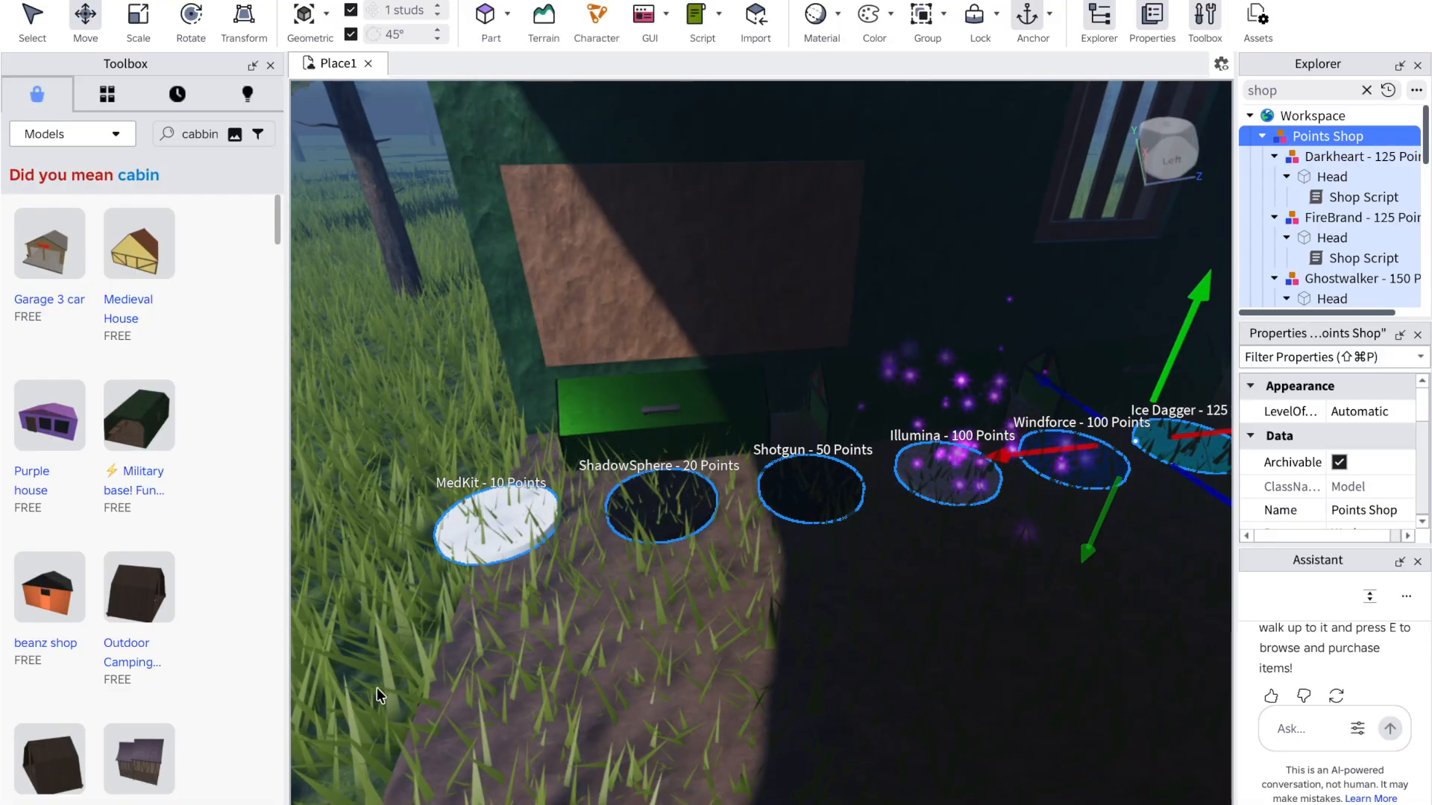
# Step: Select the building with the Scale tool active and examine how the item pads sit inside it
pyautogui.scroll(-3, 538, 689)
pyautogui.scroll(-5, 538, 689)
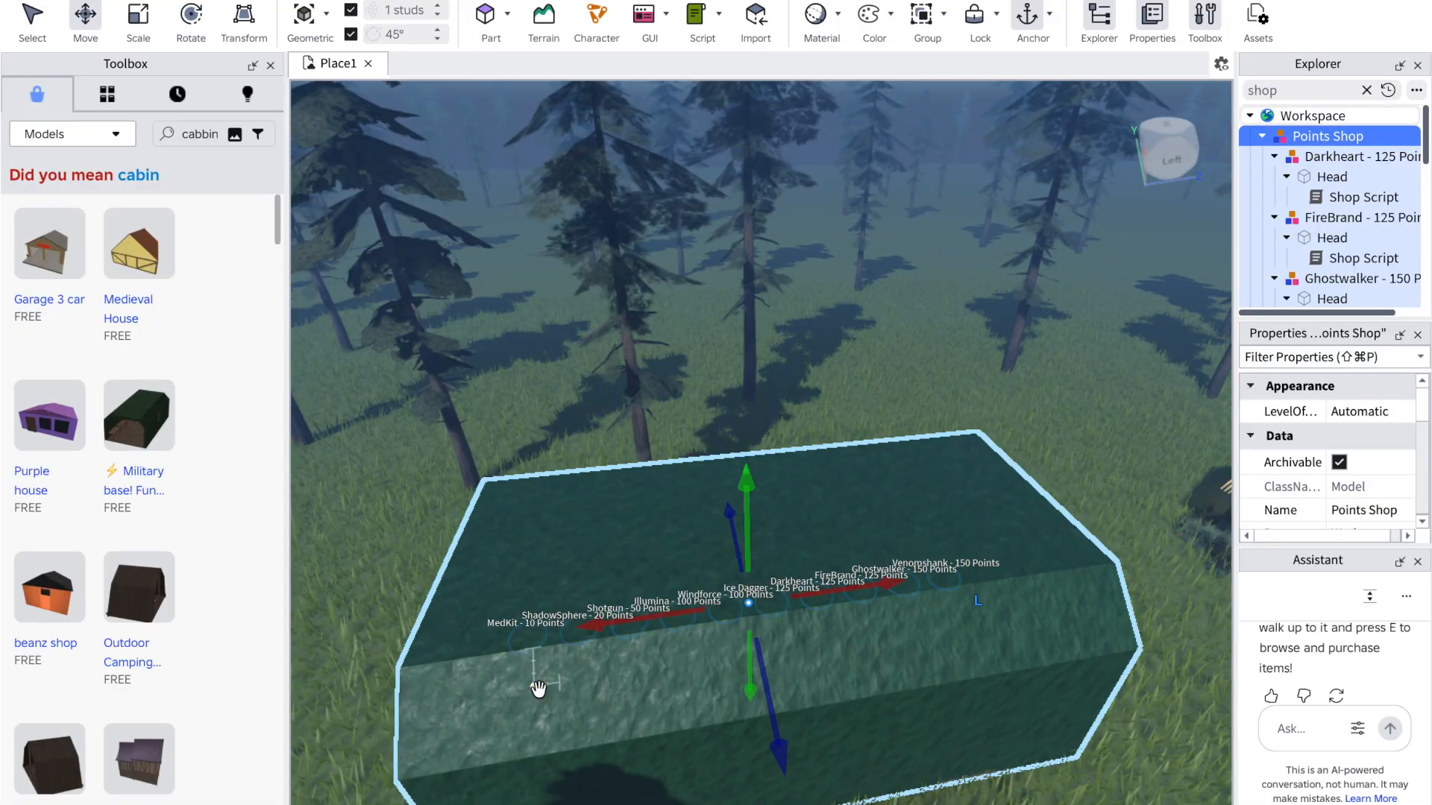
pyautogui.click(142, 16)
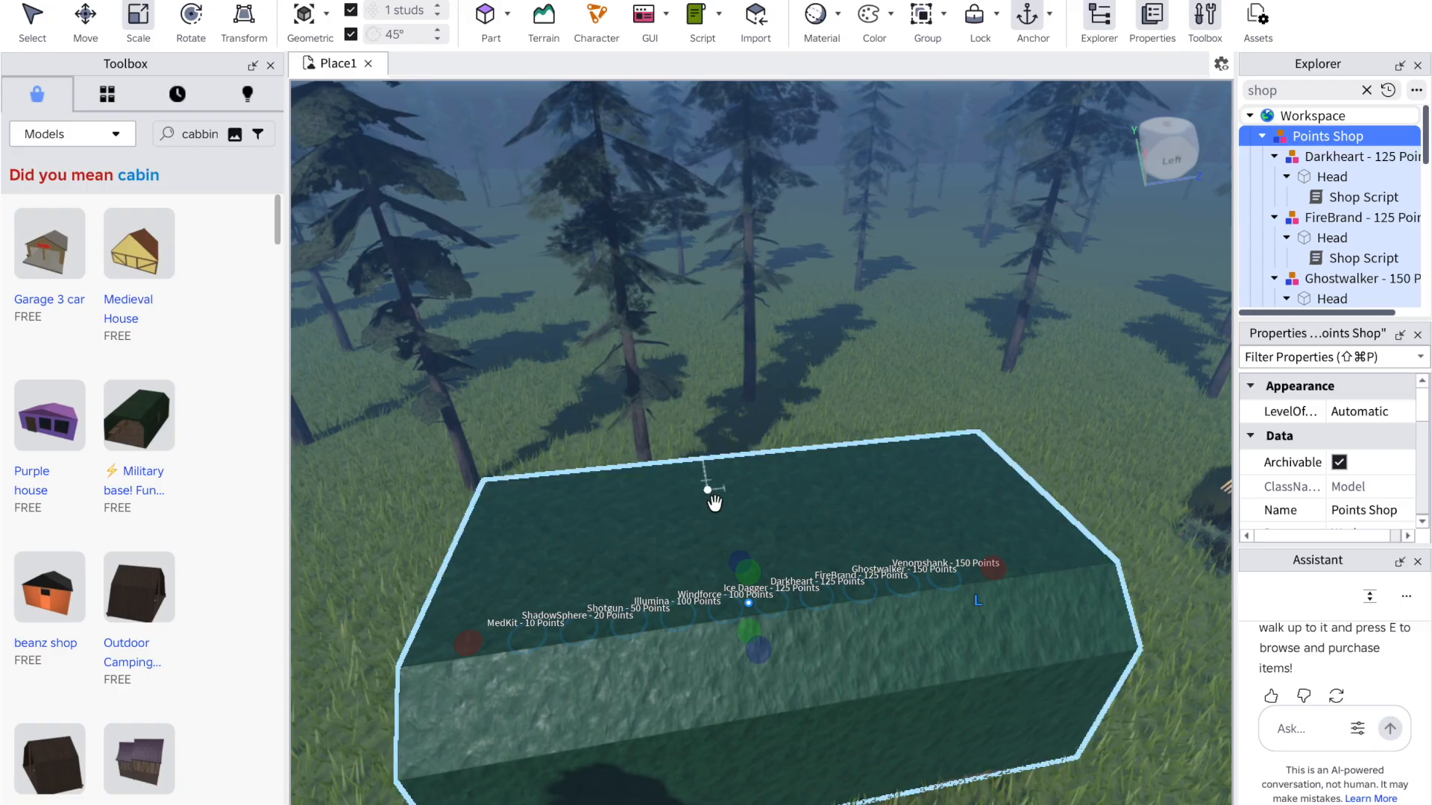
pyautogui.moveTo(750, 568)
pyautogui.mouseDown()
pyautogui.moveTo(753, 556)
pyautogui.moveTo(750, 569)
pyautogui.mouseUp()
pyautogui.click(687, 463)
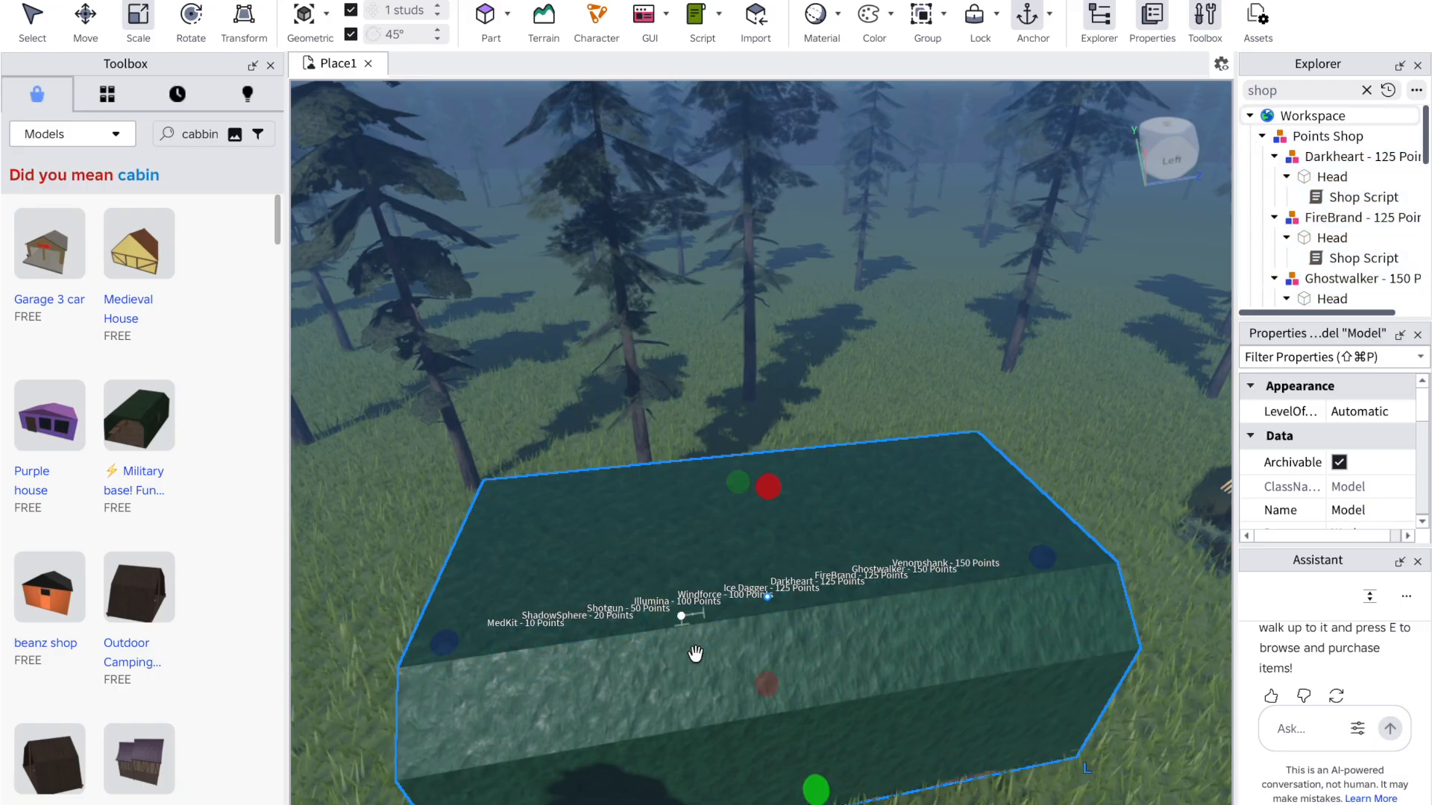
pyautogui.scroll(5, 693, 527)
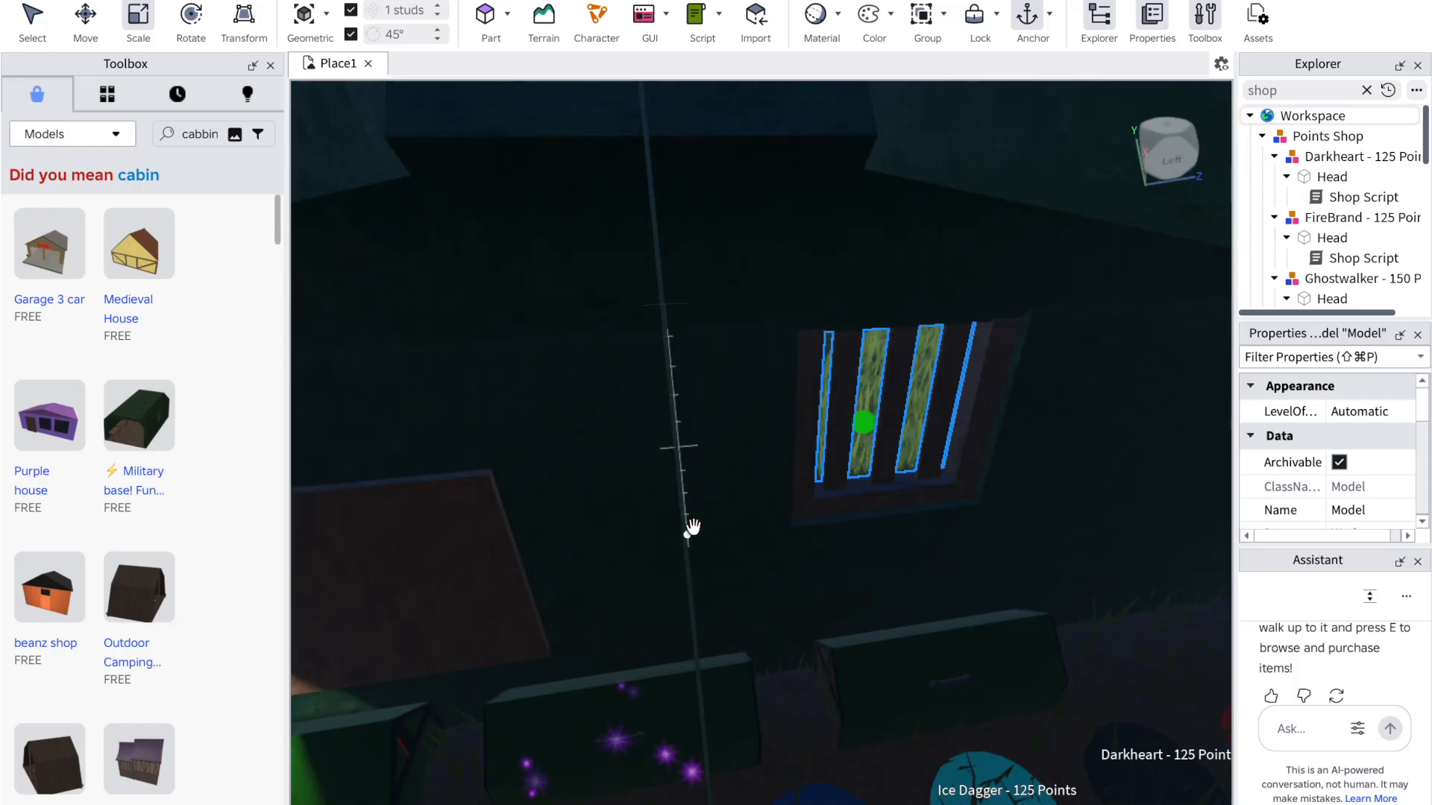
pyautogui.moveTo(694, 527); pyautogui.dragTo(693, 527, button='right')
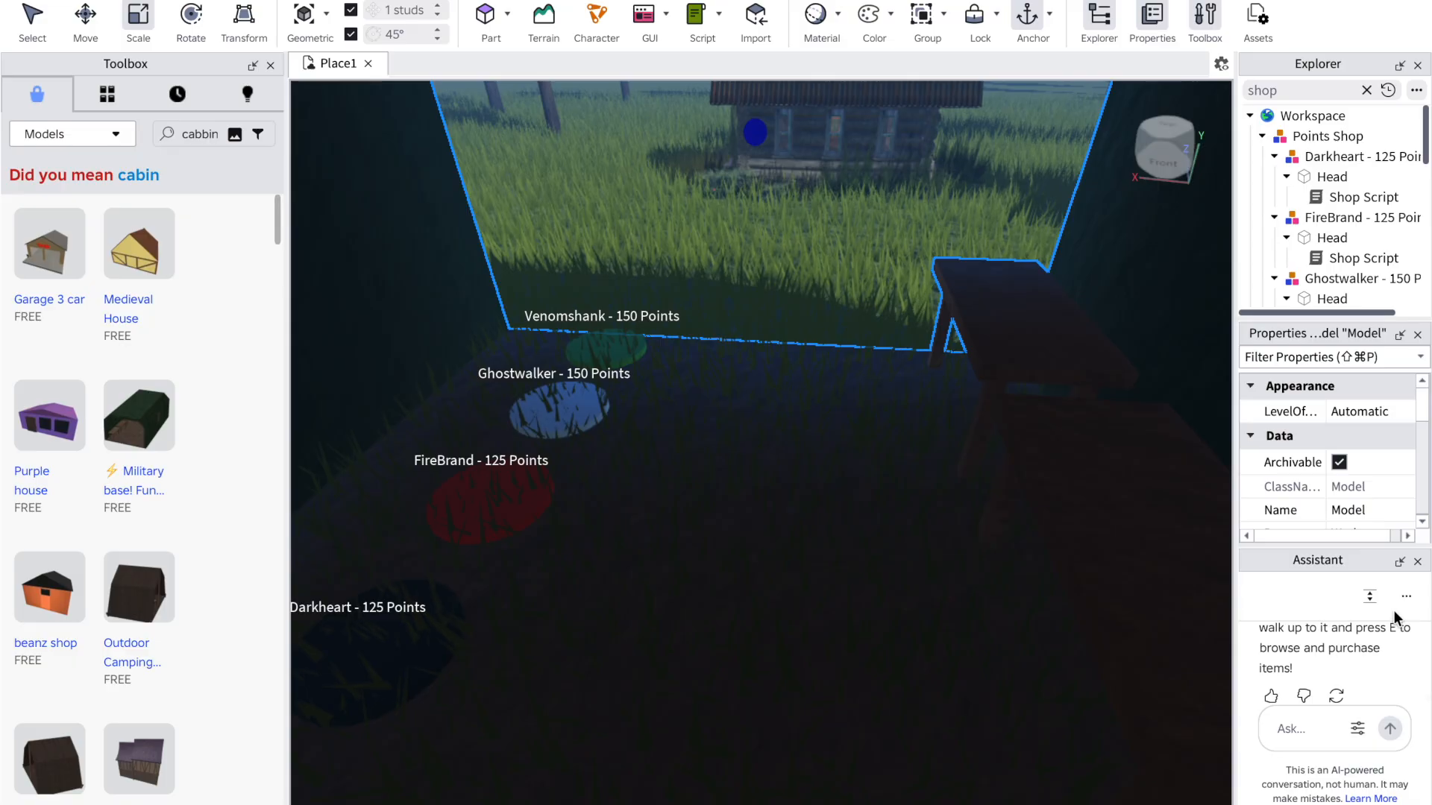
# Step: Clear the Assistant conversation and ask it to add a point system giving 50 points for every night survived and no points for dying
pyautogui.click(1406, 596)
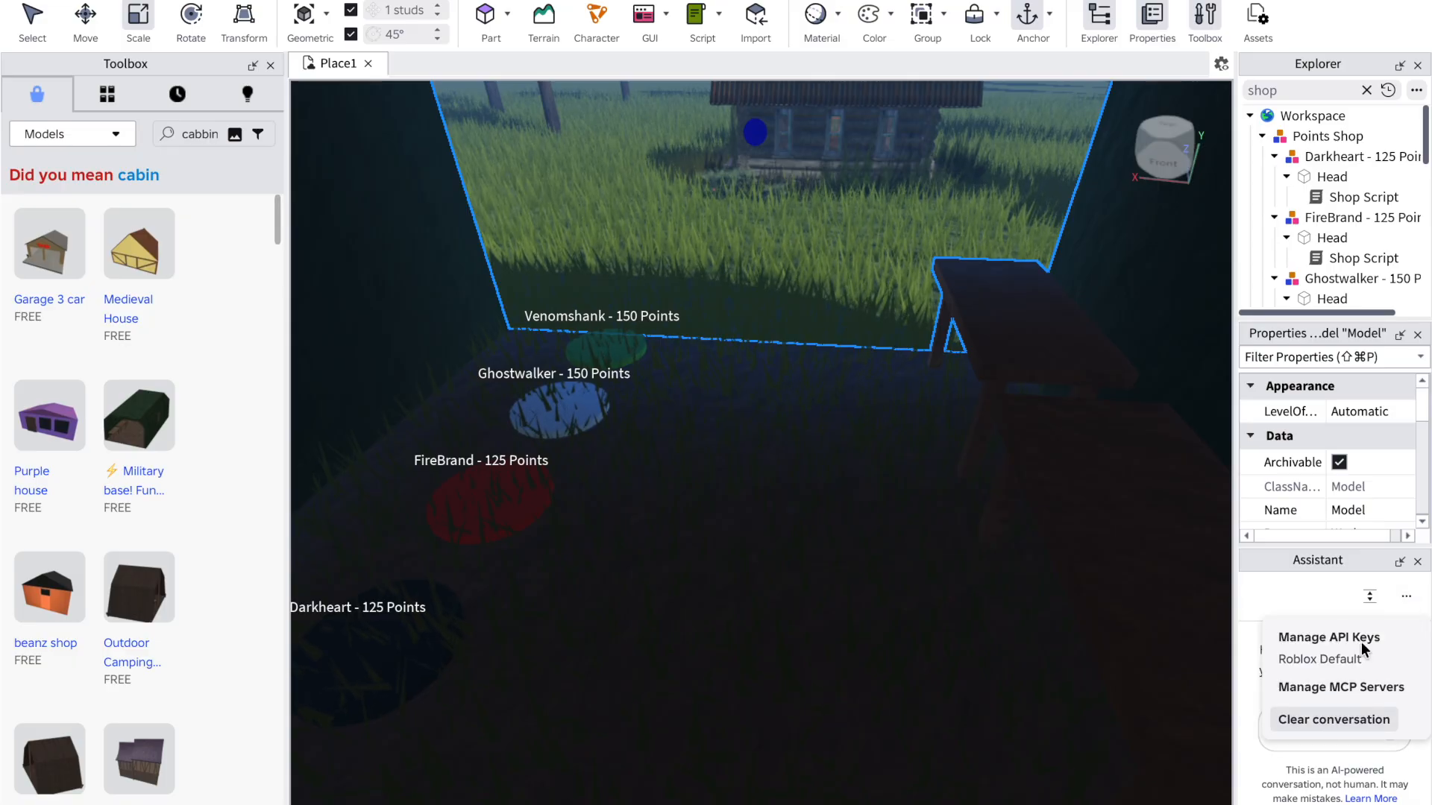
pyautogui.click(1405, 601)
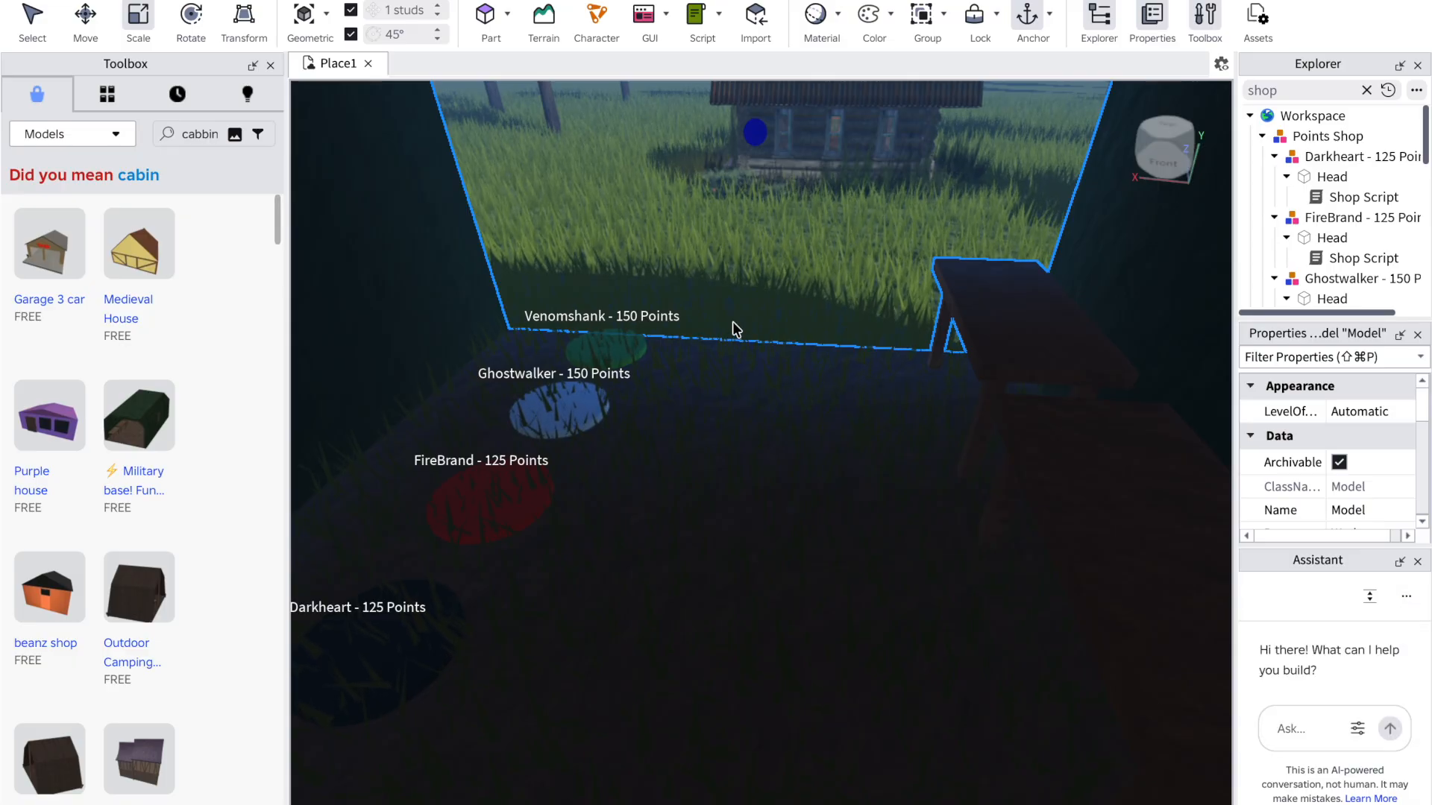
pyautogui.moveTo(688, 297); pyautogui.dragTo(690, 296, button='right')
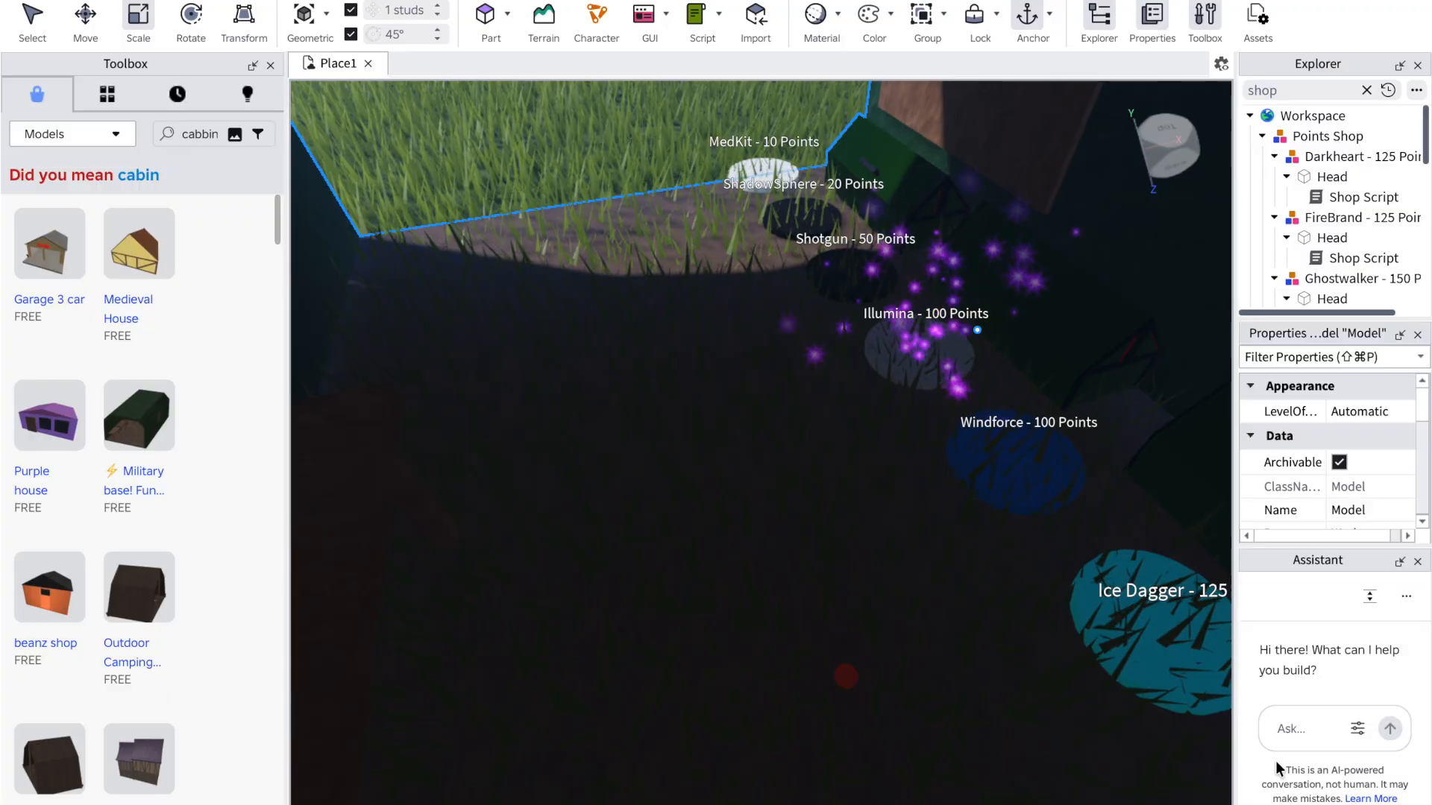
pyautogui.moveTo(745, 450); pyautogui.dragTo(904, 562)
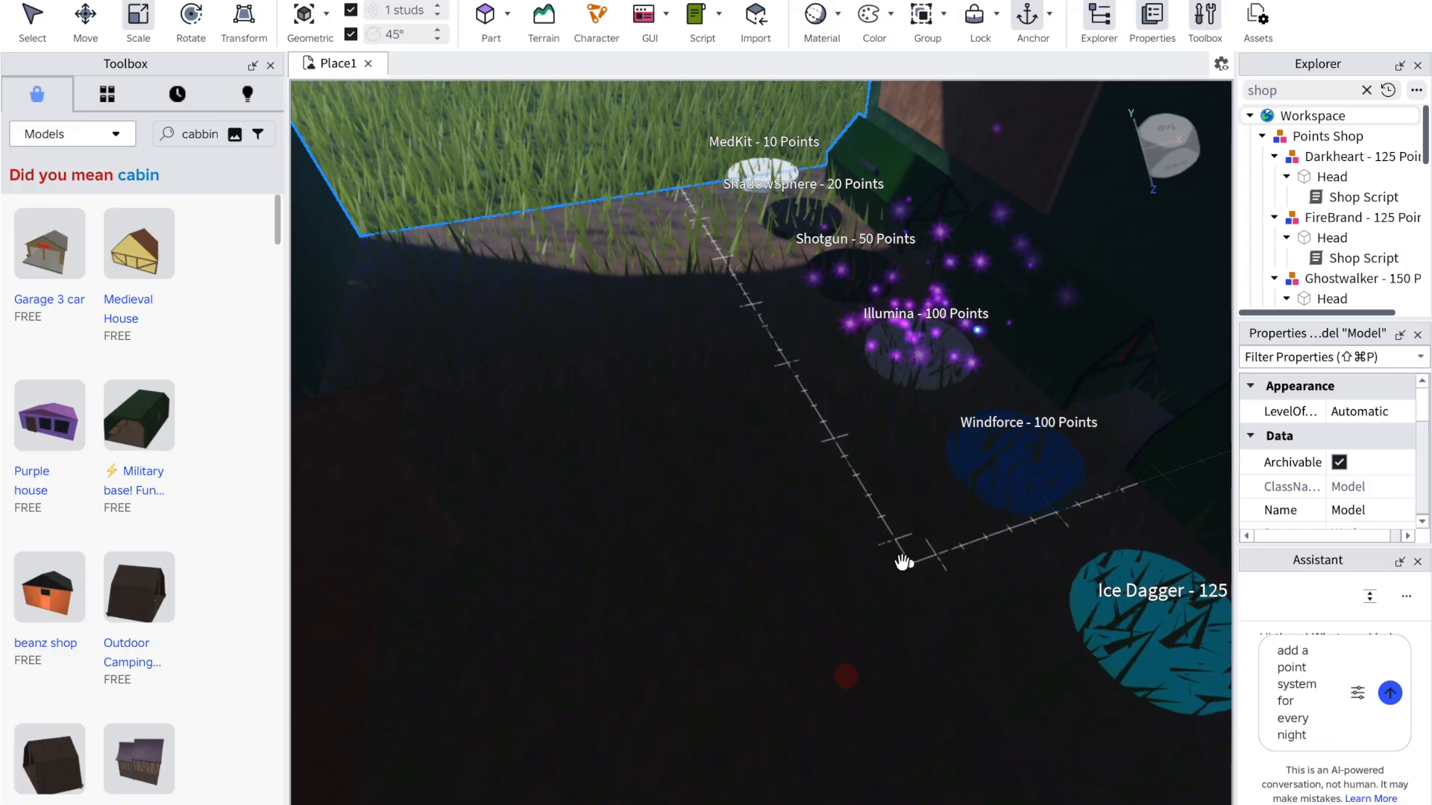
pyautogui.write('you survive')
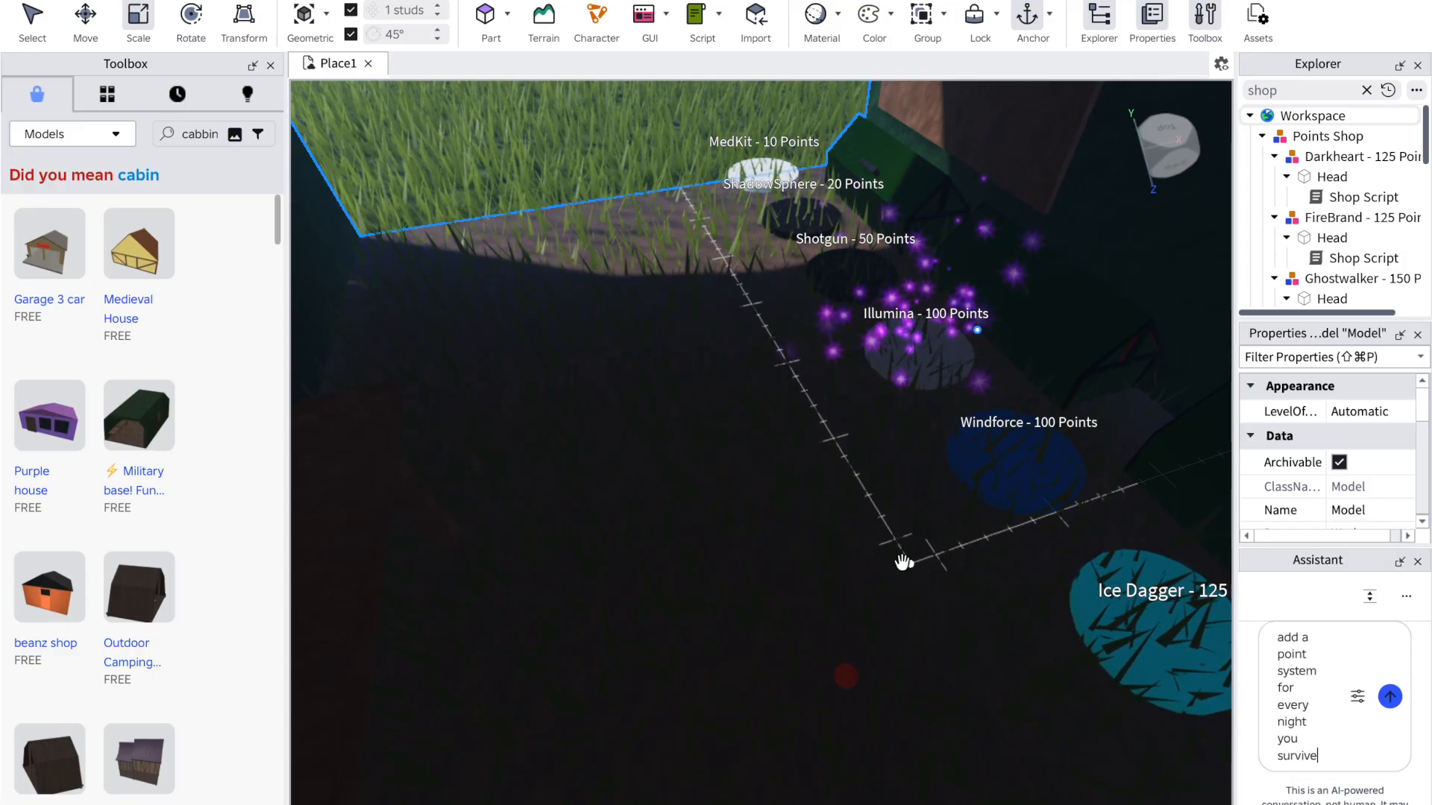
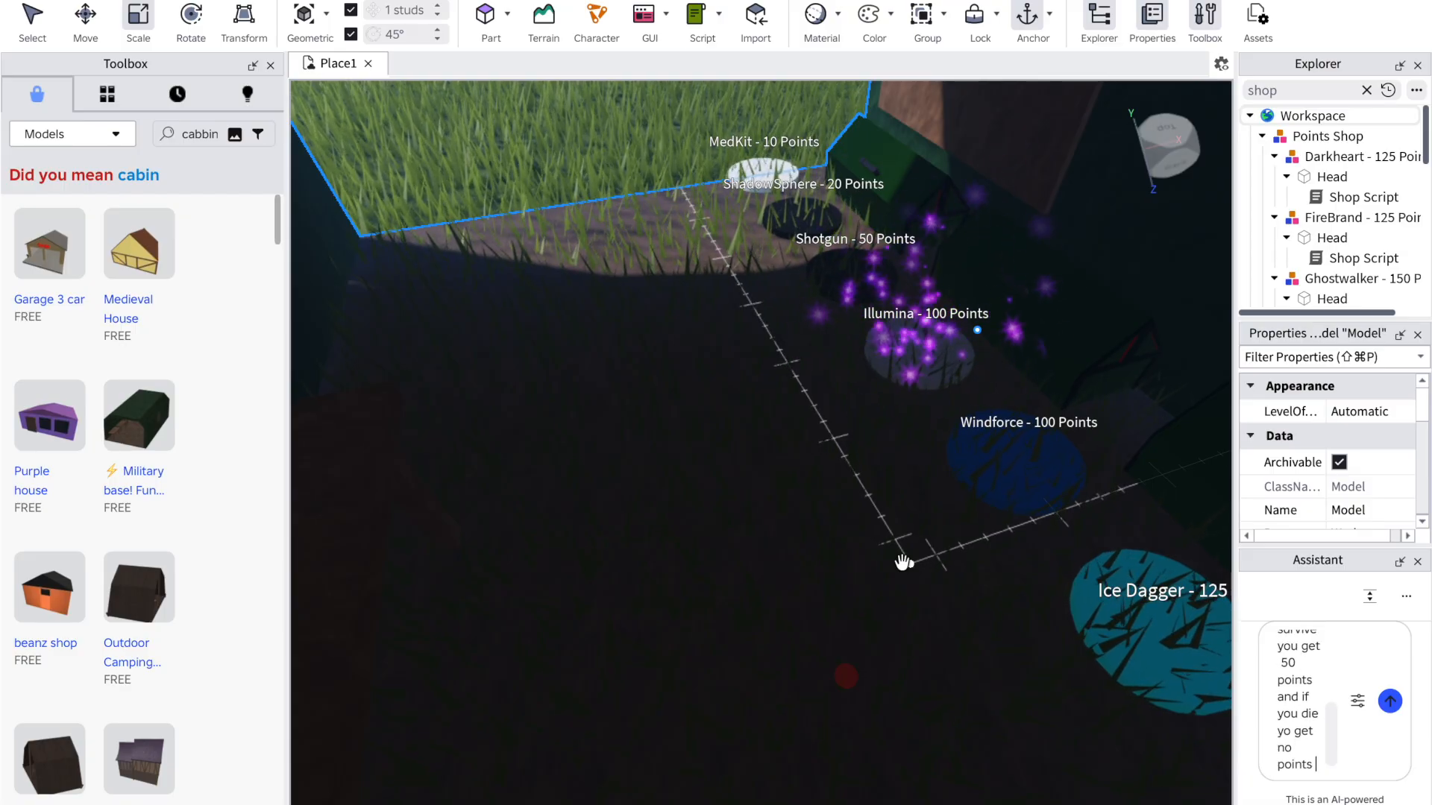
pyautogui.press('Return')
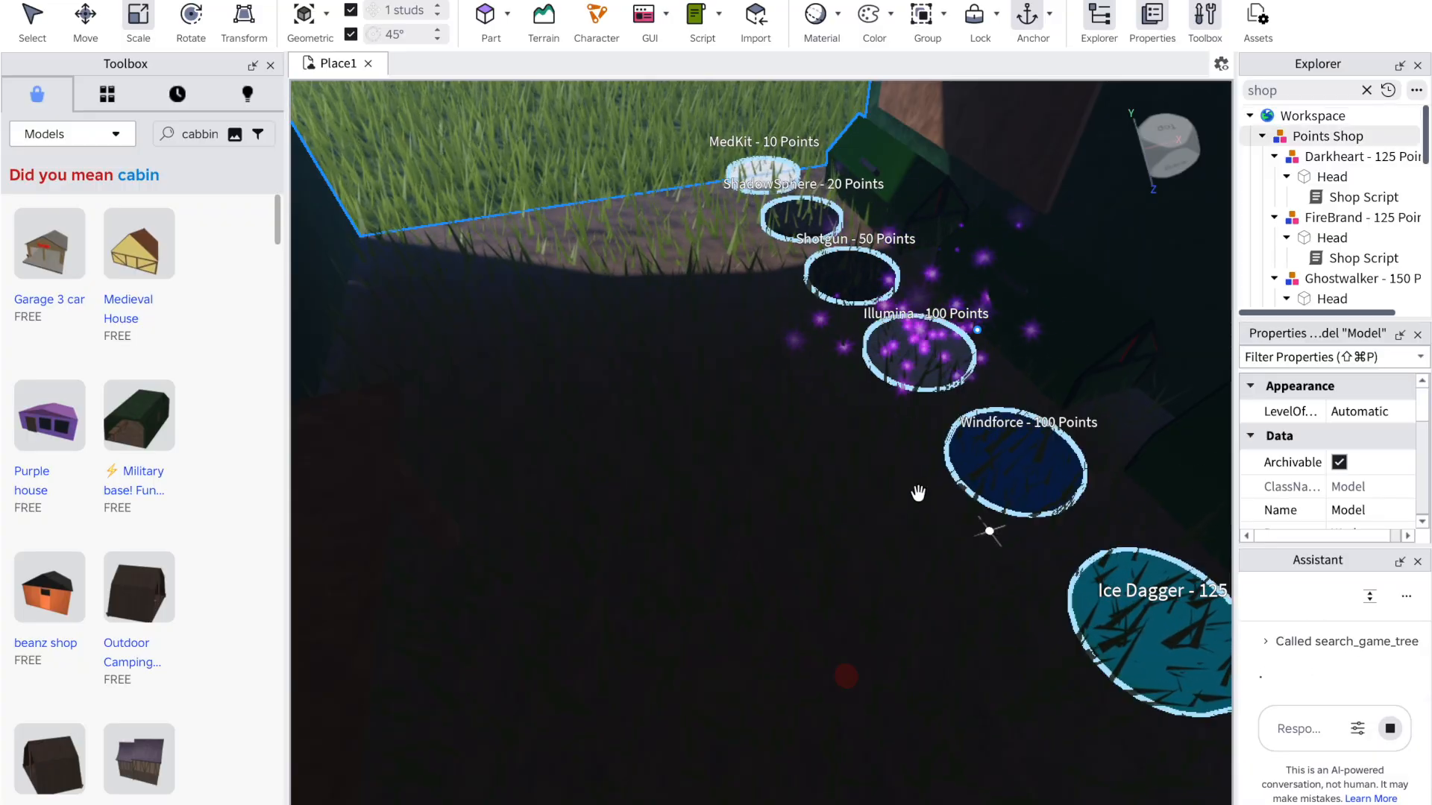
# Step: Delete the Darkheart, Ghostwalker and Illumina item pads from the Points Shop model
pyautogui.moveTo(614, 340); pyautogui.dragTo(610, 337, button='right')
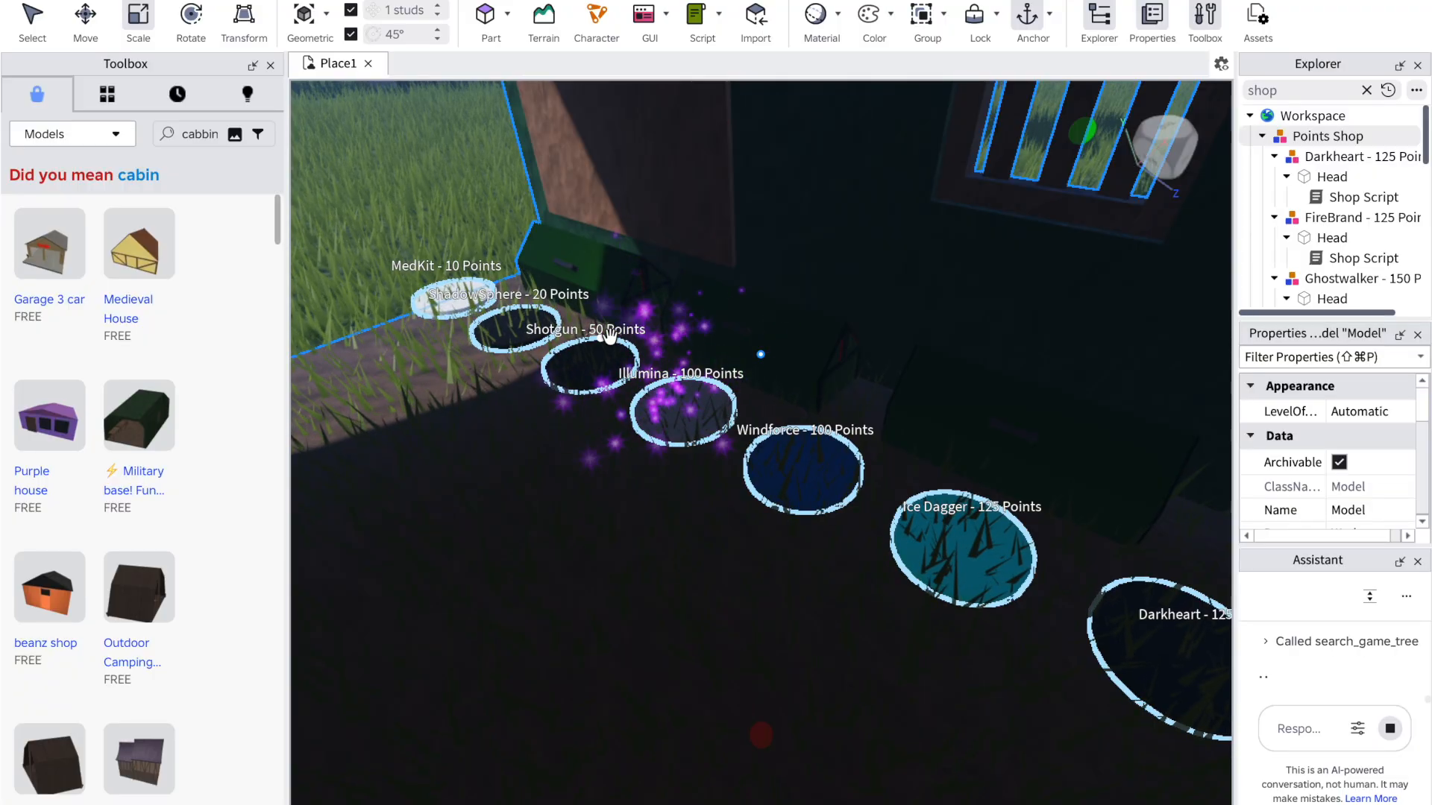
pyautogui.rightClick(610, 337)
pyautogui.click(559, 241)
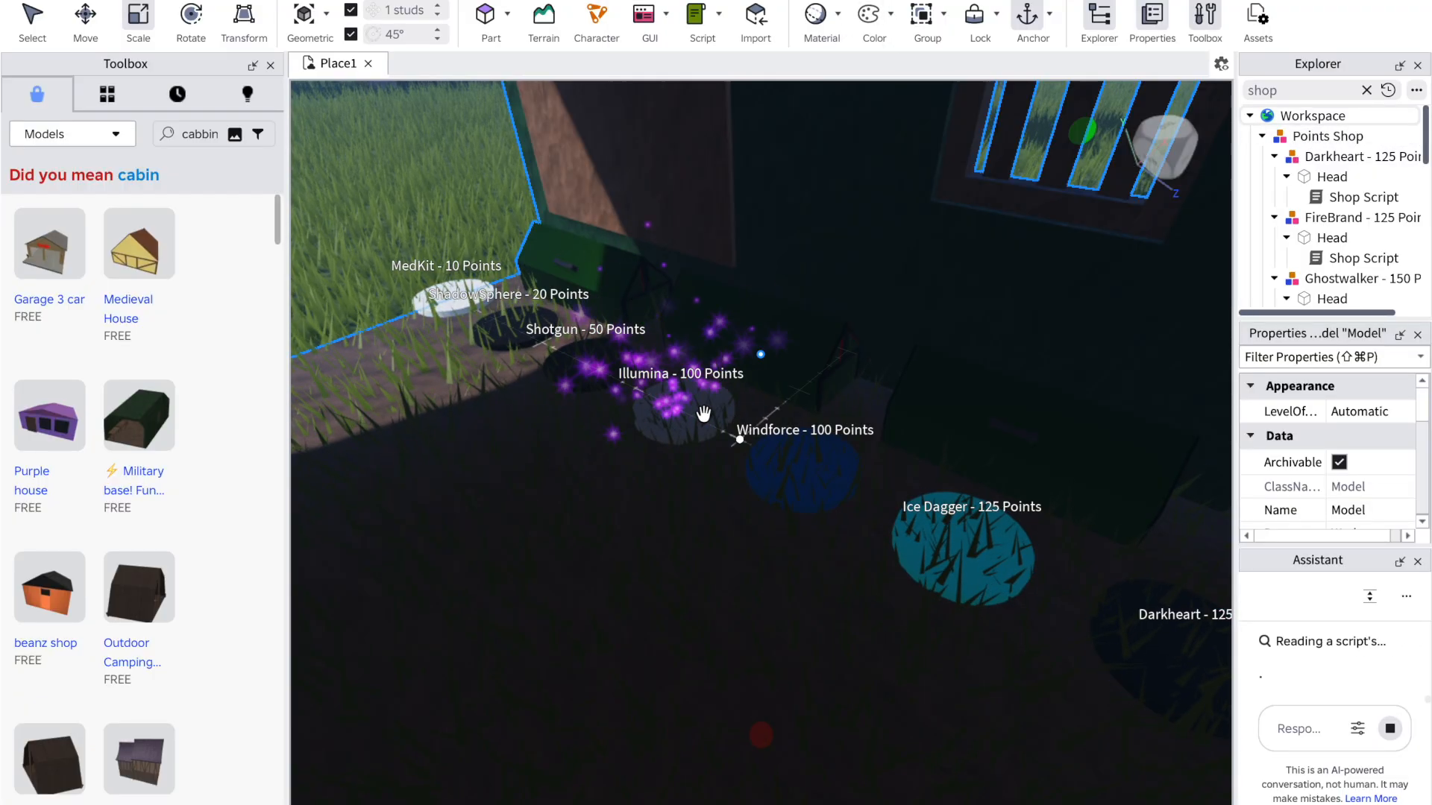
pyautogui.click(1352, 159)
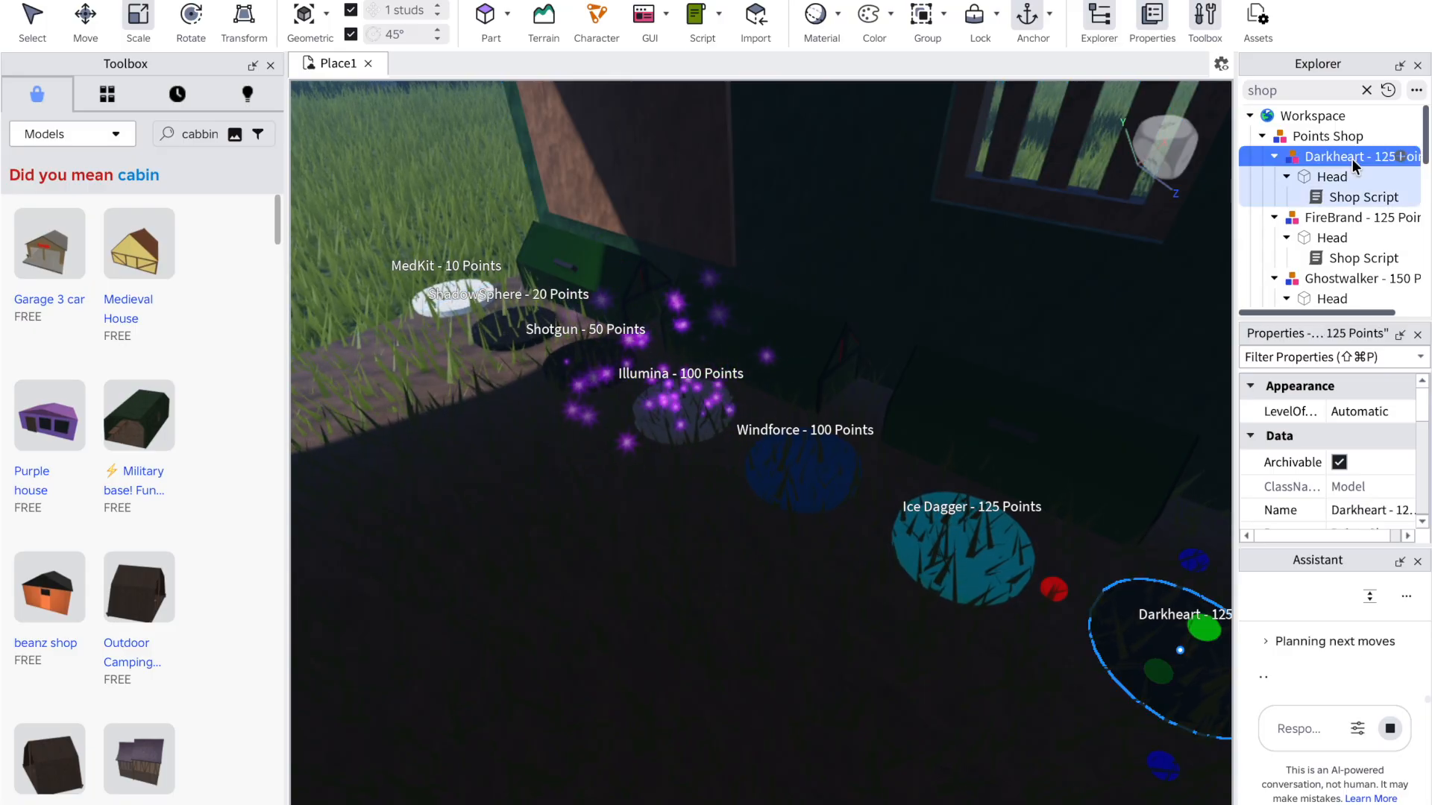
pyautogui.moveTo(1108, 265); pyautogui.dragTo(1106, 265, button='right')
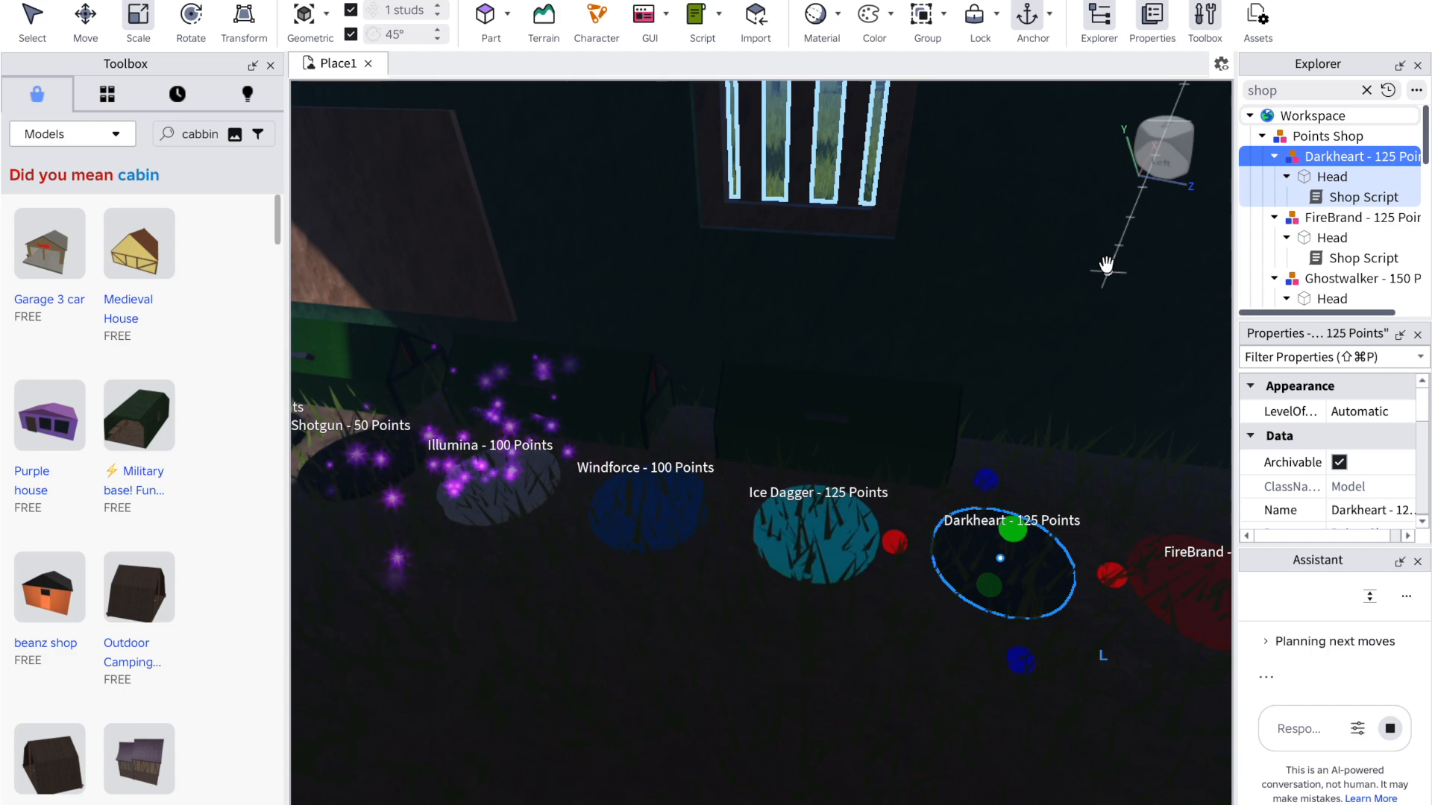
pyautogui.rightClick(1106, 265)
pyautogui.press('Escape')
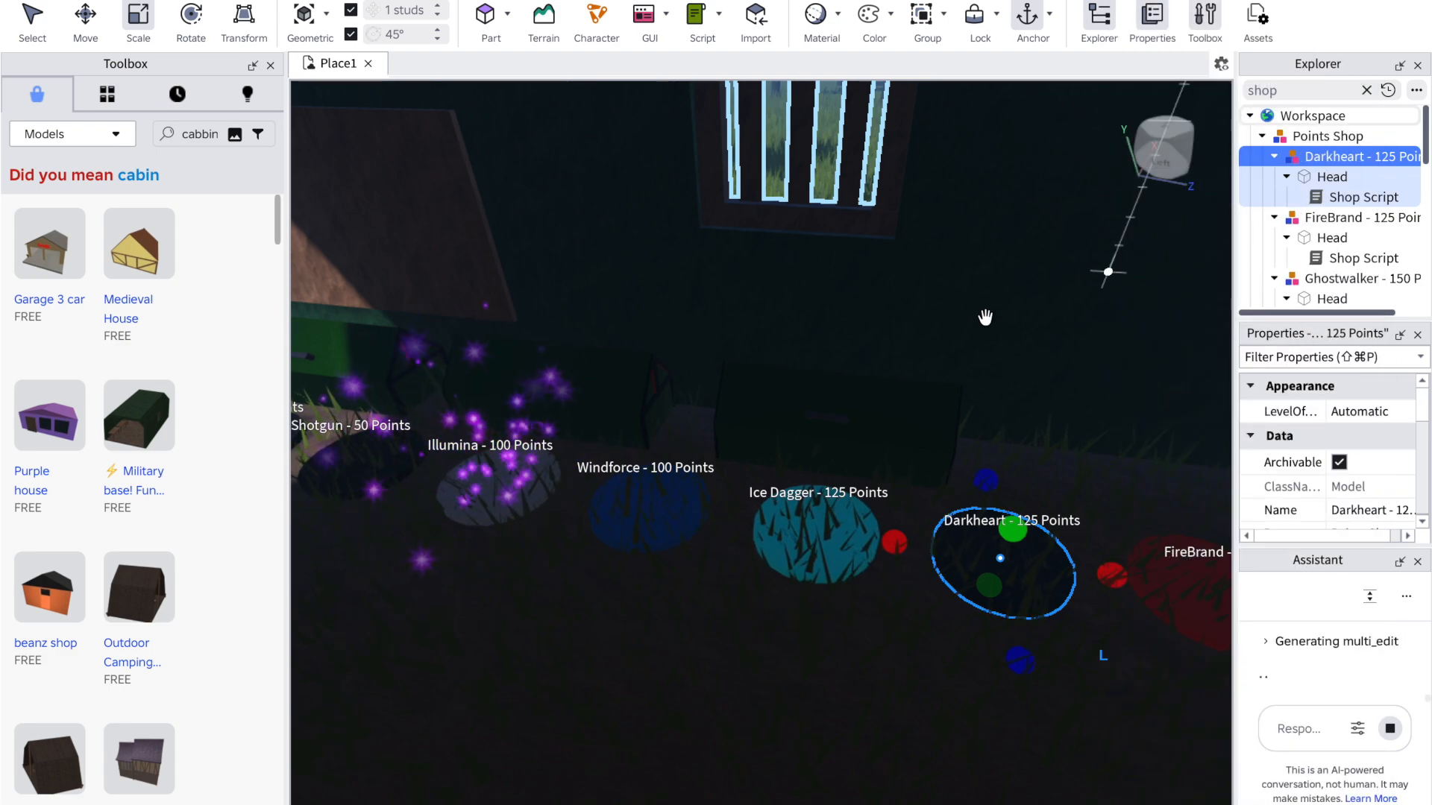
pyautogui.press('Delete')
pyautogui.click(1334, 217)
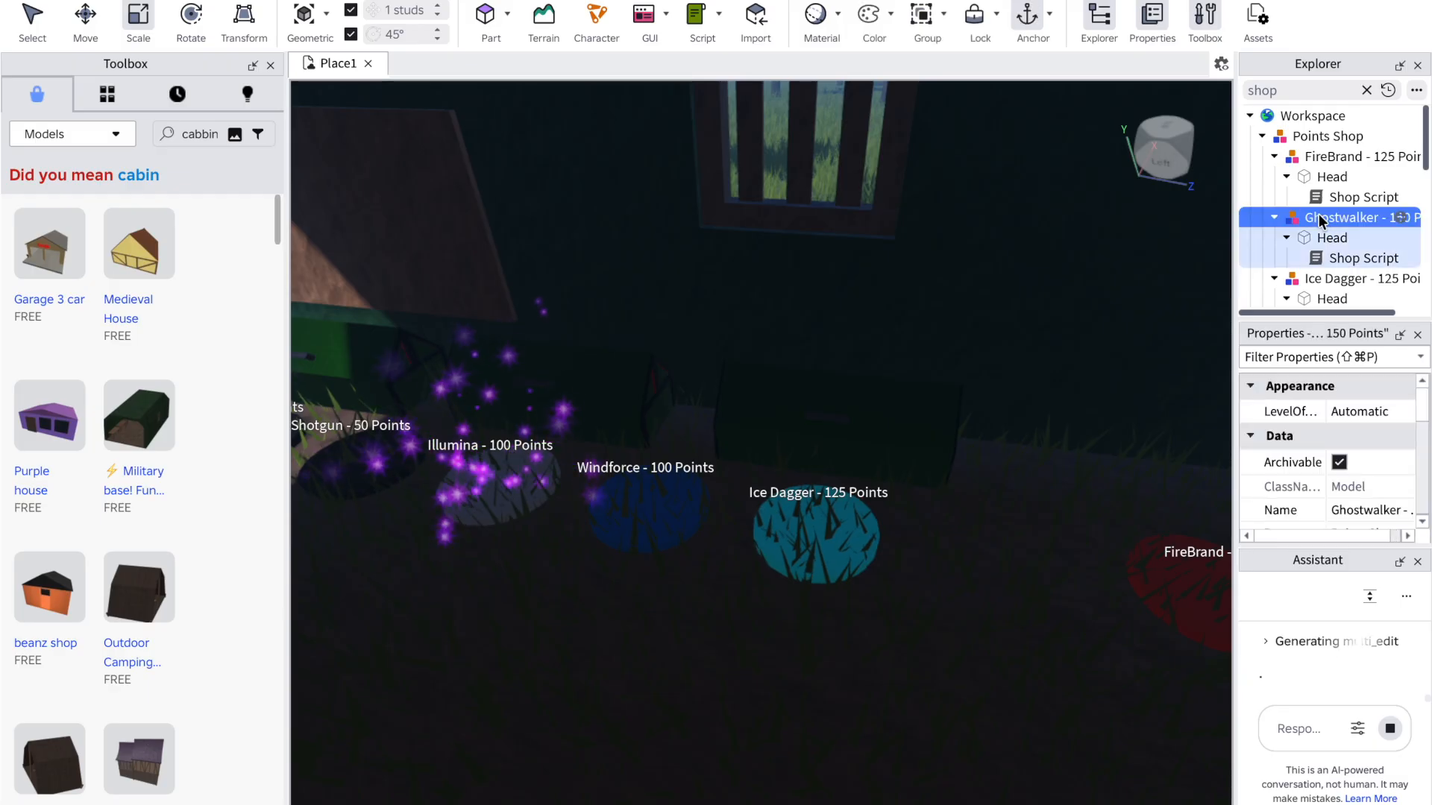
pyautogui.press('Delete')
pyautogui.click(1315, 273)
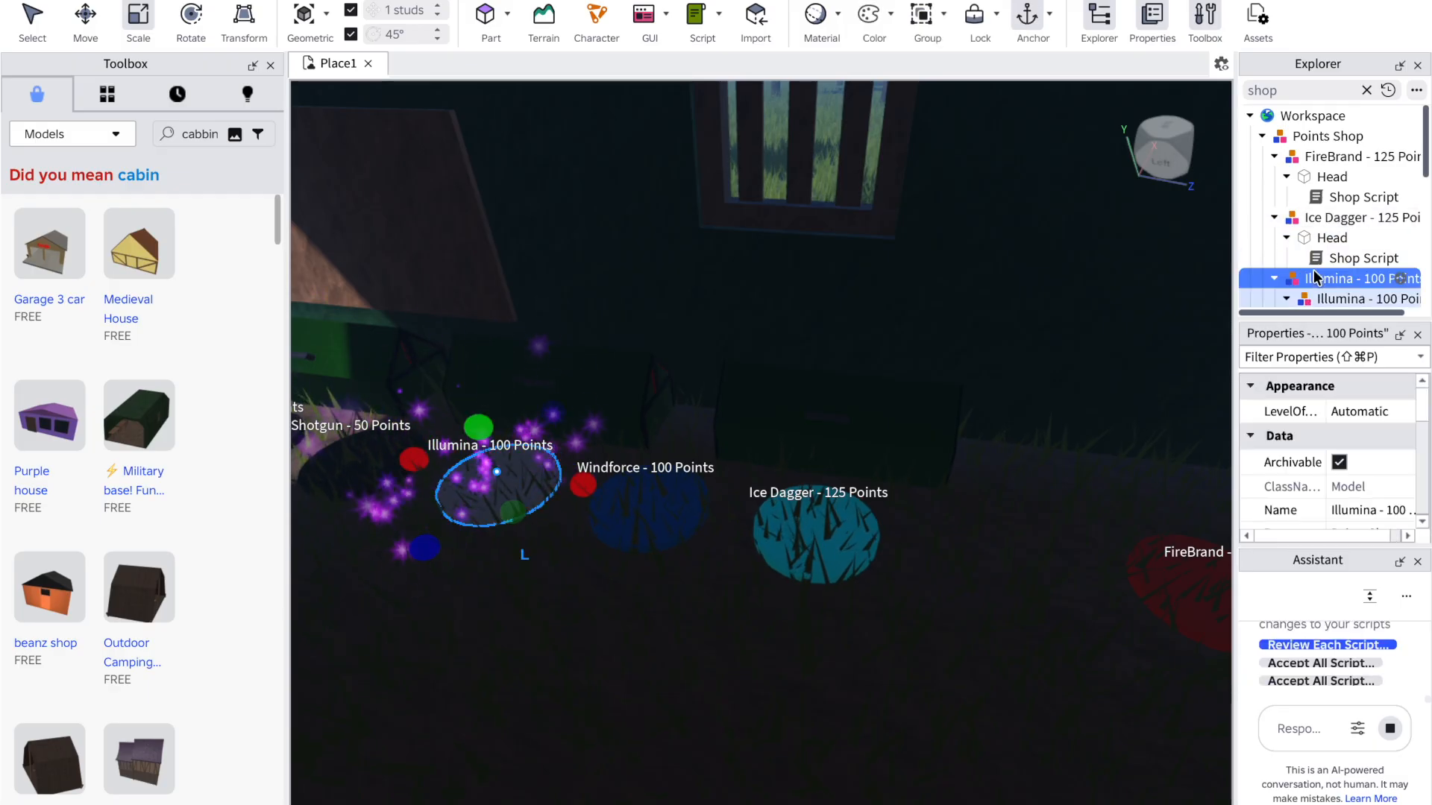
pyautogui.press('Delete')
# Step: Delete the ShadowSphere, Venomshank and Windforce item pads from the Points Shop model
pyautogui.scroll(-2, 1346, 253)
pyautogui.click(1344, 273)
pyautogui.press('Delete')
pyautogui.scroll(-3, 1340, 269)
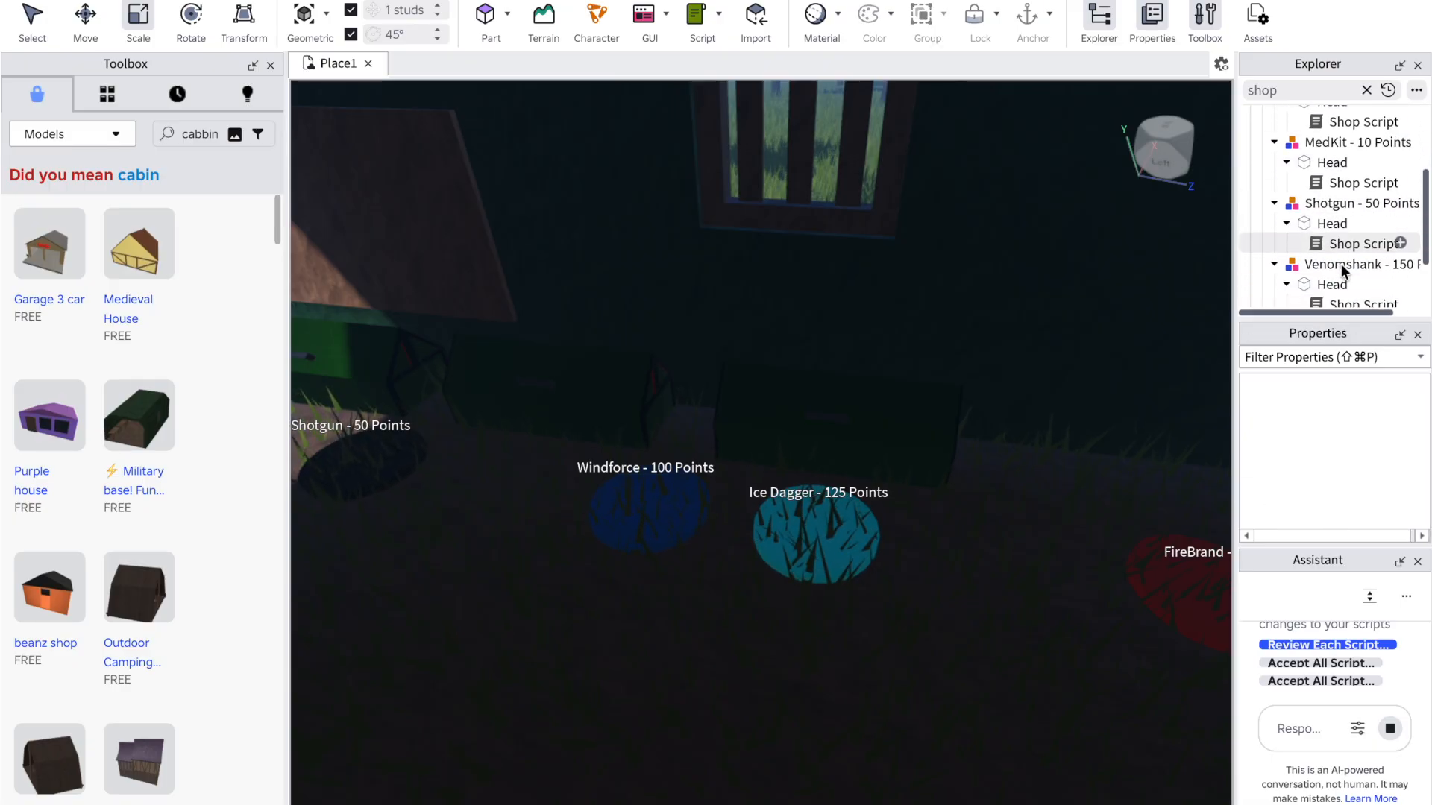
pyautogui.click(1344, 254)
pyautogui.press('Delete')
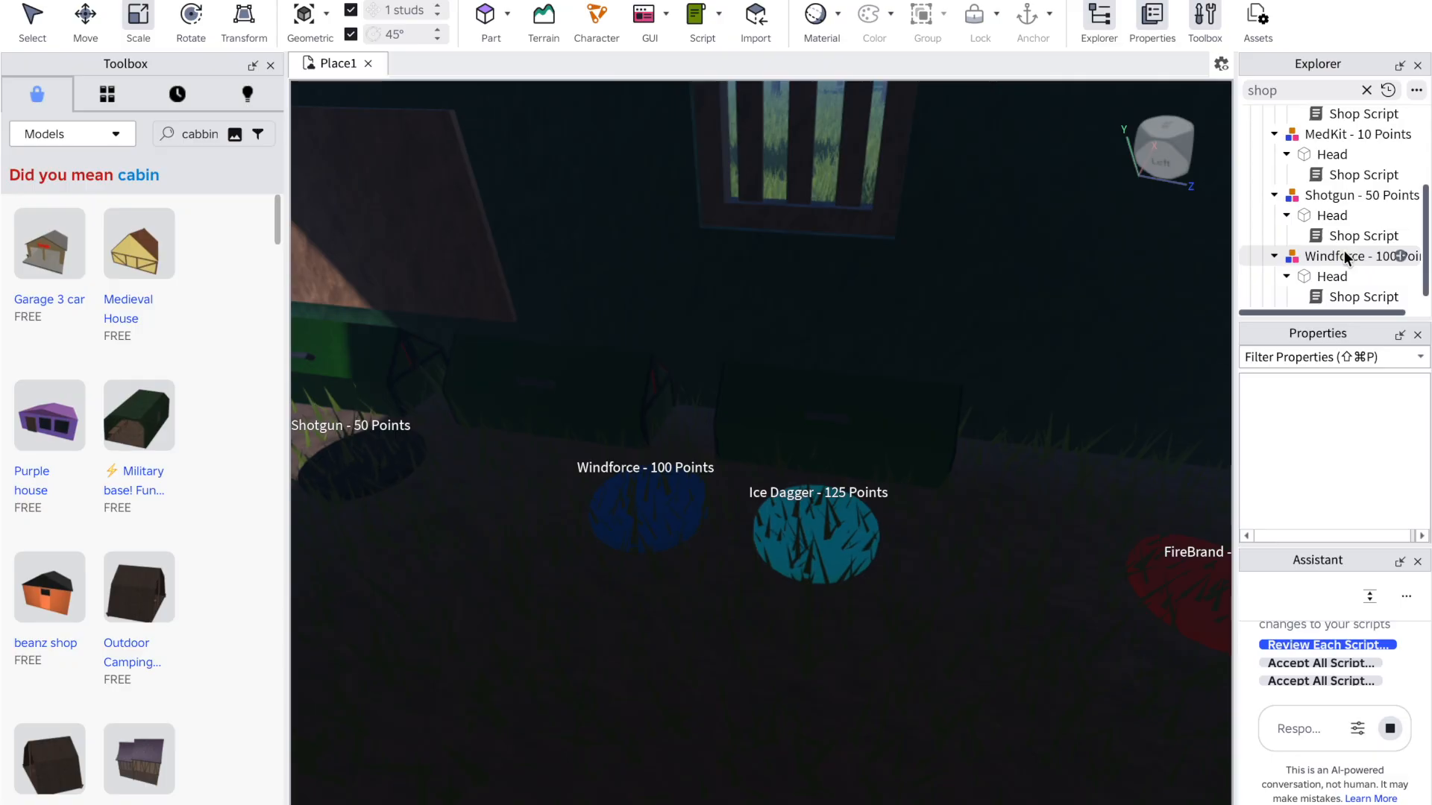
pyautogui.click(1366, 257)
pyautogui.press('Delete')
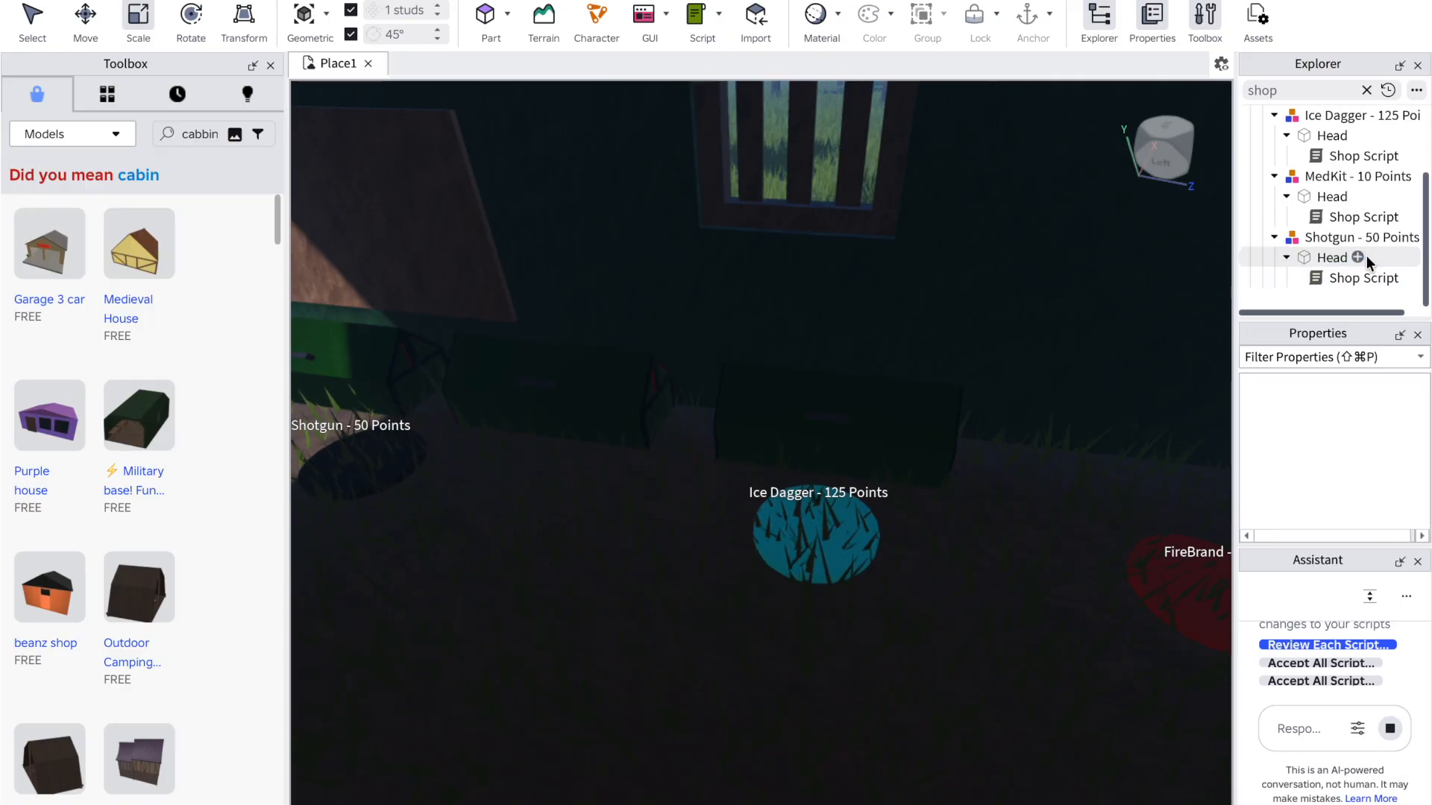
# Step: Delete the FireBrand item pad from the Points Shop model
pyautogui.scroll(4, 1366, 257)
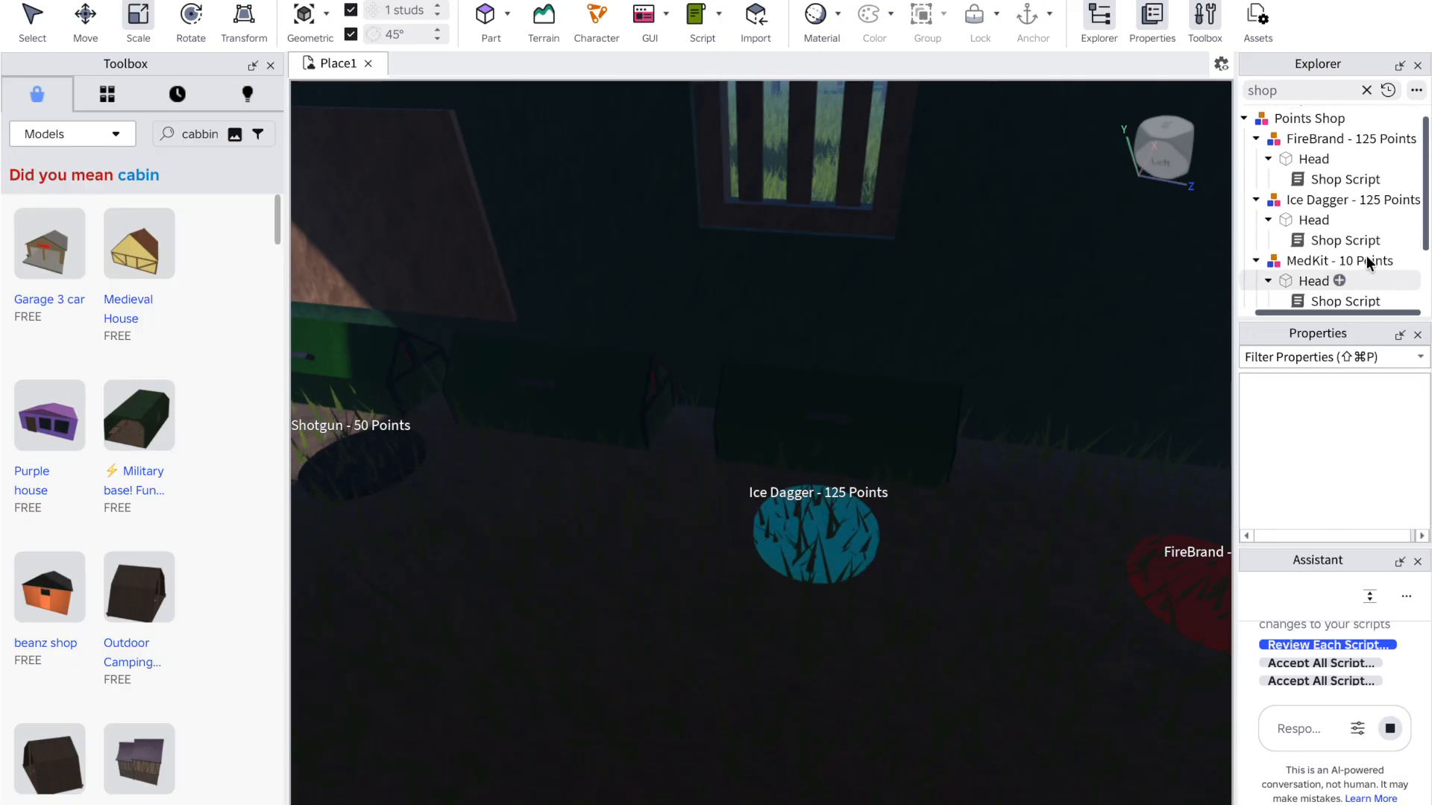
pyautogui.scroll(1, 1366, 256)
pyautogui.click(1333, 160)
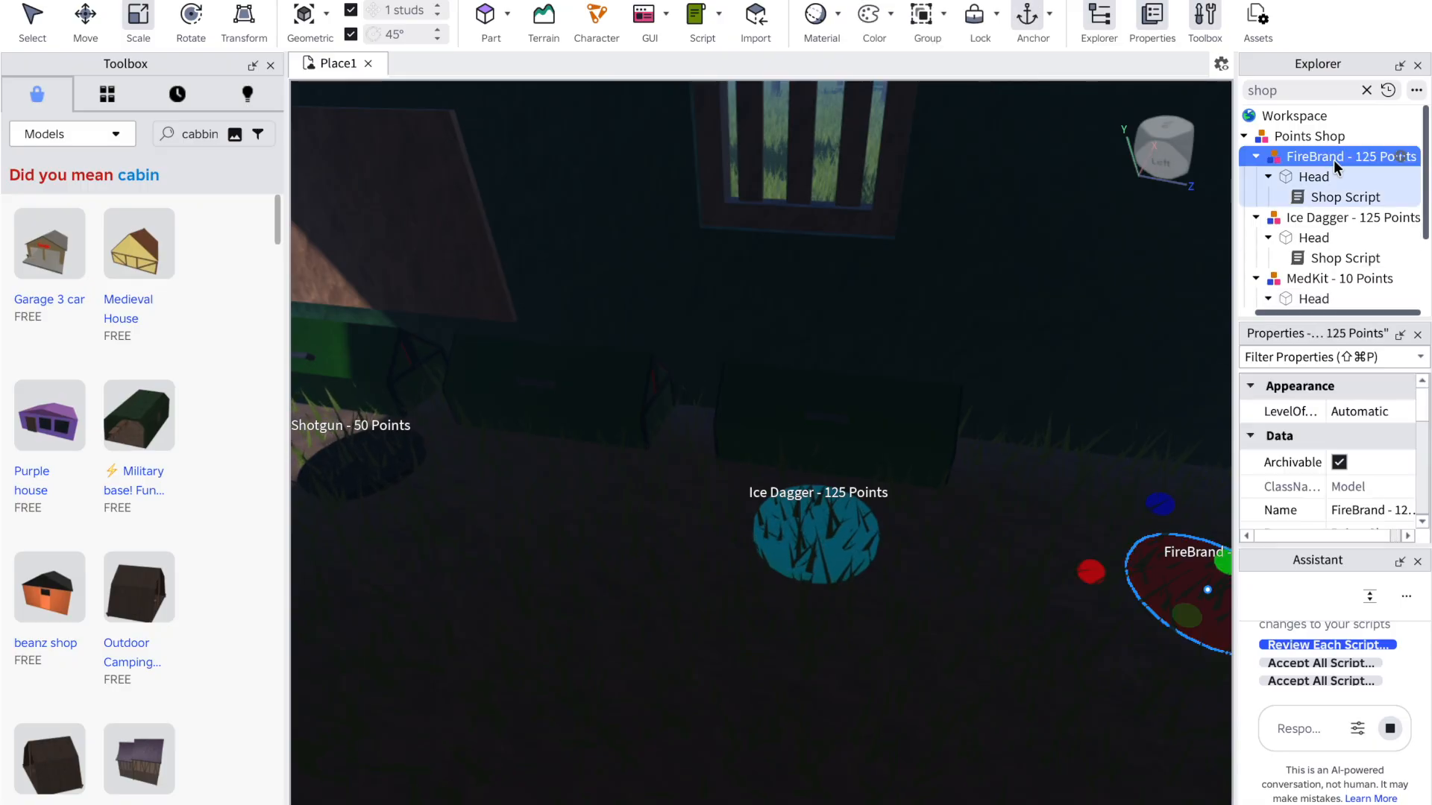
pyautogui.press('Delete')
# Step: Move the Points Shop model 4 studs along its row of pads, away from the MedKit end, and deselect it
pyautogui.moveTo(1092, 258); pyautogui.dragTo(1108, 260, button='right')
pyautogui.click(1010, 451)
pyautogui.moveTo(1012, 450); pyautogui.dragTo(1011, 451, button='right')
pyautogui.click(399, 174)
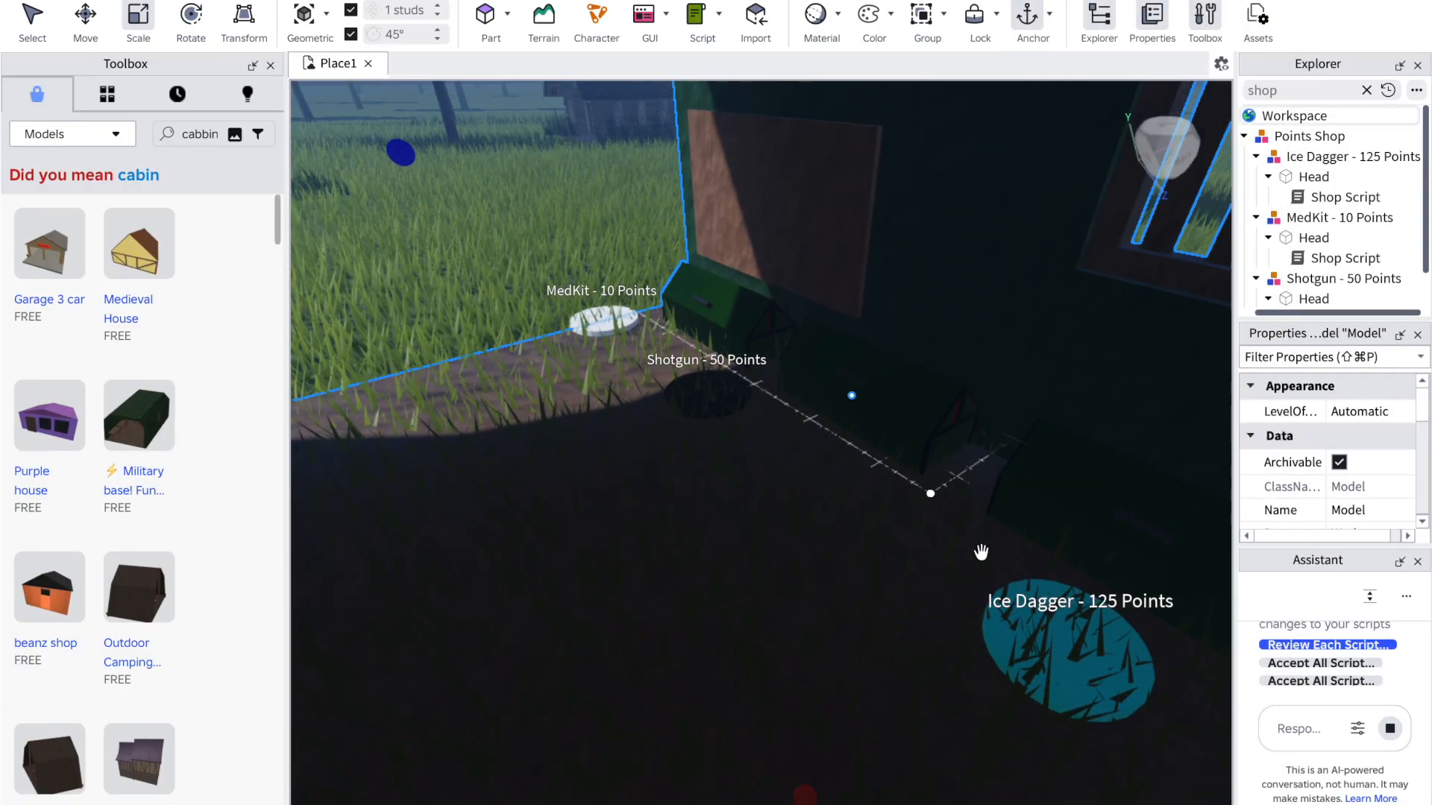
pyautogui.click(84, 26)
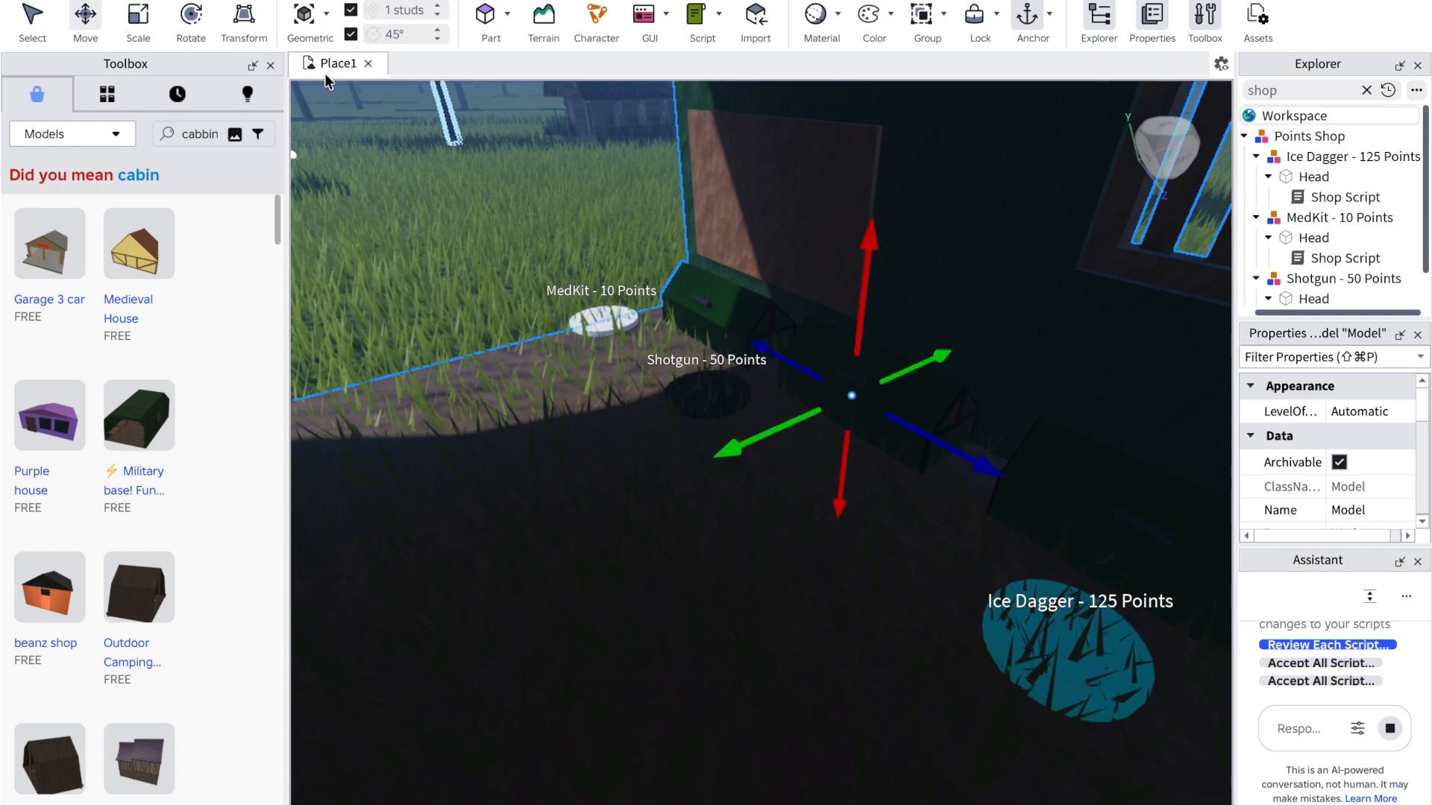
pyautogui.click(1069, 586)
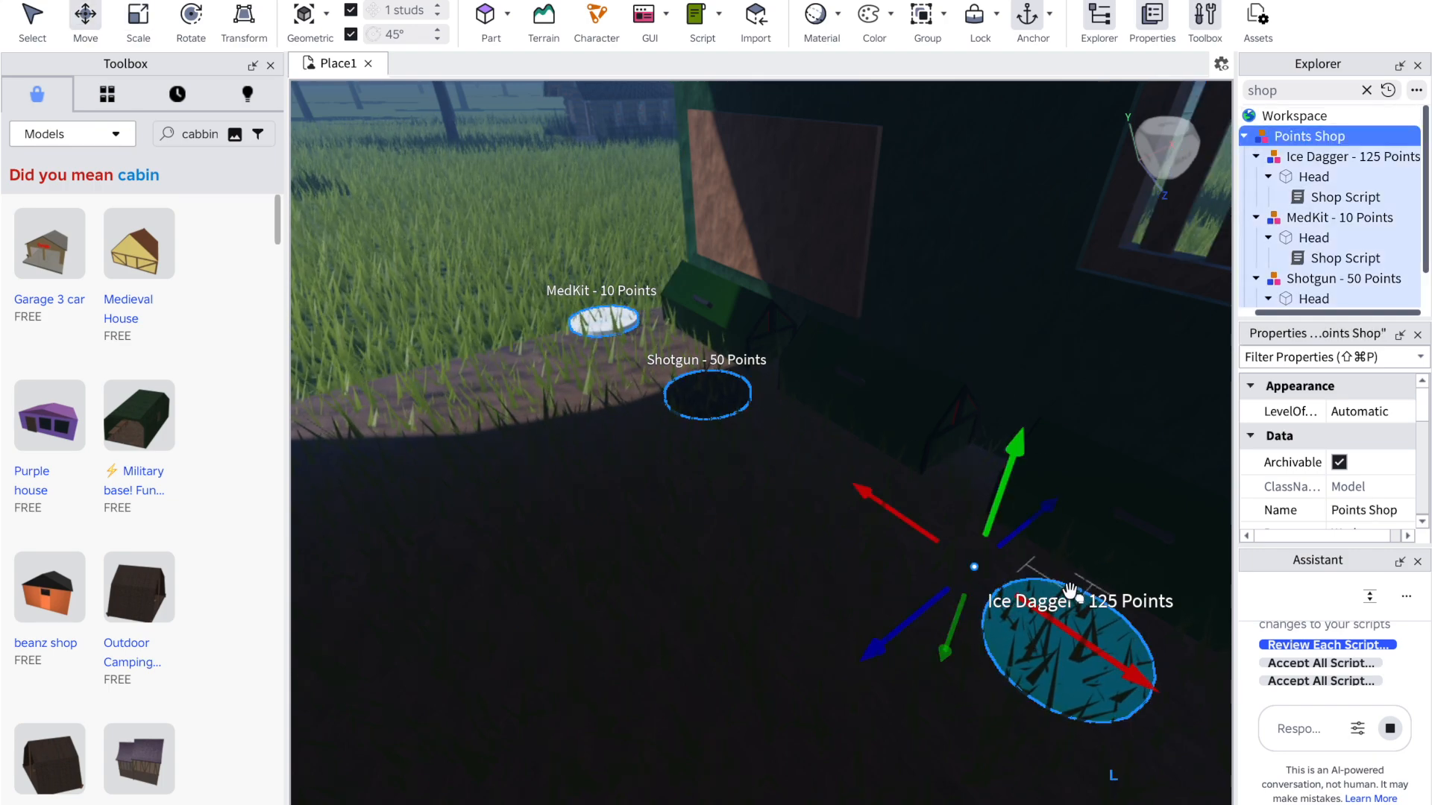
pyautogui.moveTo(1058, 631); pyautogui.dragTo(1219, 669)
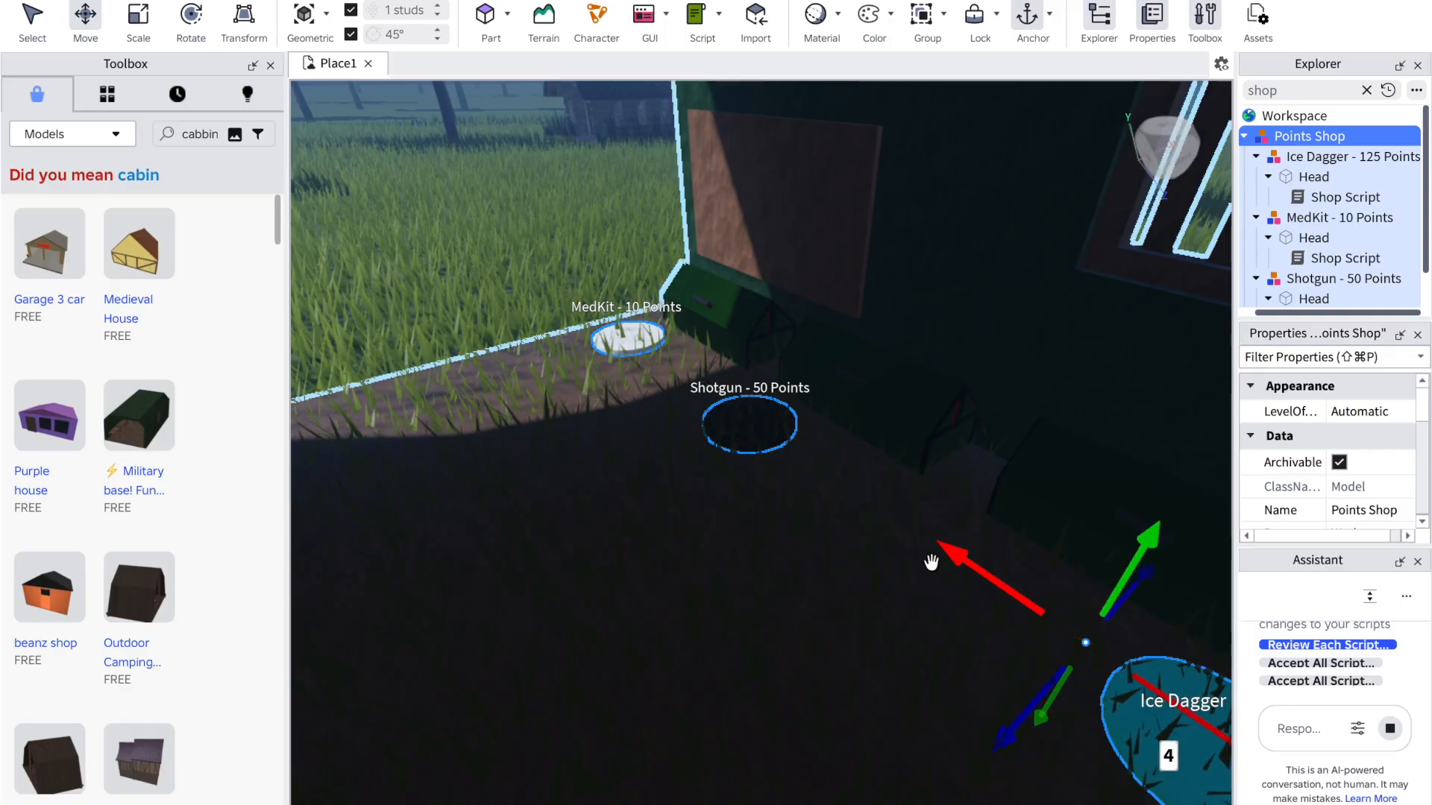
pyautogui.click(885, 601)
pyautogui.click(443, 264)
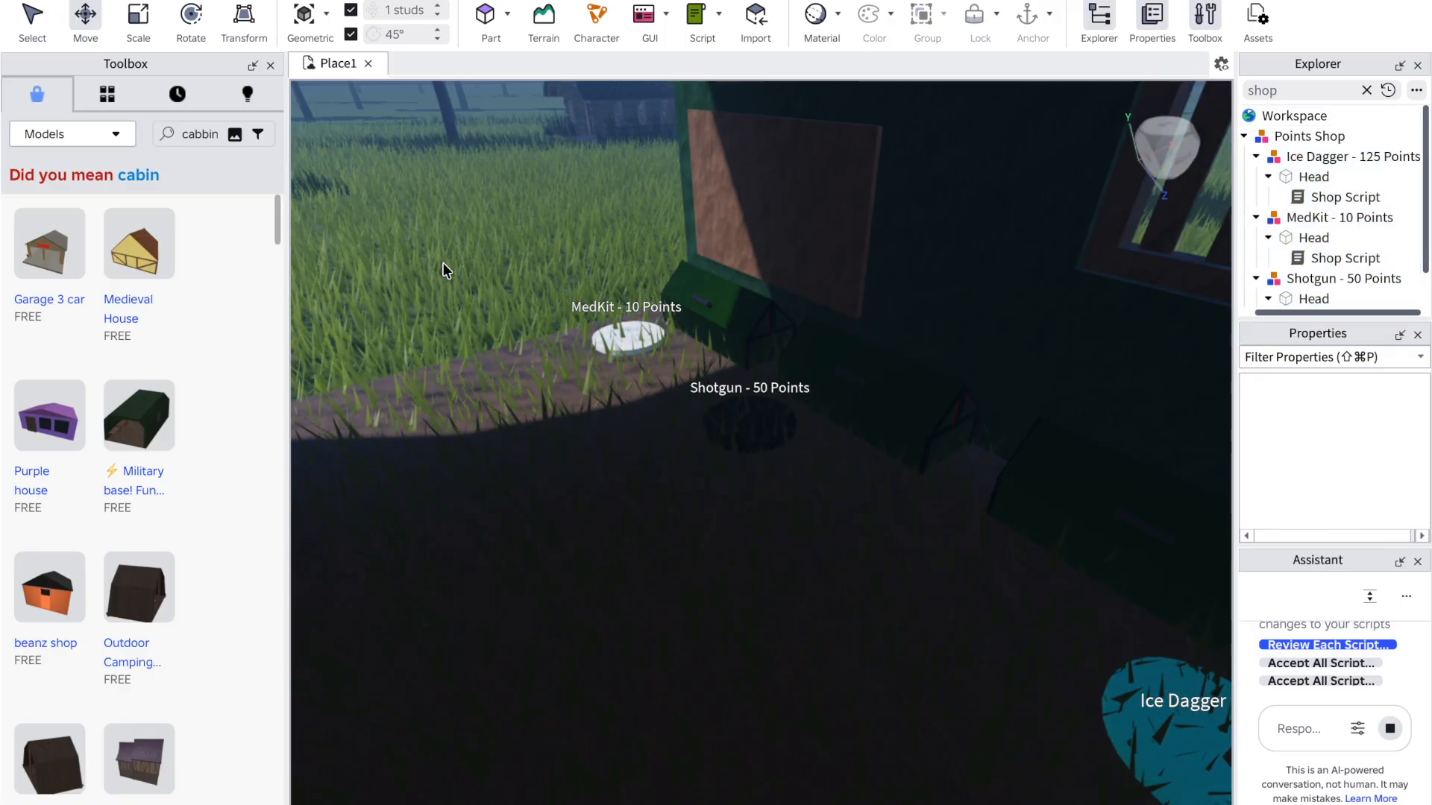
# Step: Accept all of the script changes proposed by the Assistant
pyautogui.scroll(-3, 443, 264)
pyautogui.scroll(2, 443, 264)
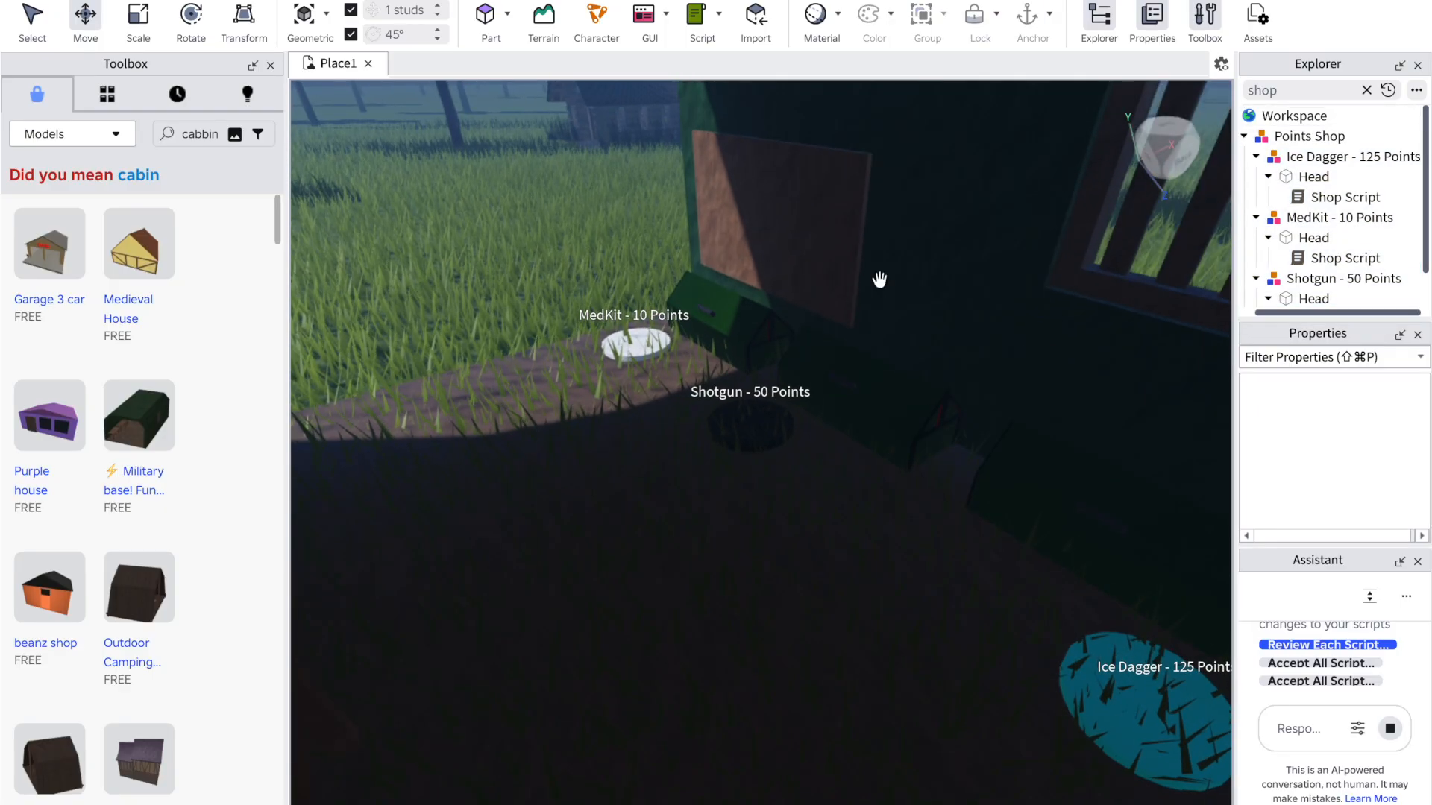
pyautogui.click(1279, 663)
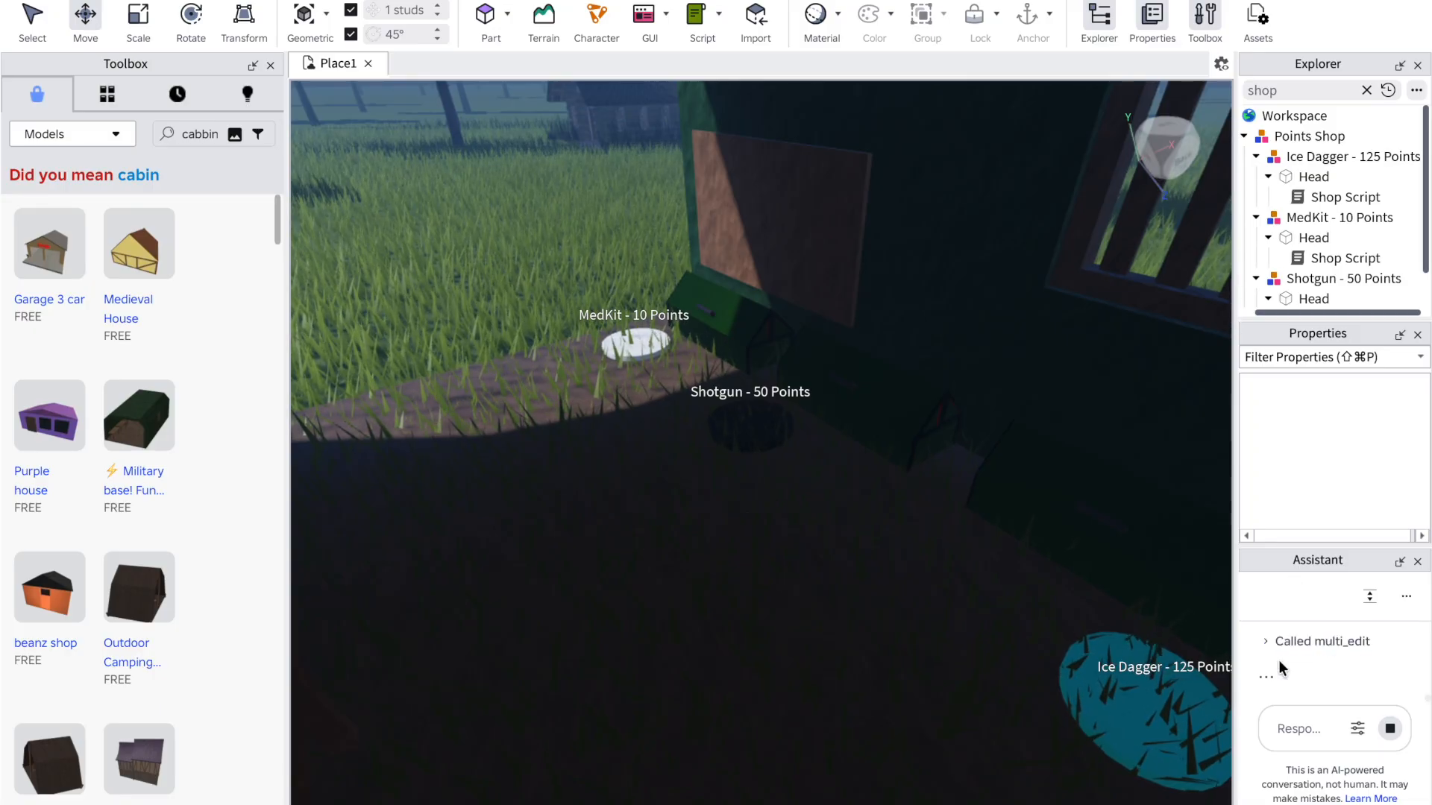
# Step: Examine the shop building's interior and the log cabin standing across the grass from it
pyautogui.moveTo(491, 231); pyautogui.dragTo(492, 232, button='right')
pyautogui.rightClick(490, 231)
pyautogui.click(444, 300)
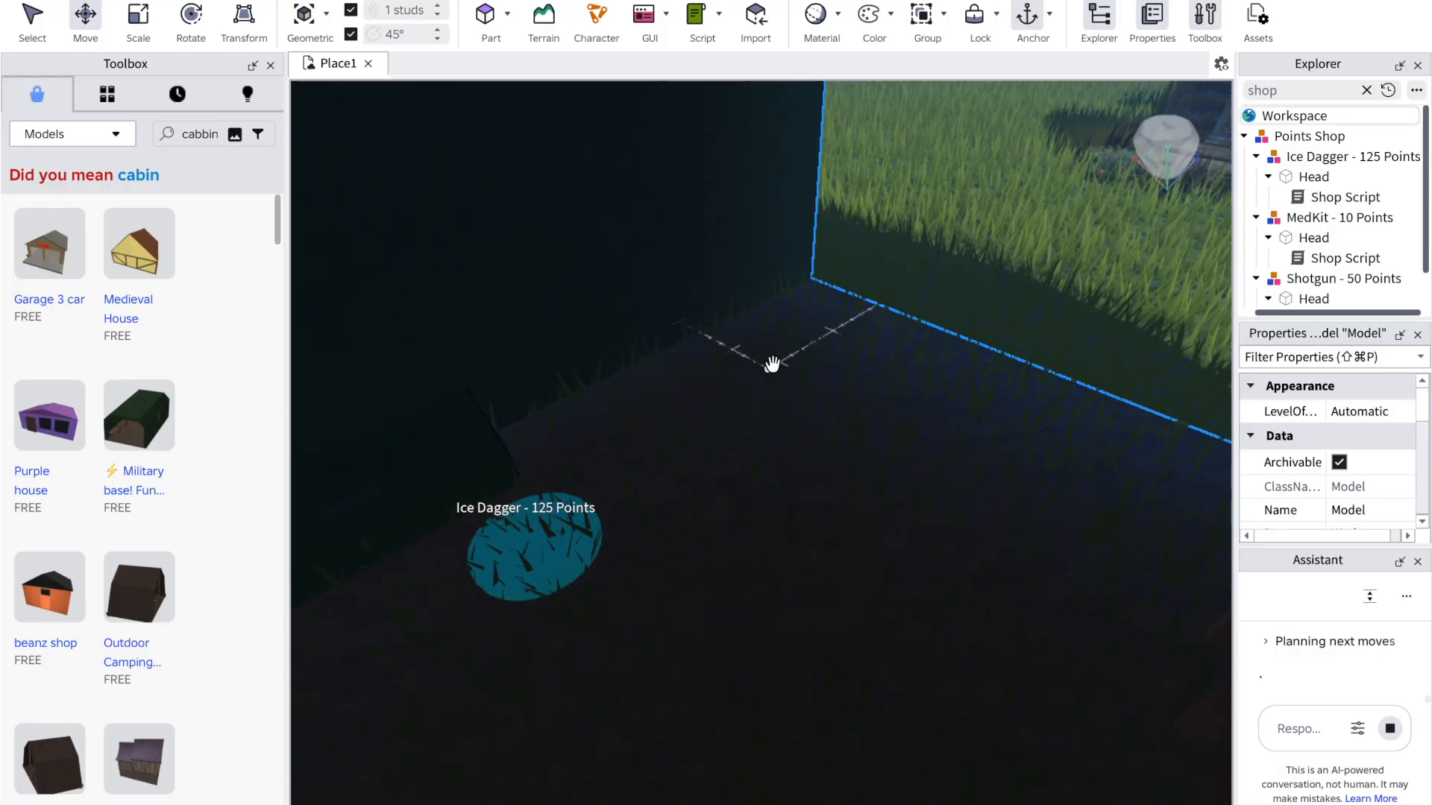
pyautogui.moveTo(766, 367); pyautogui.dragTo(766, 372, button='right')
pyautogui.click(646, 412)
pyautogui.press('a')
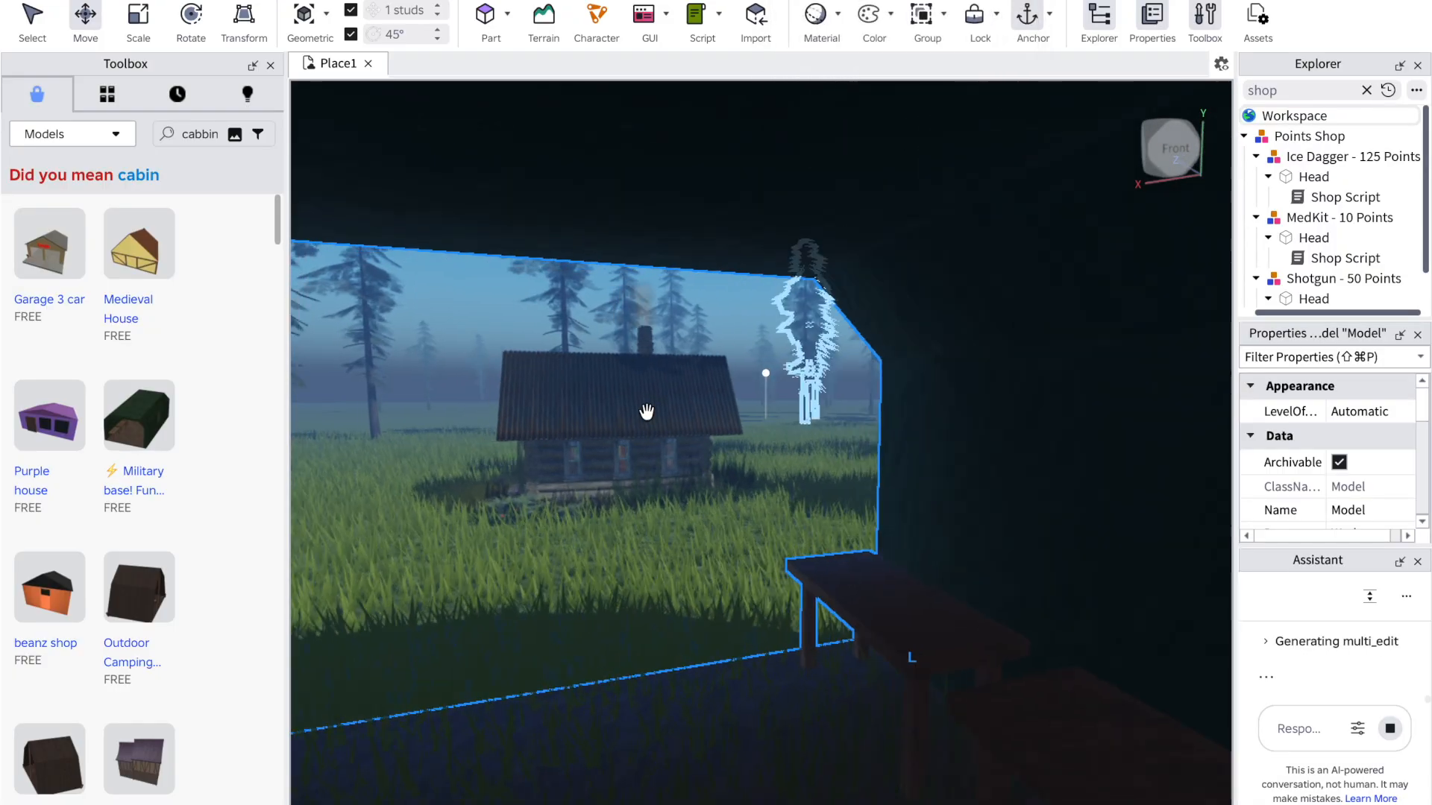
pyautogui.press('w')
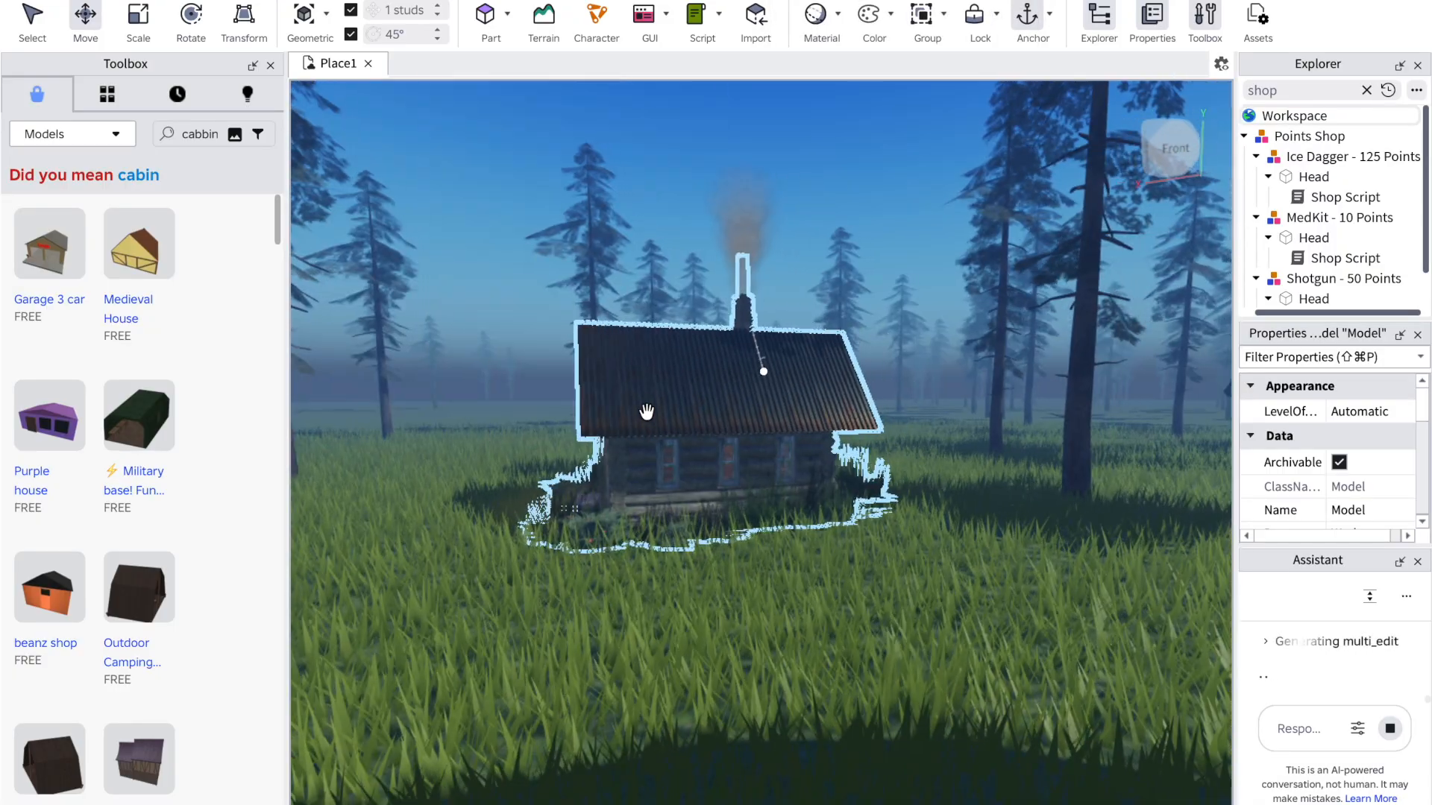
pyautogui.press('w')
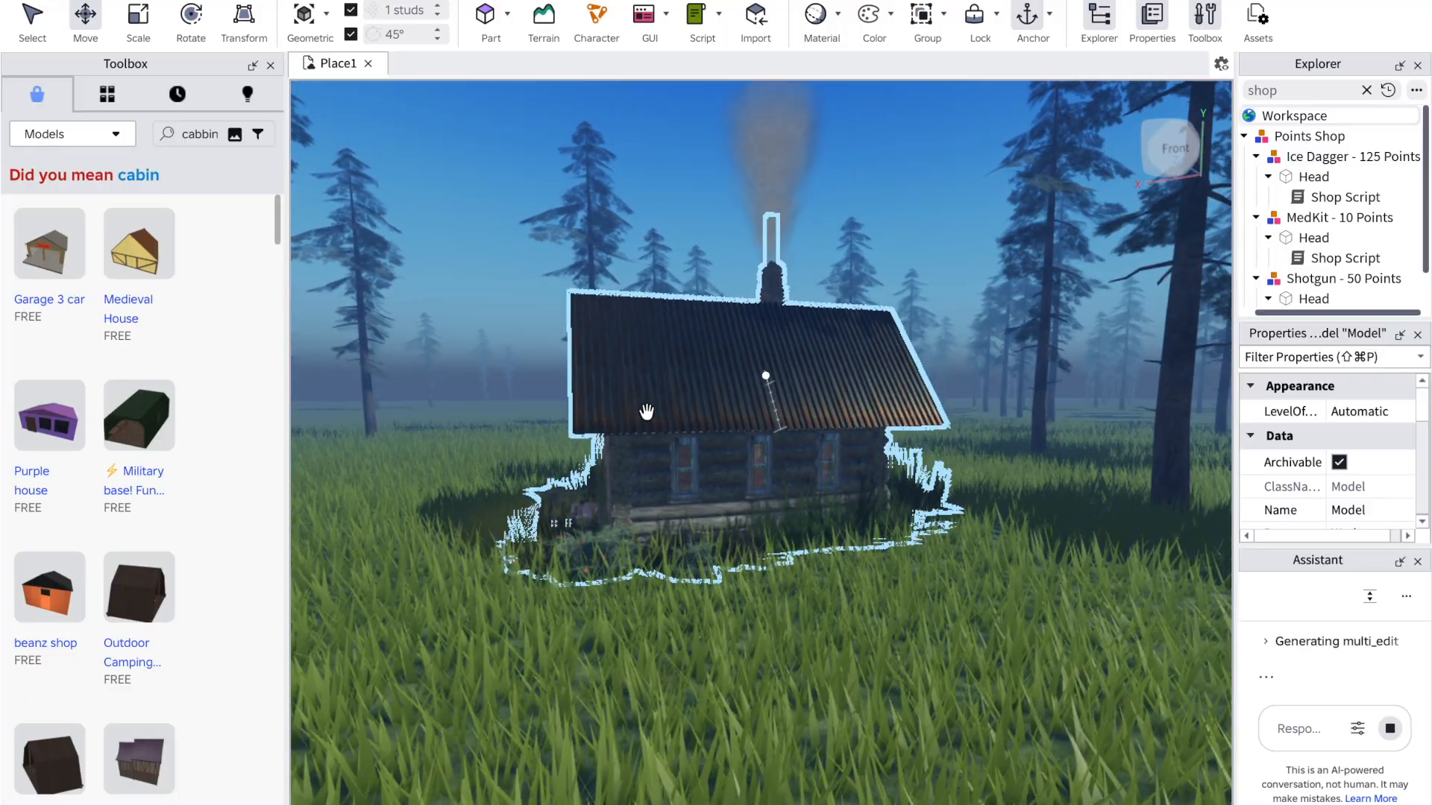
pyautogui.press('w')
pyautogui.press('a')
pyautogui.press('s')
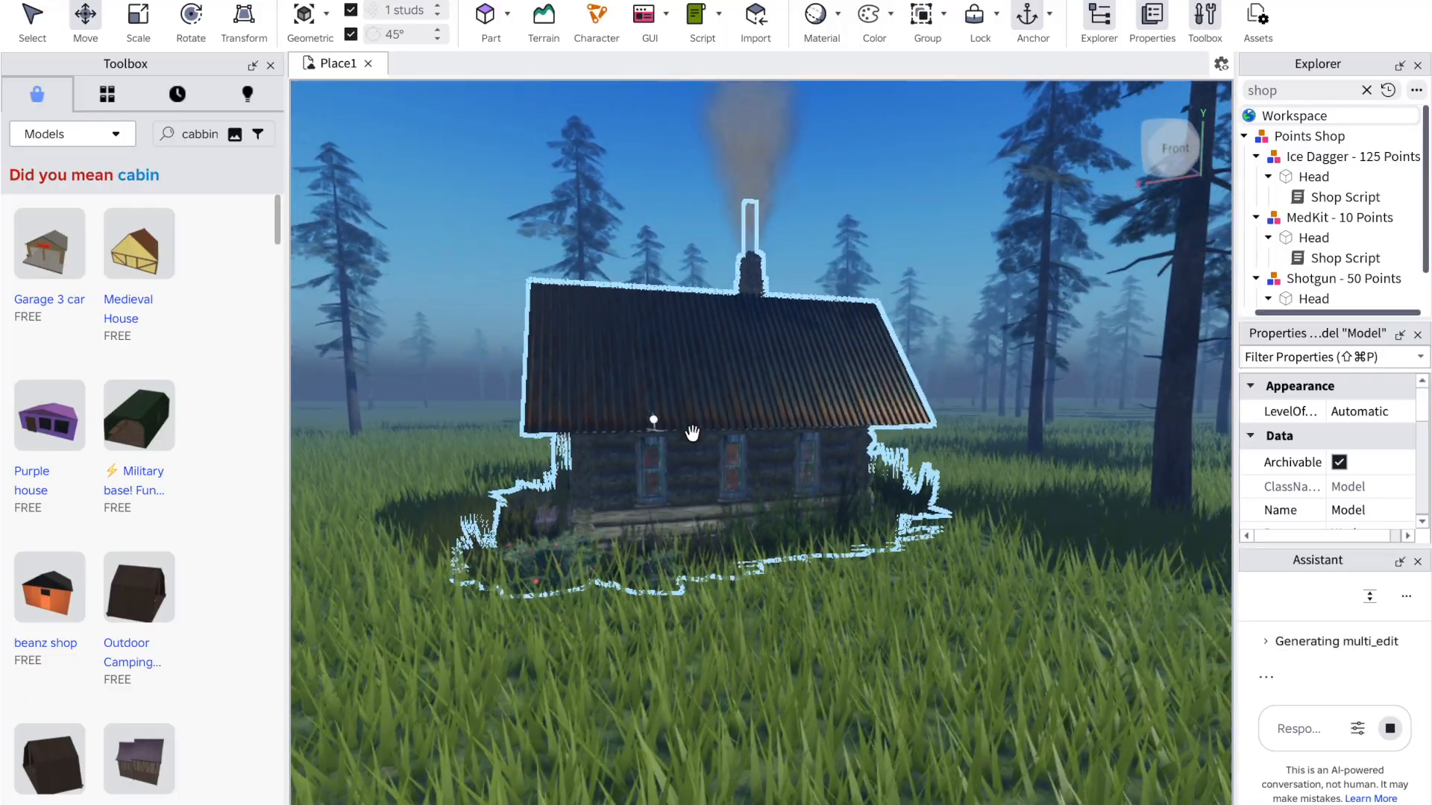
pyautogui.press('d')
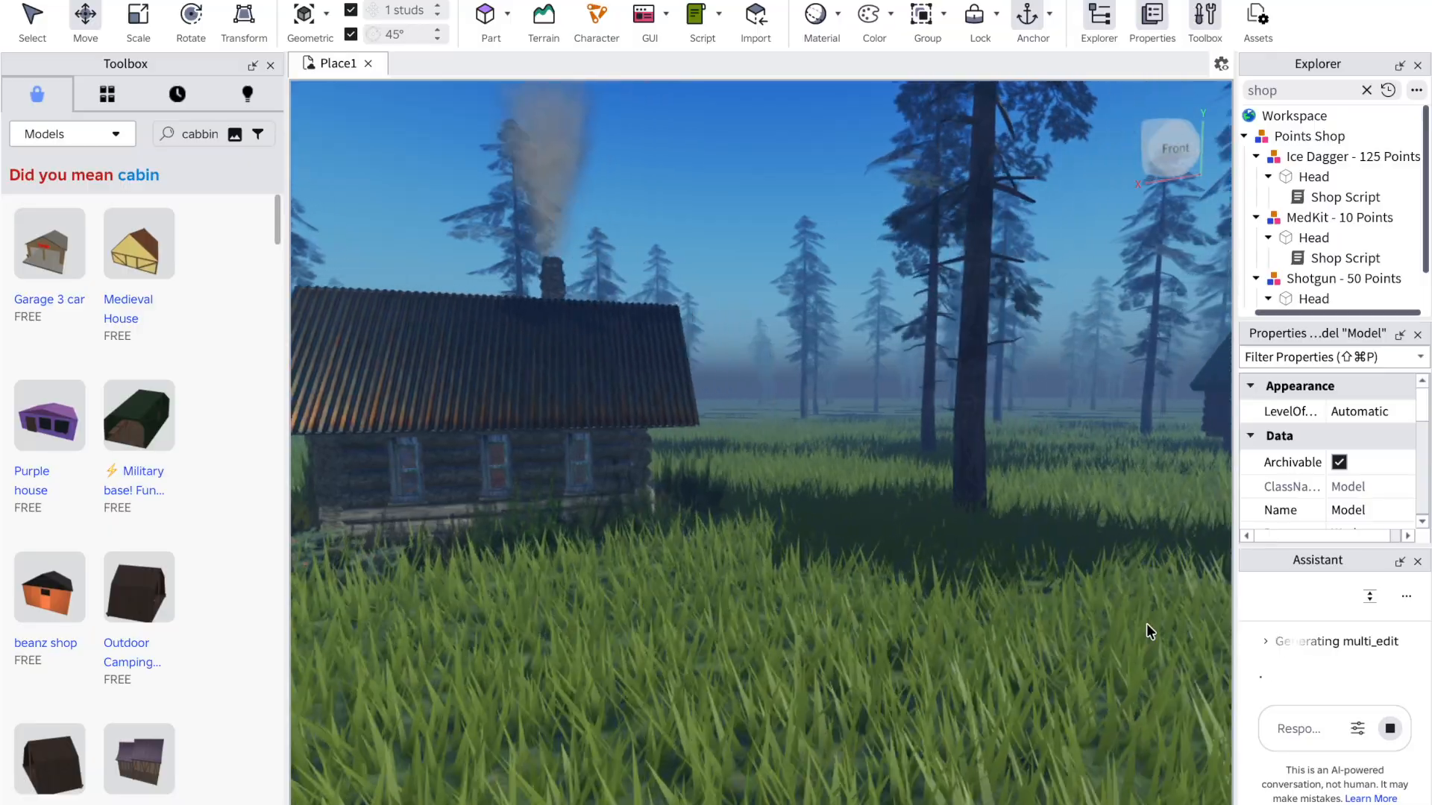
pyautogui.press('a')
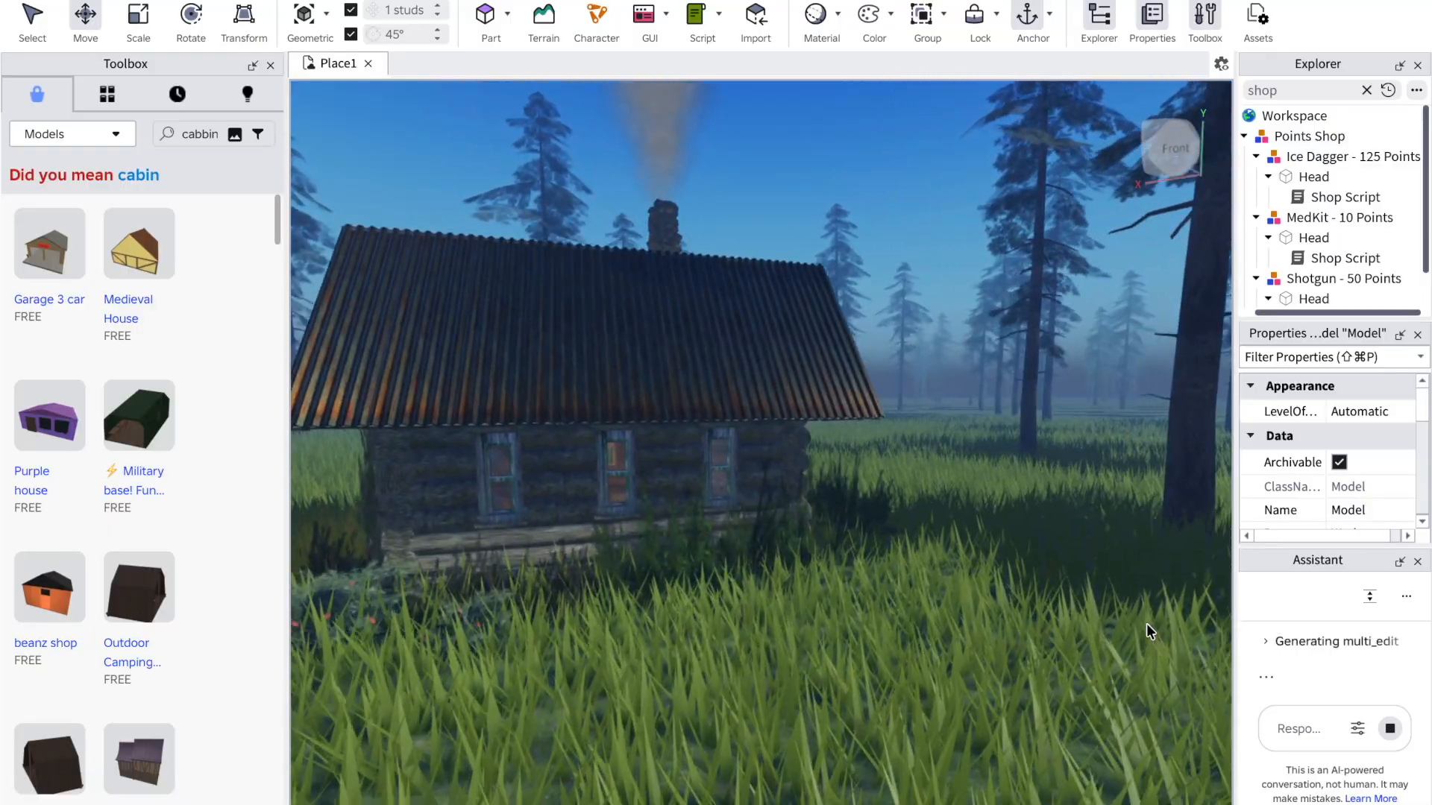
pyautogui.press('w')
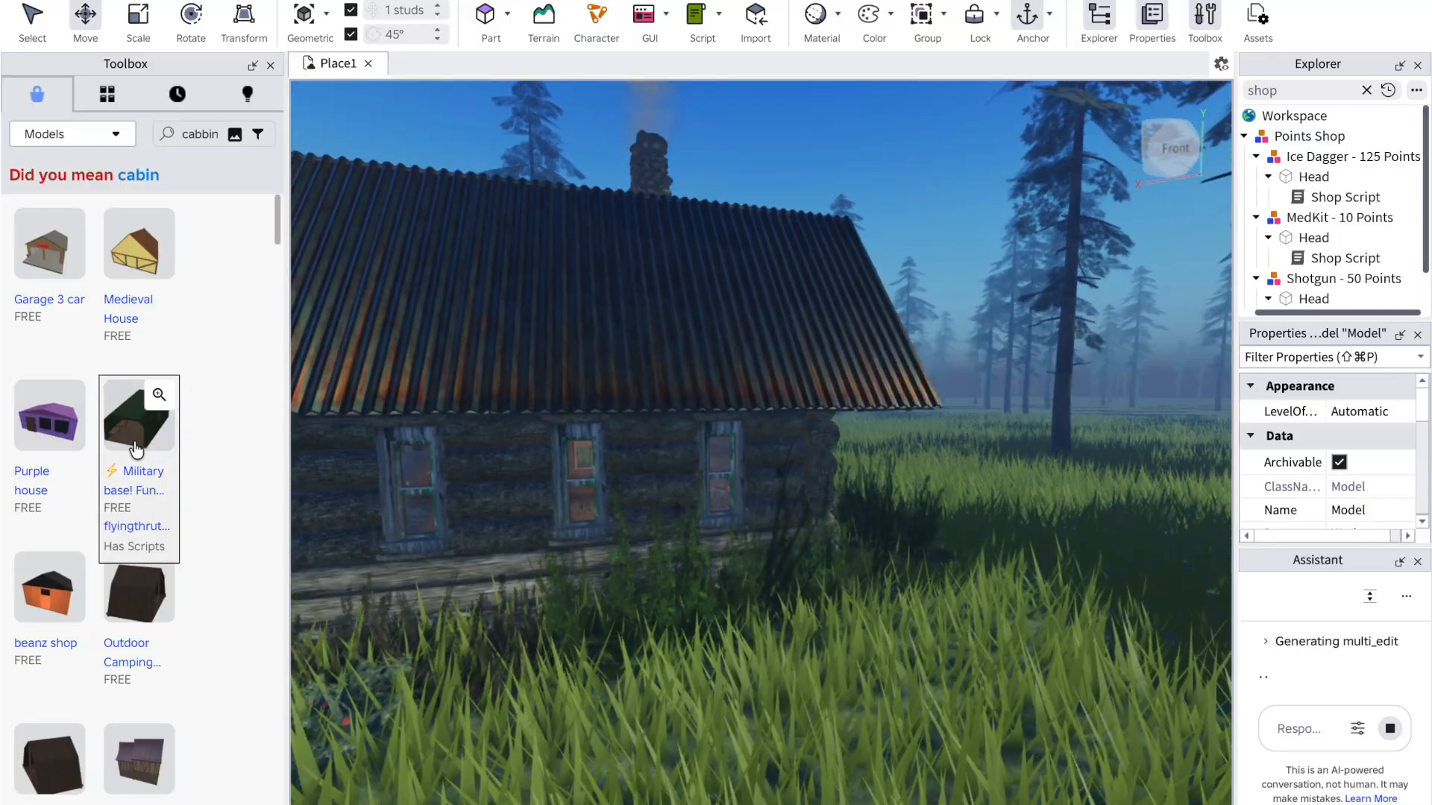
# Step: Open the details of the Military base model in the Toolbox
pyautogui.click(155, 412)
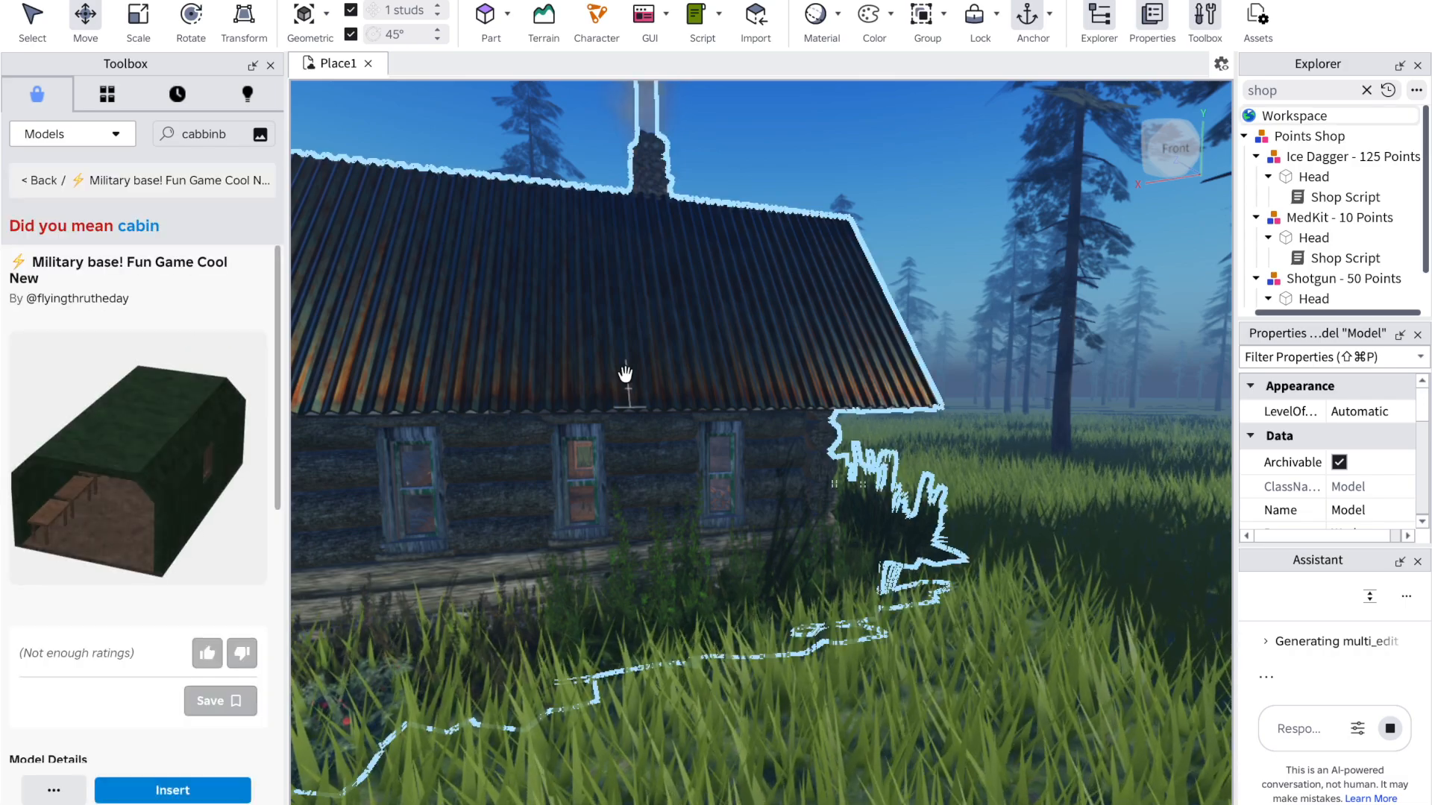
# Step: Examine the green military building from its open end, including the shop items standing inside it
pyautogui.moveTo(770, 164); pyautogui.dragTo(771, 164, button='right')
pyautogui.moveTo(675, 480); pyautogui.dragTo(676, 479, button='right')
pyautogui.rightClick(677, 480)
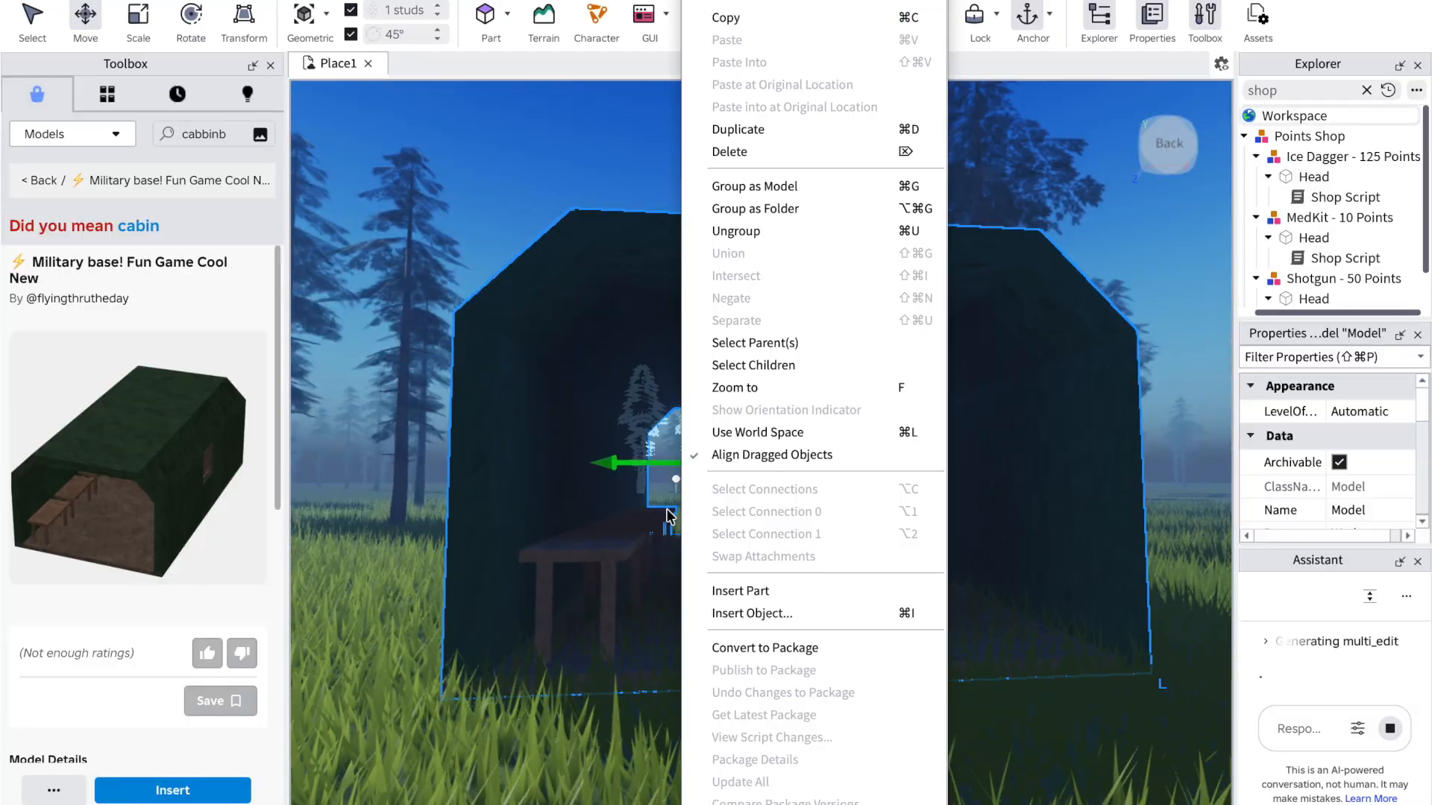
pyautogui.click(636, 516)
pyautogui.moveTo(609, 182); pyautogui.dragTo(609, 182, button='right')
pyautogui.click(581, 312)
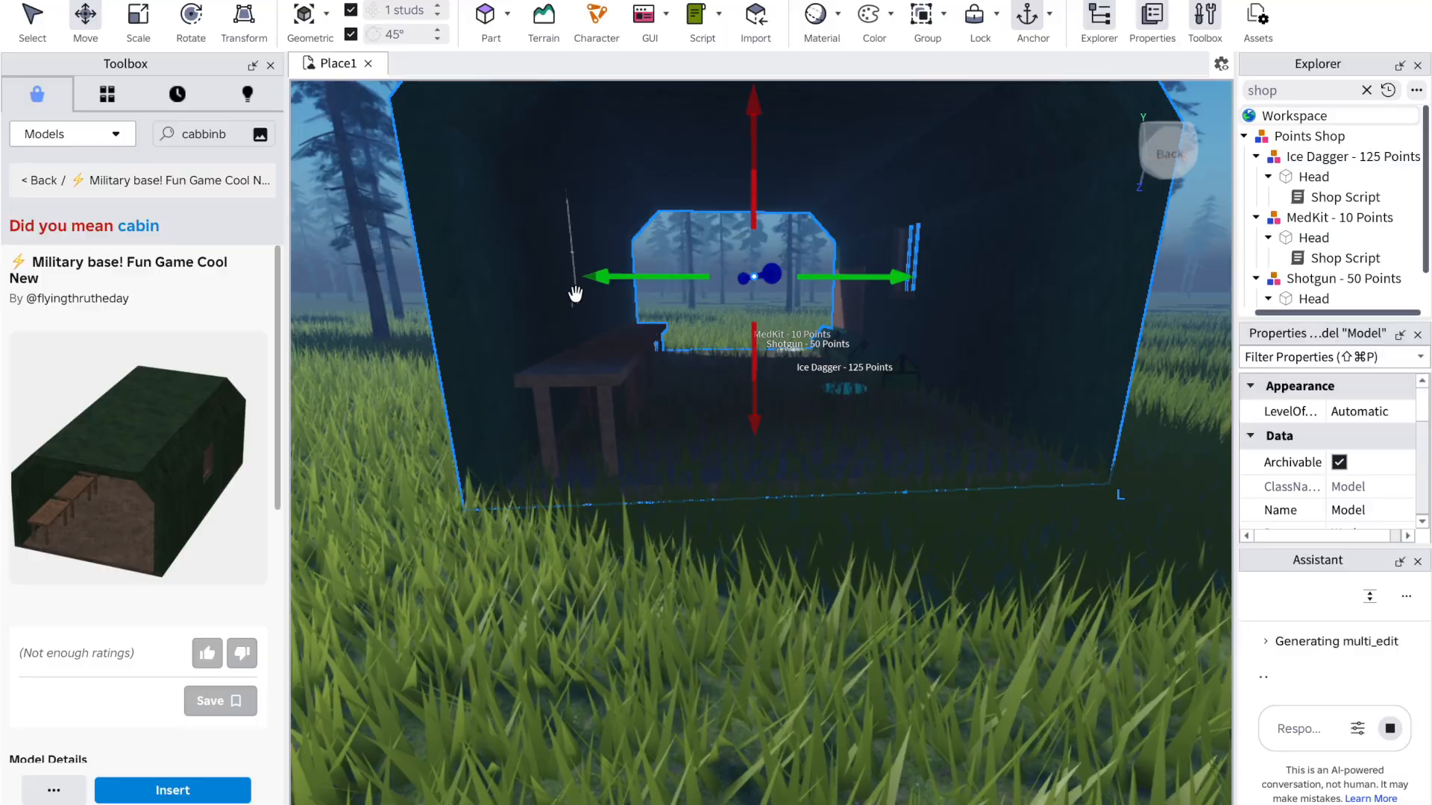
pyautogui.scroll(-2, 575, 294)
pyautogui.scroll(-4, 575, 294)
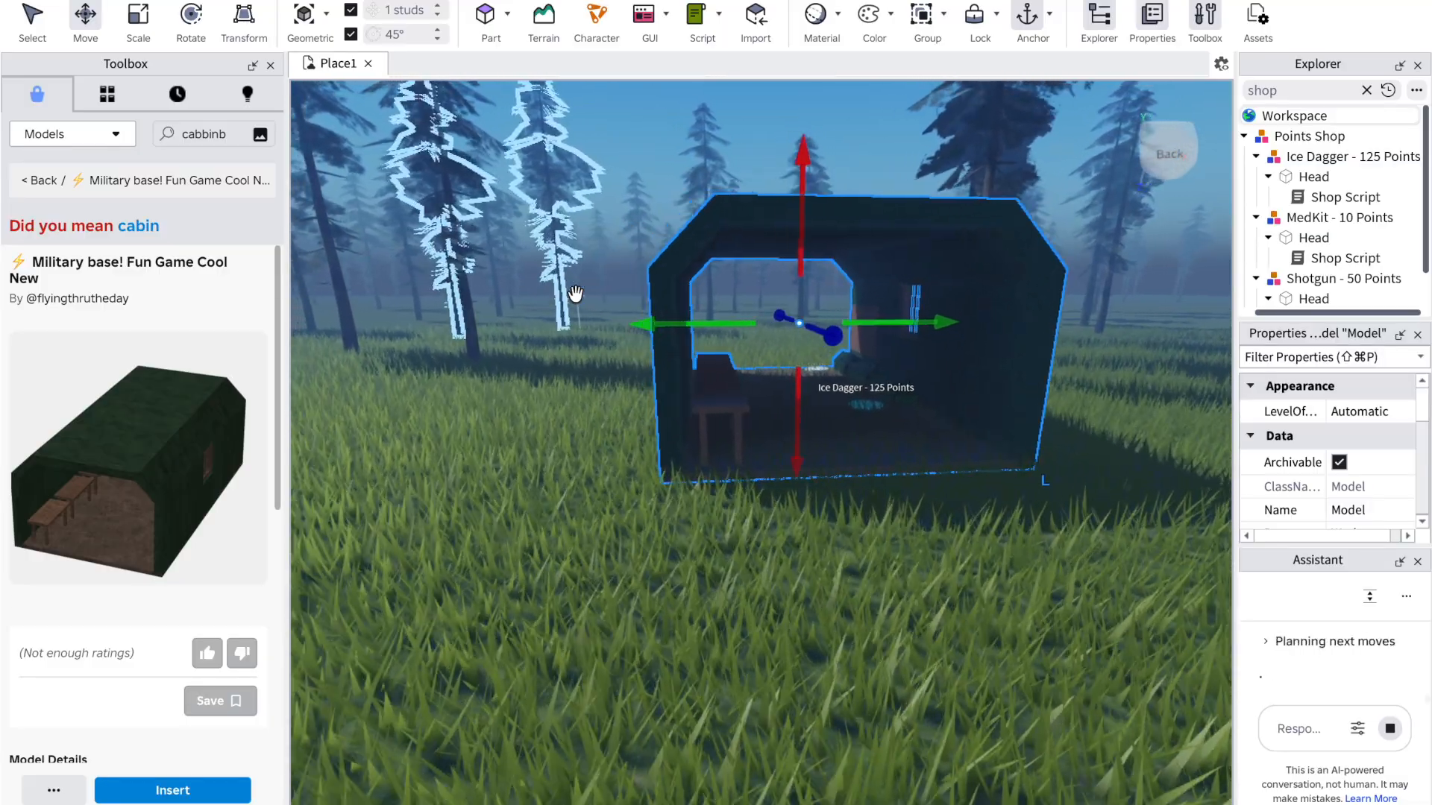
pyautogui.scroll(6, 575, 294)
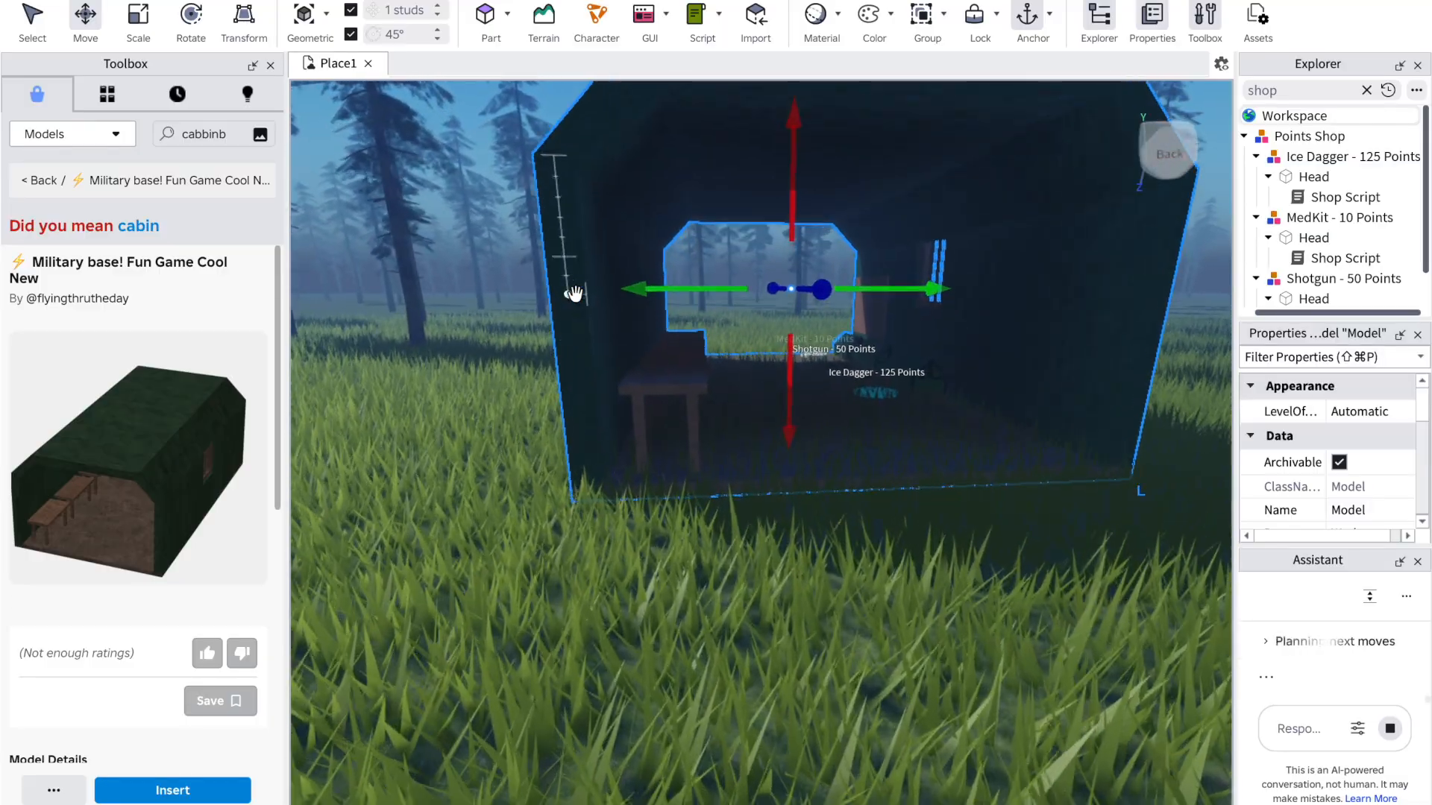
pyautogui.scroll(1, 575, 294)
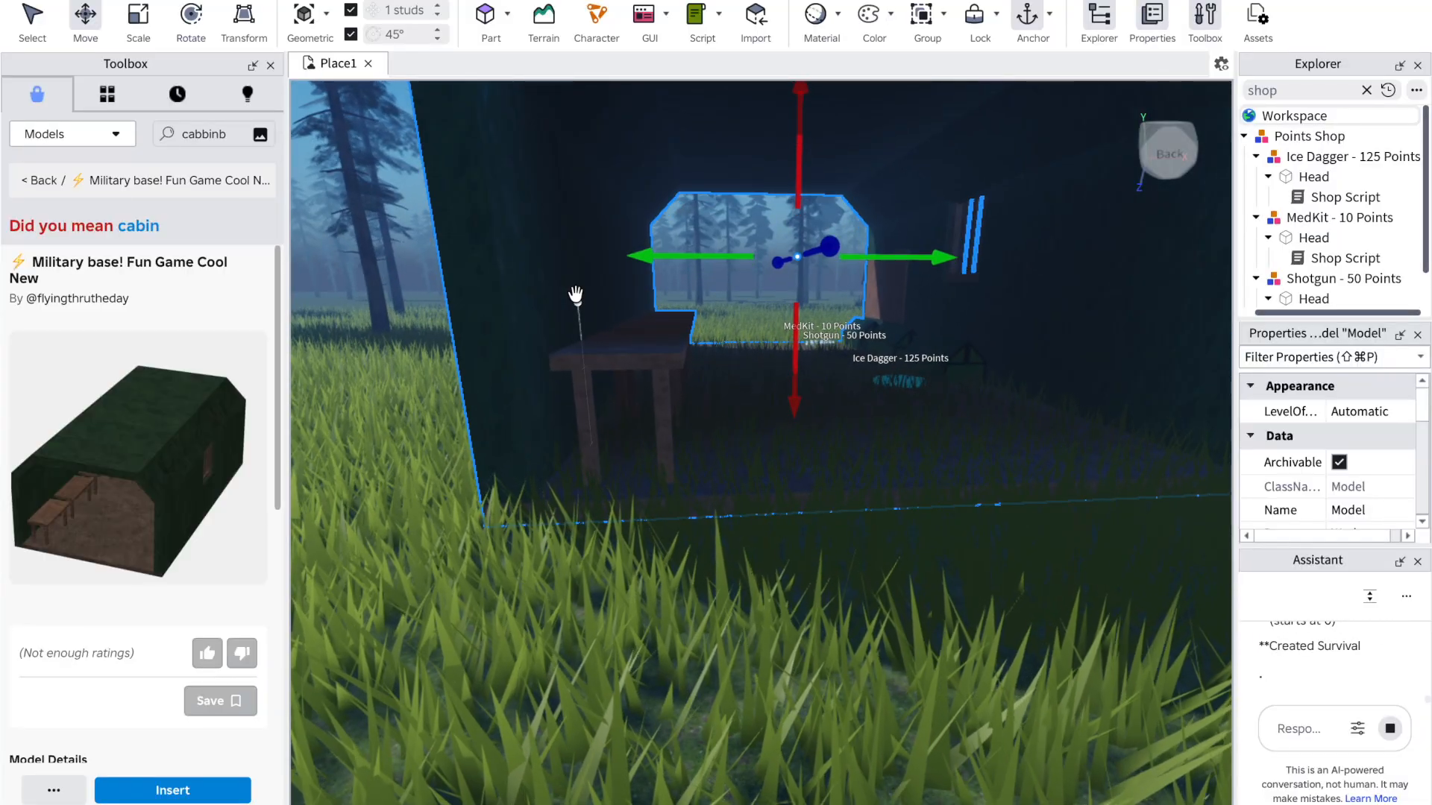
pyautogui.scroll(-1, 575, 295)
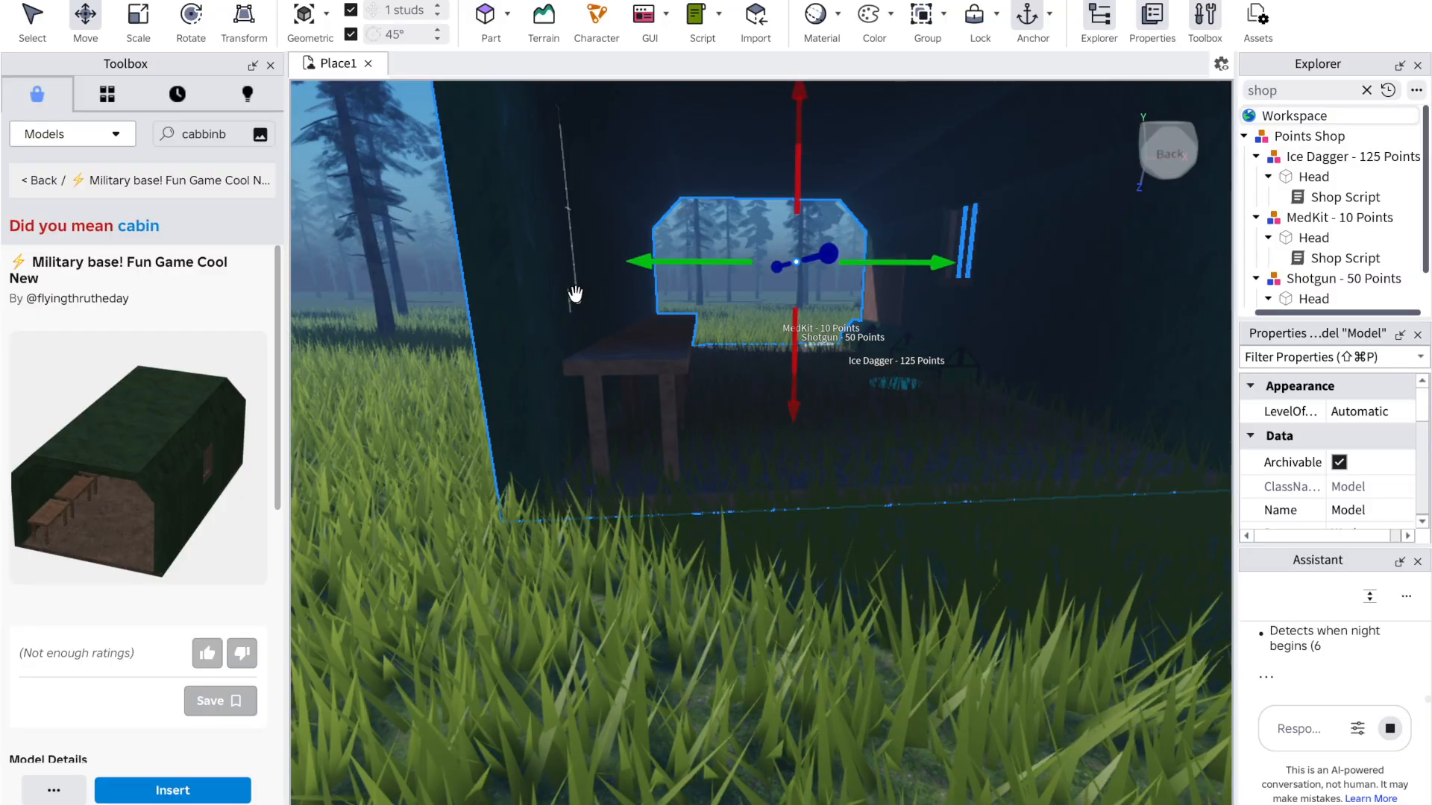
pyautogui.scroll(-1, 575, 294)
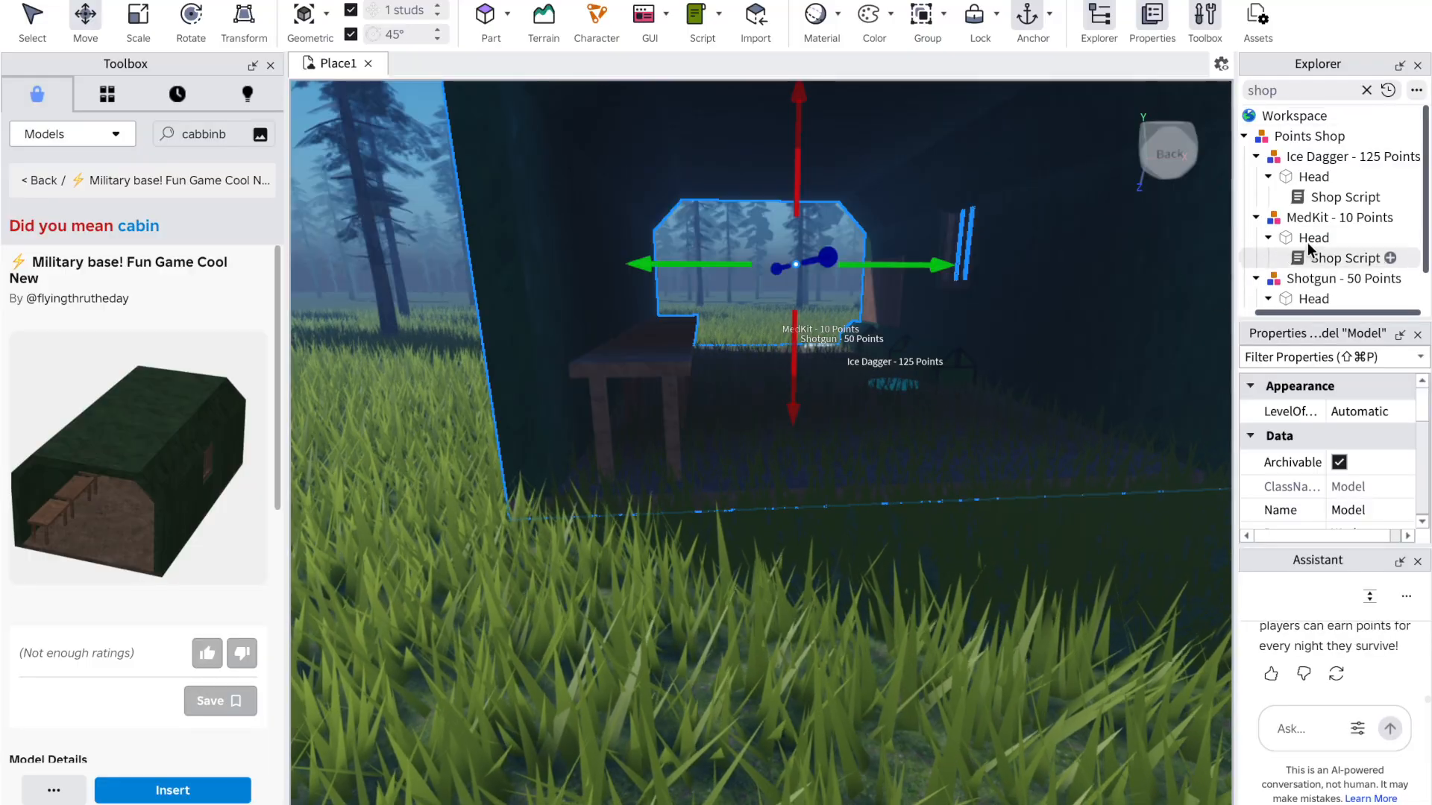
# Step: Delete the Ice Dagger - 125 Points model from the Points Shop
pyautogui.click(1298, 158)
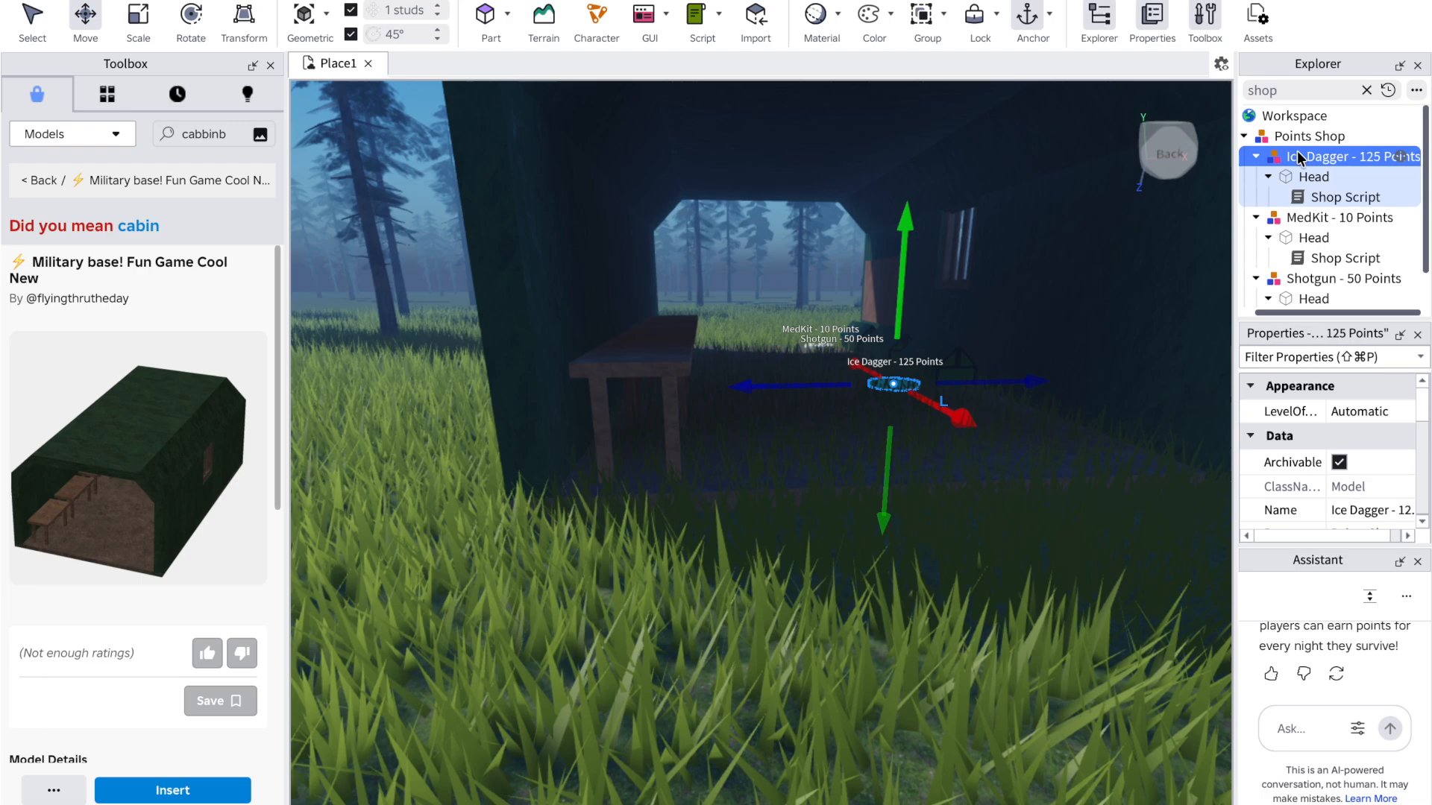
pyautogui.press('Delete')
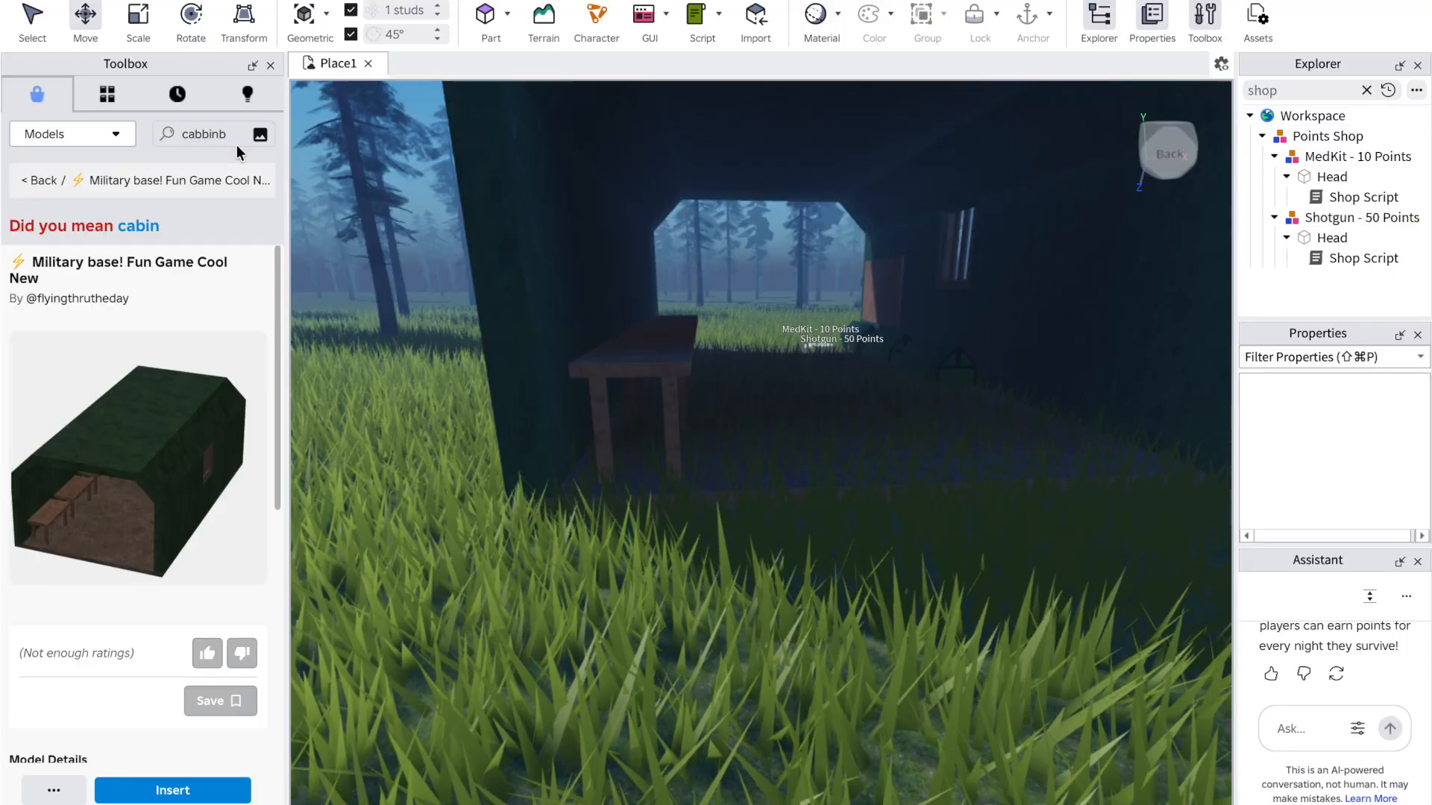
# Step: Search the Toolbox models for "points shop wepons"
pyautogui.press('BackSpace')
pyautogui.press('BackSpace')
pyautogui.press('BackSpace')
pyautogui.press('BackSpace')
pyautogui.press('BackSpace')
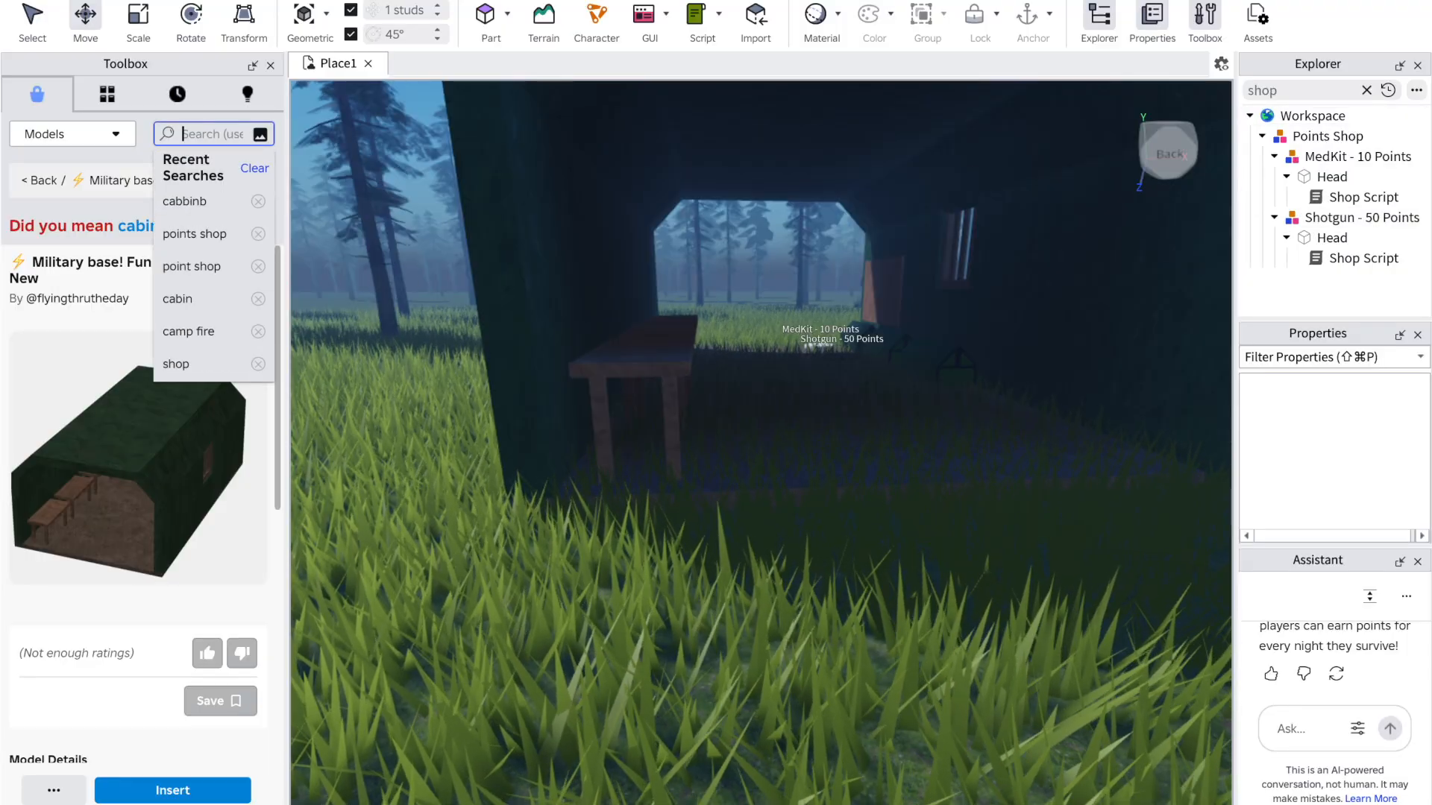
pyautogui.write('p')
pyautogui.write('oints ')
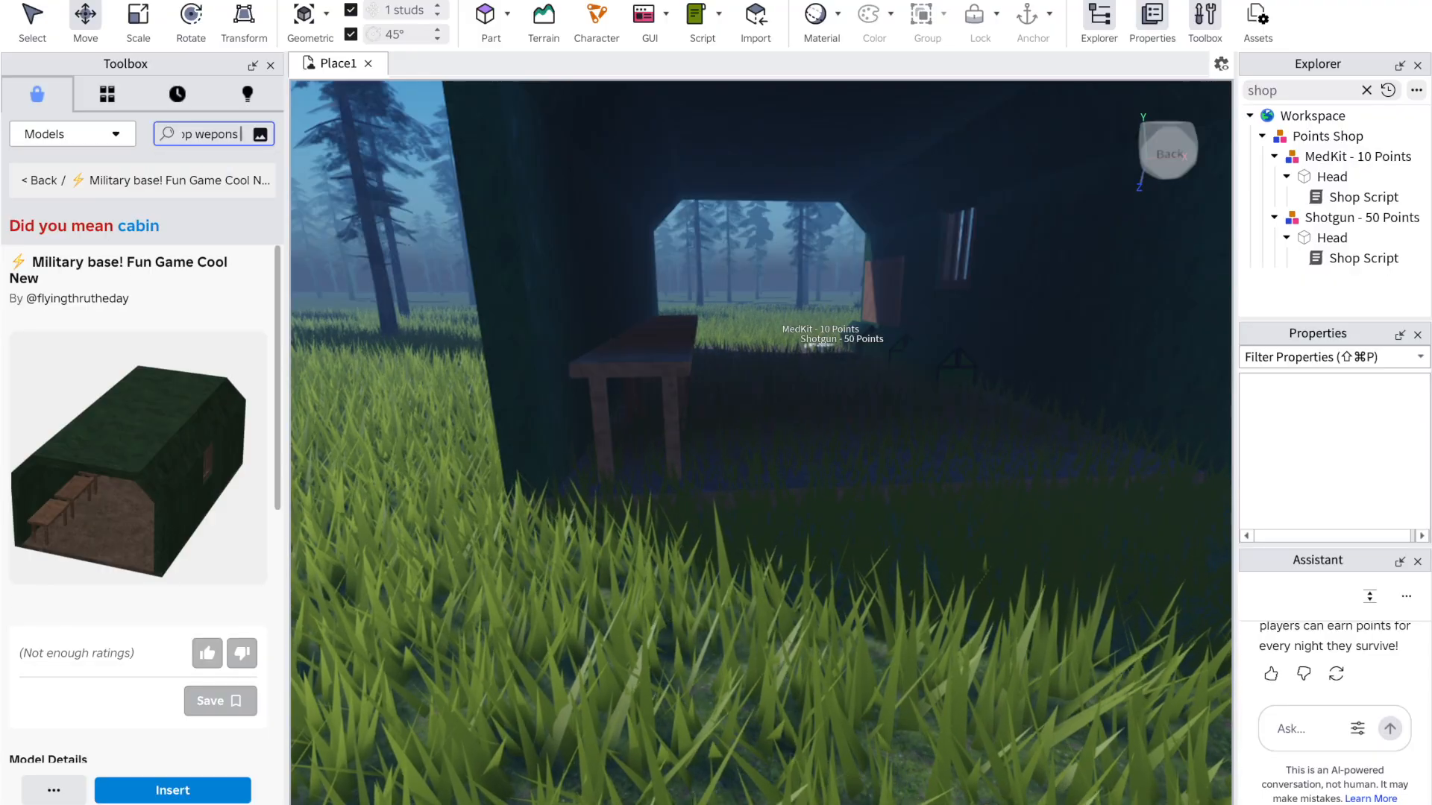
pyautogui.write('ns')
pyautogui.press('Return')
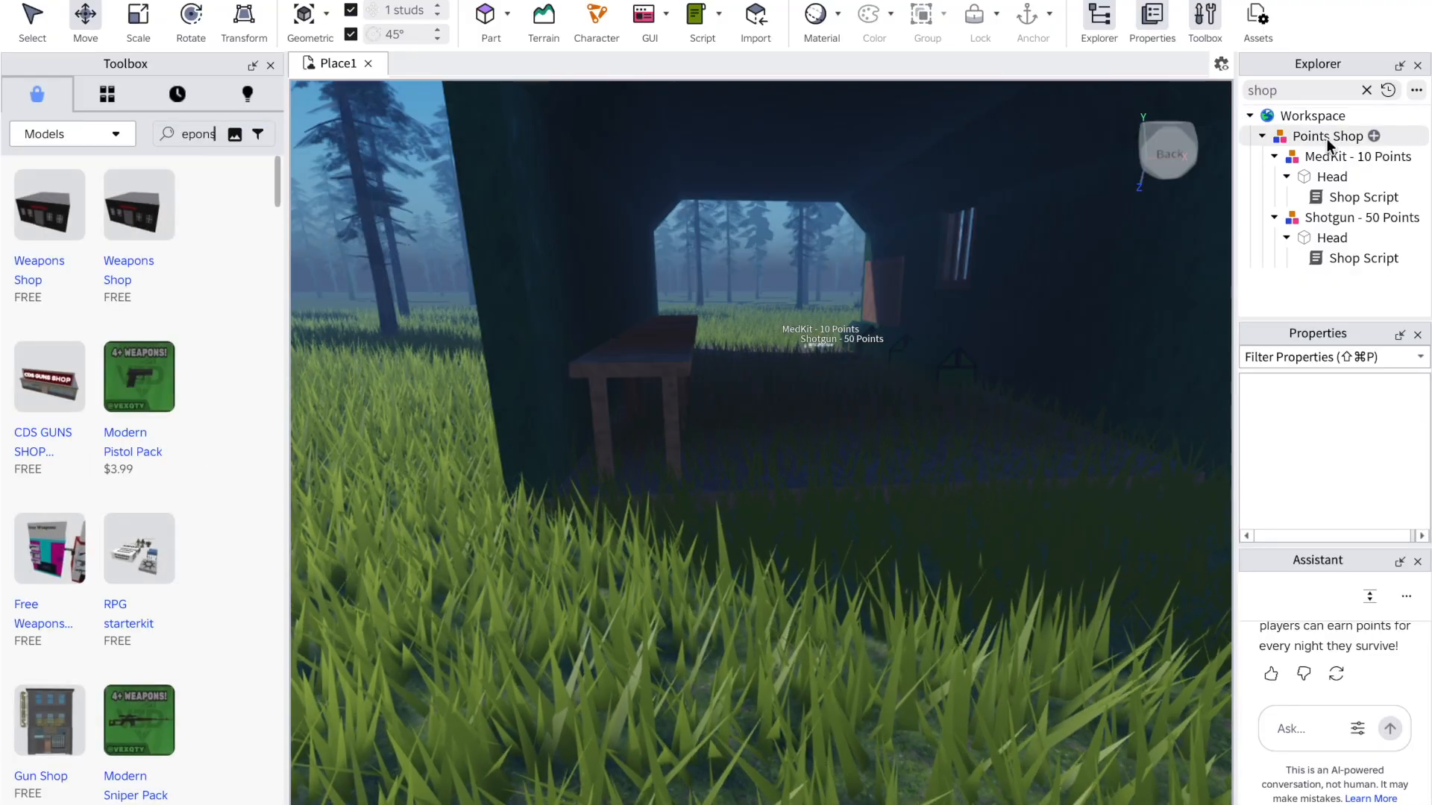
# Step: Delete the MedKit - 10 Points and Shotgun - 50 Points models from the Points Shop
pyautogui.click(1327, 158)
pyautogui.press('Delete')
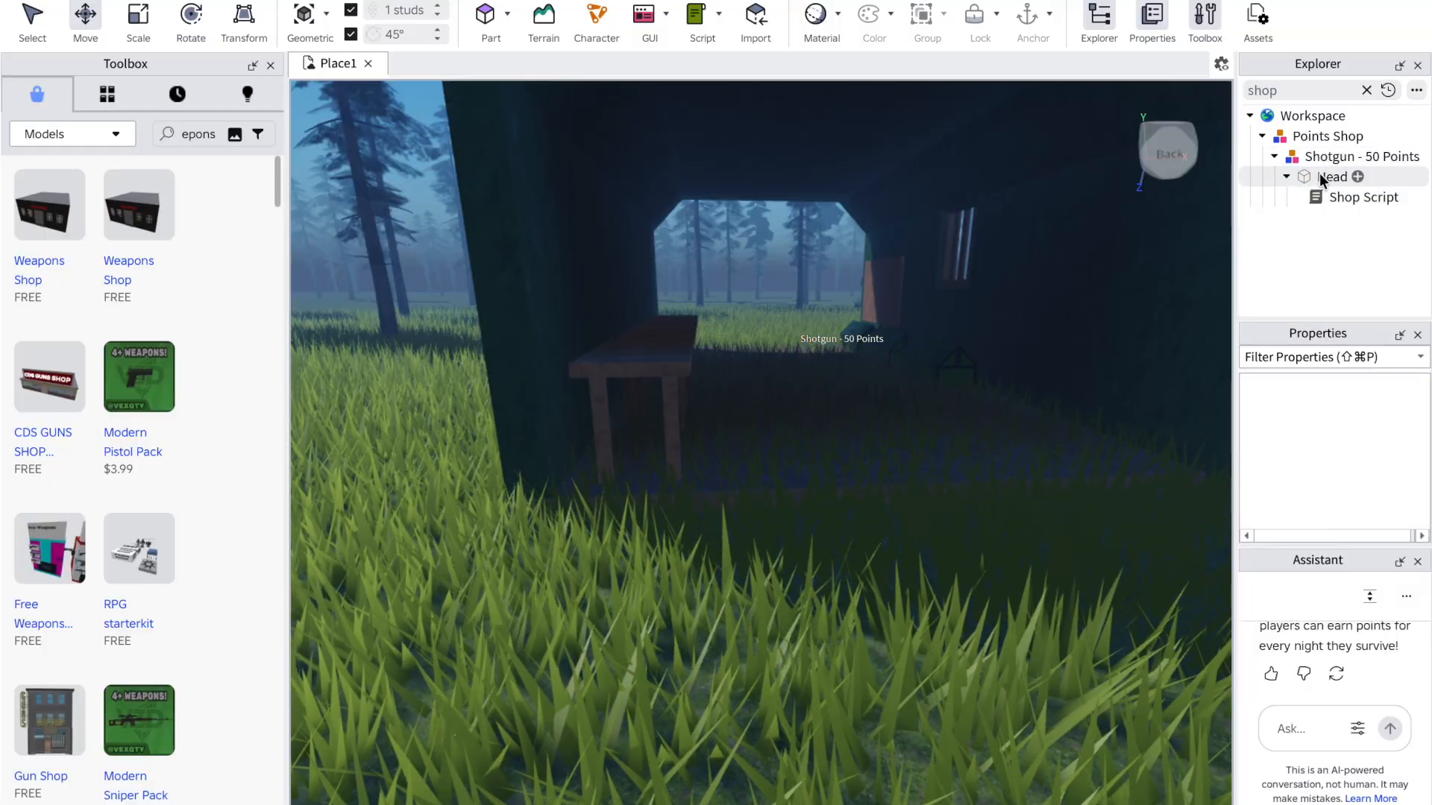
pyautogui.click(1316, 158)
pyautogui.press('Delete')
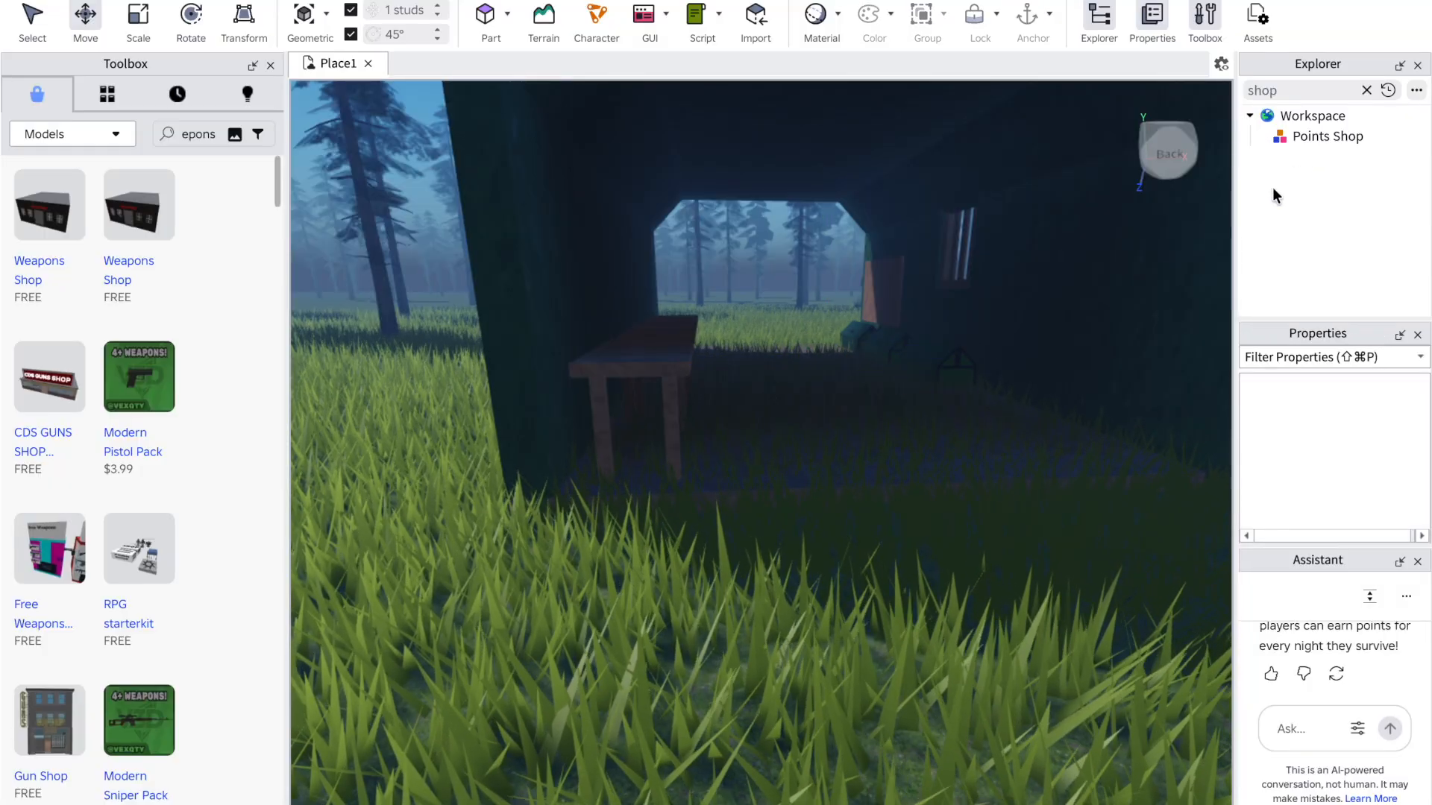
# Step: Browse the Toolbox's weapon shop results for a suitable replacement shop
pyautogui.scroll(-2, 153, 295)
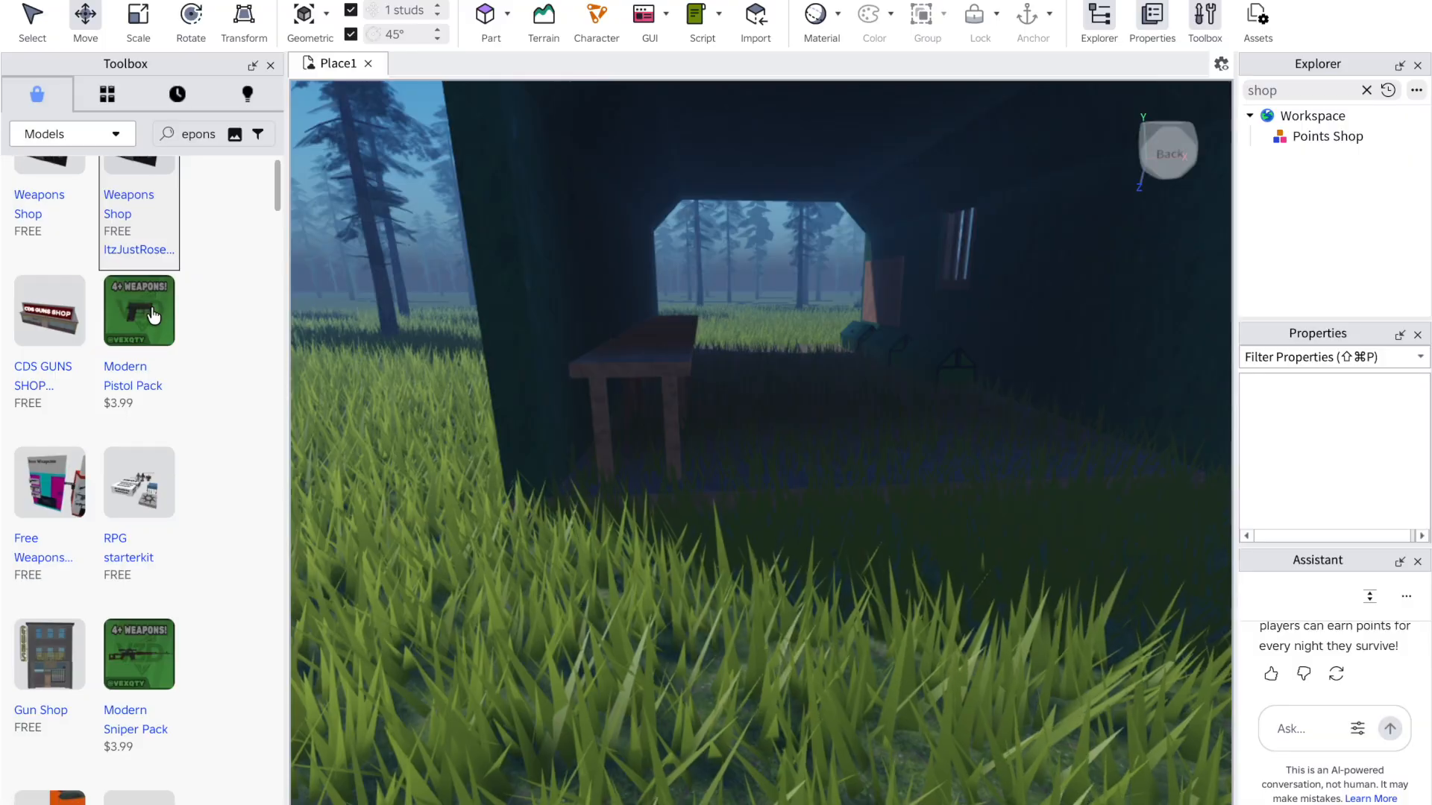
pyautogui.scroll(-5, 153, 315)
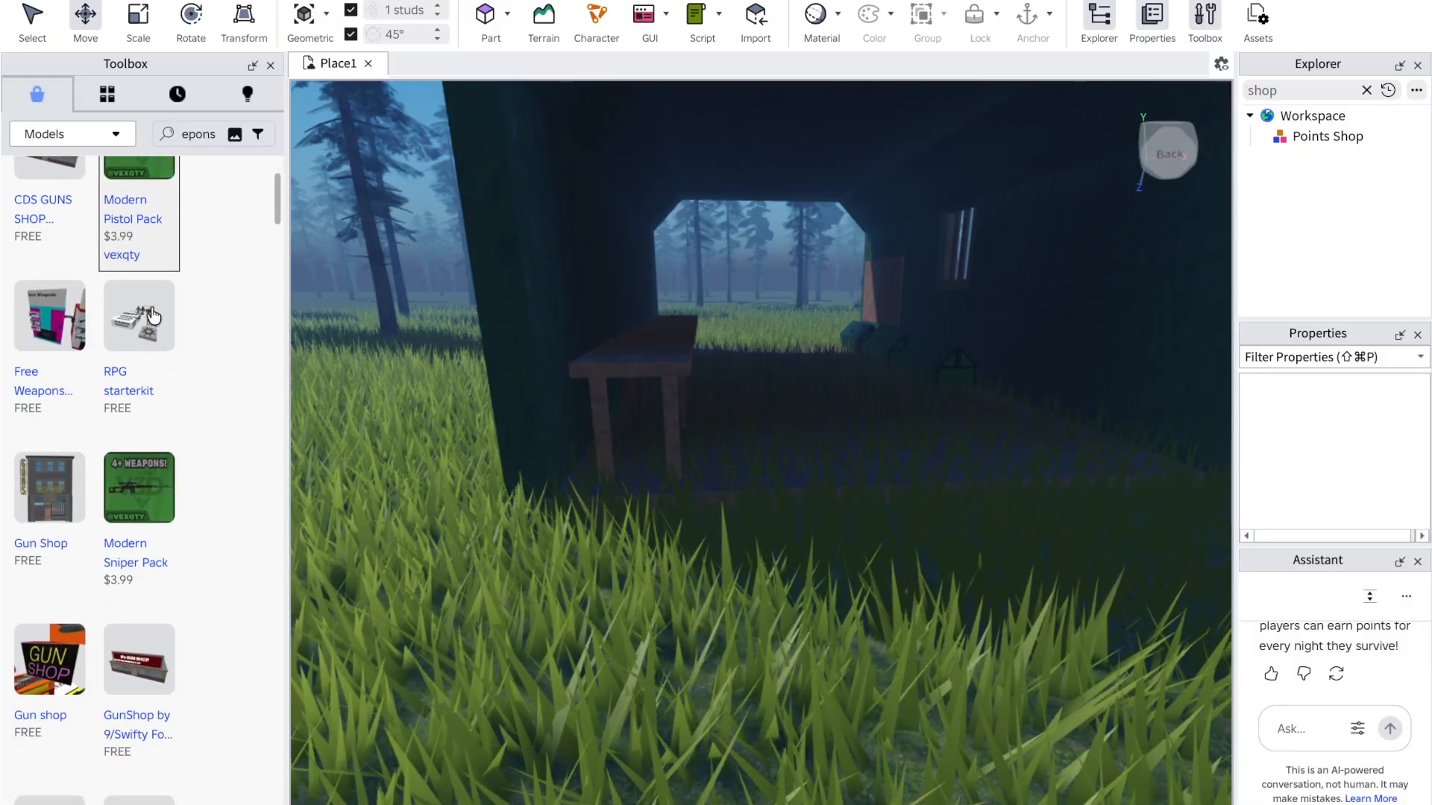
pyautogui.scroll(-15, 153, 316)
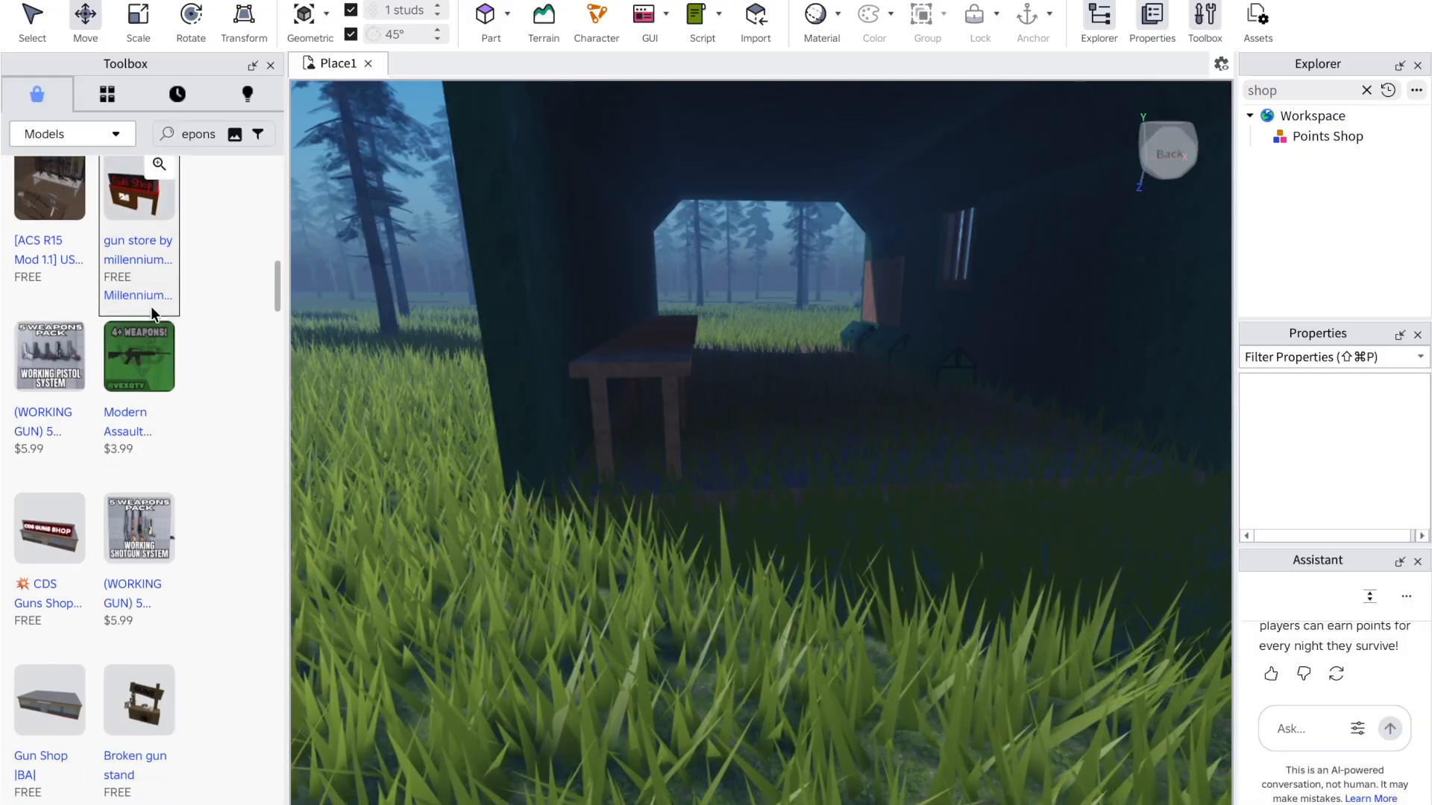
# Step: Delete the green military building from the grass field
pyautogui.click(516, 279)
pyautogui.press('Delete')
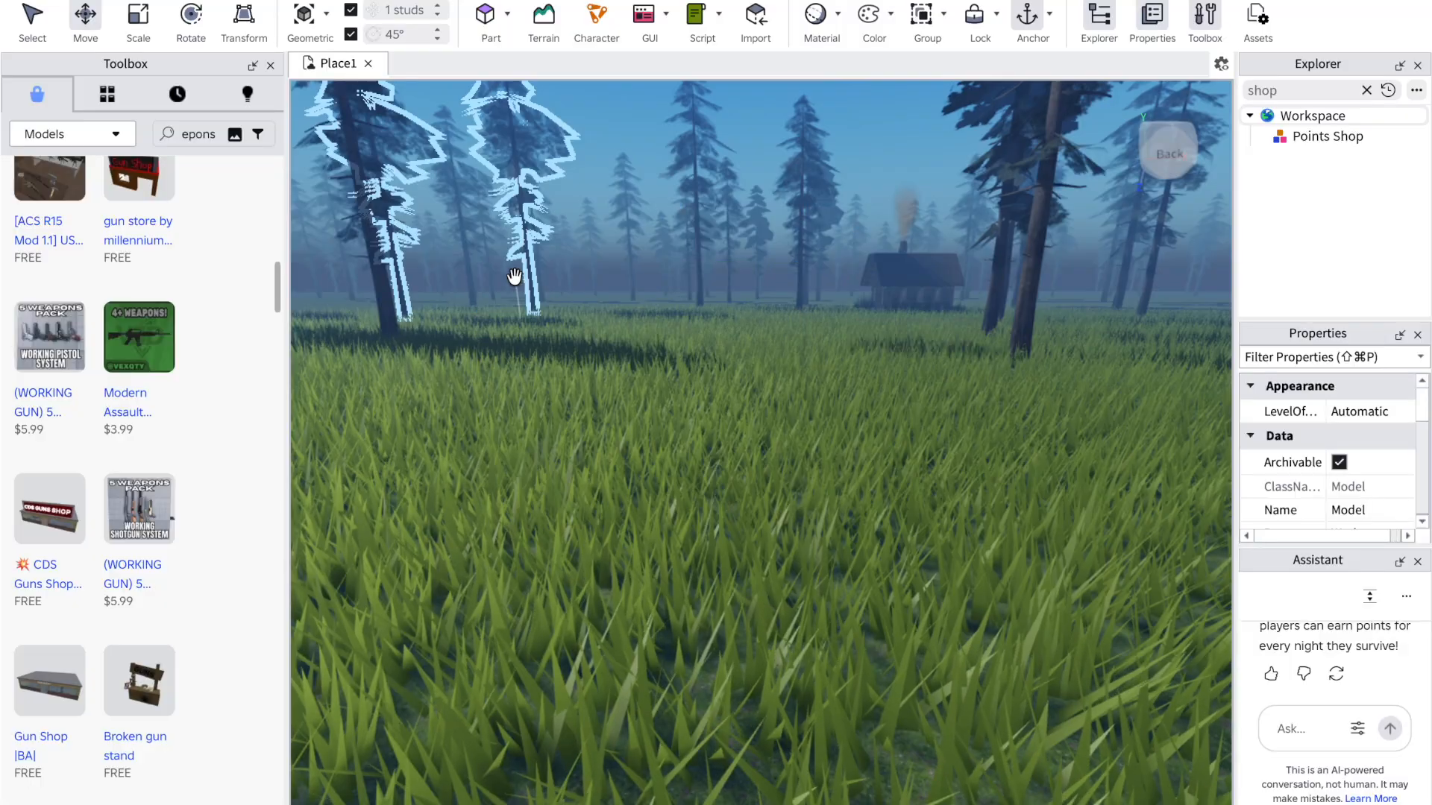
pyautogui.moveTo(1055, 642); pyautogui.dragTo(1041, 641, button='right')
pyautogui.rightClick(1040, 642)
pyautogui.click(504, 292)
# Step: Search the Toolbox models for "point shop"
pyautogui.click(209, 134)
pyautogui.press('BackSpace')
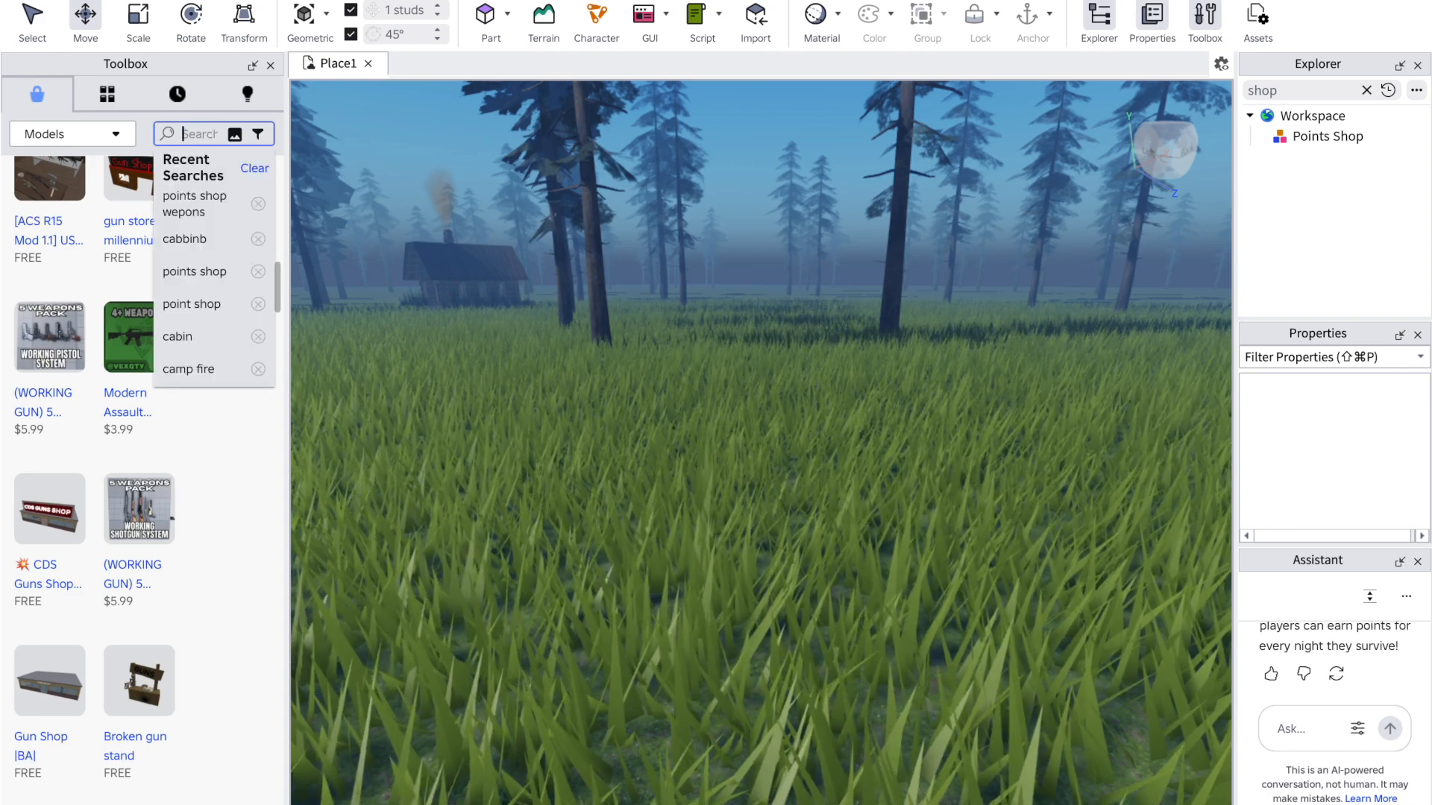
pyautogui.write('points')
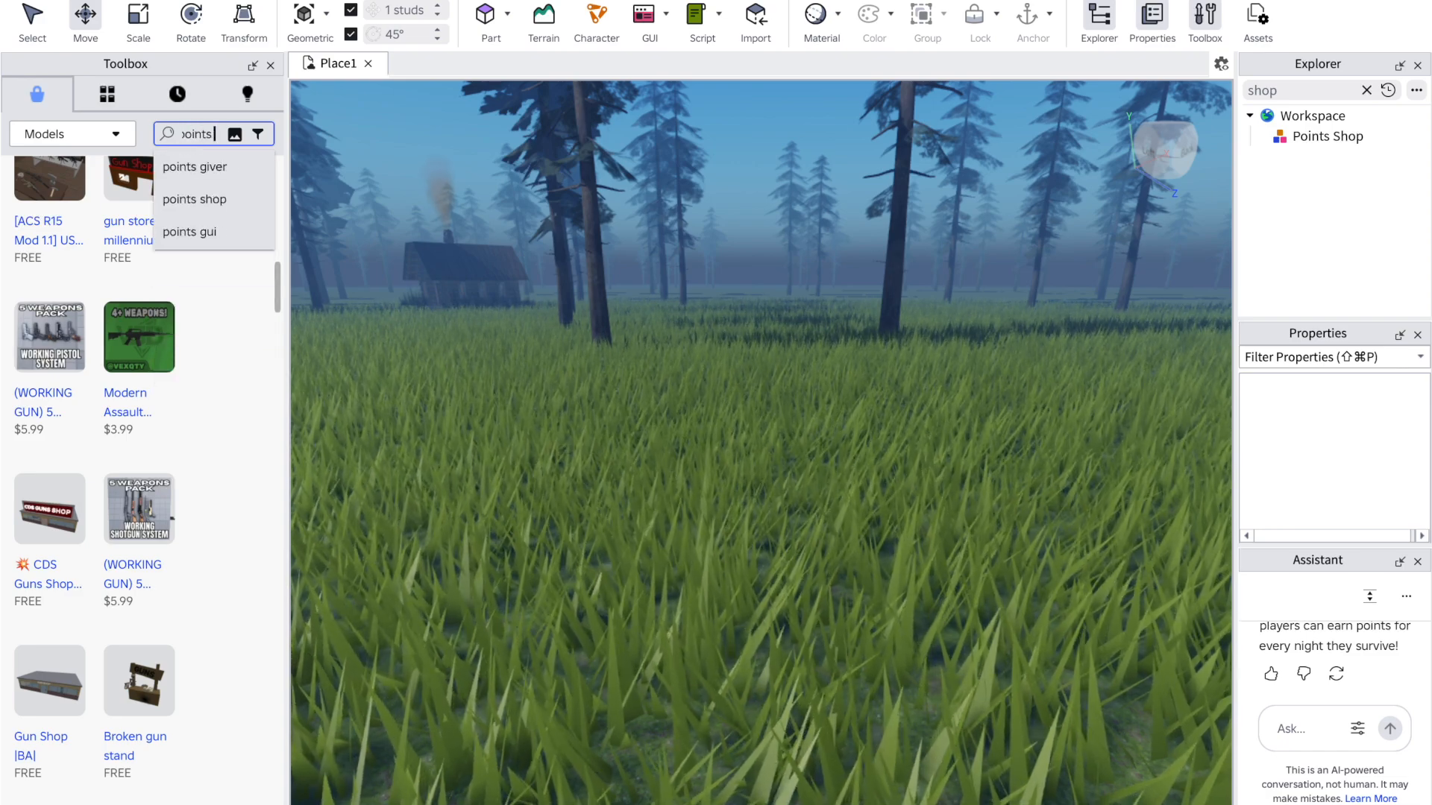
pyautogui.press('BackSpace')
pyautogui.write('s')
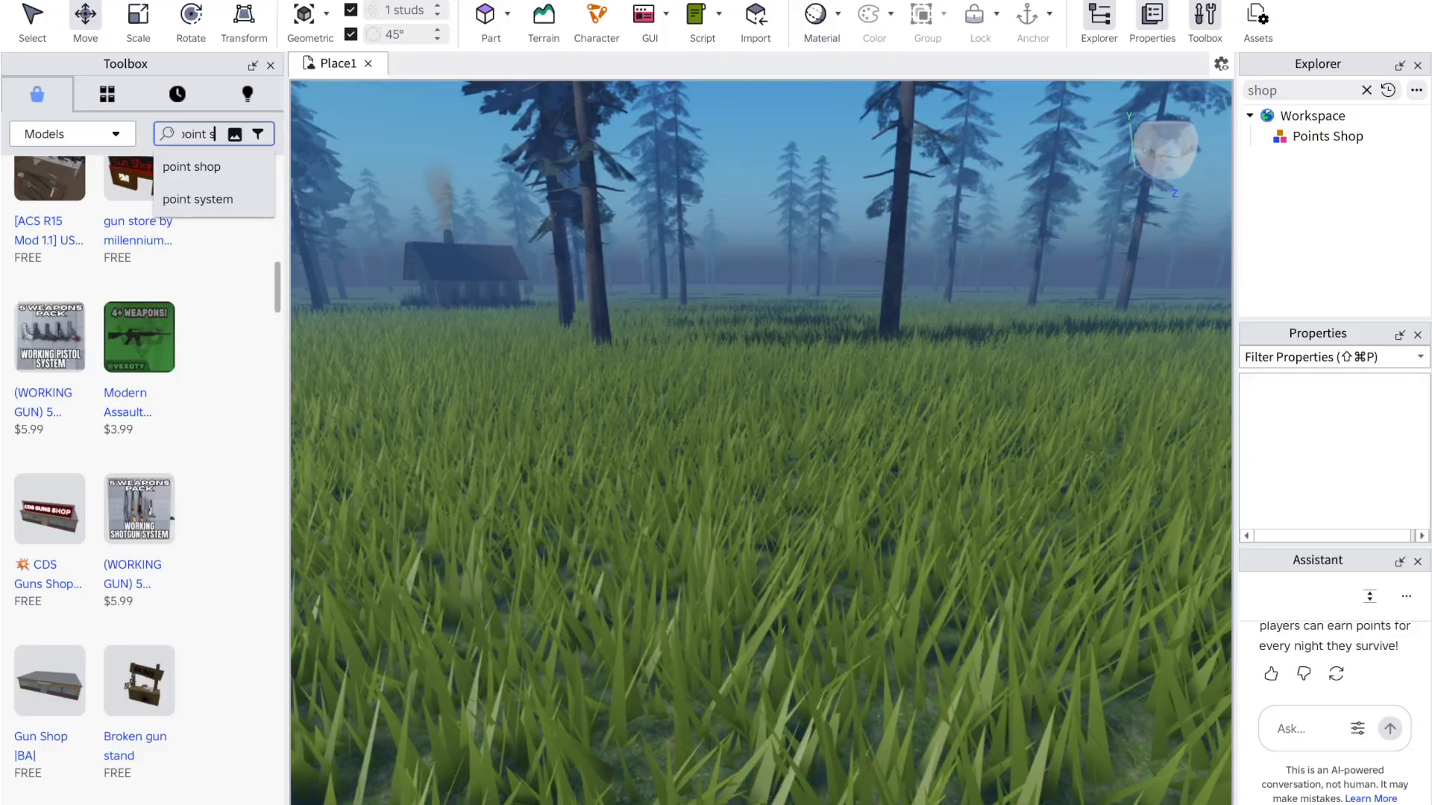
pyautogui.click(188, 176)
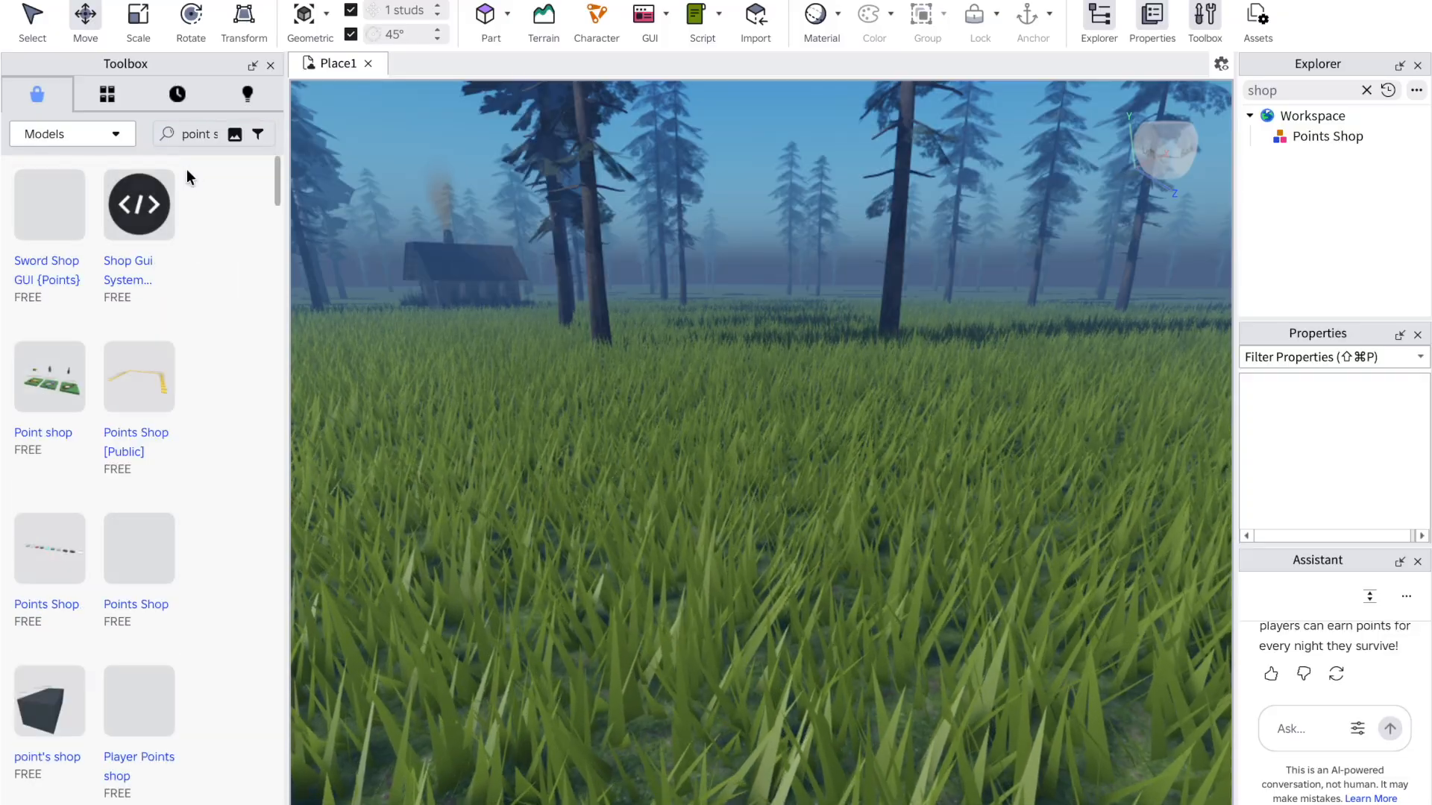
# Step: Insert the Points Shop Button model, accept its scripts notice, and inspect the model in the grass
pyautogui.scroll(-3, 47, 407)
pyautogui.scroll(-5, 51, 400)
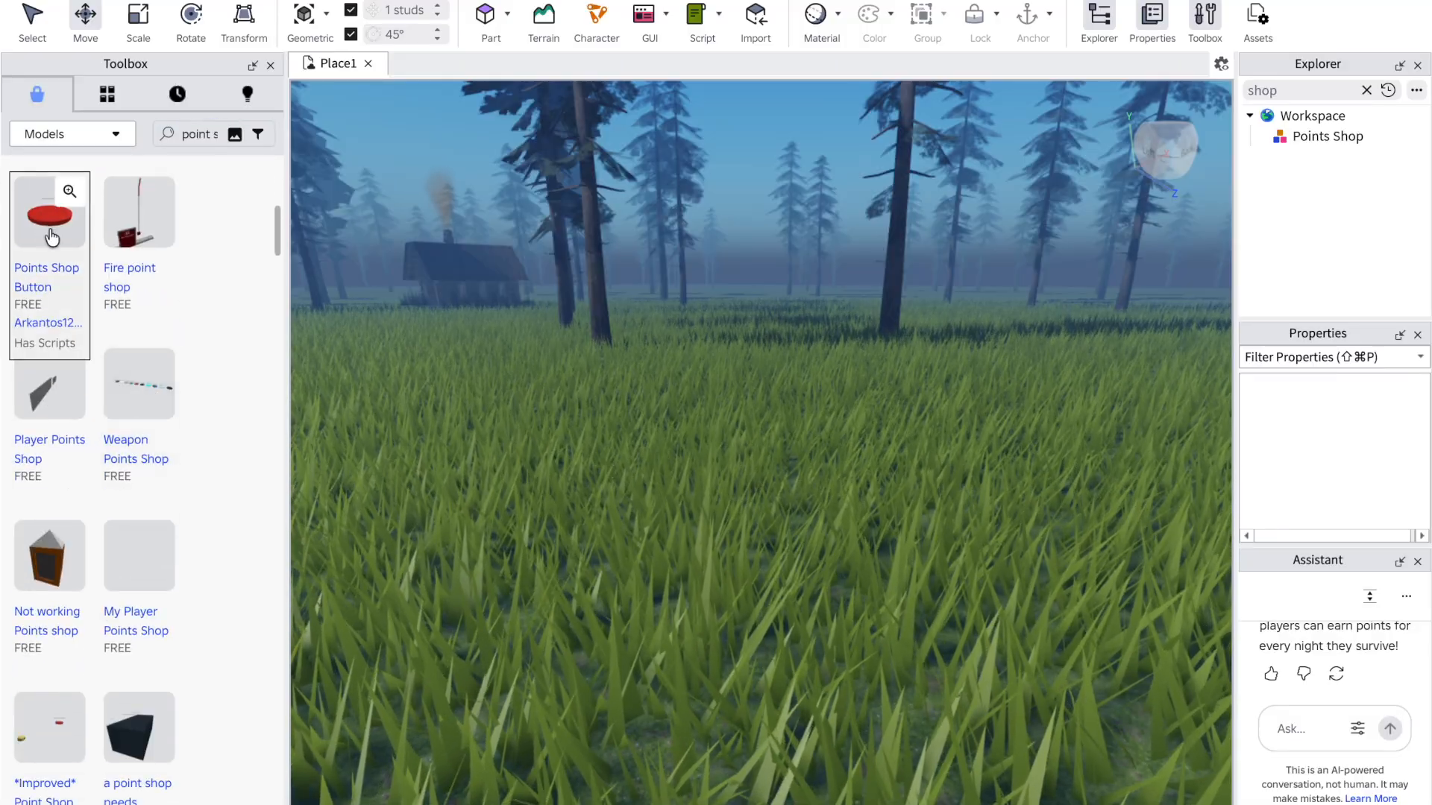
pyautogui.scroll(-1, 134, 313)
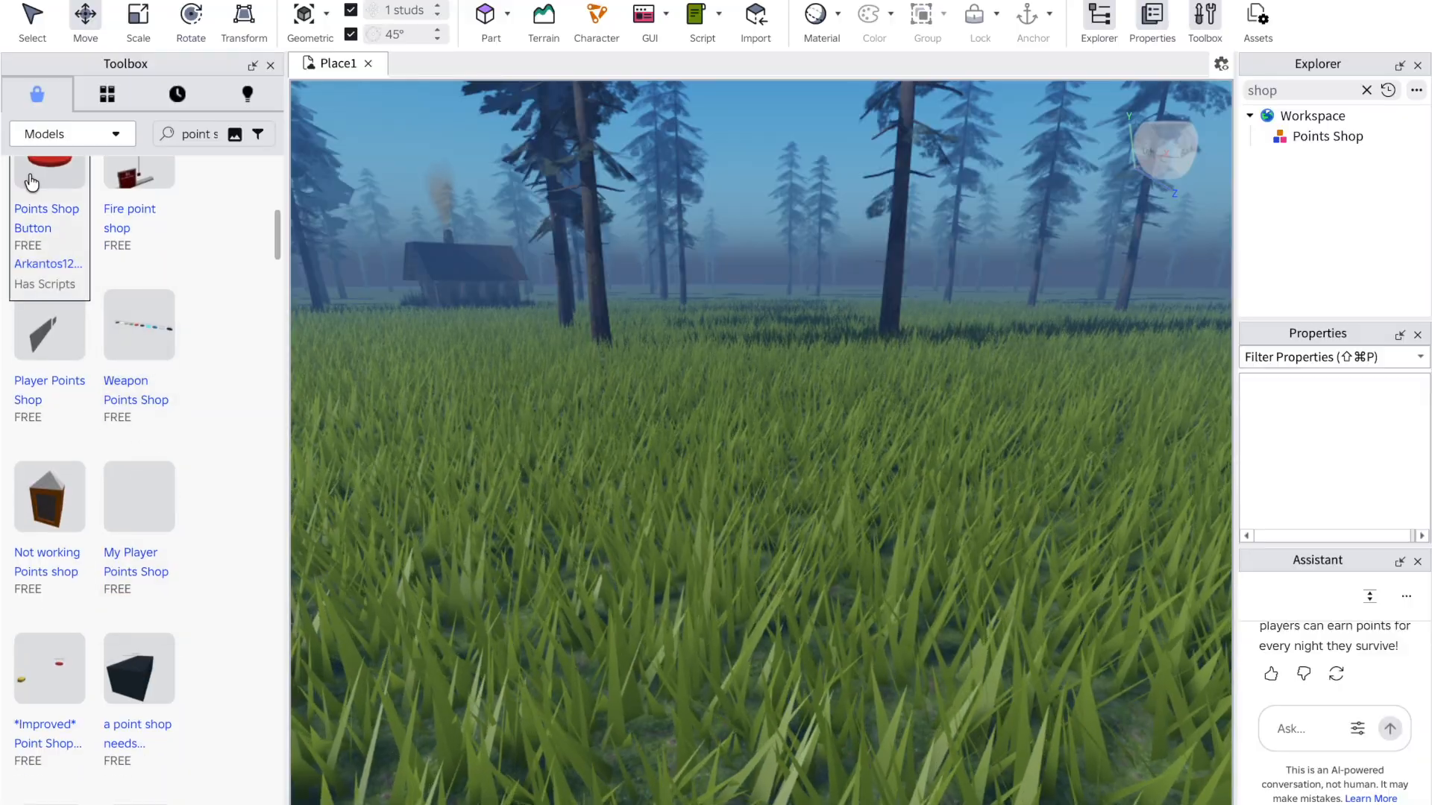
pyautogui.click(31, 181)
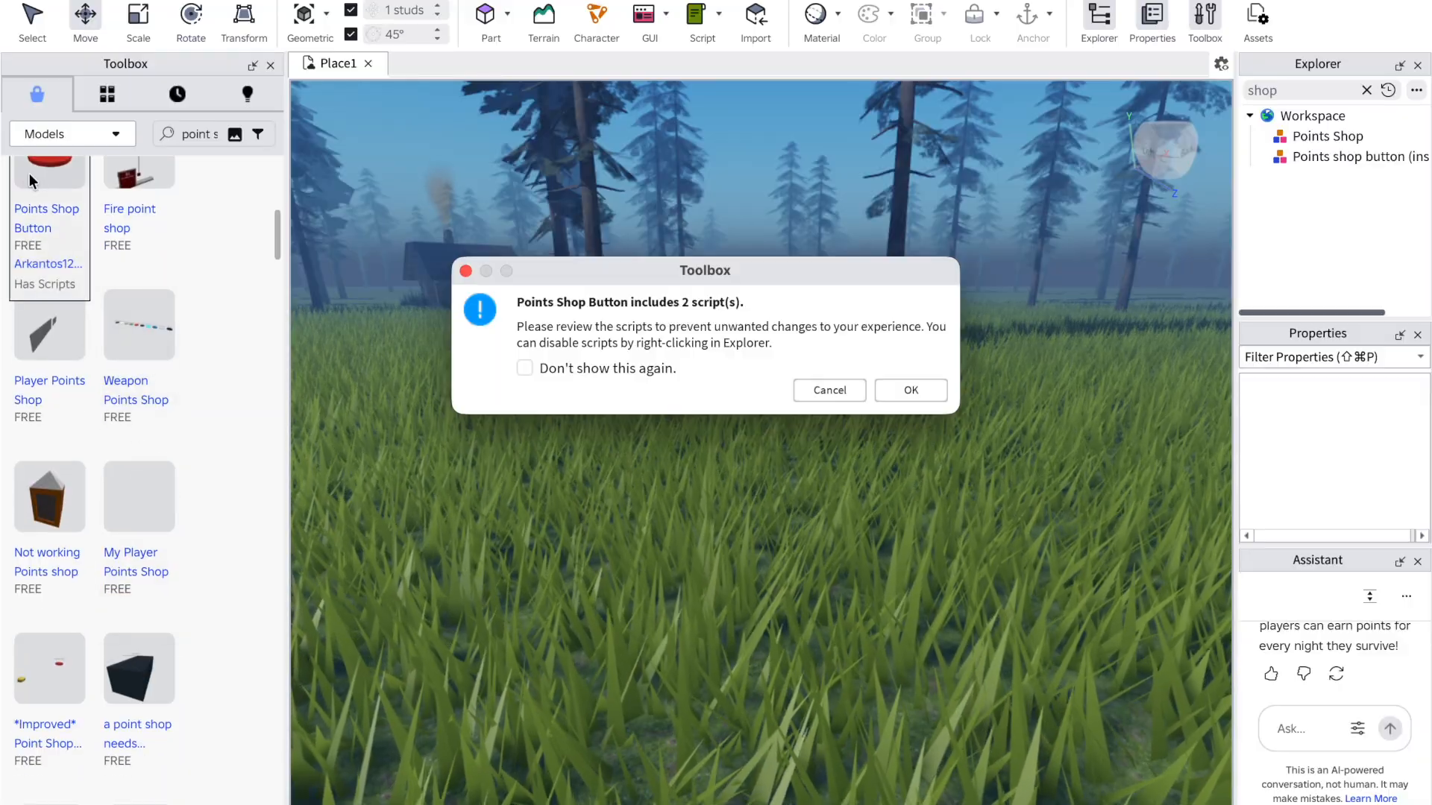
pyautogui.click(904, 402)
pyautogui.click(834, 336)
pyautogui.moveTo(835, 333); pyautogui.dragTo(835, 333, button='right')
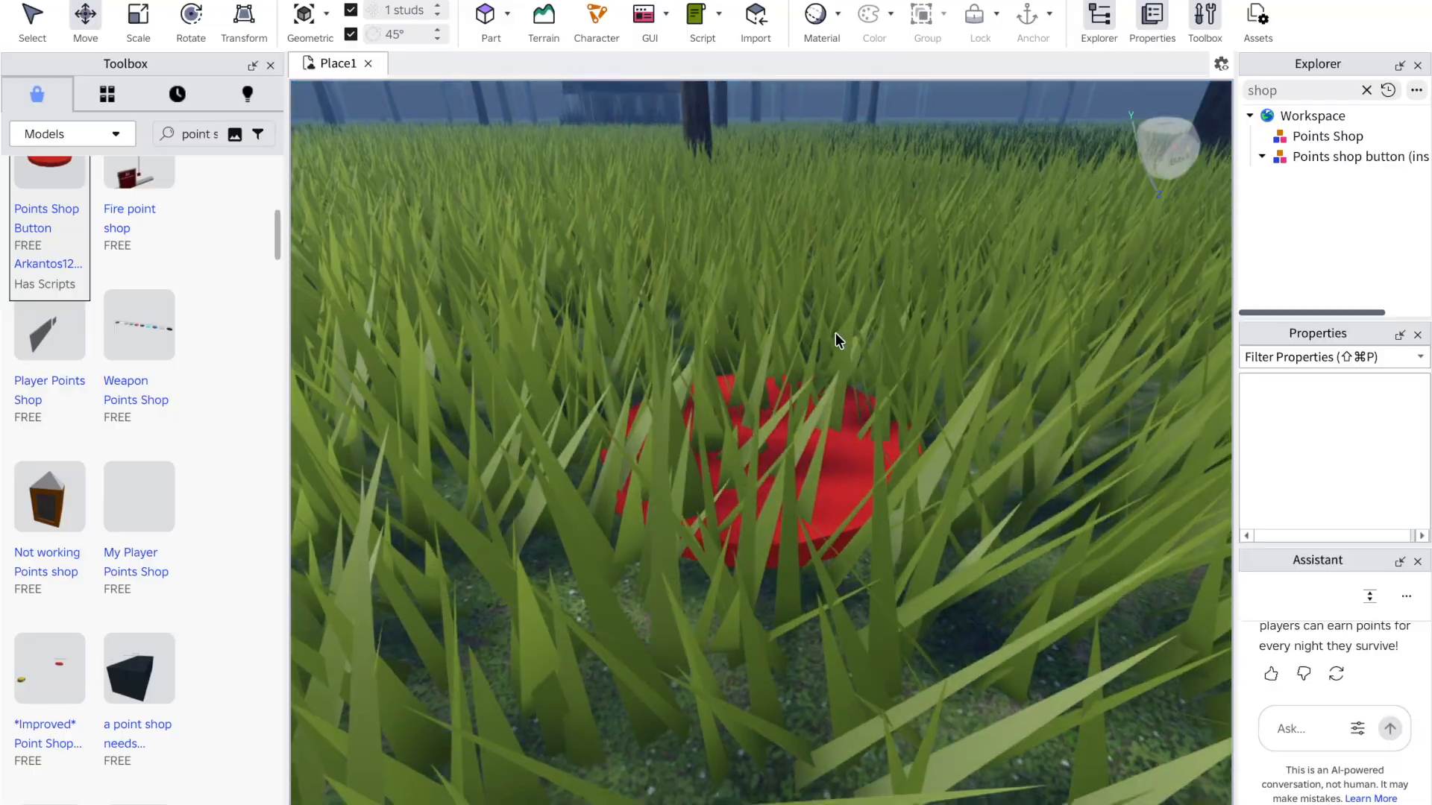
pyautogui.rightClick(835, 332)
# Step: Delete the inserted Points Shop Button model
pyautogui.click(783, 427)
pyautogui.click(757, 454)
pyautogui.press('Delete')
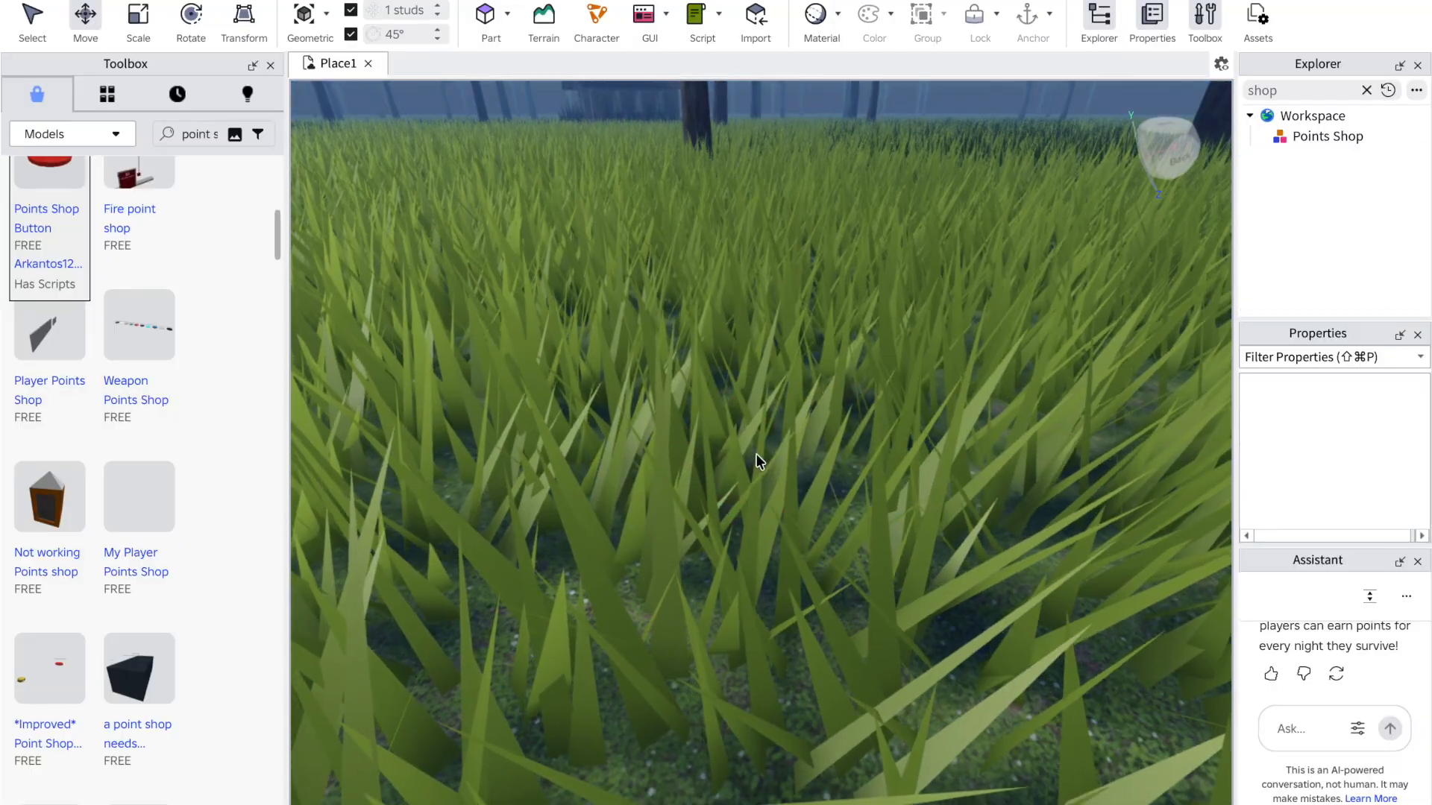
# Step: Search the Toolbox models for "points shop" and browse through the results
pyautogui.click(198, 133)
pyautogui.press('BackSpace')
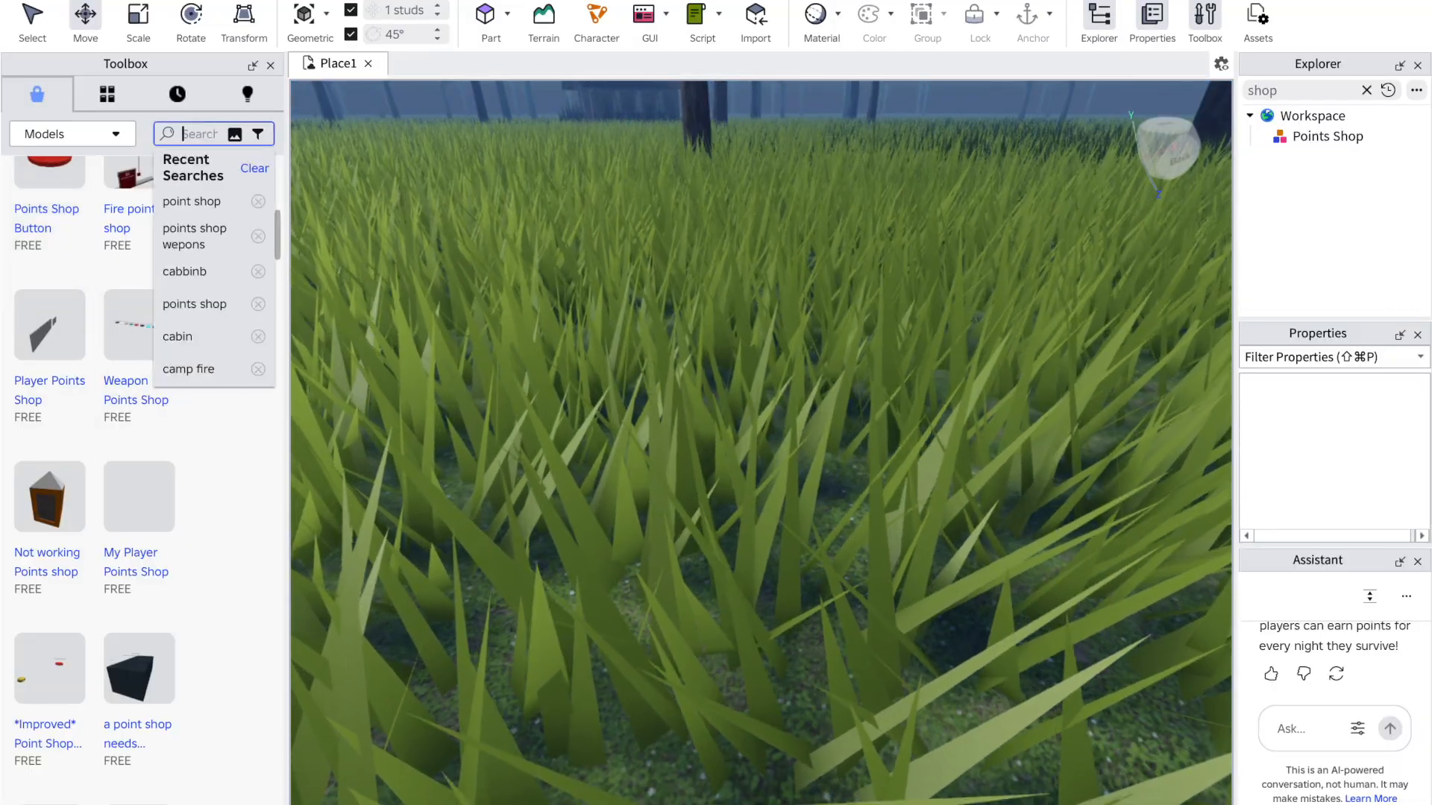
pyautogui.write('points shop')
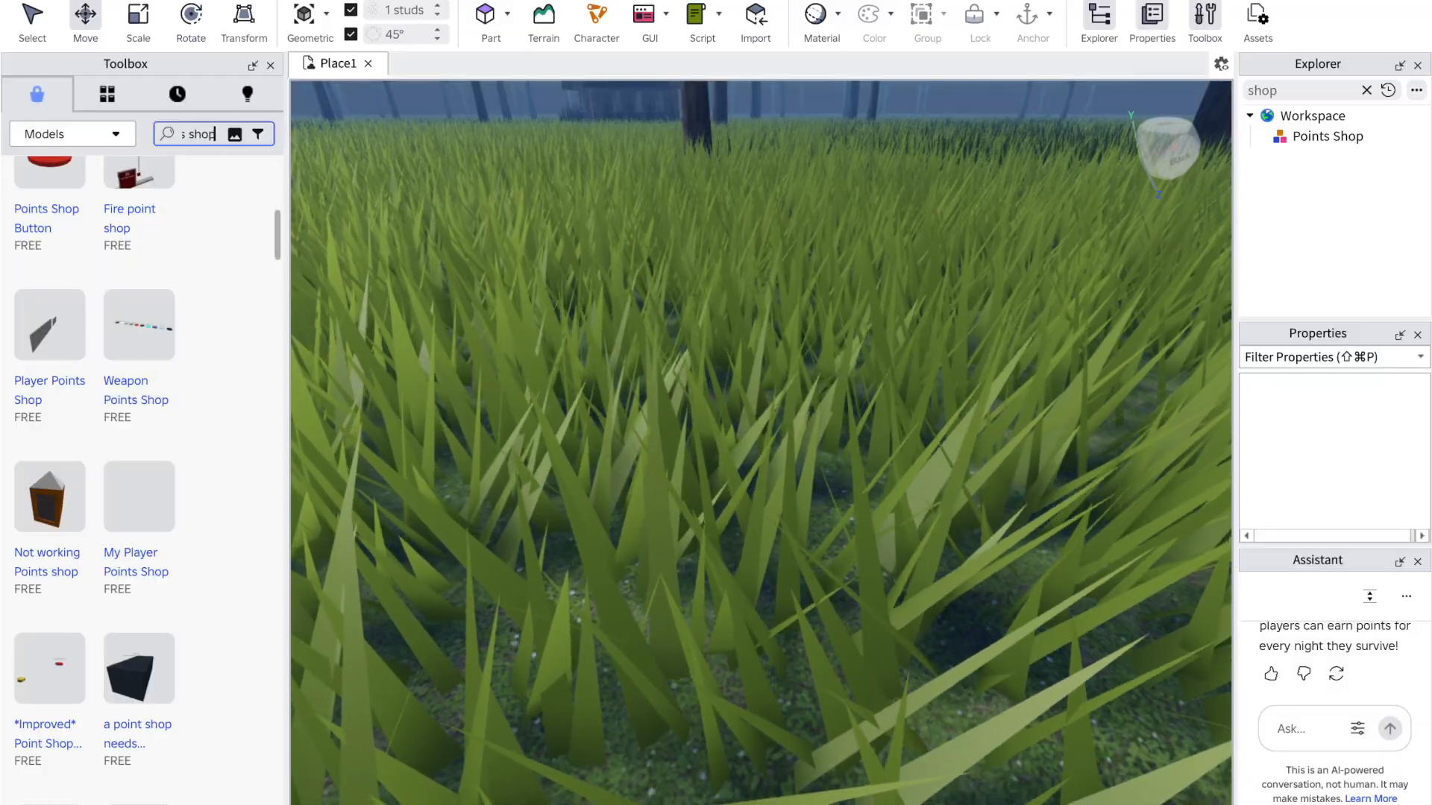
pyautogui.press('Return')
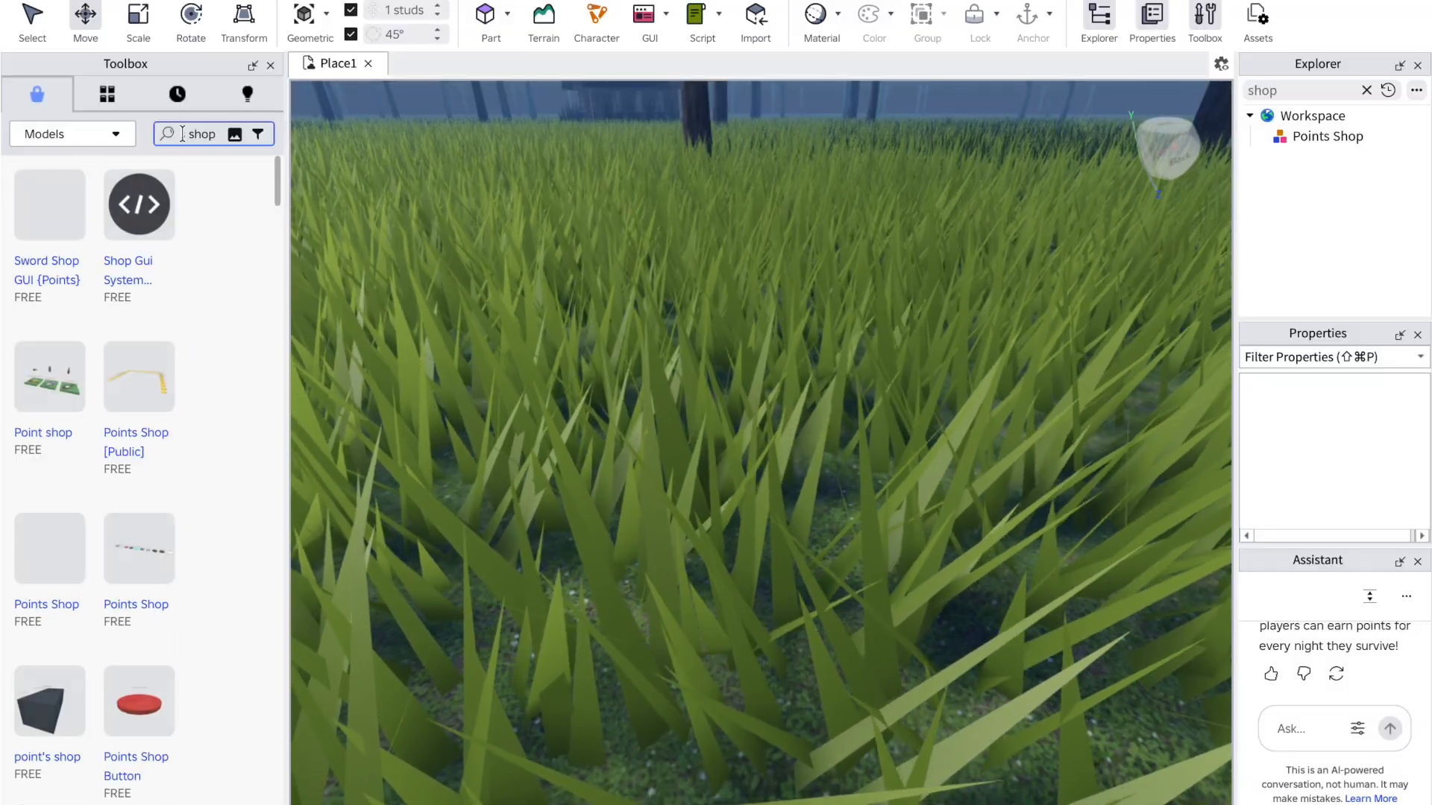
pyautogui.scroll(-5, 112, 373)
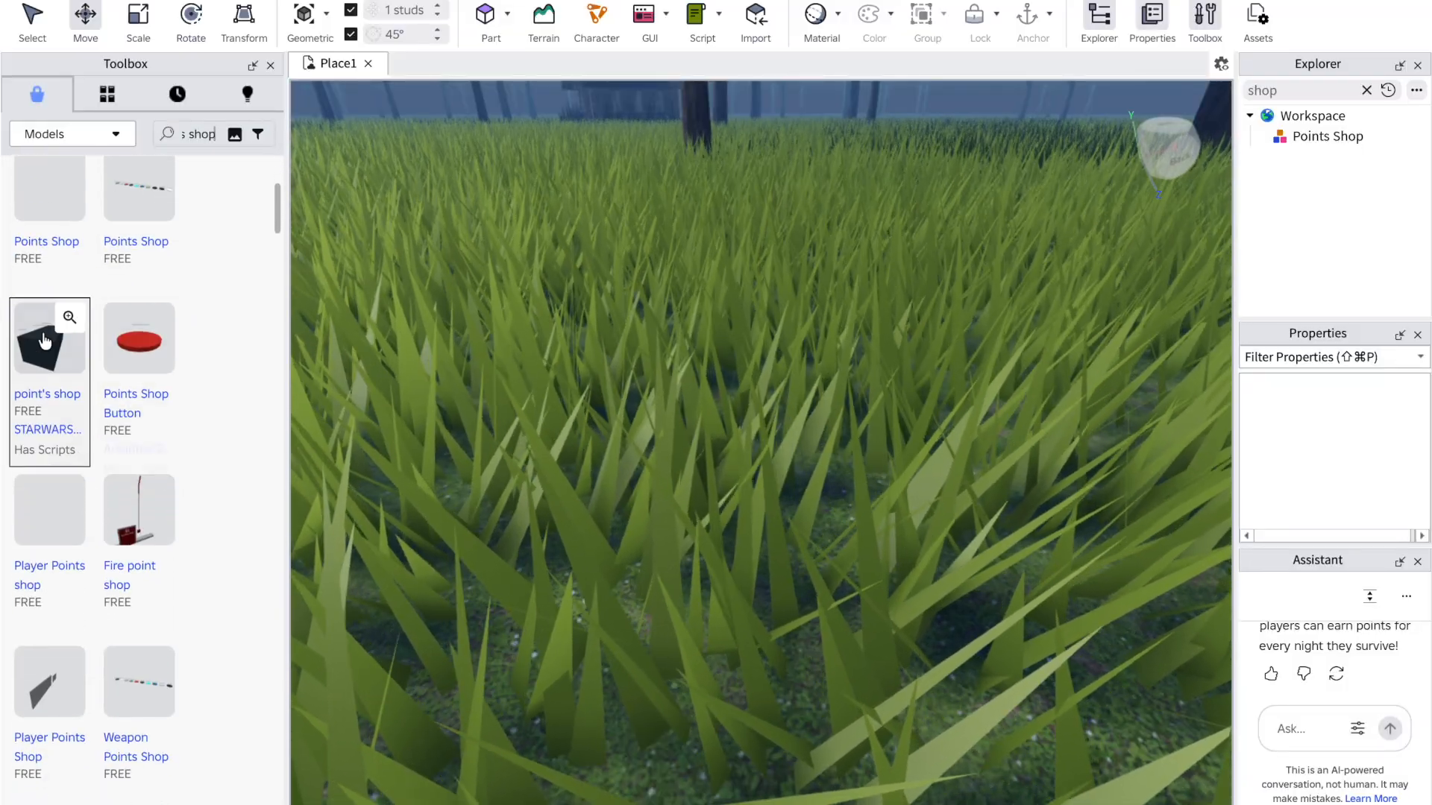
pyautogui.scroll(-8, 95, 418)
pyautogui.scroll(-10, 93, 422)
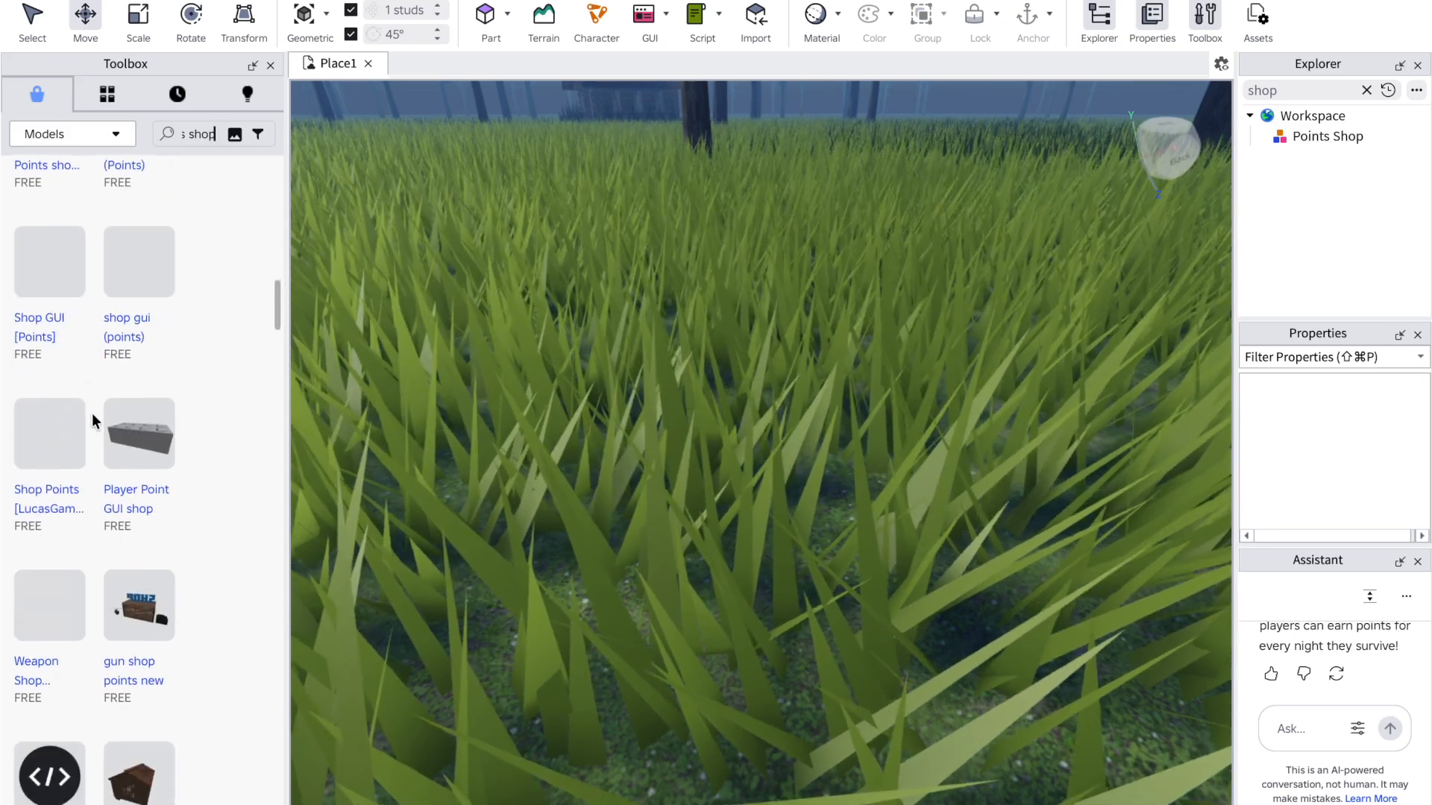
pyautogui.scroll(-15, 92, 421)
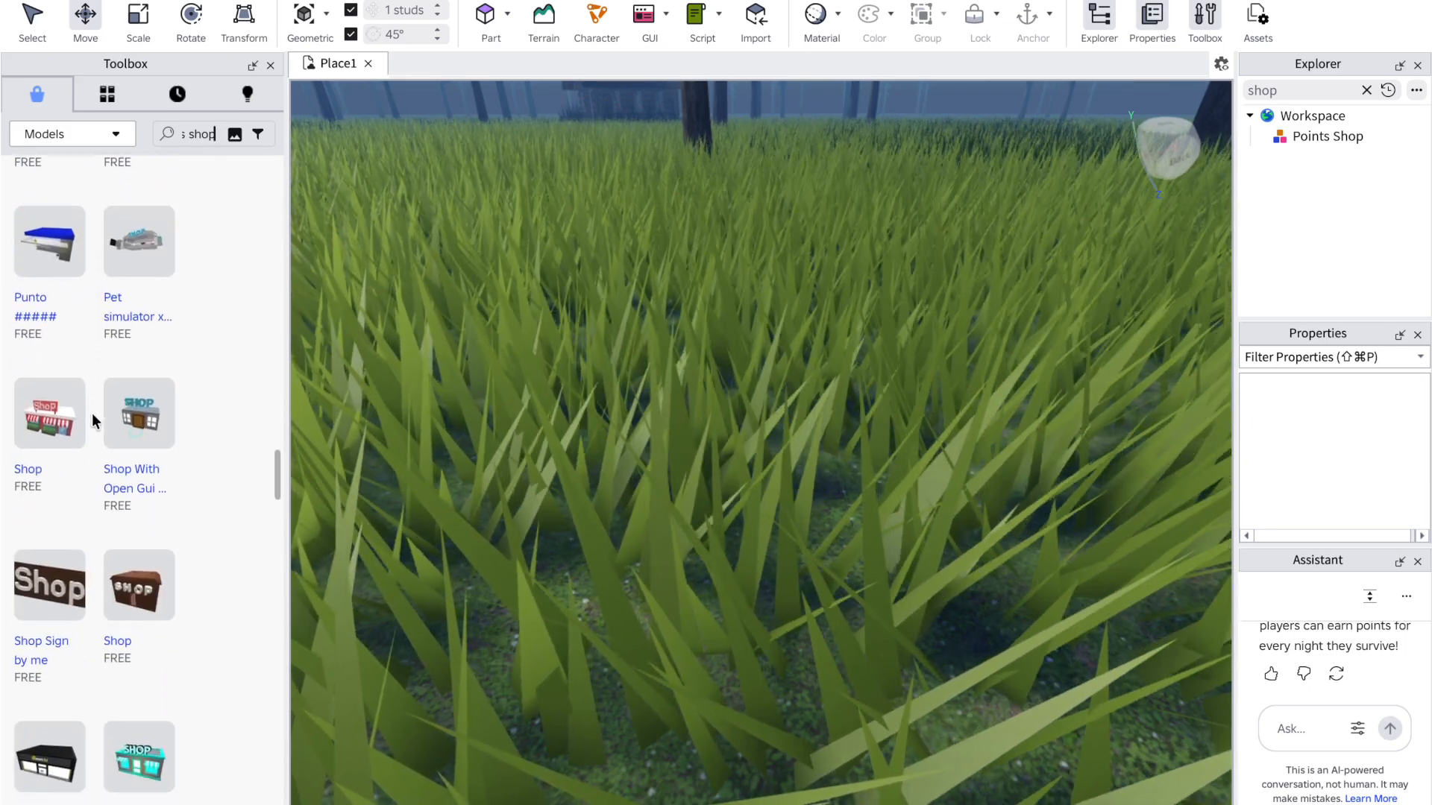
# Step: Search the Toolbox models for "gun shop for points"
pyautogui.click(207, 128)
pyautogui.press('BackSpace')
pyautogui.press('BackSpace')
pyautogui.press('BackSpace')
pyautogui.press('BackSpace')
pyautogui.press('BackSpace')
pyautogui.press('BackSpace')
pyautogui.press('BackSpace')
pyautogui.press('BackSpace')
pyautogui.press('BackSpace')
pyautogui.press('BackSpace')
pyautogui.press('BackSpace')
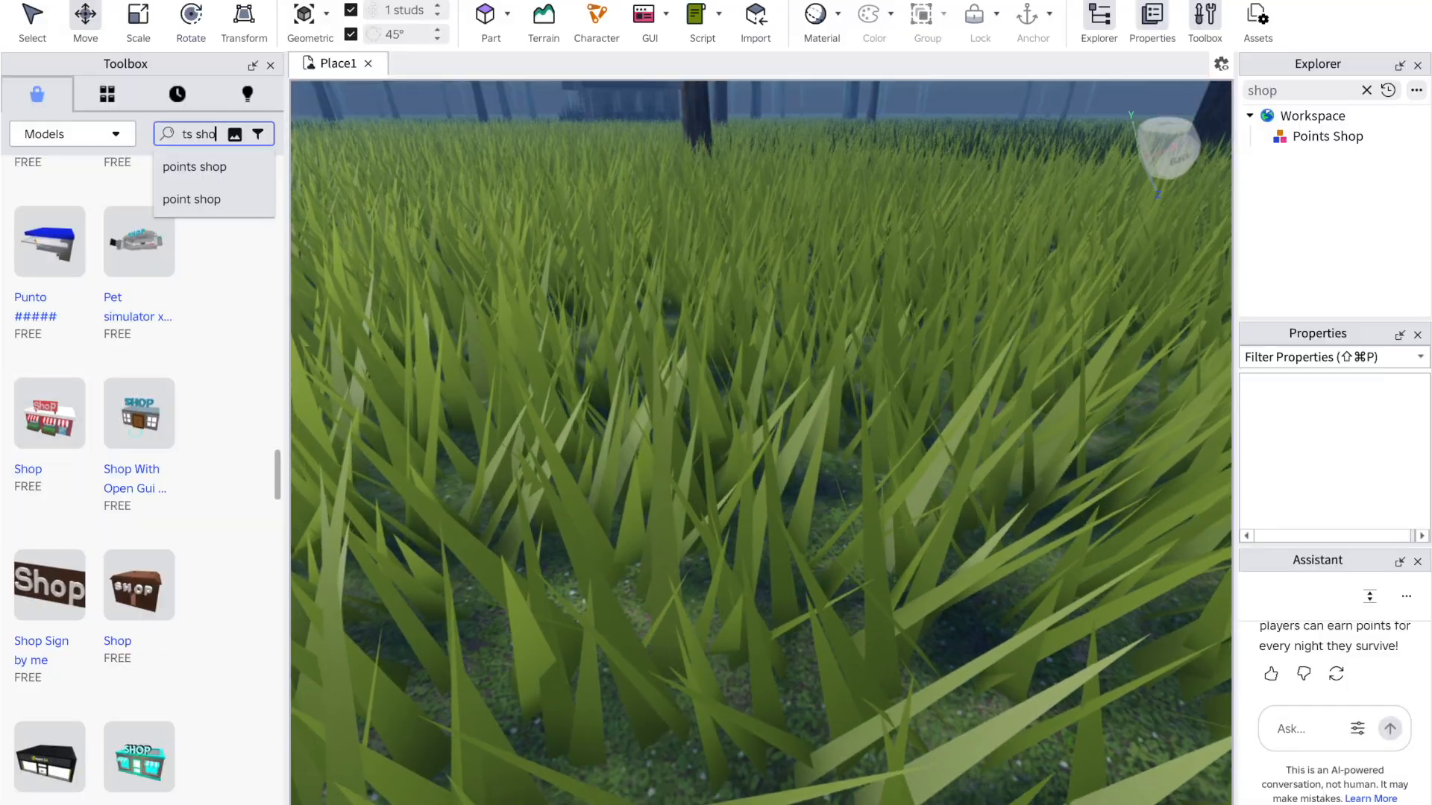
pyautogui.write('gu')
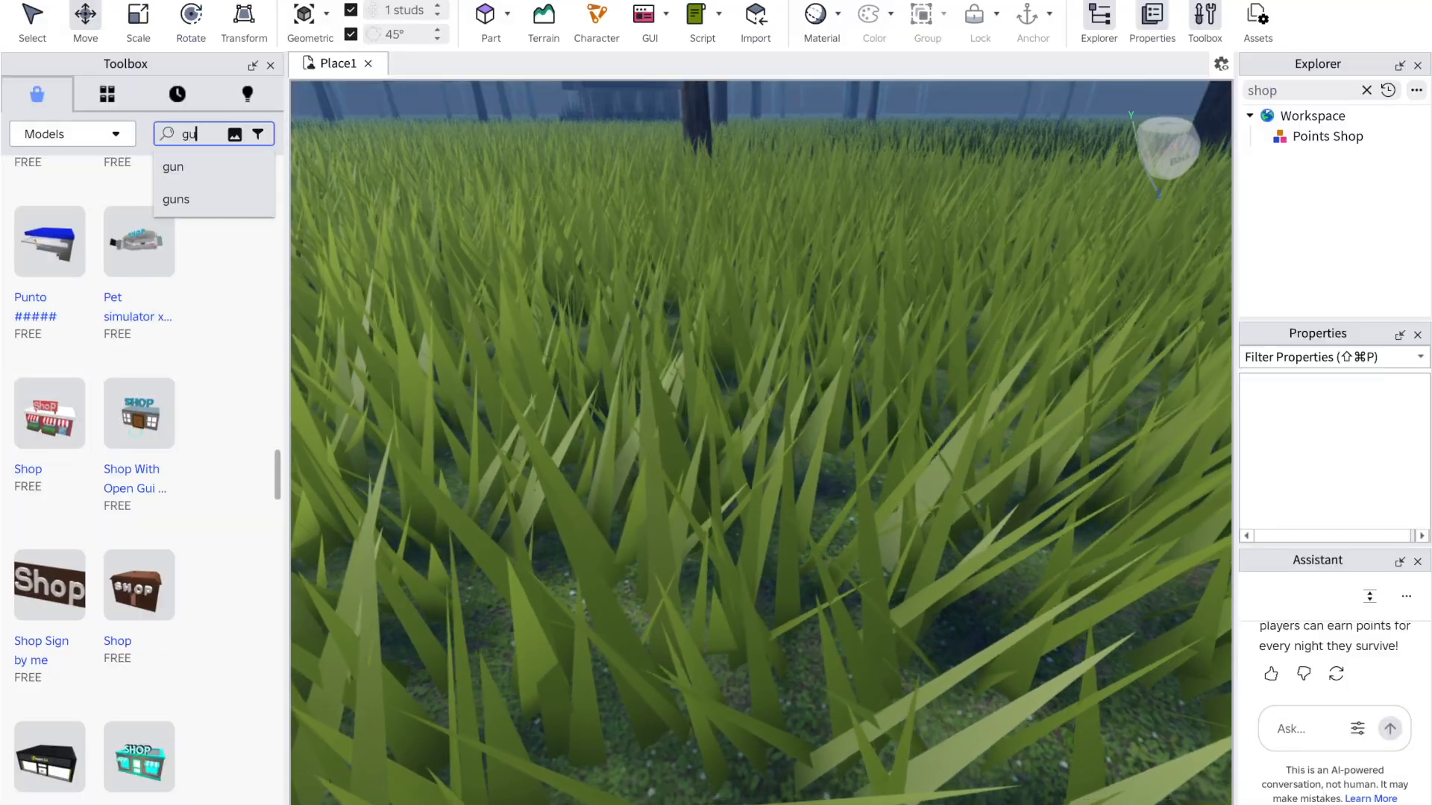
pyautogui.write('n shop t')
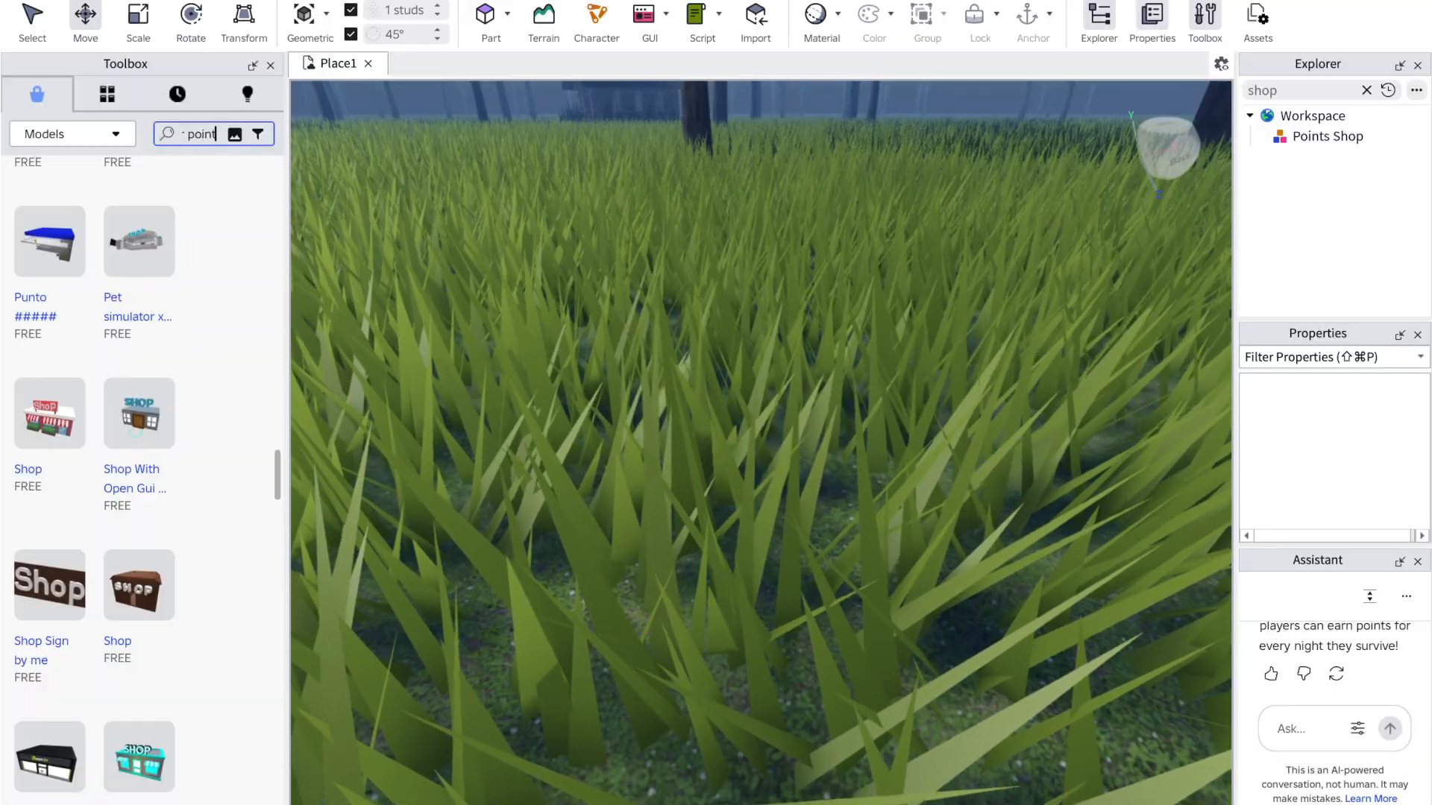
pyautogui.write('hat points')
pyautogui.press('Return')
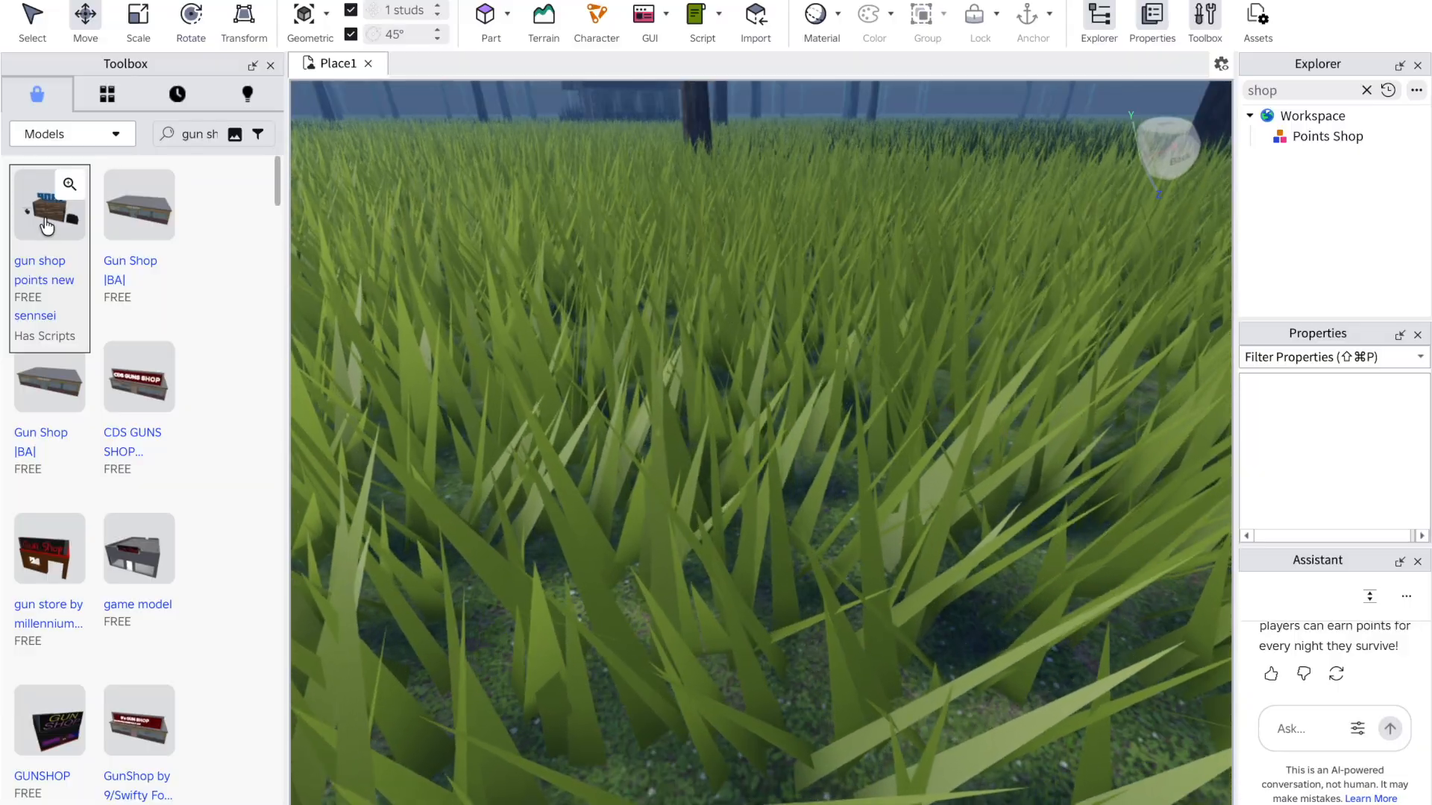
# Step: Insert the "gun shop points new" model, accept its scripts notice, and inspect the stall up close
pyautogui.click(47, 226)
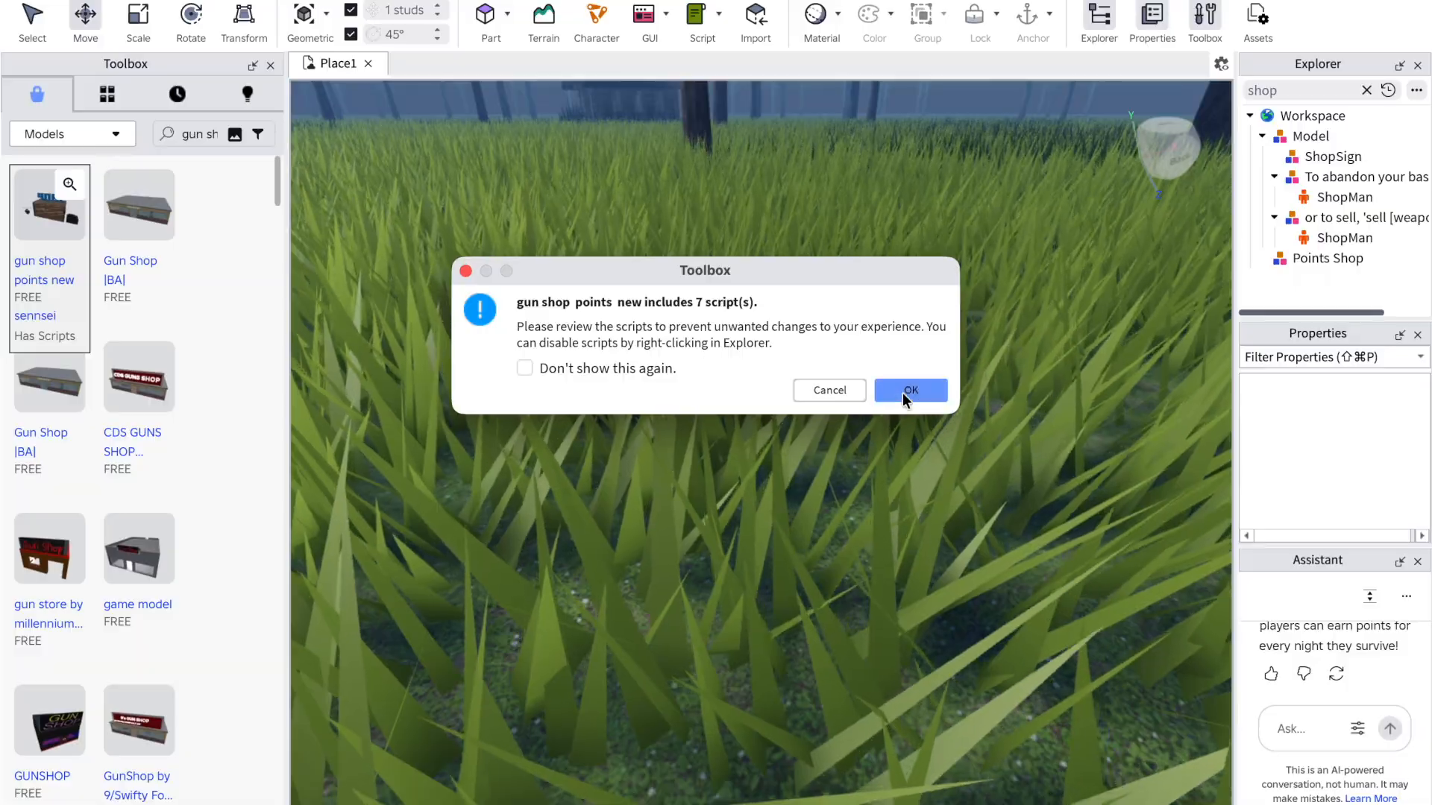
pyautogui.click(905, 391)
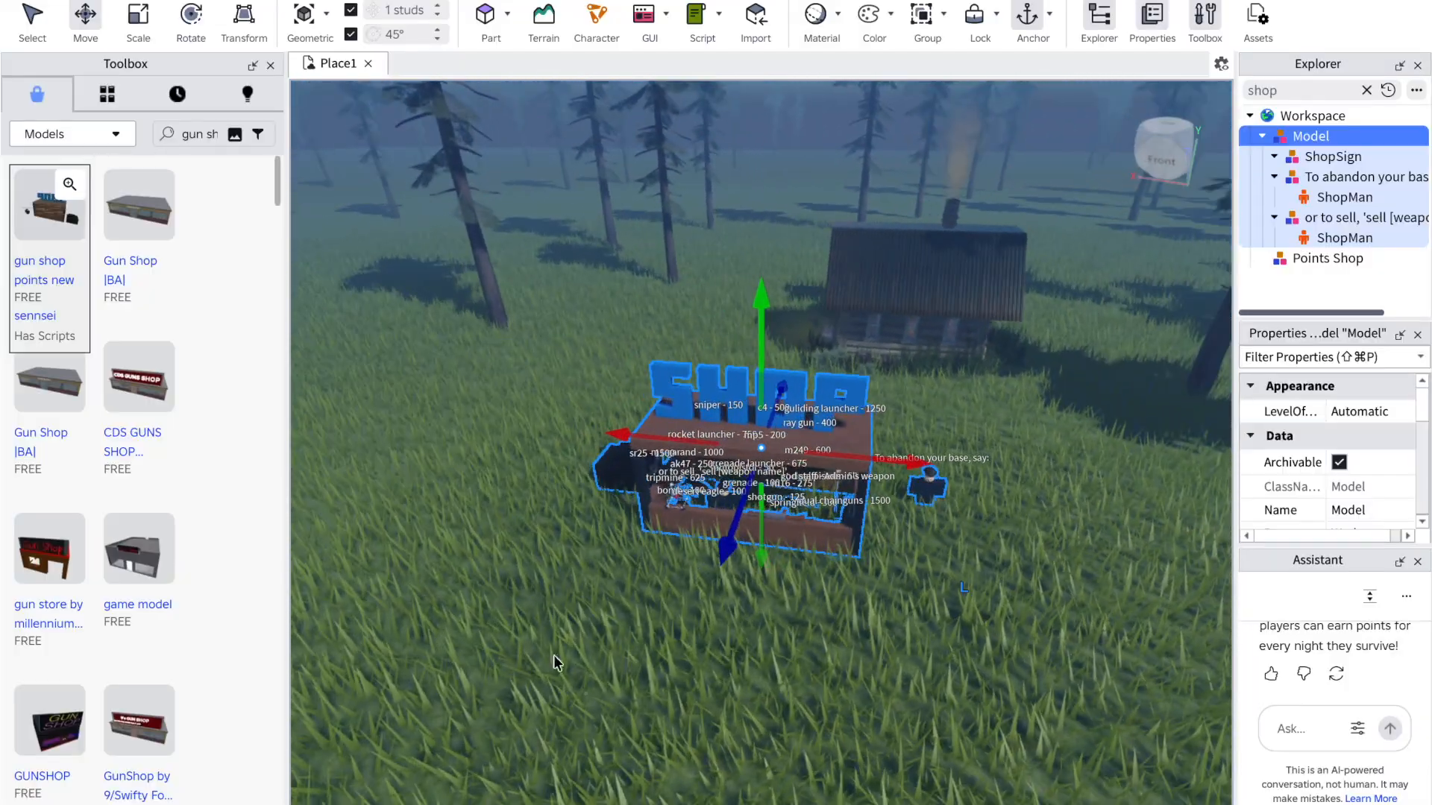
pyautogui.click(617, 619)
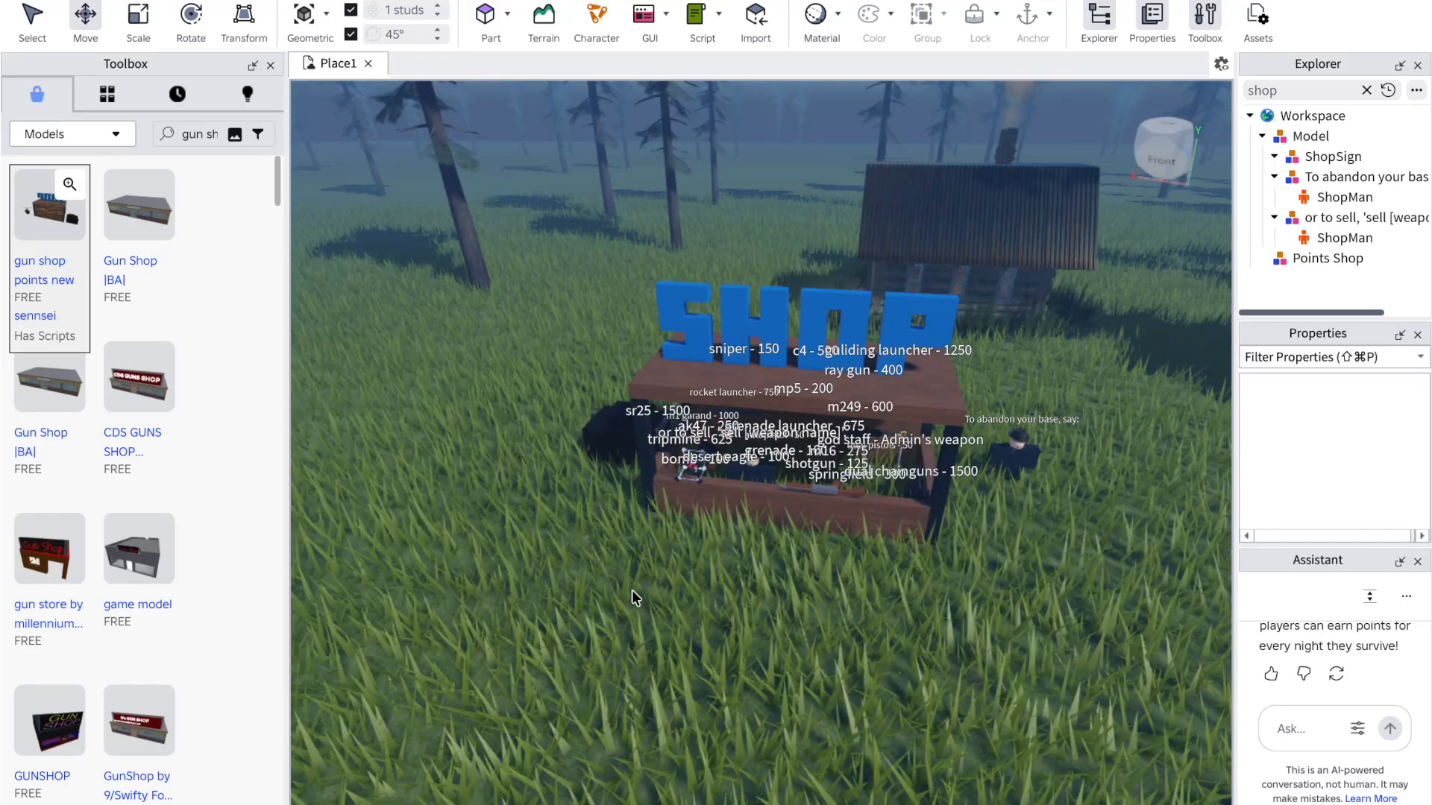
pyautogui.scroll(5, 632, 589)
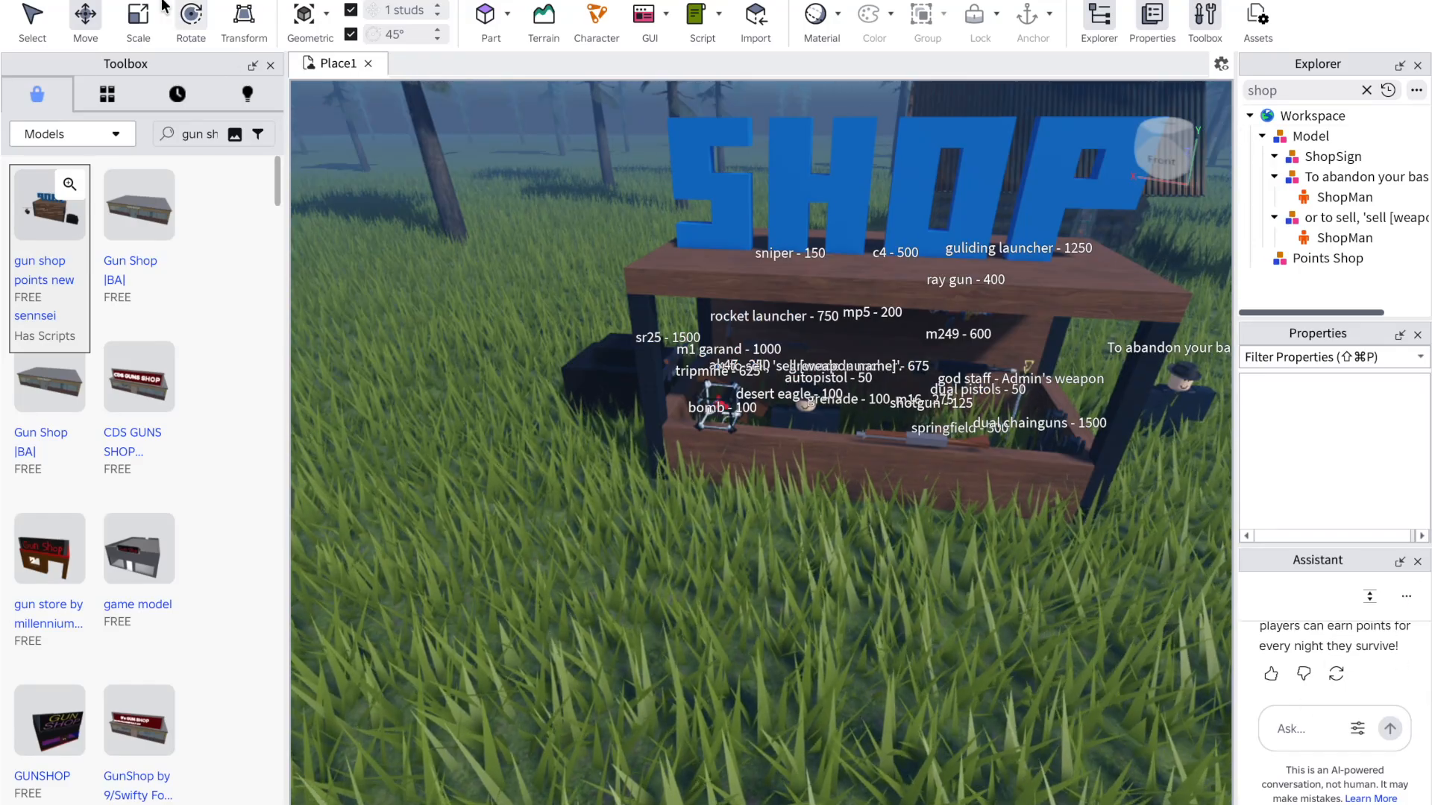
# Step: Start a playtest and walk the character up to the gun shop stall to examine its weapons and price labels
pyautogui.press('F5')
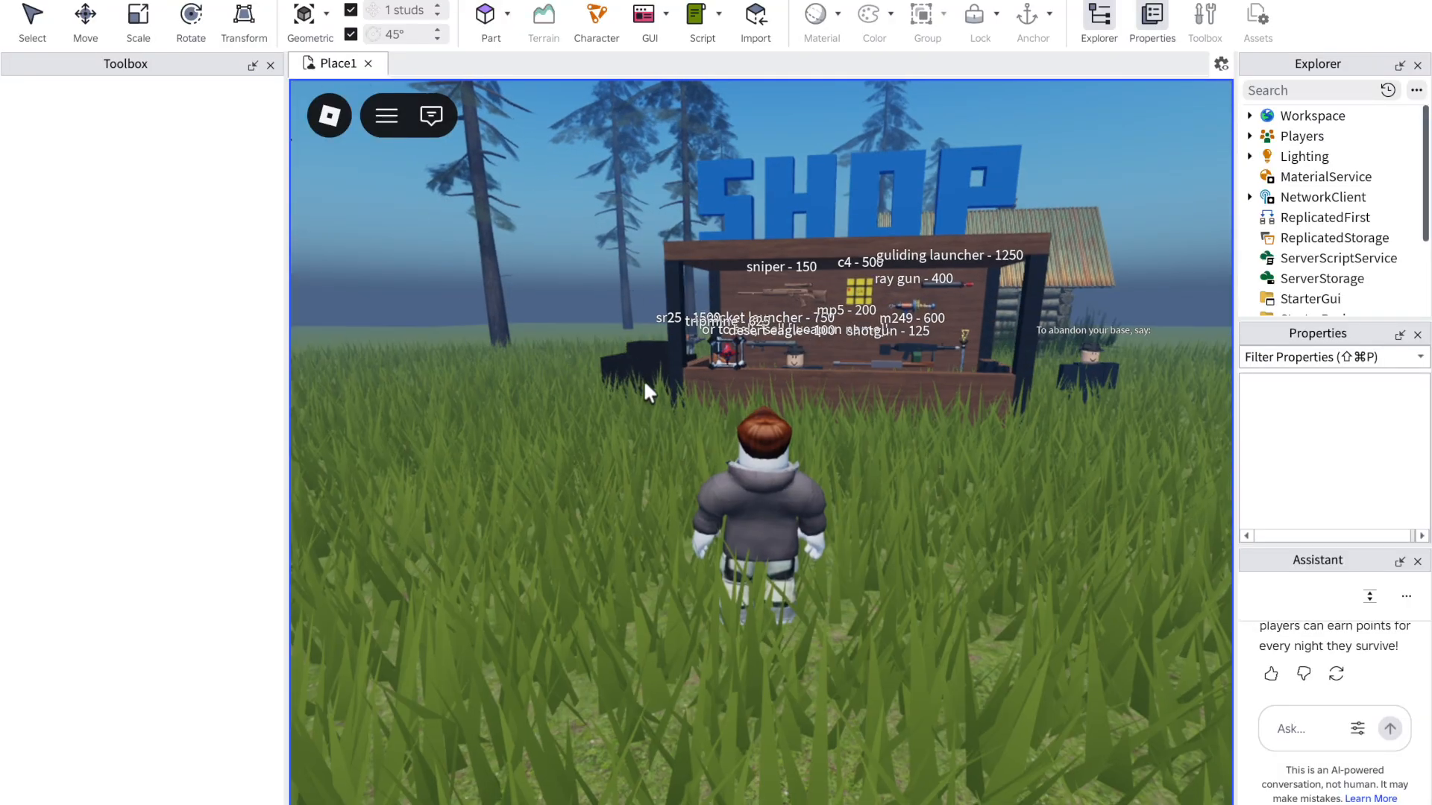
pyautogui.moveTo(643, 379); pyautogui.dragTo(643, 379, button='right')
pyautogui.press('w')
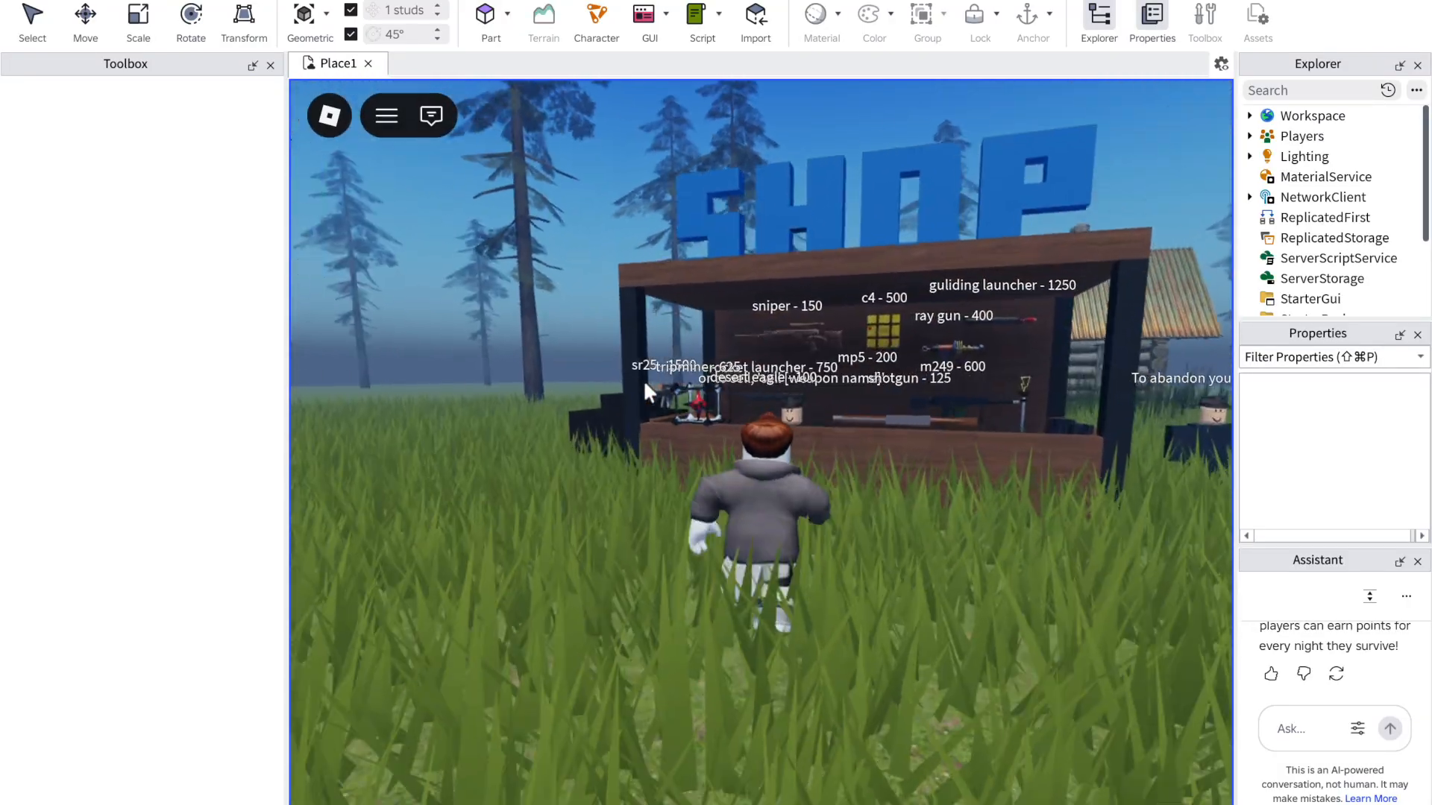
pyautogui.press('w')
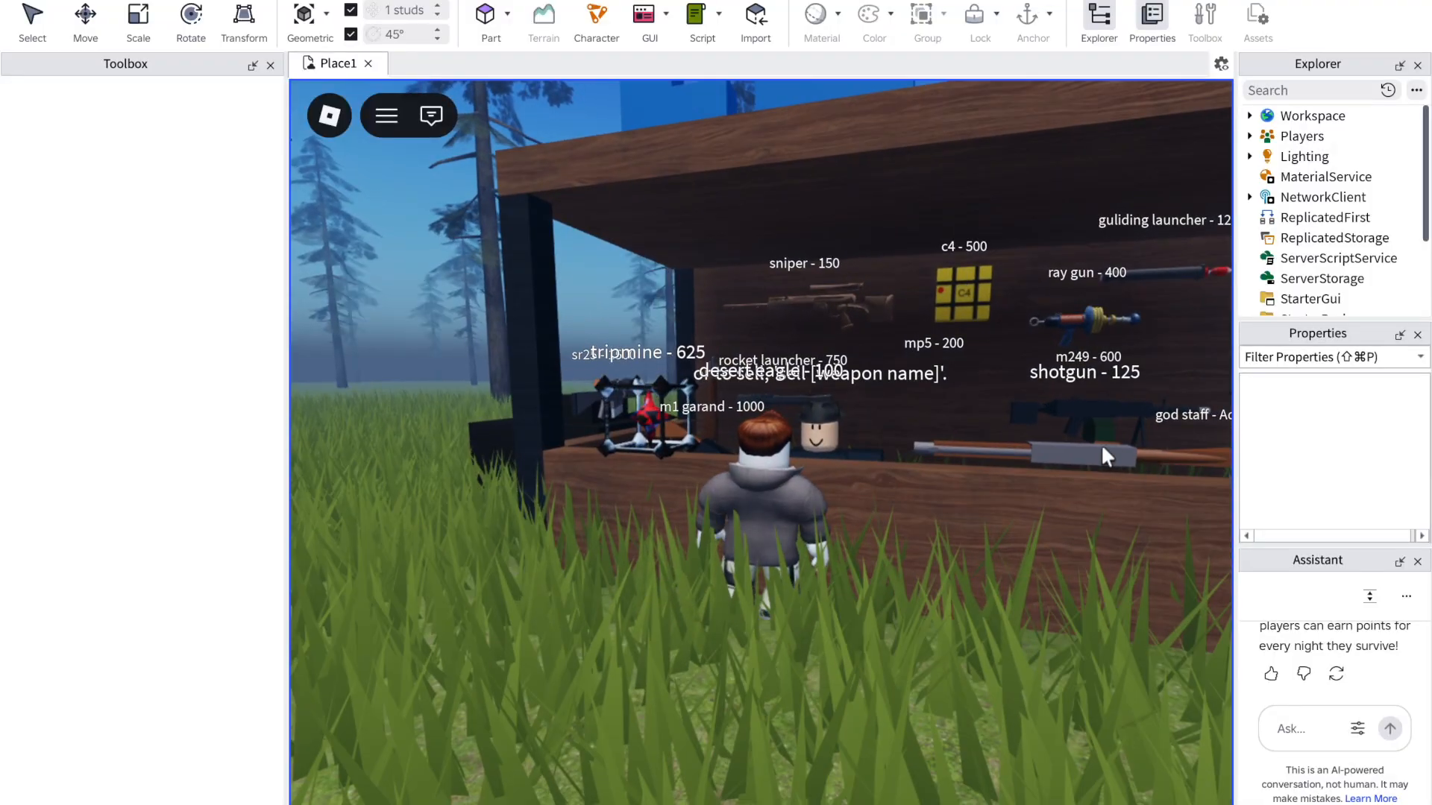
pyautogui.moveTo(1083, 451); pyautogui.dragTo(1082, 450, button='right')
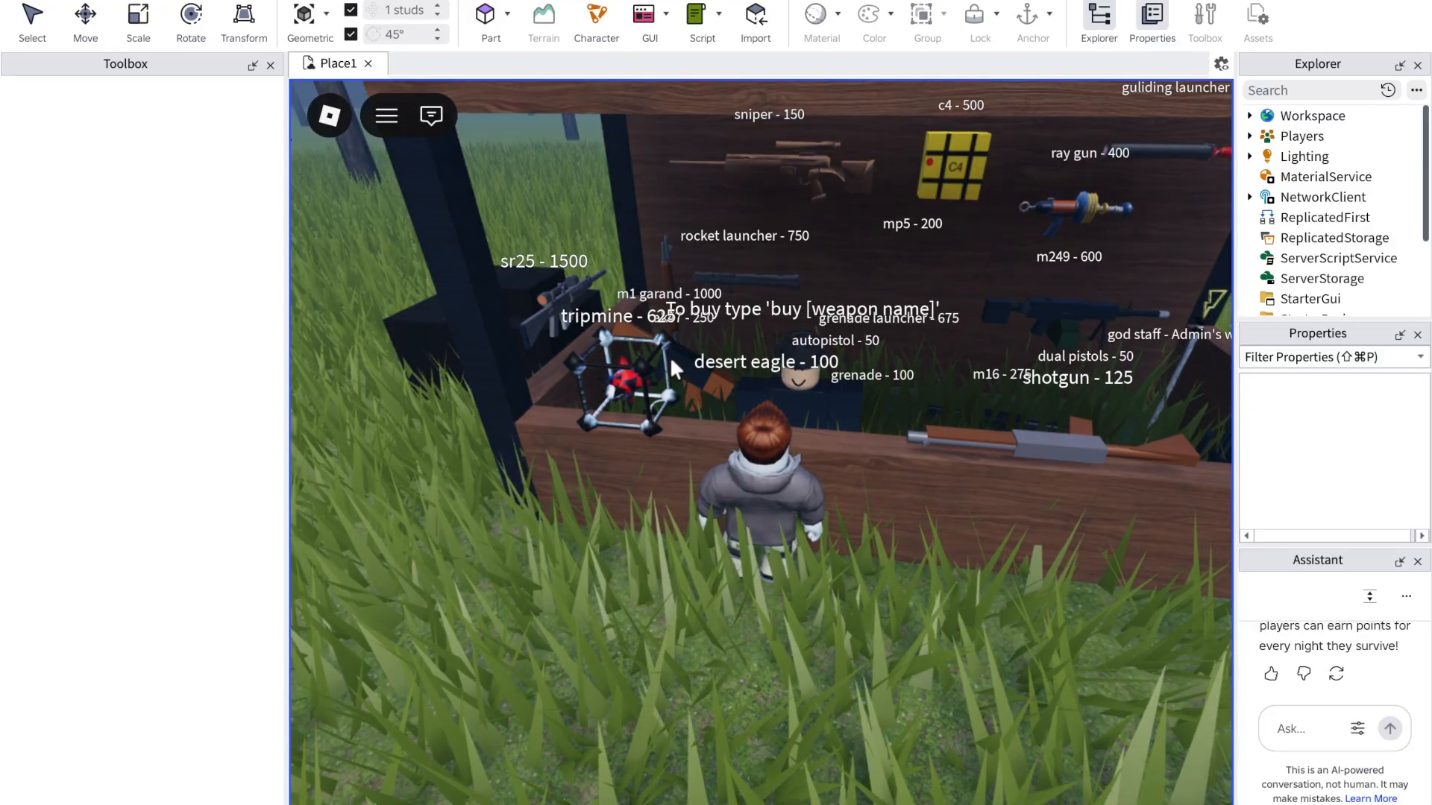
pyautogui.moveTo(638, 357); pyautogui.dragTo(639, 357, button='right')
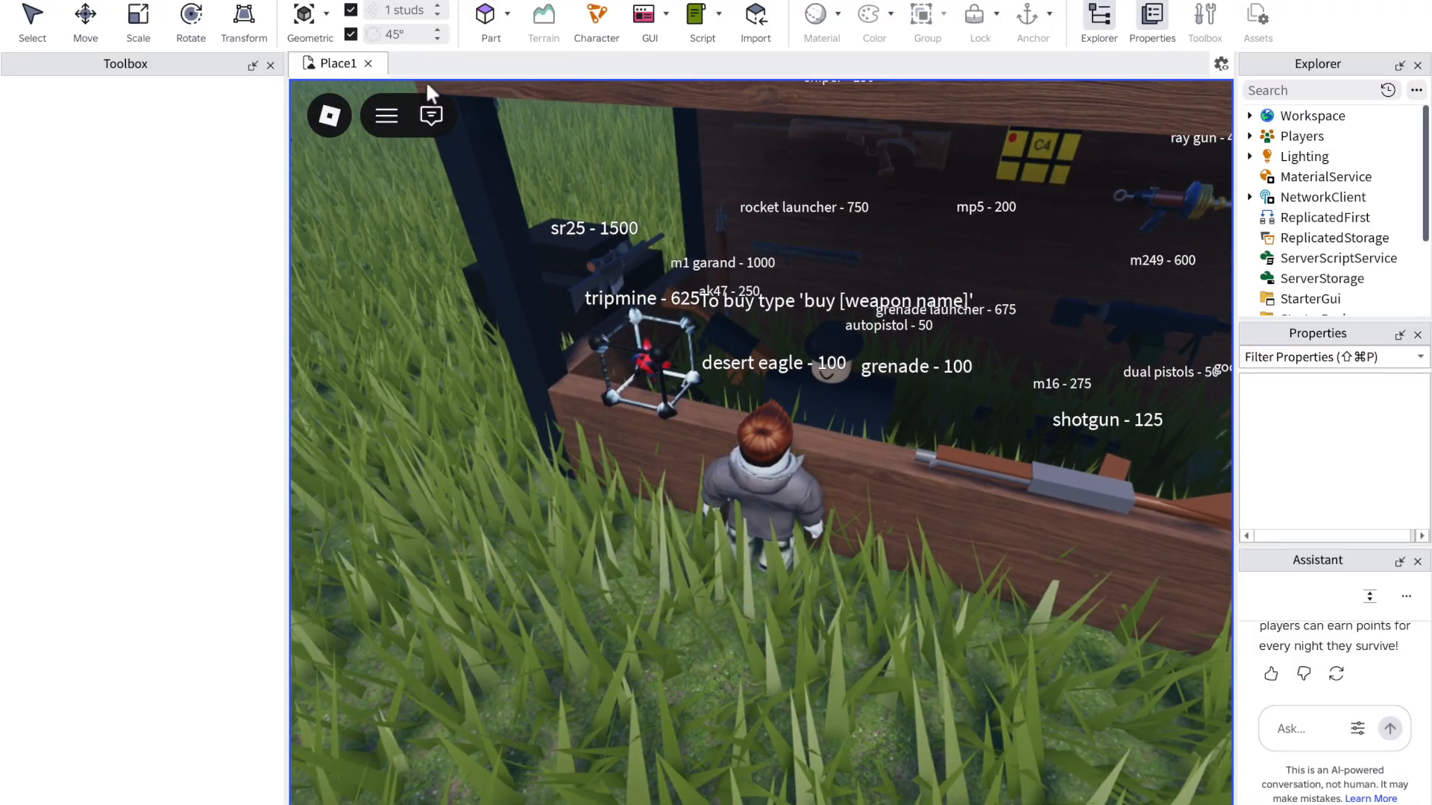
# Step: Send "sr25" in the in-game chat to try buying that weapon, close the chat, and look around the stall
pyautogui.click(431, 117)
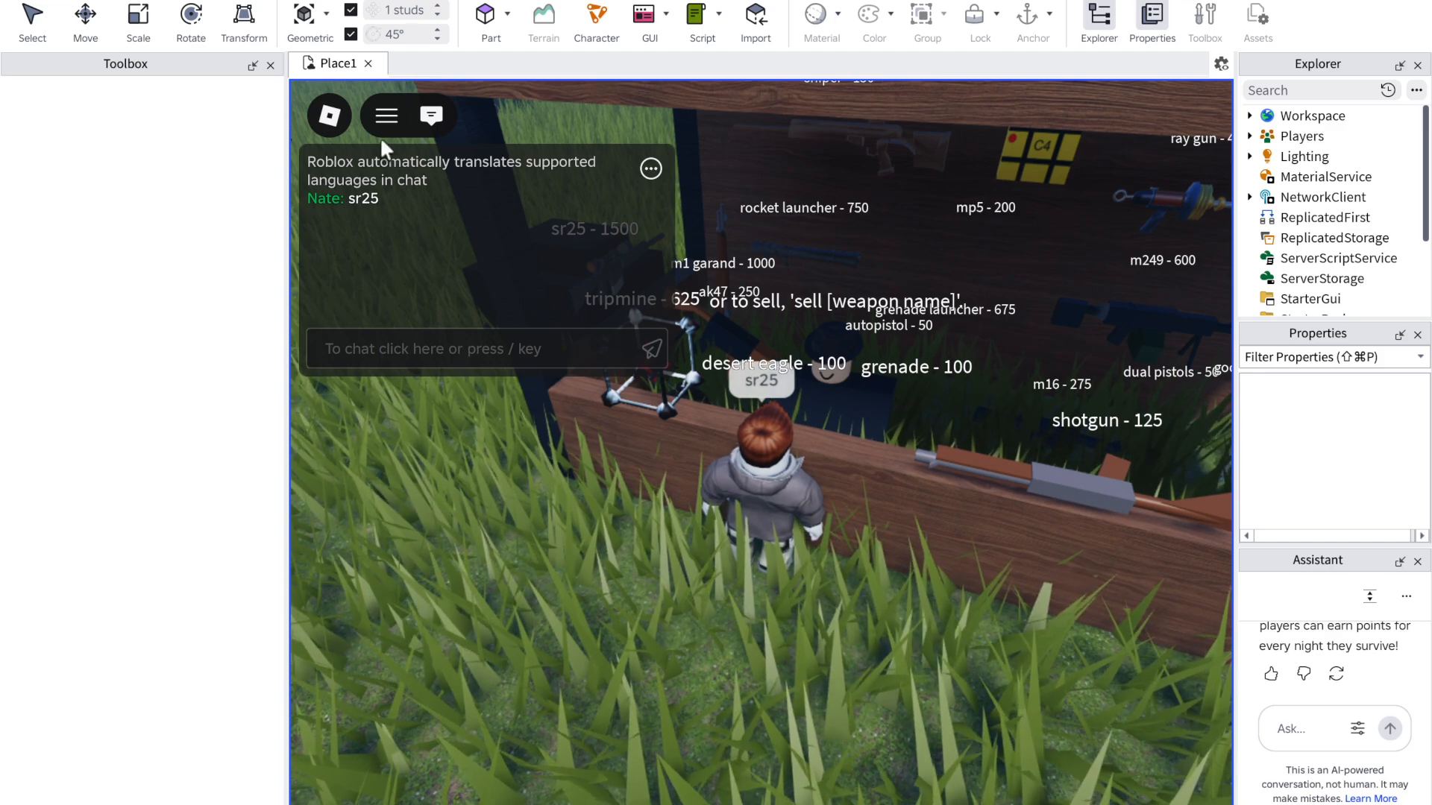
pyautogui.click(433, 115)
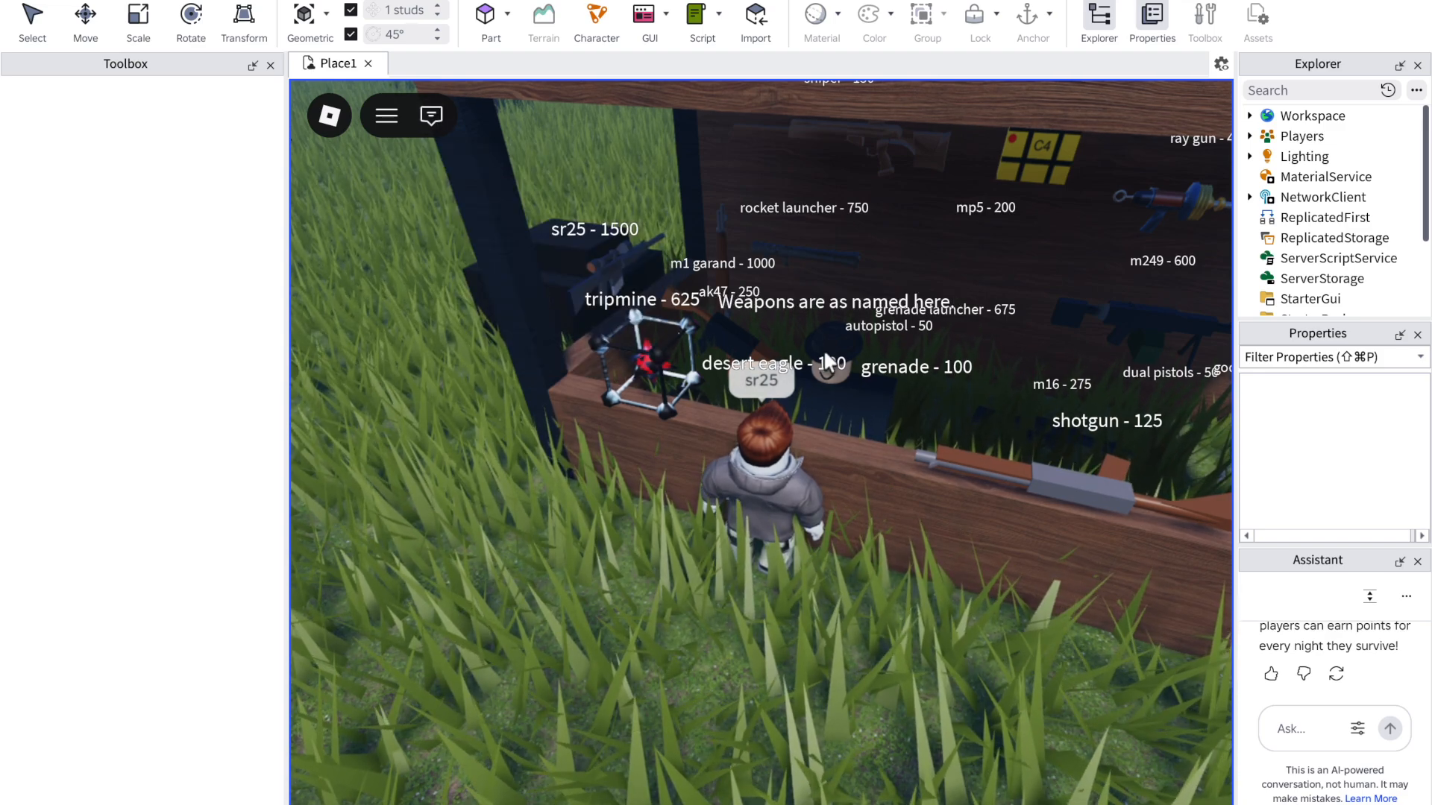
pyautogui.moveTo(840, 367); pyautogui.dragTo(840, 364, button='right')
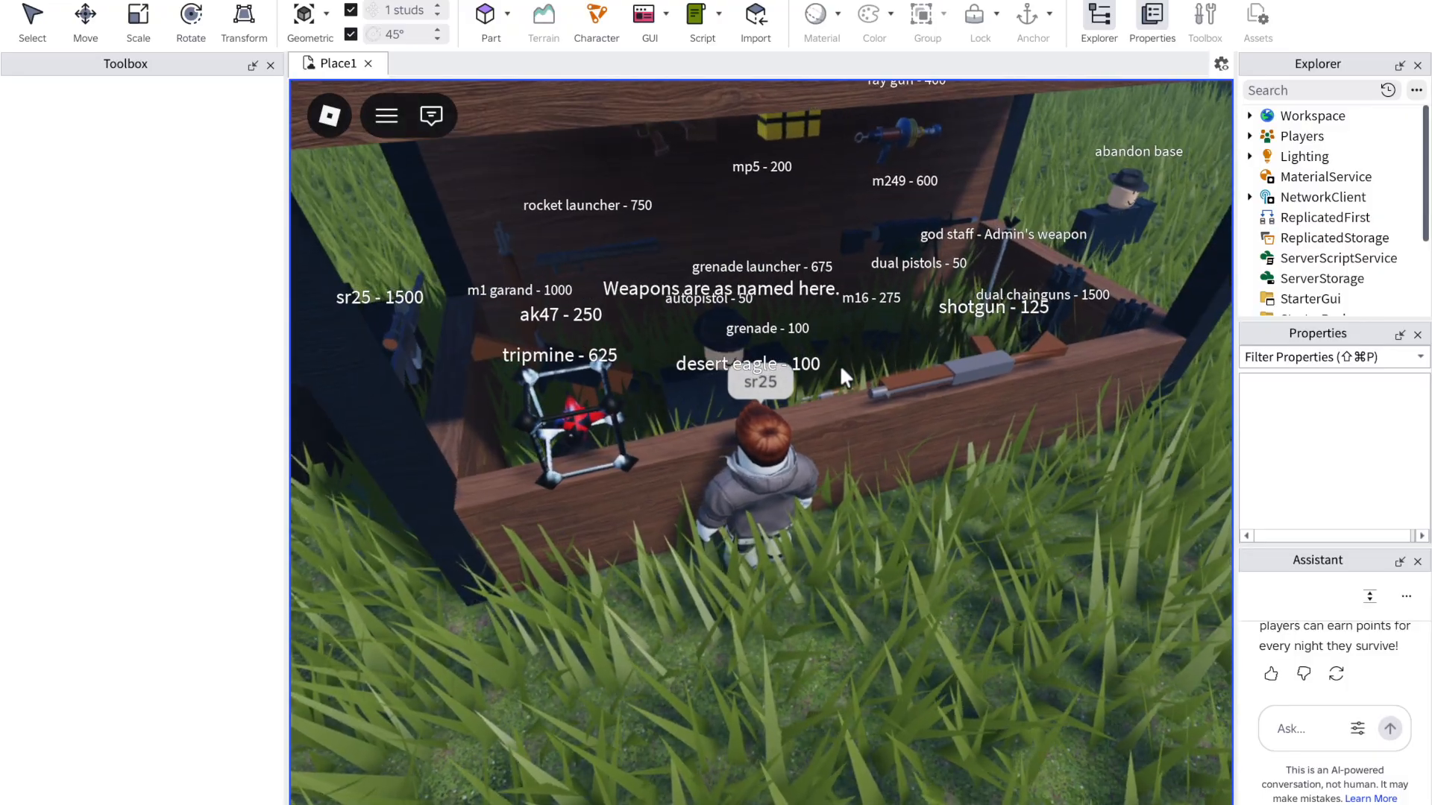
pyautogui.moveTo(840, 364); pyautogui.dragTo(840, 363, button='right')
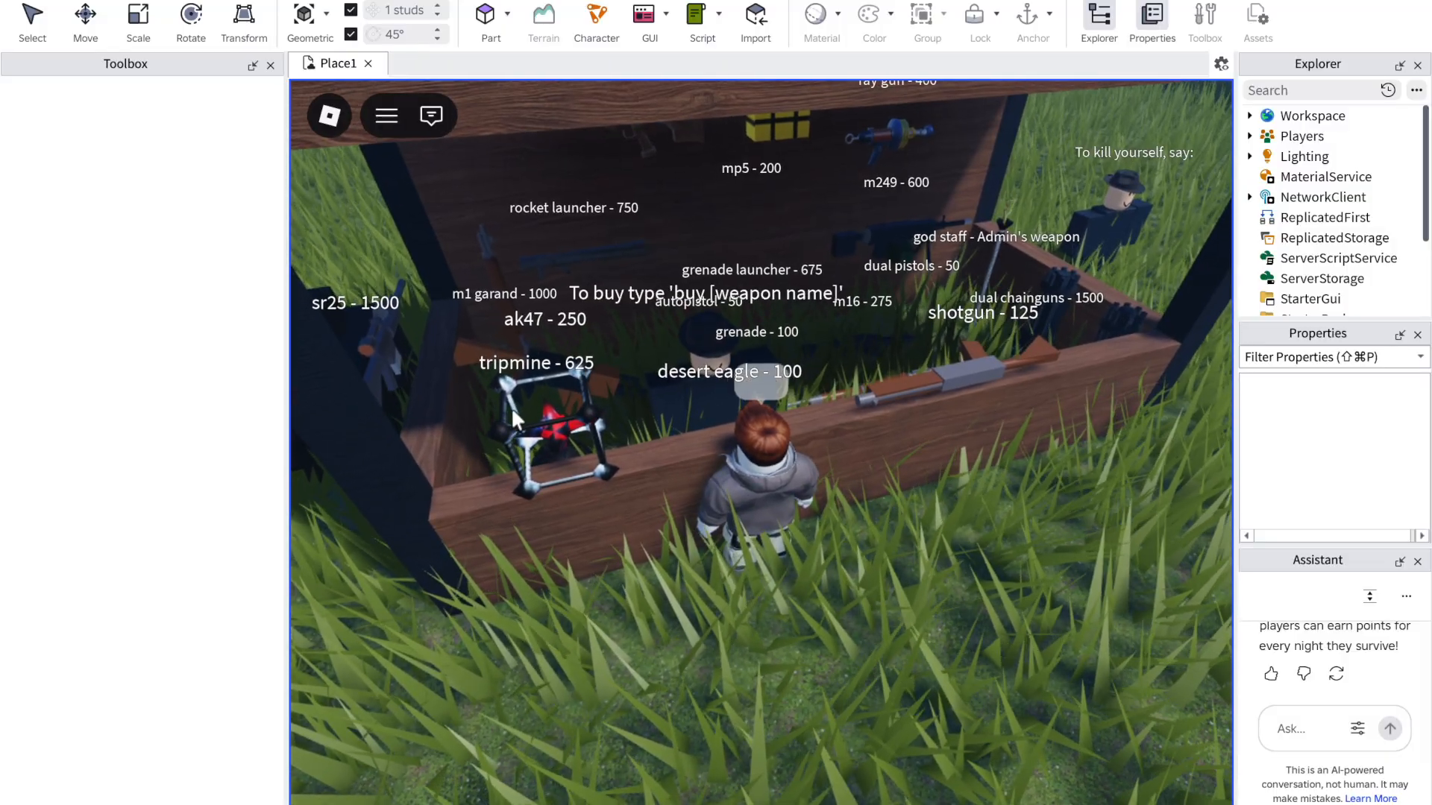
pyautogui.moveTo(732, 411); pyautogui.dragTo(732, 410, button='right')
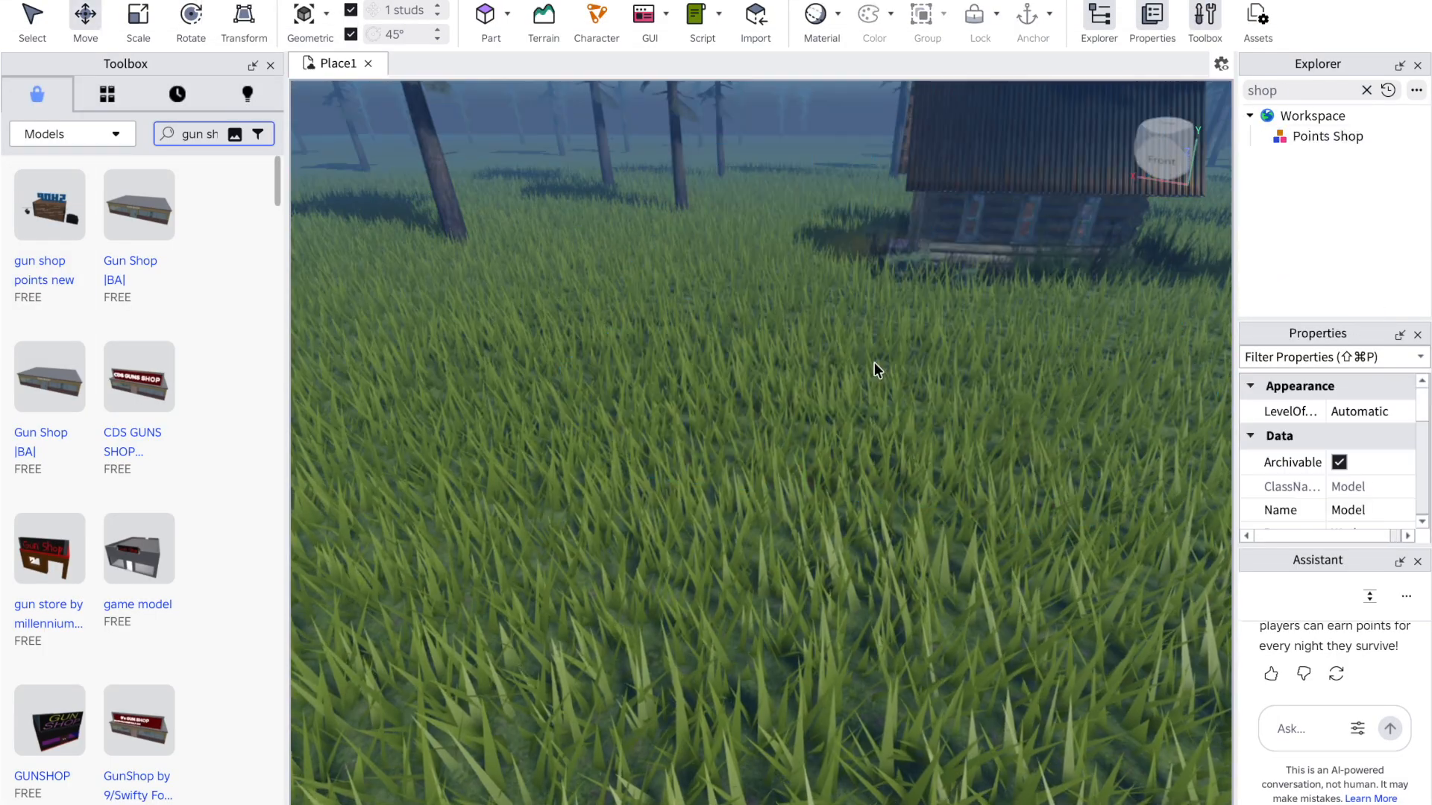
# Step: Search the Toolbox models for "gear shop points"
pyautogui.click(874, 363)
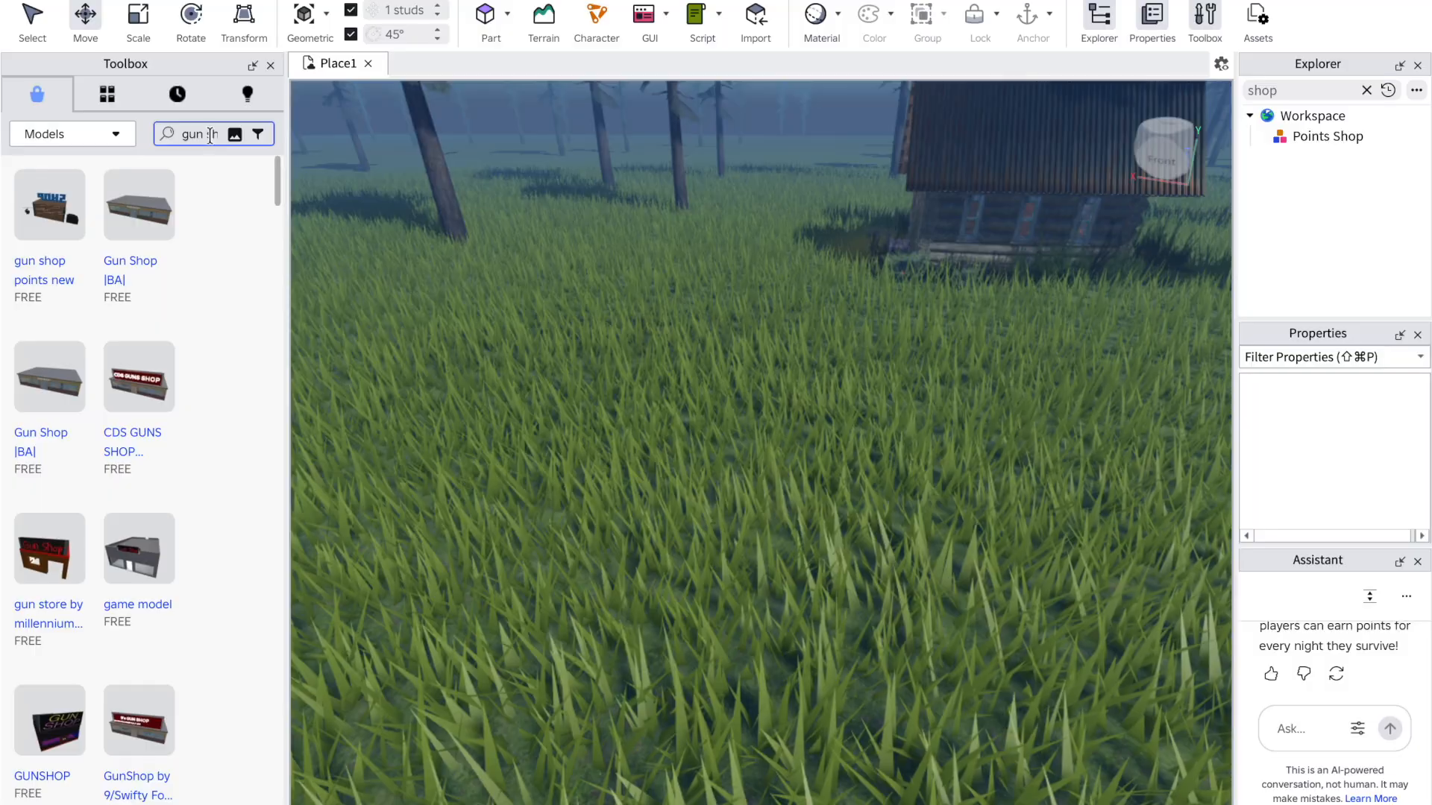
pyautogui.press('BackSpace')
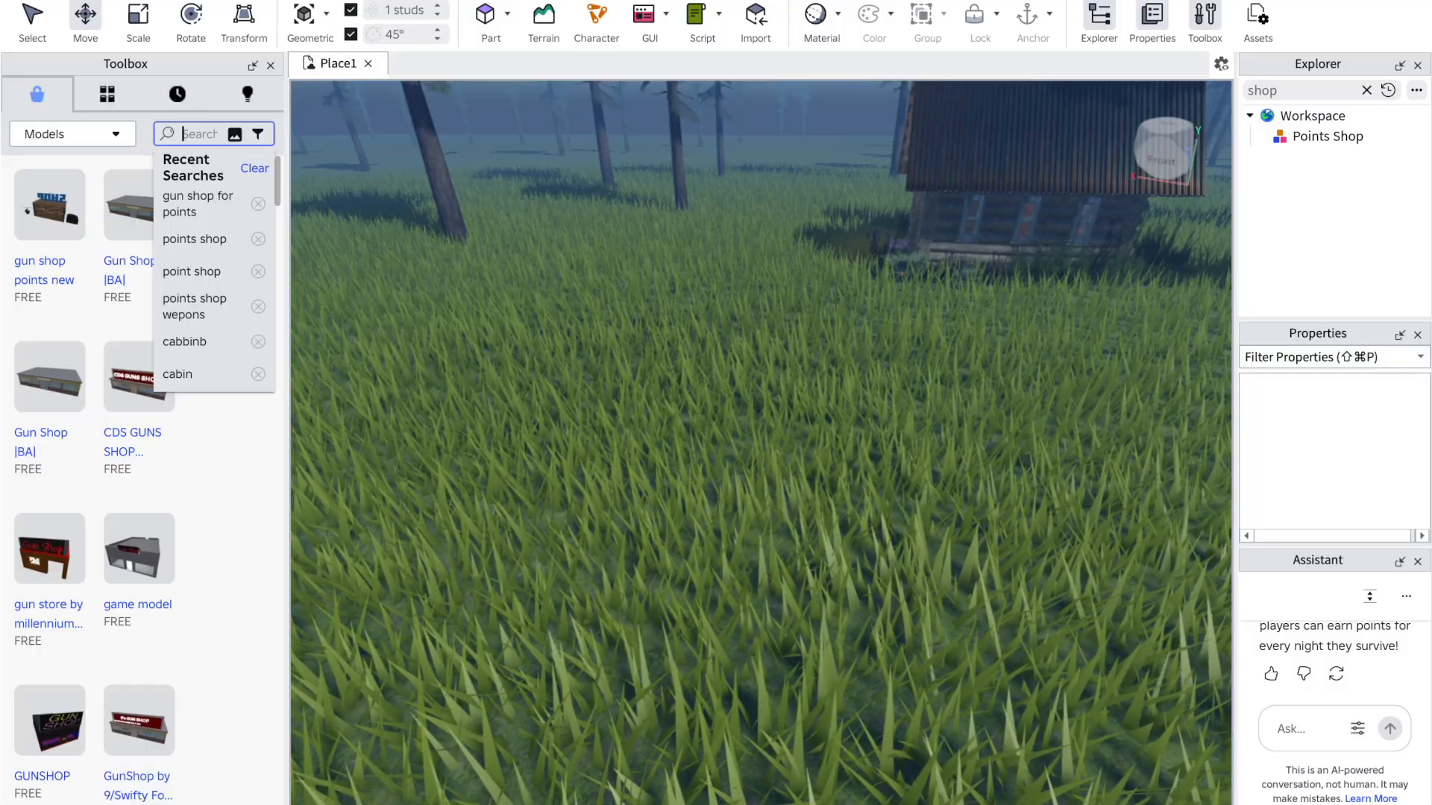
pyautogui.write('gear')
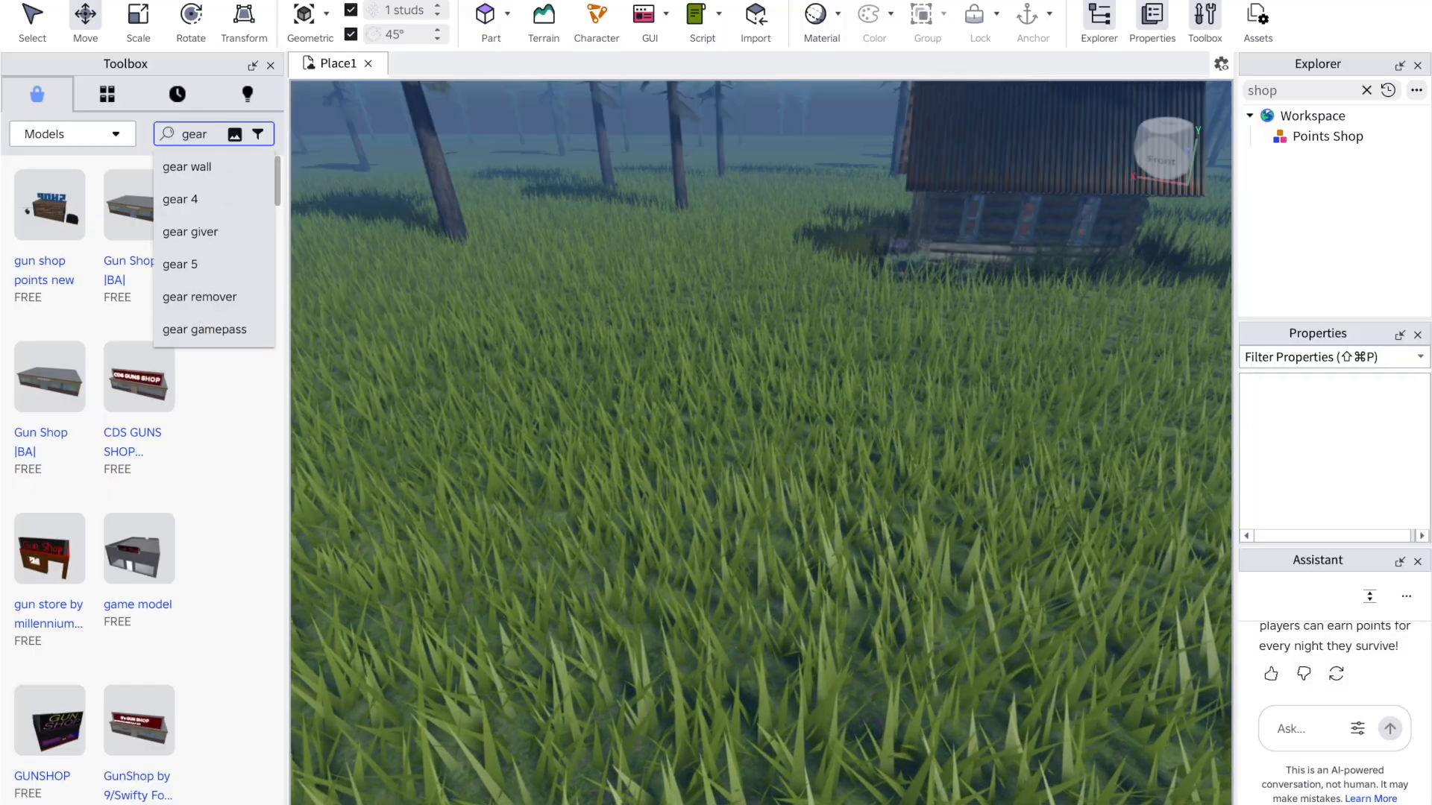
pyautogui.write(' sho')
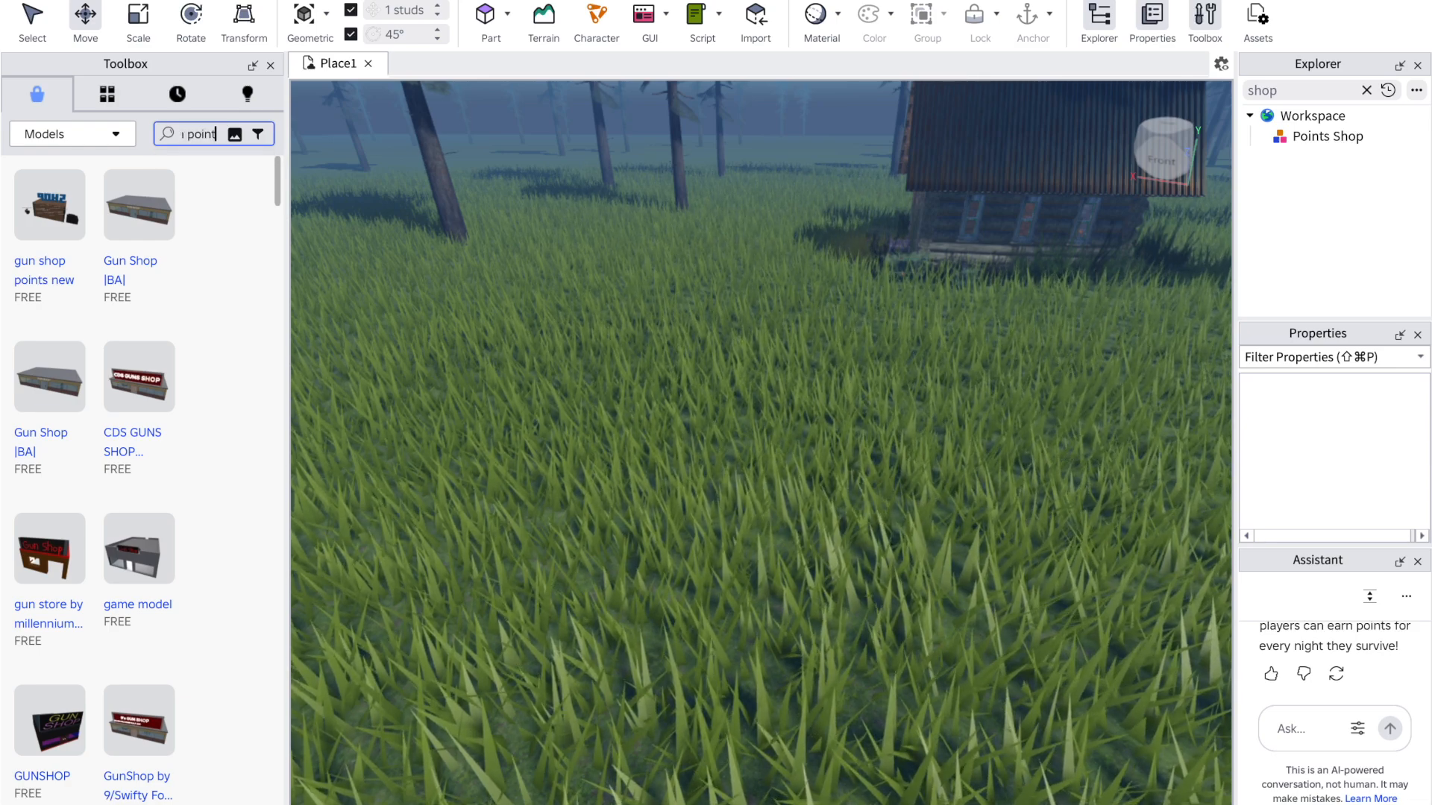
pyautogui.write('p points')
pyautogui.press('Return')
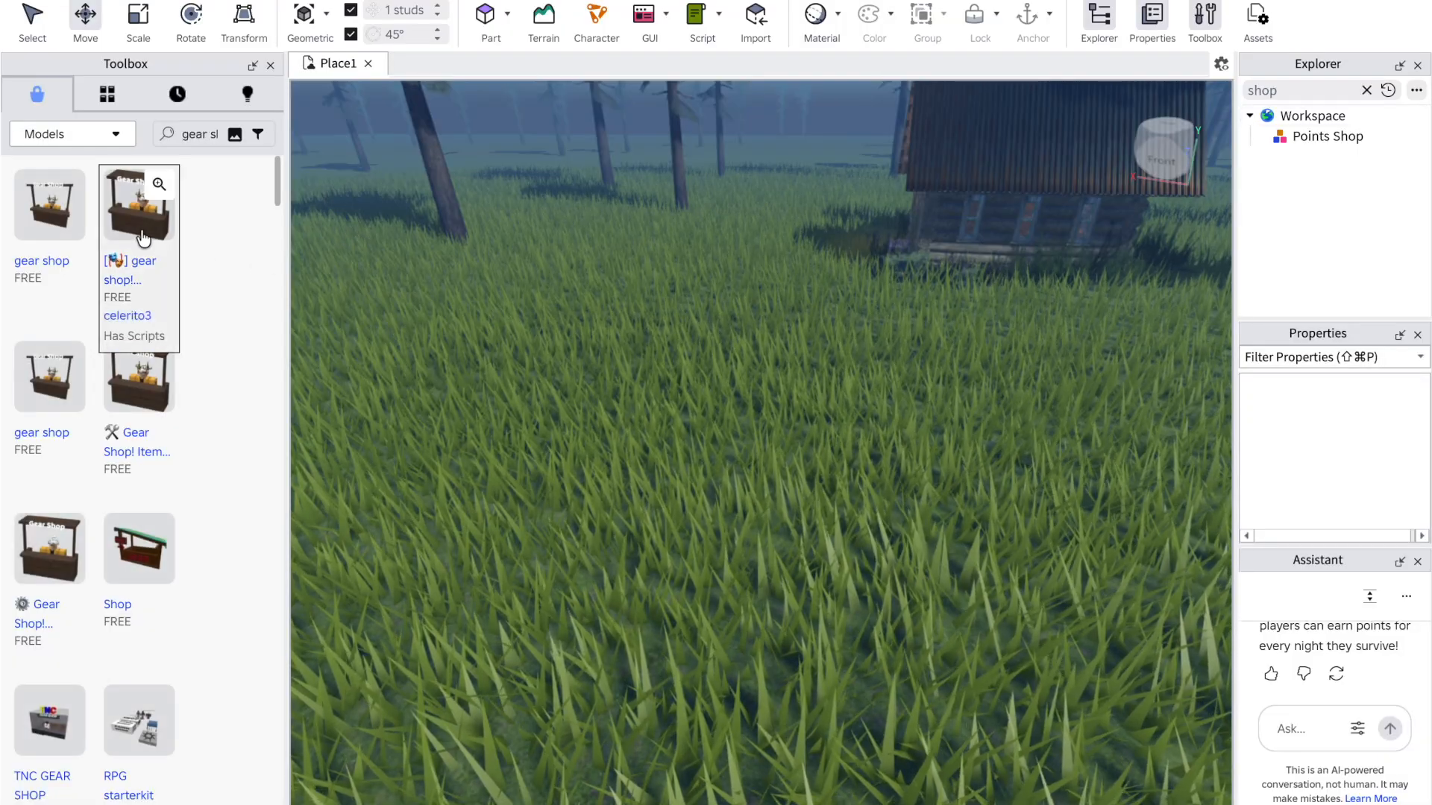
# Step: Insert the scripted "gear shop!" stall model, accept its scripts notice, and inspect the stall from its front
pyautogui.click(144, 237)
pyautogui.click(934, 395)
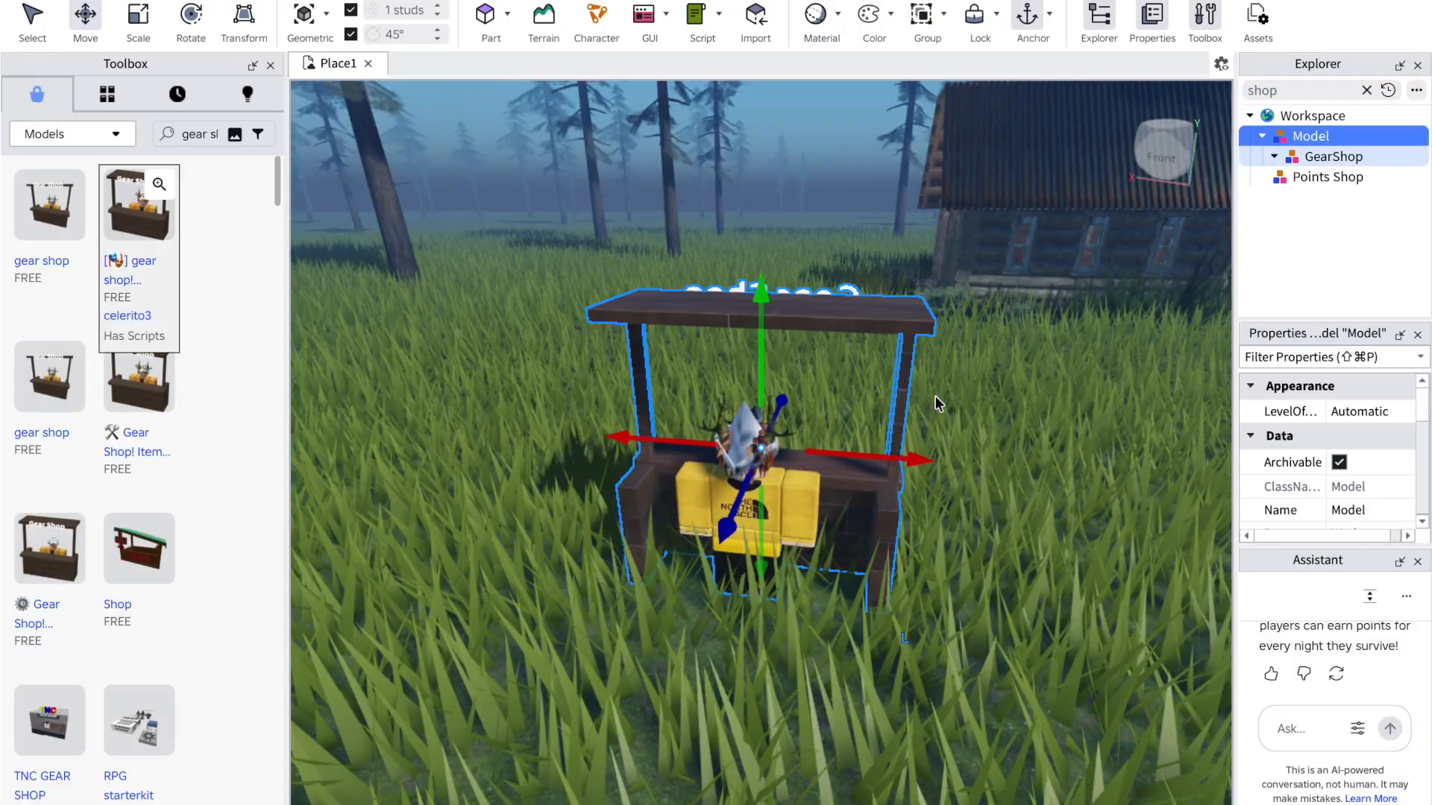
pyautogui.moveTo(643, 294); pyautogui.dragTo(772, 313, button='right')
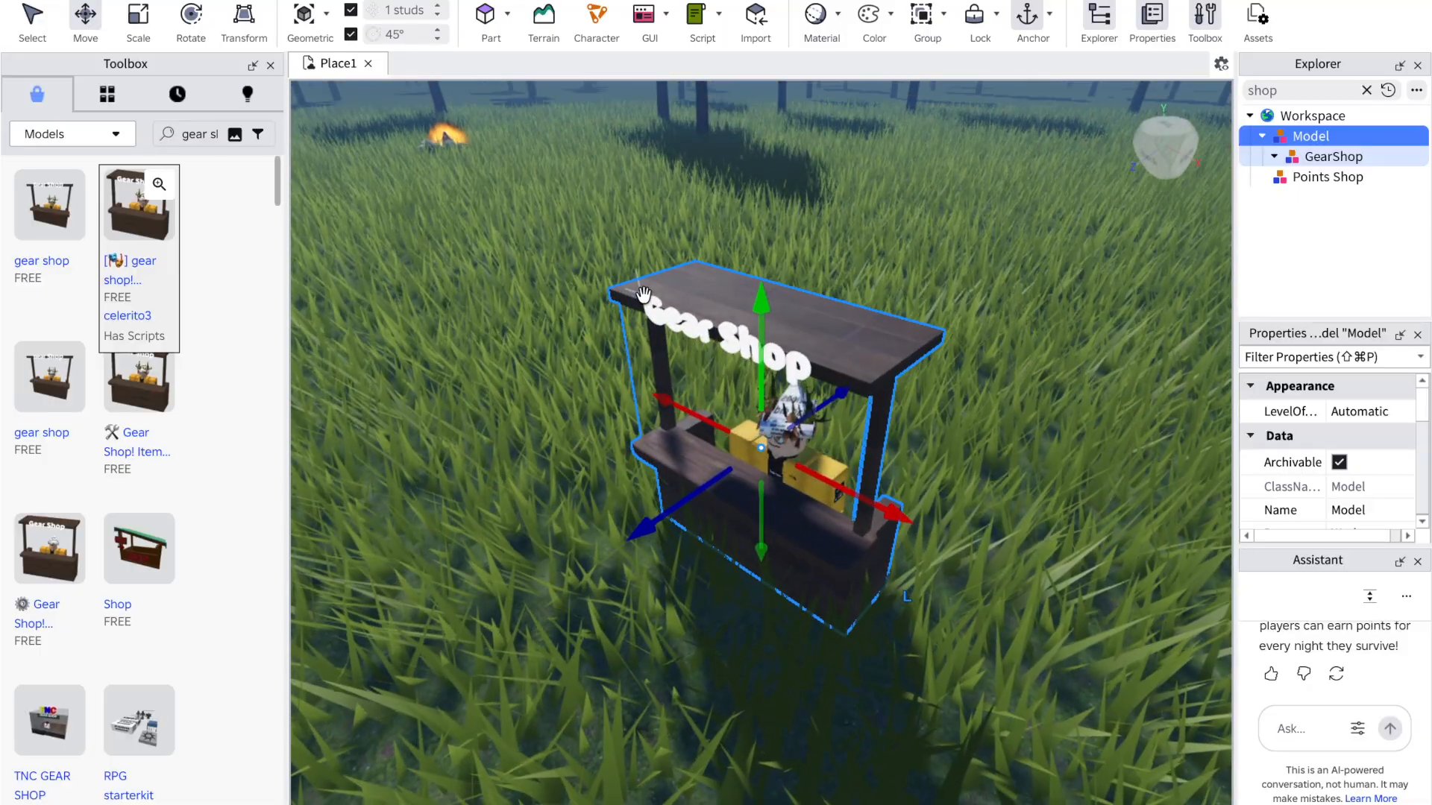
# Step: Playtest opening the shop at the Gear Shop stall, end the test, and delete the inserted model
pyautogui.press('F5')
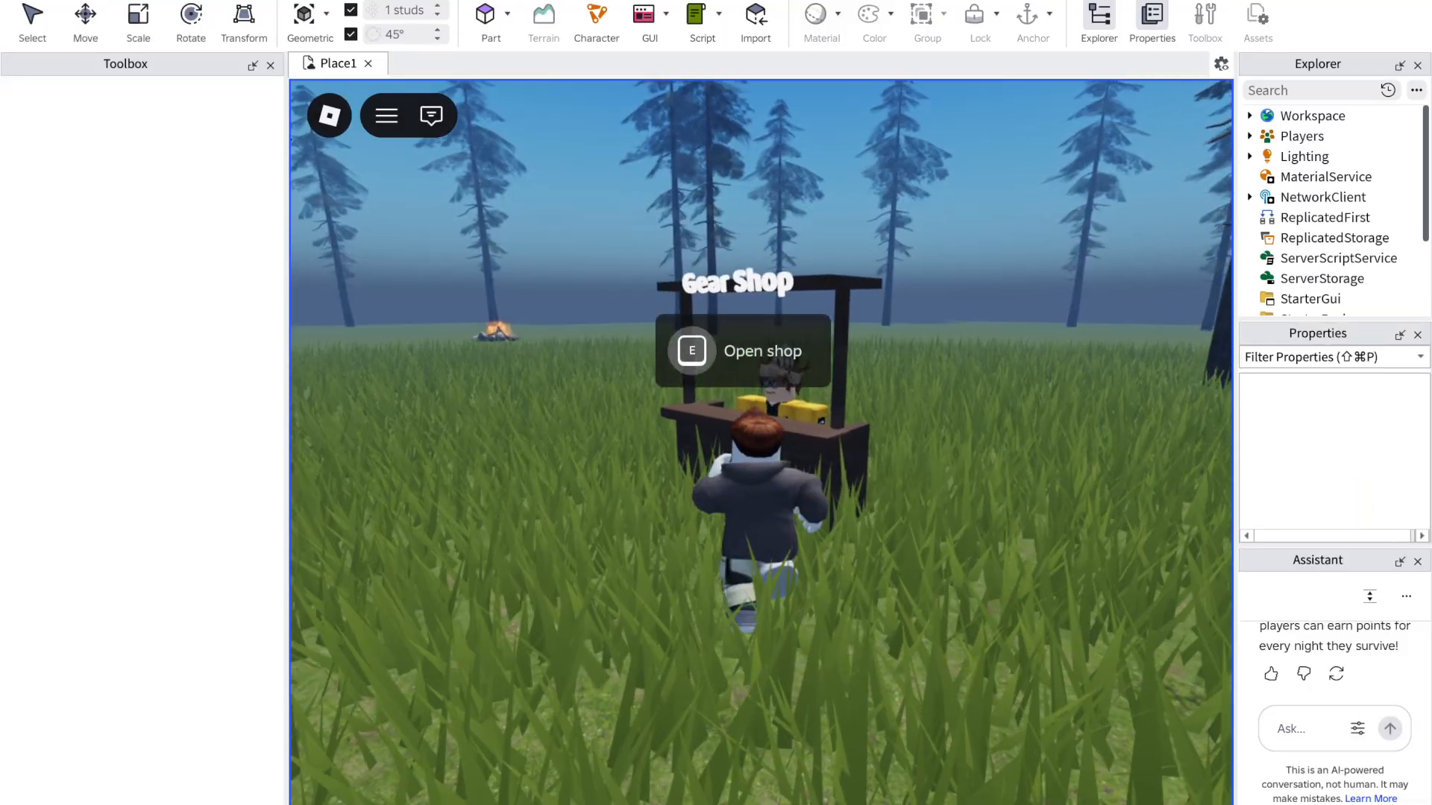
pyautogui.press('e')
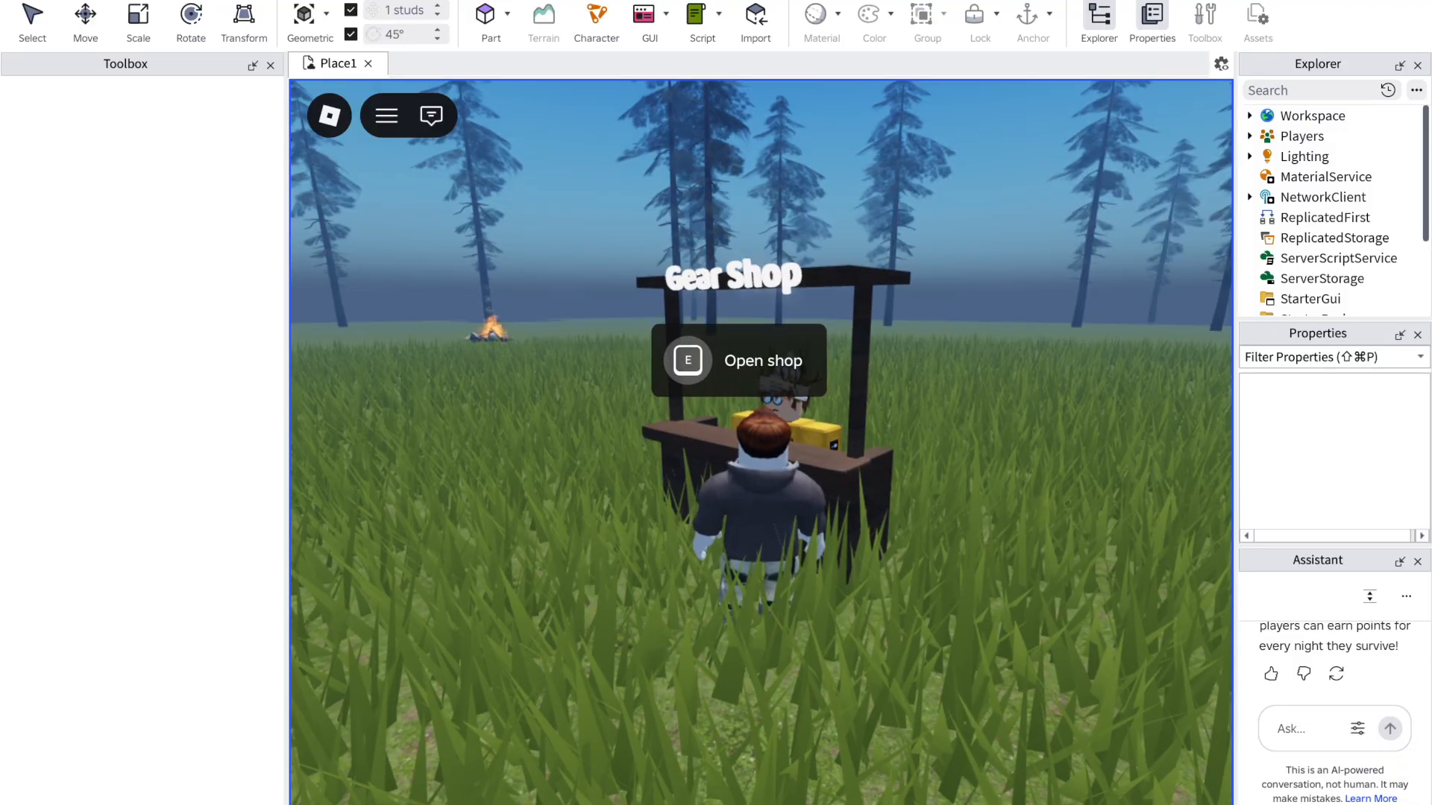
pyautogui.press('e')
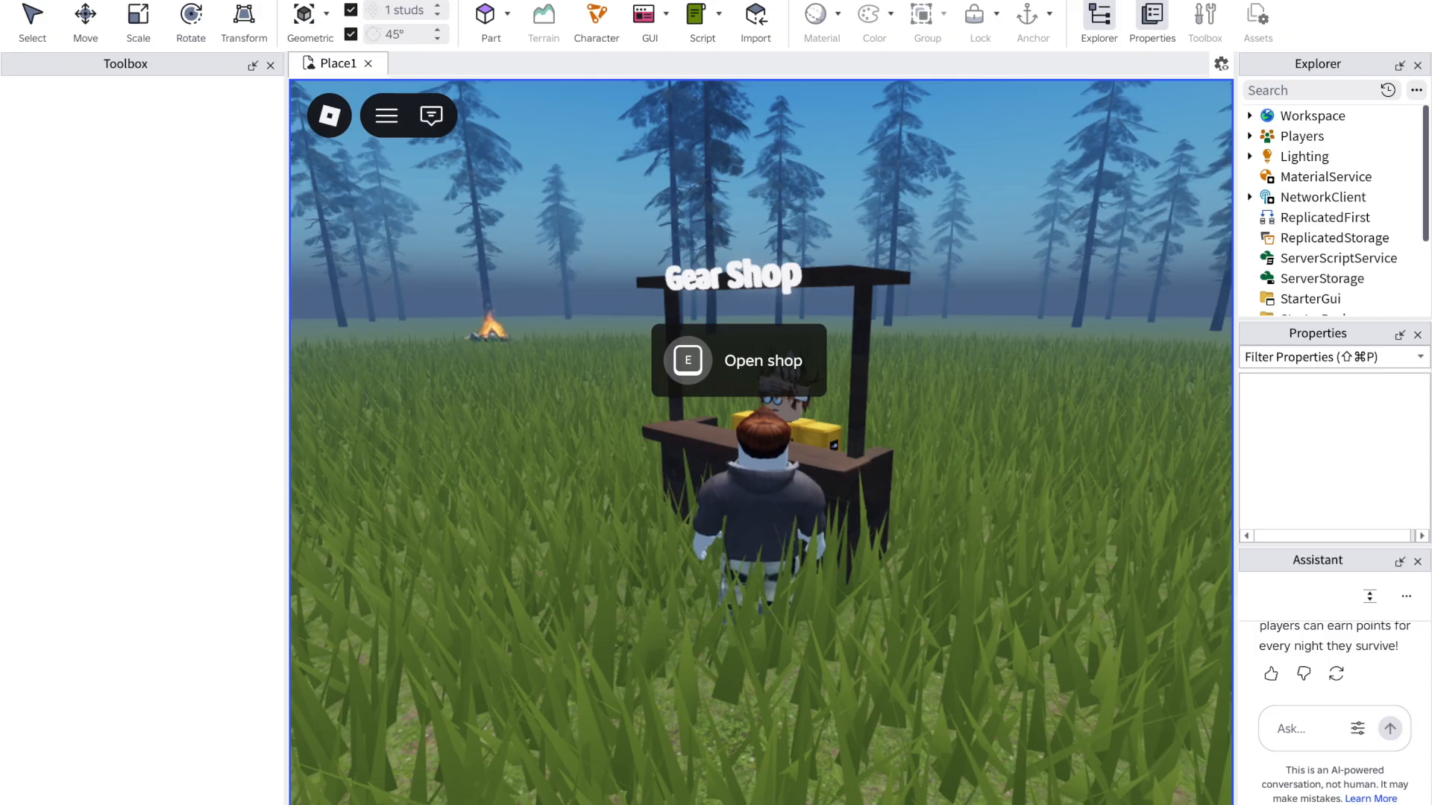
pyautogui.hotkey('shift', 'F5')
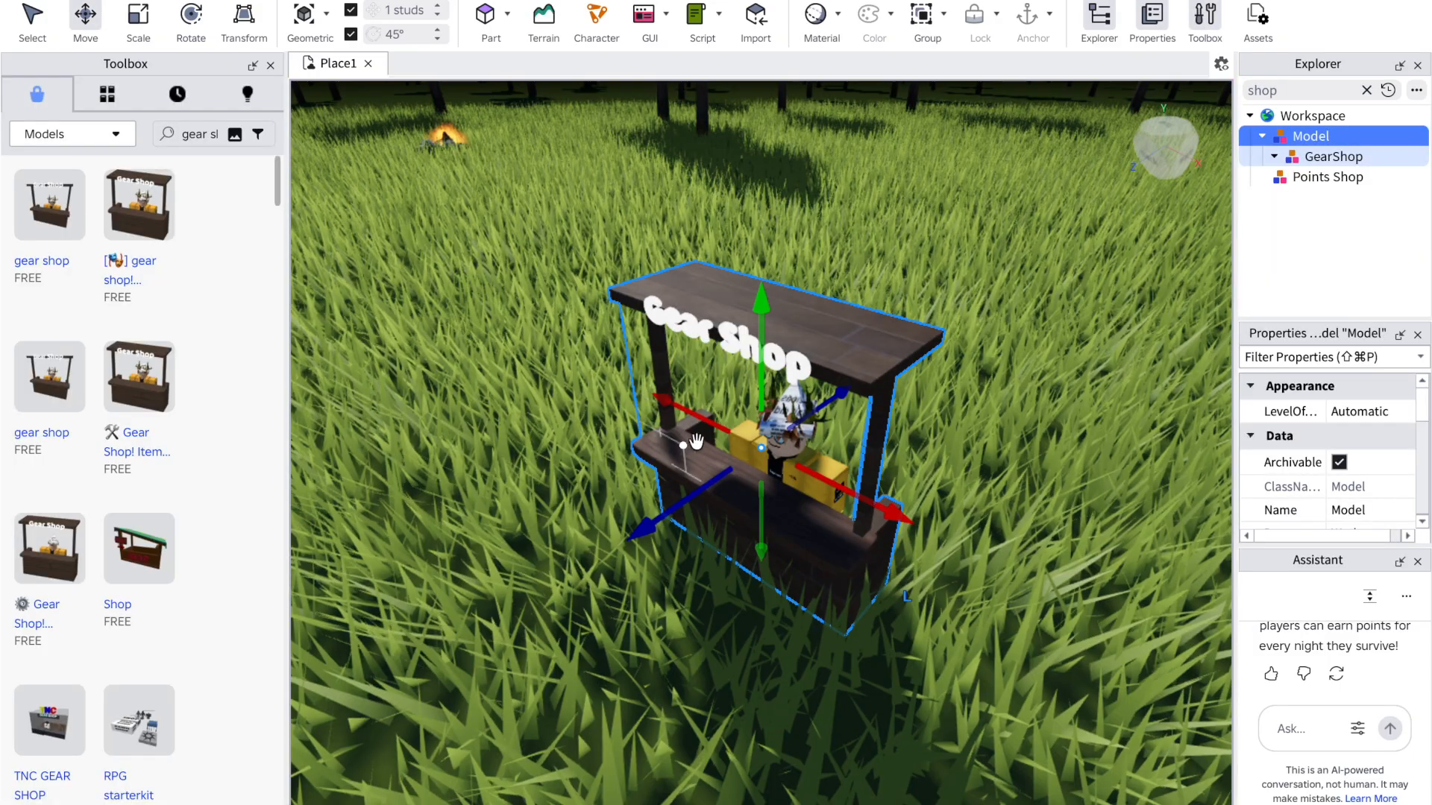
pyautogui.press('Delete')
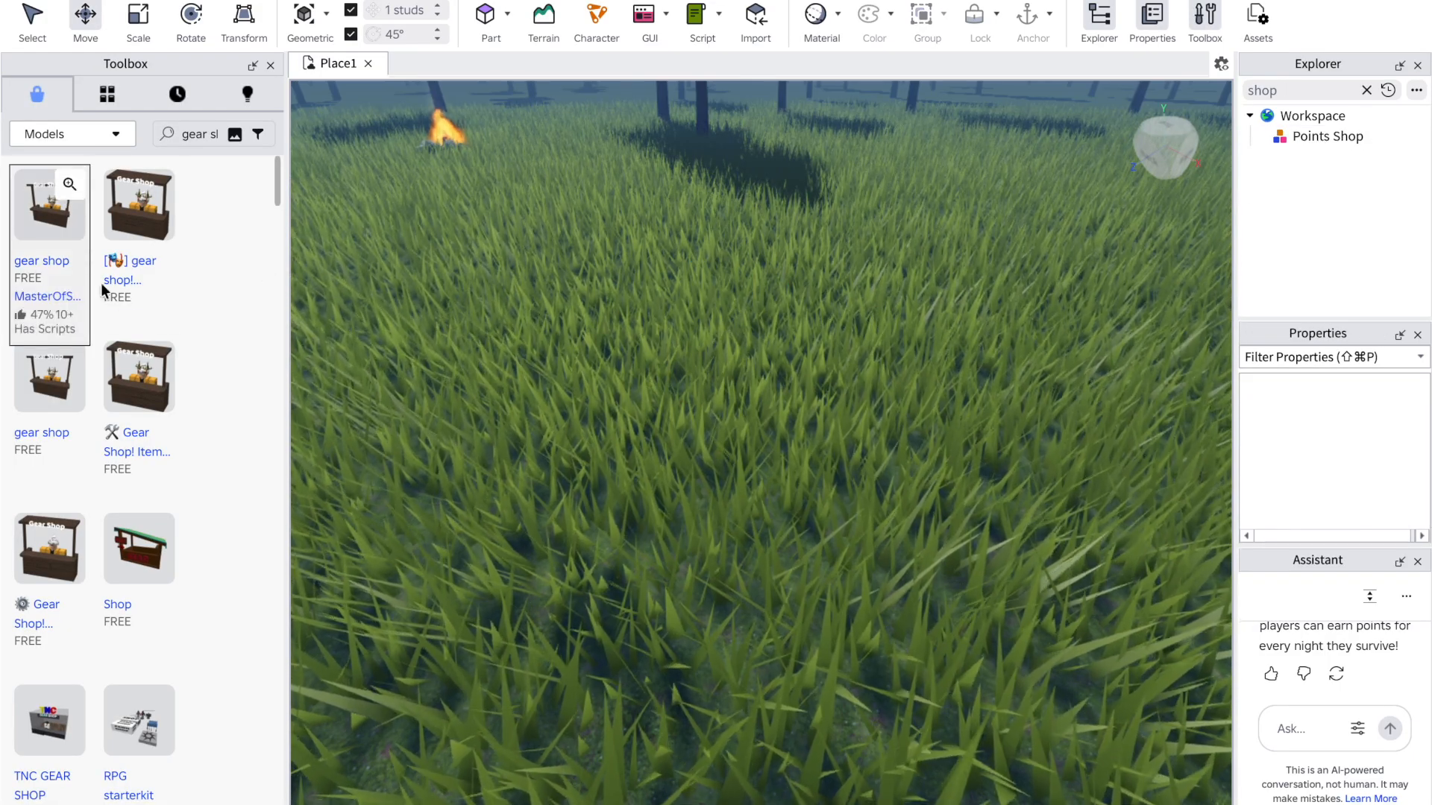
# Step: Insert the "Gear Shop! Furniture Yoga Military Simulator" model from the search results and accept its scripts notice
pyautogui.scroll(-3, 127, 425)
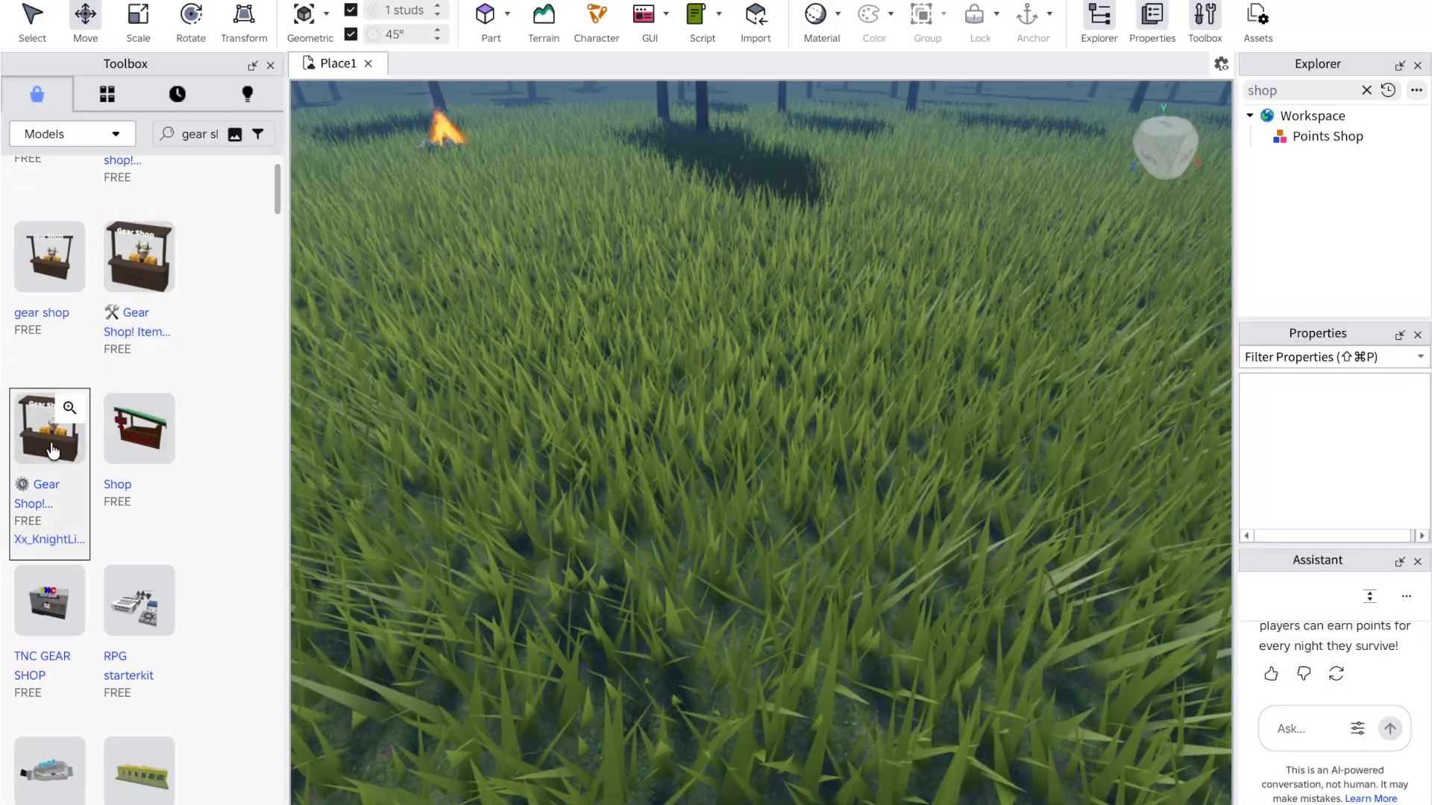
pyautogui.click(51, 448)
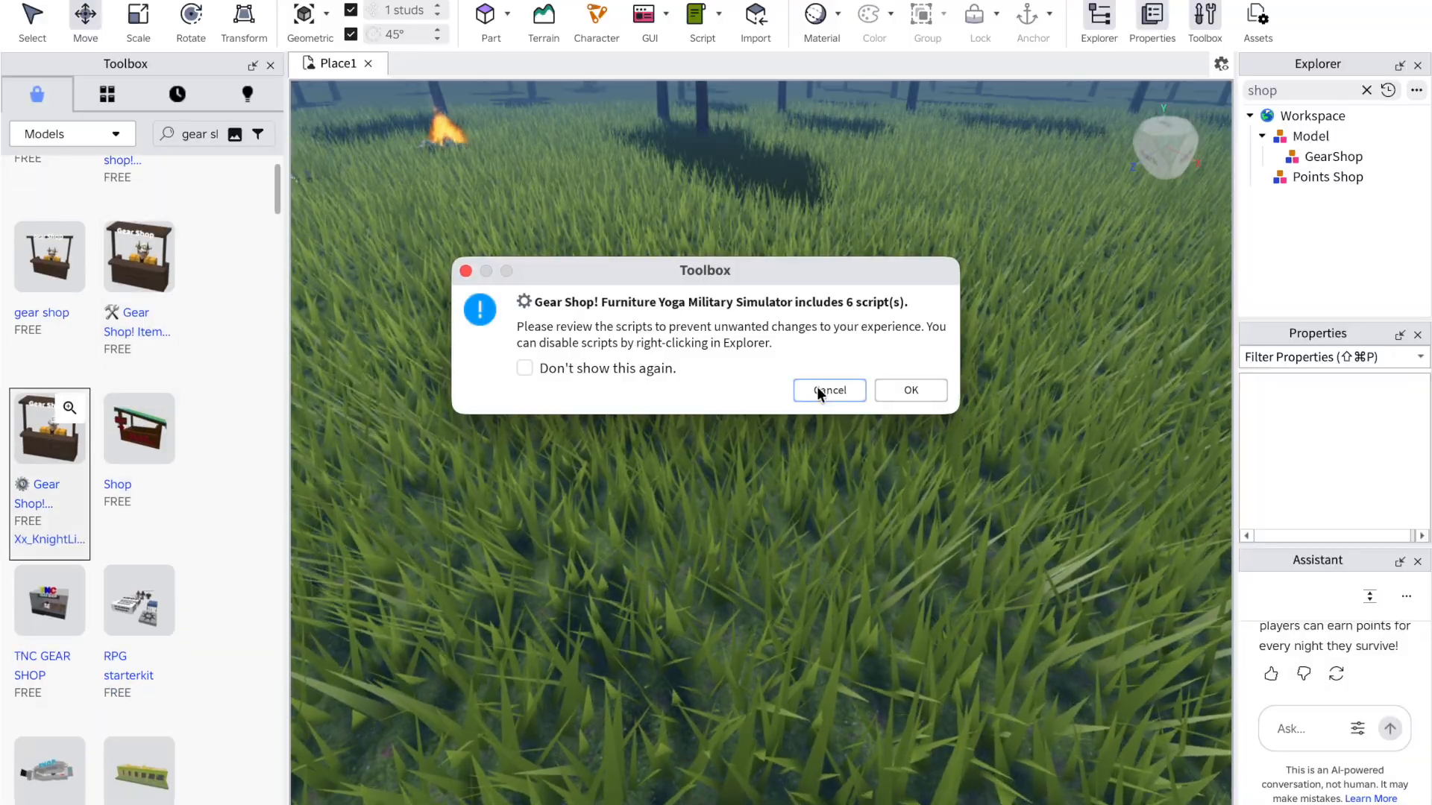
pyautogui.click(880, 389)
pyautogui.scroll(5, 880, 387)
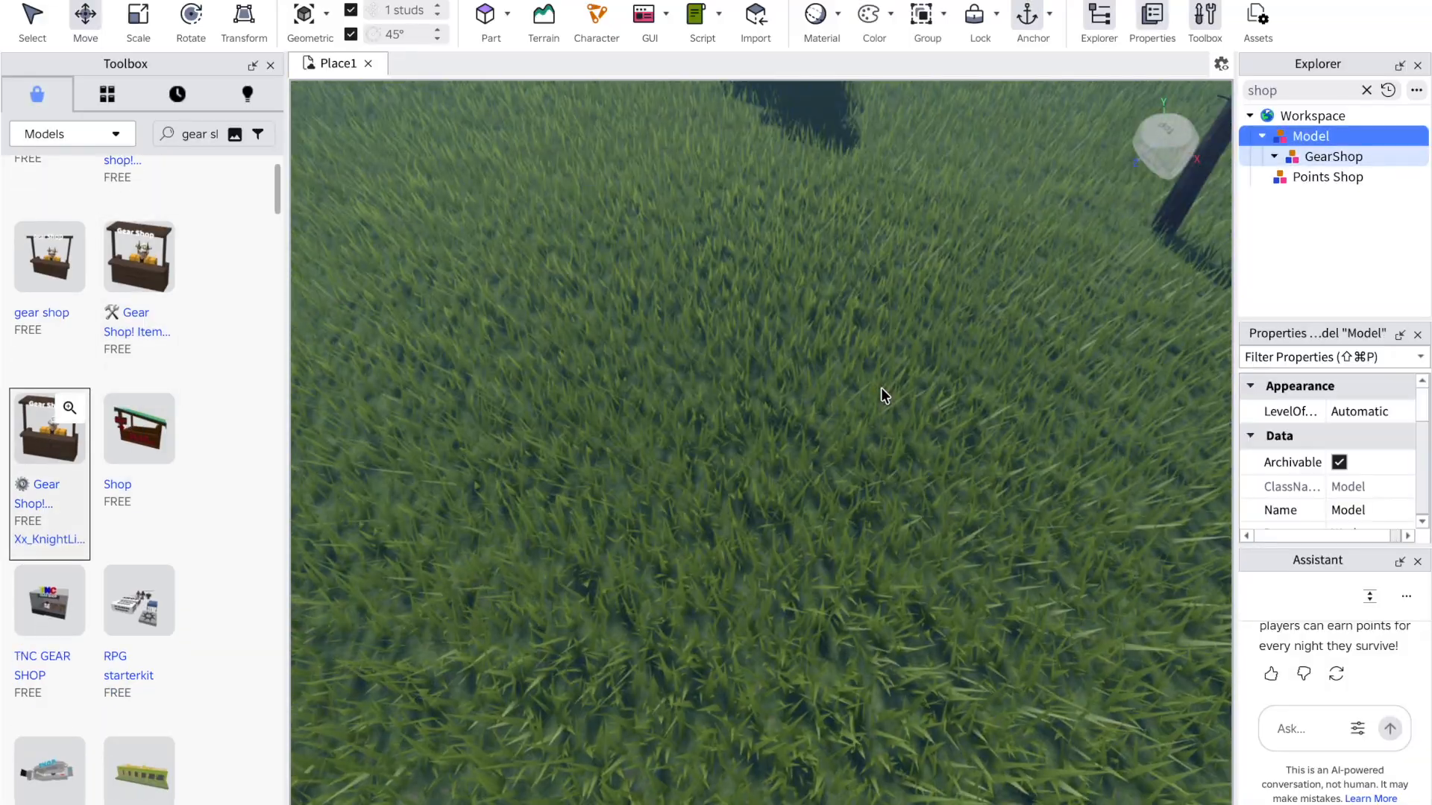
# Step: Look for the inserted stall in the grass and insert a second copy of the same Gear Shop! model, accepting its scripts notice
pyautogui.moveTo(885, 383)
pyautogui.mouseDown(button='right')
pyautogui.moveTo(860, 384)
pyautogui.moveTo(882, 388)
pyautogui.mouseUp(button='right')
pyautogui.click(453, 422)
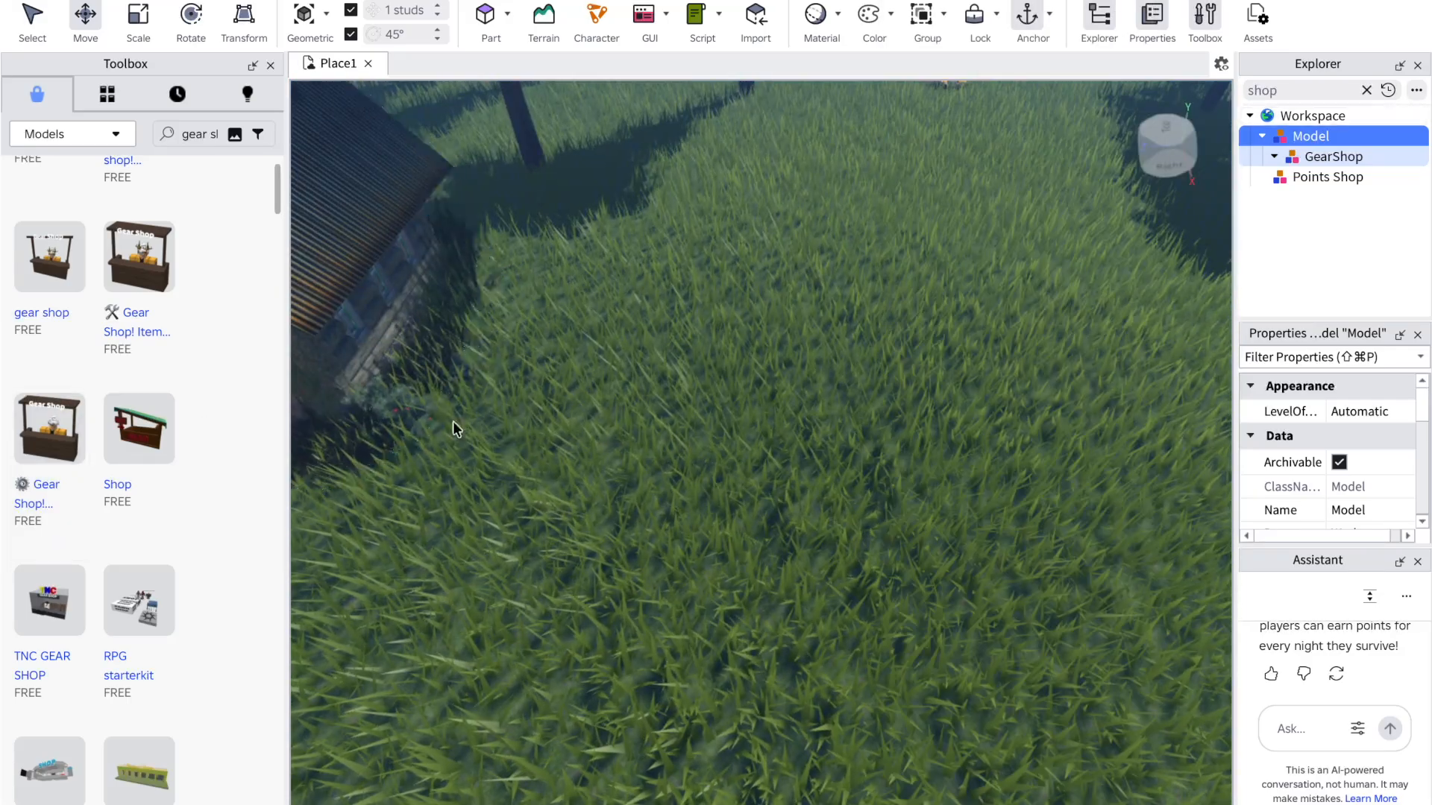
pyautogui.click(37, 444)
pyautogui.click(910, 390)
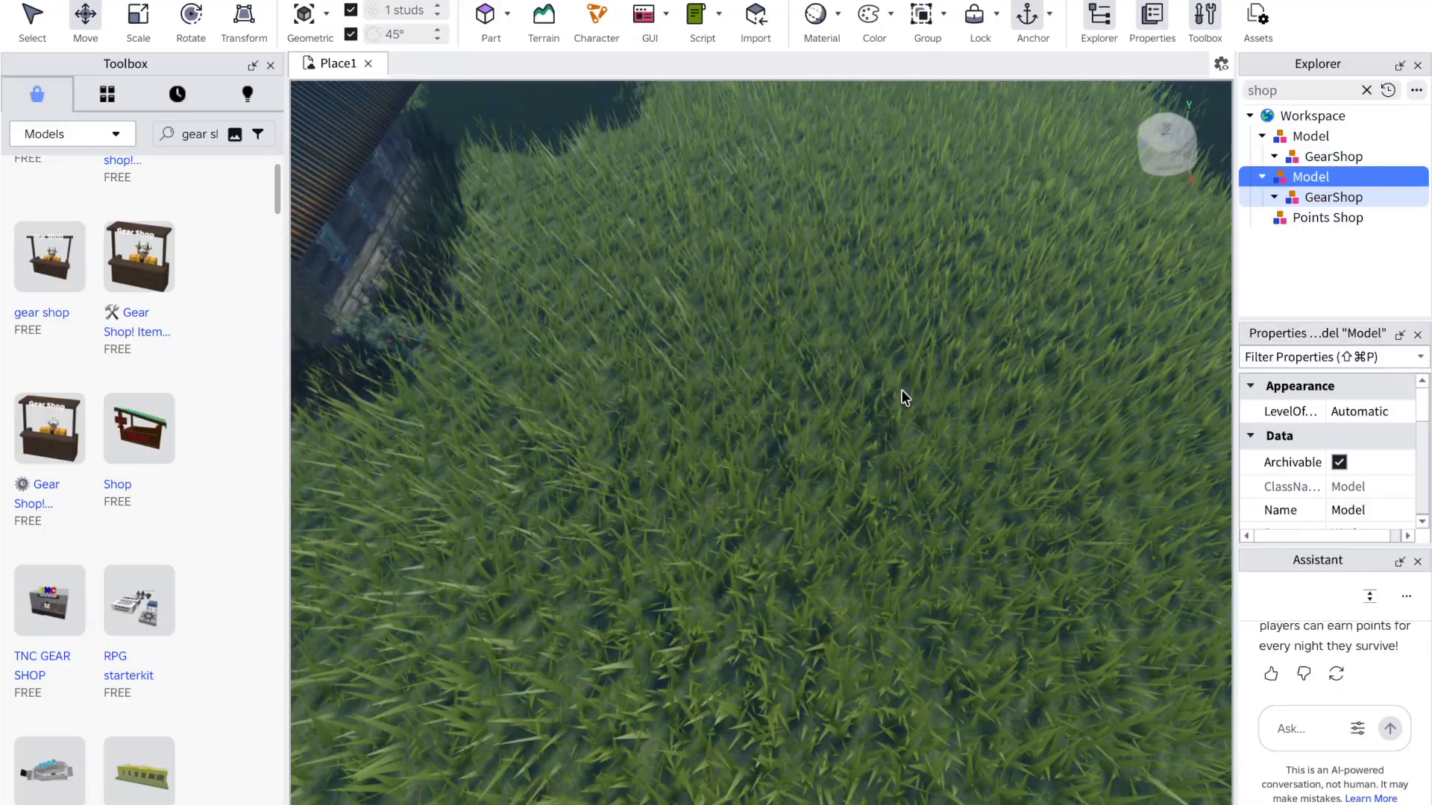
# Step: Delete both inserted GearShop models from the Workspace
pyautogui.press('Delete')
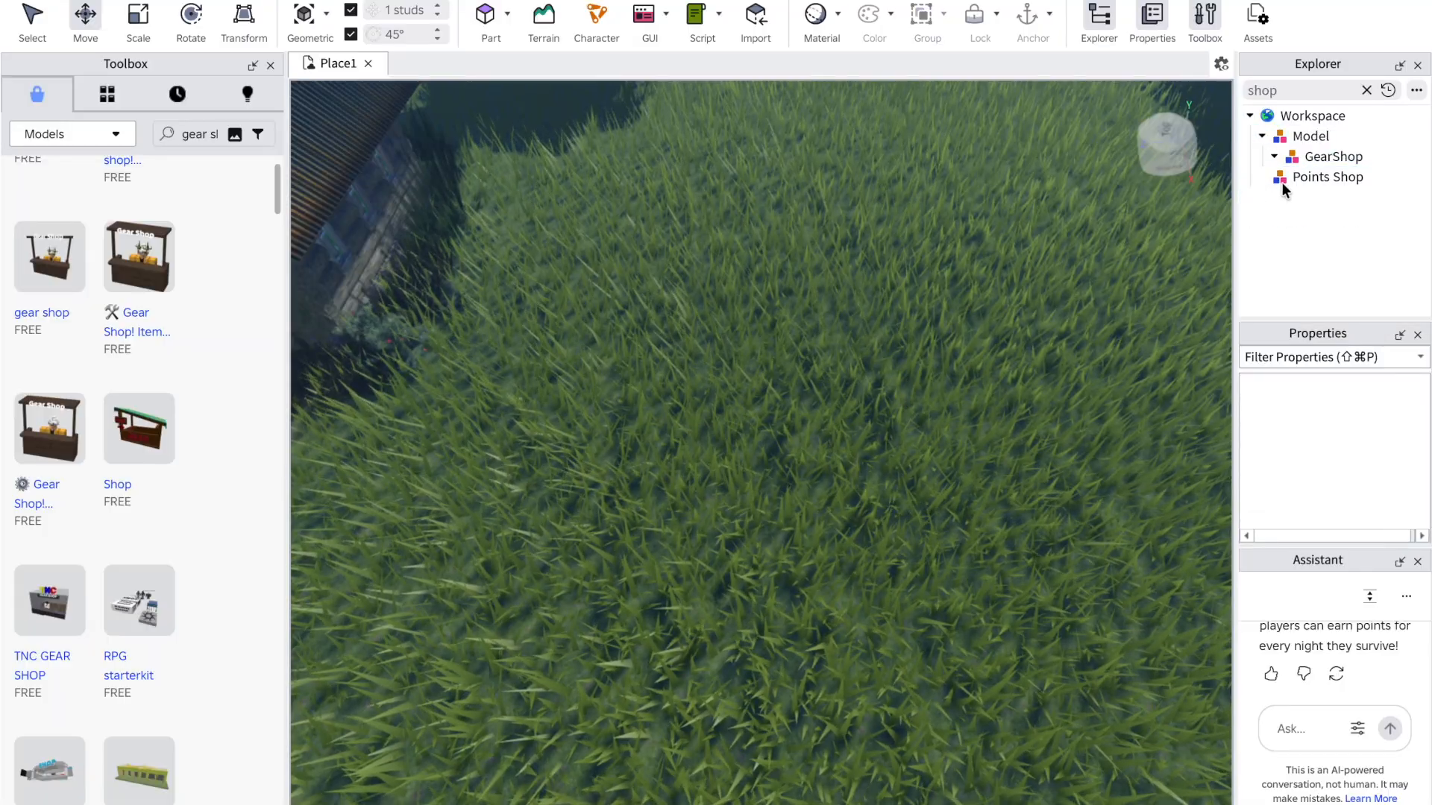
pyautogui.click(1308, 156)
pyautogui.press('Delete')
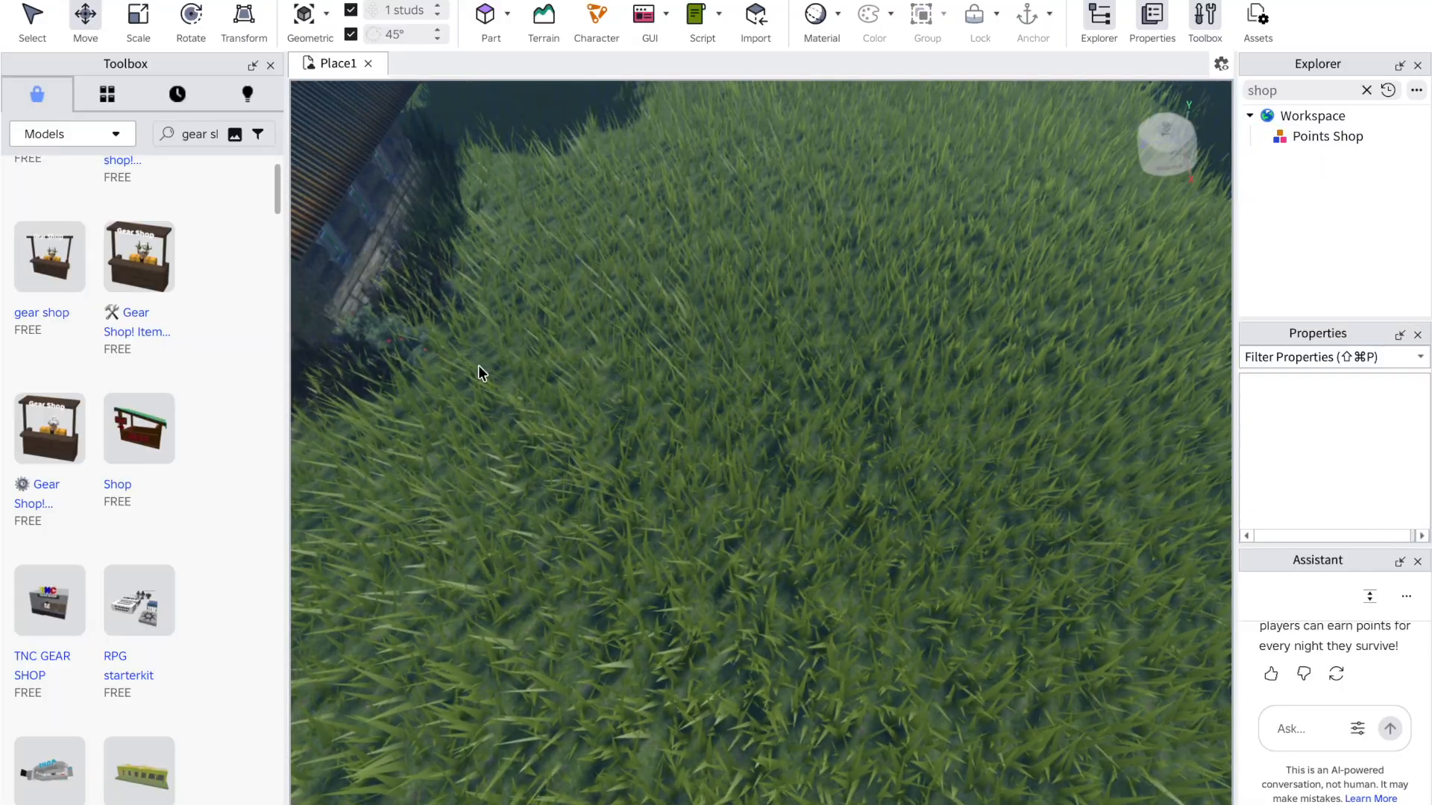
# Step: Insert the TNC GEAR SHOP model from the gear shop search results and focus the view on its front
pyautogui.scroll(-3, 106, 374)
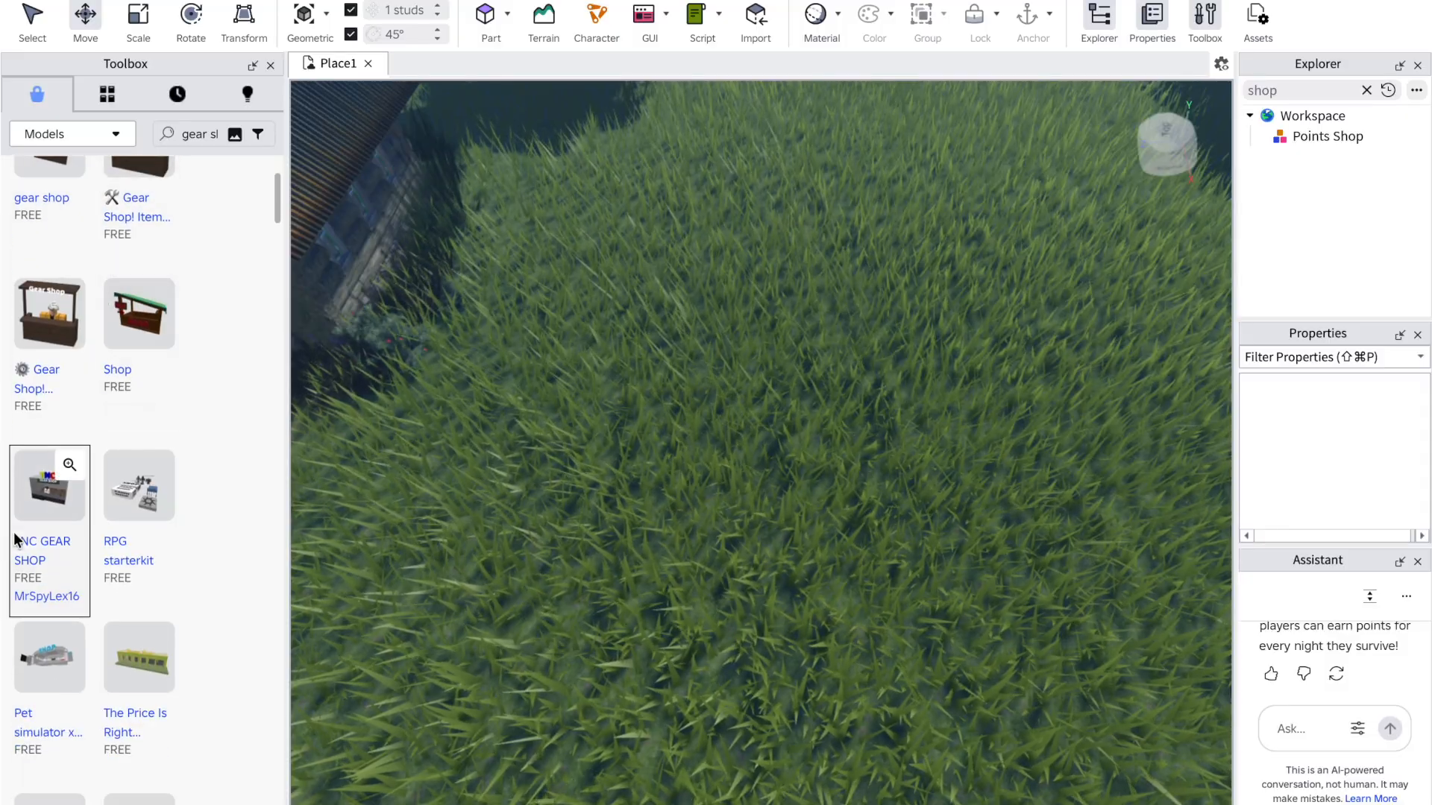
pyautogui.click(45, 509)
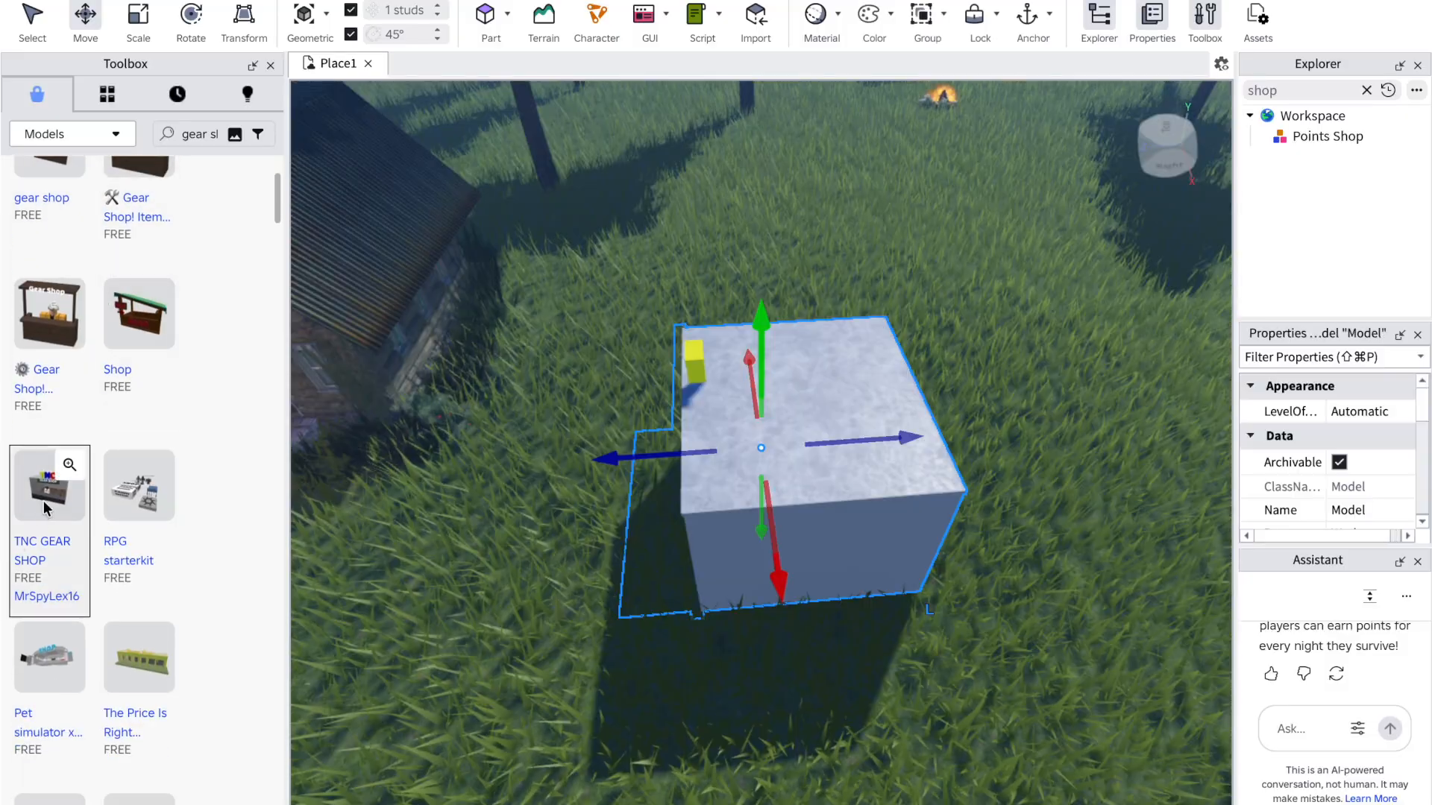
pyautogui.press('f')
pyautogui.rightClick(553, 359)
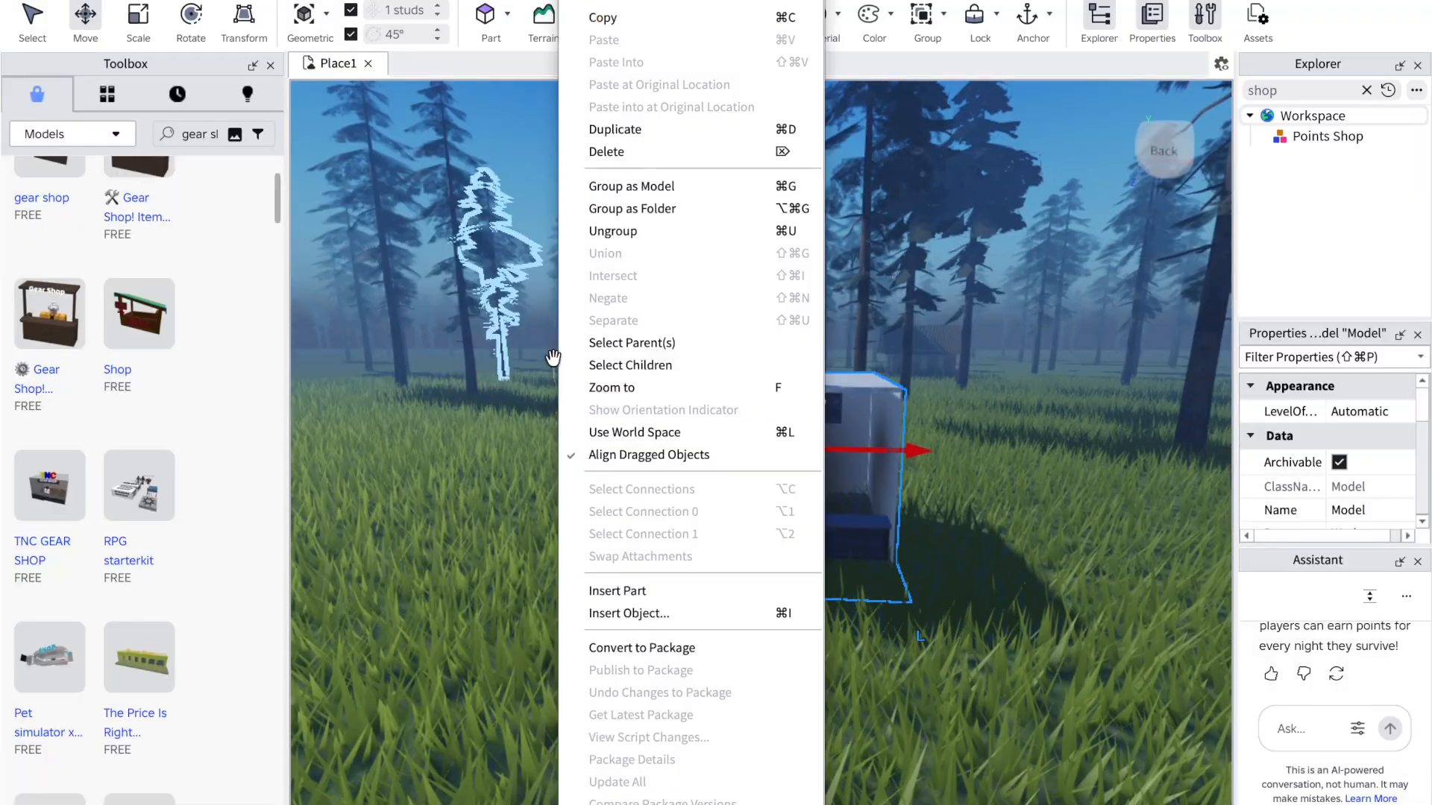
# Step: Playtest walking up to the TNC Gear Shop counter and its shopkeeper, end the test, and delete the model
pyautogui.click(99, 2)
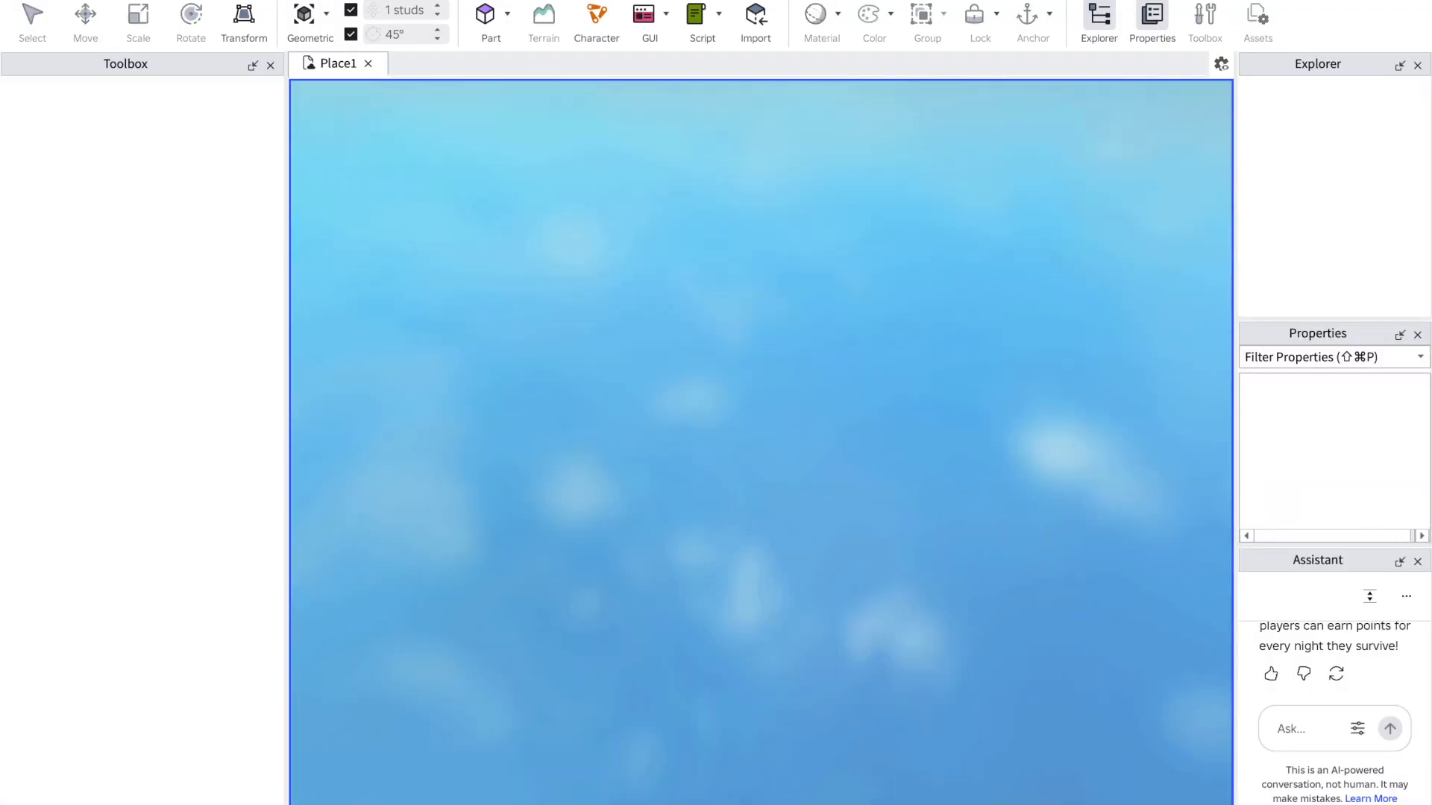
pyautogui.press('w')
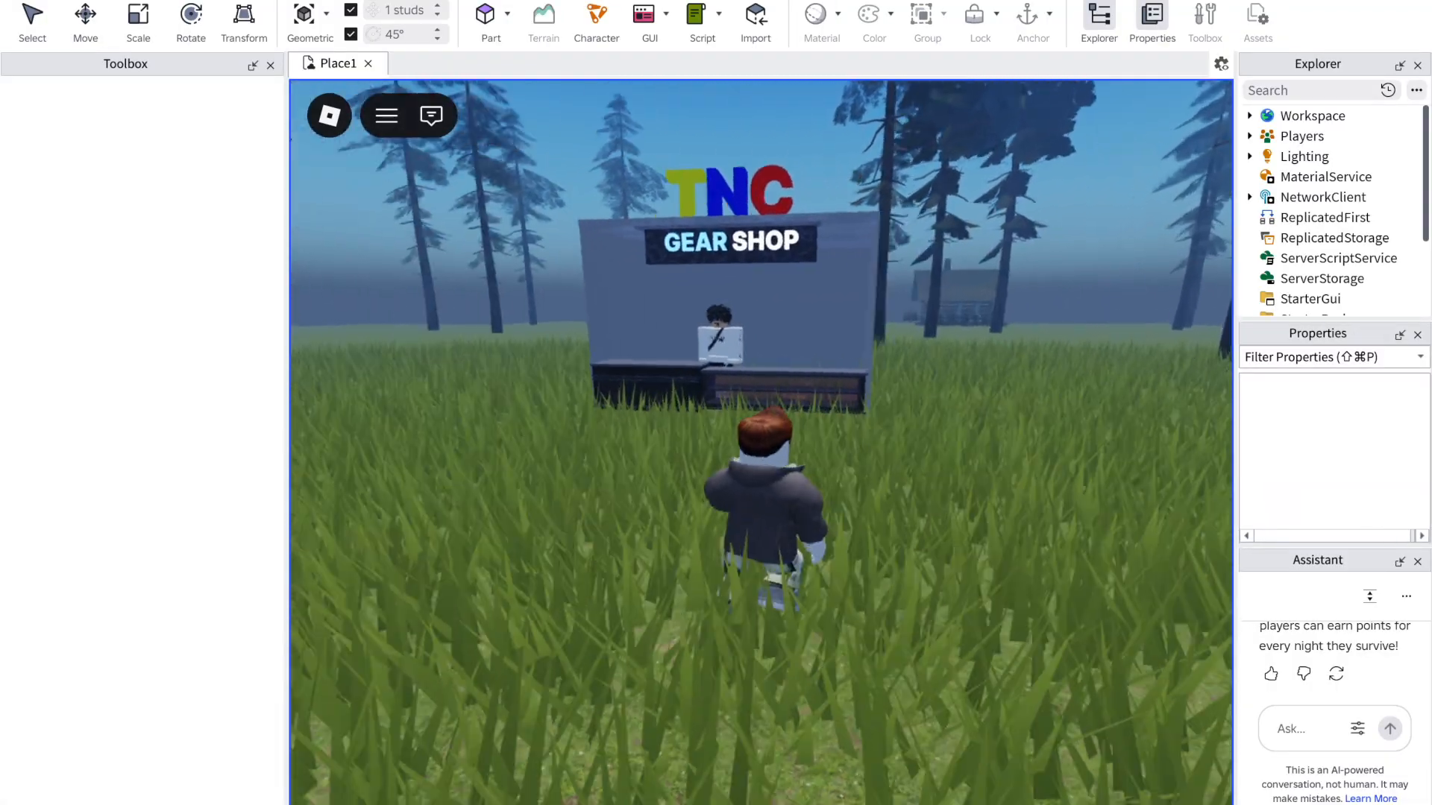
pyautogui.press('w')
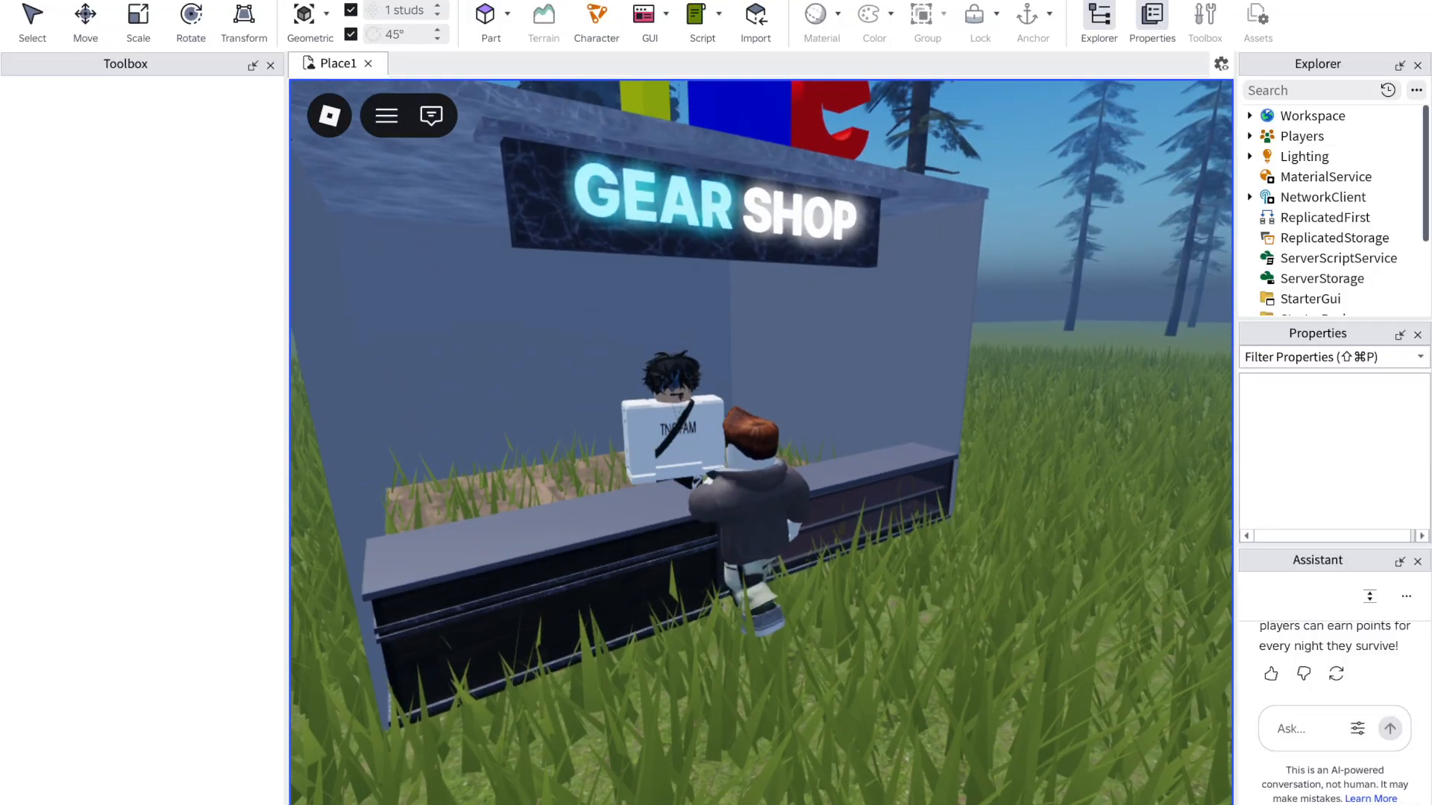
pyautogui.press('Left')
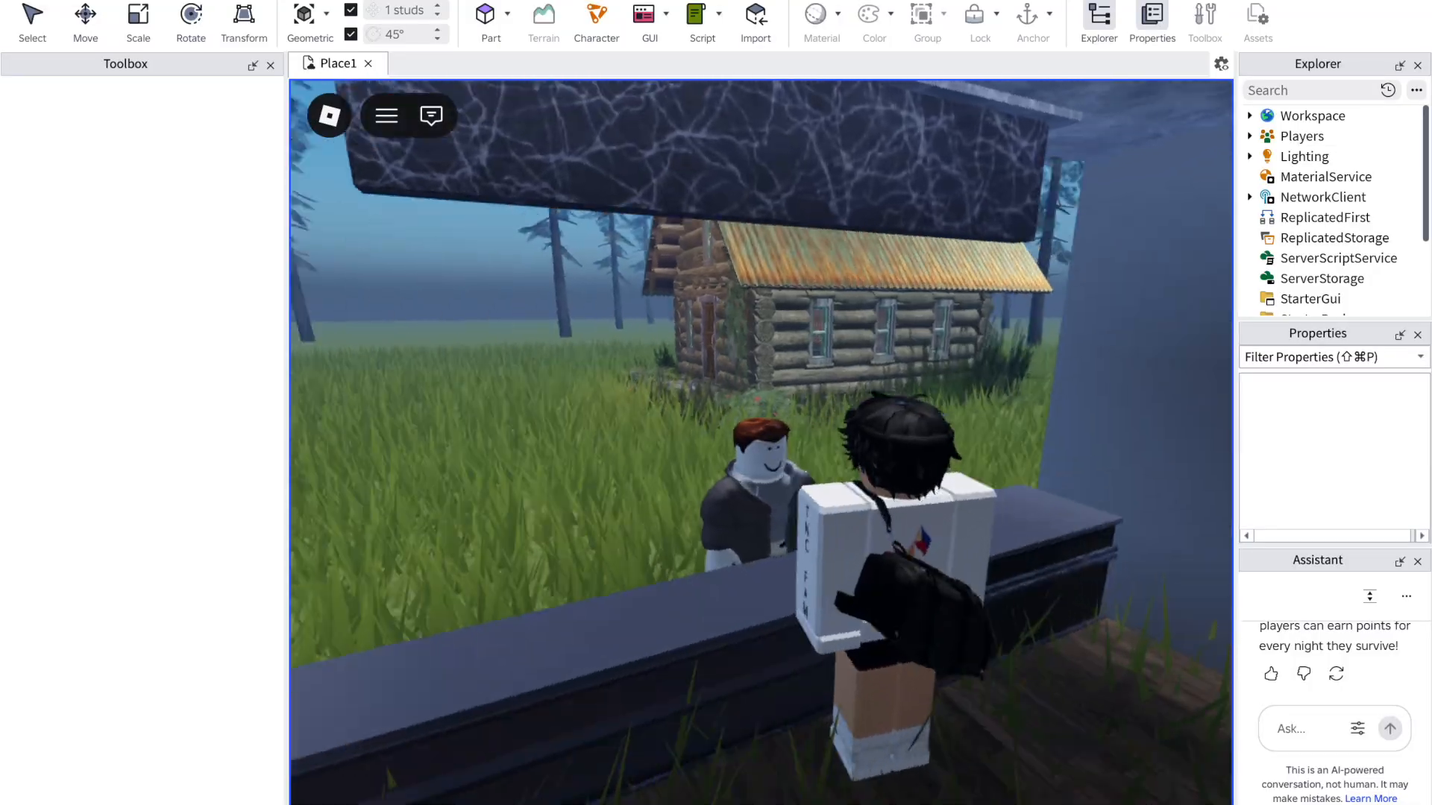
pyautogui.press('Left')
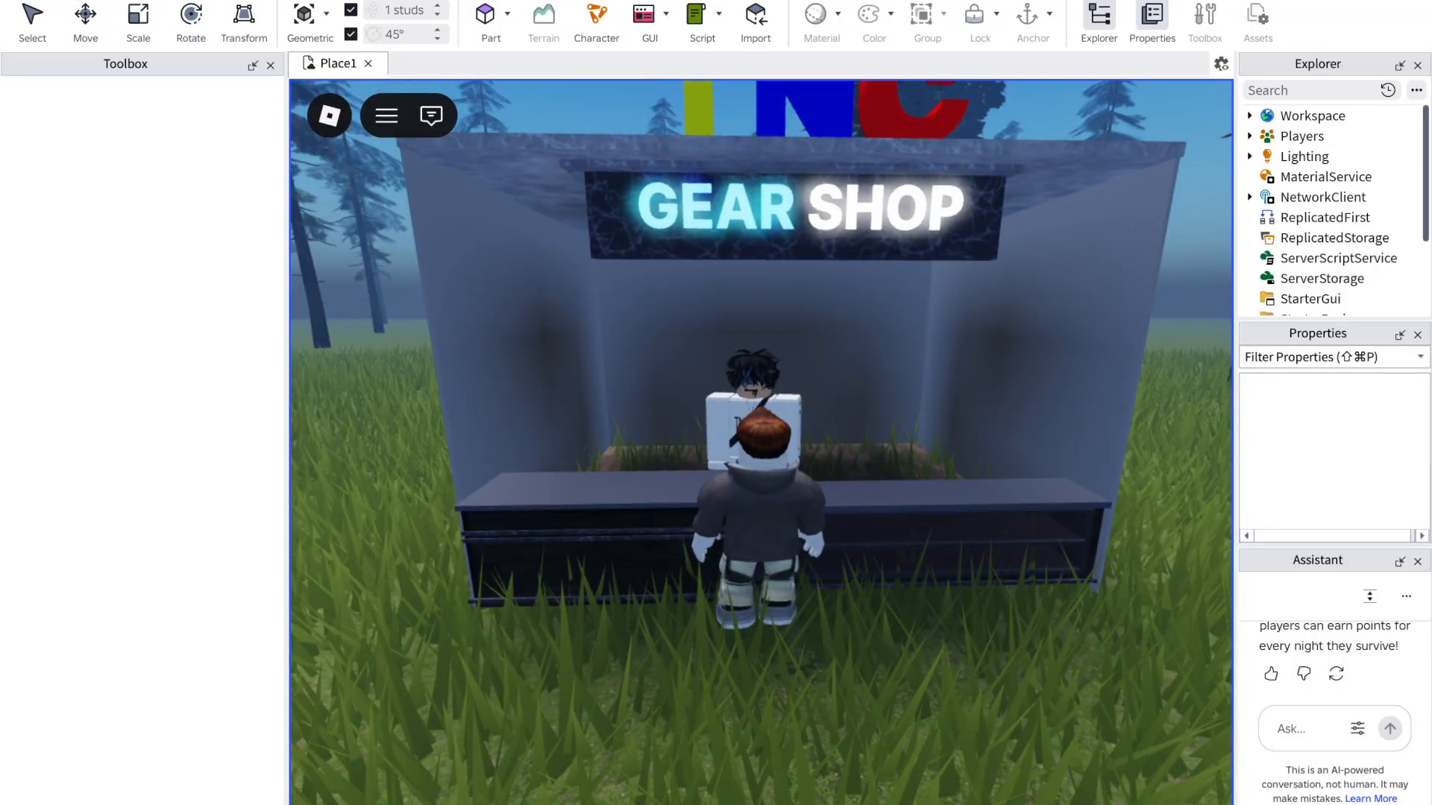
pyautogui.hotkey('shift', 'F5')
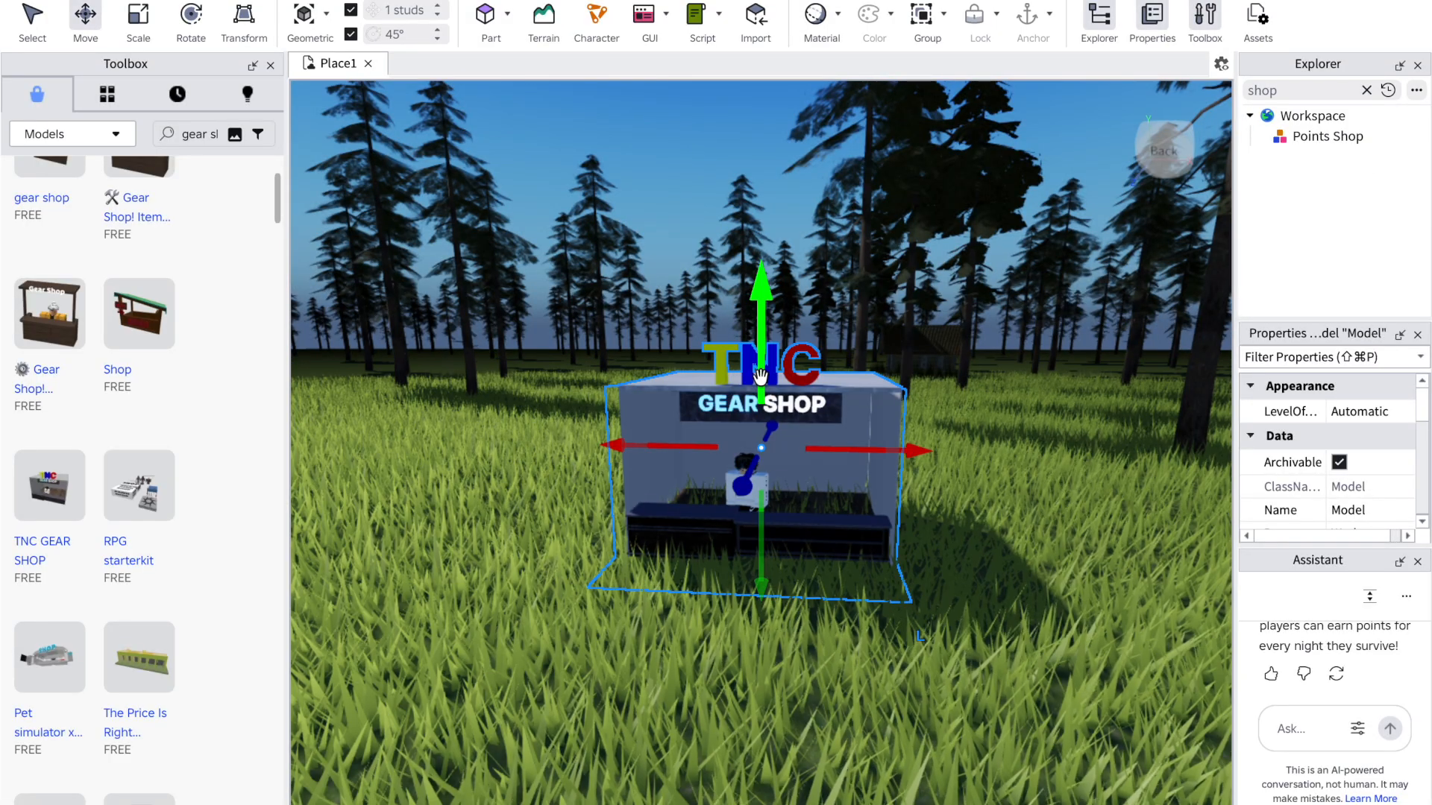
pyautogui.press('Delete')
# Step: Clear the Toolbox search text and delete the remaining Points Shop model from the Workspace
pyautogui.moveTo(760, 378); pyautogui.dragTo(759, 378, button='right')
pyautogui.moveTo(692, 485); pyautogui.dragTo(692, 485, button='right')
pyautogui.click(691, 341)
pyautogui.moveTo(723, 316); pyautogui.dragTo(720, 317, button='right')
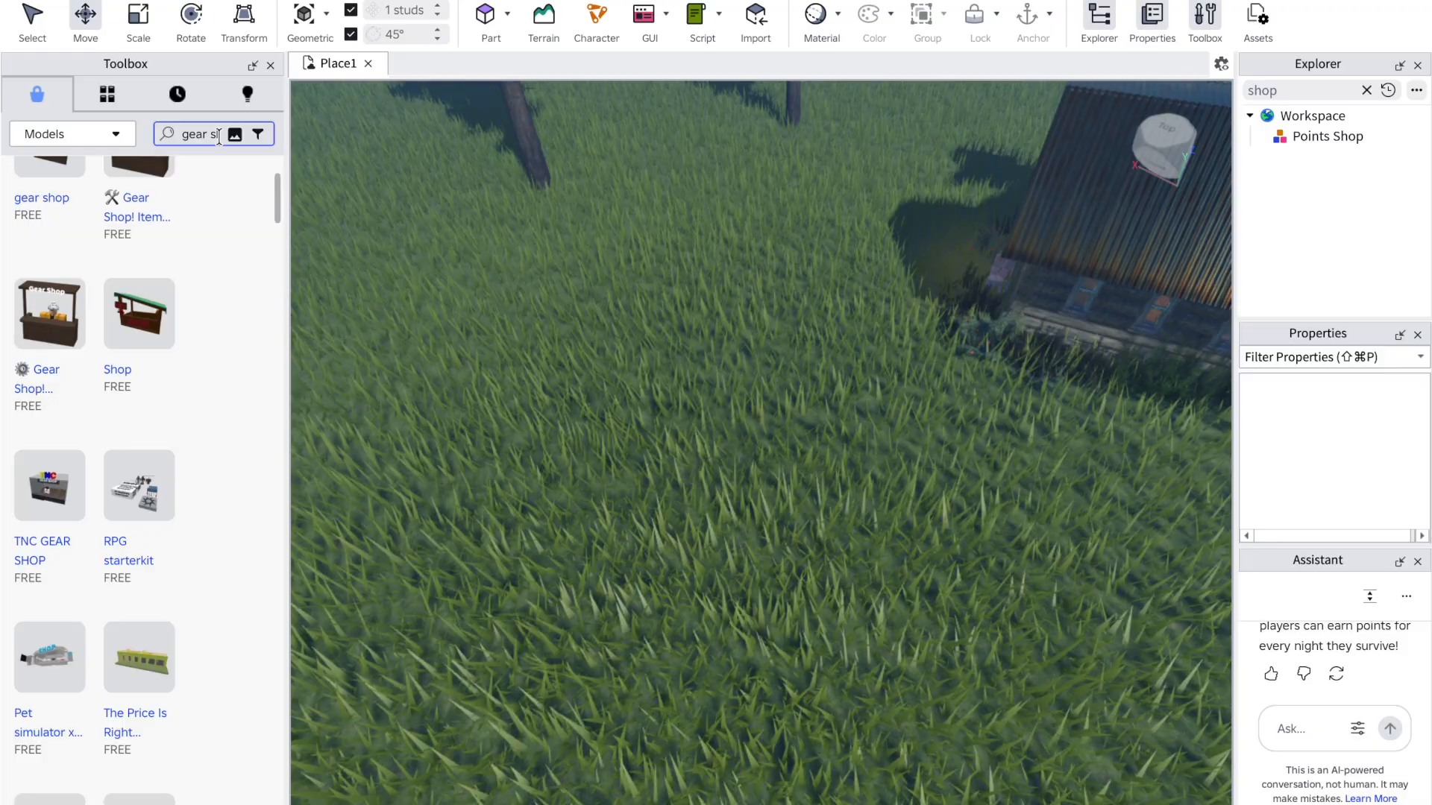
pyautogui.press('BackSpace')
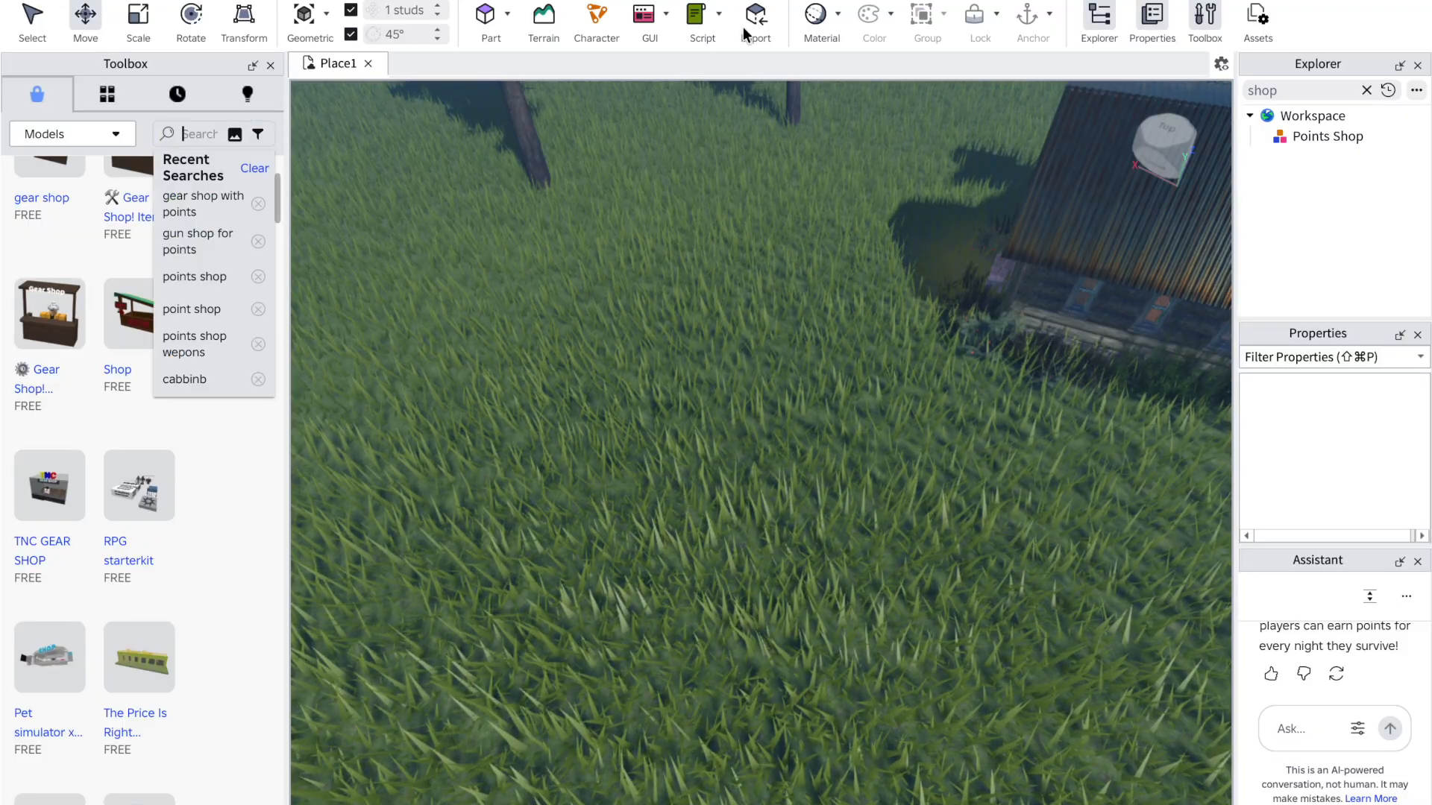
pyautogui.press('Delete')
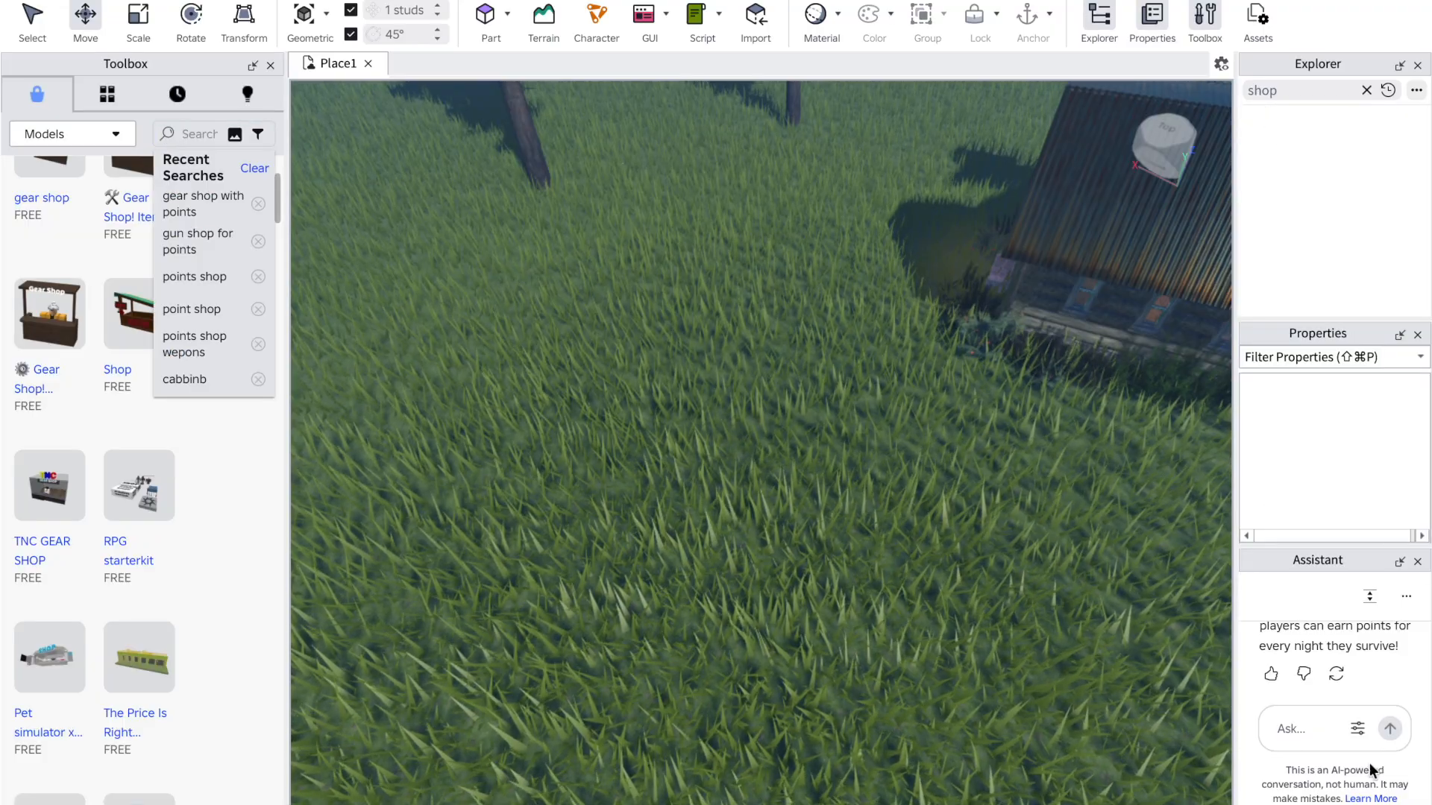
# Step: Clear the Assistant conversation and send the prompt "when it is day siren head is gone but when it is night siren head is there"
pyautogui.click(1405, 598)
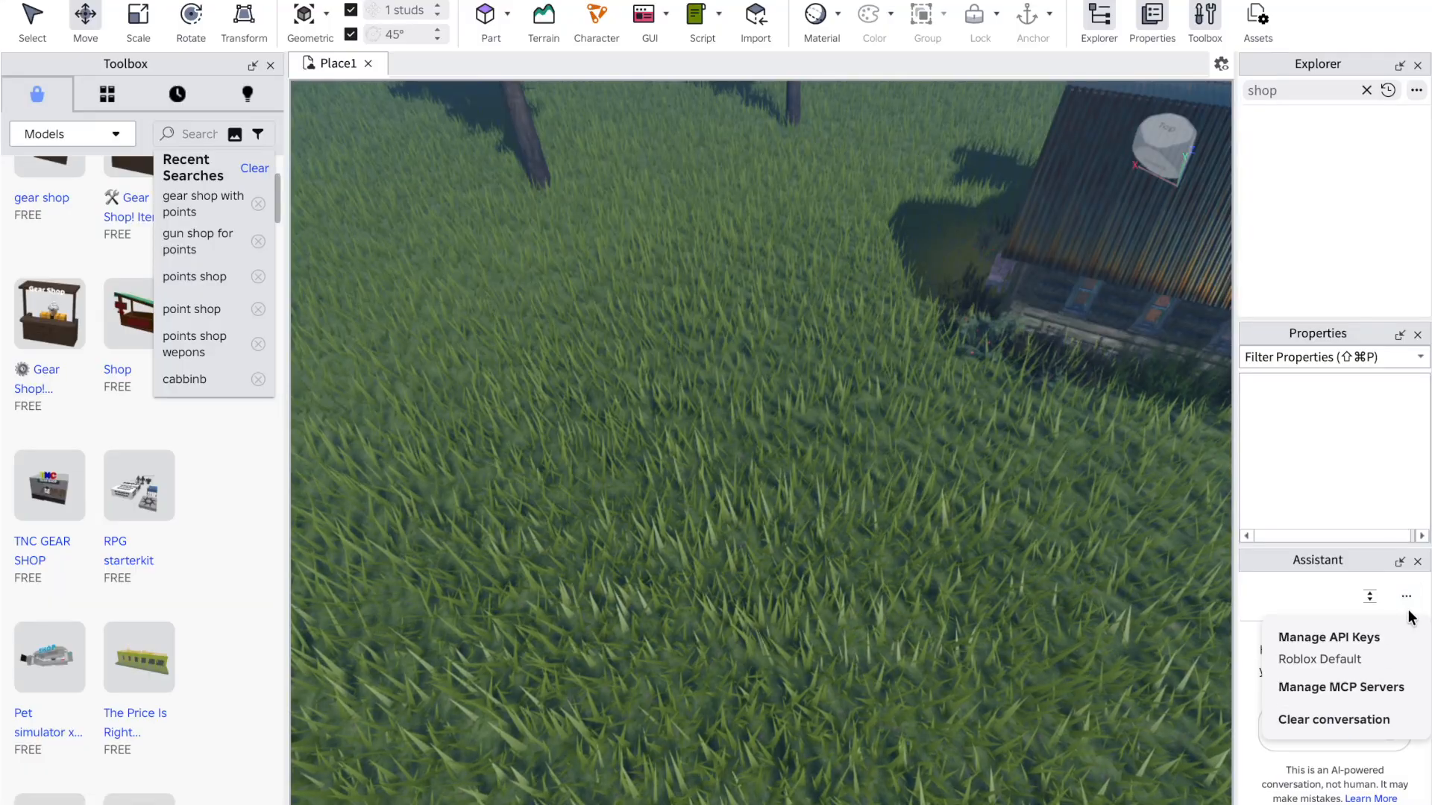
pyautogui.click(1331, 717)
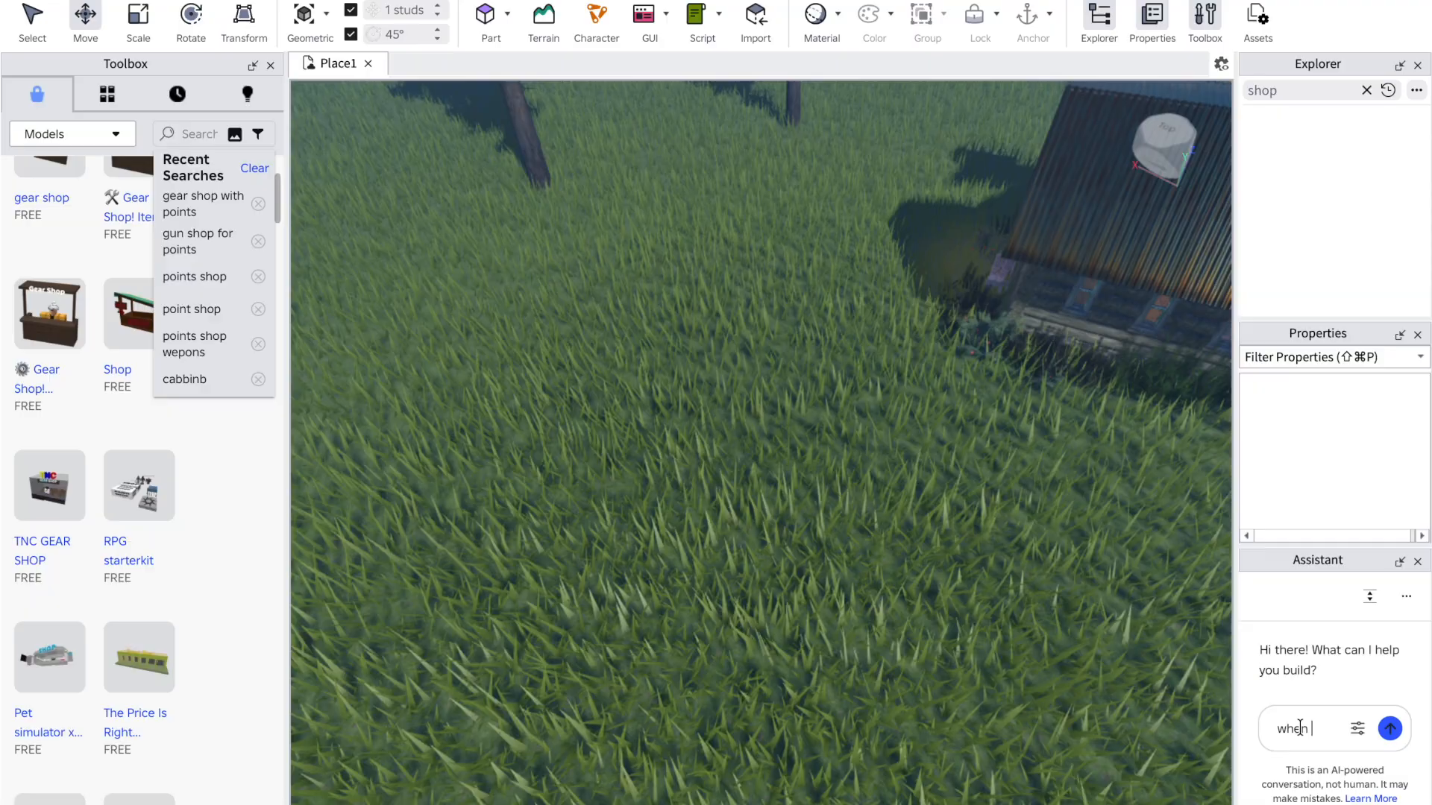
pyautogui.write('t is day siren head ')
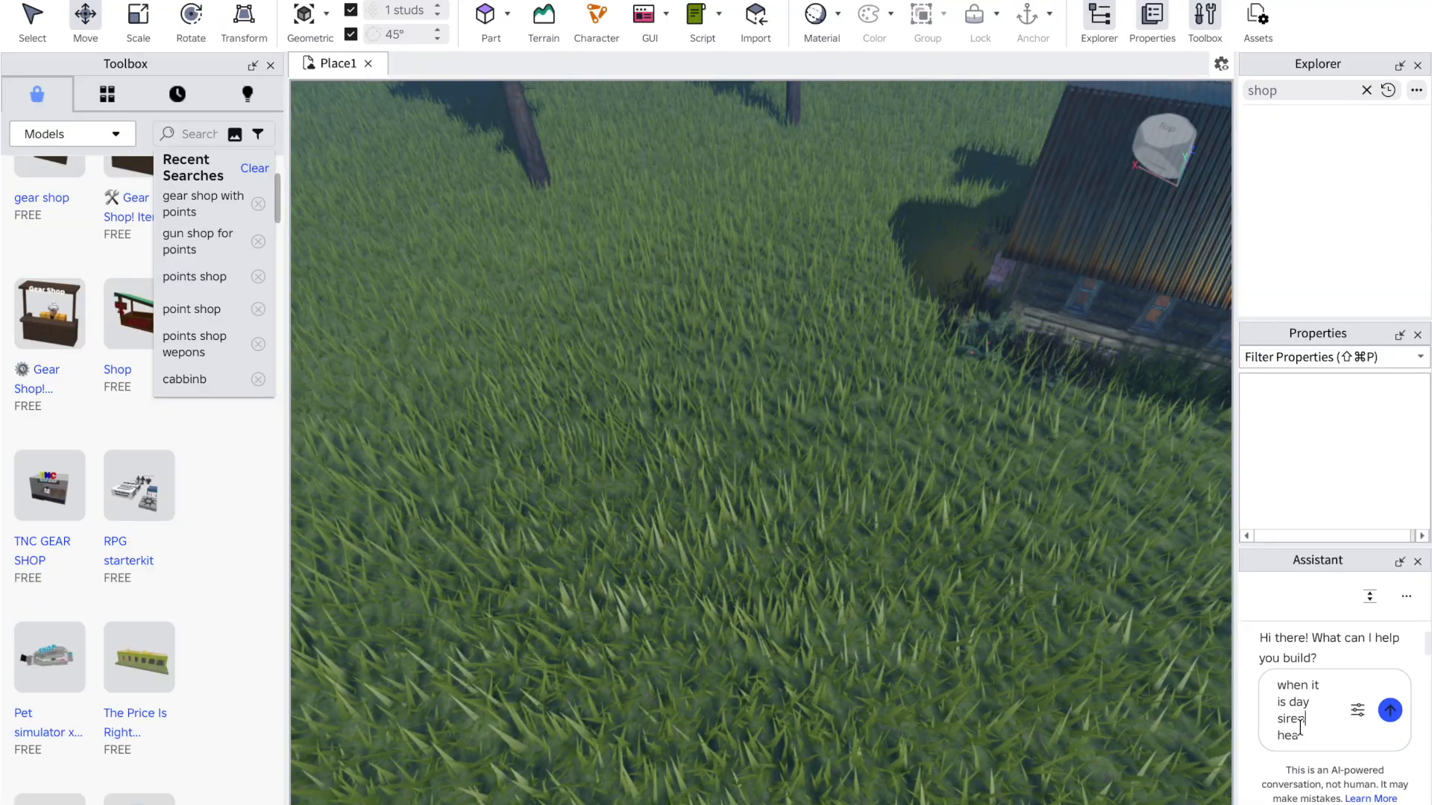
pyautogui.write('is gone')
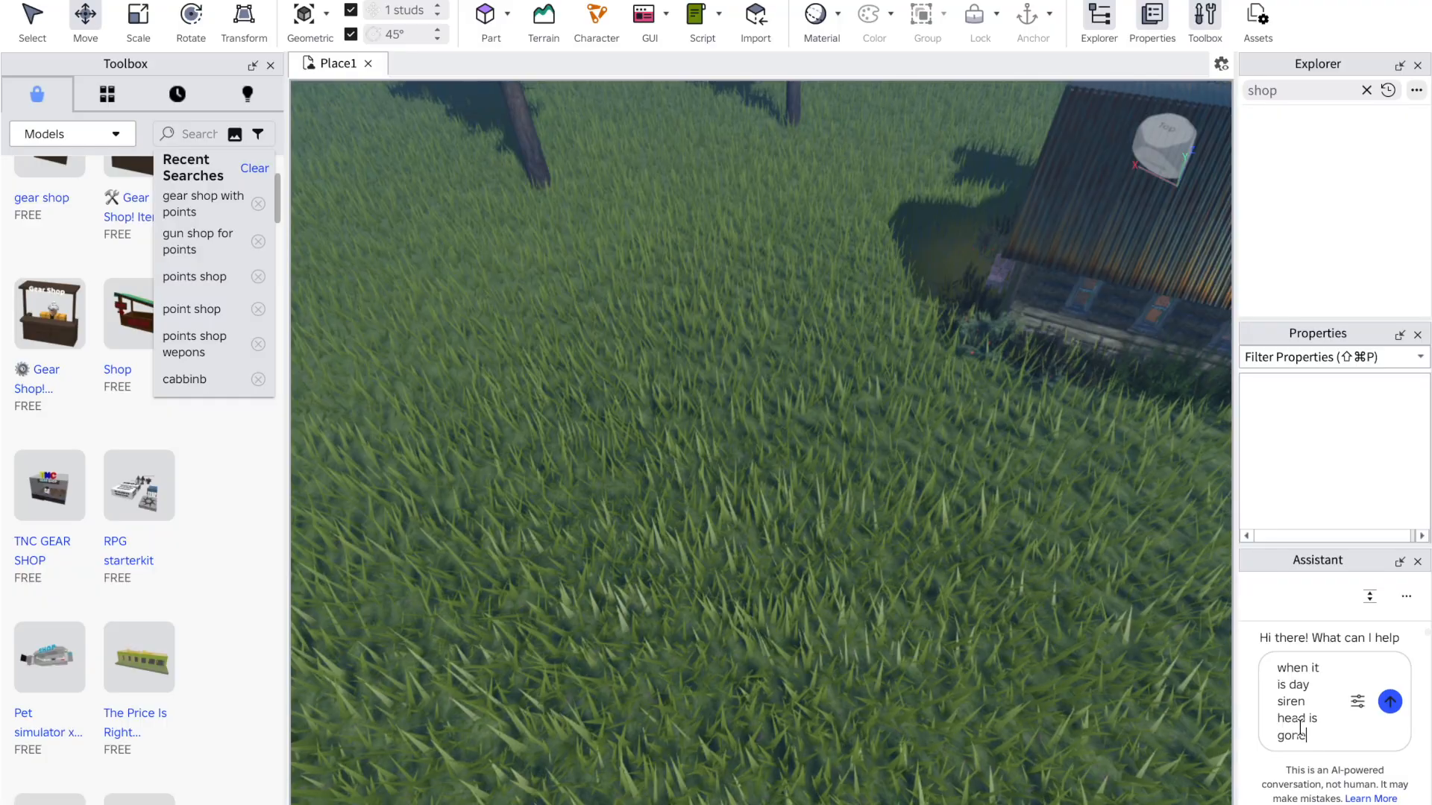
pyautogui.write(' b')
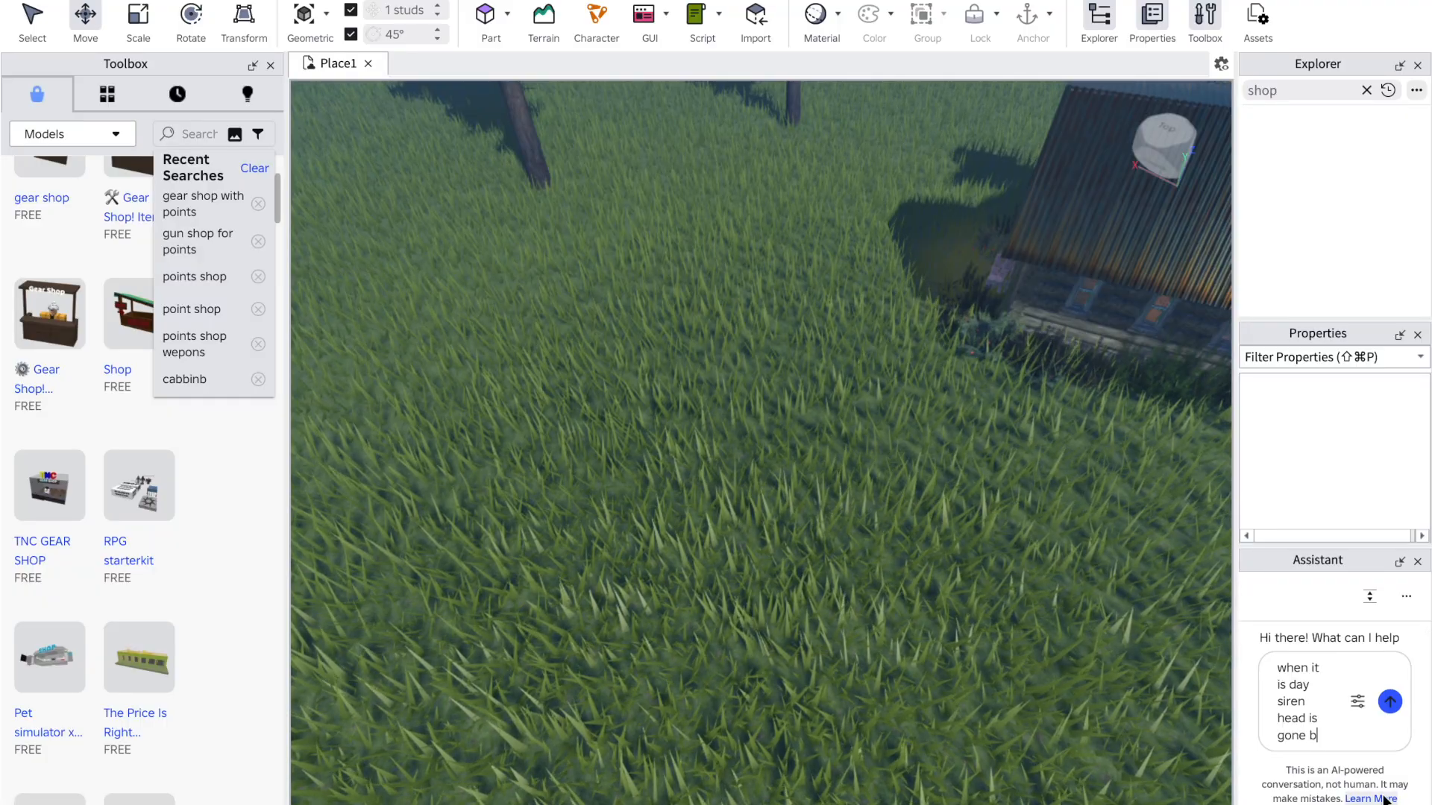
pyautogui.write('ut when it is night siren head is there')
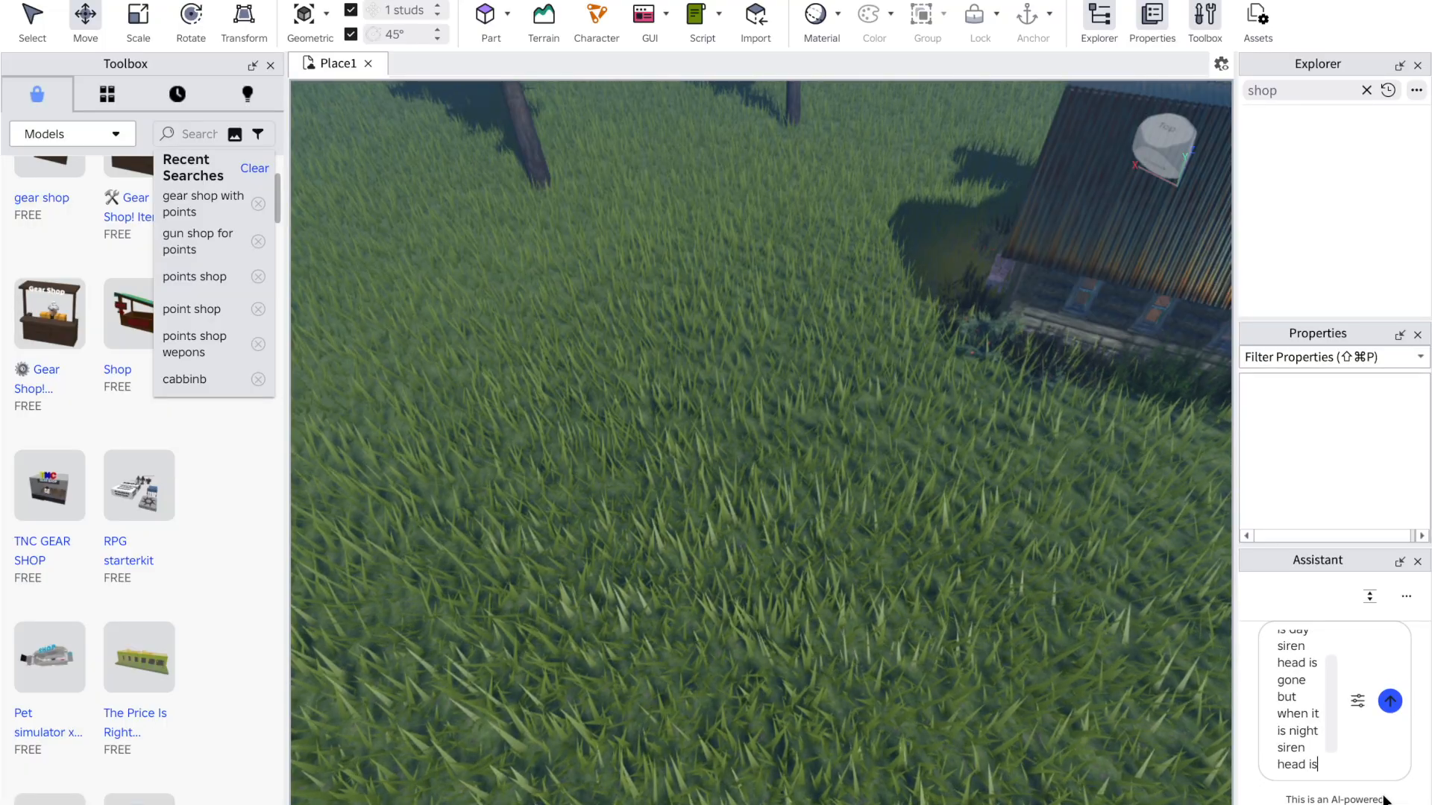
pyautogui.press('Return')
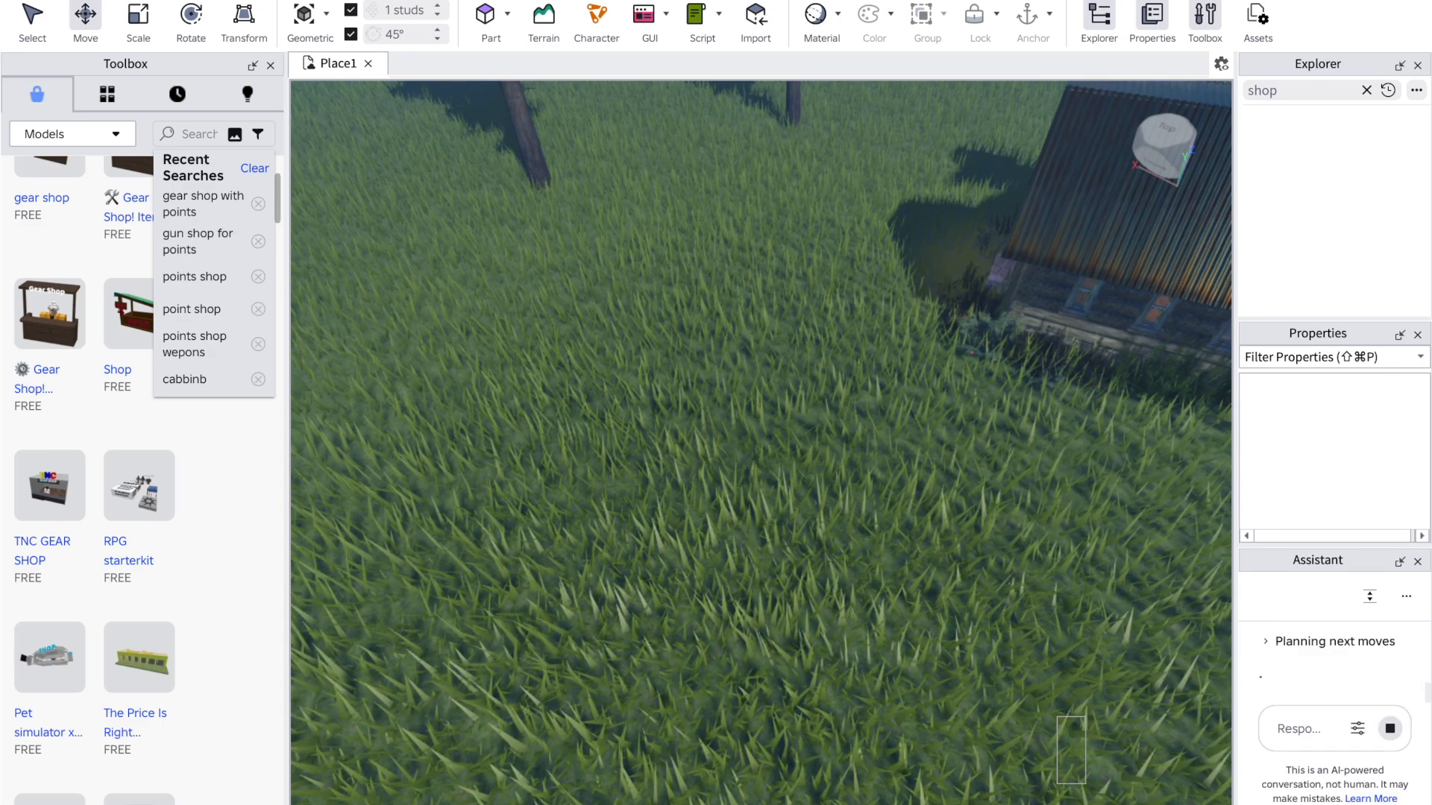
# Step: Survey the forest around the cabin and campfire, and clear the "shop" filter in the Explorer
pyautogui.scroll(-5, 906, 548)
pyautogui.scroll(-5, 906, 552)
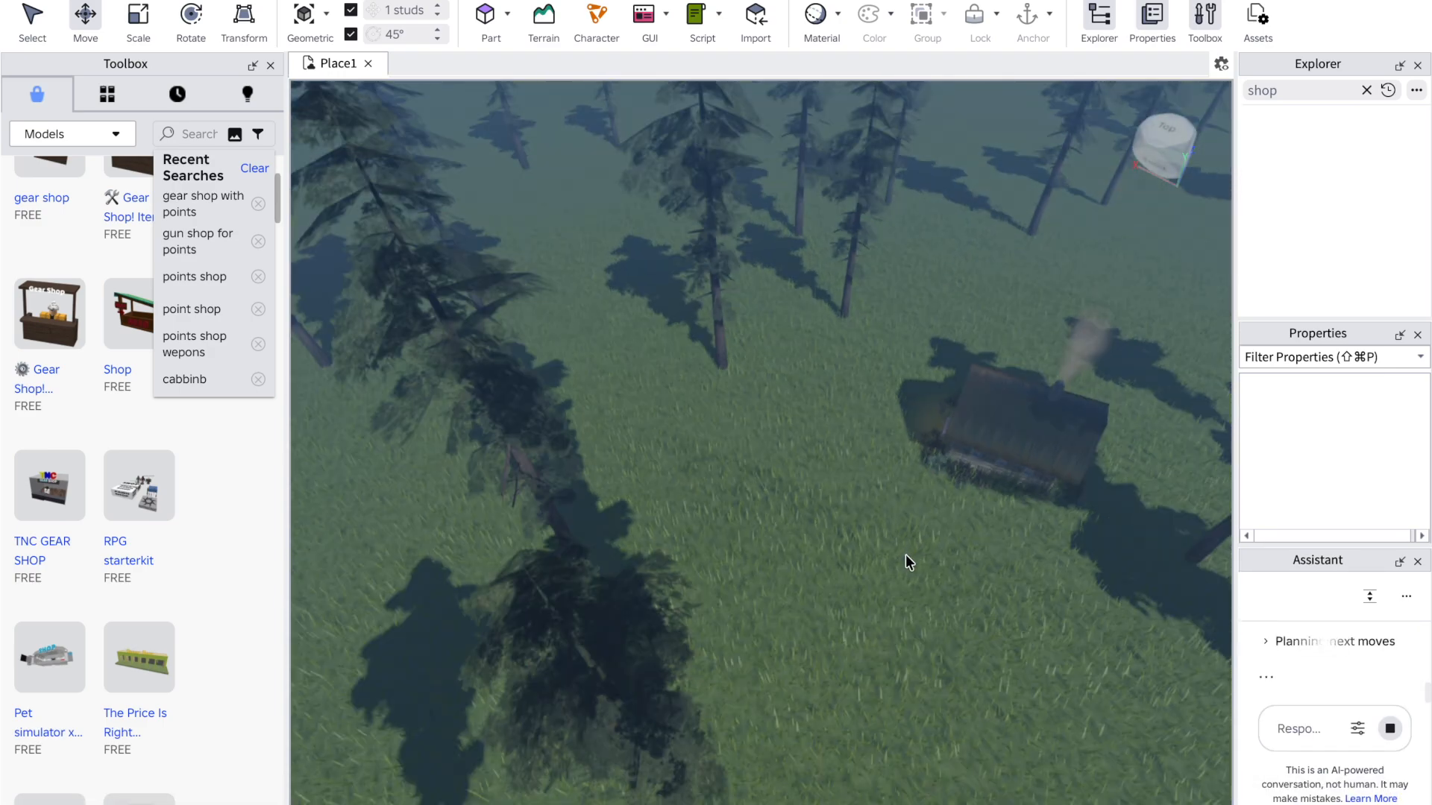
pyautogui.moveTo(907, 553); pyautogui.dragTo(907, 501, button='right')
pyautogui.rightClick(906, 553)
pyautogui.click(692, 520)
pyautogui.moveTo(692, 520); pyautogui.dragTo(692, 521, button='right')
pyautogui.rightClick(692, 521)
pyautogui.click(512, 539)
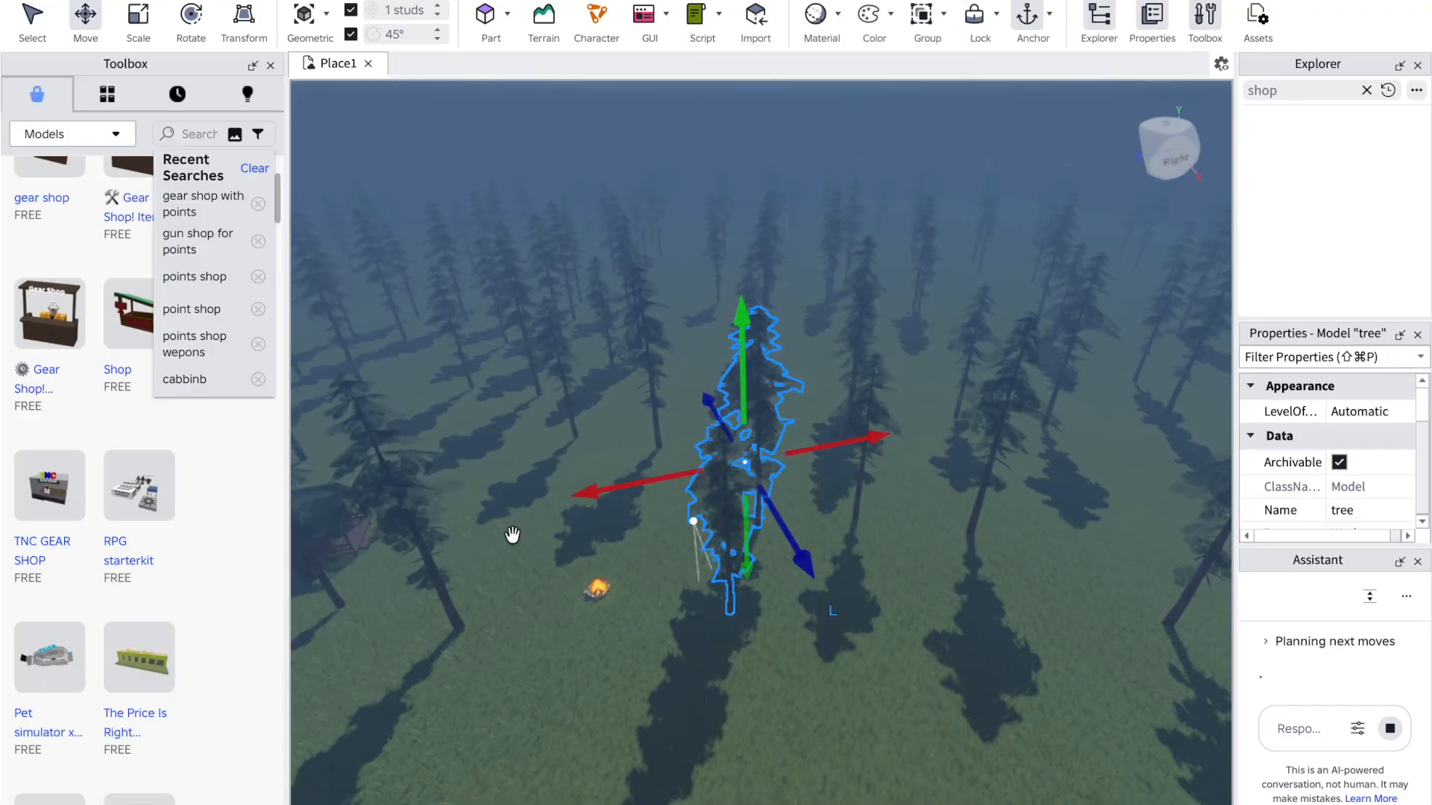
pyautogui.moveTo(683, 309); pyautogui.dragTo(683, 309, button='right')
pyautogui.rightClick(683, 309)
pyautogui.click(560, 329)
pyautogui.moveTo(560, 329); pyautogui.dragTo(562, 337, button='right')
pyautogui.rightClick(562, 336)
pyautogui.click(430, 337)
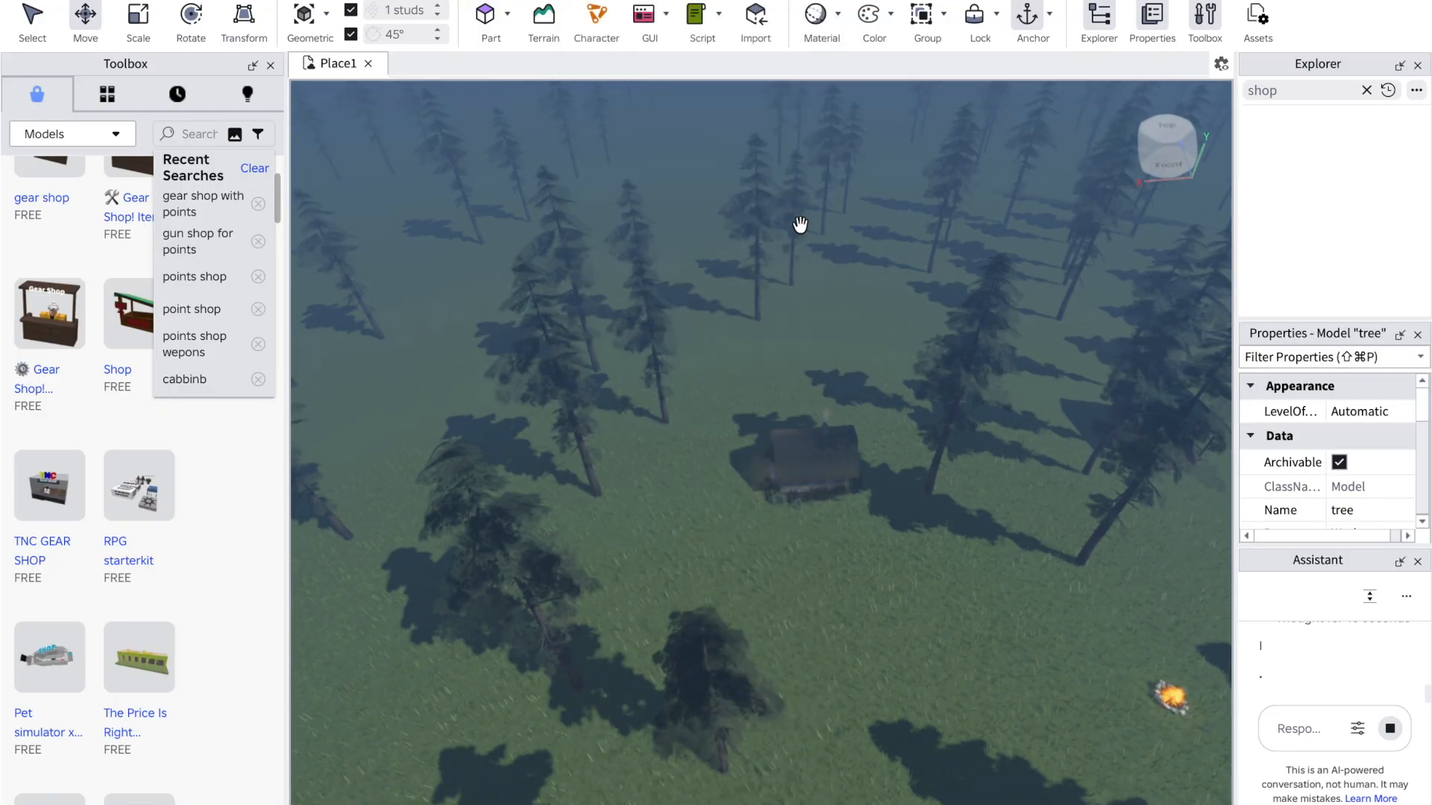
pyautogui.click(1363, 88)
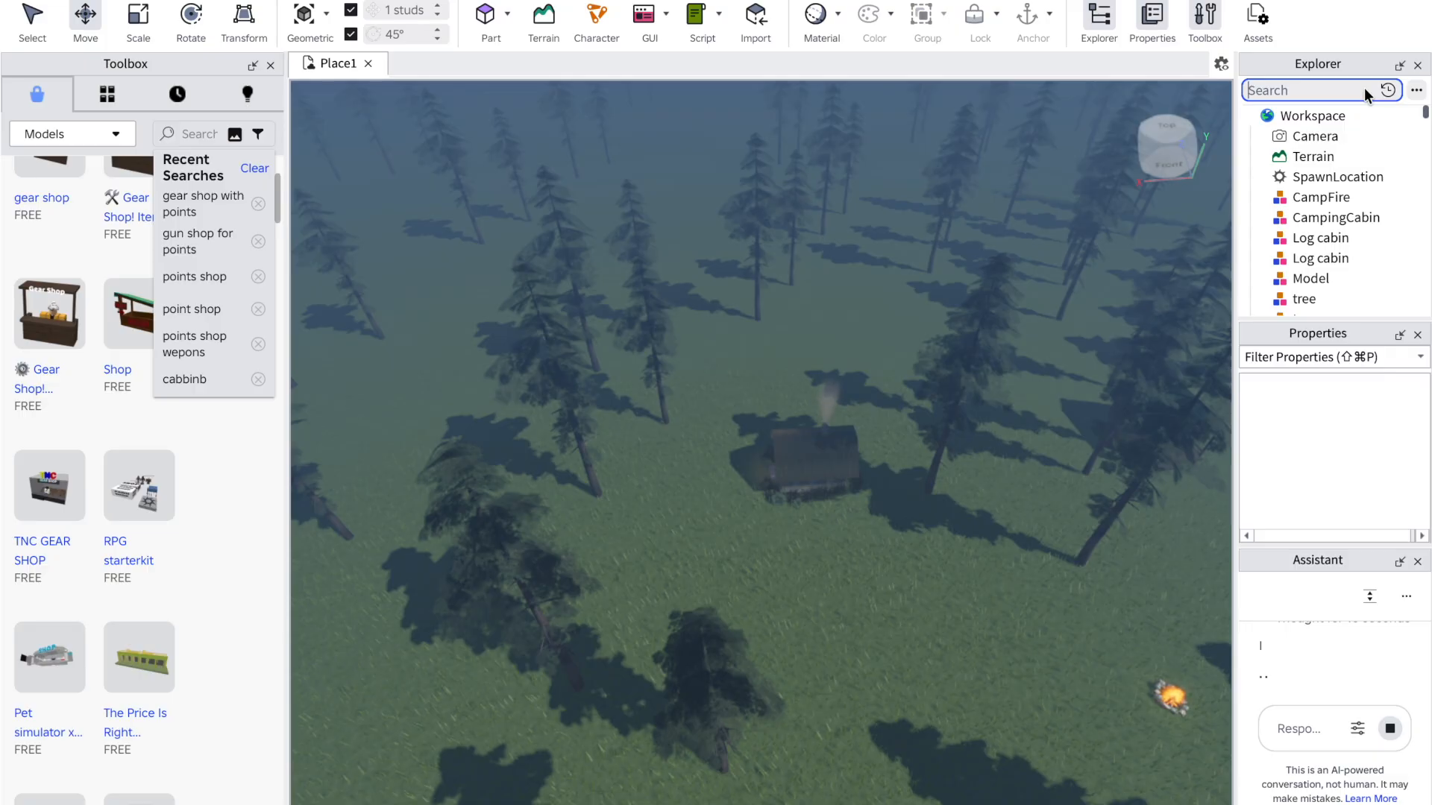
pyautogui.moveTo(878, 359); pyautogui.dragTo(879, 360, button='right')
pyautogui.click(879, 361)
pyautogui.moveTo(447, 302); pyautogui.dragTo(448, 286, button='right')
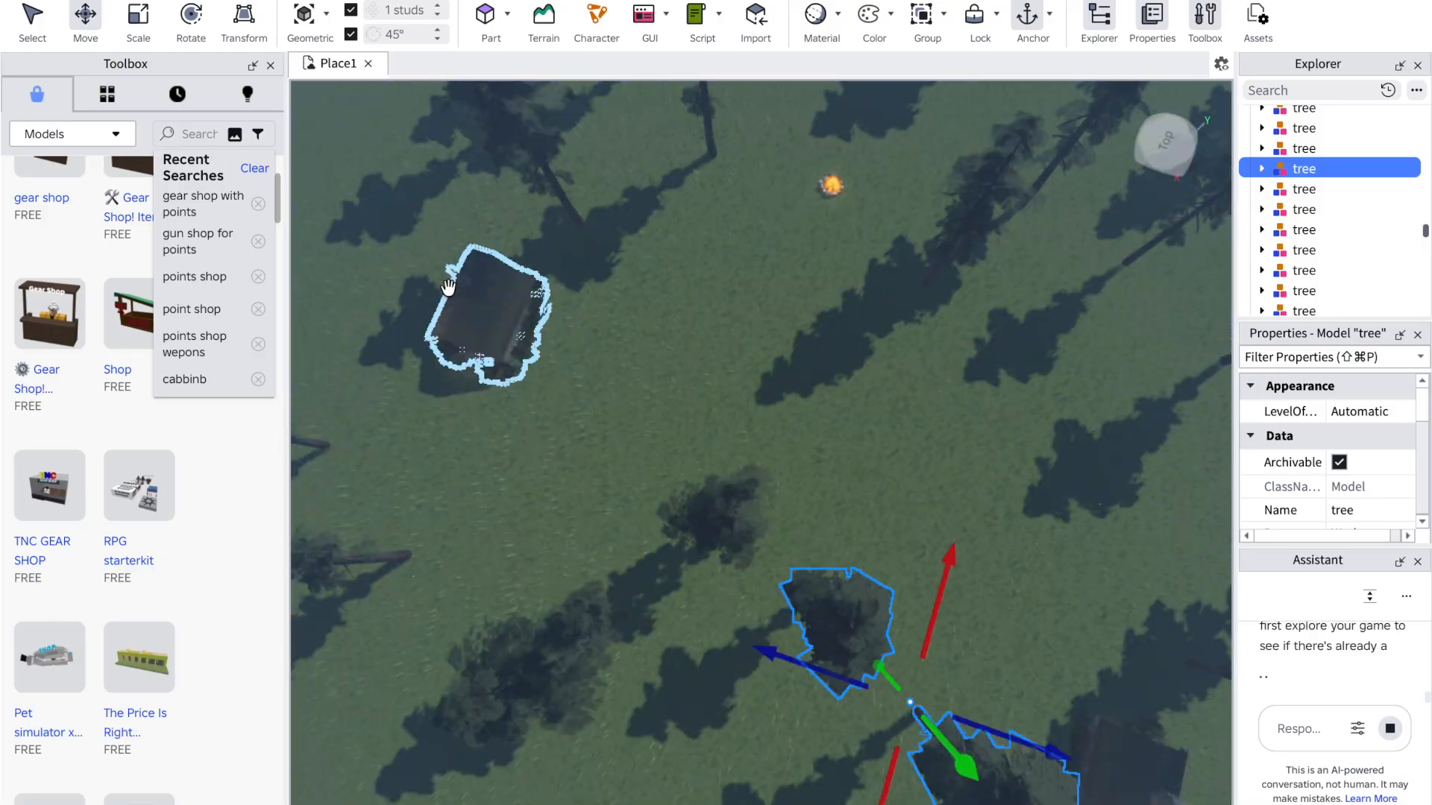
pyautogui.click(447, 291)
pyautogui.click(405, 222)
pyautogui.moveTo(405, 217); pyautogui.dragTo(419, 208, button='right')
pyautogui.rightClick(418, 207)
pyautogui.click(418, 208)
pyautogui.moveTo(794, 427); pyautogui.dragTo(560, 423, button='right')
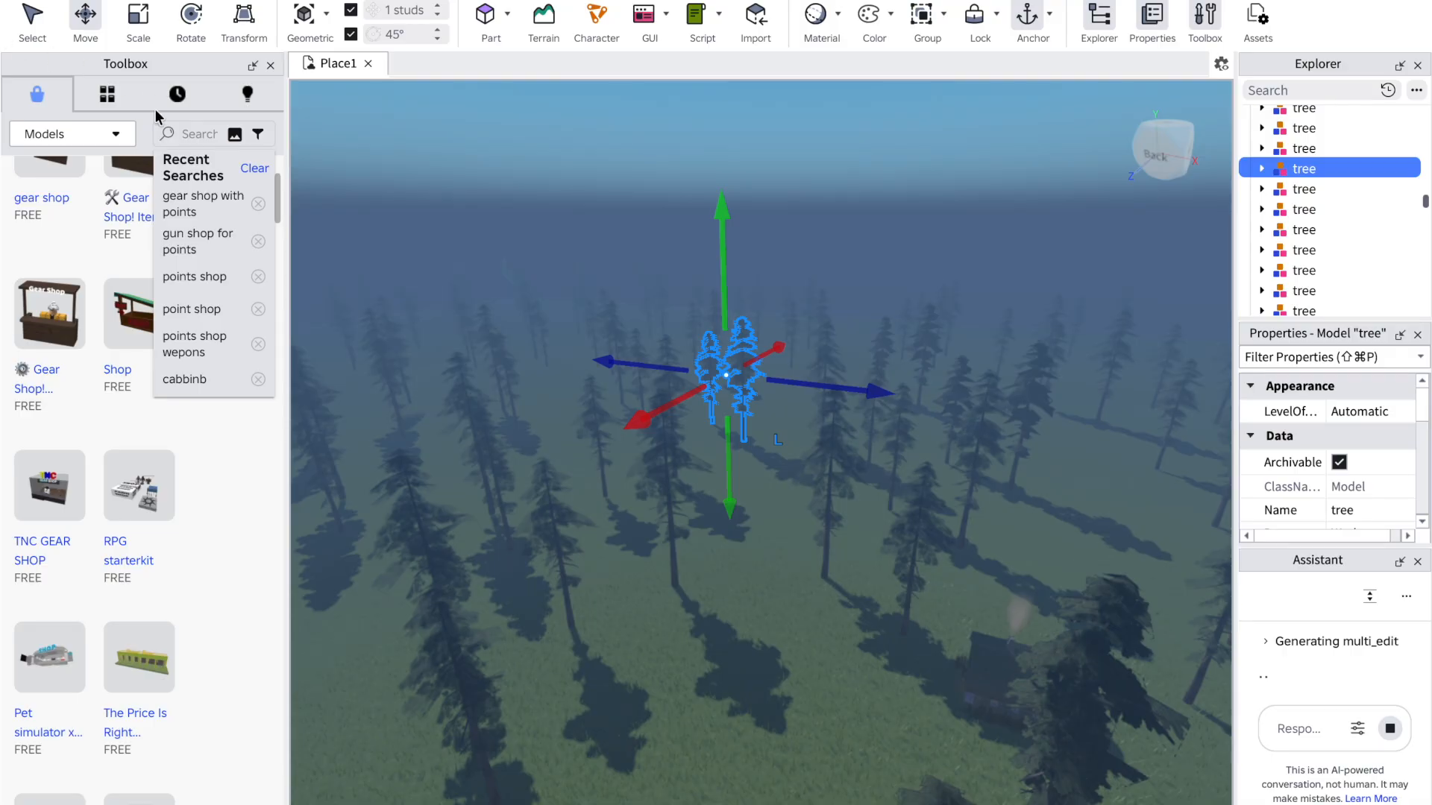
pyautogui.click(189, 136)
pyautogui.moveTo(681, 240)
pyautogui.mouseDown(button='right')
pyautogui.moveTo(709, 240)
pyautogui.moveTo(698, 235)
pyautogui.mouseUp(button='right')
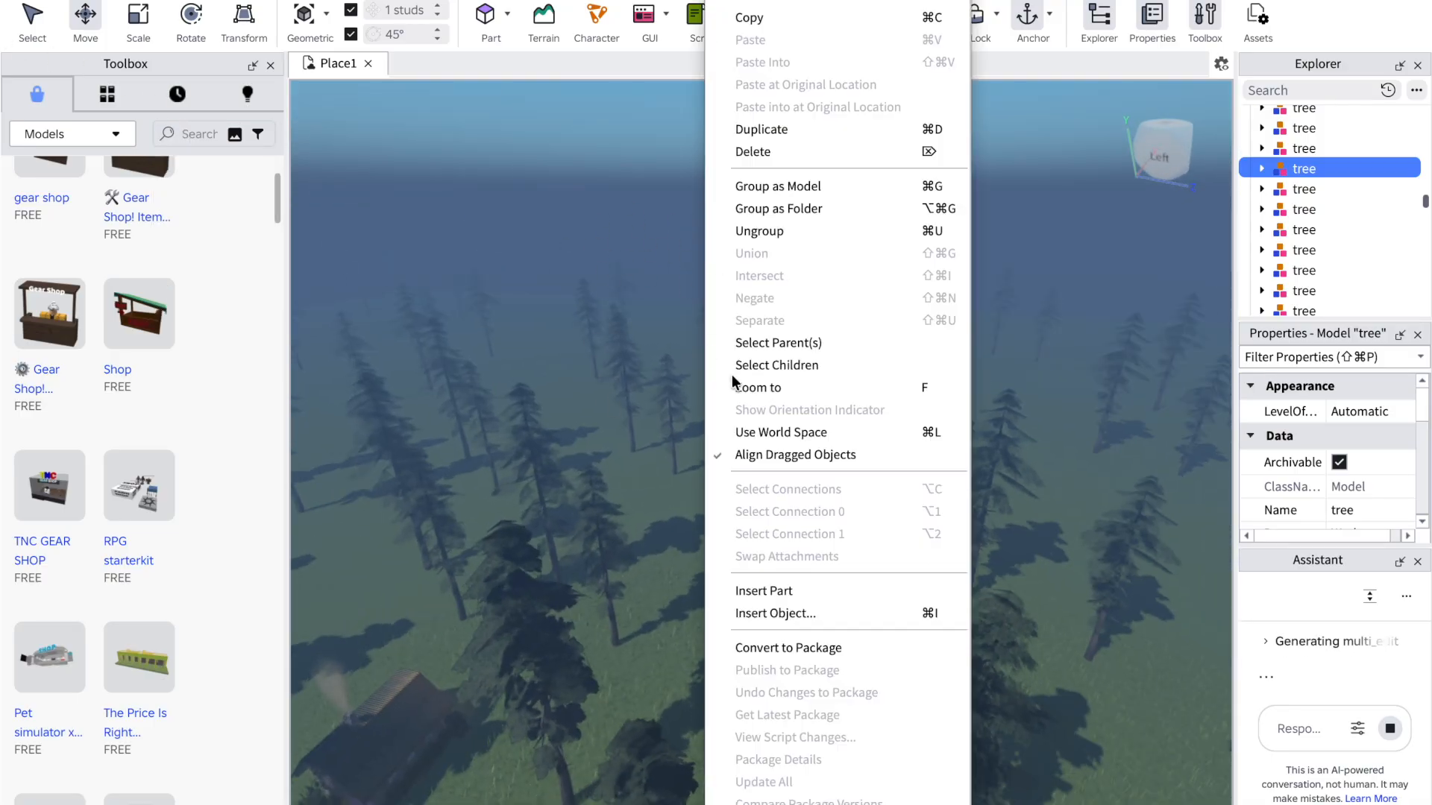
pyautogui.click(515, 238)
pyautogui.moveTo(793, 307); pyautogui.dragTo(710, 315, button='right')
pyautogui.click(709, 313)
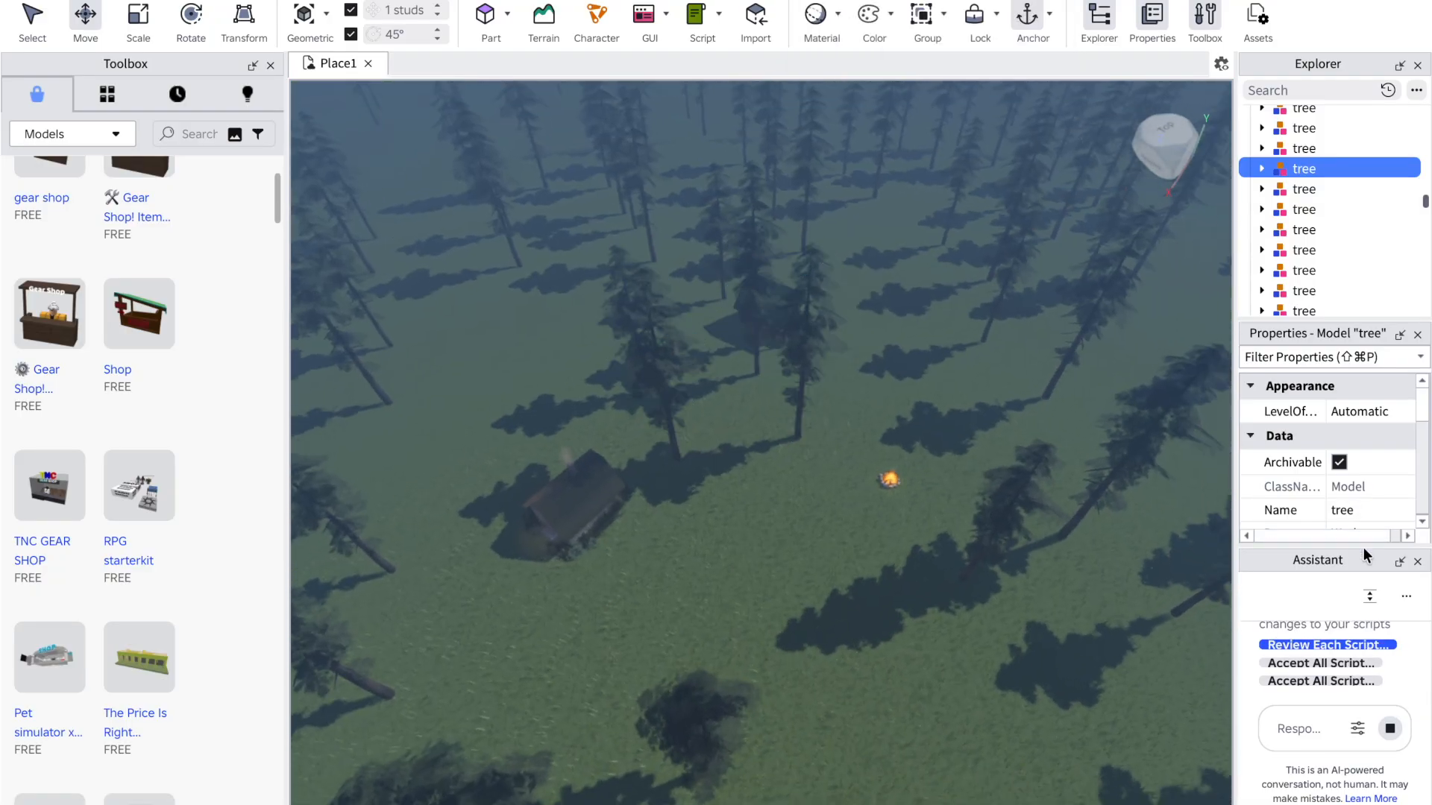
# Step: Accept all script changes the Assistant proposes for Siren Head's day and night behaviour, and open the Assistant's options
pyautogui.click(1354, 664)
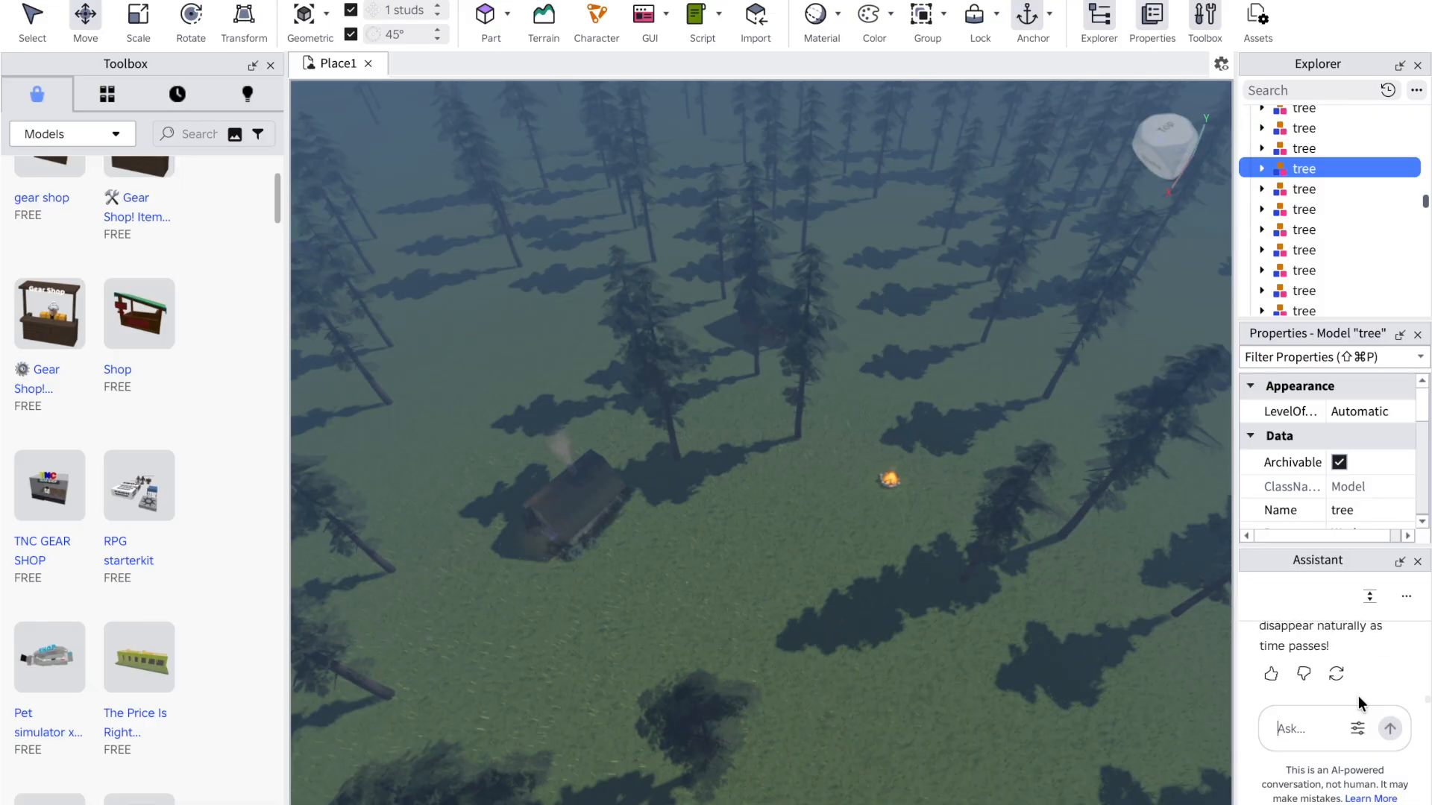
pyautogui.click(1406, 595)
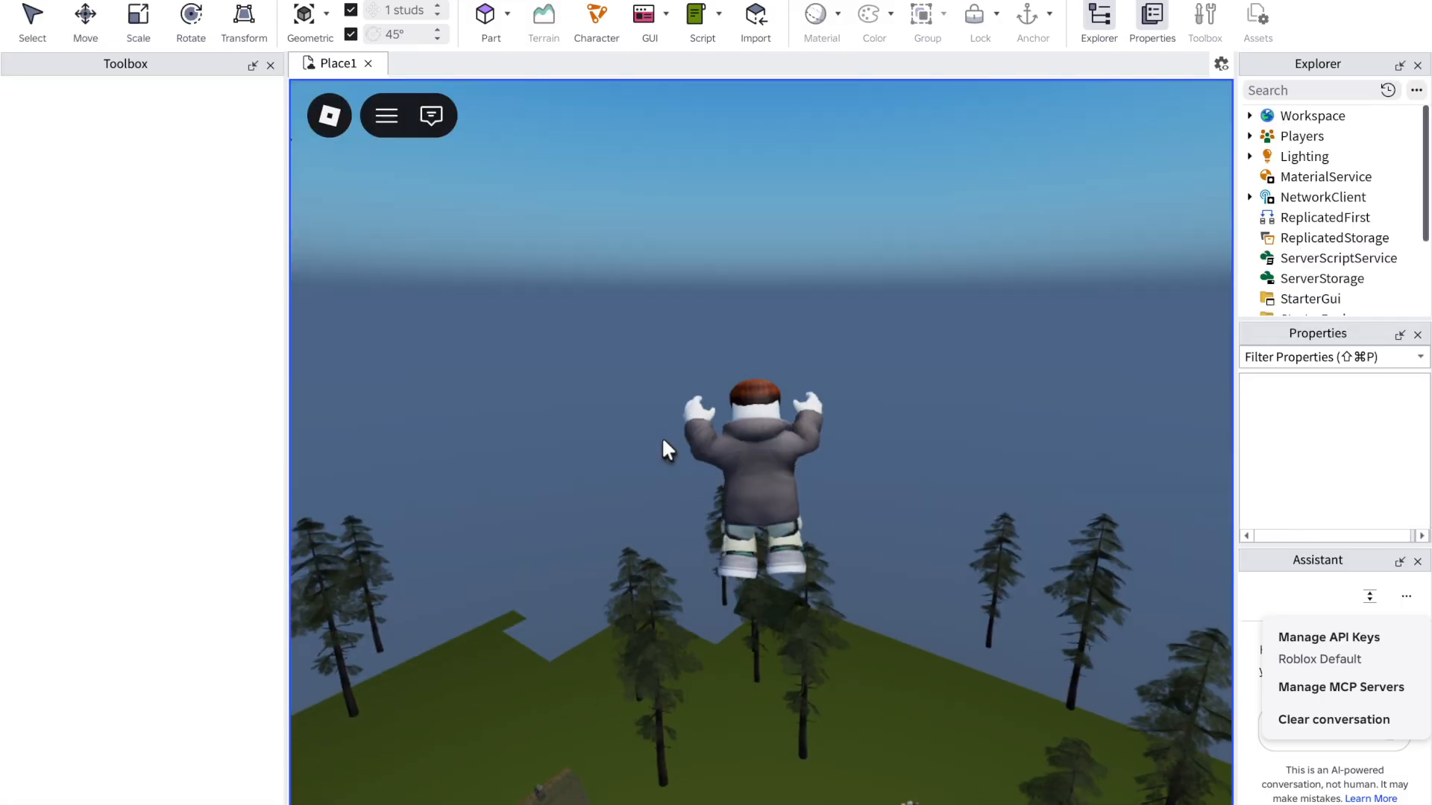
# Step: Look up at the sky and trees in a playtest to check the Siren Head change, and end the test
pyautogui.moveTo(663, 440); pyautogui.dragTo(663, 440, button='right')
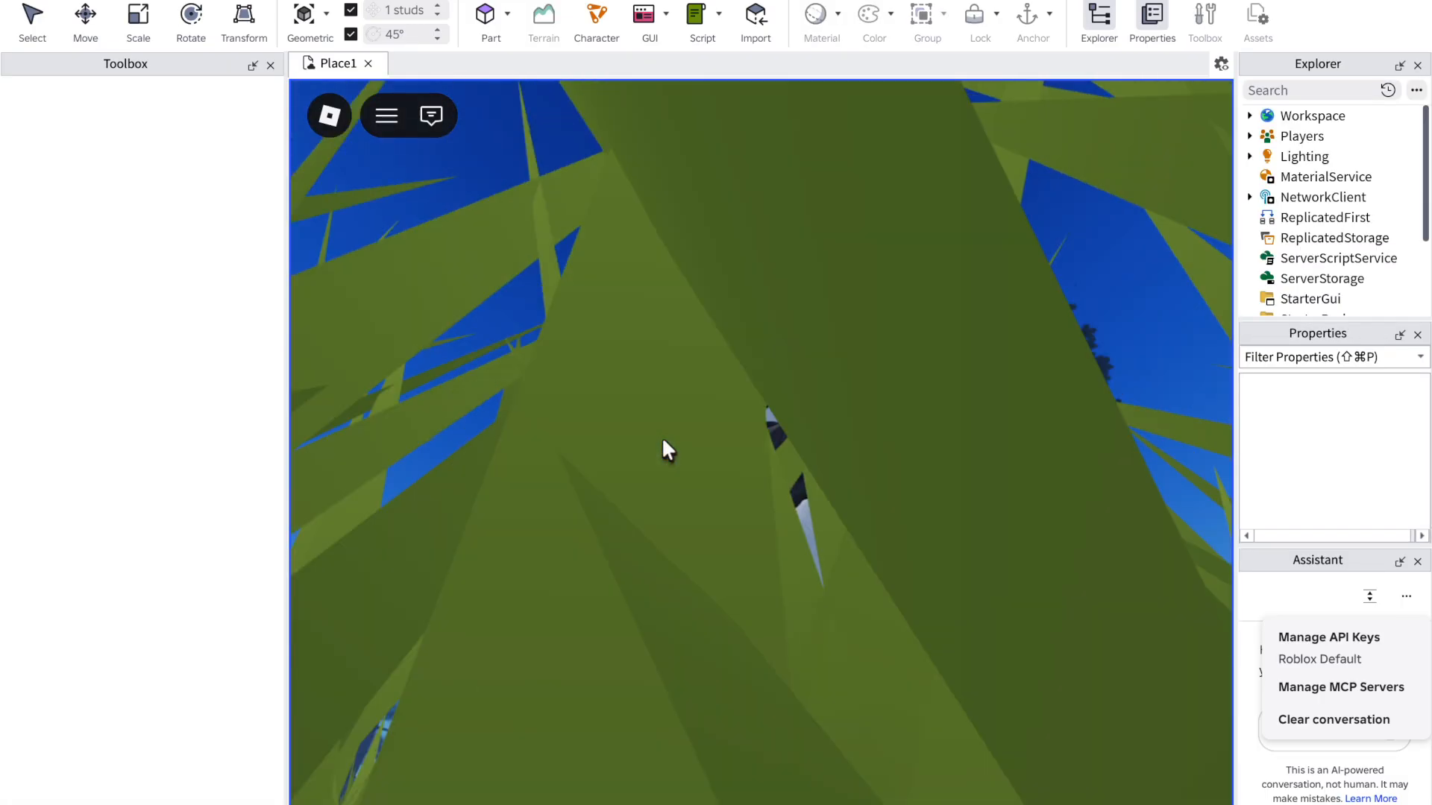
pyautogui.scroll(5, 663, 440)
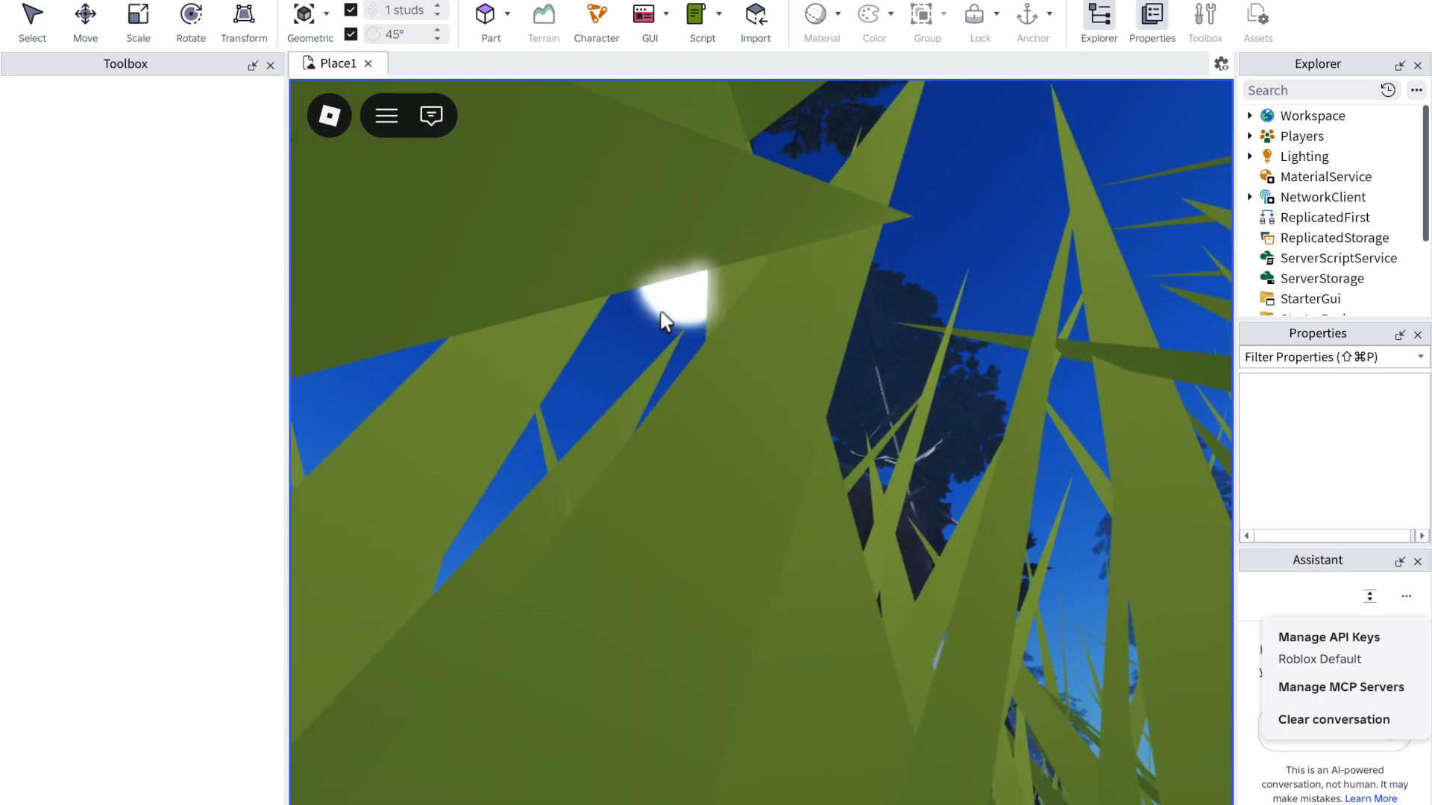
pyautogui.moveTo(643, 362); pyautogui.dragTo(643, 362, button='right')
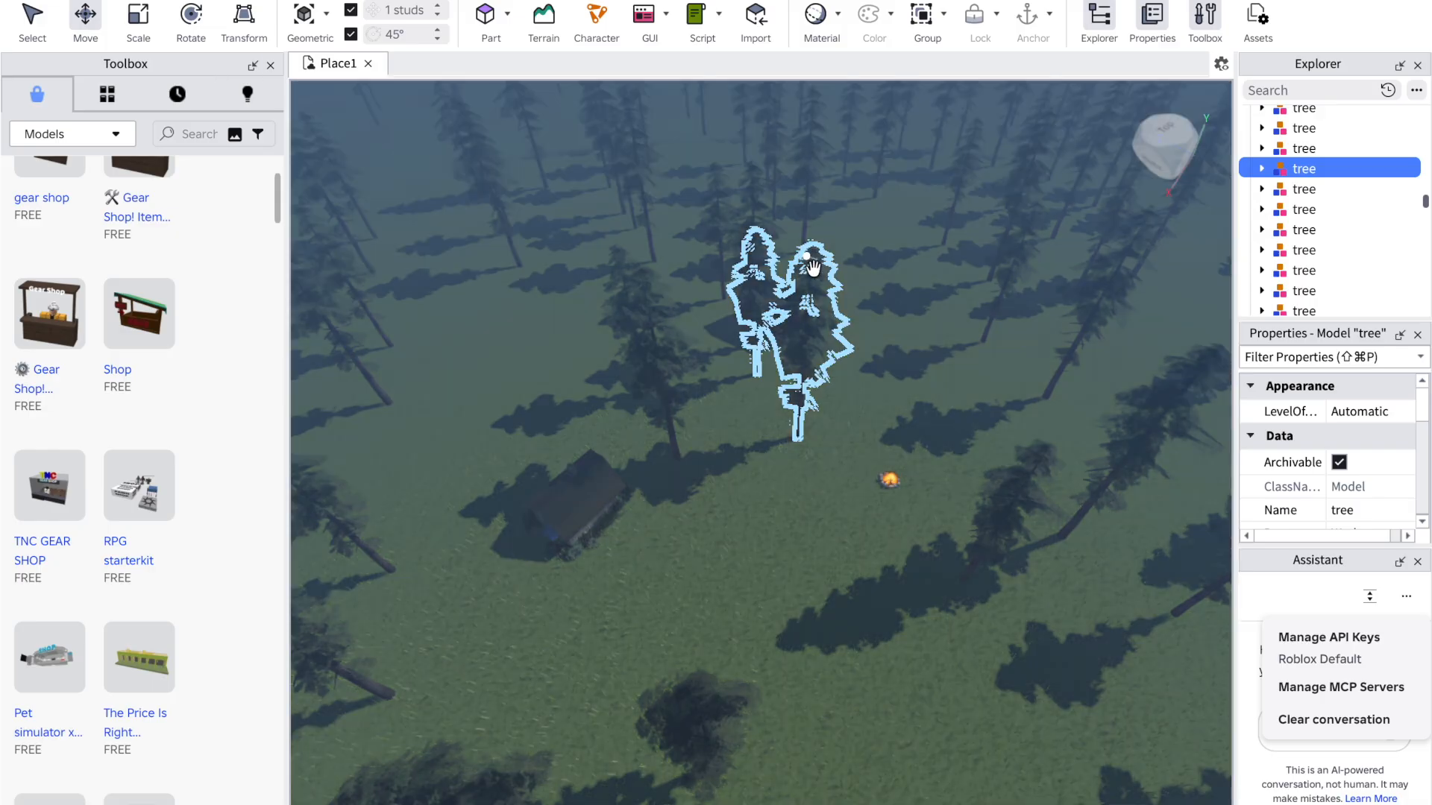
pyautogui.scroll(-2, 857, 326)
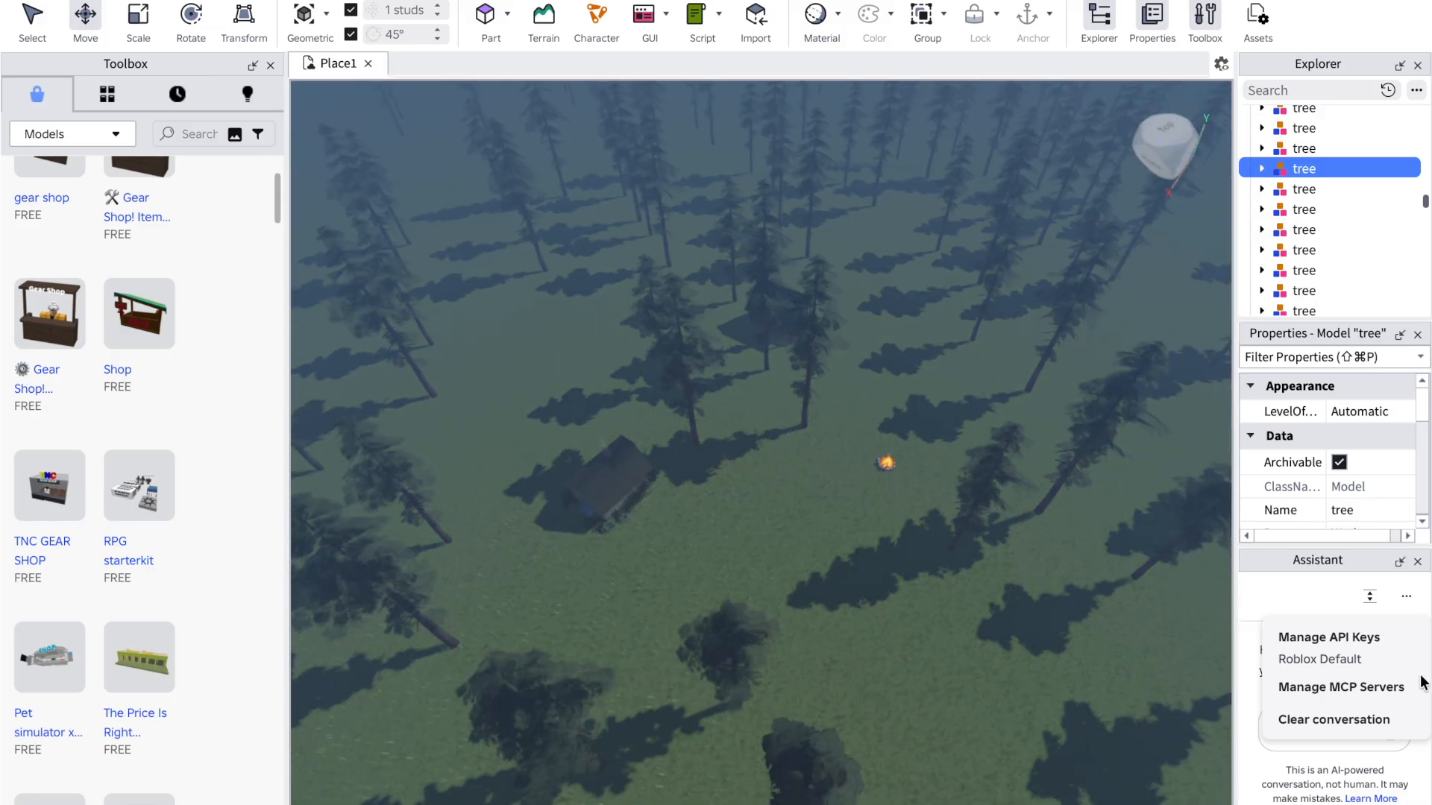
# Step: Send the Assistant the prompt "add more fog to the terrain"
pyautogui.click(1406, 597)
pyautogui.write('a')
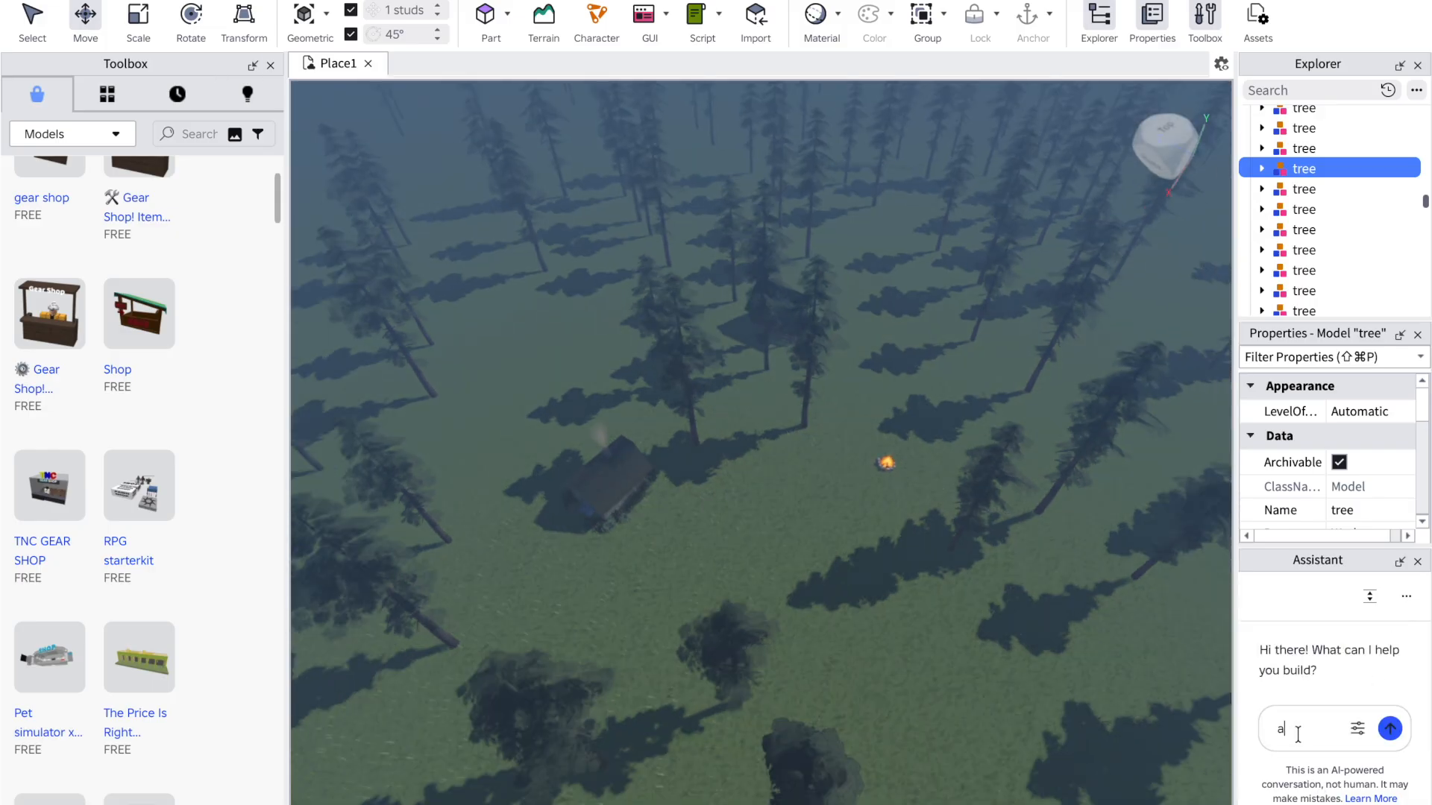
pyautogui.write('dd more fog to the')
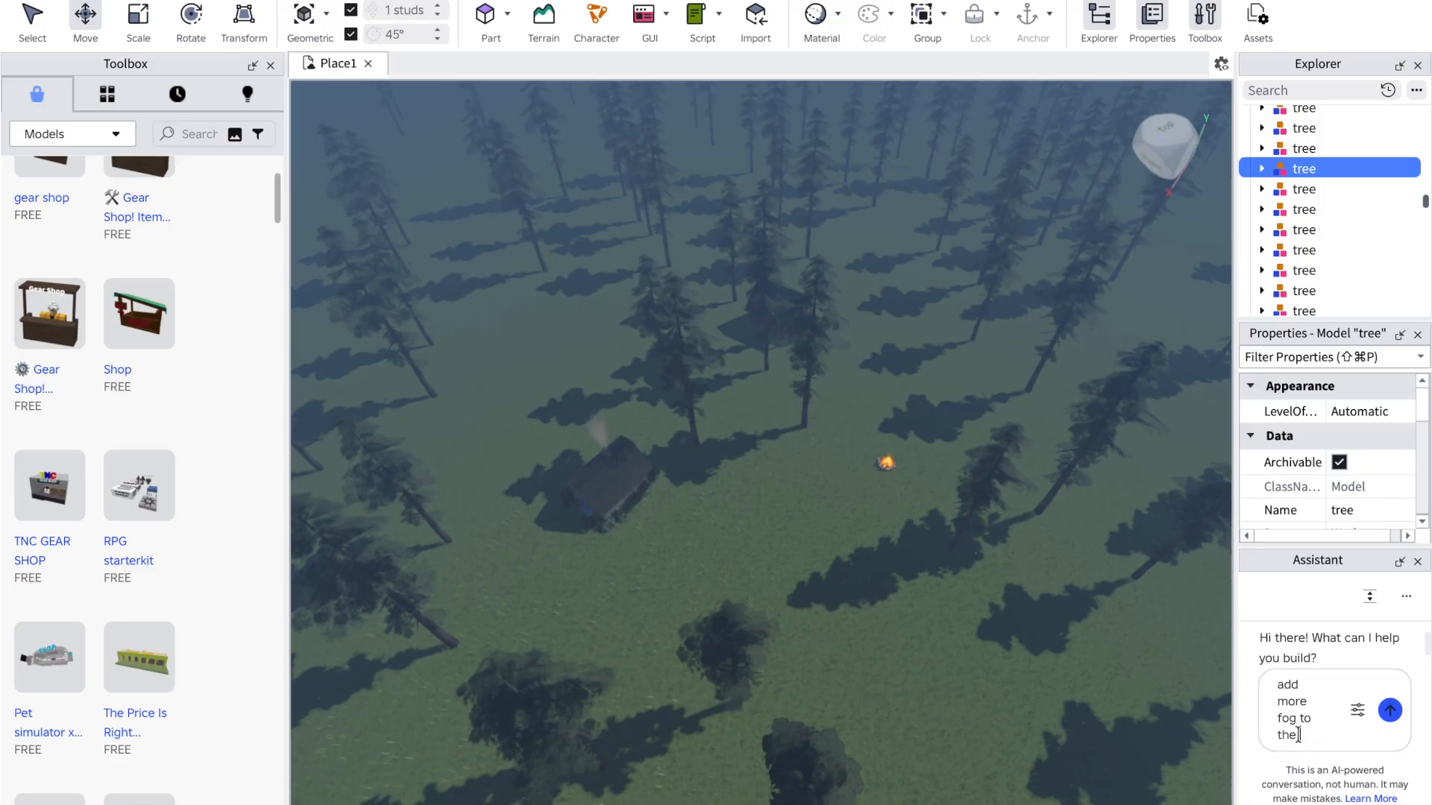
pyautogui.write(' terrain')
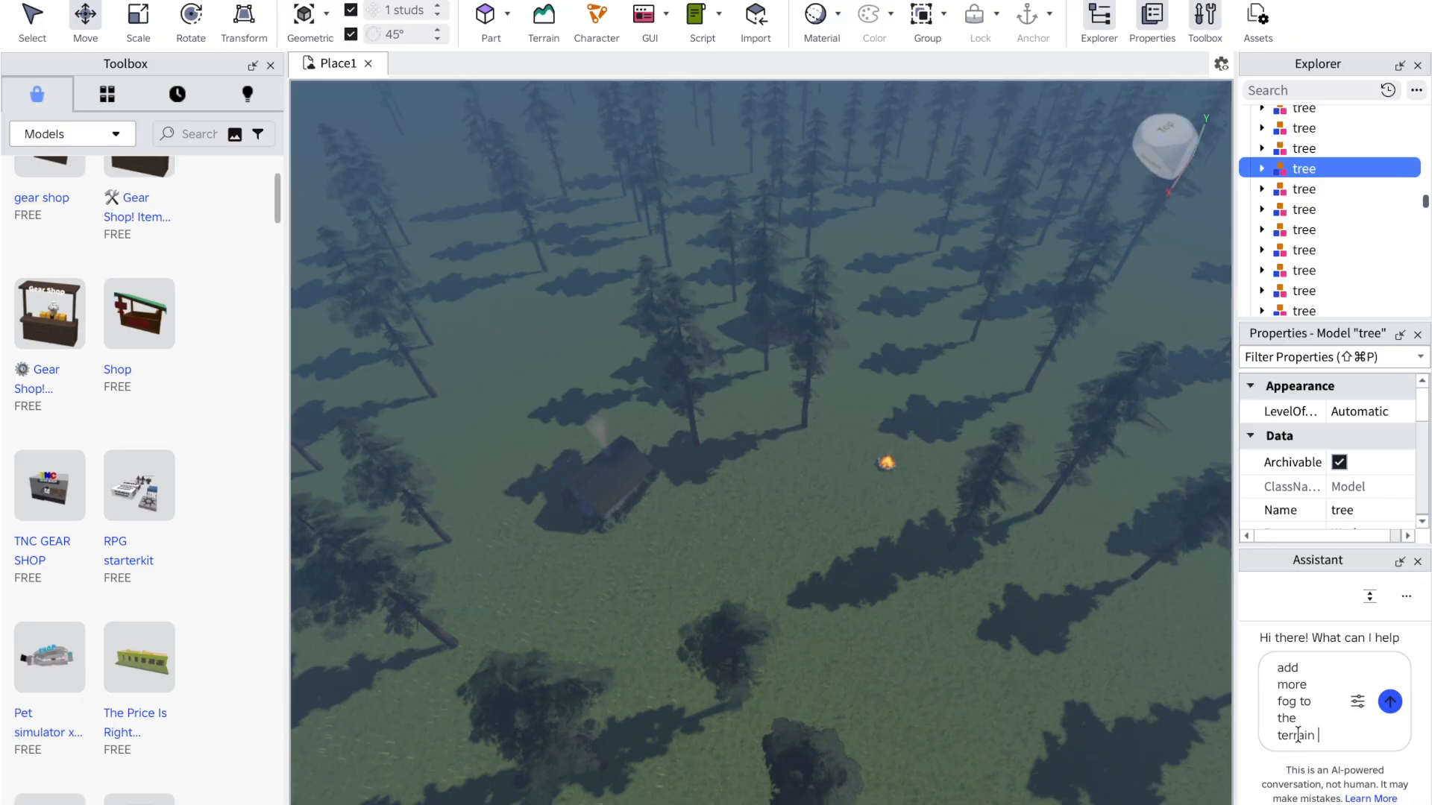
pyautogui.press('Return')
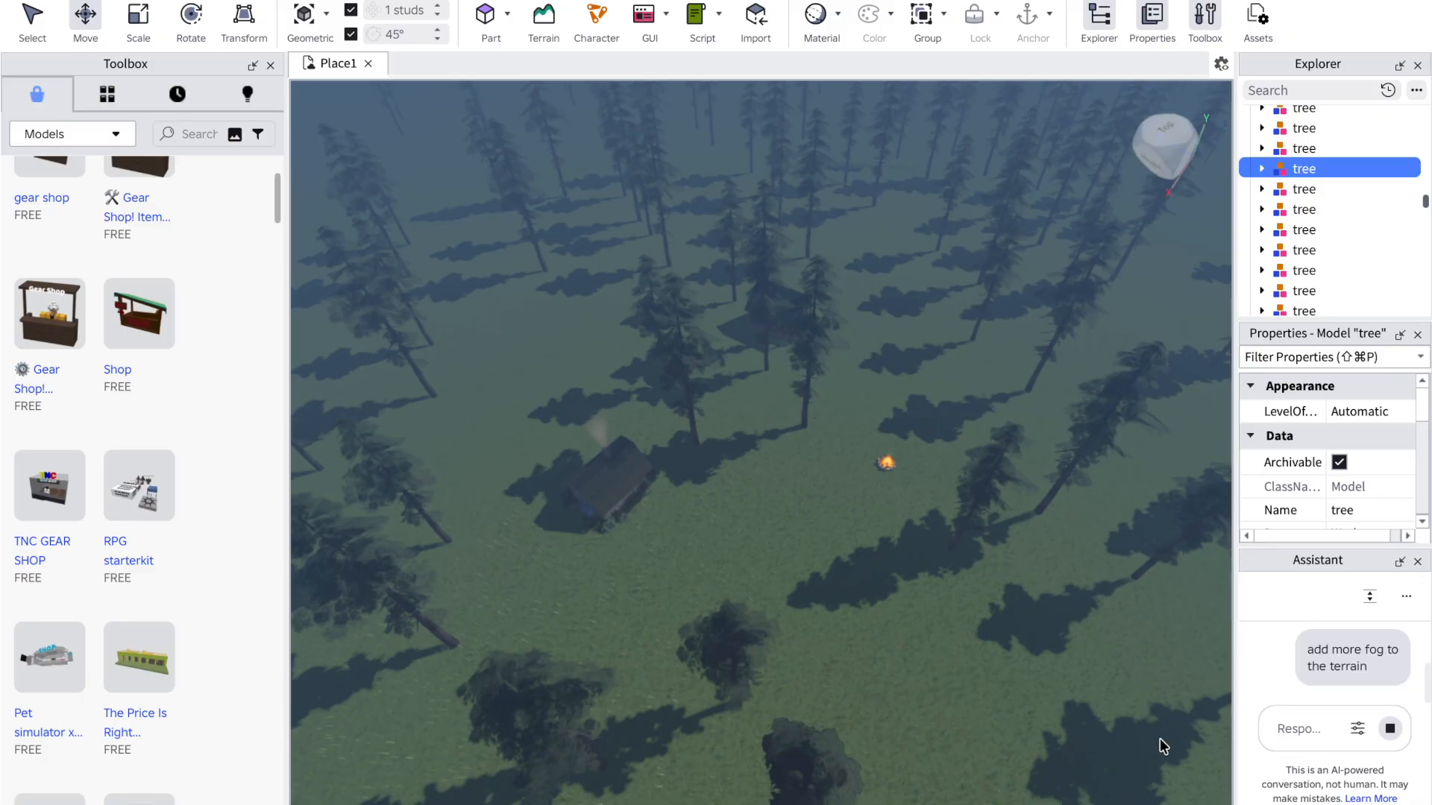
# Step: Look over the forest and horizon from several directions to examine how foggy the map is
pyautogui.moveTo(870, 651); pyautogui.dragTo(871, 653, button='right')
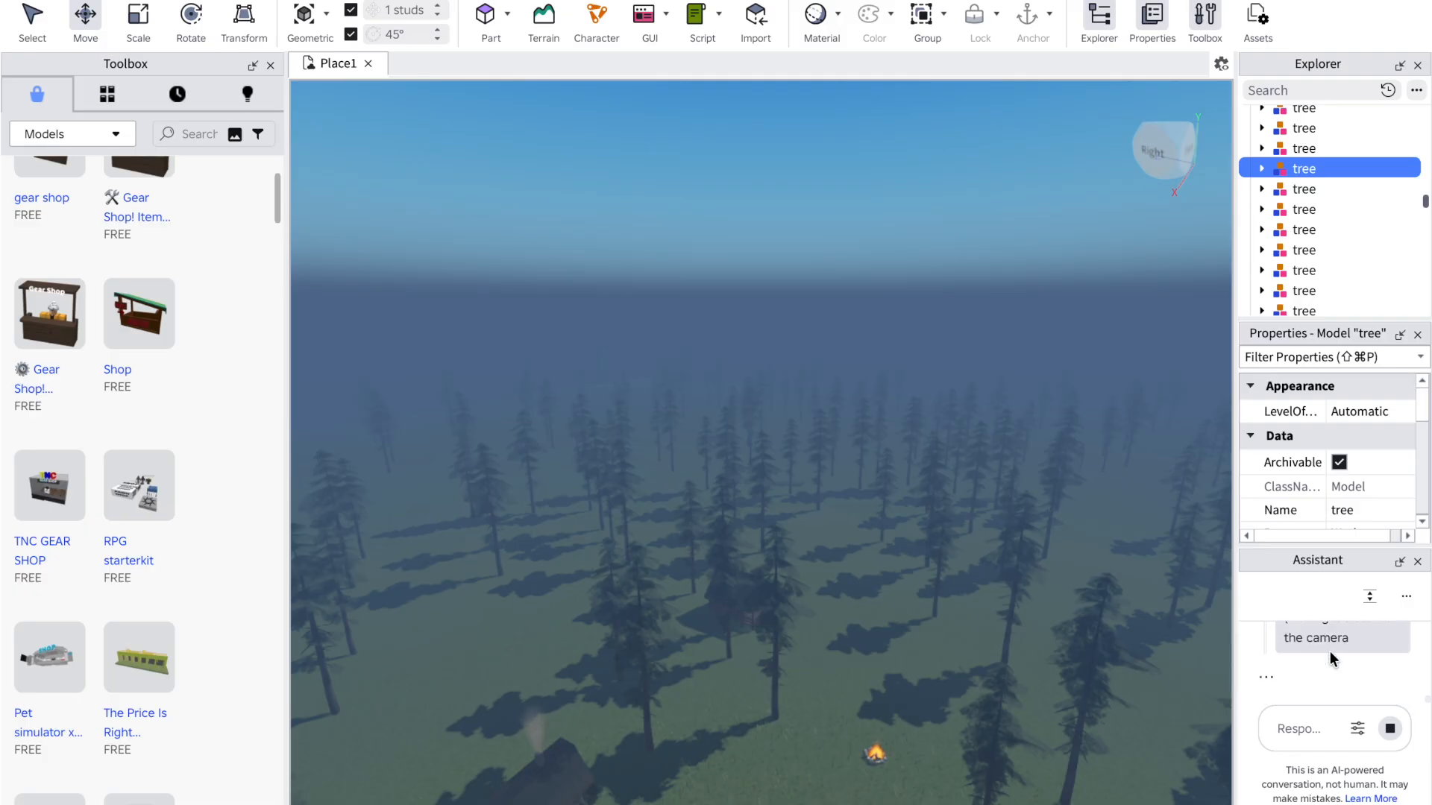
pyautogui.moveTo(884, 588); pyautogui.dragTo(881, 573, button='right')
pyautogui.click(738, 428)
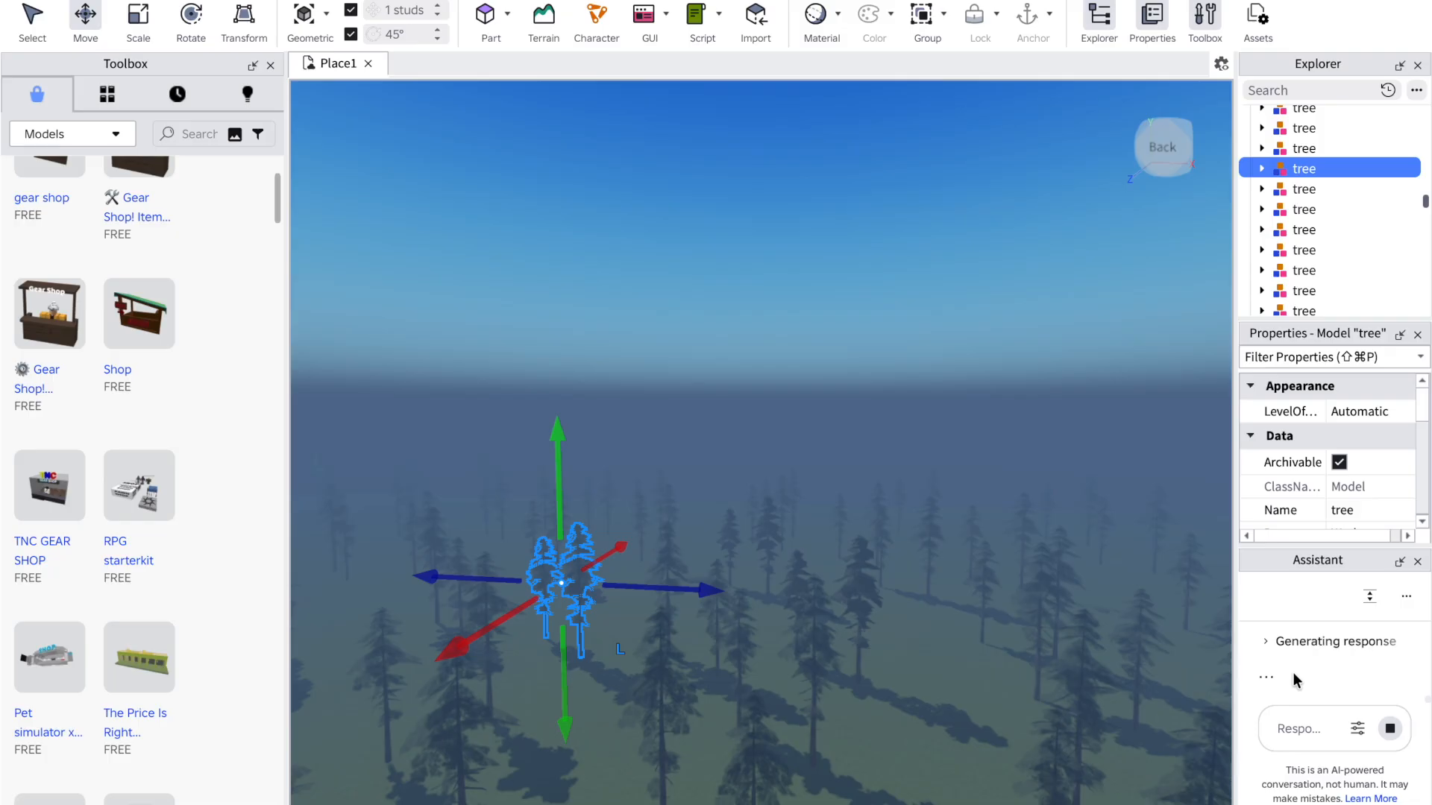
pyautogui.moveTo(848, 615); pyautogui.dragTo(849, 615, button='right')
pyautogui.click(714, 582)
pyautogui.moveTo(716, 585); pyautogui.dragTo(717, 585, button='right')
pyautogui.click(607, 530)
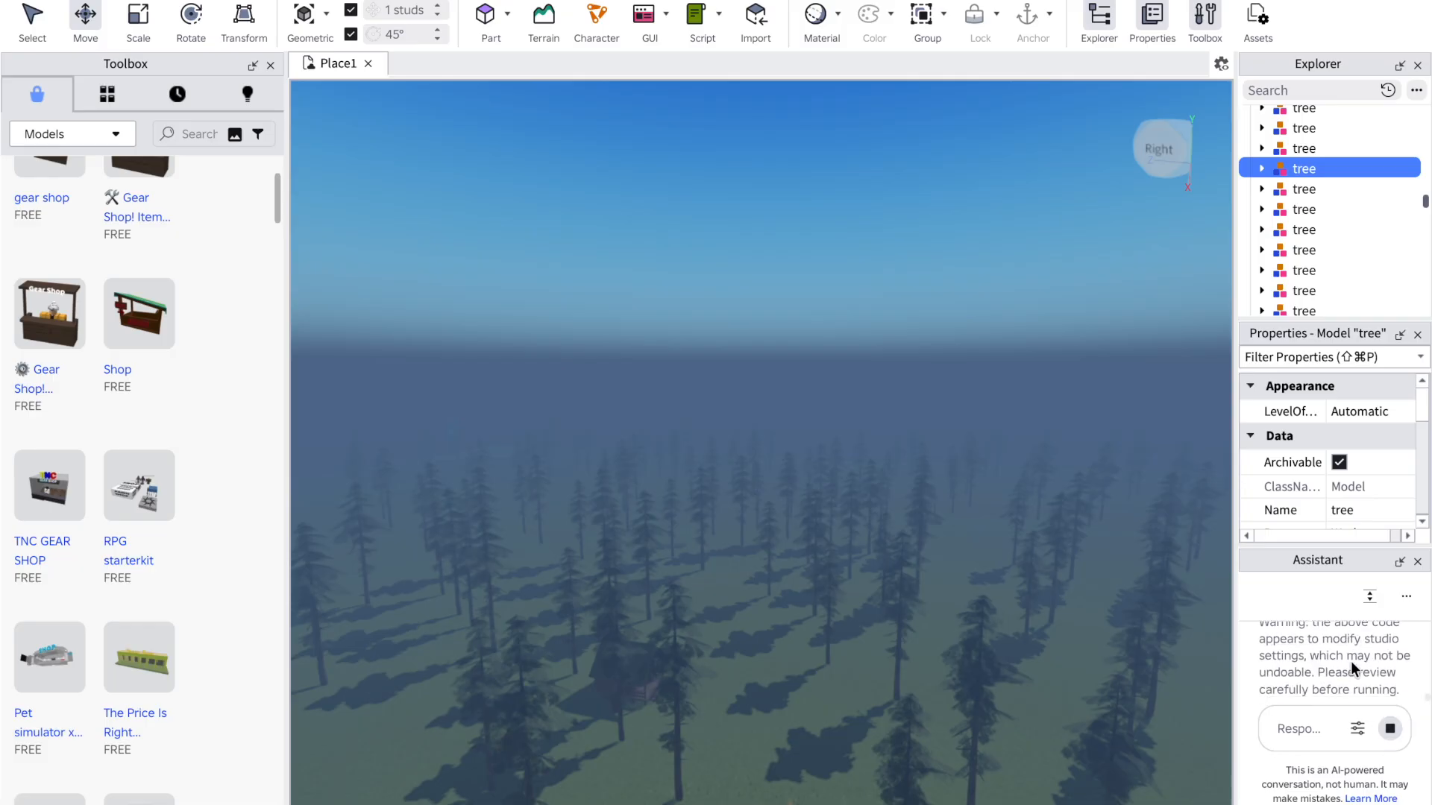
# Step: Stop the Assistant's response to the fog request and clear the conversation
pyautogui.click(1392, 727)
pyautogui.click(1406, 597)
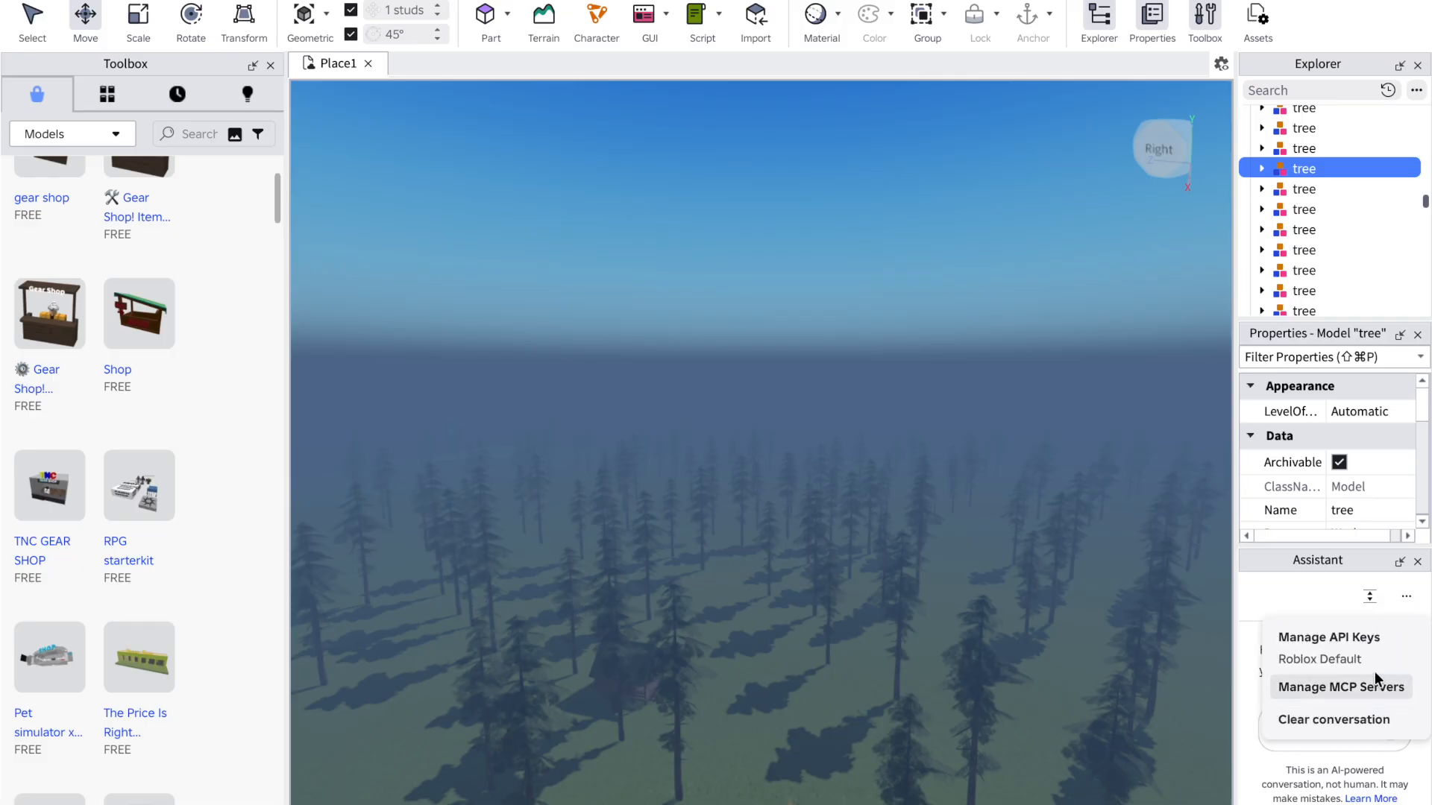
pyautogui.click(1406, 597)
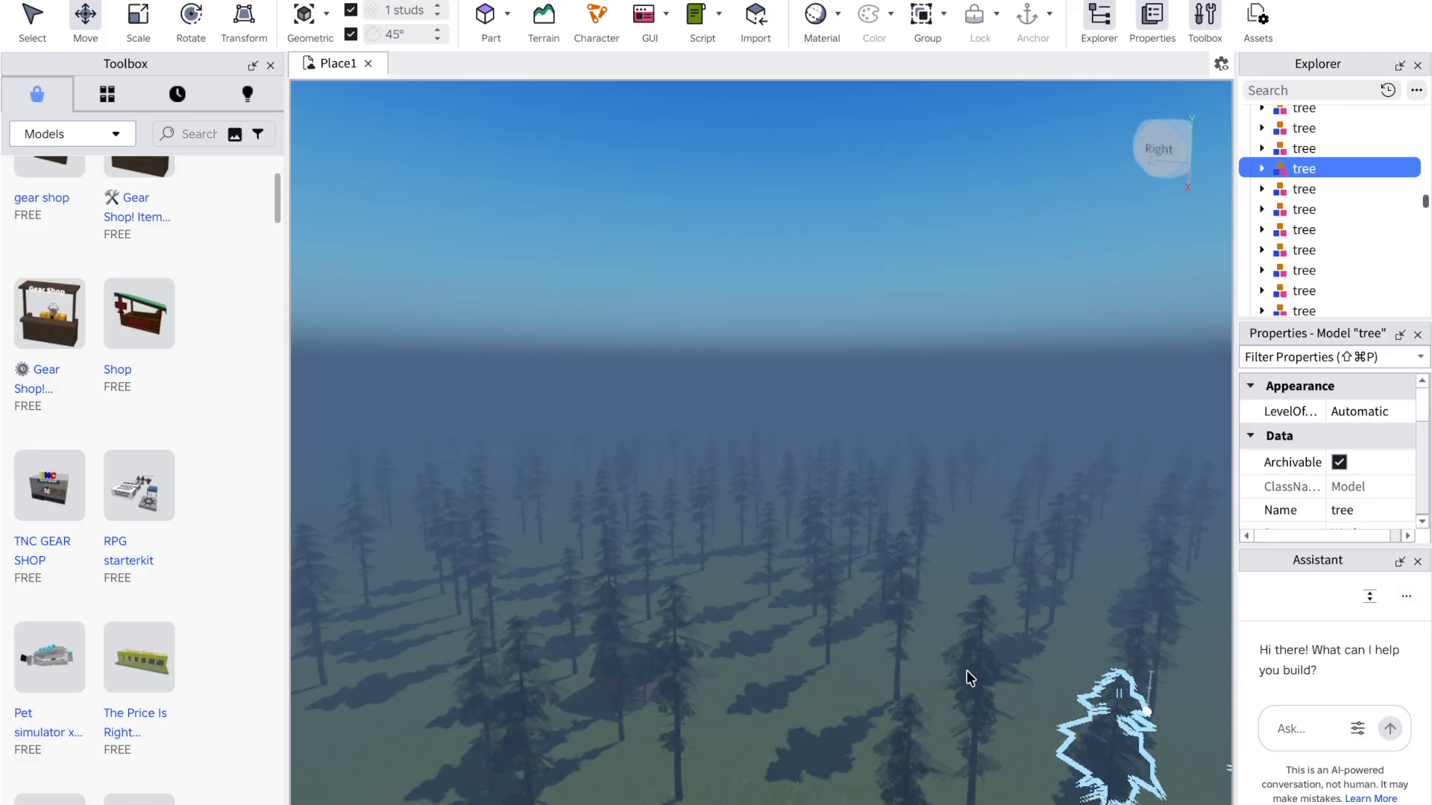
# Step: Send the Assistant the prompt "make siren head cahse the player around the whole base plate"
pyautogui.write('make siren ')
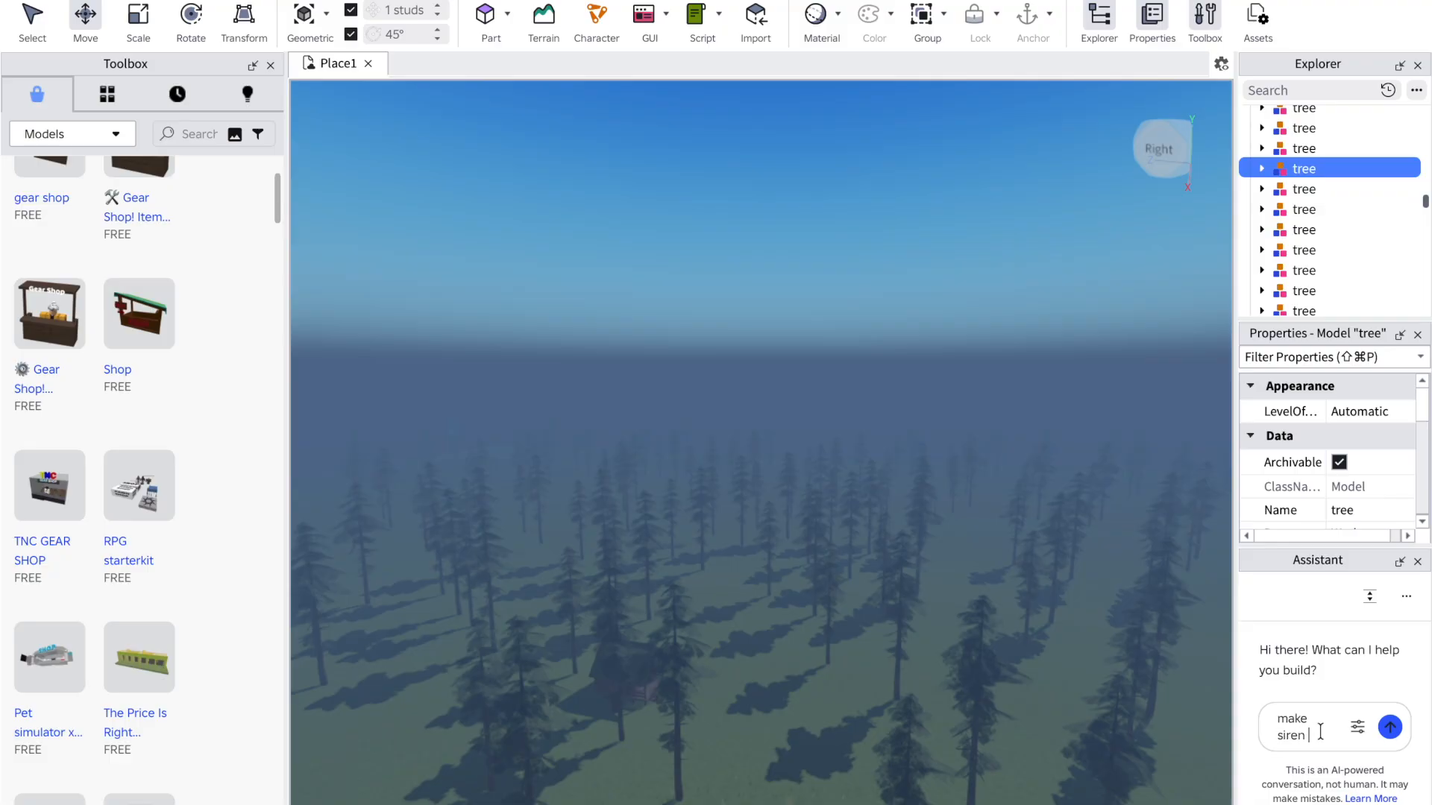
pyautogui.write('head cah')
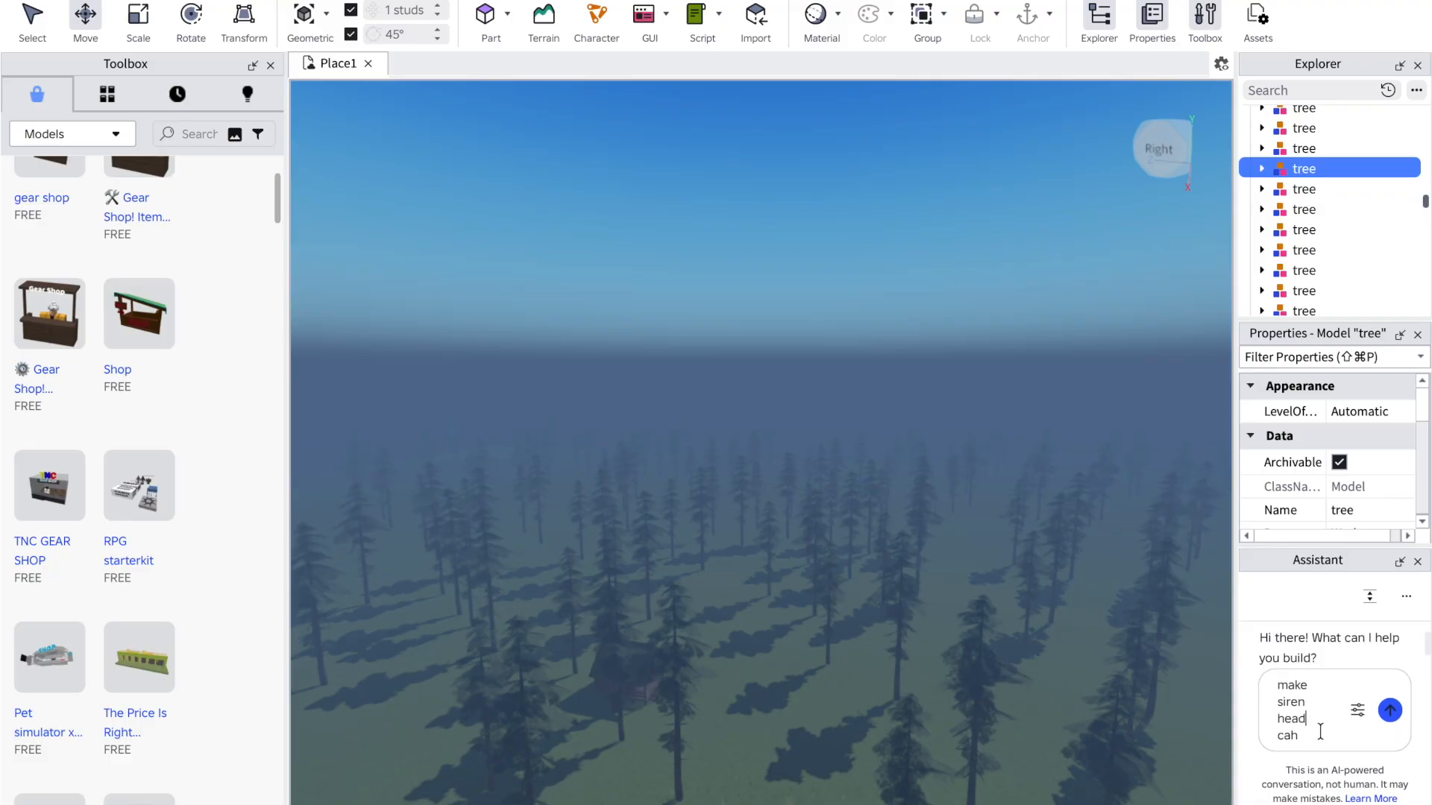
pyautogui.write('se the player')
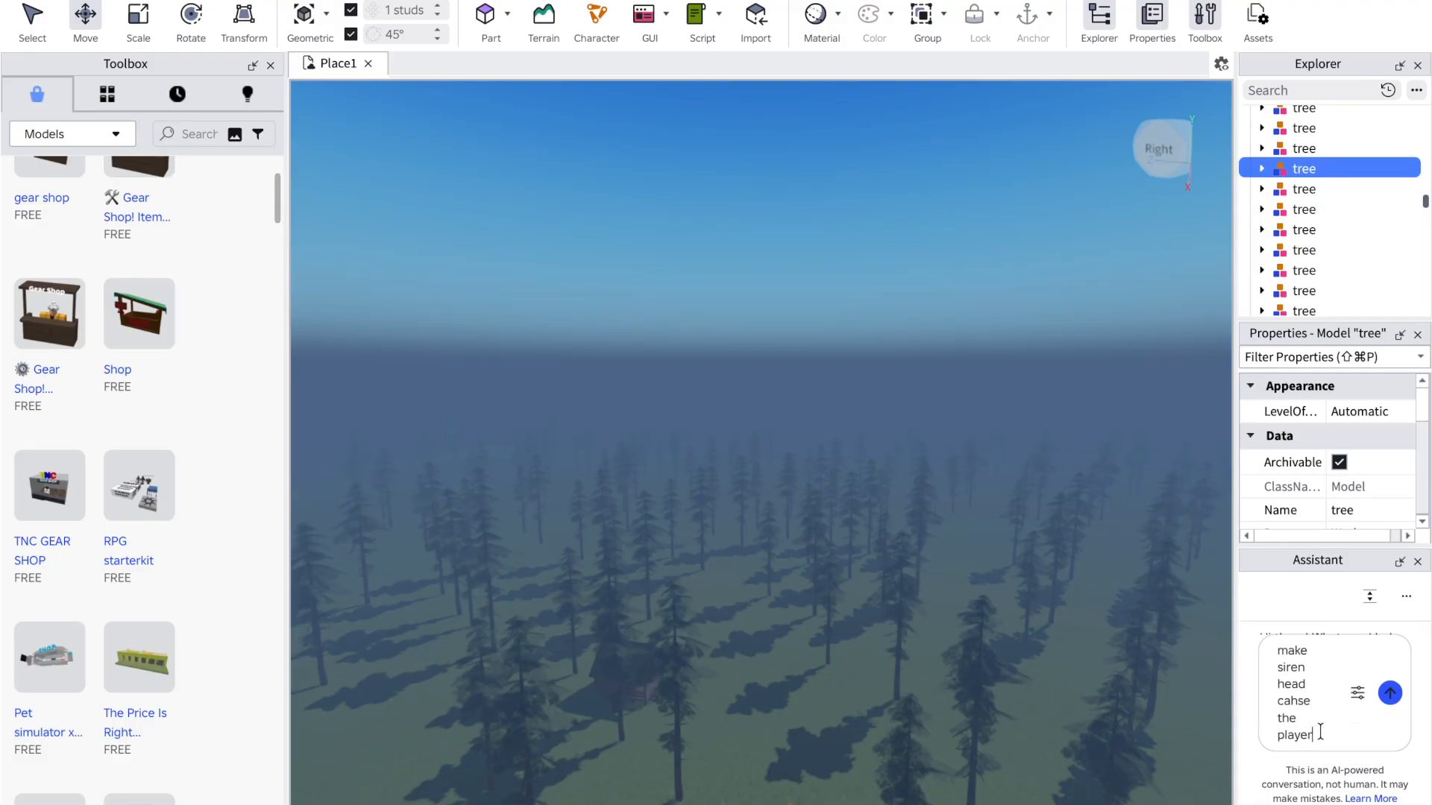
pyautogui.write(' around')
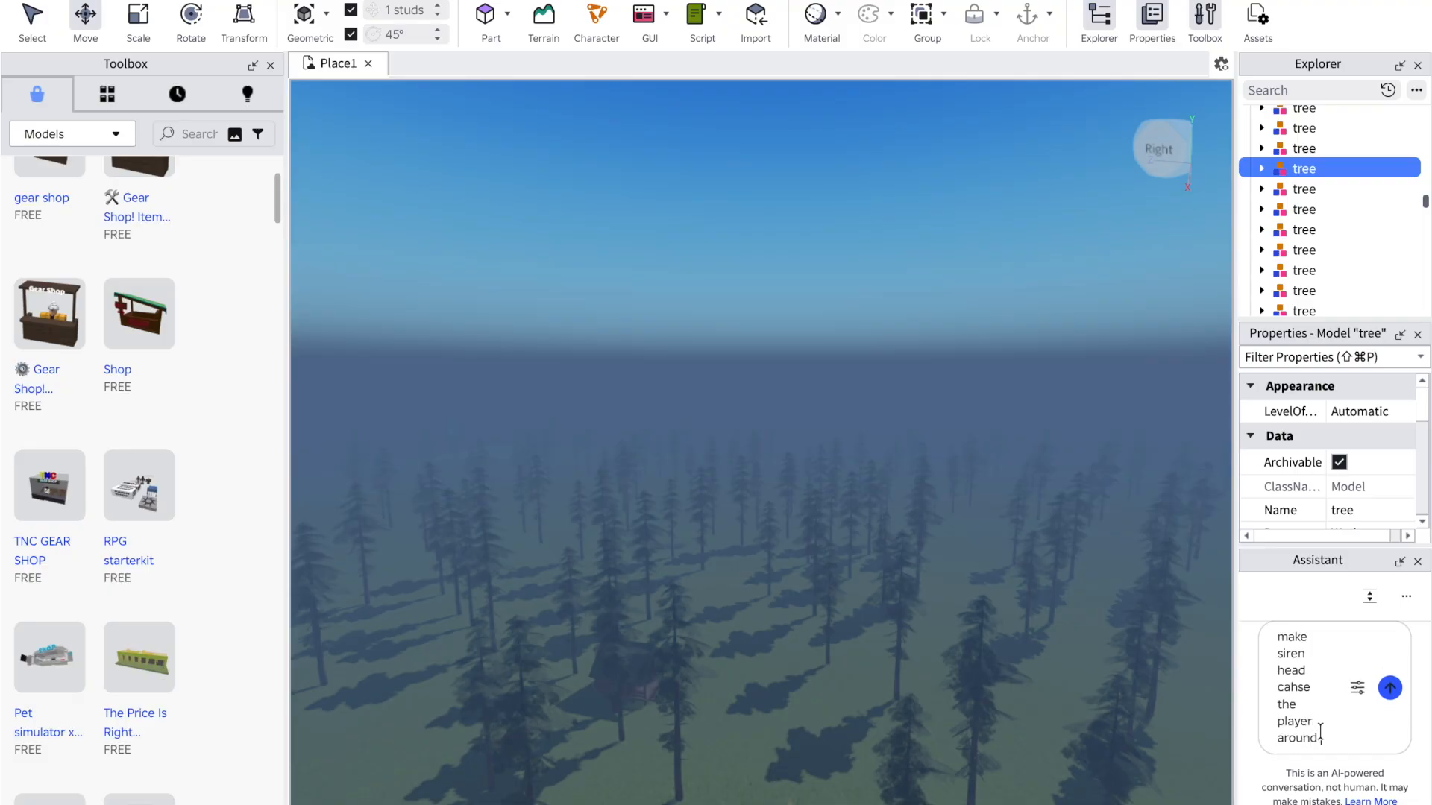
pyautogui.write(' the whole')
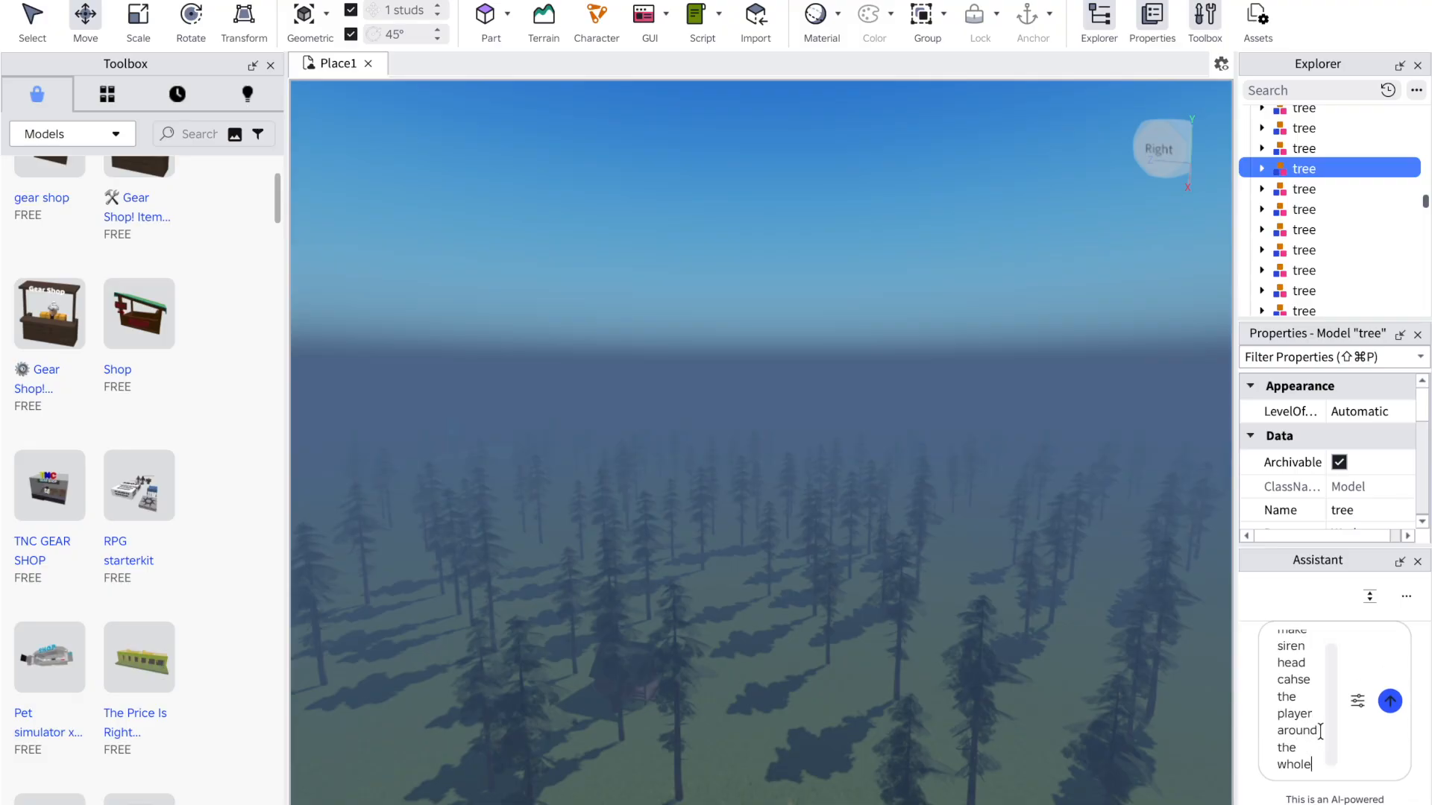
pyautogui.write(' base plate')
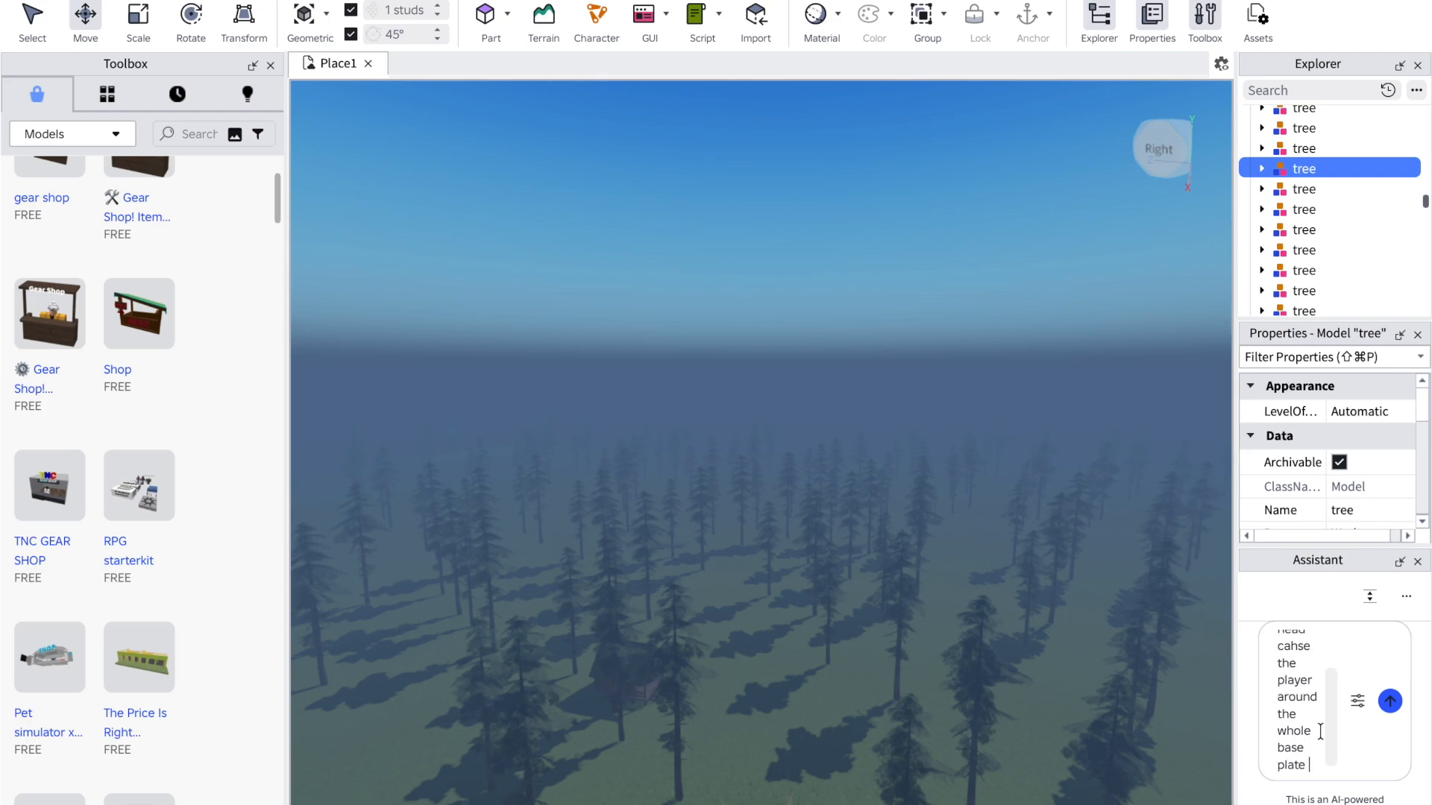
pyautogui.press('Return')
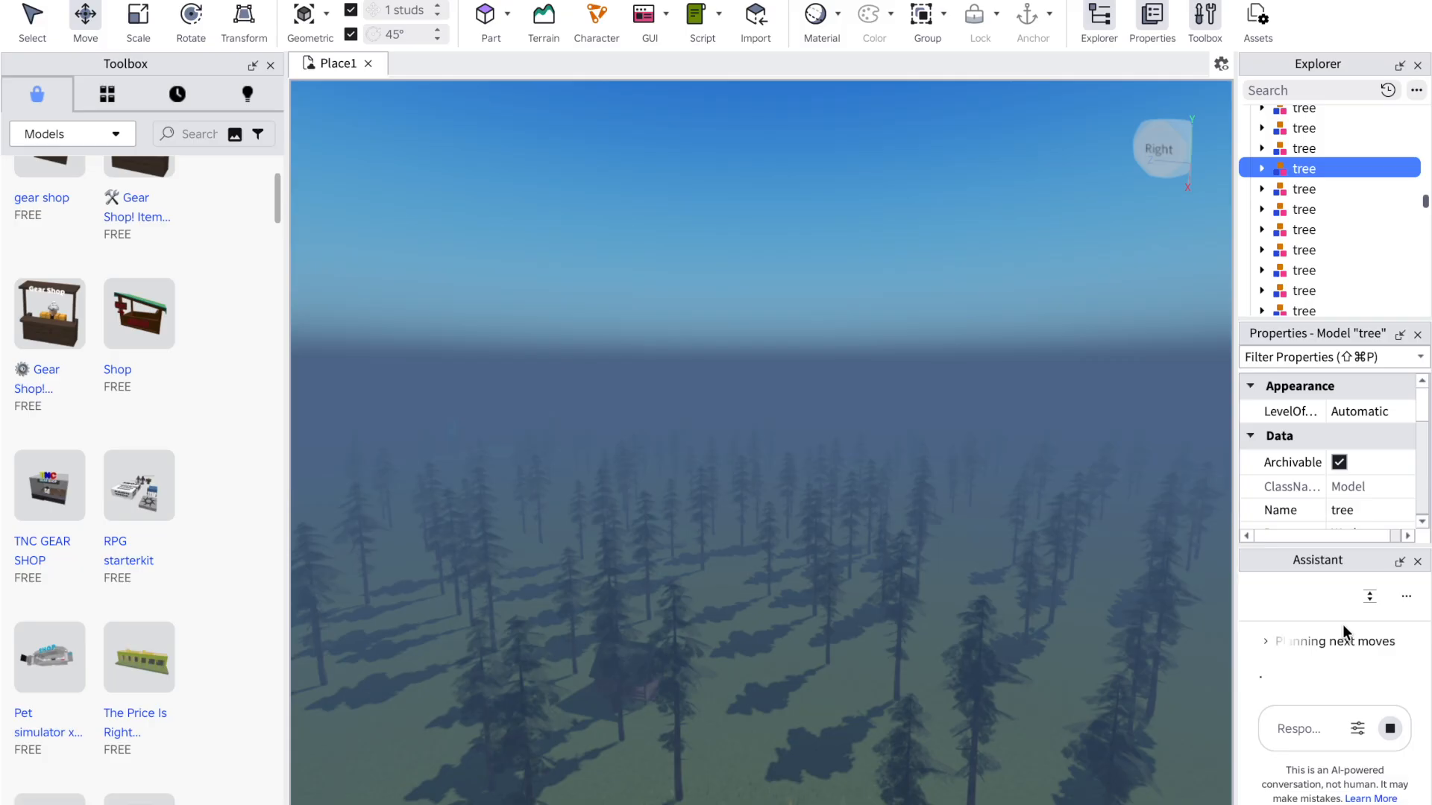
# Step: Filter the Explorer for "siren" and select the siren head model in Workspace
pyautogui.moveTo(812, 336); pyautogui.dragTo(812, 336, button='right')
pyautogui.rightClick(812, 336)
pyautogui.click(611, 185)
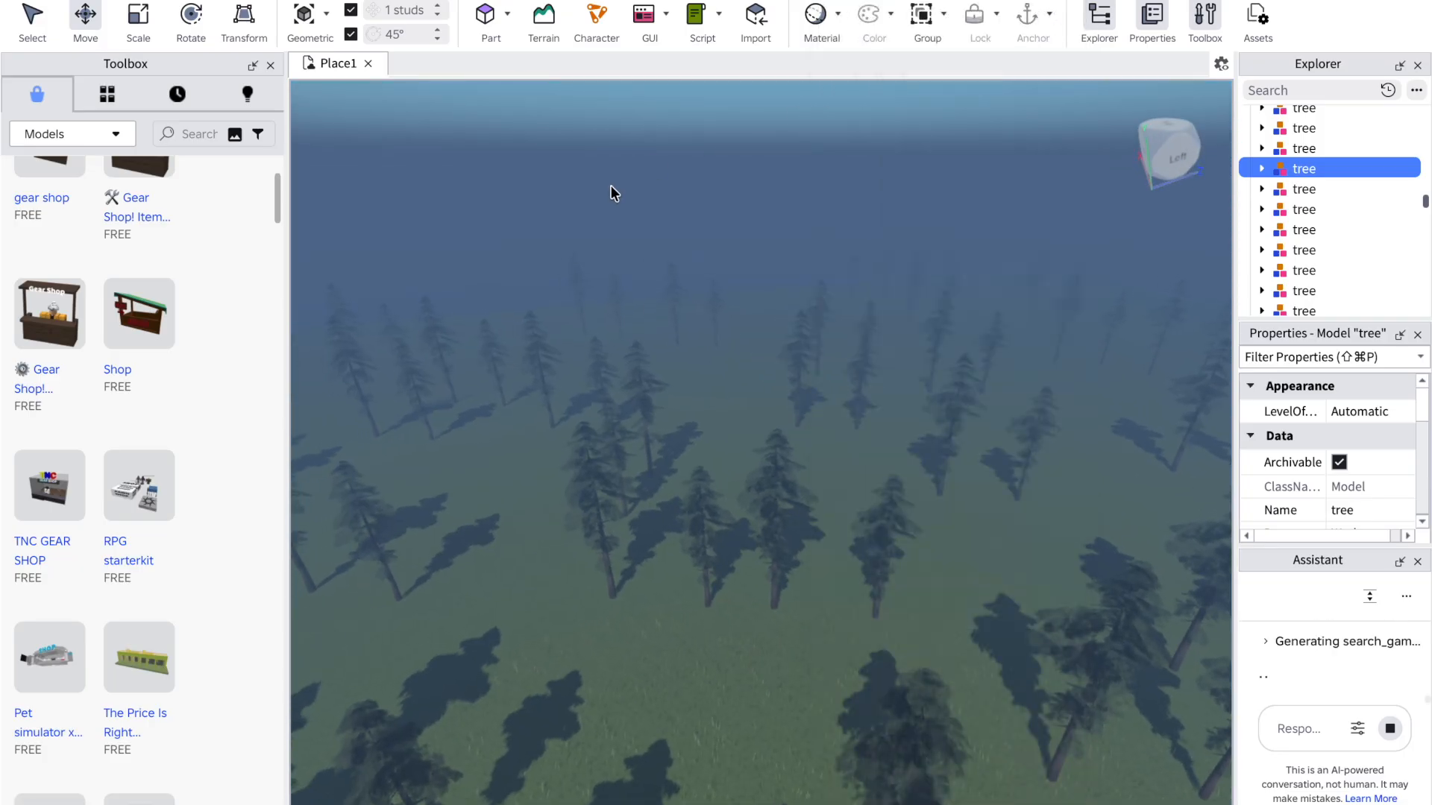
pyautogui.moveTo(611, 185); pyautogui.dragTo(611, 185, button='right')
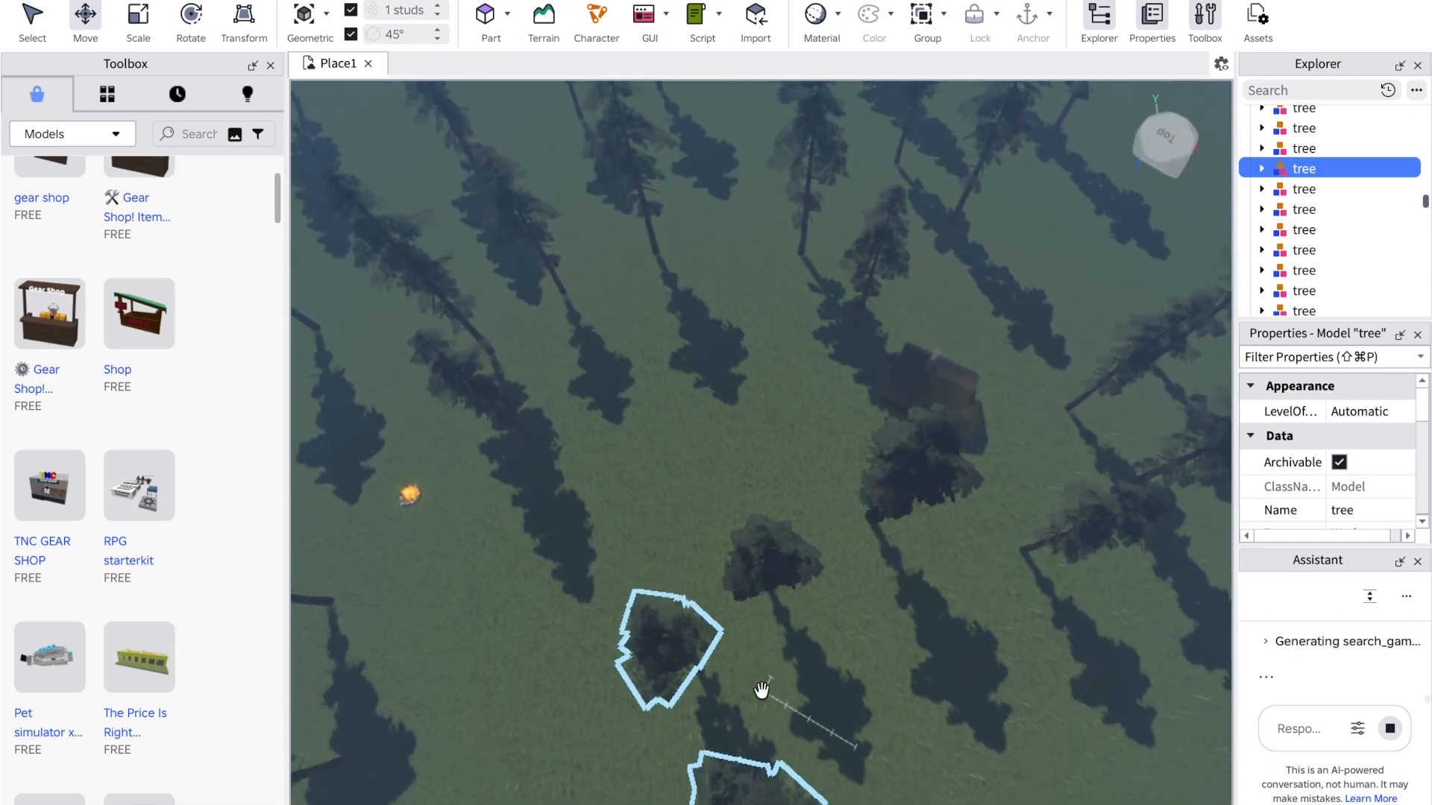
pyautogui.rightClick(761, 691)
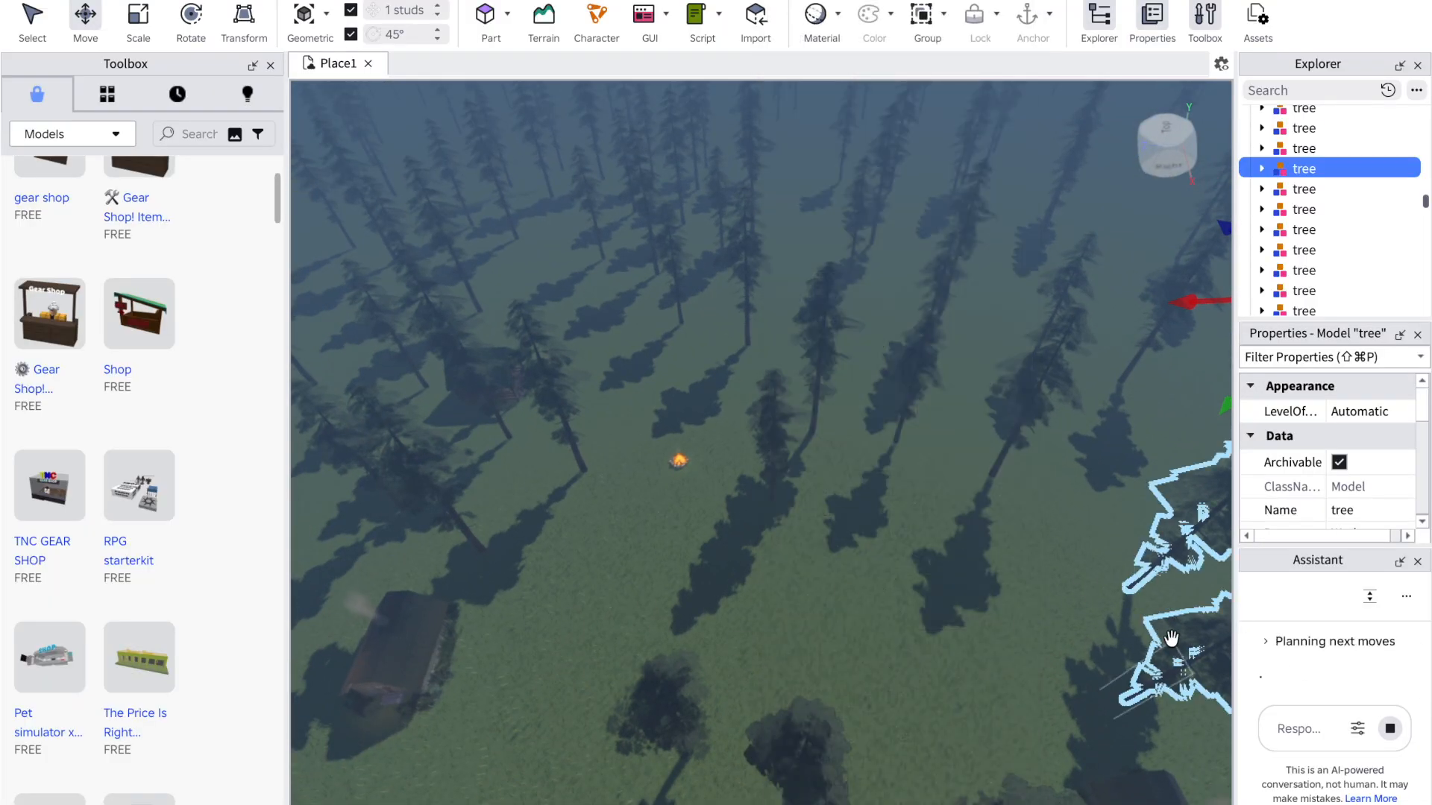
pyautogui.click(1279, 91)
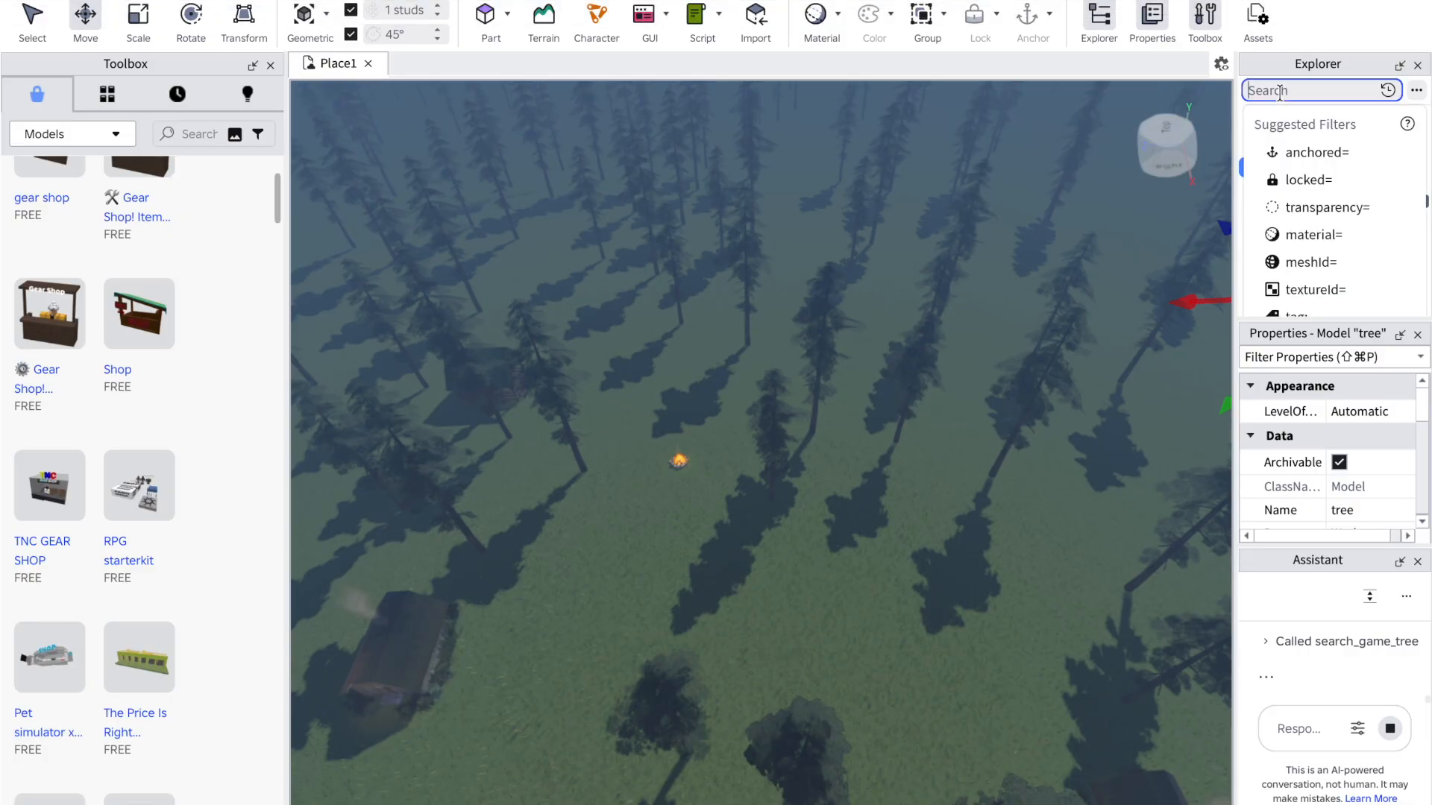
pyautogui.write('siren')
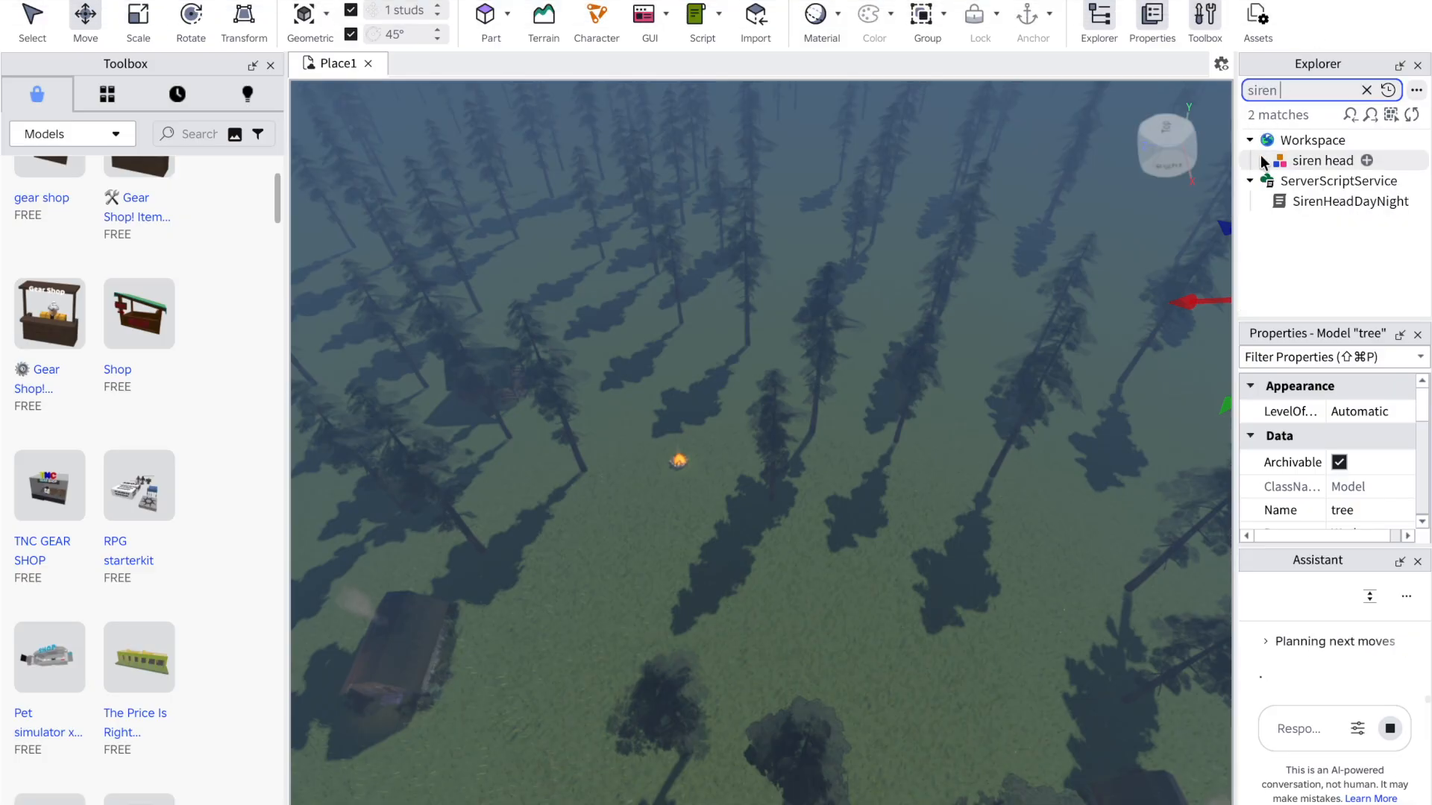
pyautogui.click(1312, 161)
# Step: Fly the camera past the campfire towards the selected siren head model to examine its place among the trees
pyautogui.moveTo(879, 179); pyautogui.dragTo(880, 176, button='right')
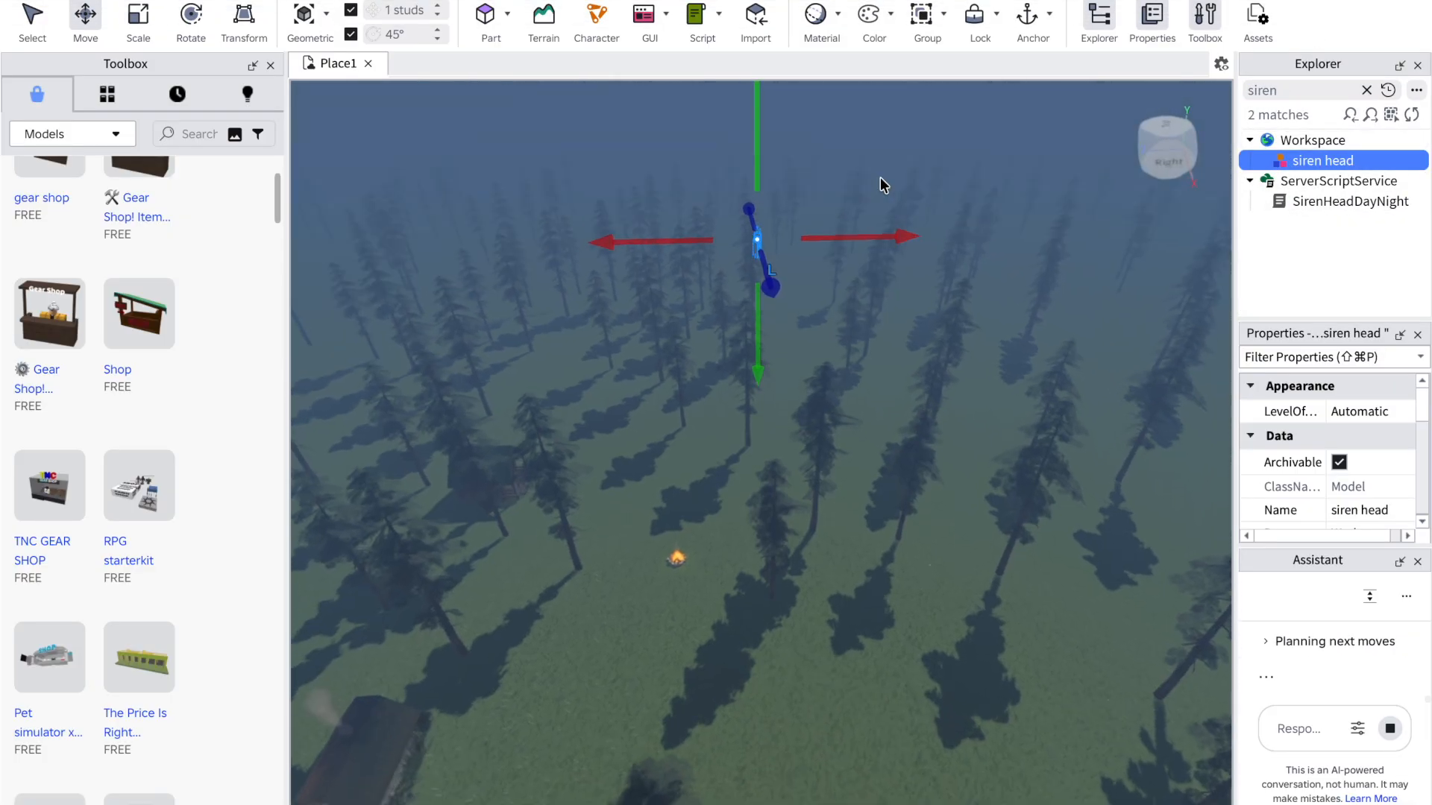
pyautogui.rightClick(879, 179)
pyautogui.press('w')
pyautogui.press('d')
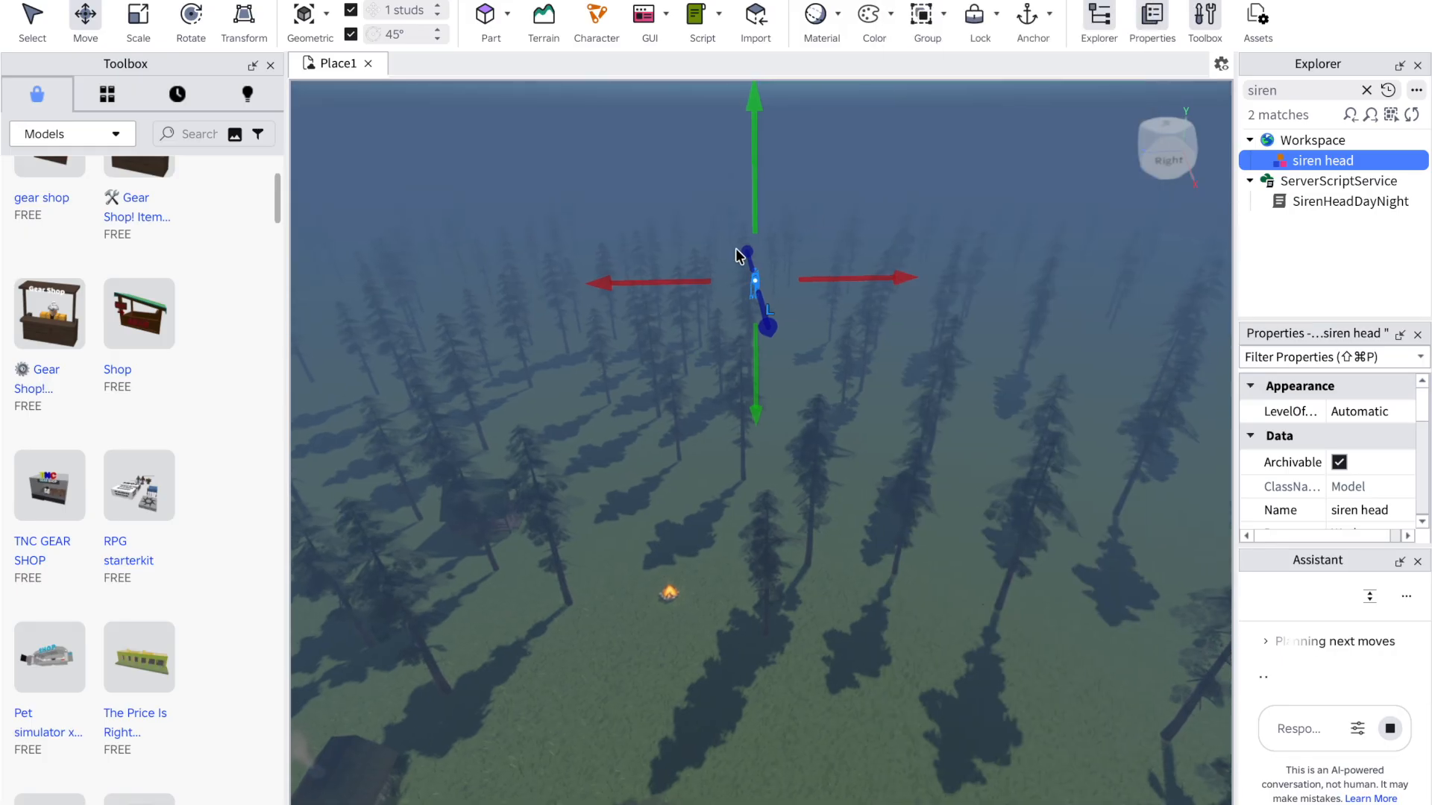
pyautogui.press('w')
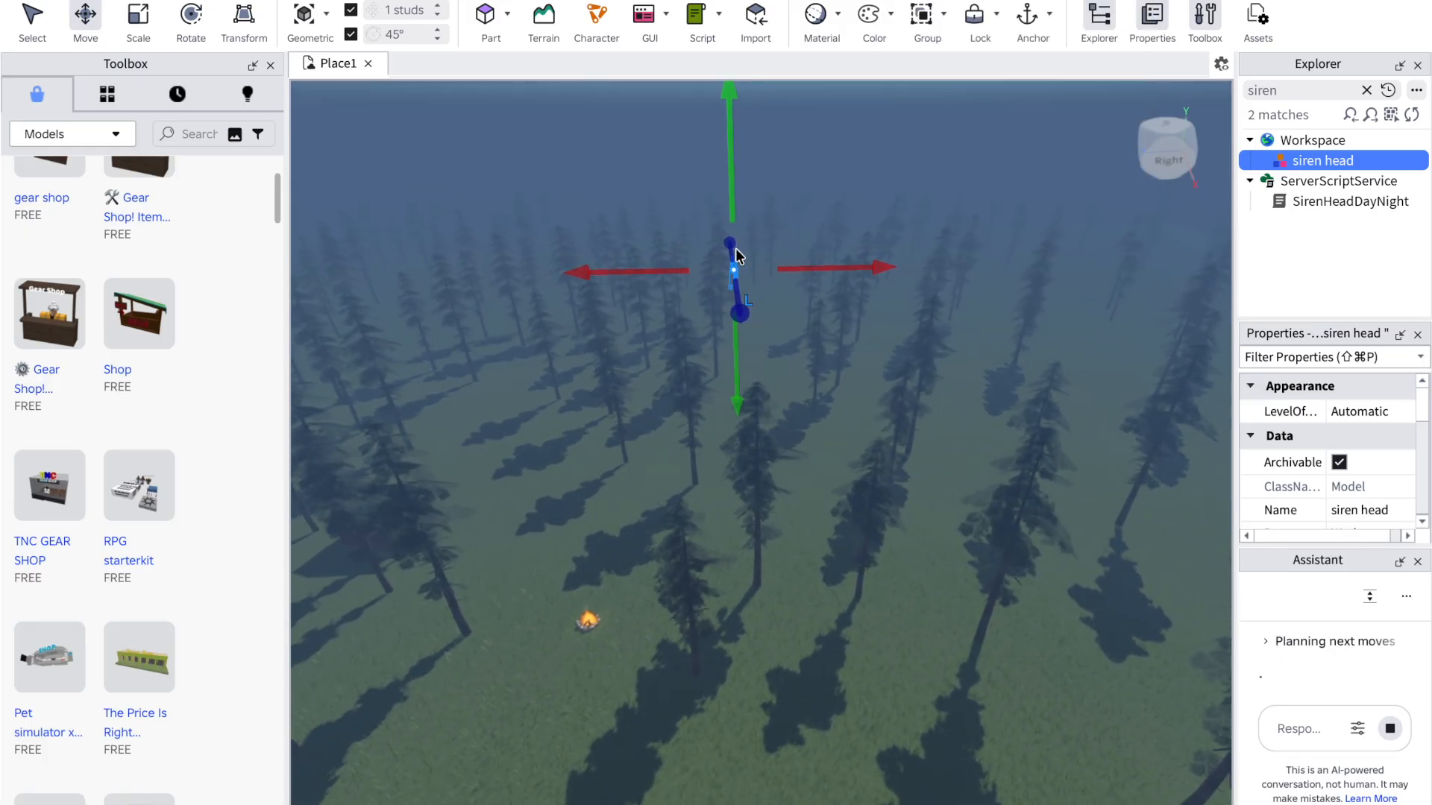
pyautogui.press('w')
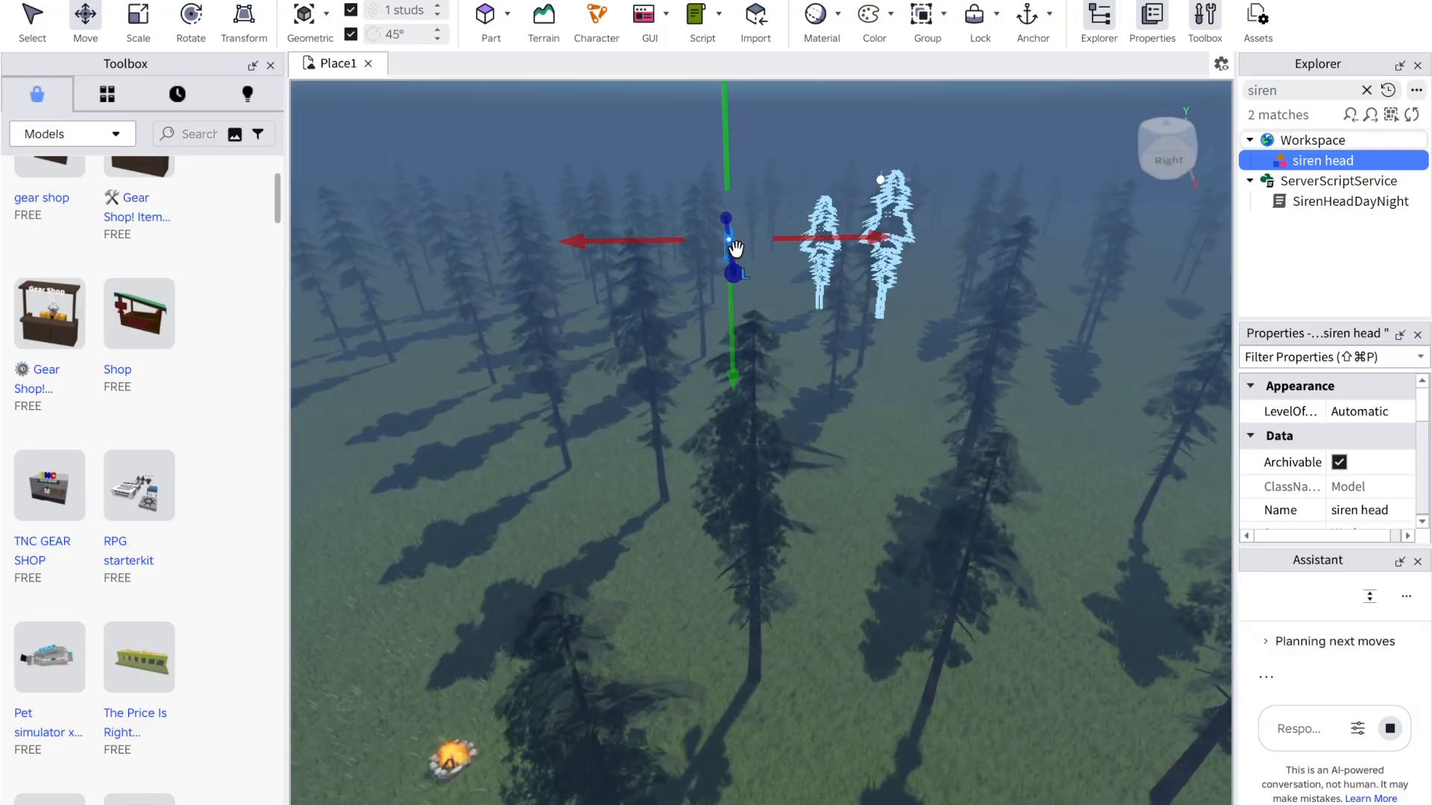
pyautogui.press('w')
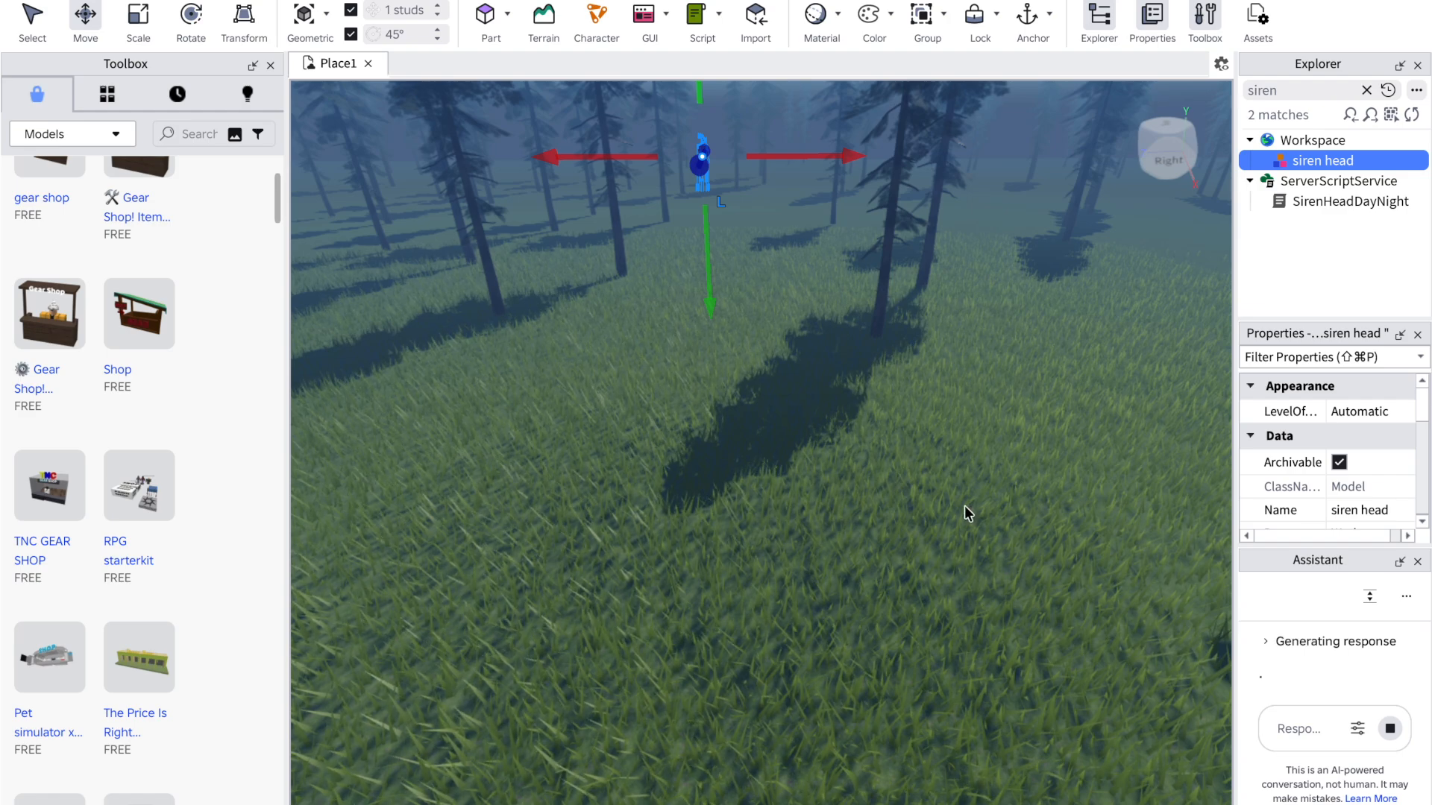
# Step: Read through the code and the warning in the Assistant's response to the Siren Head chase request
pyautogui.click(1317, 642)
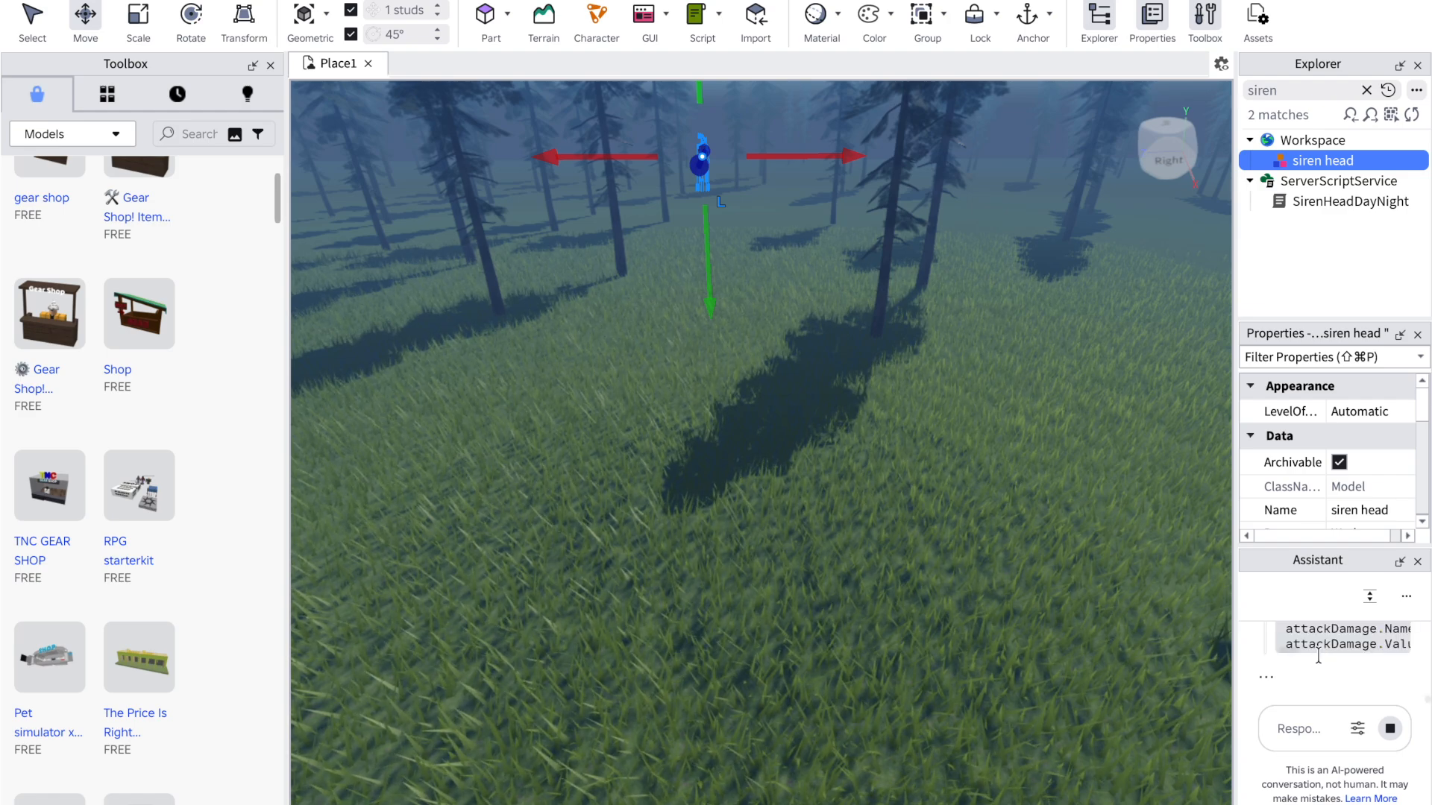
pyautogui.hscroll(2, 1307, 658)
pyautogui.scroll(1, 1307, 658)
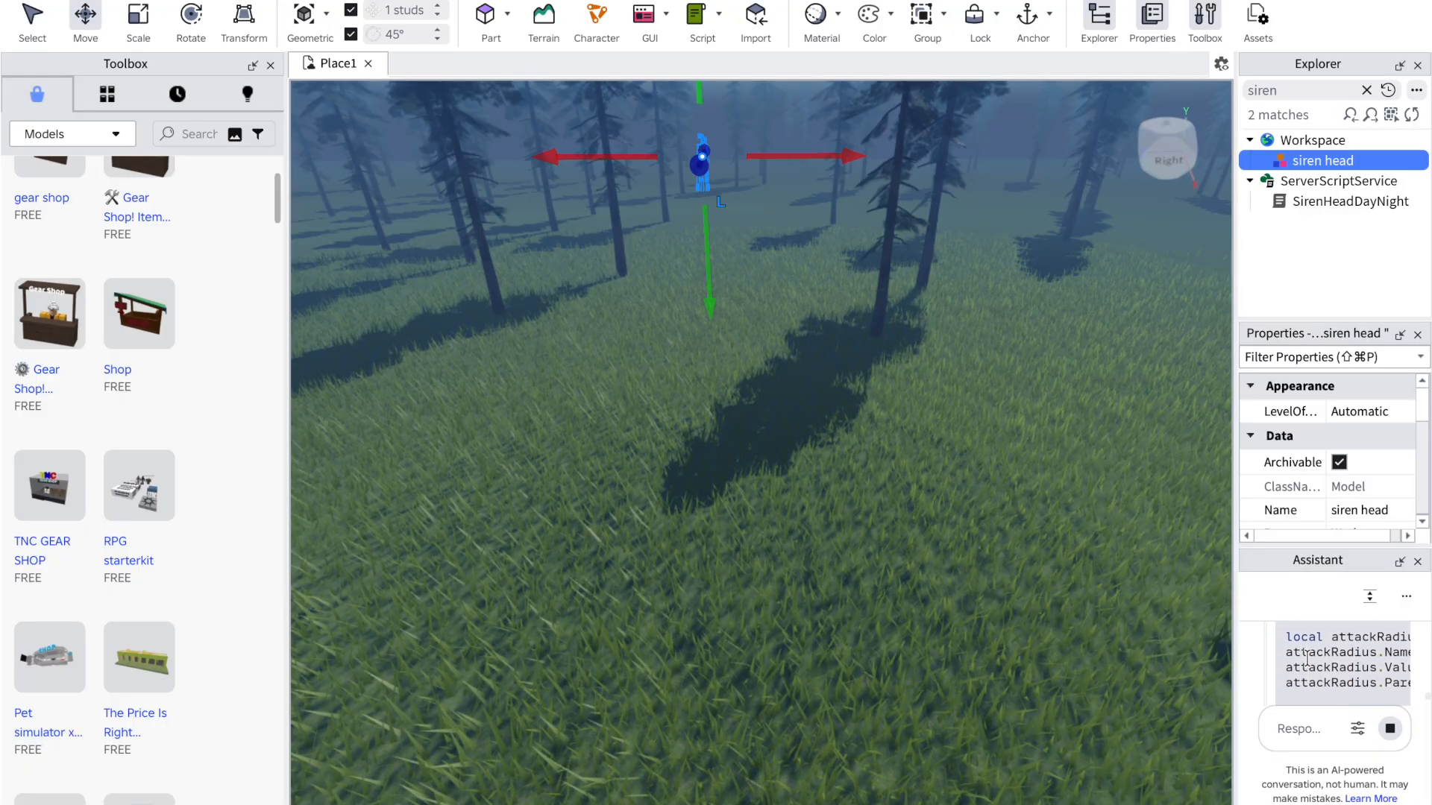
pyautogui.scroll(5, 1307, 656)
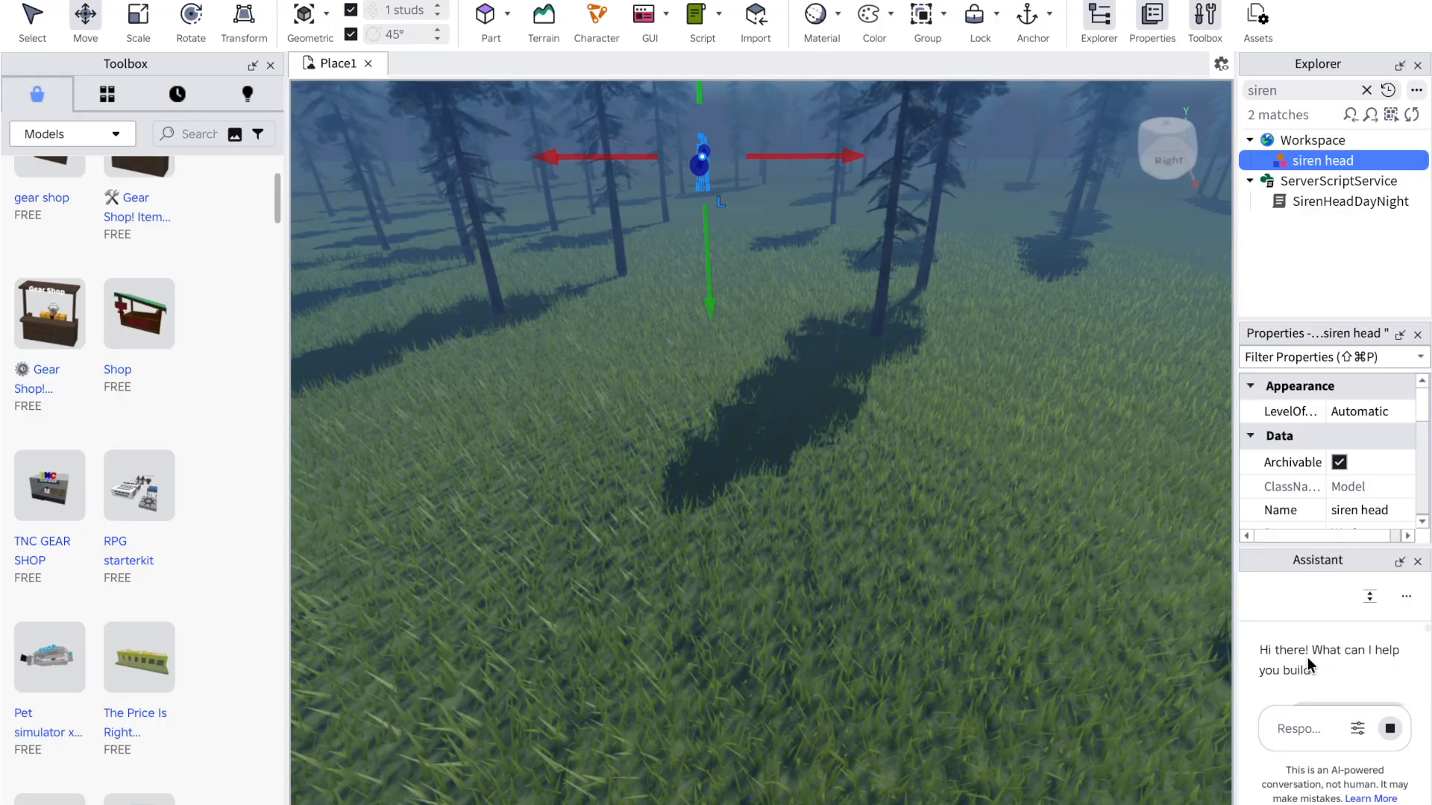
pyautogui.scroll(-3, 1307, 656)
pyautogui.scroll(1, 1308, 656)
pyautogui.scroll(-6, 1306, 660)
pyautogui.scroll(-3, 1306, 660)
pyautogui.scroll(3, 1308, 657)
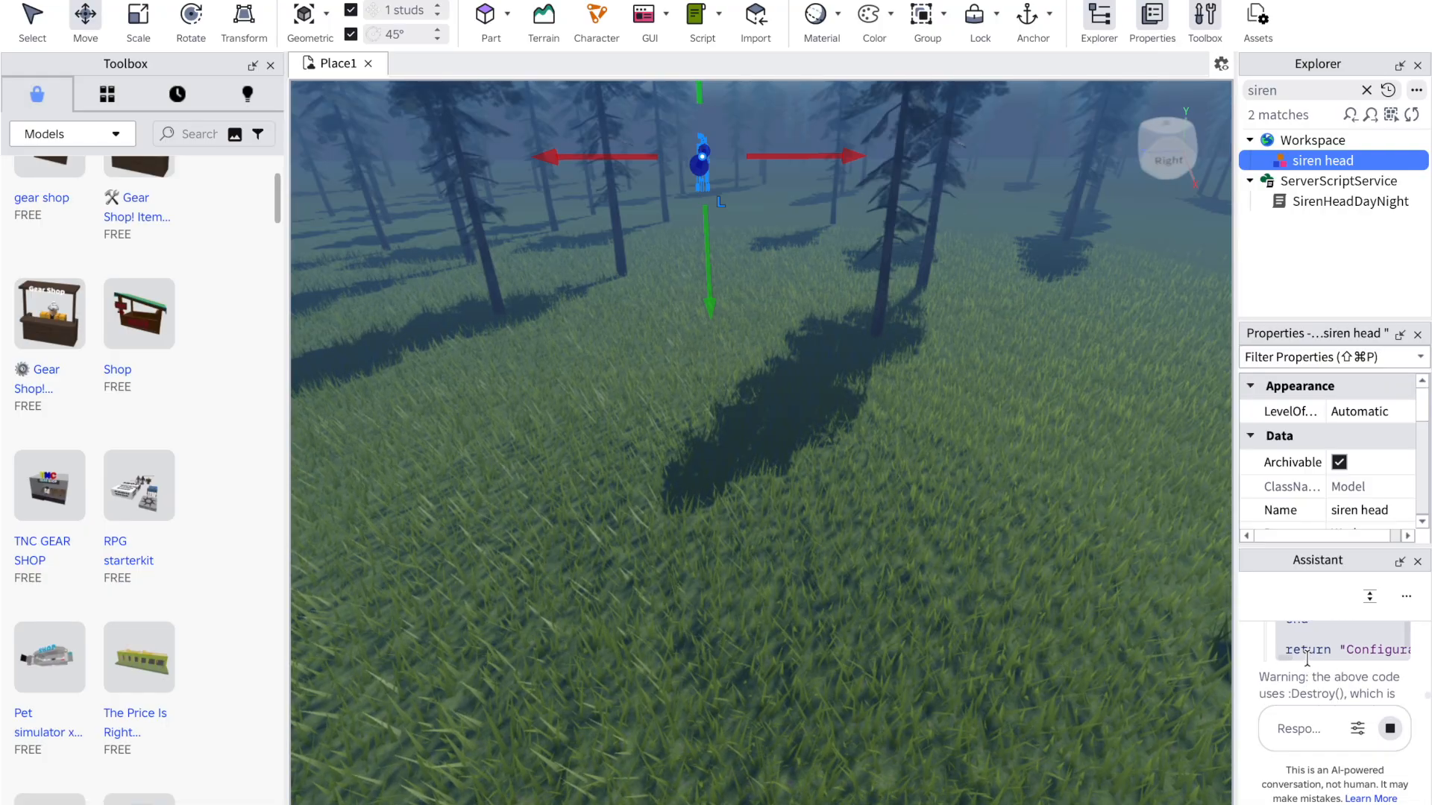
pyautogui.scroll(-3, 1308, 656)
pyautogui.scroll(3, 1308, 656)
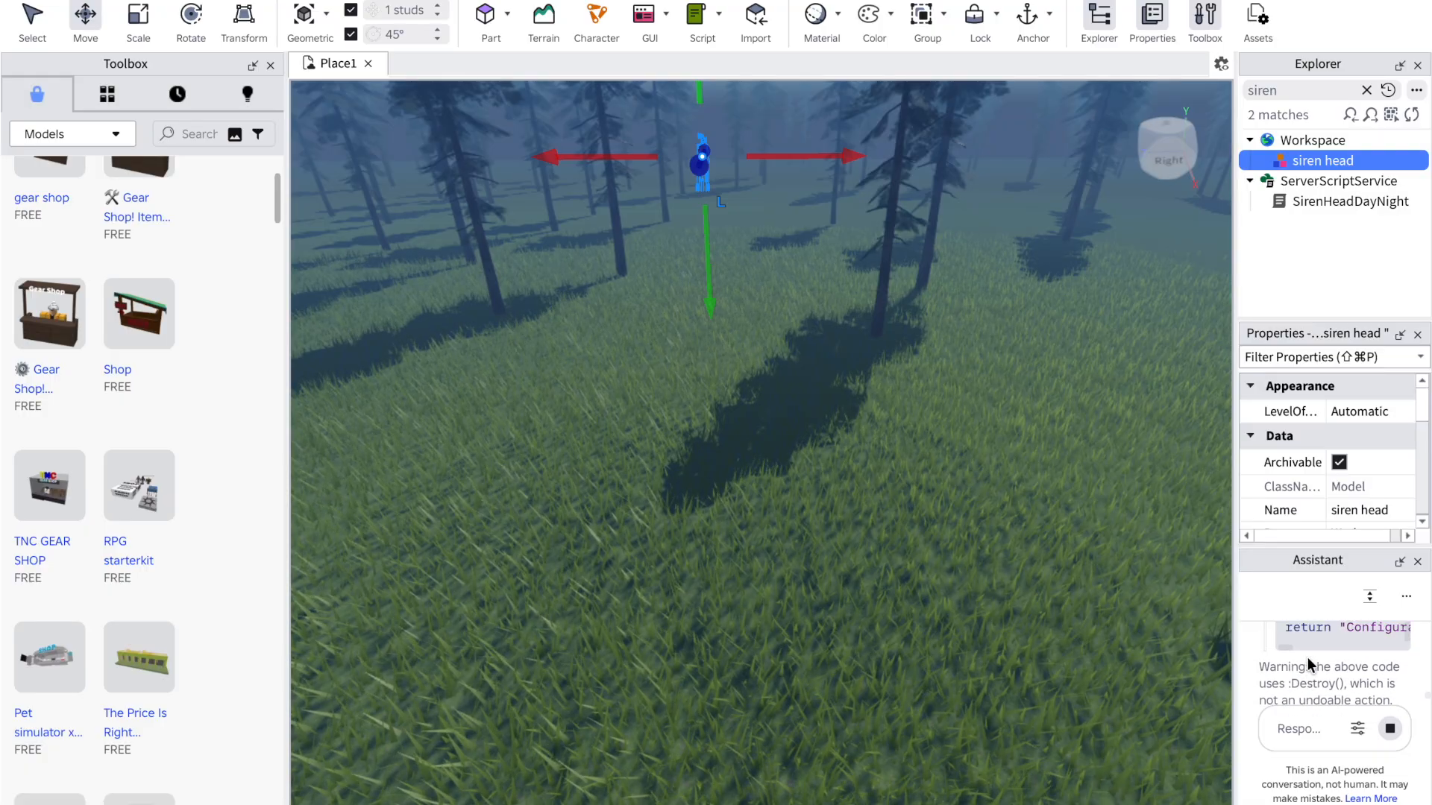
pyautogui.scroll(-1, 1307, 656)
pyautogui.scroll(-1, 1308, 656)
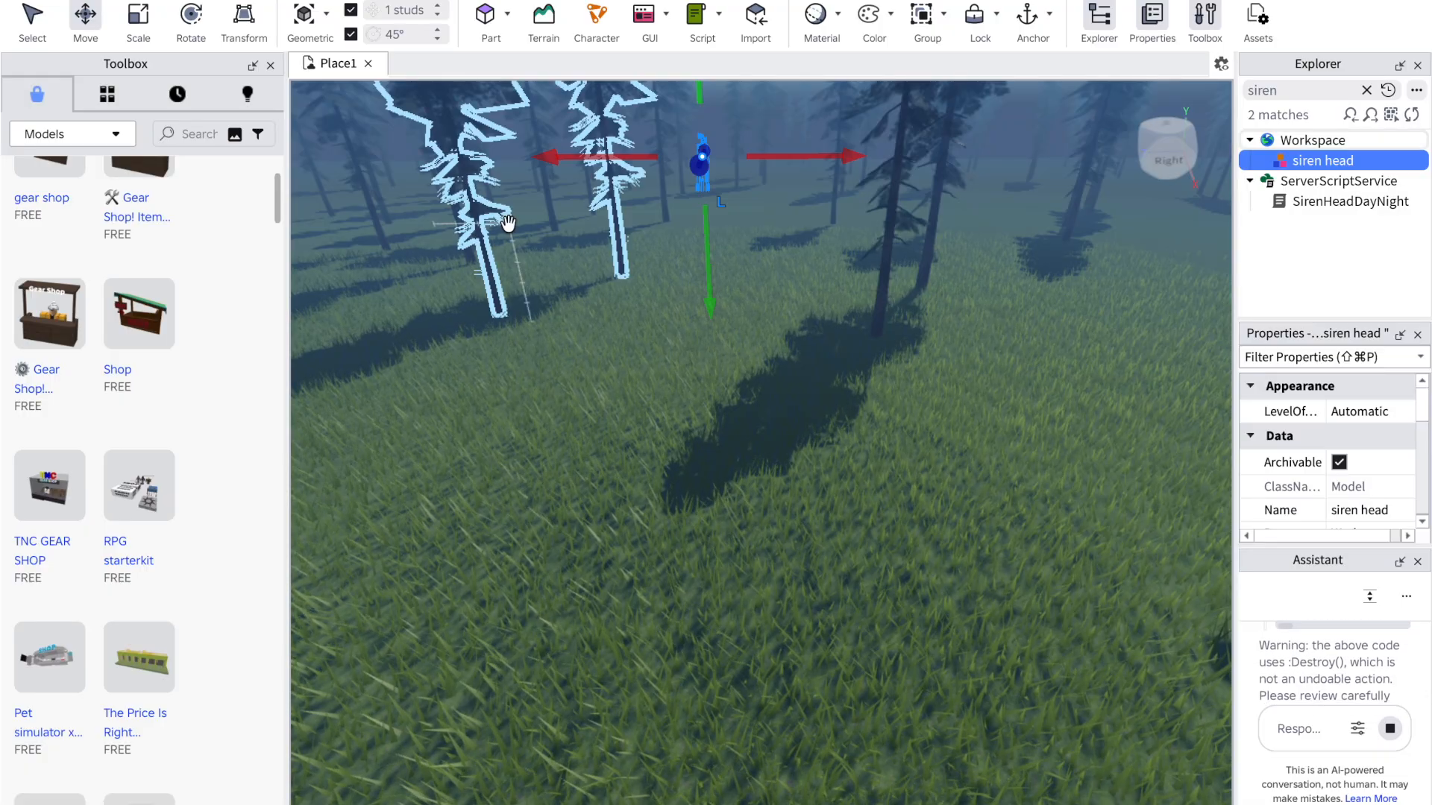
# Step: Playtest the forest, walking forward through the trees to check whether Siren Head chases the player
pyautogui.click(158, 2)
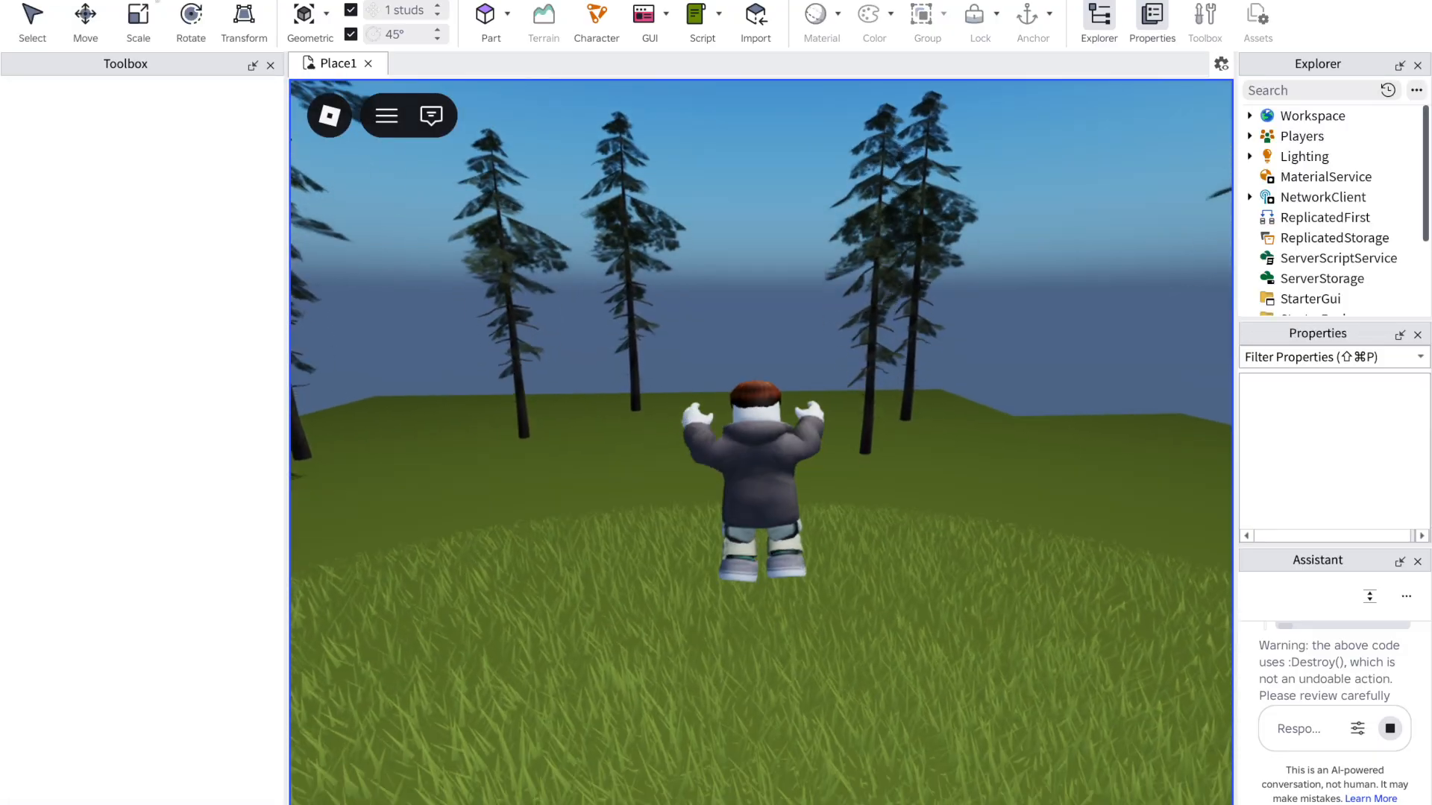
pyautogui.moveTo(788, 309); pyautogui.dragTo(787, 309, button='right')
pyautogui.press('w')
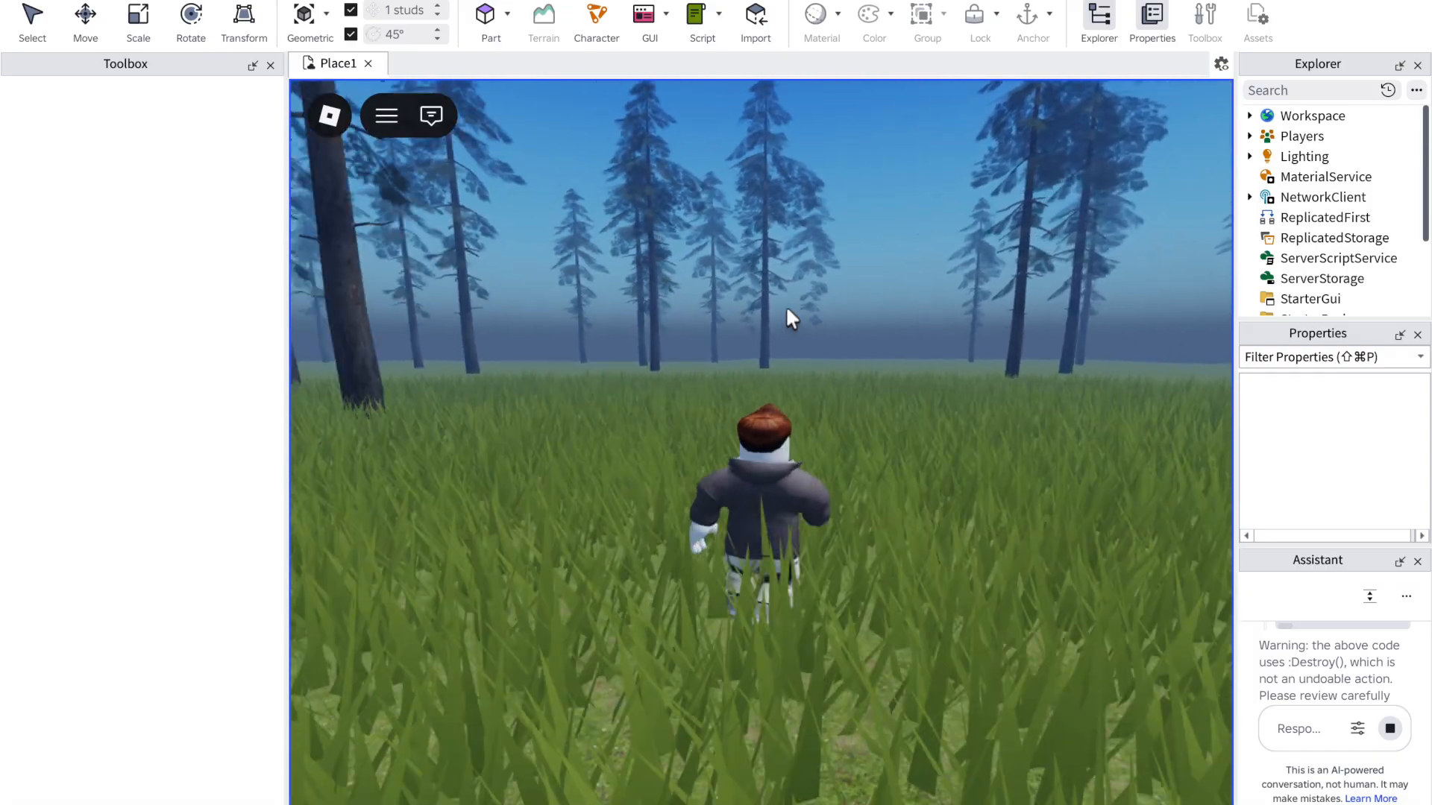
pyautogui.press('w')
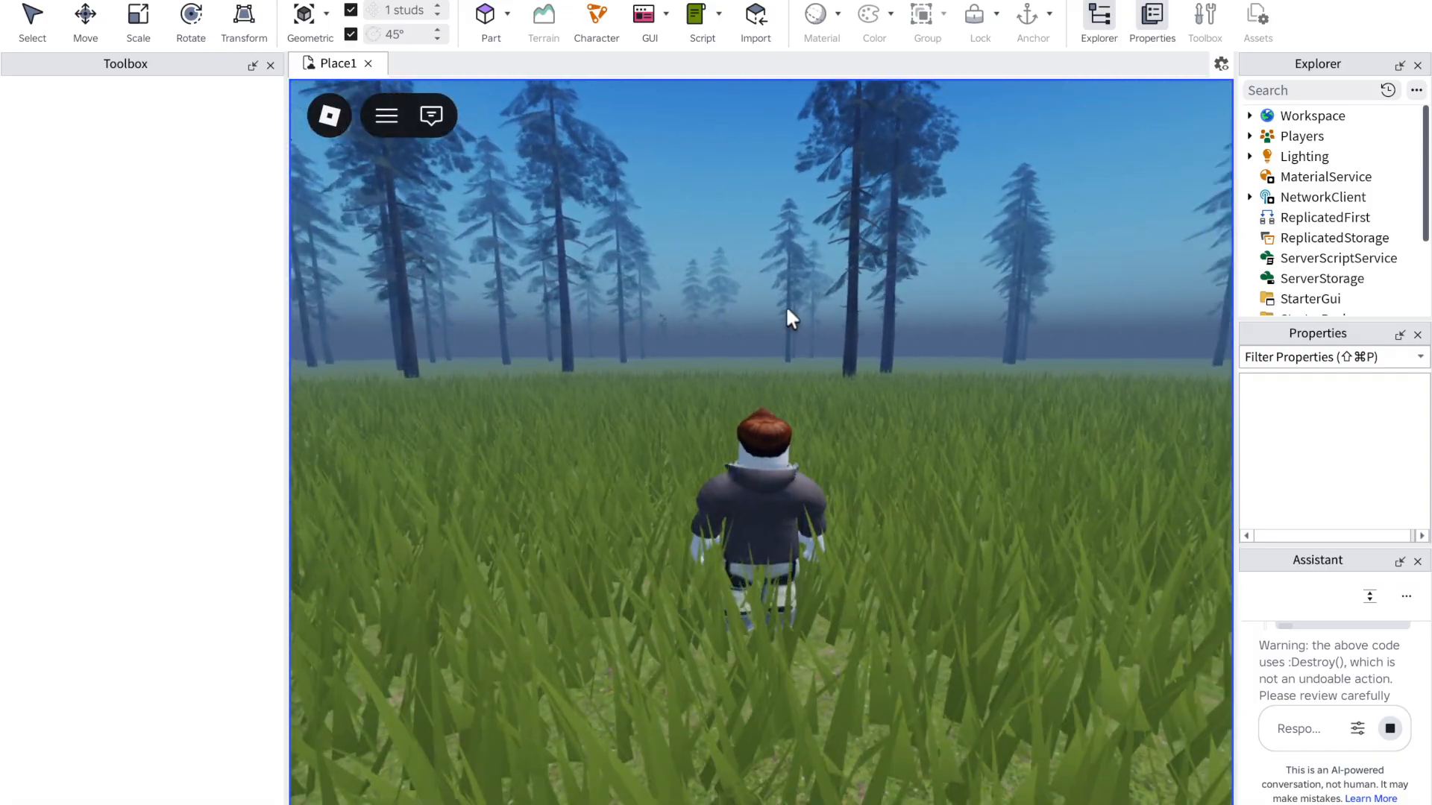
pyautogui.press('w')
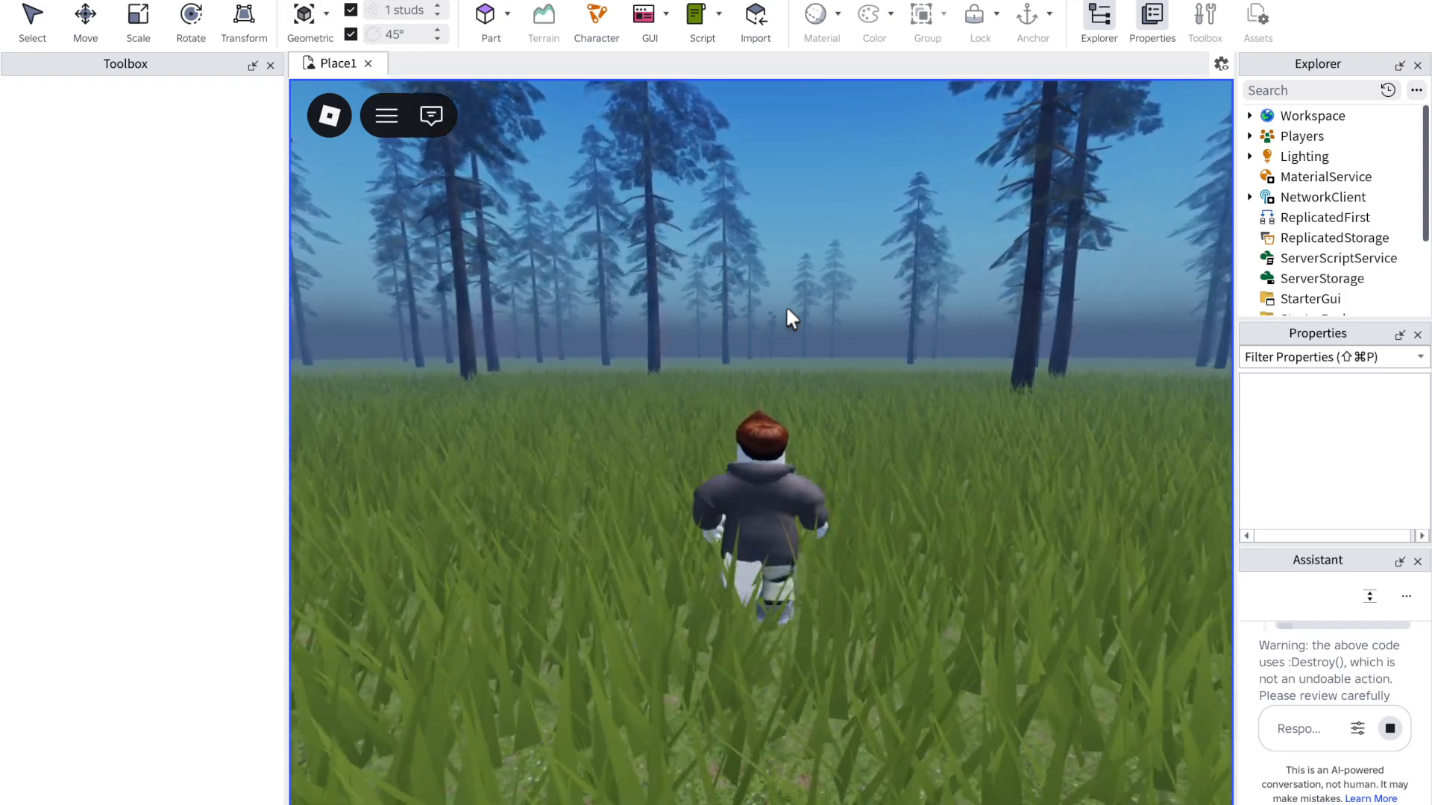
pyautogui.press('w')
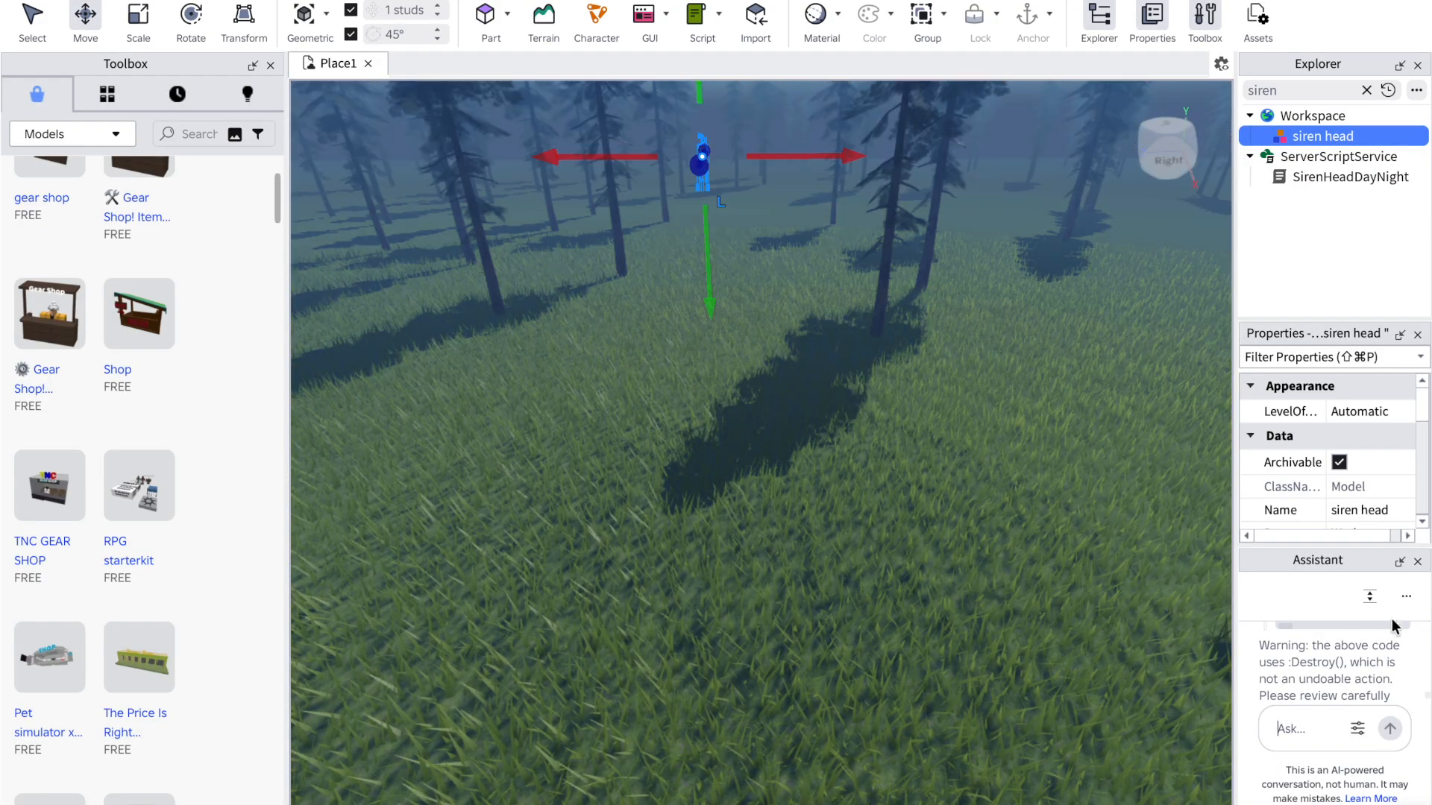
# Step: Clear the Assistant conversation and send the prompt "make siren head detection randge the entire base plate"
pyautogui.click(1406, 596)
pyautogui.click(1310, 715)
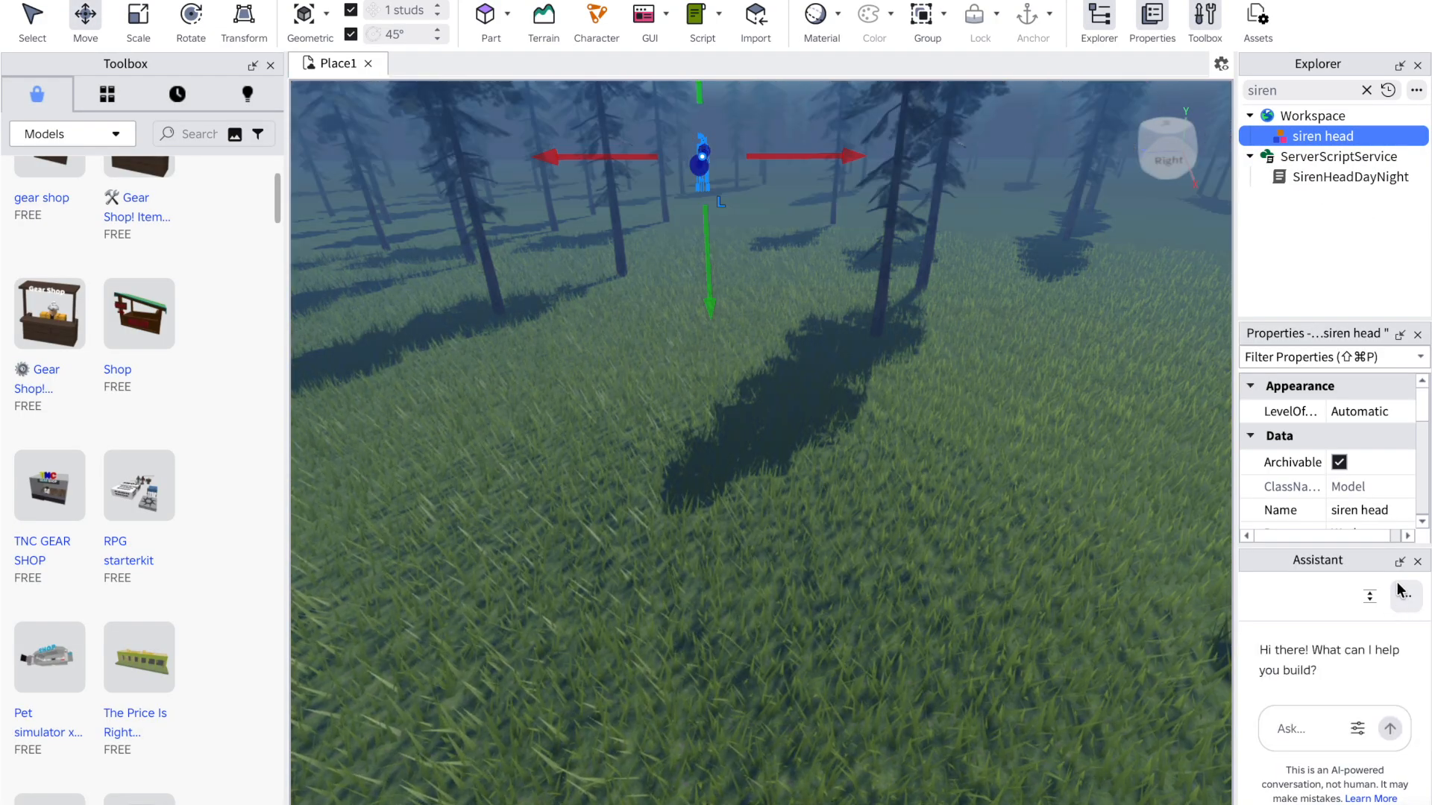
pyautogui.click(1318, 714)
pyautogui.write('make siren head de')
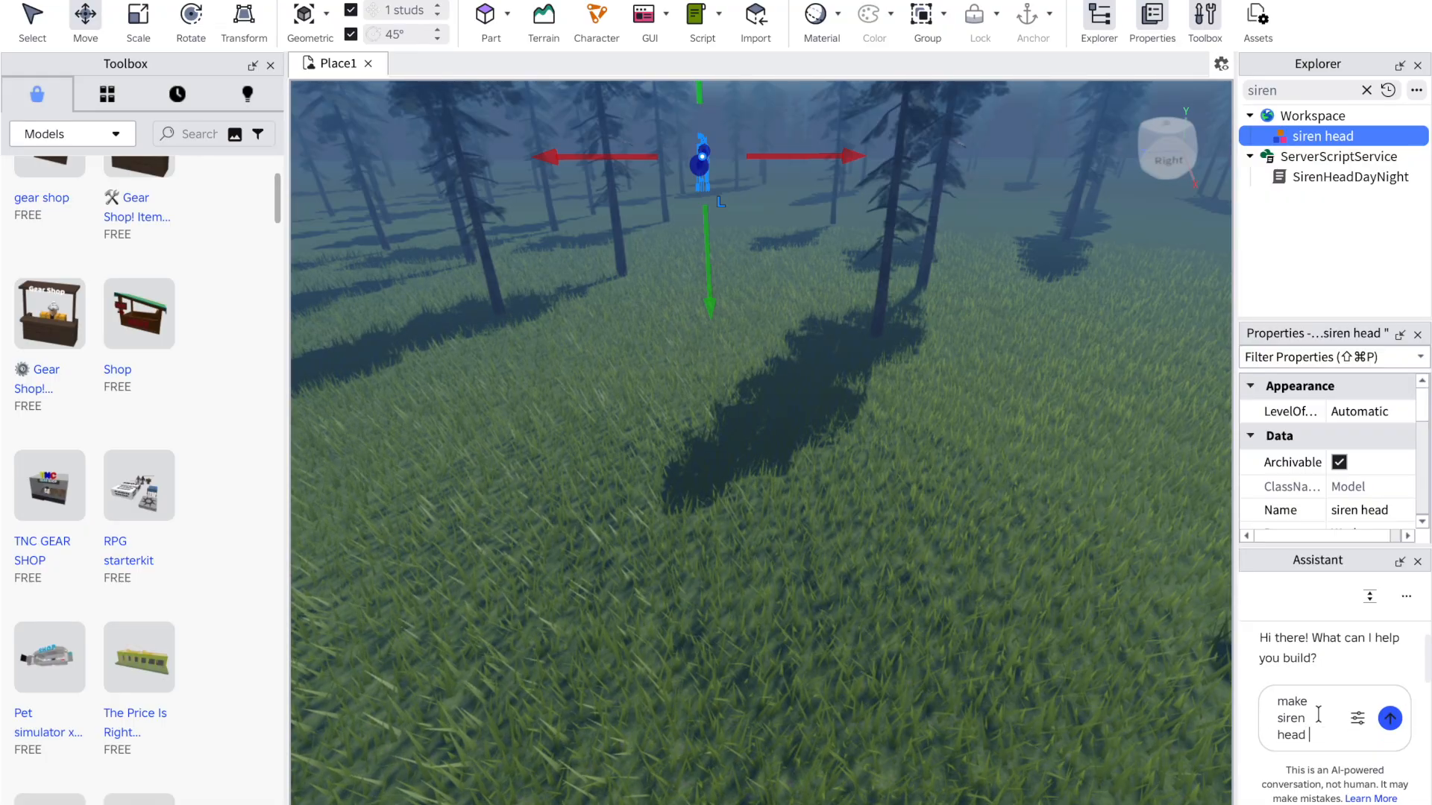
pyautogui.write('ection ran')
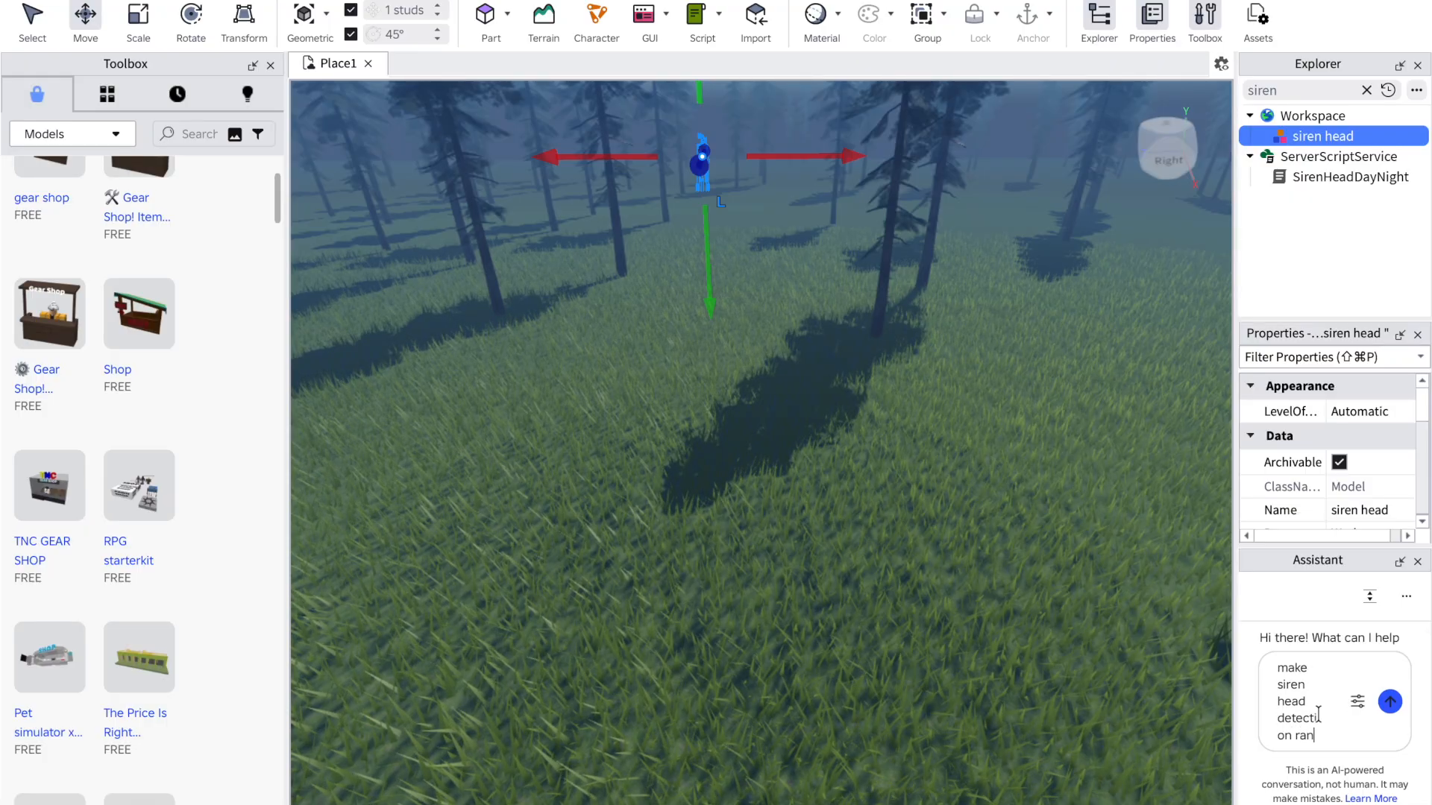
pyautogui.write('dge the')
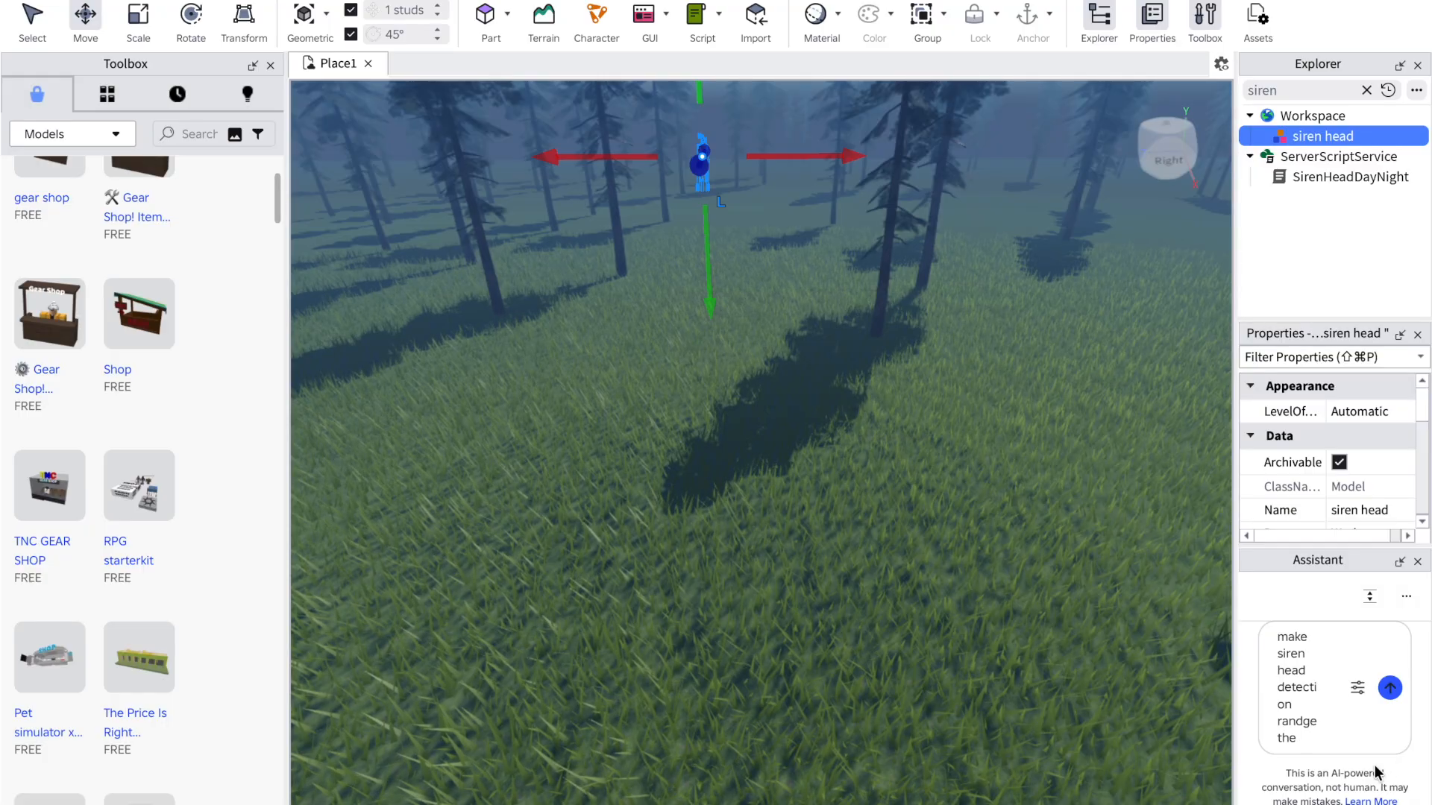
pyautogui.press('BackSpace')
pyautogui.press('BackSpace')
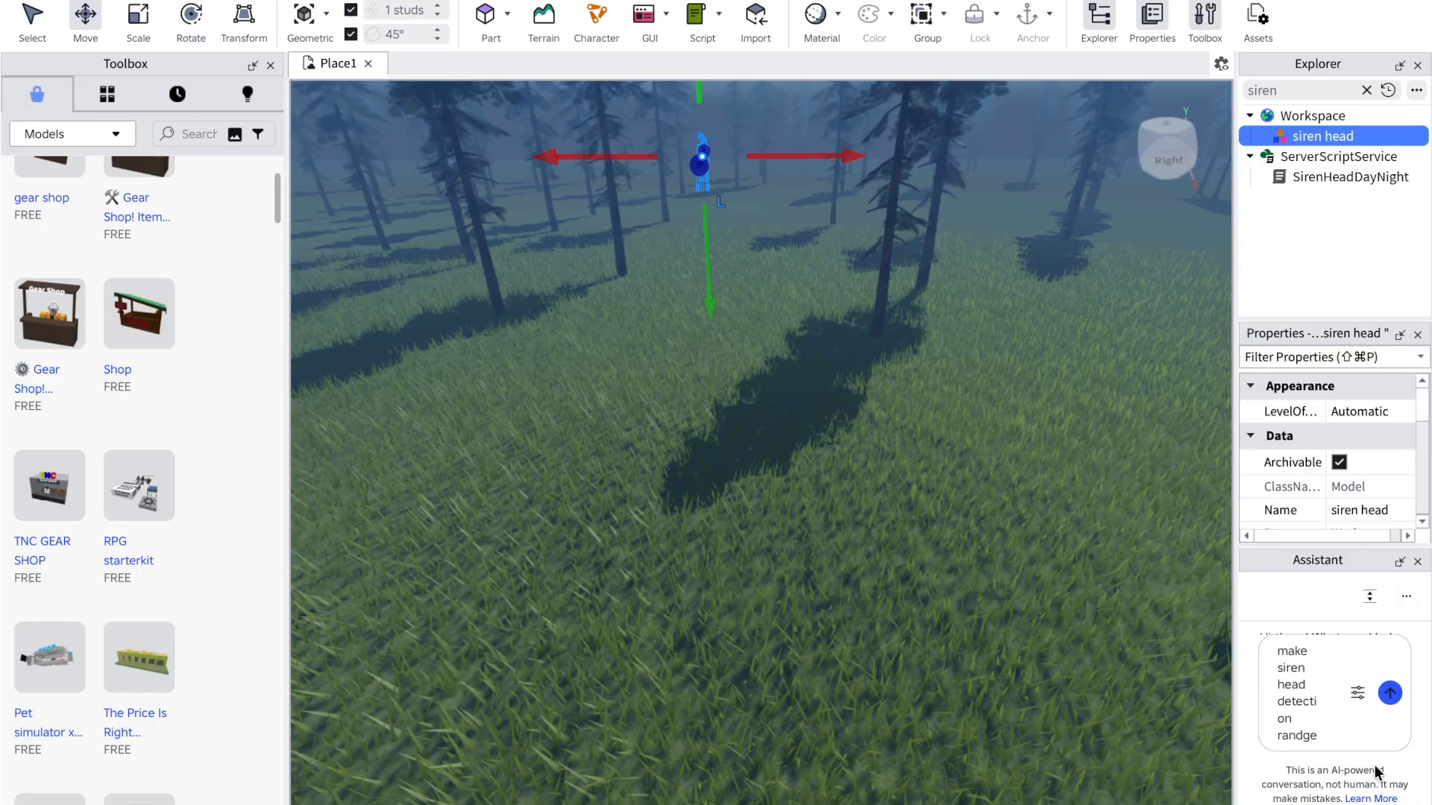
pyautogui.write('the entiu')
pyautogui.write('re')
pyautogui.press('BackSpace')
pyautogui.press('BackSpace')
pyautogui.press('BackSpace')
pyautogui.press('BackSpace')
pyautogui.press('BackSpace')
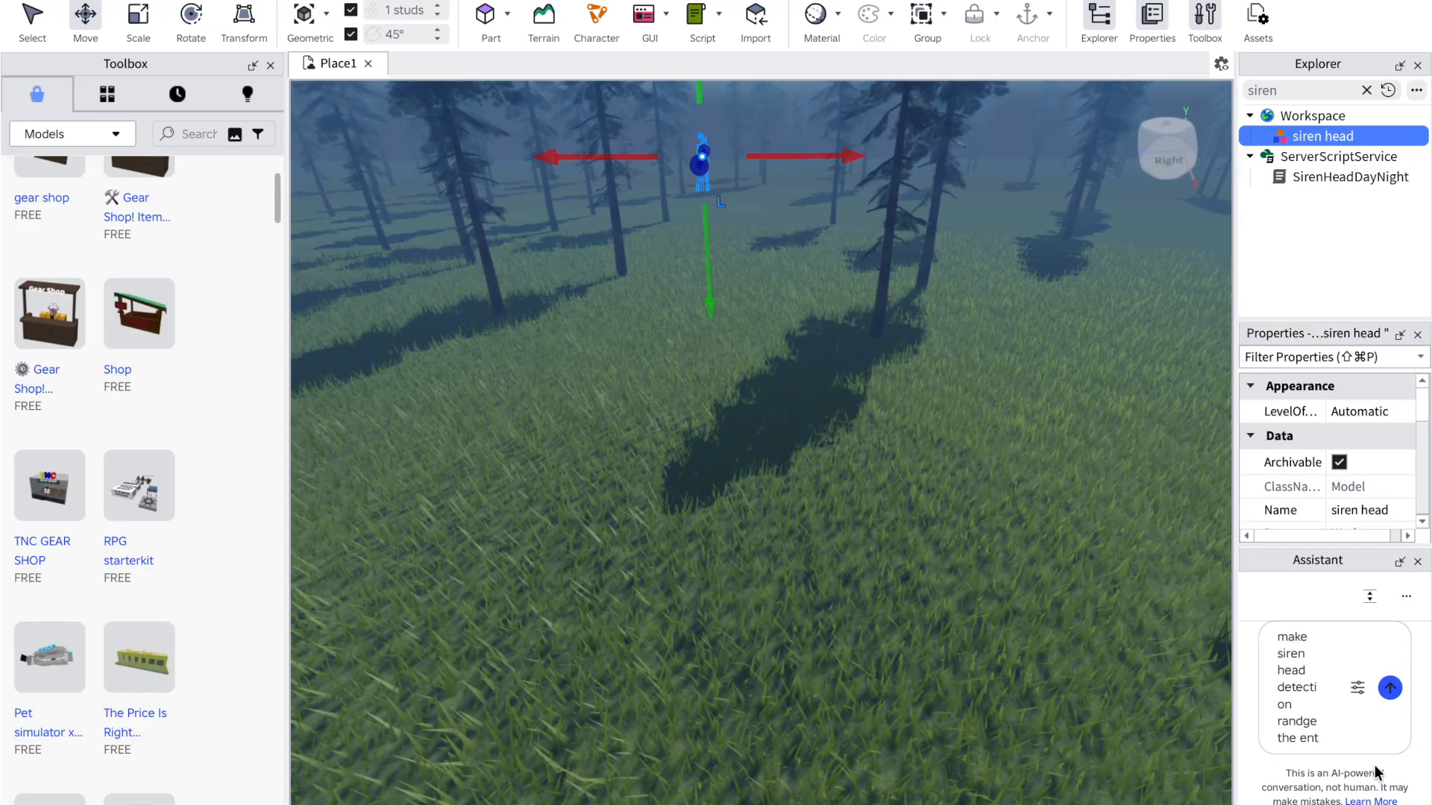
pyautogui.write('ire base ')
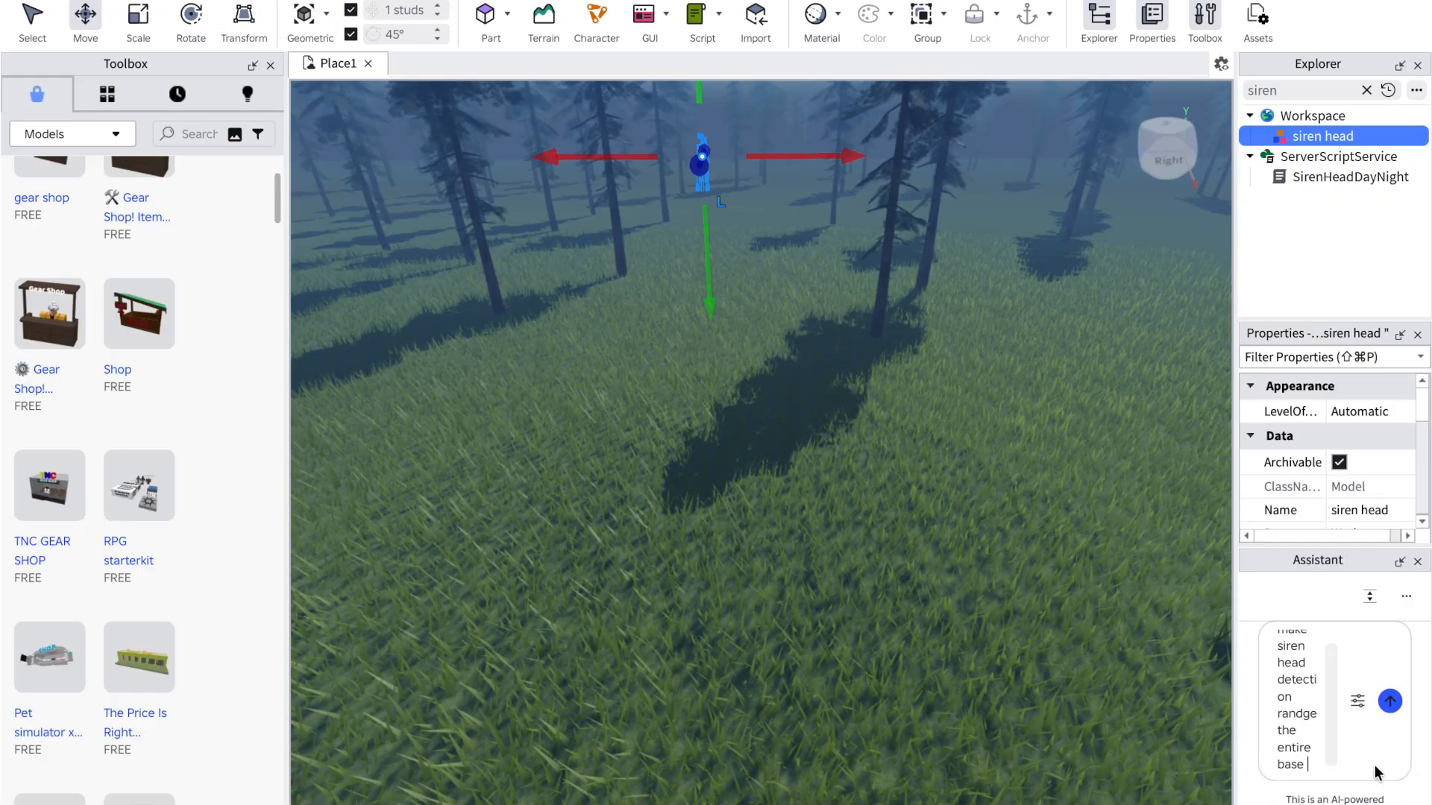
pyautogui.write('pl')
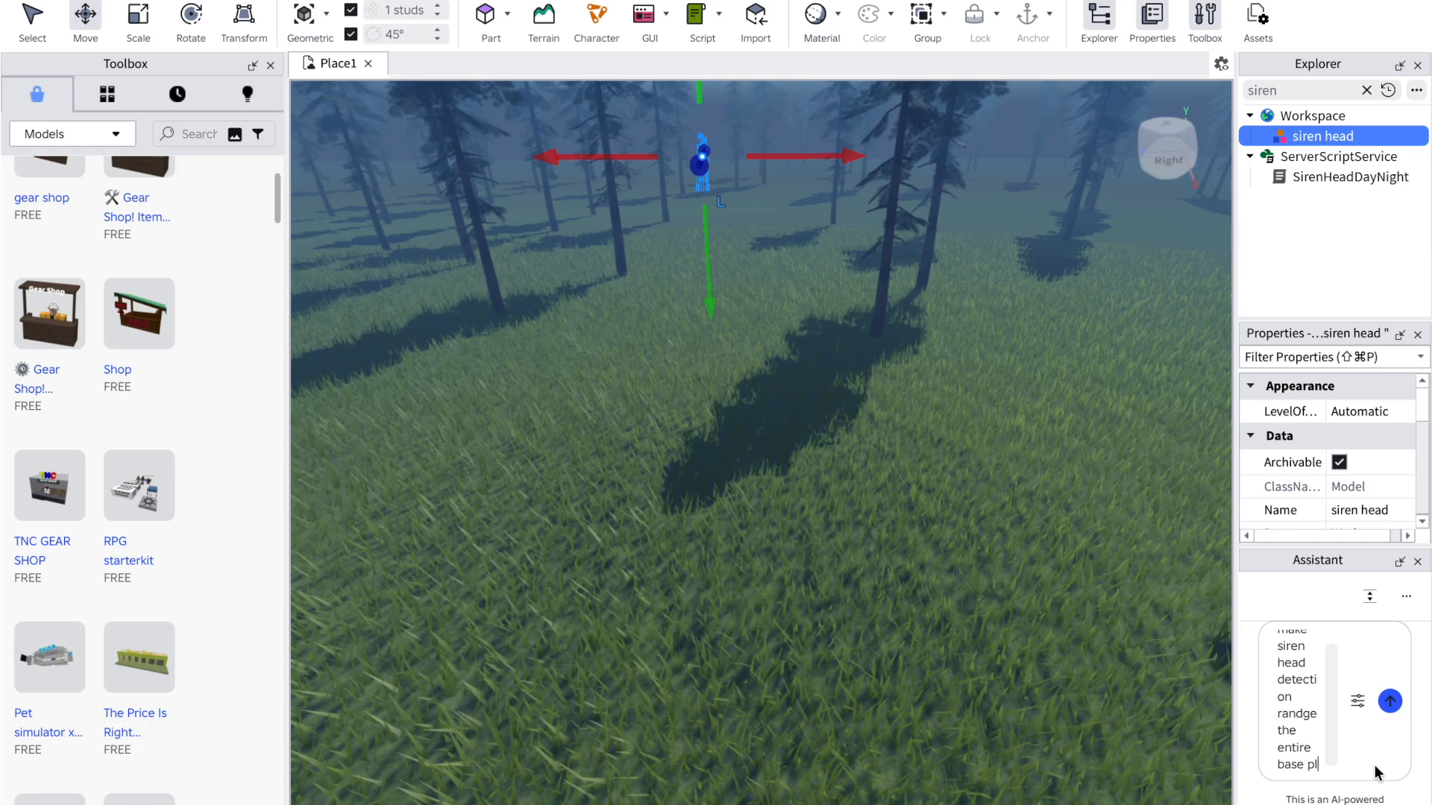
pyautogui.write('ate')
pyautogui.press('Return')
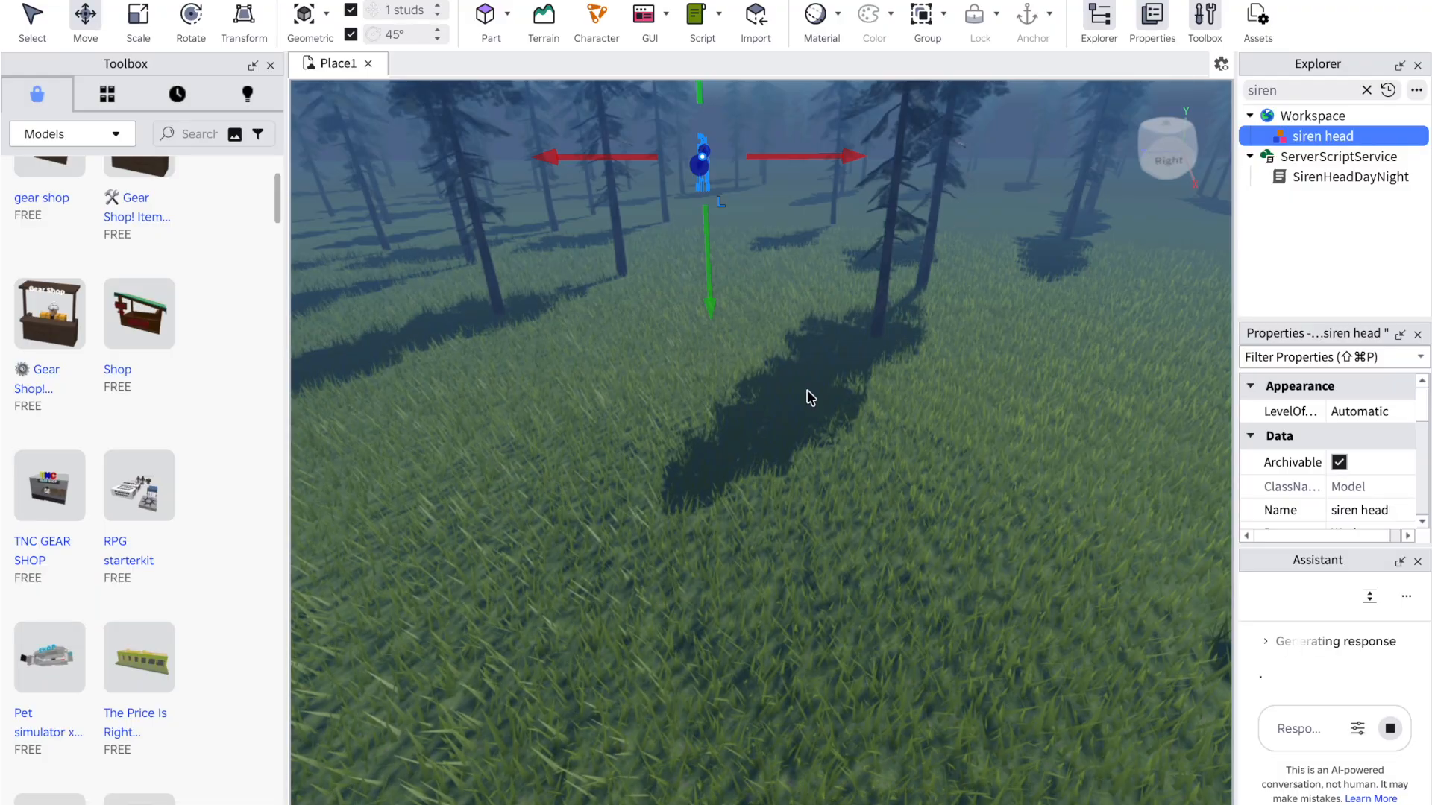
# Step: Examine the selected siren head model from among the trees and check the Assistant's response to the detection range request
pyautogui.scroll(2, 701, 230)
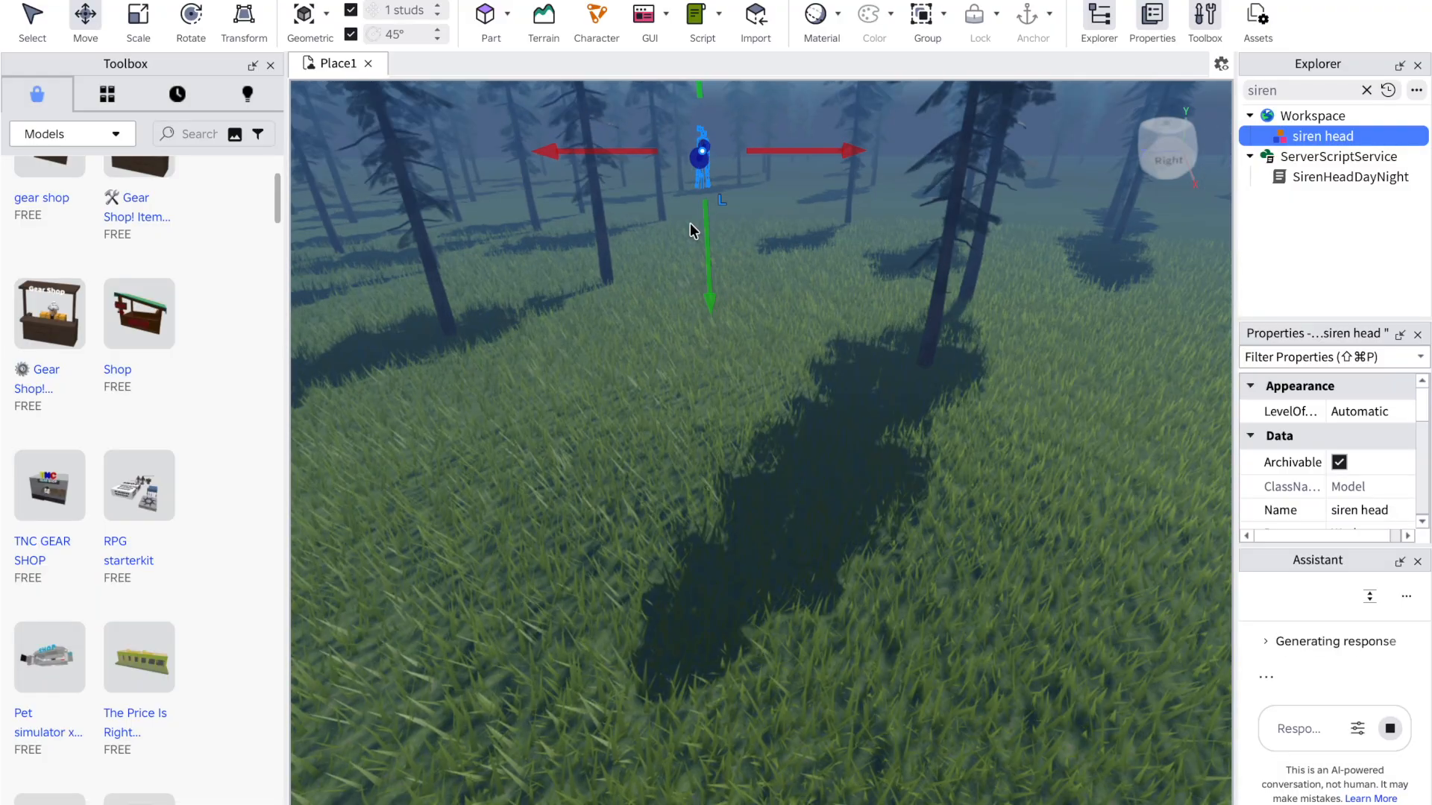
pyautogui.moveTo(690, 222); pyautogui.dragTo(687, 224, button='right')
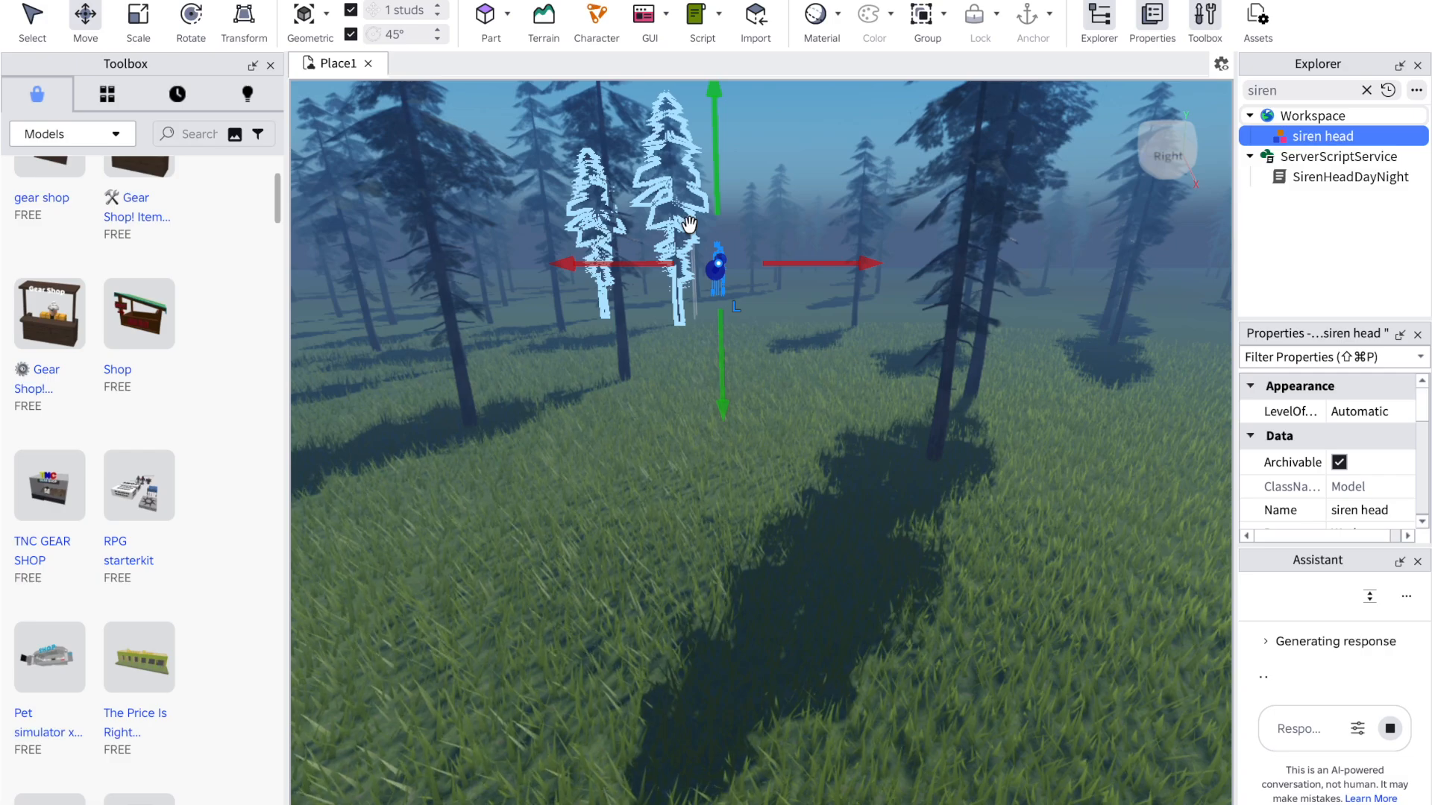
pyautogui.press('w')
pyautogui.press('a')
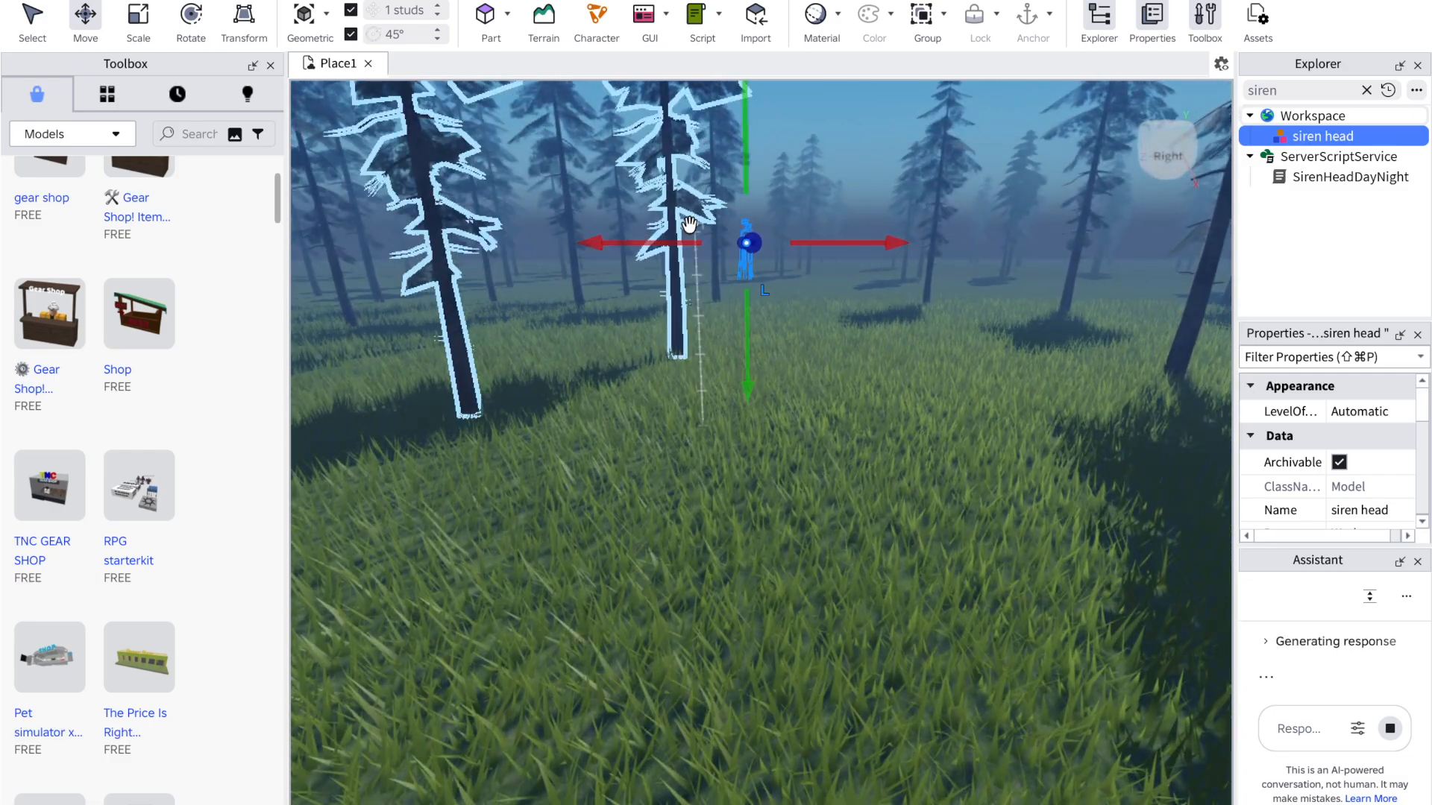
pyautogui.moveTo(690, 225); pyautogui.dragTo(690, 223, button='right')
pyautogui.rightClick(690, 223)
pyautogui.click(690, 224)
pyautogui.press('w')
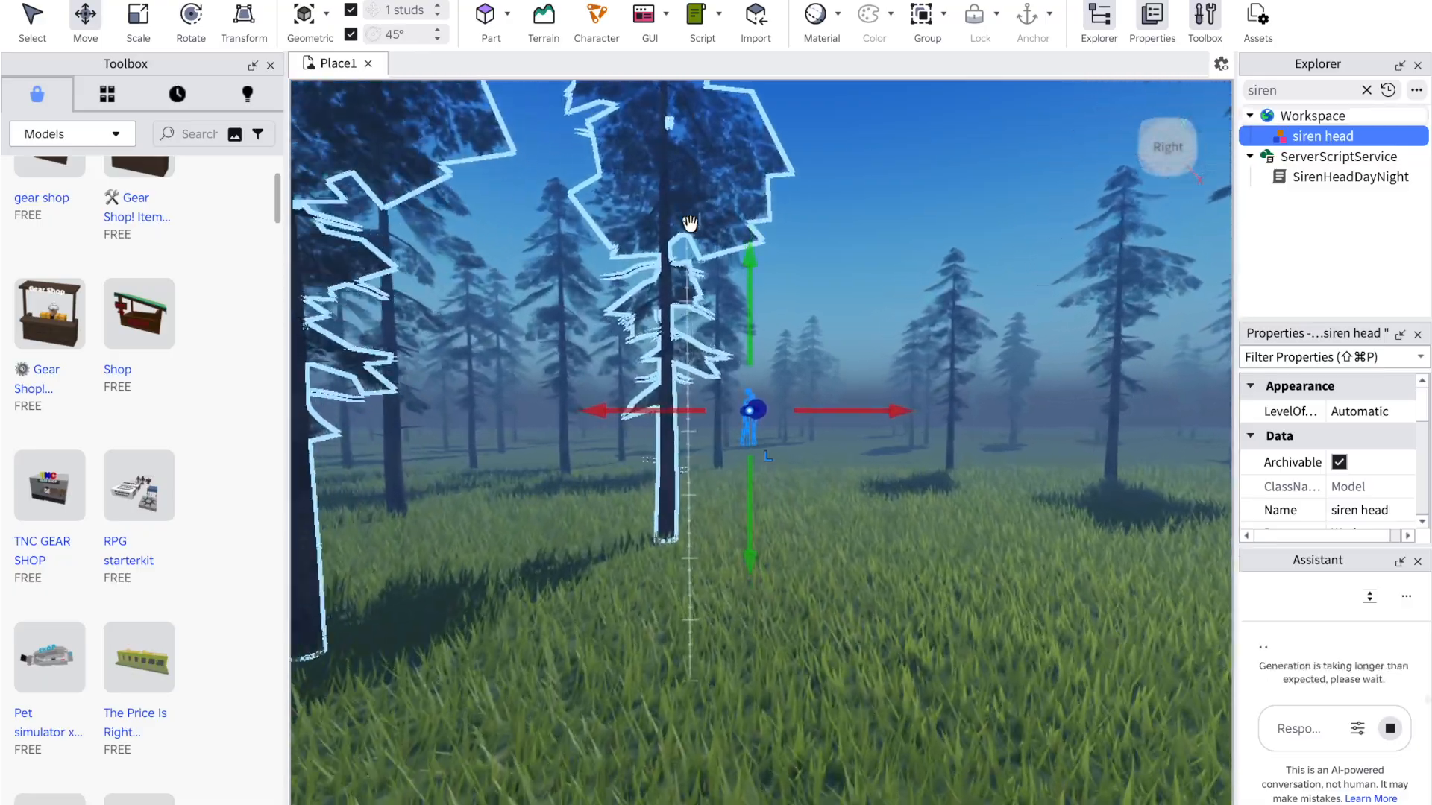
pyautogui.press('w')
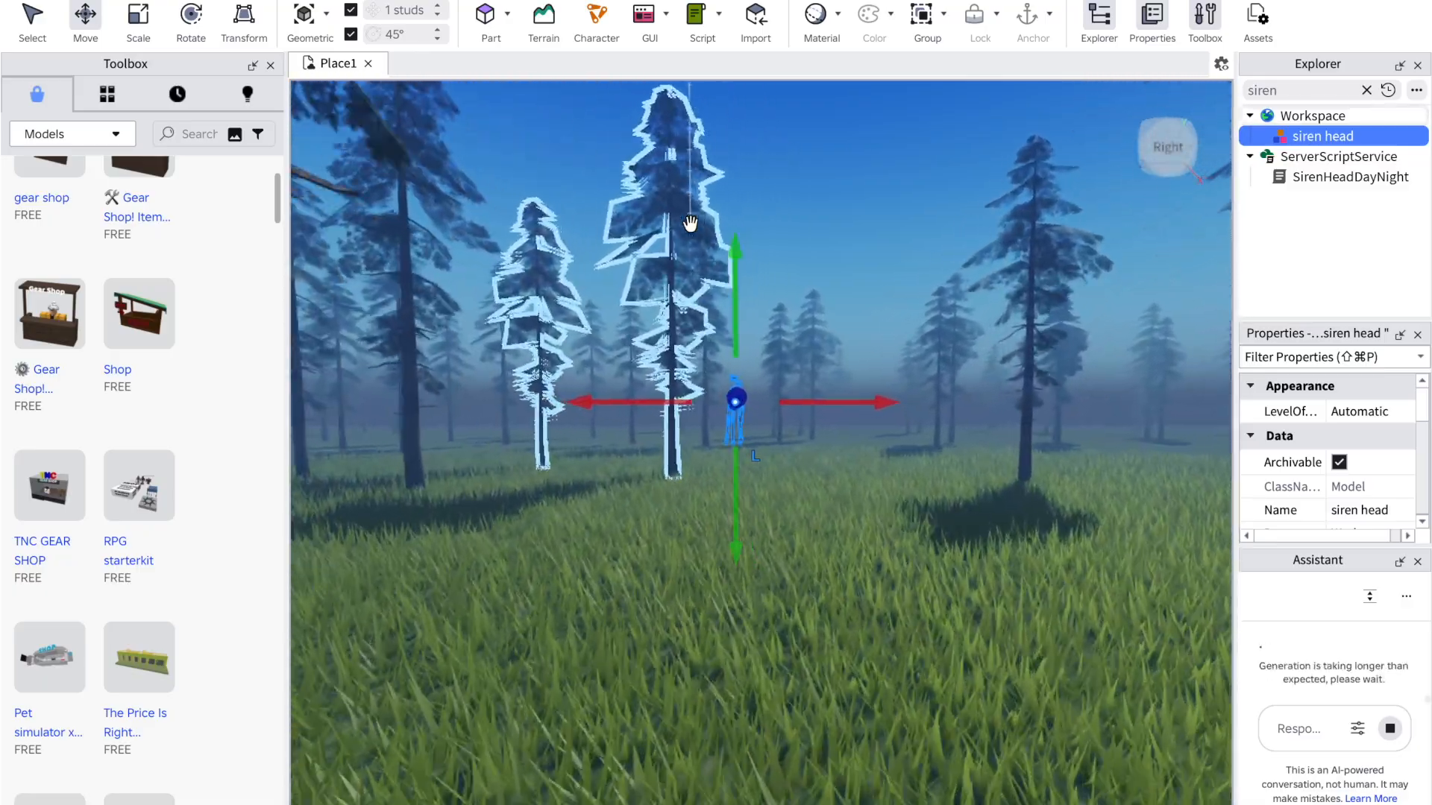
pyautogui.press('d')
pyautogui.press('s')
pyautogui.press('a')
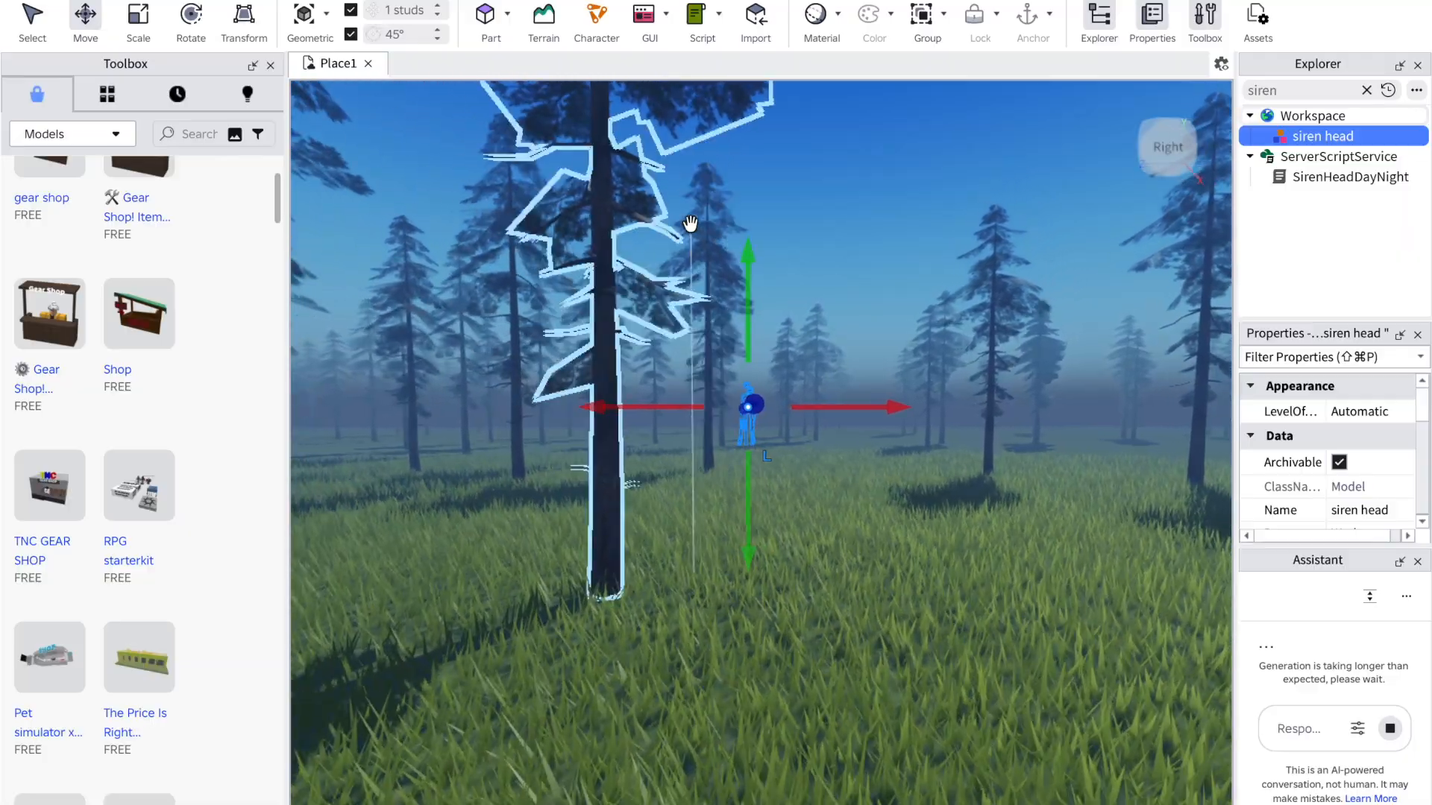
pyautogui.press('d')
pyautogui.press('d')
pyautogui.press('s')
pyautogui.press('a')
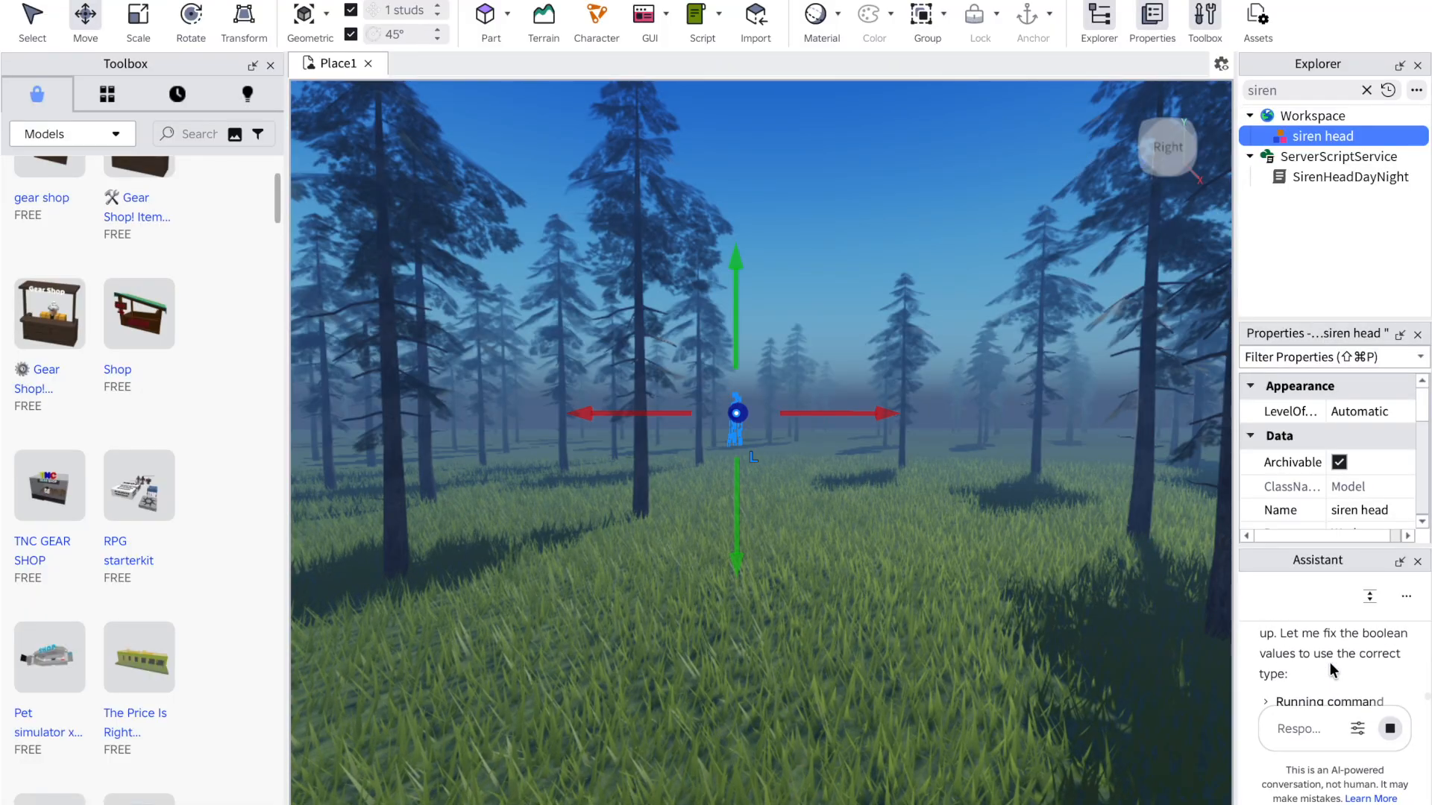
pyautogui.click(1321, 643)
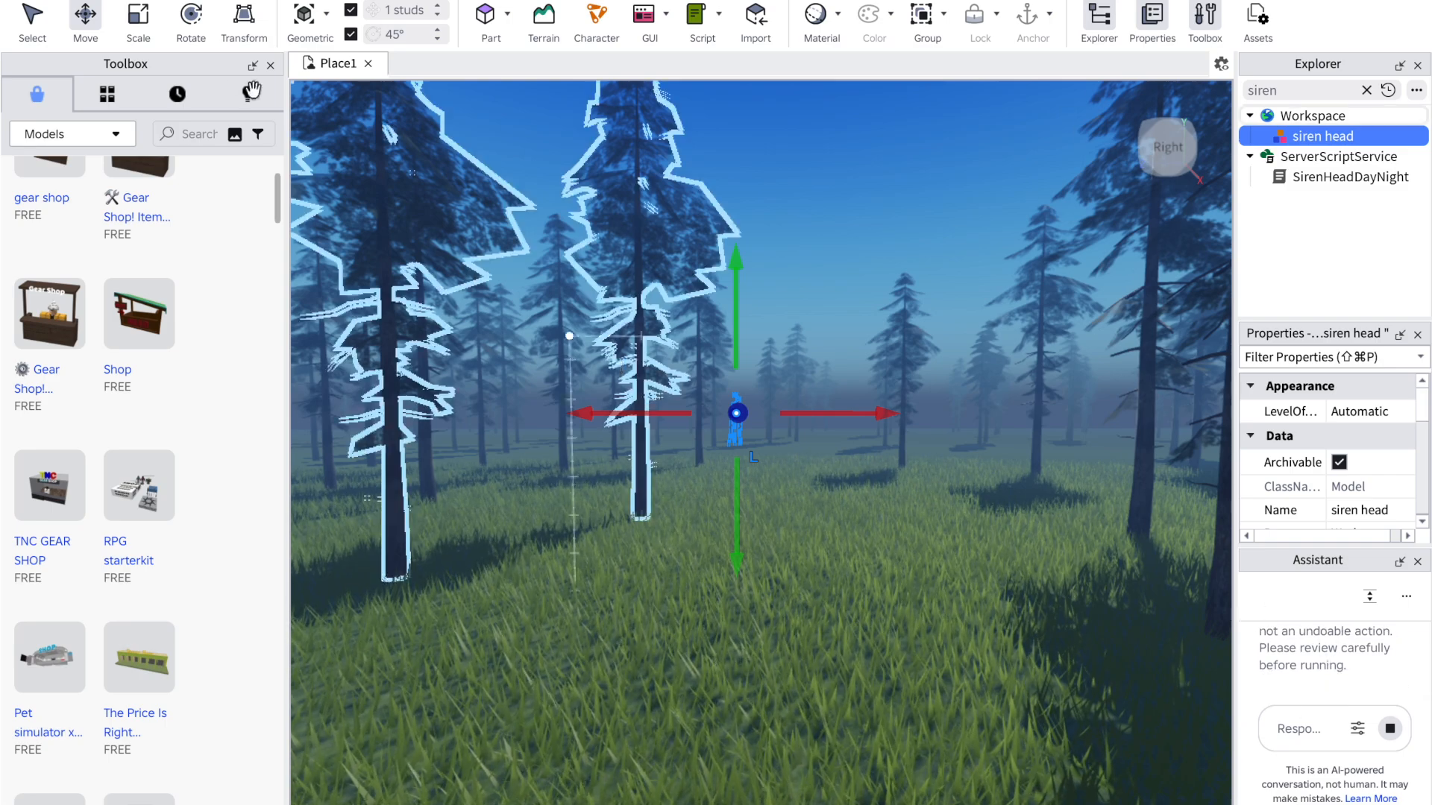
# Step: Run a short playtest, walking forward towards the distant Siren Head, and end it
pyautogui.press('F5')
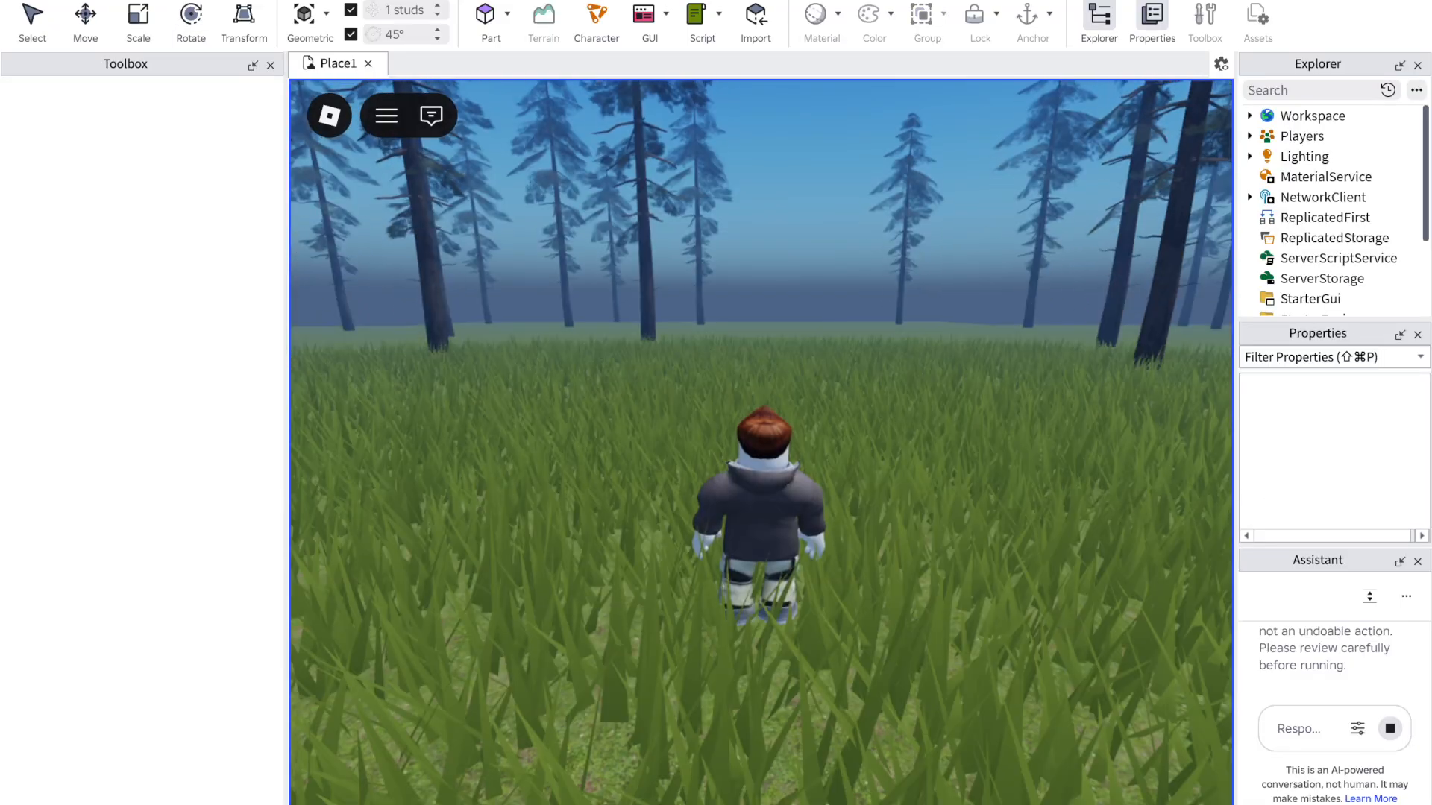
pyautogui.press('w')
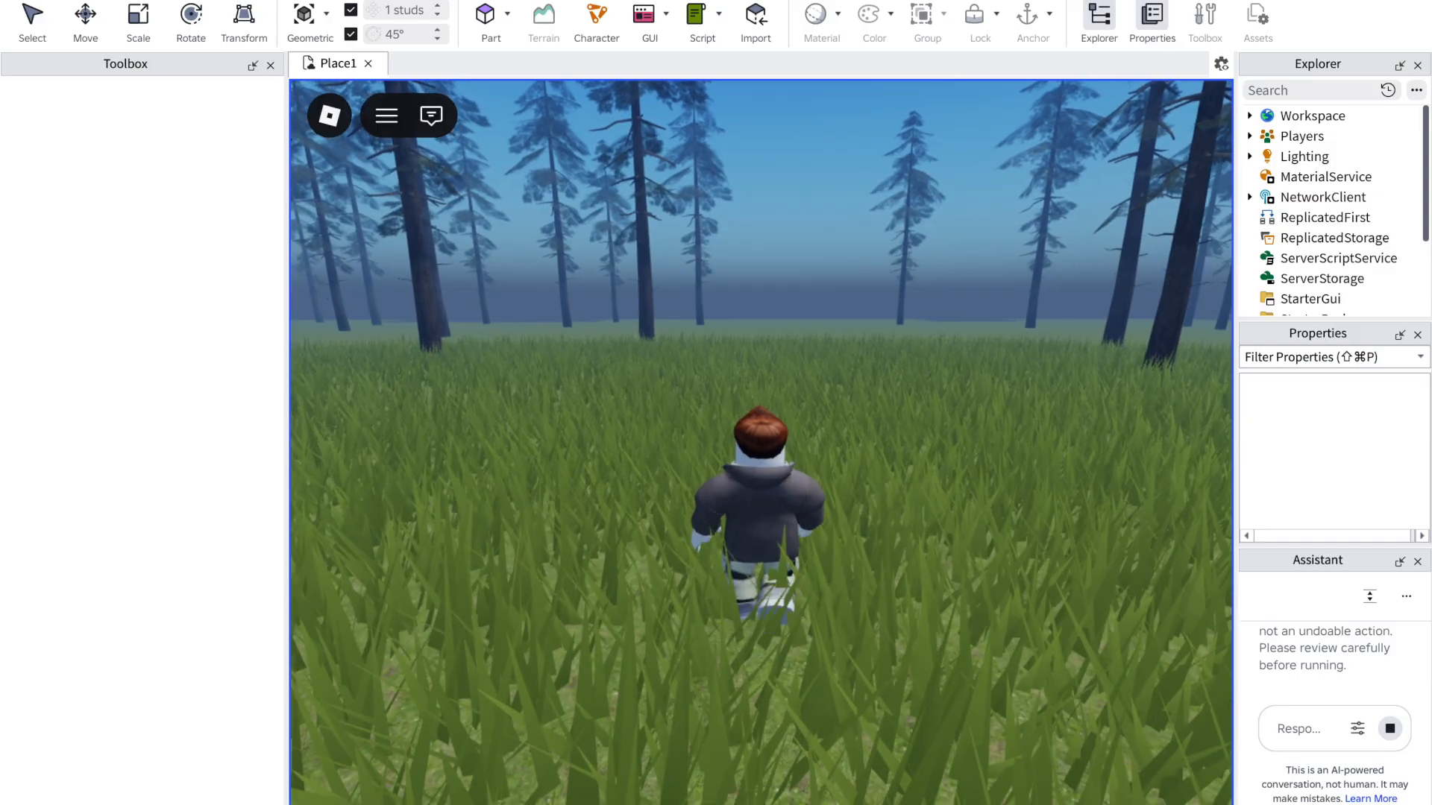
pyautogui.press('w')
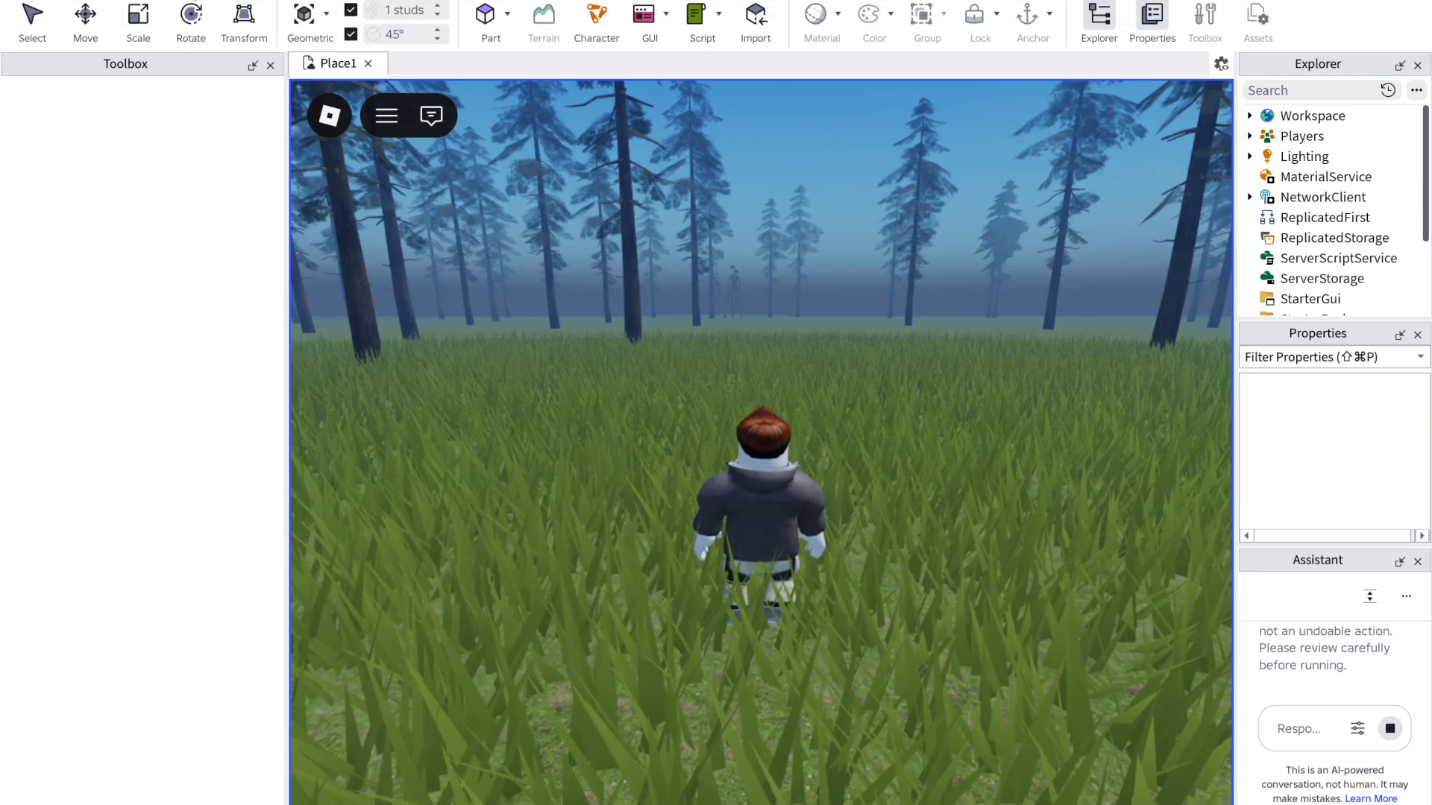
pyautogui.hotkey('shift', 'F5')
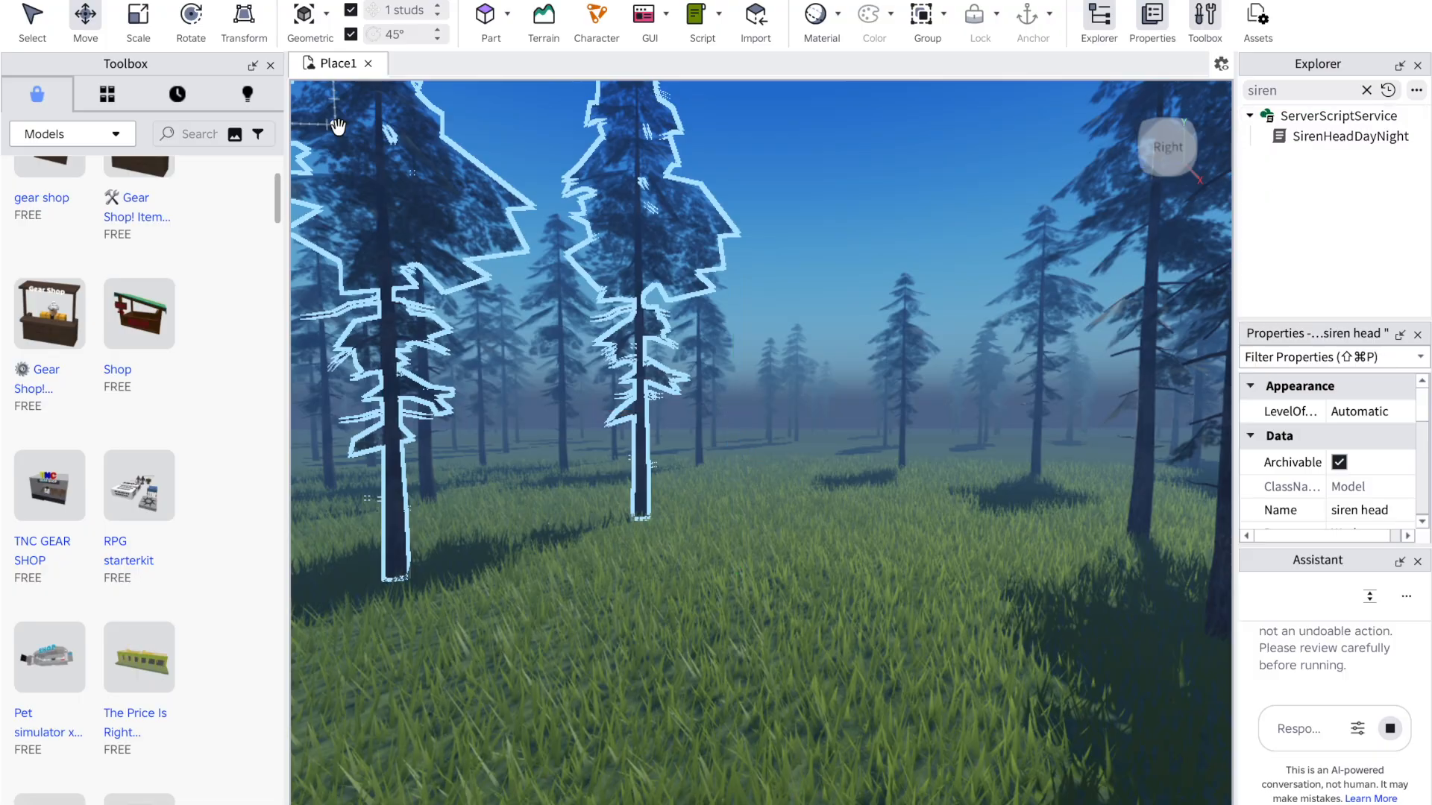
# Step: Search the free models for "siren head" and insert Siren Head (WORKING) with its scripts into the forest
pyautogui.click(198, 136)
pyautogui.write('siren head')
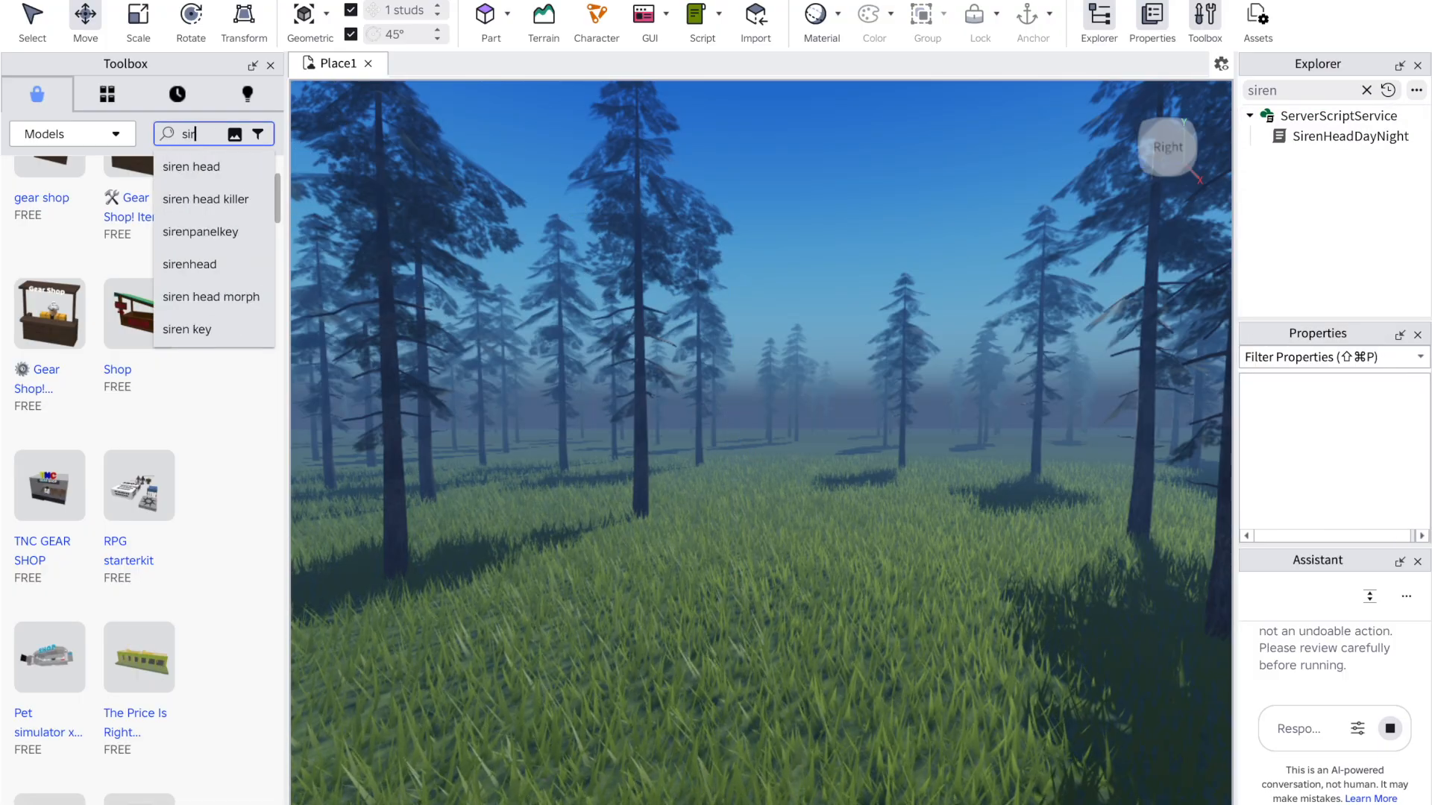
pyautogui.press('Return')
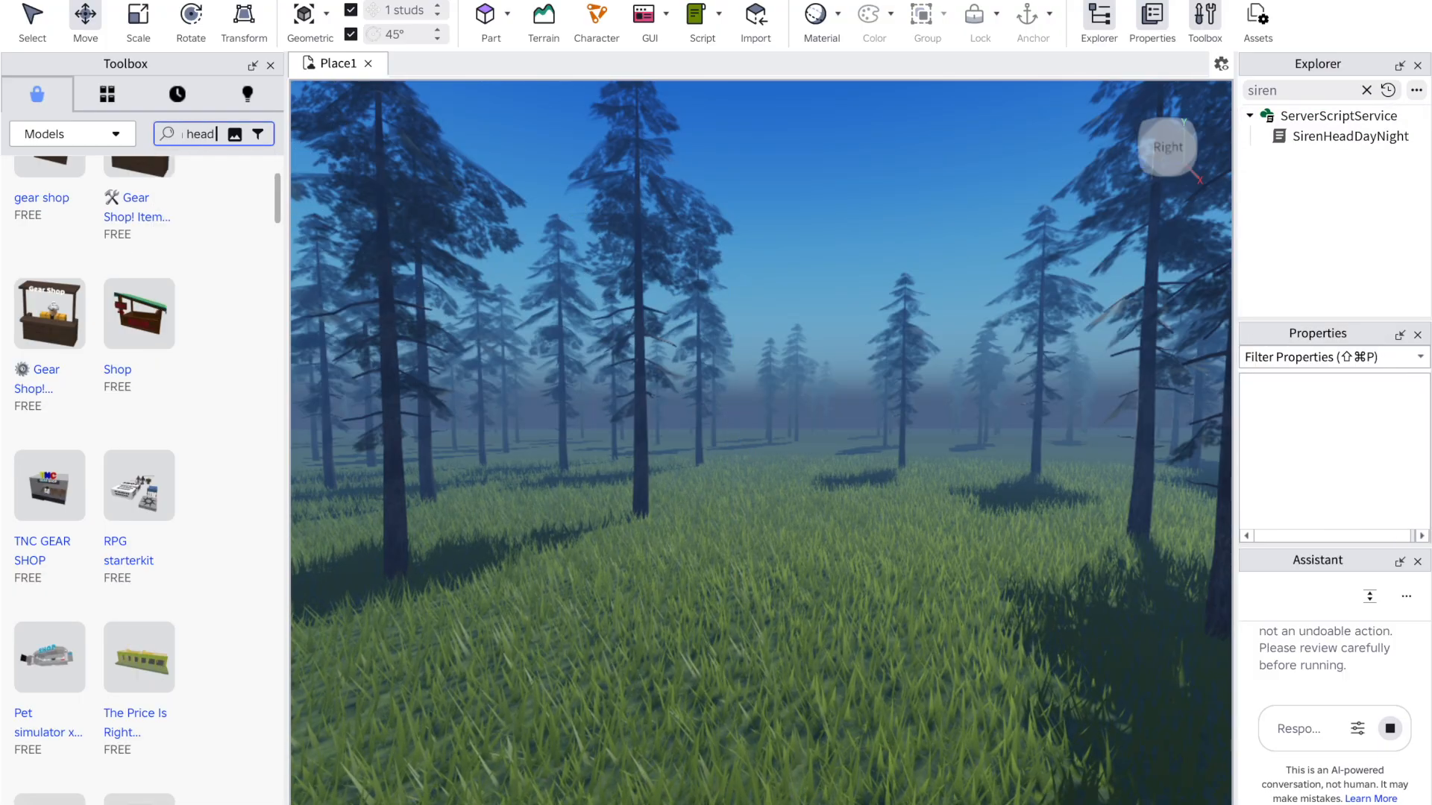
pyautogui.moveTo(168, 277)
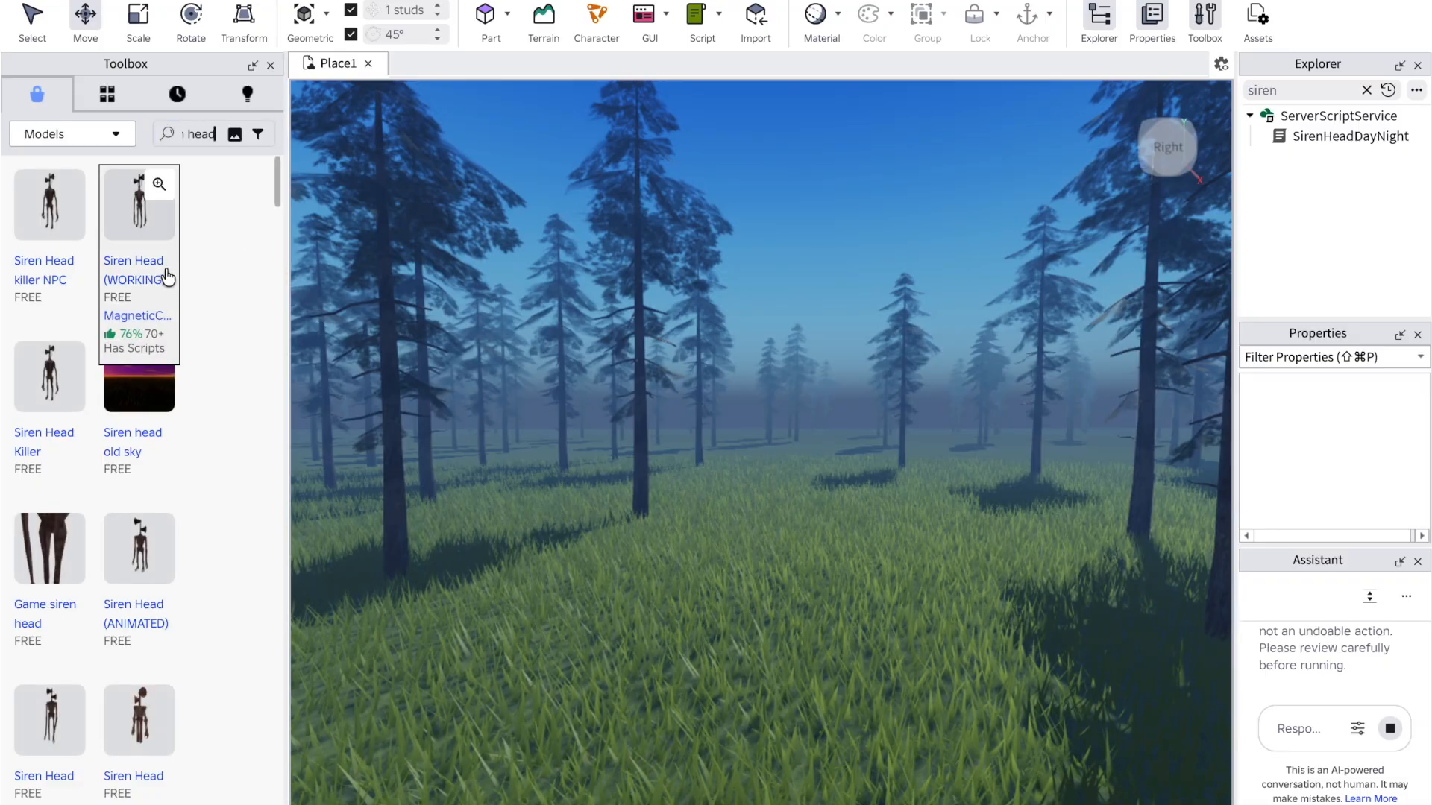
pyautogui.click(137, 214)
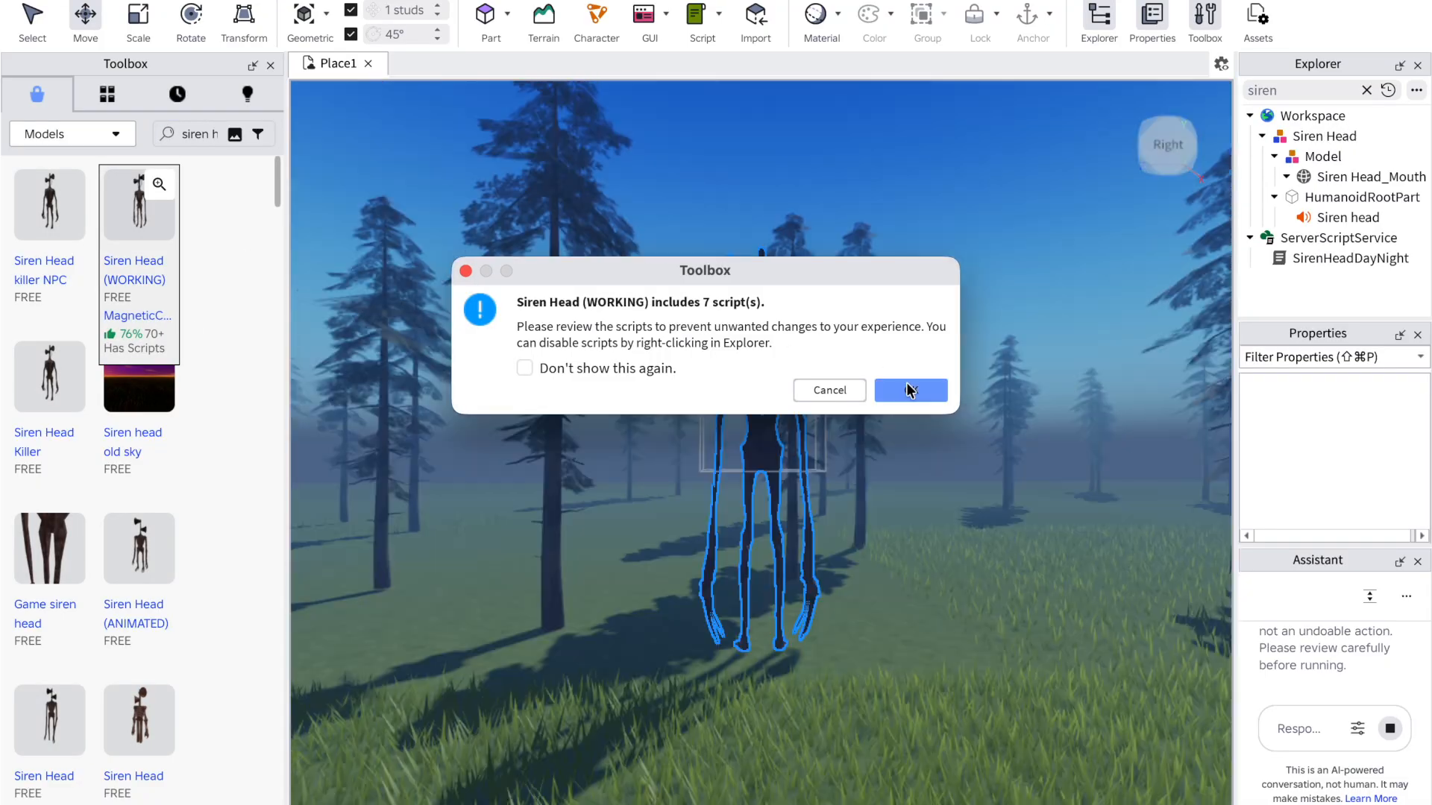
pyautogui.click(906, 384)
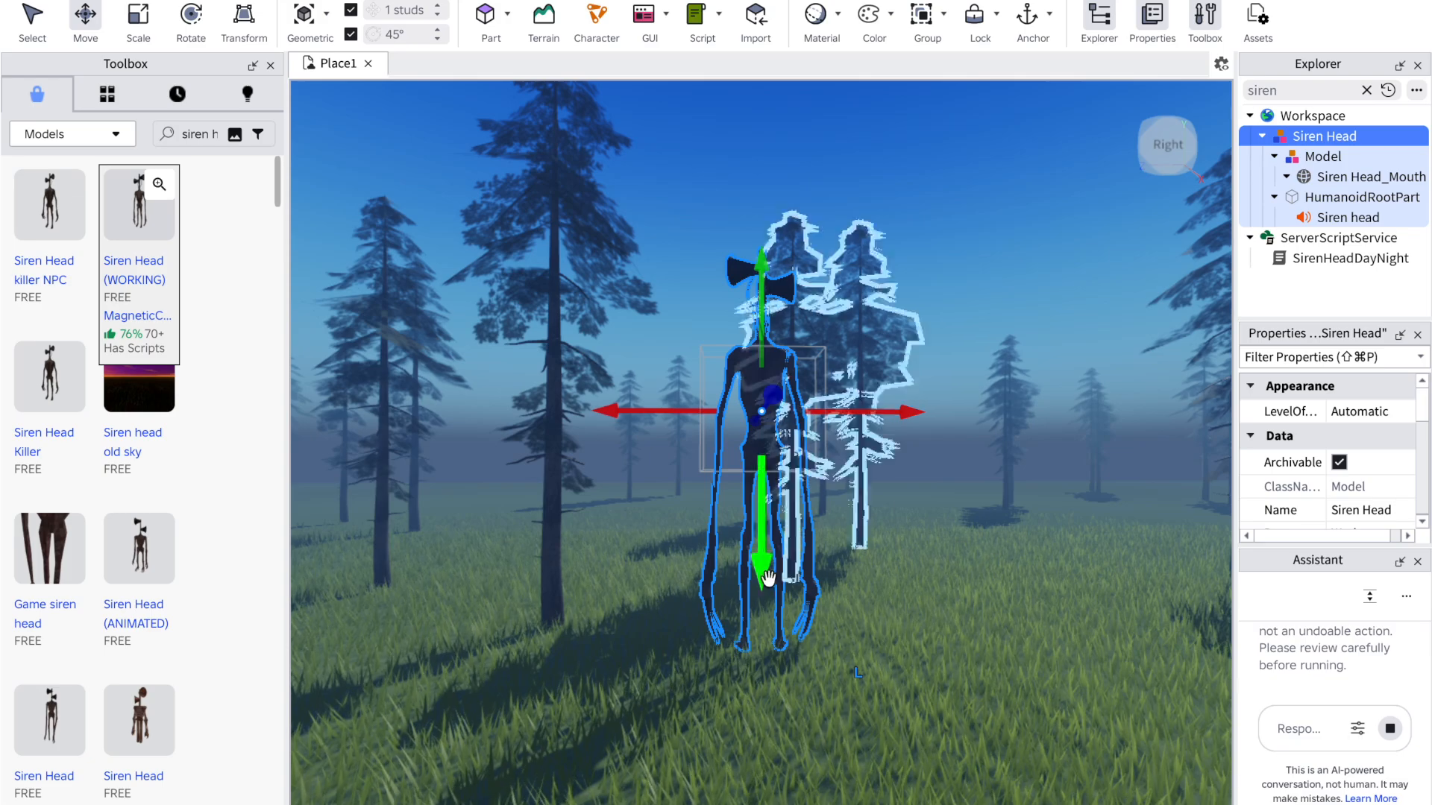
pyautogui.click(668, 210)
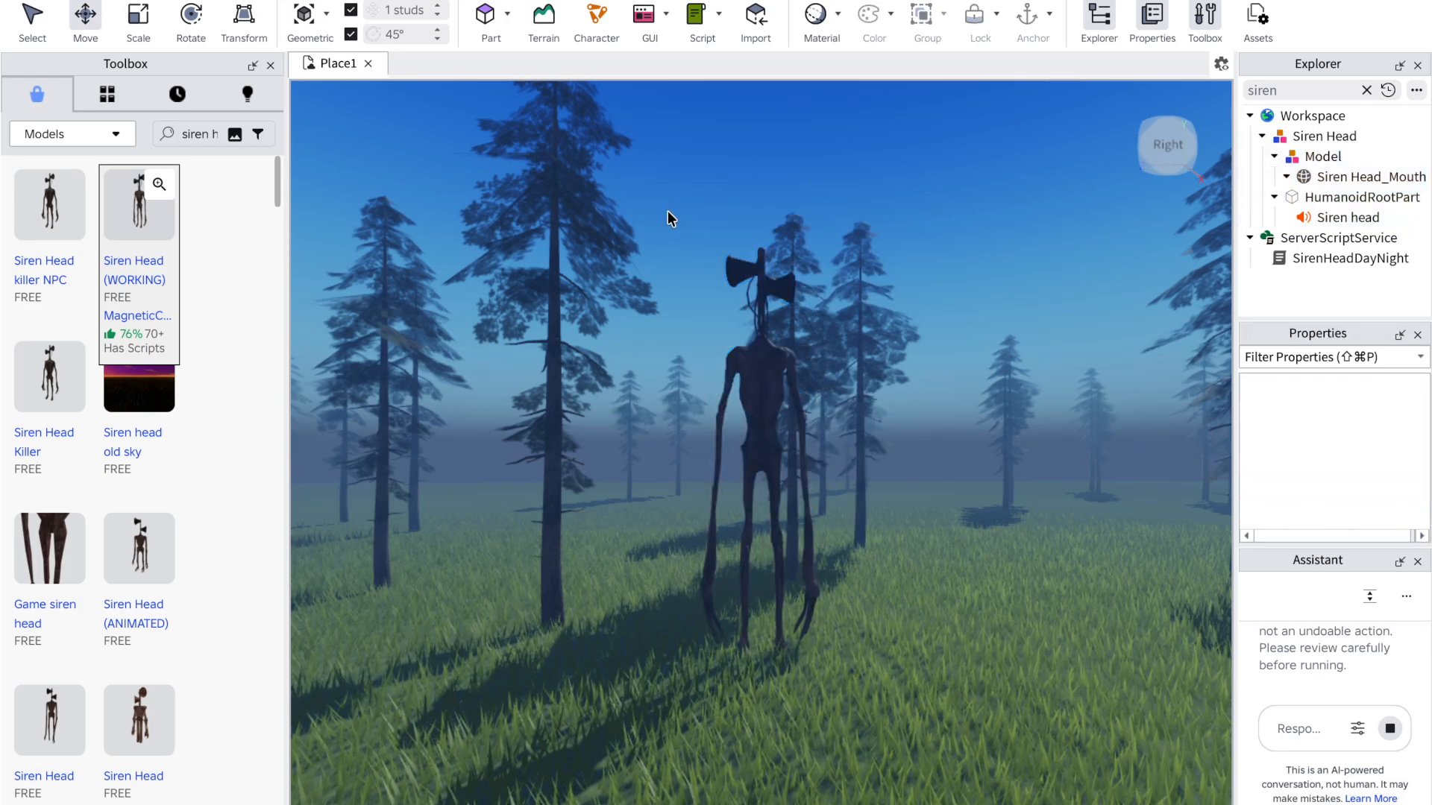
# Step: Run a short playtest from a spot farther back in the forest, facing the Siren Head, and end it
pyautogui.press('s')
pyautogui.press('a')
pyautogui.press('s')
pyautogui.press('d')
pyautogui.press('s')
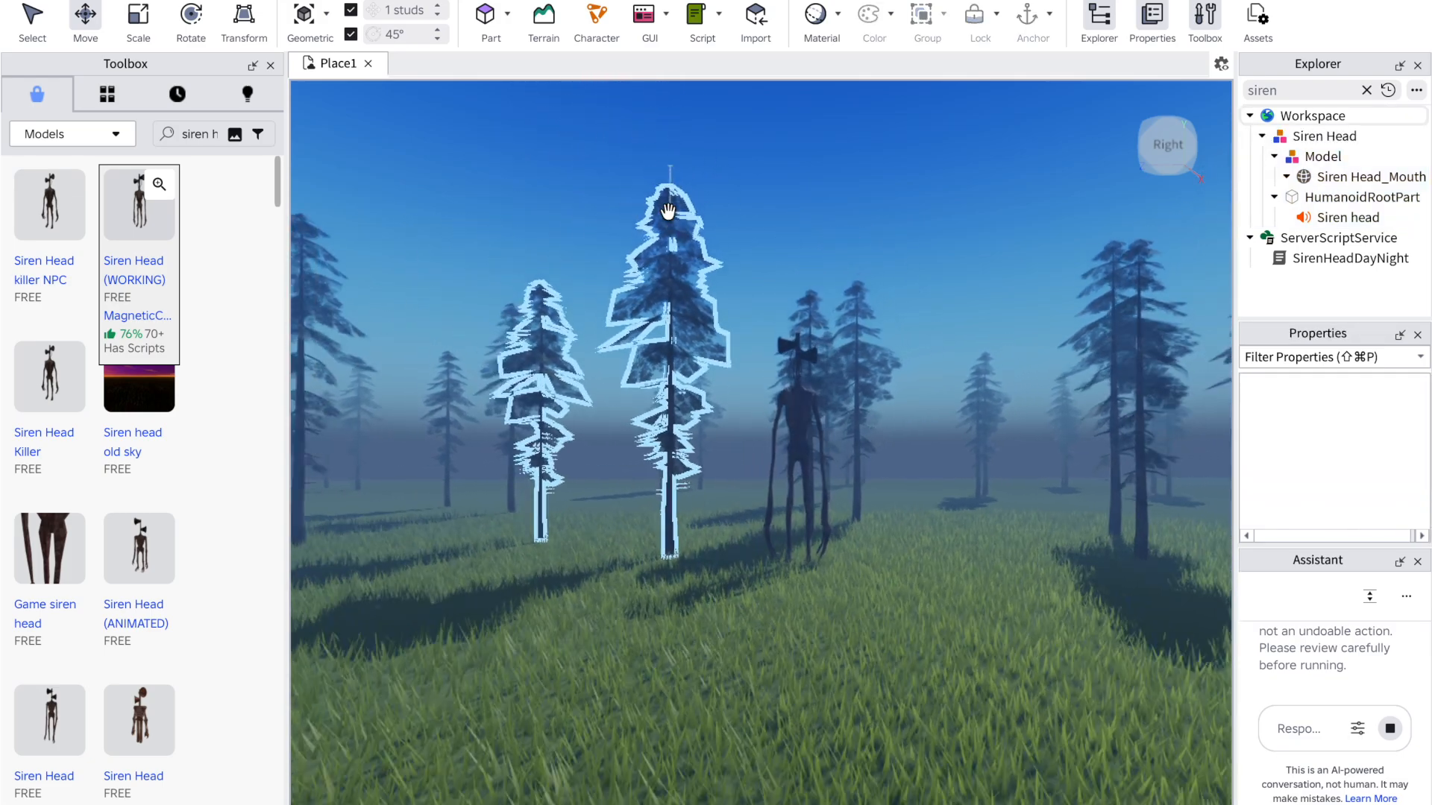
pyautogui.press('a')
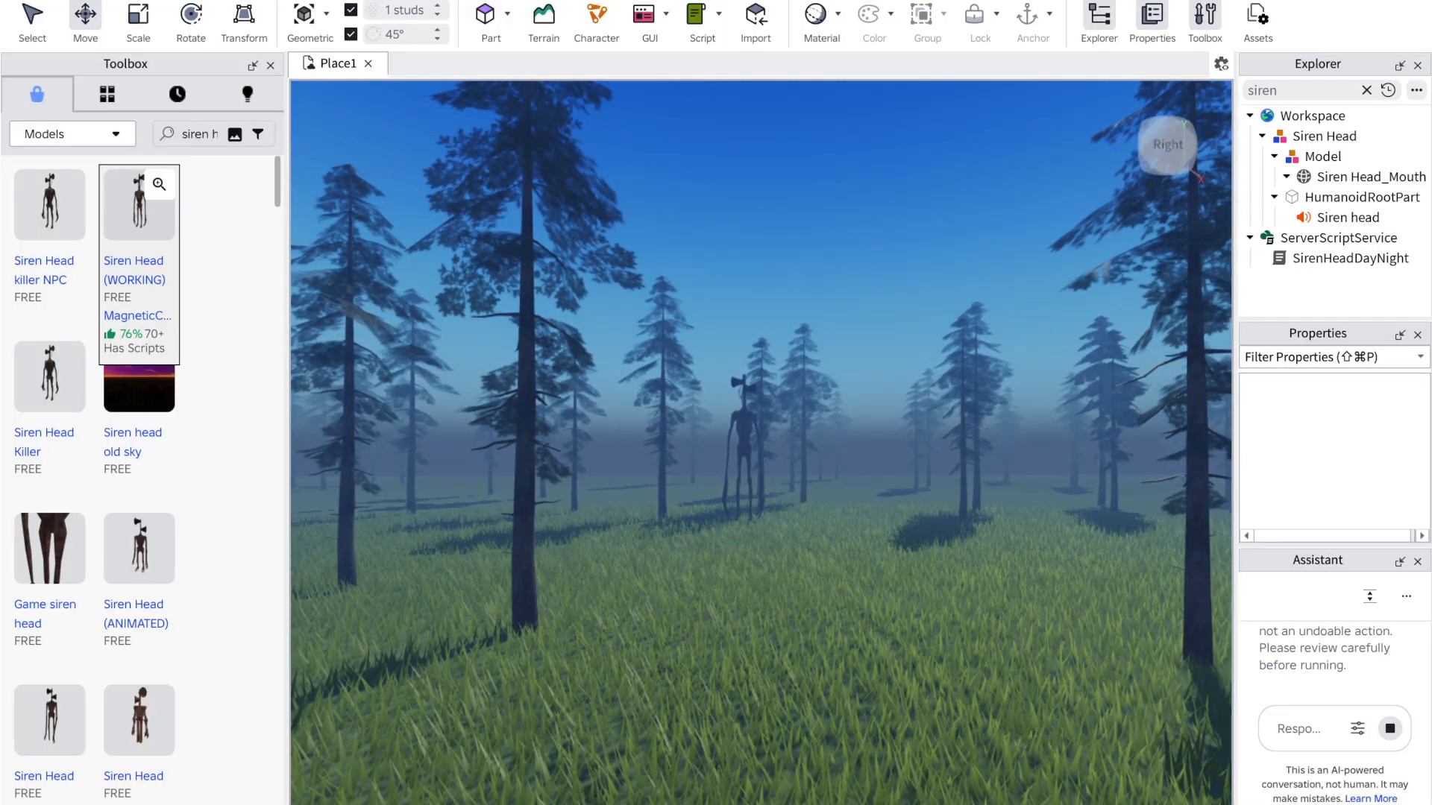
pyautogui.press('F5')
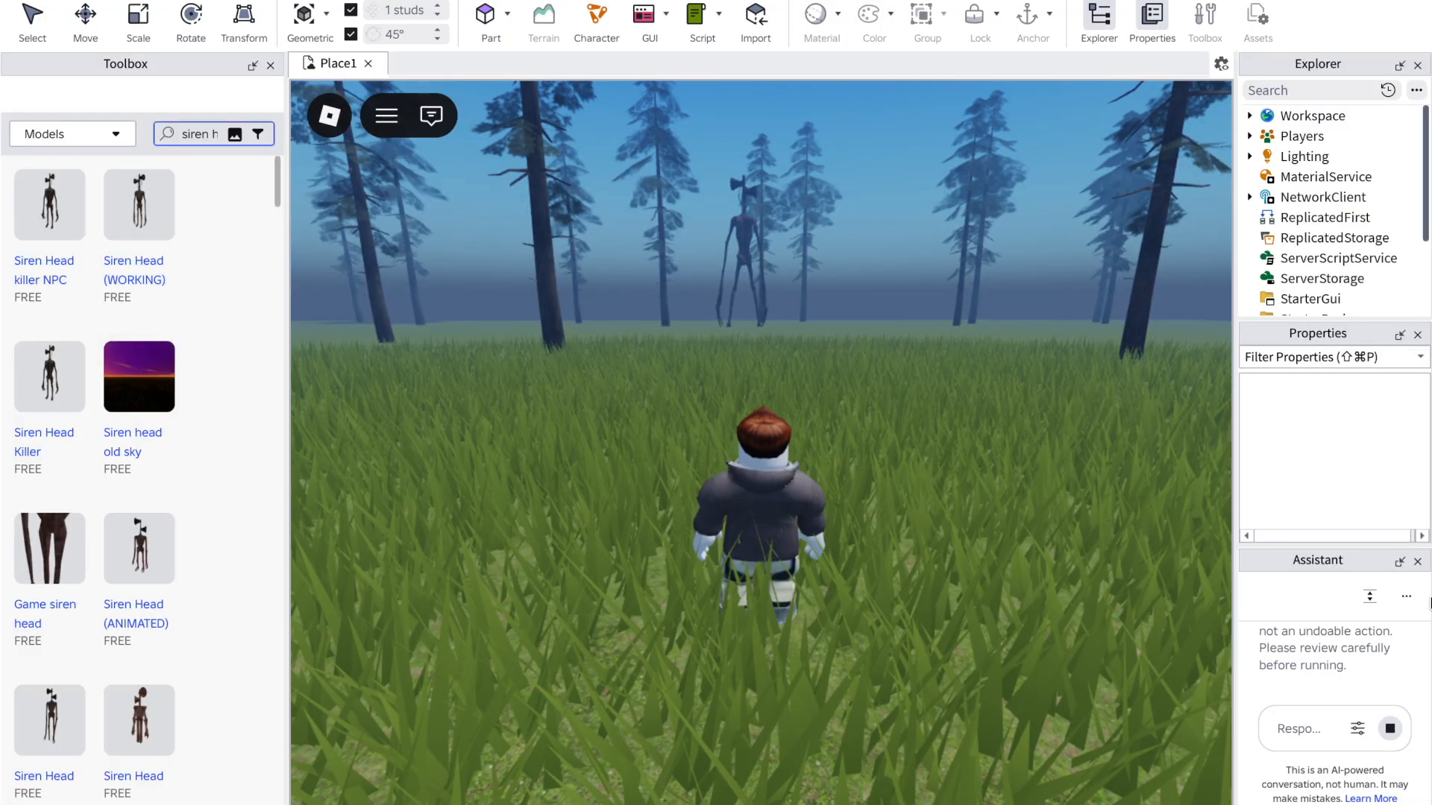
pyautogui.hotkey('shift', 'F5')
# Step: Clear the Assistant conversation about the earlier detection range request
pyautogui.click(1405, 597)
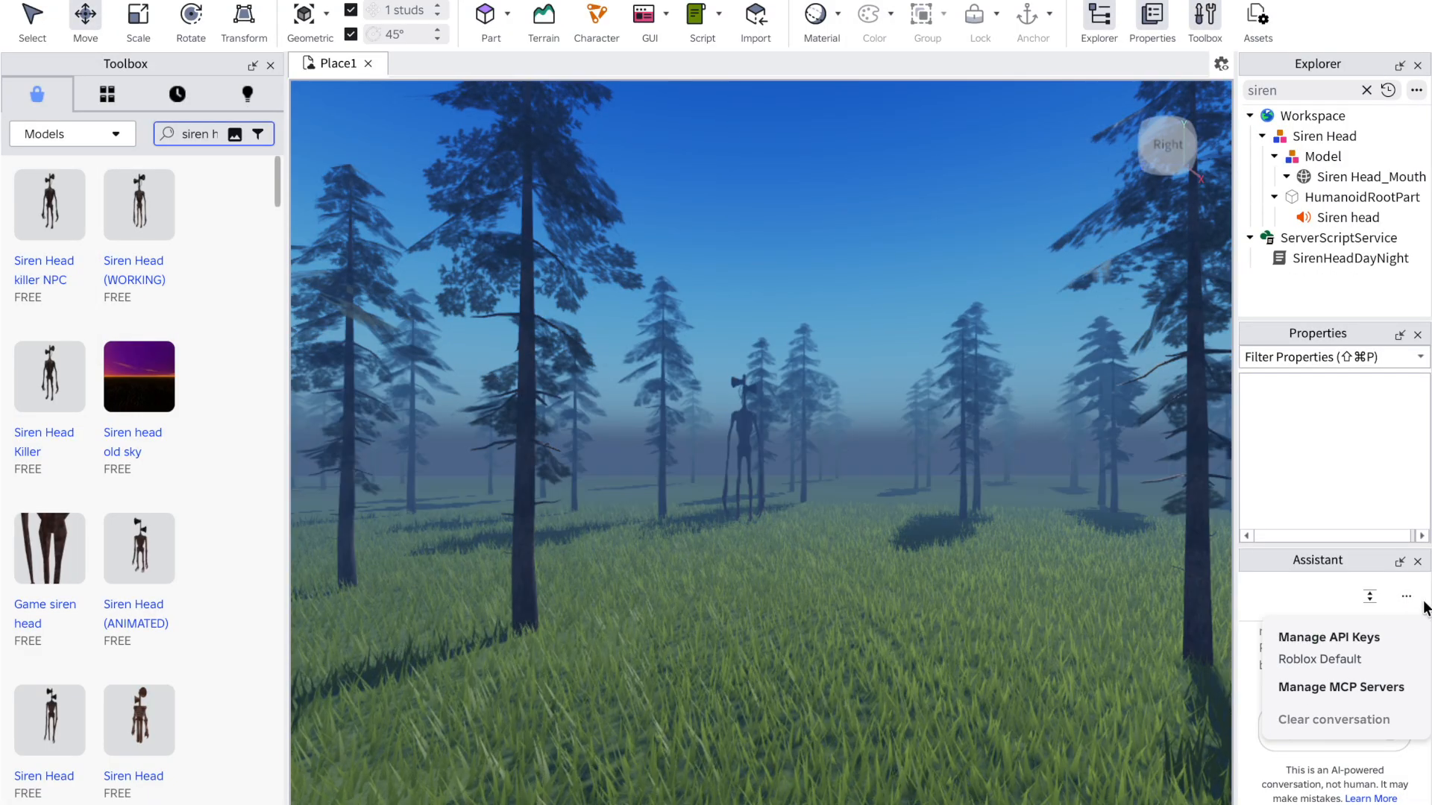
pyautogui.click(1406, 596)
pyautogui.click(1405, 596)
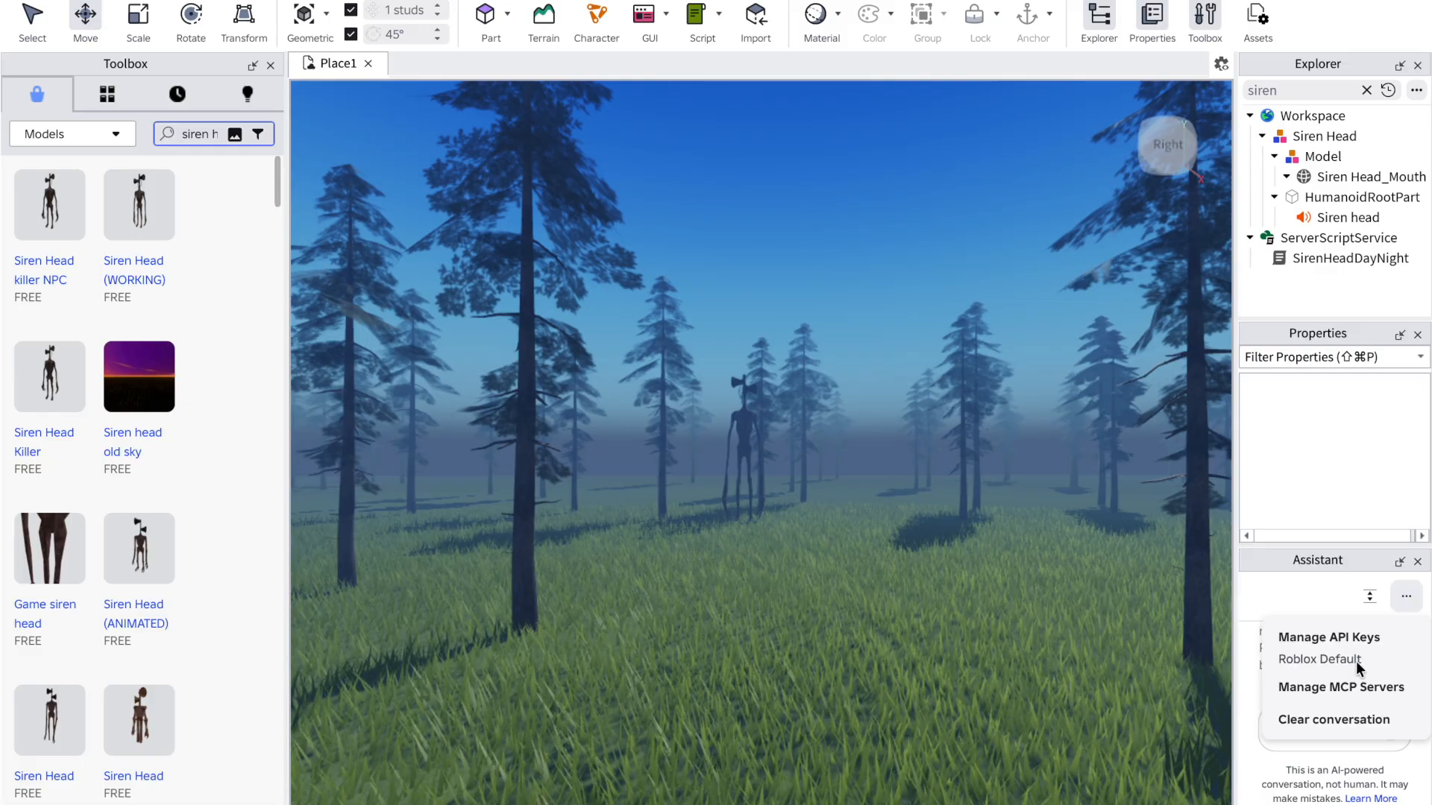
pyautogui.click(1334, 720)
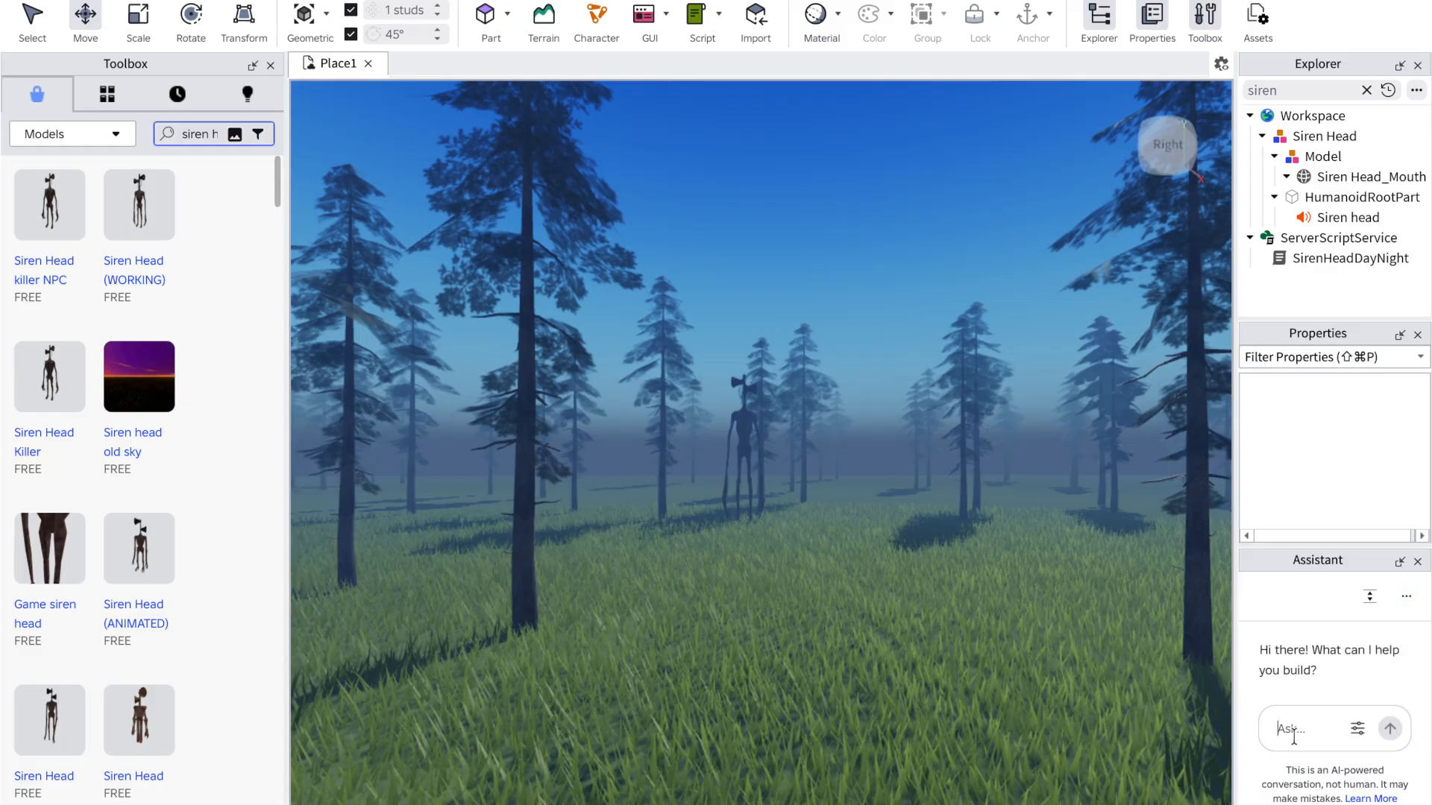
# Step: Send the Assistant the prompt "make siren head detection randge the entire base plate" and accept all script changes
pyautogui.write('mak')
pyautogui.write('e siren head')
pyautogui.write(' dele')
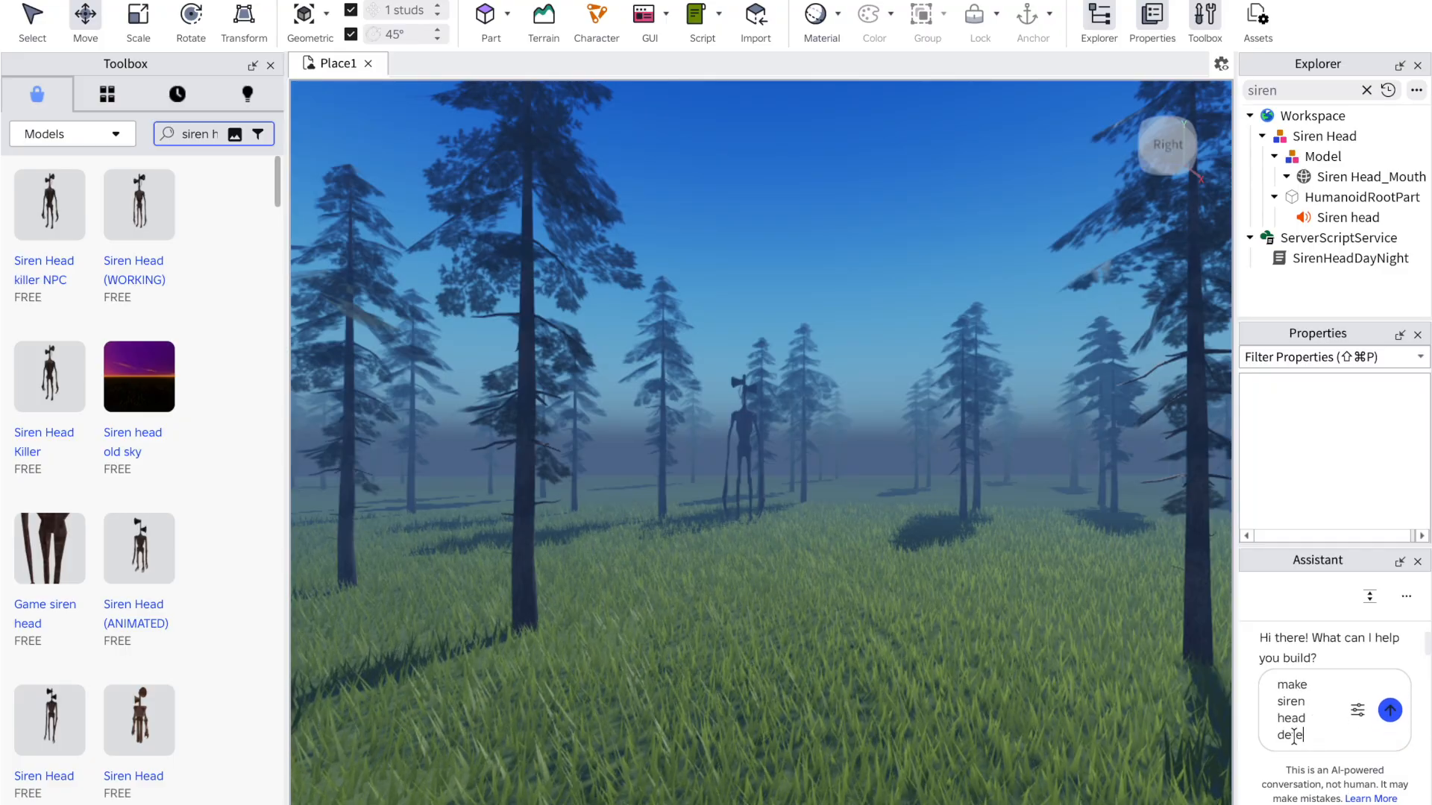
pyautogui.write('ction randge the')
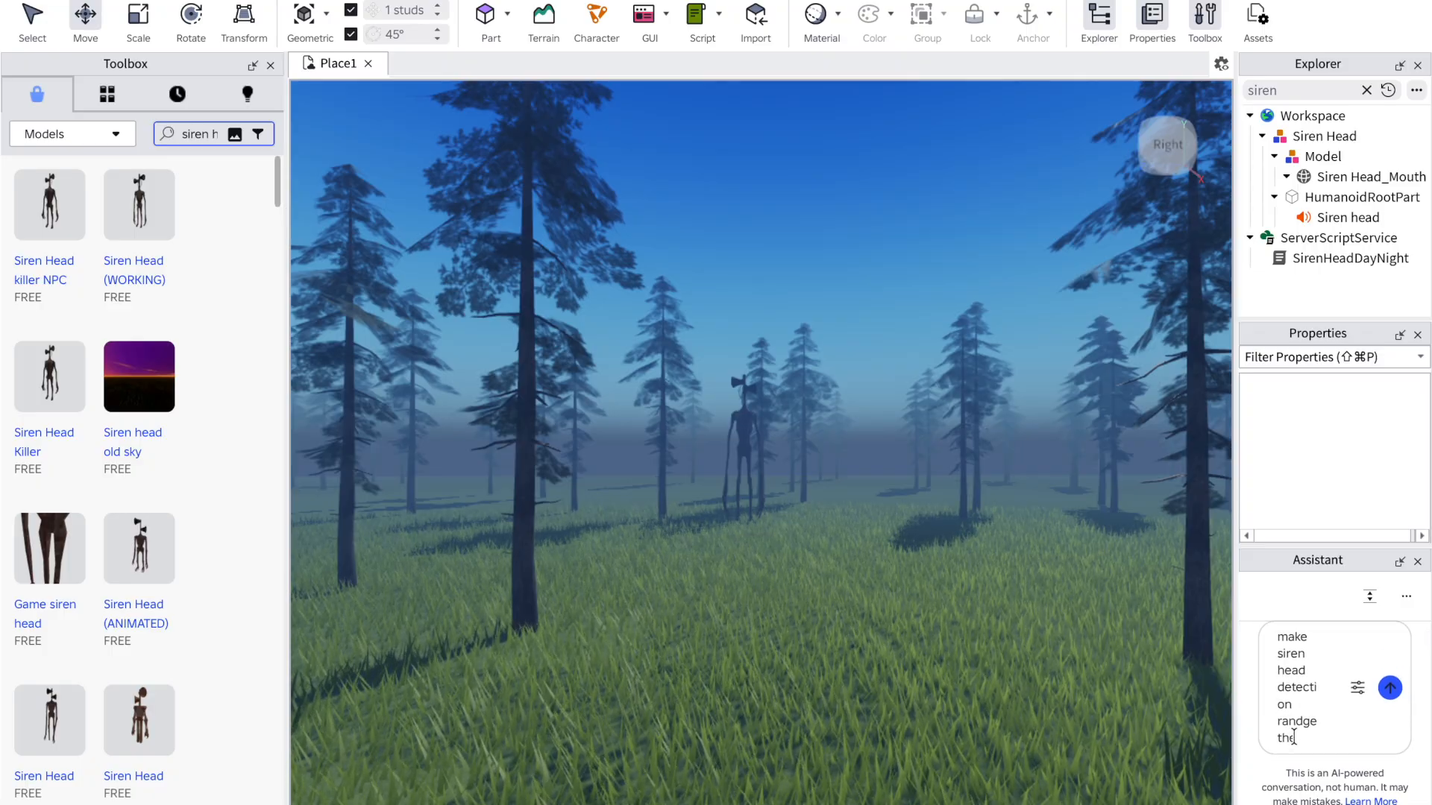
pyautogui.write(' entire')
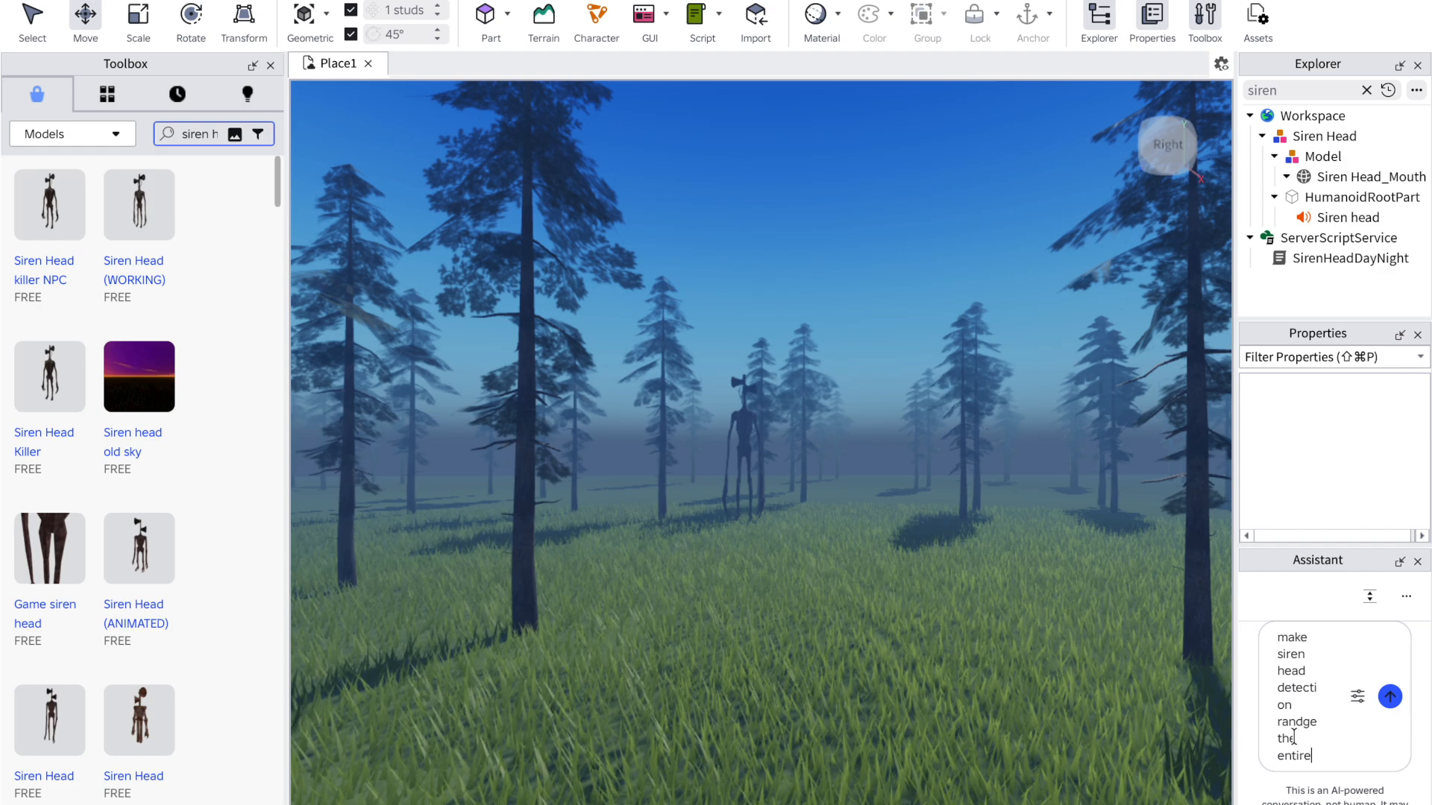
pyautogui.write(' base plate')
pyautogui.press('Return')
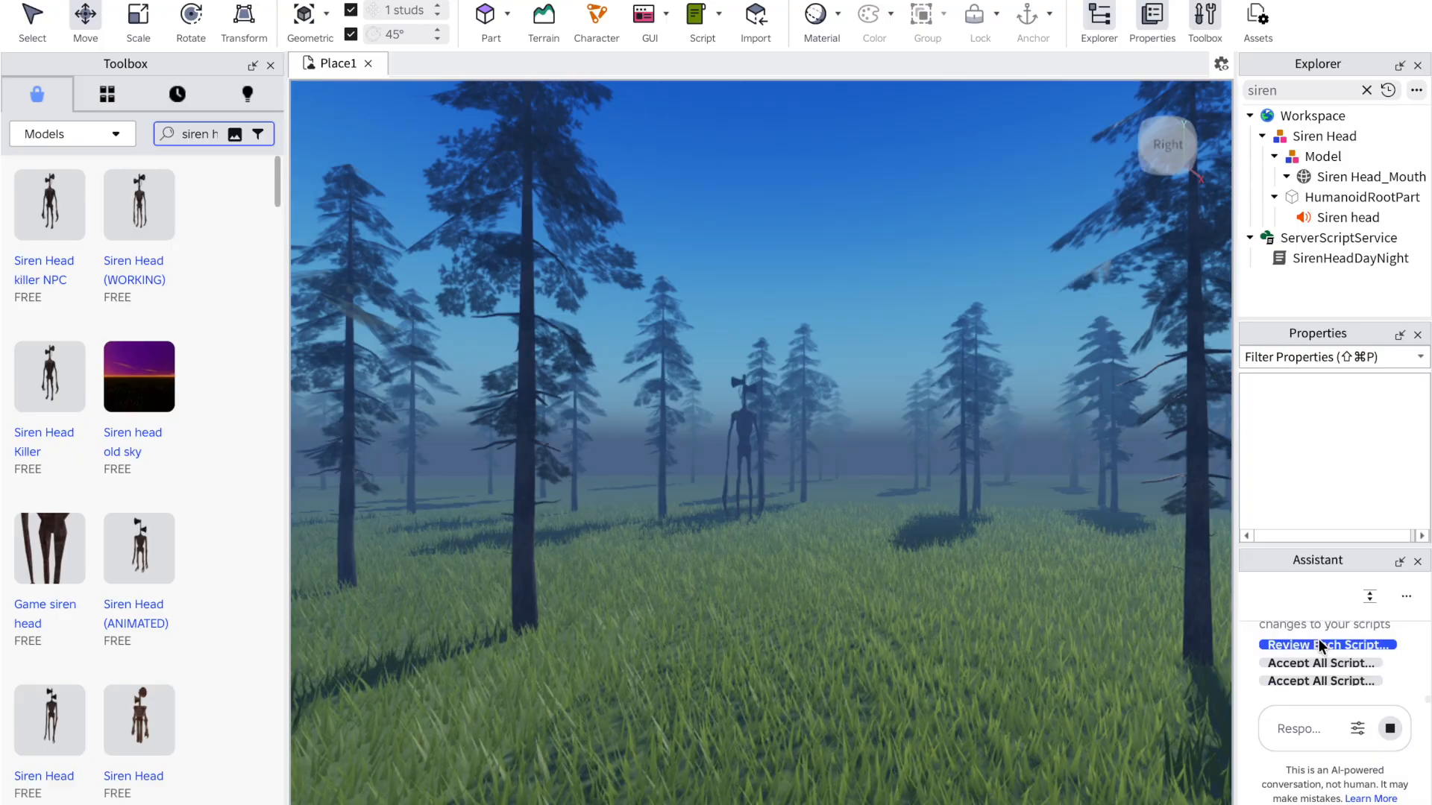
pyautogui.click(1313, 662)
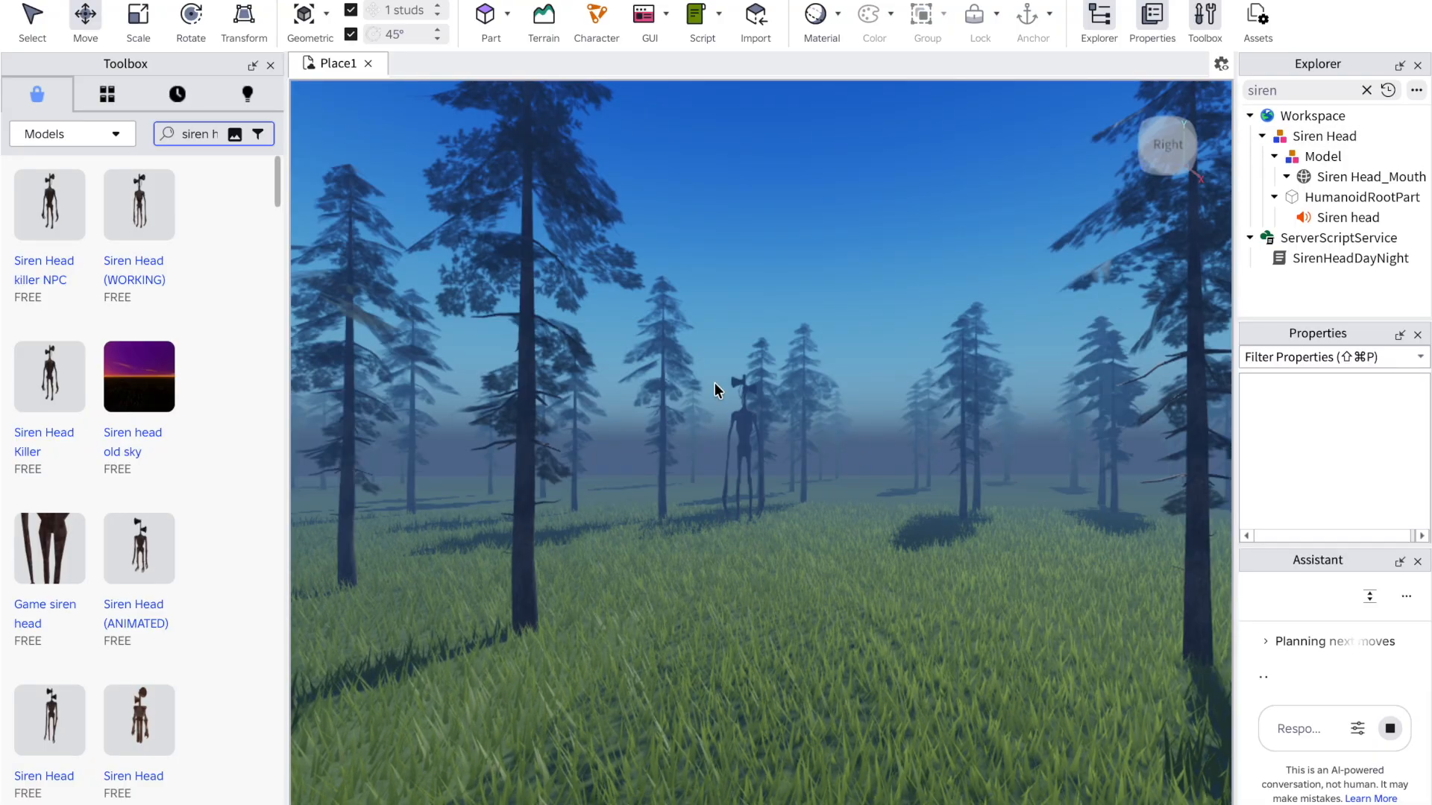
# Step: Move the Siren Head nearer across the grass and briefly playtest its chase by walking forwards and backwards
pyautogui.moveTo(718, 439); pyautogui.dragTo(729, 562)
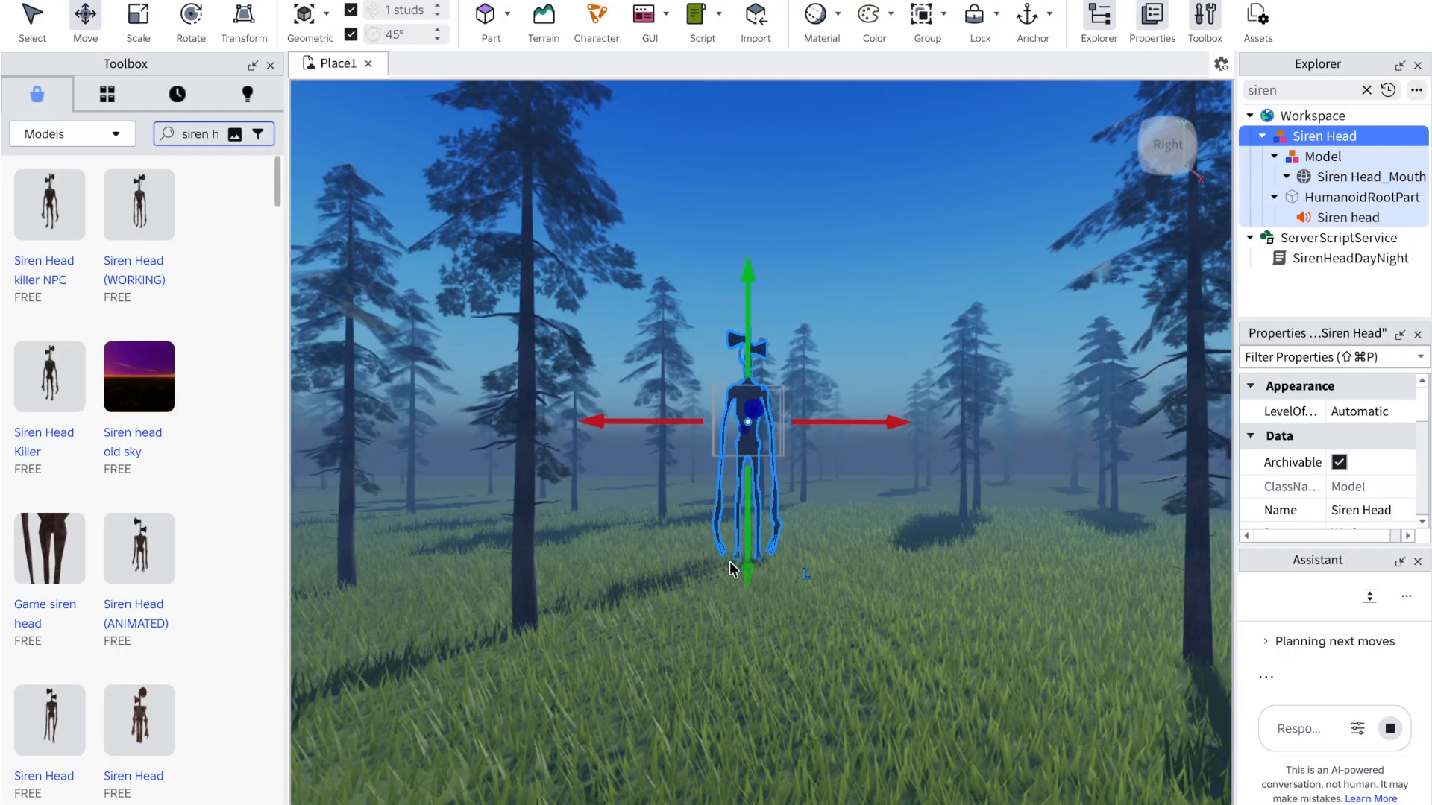
pyautogui.click(841, 602)
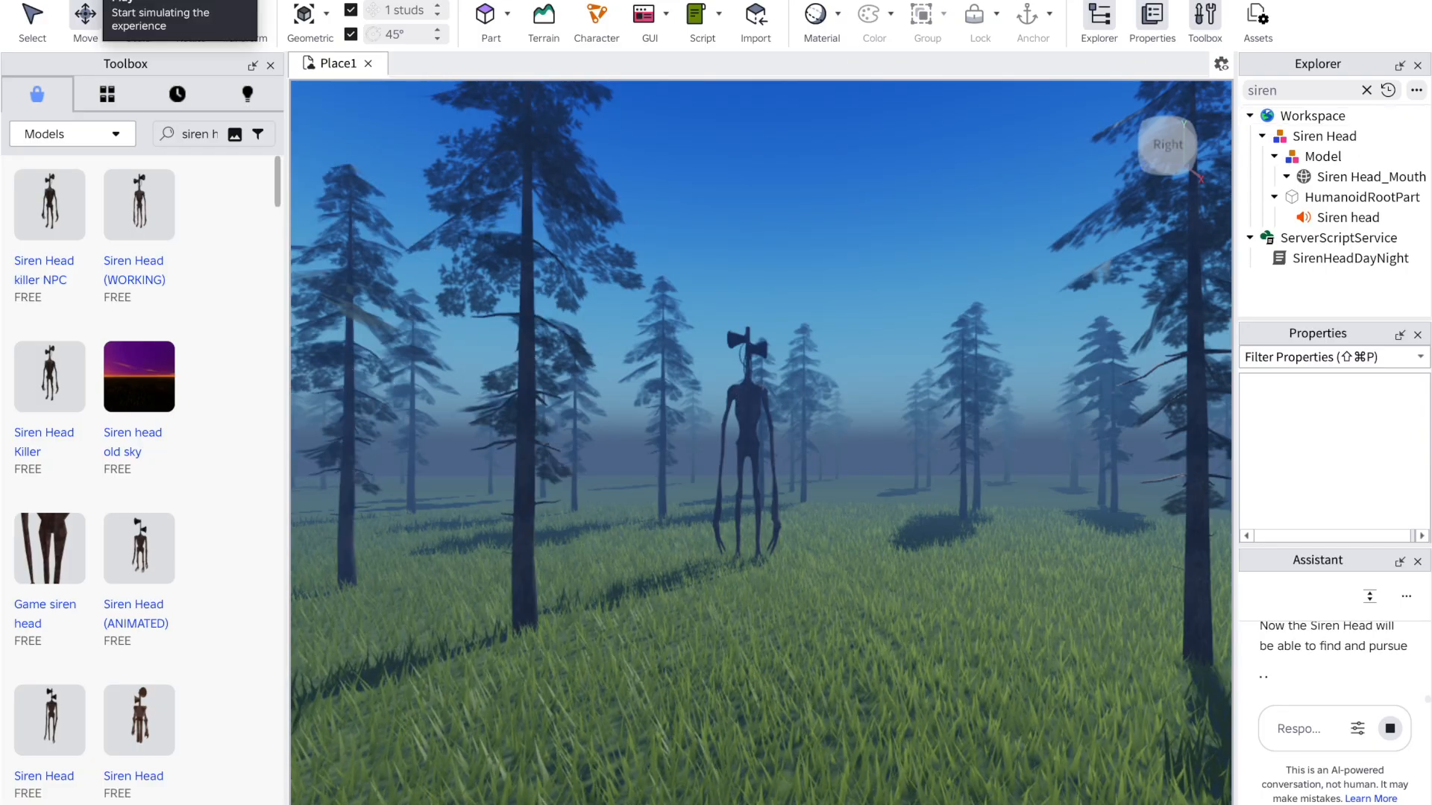
pyautogui.click(100, 1)
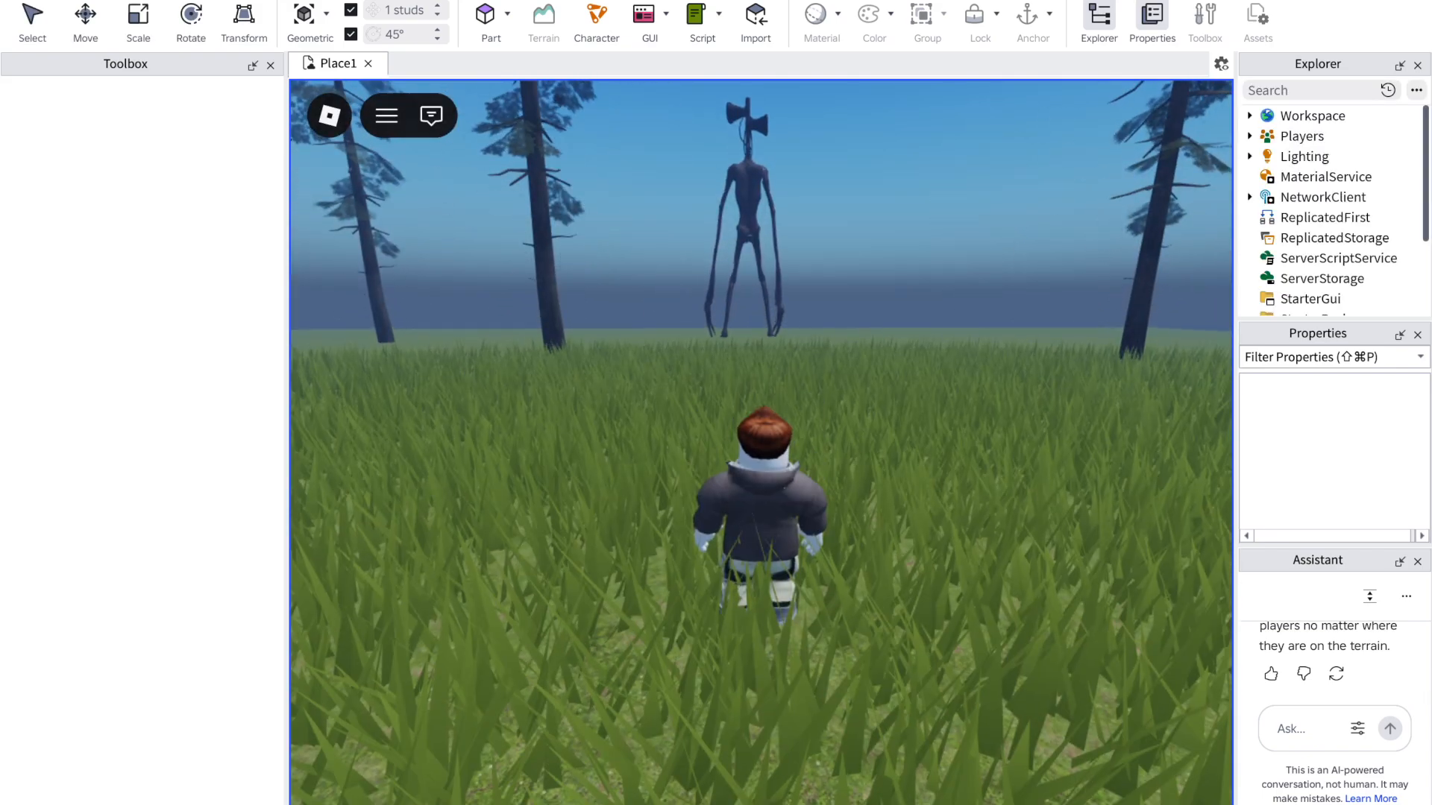
pyautogui.press('w')
pyautogui.press('s')
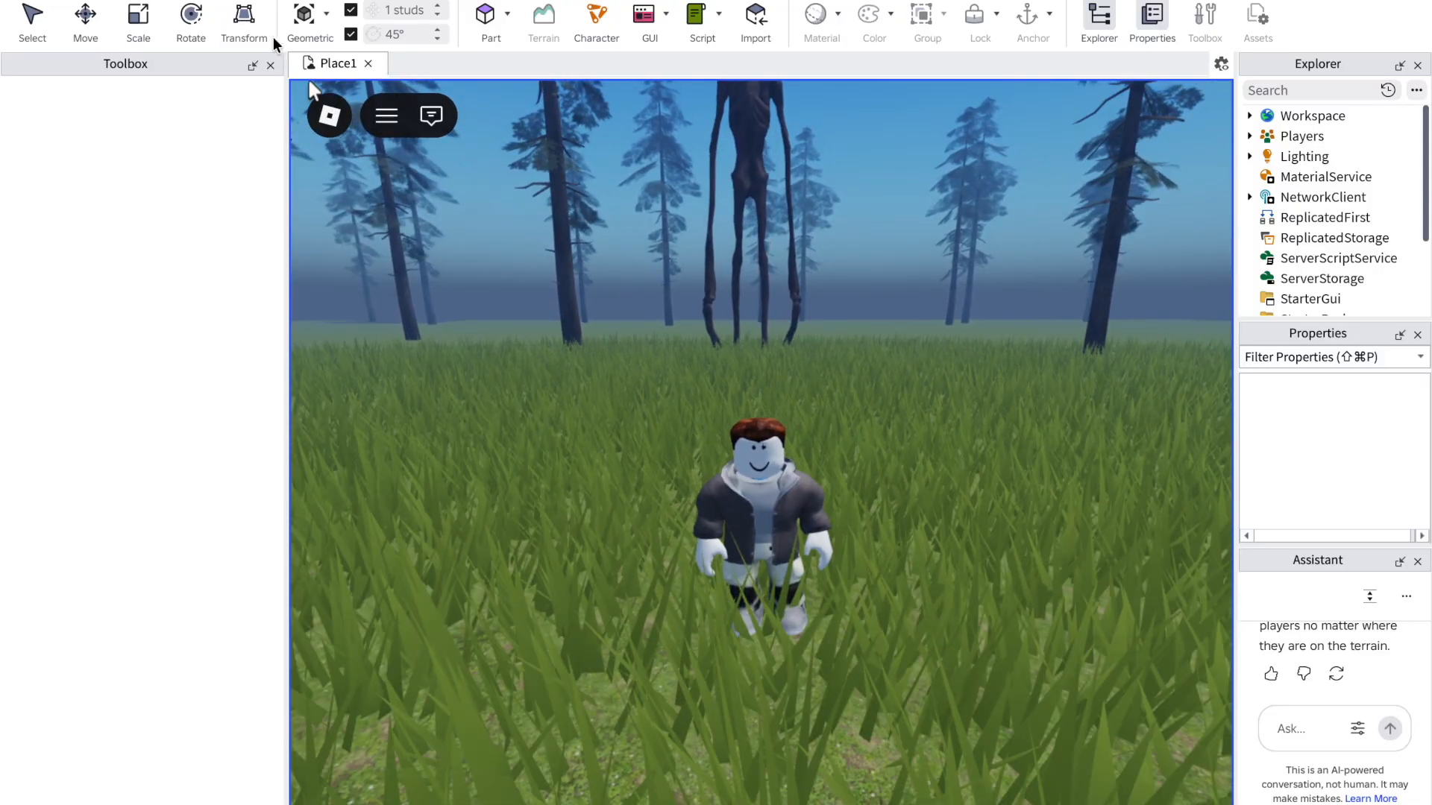
pyautogui.hotkey('shift', 'F5')
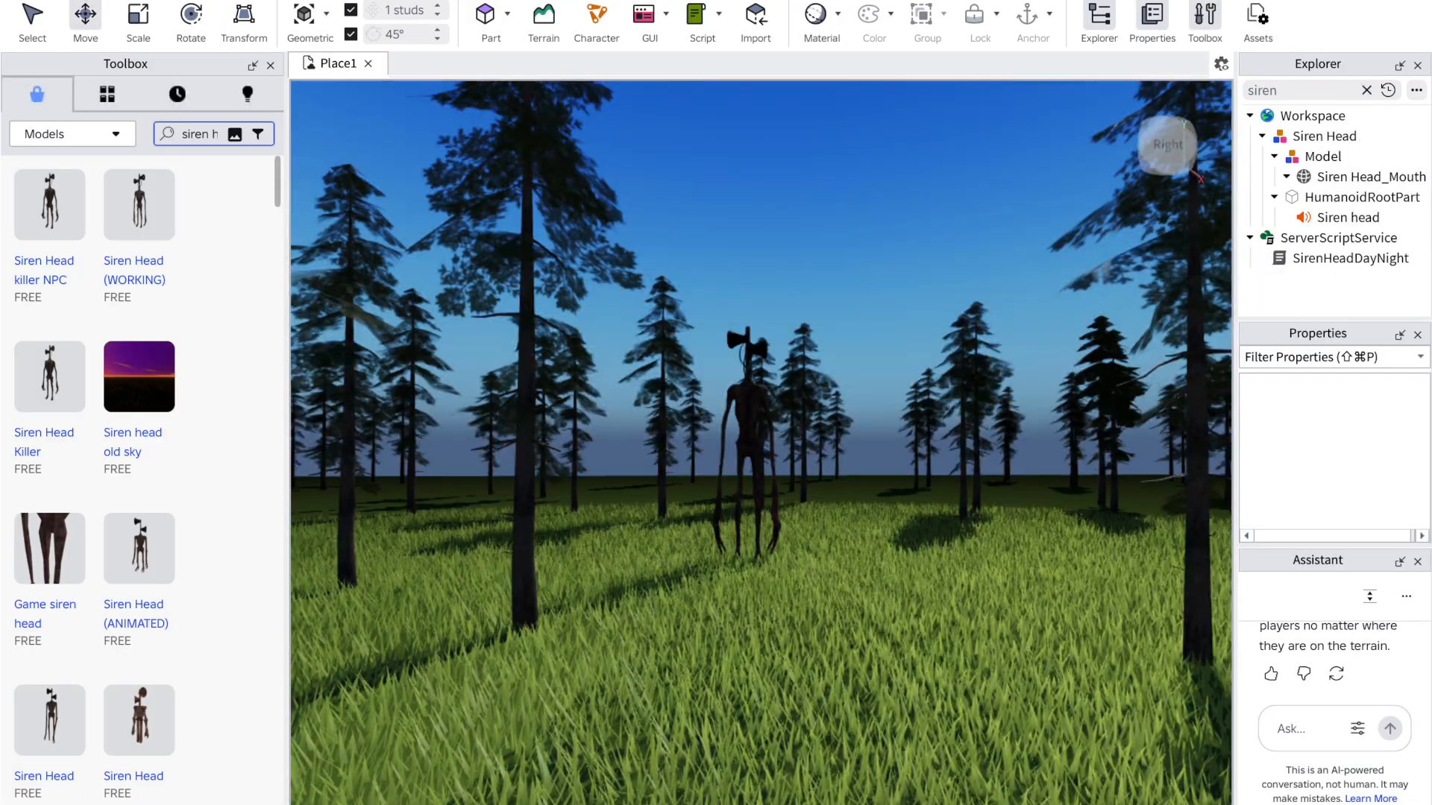
# Step: Playtest the chase again, running away from the Siren Head, and end the test
pyautogui.press('F5')
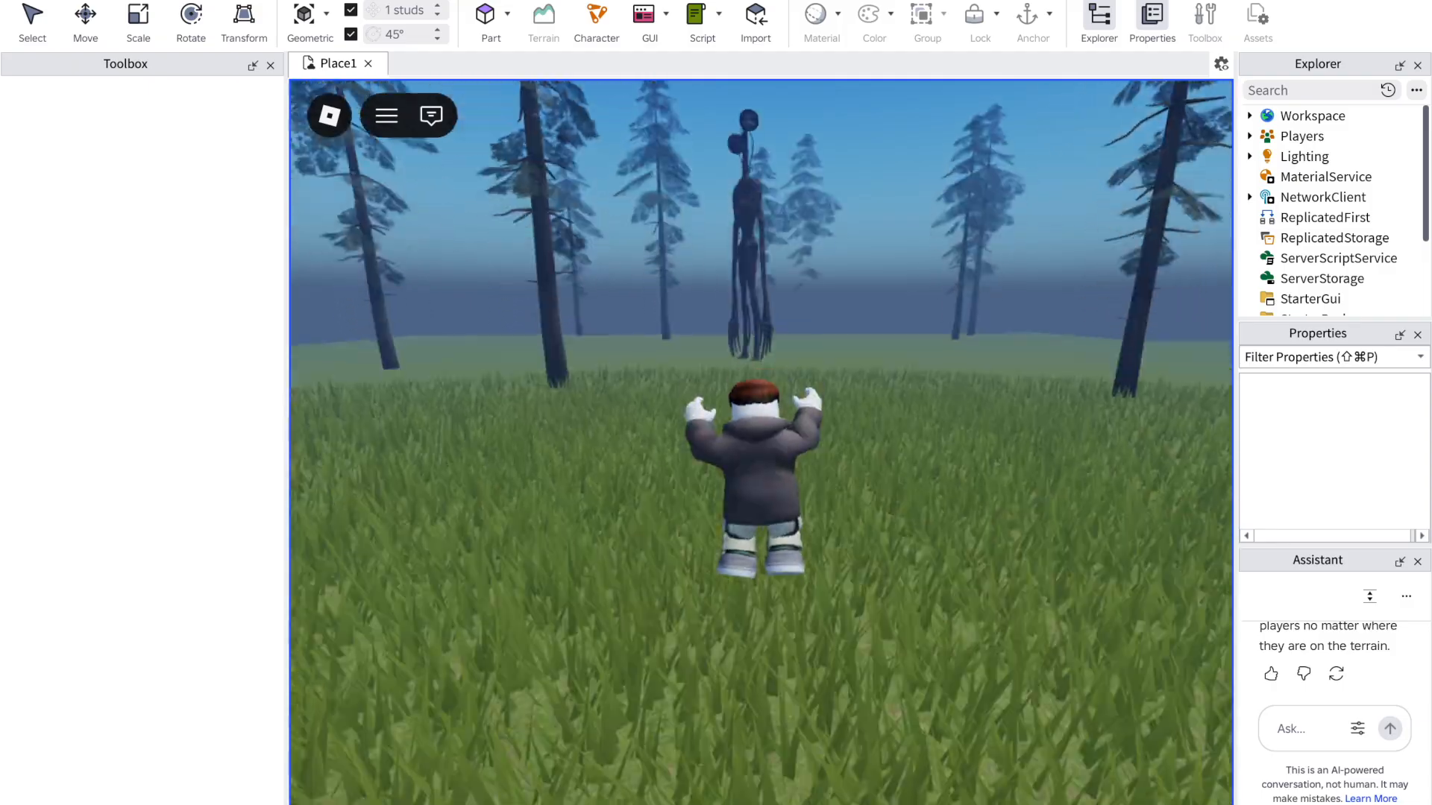
pyautogui.press('s')
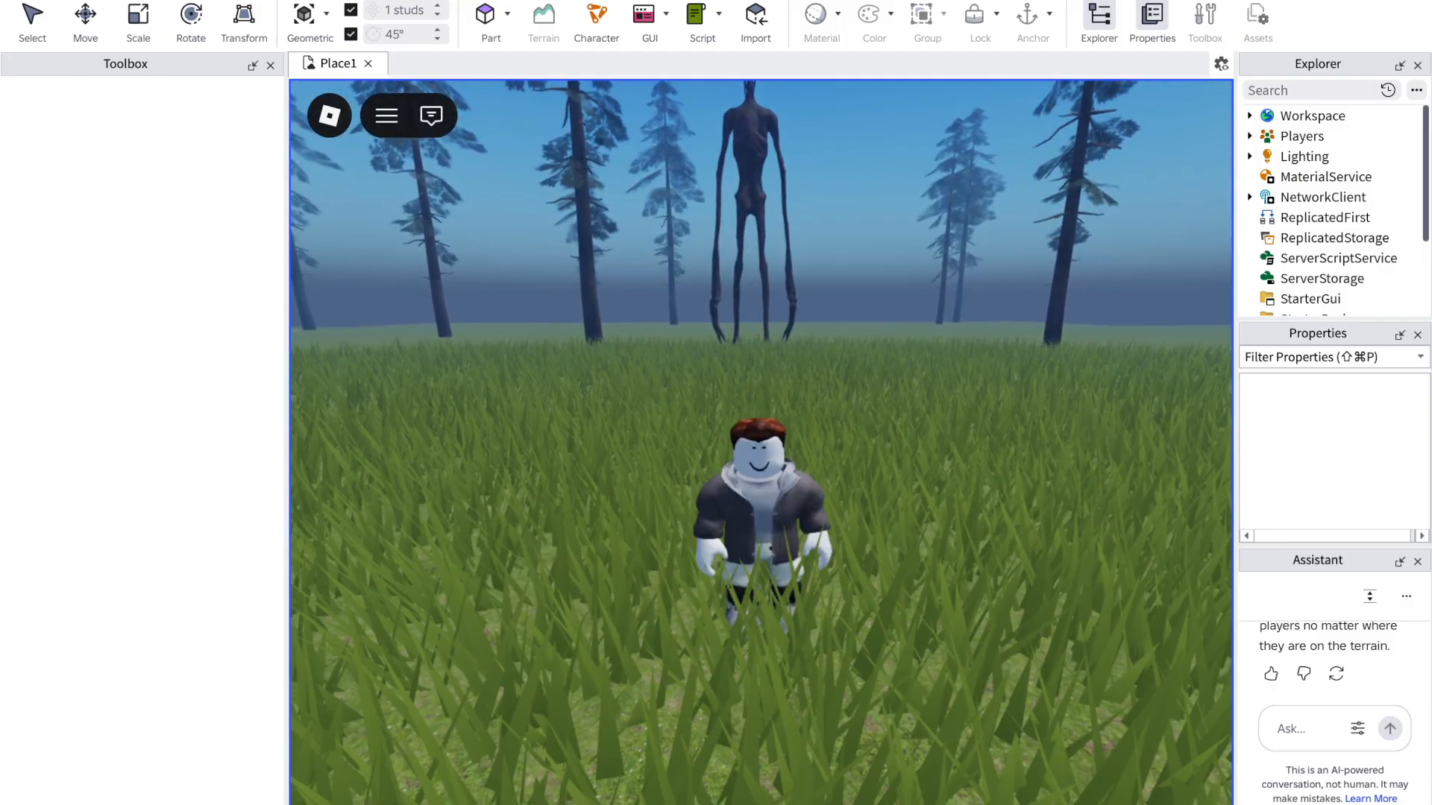
pyautogui.press('s')
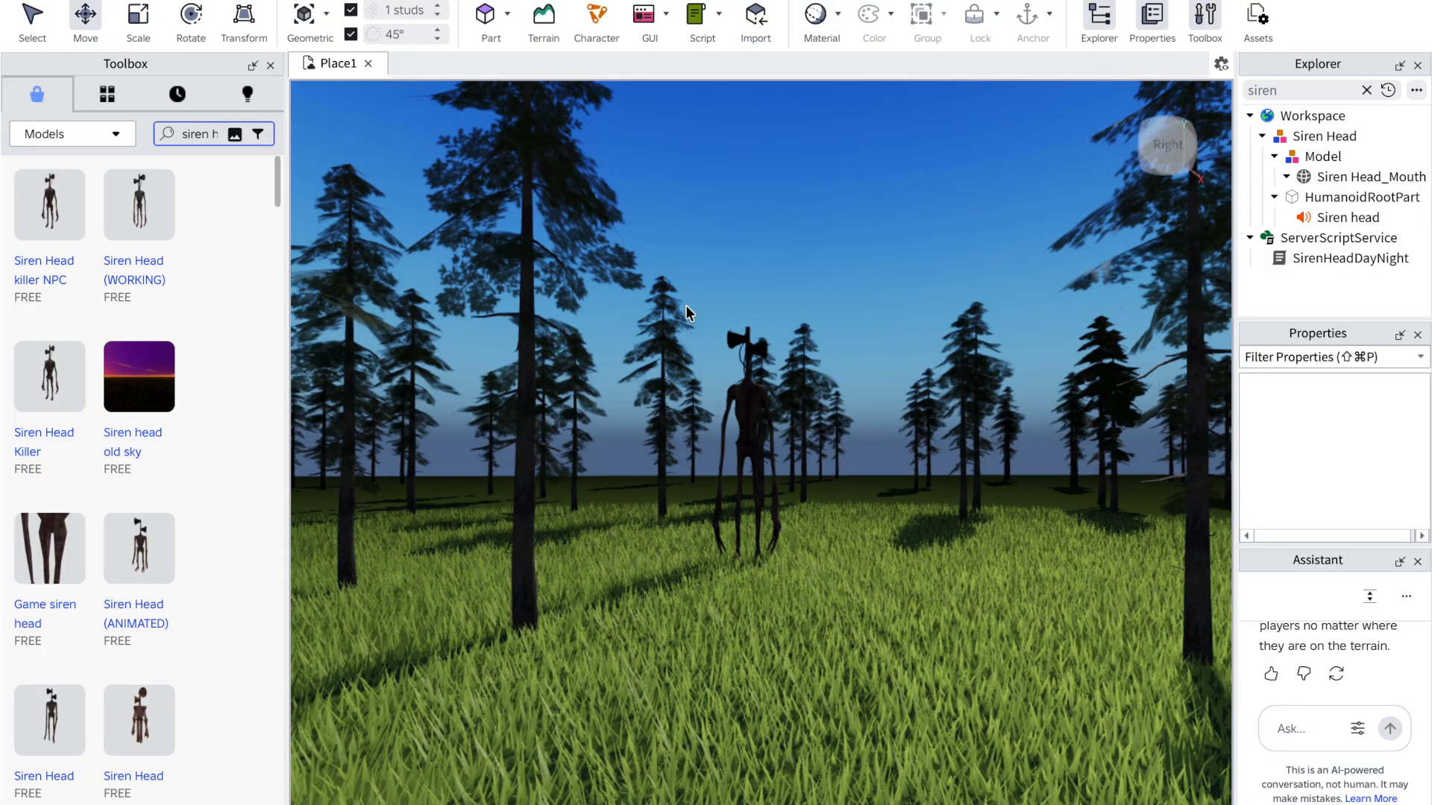
# Step: Playtest from a more distant starting point, running away to check whether the Siren Head follows, and end the test
pyautogui.click(671, 319)
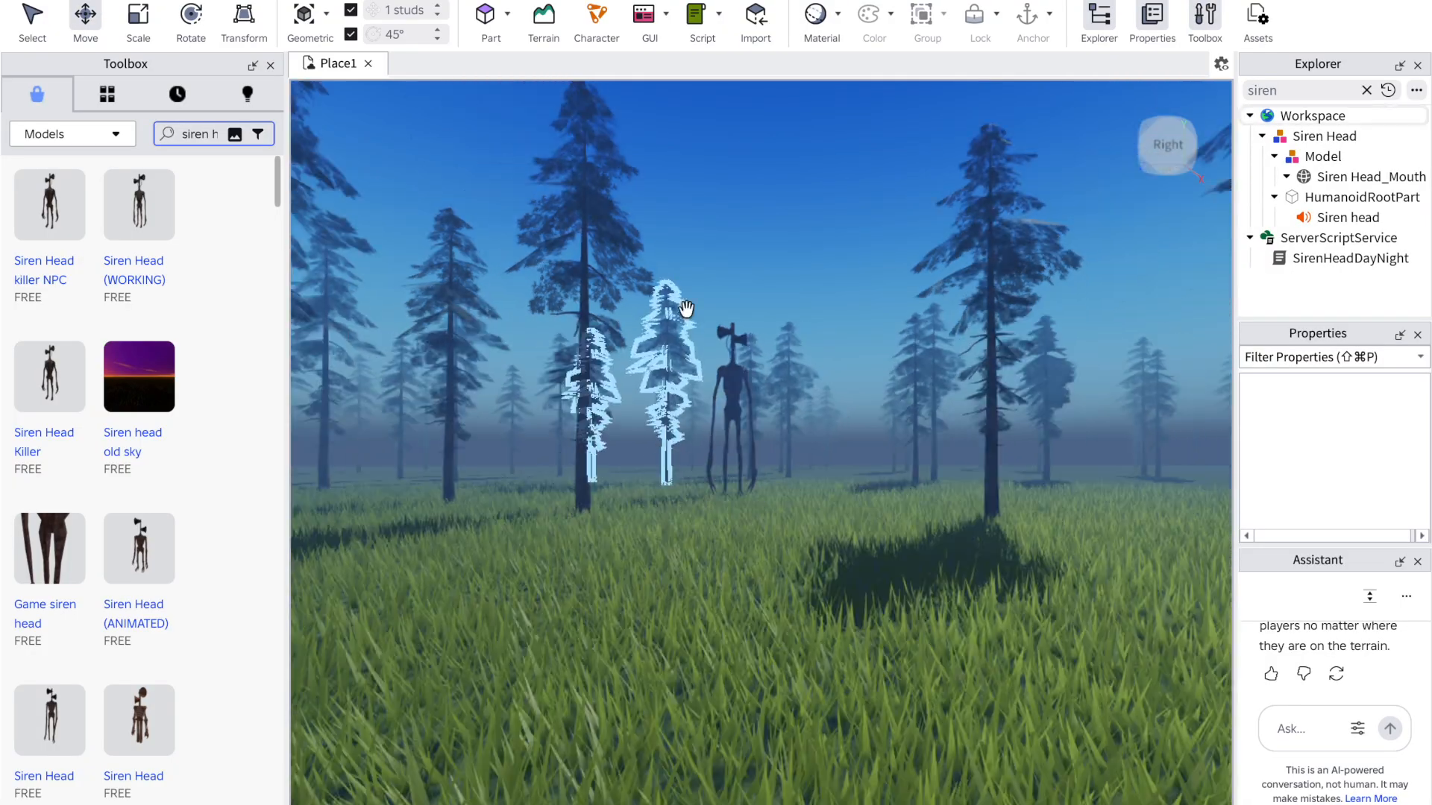
pyautogui.scroll(5, 680, 310)
pyautogui.click(182, 2)
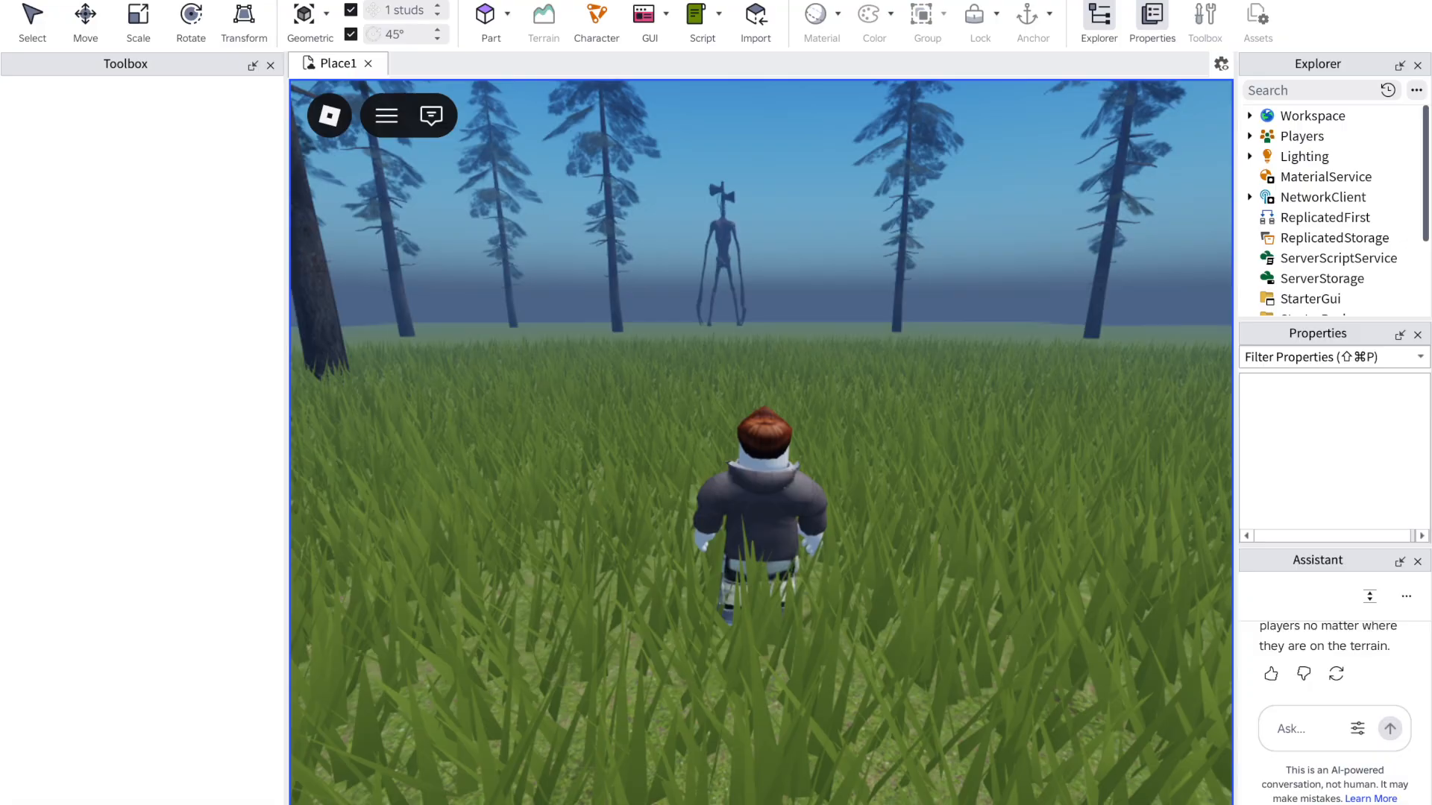
pyautogui.press('w')
pyautogui.press('s')
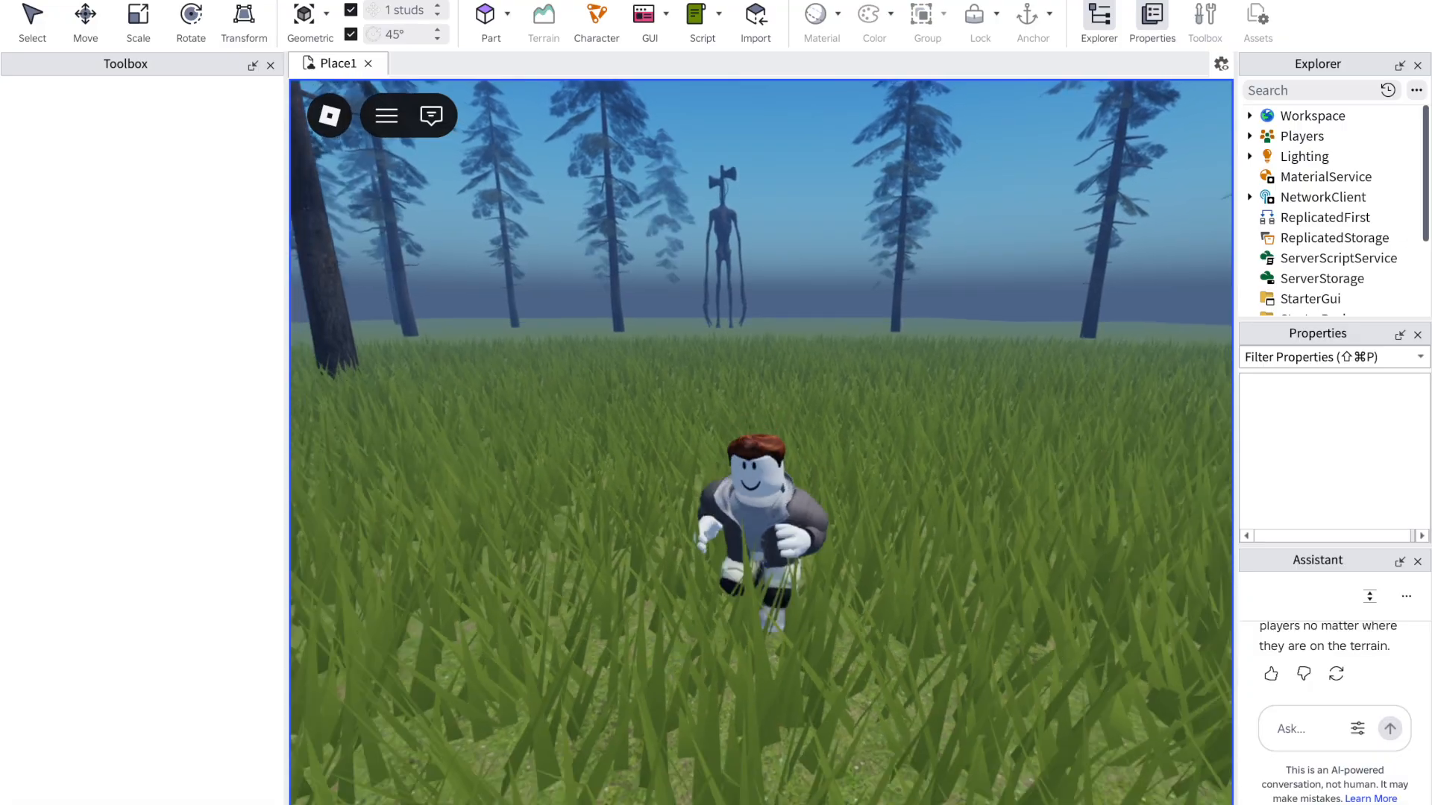
pyautogui.press('s')
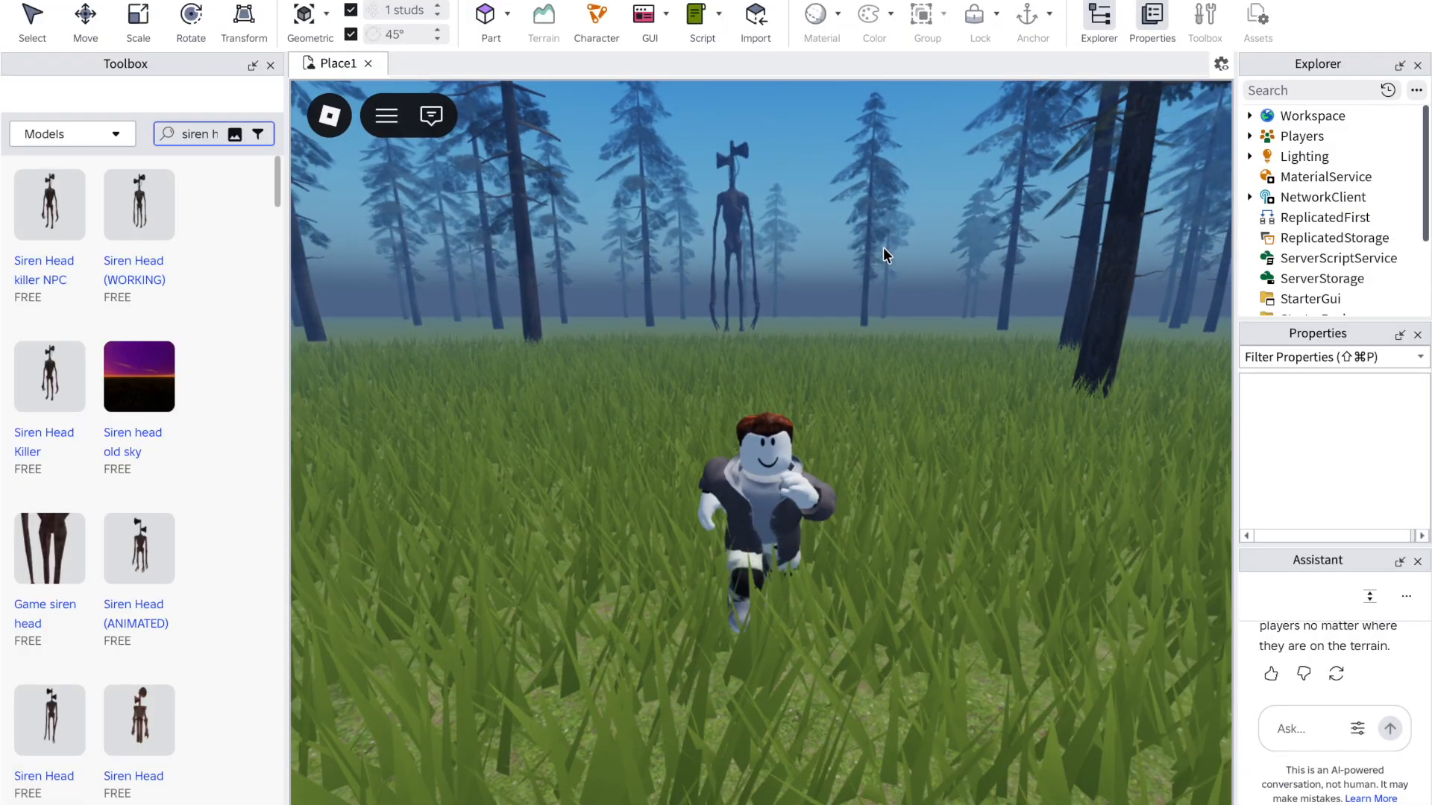
pyautogui.hotkey('shift', 'F5')
# Step: Clear the Assistant conversation to make room for a new request
pyautogui.click(1406, 596)
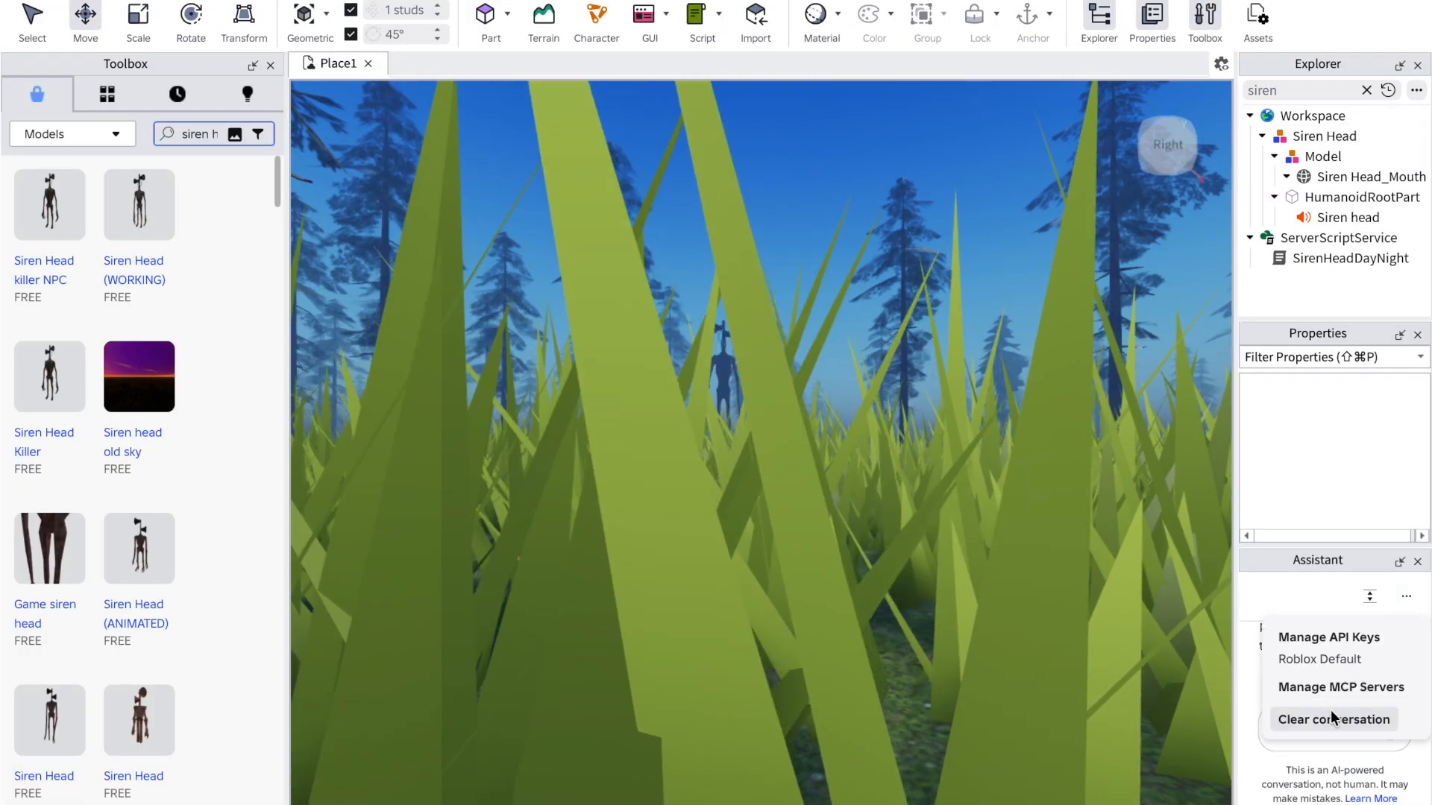
pyautogui.click(1330, 718)
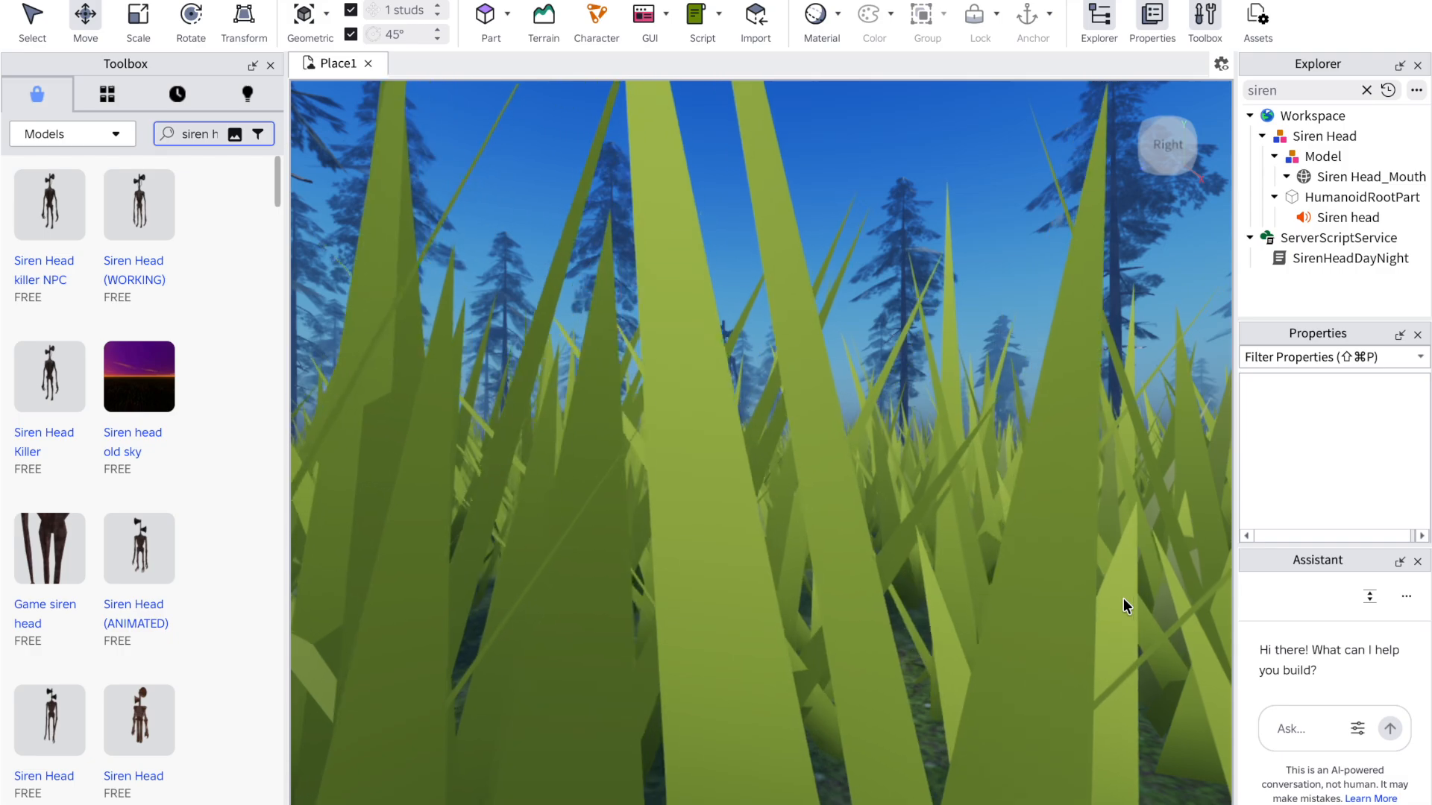
pyautogui.moveTo(953, 470); pyautogui.dragTo(954, 471, button='right')
pyautogui.rightClick(954, 471)
# Step: Send the Assistant the prompt "when it is day siren head is not on the base plate until it is night"
pyautogui.click(1281, 747)
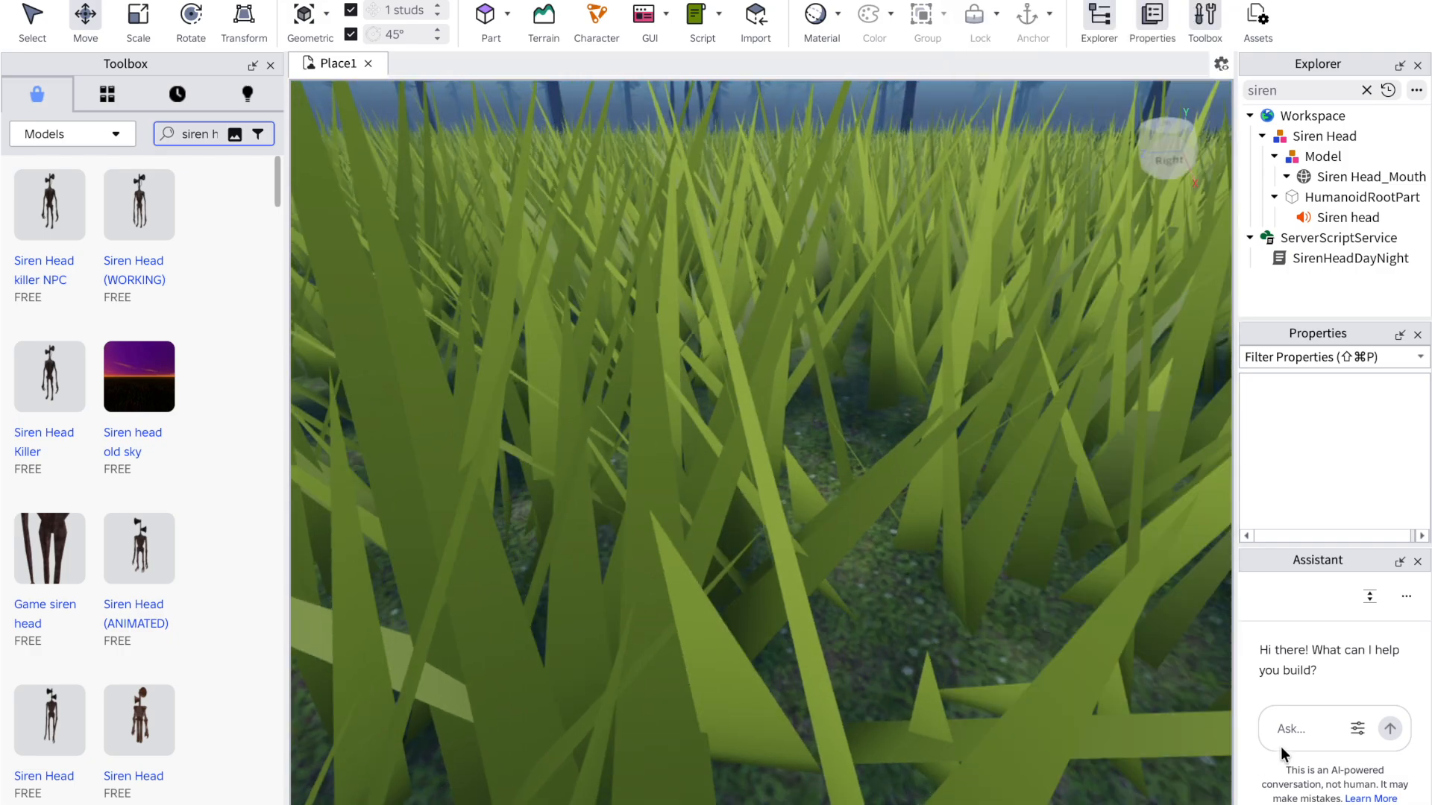
pyautogui.press('XF86AudioLowerVolume')
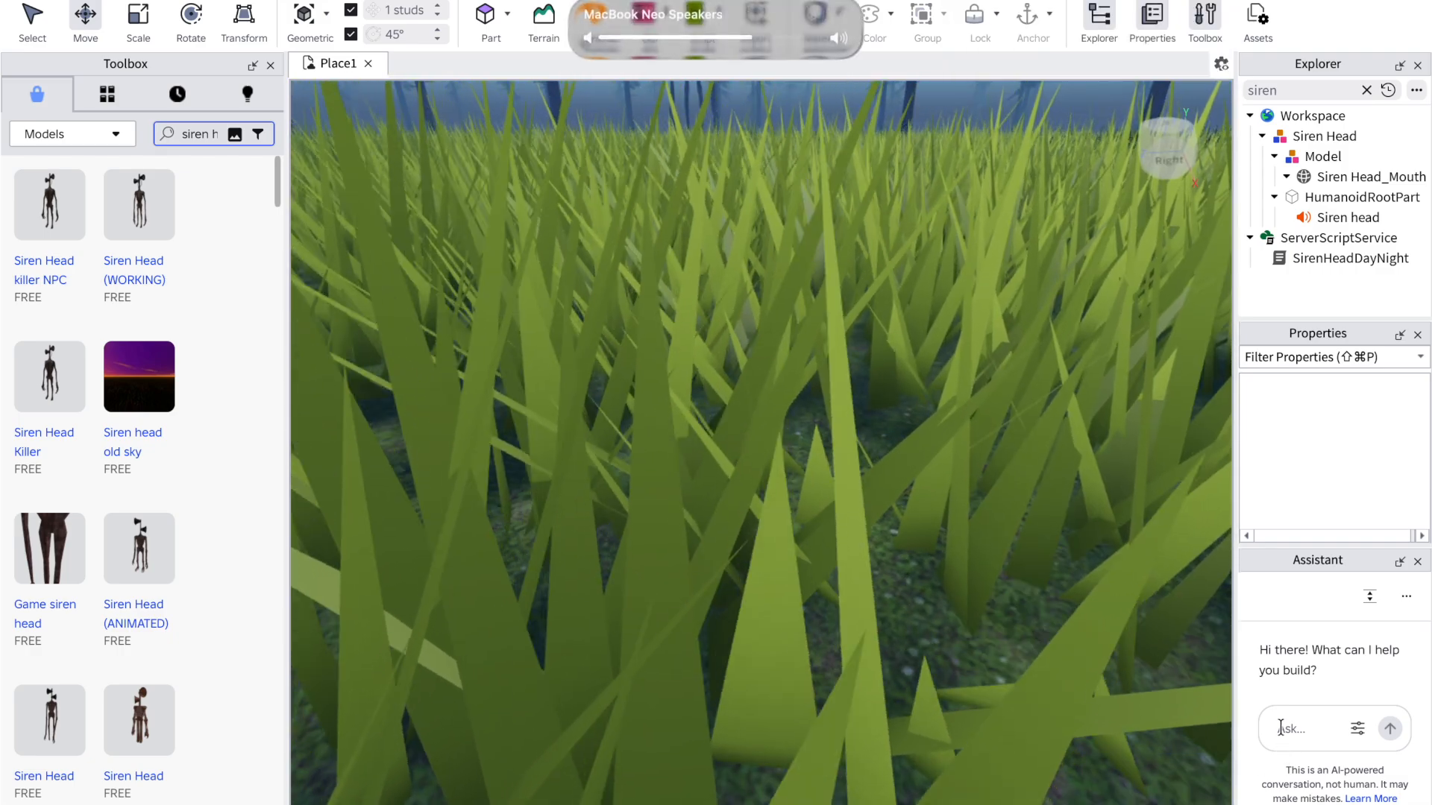
pyautogui.write('whe')
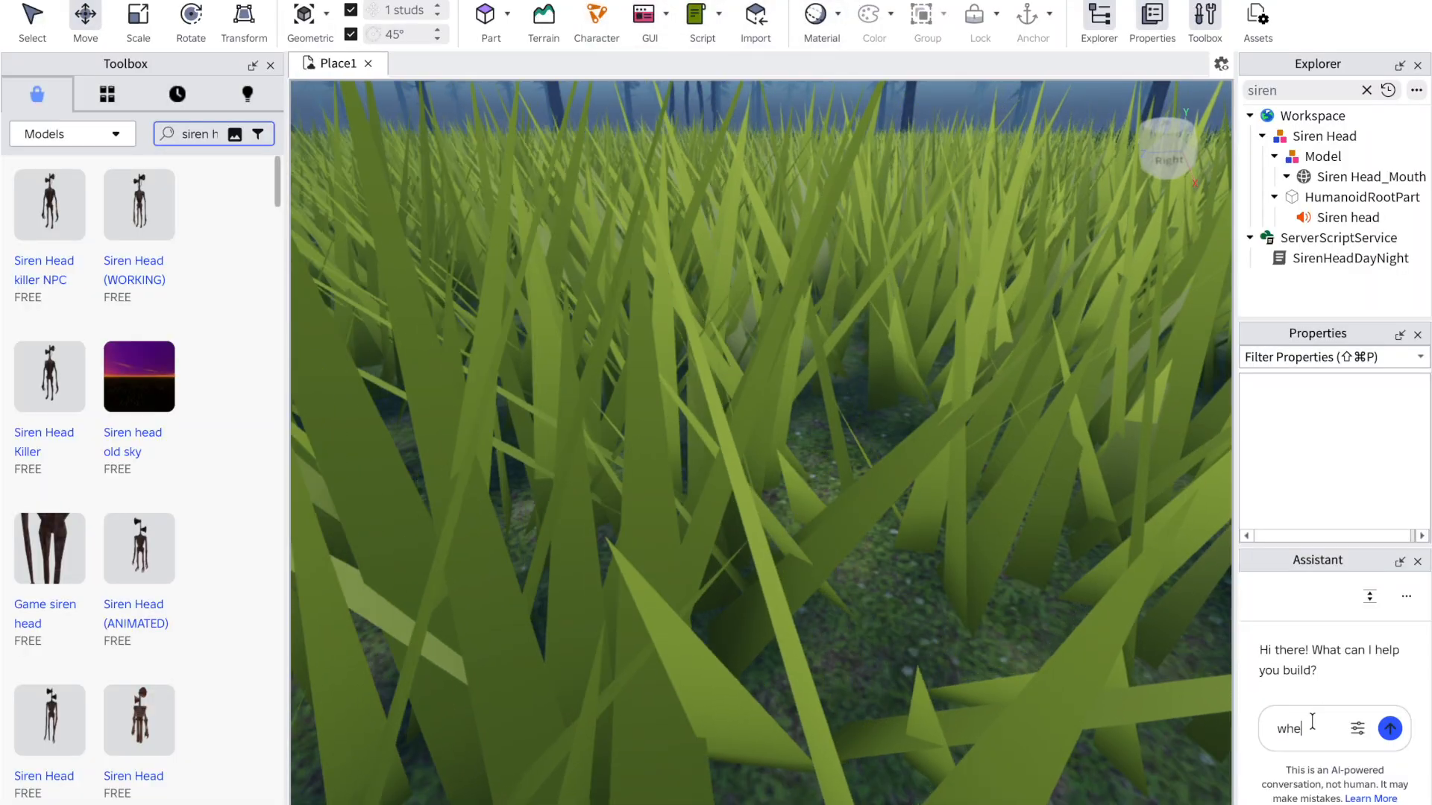
pyautogui.write('n it')
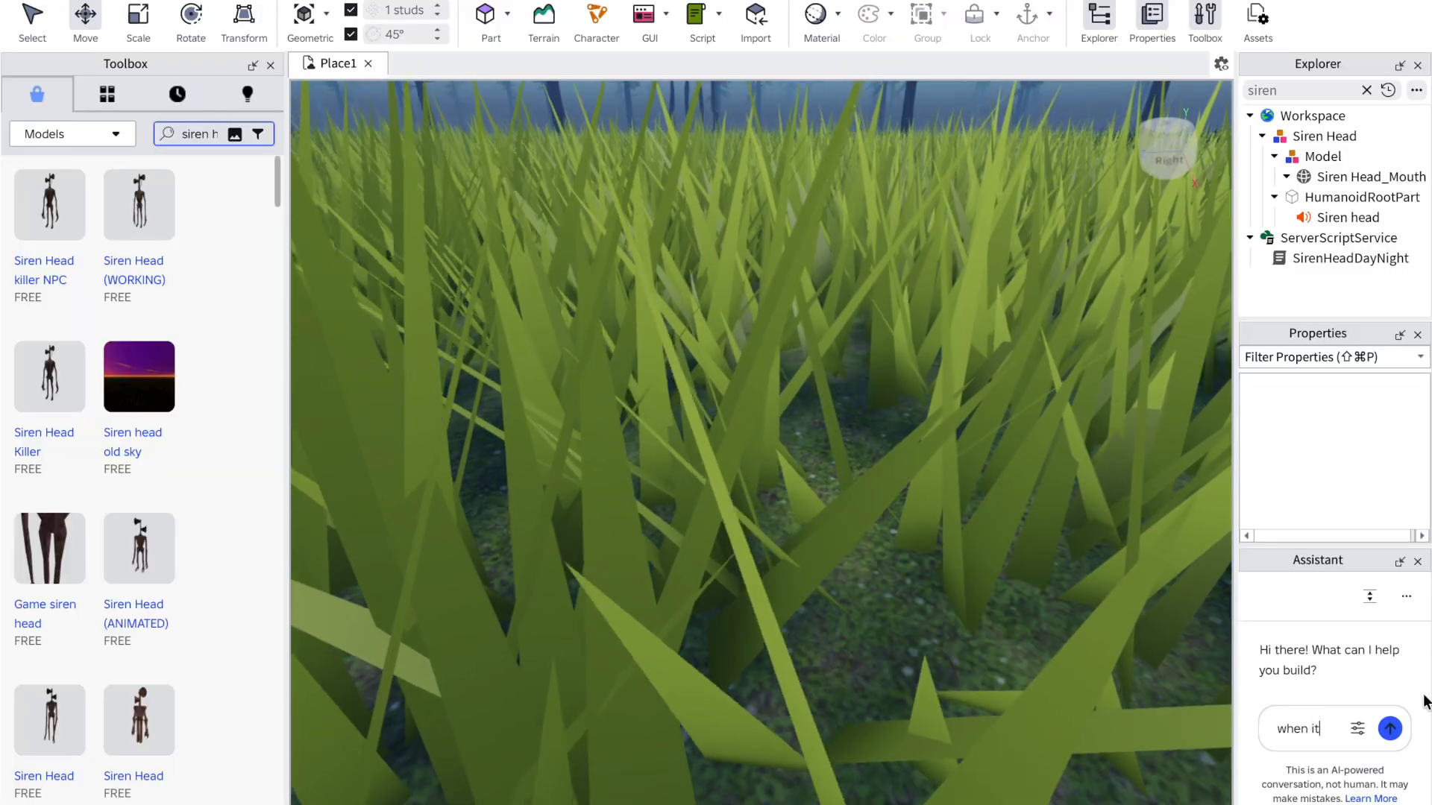
pyautogui.write('is day ')
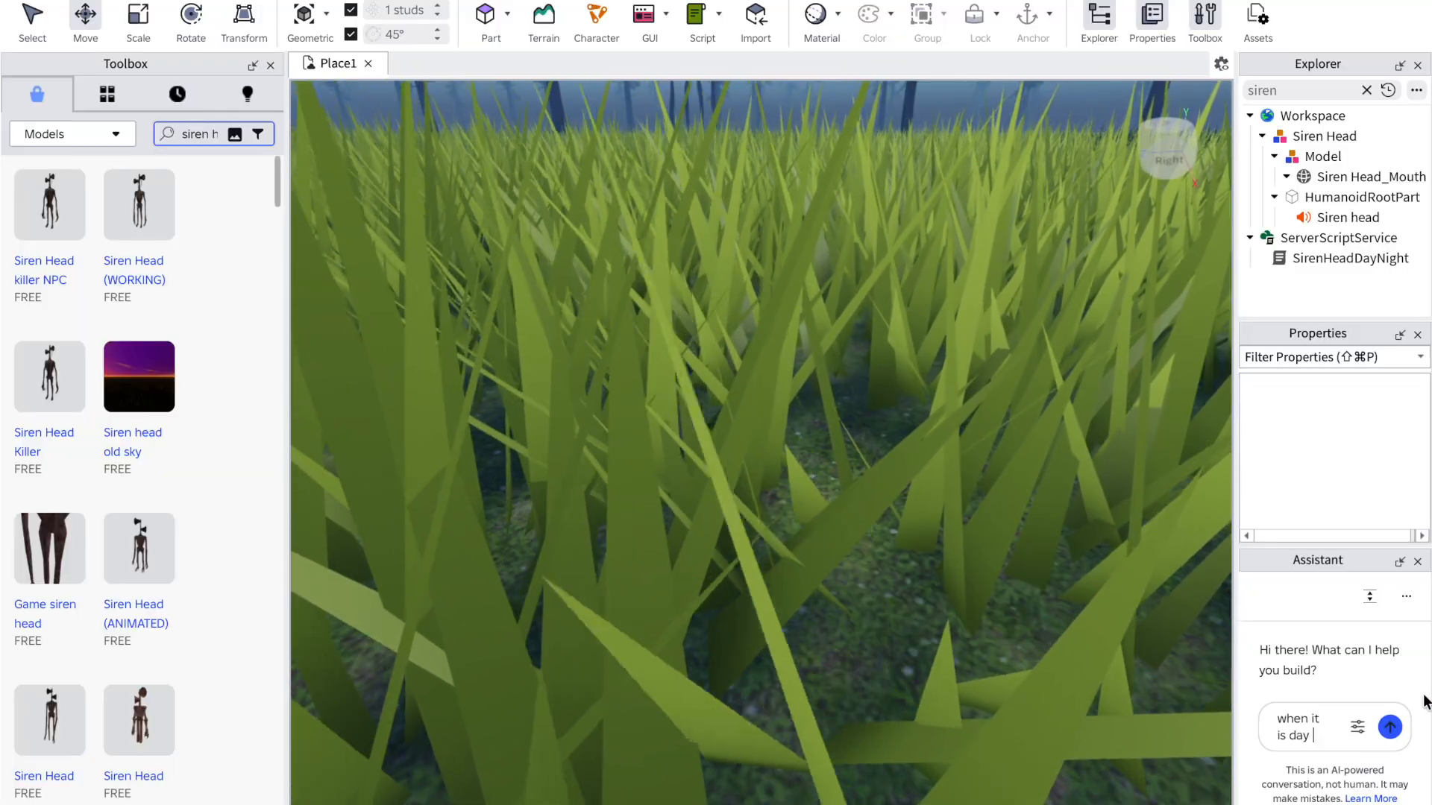
pyautogui.write('siren hea')
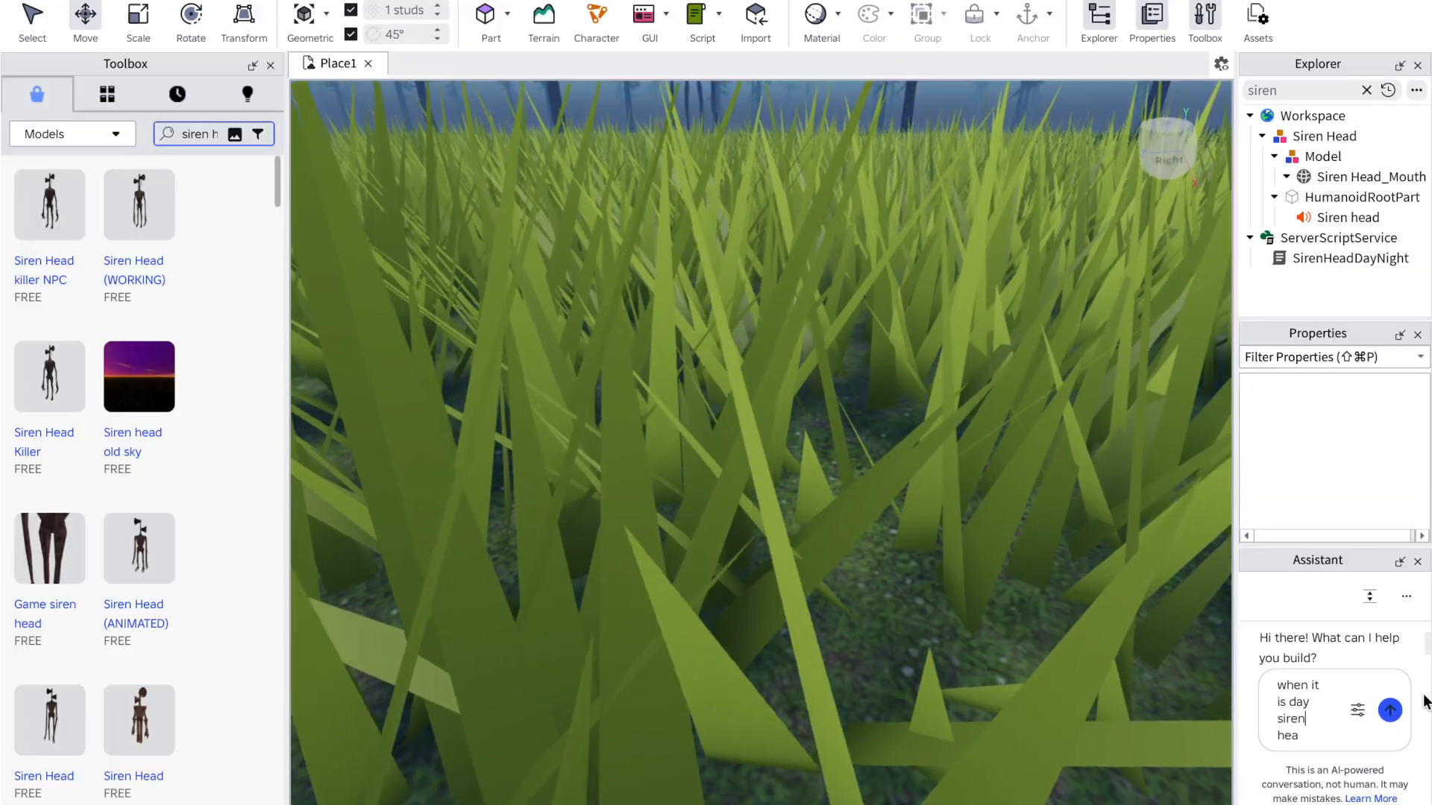
pyautogui.write('d is not')
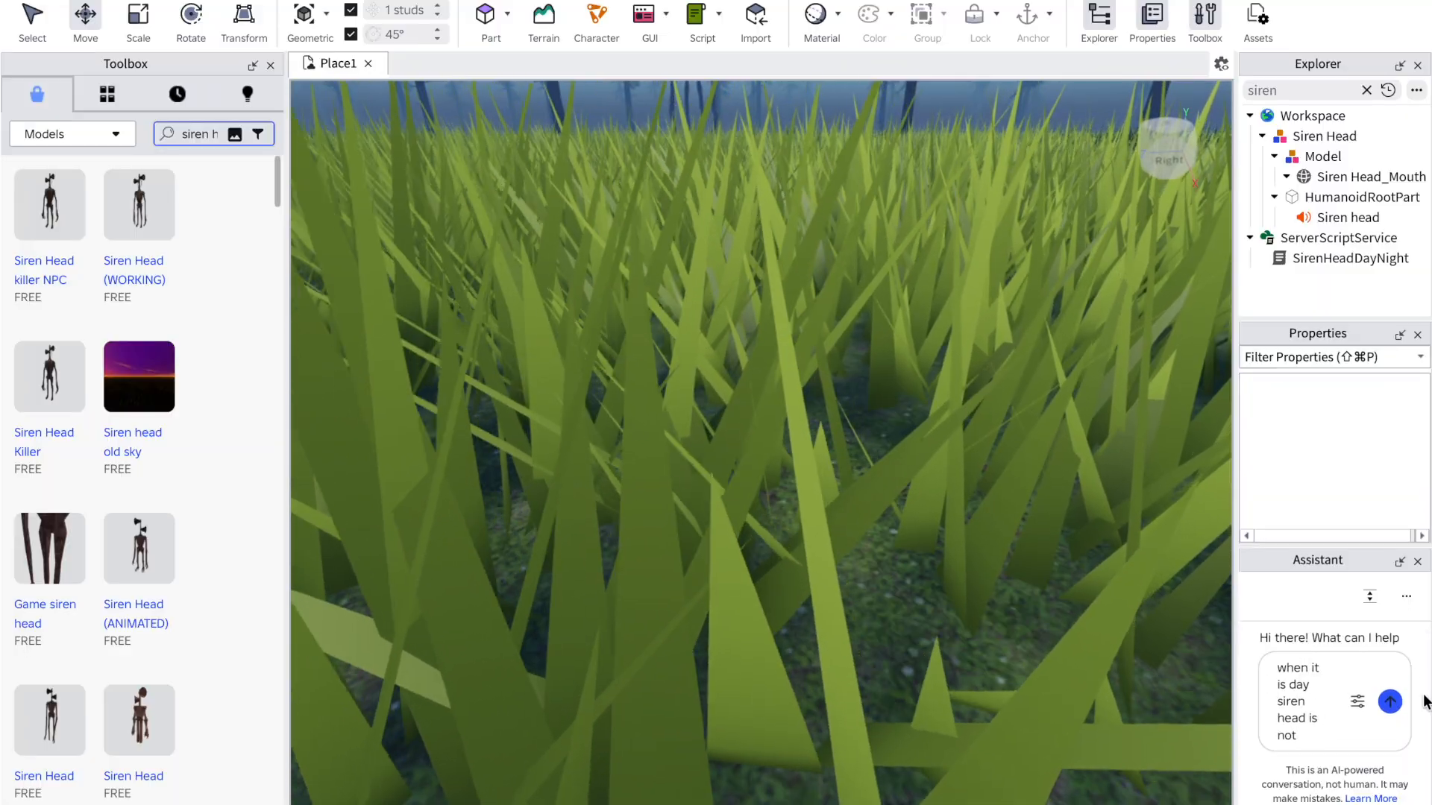
pyautogui.write(' on the base ')
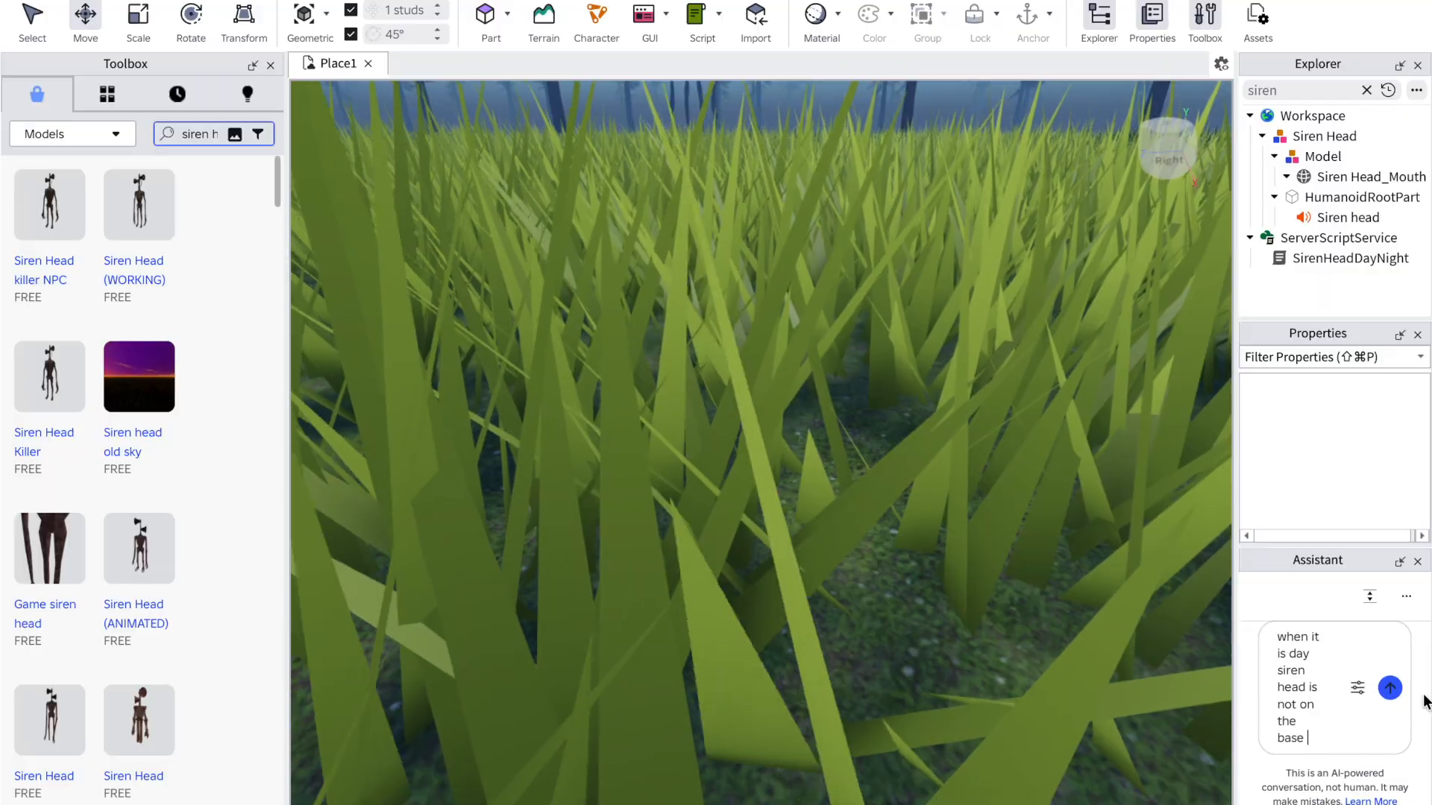
pyautogui.write('plate until it is')
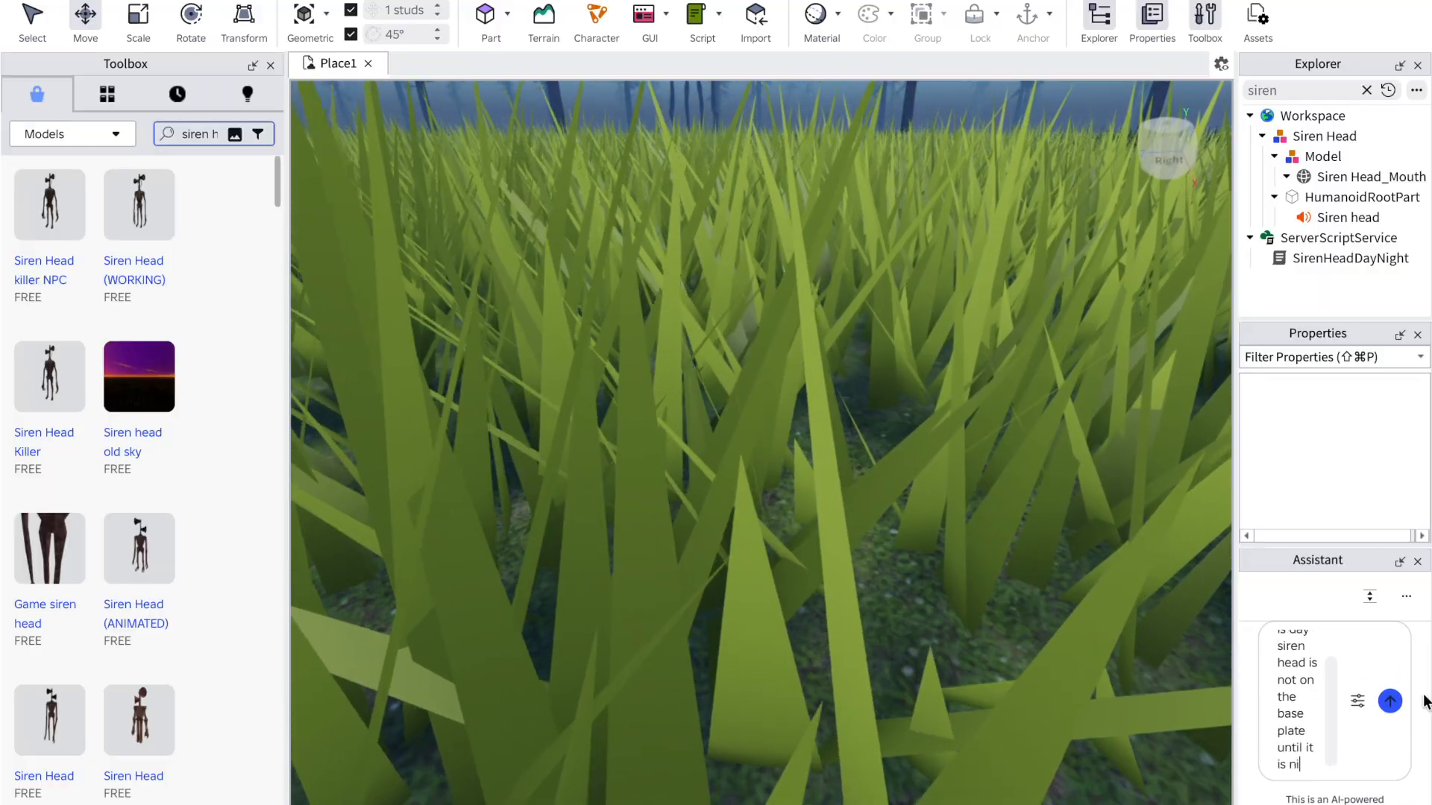
pyautogui.write('night')
pyautogui.press('Return')
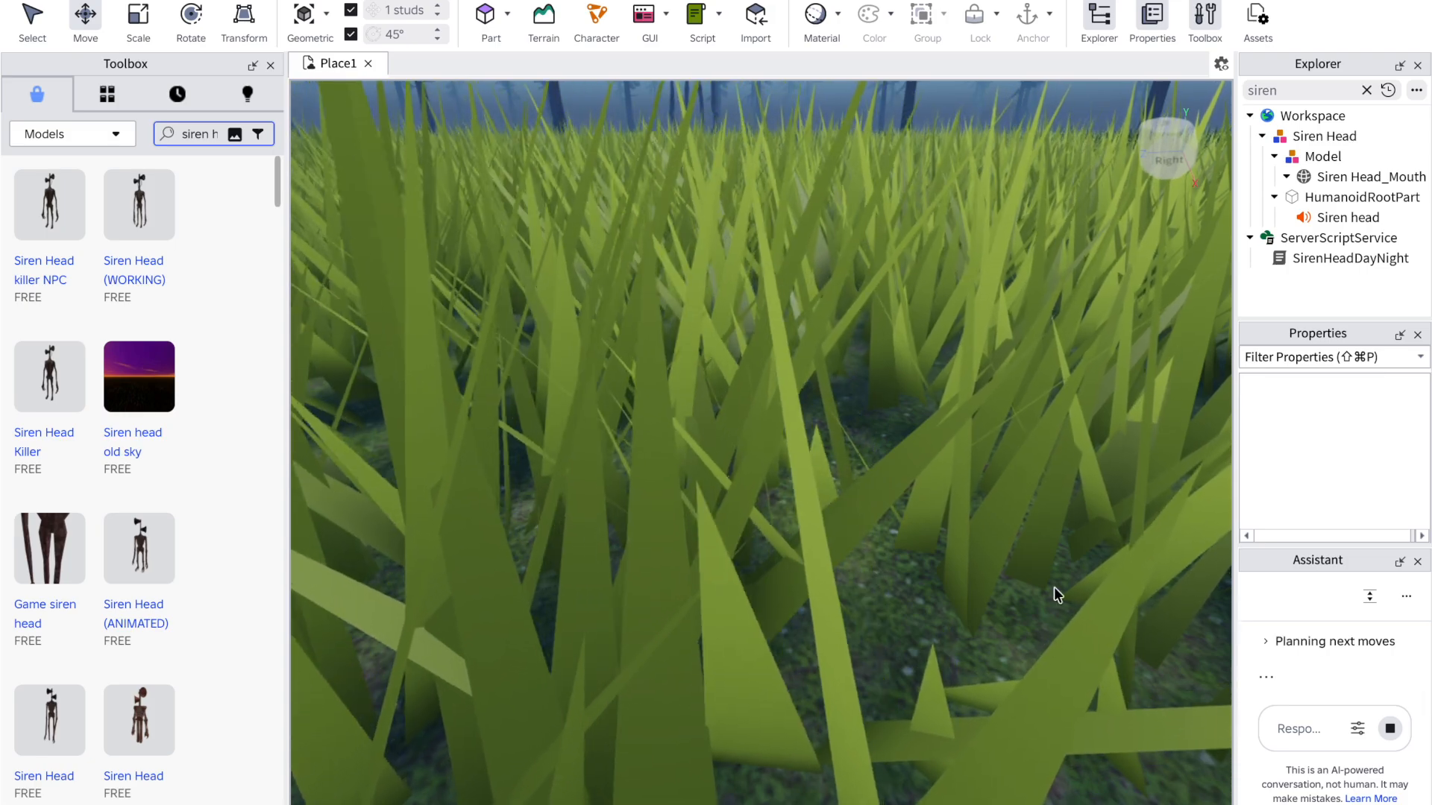
# Step: Accept all of the Assistant's script changes that keep Siren Head off the baseplate until night
pyautogui.scroll(-5, 789, 375)
pyautogui.scroll(-2, 789, 377)
pyautogui.moveTo(789, 378); pyautogui.dragTo(718, 380, button='right')
pyautogui.click(717, 382)
pyautogui.click(624, 485)
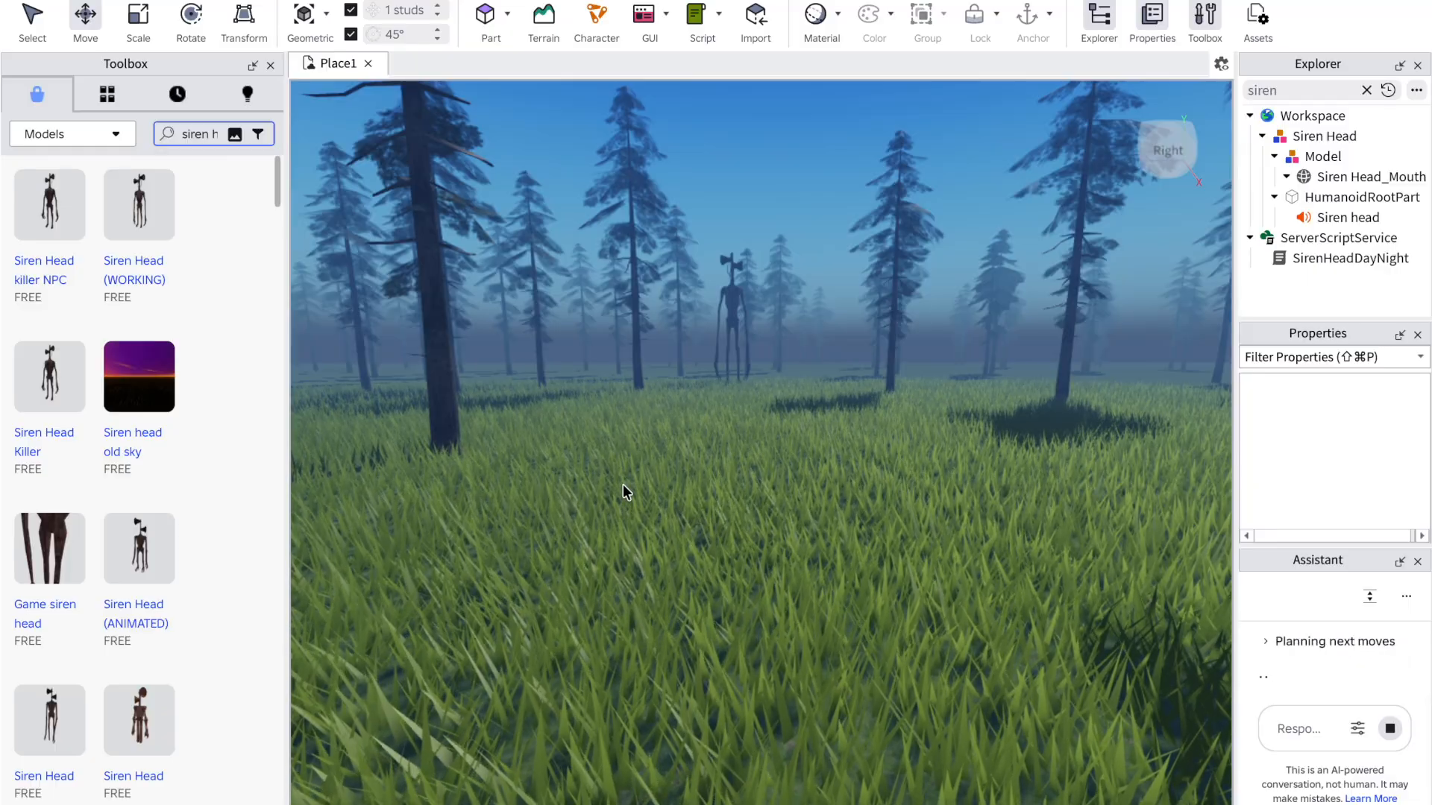
pyautogui.press('w')
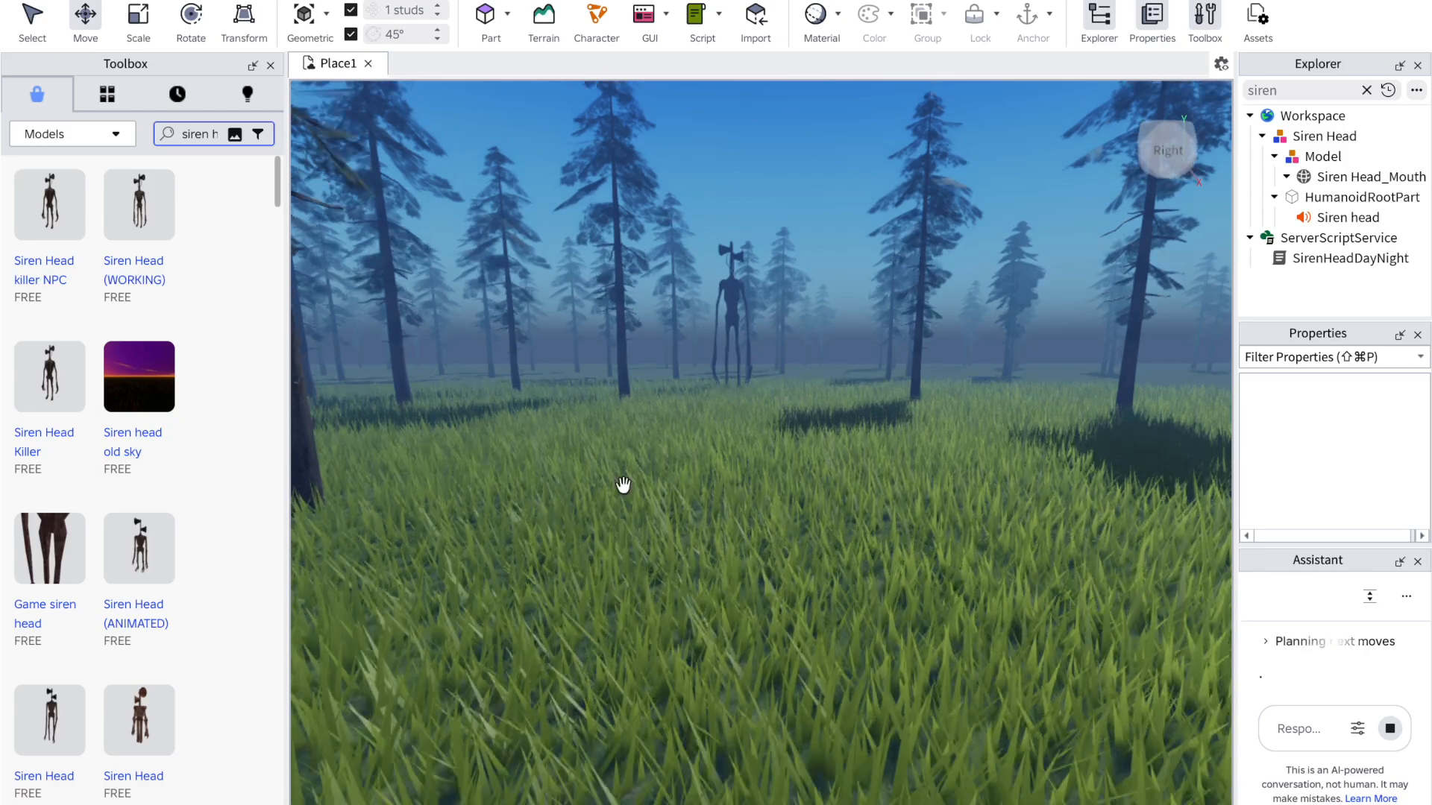
pyautogui.press('e')
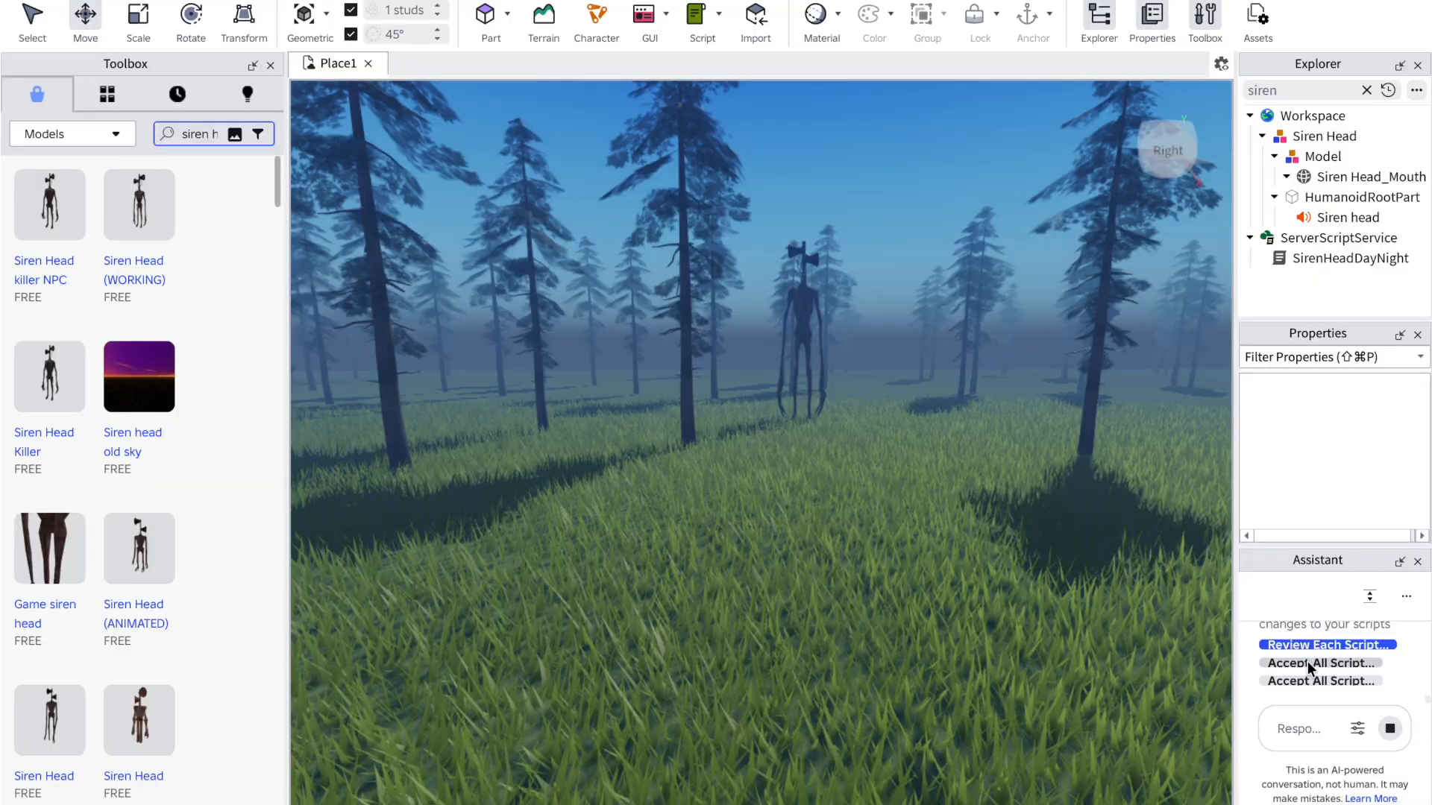
pyautogui.click(1308, 662)
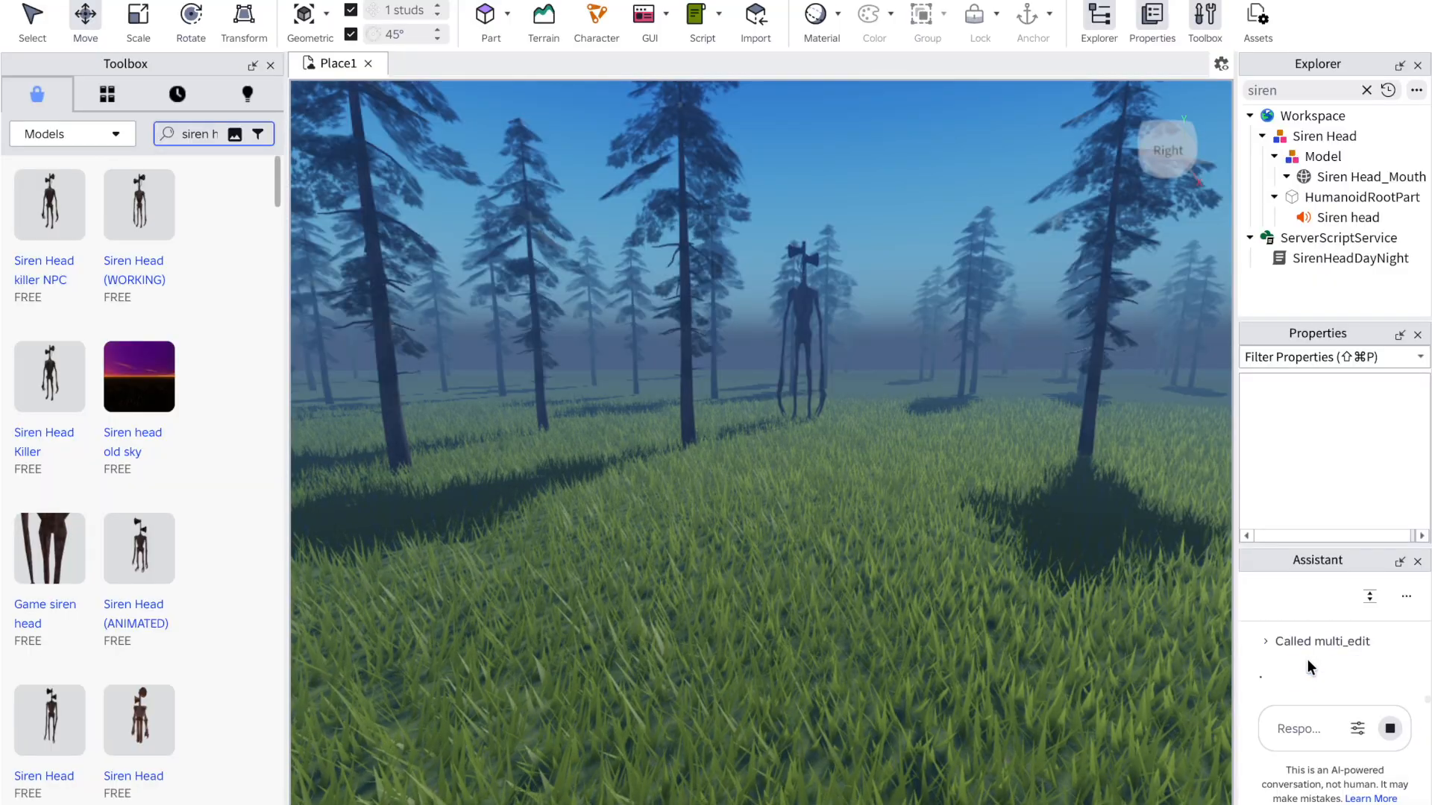
# Step: Examine the Siren Head model and its surroundings in the forest from closer up, selecting the model
pyautogui.moveTo(889, 431); pyautogui.dragTo(890, 431, button='right')
pyautogui.rightClick(890, 431)
pyautogui.click(821, 432)
pyautogui.press('w')
pyautogui.press('d')
pyautogui.press('s')
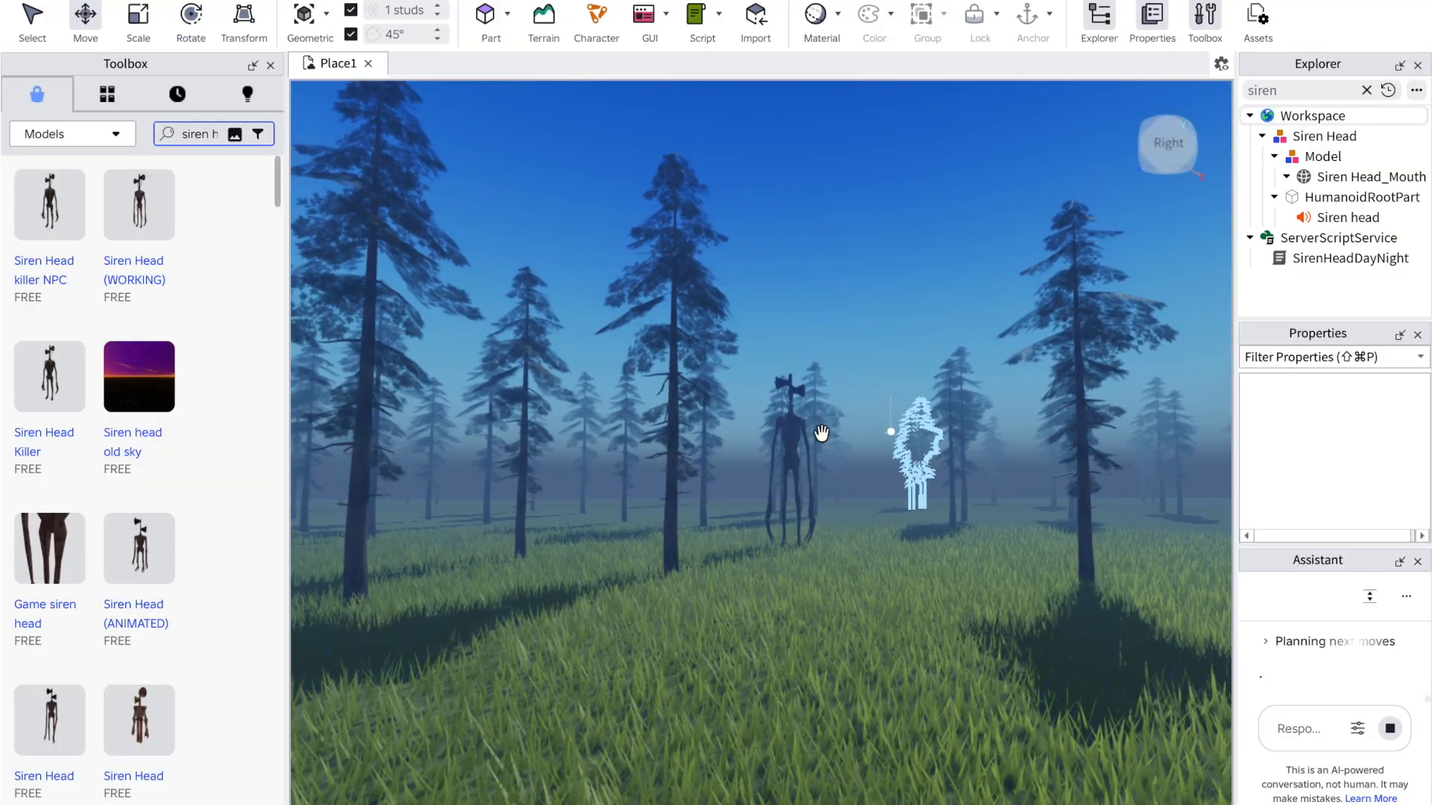
pyautogui.press('s')
pyautogui.press('d')
pyautogui.press('w')
pyautogui.press('d')
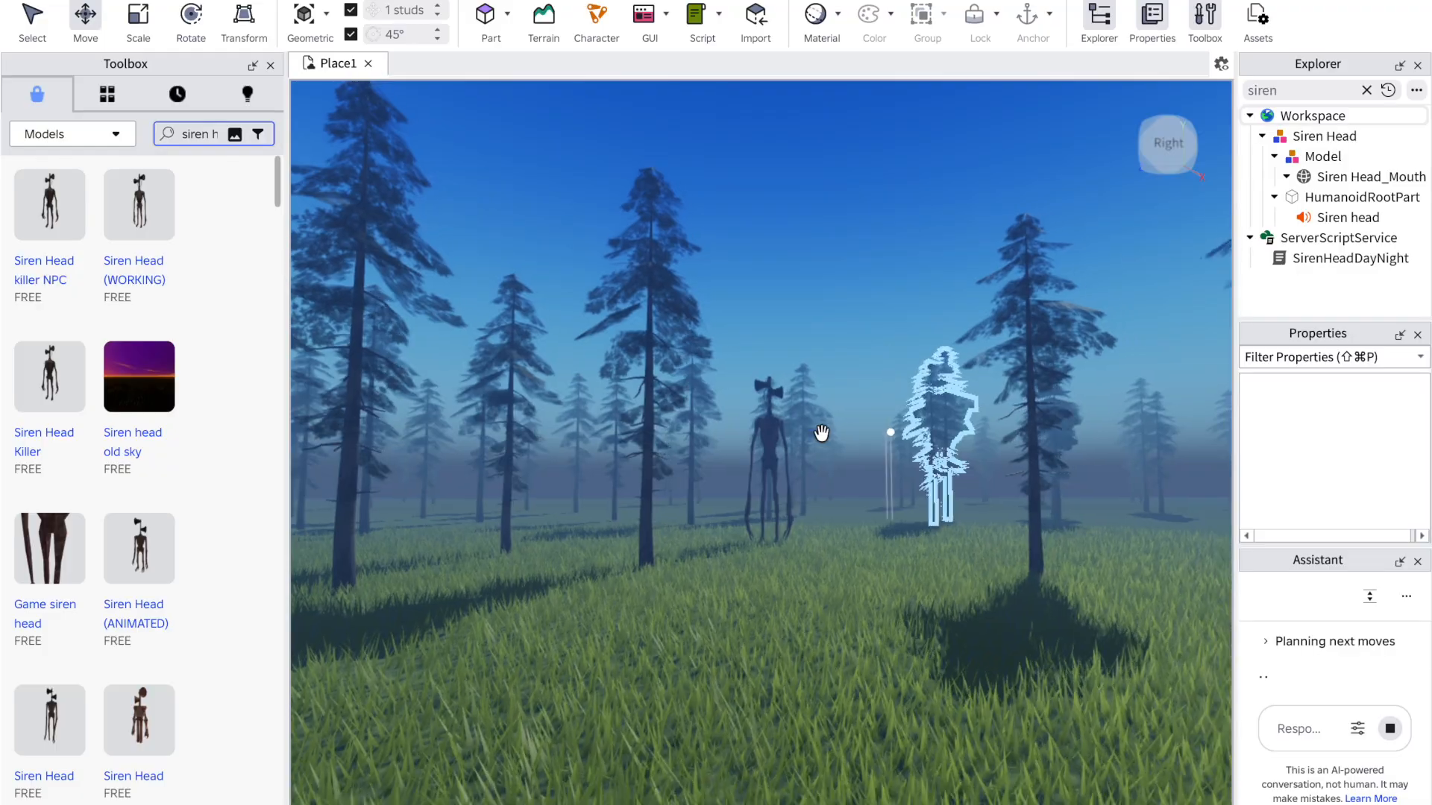
pyautogui.press('w')
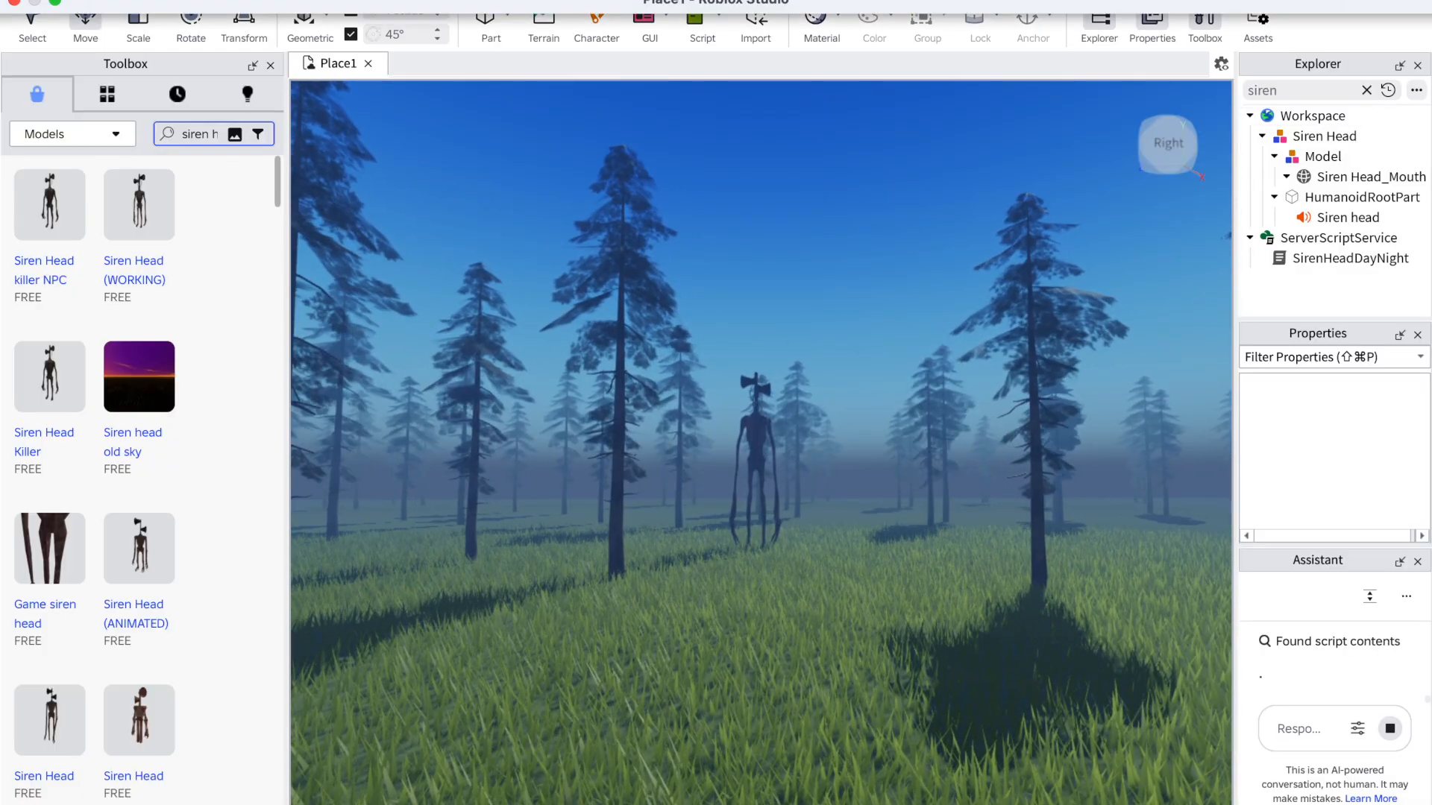
pyautogui.click(1143, 1)
pyautogui.click(1143, 2)
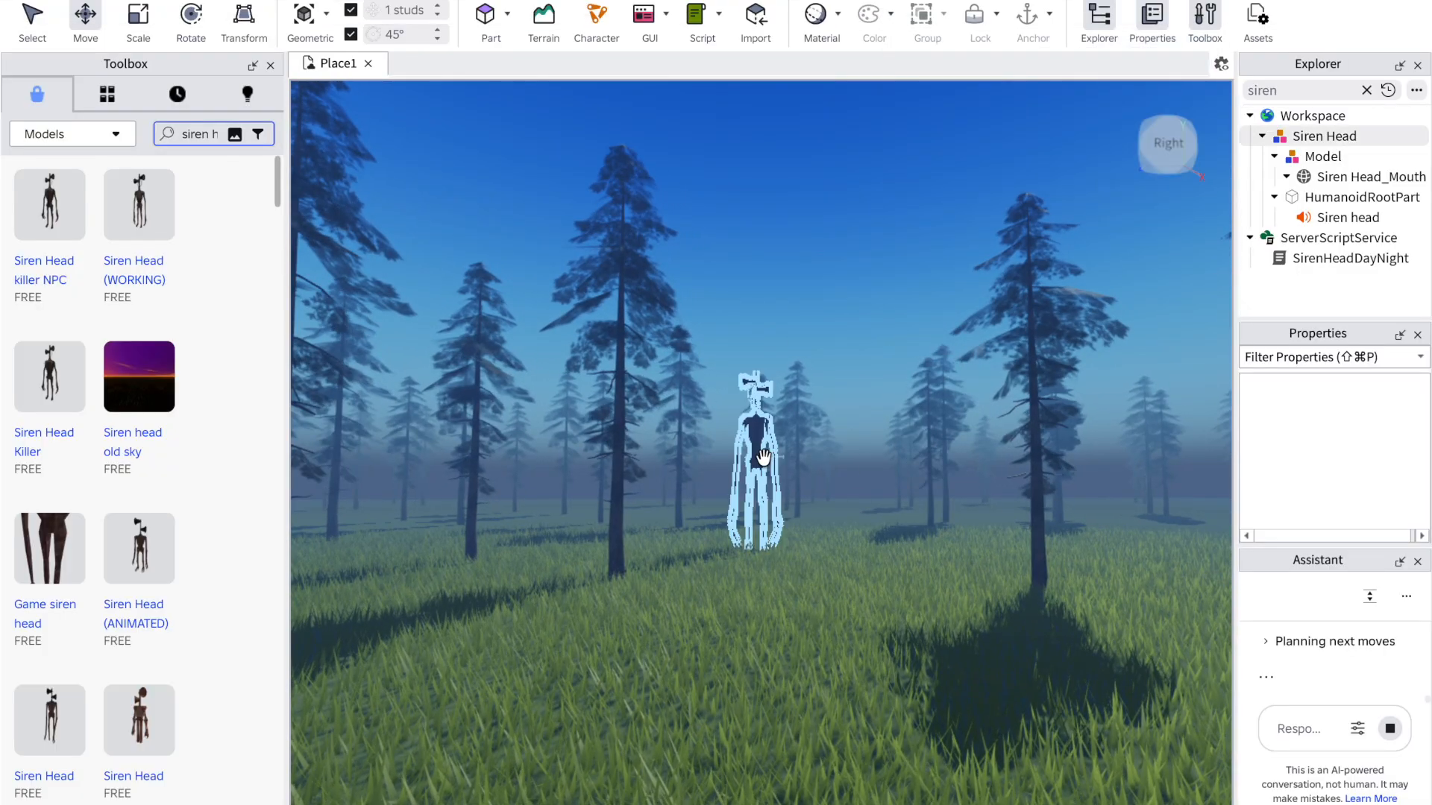
pyautogui.press('w')
pyautogui.press('w')
pyautogui.press('w')
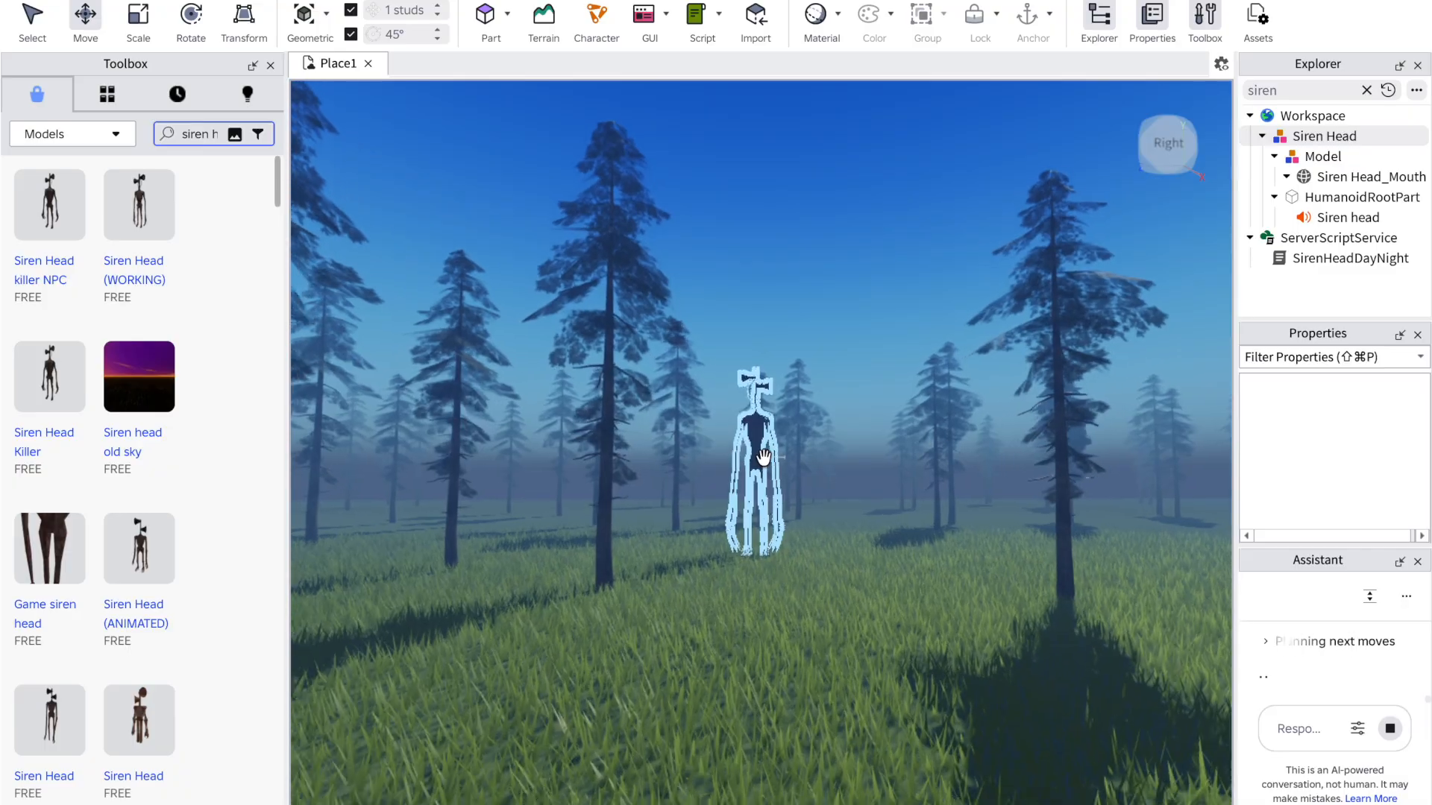
pyautogui.press('a')
pyautogui.press('w')
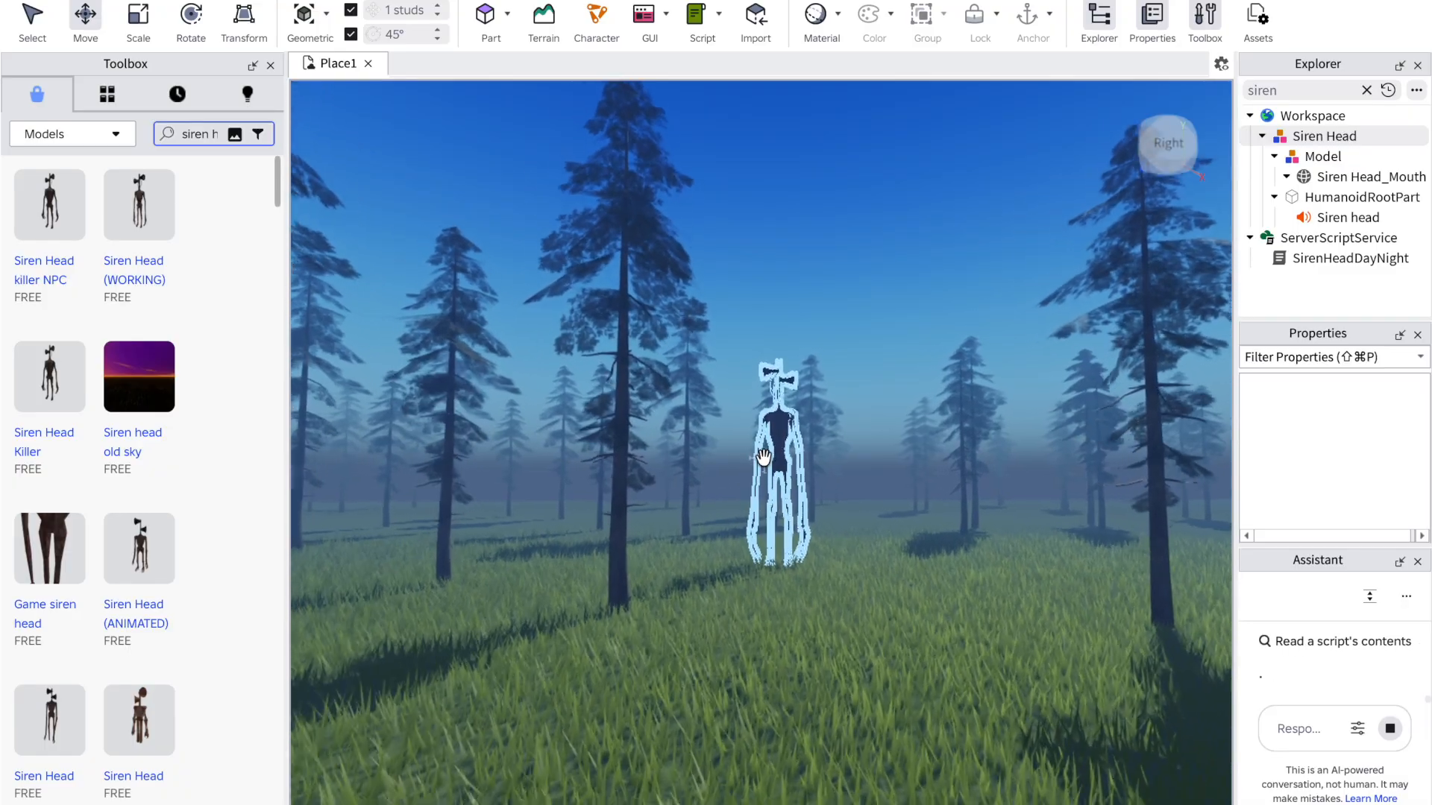
pyautogui.press('a')
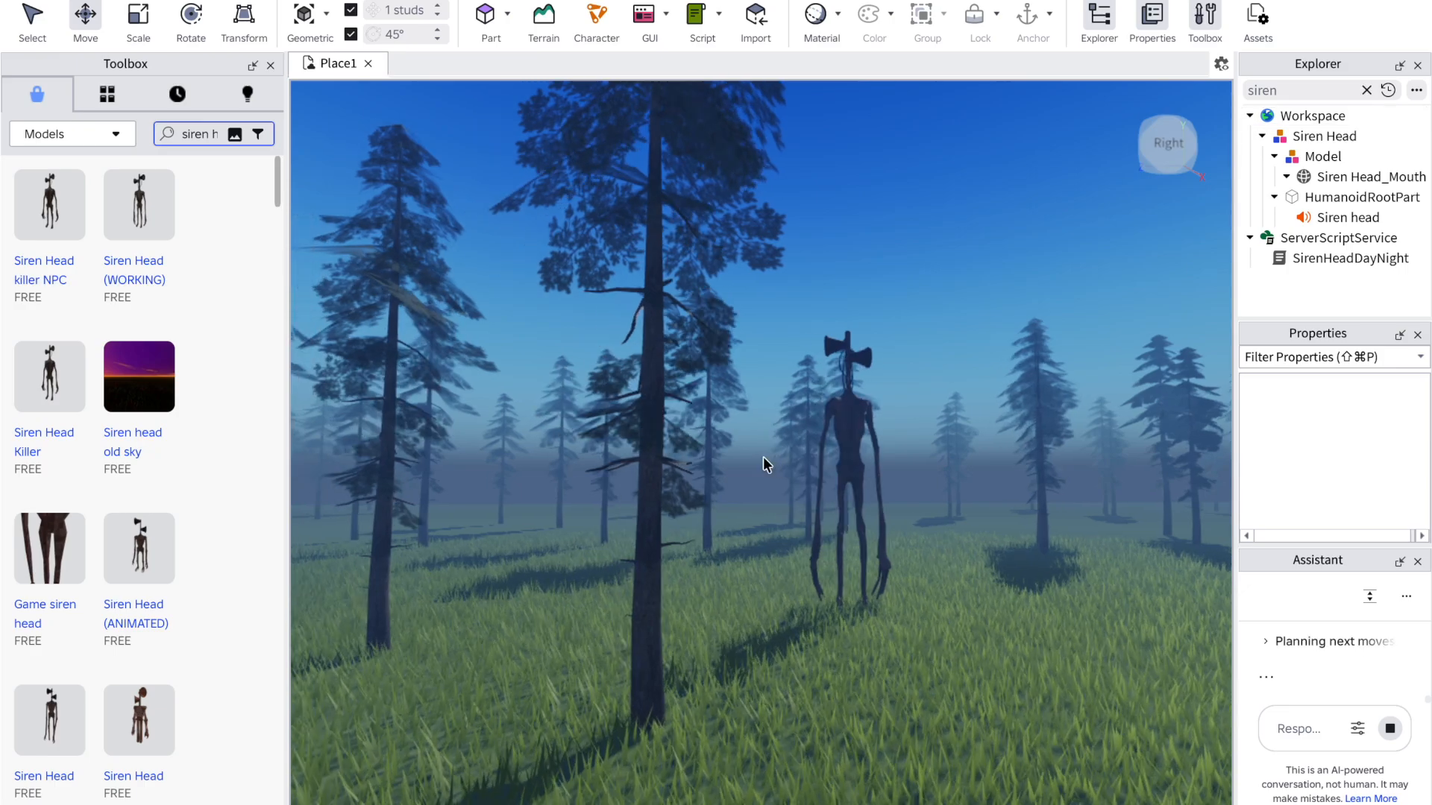
pyautogui.moveTo(765, 457); pyautogui.dragTo(765, 457, button='right')
pyautogui.rightClick(765, 456)
pyautogui.click(688, 512)
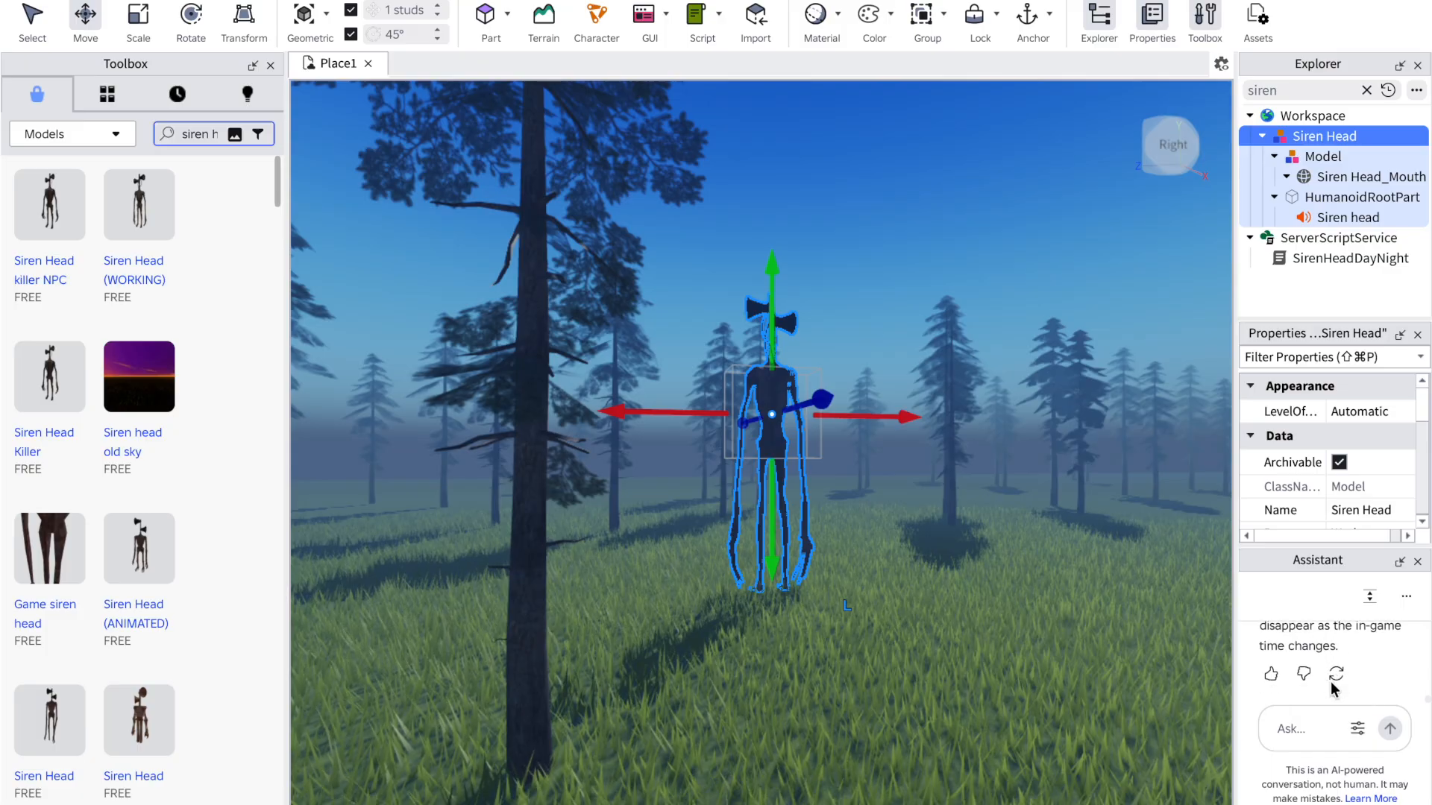
# Step: Playtest to check whether Siren Head is absent during the day, end the test and inspect the sky
pyautogui.press('F5')
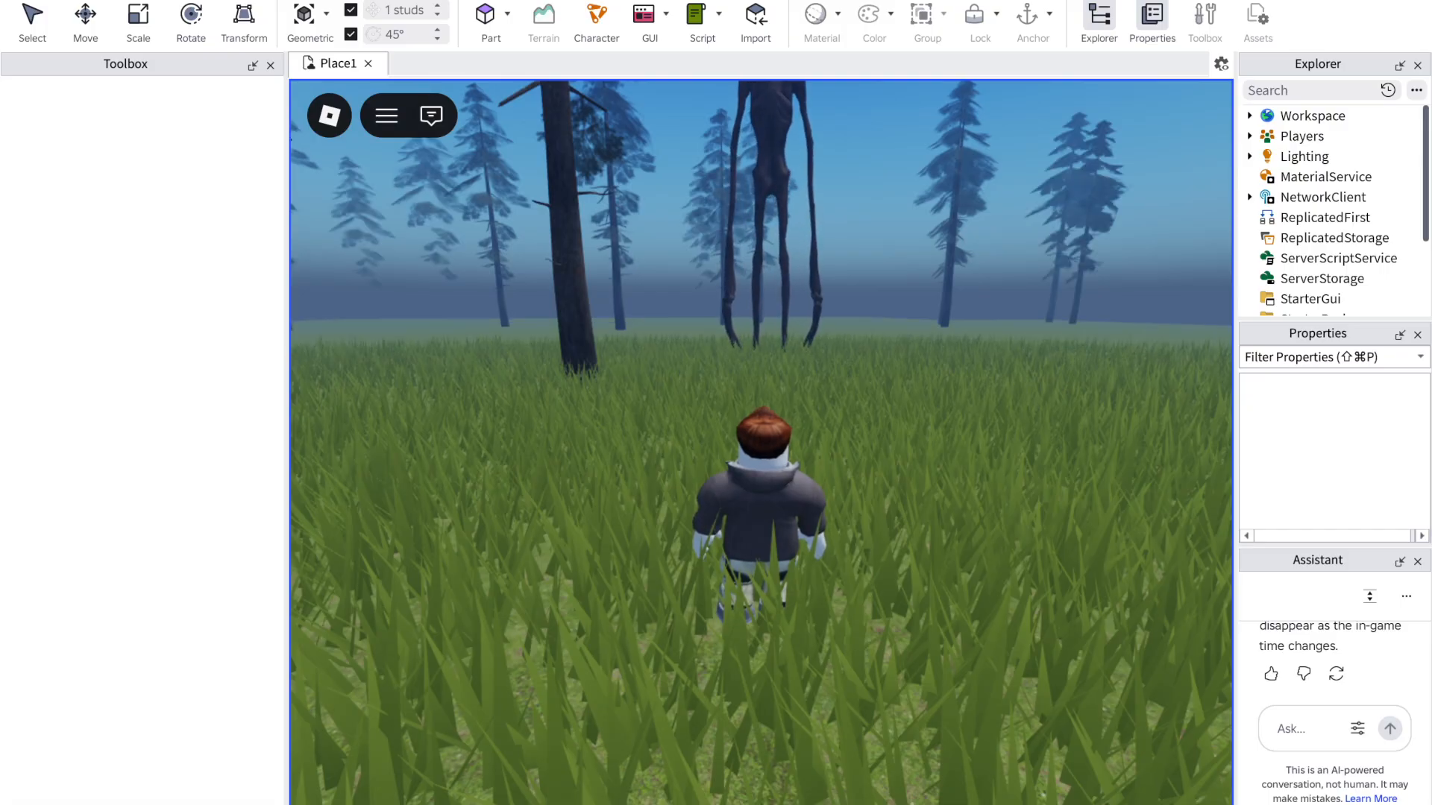
pyautogui.press('s')
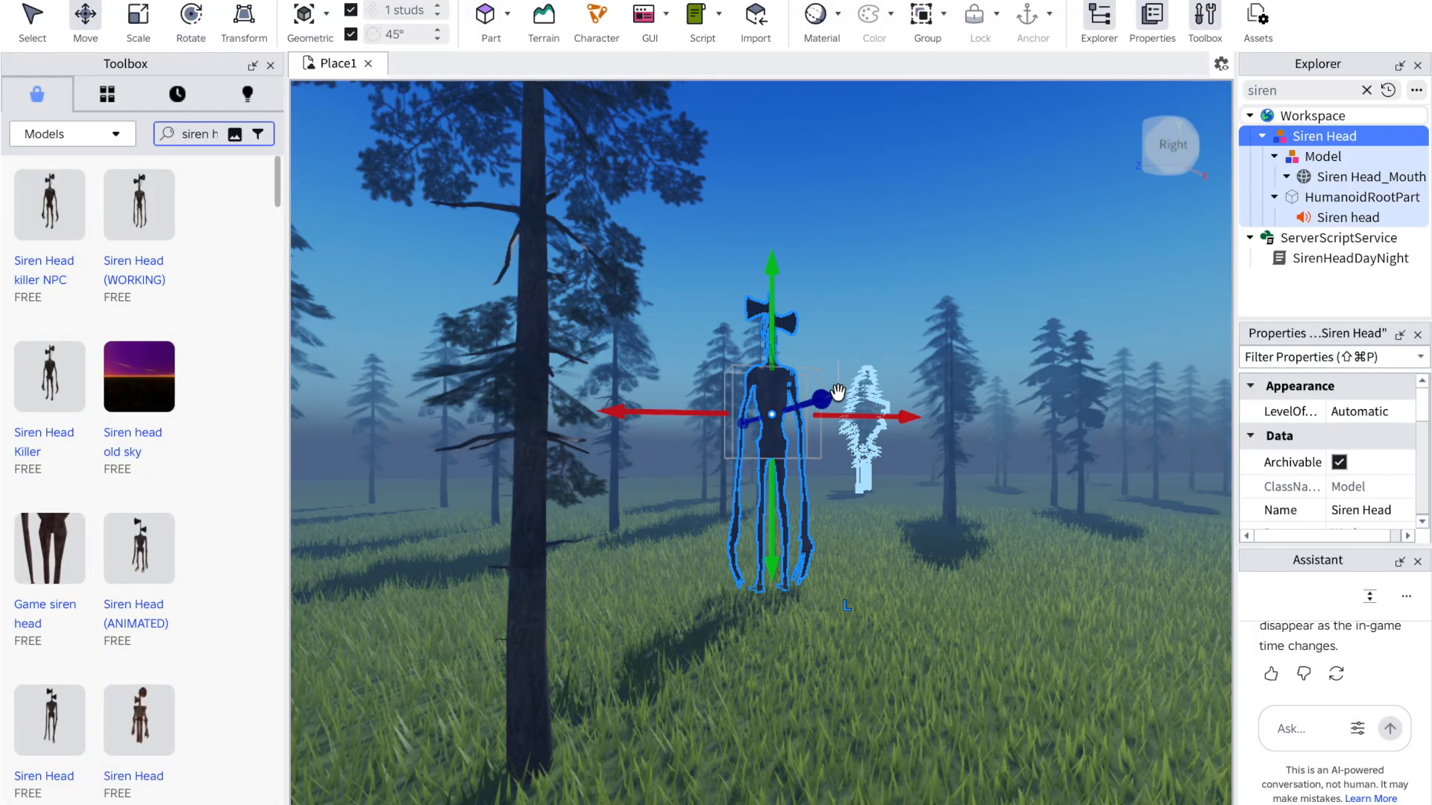
pyautogui.moveTo(839, 393); pyautogui.dragTo(839, 392, button='right')
pyautogui.rightClick(838, 392)
pyautogui.click(539, 298)
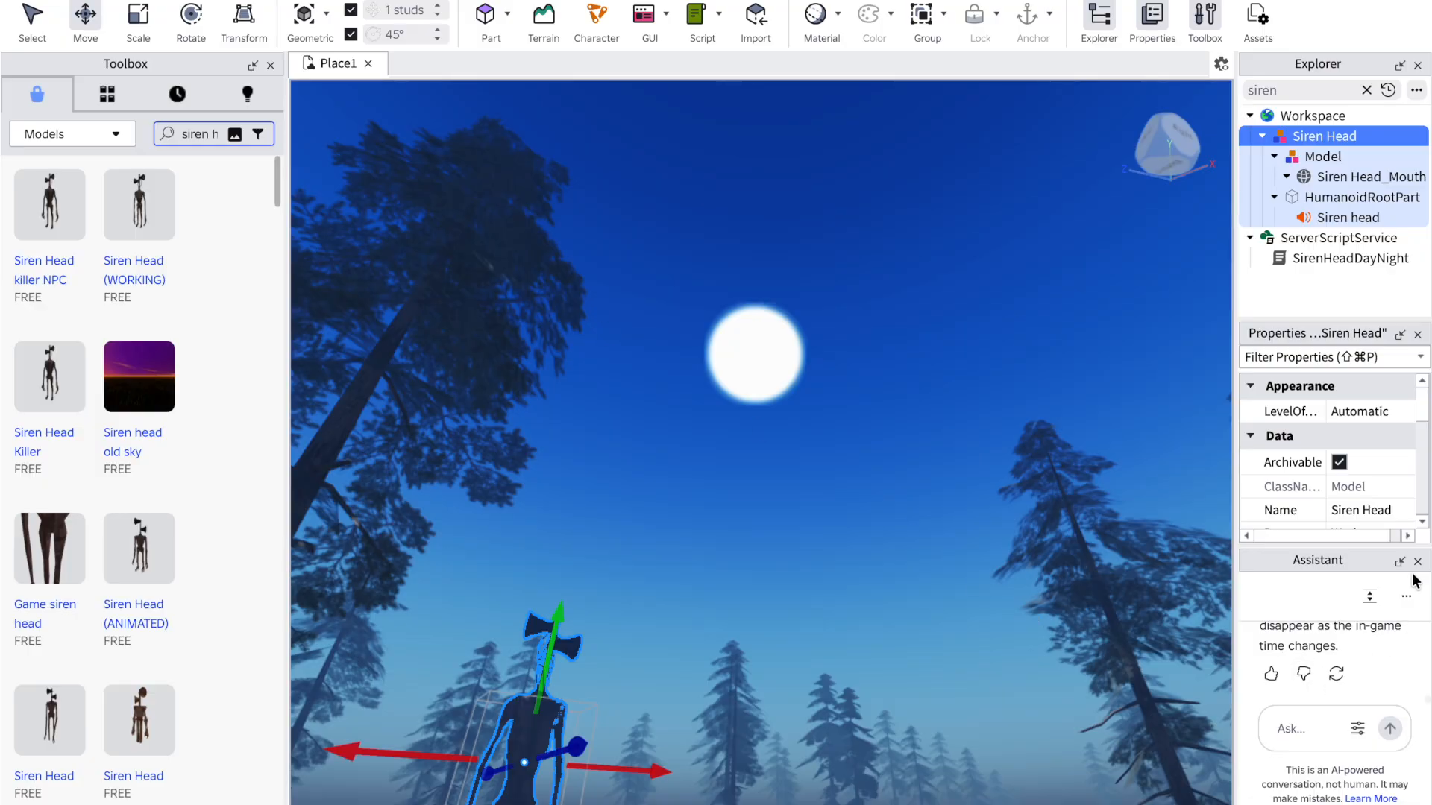
# Step: Clear the Assistant chat and send "add a health bar gui and bellow the health bar gui add a sprint bar make the run key the shift key"
pyautogui.click(1405, 595)
pyautogui.click(1310, 727)
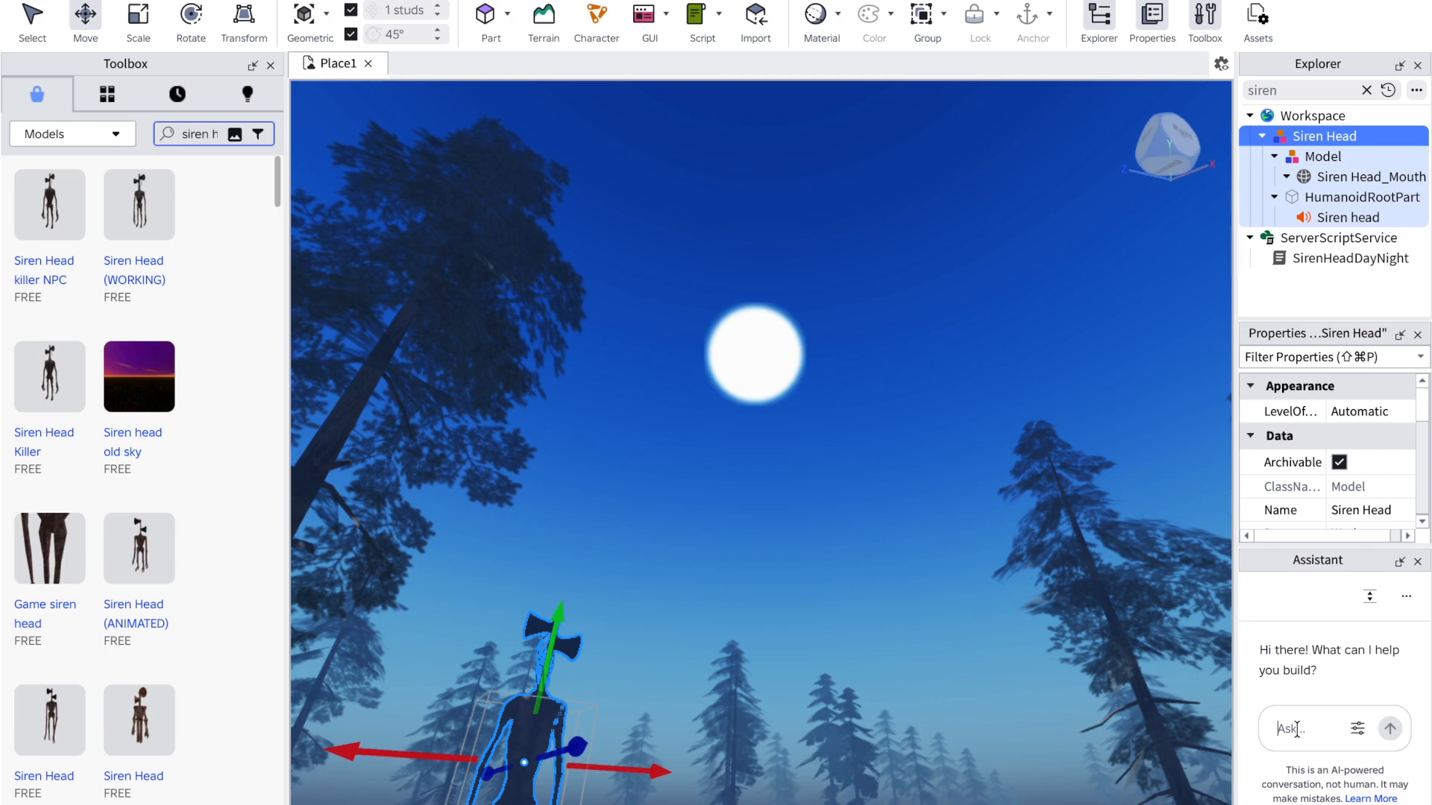
pyautogui.write('add a health bar')
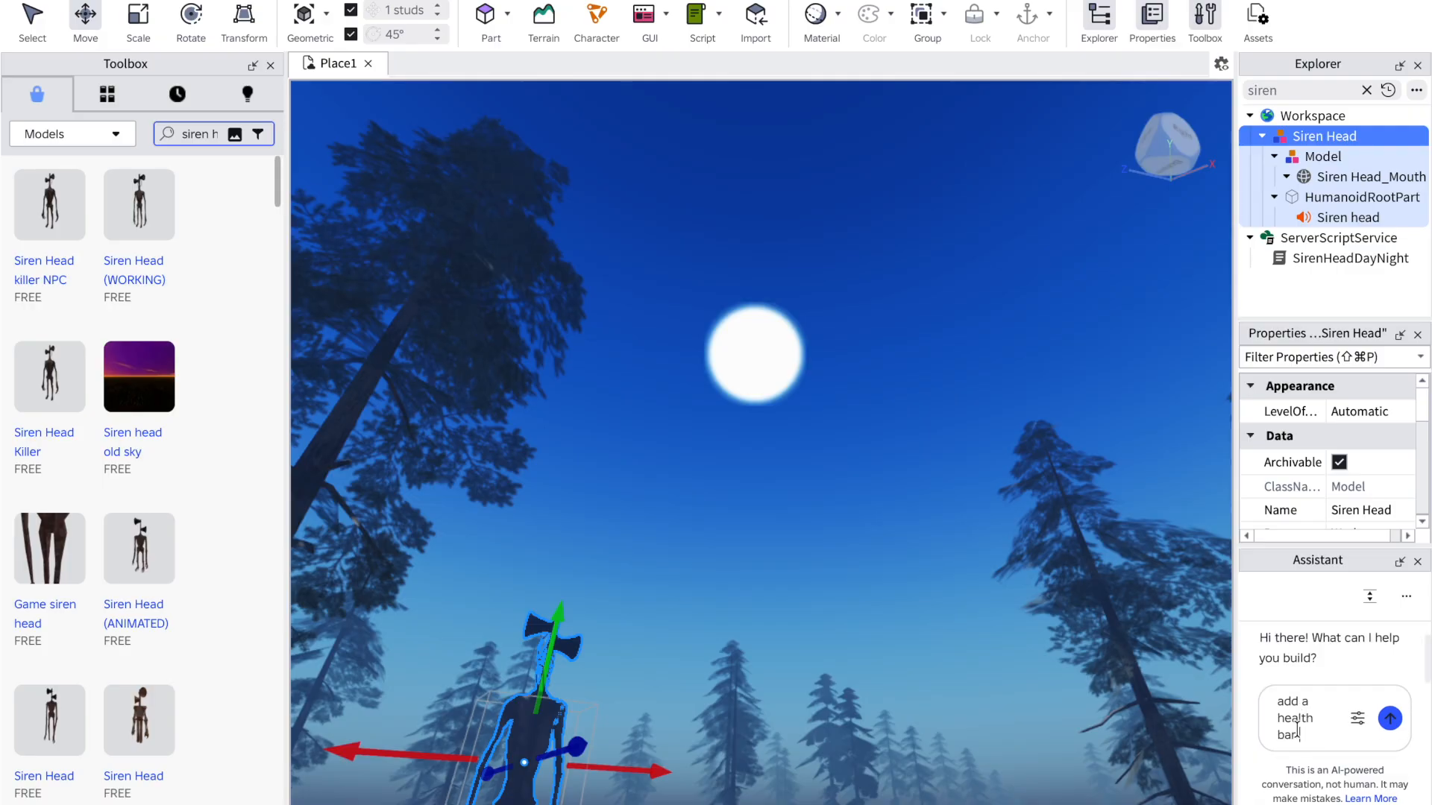
pyautogui.write(' gui and below the')
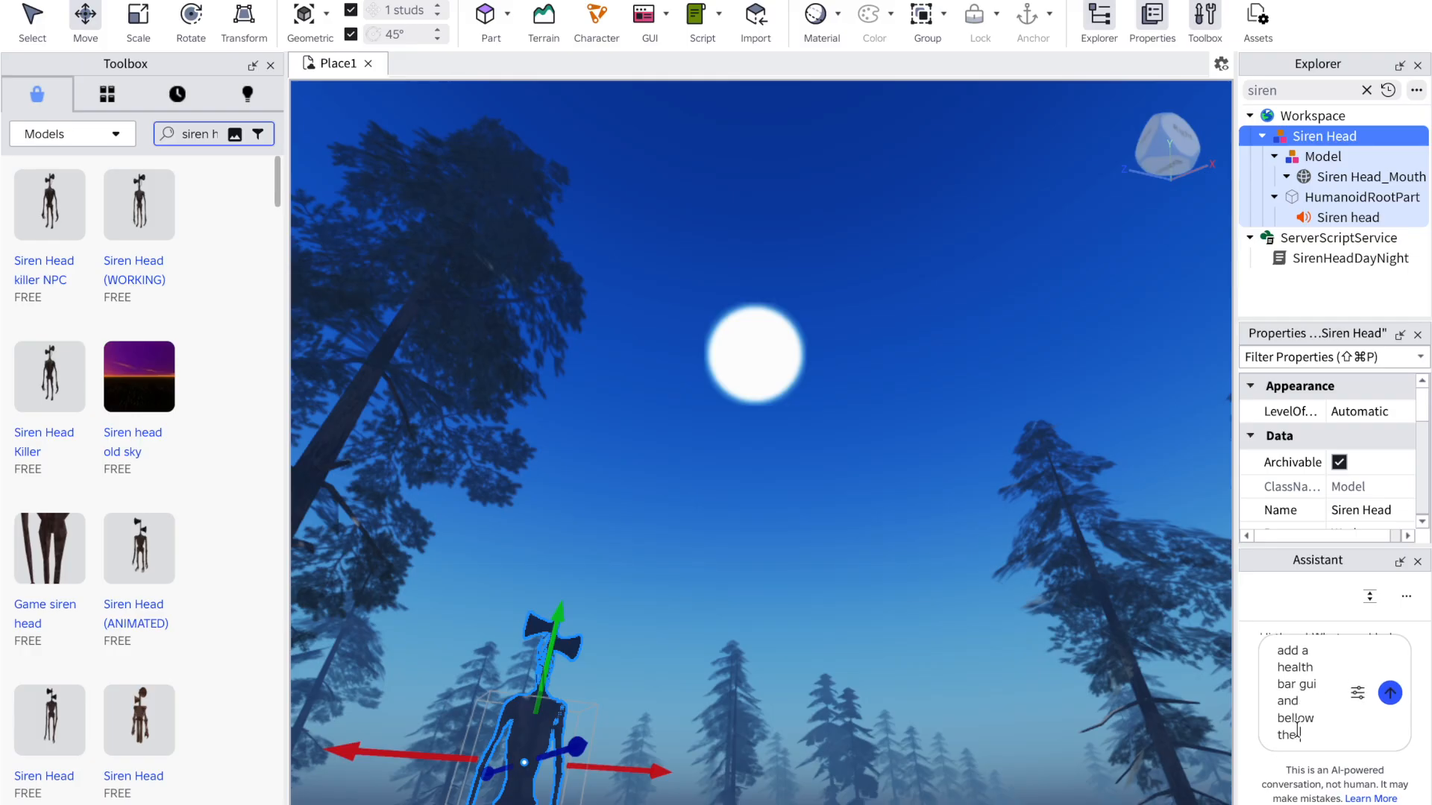
pyautogui.write(' health bar')
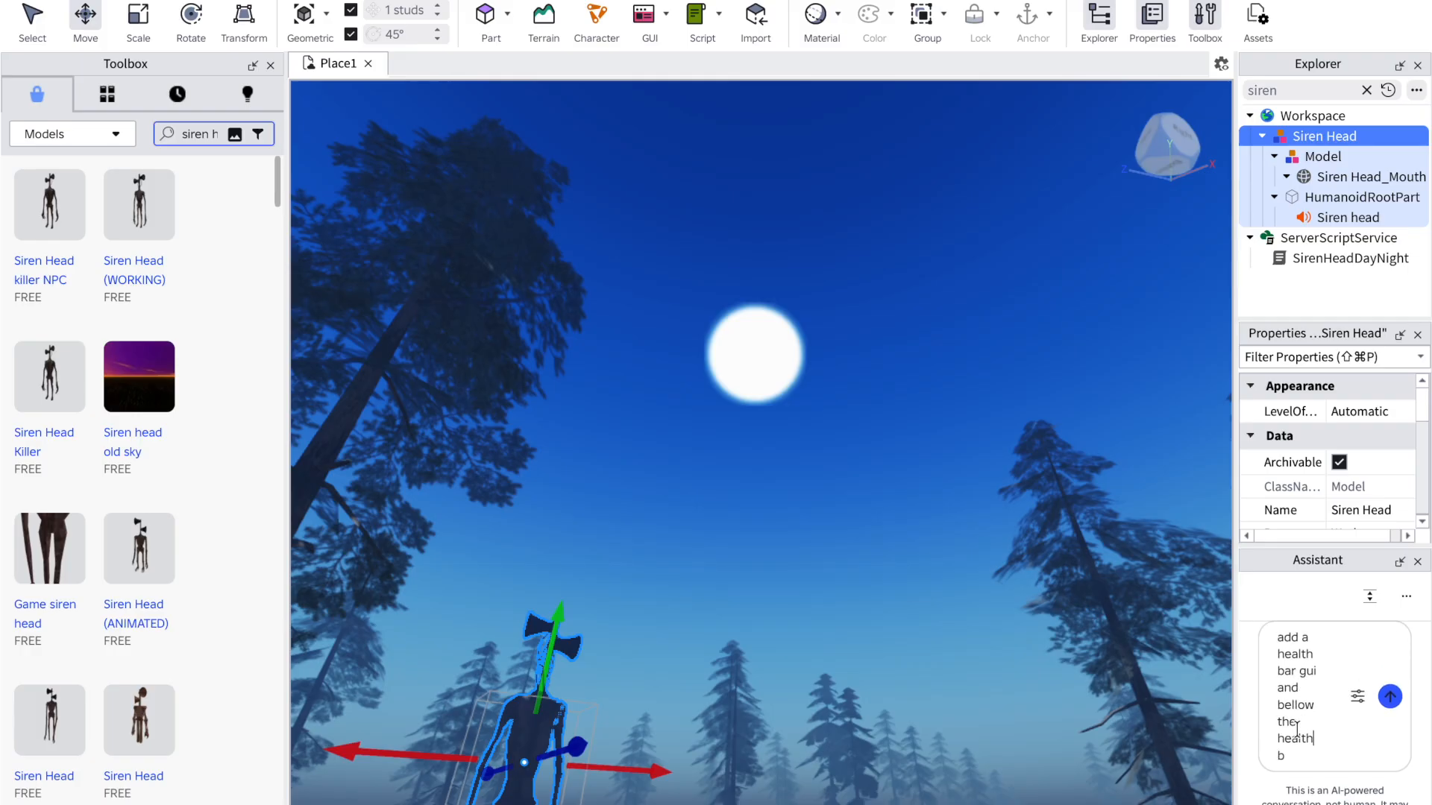
pyautogui.write(' gui add')
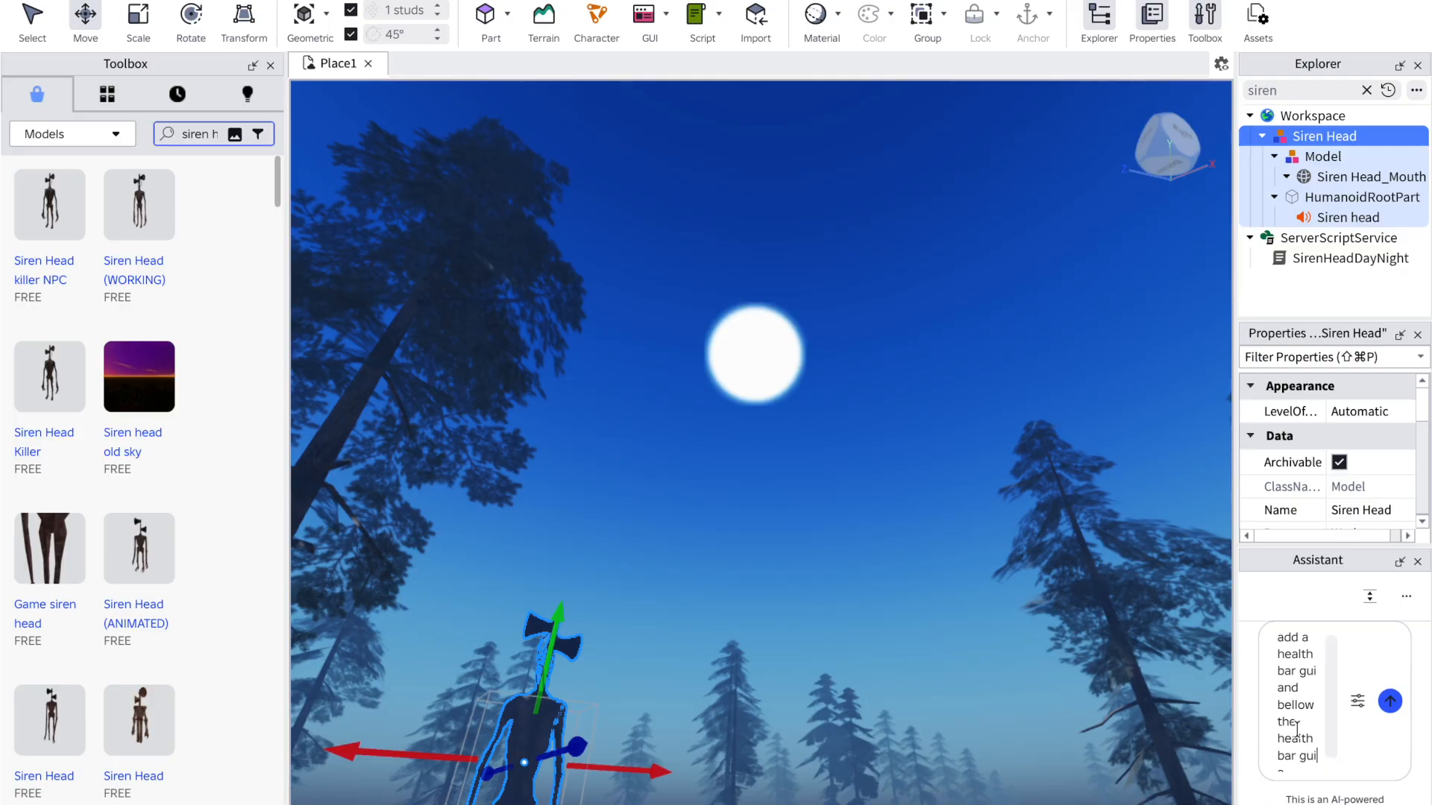
pyautogui.write(' a sprint bar make the run')
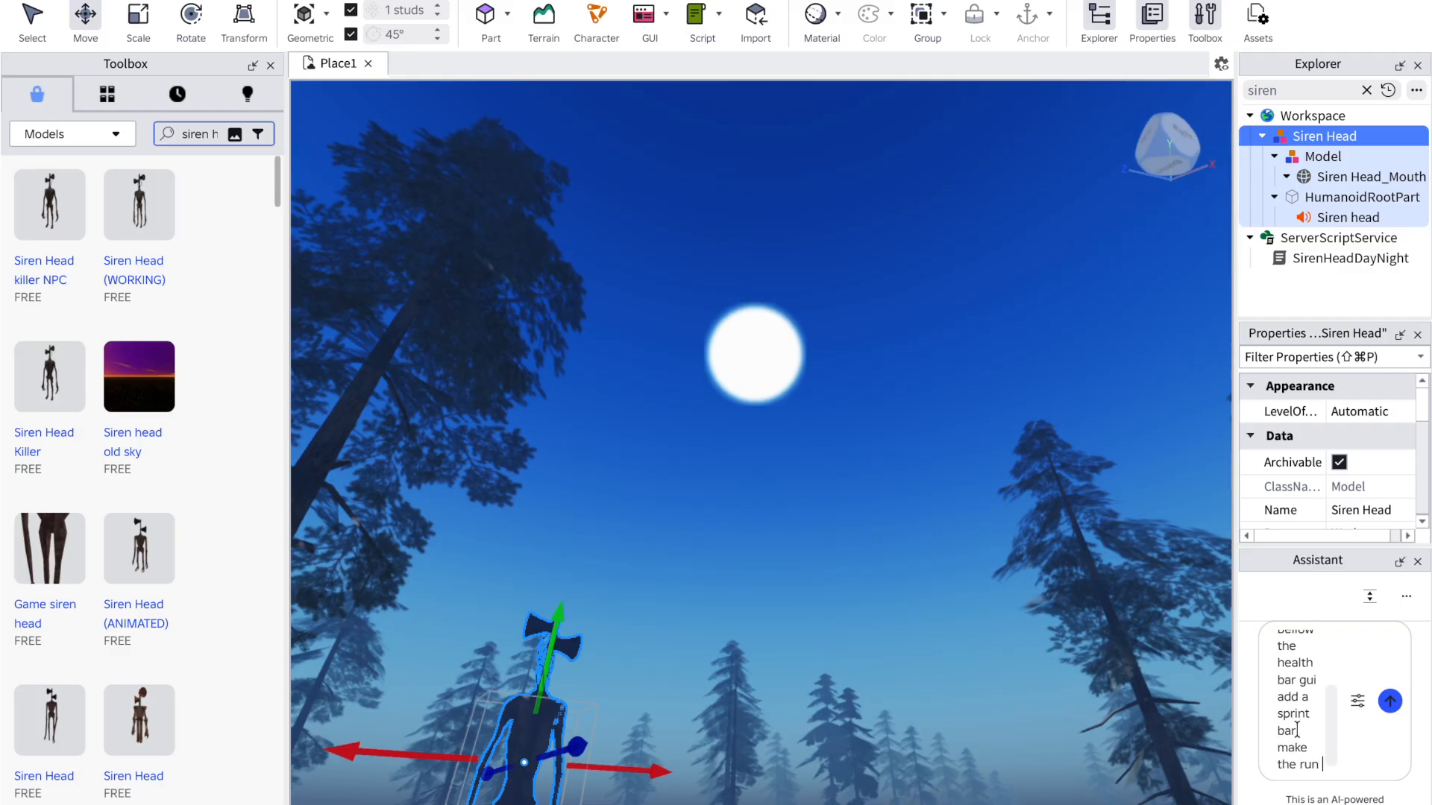
pyautogui.write(' key the ')
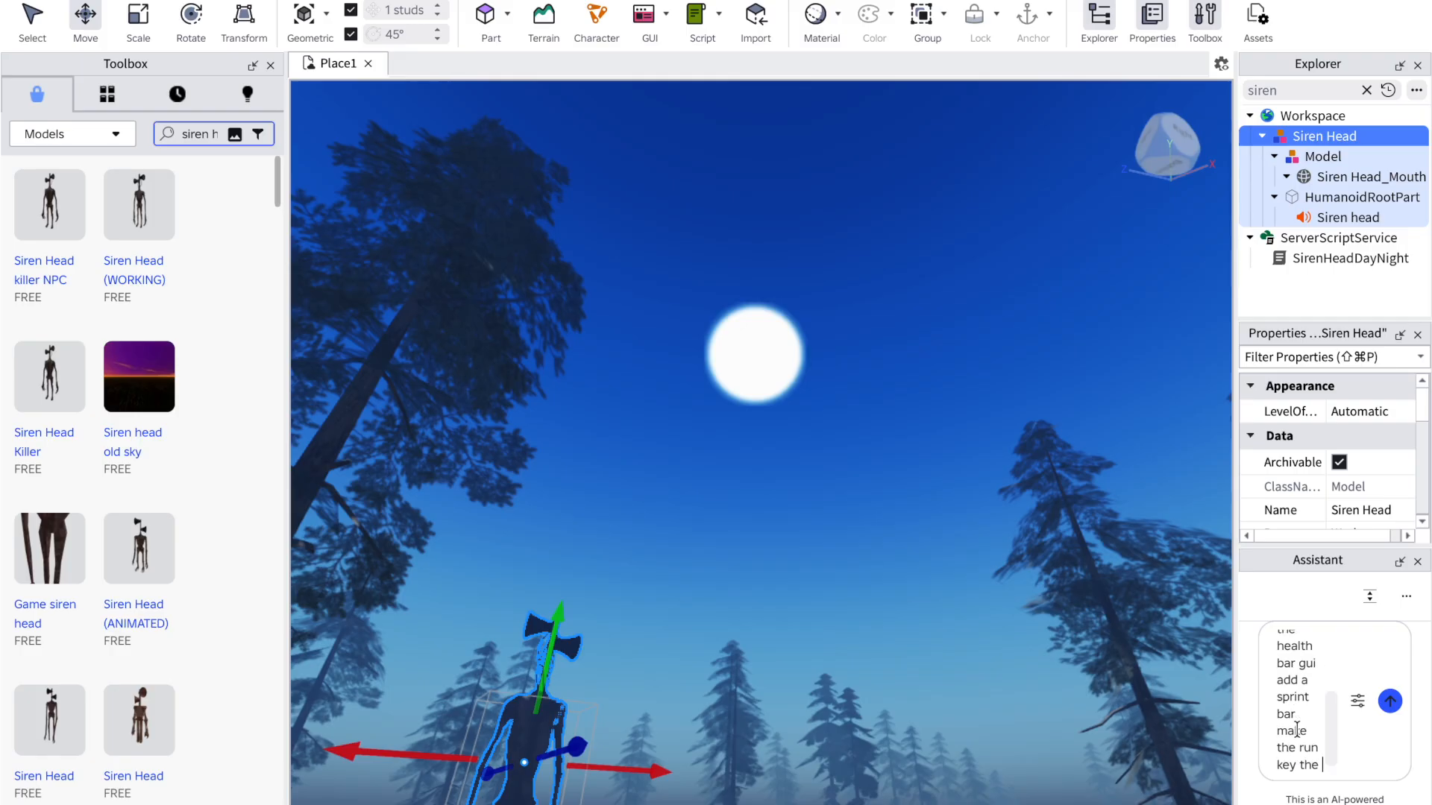
pyautogui.write('shift key')
pyautogui.press('Return')
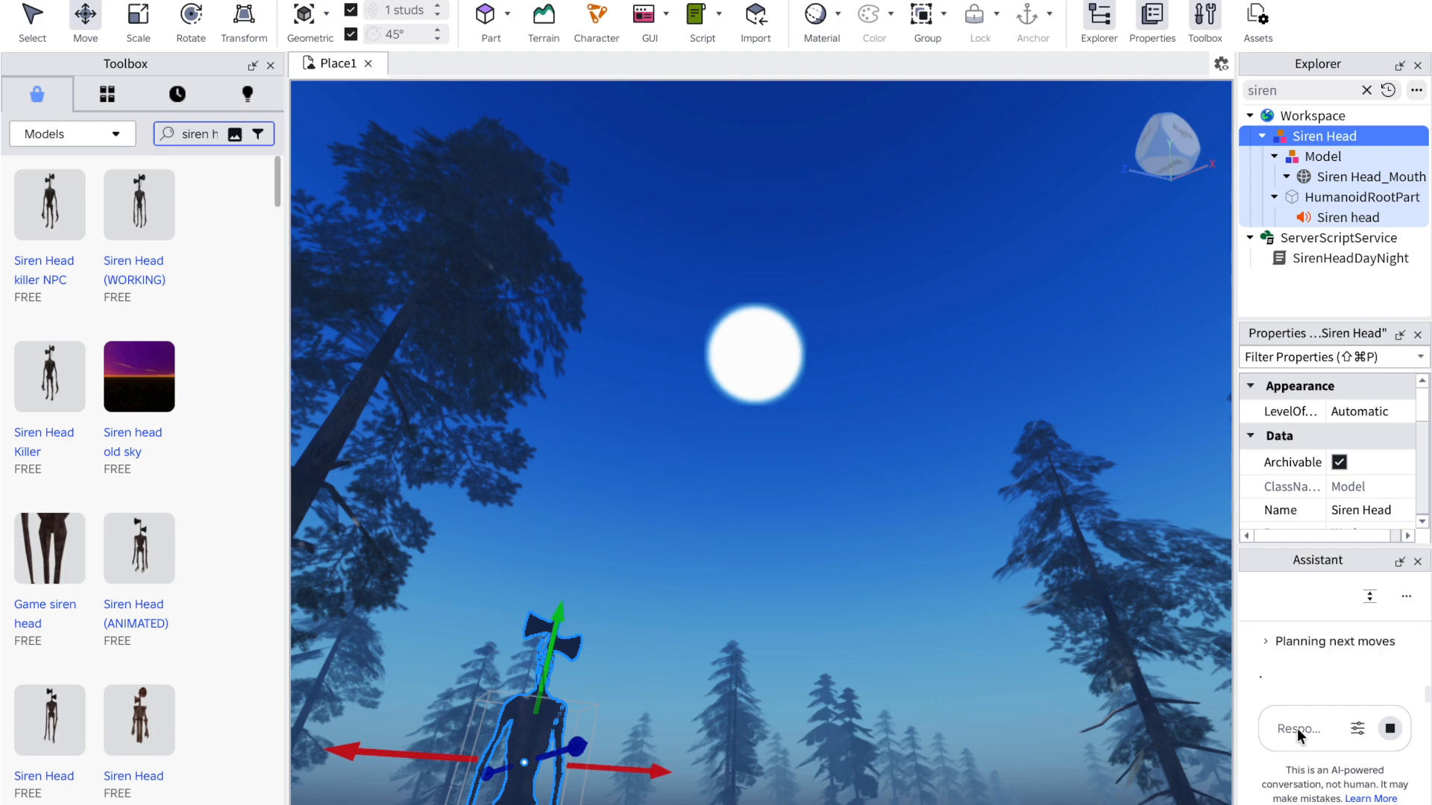
# Step: Delete the SirenHeadDayNight script from ServerScriptService
pyautogui.click(812, 453)
pyautogui.moveTo(812, 454); pyautogui.dragTo(814, 456, button='right')
pyautogui.click(1098, 310)
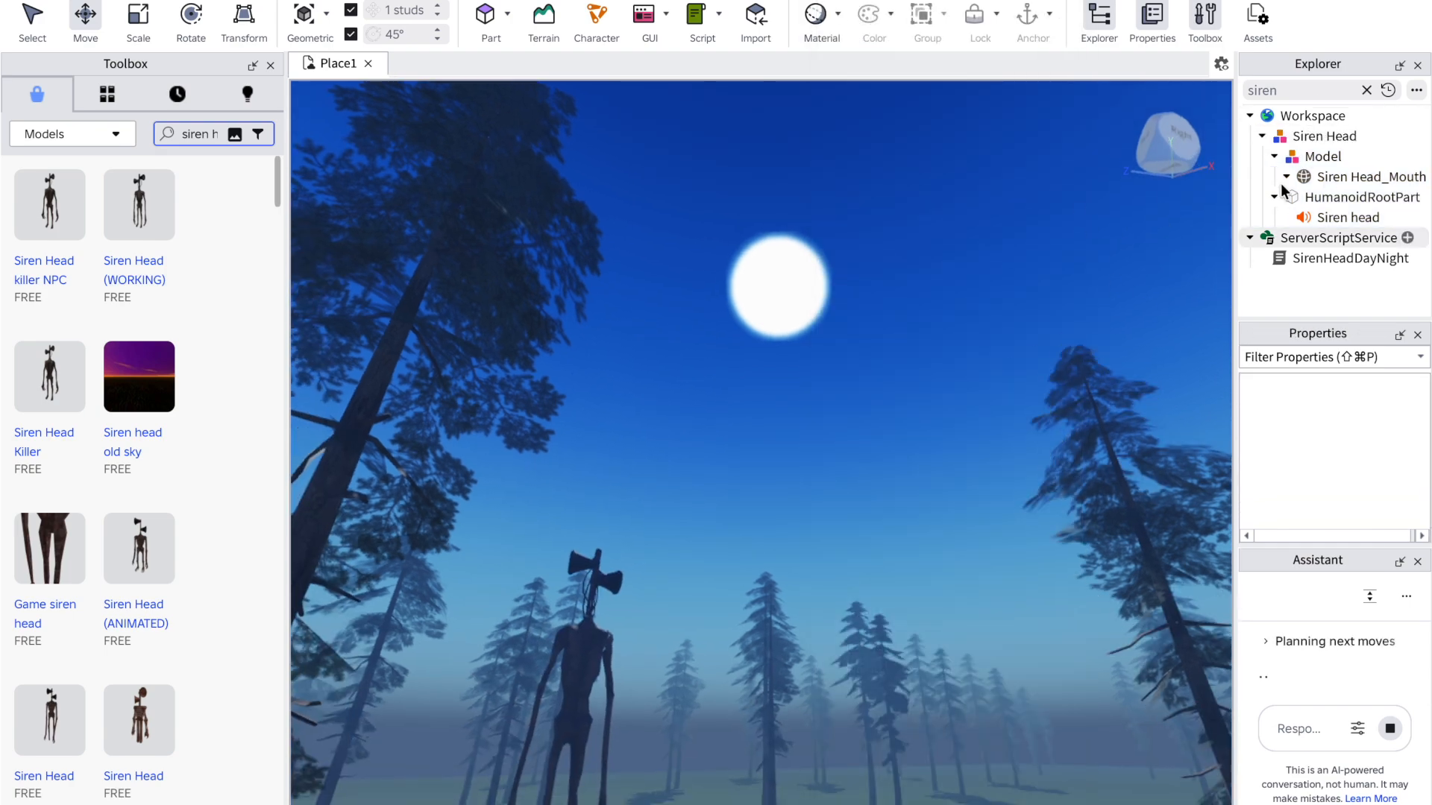
pyautogui.click(1306, 259)
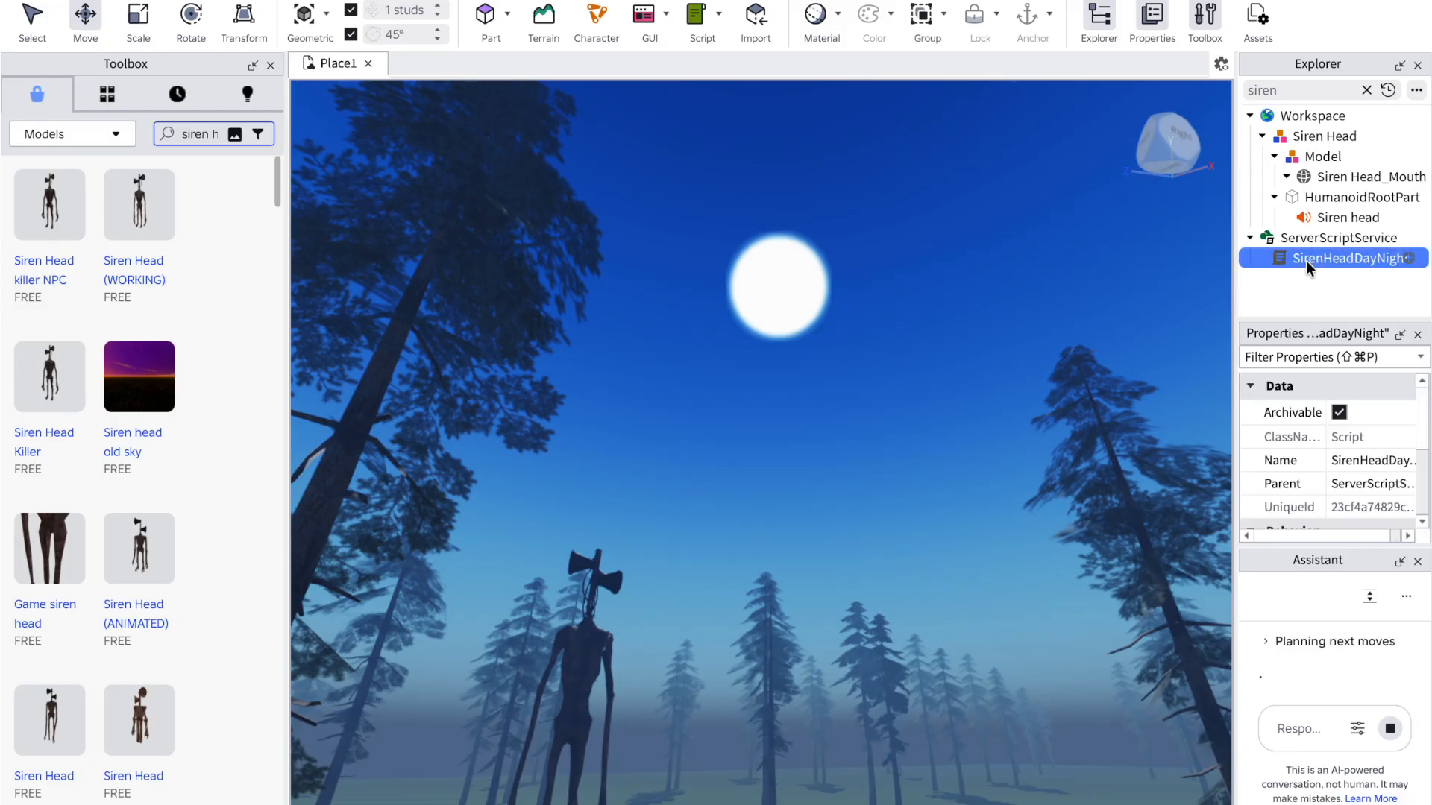
pyautogui.press('Delete')
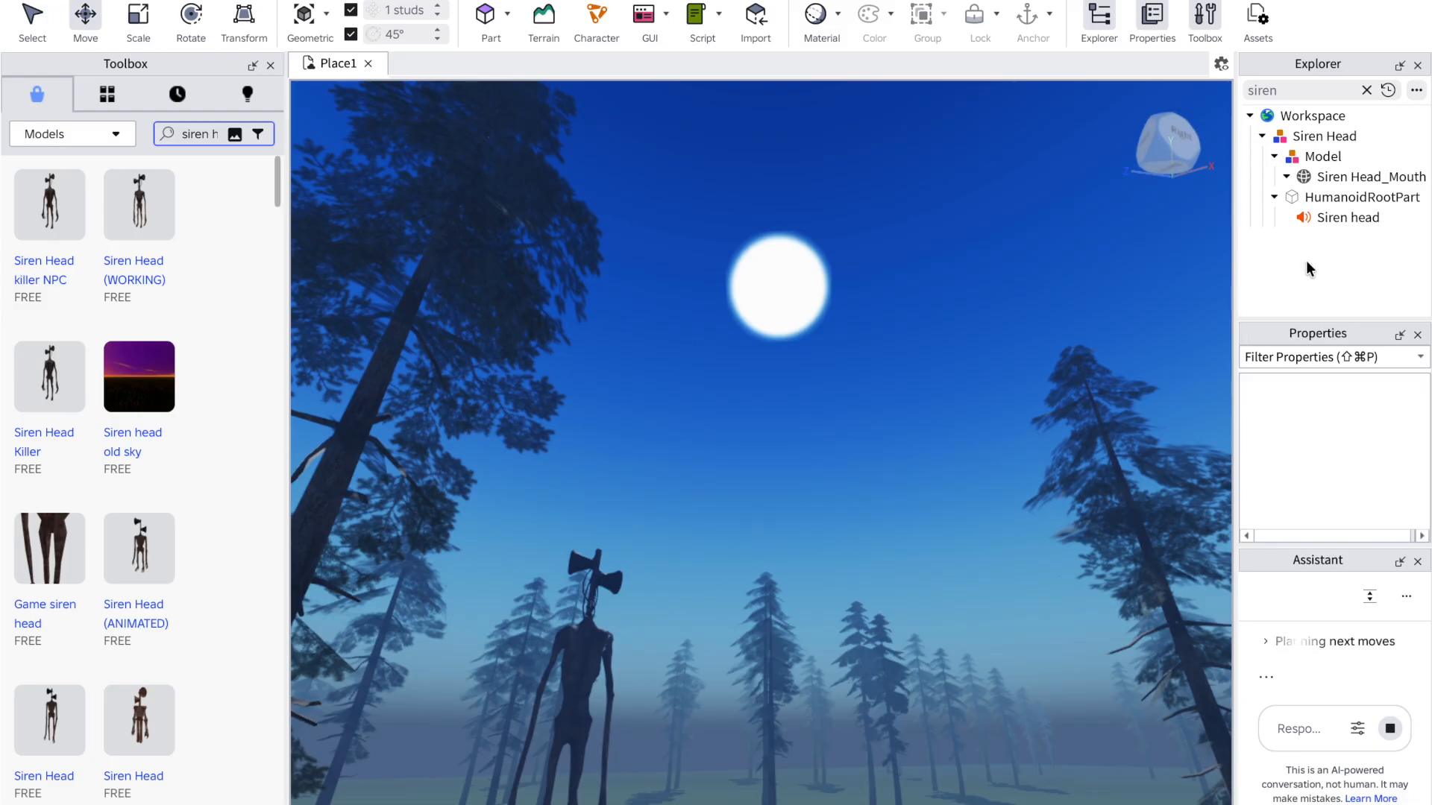
# Step: Search the Explorer for "day" and delete the DayNightCycle script from ServerScriptService
pyautogui.click(1350, 89)
pyautogui.press('BackSpace')
pyautogui.press('BackSpace')
pyautogui.press('BackSpace')
pyautogui.press('BackSpace')
pyautogui.press('BackSpace')
pyautogui.write('day and')
pyautogui.press('BackSpace')
pyautogui.press('BackSpace')
pyautogui.press('BackSpace')
pyautogui.press('BackSpace')
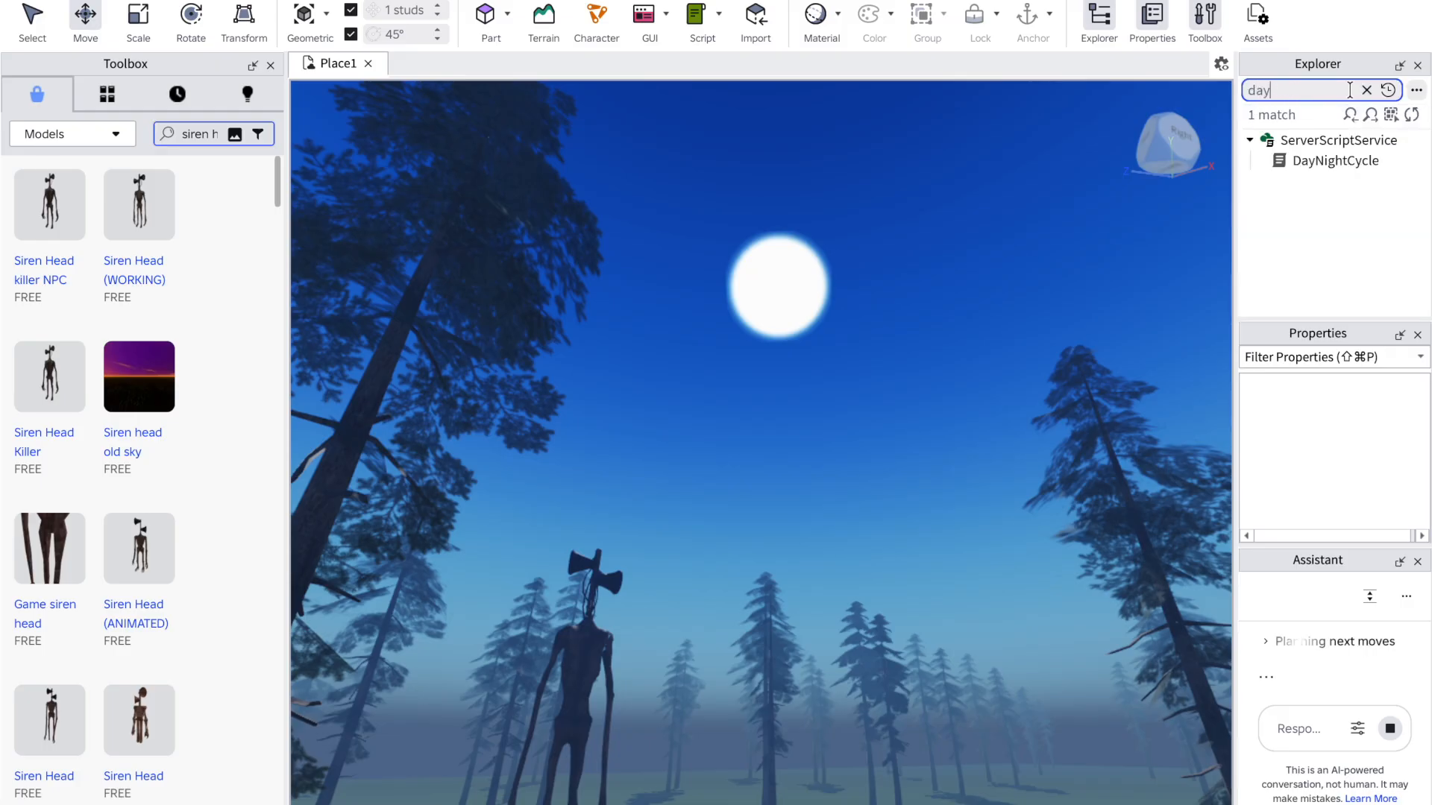
pyautogui.click(1327, 160)
pyautogui.press('Delete')
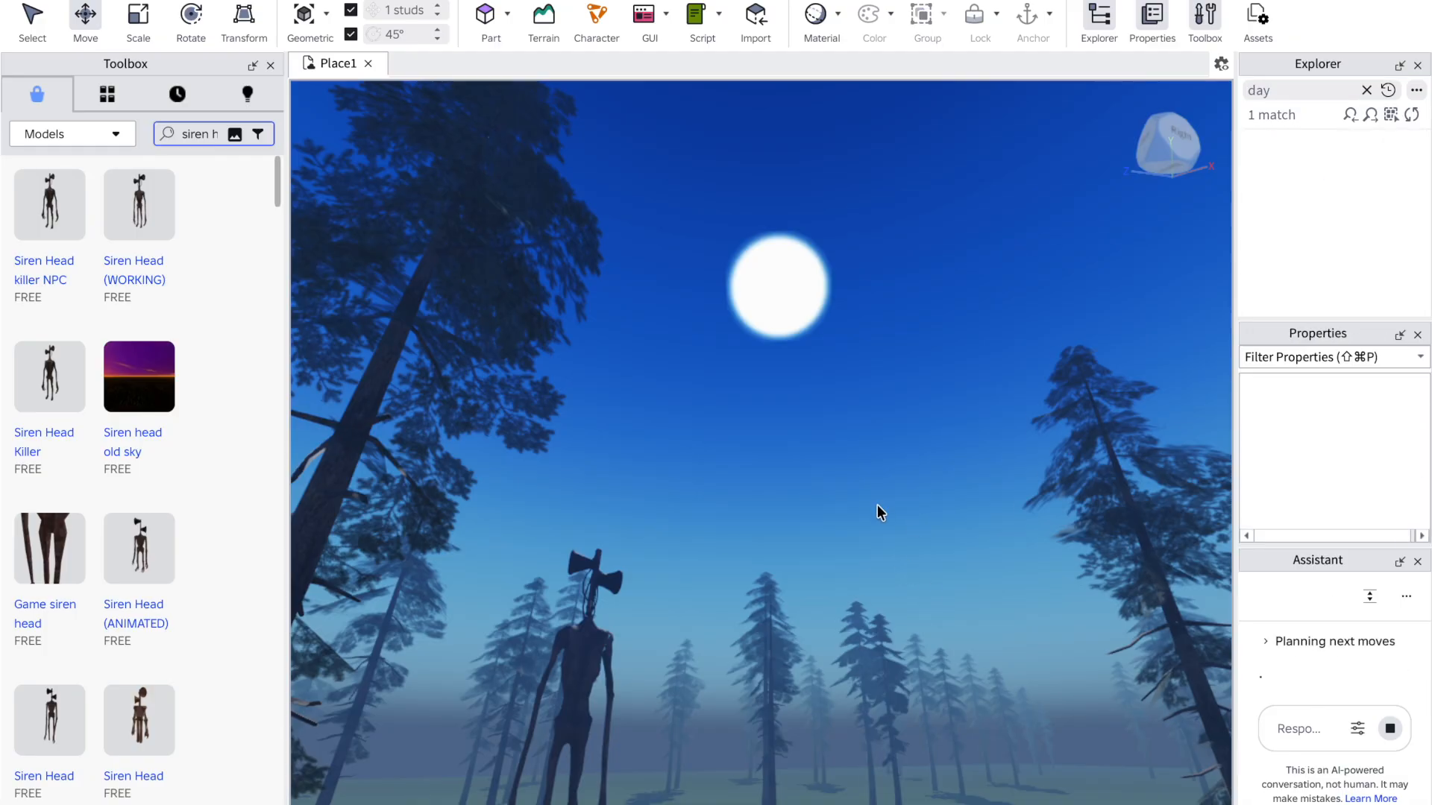
# Step: Insert the free "Siren head old sky" asset into the place and check the Assistant's response details
pyautogui.scroll(5, 816, 486)
pyautogui.scroll(-5, 815, 486)
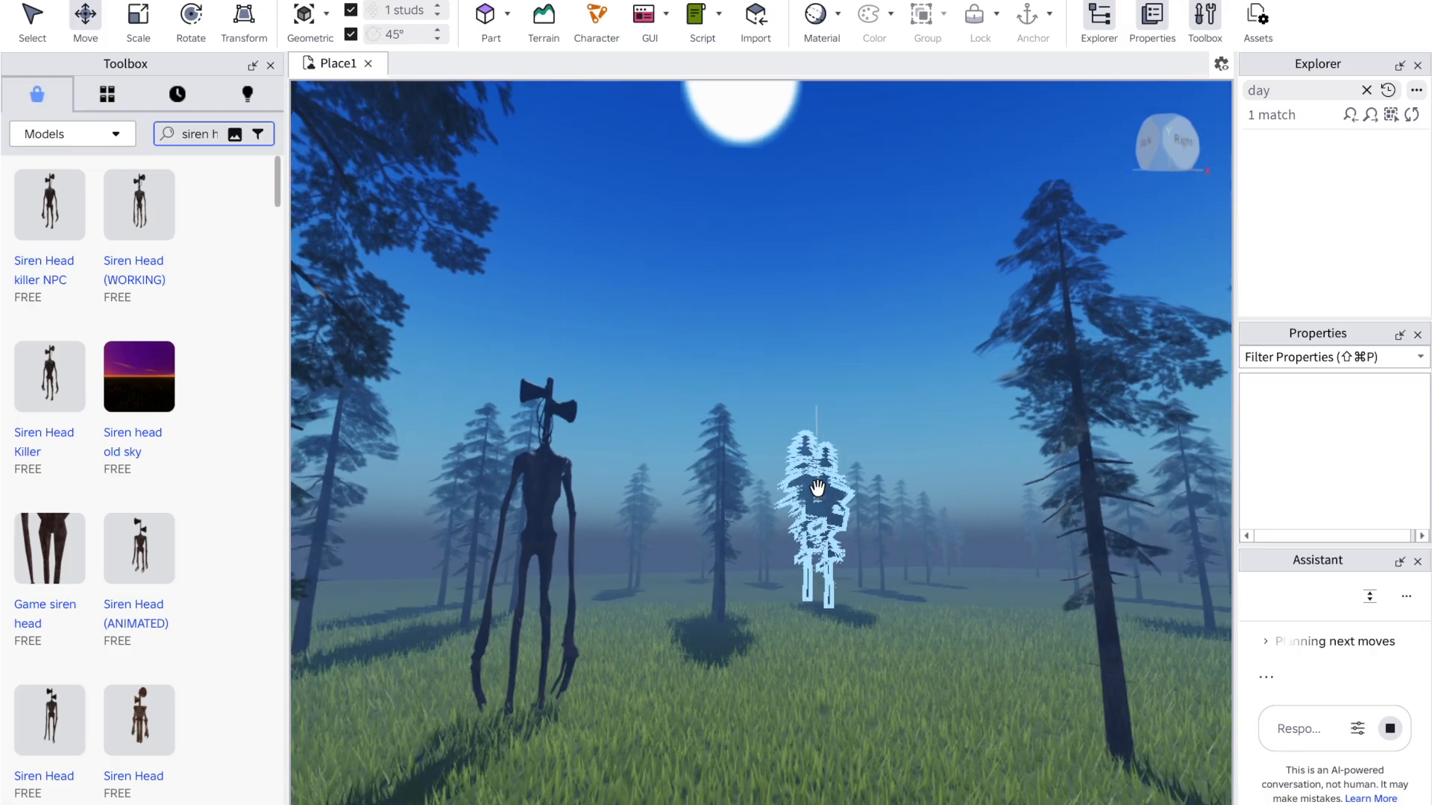
pyautogui.rightClick(815, 486)
pyautogui.click(650, 413)
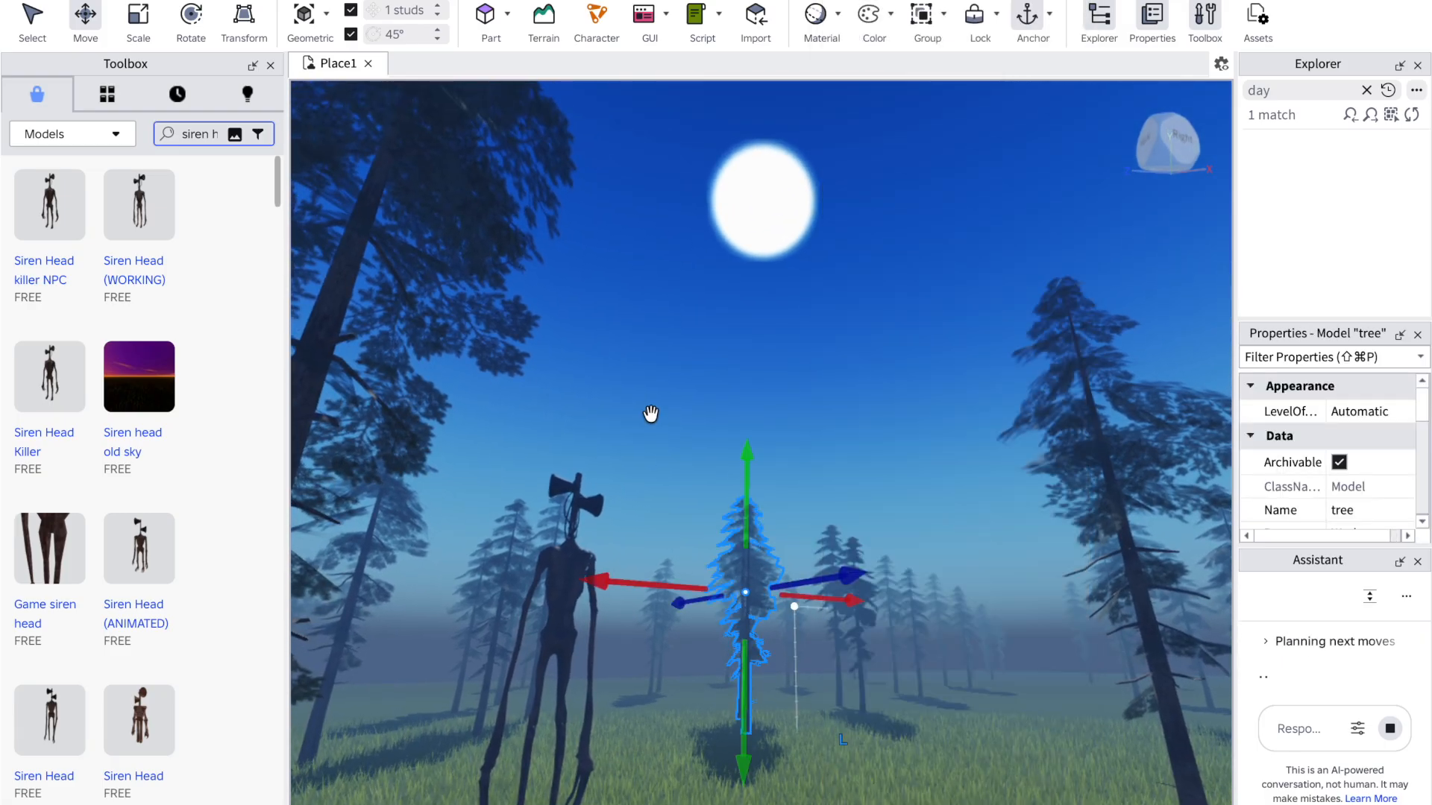
pyautogui.moveTo(149, 395)
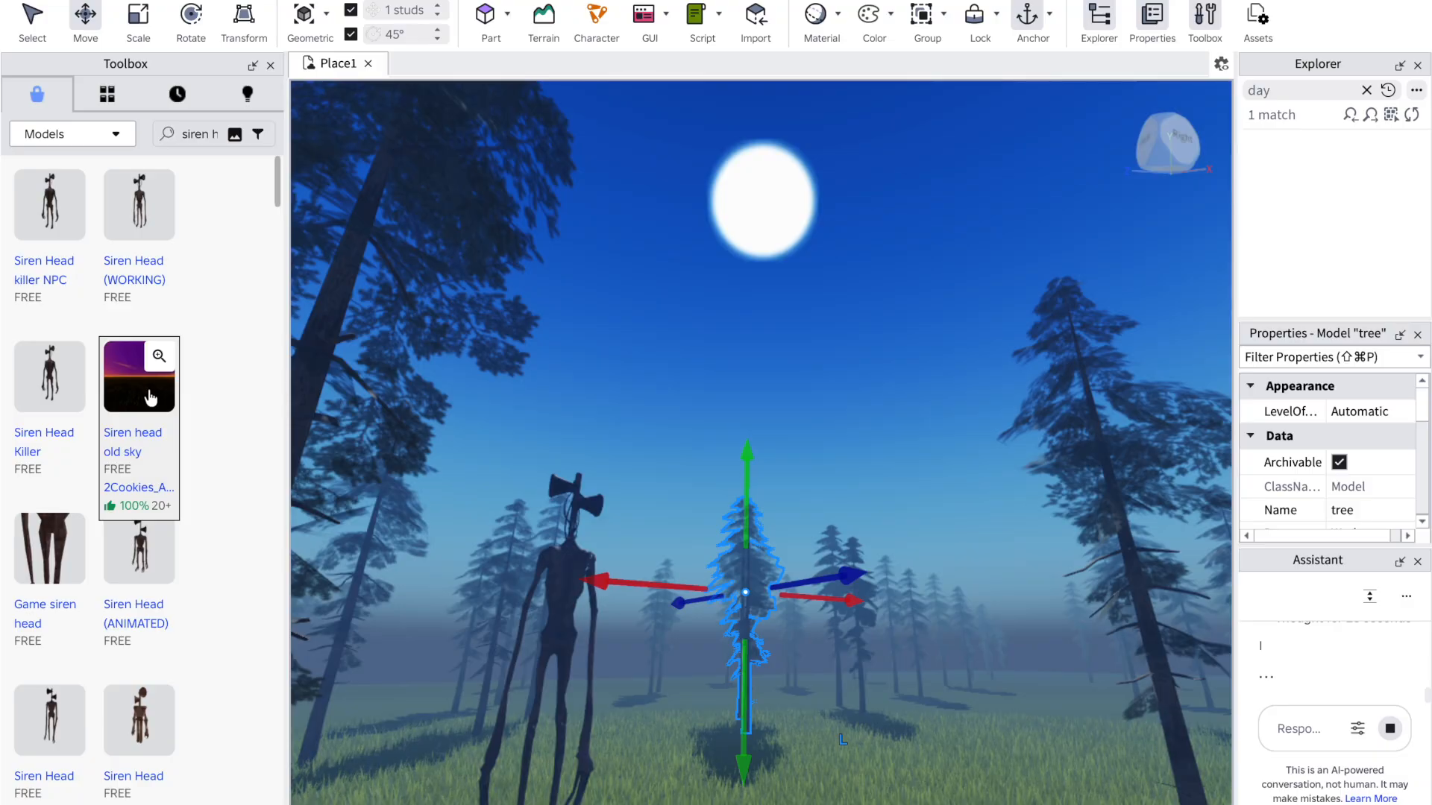
pyautogui.click(149, 398)
pyautogui.moveTo(816, 342); pyautogui.dragTo(821, 350, button='right')
pyautogui.rightClick(819, 344)
pyautogui.click(683, 318)
pyautogui.moveTo(683, 319); pyautogui.dragTo(683, 318, button='right')
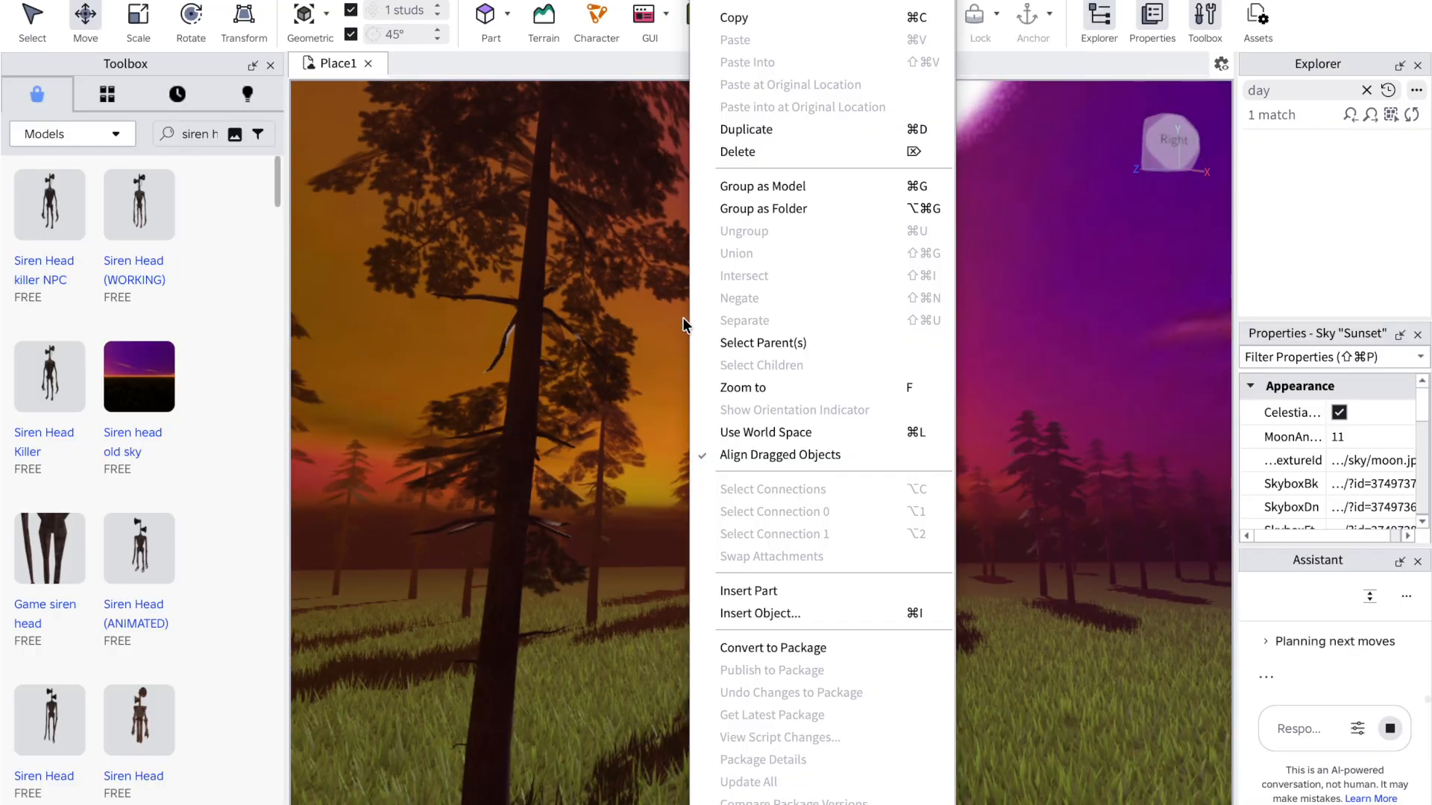
pyautogui.click(683, 316)
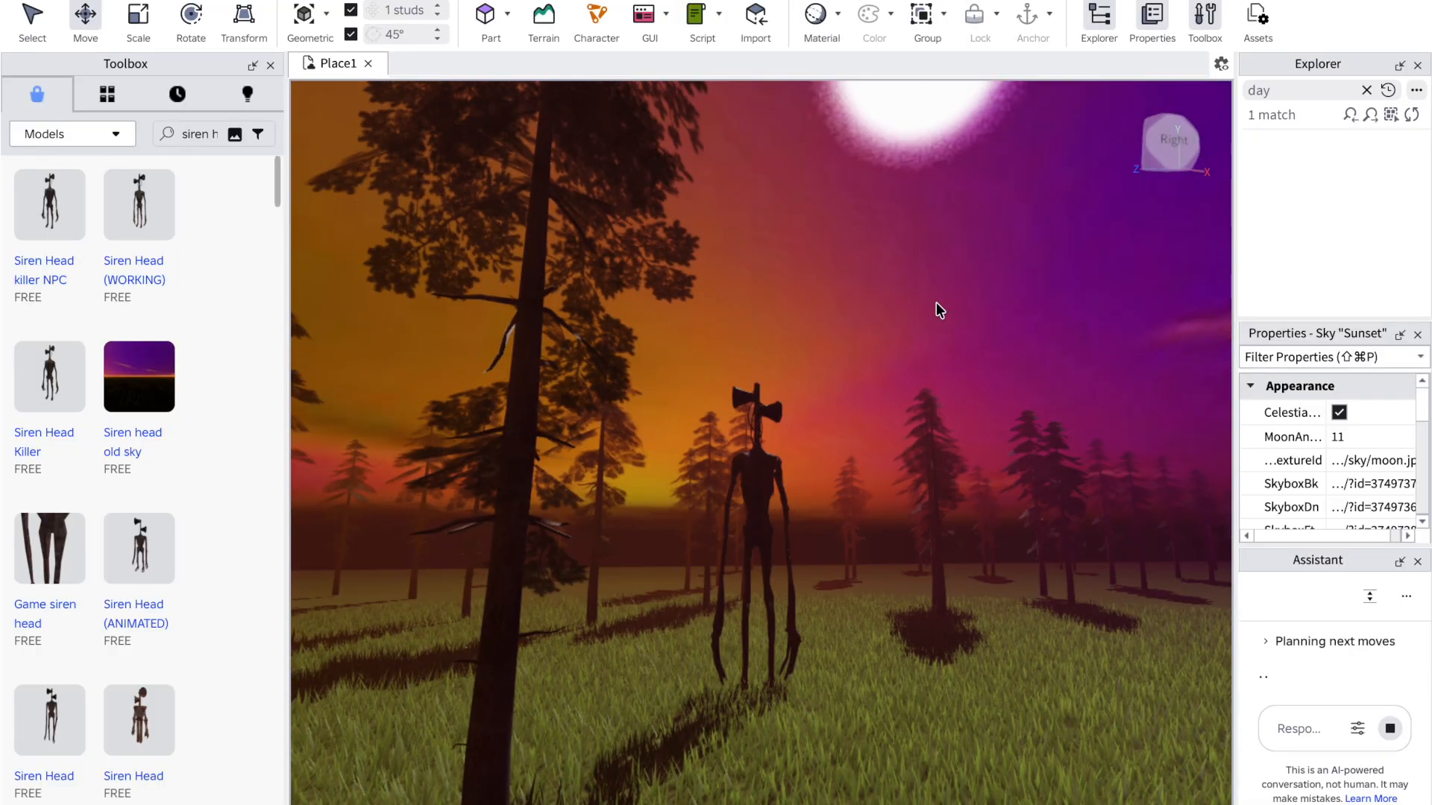
pyautogui.click(1348, 638)
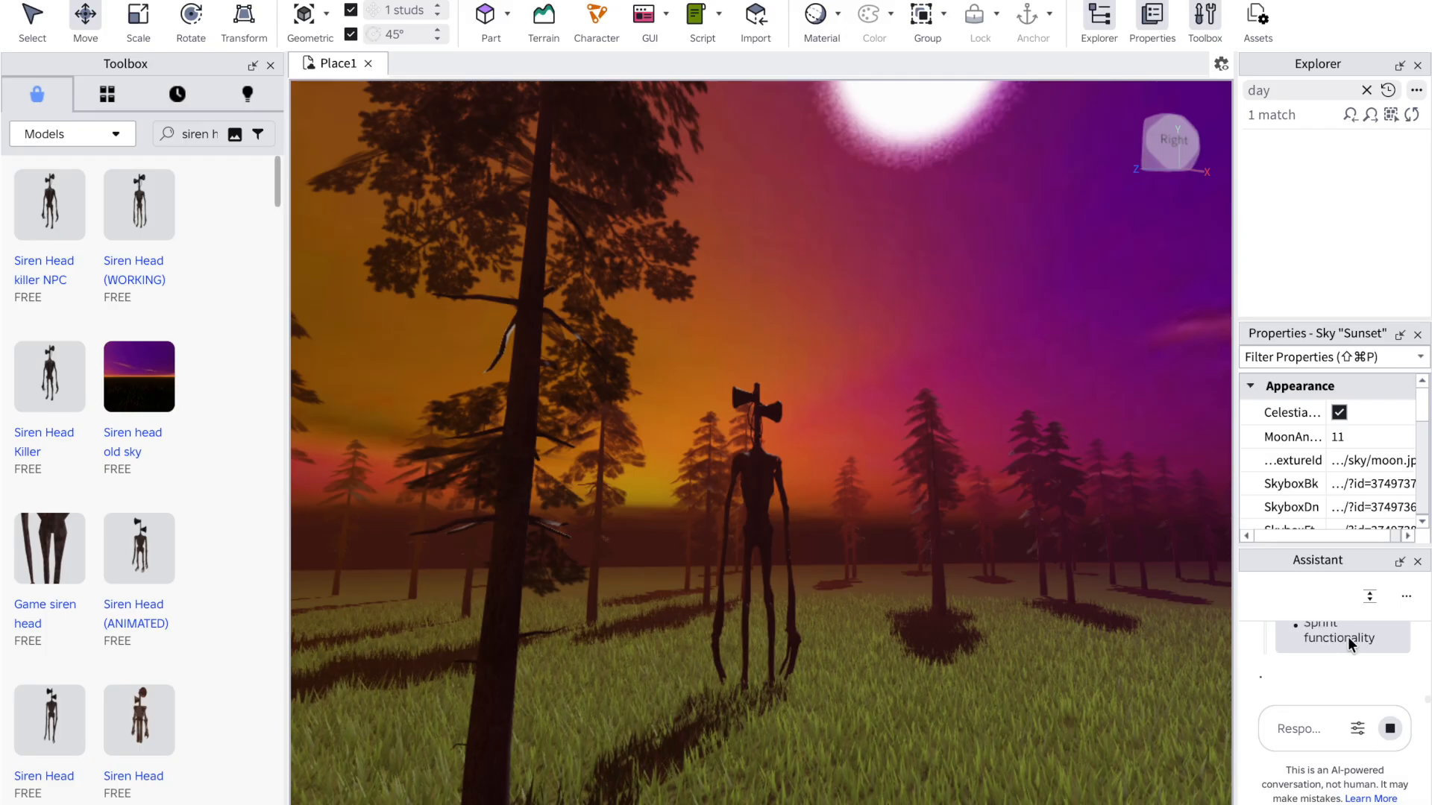
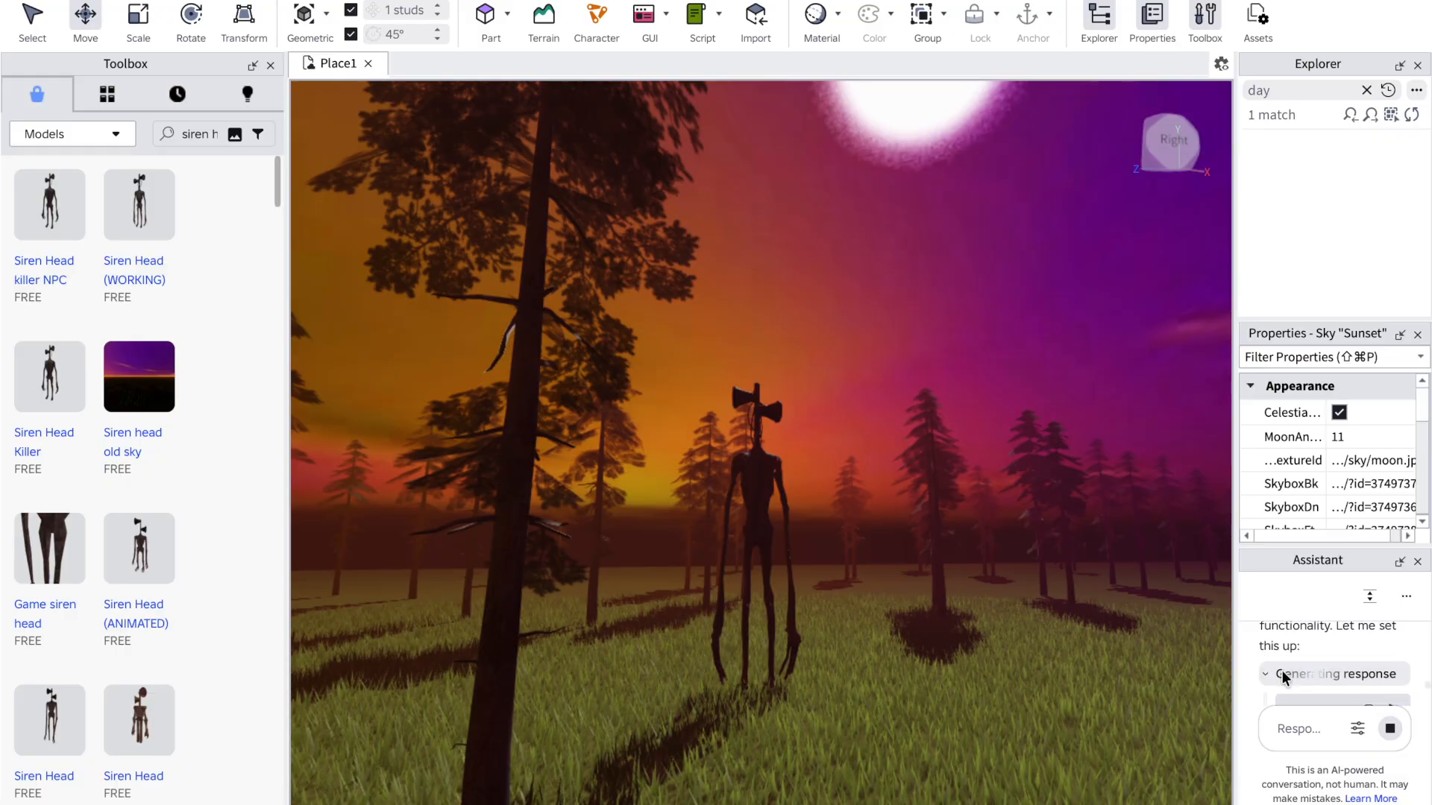
# Step: Clear the Explorer search, review the Assistant's generated edits and accept all script changes for the health and sprint bars
pyautogui.click(1282, 669)
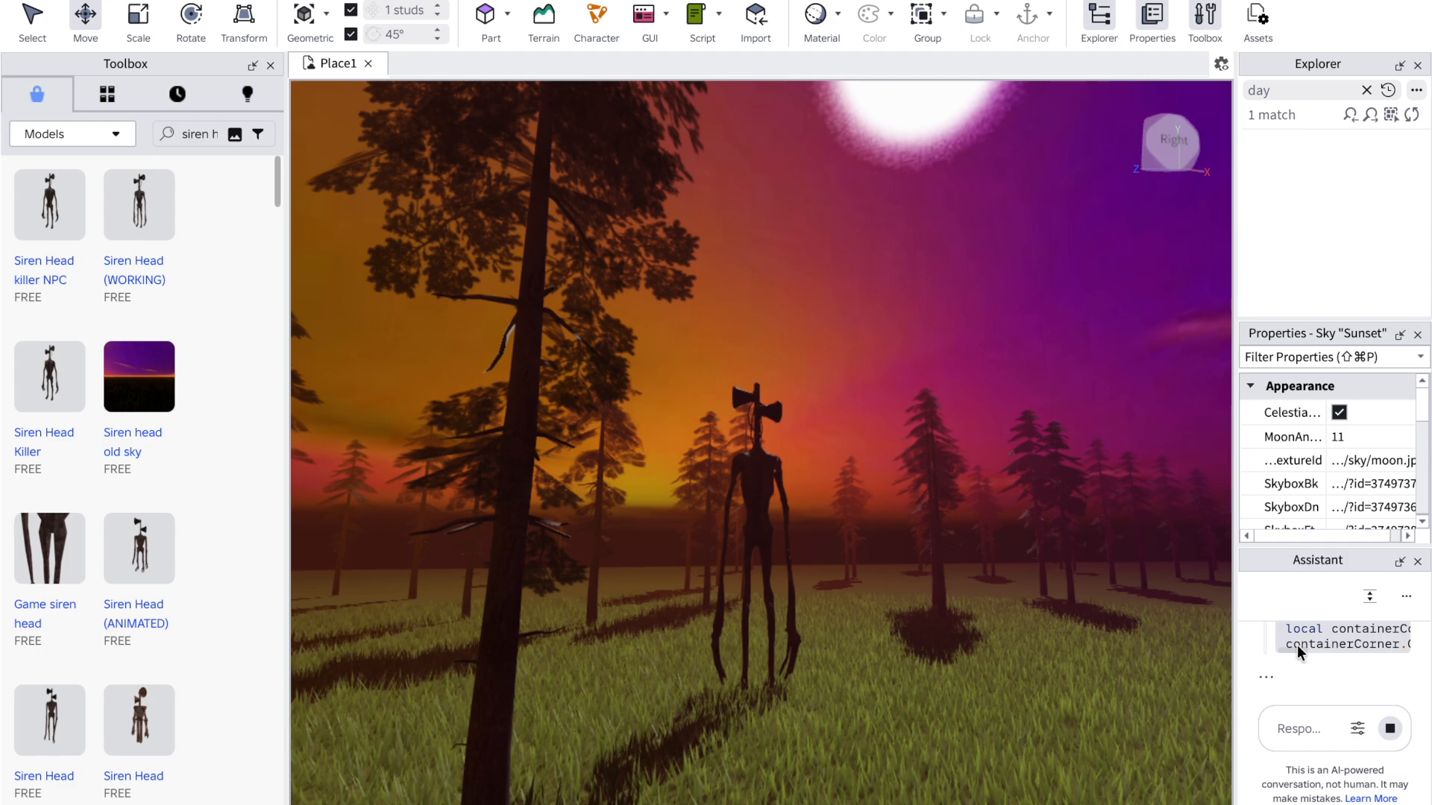
pyautogui.click(1366, 90)
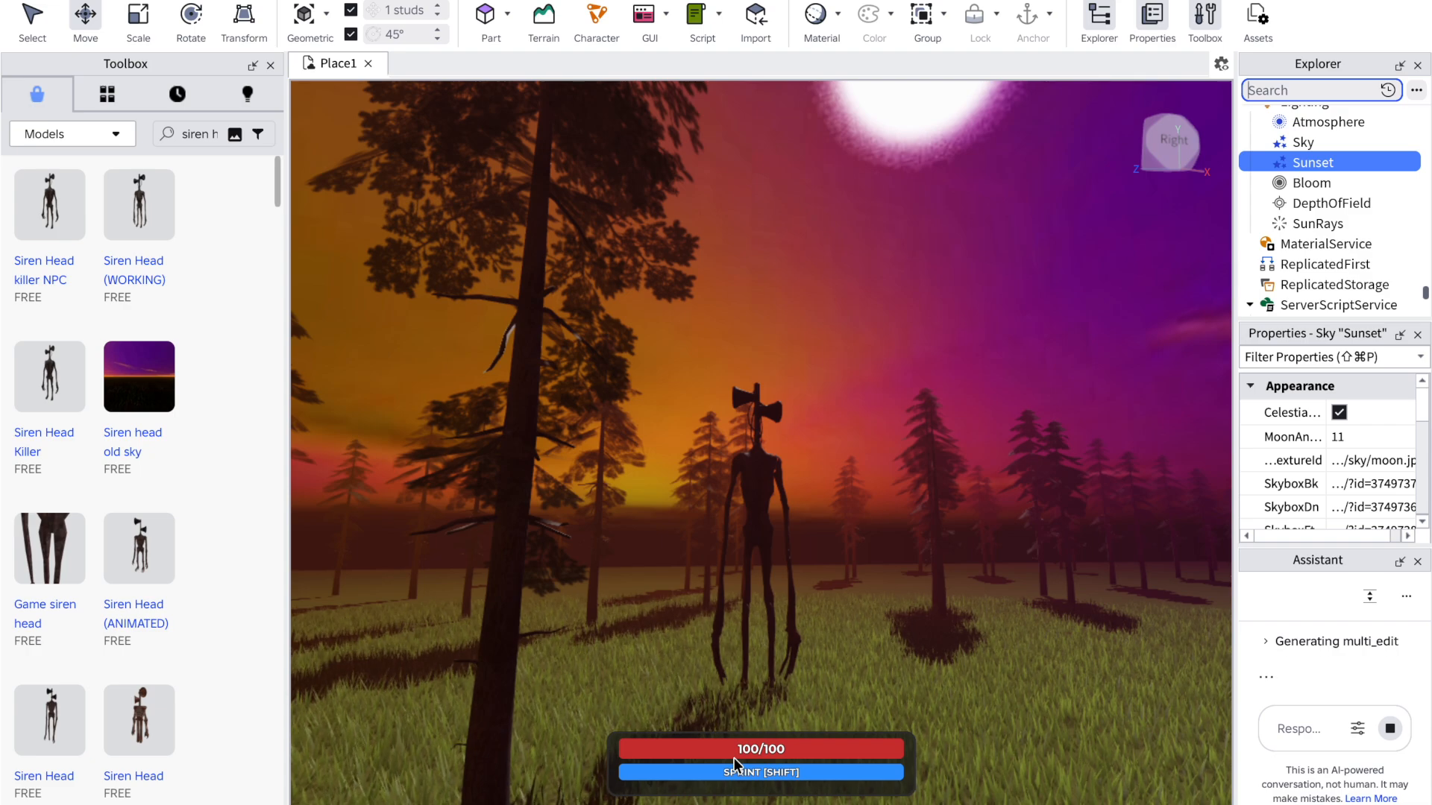
pyautogui.click(1308, 642)
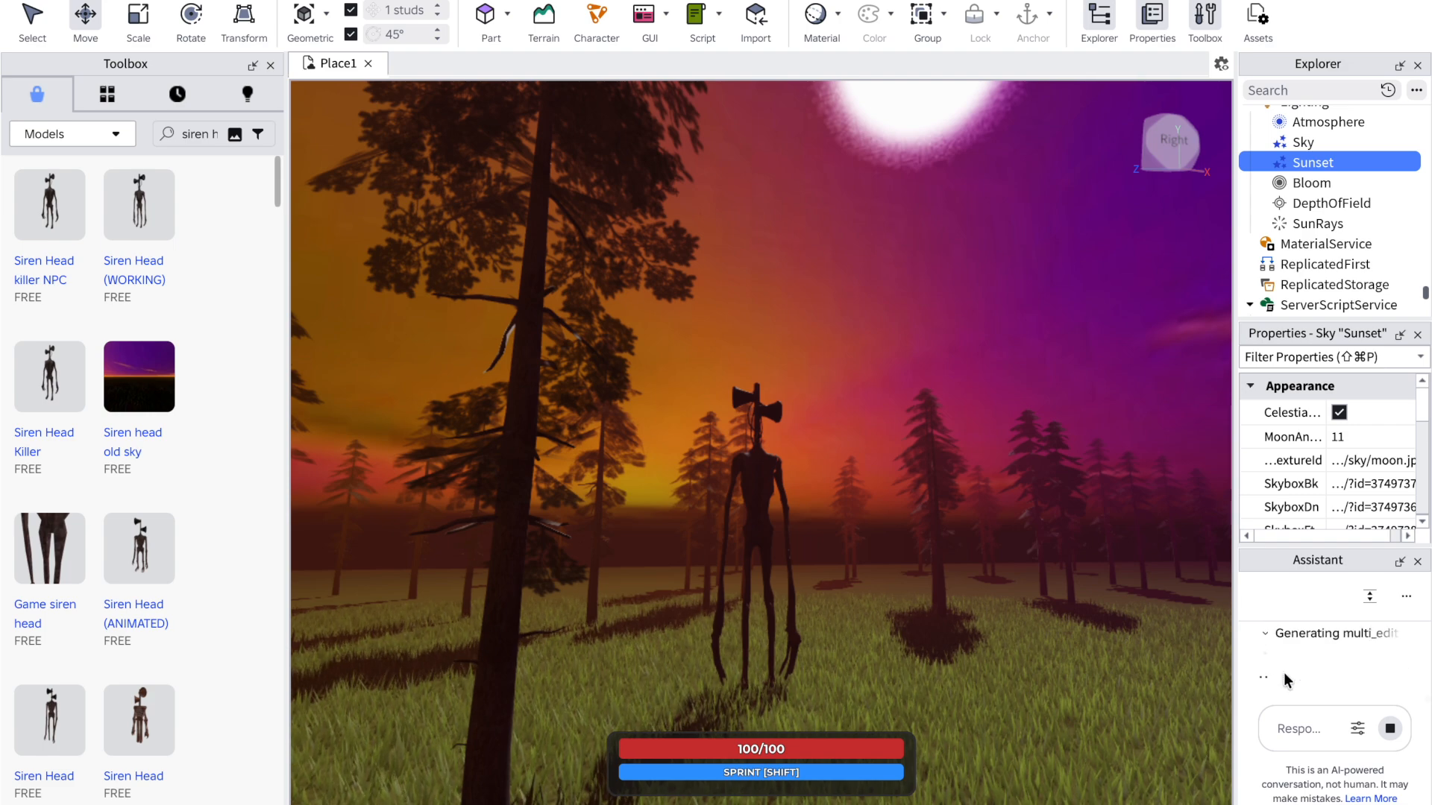
pyautogui.click(1313, 633)
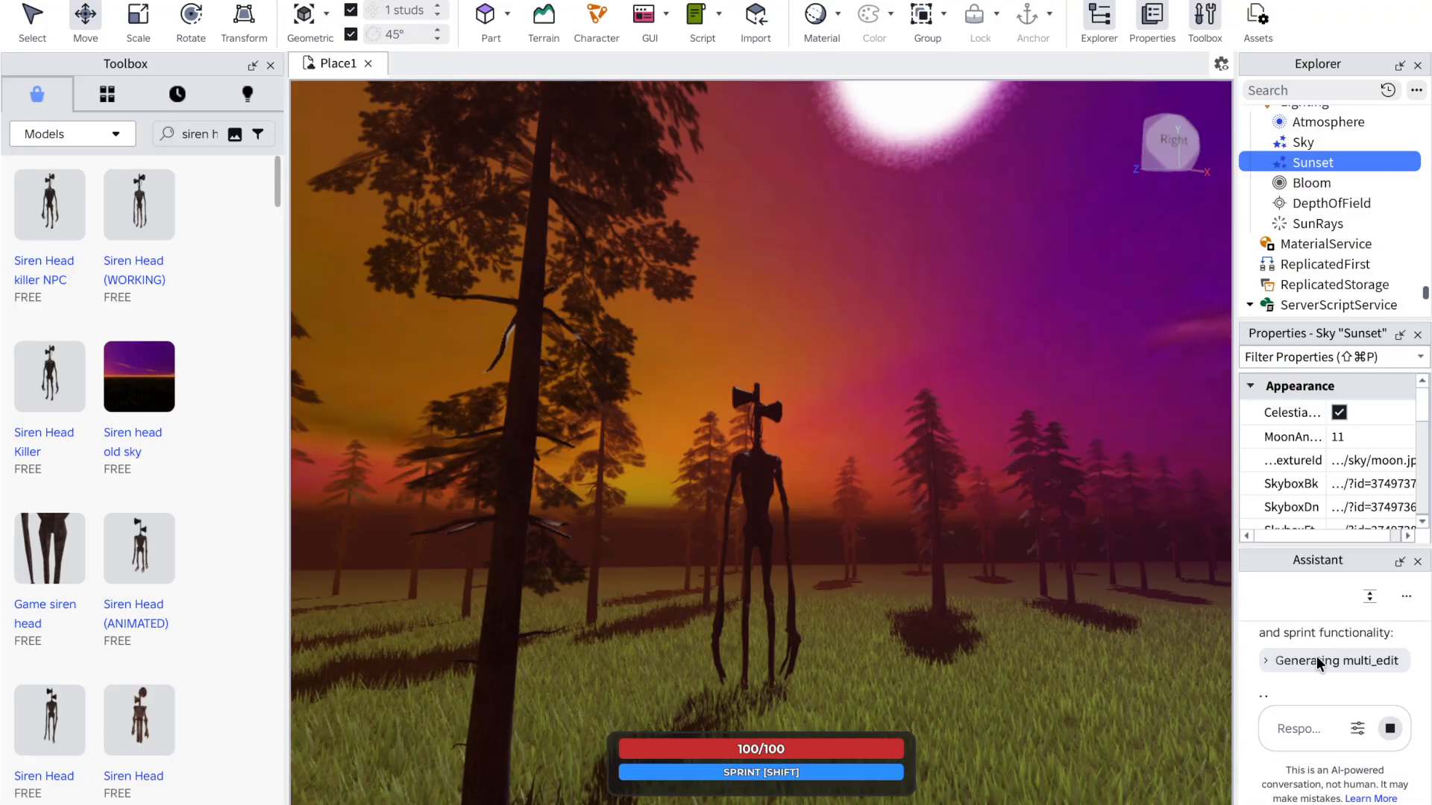
pyautogui.click(1317, 659)
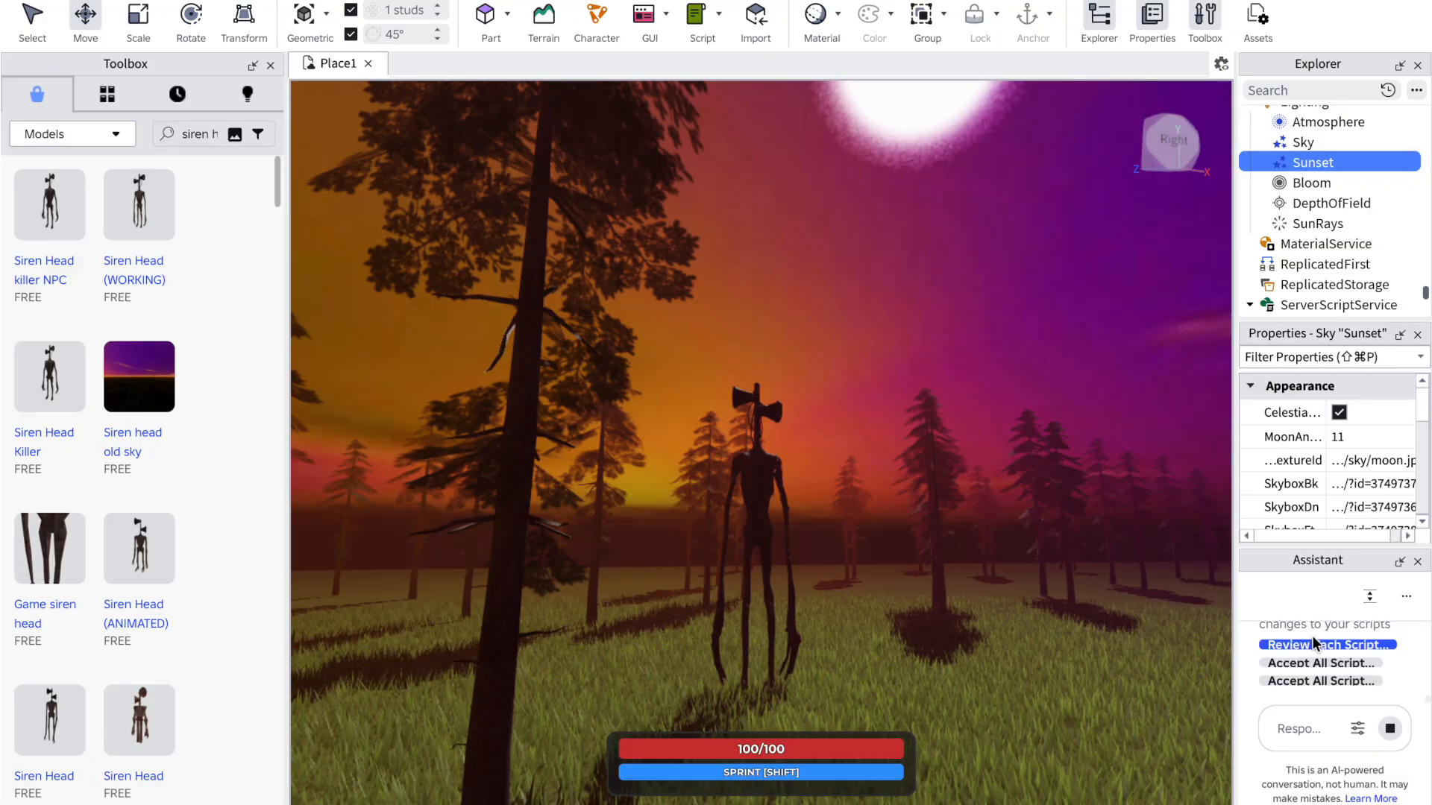
pyautogui.click(1305, 661)
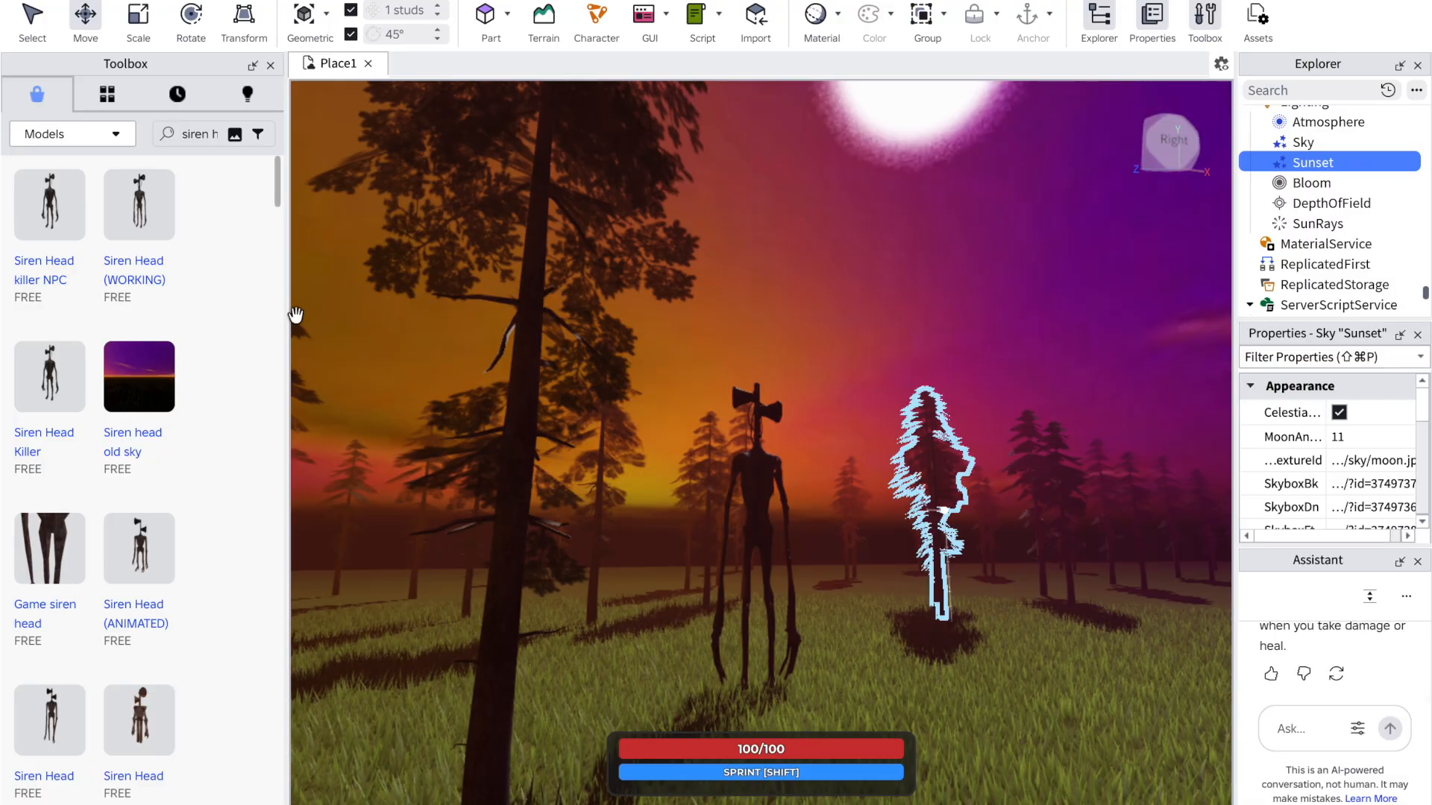
# Step: Start a playtest and sprint away from Siren Head to test the sprint bar draining and refilling
pyautogui.click(37, 95)
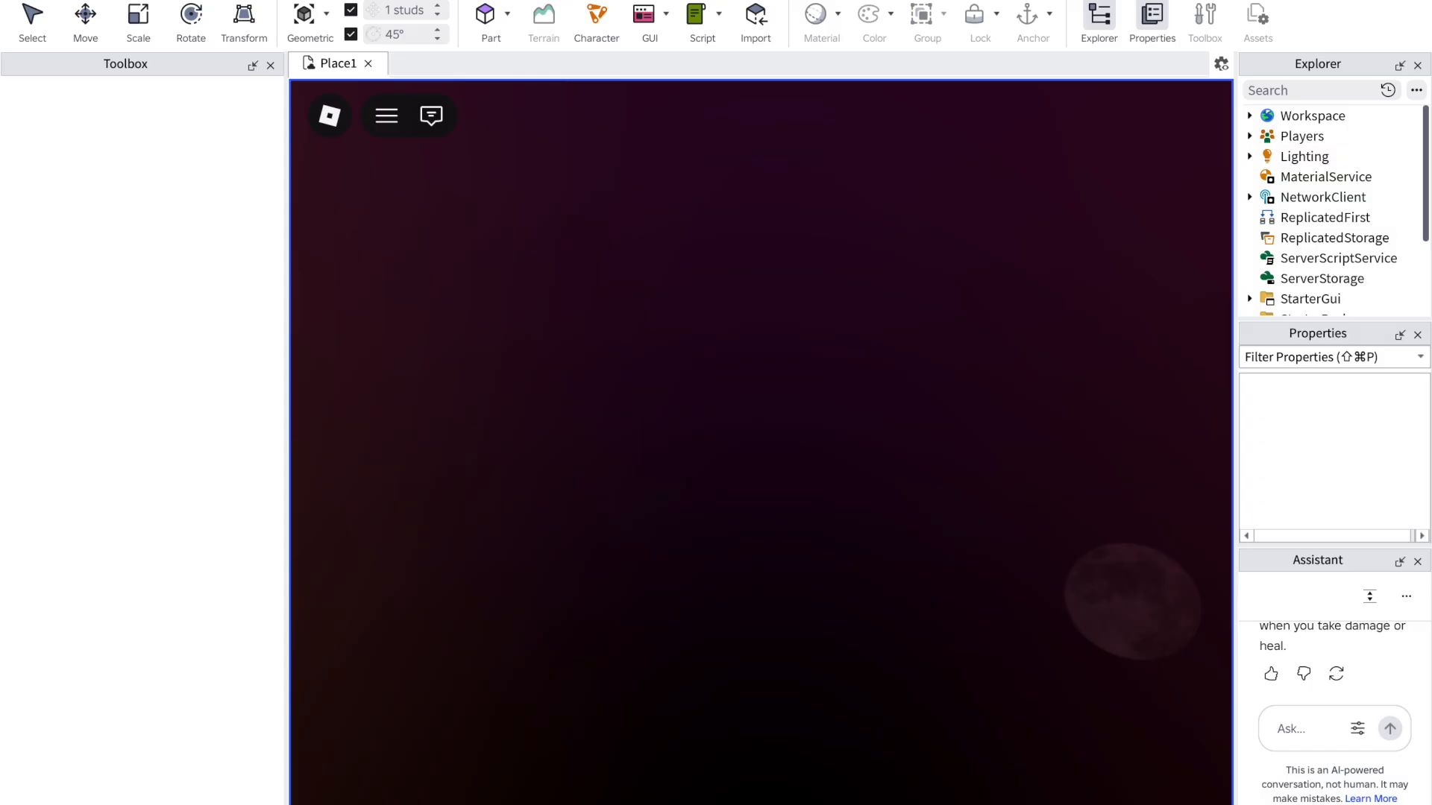
pyautogui.hotkey('shift', 'a')
pyautogui.press('s')
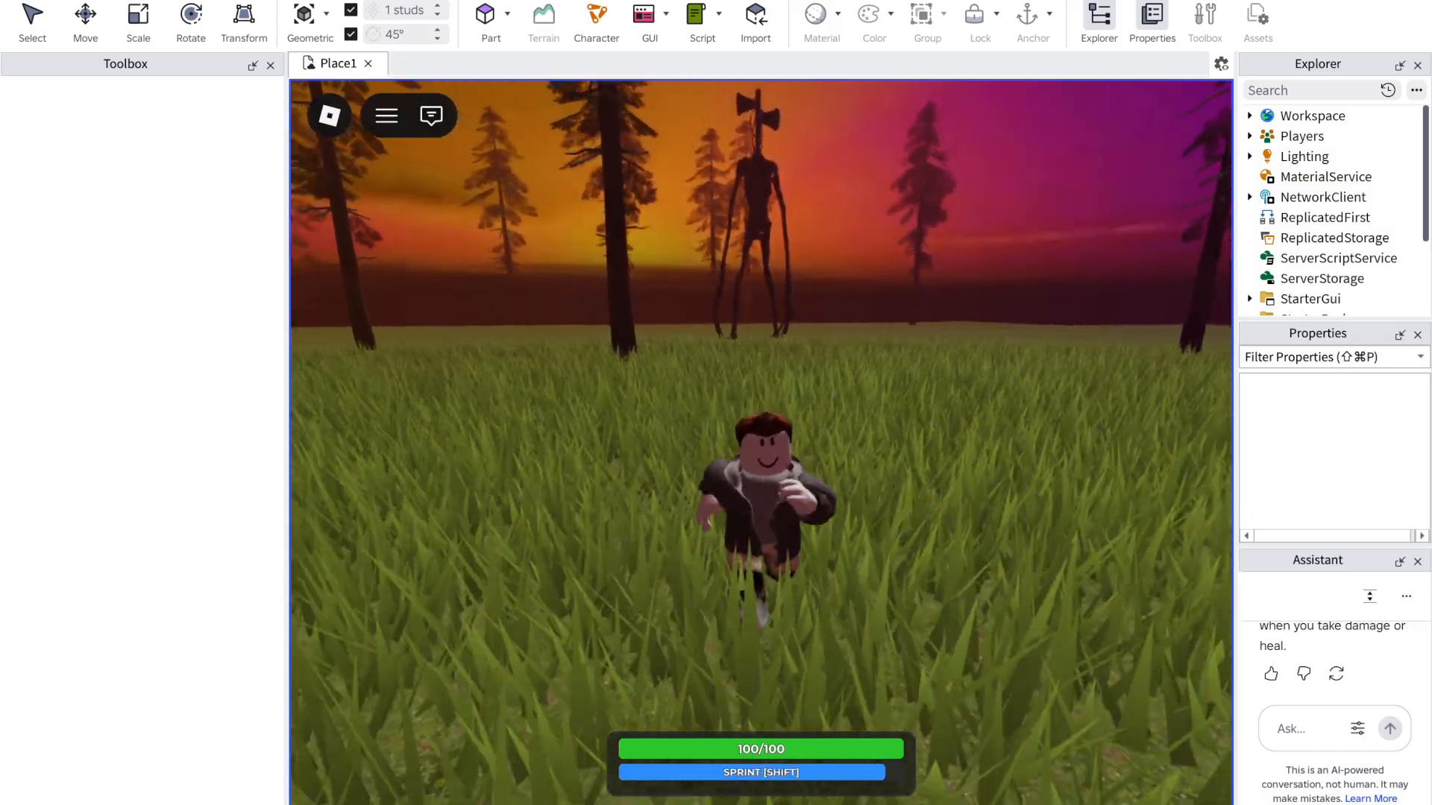
pyautogui.press('s')
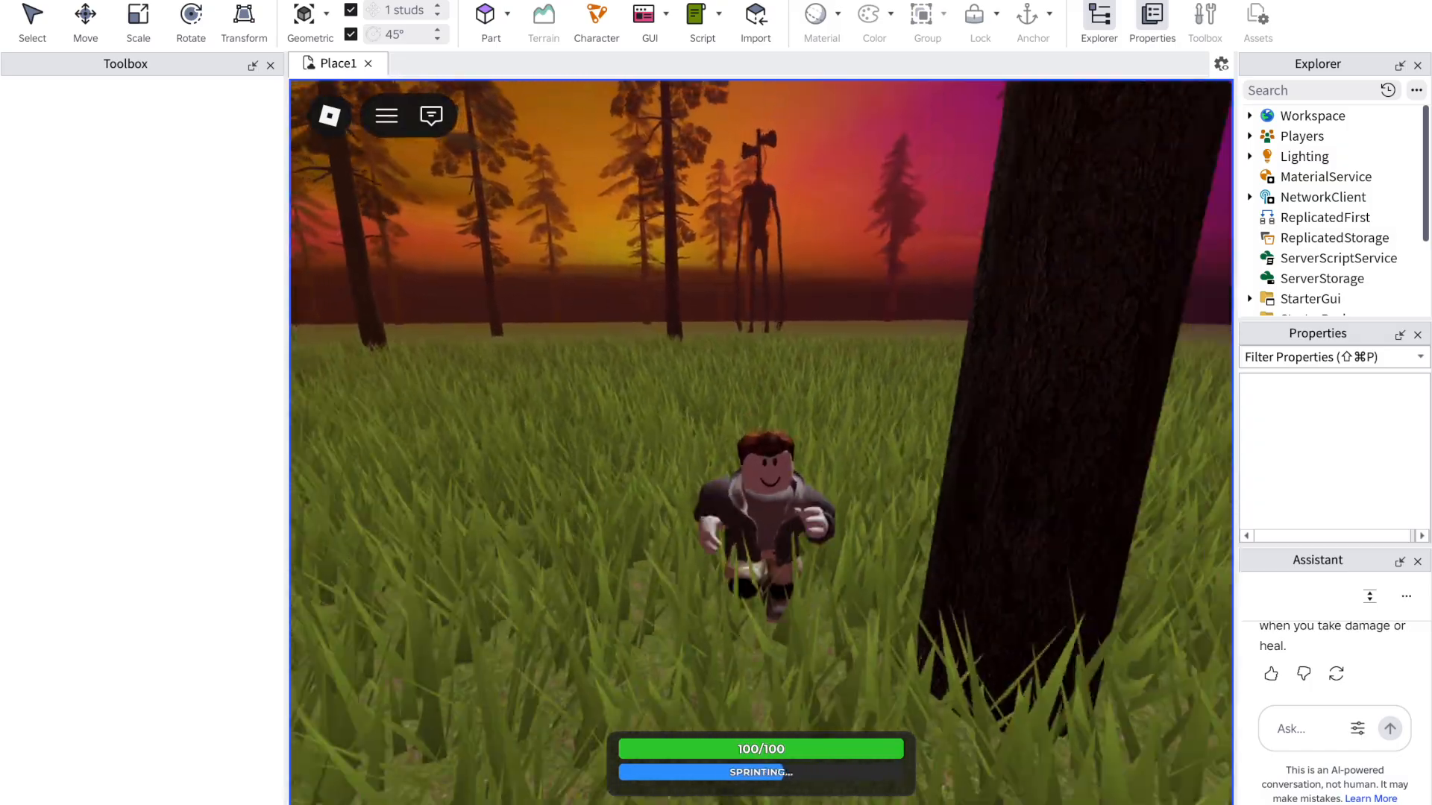
pyautogui.press('s')
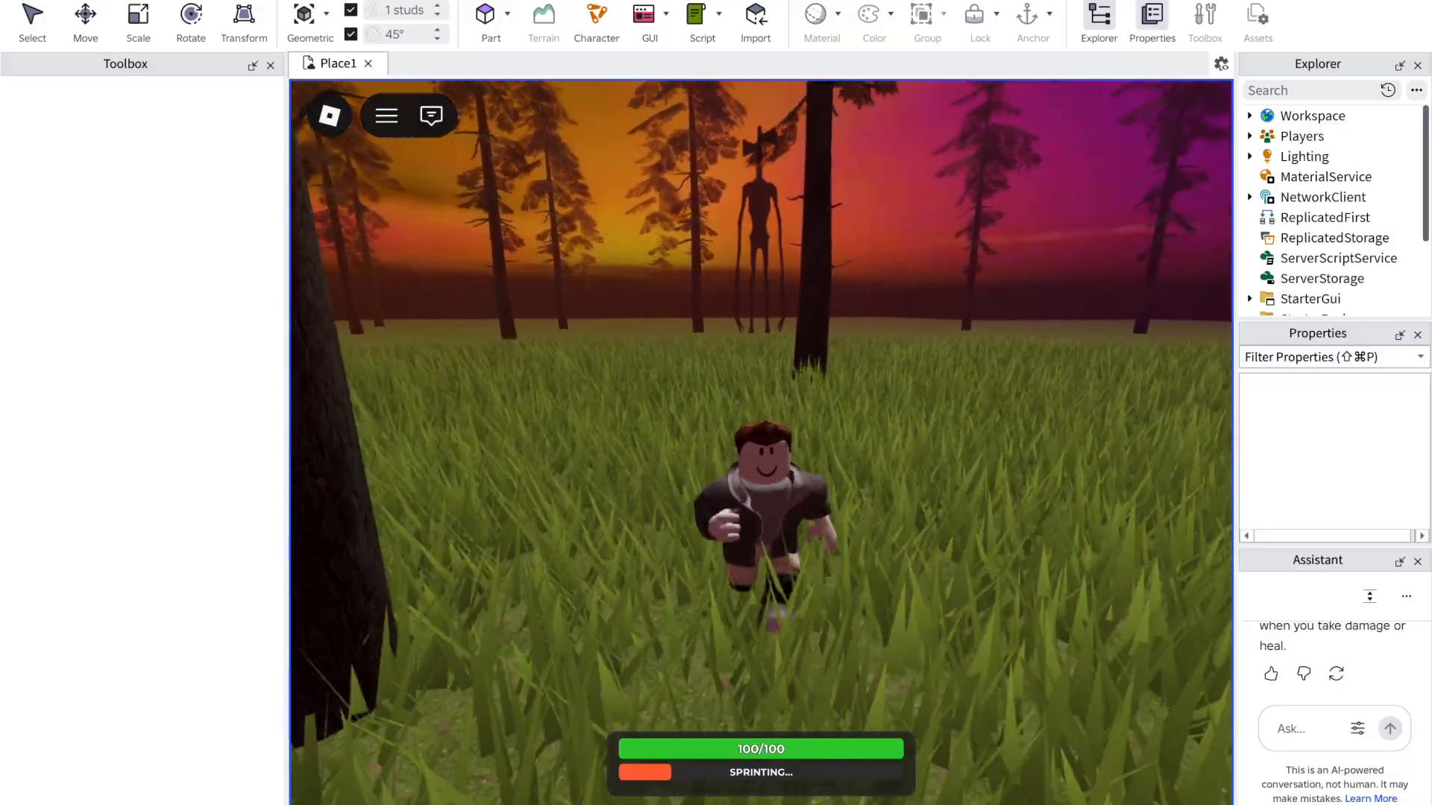
pyautogui.press('w')
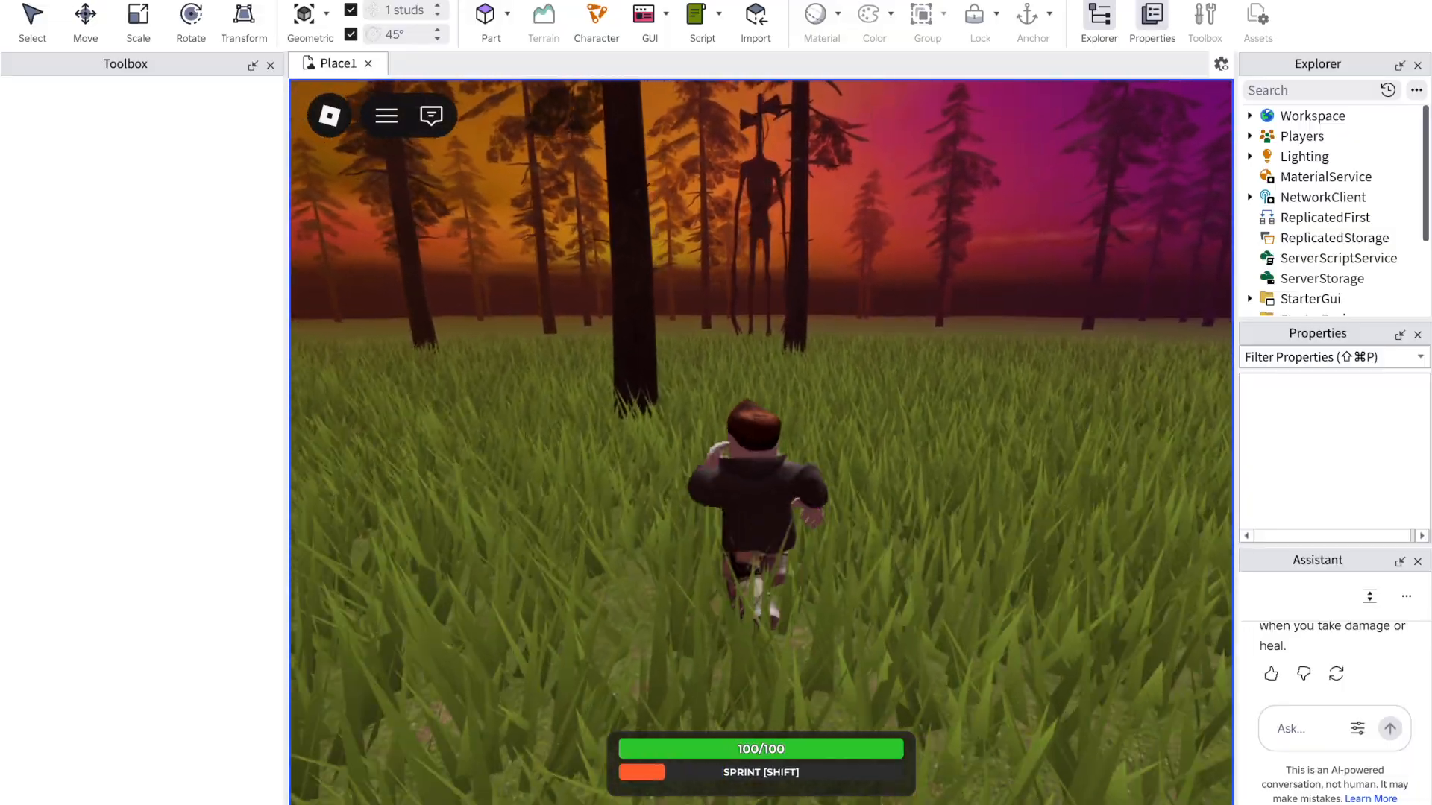
pyautogui.press('s')
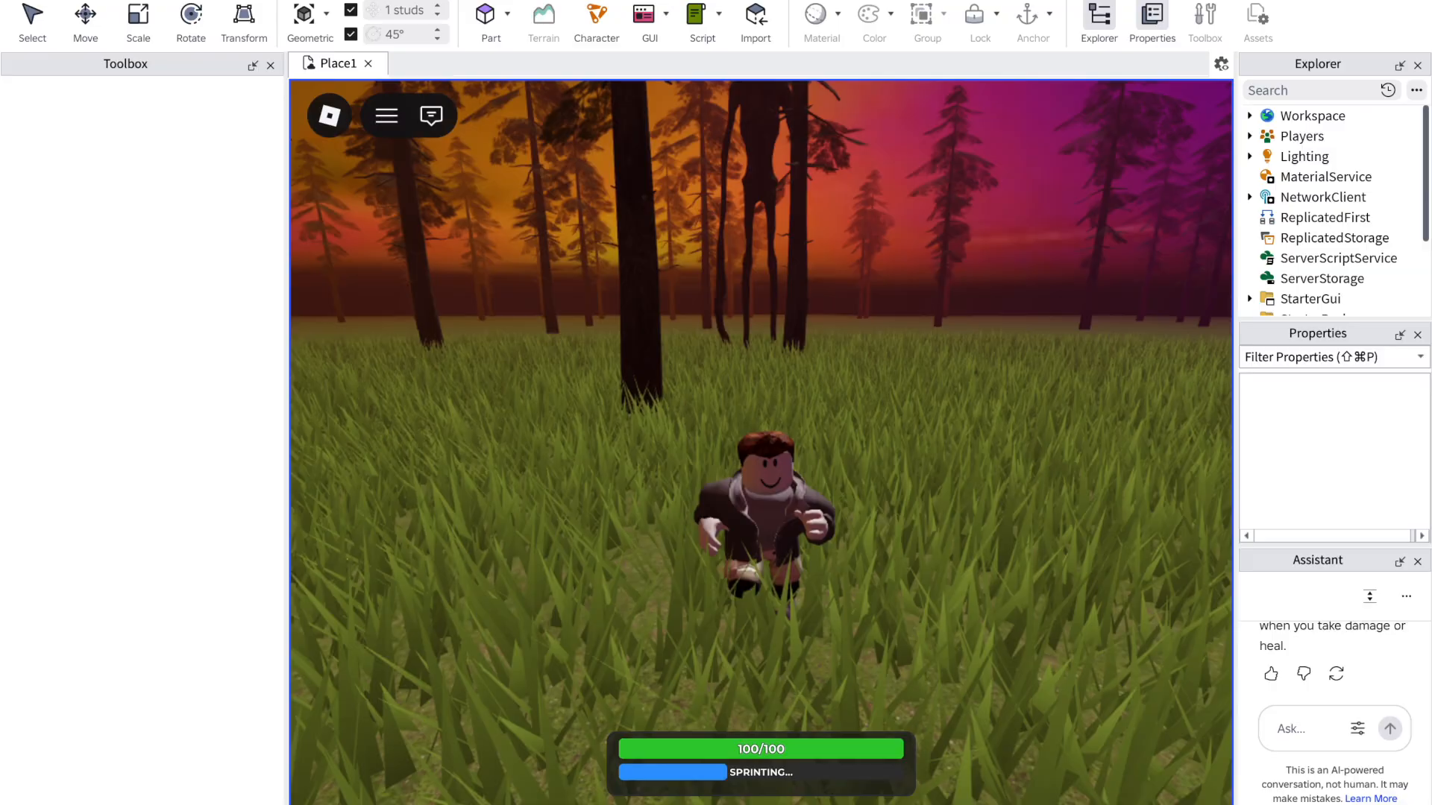
pyautogui.press('s')
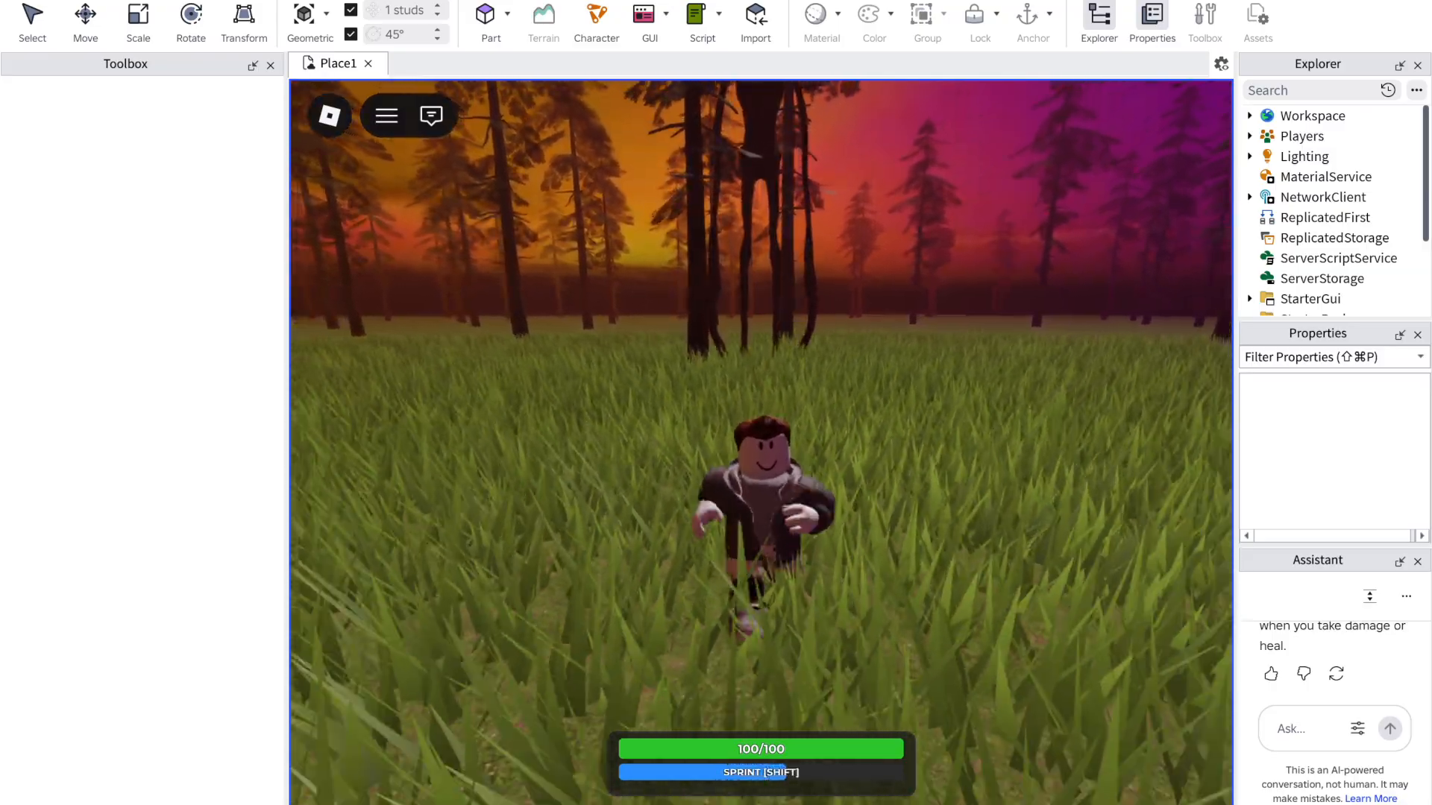
pyautogui.press('s')
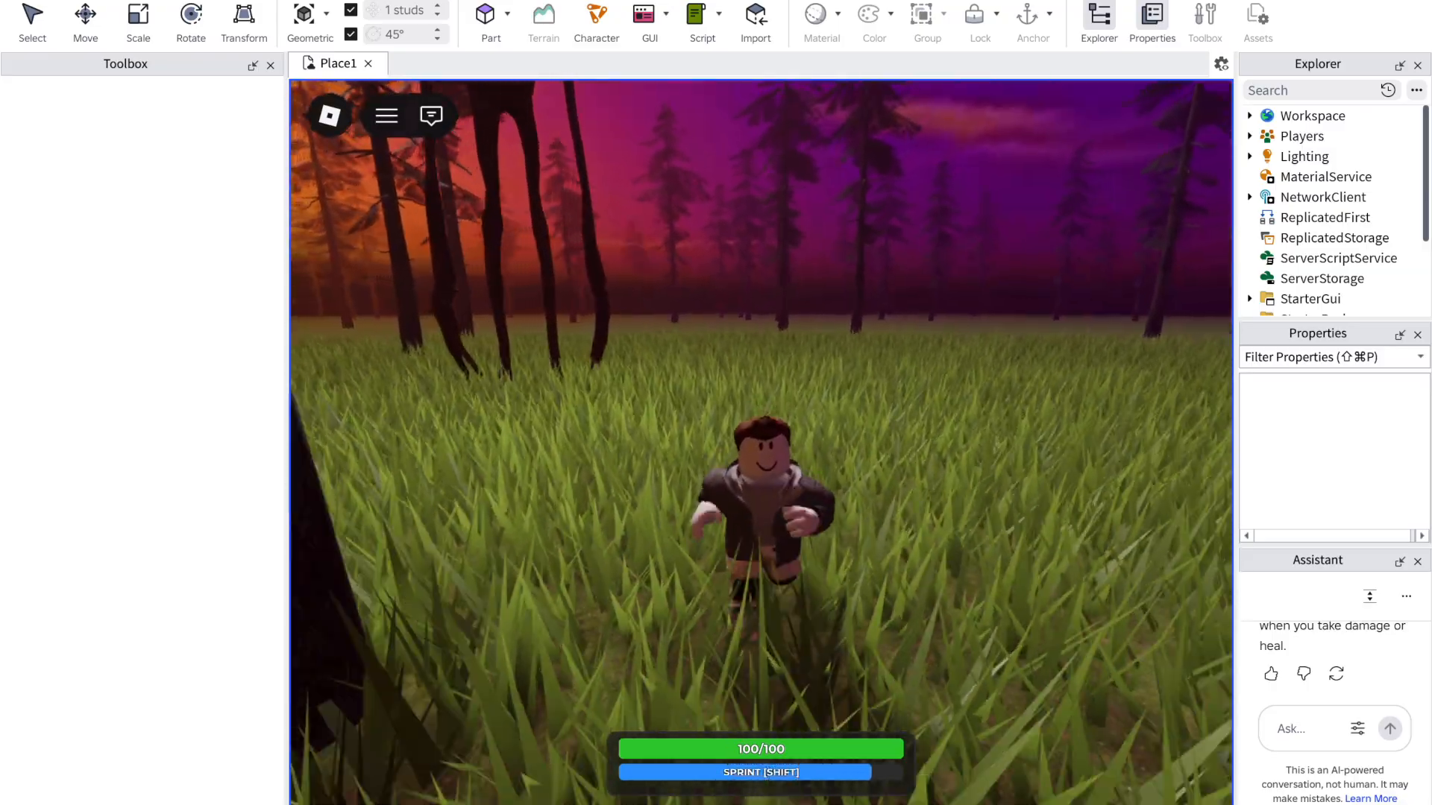
pyautogui.press('s')
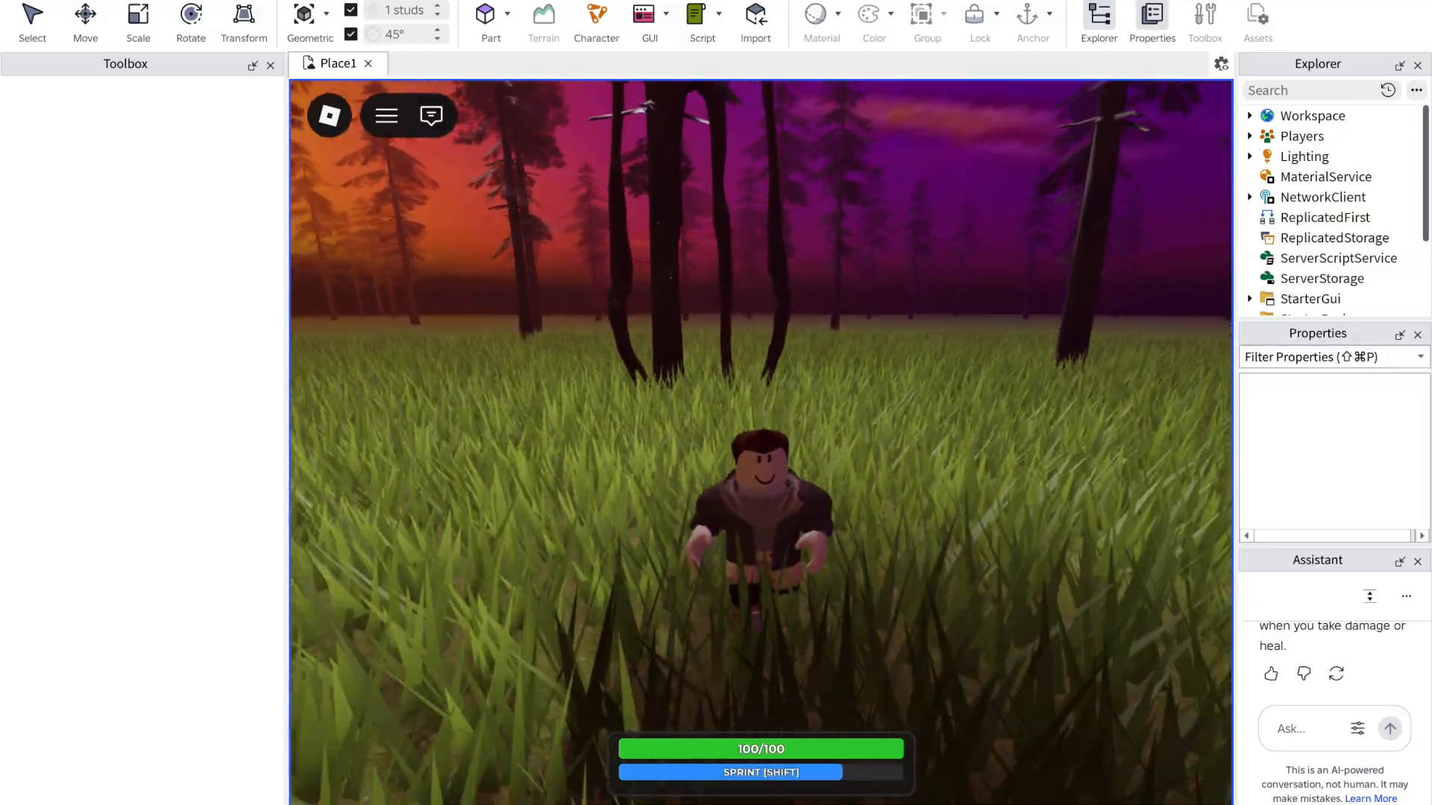
pyautogui.press('s')
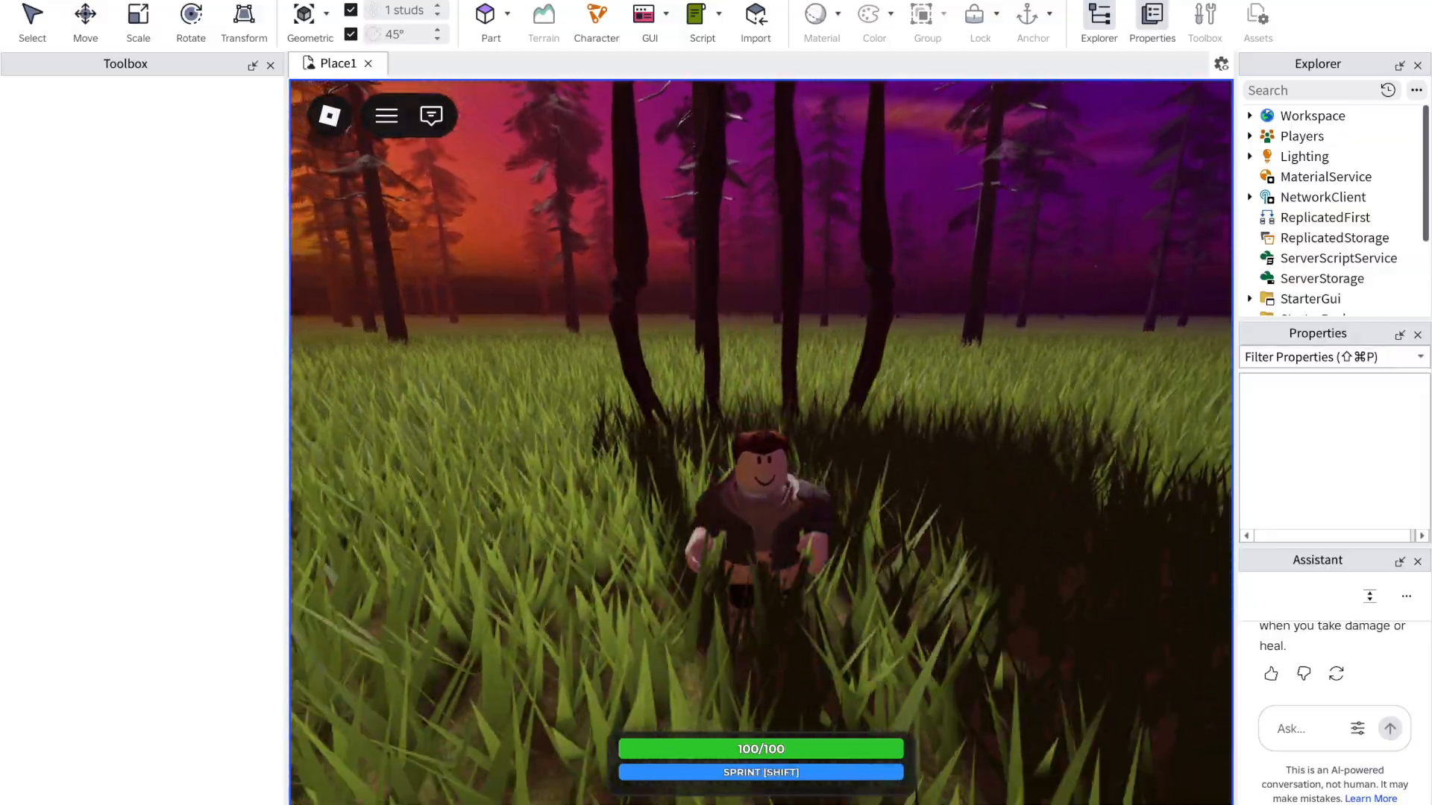
# Step: Keep sprinting with Siren Head close behind to test the health bar under attack, and stop the playtest
pyautogui.press('shift')
pyautogui.press('s')
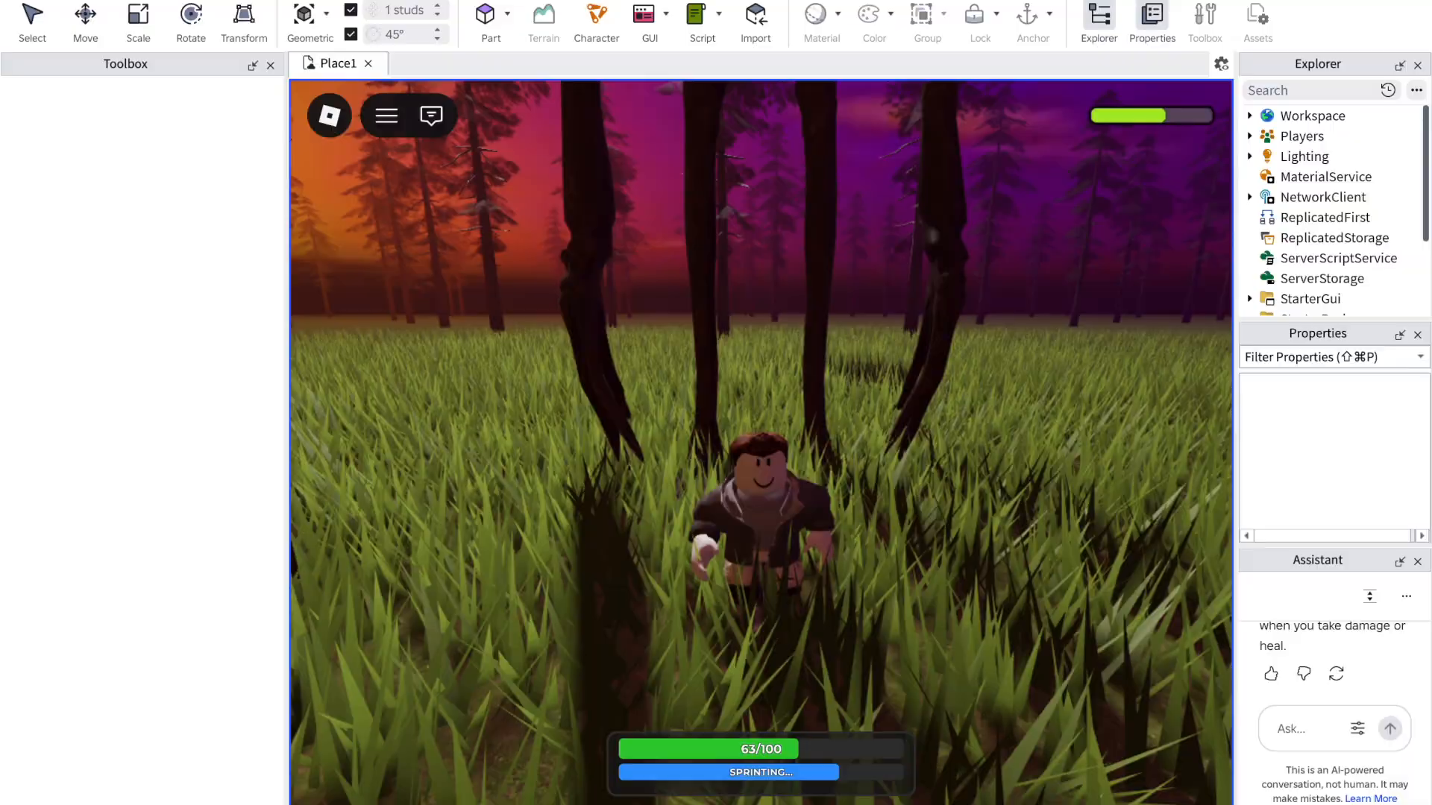
pyautogui.press('s')
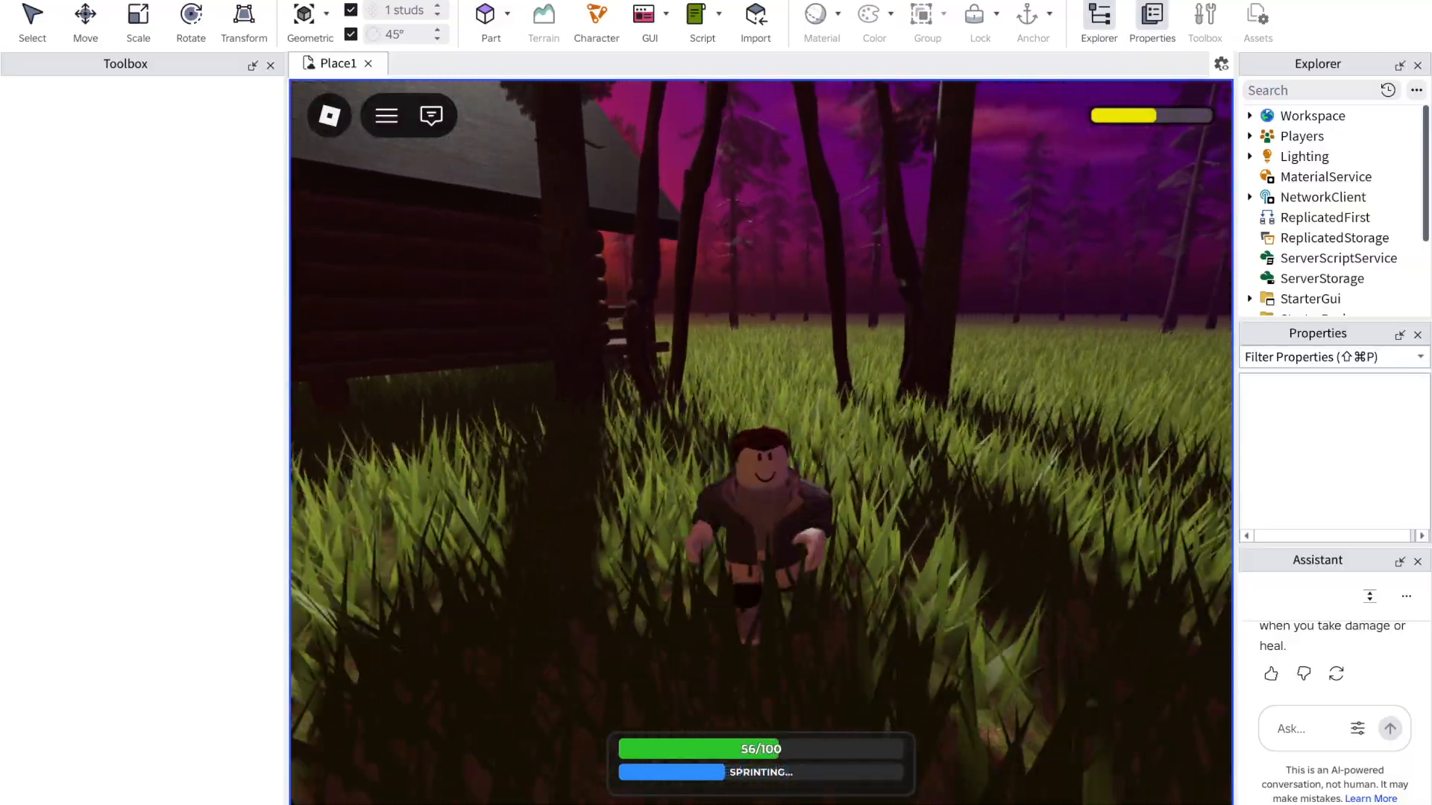
pyautogui.press('s')
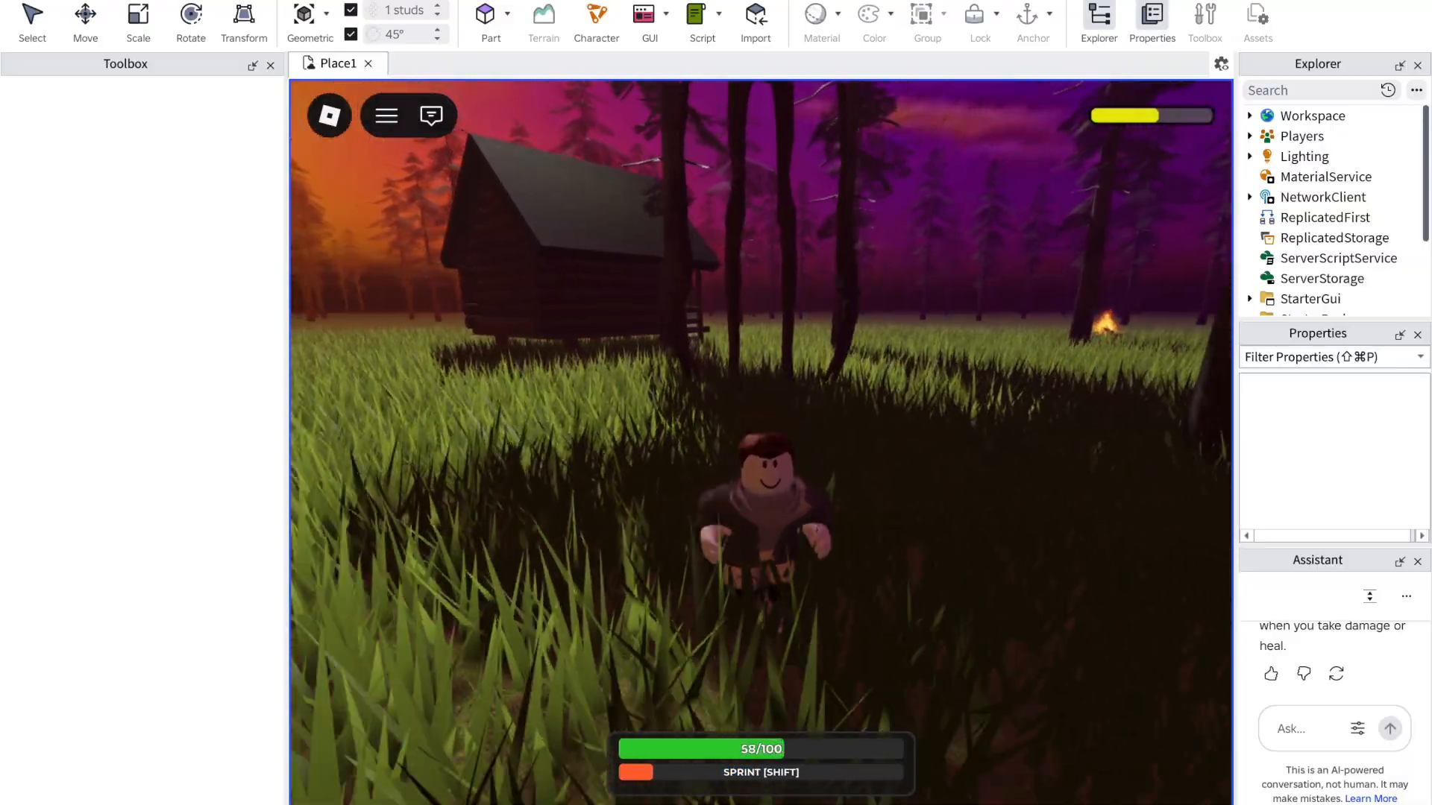
pyautogui.press('s')
pyautogui.press('shift')
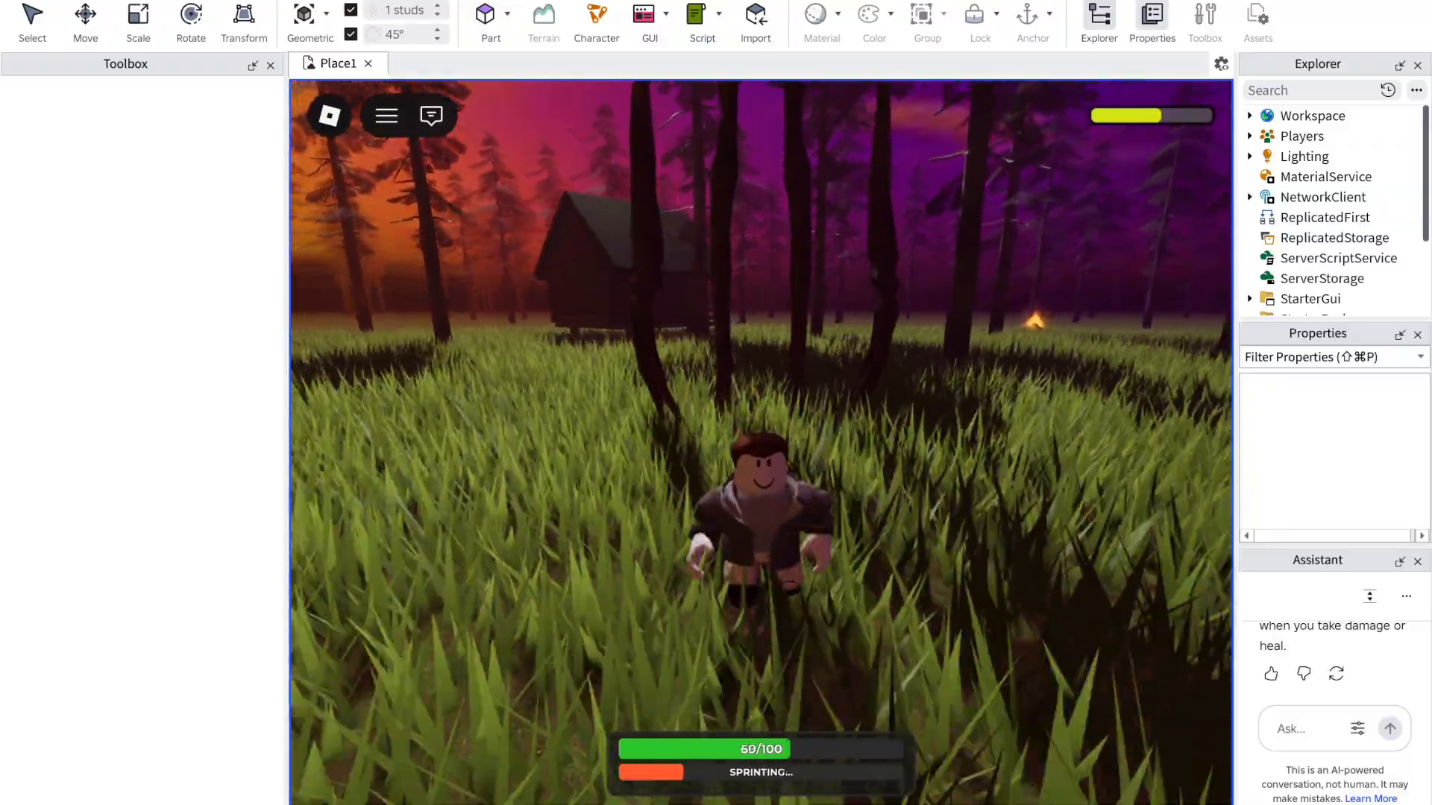
pyautogui.press('s')
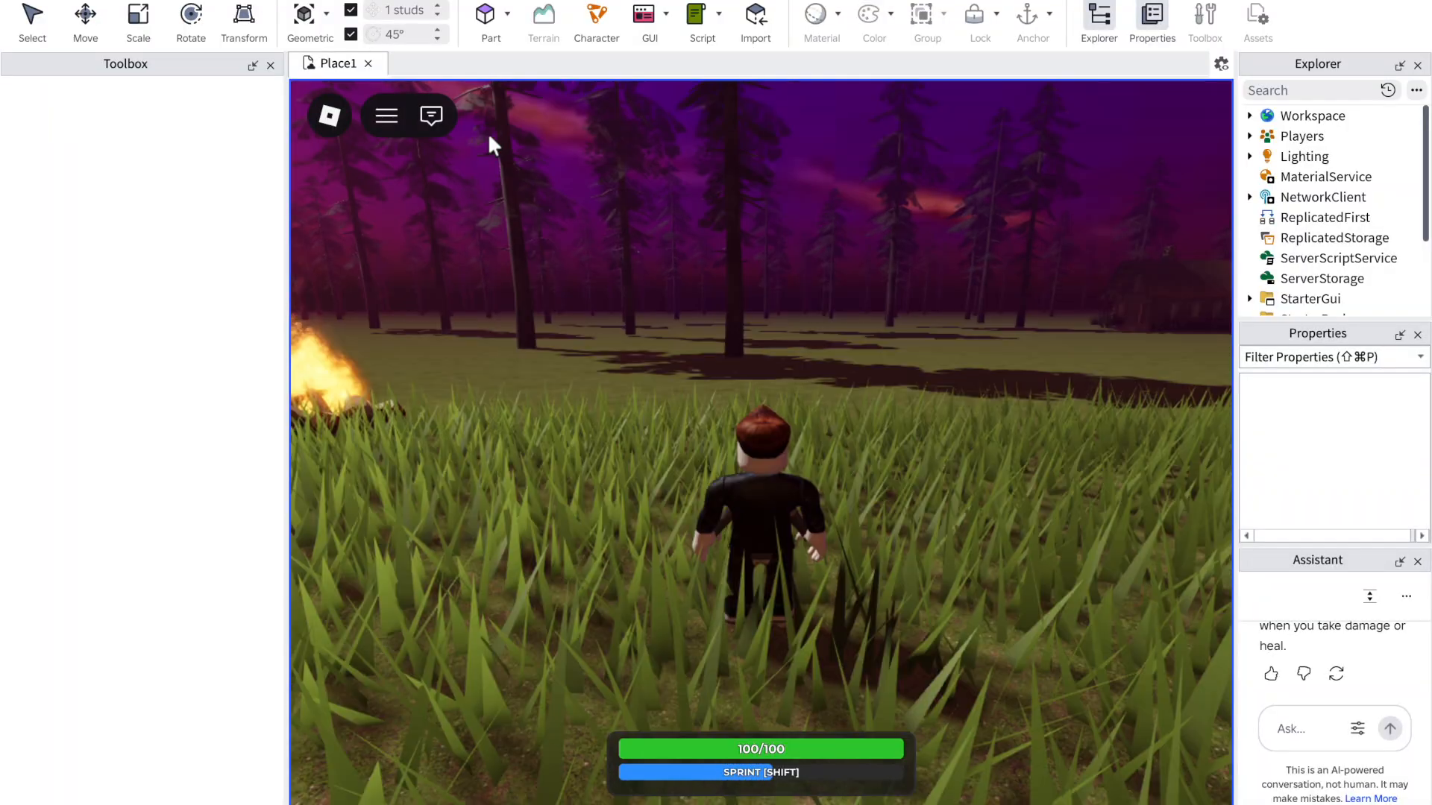
pyautogui.moveTo(591, 223); pyautogui.dragTo(591, 223, button='right')
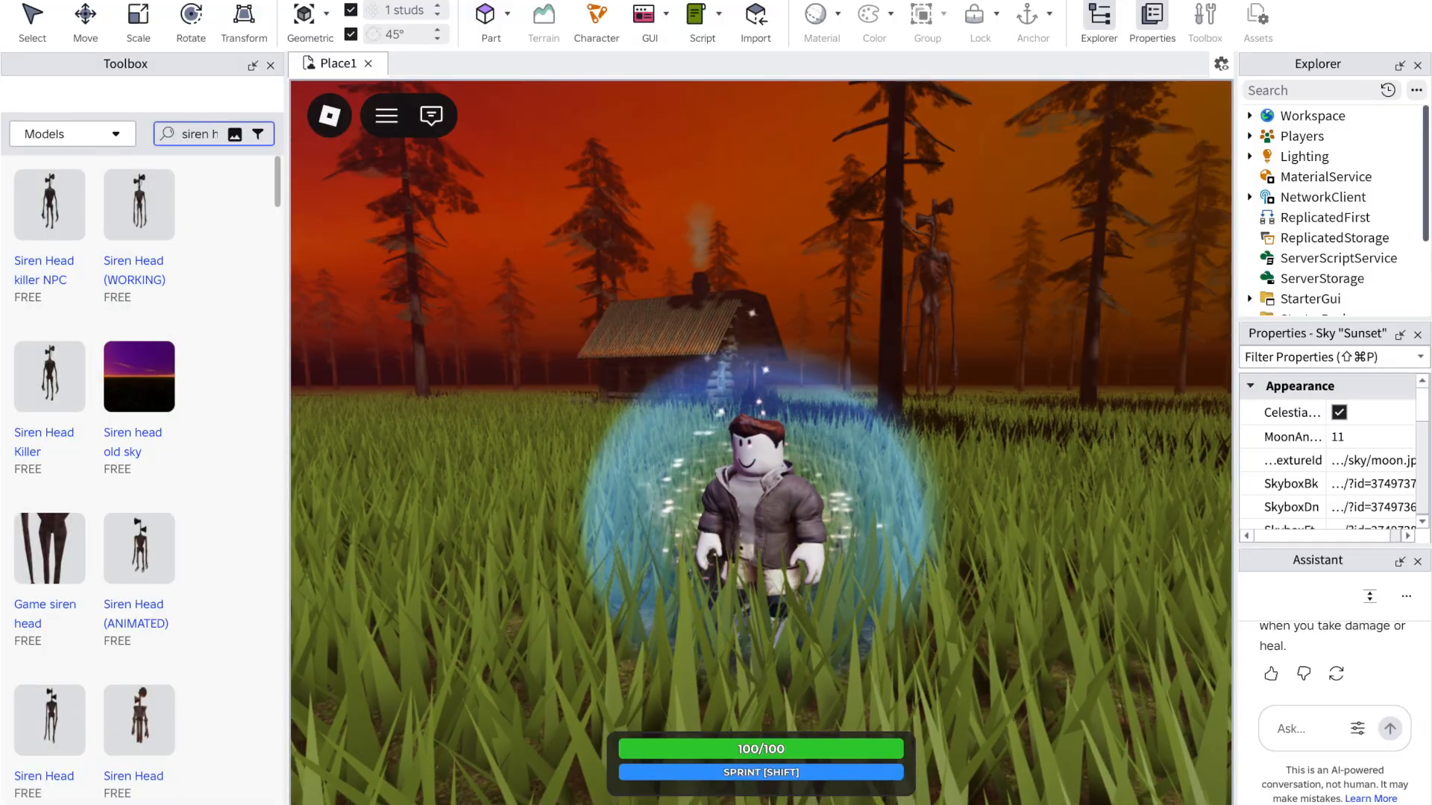
pyautogui.hotkey('shift', 'F5')
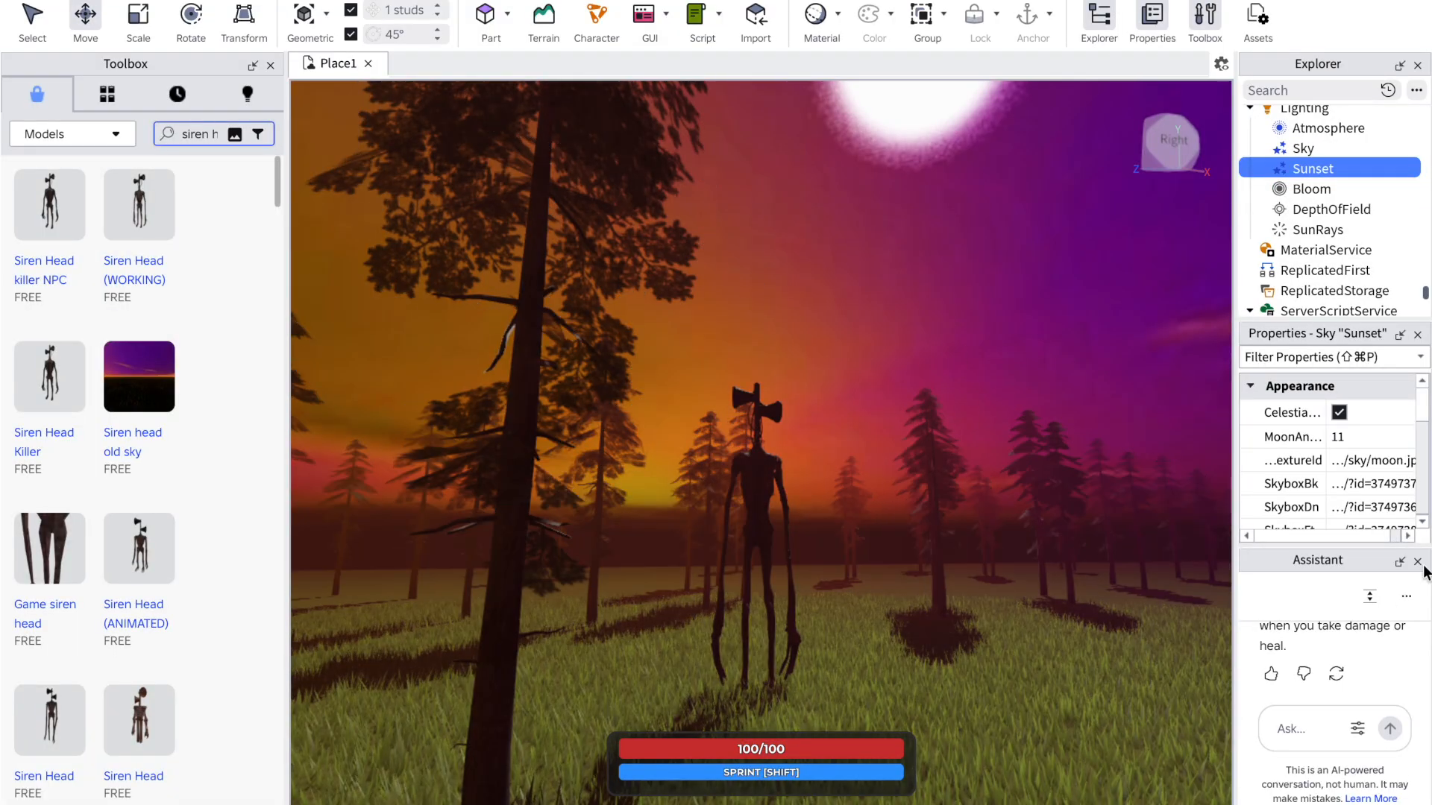
# Step: Clear the Assistant conversation and send the request "make it night"
pyautogui.click(1406, 599)
pyautogui.click(1290, 722)
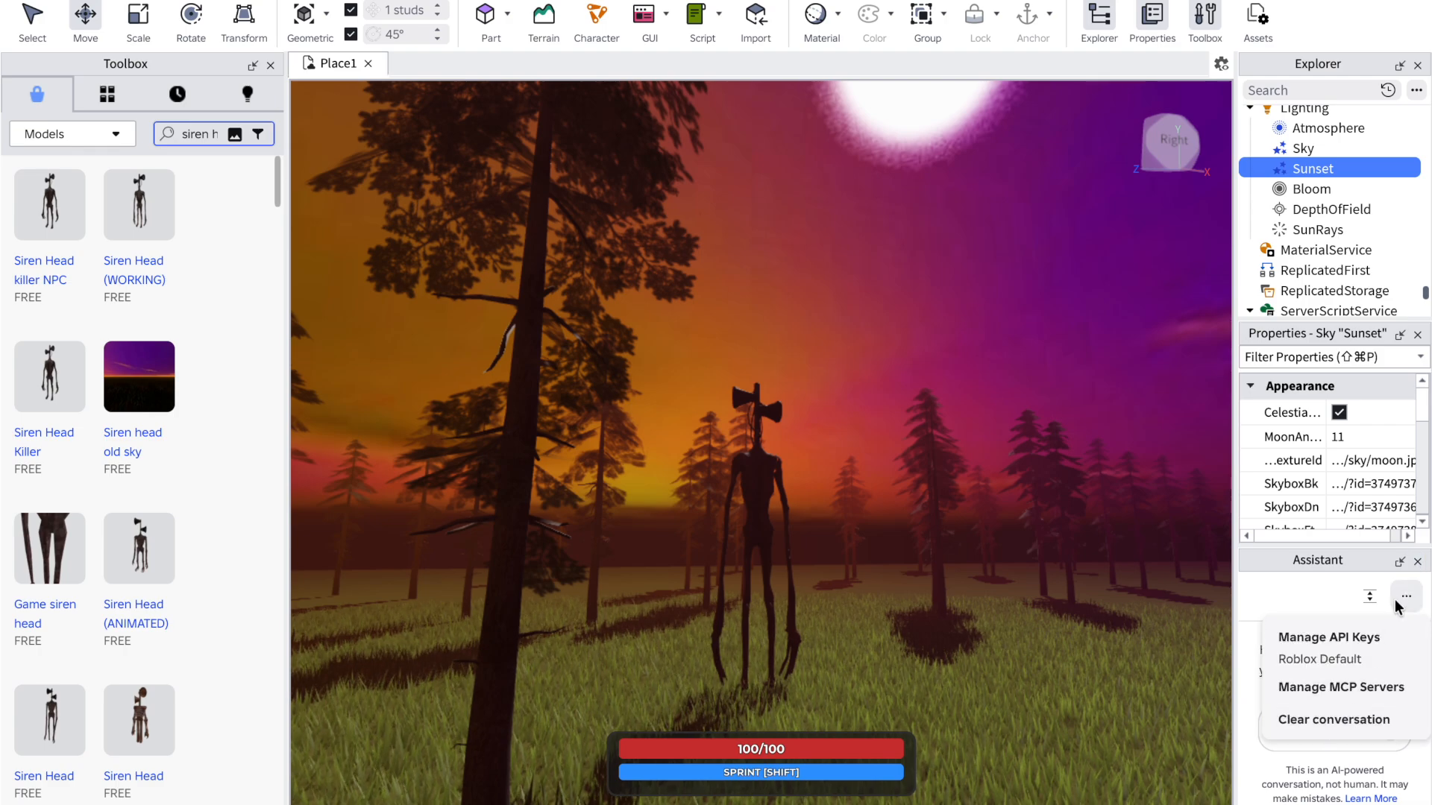
pyautogui.write('make it night')
pyautogui.press('Return')
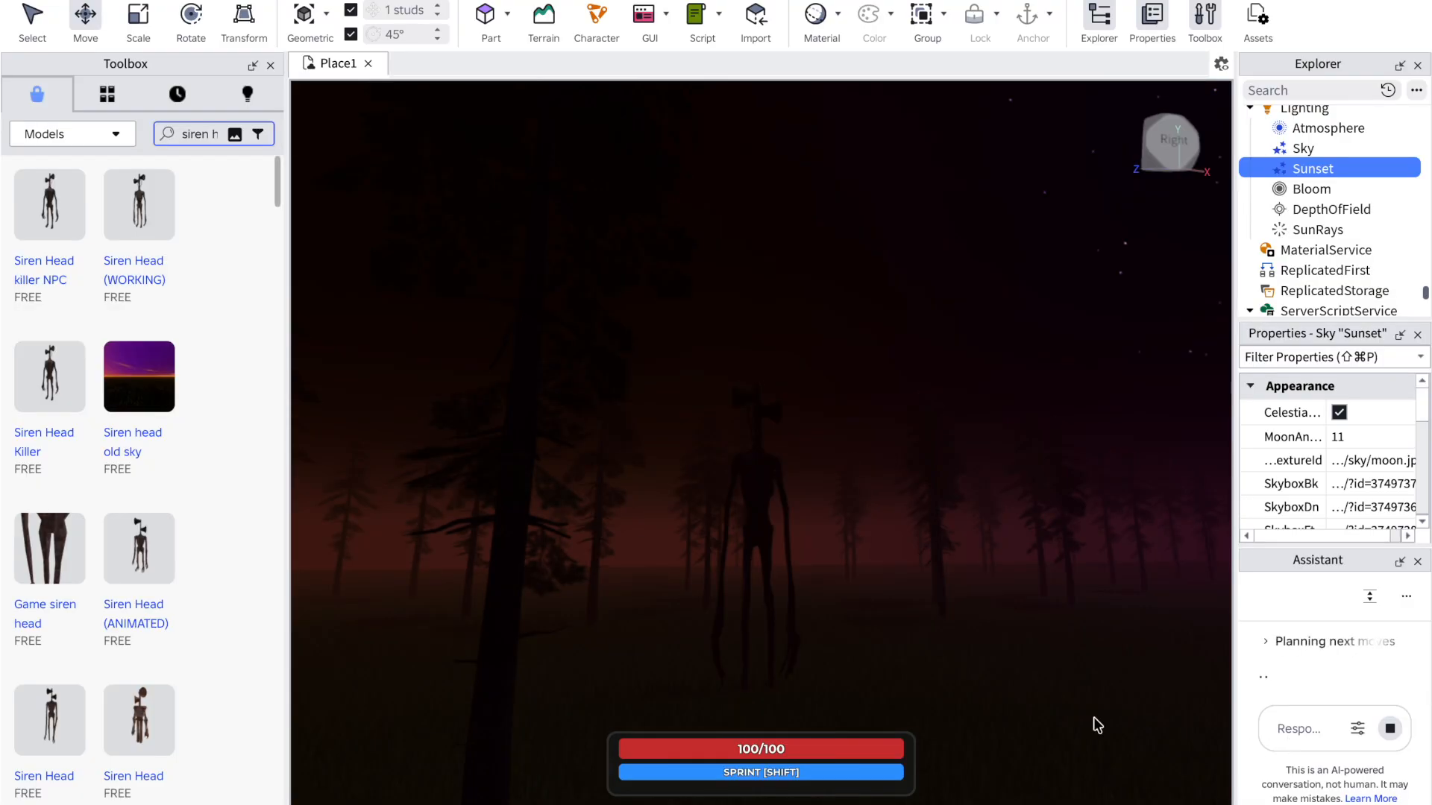
# Step: Look around the darkened forest and examine the Assistant's response about the night lighting
pyautogui.moveTo(834, 449); pyautogui.dragTo(830, 451, button='right')
pyautogui.rightClick(830, 451)
pyautogui.click(857, 450)
pyautogui.rightClick(863, 450)
pyautogui.moveTo(863, 450); pyautogui.dragTo(863, 450, button='right')
pyautogui.click(739, 499)
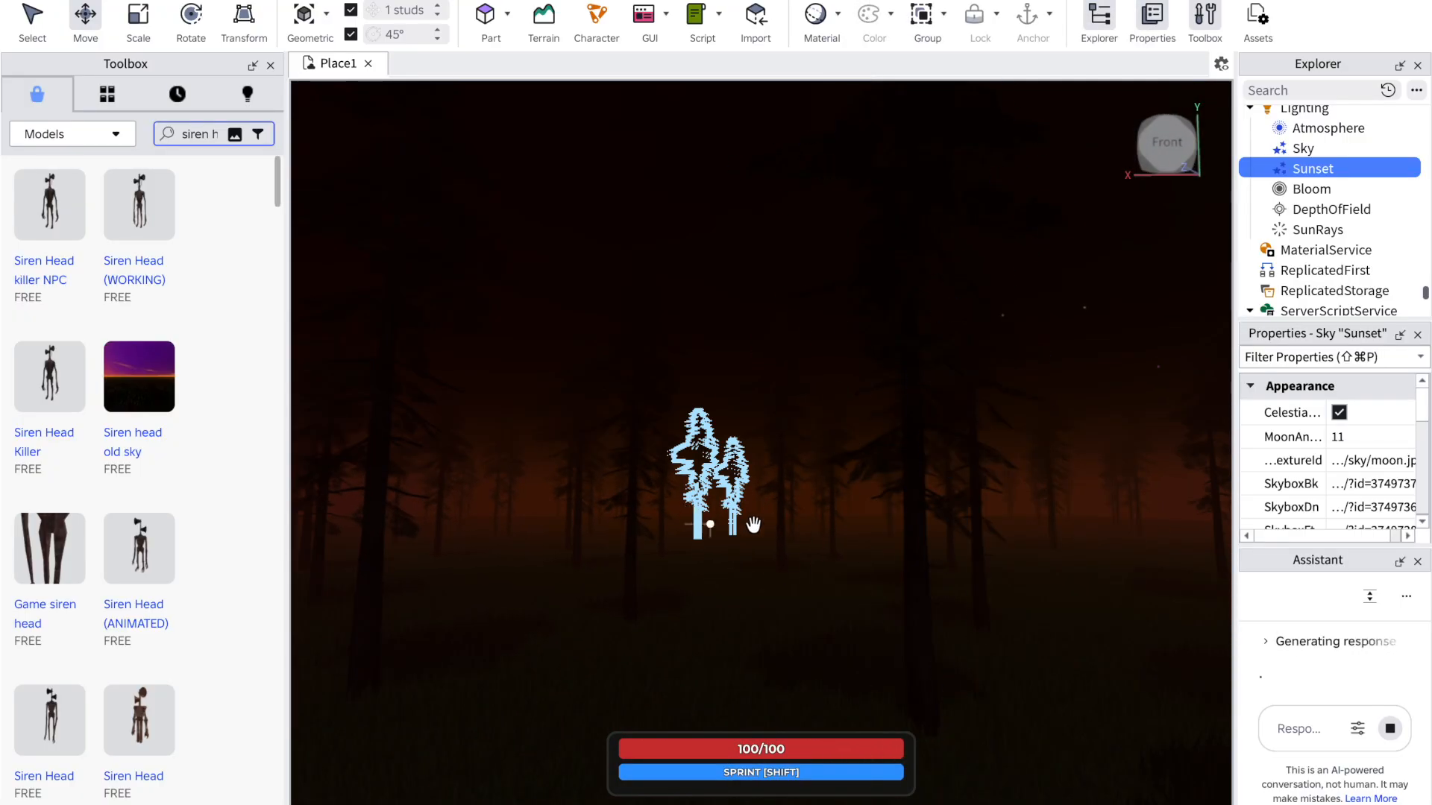
pyautogui.click(1345, 643)
pyautogui.moveTo(1082, 664); pyautogui.dragTo(1081, 663, button='right')
pyautogui.click(1032, 661)
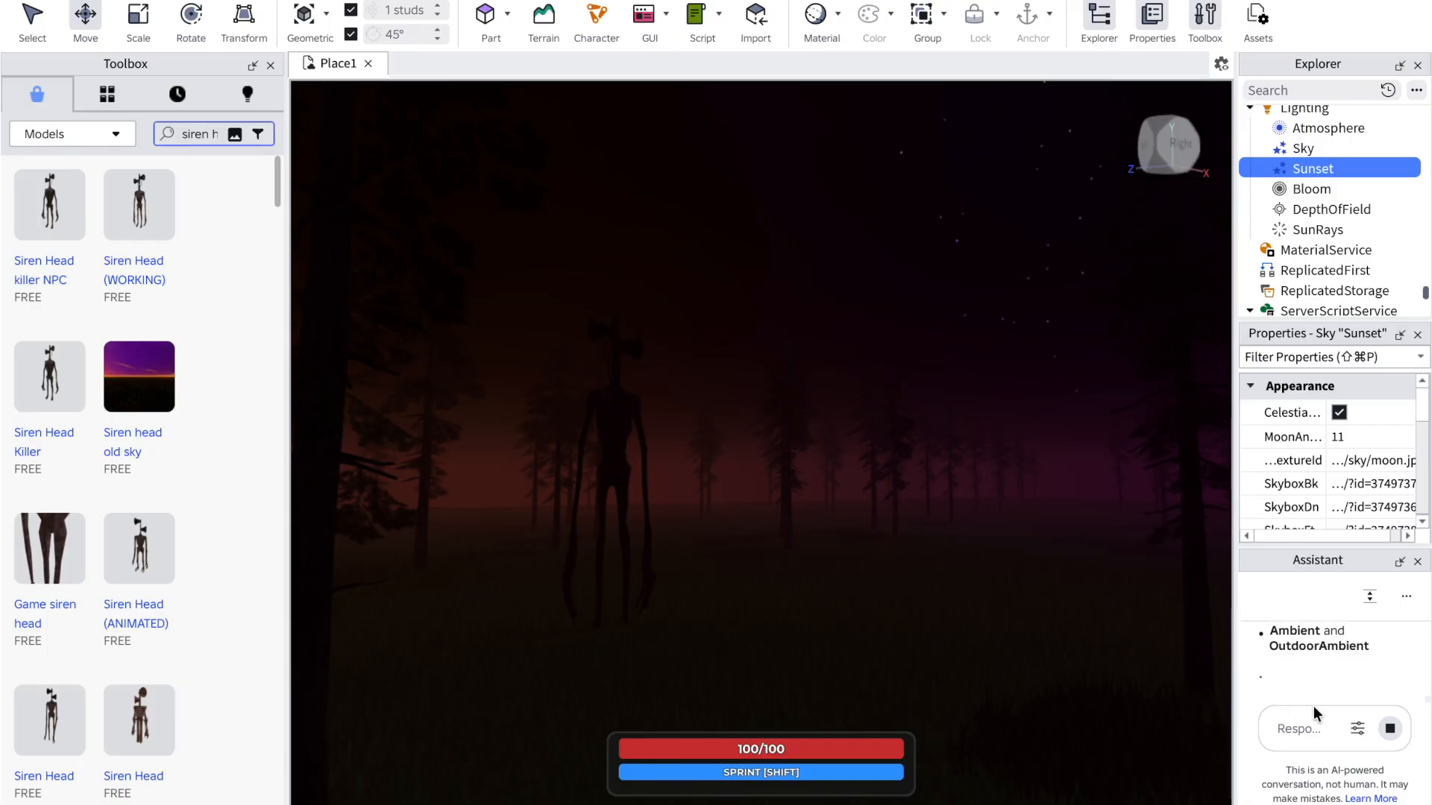
# Step: Move the Siren Head model farther back into the forest and run a short playtest of the night scene
pyautogui.moveTo(627, 563); pyautogui.dragTo(1051, 541)
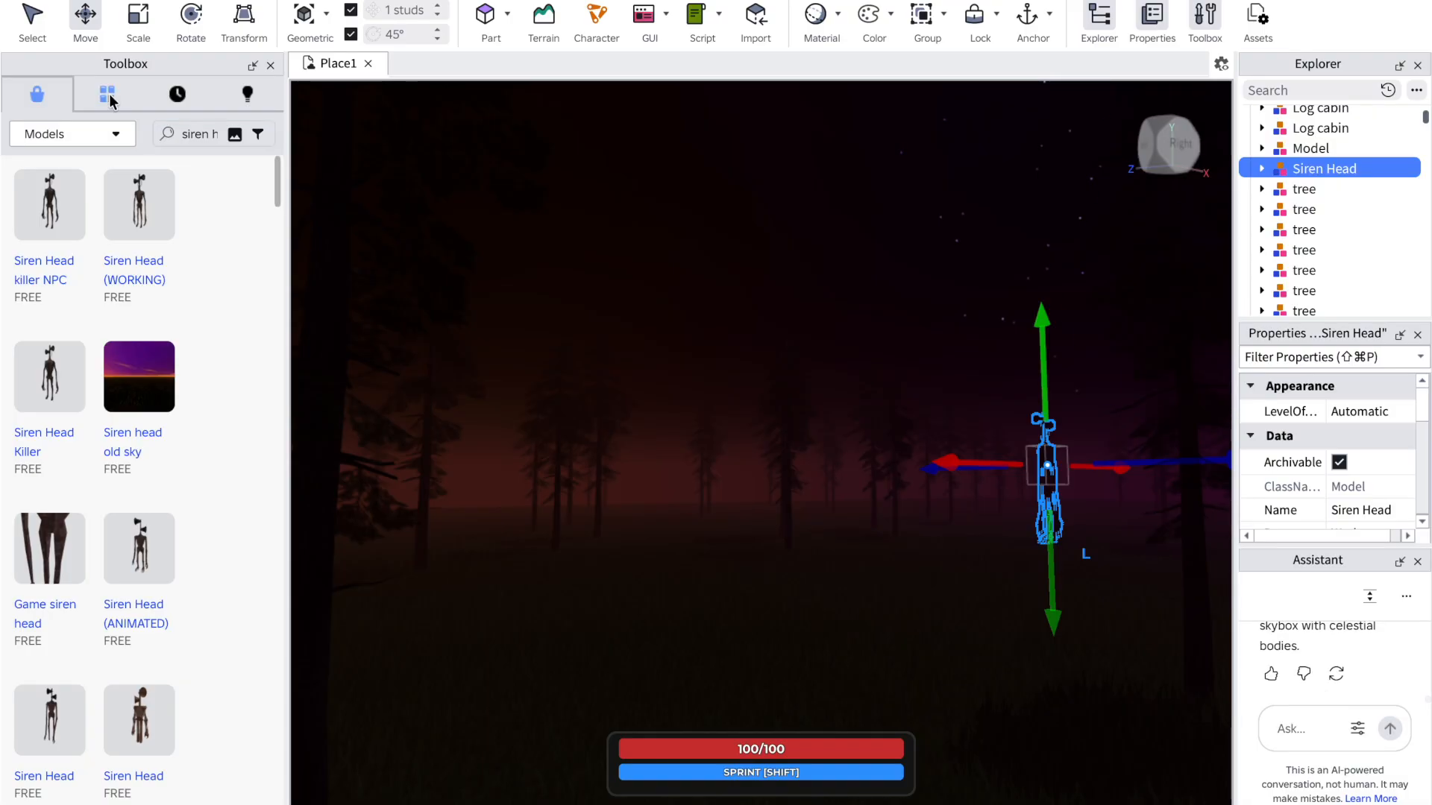
pyautogui.press('F5')
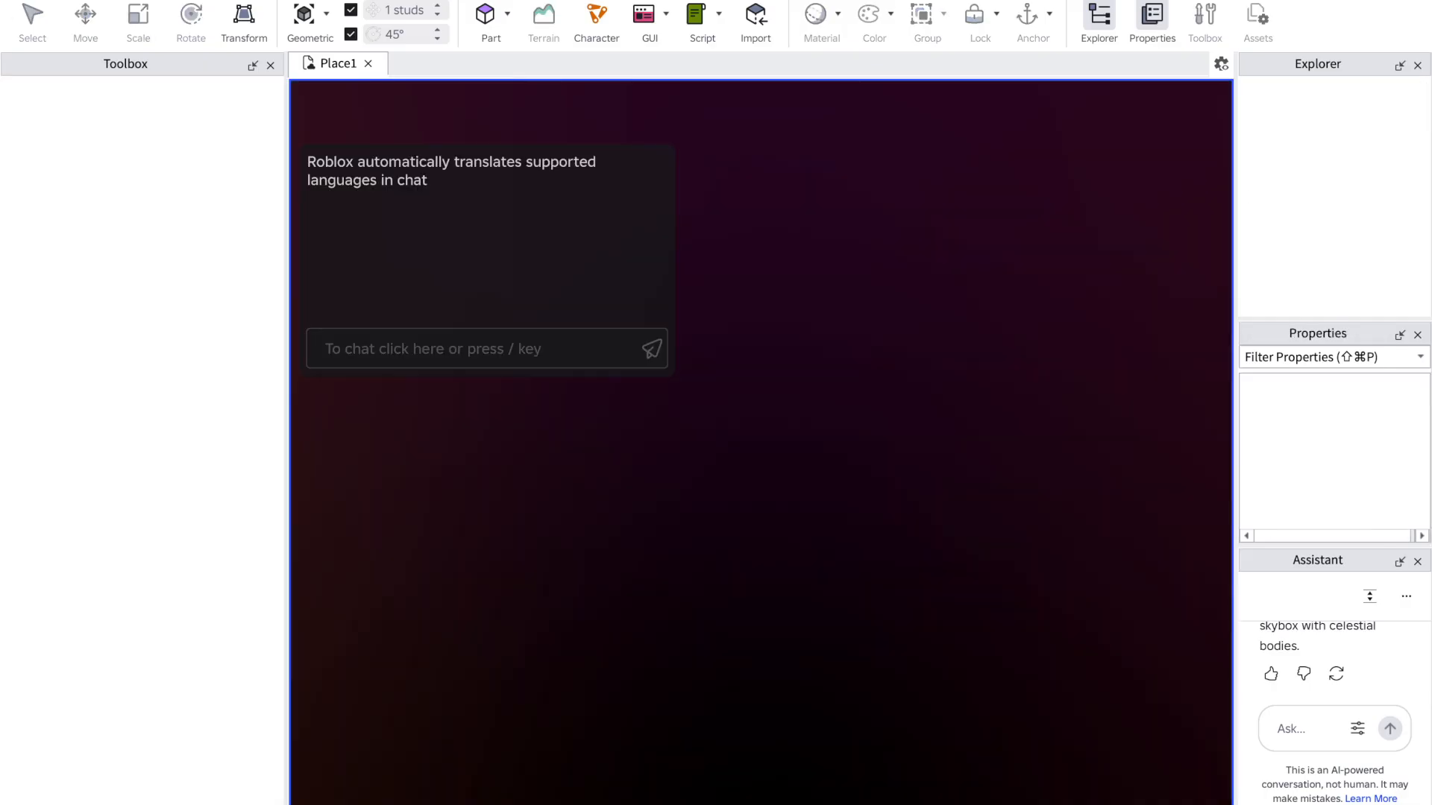
pyautogui.moveTo(878, 368); pyautogui.dragTo(878, 368, button='right')
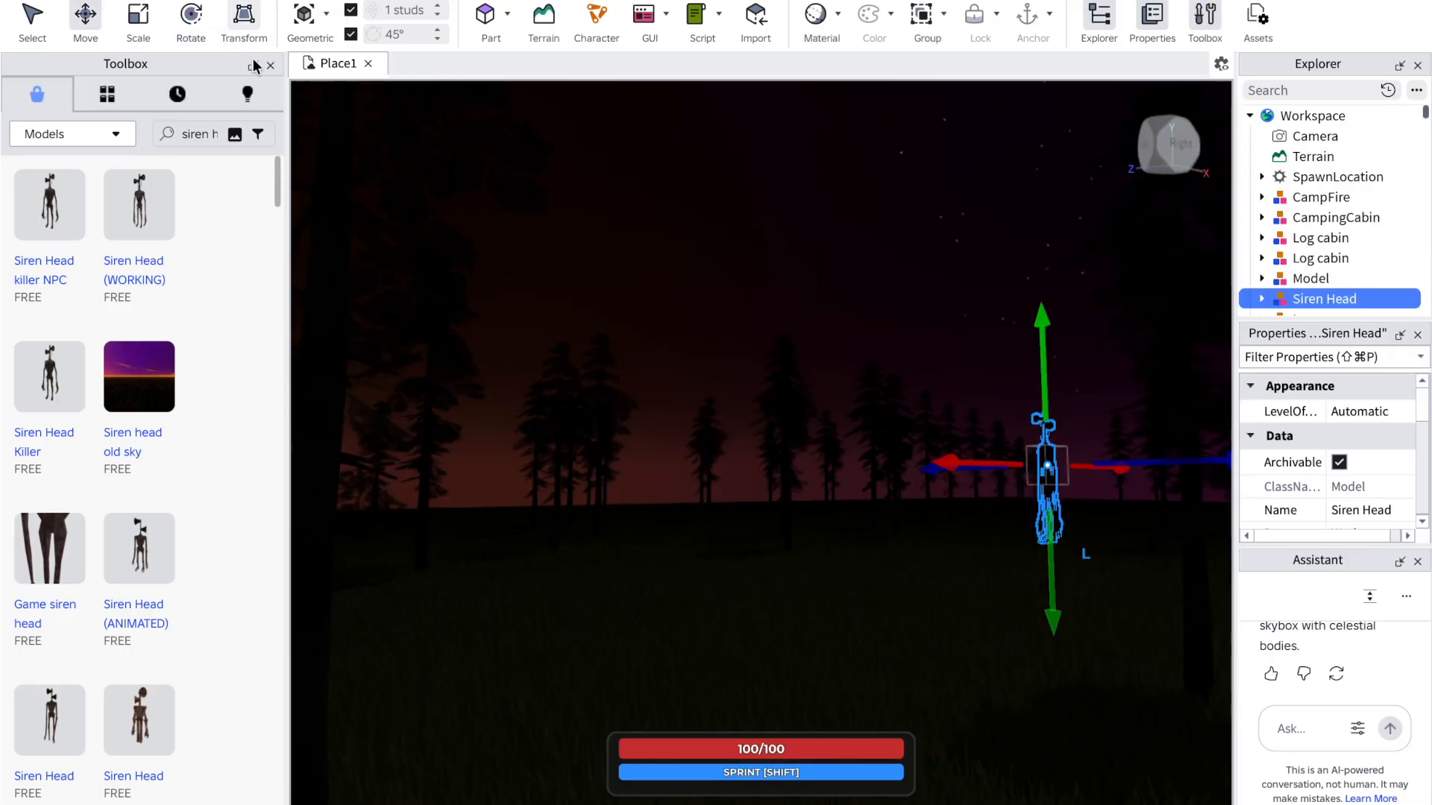
# Step: Clear the existing Siren Head search text from the Toolbox model search
pyautogui.click(208, 134)
pyautogui.press('super+a')
pyautogui.press('BackSpace')
pyautogui.write('flashl')
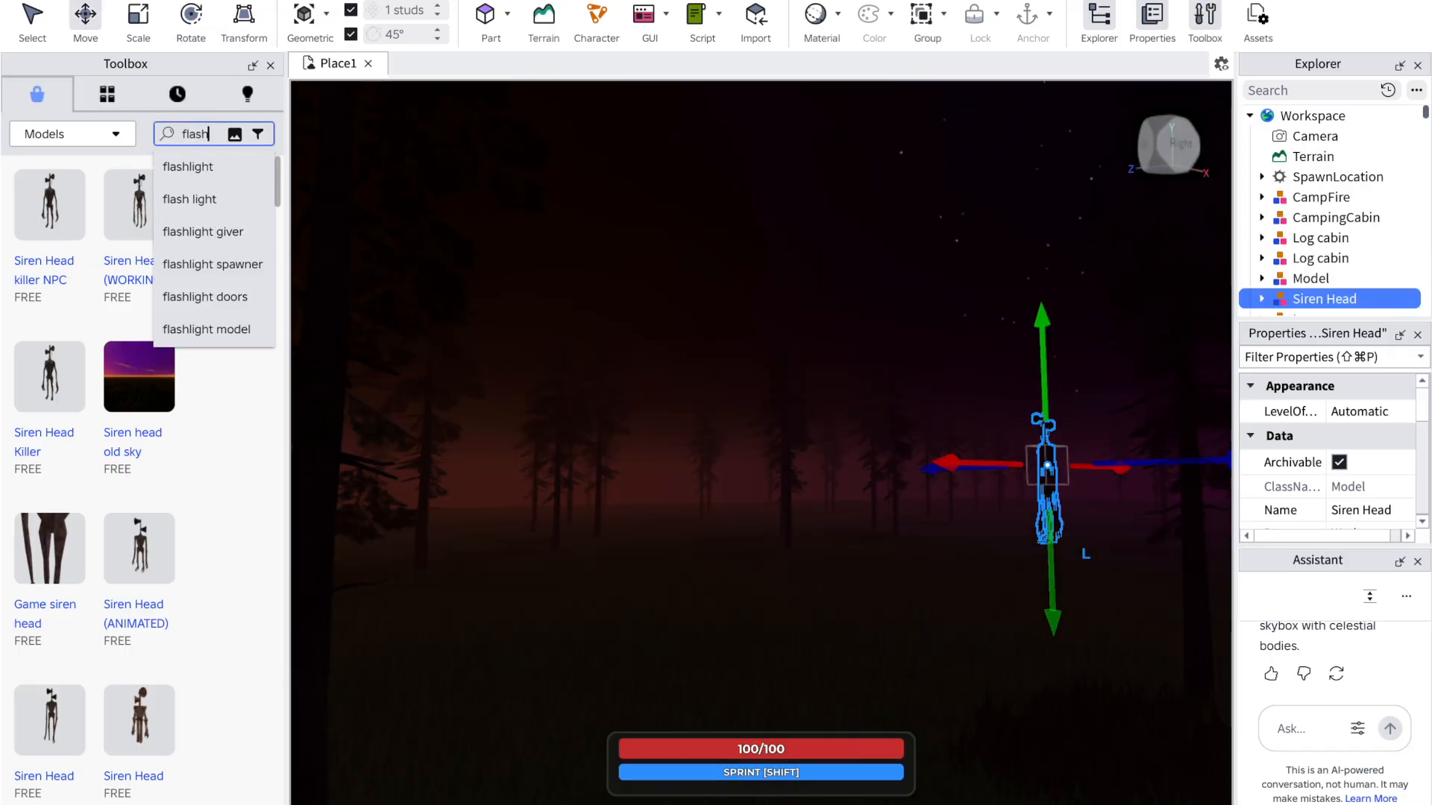
pyautogui.press('BackSpace')
pyautogui.press('BackSpace')
pyautogui.press('BackSpace')
pyautogui.press('BackSpace')
pyautogui.press('BackSpace')
pyautogui.press('BackSpace')
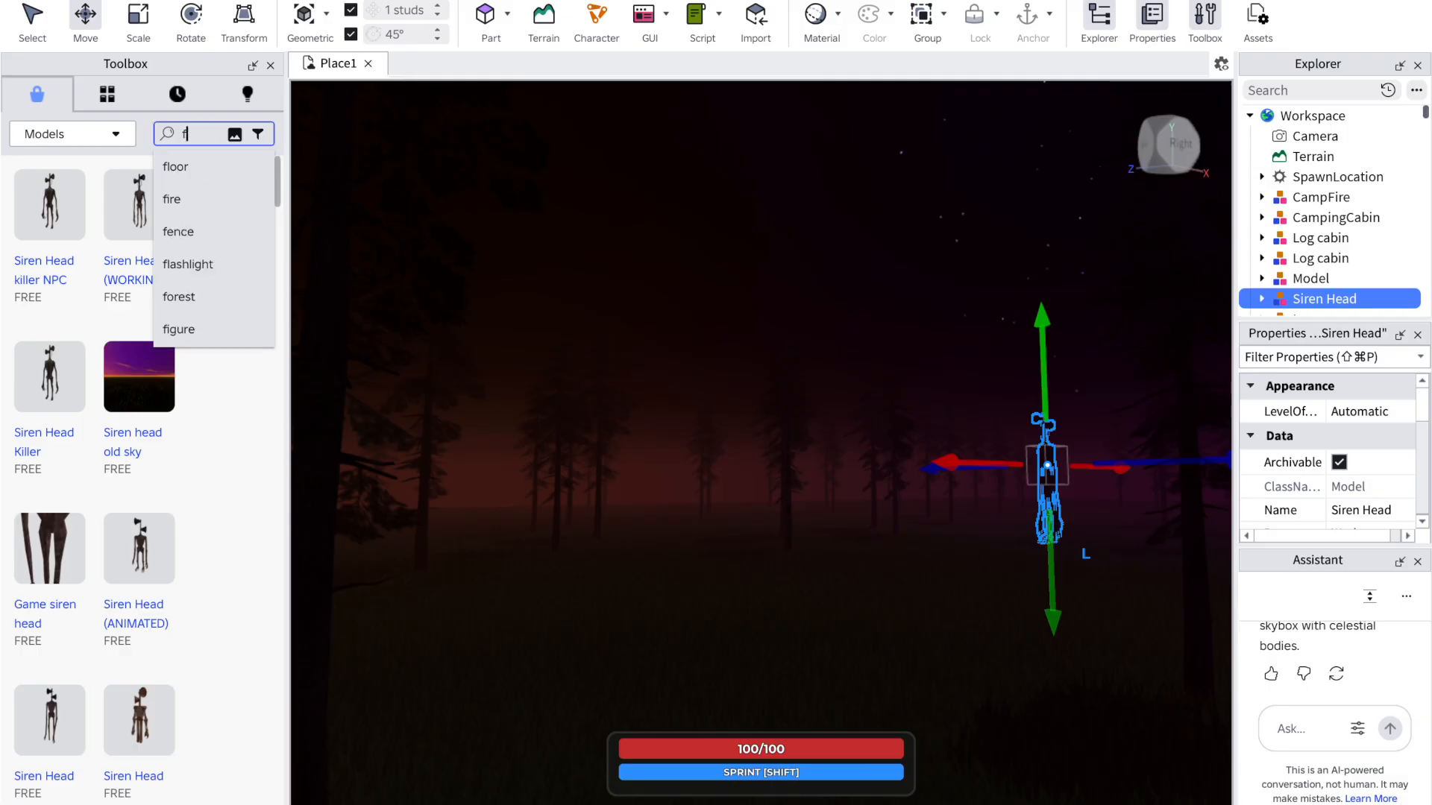
pyautogui.write('nigh')
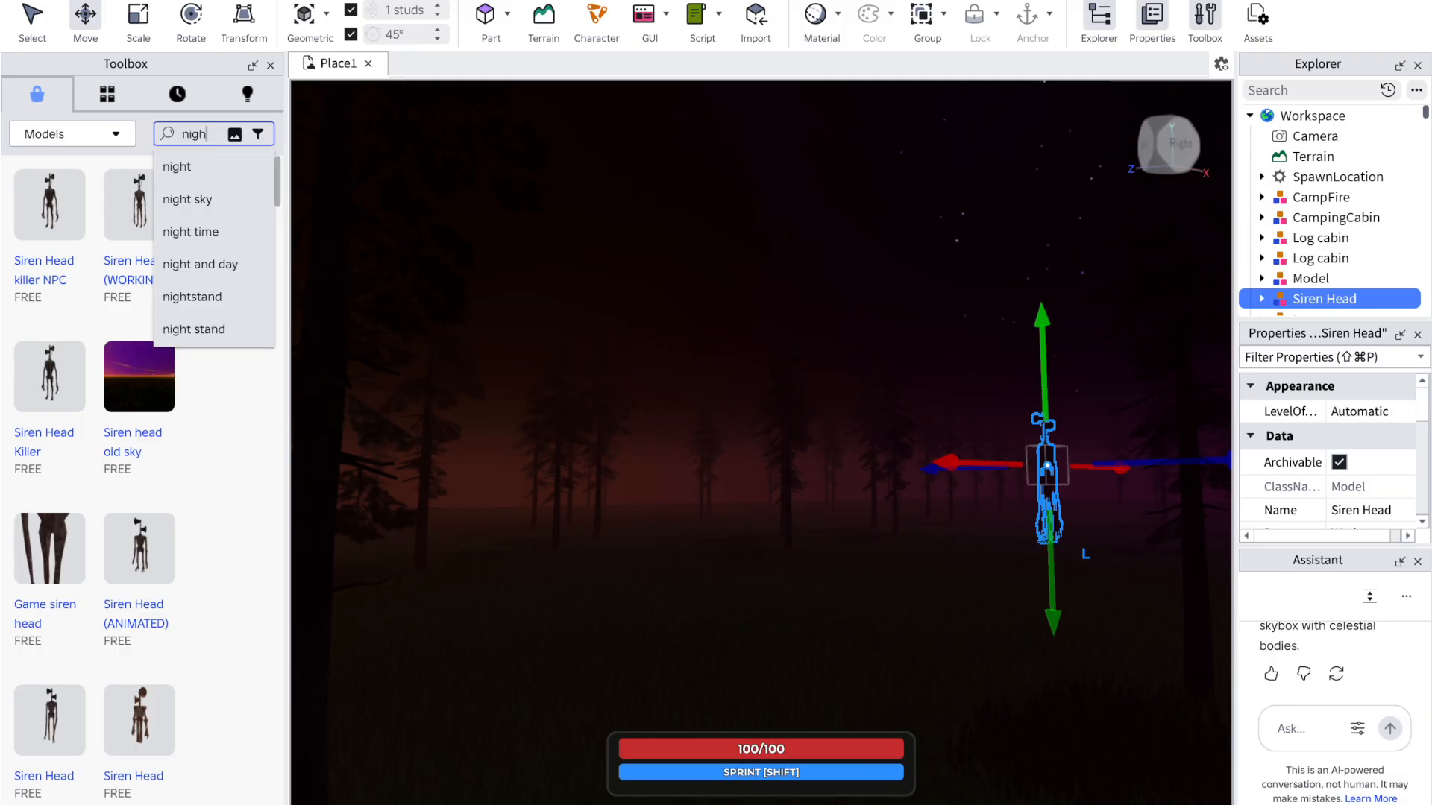
pyautogui.press('BackSpace')
pyautogui.press('BackSpace')
pyautogui.press('BackSpace')
pyautogui.press('BackSpace')
# Step: Search the Toolbox models for "flash light"
pyautogui.write('flash li')
pyautogui.write('ght')
pyautogui.press('Return')
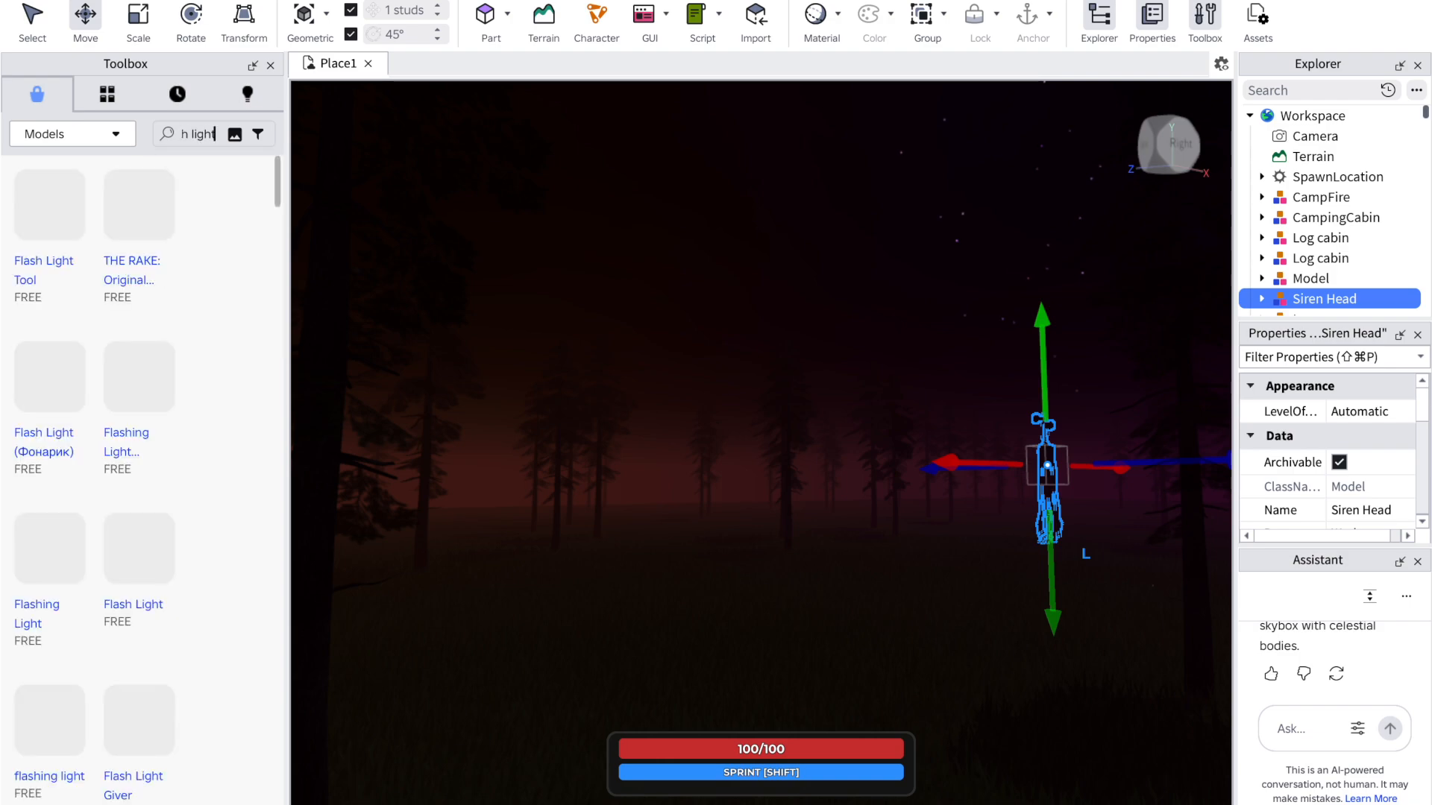
# Step: Insert the free "THE RAKE: Original Flash light" model, suppress future script warnings and put the tool into the StarterPack
pyautogui.moveTo(155, 212)
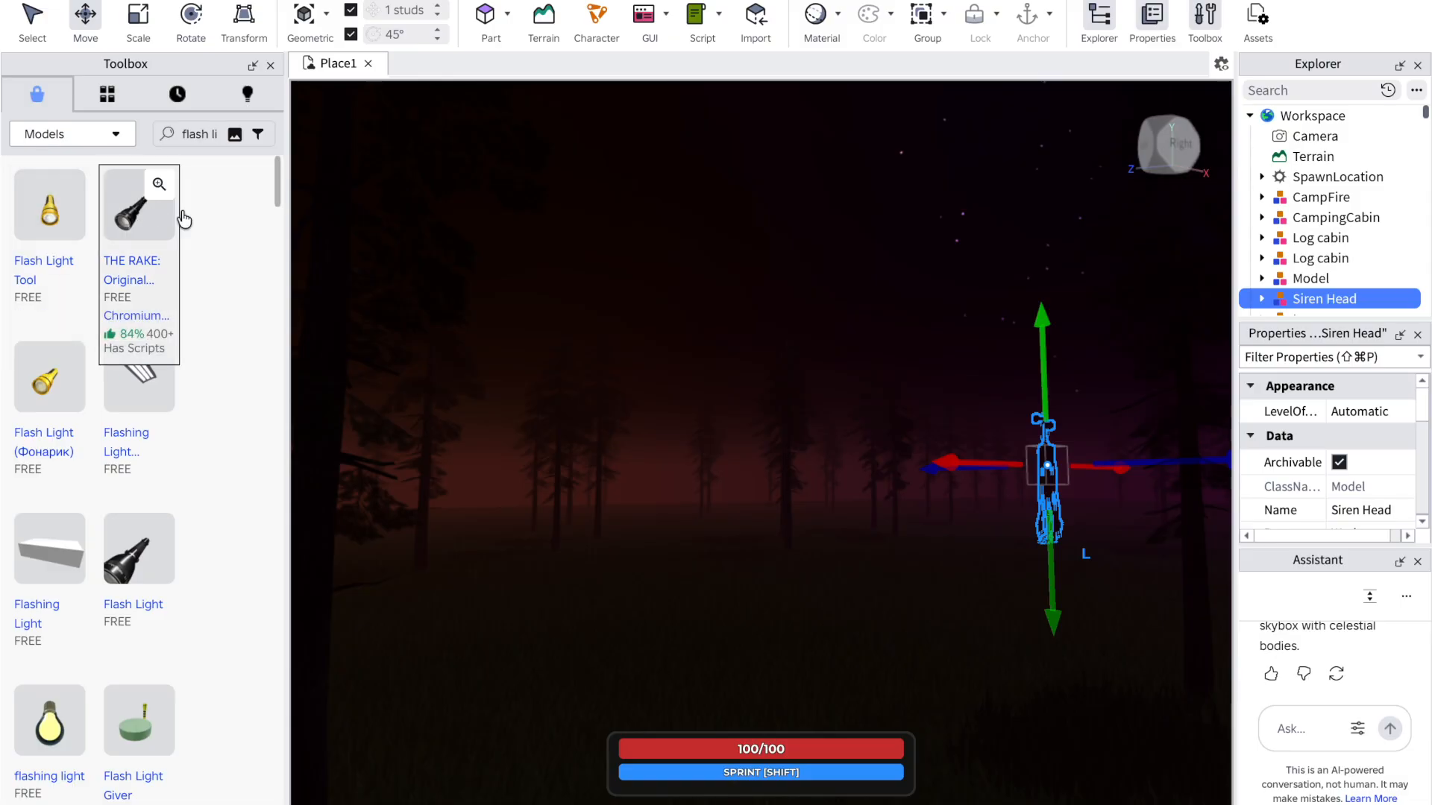
pyautogui.moveTo(155, 212); pyautogui.dragTo(655, 471)
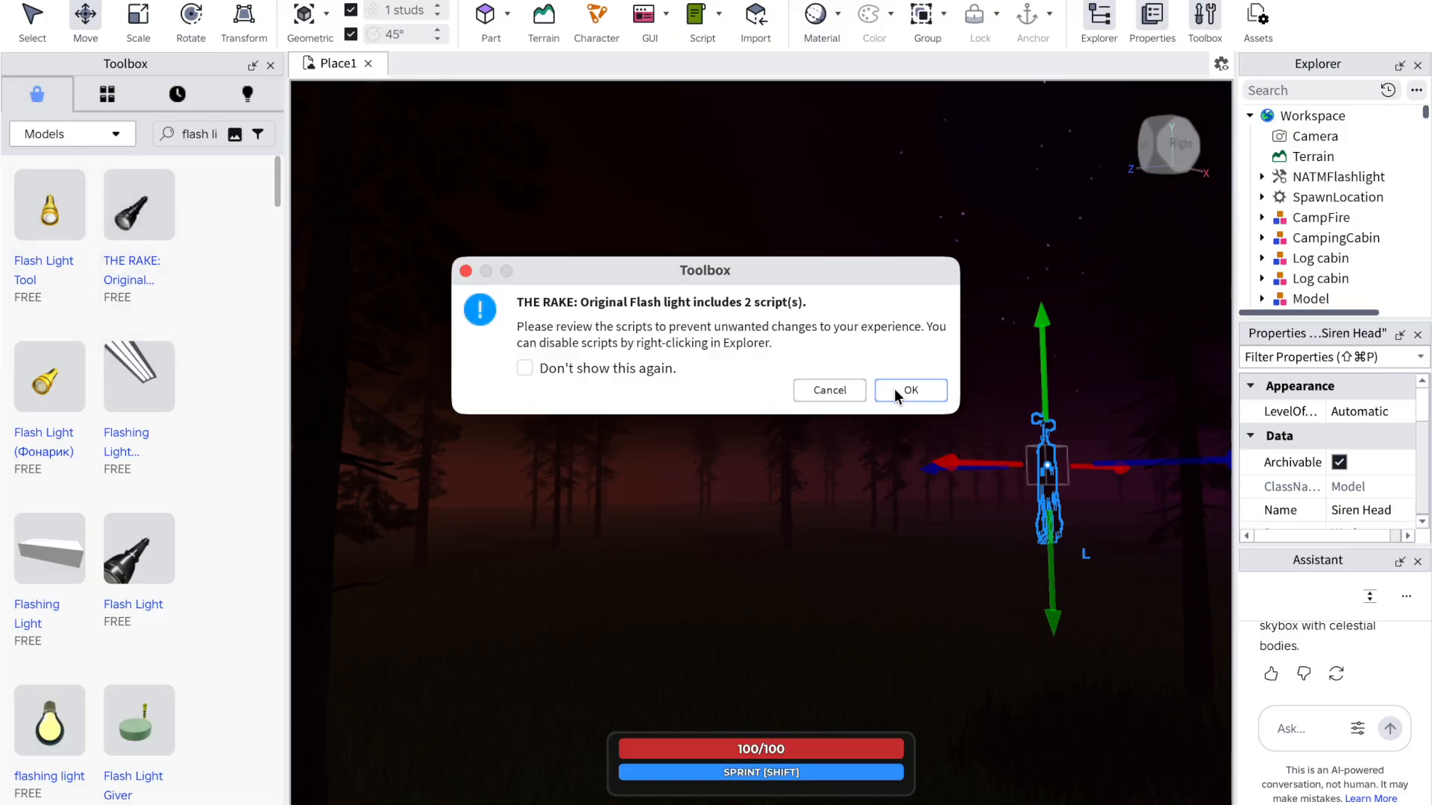
pyautogui.click(525, 369)
pyautogui.click(909, 391)
pyautogui.click(712, 378)
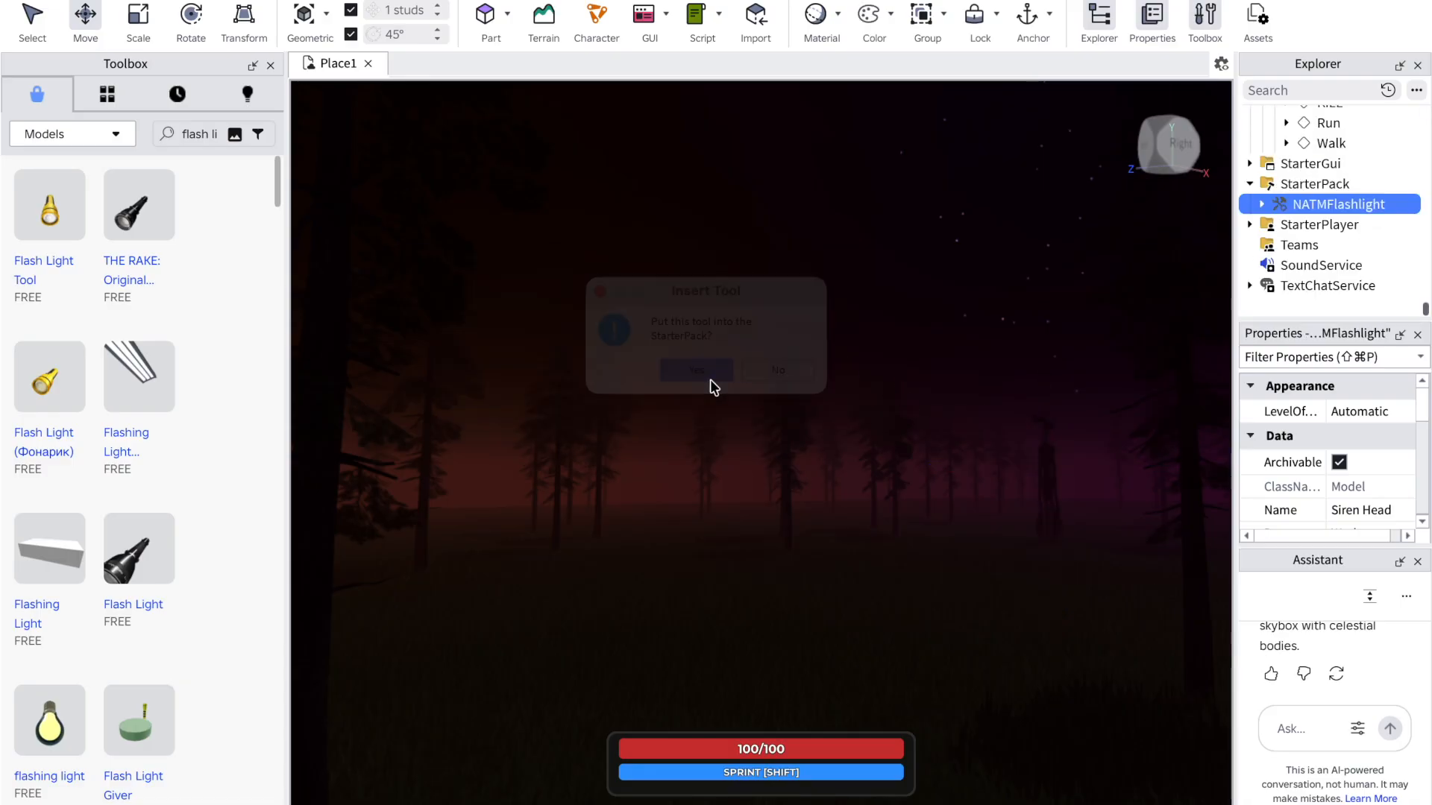
pyautogui.click(764, 195)
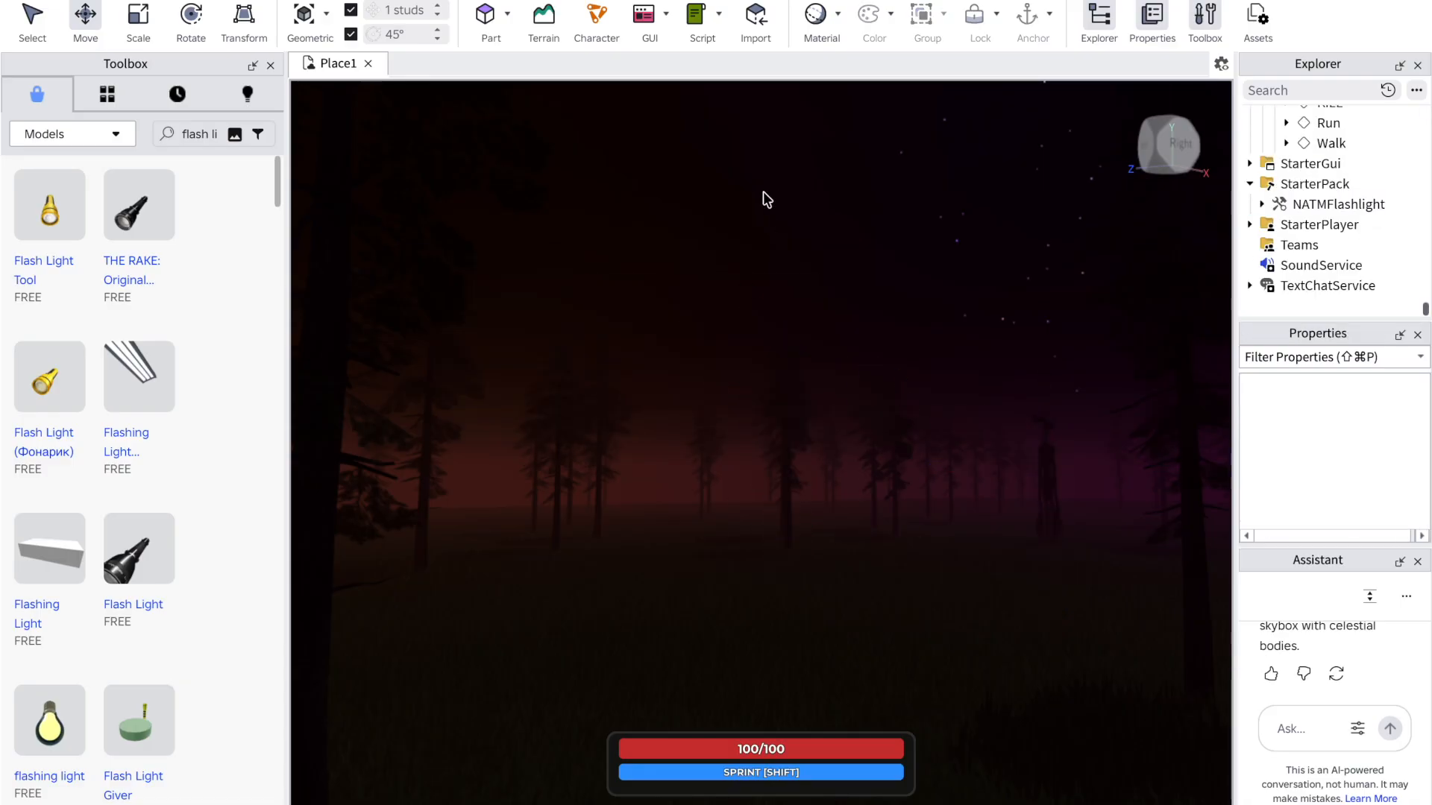